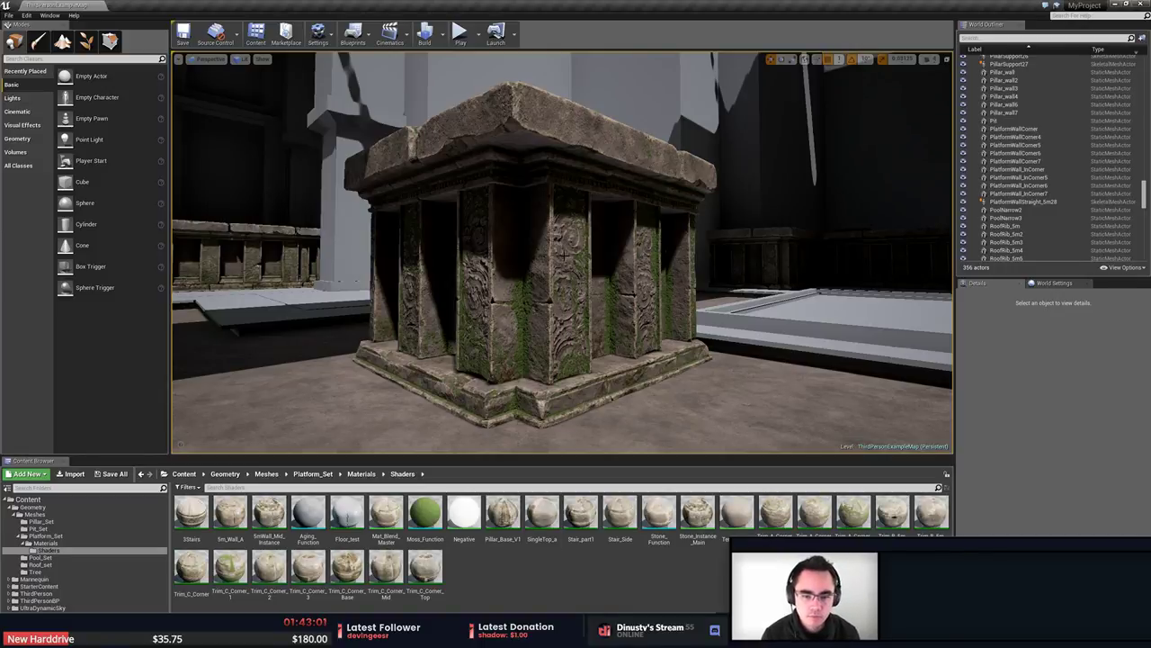
Examine the mossy stone platform corner piece and its surroundings in the temple level from several angles and distances.
right_click_drag(527, 301, 573, 314)
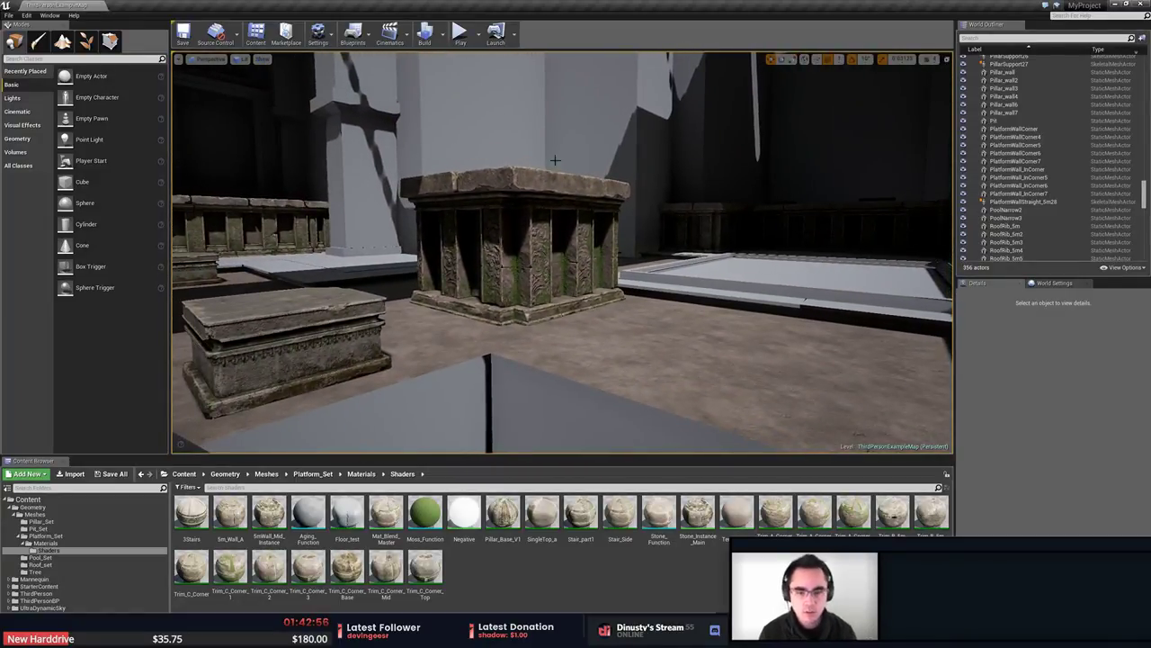
mouse_move(699, 267)
right_mouse_down()
mouse_move(685, 290)
mouse_move(657, 277)
mouse_move(700, 279)
right_mouse_up()
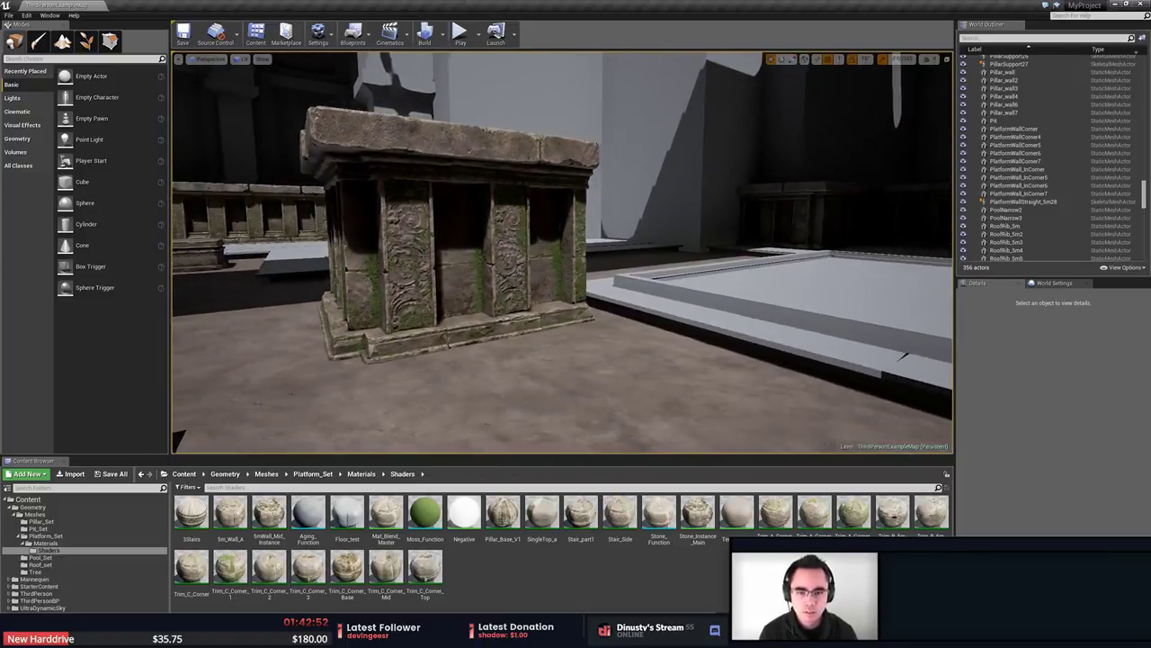
mouse_move(532, 169)
right_mouse_down()
mouse_move(554, 170)
mouse_move(522, 172)
right_mouse_up()
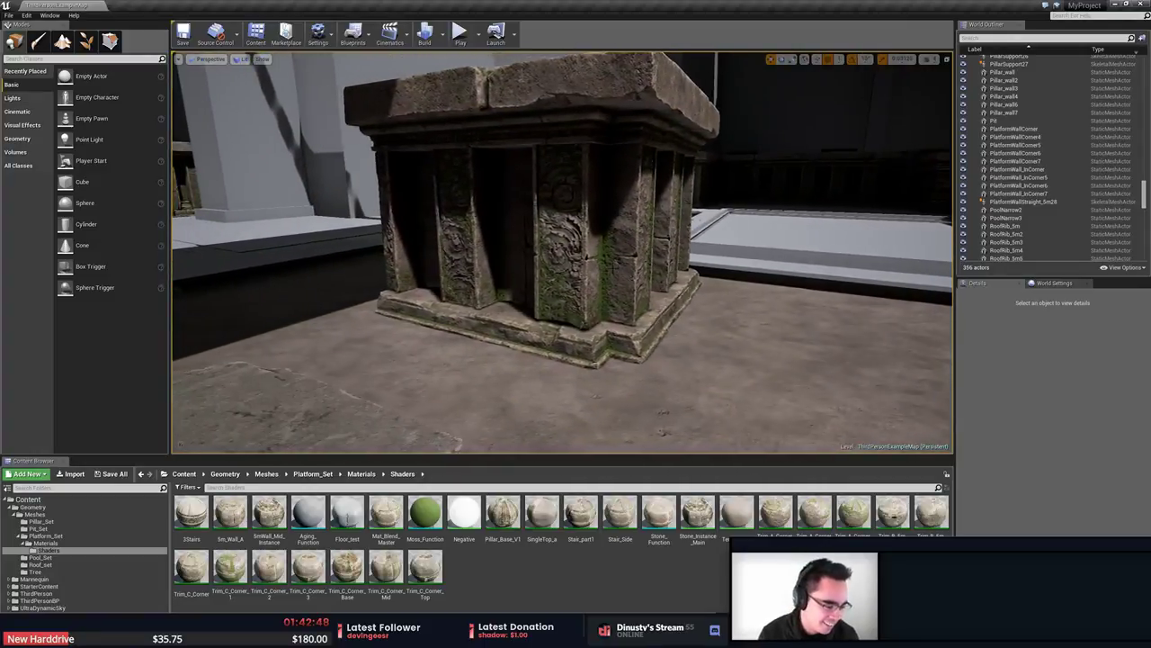
right_click_drag(633, 277, 632, 276)
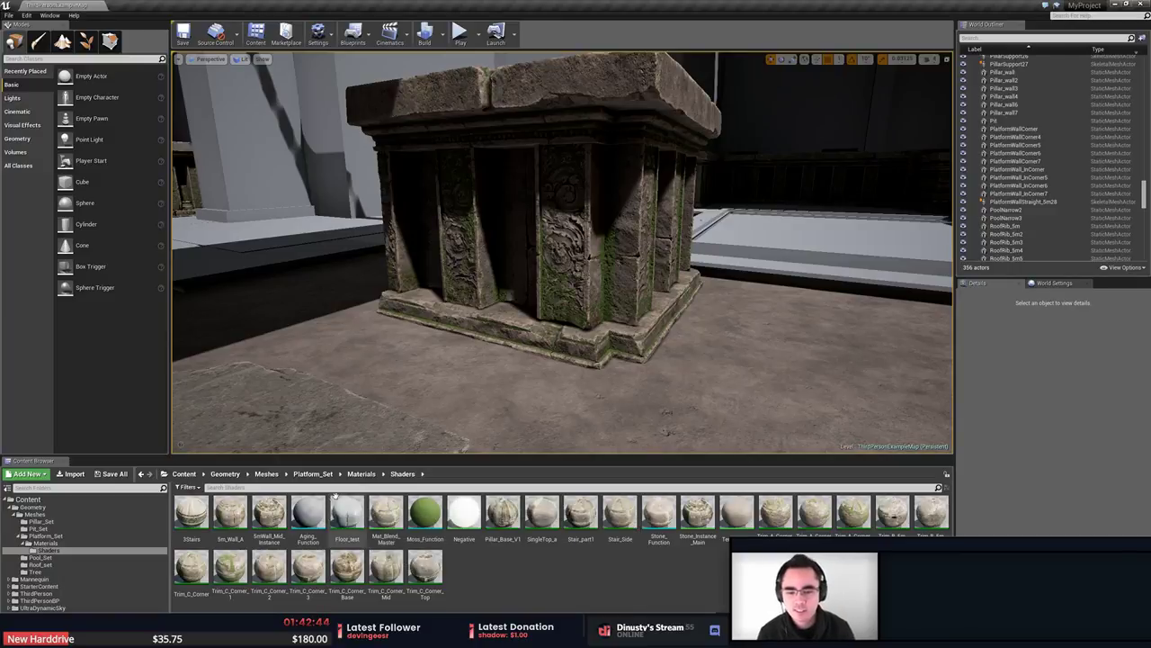
right_click_drag(422, 297, 360, 277)
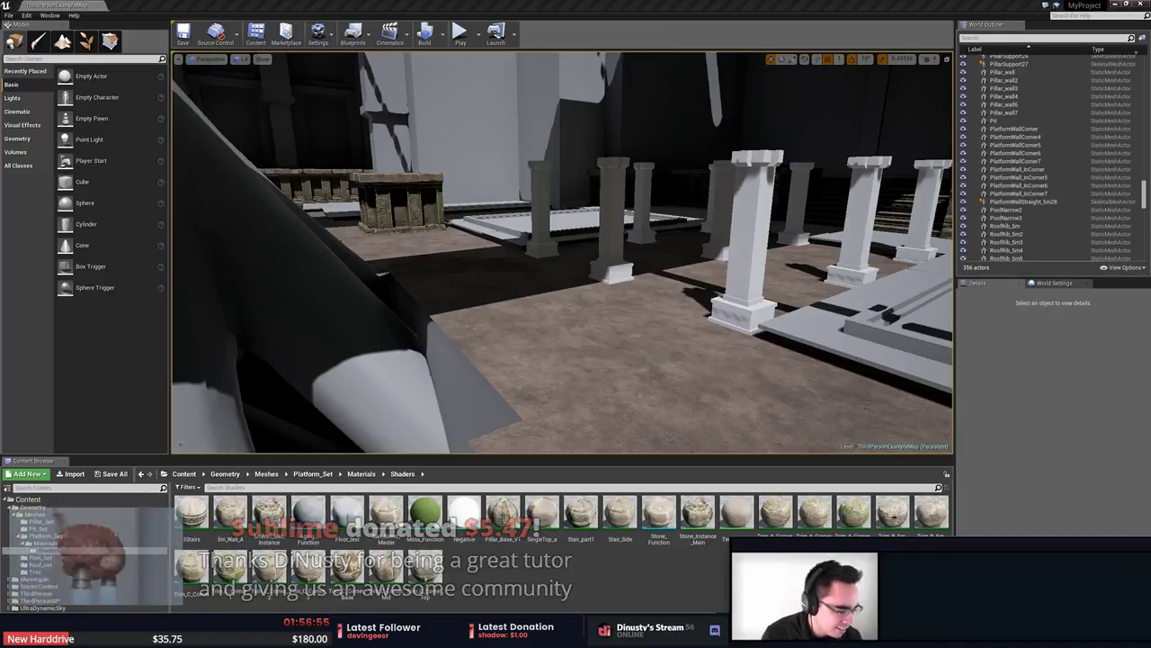
right_click_drag(509, 255, 581, 216)
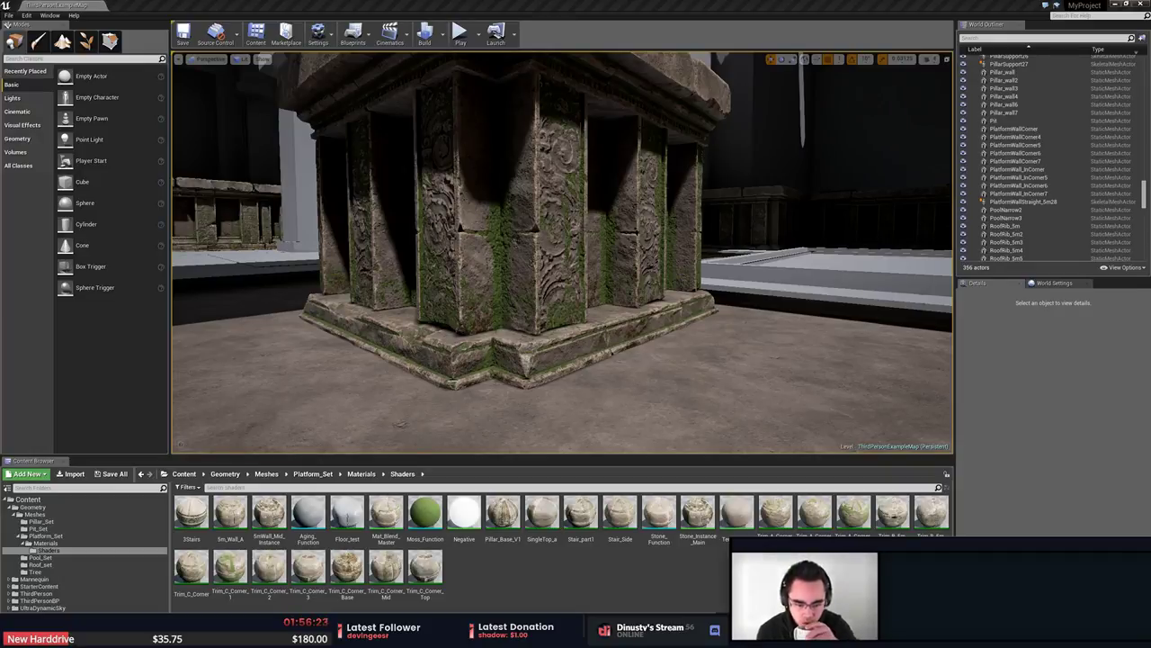
Switch to Substance Painter and open the recent project Trim_A_Corner.spp.
key("alt+Tab")
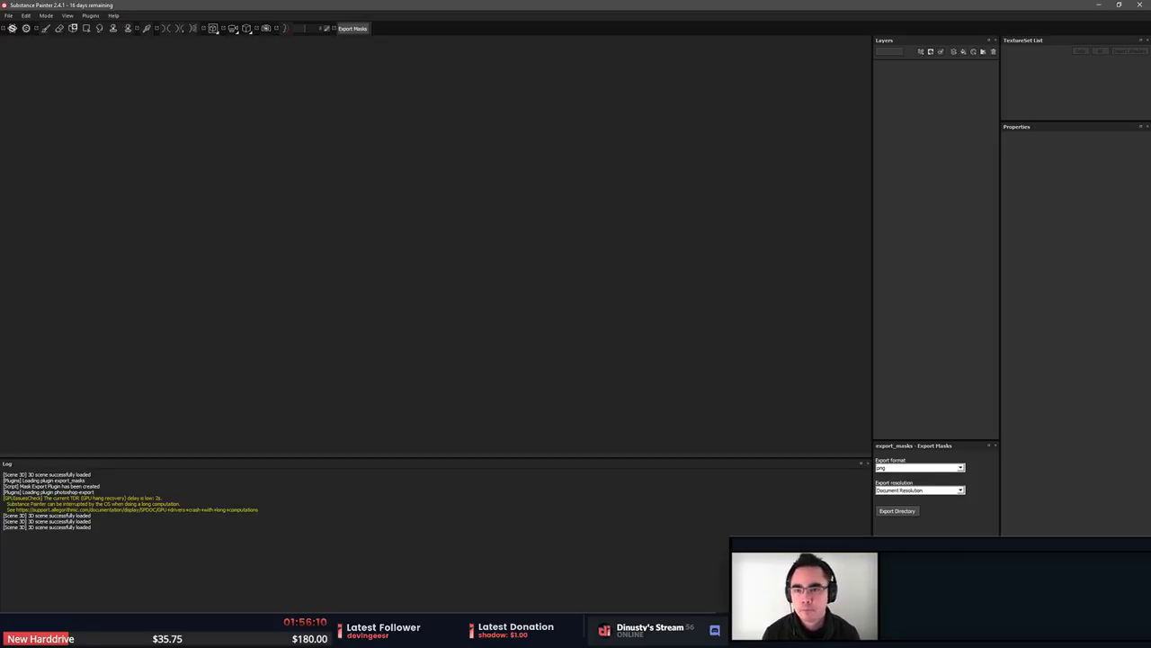
left_click(8, 15)
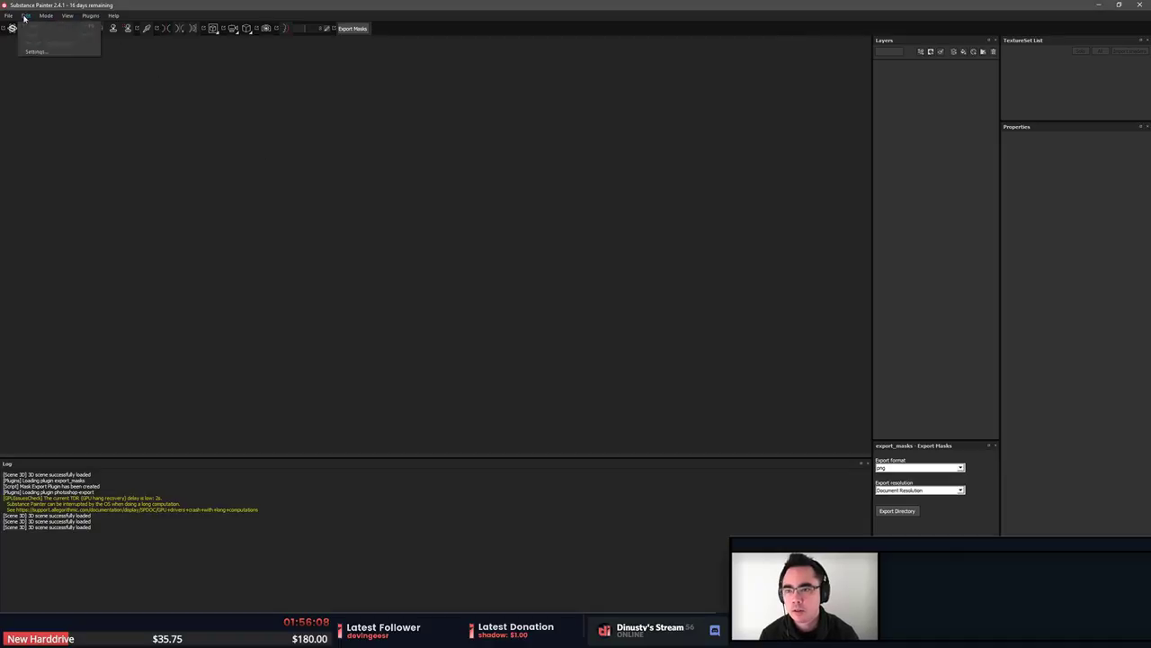
mouse_move(39, 43)
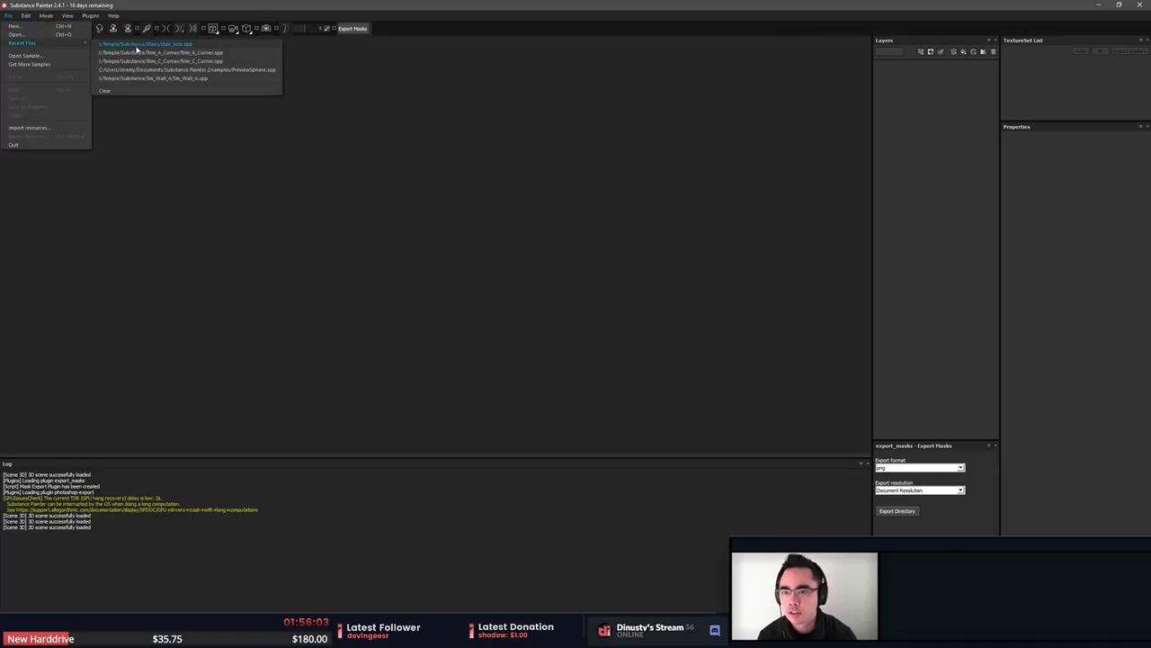
left_click(140, 53)
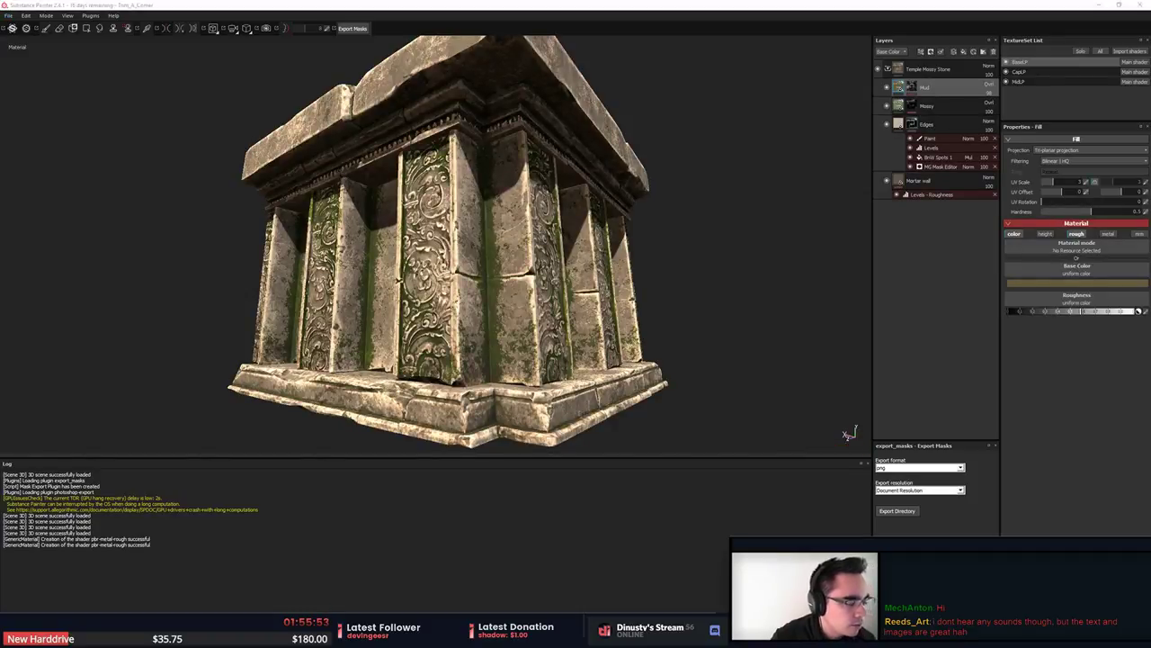
Inspect the textured stone corner up close and as a whole, and export the Mud layer's mask to the clipboard.
left_click_drag(754, 275, 540, 292, "alt")
right_click_drag(517, 288, 615, 347, "alt")
mouse_move(615, 347)
left_mouse_down("alt")
mouse_move(477, 288)
mouse_move(437, 167)
left_mouse_up("alt")
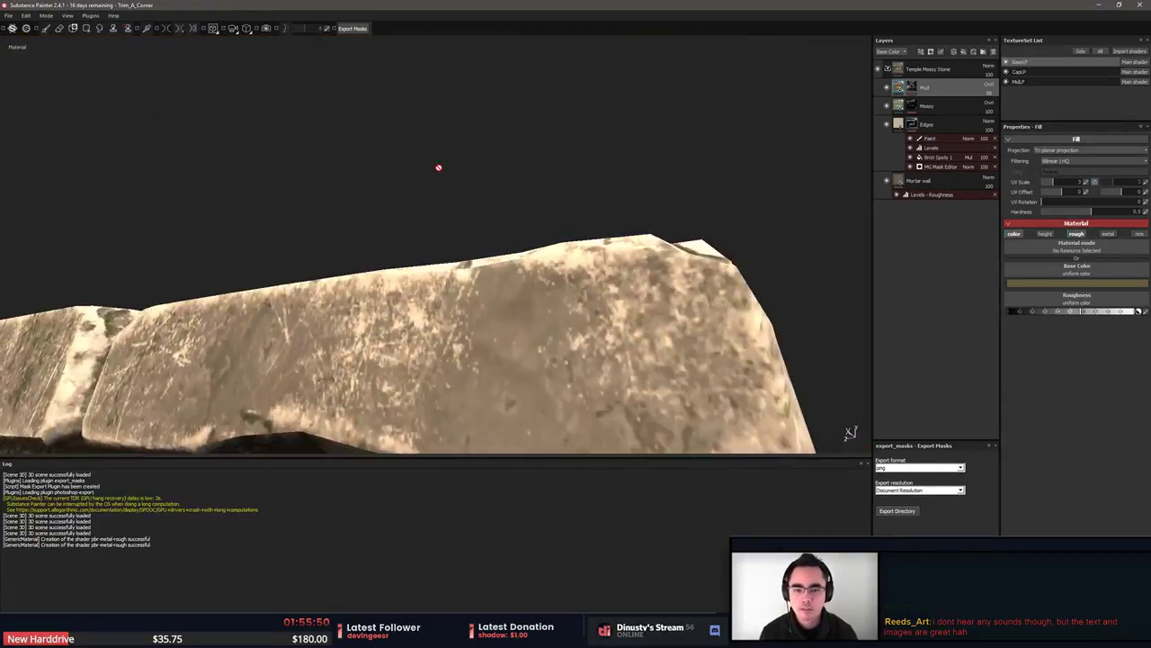
right_click_drag(437, 168, 18, 226, "alt")
right_click_drag(414, 248, 295, 256, "alt")
left_click_drag(294, 258, 521, 285, "alt")
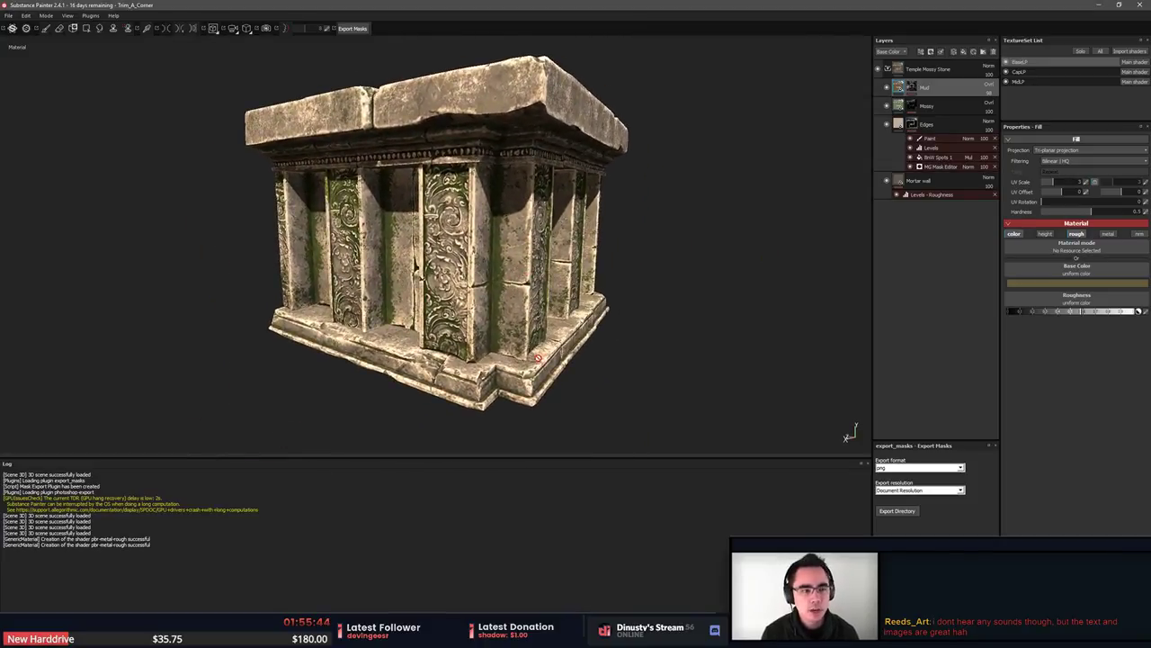
left_click(914, 87)
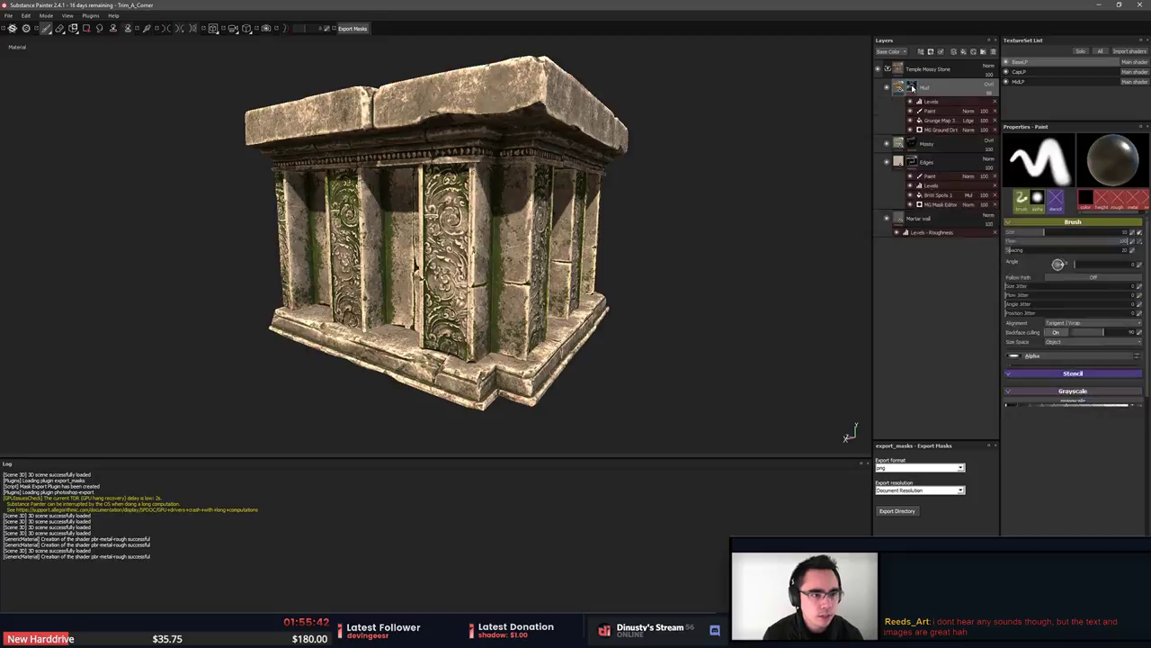
right_click(914, 88)
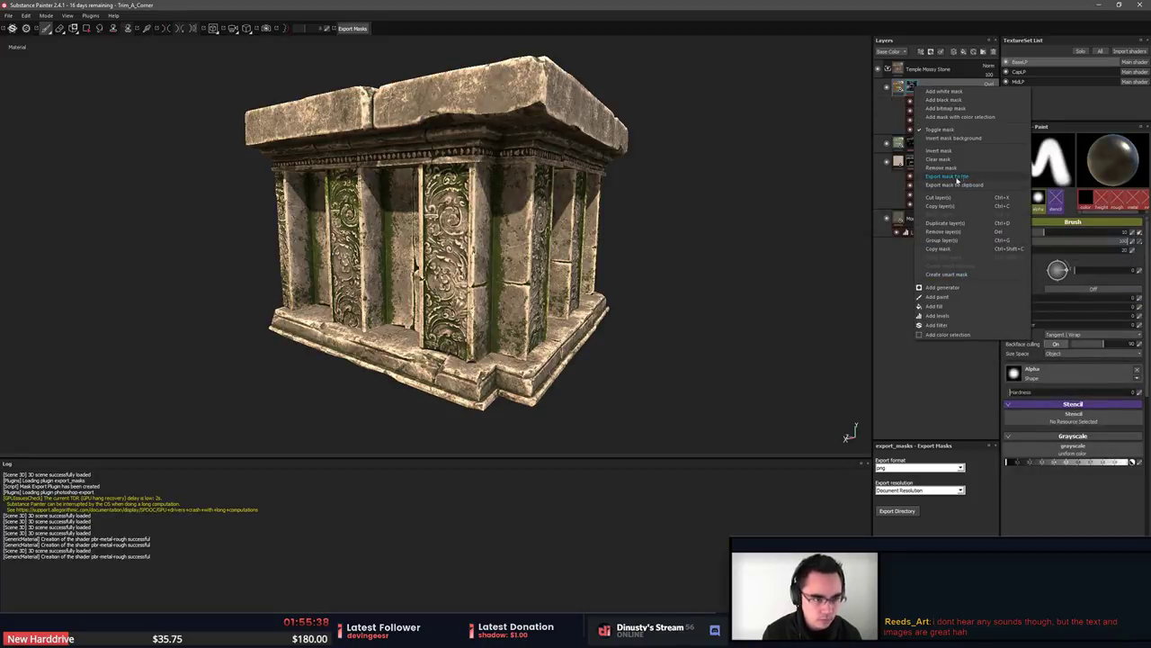
left_click(969, 186)
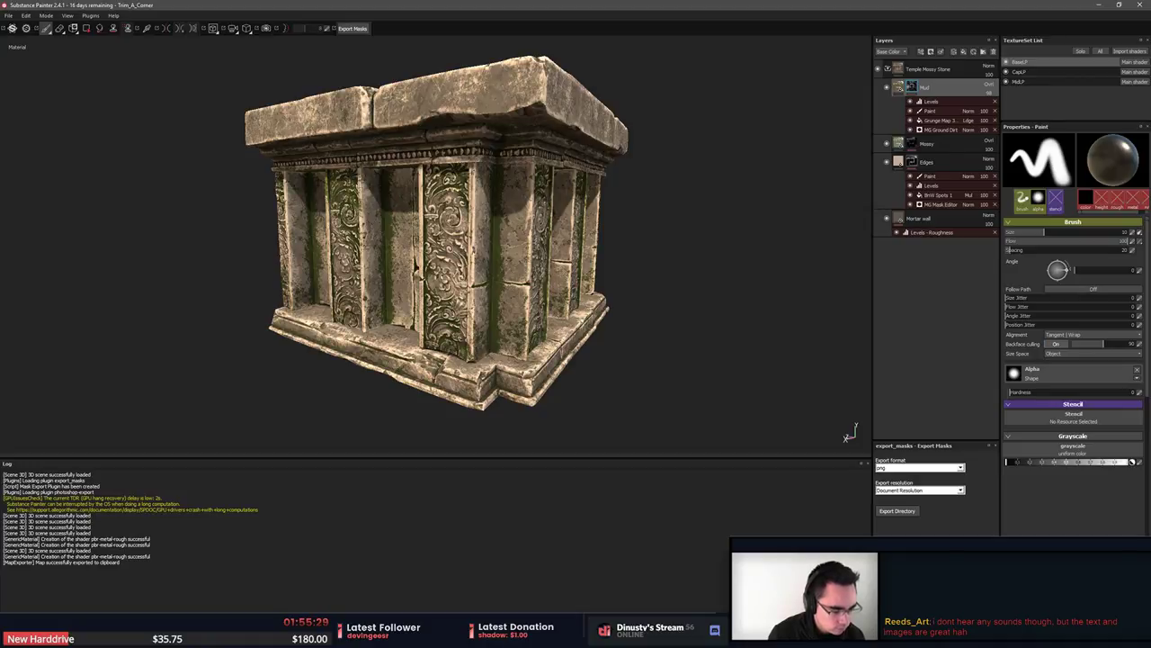
key("alt+Tab")
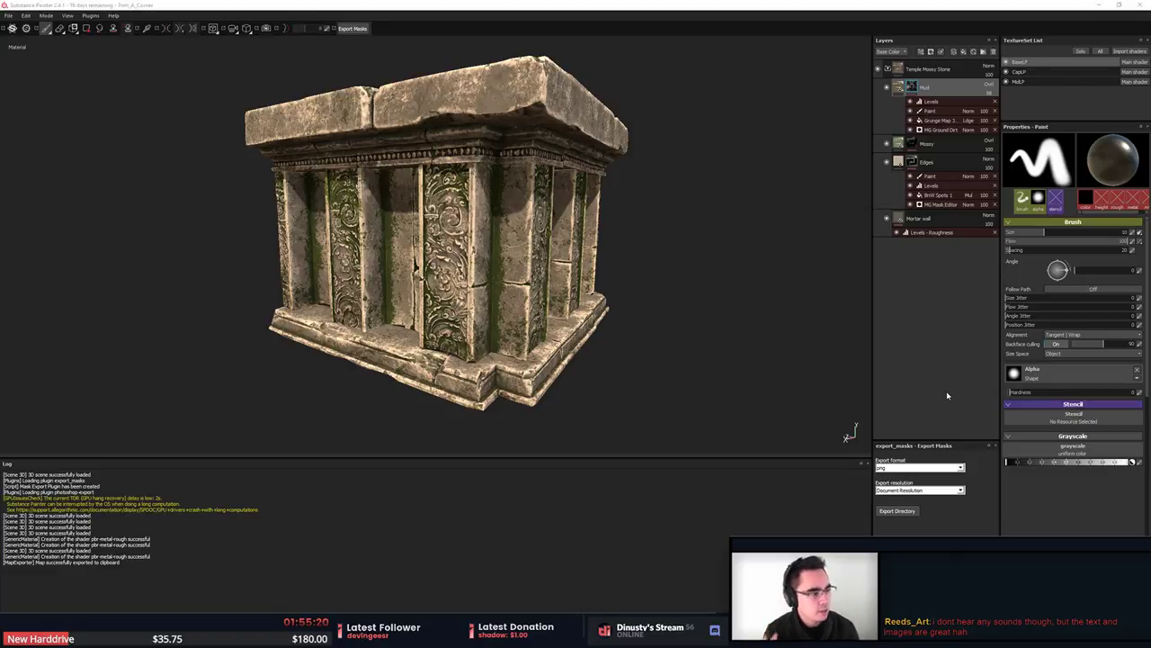
mouse_move(711, 306)
left_mouse_down("alt")
mouse_move(654, 312)
mouse_move(693, 301)
mouse_move(681, 321)
left_mouse_up("alt")
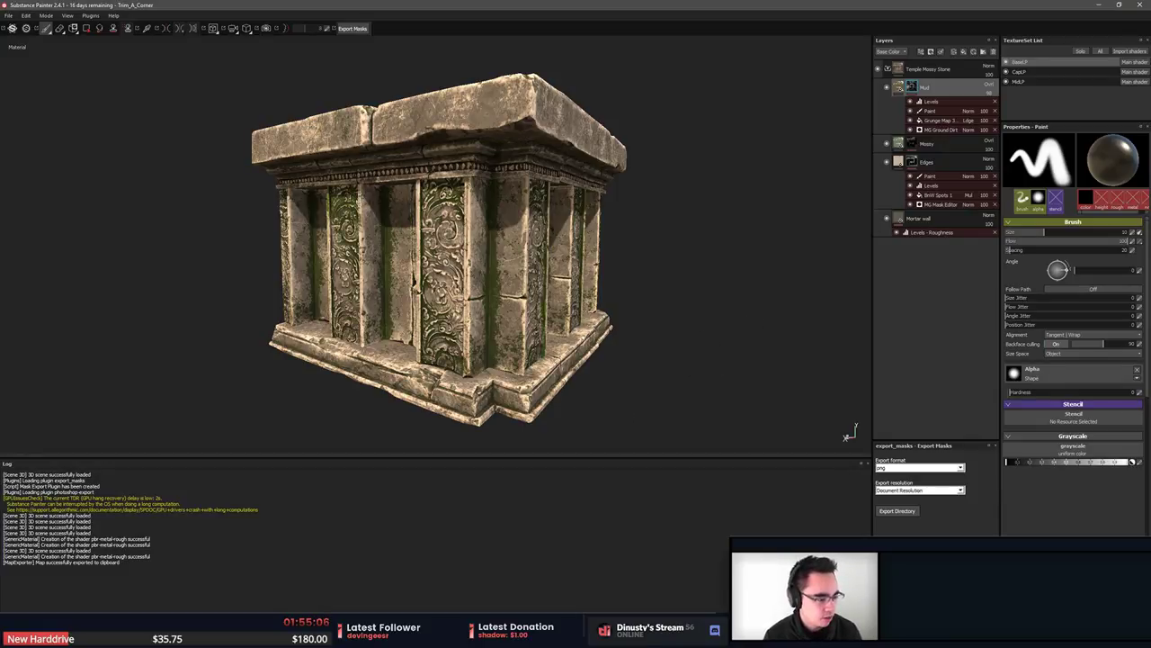
middle_click_drag(663, 249, 676, 236)
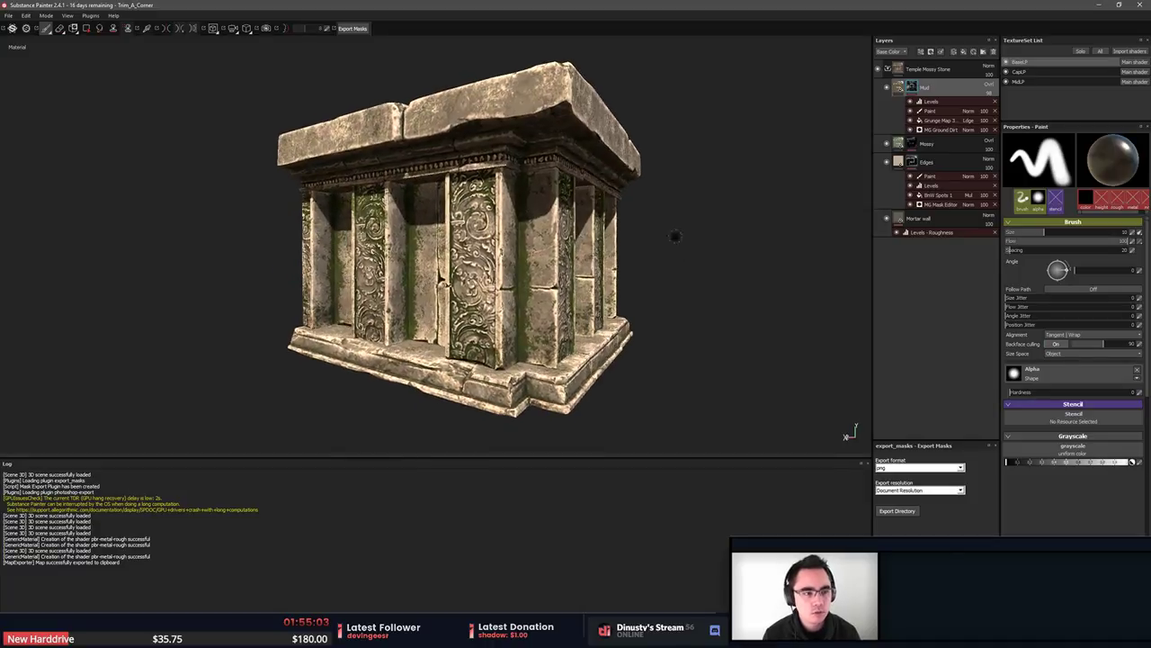
right_click(914, 89)
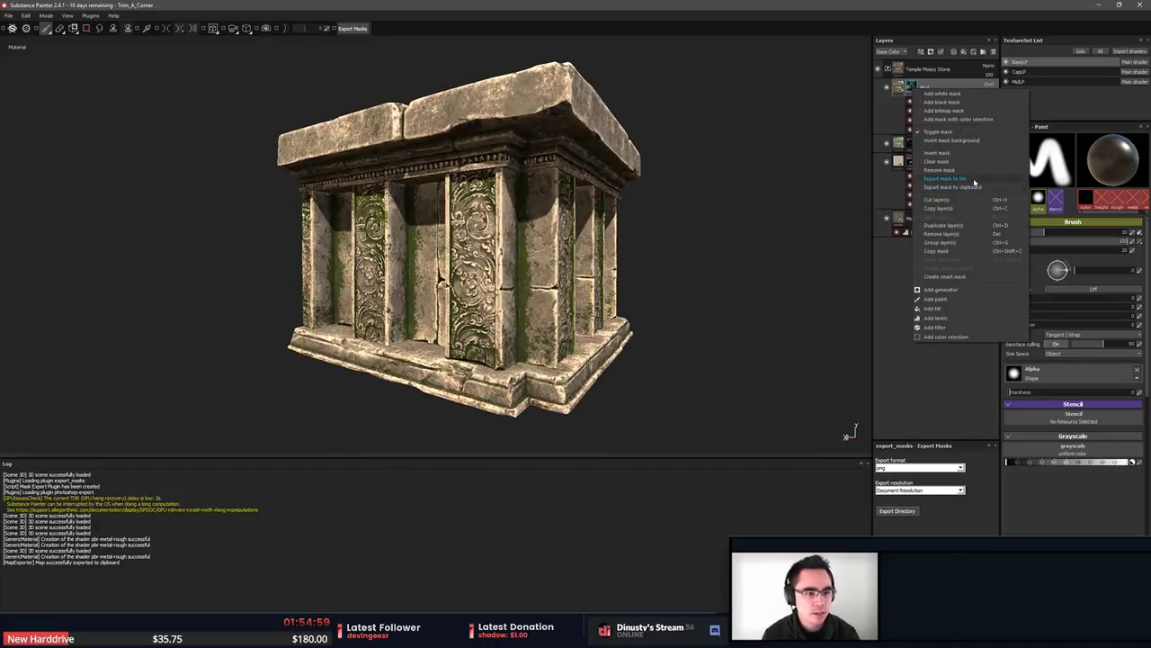
left_click(862, 305)
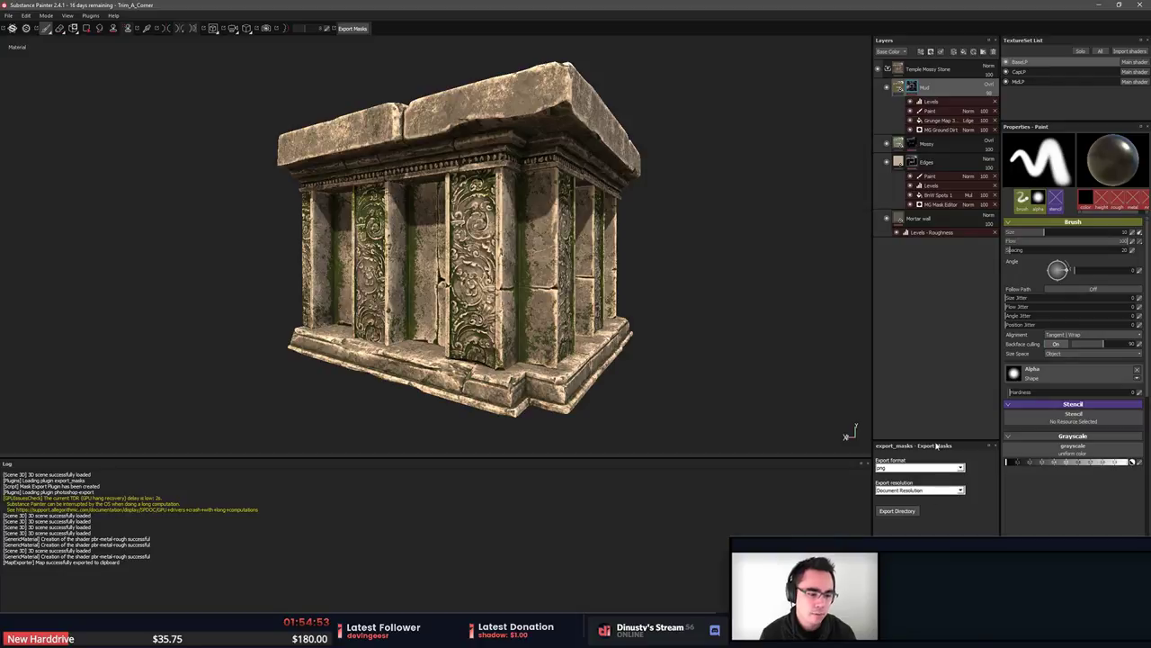
Enlarge the Export Masks plugin area and set its export format to tga and its export resolution to 2048.
left_click_drag(931, 447, 949, 369)
left_click(918, 399)
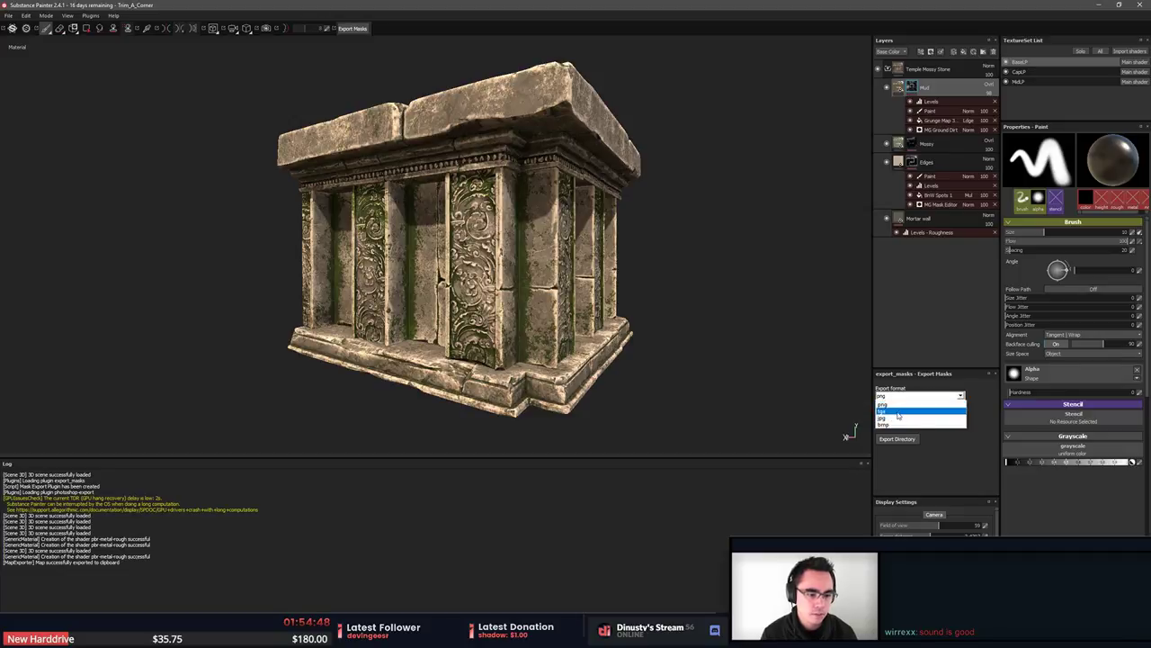
left_click(904, 411)
left_click(916, 419)
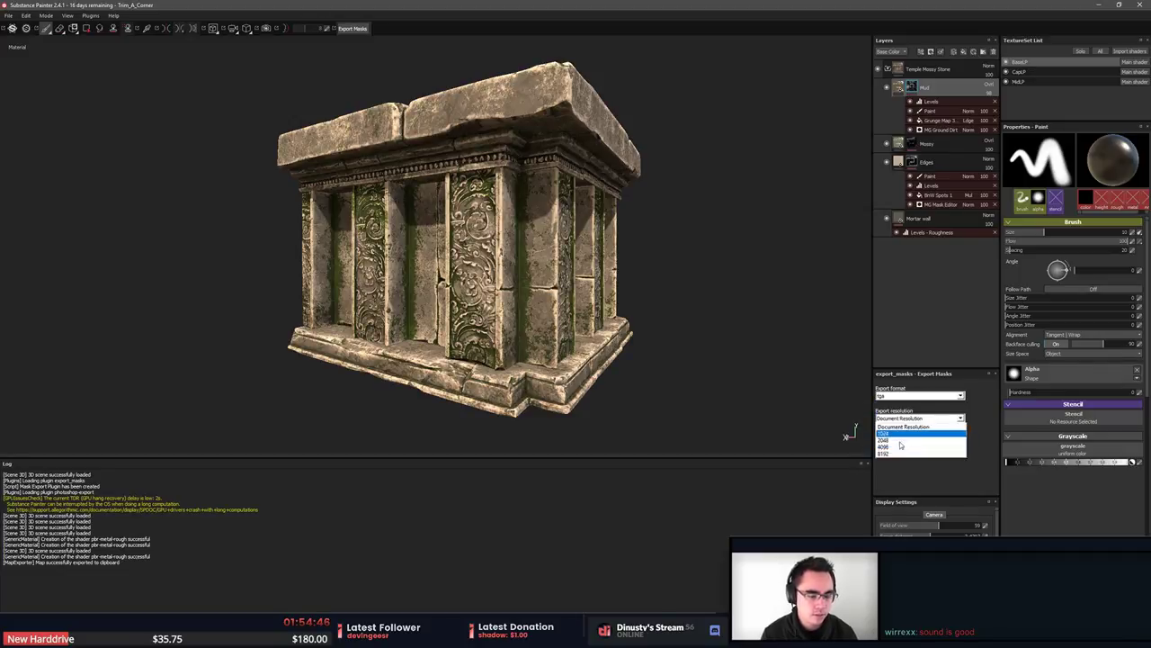
left_click(723, 344)
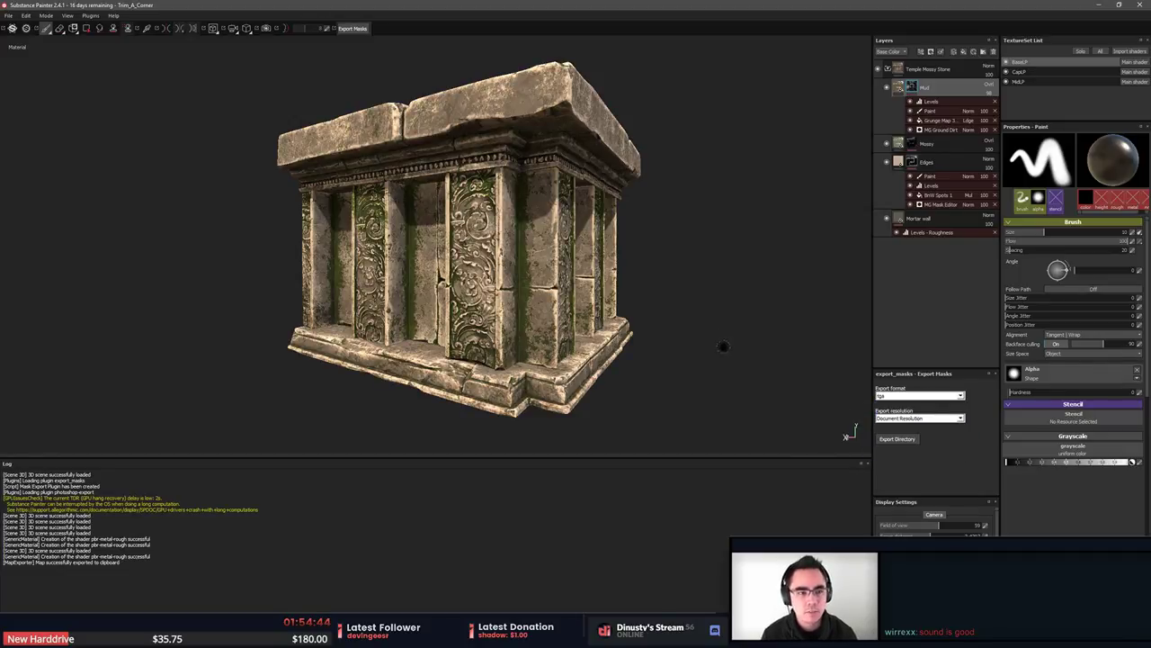
left_click_drag(724, 344, 696, 344, "alt")
left_click(938, 418)
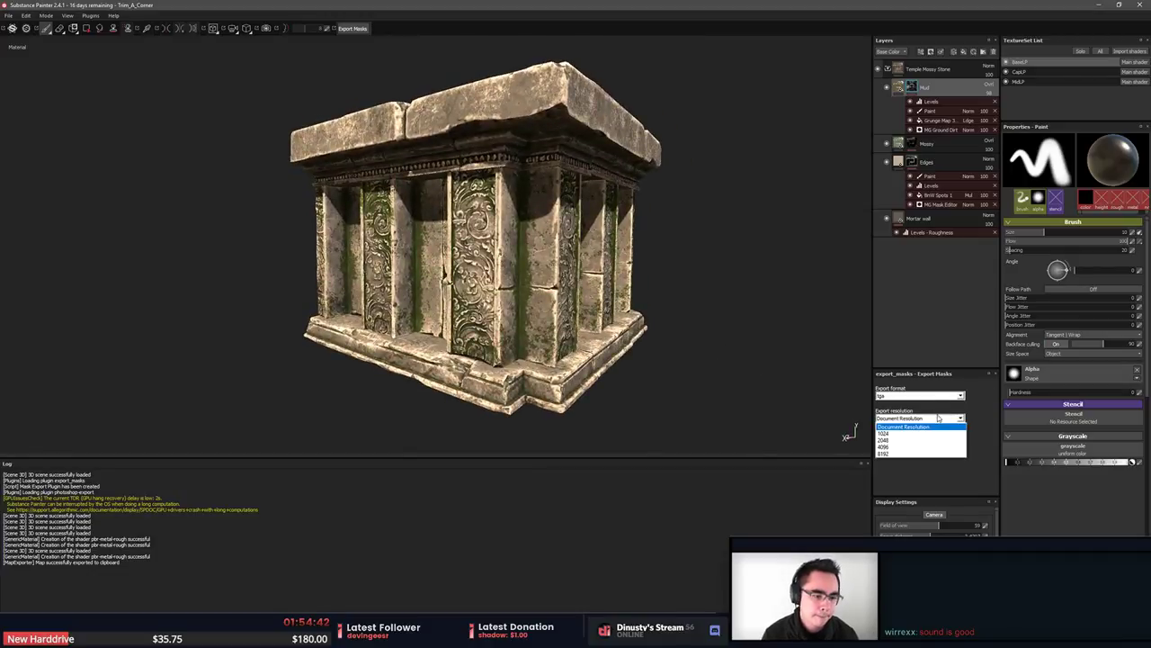
left_click(913, 440)
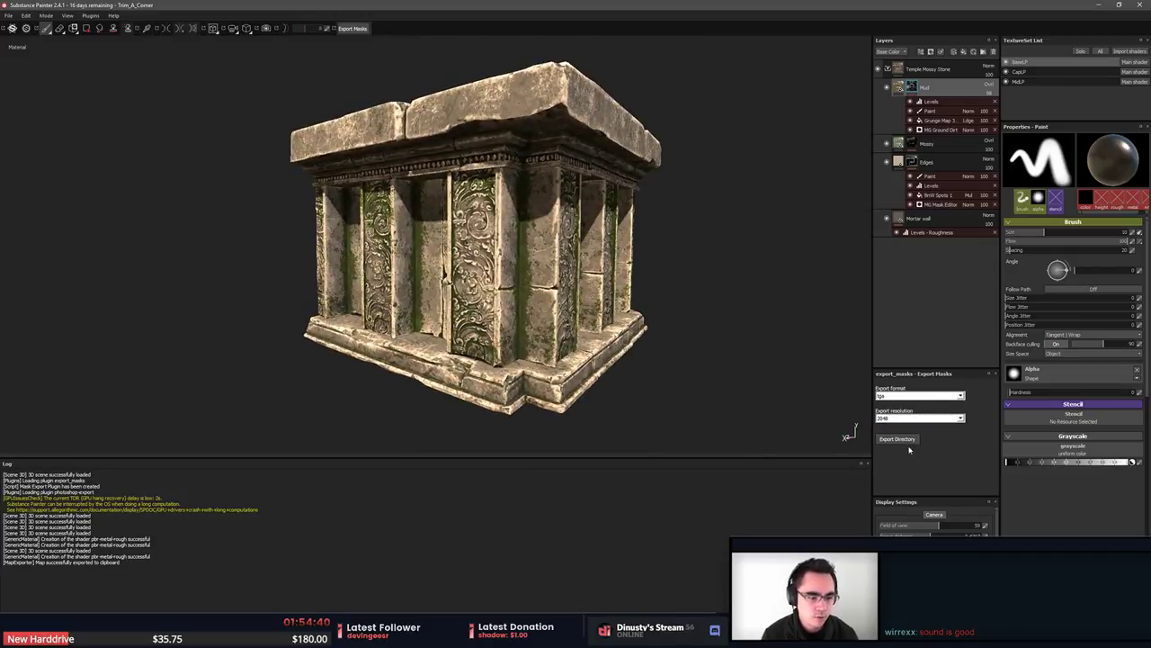
left_click(913, 438)
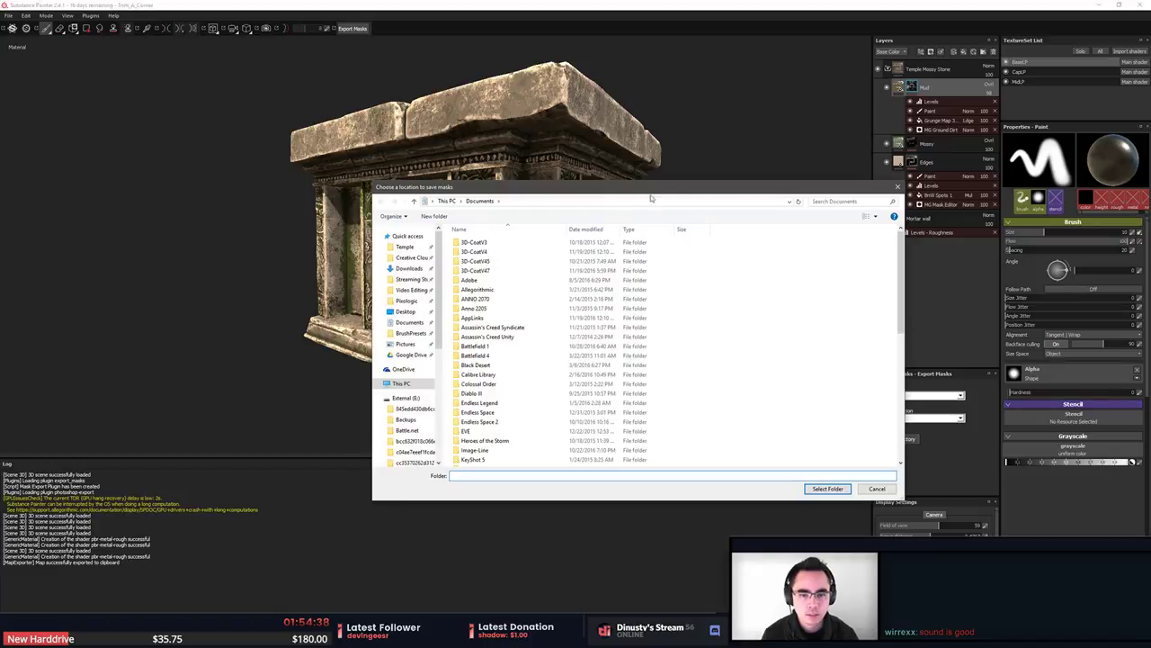
left_click_drag(671, 197, 1150, 210)
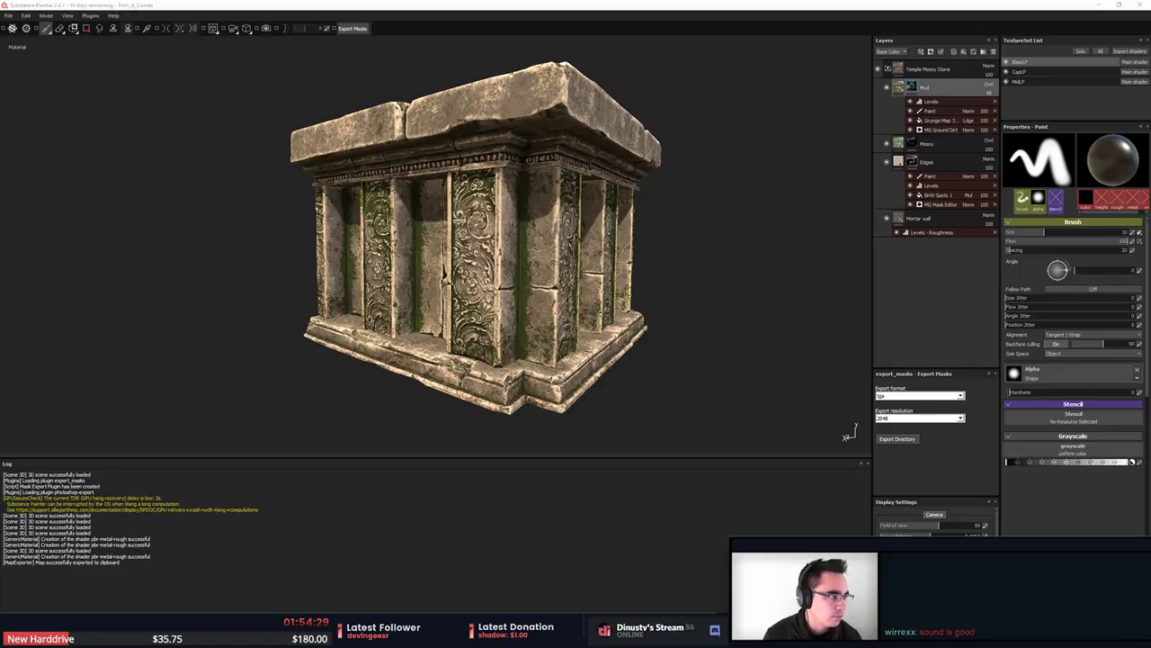
key("Escape")
left_click_drag(618, 292, 606, 264, "alt")
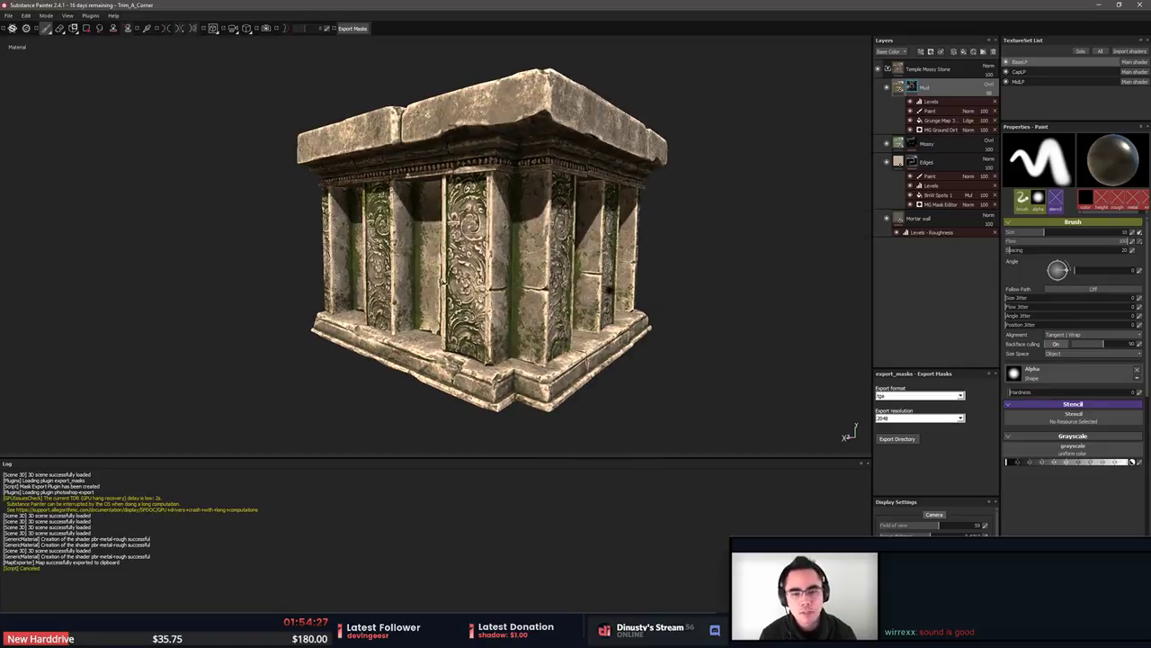
middle_click_drag(603, 258, 633, 291, "alt")
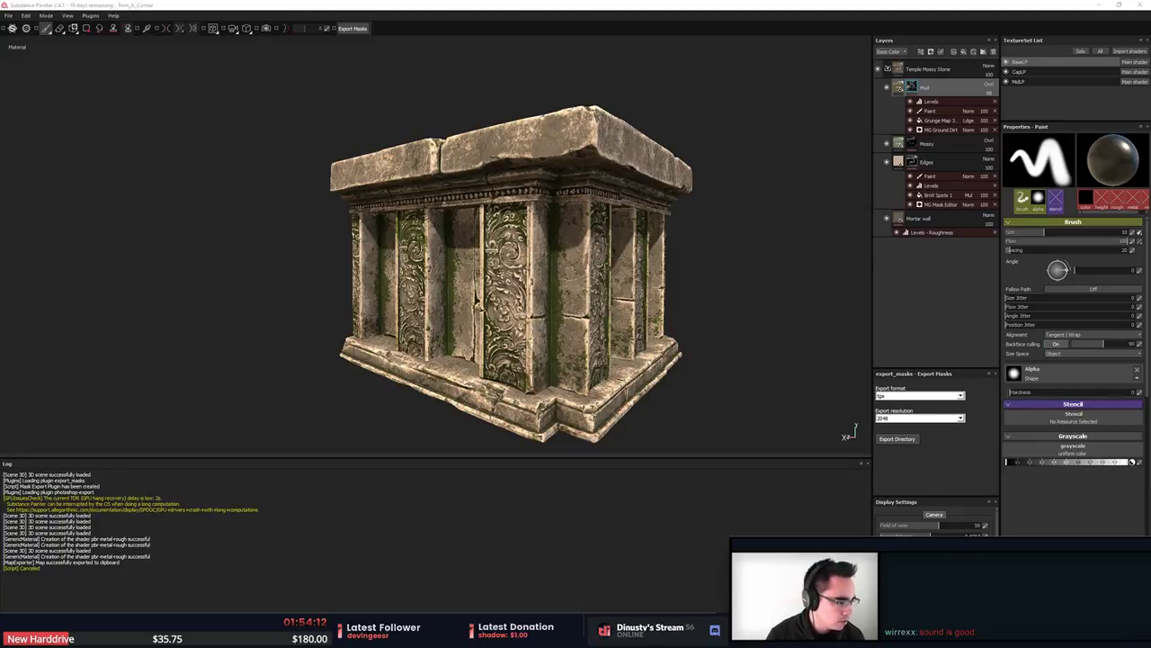
Open a File Explorer window and move it out of the way onto the other monitor.
key("super+e")
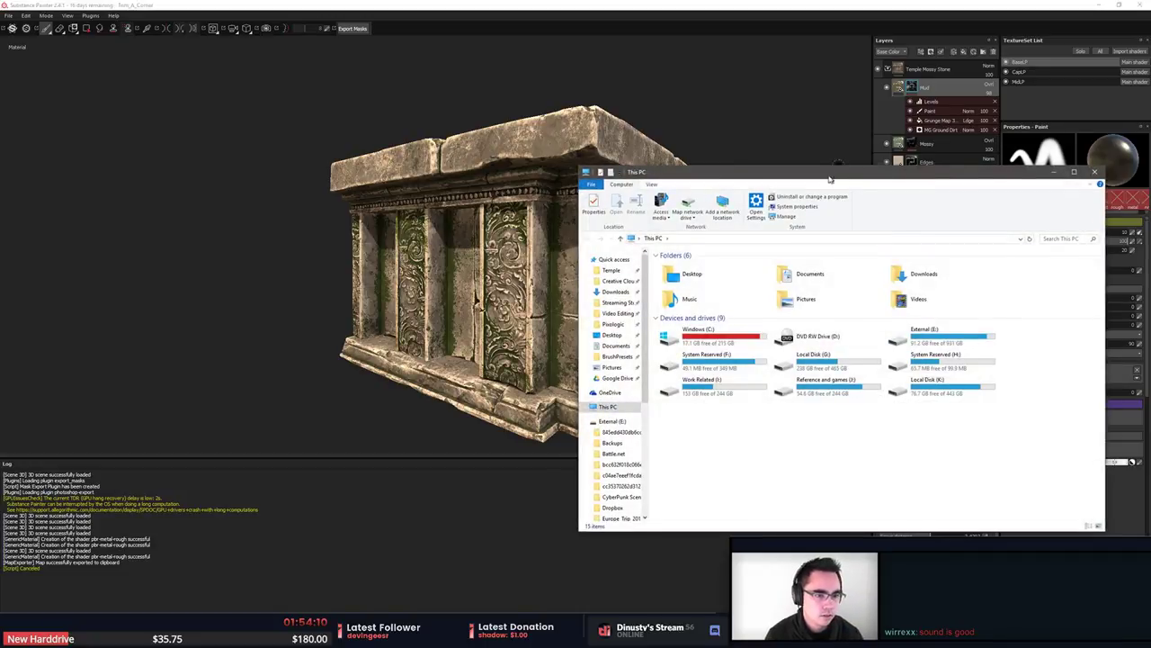
left_click_drag(829, 177, 1150, 149)
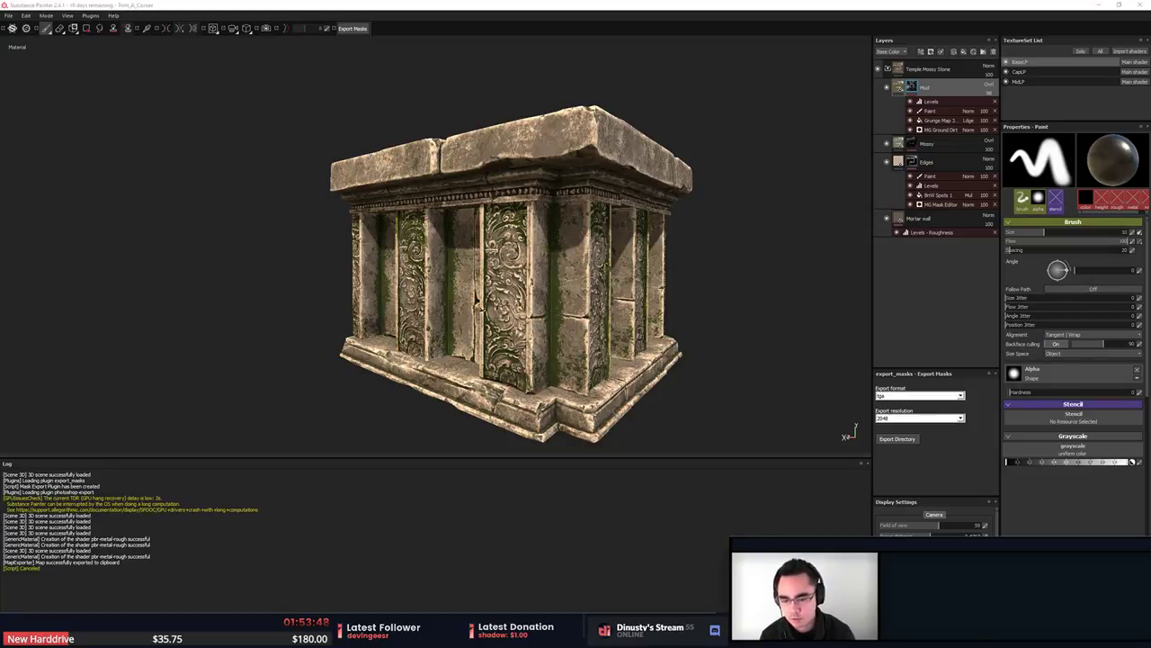
mouse_move(664, 205)
left_mouse_down()
mouse_move(1150, 86)
mouse_move(1150, 67)
left_mouse_up()
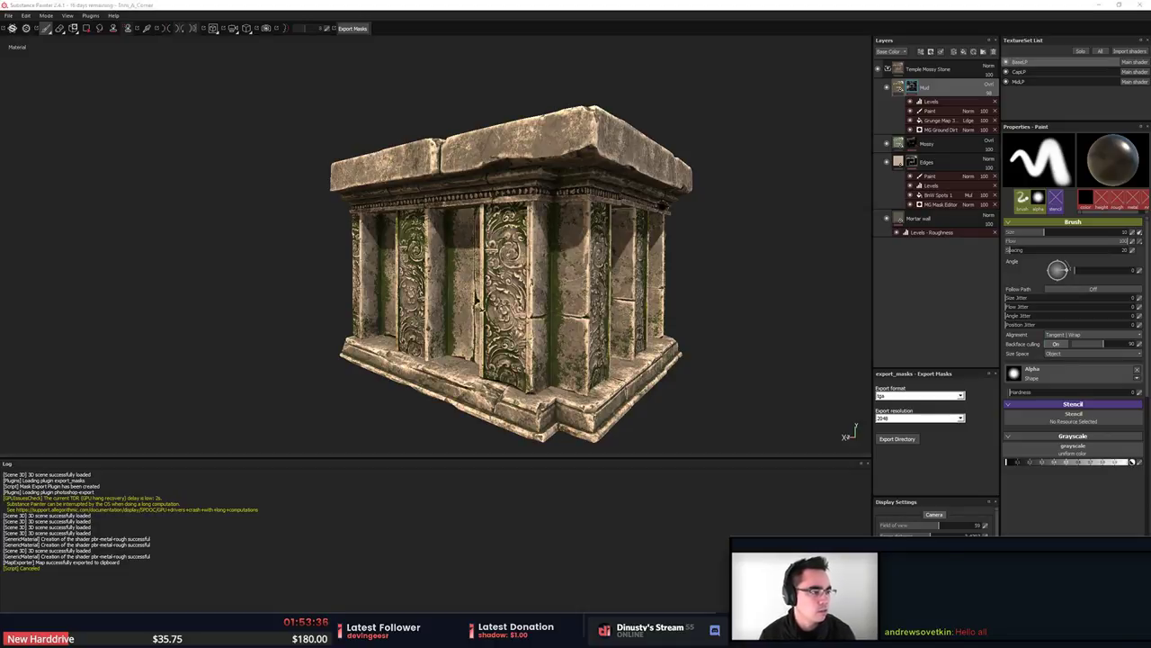
Bring up the Substance Share page for Export Masks, highlight the plugin folder path, and show the installed export_masks plugin folder.
mouse_move(1150, 93)
left_mouse_down()
mouse_move(655, 85)
mouse_move(582, 100)
left_mouse_up()
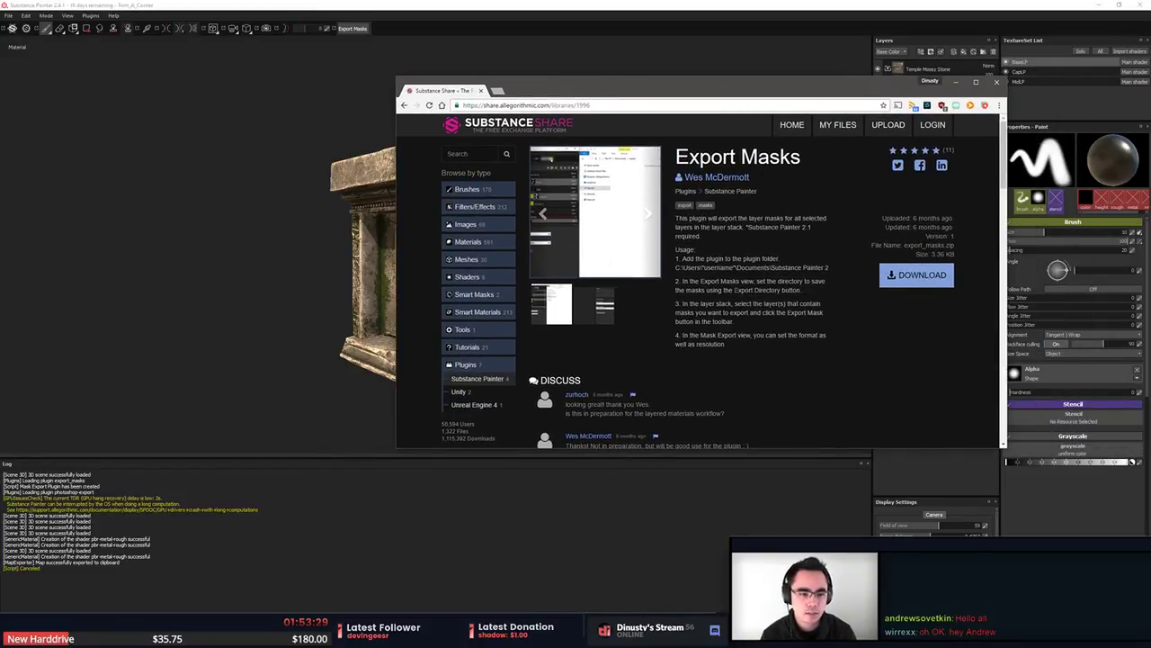
left_click_drag(689, 268, 764, 268)
left_click(764, 268)
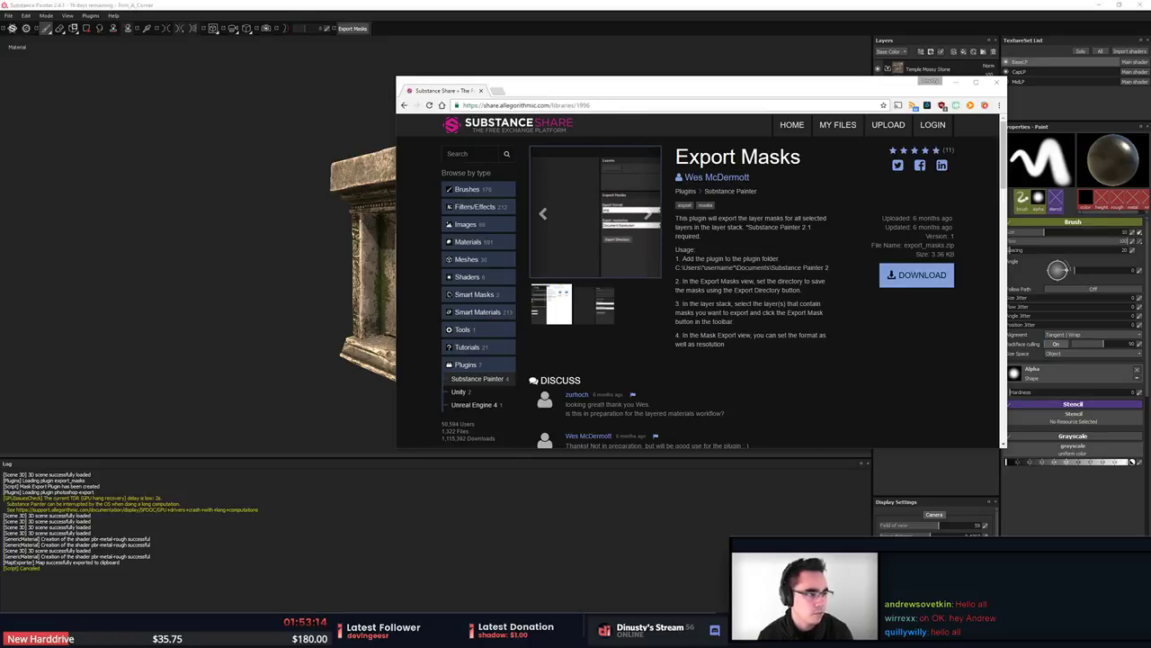
left_click_drag(1150, 109, 659, 136)
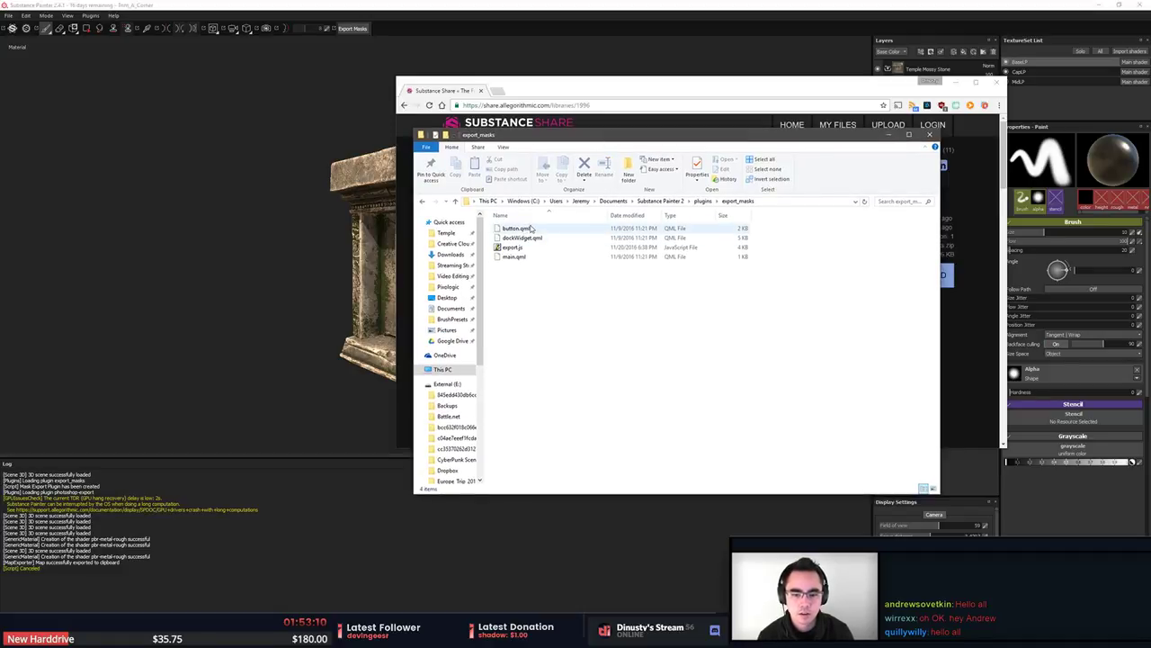
Open export.js from the export_masks folder in Notepad and enlarge the window to show the mask export code at the file's end.
left_click(419, 385)
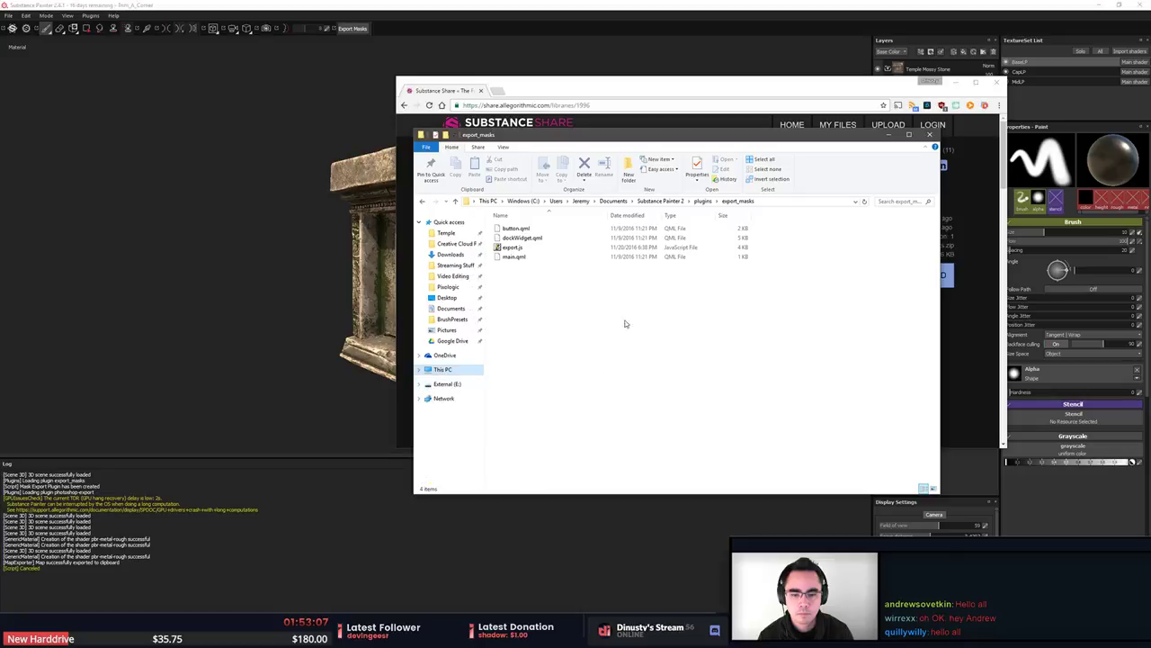
left_click(527, 249)
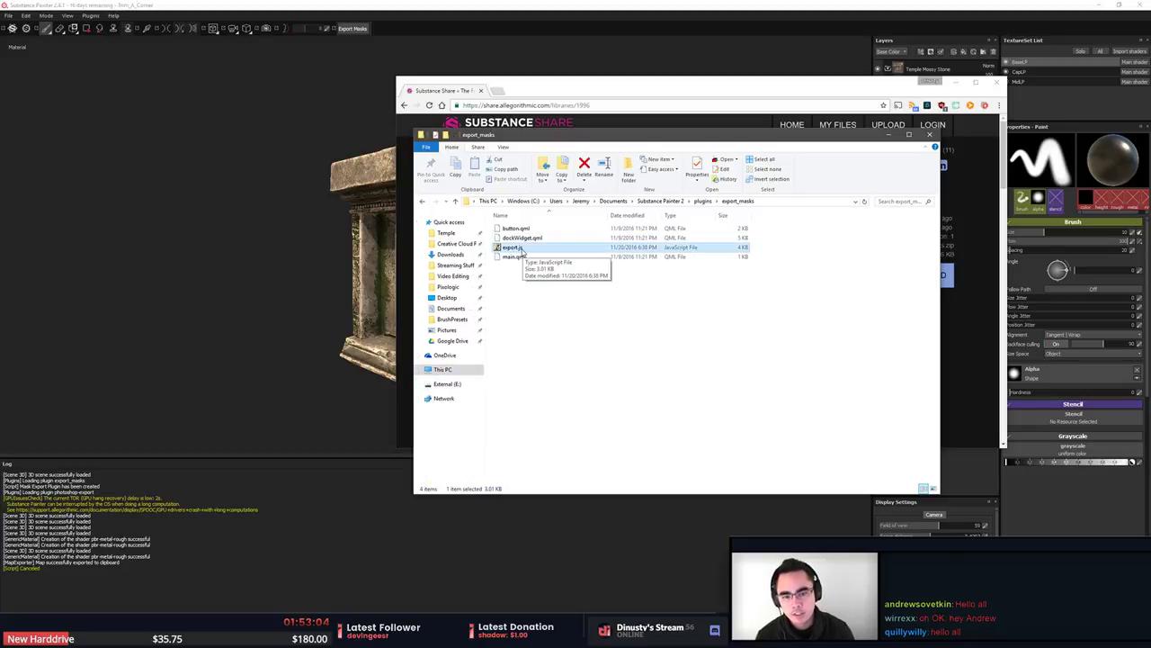
right_click(521, 251)
mouse_move(503, 328)
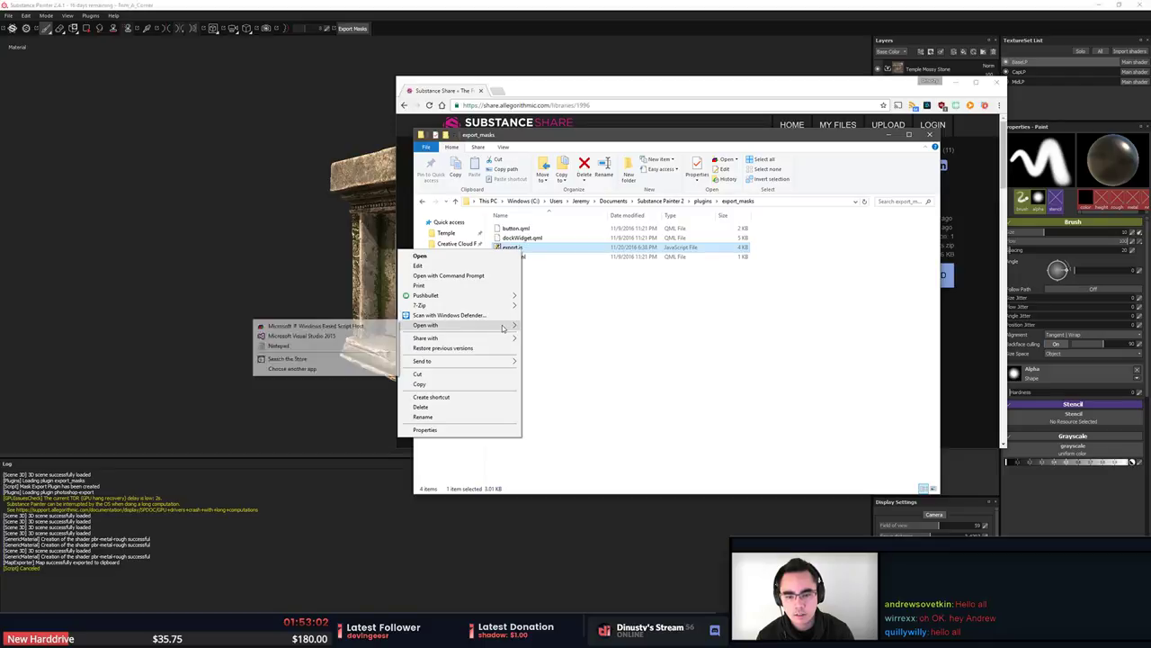
left_click(279, 345)
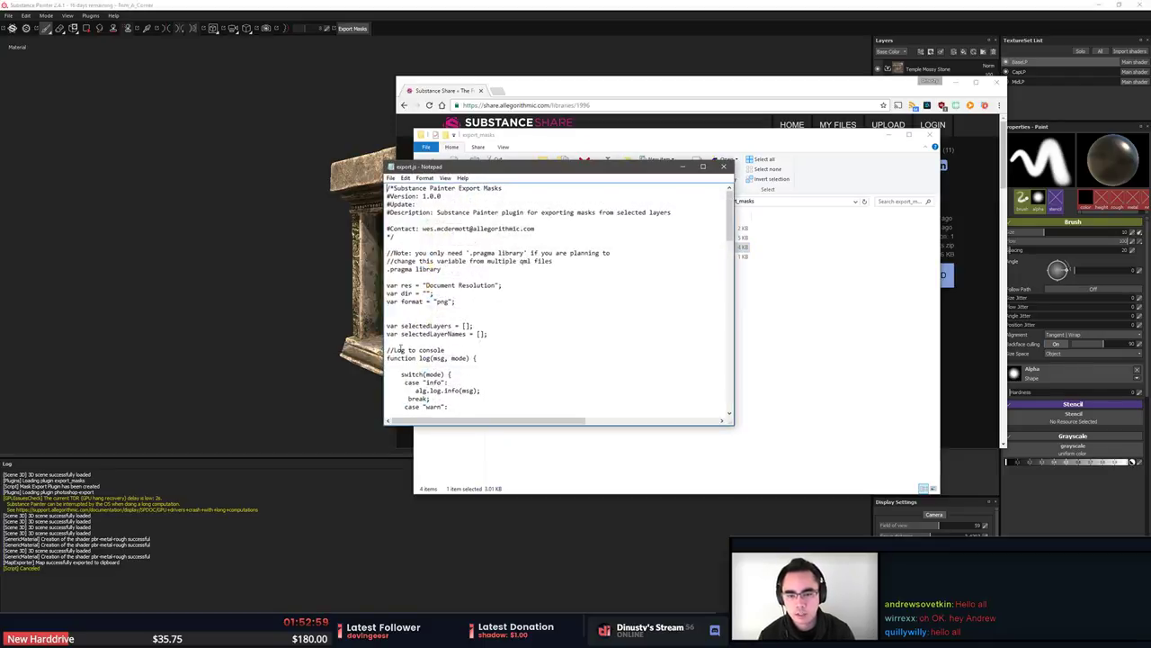
scroll(635, 330, "down", 9)
left_click_drag(731, 252, 736, 373)
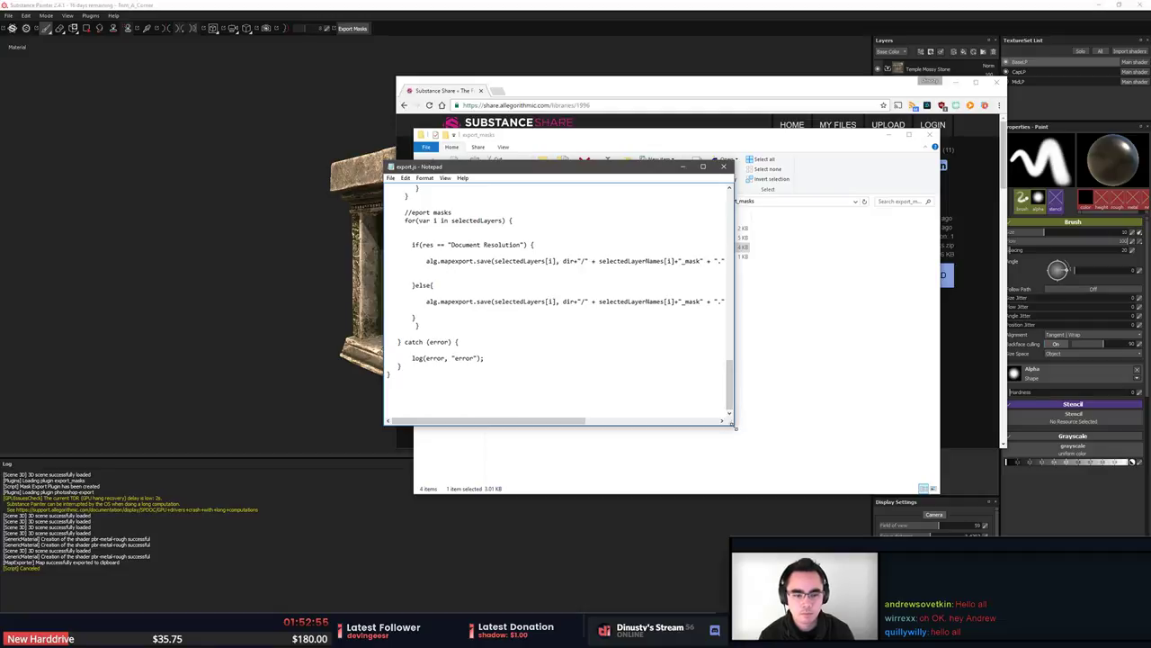
left_click_drag(733, 424, 891, 517)
left_click_drag(888, 450, 887, 502)
Highlight the padding:true values in both alg.mapexport.save lines, and close export.js without editing it.
mouse_move(775, 358)
left_mouse_down()
mouse_move(582, 351)
mouse_move(775, 358)
left_mouse_up()
left_click_drag(609, 358, 812, 358)
left_click_drag(438, 358, 807, 358)
left_click(782, 358)
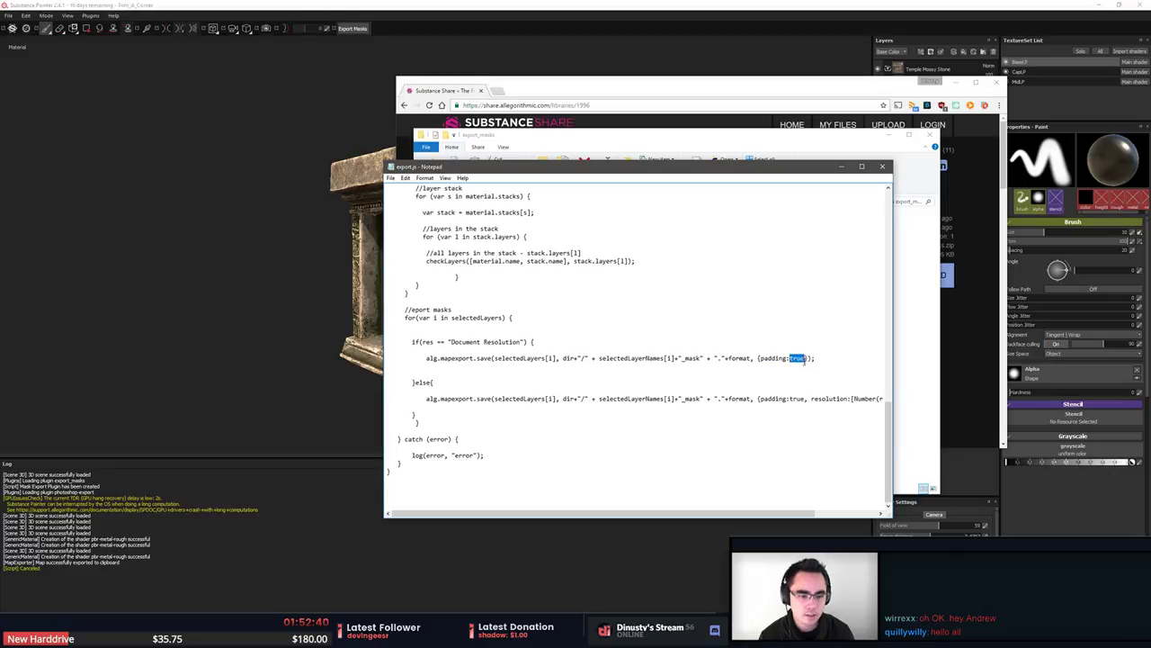
left_click_drag(790, 399, 804, 398)
left_click(801, 399)
left_click_drag(791, 357, 805, 358)
left_click(796, 398)
left_click(882, 166)
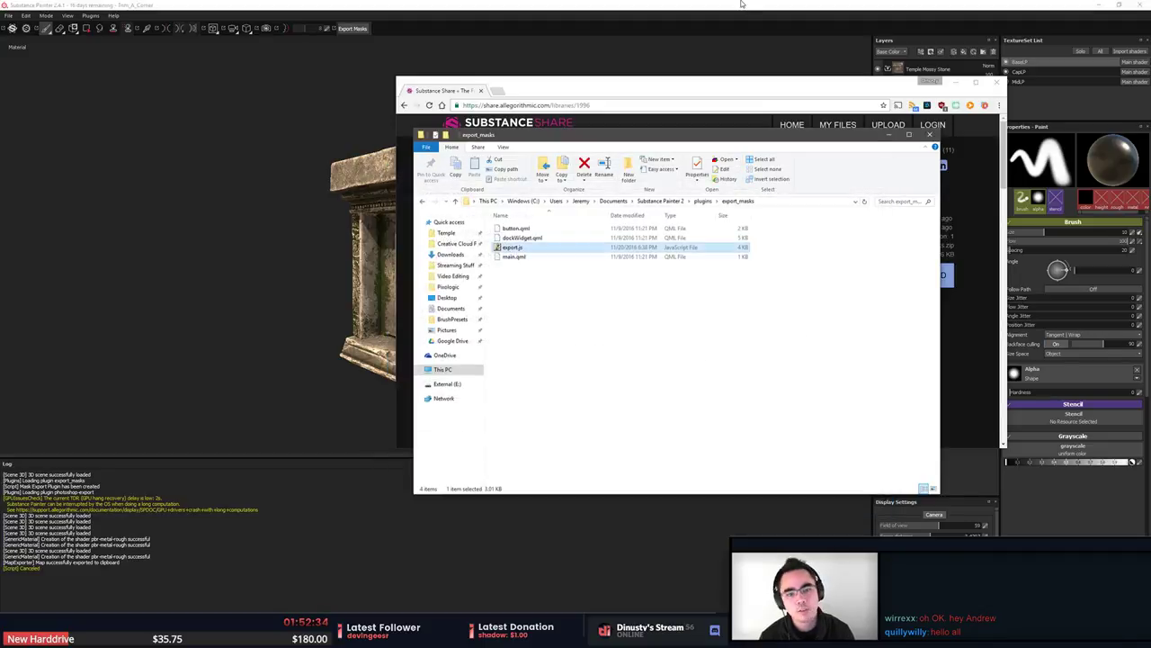
Bring Substance Painter forward and inspect the textured stone corner from several sides, including the mossy carved panels and base up close.
left_click(743, 4)
left_click_drag(732, 198, 751, 252, "alt")
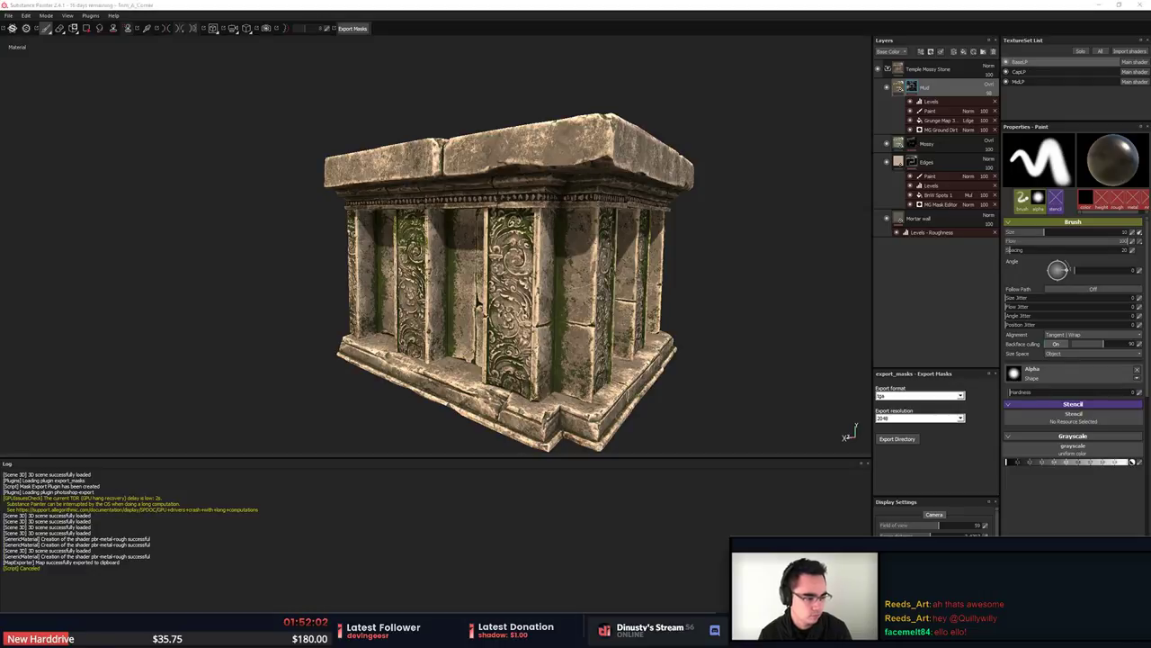
right_click(700, 295)
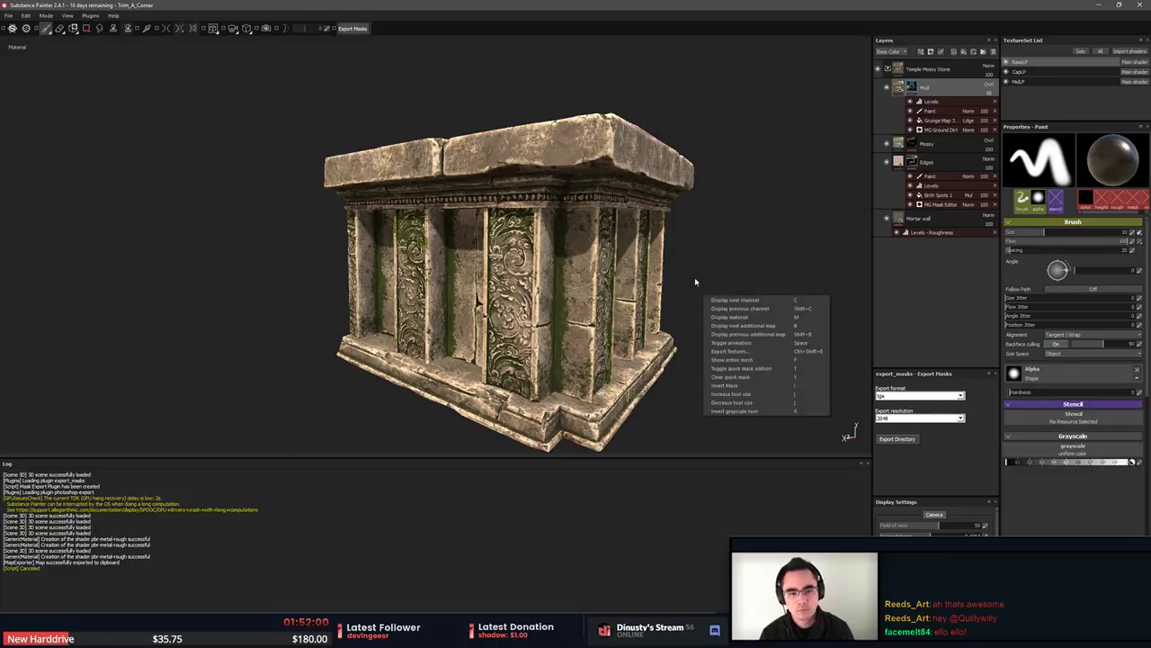
left_click_drag(696, 283, 686, 191, "alt")
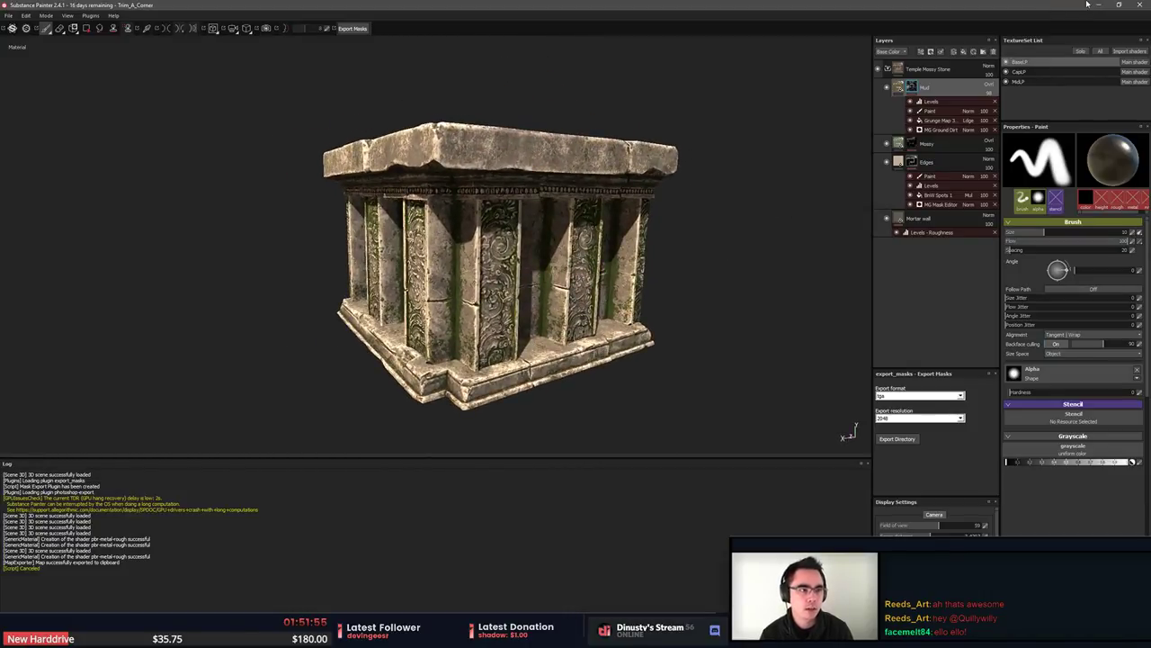
left_click_drag(774, 231, 594, 213, "alt")
right_click_drag(593, 212, 531, 348, "alt")
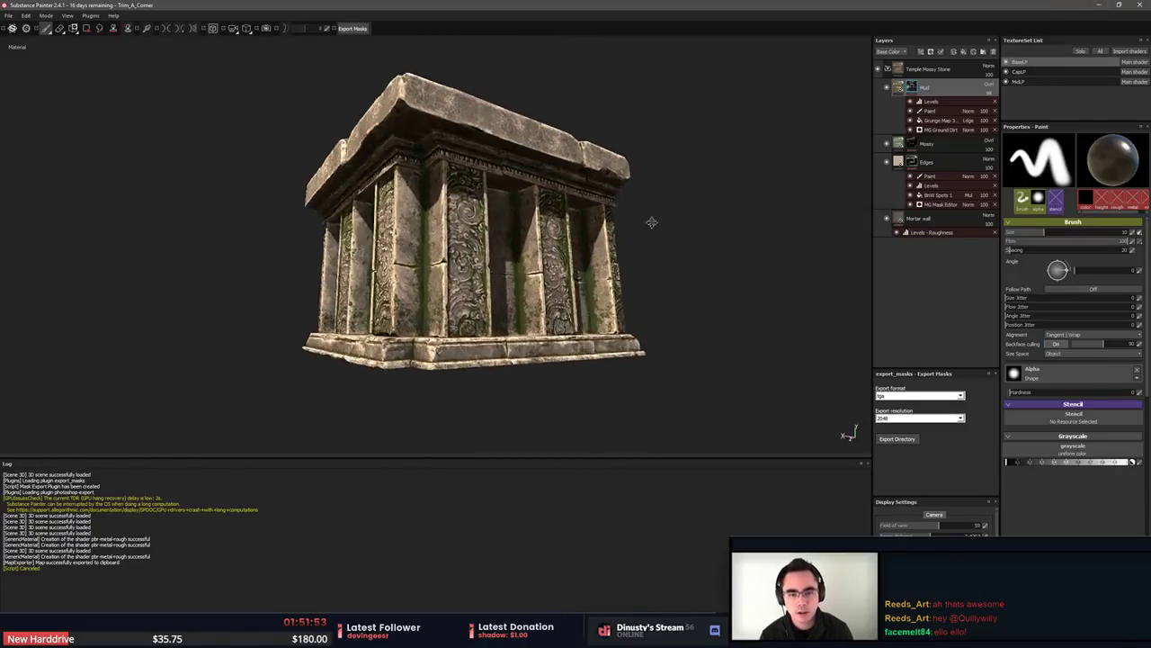
left_click_drag(531, 346, 476, 206, "alt")
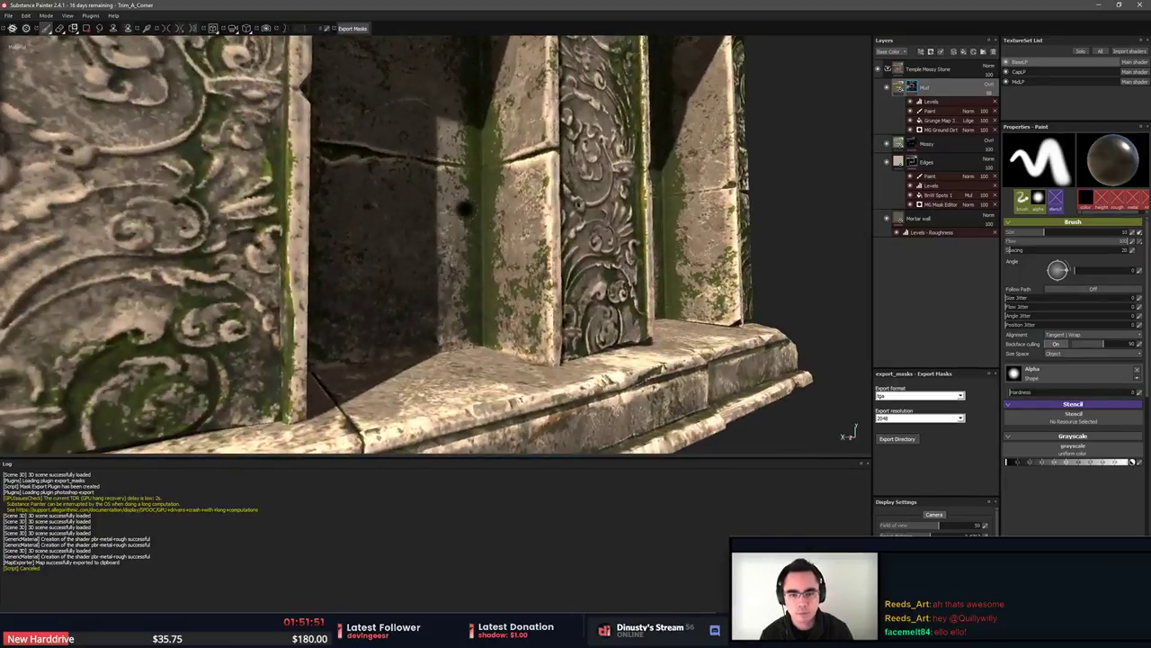
right_click_drag(484, 202, 477, 197, "ctrl")
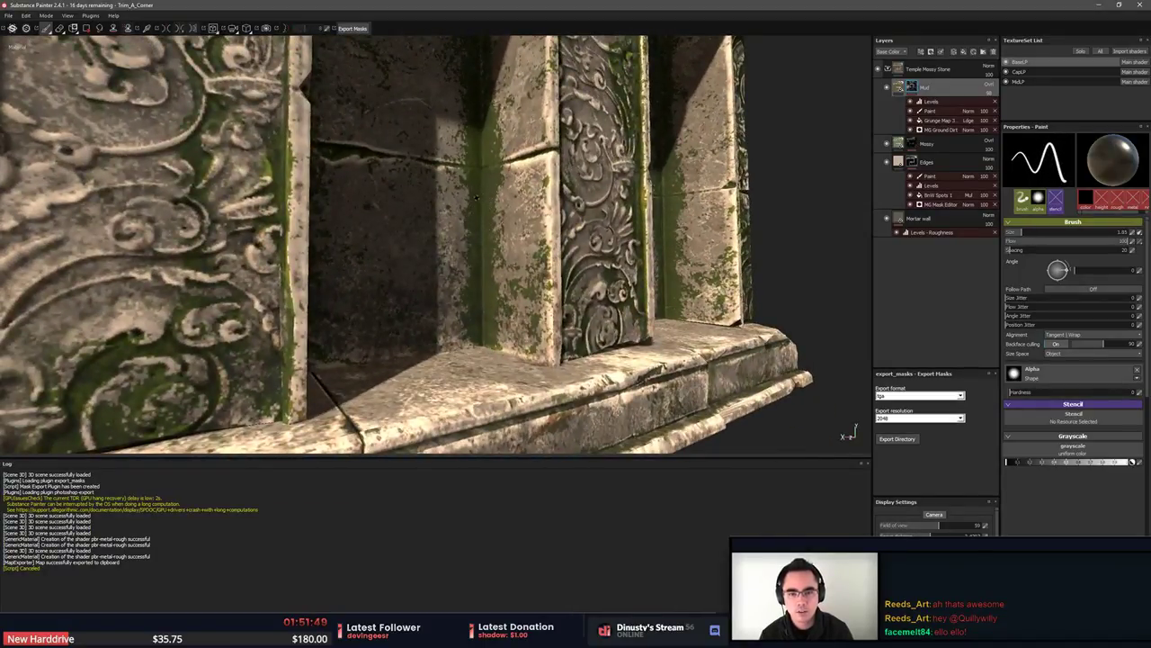
right_click_drag(519, 234, 185, 229, "alt")
left_click_drag(185, 229, 297, 256, "alt")
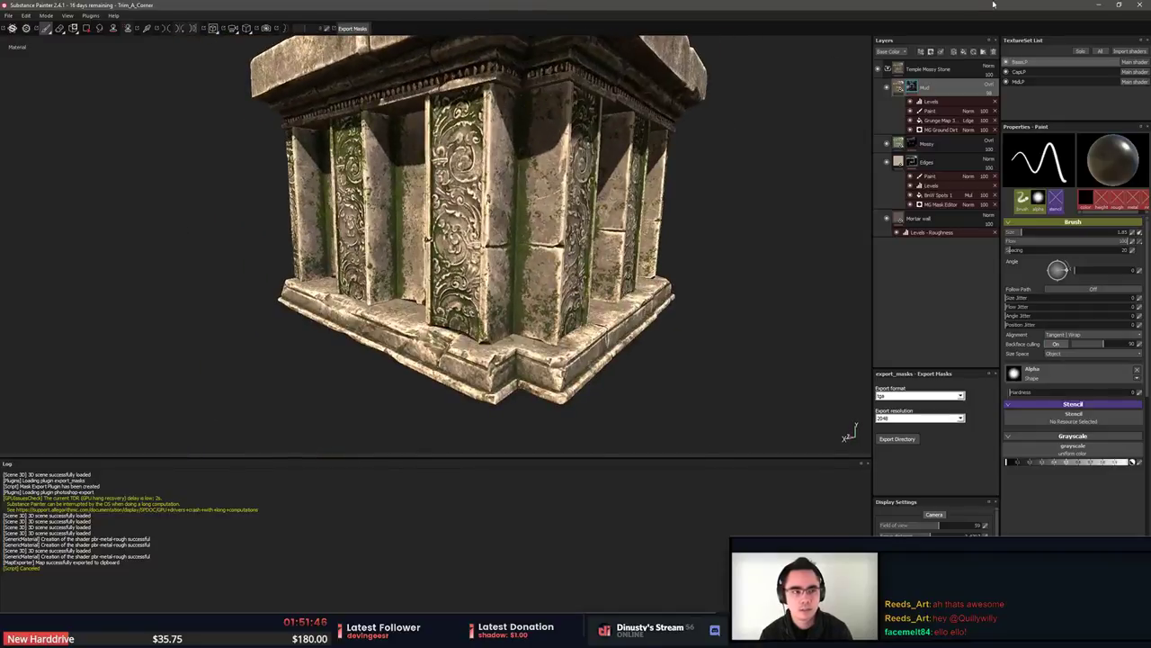
Close Substance Painter and bring the Unreal Editor level to the front, clearing away the browser and the export_masks folder window.
left_click(1139, 4)
left_click(557, 337)
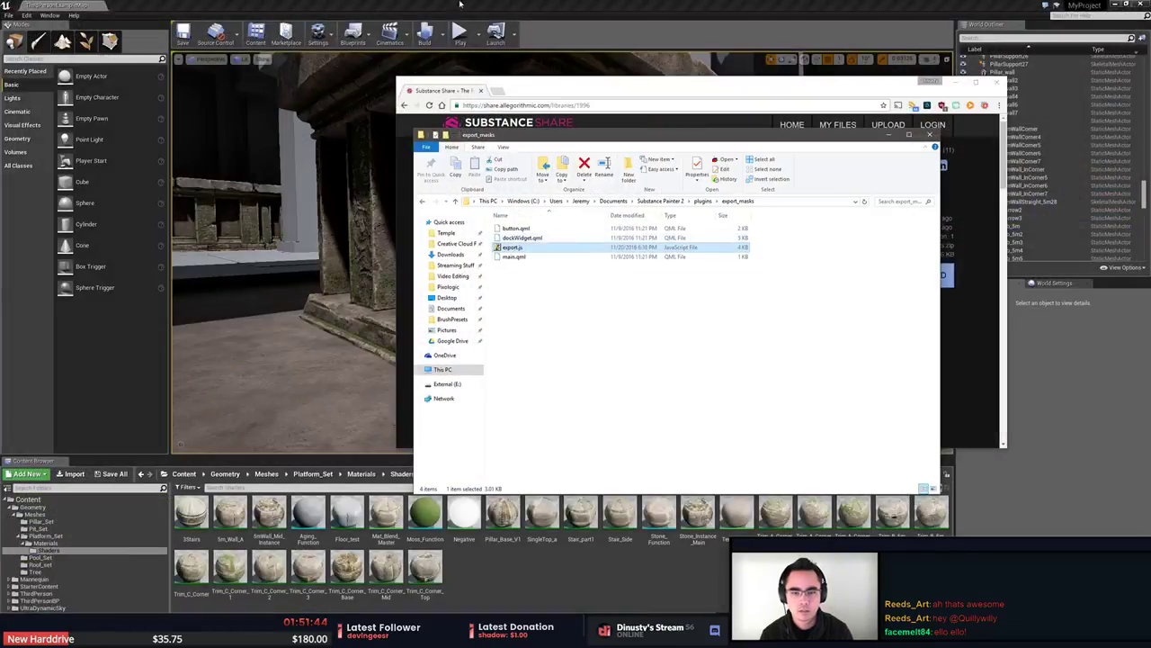
left_click(461, 4)
key("alt+Tab")
left_click(894, 134)
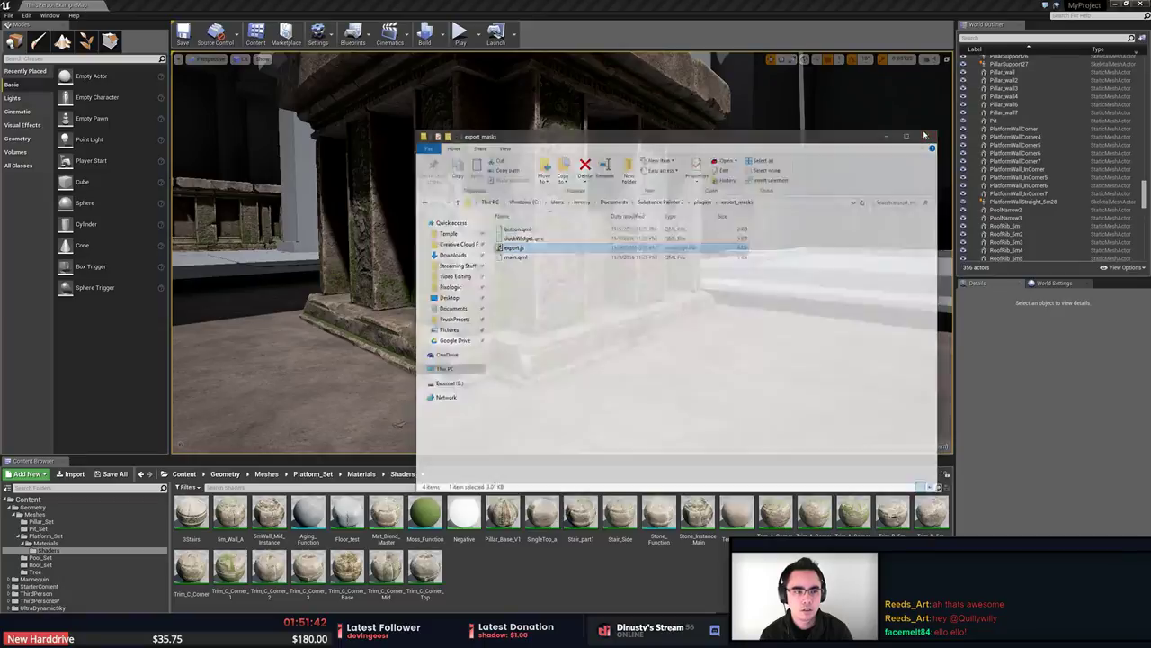
Play the level in the viewport, walk the character over to the mossy carved stone trim, and end the play session.
key("s")
mouse_move(644, 331)
right_mouse_down()
mouse_move(616, 338)
mouse_move(657, 329)
mouse_move(593, 321)
mouse_move(644, 333)
right_mouse_up()
key("w")
key("w")
key("d")
left_click(460, 38)
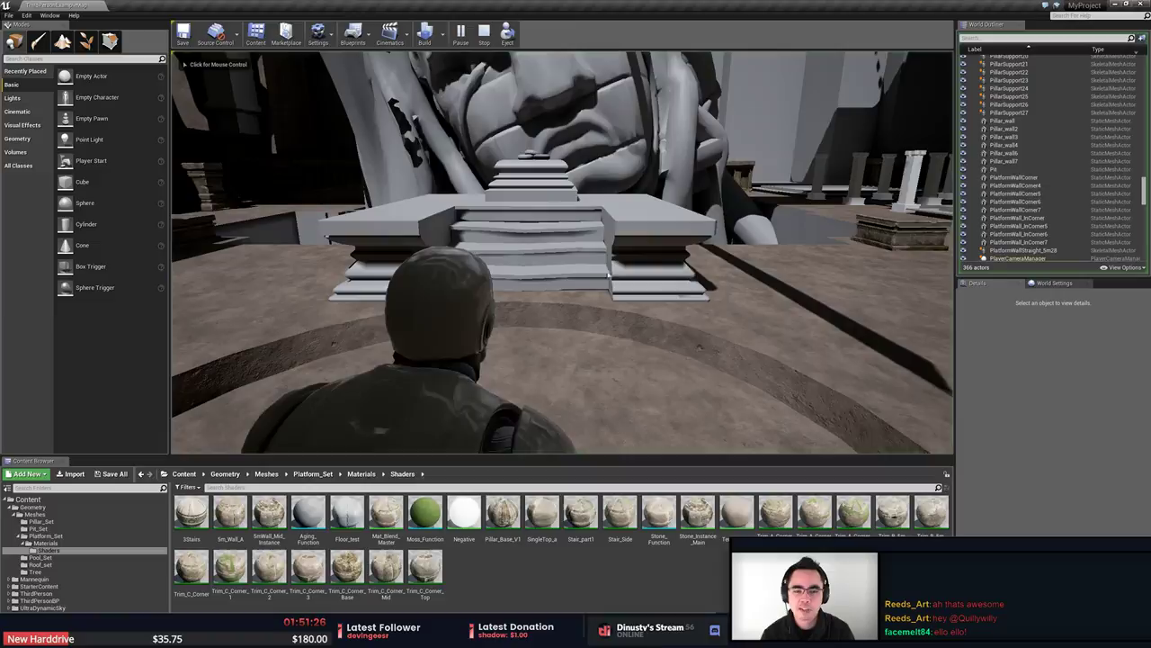
left_click(609, 276)
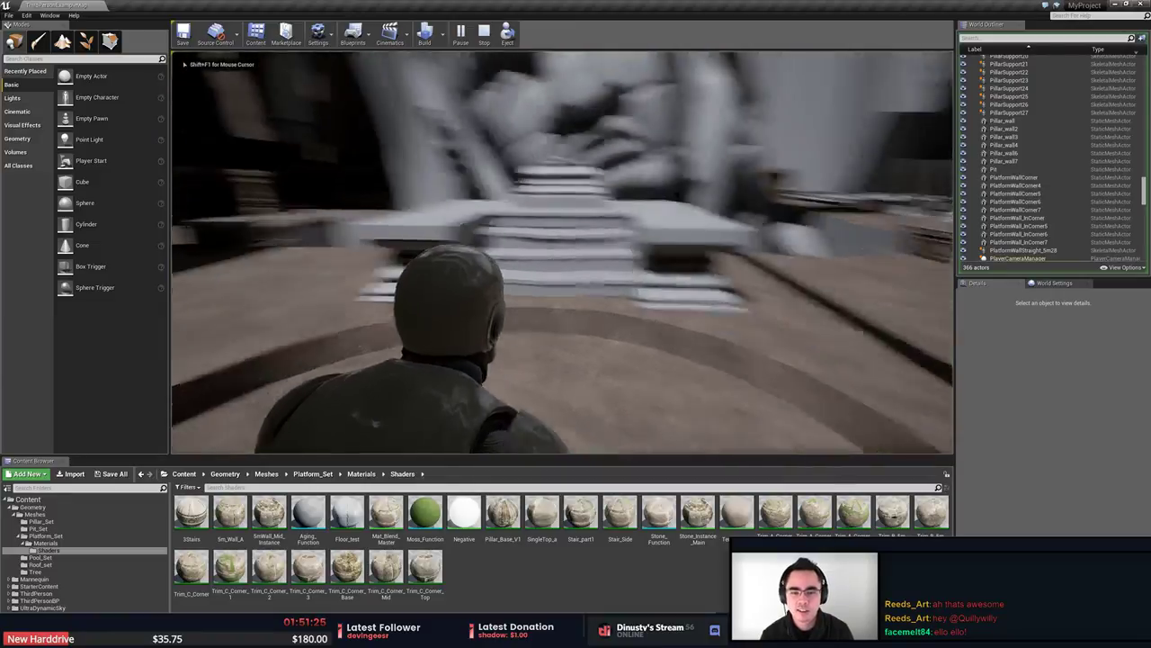
key("w")
key("w")
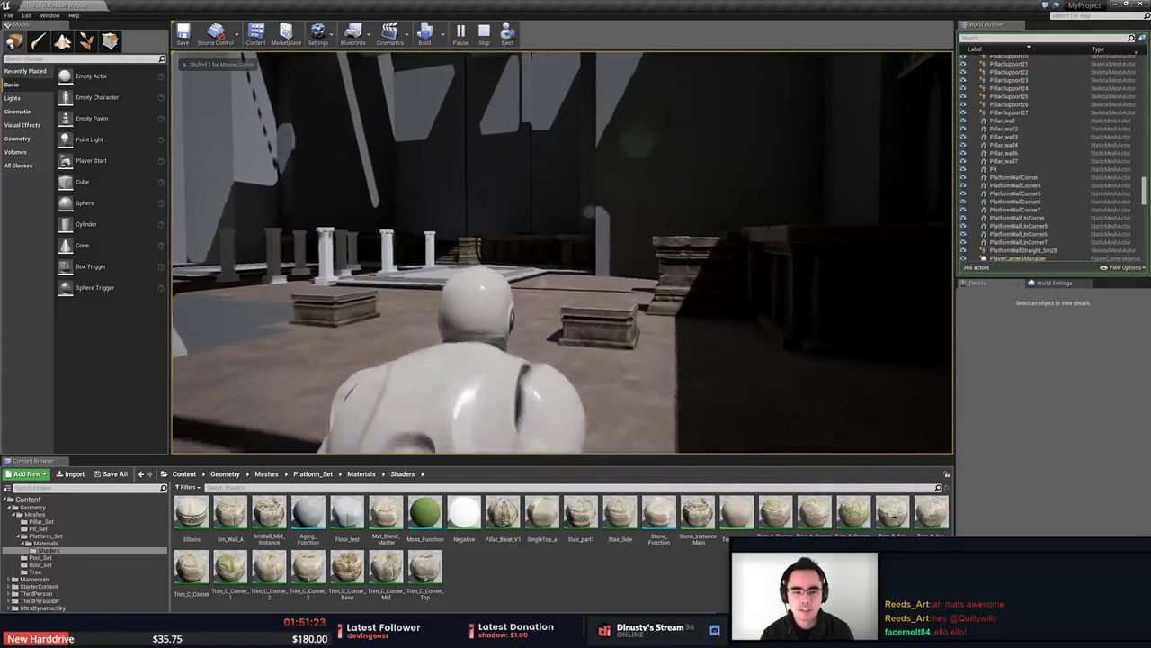
key("w")
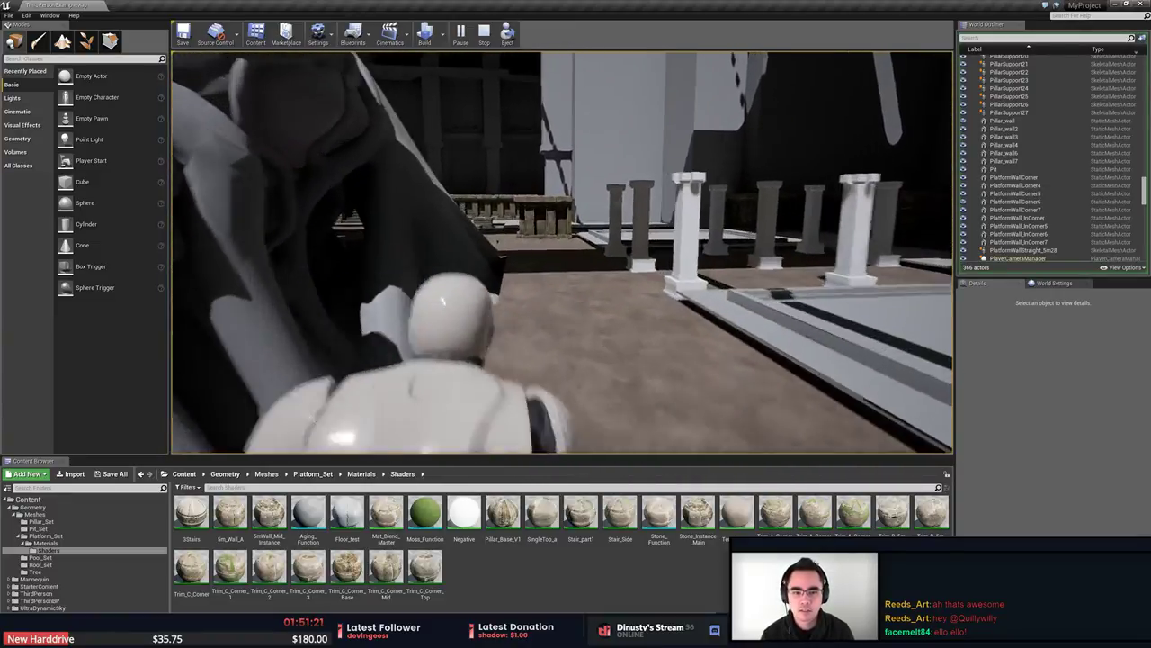
key("w")
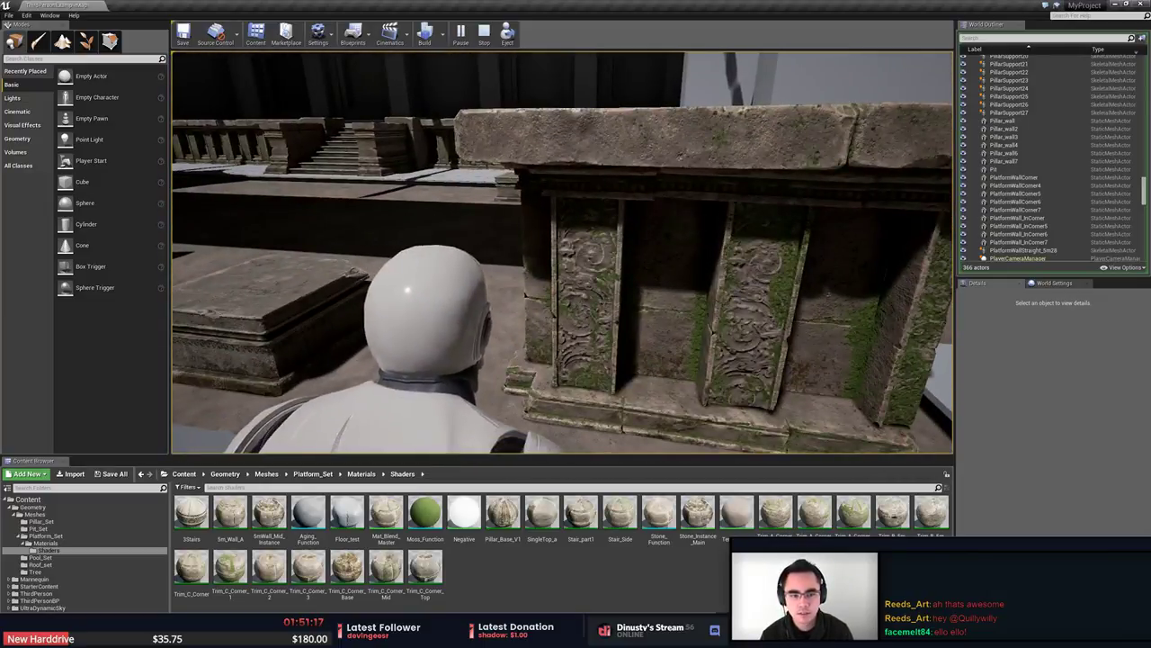
key("w")
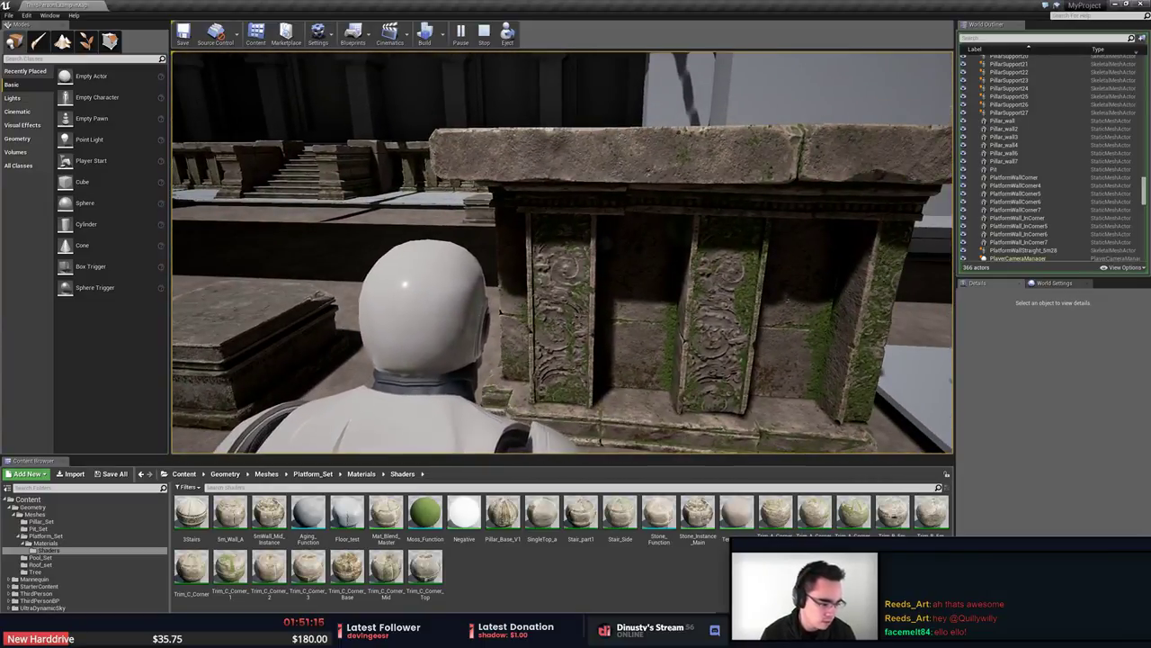
key("Escape")
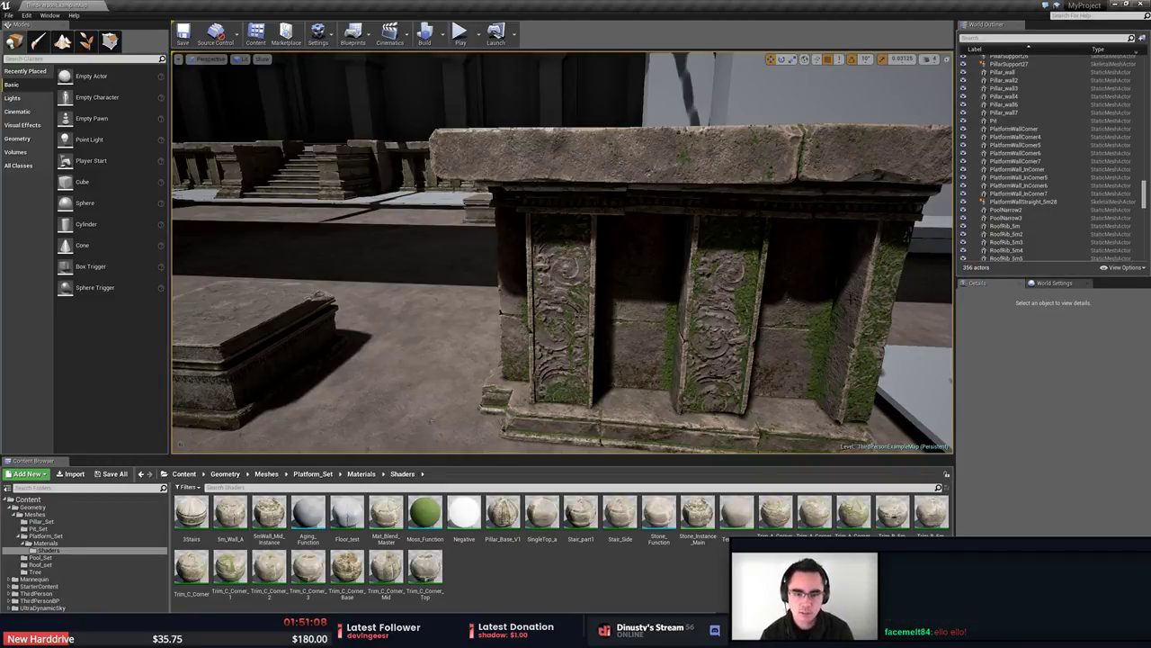
Select the Stair_Part8 pillar beside the steps and open its static mesh in the mesh editor.
right_click_drag(754, 303, 881, 302)
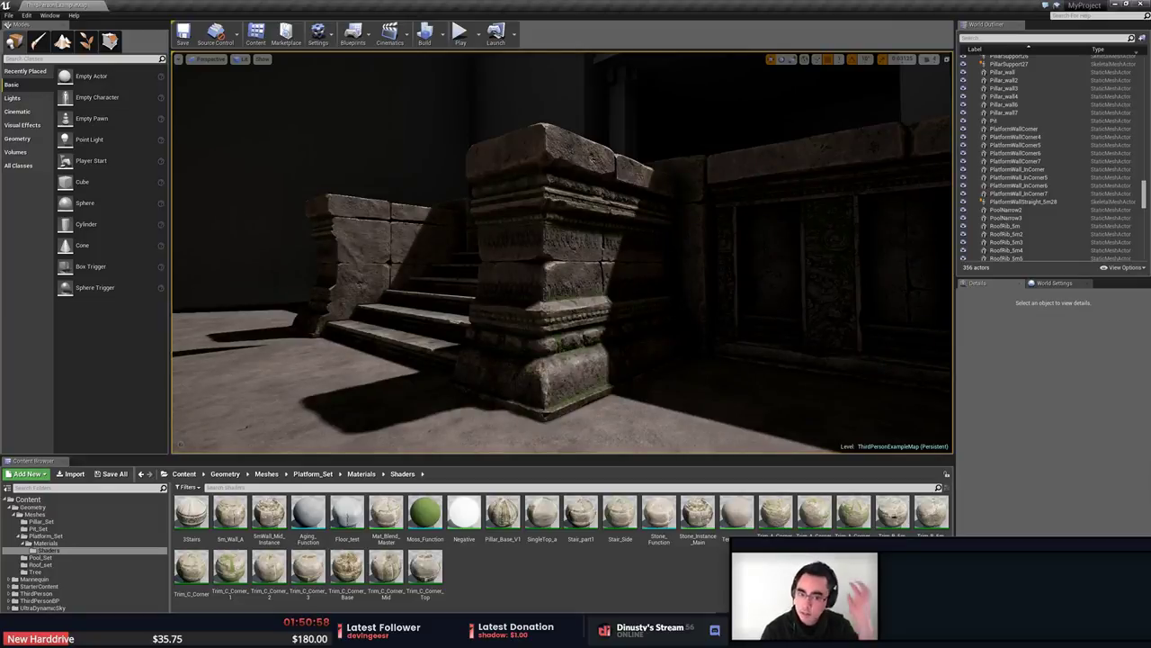
right_click_drag(882, 302, 856, 309)
key("w")
key("s")
key("d")
left_click(514, 312)
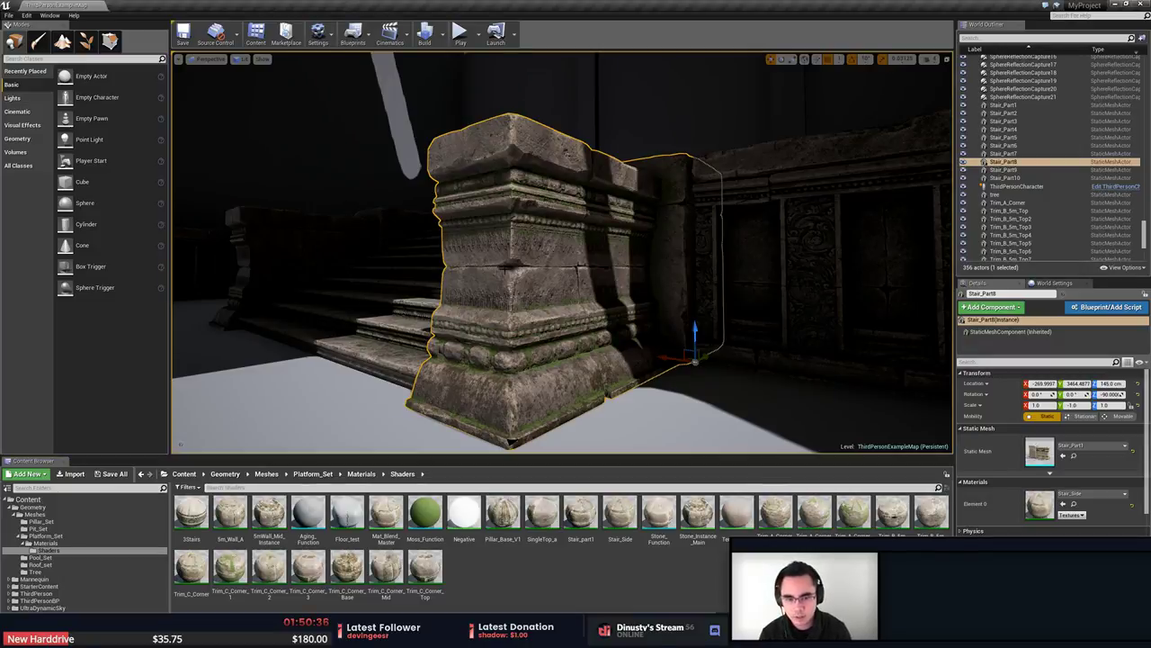
double_click(1039, 452)
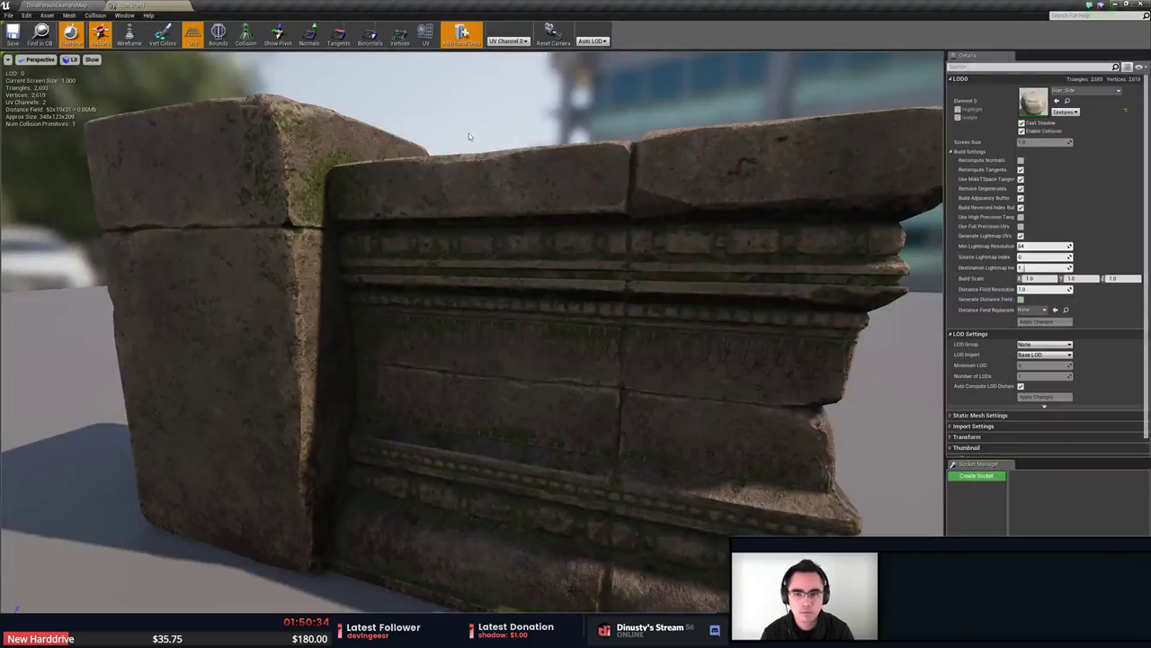
View the whole stair side mesh from its end and display its UV layout over the preview.
right_click_drag(470, 136, 418, 149)
key("s")
mouse_move(540, 348)
right_mouse_down()
mouse_move(584, 360)
mouse_move(541, 348)
right_mouse_up()
left_click_drag(541, 348, 377, 326)
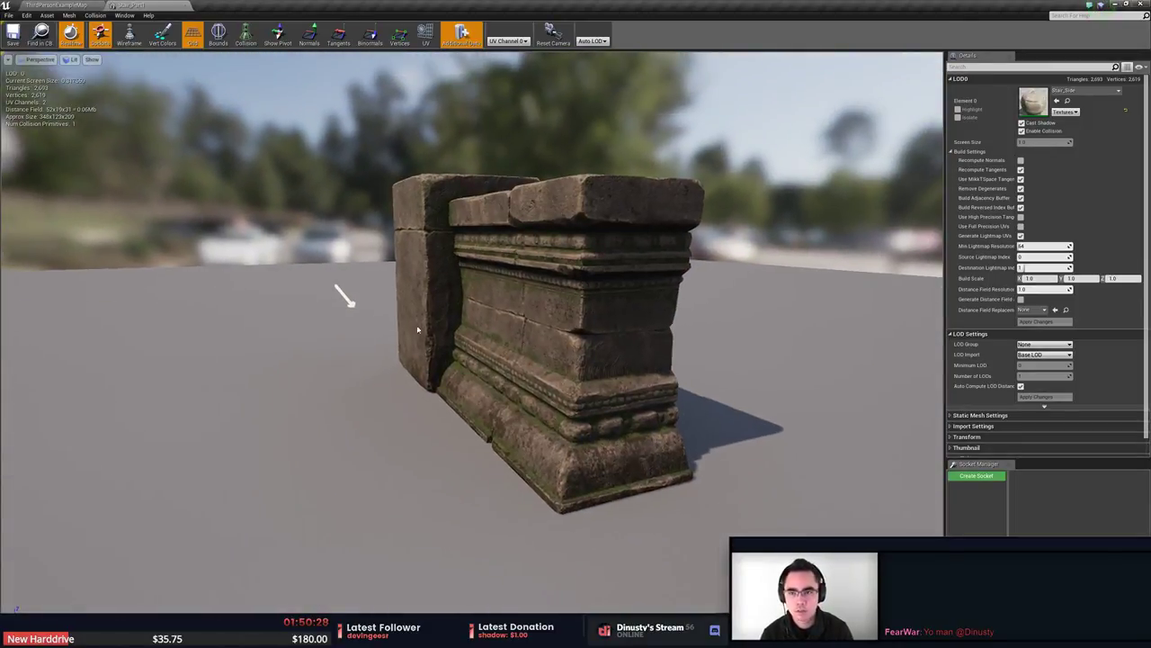
left_click(426, 36)
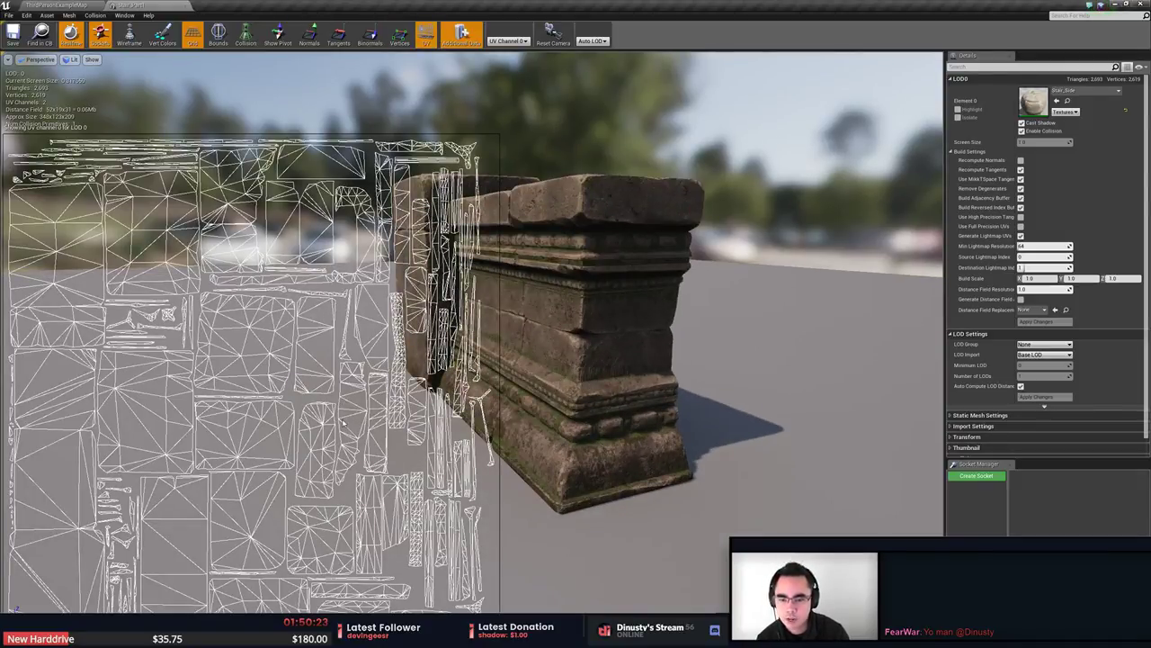
Examine the stair side mesh's block corners, mossy crevices and carved mouldings up close and from a distance with the UV layout displayed.
left_click_drag(428, 397, 576, 346)
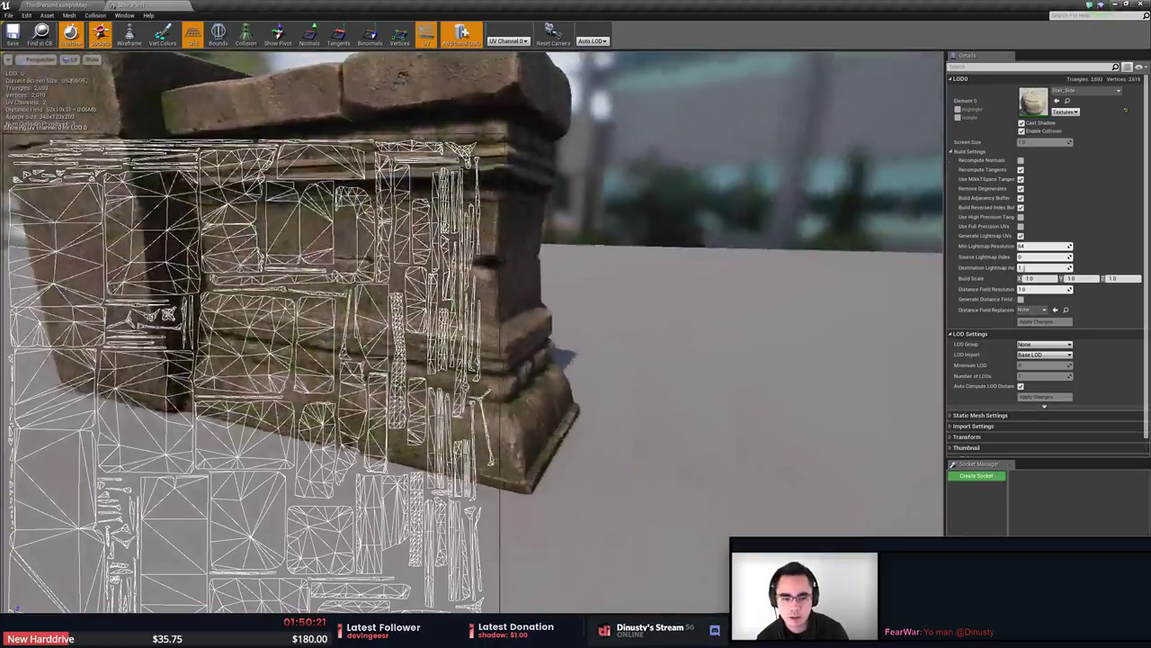
scroll(580, 318, "up", 6)
right_click_drag(581, 293, 692, 308)
key("w")
key("s")
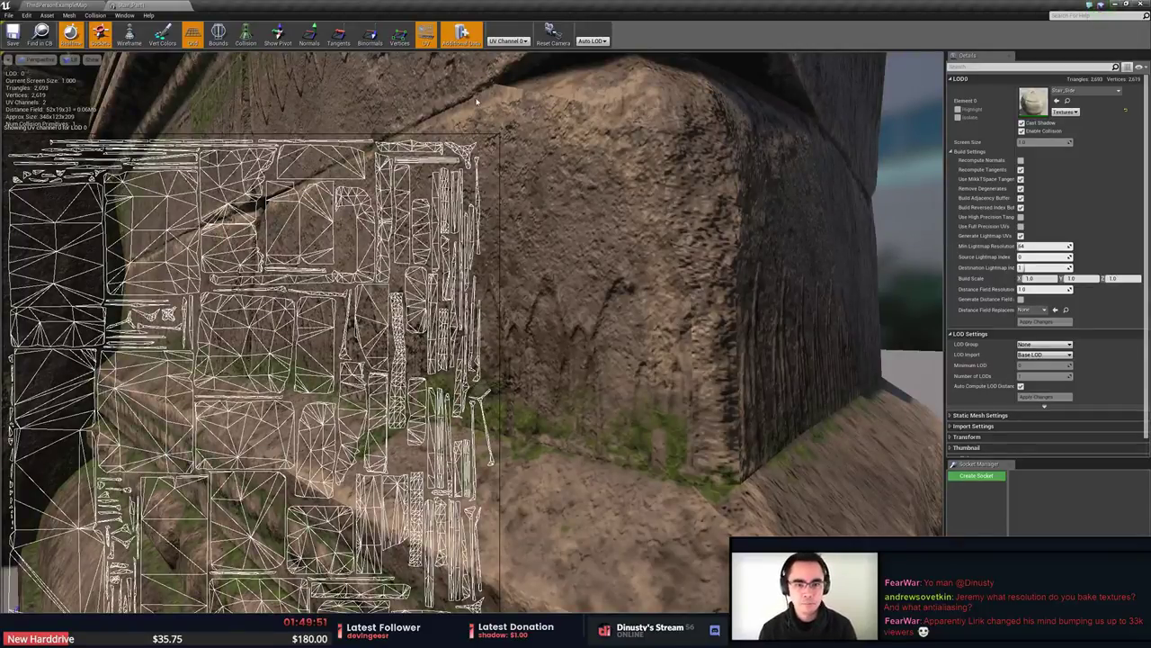
left_click_drag(495, 90, 502, 273)
right_click_drag(592, 344, 630, 337)
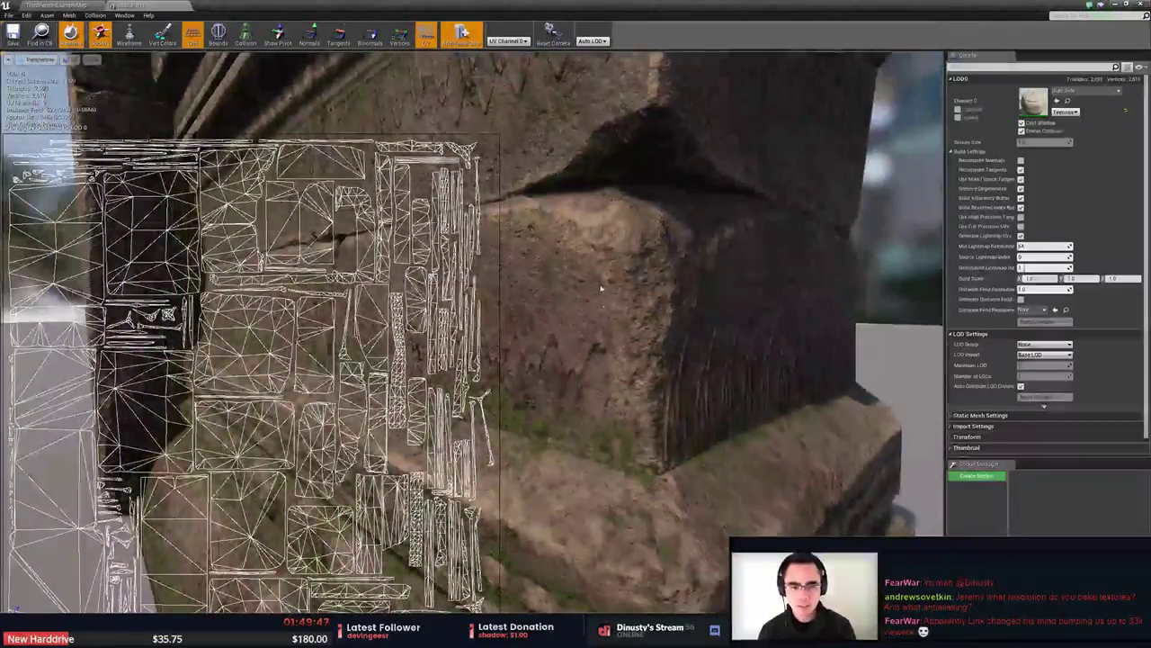
scroll(297, 396, "up", 3)
scroll(306, 390, "down", 3)
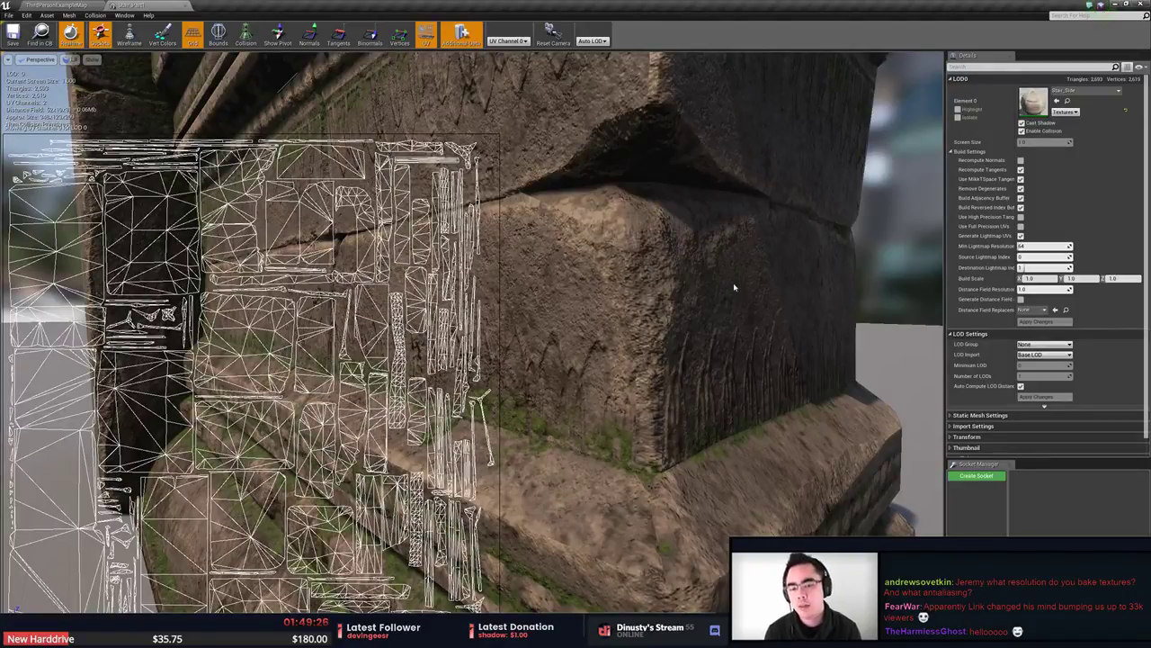
left_click_drag(633, 203, 601, 266)
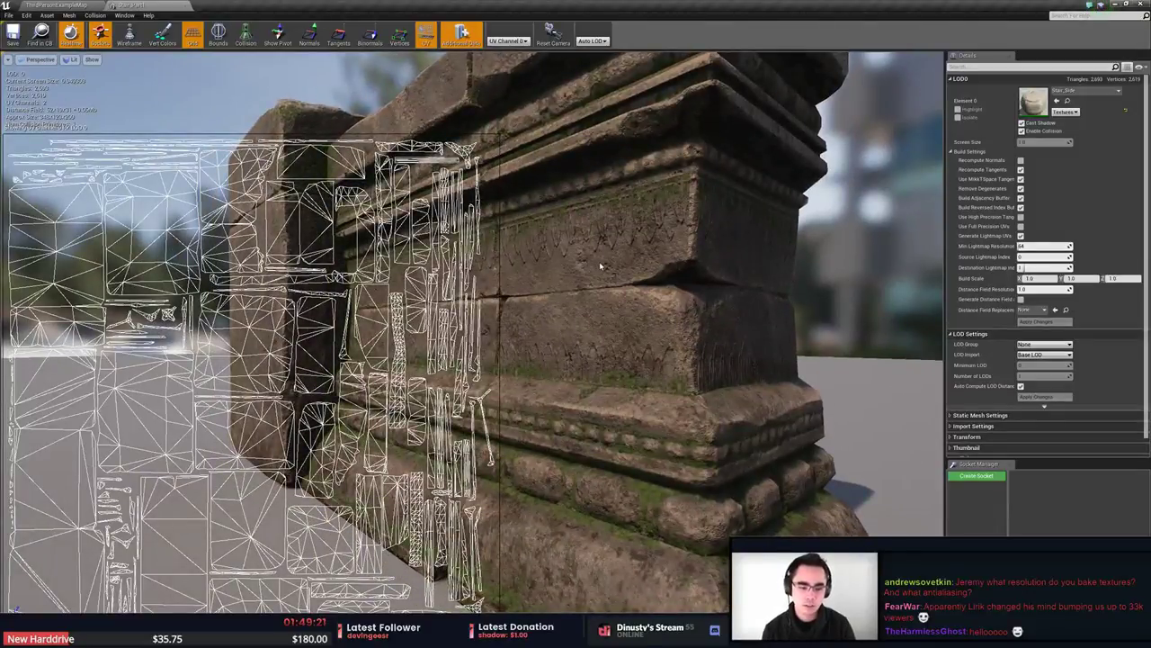
left_click_drag(682, 284, 573, 371)
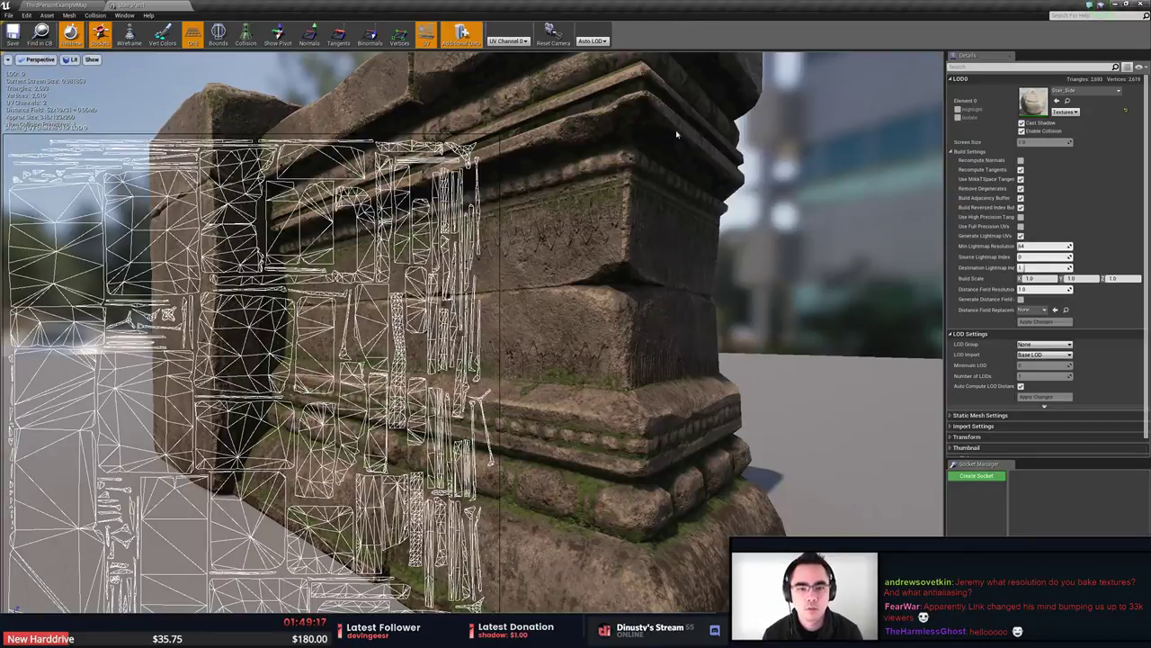
left_click_drag(685, 346, 707, 176)
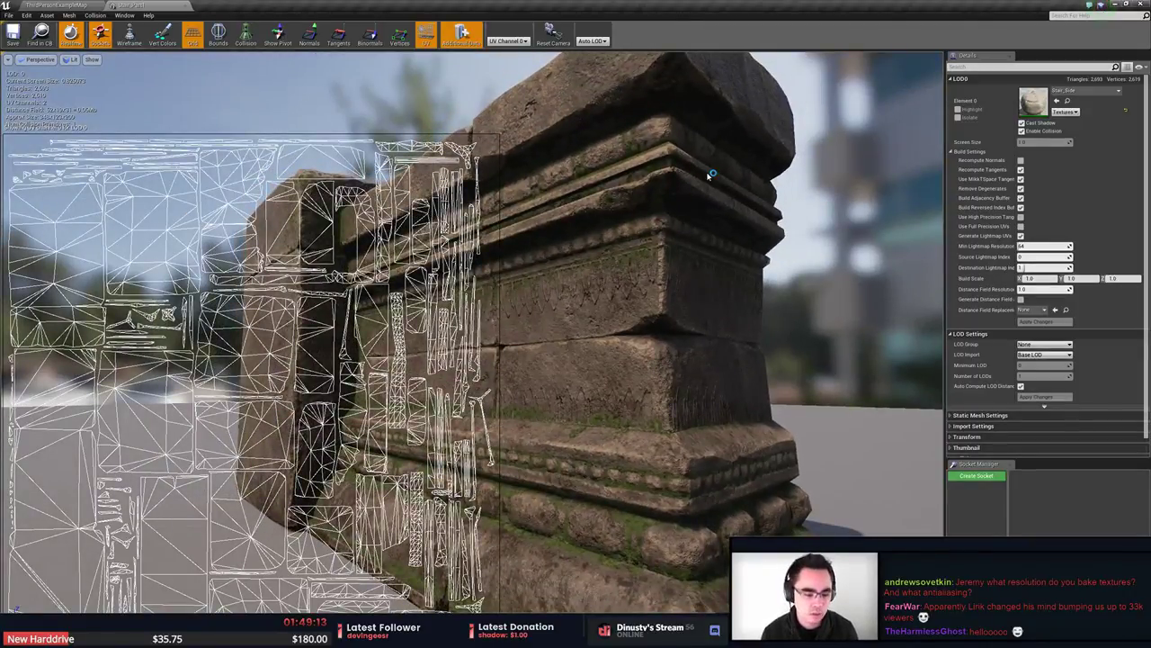
Inspect the stair side mesh's end mouldings and mossy base up close and from farther away, with the UV layout displayed.
left_click_drag(708, 175, 691, 385)
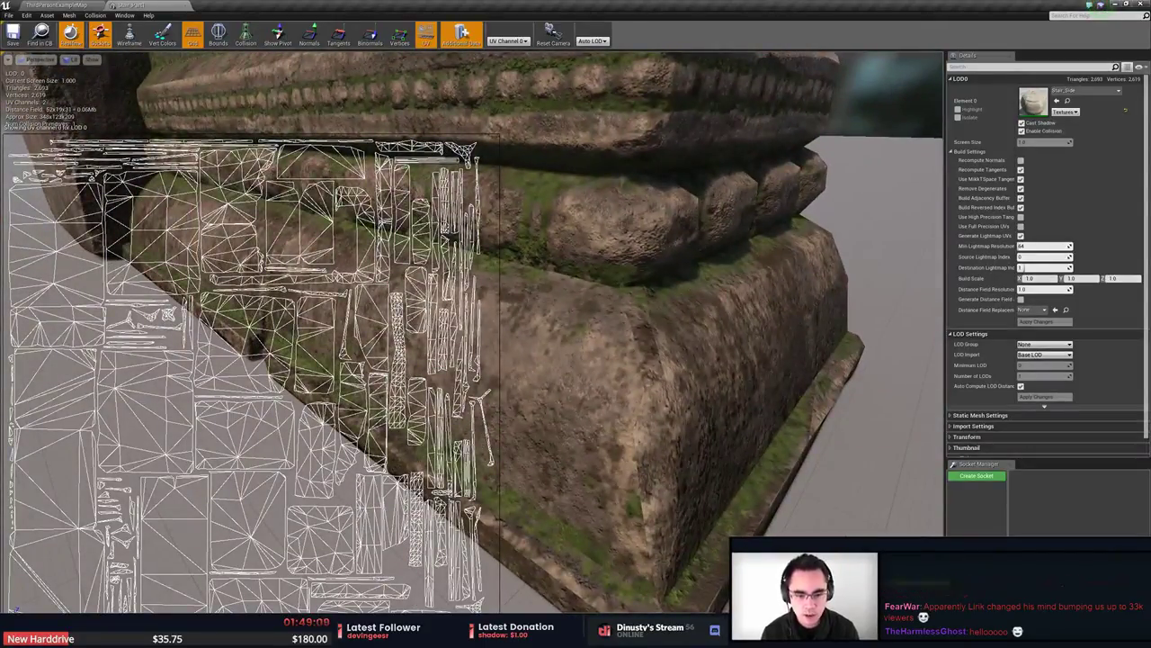
left_click_drag(627, 443, 701, 430)
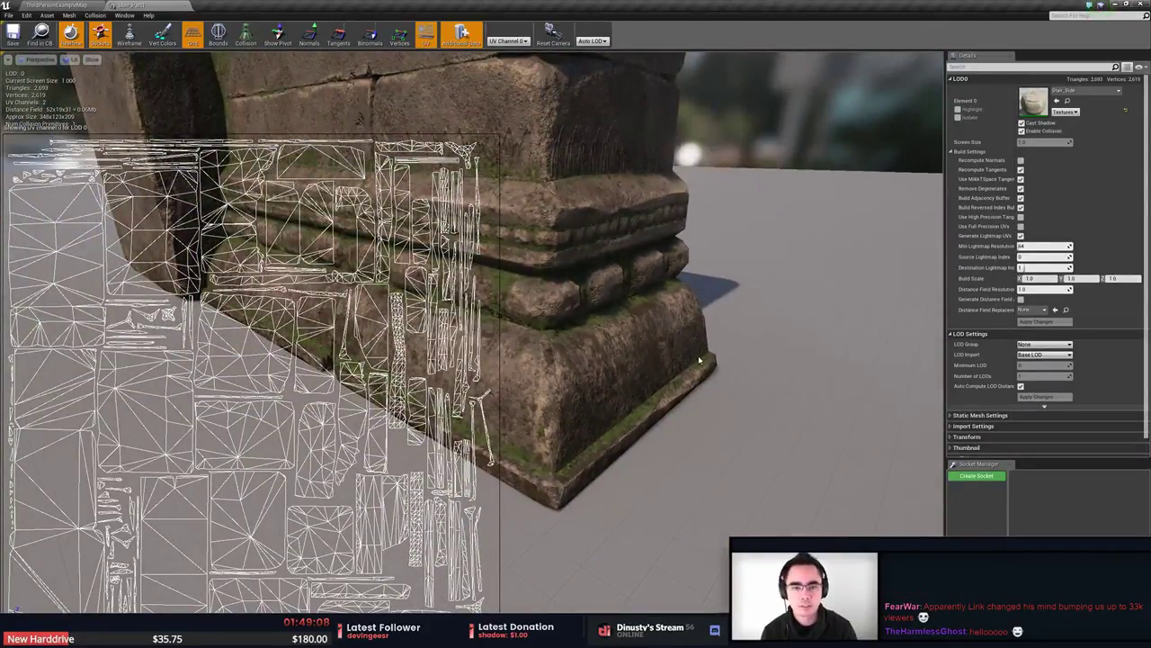
left_click_drag(698, 355, 689, 355)
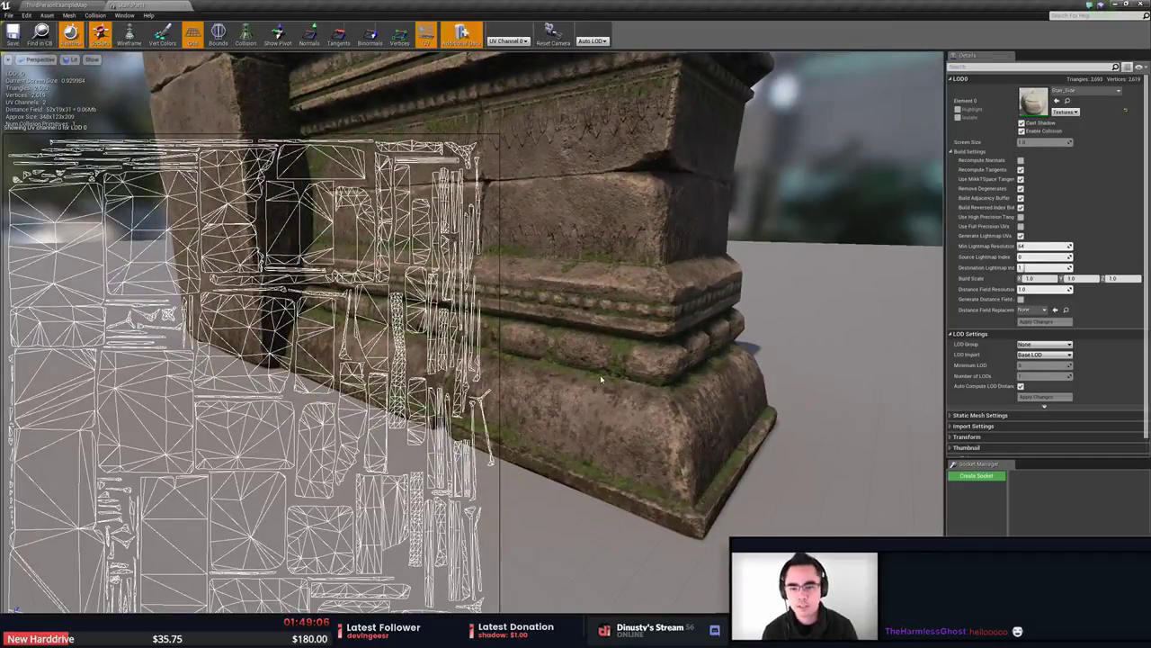
mouse_move(595, 381)
left_mouse_down()
mouse_move(576, 389)
mouse_move(586, 393)
left_mouse_up()
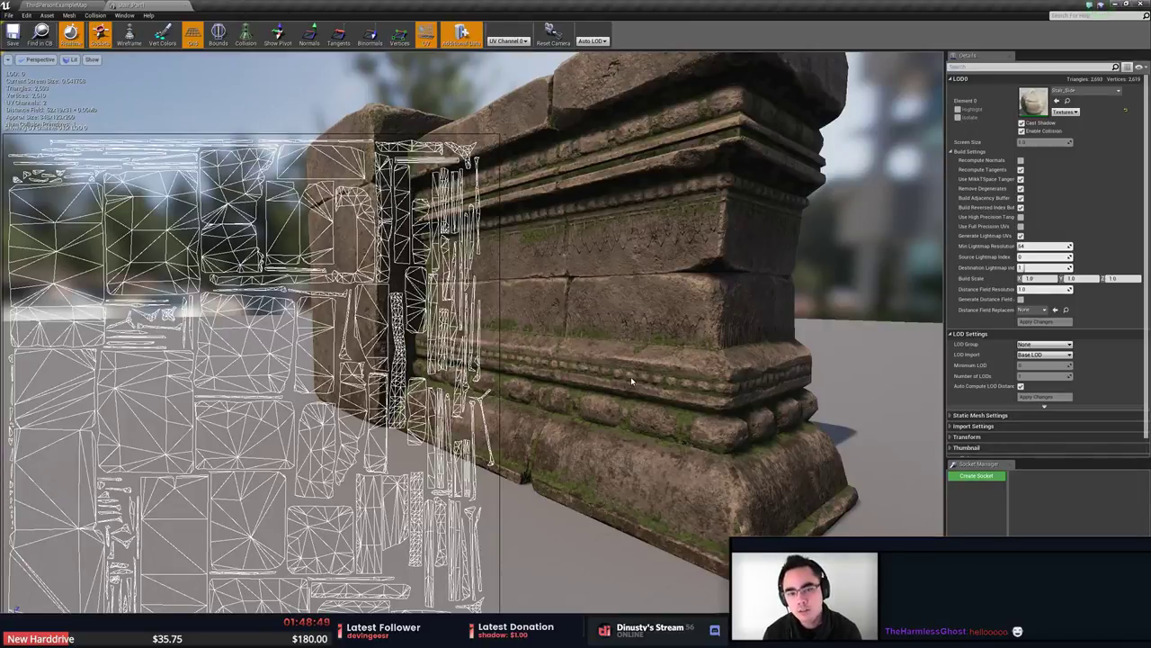
left_click_drag(632, 382, 629, 385)
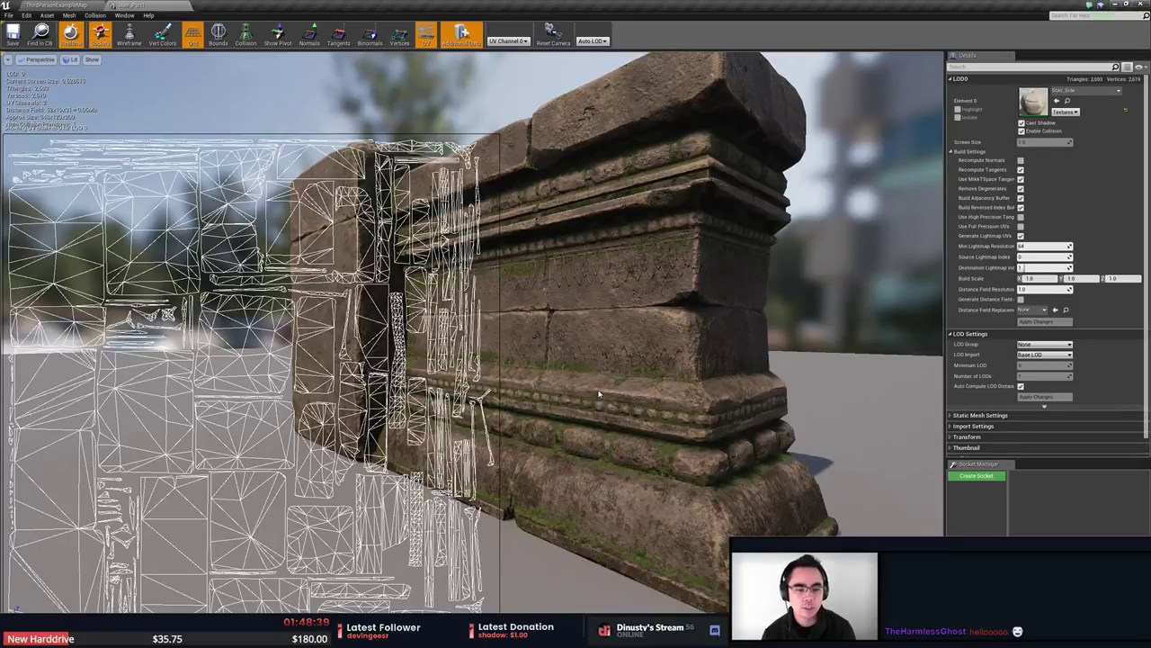
left_click_drag(599, 400, 595, 391)
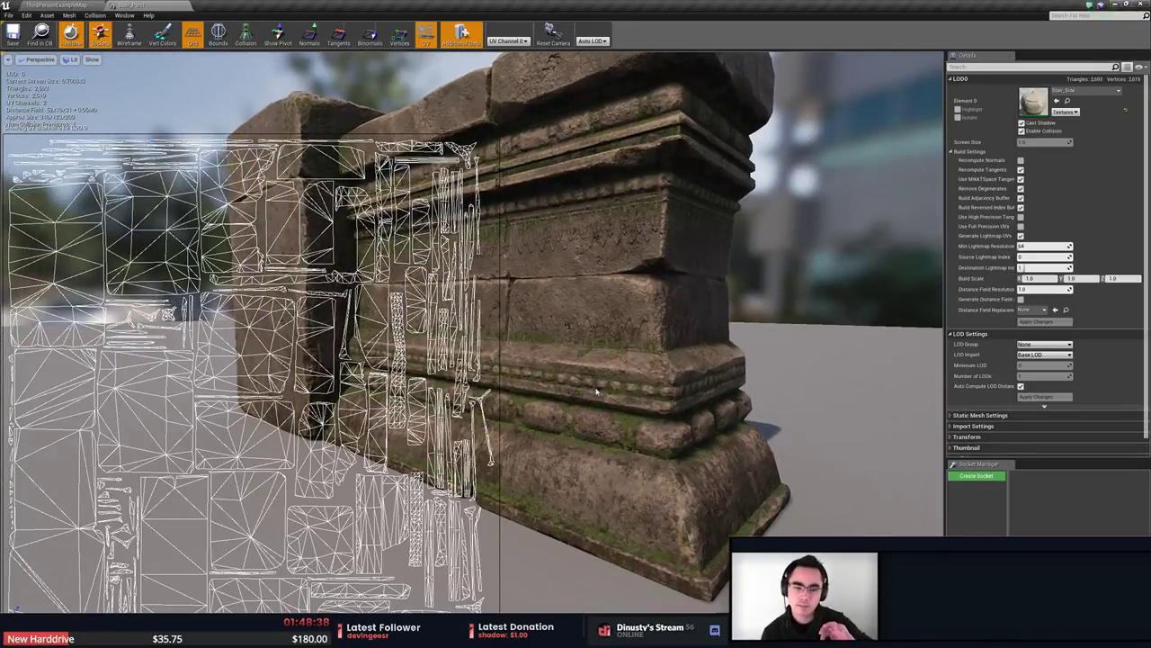
Hide the UV layout and frame the whole stair side mesh in the preview.
left_click(428, 41)
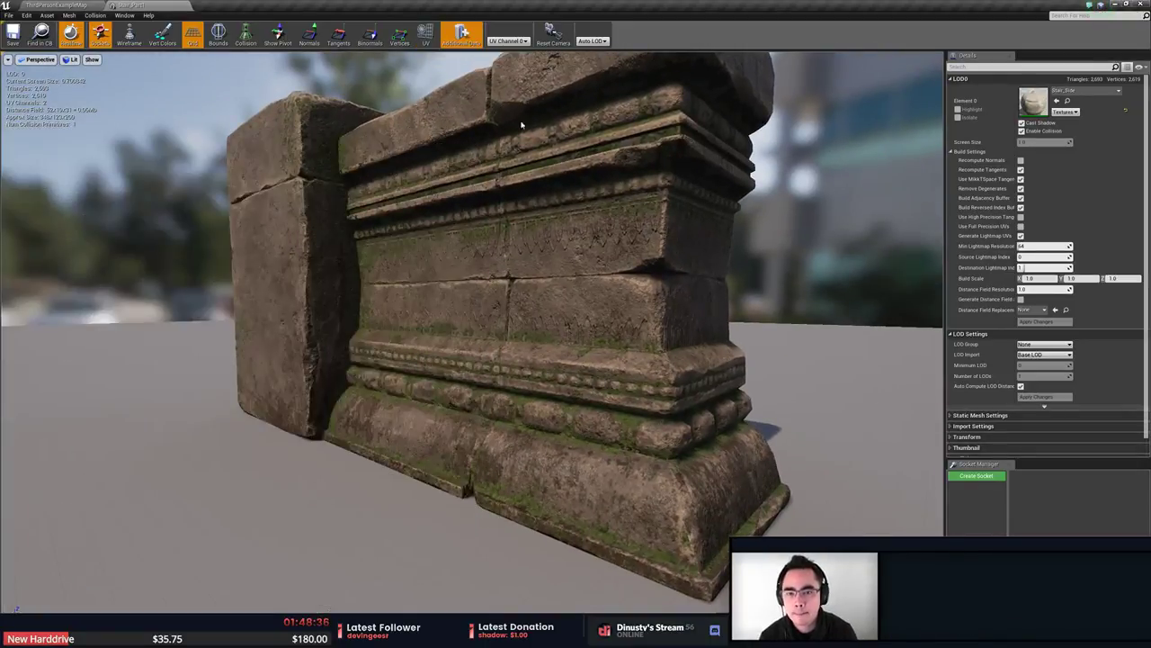
right_click_drag(604, 185, 595, 179)
scroll(604, 185, "down", 3)
mouse_move(604, 186)
left_mouse_down()
mouse_move(643, 189)
mouse_move(615, 197)
left_mouse_up()
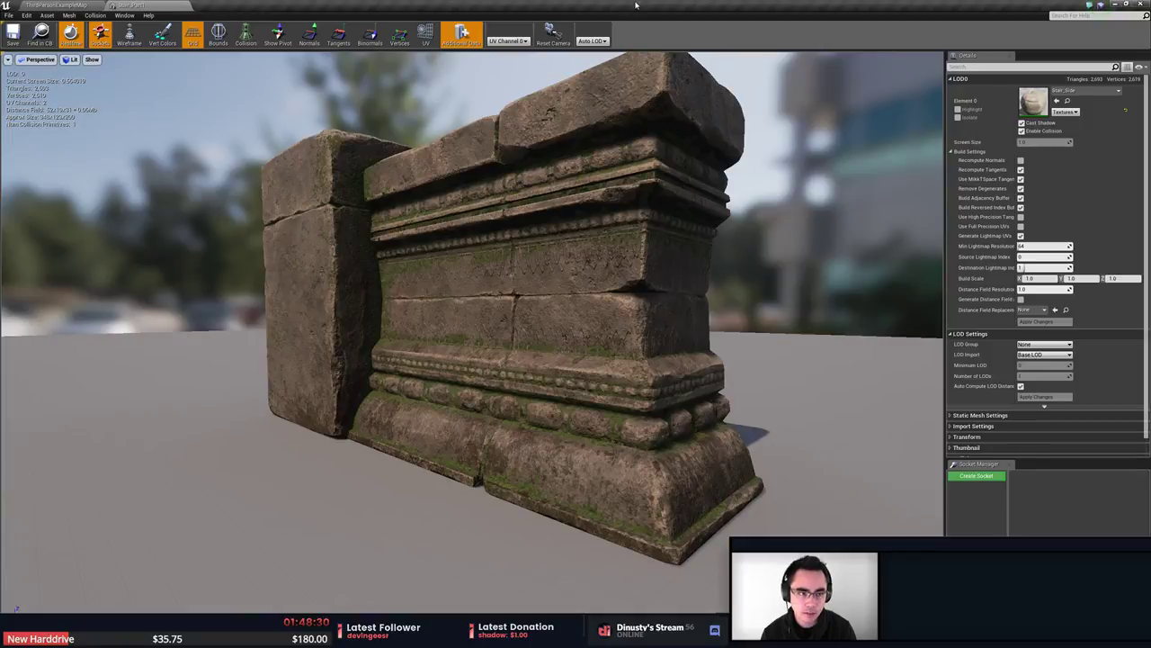
left_click_drag(637, 5, 728, 37)
double_click(728, 34)
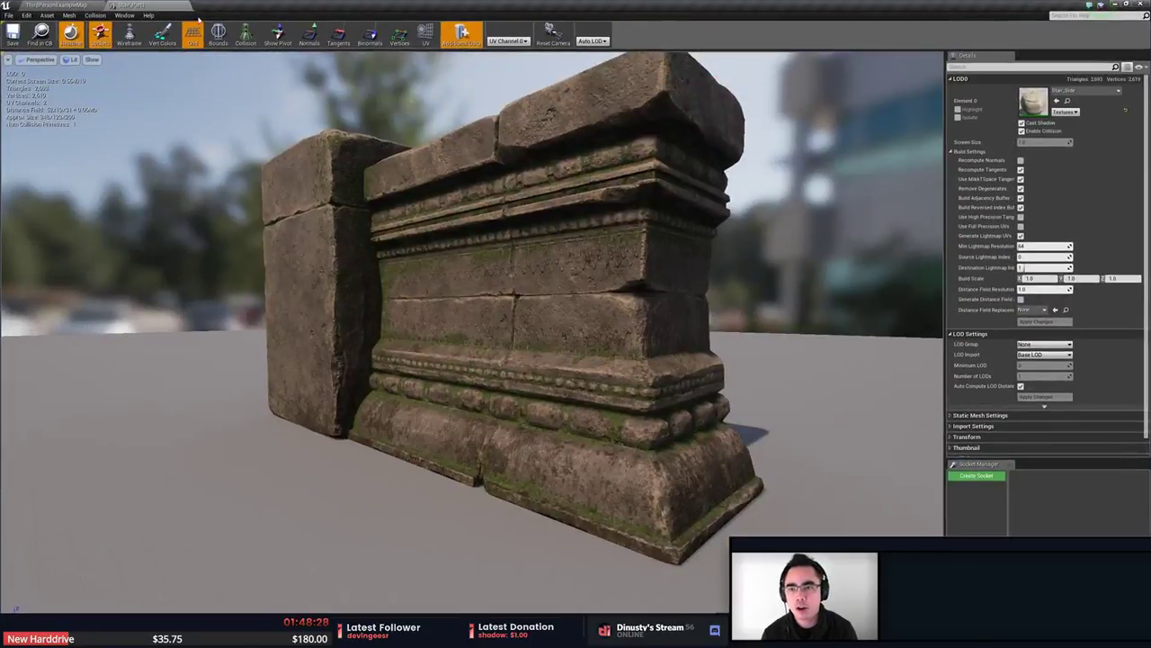
scroll(894, 315, "down", 3)
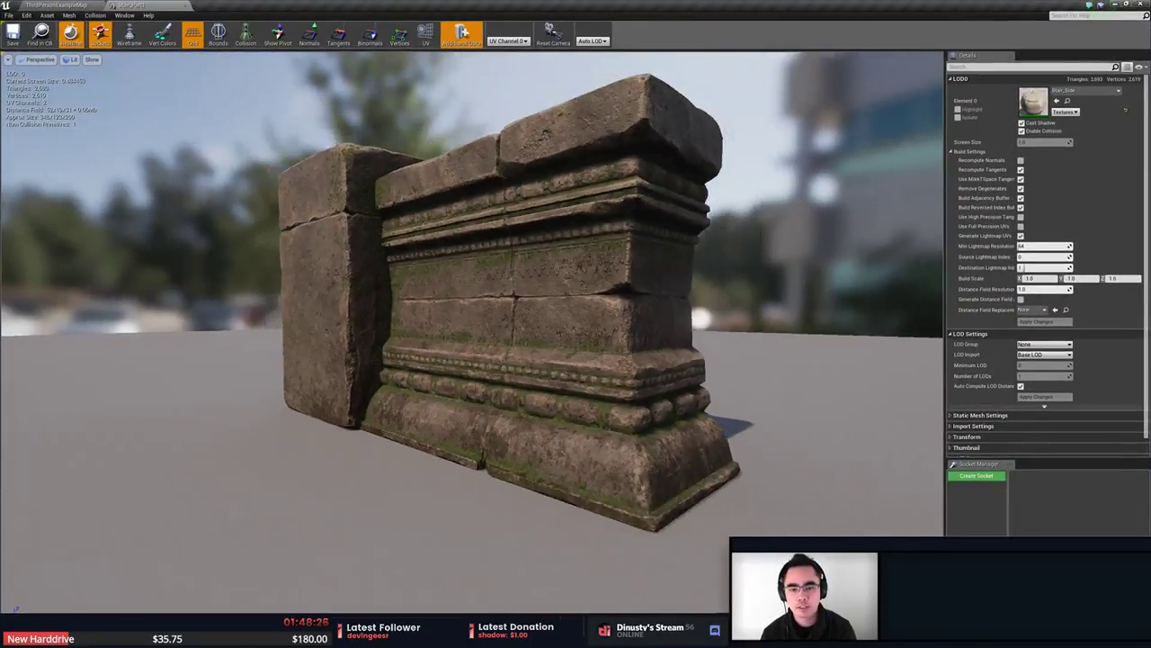
middle_click_drag(895, 261, 894, 315)
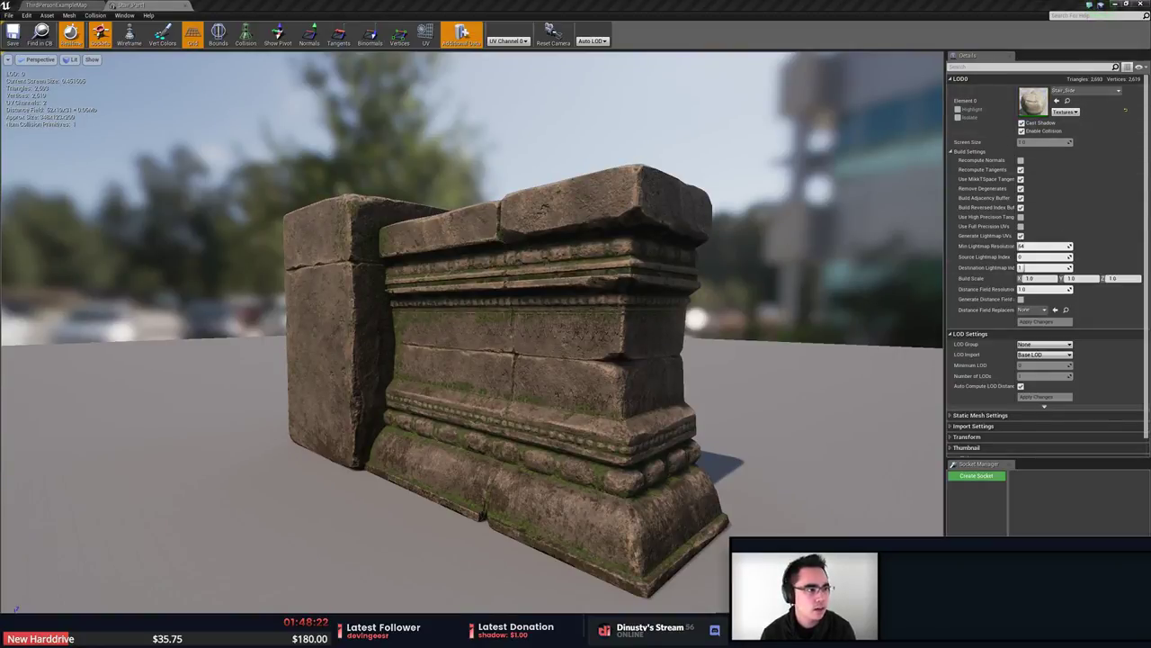
Open the Stair_Side material instance and frame the whole stair side mesh in its preview.
double_click(1034, 101)
left_click_drag(472, 181, 342, 189)
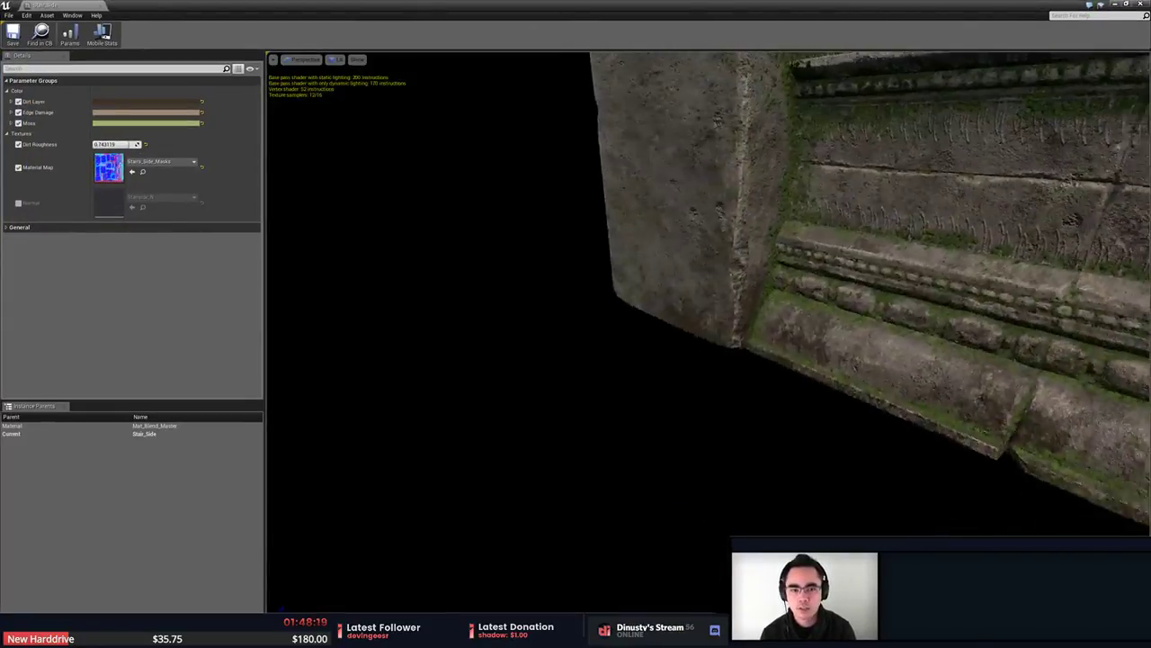
right_click_drag(472, 182, 472, 270)
right_click_drag(524, 243, 525, 208)
left_click_drag(585, 193, 272, 195)
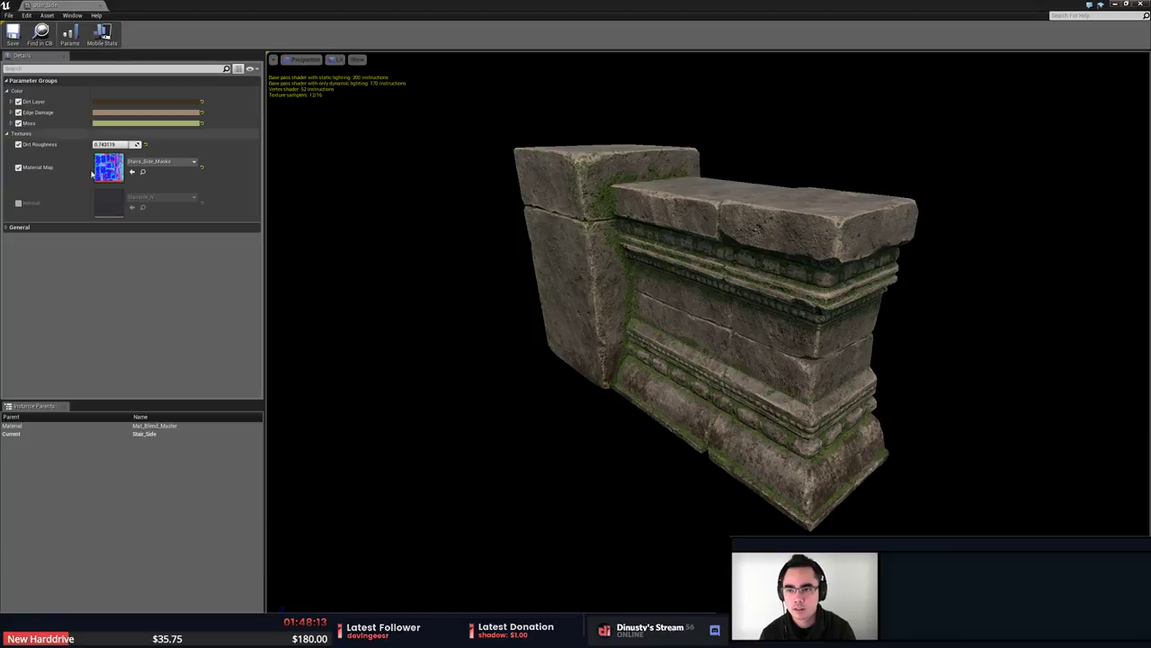
Open the Stairs_Side_Masks texture from the Material Map parameter and show only its red channel.
left_click(107, 169)
double_click(106, 166)
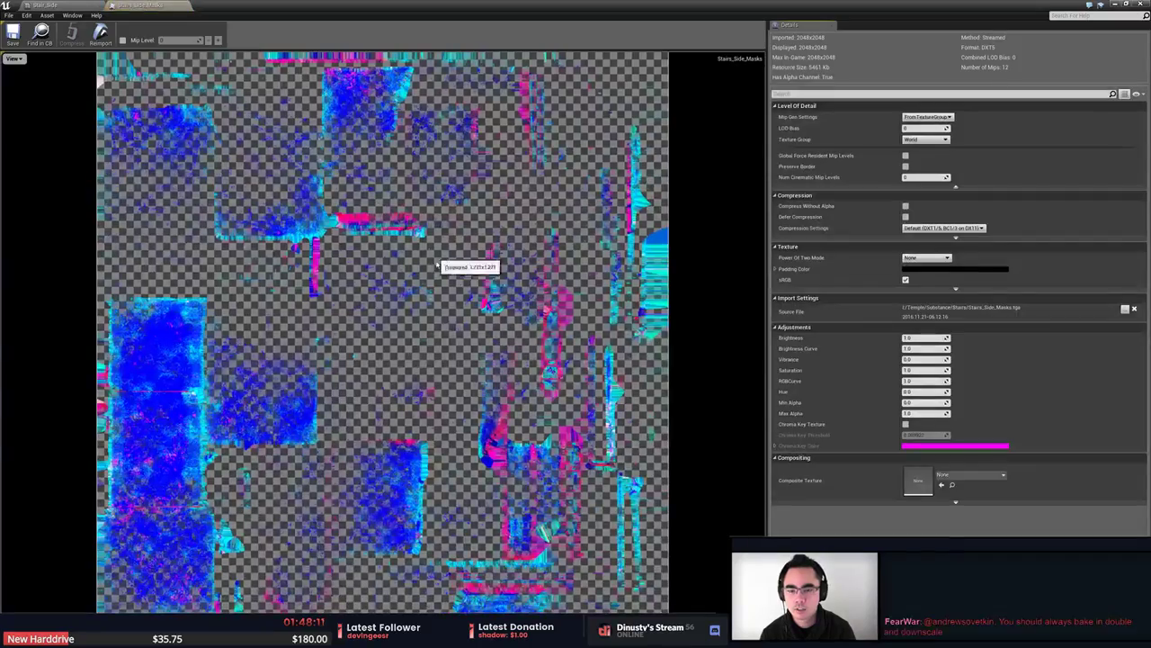
left_click(15, 58)
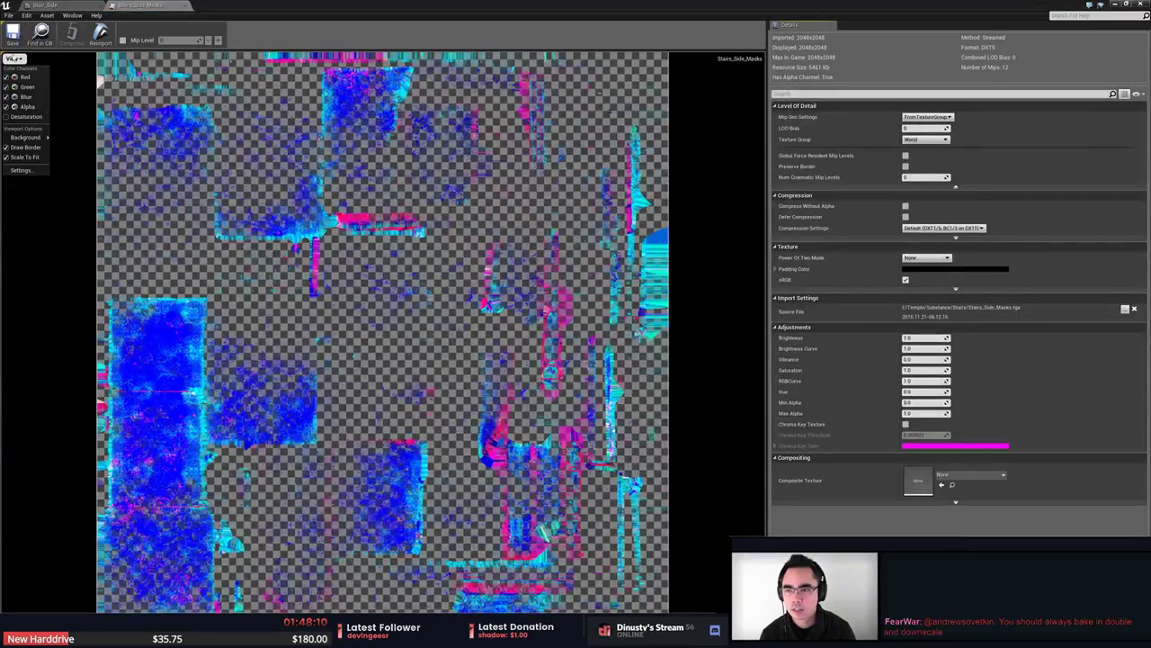
left_click(6, 106)
left_click(6, 97)
left_click(6, 87)
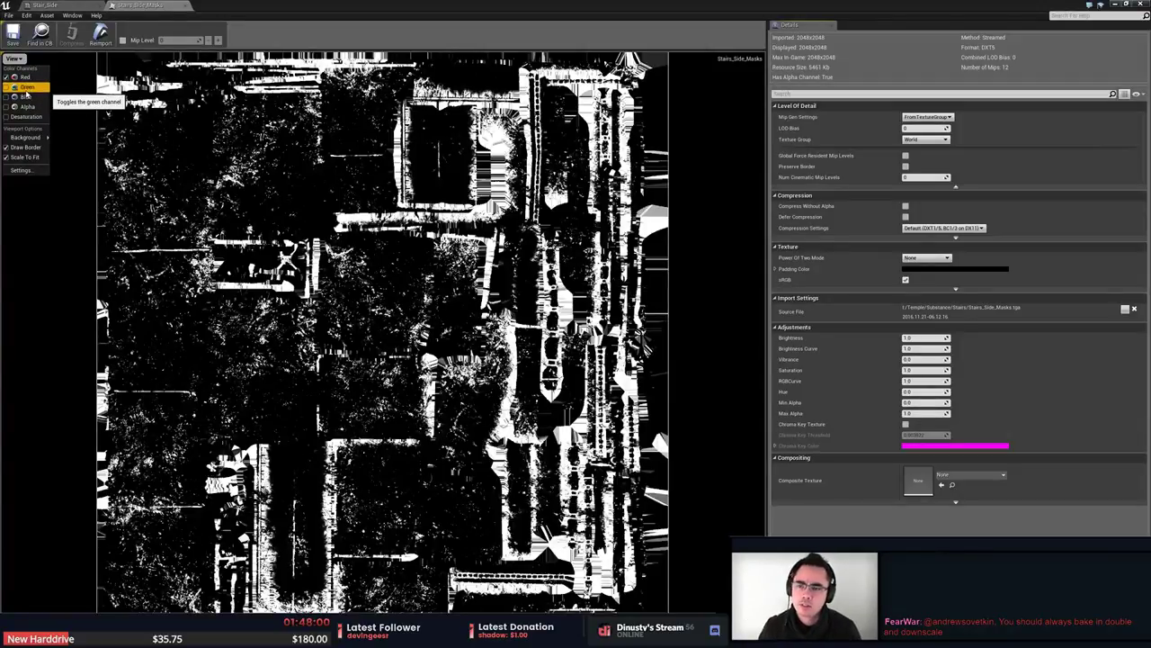
View the green, blue and alpha channels of Stairs_Side_Masks one at a time, and close the texture.
left_click(7, 87)
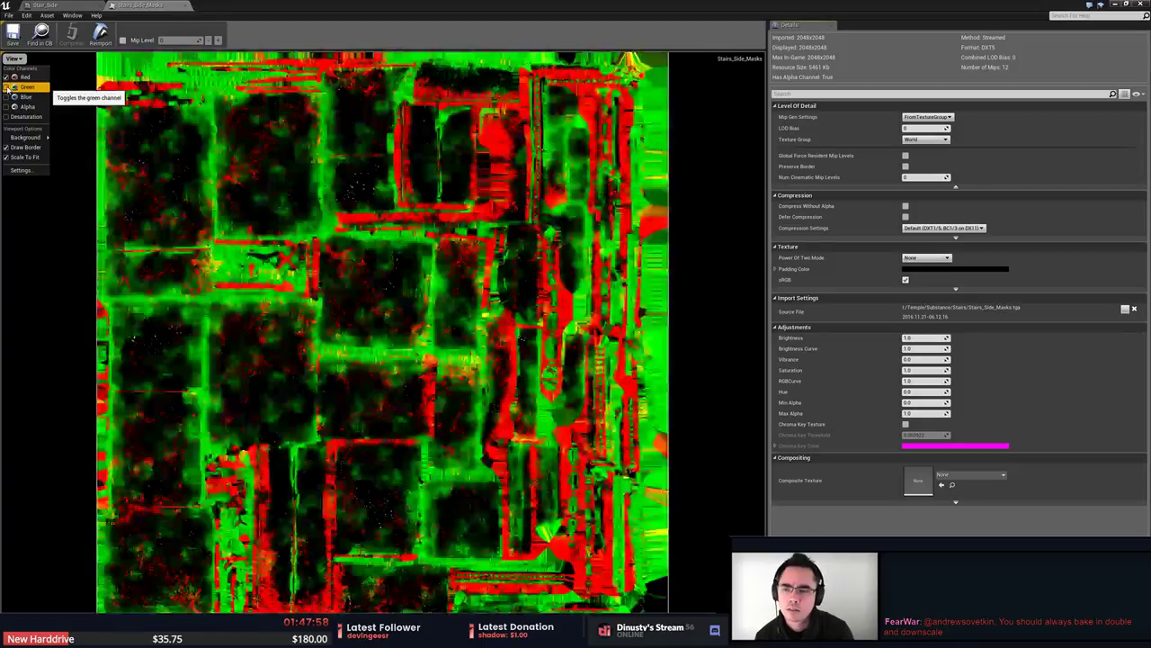
left_click(7, 78)
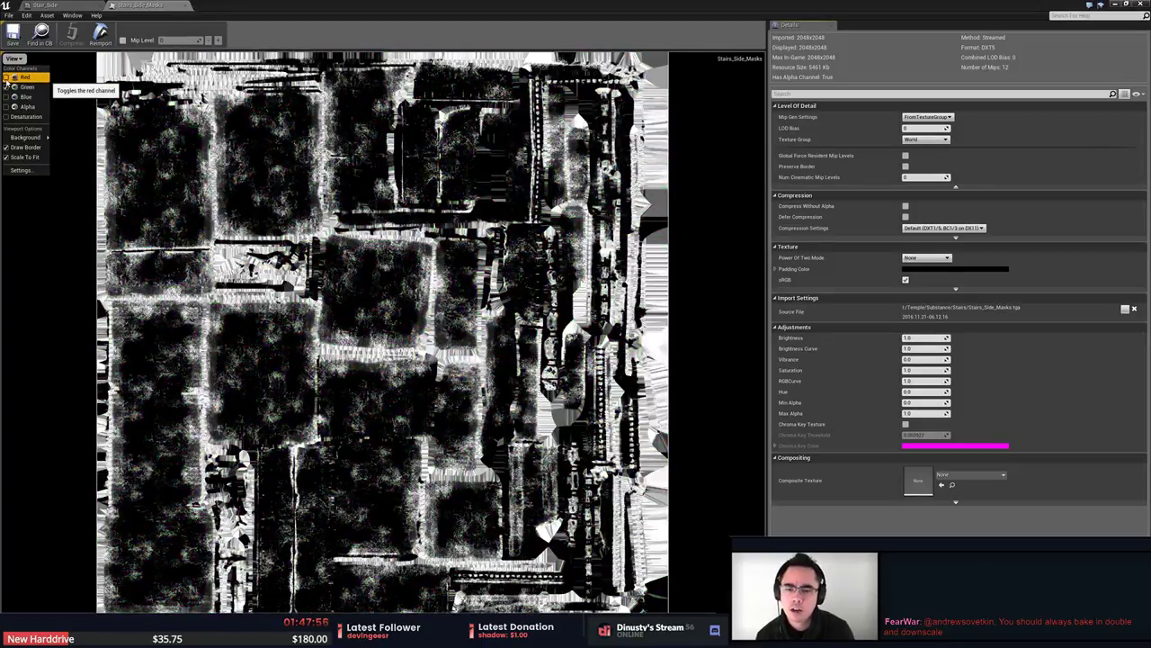
left_click(8, 87)
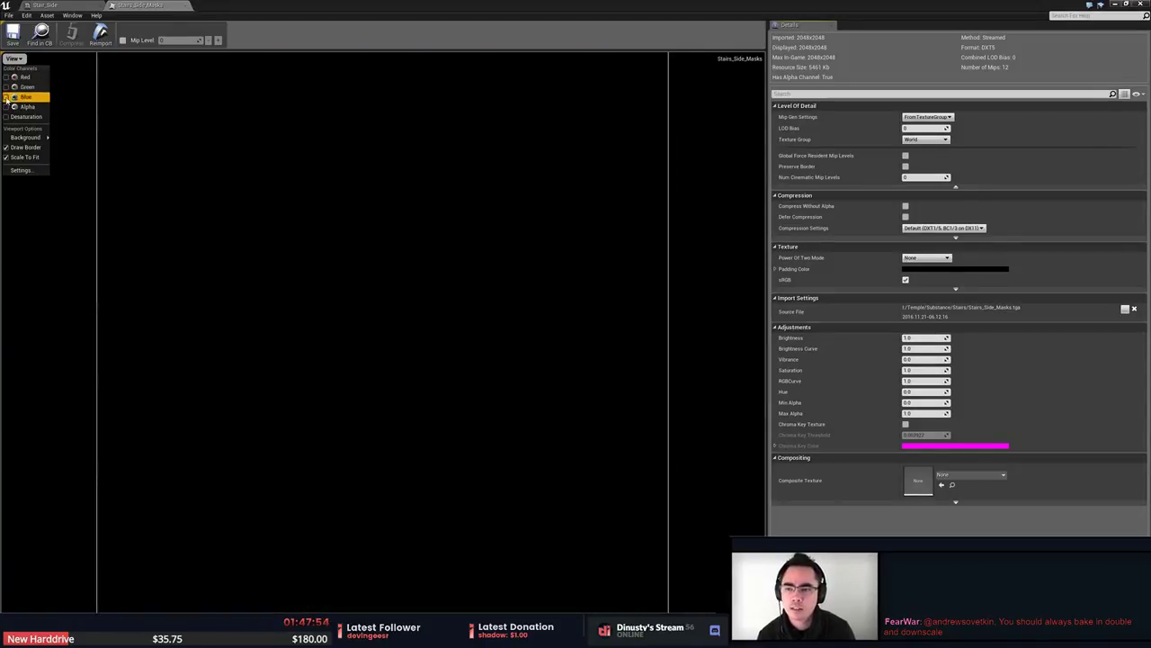
left_click(7, 97)
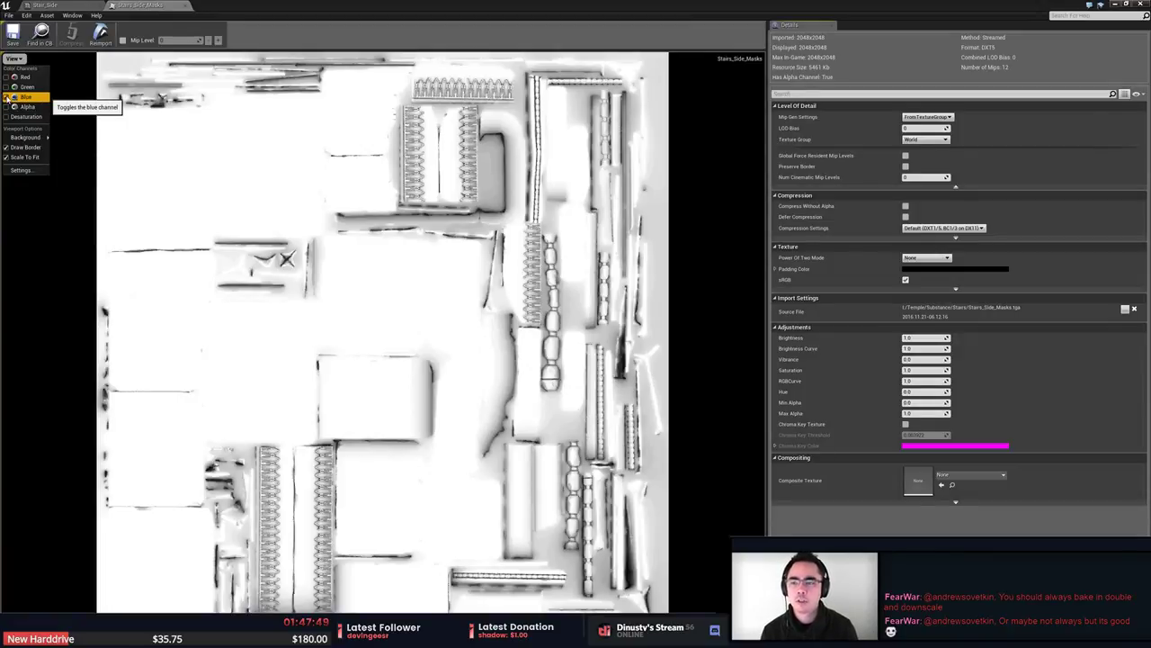
left_click(8, 97)
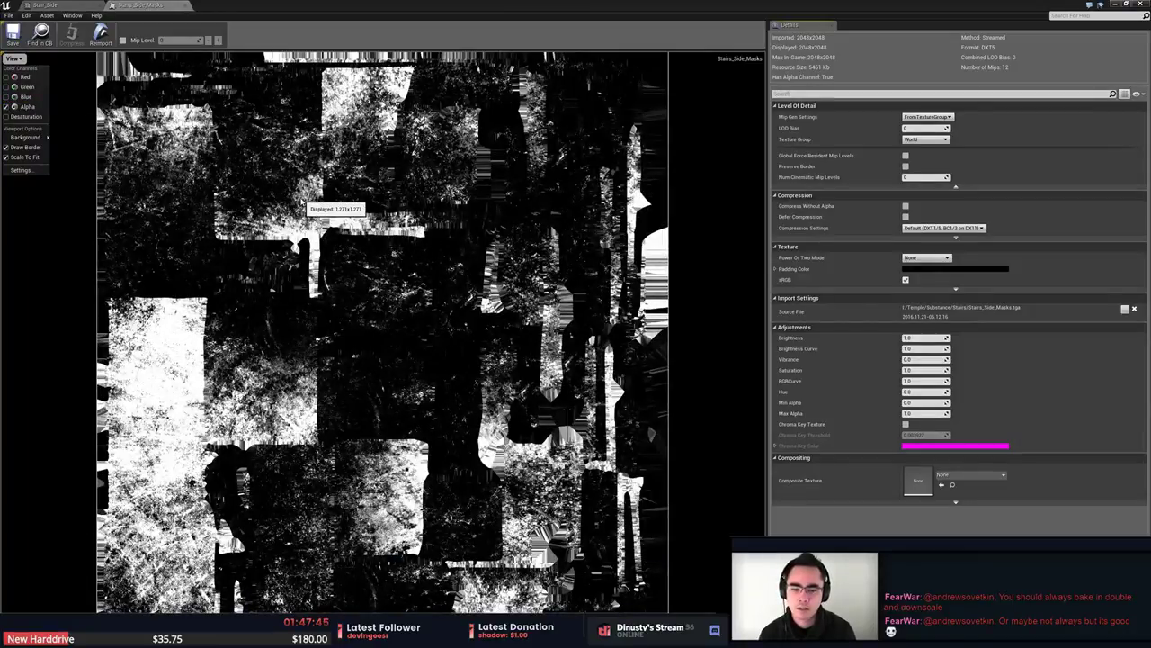
middle_click(153, 9)
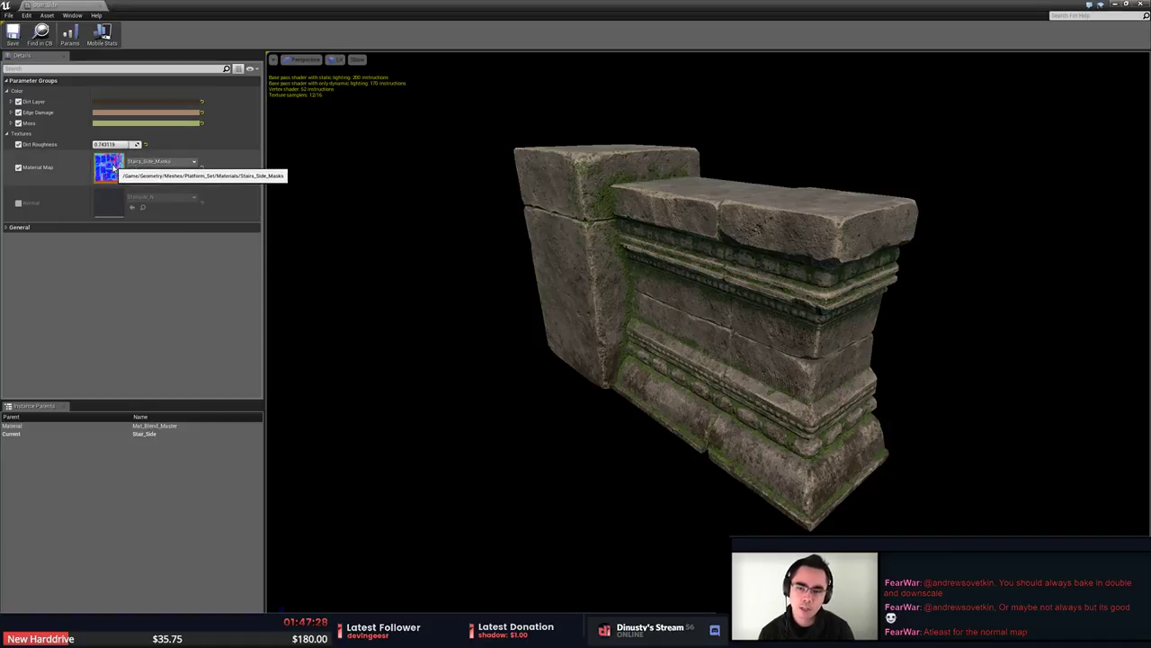
Examine the stair side mesh's mossy crevices and carved mouldings in the material instance preview, from close up and as a whole.
left_click_drag(625, 270, 626, 252)
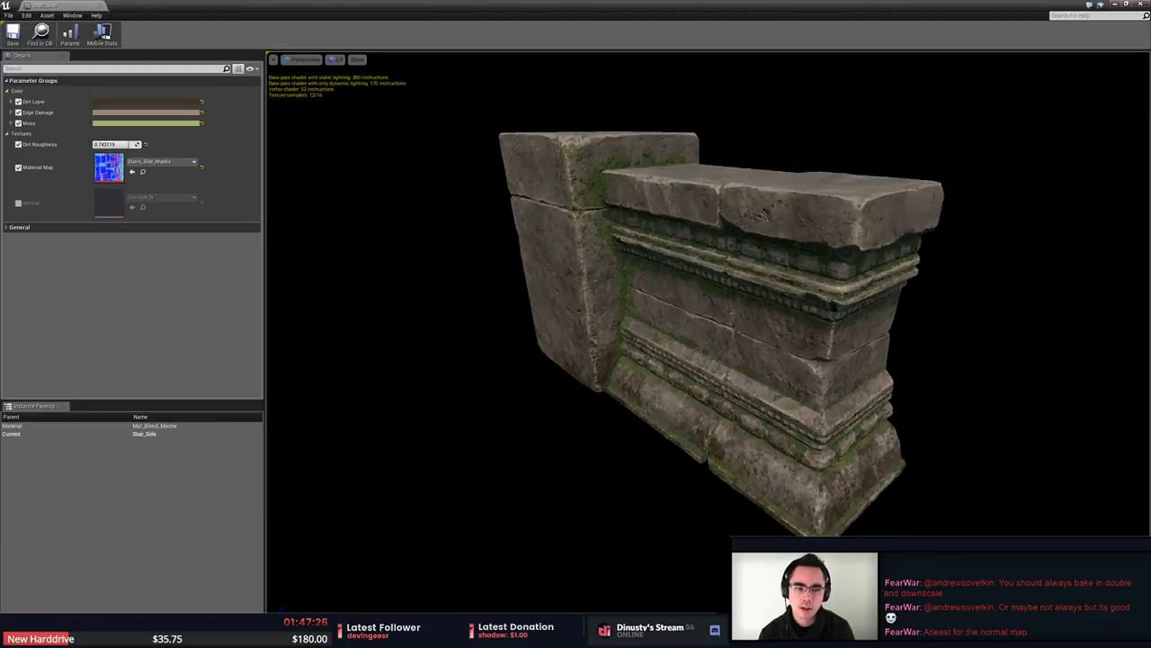
right_click_drag(625, 252, 629, 216)
left_click_drag(632, 270, 670, 247)
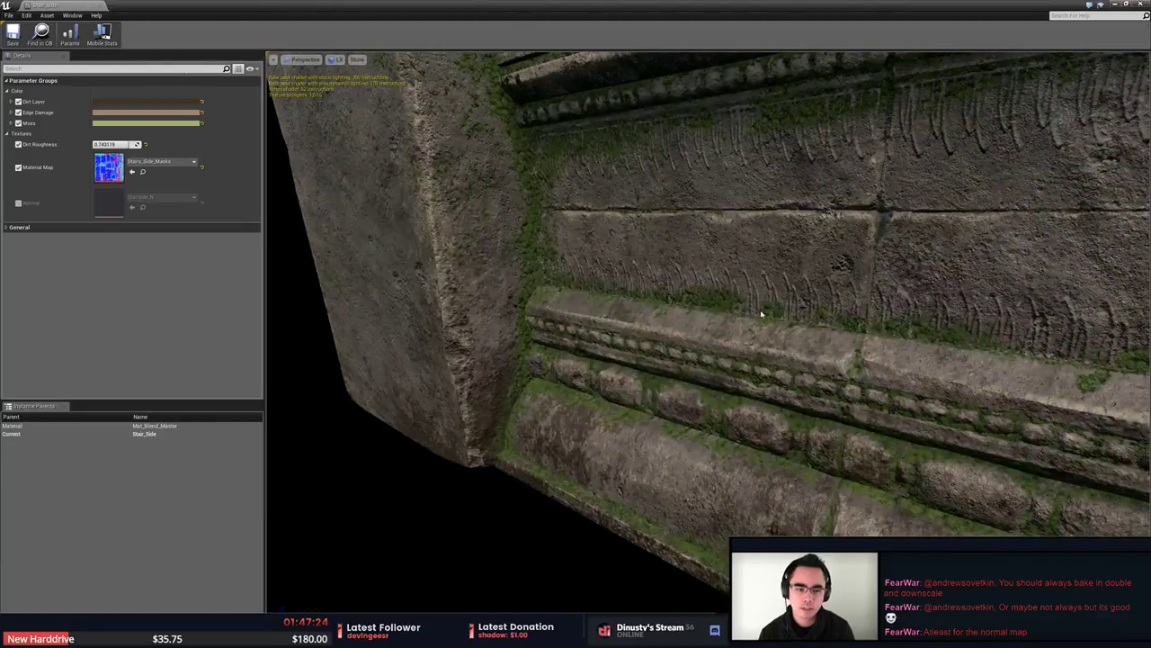
left_click_drag(661, 443, 693, 463)
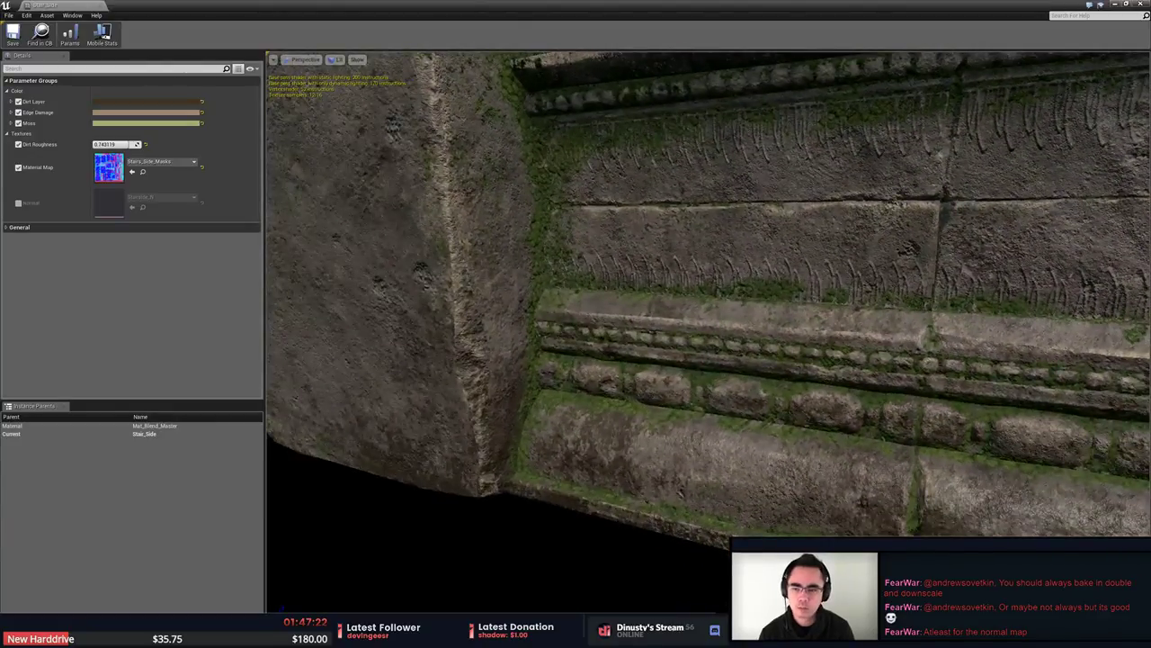
left_click_drag(506, 434, 526, 409)
right_click_drag(526, 410, 513, 459)
left_click_drag(512, 296, 459, 279)
mouse_move(796, 264)
left_mouse_down()
mouse_move(828, 266)
mouse_move(796, 264)
left_mouse_up()
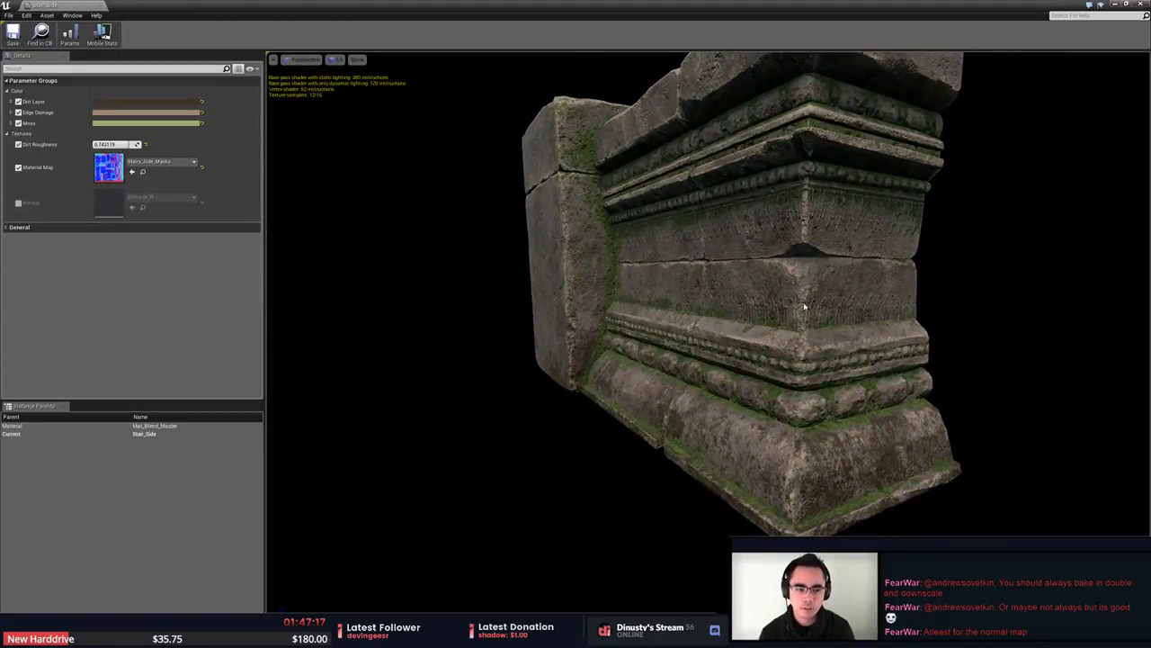
Rotate the preview light around the stair side mesh to check how its surface catches the light.
key("l")
mouse_move(711, 345)
left_mouse_down()
mouse_move(756, 329)
mouse_move(639, 373)
mouse_move(712, 327)
left_mouse_up()
left_click_drag(783, 337, 588, 347)
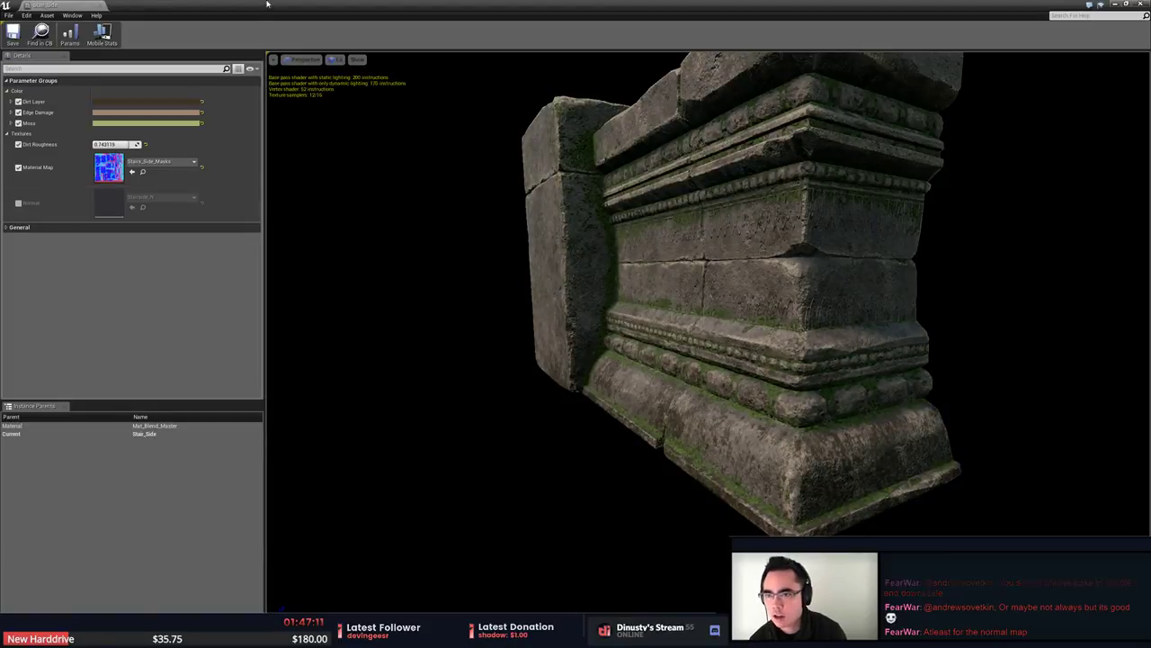
Shrink the material instance window to sit over the level editor and filter the Materials folder by "side".
left_click_drag(172, 6, 796, 97)
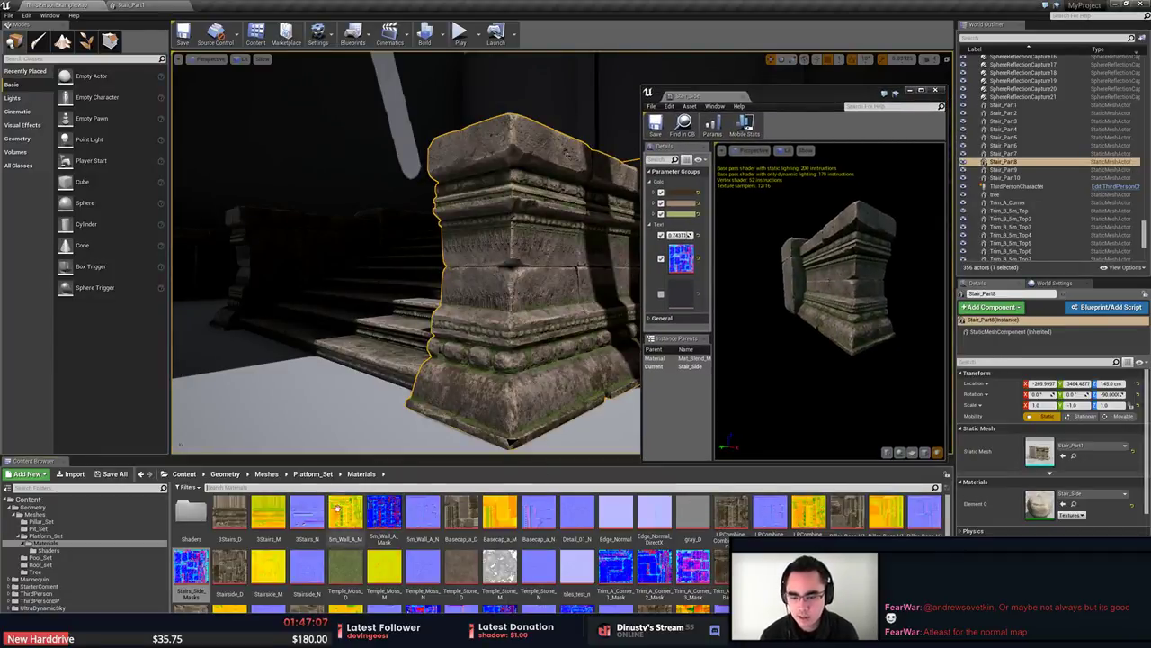
left_click(426, 488)
type("side")
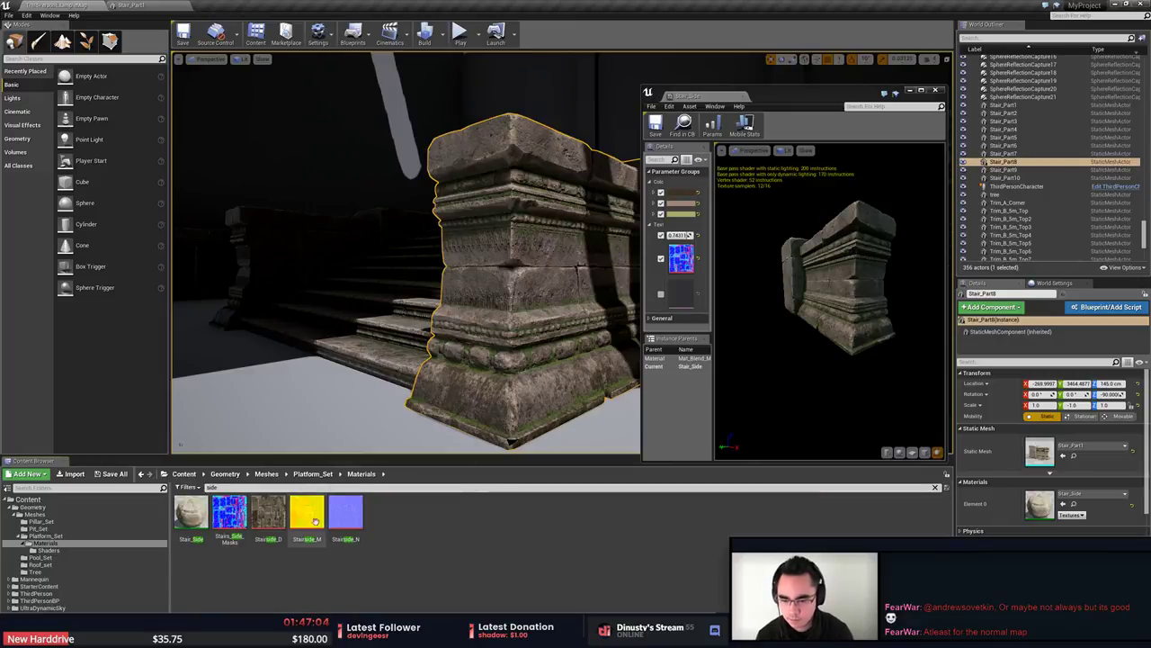
Enable the Normal texture parameter of Stair_Side, assign Stairside_N to it, check the preview, and close the material instance.
left_click_drag(347, 512, 679, 296)
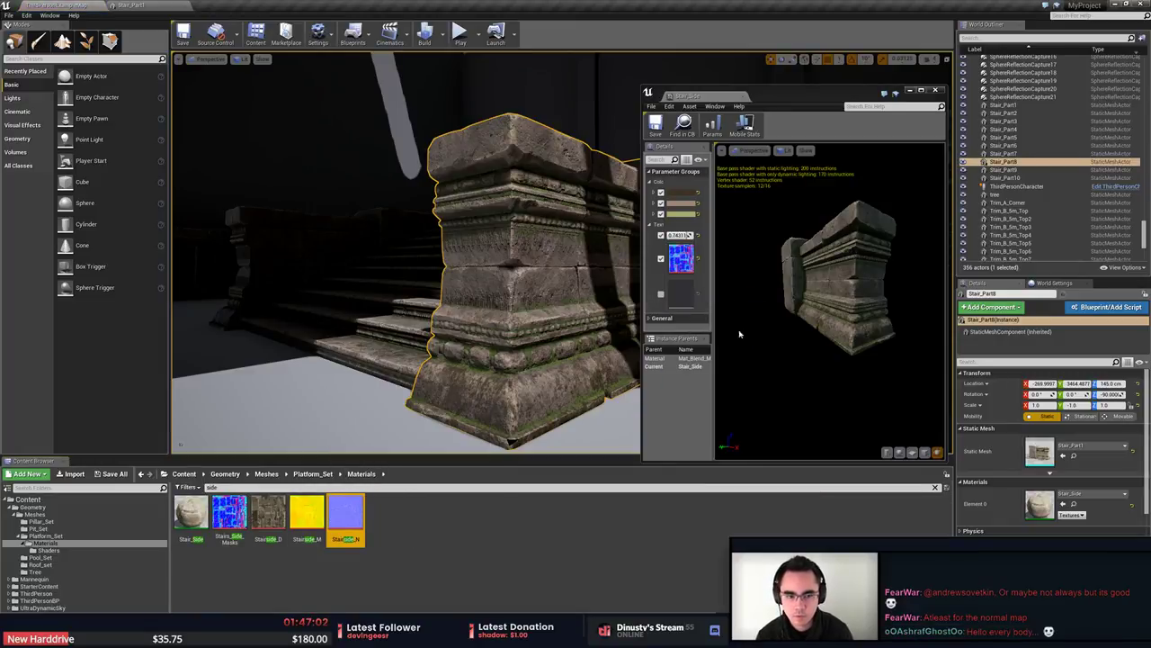
left_click_drag(347, 512, 684, 297)
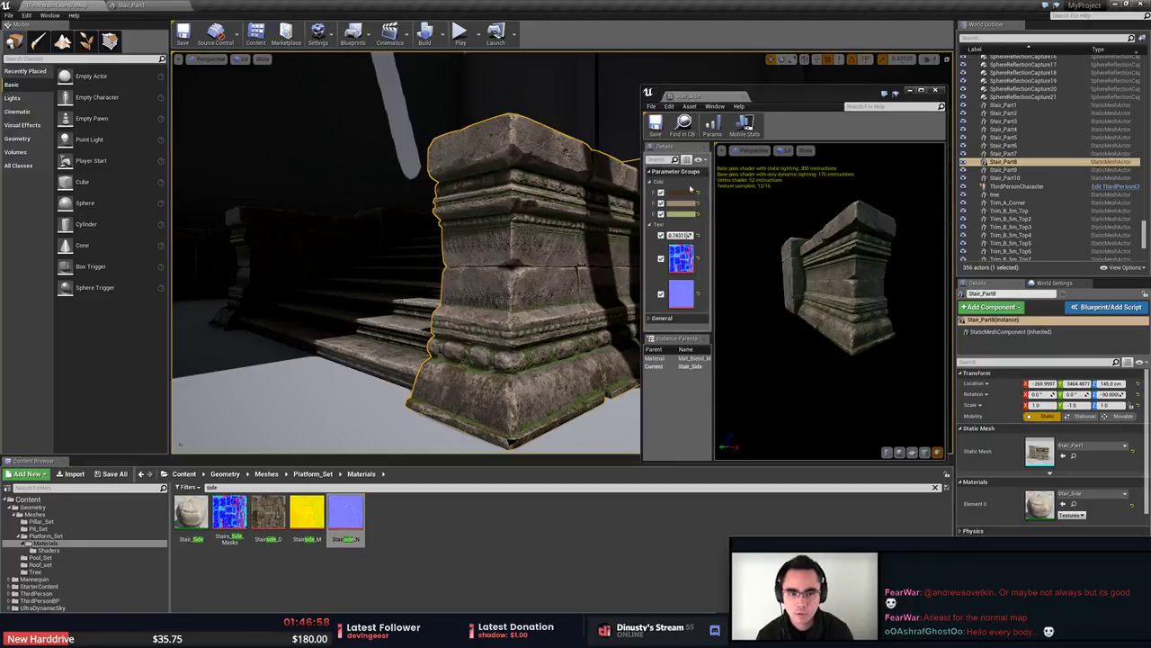
mouse_move(792, 220)
left_mouse_down()
mouse_move(771, 231)
mouse_move(805, 232)
left_mouse_up()
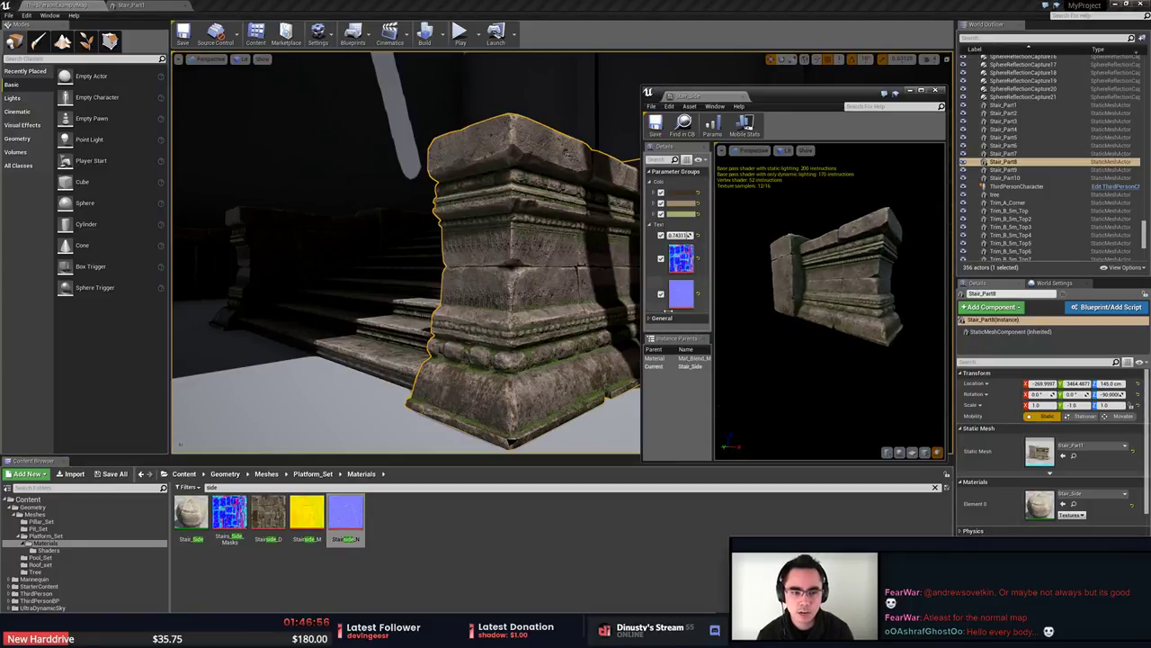
left_click(935, 90)
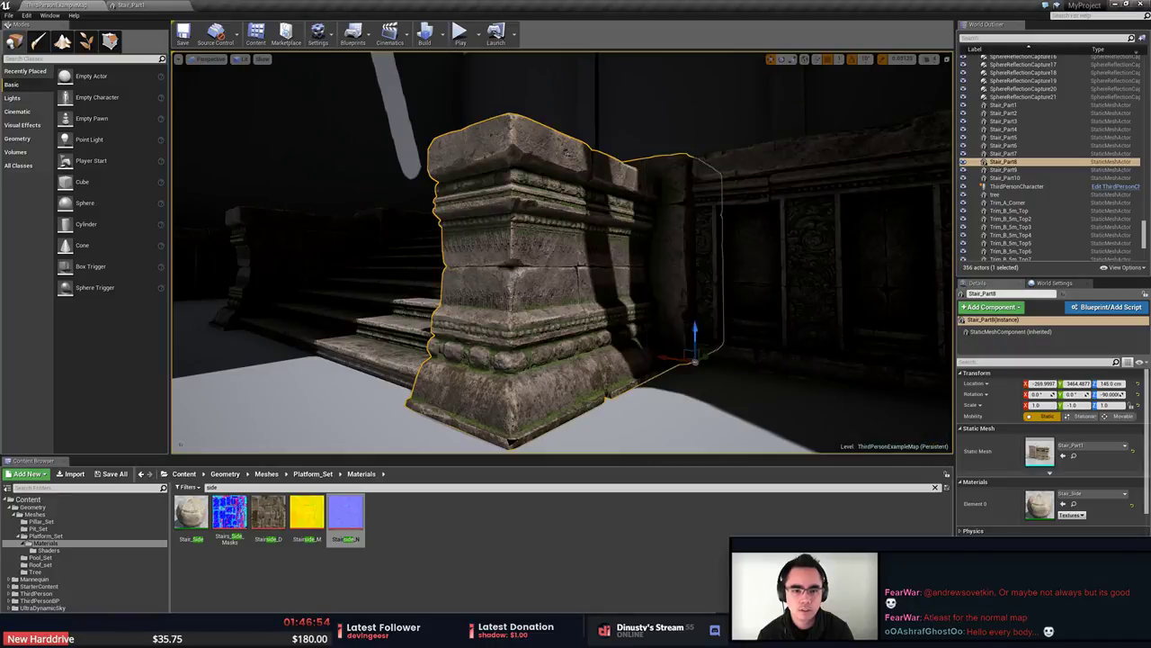
Deselect the Stair_Part8 pillar, view it with the steps from farther back, and select the Stairside_D texture.
mouse_move(765, 225)
right_mouse_down()
mouse_move(738, 234)
mouse_move(827, 235)
mouse_move(756, 241)
right_mouse_up()
key("Escape")
key("w")
key("s")
key("s")
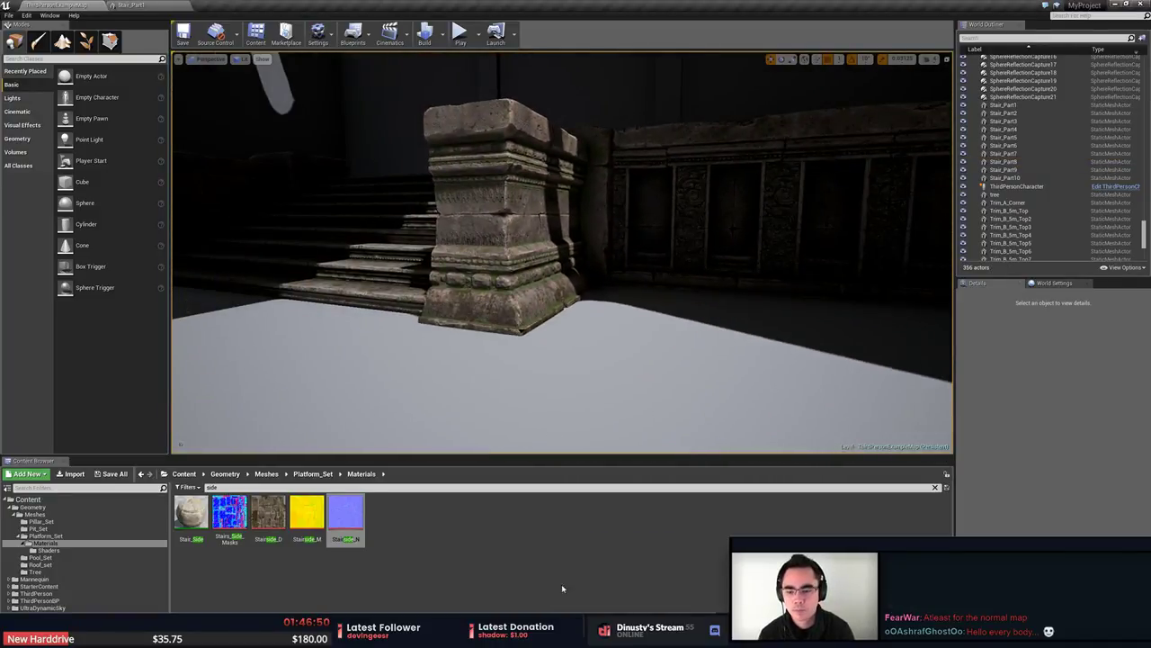
left_click(268, 512)
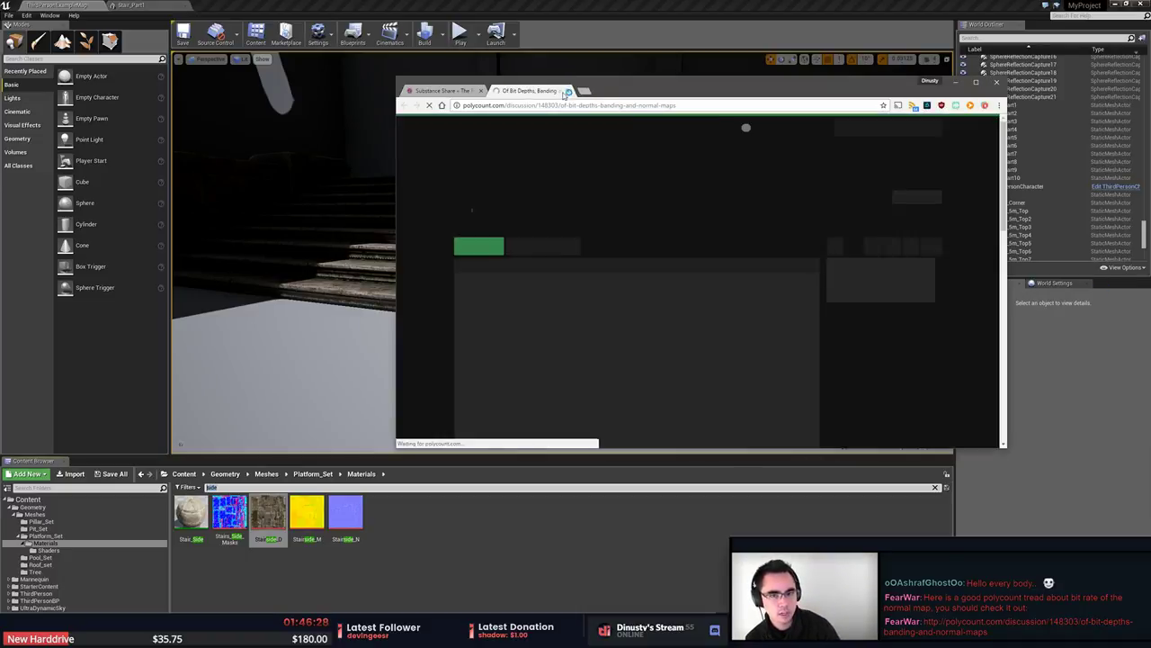
Close the Substance Share tab and maximize the browser window with the Polycount thread "Of Bit Depths, Banding and Normal Maps".
left_click(481, 91)
left_click_drag(611, 91, 494, 51)
double_click(494, 51)
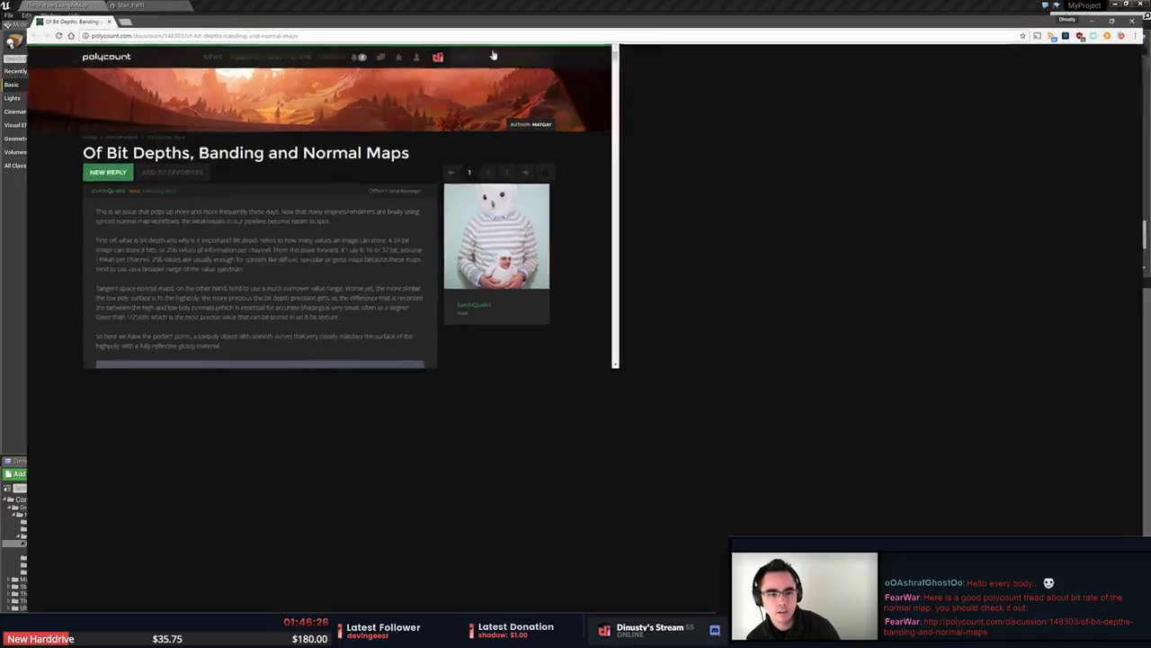
Read through the thread, comparing the 8 bit, 16 bit, 32 bit and dithered normal map example images.
scroll(567, 263, "down", 3)
scroll(584, 270, "down", 3)
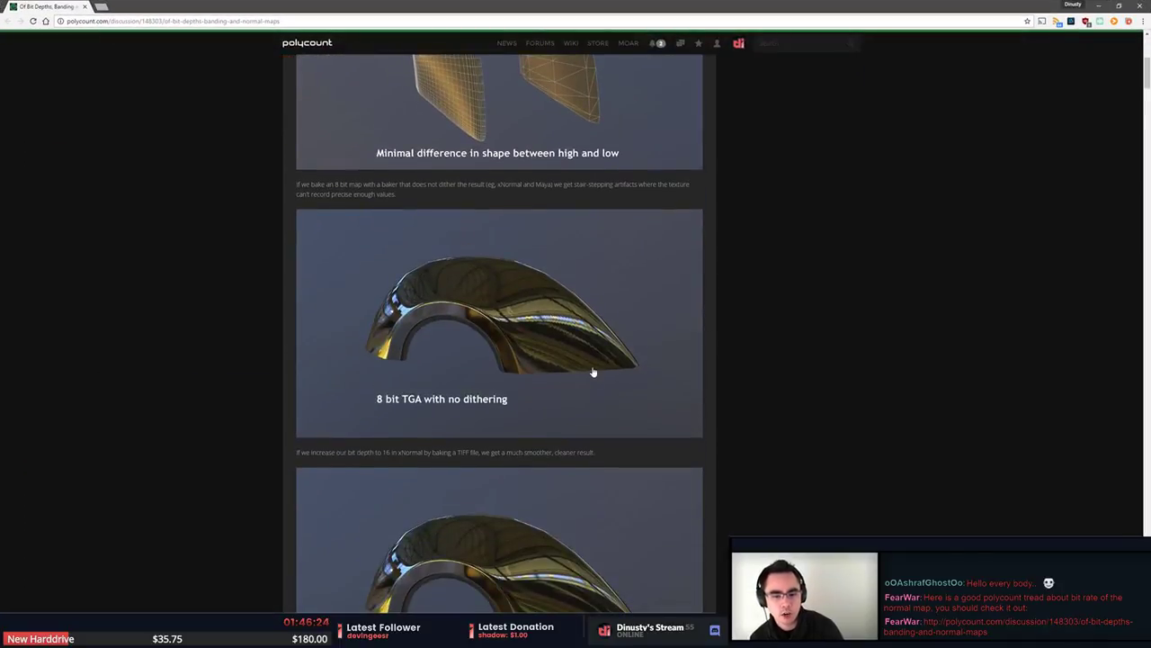
scroll(594, 368, "down", 3)
scroll(580, 330, "up", 1)
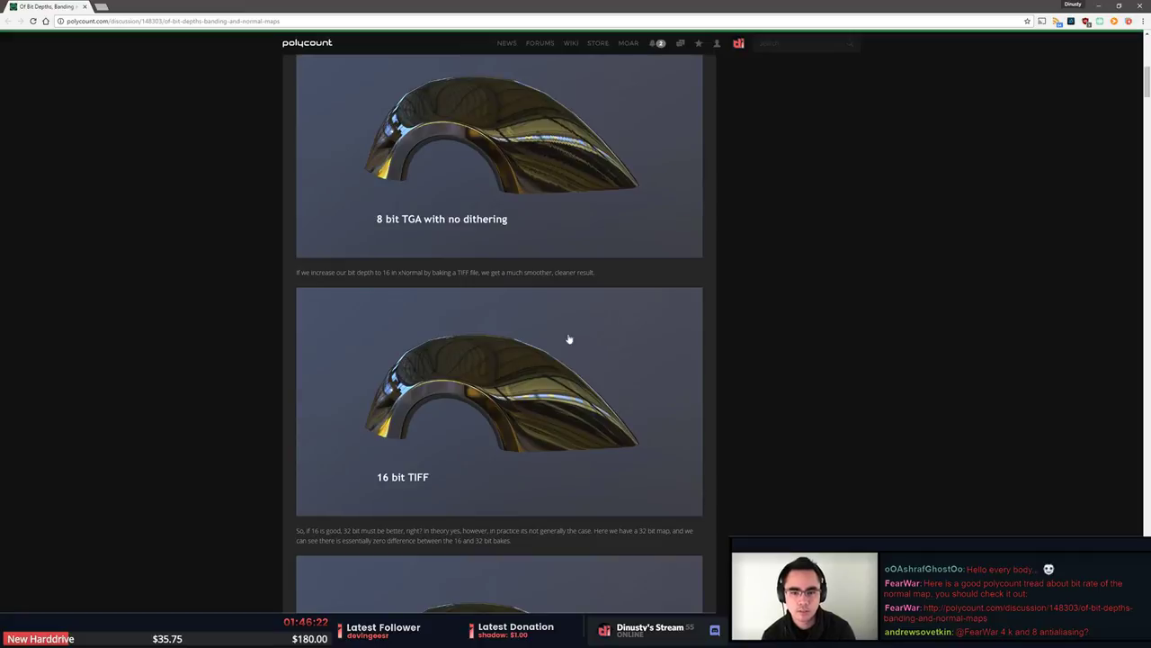
scroll(570, 339, "up", 1)
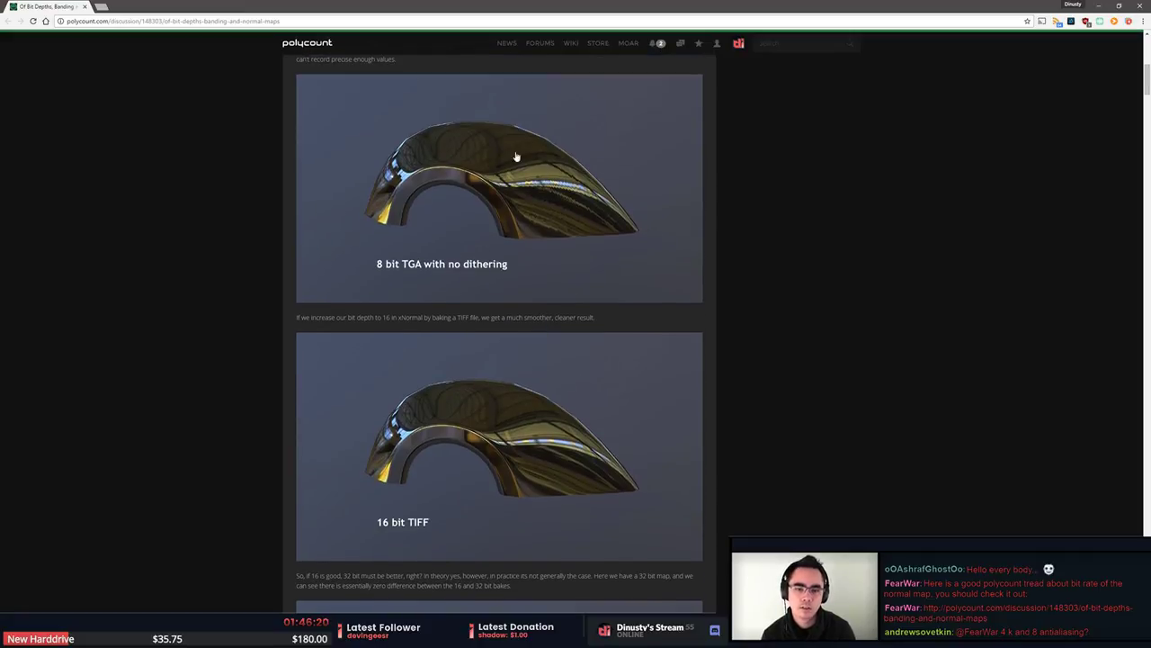
scroll(579, 436, "down", 1)
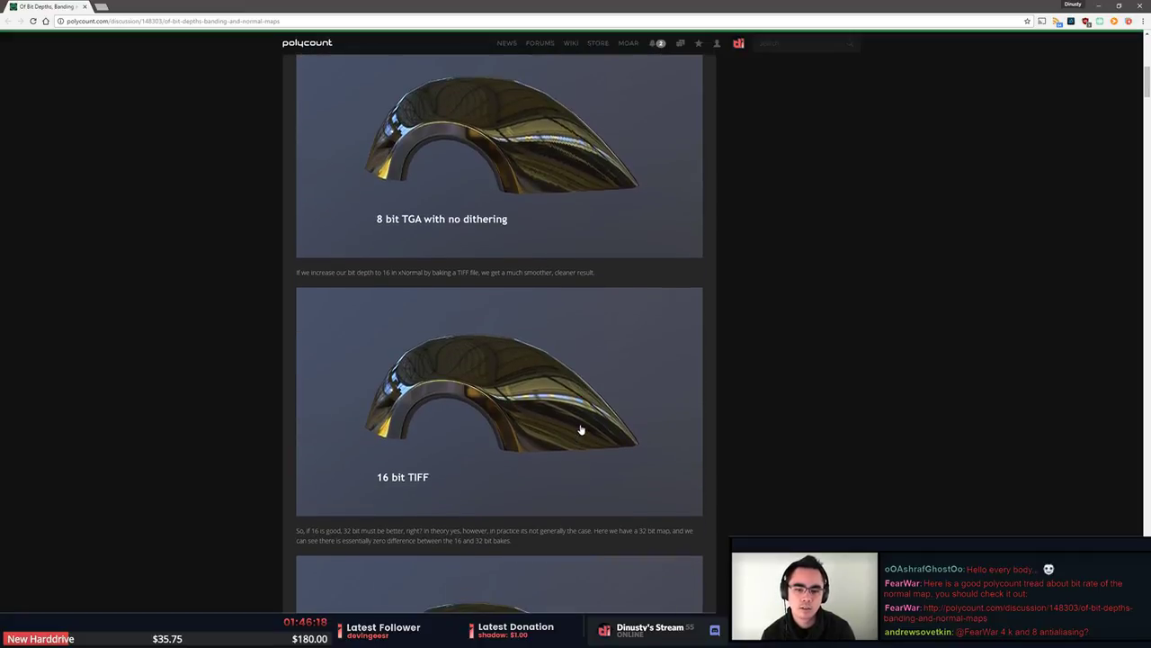
scroll(580, 429, "down", 12)
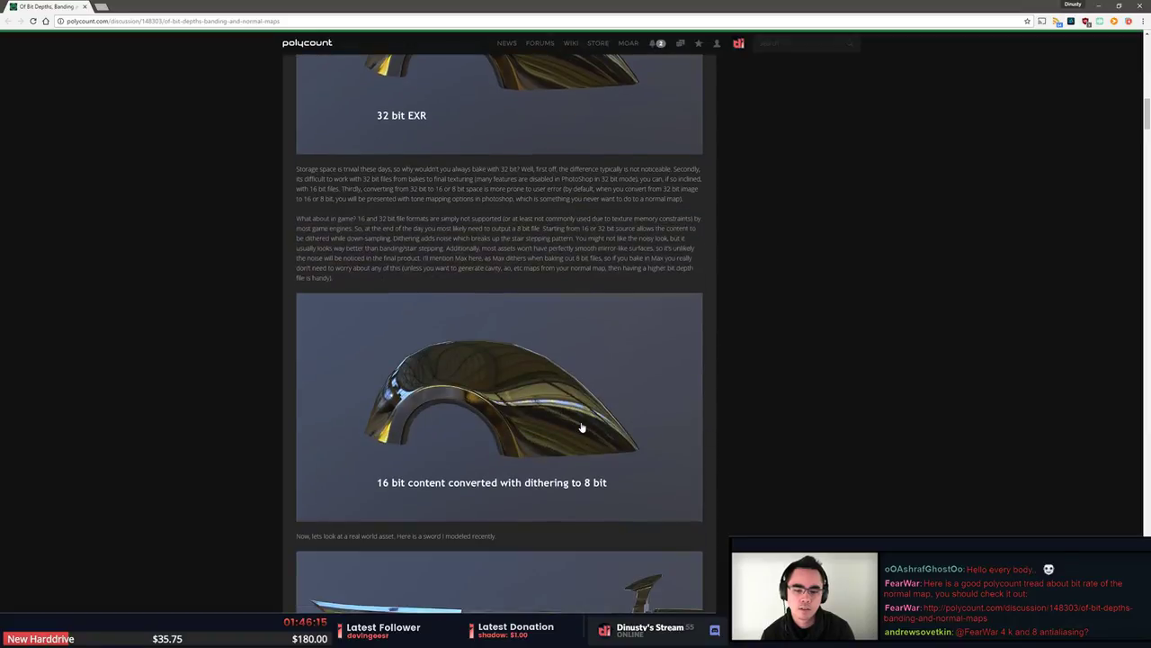
scroll(583, 422, "down", 9)
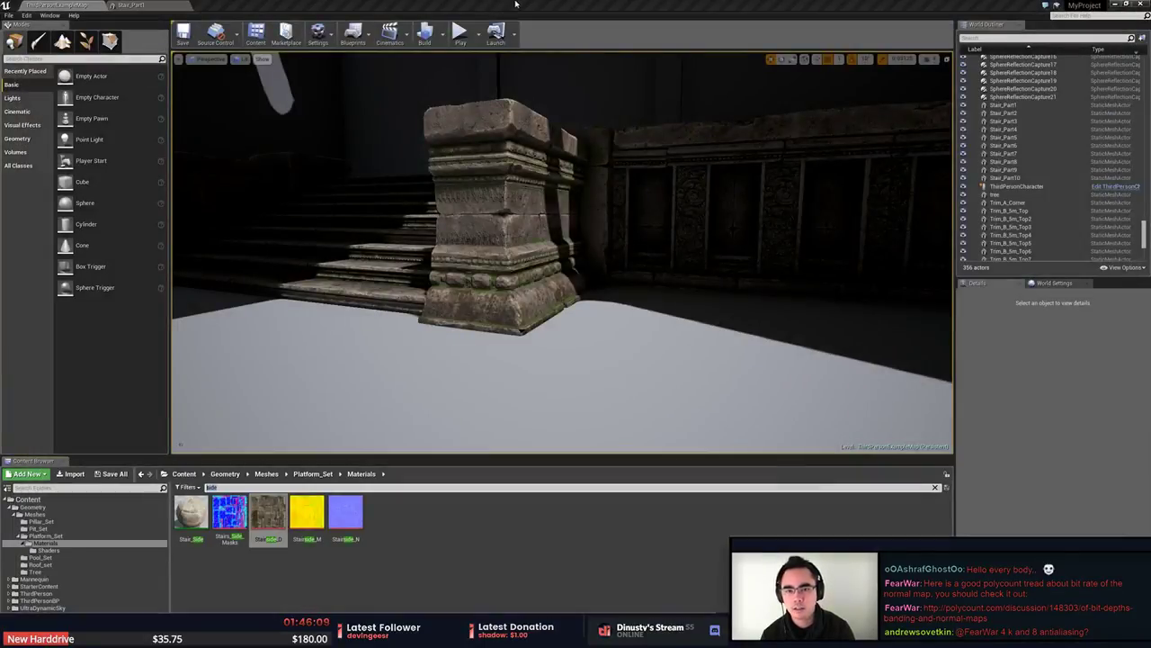
Return to the Unreal level and view the stair pillar, steps and side wall from farther away.
left_click(516, 5)
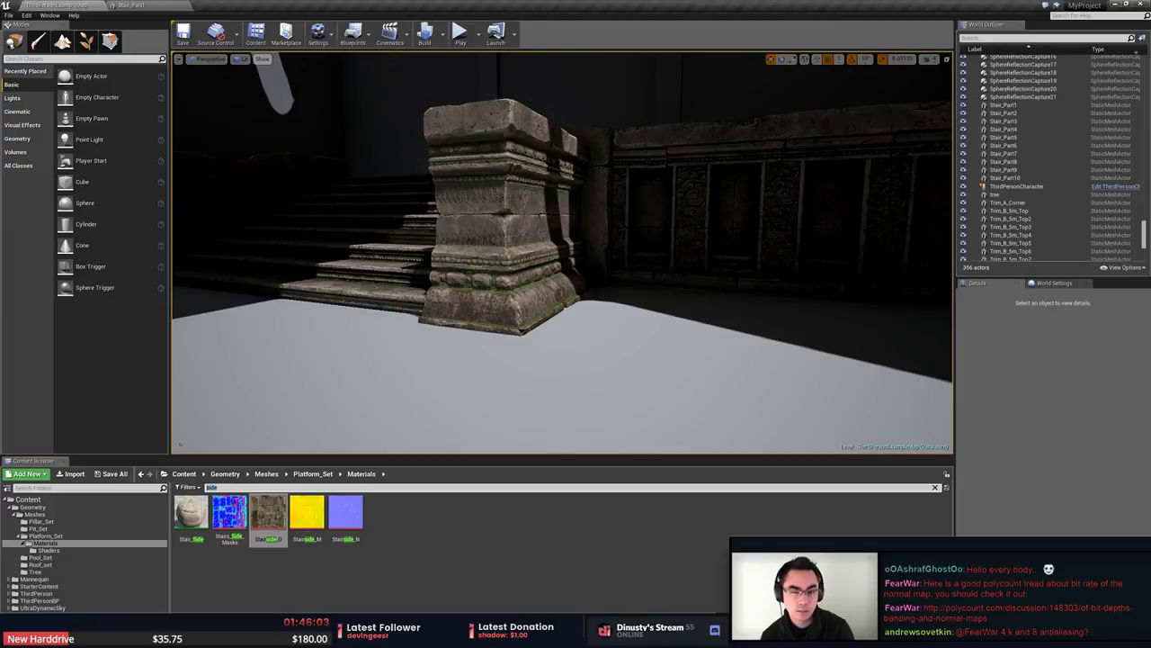
right_click_drag(563, 252, 511, 252)
key("w")
key("s")
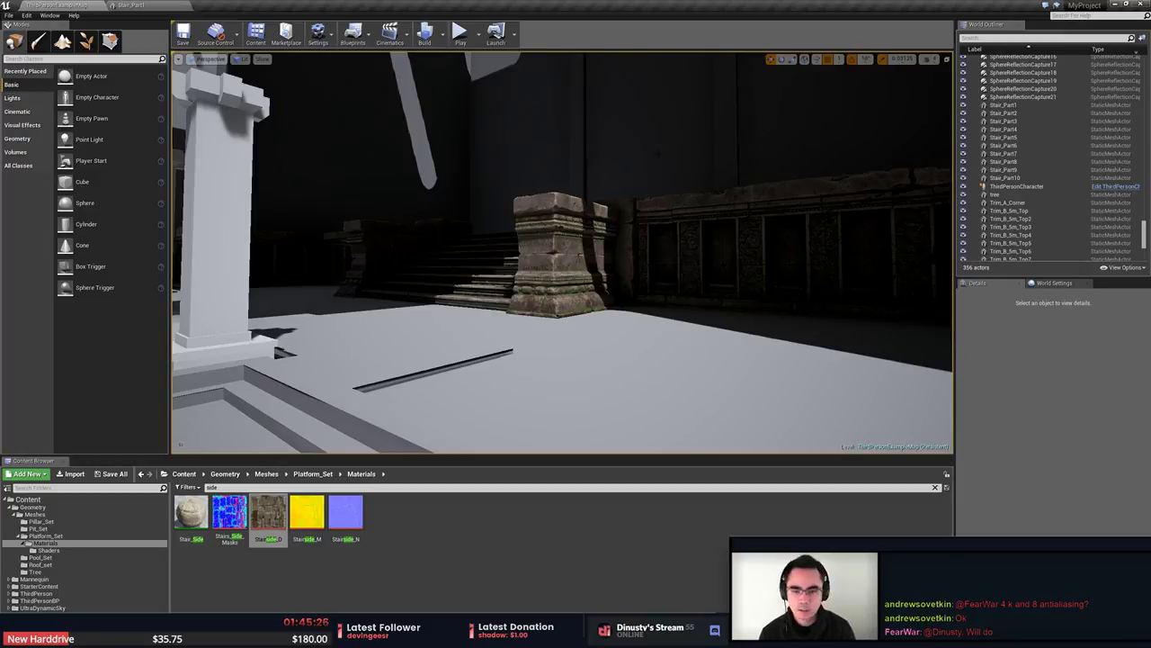
right_click_drag(569, 316, 561, 322)
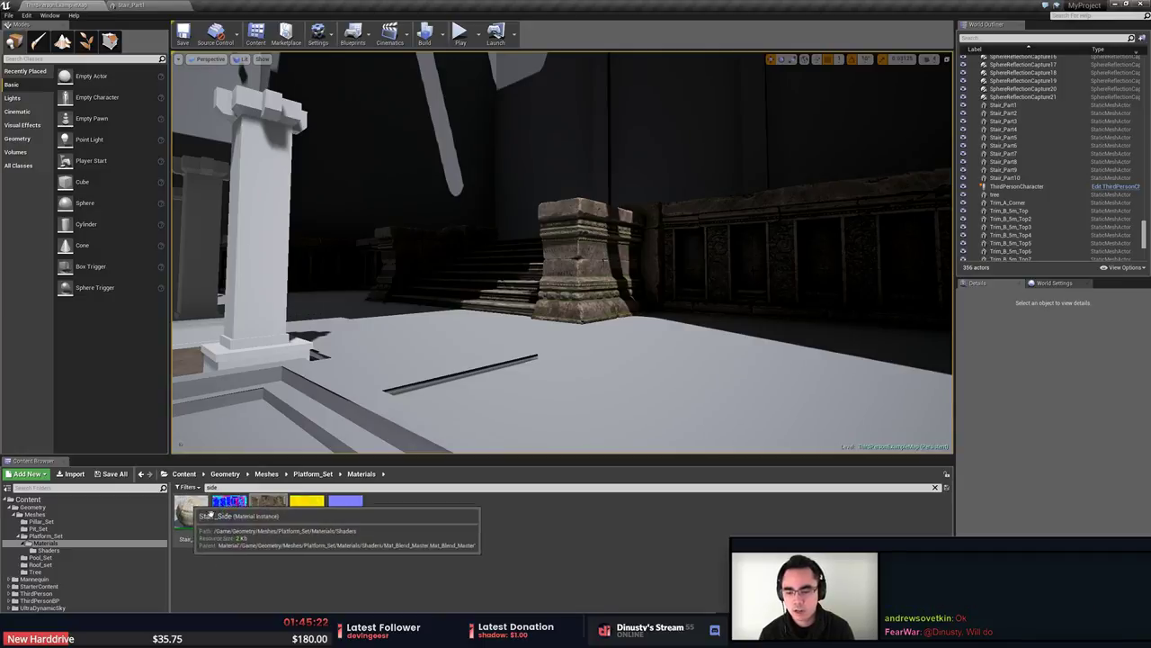
Clear the "side" asset filter from the Materials folder and open its Shaders subfolder.
left_click_drag(218, 488, 160, 479)
key("BackSpace")
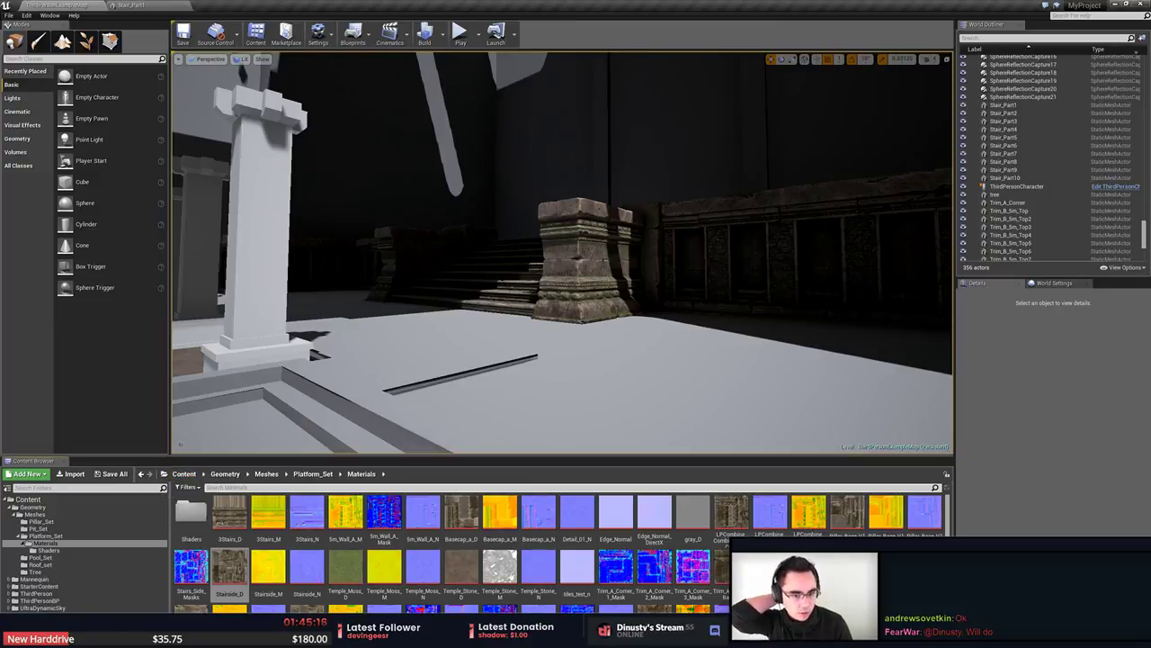
mouse_move(546, 315)
right_mouse_down()
mouse_move(540, 176)
mouse_move(545, 315)
right_mouse_up()
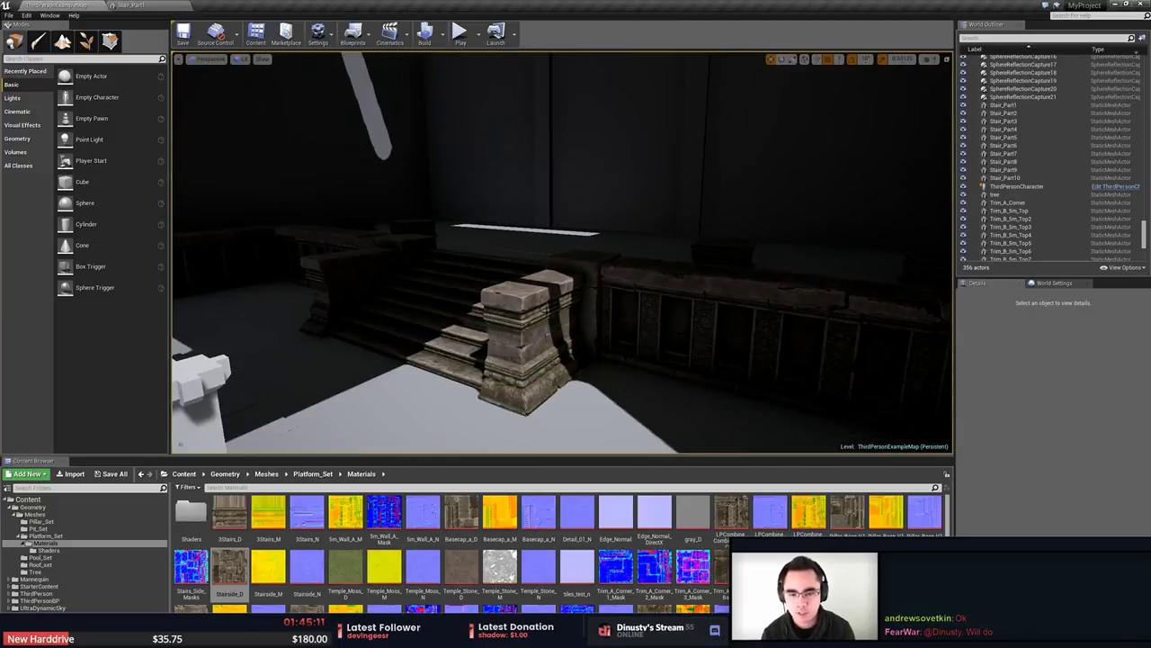
double_click(191, 512)
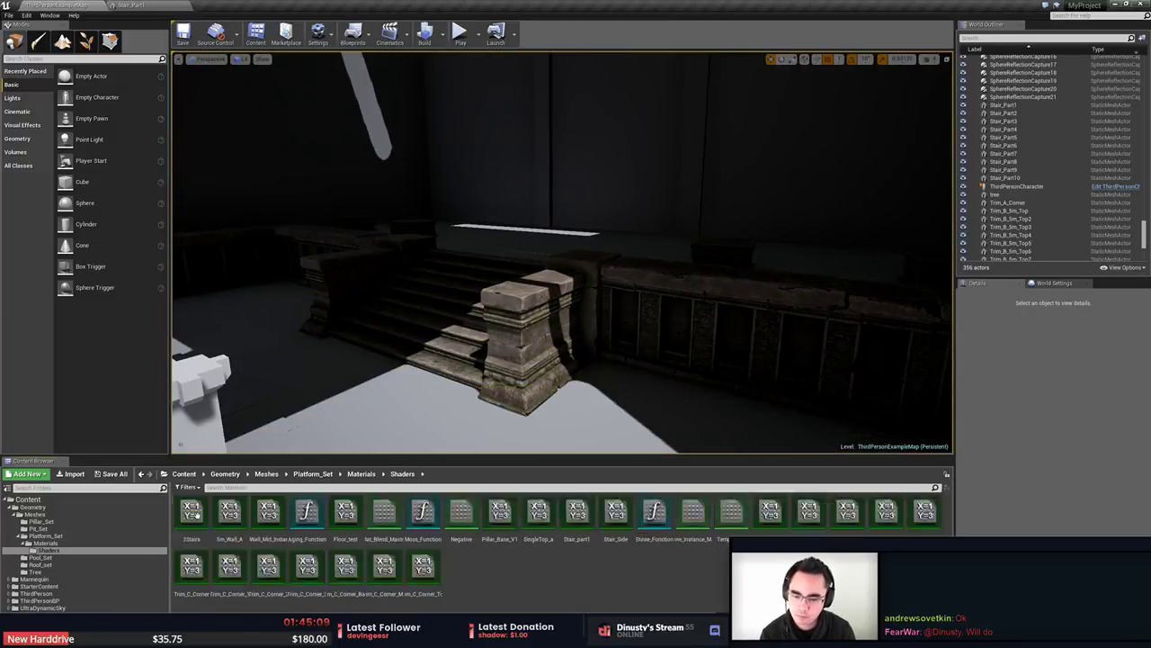
Filter the Shaders folder by "master", open the Mat_Blend_Master material and maximize its editor window.
left_click(264, 486)
type("master")
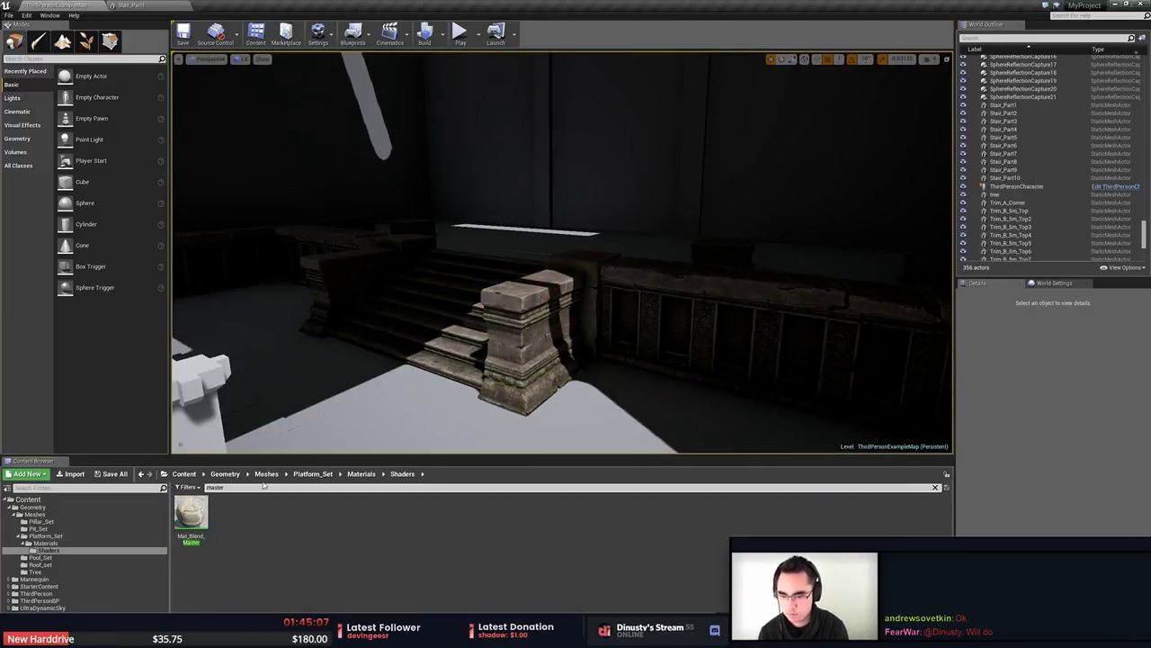
double_click(190, 515)
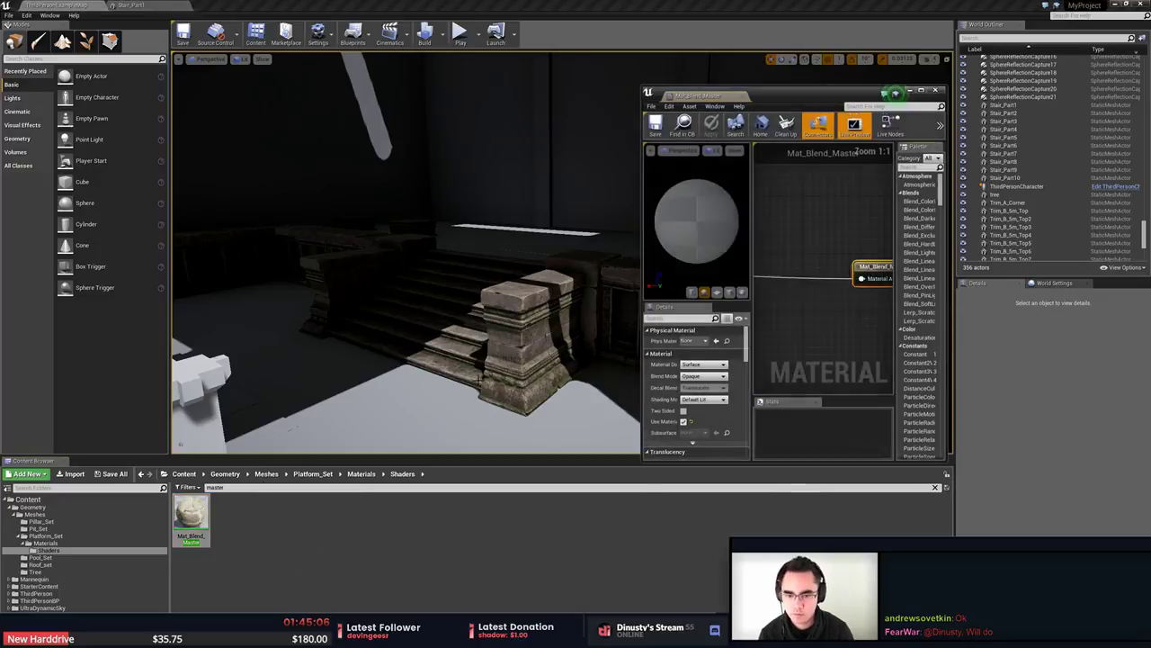
double_click(735, 97)
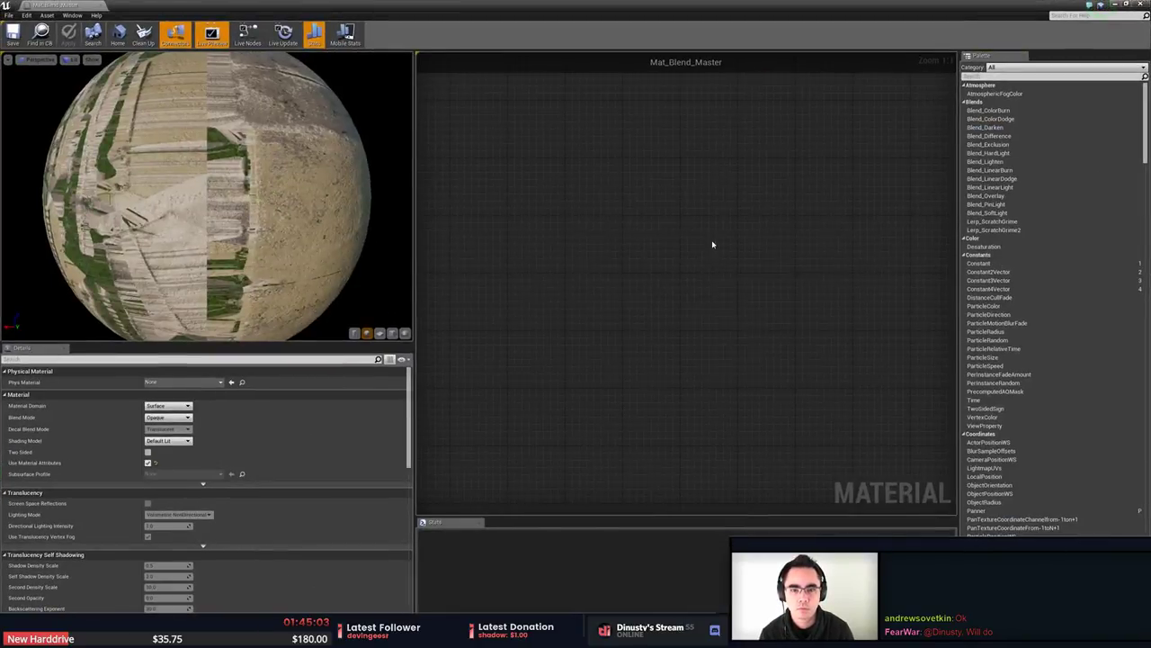
Move the Moss_Function node in the Mat_Blend_Master graph so it lines up above the Material Map node.
right_click_drag(630, 263, 950, 257)
scroll(771, 265, "down", 4)
right_click_drag(549, 134, 701, 211)
scroll(668, 236, "up", 2)
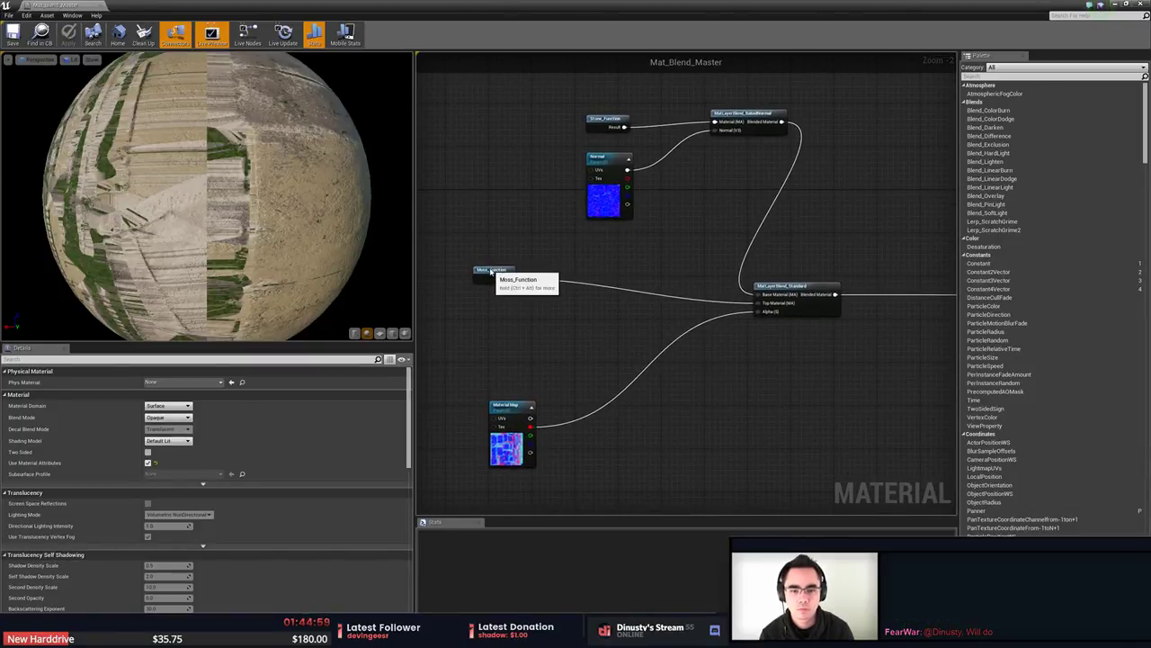
left_click_drag(490, 270, 510, 270)
left_click(604, 264)
right_click_drag(617, 265, 680, 193)
scroll(580, 351, "up", 2)
right_click_drag(715, 374, 759, 346)
right_click(559, 313)
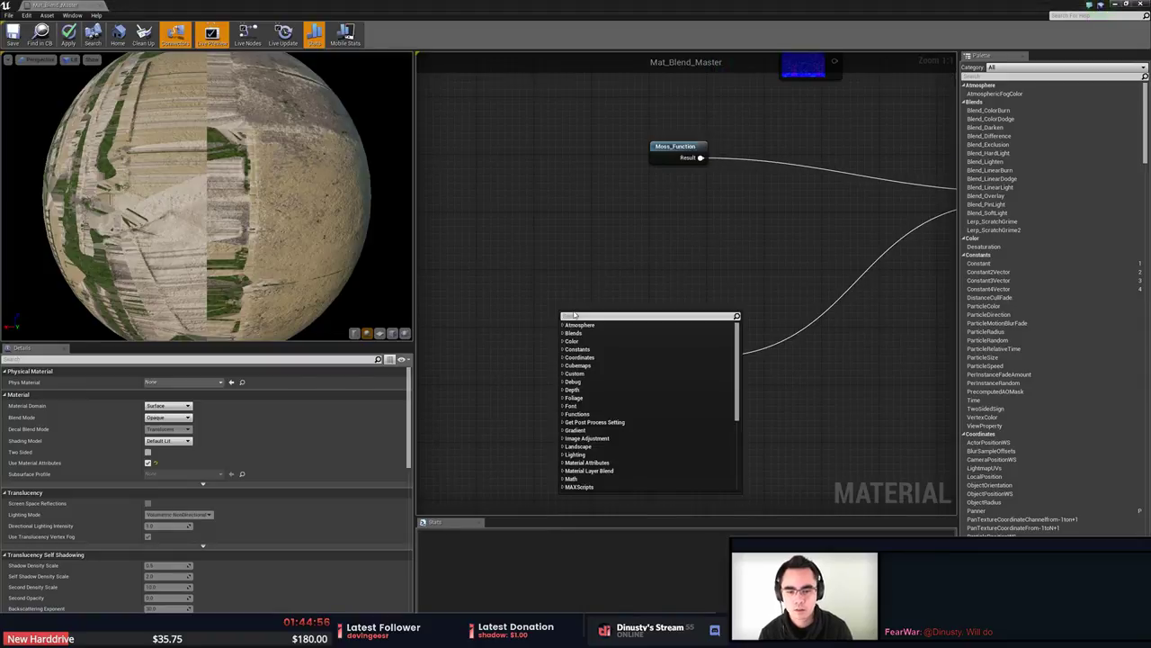
type("text")
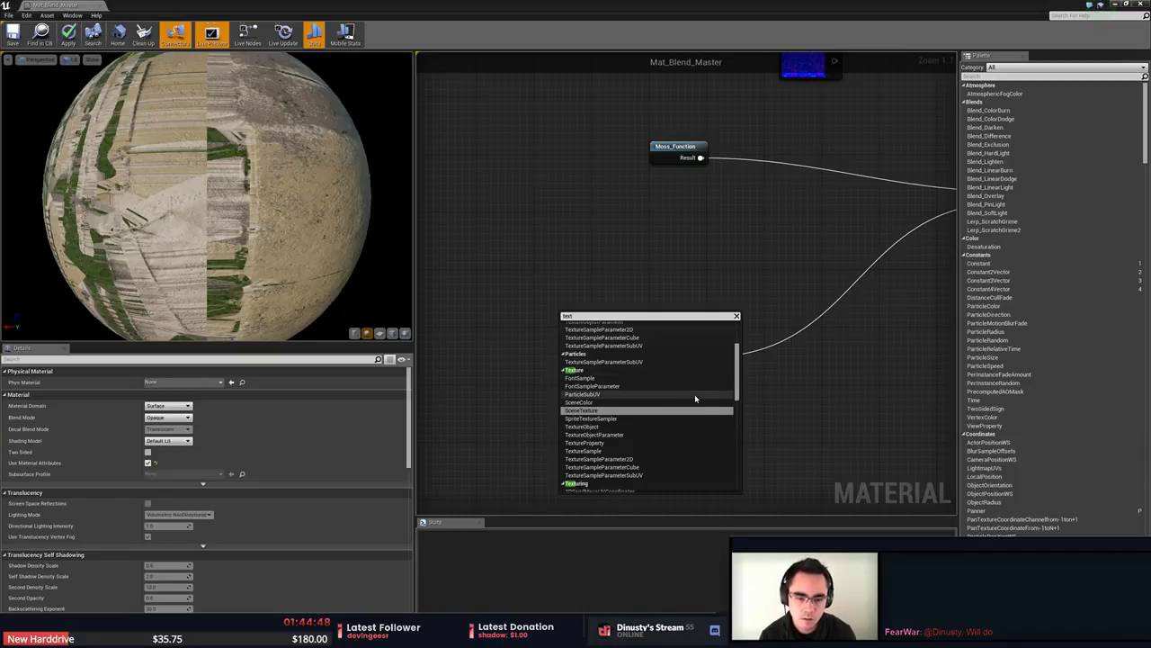
left_click(878, 433)
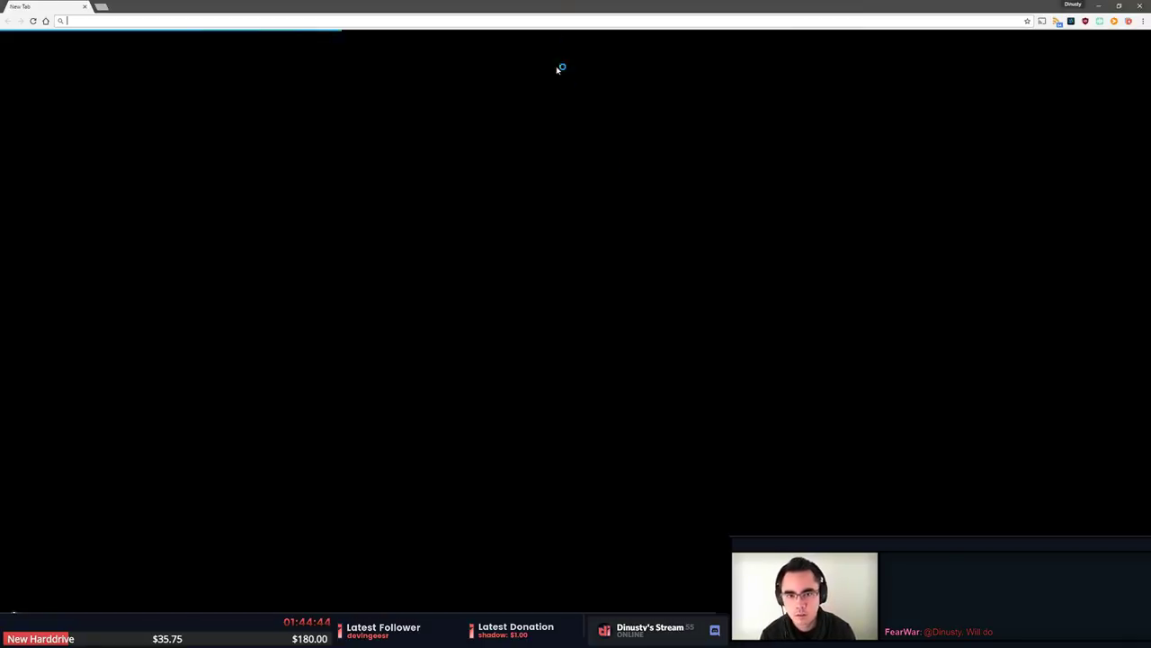
left_click_drag(566, 7, 1150, 137)
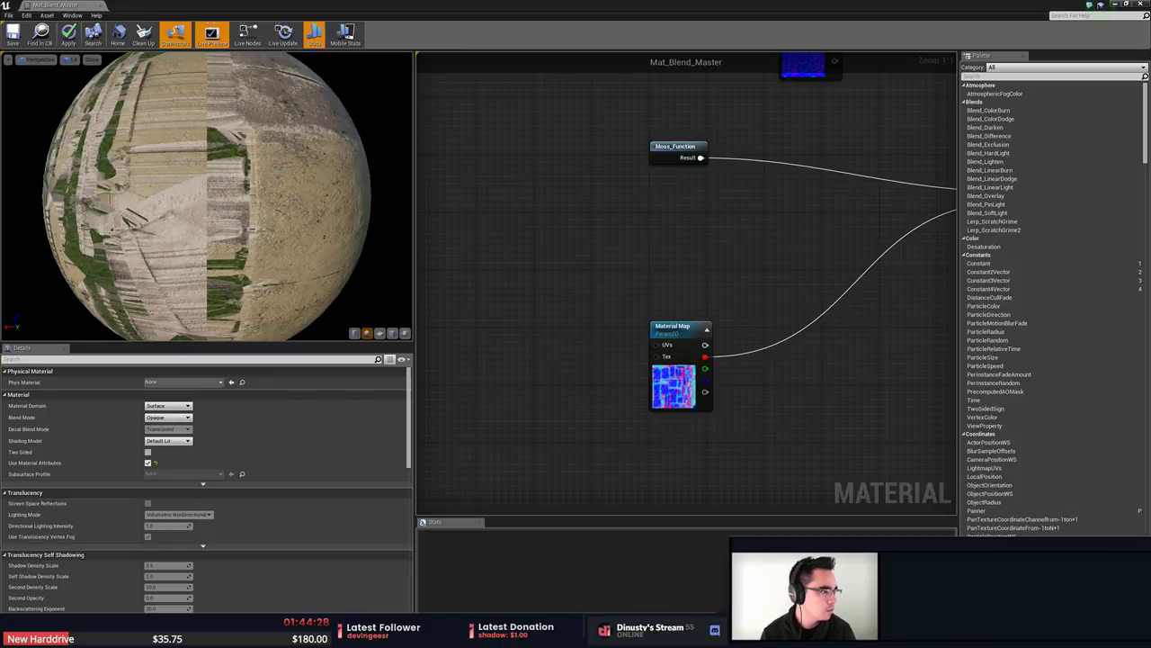
Examine how the stone, moss, normal and Material Map nodes feed the layer blends and the material output.
right_click_drag(701, 244, 636, 230)
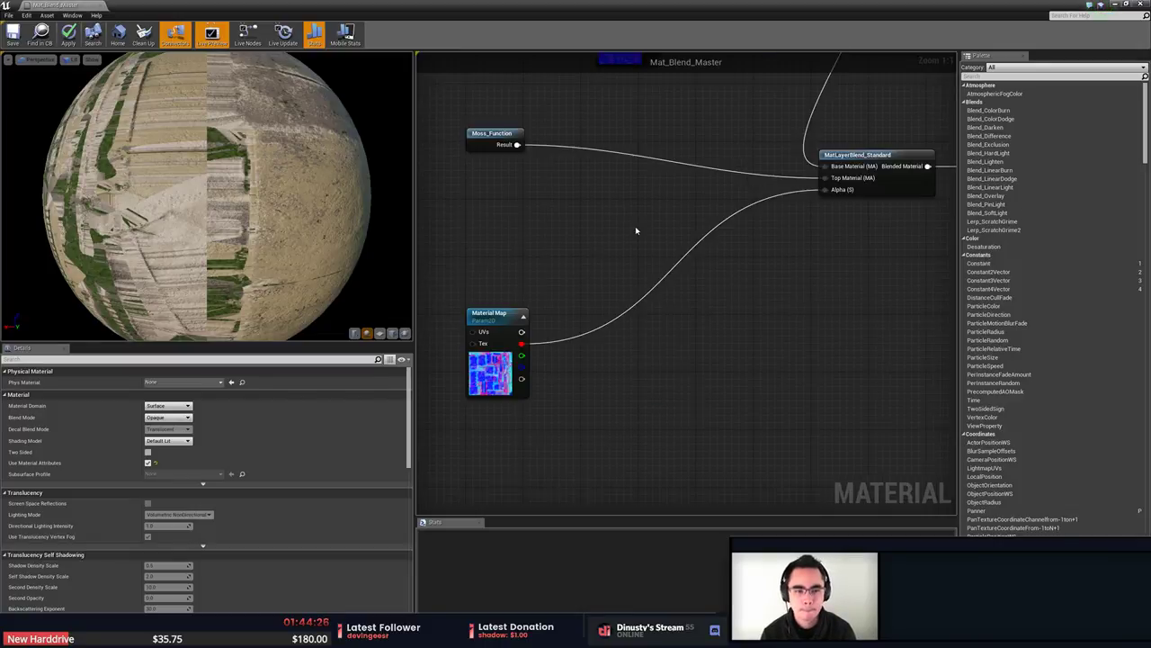
scroll(620, 224, "down", 7)
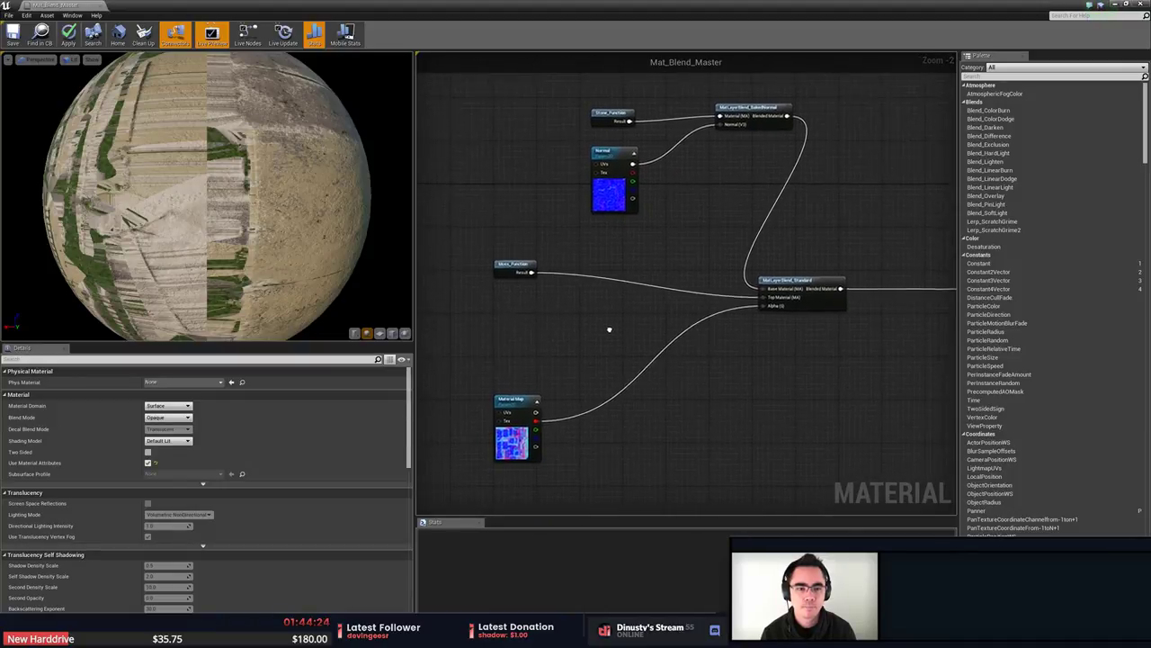
scroll(655, 335, "up", 2)
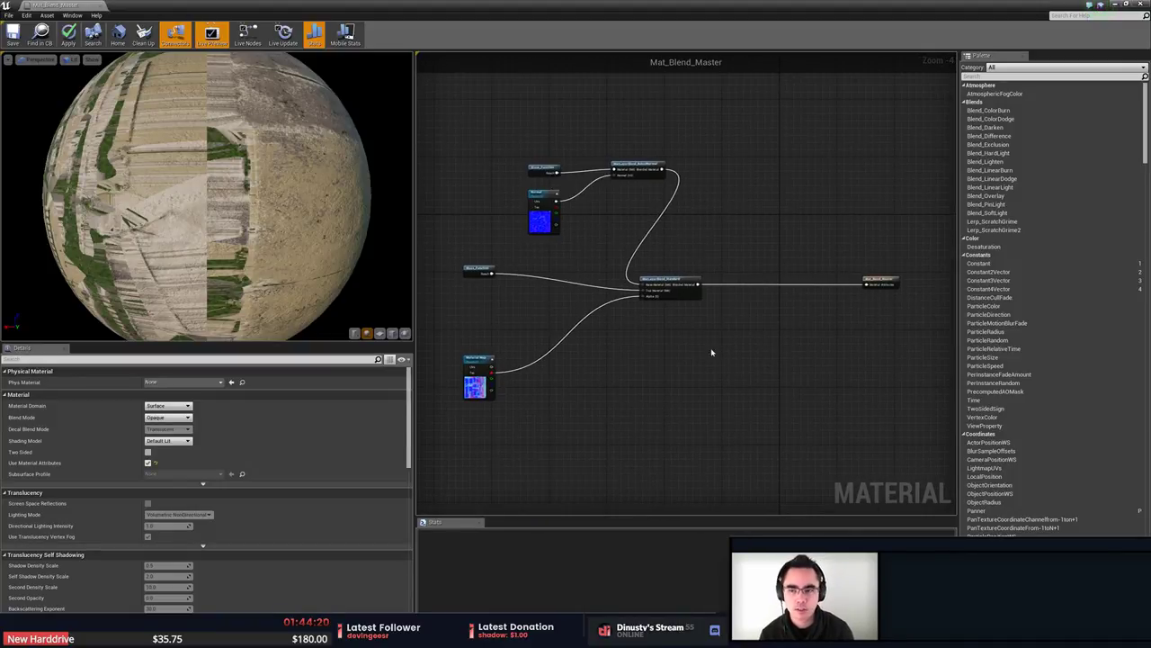
right_click_drag(711, 352, 729, 355)
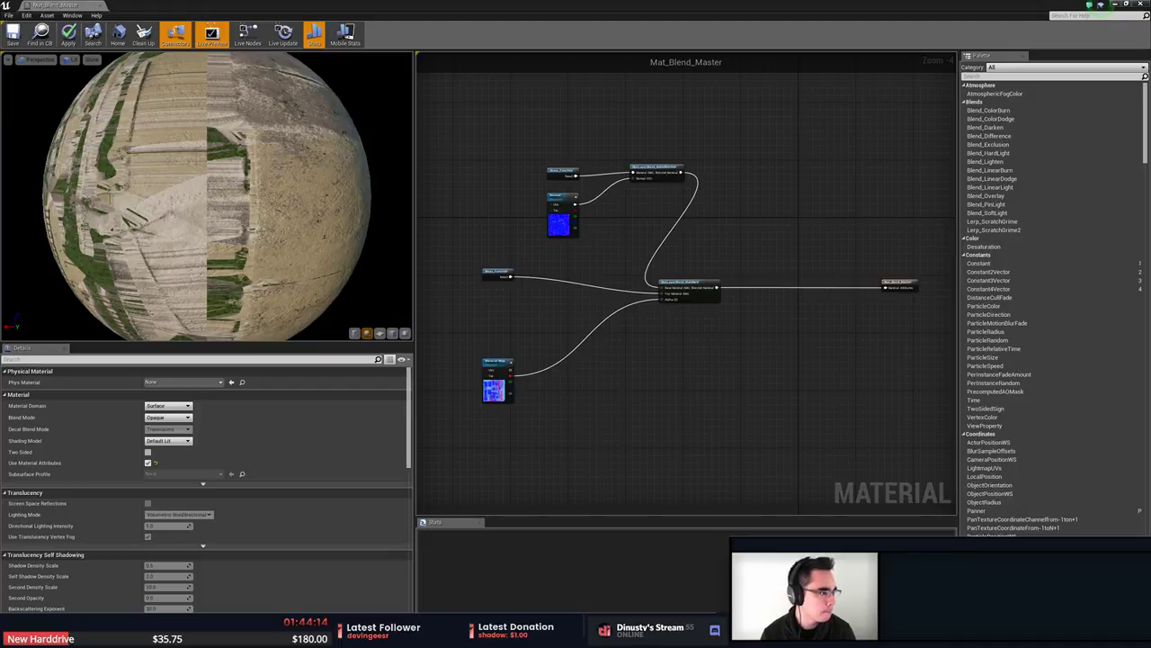
right_click_drag(468, 329, 663, 340)
right_click(663, 341)
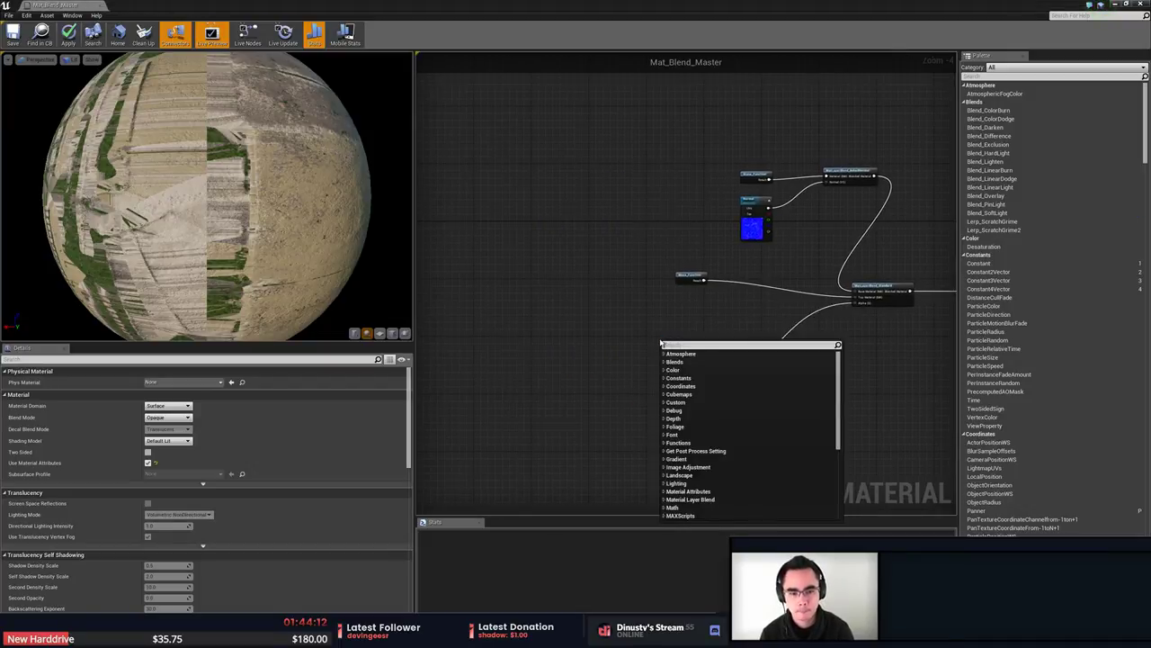
type("texture co")
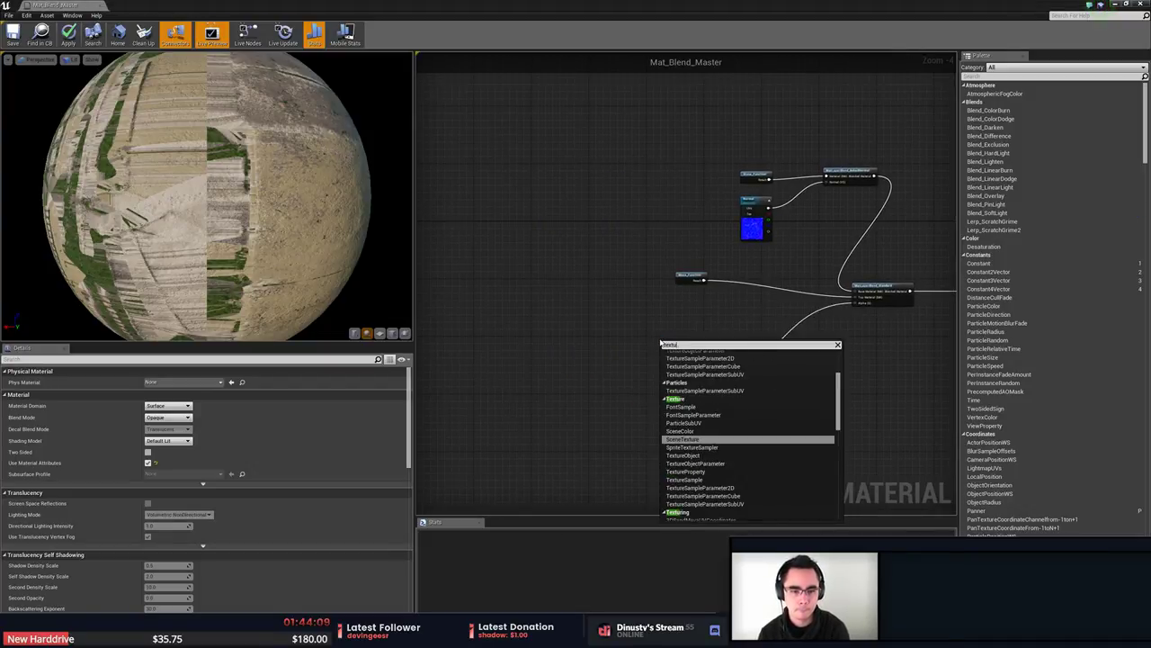
key("BackSpace")
key("BackSpace")
key("BackSpace")
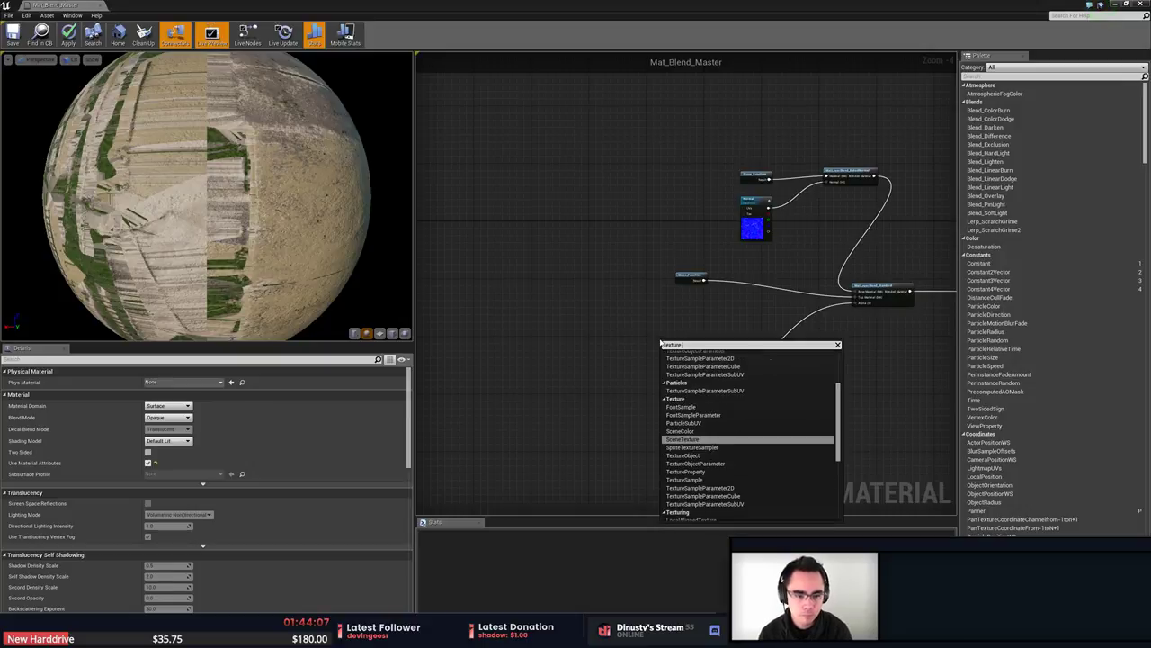
type("c")
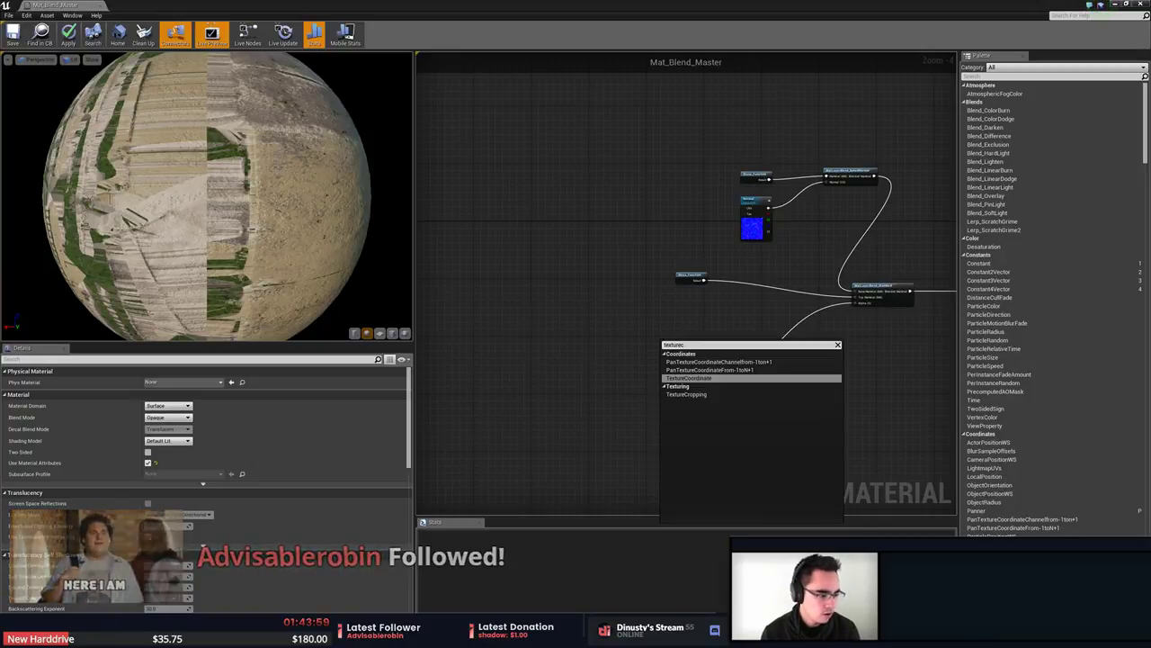
key("Escape")
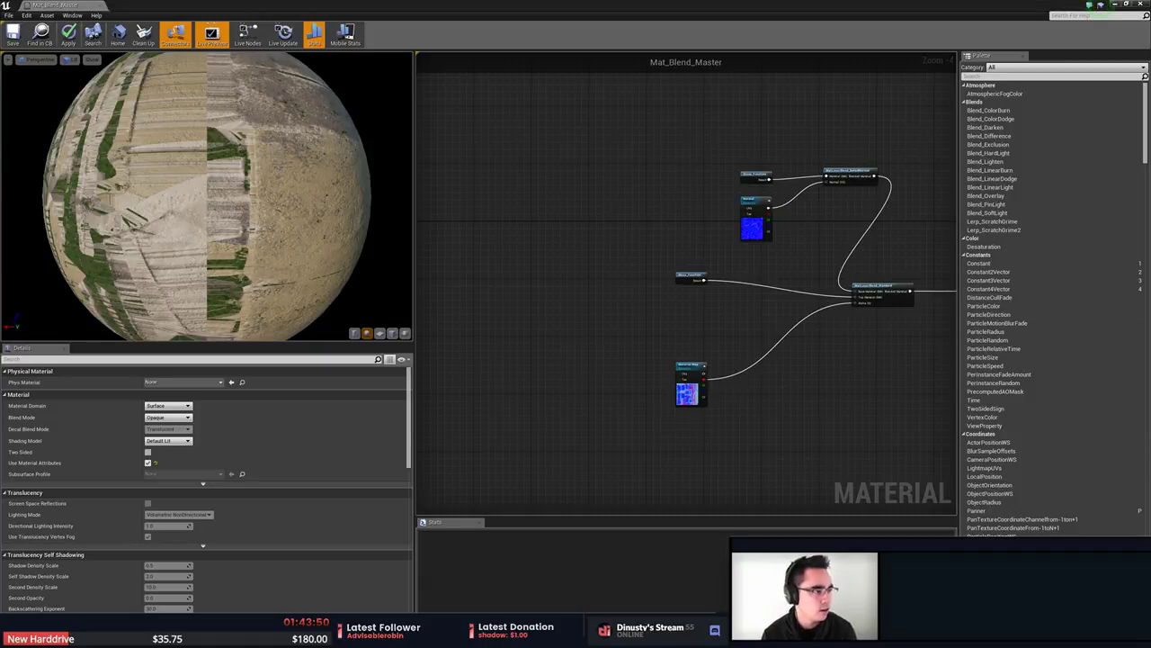
Search the node list for "texturecoo" and add a TextureCoordinate node between Moss_Function and Material Map.
right_click(654, 315)
type("ddxty")
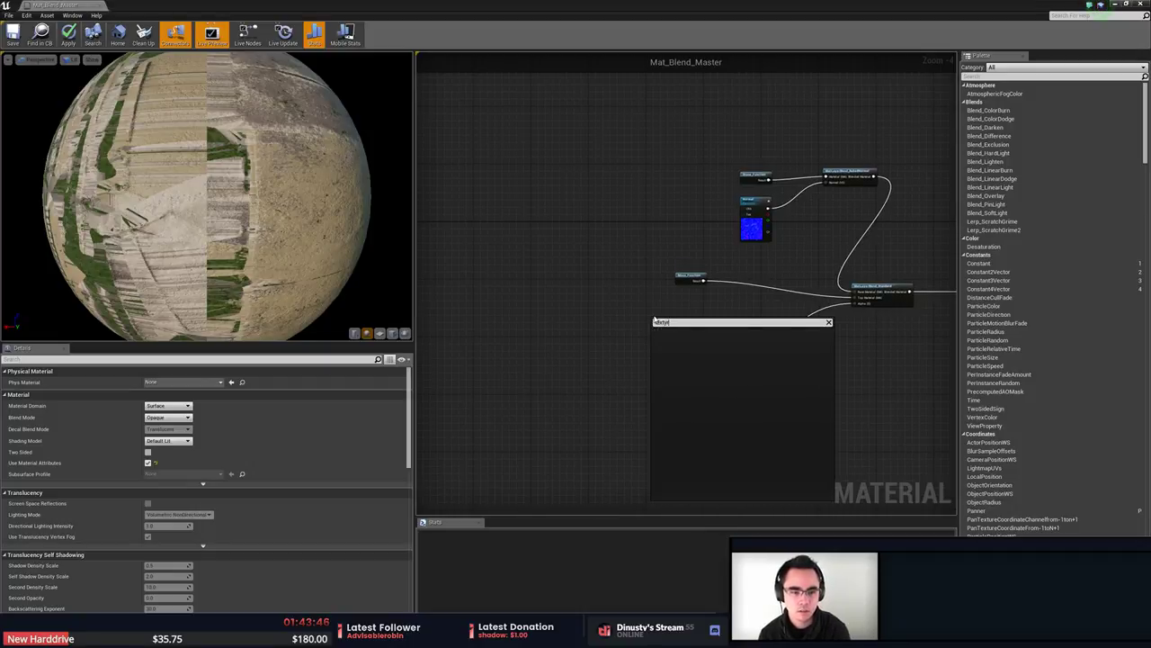
key("BackSpace")
key("BackSpace")
key("BackSpace")
key("BackSpace")
key("BackSpace")
type("texturecoo")
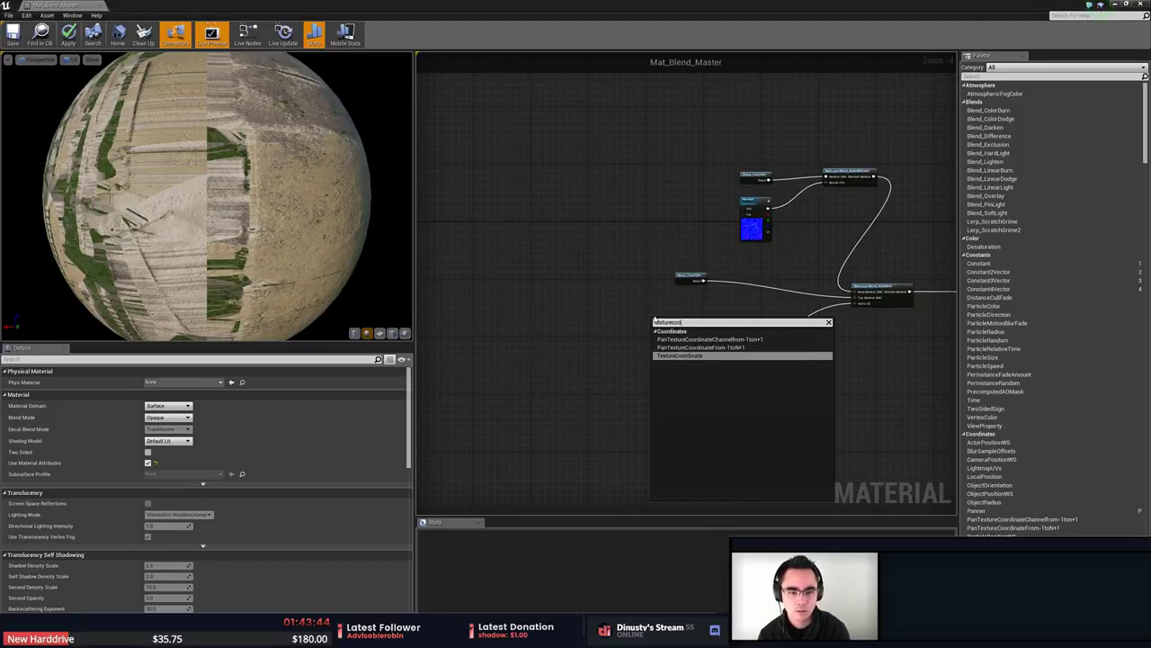
key("Return")
scroll(662, 332, "up", 4)
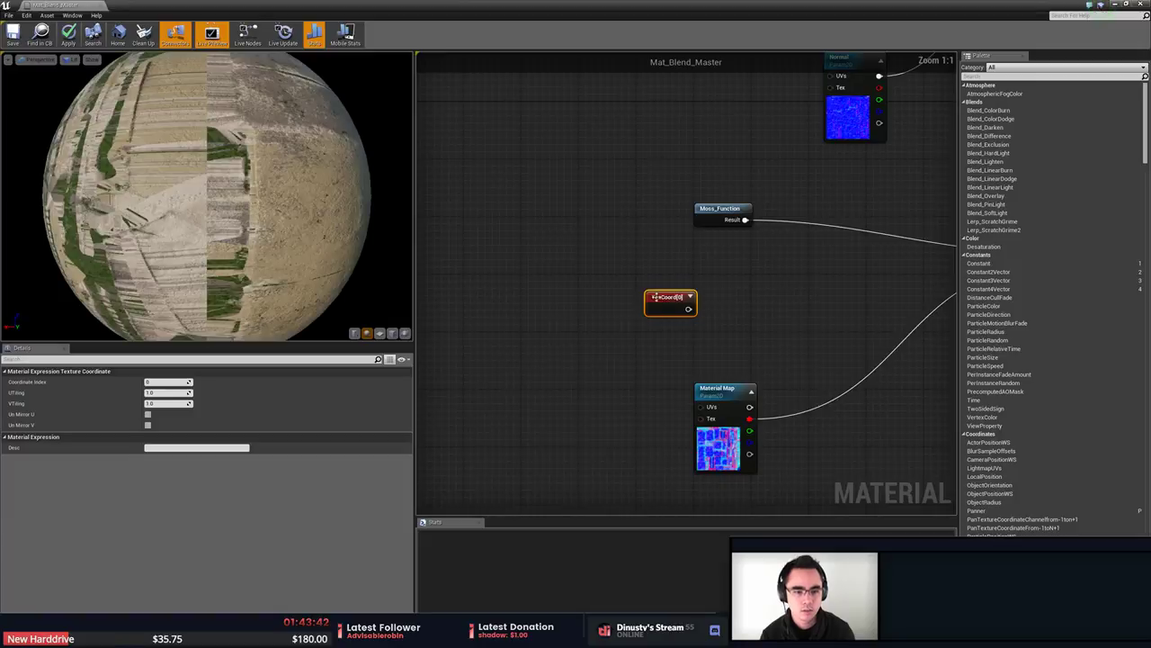
Place the TexCoord node beside the Material Map node, connect it to the UVs input and select it.
left_click_drag(651, 297, 593, 397)
right_click_drag(669, 395, 574, 343)
left_click_drag(538, 345, 610, 344)
left_click(588, 379)
left_click(524, 351)
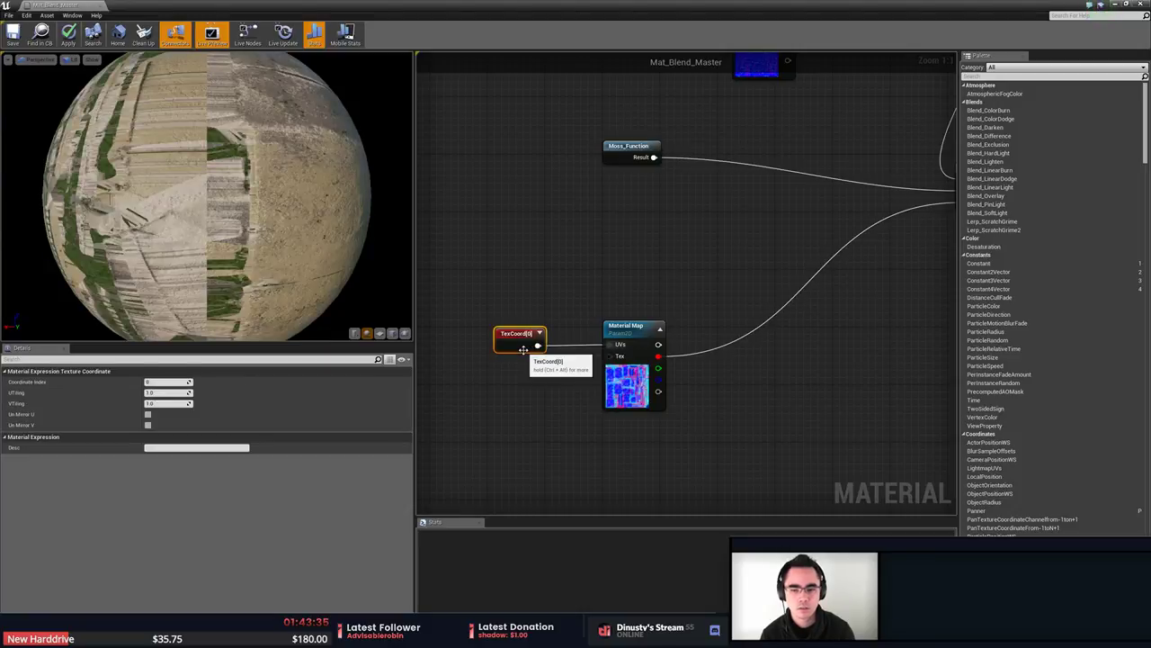
Set the TexCoord node's Coordinate Index to 1.
left_click(160, 383)
left_click(158, 383)
type("1")
key("Return")
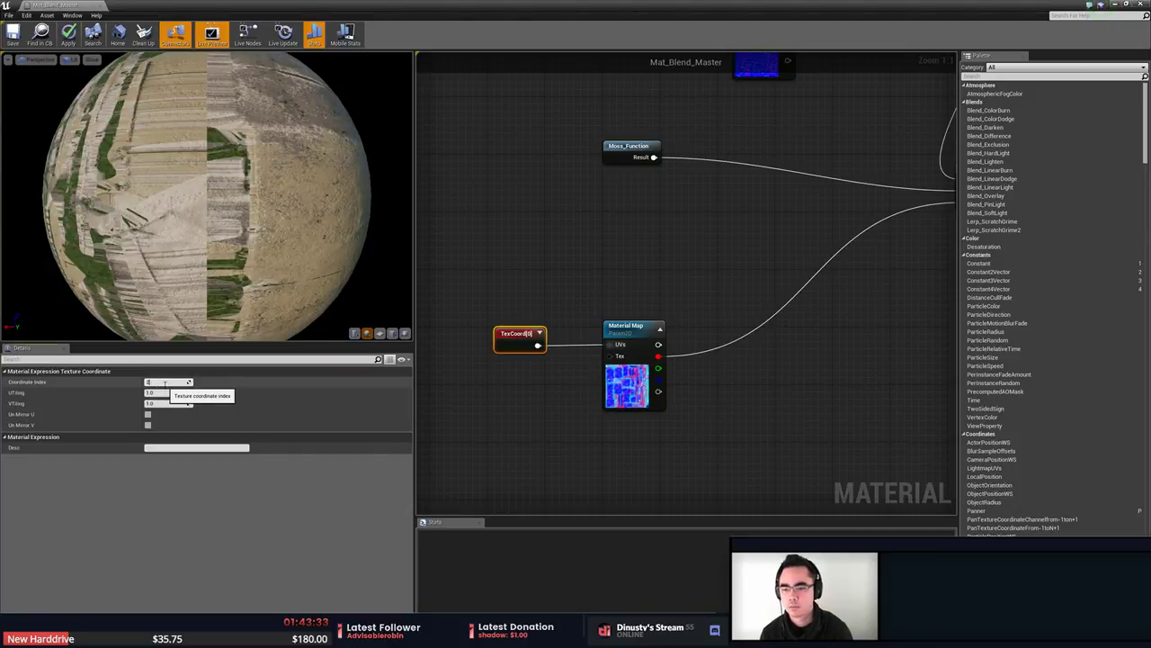
Examine the TexCoord node feeding Material Map's UVs, the connections into the layer blends, and the material preview sphere.
left_click(460, 423)
left_click(513, 343)
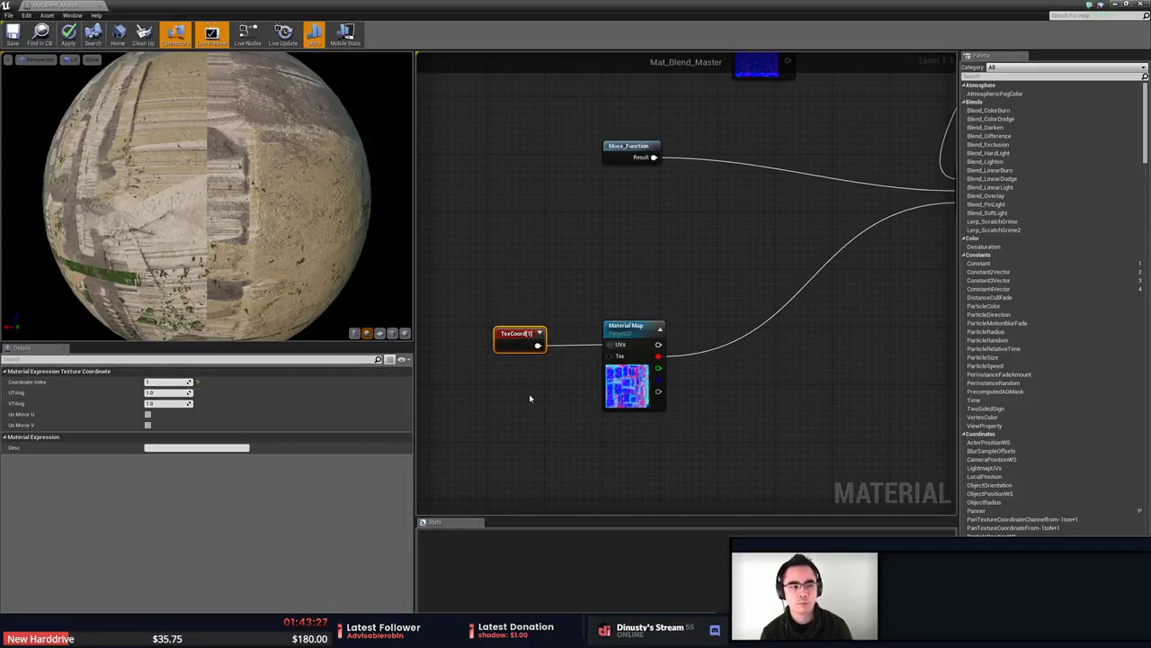
left_click(556, 403)
right_click_drag(635, 220, 660, 168)
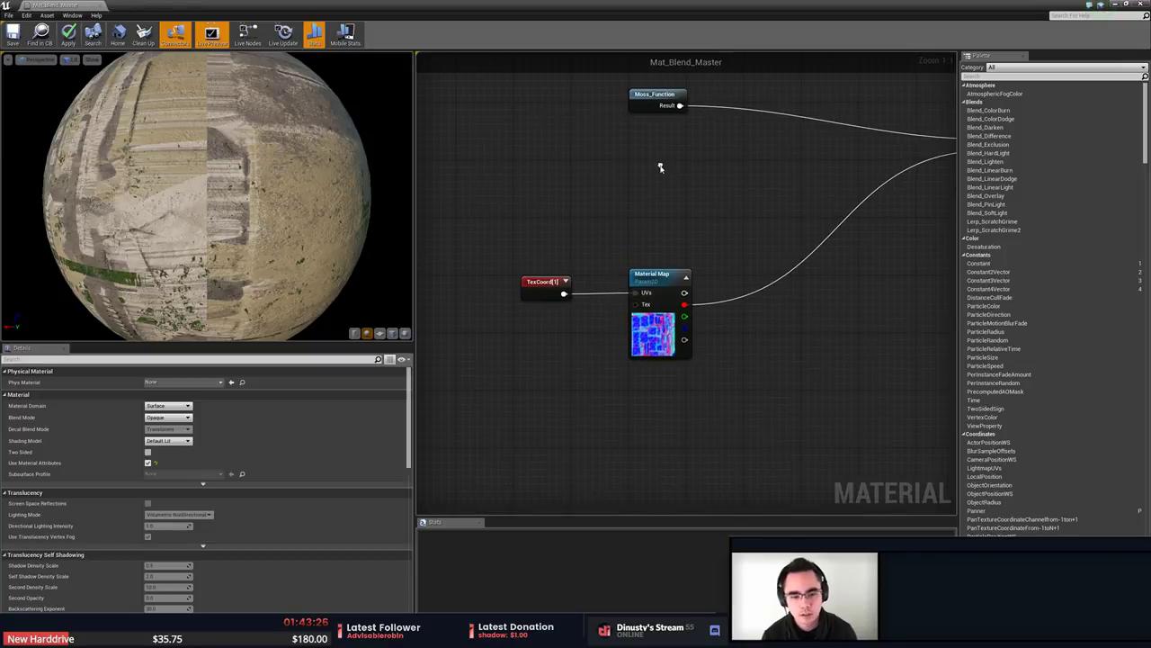
scroll(660, 169, "up", 1)
right_click_drag(603, 231, 594, 278)
scroll(576, 422, "down", 3)
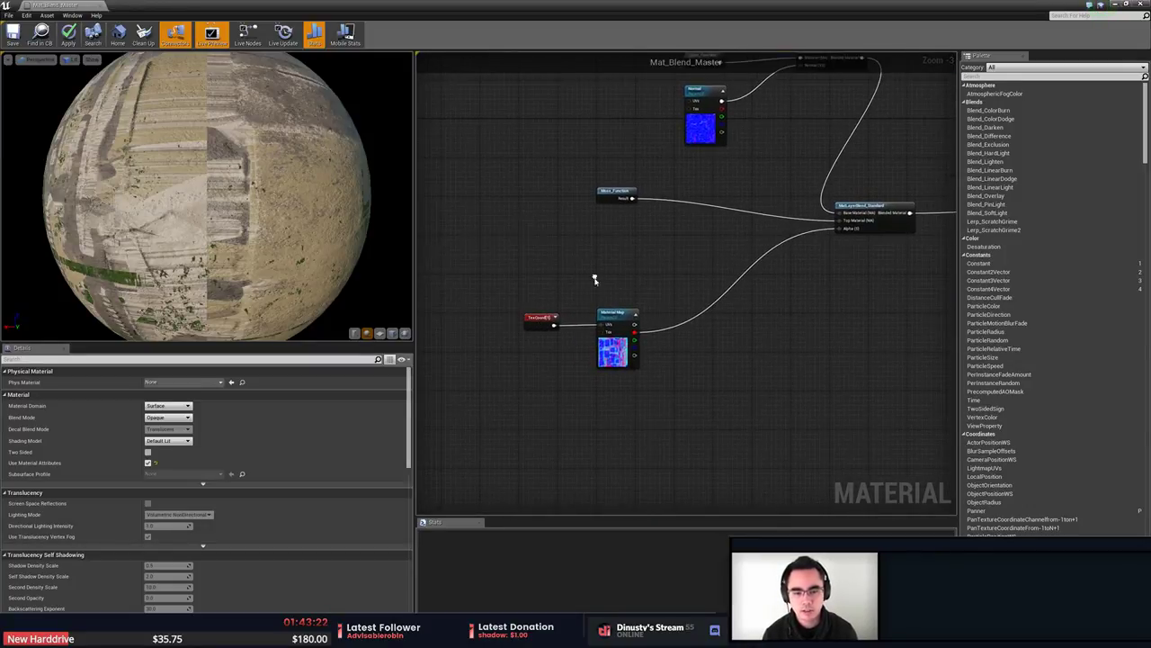
left_click(546, 318)
left_click(624, 398)
scroll(596, 391, "up", 3)
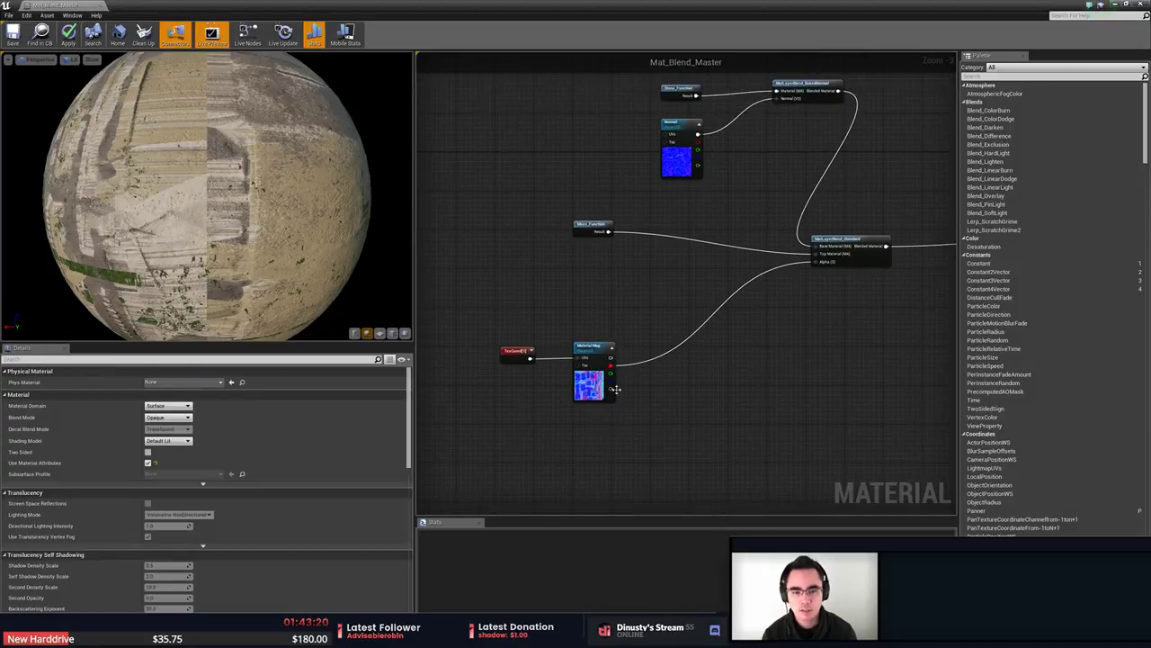
left_click(575, 393)
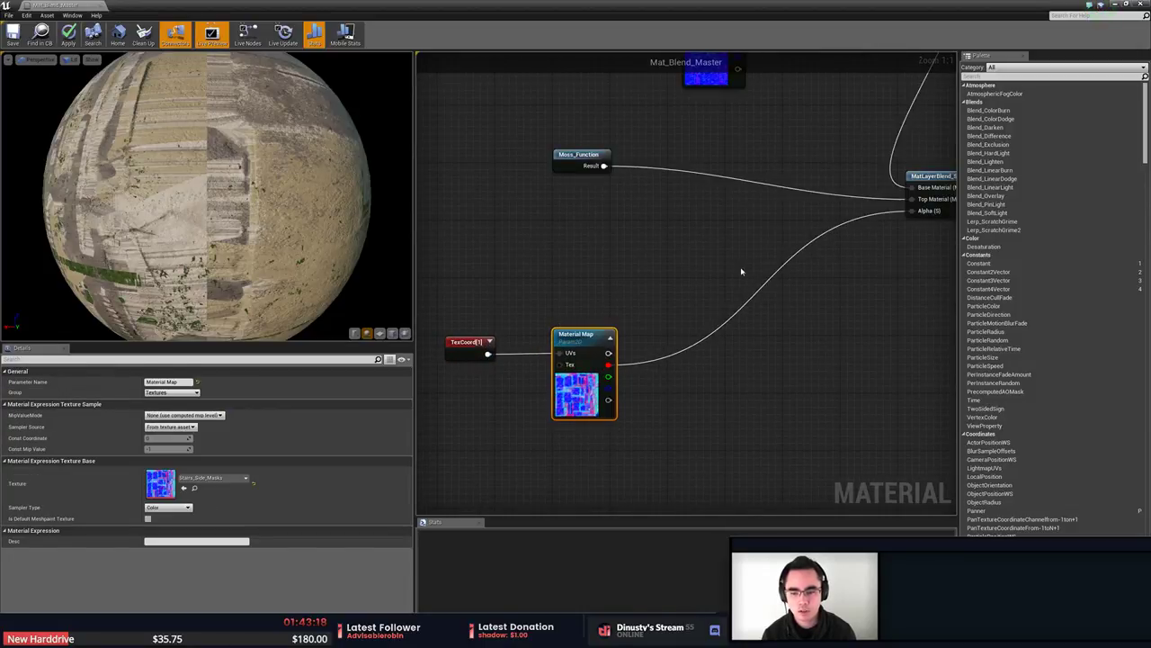
right_click_drag(721, 237, 692, 453)
right_click_drag(758, 307, 694, 351)
left_click(509, 319)
mouse_move(141, 182)
left_mouse_down()
mouse_move(212, 182)
mouse_move(207, 171)
mouse_move(141, 183)
left_mouse_up()
right_click_drag(505, 375, 531, 311)
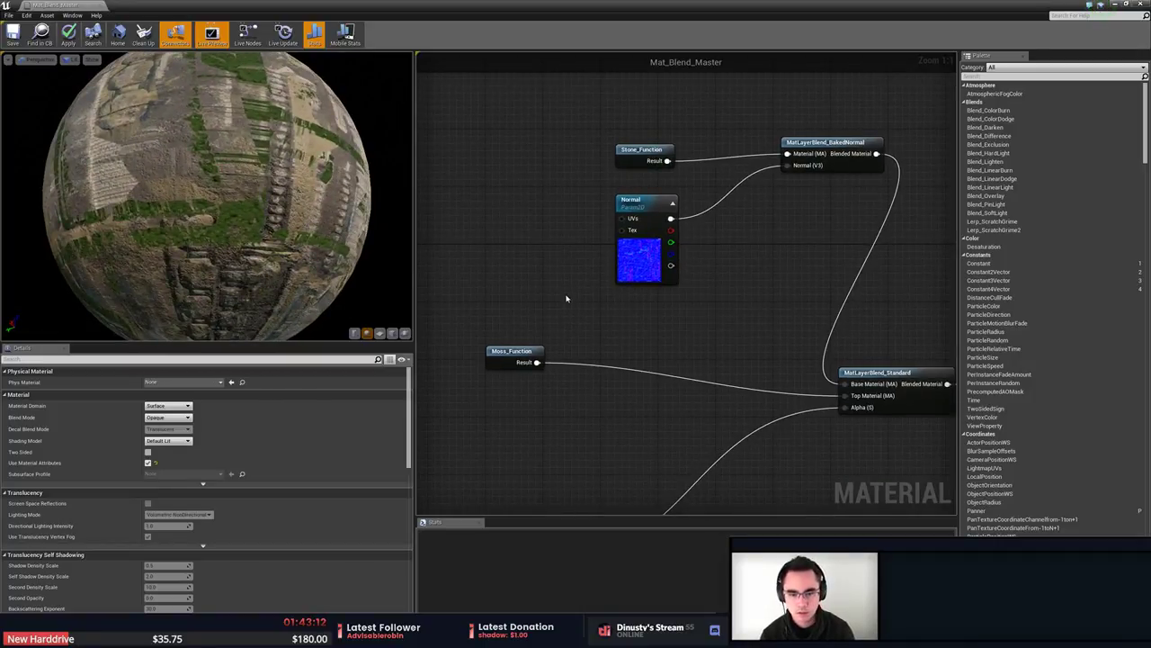
Open Moss_Function from Mat_Blend_Master, inspect its node graph, and close it again.
left_click(516, 354)
right_click_drag(577, 336, 623, 322)
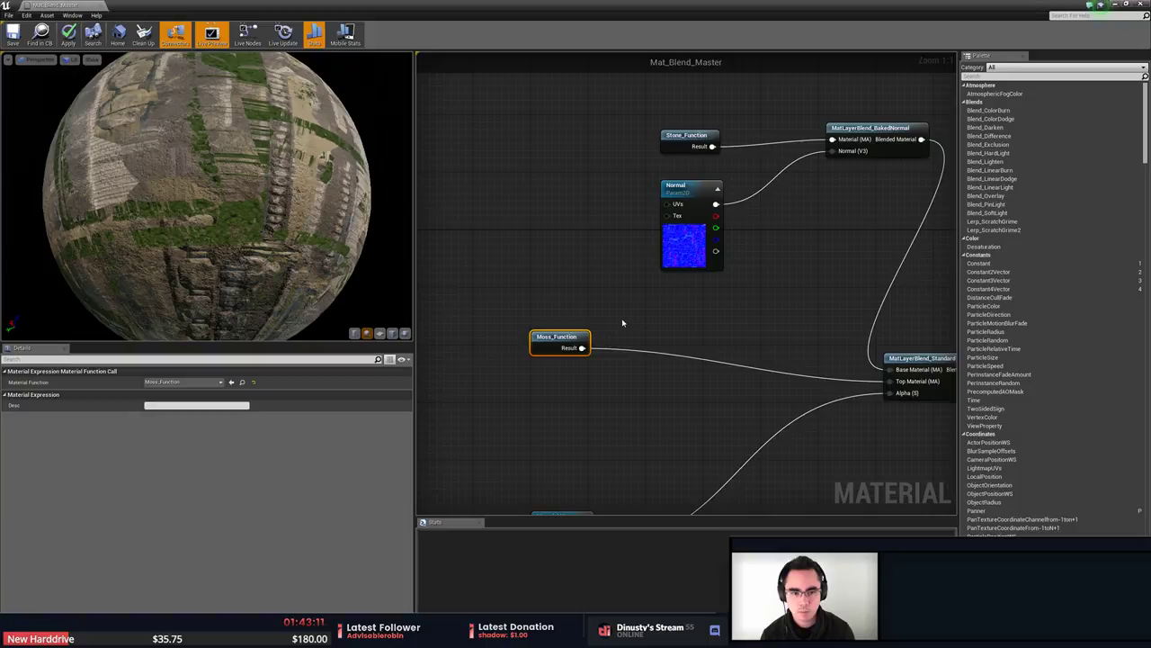
double_click(568, 338)
right_click_drag(478, 283, 699, 251)
scroll(836, 252, "down", 2)
right_click_drag(541, 314, 608, 409)
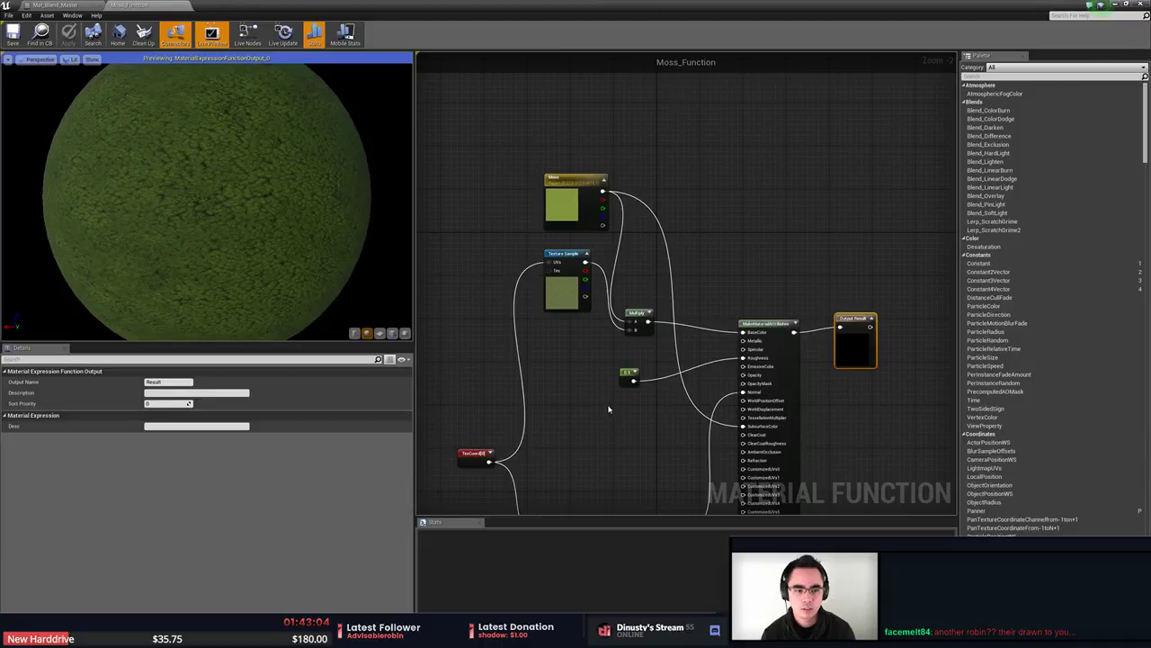
left_click(150, 6)
Open Stone_Function from Mat_Blend_Master and locate its Material Map node.
right_click_drag(580, 225, 526, 276)
double_click(641, 189)
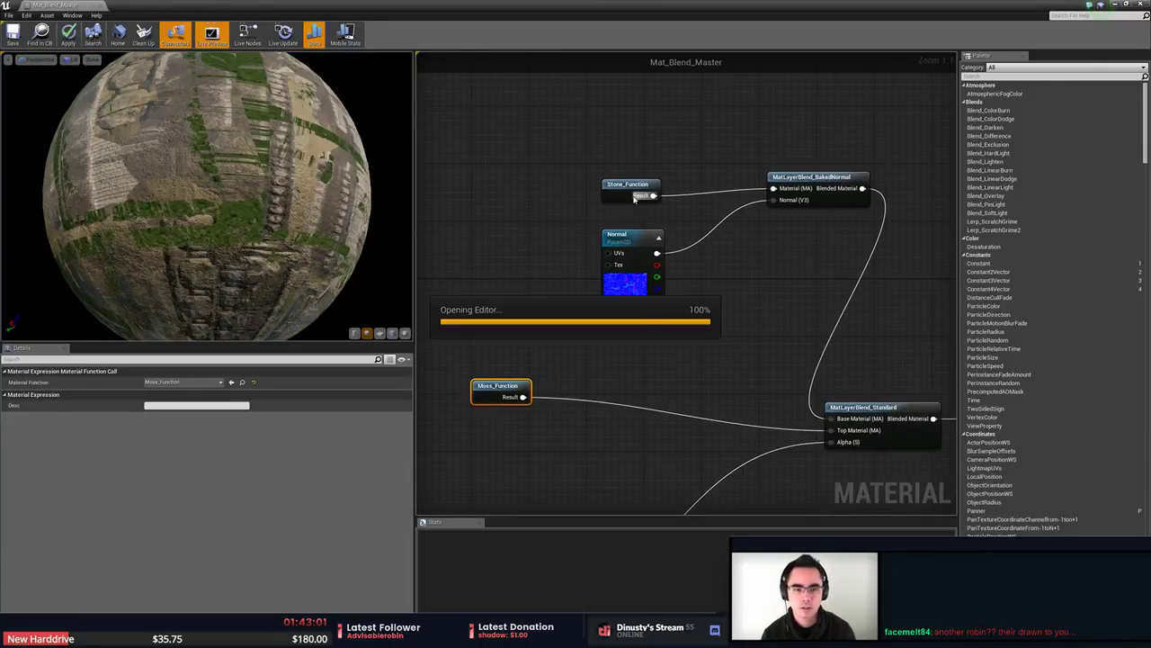
right_click_drag(851, 203, 1051, 347)
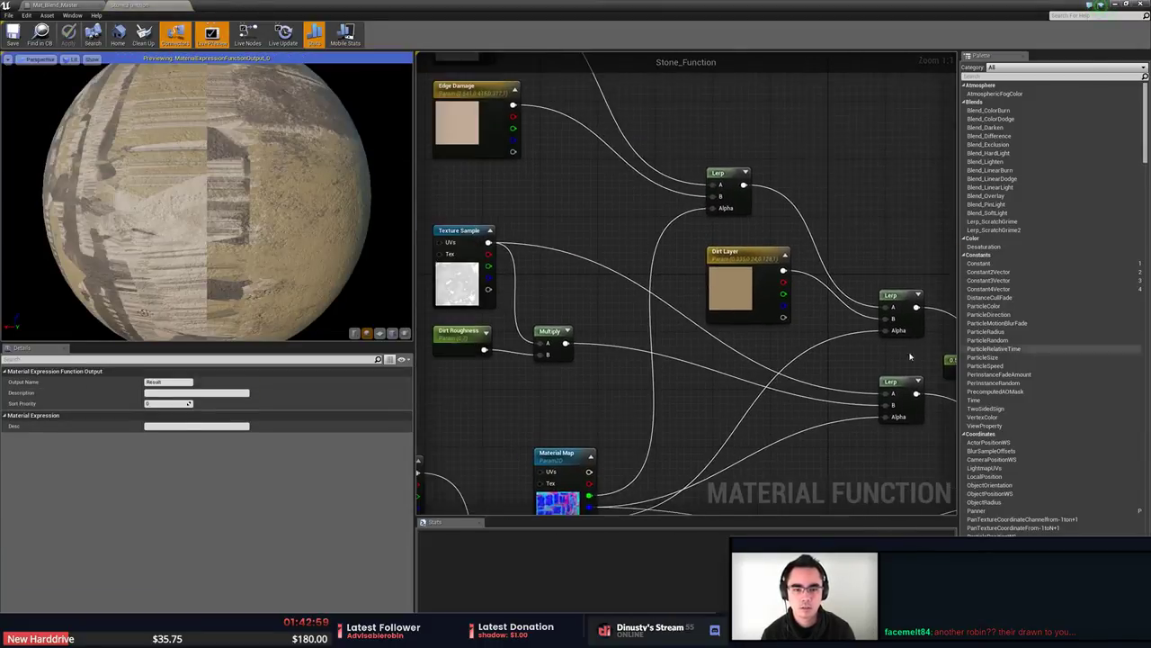
right_click_drag(675, 412, 803, 193)
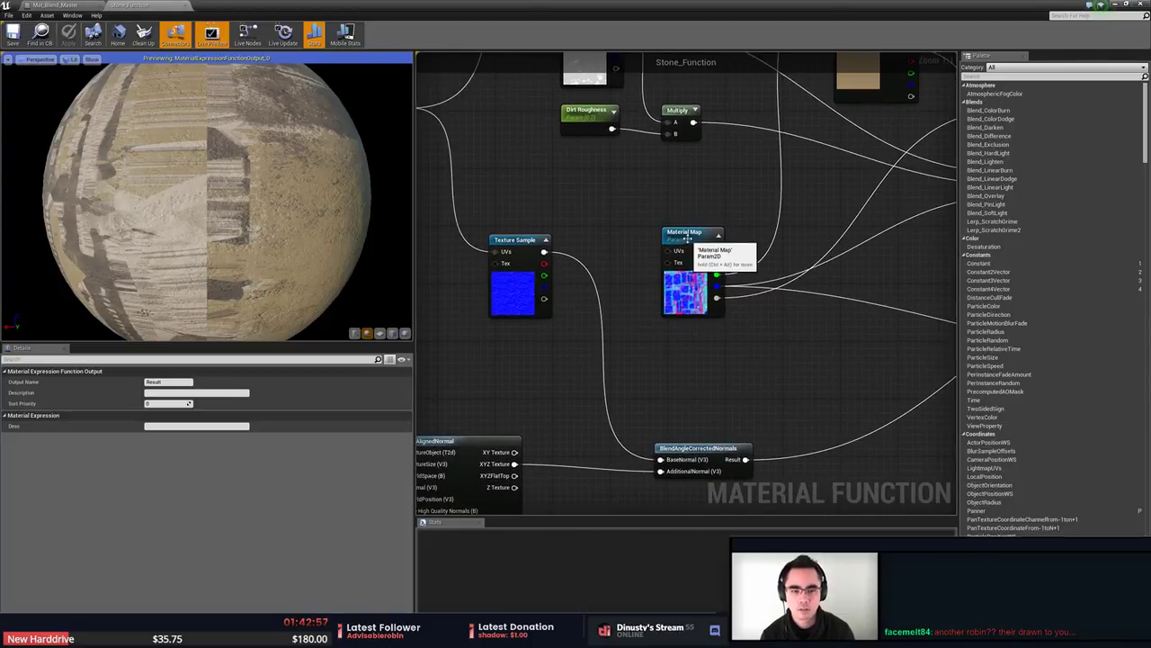
right_click_drag(698, 183, 809, 238)
left_click(720, 263)
right_click(720, 264)
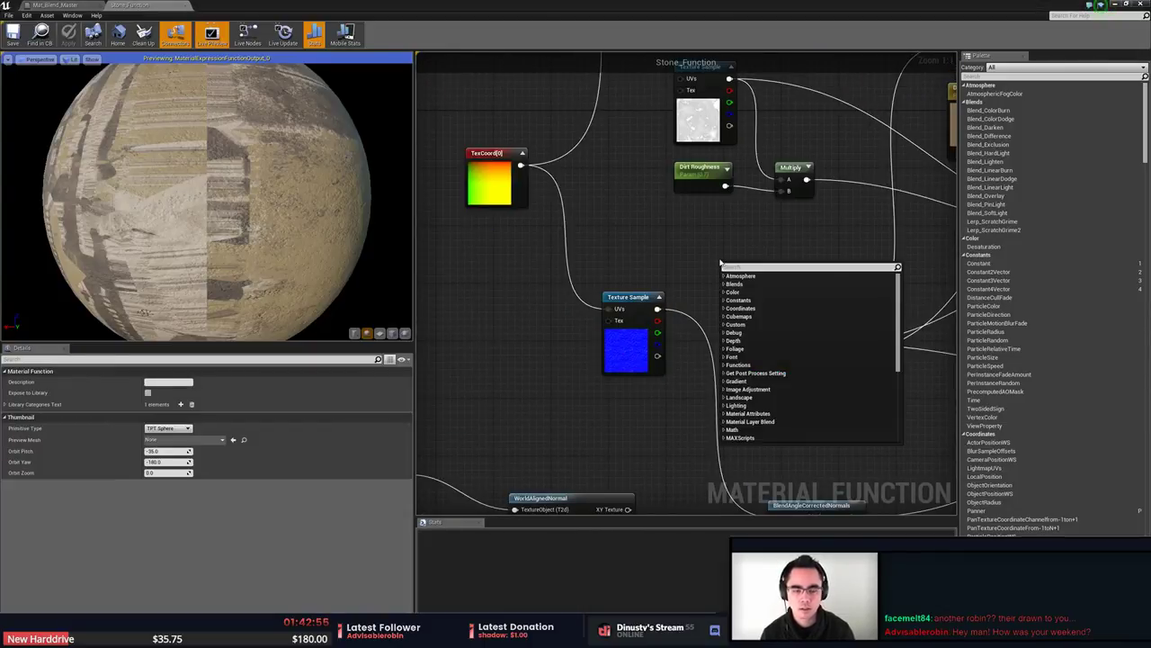
type("tex")
left_click(709, 255)
Copy the TexCoord[1] node from Mat_Blend_Master and paste it into Stone_Function near the Material Map node.
left_click(61, 5)
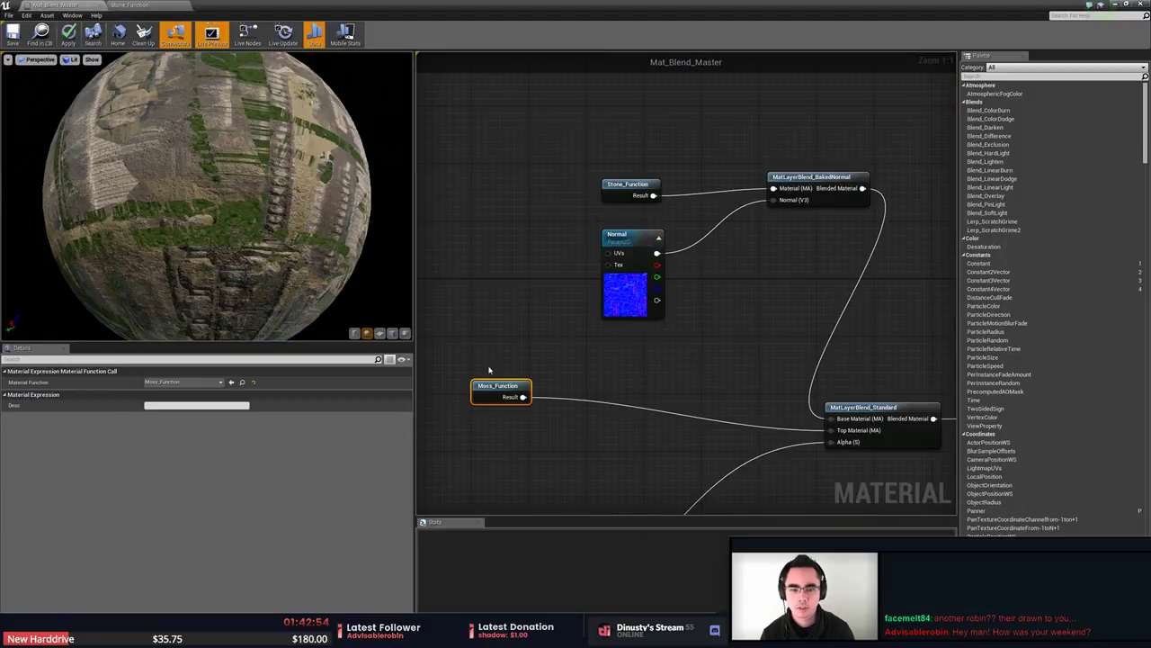
left_click(526, 292)
right_click_drag(526, 286, 809, 25)
left_click(668, 313)
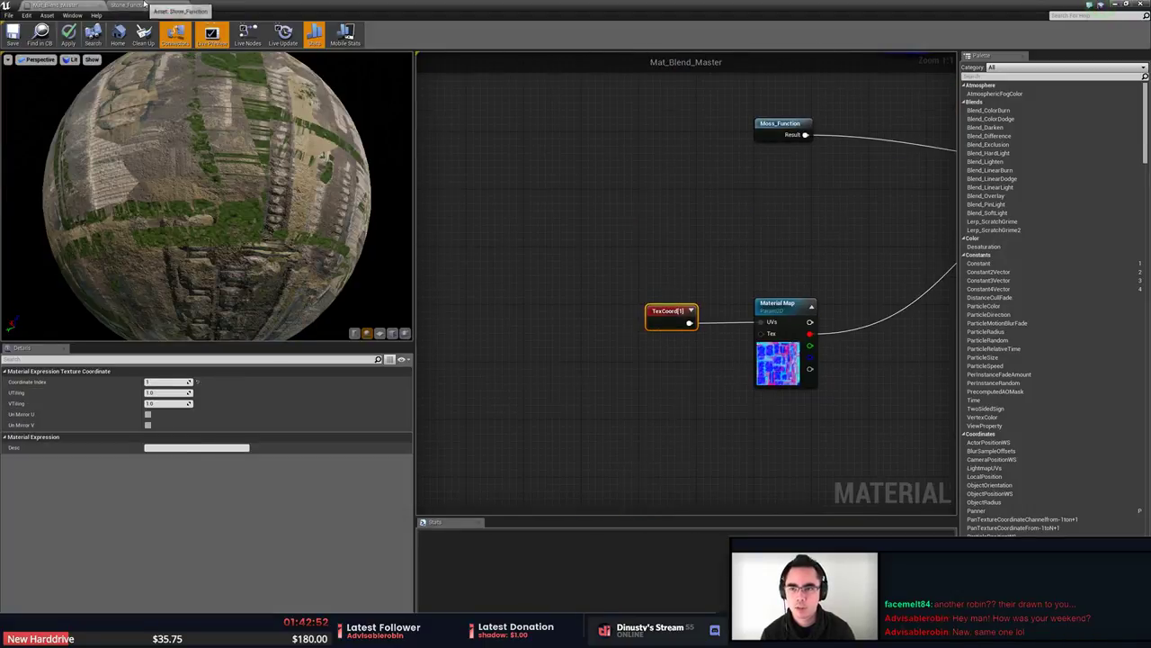
left_click(145, 5)
right_click_drag(729, 265, 660, 252)
key("ctrl+v")
Connect the pasted TexCoord[1] node to Material Map's UVs input and position it just above and beside that node.
left_click_drag(675, 257, 717, 293)
right_click_drag(618, 247, 541, 224)
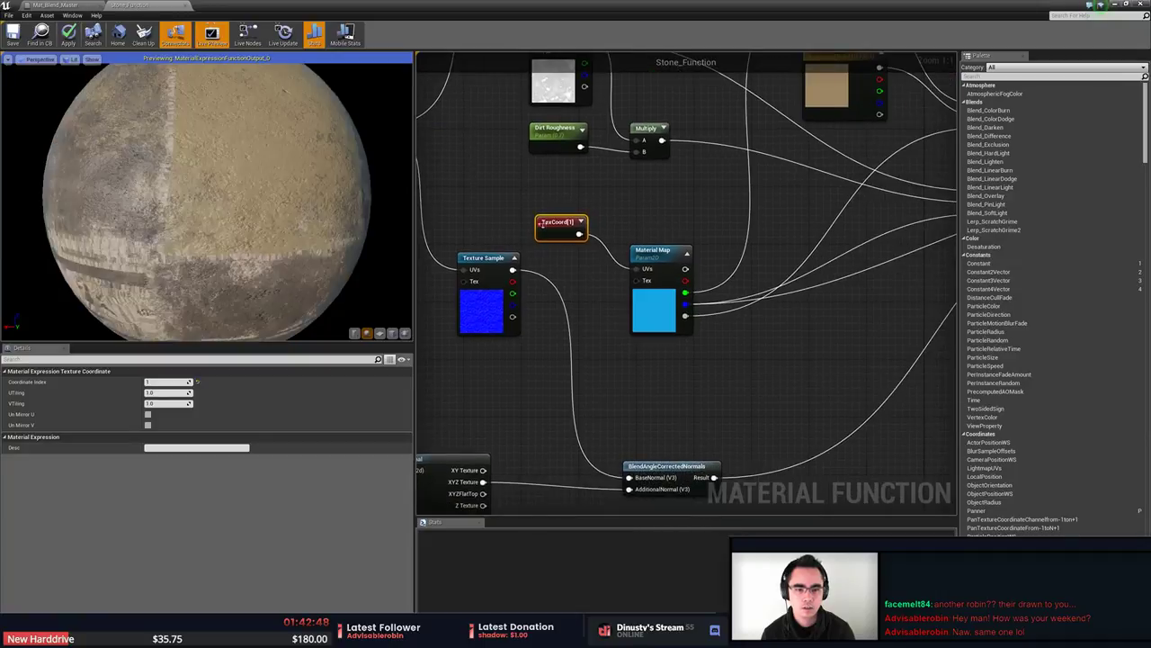
left_click_drag(541, 223, 556, 231)
left_click(516, 212)
Examine Stone_Function's TexCoord nodes, texture samples, Material Map and Lerp connections, and its preview sphere.
right_click_drag(579, 230, 529, 376)
left_click(530, 378)
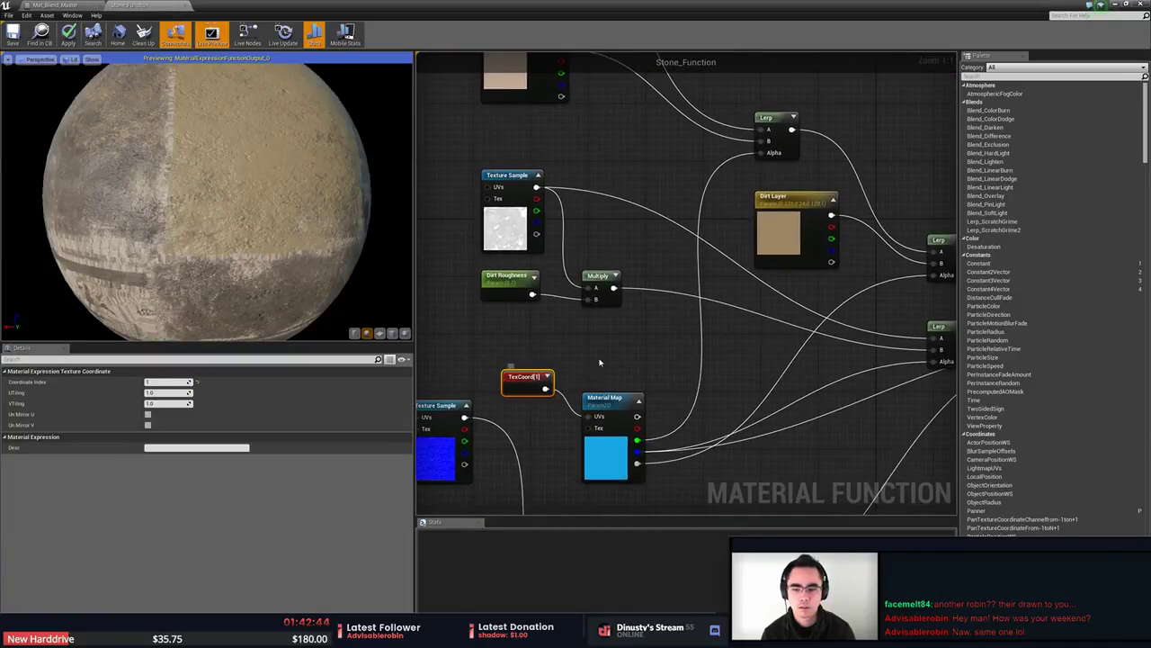
left_click(602, 363)
left_click(543, 386)
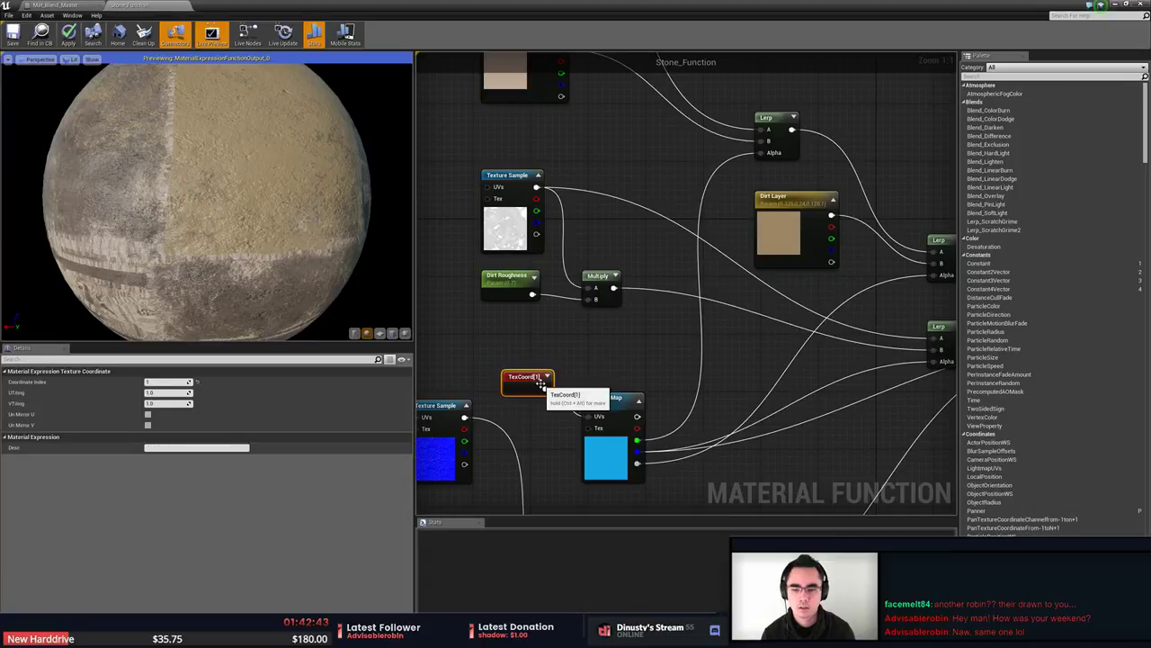
left_click(639, 348)
right_click_drag(638, 348, 638, 333)
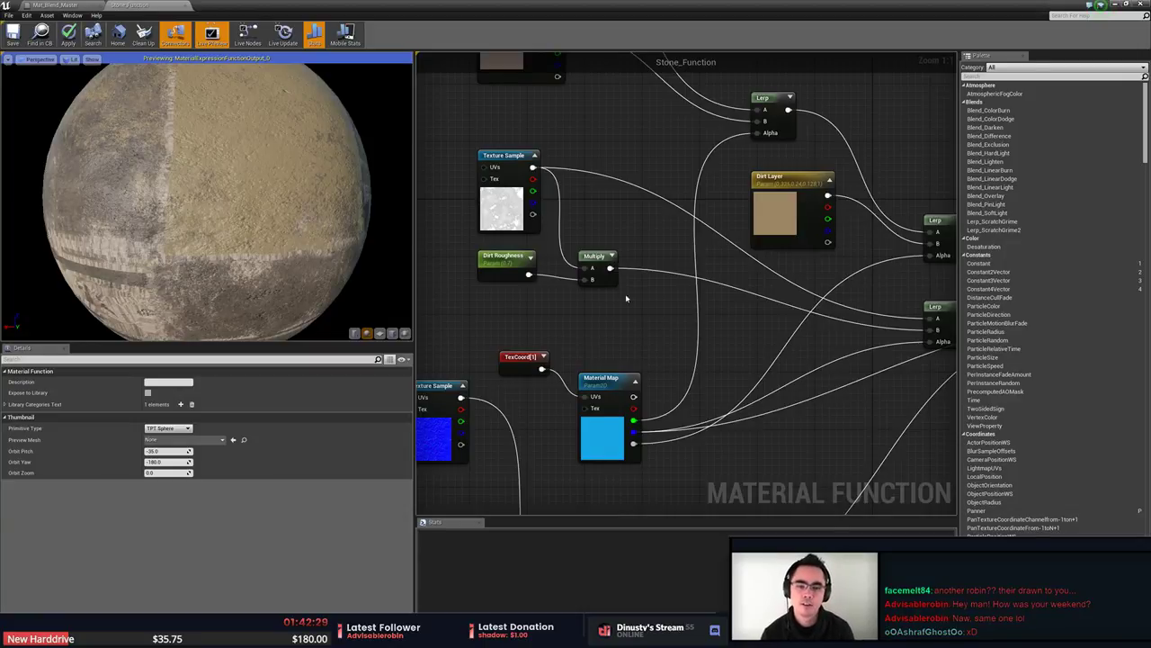
right_click_drag(630, 317, 699, 322)
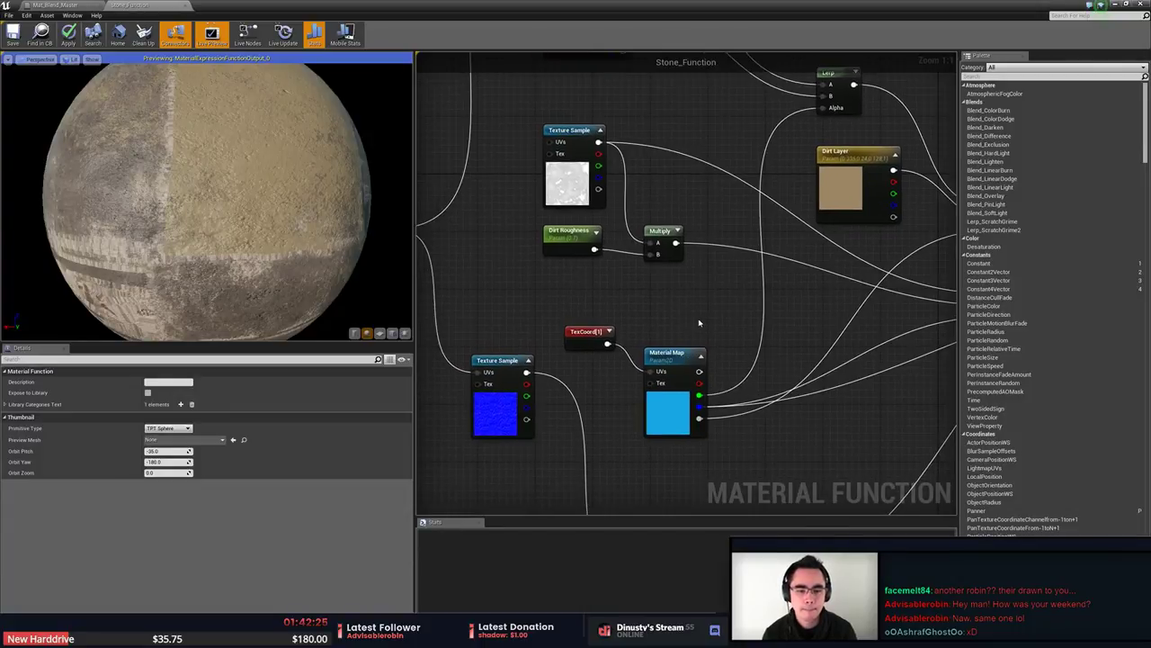
right_click_drag(779, 288, 609, 381)
scroll(609, 381, "down", 3)
right_click_drag(647, 417, 824, 348)
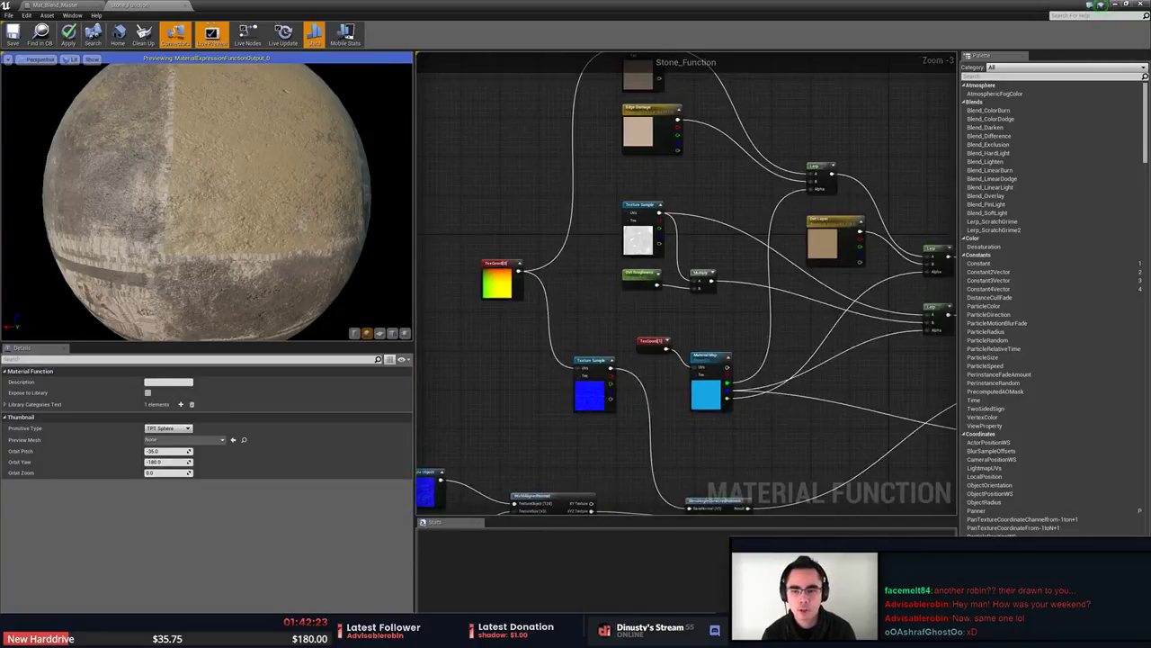
left_click_drag(189, 206, 250, 223)
right_click_drag(622, 182, 652, 125)
right_click_drag(556, 301, 363, 404)
right_click_drag(647, 419, 667, 295)
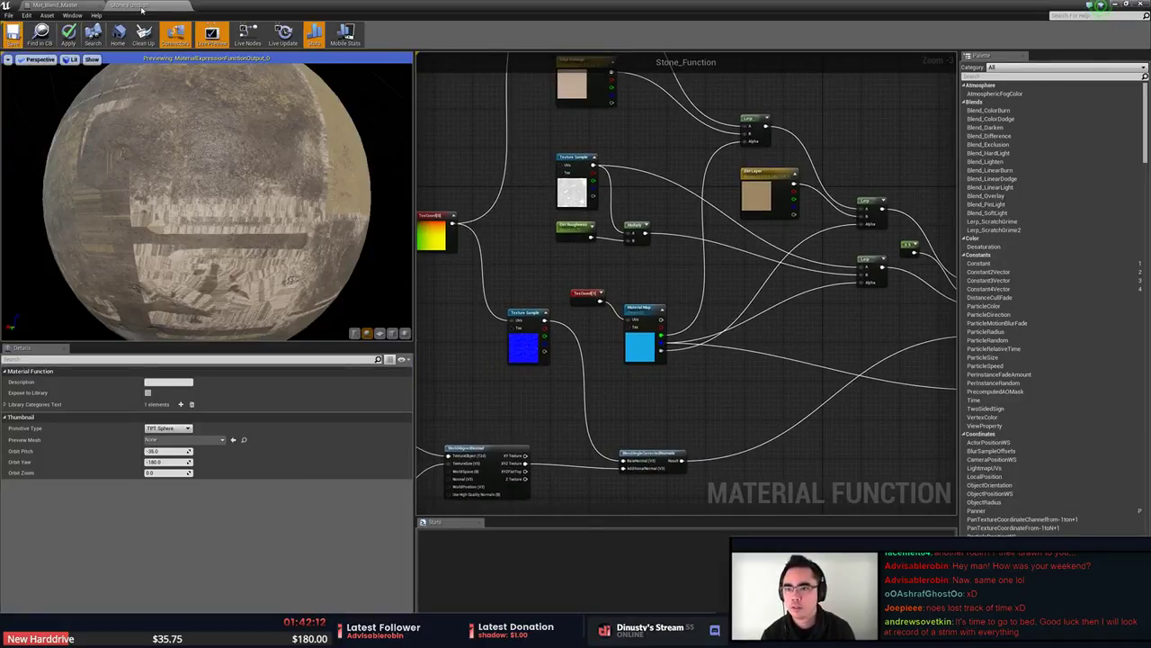
Return to the Mat_Blend_Master material and save it.
left_click(52, 5)
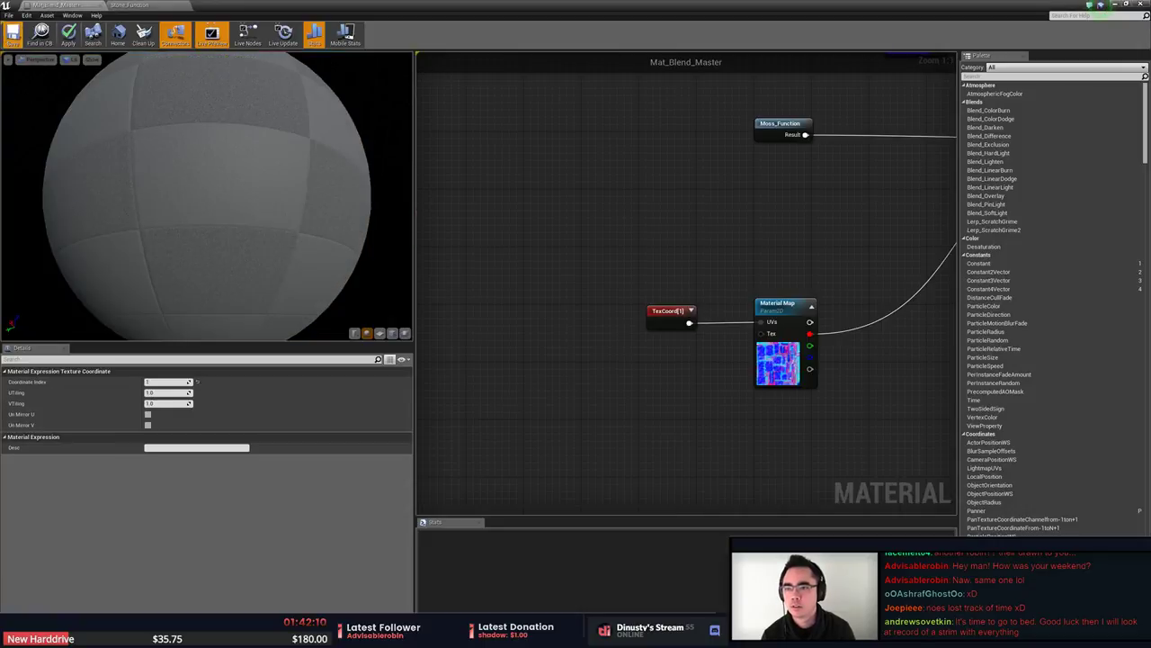
key("ctrl+s")
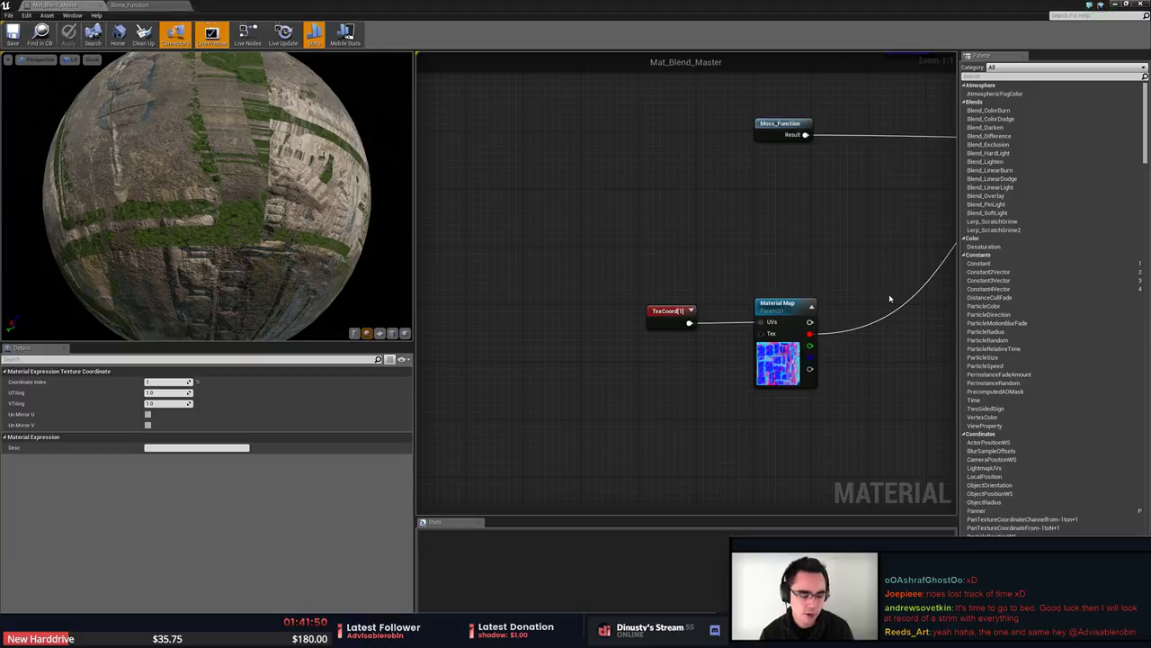
left_click(718, 270)
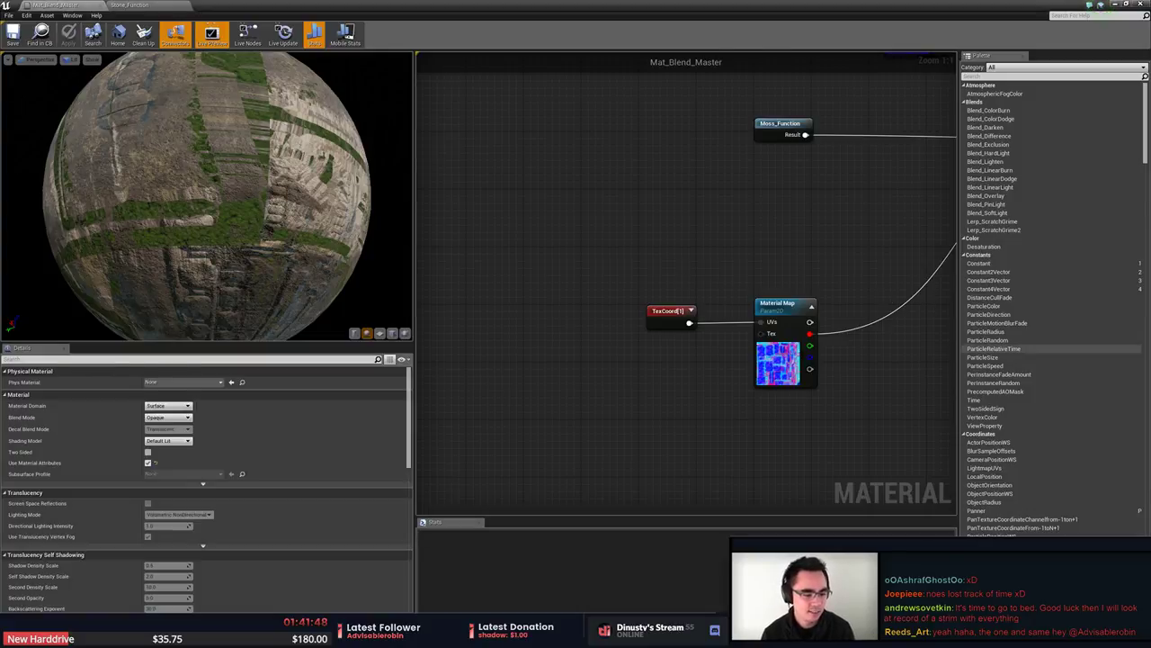
Switch to MODO and close the UV Editor window.
key("alt+Tab")
left_click(617, 288)
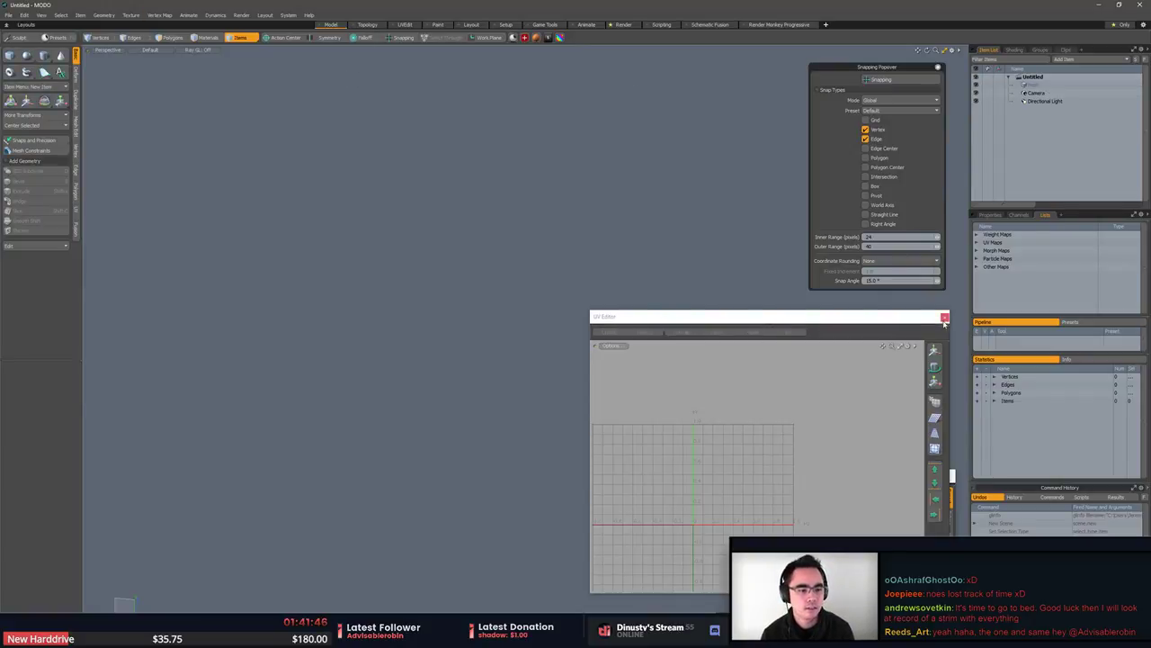
left_click(942, 316)
left_click(8, 16)
mouse_move(21, 66)
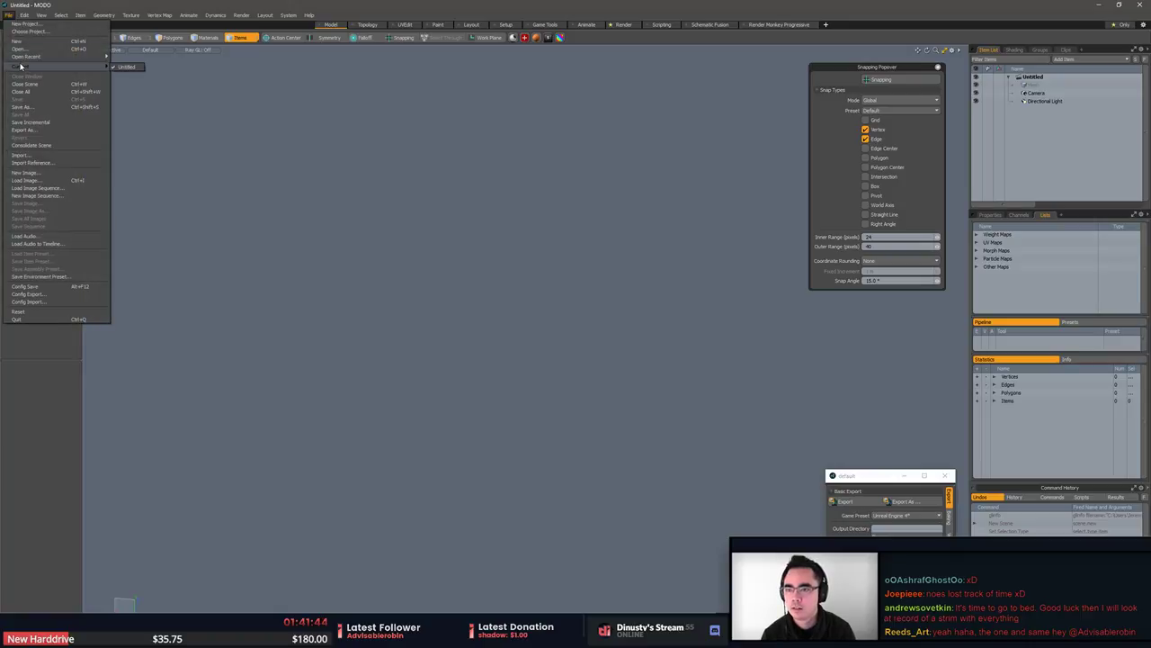
mouse_move(63, 57)
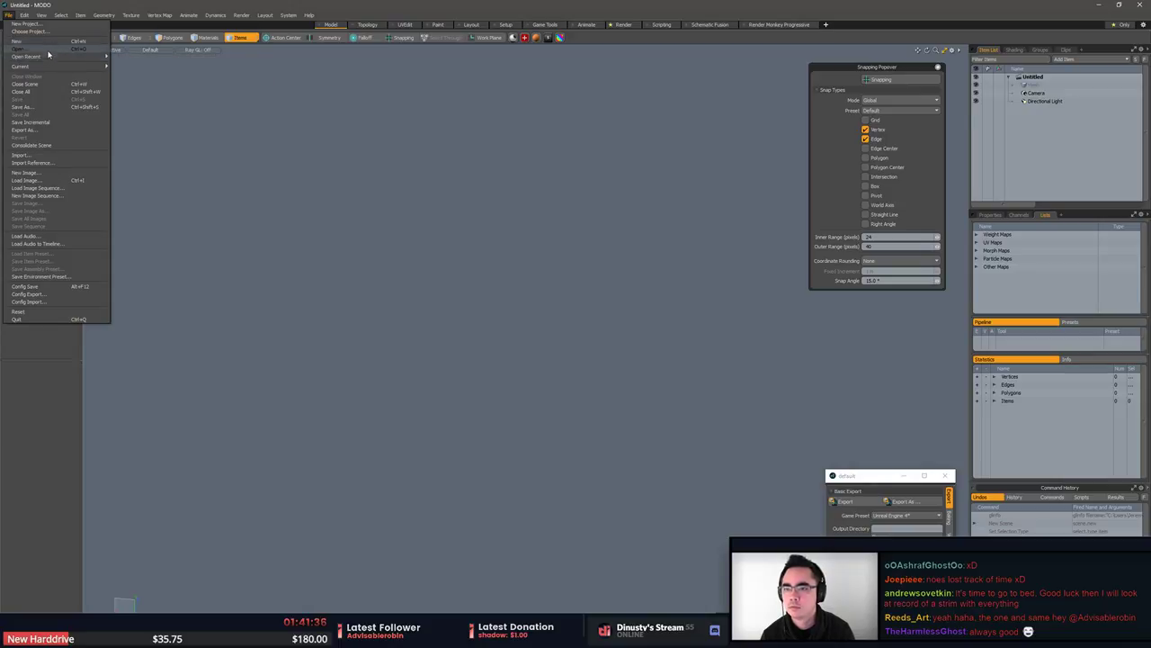
left_click(542, 74)
Start opening a scene file and browse to the Stairs folder inside Temple's Substance folder.
left_click(9, 14)
left_click(24, 51)
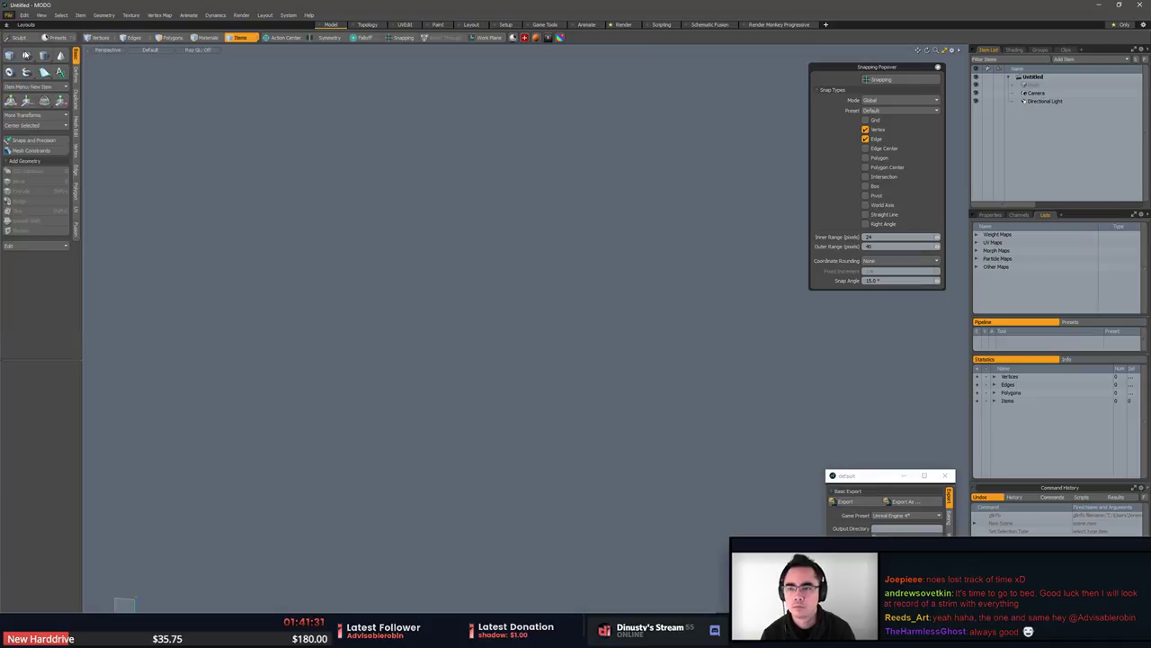
left_click_drag(469, 133, 485, 132)
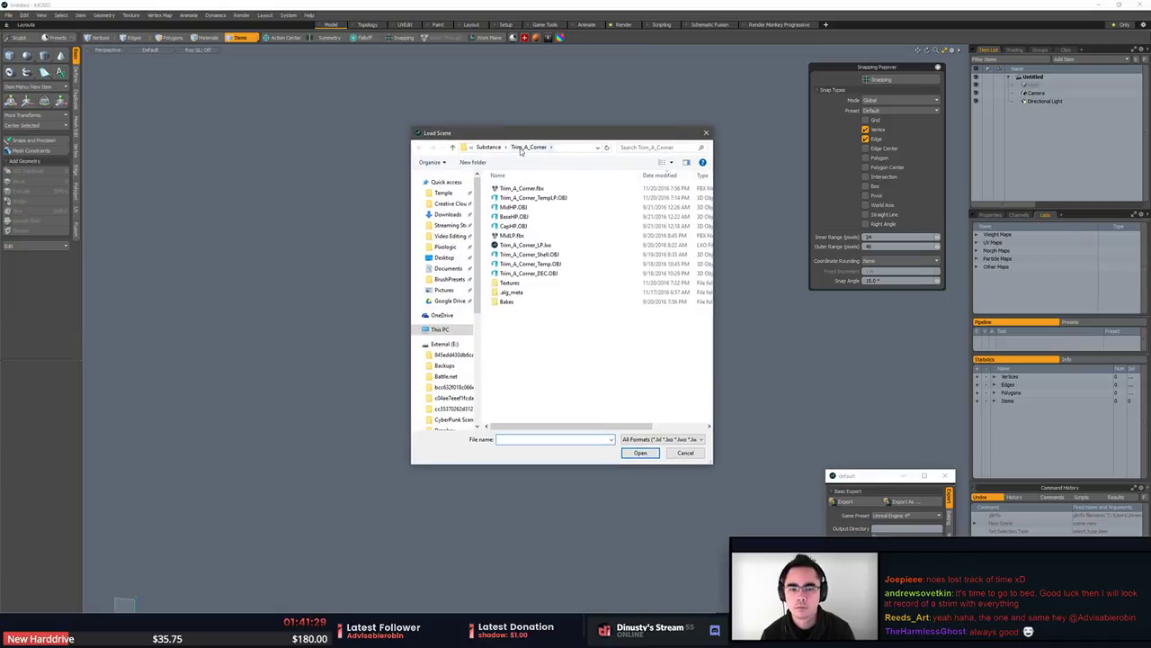
left_click(490, 146)
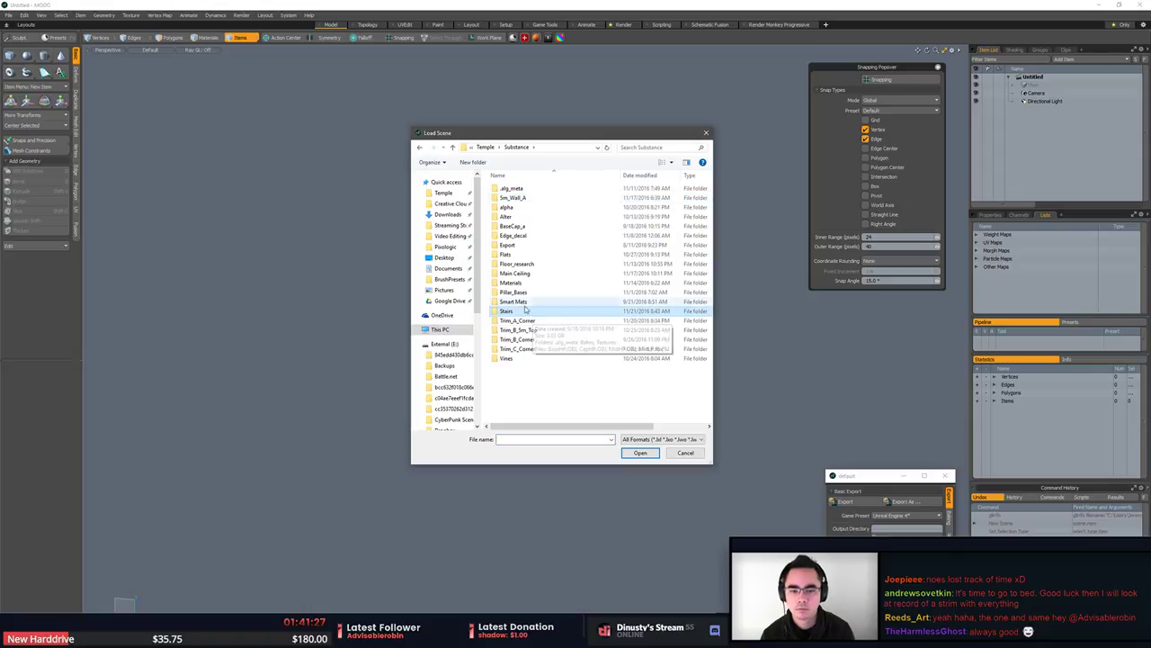
double_click(517, 311)
Load Stair_Part1.fbx from the Stairs folder.
left_click(531, 218)
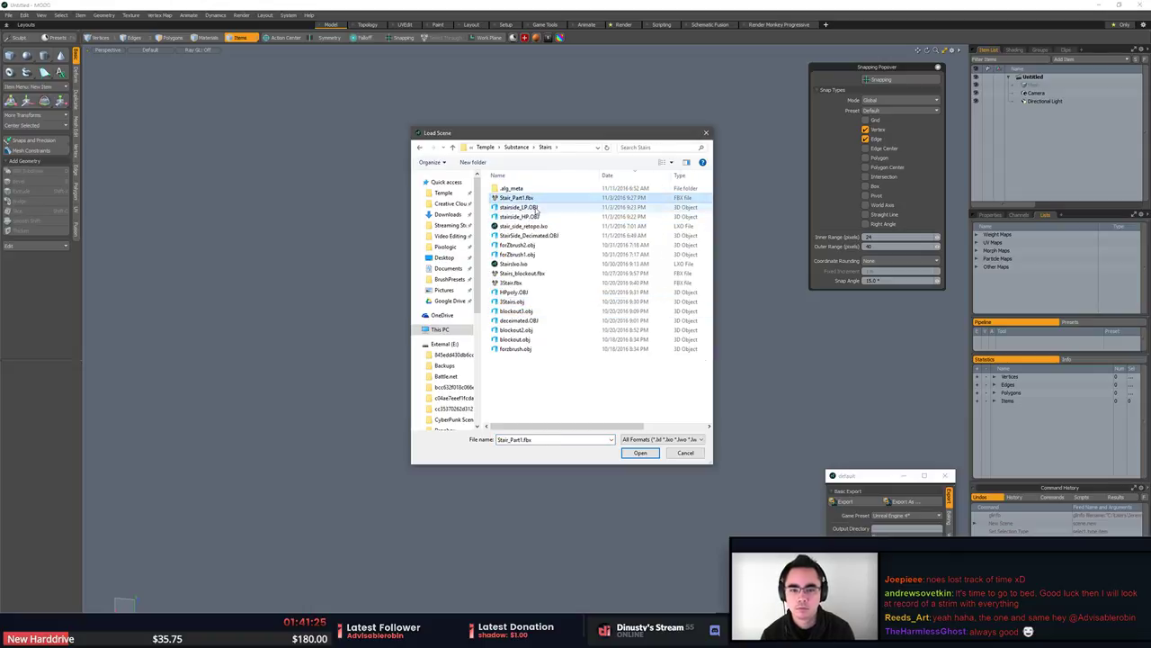
left_click(526, 198)
left_click(566, 207)
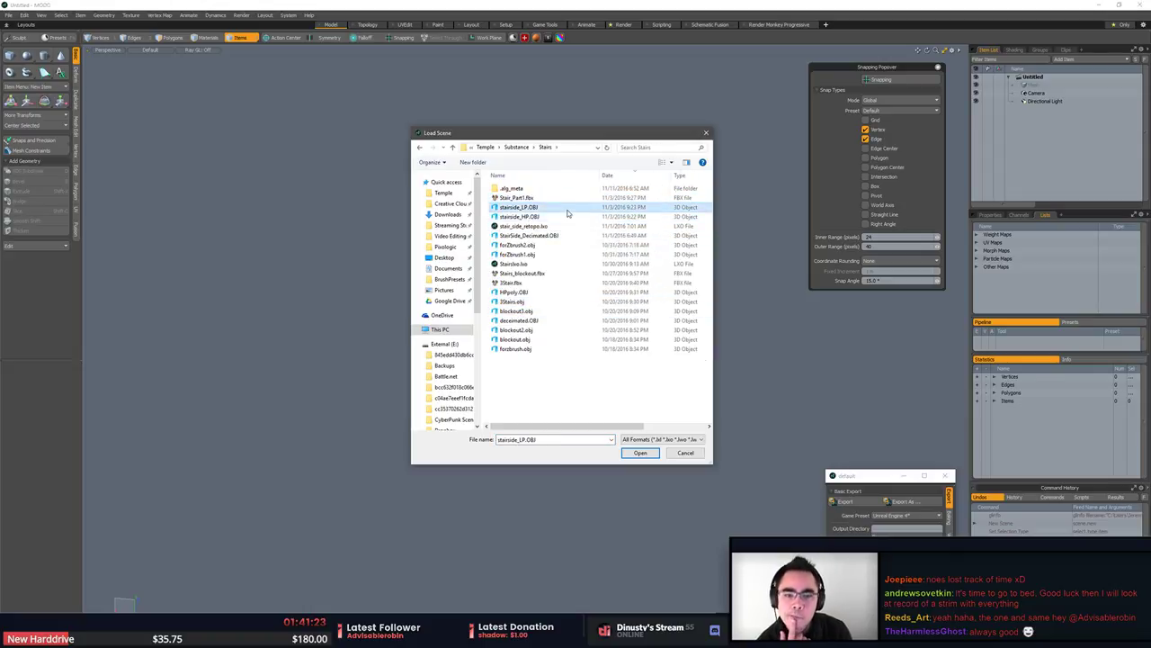
left_click(568, 216)
left_click(565, 207)
left_click(547, 198)
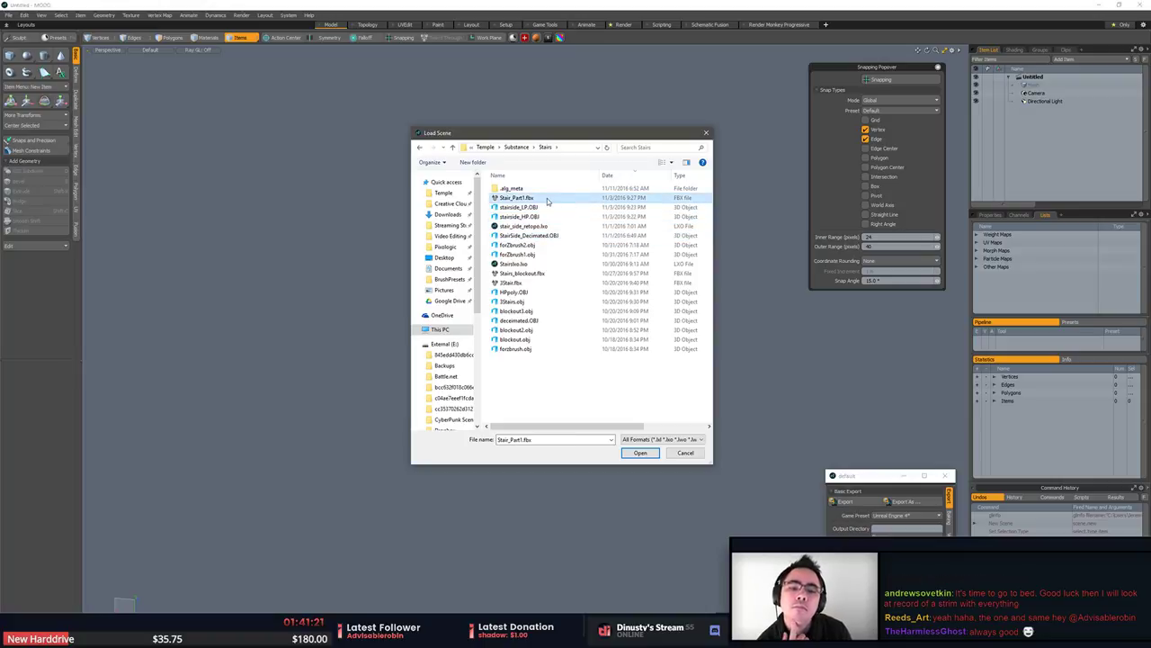
double_click(547, 199)
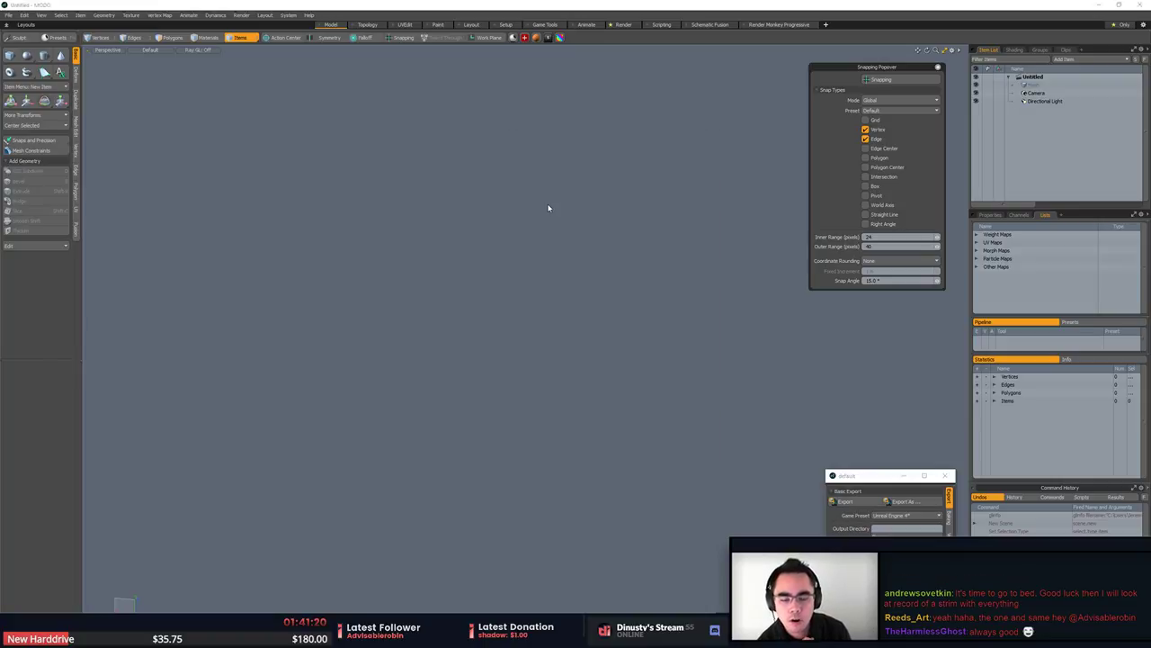
Frame the loaded stair mesh in the perspective view and examine it from an angle.
left_click(532, 154)
key("a")
left_click_drag(501, 210, 602, 304, "alt")
left_click(637, 184)
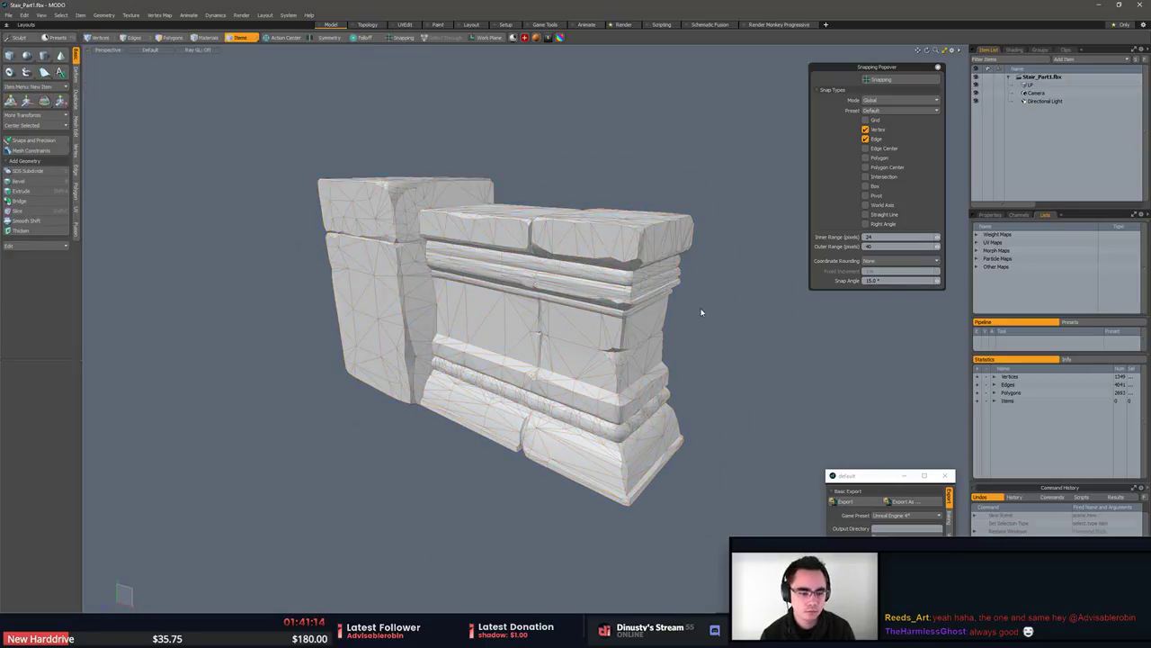
key("ctrl+z")
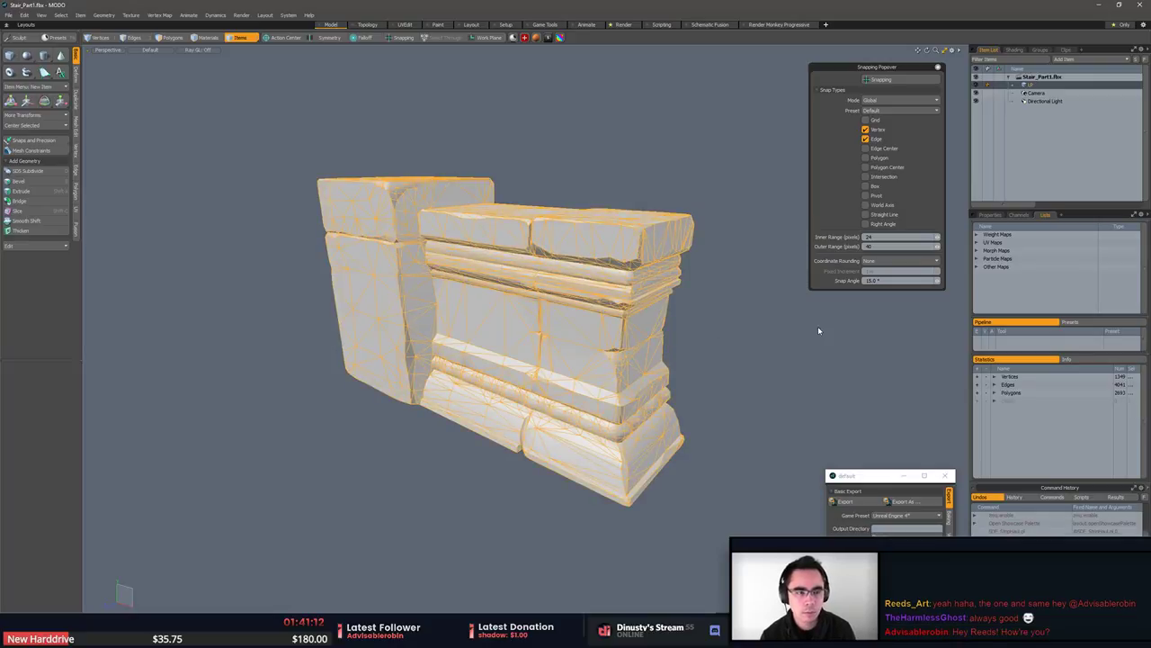
left_click(9, 15)
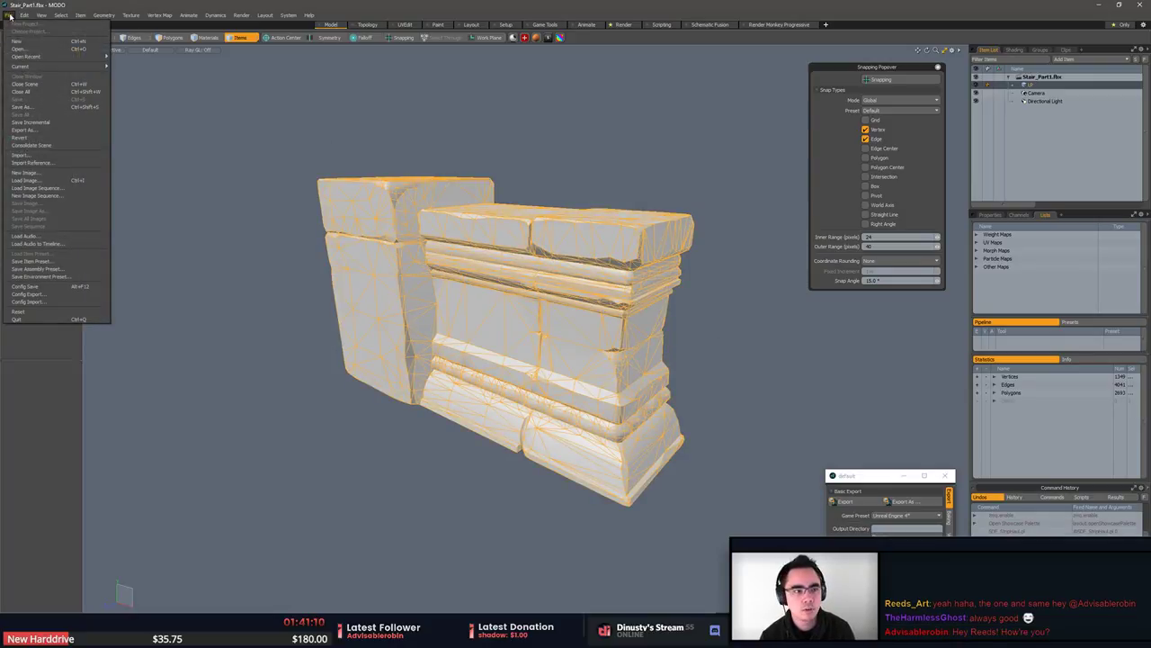
left_click(295, 110)
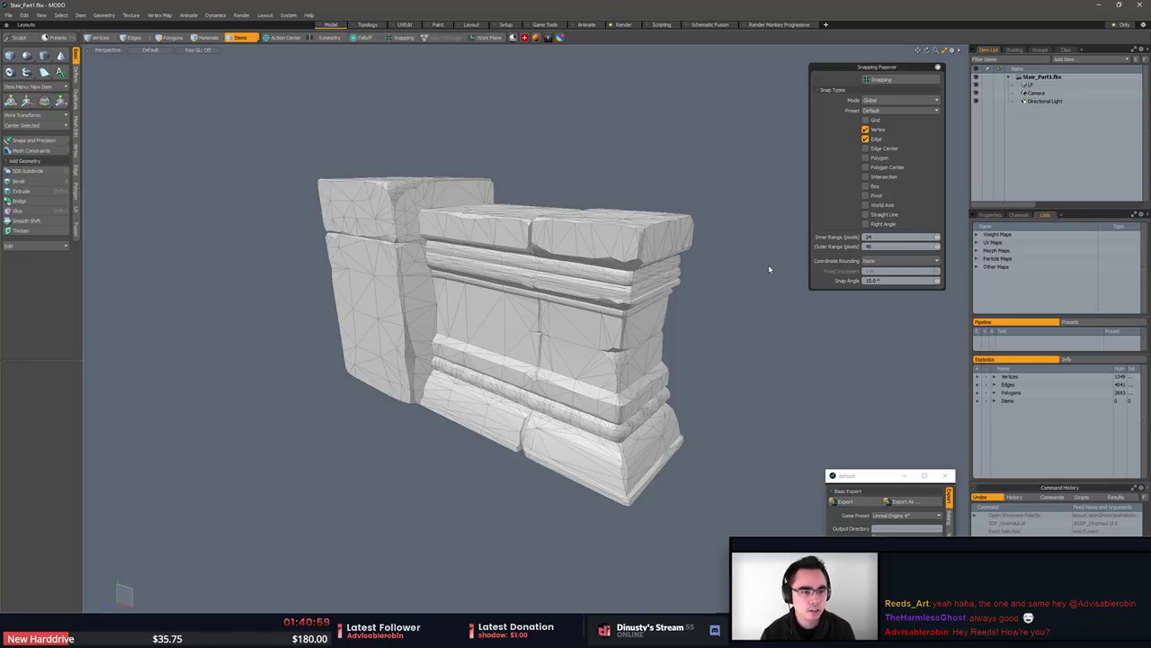
Add a second UV map named Texture2 to the LP stair mesh.
left_click(1031, 86)
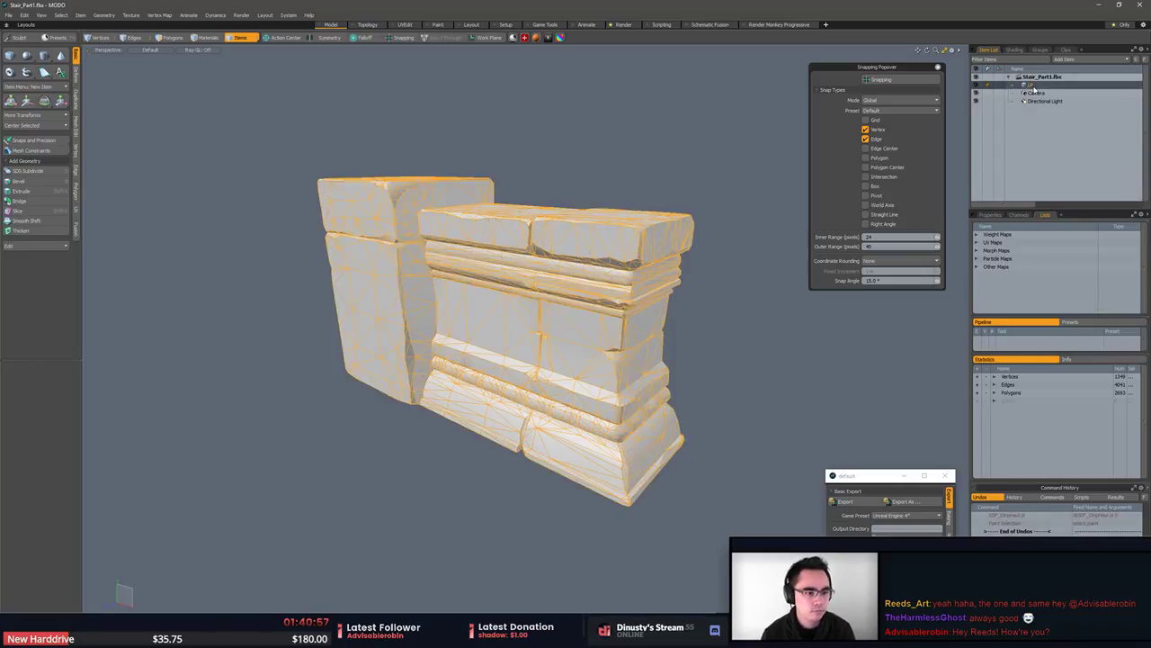
left_click(977, 242)
left_click(999, 251)
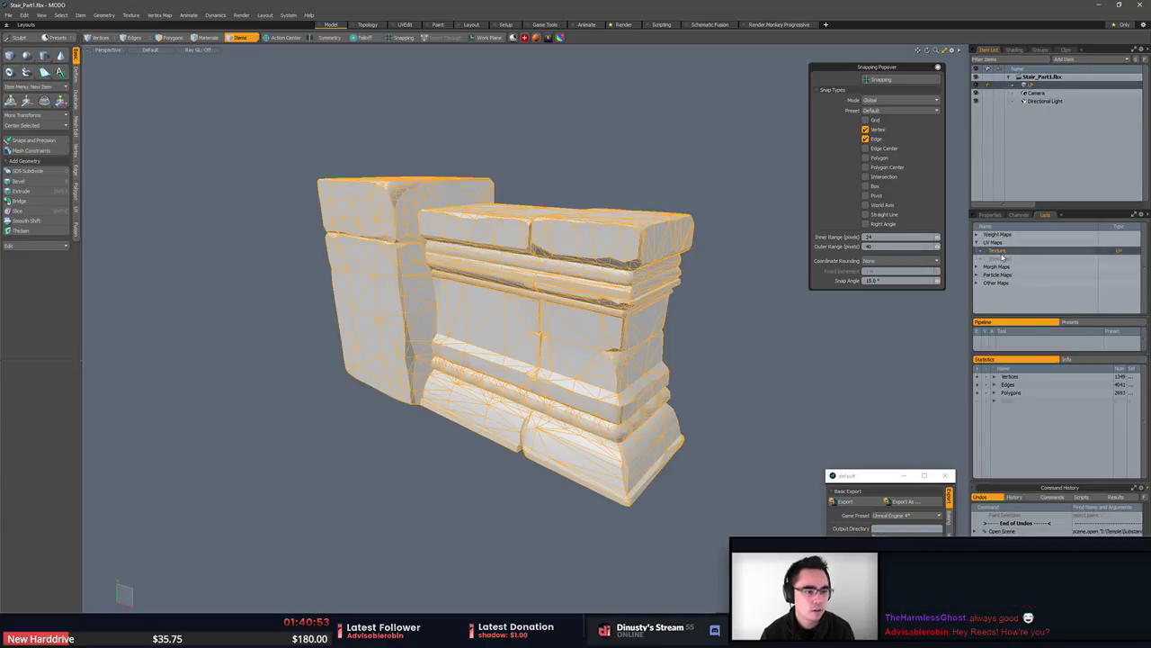
left_click(1005, 260)
left_click(415, 223)
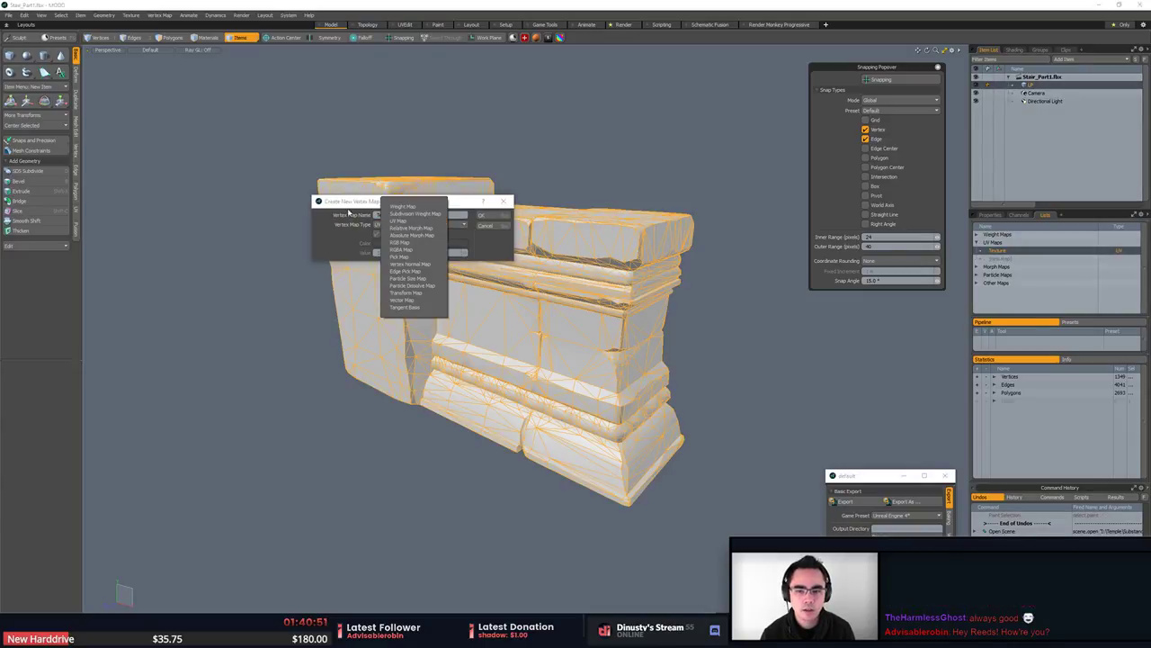
left_click(416, 223)
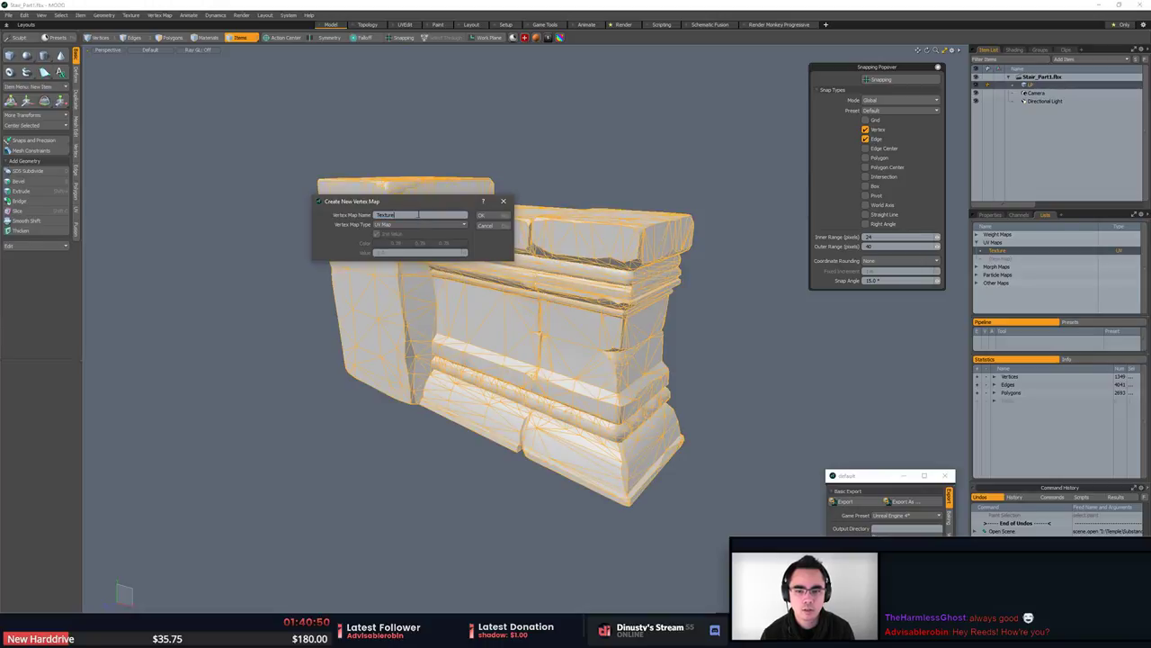
left_click(484, 215)
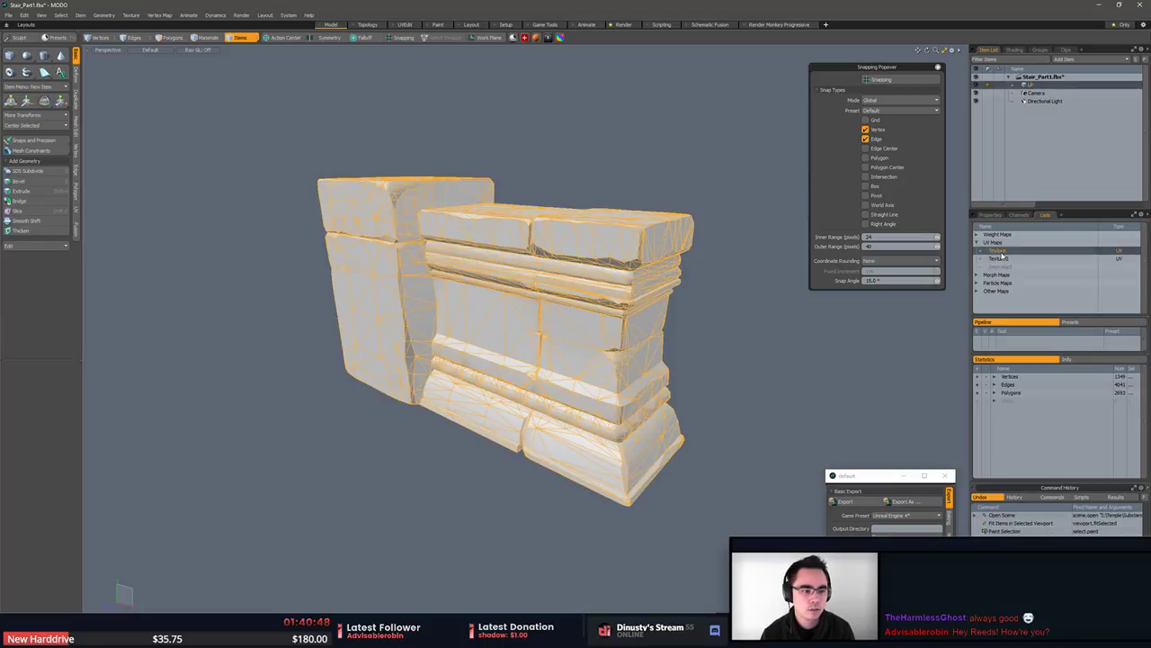
Display the layout of the mesh's Texture UV map in the UV Editor.
right_click(1003, 256)
left_click(1000, 252)
double_click(995, 251)
double_click(1119, 248)
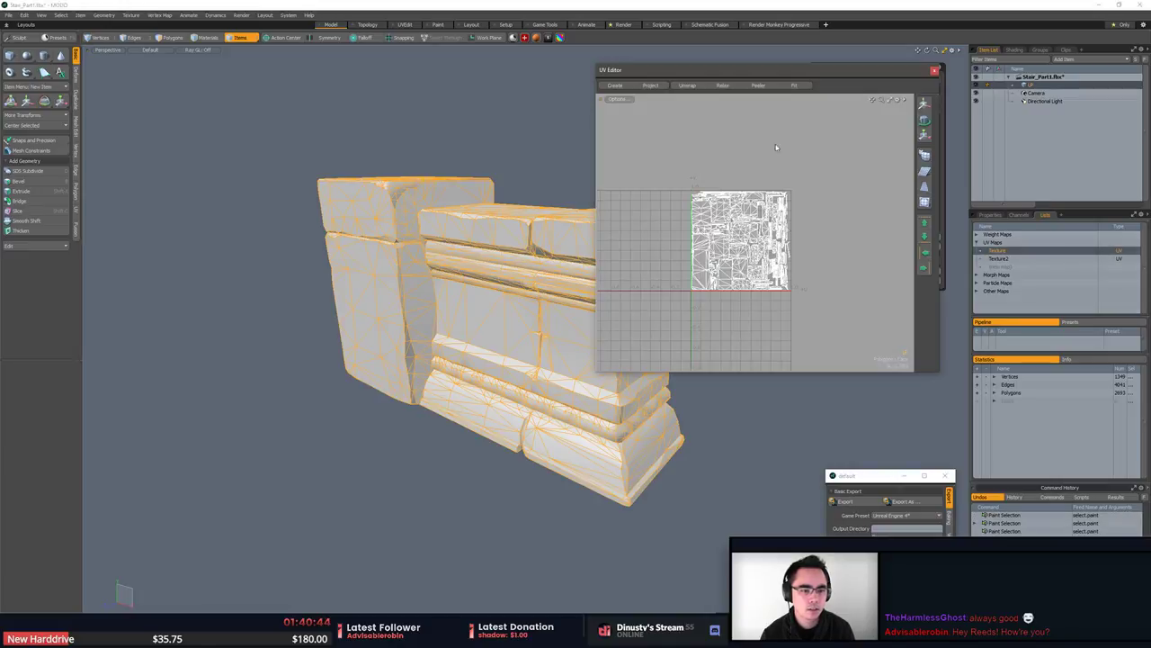
scroll(771, 251, "up", 5)
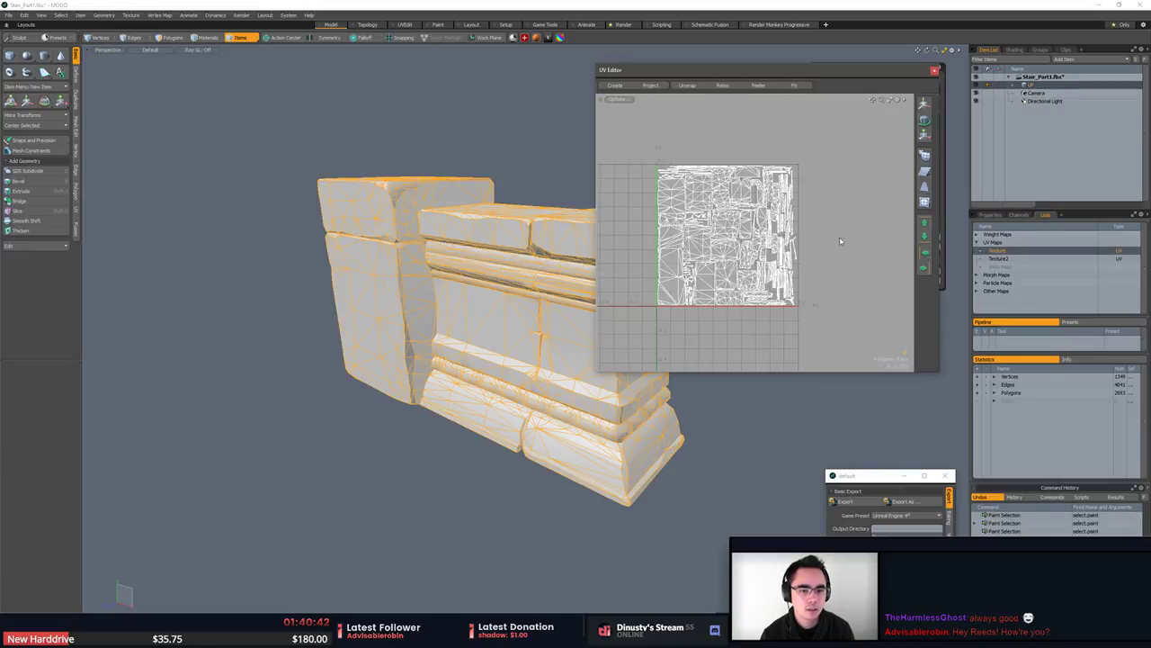
Copy the UVs of the Texture map into Texture2 and save Stair_Part1.fbx, accepting the non-LXO format.
right_click(1002, 251)
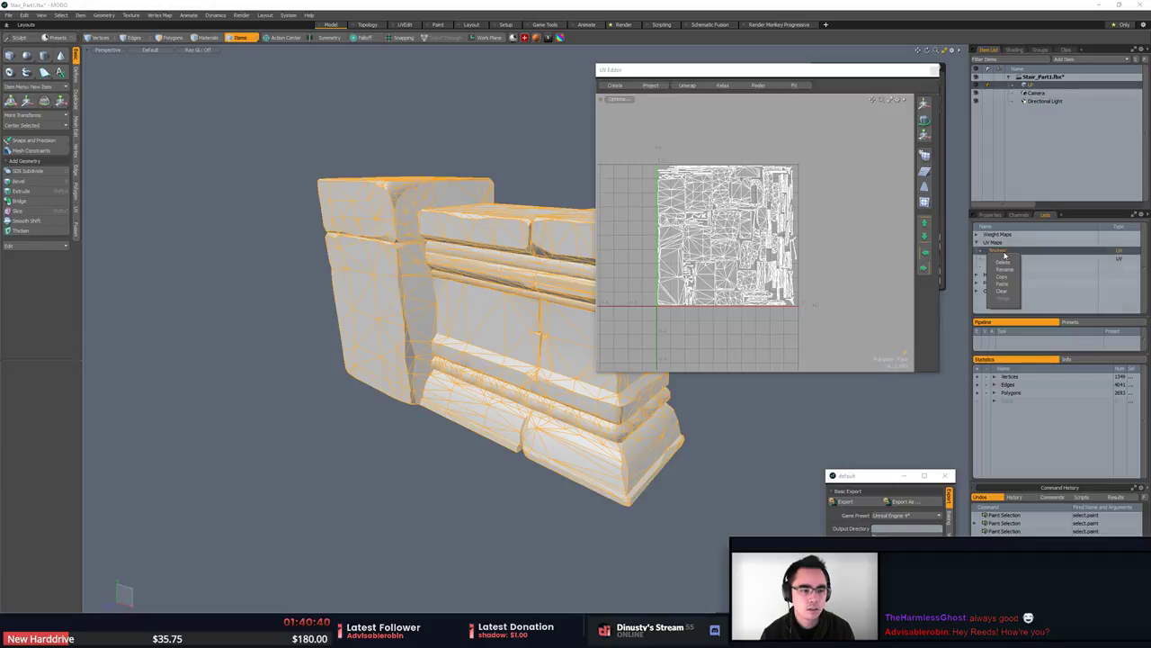
left_click(1010, 275)
left_click(999, 259)
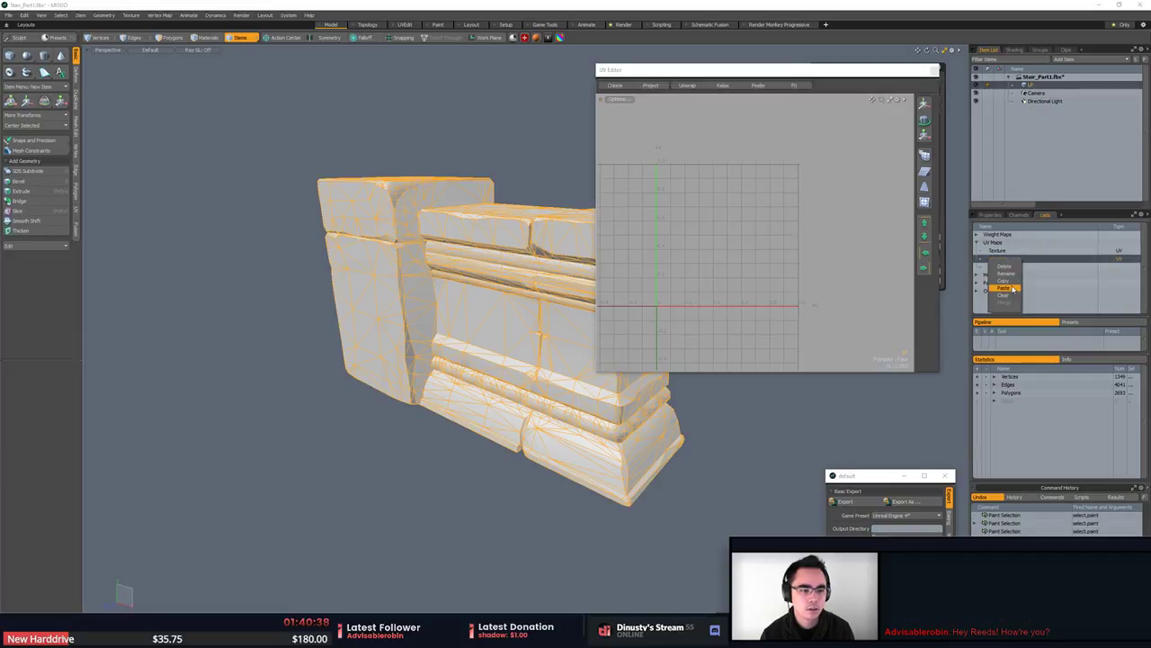
left_click(821, 325)
key("ctrl+s")
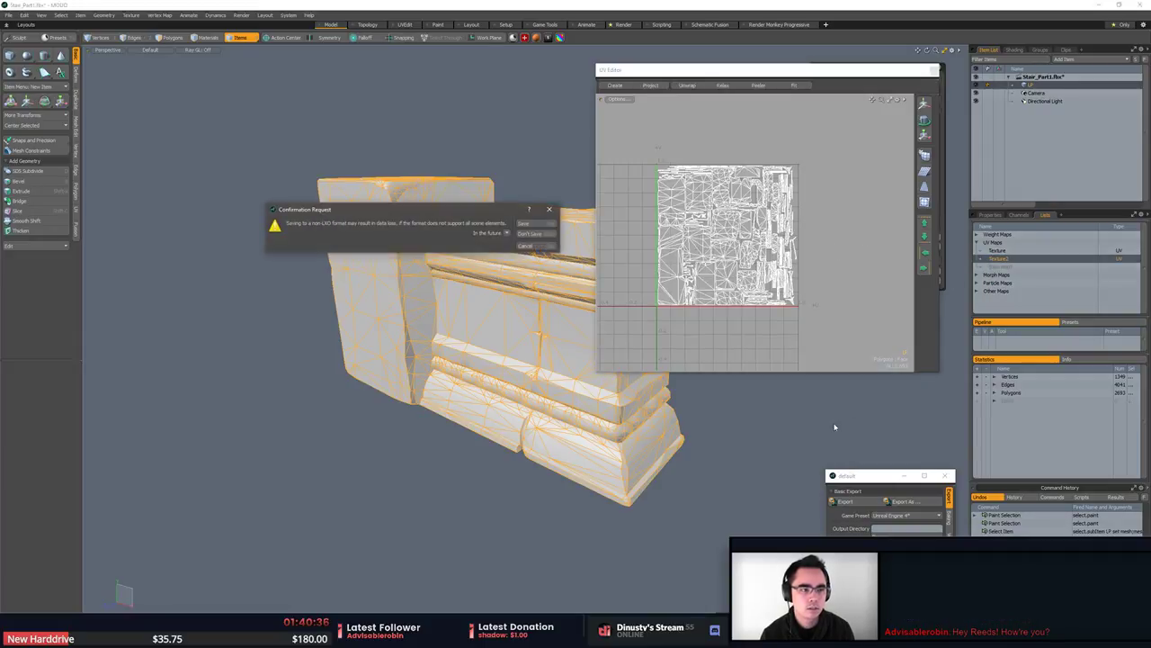
left_click(534, 223)
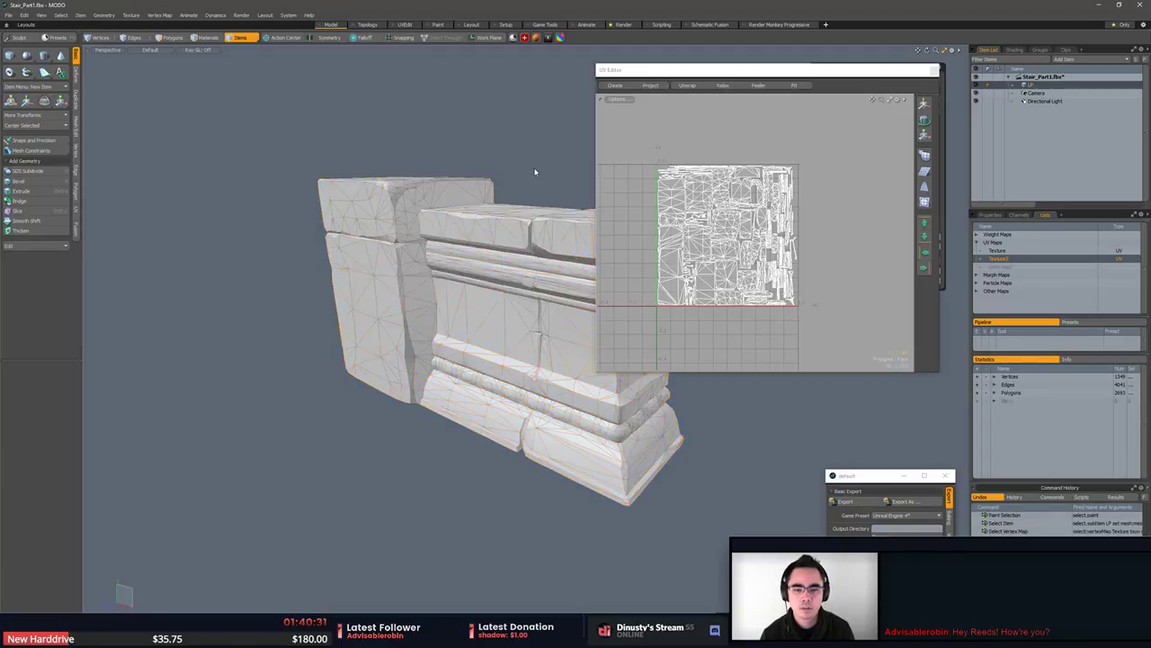
Switch to Unreal, close the Mat_Blend_Master and Stone_Function editors, and return to the stair side piece in the level.
key("alt+Tab")
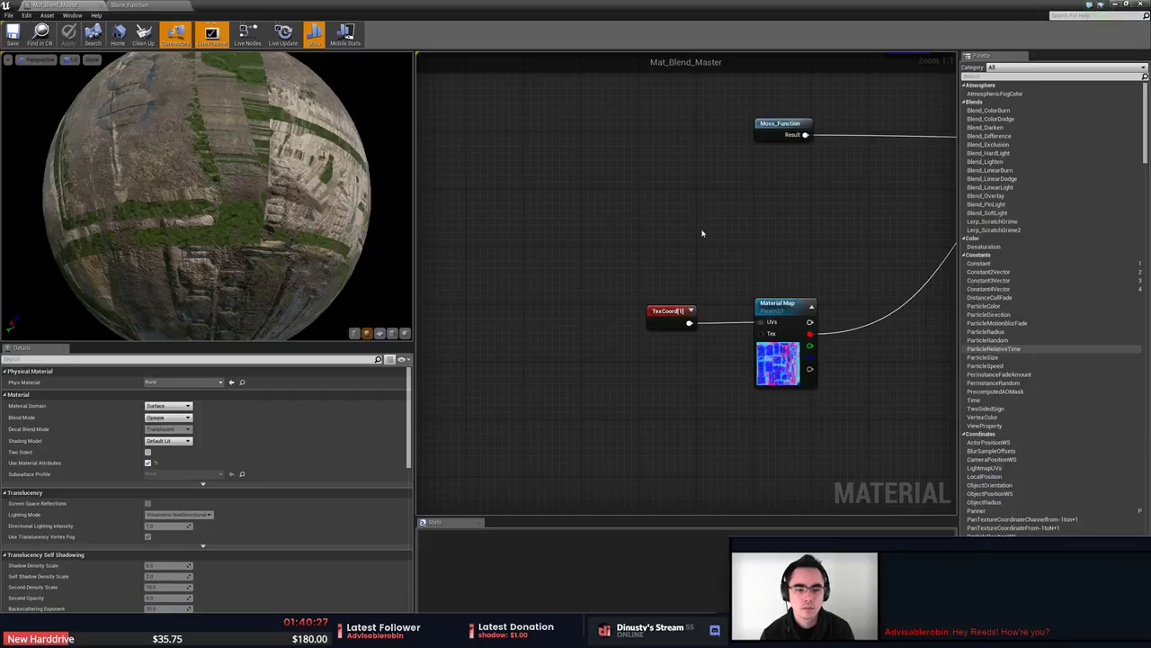
right_click_drag(521, 214, 609, 256)
middle_click(61, 7)
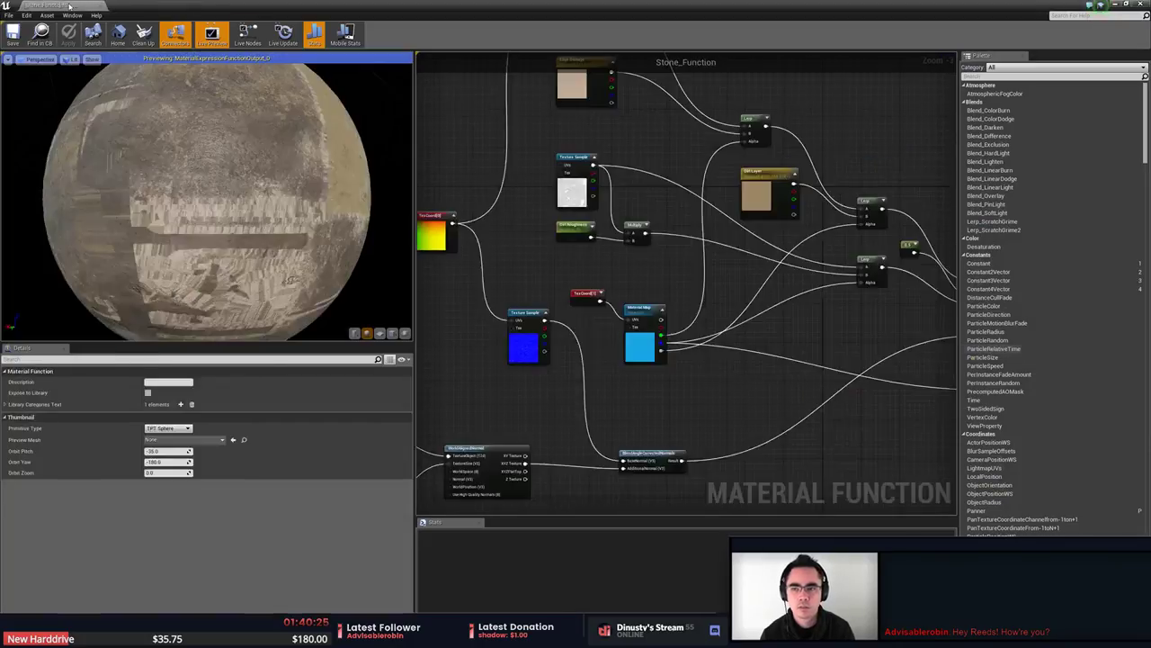
middle_click(61, 7)
key("w")
mouse_move(540, 270)
right_mouse_down()
mouse_move(504, 270)
mouse_move(567, 293)
mouse_move(553, 275)
right_mouse_up()
key("s")
left_click(553, 275)
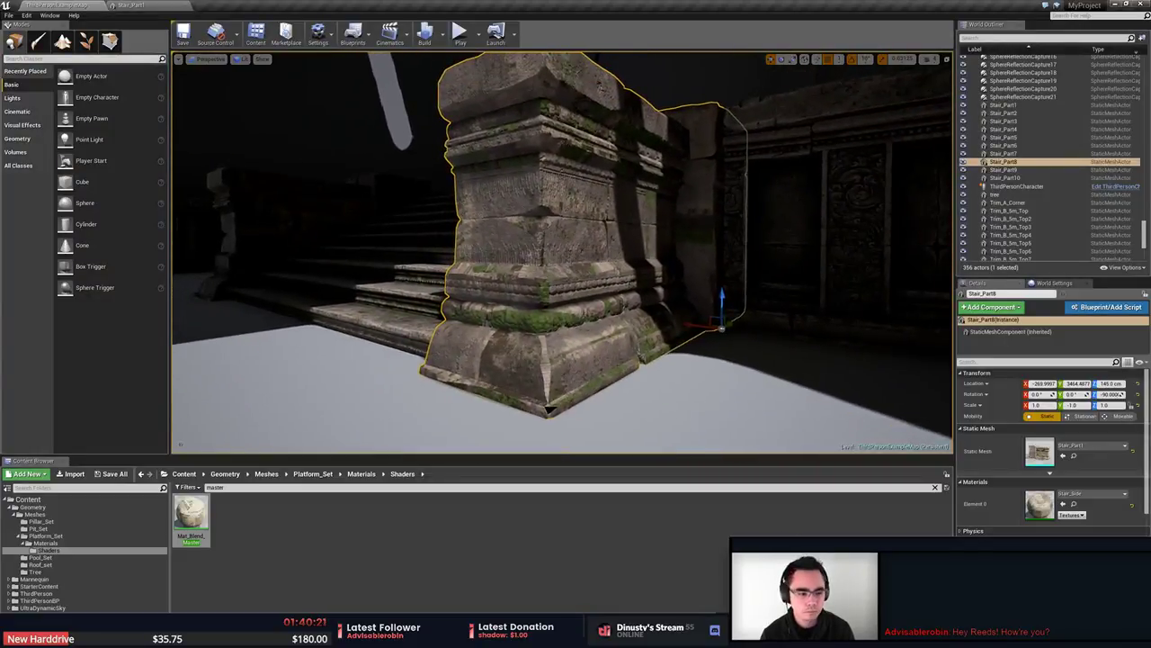
Search the Shaders and Materials folders for side.
left_click(225, 487)
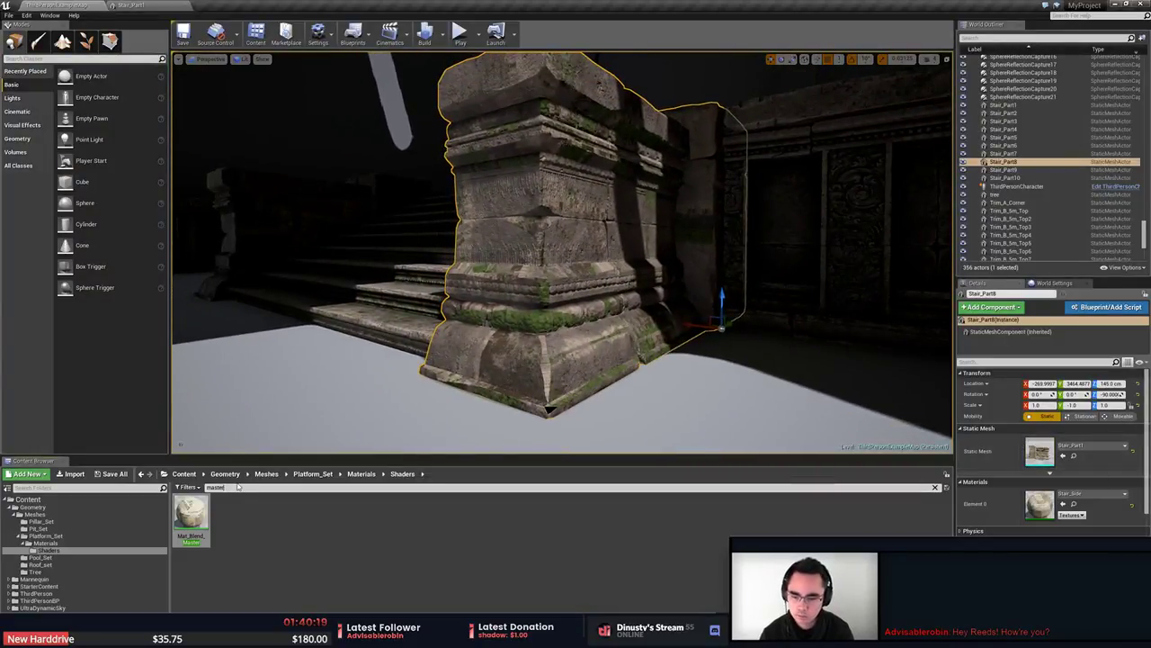
key("BackSpace")
key("BackSpace")
key("BackSpace")
key("BackSpace")
key("BackSpace")
key("BackSpace")
type("side")
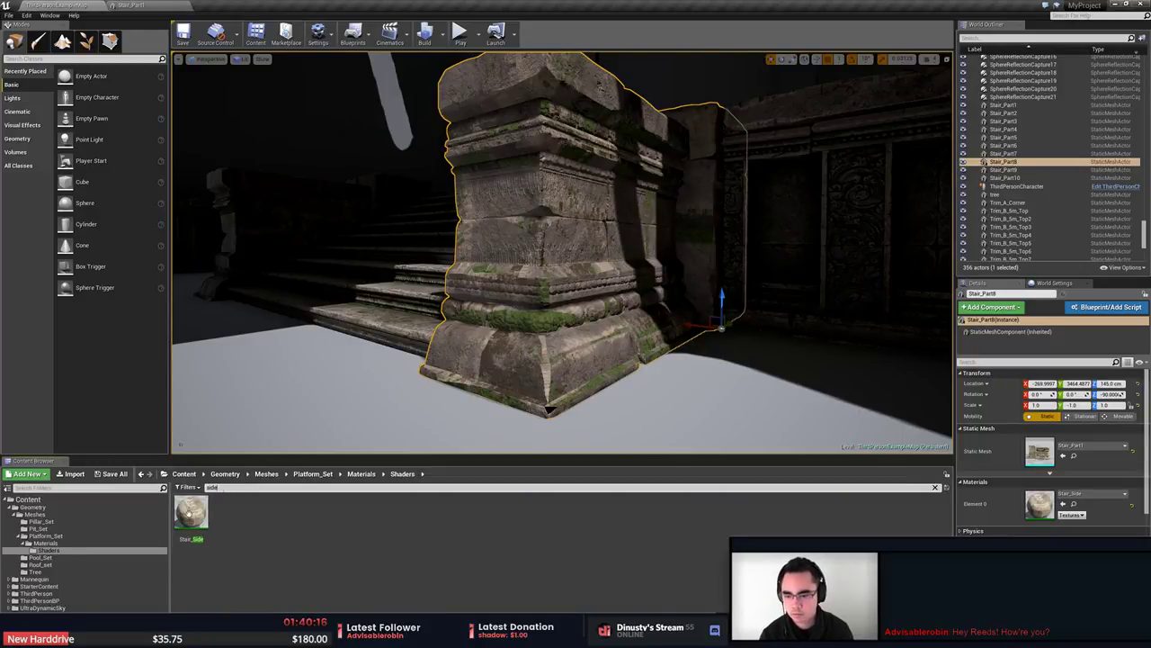
left_click(74, 543)
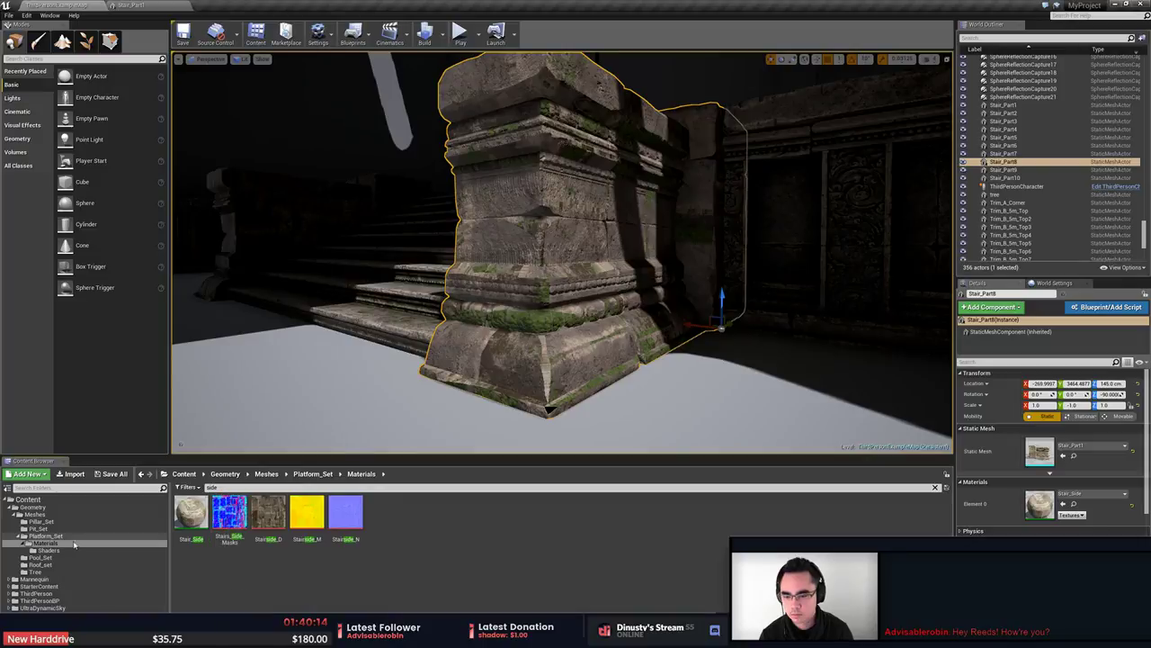
Find the Stair_Part1 static mesh by searching the Platform_Set folder for stair, and reimport it.
left_click(45, 535)
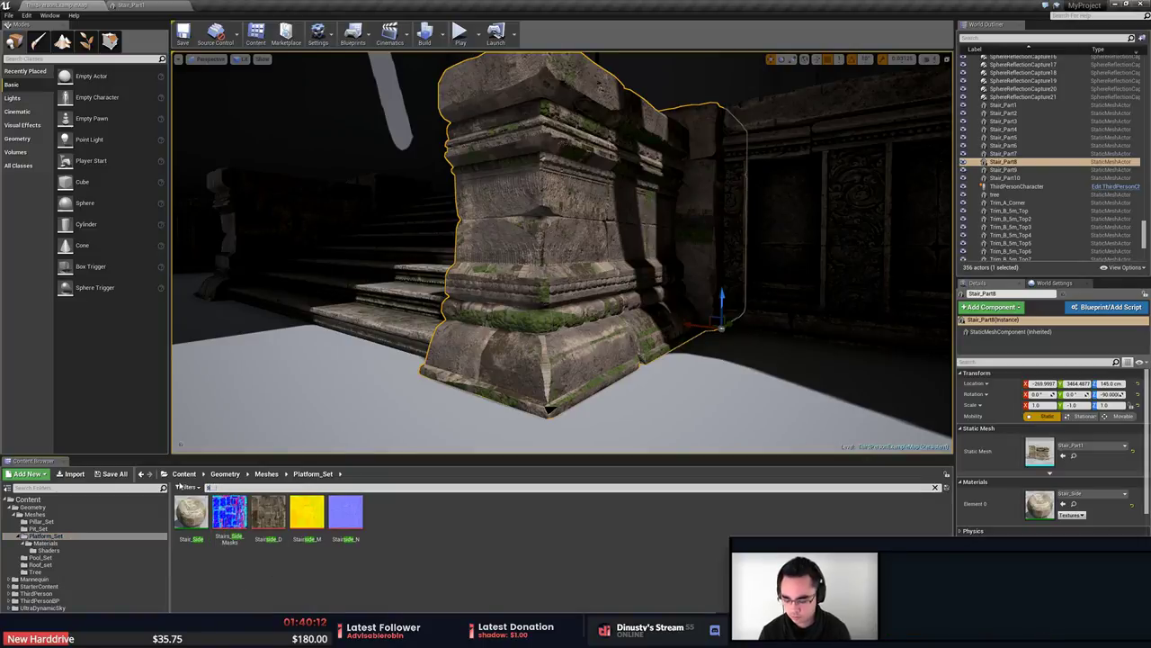
type("stair")
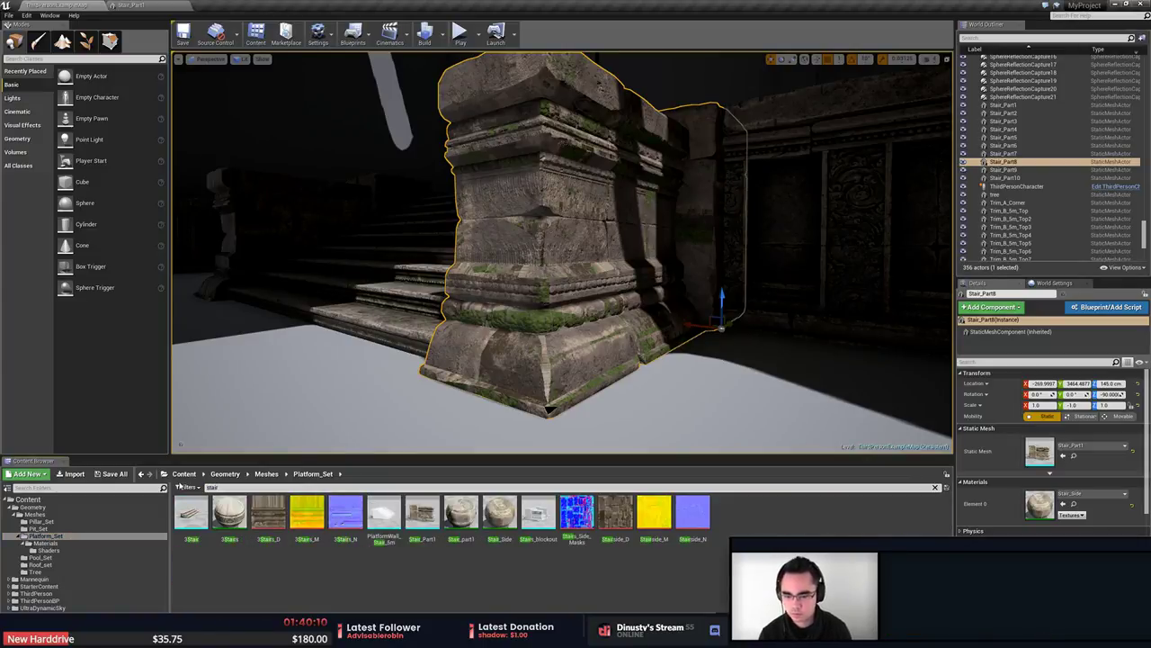
right_click(430, 515)
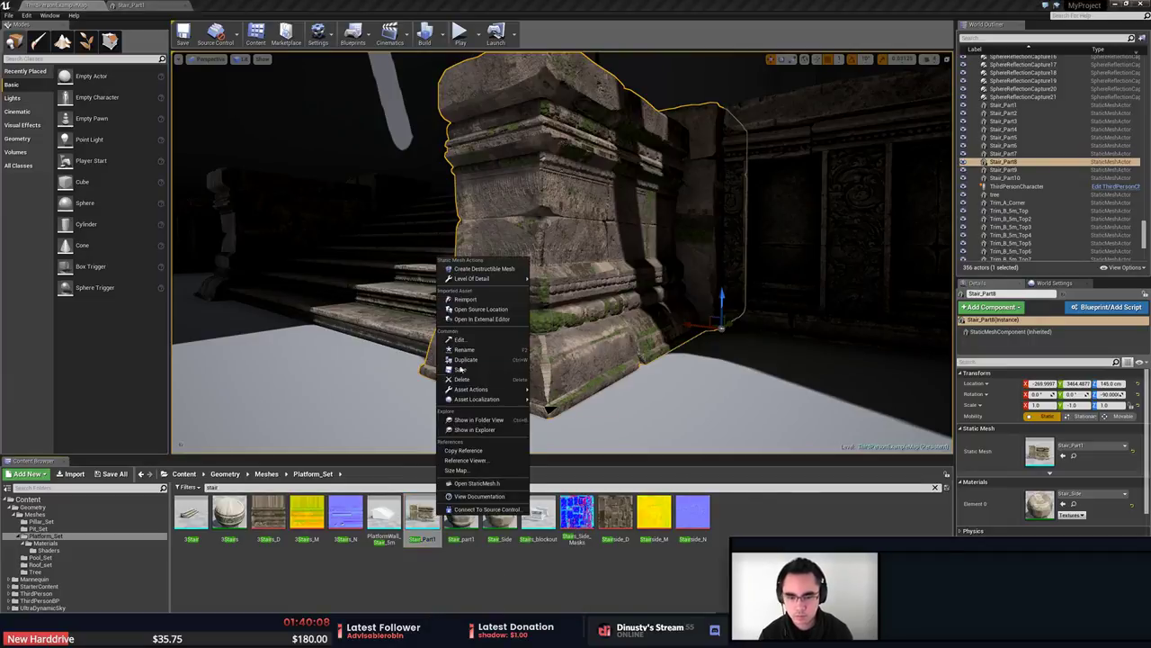
left_click(485, 309)
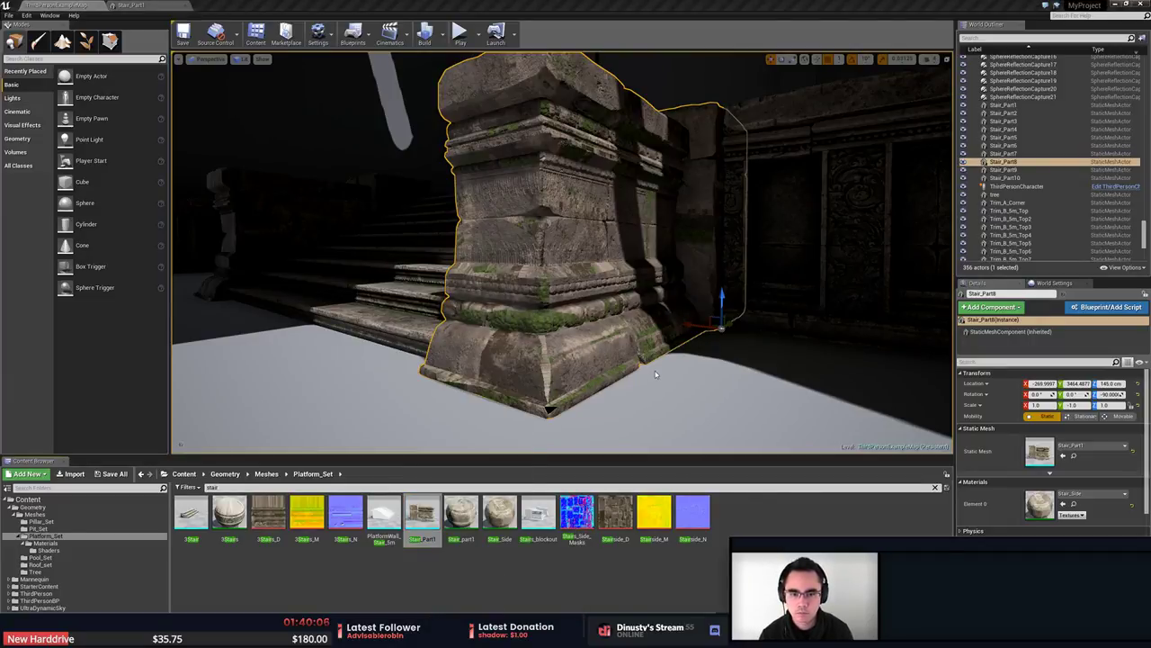
Open the Stair_Part1 static mesh, examine its stone and moss material around the corner, and save it.
right_click_drag(638, 379, 548, 447)
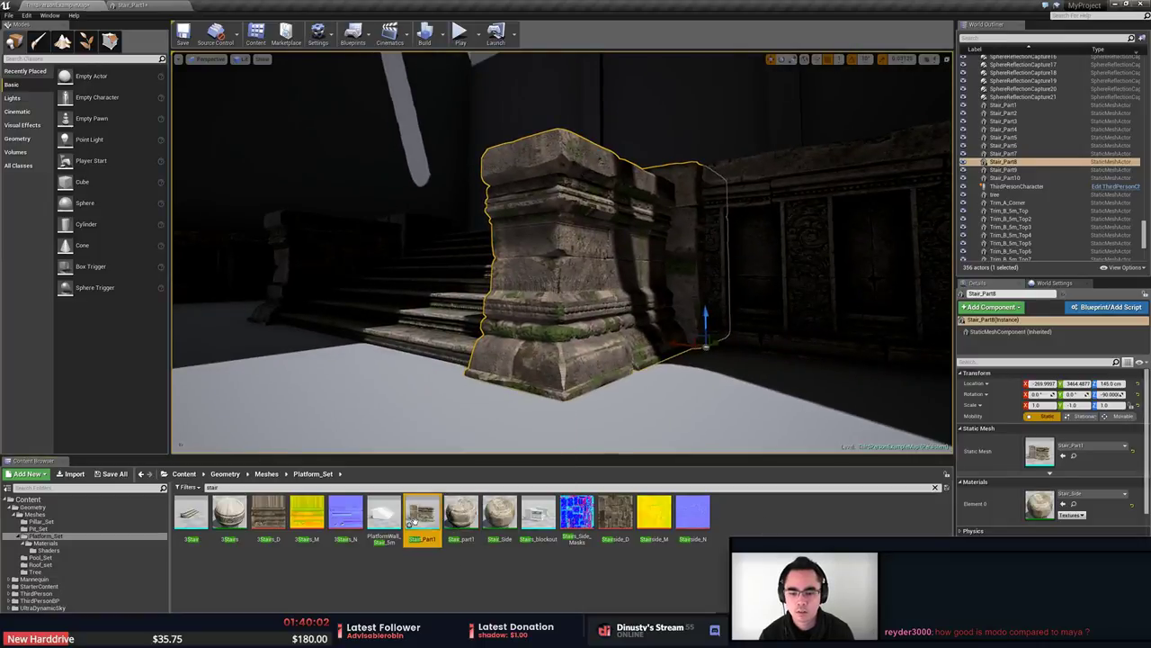
double_click(421, 514)
right_click_drag(728, 363, 810, 365)
mouse_move(576, 360)
right_mouse_down()
mouse_move(468, 360)
mouse_move(598, 356)
mouse_move(585, 362)
right_mouse_up()
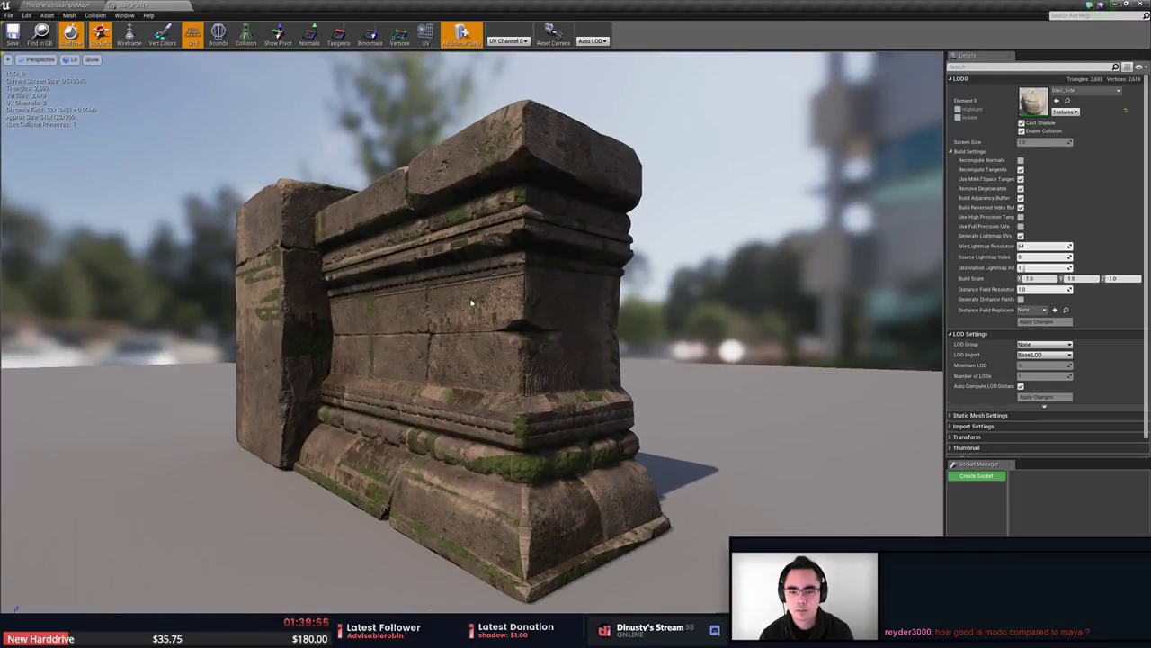
right_click_drag(470, 303, 473, 293)
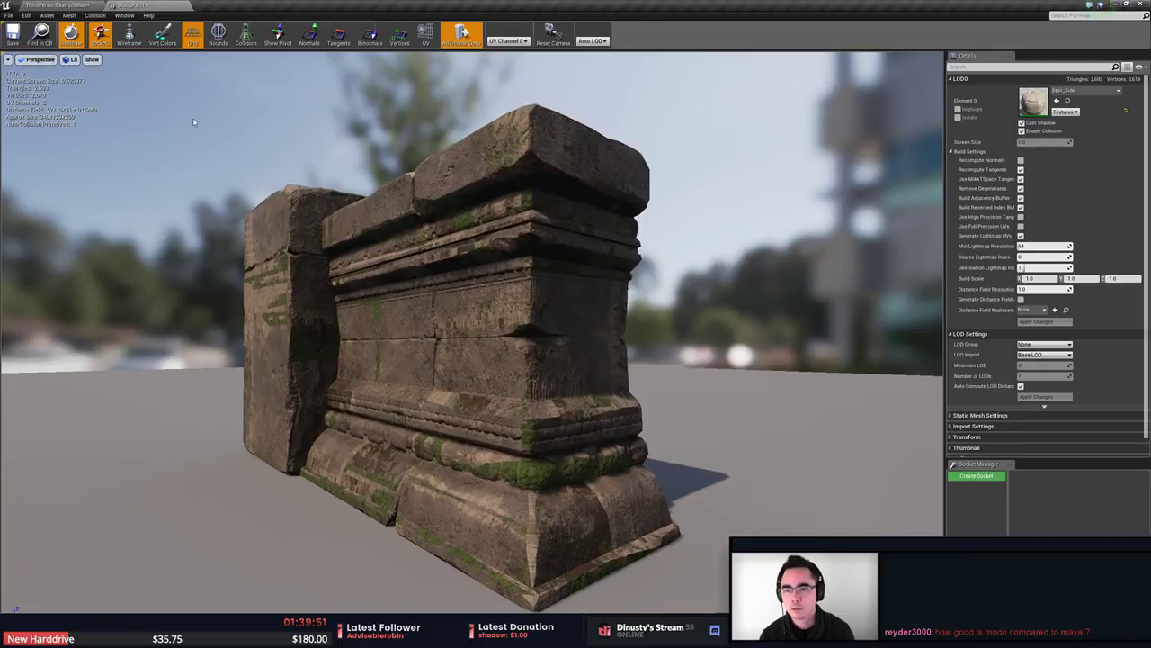
key("ctrl+s")
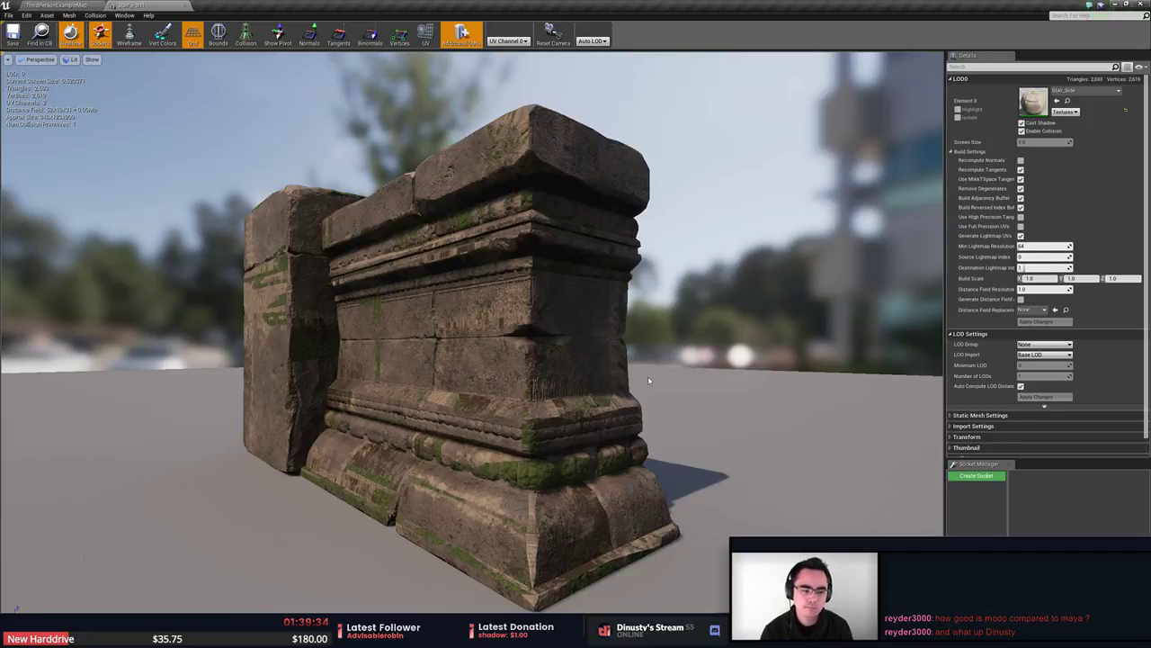
Switch to MODO and compare the UV layouts of the Texture and Texture2 maps.
left_click(58, 5)
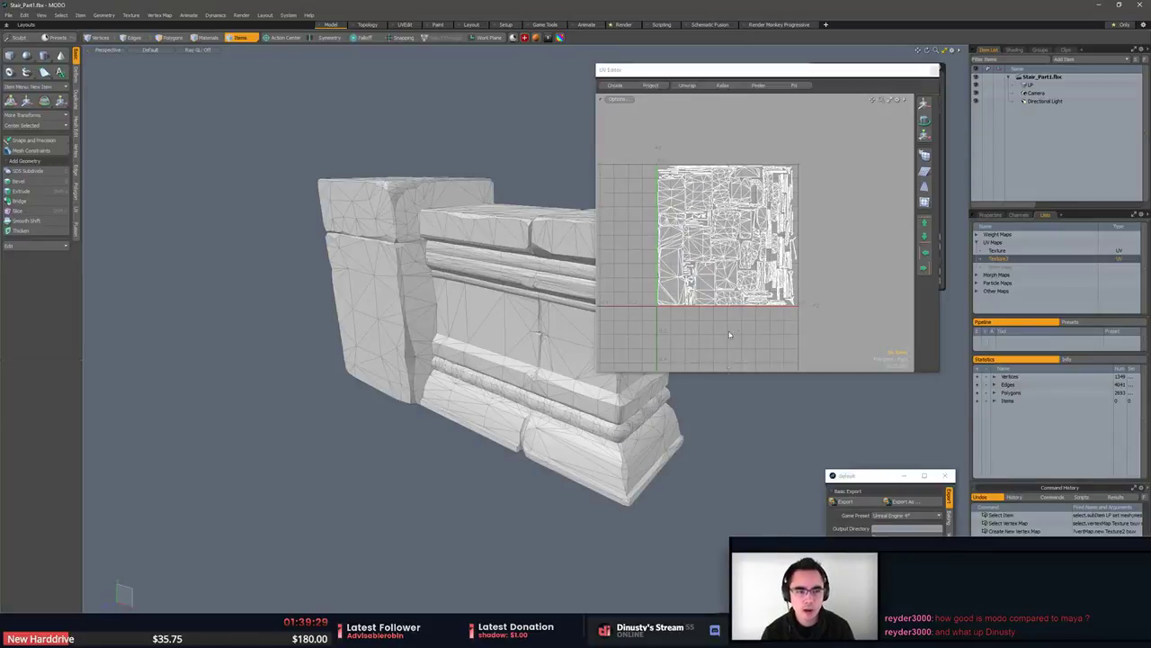
scroll(692, 227, "up", 3)
scroll(691, 235, "down", 3)
scroll(711, 274, "up", 4)
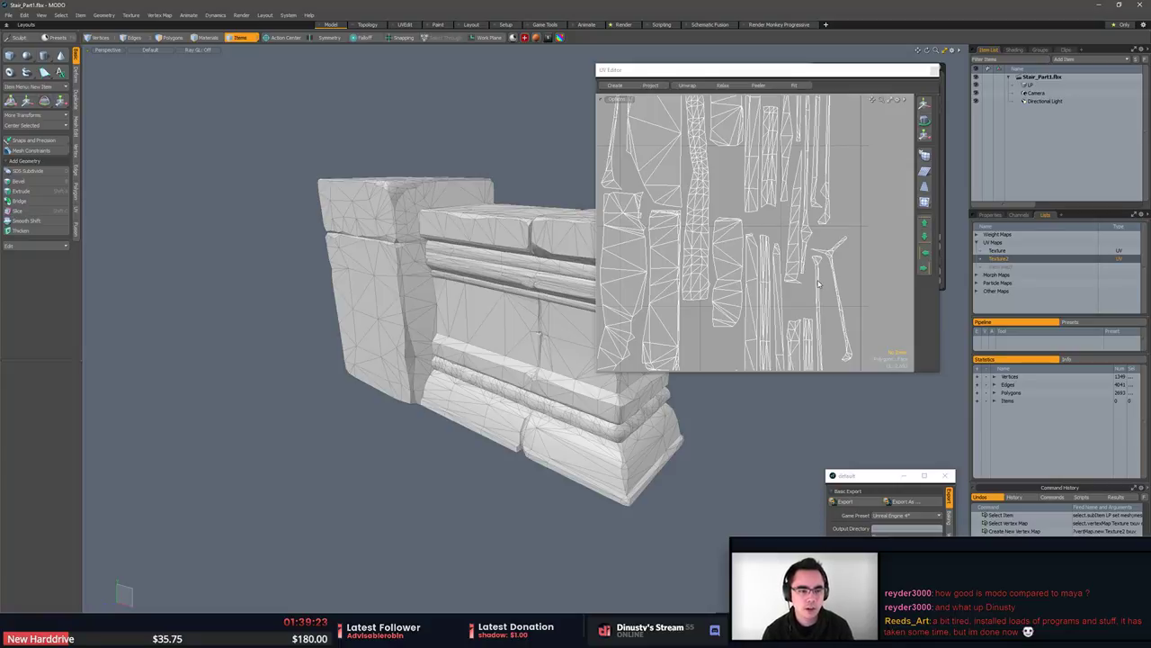
left_click(1006, 251)
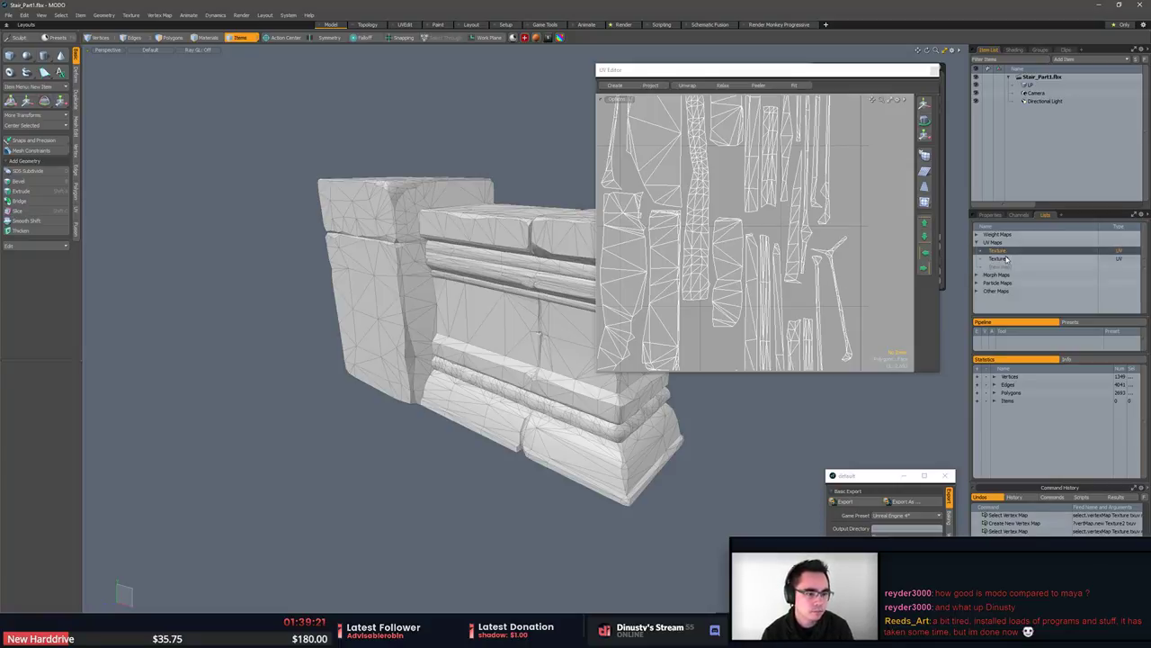
left_click(1007, 258)
left_click(1009, 253)
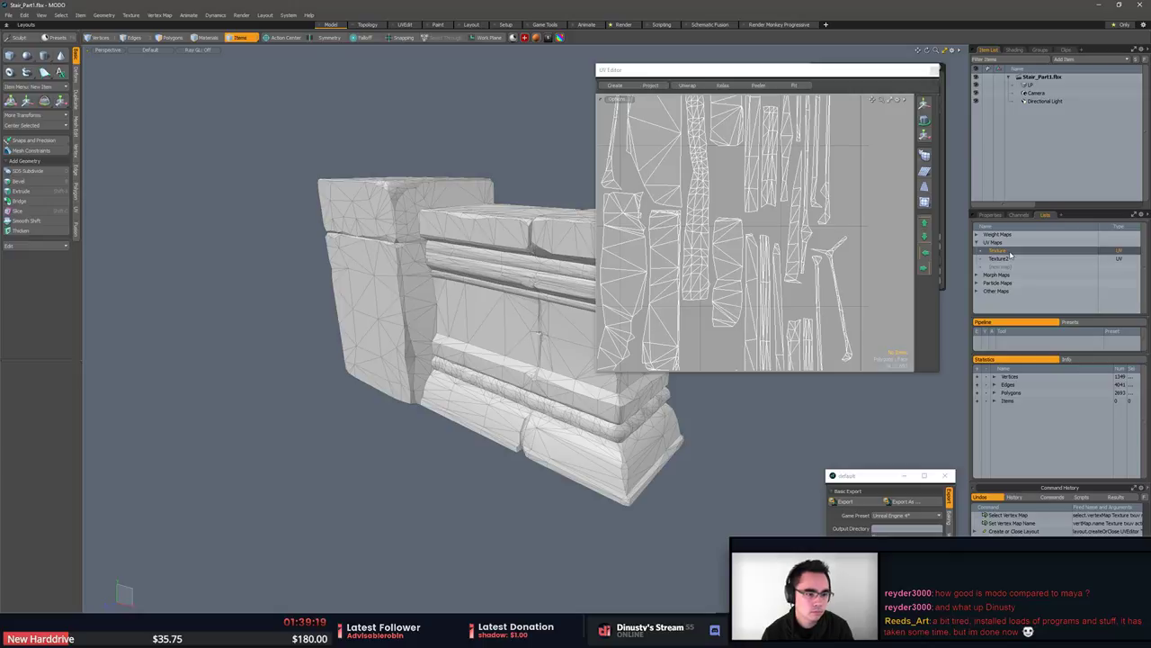
scroll(796, 288, "down", 7)
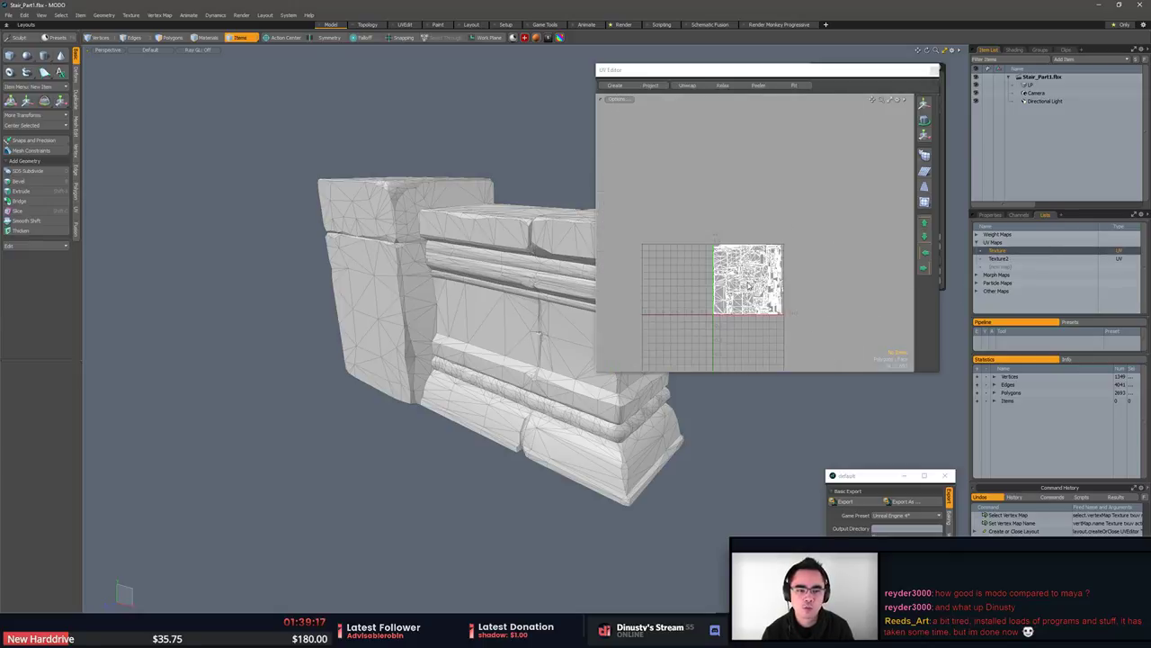
scroll(747, 281, "up", 2)
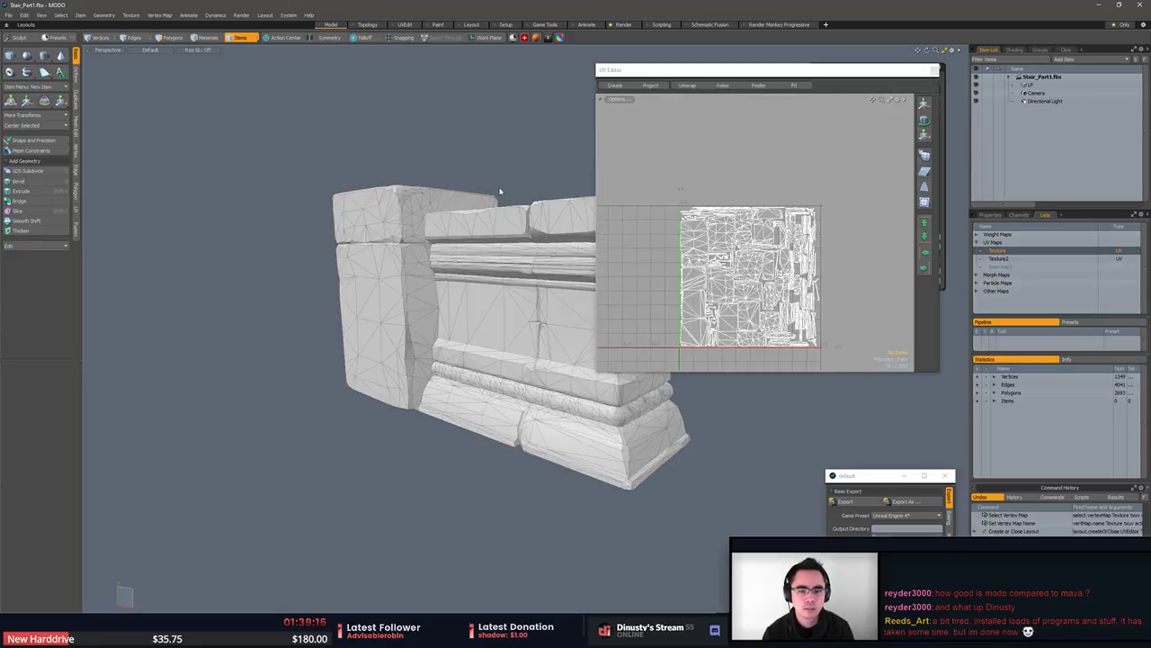
Save the scene over the existing Stair_Part1.fbx in the Stairs folder and switch to Unreal.
key("ctrl+shift+s")
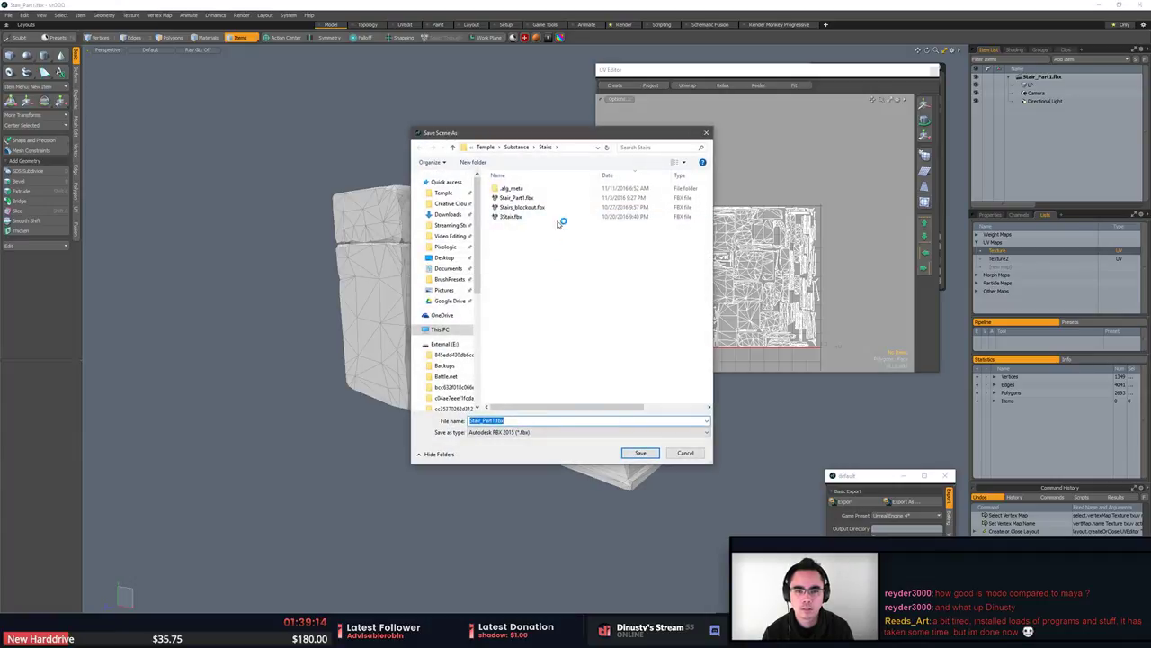
double_click(566, 197)
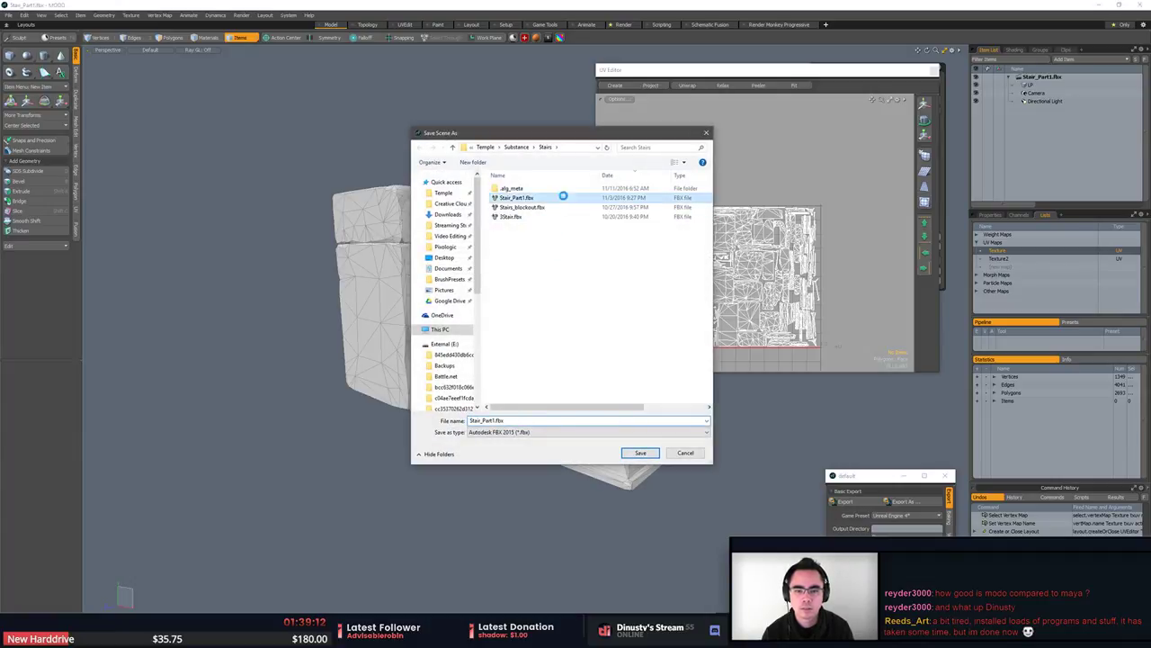
left_click(598, 324)
key("alt+Tab")
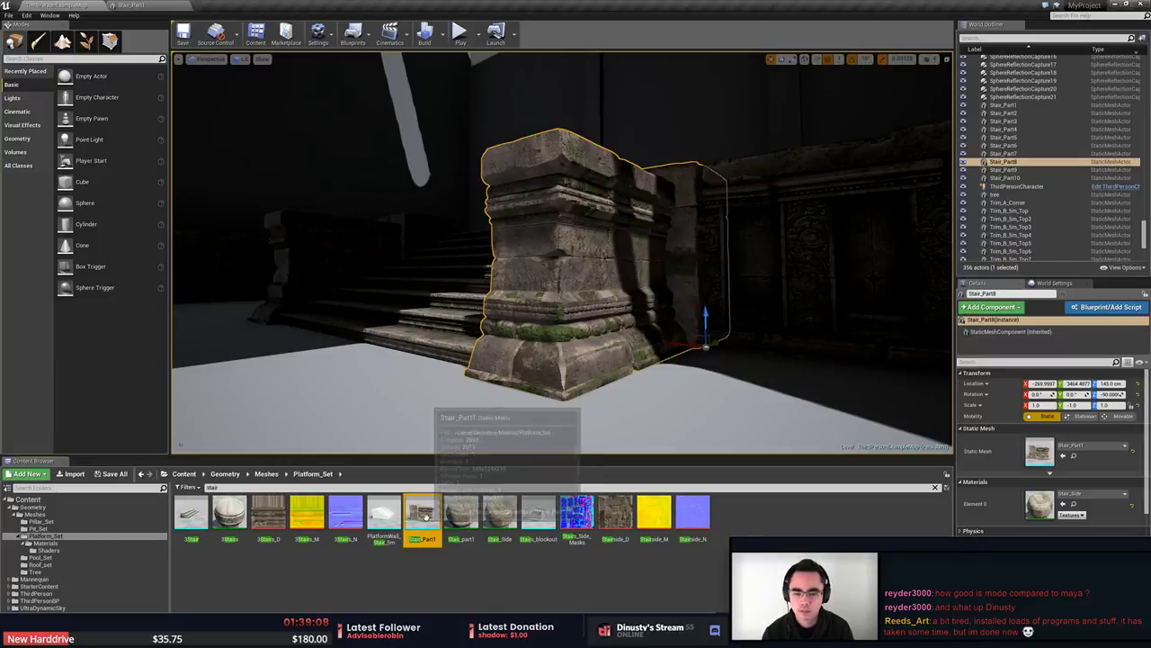
Open the Stair_Part1 static mesh, show its UV overlay, and compare UV channels 0 and 1.
double_click(432, 522)
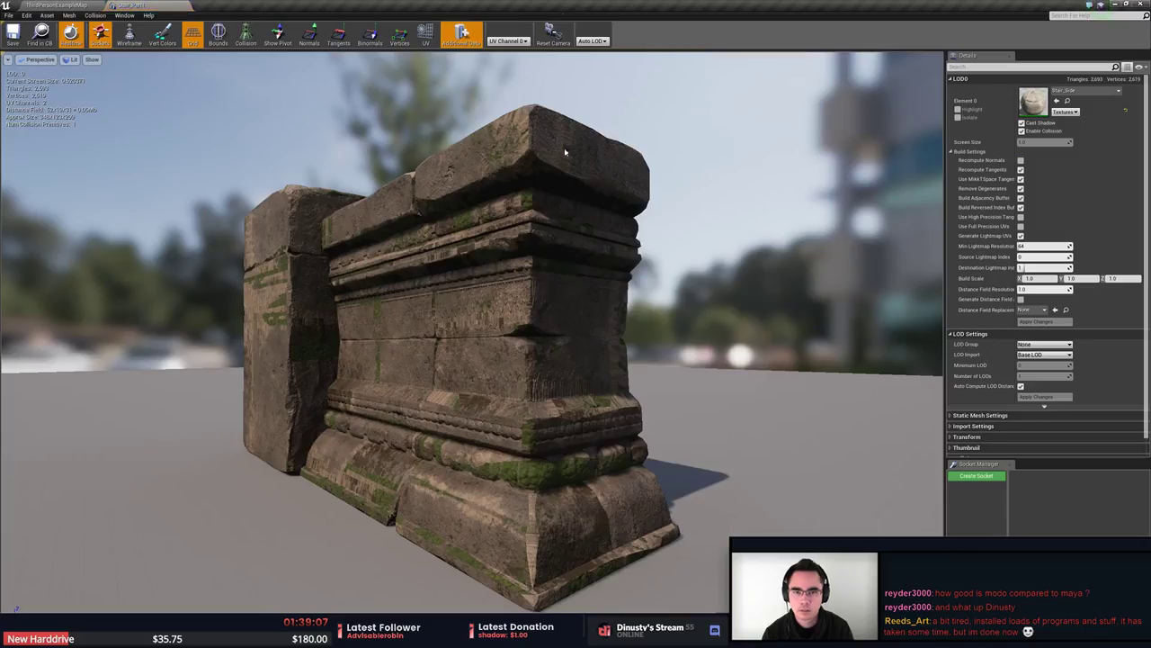
left_click(425, 36)
left_click(508, 41)
left_click(503, 56)
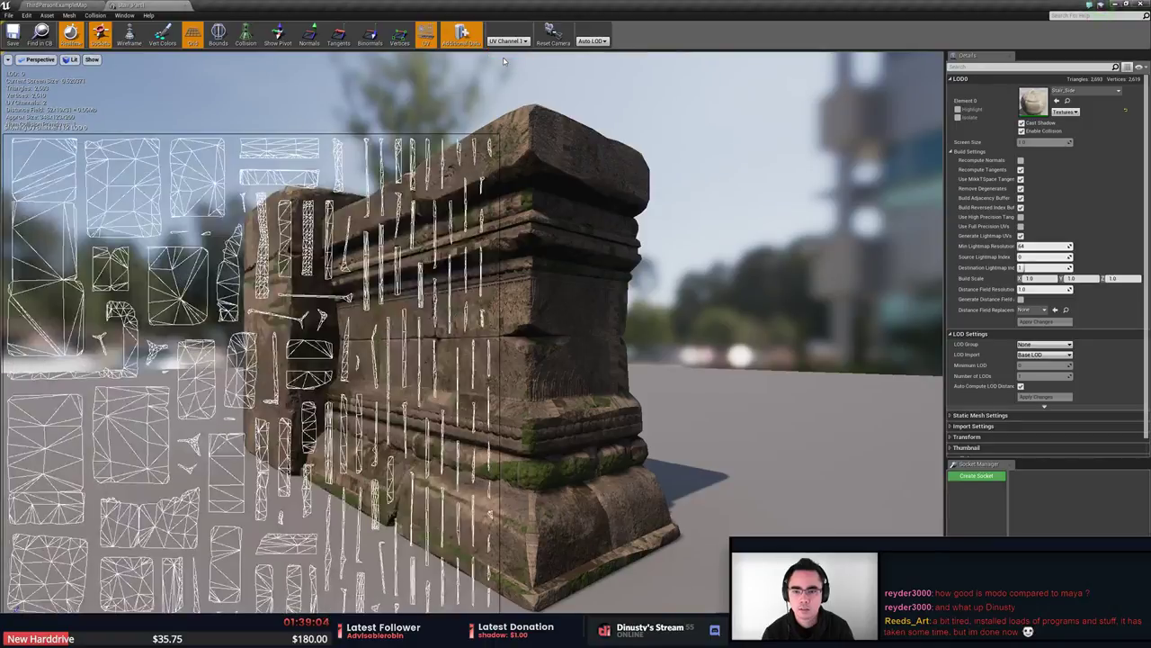
left_click(506, 50)
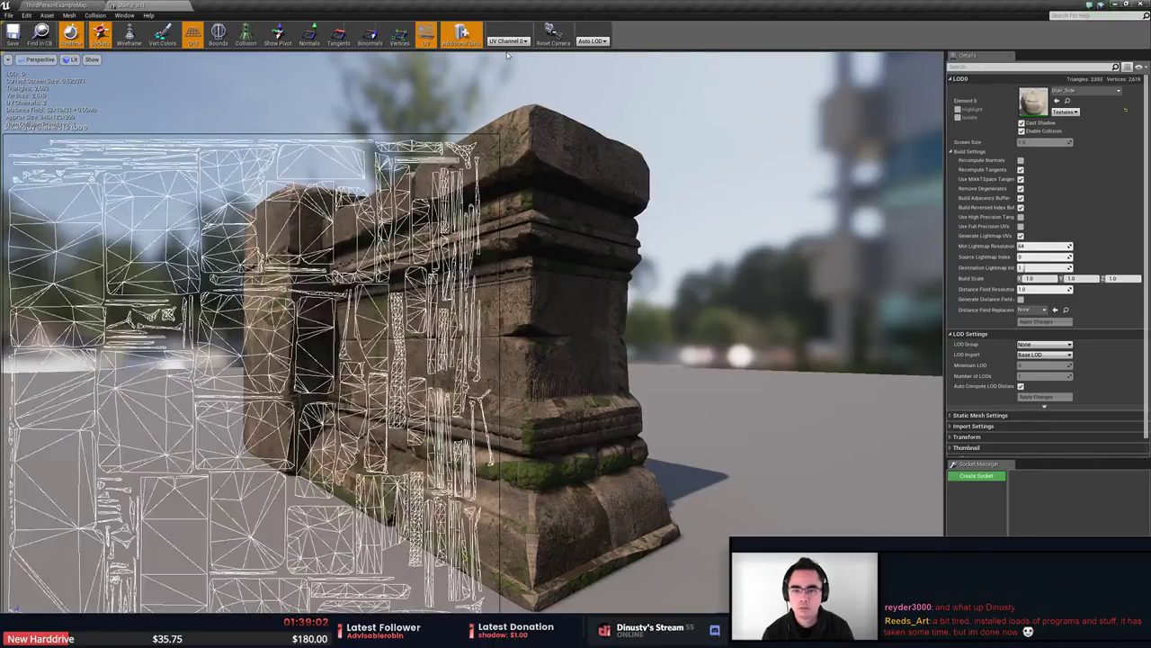
left_click(509, 41)
left_click(506, 56)
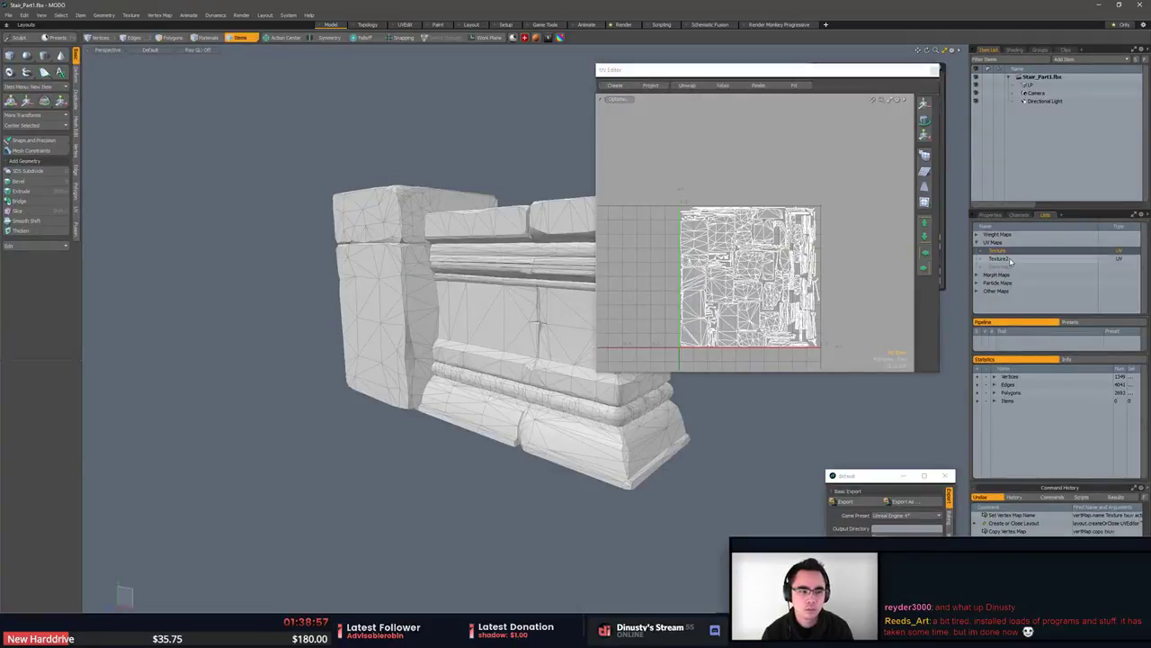
In MODO, copy the Texture UV map, paste it onto the Texture2 map, and save the scene.
left_click(1009, 259)
left_click(1007, 251)
left_click(1006, 259)
left_click(1007, 251)
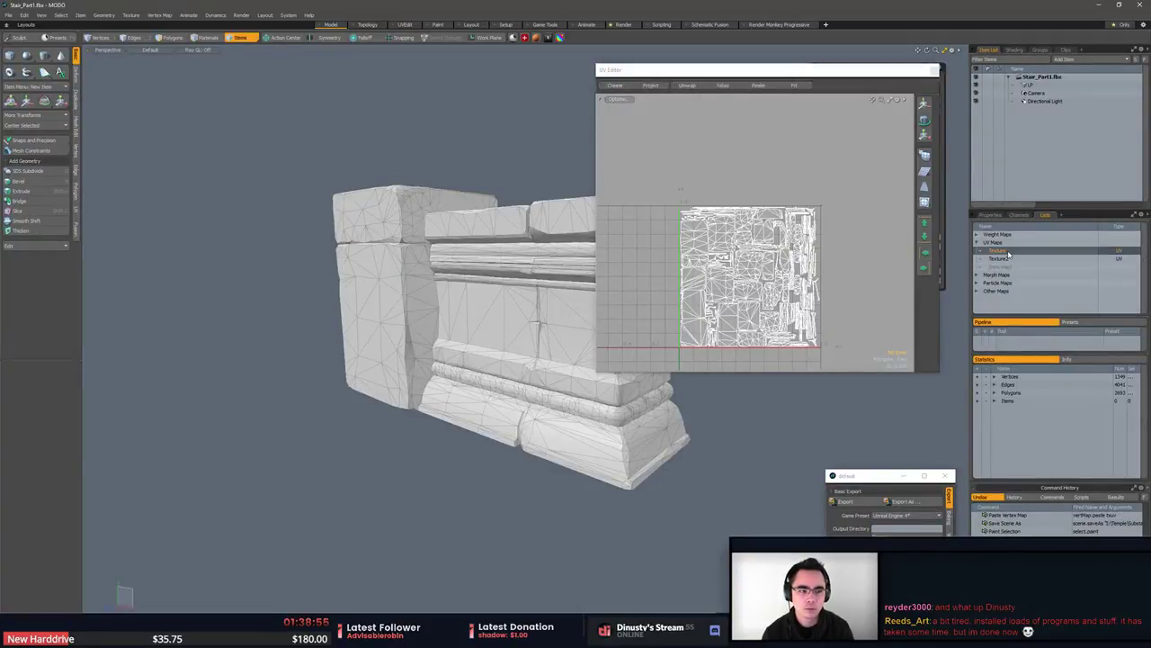
right_click(1009, 252)
left_click(1008, 276)
left_click(1010, 259)
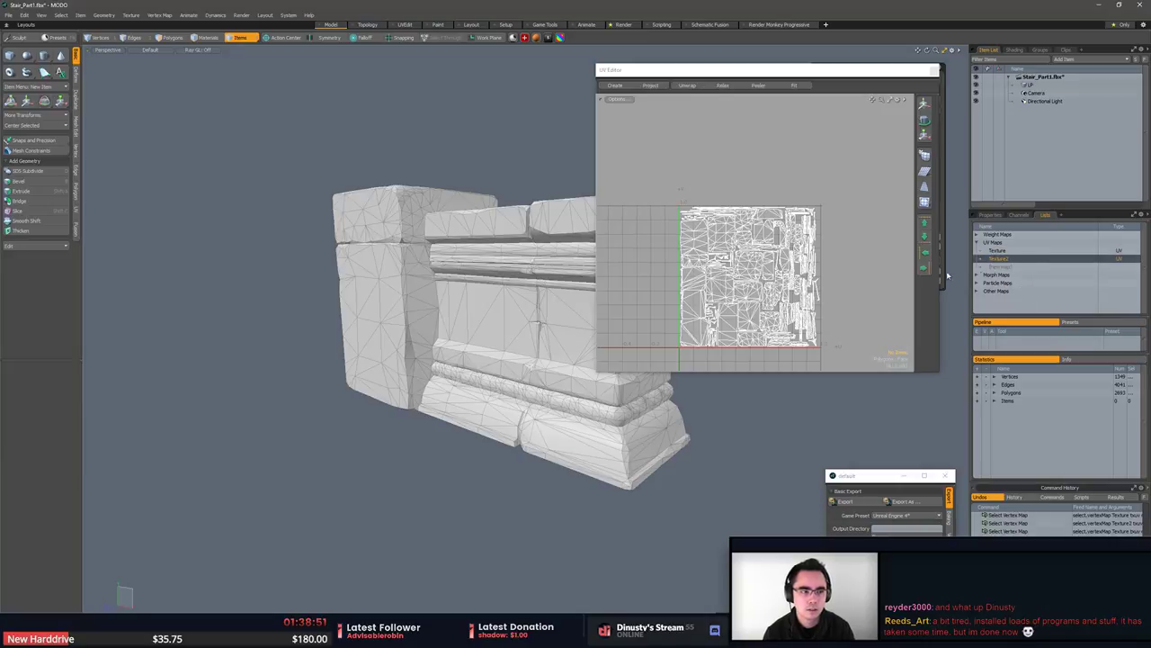
left_click_drag(504, 236, 538, 245, "alt")
key("ctrl+s")
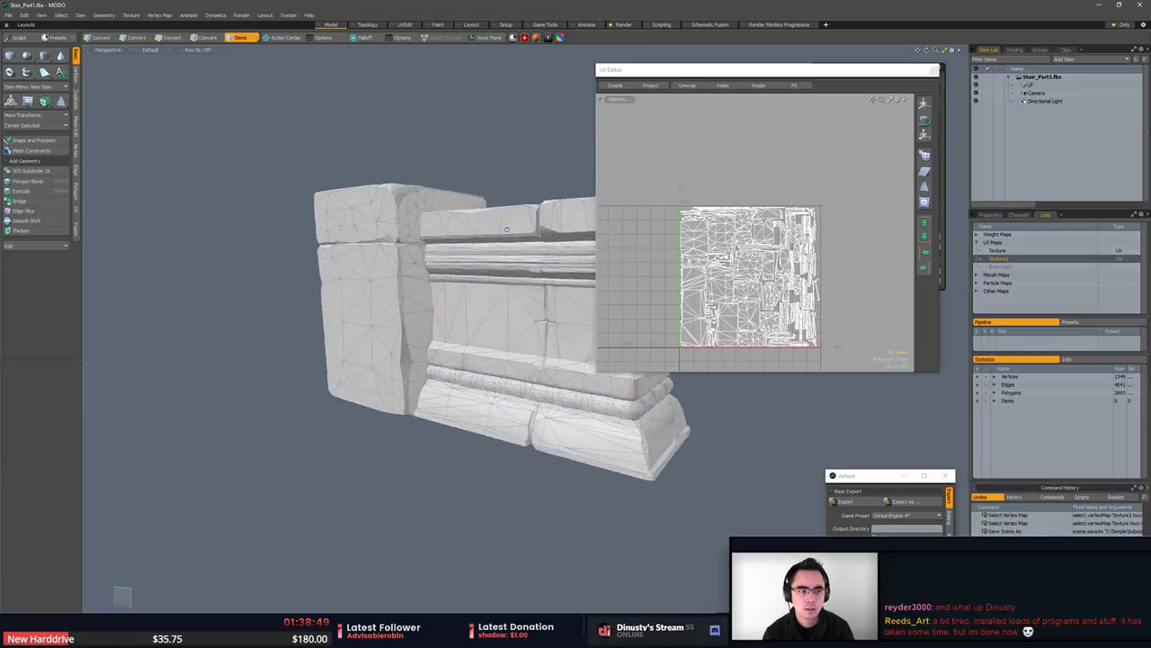
Switch to Unreal, check UV channel 1, close the mesh editor, and reimport the Stair_Part1 static mesh from Platform_Set.
key("alt+Tab")
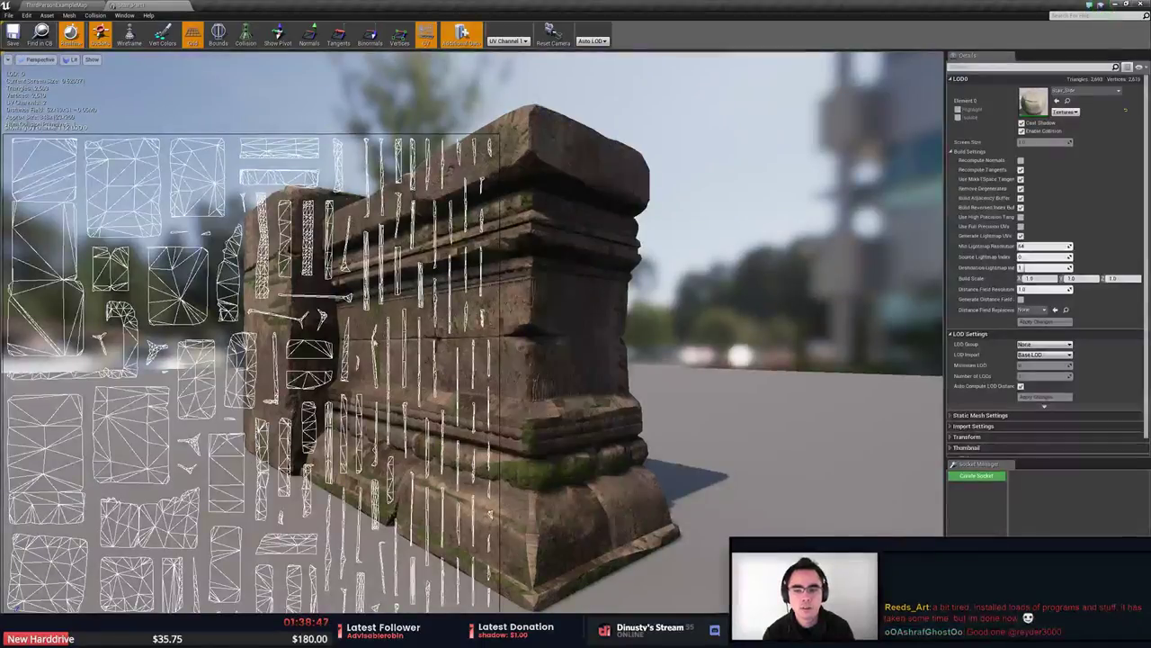
scroll(499, 320, "down", 3)
scroll(360, 331, "up", 3)
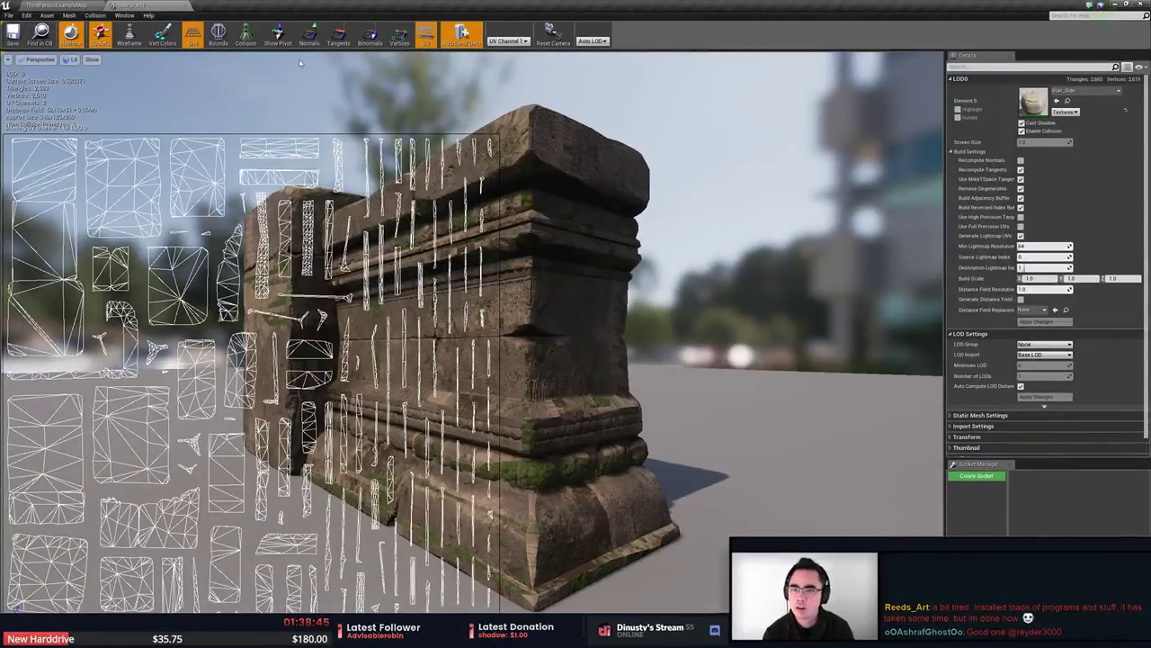
middle_click(129, 4)
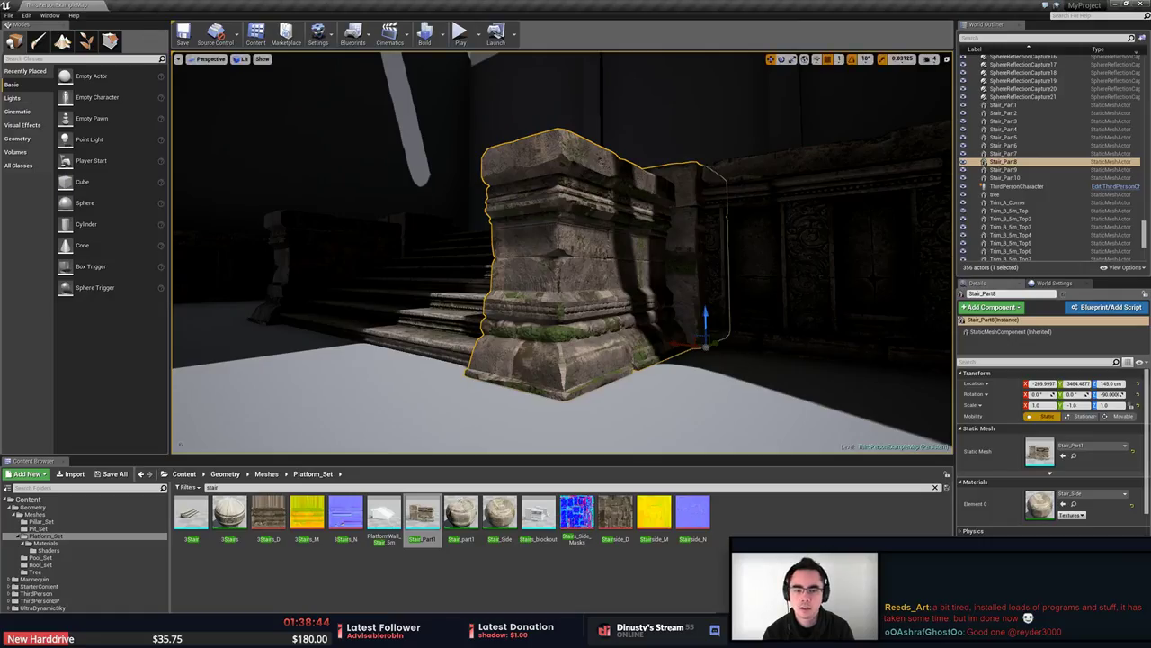
right_click(430, 518)
left_click(489, 306)
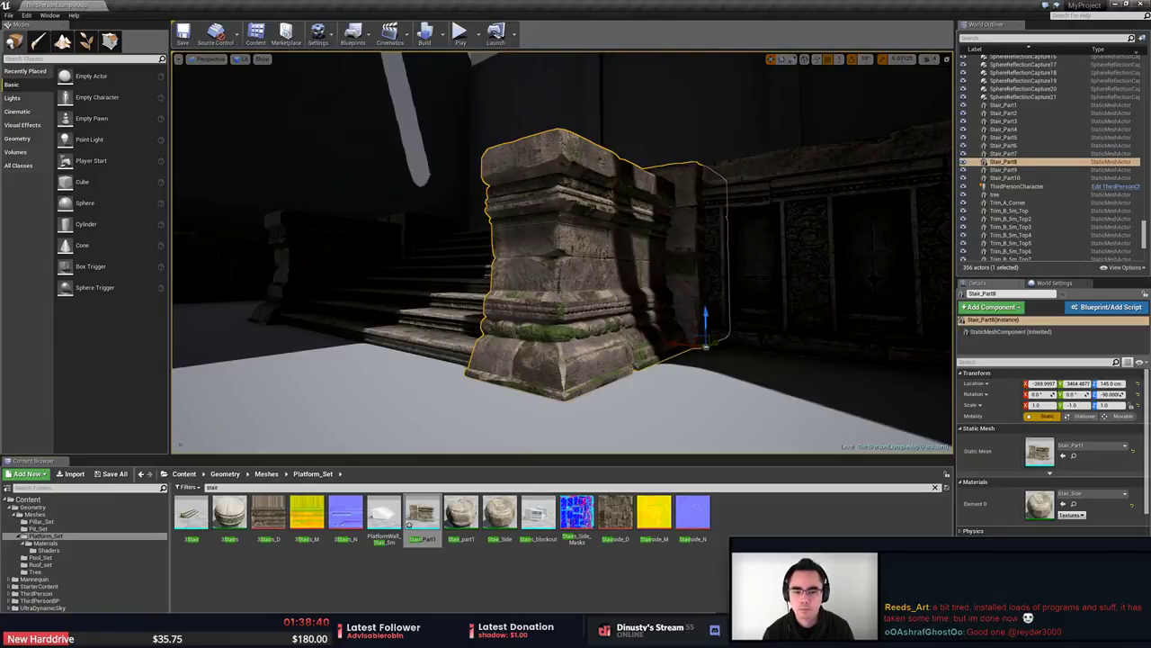
right_click_drag(540, 424, 550, 391)
right_click(423, 510)
left_click(415, 510)
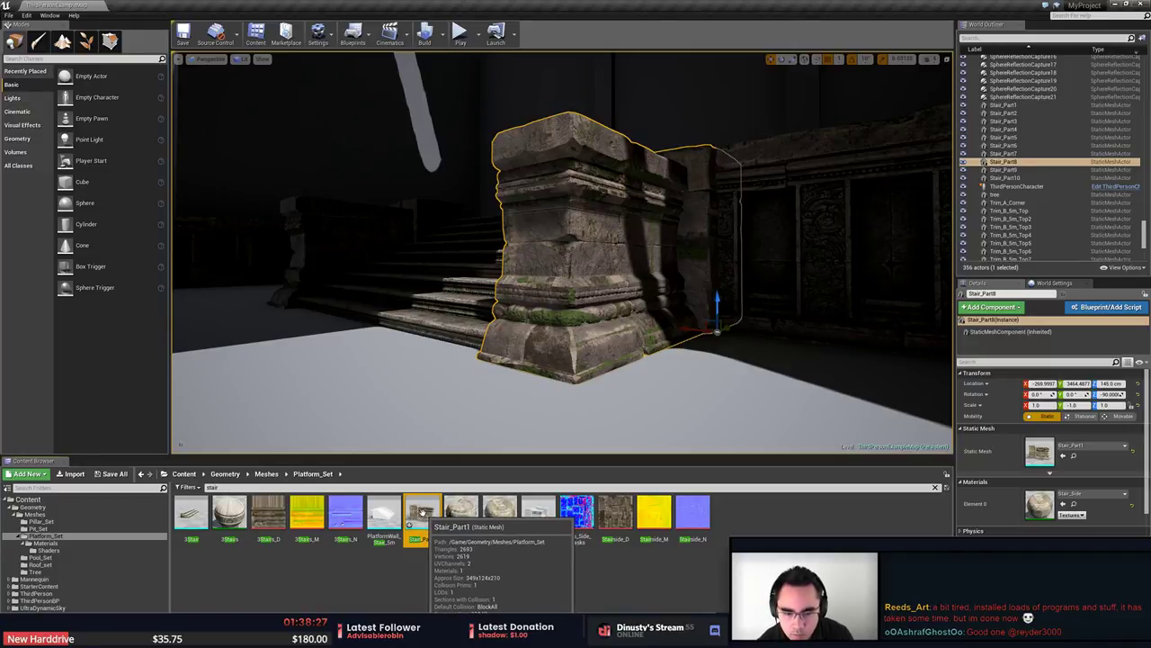
Return to MODO and check the Texture and Texture2 UV maps against each other, leaving their names unedited.
key("alt+Tab")
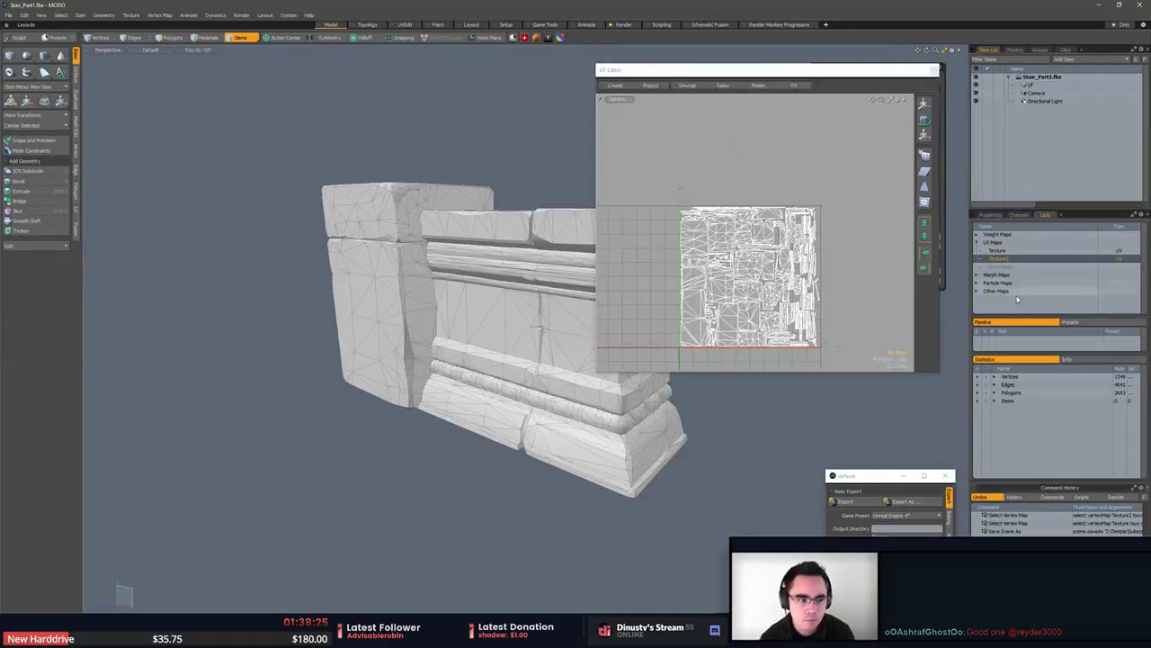
left_click(1022, 251)
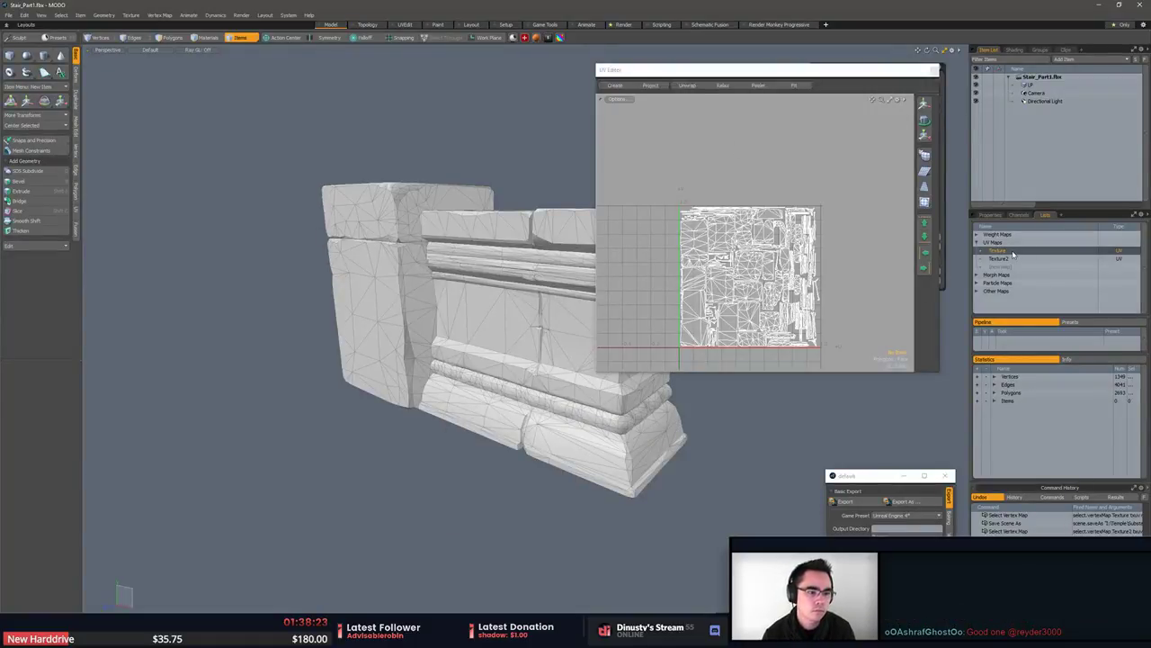
left_click(1010, 259)
double_click(1011, 258)
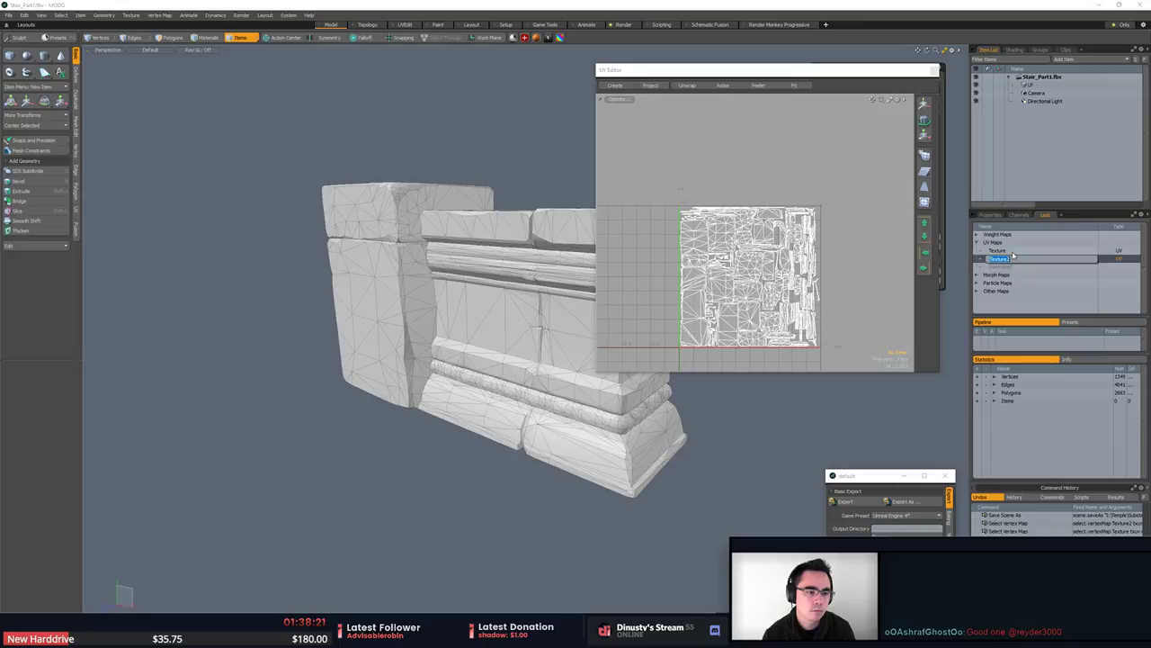
left_click(1013, 251)
left_click(1013, 251)
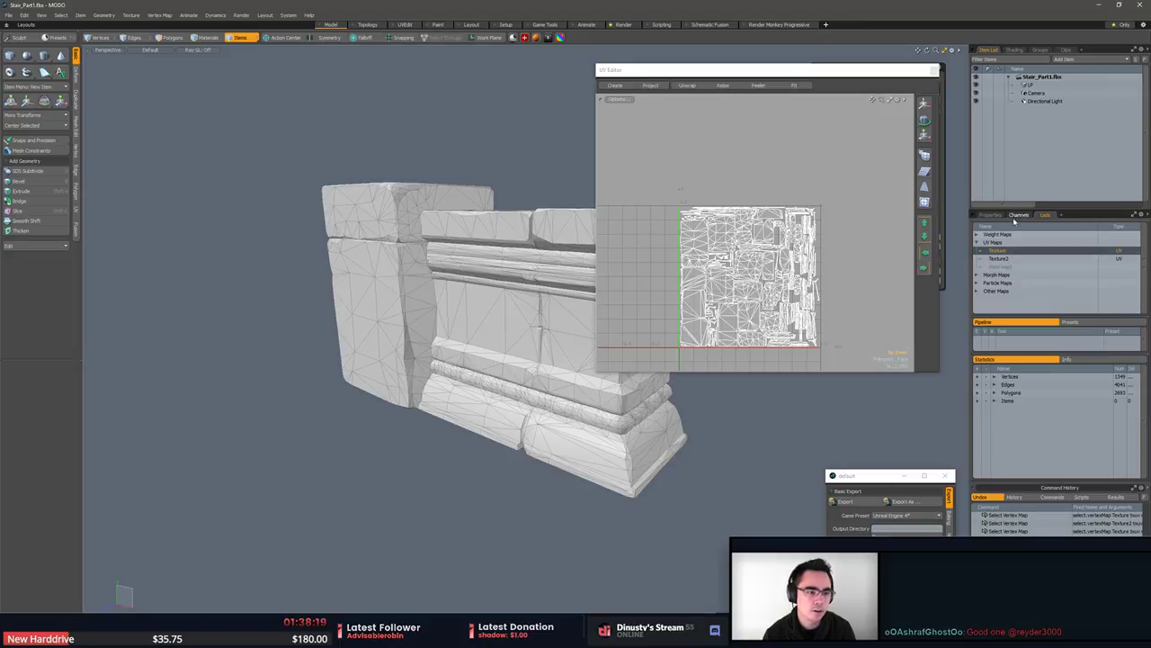
Resize the side panels to give the Command History more room, and keep the Texture UV map selected.
left_click(1016, 216)
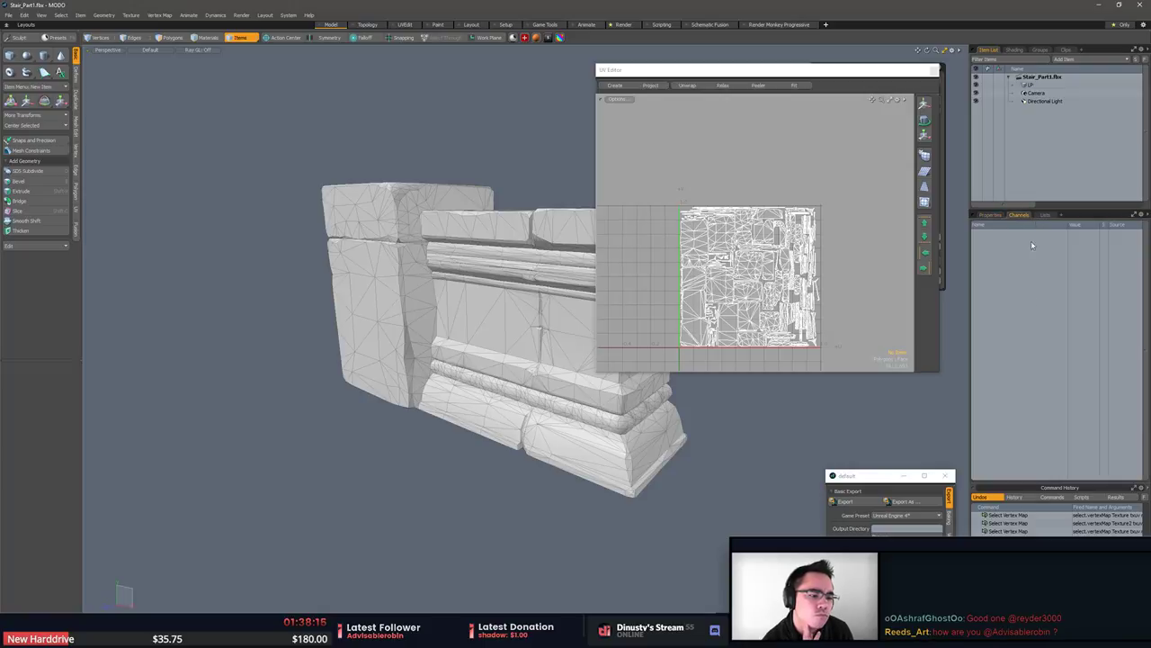
left_click_drag(1031, 480, 1033, 381)
left_click(1045, 165)
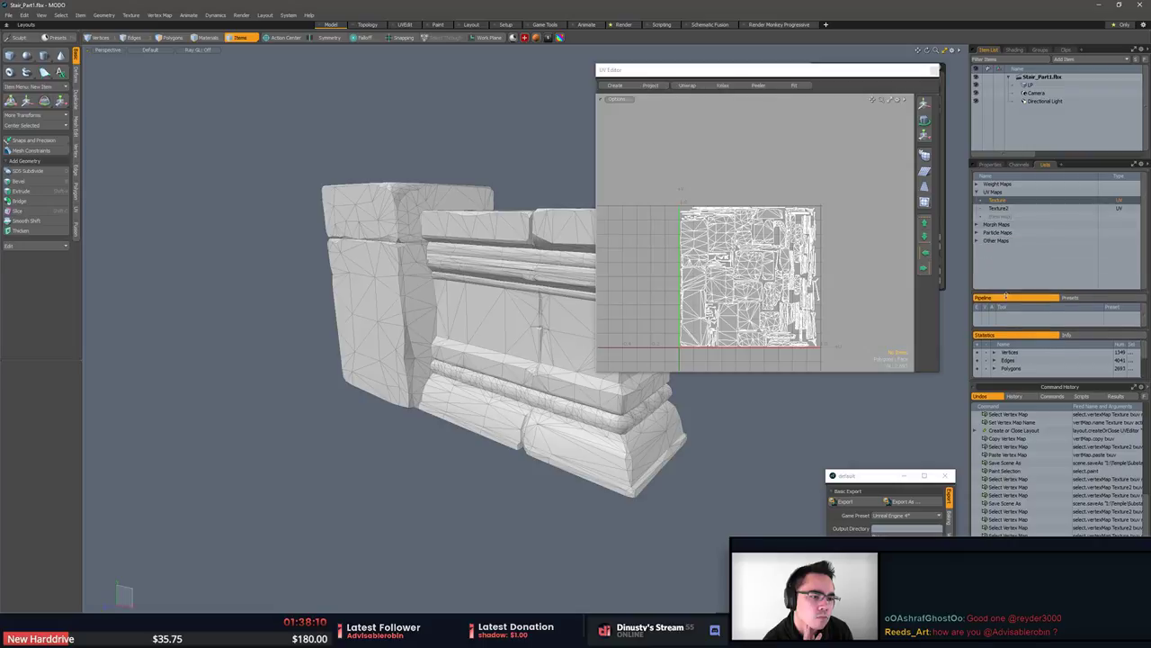
left_click_drag(1006, 295, 1008, 266)
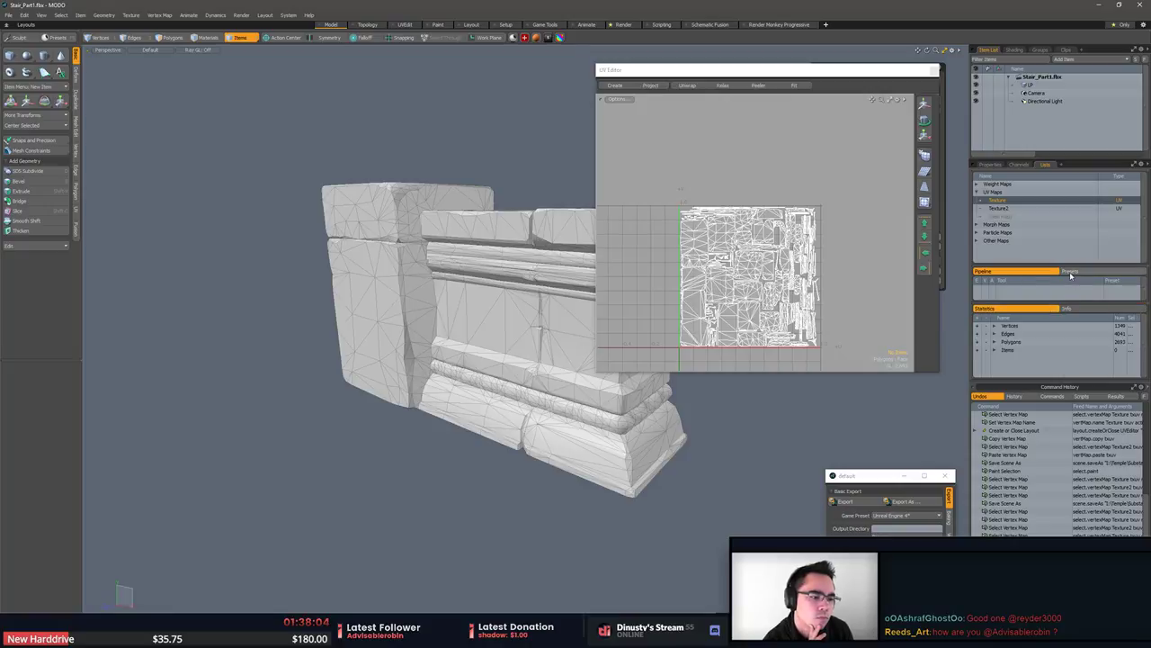
left_click(997, 209)
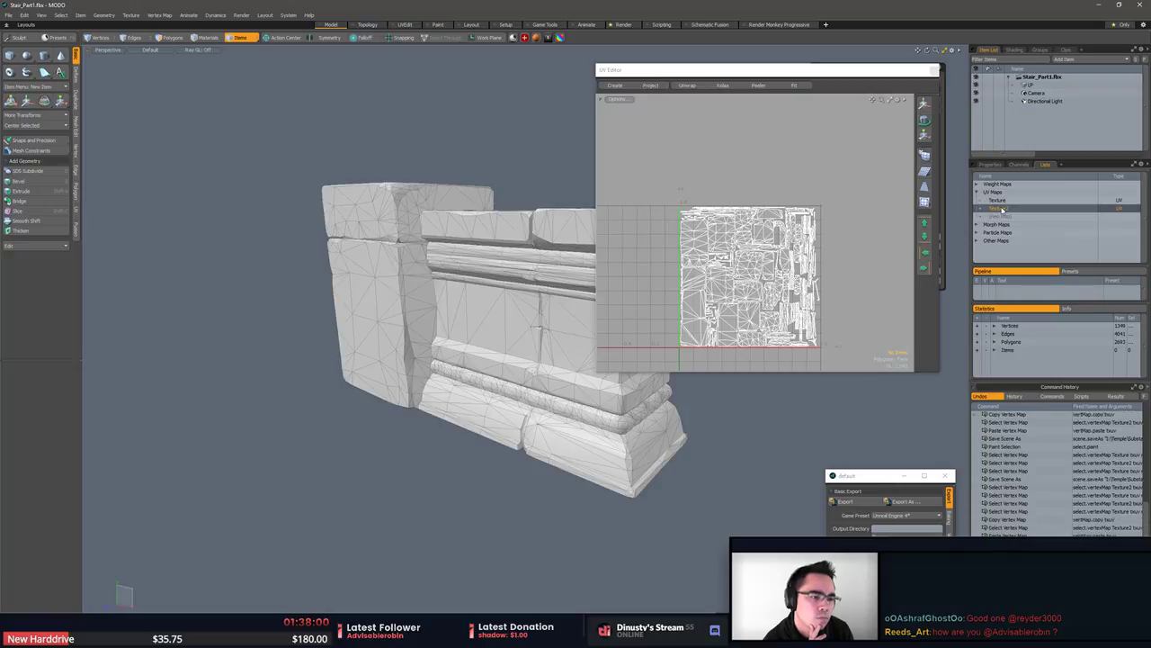
left_click(999, 200)
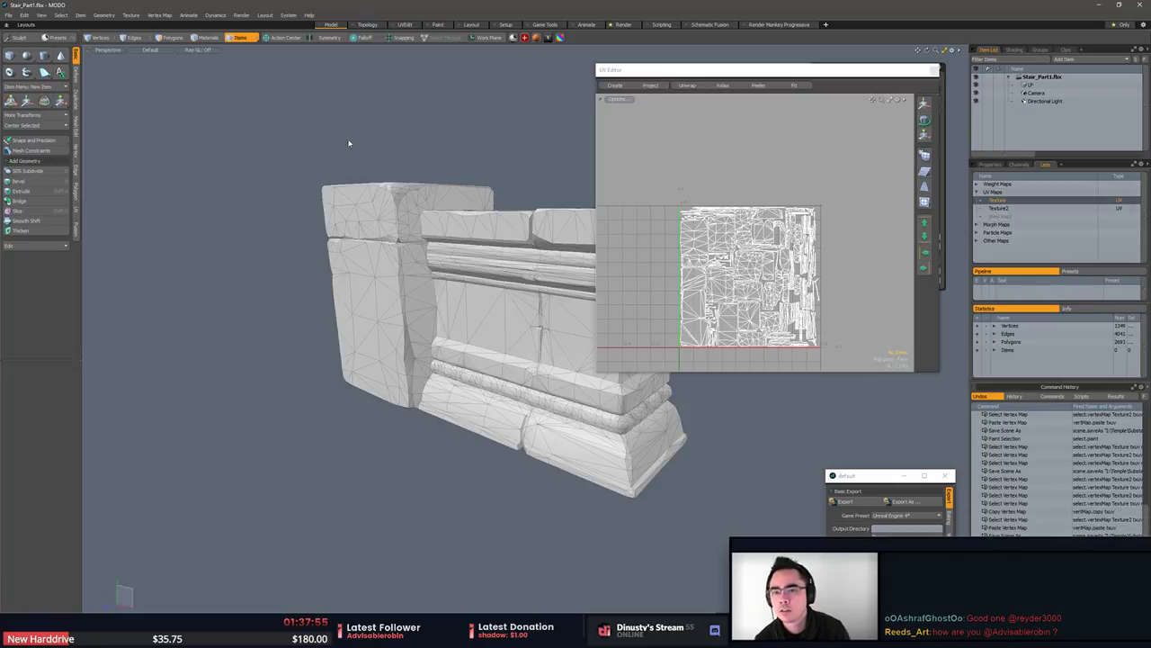
Examine the FBX I/O export preferences, including the export file format choices, and close the preferences.
left_click(160, 15)
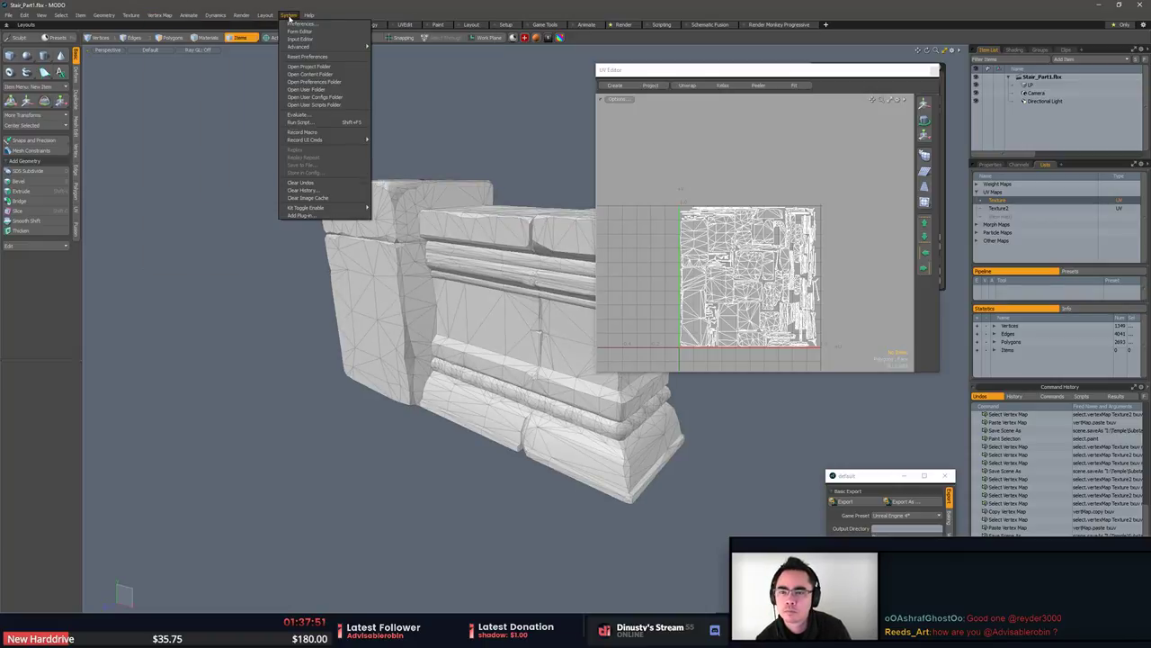
left_click(294, 24)
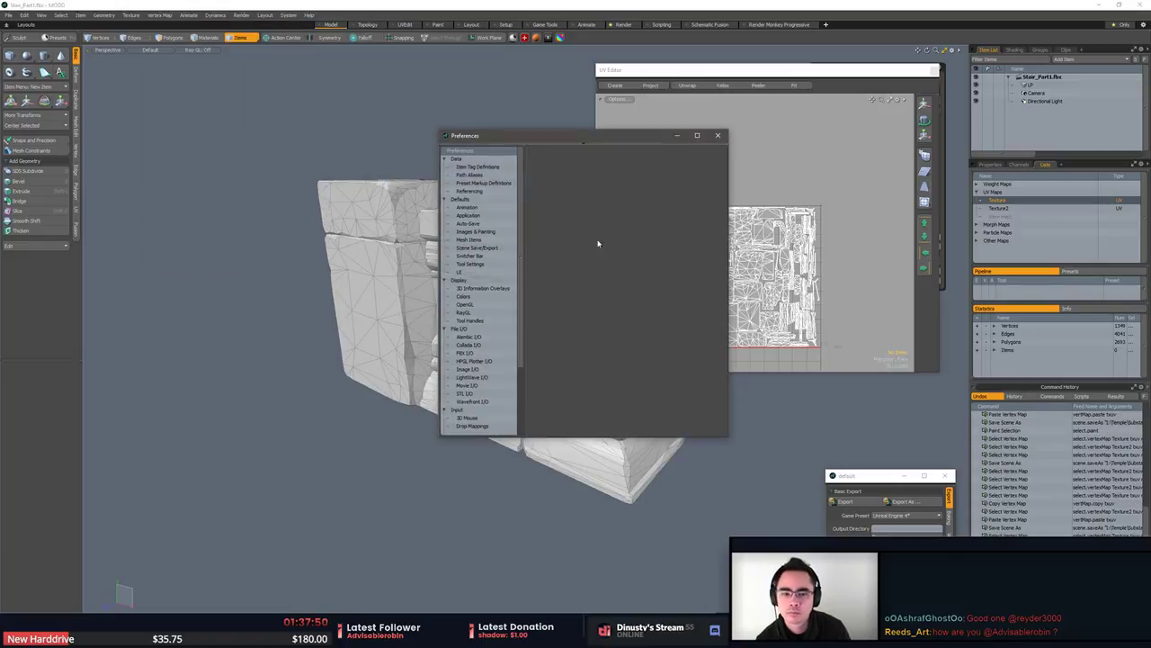
left_click(464, 353)
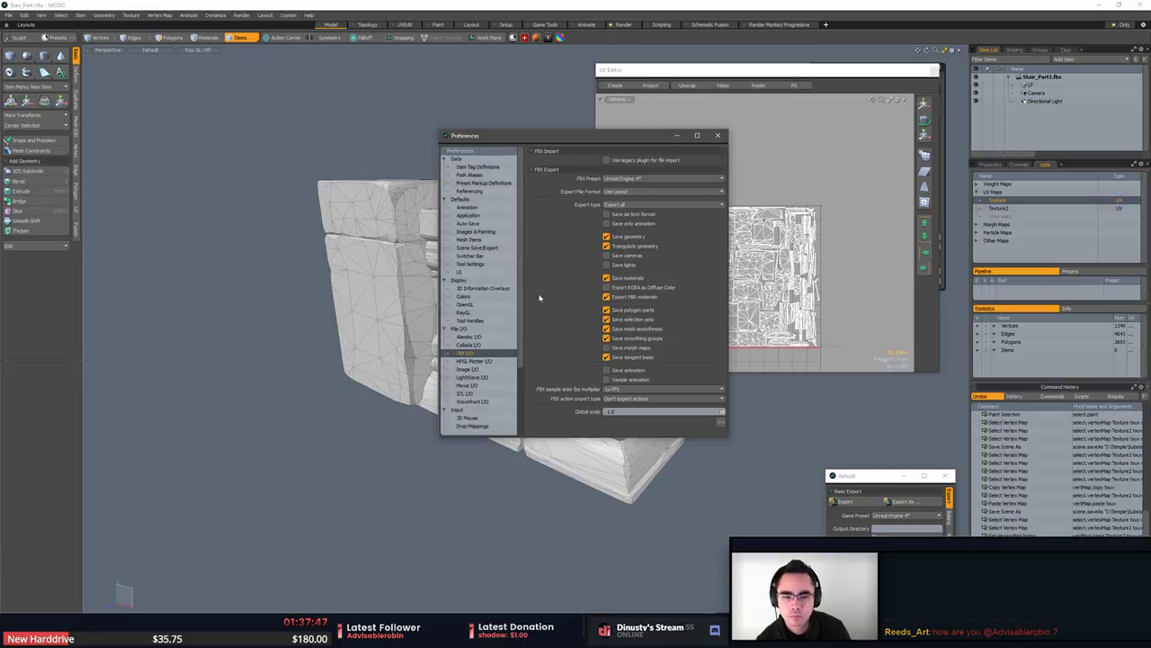
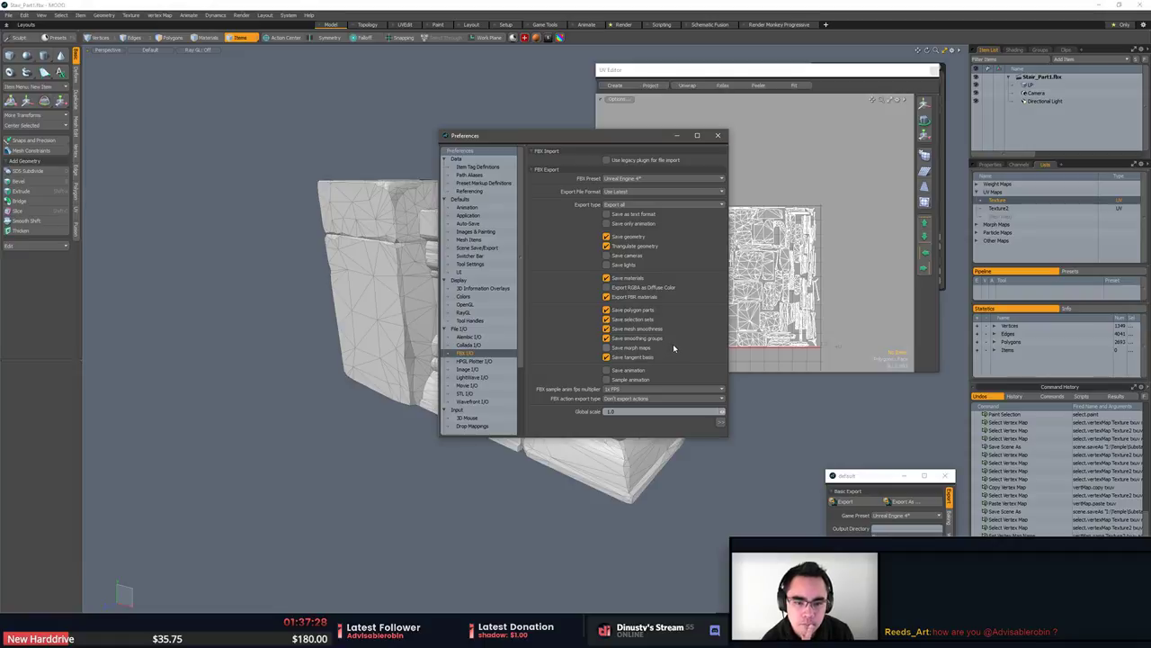
left_click(628, 194)
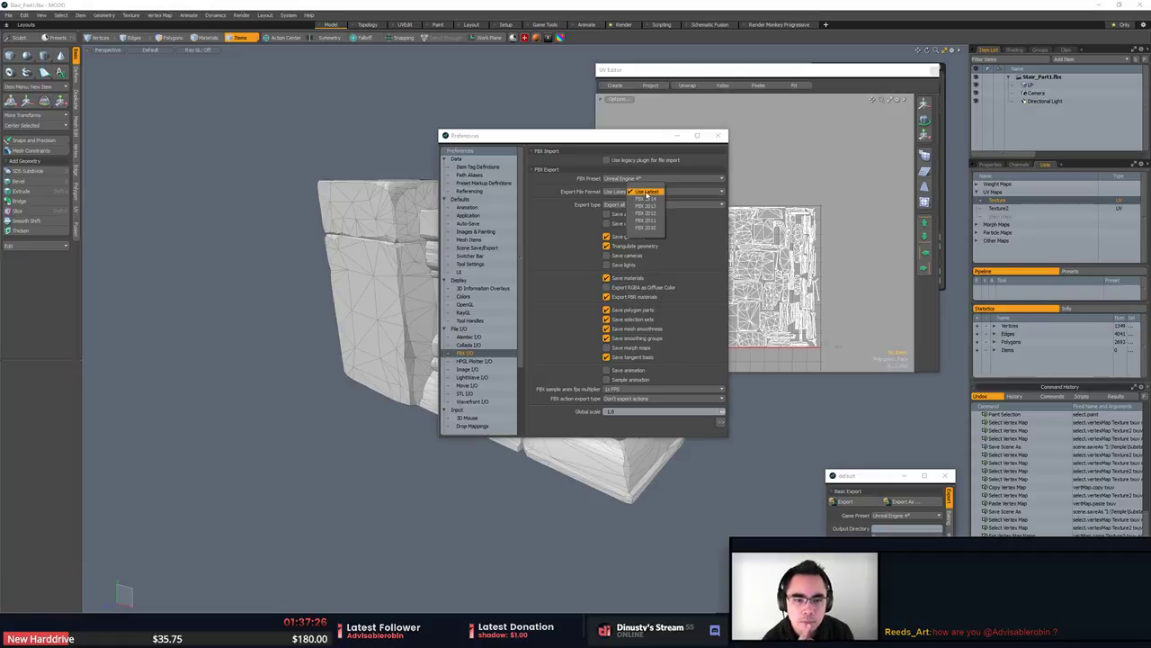
left_click(581, 194)
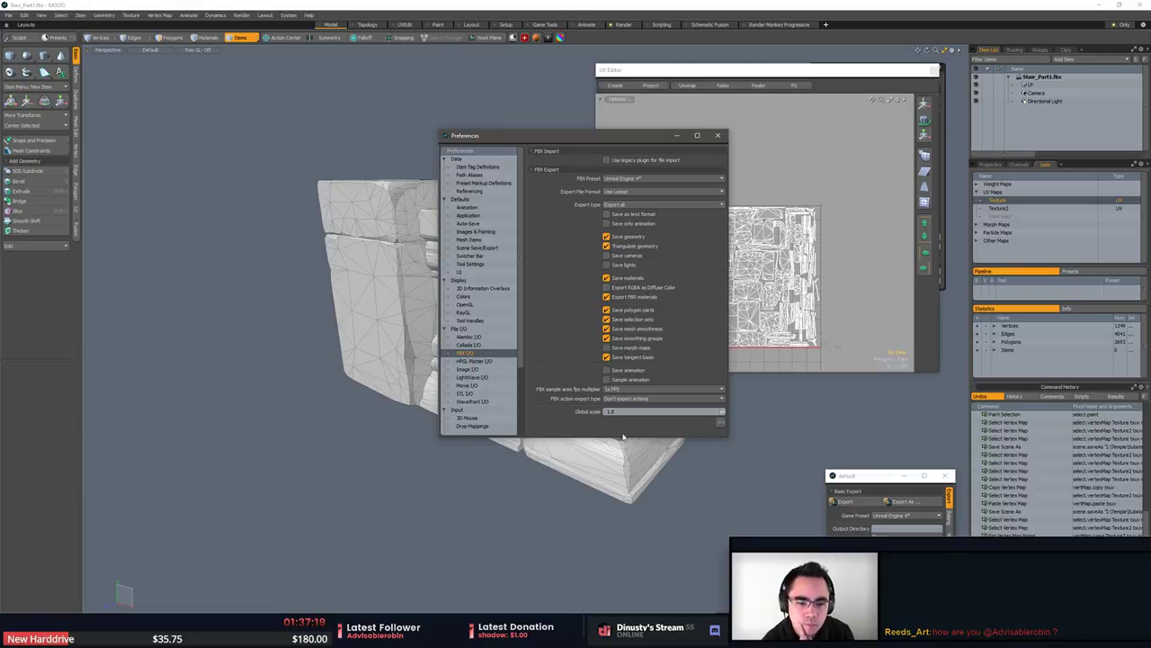
left_click(719, 422)
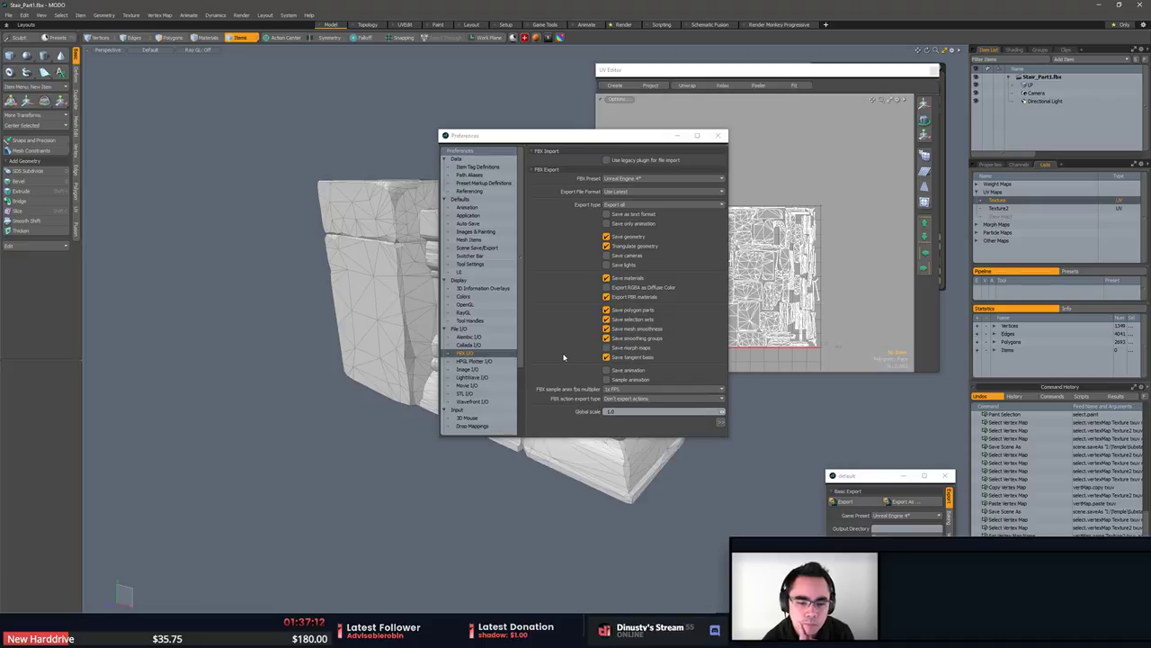
left_click(717, 136)
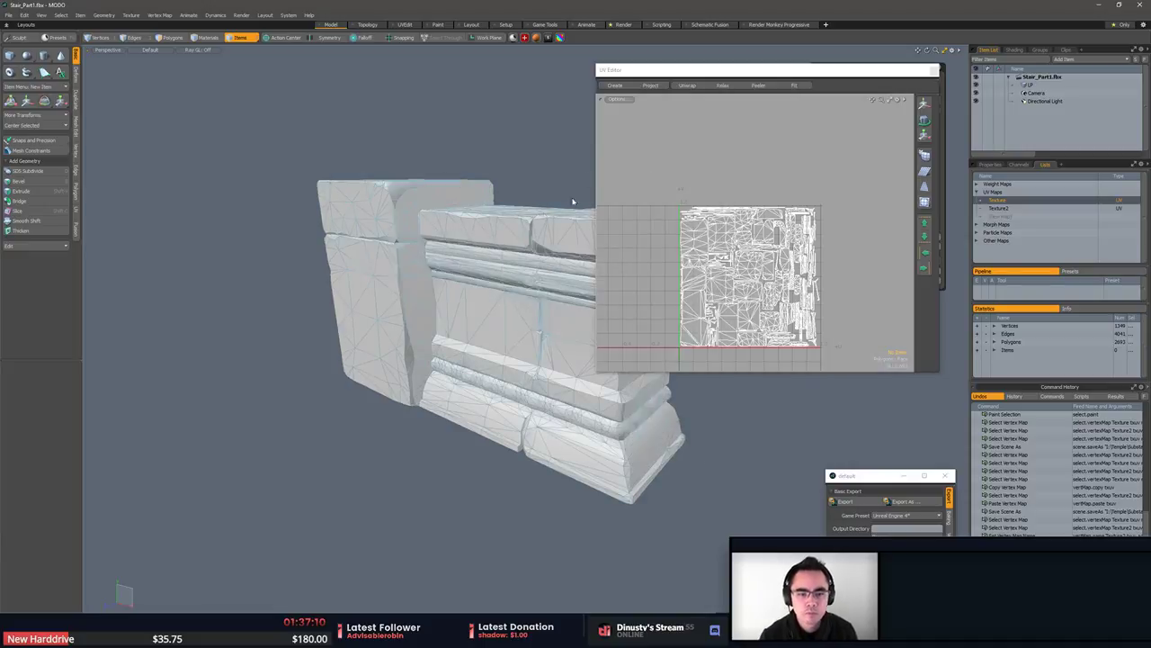
Delete the Texture2 UV map from the stair mesh.
left_click(1054, 208)
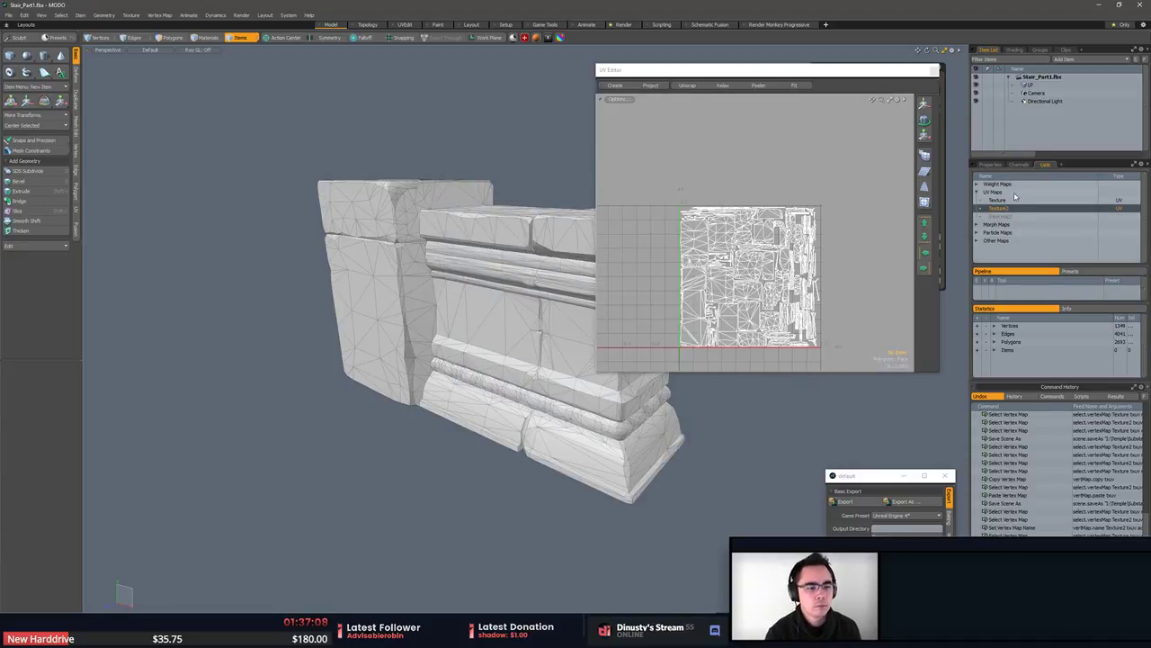
key("Delete")
left_click(479, 240)
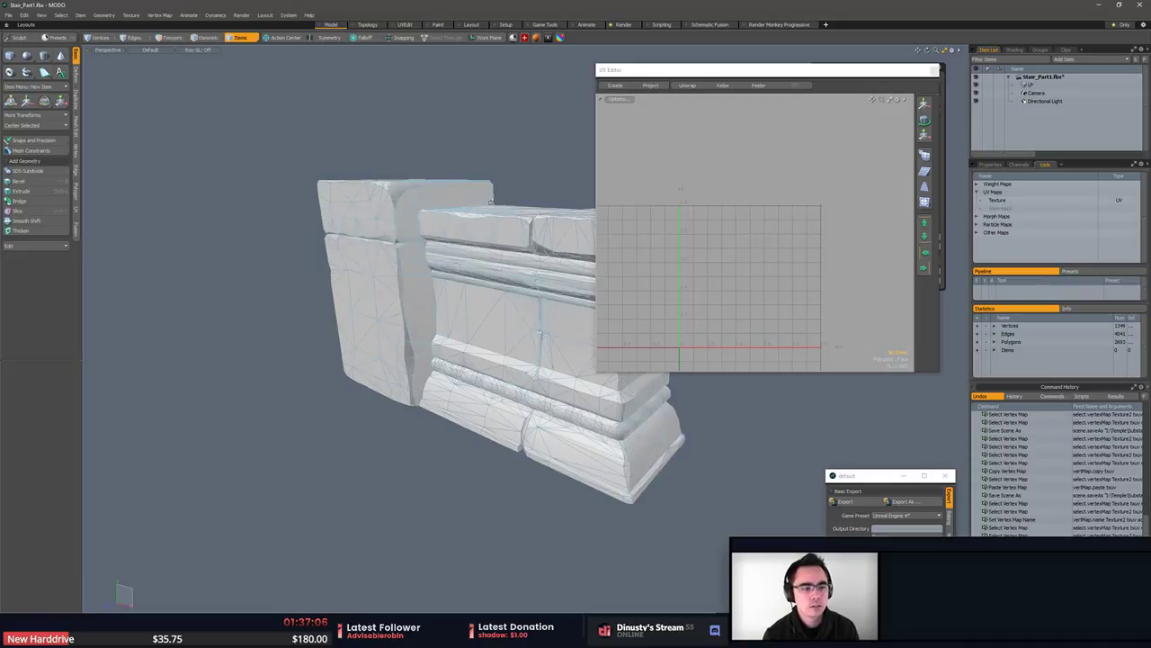
middle_click_drag(490, 203, 502, 227)
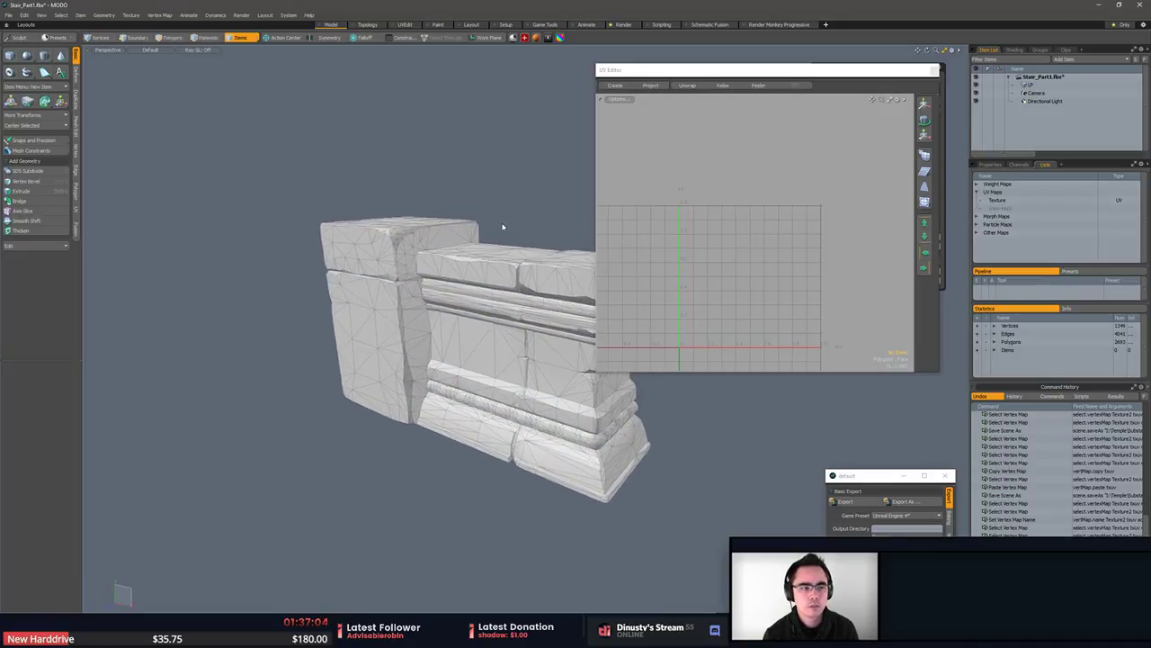
Switch to the Unreal Editor and reimport the Stair_Part1 static mesh from its source file.
key("alt+Tab")
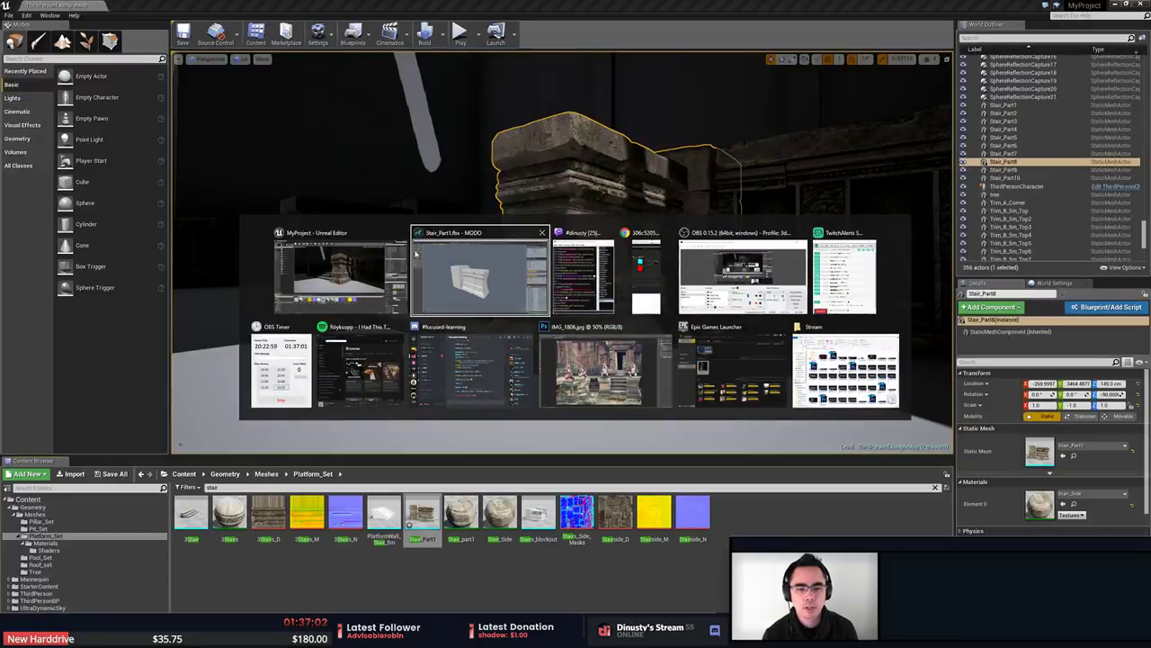
left_click(357, 275)
left_click(357, 275)
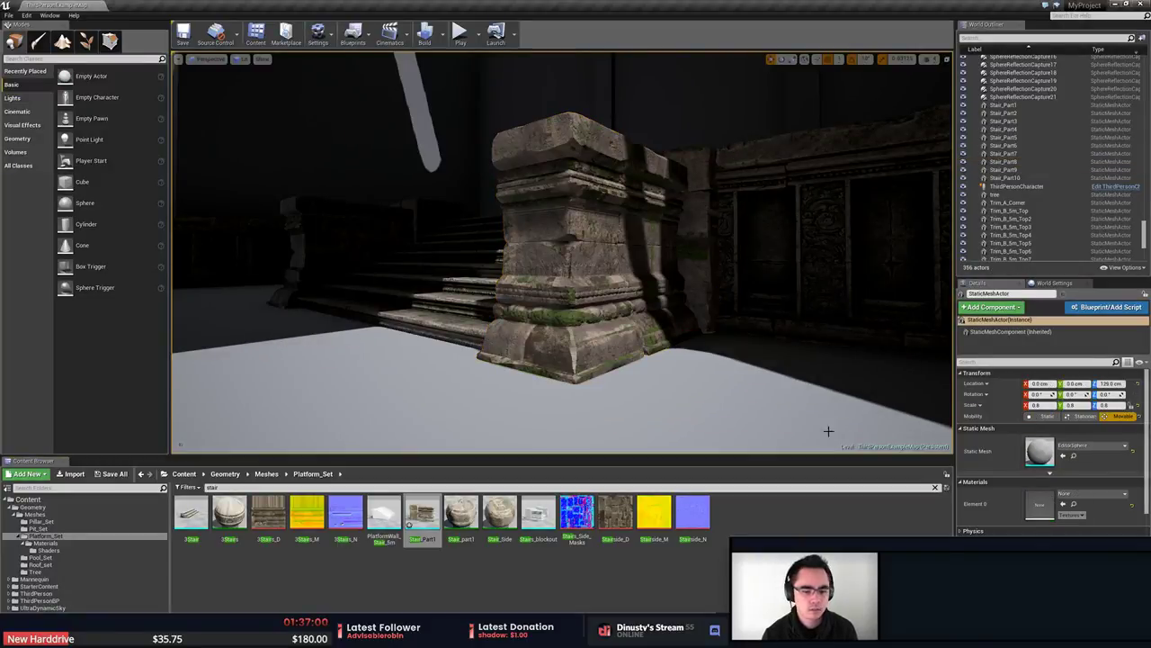
right_click(422, 516)
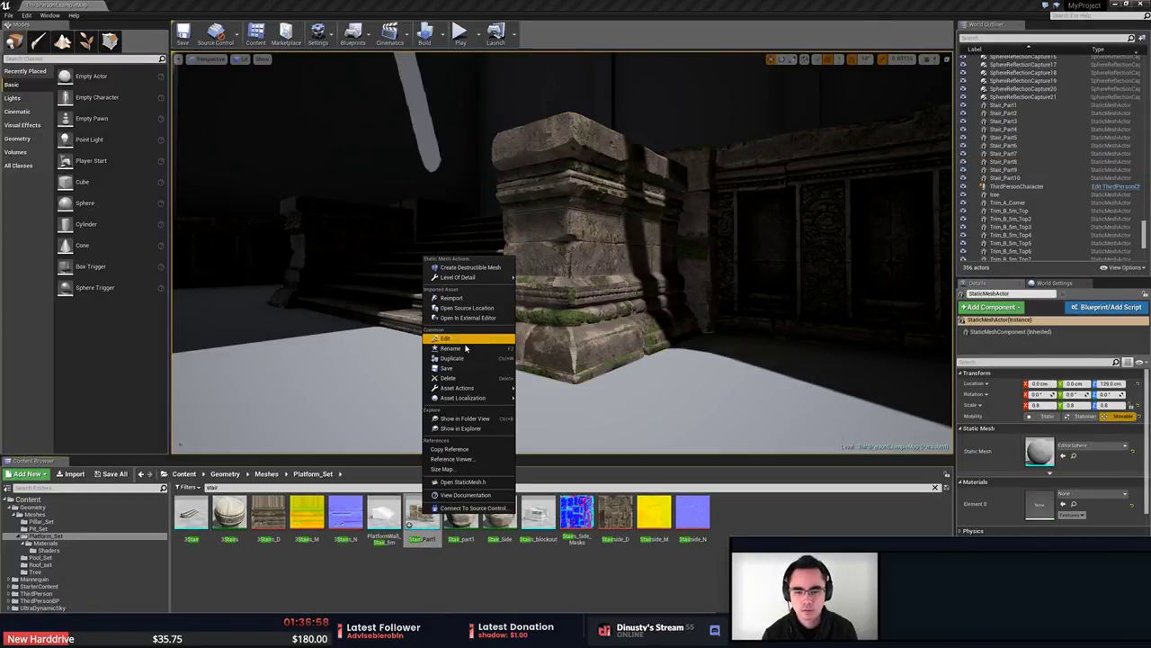
left_click(464, 299)
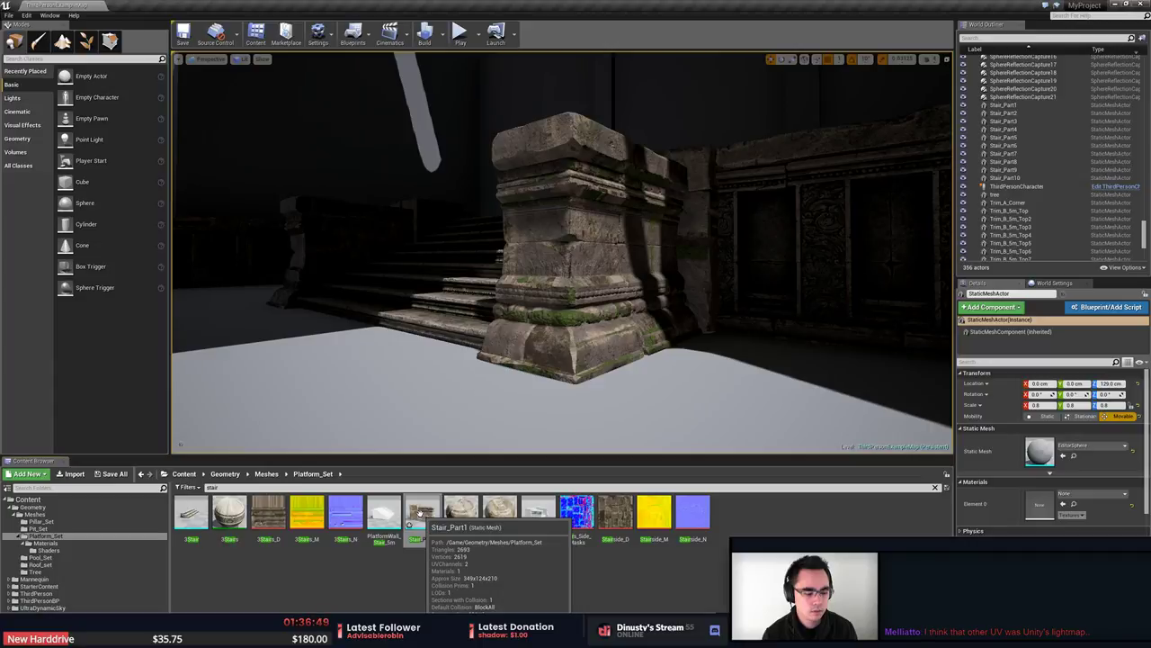
Open Stair_Part1 and compare the UV layouts of UV Channel 0 and UV Channel 1, with additional data hidden.
double_click(419, 517)
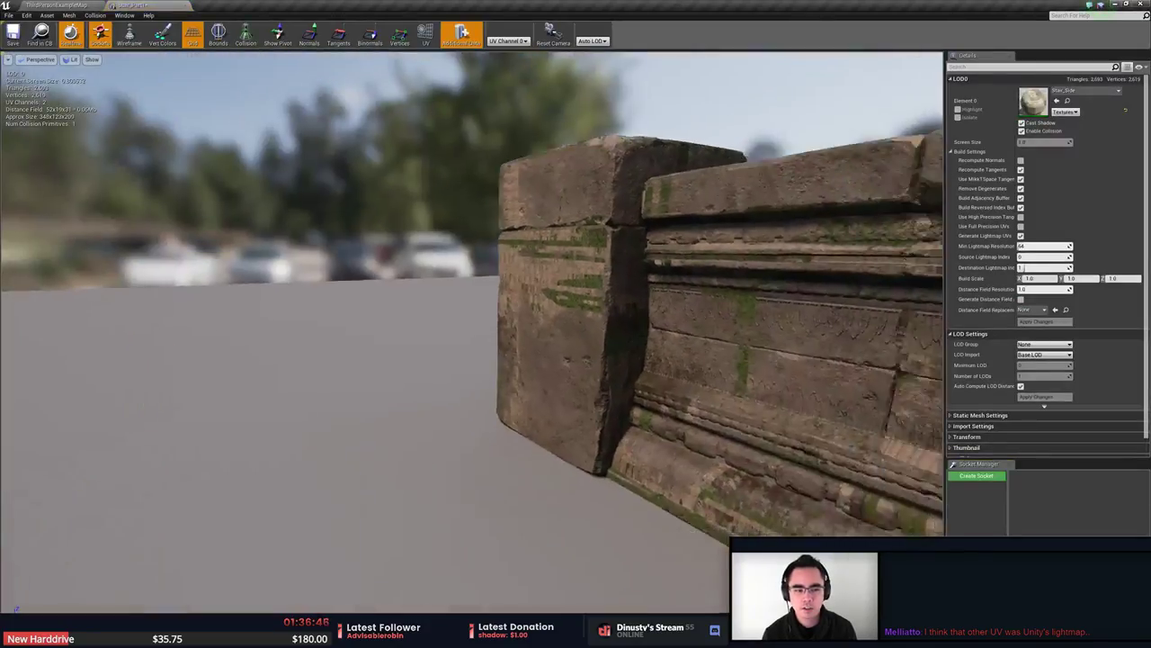
right_click_drag(512, 457, 571, 457)
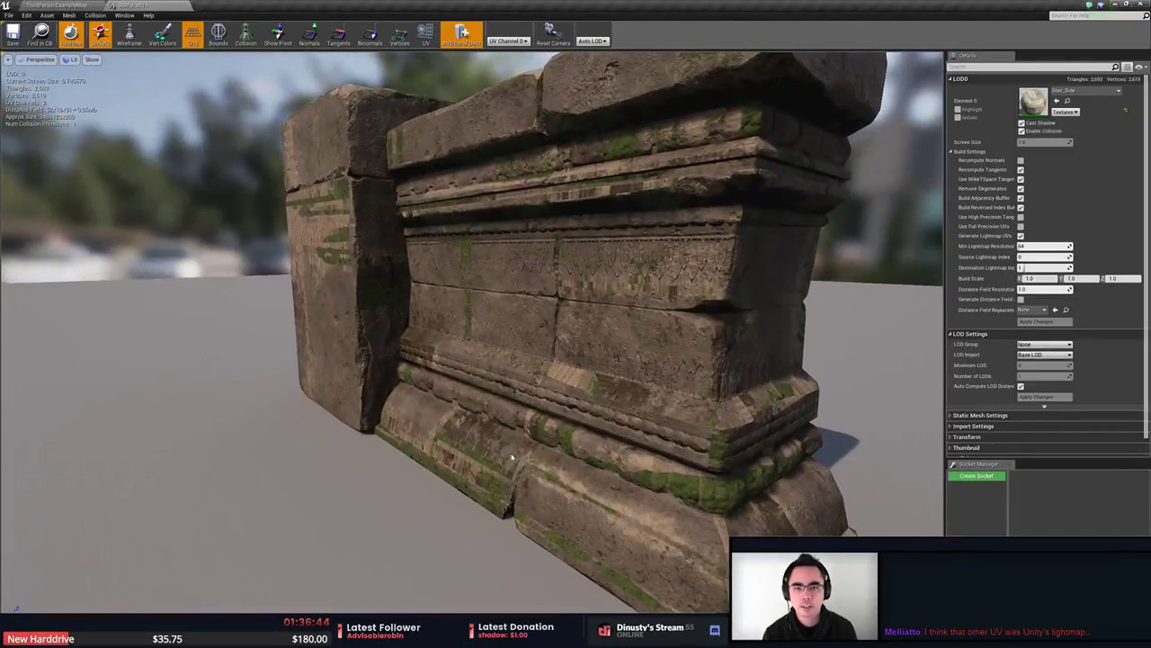
left_click(461, 36)
left_click(508, 42)
left_click(519, 55)
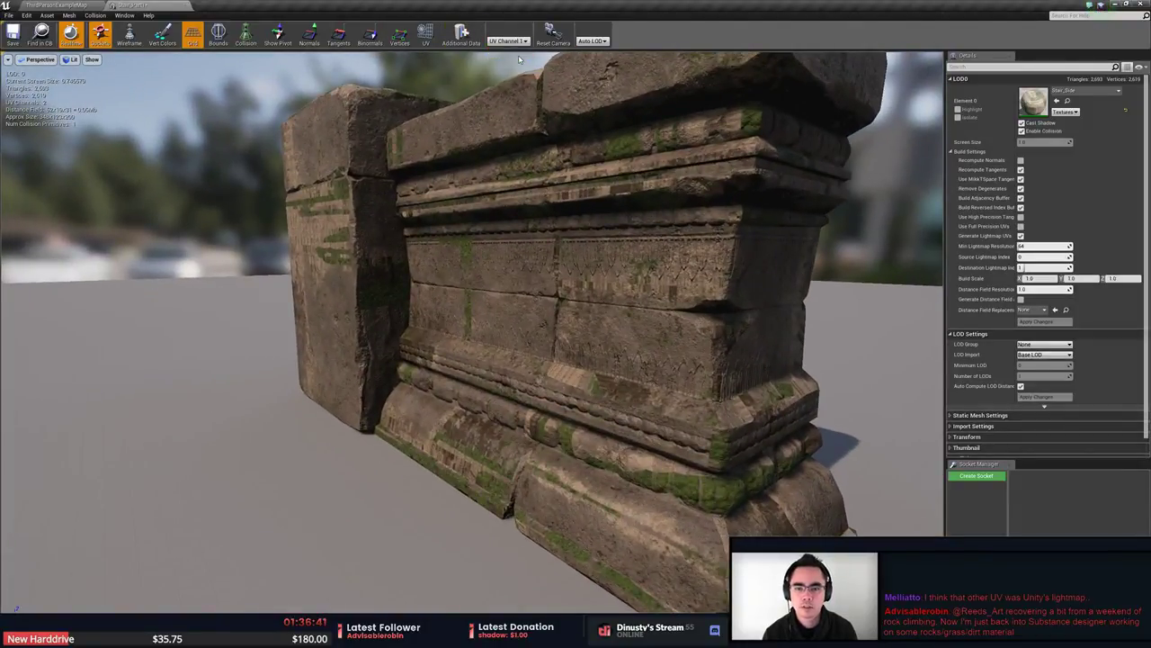
left_click(426, 36)
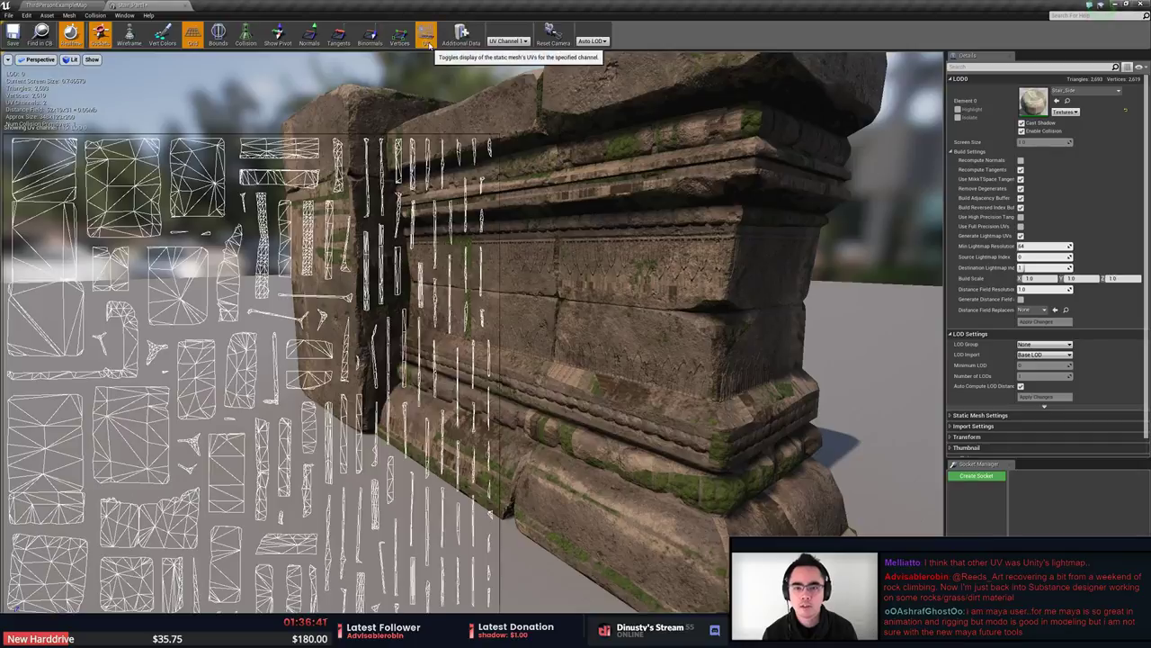
left_click(508, 42)
left_click(504, 50)
left_click(508, 41)
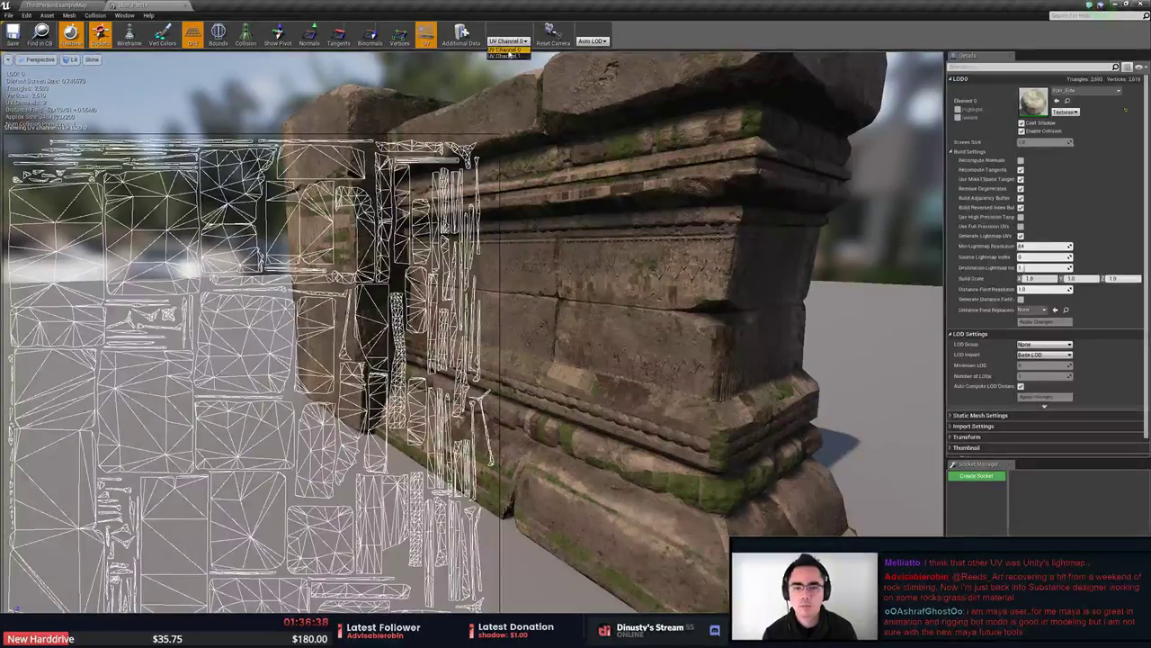
left_click(510, 55)
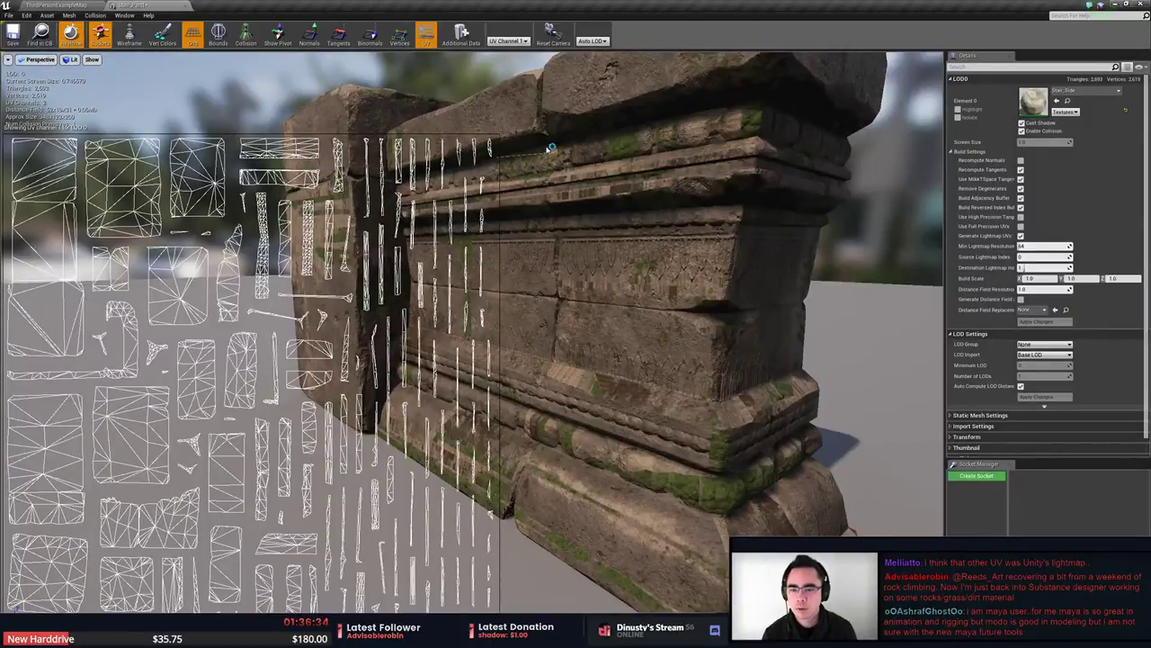
left_click_drag(551, 147, 734, 206)
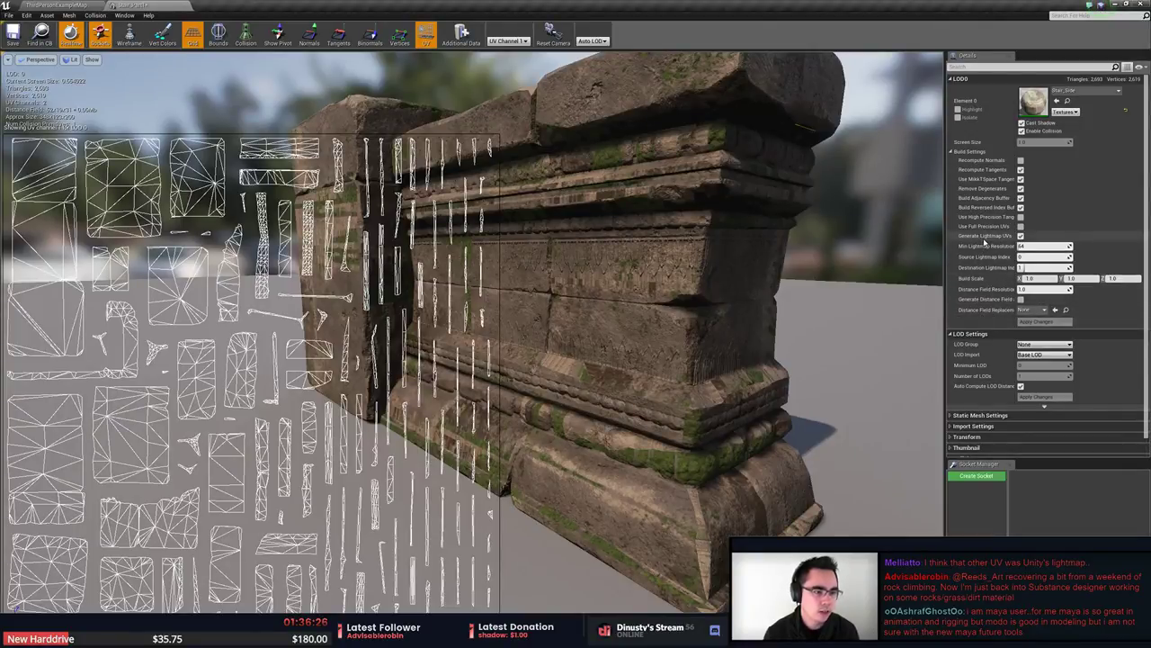
Disable Generate Lightmap UVs in the mesh's build settings, apply the change, and hide the UV overlay.
left_click(1021, 235)
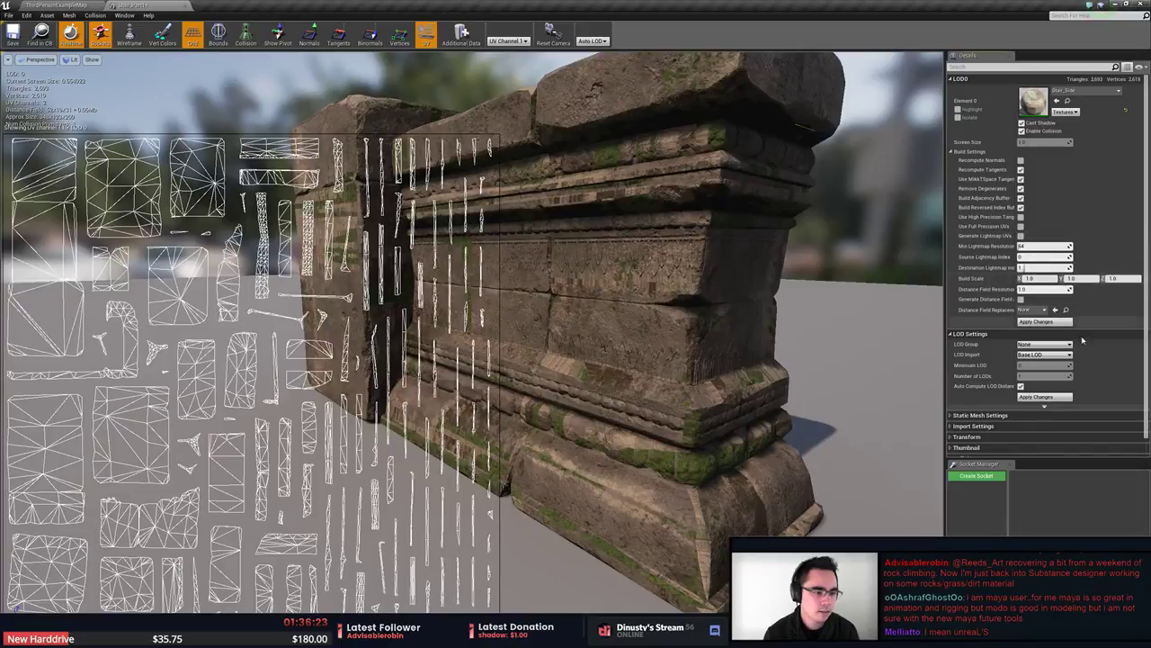
left_click(1057, 322)
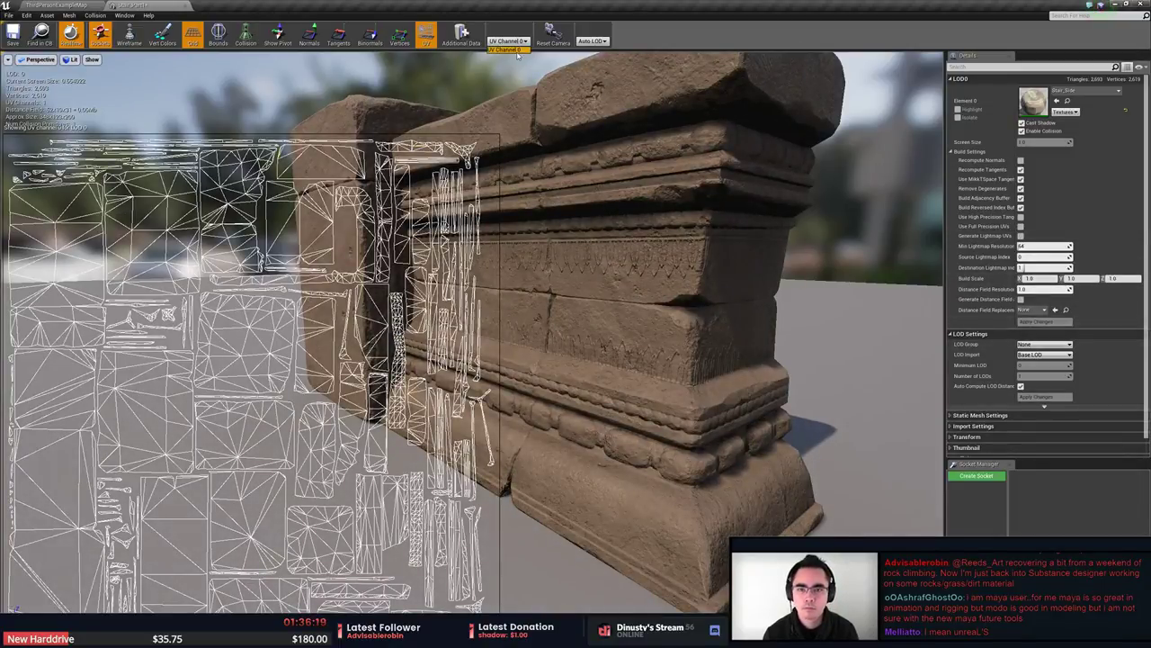
left_click(426, 36)
scroll(474, 135, "up", 1)
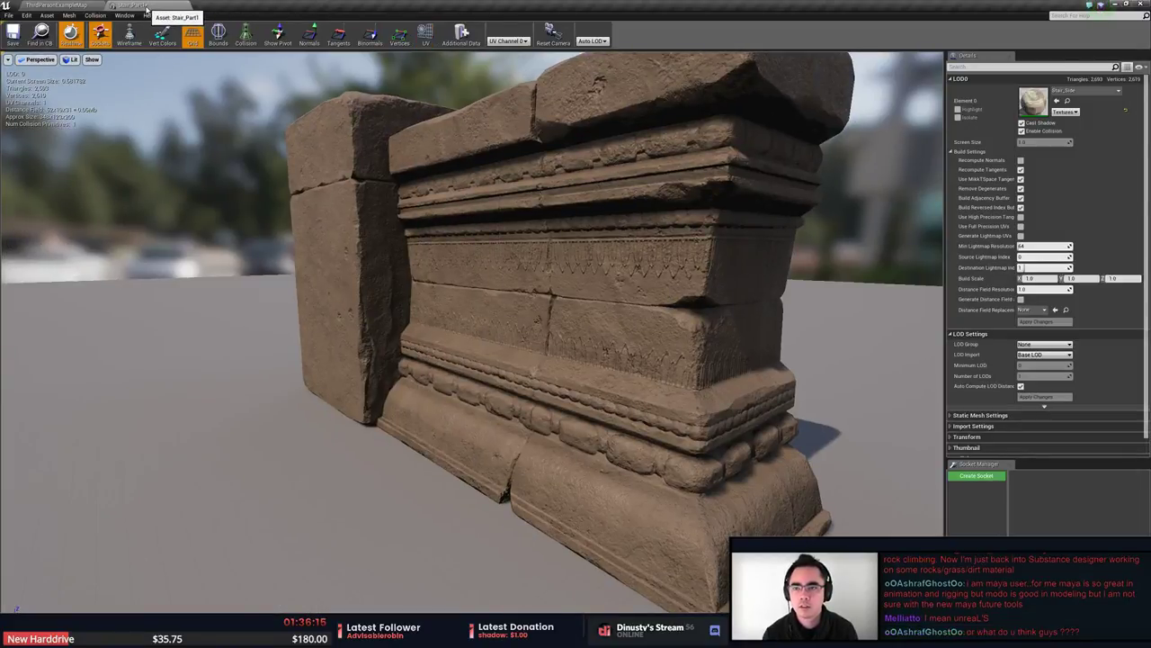
Return to MODO and copy the Texture UV map into a new UV map named Texture2.
right_click(151, 7)
left_click(135, 9)
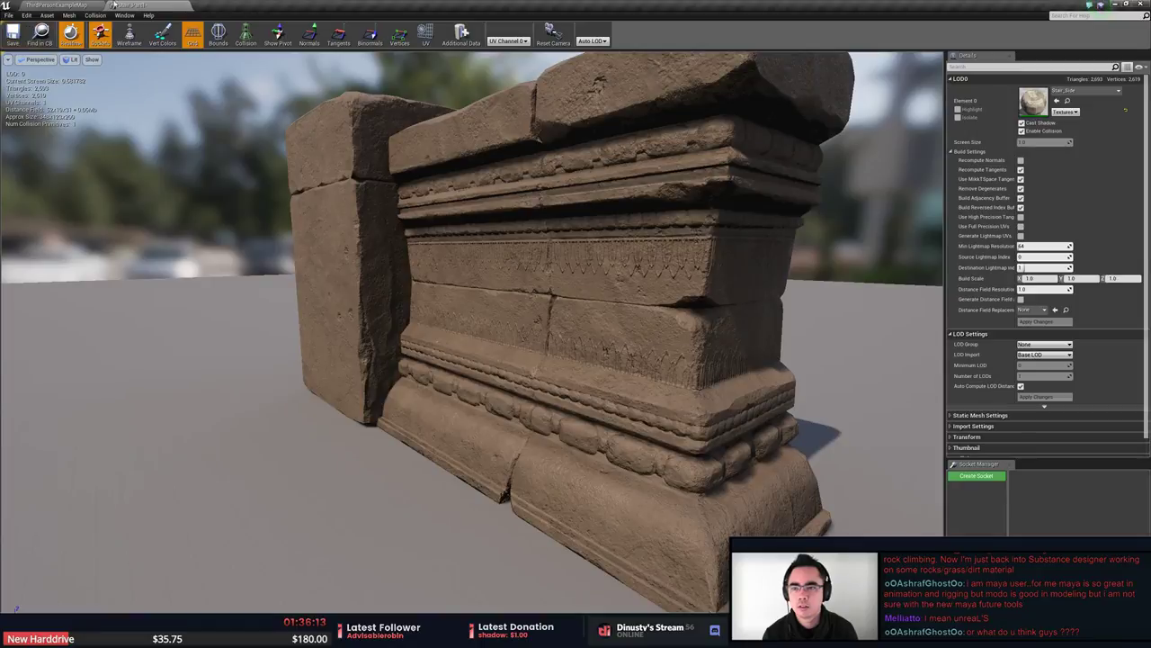
left_click(76, 7)
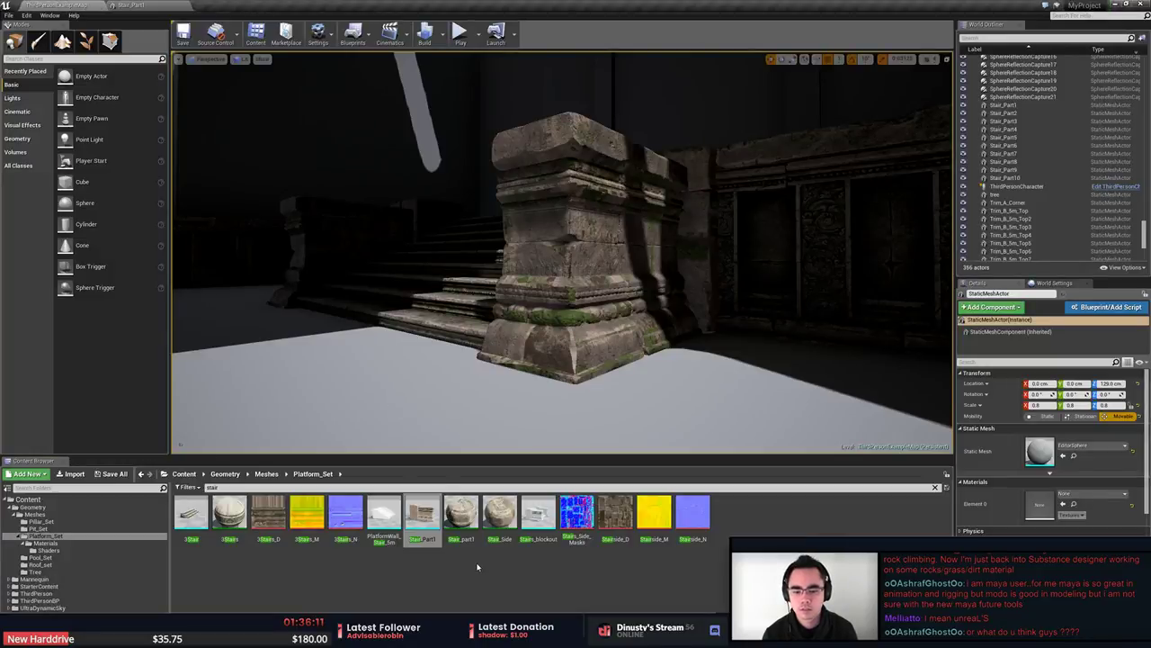
key("alt+Tab")
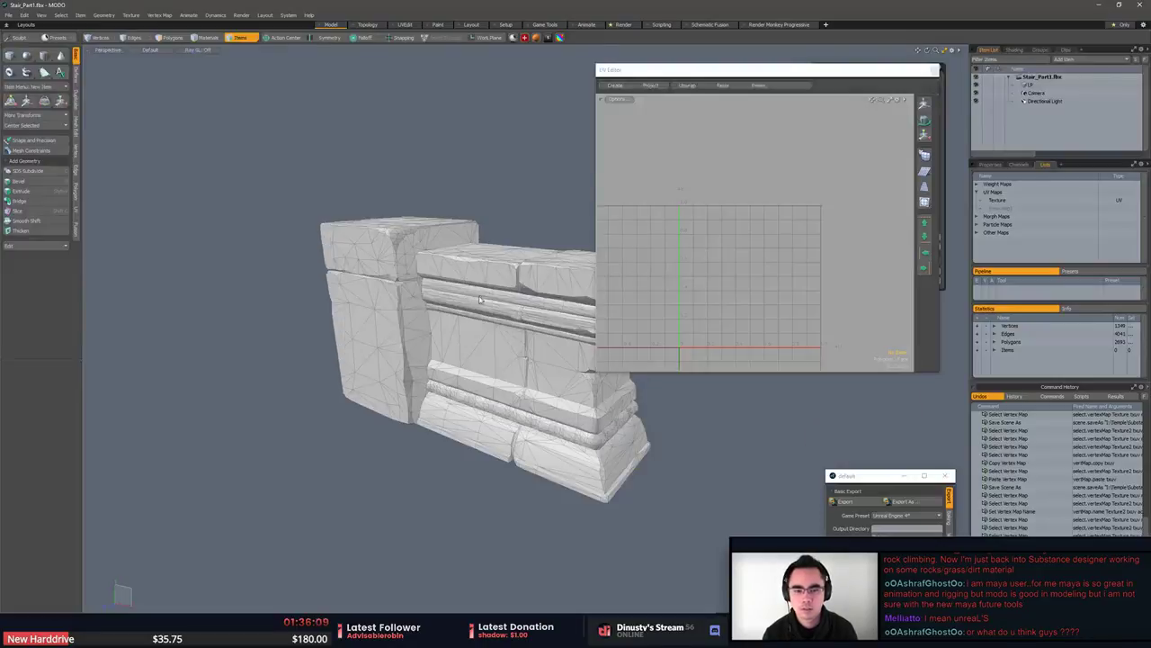
left_click(994, 208)
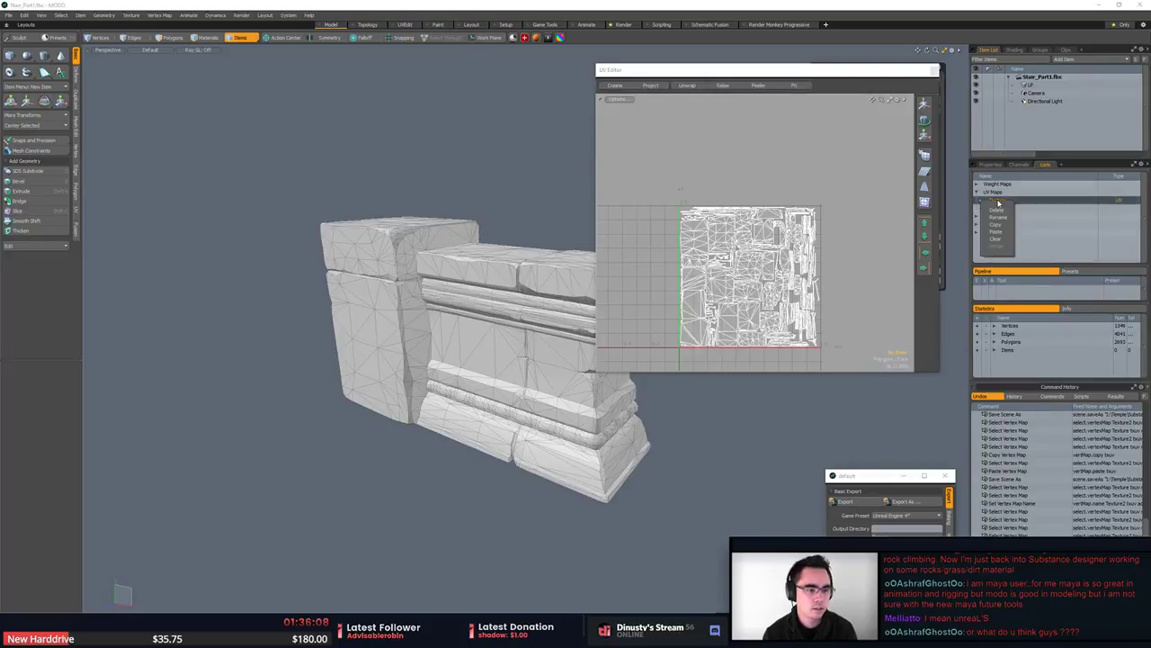
right_click(994, 208)
left_click(1008, 217)
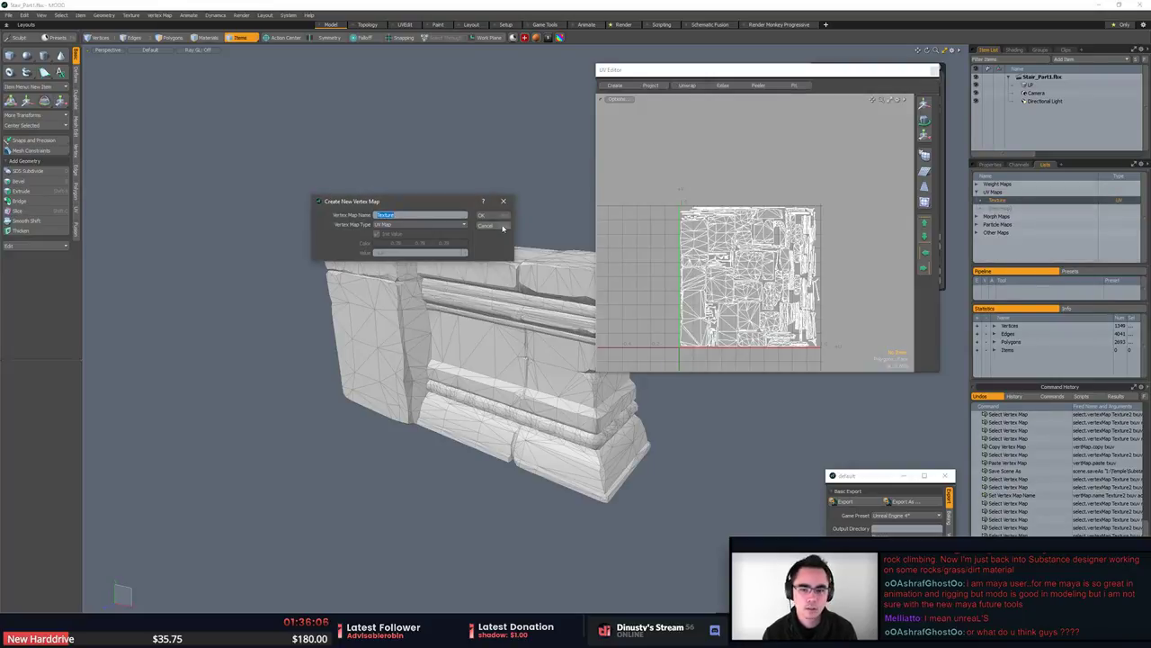
type("2")
left_click(486, 216)
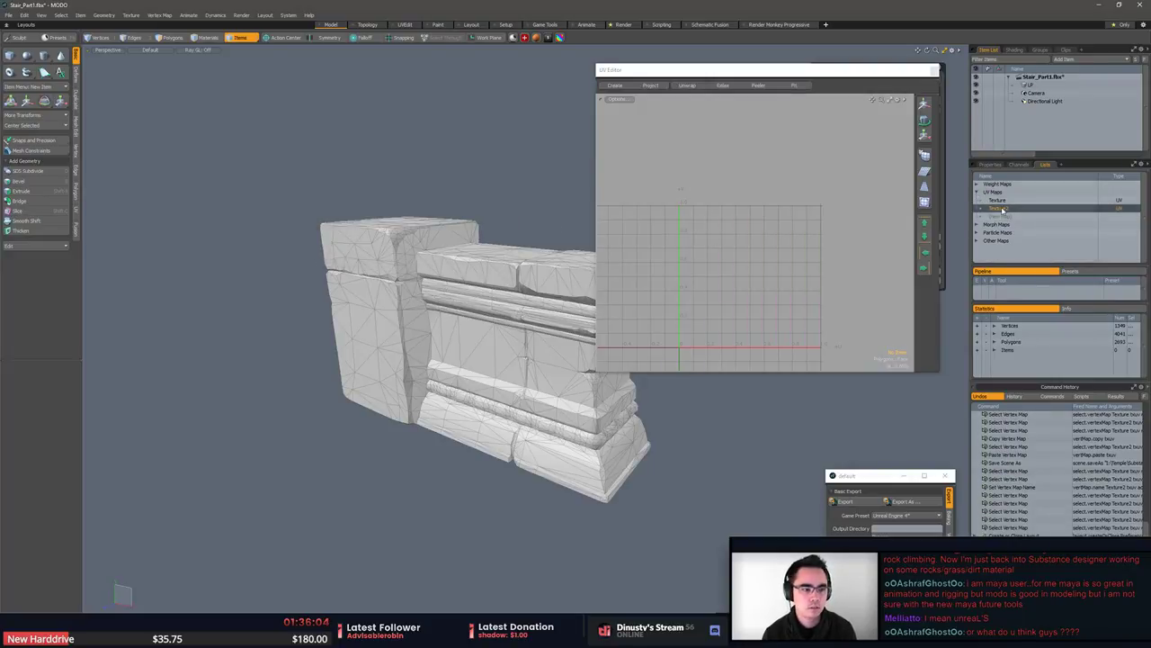
right_click(1003, 209)
left_click(1009, 240)
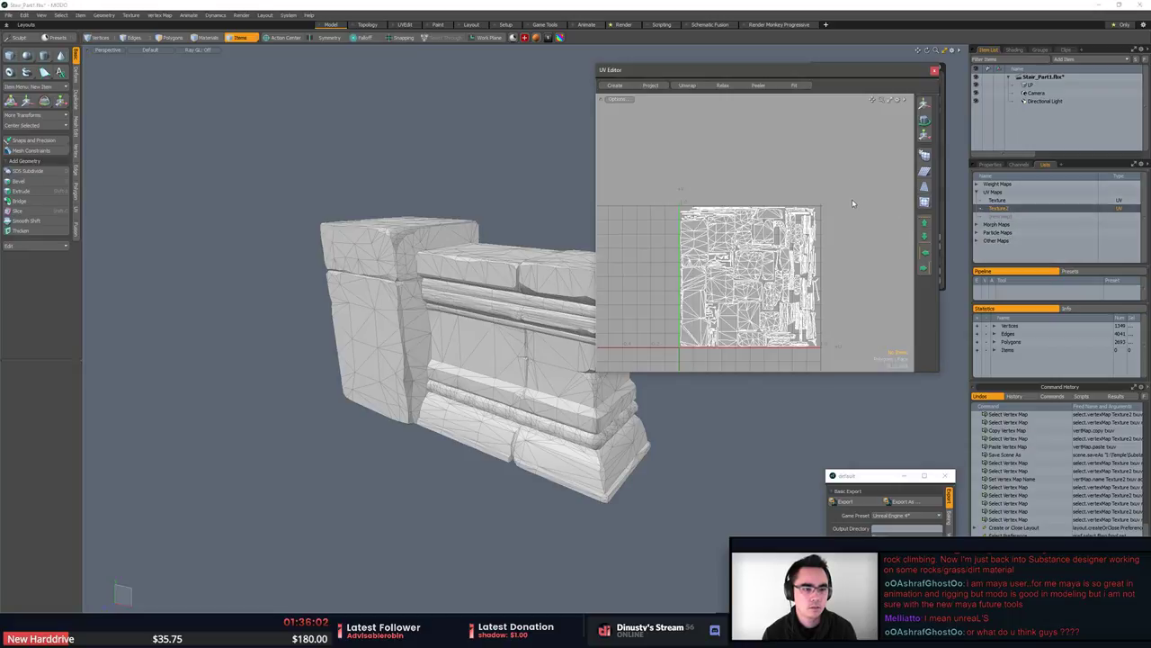
Switch back to the Unreal Editor and reimport Stair_Part1 with the recreated second UV map.
key("alt+Tab")
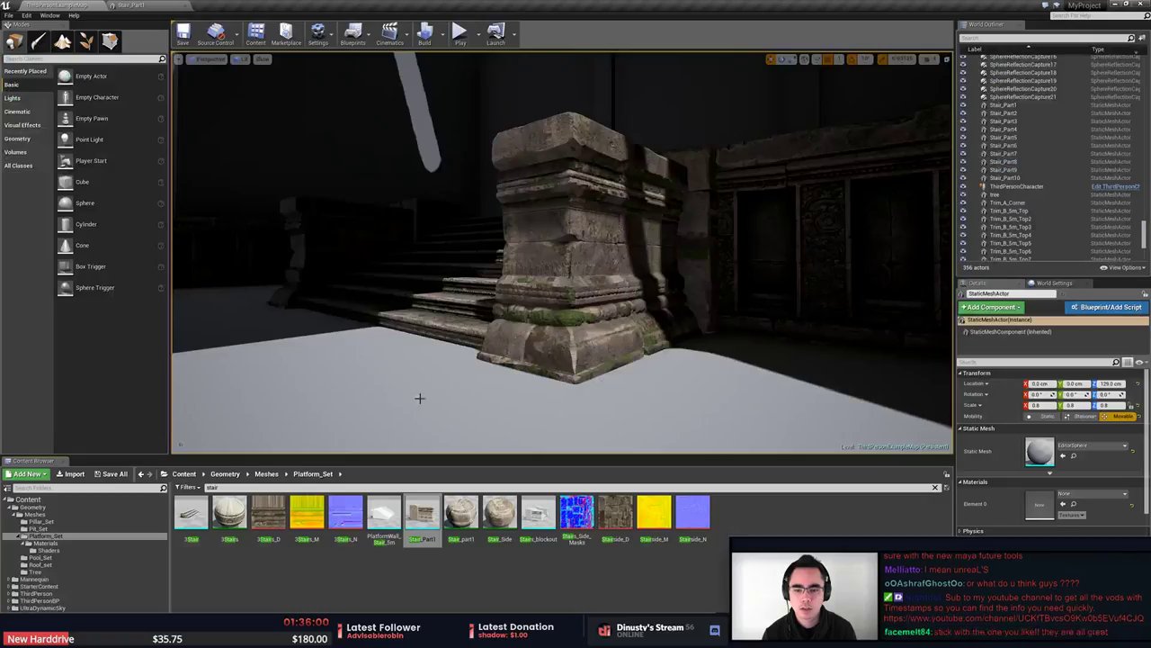
right_click(422, 514)
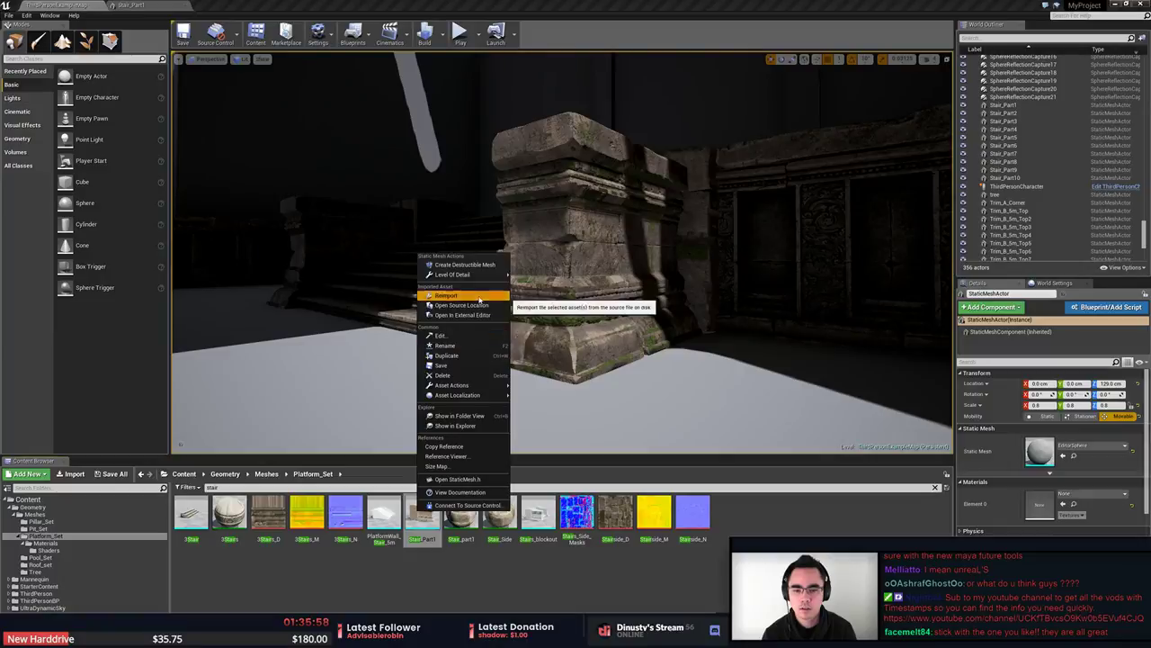
left_click(479, 296)
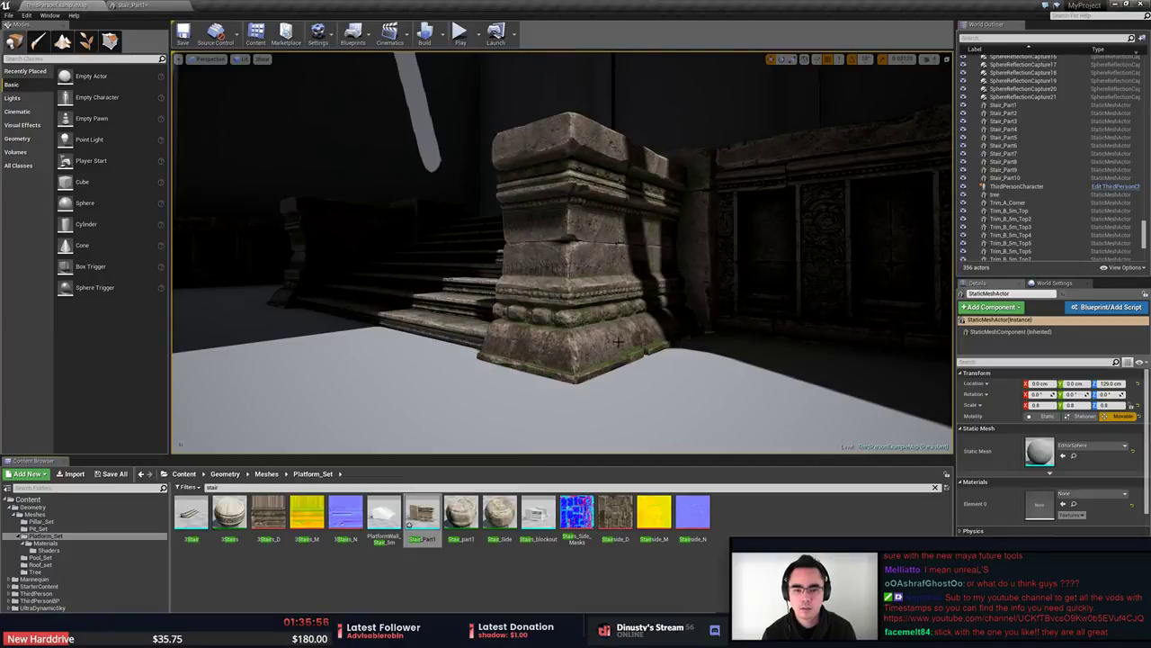
right_click_drag(603, 346, 599, 348)
Open the reimported Stair_Part1 mesh and examine its stone and moss texturing from the end and long side.
double_click(426, 497)
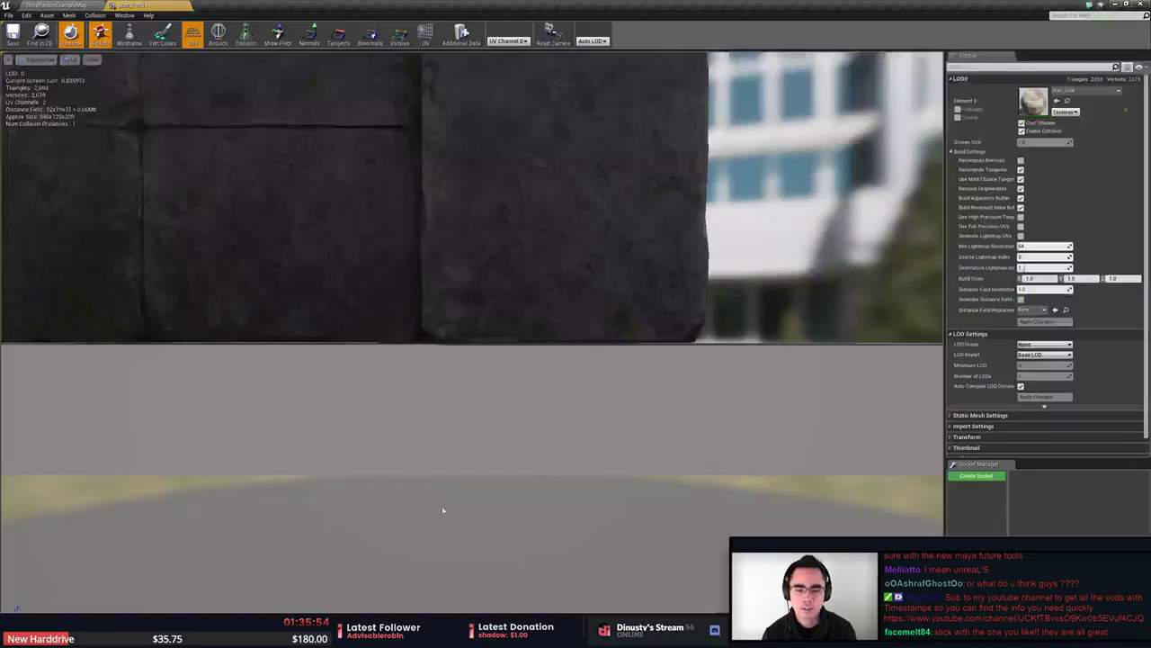
left_click_drag(555, 326, 468, 333)
right_click_drag(468, 333, 661, 371)
key("a")
key("s")
right_click_drag(593, 258, 594, 258)
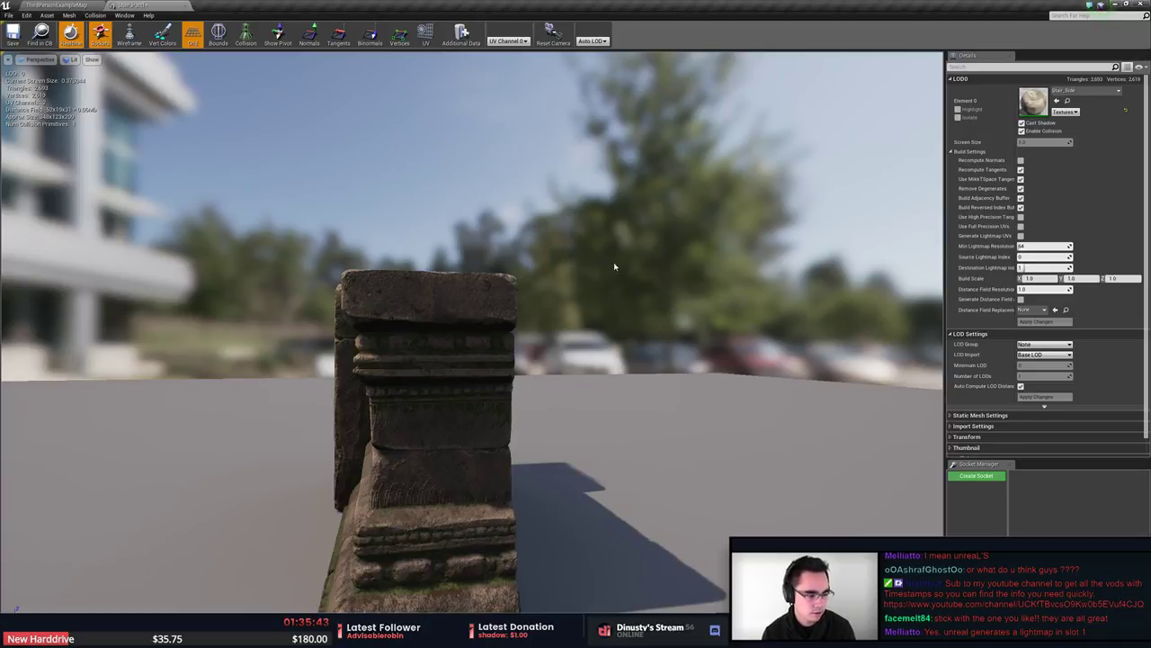
left_click_drag(613, 261, 670, 257)
key("a")
right_click_drag(670, 256, 796, 241)
key("a")
key("w")
key("s")
key("q")
key("w")
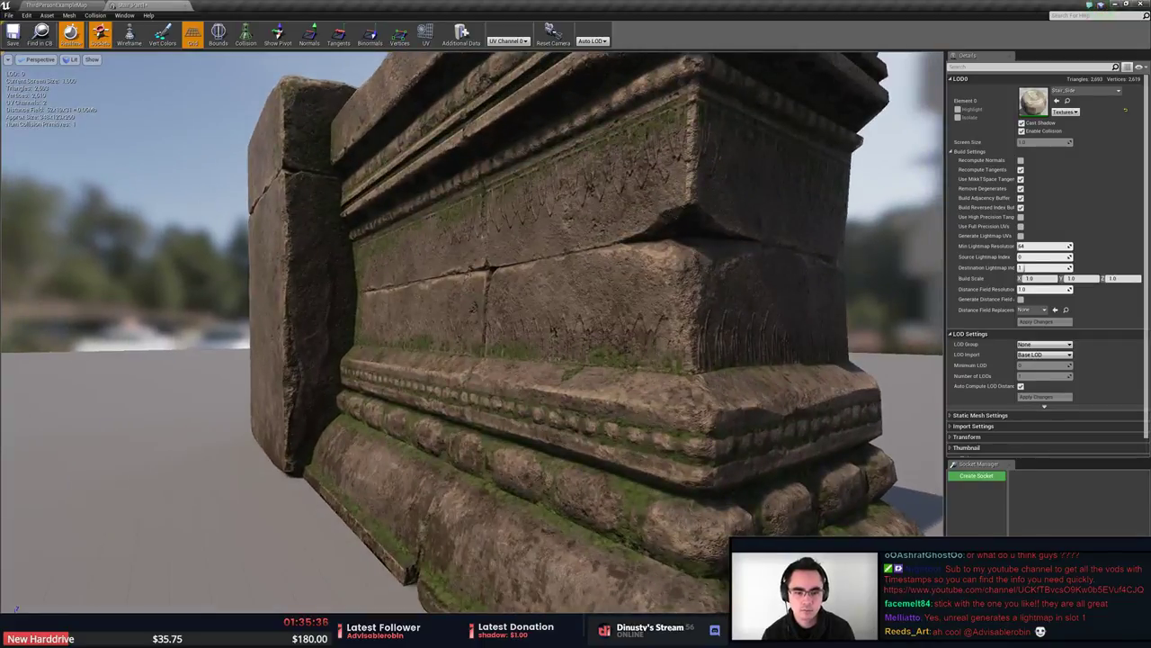
Examine the moss along the carved mouldings up close and over the whole mesh, and check the available UV channels.
left_click_drag(518, 263, 508, 263)
key("q")
right_click_drag(509, 263, 510, 249)
key("w")
key("e")
key("s")
key("e")
key("q")
left_click_drag(481, 248, 602, 328)
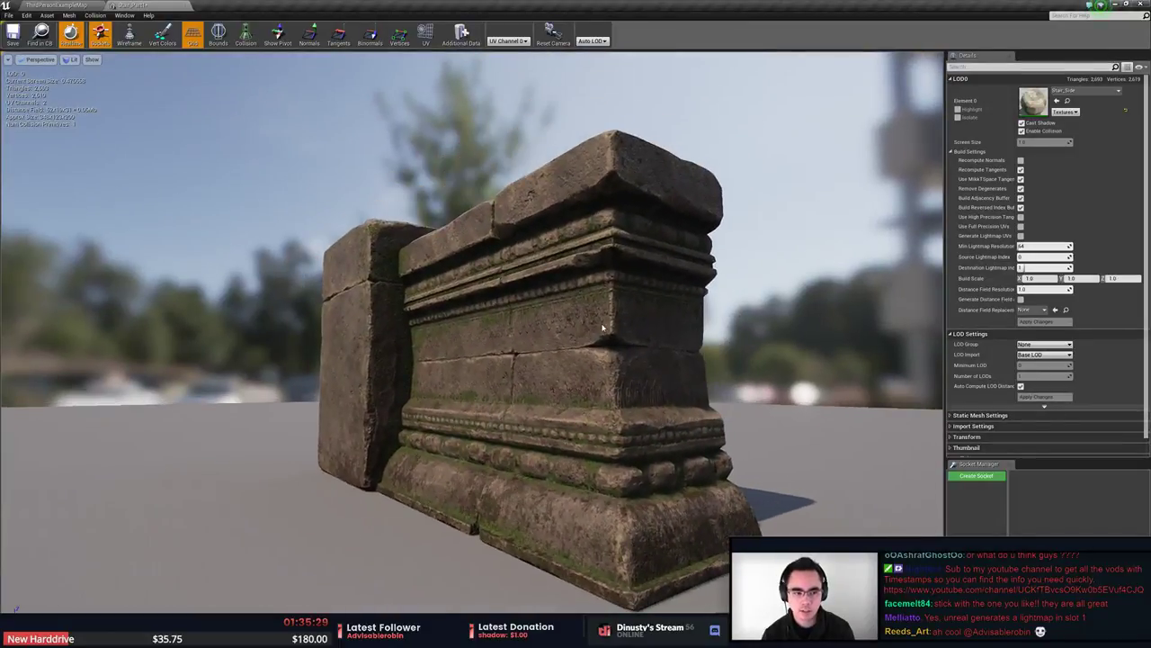
left_click(507, 40)
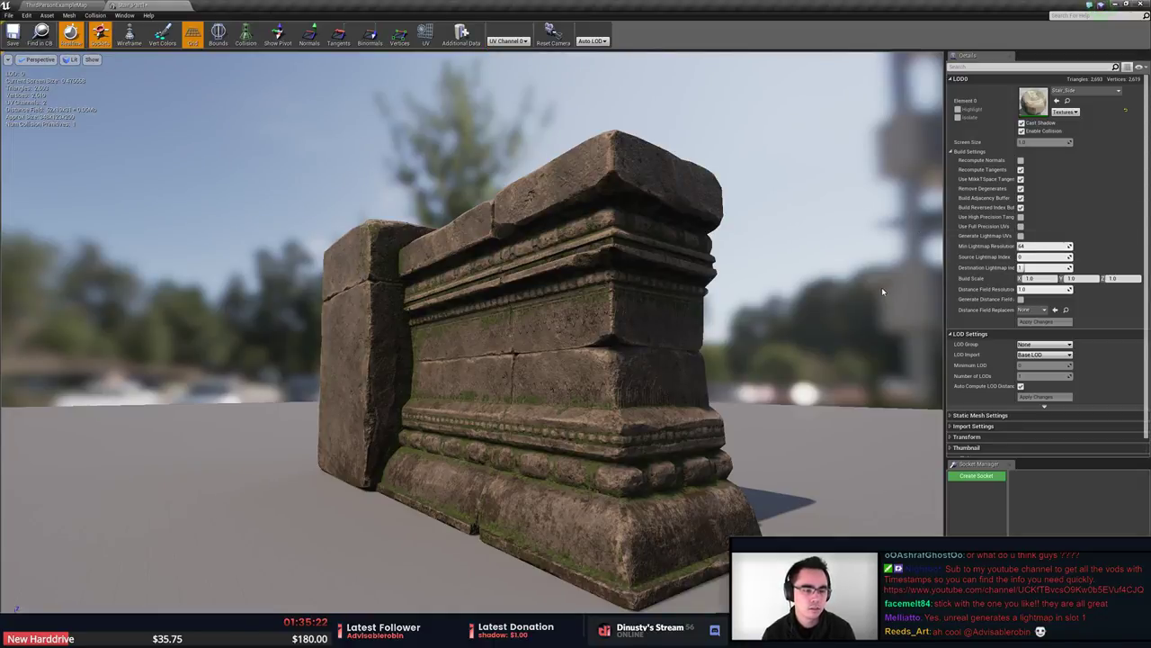
Close the stair mesh, set the level viewport to Unlit, and look over the neighbouring walls.
middle_click(152, 8)
right_click_drag(557, 261, 344, 302)
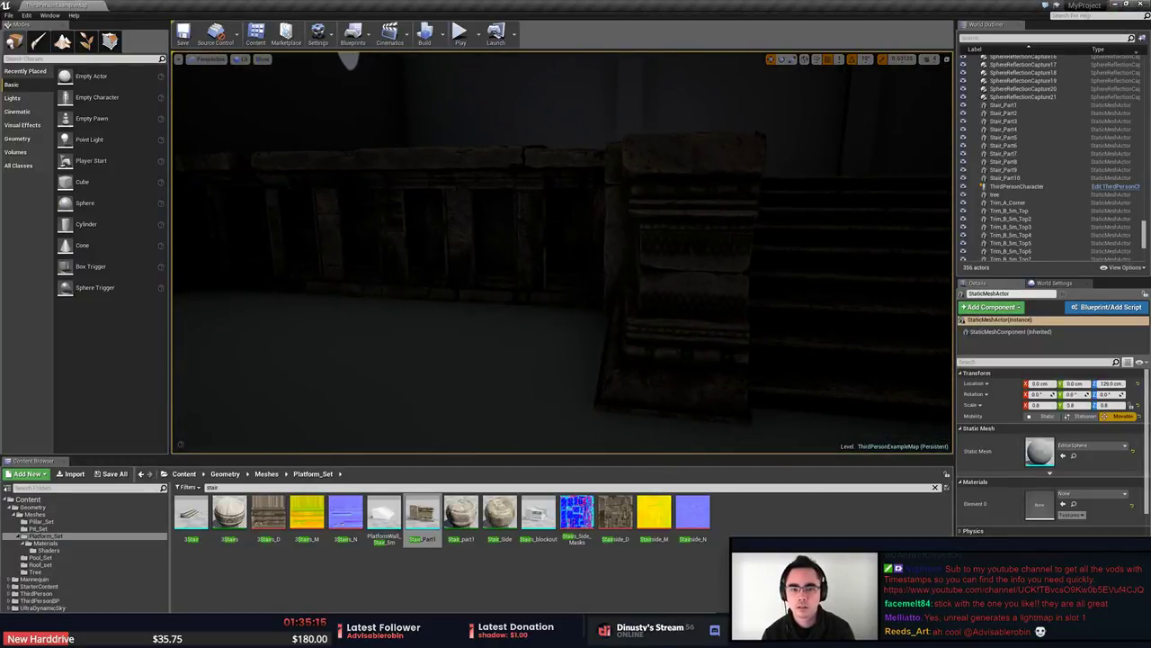
left_click(241, 60)
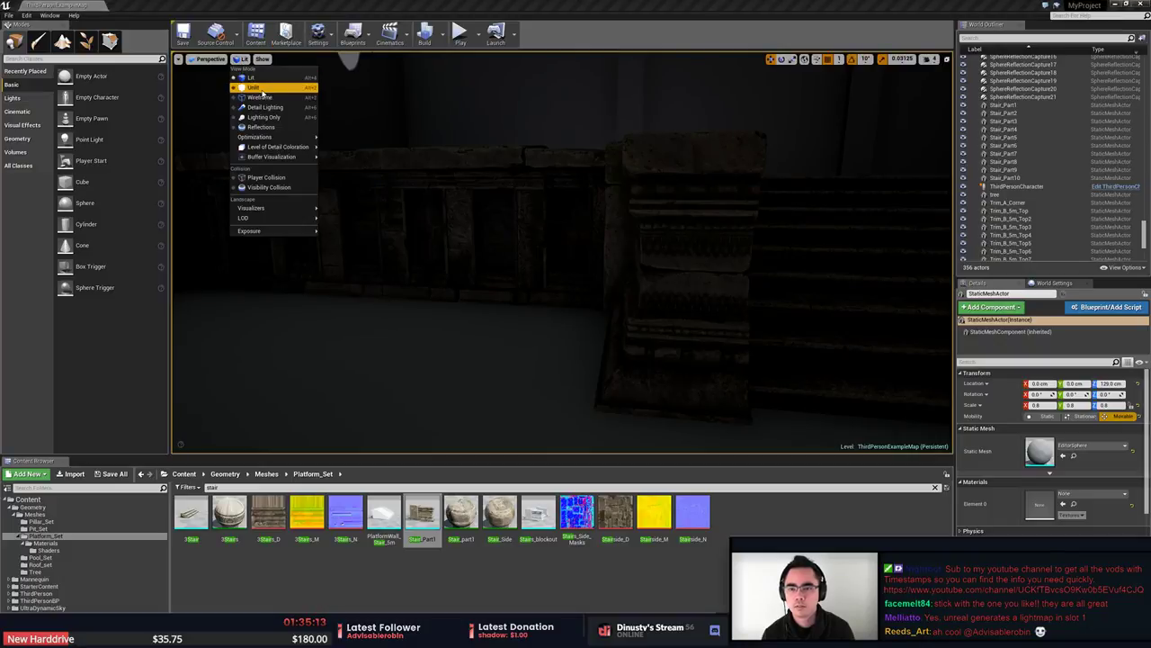
left_click(257, 85)
right_click_drag(258, 85, 248, 88)
left_click(602, 357)
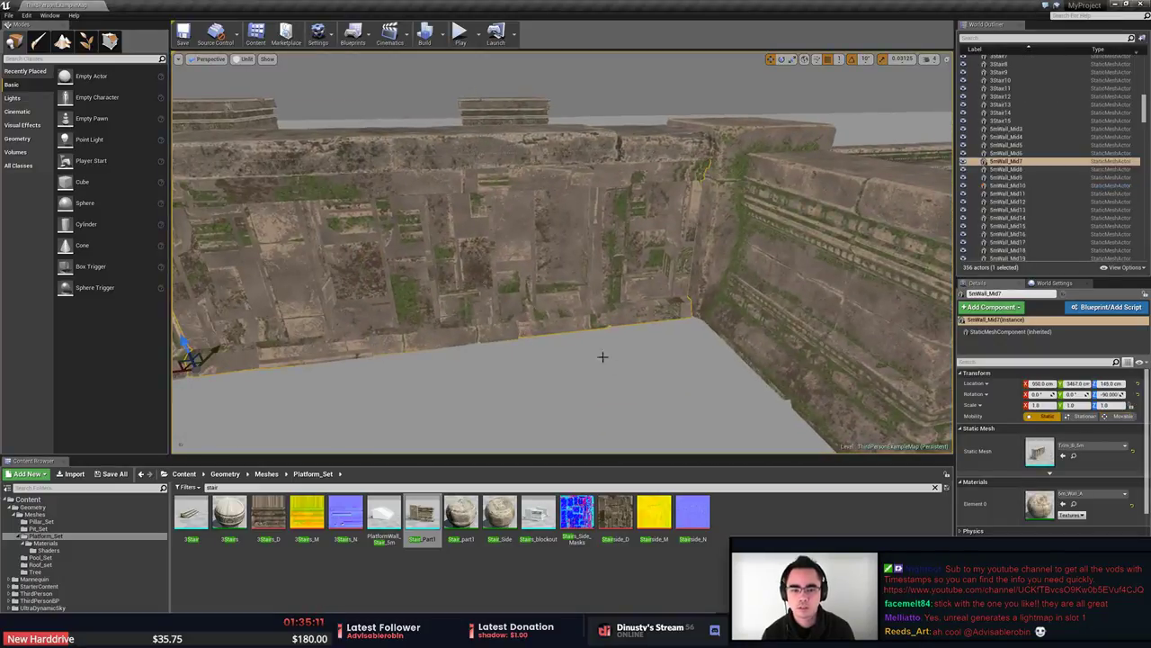
right_click_drag(636, 416, 445, 414)
left_click(635, 405)
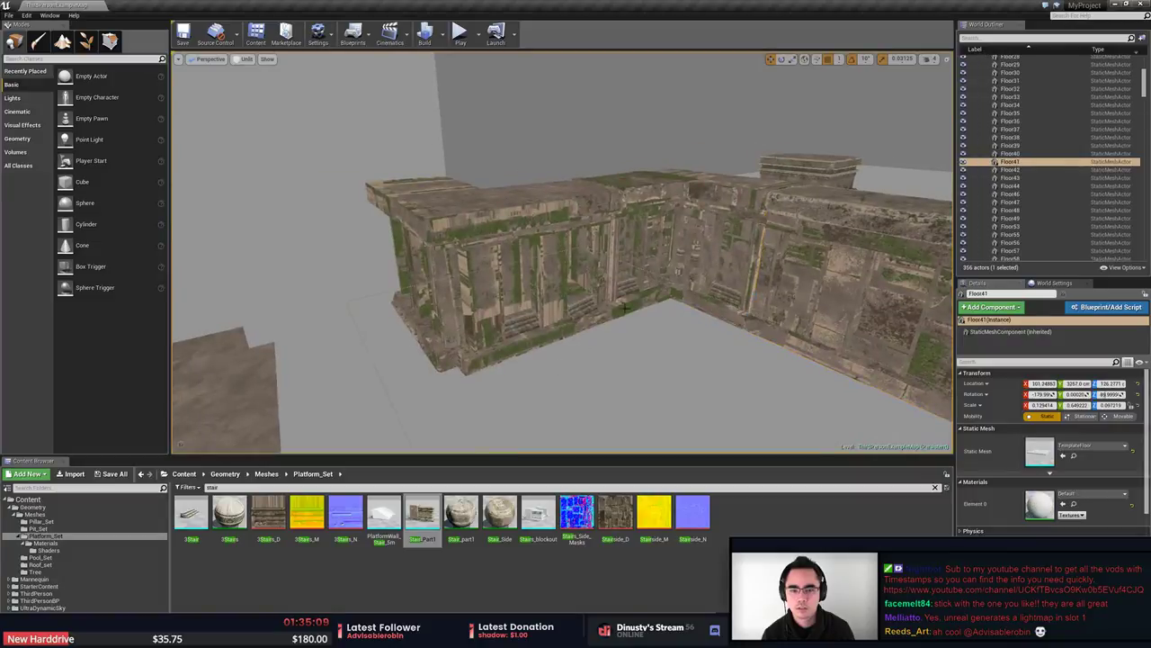
Open the Trim_A_Corner mesh from the level, examine it from several sides, and rotate the preview light.
left_click(642, 261)
left_click(568, 269)
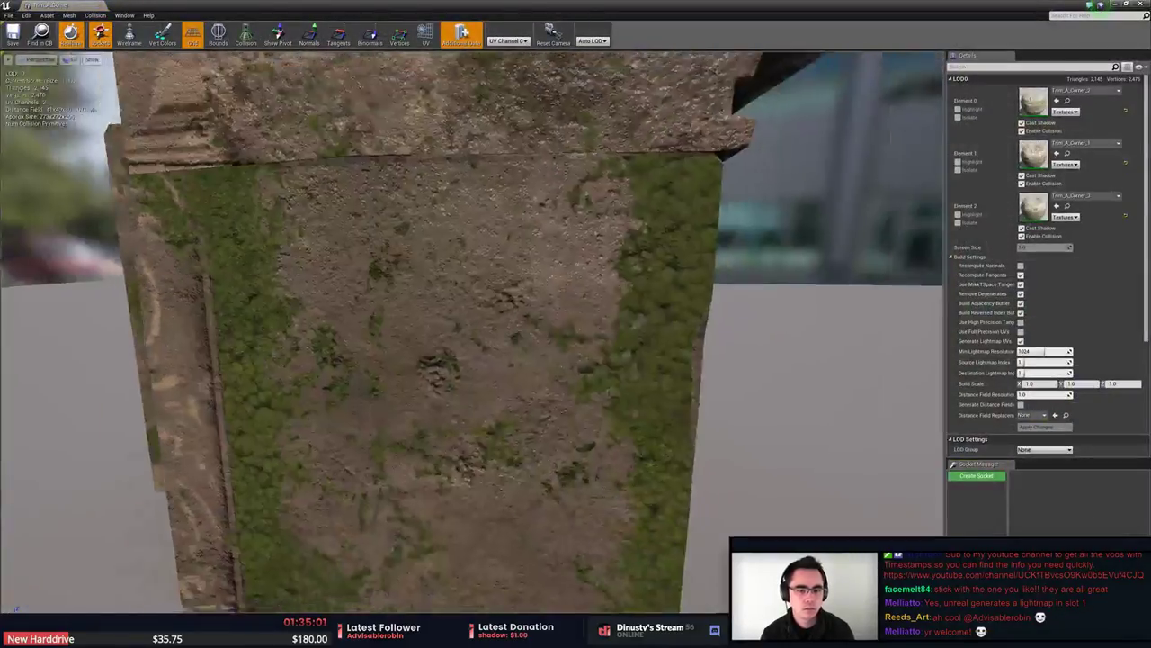
right_click_drag(473, 333, 180, 337)
mouse_move(624, 262)
right_mouse_down()
mouse_move(630, 270)
mouse_move(624, 261)
right_mouse_up()
key("l")
left_click_drag(624, 262, 225, 274)
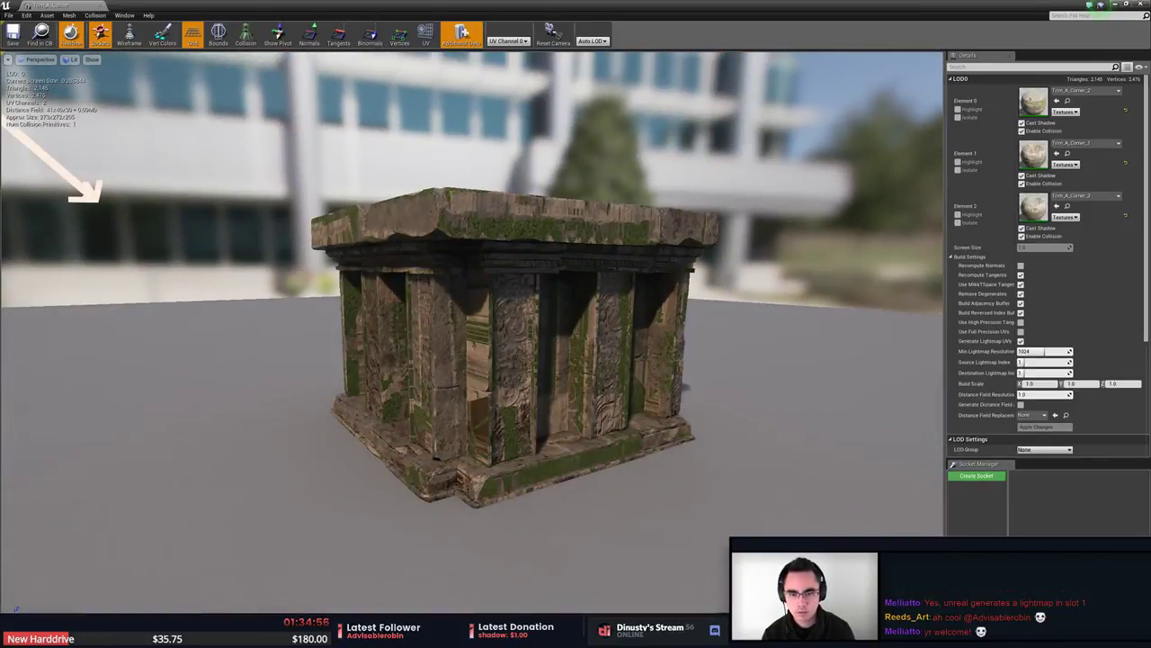
Turn off generated lightmap UVs for the Trim_A_Corner mesh, apply the change, save the asset and close it.
right_click_drag(625, 262, 599, 249)
left_click_drag(575, 279, 796, 290)
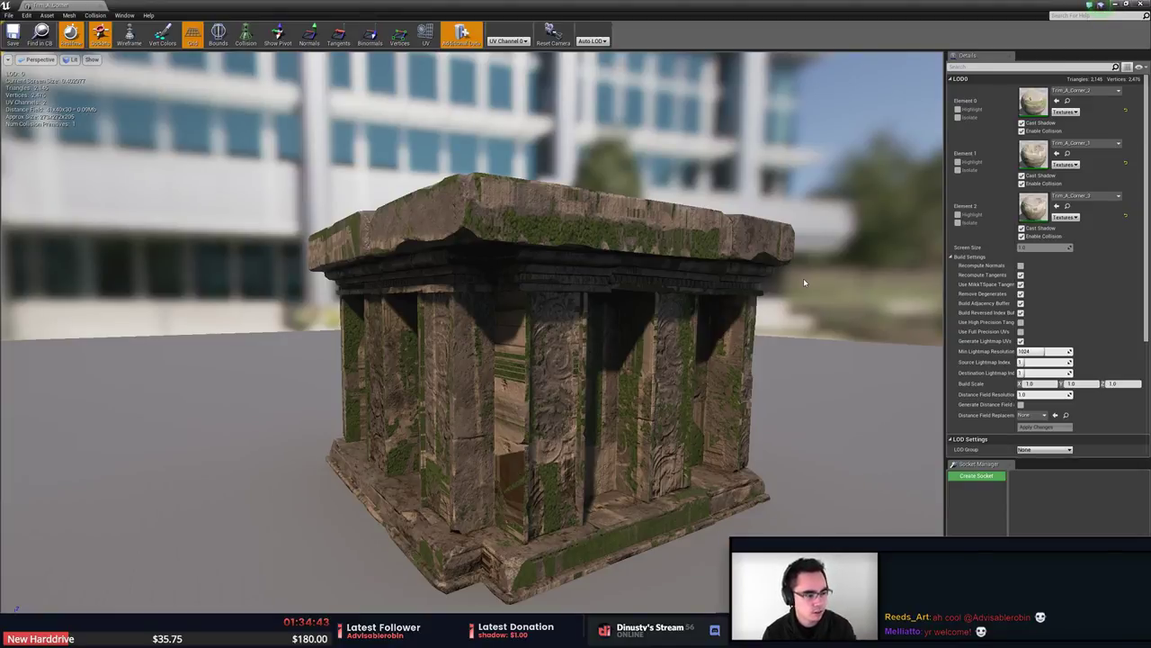
left_click(1021, 341)
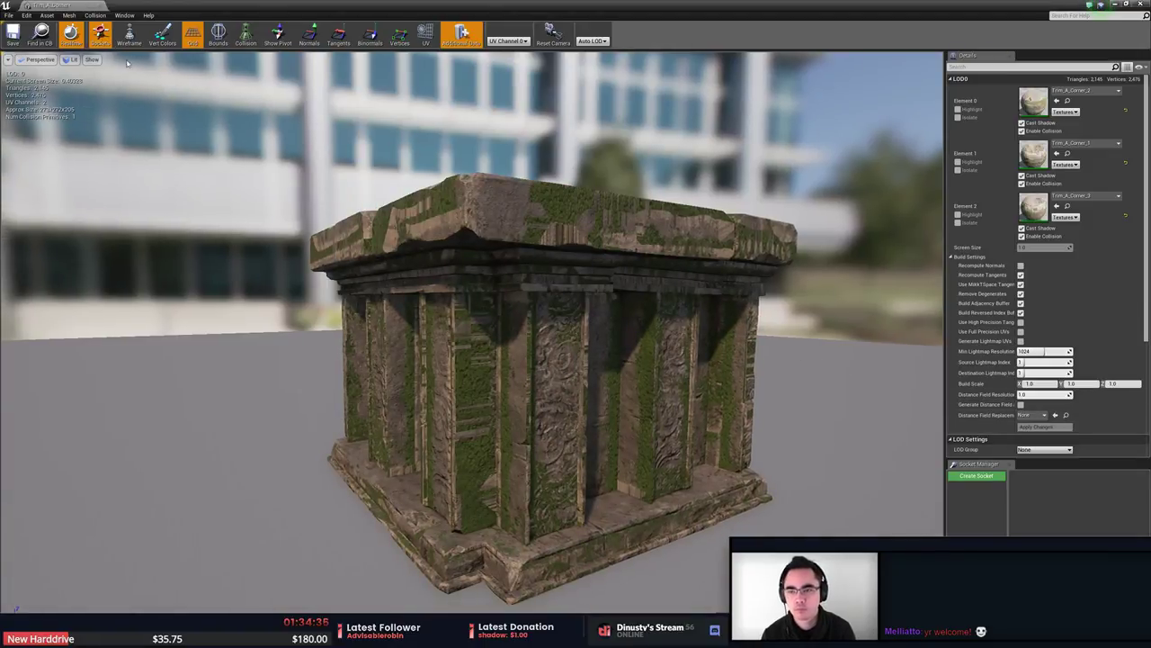
left_click(14, 37)
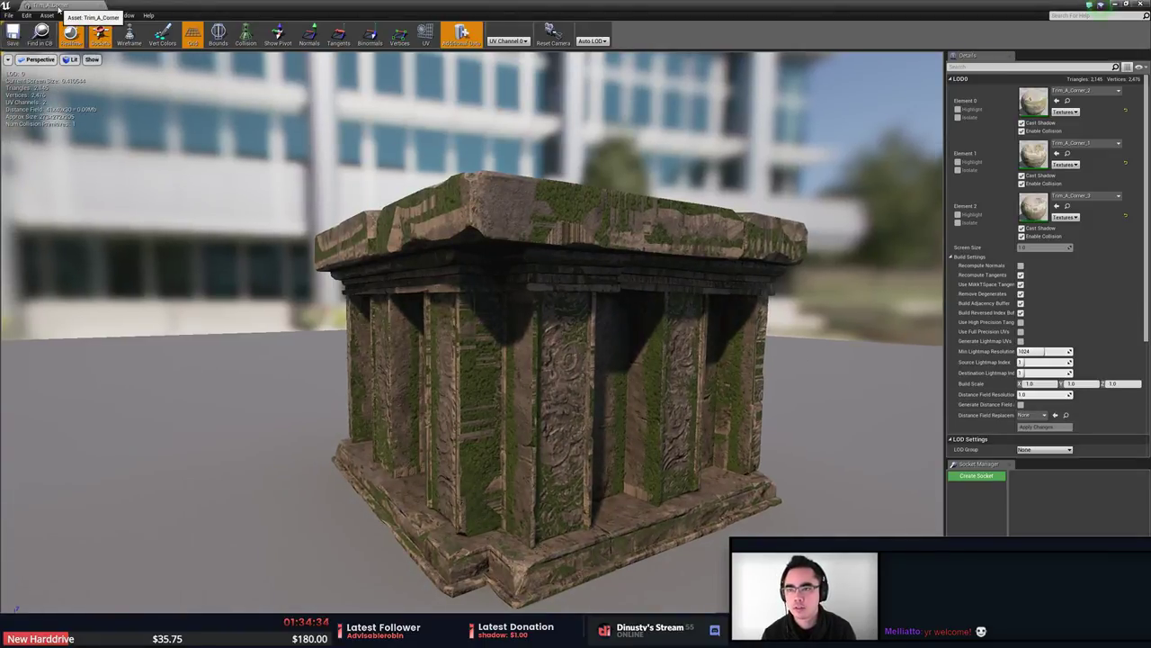
middle_click(56, 5)
Open the inner corner wall's Trim_C_Corner mesh, turn off generated lightmap UVs, apply the change, then save and close the mesh.
left_click(654, 235)
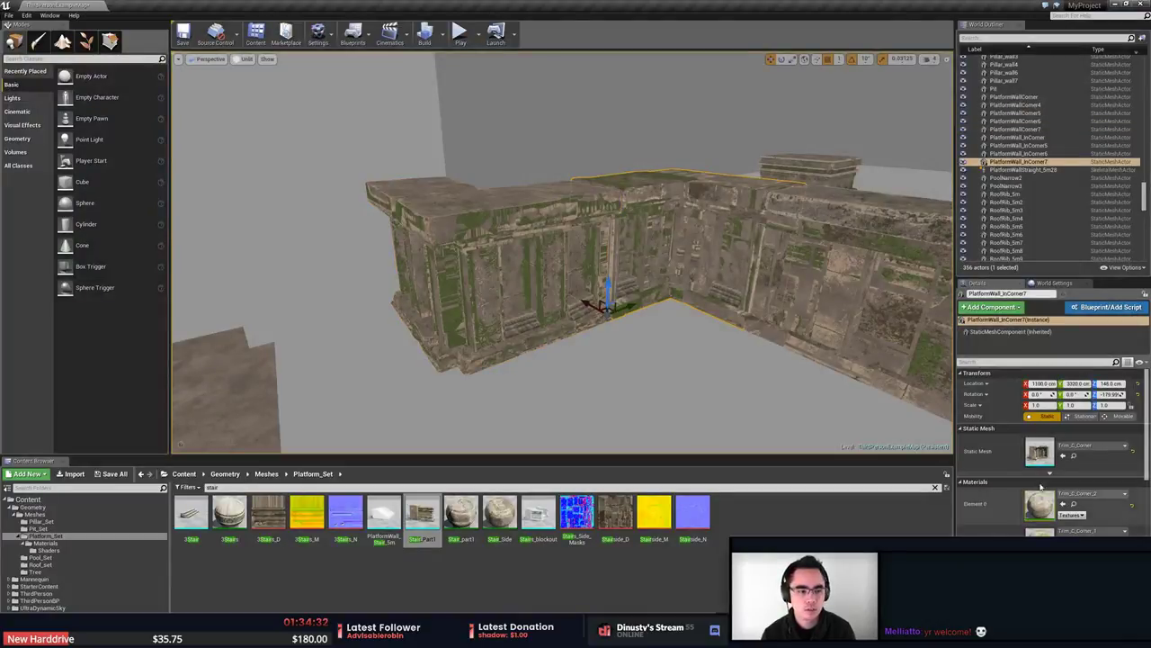
double_click(1040, 452)
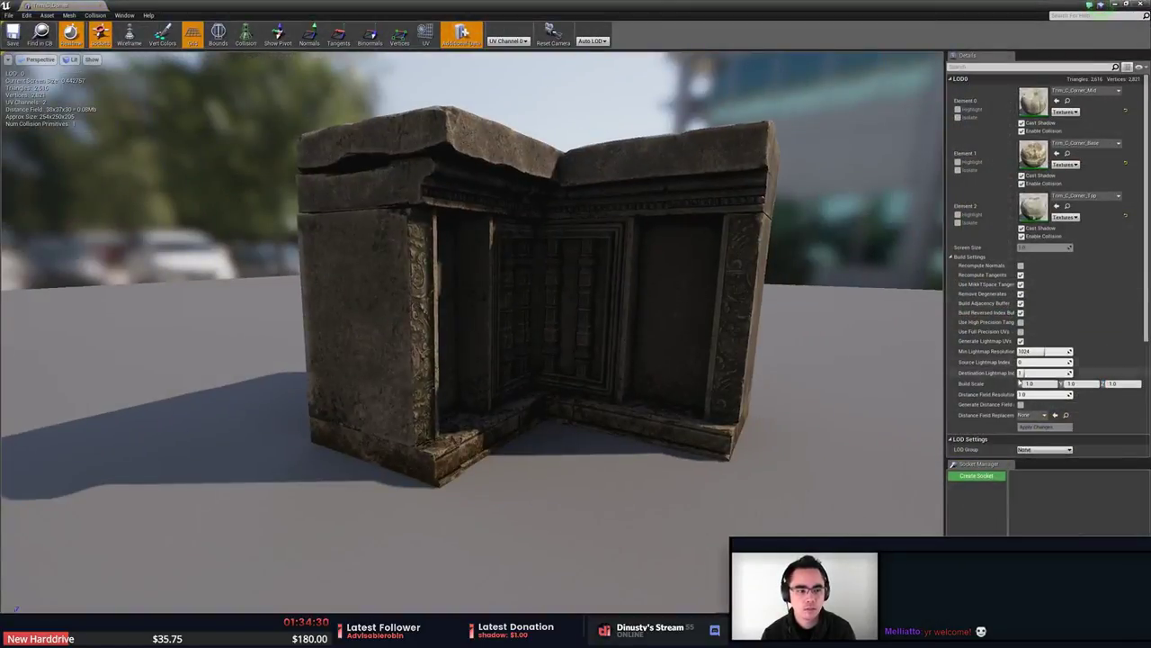
left_click(1020, 341)
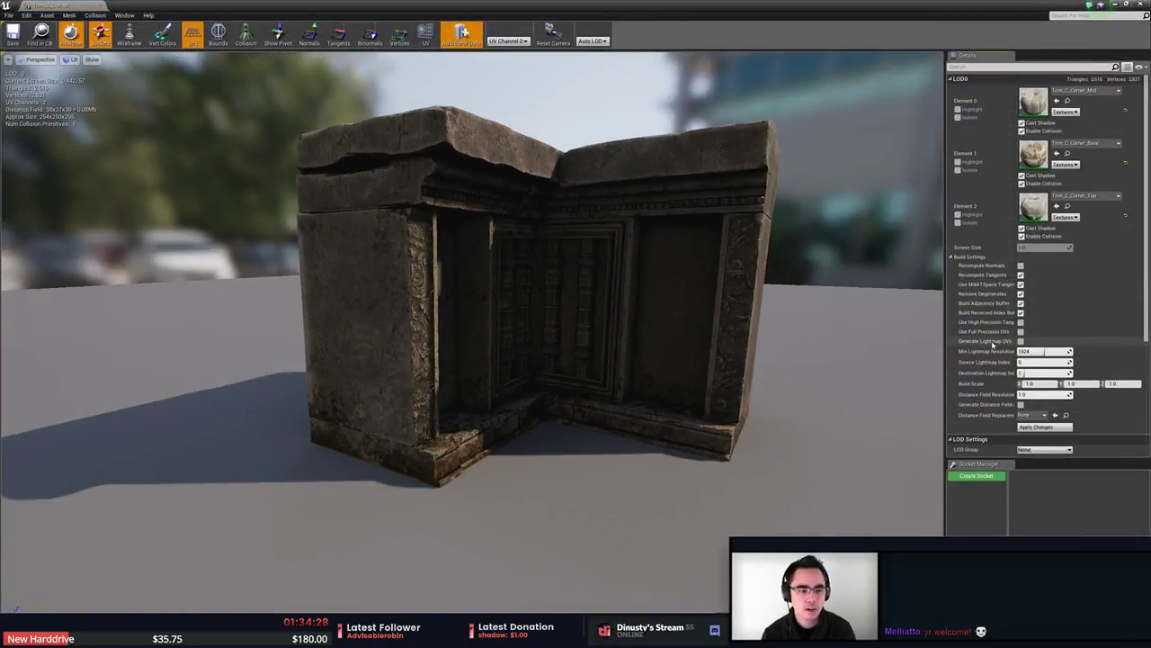
left_click(1037, 426)
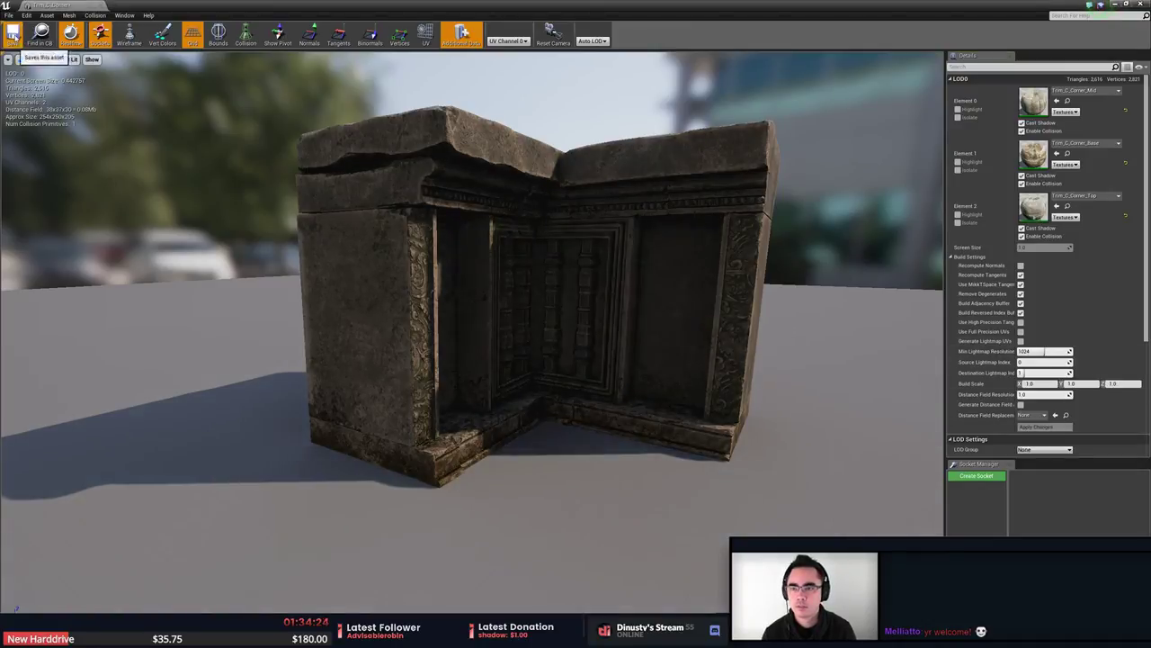
left_click(11, 38)
middle_click(61, 8)
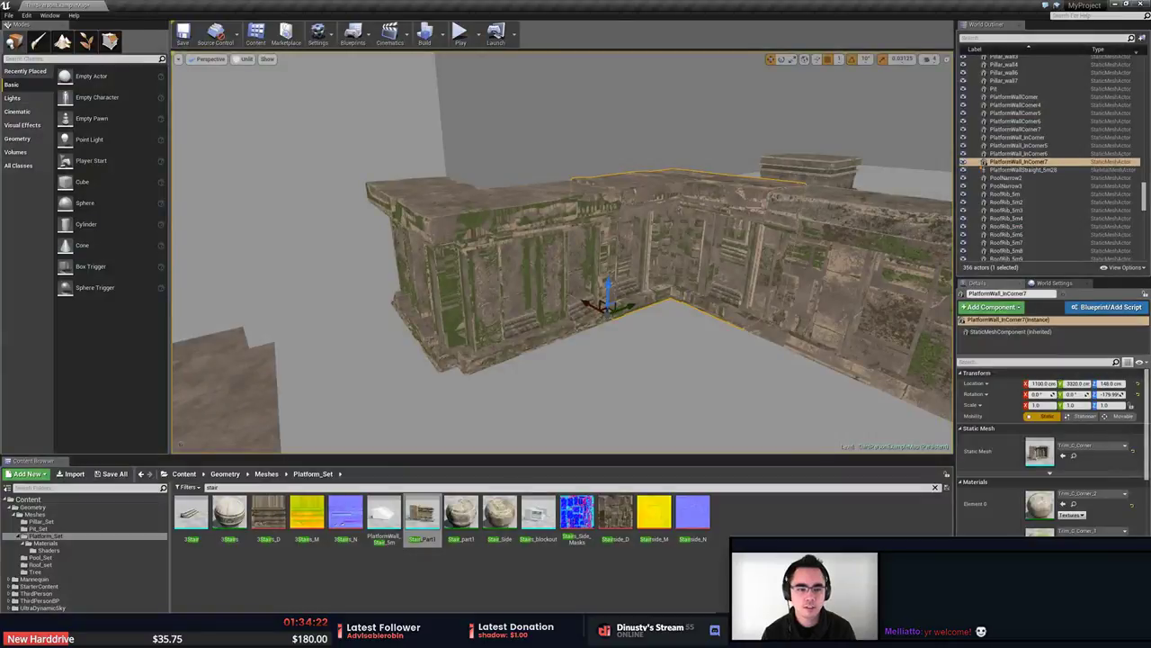
Open the mesh of the straight wall 5mWall_Mid7, turn off generated lightmap UVs, apply the change, then save and close it.
left_click(763, 286)
right_click_drag(691, 269, 781, 273)
double_click(692, 269)
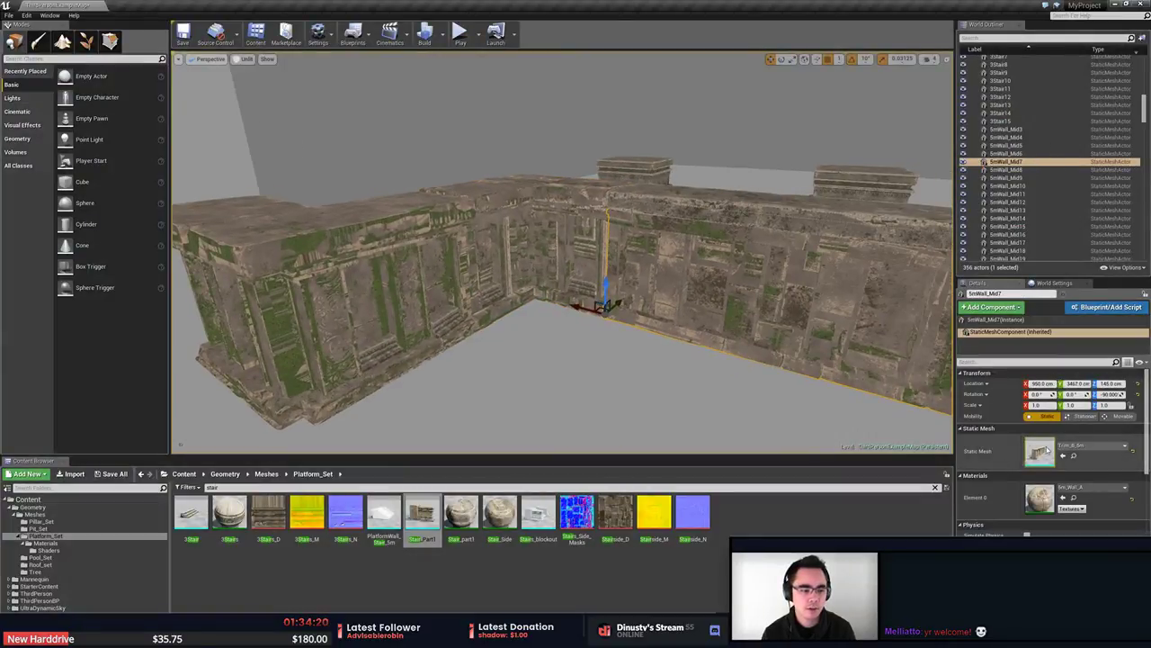
double_click(1041, 452)
right_click_drag(472, 332, 396, 310)
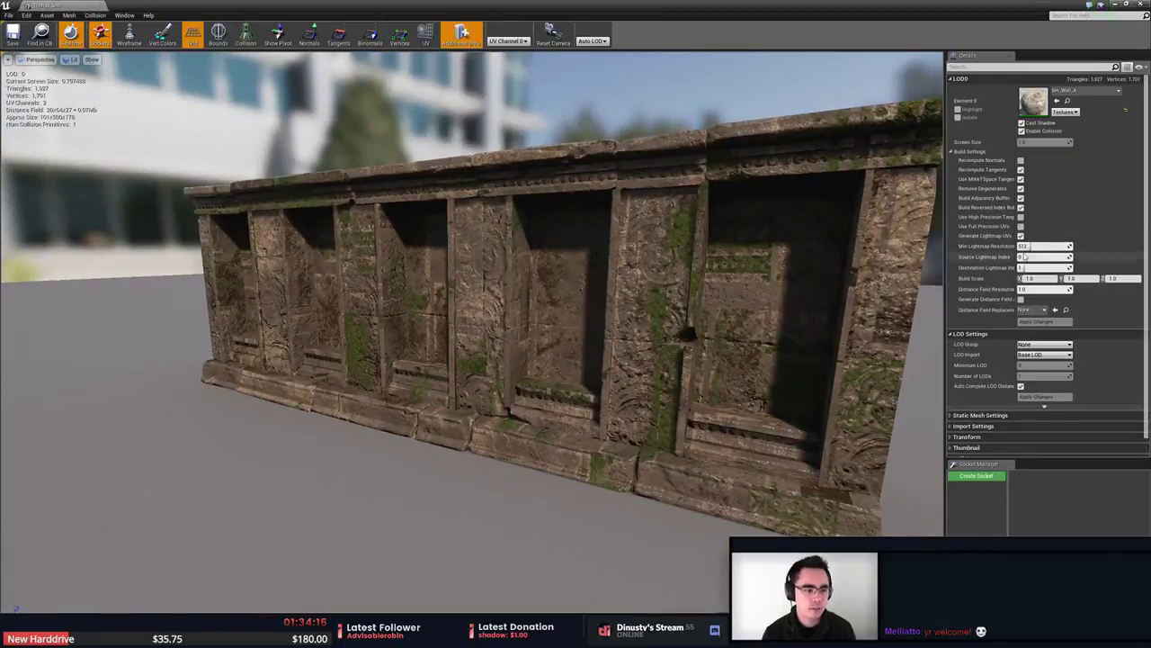
left_click(1021, 236)
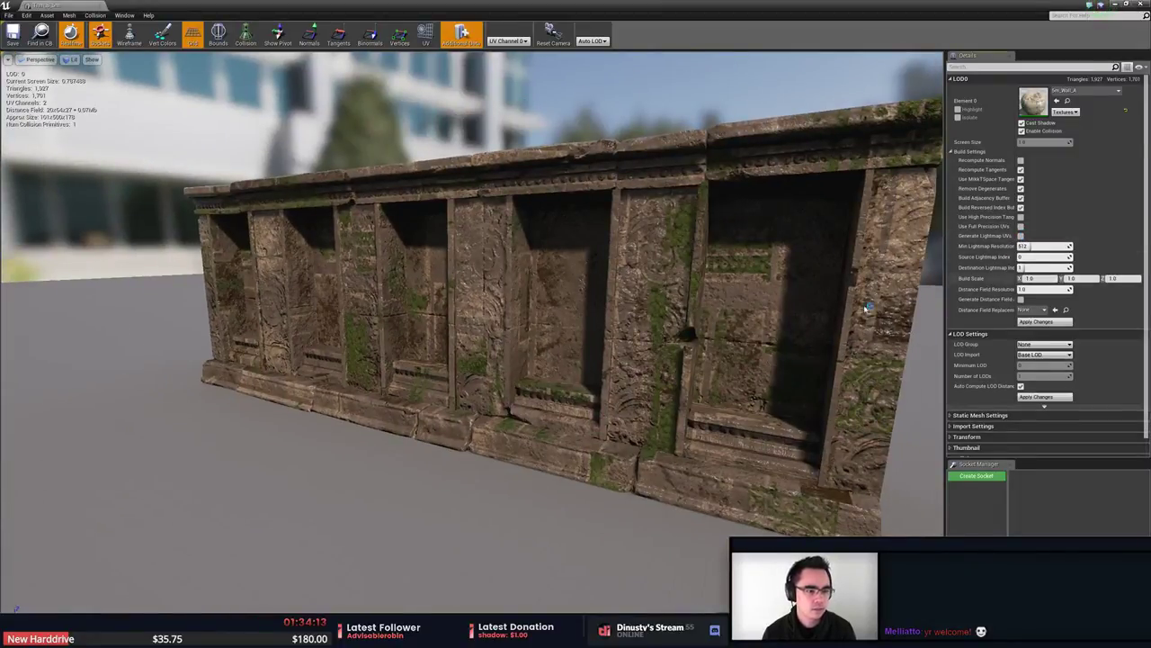
left_click(1035, 321)
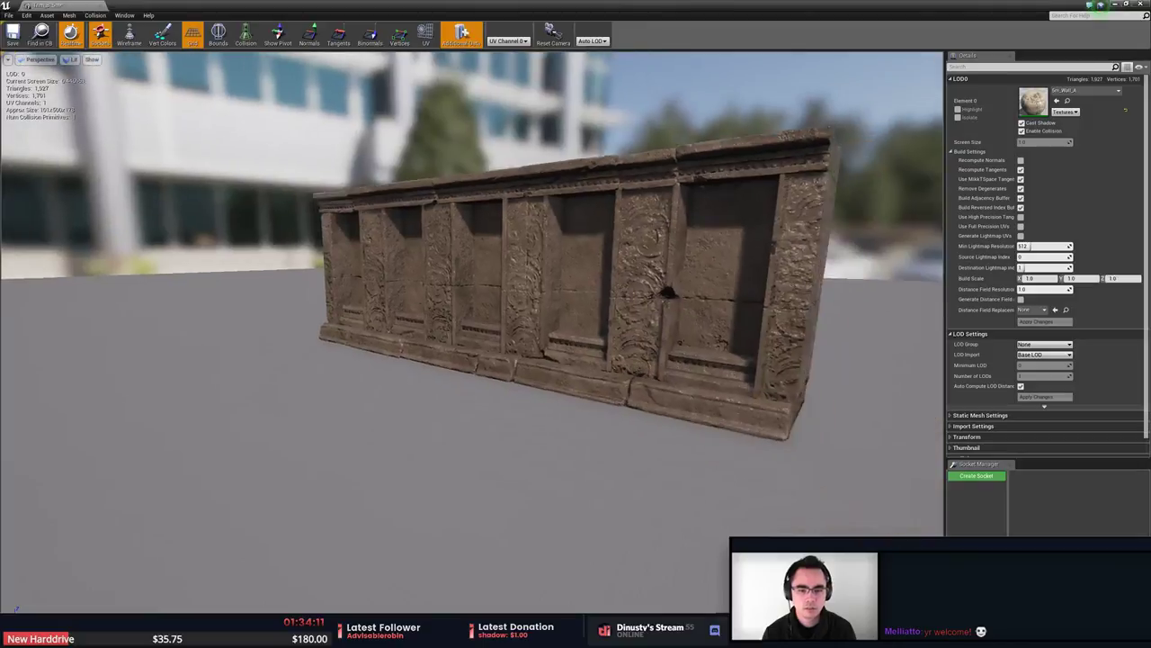
right_click_drag(670, 268, 664, 268)
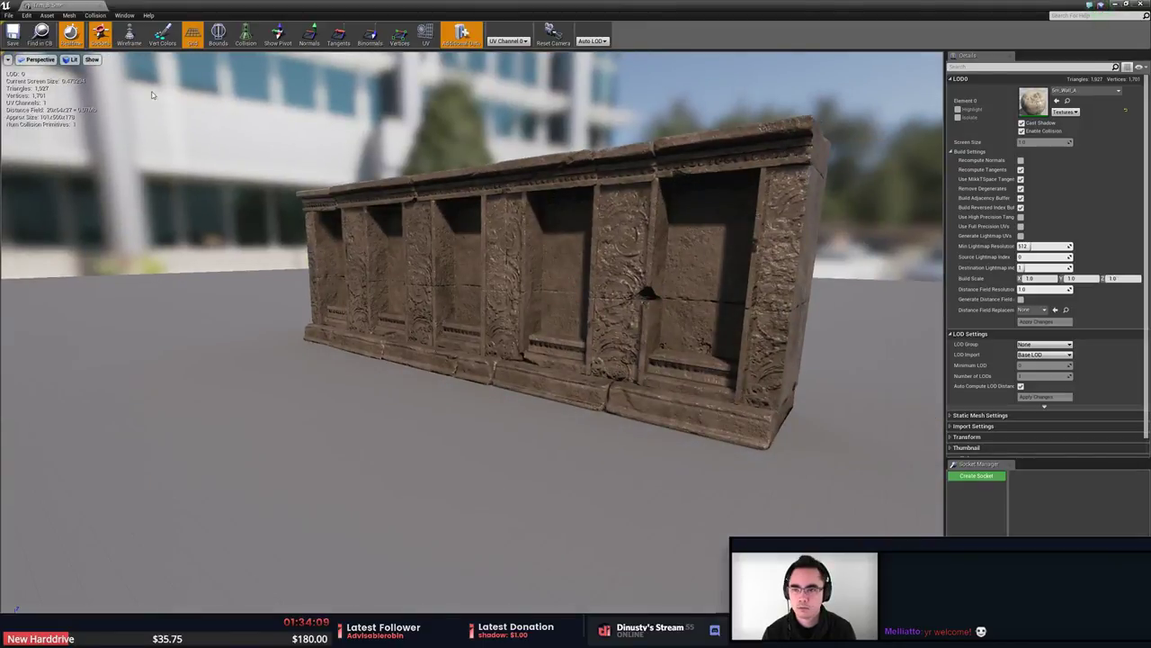
left_click(16, 43)
left_click(102, 5)
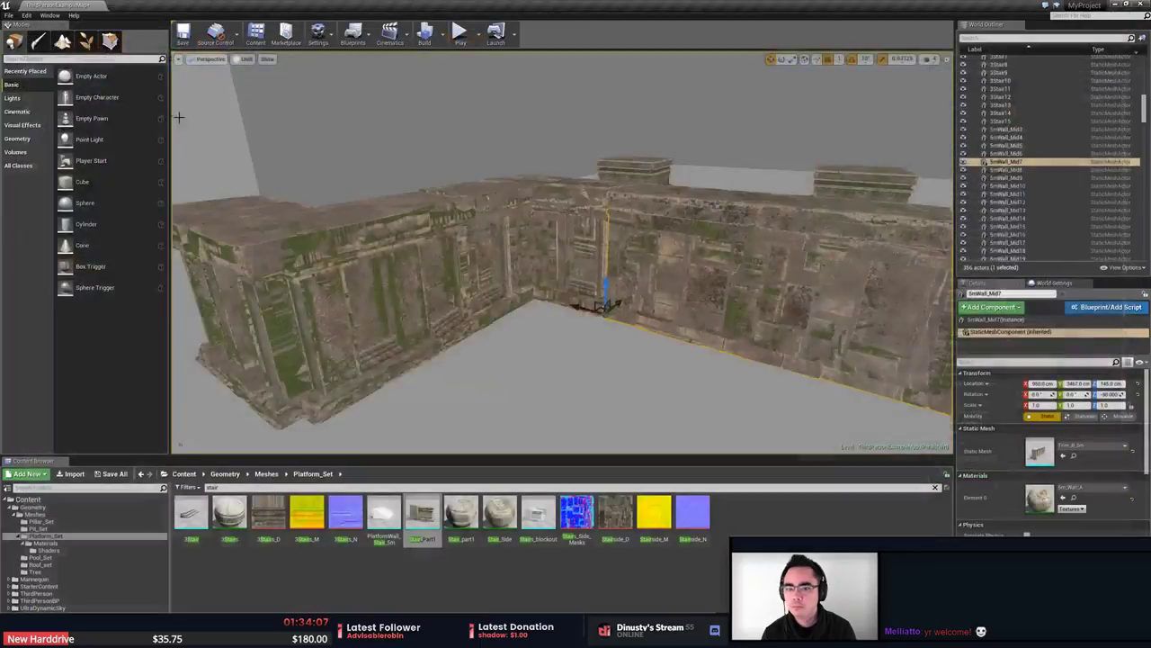
Examine the straight wall in the level, reopen its mesh to check the lightmap build settings, and compare the neighbouring inner corner.
right_click_drag(306, 198, 297, 191)
right_click_drag(540, 230, 617, 231)
left_click(548, 231)
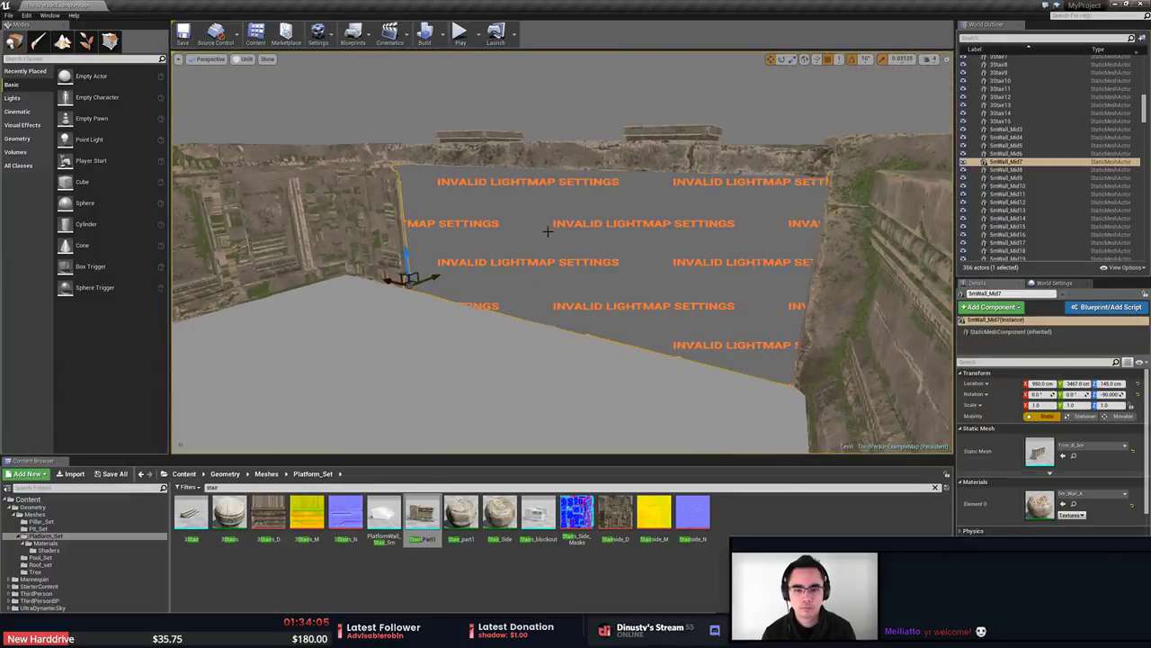
double_click(1040, 452)
right_click_drag(650, 320, 647, 276)
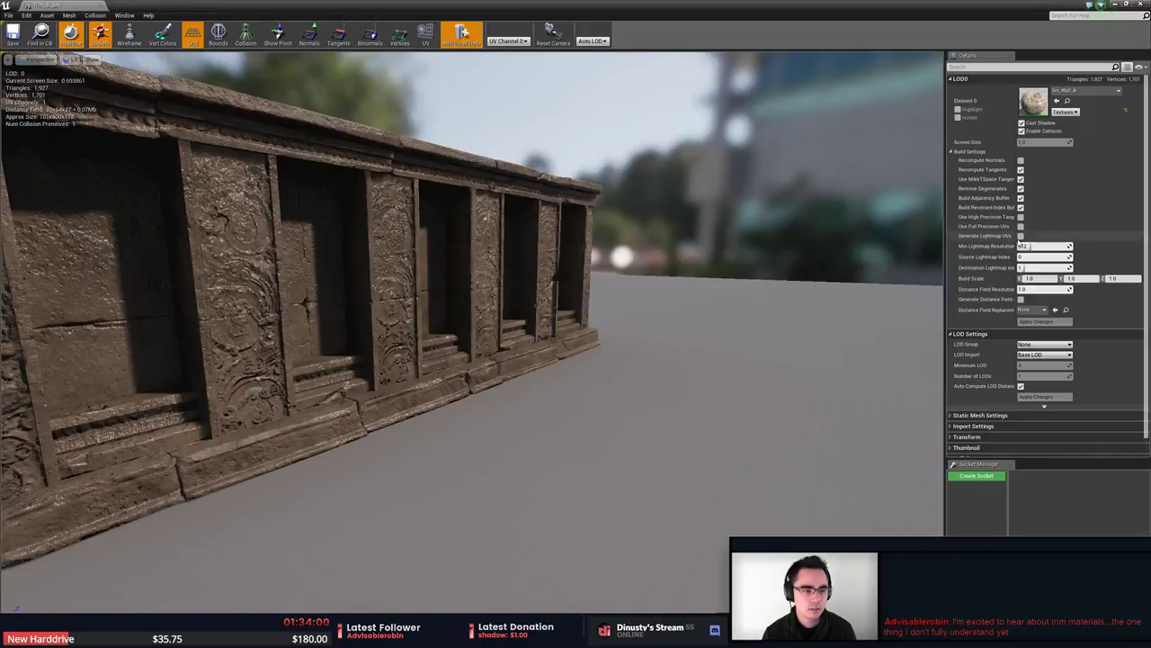
right_click_drag(747, 279, 747, 279)
right_click_drag(681, 232, 681, 232)
left_click(101, 6)
right_click_drag(608, 256, 607, 256)
left_click(617, 224)
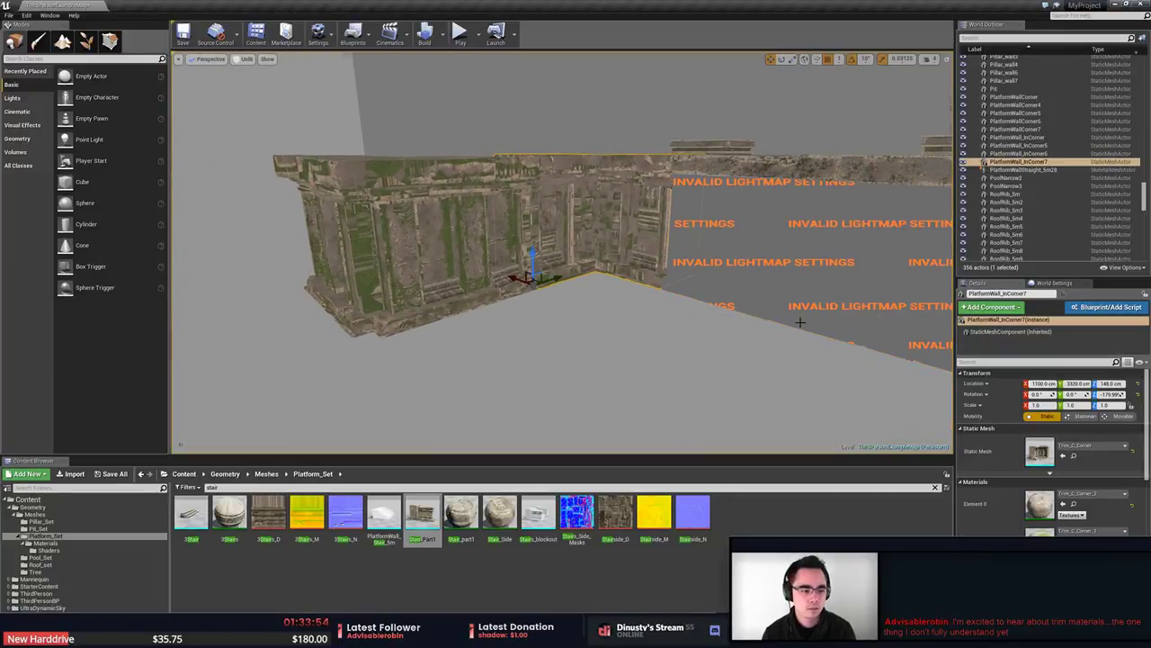
right_click_drag(801, 322, 800, 323)
Switch to MODO and close the Stair_Part1.fbx scene.
key("alt+Tab")
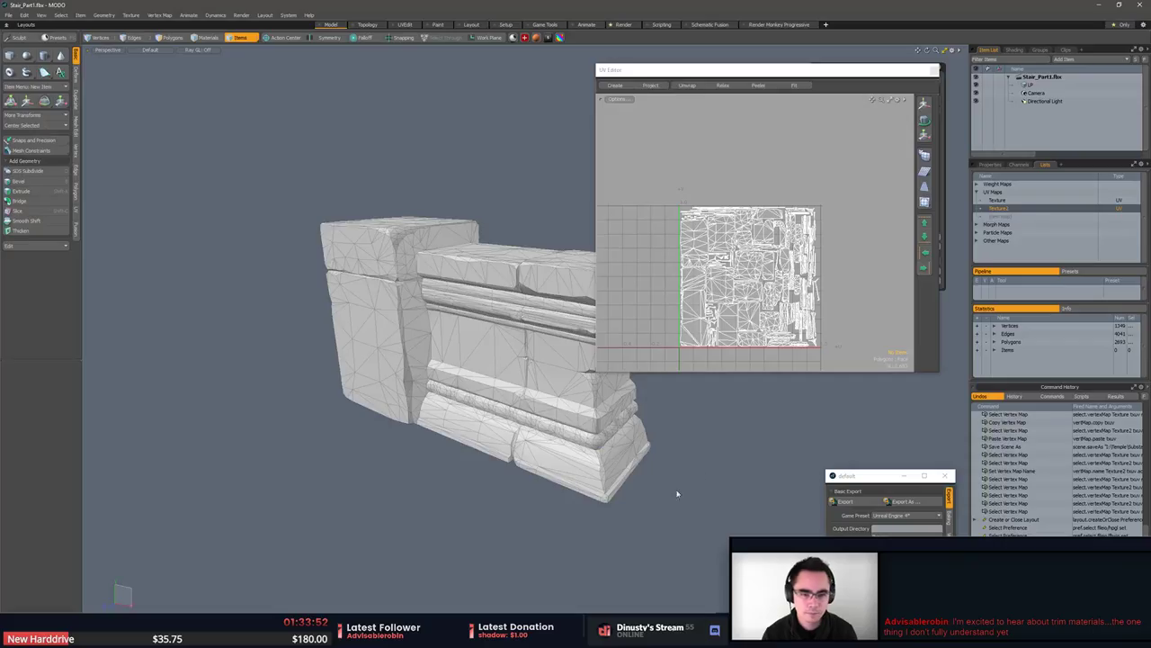
right_click(1045, 78)
left_click(1055, 108)
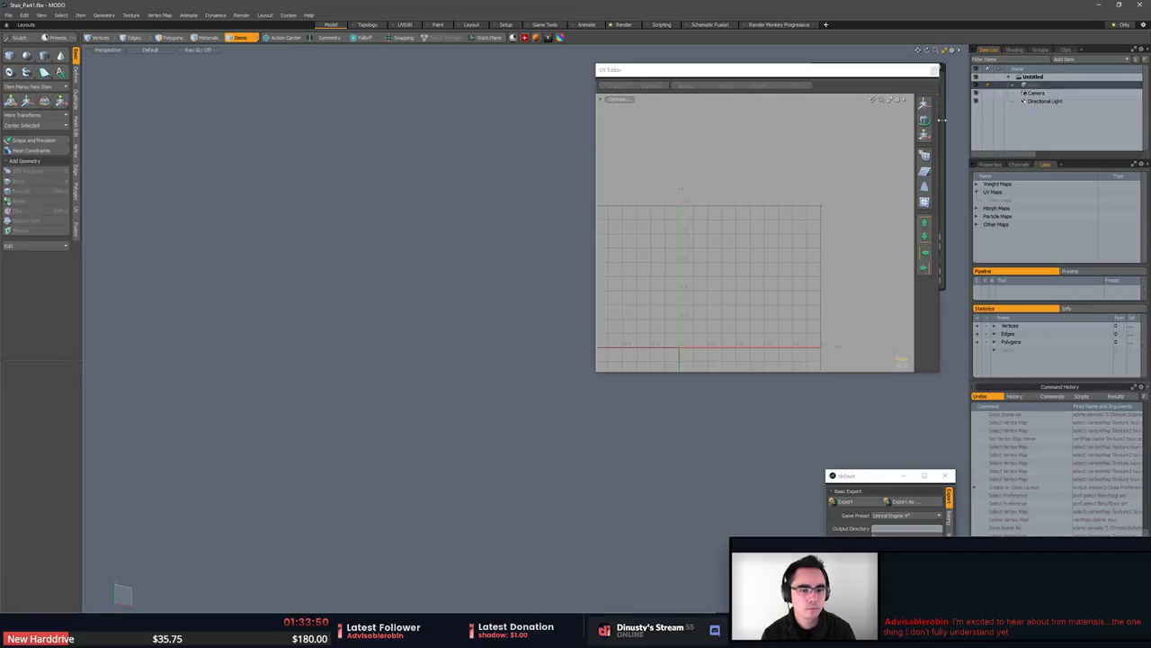
Open the Trim_A_Corner_LP.lxo scene from the Trim_A_Corner folder inside Substance.
left_click(8, 16)
left_click(23, 34)
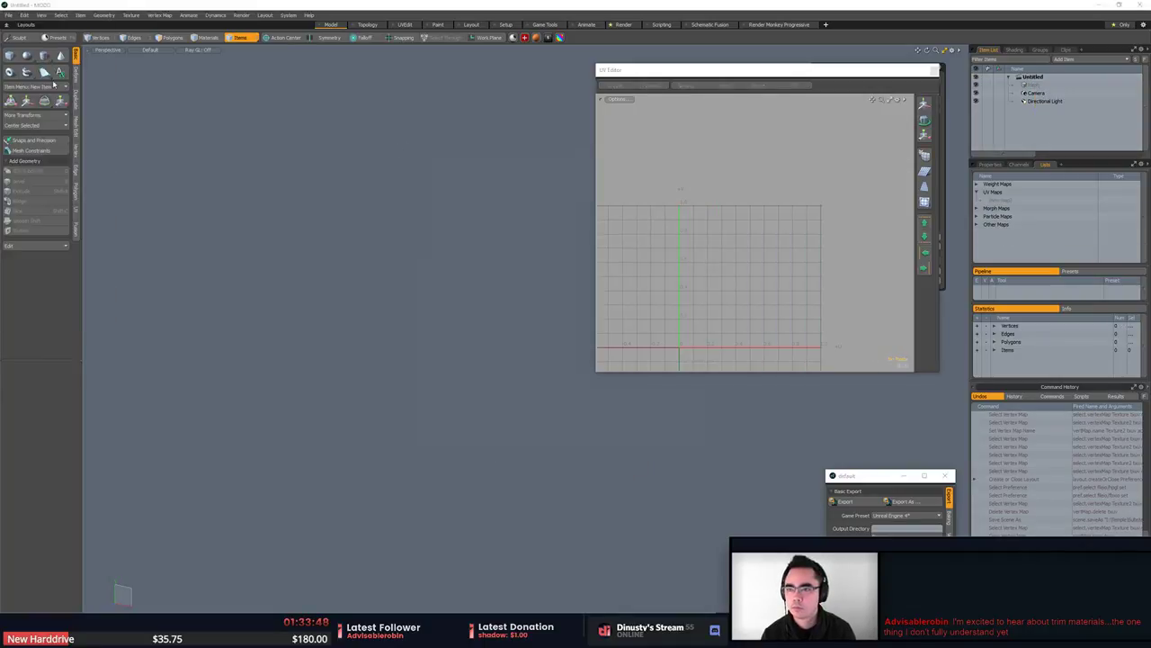
left_click(517, 147)
left_click(542, 229)
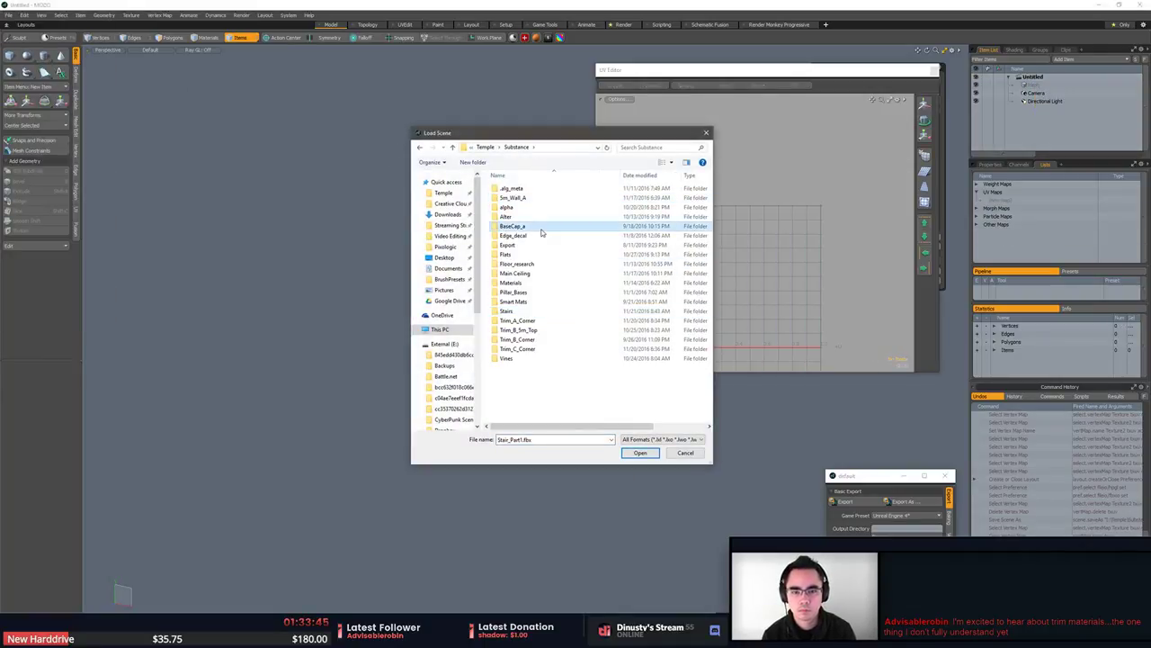
left_click(603, 199)
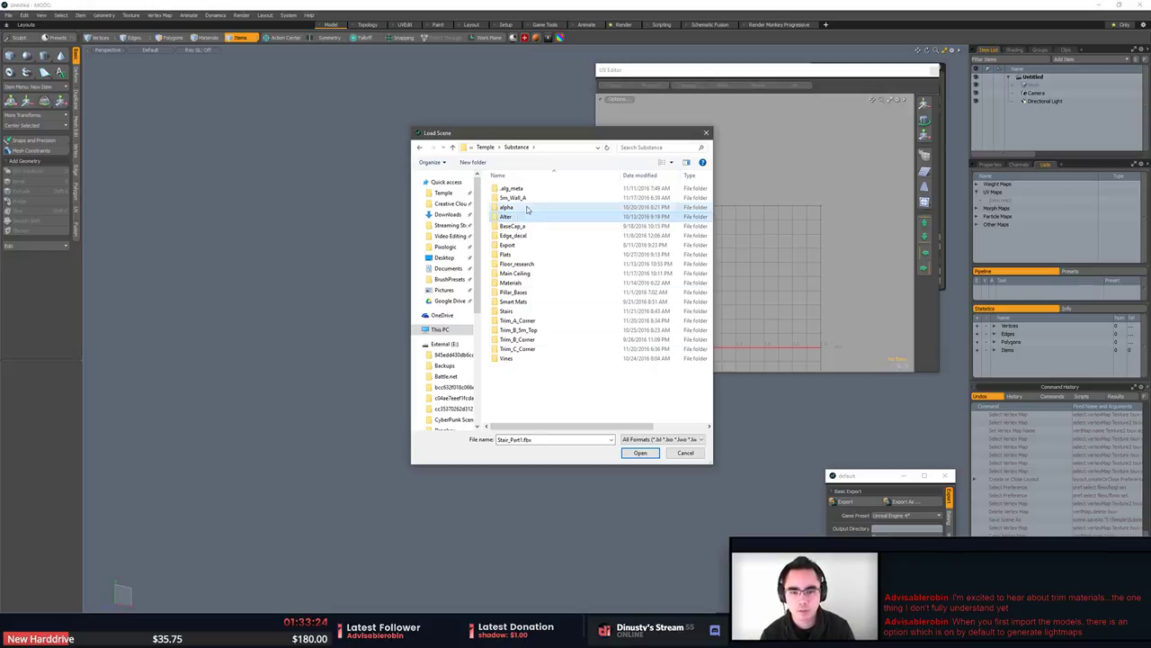
double_click(530, 320)
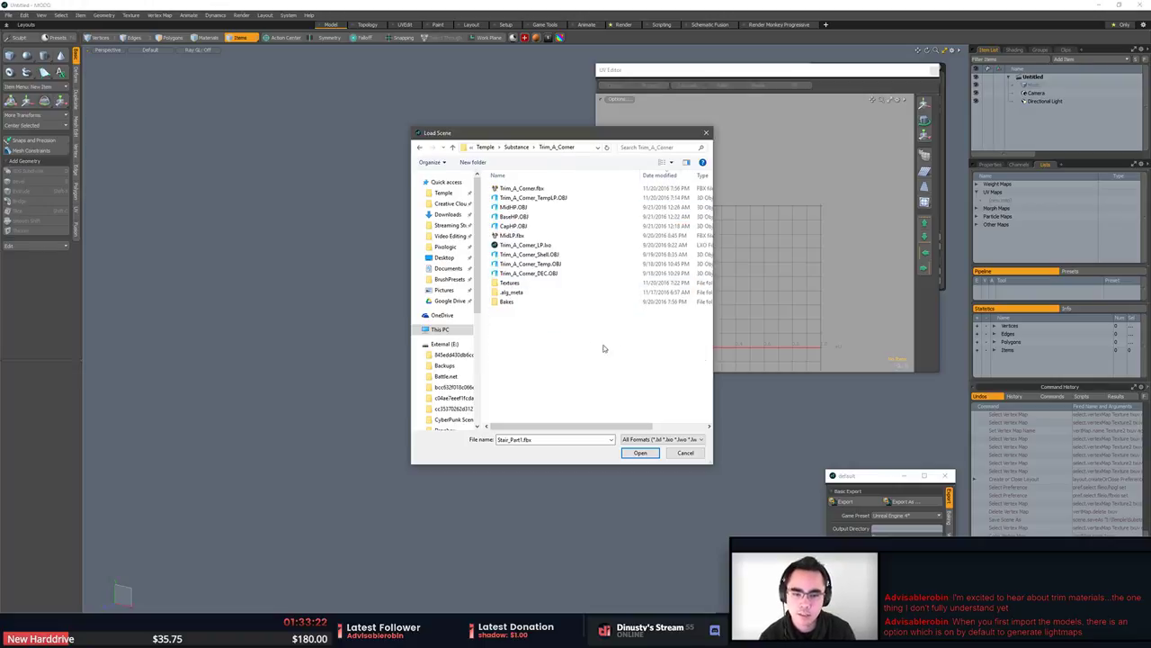
left_click(544, 188)
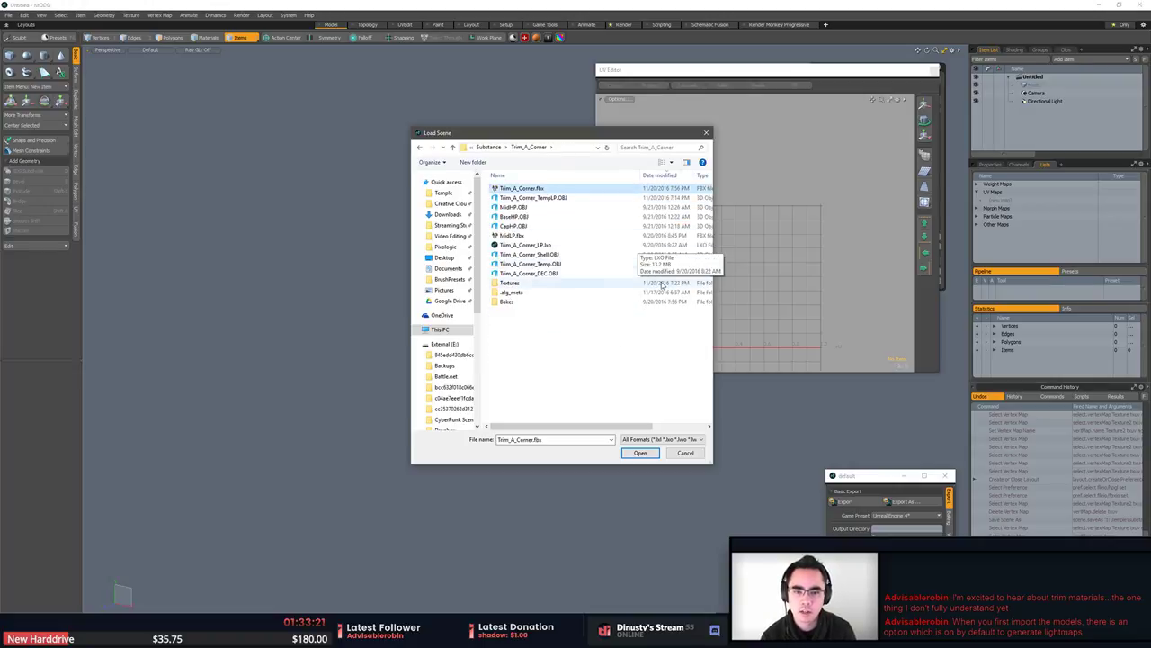
double_click(575, 247)
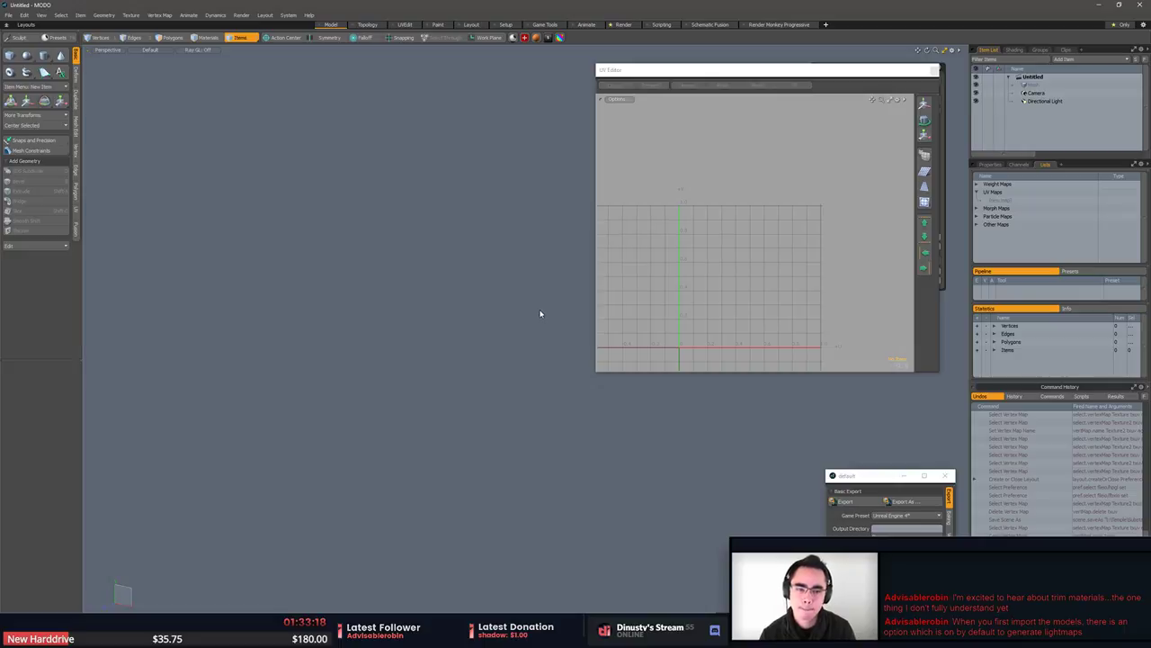
Examine the corner model from the front and toggle the visibility of the CapLP and MidLP meshes to check the scene's contents.
key("shift+a")
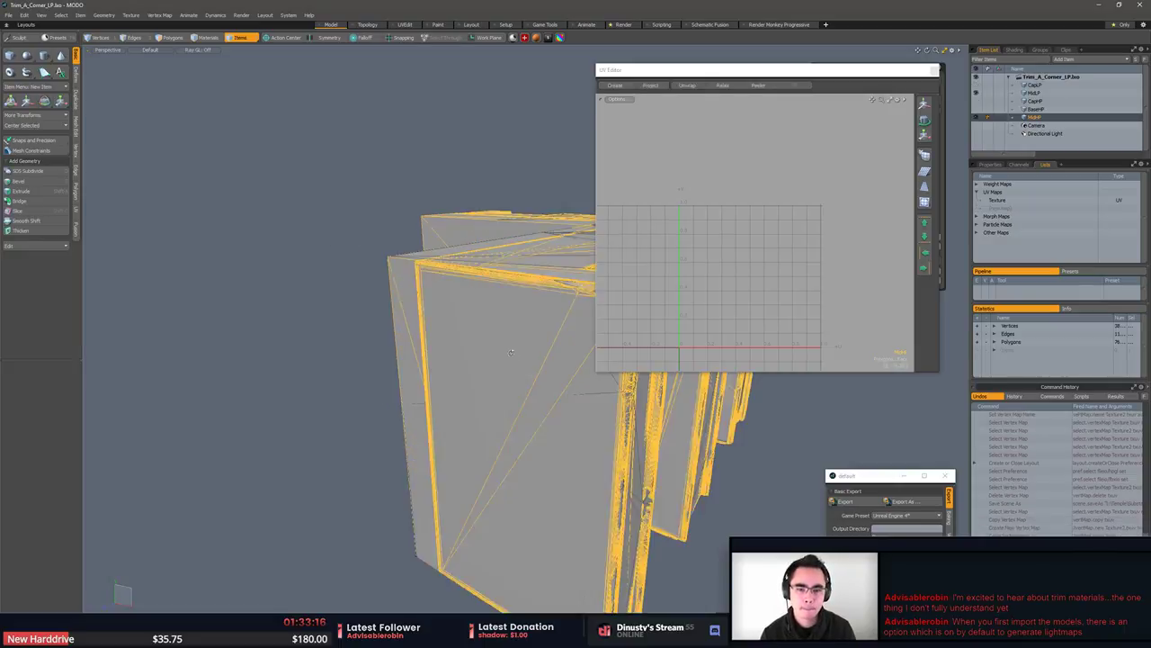
left_click_drag(566, 352, 428, 409, "alt")
scroll(458, 354, "down", 3)
left_click(636, 429)
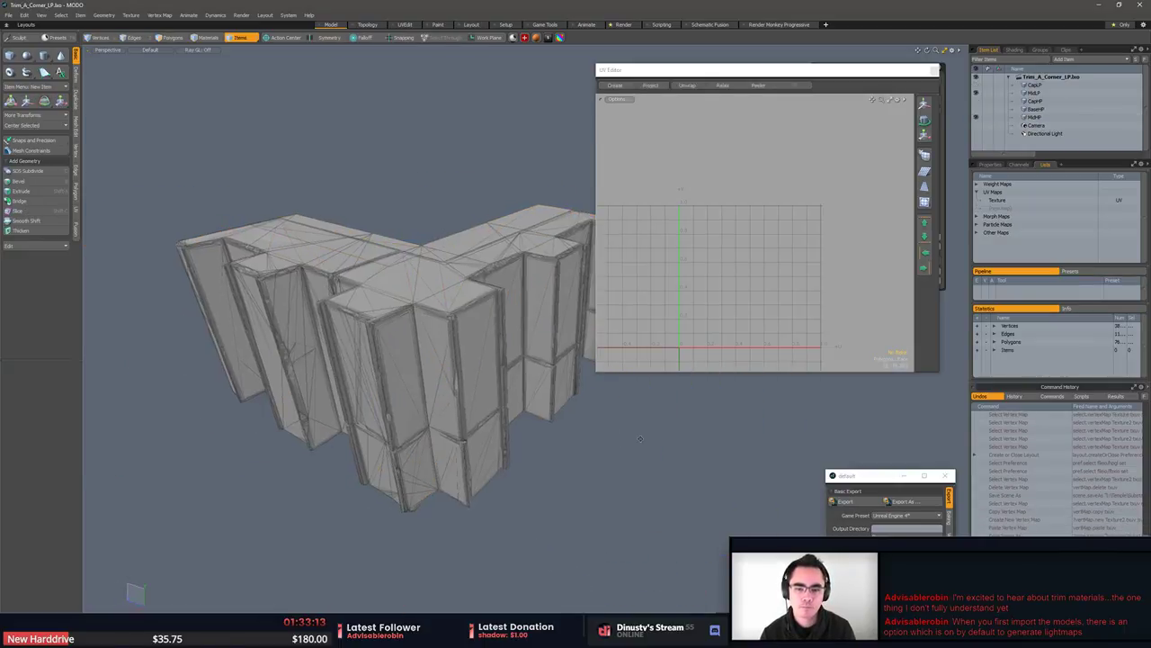
left_click_drag(637, 429, 679, 427, "alt")
left_click(1034, 87)
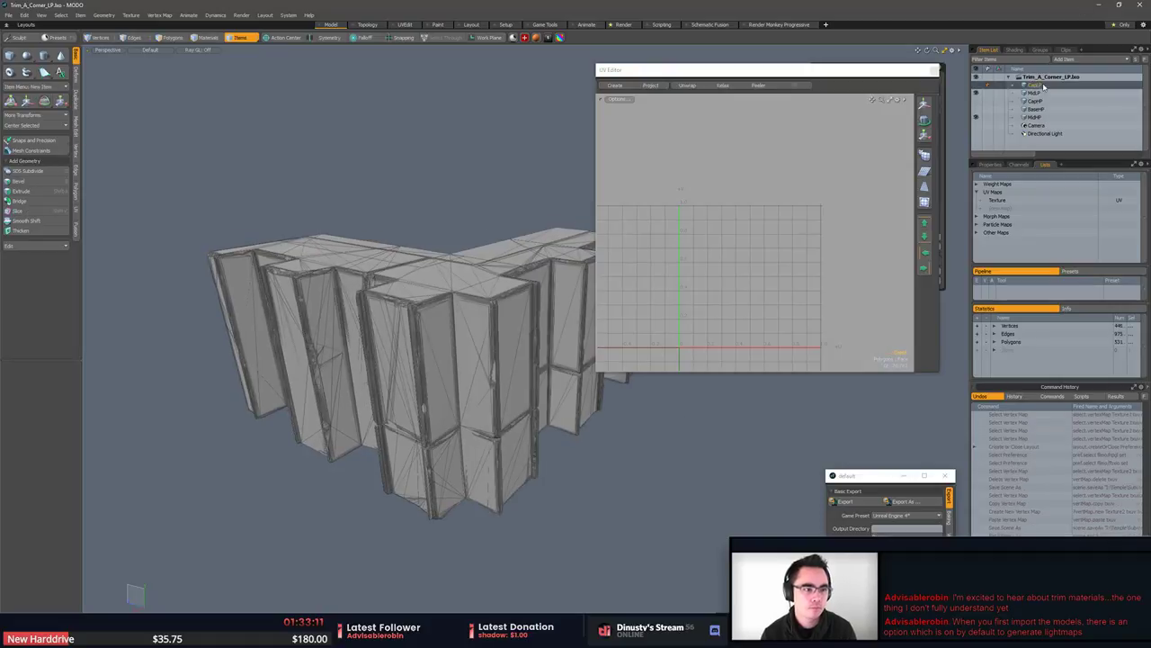
left_click(976, 86)
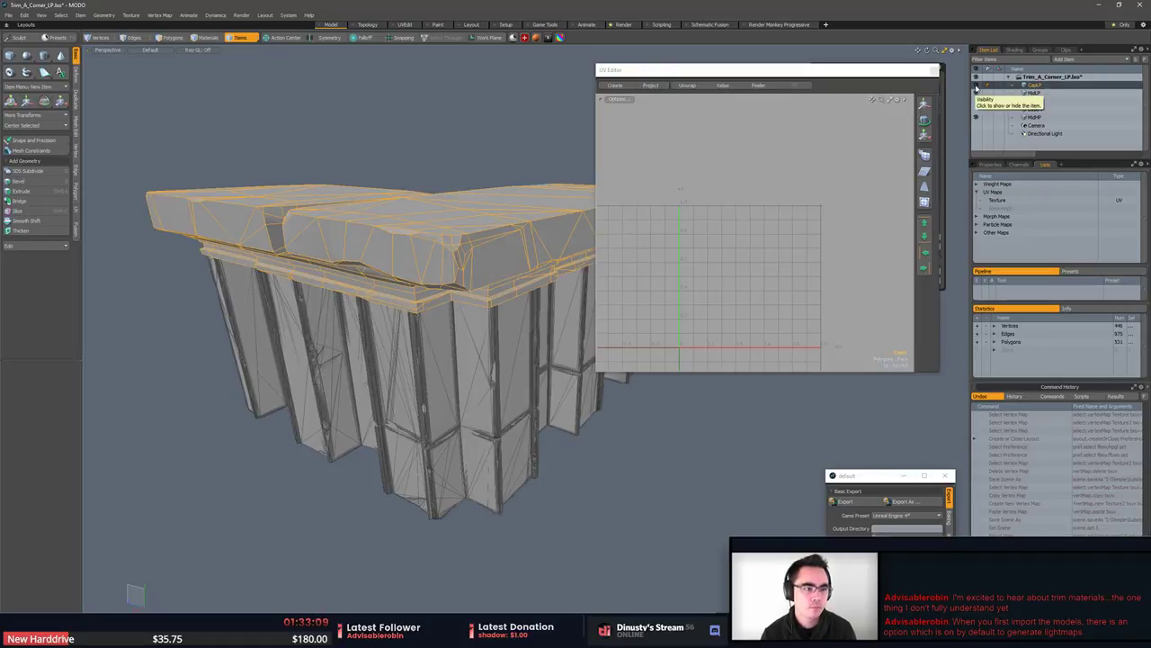
left_click(976, 88)
left_click(976, 94)
left_click(976, 94)
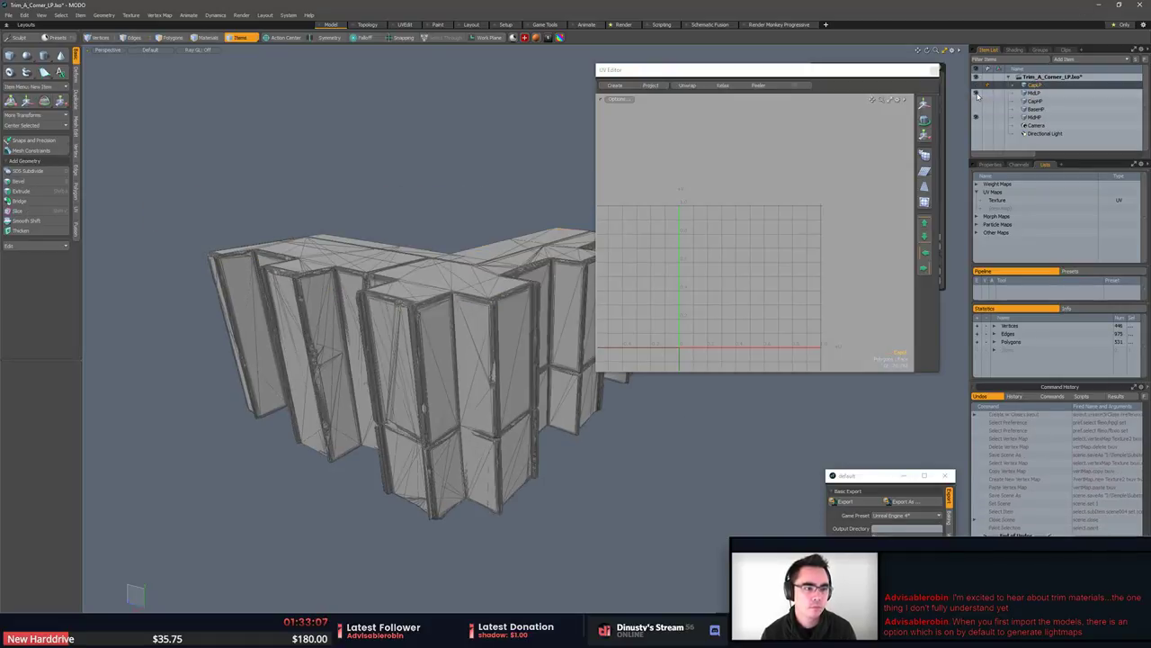
left_click(976, 94)
left_click(181, 102)
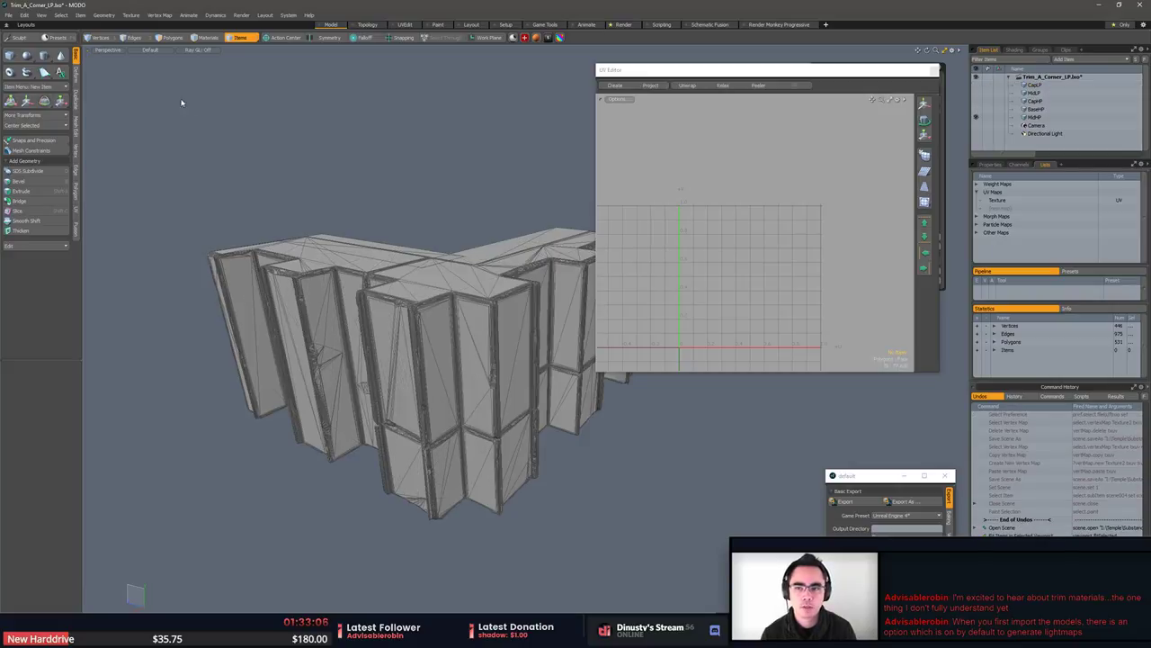
Close the Trim_A_Corner_LP scene without saving and load Trim_A_Corner.fbx with the default FBX load options.
right_click(1053, 79)
left_click(1053, 110)
left_click(478, 235)
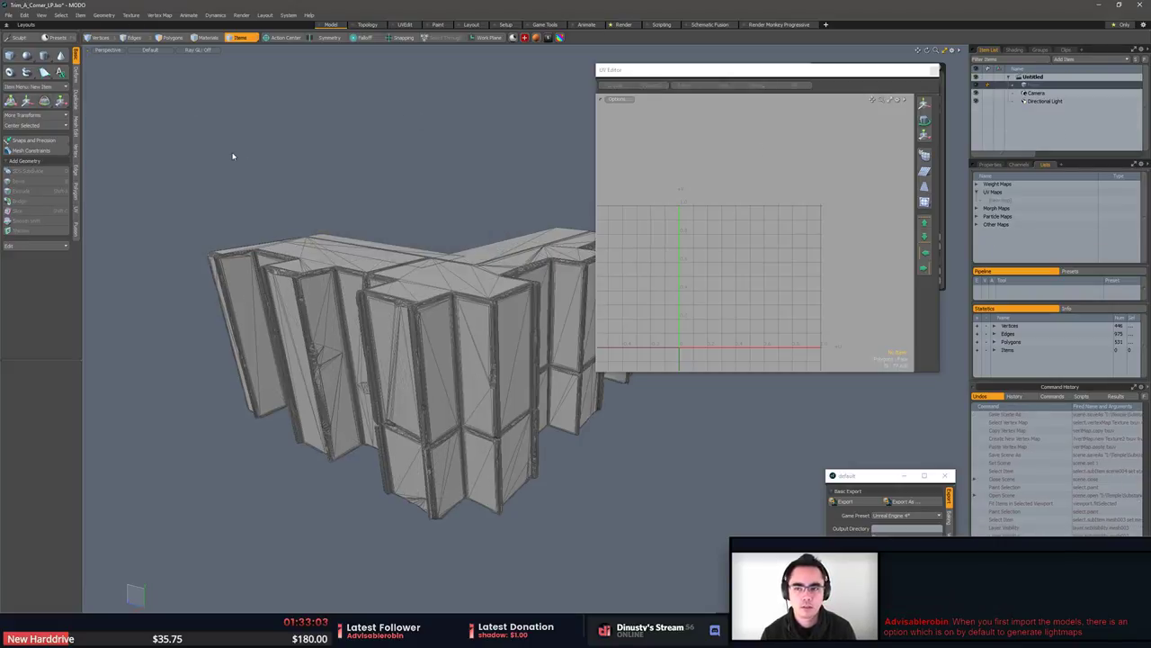
left_click(9, 15)
left_click(27, 35)
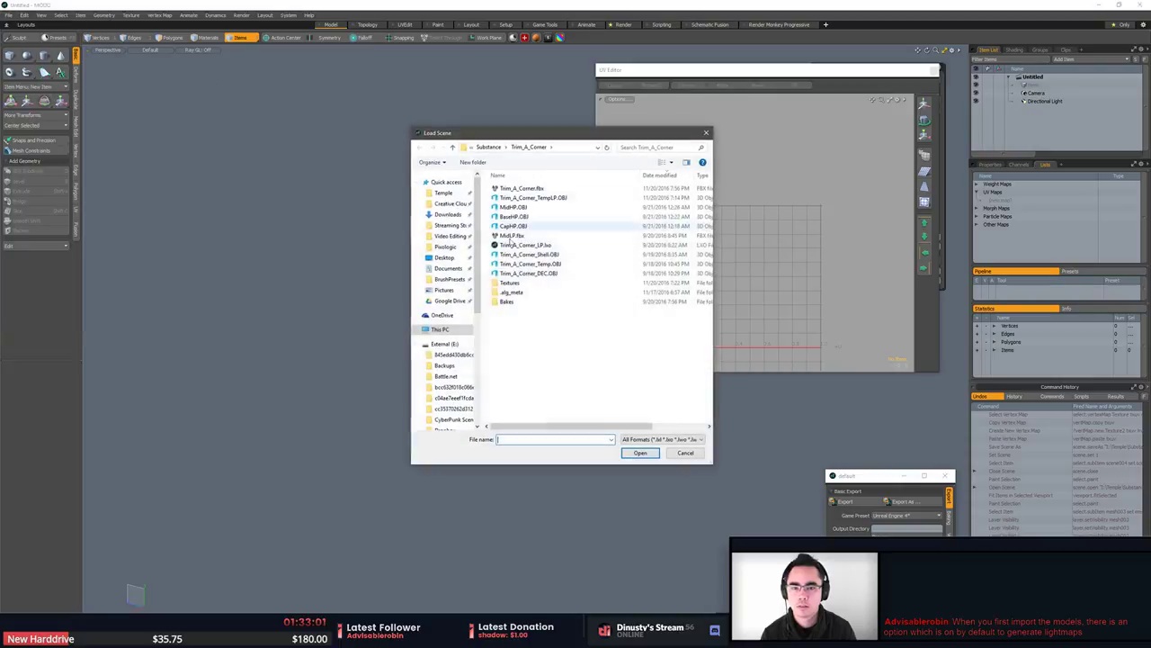
double_click(522, 188)
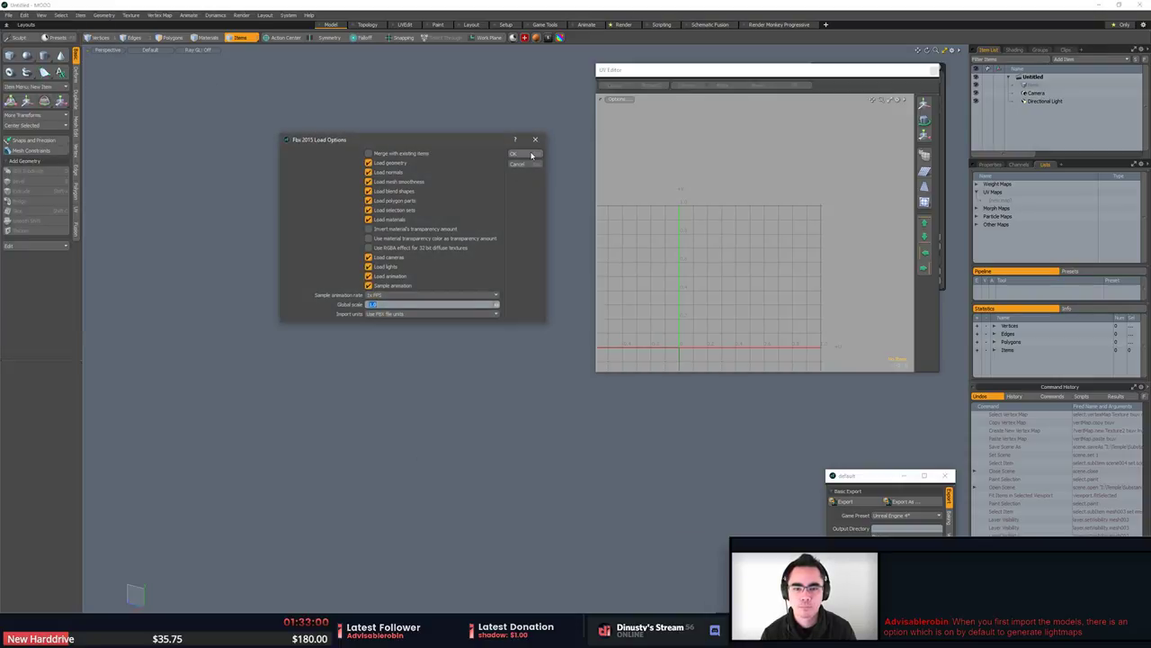
left_click(530, 155)
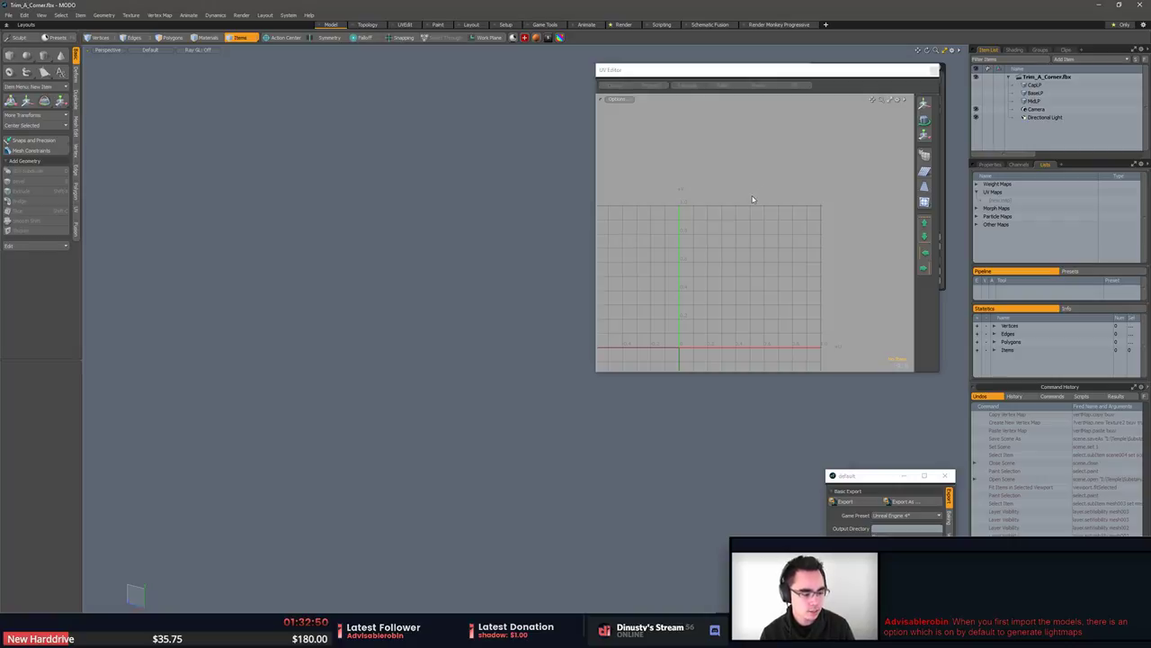
Make the BaseLP, MidLP and CapLP meshes visible and select all three of them together.
left_click_drag(537, 296, 460, 367, "alt")
left_click(976, 94)
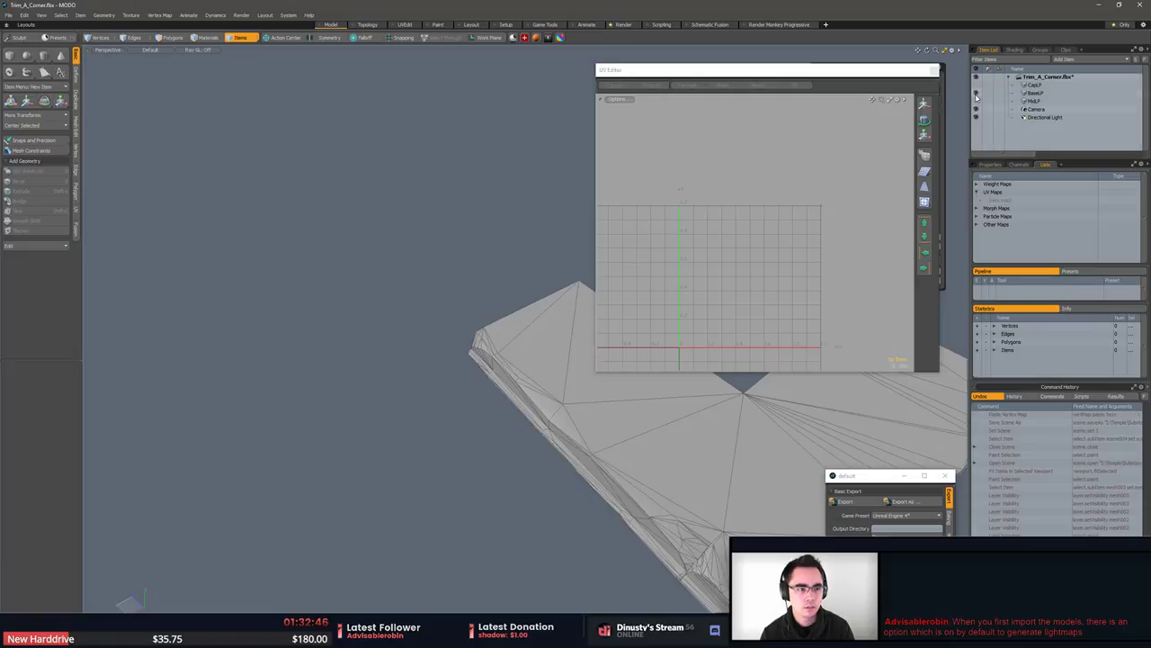
left_click(976, 101)
left_click(976, 86)
left_click_drag(622, 169, 430, 139, "alt")
scroll(430, 140, "down", 3)
left_click(463, 201)
left_click(460, 281, "shift")
left_click(457, 403, "shift")
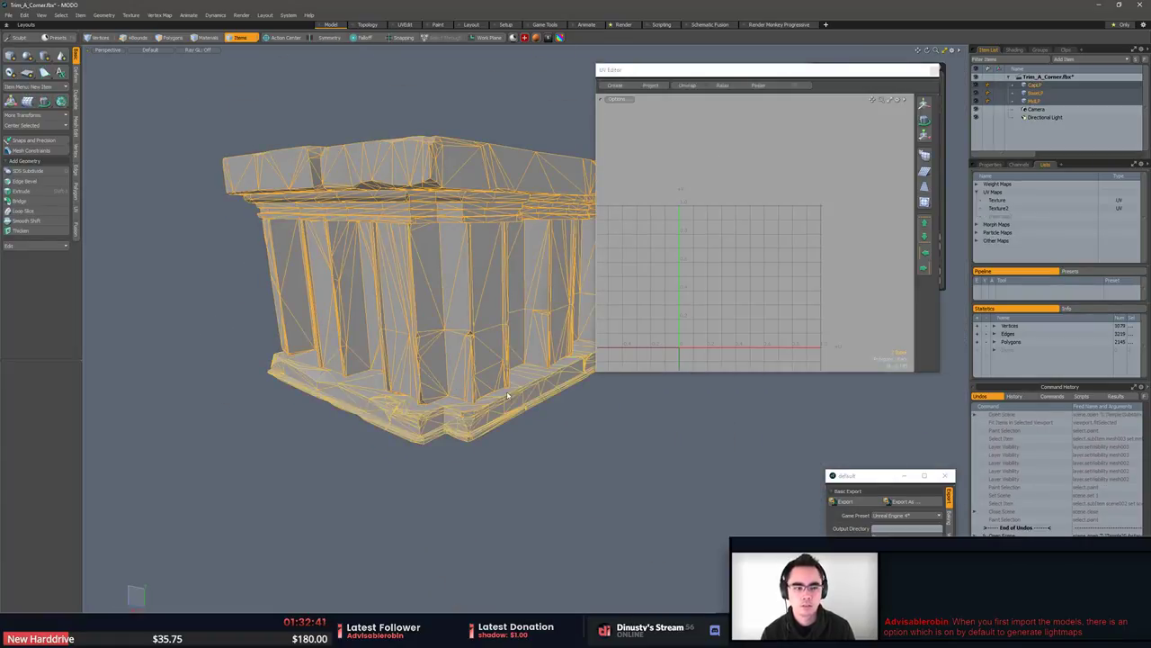
Compare the Texture and Texture2 UV maps, then copy the Texture map and paste it over Texture2.
left_click(1002, 202)
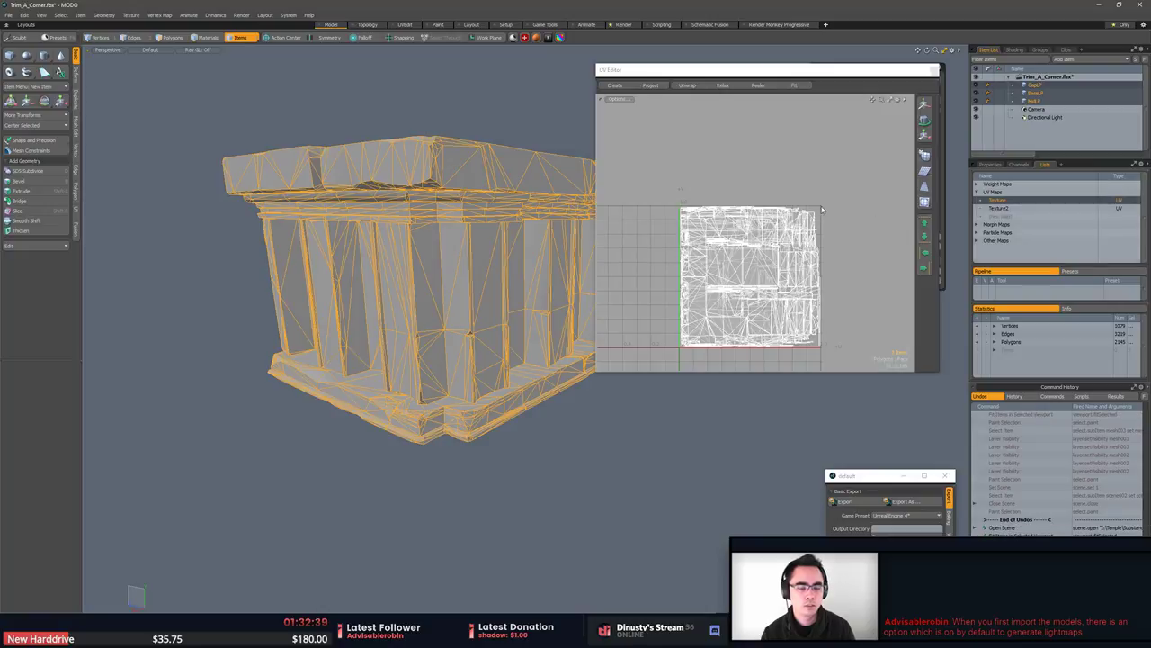
left_click(1012, 208)
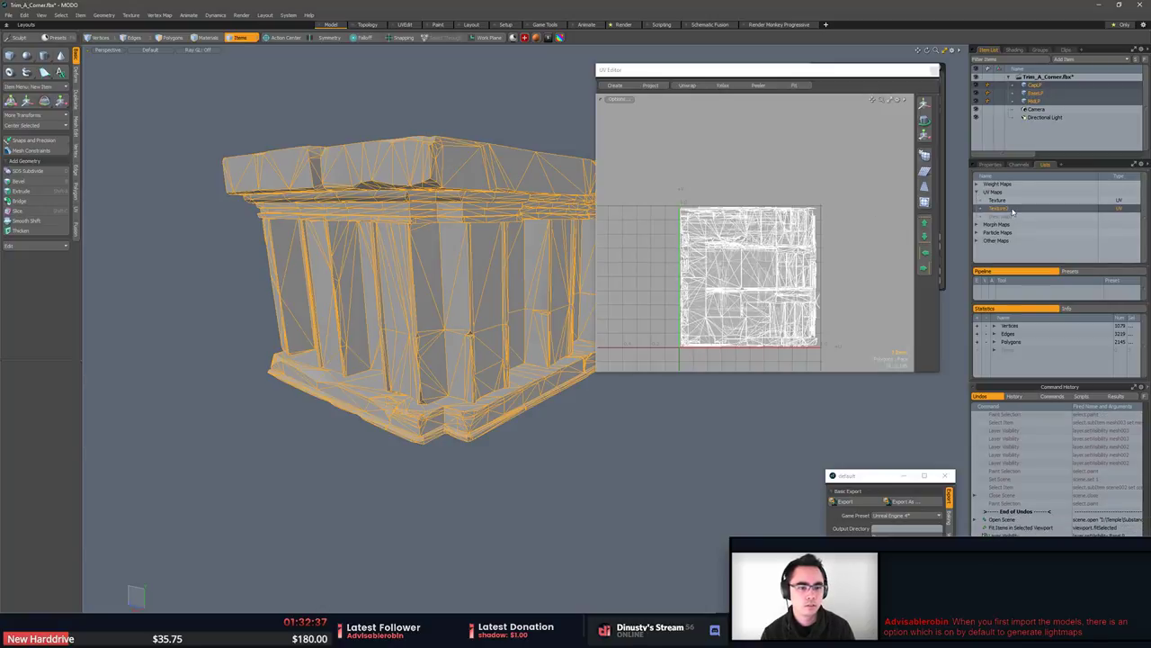
left_click(1000, 199)
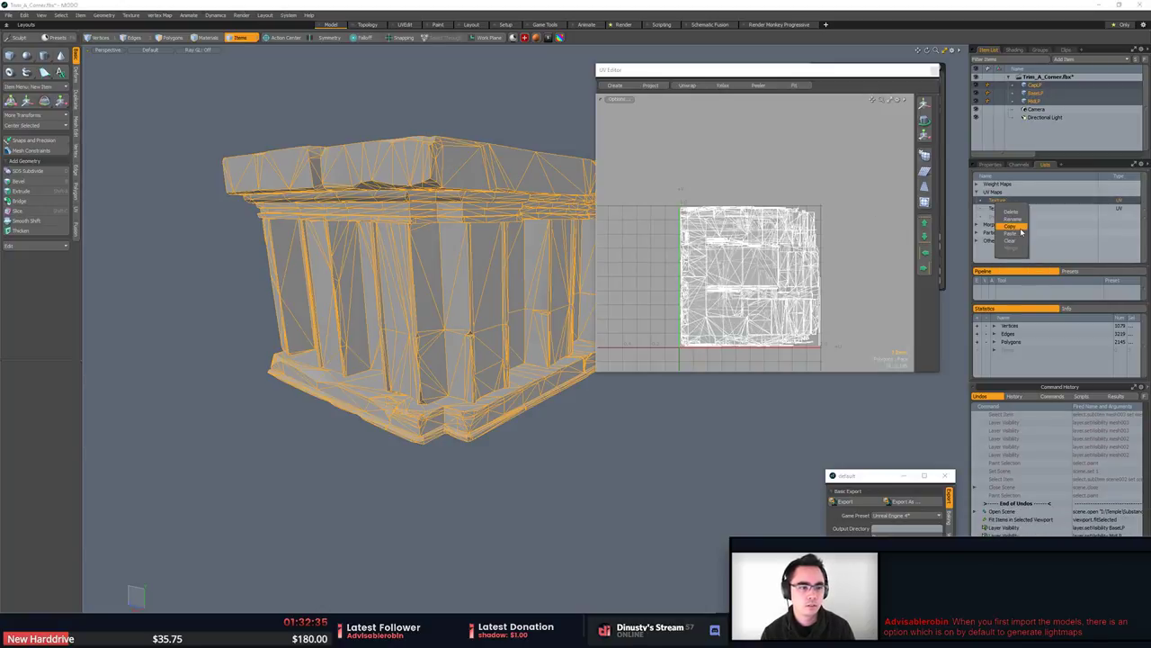
right_click(1020, 230)
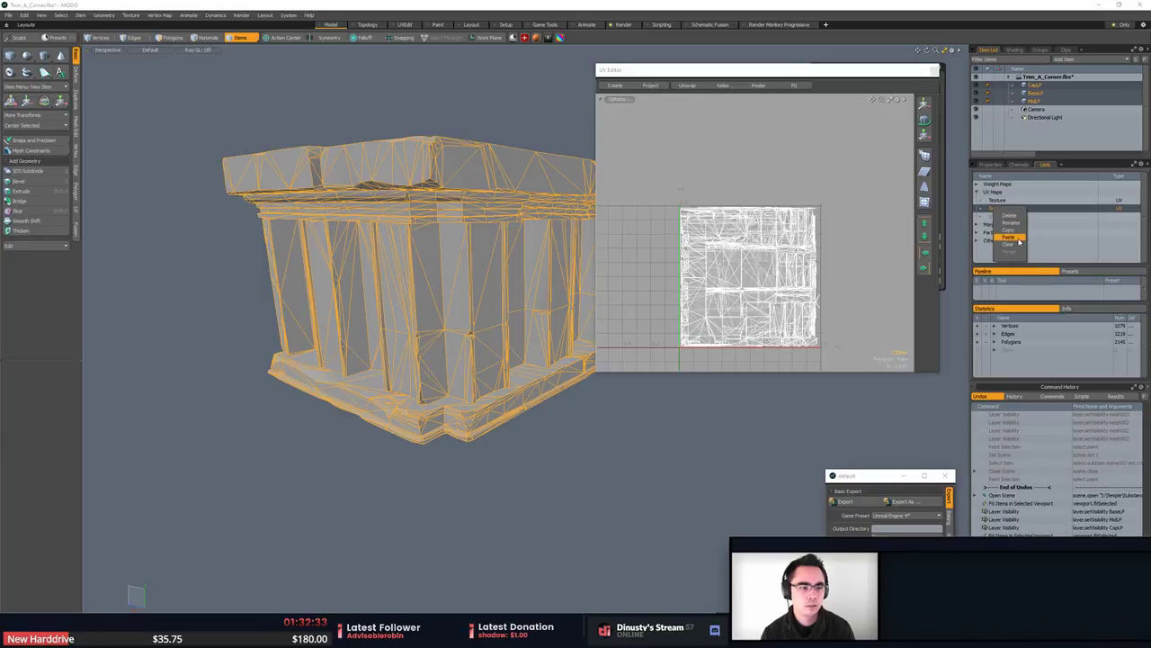
left_click(1020, 238)
Deselect the meshes, save Trim_A_Corner.fbx and switch to Unreal Editor.
left_click(507, 74)
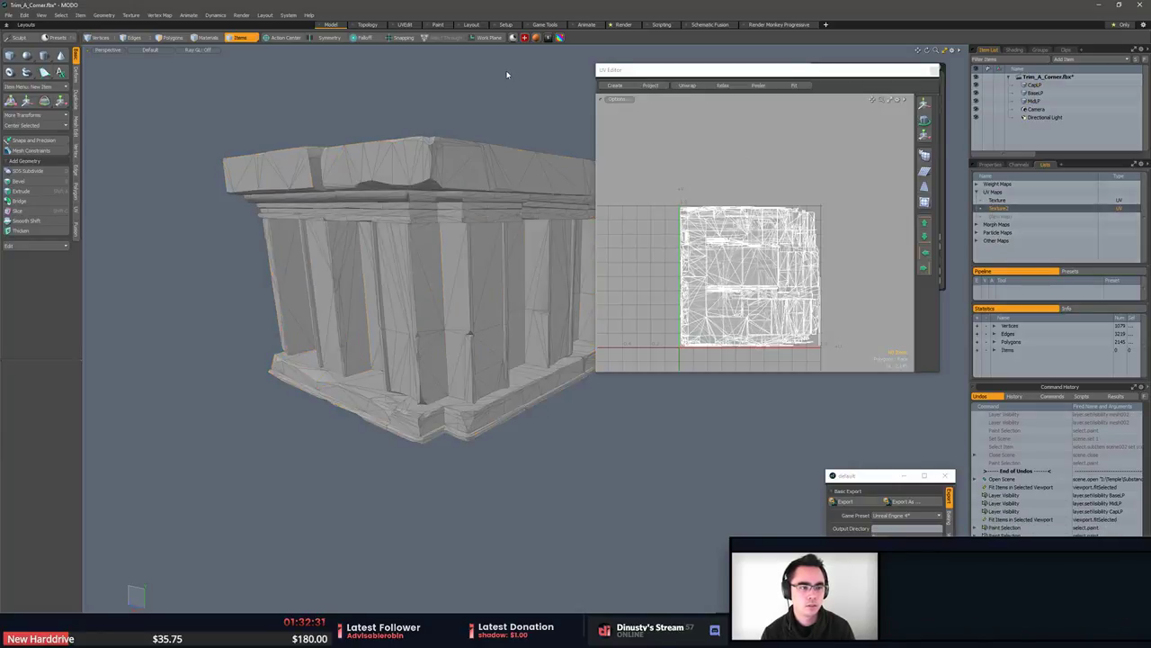
key("ctrl+s")
left_click(545, 232)
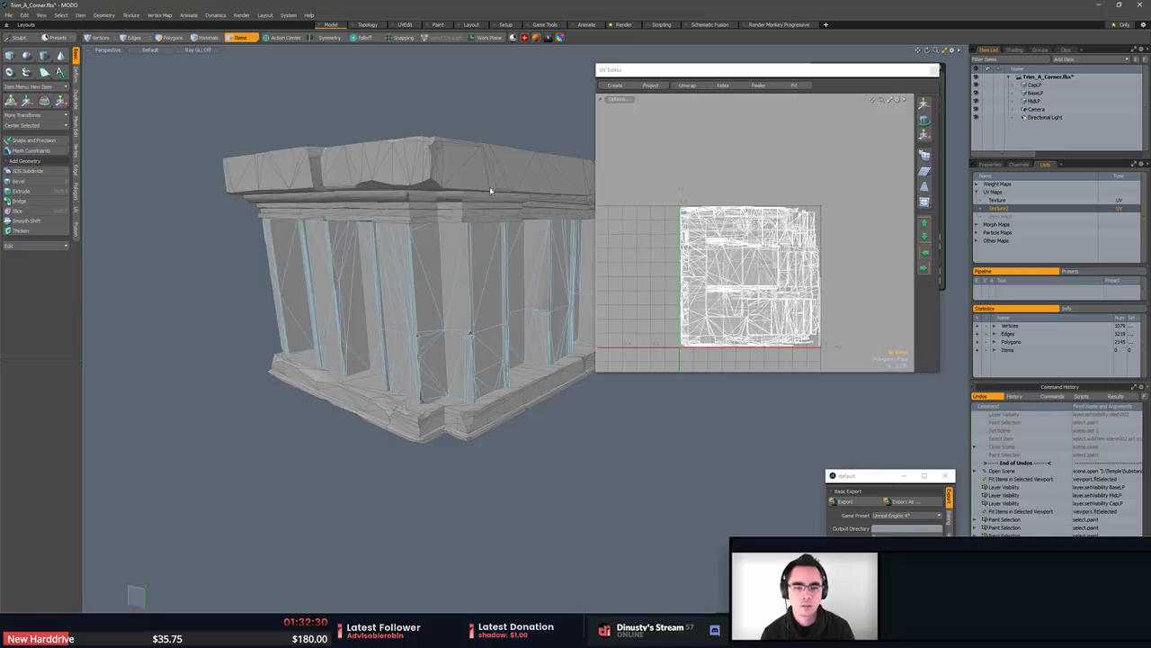
key("alt+Tab")
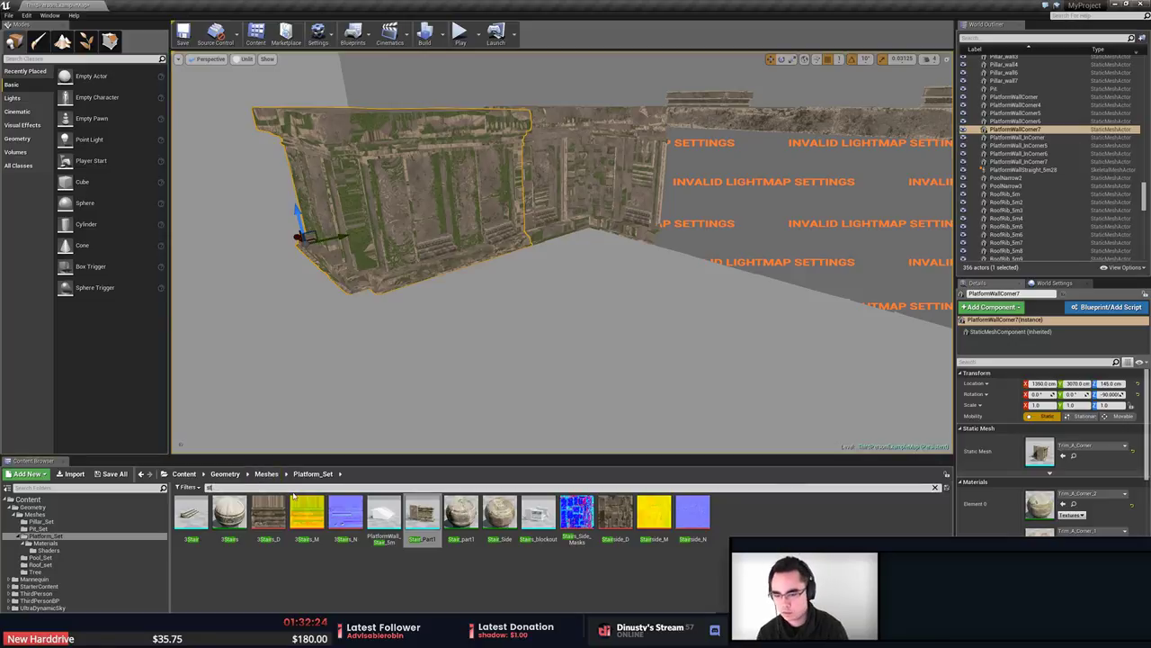
Filter the Platform_Set assets by "corner" and reimport the Trim_A_Corner static mesh.
type("corner")
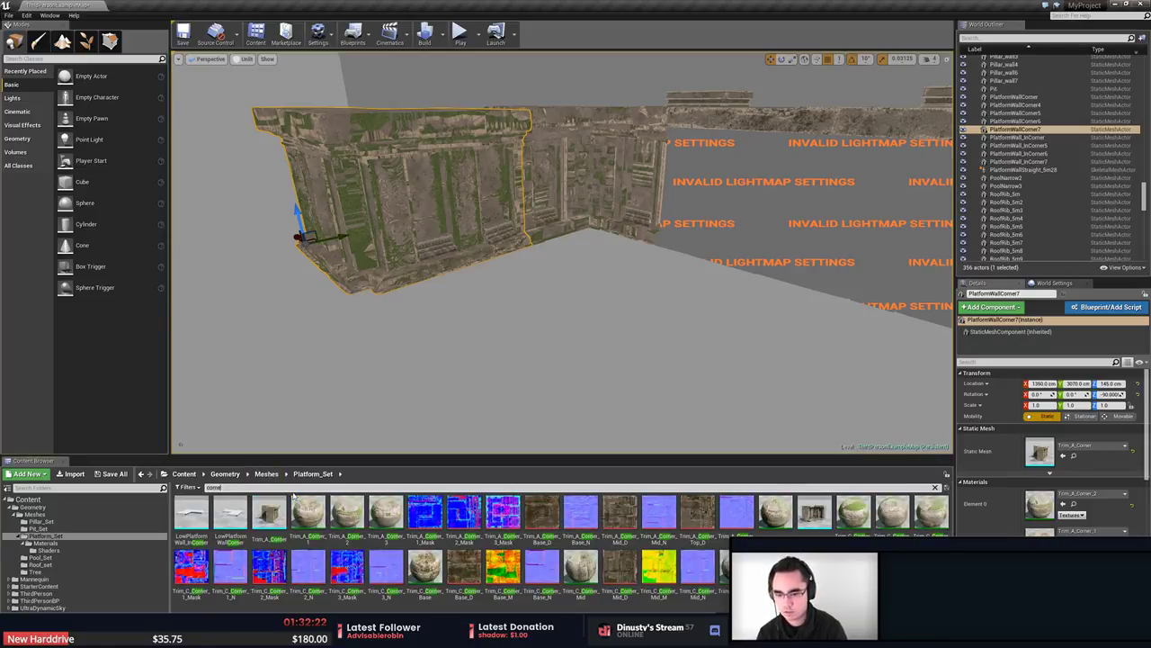
key("BackSpace")
key("BackSpace")
key("BackSpace")
type("corne")
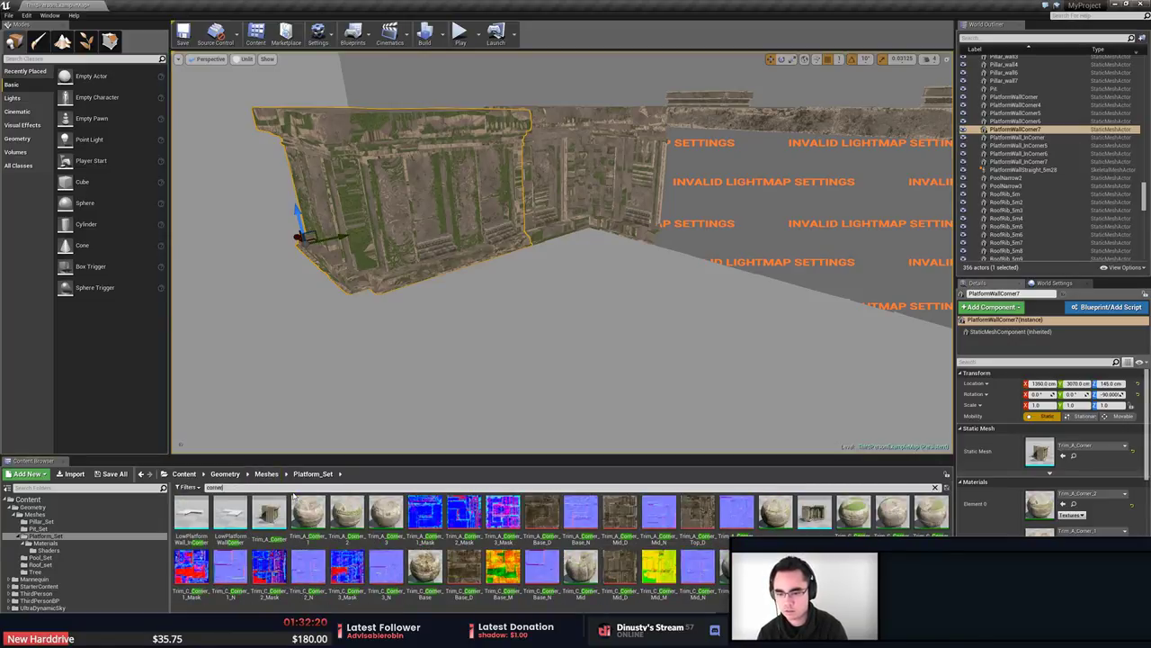
type("r_A")
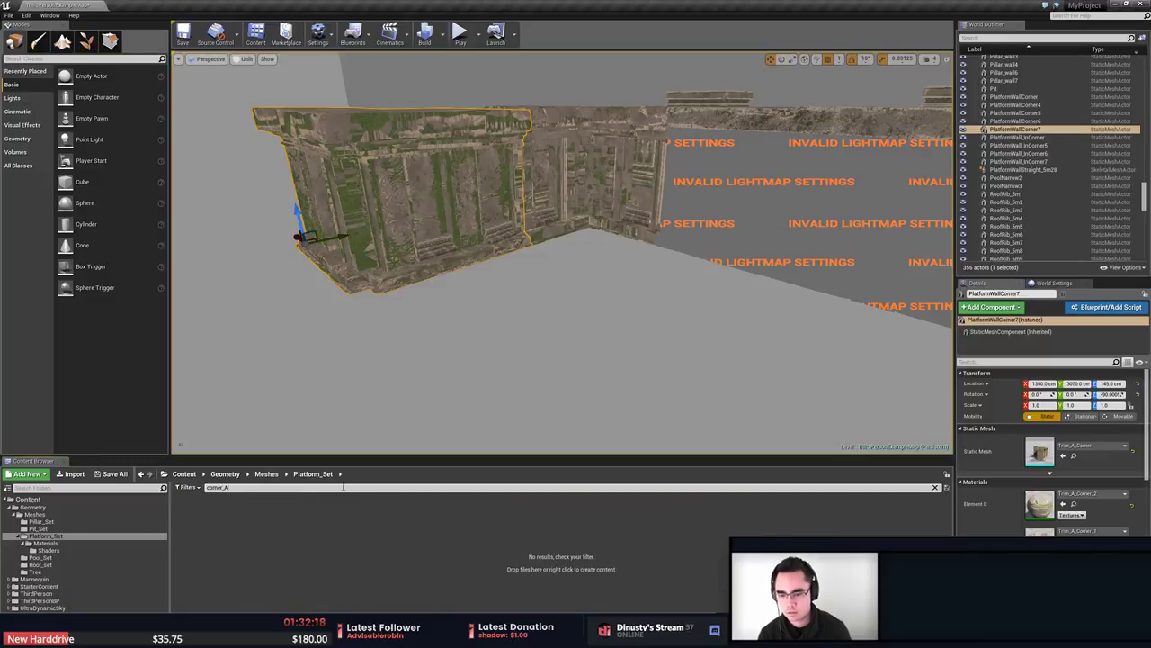
key("BackSpace")
key("BackSpace")
right_click(268, 515)
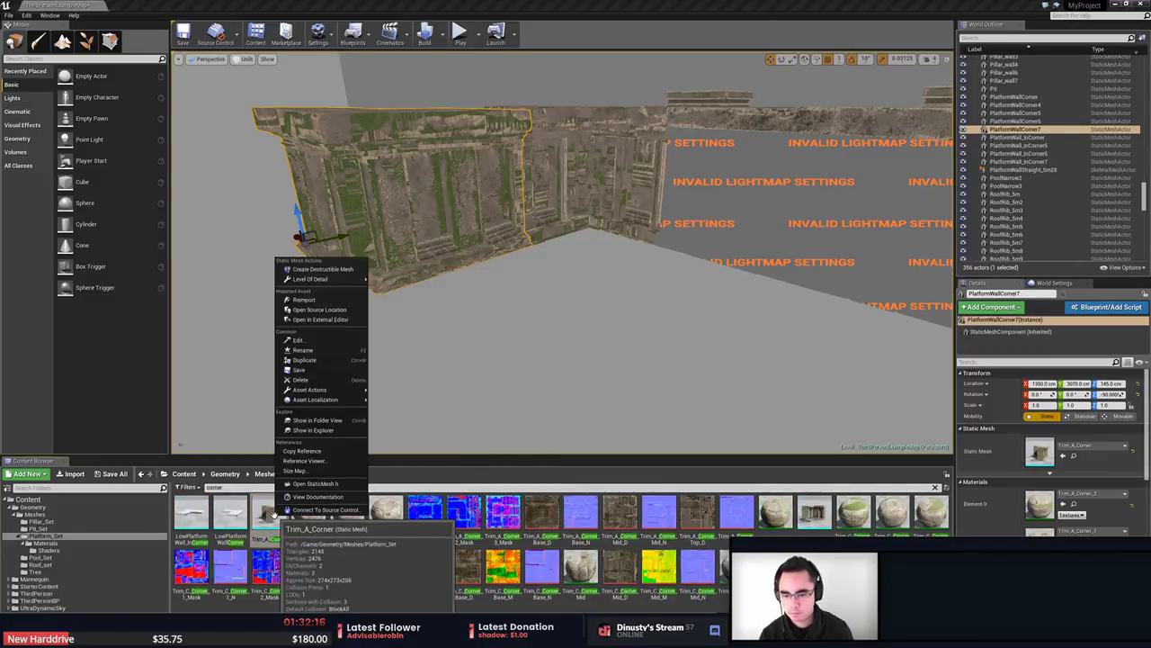
left_click(320, 301)
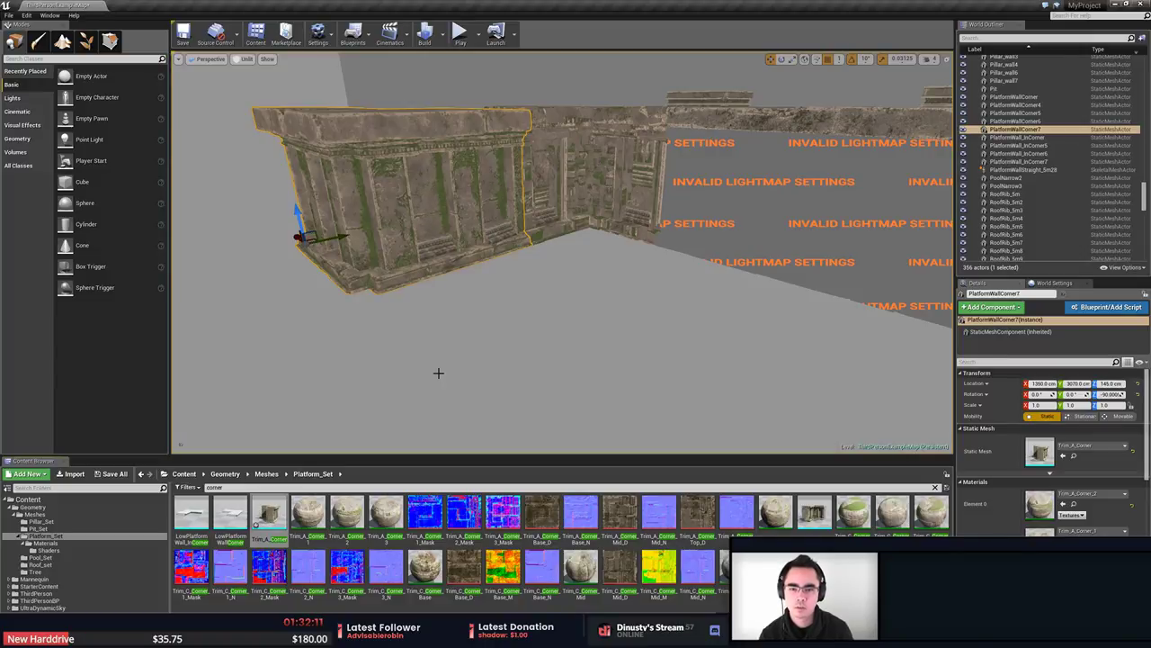
Select the inner corner wall piece PlatformWall_InCorner7 in the level and save all modified content.
mouse_move(470, 373)
right_mouse_down()
mouse_move(421, 362)
mouse_move(467, 373)
right_mouse_up()
key("w")
left_click(527, 314)
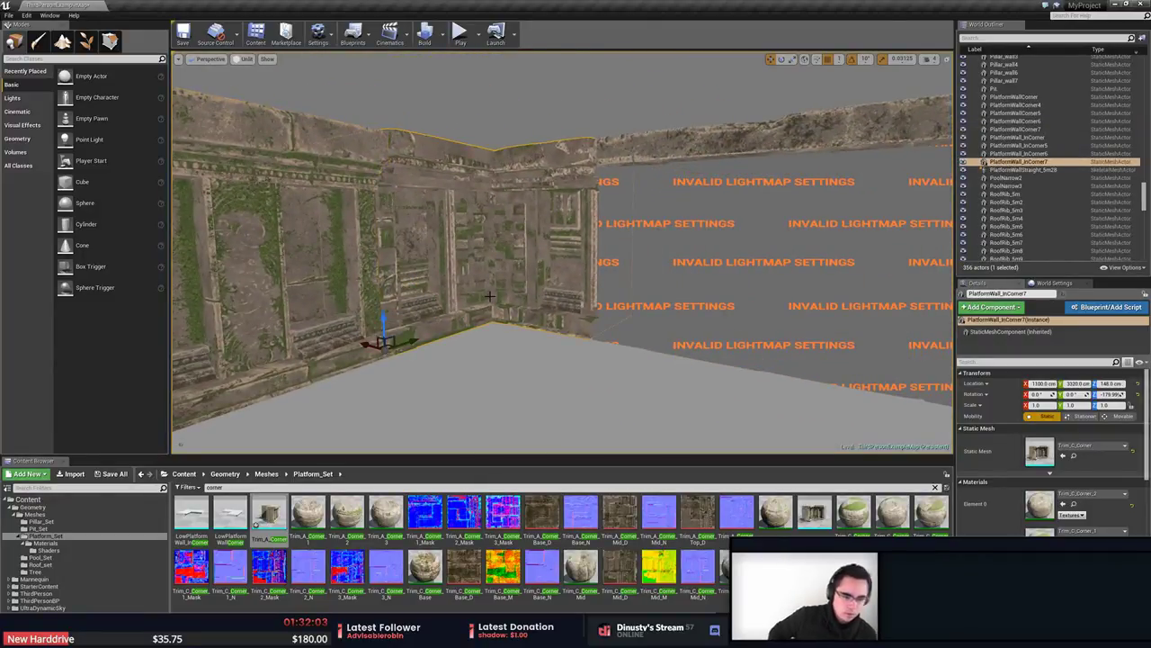
right_click(263, 501)
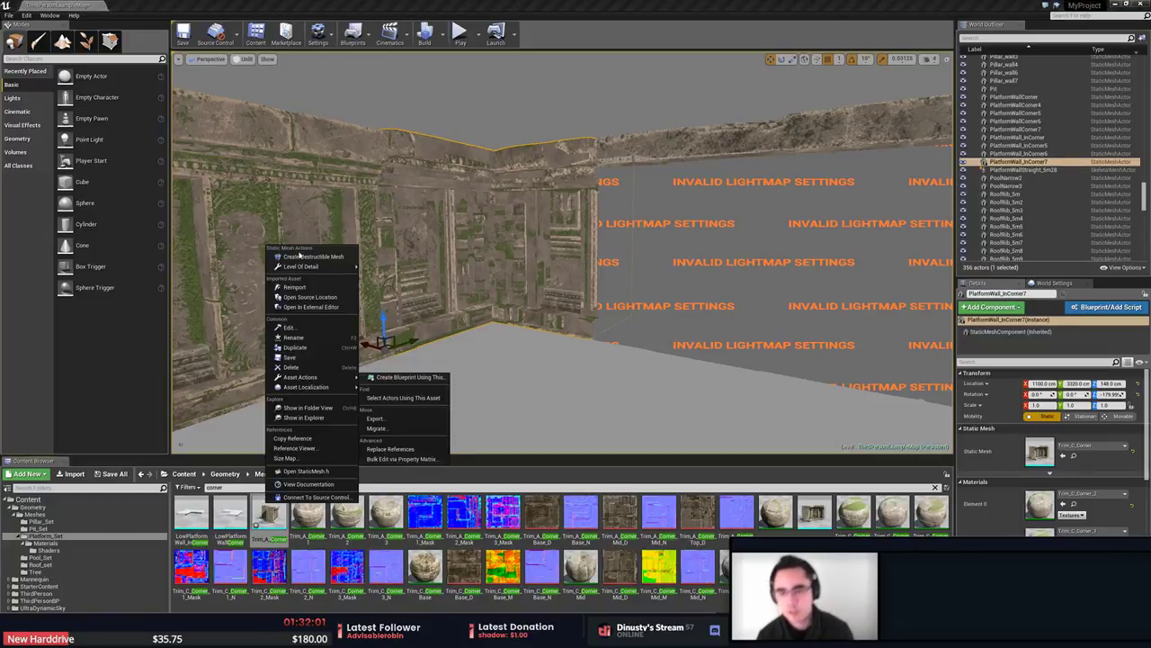
key("Escape")
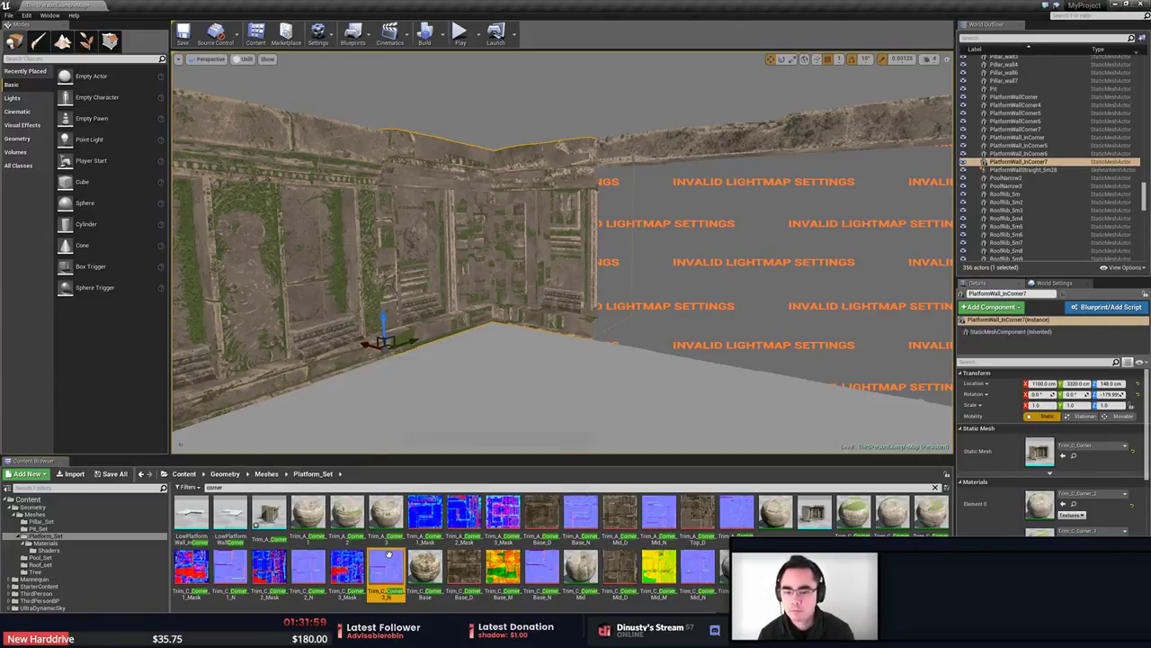
left_click(114, 473)
left_click(656, 404)
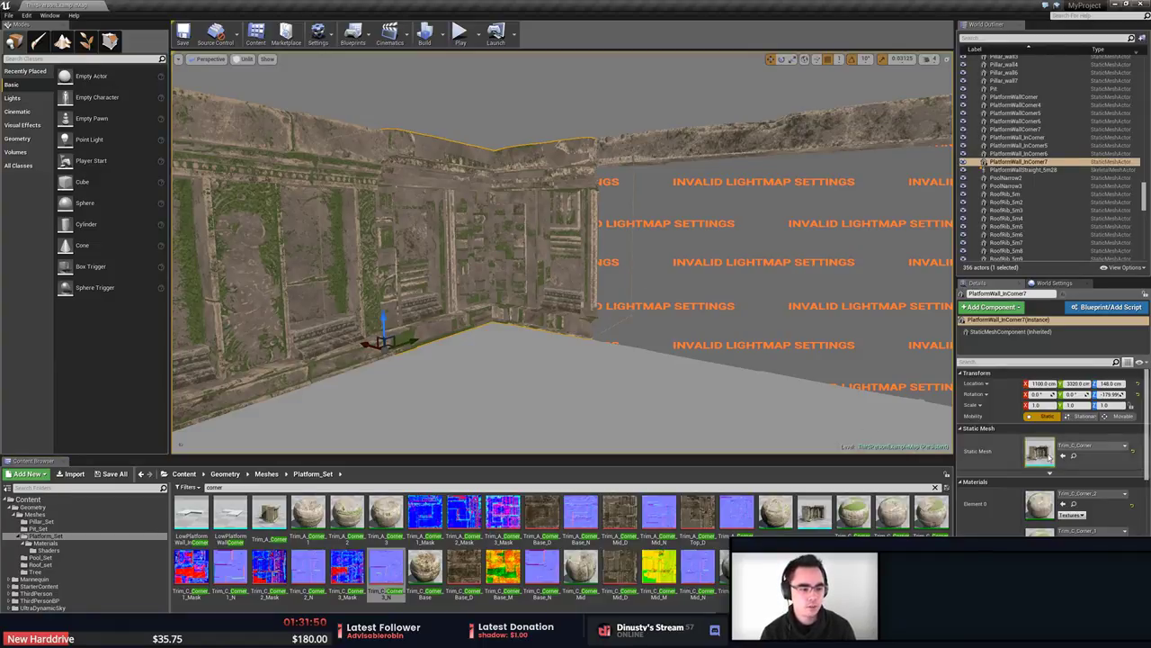
Switch to MODO and close the Trim_A_Corner.fbx scene.
key("alt+Tab")
left_click(516, 339)
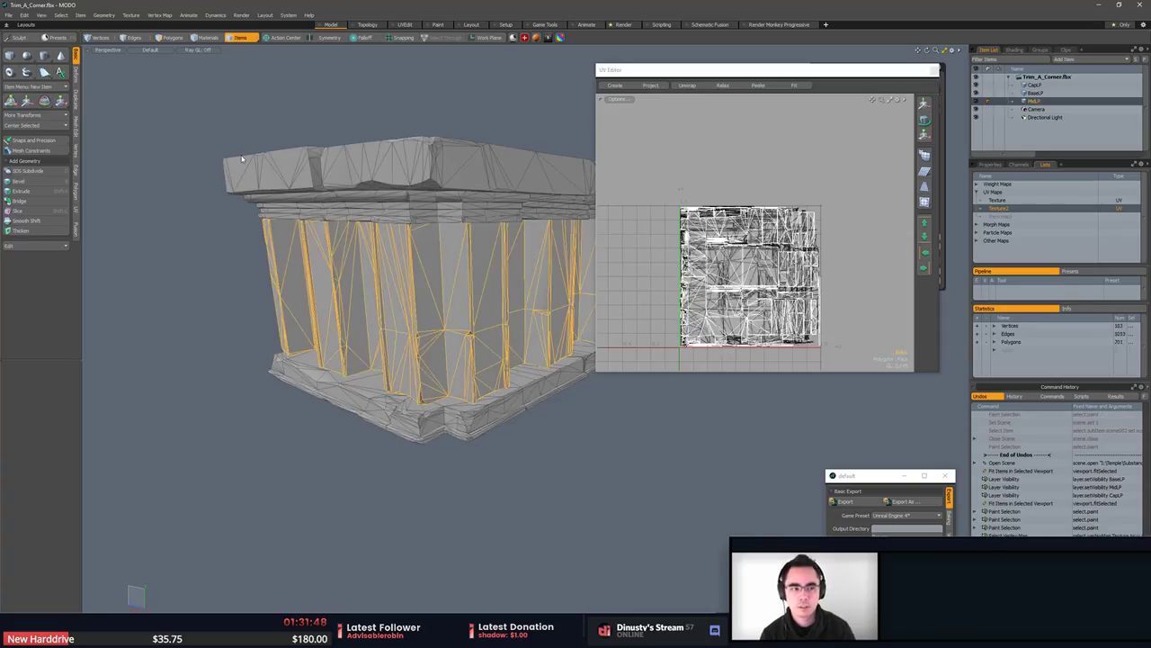
right_click(1051, 77)
left_click(1065, 106)
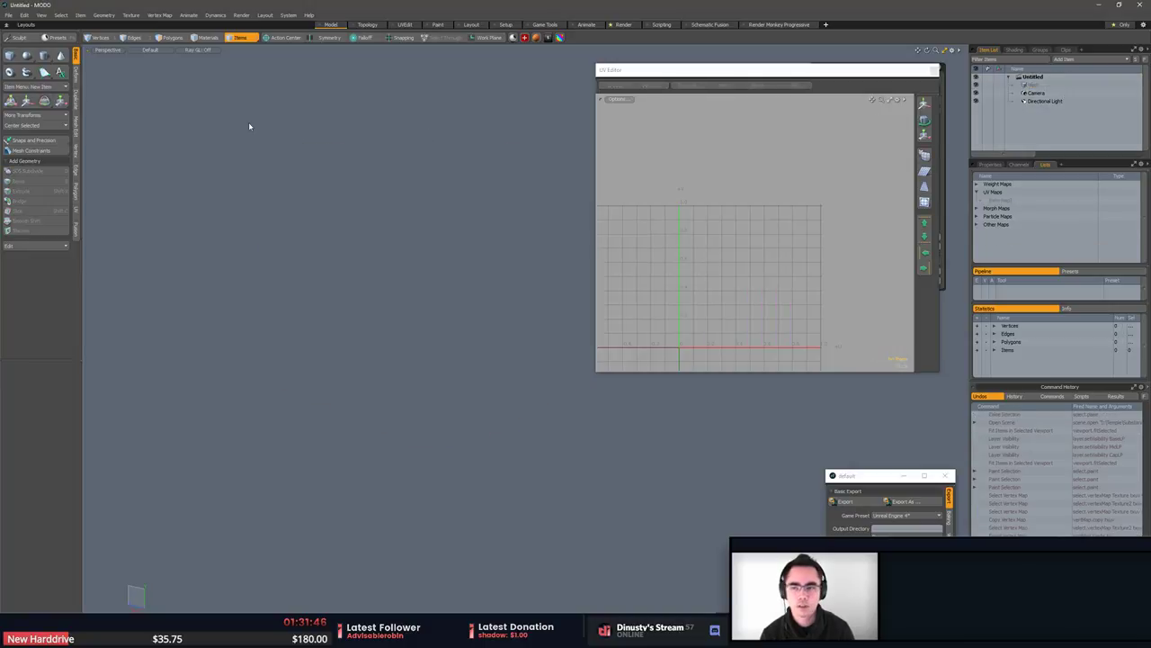
Open Trim_C_Corner.fbx from the Substance/Trim_C_Corner folder, accepting the default FBX load options.
left_click(10, 16)
left_click(17, 51)
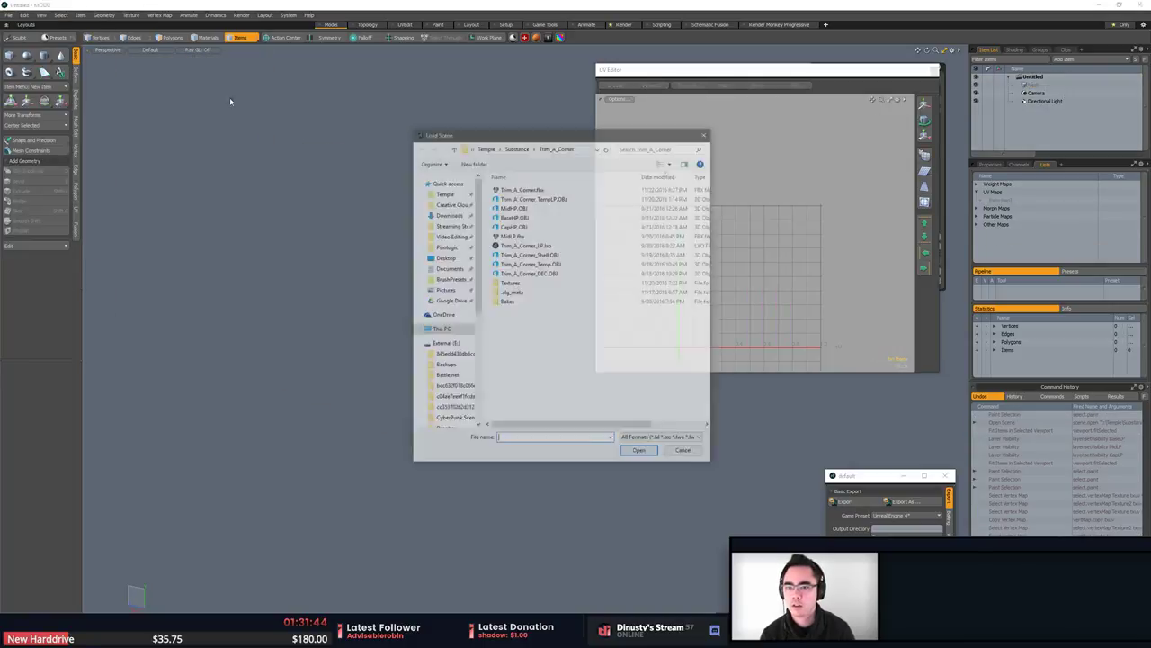
left_click(564, 318)
key("BackSpace")
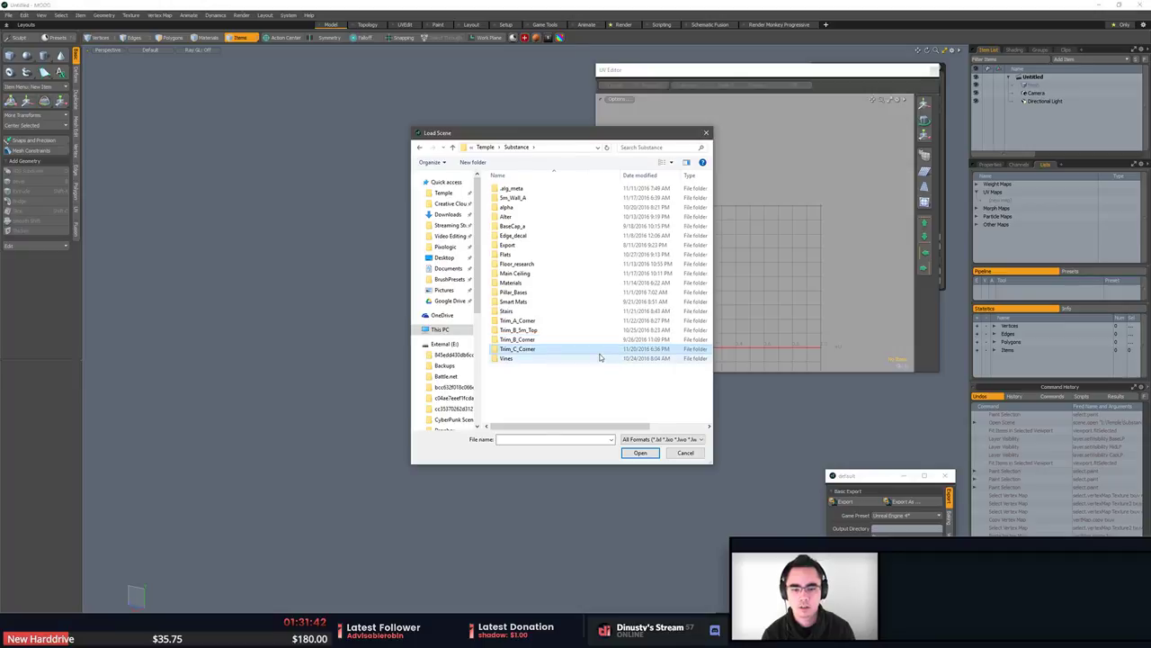
double_click(575, 349)
double_click(517, 198)
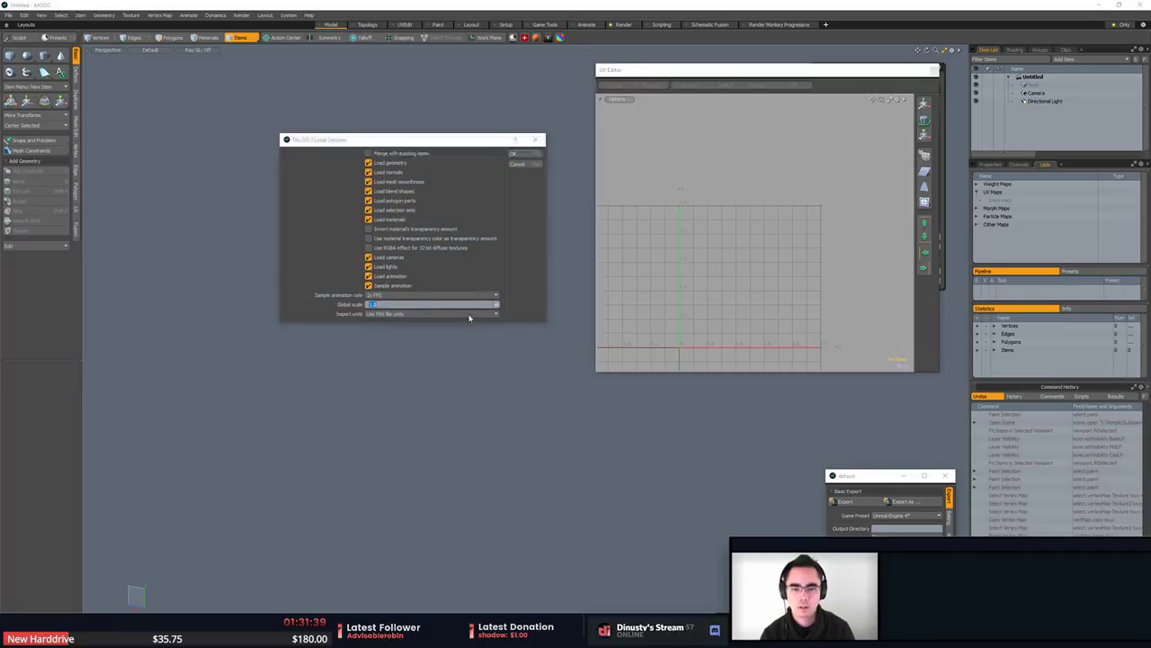
left_click(526, 153)
Select the corner's Mid_LP, Base_LP and Top_LP meshes and rename their UV1 map to Texture2.
mouse_move(514, 252)
left_mouse_down("alt")
mouse_move(307, 285)
mouse_move(229, 311)
left_mouse_up("alt")
scroll(324, 296, "down", 5)
left_click_drag(574, 302, 454, 342, "alt")
left_click(536, 402)
mouse_move(537, 395)
left_mouse_down("alt")
mouse_move(482, 360)
mouse_move(432, 261)
left_mouse_up("alt")
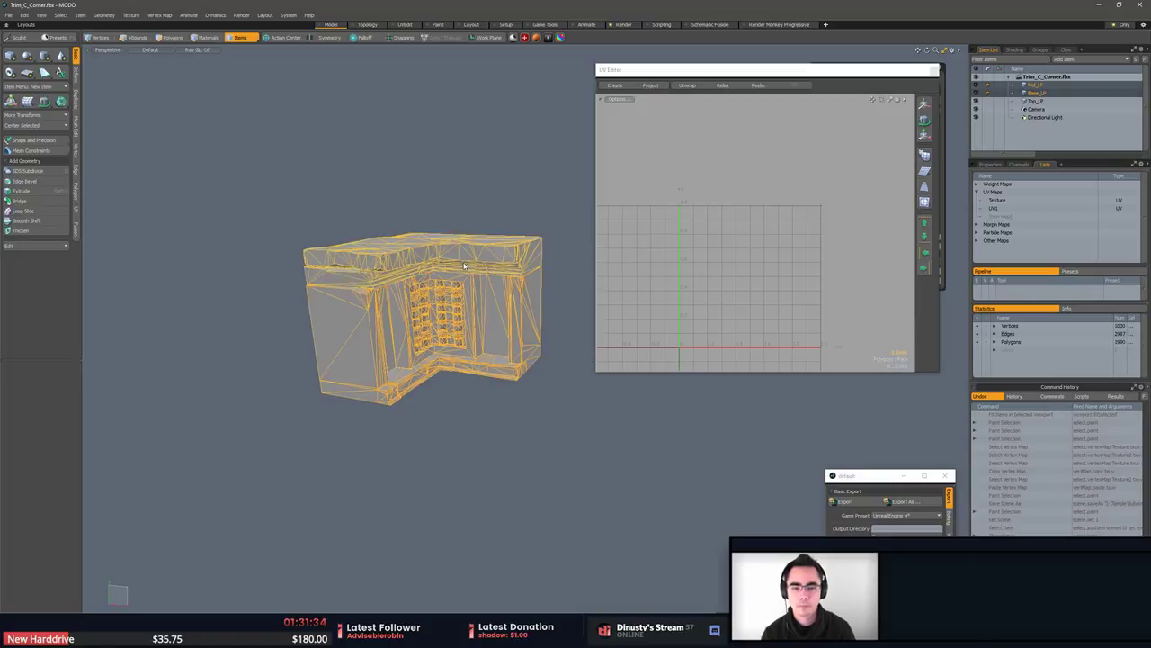
left_click(1029, 202)
left_click(1001, 209)
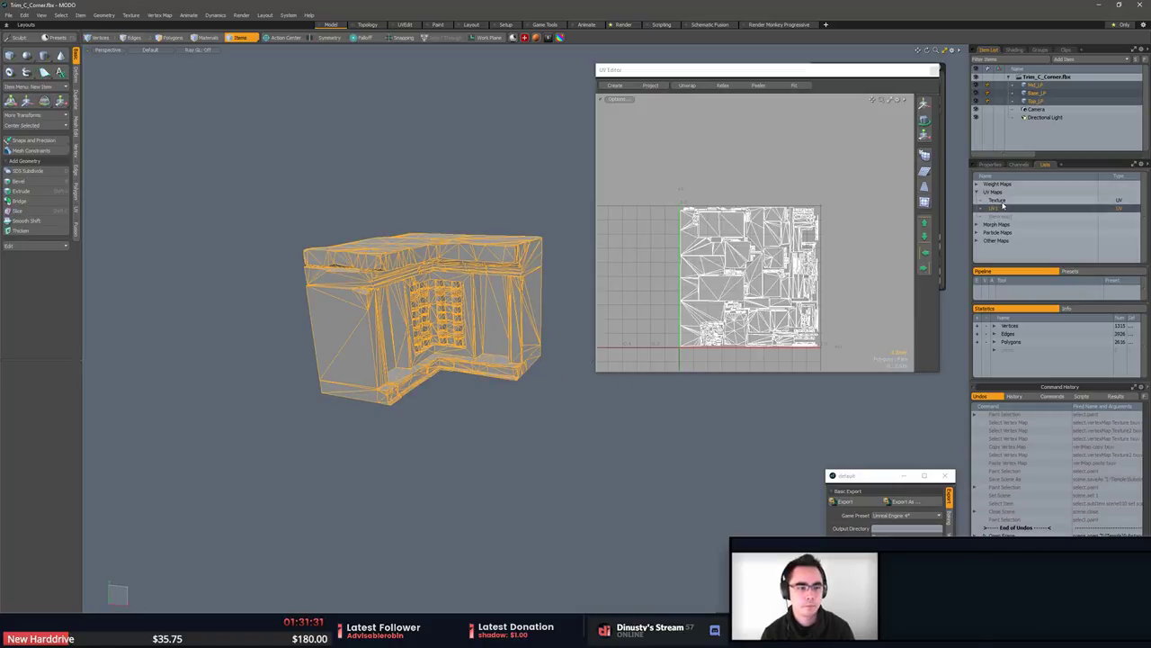
left_click(1001, 202)
left_click(996, 210)
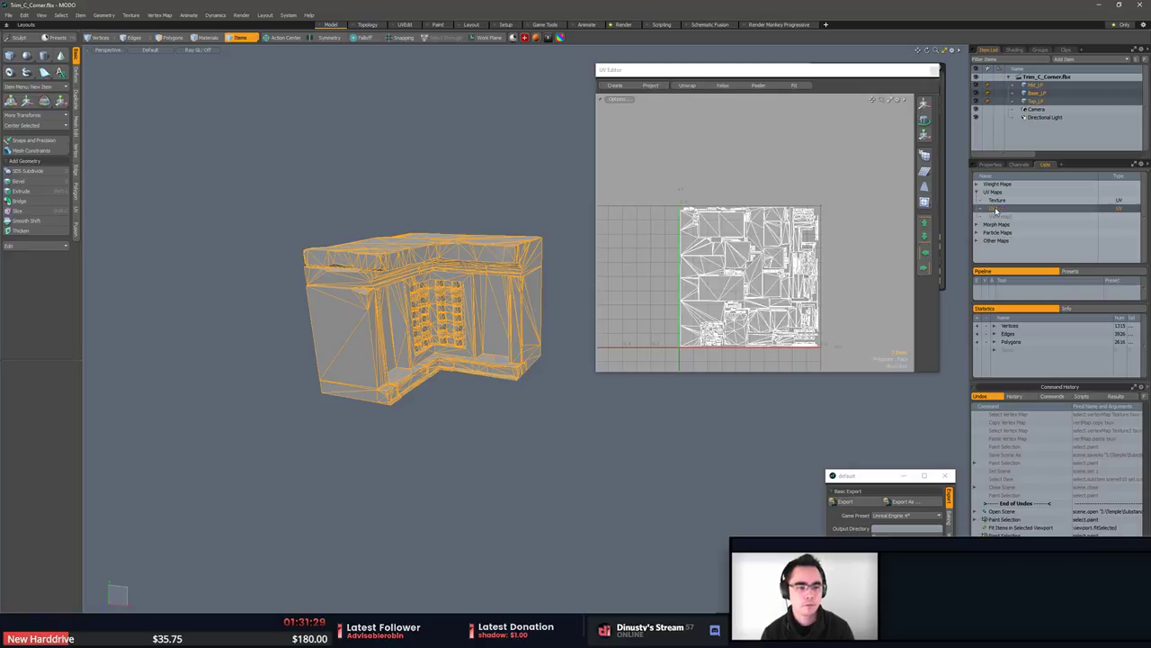
double_click(992, 208)
type("Texture")
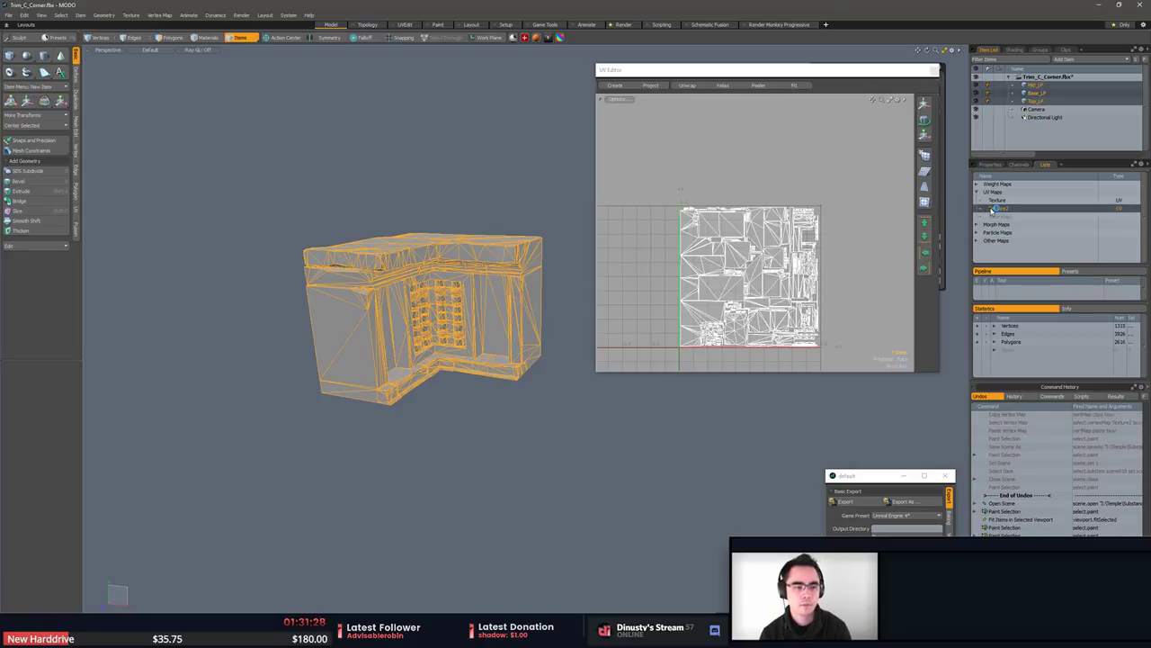
Copy the Texture UV map of the selected meshes and paste it into the Texture2 map.
right_click(999, 203)
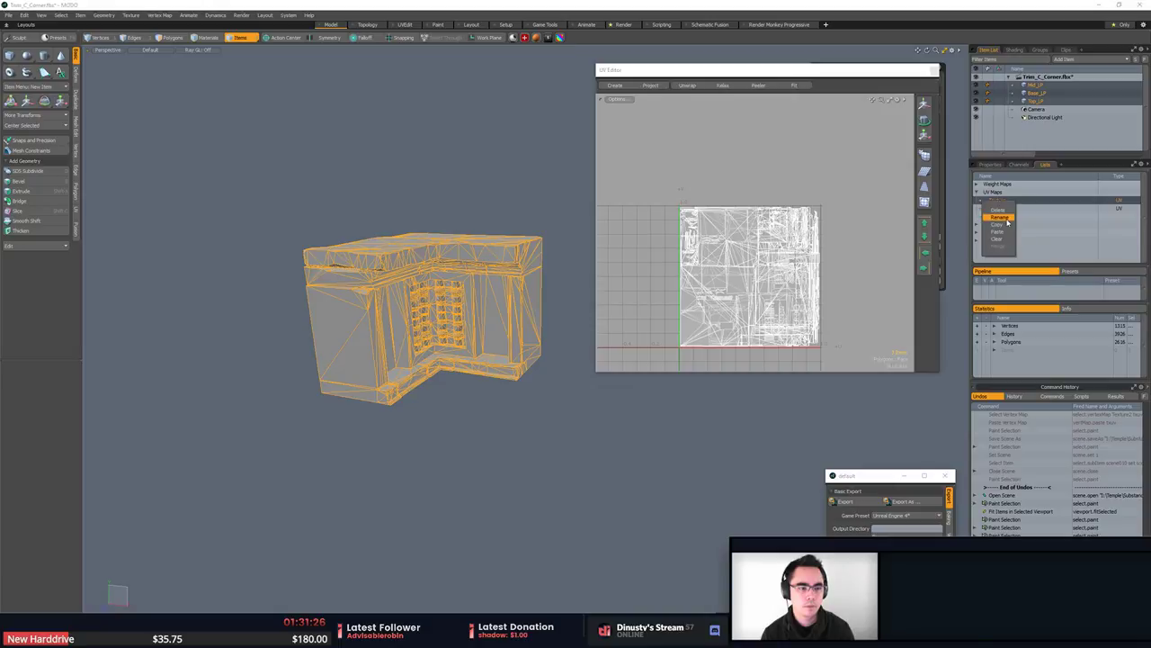
left_click(1000, 201)
right_click(1009, 210)
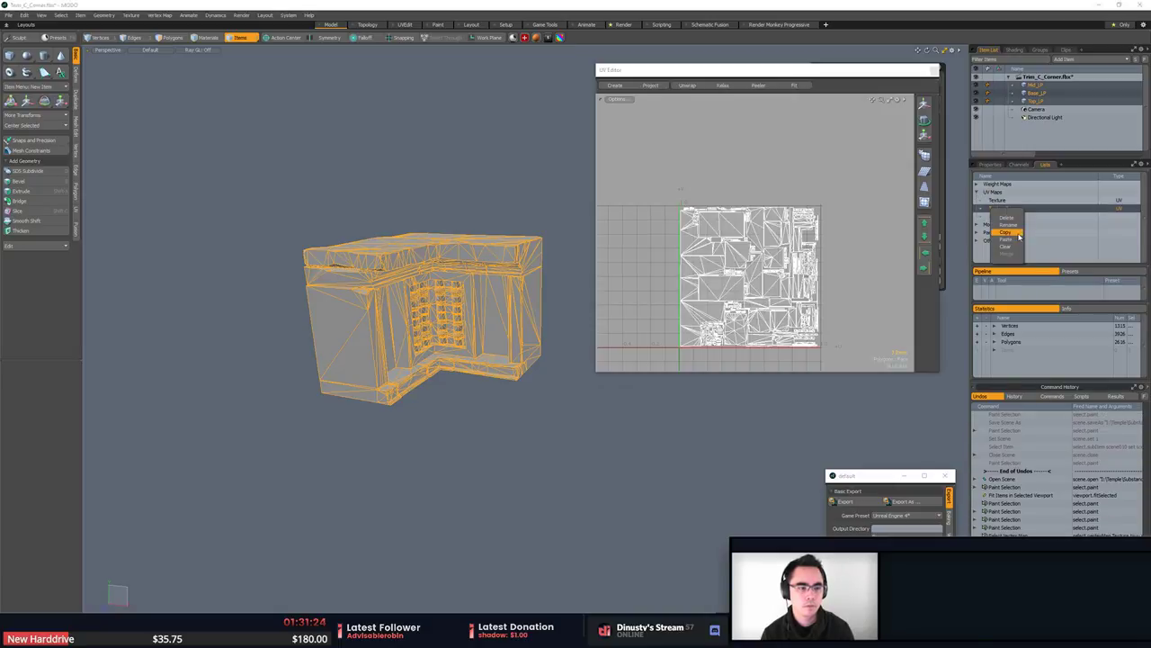
left_click(1005, 240)
Deselect the corner meshes and save the Trim_C_Corner.fbx scene.
left_click(525, 188)
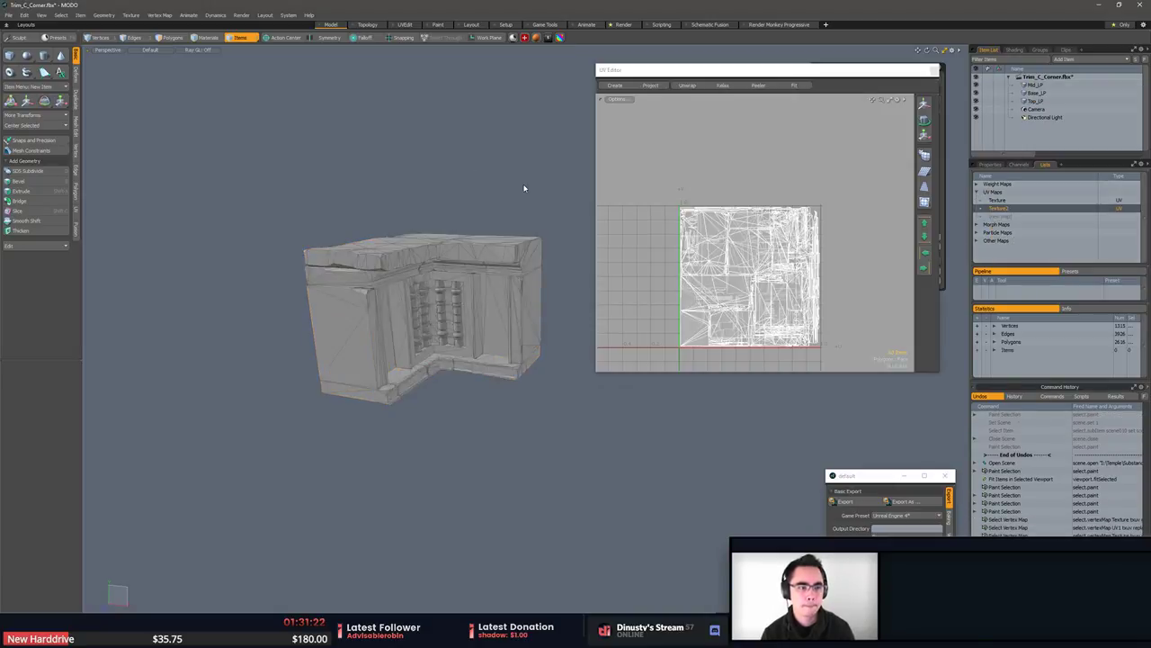
key("ctrl+s")
left_click(536, 225)
Switch to the Unreal Editor, filter the assets by "C_corner" and reimport the Trim_C_Corner static mesh.
key("alt+Tab")
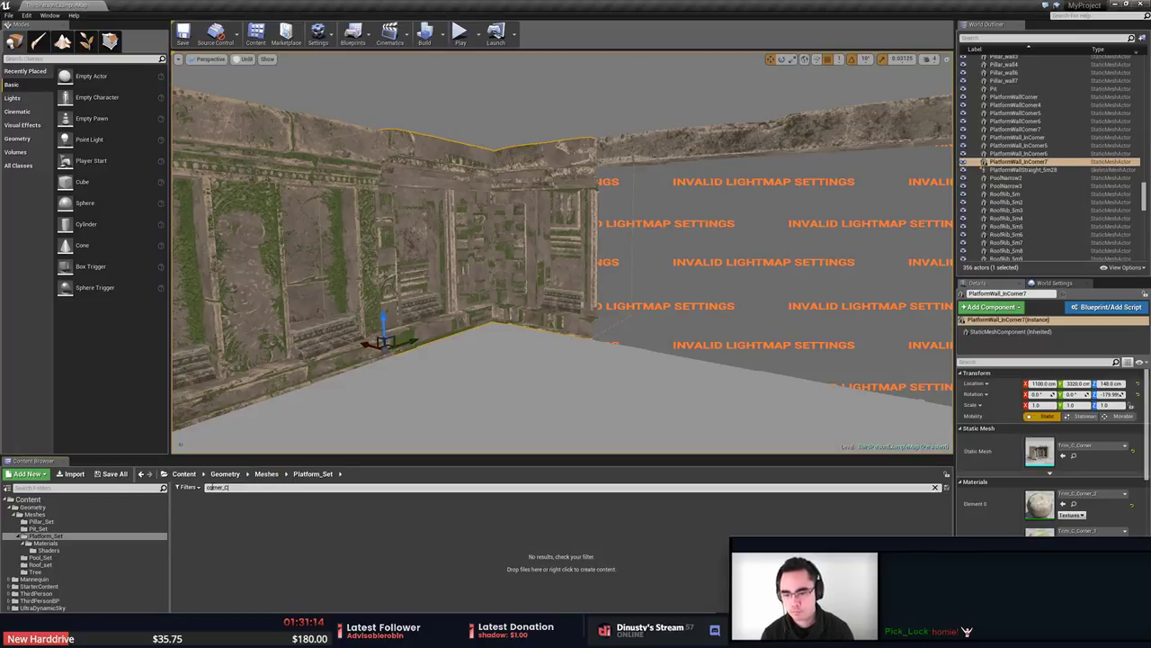
left_click(226, 488)
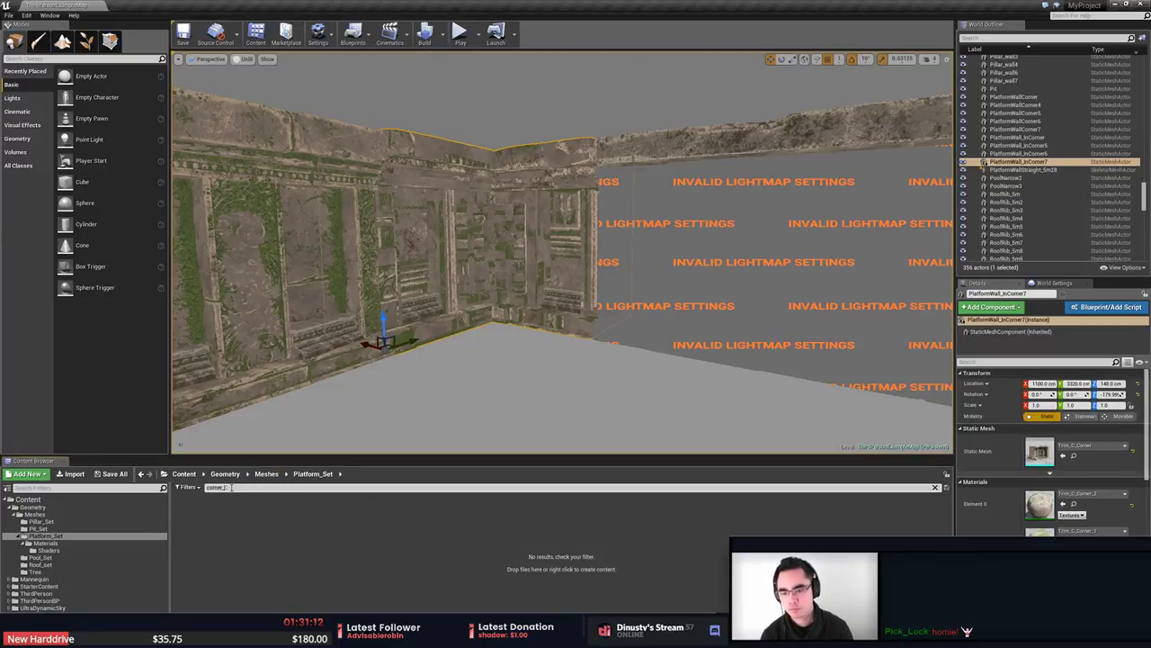
key("BackSpace")
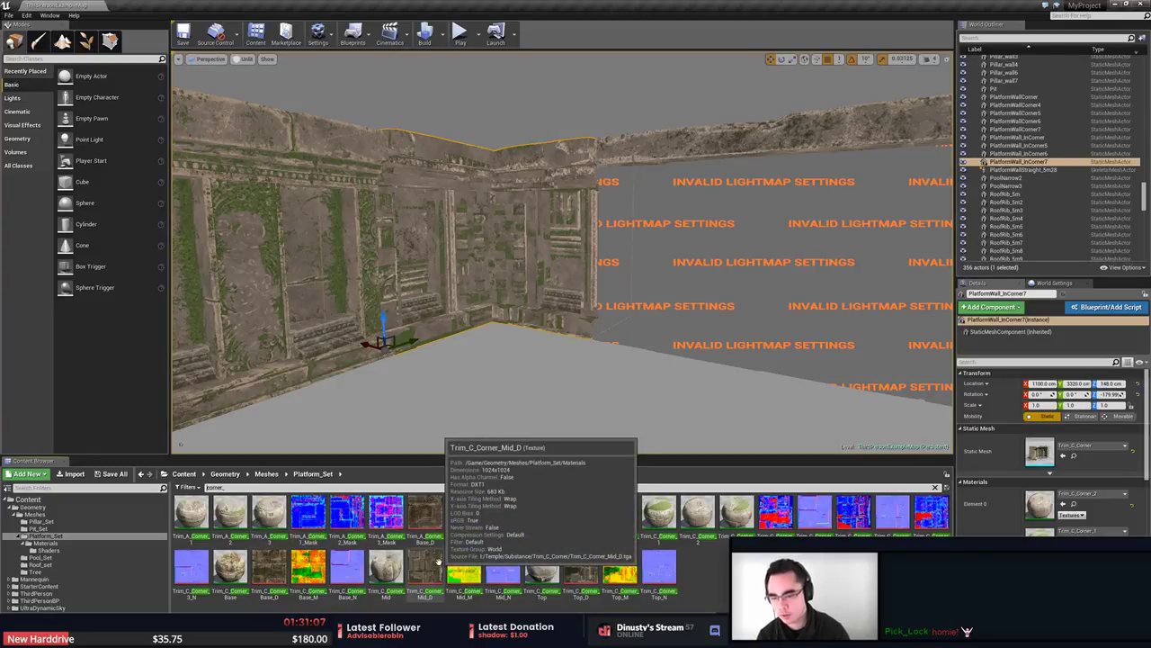
key("Home")
type("C_")
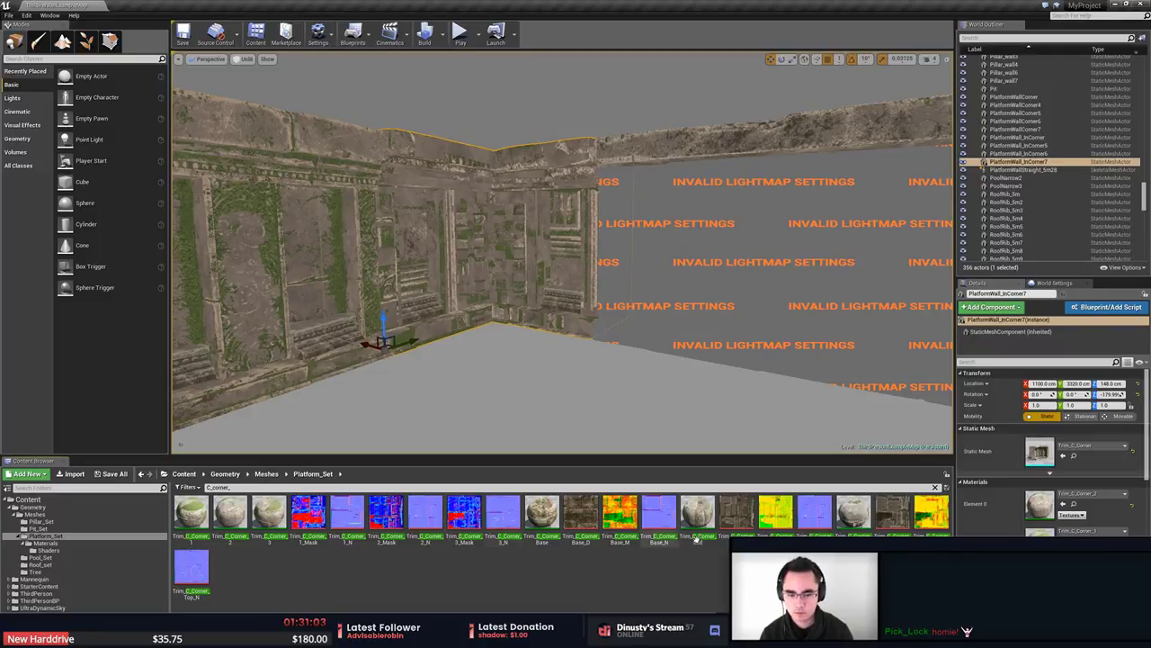
key("BackSpace")
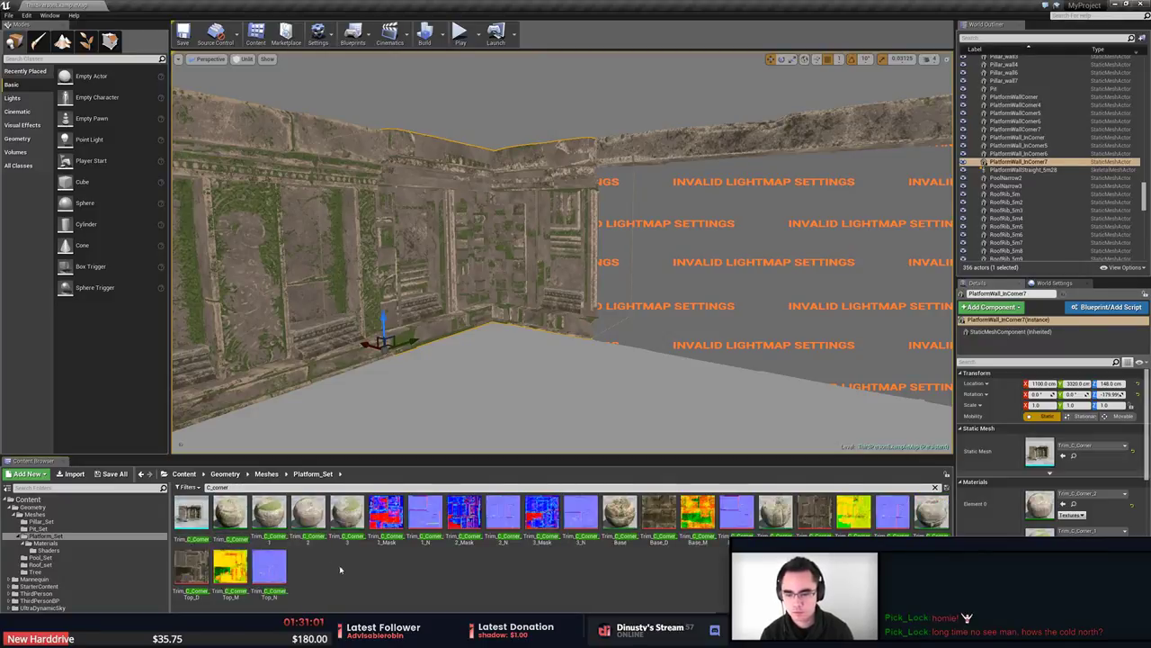
left_click(191, 513)
right_click(192, 513)
left_click(238, 297)
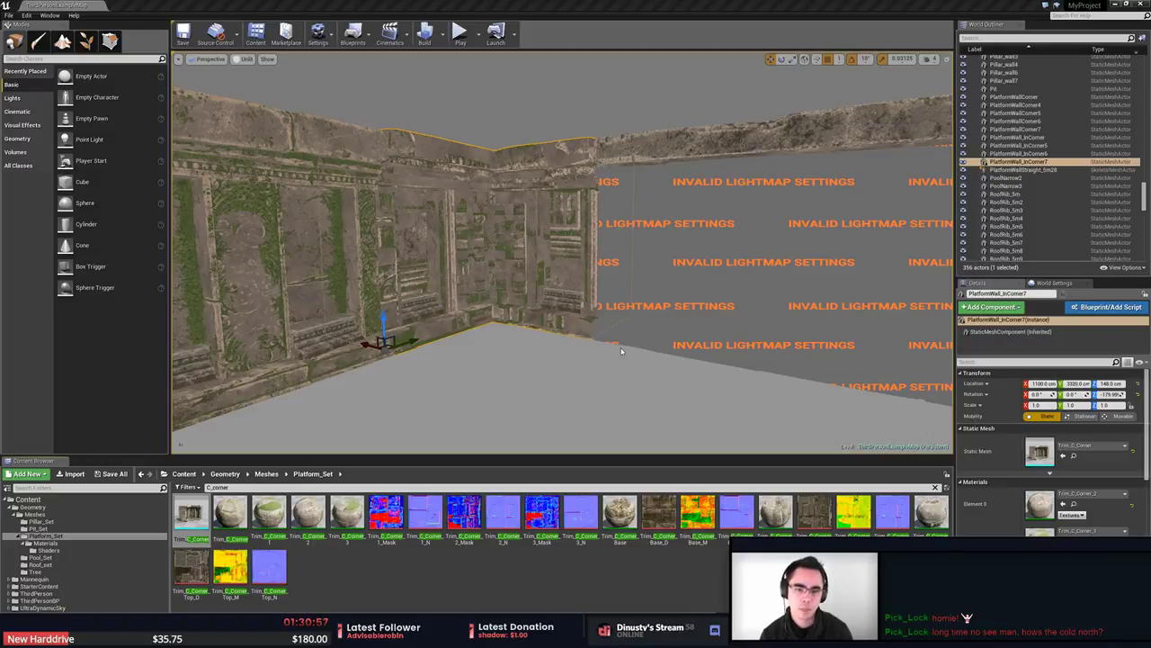
Select the straight wall section beside the inner corner to identify the mesh it uses.
right_click_drag(584, 362, 618, 347)
left_click(619, 293)
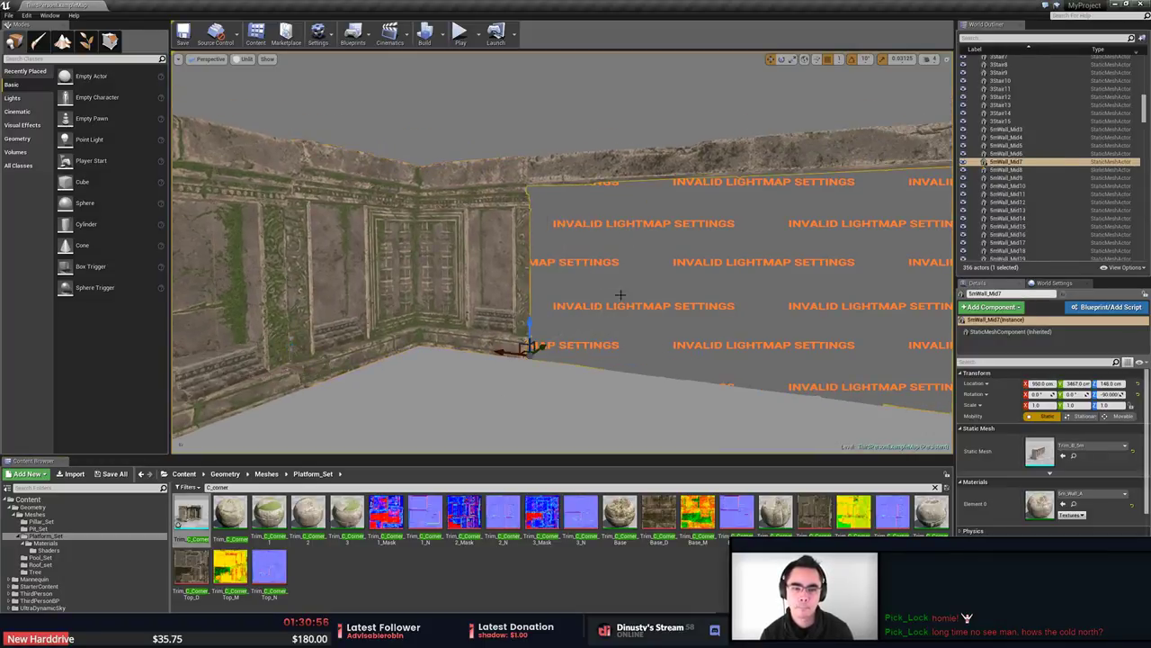
right_click_drag(619, 293, 640, 285)
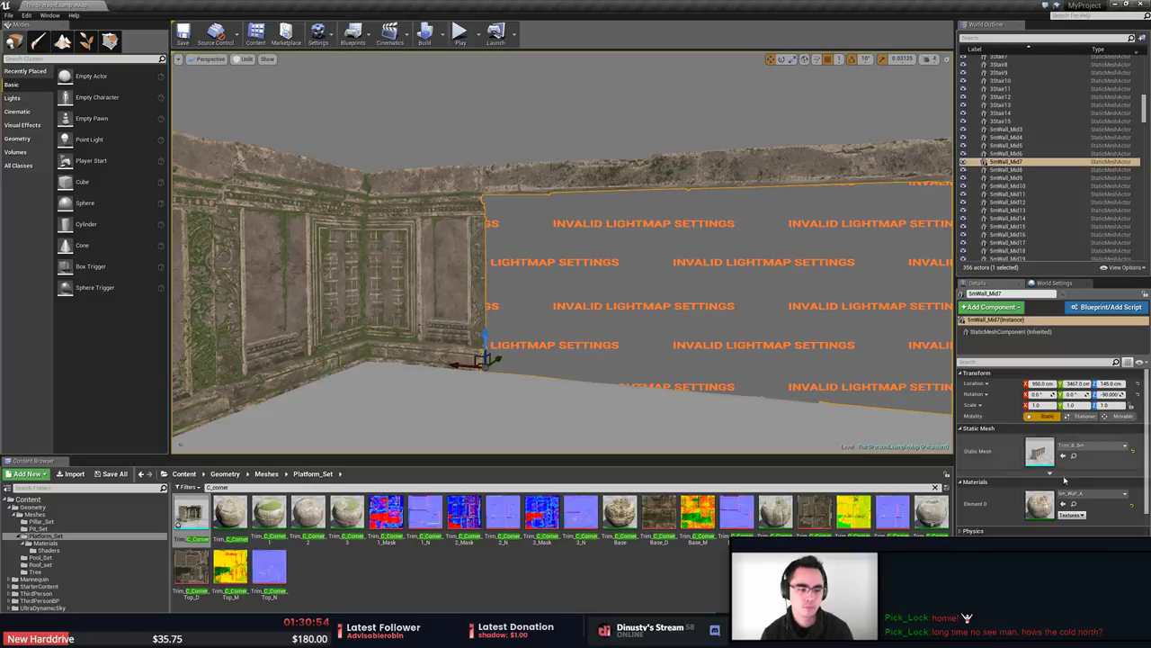
Switch to MODO, close the Trim_C_Corner.fbx scene and bring up the file dialog for loading another scene.
key("alt+Tab")
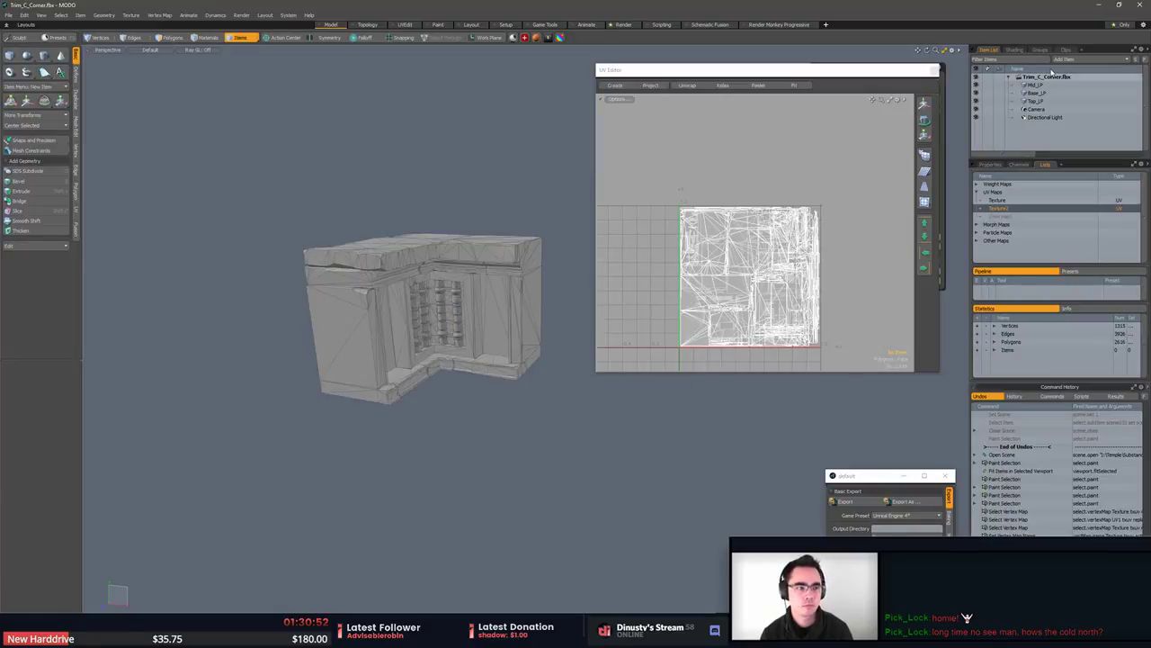
right_click(1050, 78)
left_click(1054, 107)
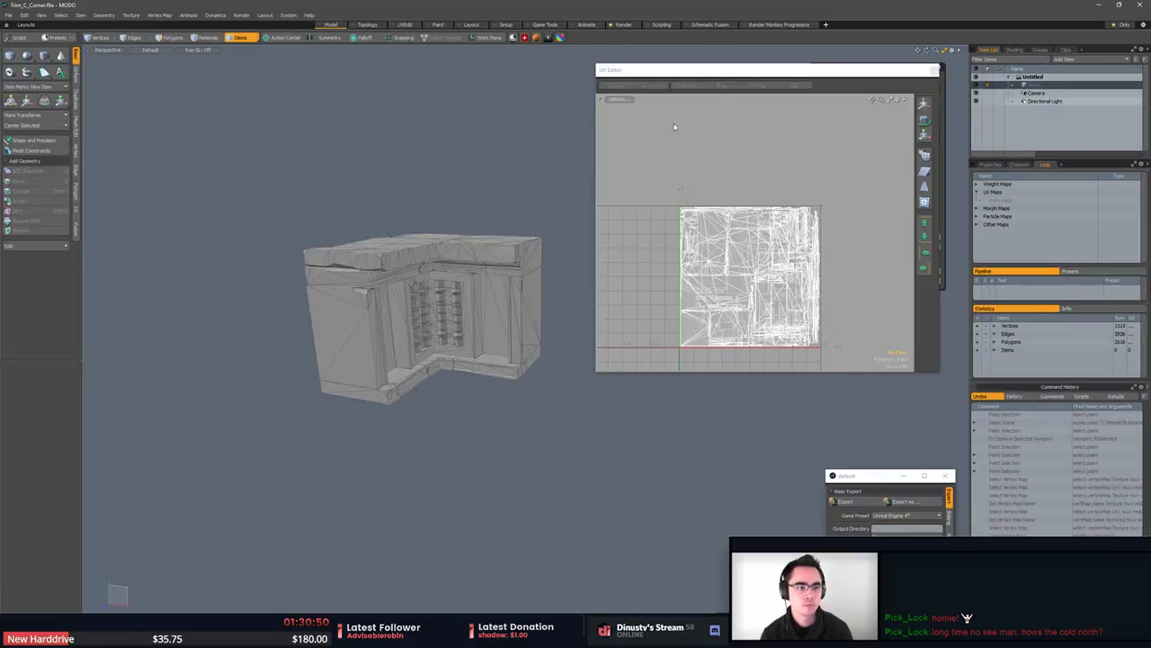
left_click(9, 15)
left_click(23, 43)
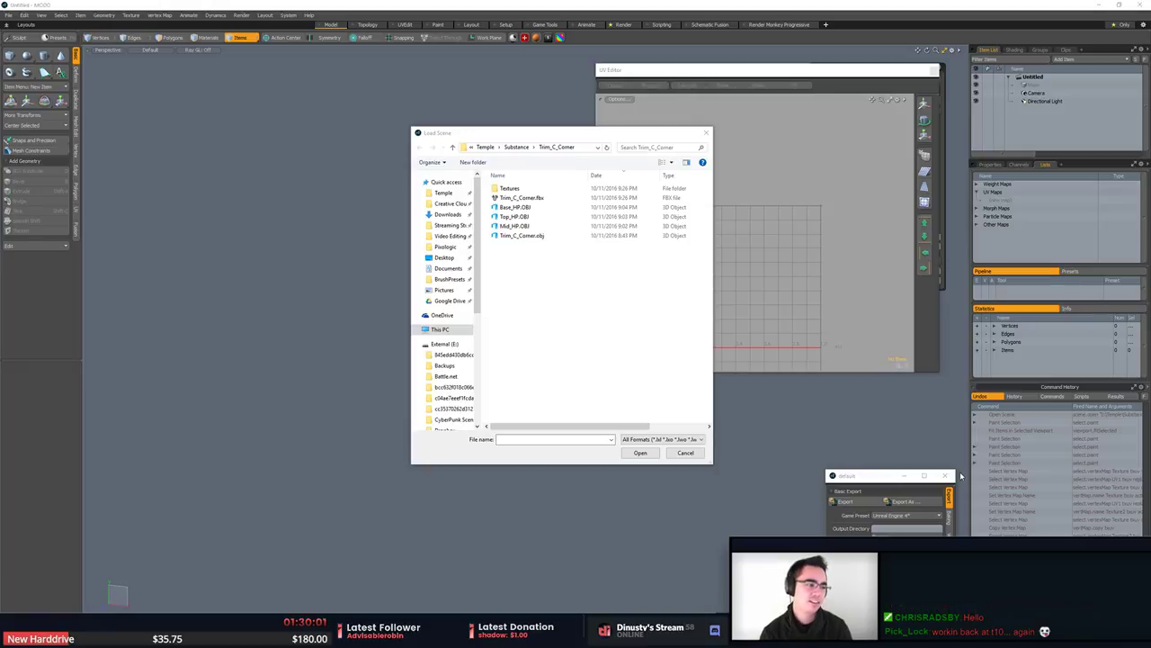
left_click(558, 281)
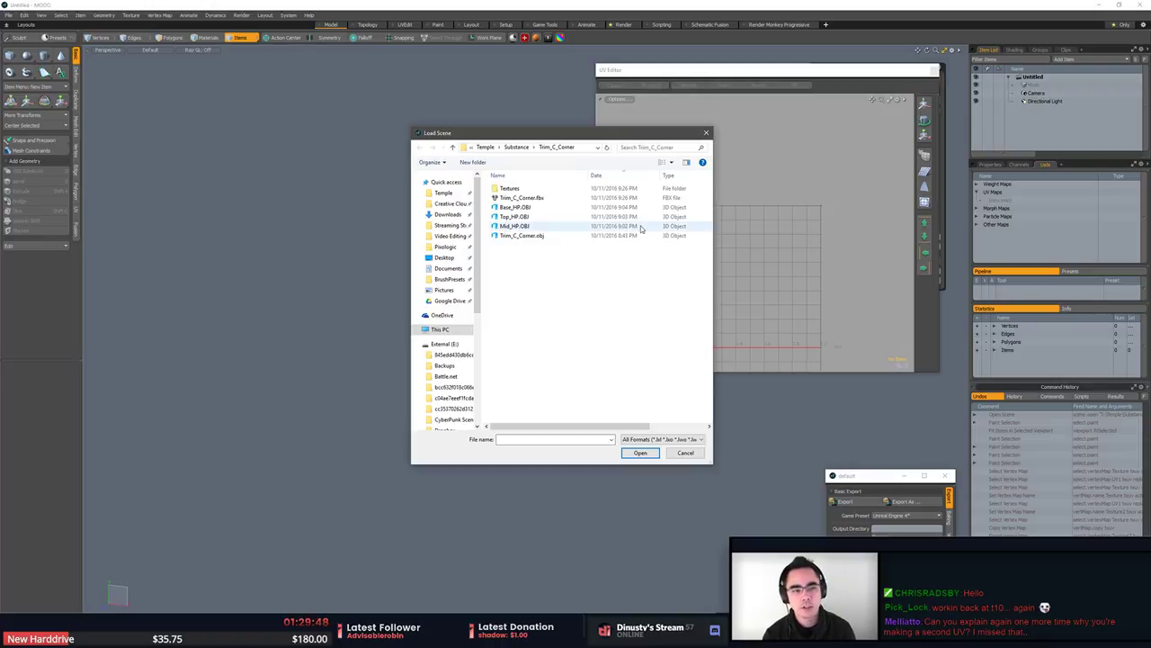
Switch to the Unreal Editor to examine the walls around the inner corner.
key("alt+Tab")
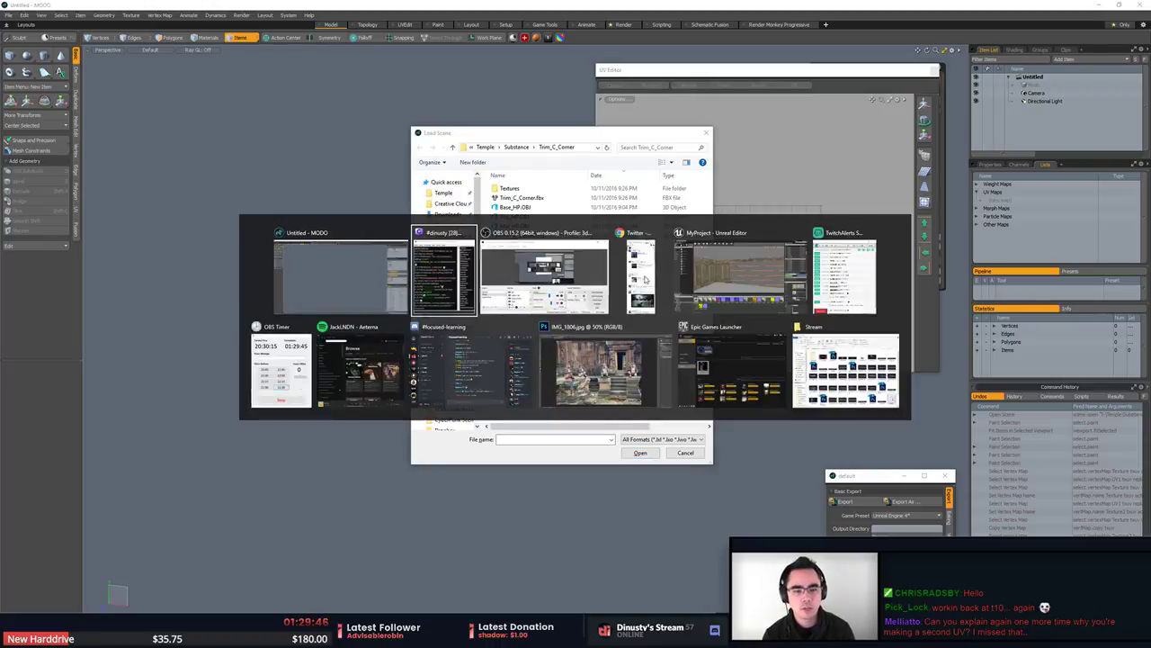
left_click(738, 270)
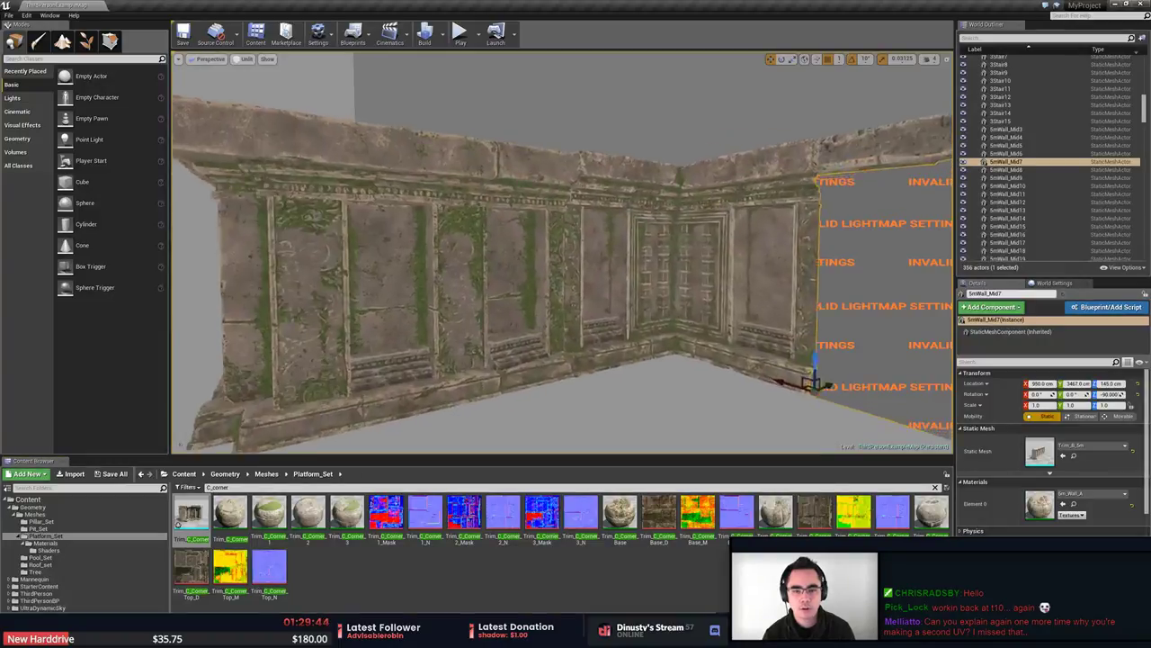
Examine the moss and stone textures on the decorated wall panels up close and from the building's outer corner.
key("w")
mouse_move(462, 216)
right_mouse_down()
mouse_move(441, 214)
mouse_move(462, 216)
right_mouse_up()
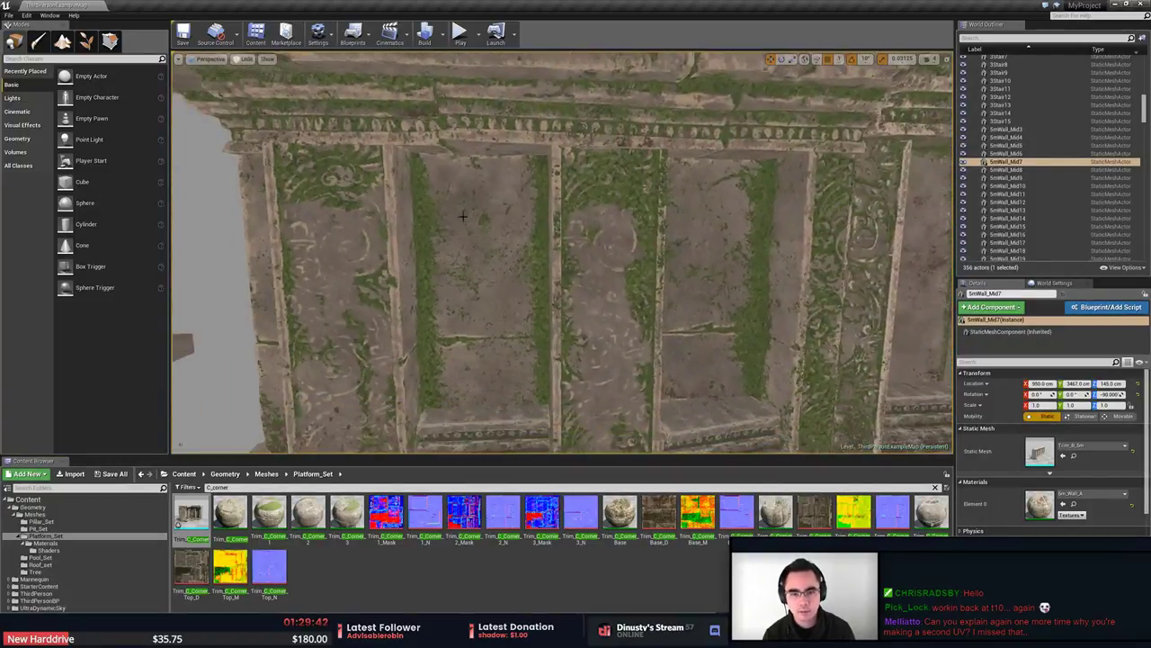
key("w")
right_click_drag(550, 179, 550, 179)
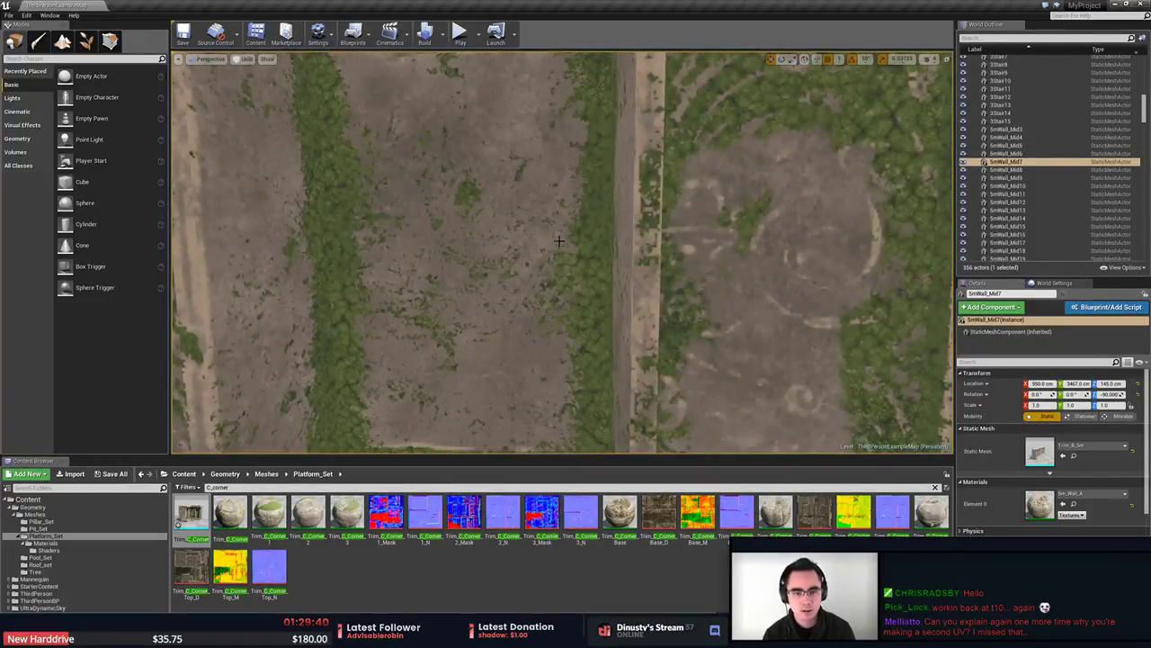
mouse_move(585, 236)
right_mouse_down()
mouse_move(563, 236)
mouse_move(585, 236)
right_mouse_up()
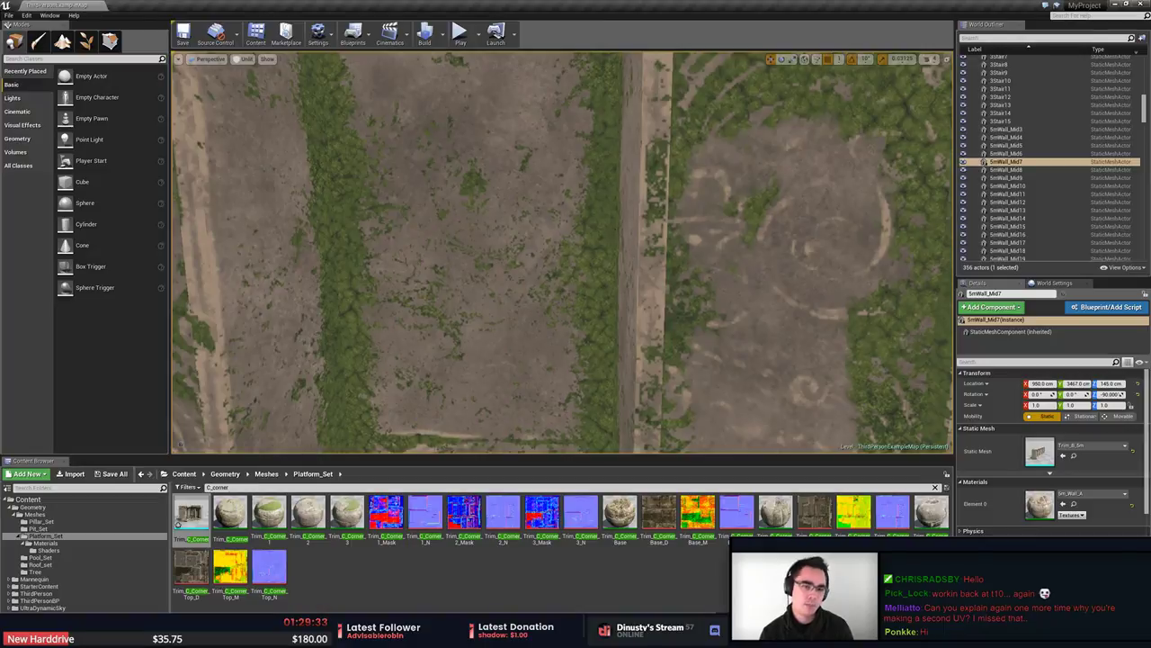
scroll(615, 234, "down", 5)
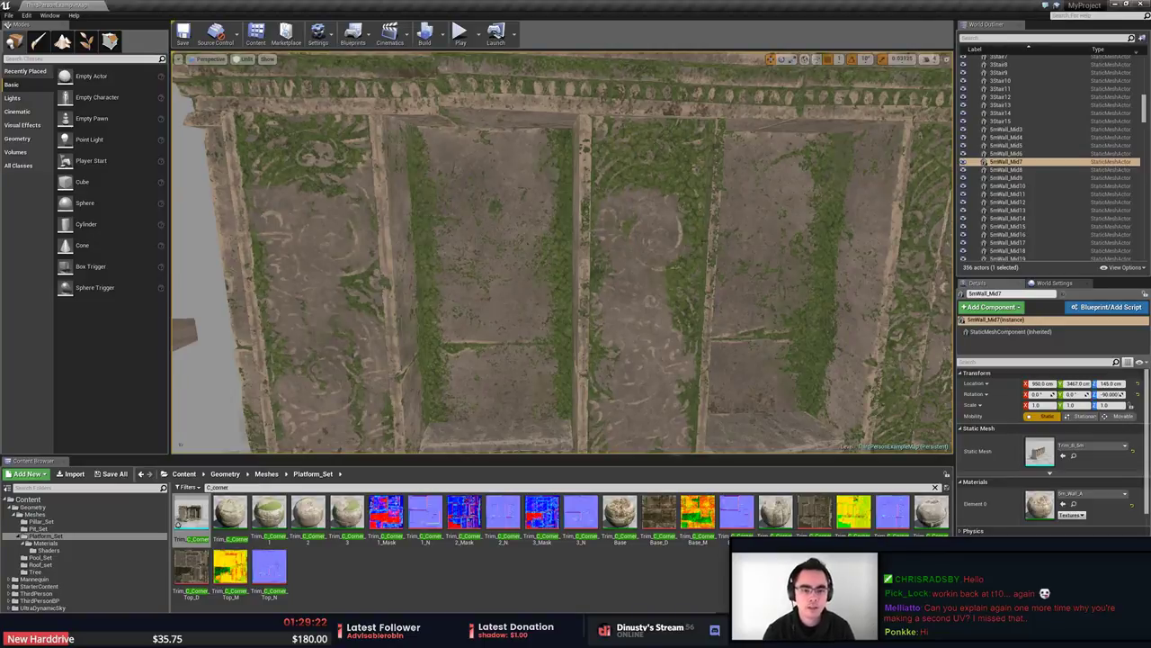
right_click_drag(616, 234, 655, 259)
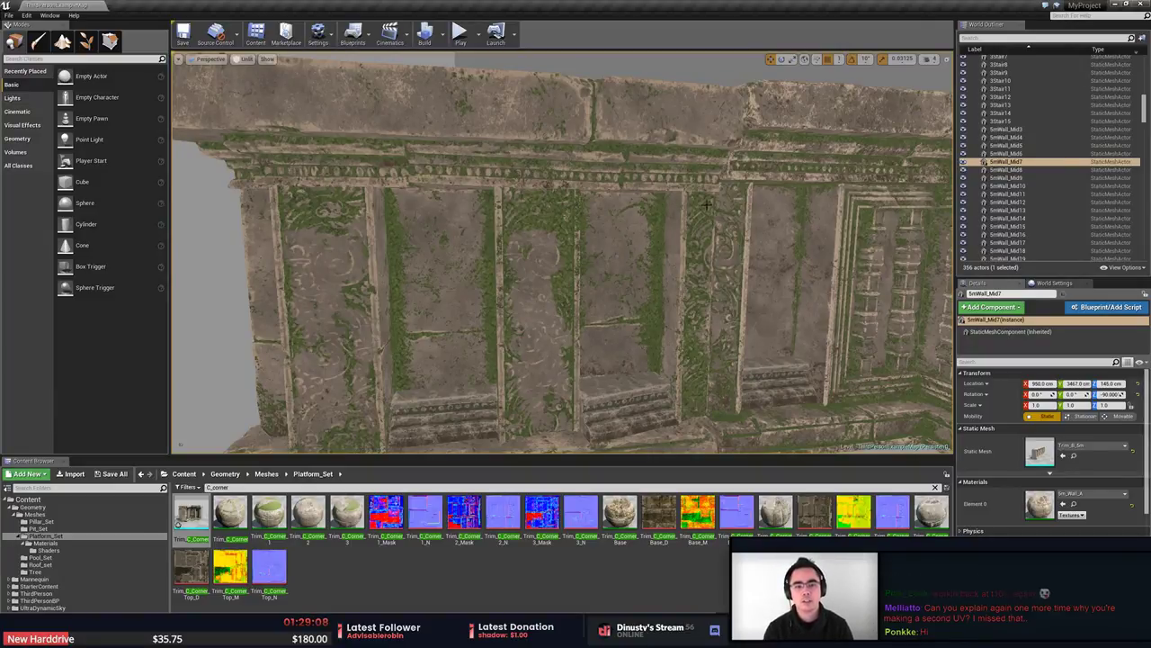
key("w")
mouse_move(590, 178)
right_mouse_down()
mouse_move(605, 163)
mouse_move(589, 177)
mouse_move(600, 189)
right_mouse_up()
key("s")
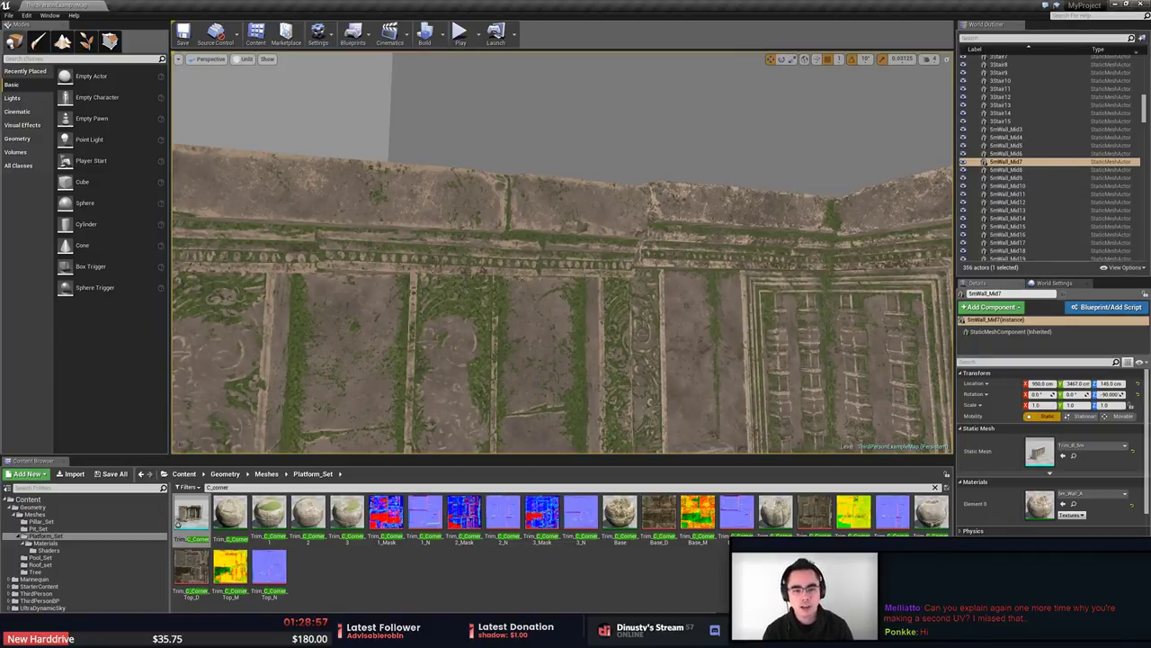
key("w")
right_click_drag(600, 224, 548, 229)
key("s")
right_click_drag(693, 235, 692, 236)
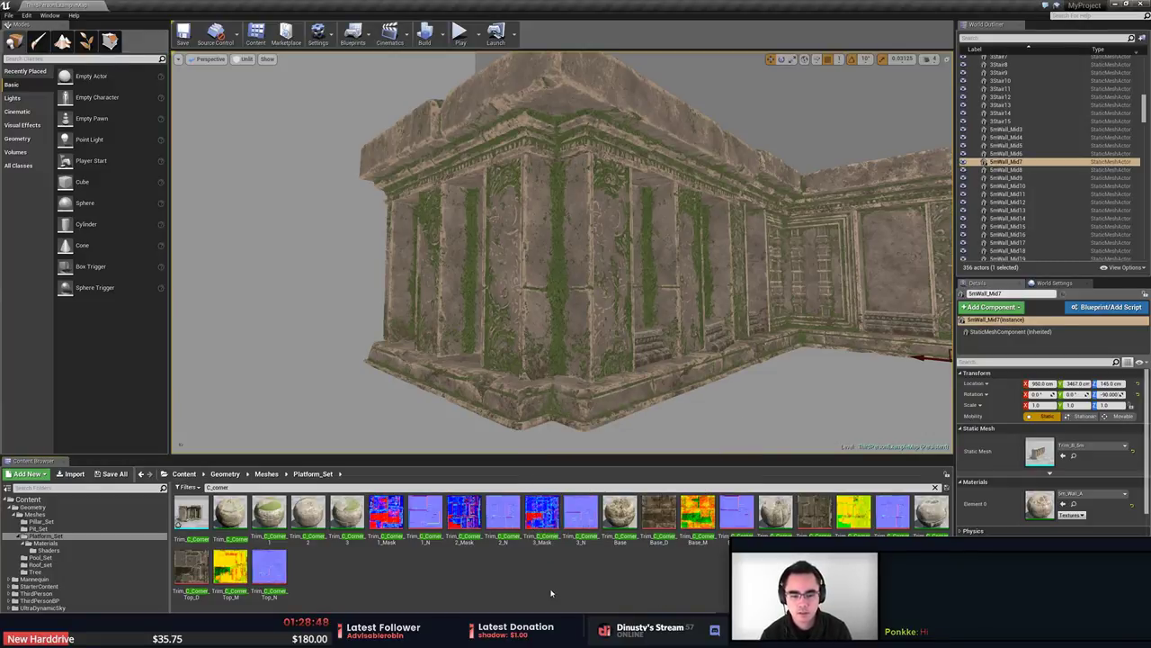
Inspect the selected straight wall section between the inner corner and the adjoining wall.
right_click_drag(617, 348, 774, 347)
right_click_drag(609, 264, 609, 263)
left_click(585, 306)
left_click(456, 311)
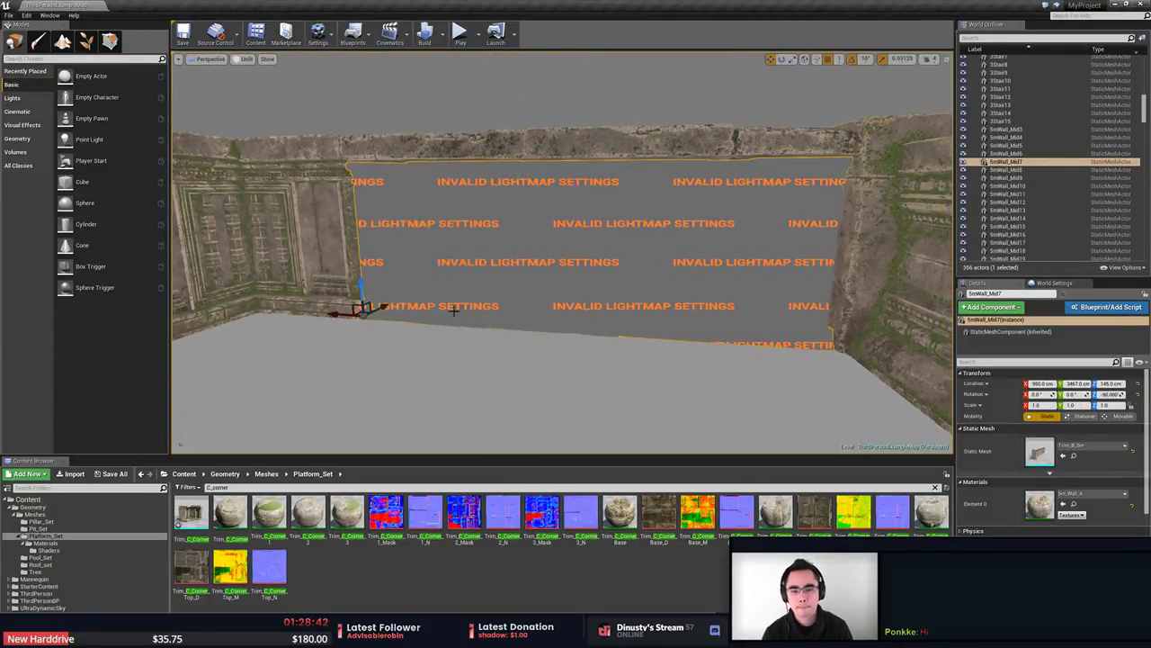
left_click(452, 236)
left_click(451, 230)
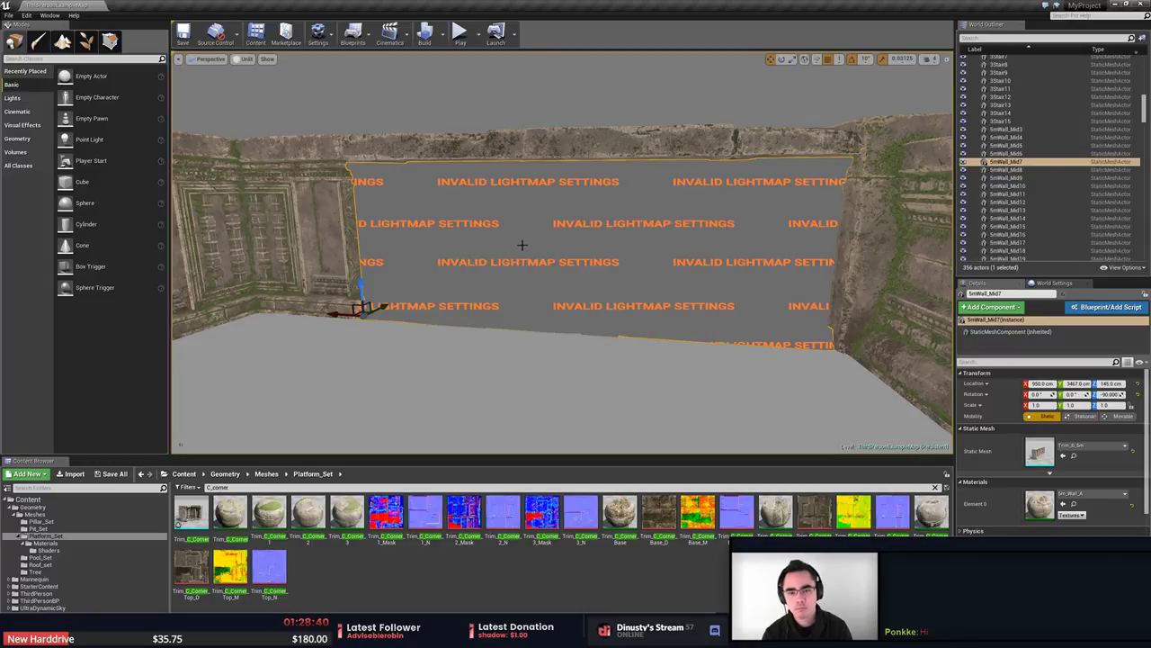
right_click_drag(521, 244, 522, 244)
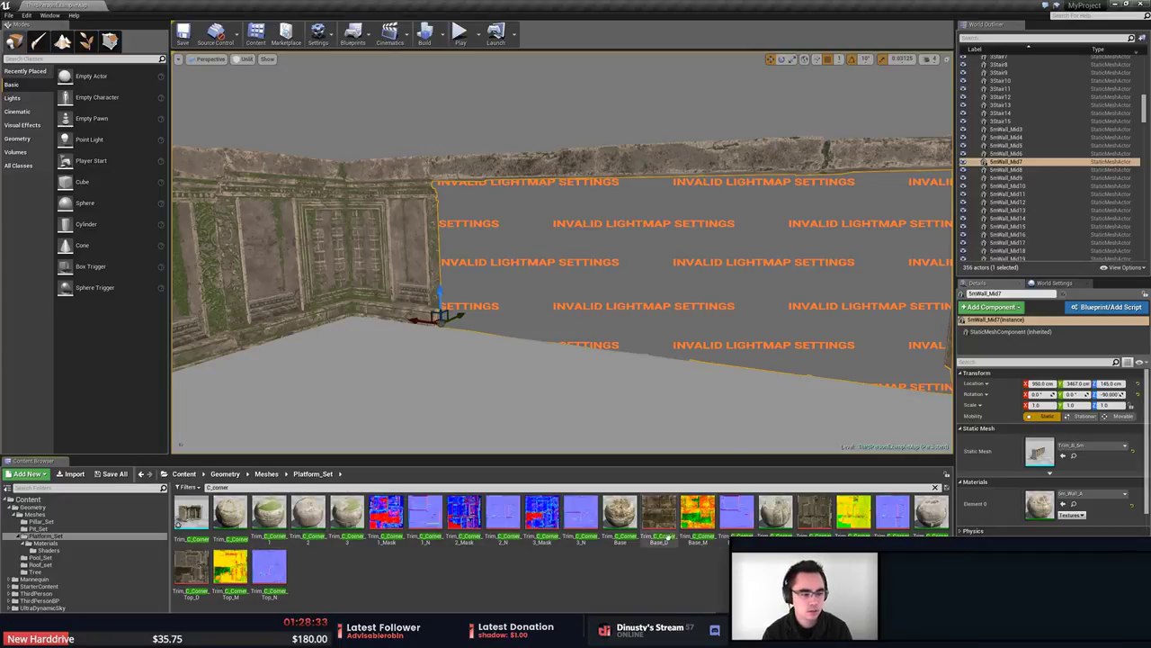
Switch to MODO, load LPBuilding.lxo from the Trim_B_Corner folder and close that scene again.
key("alt+Tab")
left_click(518, 146)
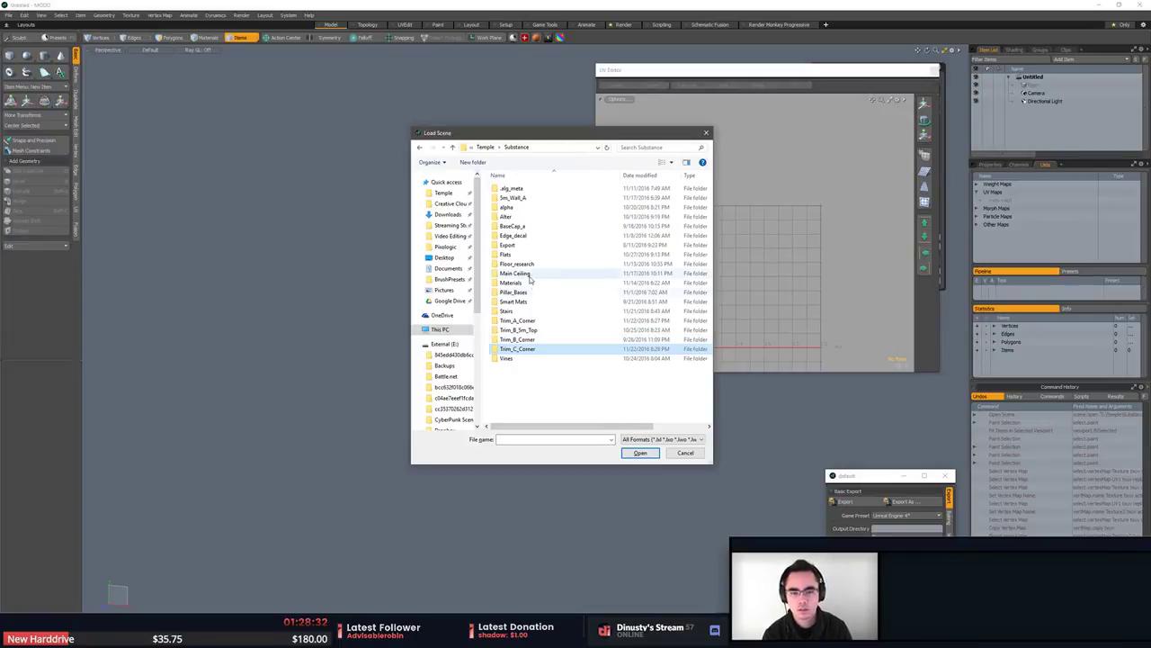
double_click(576, 339)
key("Down")
key("Up")
key("Down")
key("Down")
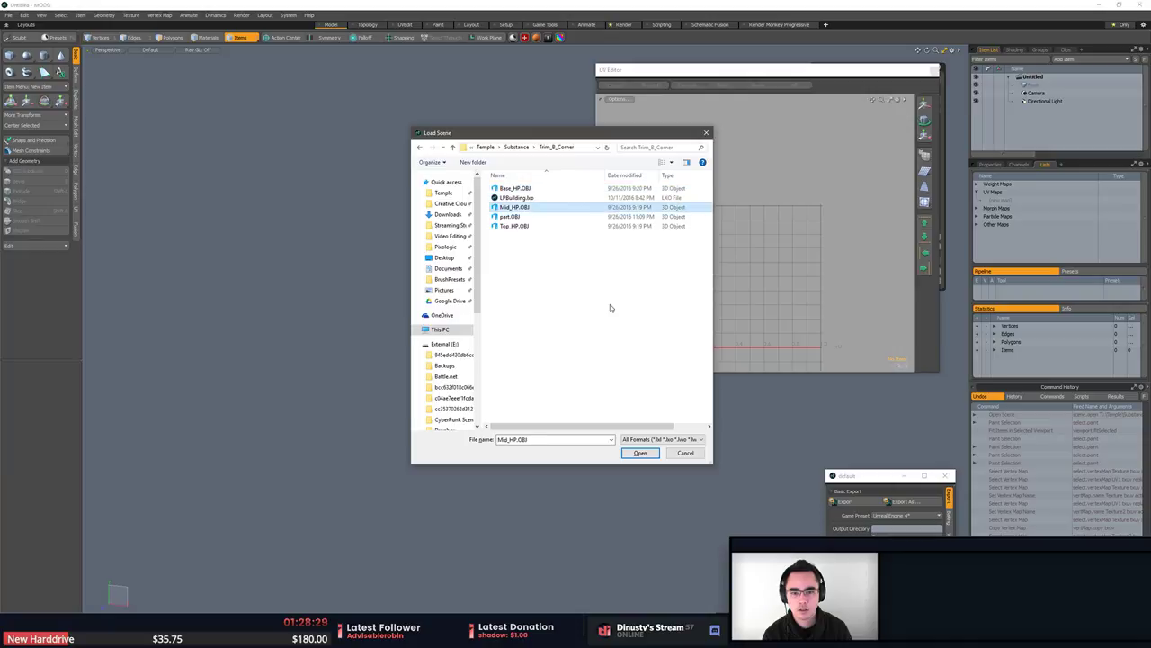
key("Down")
key("Up")
key("Up")
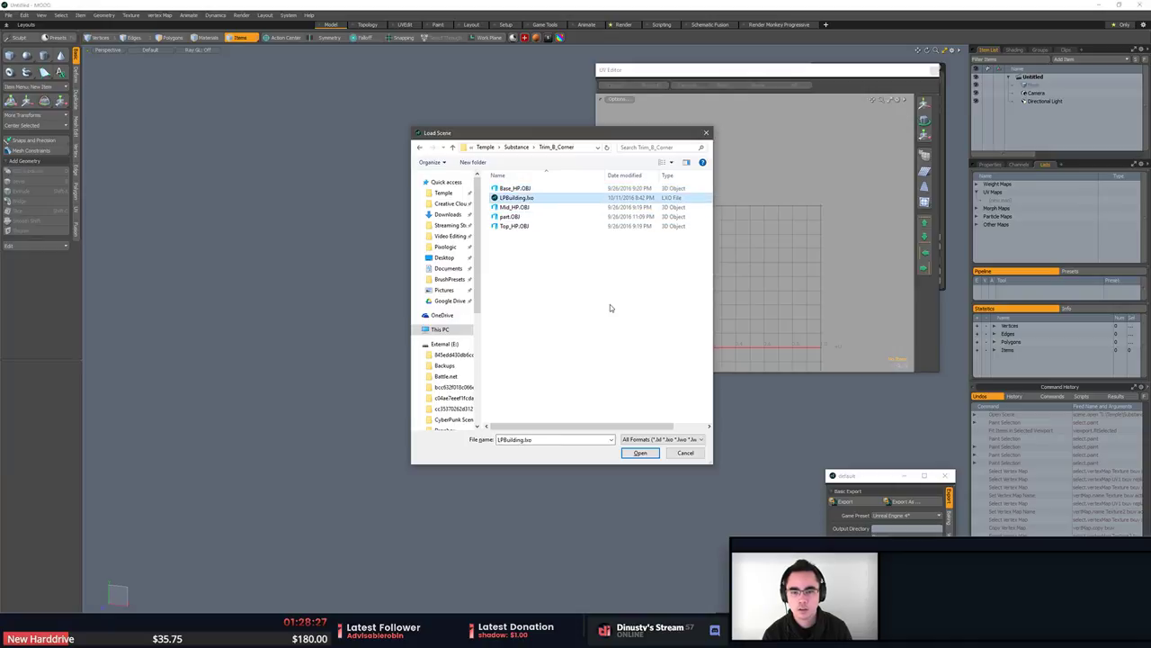
key("Return")
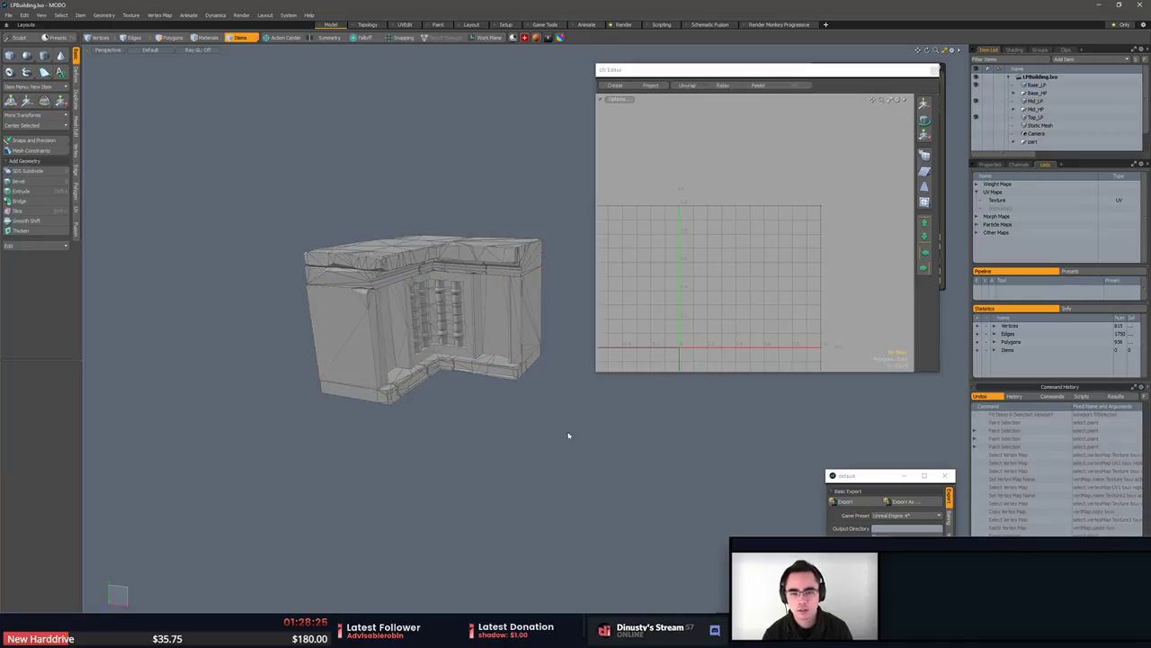
right_click(1023, 78)
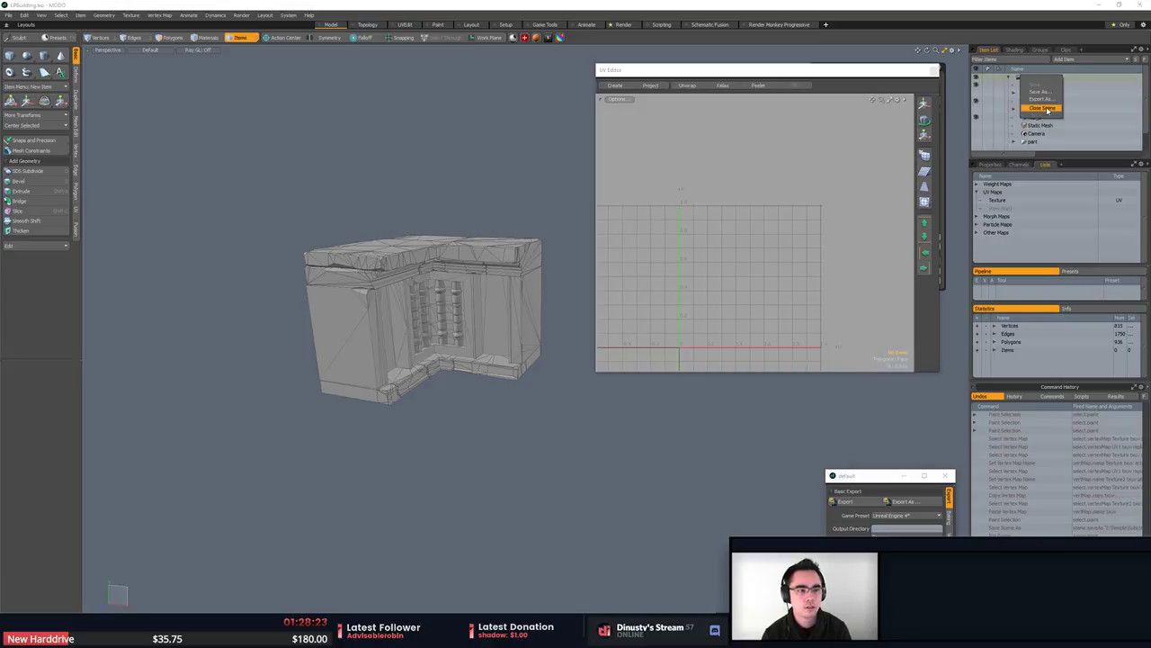
left_click(1041, 109)
Load 5m_Wall_A.fbx from the Substance folder's 5m_Wall_A subfolder, accepting the import options.
left_click(11, 16)
left_click(23, 45)
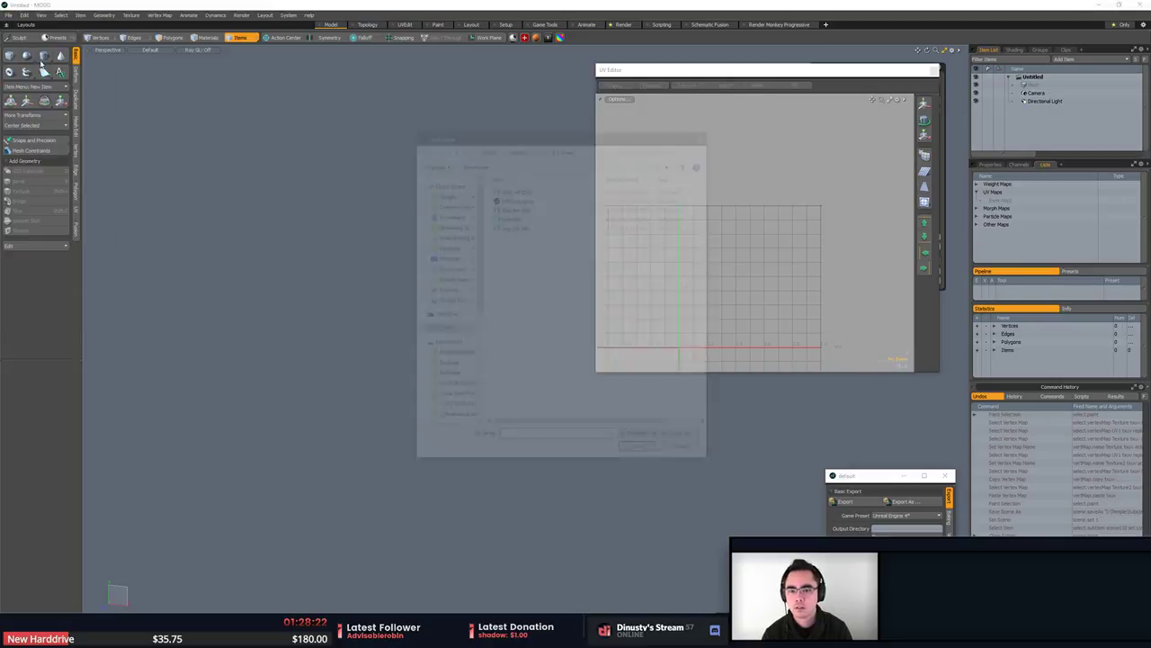
key("Down")
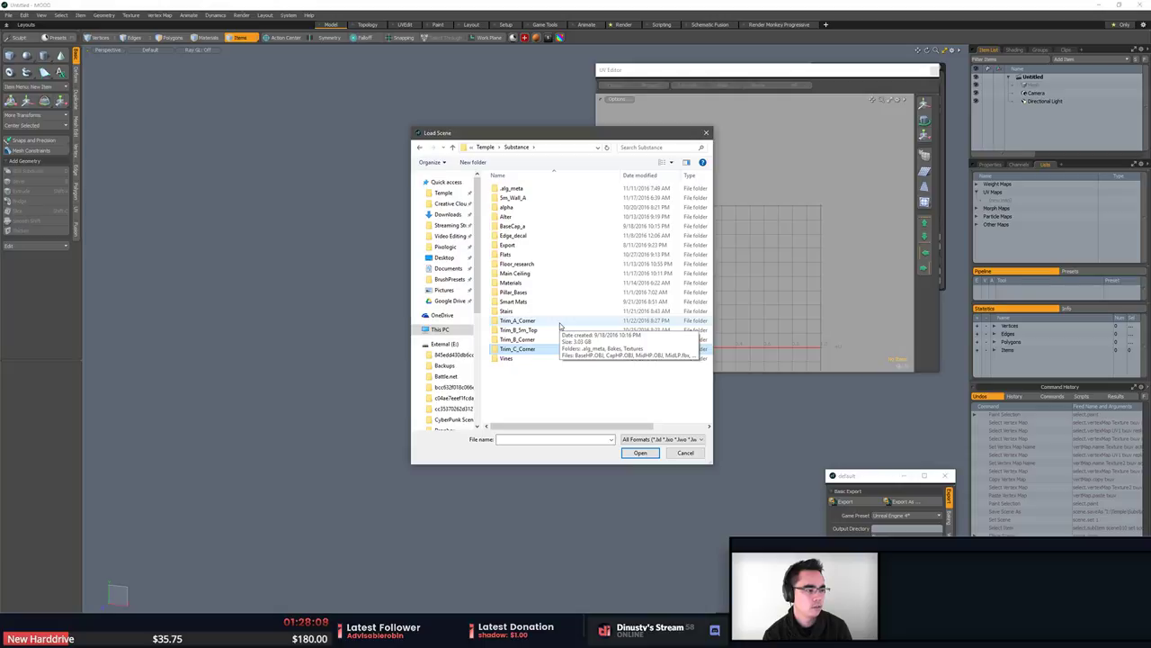
left_click(560, 322)
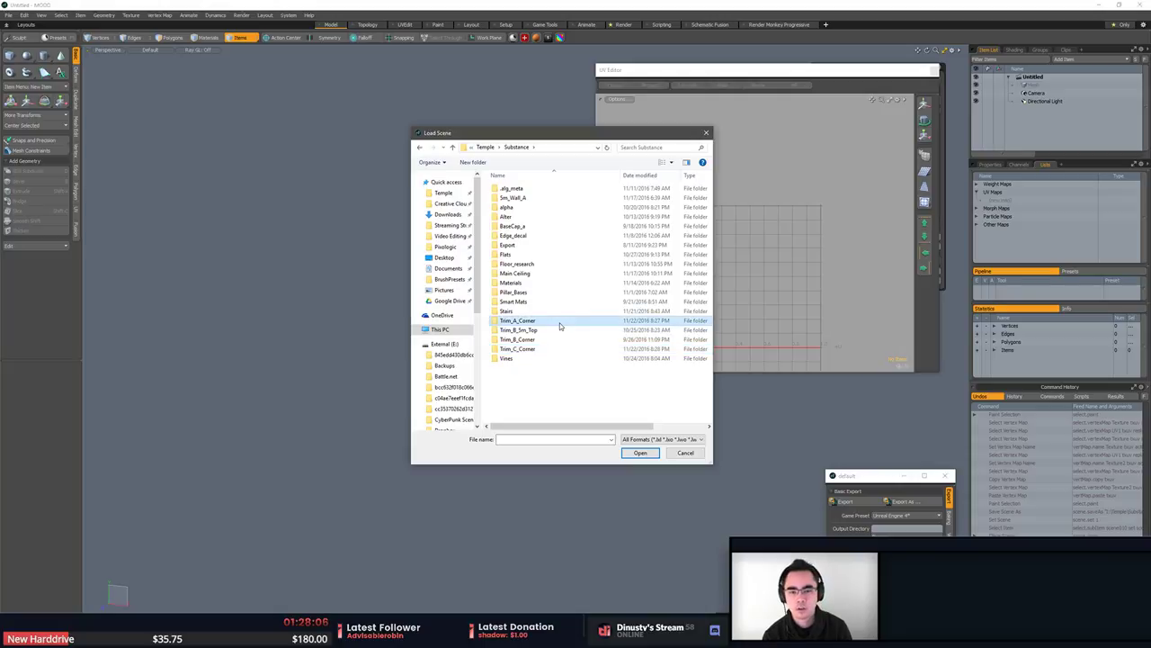
double_click(564, 198)
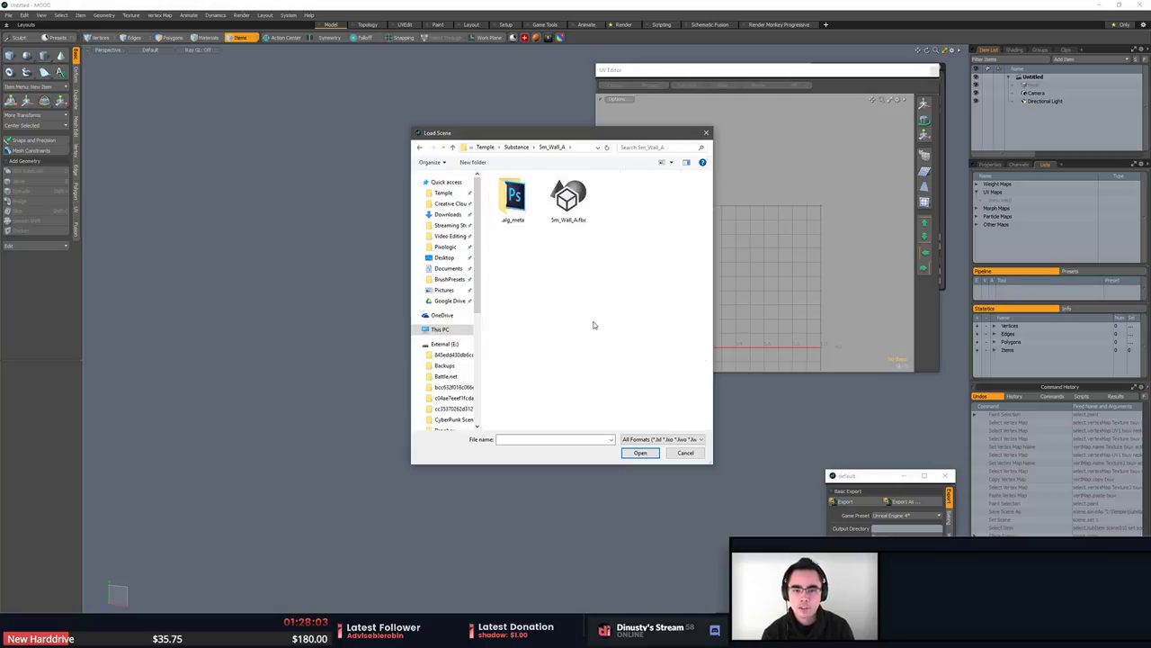
double_click(568, 200)
left_click(523, 175)
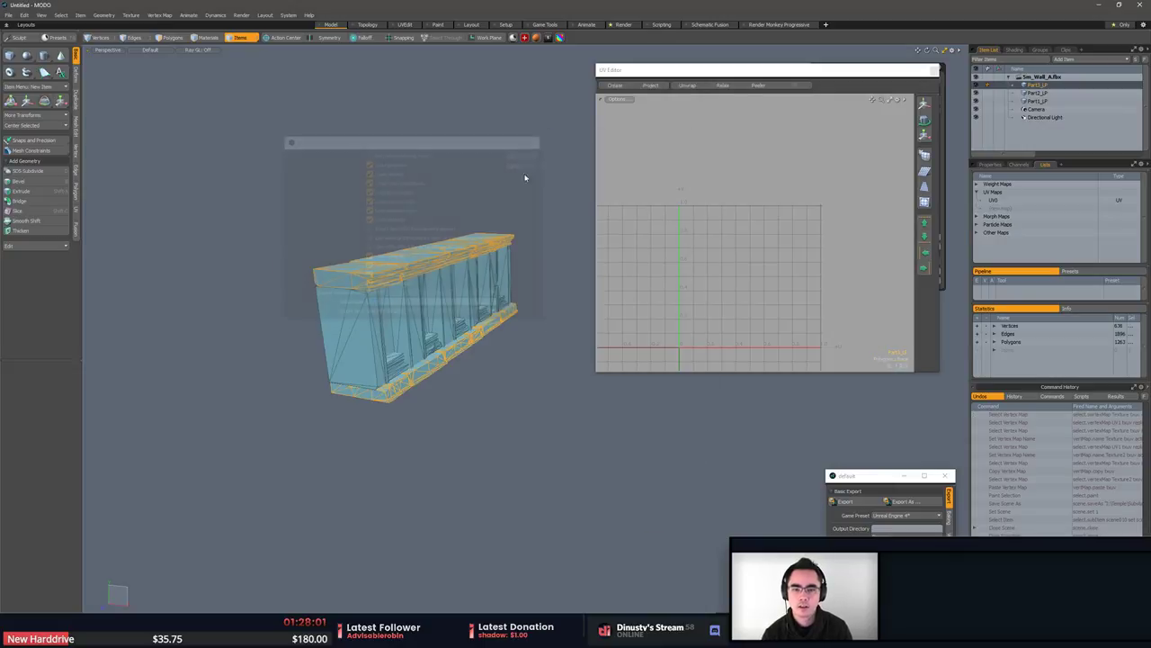
Select all three low-poly part meshes of the 5m wall together.
scroll(504, 270, "up", 3)
left_click_drag(504, 297, 513, 328, "alt")
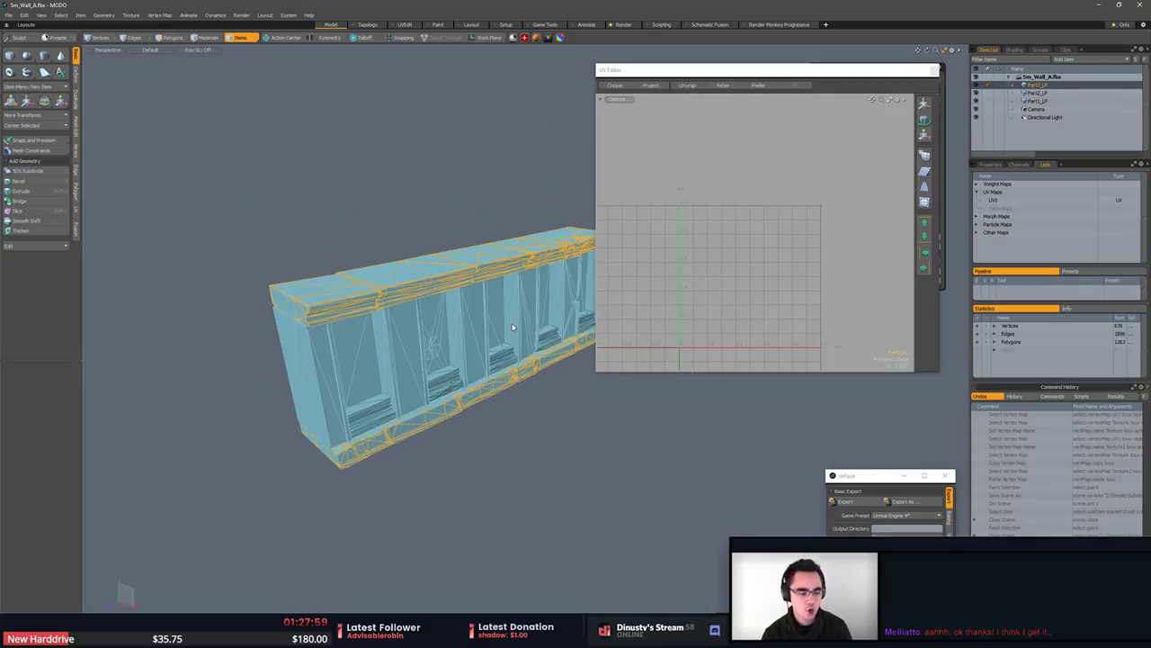
left_click(583, 430)
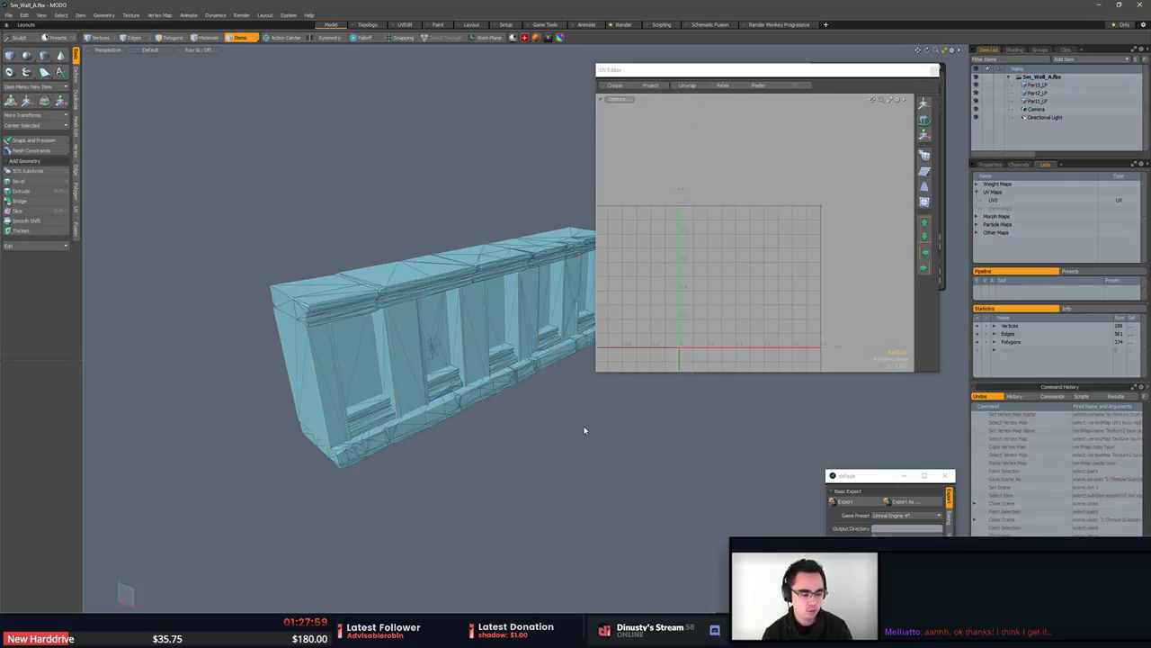
left_click(481, 369)
left_click_drag(493, 321, 477, 309, "alt")
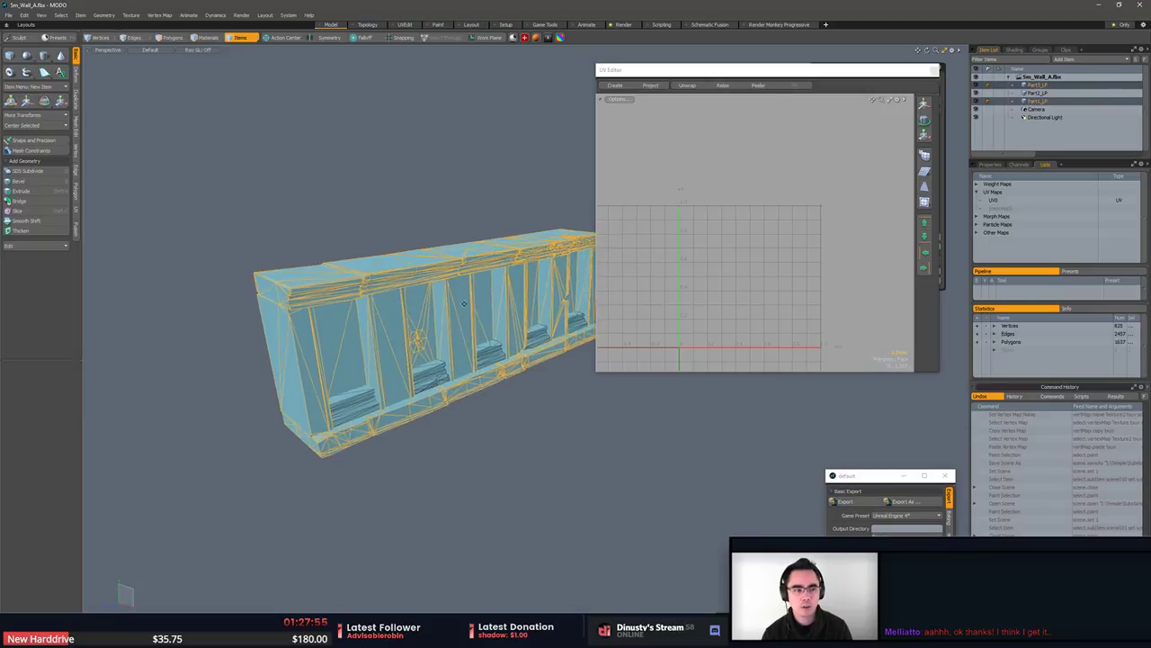
left_click(486, 355, "shift")
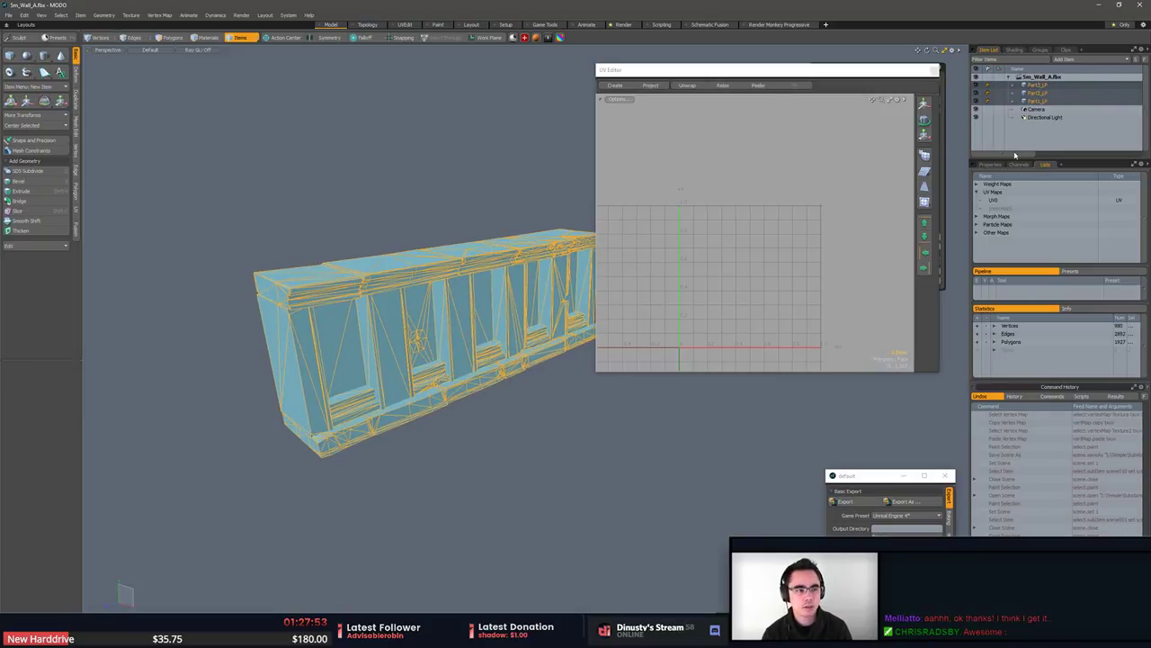
left_click(521, 375)
left_click_drag(530, 358, 520, 333)
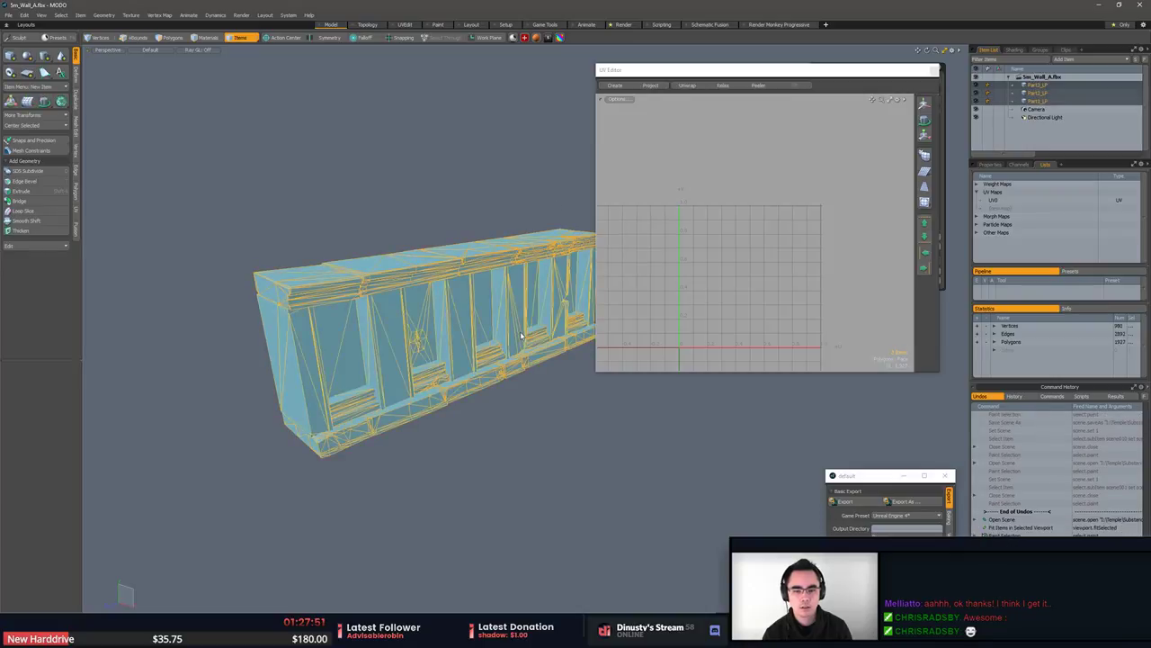
Rename the wall parts' existing UV map as Texture and create a second UV map named Texture2.
left_click(1000, 201)
double_click(996, 201)
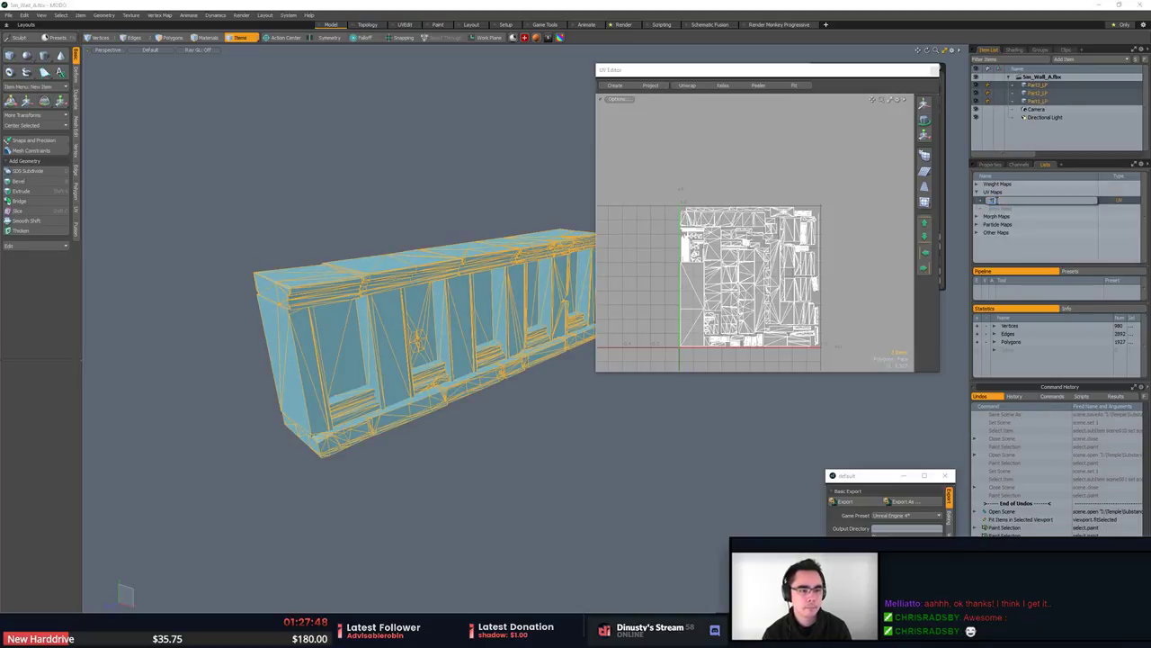
key("Return")
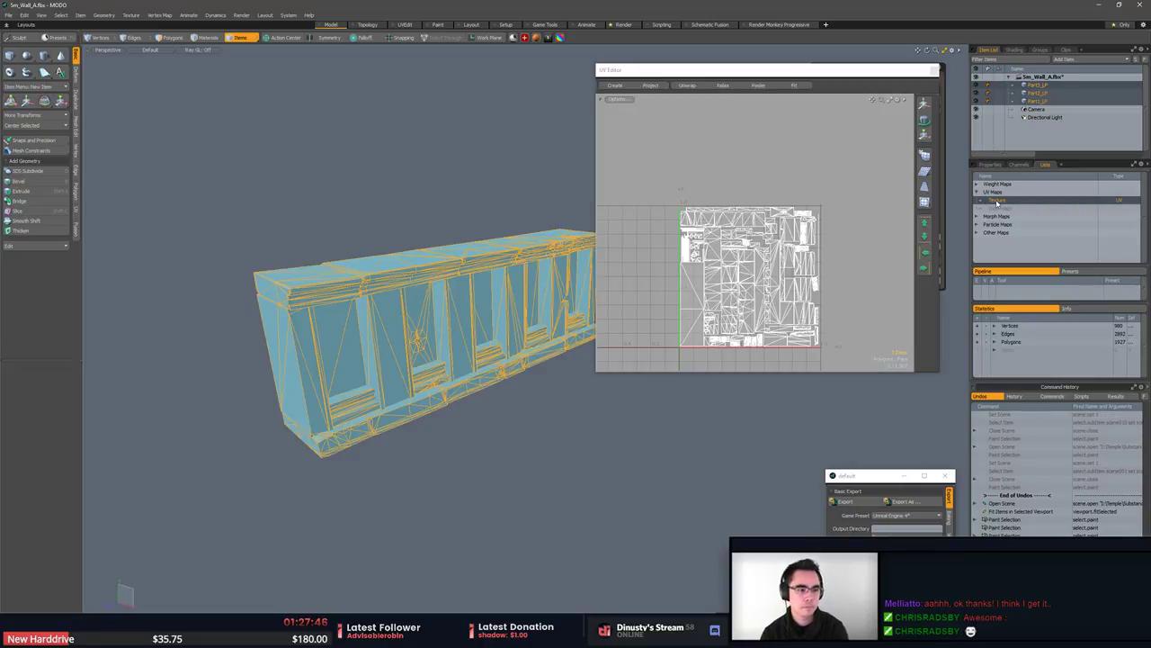
left_click(1003, 208)
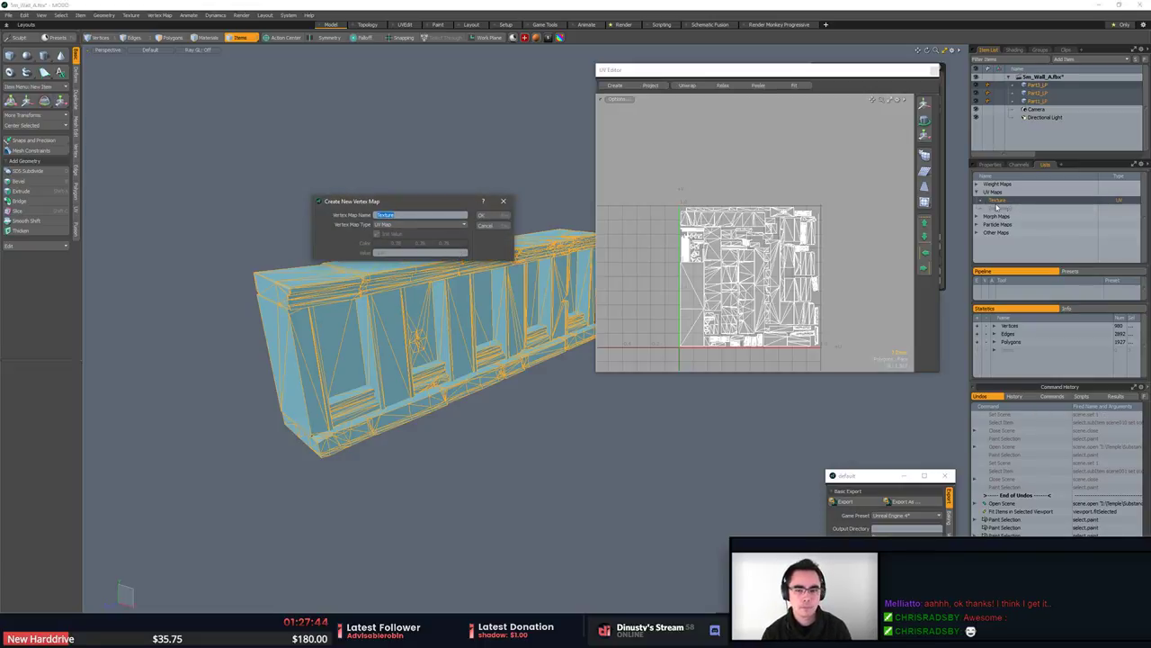
key("Return")
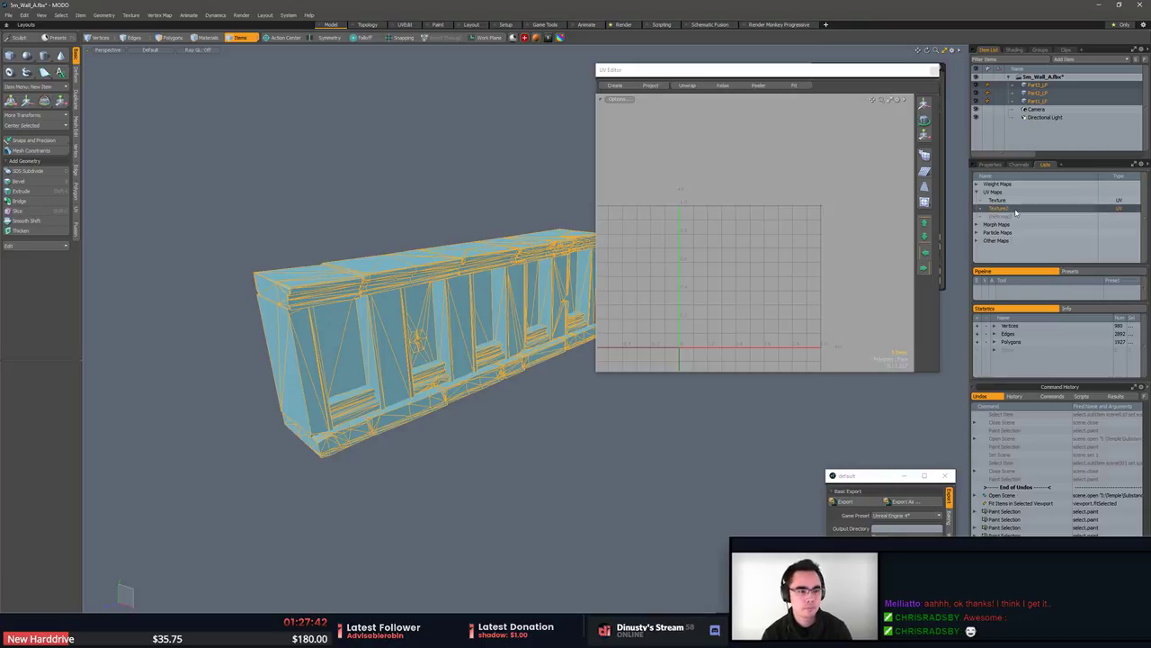
double_click(1006, 208)
Copy the UV layout of the Texture map and paste it into the Texture2 map.
left_click(1010, 203)
left_click(1011, 202)
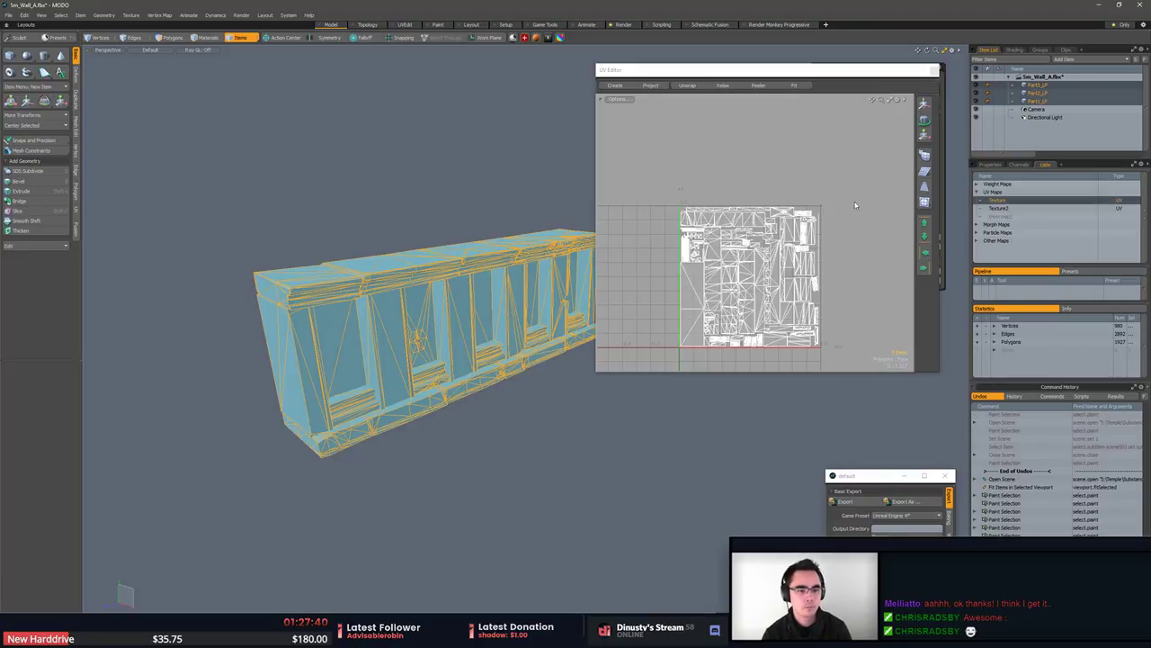
right_click(996, 201)
left_click(998, 223)
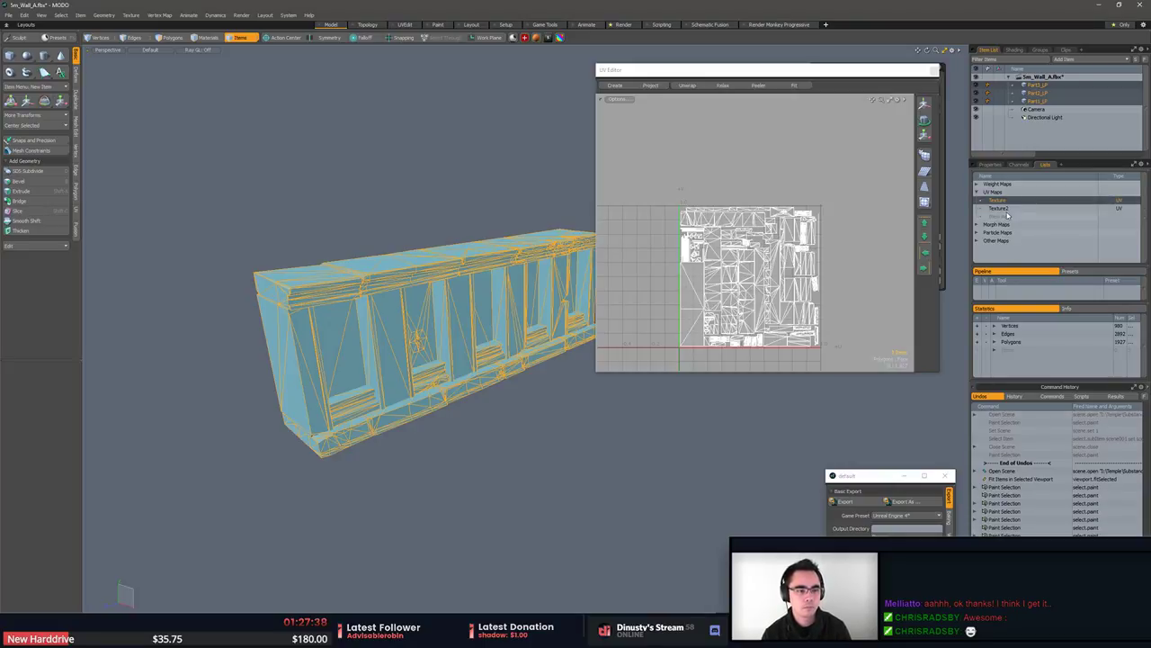
left_click(1008, 209)
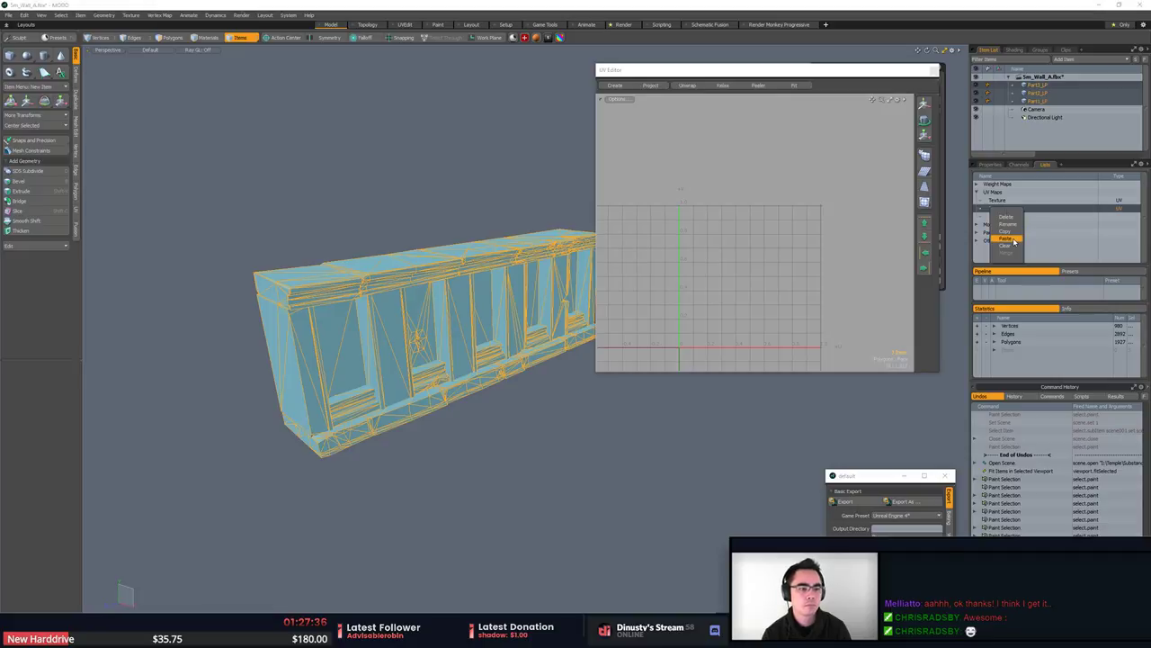
Deselect the wall parts and save the scene to 5m_Wall_A.fbx, keeping the FBX format.
left_click(441, 180)
key("ctrl+s")
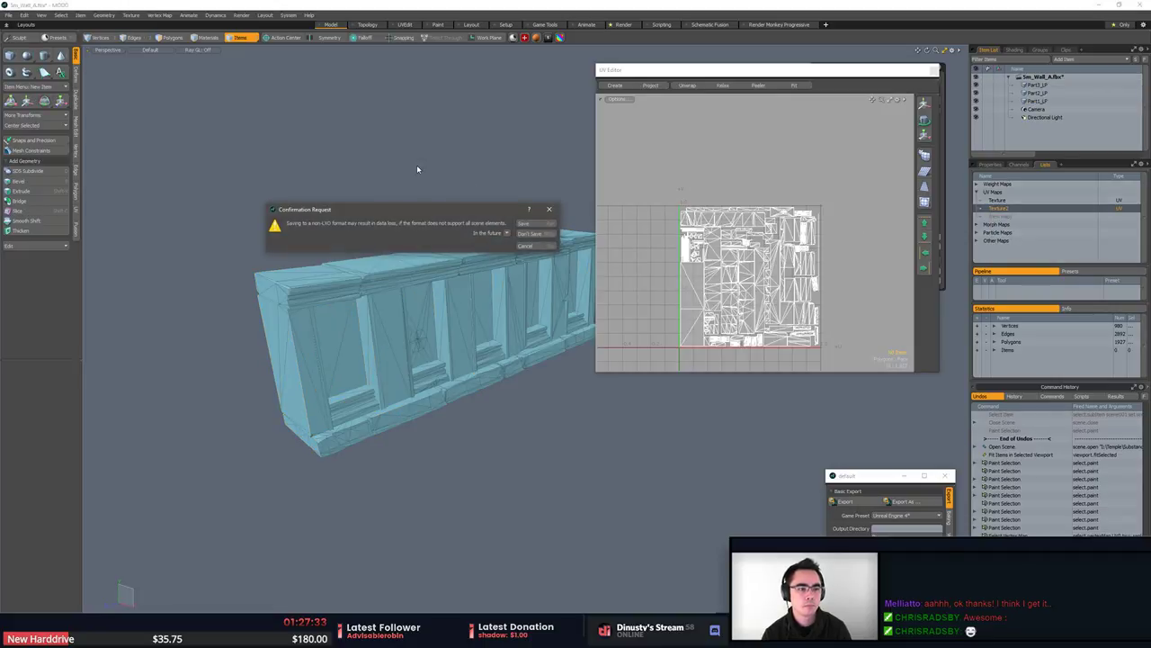
left_click(525, 223)
Switch to Unreal Editor, filter the Platform_Set assets by 5m, and reimport the Trim_B_5m static mesh.
key("alt+Tab")
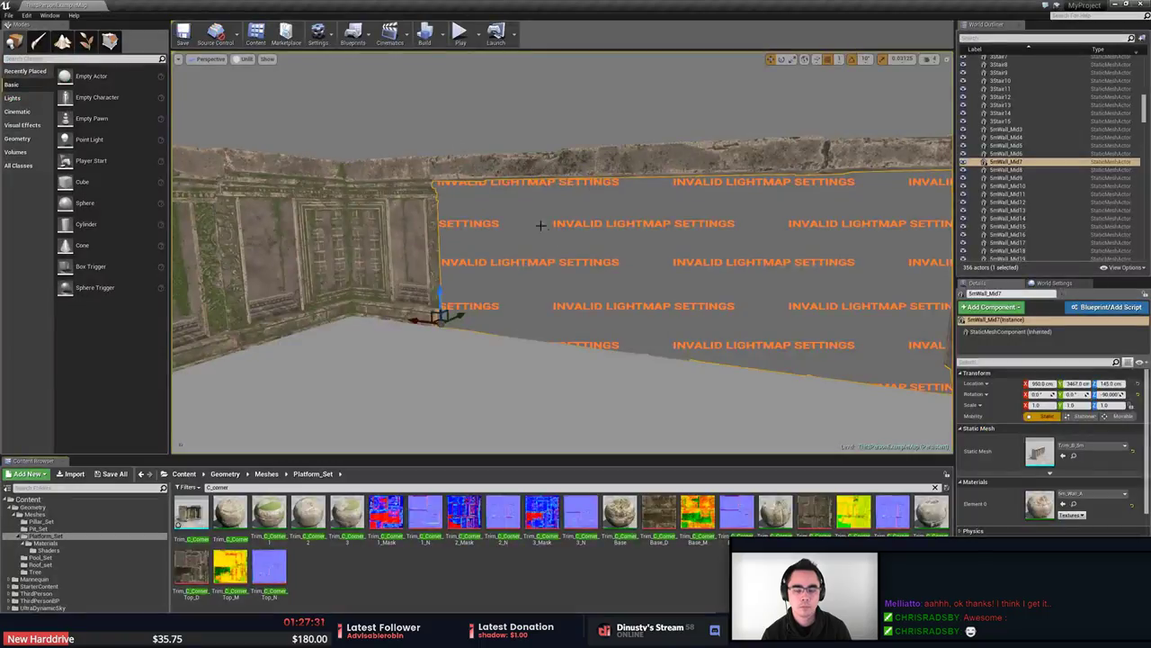
right_click_drag(421, 384, 419, 372)
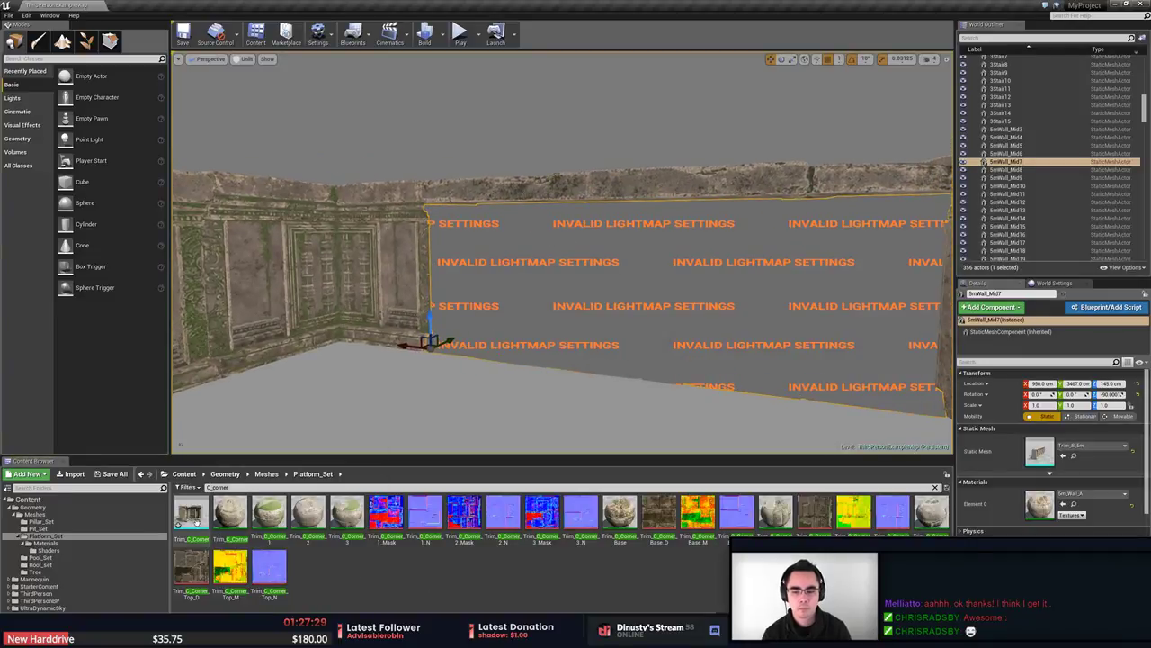
left_click_drag(233, 490, 145, 491)
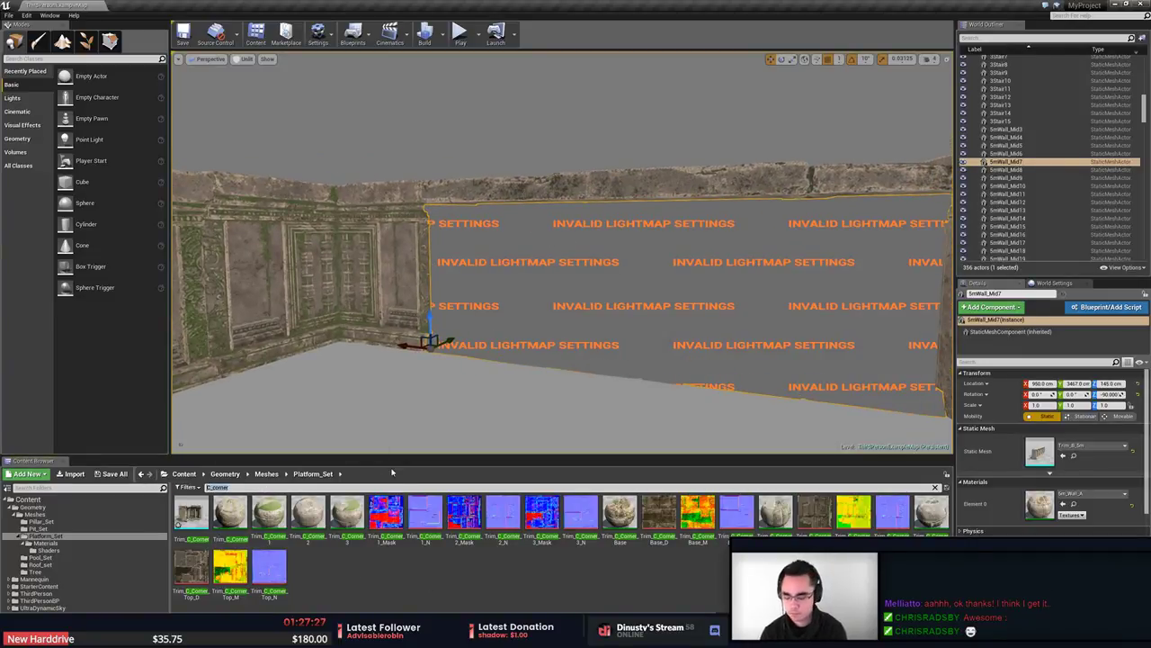
type("5m")
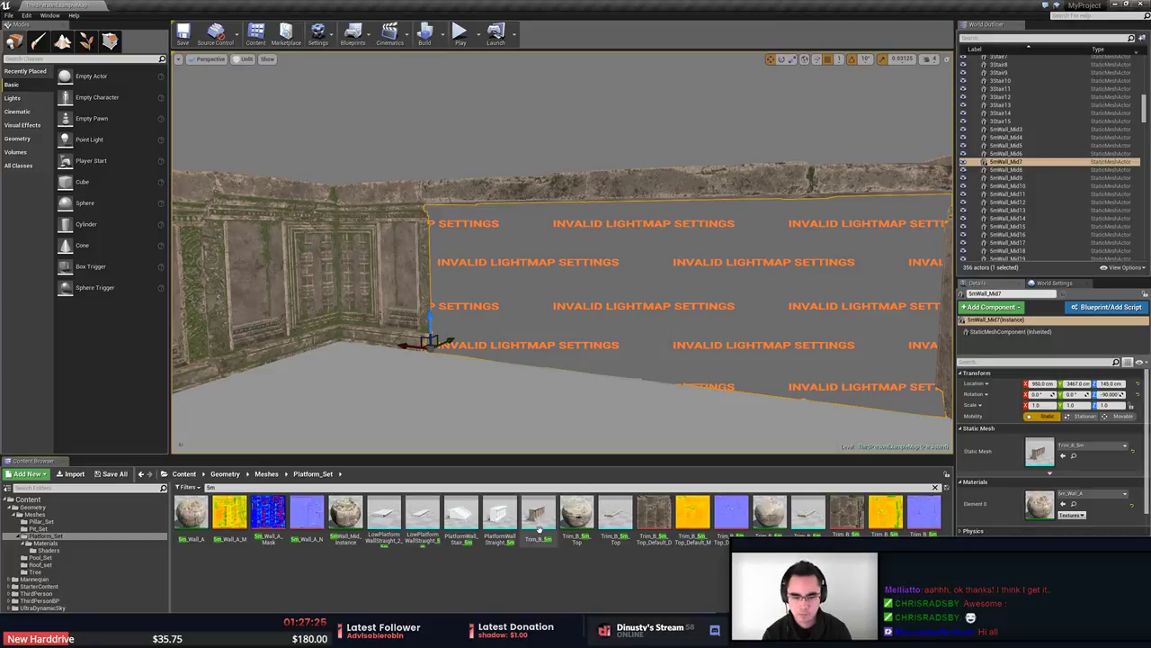
right_click(616, 524)
left_click(640, 575)
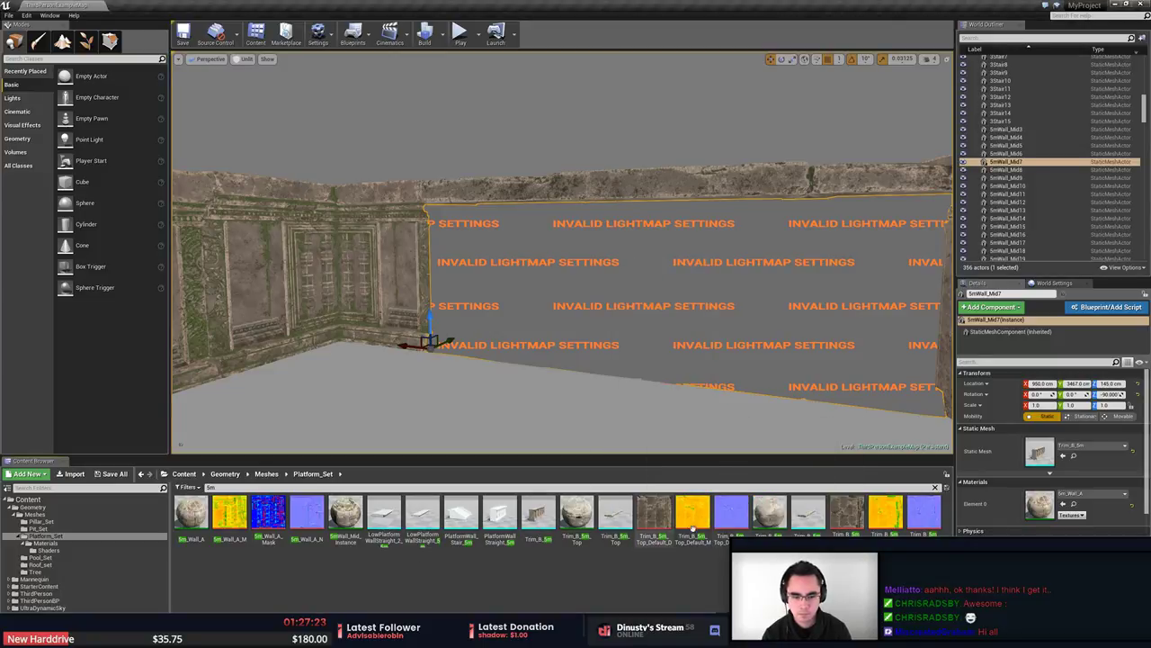
right_click(540, 520)
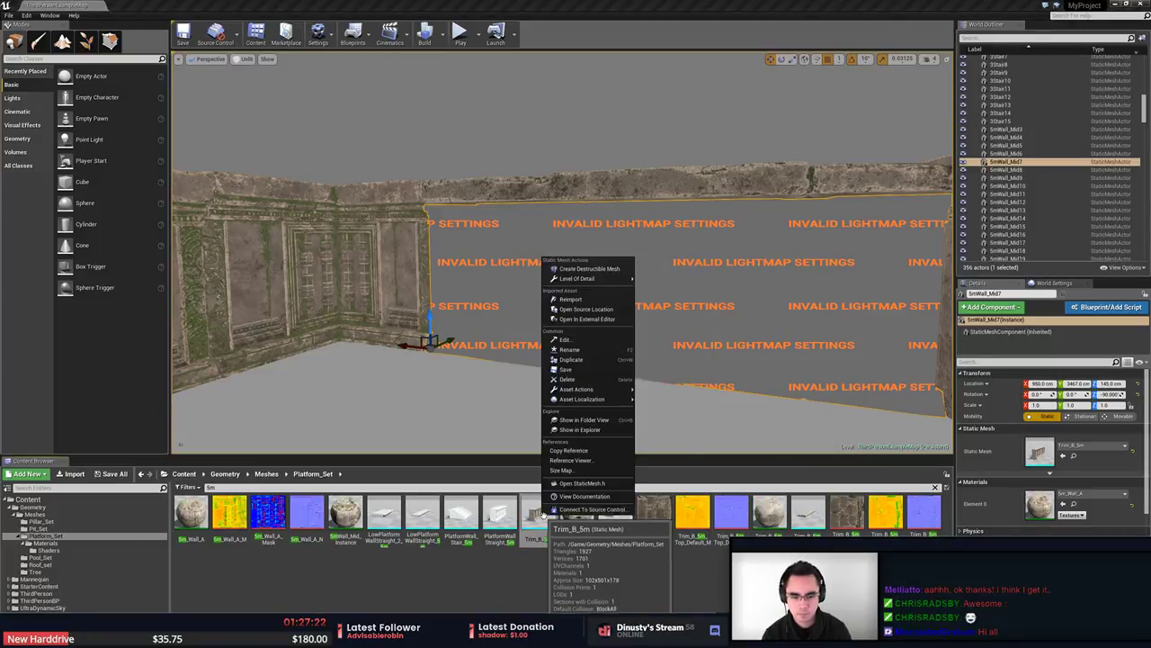
left_click(578, 300)
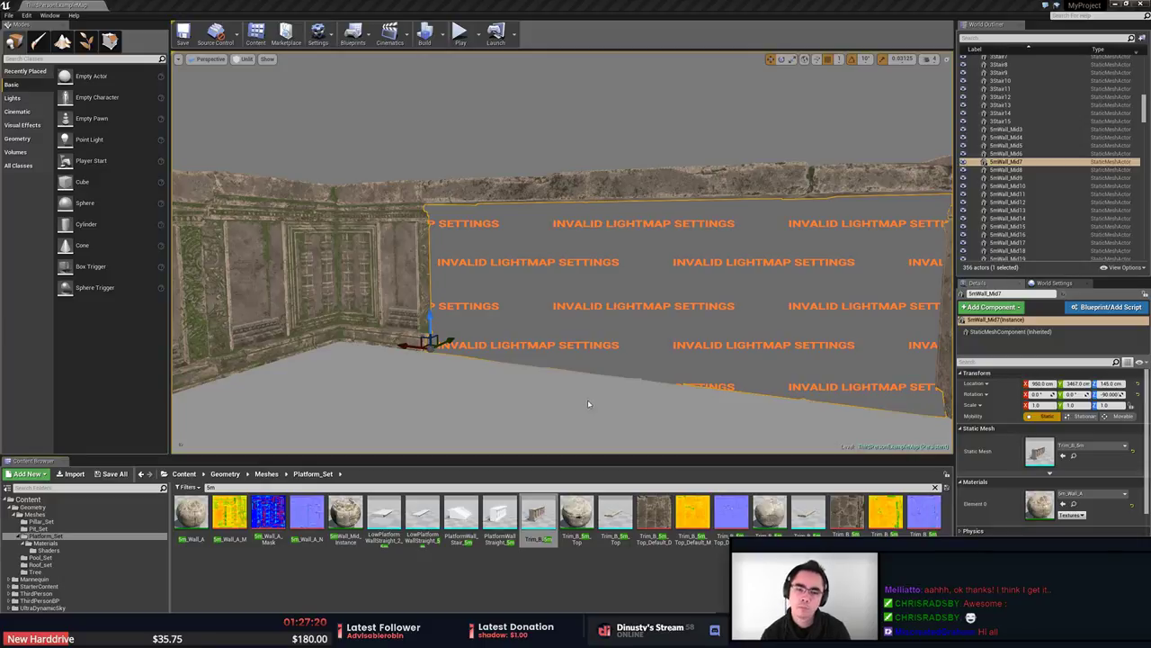
Switch the level viewport to Lit shading and inspect the reimported 5m wall.
mouse_move(579, 396)
right_mouse_down()
mouse_move(679, 406)
mouse_move(545, 393)
mouse_move(581, 393)
right_mouse_up()
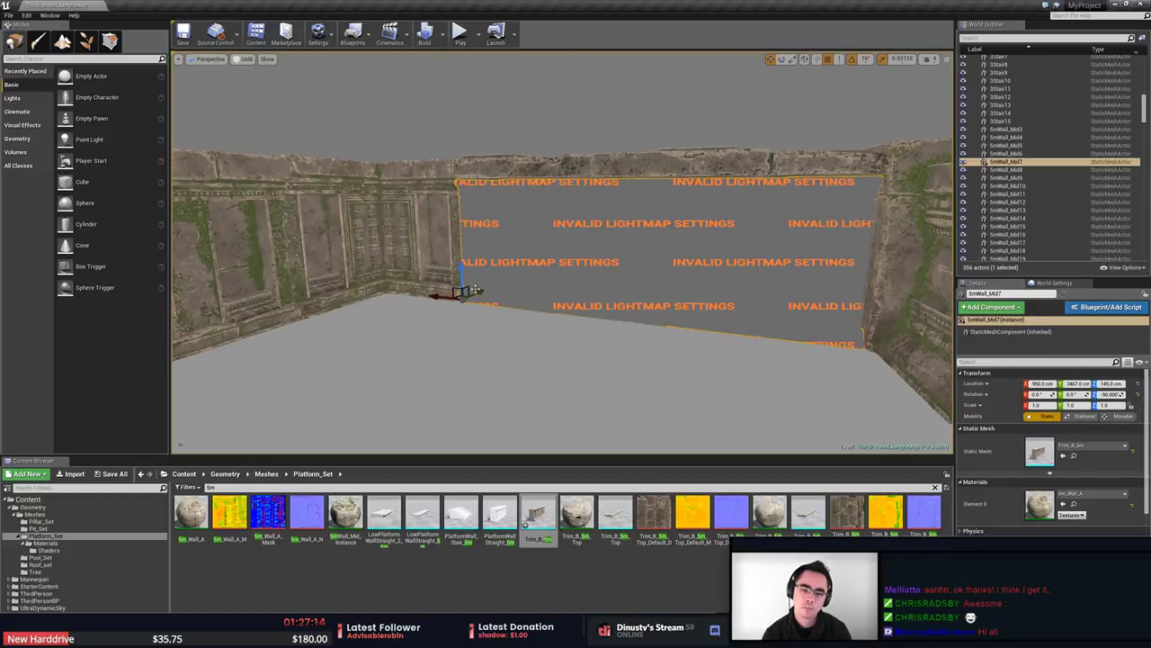
left_click_drag(487, 289, 401, 327)
key("ctrl+z")
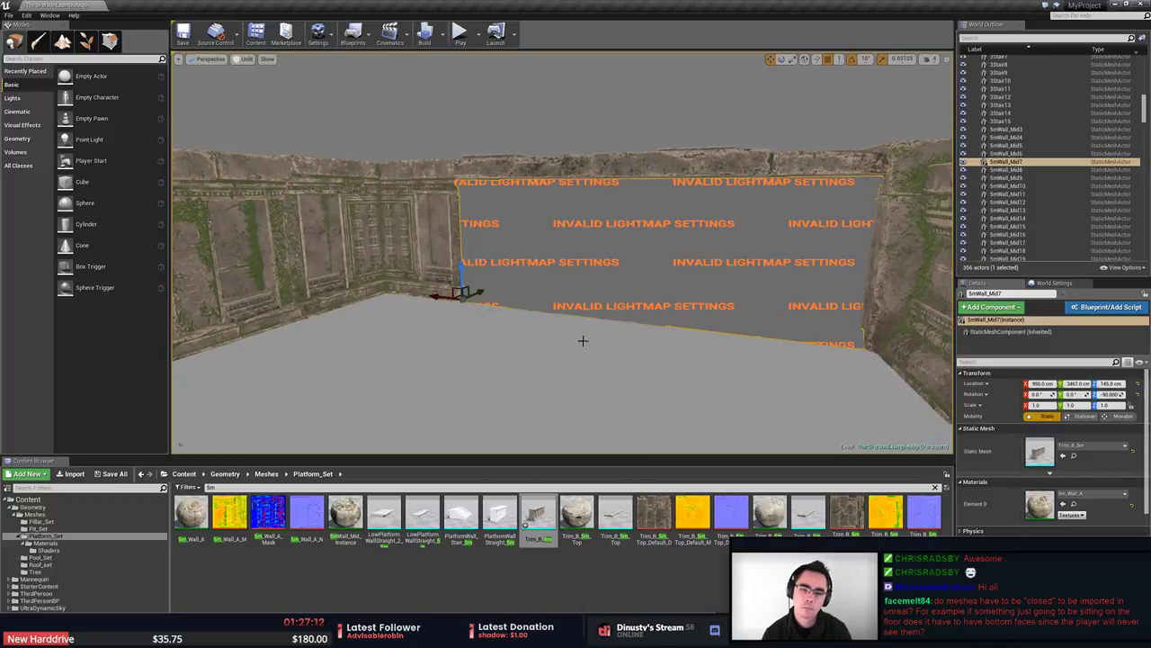
left_click(246, 60)
left_click(251, 78)
right_click_drag(506, 244, 531, 246)
right_click_drag(720, 326, 726, 328)
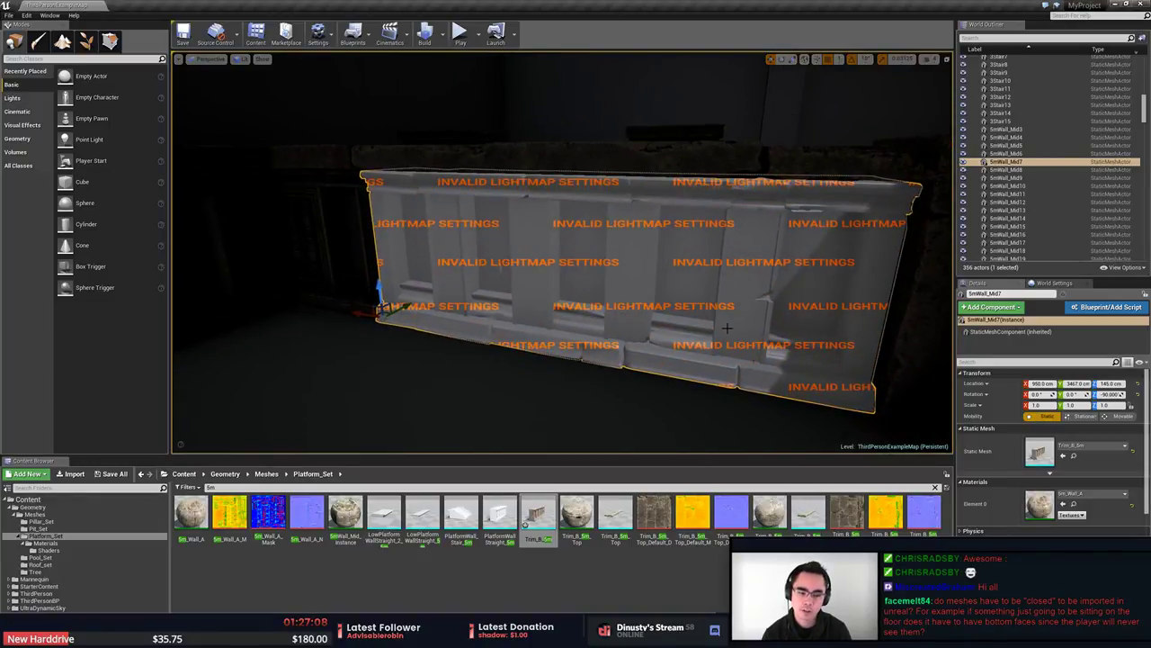
Open the Trim_B_5m static mesh for editing and place its window clear of the asset browser.
double_click(537, 513)
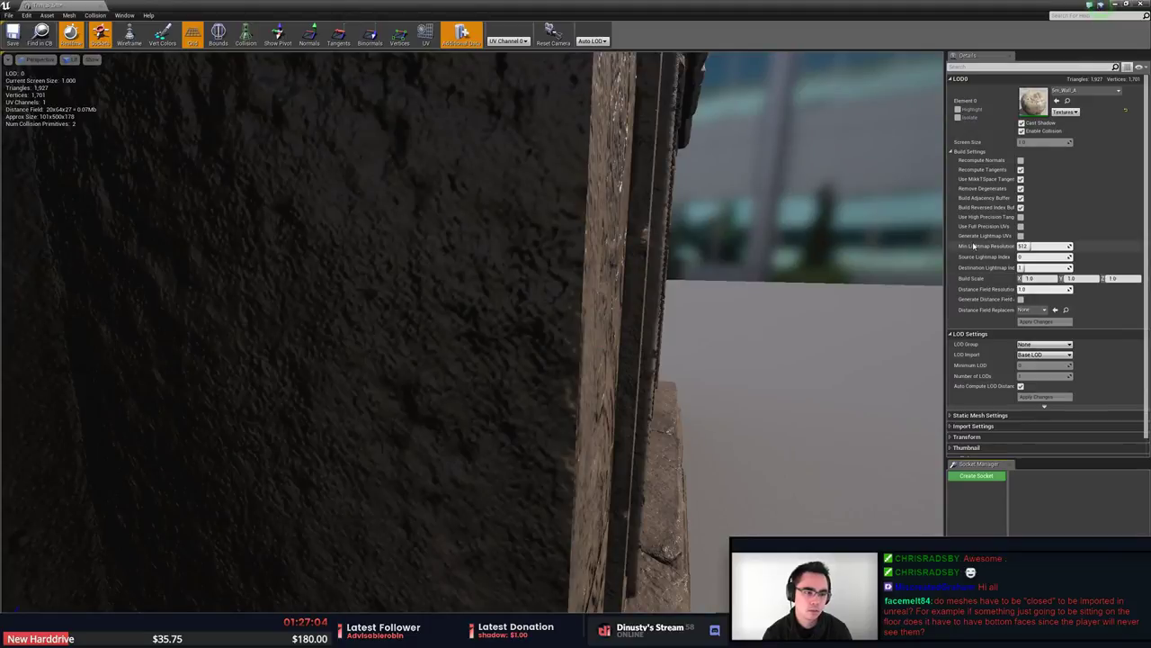
left_click_drag(494, 9, 552, 97)
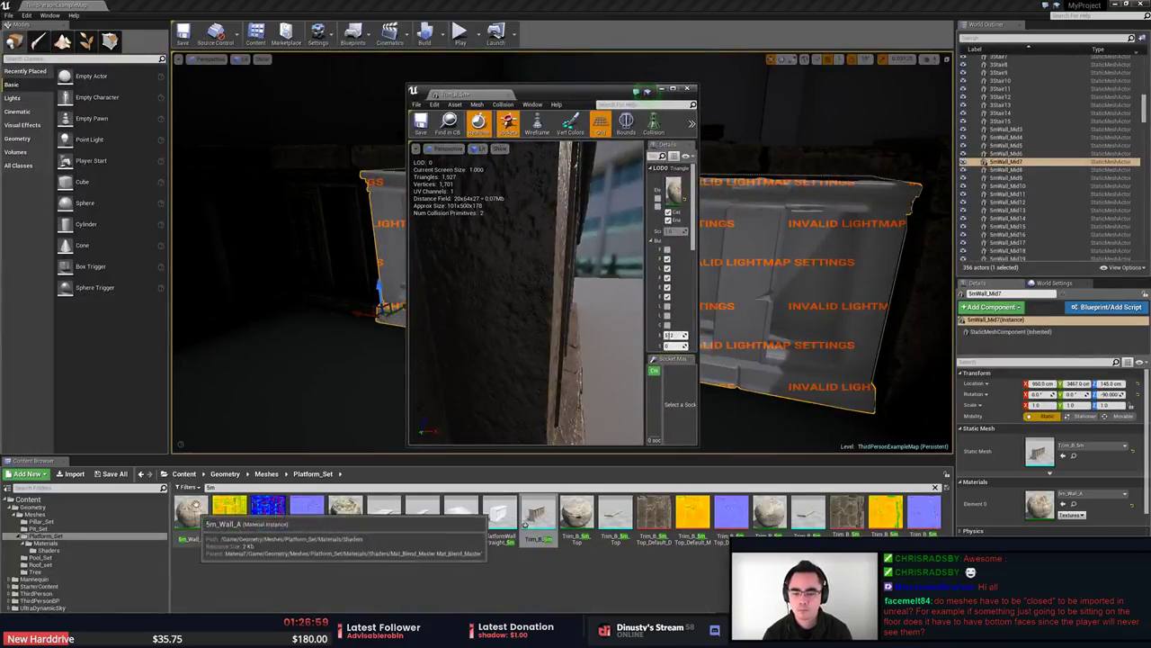
left_click(231, 486)
left_click(646, 91)
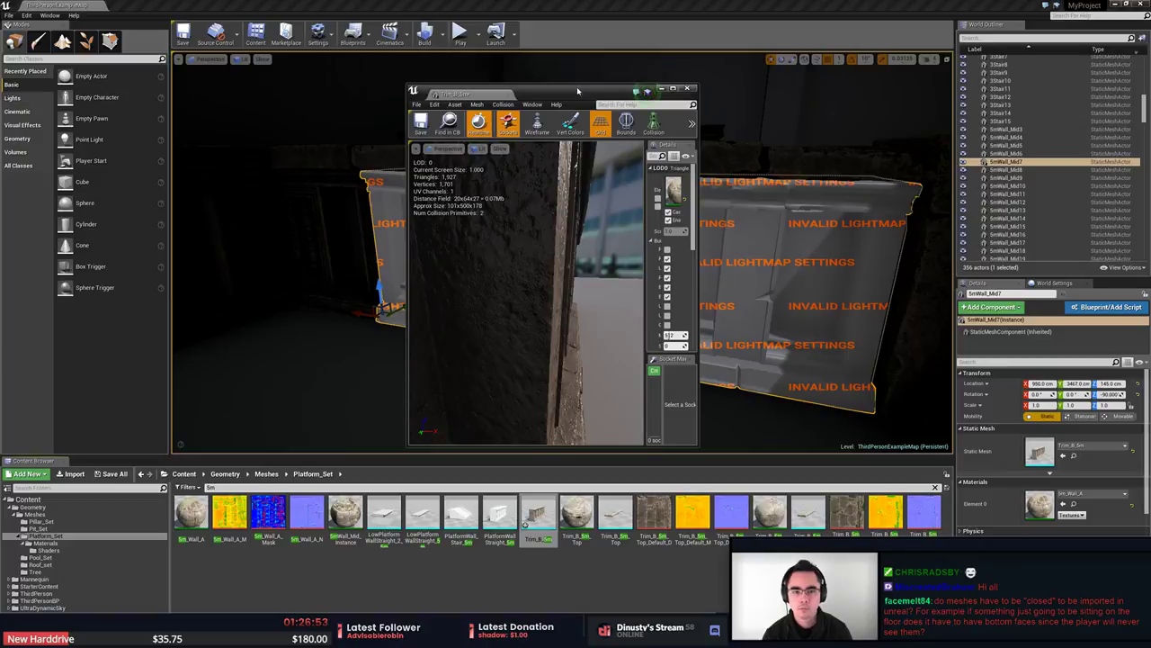
left_click_drag(579, 90, 727, 80)
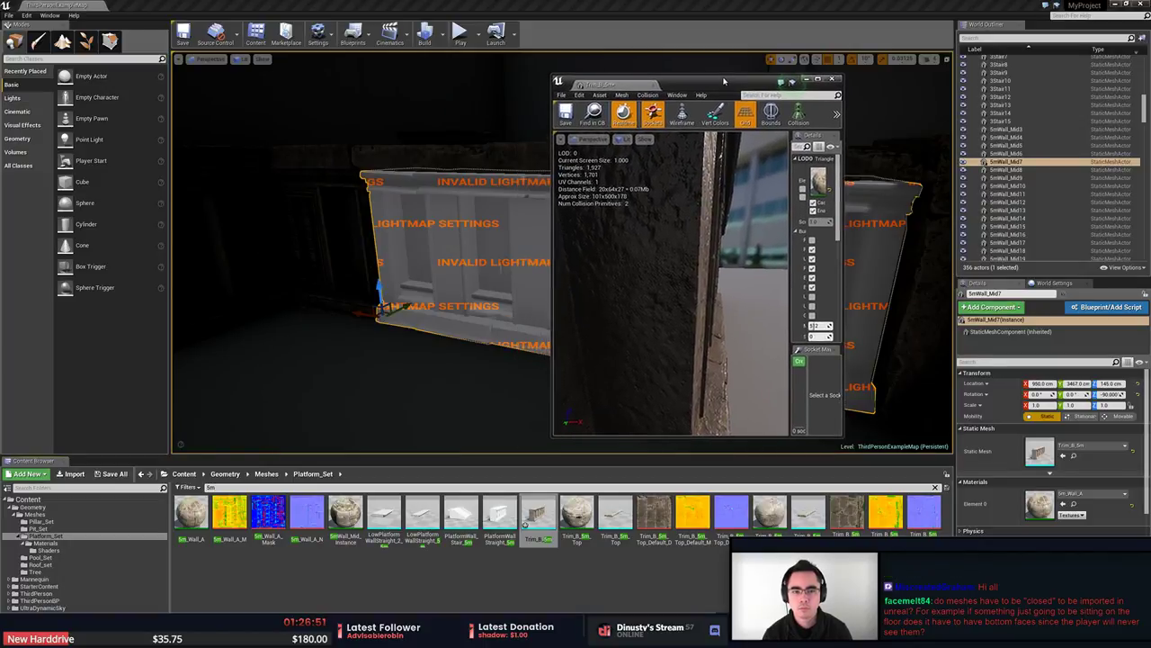
Filter the assets by c_corn, open the Trim_C_Corner static mesh, and maximize the mesh editor window.
left_click(214, 494)
left_click(220, 487)
key("BackSpace")
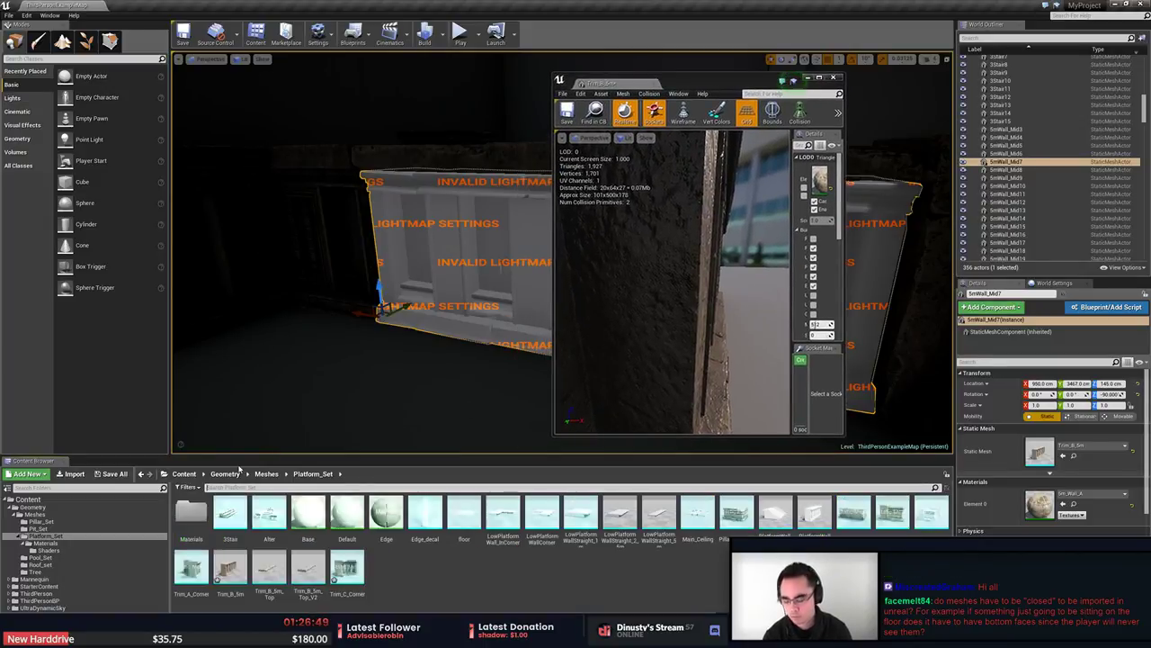
type("c_c")
type("c_corn")
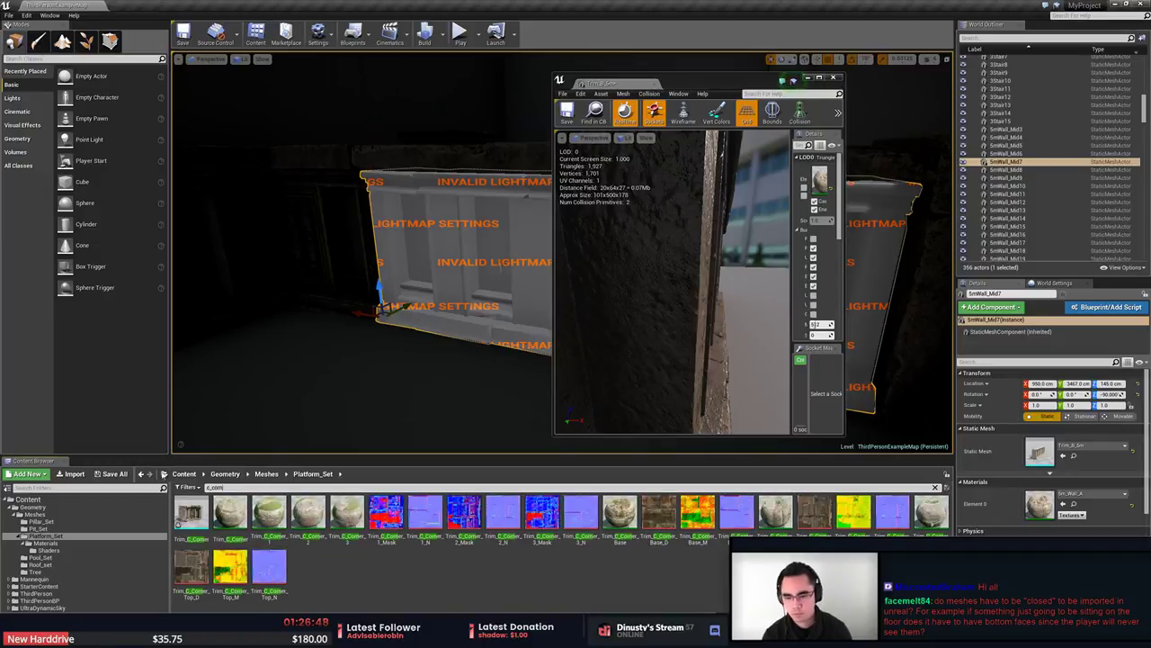
double_click(189, 515)
left_click_drag(770, 81, 490, 2)
Compare the UV channels and lightmap build settings of the Trim_B_5m and Trim_C_Corner meshes.
left_click(62, 6)
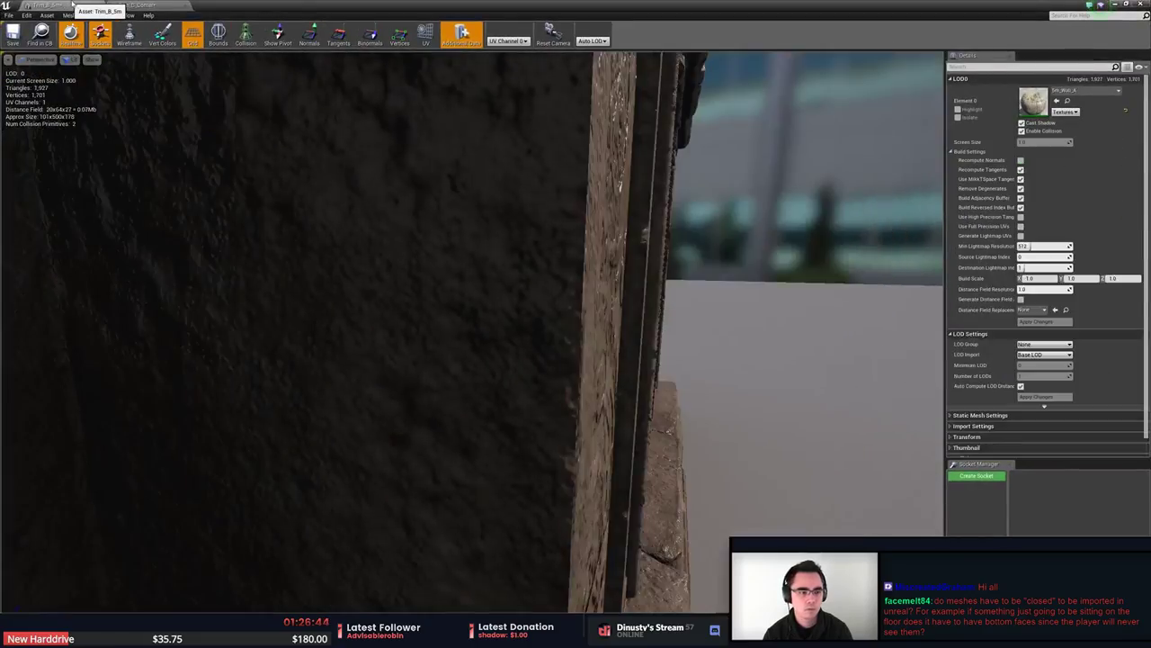
left_click(144, 5)
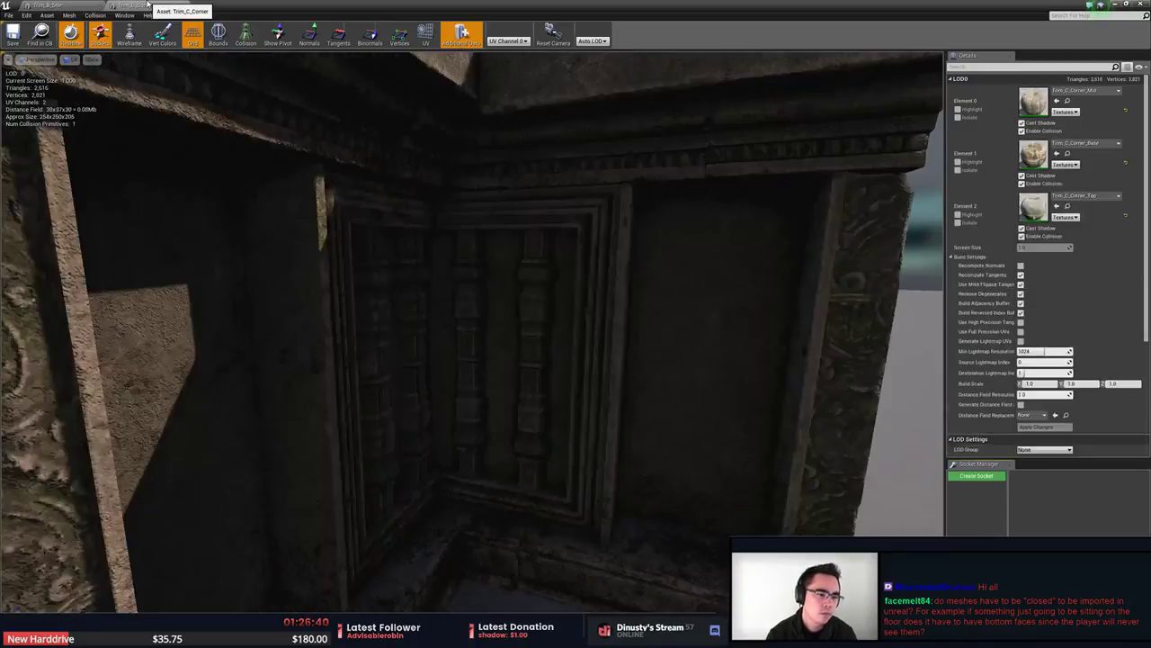
left_click(87, 5)
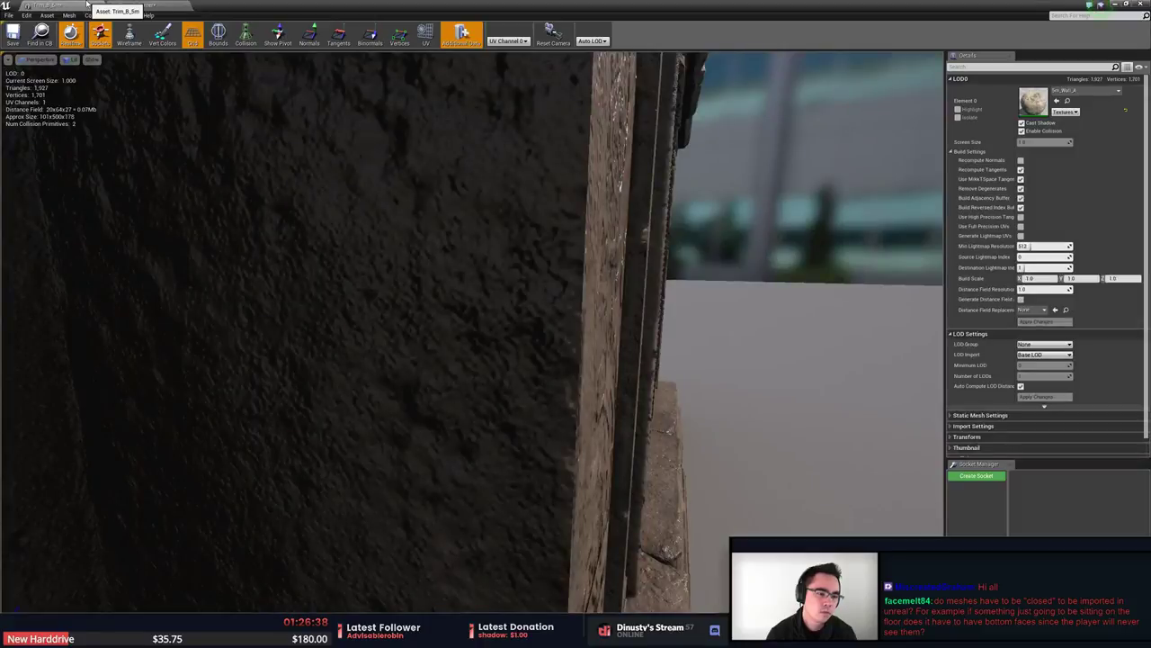
left_click(144, 5)
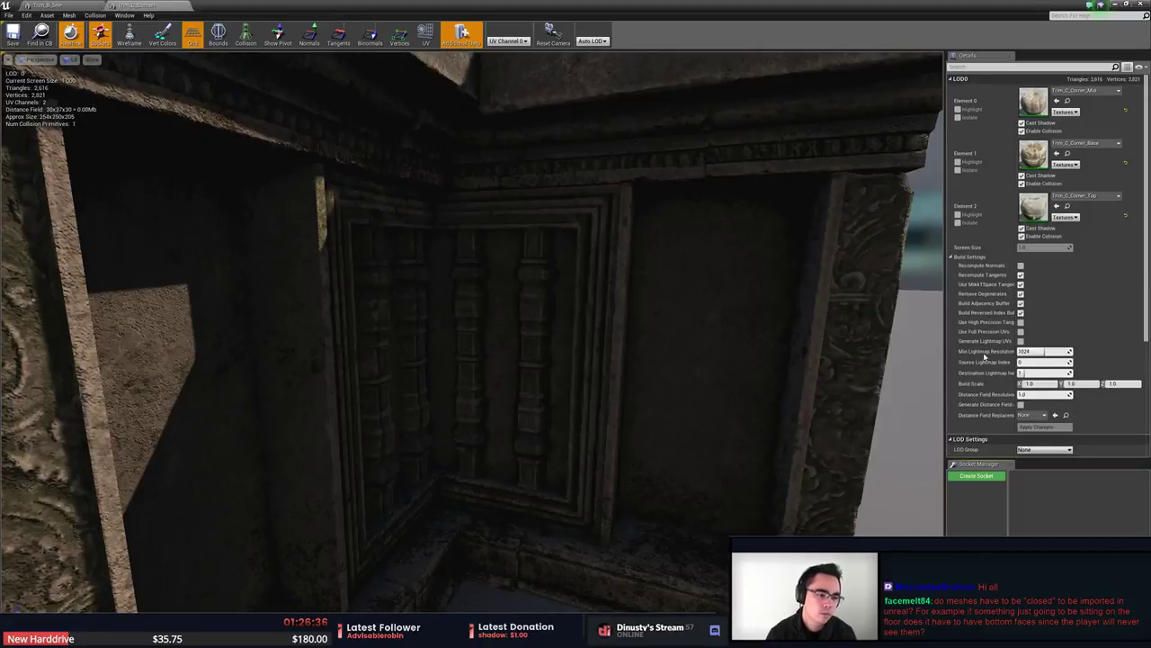
left_click(87, 5)
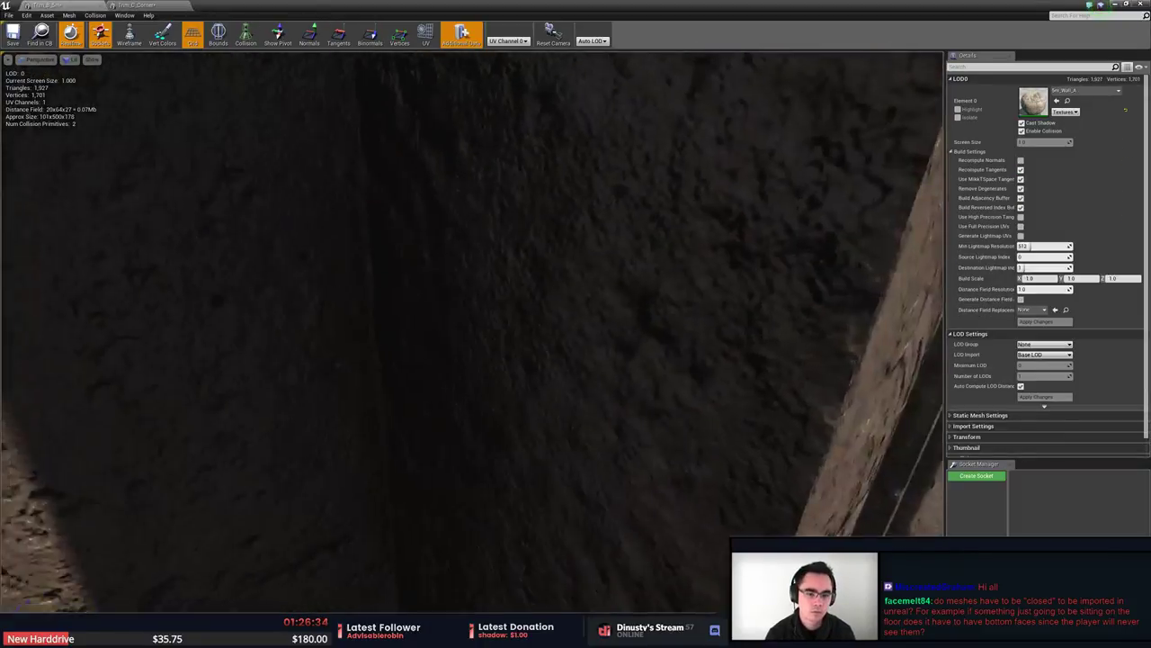
Examine the whole Trim_B_5m wall and Trim_C_Corner meshes in their previews, including the corner's lightmap settings.
key("s")
right_click_drag(472, 333, 432, 297)
key("w")
key("s")
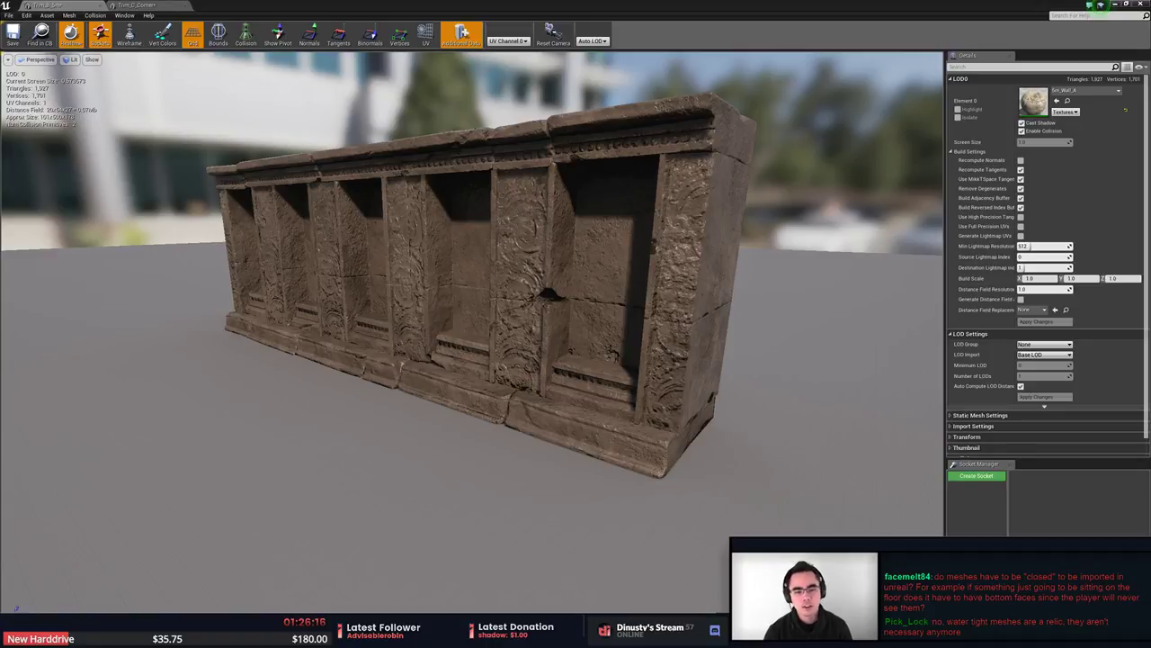
right_click_drag(608, 337, 579, 348)
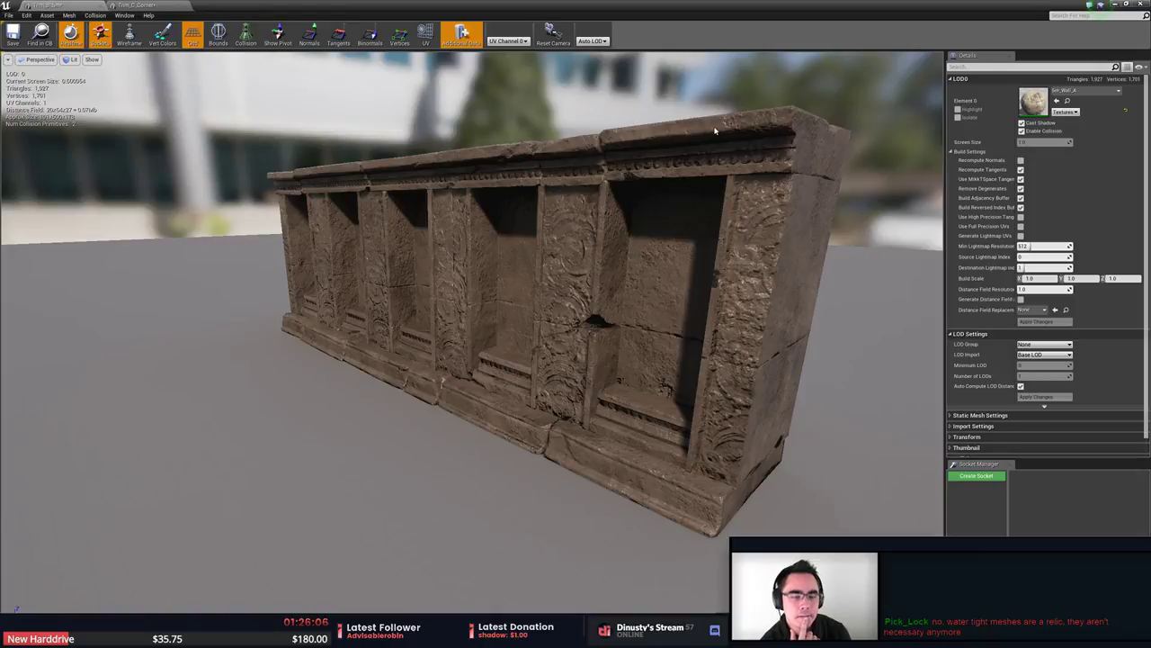
left_click(136, 5)
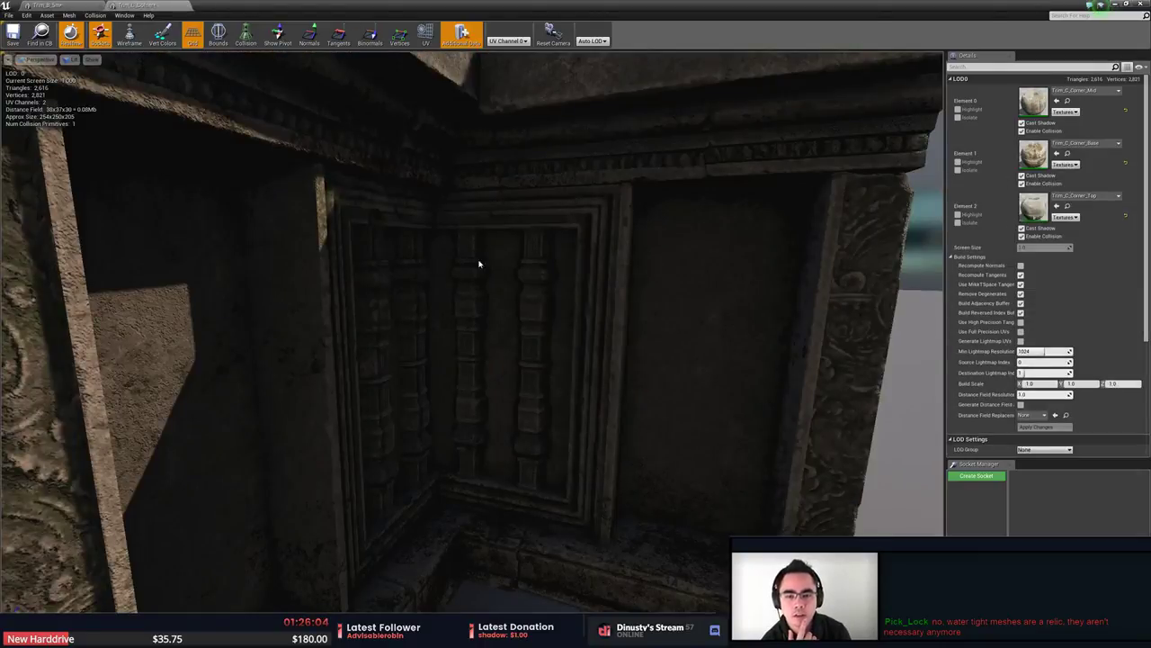
right_click_drag(478, 262, 483, 291)
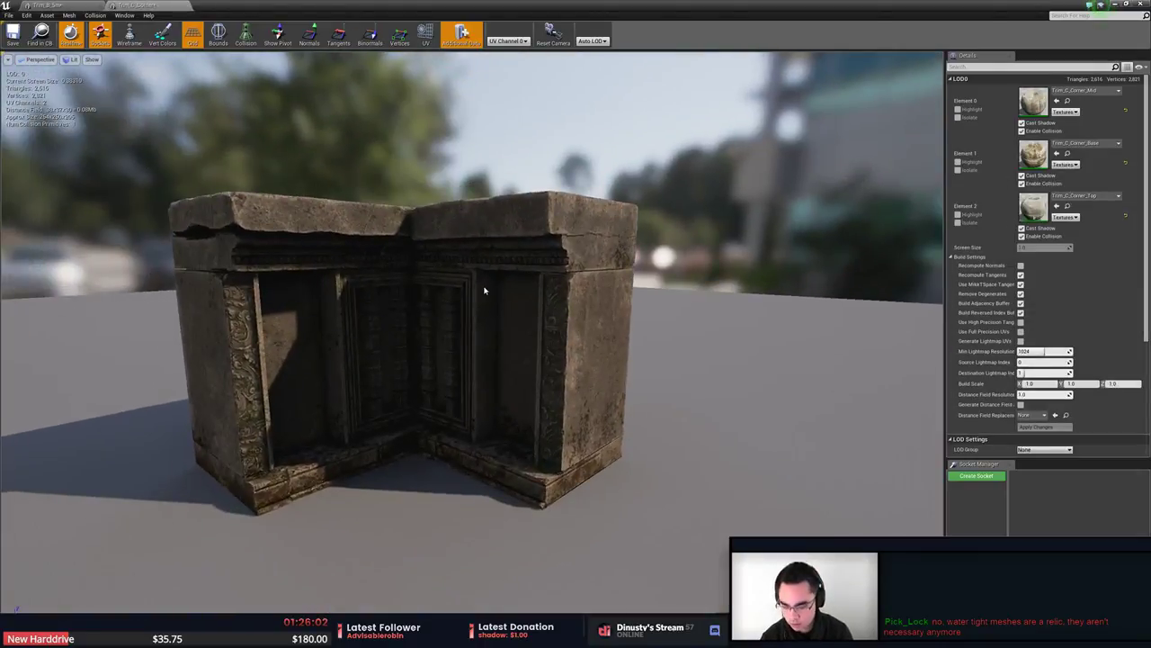
left_click_drag(483, 291, 720, 290)
right_click_drag(757, 325, 667, 325)
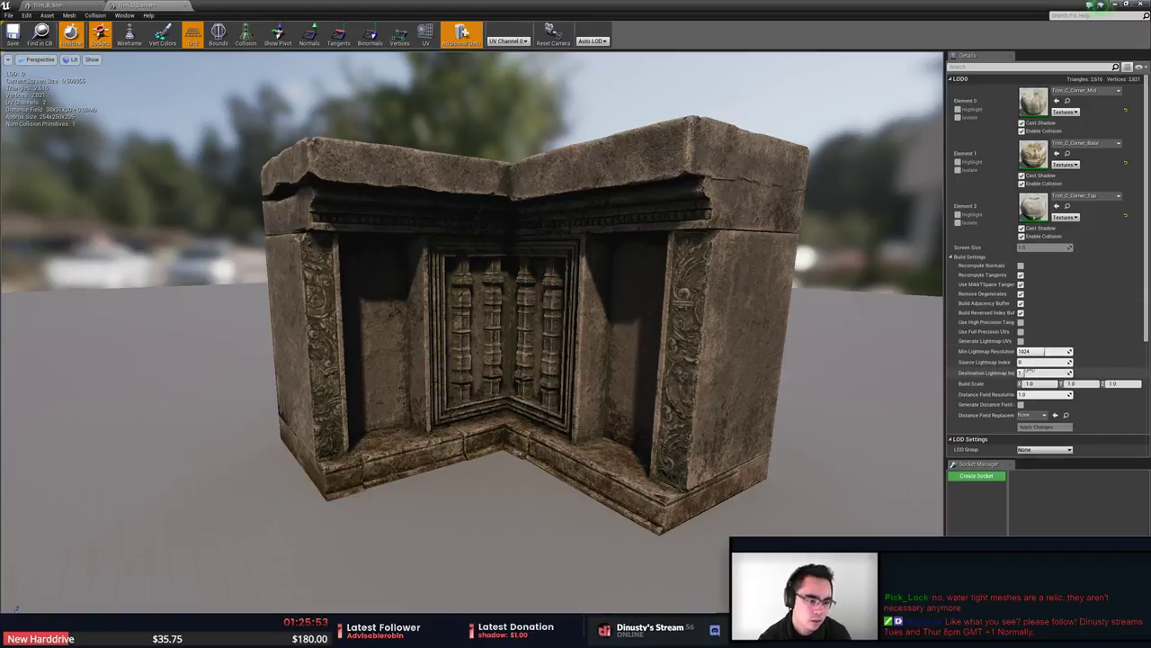
Set the Source Lightmap Index of the Trim_B_5m mesh to 1.
left_click(79, 6)
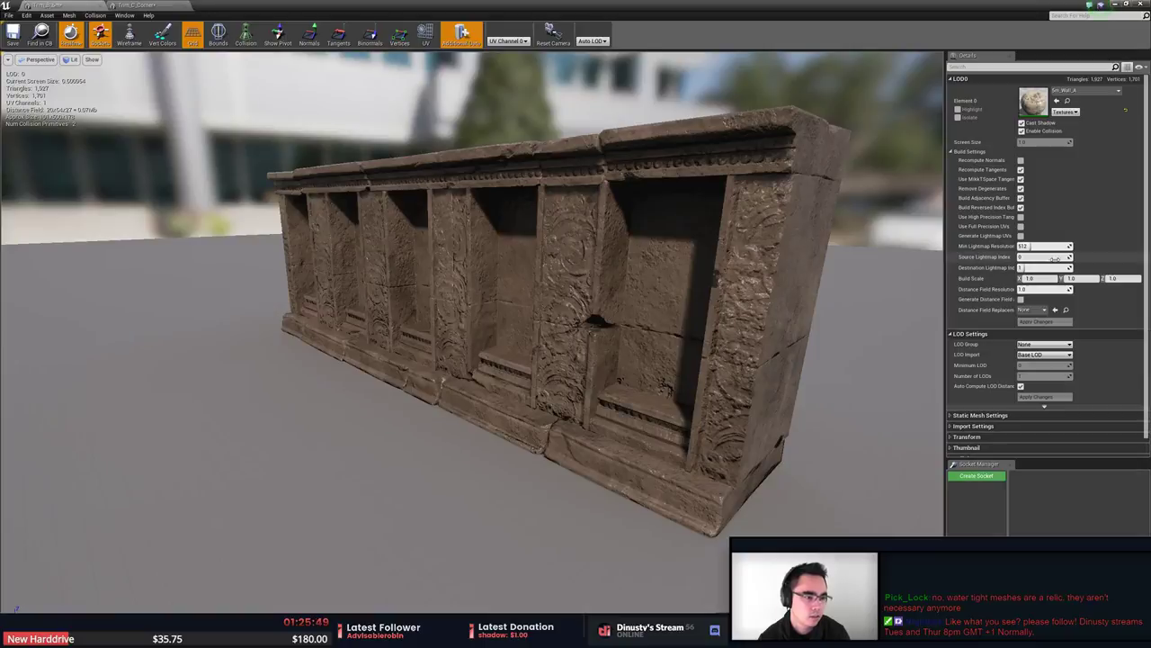
key("Return")
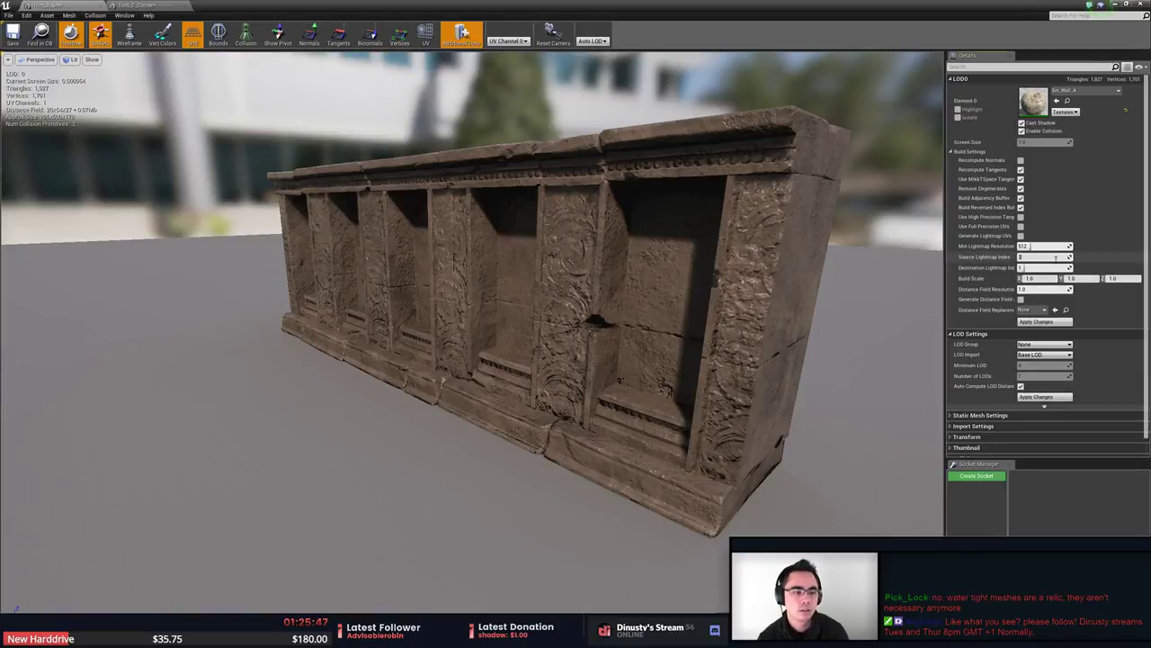
left_click(1023, 259)
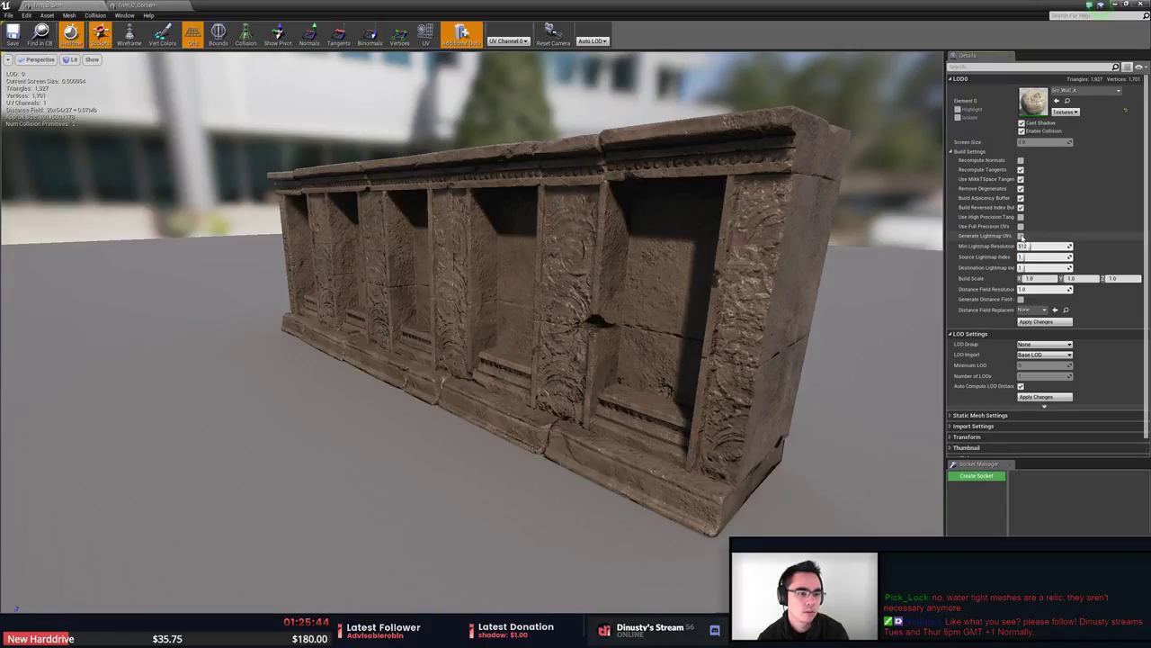
Overlay the UV Channel 0 layout on the Trim_B_5m preview to check its UVs.
left_click(504, 49)
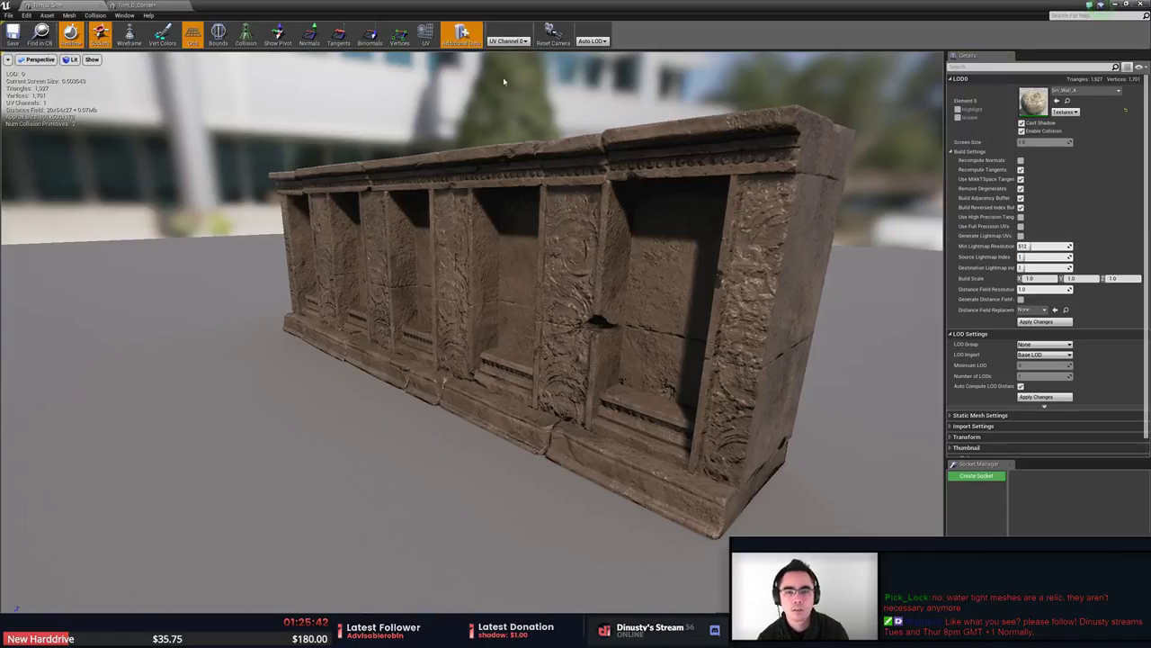
left_click(426, 36)
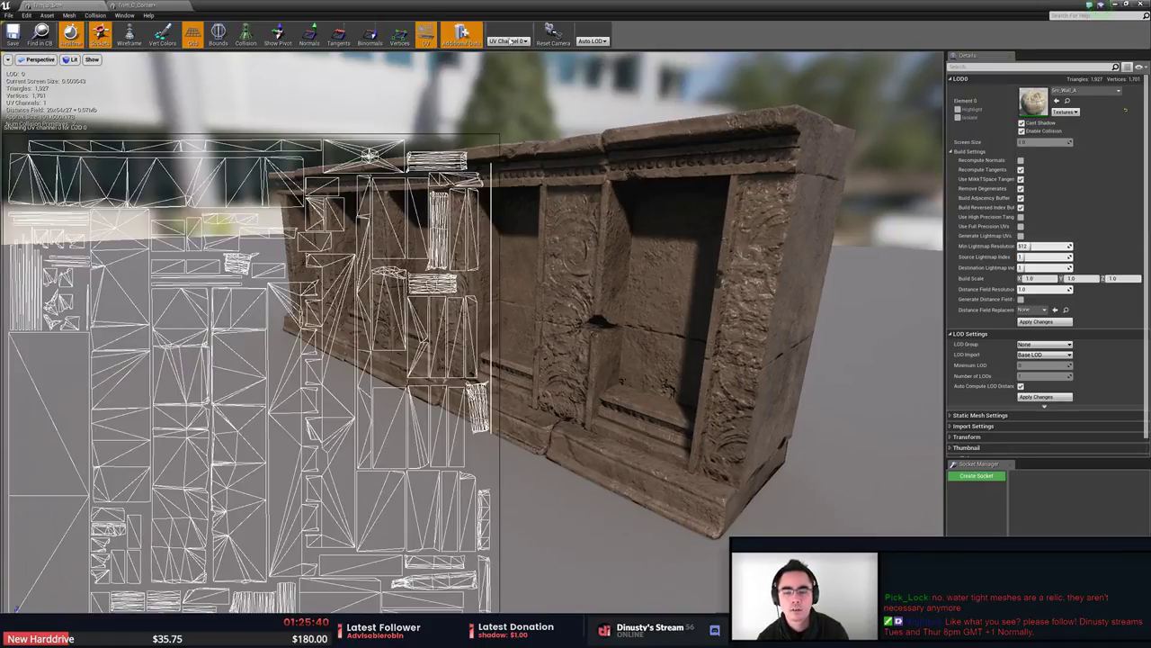
key("alt+Tab")
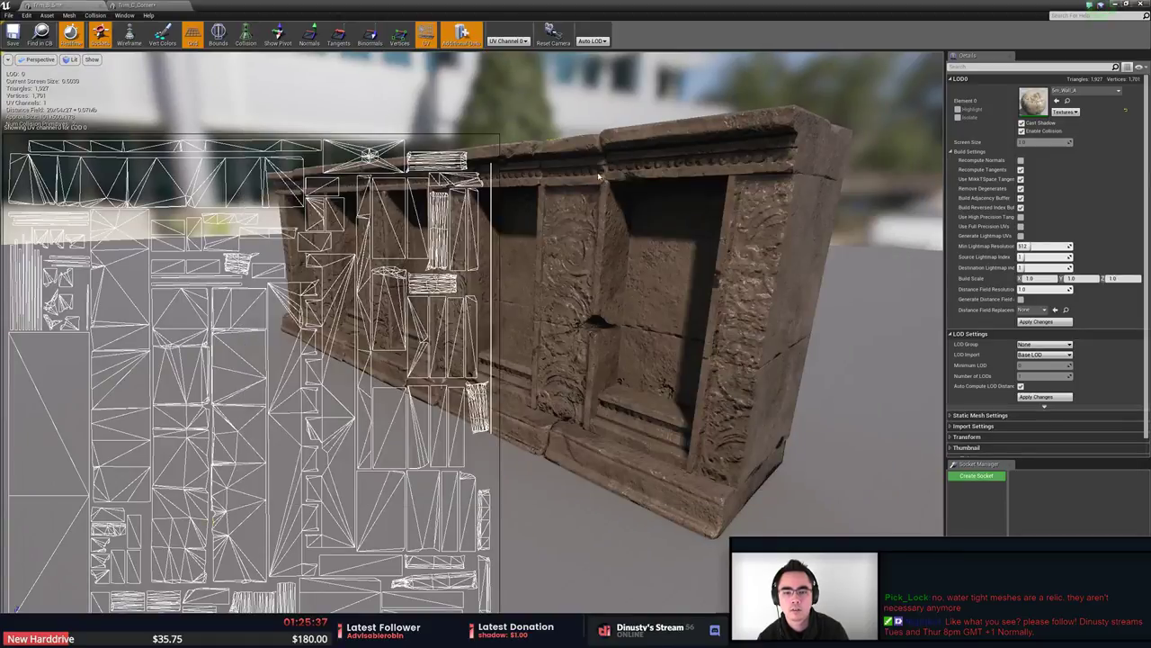
left_click_drag(504, 90, 496, 90)
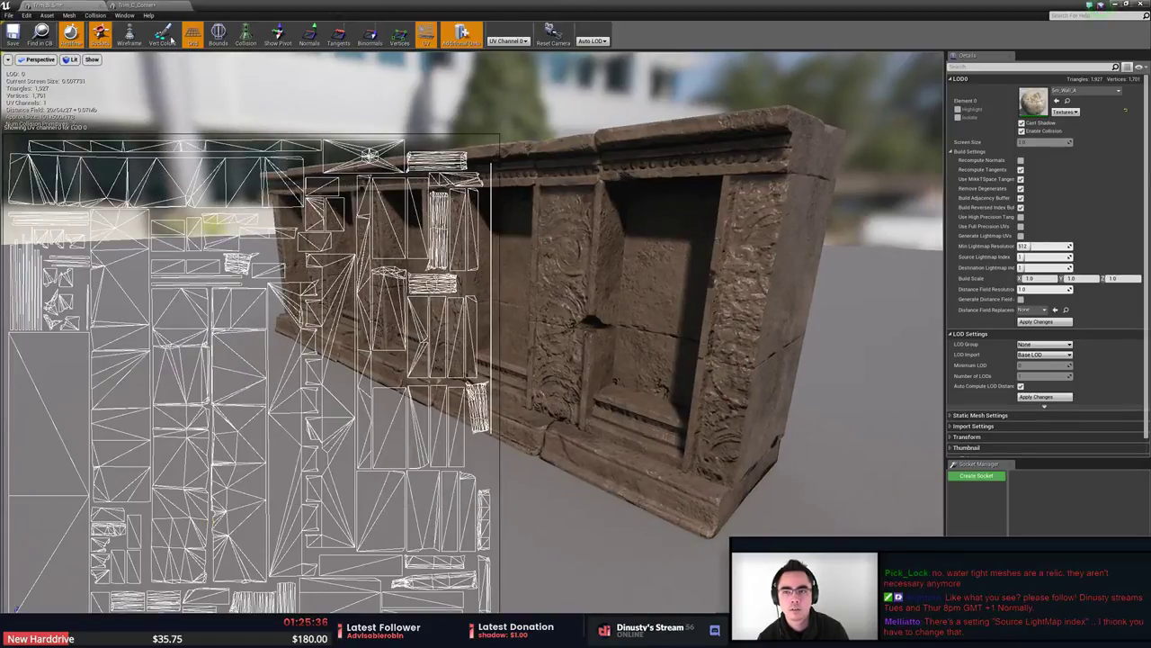
Close the Trim_C_Corner and Trim_B_5m mesh editors, discarding the pending level of detail changes to Trim_B_5m.
left_click(149, 6)
middle_click(149, 7)
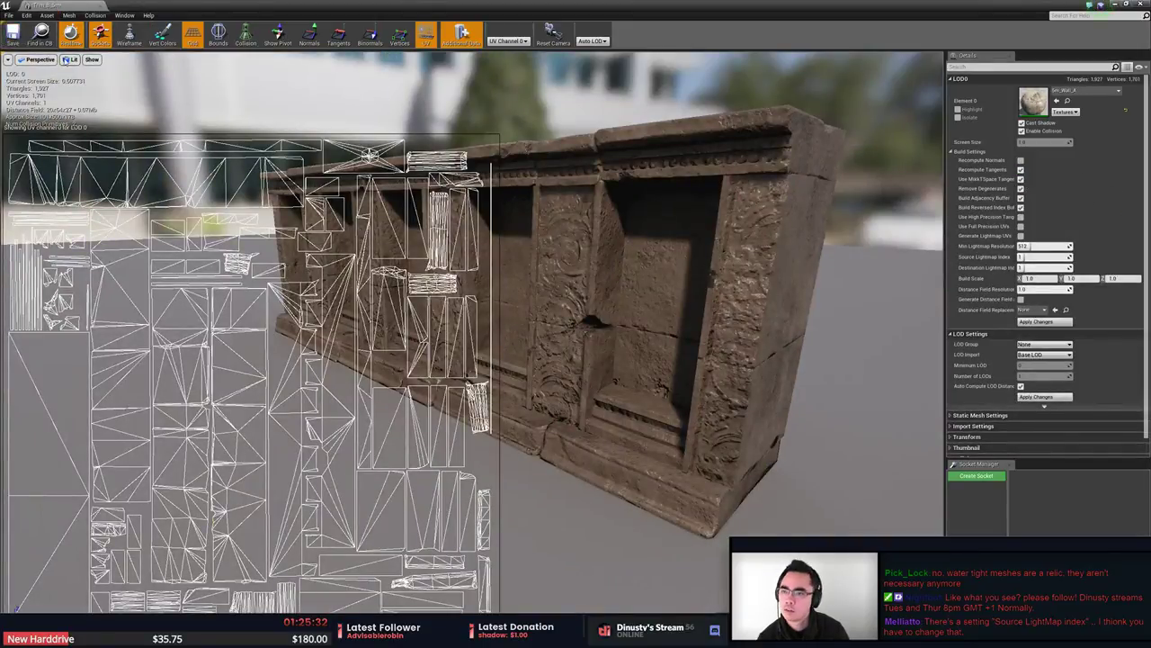
left_click(55, 8)
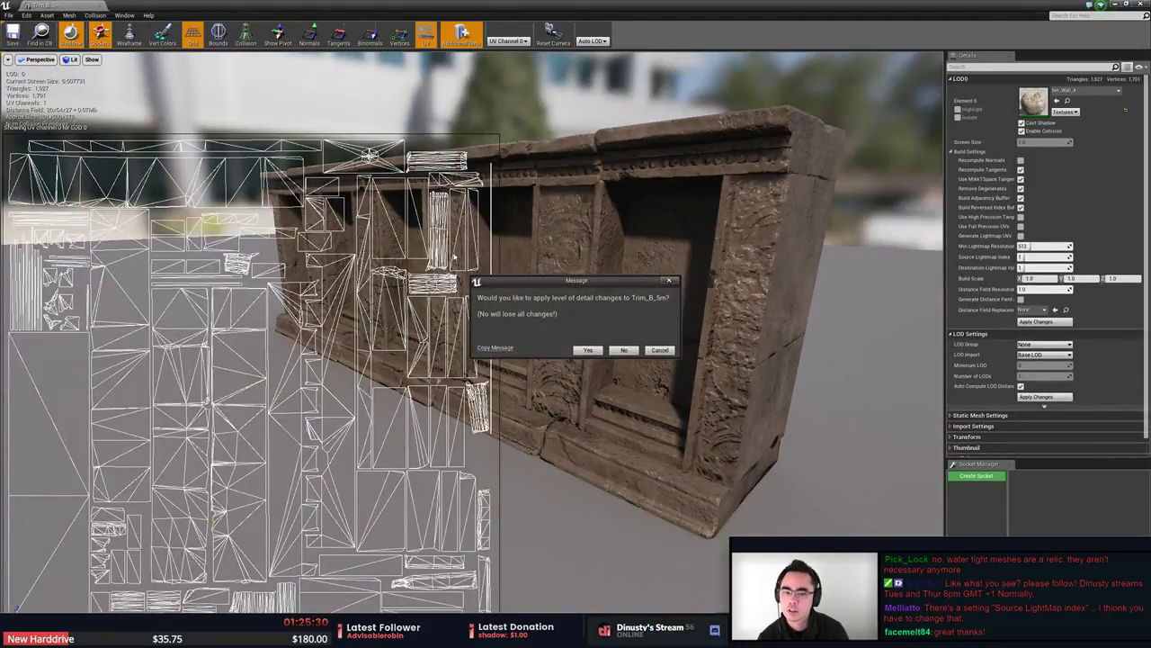
left_click(659, 350)
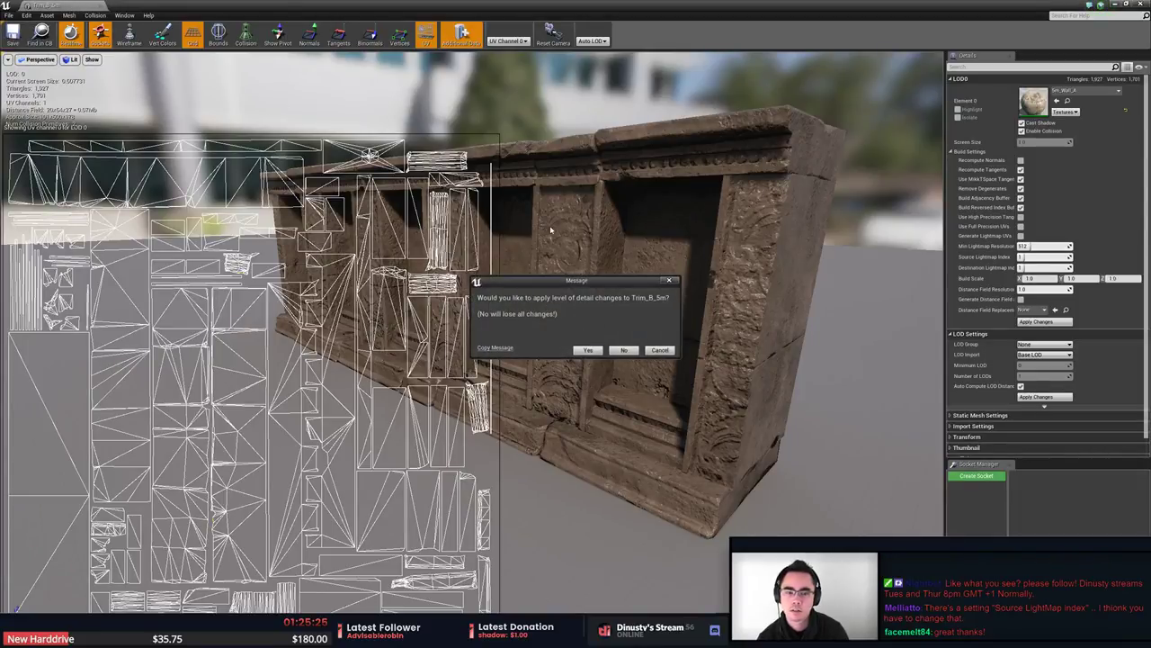
left_click(667, 351)
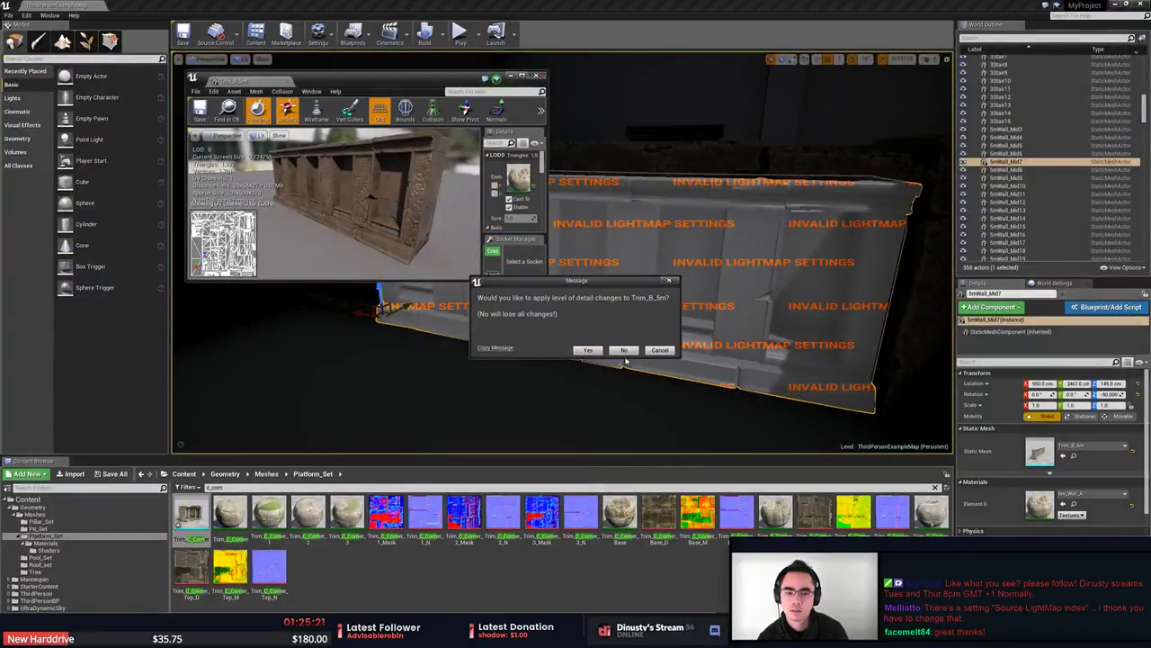
left_click(623, 352)
mouse_move(594, 333)
right_mouse_down()
mouse_move(635, 331)
mouse_move(594, 333)
right_mouse_up()
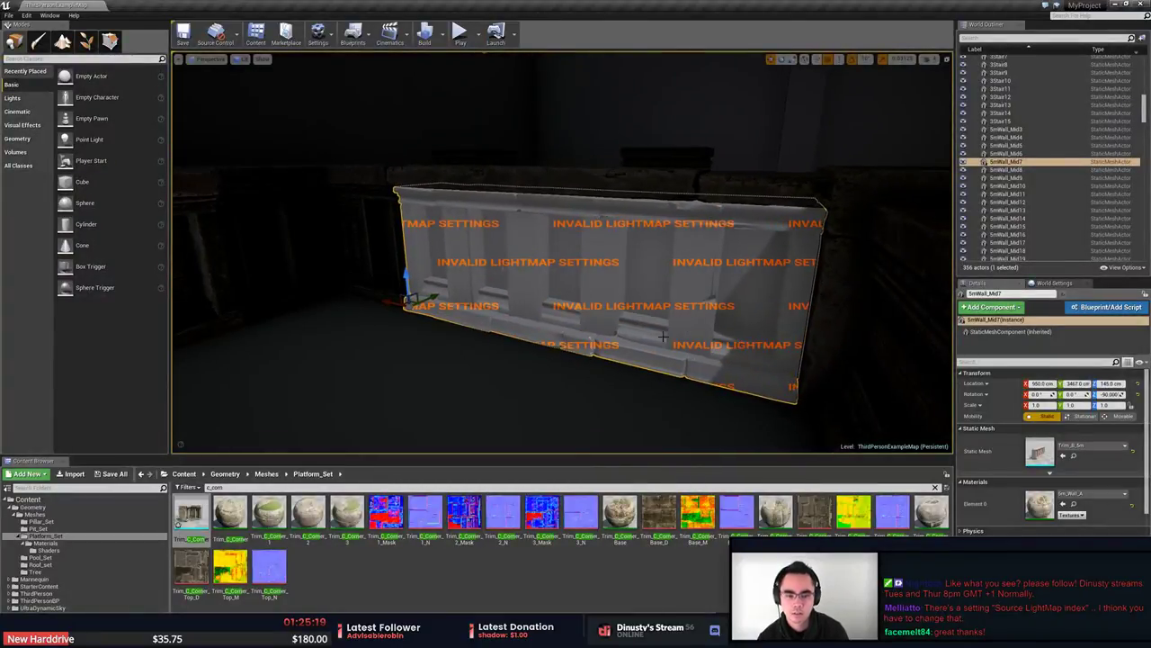
Filter the Platform_Set folder's assets by "5m" and save all modified content.
left_click(360, 572)
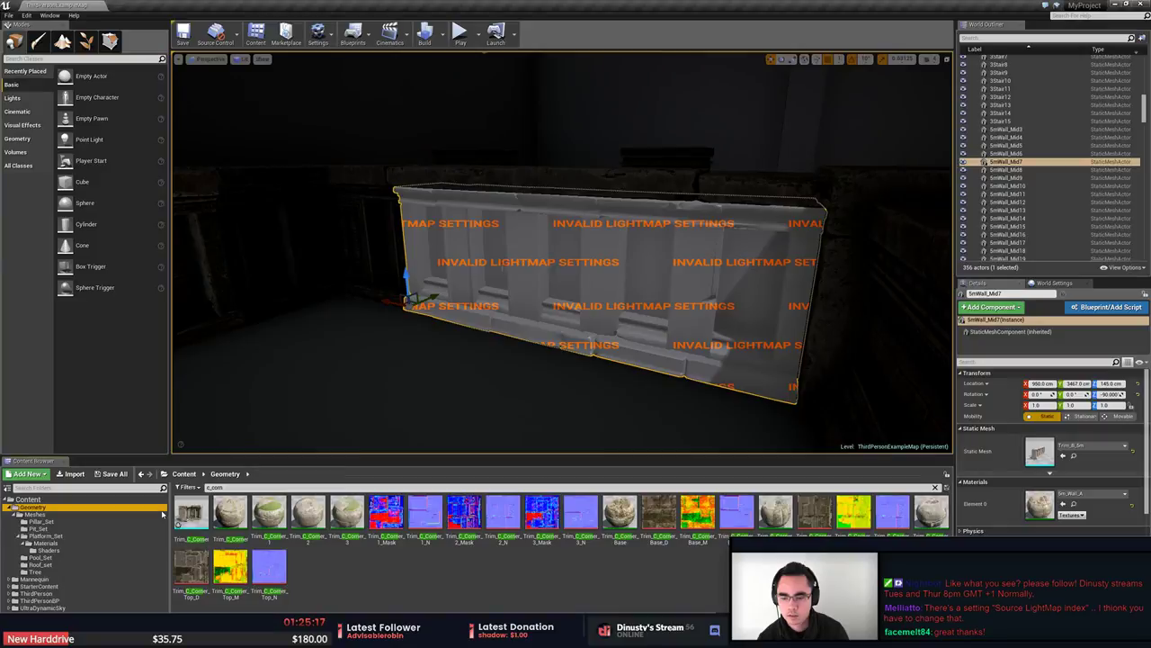
left_click(45, 543)
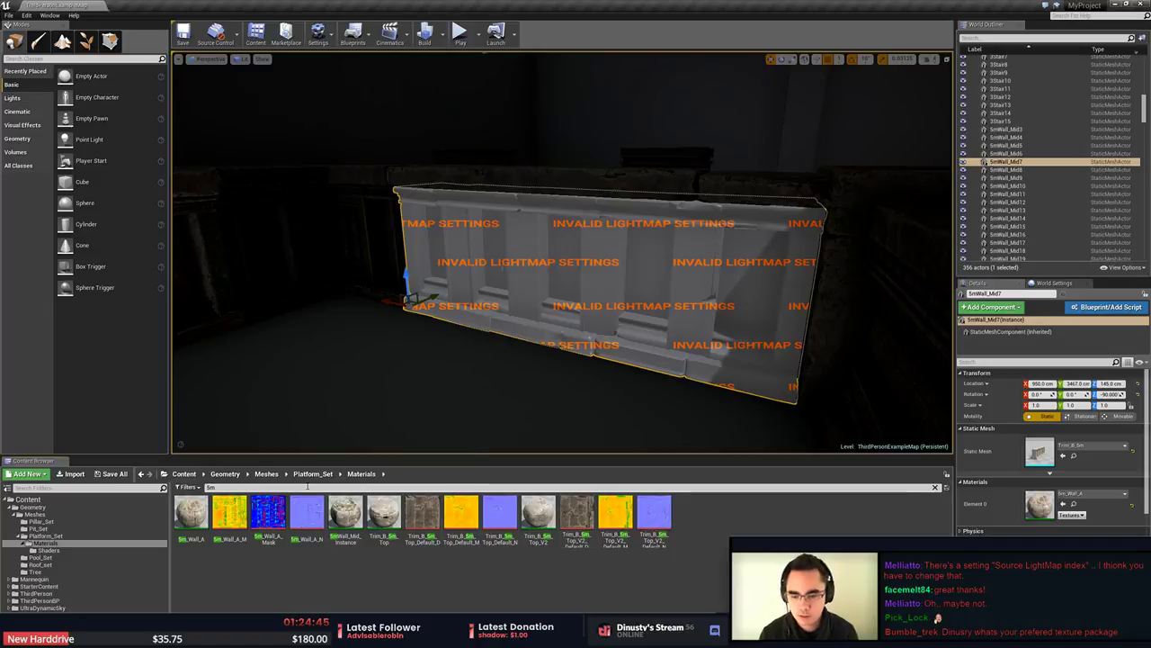
left_click(45, 535)
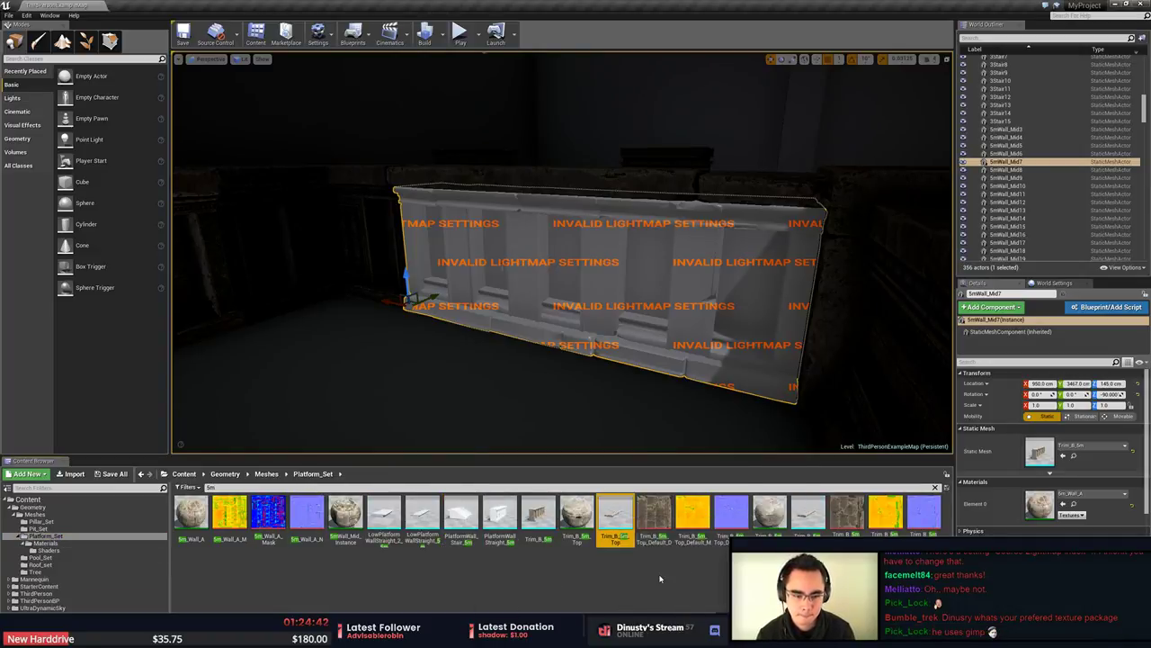
right_click_drag(720, 360, 613, 315)
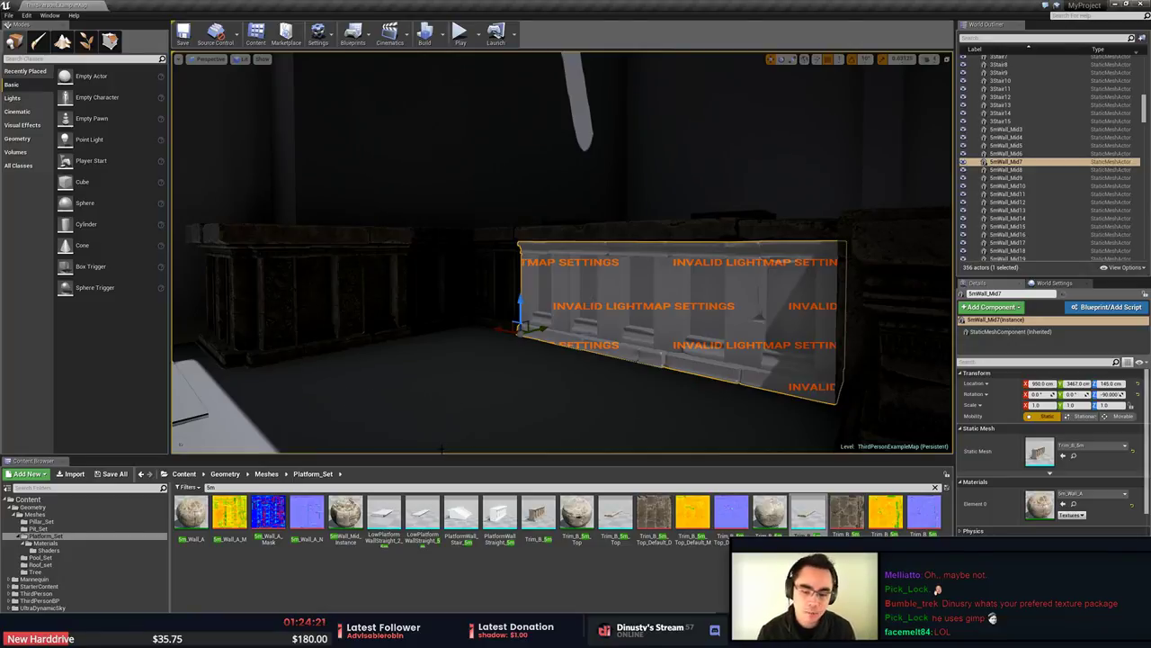
left_click(111, 475)
left_click(657, 404)
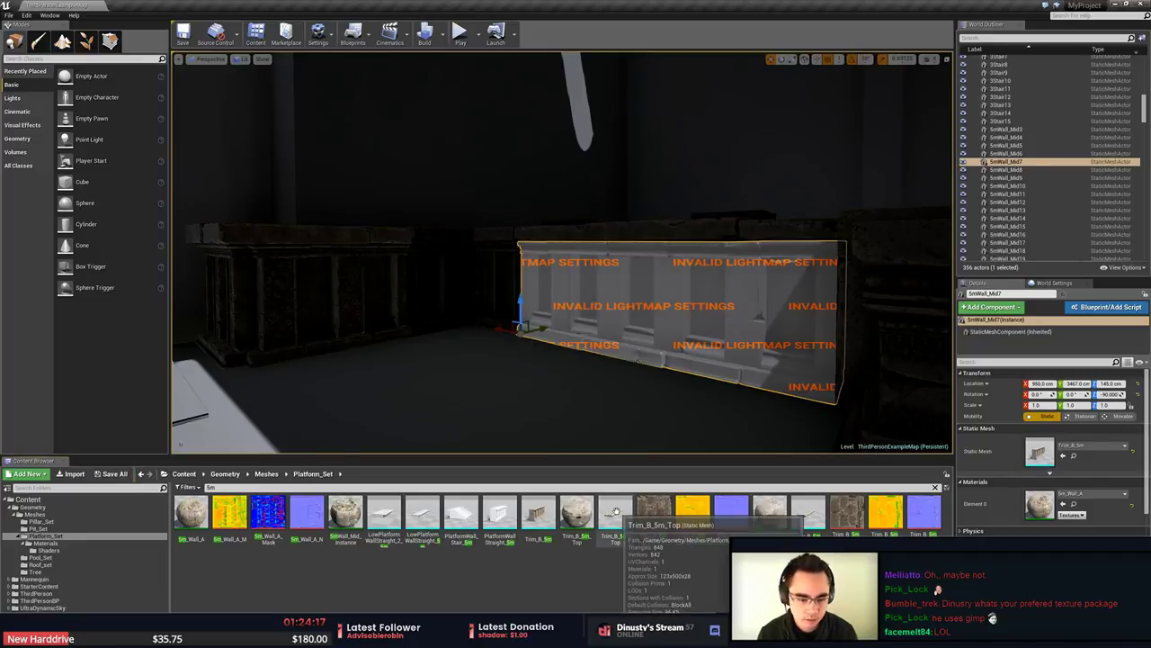
Reimport the Trim_B_5m static mesh from its existing source file.
right_click(808, 510)
left_click(805, 513)
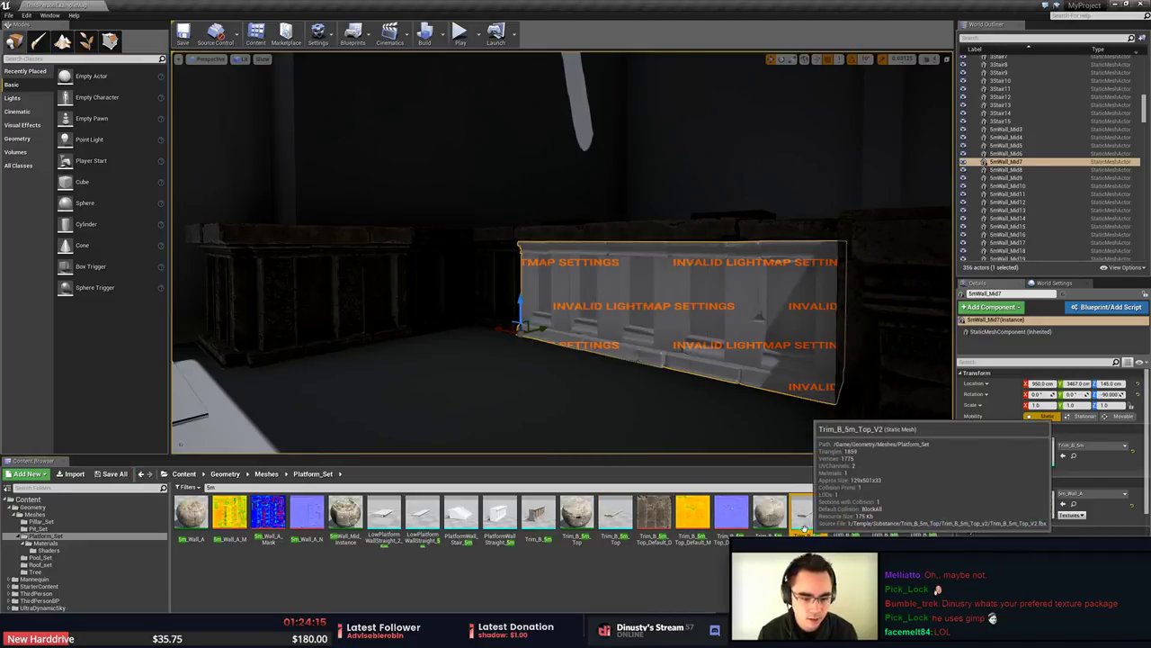
left_click(606, 516)
left_click(538, 512)
right_click(538, 511)
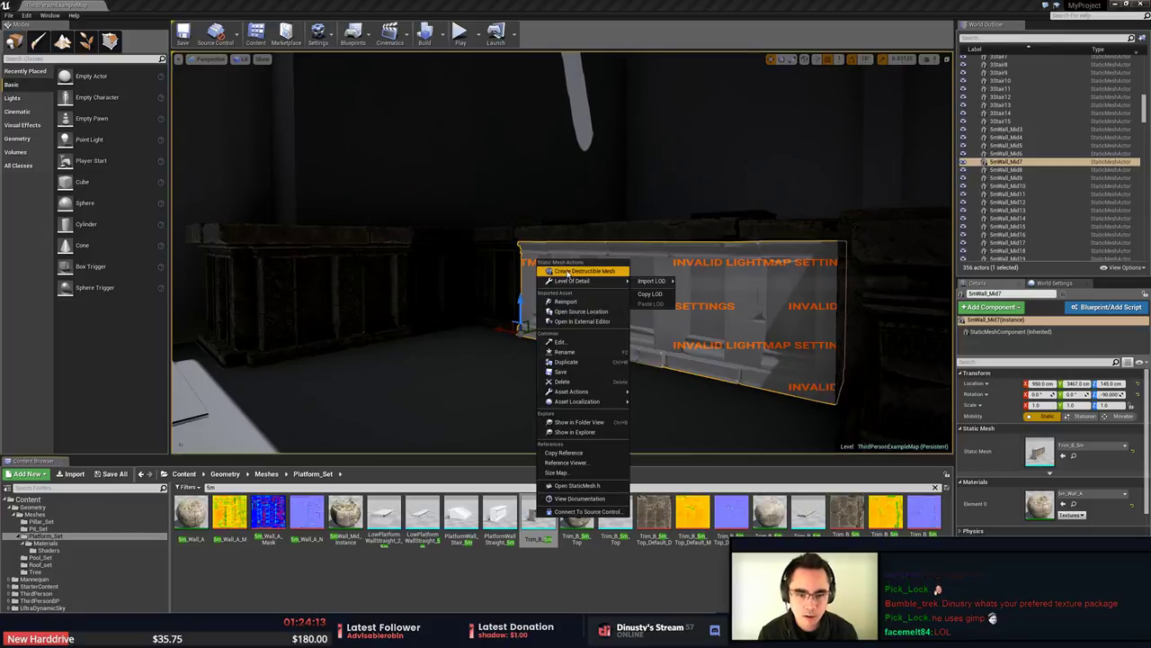
left_click(586, 301)
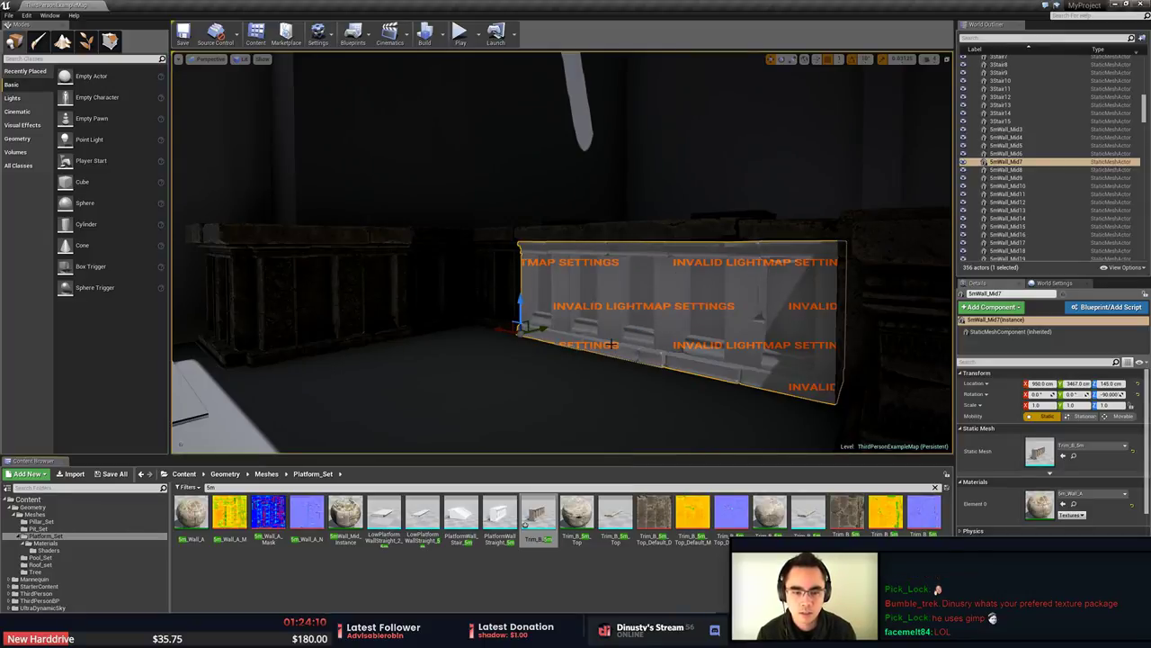
Examine the Trim_B_5m mesh's source file path, UV channel information and reference graph.
mouse_move(577, 340)
right_mouse_down()
mouse_move(610, 351)
mouse_move(589, 345)
right_mouse_up()
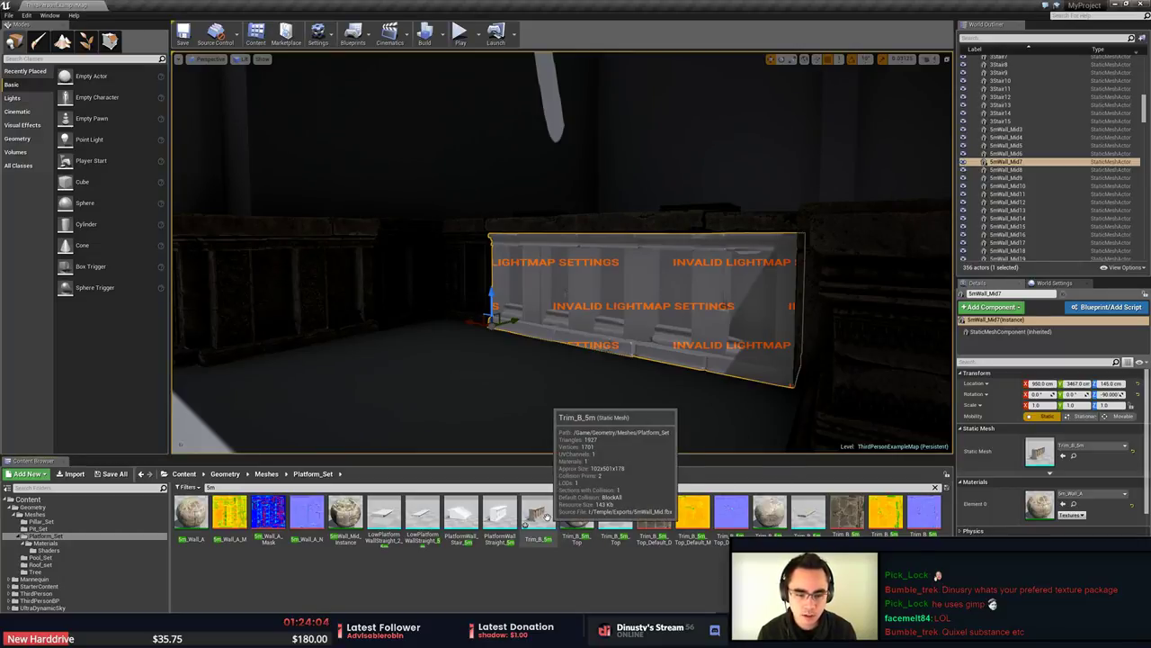
right_click(545, 517)
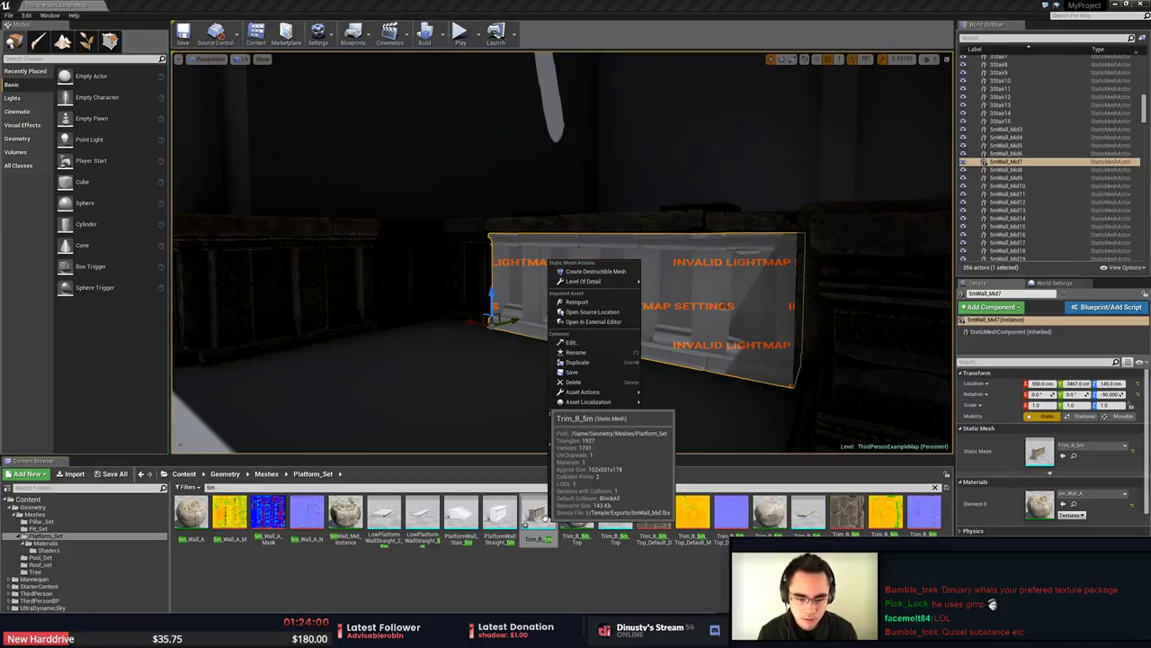
key("alt+Tab")
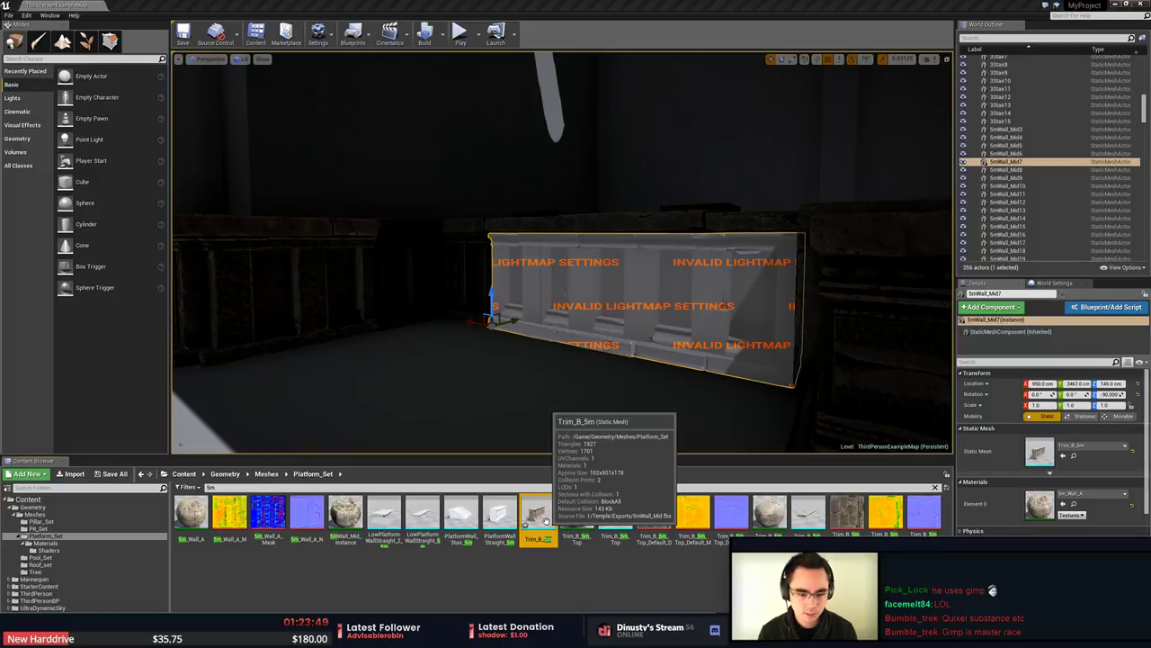
right_click(545, 522)
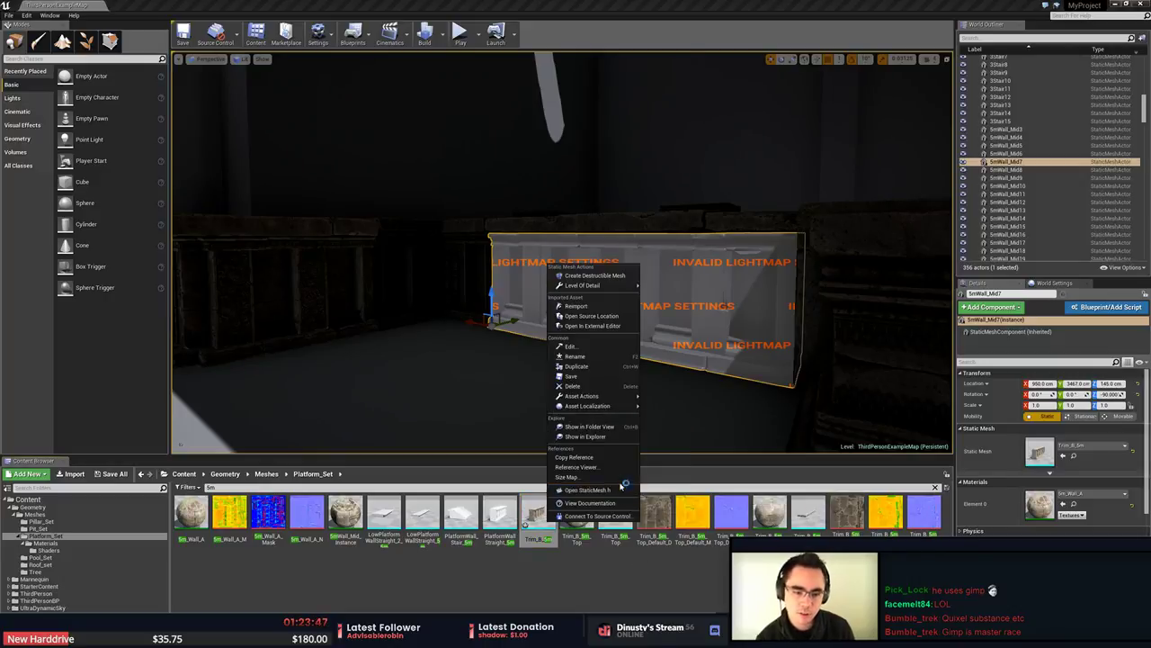
mouse_move(622, 412)
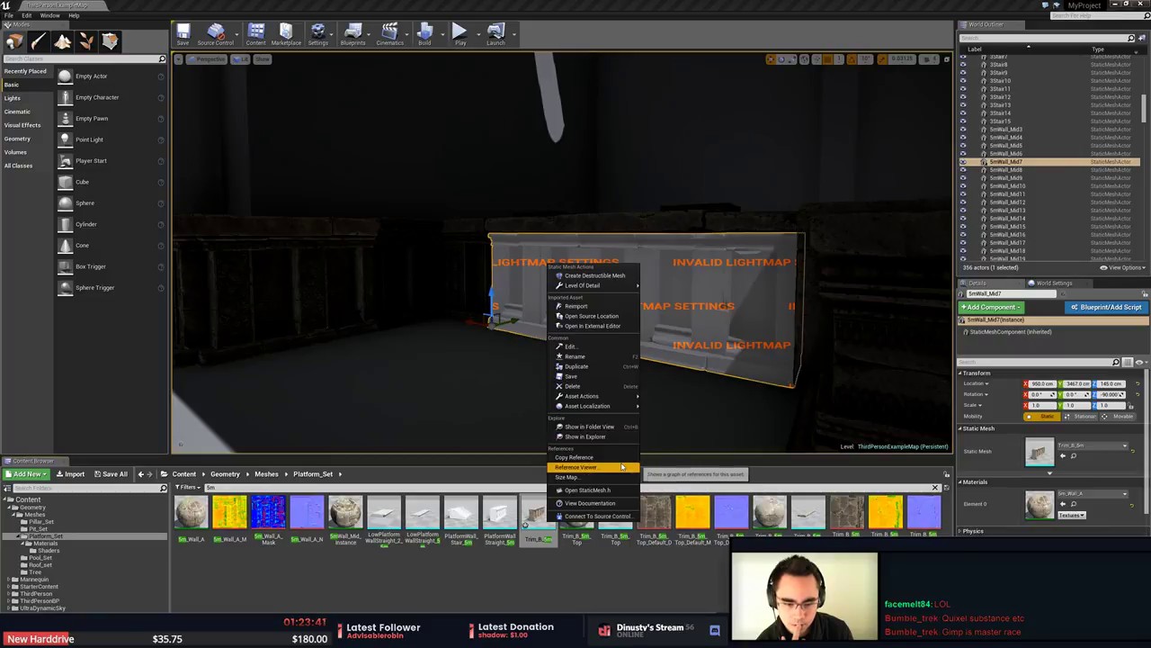
left_click(622, 466)
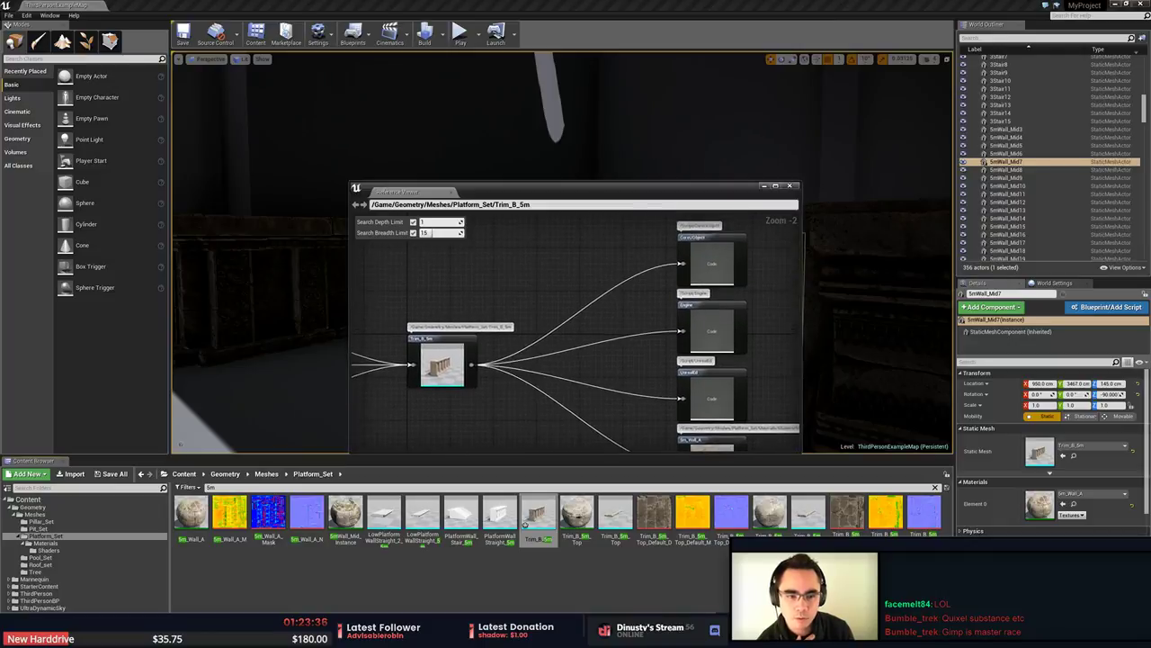
left_click(450, 192)
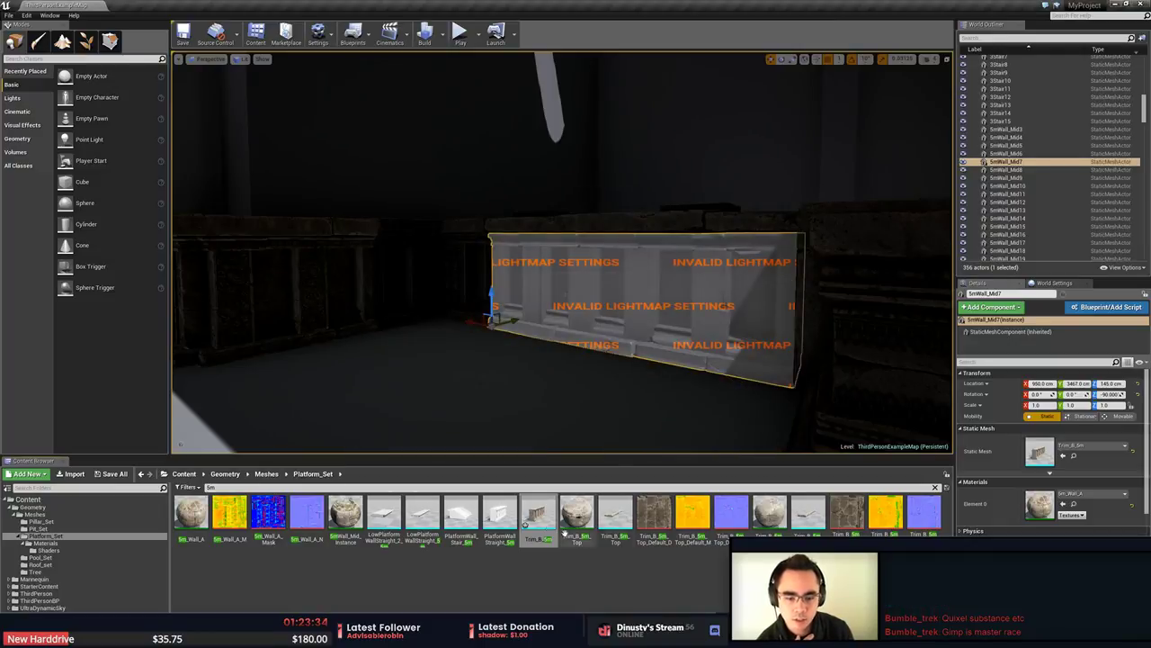
right_click(549, 520)
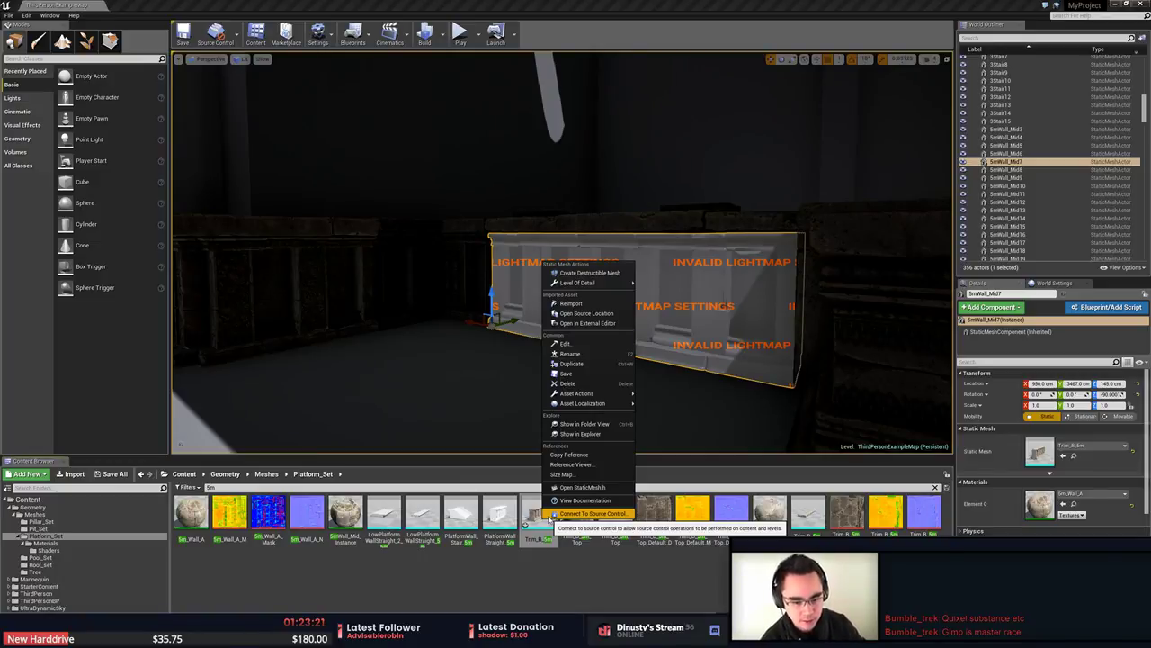
left_click(664, 594)
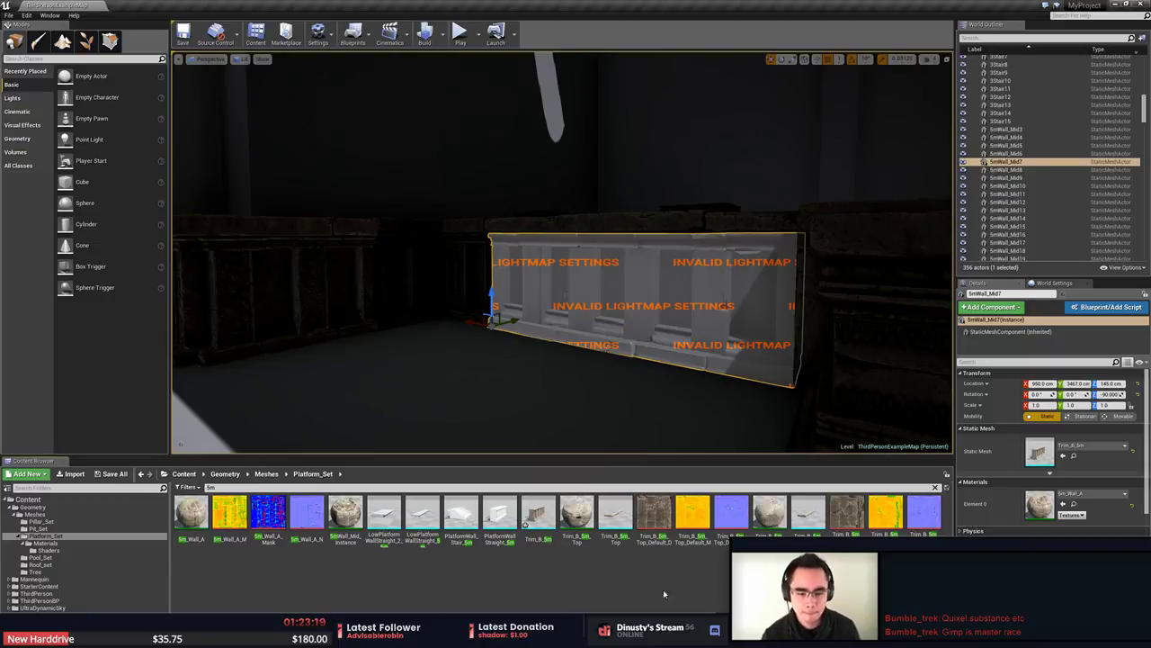
left_click(541, 510)
right_click(538, 510)
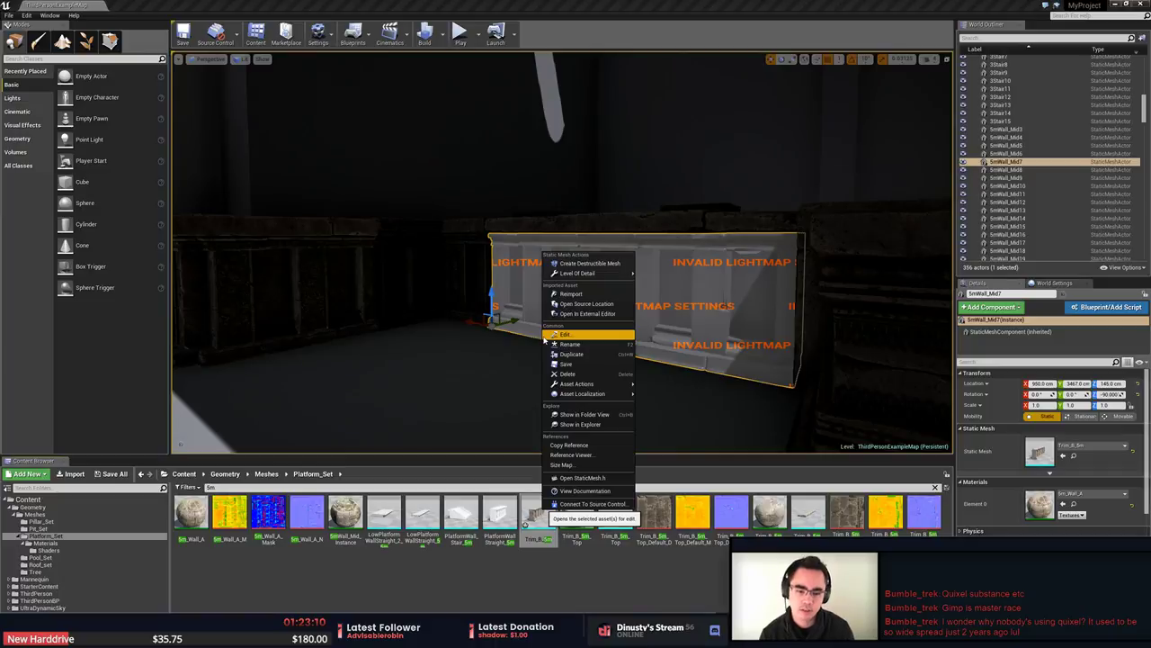
left_click(546, 529)
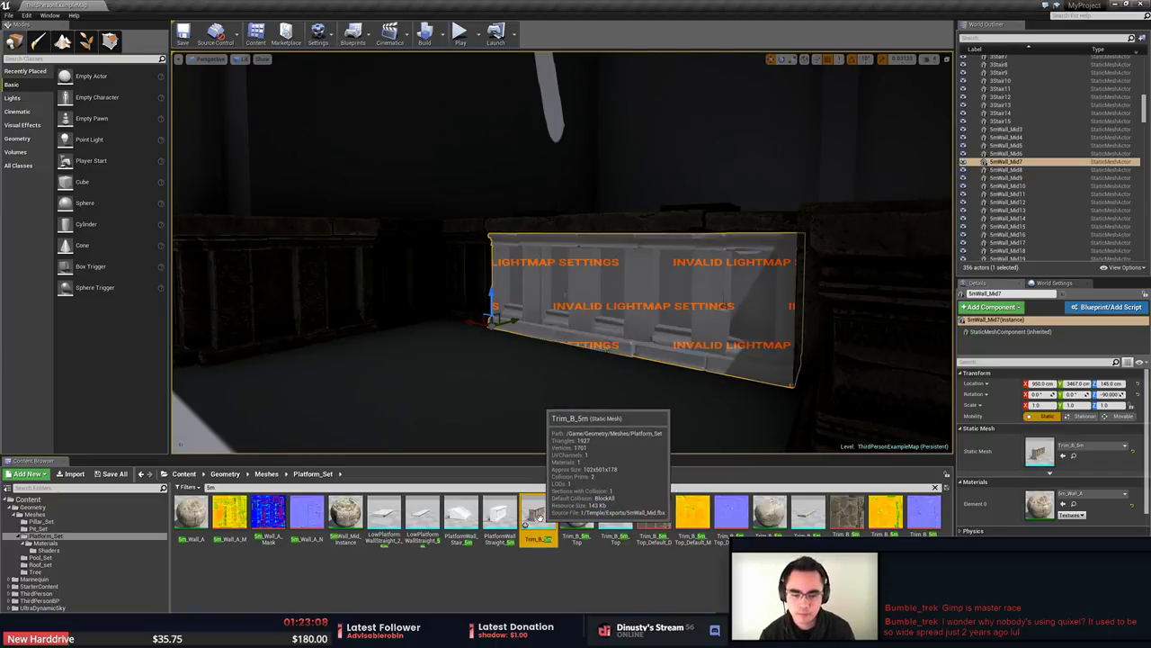
Switch to MODO and save the 5m_Wall_A scene over 5mWall_Mid.fbx in the Temple project's Exports folder.
left_click(610, 635)
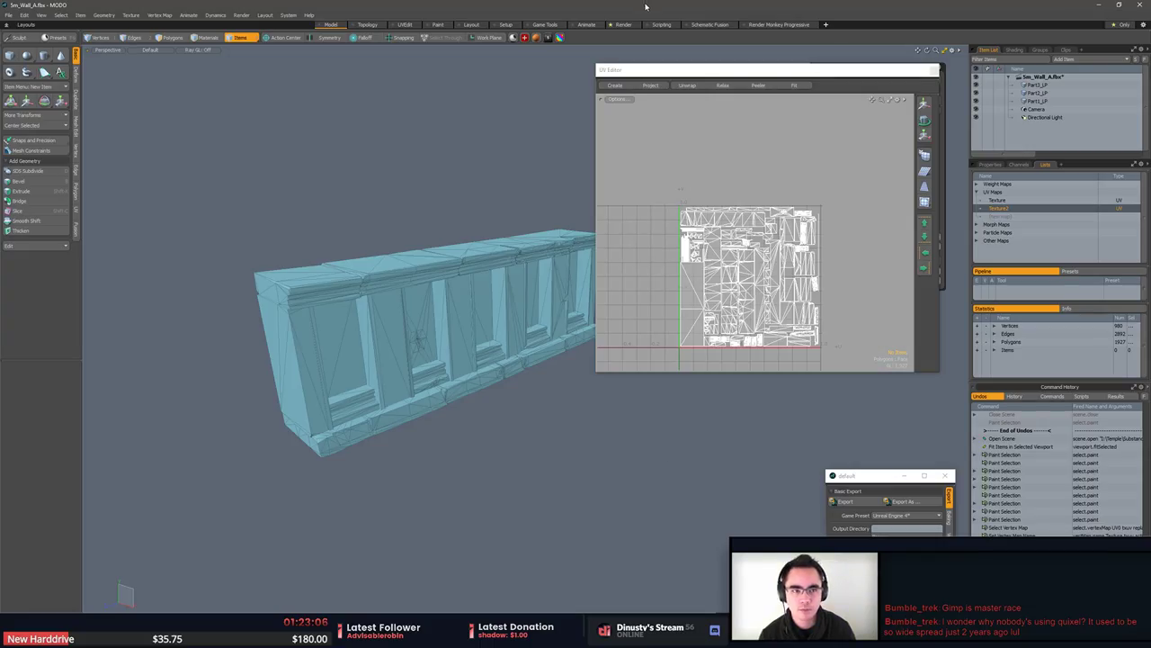
left_click(8, 16)
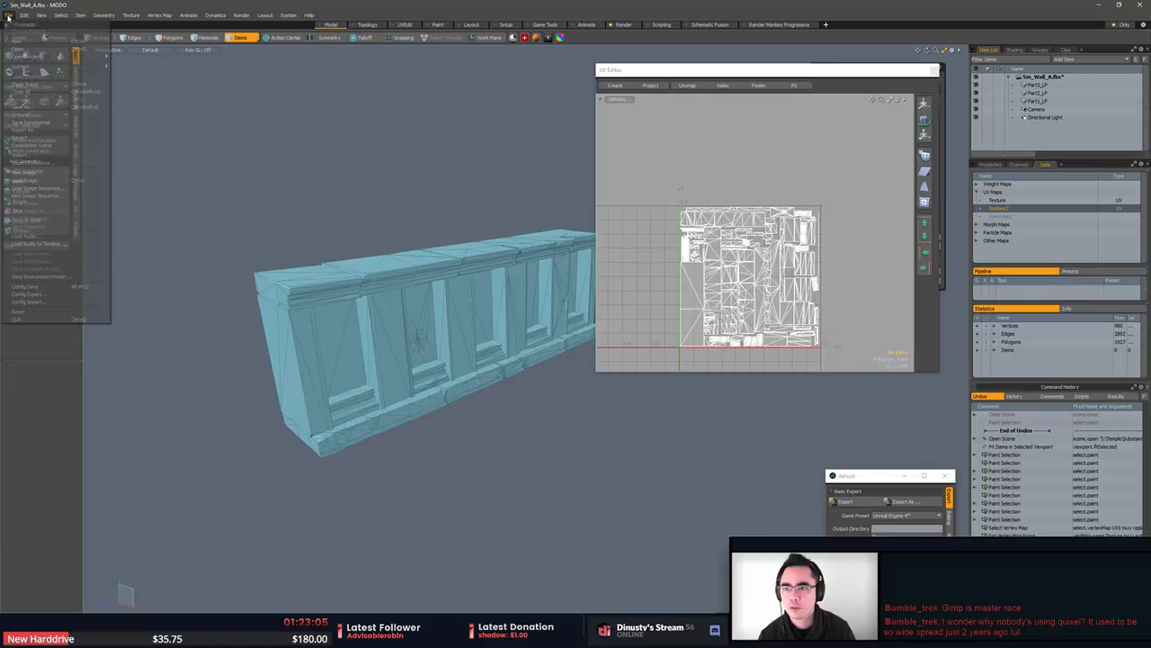
left_click(36, 106)
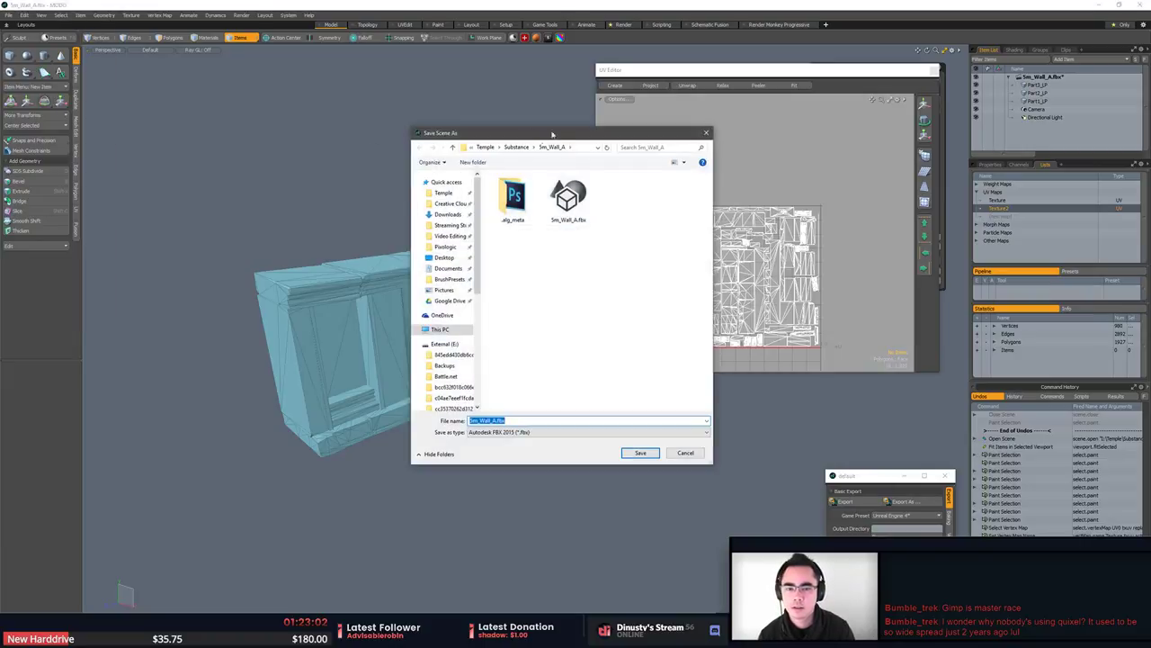
left_click(516, 147)
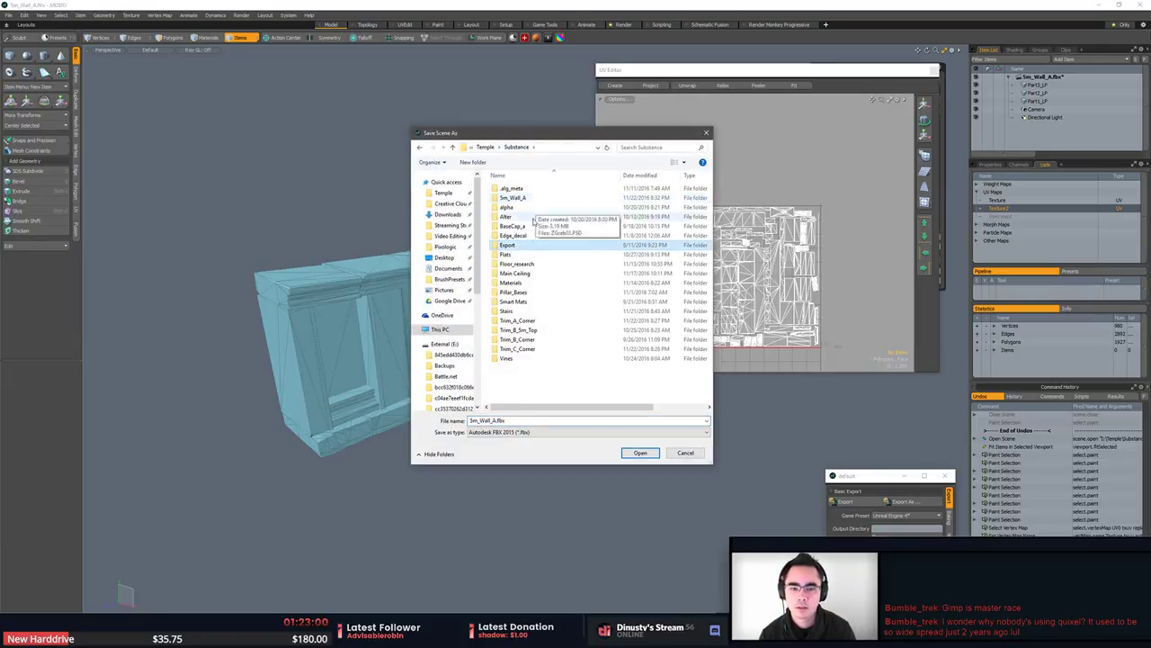
double_click(516, 248)
key("alt+Up")
key("alt+Up")
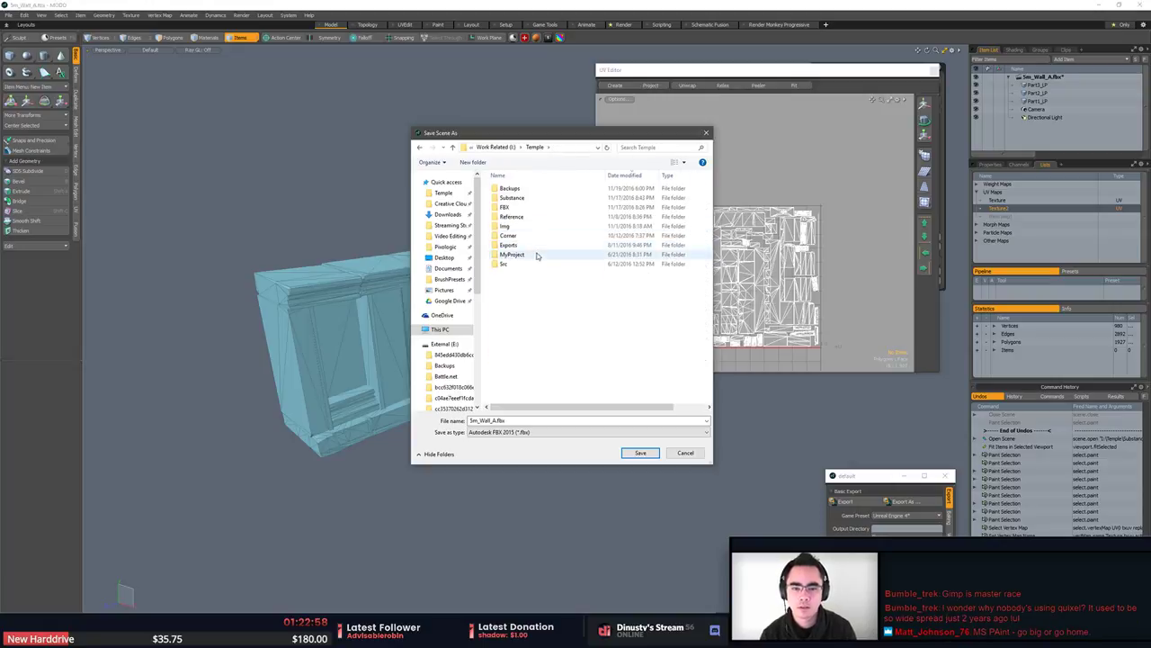
left_click(531, 218)
double_click(509, 244)
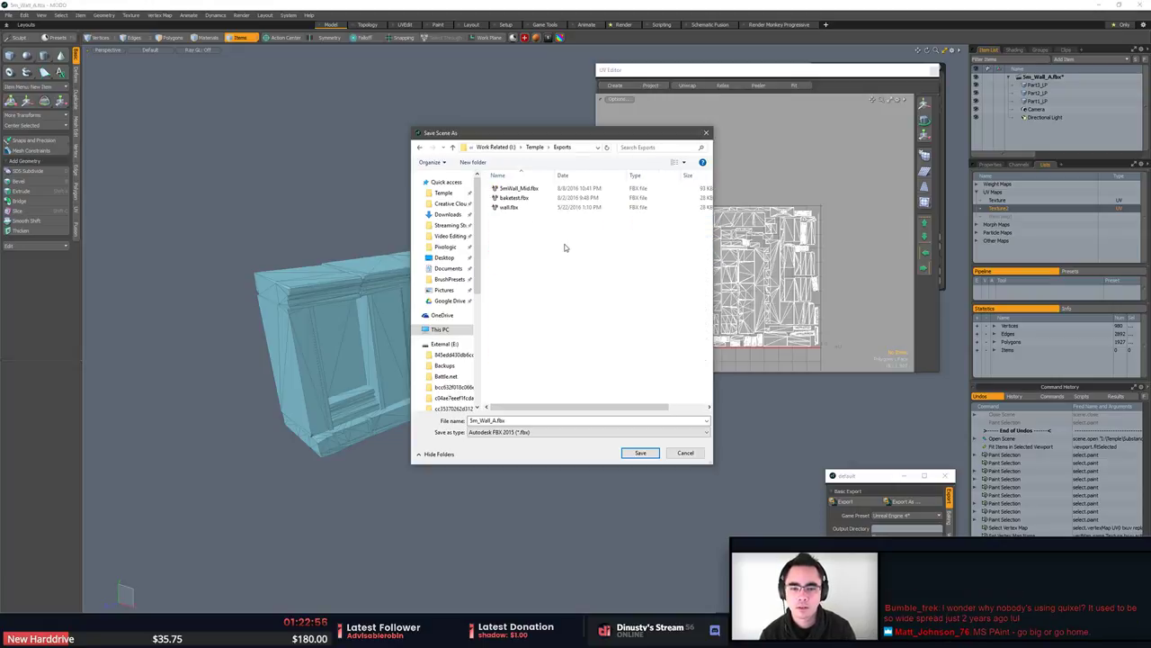
left_click(552, 187)
key("Return")
left_click(600, 322)
Switch to Unreal and reimport the Trim_B_5m mesh from the overwritten 5mWall_Mid.fbx.
key("alt+Tab")
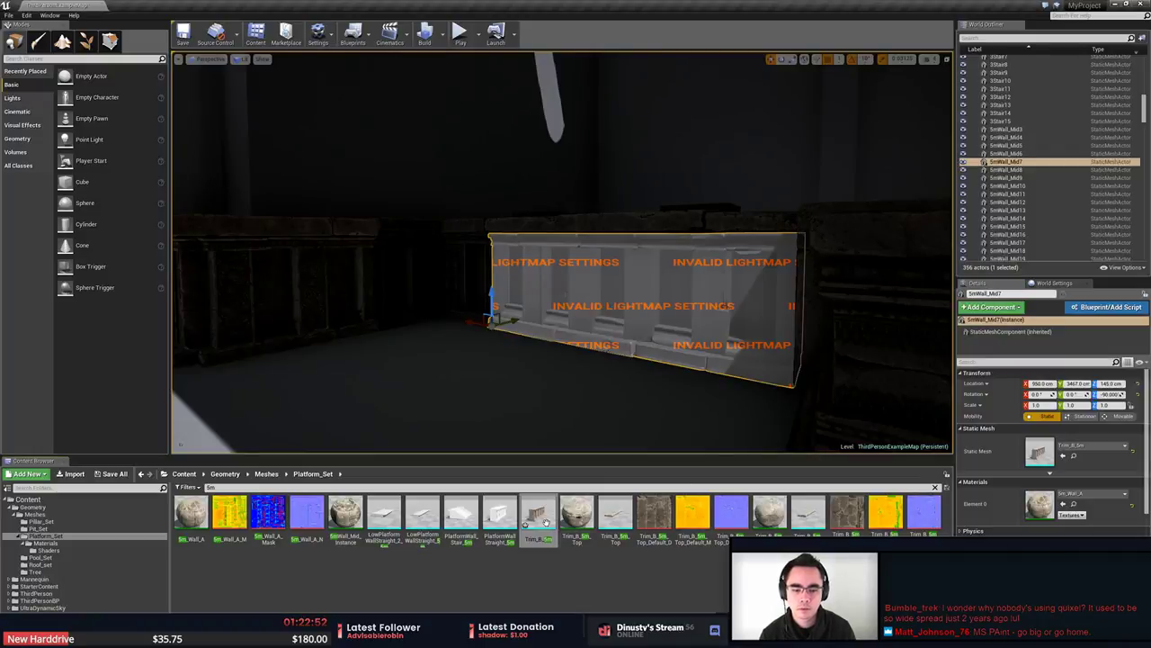
right_click(545, 522)
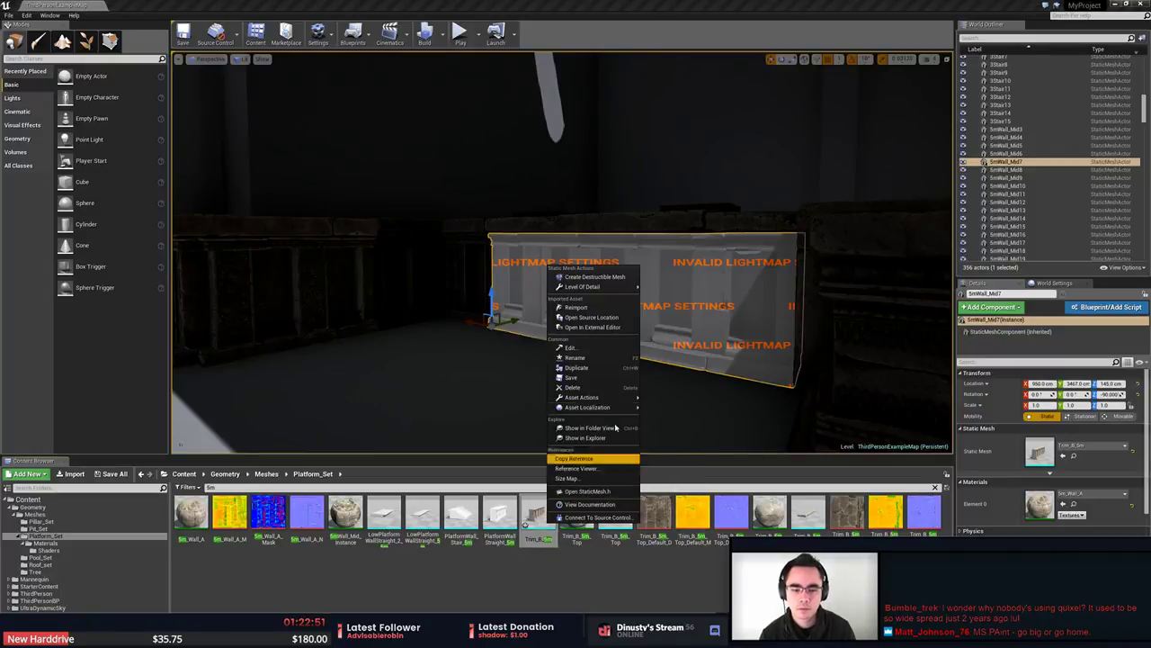
mouse_move(621, 306)
left_click(663, 325)
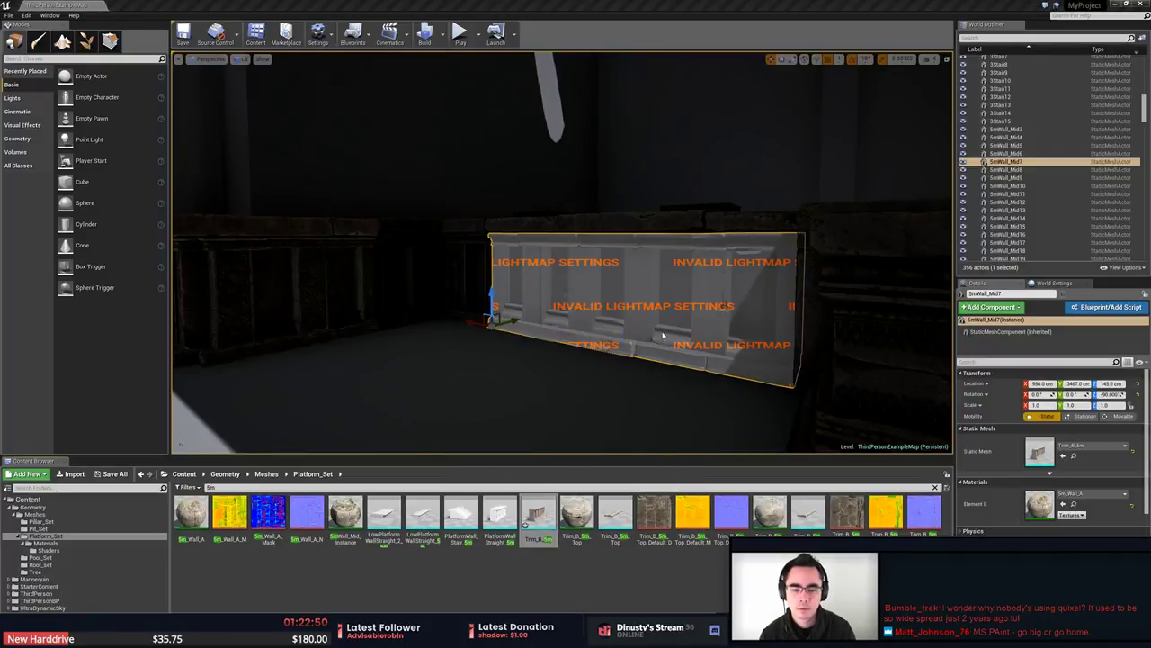
Inspect the reimported wall segments around the level for lightmap and texture problems.
right_click_drag(684, 405, 917, 428)
left_click(684, 405)
key("Escape")
key("w")
right_click_drag(586, 354, 539, 153)
right_click_drag(621, 342, 594, 315)
right_click_drag(427, 262, 400, 243)
right_click_drag(558, 243, 414, 230)
left_click(558, 243)
right_click_drag(417, 411, 684, 387)
right_click_drag(503, 354, 515, 347)
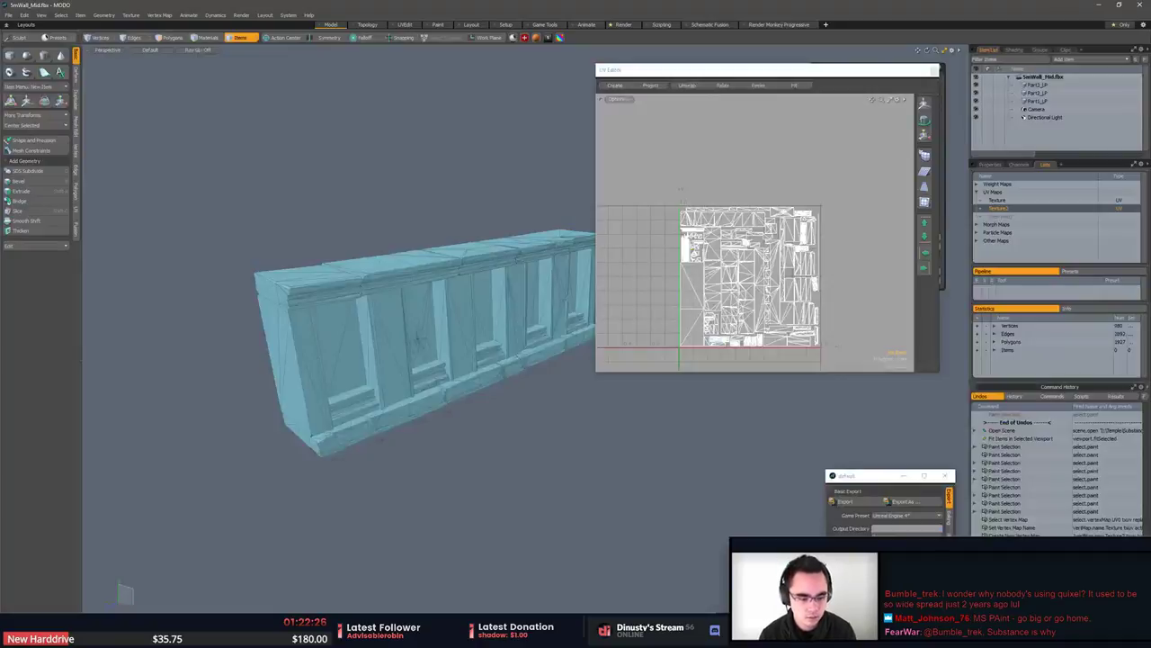
Close the 5mWall_Mid scene and open Main_Ceiling.lxo from the Temple project's Substance > Main Ceiling folder.
right_click(1054, 76)
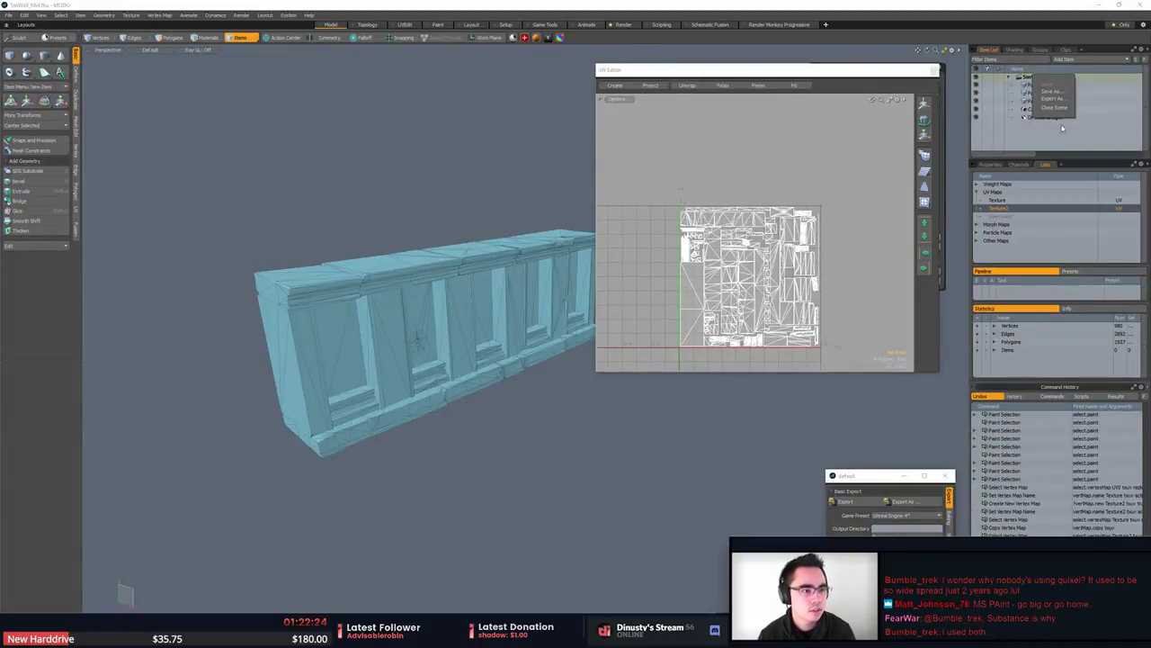
left_click(1059, 110)
left_click(8, 15)
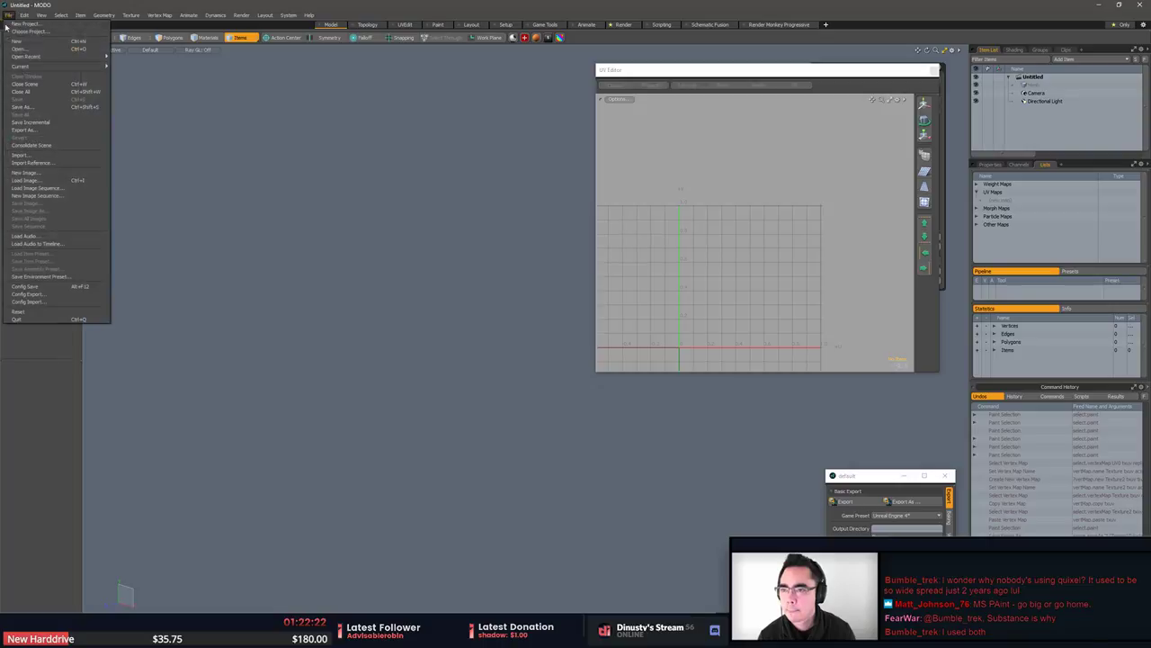
left_click(28, 48)
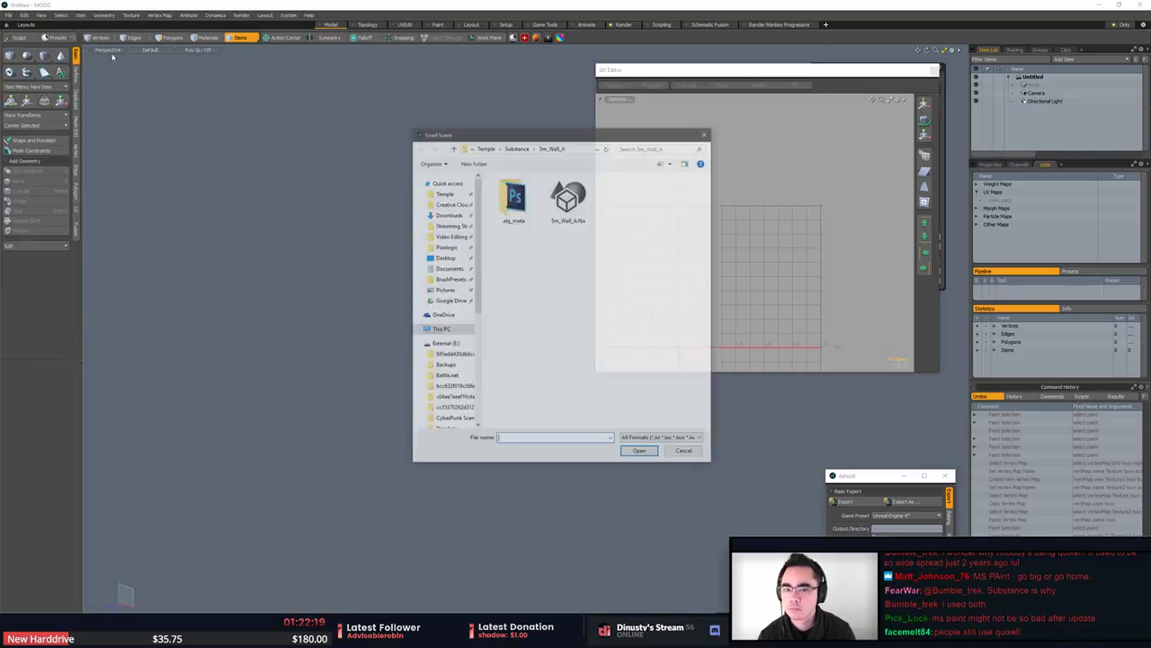
left_click(513, 148)
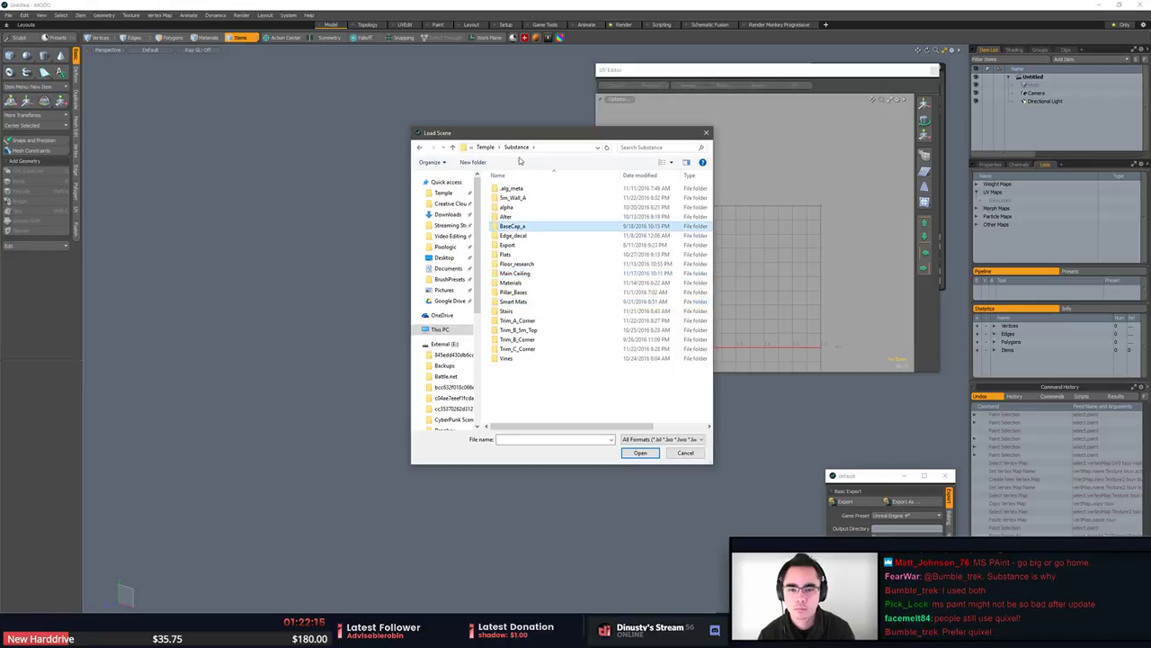
left_click(540, 197)
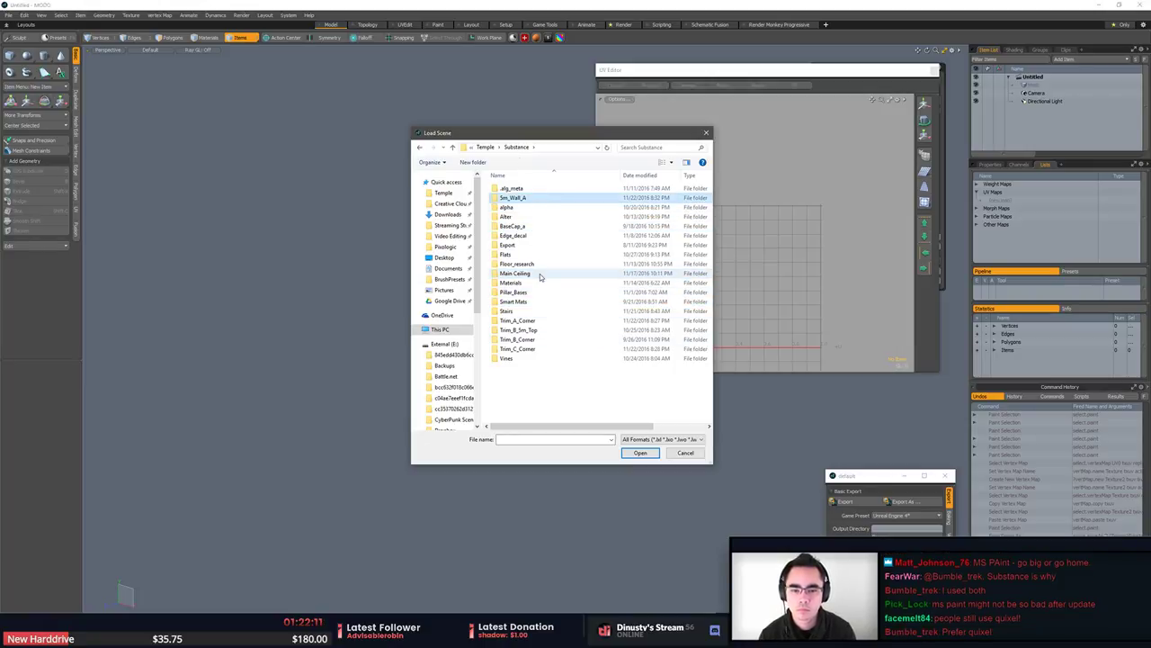
double_click(540, 273)
left_click(535, 189)
double_click(533, 197)
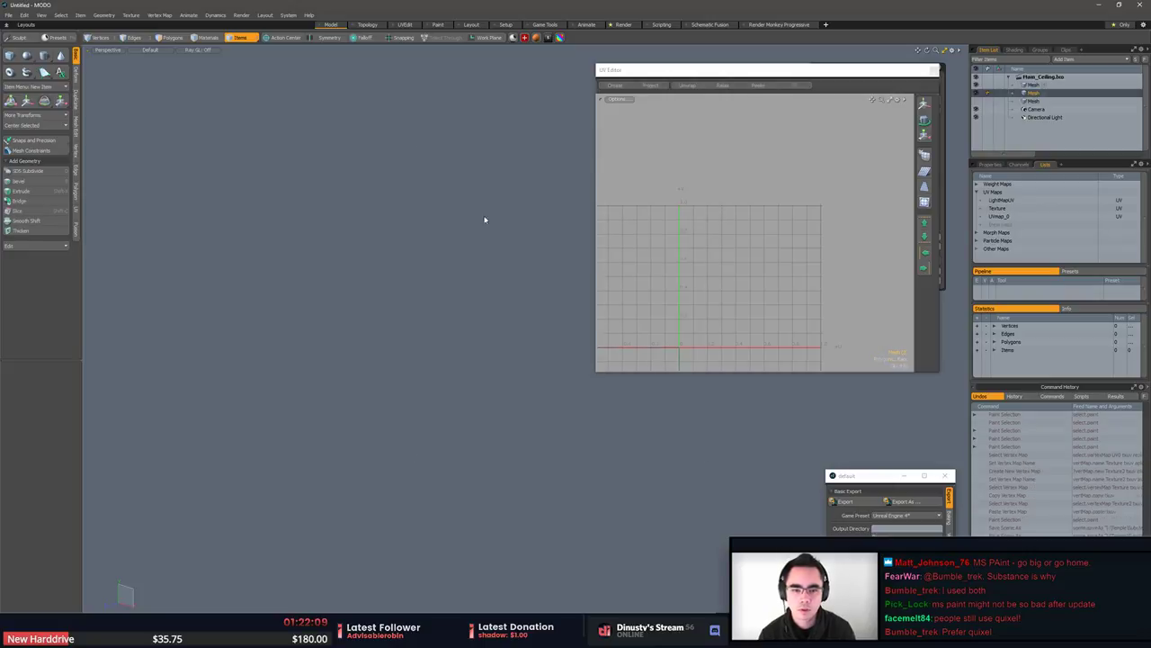
Close the UV editor and copy the stepped trim polygons on the ceiling's underside into a new scene.
left_click(934, 70)
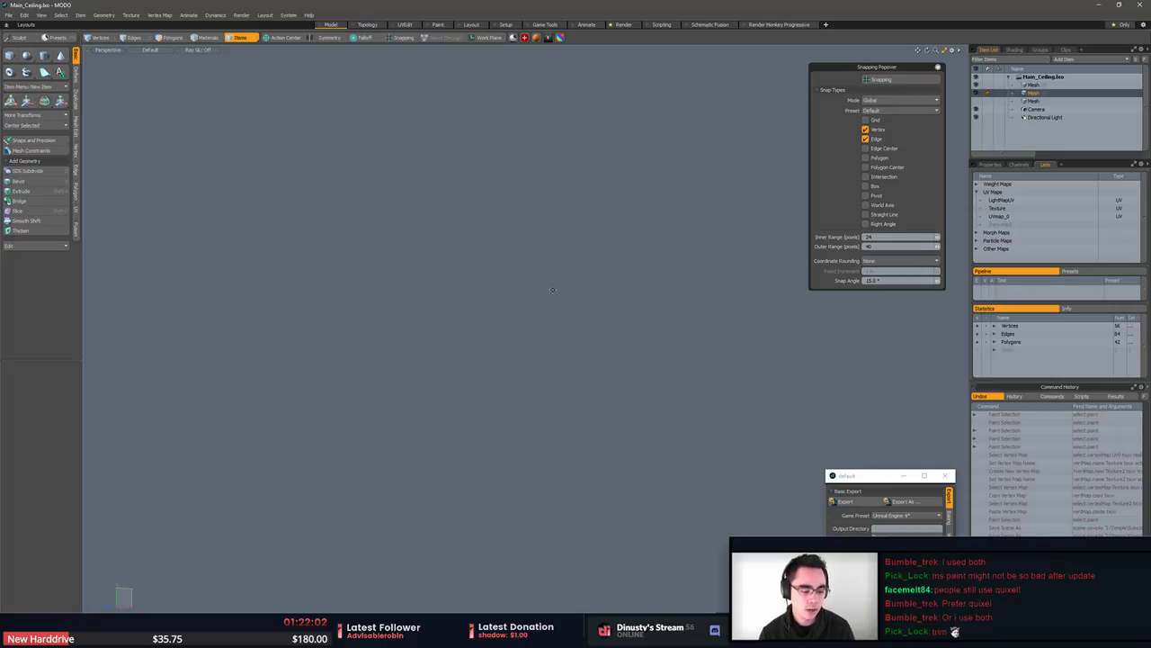
key("a")
left_click_drag(552, 289, 548, 237, "alt")
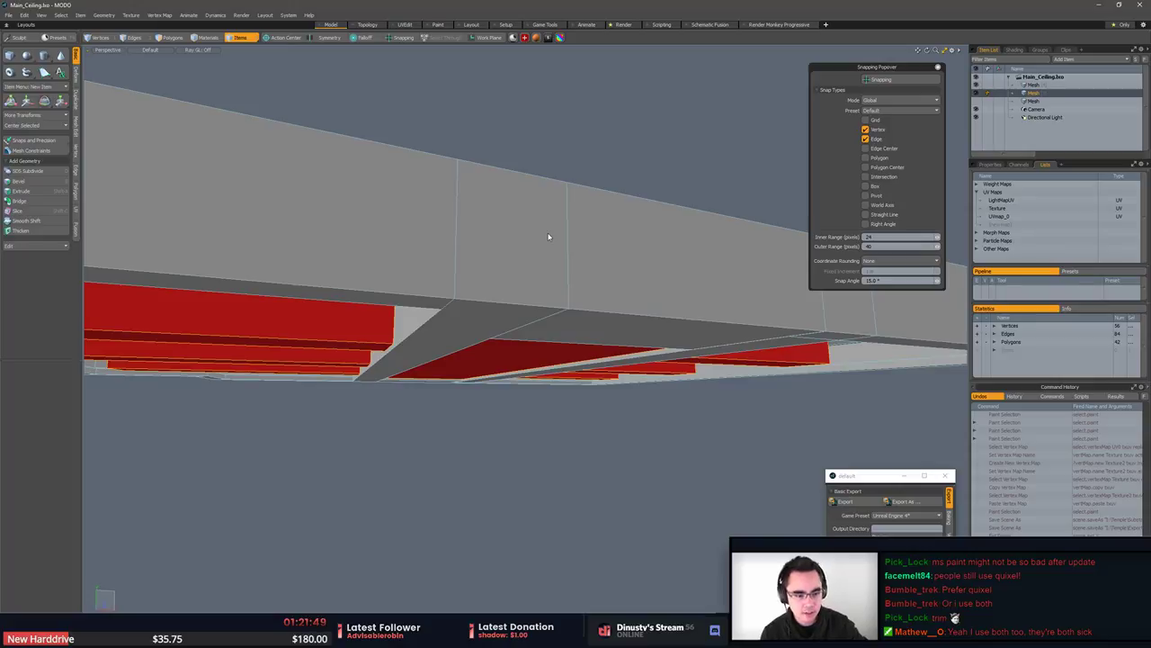
left_click_drag(549, 237, 520, 158, "alt")
scroll(540, 381, "down", 5)
mouse_move(540, 381)
left_mouse_down("alt")
mouse_move(292, 200)
mouse_move(489, 400)
mouse_move(548, 327)
mouse_move(570, 344)
mouse_move(576, 299)
mouse_move(529, 428)
mouse_move(453, 490)
mouse_move(578, 316)
mouse_move(625, 377)
mouse_move(590, 410)
mouse_move(671, 224)
mouse_move(508, 317)
left_mouse_up("alt")
key("3")
key("5")
left_click(556, 299)
key("3")
scroll(568, 311, "down", 4)
key("ctrl+c")
key("ctrl+n")
key("ctrl+v")
key("shift+a")
Flatten both ends of the trim piece by scaling each end's vertices along Z.
key("1")
right_click_drag(286, 251, 439, 405)
key("r")
left_click_drag(381, 336, 344, 335)
key("q")
right_click_drag(744, 307, 744, 307)
key("r")
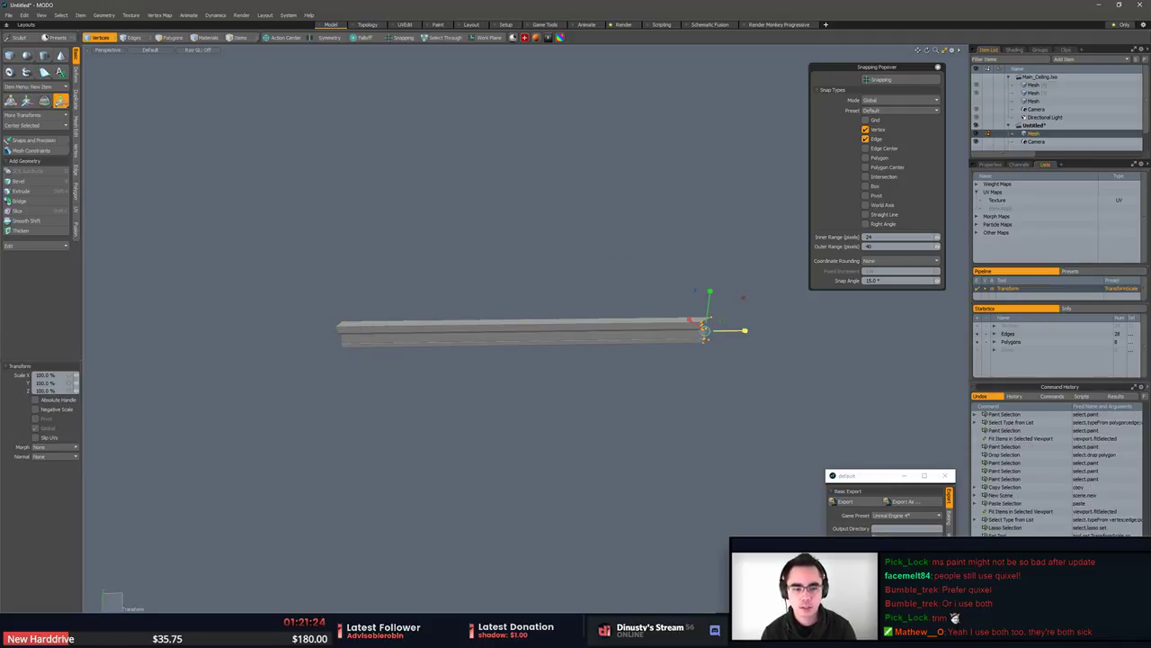
left_click_drag(745, 330, 706, 330)
key("space")
mouse_move(673, 278)
right_mouse_down()
mouse_move(684, 396)
mouse_move(747, 243)
right_mouse_up()
key("w")
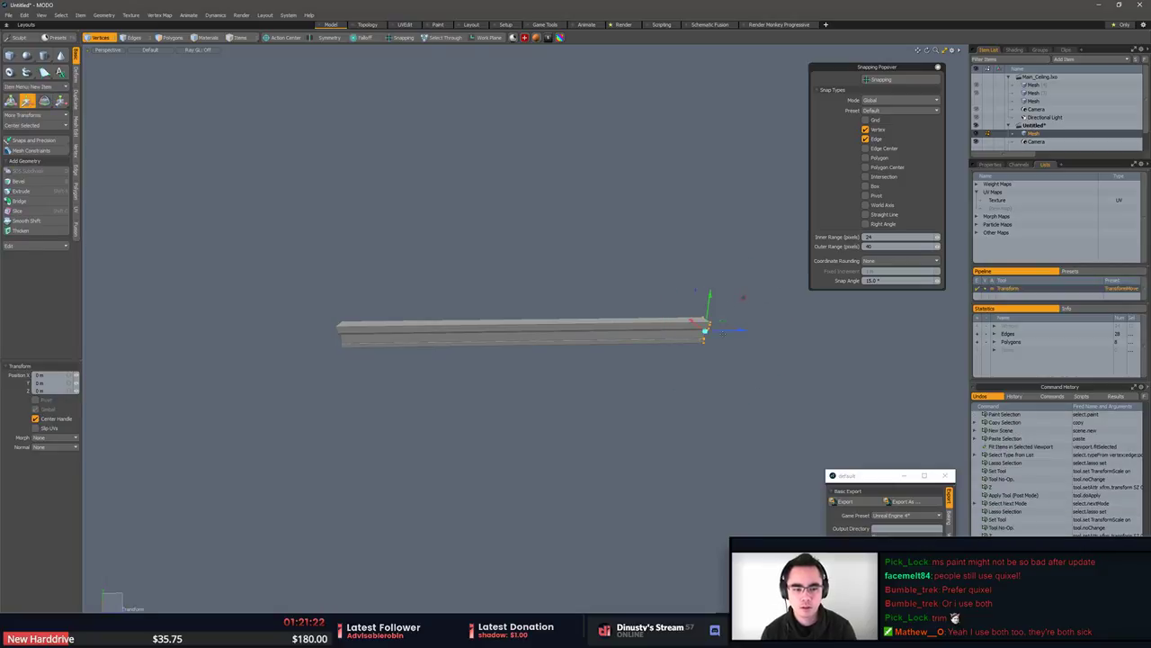
key("space")
left_click(736, 383)
left_click_drag(736, 386, 695, 420, "alt")
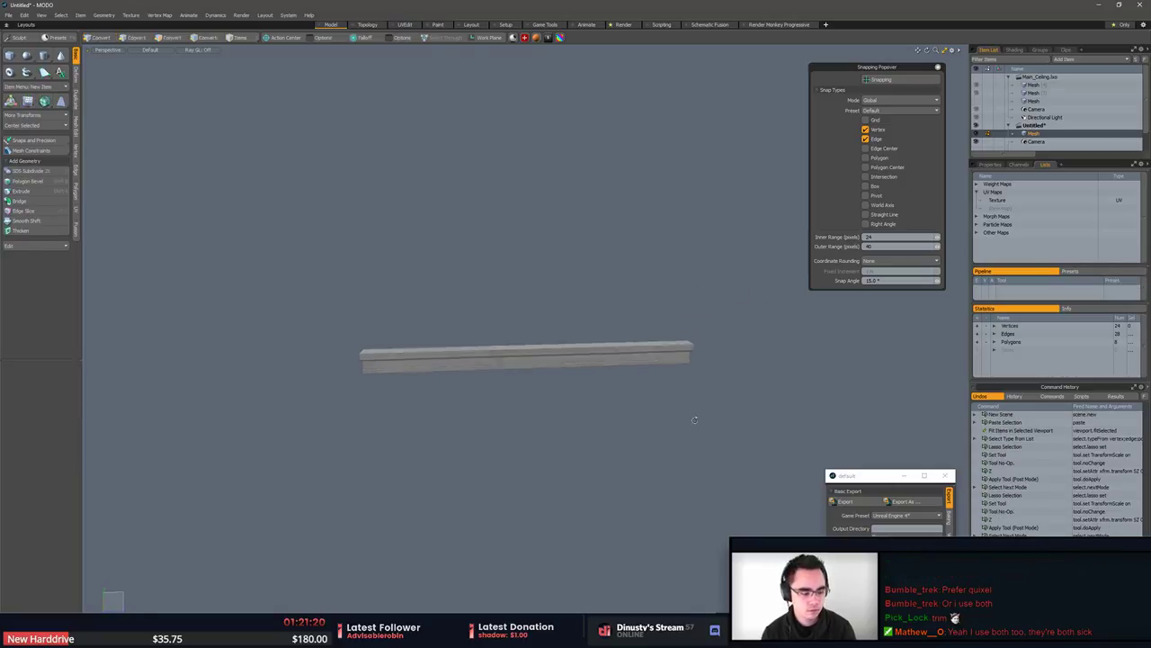
Move all of the trim's vertices close to the world origin in the back view and enable snapping.
left_click_drag(726, 377, 633, 333, "alt")
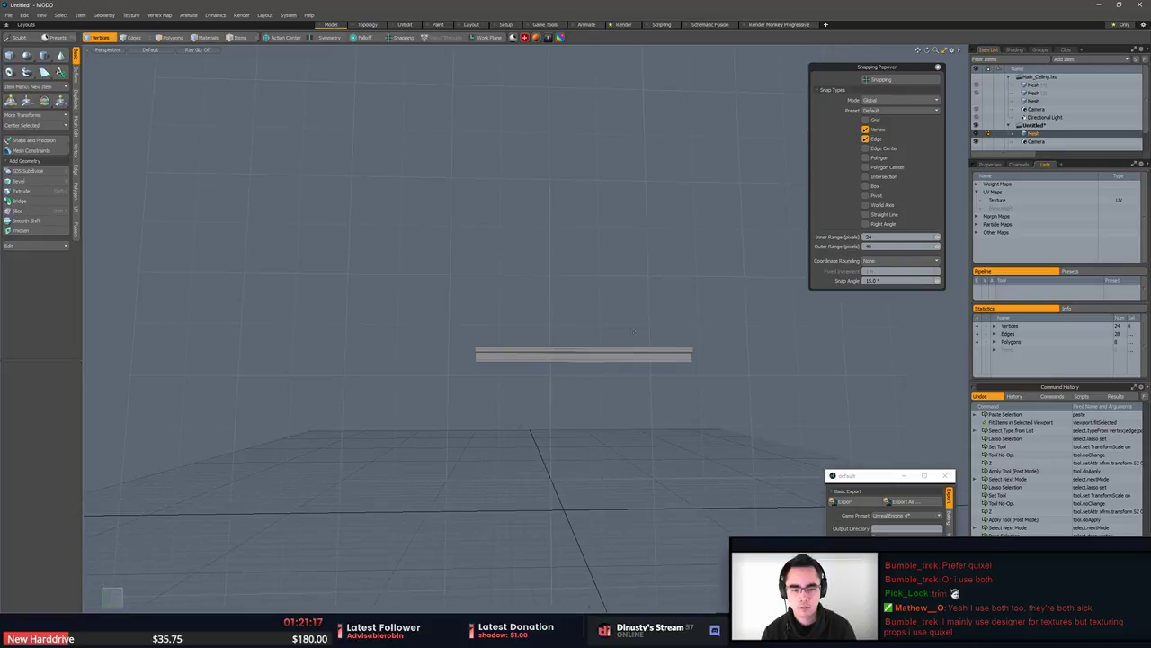
key("KP_1")
key("KP_2")
scroll(610, 339, "down", 10)
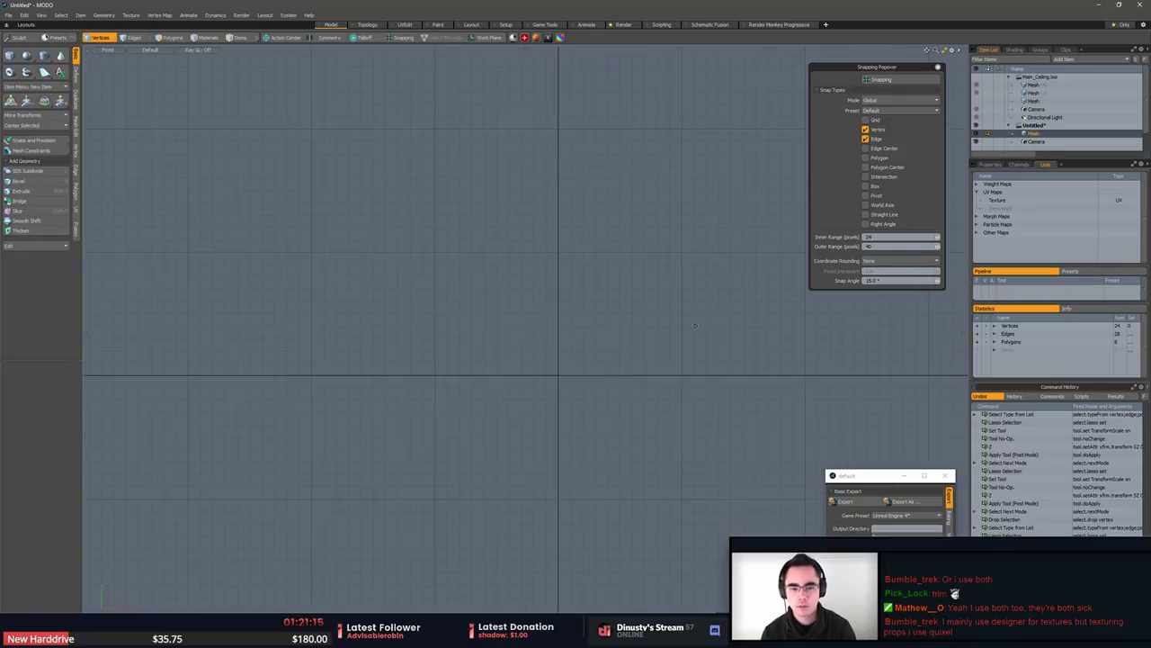
scroll(695, 330, "up", 1)
key("KP_2")
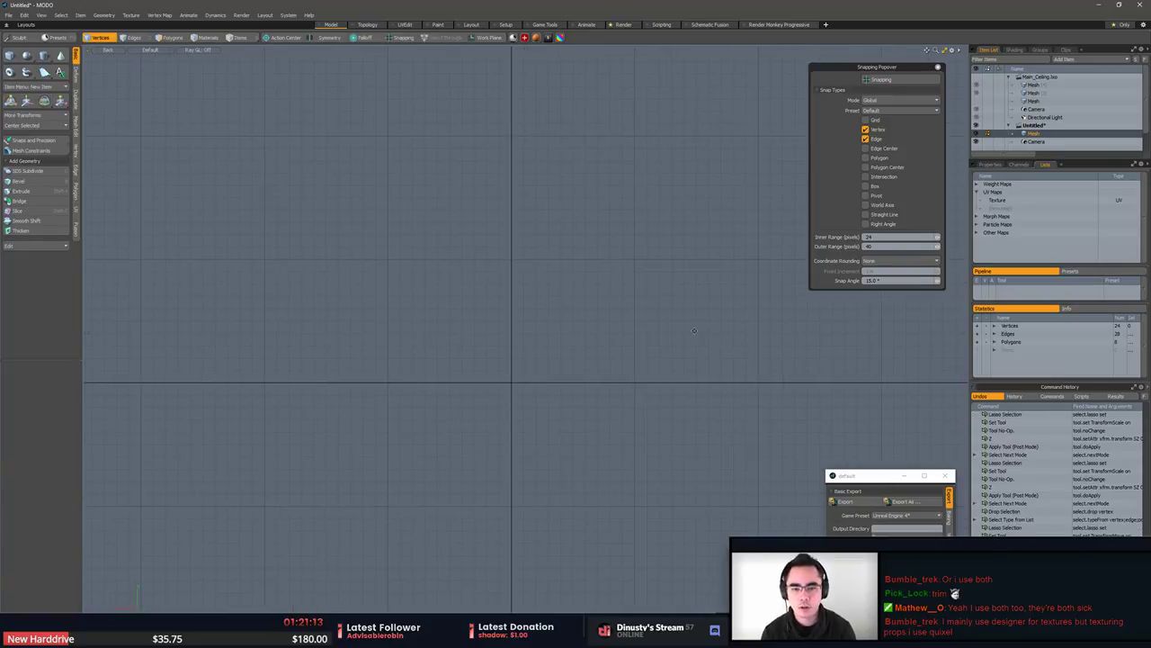
left_click_drag(694, 330, 650, 405, "ctrl+alt")
left_click_drag(476, 409, 404, 419, "ctrl+alt")
left_click_drag(721, 470, 552, 425, "alt+shift")
right_click_drag(501, 339, 577, 403)
key("w")
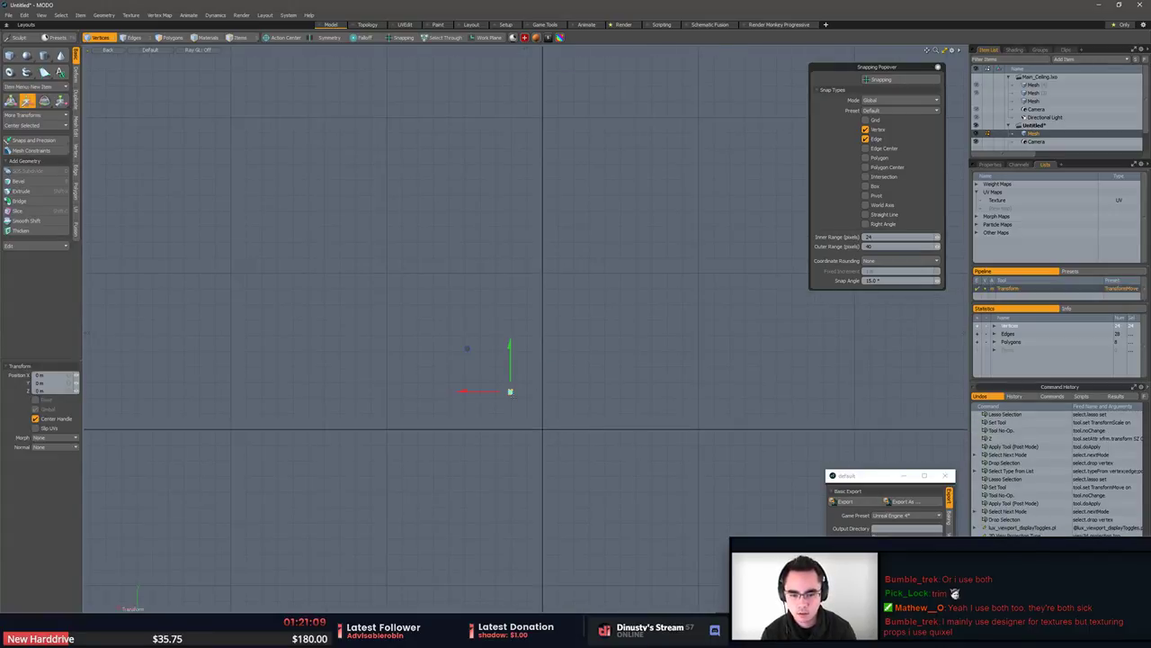
key("x")
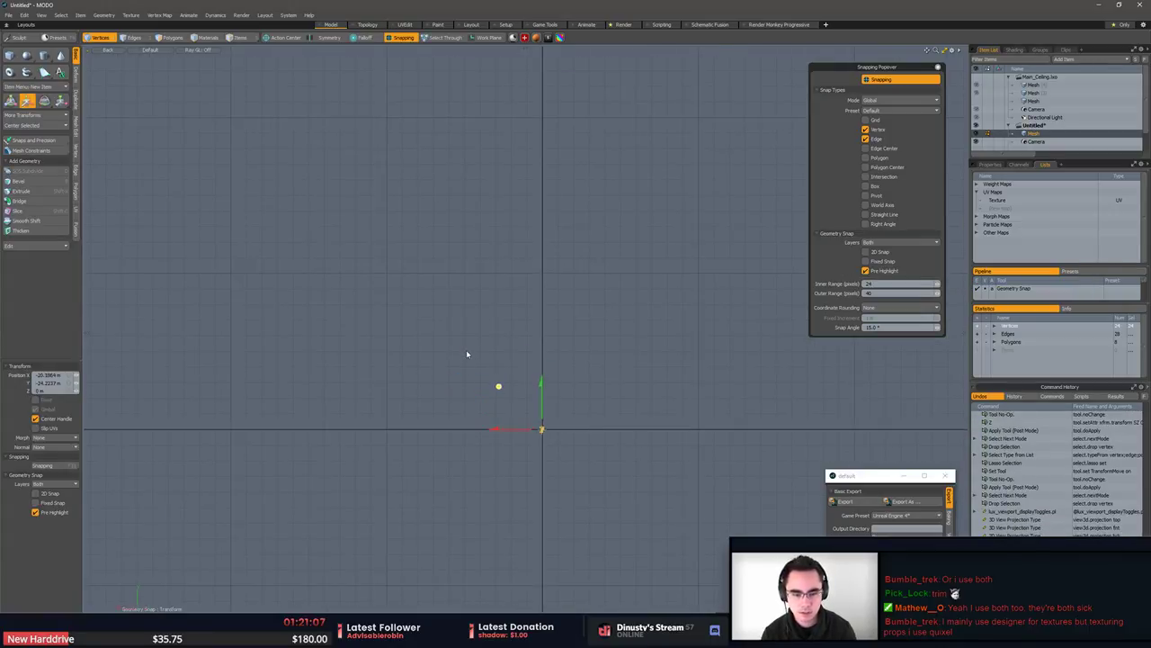
Add grid snapping and snap the lower corner of the trim's profile to the origin in the back view.
left_click_drag(560, 414, 692, 499, "ctrl+alt")
left_click_drag(679, 540, 593, 374, "alt+shift")
left_click_drag(592, 374, 670, 403, "ctrl+alt")
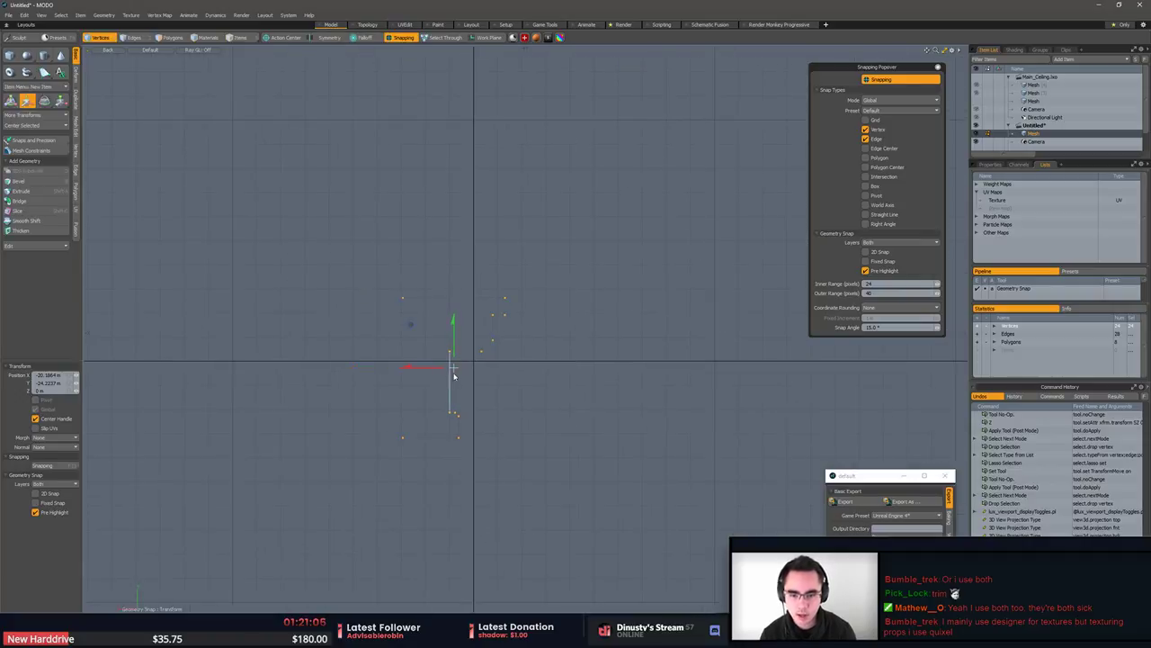
left_click_drag(454, 375, 451, 372)
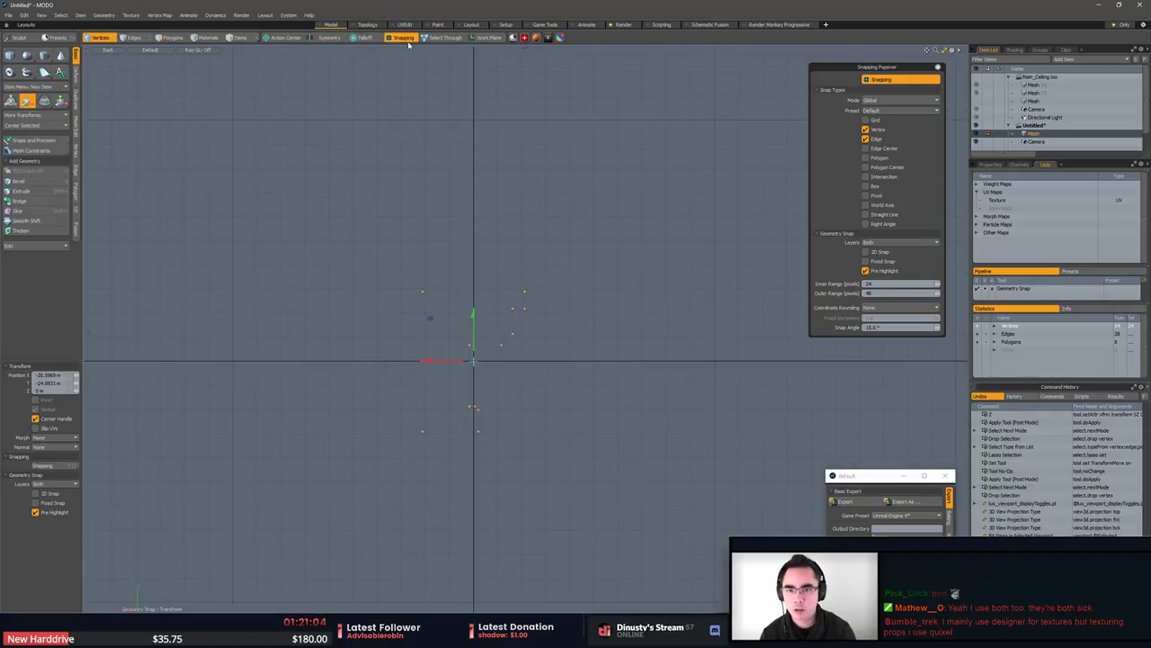
left_click(871, 120)
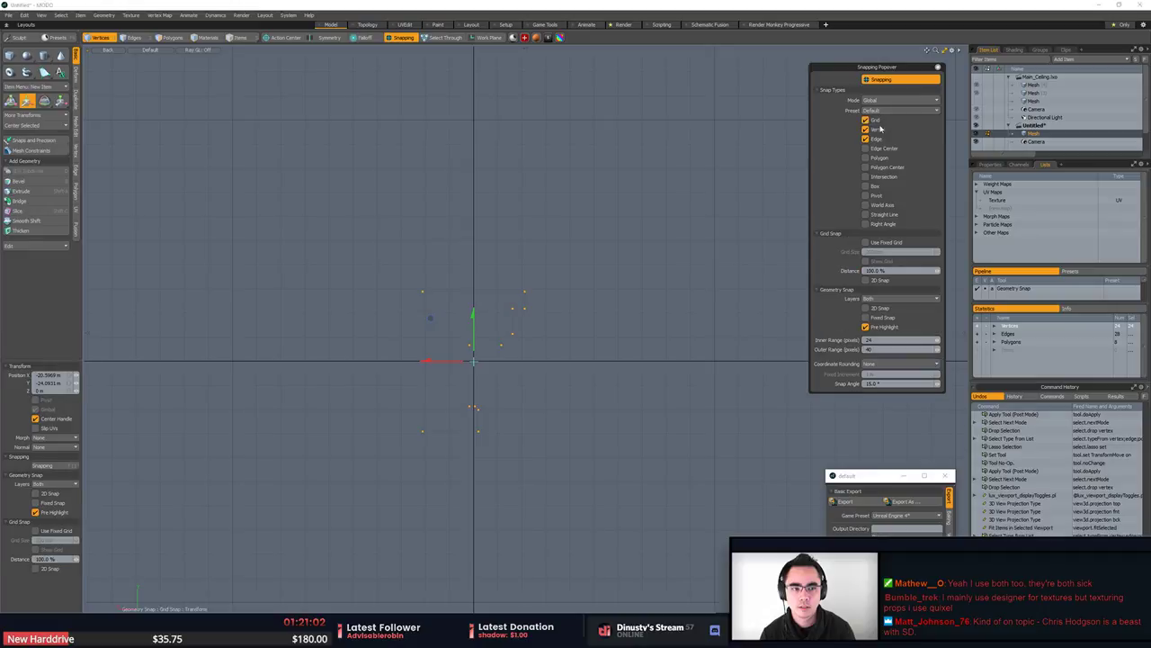
left_click(425, 433)
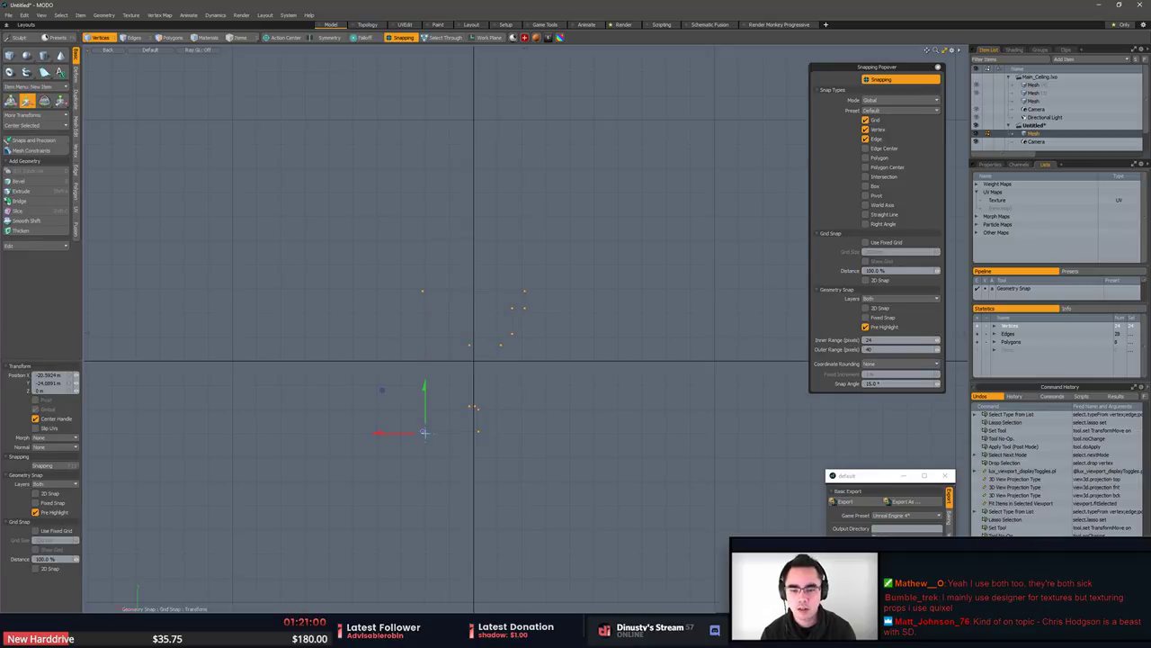
left_click_drag(422, 433, 482, 344)
key("space")
left_click(595, 371)
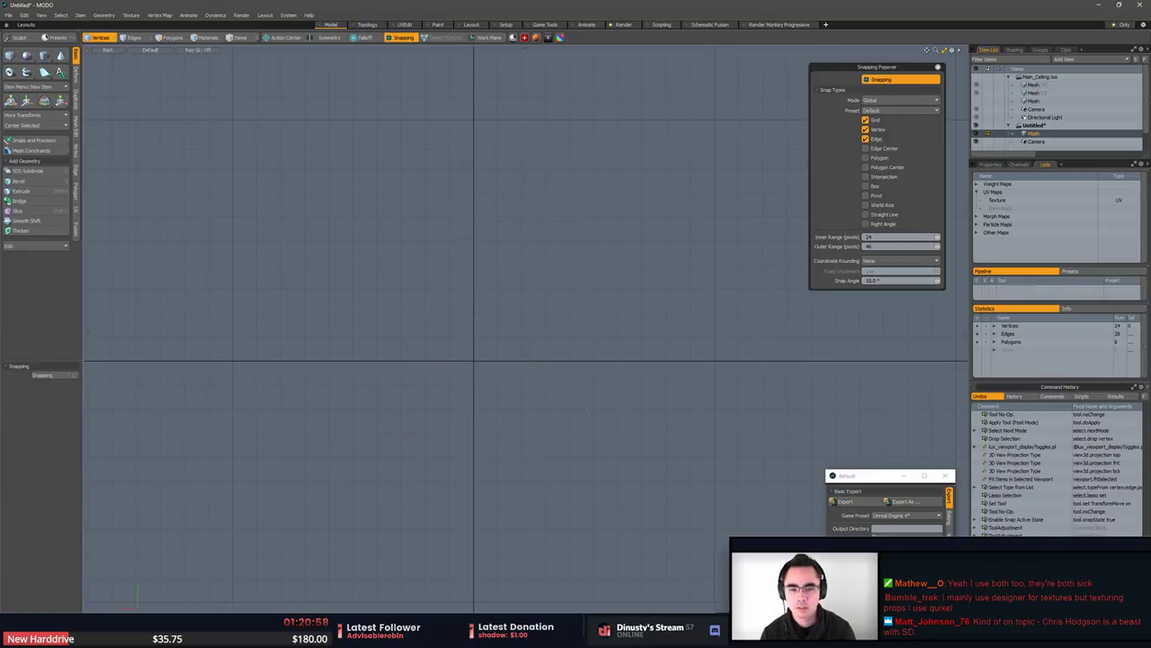
Move the trim along its length in the top view so that it is centred on the origin.
left_click_drag(595, 372, 630, 408, "alt+shift")
key("KP_2")
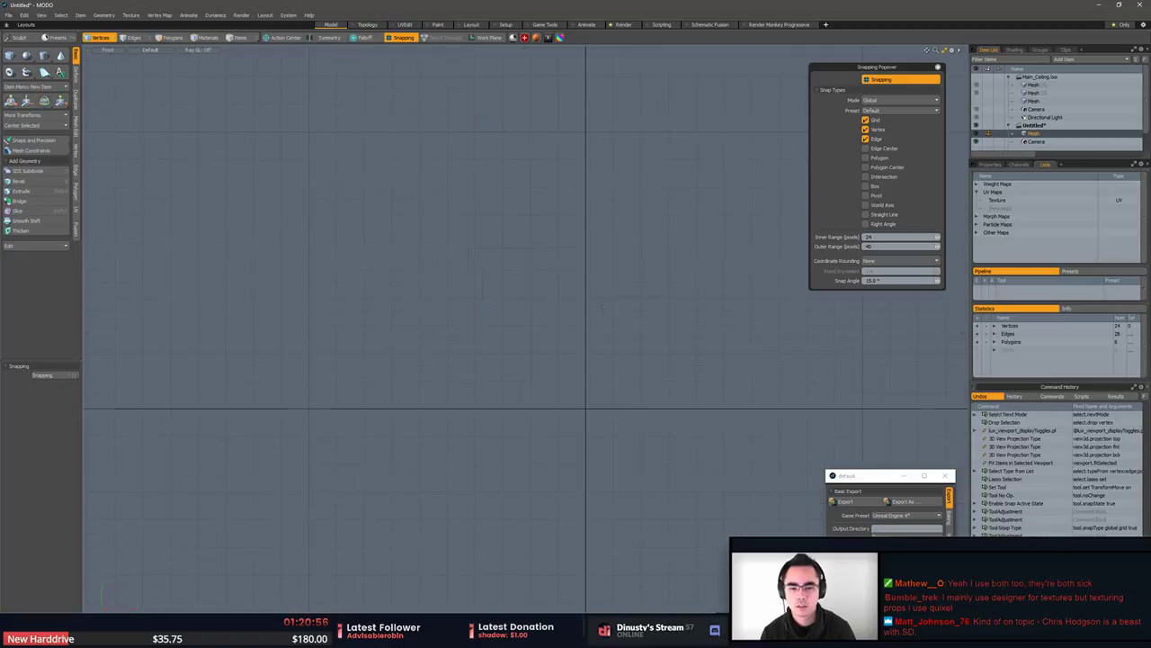
key("KP_1")
left_click_drag(585, 349, 392, 350, "ctrl+alt")
left_click_drag(391, 350, 363, 394, "alt+shift")
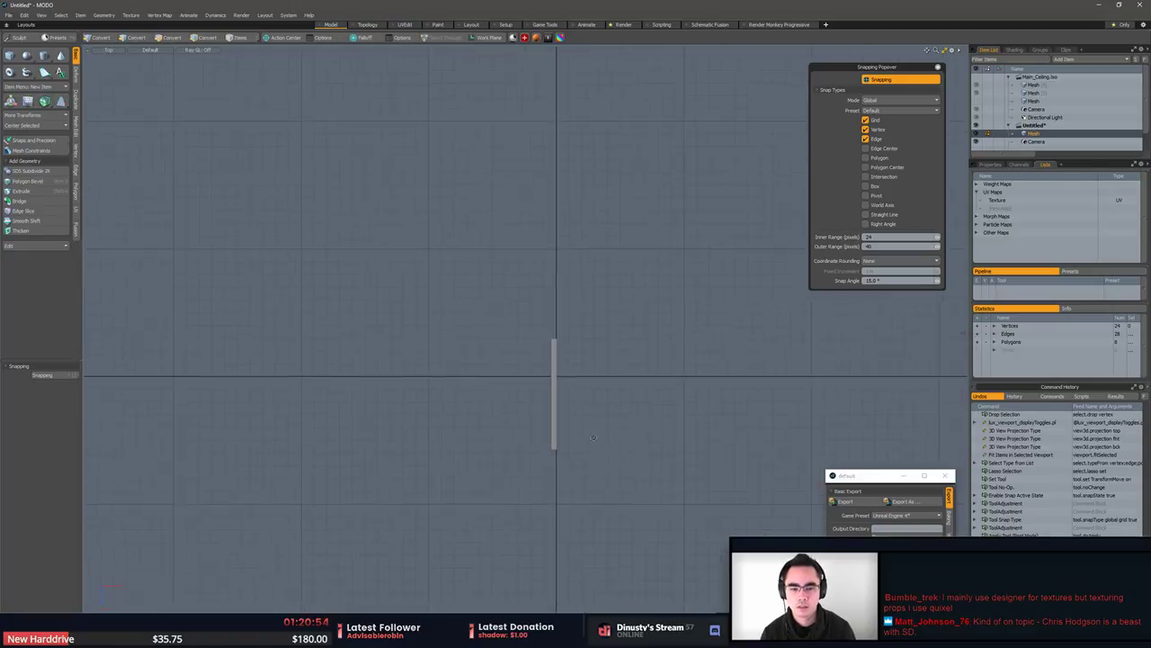
middle_click_drag(607, 310, 521, 279)
left_click_drag(540, 344, 592, 372, "ctrl+alt")
key("w")
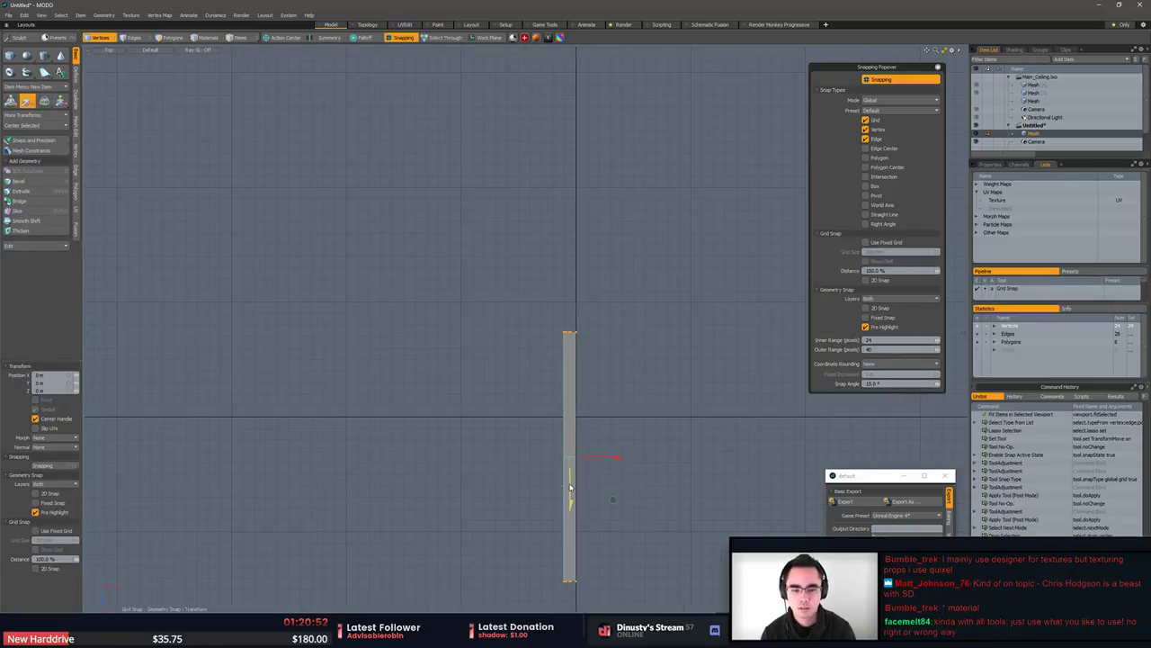
left_click_drag(569, 487, 570, 447)
key("space")
key("Escape")
Bridge the two long edges across the narrow gap near the bottom of the trim.
key("KP_Decimal")
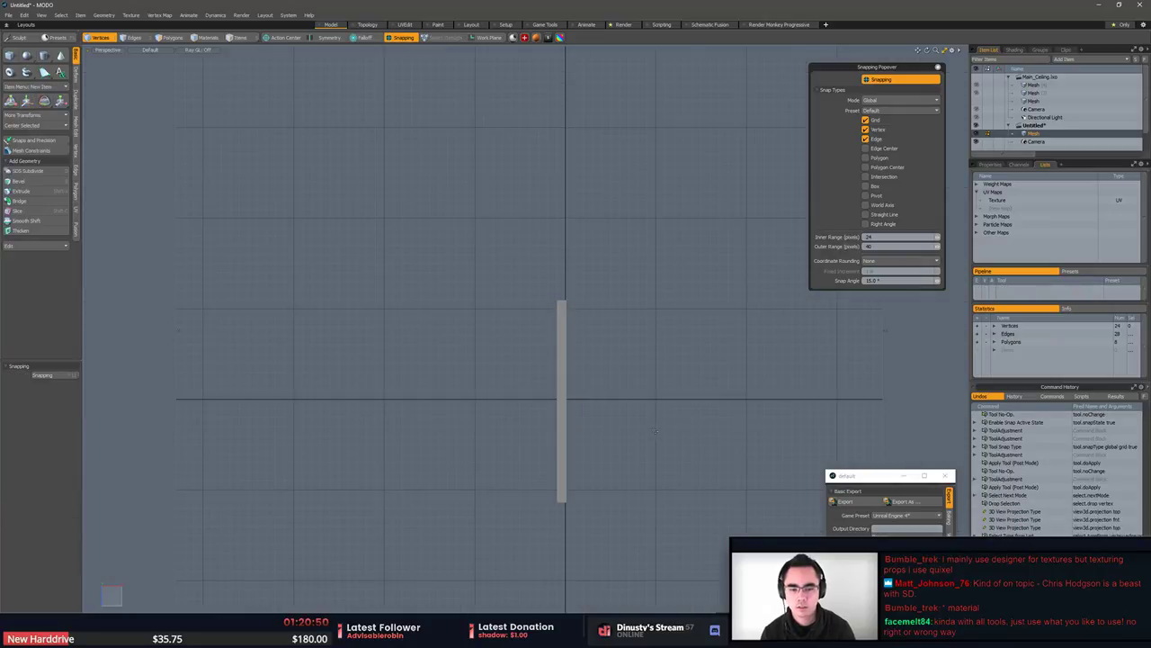
key("KP_1")
key("KP_2")
key("KP_3")
key("a")
key("KP_Decimal")
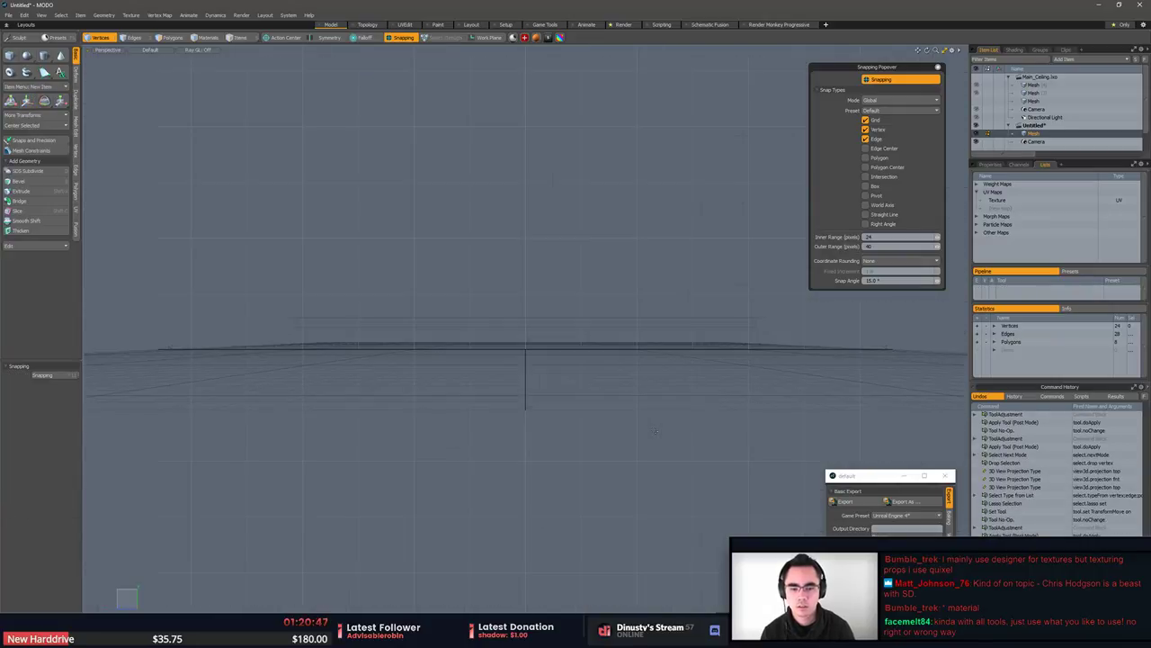
left_click_drag(656, 432, 501, 406, "alt")
key("2")
left_click_drag(418, 381, 402, 363)
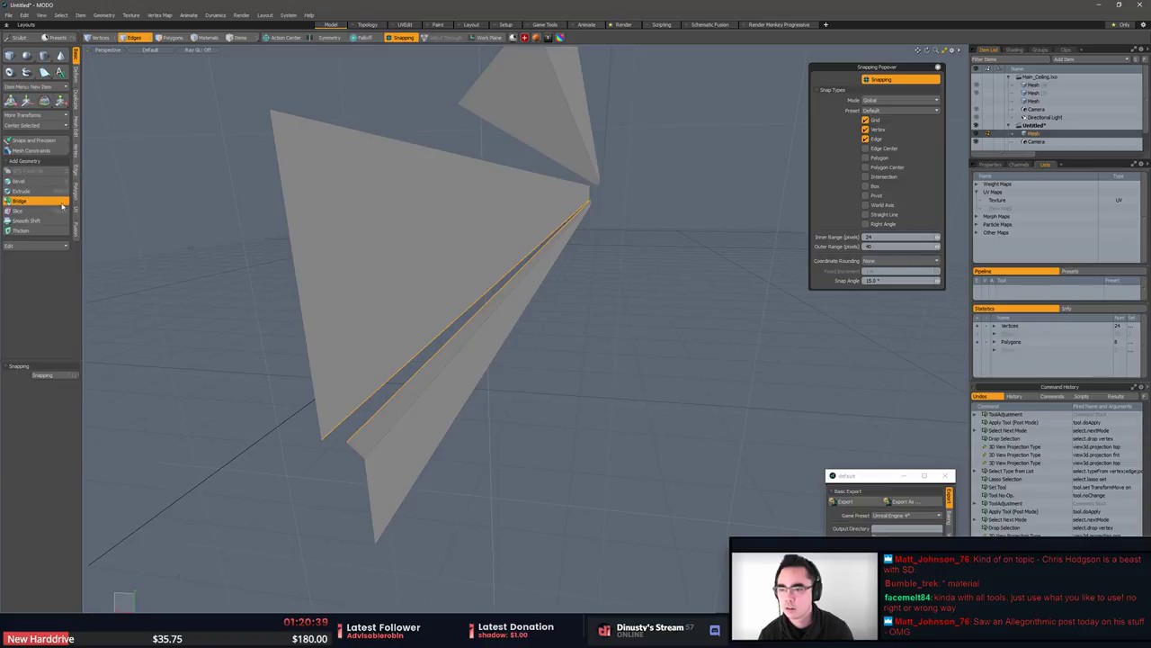
key("space")
key("Escape")
Bring up the hard edge smoothing tools and soften the edges of the bridged lower strip.
left_click_drag(503, 333, 862, 245, "alt")
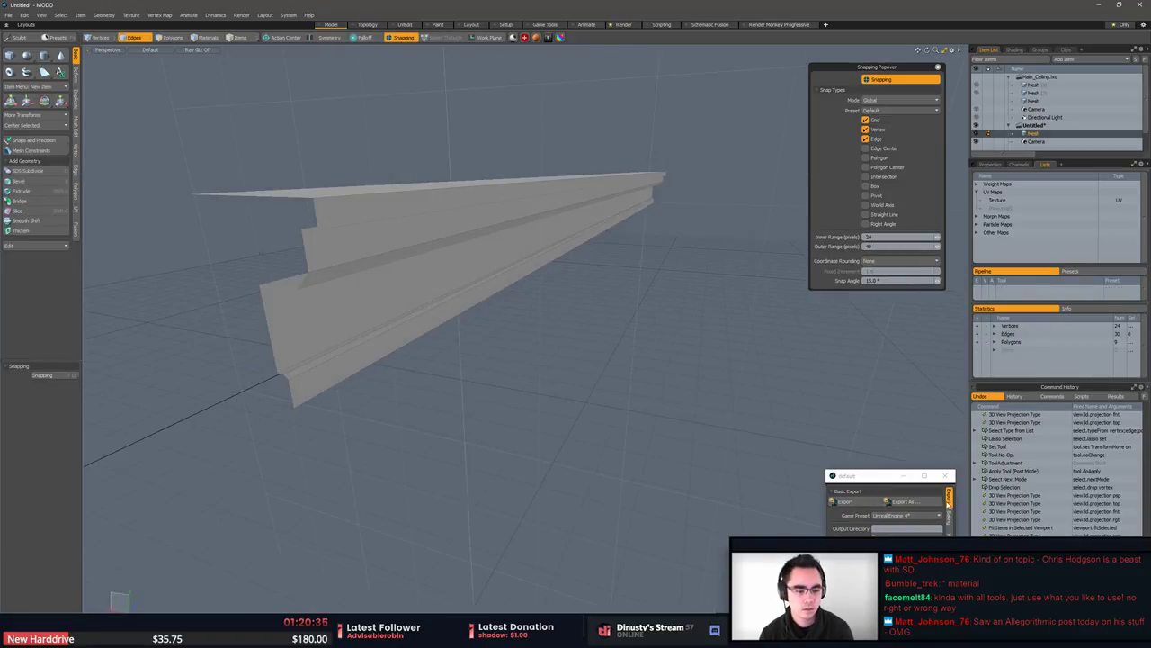
left_click(950, 526)
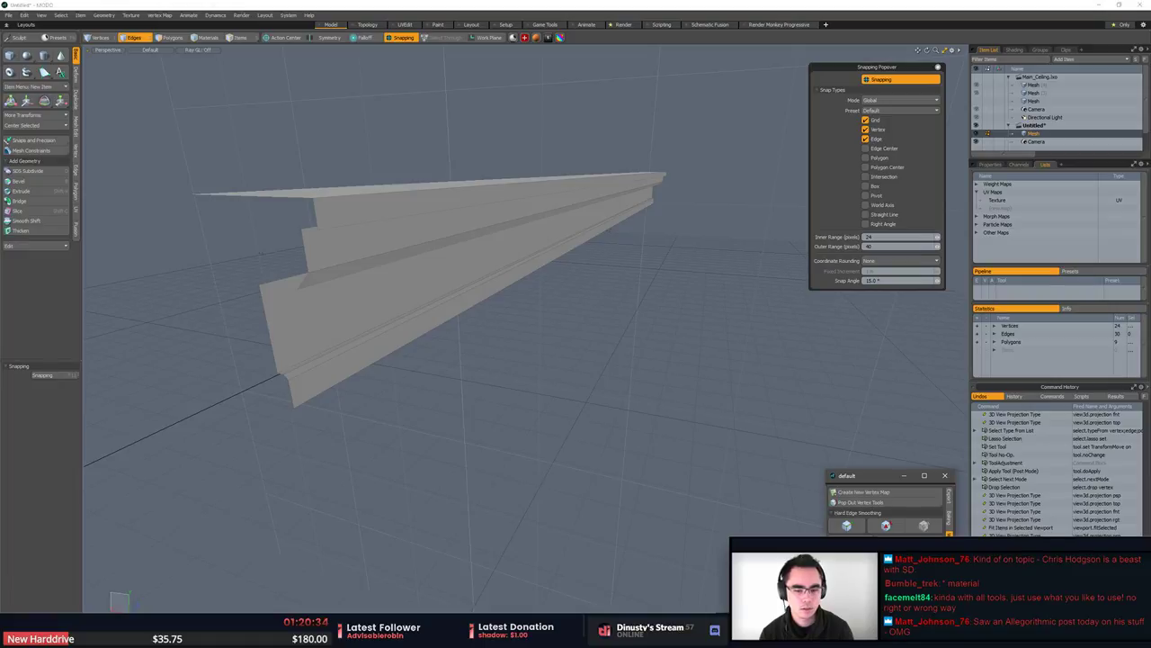
left_click_drag(334, 346, 339, 360)
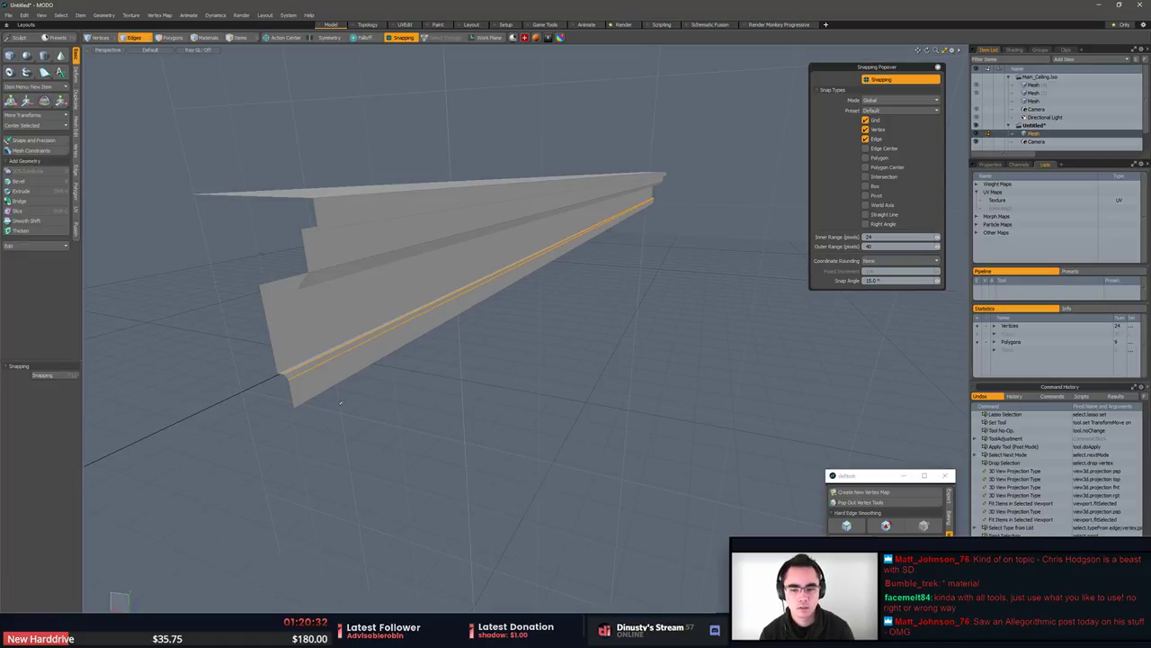
left_click(846, 525)
left_click(521, 389)
Bridge the two long edges across the narrow gap in the upper part of the trim.
left_click_drag(504, 383, 542, 284, "alt")
left_click(521, 143)
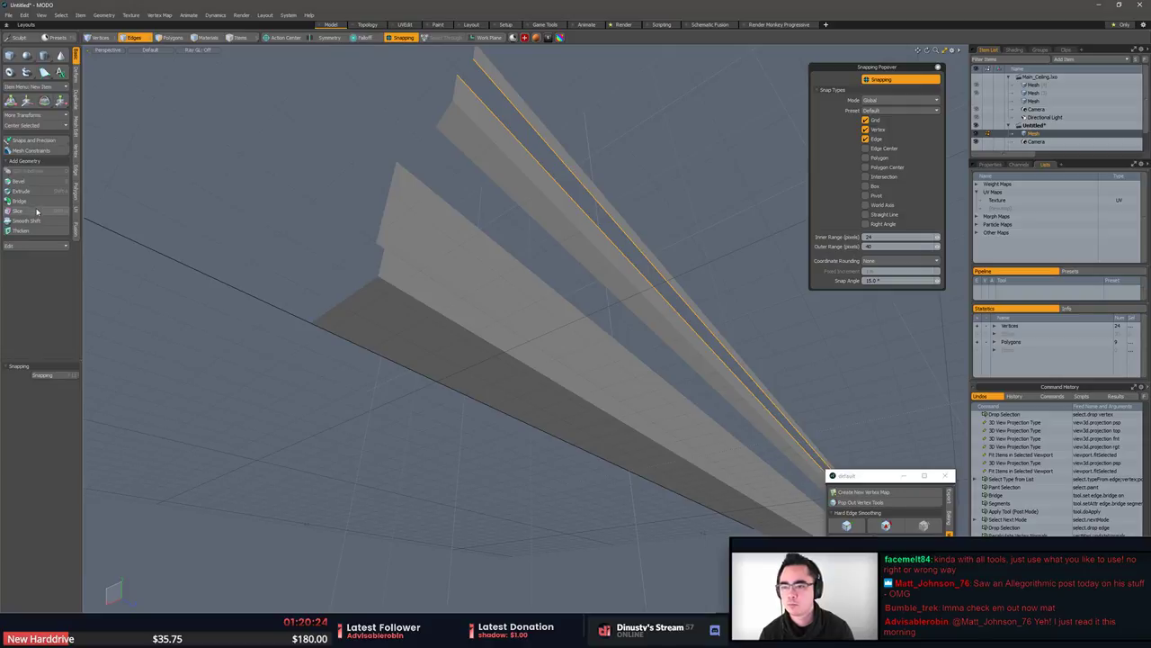
left_click(135, 191)
key("space")
left_click(297, 193)
Bridge the remaining gap between the trim's upper and lower sections.
left_click(468, 219)
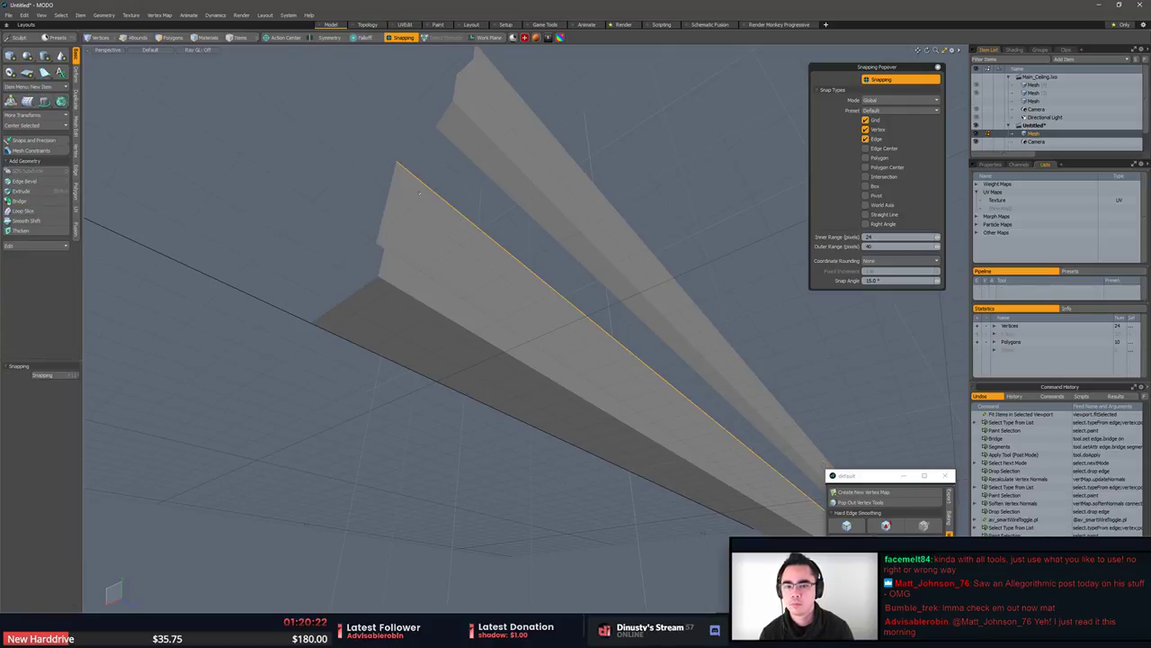
left_click(480, 182, "shift")
left_click(33, 203)
left_click(256, 200)
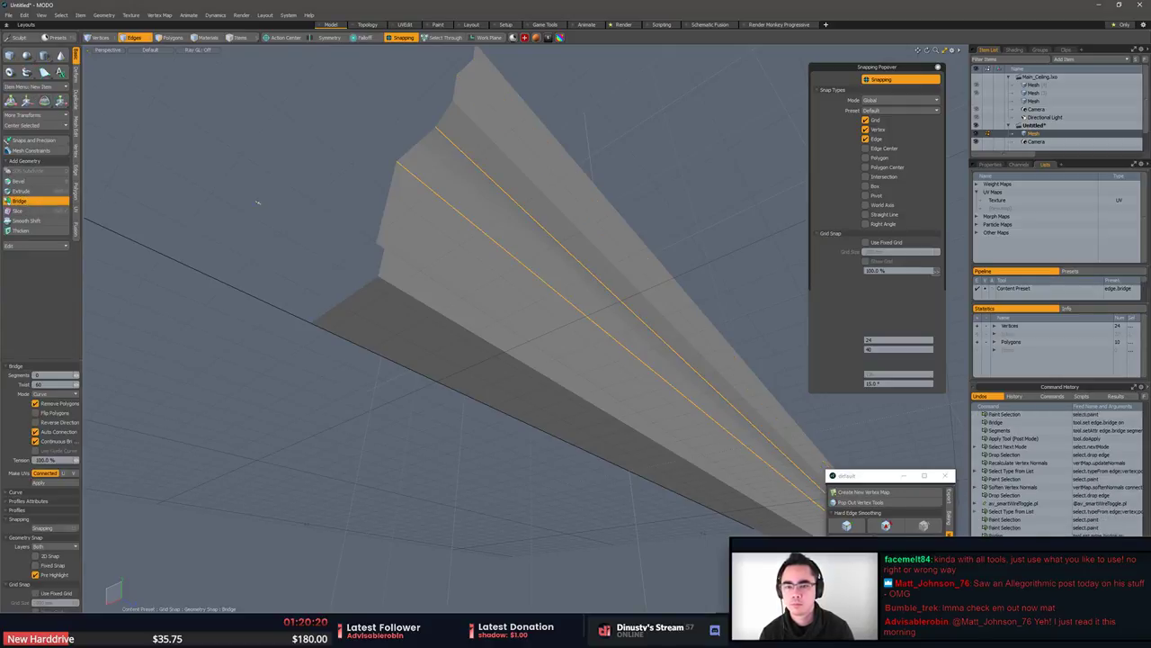
key("space")
left_click(258, 202)
Harden the lower long edge of the bridged strip in the middle of the trim.
left_click_drag(260, 205, 507, 260, "alt")
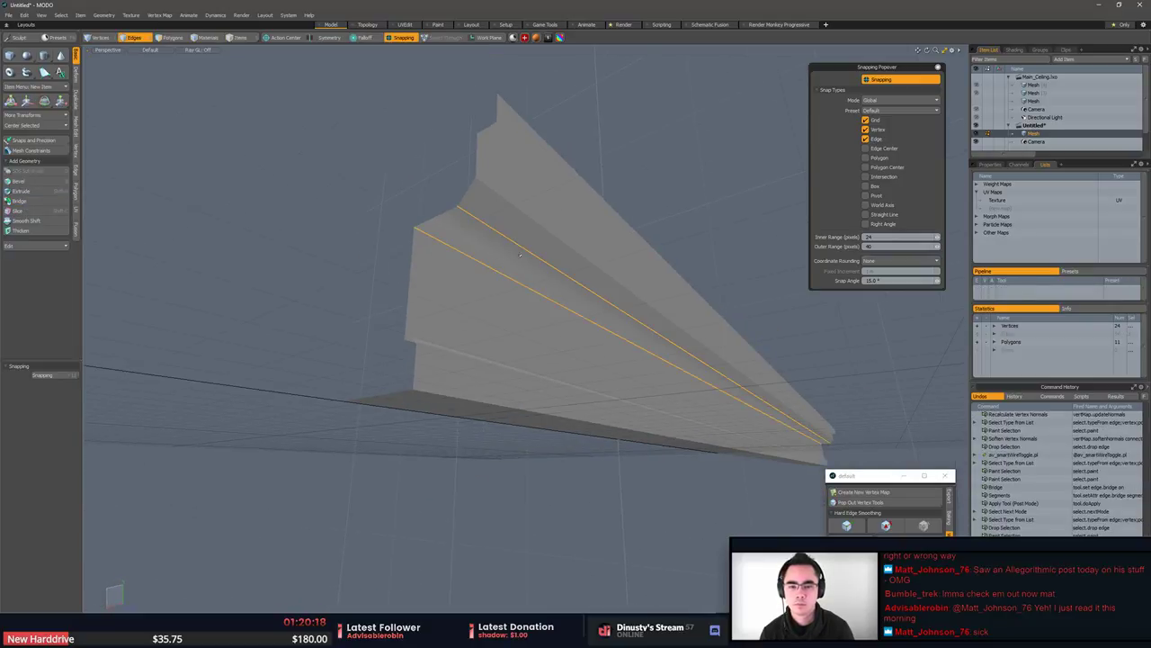
left_click(509, 272)
left_click(885, 526)
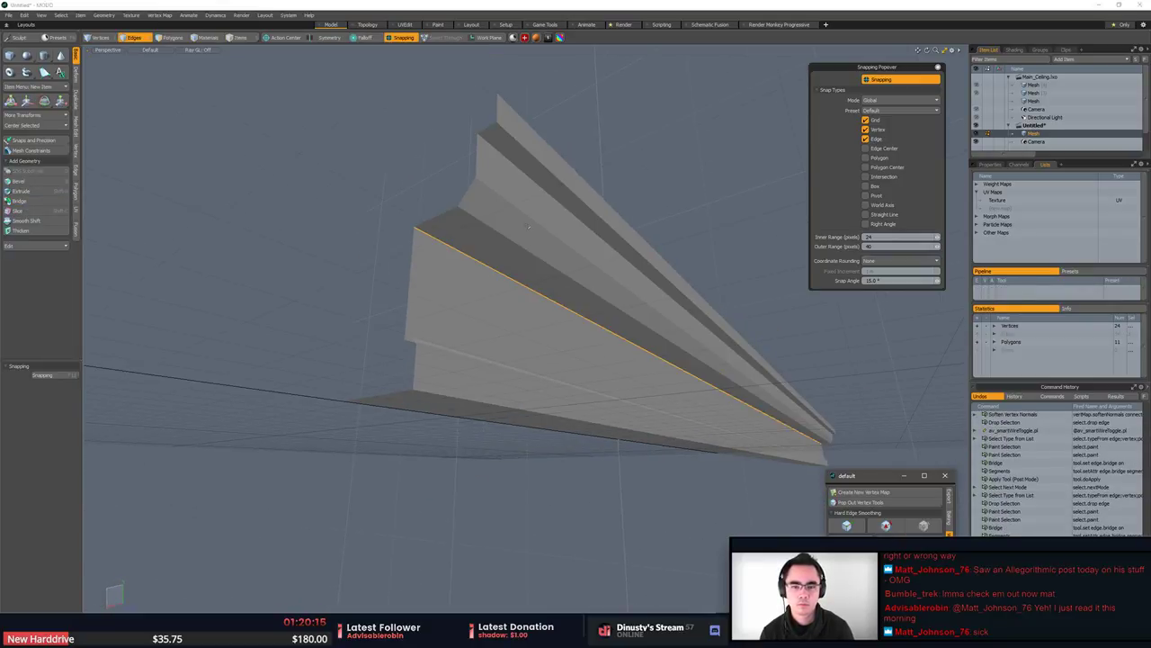
Undo the latest smoothing changes, harden the long edge below the trim's middle curve, and soften the two long edges within the curve.
key("ctrl+z")
key("ctrl+z")
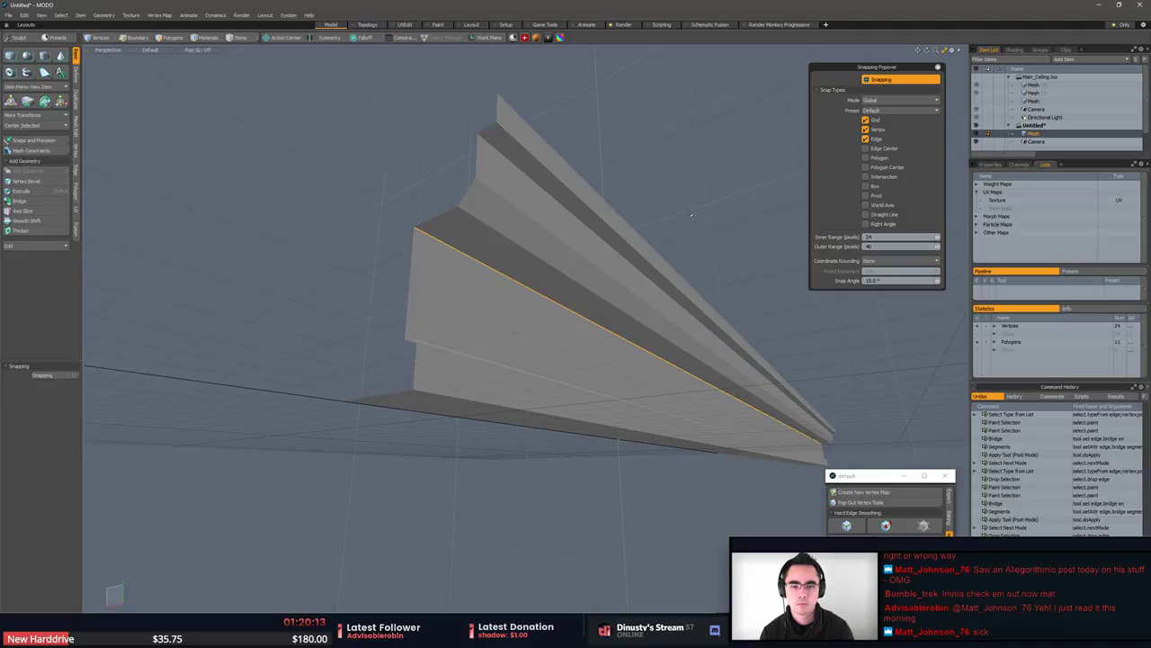
key("ctrl+z")
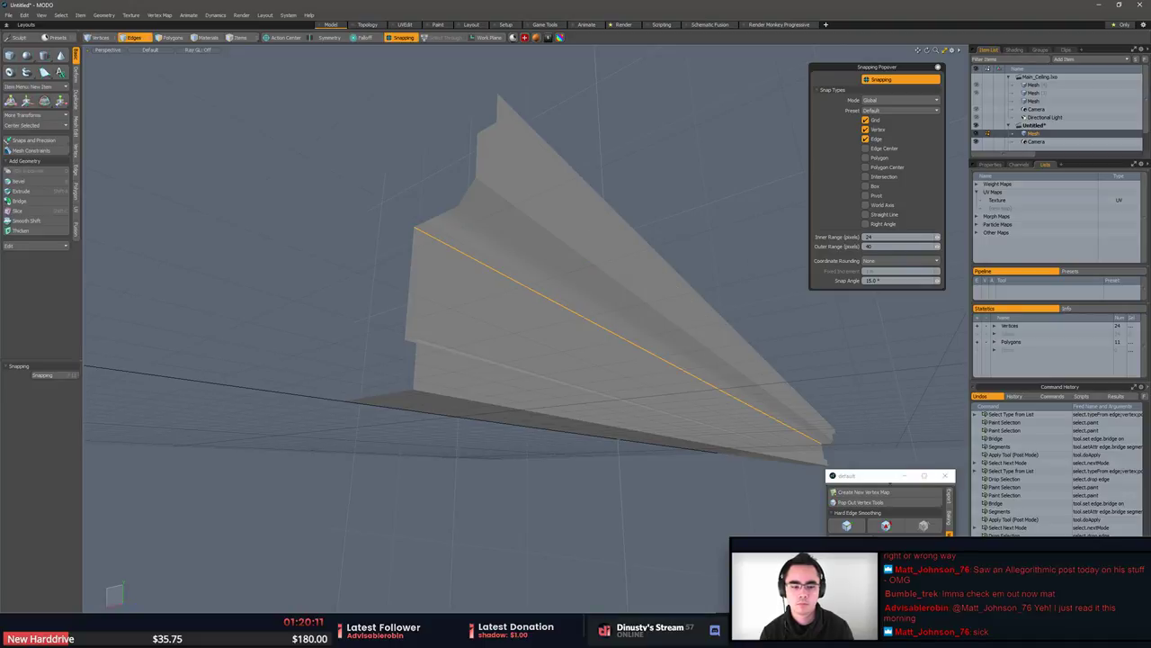
left_click(885, 526)
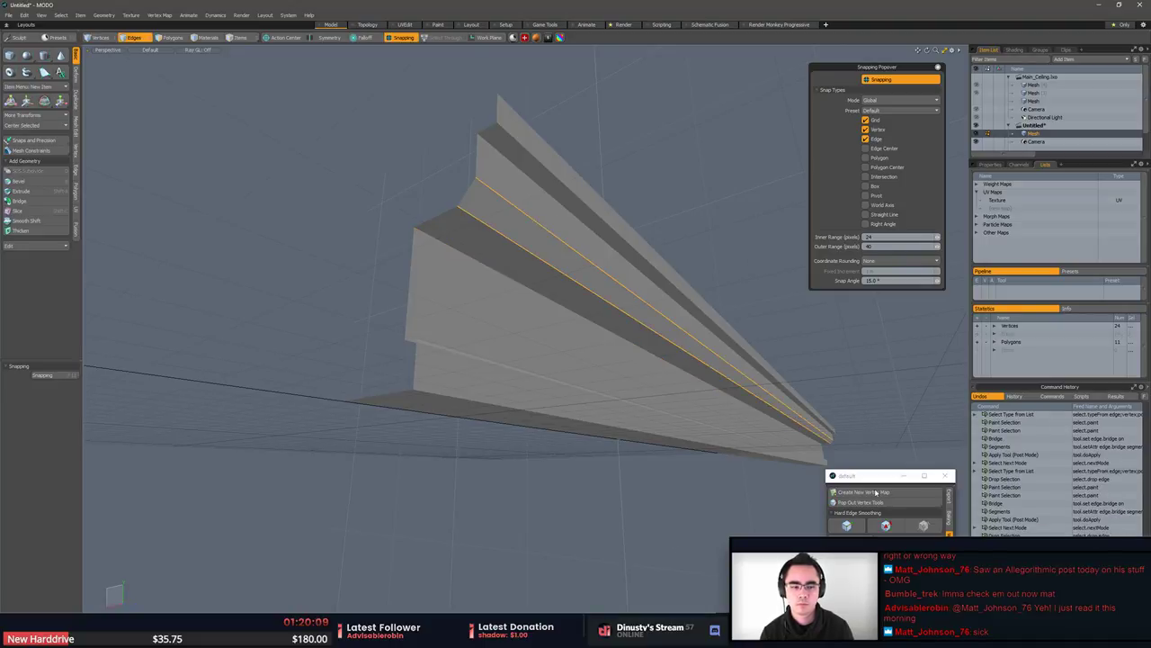
left_click(847, 527)
left_click(721, 257)
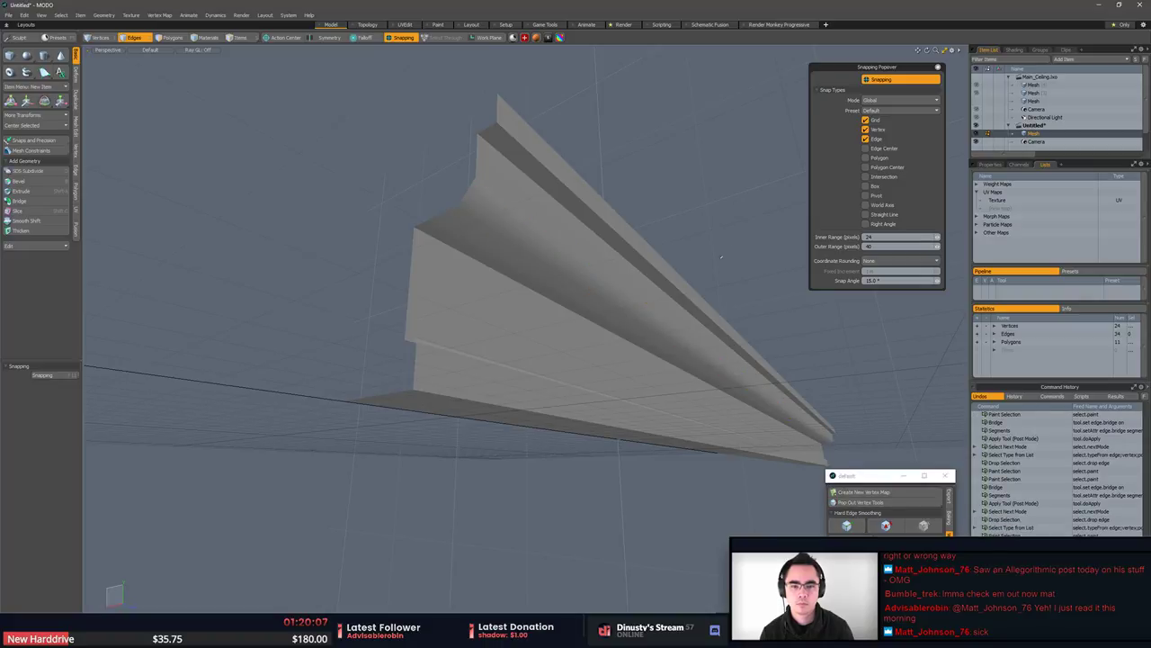
Bridge the two open long edges at the back of the trim to create its flat rear face.
left_click_drag(549, 173, 437, 380, "alt")
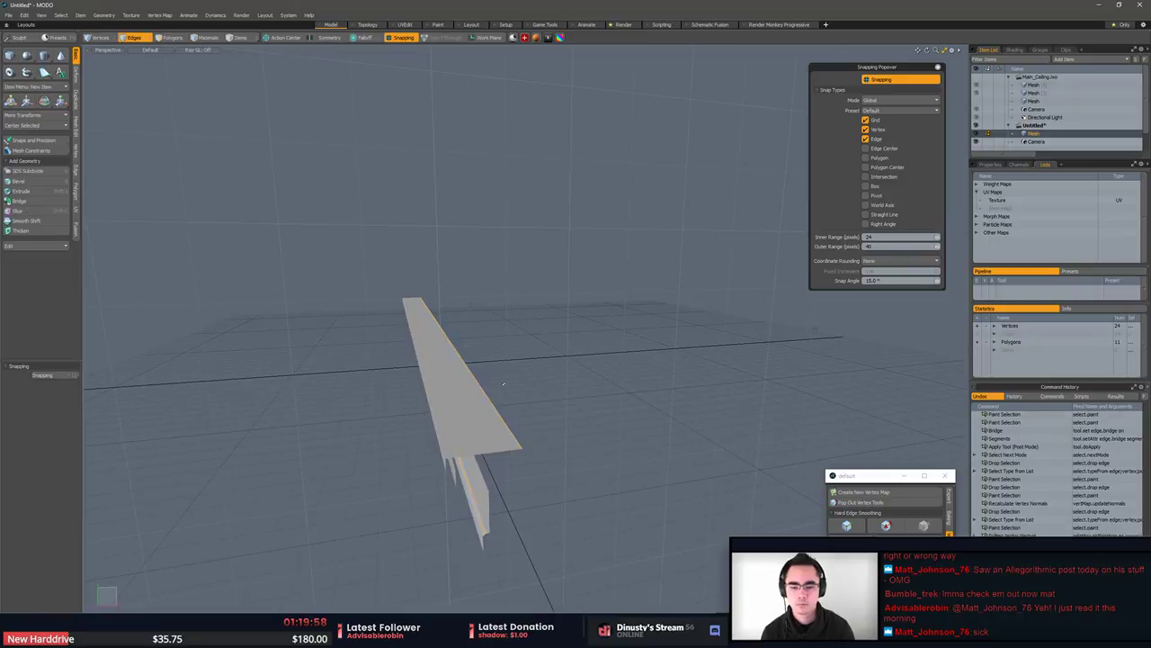
left_click_drag(493, 406, 498, 514)
left_click_drag(485, 450, 393, 441, "alt")
left_click_drag(353, 486, 477, 489)
left_click_drag(426, 428, 447, 428)
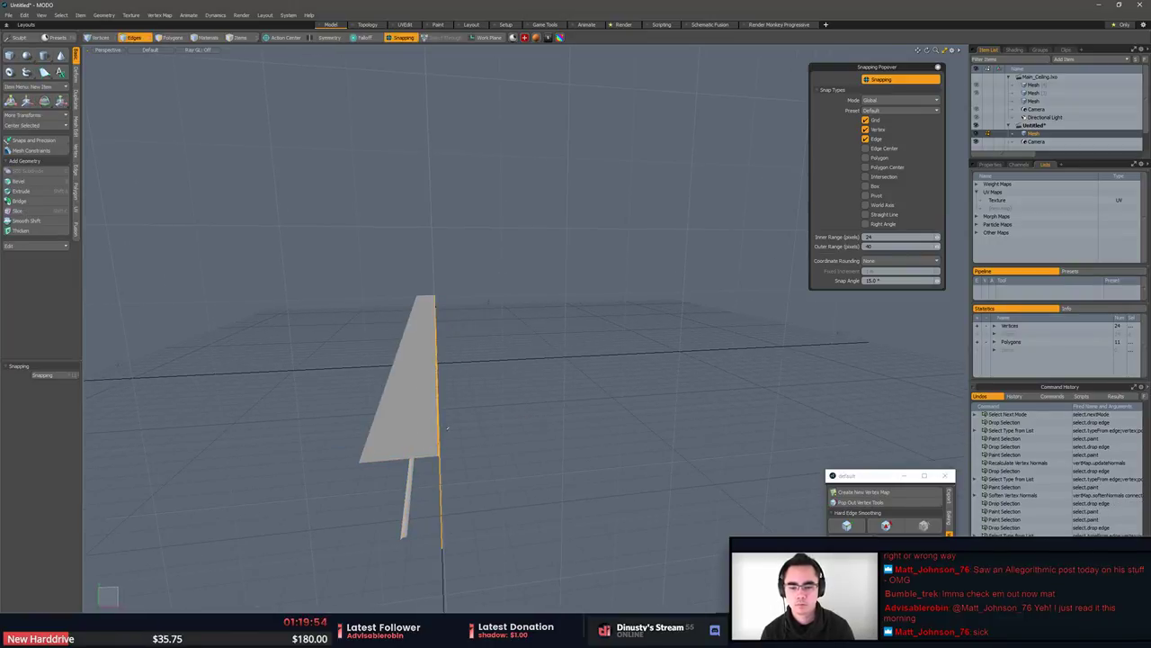
left_click(38, 205)
key("space")
left_click(278, 261)
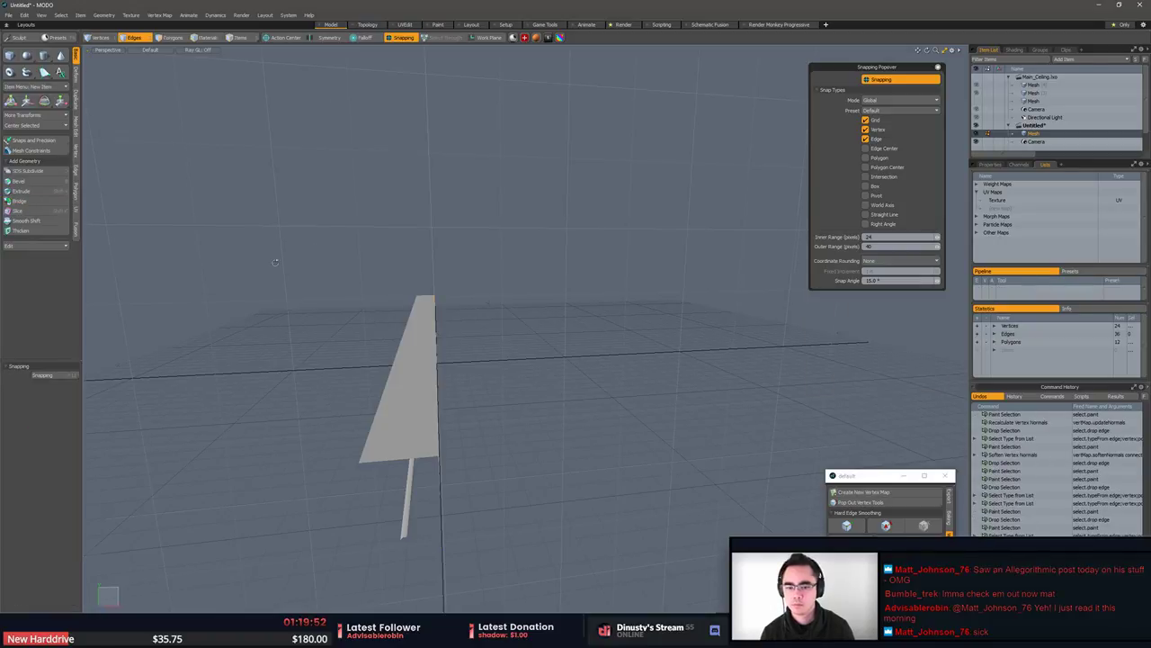
Cap both open ends of the trim with new polygons made from their border edge loops.
left_click_drag(396, 396, 336, 403, "alt")
double_click(342, 421)
key("p")
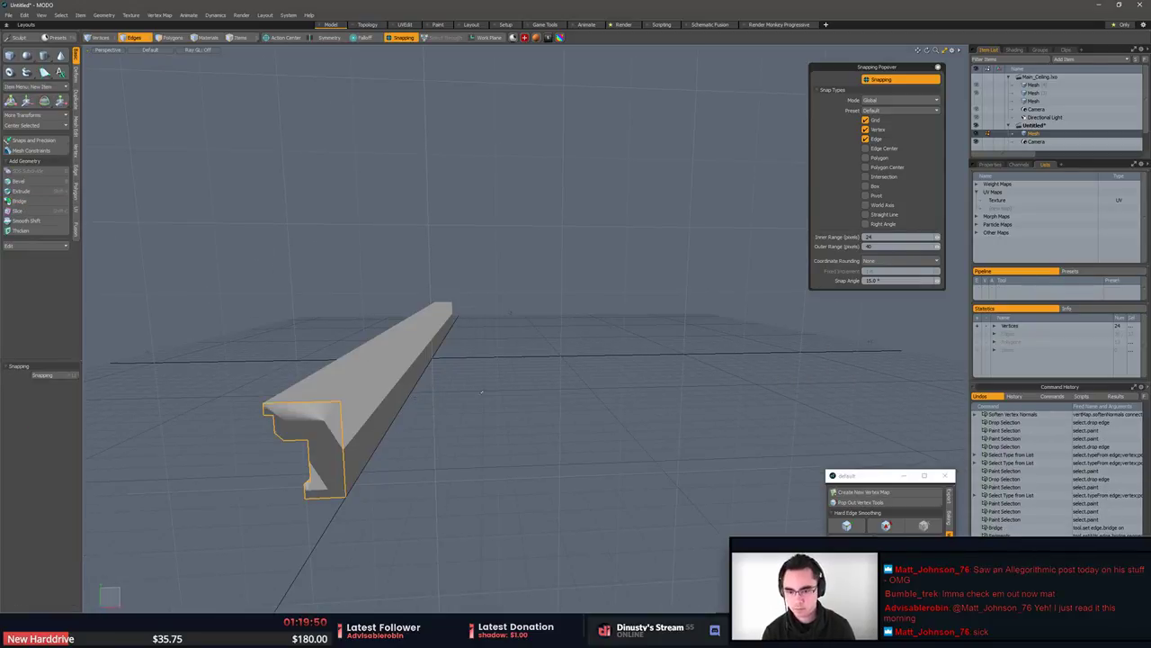
left_click(243, 394)
left_click_drag(243, 394, 576, 407, "alt")
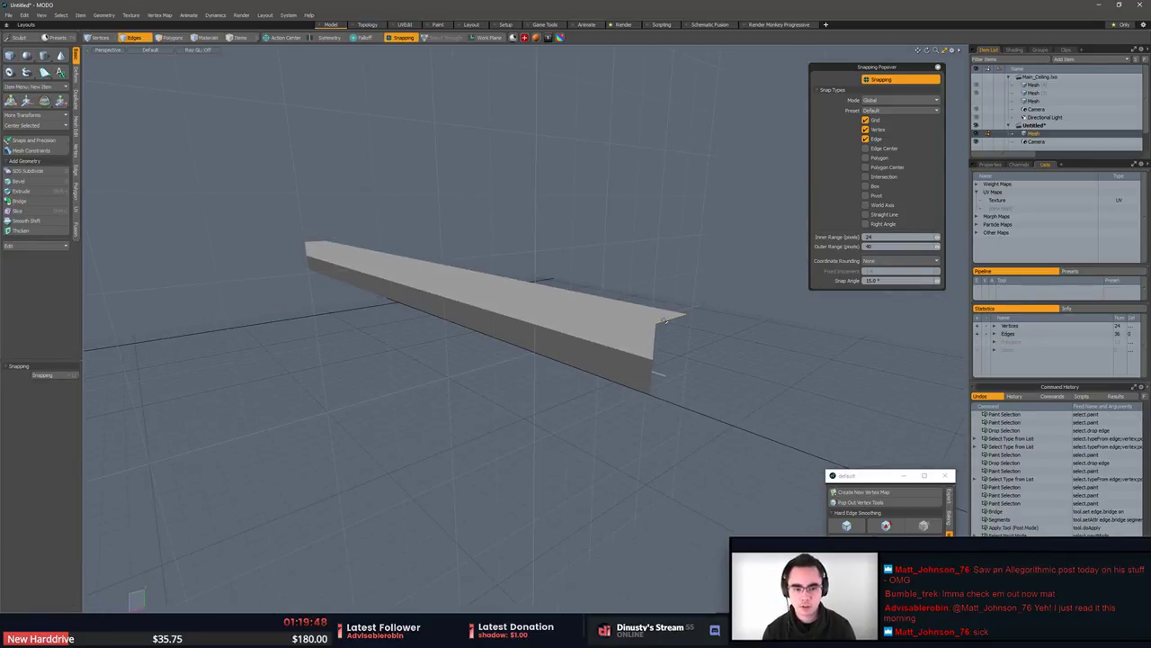
double_click(665, 321)
key("p")
left_click(717, 369)
Harden the vertex normals of the trim's flat rear face and its two end cap polygons.
left_click_drag(716, 369, 593, 335, "alt")
key("3")
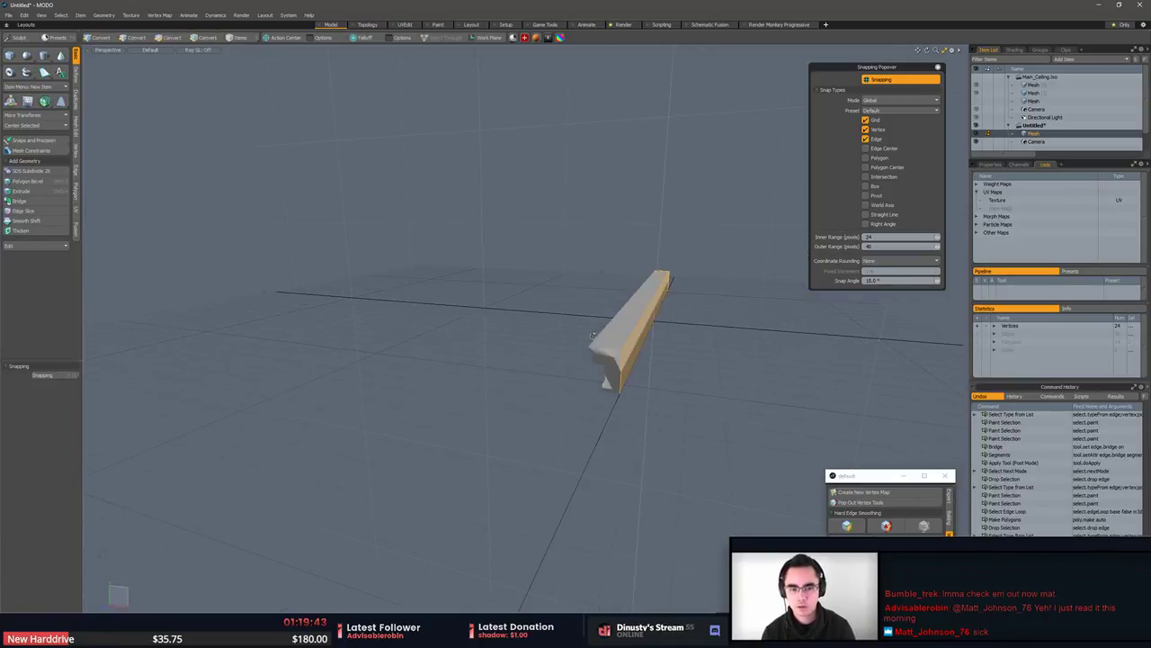
left_click(609, 357, "shift")
key("t")
left_click(886, 526)
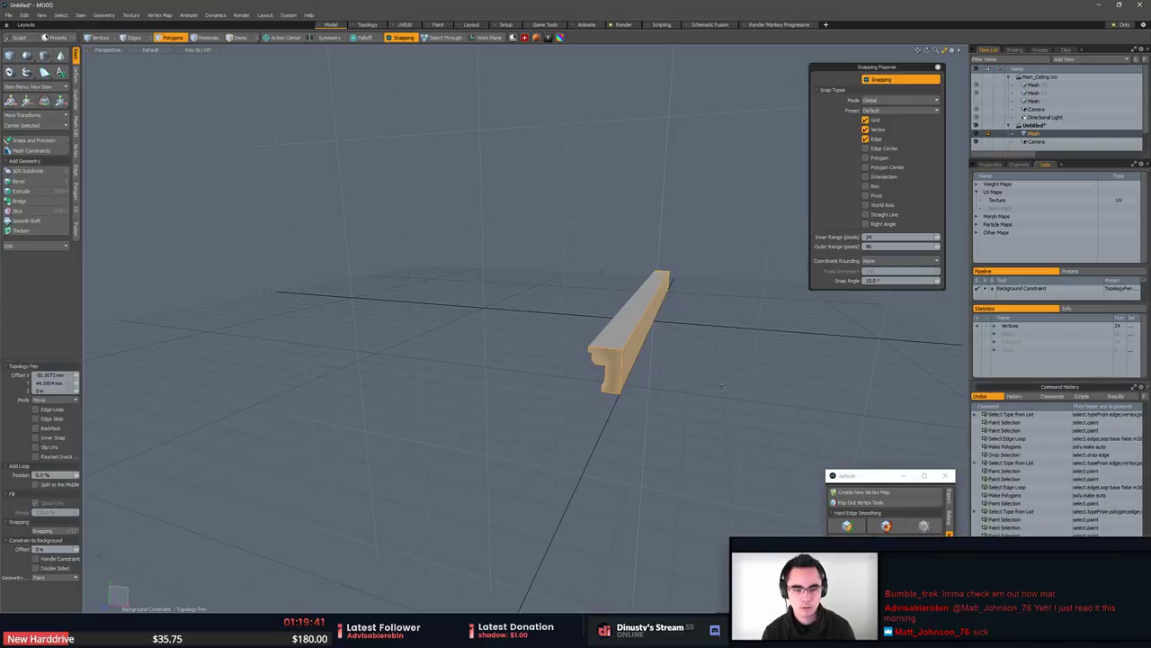
left_click_drag(722, 386, 666, 374, "alt")
key("space")
left_click(889, 529)
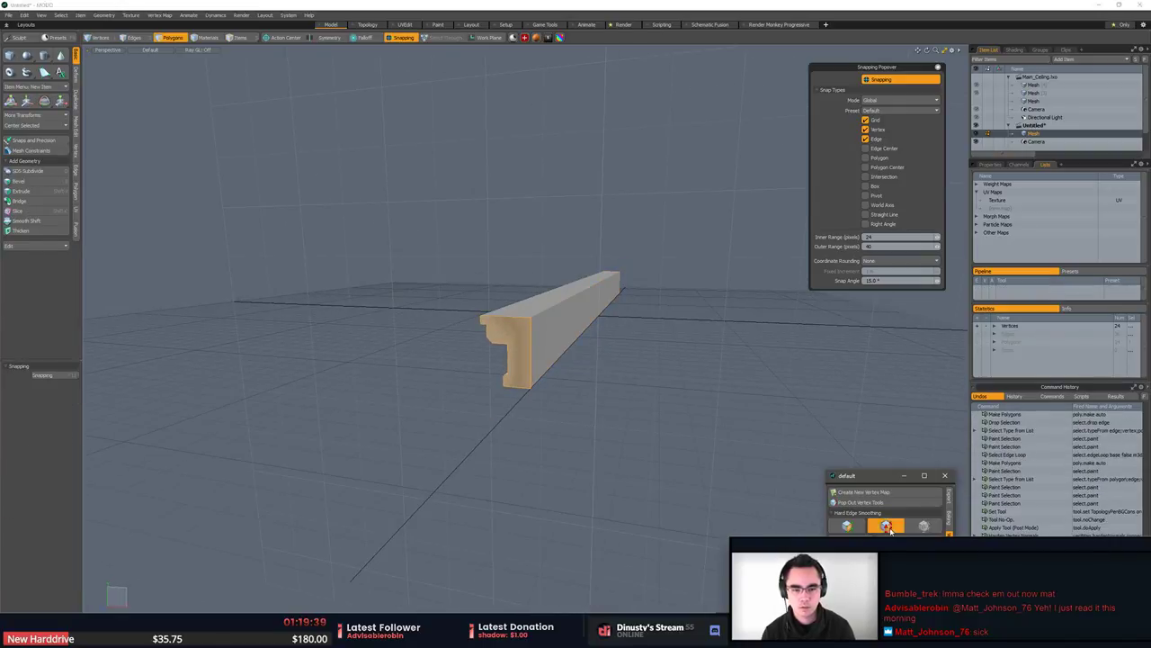
mouse_move(886, 441)
left_mouse_down("alt")
mouse_move(756, 452)
mouse_move(661, 396)
mouse_move(594, 490)
mouse_move(539, 500)
mouse_move(503, 353)
mouse_move(658, 417)
left_mouse_up("alt")
left_click(879, 529)
left_click(783, 458)
Select the vertices at one end of the trim and move them along its length with snapping enabled.
double_click(503, 352)
key("r")
key("1")
right_click_drag(372, 301, 447, 383)
key("w")
key("x")
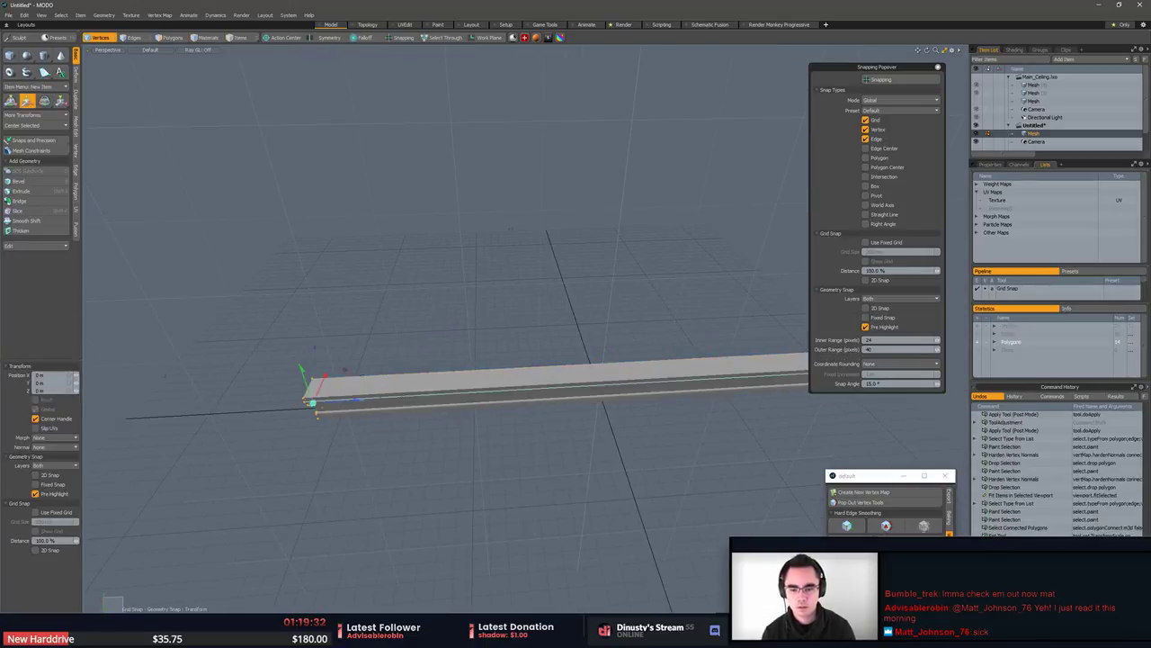
key("x")
mouse_move(311, 403)
left_mouse_down()
mouse_move(435, 405)
mouse_move(472, 436)
mouse_move(267, 422)
left_mouse_up()
Select the vertices at the trim's opposite end and move them along its length with snapping.
key("q")
right_click_drag(572, 297, 702, 377)
key("w")
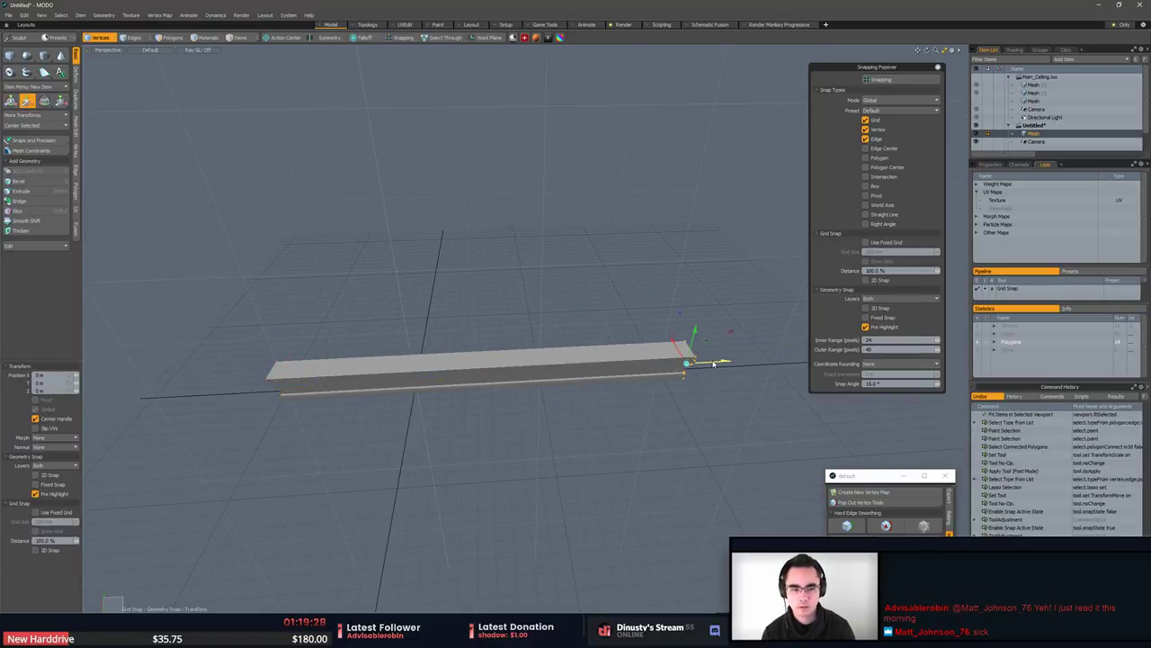
left_click_drag(701, 376, 658, 392)
key("q")
left_click(520, 421)
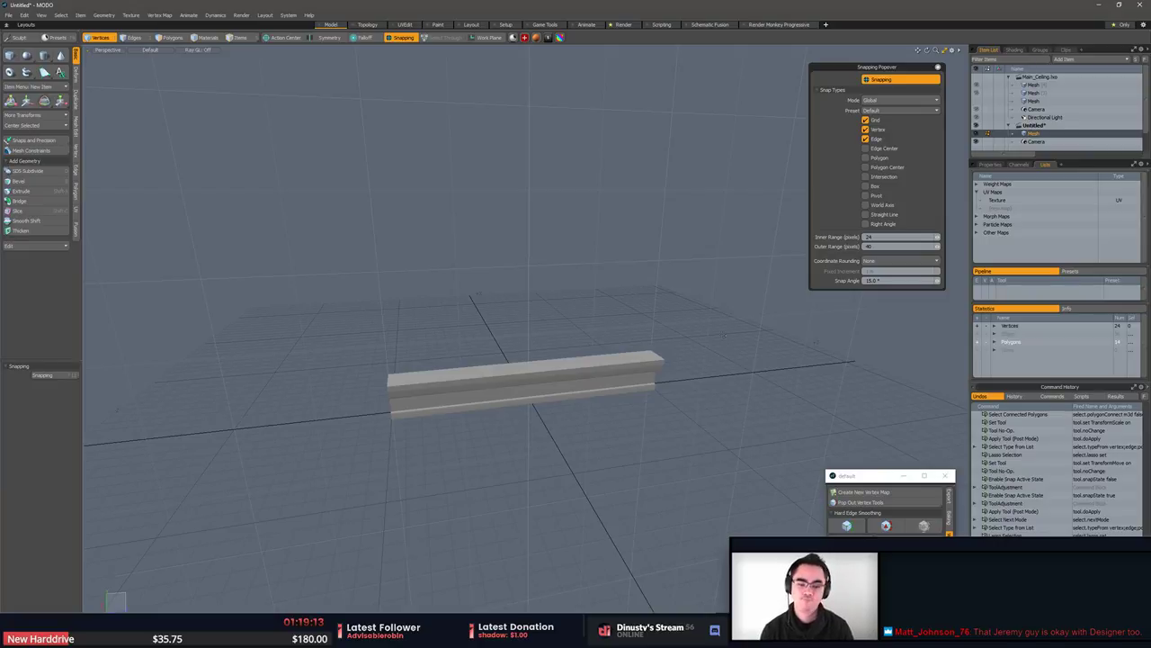
left_click_drag(432, 96, 589, 239, "alt")
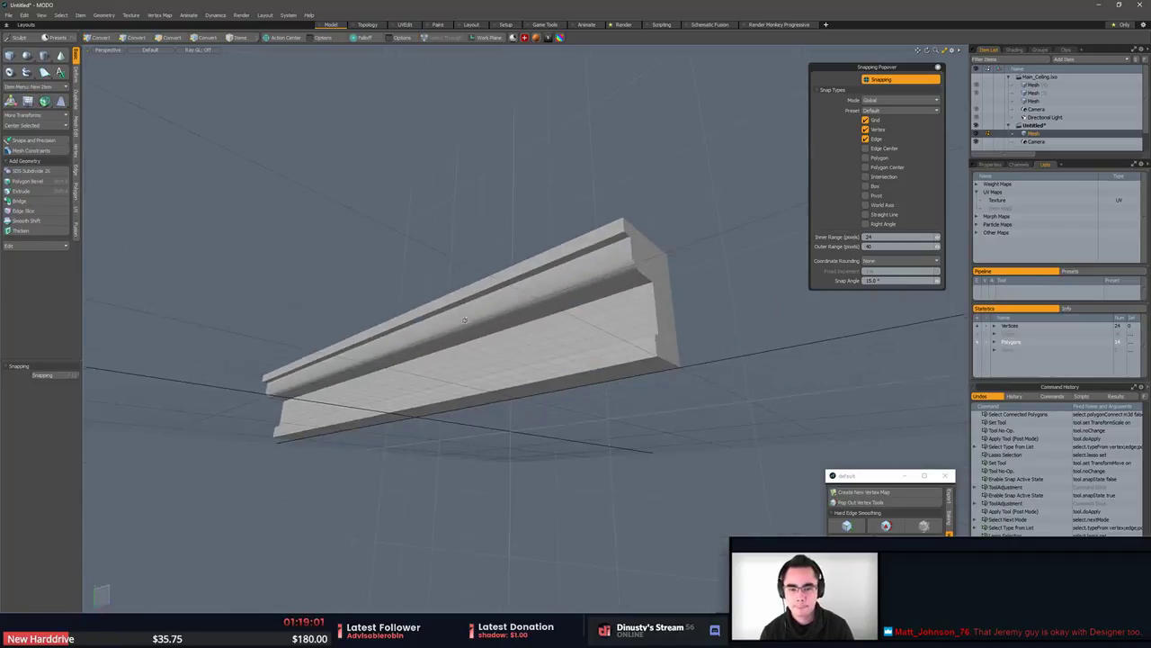
key("3")
mouse_move(488, 298)
left_mouse_down()
mouse_move(488, 330)
mouse_move(490, 311)
mouse_move(530, 360)
mouse_move(518, 260)
left_mouse_up()
left_click(526, 263)
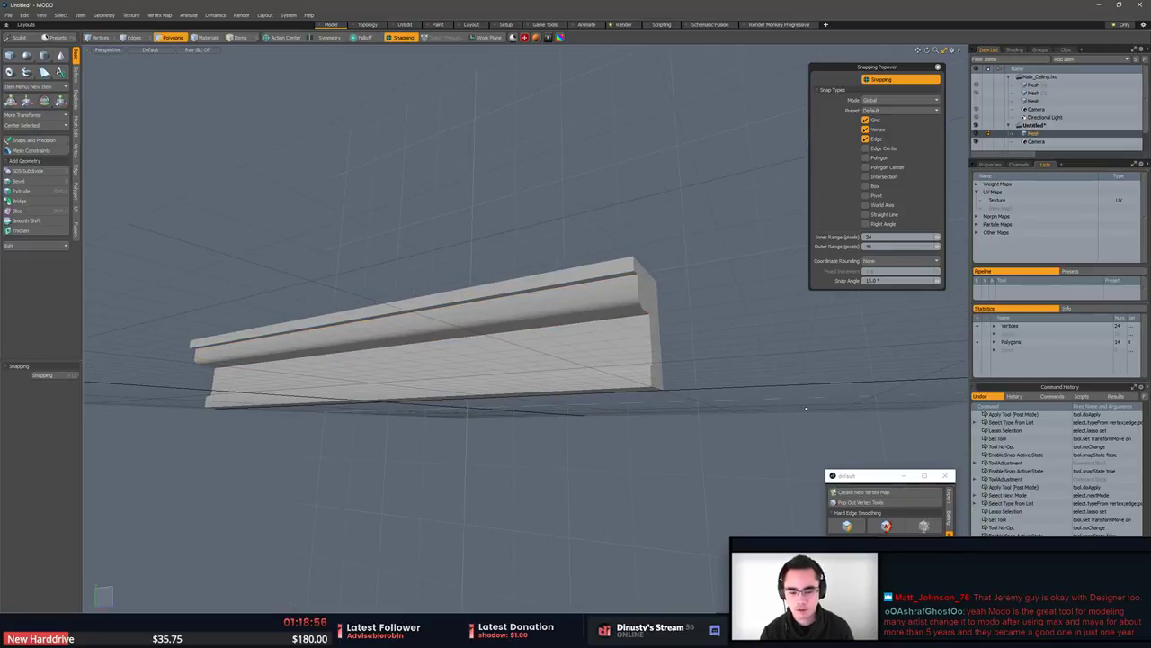
left_click_drag(807, 399, 576, 409, "alt")
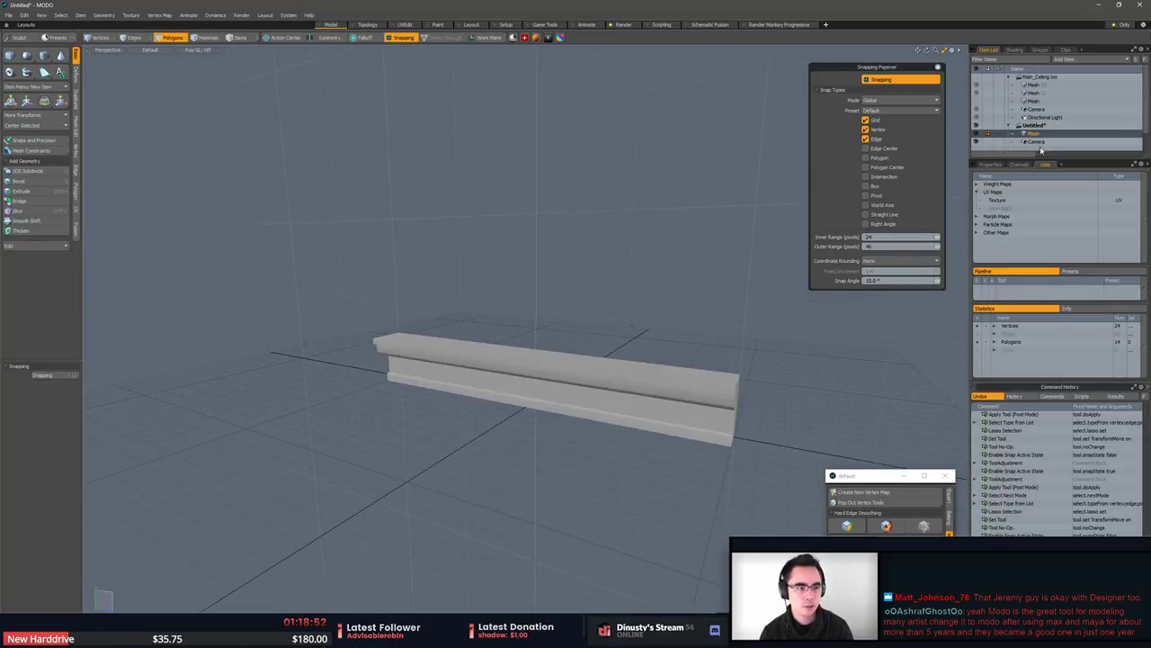
Add a new mesh layer to the untitled scene and show the trim in the right orthographic view.
key("n")
left_click_drag(803, 172, 773, 168, "alt")
key("KP_1")
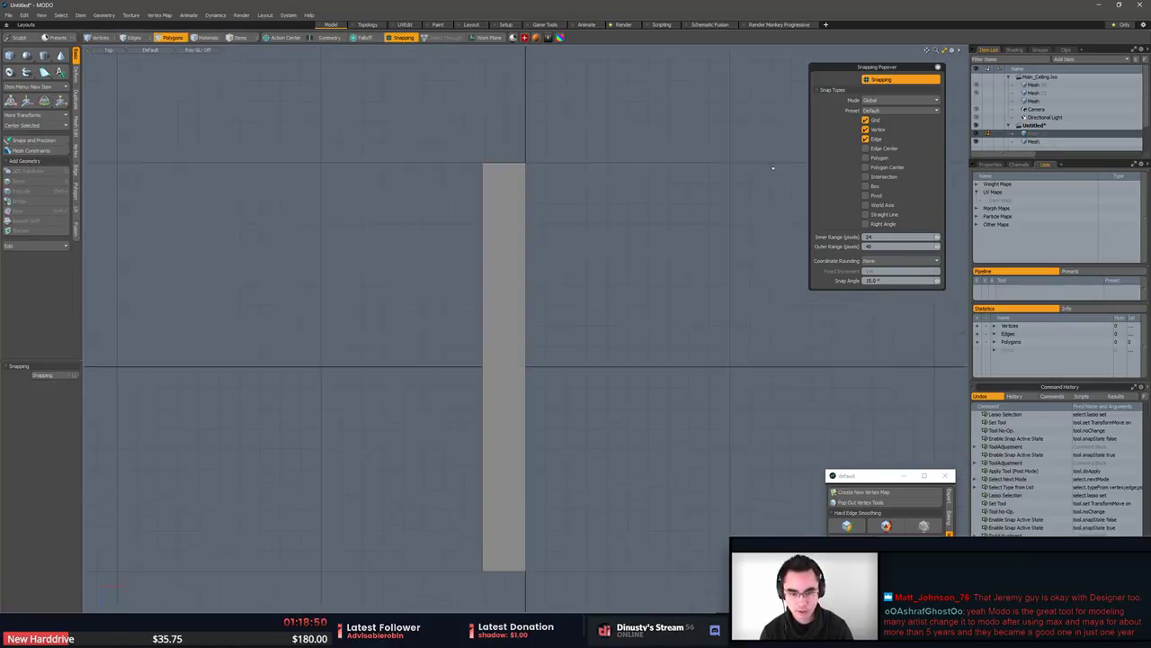
key("KP_2")
key("KP_3")
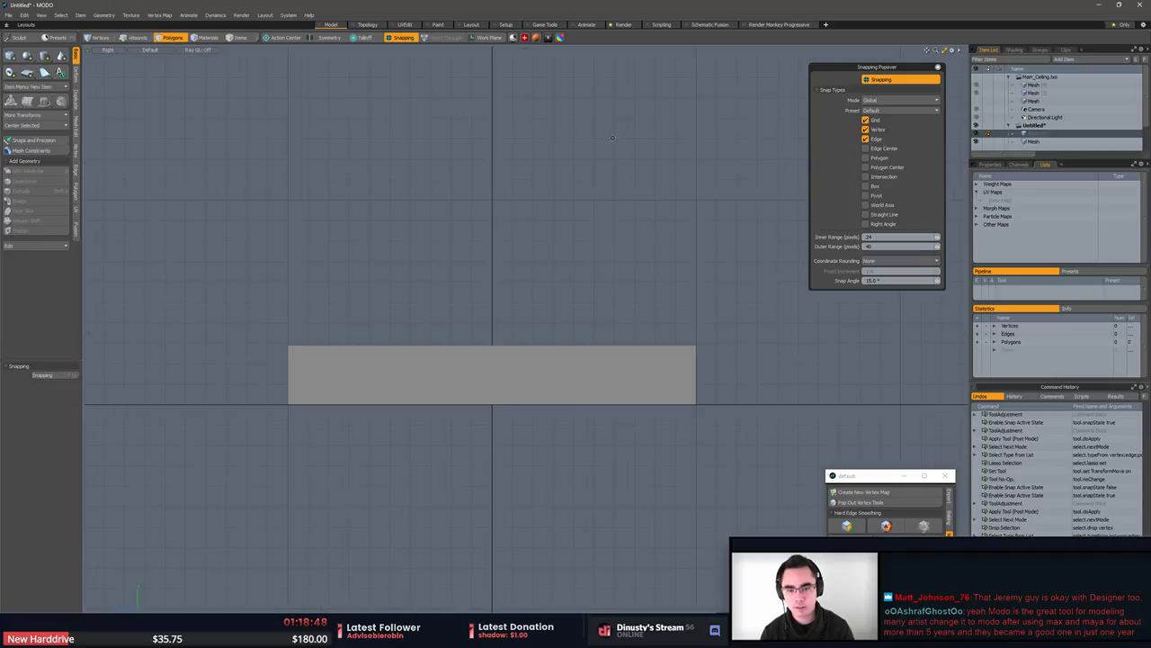
left_click_drag(613, 138, 654, 183, "alt")
left_click_drag(534, 193, 534, 255, "alt+shift")
scroll(534, 254, "down", 1)
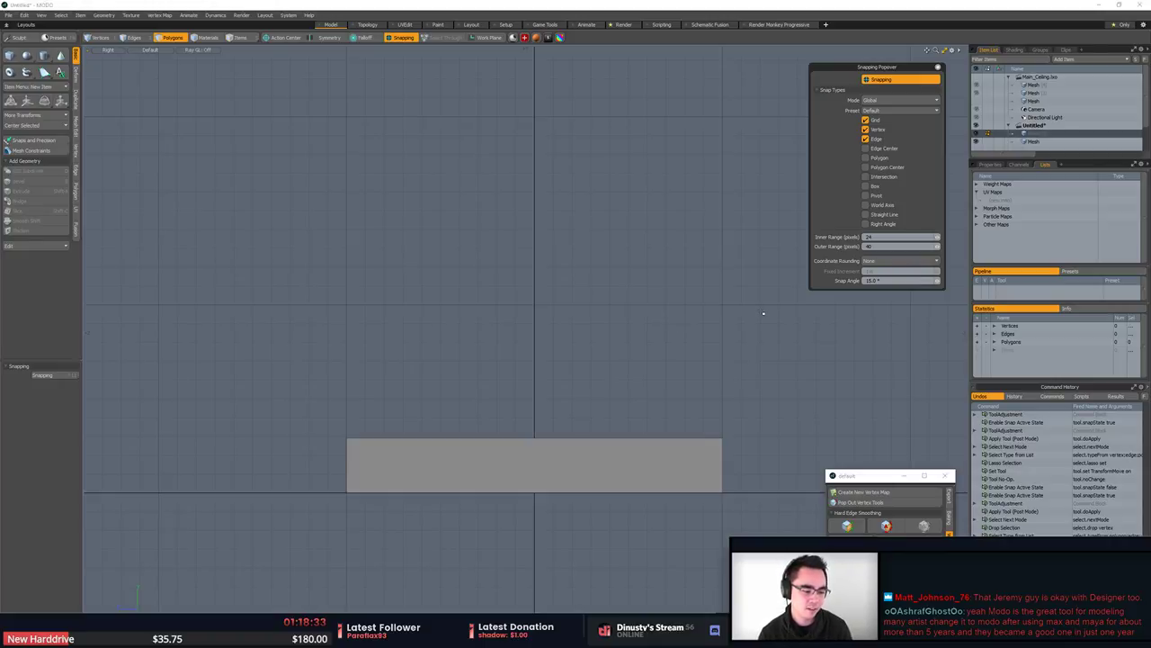
scroll(761, 316, "up", 2)
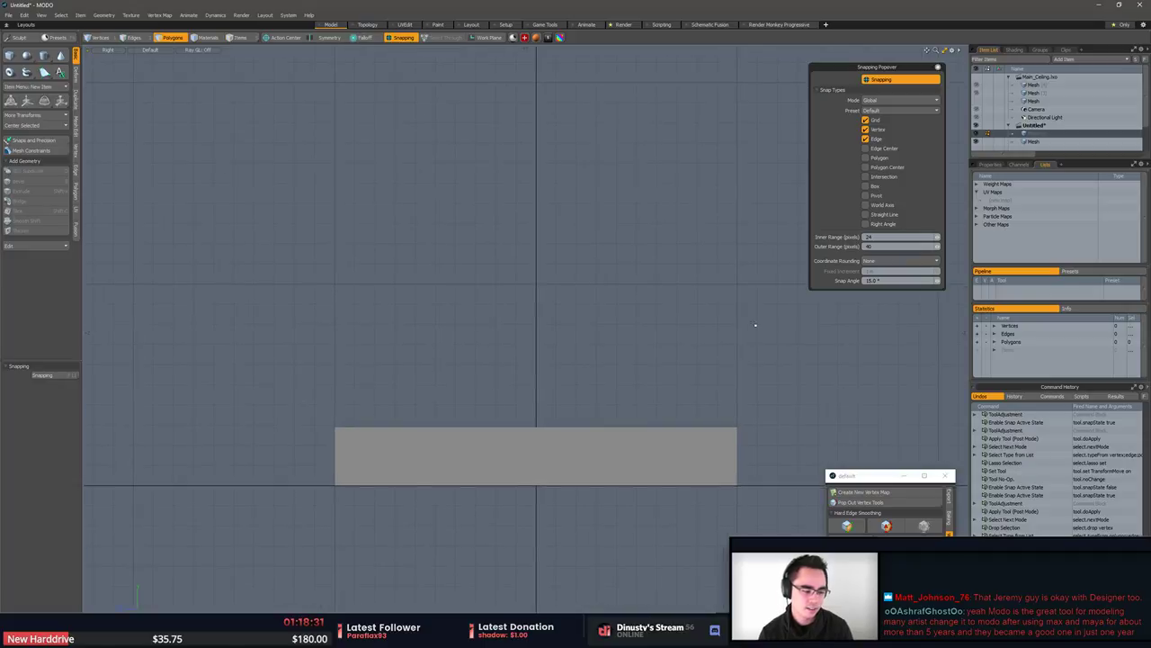
scroll(727, 338, "up", 2)
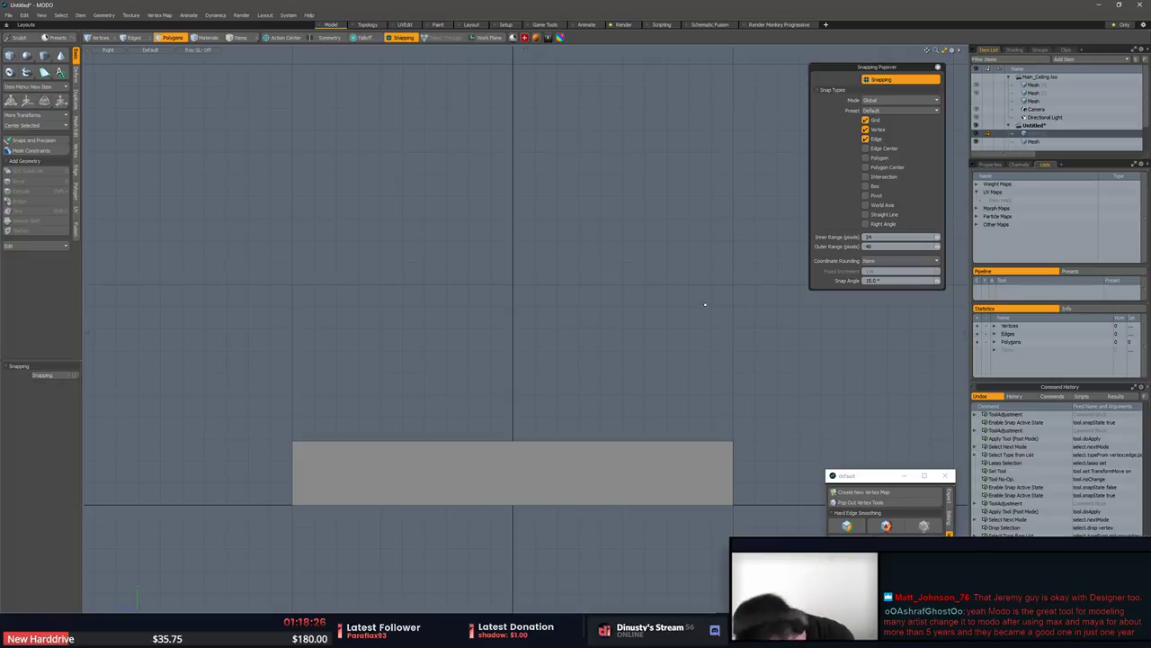
Draw a flat square wall plane with the Cube tool, snapped to the trim's bottom corner and spanning its full length.
left_click(10, 55)
key("x")
key("x")
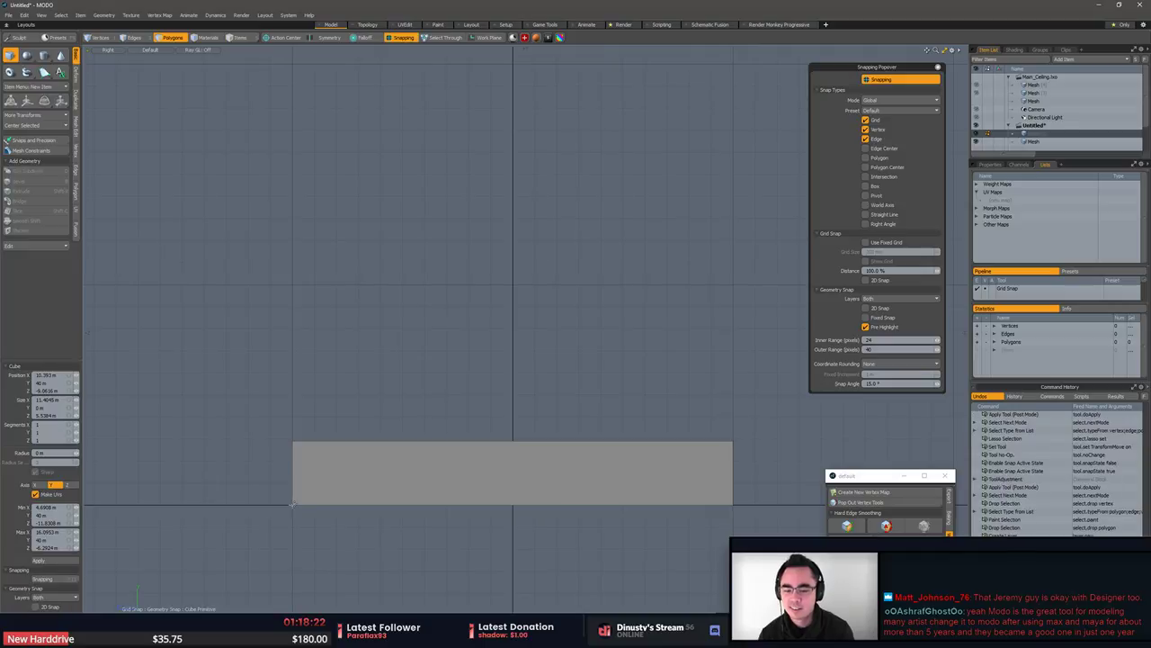
left_click_drag(292, 505, 727, 66)
key("space")
left_click(603, 209)
Inspect the wall plane against the trim in perspective and select the plane's polygon.
left_click_drag(603, 212, 357, 287, "alt")
scroll(593, 216, "down", 1)
left_click(369, 290)
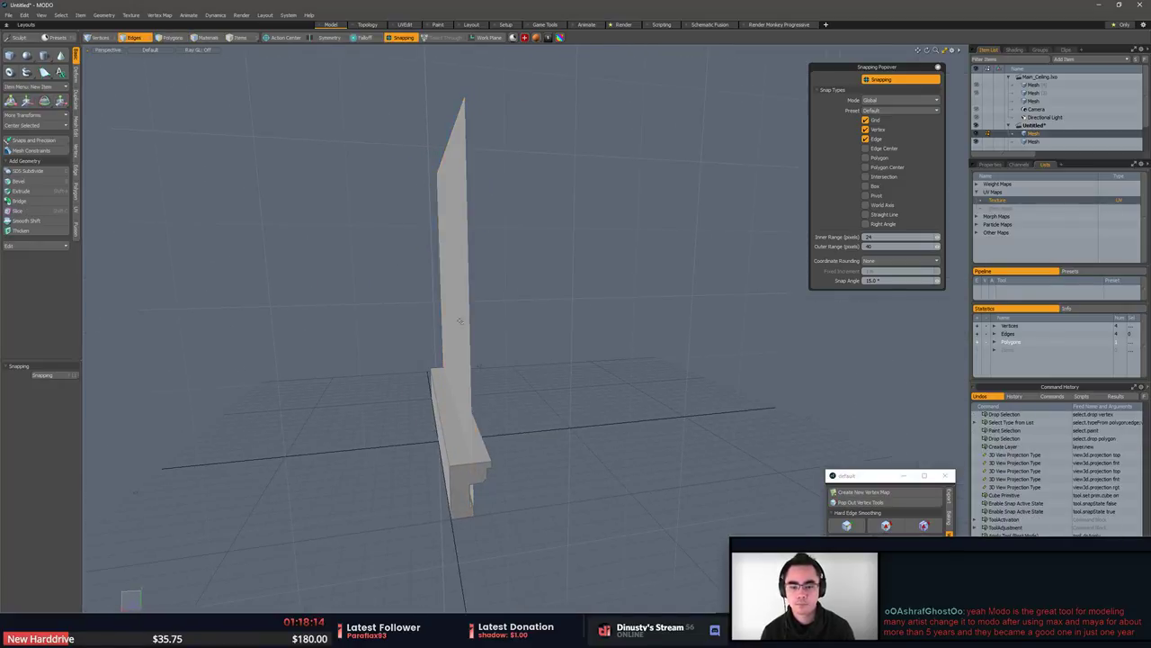
key("w")
key("space")
left_click(454, 299)
key("w")
left_click_drag(480, 329, 602, 351, "alt")
key("space")
left_click(673, 344)
key("3")
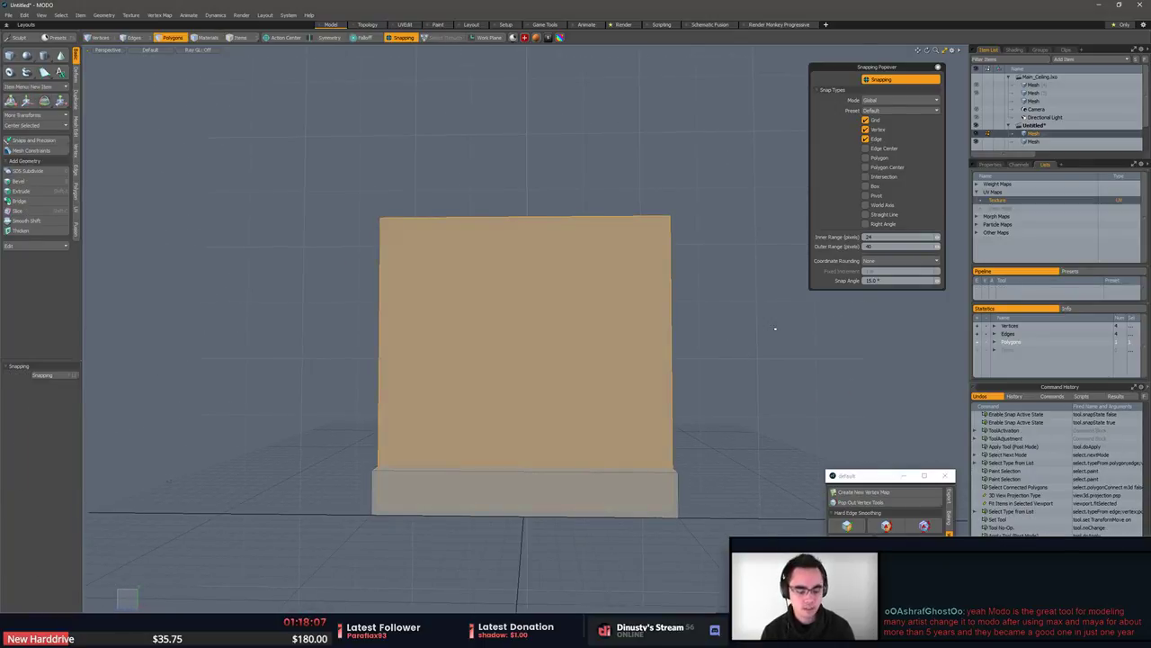
left_click(797, 351)
left_click(617, 339)
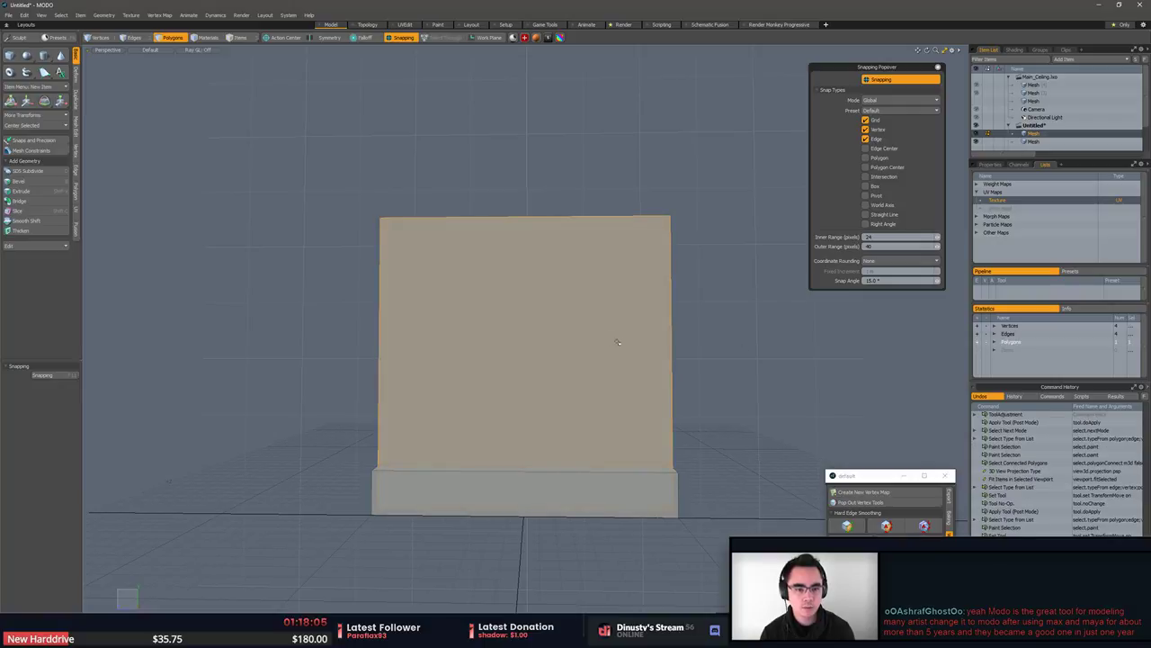
mouse_move(676, 345)
left_mouse_down("alt")
mouse_move(683, 367)
mouse_move(690, 360)
left_mouse_up("alt")
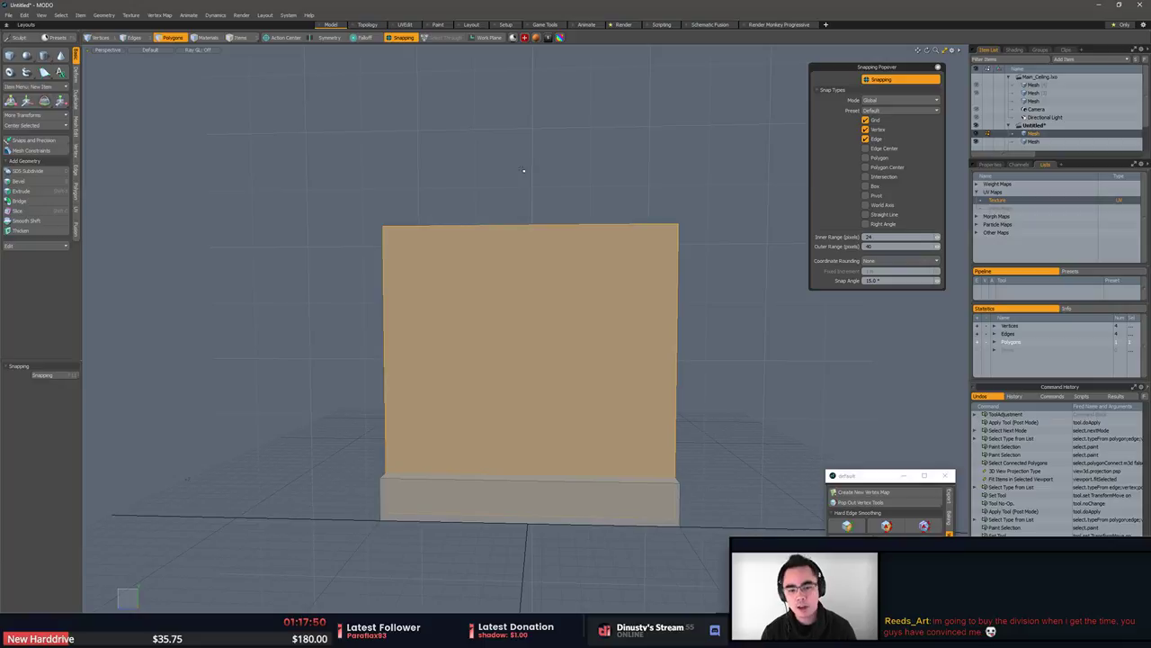
left_click_drag(555, 230, 595, 241, "alt")
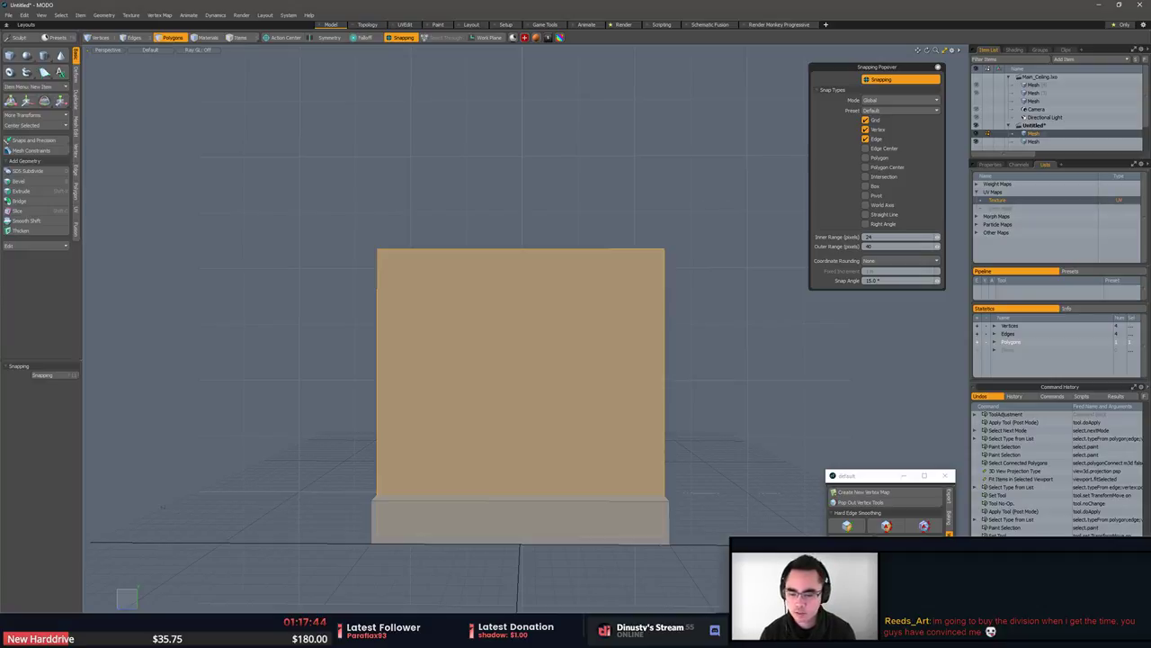
Switch to Photoshop and examine the carved wall tiles around the windows and the ornamental band above the doorway in the temple photo.
key("alt+Tab")
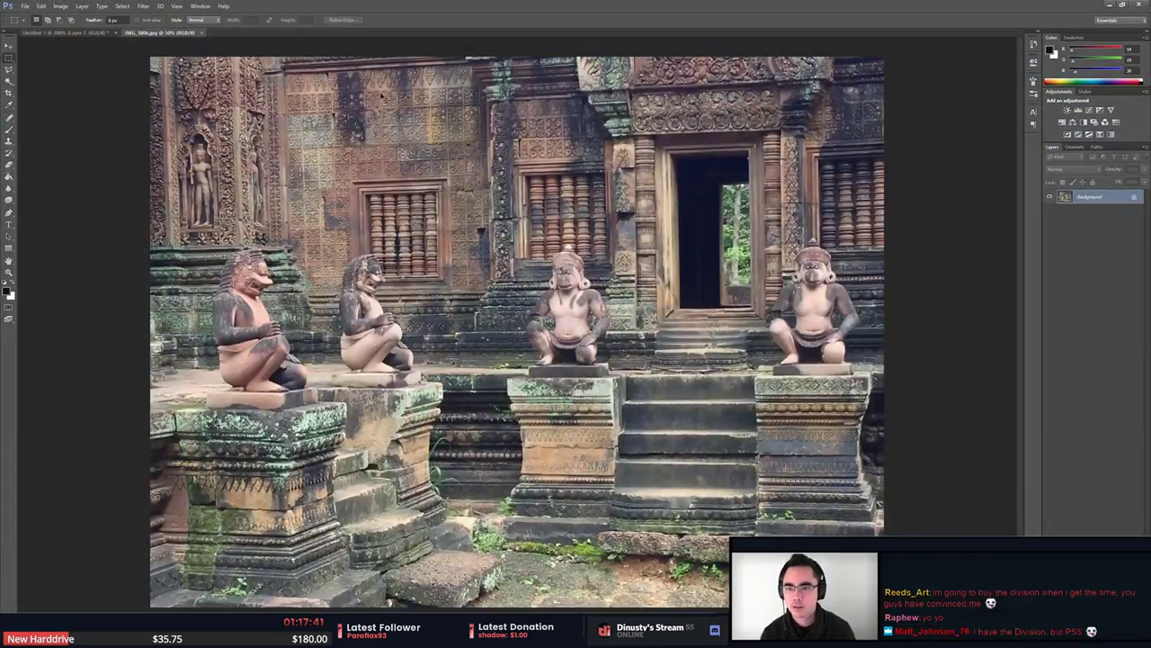
key("ctrl+plus")
left_click_drag(481, 138, 637, 361)
key("ctrl+plus")
key("ctrl+plus")
key("ctrl+plus")
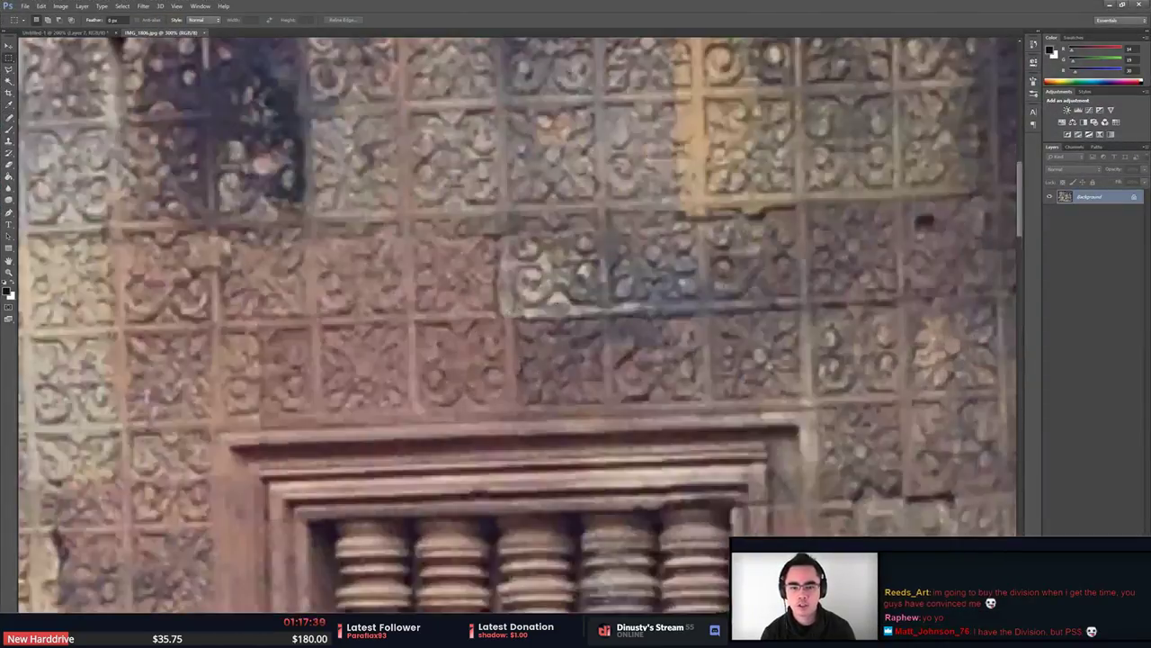
left_click_drag(481, 193, 808, 352)
key("ctrl+minus")
left_click_drag(613, 243, 398, 245)
left_click_drag(783, 161, 425, 228)
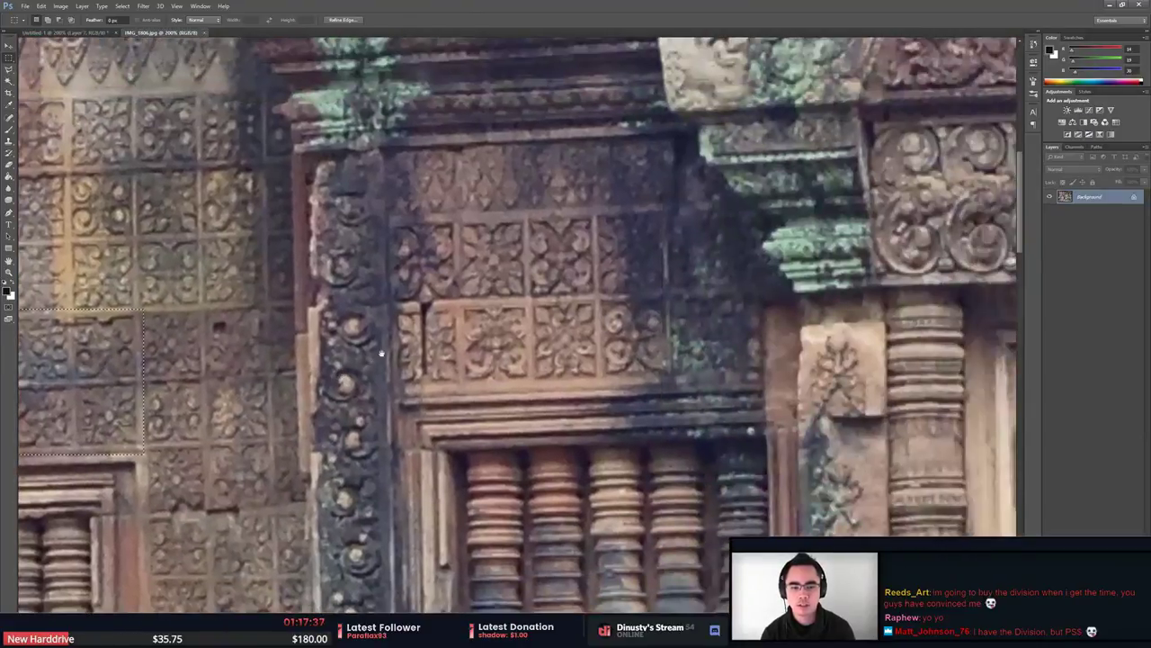
left_click_drag(458, 189, 683, 406)
mouse_move(755, 320)
left_mouse_down()
mouse_move(702, 315)
mouse_move(417, 356)
left_mouse_up()
left_click_drag(605, 147, 640, 214)
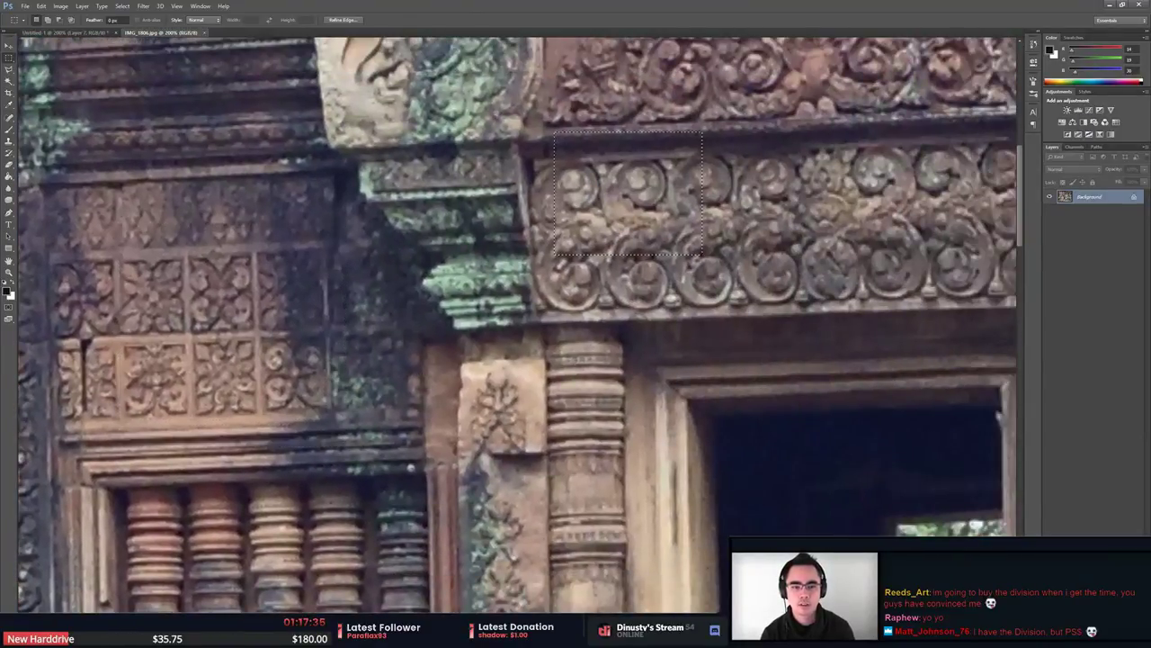
left_click_drag(905, 327, 715, 347)
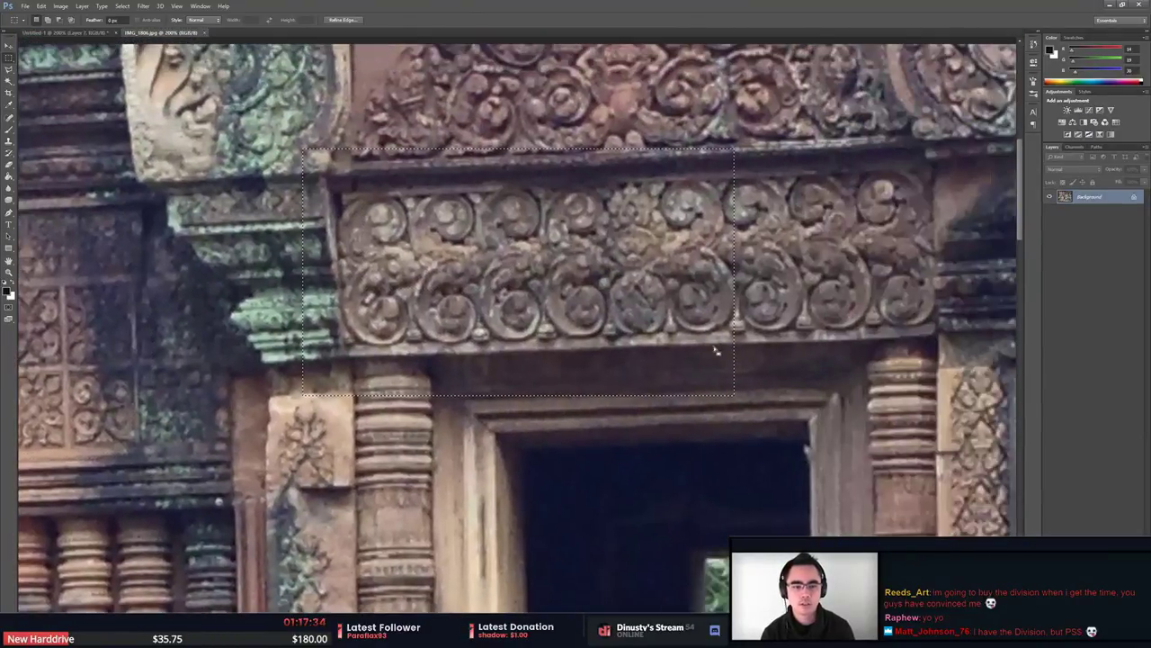
Return to the reference collage document and examine its cropped photos of cornices, mouldings and carved walls.
left_click(61, 33)
key("ctrl+minus")
key("ctrl+minus")
scroll(544, 349, "up", 5, "alt")
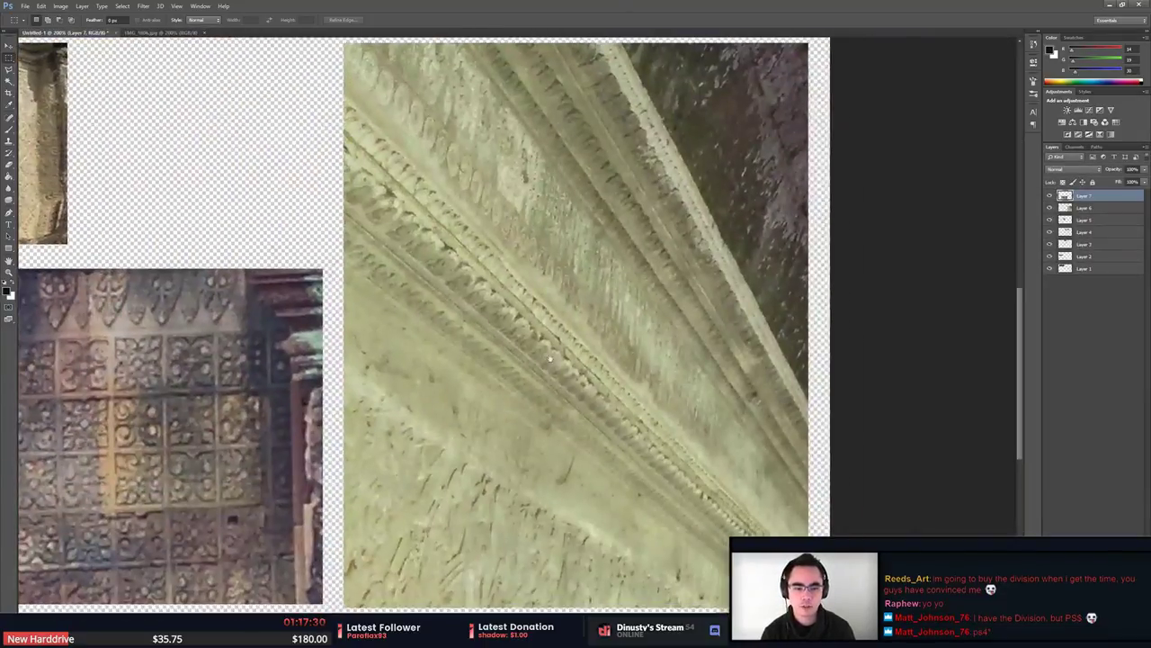
left_click_drag(475, 270, 632, 424)
scroll(542, 349, "down", 5, "alt")
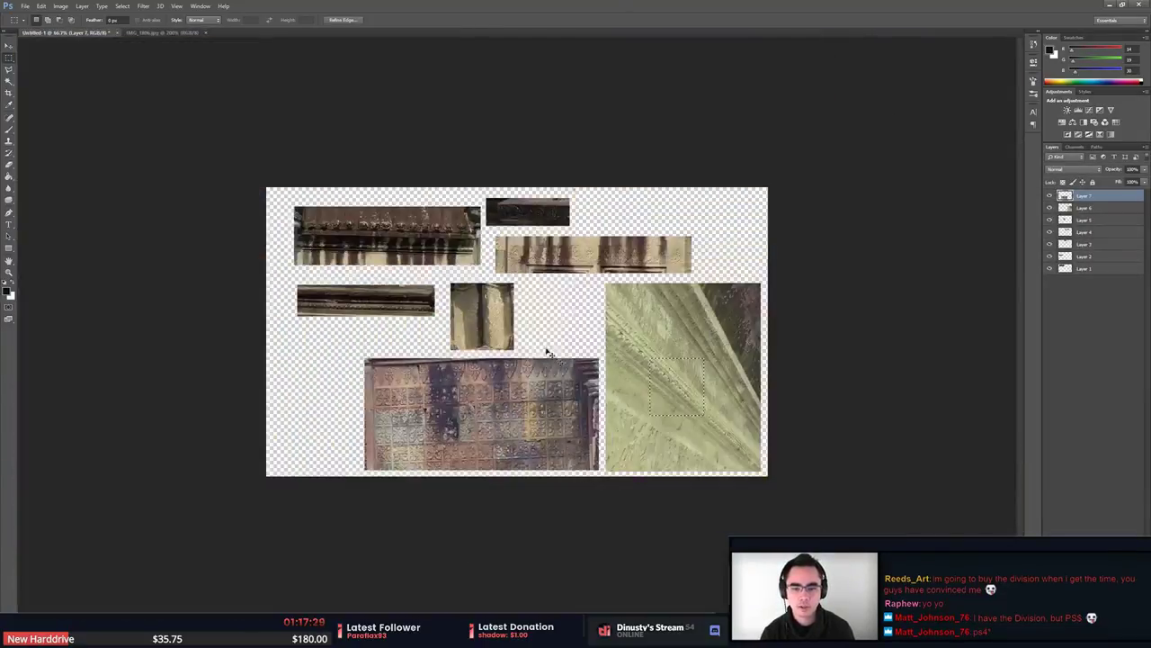
scroll(488, 257, "up", 2, "alt")
scroll(457, 457, "up", 5, "alt")
left_click_drag(441, 174, 562, 356)
left_click_drag(438, 311, 676, 338)
left_click_drag(349, 283, 479, 324)
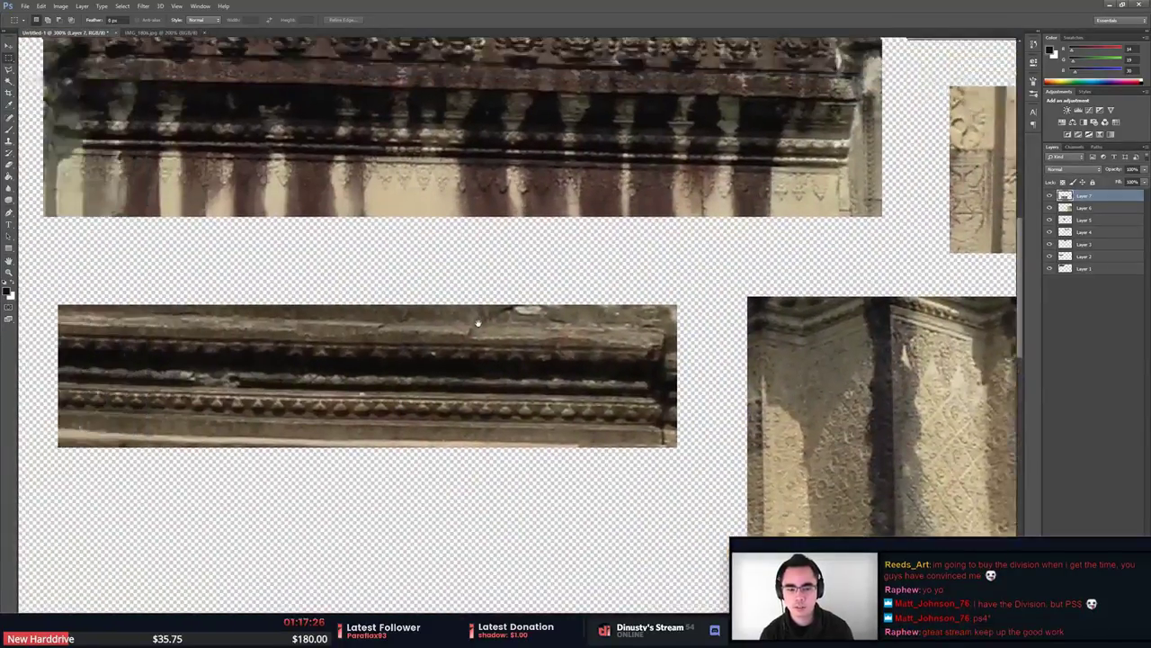
left_click_drag(478, 203, 540, 435)
left_click_drag(660, 355, 396, 360)
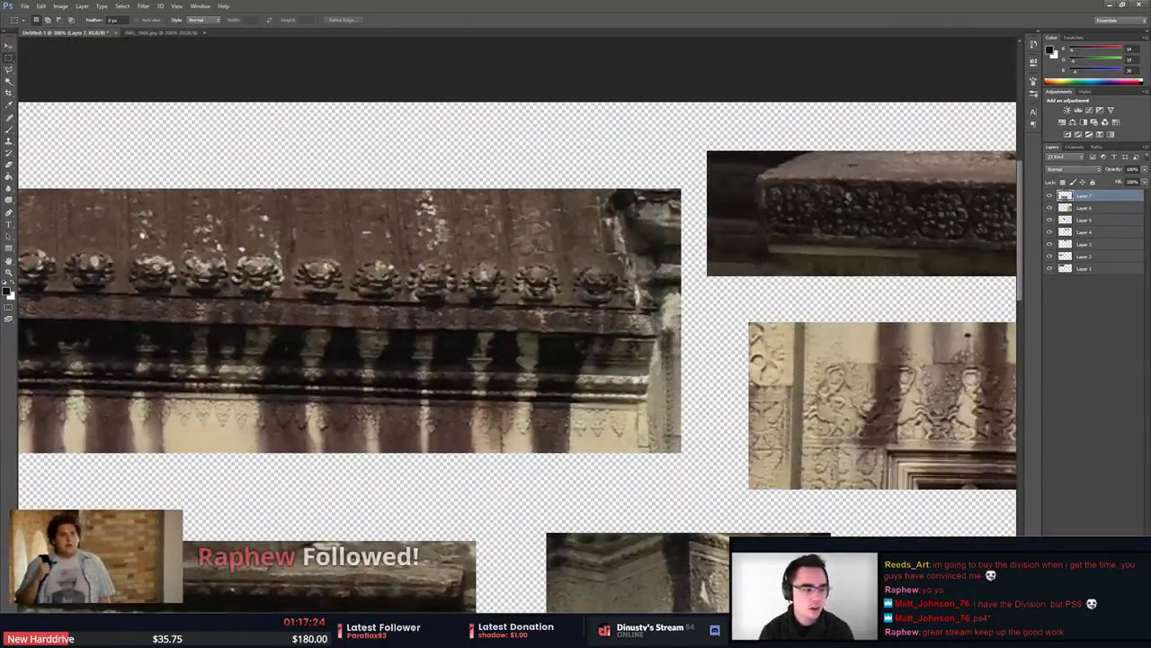
left_click_drag(892, 309, 743, 301)
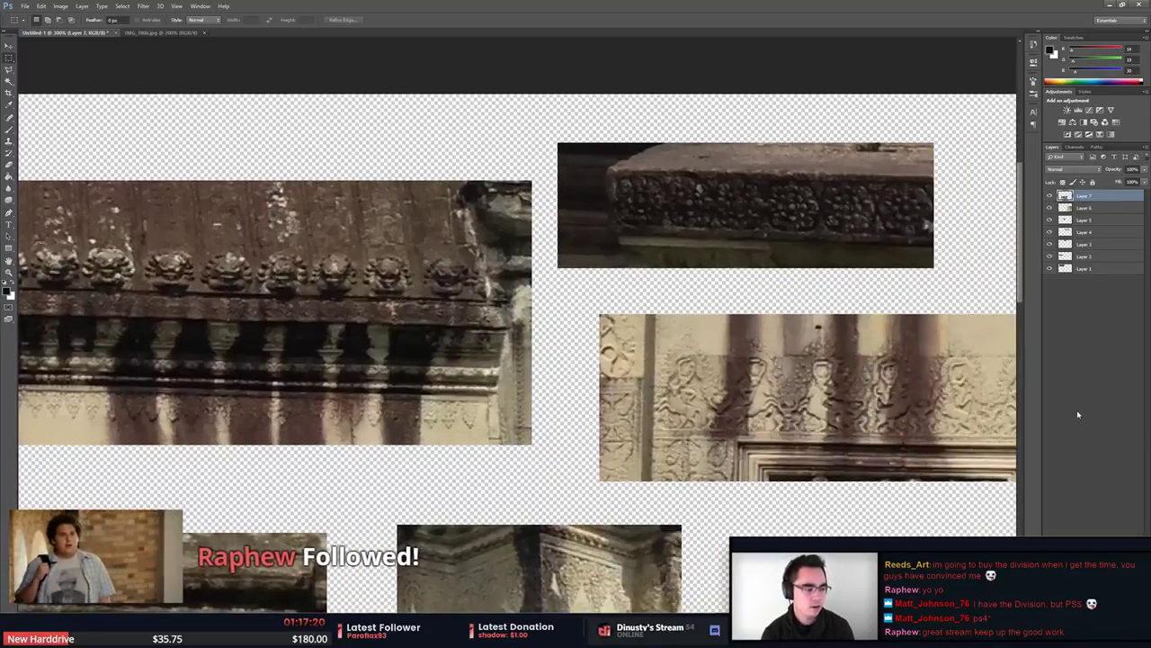
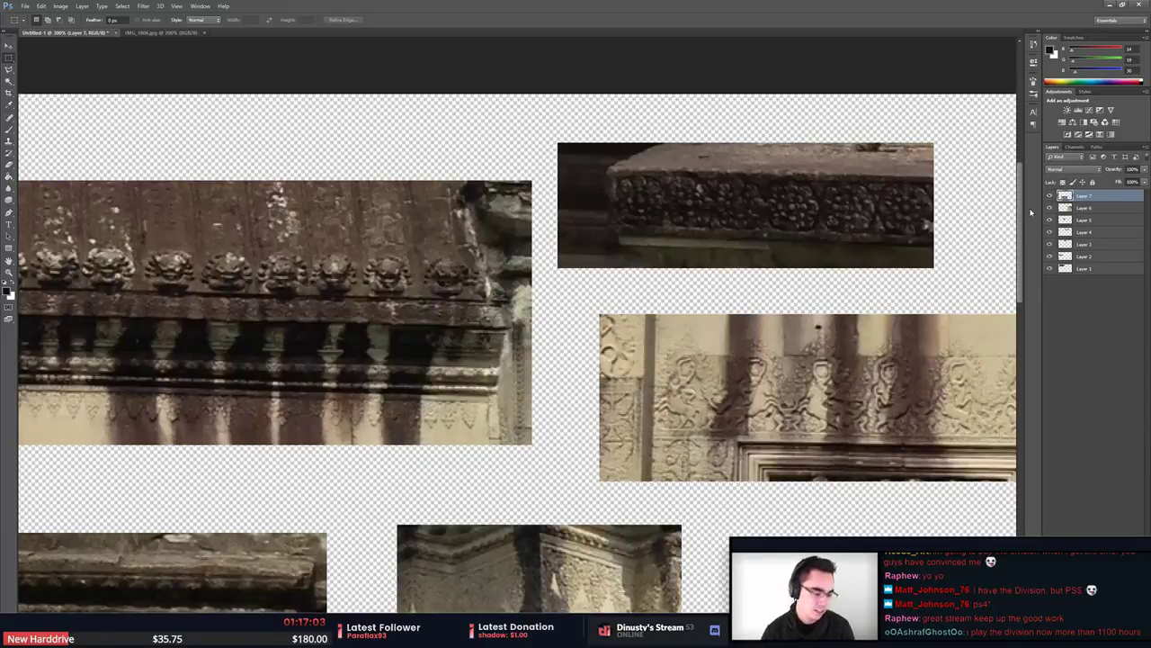
Examine the carved figure frieze and the ledge with square floral carvings, marking the floral band with a rectangular selection.
left_click_drag(835, 197, 689, 203)
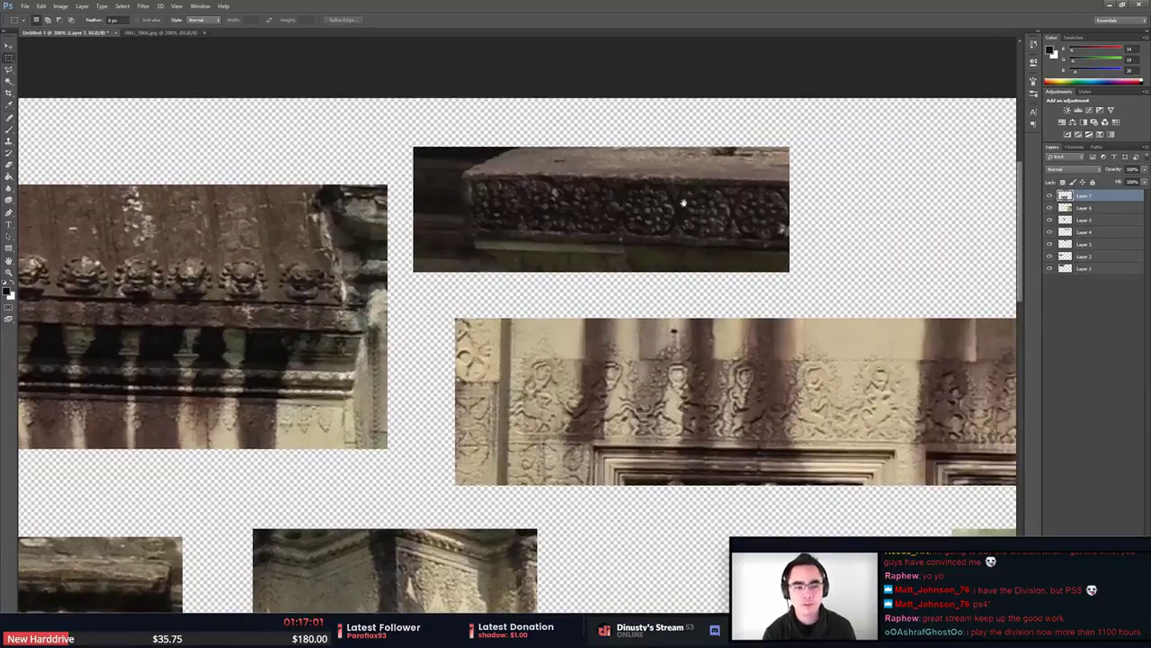
scroll(711, 219, "right", 6)
scroll(711, 218, "down", 2)
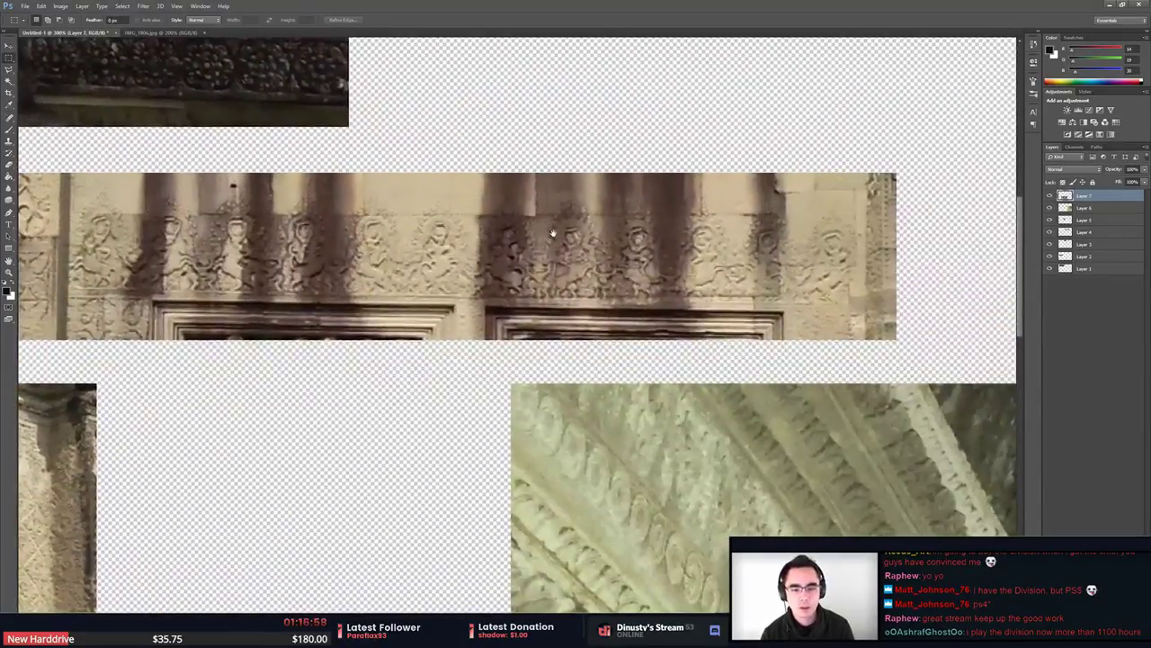
left_click_drag(553, 233, 916, 443)
key("ctrl+plus")
left_click_drag(640, 311, 643, 369)
scroll(642, 370, "up", 1, "alt")
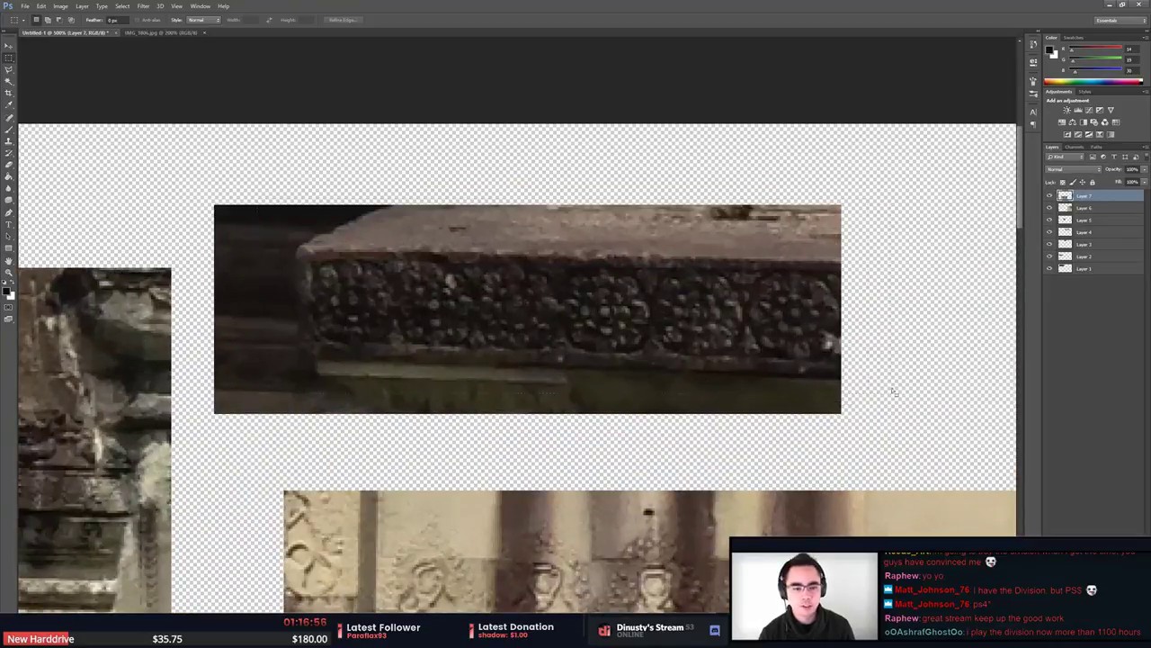
scroll(892, 390, "right", 1)
left_click_drag(294, 243, 833, 390)
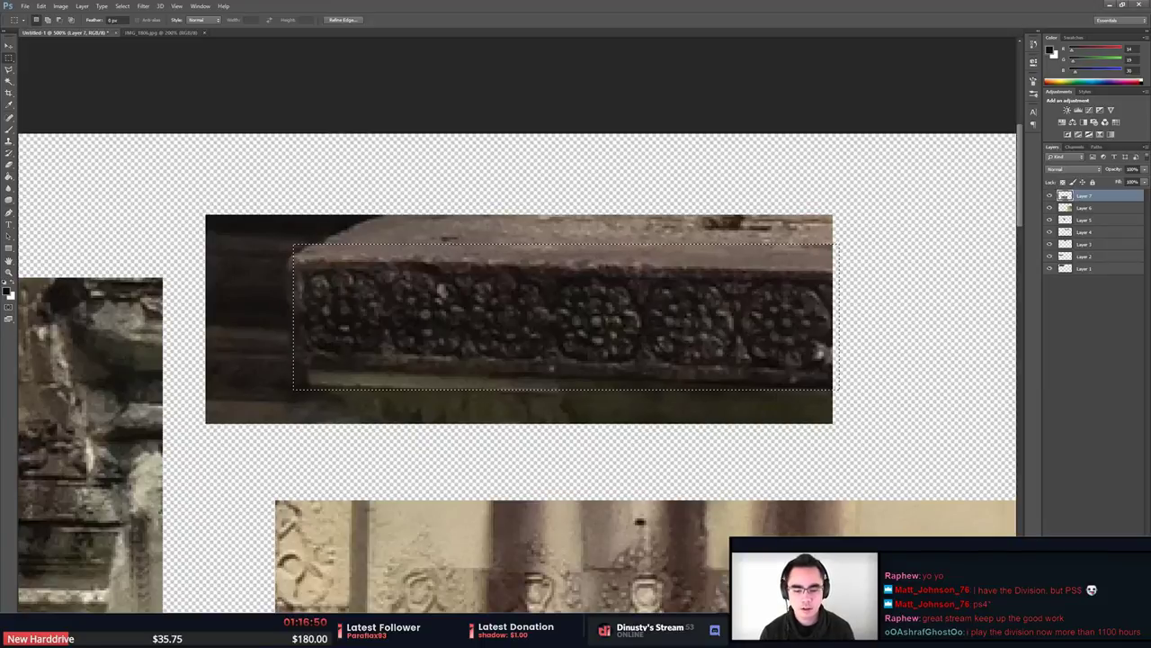
Compare the floral ledge photo with the stone trim in Unreal Editor and clear the selection in Photoshop.
key("alt+Tab")
right_click_drag(648, 270, 584, 347)
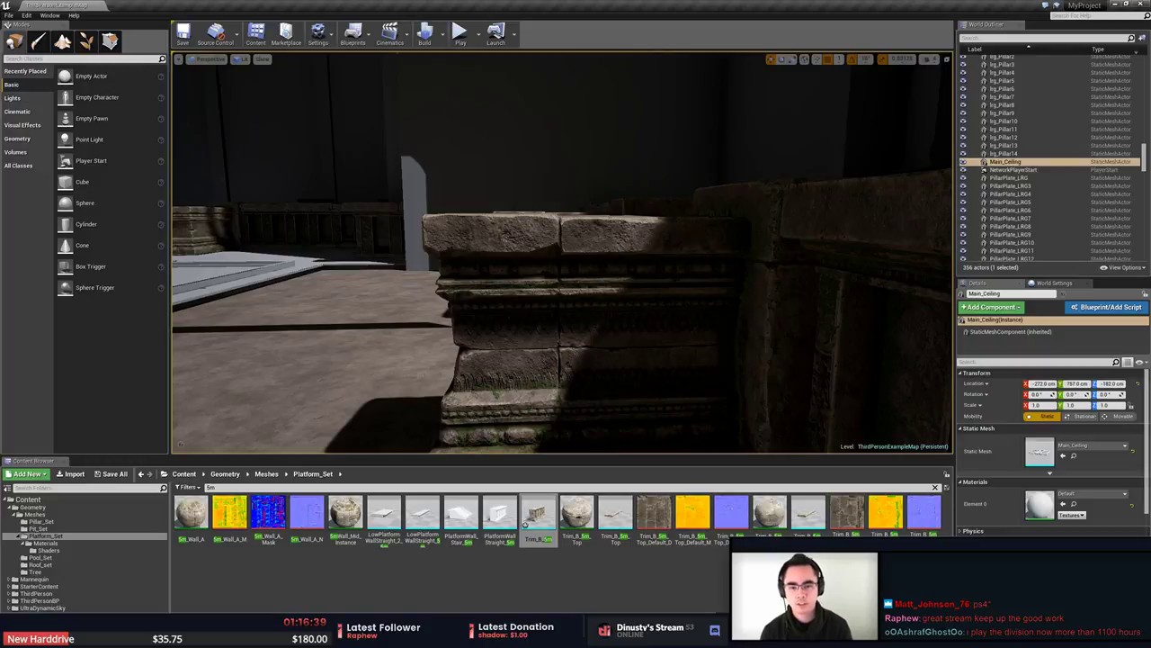
key("alt+Tab")
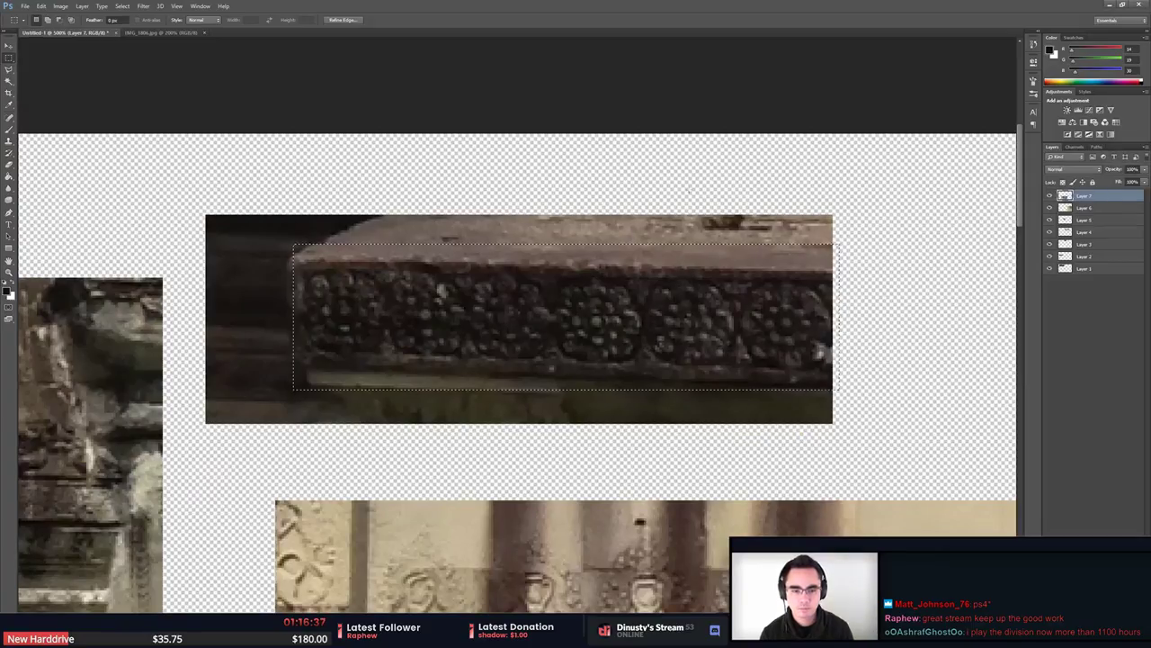
key("ctrl+d")
left_click_drag(709, 306, 679, 255)
left_click_drag(606, 270, 583, 251)
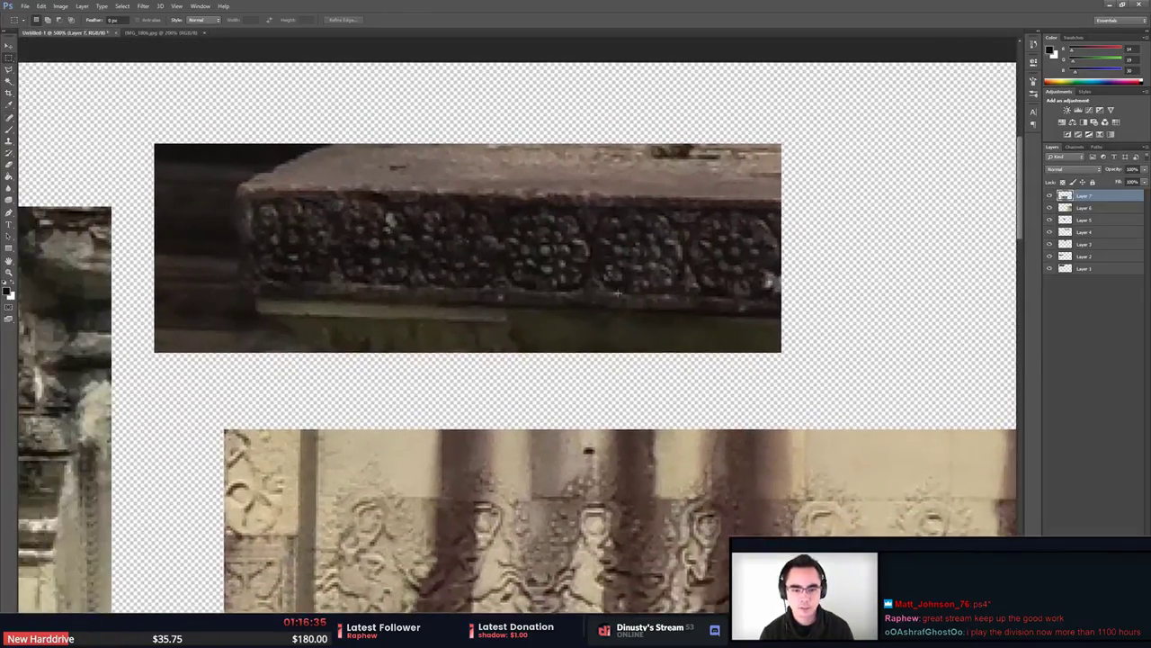
Switch to MODO and export the wall plane's mesh layer as Wavefront OBJ, named quad.obj, into the Main Ceiling folder.
key("alt+Tab")
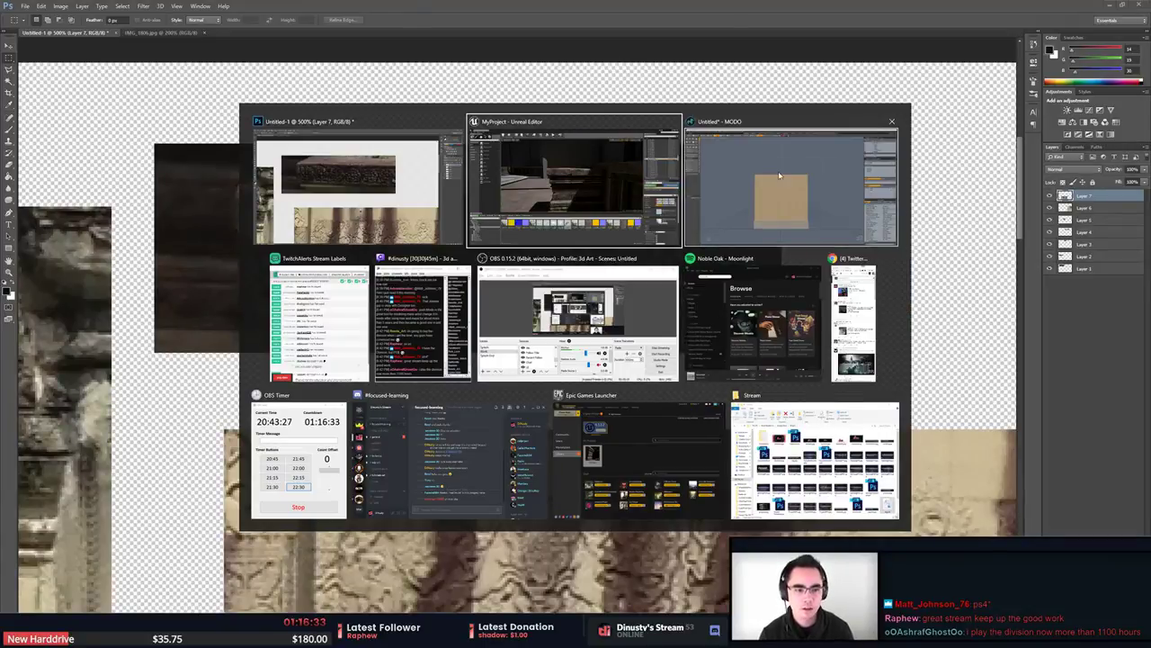
left_click(778, 171)
right_click(988, 136)
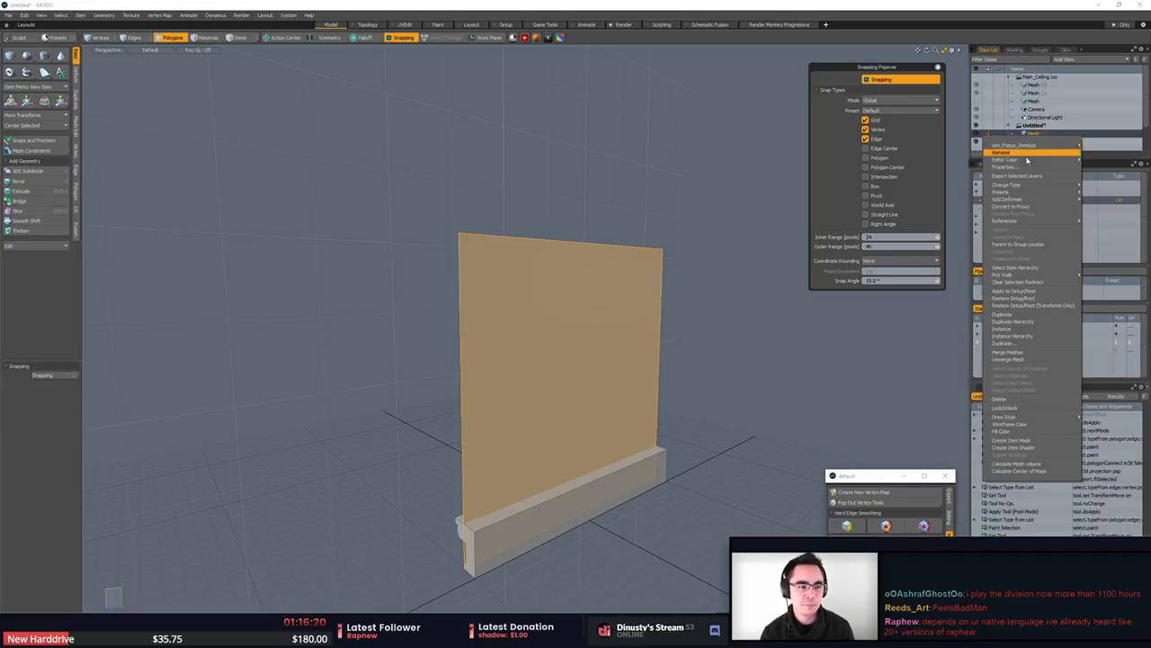
mouse_move(1028, 160)
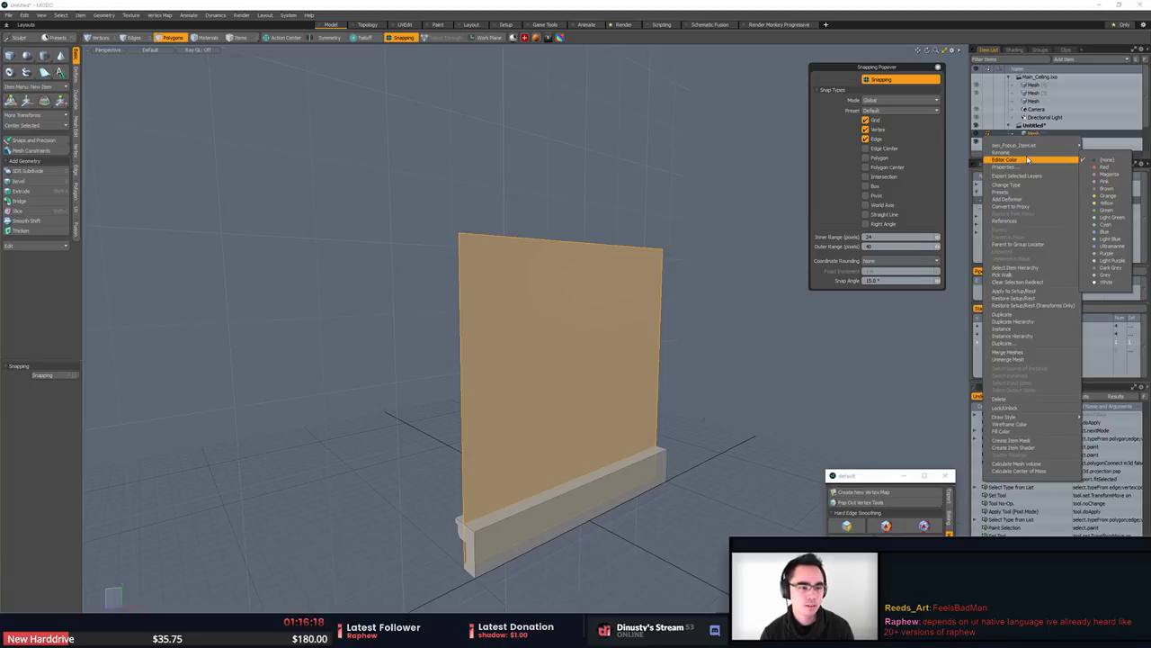
left_click(1032, 176)
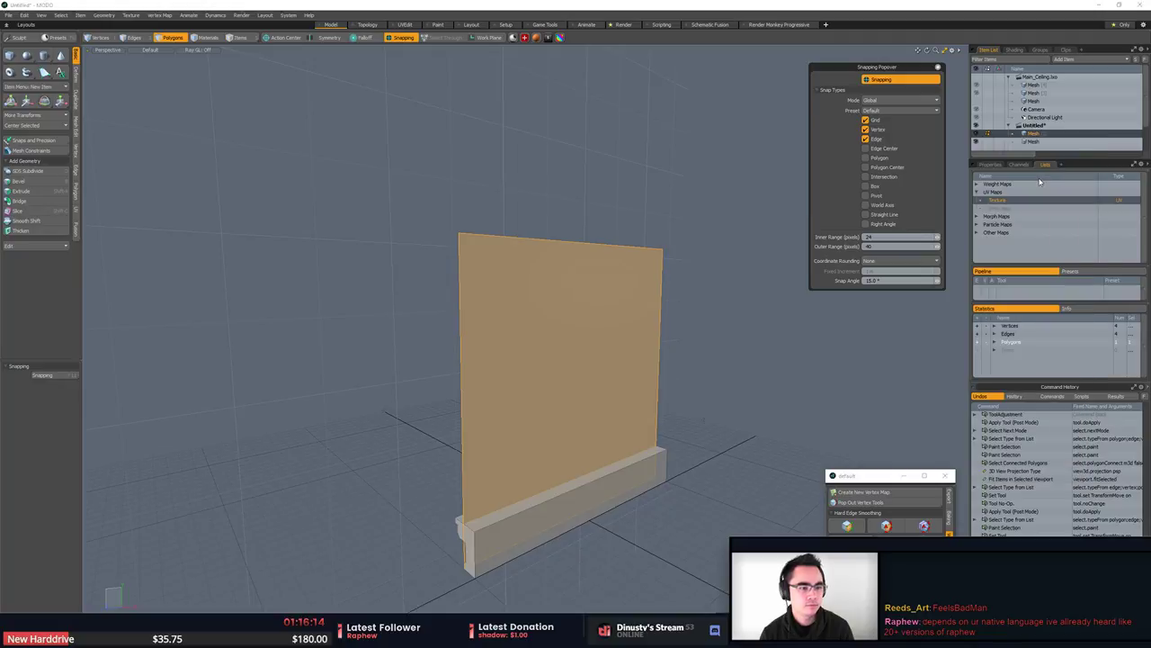
left_click(412, 222)
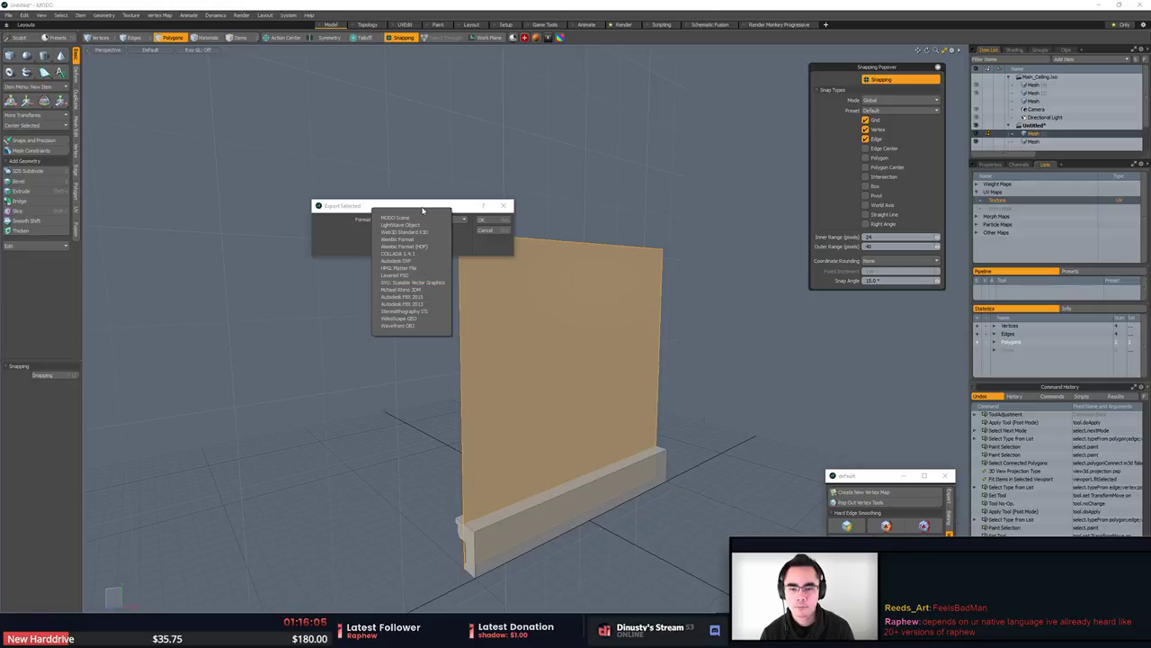
left_click(416, 326)
left_click(480, 222)
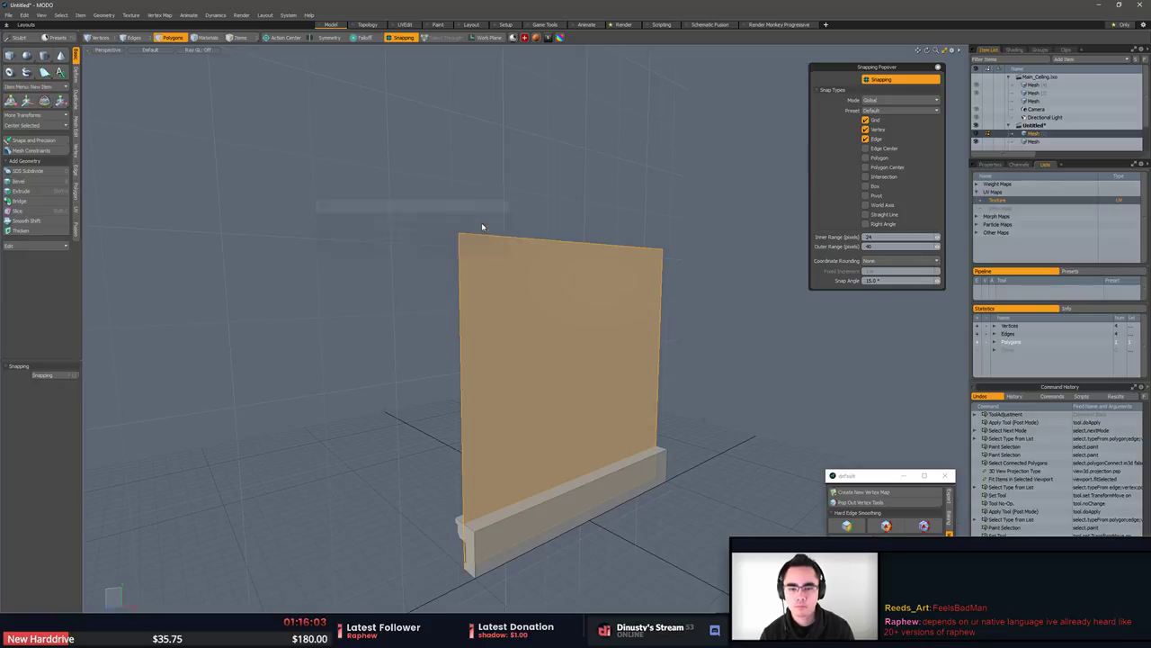
left_click_drag(533, 134, 1150, 148)
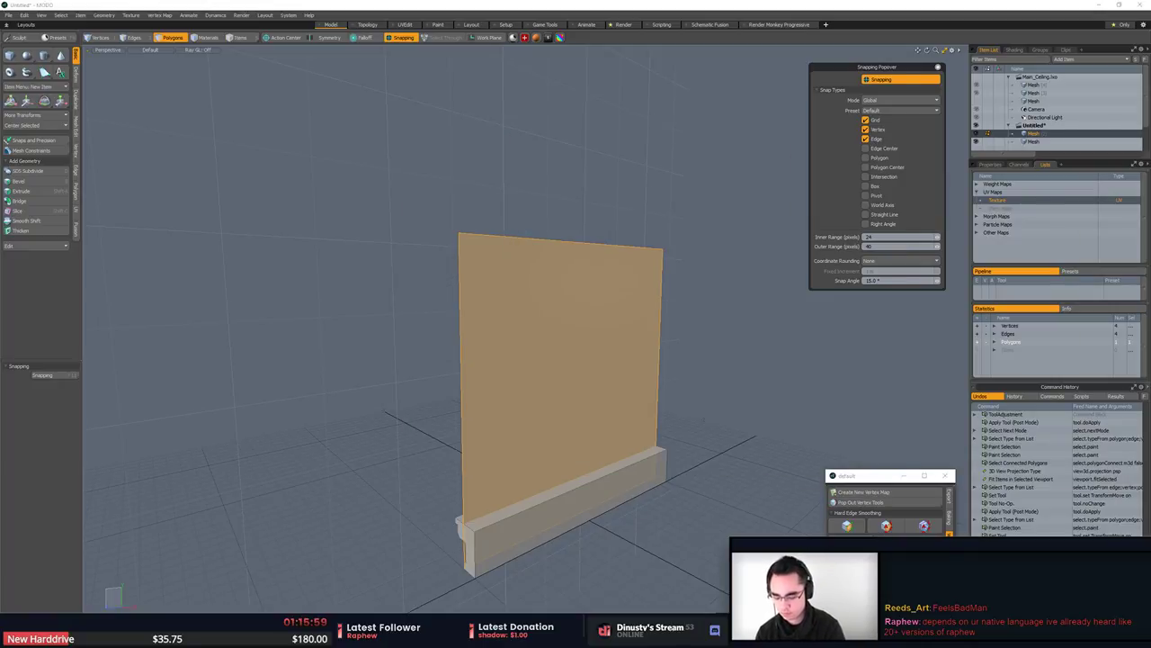
key("Return")
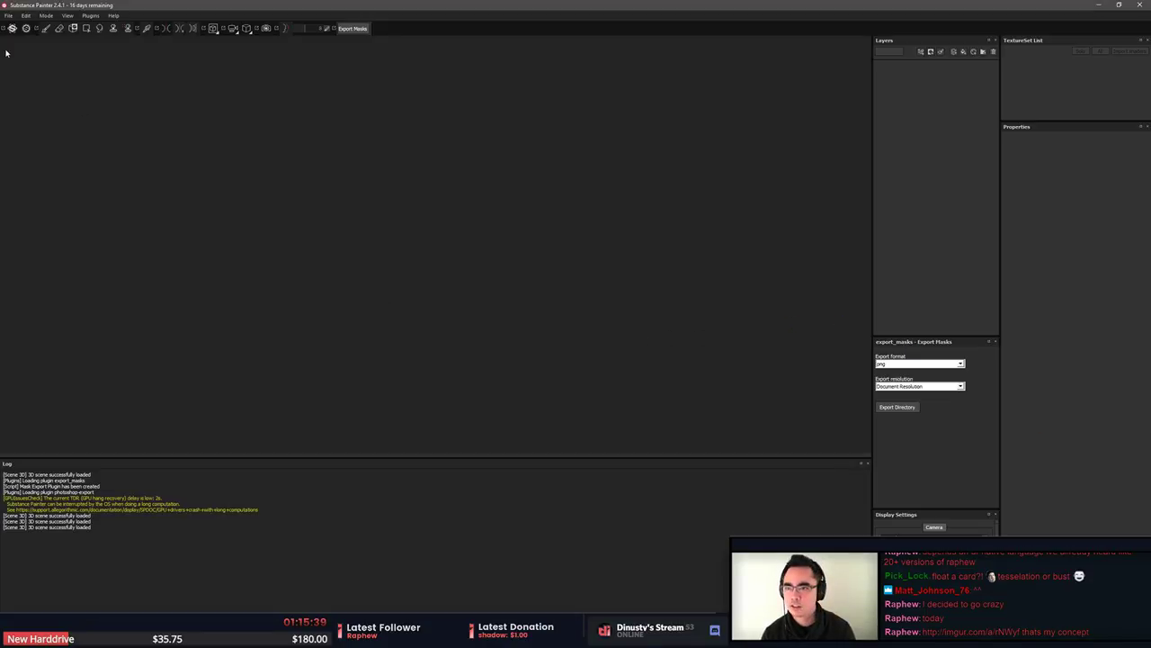
Start a new project in Substance Painter and browse for its mesh file.
left_click(11, 16)
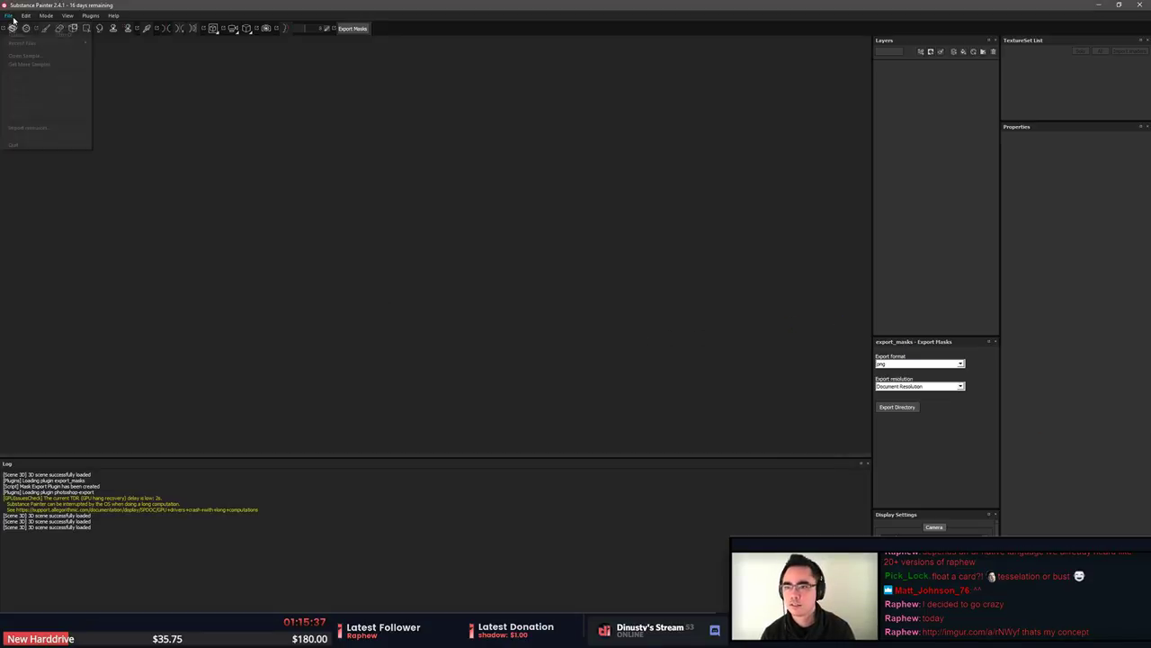
mouse_move(29, 47)
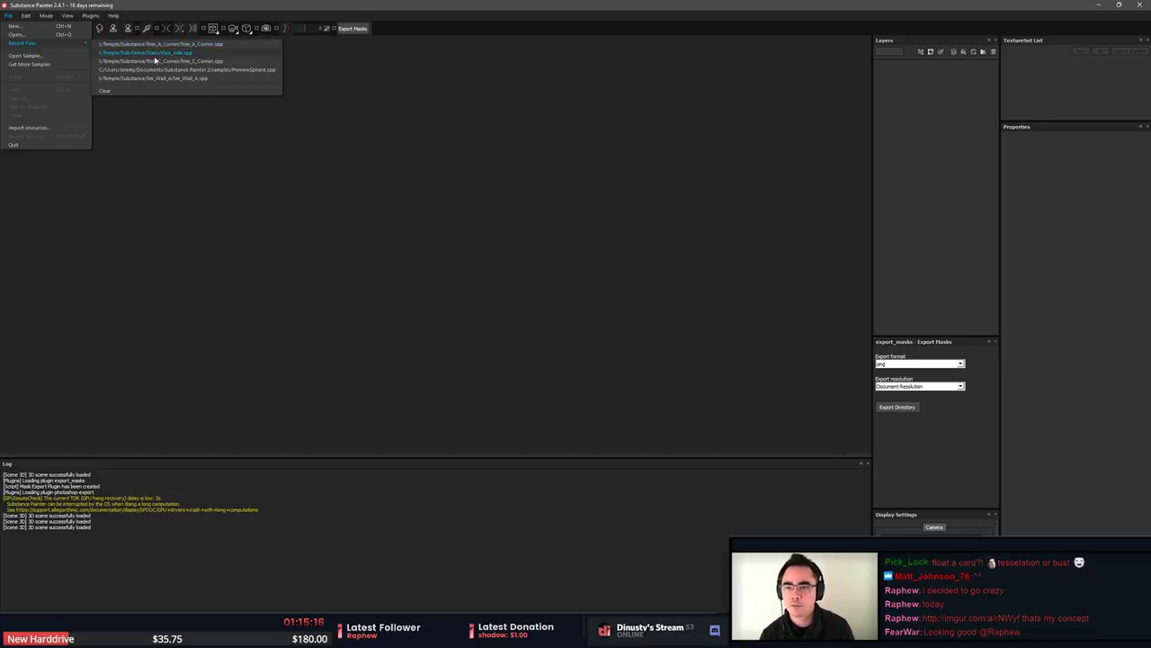
left_click(54, 27)
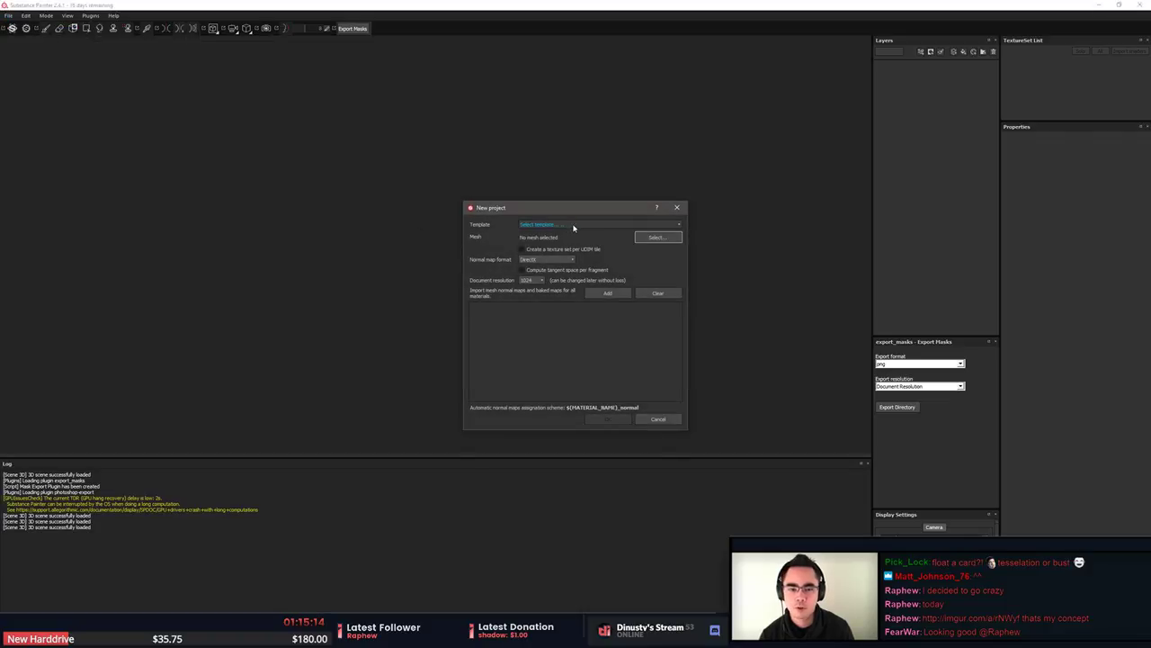
left_click(663, 239)
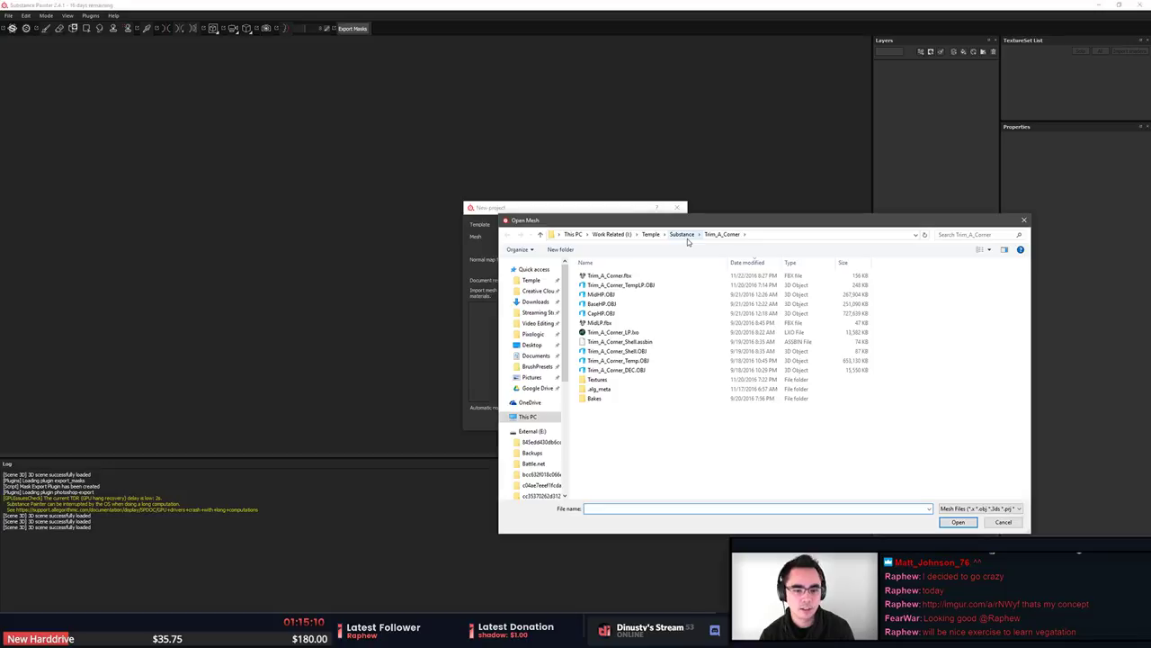
left_click(694, 361)
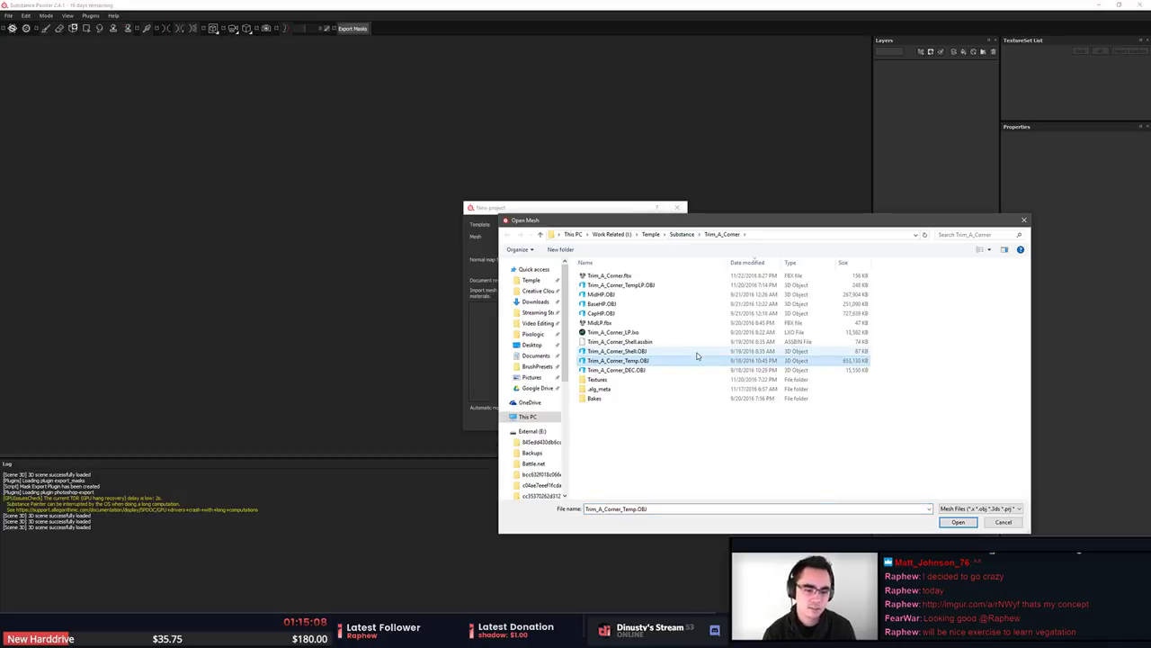
left_click(696, 352)
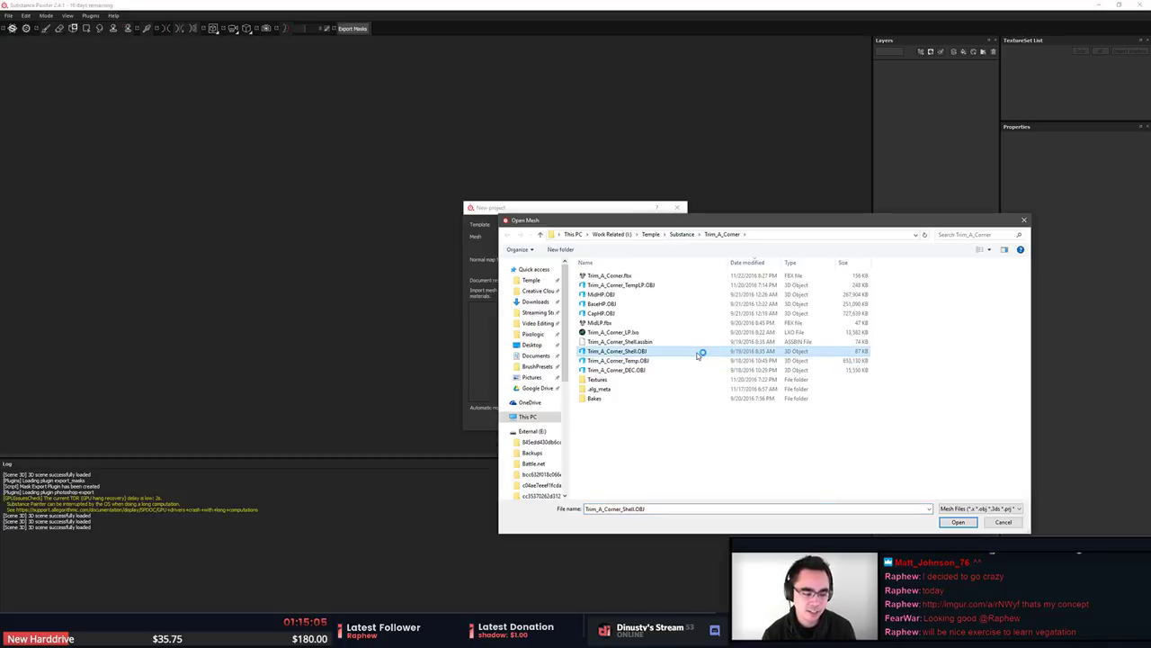
left_click(699, 360)
left_click(677, 333)
left_click(774, 314)
left_click(796, 304)
left_click(805, 295)
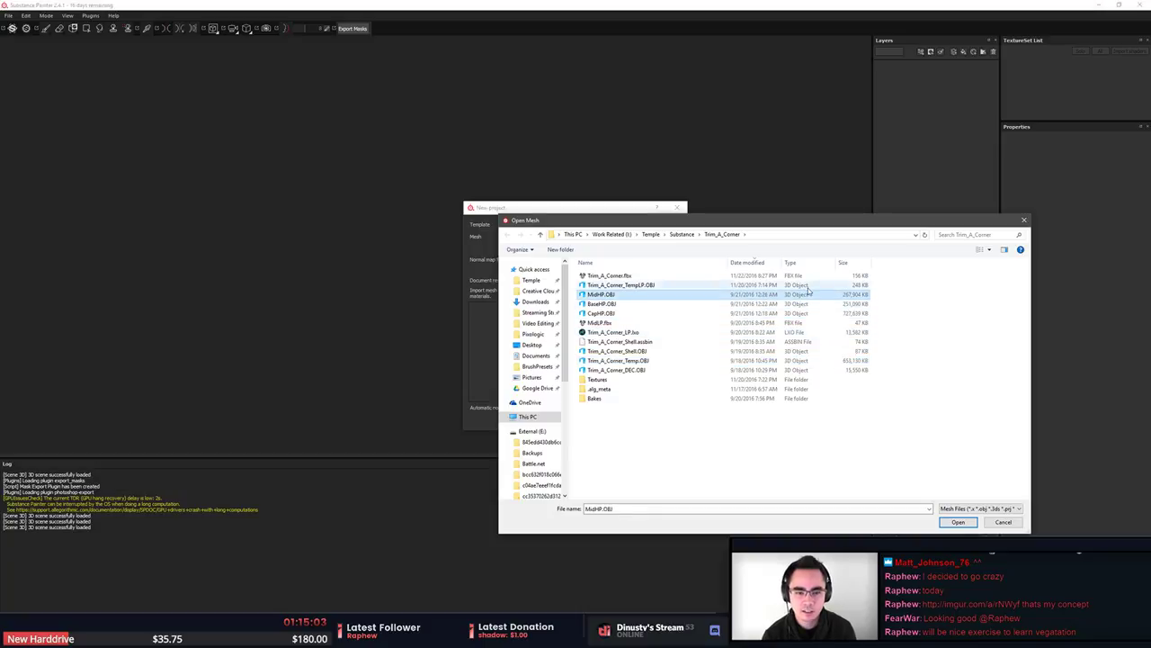
Load quad.obj from the Substance folder's Main Ceiling subfolder as the mesh and create the project.
left_click(682, 234)
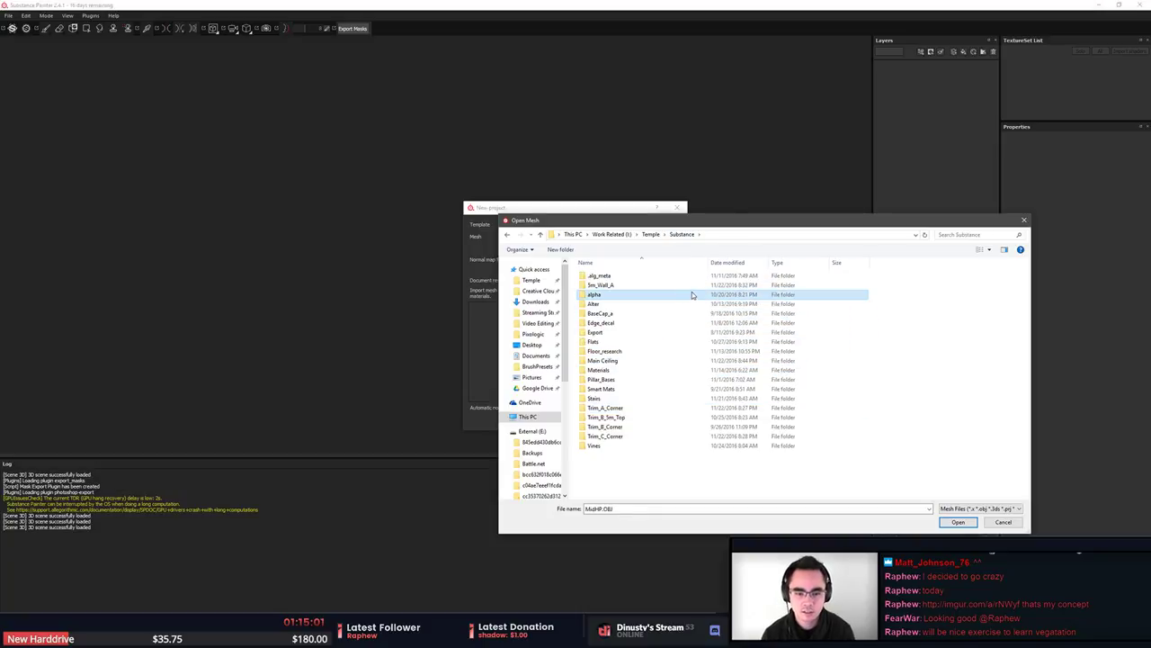
key("m")
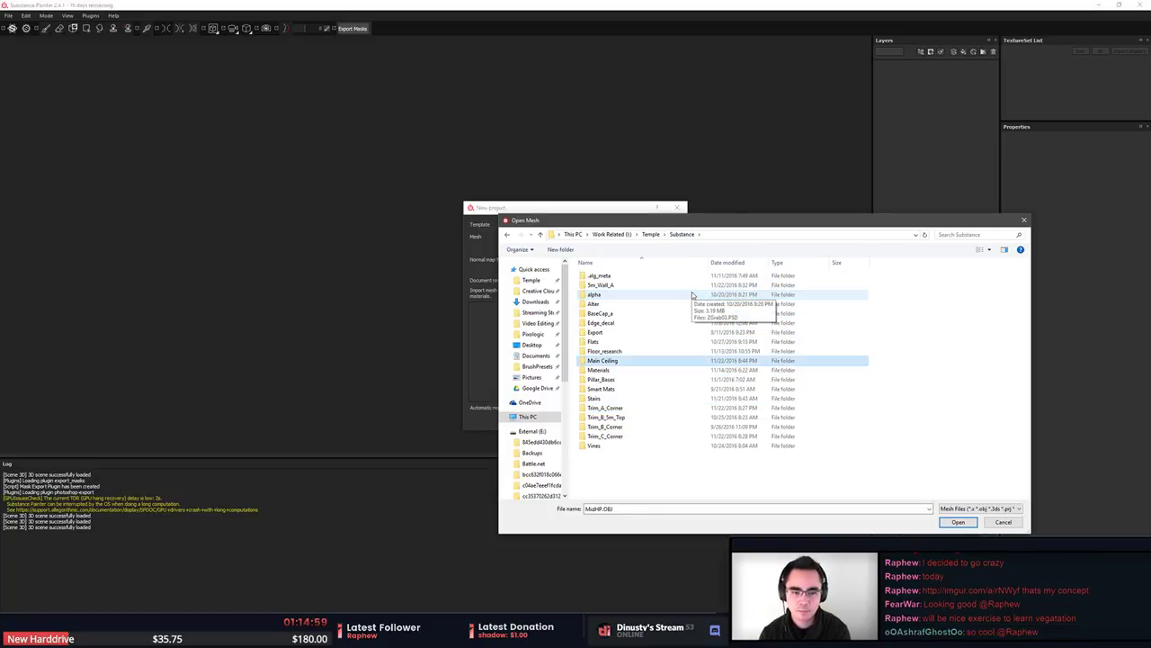
key("Return")
key("Down")
key("Down")
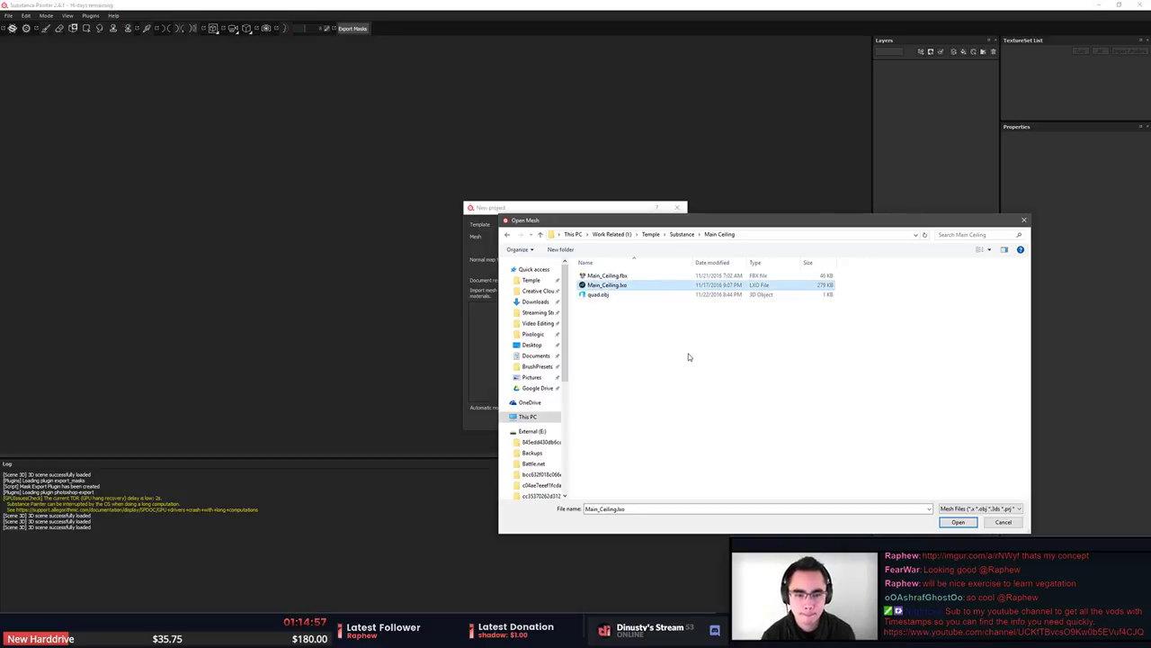
key("Up")
key("Up")
key("Down")
key("Down")
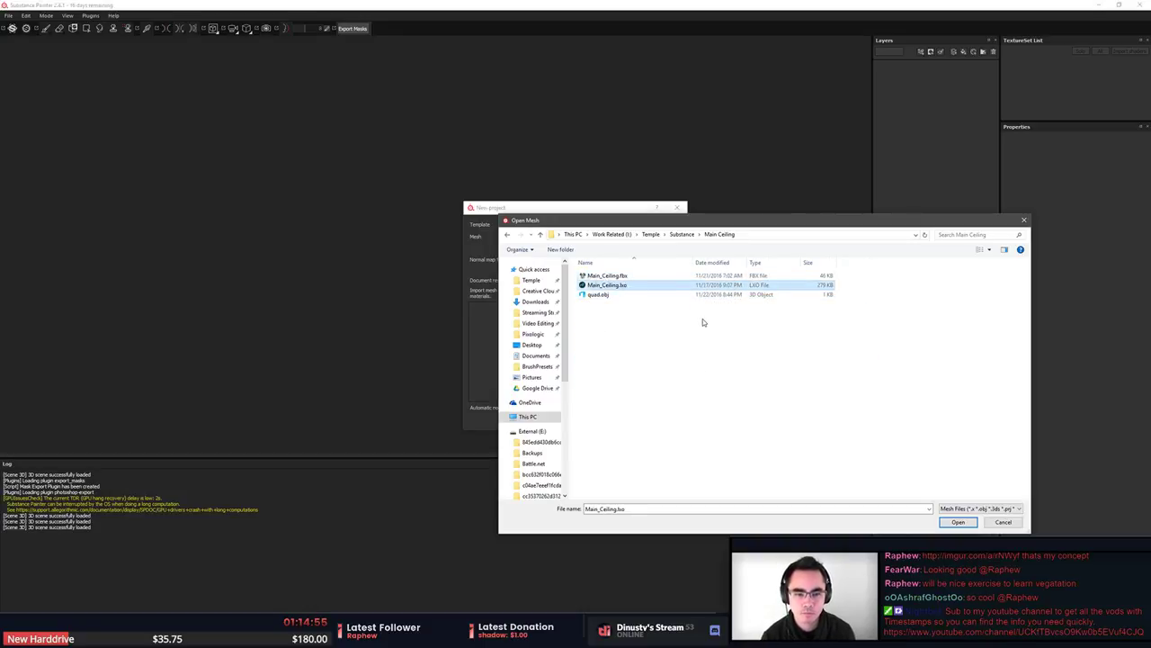
key("Return")
left_click(611, 422)
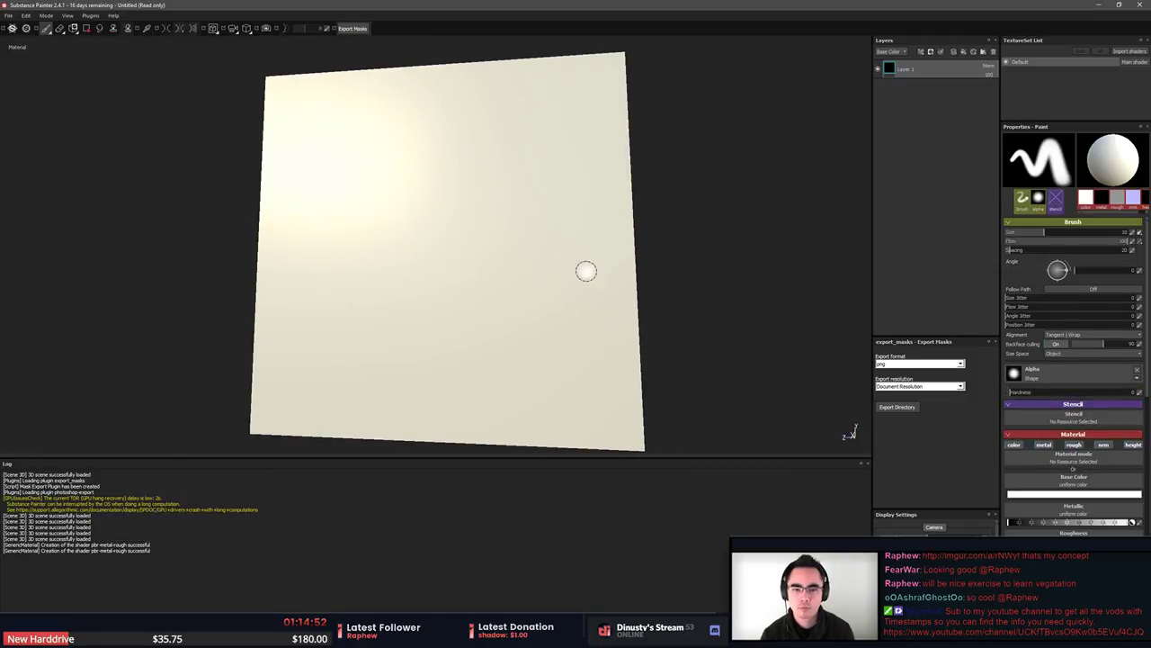
Look through the viewport display and camera rotation options and turn the view squarely onto the plane.
mouse_move(546, 294)
left_mouse_down("alt")
mouse_move(534, 306)
mouse_move(530, 263)
mouse_move(571, 281)
left_mouse_up("alt")
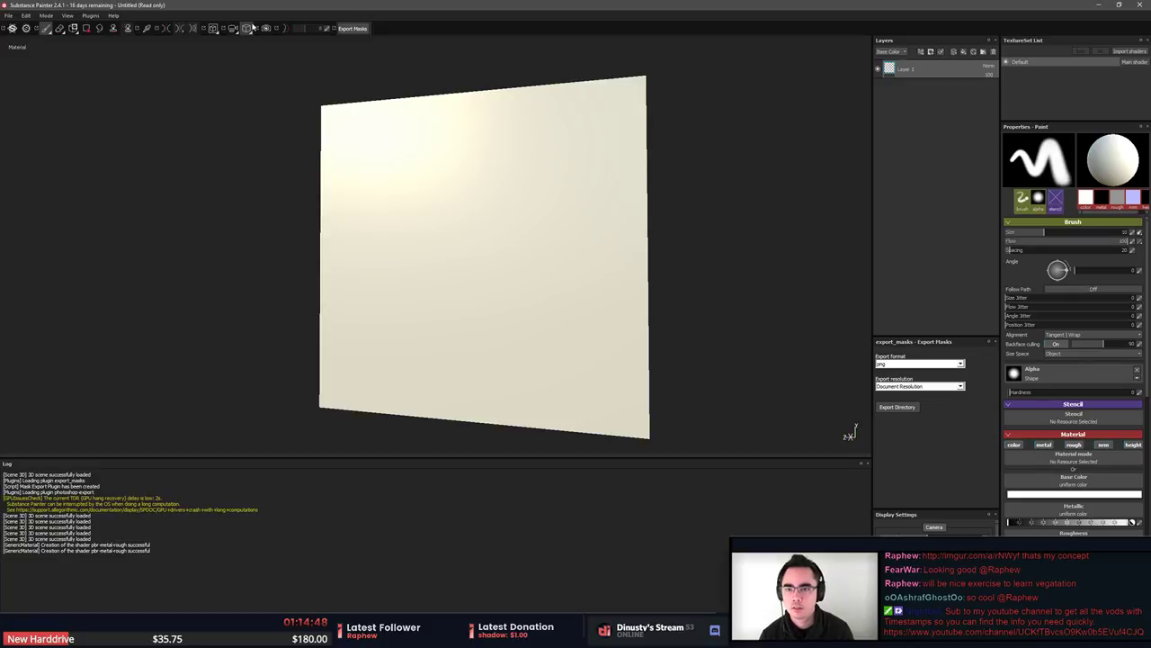
left_click(213, 28)
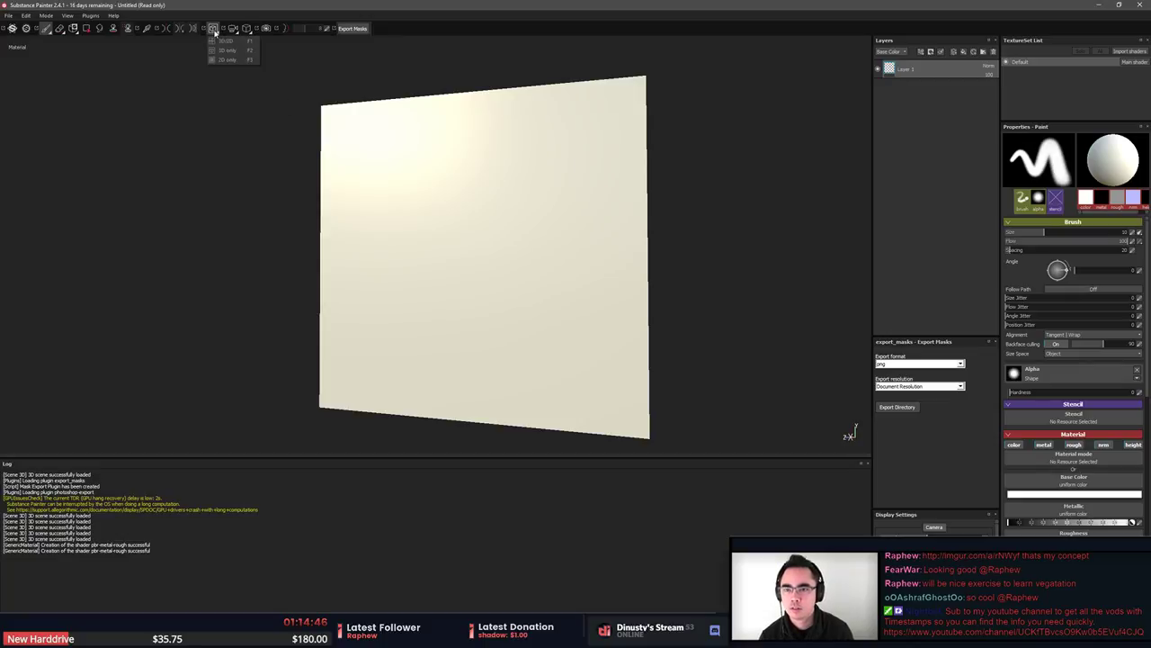
left_click(213, 32)
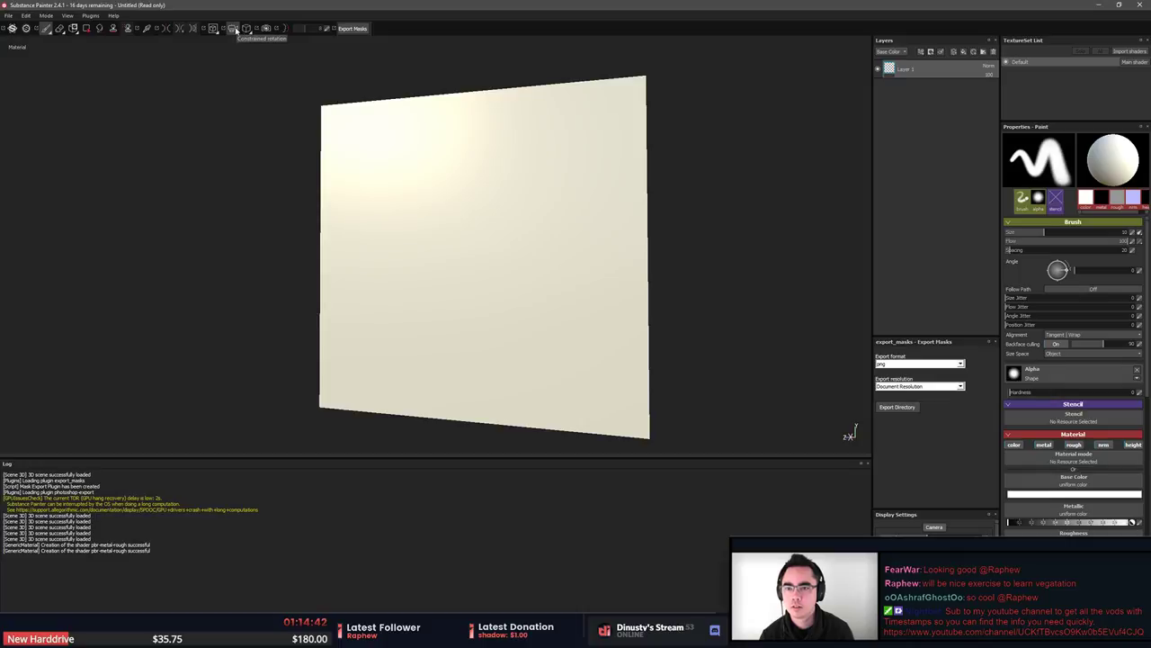
left_click(233, 29)
left_click(236, 30)
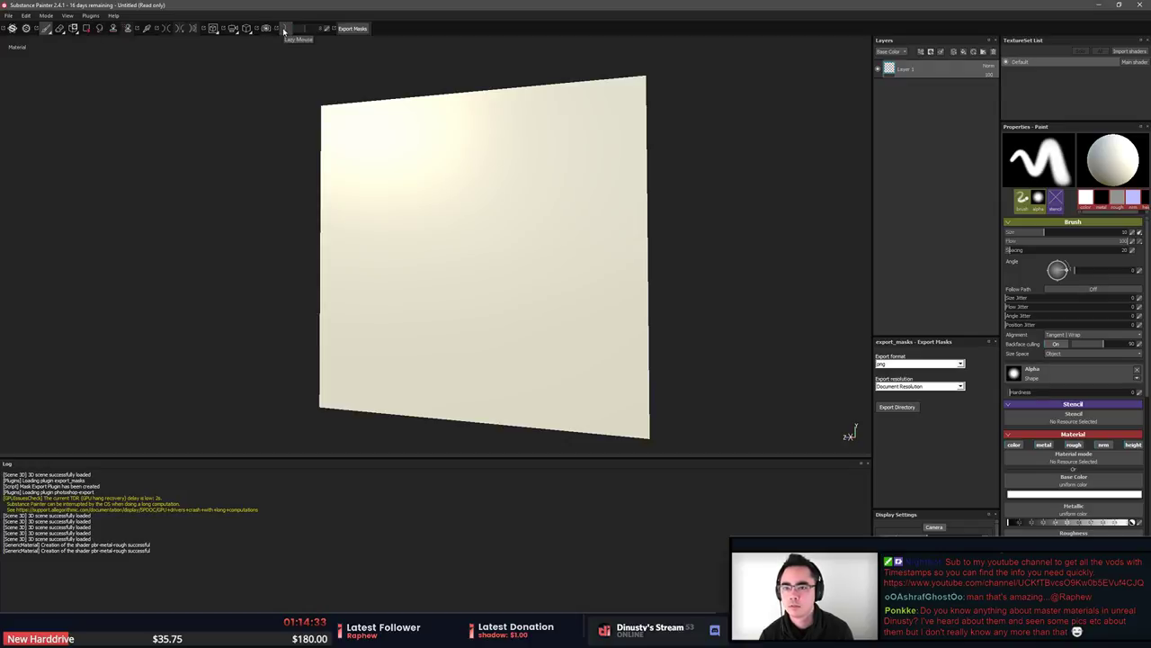
left_click_drag(272, 101, 242, 108, "alt")
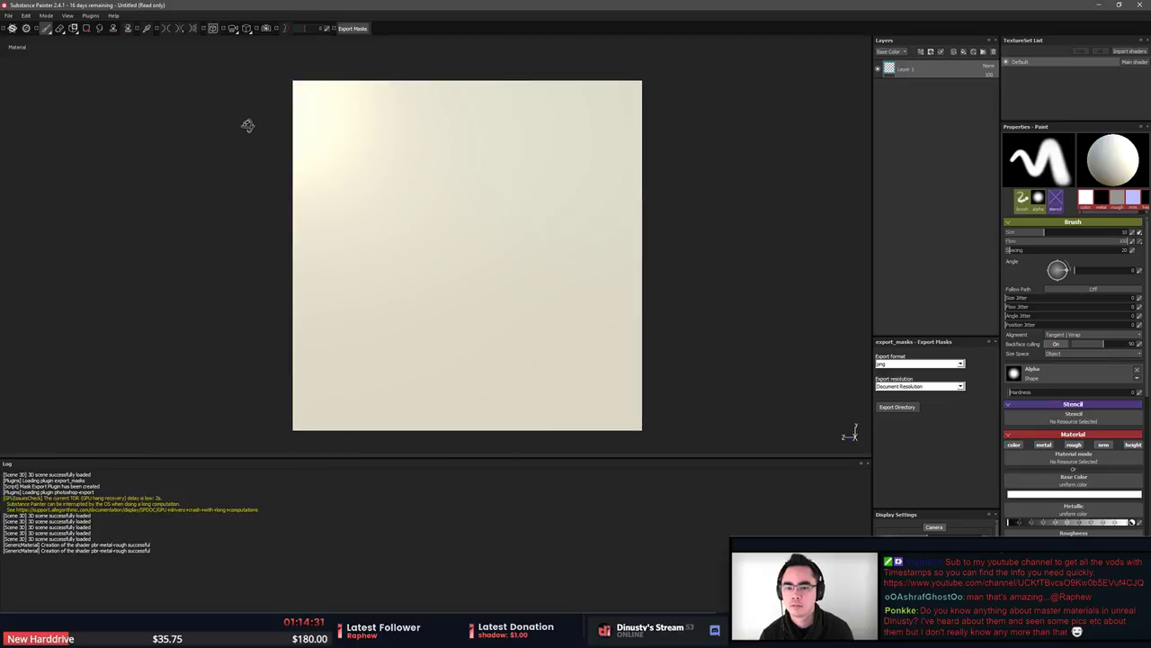
Undo a test brush stroke on the plane and rotate the environment lighting.
left_click_drag(365, 152, 459, 182)
key("ctrl+z")
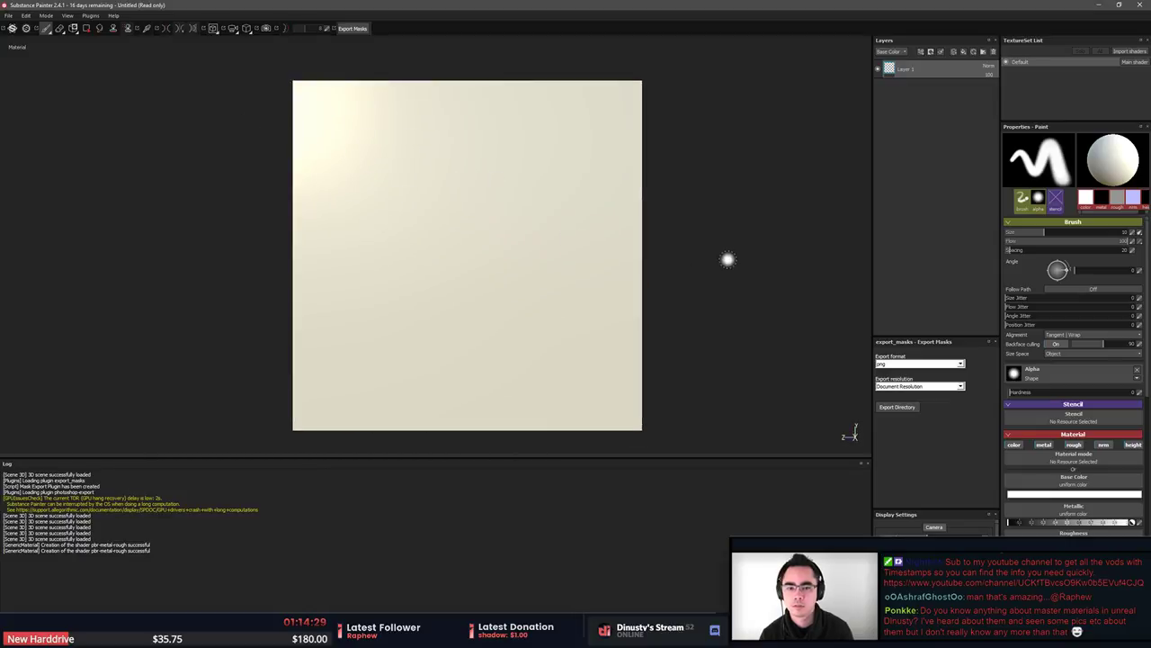
mouse_move(659, 260)
right_mouse_down("shift")
mouse_move(688, 270)
mouse_move(666, 272)
mouse_move(676, 275)
mouse_move(692, 267)
right_mouse_up("shift")
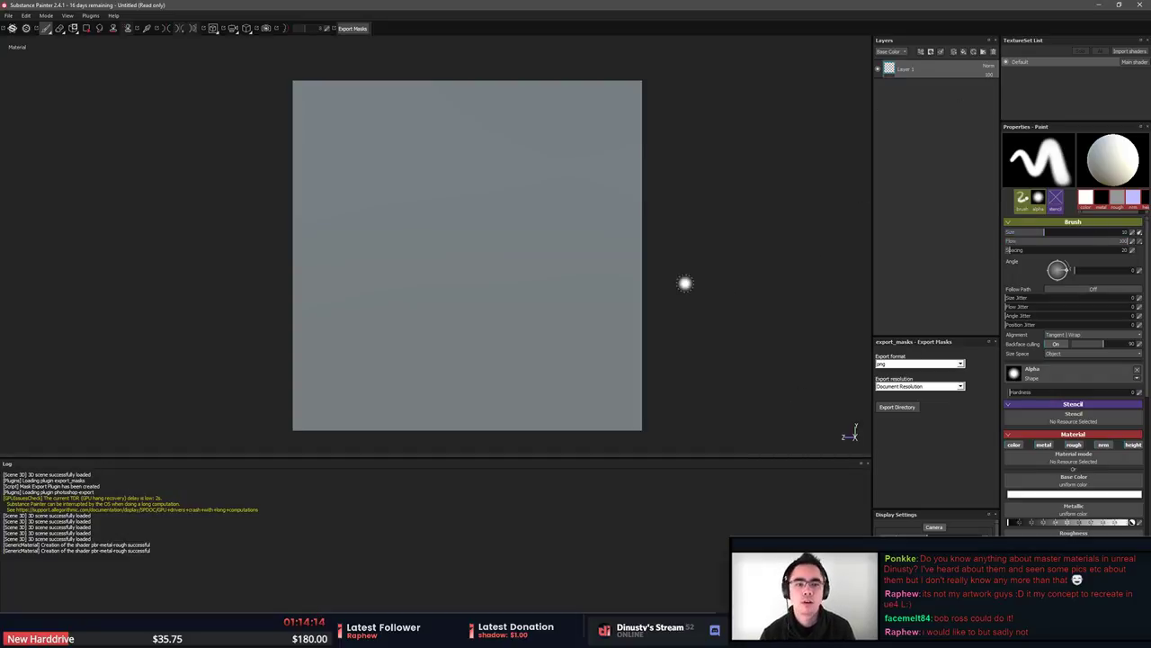
Switch to Unreal Editor, search the Platform_Set content for "master" and open the Mat_Blend_Master material.
key("alt+Tab")
key("alt+Tab")
key("alt+Tab")
key("alt+Tab")
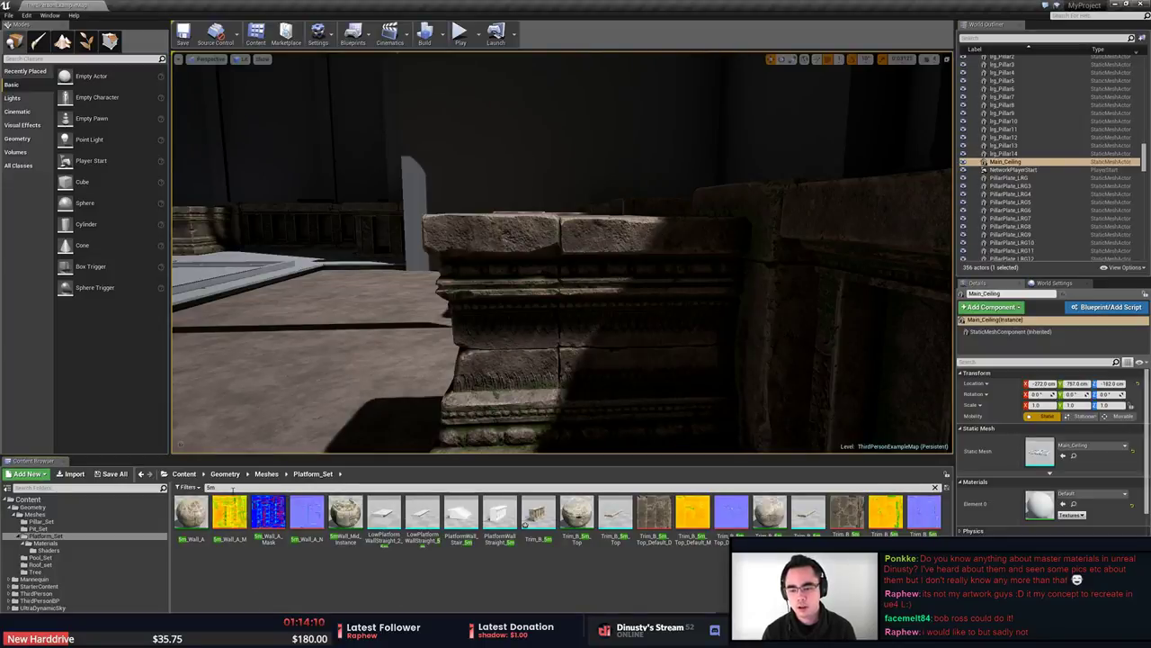
left_click(229, 474)
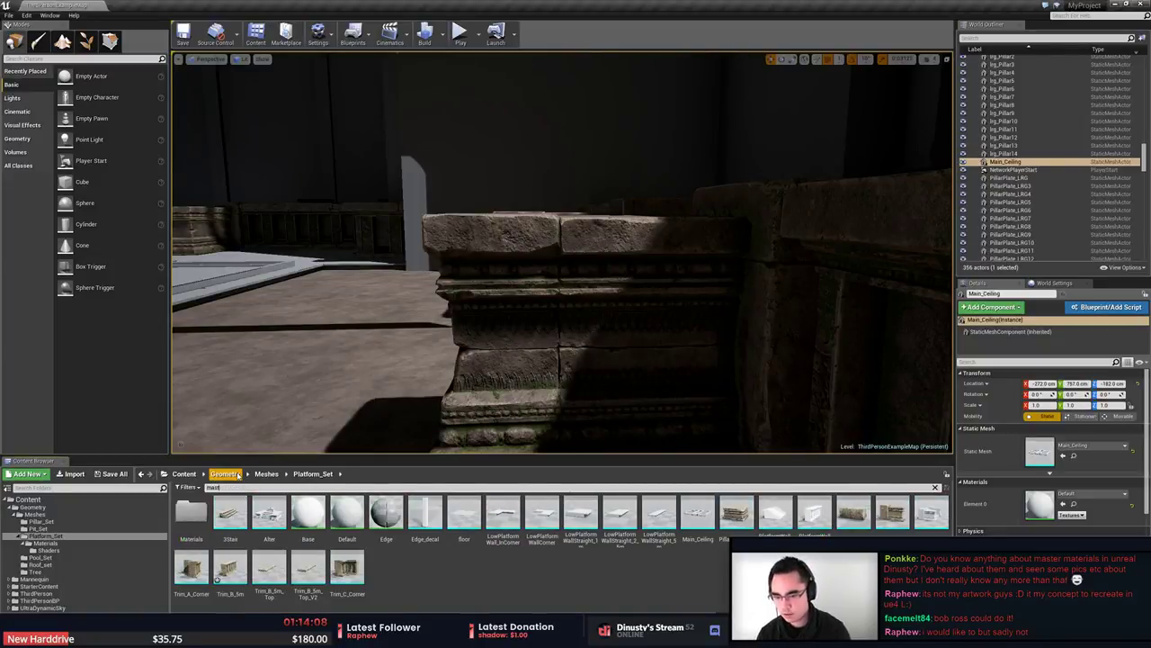
double_click(192, 515)
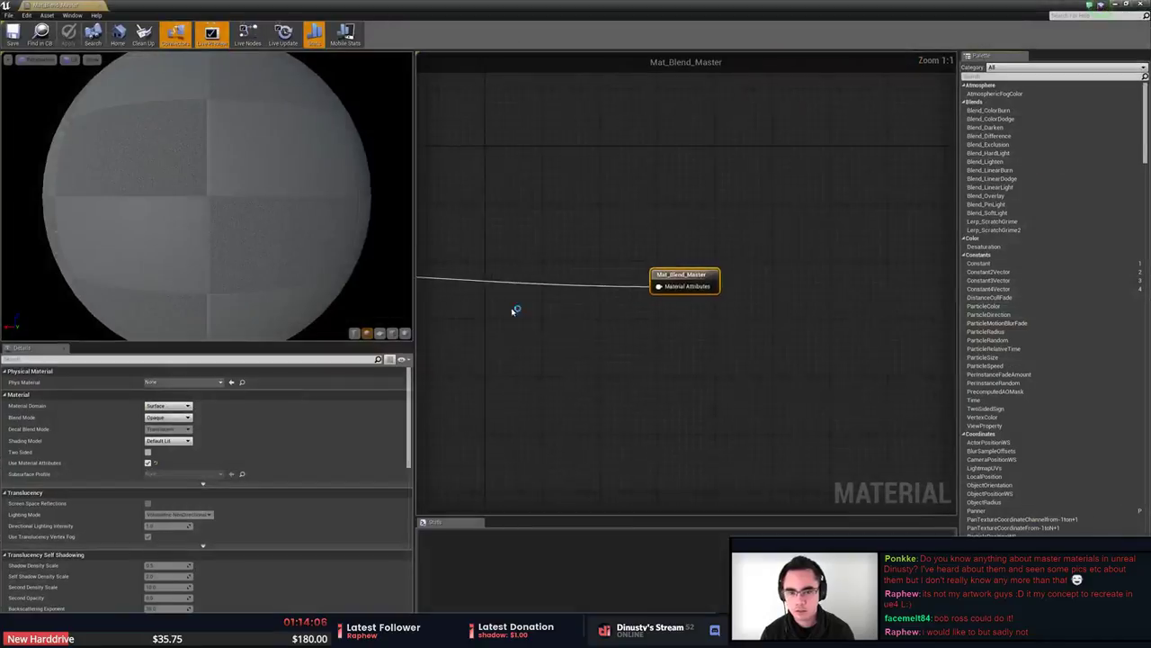
Examine the Mat_Blend_Master node graph, including its Normal and Material Map texture parameters.
right_click_drag(513, 311, 865, 355)
scroll(866, 355, "down", 6)
right_click_drag(837, 315, 719, 263)
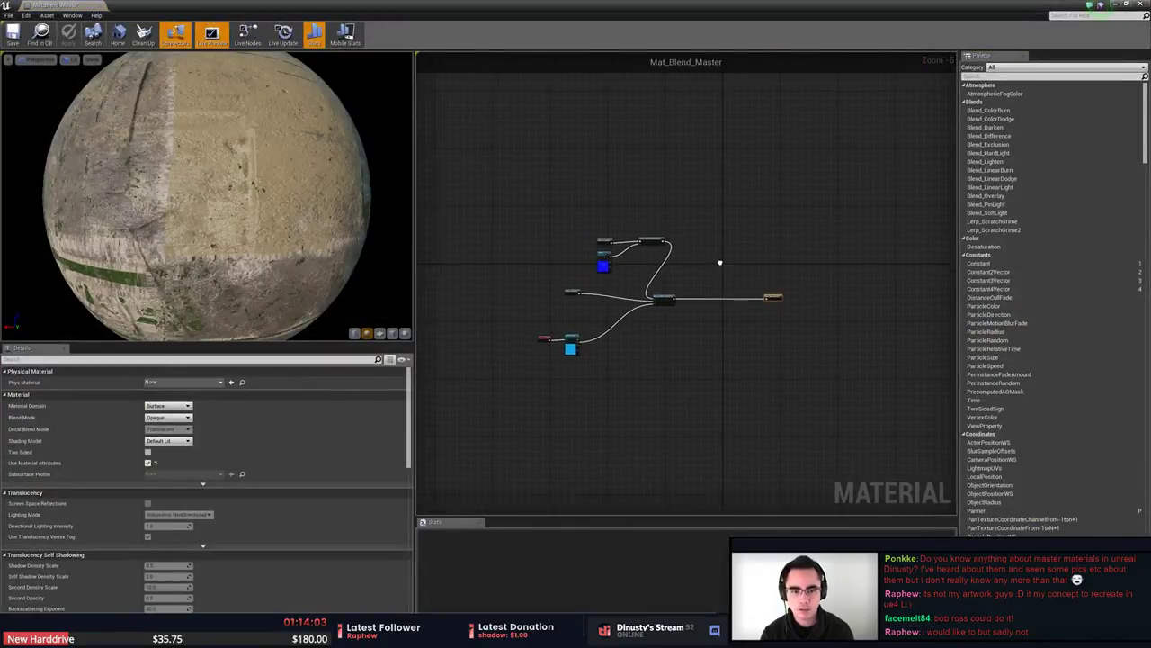
scroll(720, 262, "up", 5)
scroll(783, 238, "down", 3)
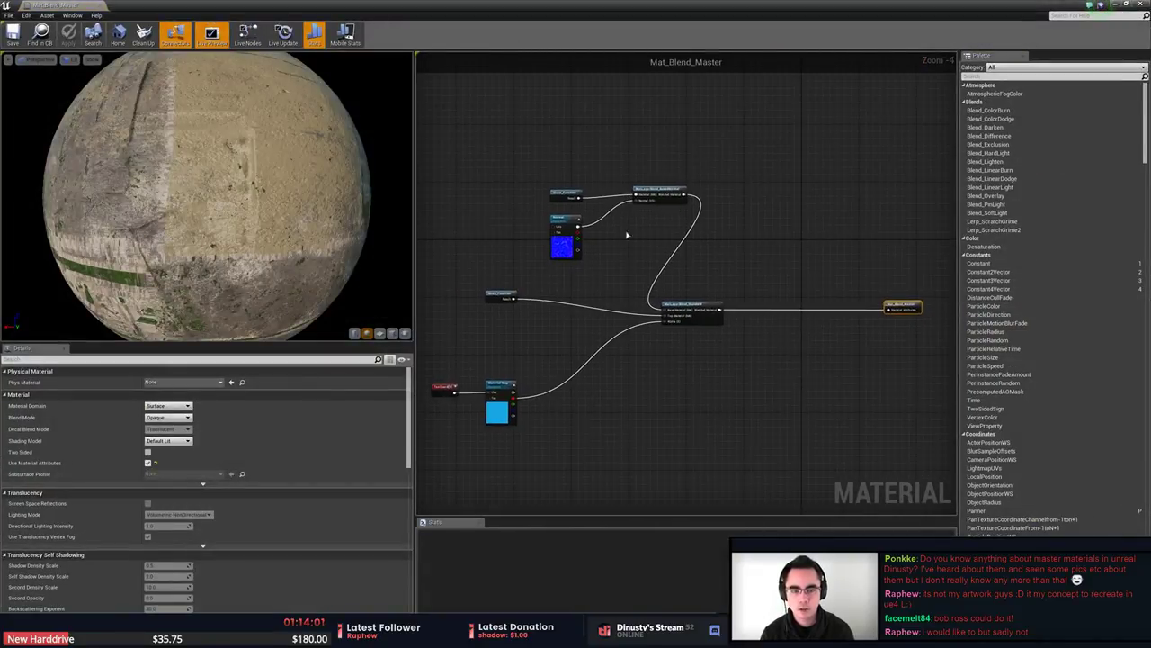
left_click(545, 224)
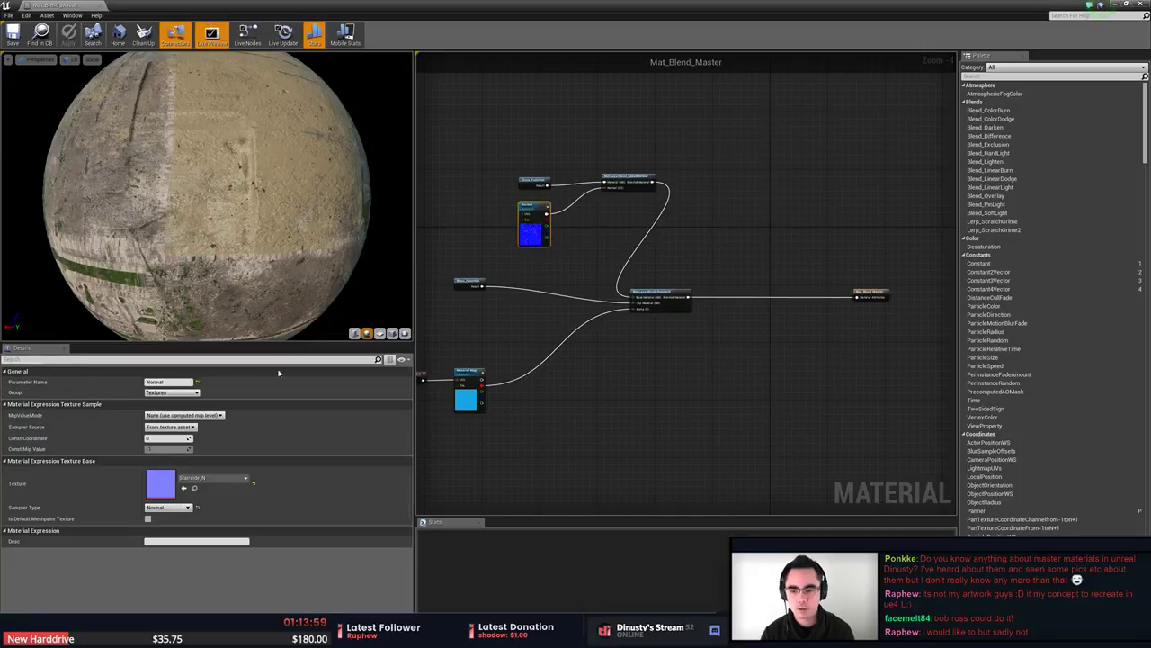
right_click_drag(534, 302, 702, 284)
scroll(632, 360, "up", 4)
left_click(659, 398)
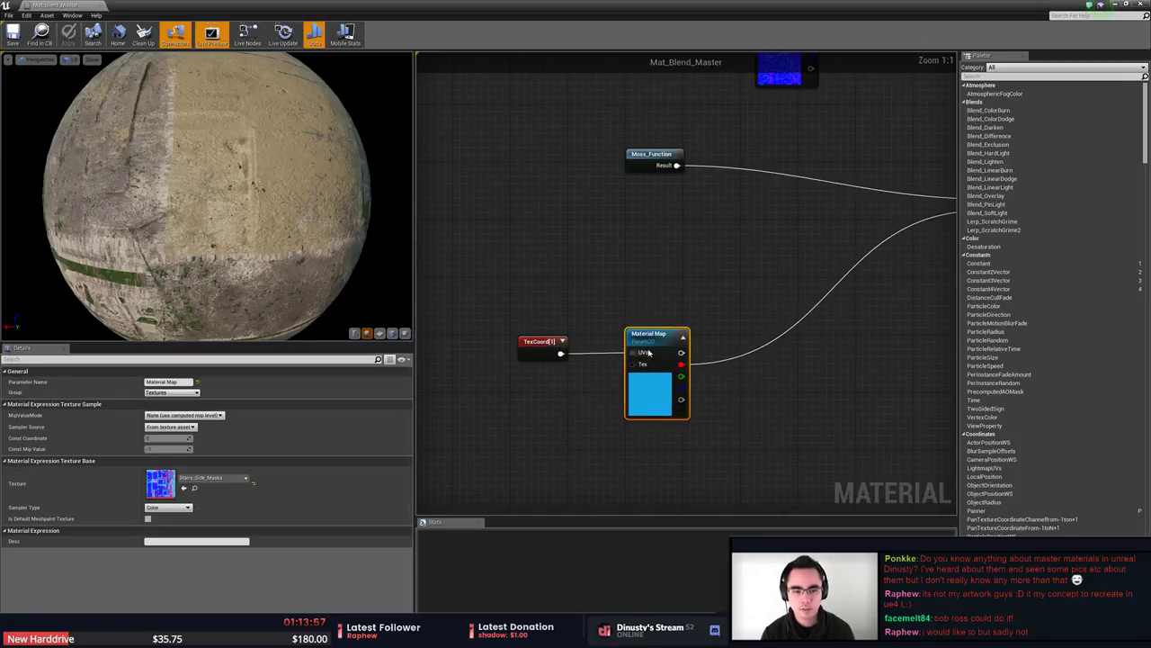
right_click(652, 390)
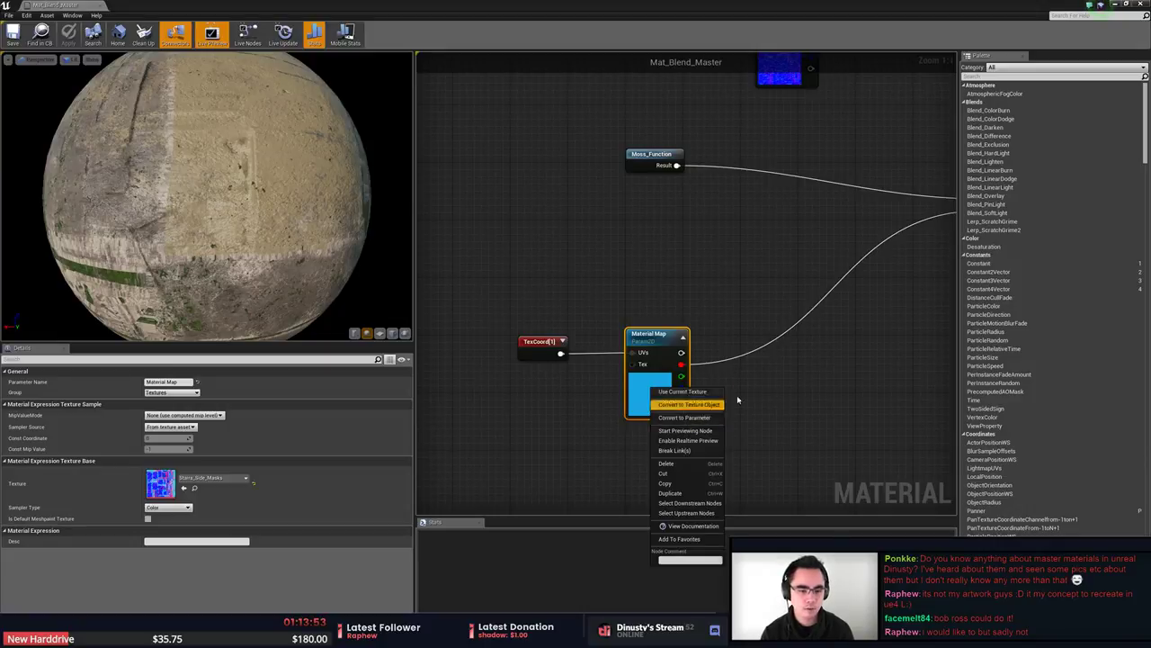
left_click(739, 401)
left_click(663, 397)
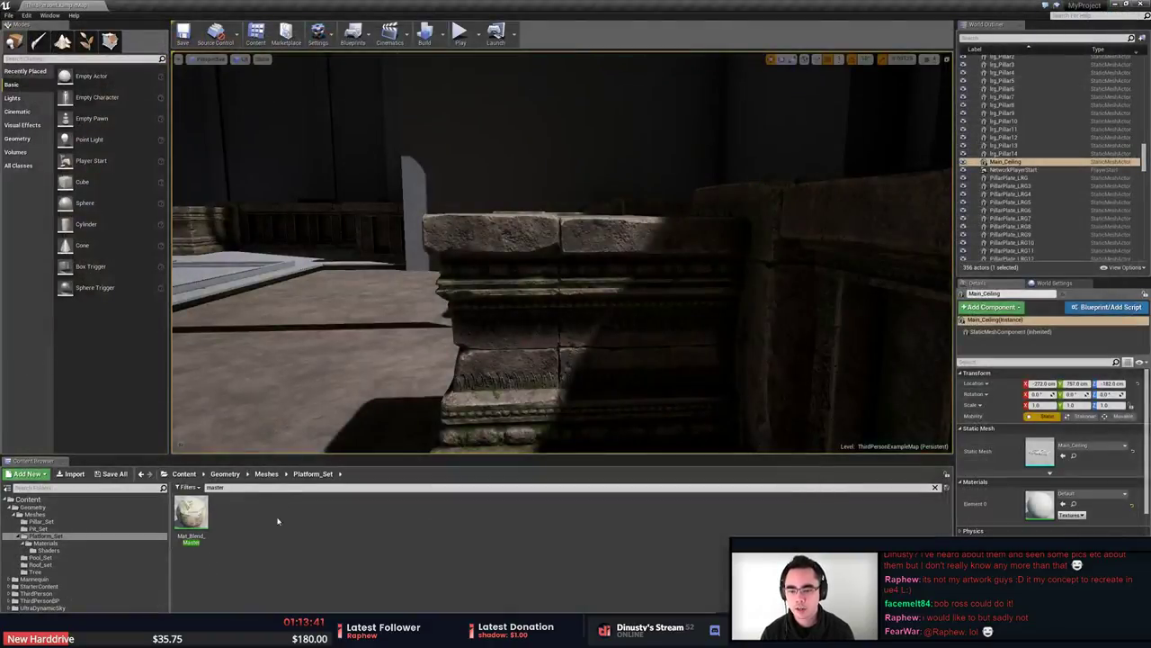
Create a material instance named test from Mat_Blend_Master, inspect its colour and texture parameters, and close it.
right_click(175, 522)
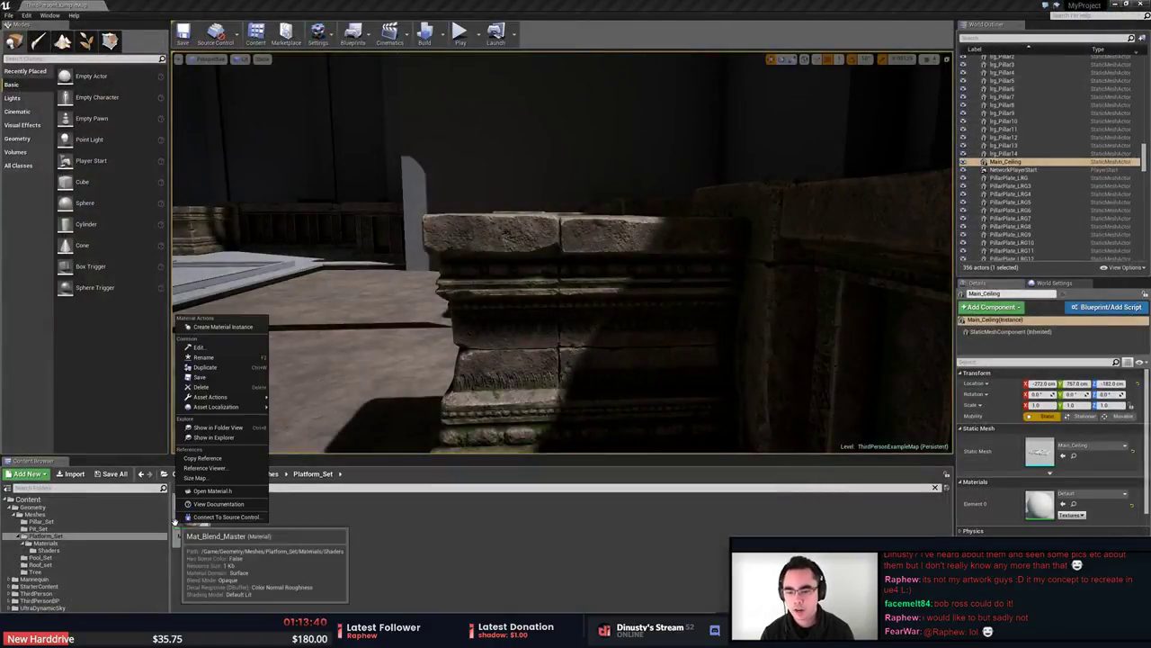
left_click(216, 326)
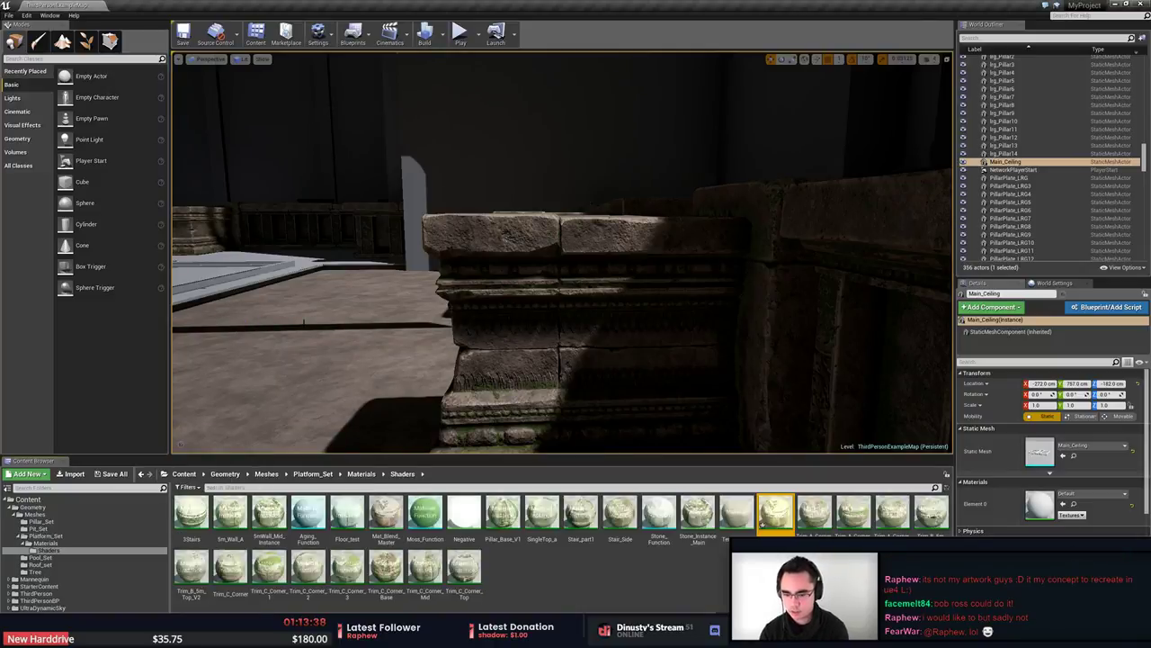
double_click(779, 505)
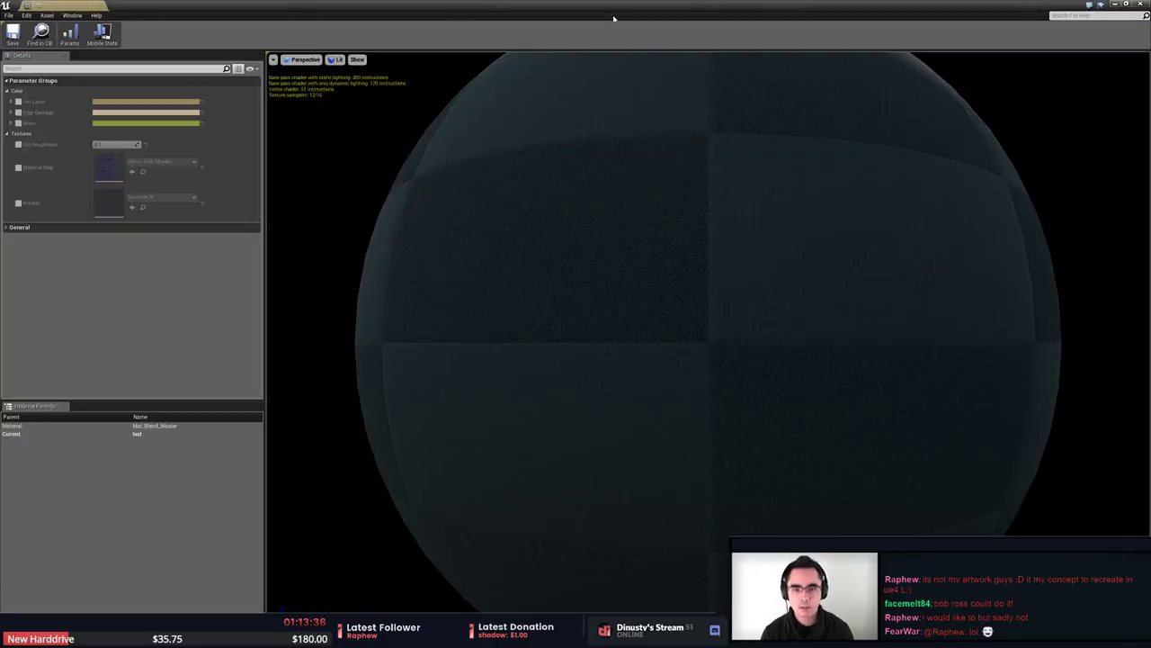
double_click(426, 6)
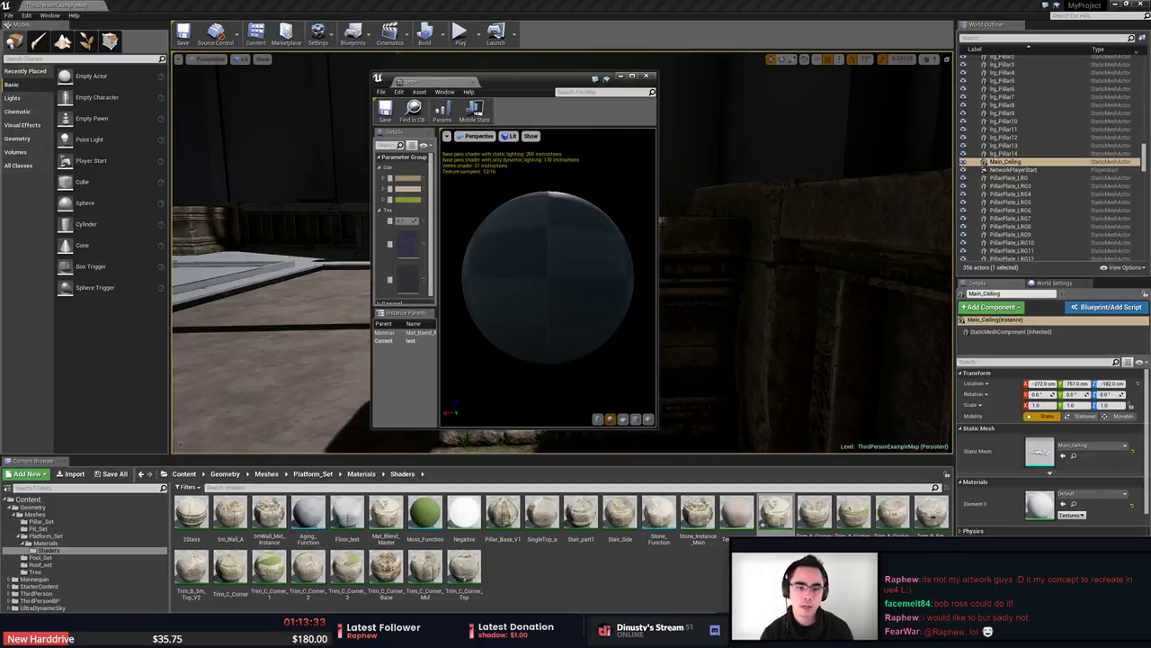
left_click_drag(658, 228, 985, 227)
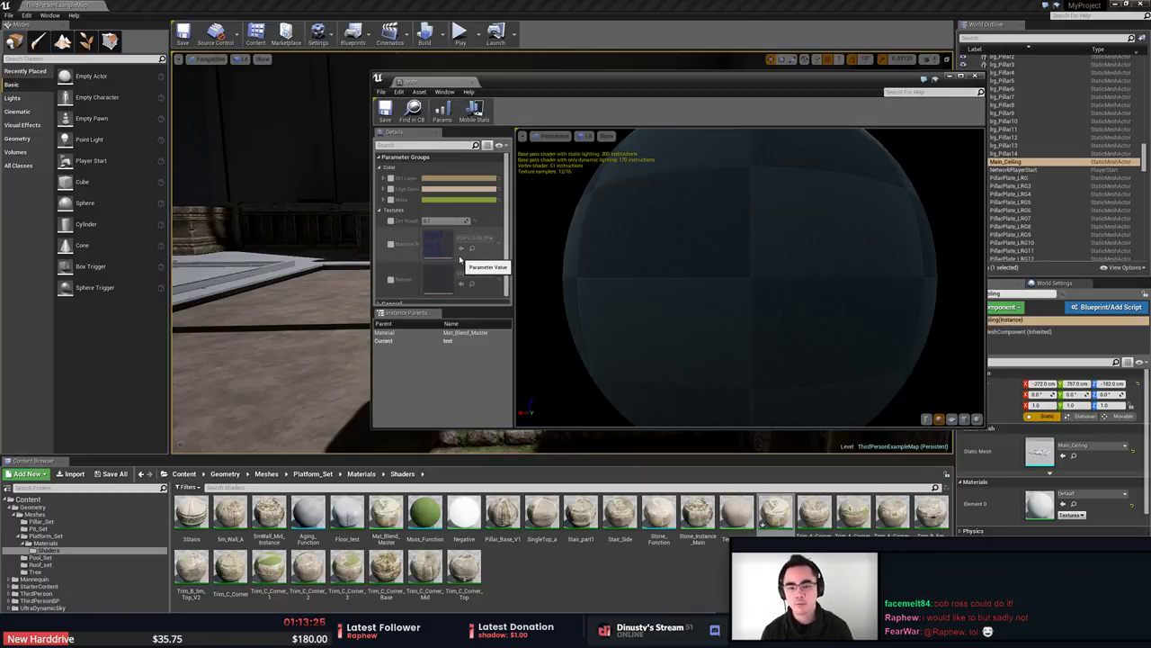
left_click(974, 77)
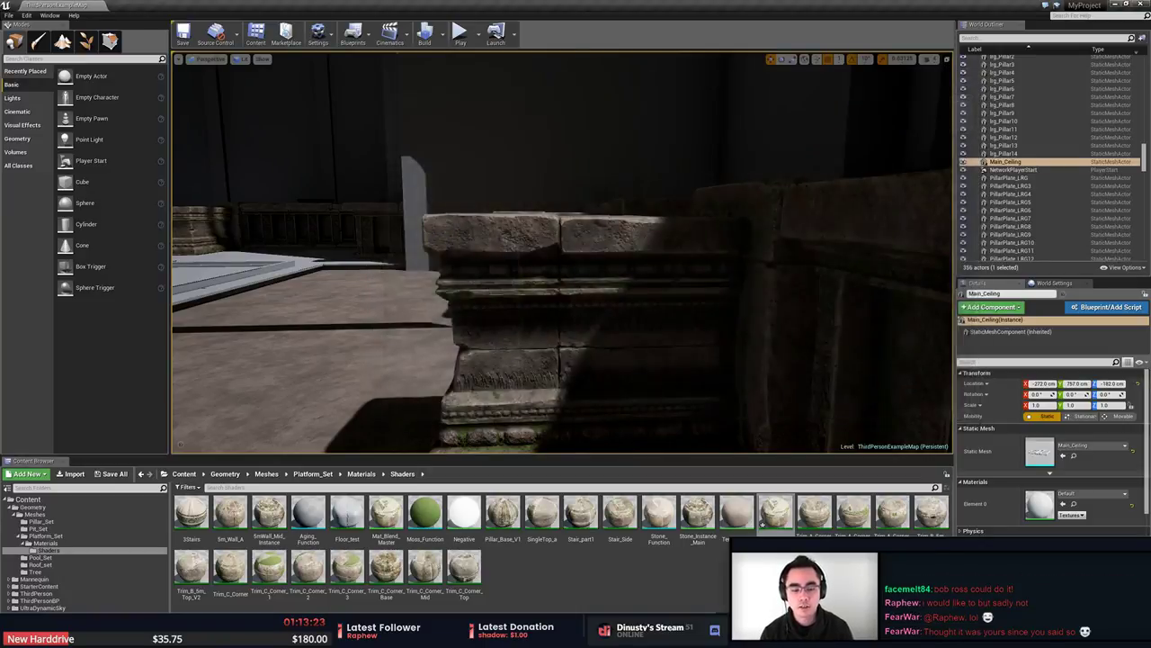
Delete the test material instance from the Shaders folder.
right_click(776, 511)
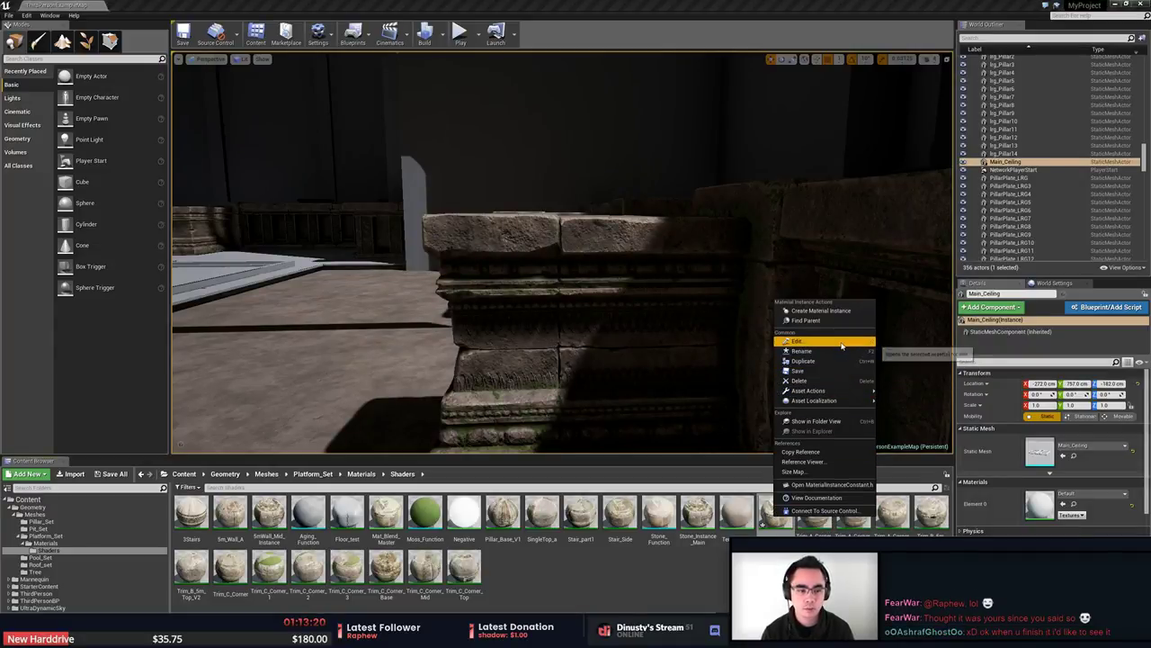
left_click(798, 381)
left_click(511, 464)
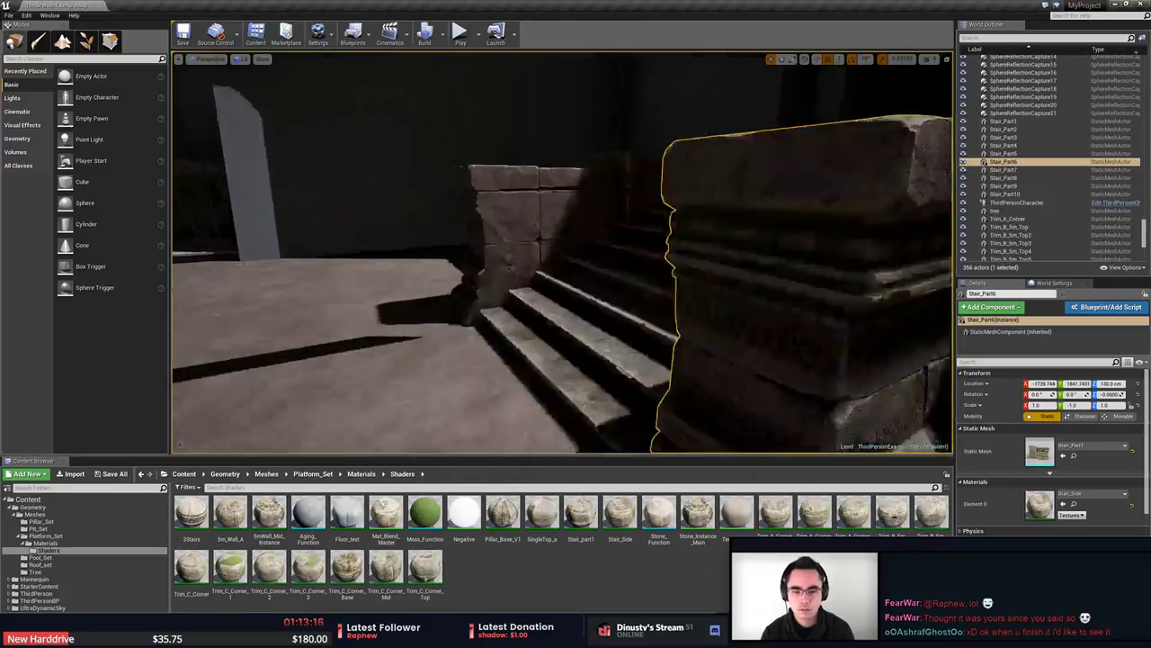
Open the Stair_Side material instance used on Stair_Part6 and place its window beside a close view of the pedestal.
right_click_drag(509, 266, 625, 281)
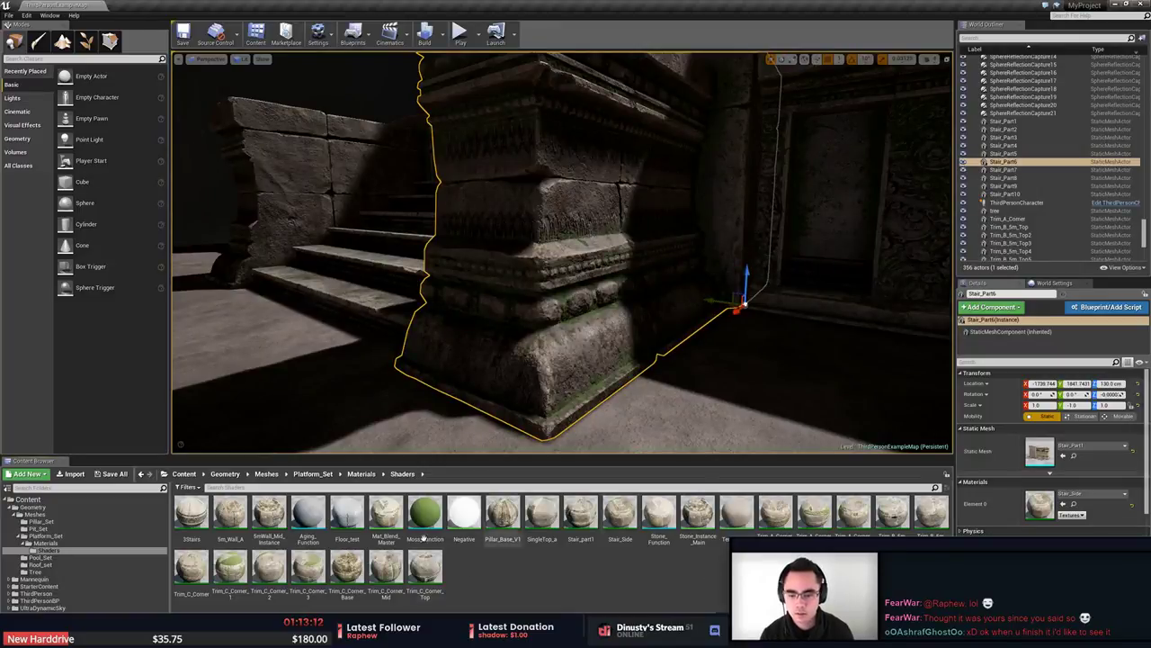
double_click(1043, 500)
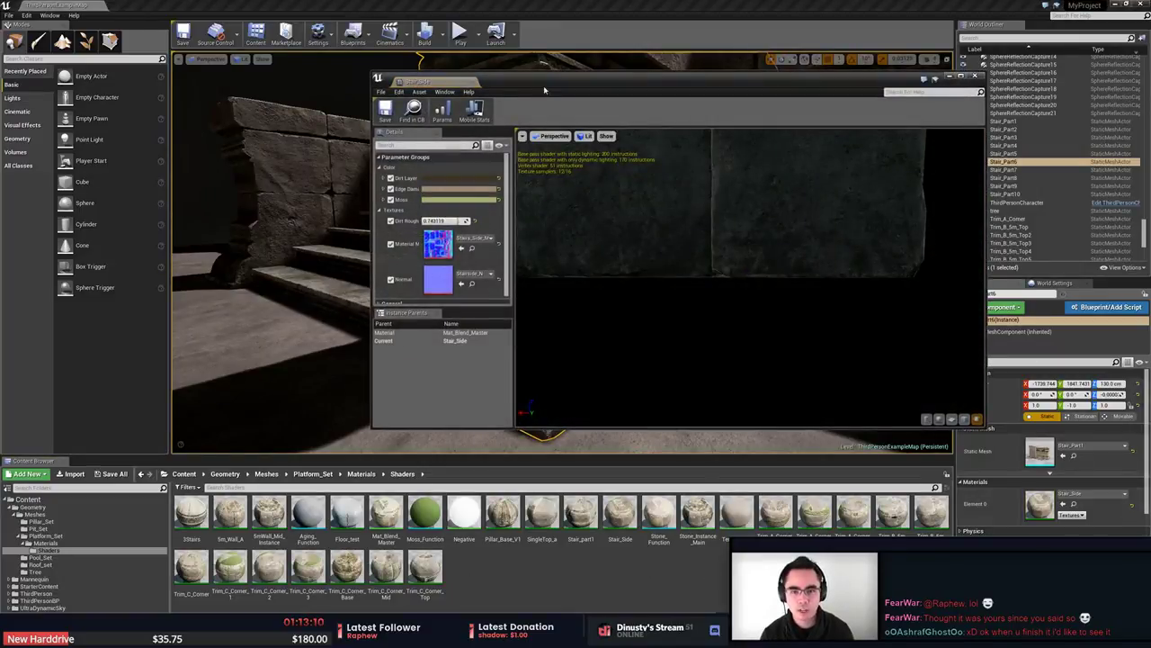
left_click_drag(559, 82, 871, 100)
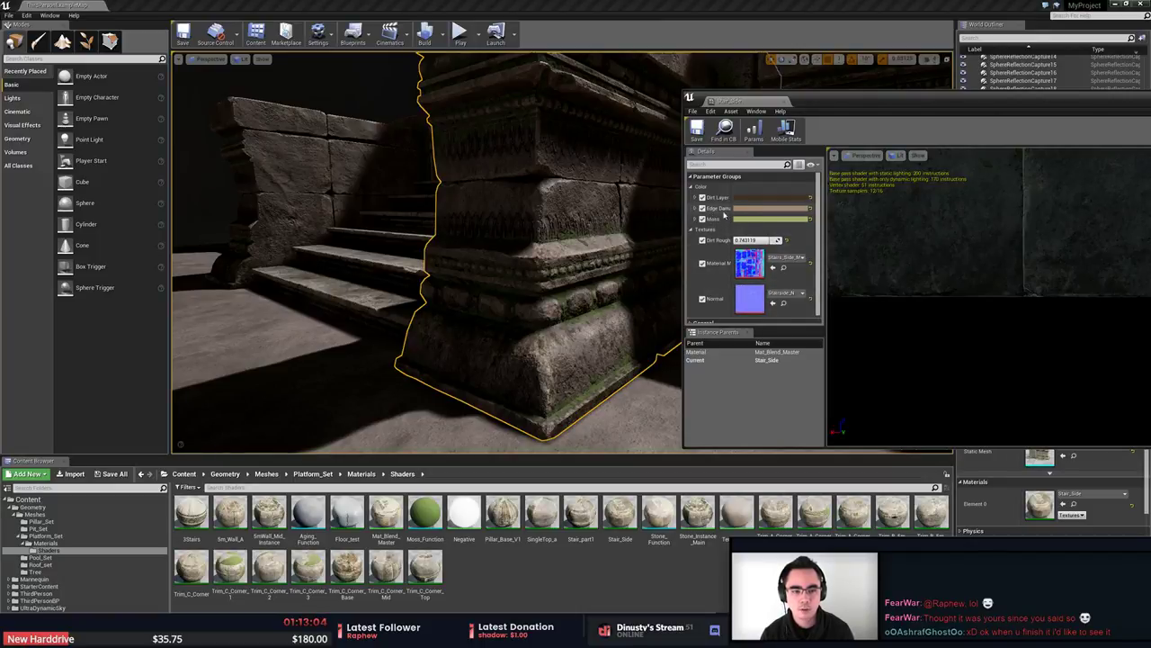
key("w")
right_click_drag(630, 243, 654, 247)
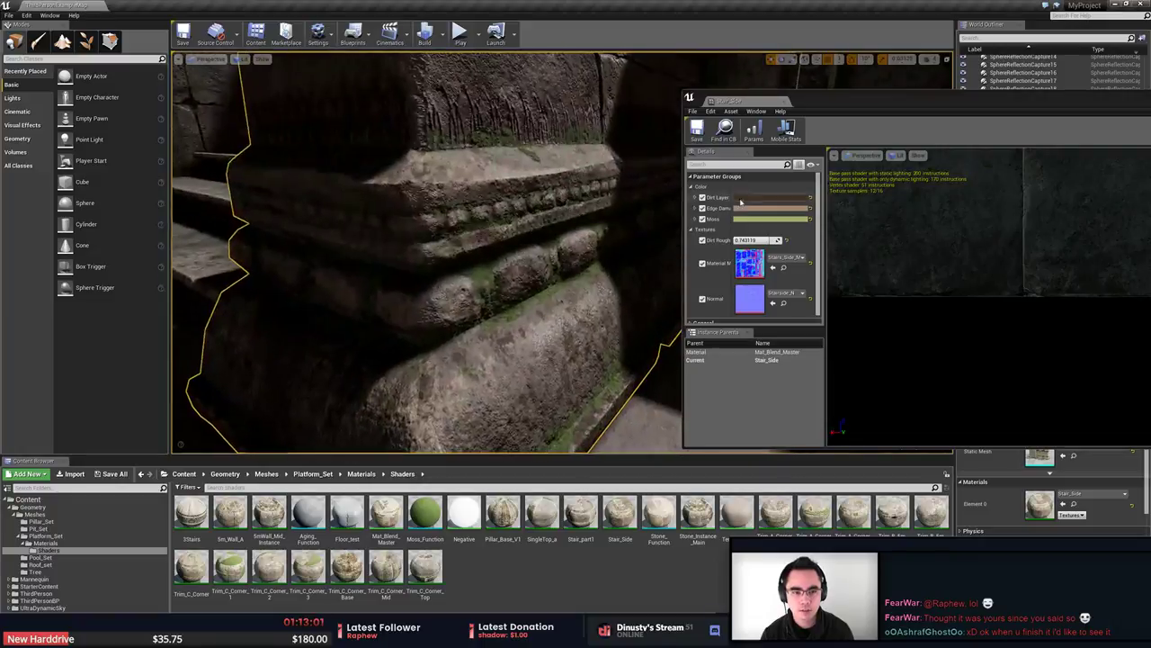
Try brightening the Edge Damage colour of Stair_Side to a value of 0.56 and cancel the change.
left_click(750, 211)
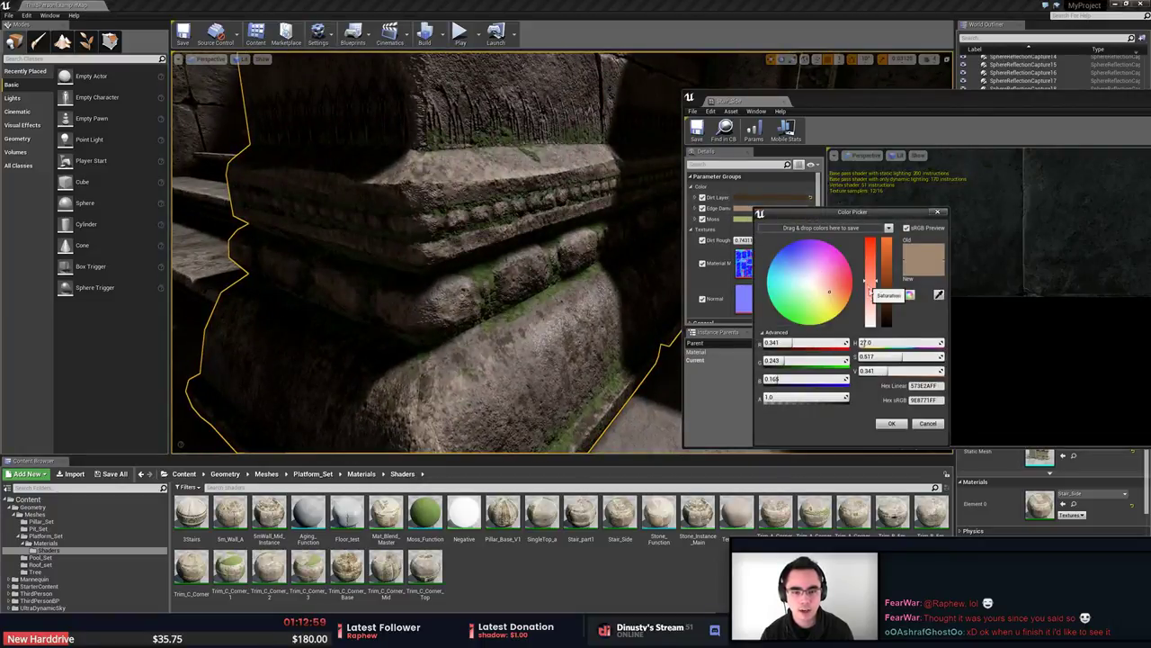
mouse_move(885, 293)
left_mouse_down()
mouse_move(885, 249)
mouse_move(886, 275)
left_mouse_up()
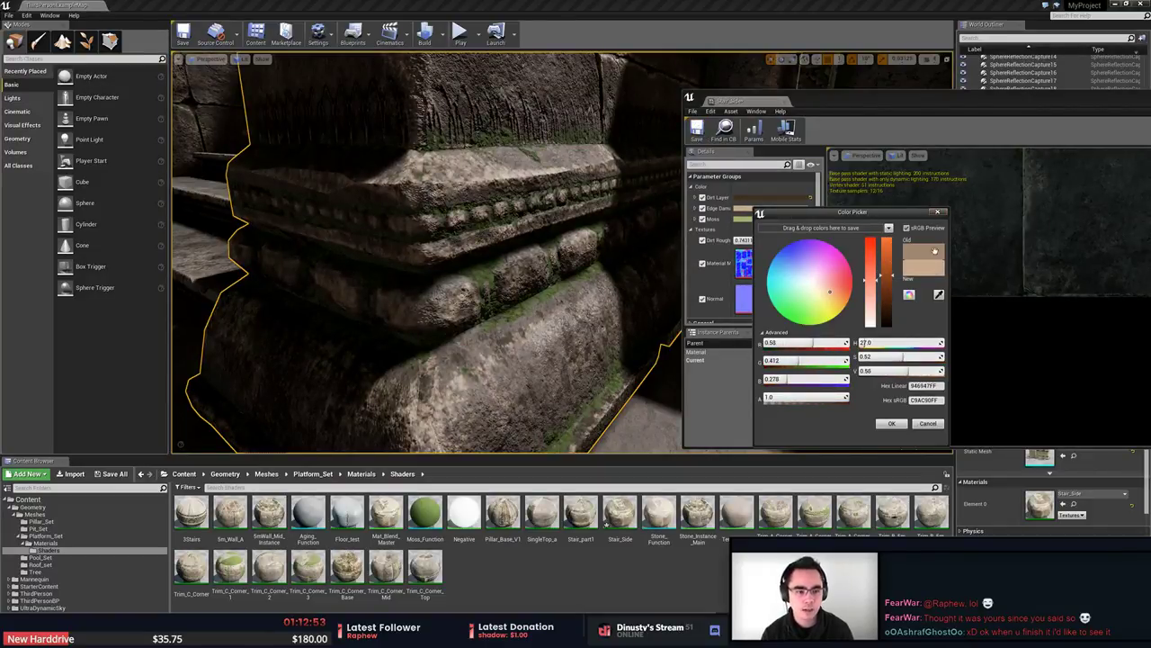
left_click(930, 425)
Try a fully saturated purple Moss colour on the stair stone, cancel it and close the Stair_Side material instance.
left_click(739, 221)
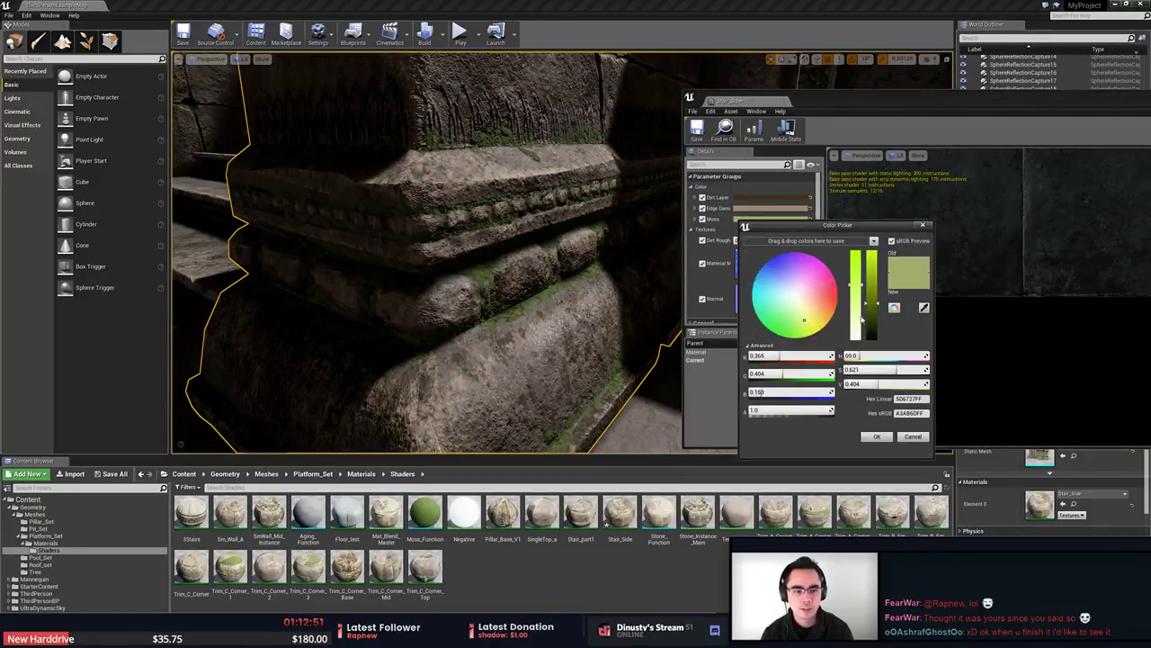
left_click_drag(873, 335, 874, 257)
left_click(833, 285)
right_click_drag(612, 274, 553, 266)
right_click_drag(674, 270, 683, 270)
left_click(783, 262)
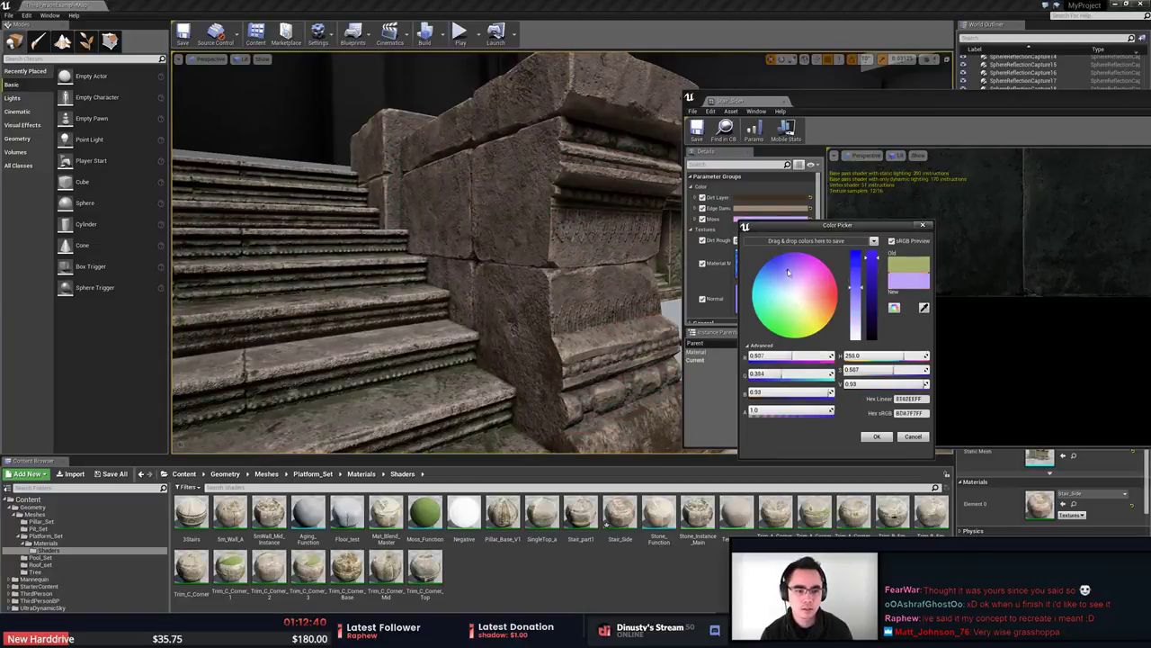
left_click_drag(859, 265, 858, 252)
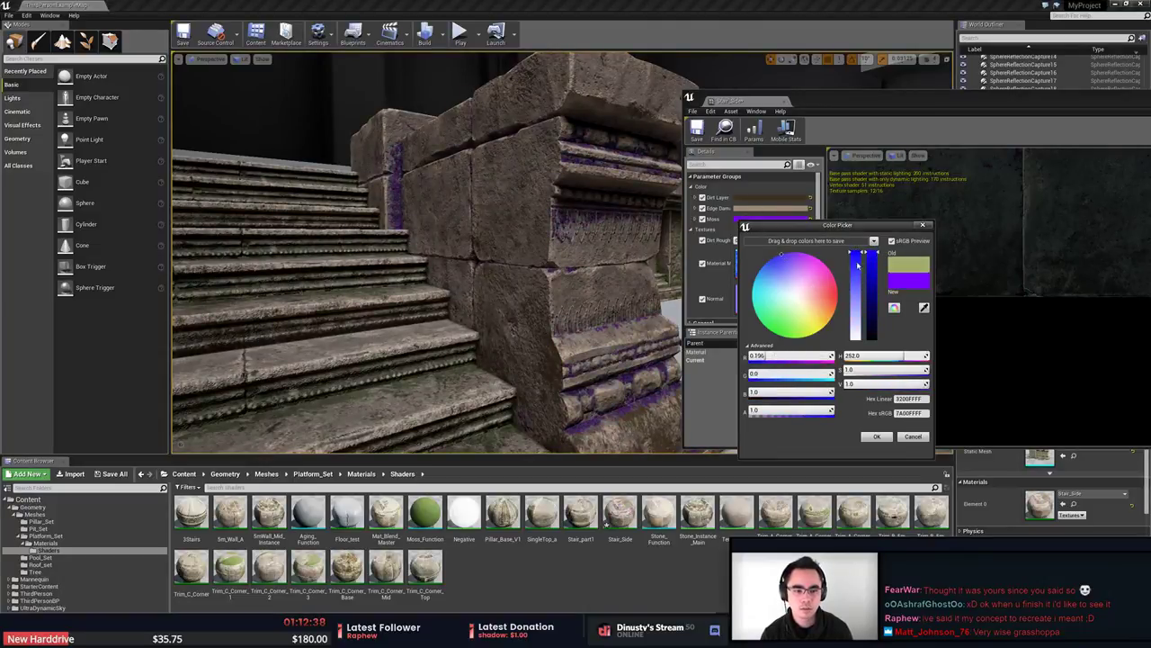
left_click(915, 436)
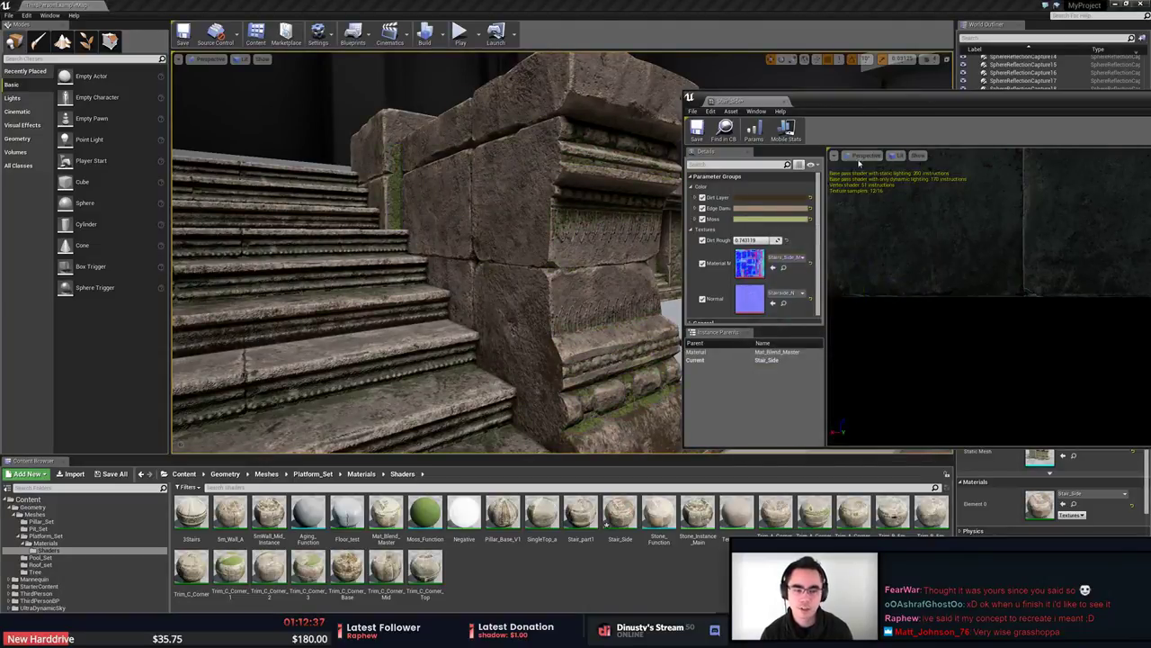
left_click(783, 103)
right_click_drag(705, 337, 705, 337)
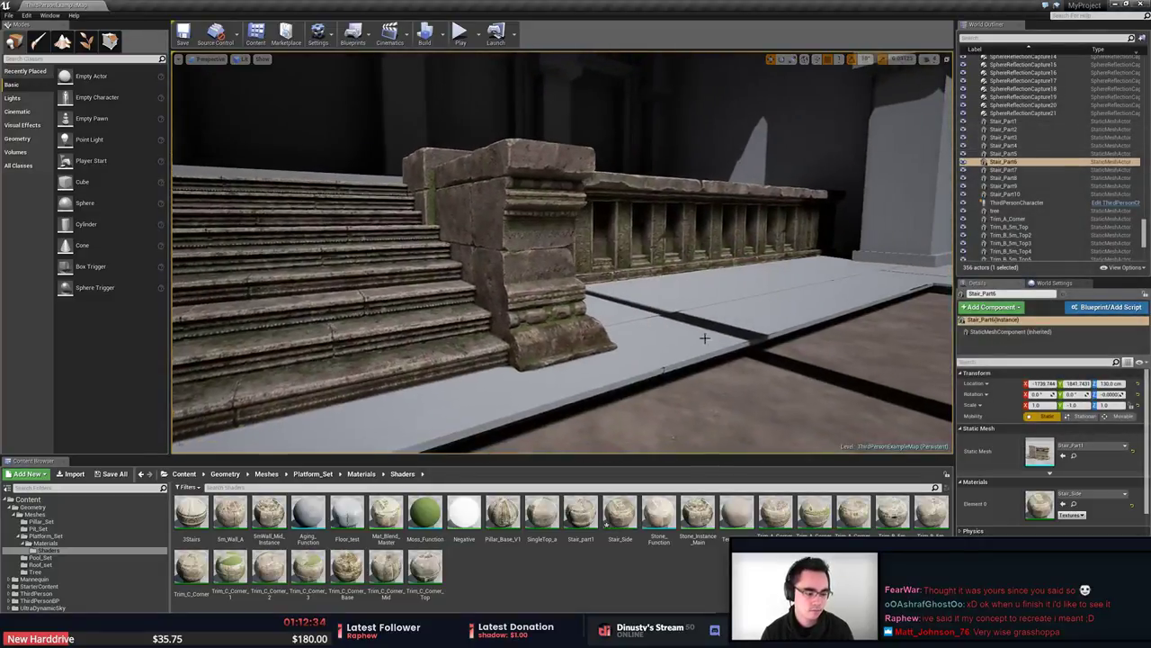
Switch to Substance Painter and restrict the brush material to the height channel, disabling color, metal, rough and nrm.
key("alt+Tab")
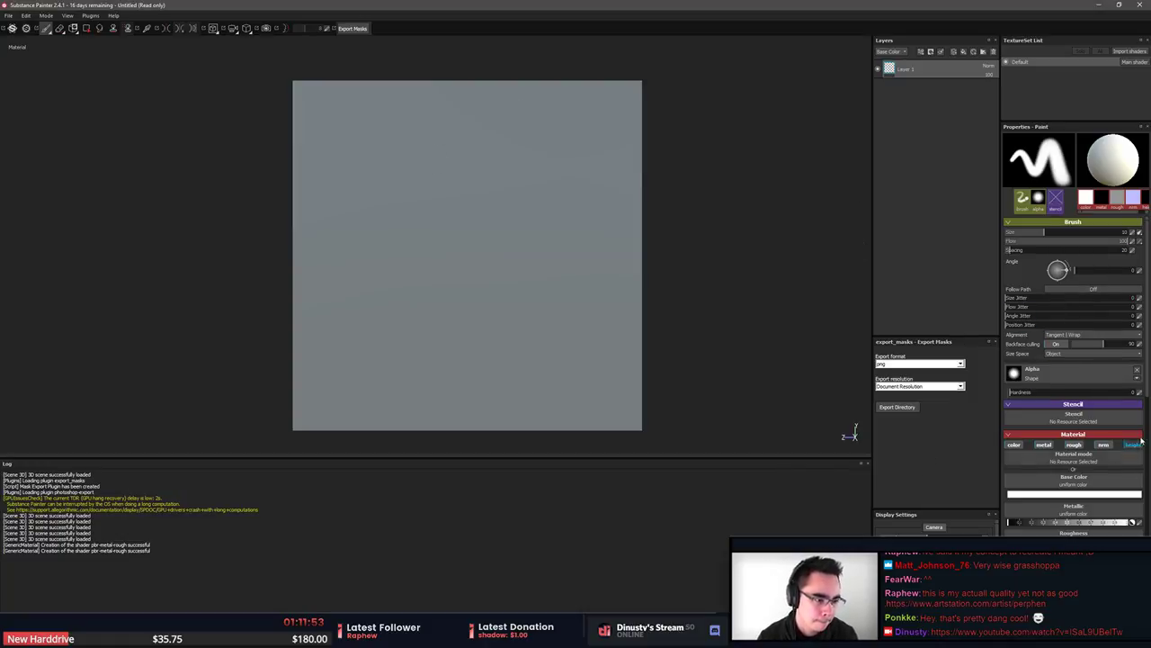
scroll(1142, 441, "down", 3)
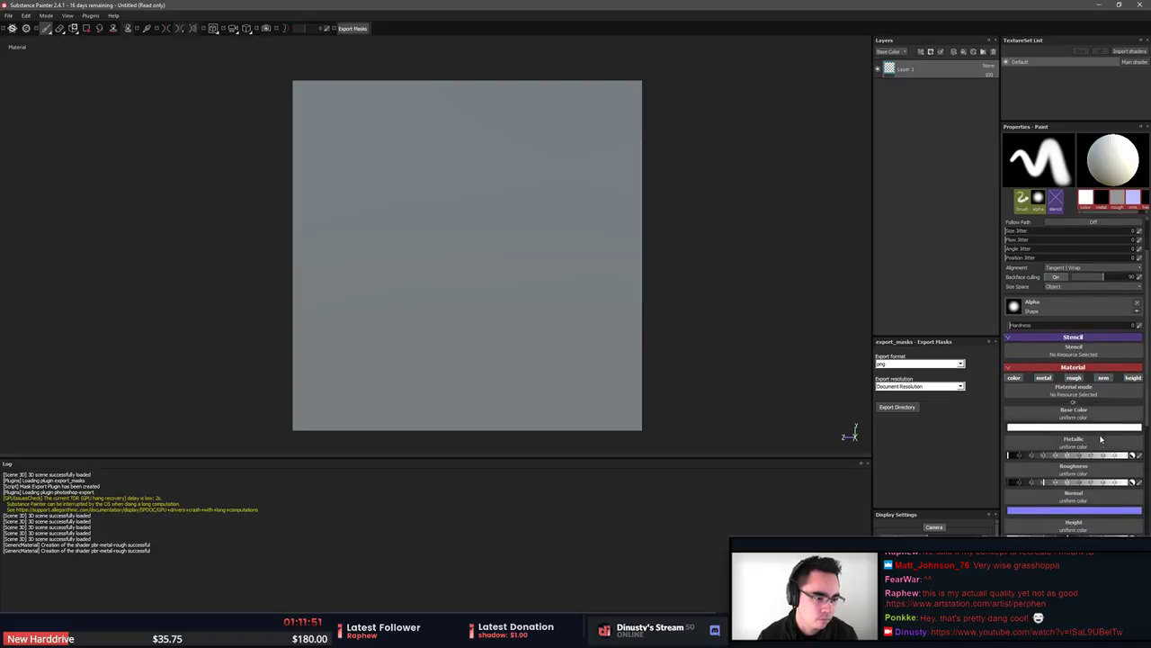
left_click(1014, 378)
left_click(1047, 379)
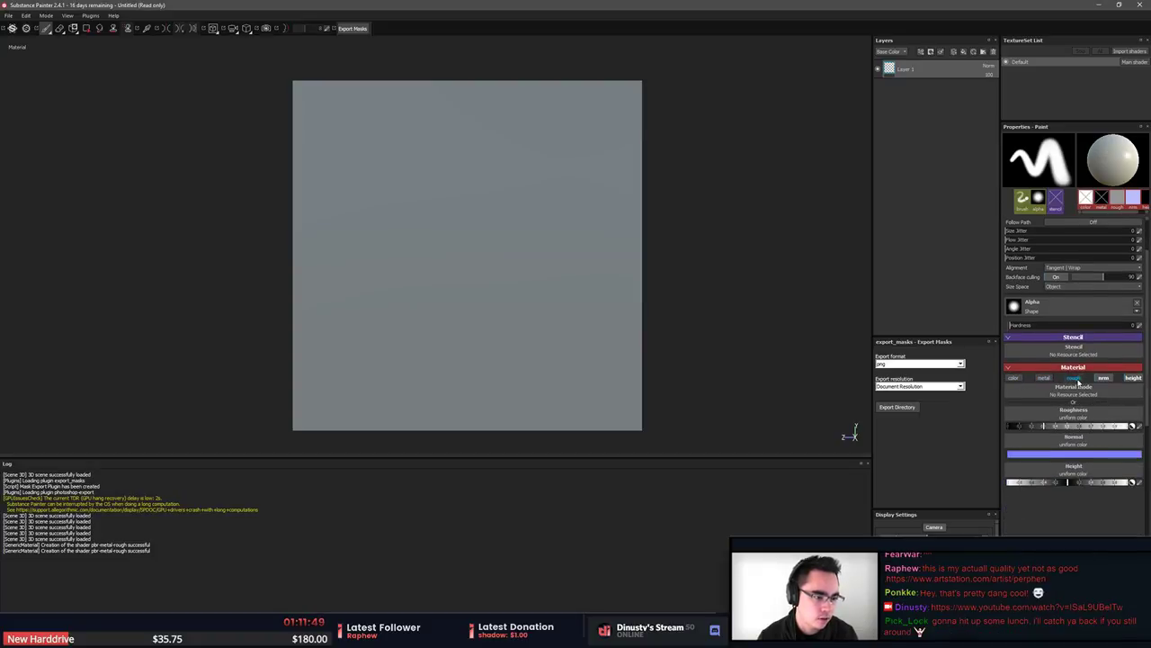
left_click(1074, 378)
left_click(1107, 379)
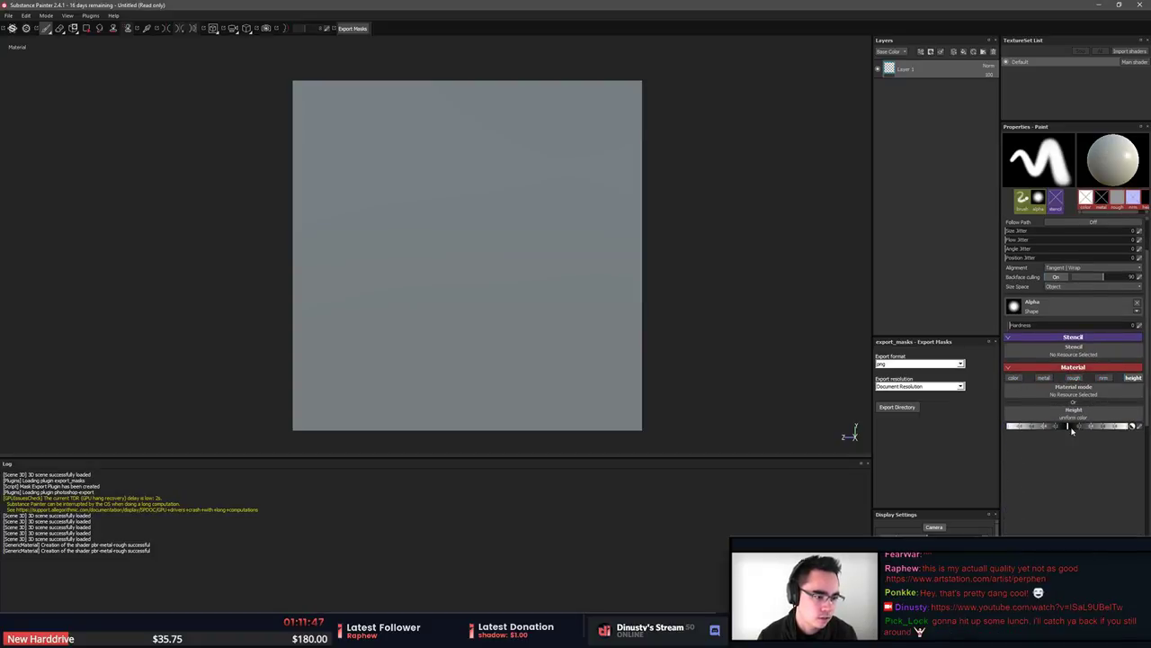
Paint a test scribble on the plane, undo it and reduce the brush size.
mouse_move(401, 207)
left_mouse_down()
mouse_move(414, 275)
mouse_move(525, 253)
left_mouse_up()
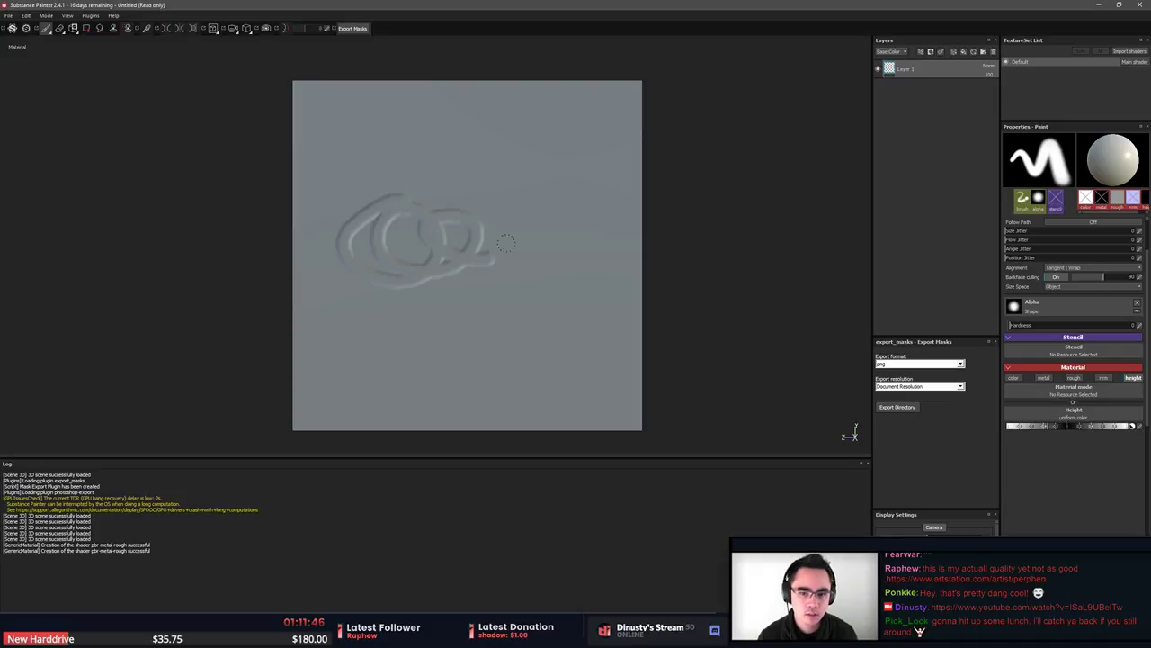
key("ctrl+z")
key("bracketleft")
key("bracketleft")
key("bracketleft")
key("bracketleft")
key("bracketleft")
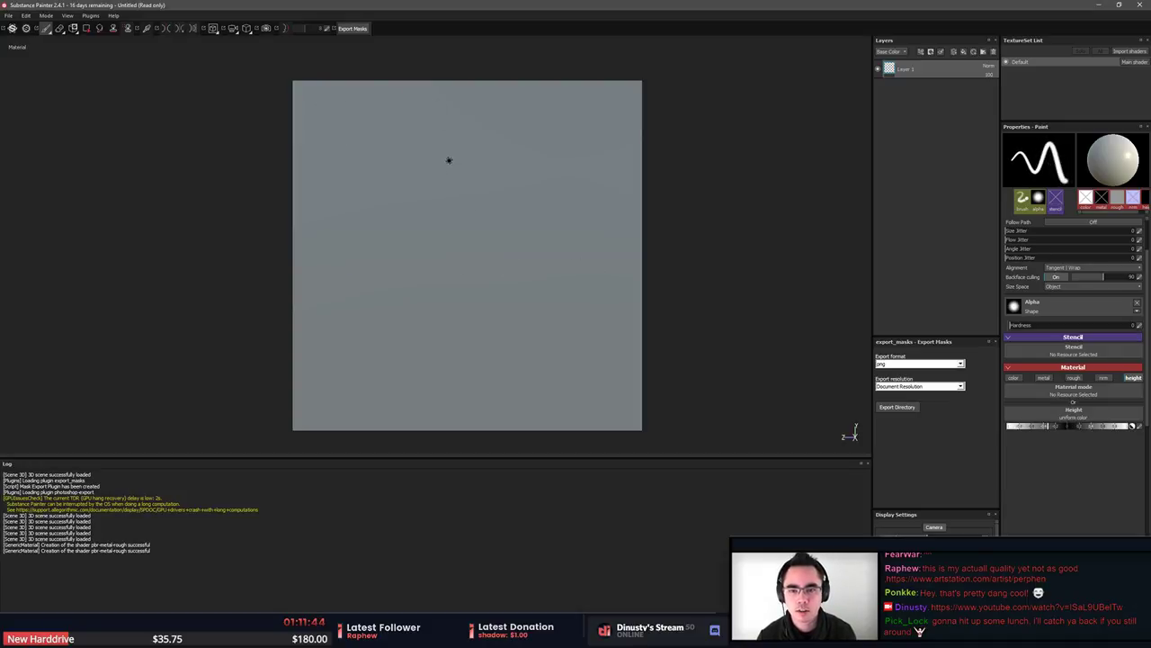
Try a freehand height stroke along the plane's upper edge in the 2D view and undo it.
middle_click_drag(753, 130, 776, 200, "alt")
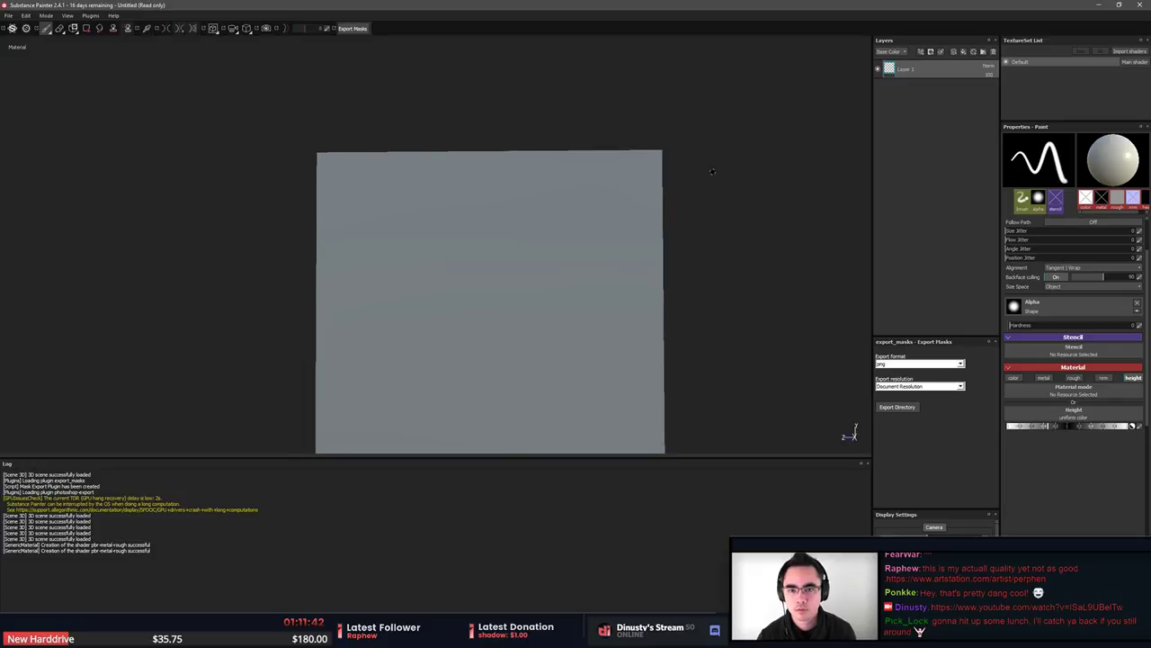
key("f")
left_click_drag(727, 218, 732, 188, "alt")
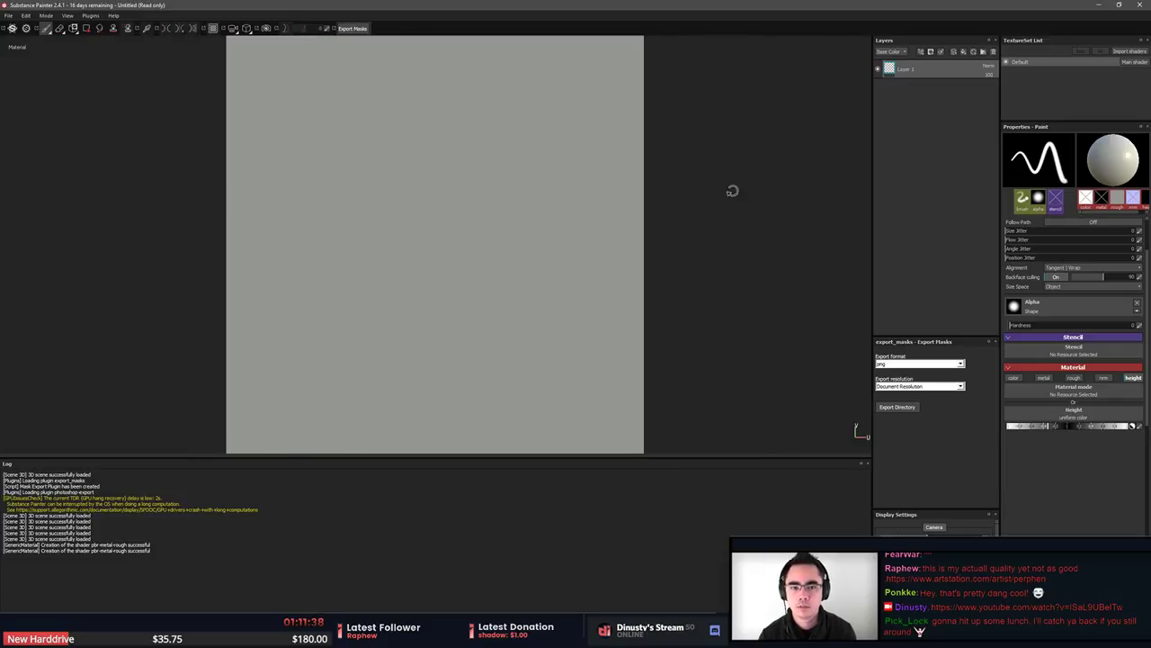
middle_click_drag(735, 182, 822, 317)
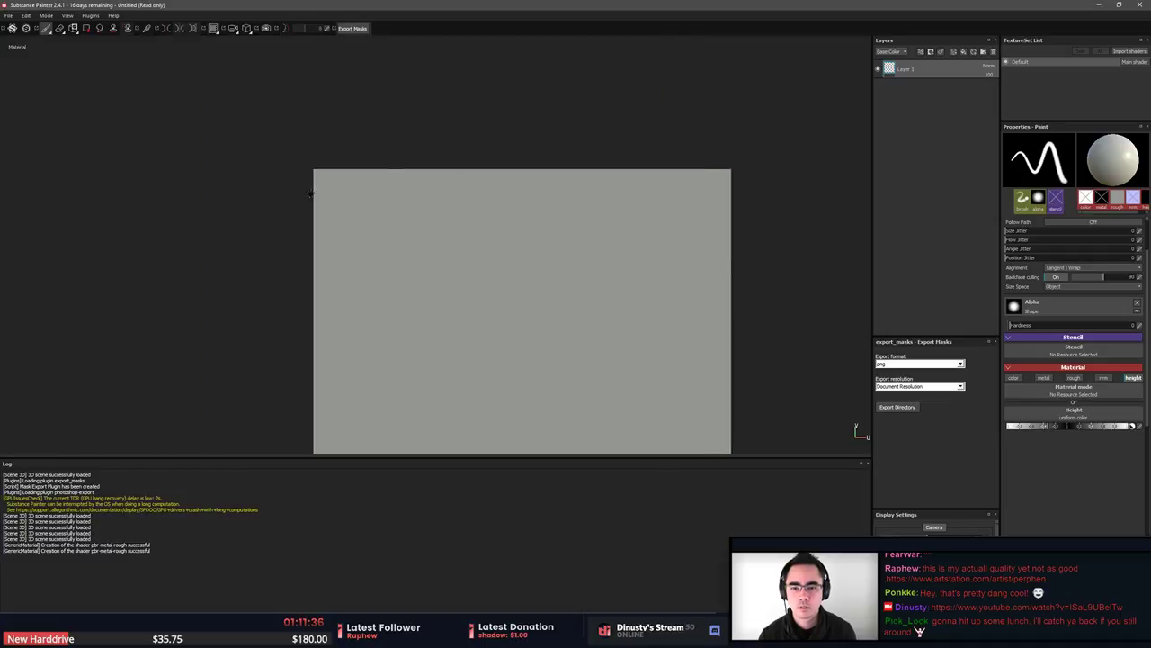
left_click_drag(320, 186, 730, 194)
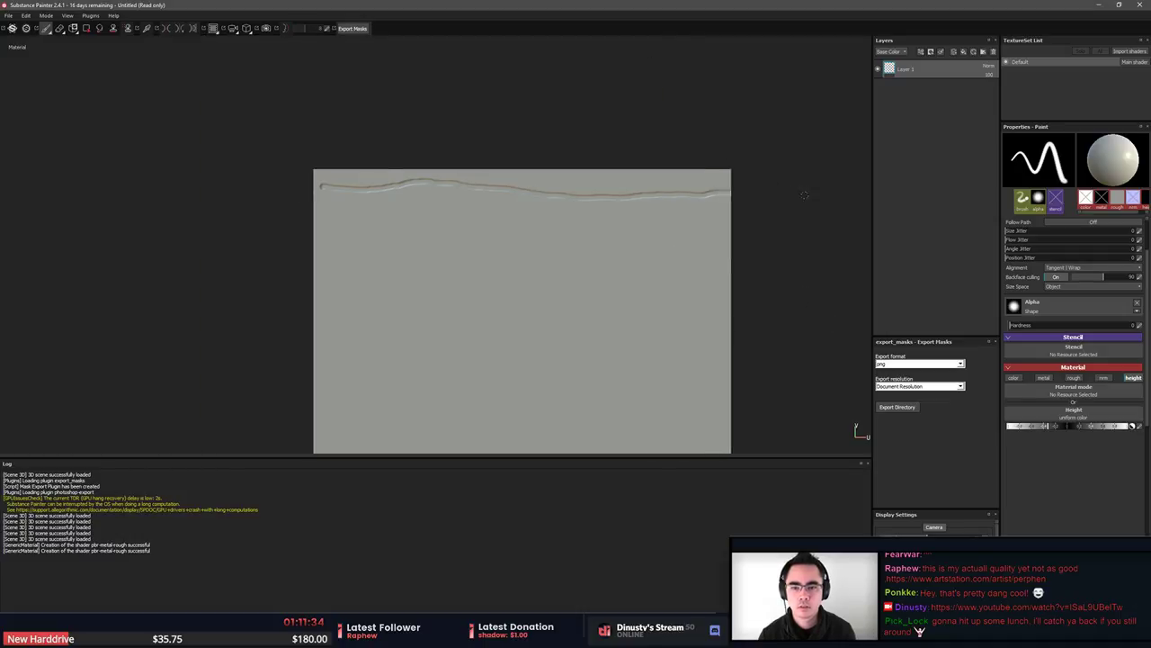
mouse_move(312, 193)
left_mouse_down()
mouse_move(364, 188)
mouse_move(353, 178)
mouse_move(750, 180)
mouse_move(308, 198)
left_mouse_up()
key("ctrl+z")
key("ctrl+z")
key("ctrl+z")
key("ctrl+z")
key("ctrl+z")
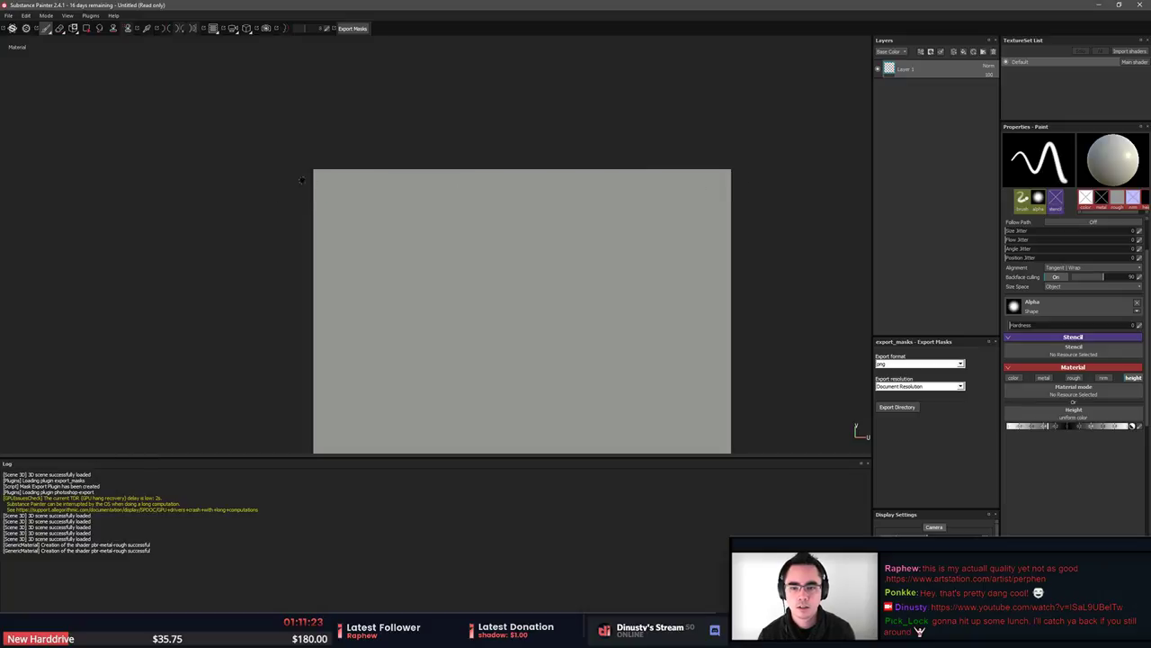
Paint a straight height line across the plane's upper edge and scatter small dabs along its length.
left_click(304, 178)
left_click(788, 190, "shift")
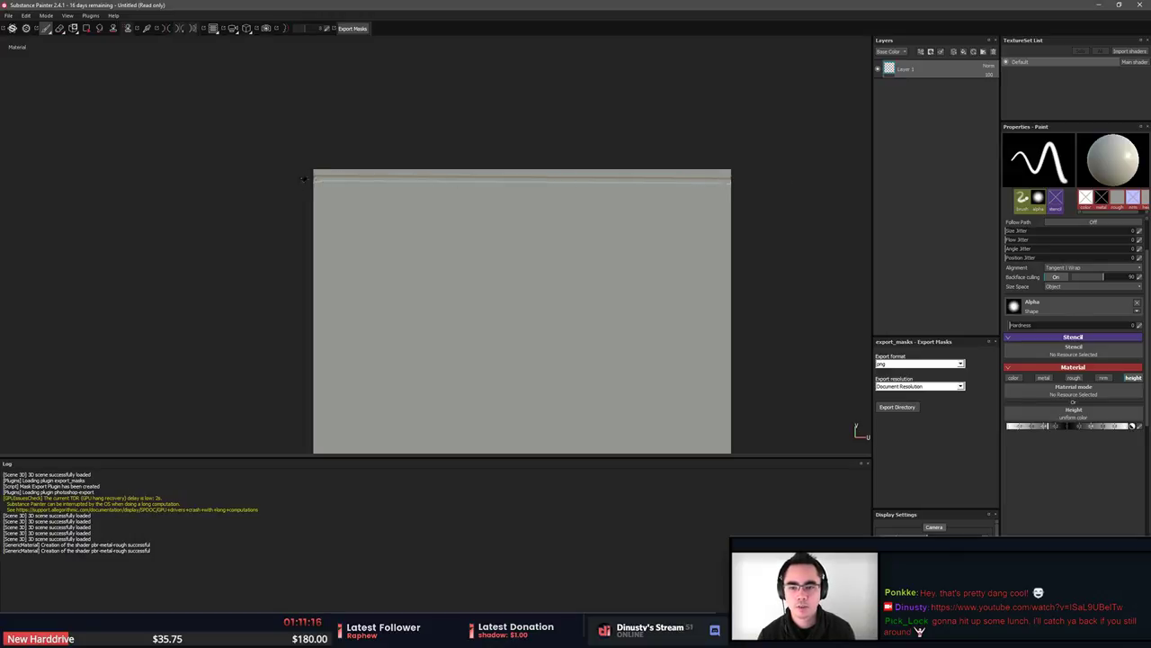
left_click(362, 184)
left_click(389, 188)
left_click(417, 186)
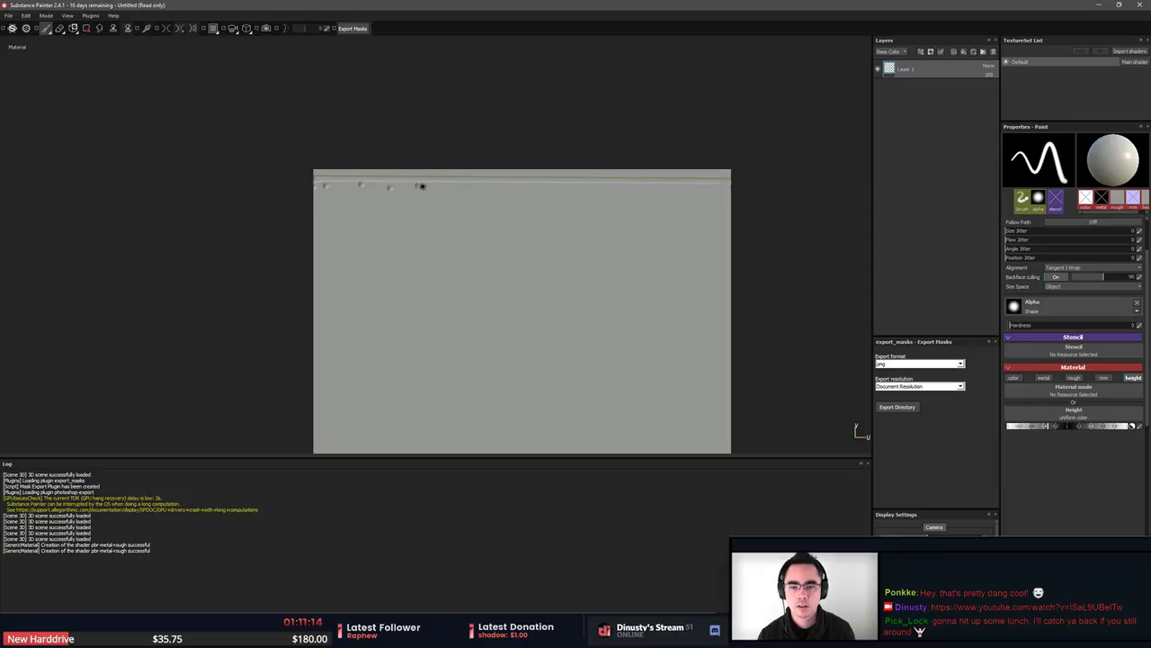
left_click(435, 186)
left_click(478, 185)
left_click(512, 189)
left_click(535, 185)
left_click_drag(545, 183, 556, 183)
left_click(585, 184)
left_click(619, 190)
left_click(643, 190)
left_click(669, 188)
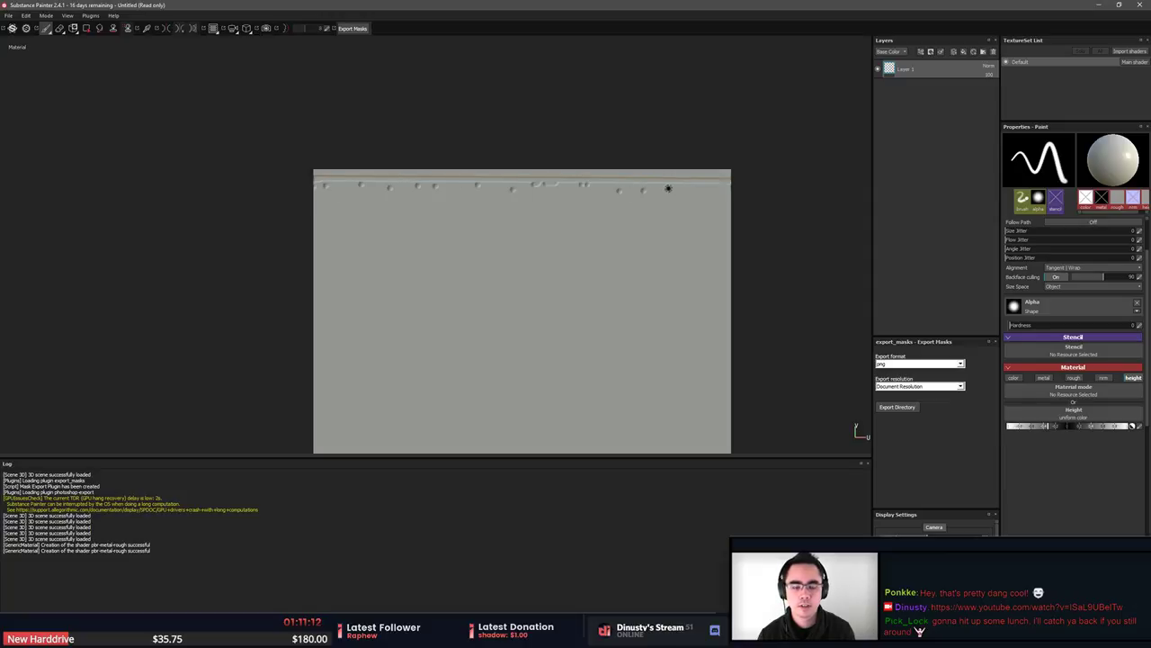
left_click(691, 186)
left_click(707, 187)
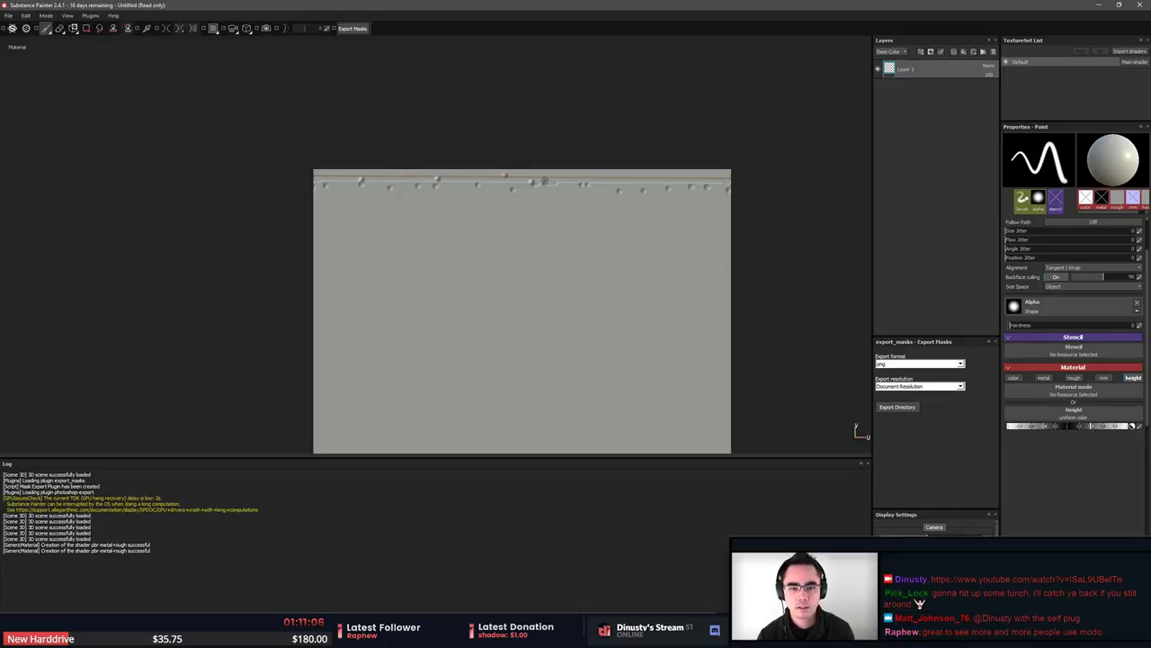
mouse_move(814, 249)
left_mouse_down("alt")
mouse_move(800, 267)
mouse_move(810, 257)
left_mouse_up("alt")
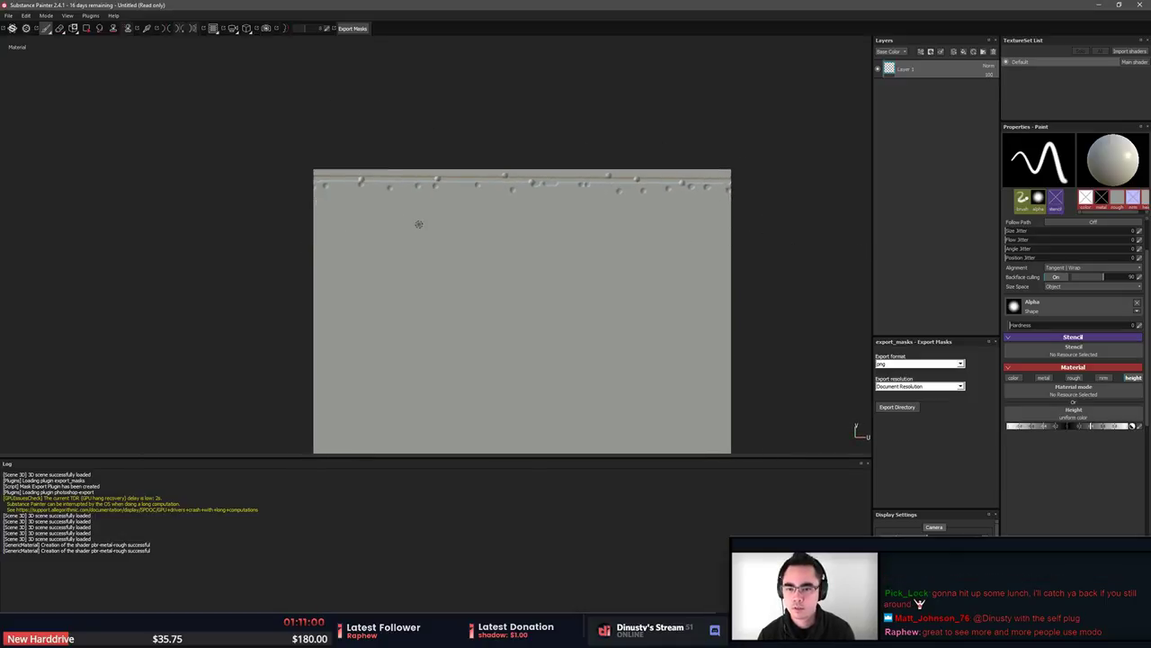
Set the brush alpha to 4 Marks from the shelf, try freehand strokes below the dabs and undo them.
left_click(13, 622)
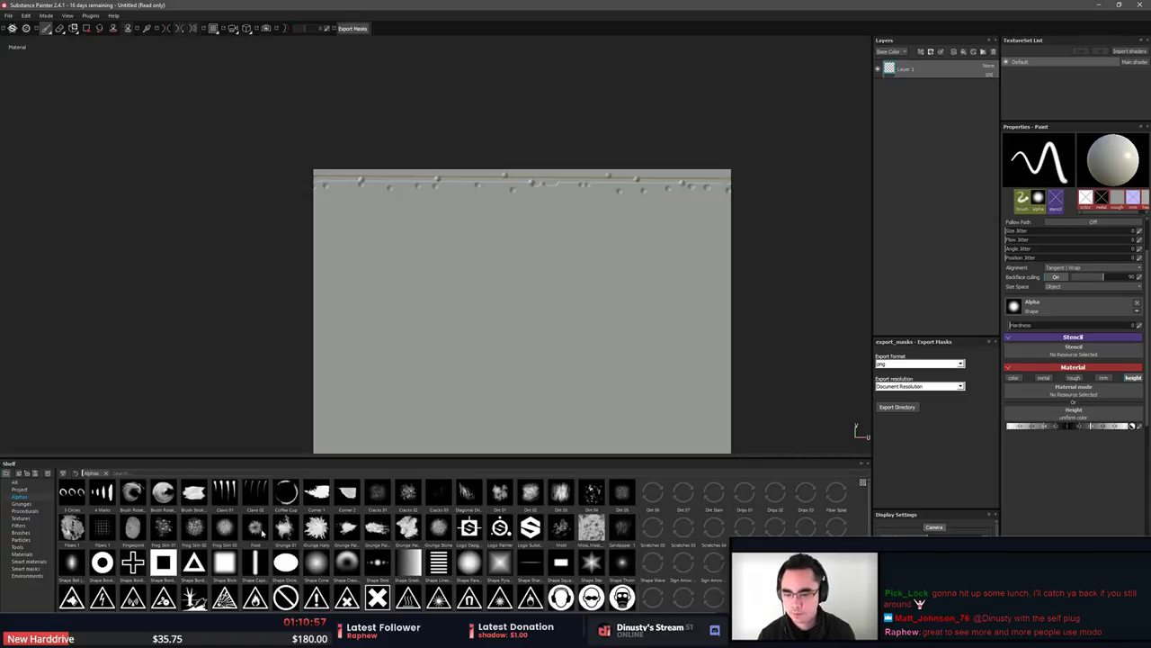
left_click(103, 493)
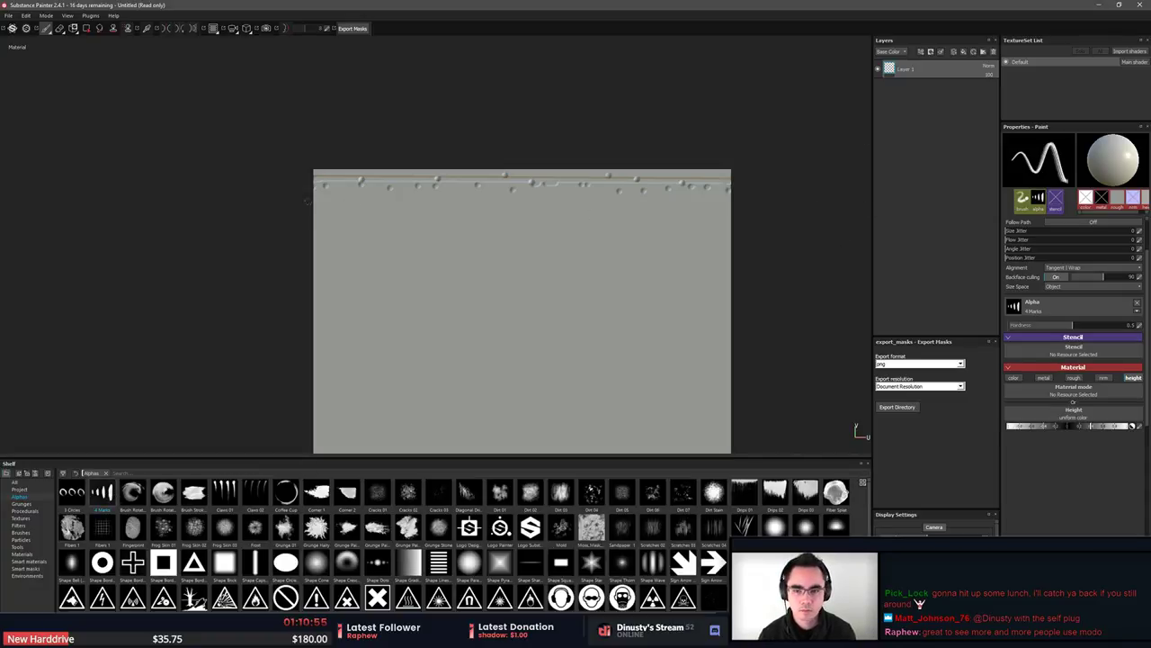
left_click_drag(315, 204, 731, 203)
key("ctrl+z")
left_click_drag(314, 199, 445, 197)
key("ctrl+z")
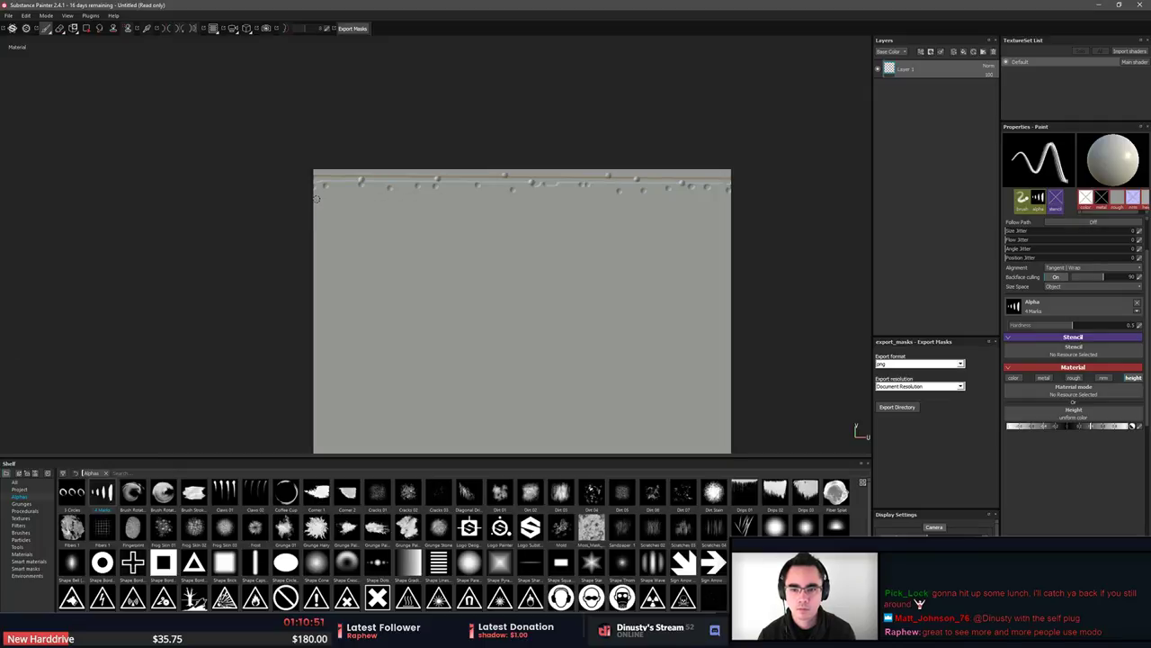
Paint three straight parallel lines across the plane below the dabs with the 4 Marks alpha.
left_click(316, 199)
left_click(767, 200, "shift")
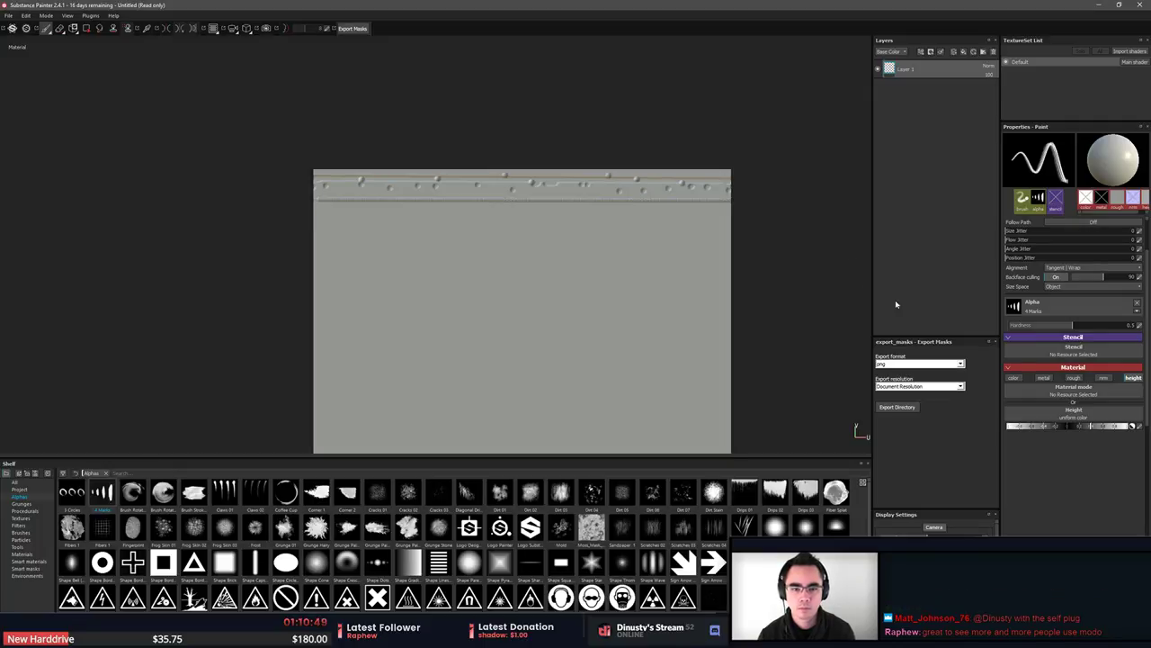
left_click(750, 209)
left_click(304, 209, "shift")
left_click(309, 215)
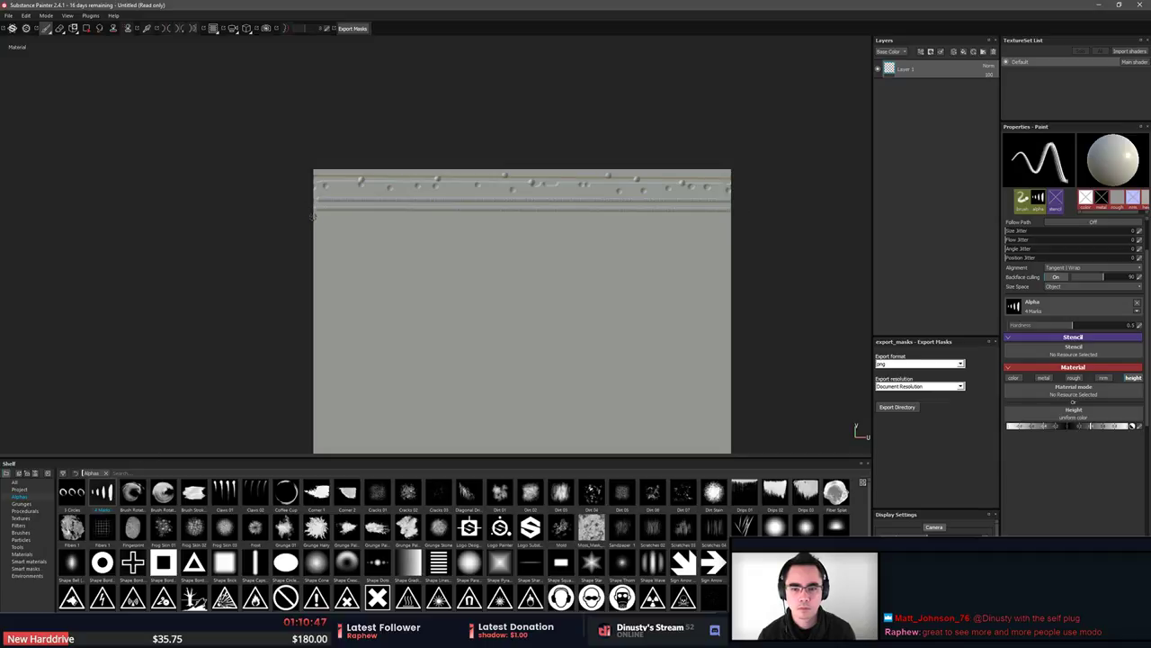
left_click(725, 215, "shift")
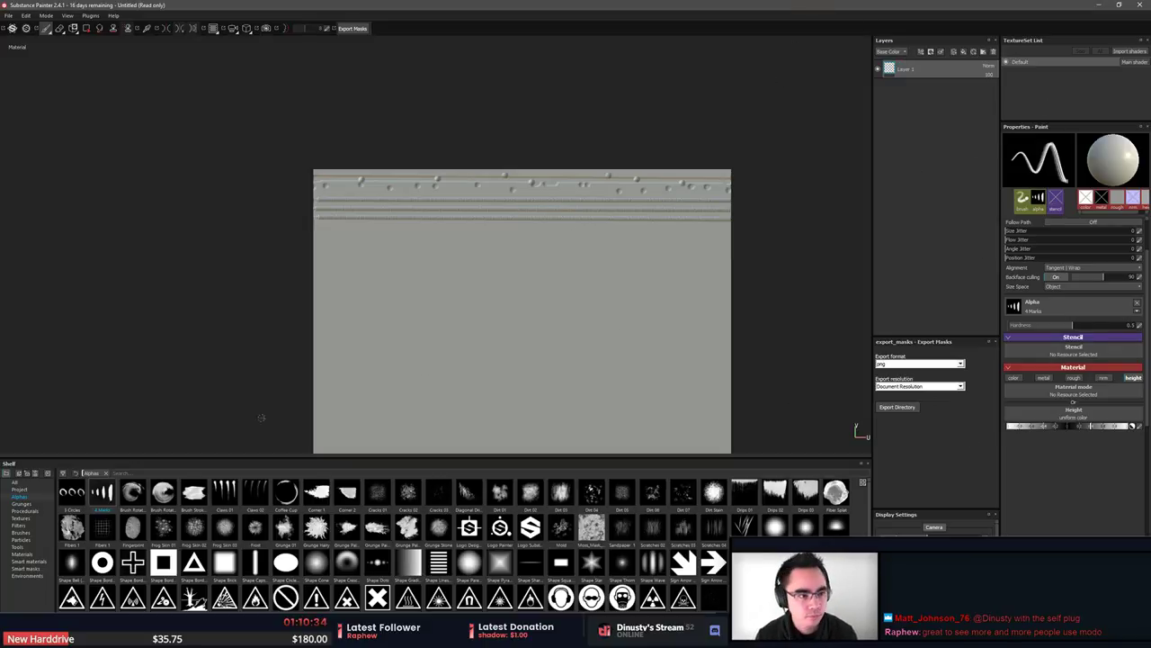
Open the texture export settings, expand the Default texture set and choose the Unreal Engine 4 (Packed) configuration.
key("ctrl+shift+e")
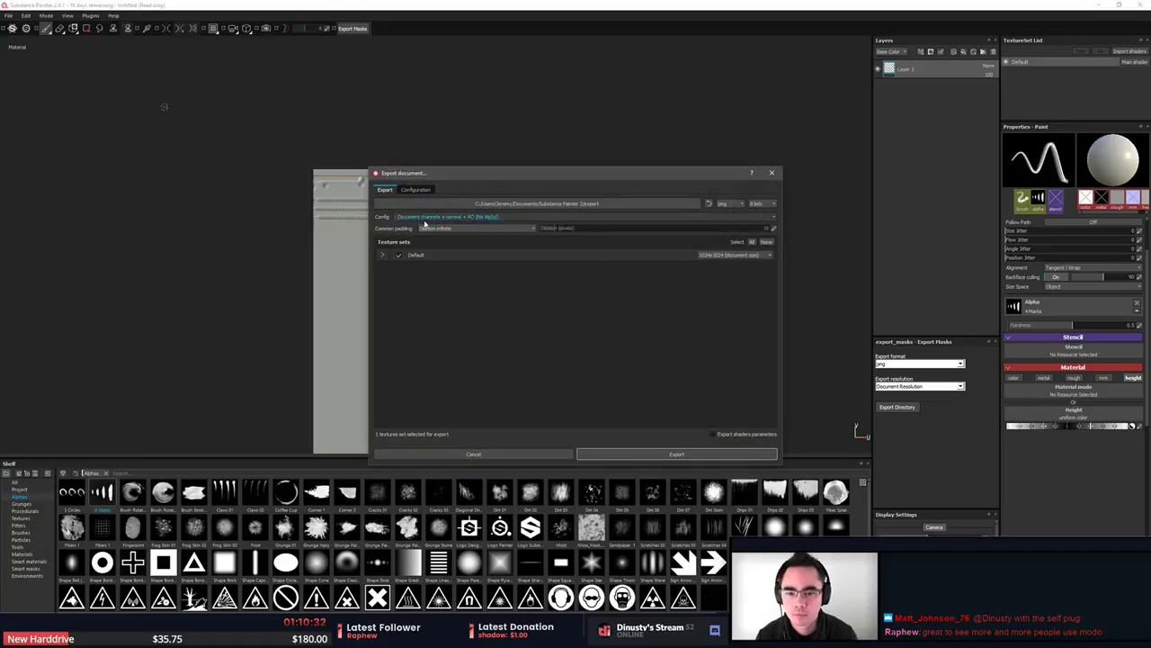
left_click(383, 255)
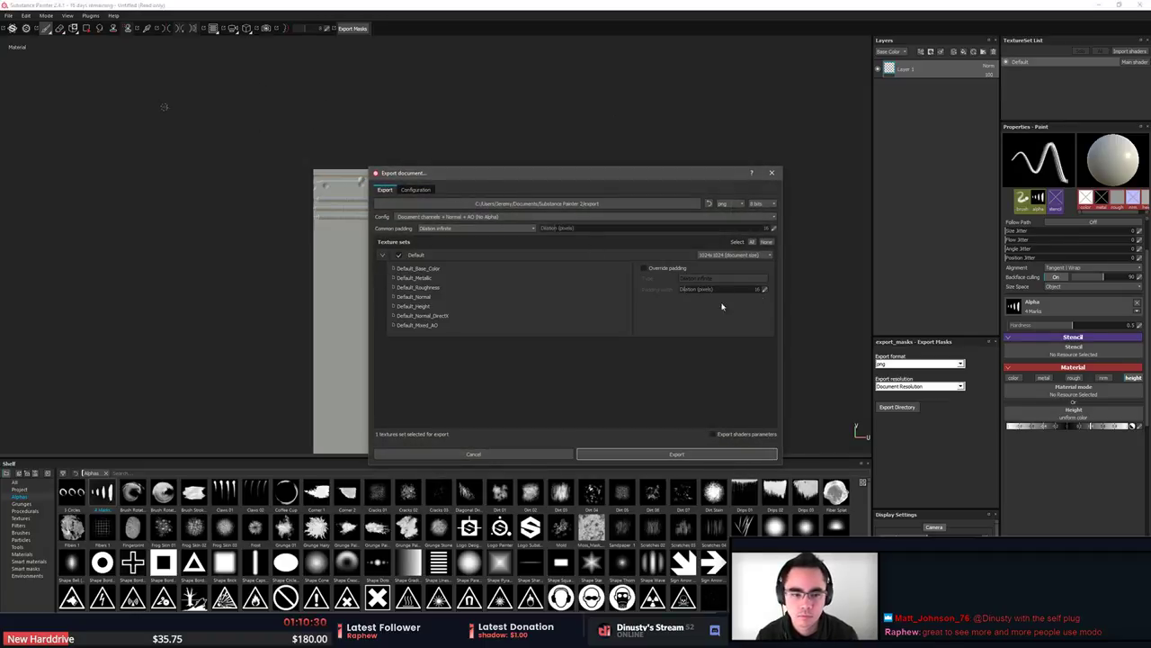
left_click(486, 217)
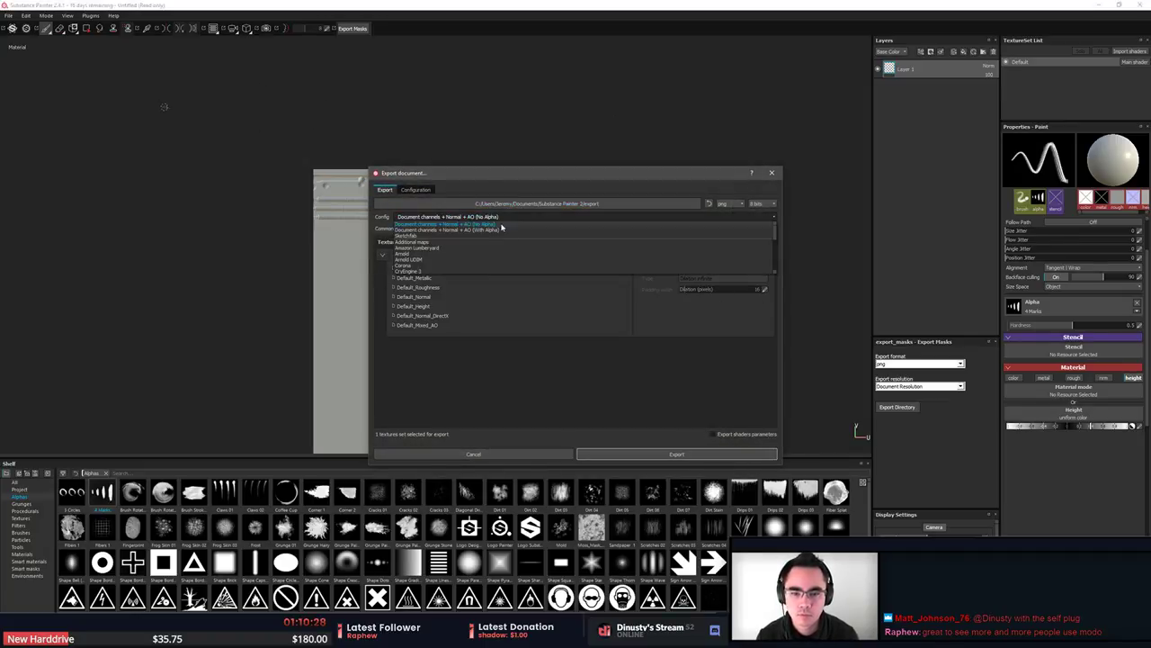
scroll(489, 259, "down", 5)
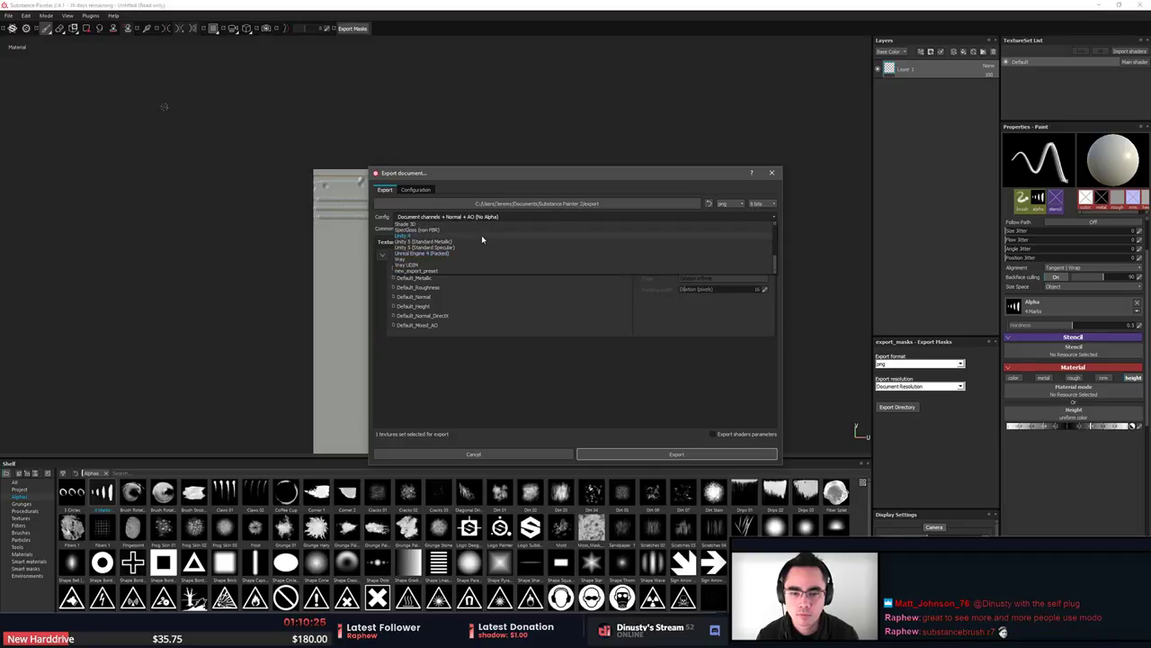
left_click(481, 235)
left_click(481, 220)
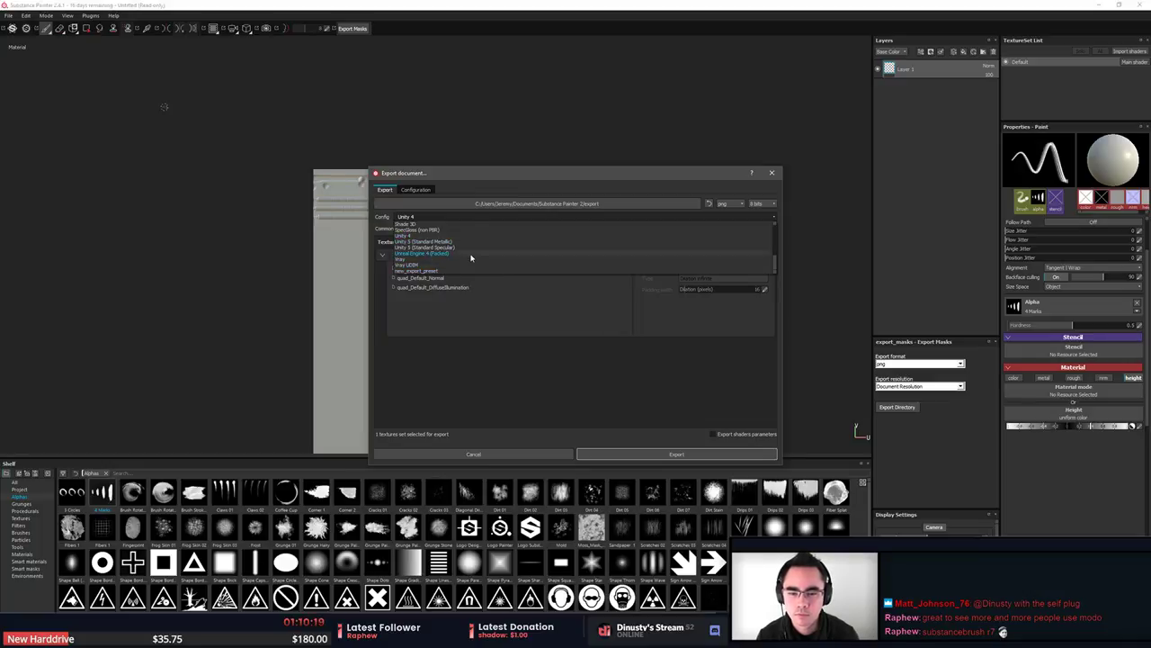
left_click(482, 253)
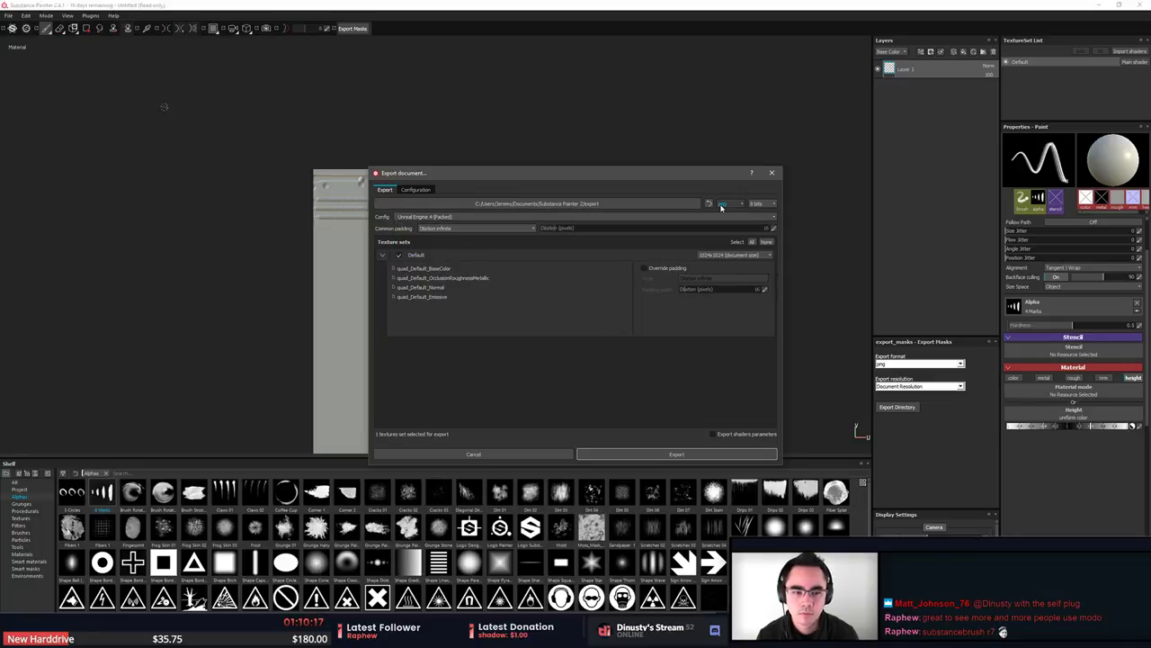
Set the texture export file format to targa.
left_click(731, 205)
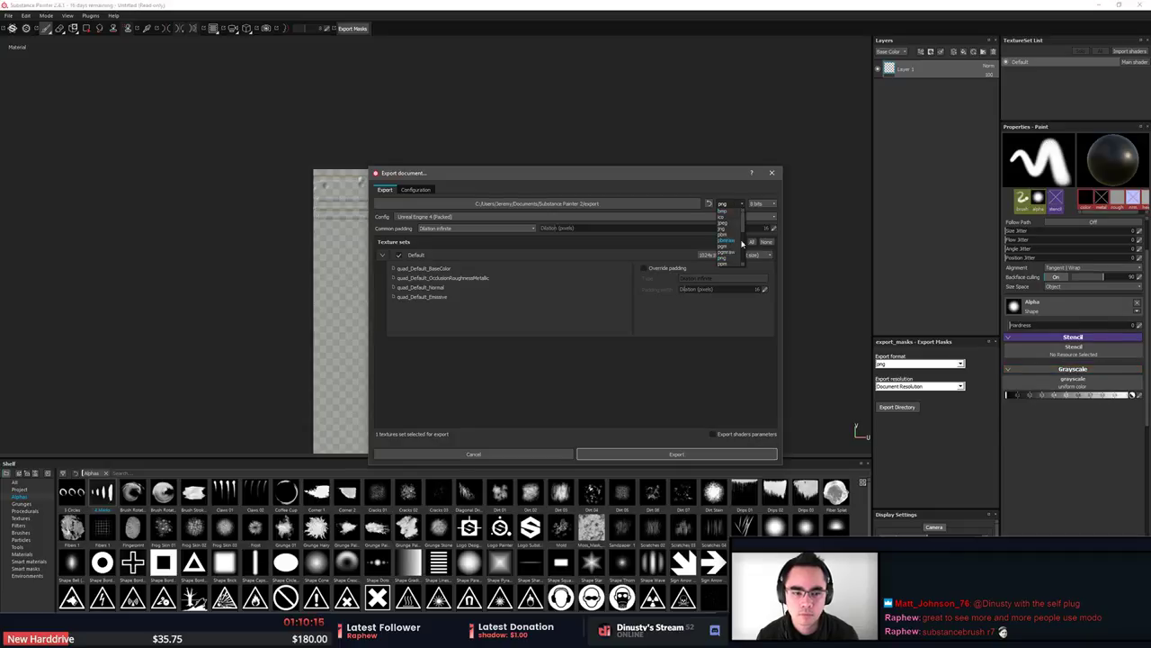
left_click_drag(744, 223, 742, 273)
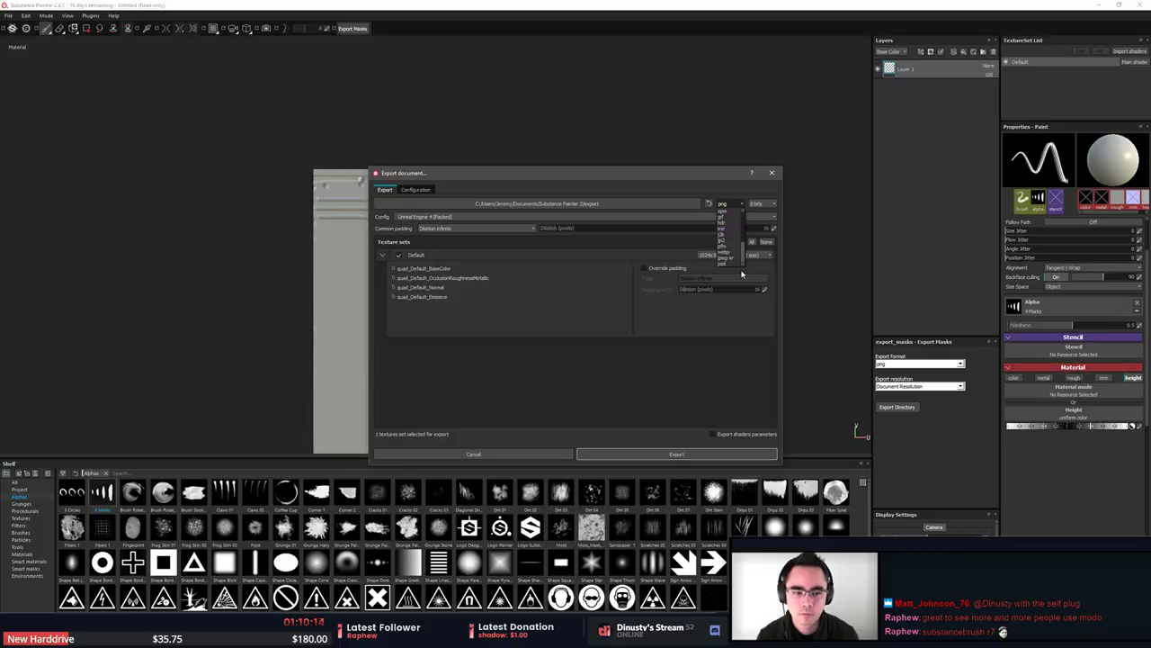
left_click(732, 217)
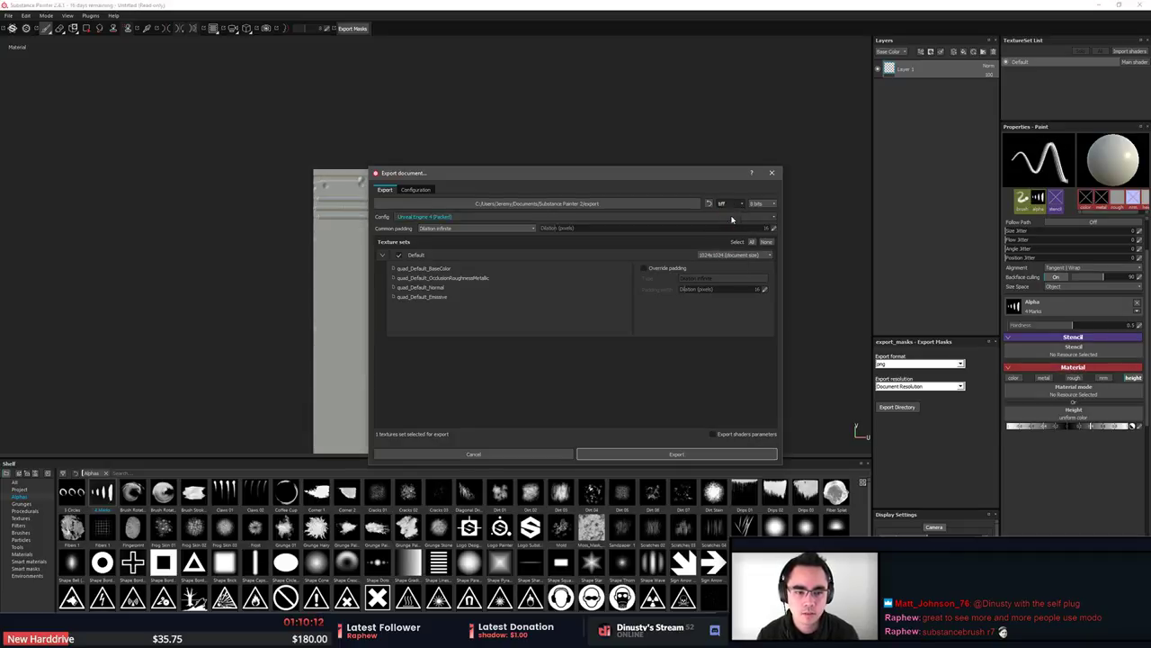
left_click(733, 206)
left_click(732, 212)
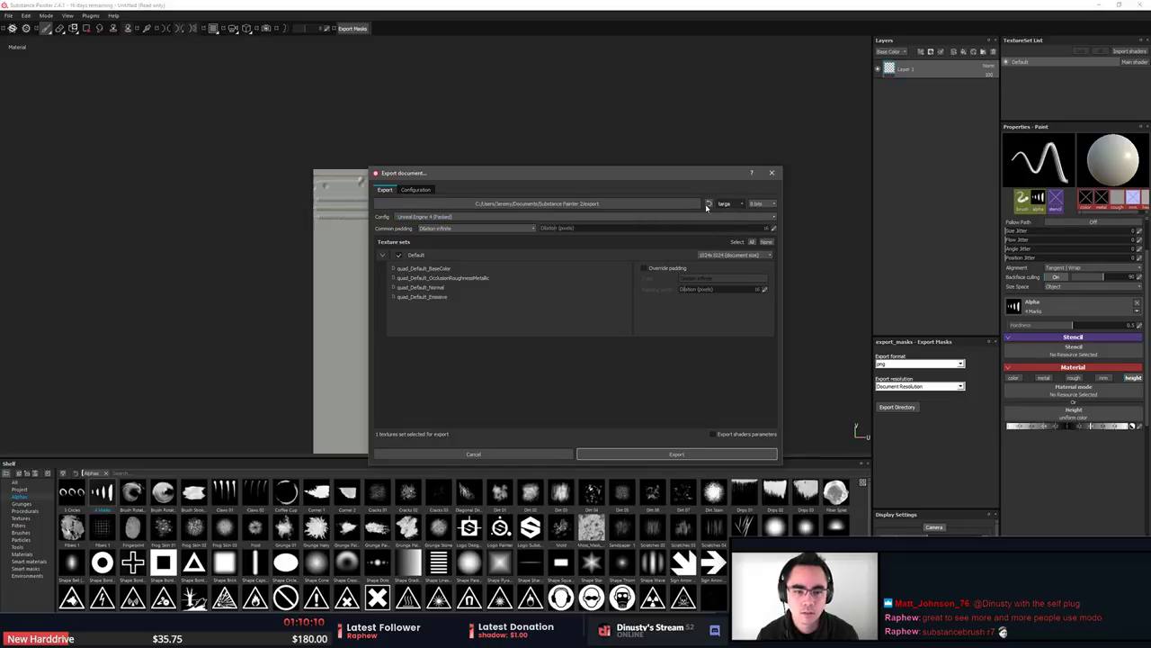
Set the texture export destination to the test folder inside Substance Painter's export folder.
left_click(707, 205)
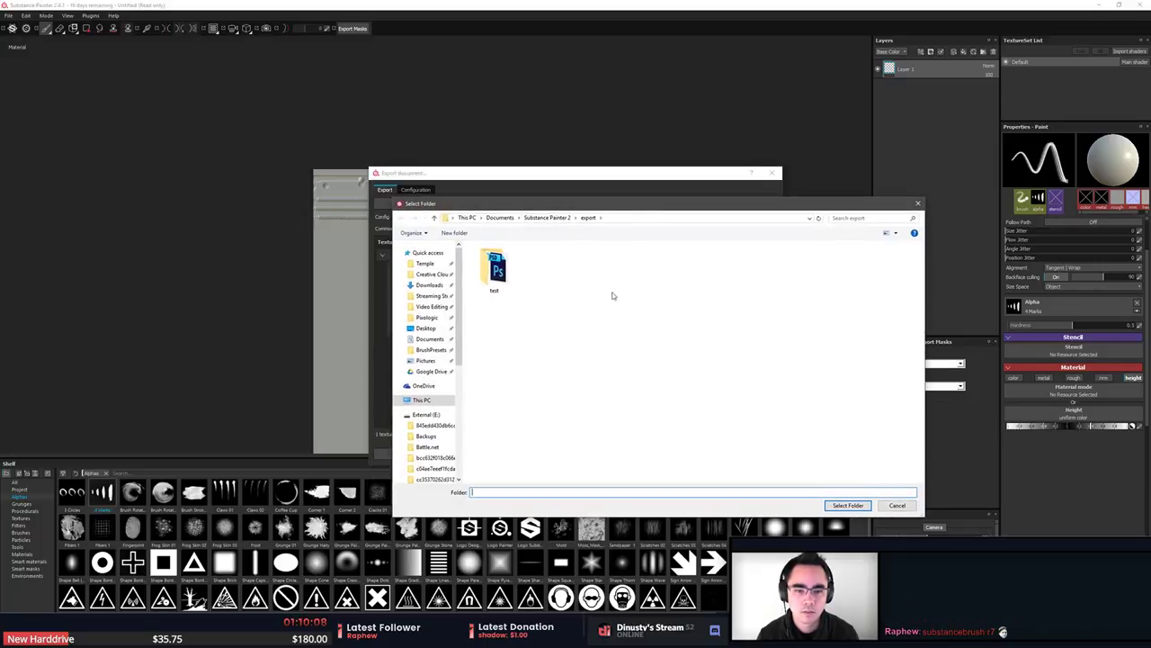
type("test")
key("Return")
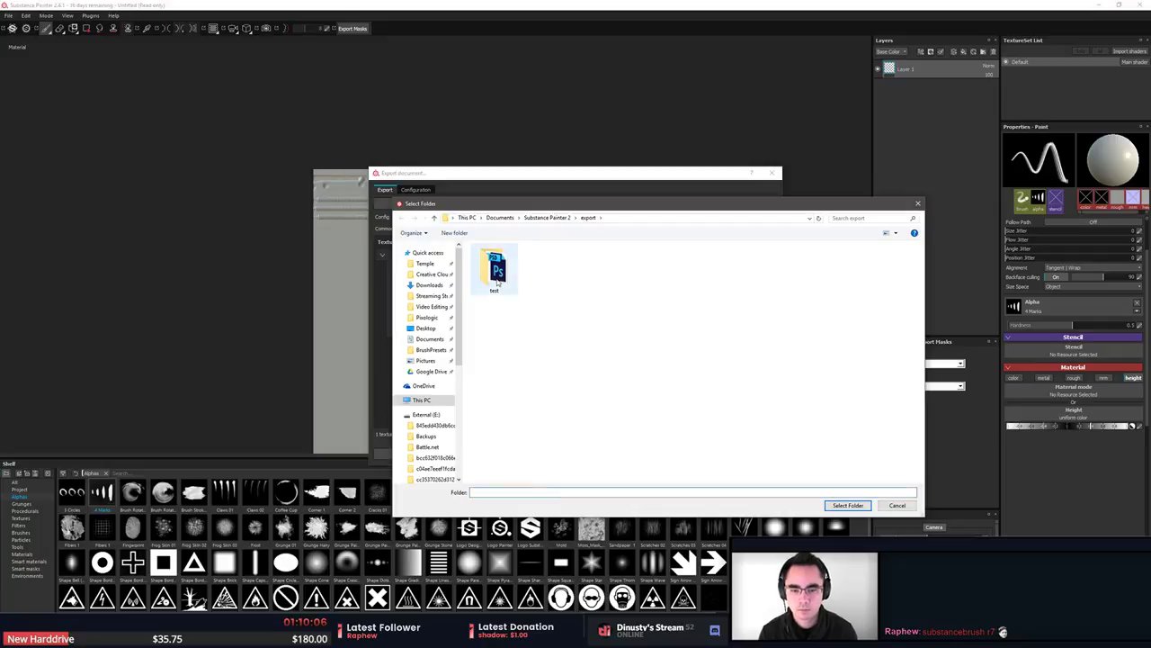
left_click(850, 505)
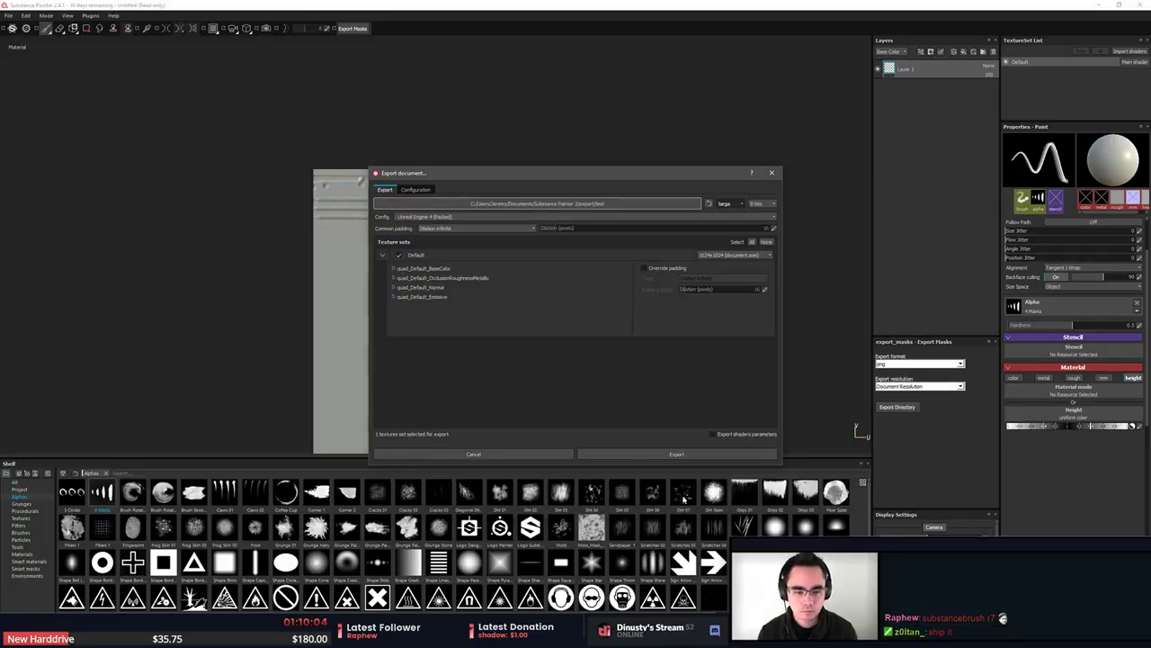
Export the textures, open the exported quad_Default_Normal.tga in Photoshop and inspect the painted detail in it.
left_click(657, 455)
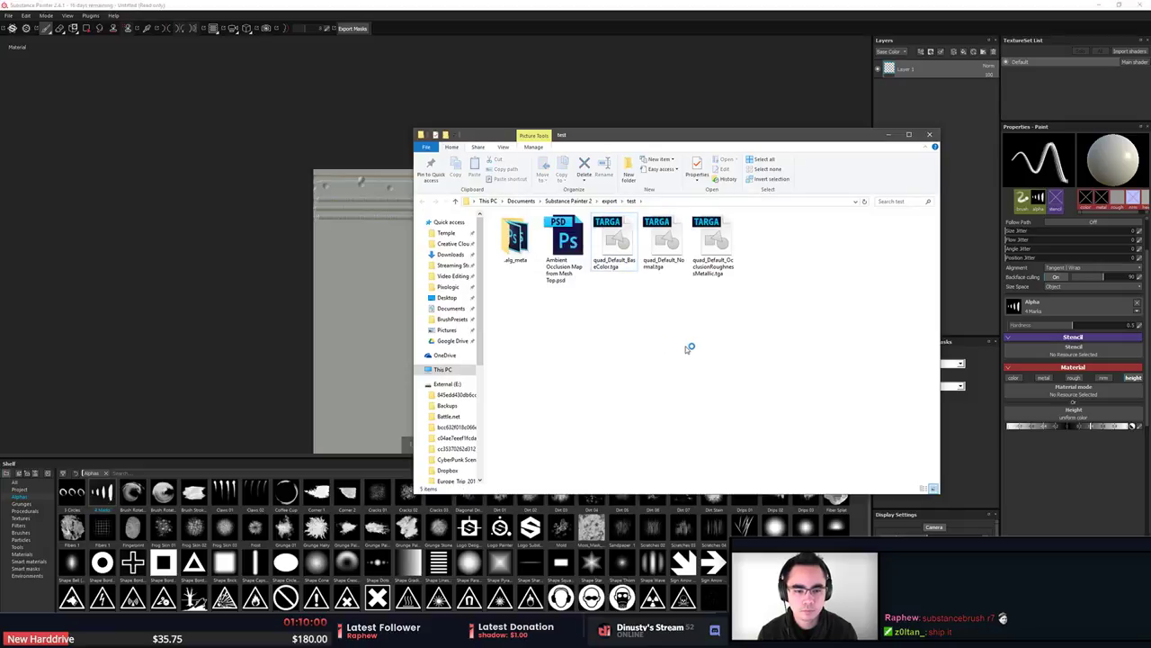
left_click(808, 291)
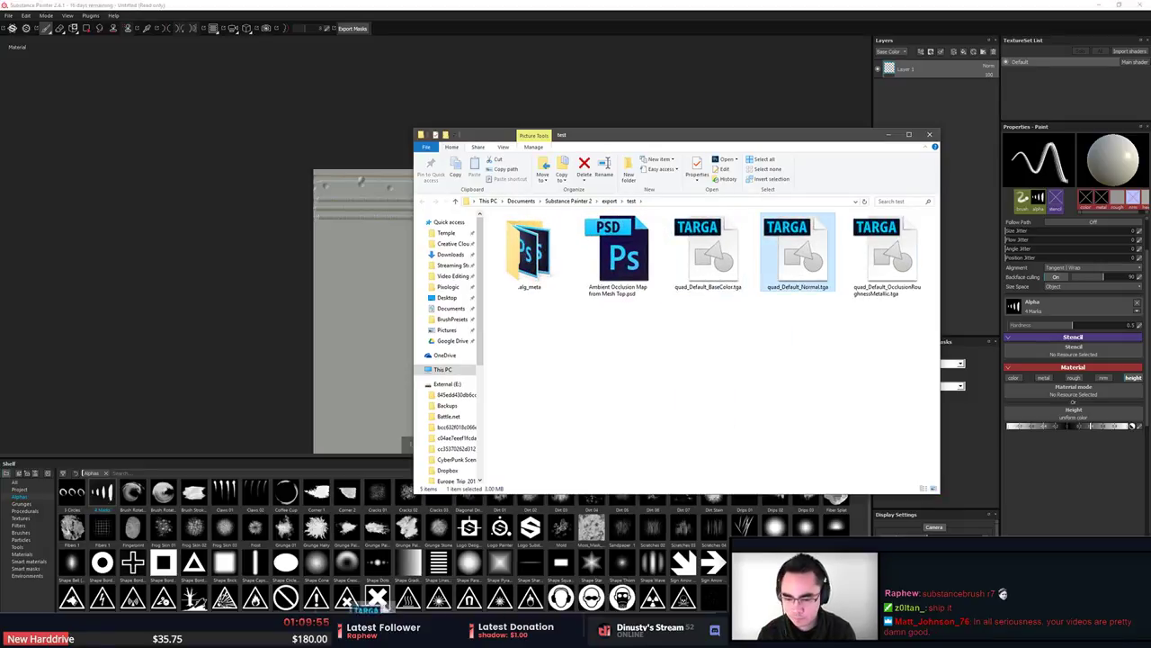
key("alt+Tab")
left_click_drag(650, 314, 493, 32)
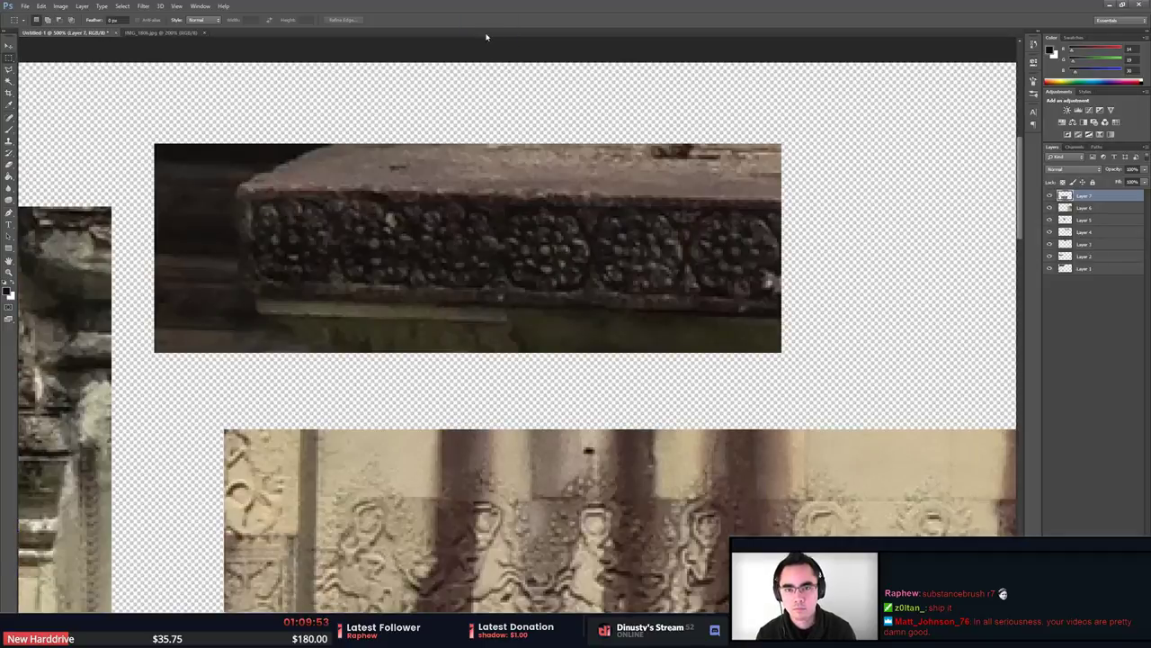
key("ctrl+plus")
left_click_drag(686, 133, 767, 442)
left_click_drag(750, 396, 746, 398)
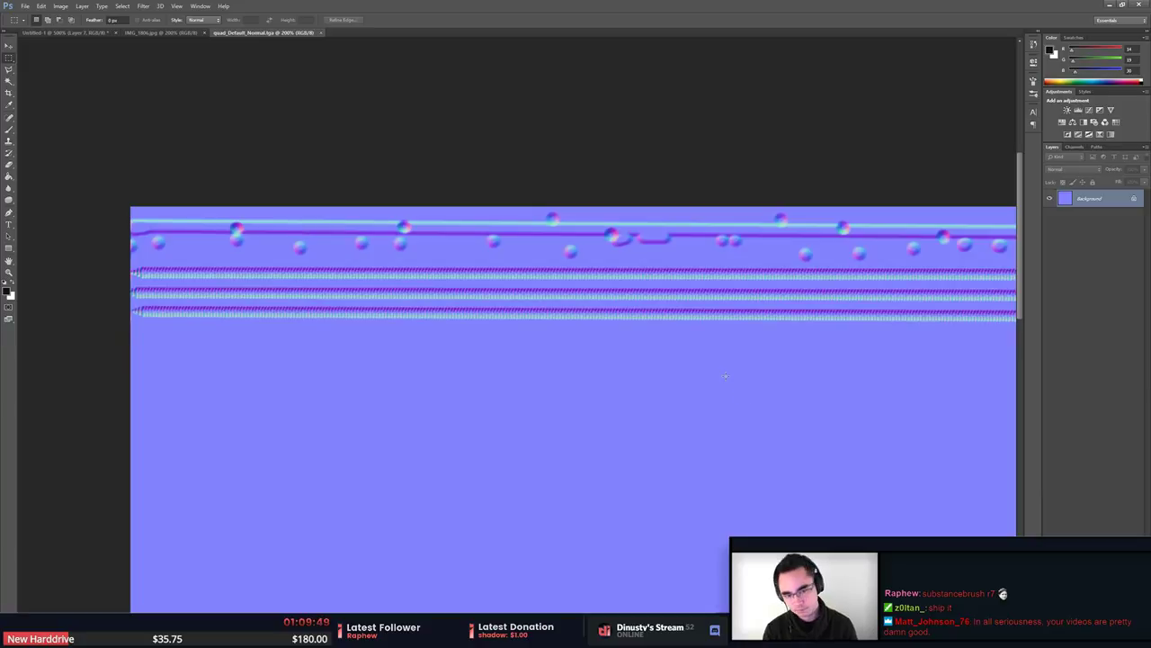
key("ctrl+minus")
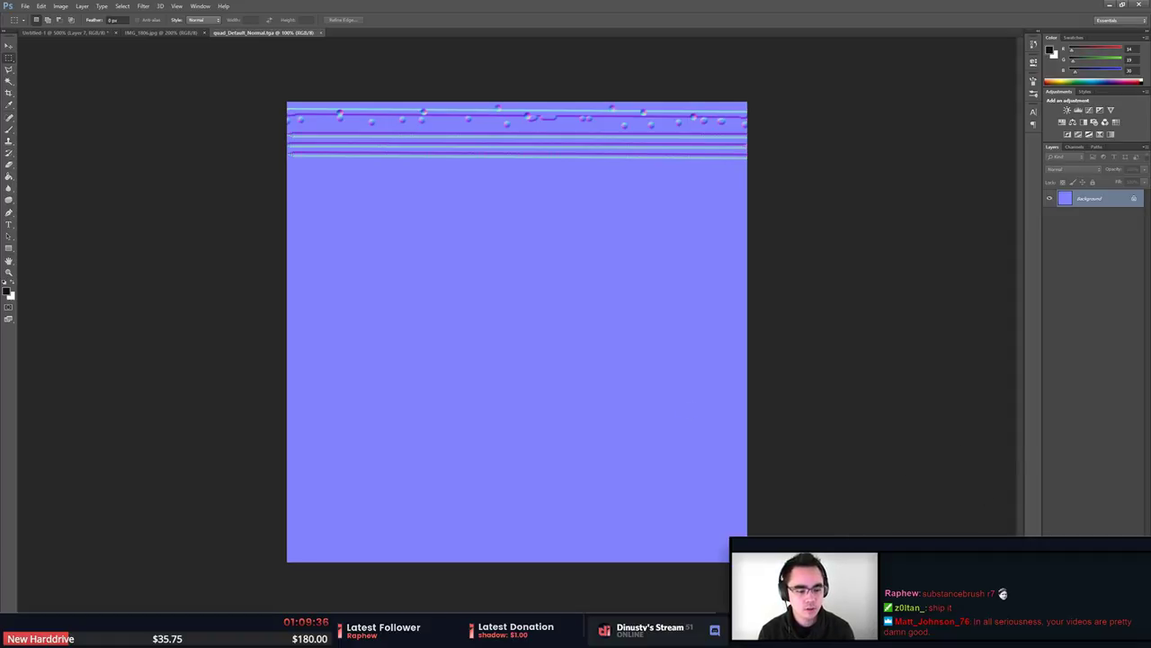
Switch to MODO and hide the wall plane so only the trim piece is shown.
key("alt+Tab")
left_click_drag(486, 486, 602, 384, "alt")
left_click(602, 383)
left_click_drag(741, 216, 794, 295, "alt")
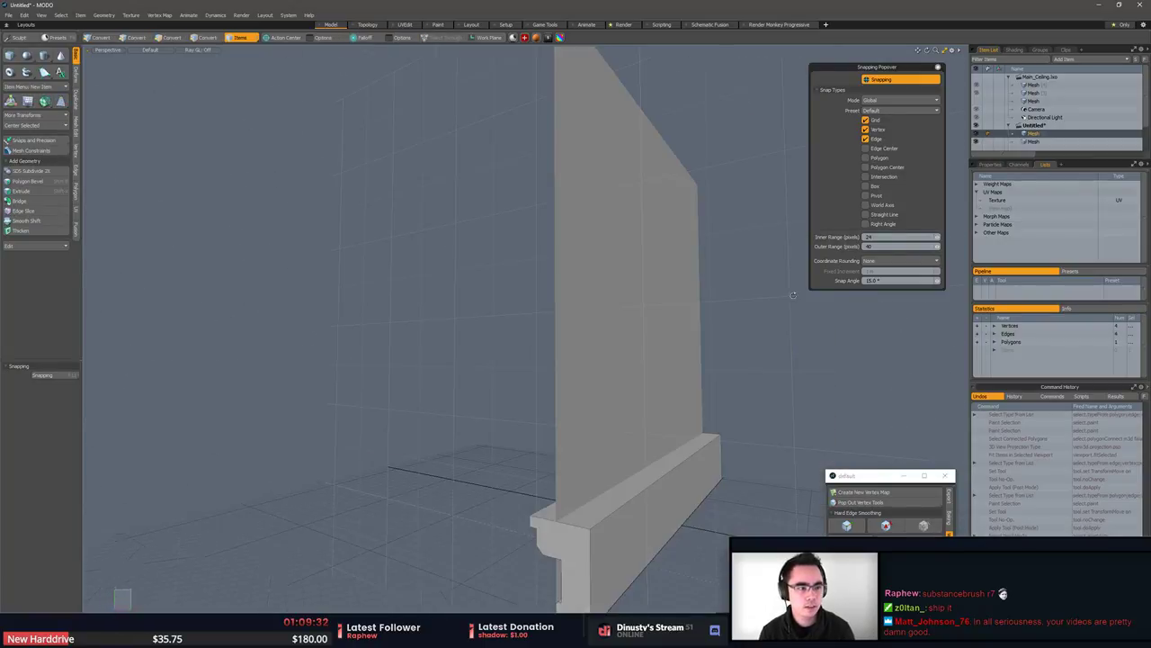
key("h")
left_click_drag(576, 310, 670, 270, "alt")
left_click_drag(670, 270, 696, 262, "ctrl+alt")
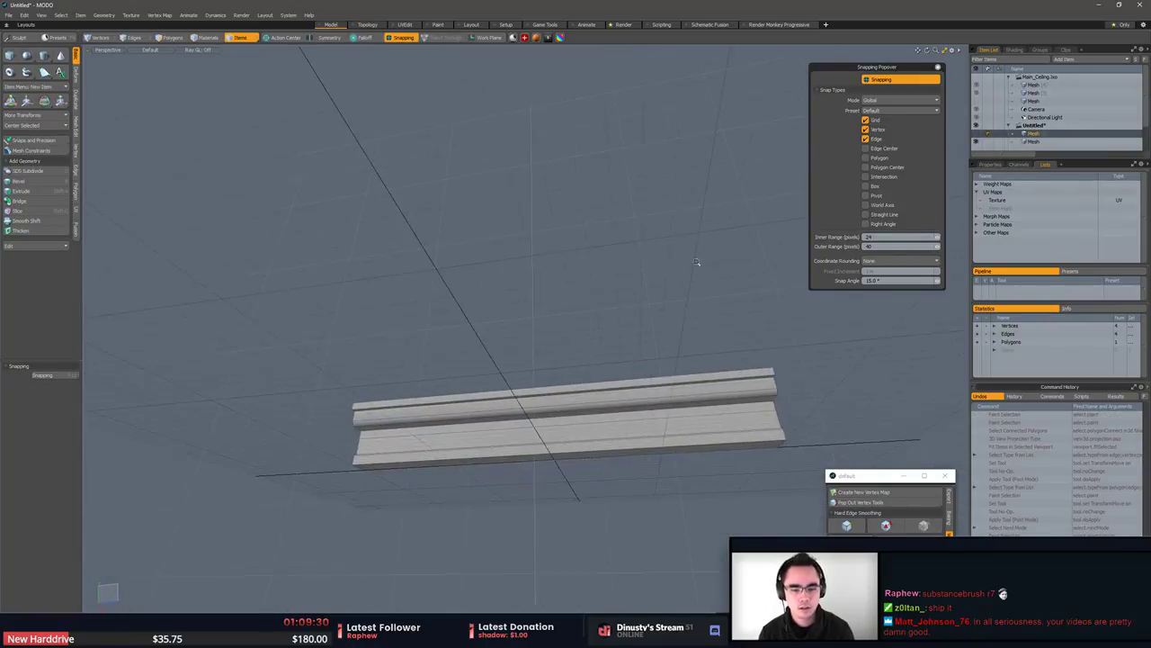
middle_click_drag(696, 262, 674, 377)
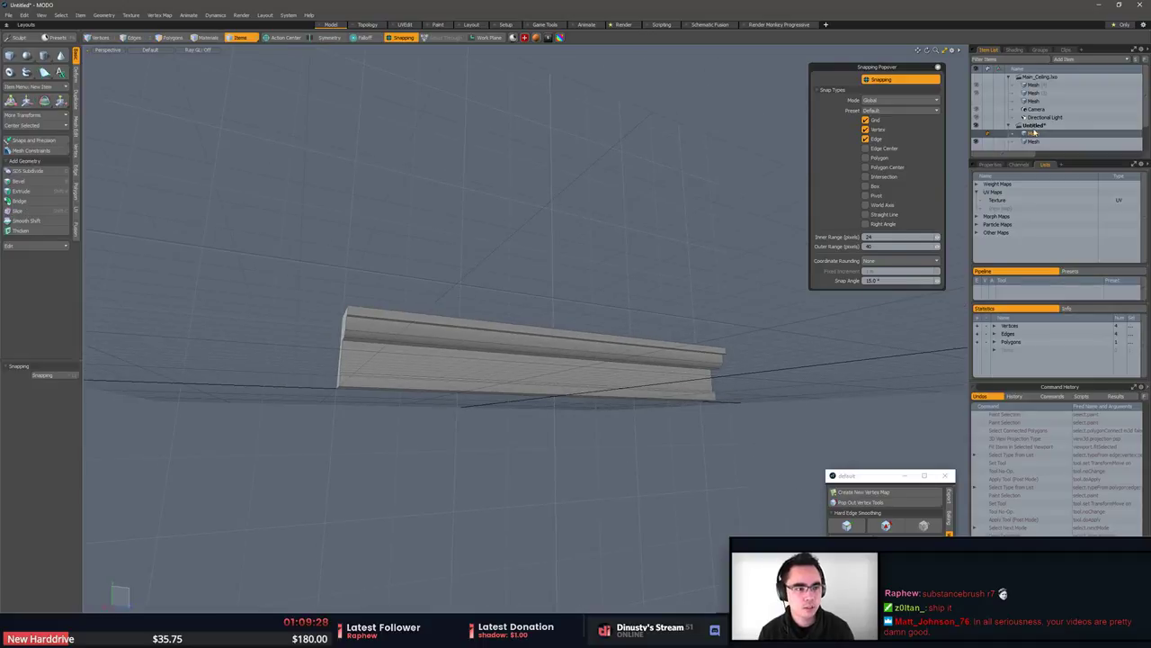
left_click(1066, 50)
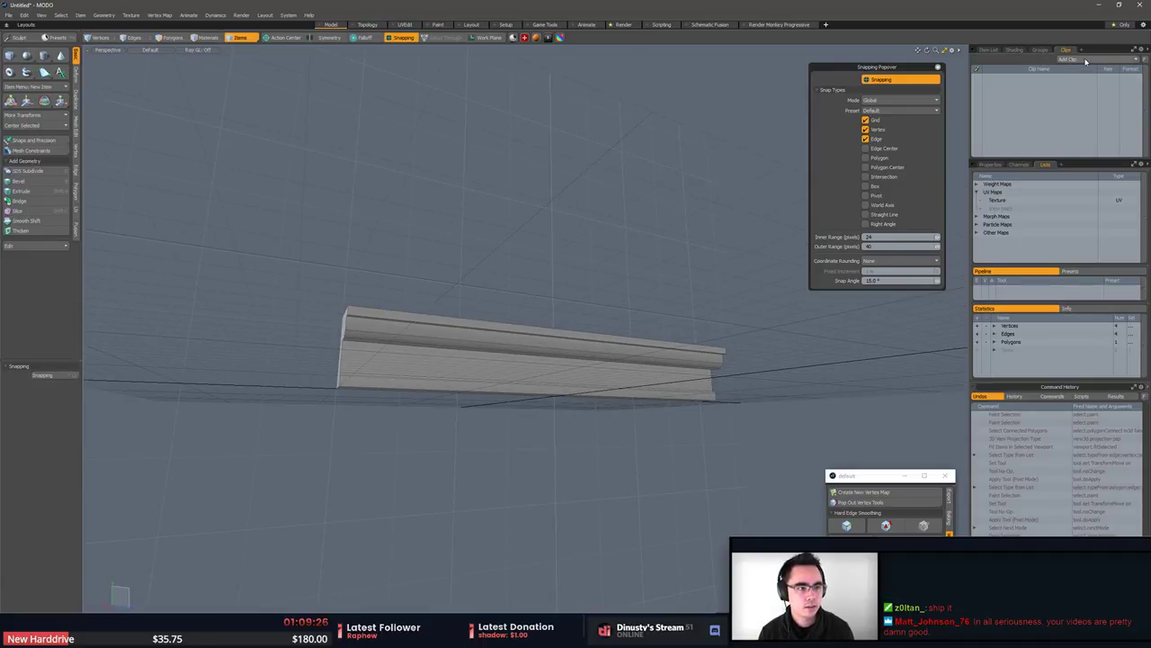
left_click(1086, 60)
left_click(988, 119)
left_click(988, 49)
left_click(801, 338)
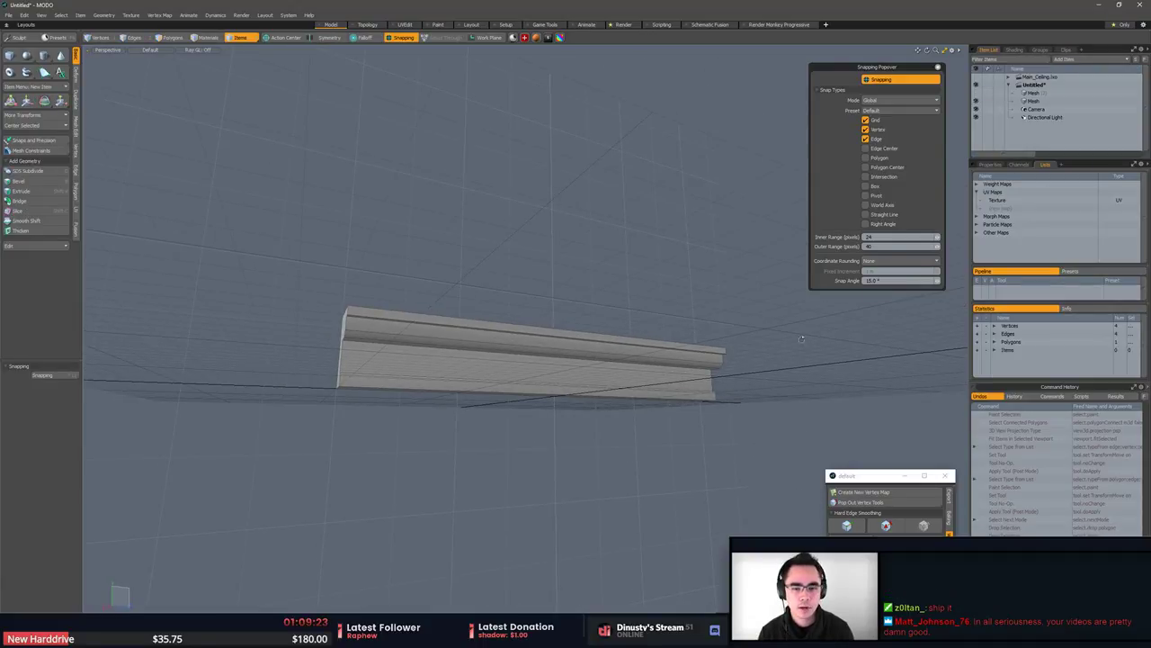
Try bringing quad_Default_Normal.tga from the export folder into the MODO scene, and delete the resulting backdrop item.
key("alt+Tab")
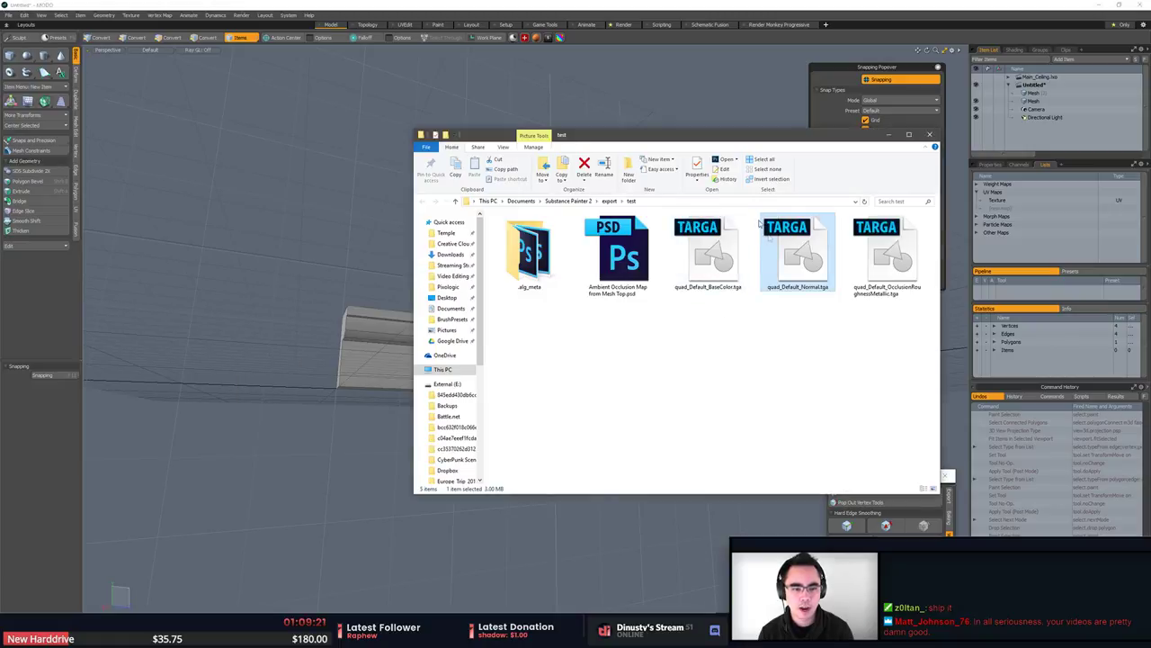
left_click_drag(406, 374, 374, 352)
left_click(333, 249)
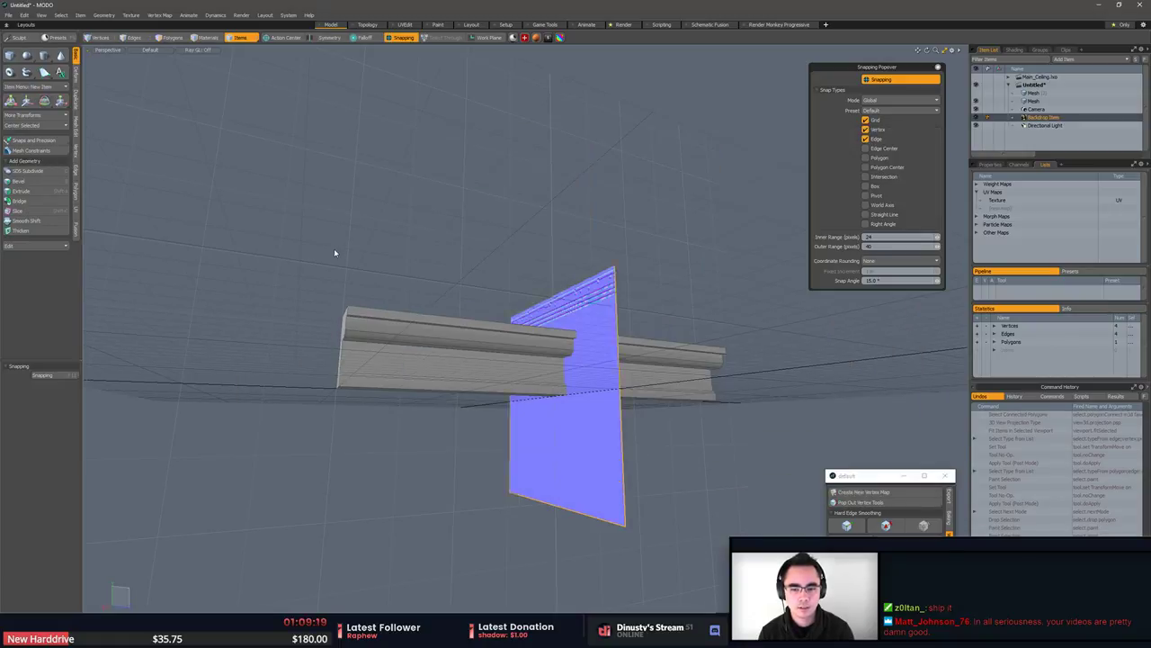
left_click_drag(334, 252, 576, 292, "alt")
left_click(590, 285)
key("Delete")
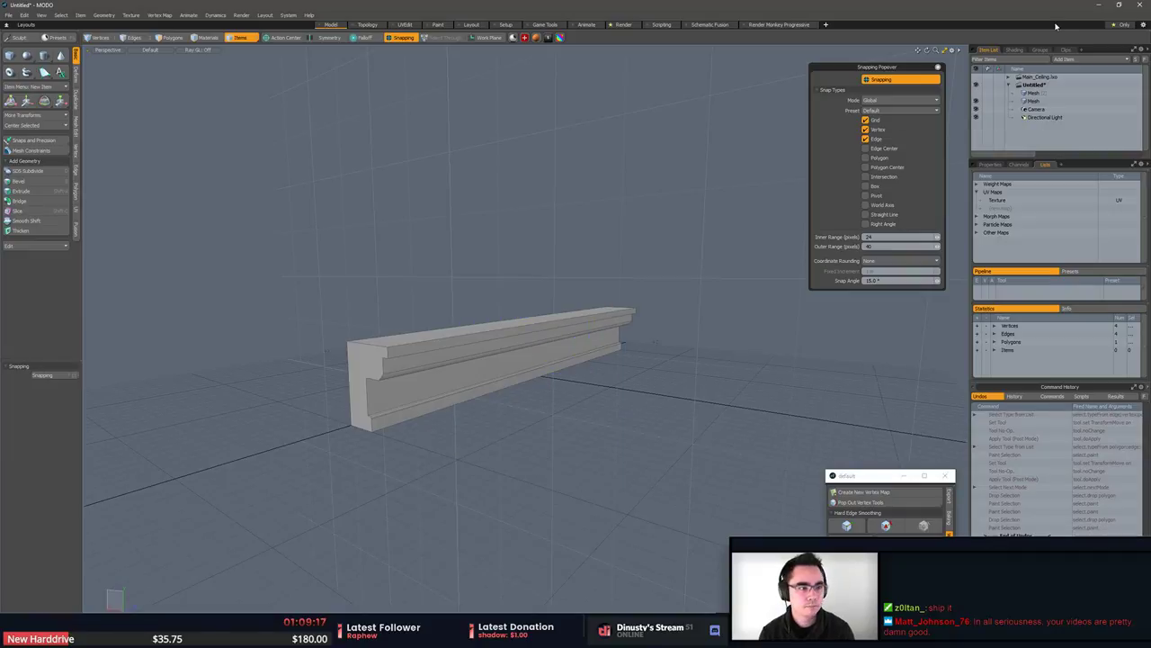
Display the scene's shader tree with its base shader and base material entries.
left_click(1065, 50)
left_click(989, 50)
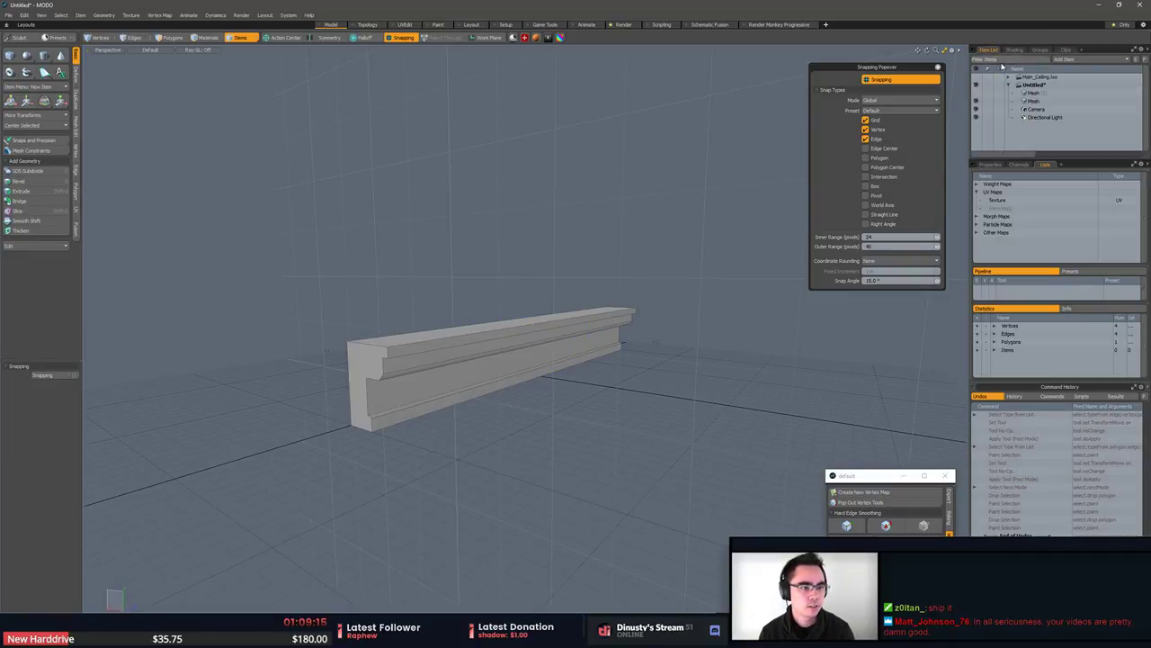
left_click(1015, 50)
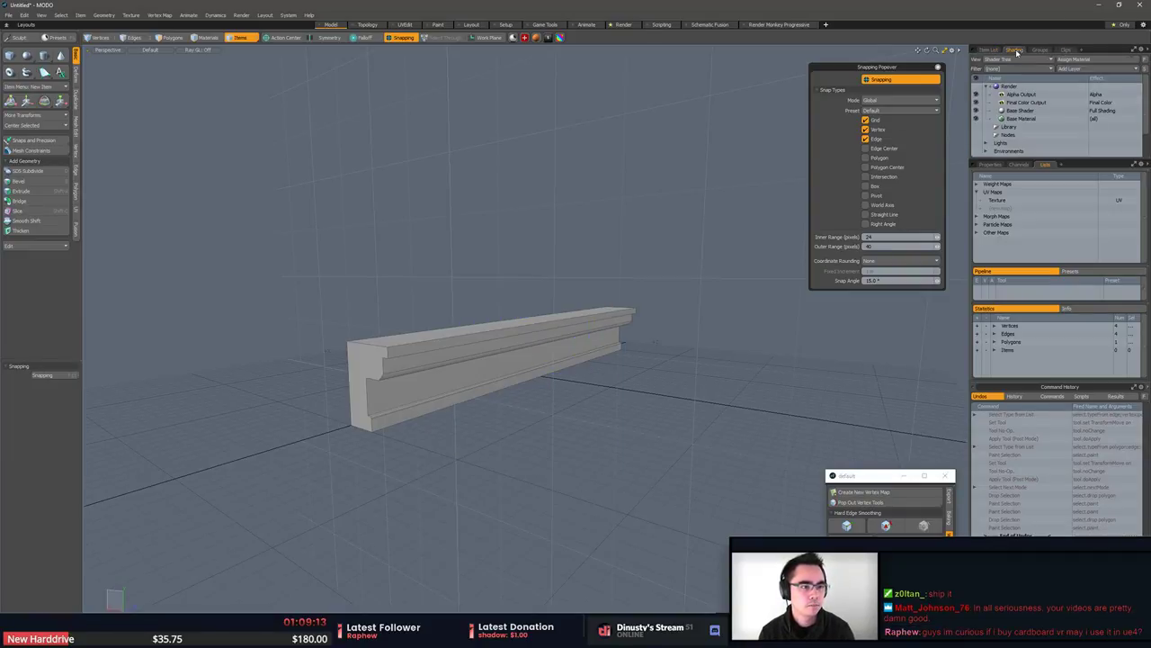
left_click(1011, 126)
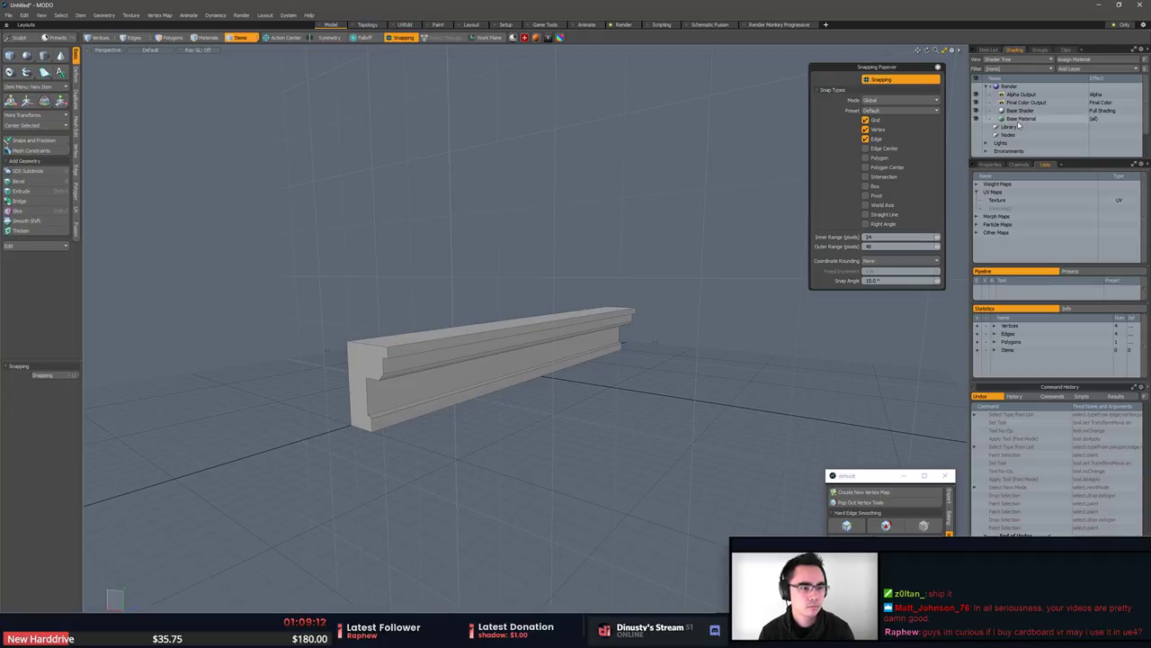
Load quad_Default_Normal.tga from the Substance Painter 2 export\test folder as an image map in the shader tree.
left_click(1114, 70)
mouse_move(1127, 78)
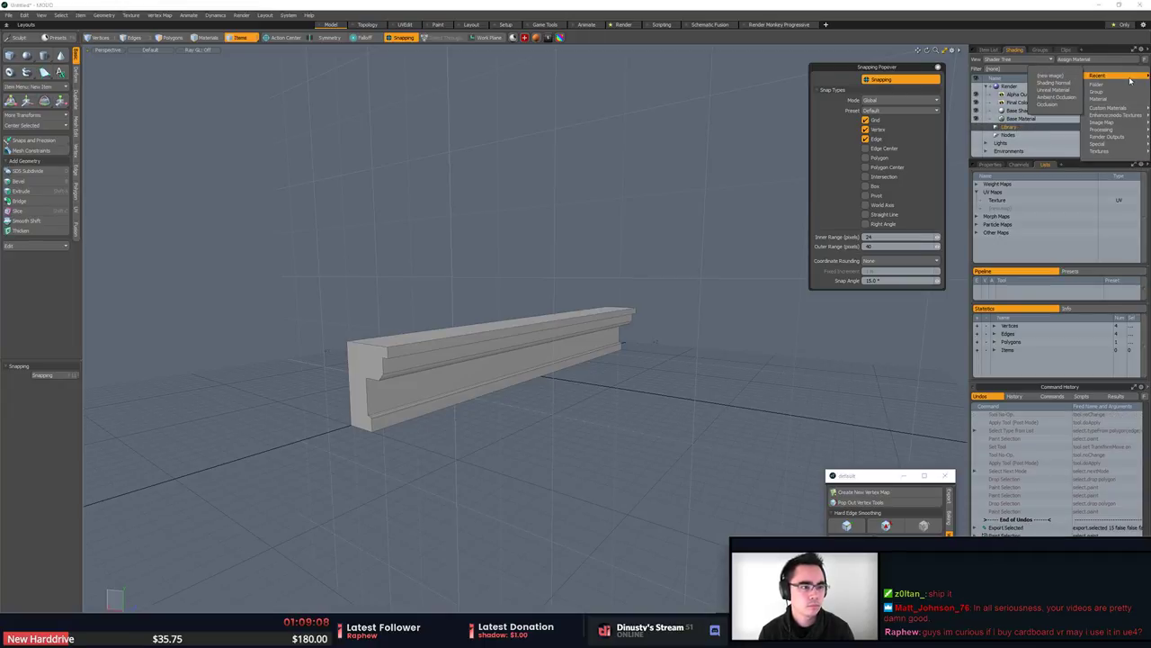
left_click(1062, 92)
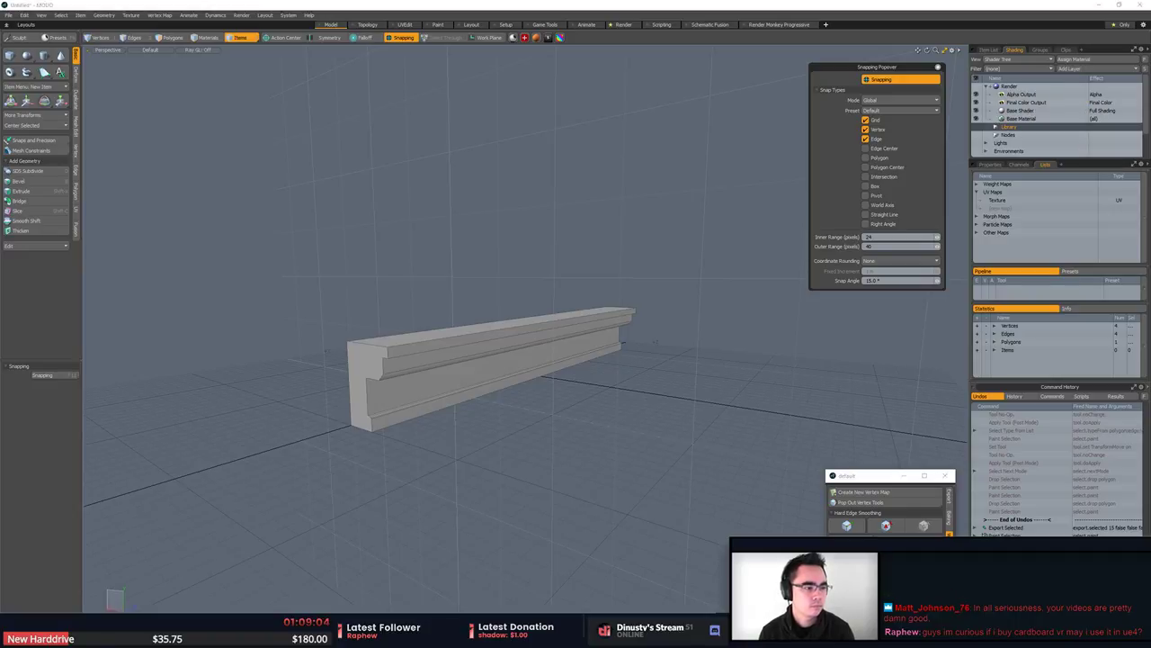
key("alt+Tab")
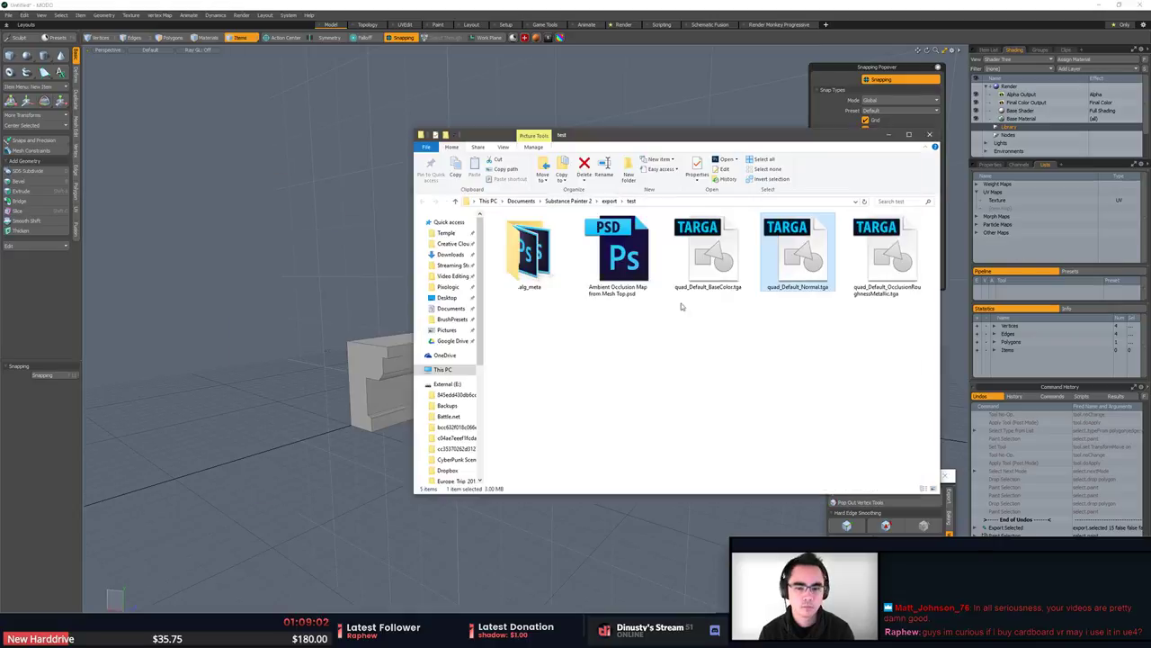
left_click(693, 202)
key("alt+Tab")
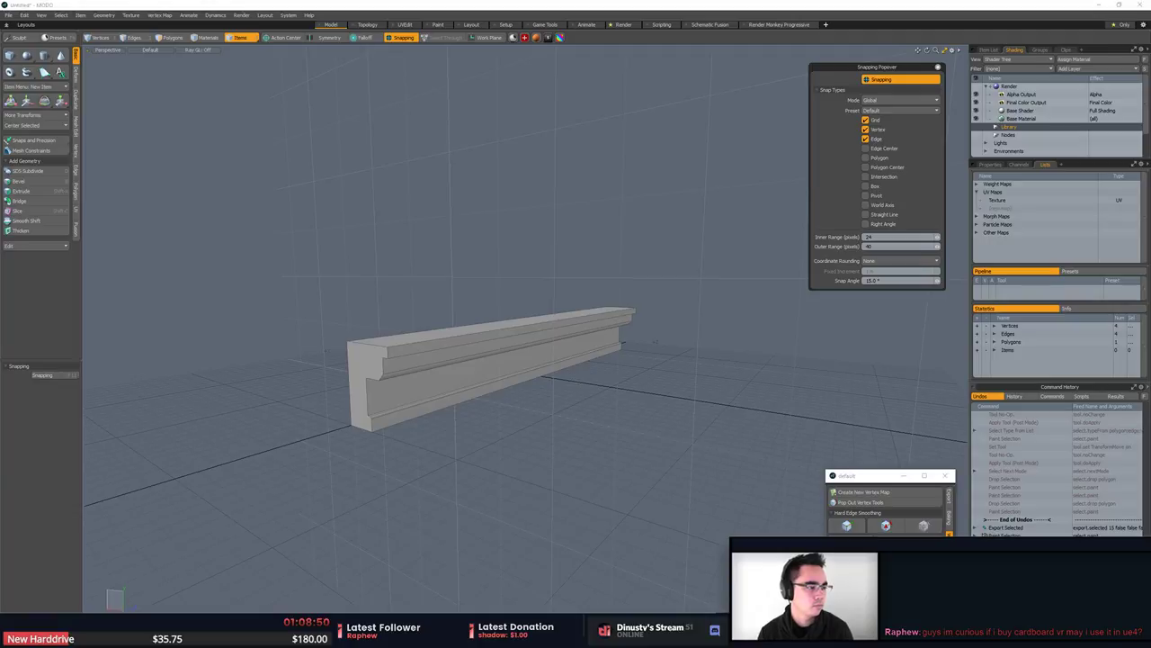
key("alt+Tab")
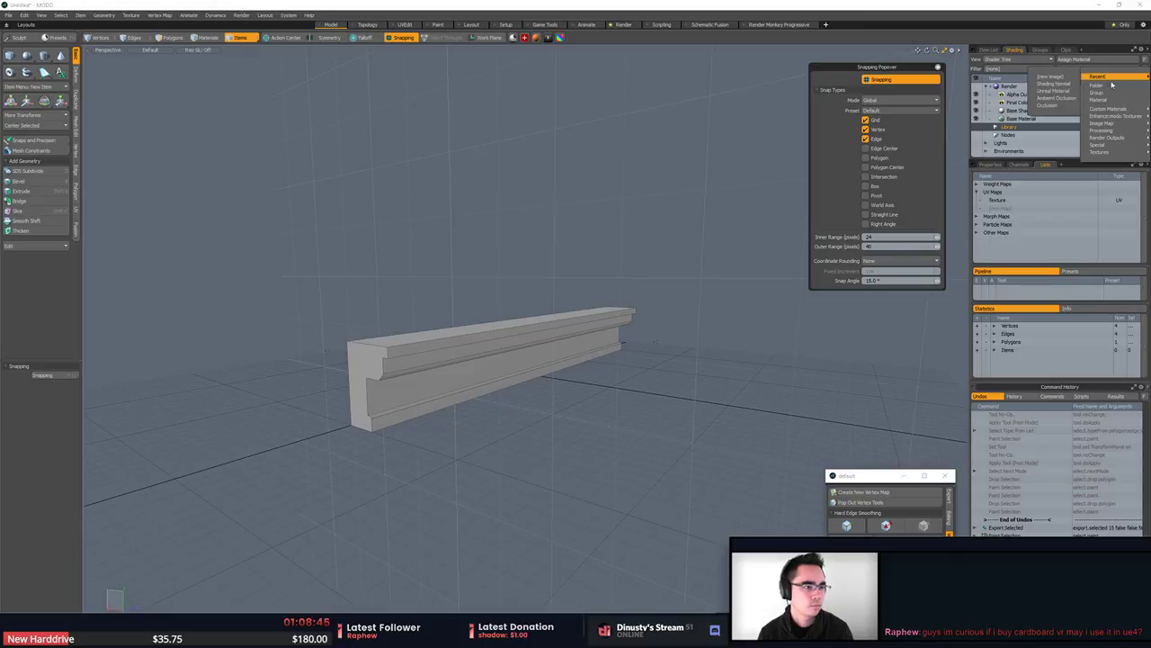
mouse_move(1121, 123)
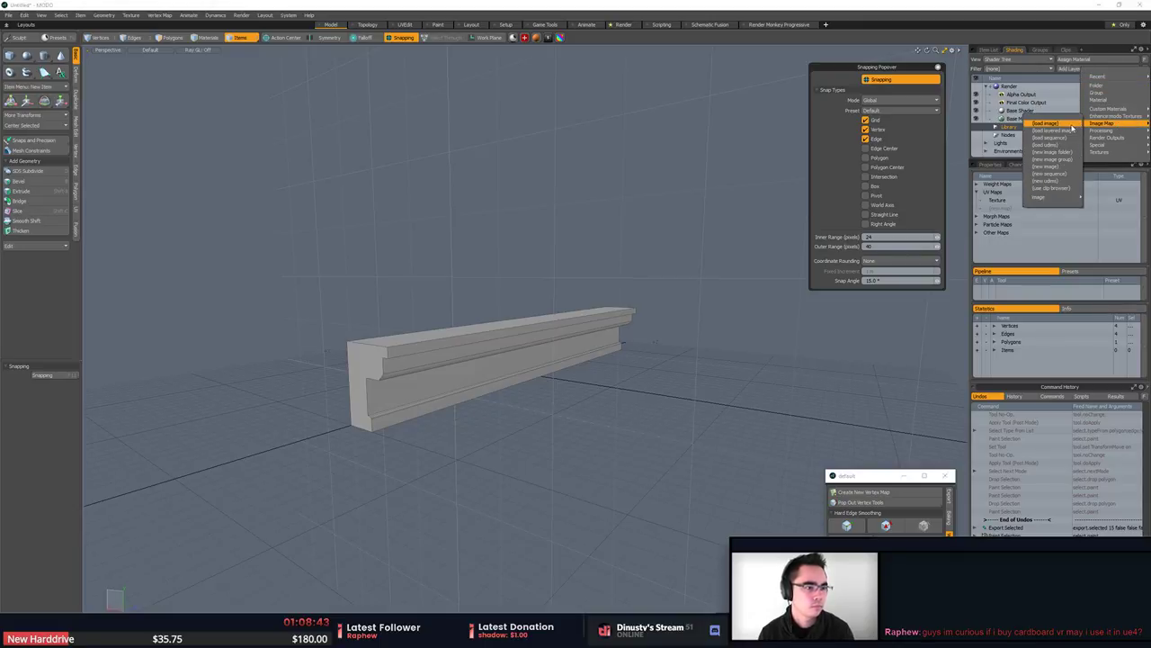
left_click(1070, 125)
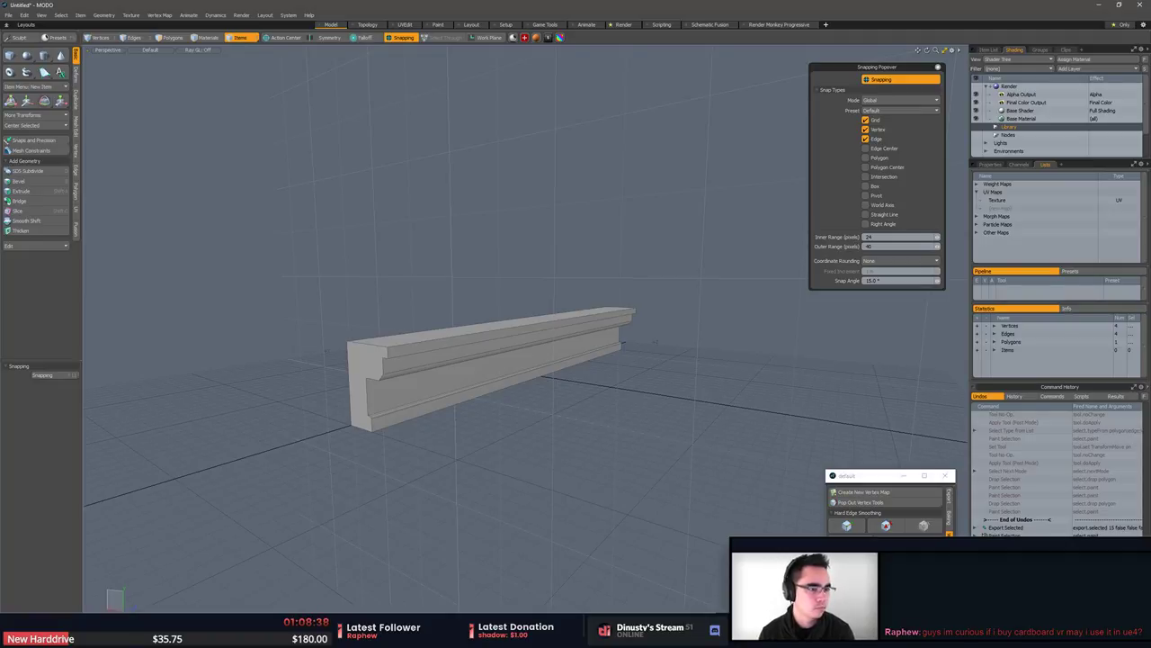
left_click_drag(1016, 135, 549, 362)
left_click_drag(708, 389, 216, 157, "alt")
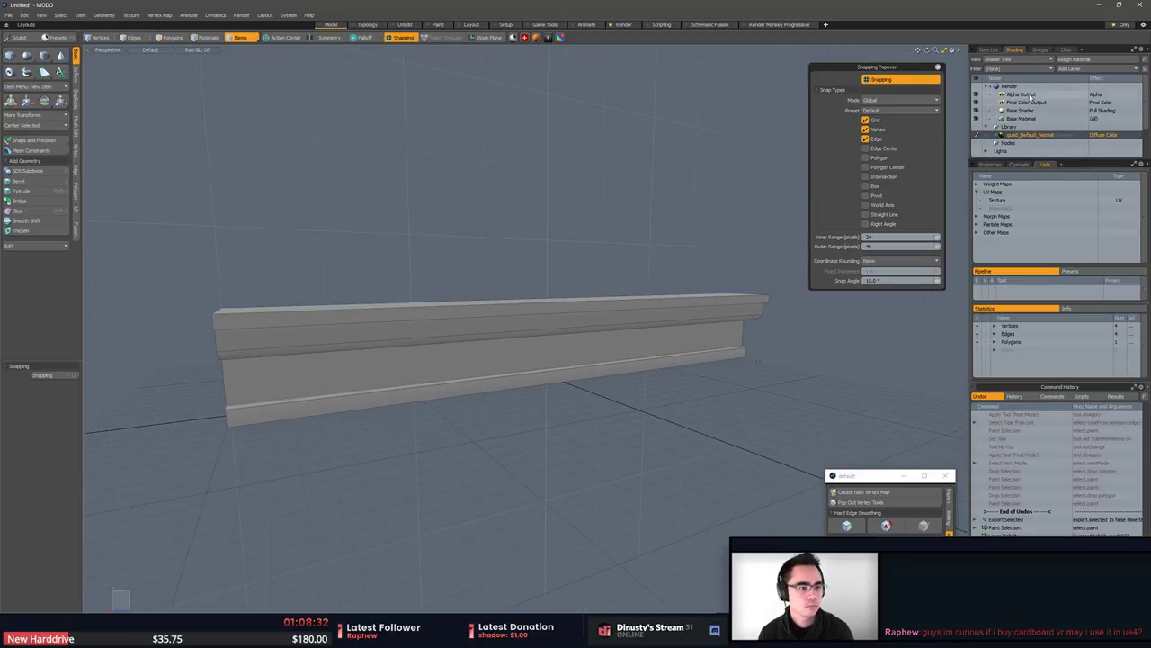
Place the quad_Default_Normal layer above the Base Shader and inspect it on the moulding in polygon mode.
left_click_drag(1033, 136, 1050, 110)
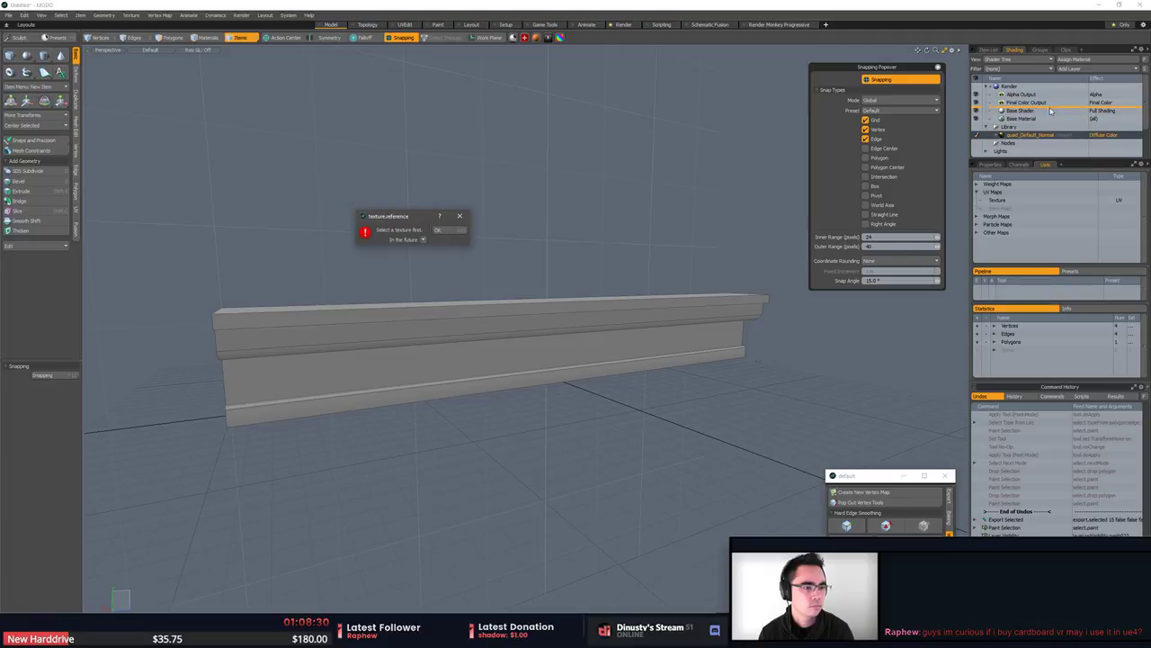
left_click(447, 232)
left_click_drag(821, 194, 458, 335, "alt")
left_click(441, 336)
key("3")
double_click(441, 337)
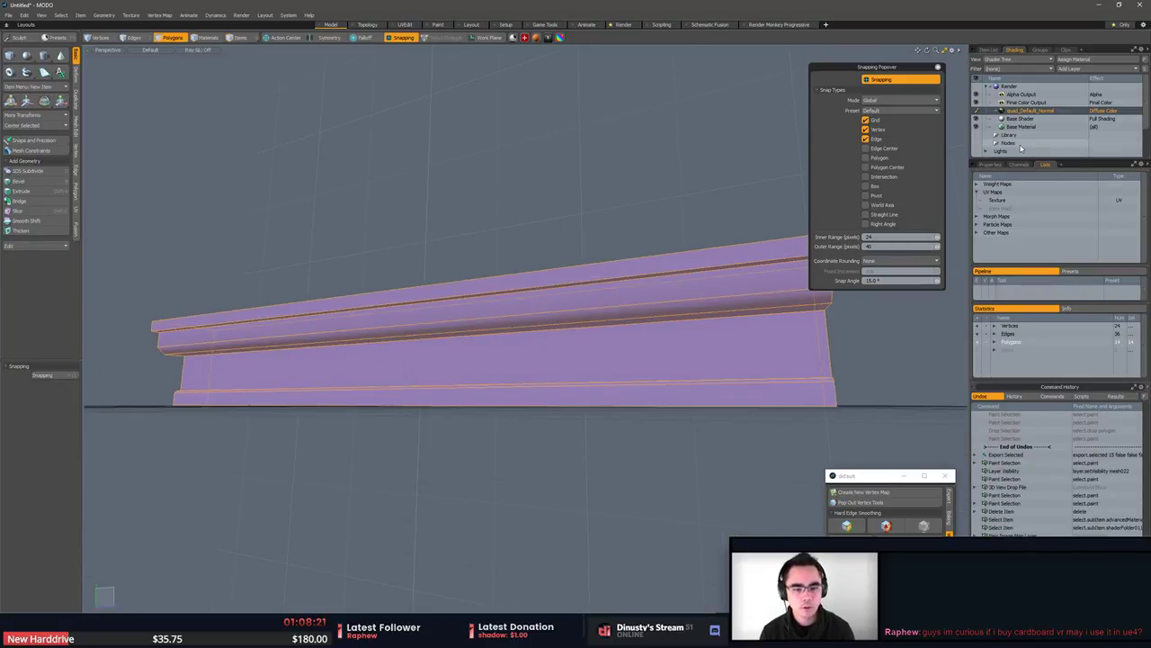
left_click(764, 155)
left_click_drag(542, 265, 534, 261, "alt")
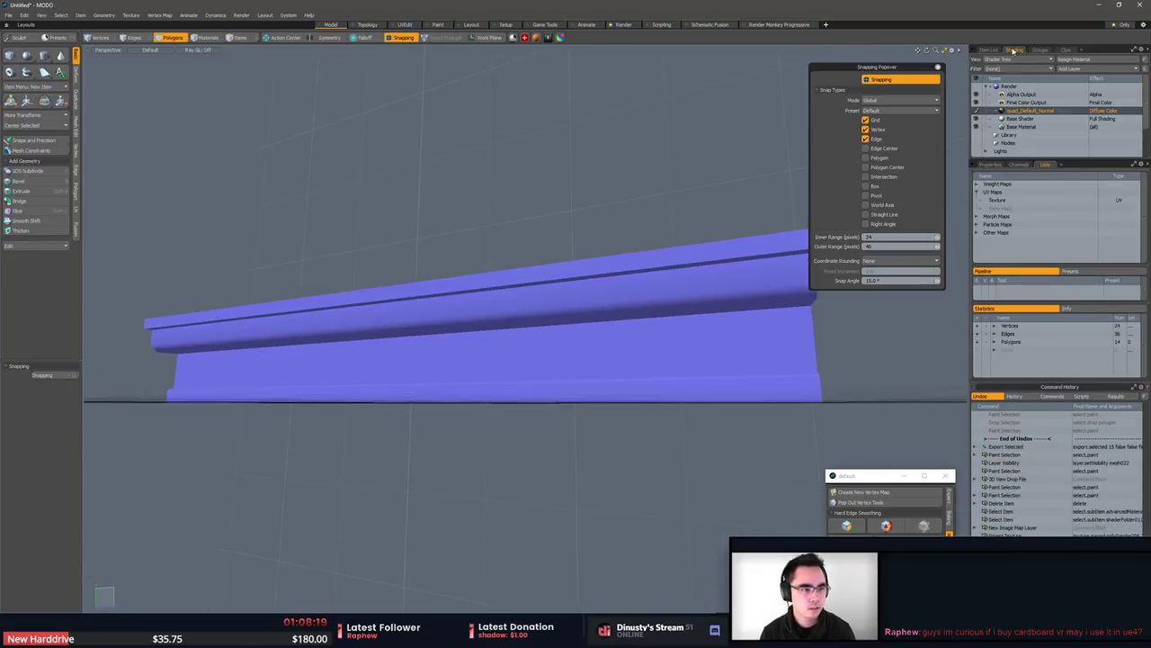
Select the moulding's mesh and its Texture UV map, and open the UV Editor.
left_click(989, 50)
left_click(1035, 94)
left_click(1034, 102)
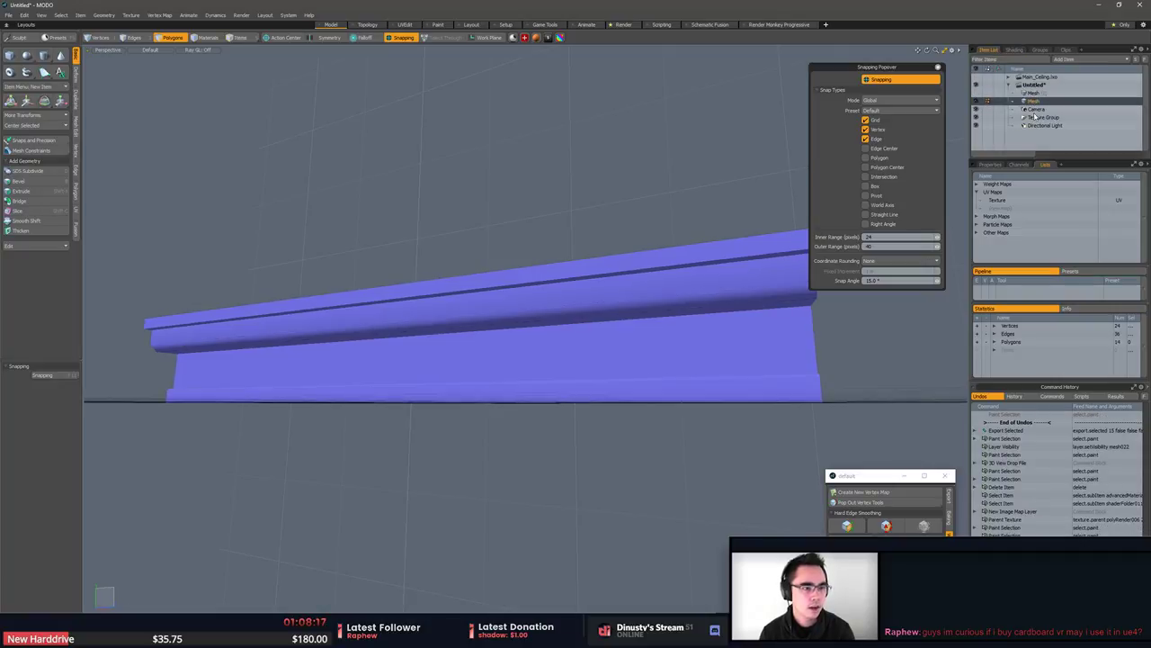
left_click(1004, 201)
key("F2")
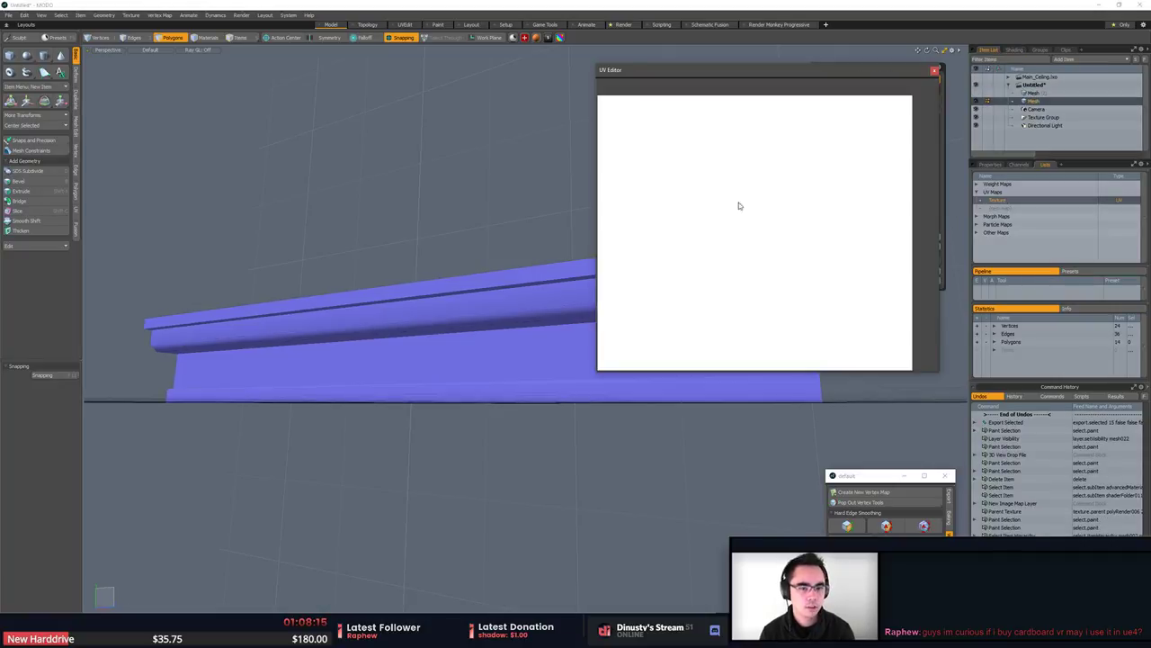
Try to move all of the moulding's UVs together in the UV Editor and undo the move.
left_click_drag(742, 248, 816, 216, "alt")
double_click(742, 224)
key("w")
key("ctrl+z")
Select the three polygons of the moulding's curved upper band and project their UVs from the view.
scroll(801, 204, "up", 6)
scroll(816, 216, "down", 3)
left_click_drag(386, 423, 363, 375, "alt")
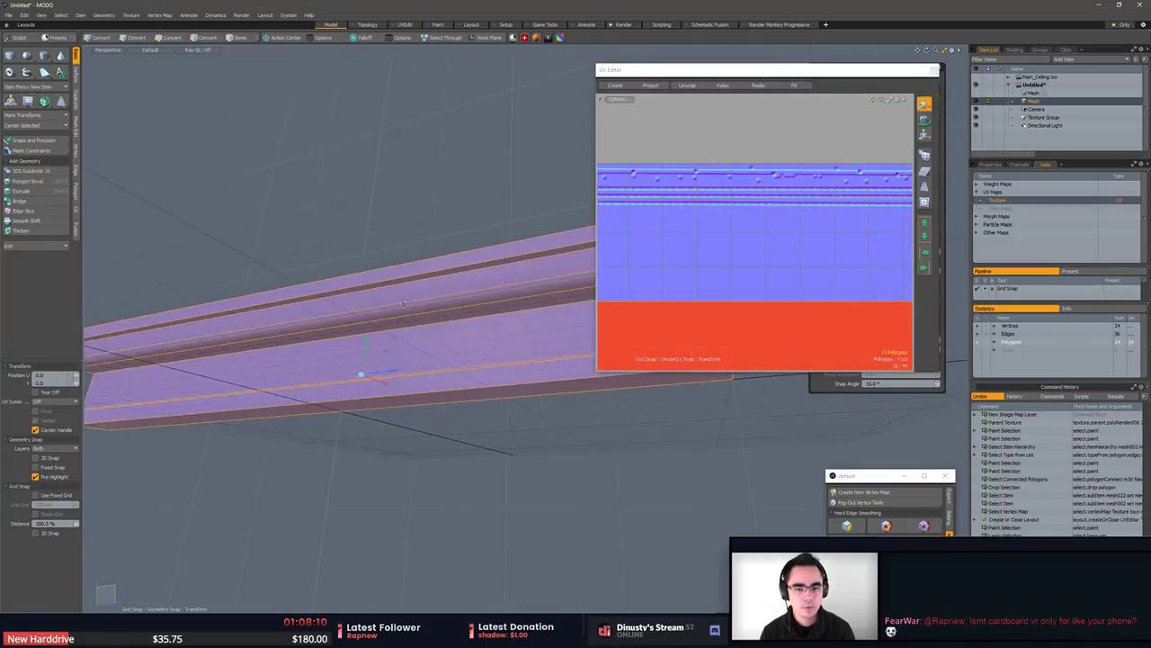
key("q")
left_click_drag(381, 327, 393, 299)
left_click_drag(765, 239, 794, 216, "alt")
scroll(374, 306, "down", 4)
left_click_drag(360, 243, 229, 162, "alt")
left_click(78, 135)
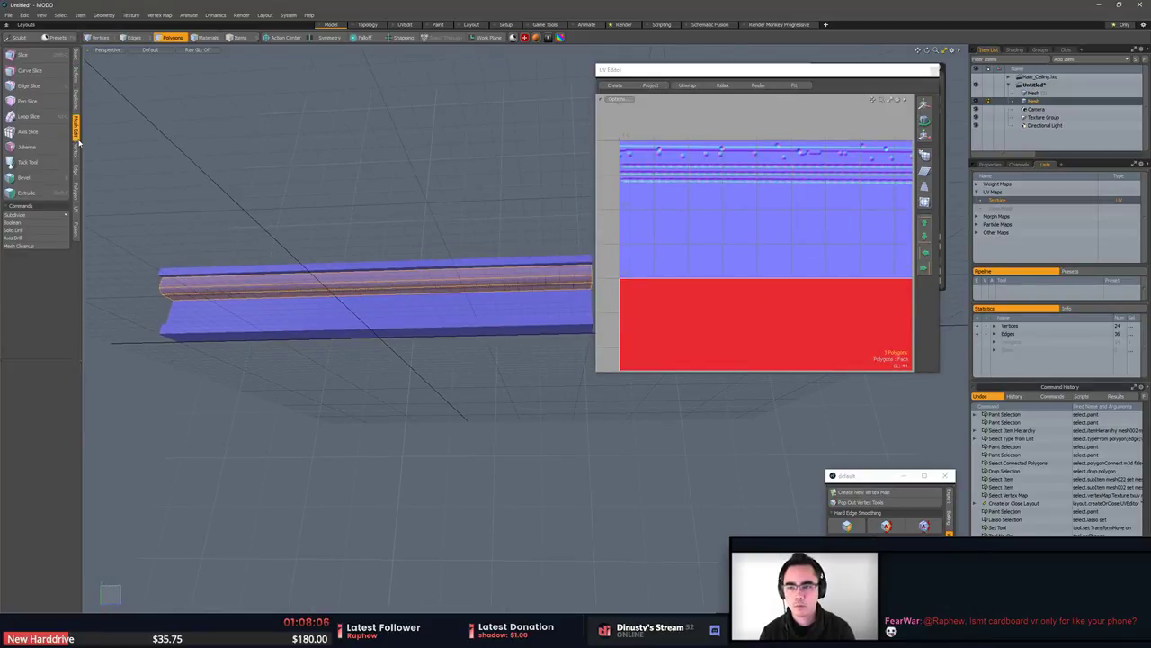
left_click(76, 206)
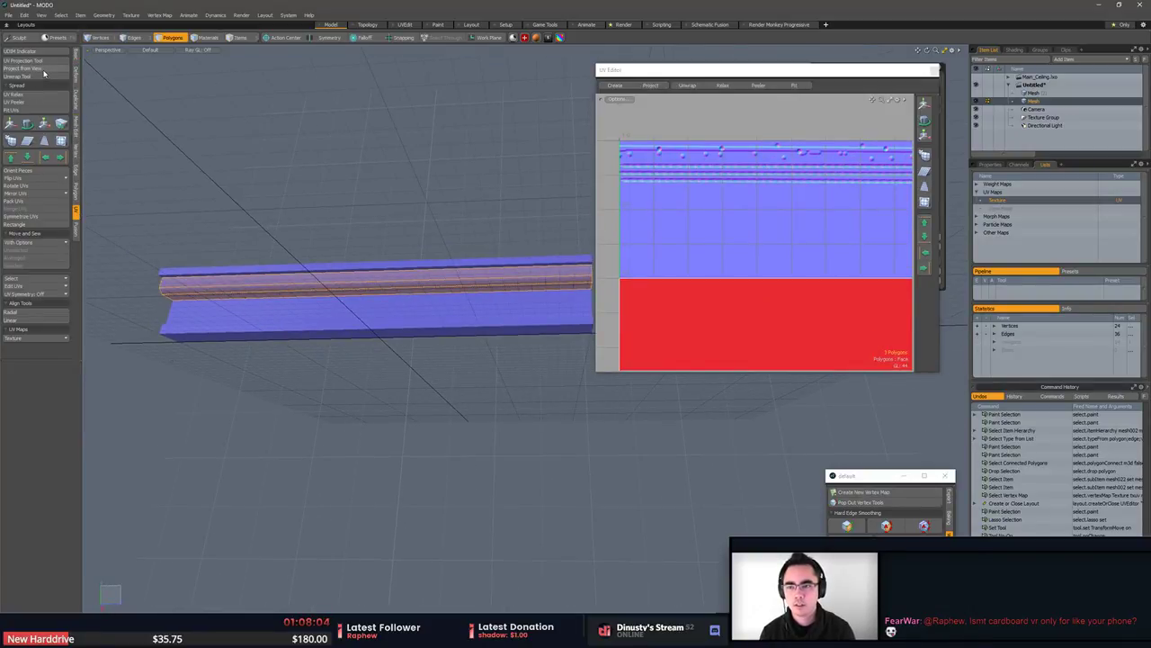
left_click(43, 71)
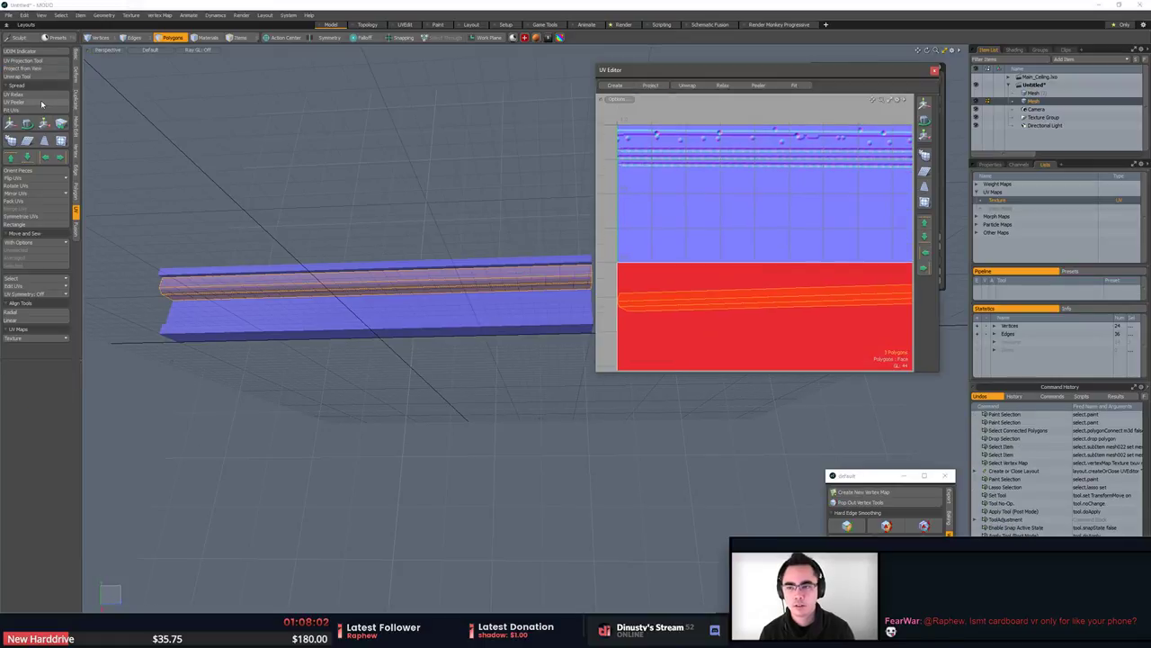
Relax the curved band's projected UVs and straighten them with Orient Pieces in the Auto direction.
left_click(39, 94)
scroll(838, 245, "down", 1)
left_click_drag(838, 244, 807, 246, "alt")
key("e")
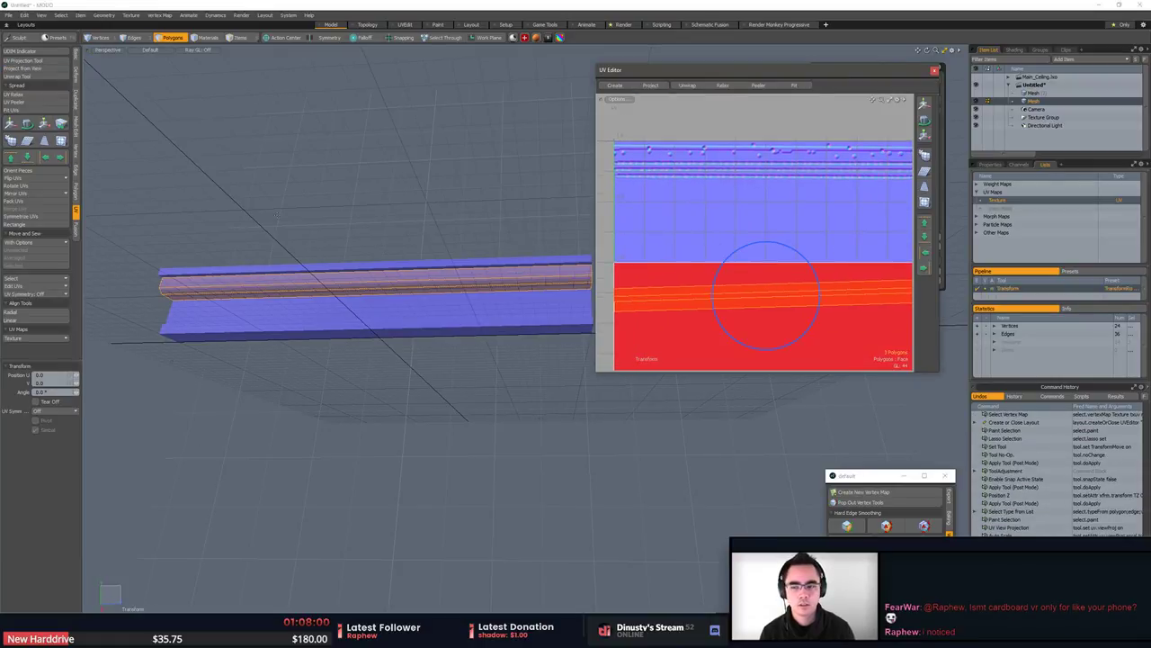
left_click(39, 172)
left_click(485, 229)
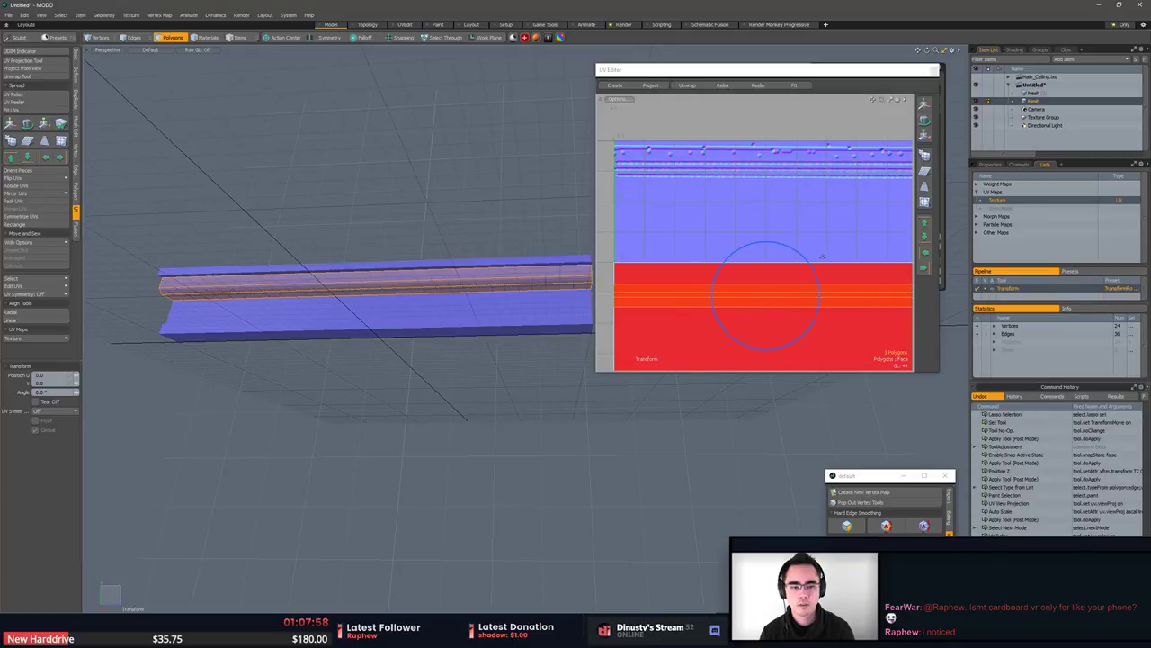
Move the curved band's UVs up onto the horizontal trim lines of the normal map and check them on the model.
key("w")
left_click_drag(770, 269, 767, 180)
left_click_drag(809, 138, 809, 125)
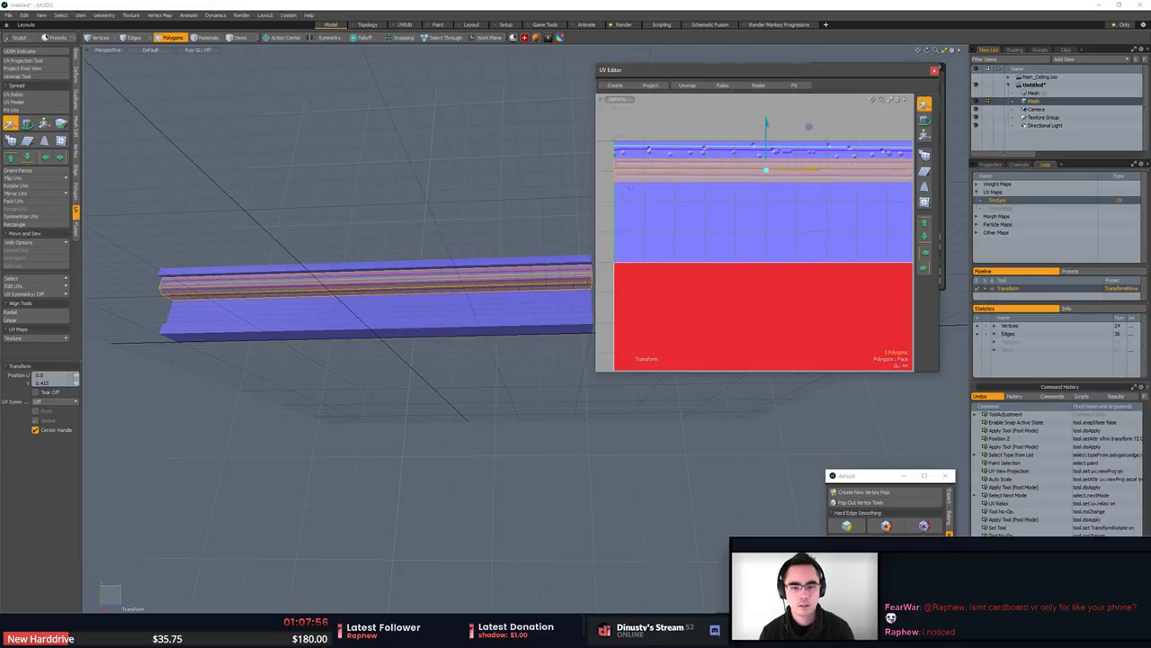
left_click_drag(450, 261, 337, 257, "alt")
left_click_drag(337, 256, 414, 216, "ctrl+alt")
left_click(424, 262)
key("q")
left_click(450, 263)
Reselect the curved band's UVs and raise them by about 0.04 onto the dotted ornament strip of the normal map.
scroll(670, 216, "down", 6)
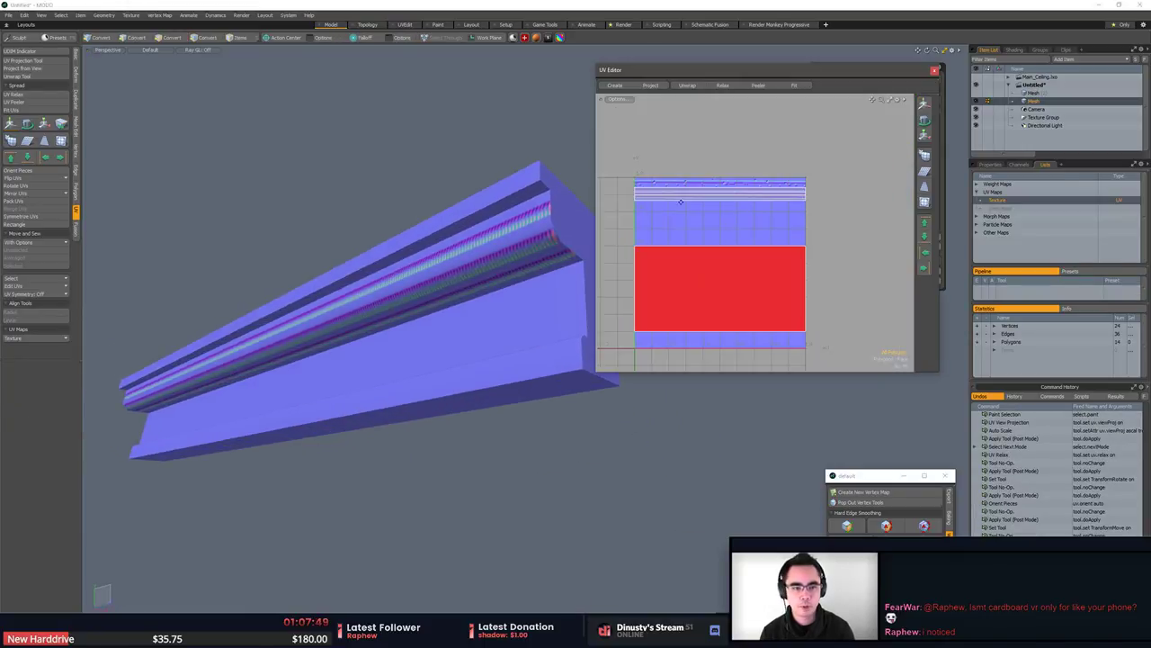
left_click_drag(681, 200, 695, 192)
scroll(696, 193, "up", 1)
key("w")
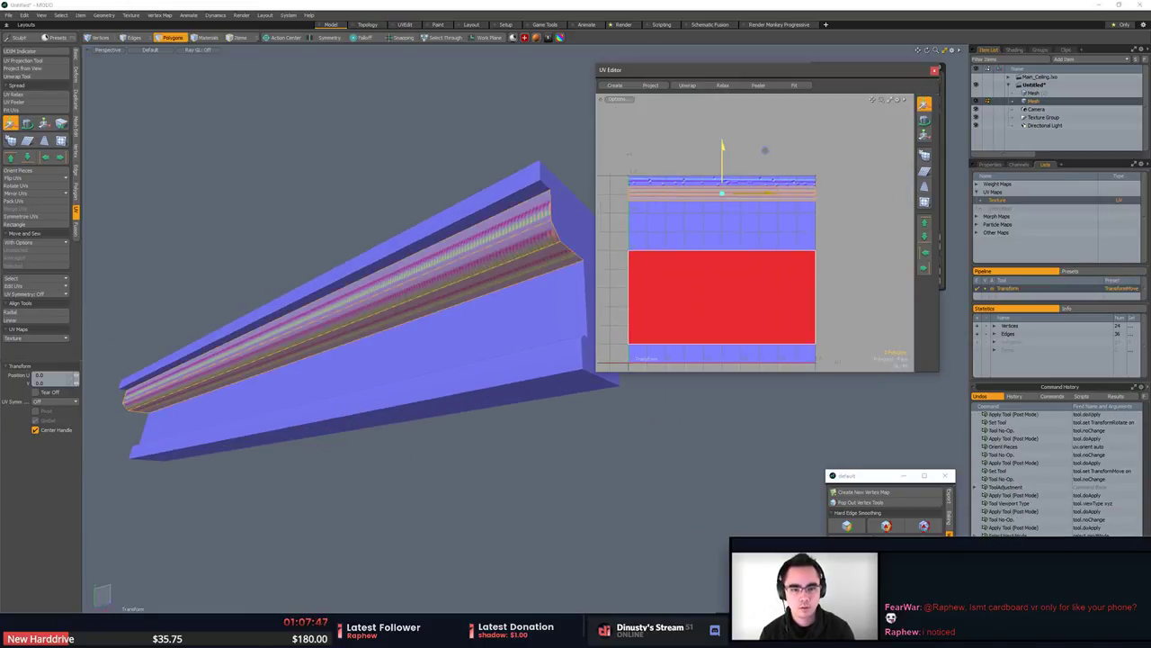
left_click_drag(764, 151, 765, 141)
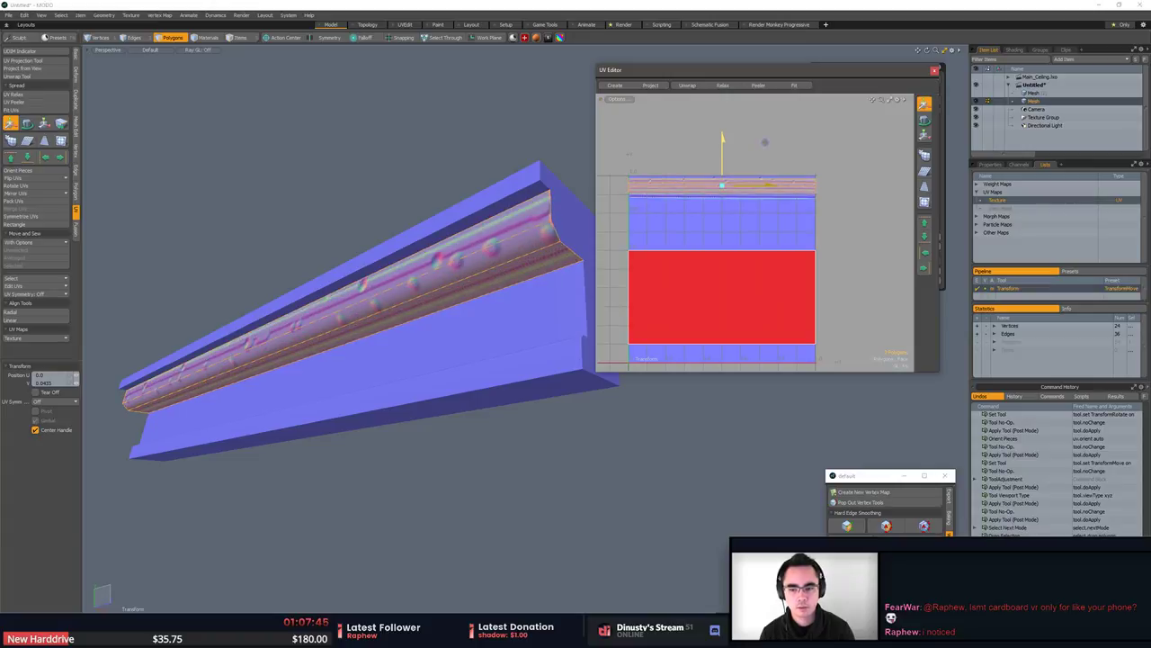
Try to stretch the curved band's UVs horizontally to about 163.5 % and undo the scaling.
key("r")
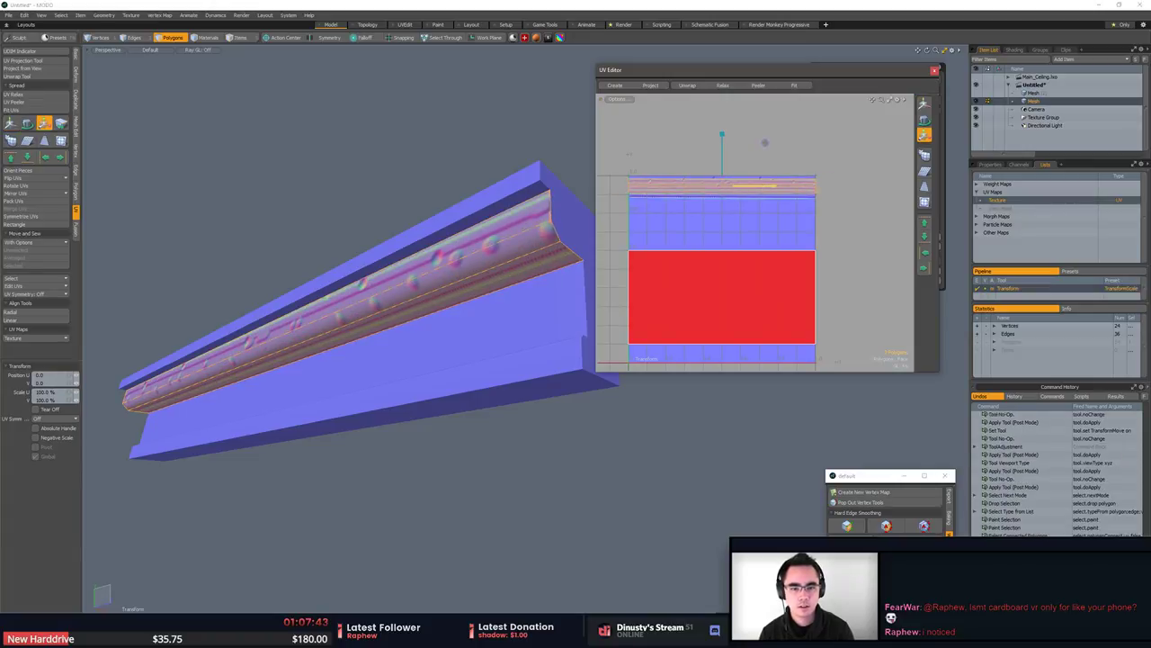
left_click_drag(773, 186, 810, 185)
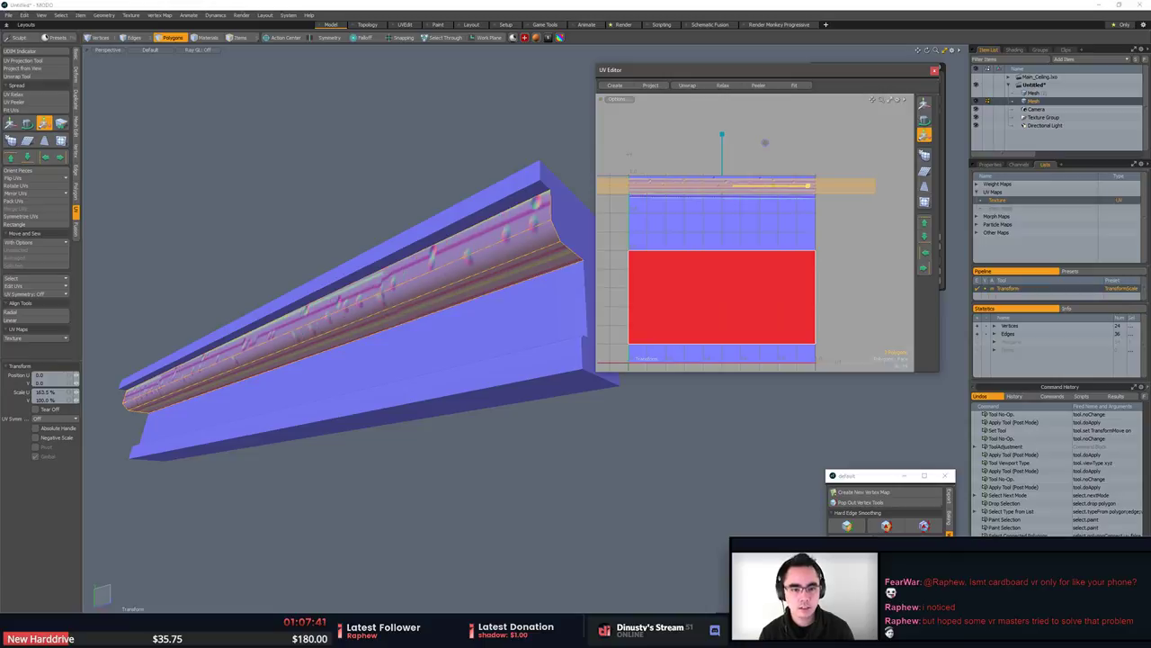
key("ctrl+z")
Try to extend the curved band's UVs by moving only their right-end vertices outward, and undo the move.
mouse_move(432, 185)
left_mouse_down("alt")
mouse_move(327, 200)
mouse_move(432, 165)
mouse_move(409, 165)
left_mouse_up("alt")
key("space")
key("1")
right_click_drag(792, 153, 859, 182)
key("w")
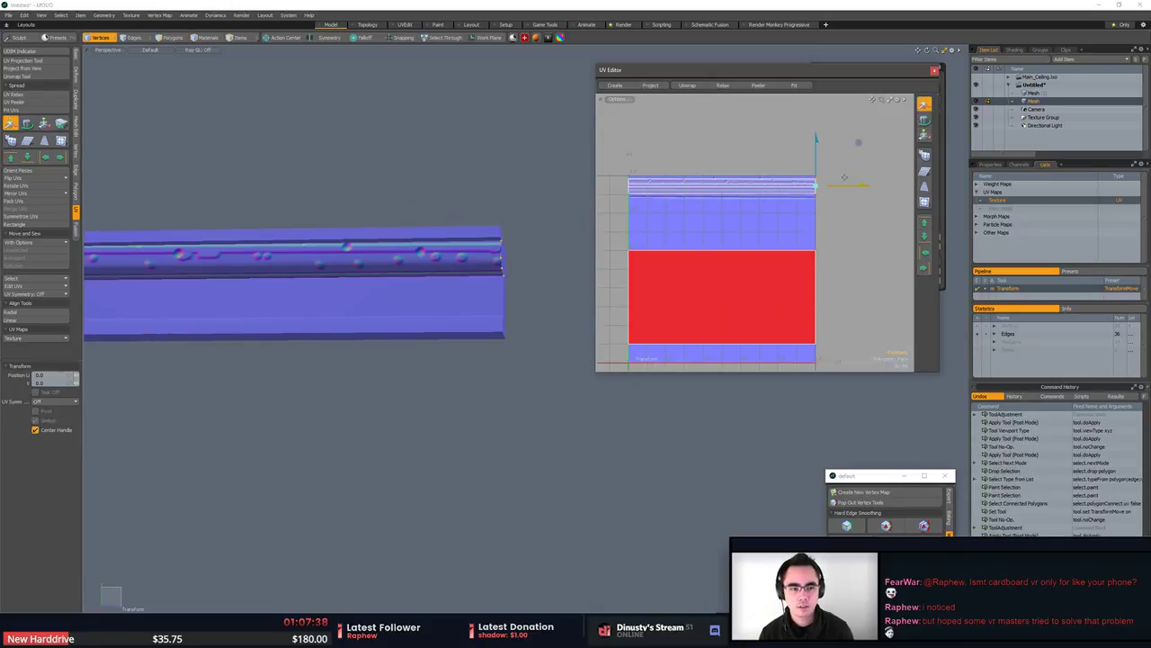
left_click_drag(861, 186, 887, 185)
key("ctrl+z")
left_click_drag(805, 212, 814, 194, "alt")
scroll(814, 193, "down", 2)
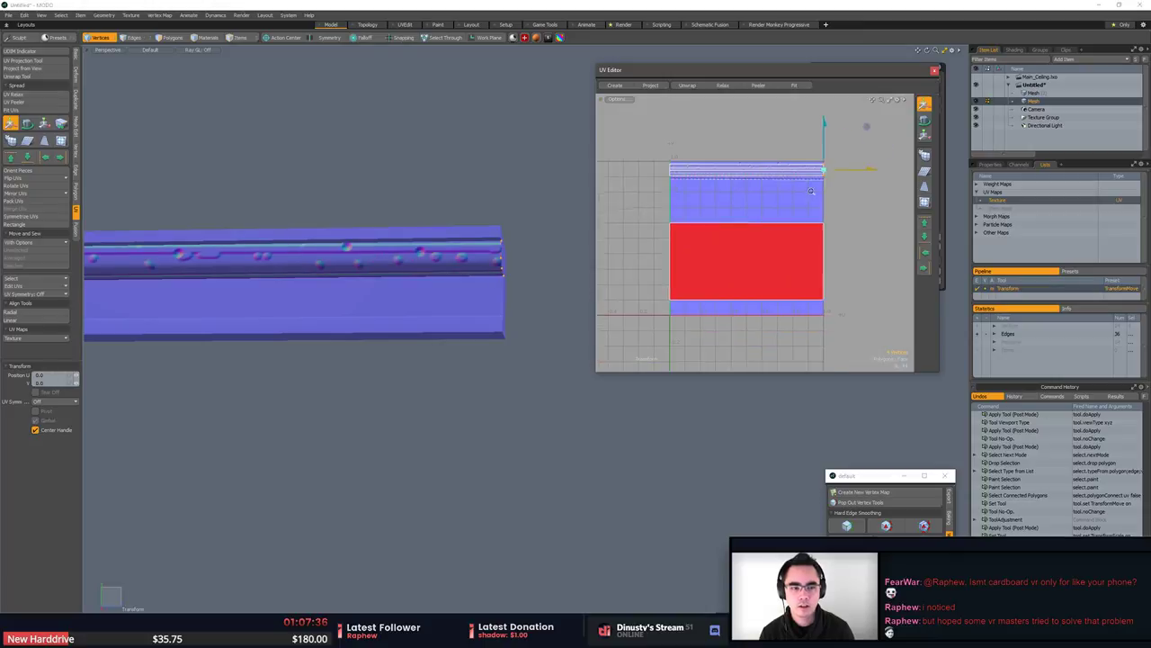
key("space")
Select the flat face below the curved band and project its UVs from the view.
left_click_drag(593, 196, 454, 243, "alt")
left_click(463, 278)
left_click_drag(766, 302, 783, 256, "alt")
left_click(36, 70)
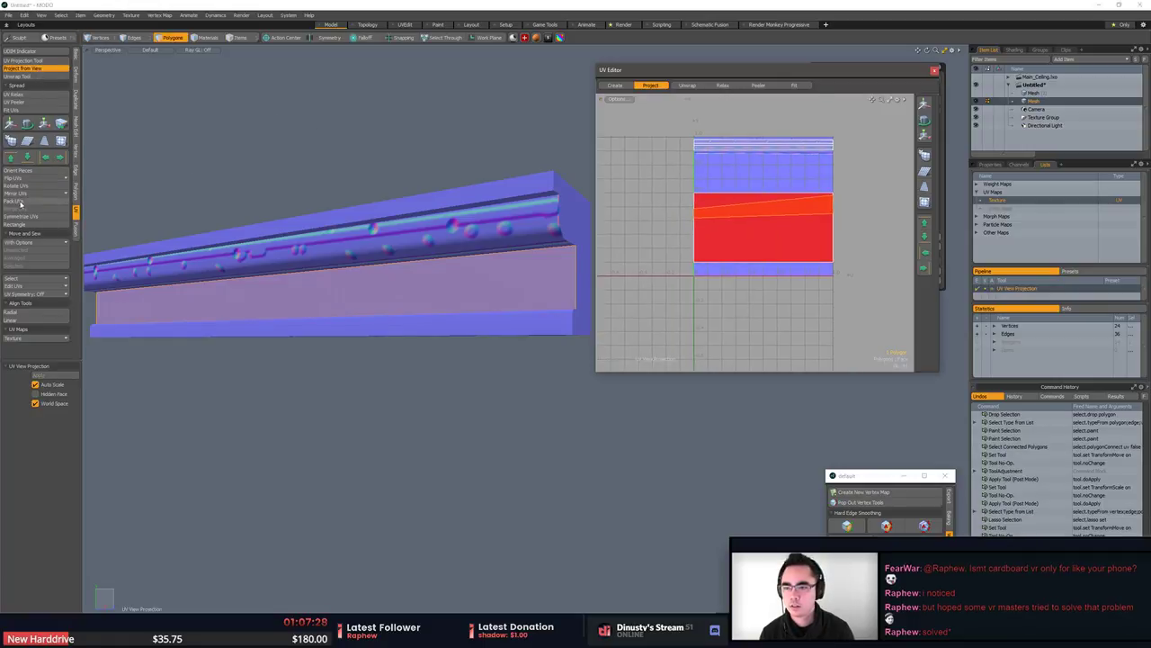
Relax the flat face's UVs and straighten them with Orient Pieces in the Auto direction.
left_click(35, 94)
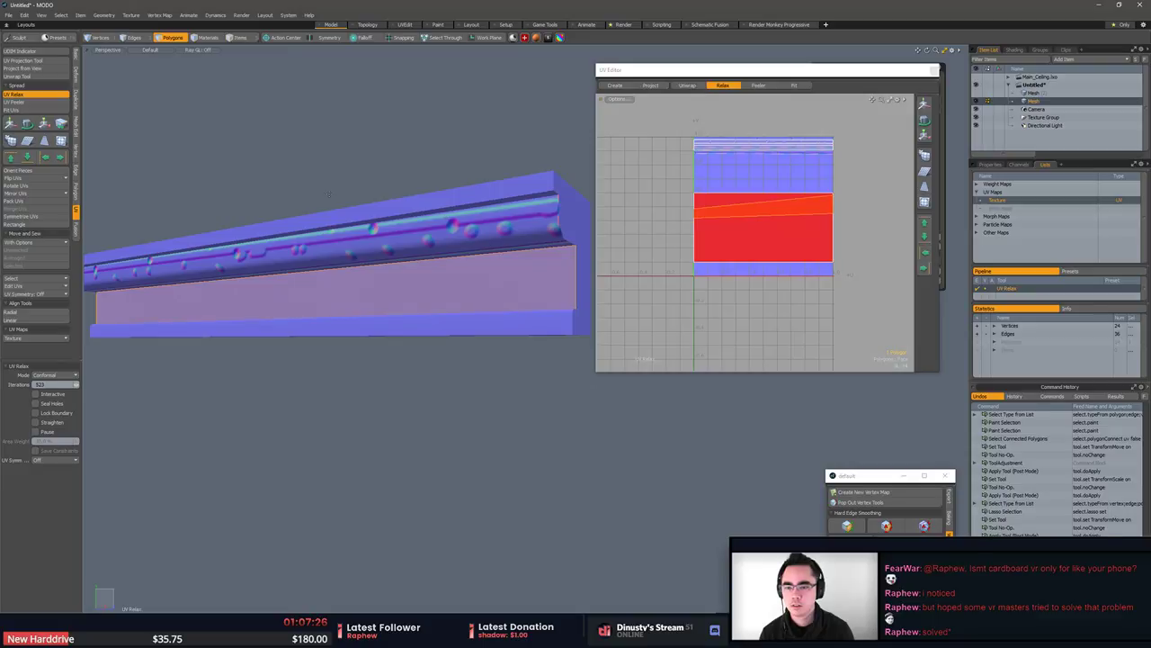
key("space")
left_click(19, 170)
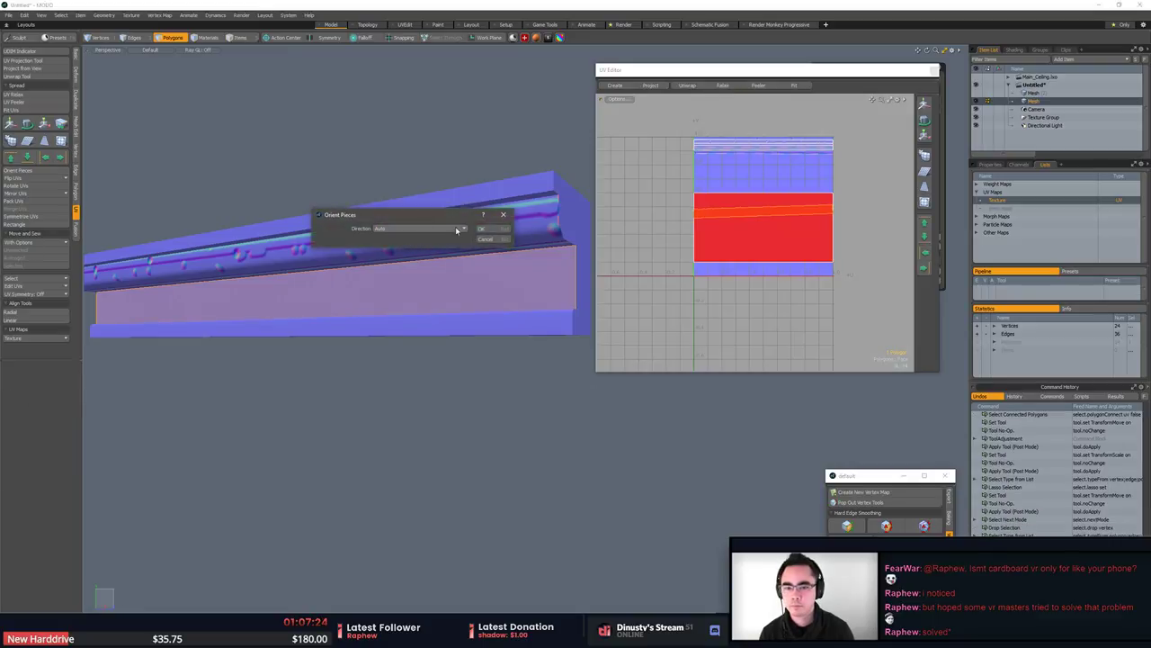
left_click(485, 227)
Move the flat face's UVs up onto the horizontal trim lines of the normal map and clear the selection.
key("1")
key("w")
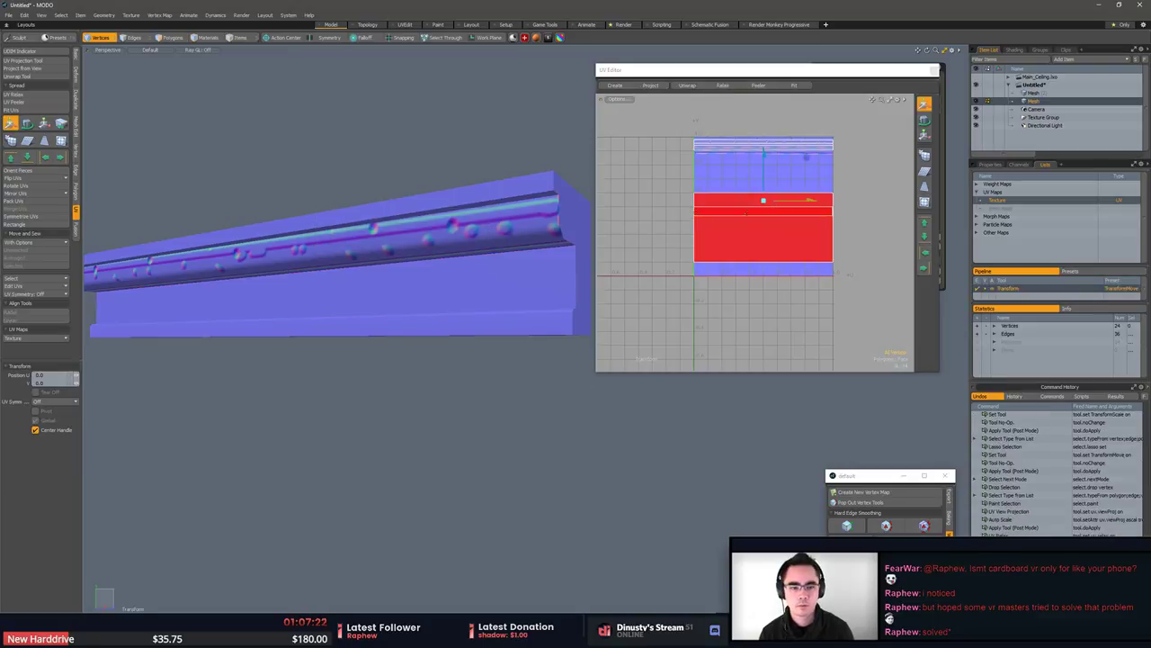
key("space")
key("3")
key("w")
left_click_drag(758, 180, 808, 117, "alt")
key("space")
key("w")
key("space")
left_click(346, 153)
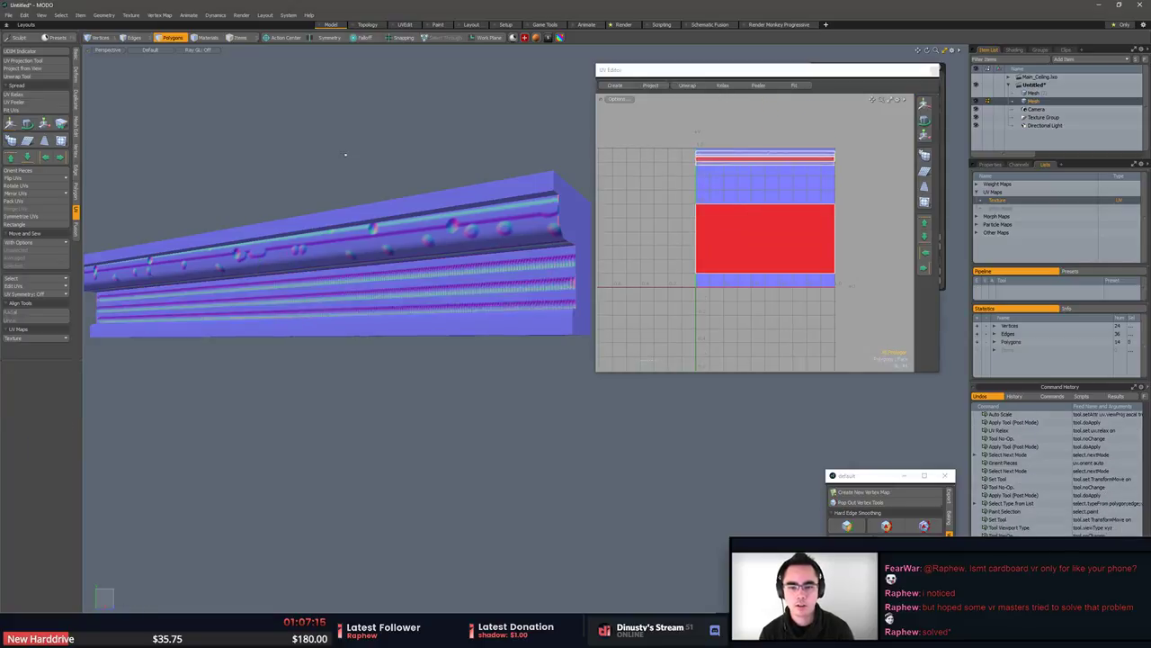
Inspect the textured moulding from several angles and deselect the Texture UV map.
left_click_drag(346, 154, 465, 228, "alt")
scroll(463, 222, "down", 4)
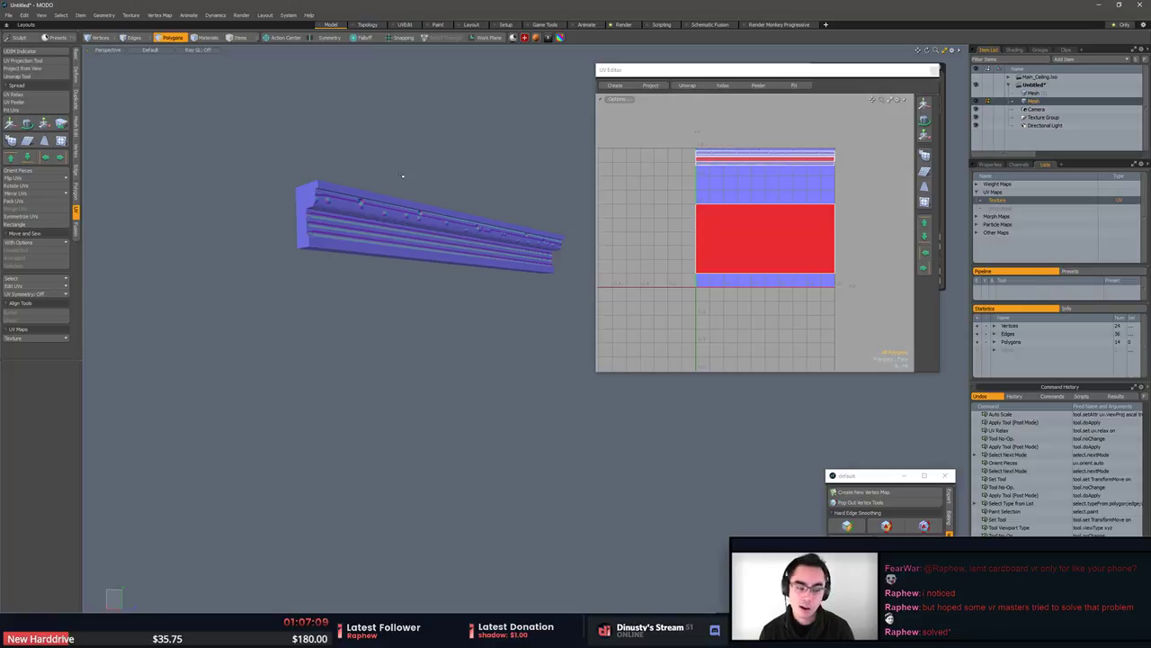
left_click_drag(408, 215, 387, 255, "alt")
left_click(795, 293)
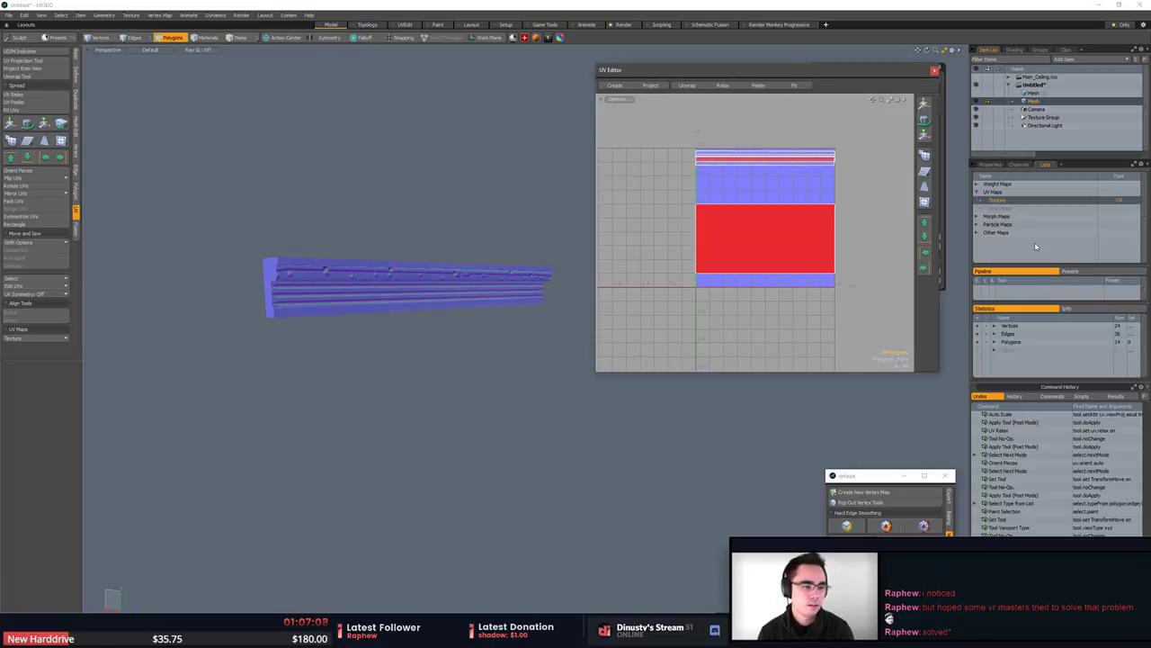
left_click(1008, 201)
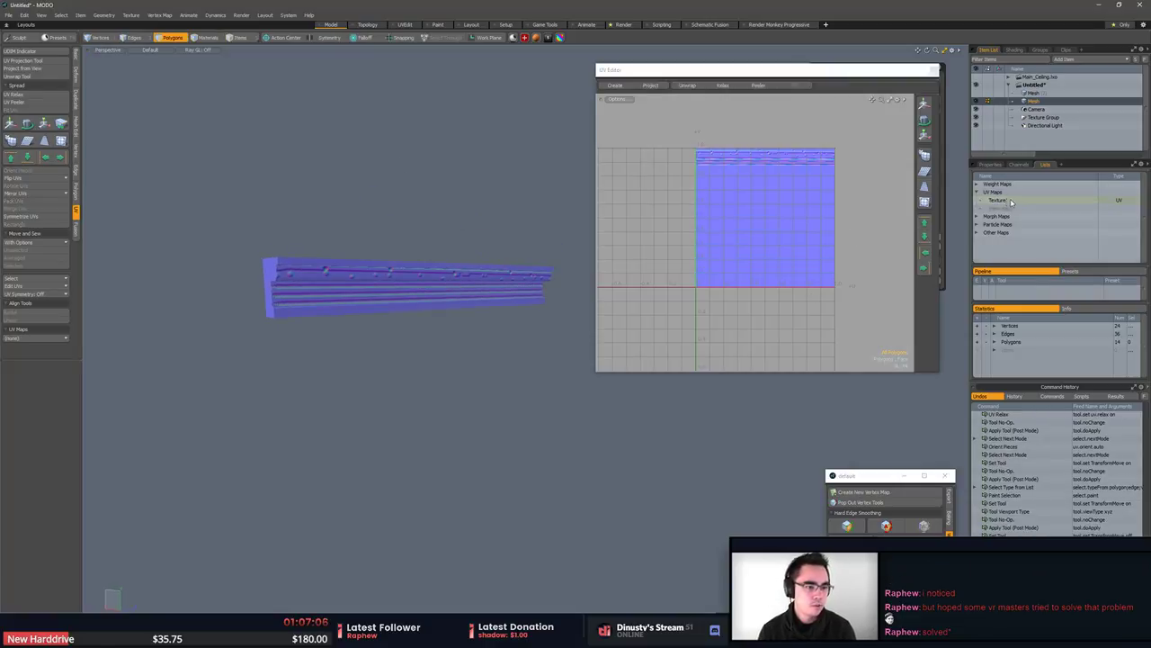
Select the Texture UV map and create a second UV map named Texture2.
left_click(995, 203)
left_click(995, 207)
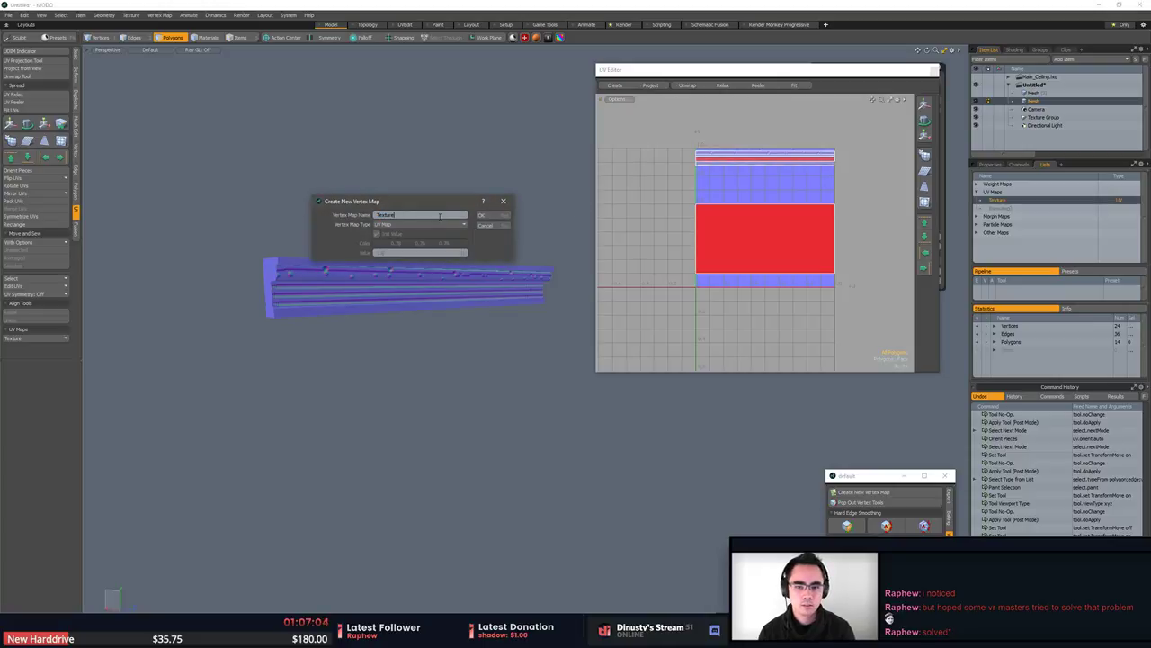
left_click(484, 216)
Copy the UVs of the Texture map into Texture2 and make Texture the active UV map again.
left_click(1006, 200)
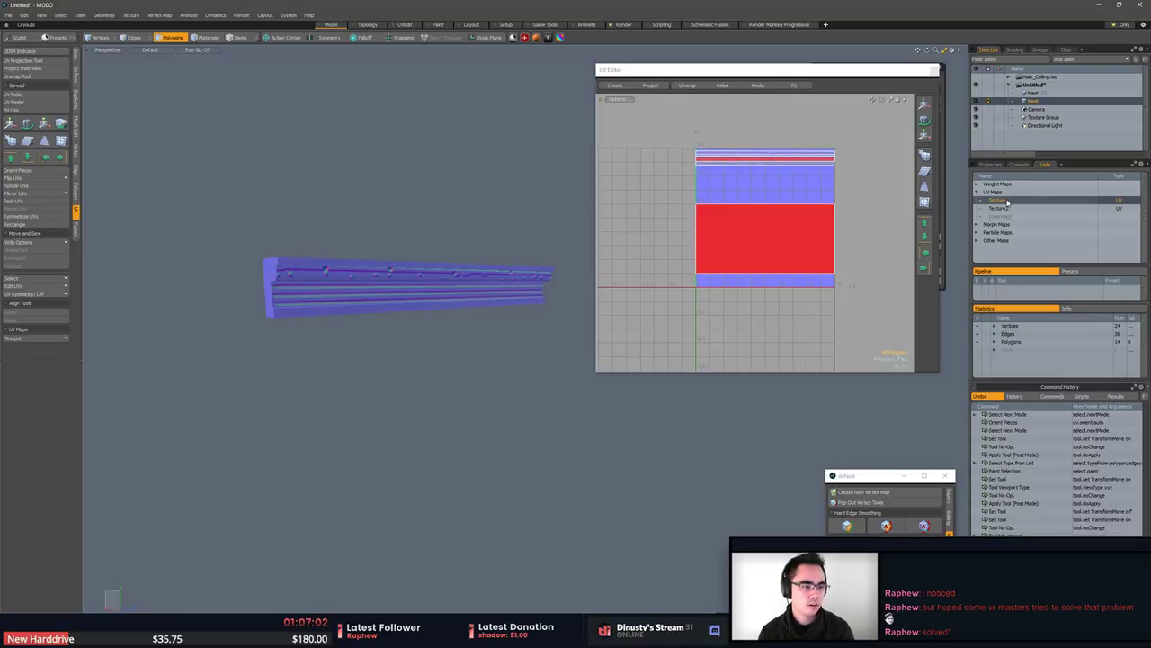
right_click(1007, 205)
left_click(1020, 227)
right_click(1005, 208)
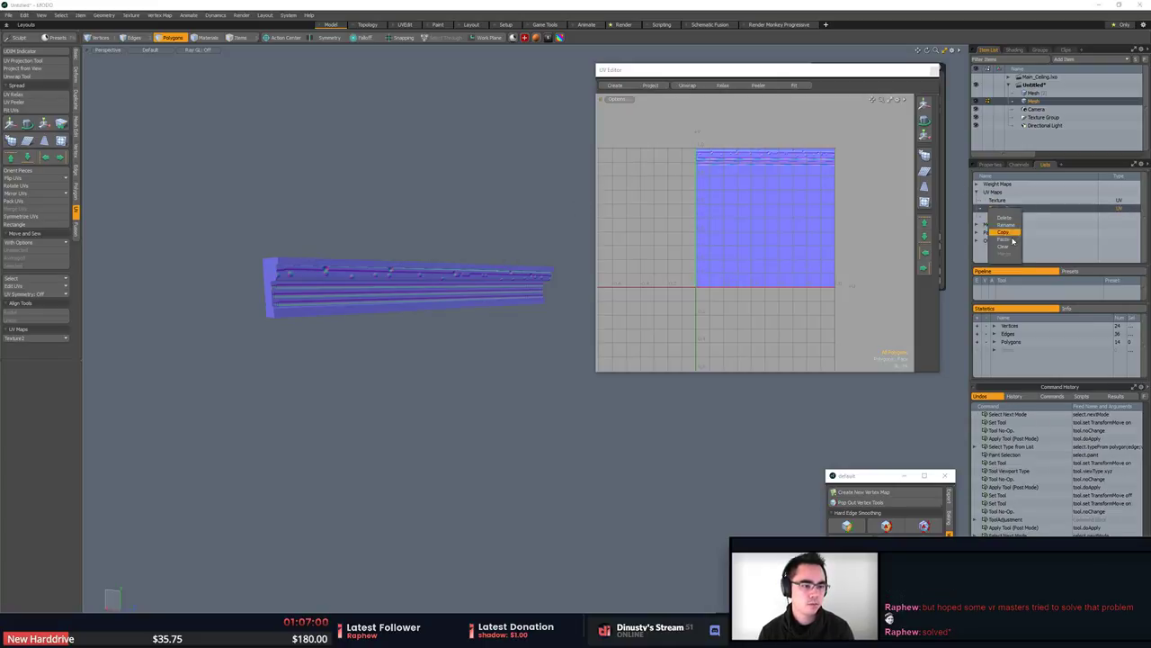
left_click(1014, 240)
left_click(998, 201)
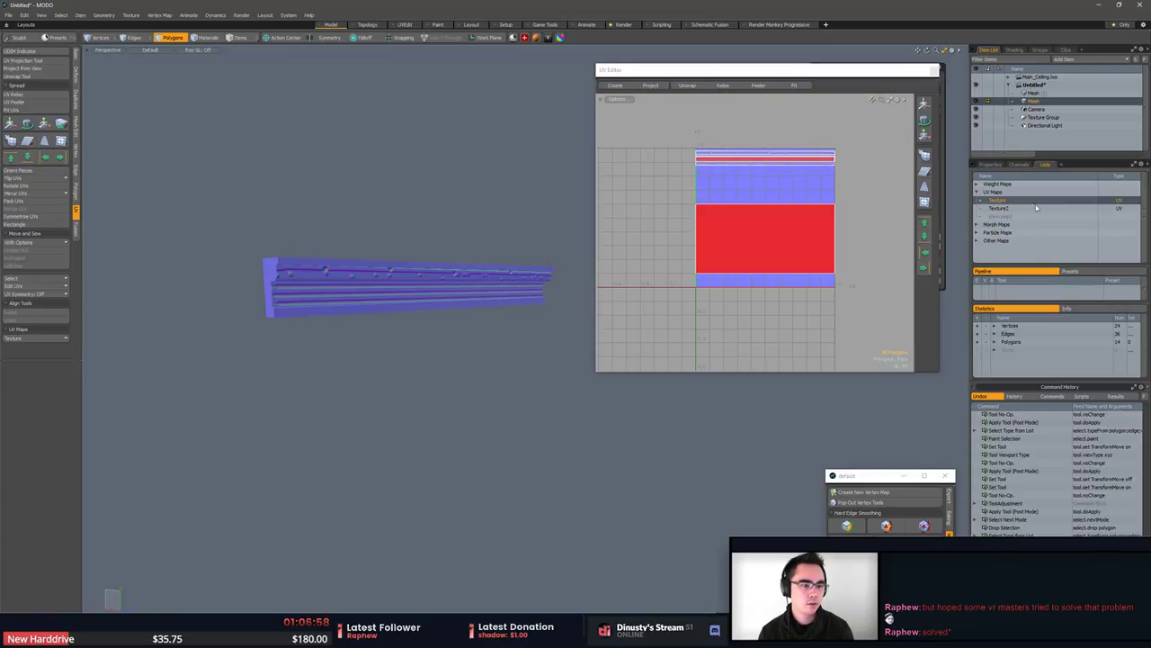
Select the long faces of the moulding's profiled front and project their UVs from the view.
left_click(304, 273)
left_click_drag(305, 273, 198, 271, "alt")
left_click(448, 366, "shift")
left_click_drag(198, 272, 122, 273, "alt")
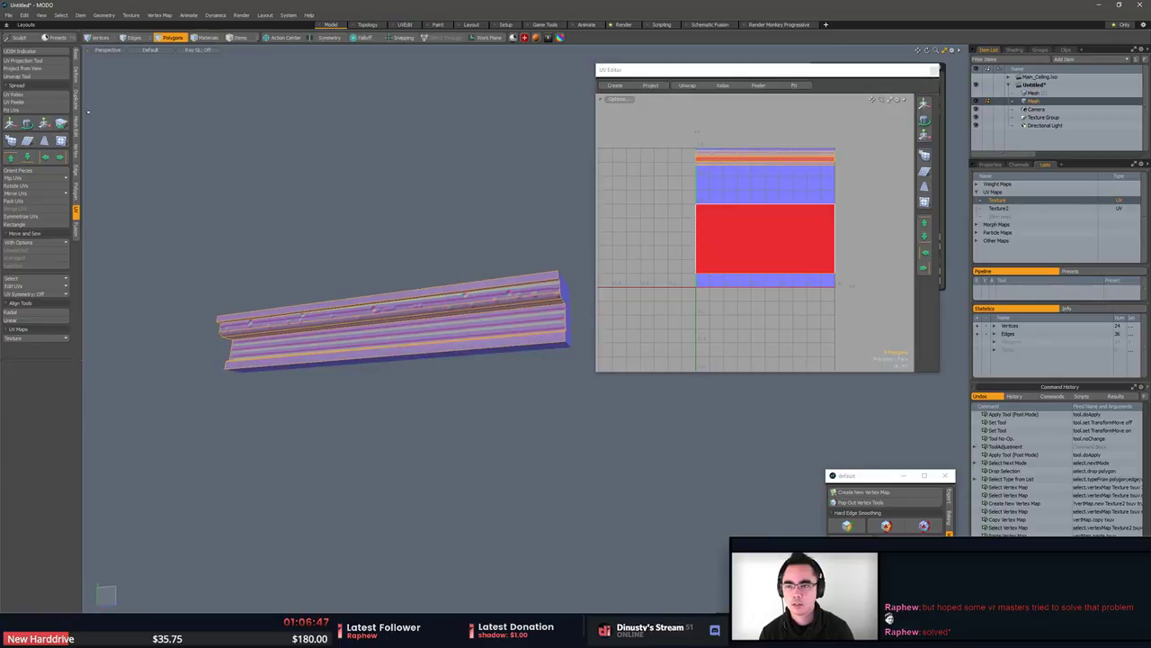
left_click_drag(338, 148, 394, 168, "alt")
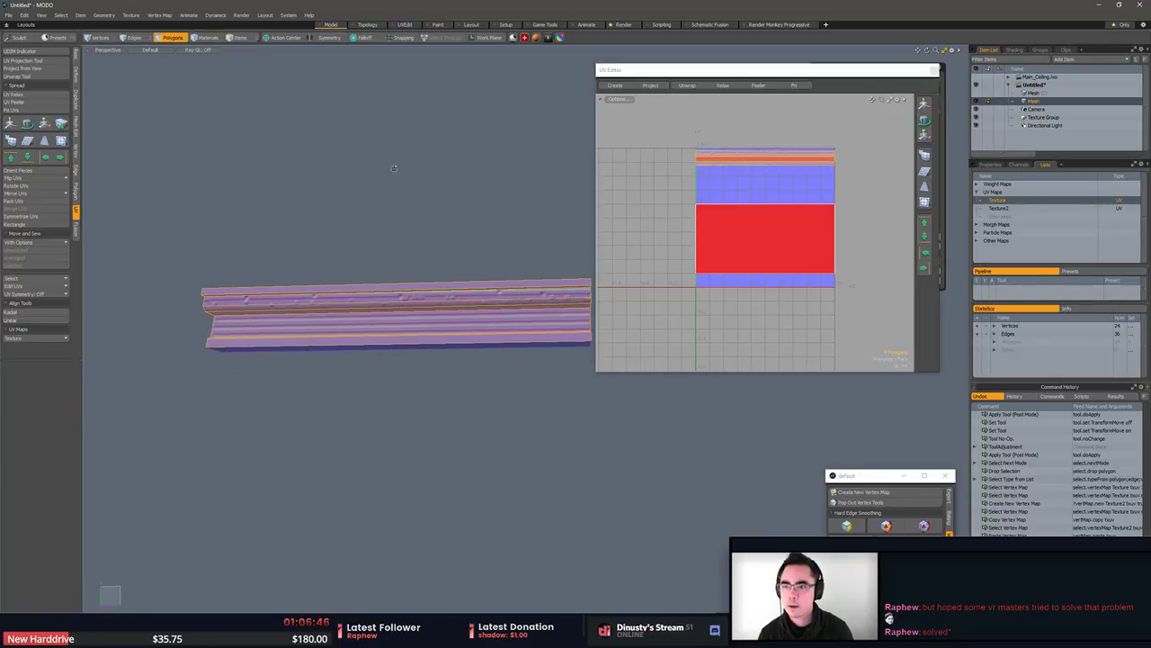
left_click(31, 69)
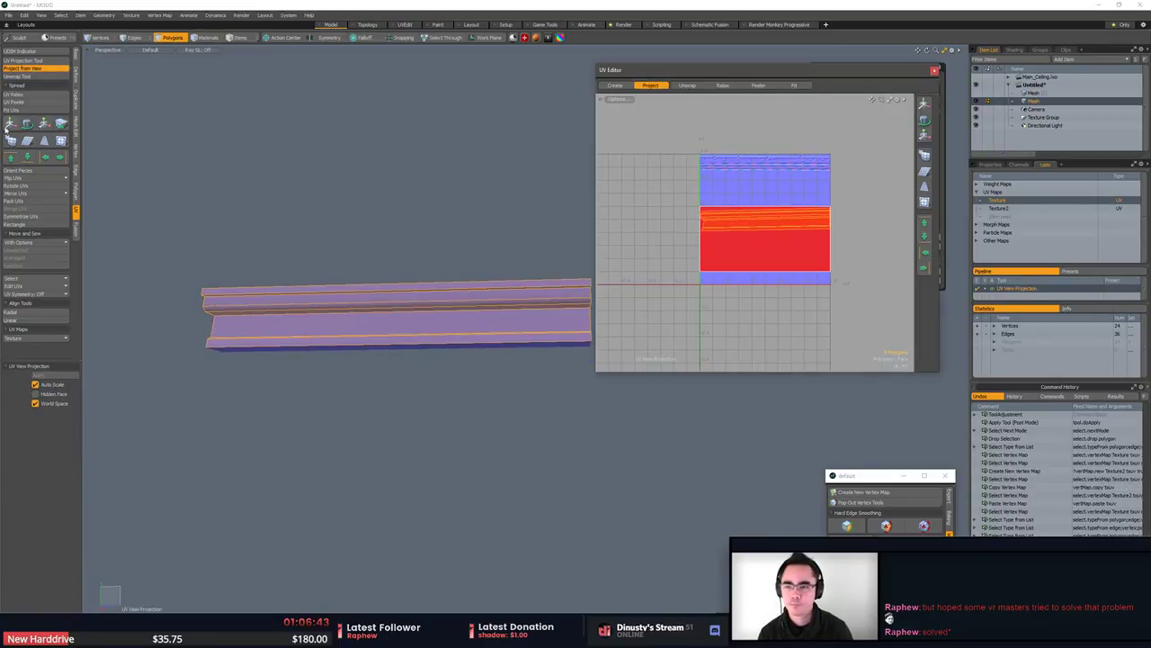
Relax the front faces' UVs and straighten them with Orient Pieces in the Auto direction.
left_click(26, 94)
left_click(27, 170)
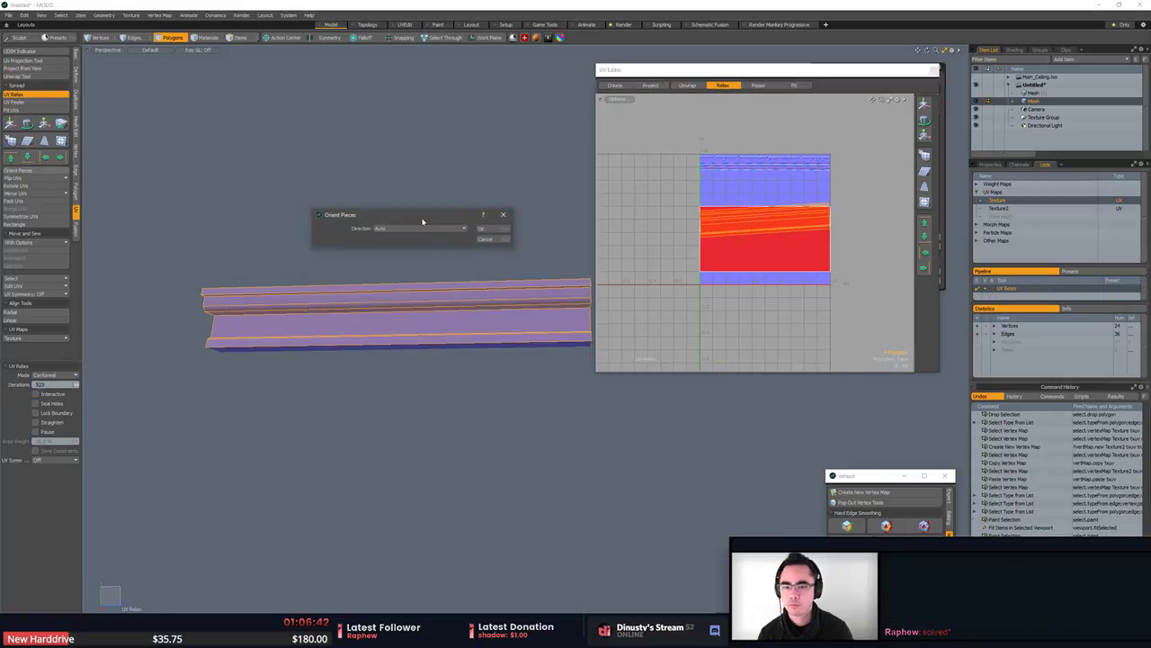
left_click(497, 231)
Move the front faces' UV strips up to just below the trim lines of the normal map and clear the selection.
key("w")
left_click_drag(766, 180, 766, 147)
key("q")
left_click_drag(657, 186, 850, 211, "ctrl+alt")
left_click_drag(850, 212, 675, 233, "alt")
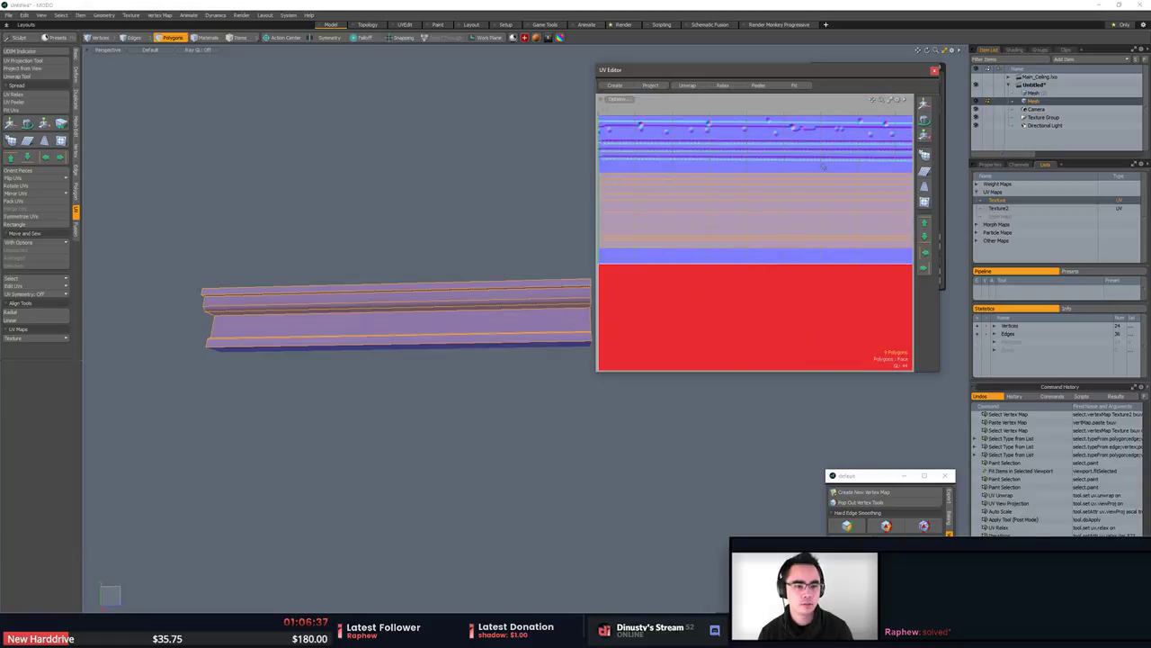
key("1")
scroll(824, 166, "down", 5)
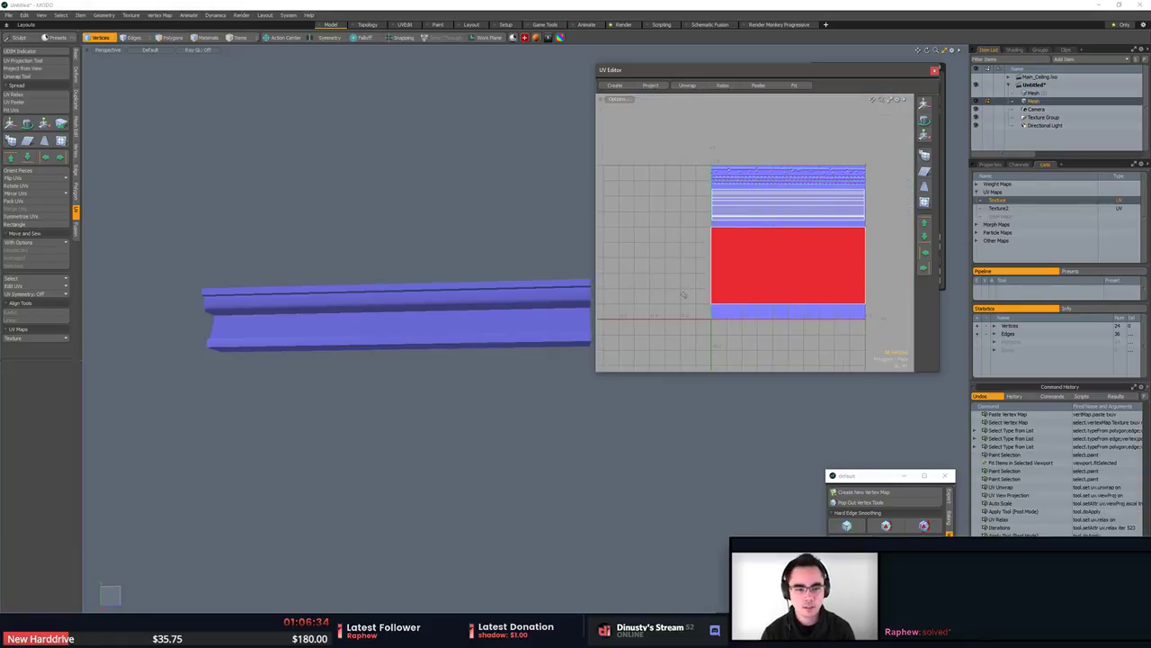
Select the moulding's large flat outer faces through their overlapping UV block and check them in the model.
key("3")
left_click(741, 280)
left_click_drag(378, 333, 409, 346, "alt")
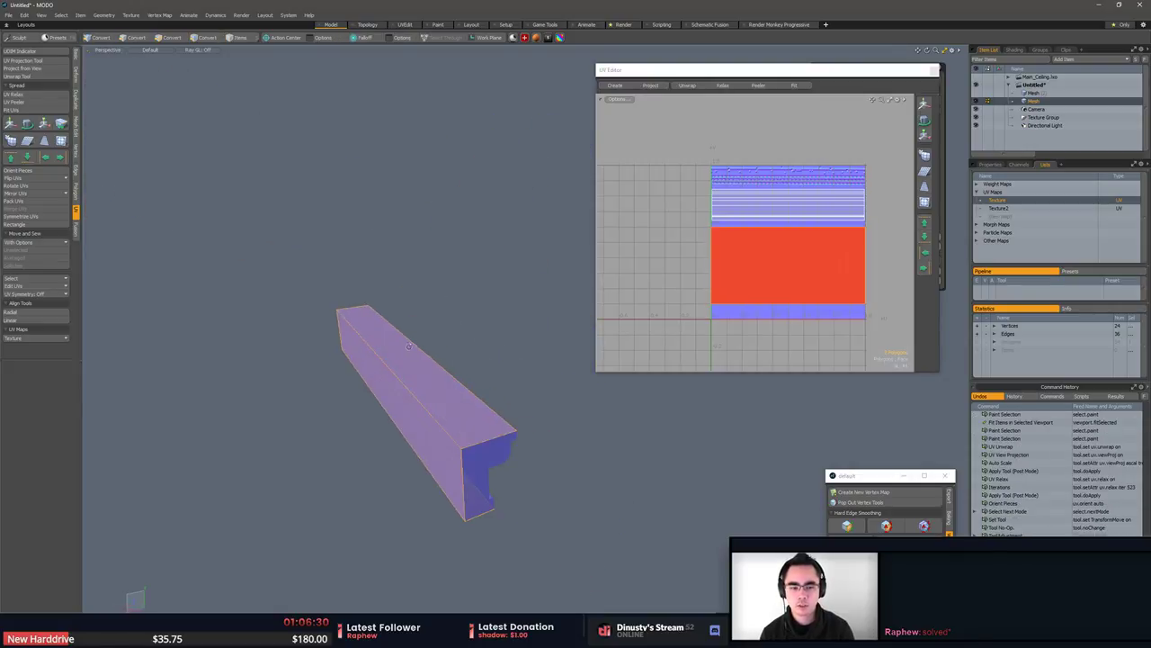
left_click_drag(684, 247, 202, 237, "alt")
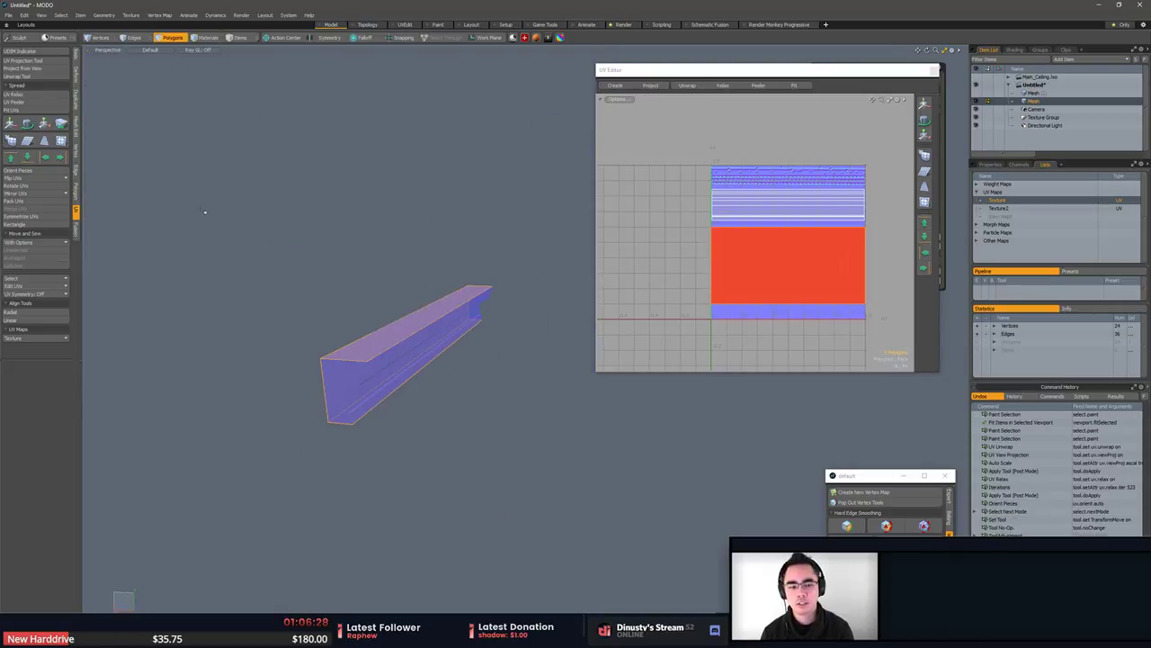
left_click_drag(389, 188, 361, 199, "alt")
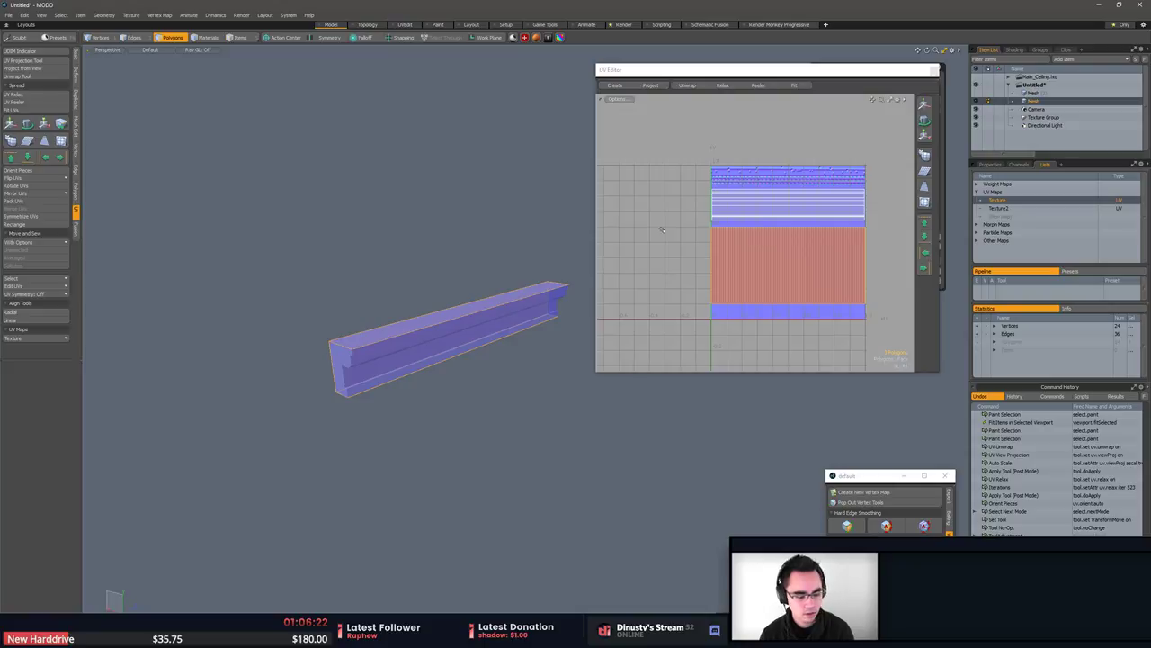
Try creating new UVs for the flat outer faces with the UV Projection Tool set to Atlas.
left_click(35, 94)
left_click(31, 64)
left_click(501, 191)
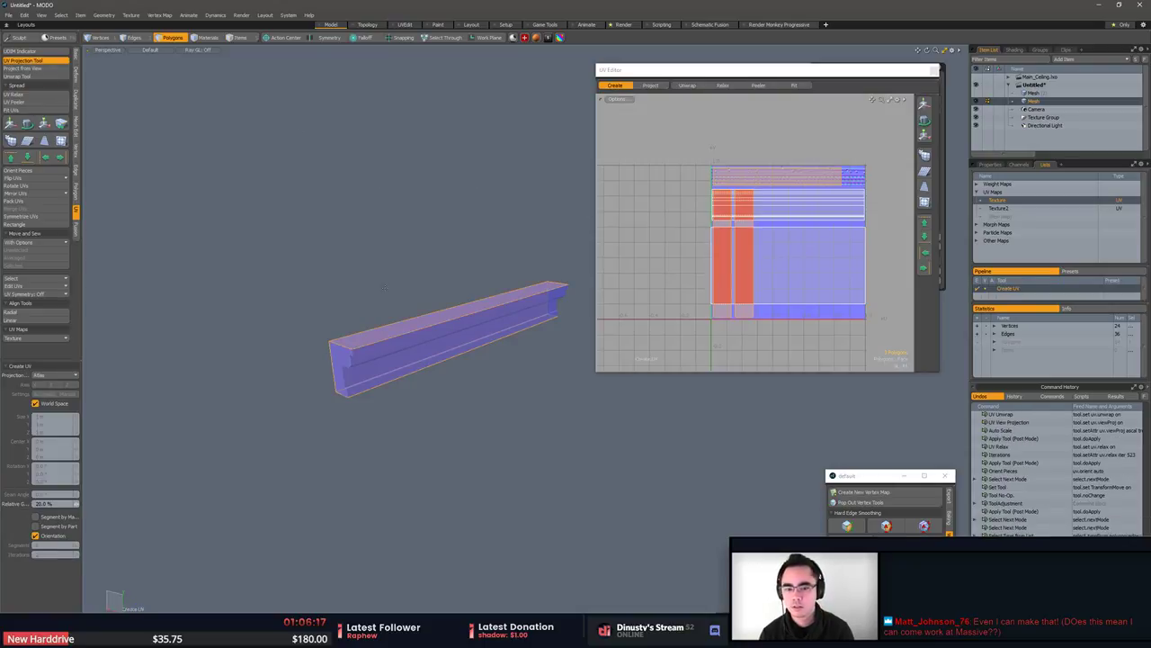
key("space")
Project the flat outer faces' UVs from the view and relax them.
left_click(52, 69)
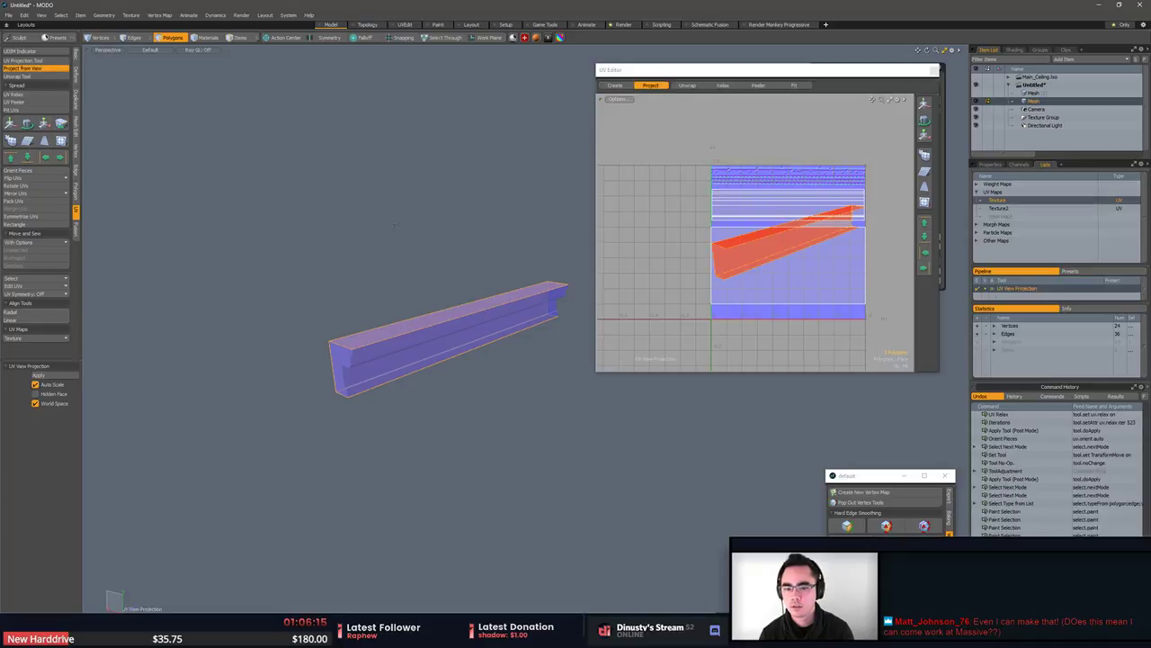
left_click(34, 103)
left_click(34, 95)
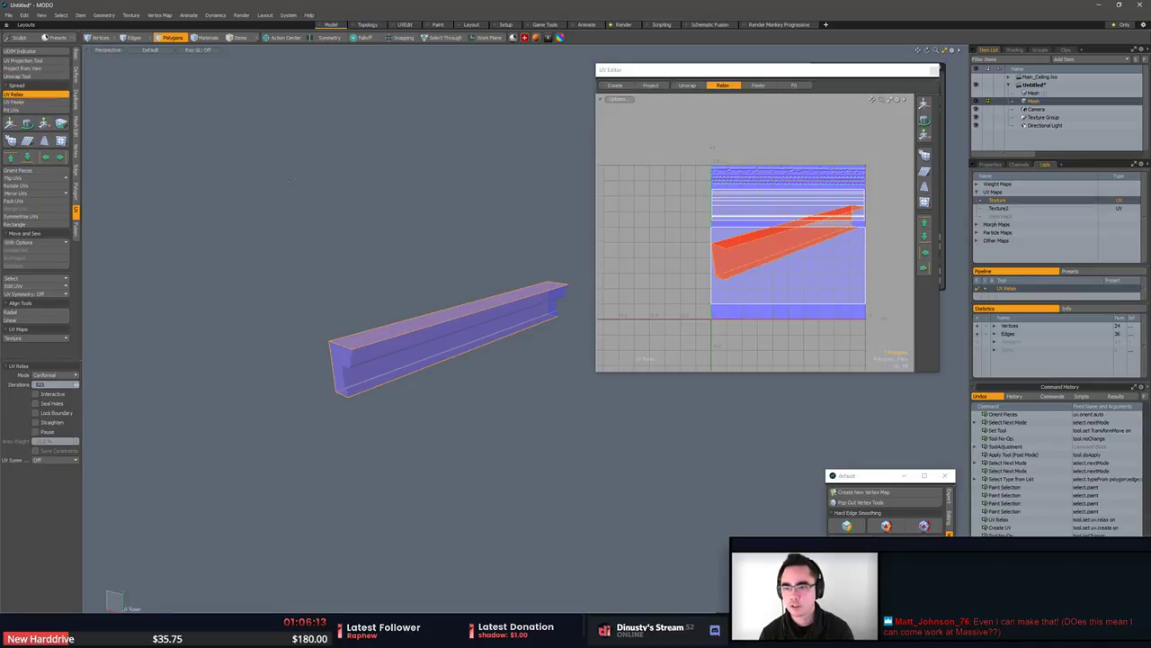
left_click(144, 135)
key("space")
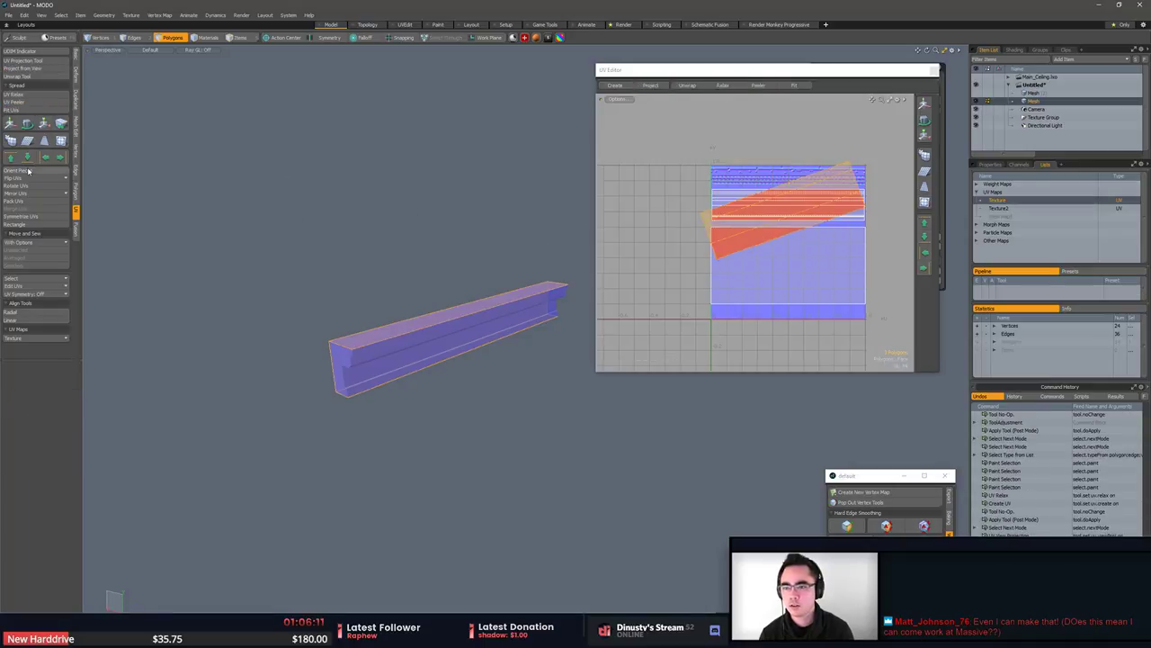
Straighten the outer faces' UVs with Orient Pieces and move them down below the front faces' strips.
left_click(28, 171)
left_click(491, 232)
key("w")
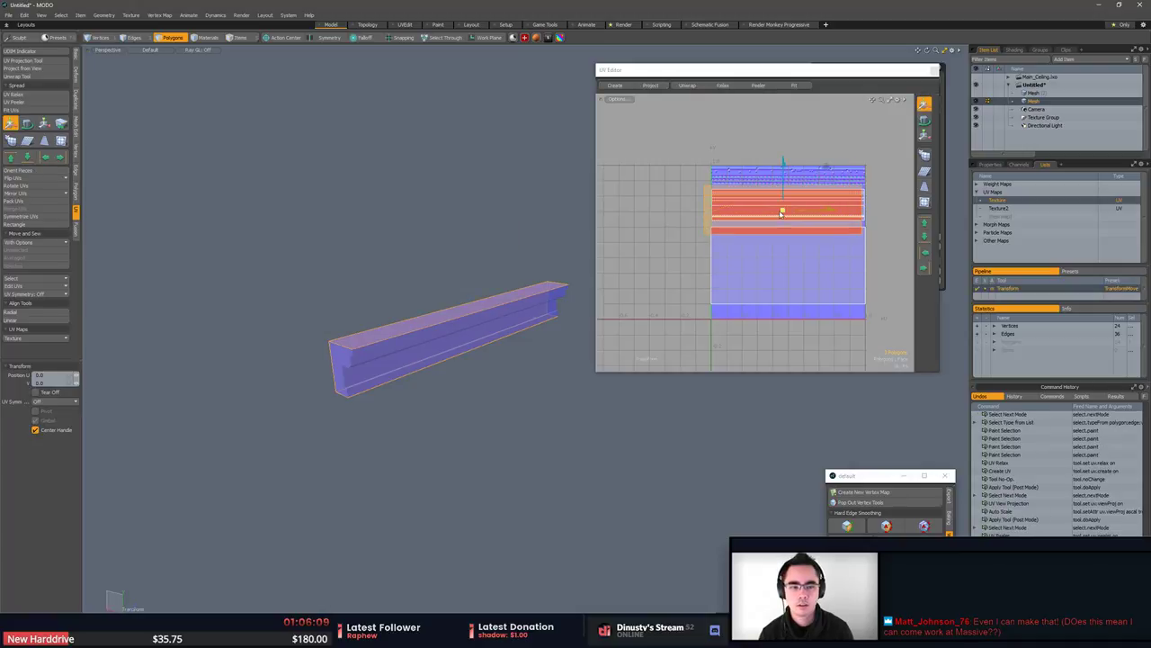
left_click_drag(783, 213, 789, 243)
key("space")
Triangulate the polygons at both ends of the moulding and select all the triangles of the two end caps.
left_click_drag(386, 355, 497, 372, "alt")
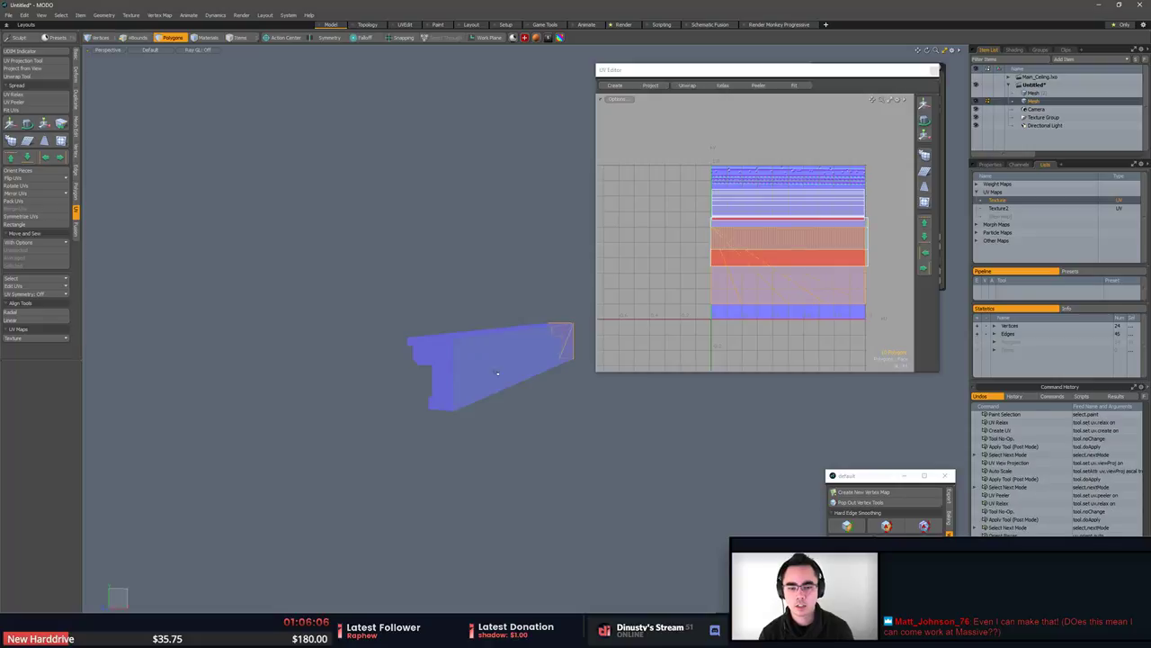
left_click(498, 372)
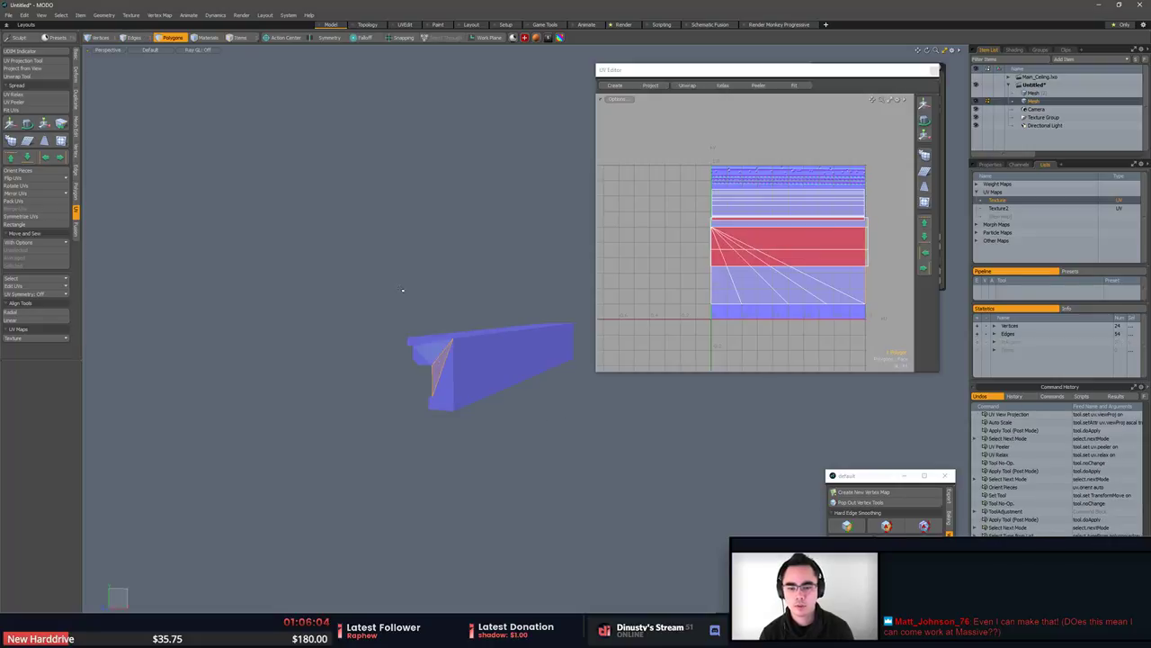
right_click_drag(403, 290, 486, 301)
left_click_drag(490, 337, 342, 349, "alt")
right_click_drag(396, 301, 482, 310, "shift")
left_click_drag(491, 315, 518, 317, "alt")
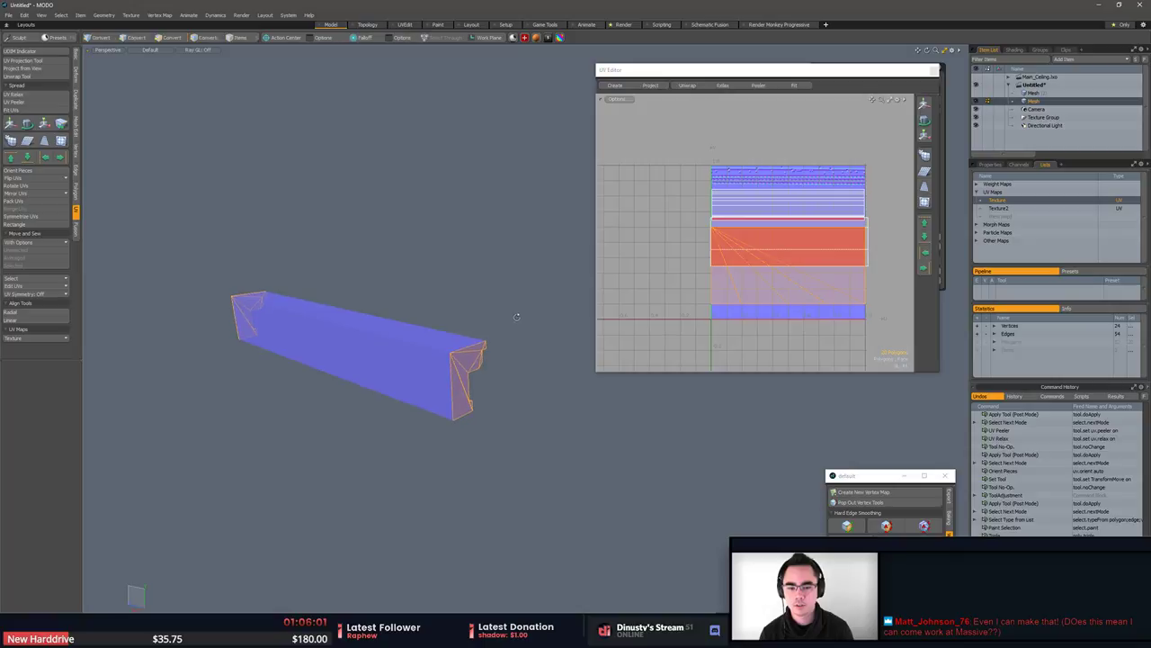
Project the end caps' UVs from the view and align them with Orient Pieces.
left_click(29, 68)
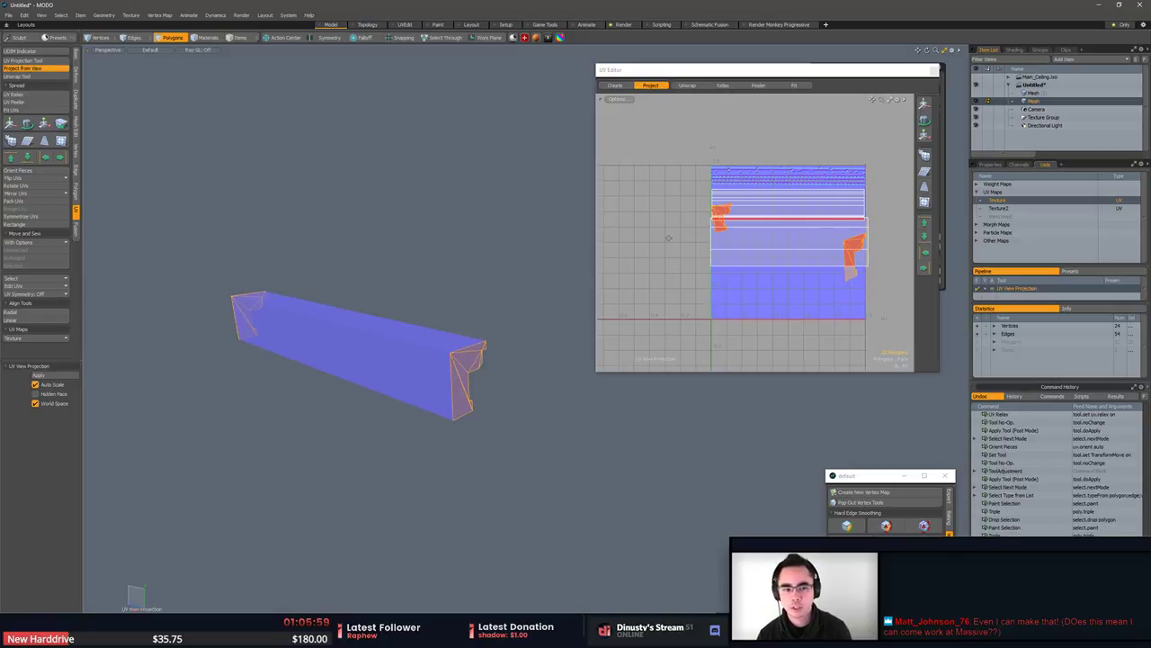
left_click(20, 170)
left_click(484, 230)
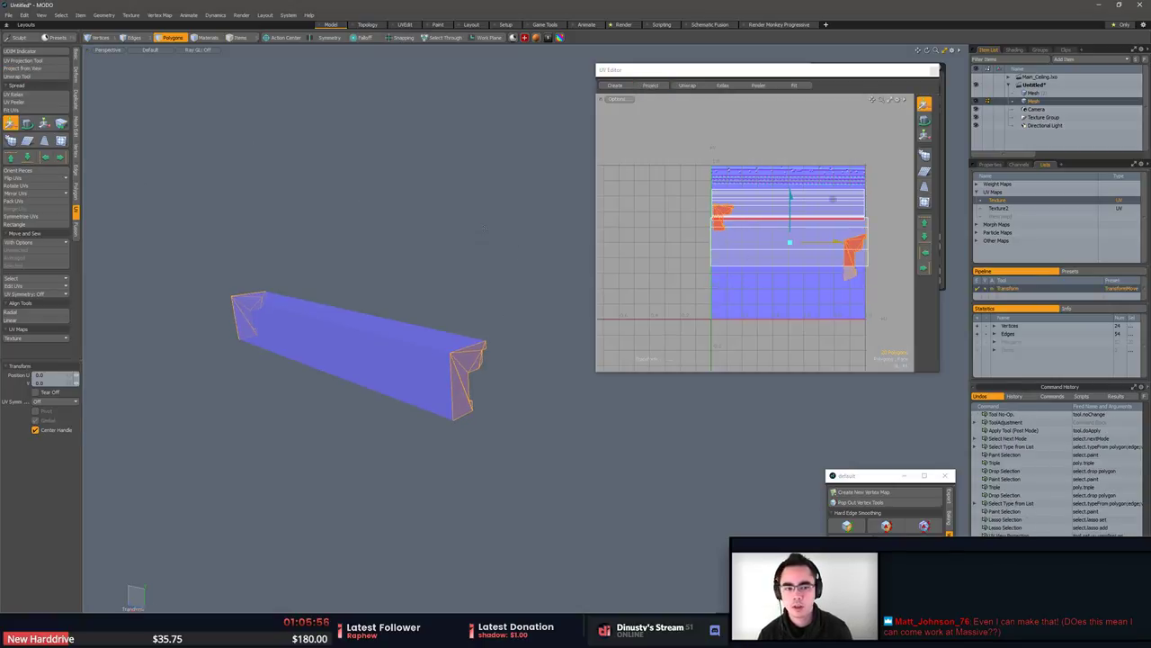
Apply UV Relax to both end caps and orient their pieces again.
left_click(27, 94)
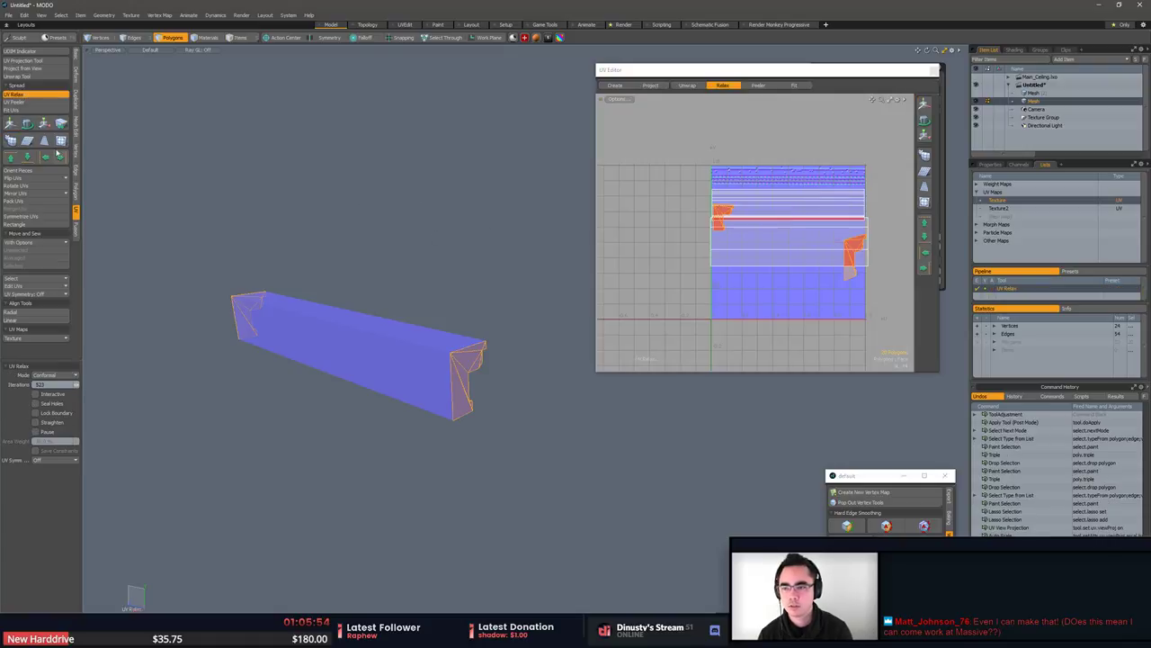
left_click(52, 171)
left_click(484, 231)
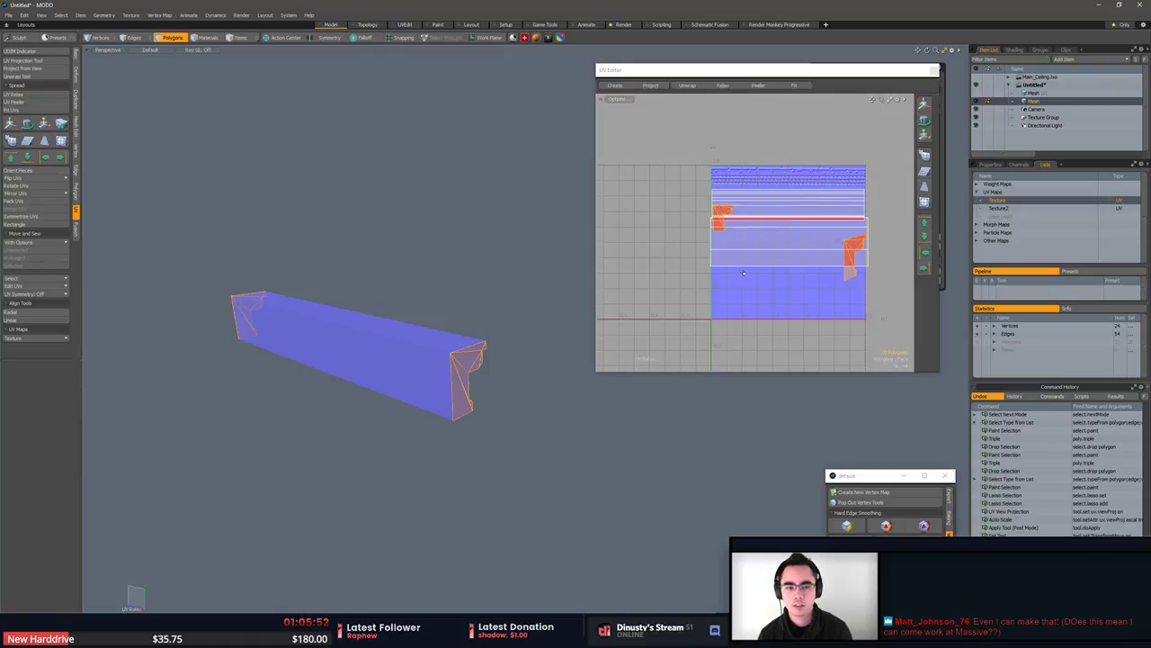
Move both end caps' UVs down and to the left, clear of the long face strips, and deselect them.
key("w")
left_click_drag(792, 243, 704, 311)
key("space")
left_click(672, 285)
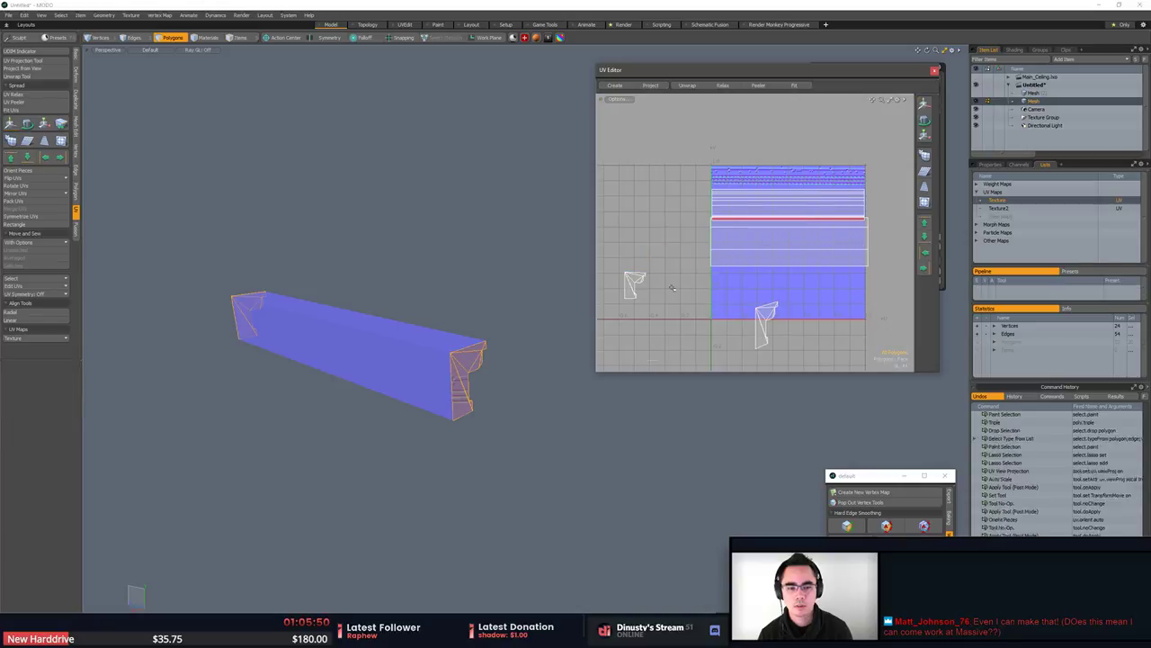
Select the end cap island outside the UV square, relax its UVs and straighten it with Orient Pieces.
right_click_drag(658, 252, 666, 248)
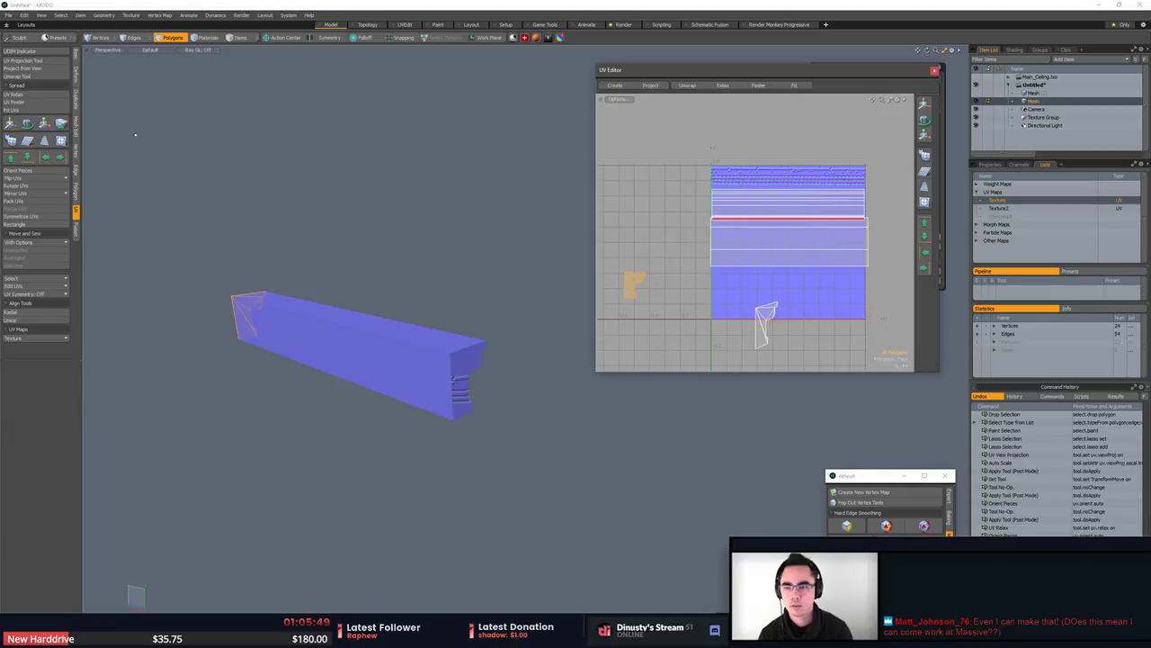
left_click(51, 94)
left_click(33, 171)
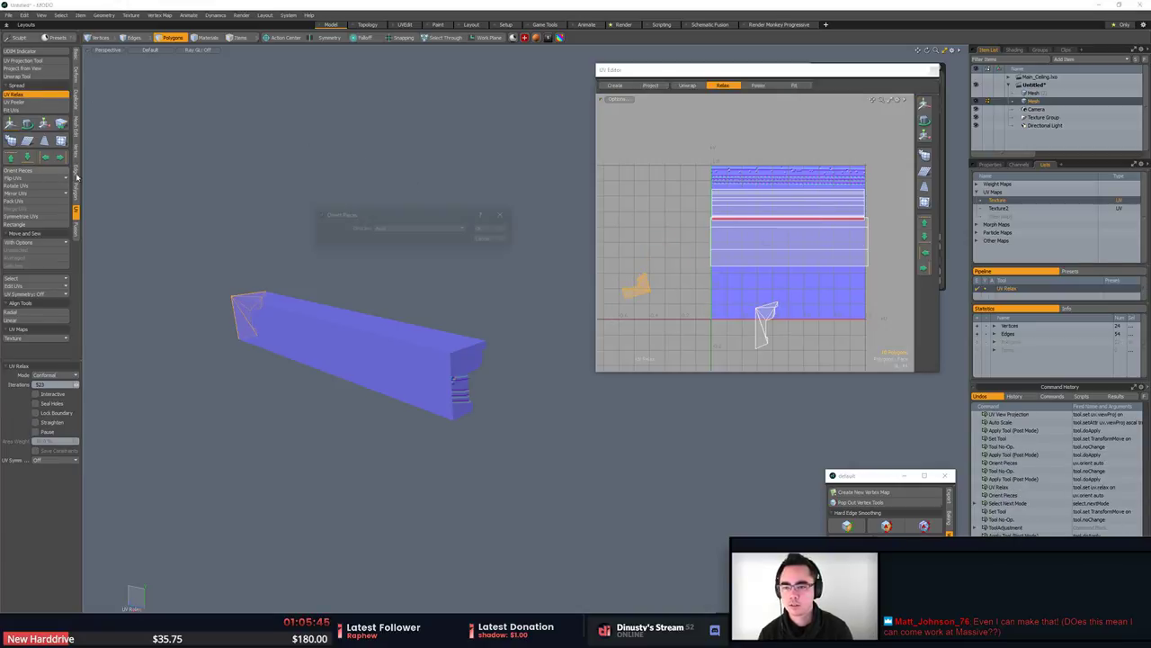
left_click(488, 229)
key("space")
Select the other end cap's whole UV island at the square's lower edge, relax it and straighten it with Orient Pieces.
right_click_drag(751, 293, 783, 276)
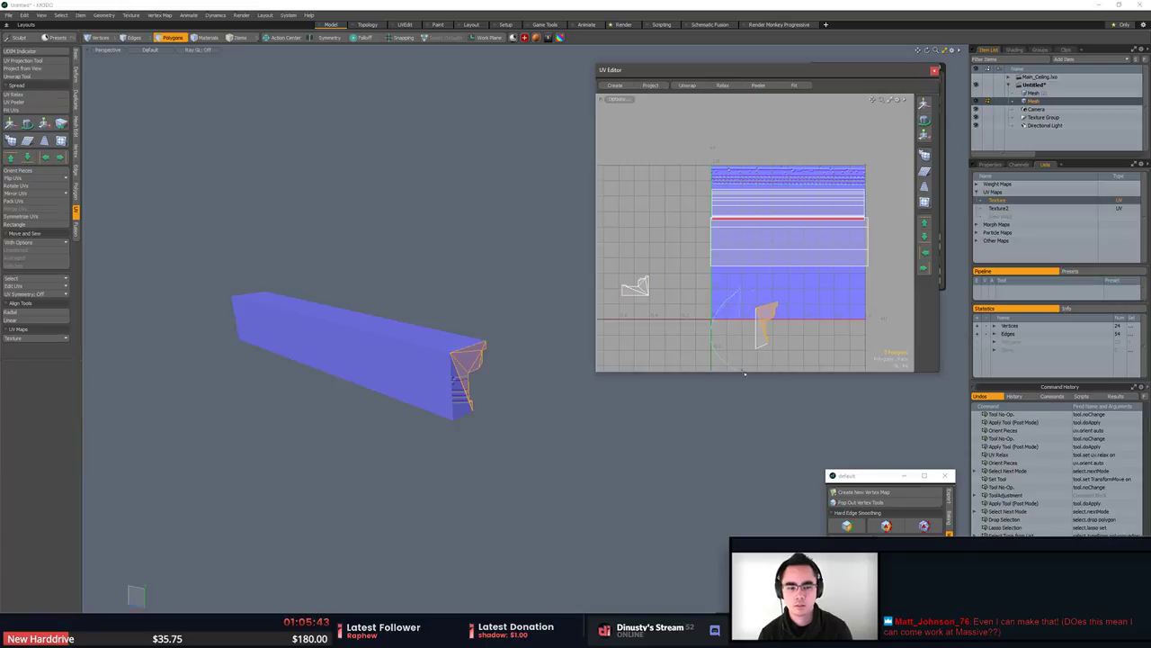
right_click_drag(745, 374, 800, 301)
left_click(27, 95)
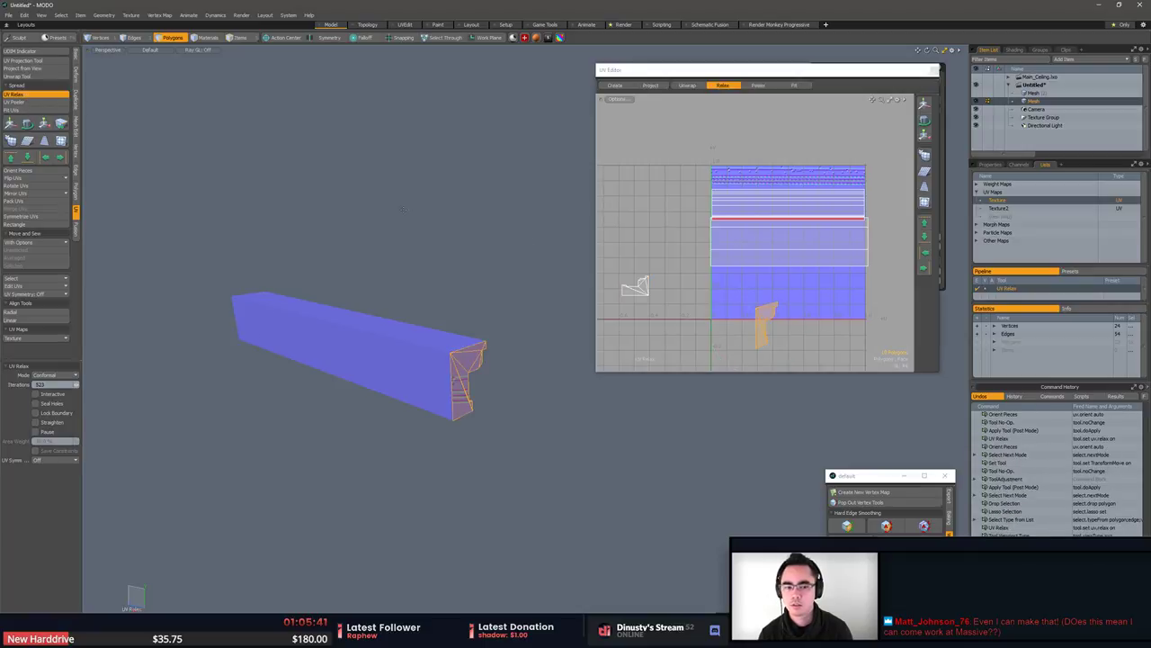
left_click(403, 210)
left_click(27, 171)
left_click(492, 231)
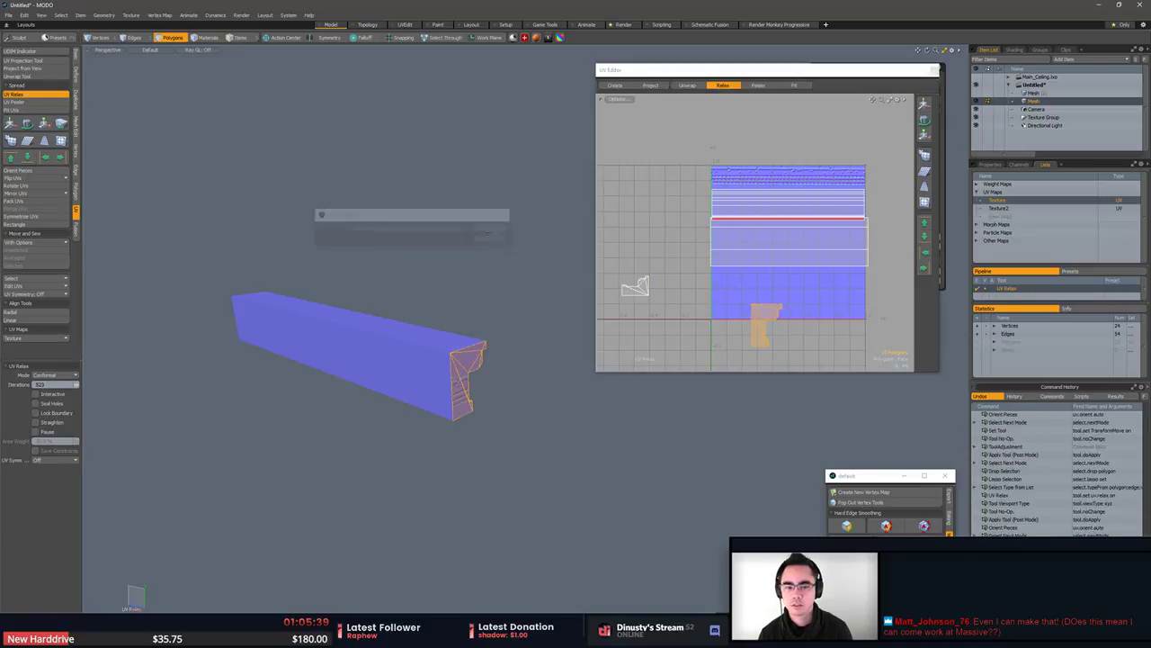
key("space")
Select the whole moulding, normalize its UVs in the UVEdit layout and apply a texel density of 512.0 at image size 1024.
key("bracketright")
left_click_drag(805, 223, 759, 245, "ctrl+alt")
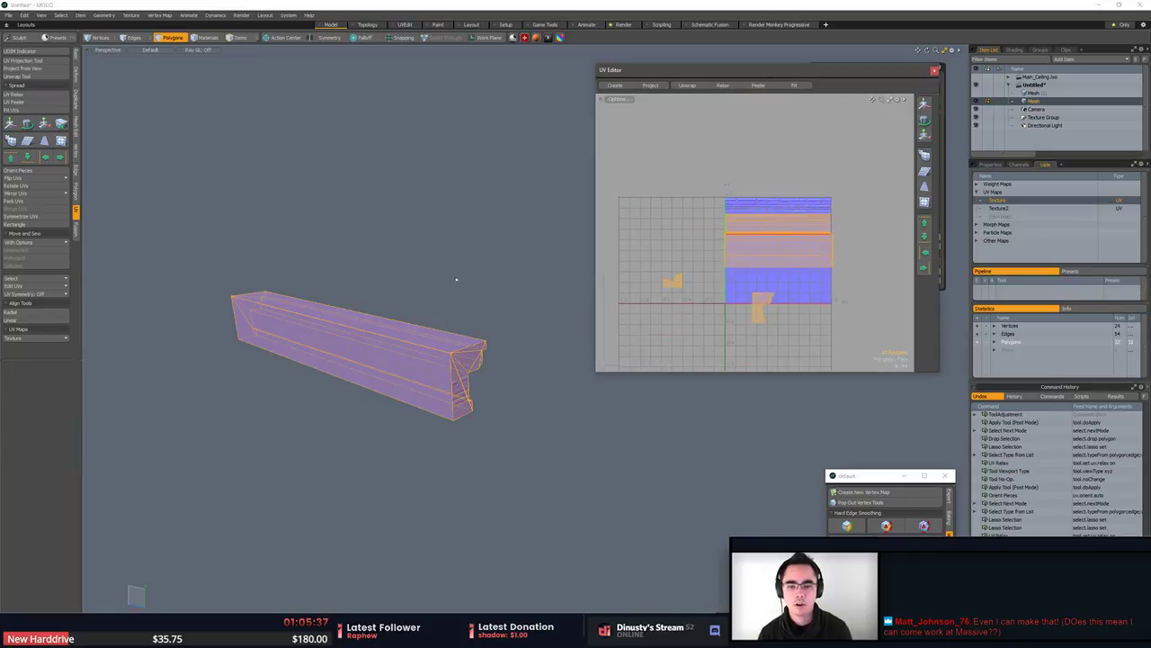
left_click_drag(458, 274, 448, 247, "alt")
left_click(406, 24)
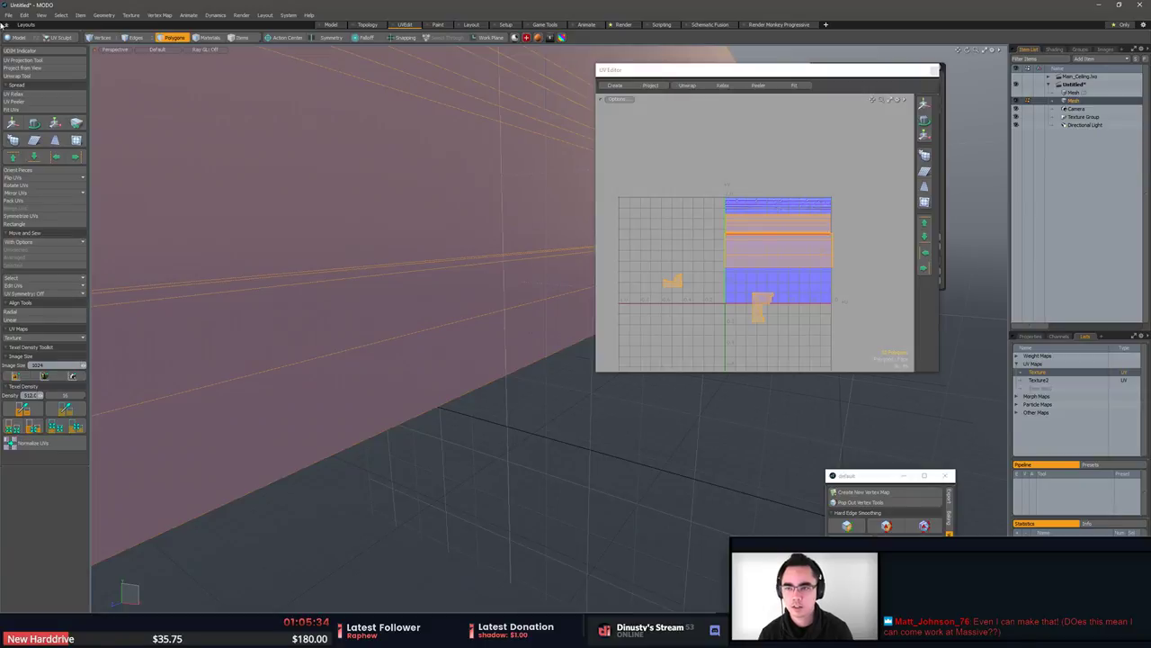
left_click(11, 443)
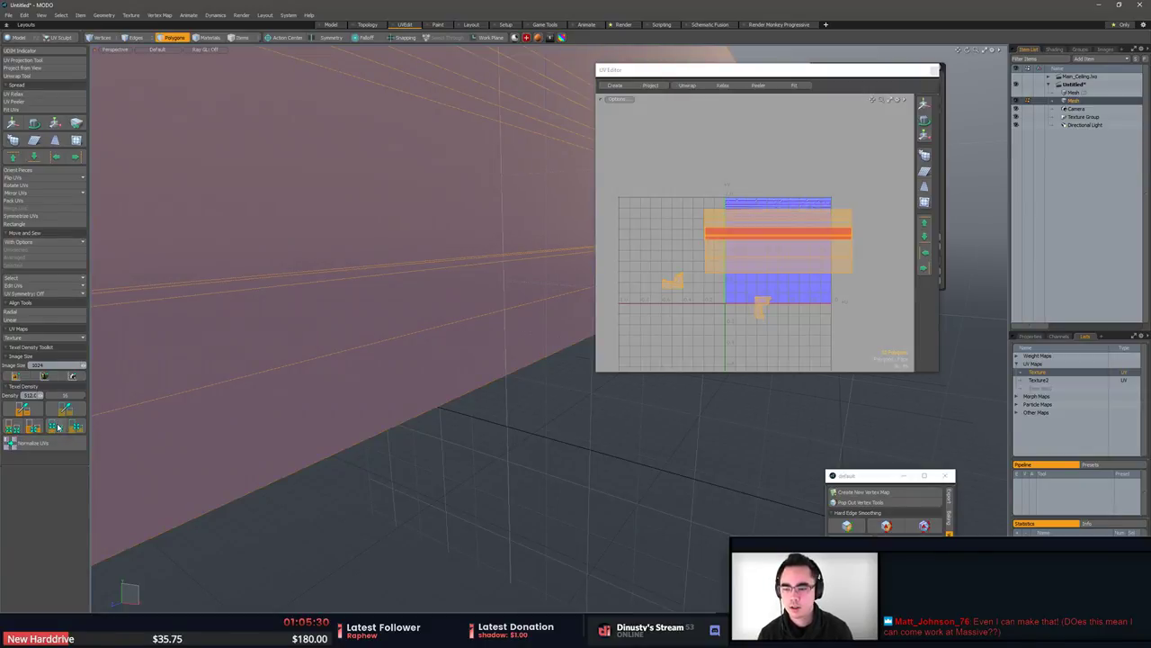
left_click(74, 428)
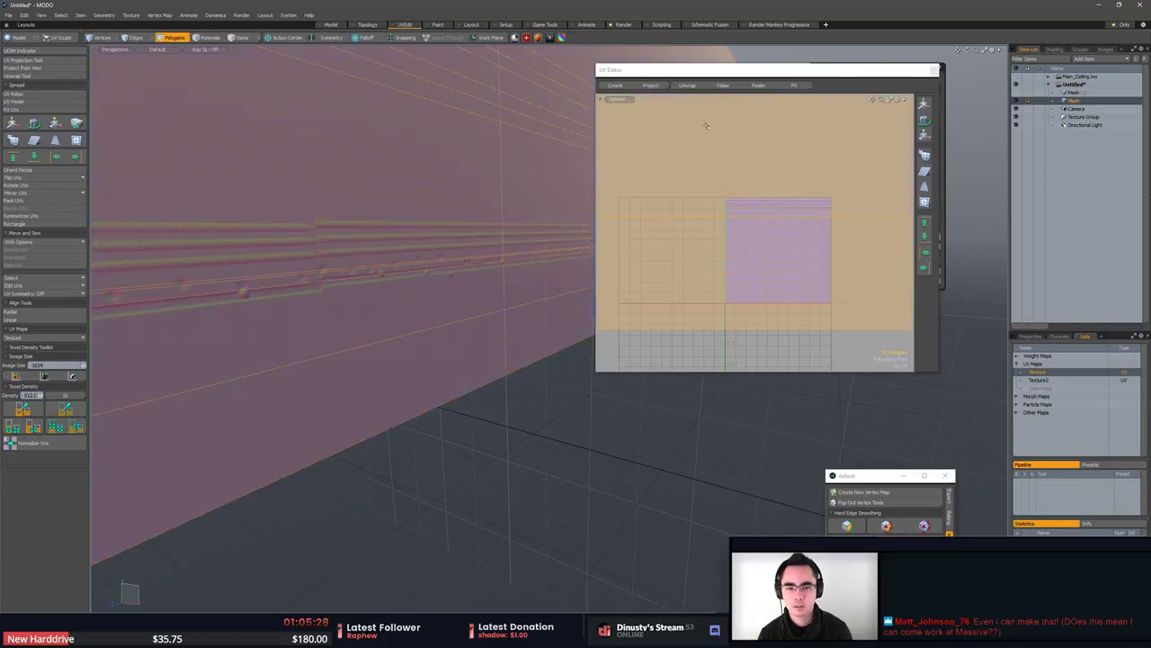
Undo the last texel density result and apply the 512.0 density to the moulding with a different density option.
key("ctrl+z")
left_click(56, 425)
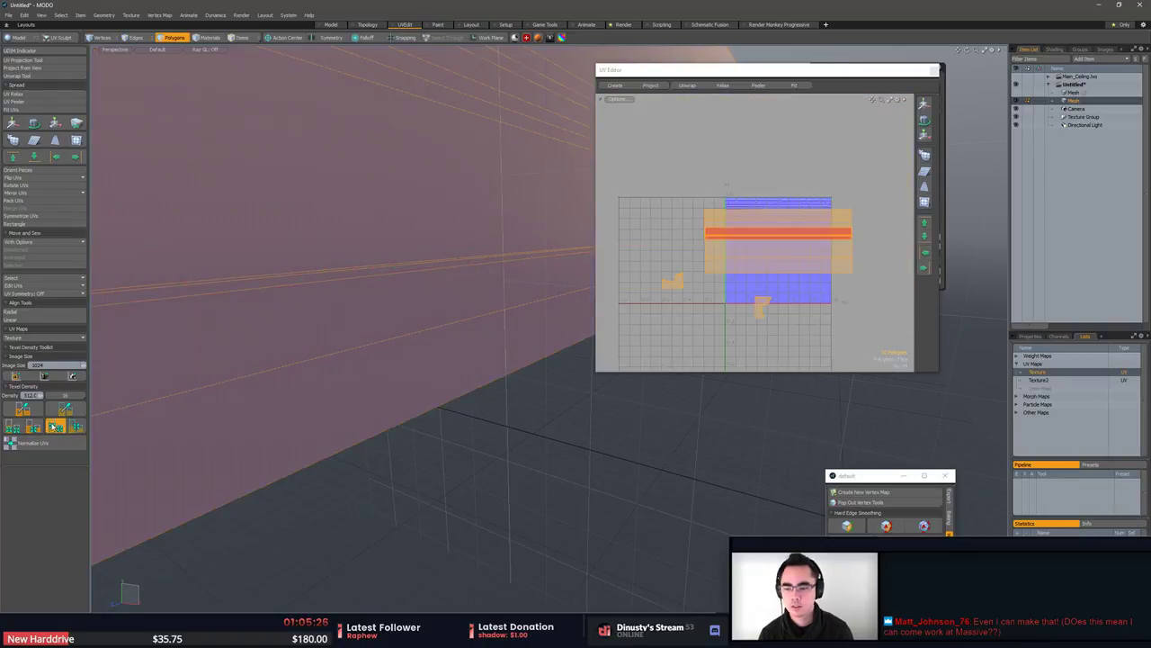
left_click_drag(726, 296, 598, 297, "ctrl+alt")
left_click_drag(432, 274, 410, 235, "ctrl+alt")
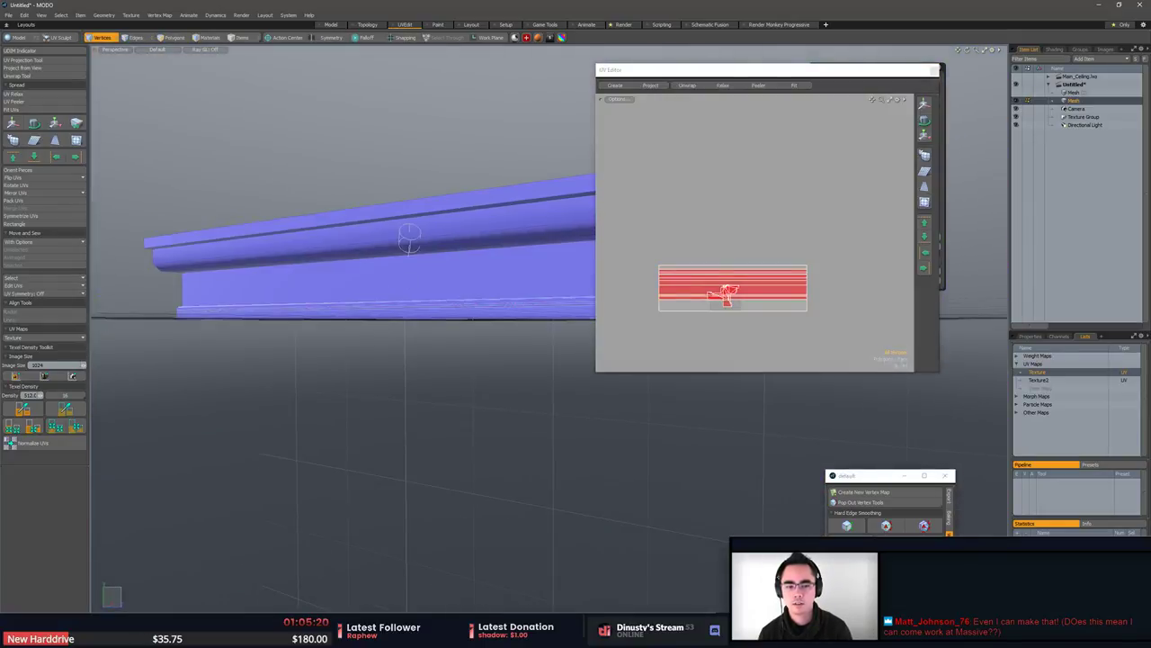
Inspect the moulding's shading, try a texel density of 16.0 and undo that change.
left_click(746, 205)
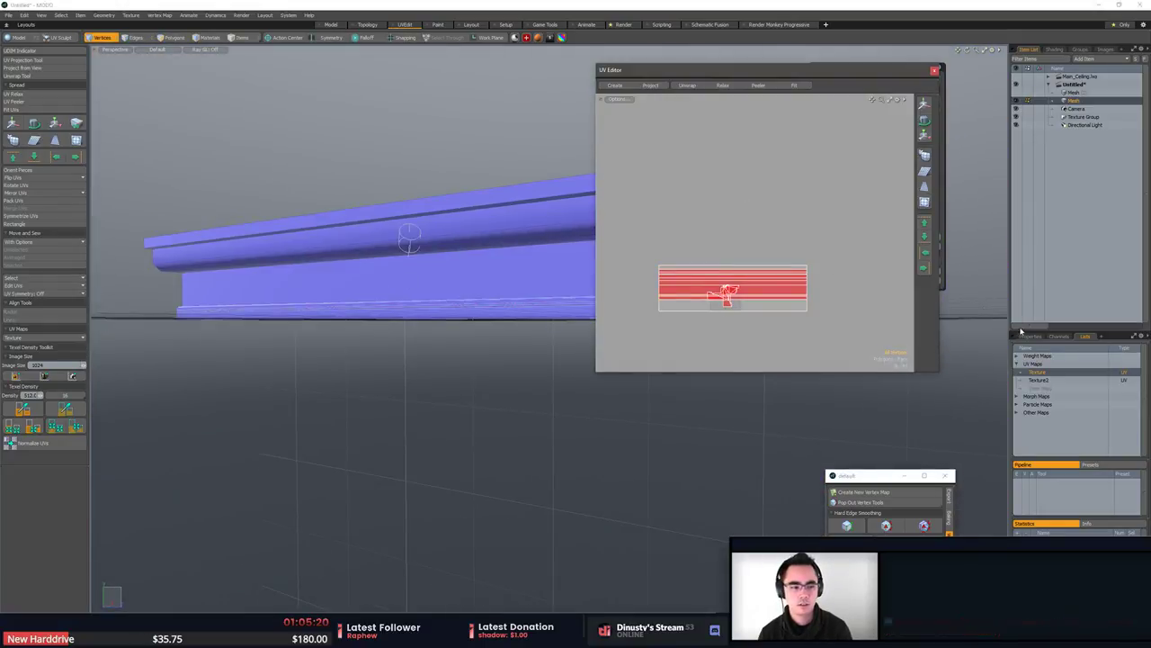
left_click(29, 395)
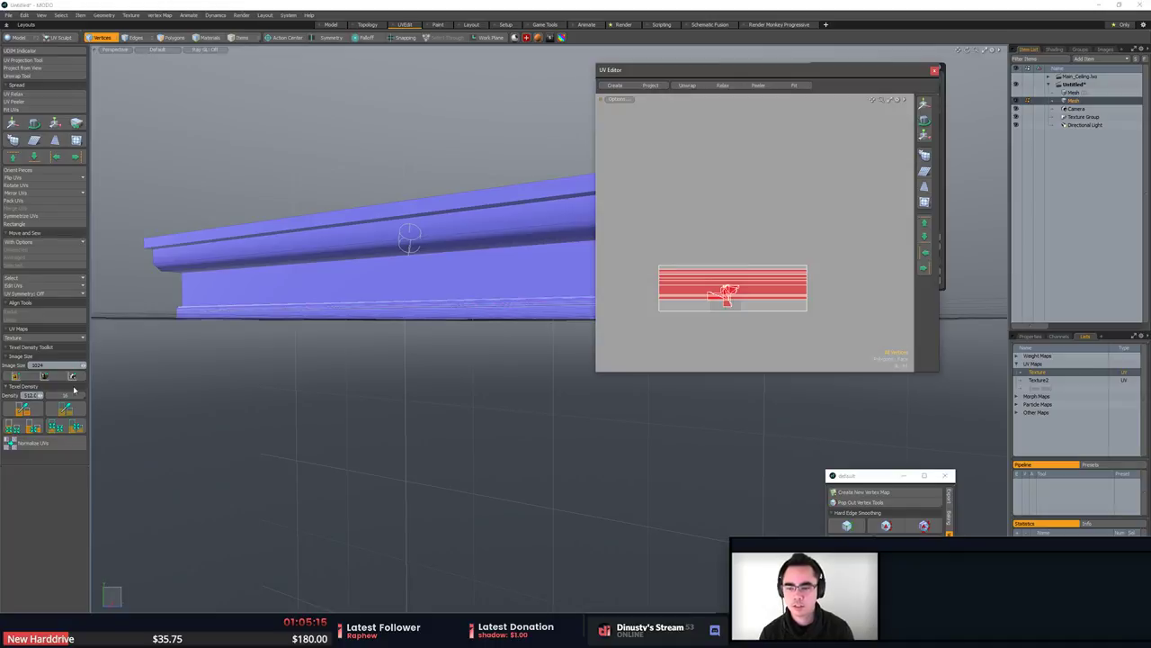
left_click_drag(200, 261, 318, 320, "alt")
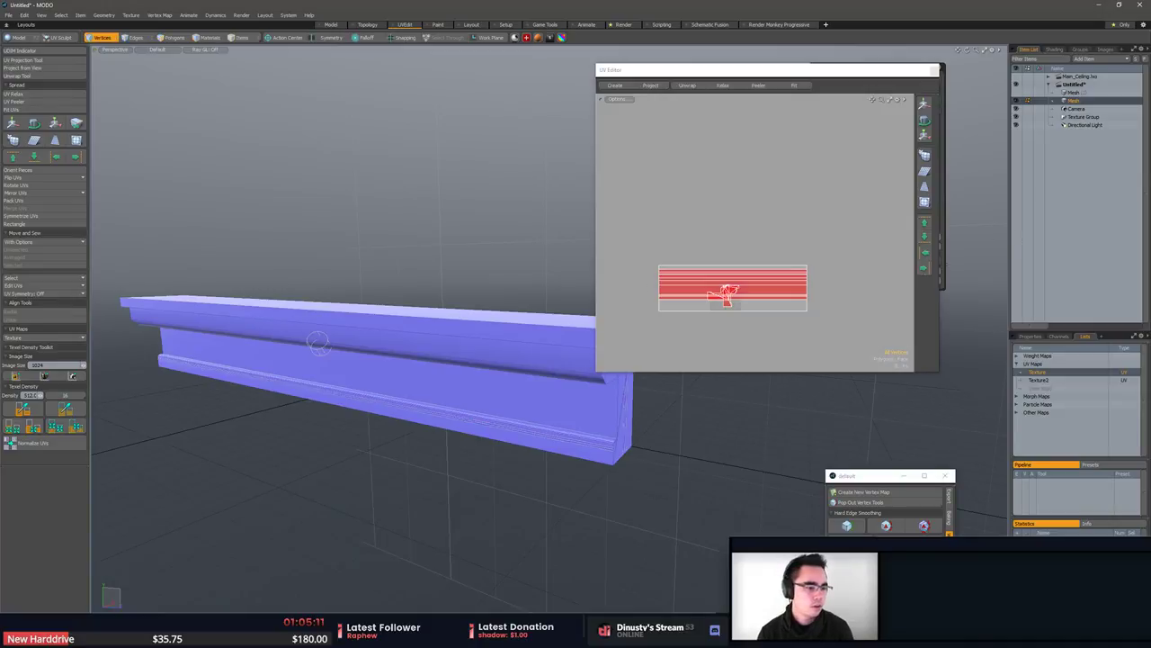
left_click(628, 238)
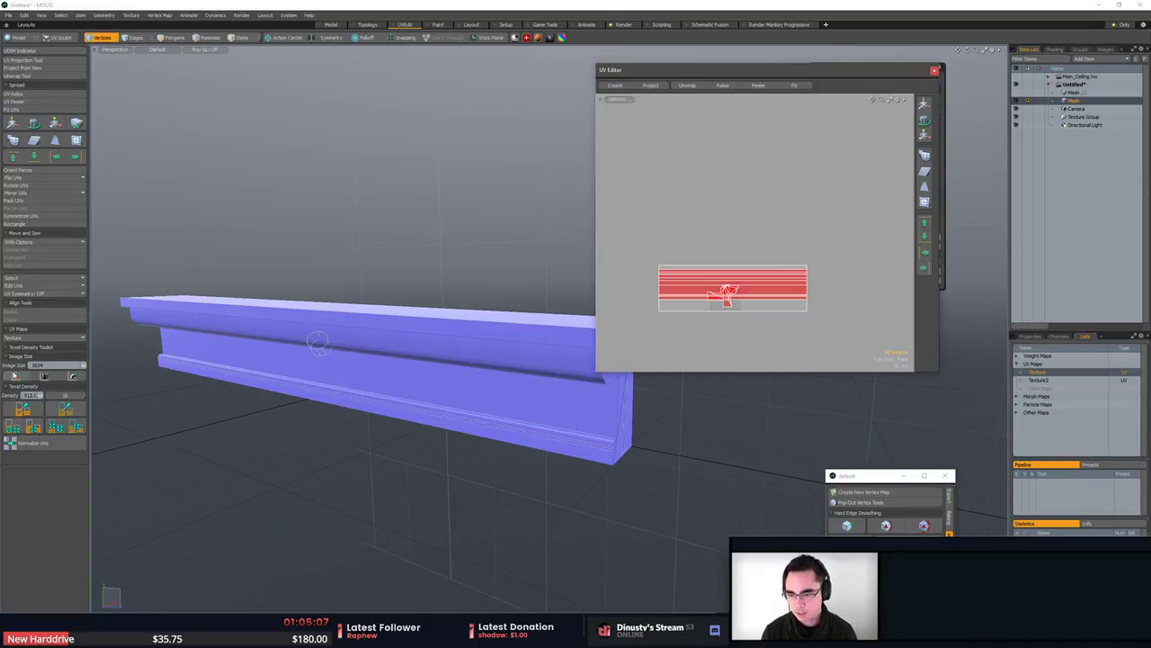
scroll(347, 321, "up", 1)
left_click_drag(348, 321, 326, 335, "alt")
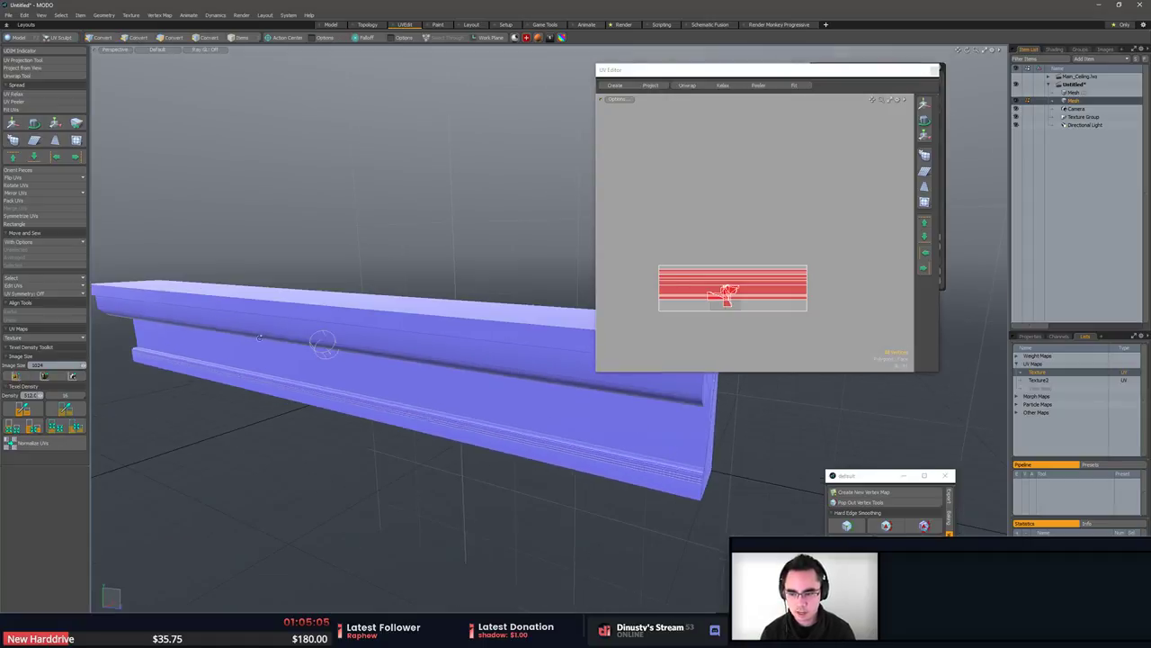
left_click(75, 398)
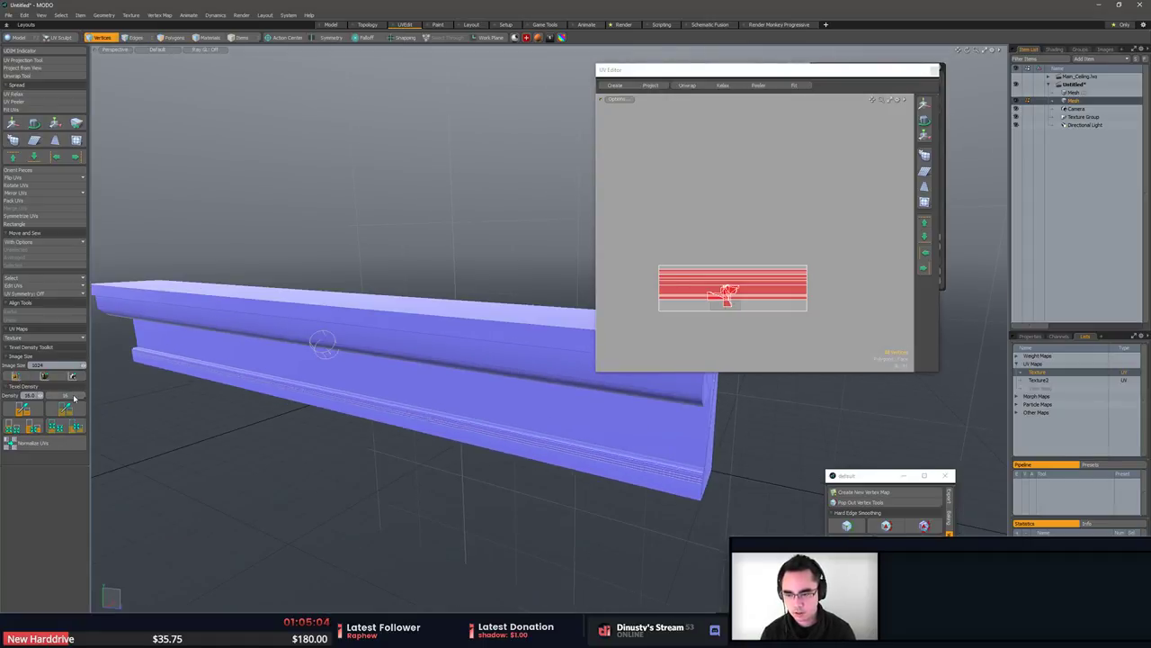
key("ctrl+z")
scroll(216, 404, "down", 1)
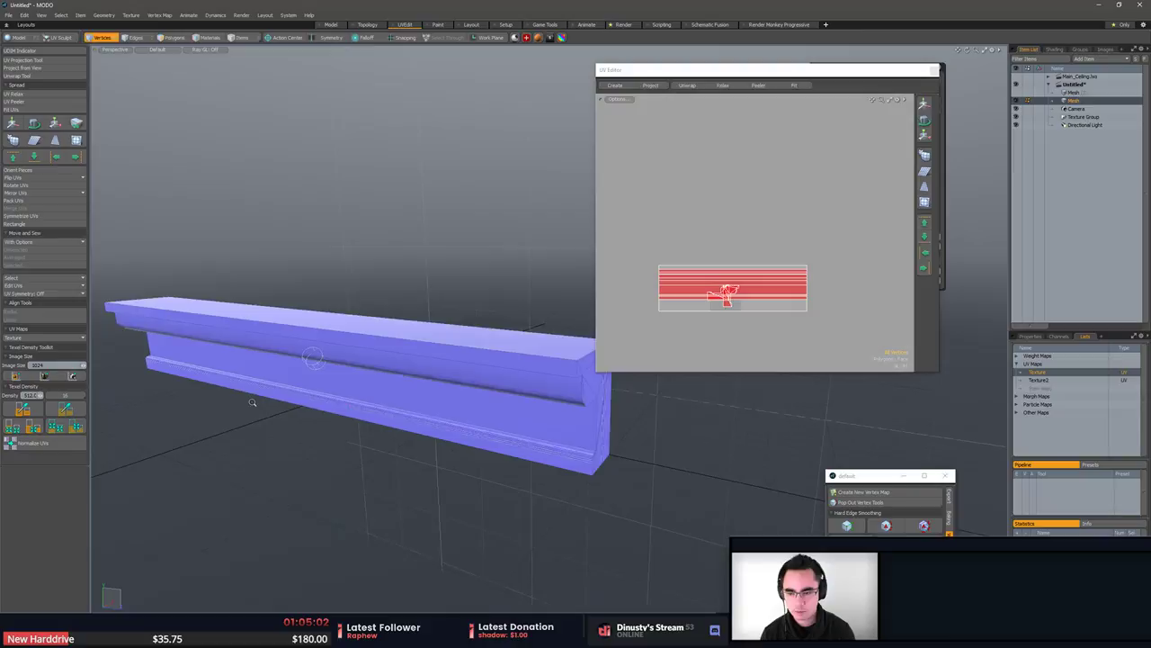
left_click(780, 226)
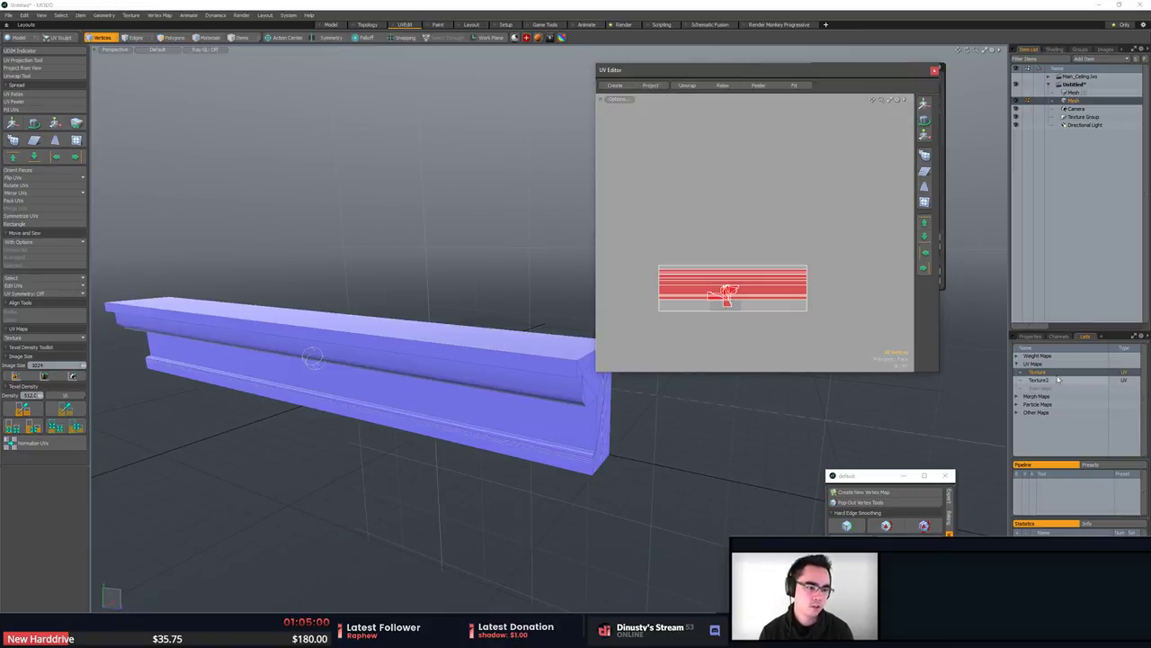
Export the selected moulding mesh layer in Autodesk FBX format as trimtest.
right_click(1041, 103)
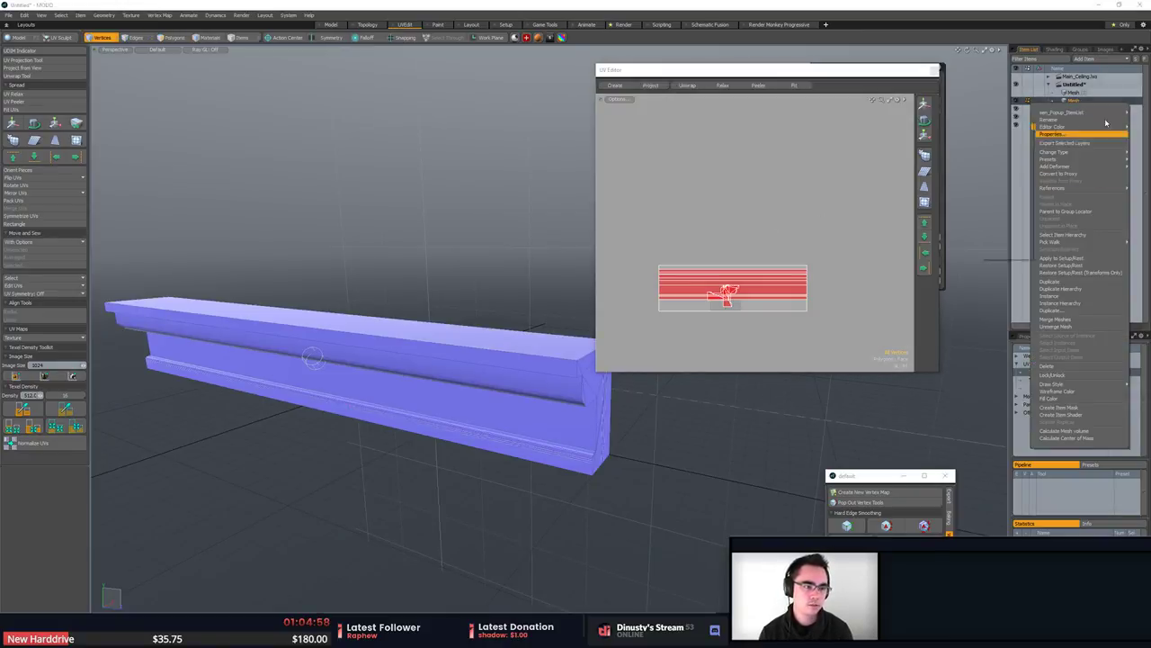
left_click(1066, 143)
left_click(452, 220)
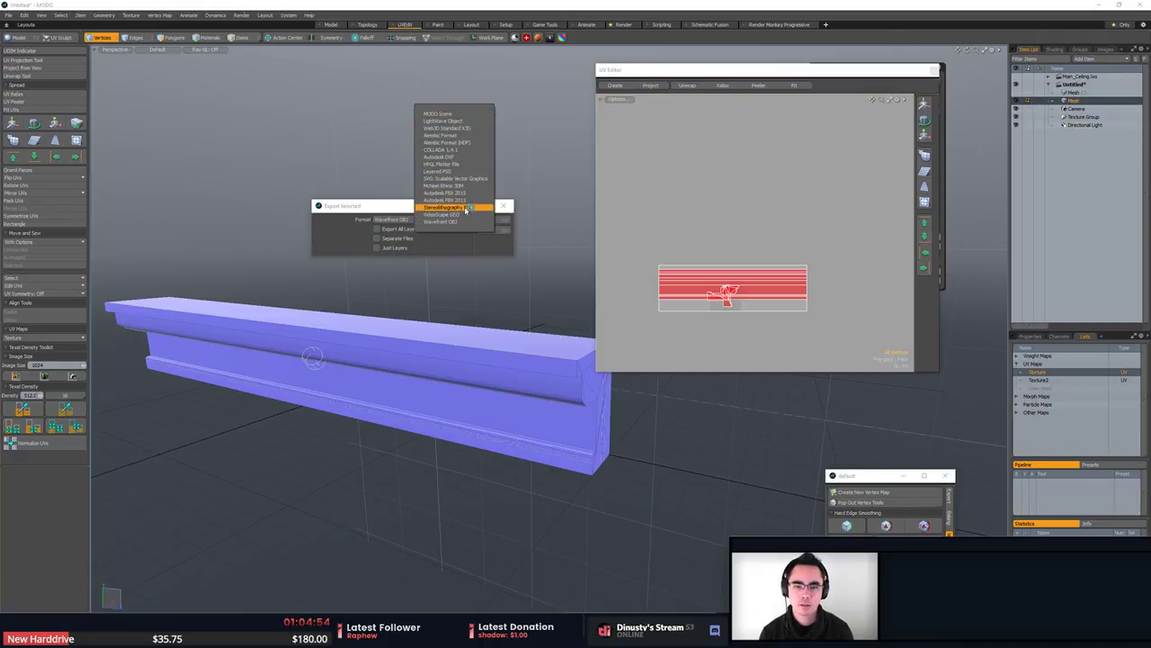
left_click(468, 193)
left_click(484, 221)
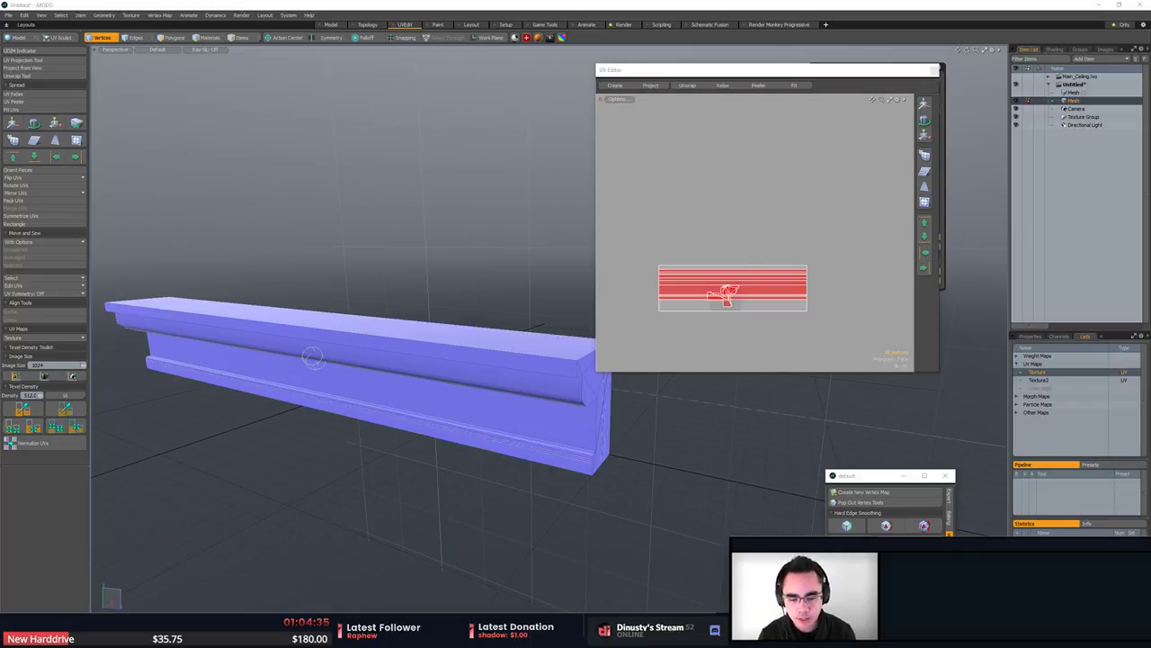
Look over the stair platform in Unreal Engine, and return to MODO to show the moulding in item selection mode.
key("alt+Tab")
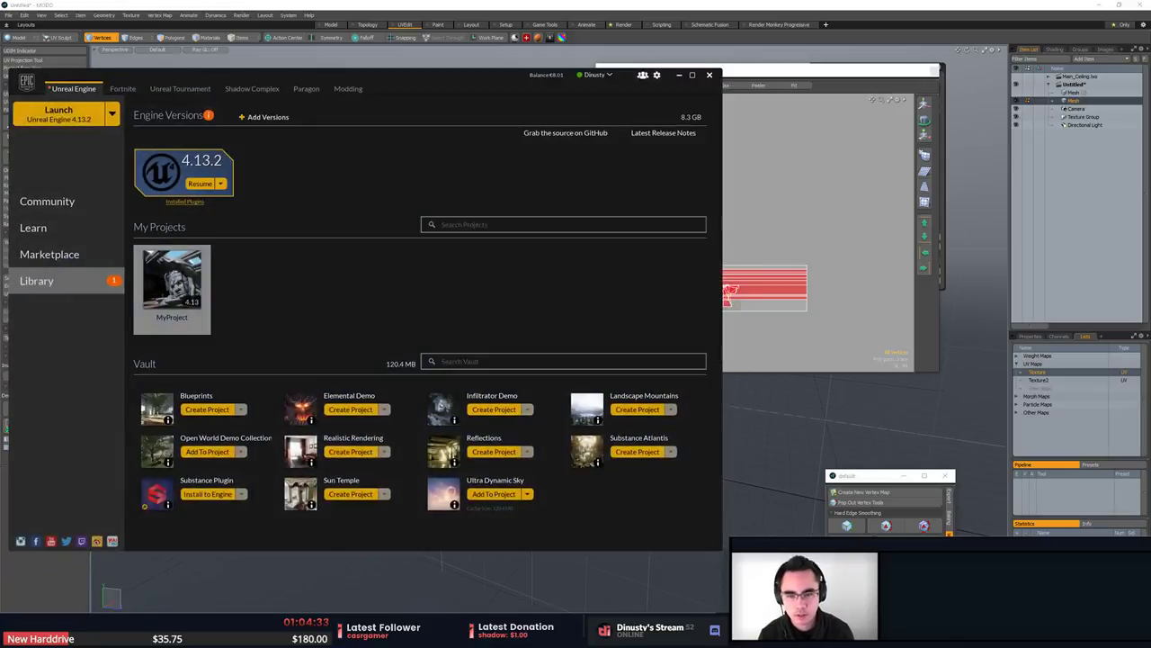
key("alt+Tab")
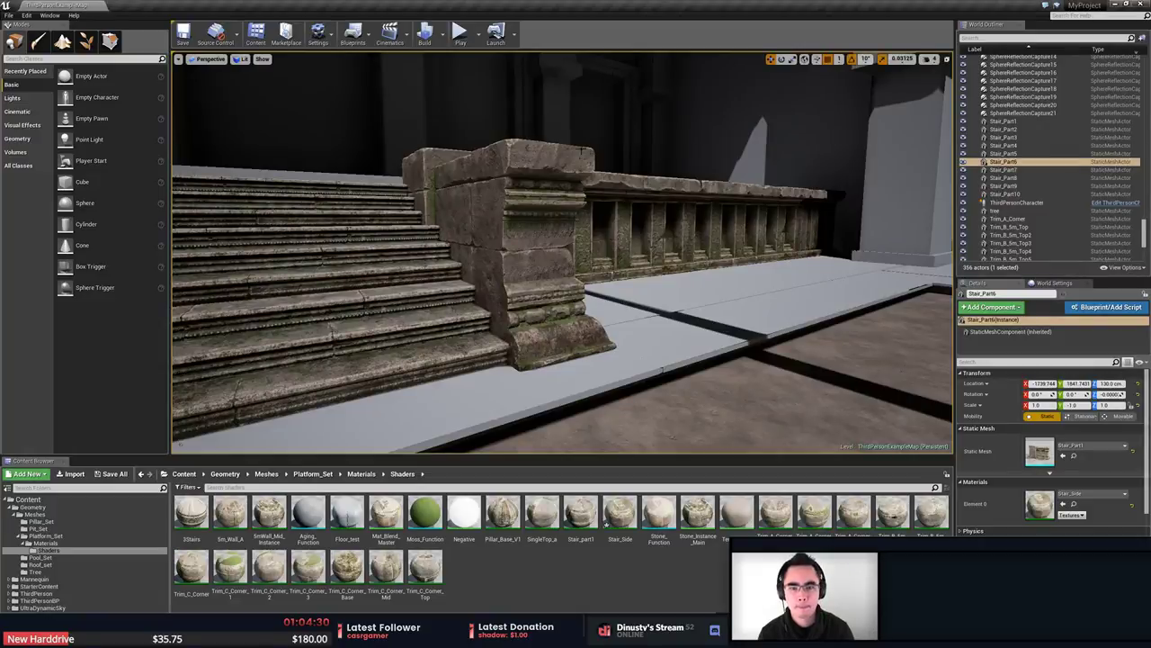
right_click_drag(583, 150, 447, 203)
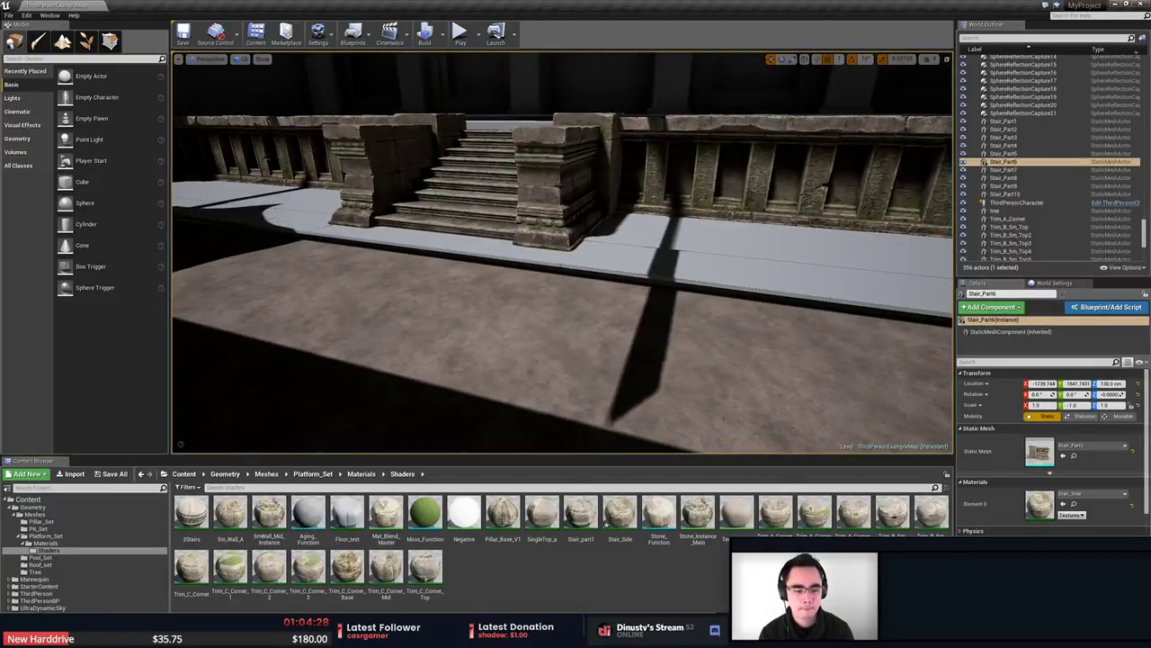
key("alt+Tab")
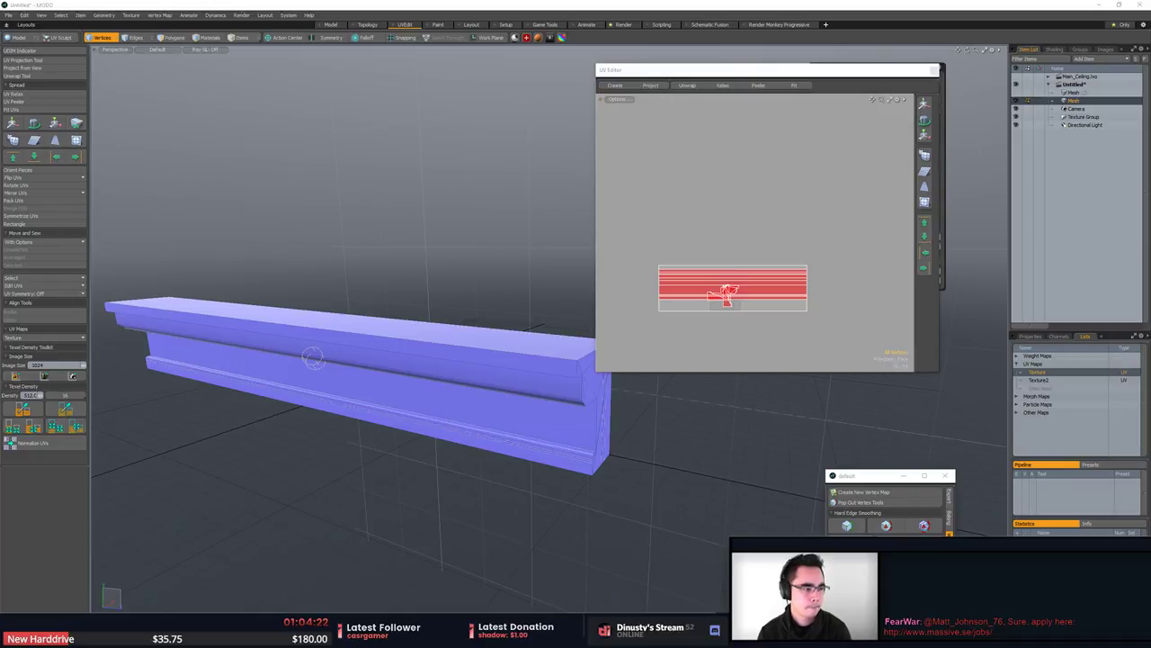
key("5")
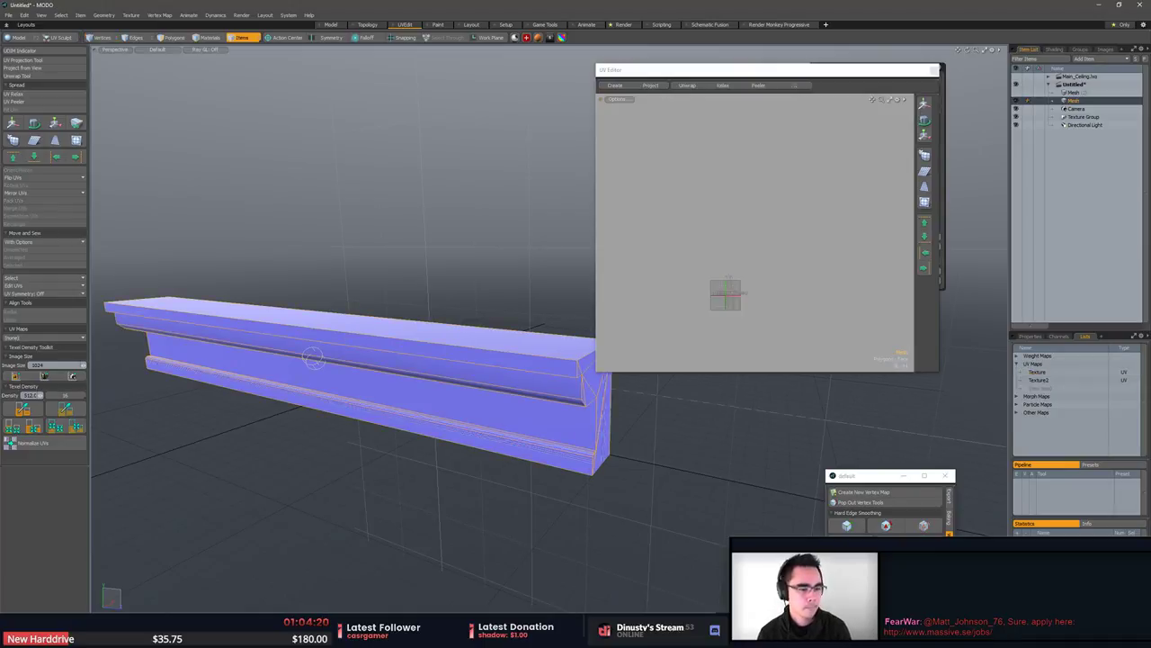
Switch to Unreal Engine and import the trimtest FBX into the Platform_Set folder using Import All.
key("alt+Tab")
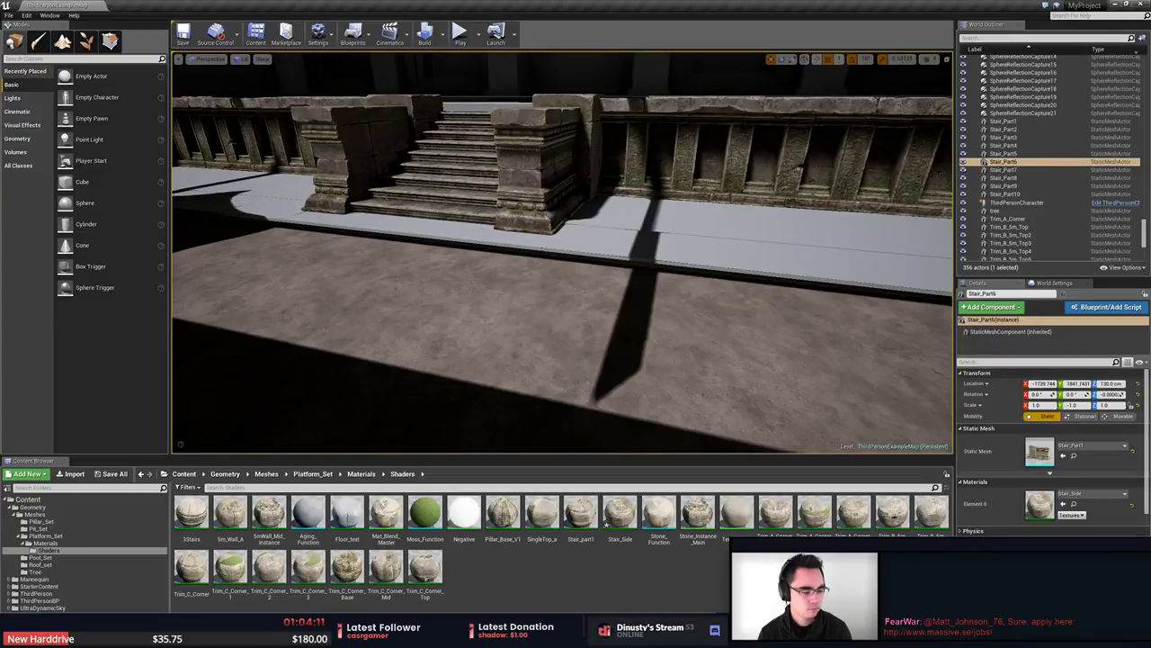
key("alt+Tab")
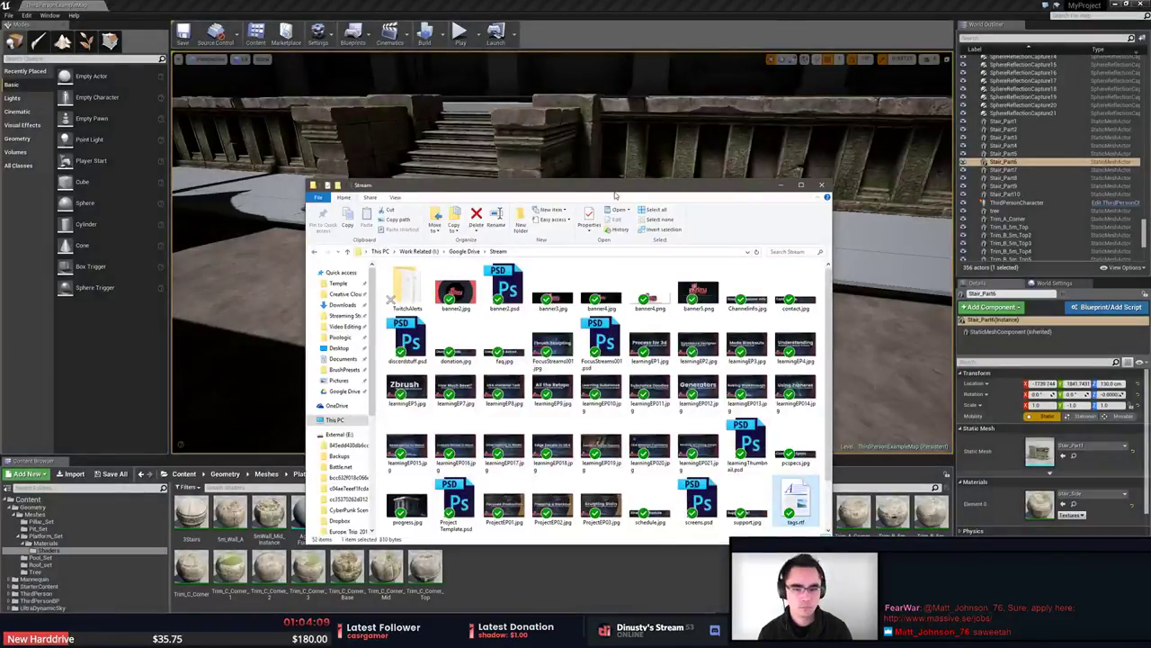
left_click_drag(615, 187, 1150, 72)
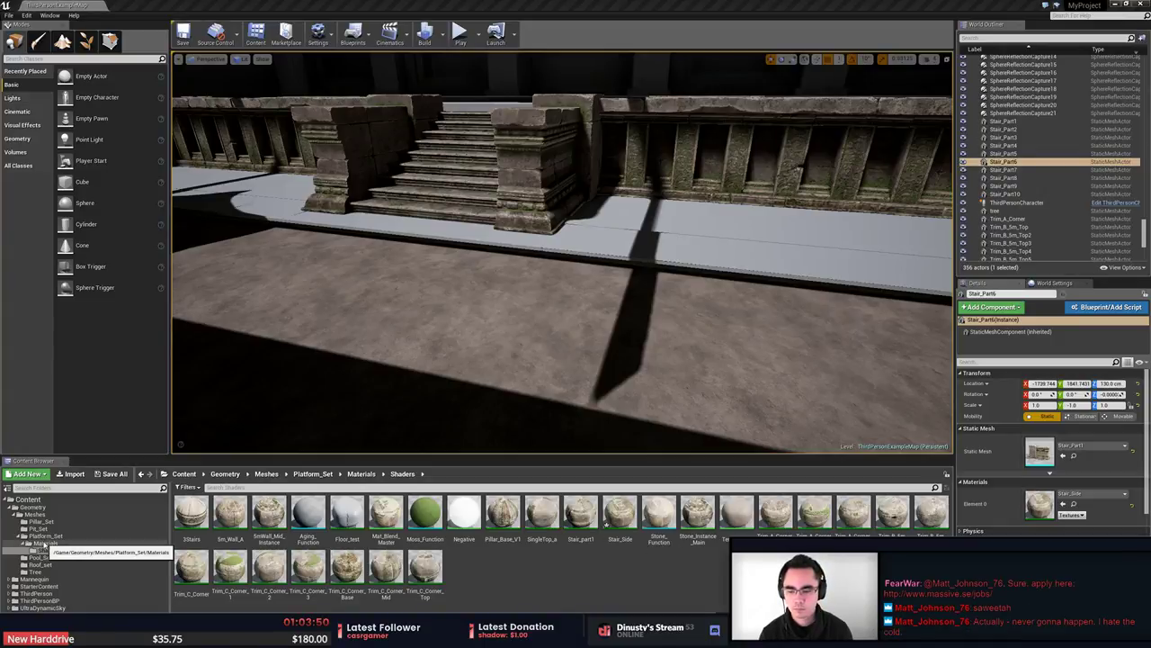
left_click(45, 535)
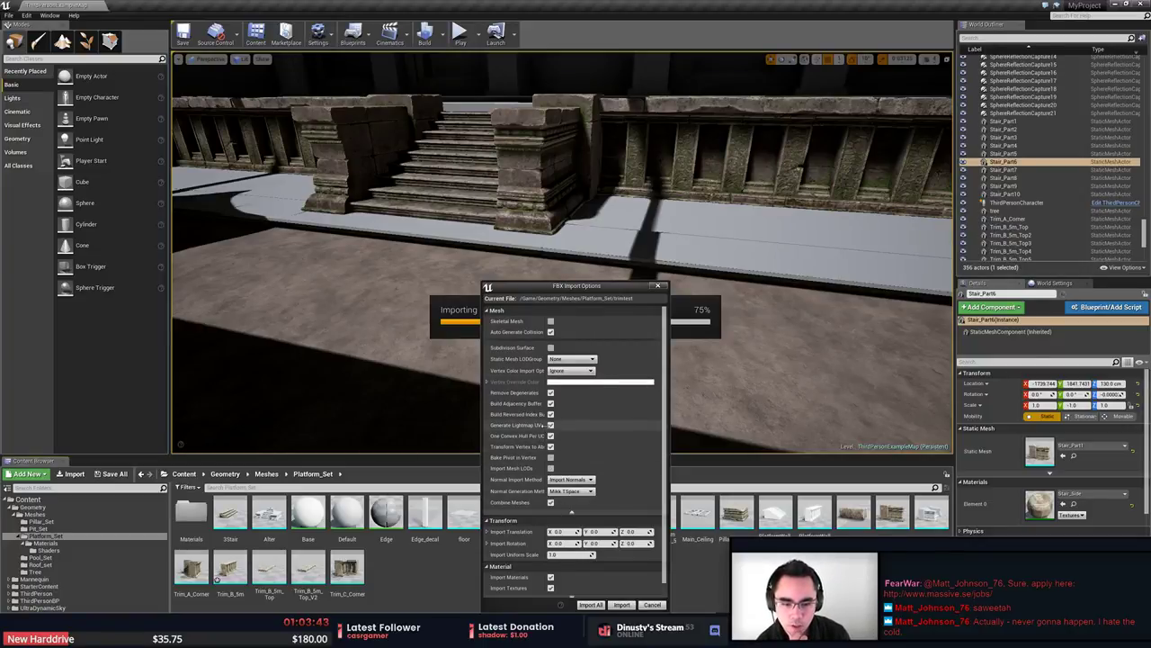
left_click(591, 604)
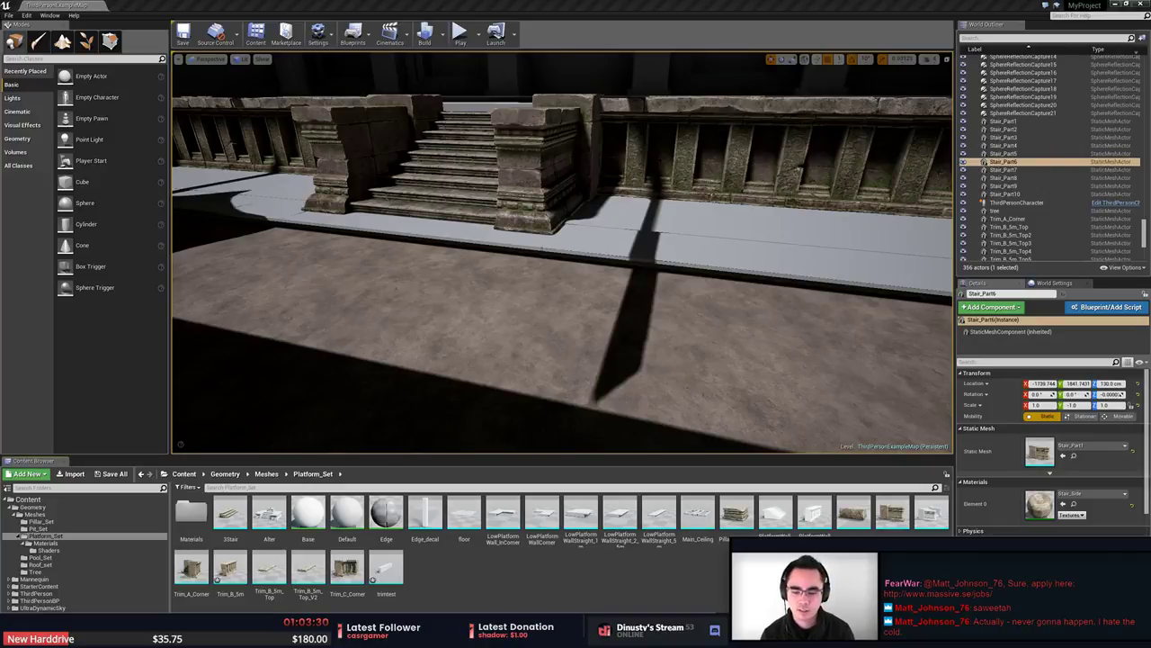
Import quad_Default_Normal.tga from the Substance Painter export's test folder into Platform_Set.
key("alt+Tab")
left_click(796, 252)
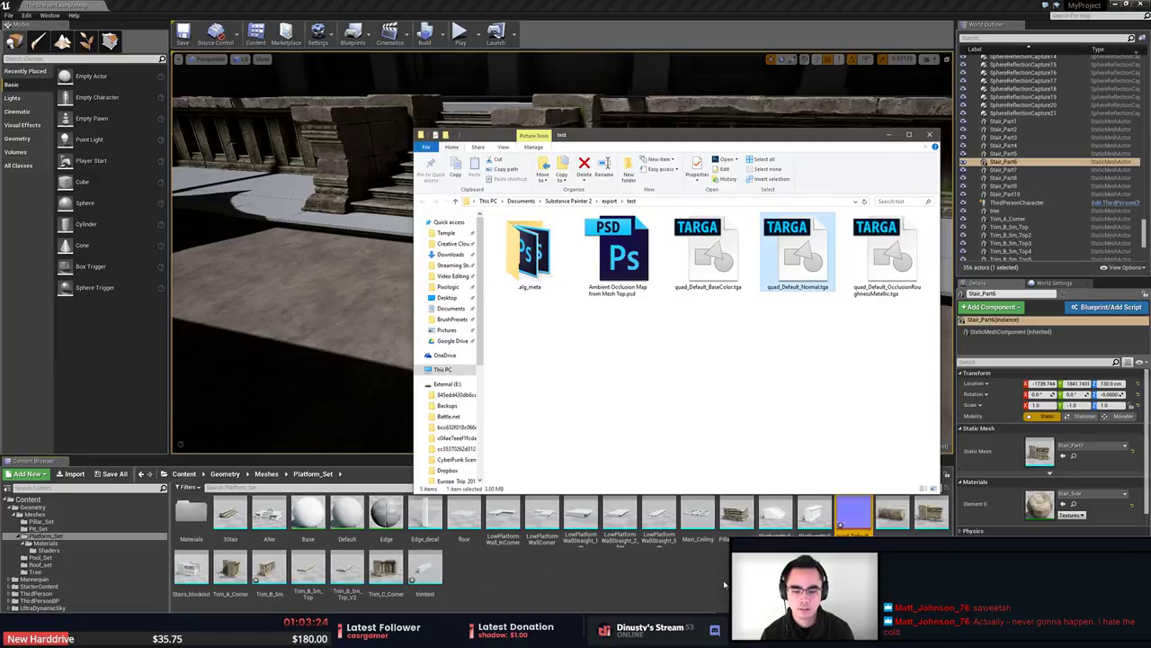
key("alt+Tab")
Place the trimtest mesh in the level, raise it to a height of 273 cm and tilt it about 40 degrees.
left_click_drag(424, 567, 692, 259)
right_click_drag(693, 259, 710, 232)
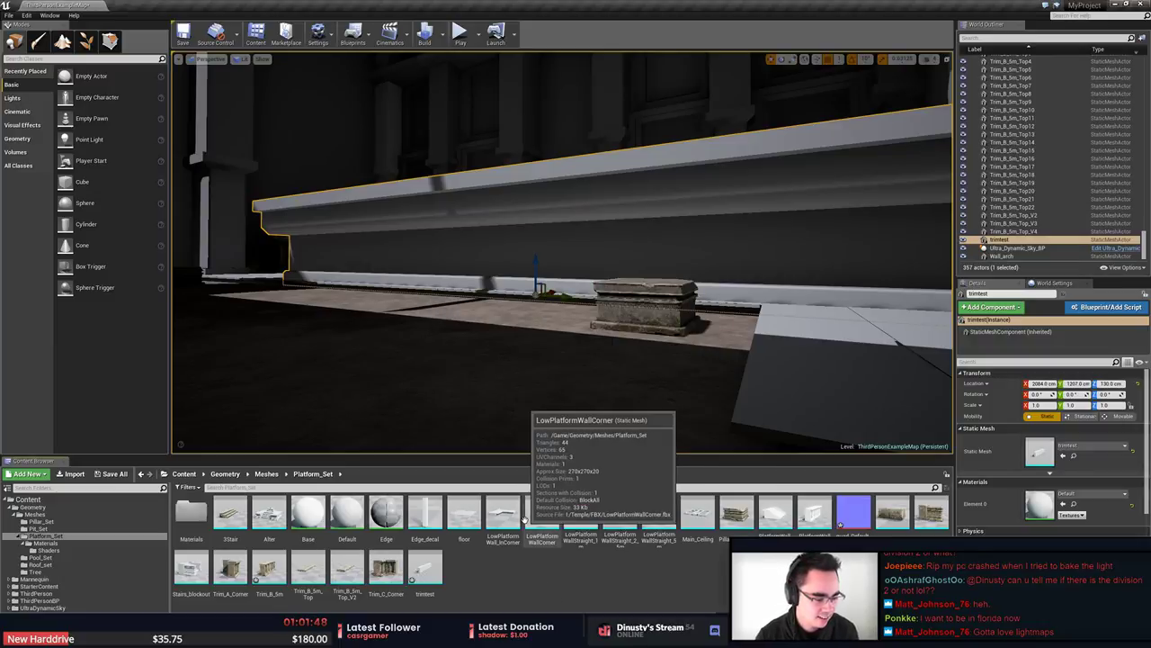
right_click_drag(584, 387, 657, 392)
left_click_drag(446, 311, 437, 226)
key("e")
key("w")
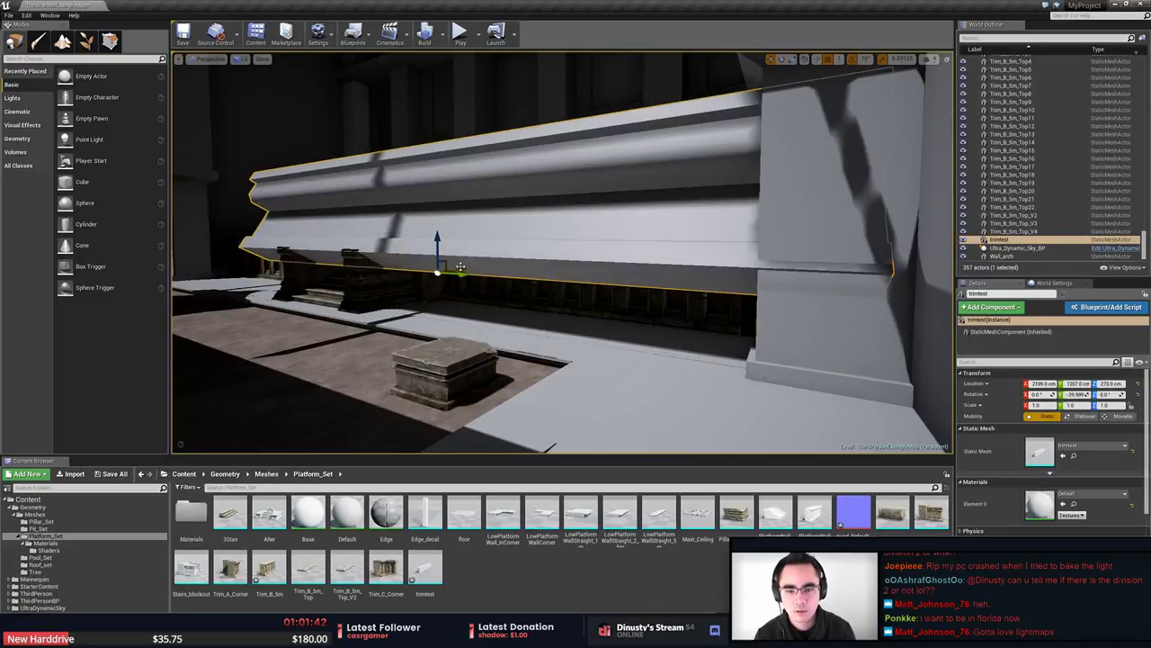
Scale the trimtest mesh down, move it above the pale platform floor in front of the stone balustrade and deselect it.
left_click_drag(461, 267, 329, 289)
key("r")
key("w")
left_click_drag(411, 281, 553, 298)
right_click_drag(552, 297, 514, 321)
key("Escape")
right_click_drag(455, 348, 462, 355)
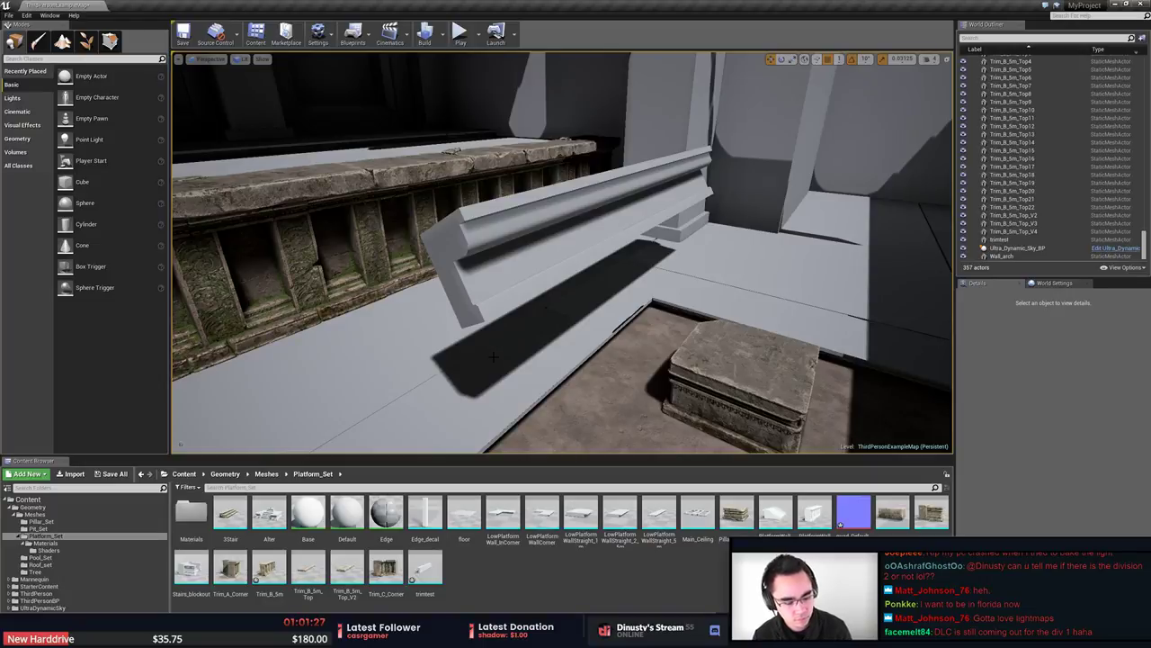
right_click_drag(500, 358, 507, 355)
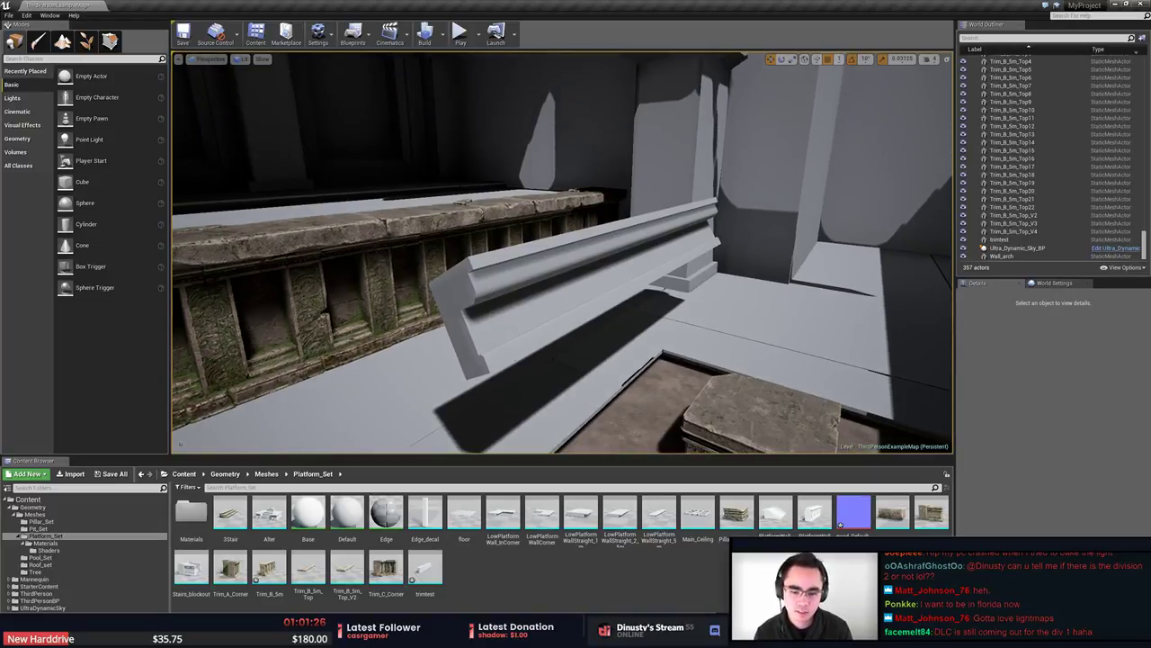
Search Platform_Set for "mast" and create a material instance of Mat_Blend_Master named trimTest.
left_click(257, 488)
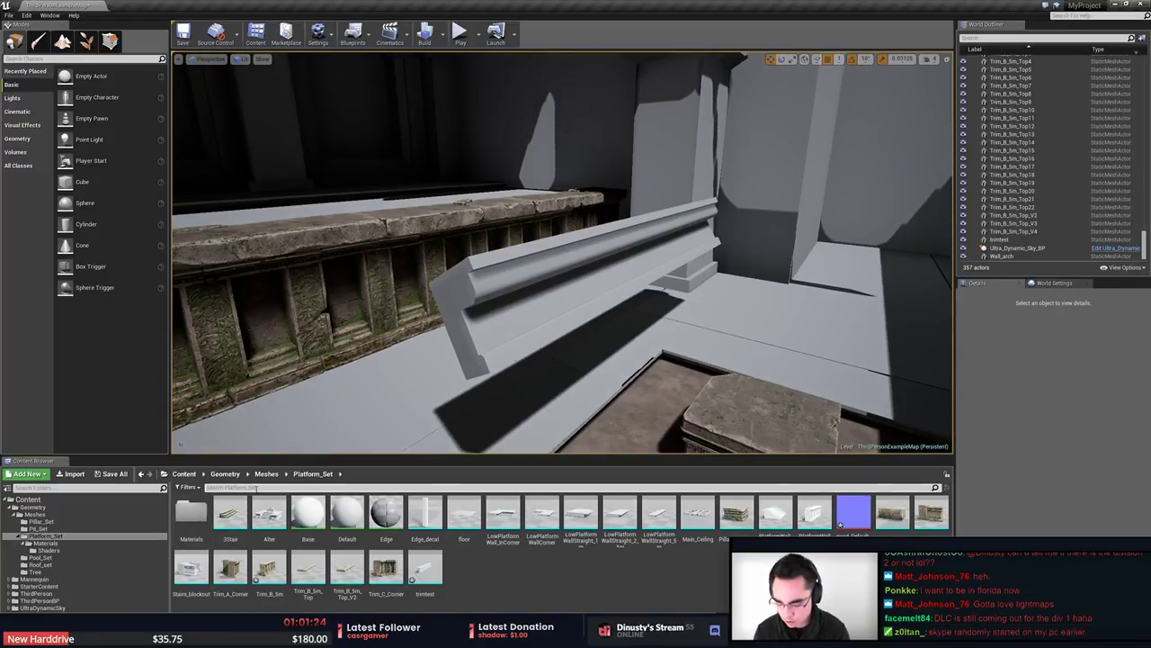
type("mate")
key("BackSpace")
key("BackSpace")
type("st")
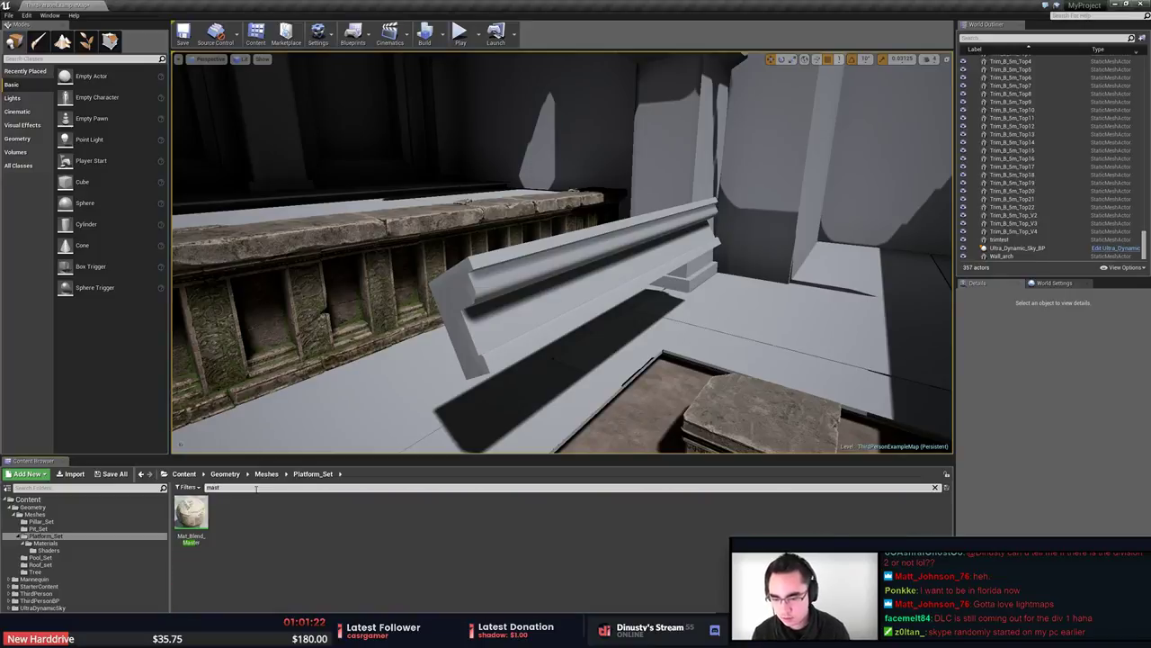
right_click(196, 513)
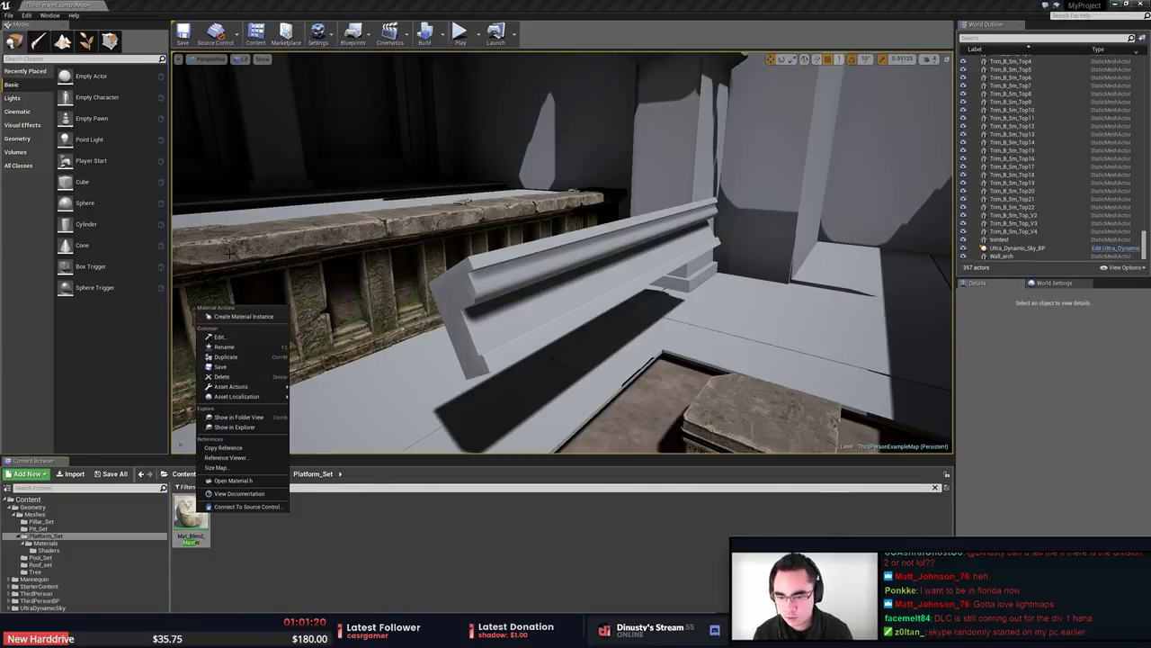
left_click(241, 317)
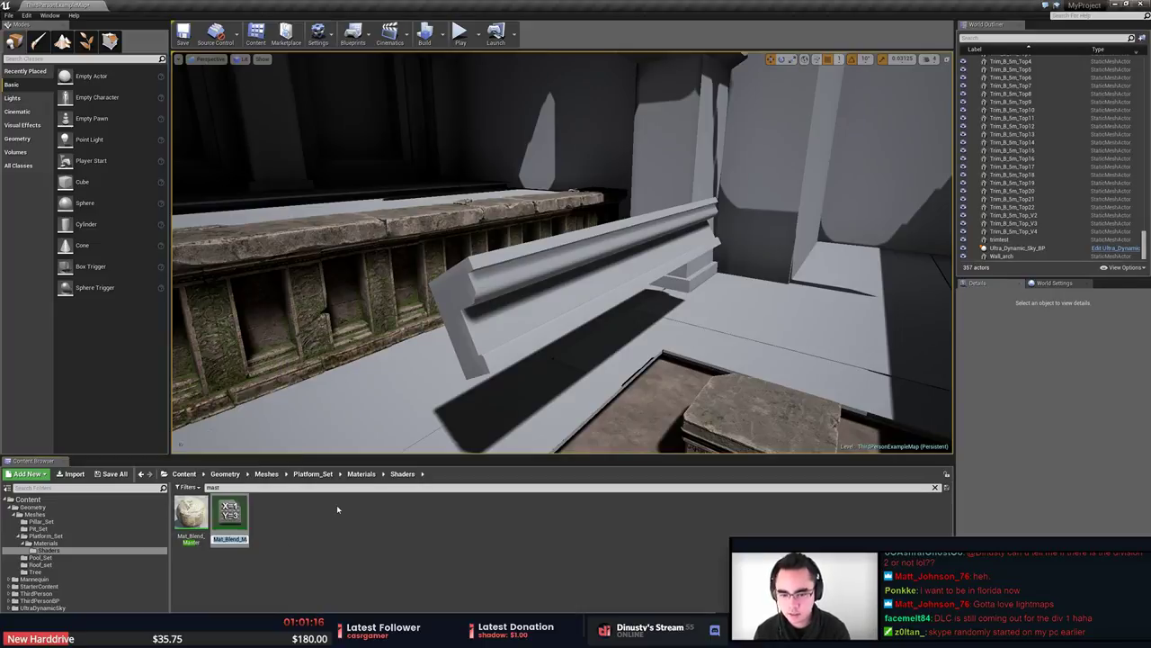
type("trimTes")
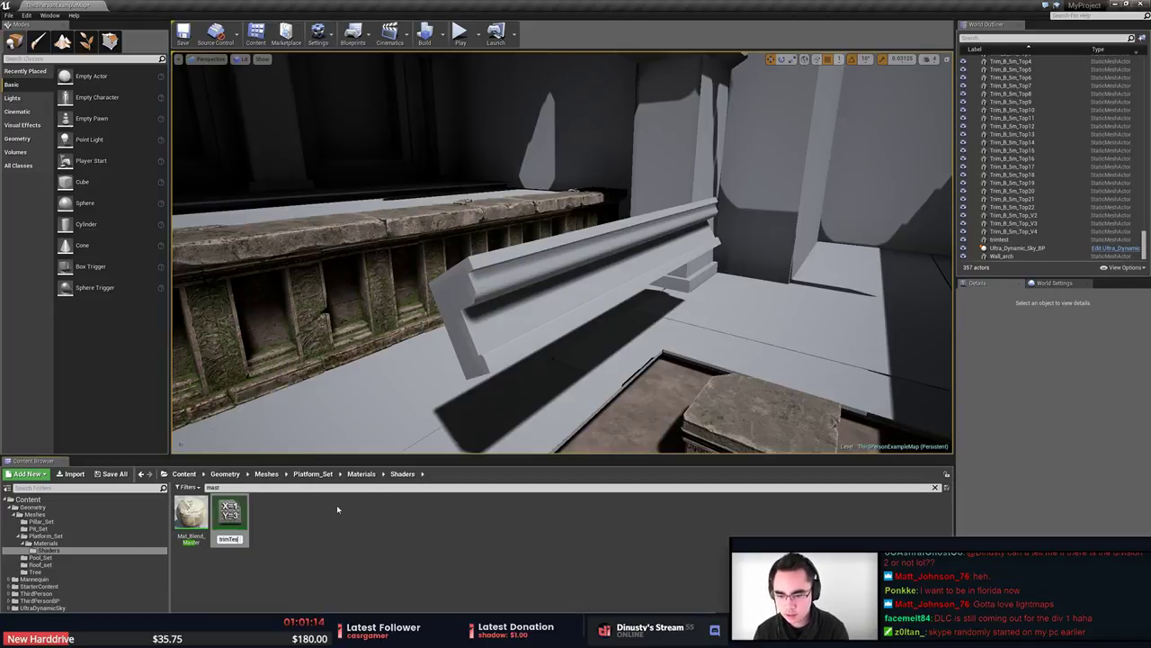
type("t")
key("Return")
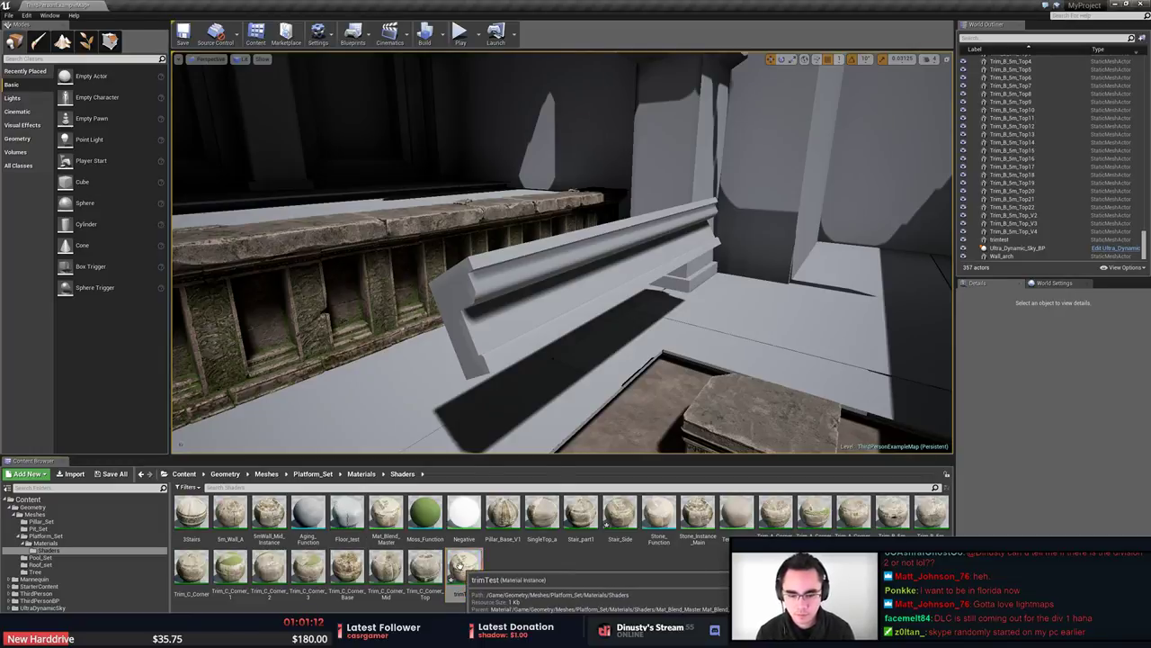
Save all modified content, including the new trimTest material instance and the level.
right_click(459, 565)
left_click(588, 564)
left_click(111, 475)
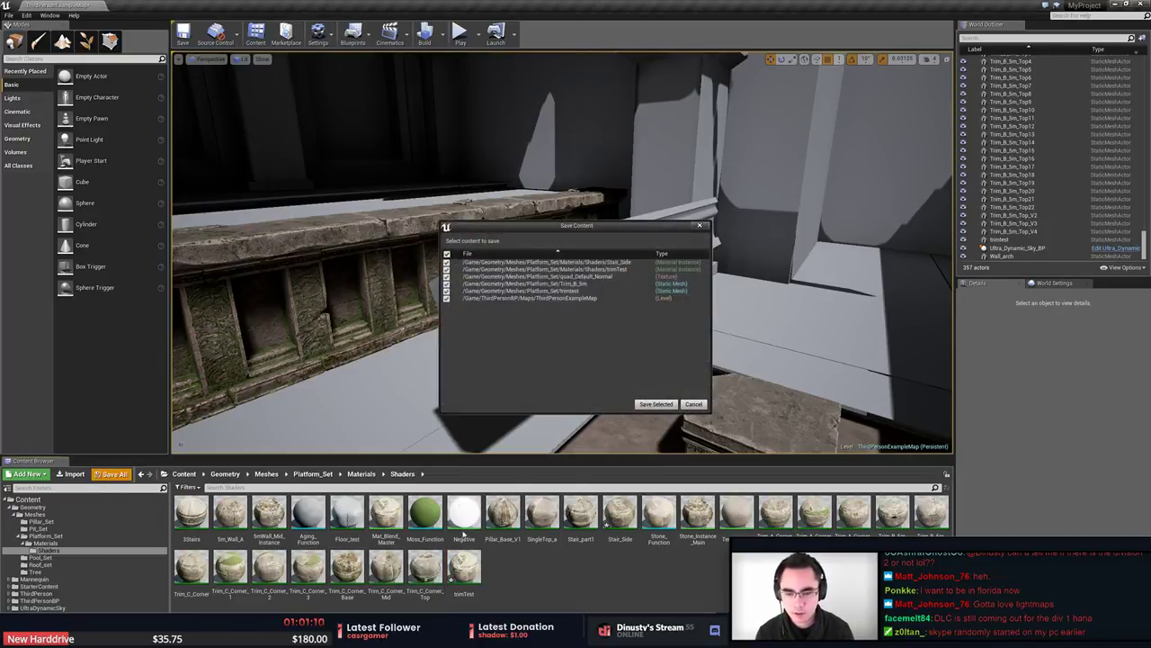
left_click(655, 404)
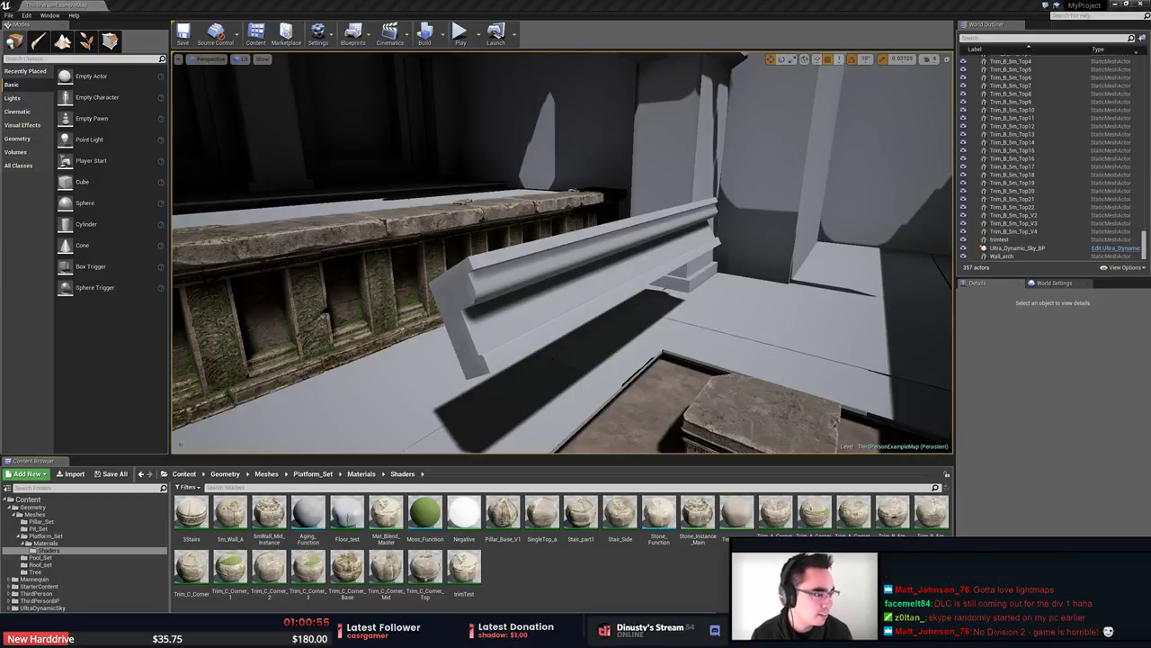
Apply the trimTest material instance to the trimtest mesh in the level.
left_click(587, 253)
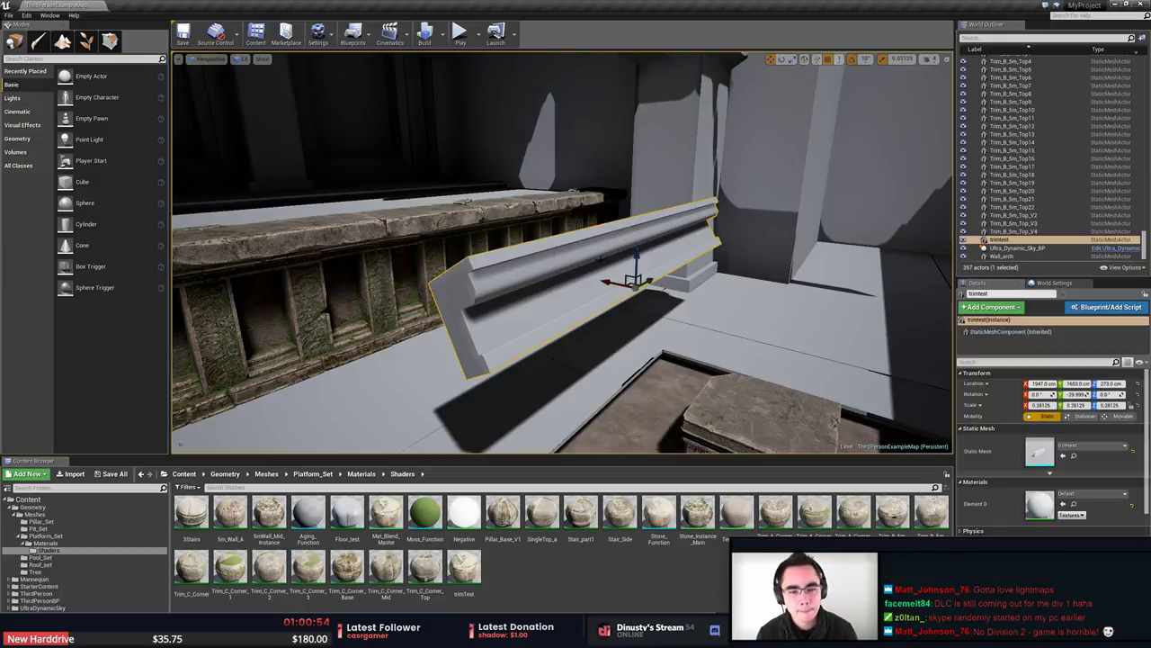
left_click(990, 320)
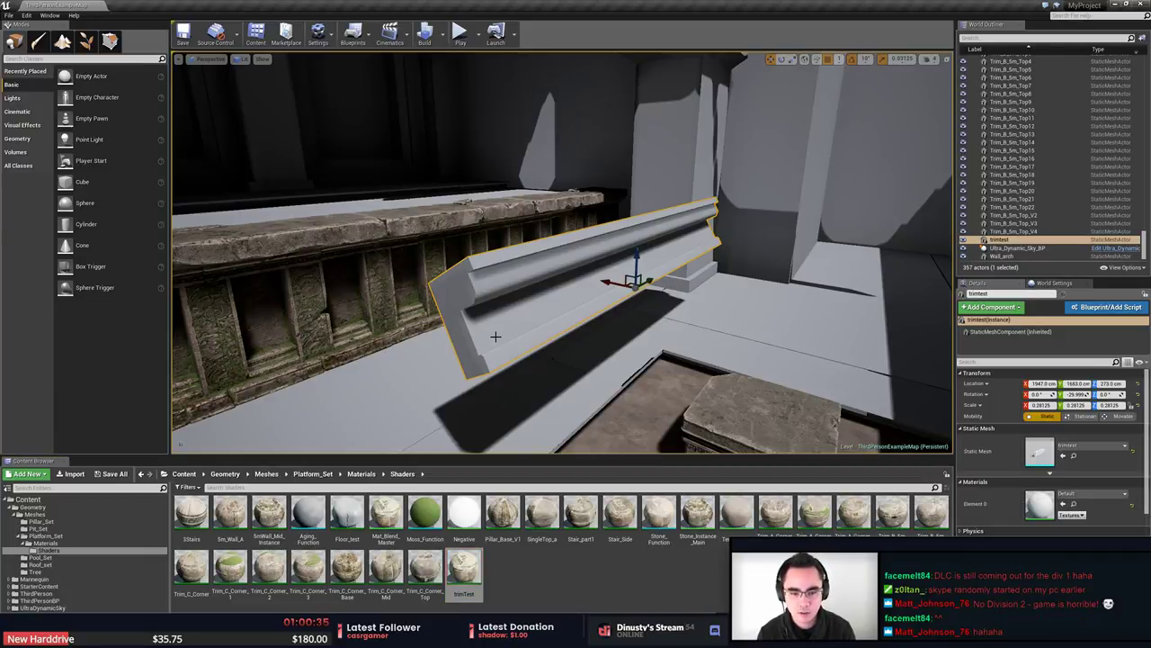
left_click_drag(481, 560, 551, 310)
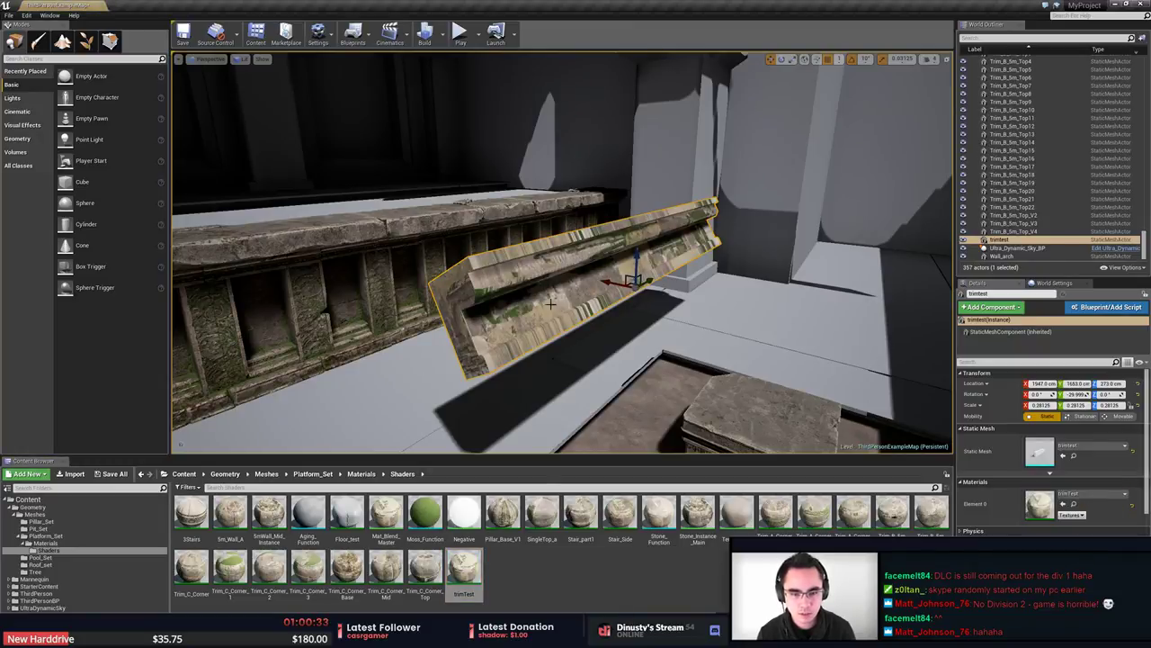
scroll(550, 310, "up", 3)
right_click_drag(551, 311, 526, 318)
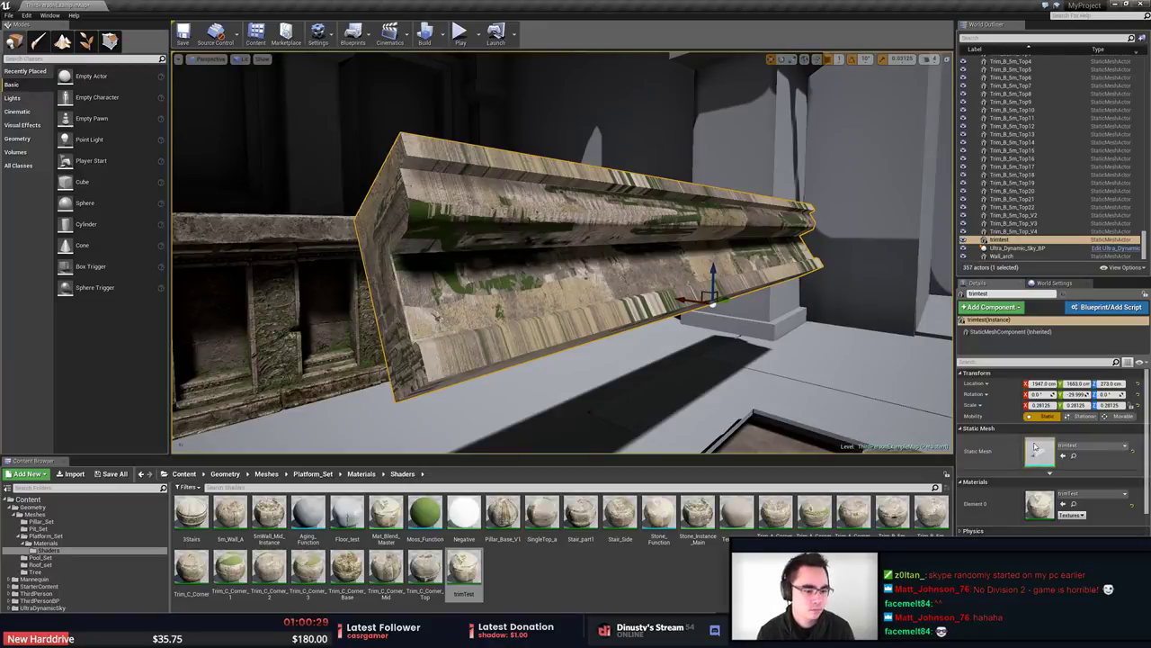
left_click_drag(651, 334, 685, 338, "alt")
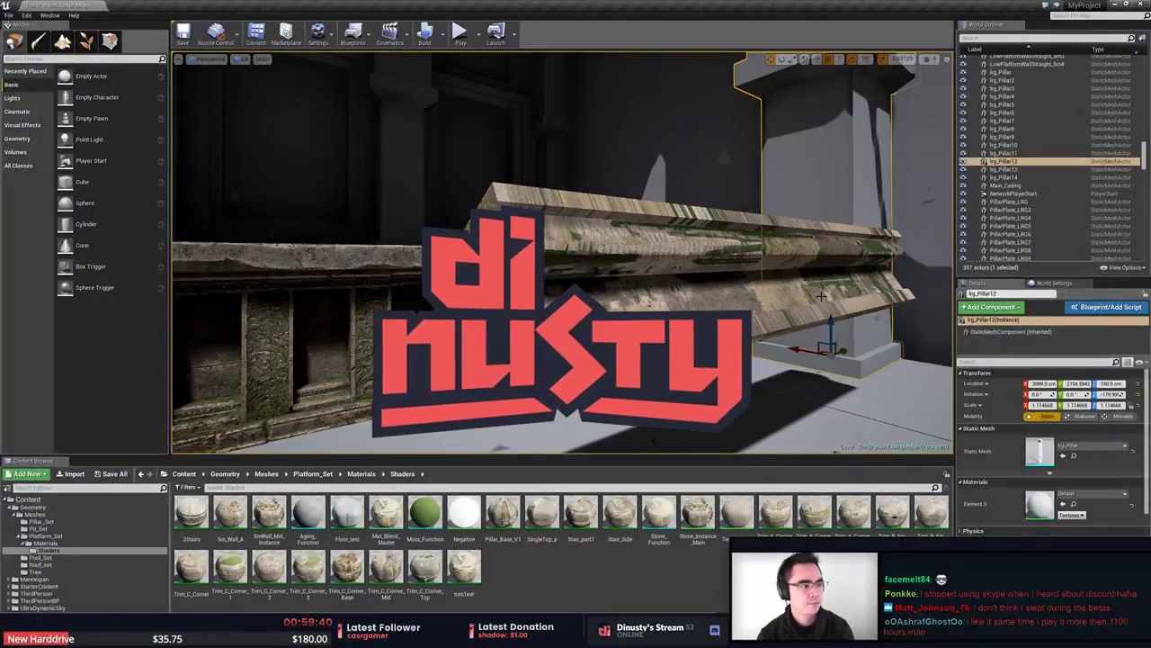
Open the trimTest instance from the trimtest mesh and override its Normal parameter with the tiles_test_n texture from the Materials folder.
left_click(821, 296)
right_click_drag(785, 311, 818, 311)
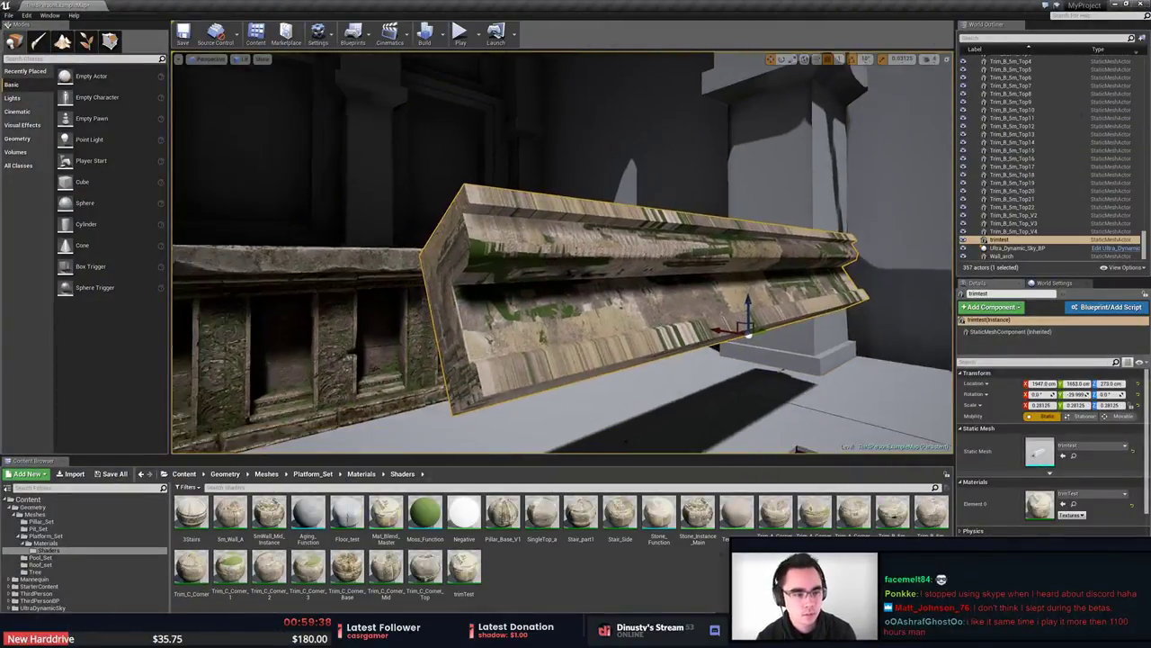
double_click(1040, 505)
left_click_drag(886, 112, 630, 91)
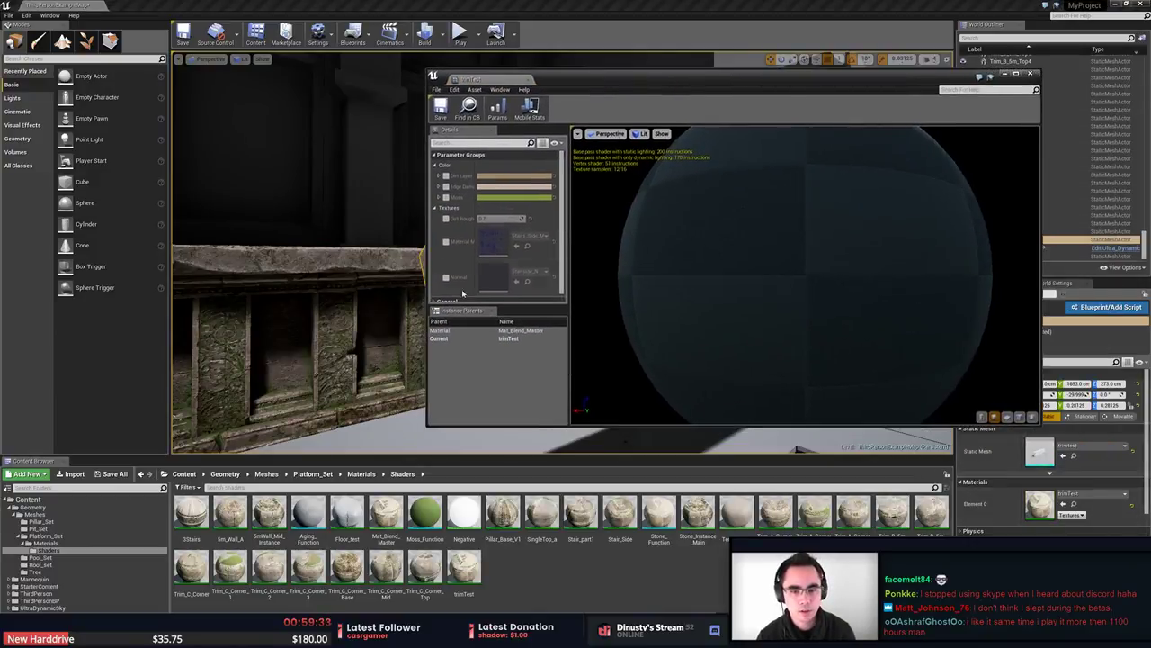
left_click(445, 277)
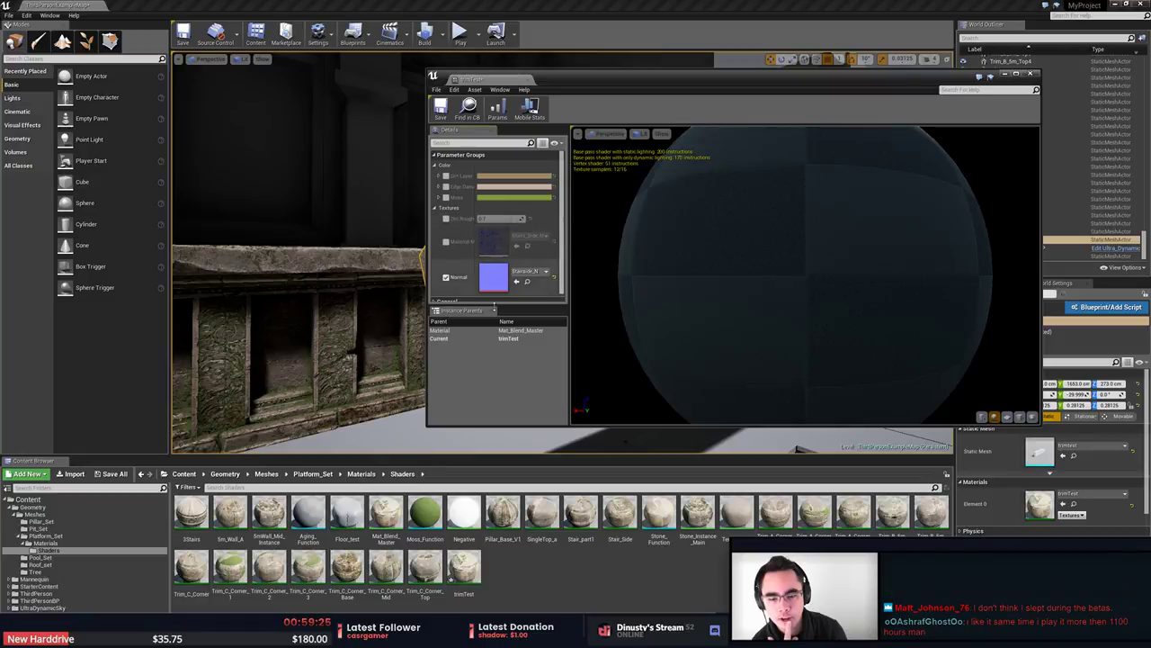
left_click(52, 543)
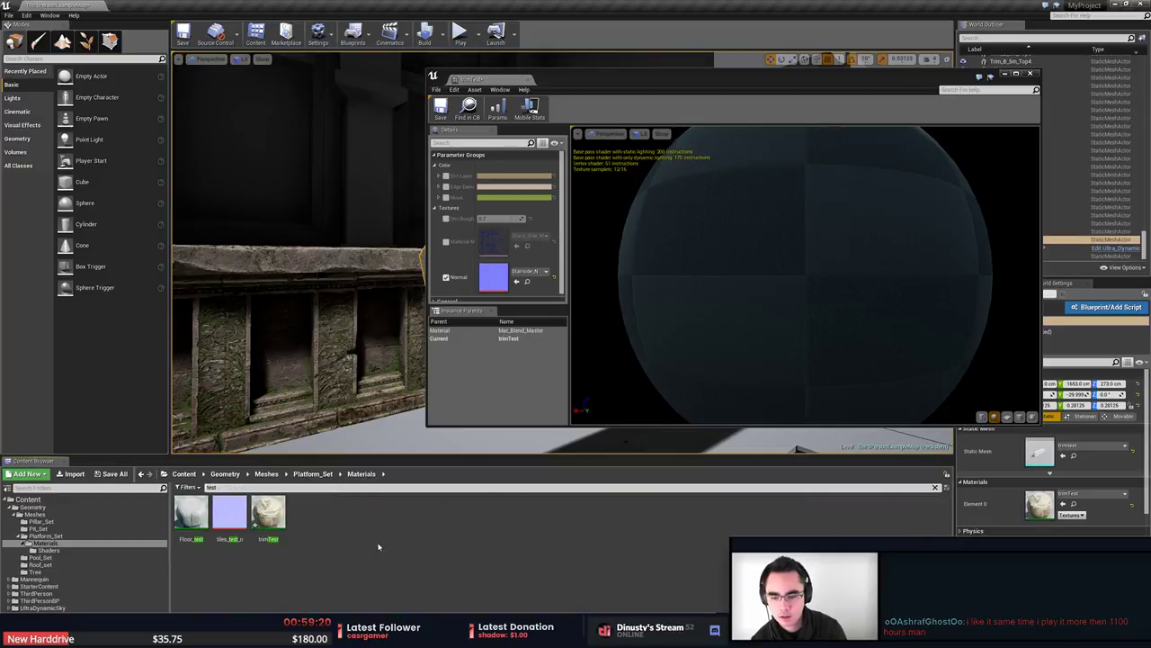
left_click_drag(230, 512, 490, 286)
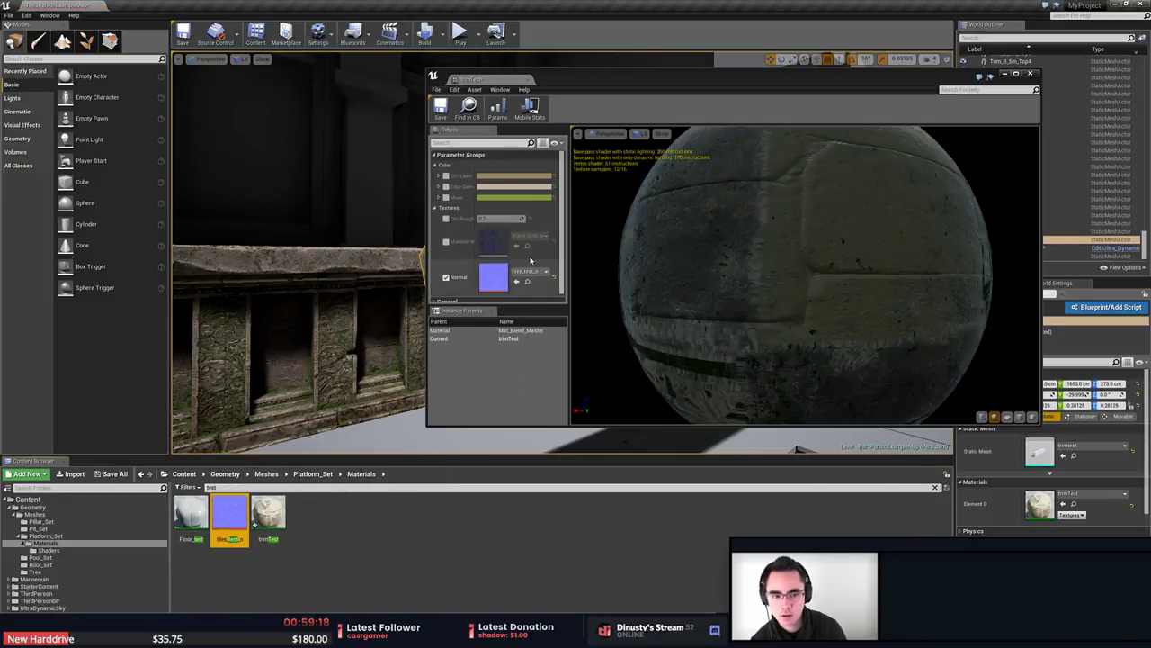
Examine the new normal map on the preview sphere and the trimtest mesh, and save the trimTest instance.
left_click_drag(701, 261, 836, 313)
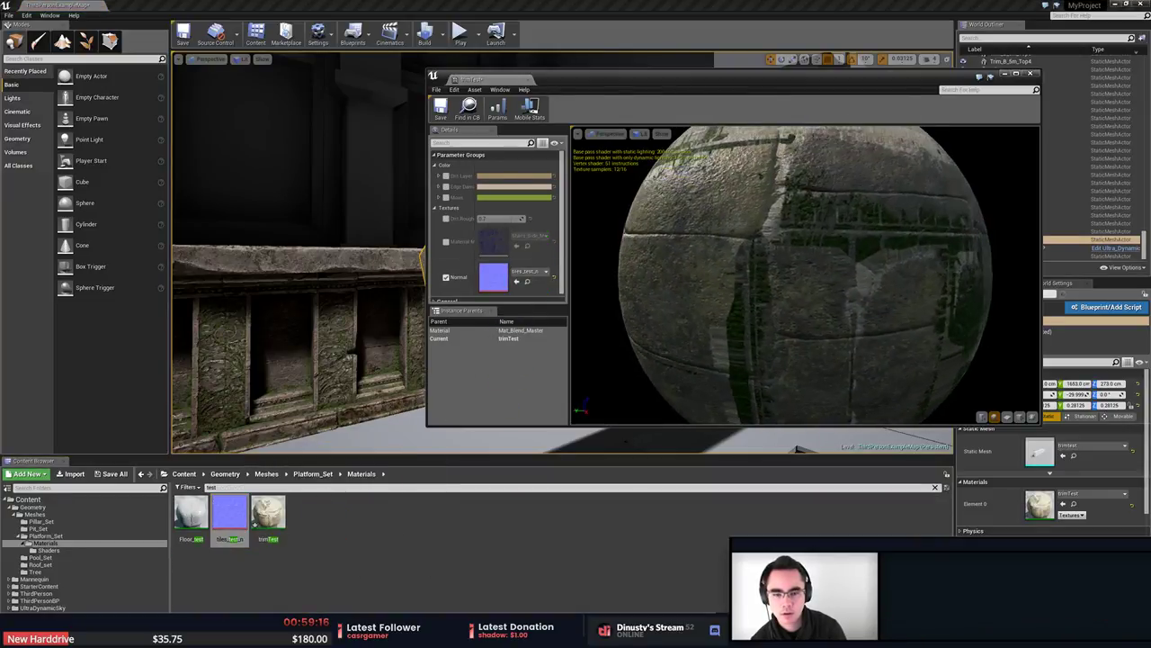
left_click_drag(728, 288, 764, 261)
left_click_drag(560, 80, 912, 202)
right_click_drag(630, 270, 567, 254)
key("w")
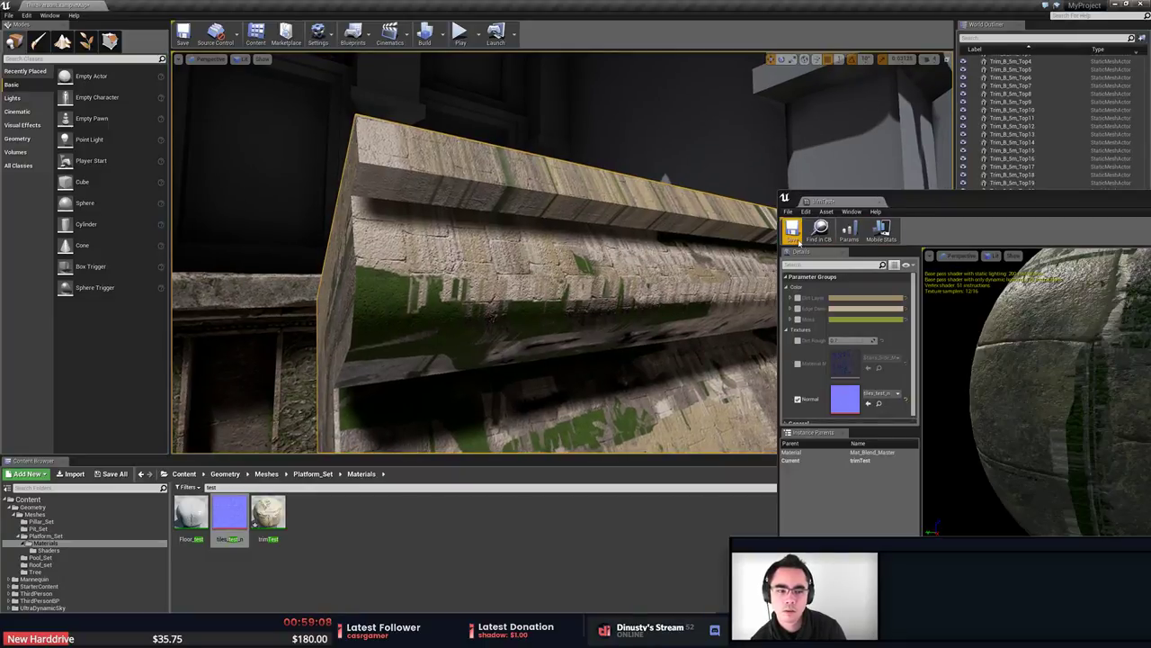
left_click(798, 243)
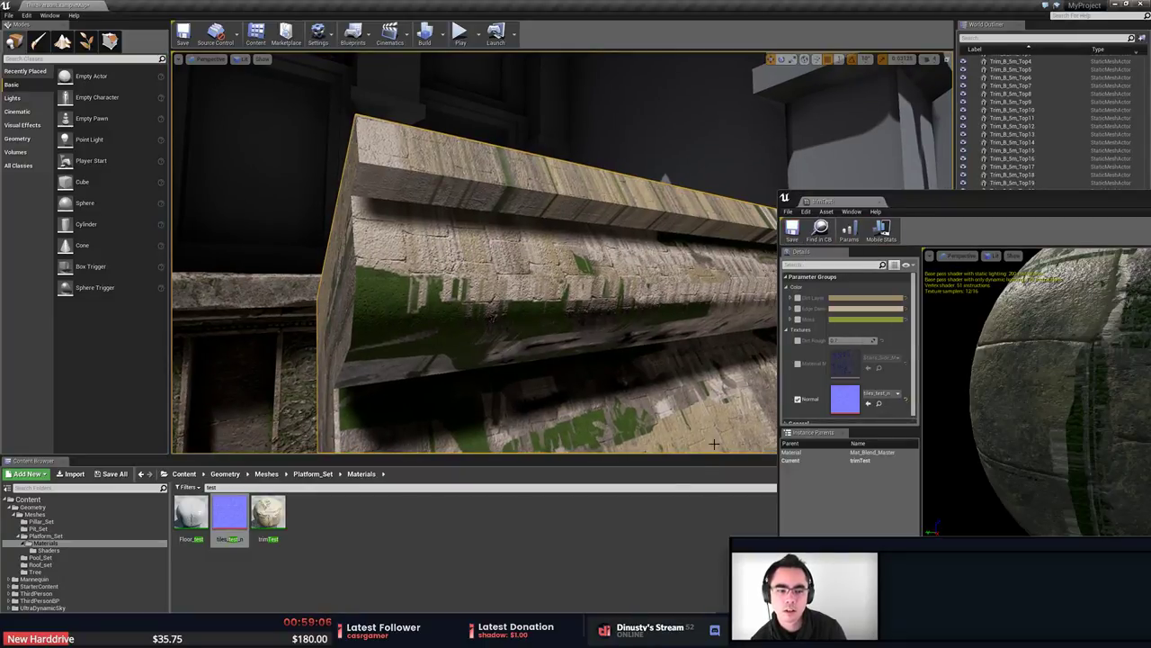
Search the Materials folder for "master" and open Mat_Blend_Master at its Normal texture parameter.
left_click(292, 527)
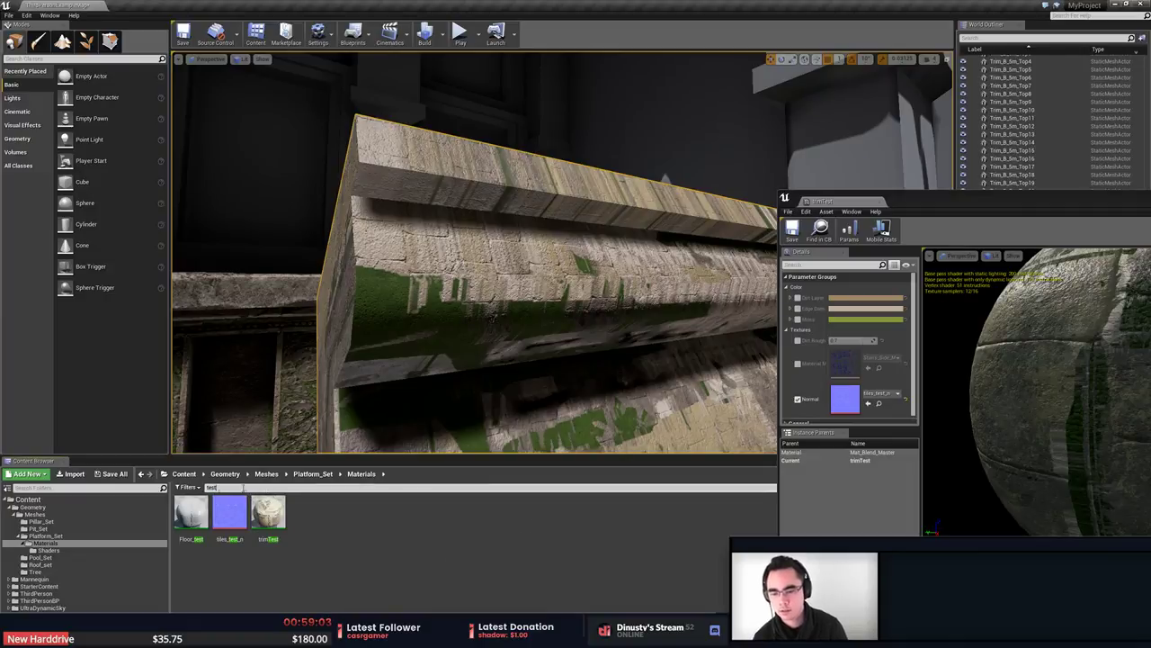
type("master")
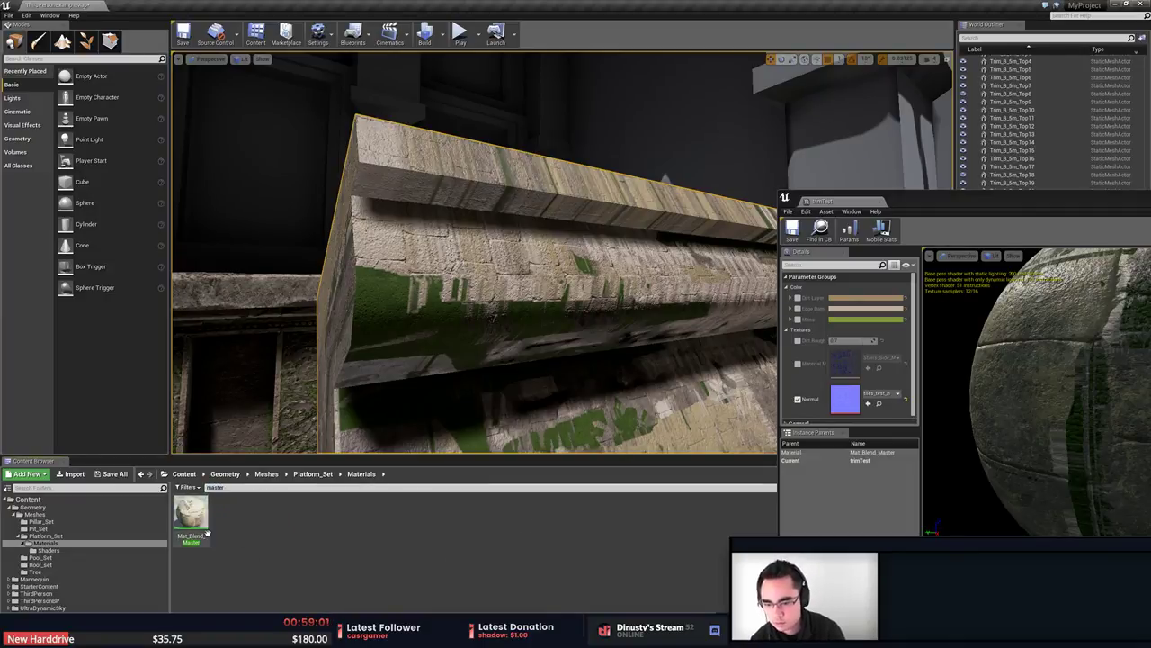
double_click(191, 515)
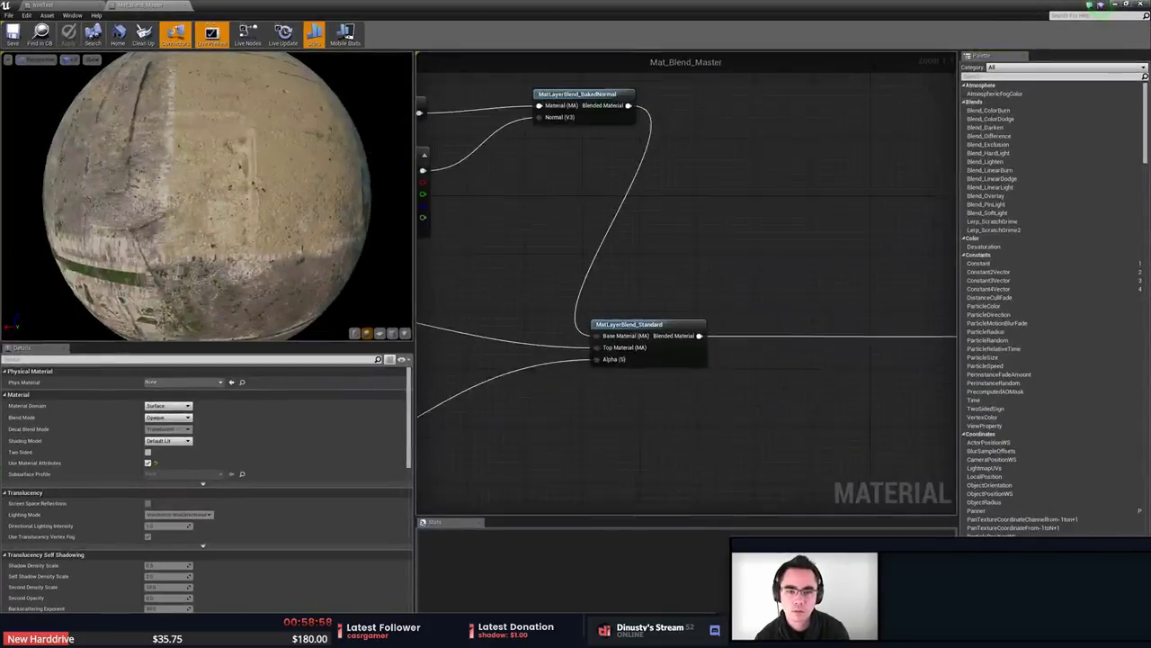
right_click_drag(533, 290, 772, 374)
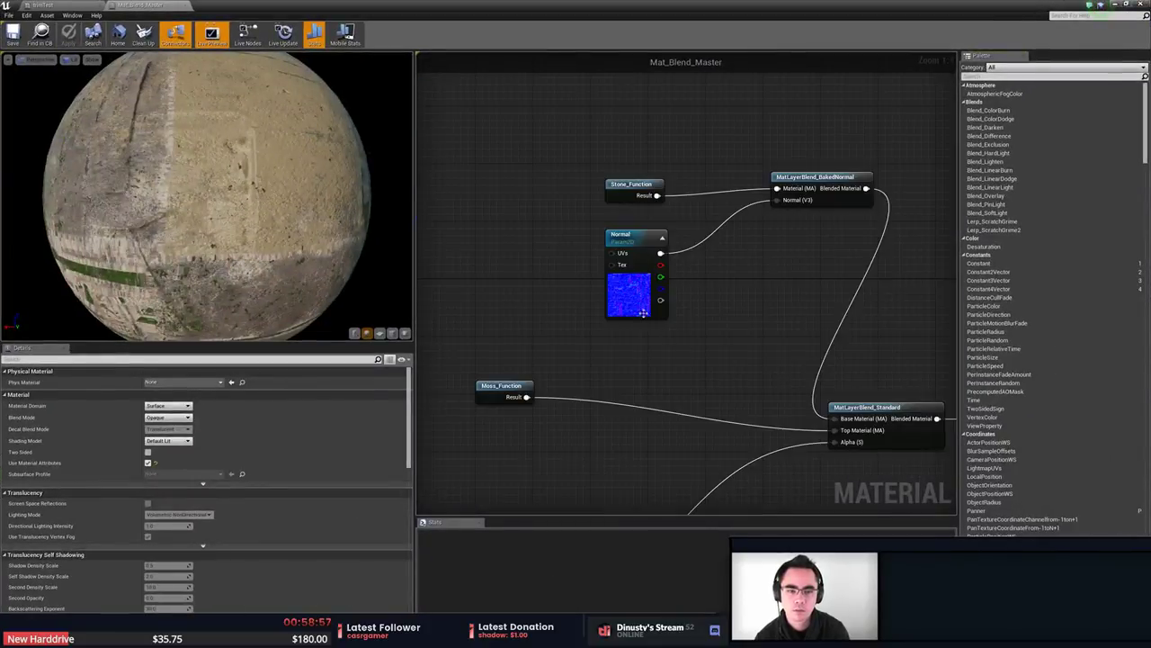
left_click(641, 311)
right_click_drag(573, 338, 625, 369)
left_click(579, 312)
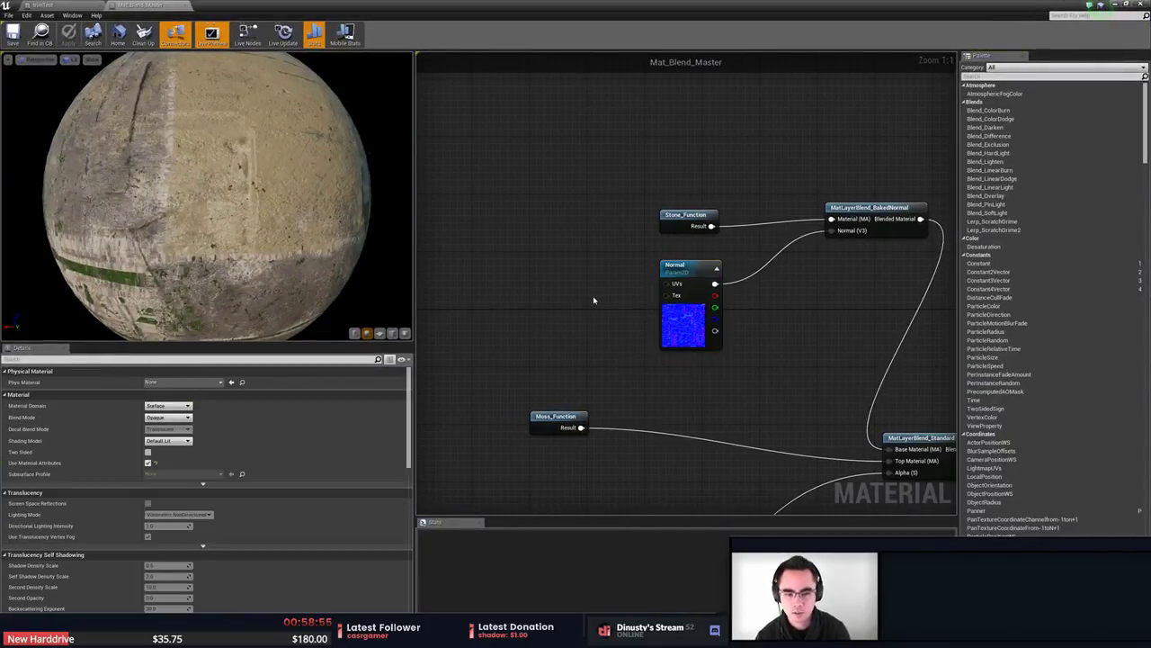
right_click(603, 301)
type("texture")
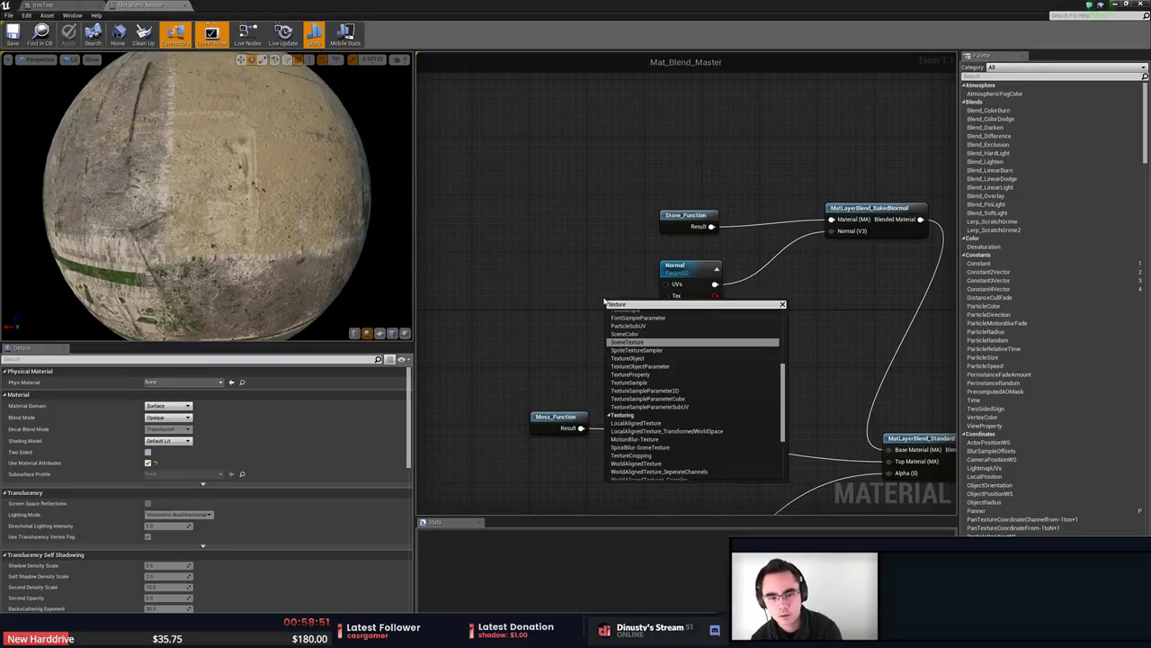
key("Escape")
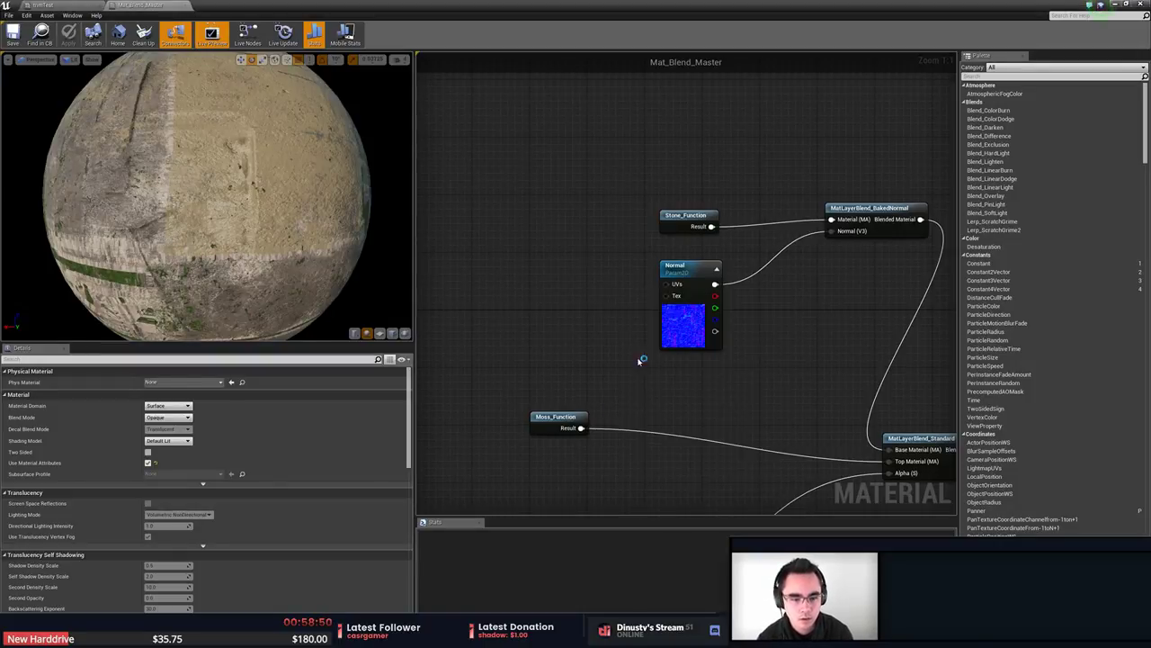
Check the TexCoord node inside Moss_Function, close that function and return to the Mat_Blend_Master graph.
double_click(555, 416)
scroll(731, 379, "up", 3)
right_click_drag(464, 399, 693, 229)
right_click_drag(749, 369, 717, 466)
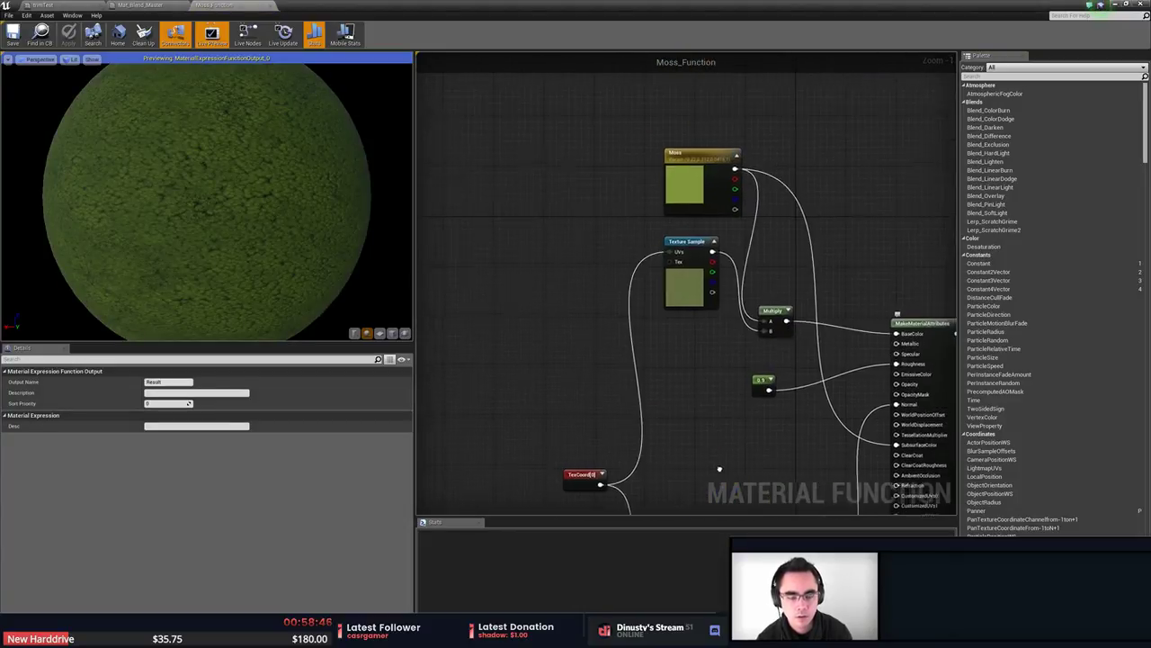
left_click(577, 477)
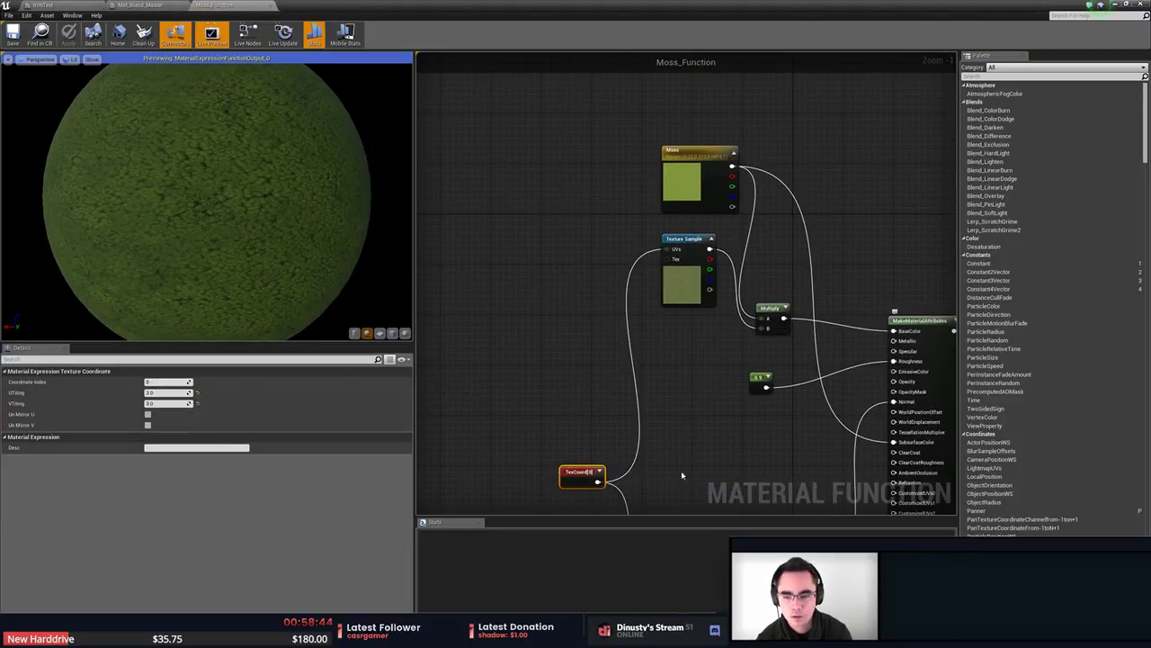
left_click(690, 360)
right_click_drag(696, 405, 626, 385)
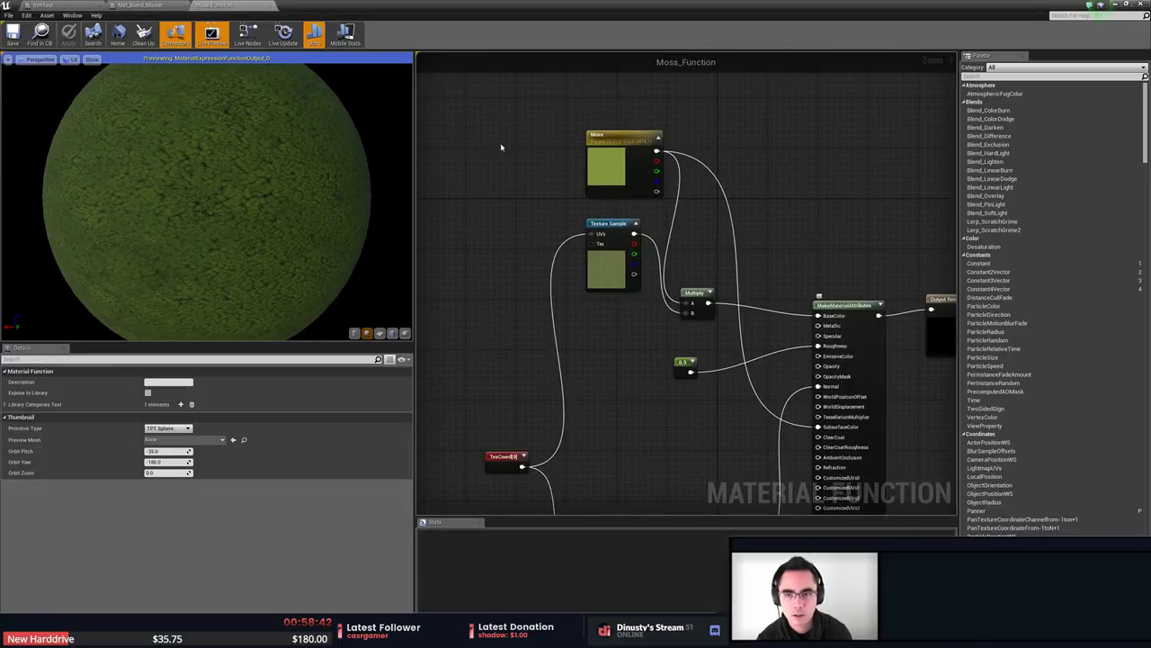
middle_click(231, 9)
left_click(583, 292)
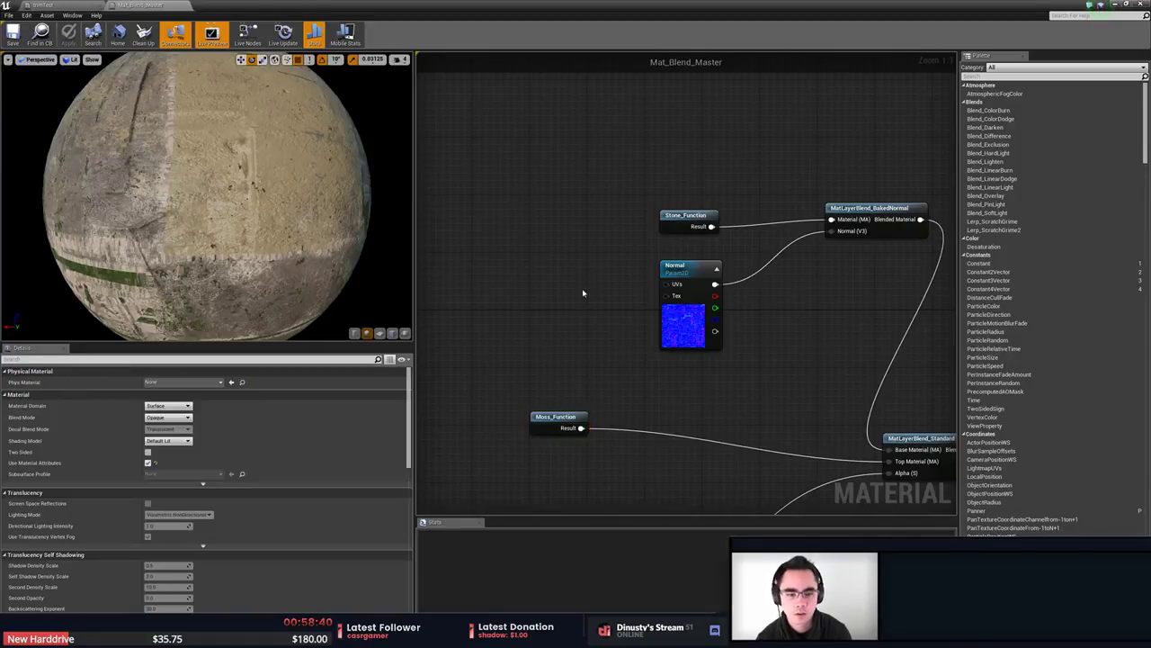
right_click_drag(491, 336, 609, 243)
right_click(602, 268)
left_click(588, 242)
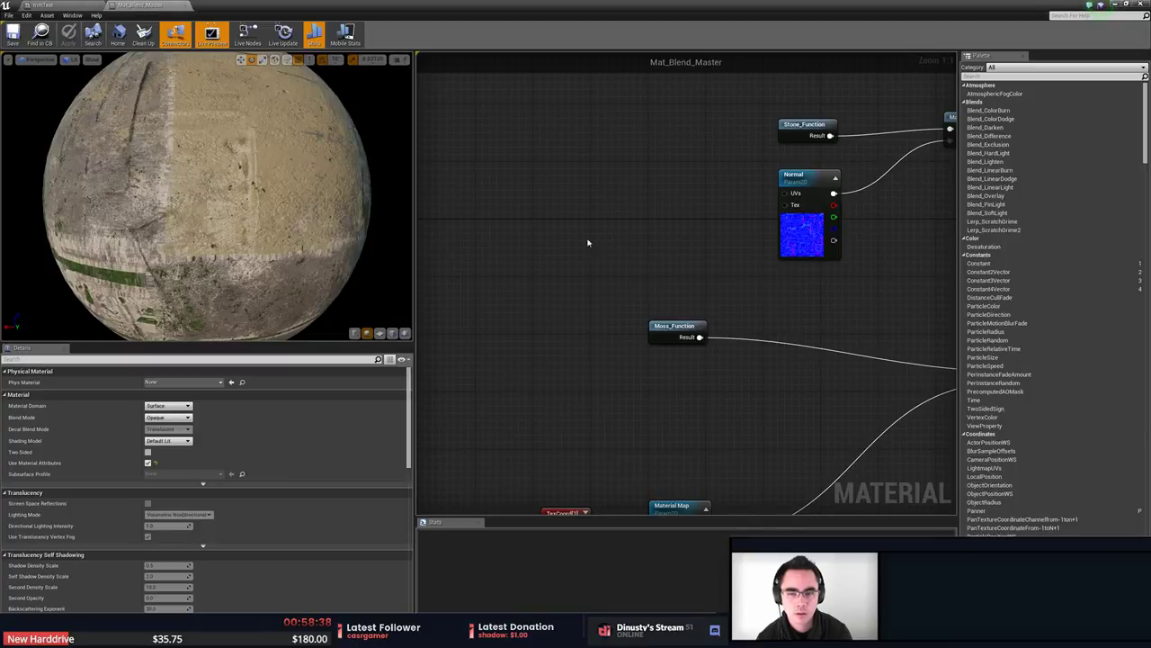
Copy the TexCoord node from Moss_Function into Mat_Blend_Master and connect it to the Normal texture's UVs.
double_click(673, 326)
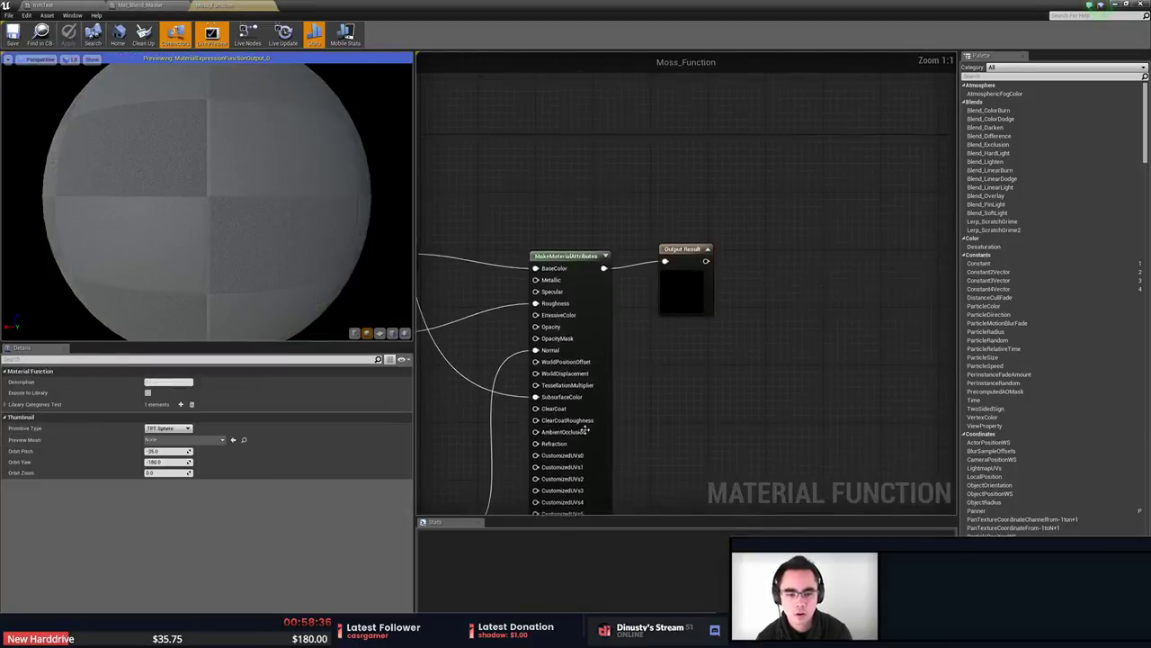
left_click(772, 240)
left_click(722, 305)
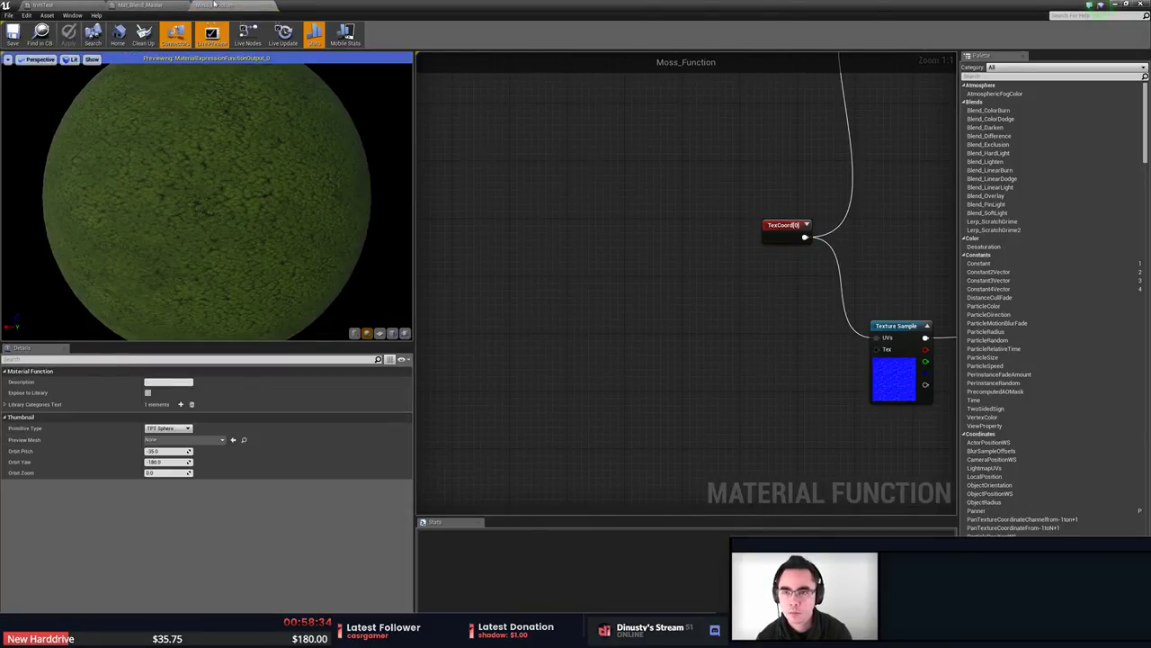
left_click(141, 5)
right_click_drag(595, 355, 507, 307)
key("ctrl+v")
left_click_drag(531, 315, 586, 205)
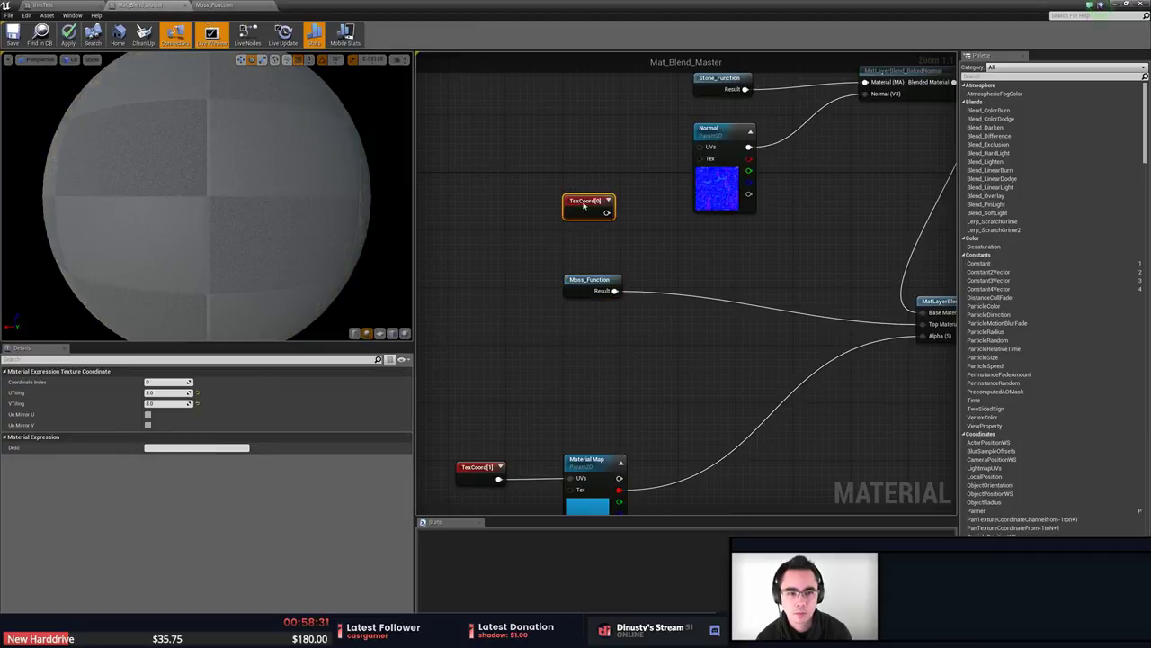
right_click_drag(618, 224, 546, 308)
left_click_drag(535, 297, 627, 231)
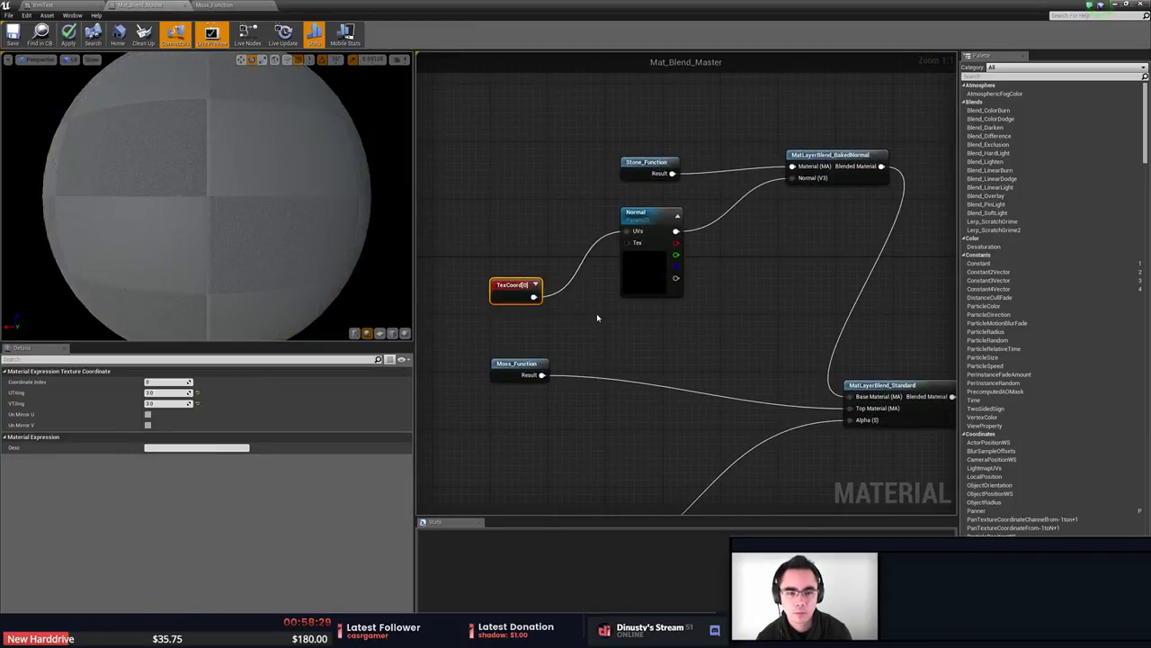
Set the pasted TexCoord node's coordinate index to 1 and save Mat_Blend_Master.
left_click(152, 393)
left_click(628, 338)
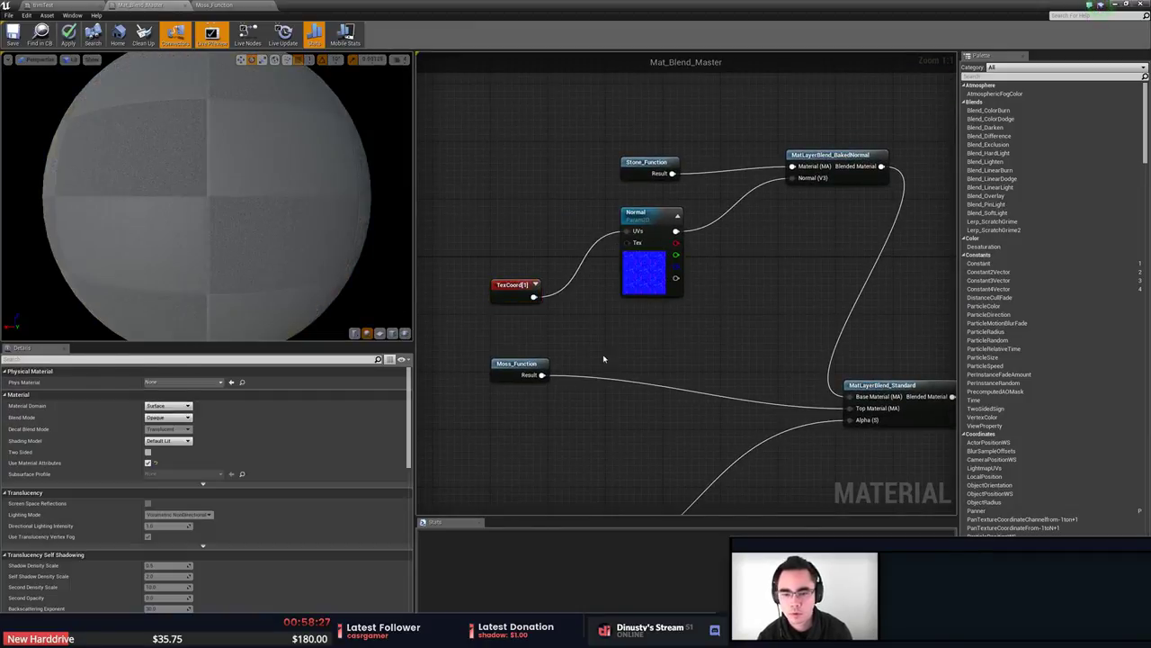
left_click(11, 34)
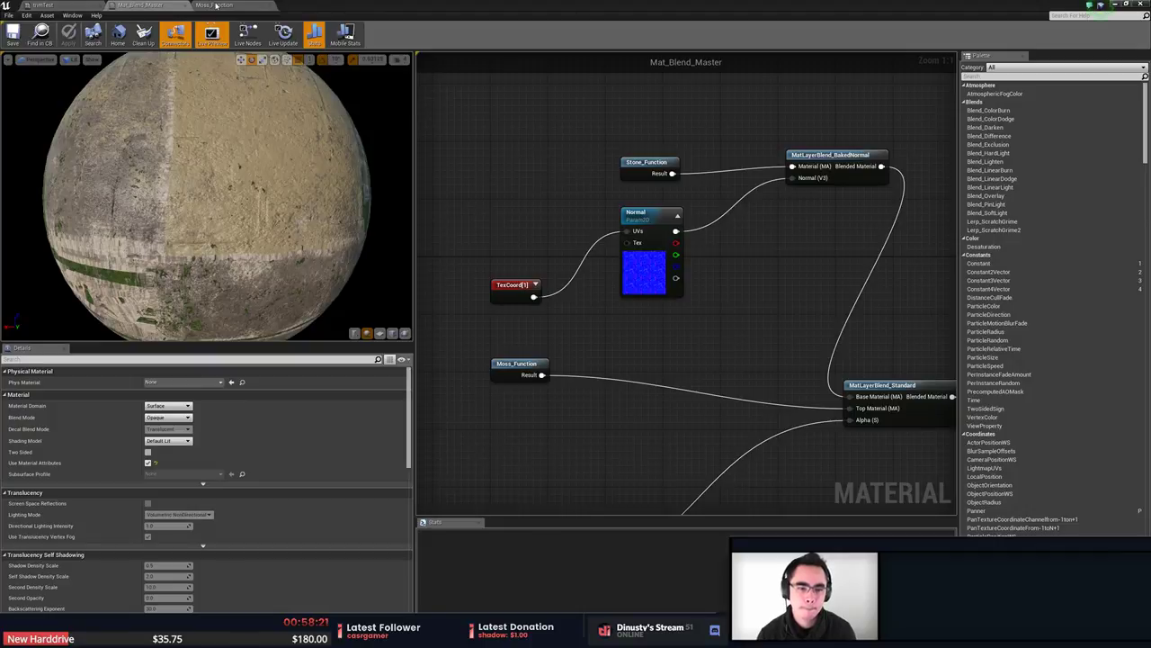
Check the Normal texture parameter's settings in Mat_Blend_Master and close the Mat_Blend_Master, Moss_Function and trimTest editors.
right_click_drag(558, 257, 570, 283)
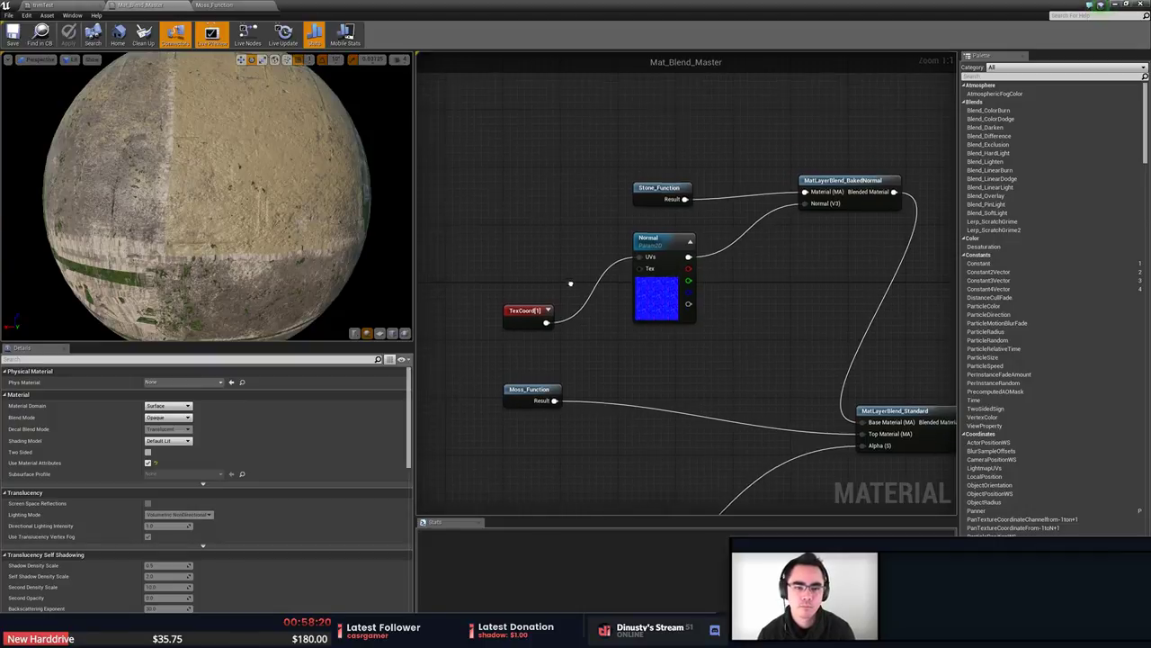
left_click(661, 291)
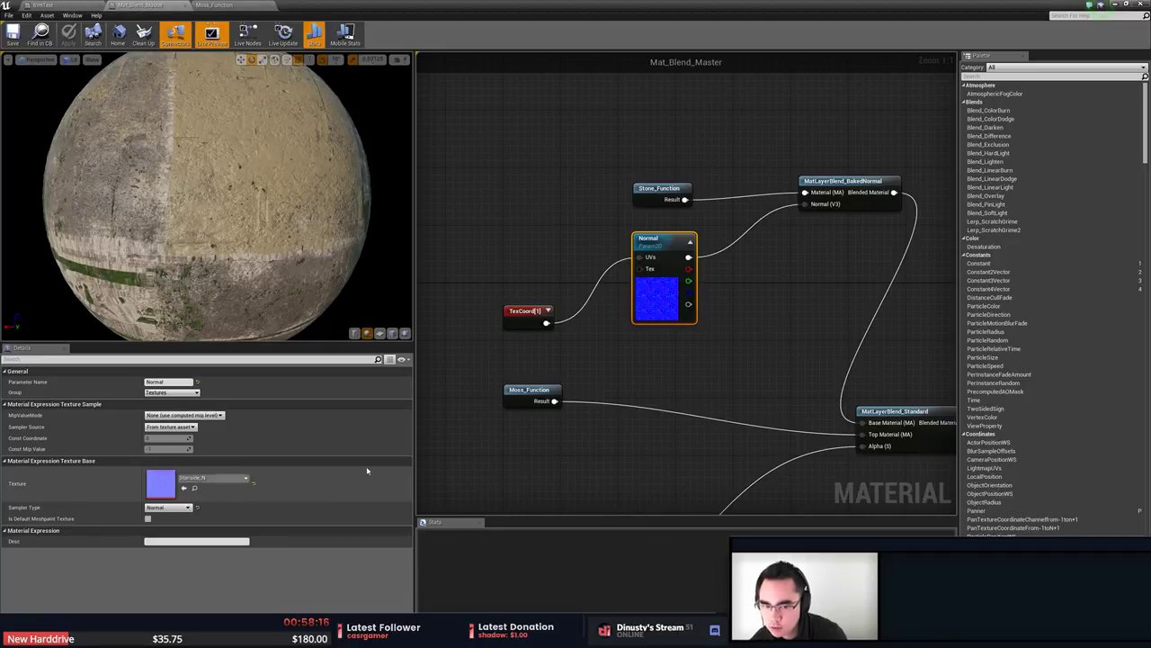
left_click(744, 348)
right_click_drag(744, 348, 696, 374)
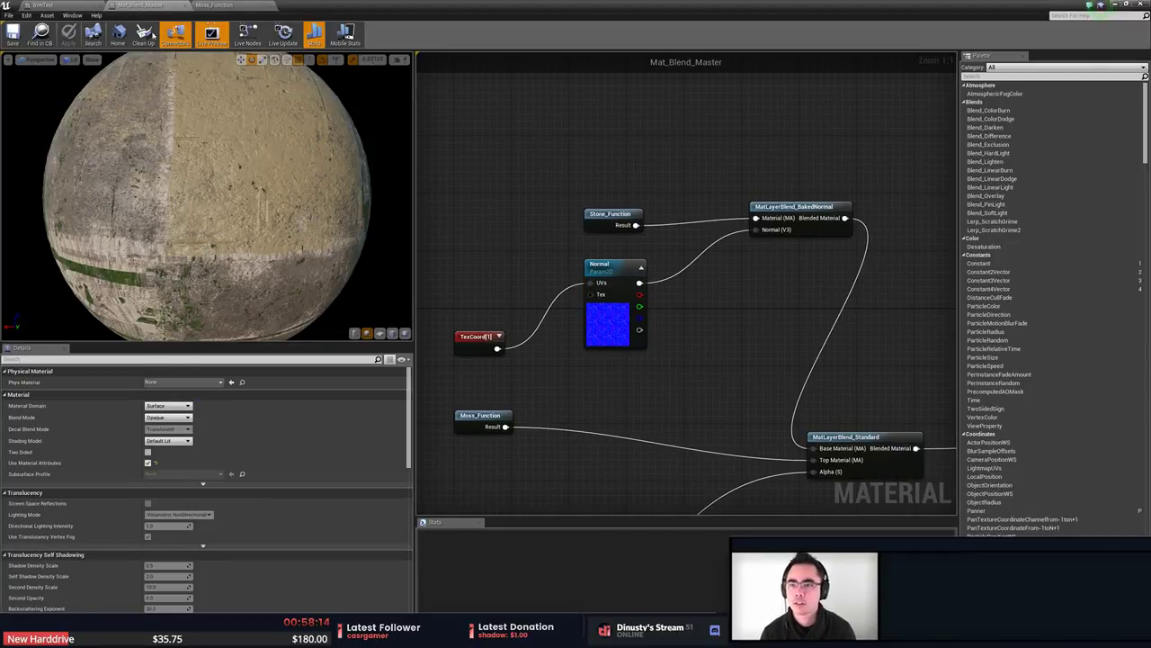
middle_click(160, 3)
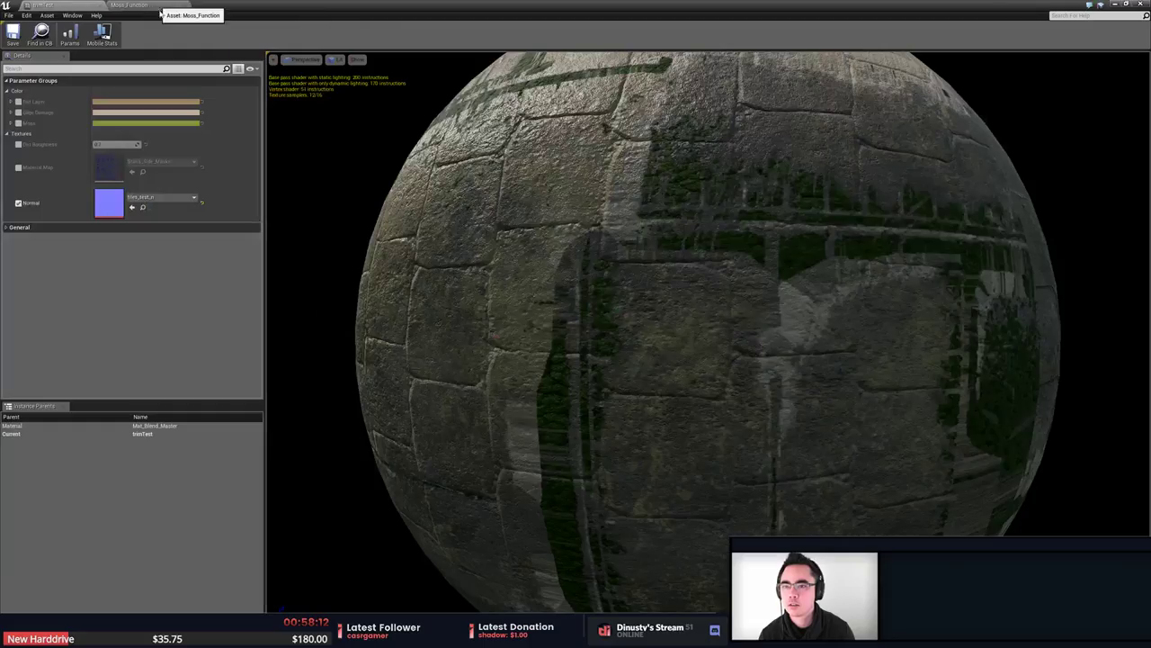
middle_click(159, 3)
middle_click(67, 5)
Open the moulding's trimTest material instance in a window beside the level view and turn off its Normal override.
right_click_drag(576, 252, 499, 241)
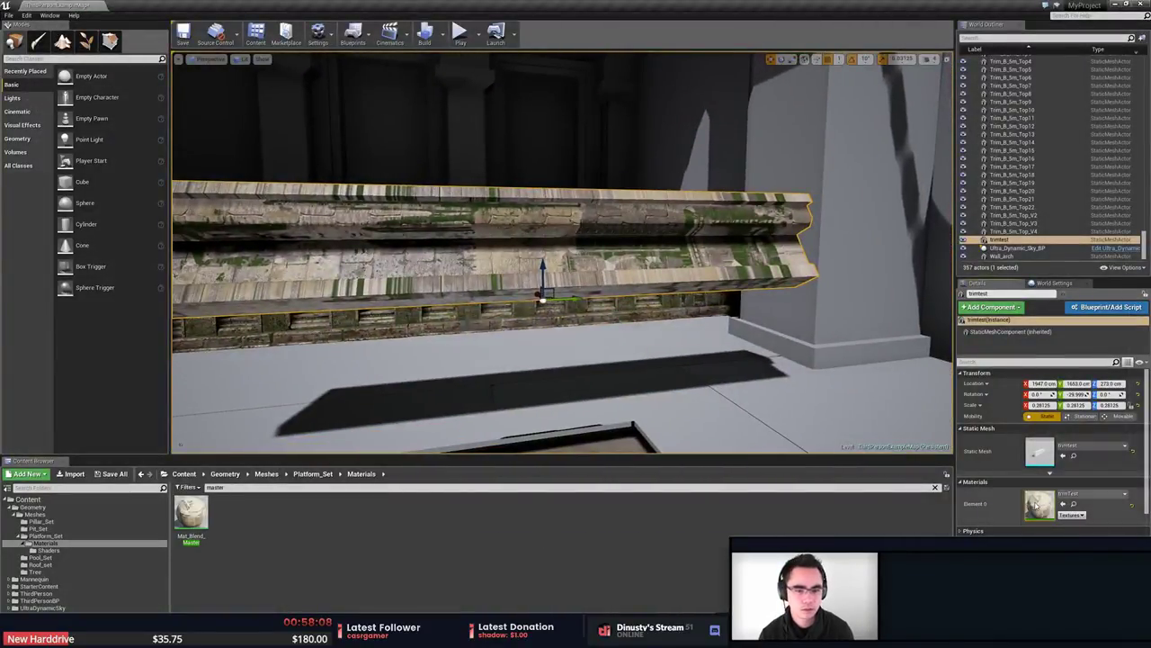
double_click(1039, 505)
left_click_drag(423, 7, 771, 97)
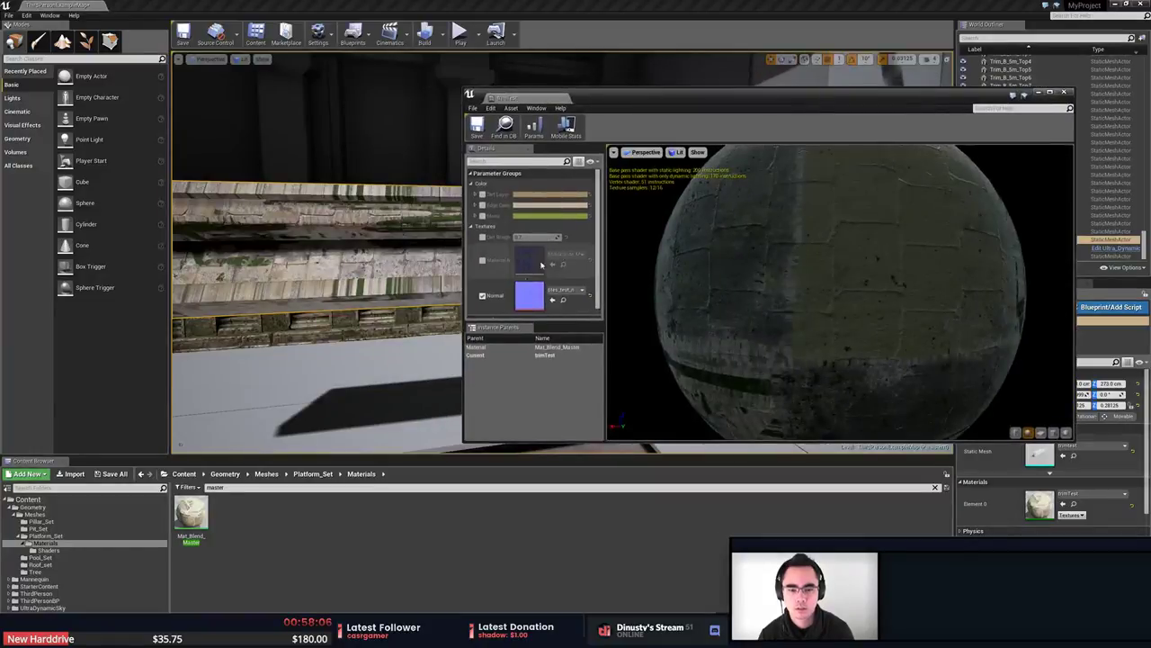
left_click(482, 298)
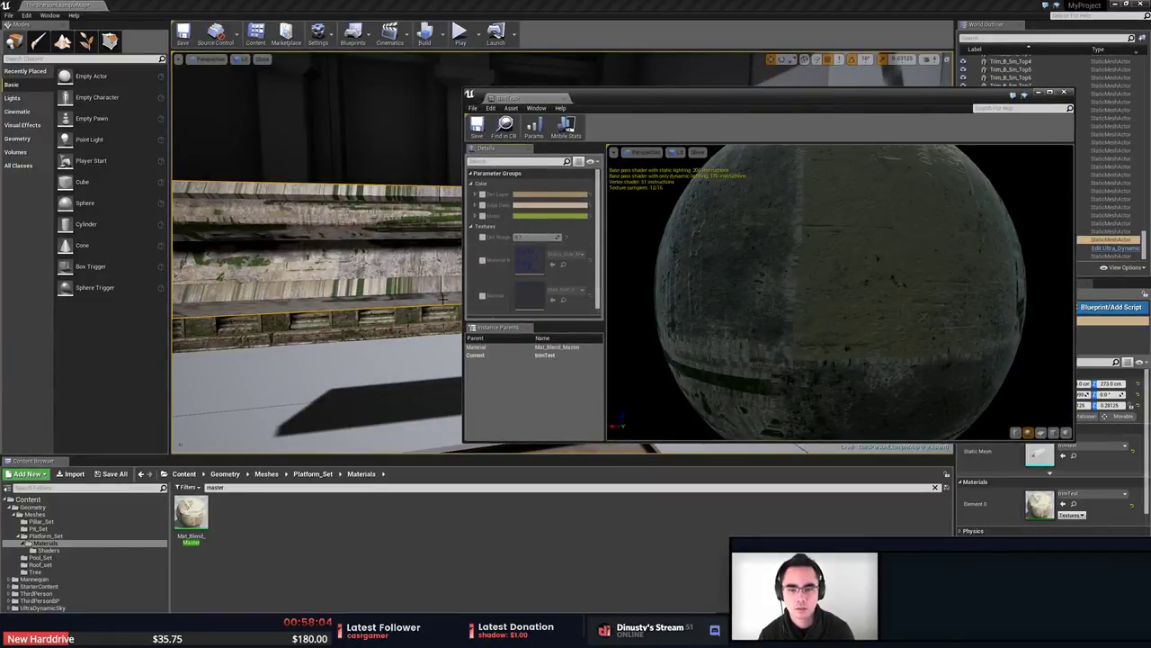
mouse_move(432, 251)
right_mouse_down()
mouse_move(409, 257)
mouse_move(431, 257)
right_mouse_up()
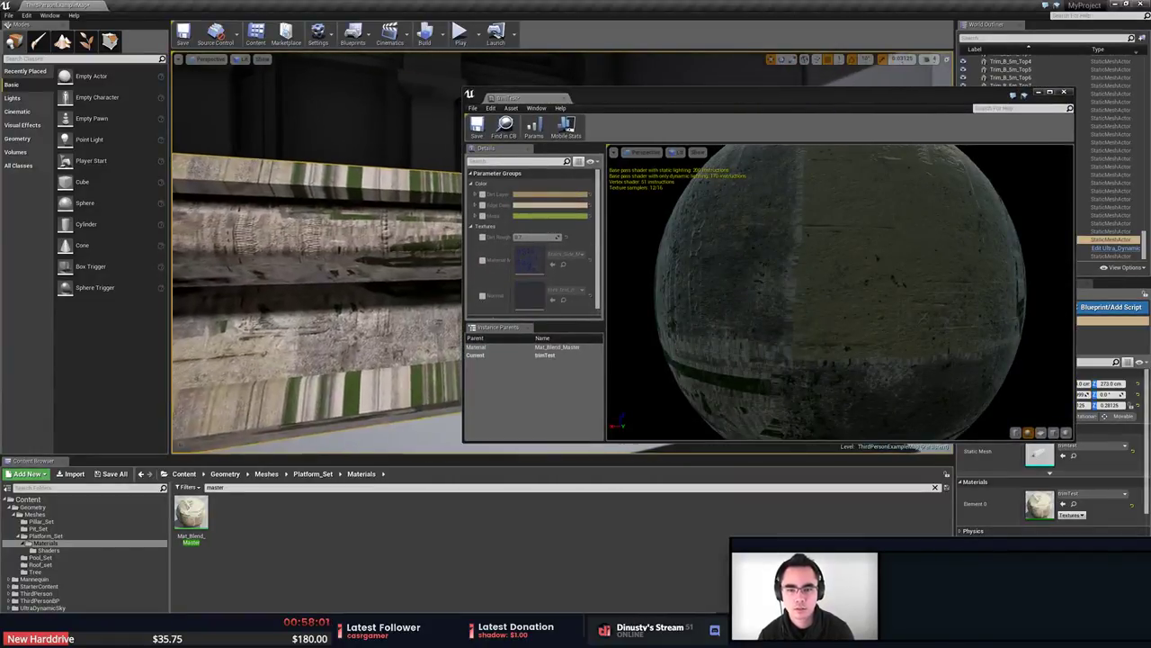
Search the Materials folder for "test".
left_click_drag(193, 520, 241, 558)
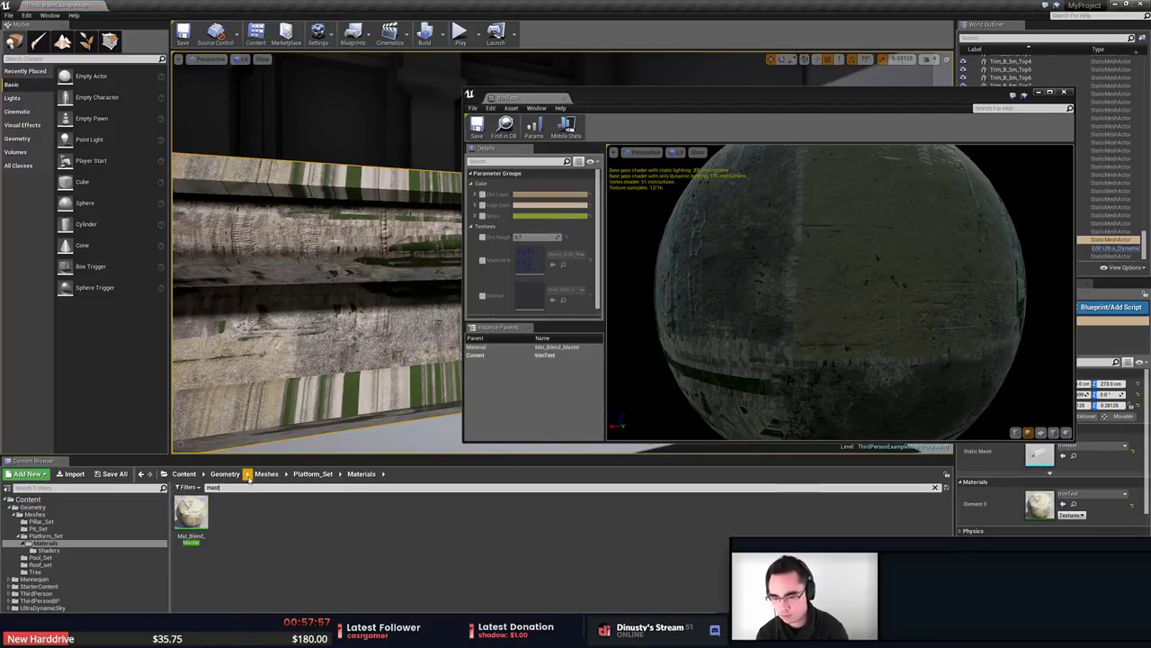
key("BackSpace")
key("BackSpace")
key("BackSpace")
key("BackSpace")
type("text")
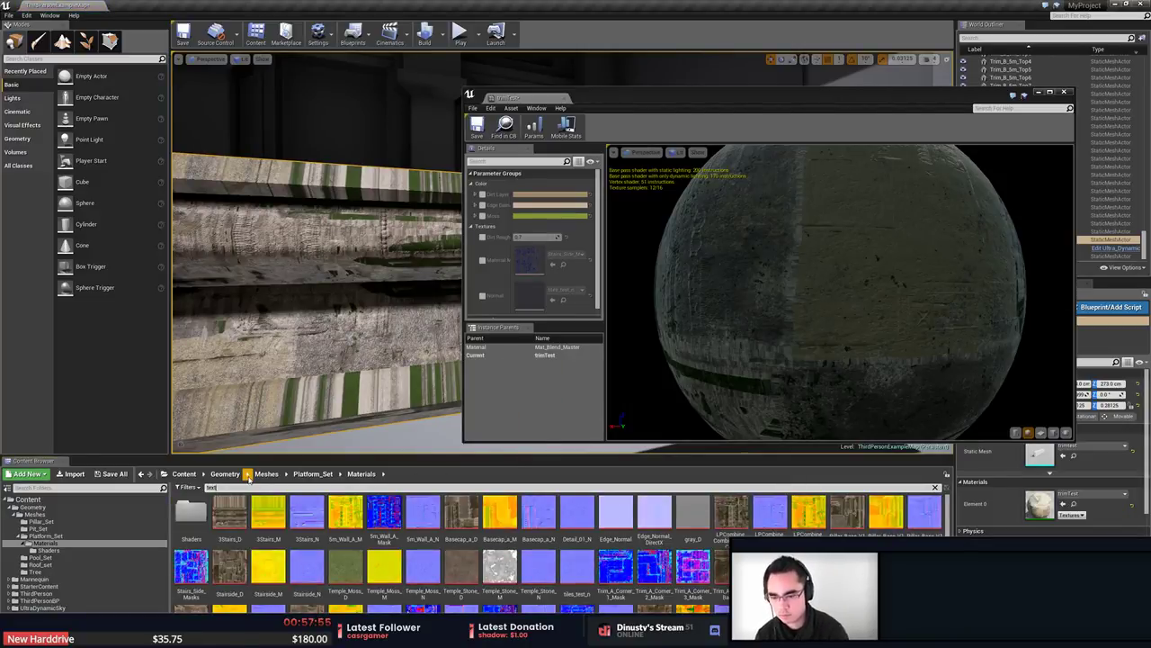
key("BackSpace")
key("BackSpace")
type("st")
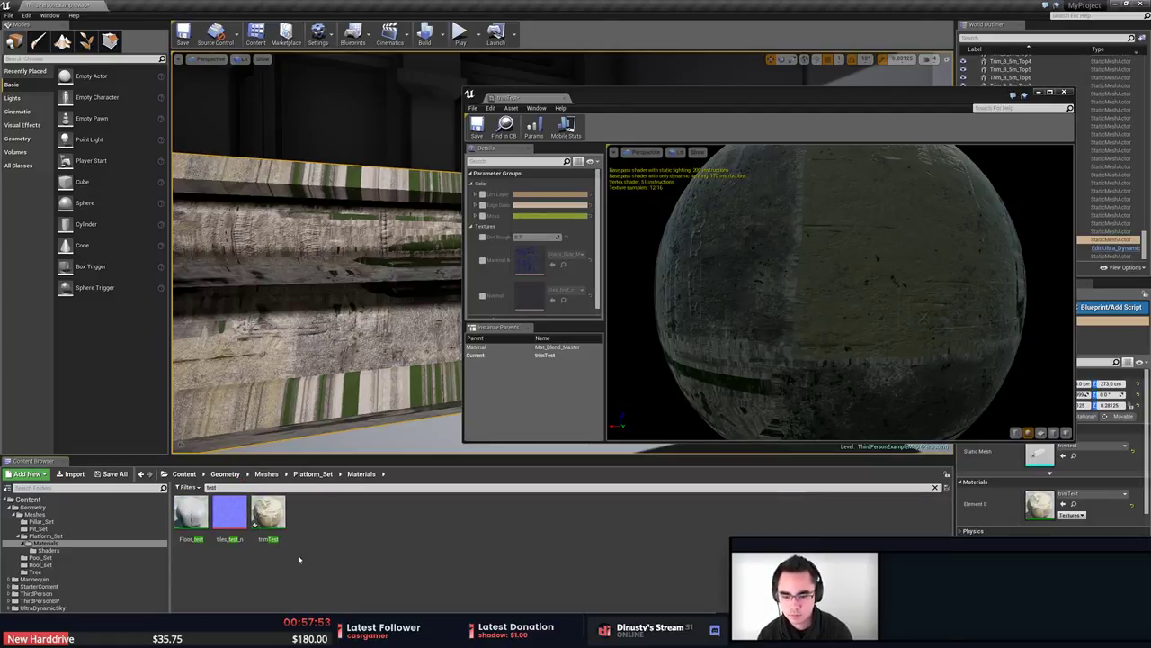
Look for the trim's normal map in the Platform_Set, Geometry and Shaders folders and clear the search filter.
left_click(241, 516)
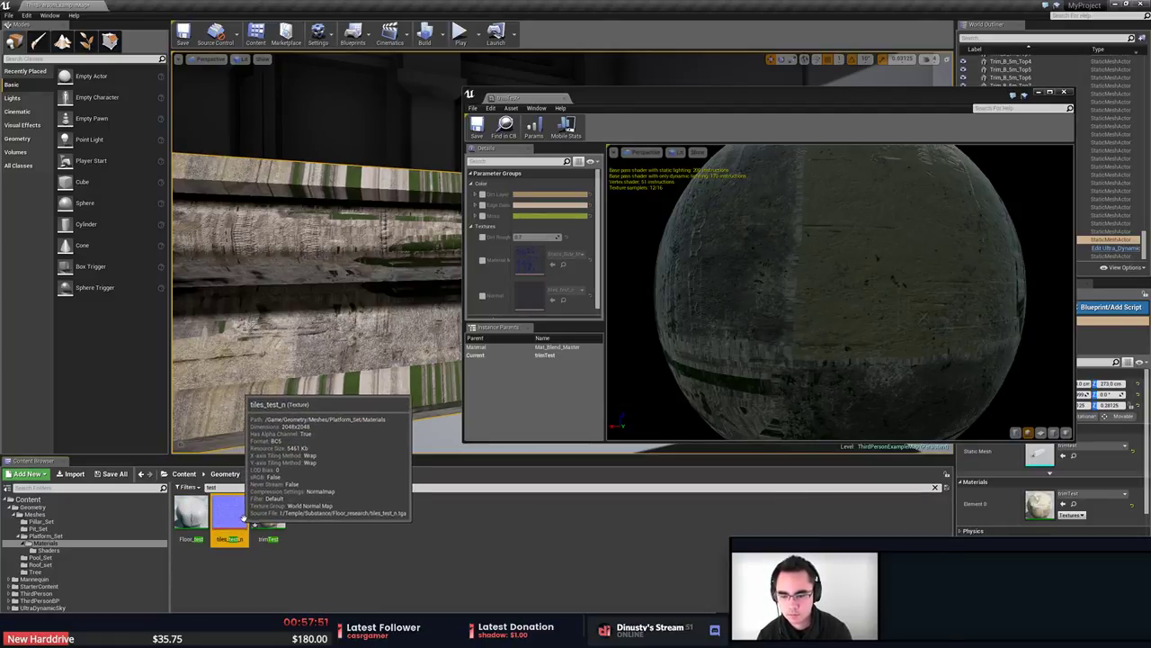
left_click(376, 547)
left_click(47, 536)
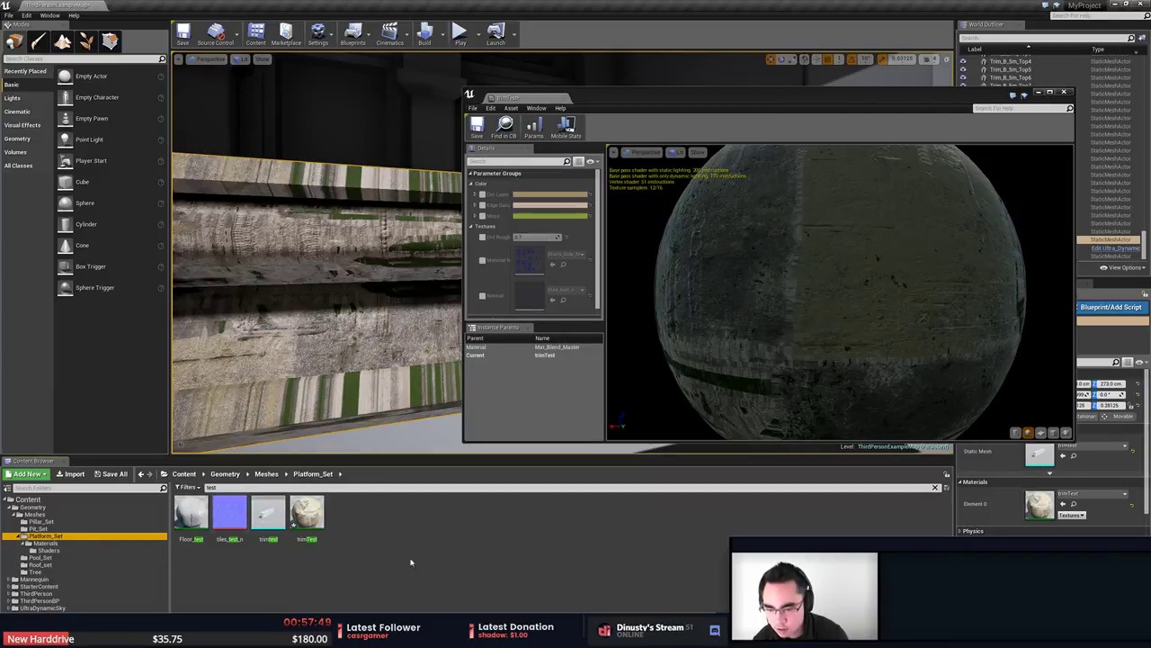
left_click(47, 507)
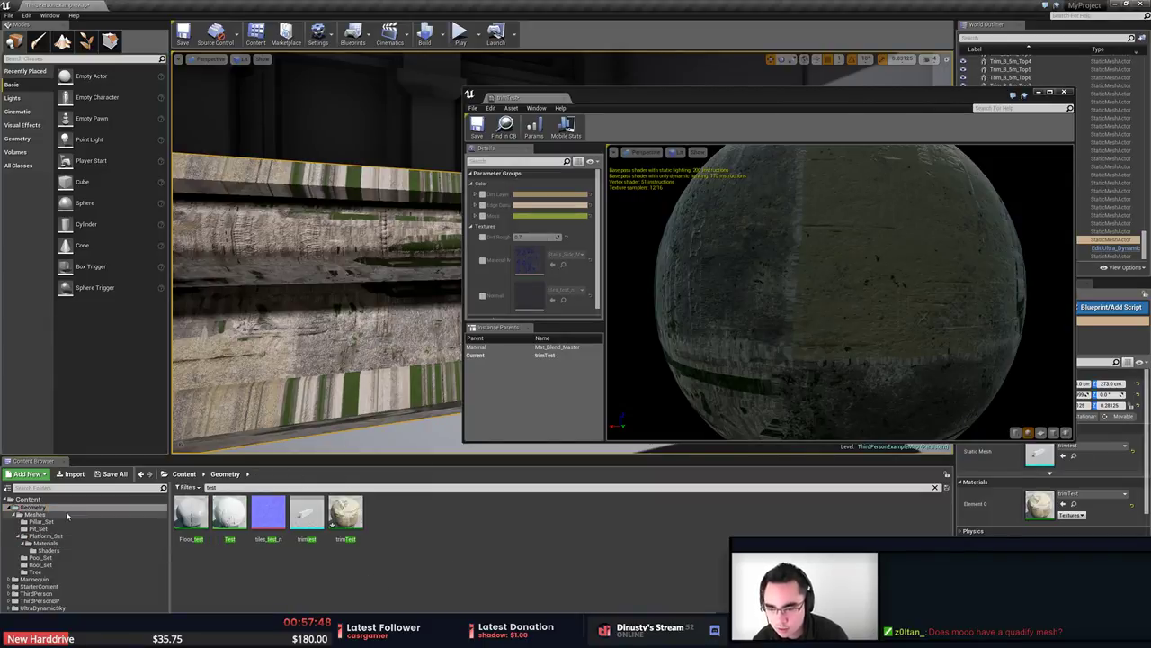
left_click(45, 551)
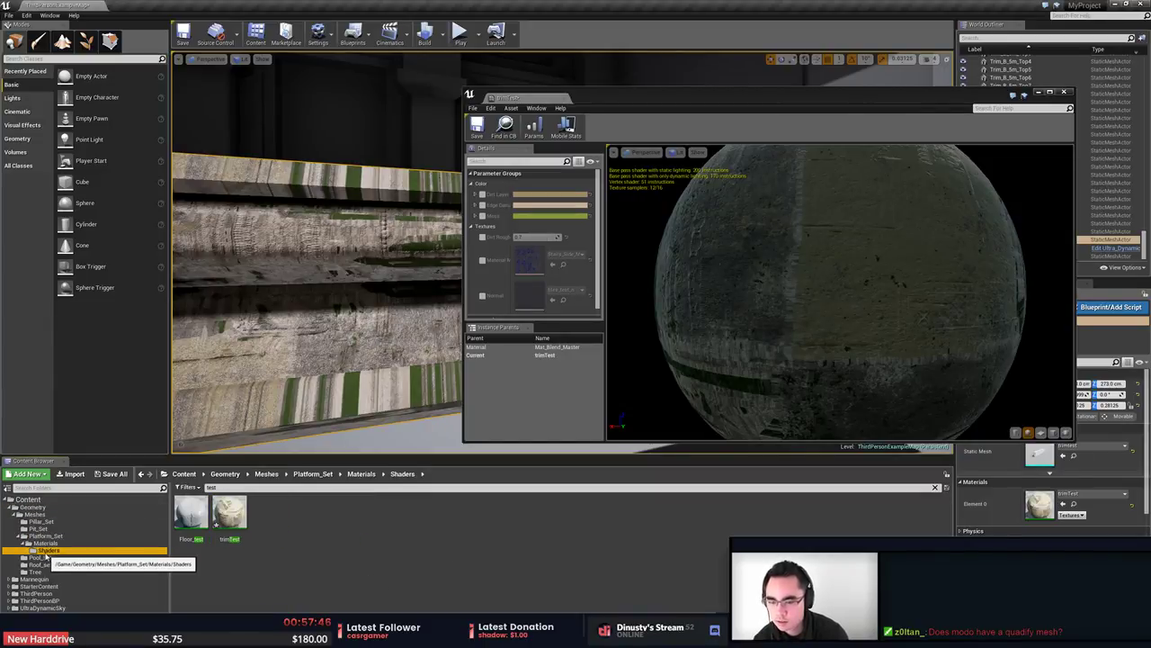
left_click(224, 487)
key("BackSpace")
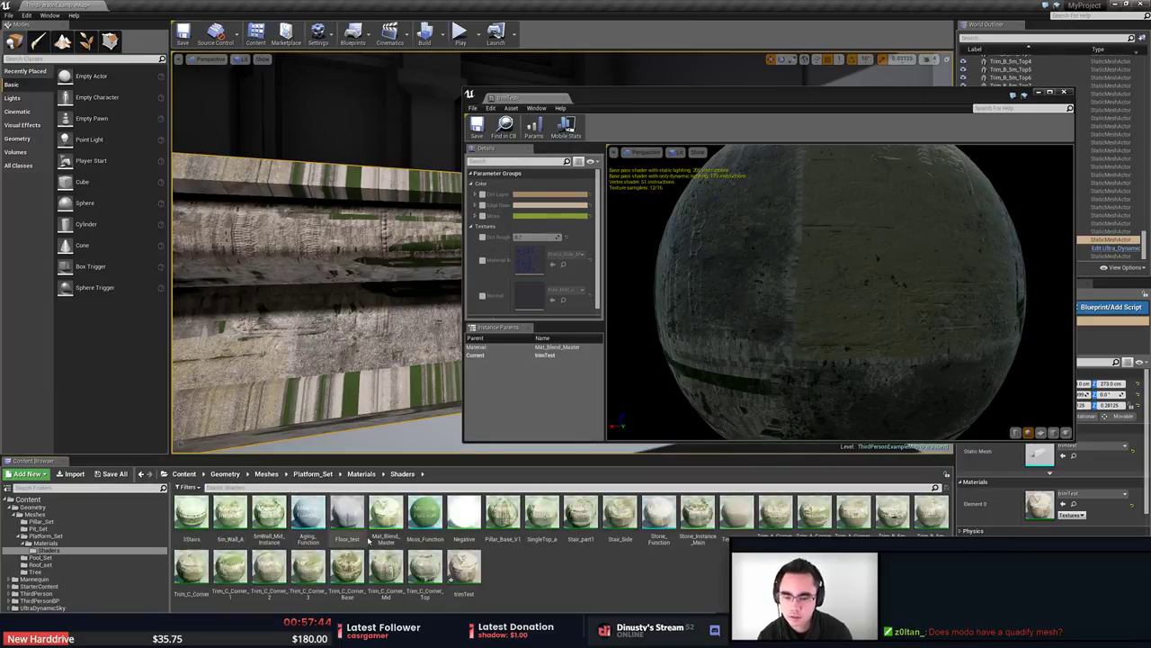
Turn on trimTest's Normal override and assign the quad_Default normal texture from the Platform_Set folder.
left_click(45, 535)
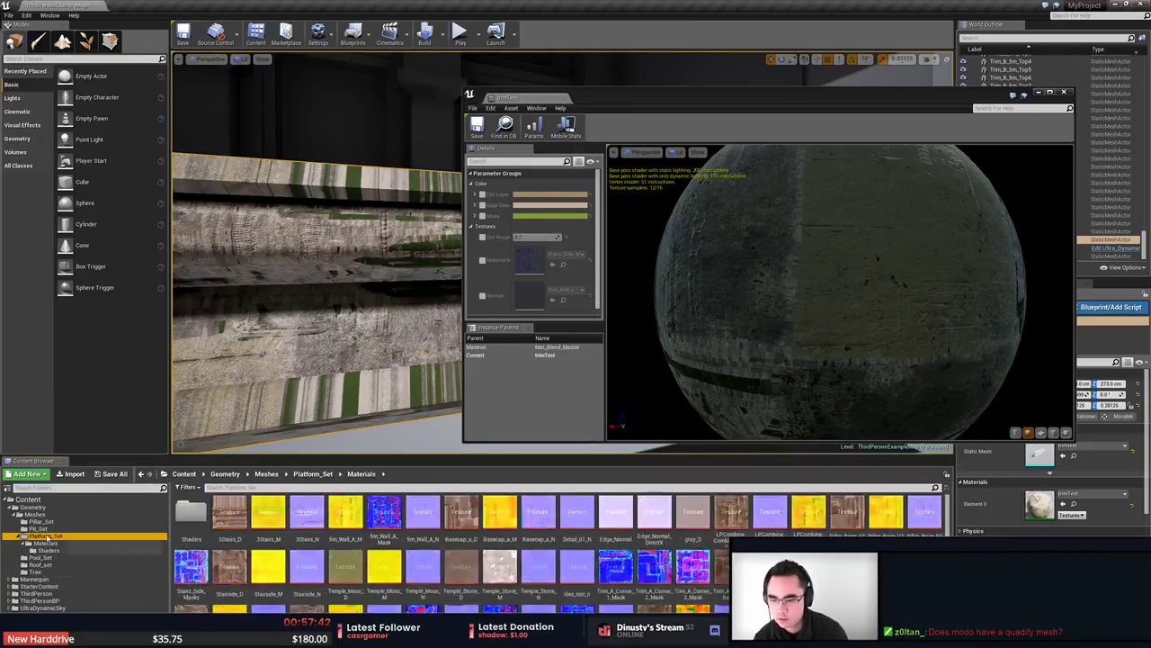
left_click_drag(866, 510, 491, 299)
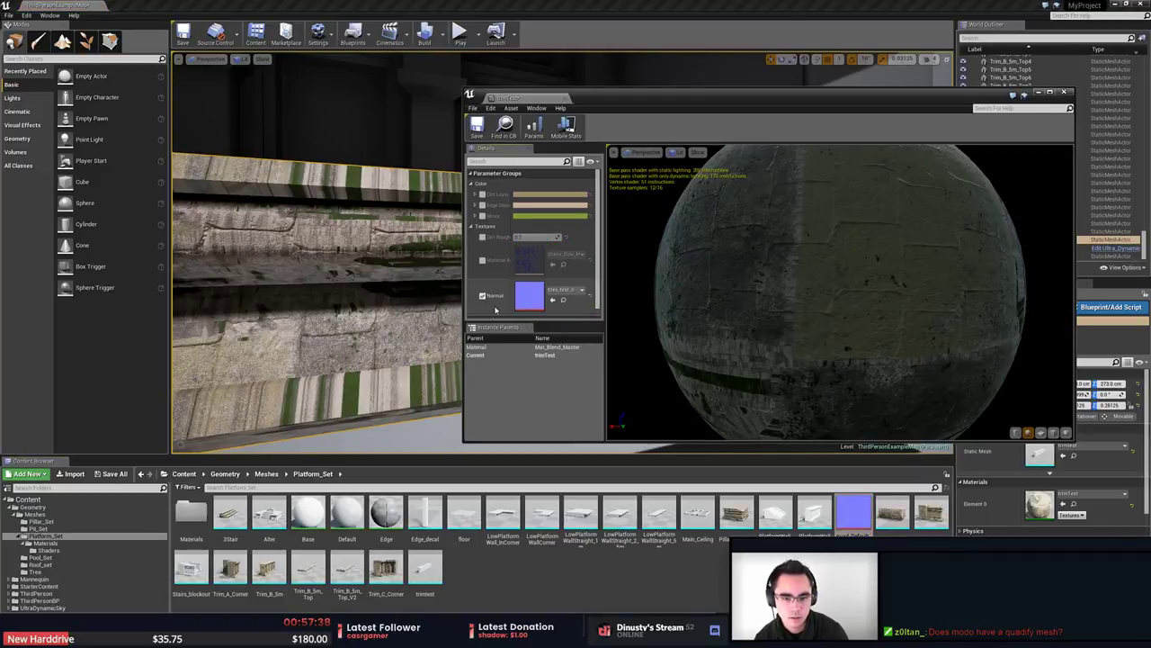
right_click_drag(428, 309, 355, 278)
Deselect the moulding, move the trimTest window out of the way and examine the moulding's surface from several angles.
key("Escape")
left_click_drag(776, 101, 1150, 133)
right_click_drag(621, 269, 540, 275)
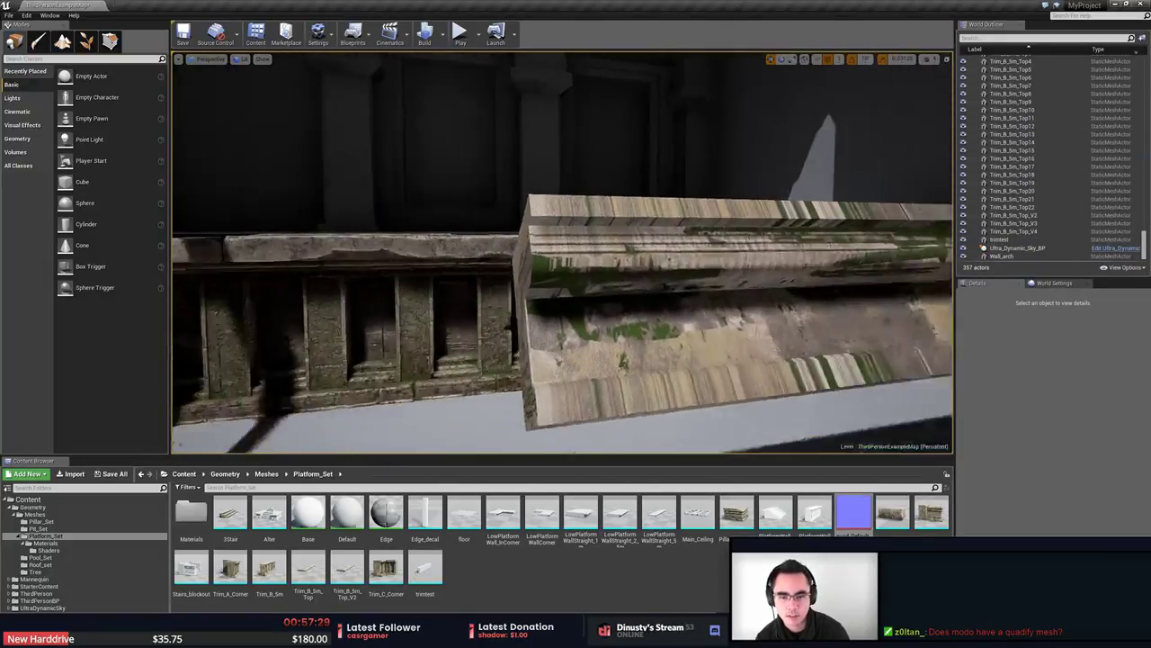
mouse_move(603, 302)
right_mouse_down()
mouse_move(621, 301)
mouse_move(602, 301)
right_mouse_up()
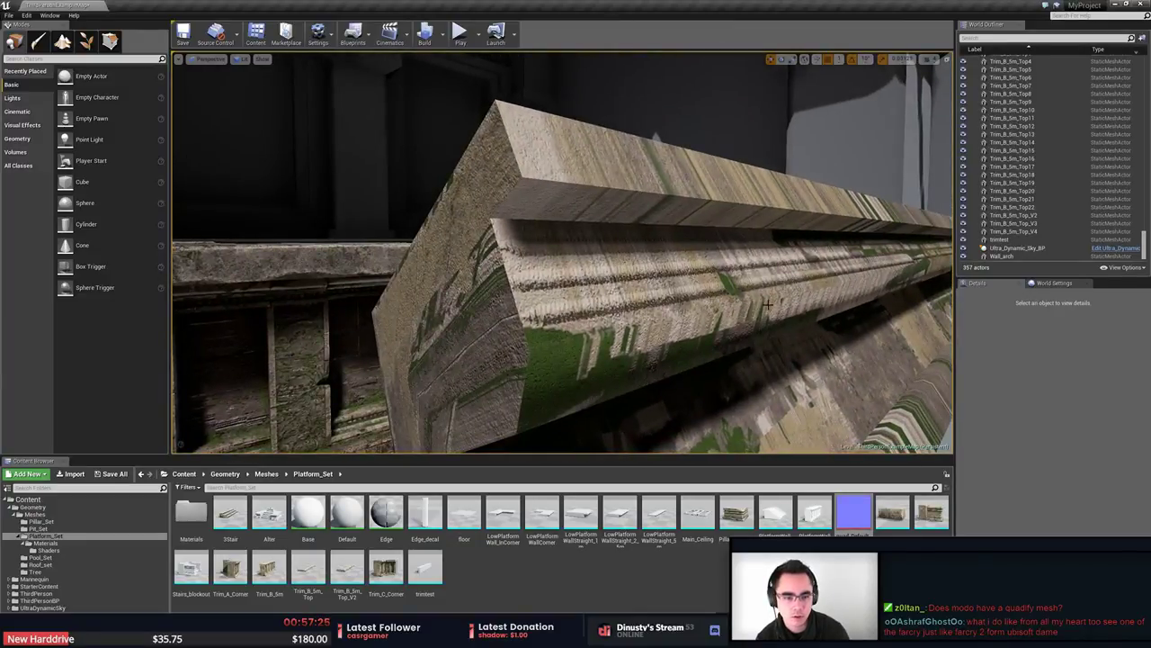
right_click_drag(615, 315, 637, 268)
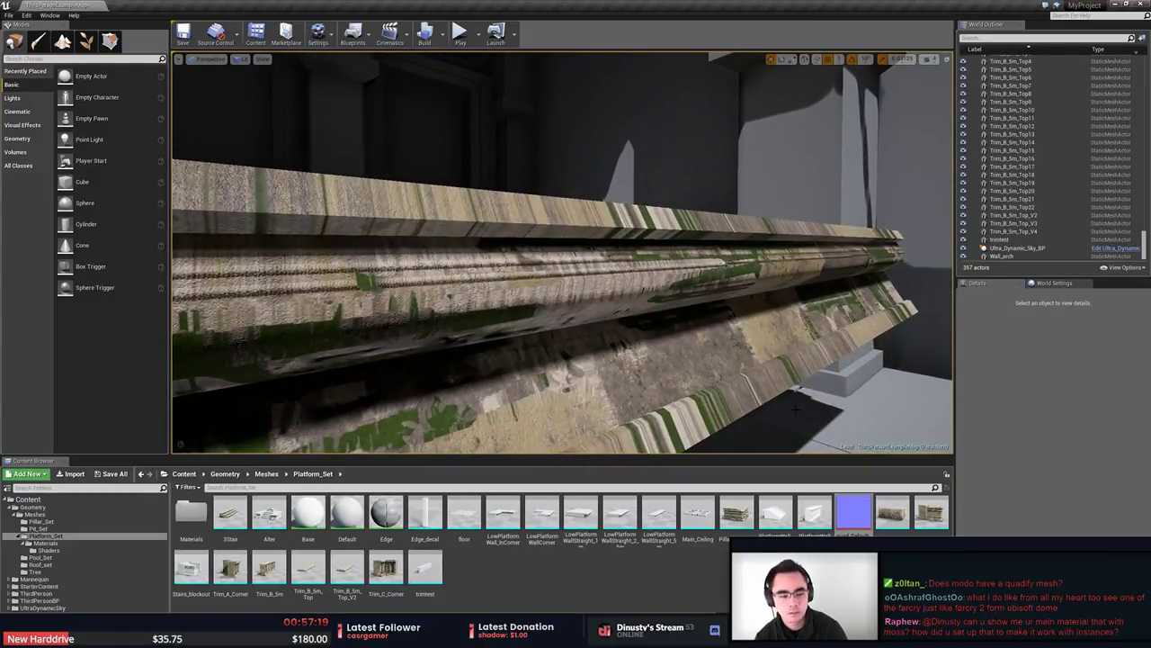
Switch to Substance Painter and delete Layer 1 from the trim project.
key("alt+Tab")
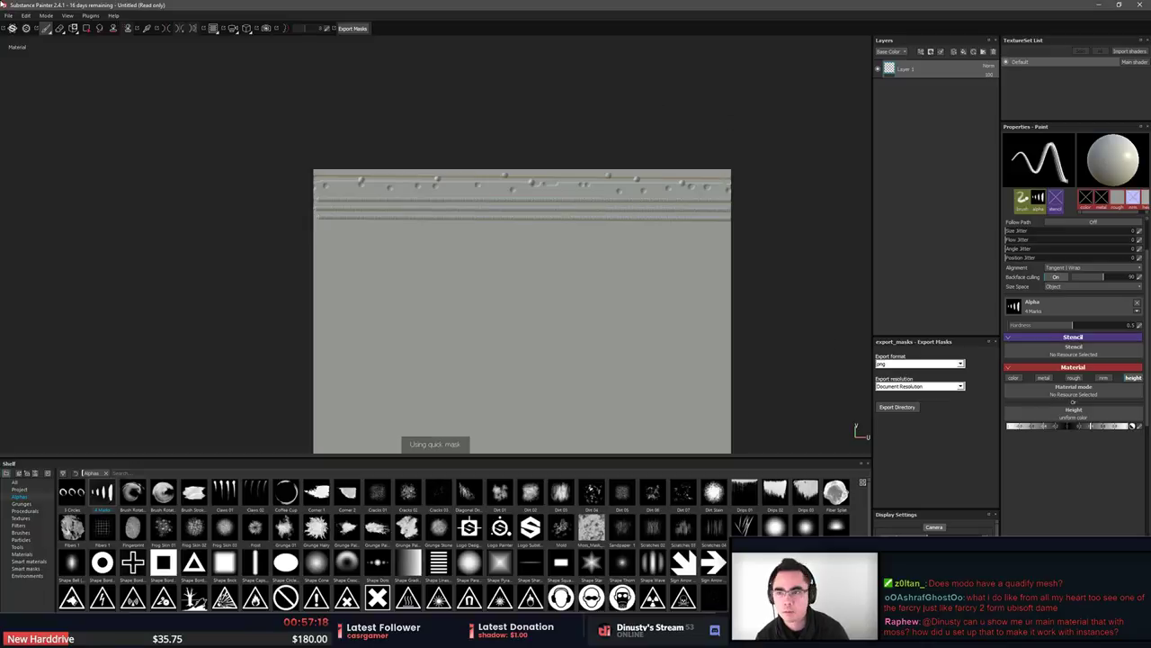
left_click(10, 17)
left_click(24, 37)
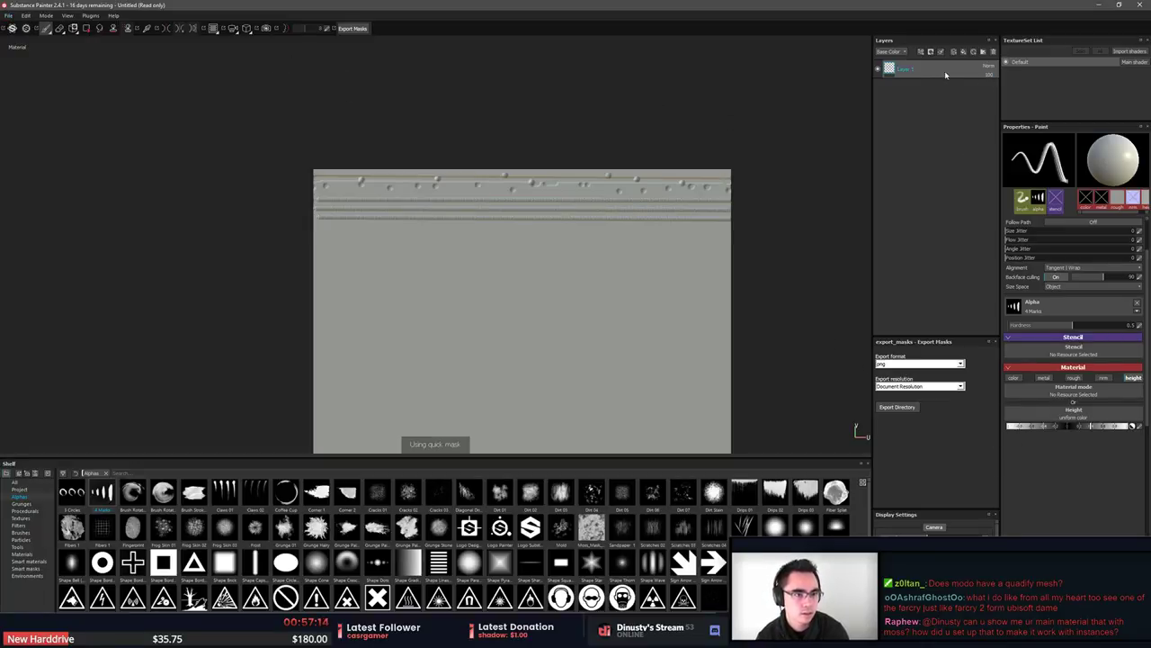
key("Delete")
Go to the TextureSet Settings and search the resource picker there for "project".
scroll(937, 539, "down", 4)
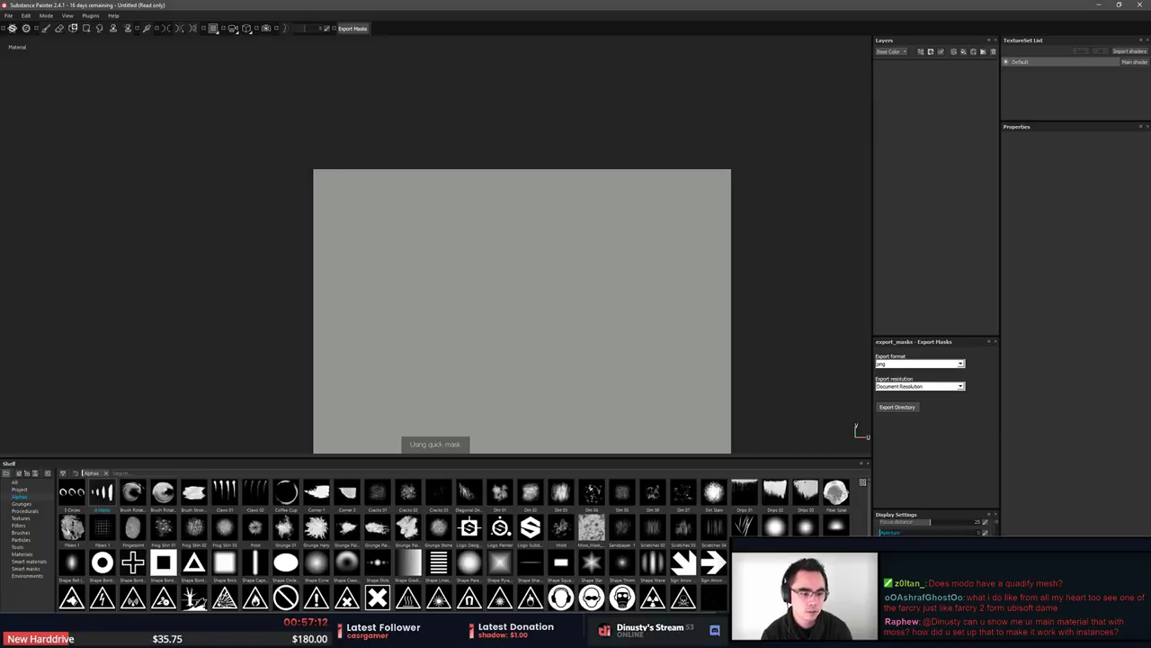
double_click(930, 512)
double_click(932, 505)
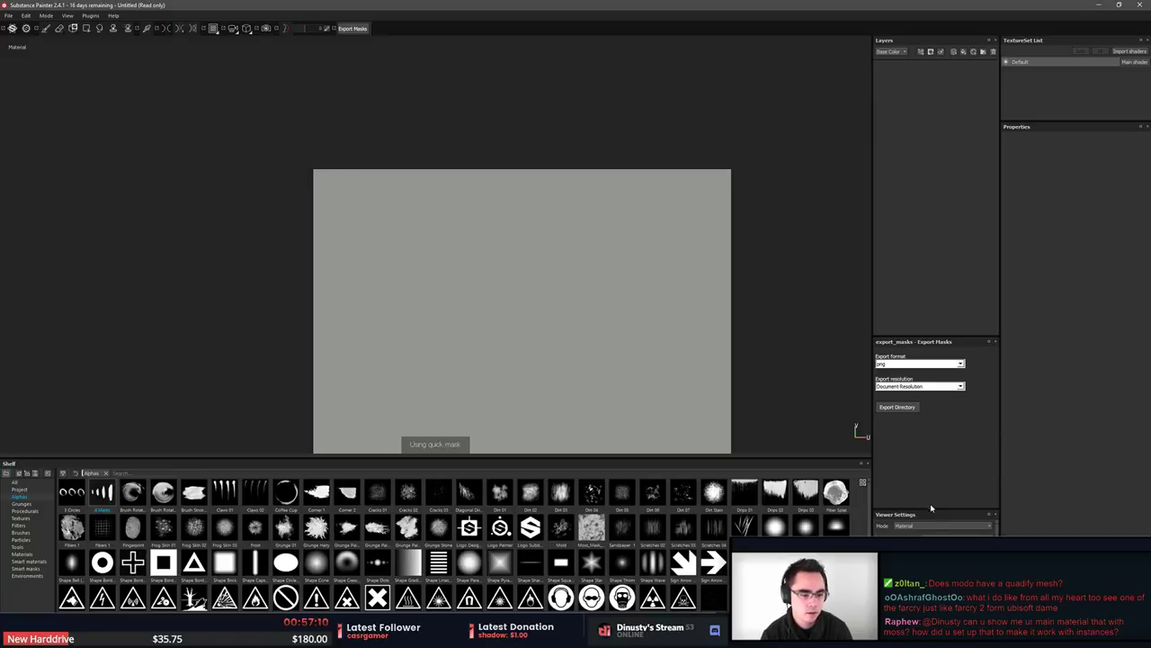
scroll(934, 542, "down", 4)
left_click(901, 609)
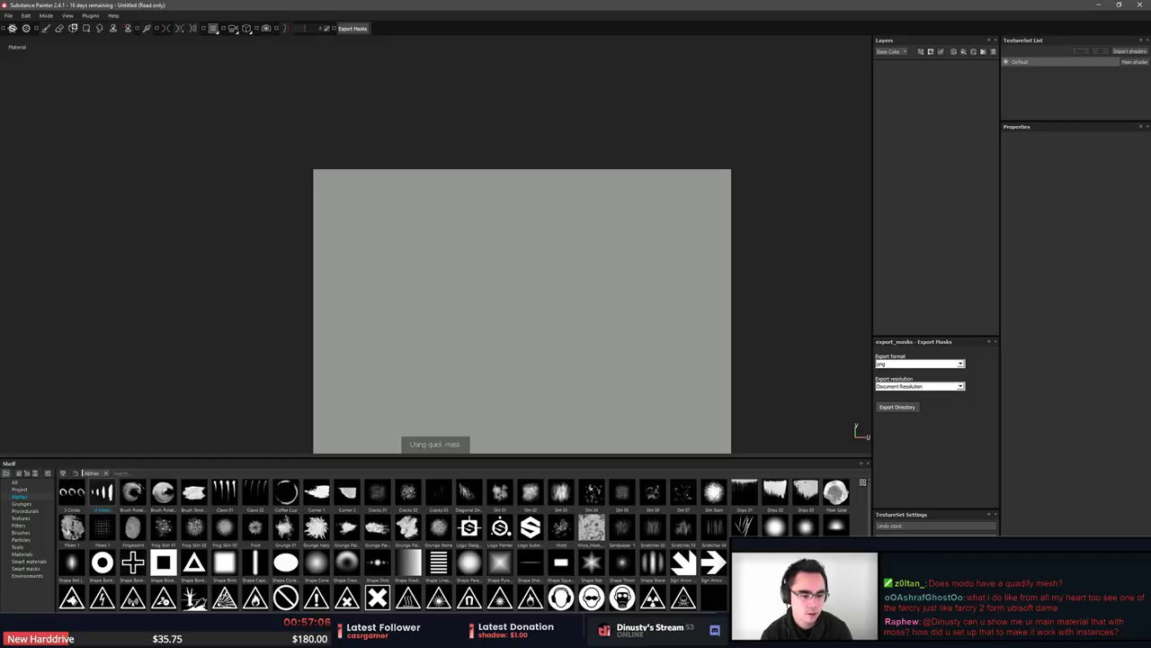
left_click(946, 585)
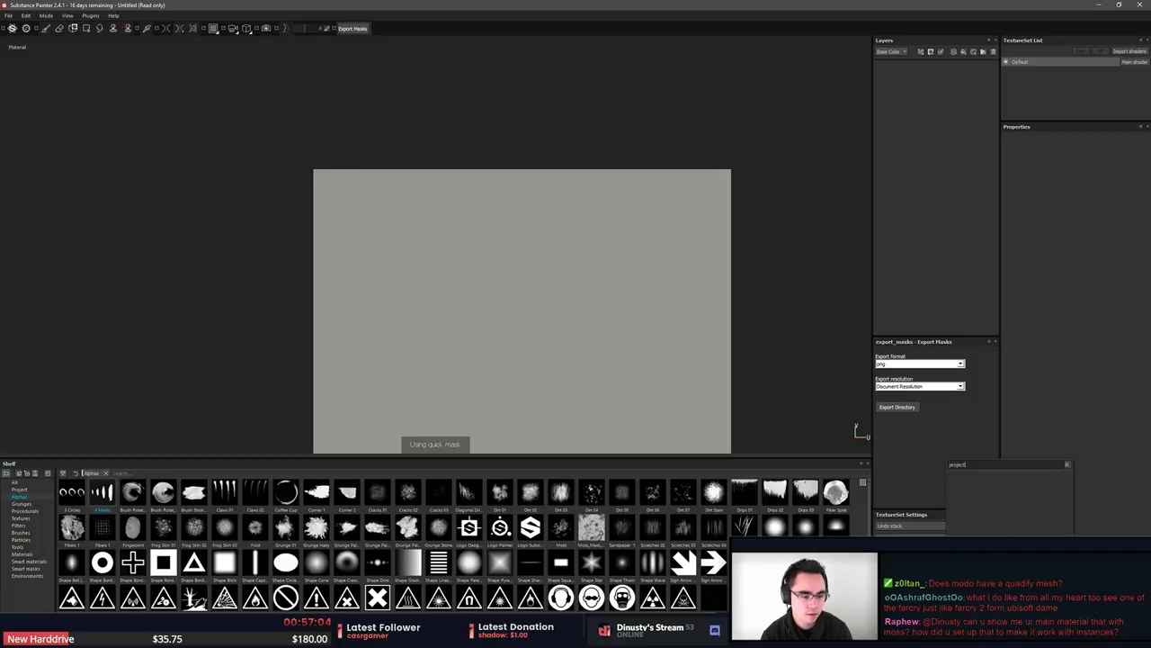
left_click(941, 491)
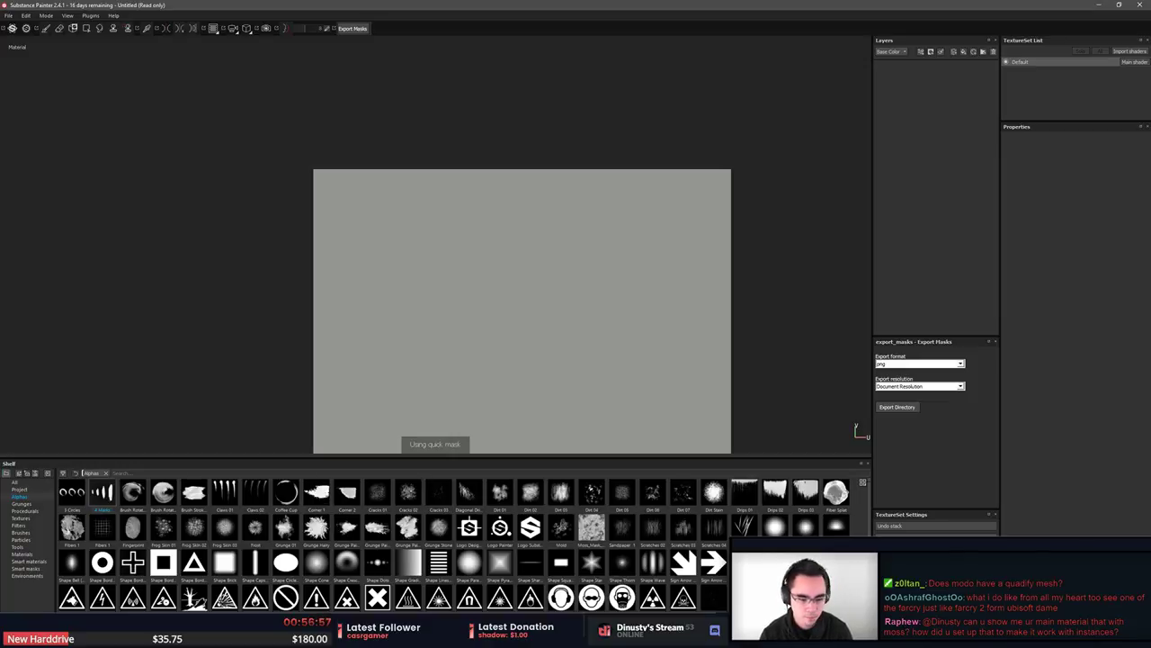
Bring quad_Default_Normal.tga from the Substance Painter 2 export test folder into Substance Painter's resource import.
key("alt+Tab")
key("alt+Tab")
key("alt+Tab")
key("alt+Tab")
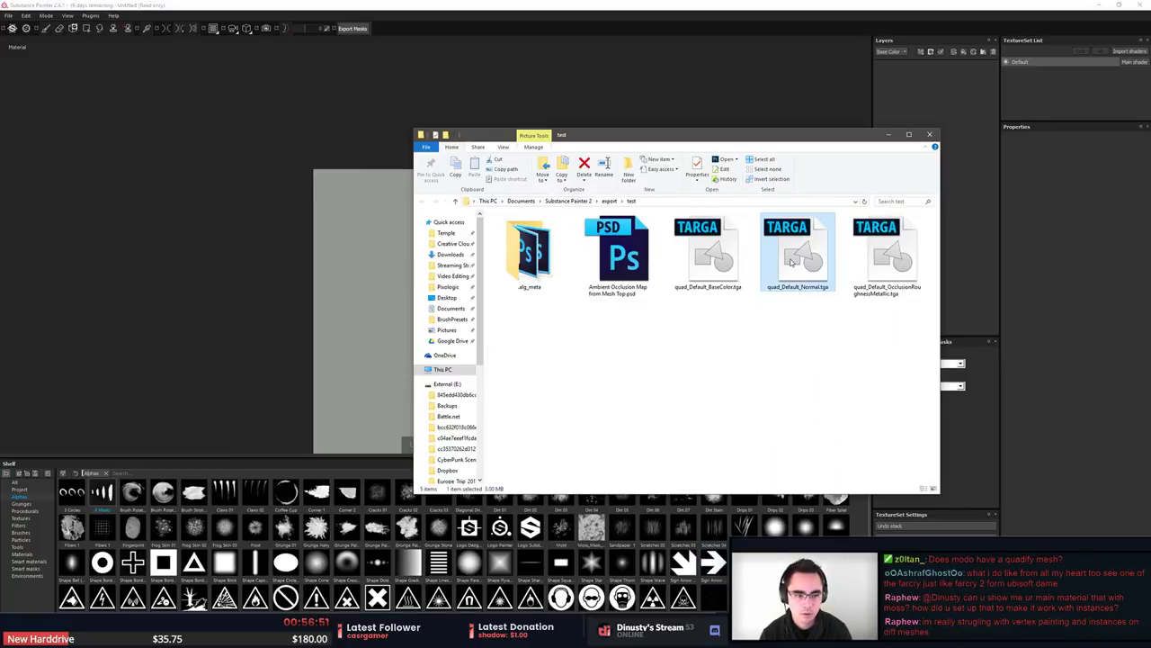
left_click_drag(791, 262, 477, 428)
left_click_drag(132, 511, 234, 522)
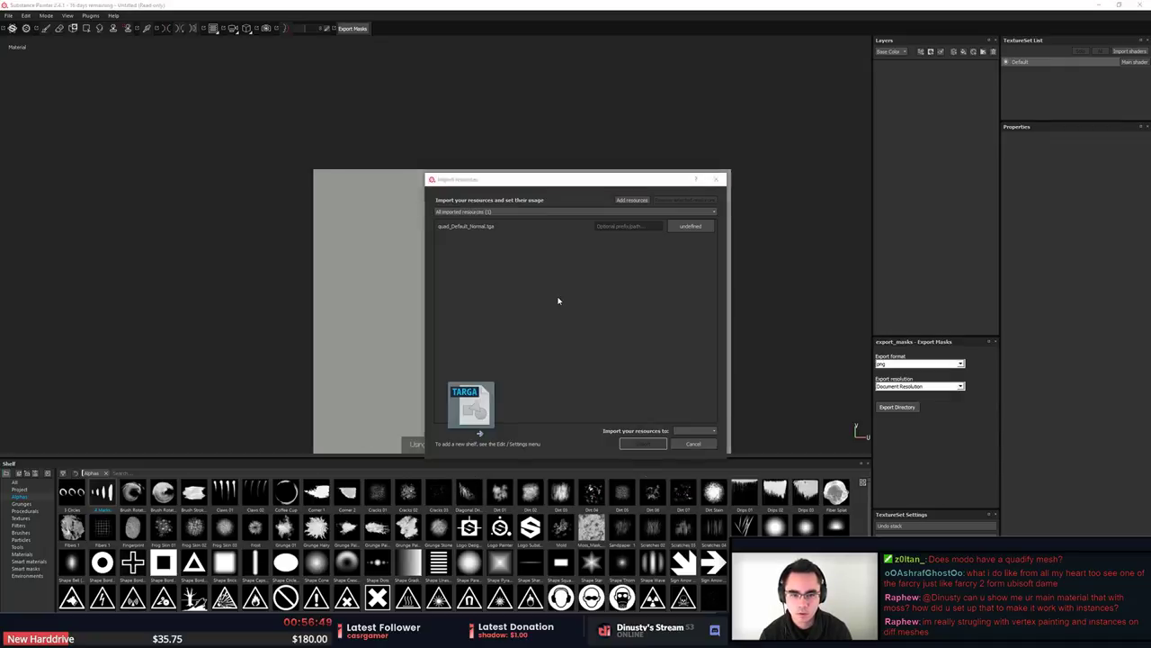
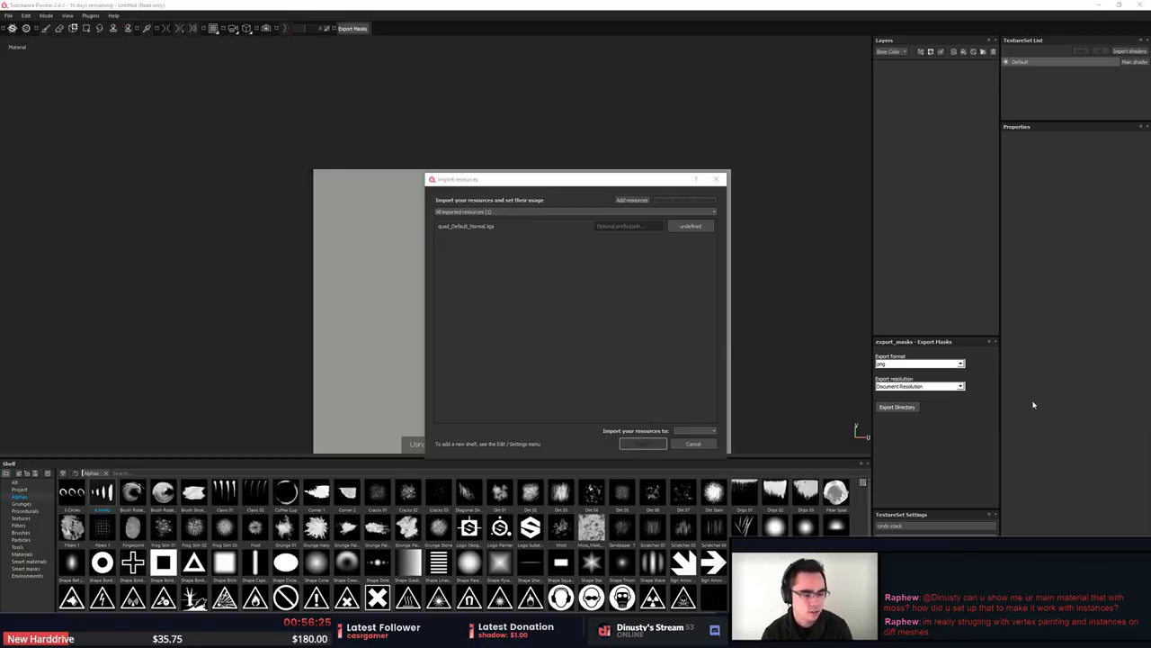
Try to import quad_Default_Normal.tga into the current session with its usage left undefined.
left_click(620, 339)
left_click(702, 230)
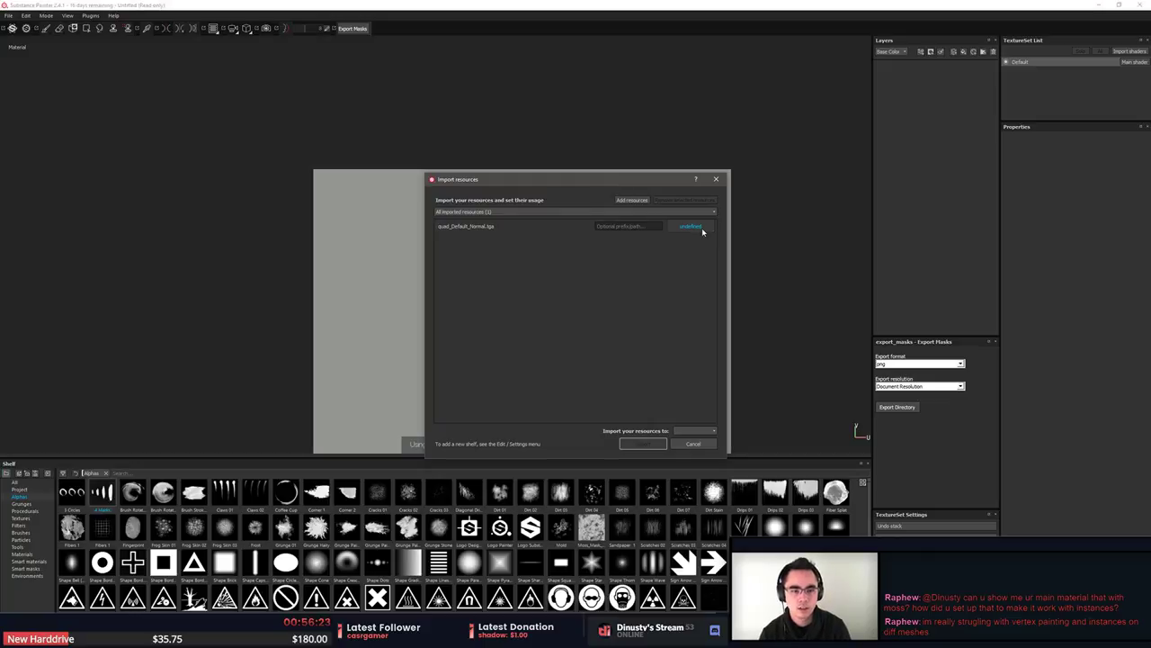
left_click(696, 431)
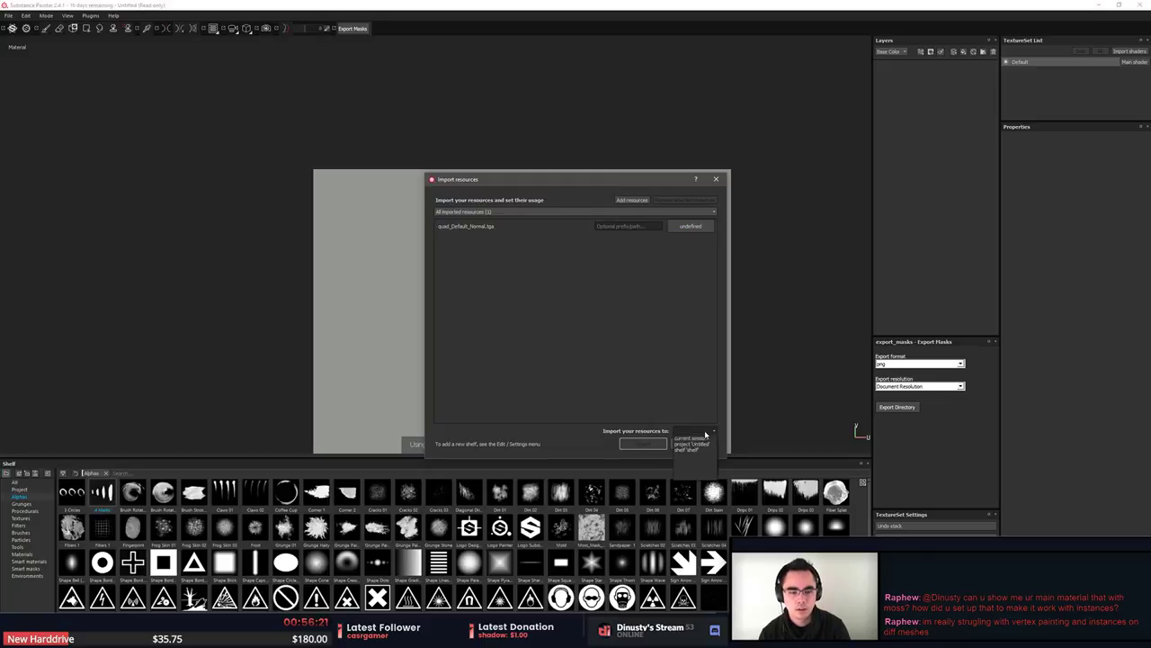
left_click(707, 441)
left_click(642, 444)
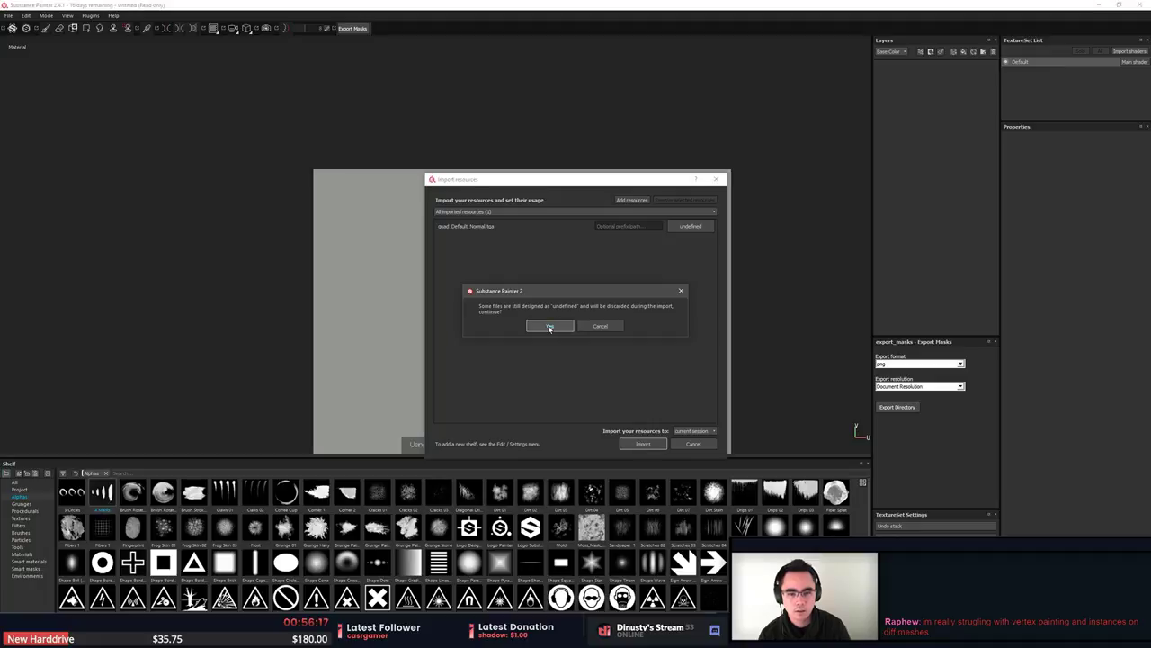
left_click(550, 328)
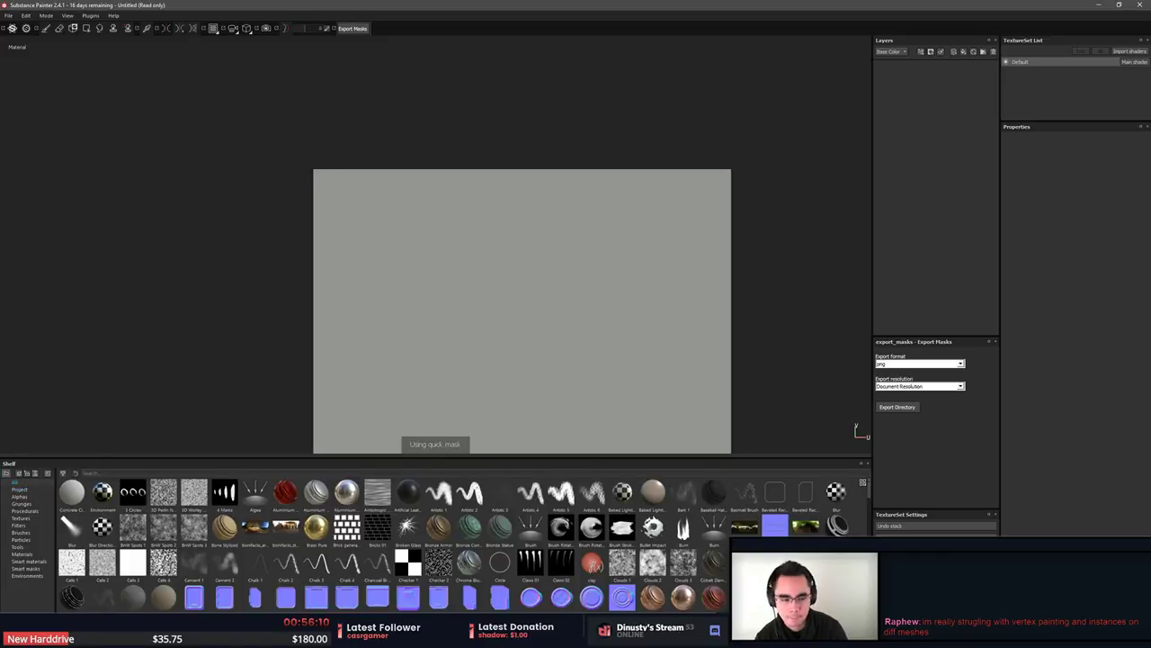
Search the texture set's resource picker for "project" and "quad" to find the imported normal map.
type("project")
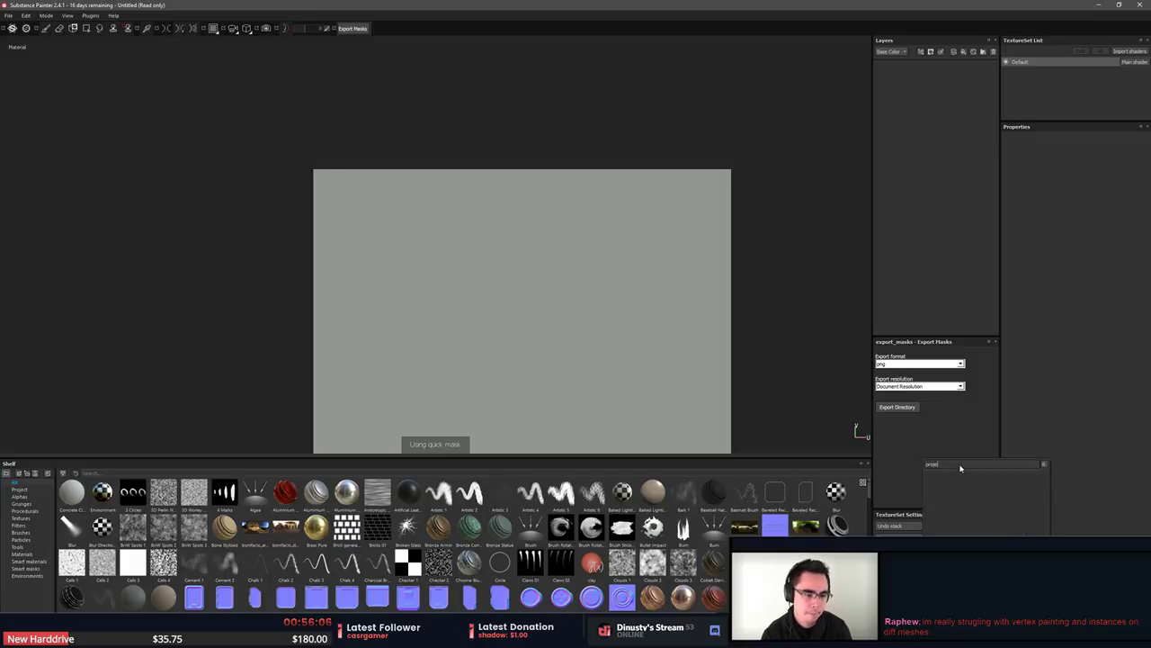
key("alt+Tab")
key("alt+Tab")
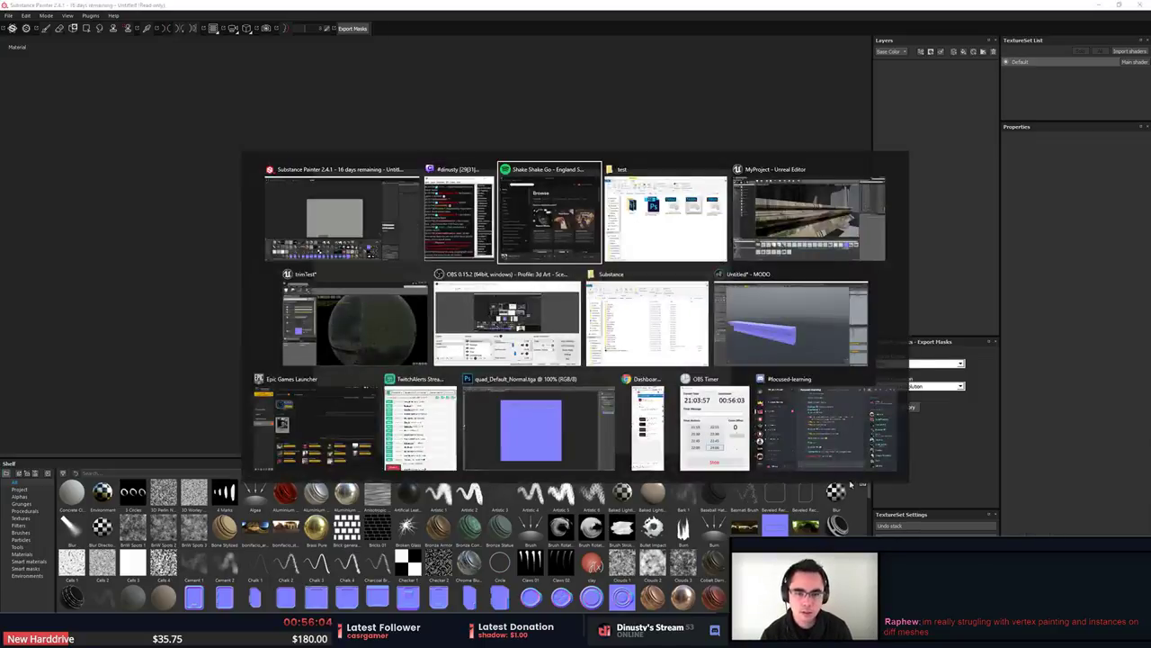
key("alt+Tab")
key("alt+Tab")
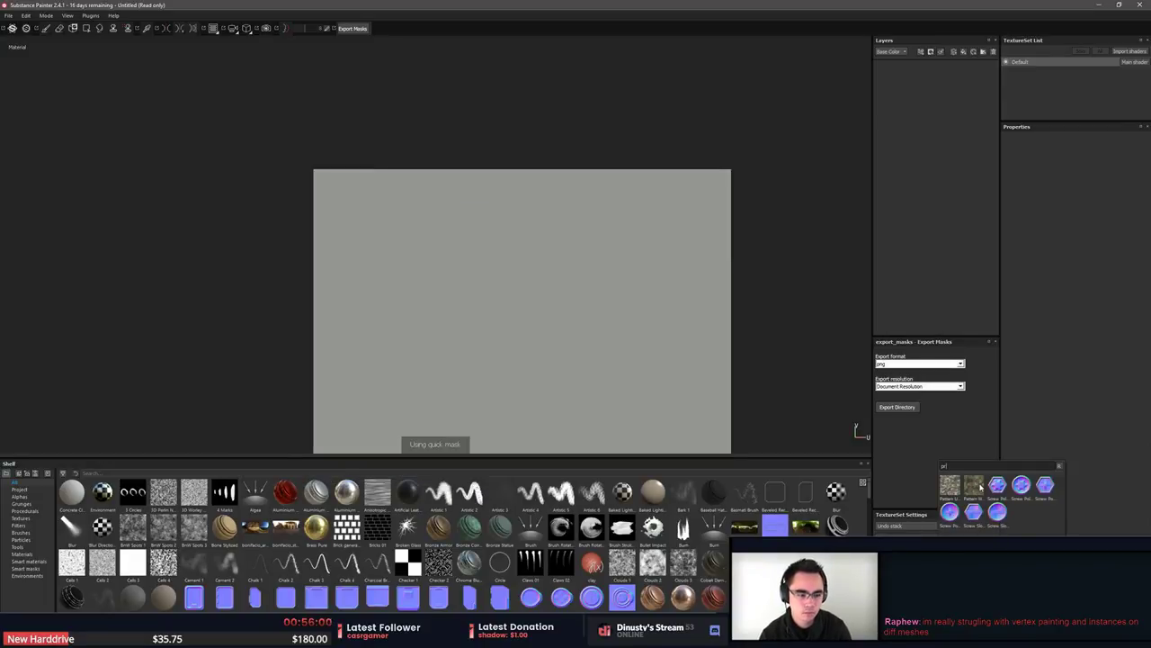
key("BackSpace")
key("BackSpace")
type("qui")
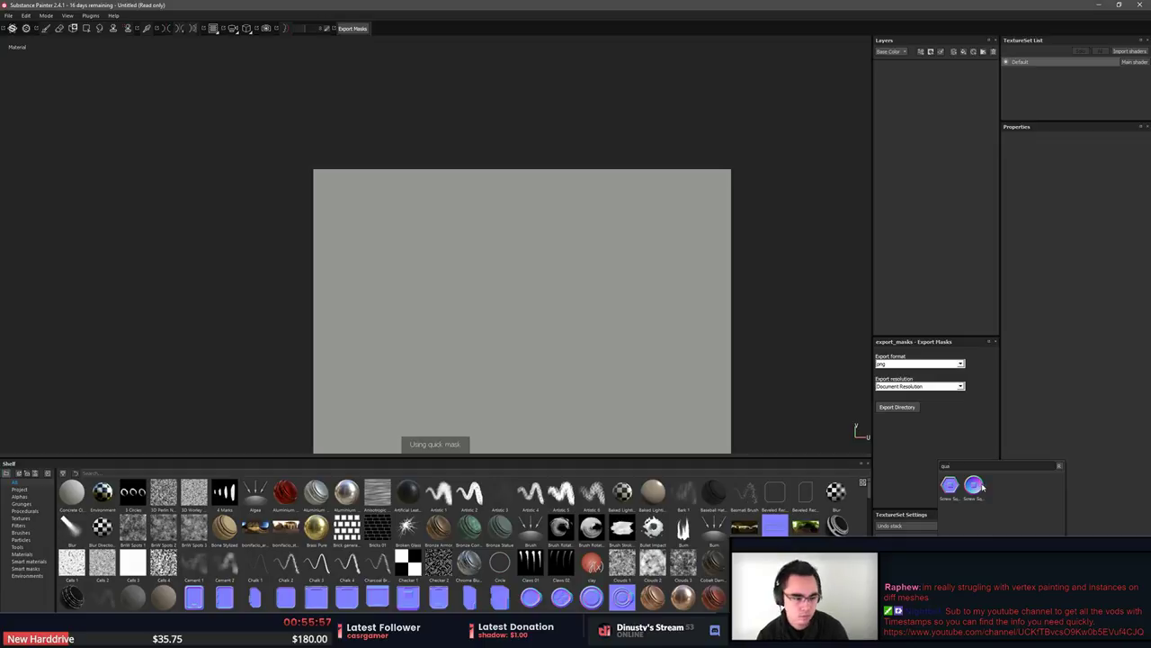
type("ck")
left_click_drag(969, 466, 435, 442)
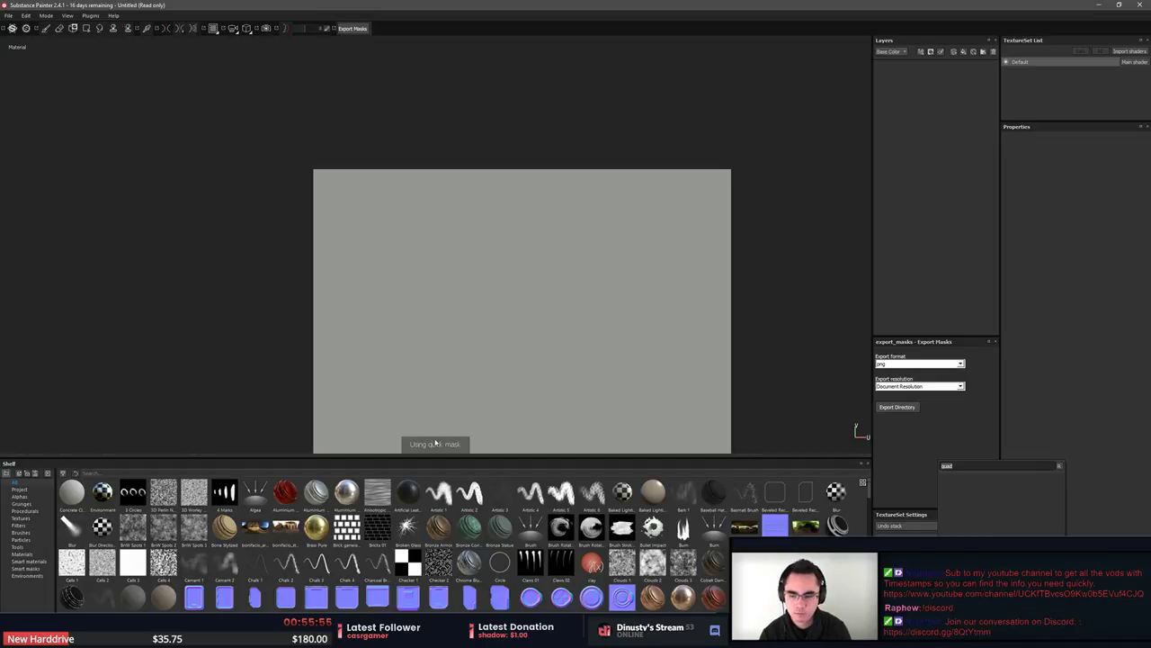
Search all shelf resources for "quad" and "plane" to find the imported normal map.
left_click(22, 484)
left_click(118, 474)
type("qu")
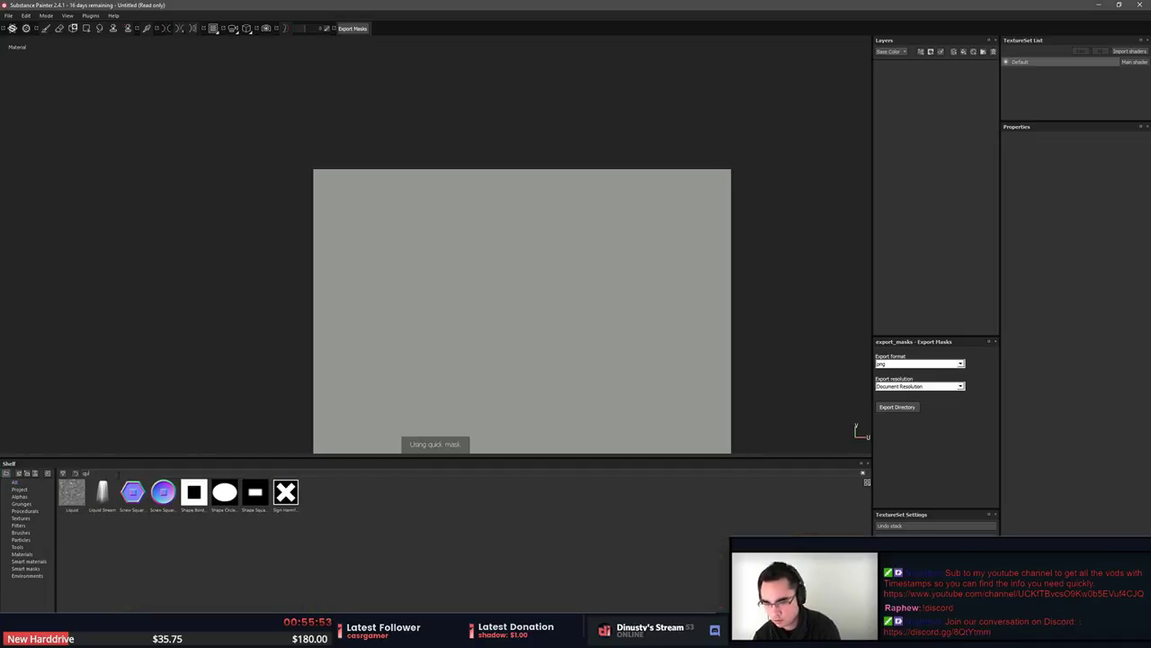
type("ad")
key("BackSpace")
key("BackSpace")
key("BackSpace")
key("BackSpace")
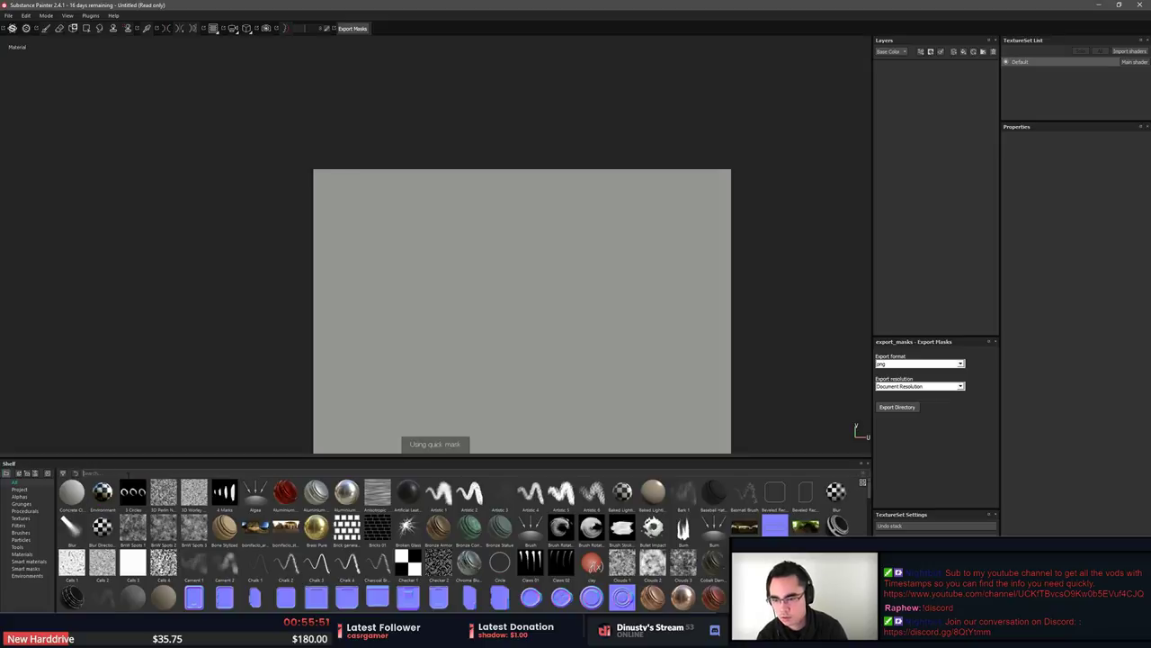
type("plane")
key("BackSpace")
key("BackSpace")
key("BackSpace")
key("BackSpace")
key("BackSpace")
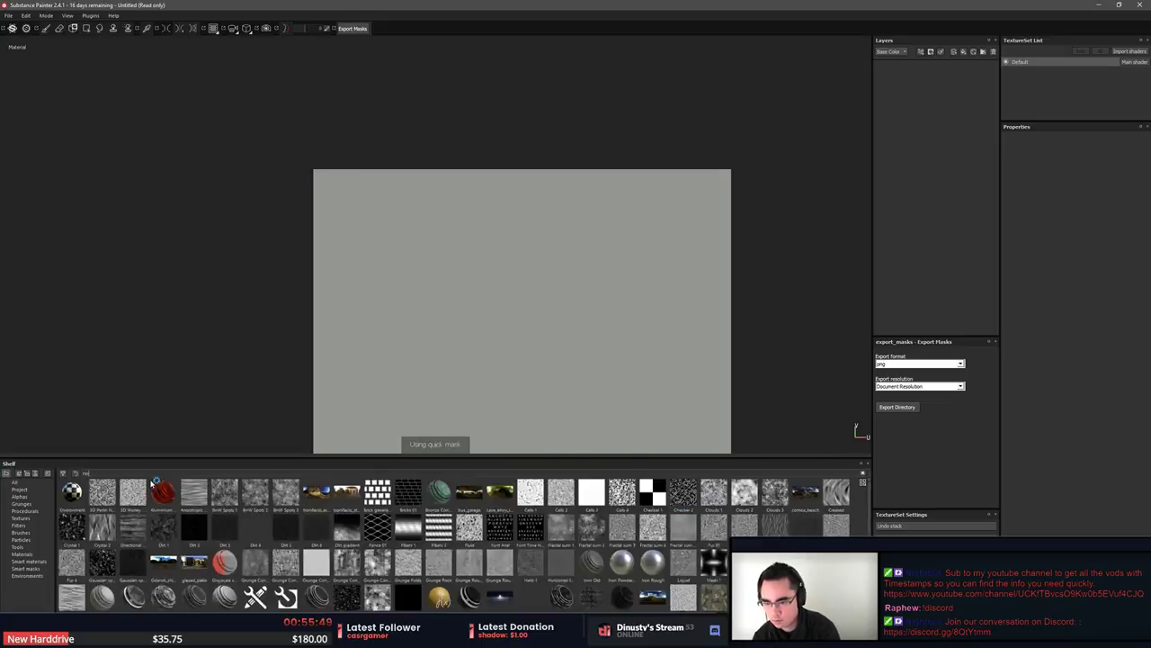
Import quad_Default_Normal.tga from the test folder into the Untitled project as a texture with prefix "All", and assign it as the texture set's normal map.
key("alt+Tab")
mouse_move(796, 257)
left_mouse_down()
mouse_move(765, 378)
mouse_move(412, 565)
mouse_move(398, 553)
left_mouse_up()
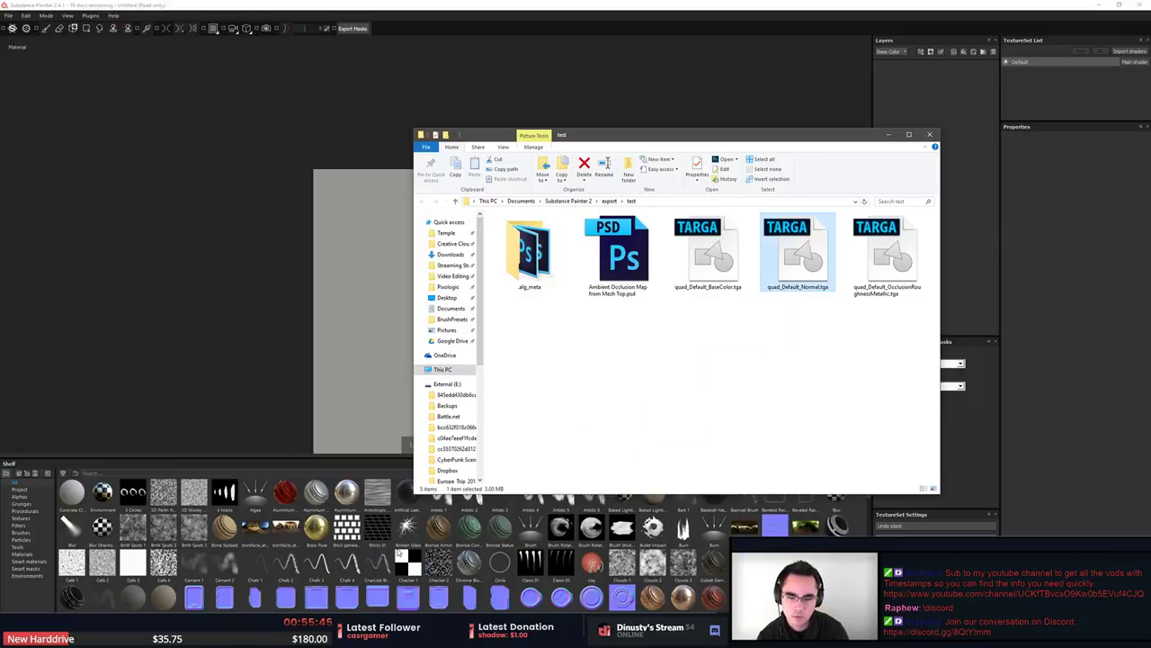
left_click(479, 229)
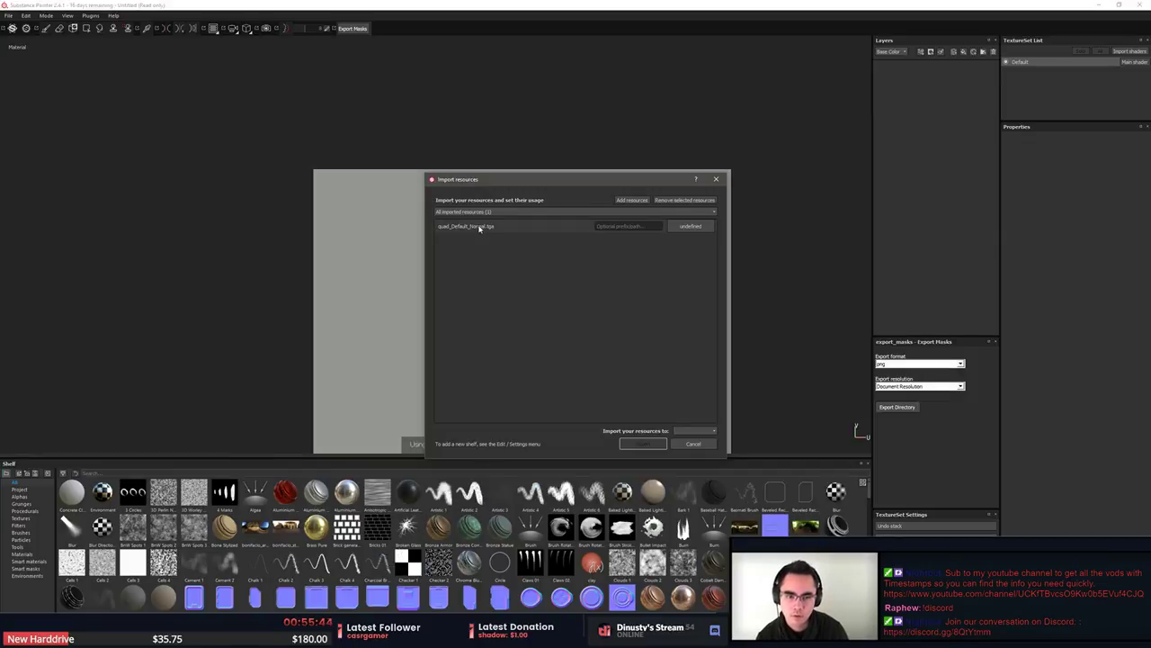
left_click(625, 226)
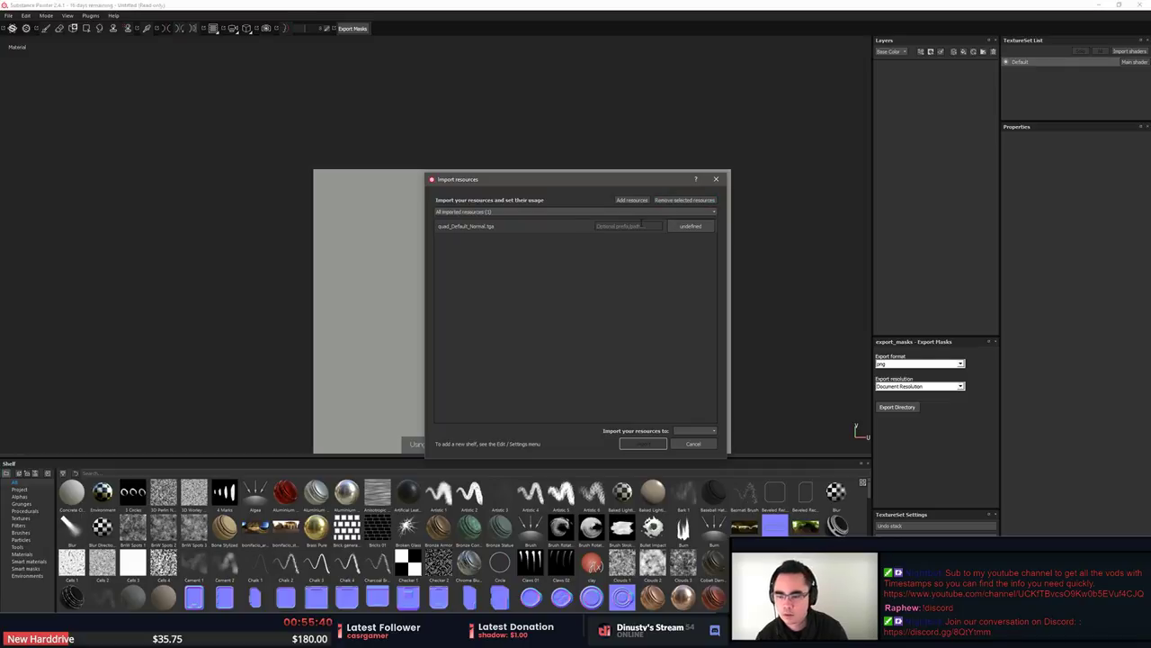
type("Al")
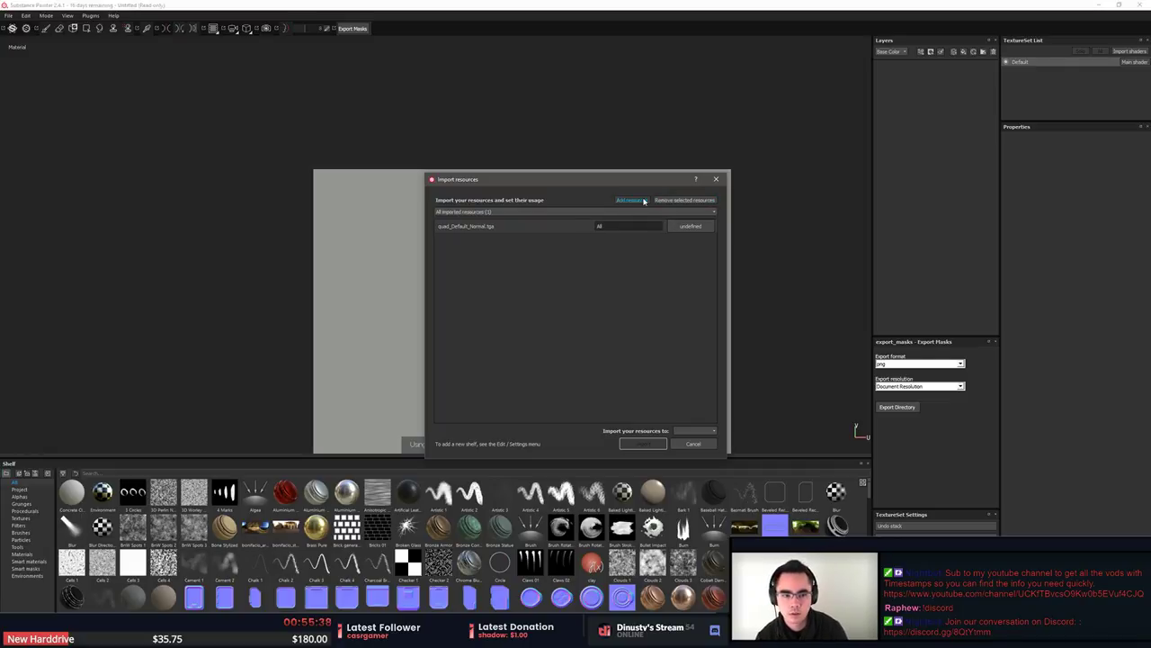
left_click(690, 225)
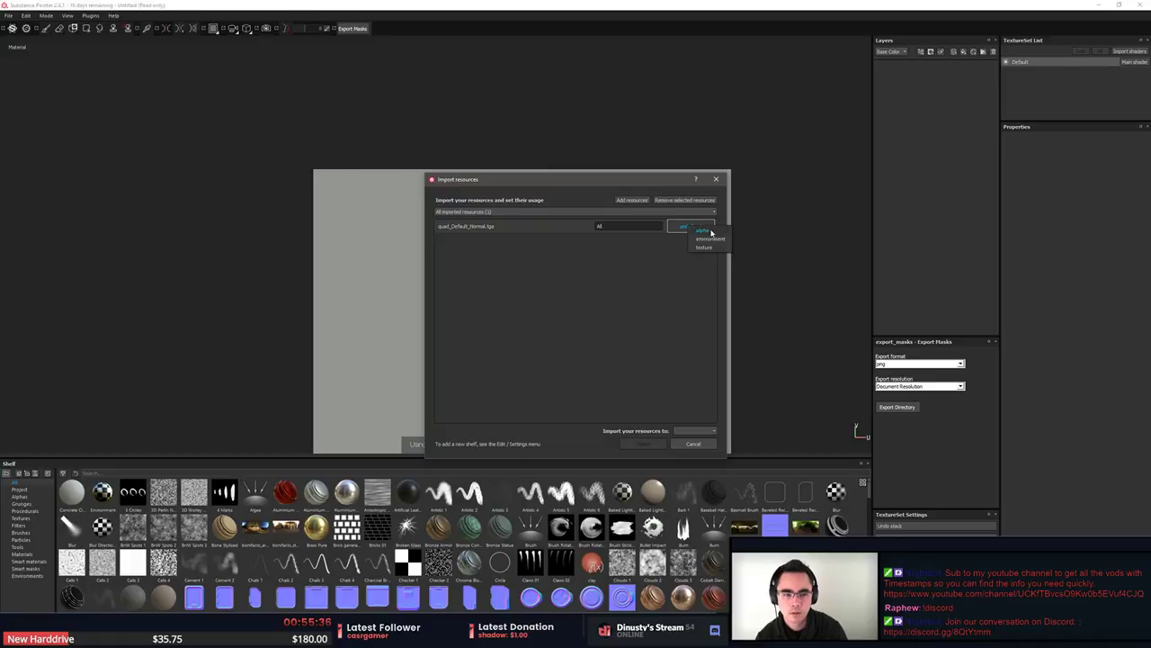
left_click(711, 247)
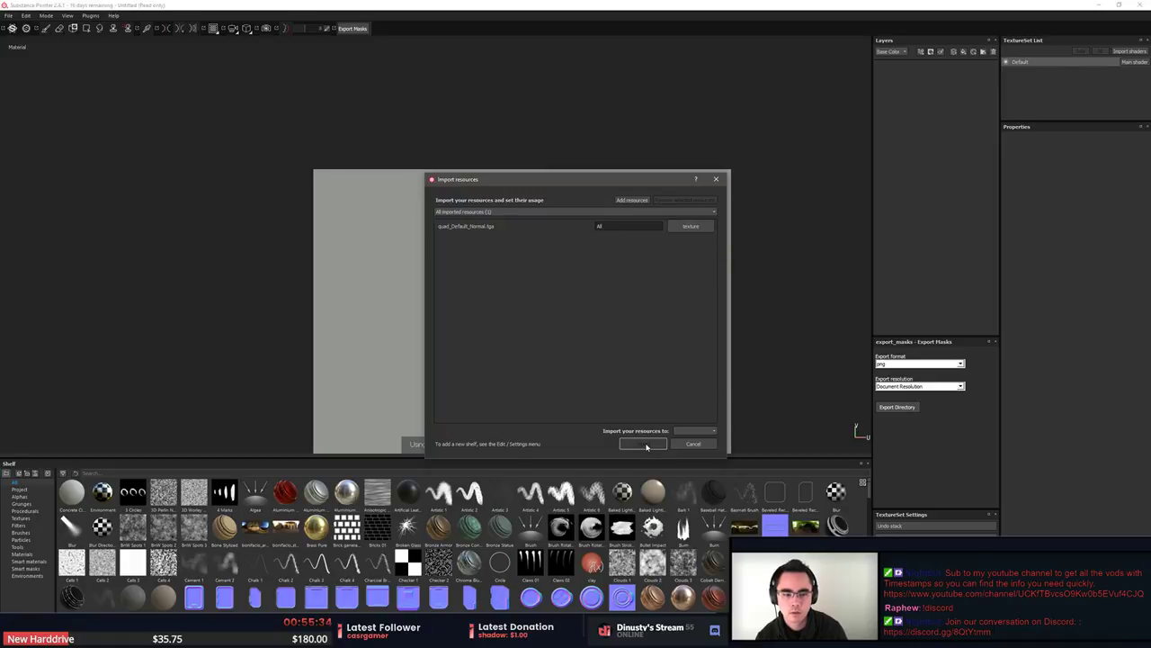
left_click(695, 431)
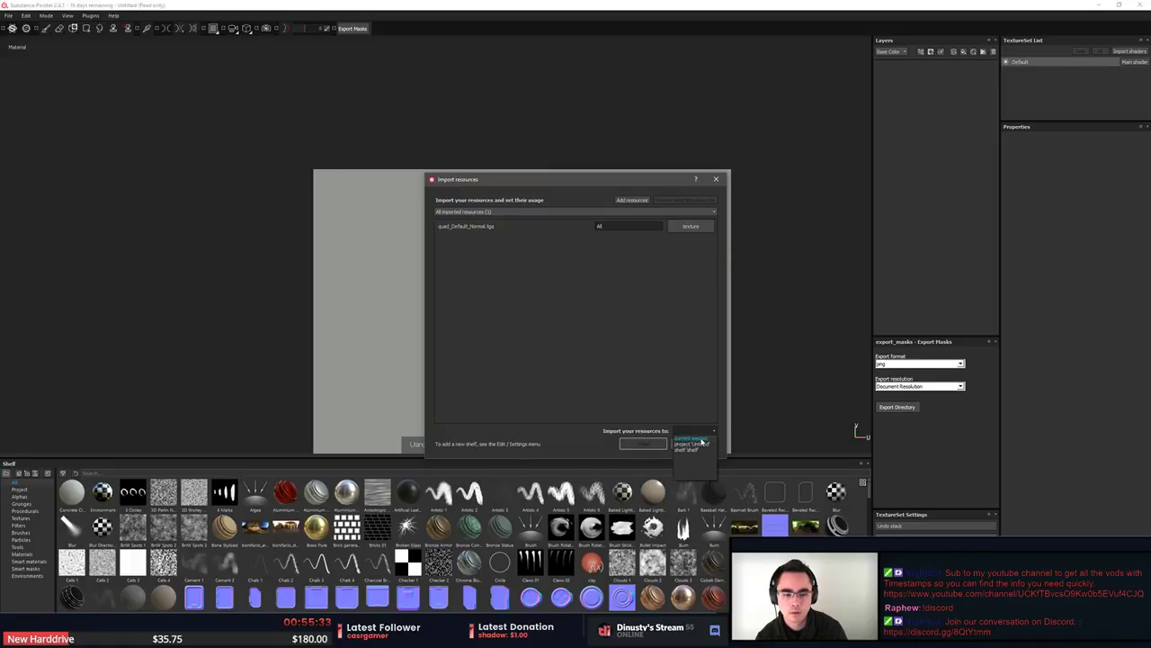
left_click(688, 444)
left_click(643, 443)
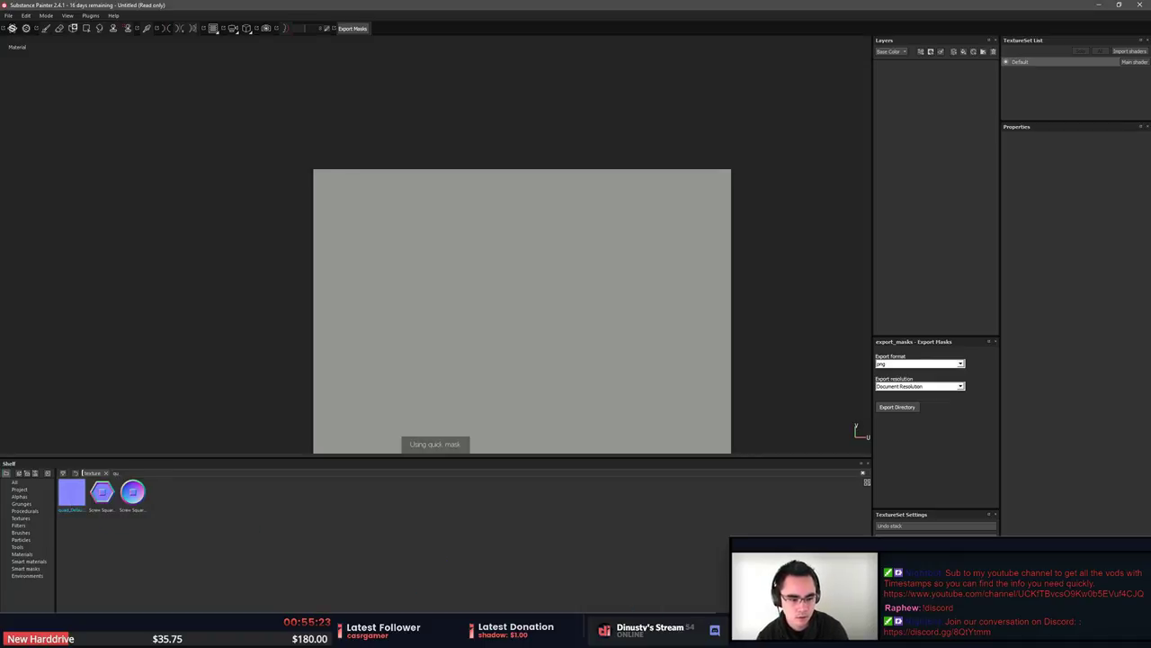
right_click(512, 320)
left_click(555, 300)
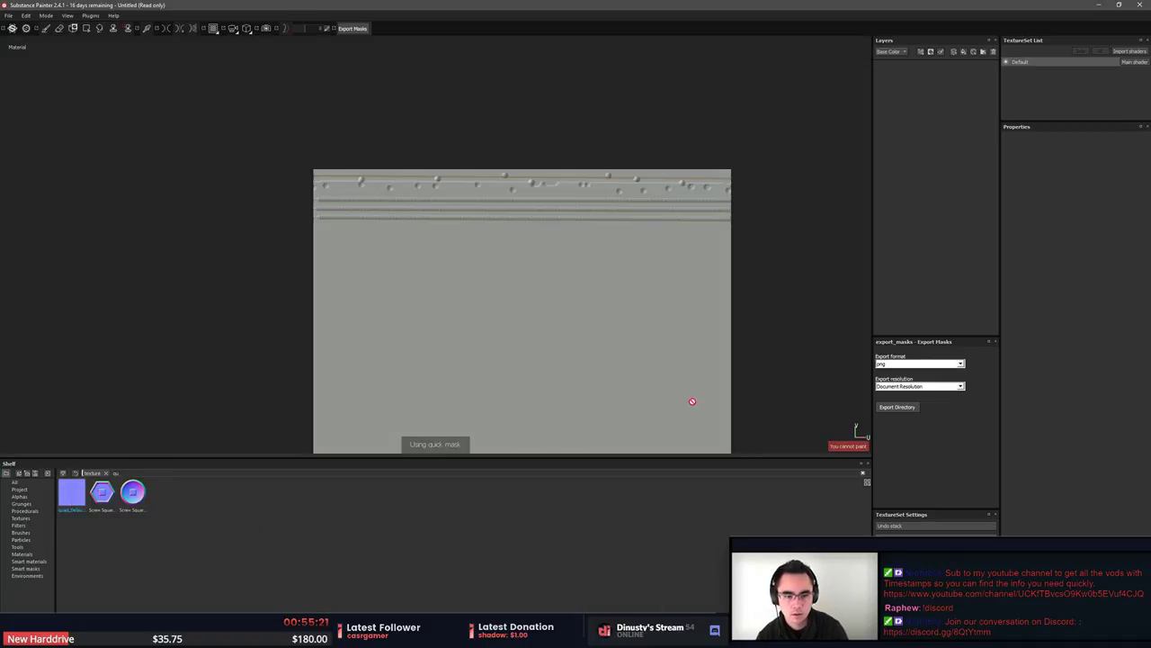
Search the smart materials for "stone" and add Temple Mossy Stone to the layer stack.
left_click(28, 560)
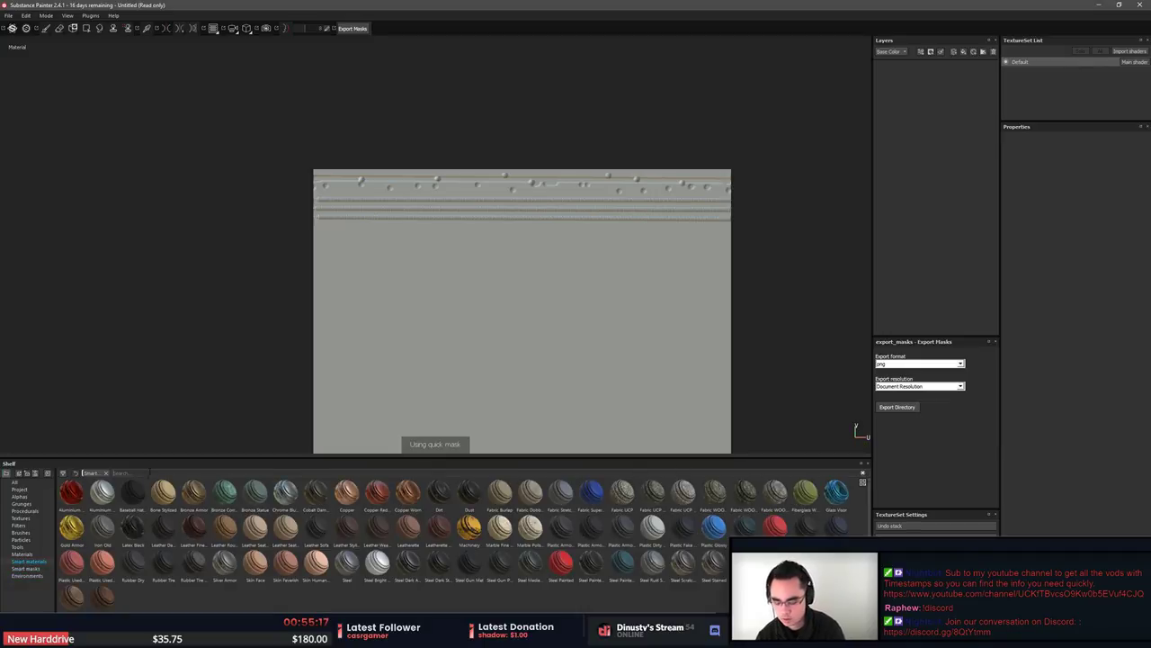
type("stone")
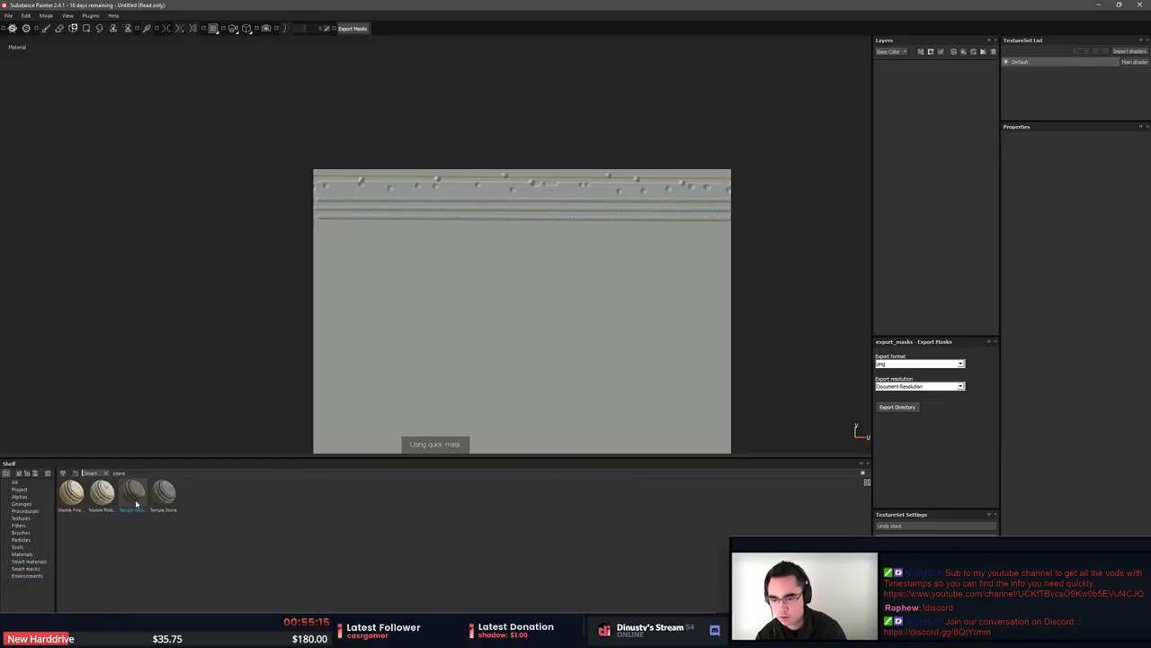
left_click_drag(245, 509, 911, 68)
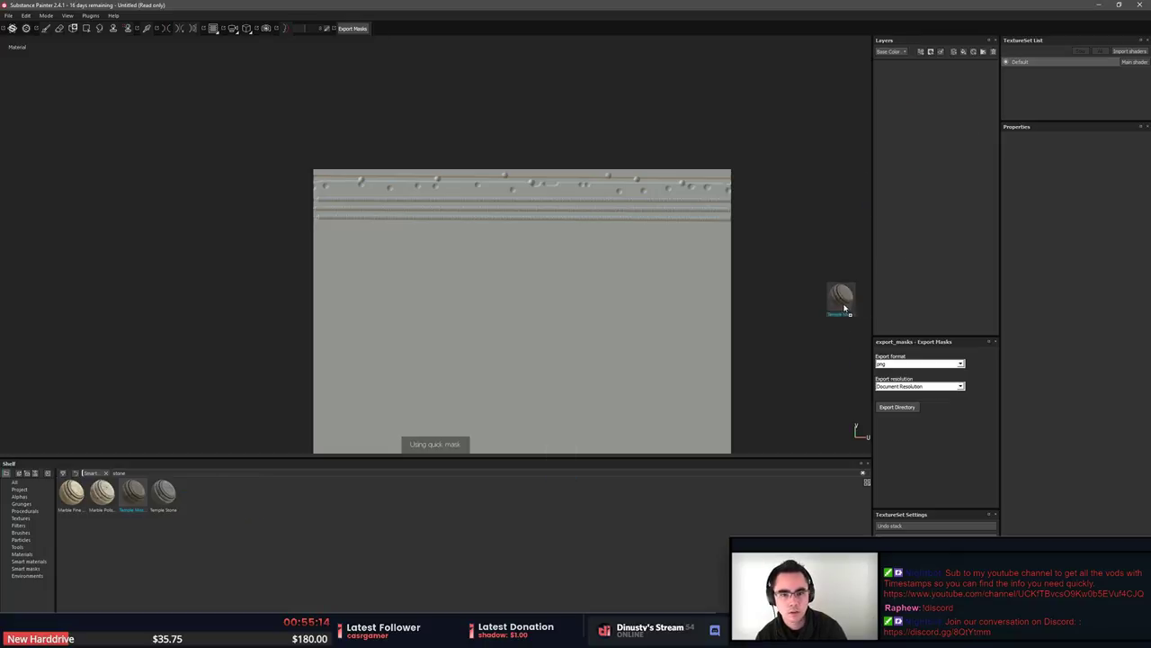
left_click_drag(843, 307, 902, 225)
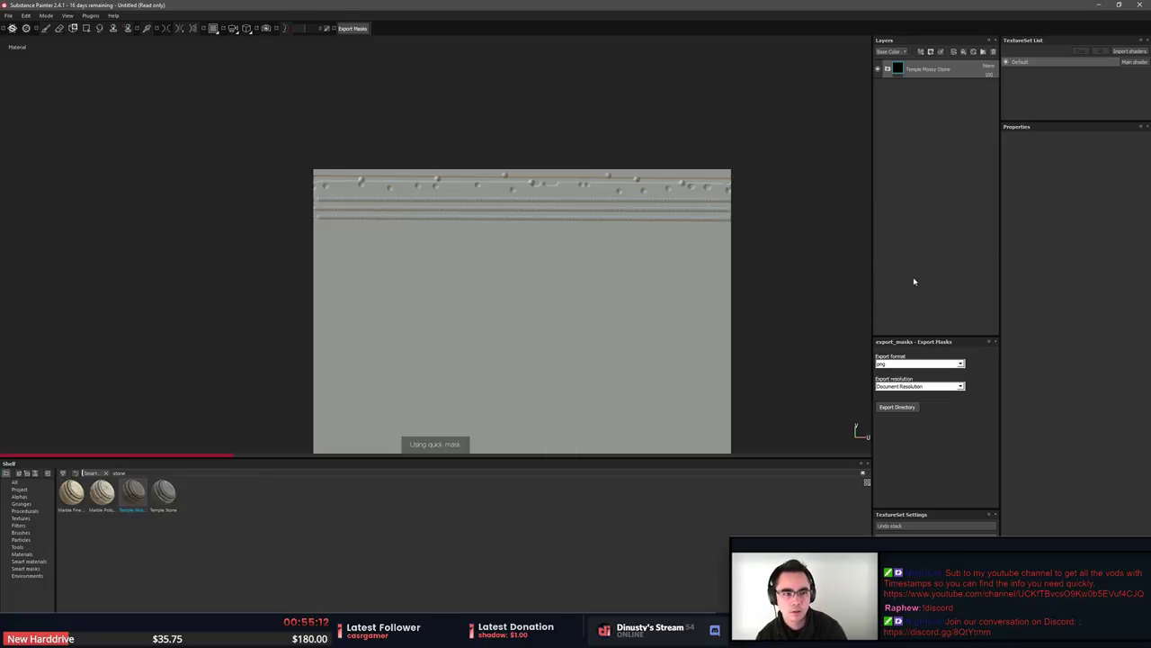
Examine the trim's normal detail on the mossy stone plane up close, in the 2D and 3D views.
right_click(581, 200)
left_click(537, 160)
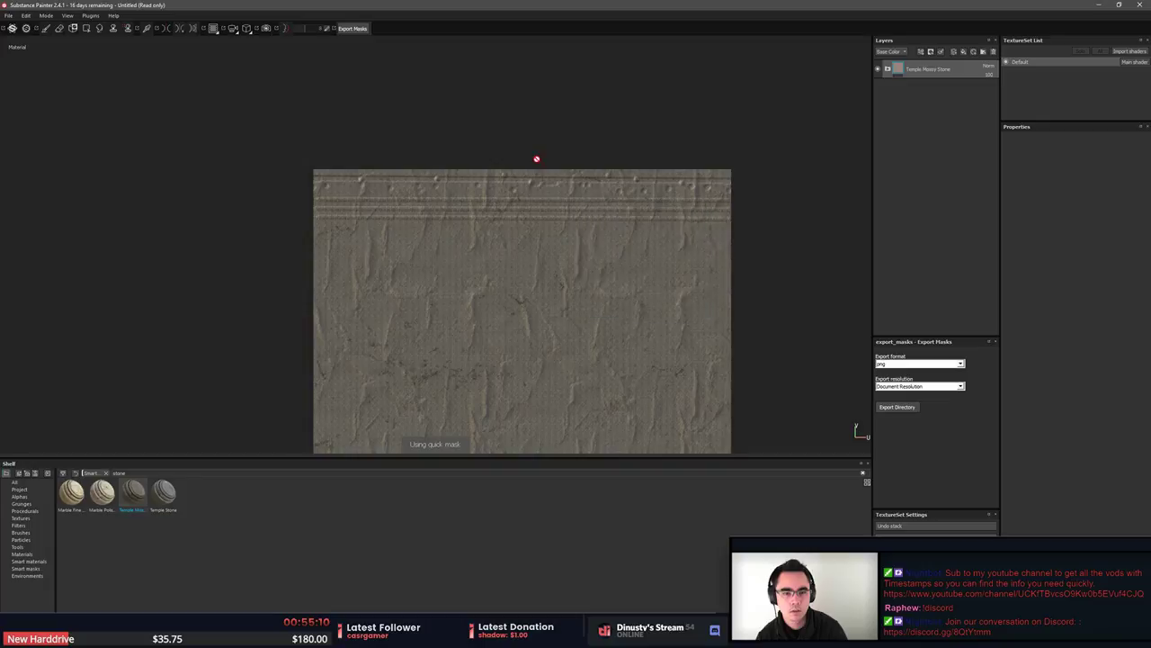
mouse_move(537, 159)
left_mouse_down("alt")
mouse_move(553, 162)
mouse_move(527, 160)
left_mouse_up("alt")
right_click_drag(527, 160, 620, 254, "alt")
left_click_drag(621, 254, 576, 272, "alt")
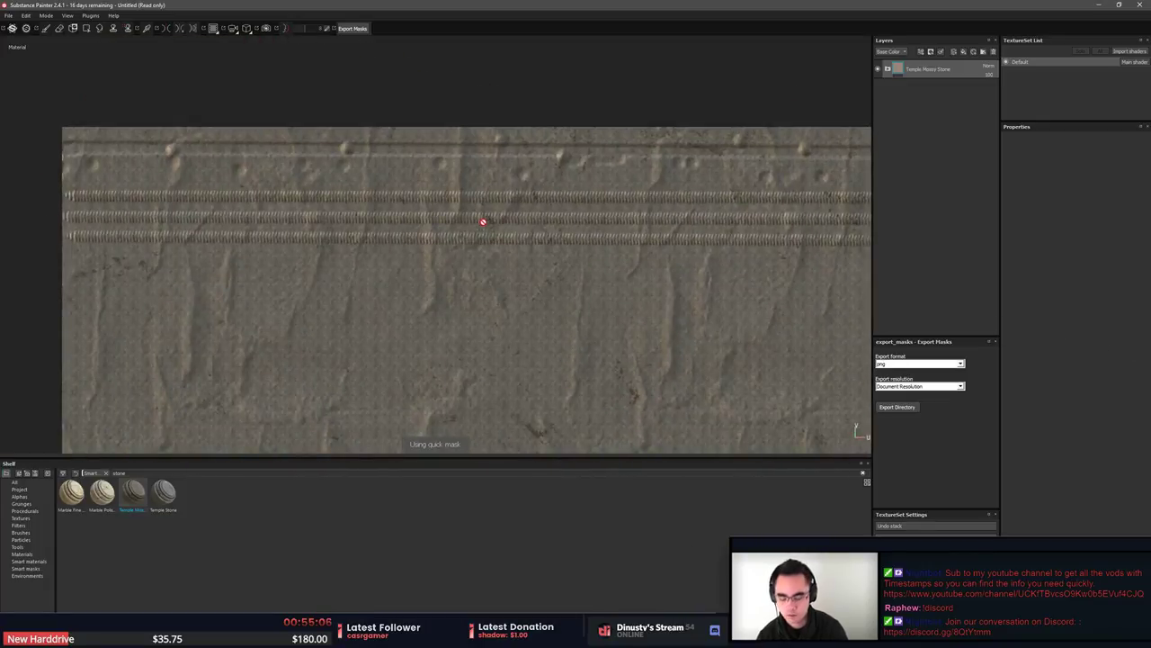
key("F1")
key("F2")
left_click_drag(405, 256, 538, 326, "alt")
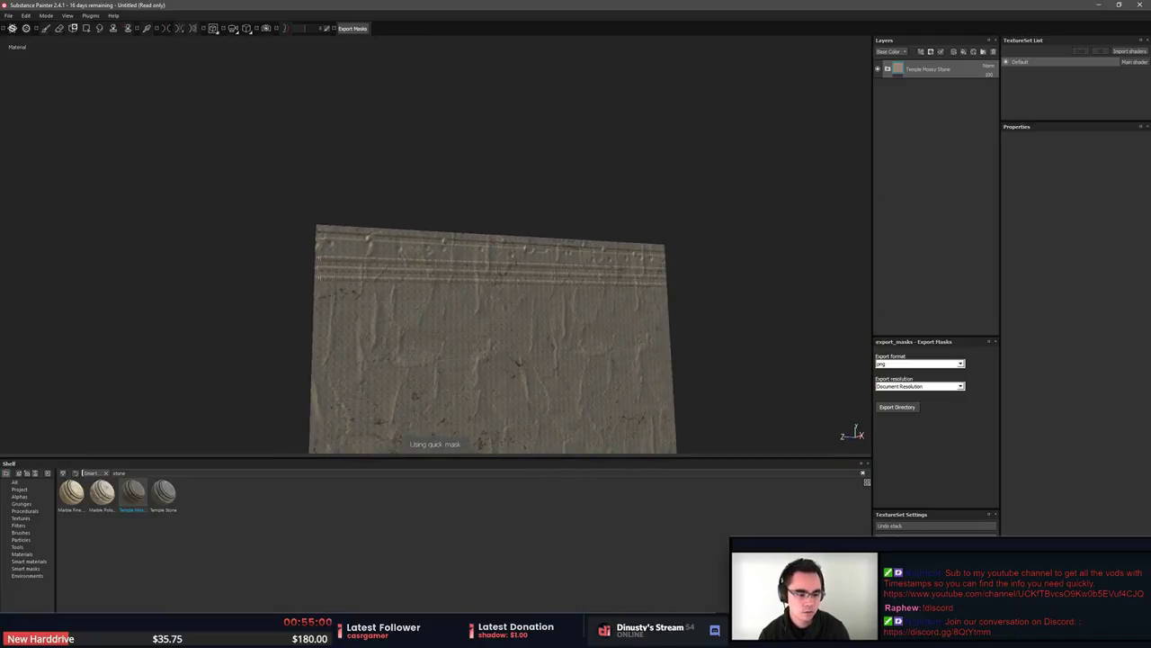
Bake the additional maps of the Default texture set at 512x512.
key("ctrl+shift+b")
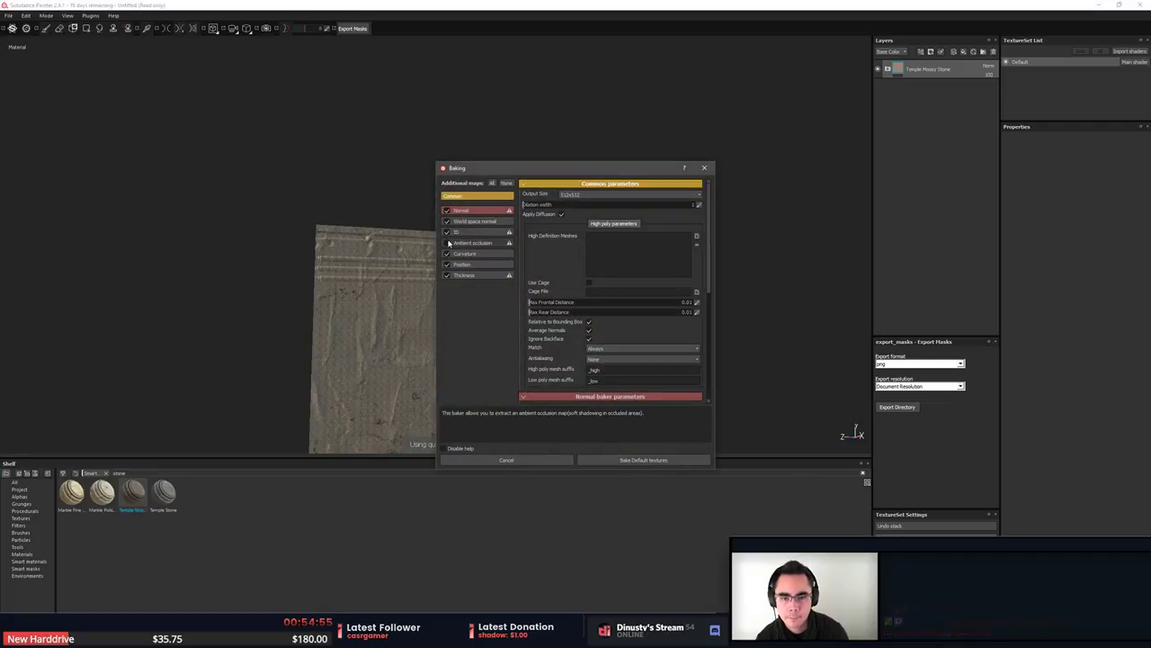
left_click(645, 460)
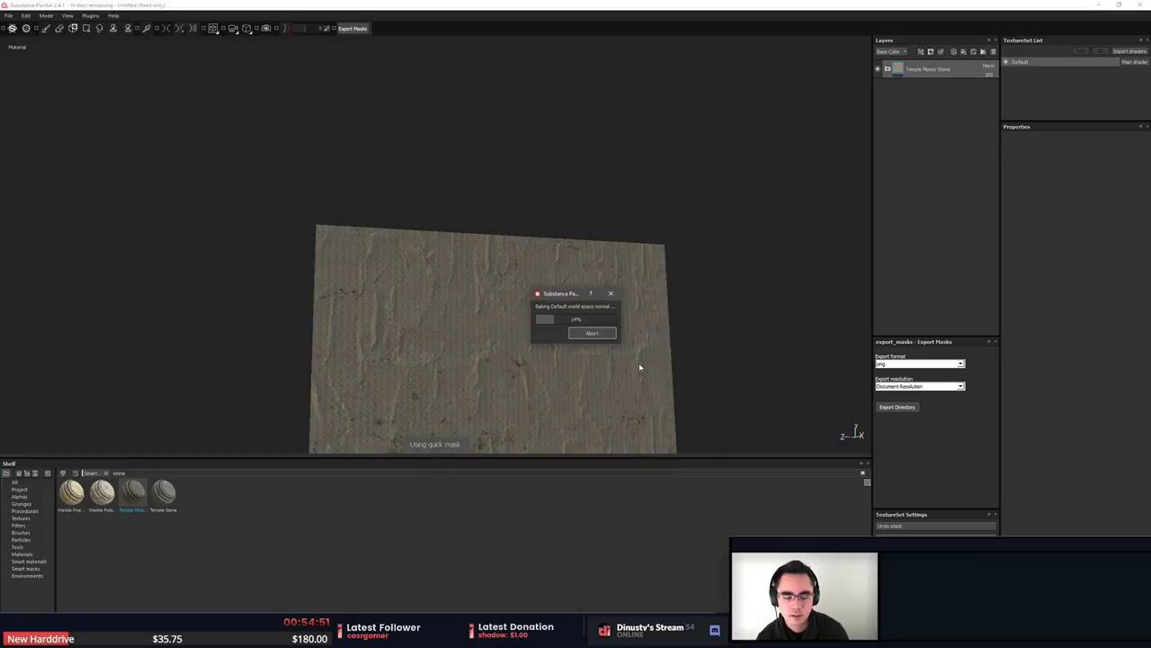
left_click(599, 335)
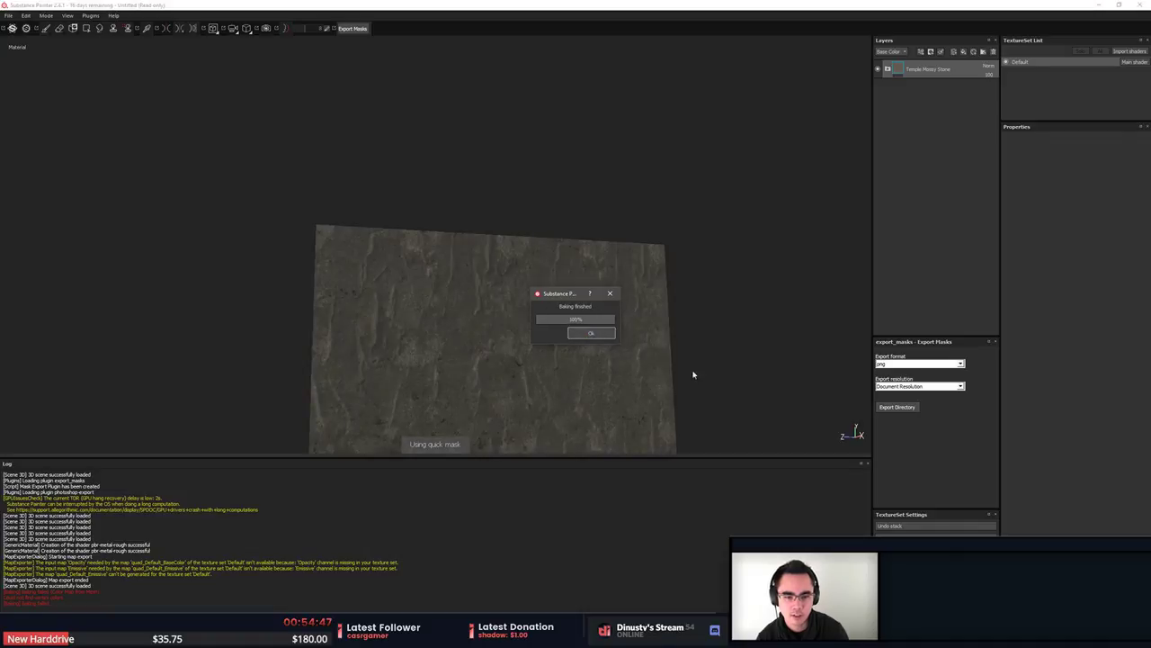
Reassign quad_Default_Normal to the Default texture set's Normal map slot.
middle_click_drag(723, 328, 724, 259, "alt")
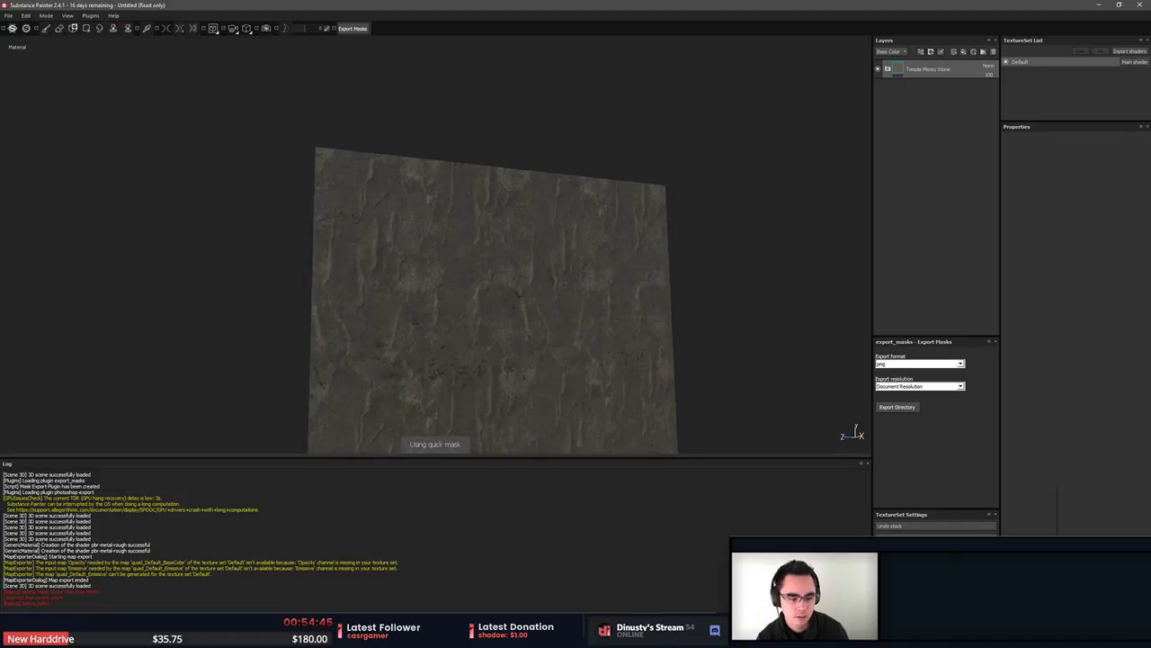
left_click(936, 569)
left_click(951, 517)
Inspect the trim grooves on the baked stone plane at an angle and review the texture set's additional maps.
left_click_drag(699, 336, 646, 333, "alt")
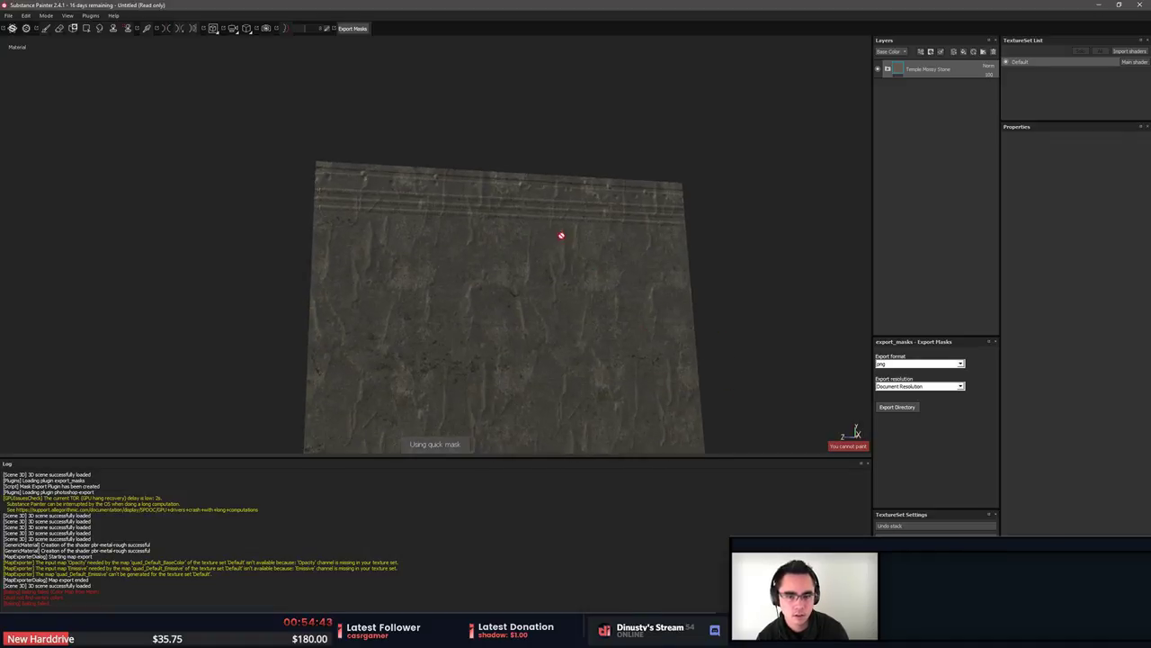
middle_click_drag(561, 236, 600, 334, "alt")
right_click_drag(728, 337, 936, 347, "alt")
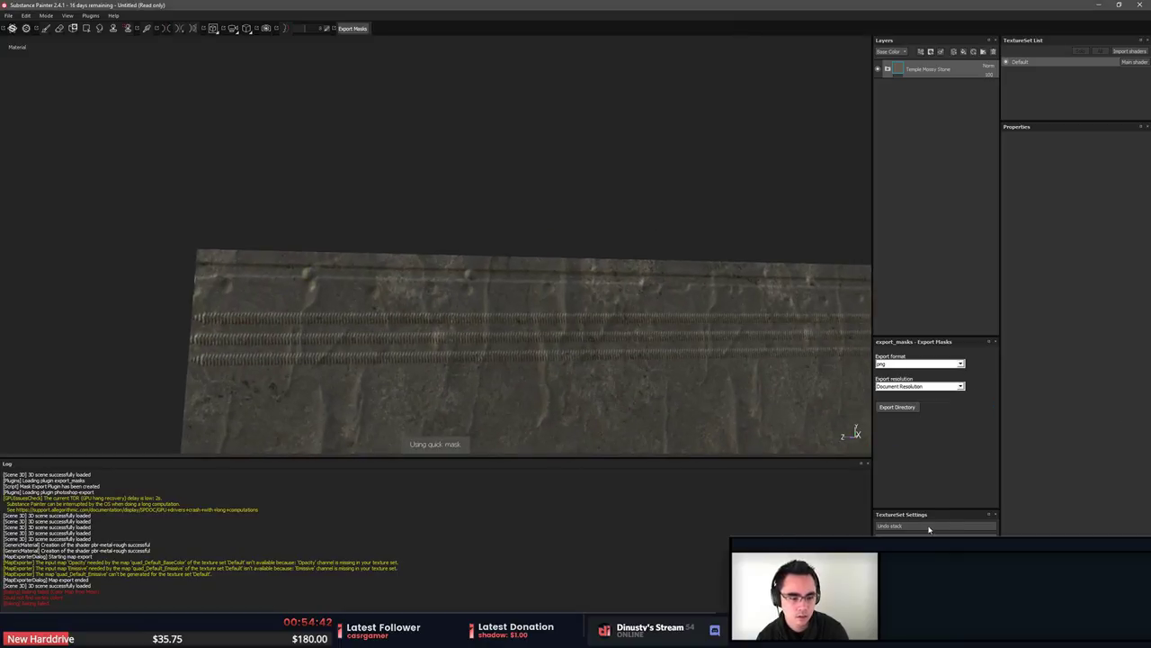
left_click_drag(933, 509, 933, 440)
scroll(937, 513, "down", 2)
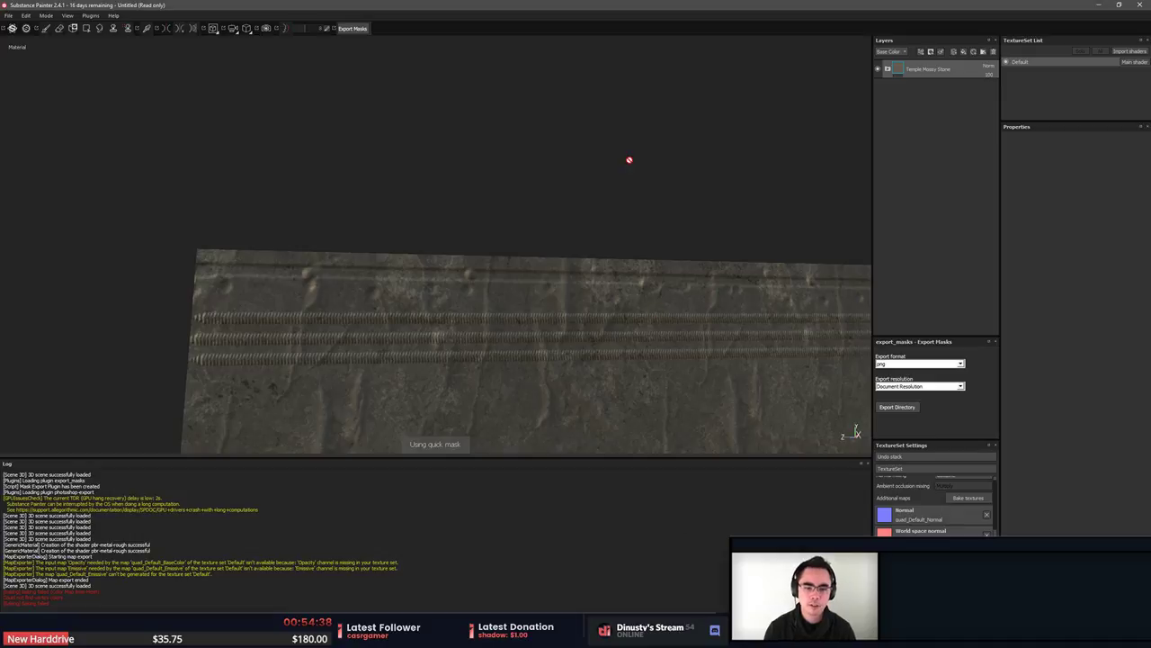
left_click_drag(630, 160, 450, 267, "alt")
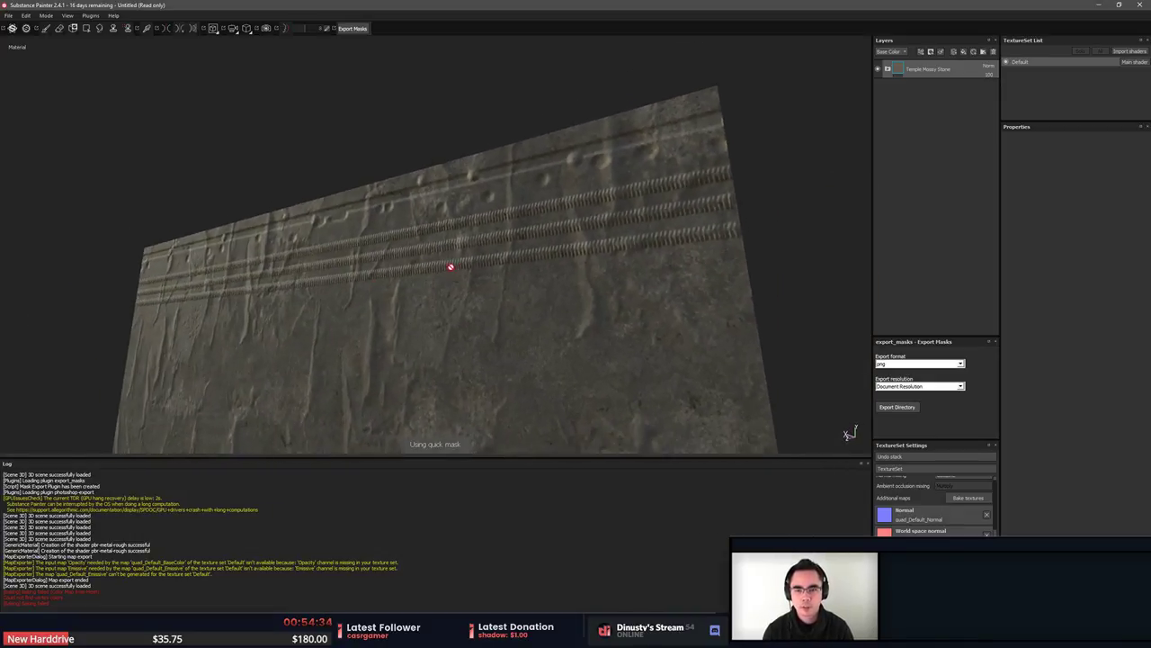
Switch to Unreal Editor and examine the moss and stone texture on the trim moulding up close.
key("alt+Tab")
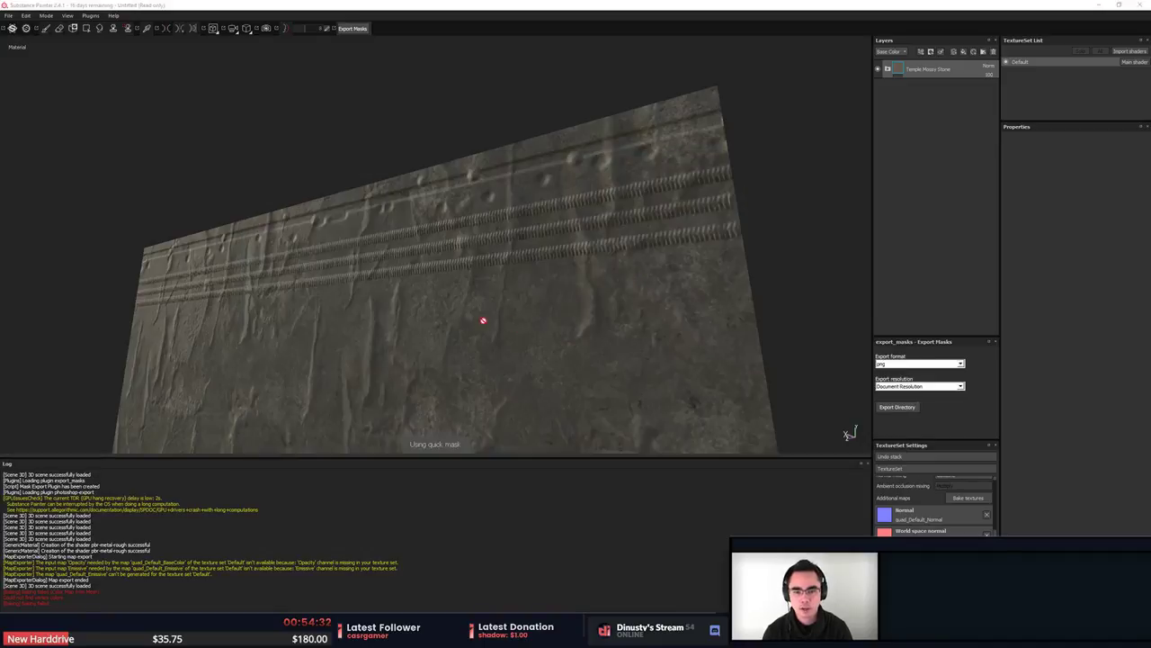
key("alt+Tab")
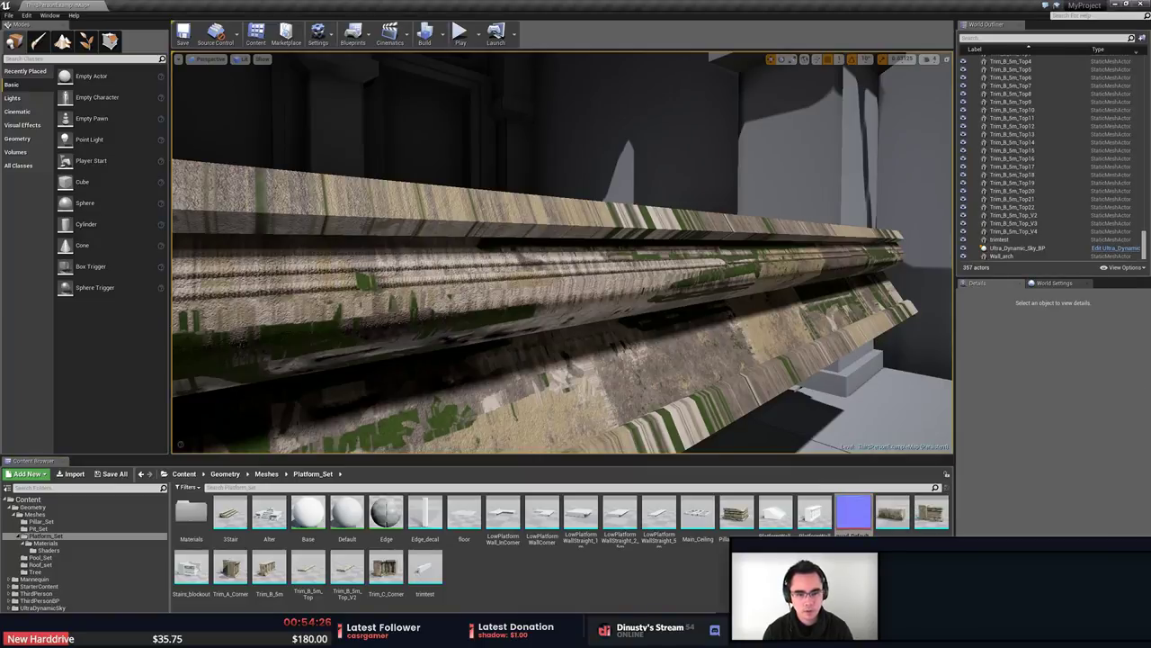
key("s")
right_click_drag(410, 421, 397, 443)
key("w")
left_click_drag(410, 420, 564, 336)
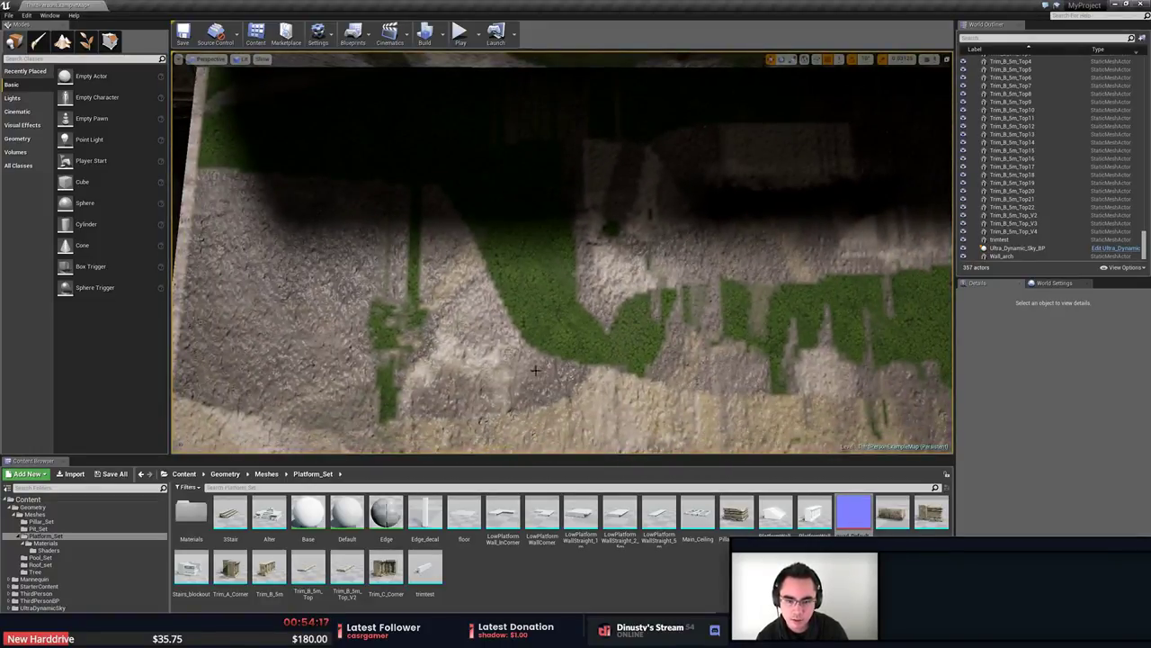
Examine the moss and stone texture along the trim moulding up close and select the trimtest mesh in the level.
key("s")
right_click_drag(535, 370, 536, 367)
key("d")
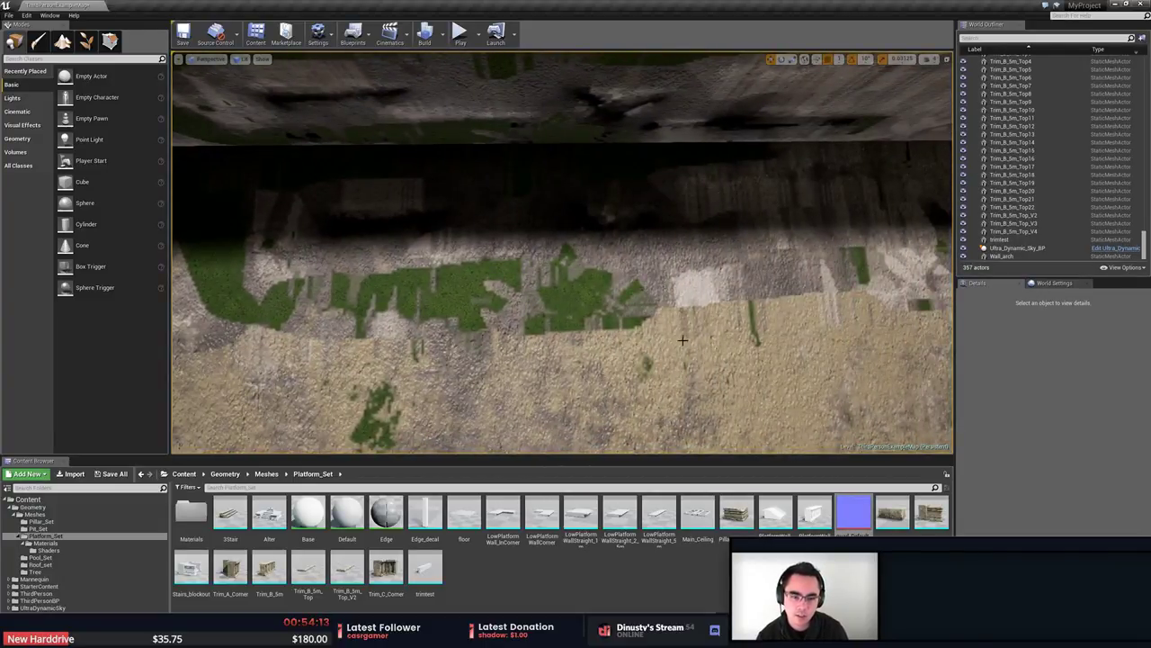
left_click_drag(683, 340, 724, 336)
left_click(724, 337)
left_click_drag(793, 317, 766, 307)
right_click_drag(765, 306, 766, 306)
left_click_drag(766, 307, 765, 307)
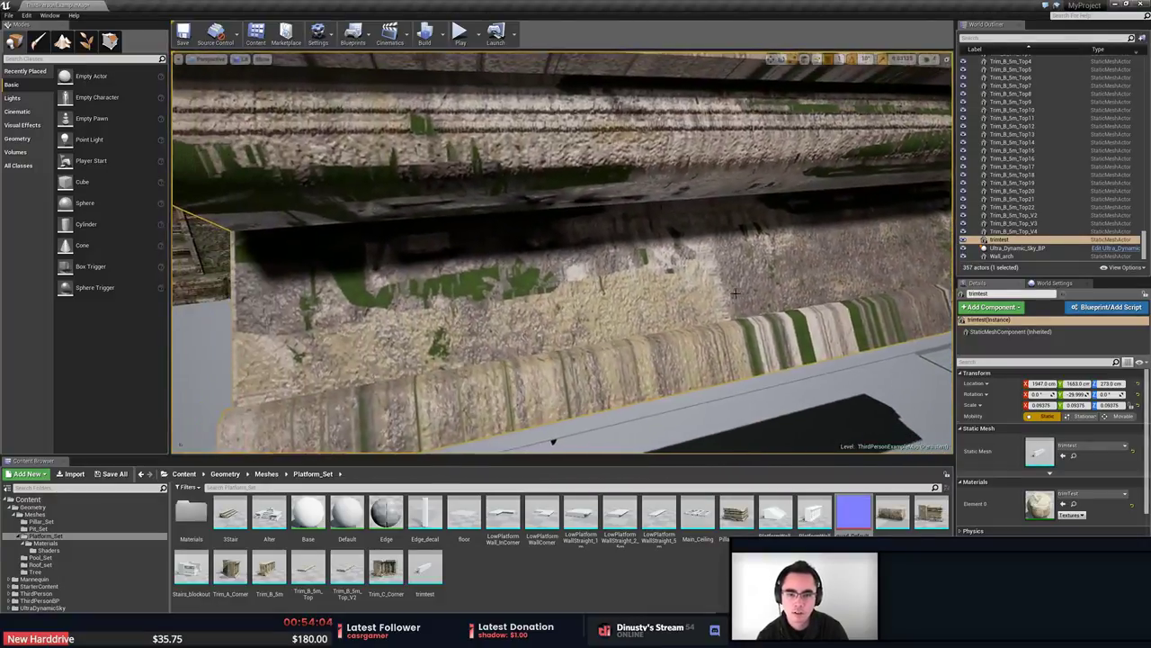
Switch to MODO and uniformly scale down all of the trim mesh's UVs in the Texture UV map.
key("alt+Tab")
left_click(783, 304)
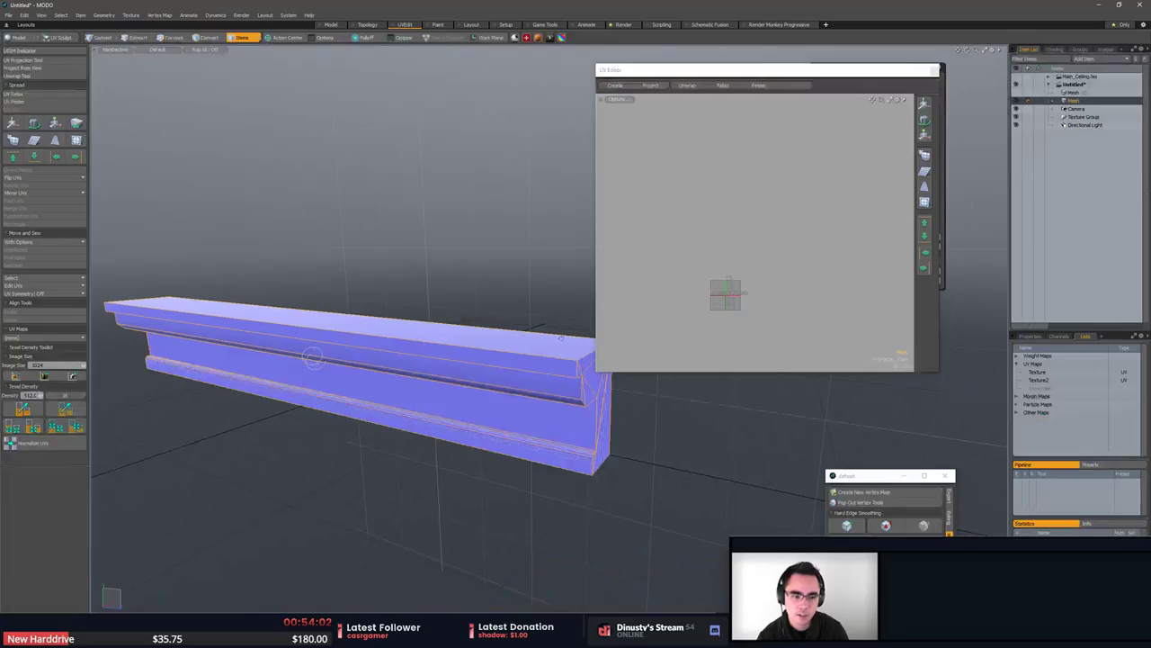
left_click(1046, 372)
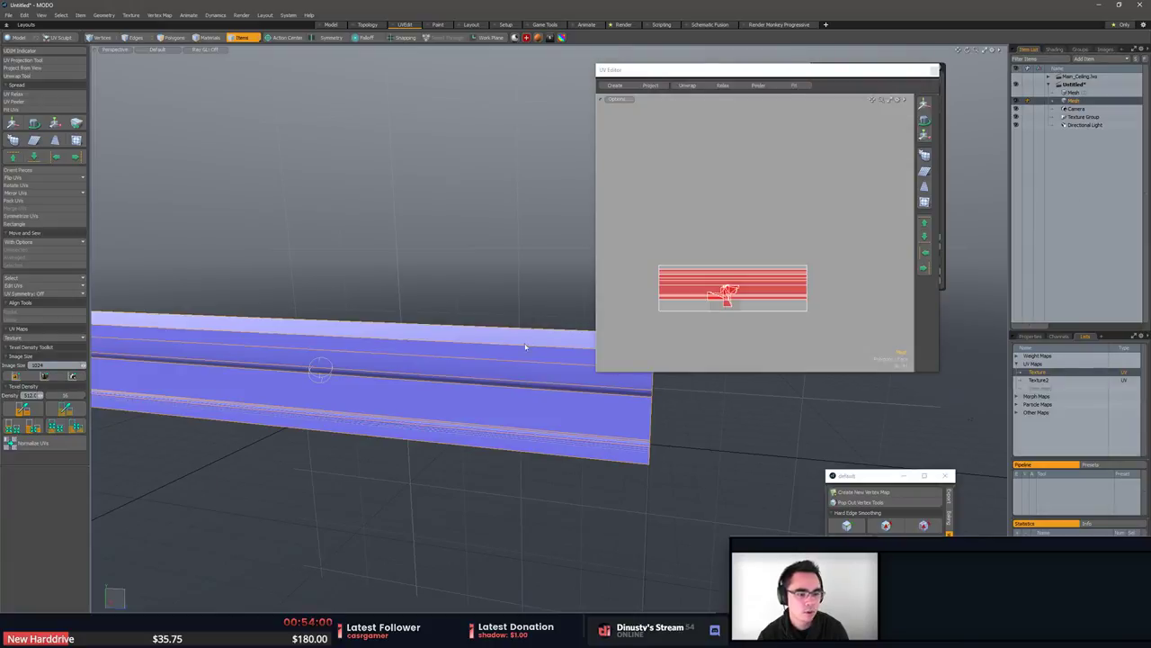
key("3")
double_click(785, 281)
key("r")
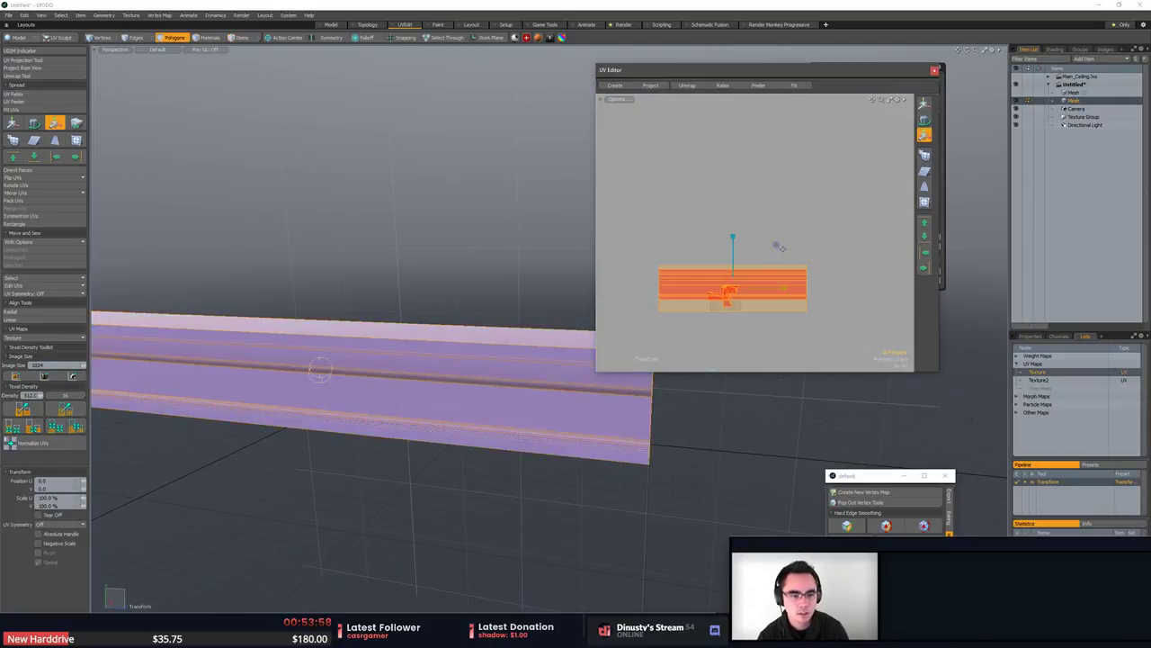
left_click_drag(779, 248, 776, 244)
key("q")
left_click(844, 208)
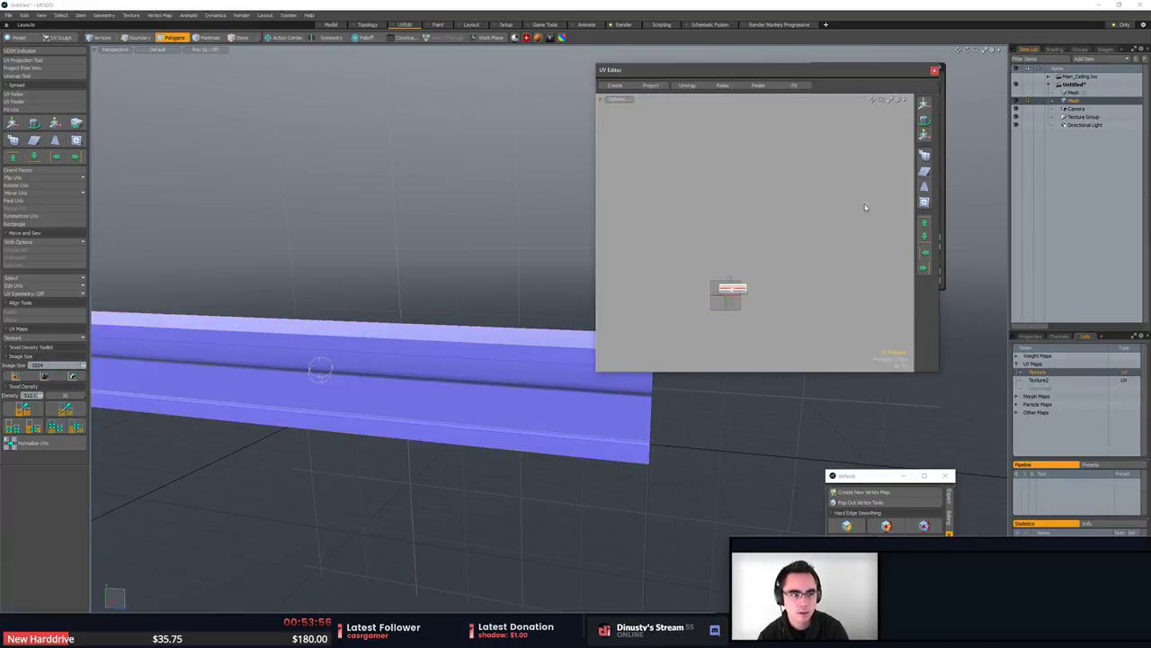
Save the scene in Autodesk FBX 2015 format, overwriting trimtest.fbx in the Main Ceiling folder.
key("ctrl+s")
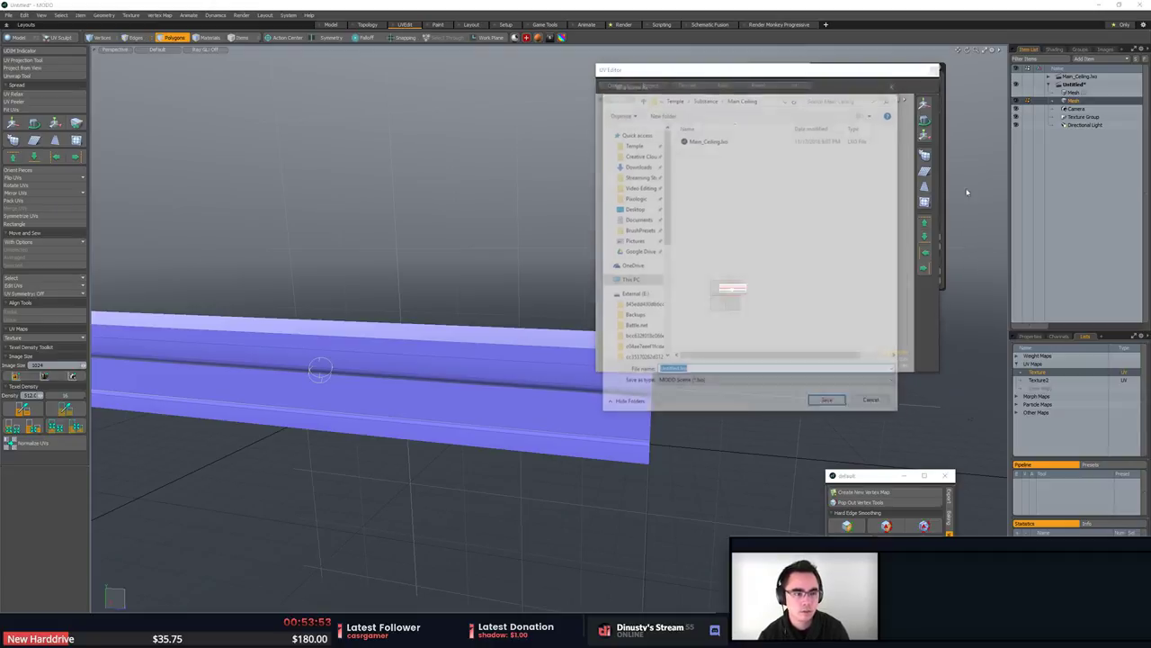
left_click(701, 383)
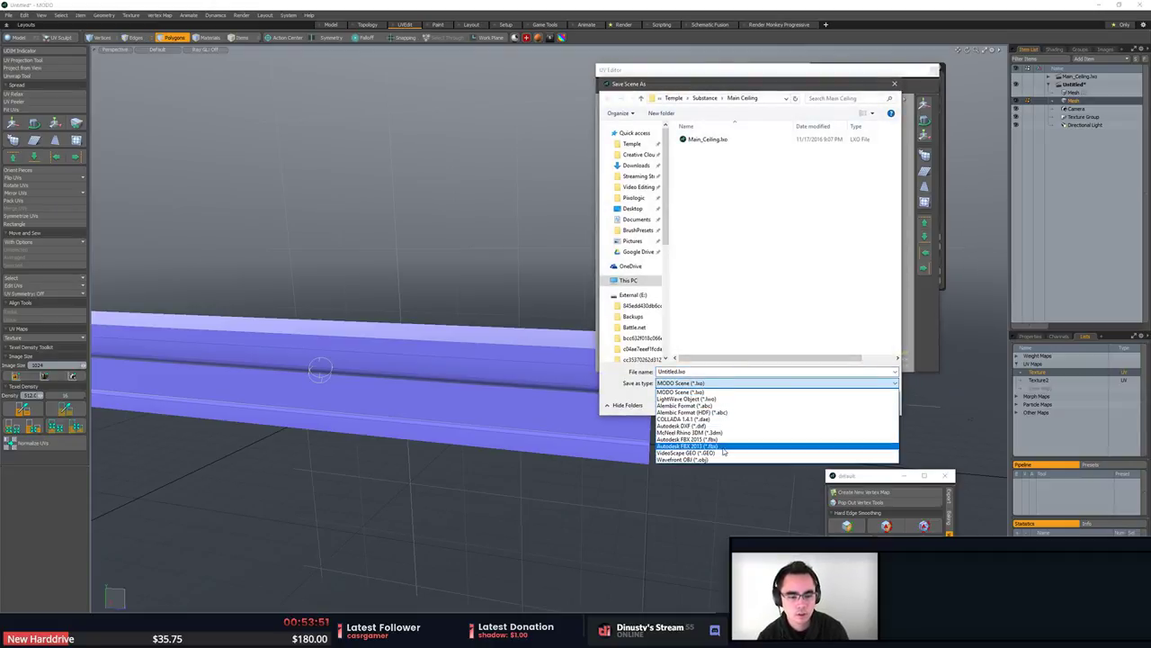
left_click(711, 439)
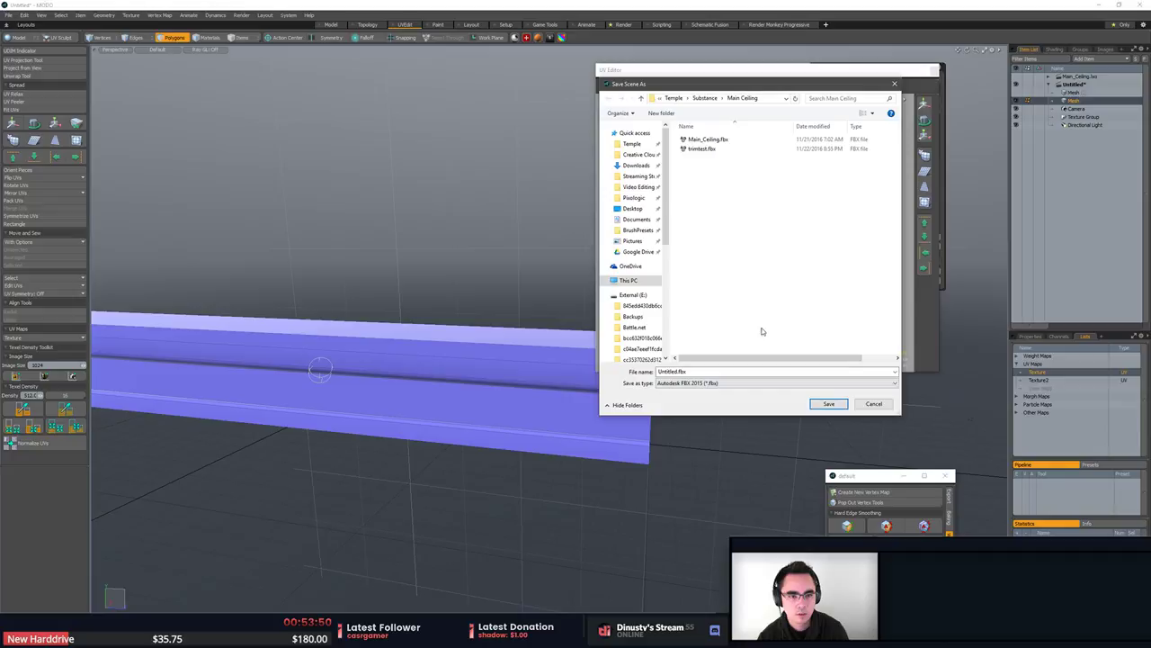
double_click(702, 149)
left_click(596, 324)
left_click(545, 224)
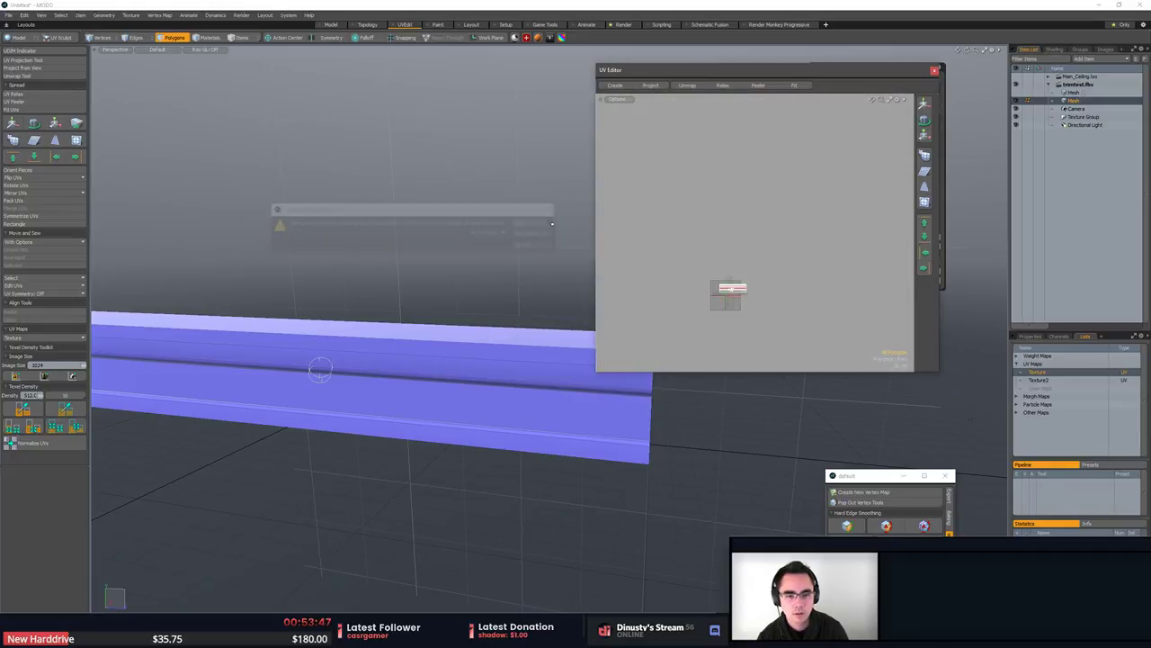
Switch to Unreal Editor, find the trimtest static mesh by searching for "test", and reimport it.
key("alt+Tab")
key("alt+Tab")
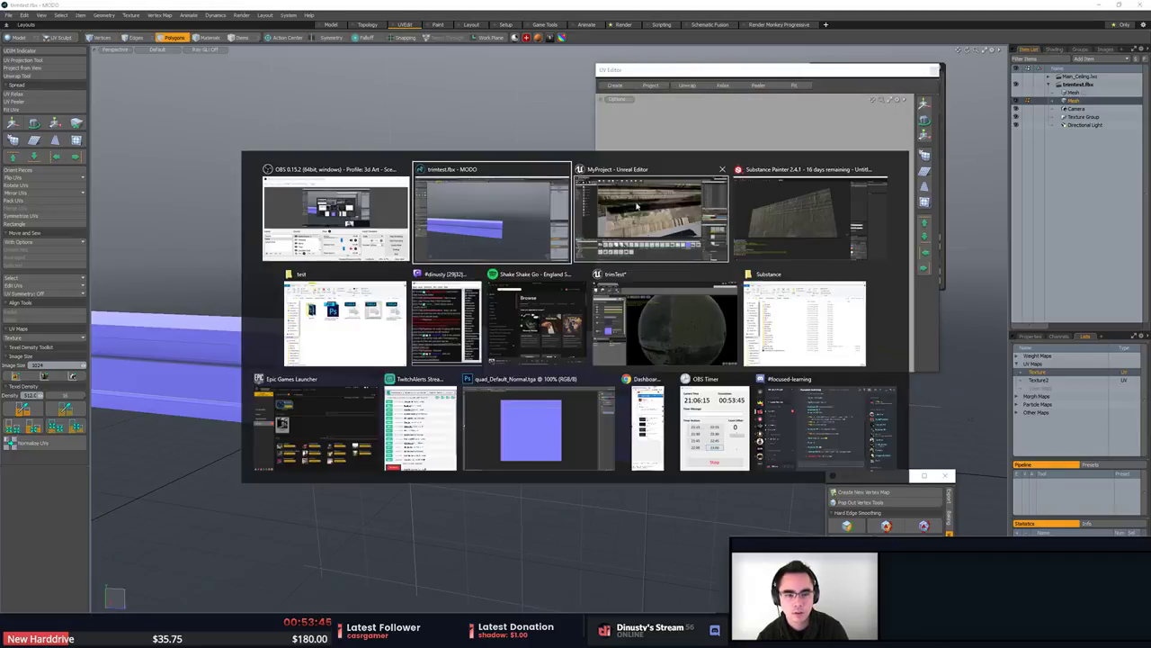
left_click(630, 217)
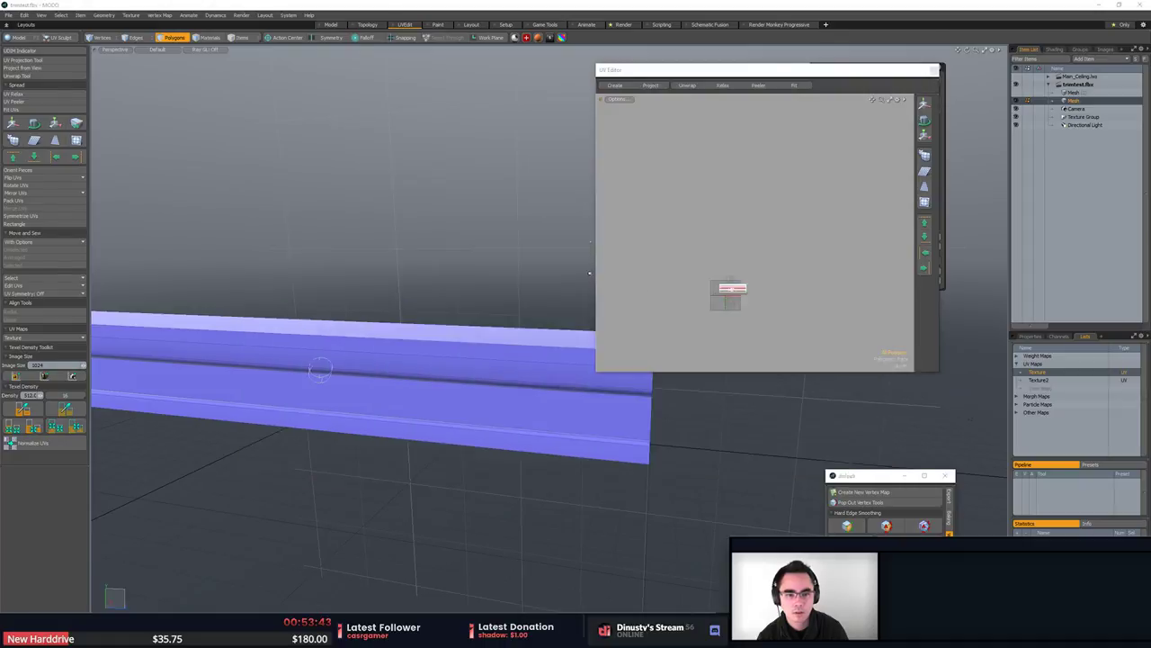
key("alt+Tab")
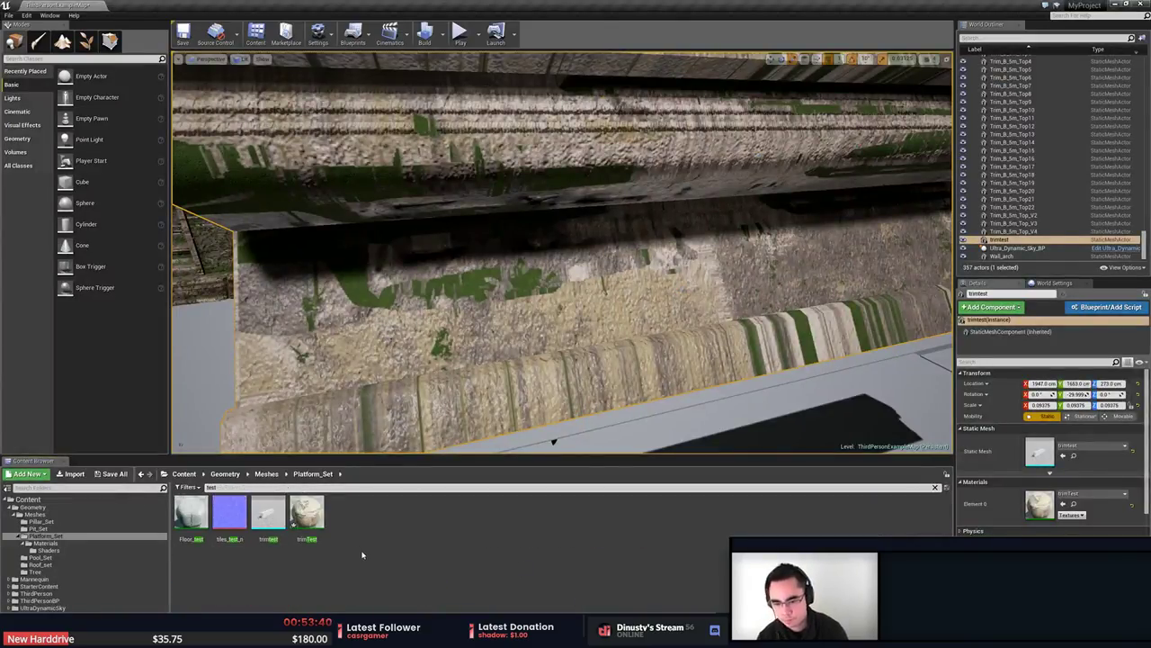
right_click(262, 510)
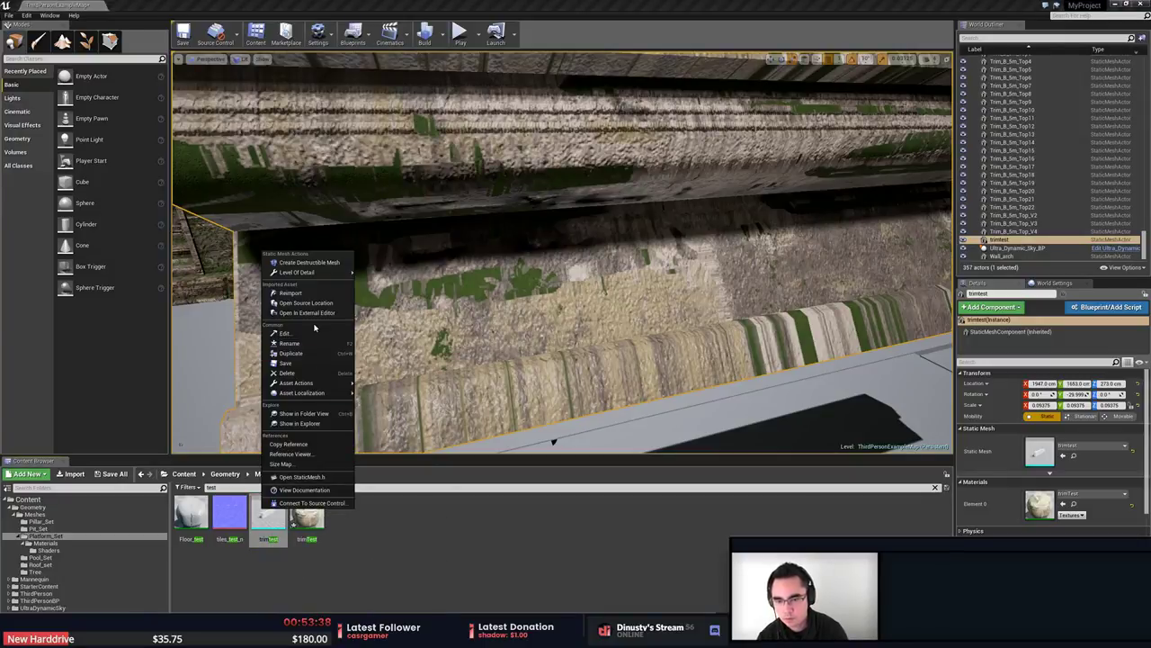
left_click(292, 294)
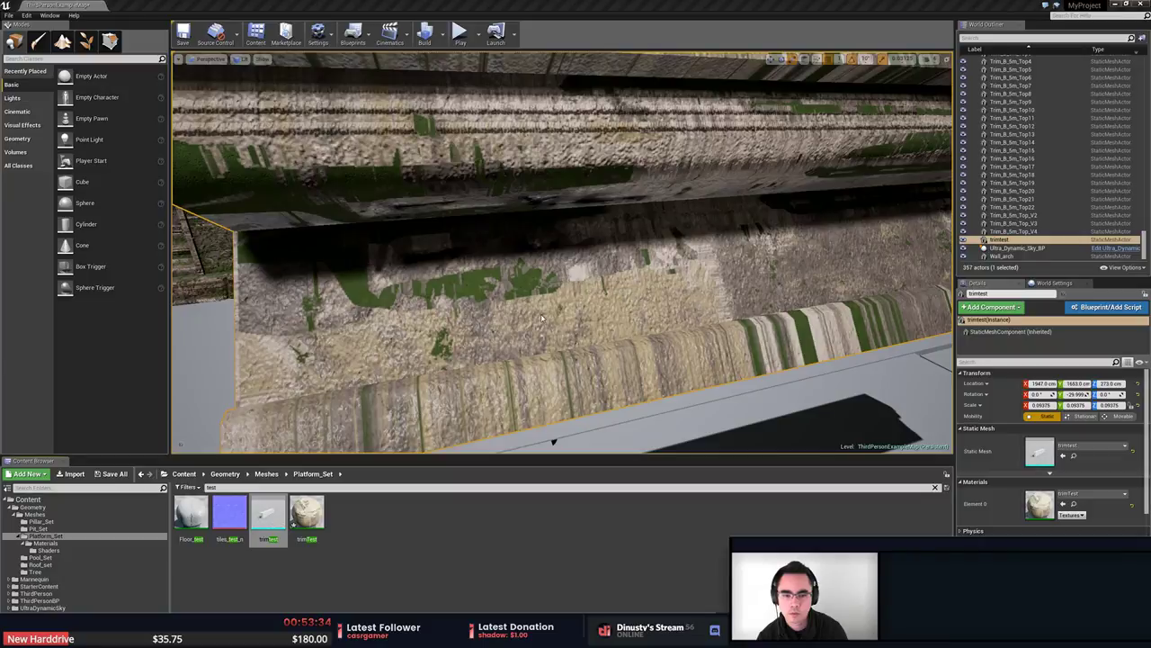
Inspect the reimported trim's texture scale and grooves from several angles, up close and beside the surrounding temple pieces.
right_click(571, 277)
key("s")
right_click_drag(535, 281, 463, 283)
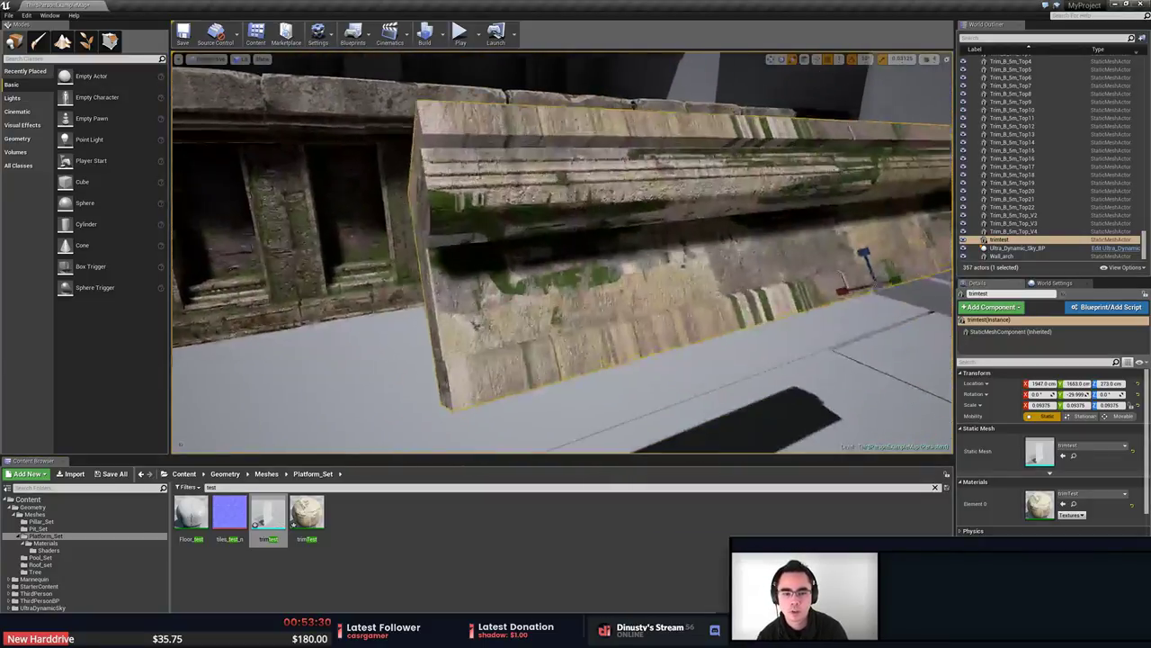
key("w")
right_click_drag(566, 261, 713, 272)
key("s")
key("s")
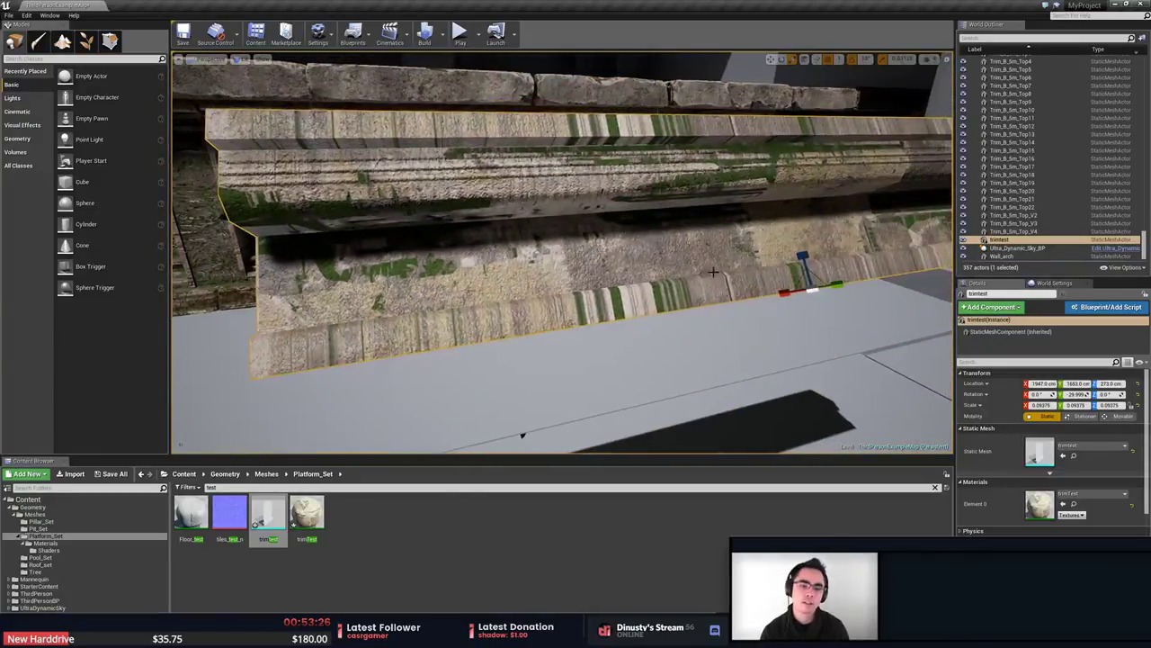
right_click_drag(522, 435, 439, 188)
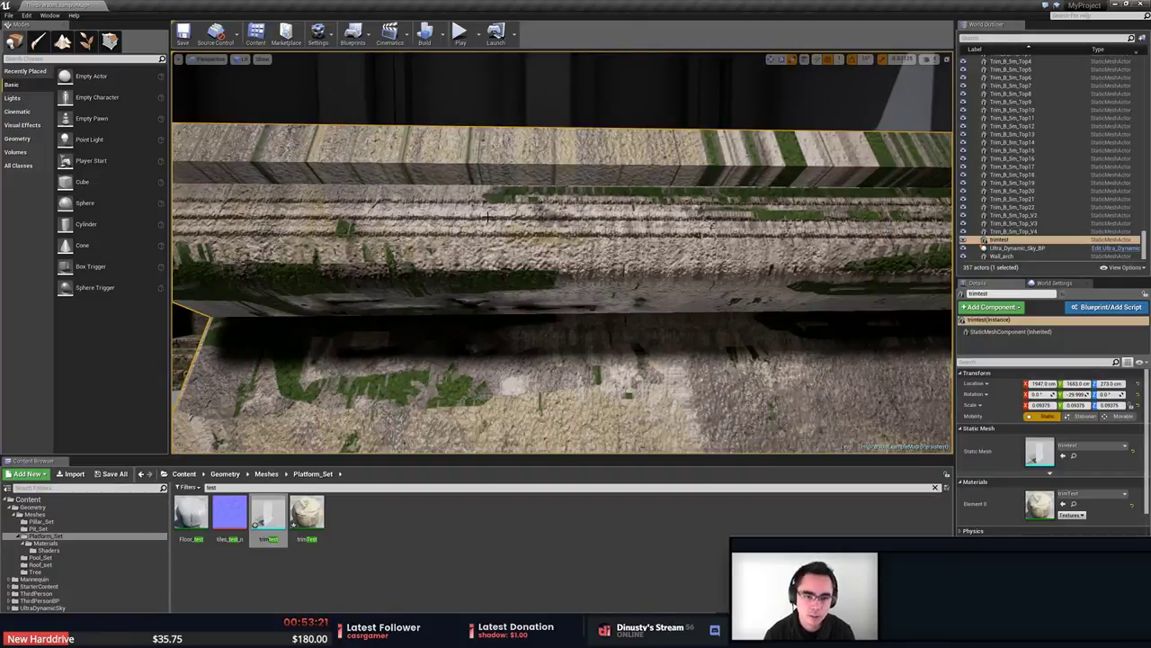
right_click_drag(488, 216, 454, 223)
key("s")
right_click_drag(706, 303, 622, 325)
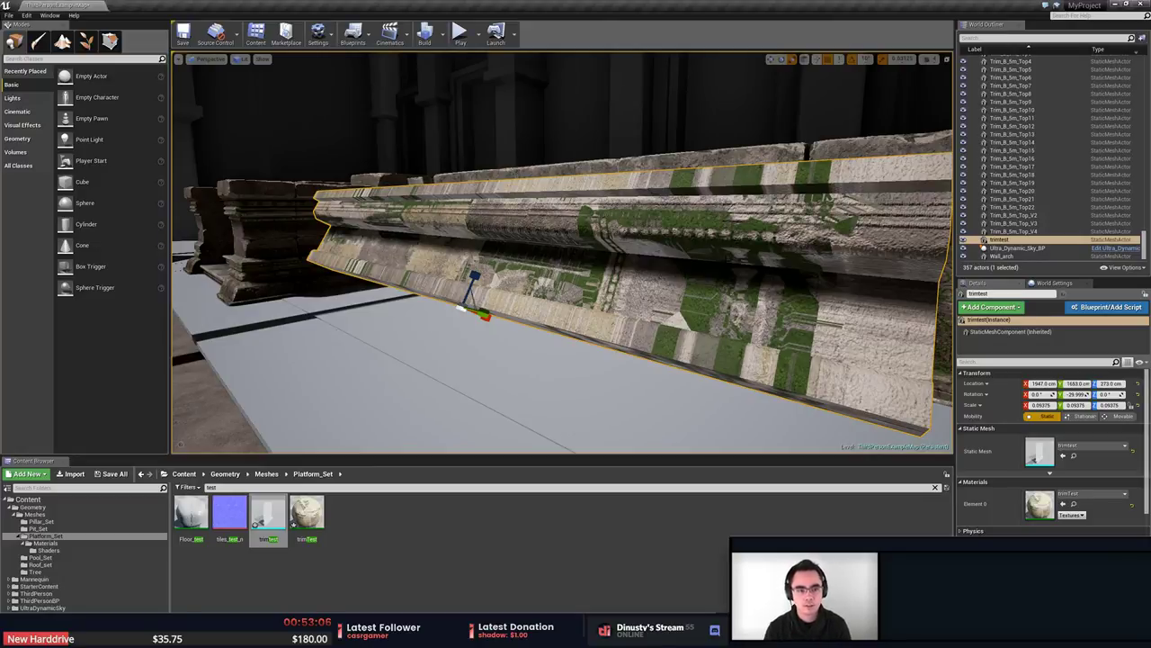
right_click_drag(563, 269, 546, 251)
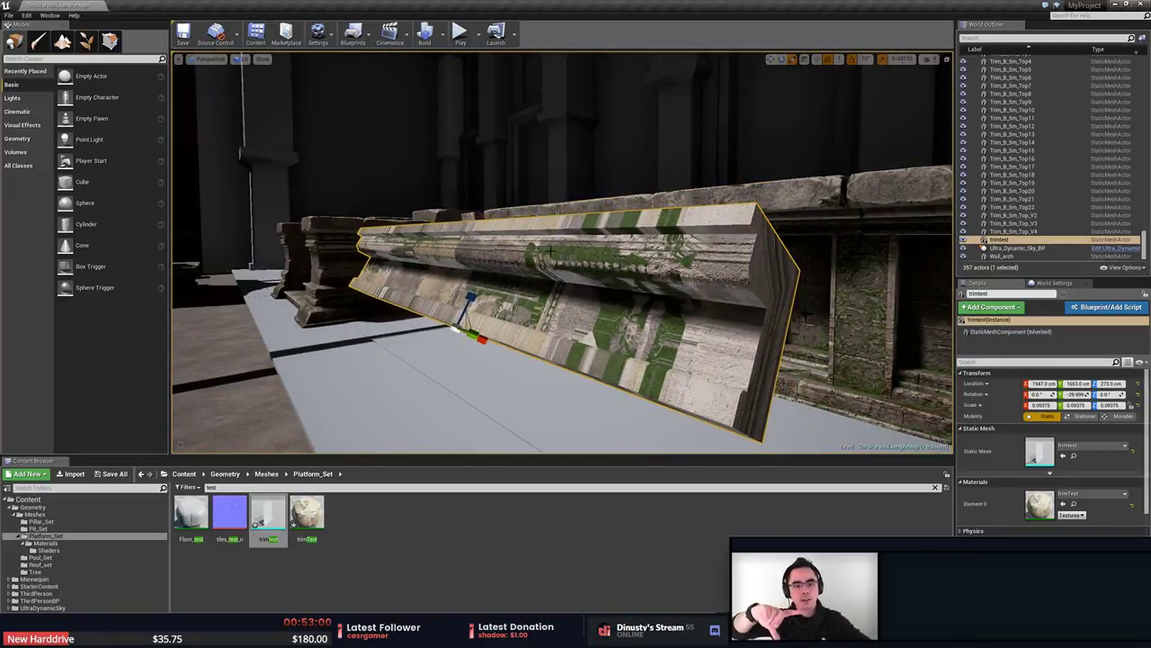
right_click_drag(406, 274, 610, 275)
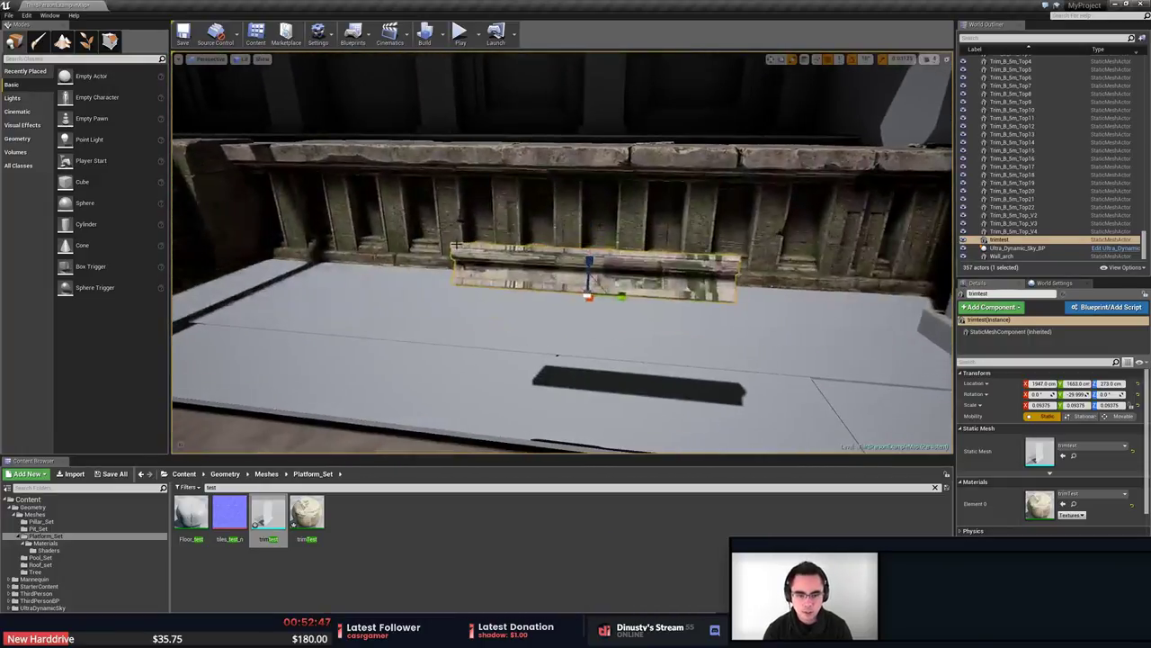
Delete the trimtest actor from the level and the trimtest mesh and quad_Default normal texture assets from Platform_Set.
key("Delete")
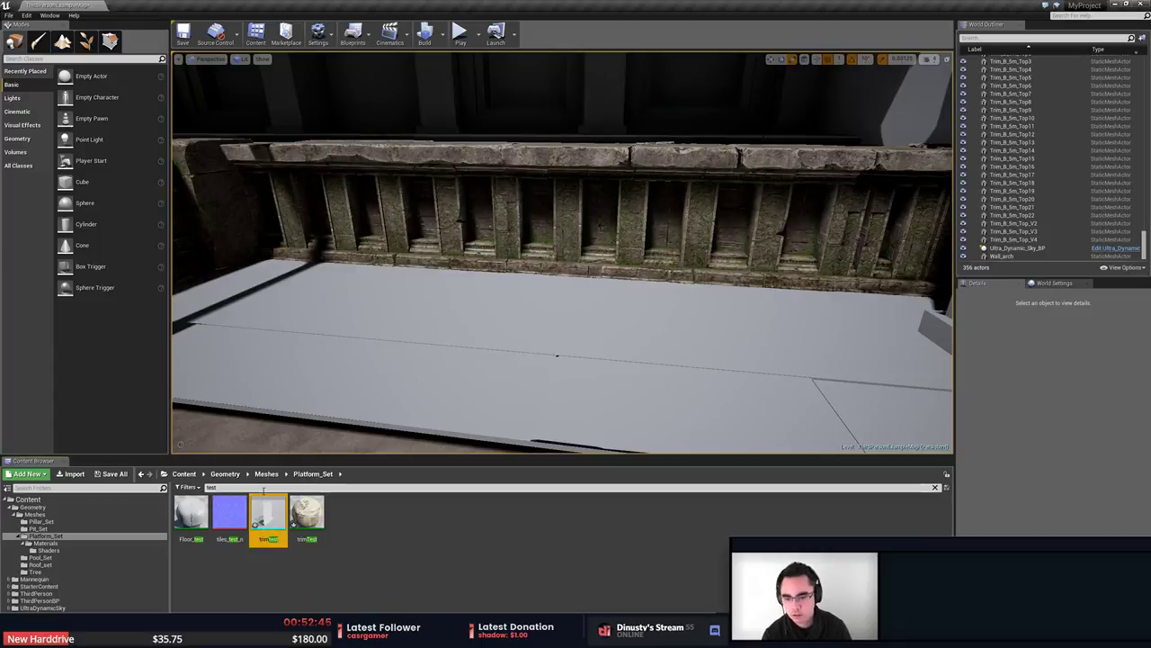
left_click(265, 487)
key("BackSpace")
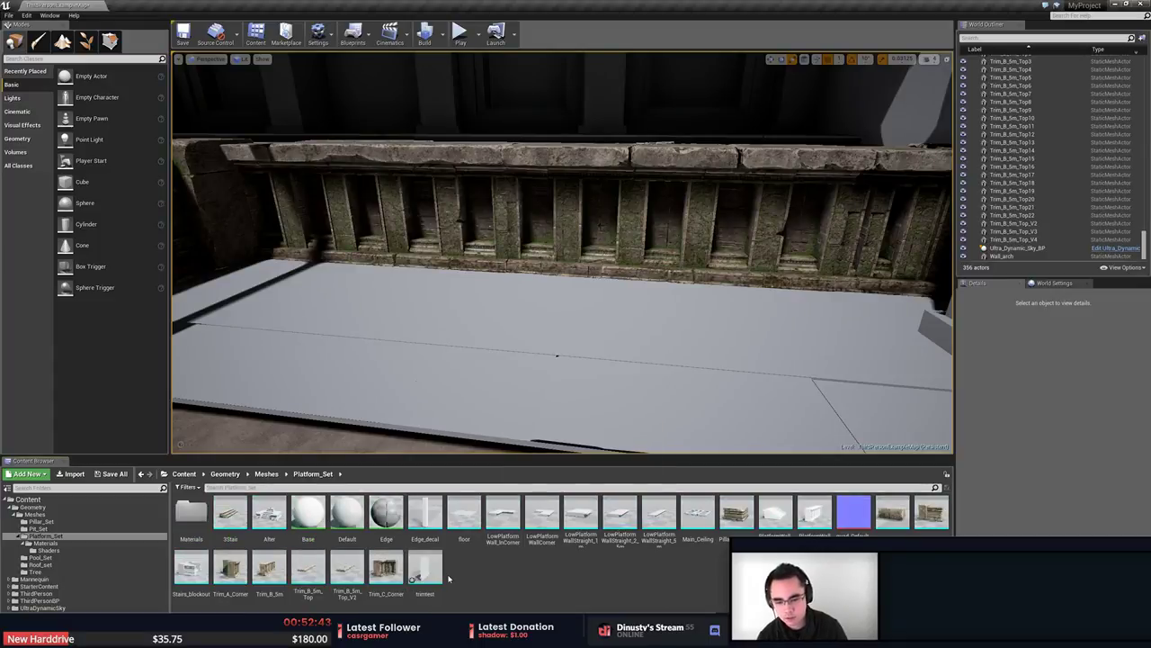
right_click(439, 573)
left_click(548, 595)
left_click(430, 574)
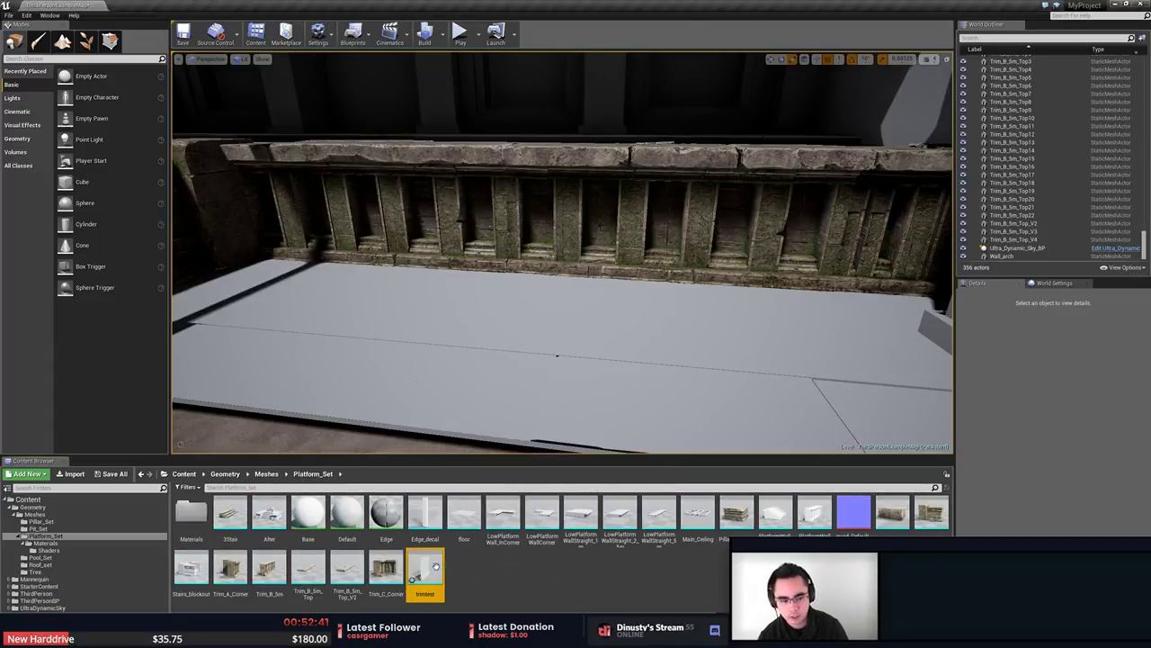
left_click(842, 504, "ctrl")
right_click(842, 502)
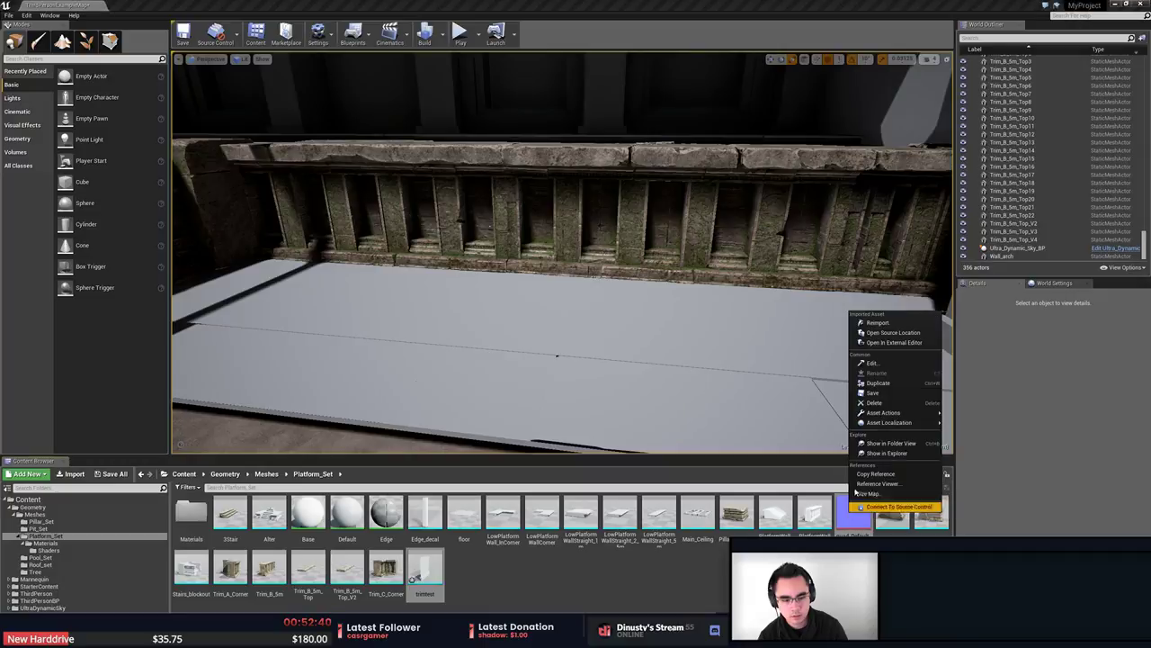
left_click(908, 404)
left_click(562, 465)
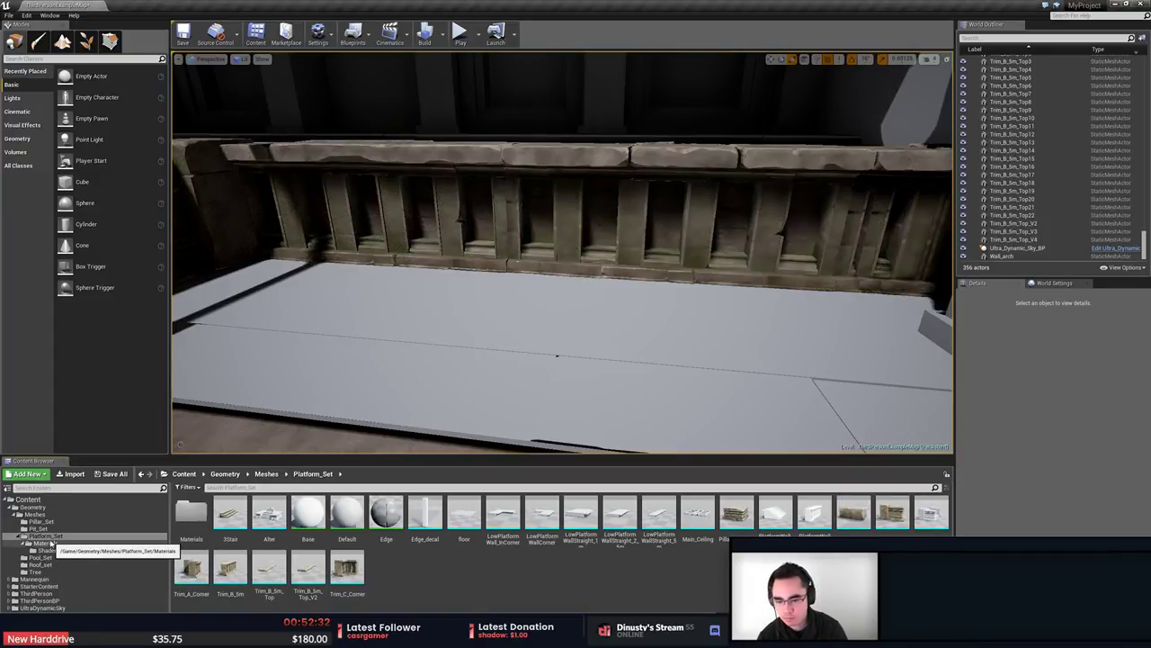
Search the Materials folder for "test" and delete the trimTest material instance.
double_click(205, 512)
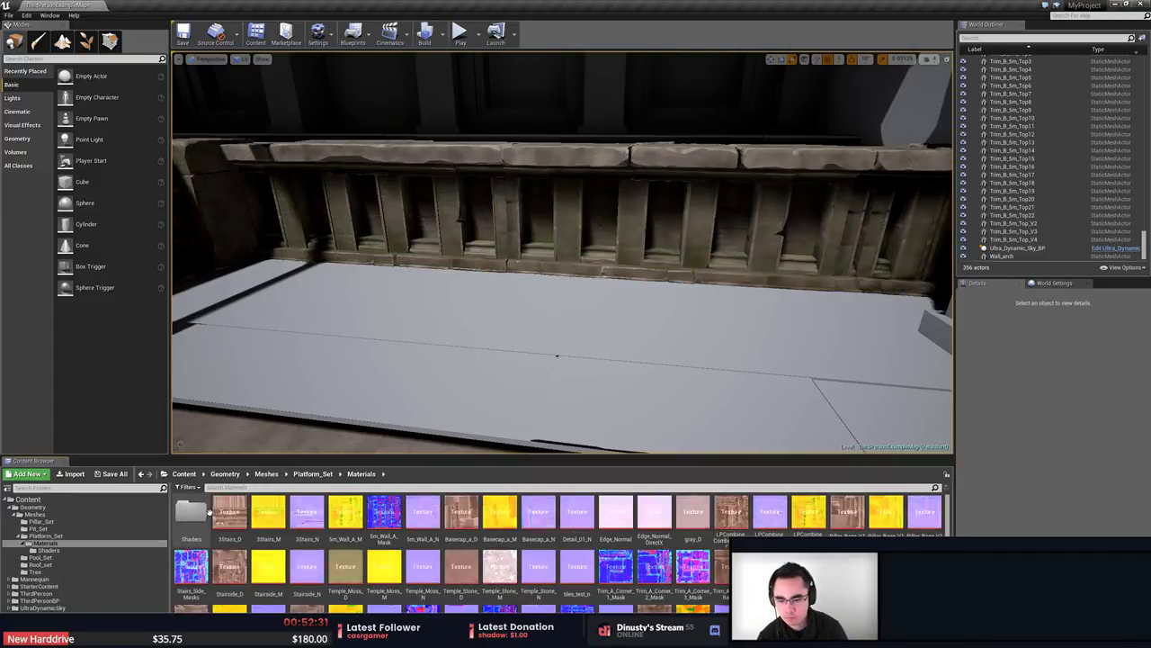
left_click(313, 474)
double_click(191, 511)
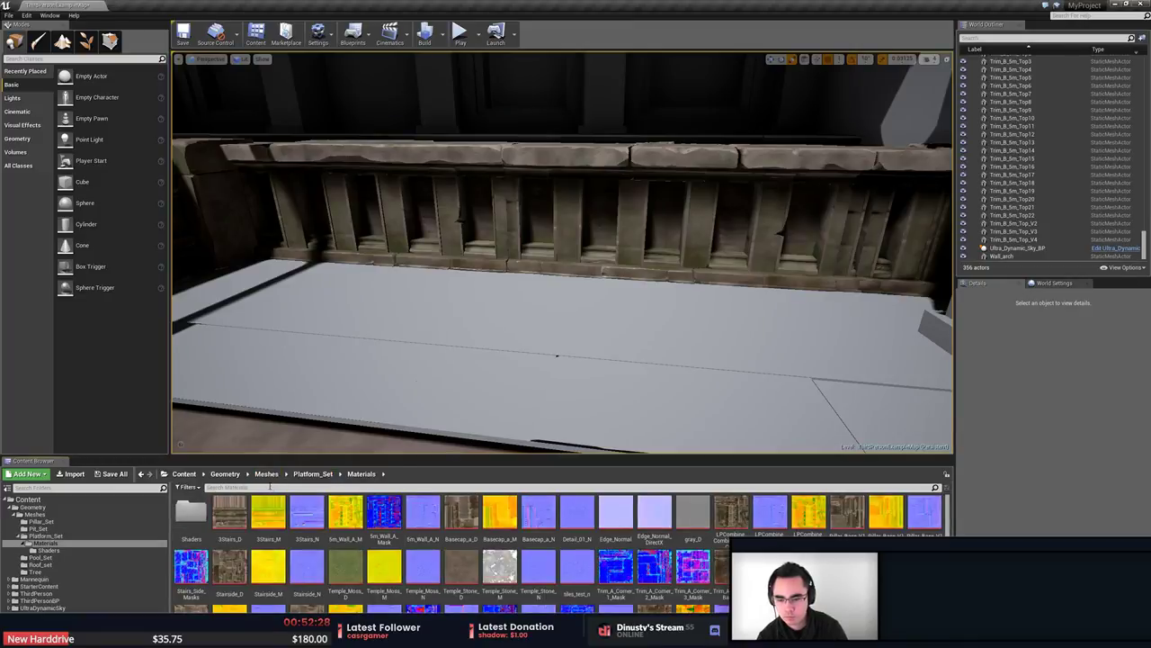
left_click(270, 486)
type("trim")
key("BackSpace")
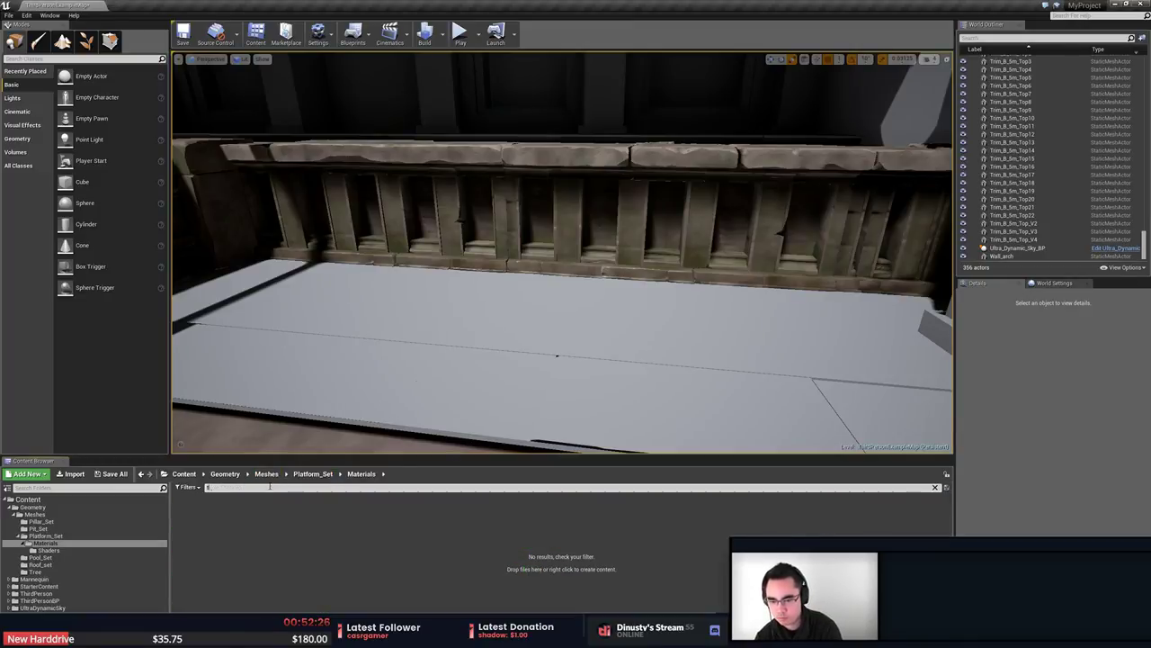
type("est")
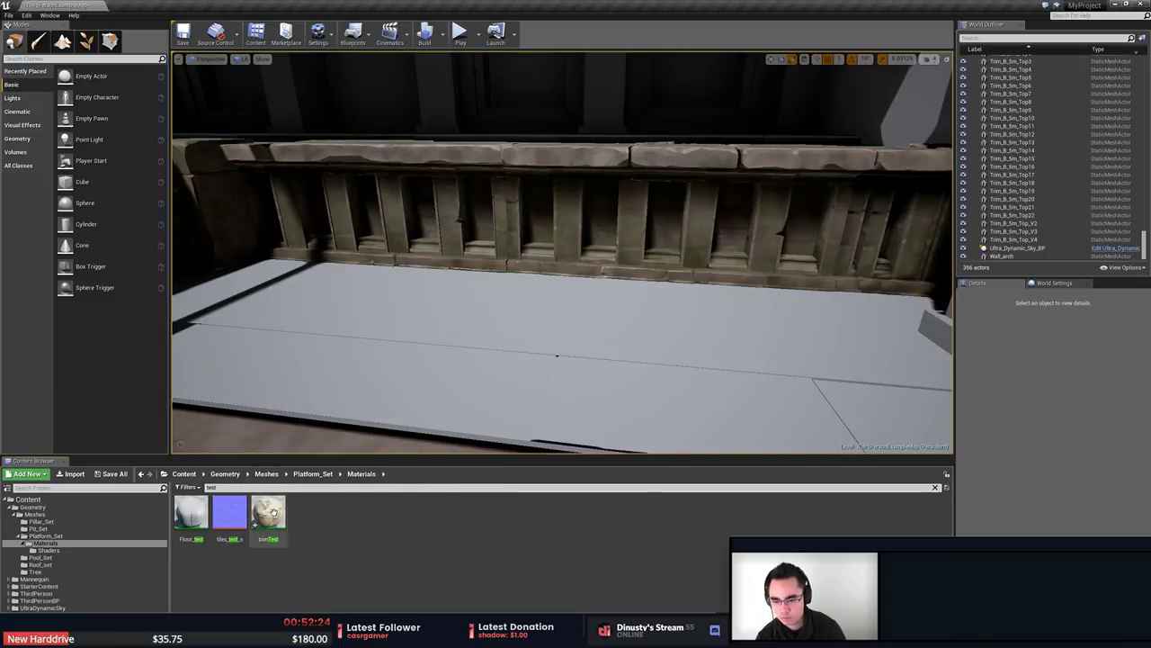
left_click(270, 512)
right_click(272, 515)
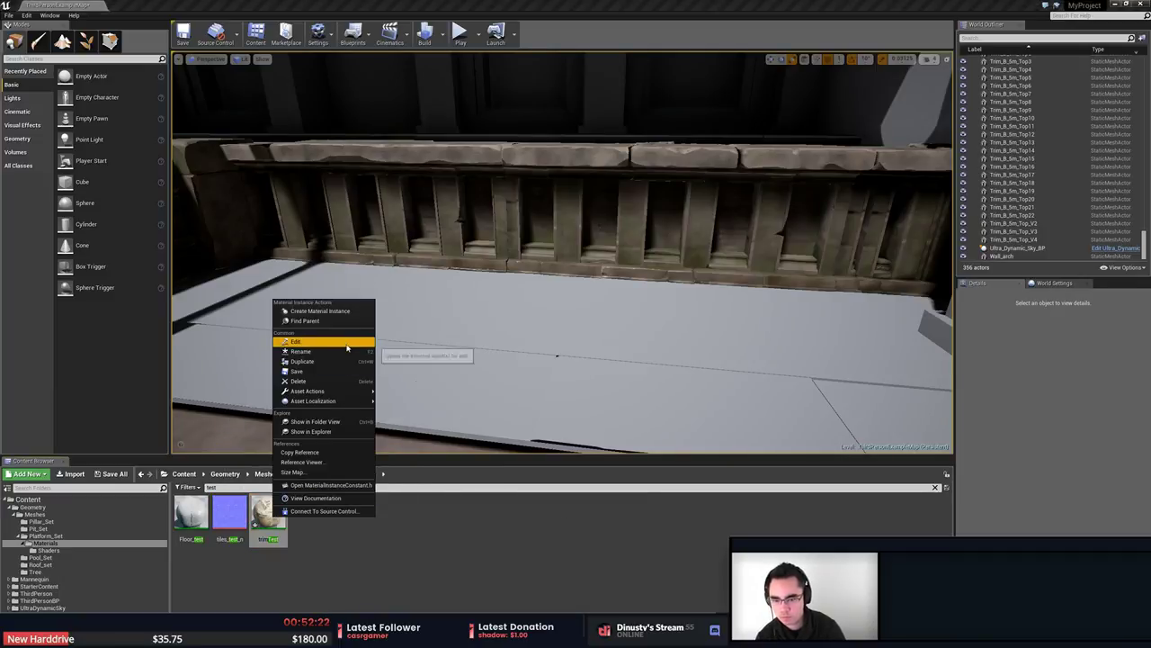
left_click(306, 381)
left_click(533, 467)
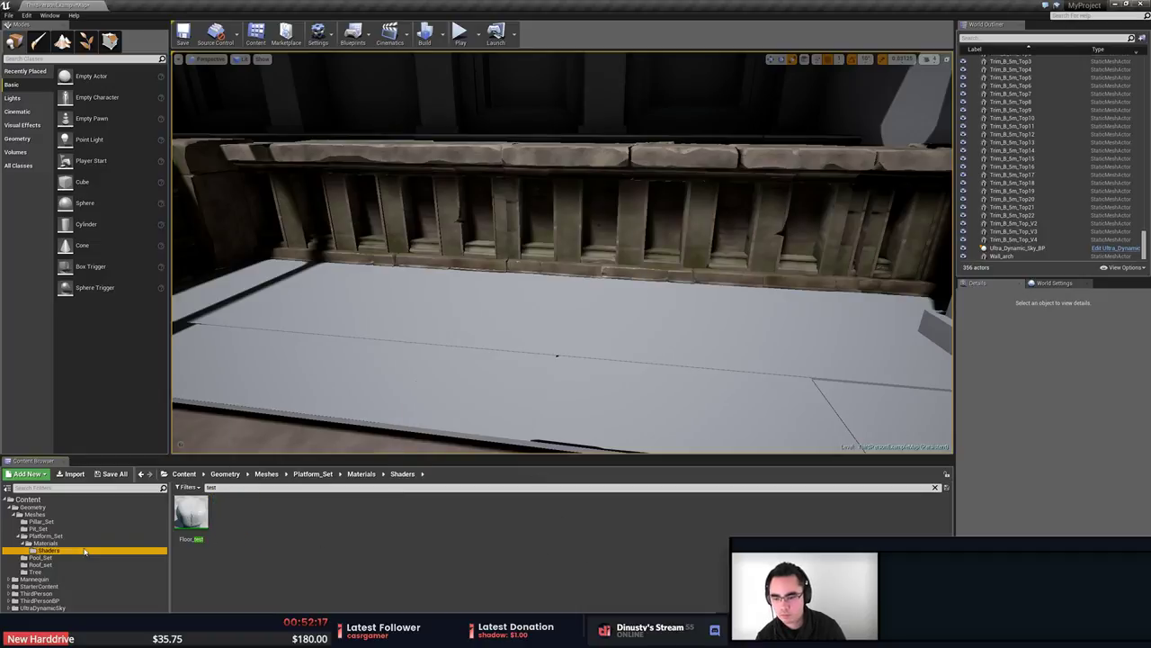
Check the Materials folder for leftover trim test assets, return to Platform_Set, and clear the asset search.
left_click(239, 518)
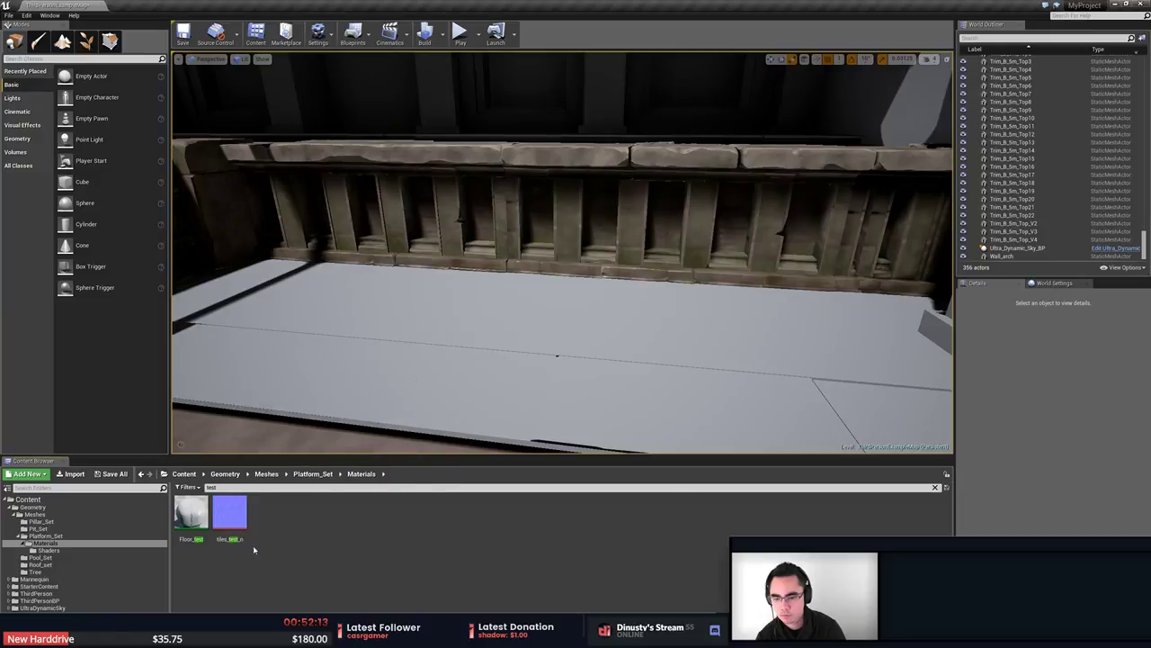
left_click(26, 536)
left_click(24, 536)
left_click(223, 486)
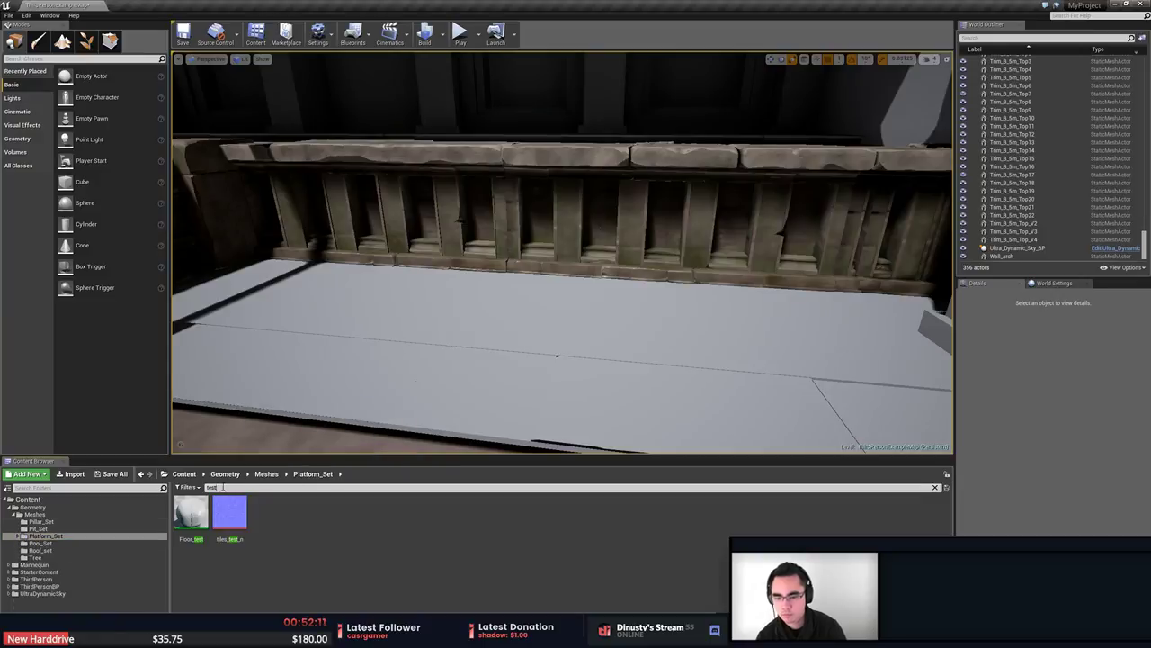
key("BackSpace")
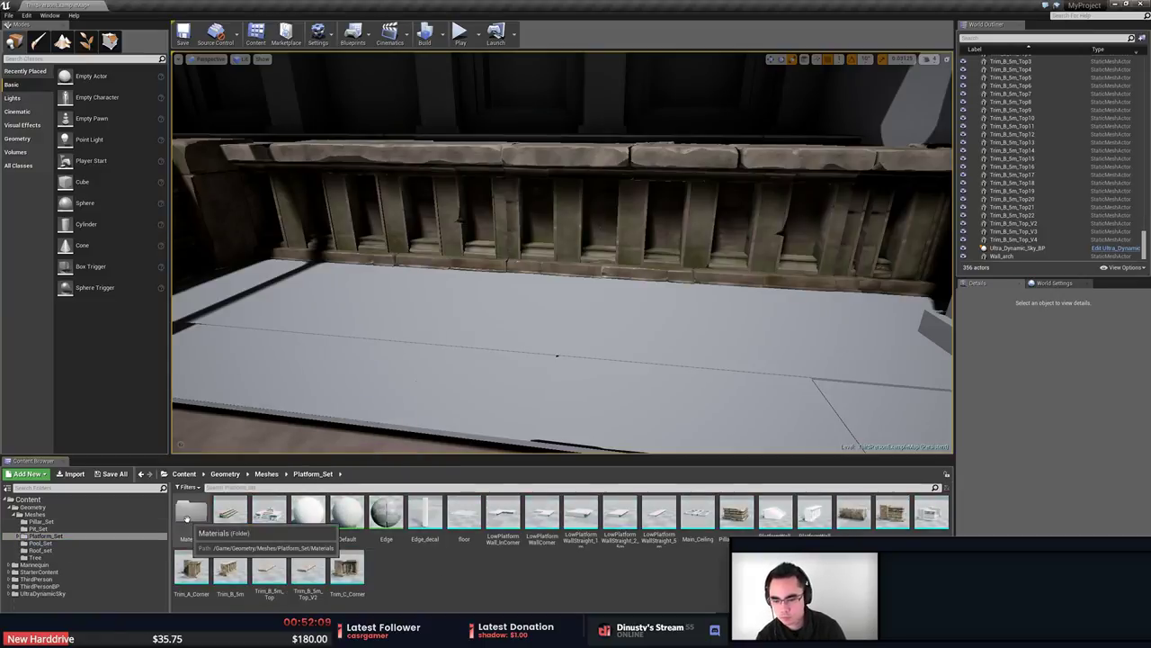
Switch to Photoshop and close the quad_Default_Normal.tga document.
key("alt+Tab")
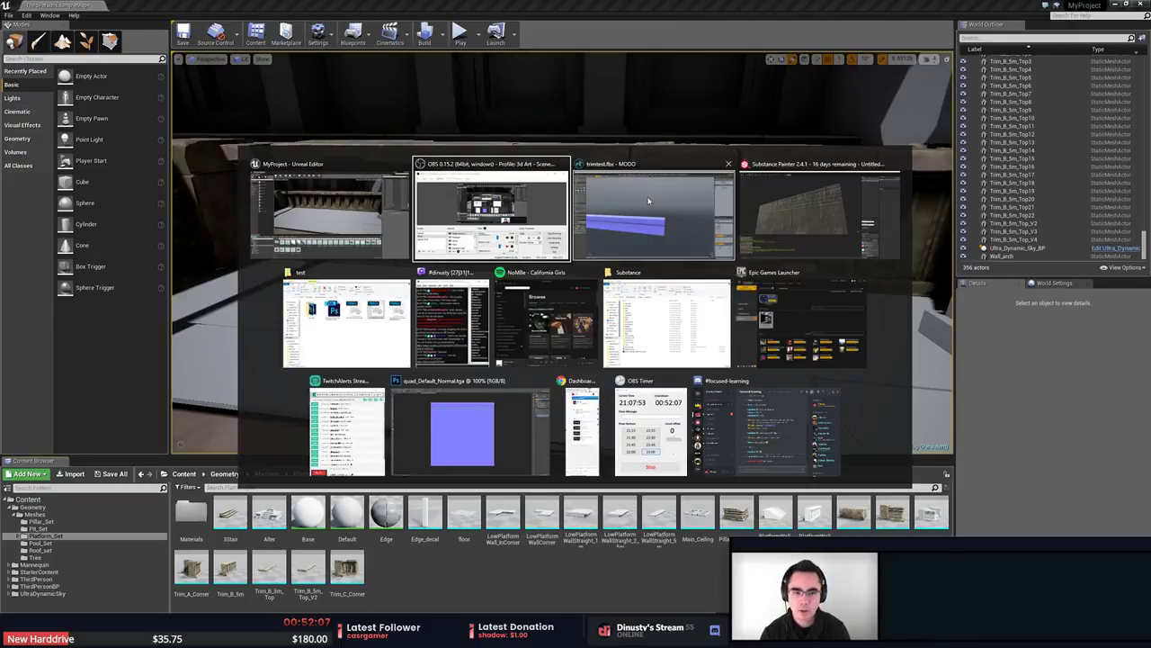
left_click(465, 435)
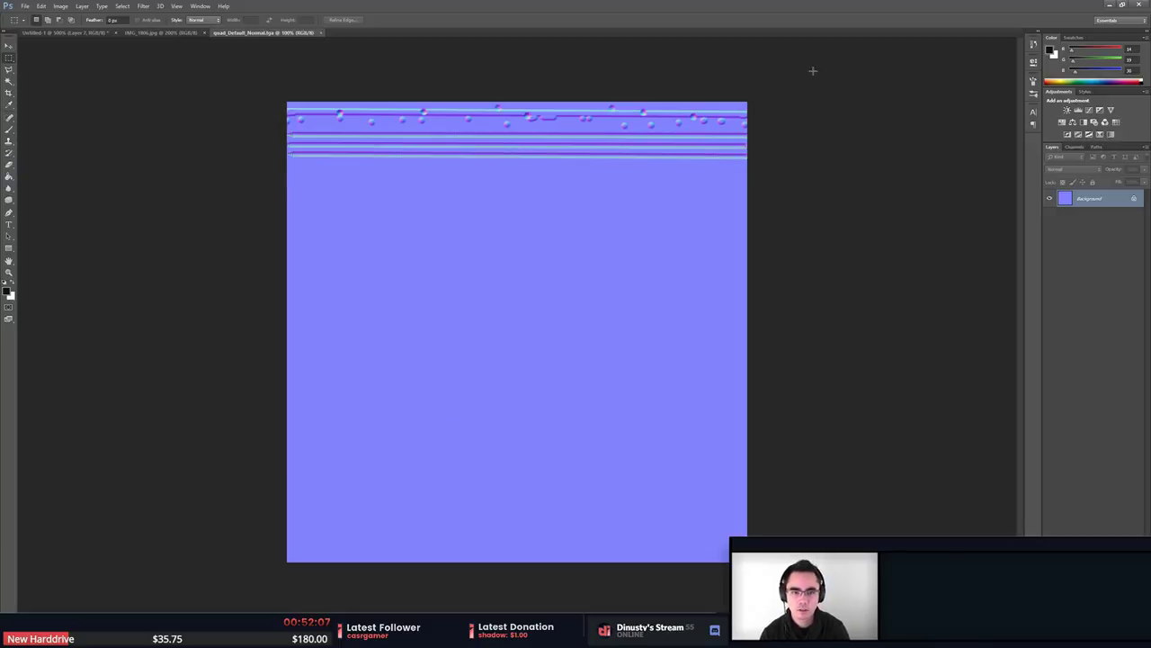
left_click(321, 32)
Examine the roof moulding and the neighbouring carved frieze photos in the temple reference collage.
key("ctrl+minus")
key("ctrl+minus")
left_click_drag(531, 203, 797, 93)
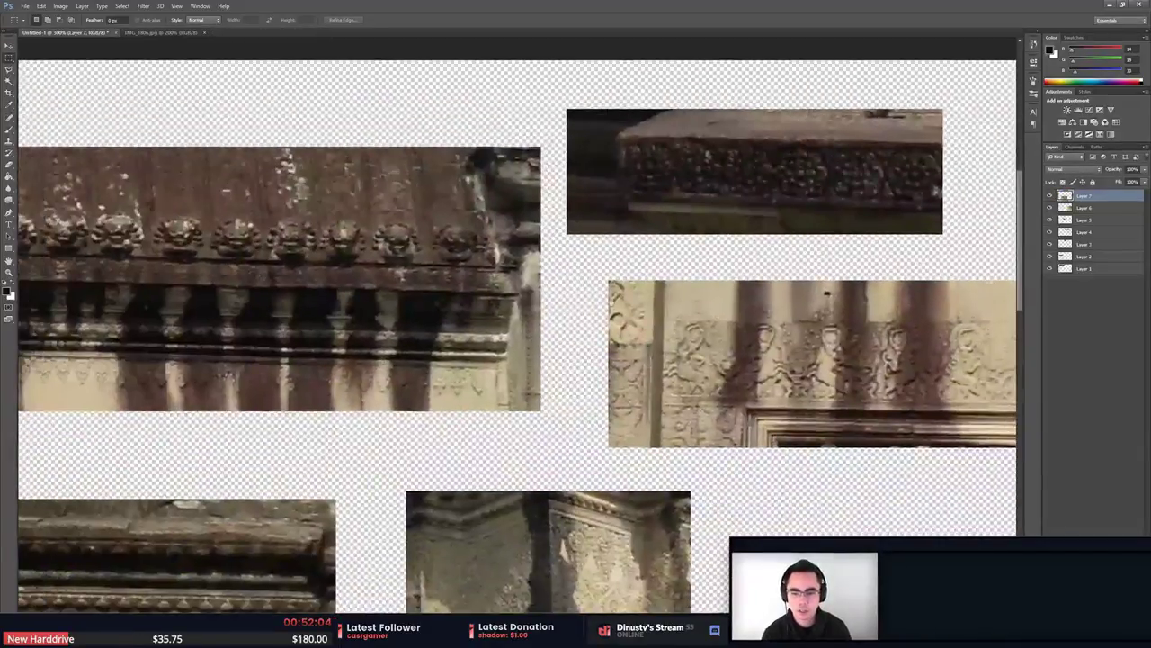
left_click_drag(172, 291, 580, 382)
key("ctrl+plus")
key("ctrl+plus")
key("ctrl+minus")
key("ctrl+minus")
left_click_drag(717, 374, 609, 400)
left_click_drag(875, 387, 618, 354)
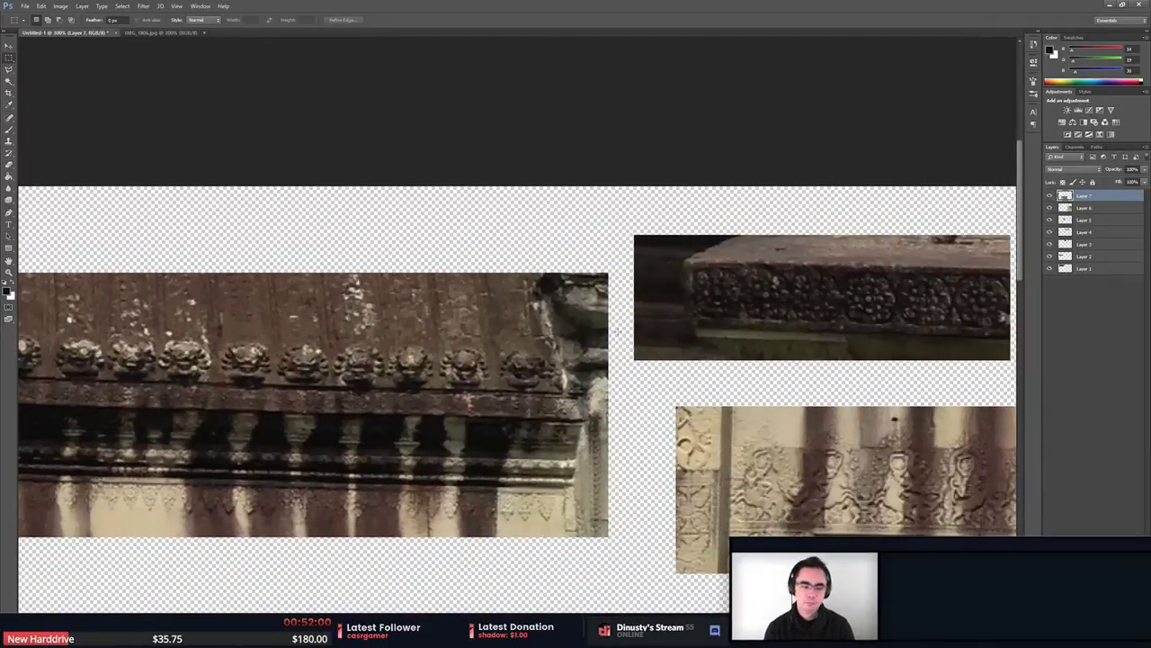
Examine the carved stone block, the floral wall panels and the diagonal moulding photo up close in the collage.
scroll(630, 330, "up", 4, "alt")
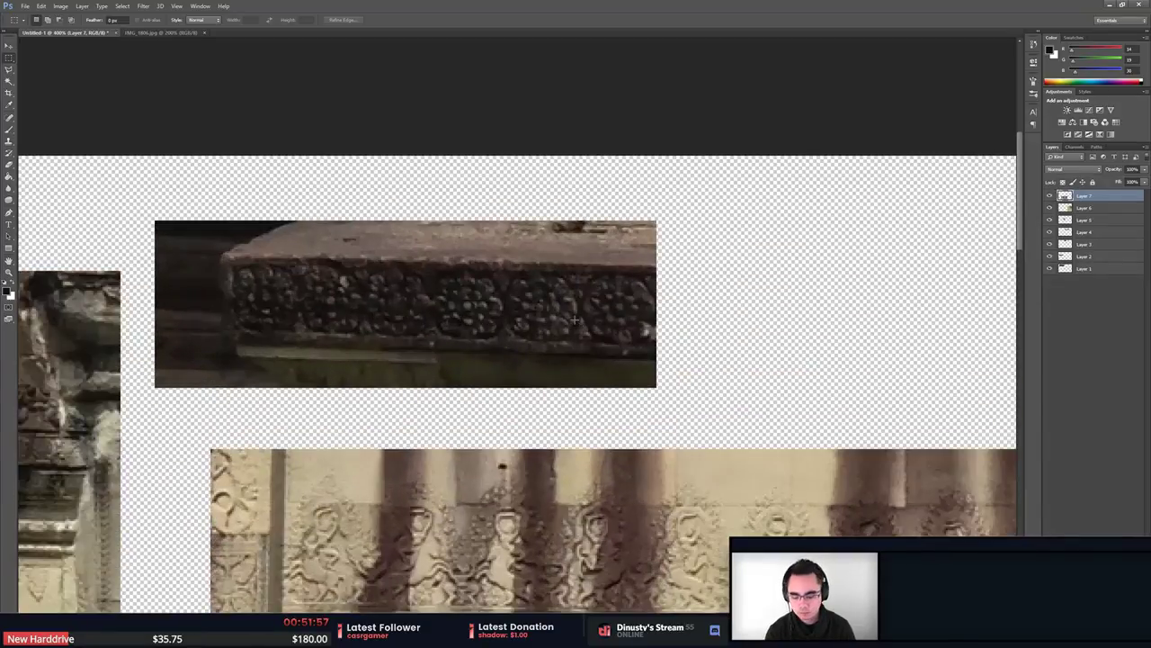
scroll(574, 320, "down", 2, "alt")
left_click_drag(485, 400, 774, 131)
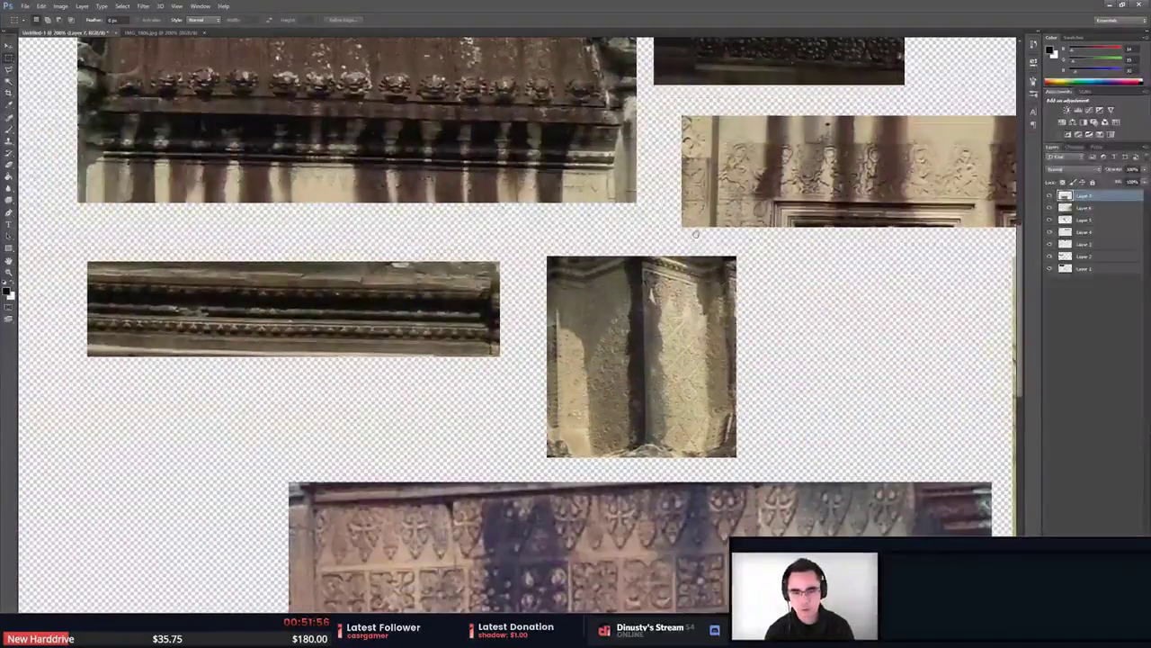
left_click_drag(860, 376, 644, 268)
scroll(644, 267, "up", 4, "alt")
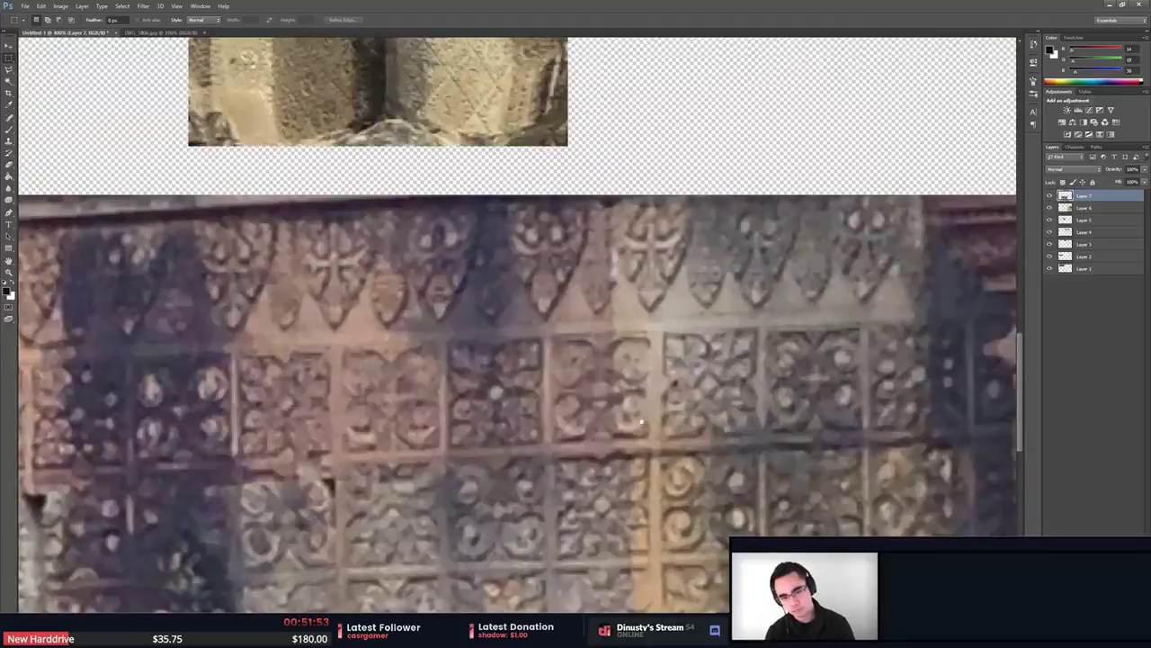
left_click_drag(642, 421, 622, 342)
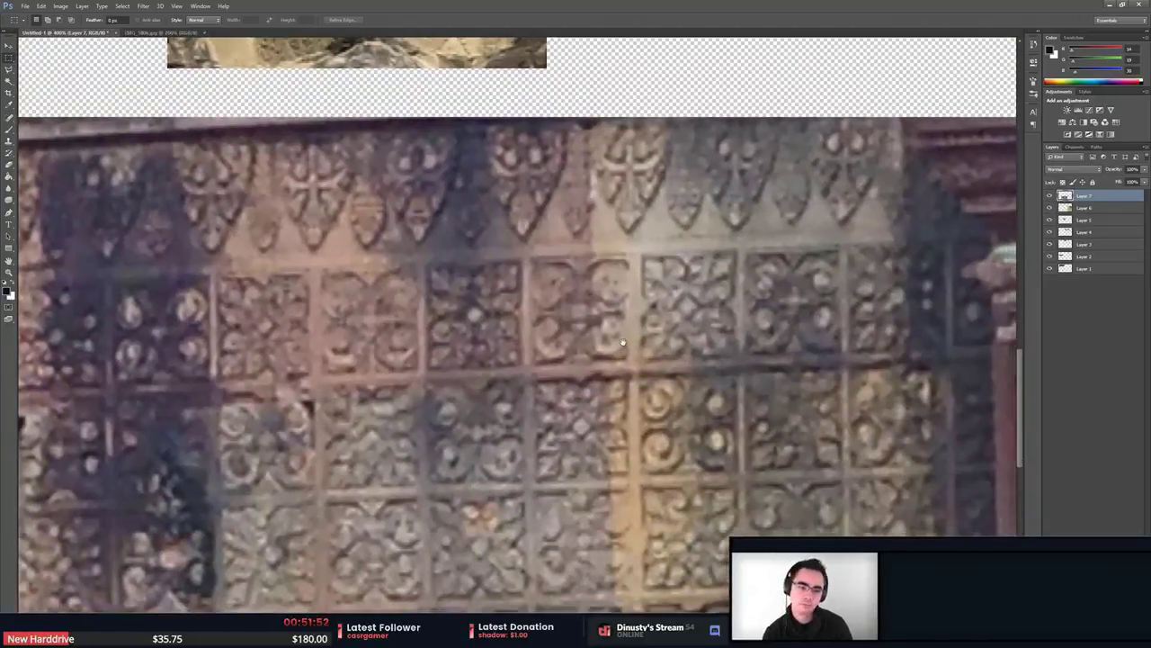
scroll(621, 341, "down", 5, "alt")
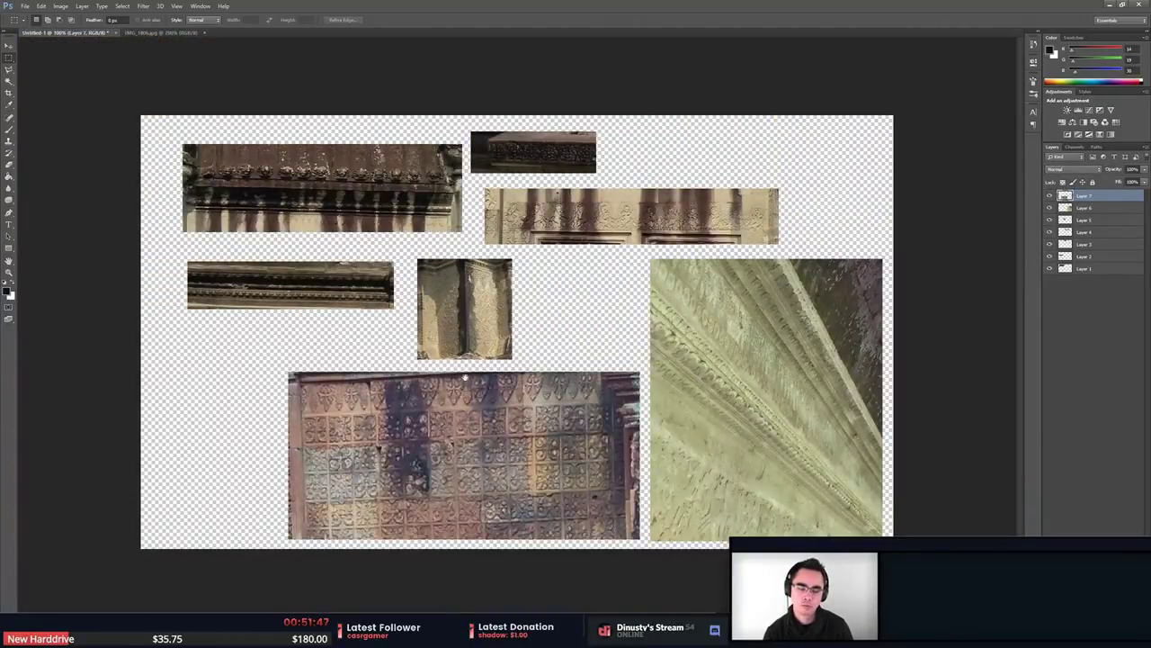
scroll(685, 382, "up", 7, "alt")
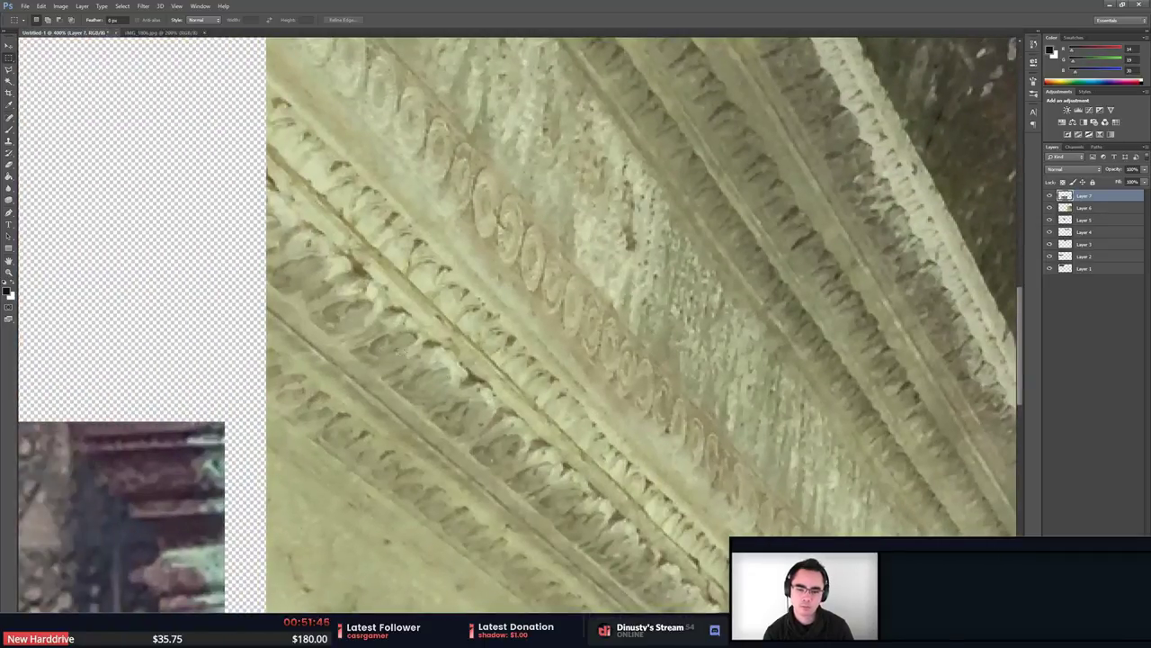
left_click_drag(453, 264, 450, 428)
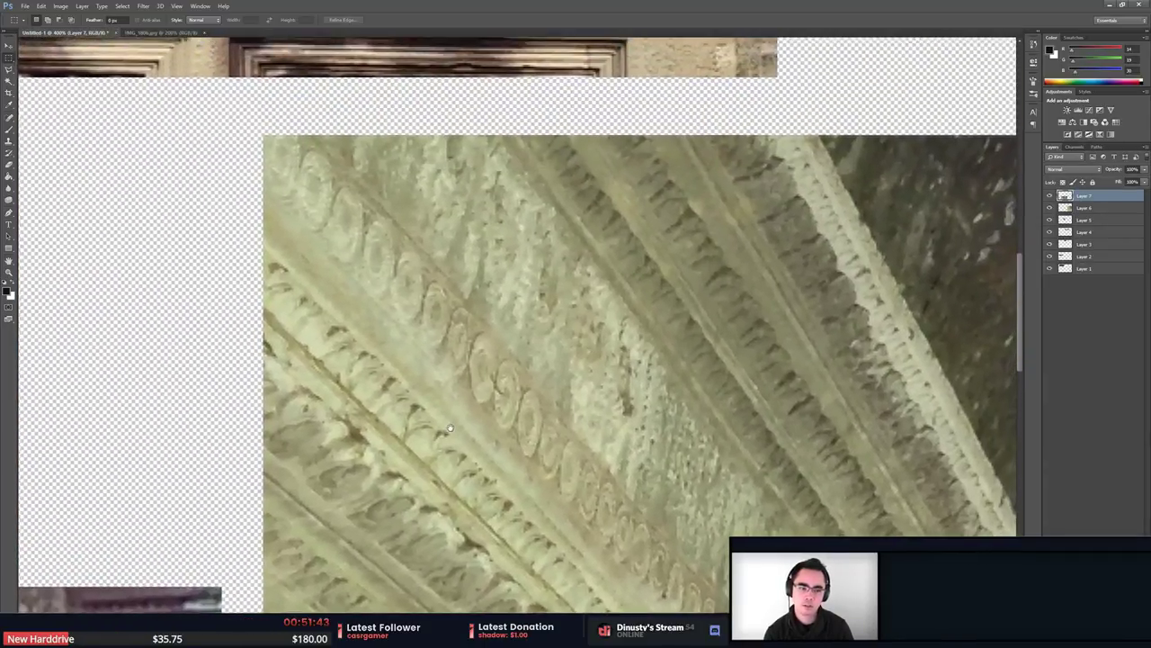
scroll(449, 428, "down", 3, "alt")
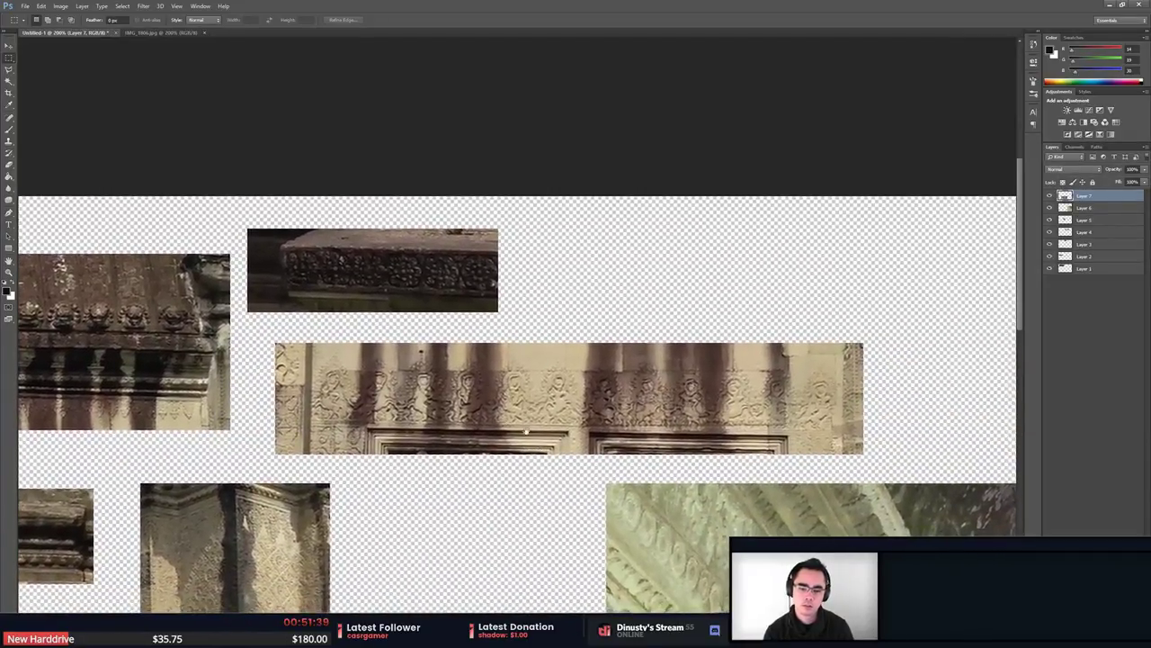
Examine the diamond pattern on the pillar photo and the lower rows of the square floral wall carvings.
scroll(679, 309, "down", 3, "alt")
scroll(485, 315, "up", 7, "alt")
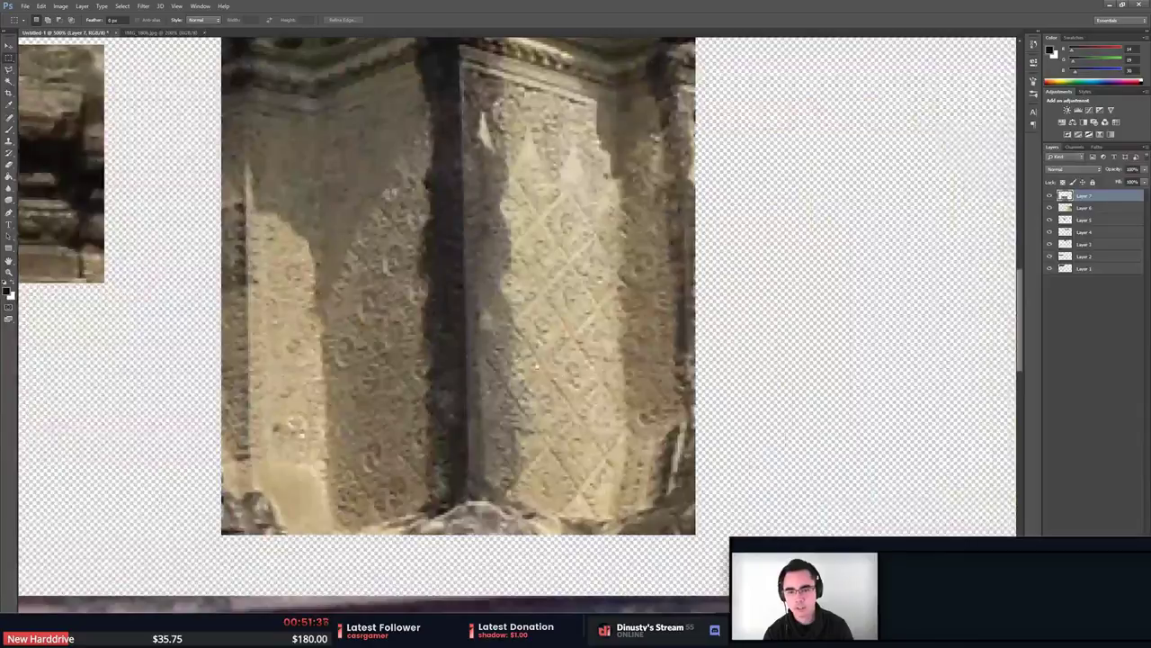
left_click_drag(537, 366, 581, 419)
scroll(581, 419, "up", 2, "alt")
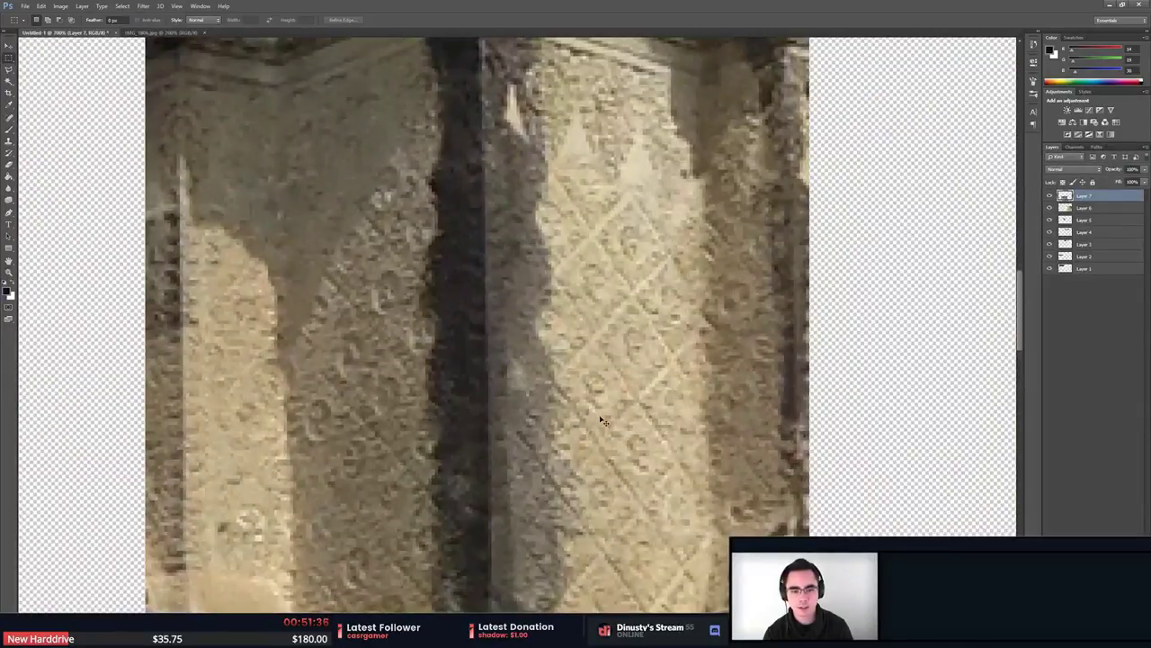
scroll(602, 420, "down", 2, "alt")
left_click_drag(432, 593, 603, 371)
scroll(604, 369, "down", 4, "alt")
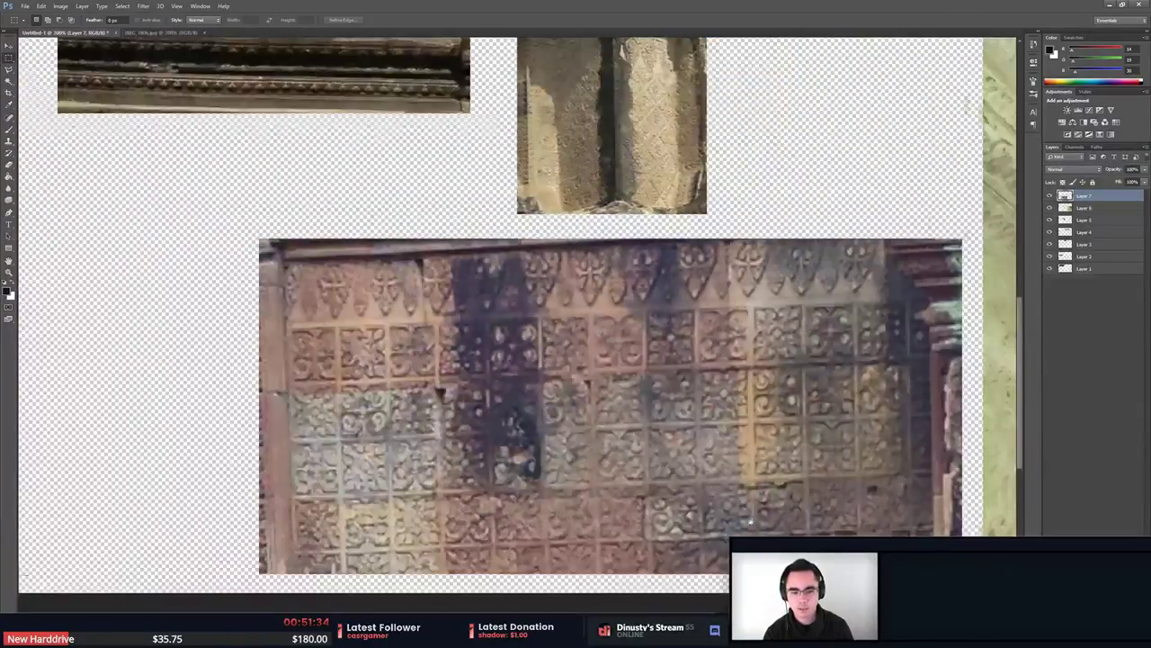
scroll(647, 419, "up", 4, "alt")
left_click_drag(701, 430, 684, 420)
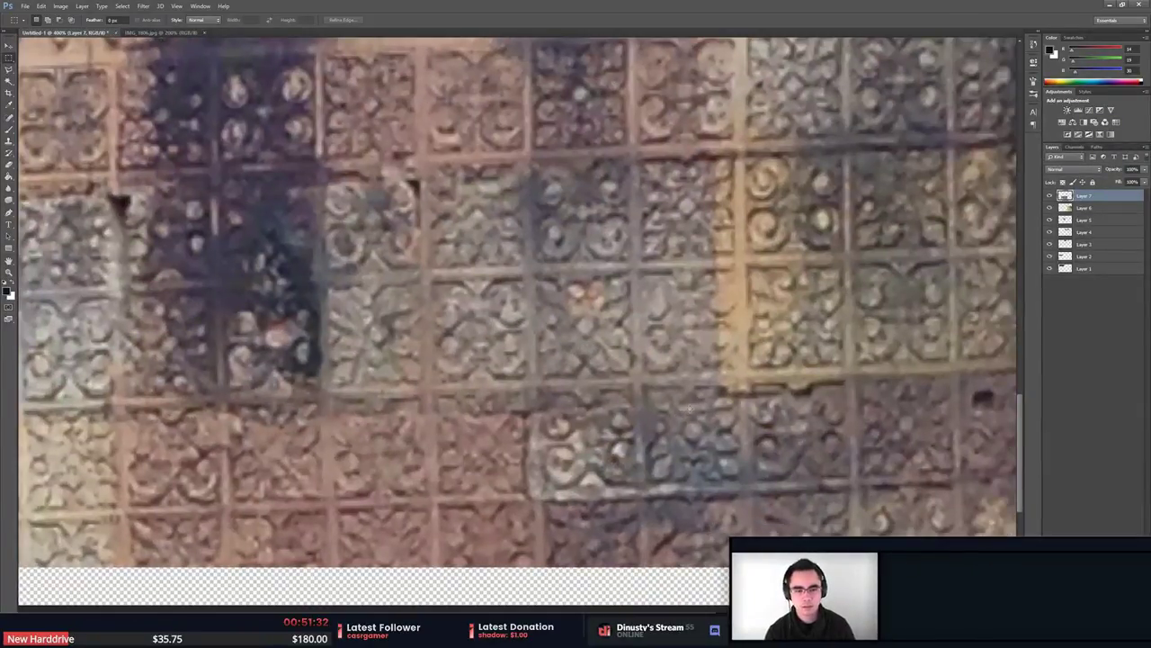
scroll(689, 408, "down", 3, "alt")
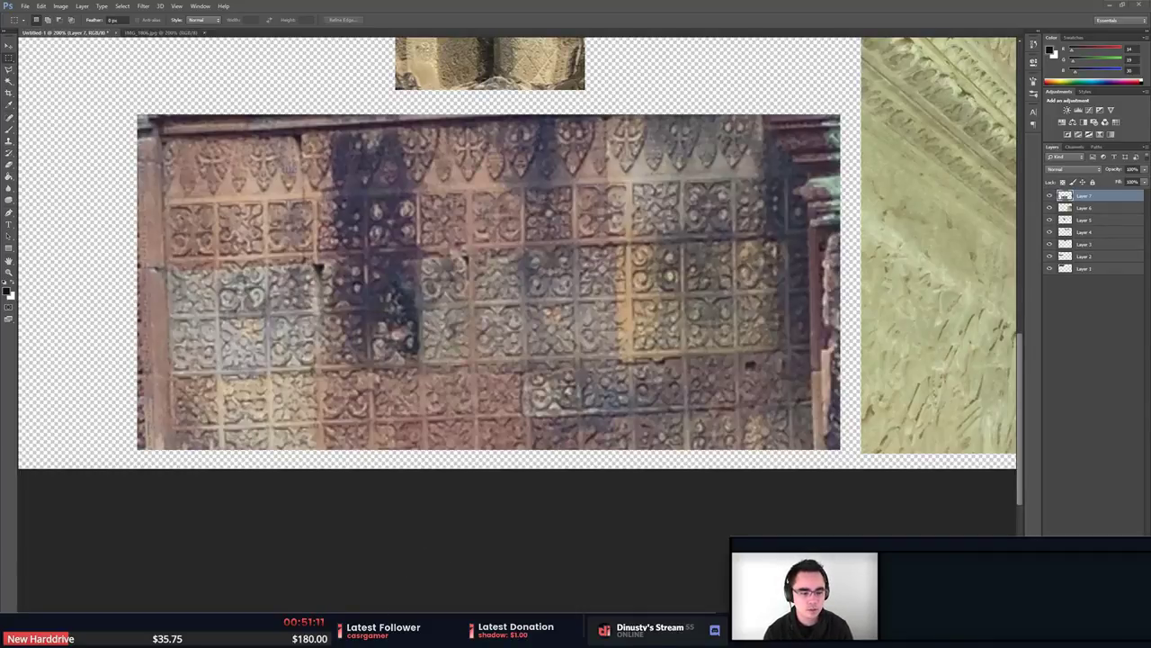
Look over the whole collage again and examine the roof moulding's row of carved ornaments up close.
mouse_move(454, 639)
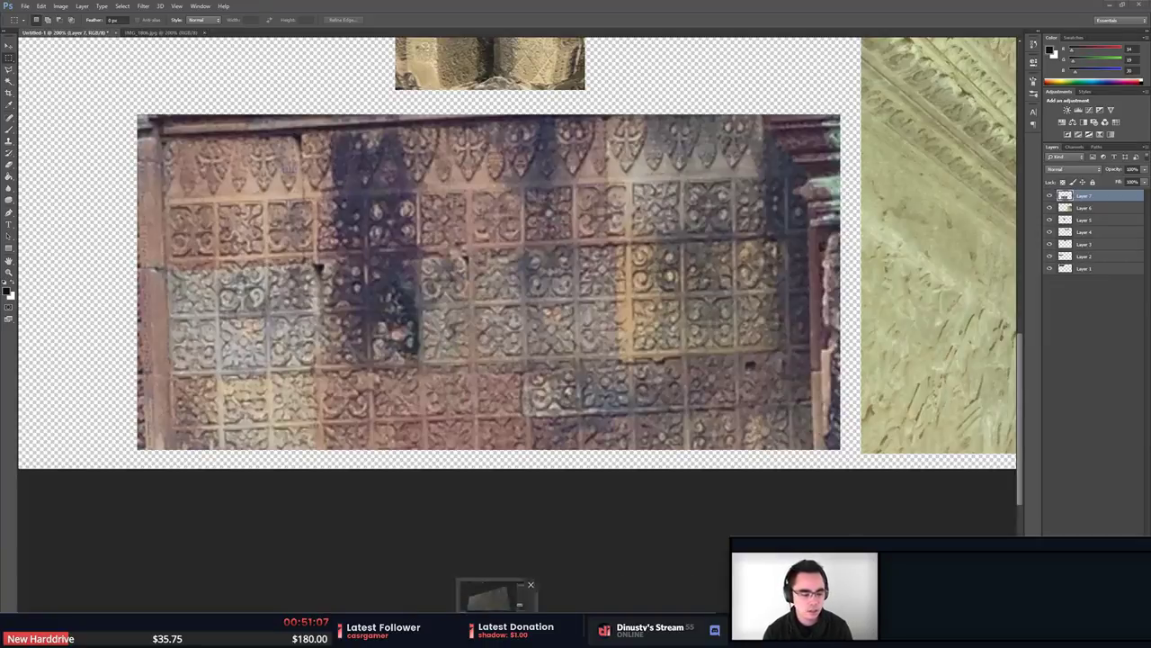
left_click(687, 519)
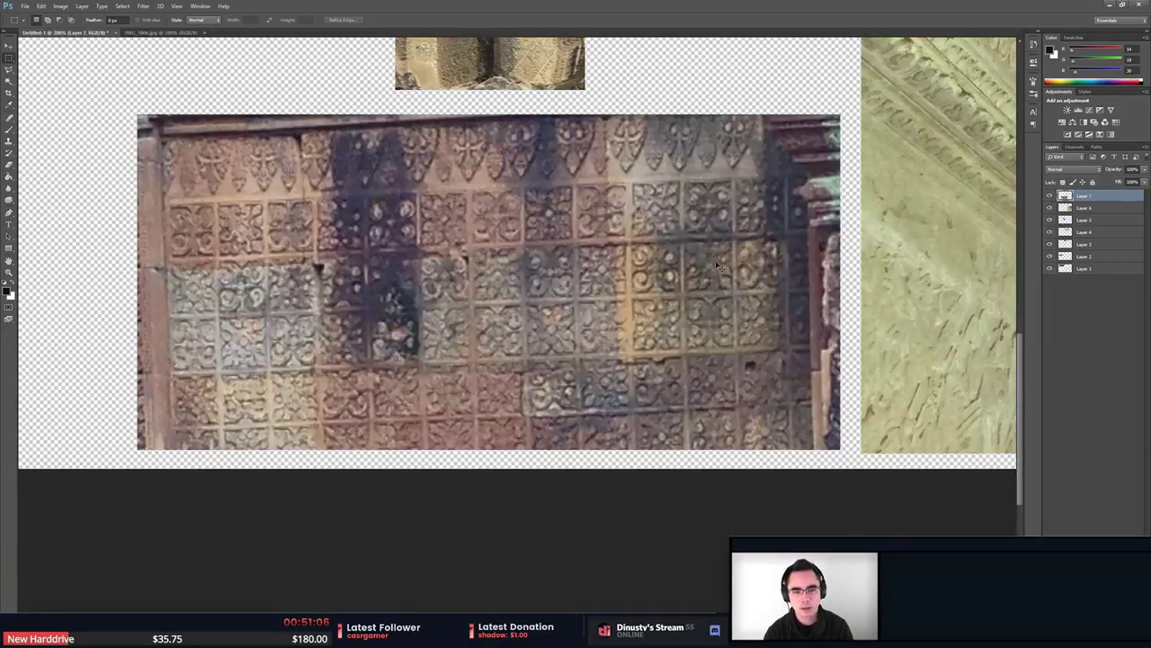
key("ctrl+minus")
key("ctrl+plus")
left_click_drag(686, 476, 762, 327)
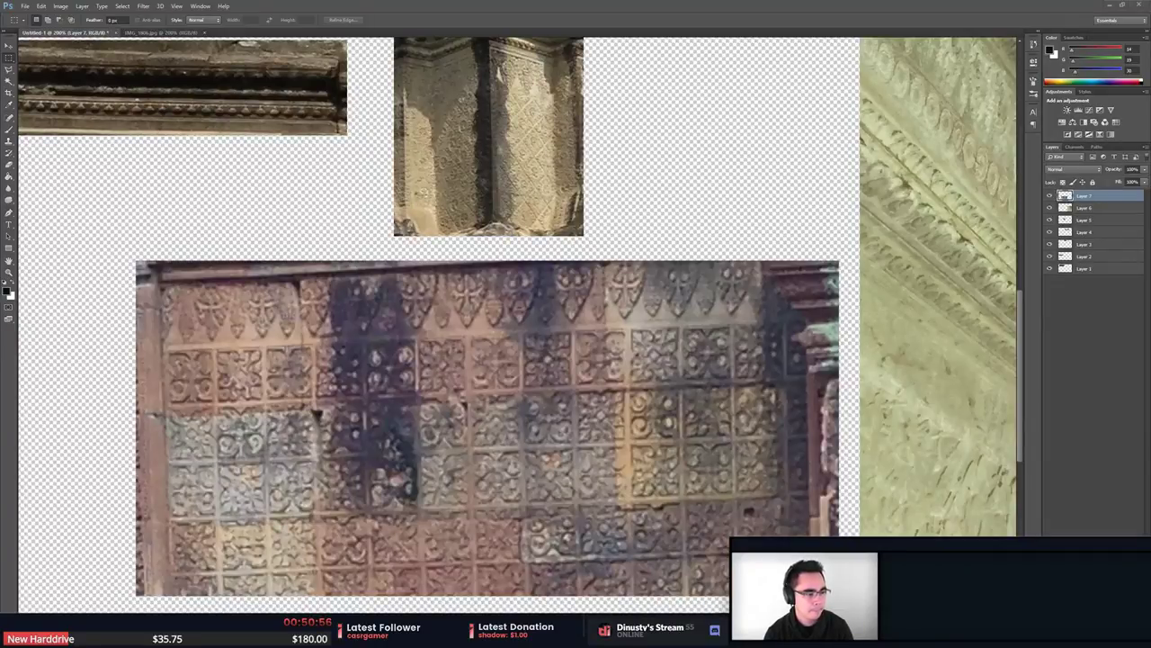
key("ctrl+minus")
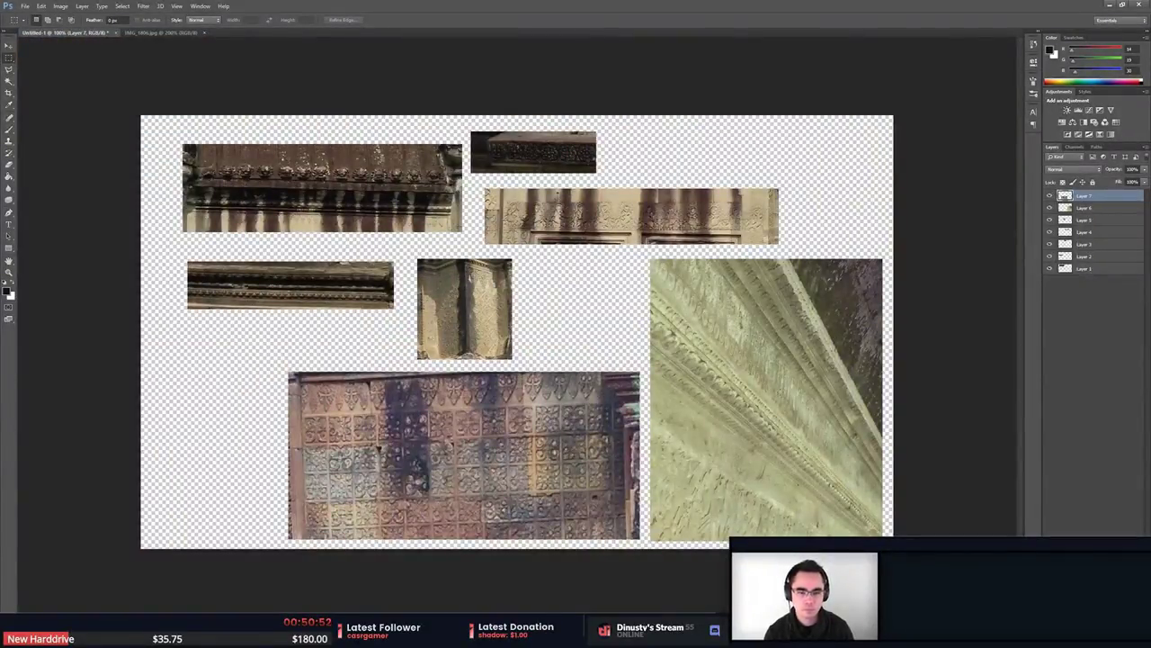
key("ctrl+plus")
left_click_drag(172, 195, 525, 522)
key("ctrl+plus")
key("ctrl+plus")
key("ctrl+plus")
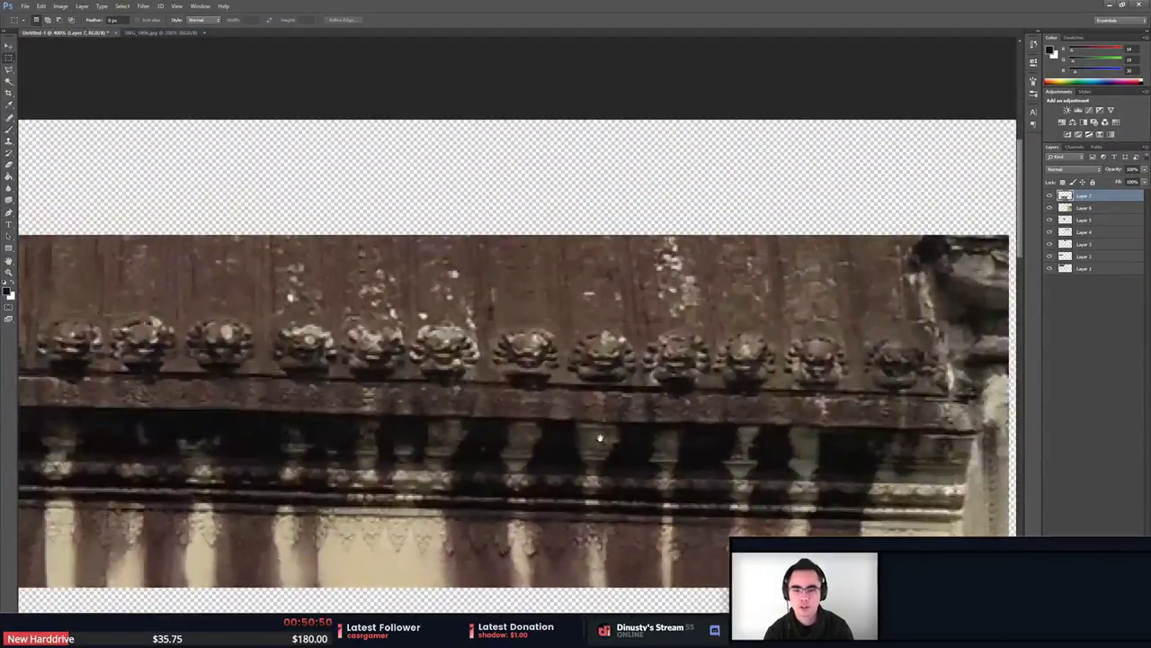
left_click_drag(582, 439, 825, 402)
Undock the open documents into a floating window and bring up the temple doorway photo.
left_click_drag(257, 36, 294, 61)
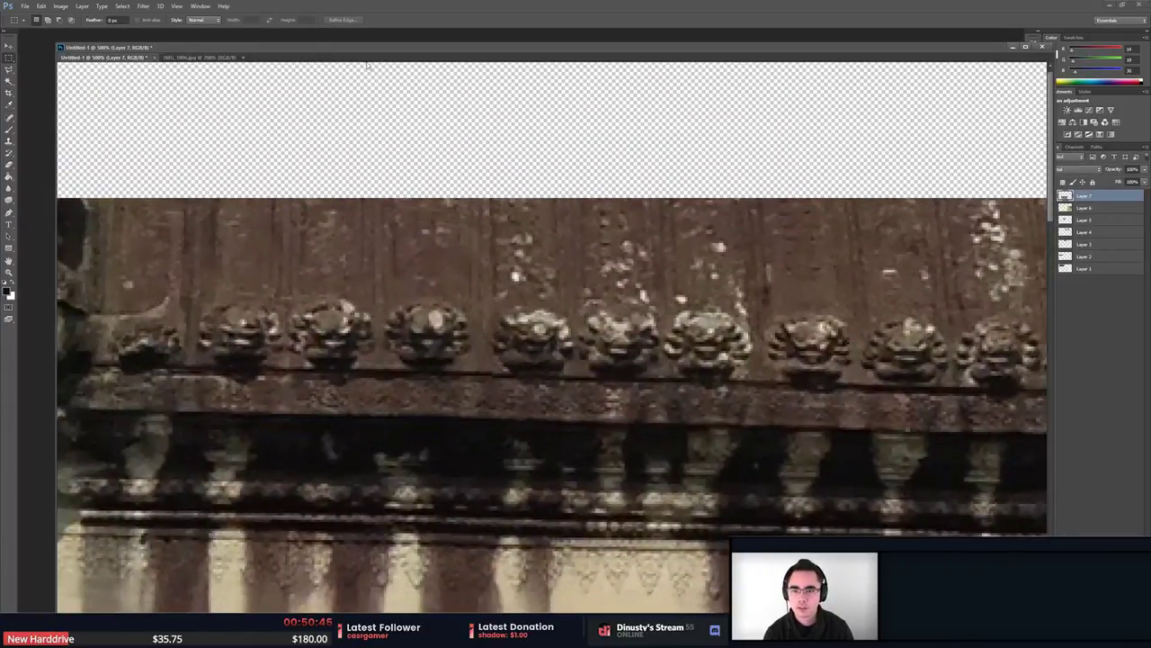
left_click(204, 61)
key("ctrl+minus")
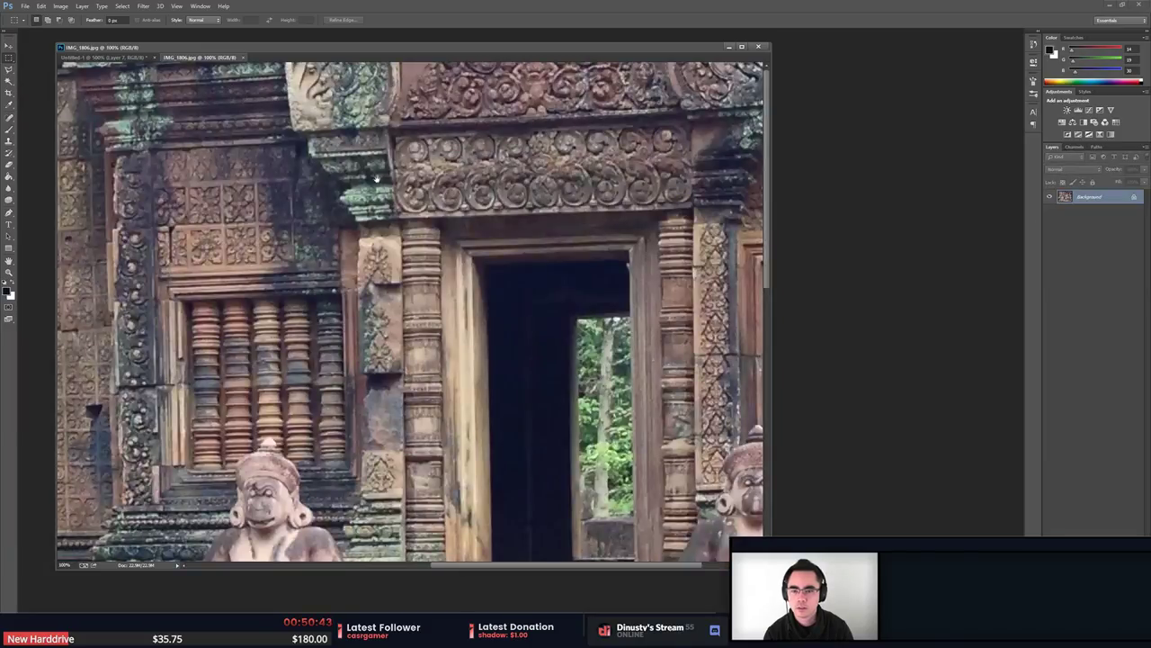
Examine the doorway, baluster windows and square floral wall carvings in the temple photo.
left_click_drag(335, 386, 301, 382)
key("ctrl+minus")
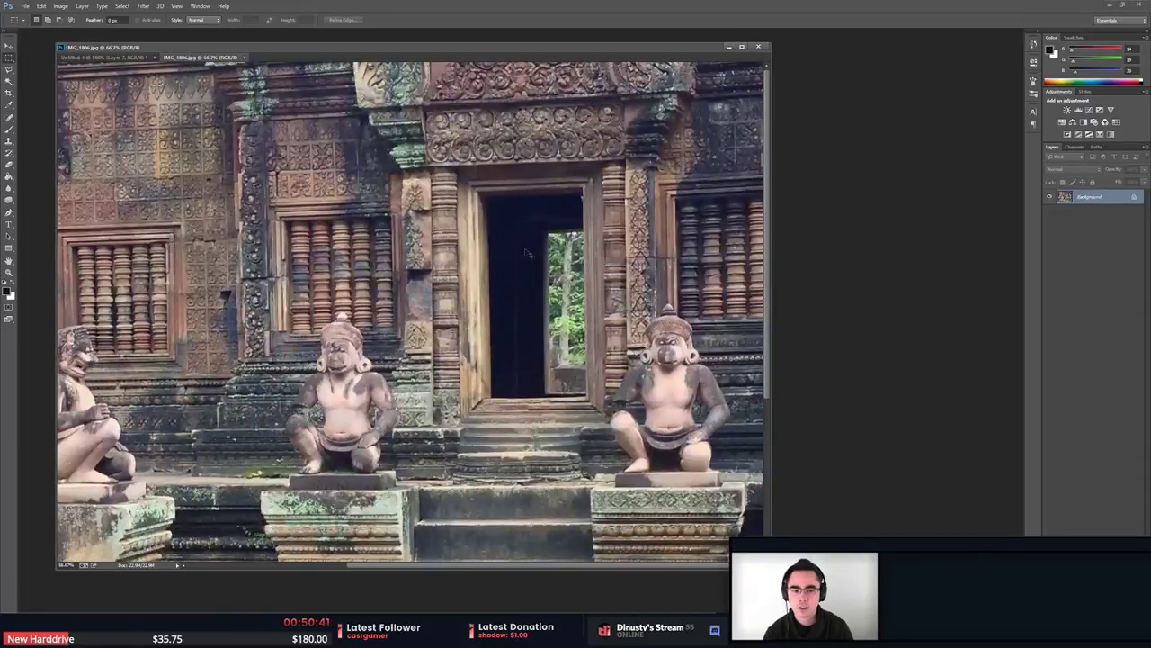
key("ctrl+plus")
left_click_drag(424, 252, 707, 314)
left_click_drag(467, 396, 717, 444)
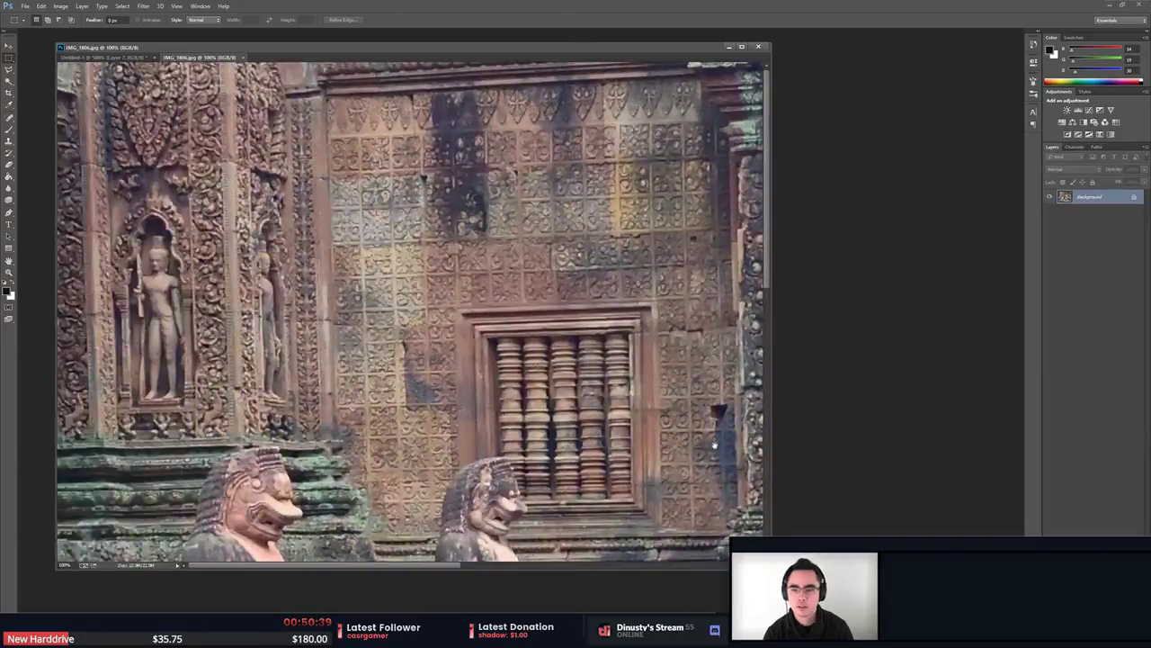
key("ctrl+plus")
left_click_drag(445, 199, 502, 442)
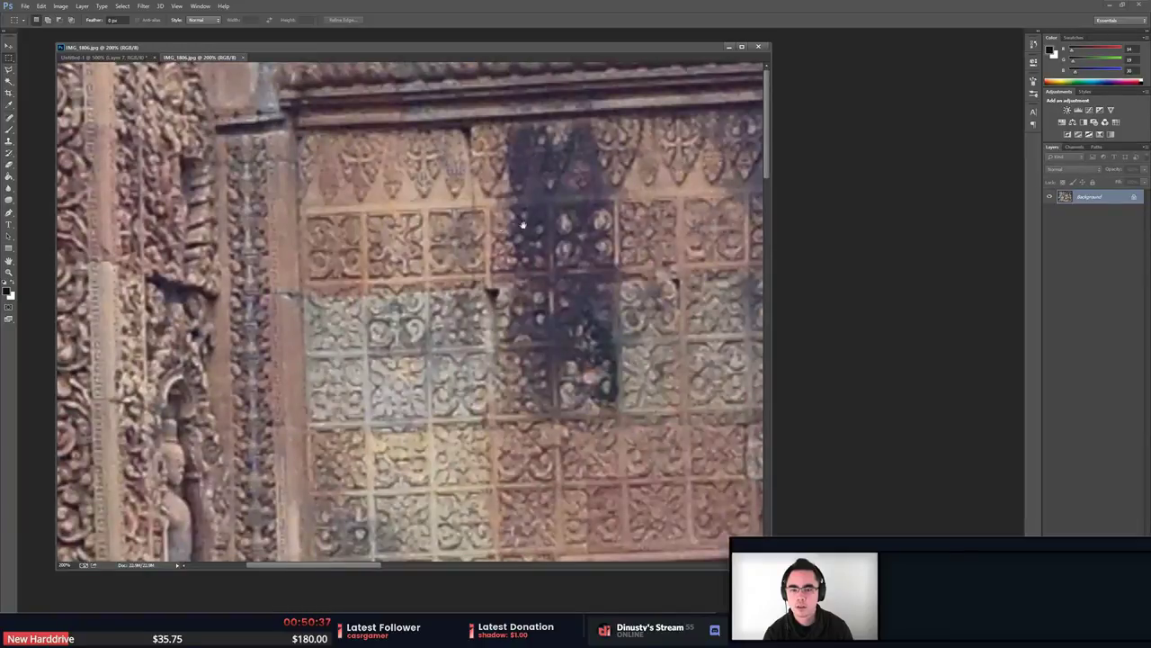
left_click_drag(500, 263, 544, 294)
key("ctrl+minus")
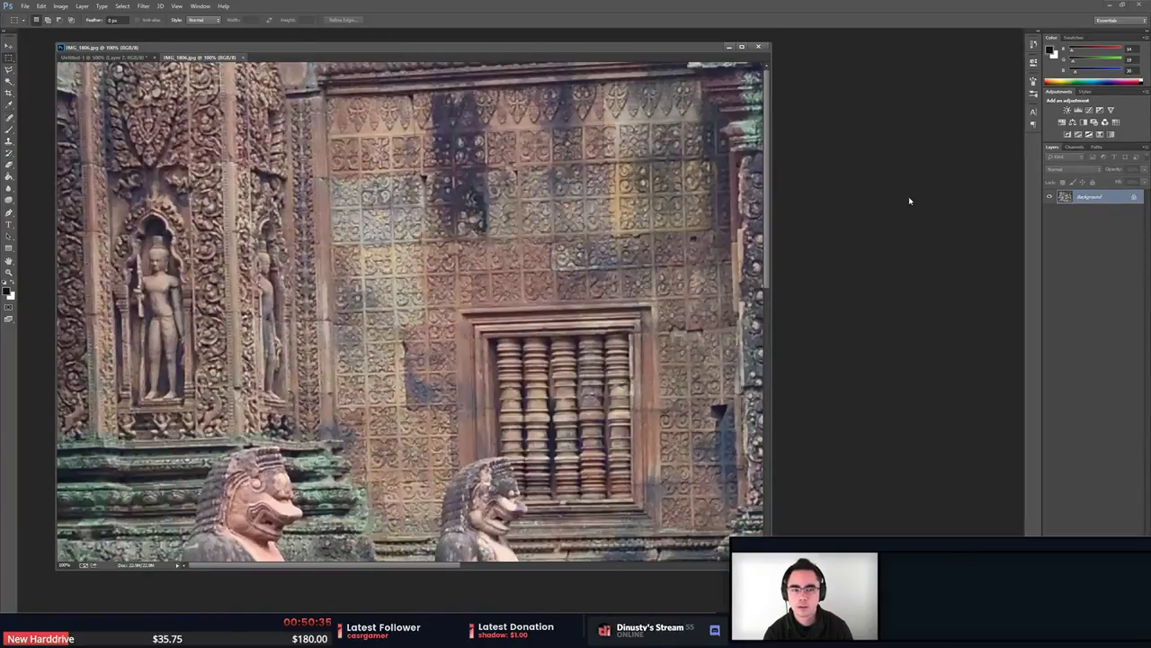
Open IMG_1406.jpg from the Cambodia folder inside the Temple Reference folder and view its roof edge up close.
double_click(909, 201)
left_click_drag(602, 157, 1150, 34)
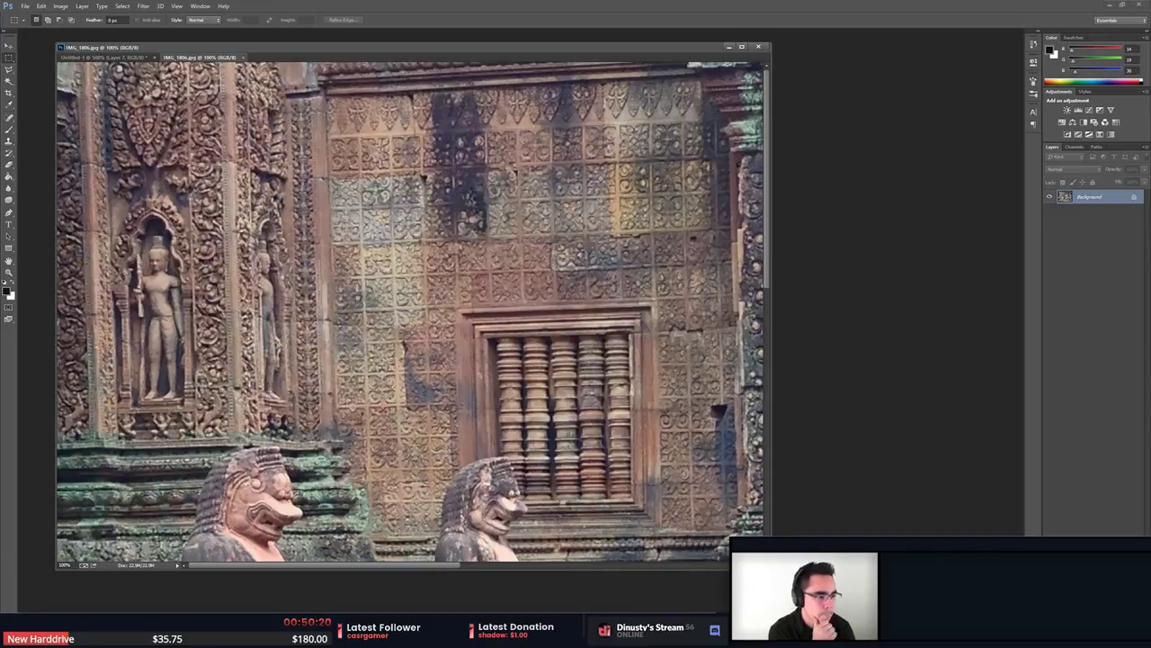
key("ctrl+o")
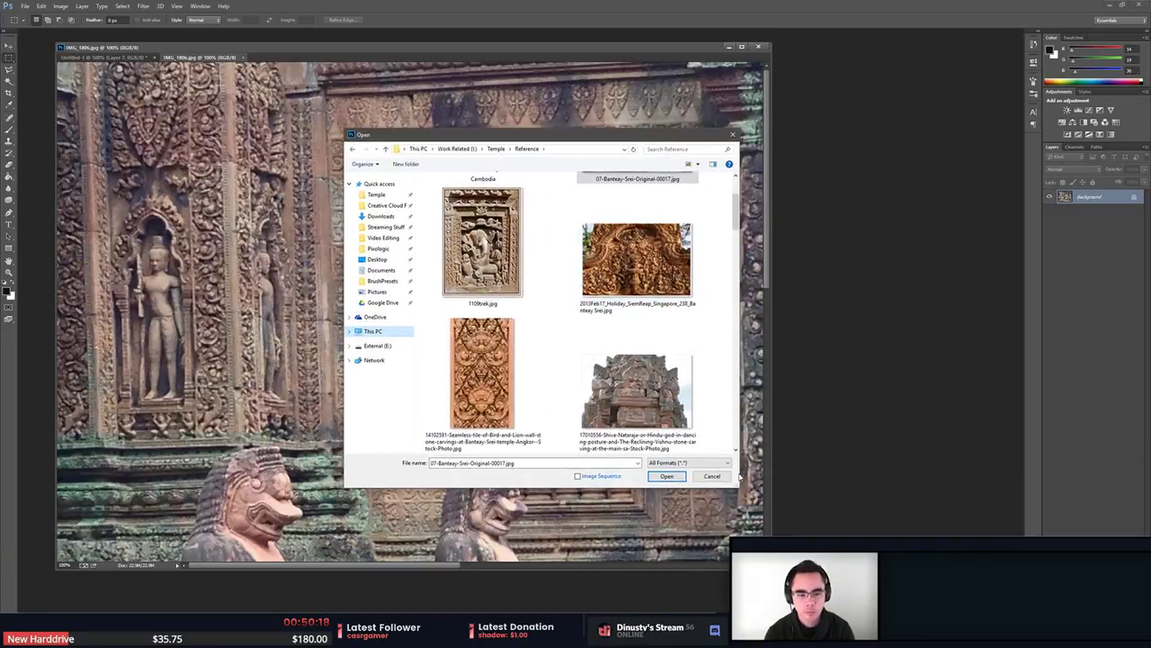
left_click_drag(738, 487, 797, 602)
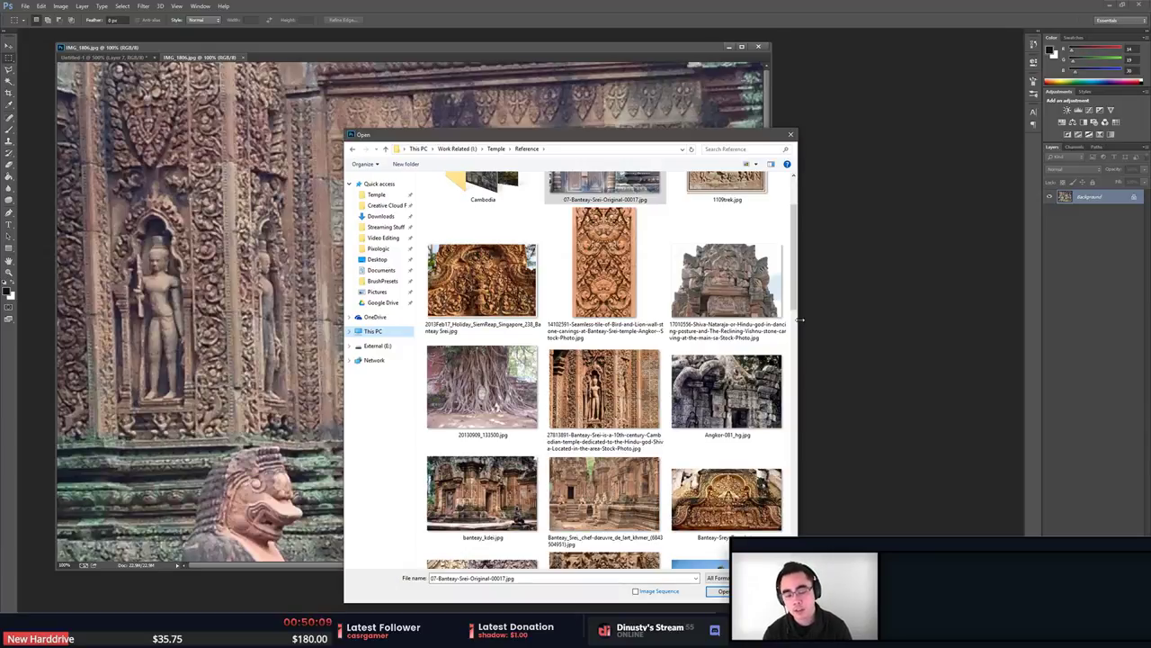
mouse_move(796, 298)
left_mouse_down()
mouse_move(794, 419)
mouse_move(782, 357)
mouse_move(790, 287)
left_mouse_up()
double_click(538, 295)
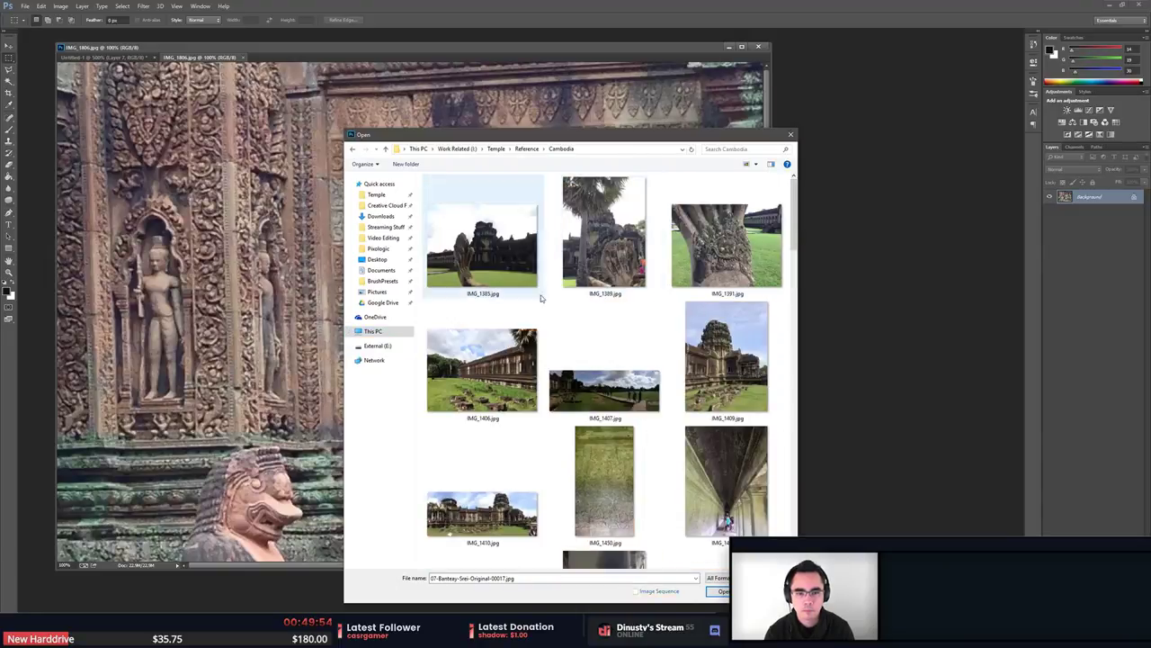
left_click(504, 378)
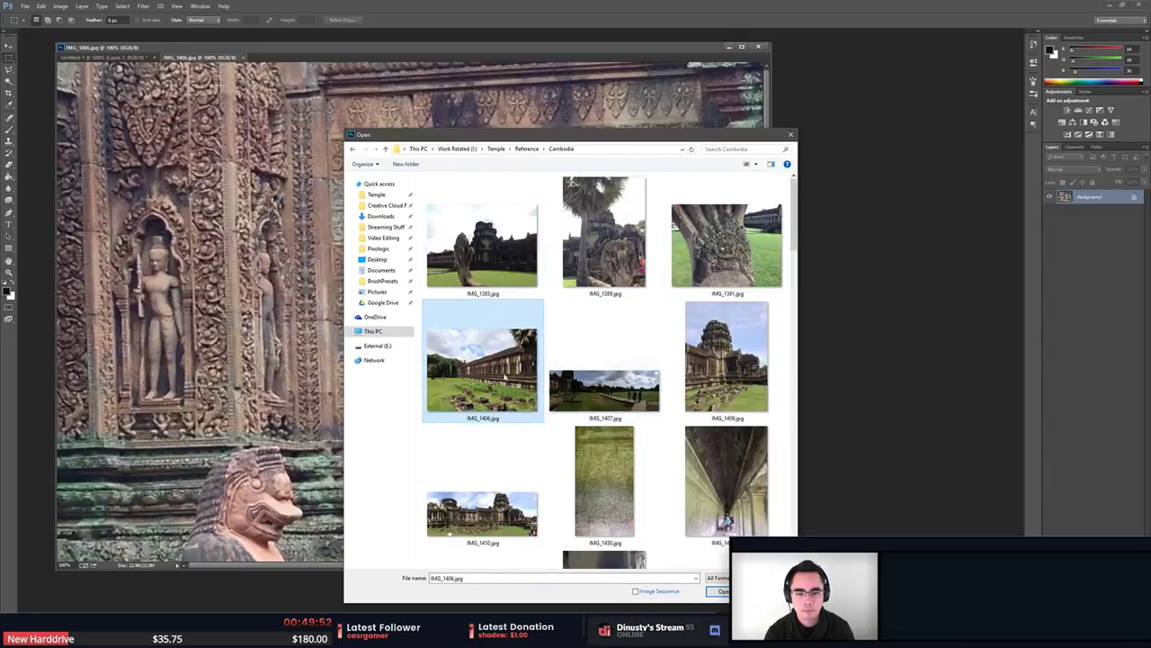
double_click(506, 367)
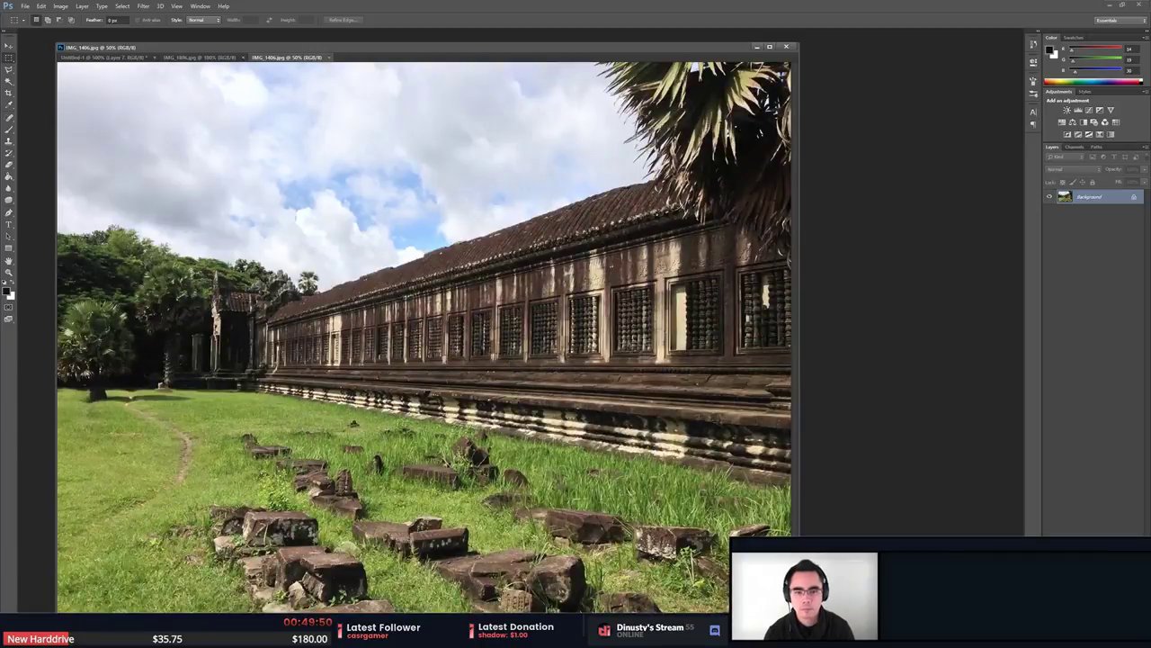
scroll(530, 262, "up", 3, "alt")
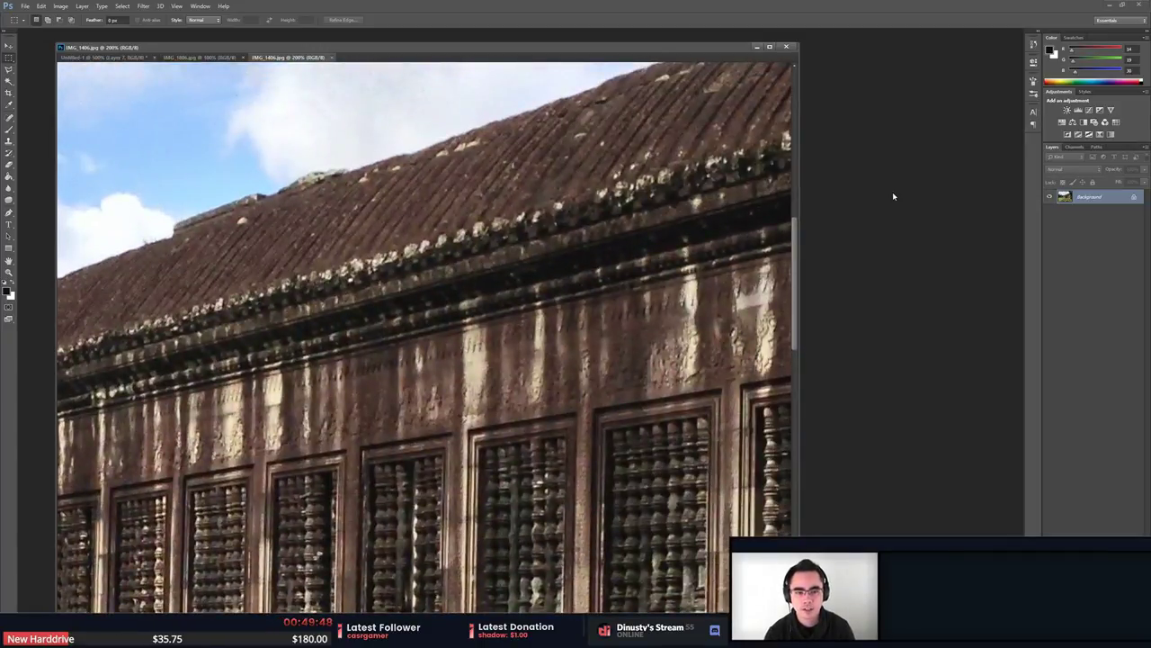
Browse the temple photos in the Cambodia reference folder for more carved stonework and moulding references.
key("ctrl+o")
scroll(715, 288, "down", 3)
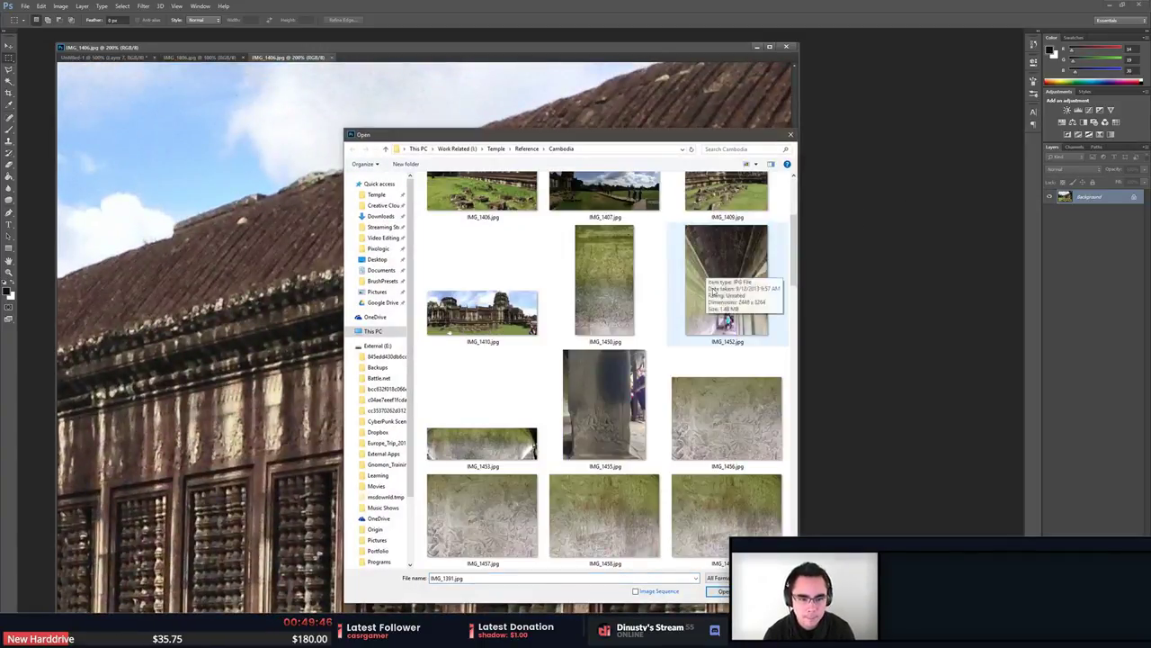
left_click(715, 288)
left_click_drag(791, 243, 790, 322)
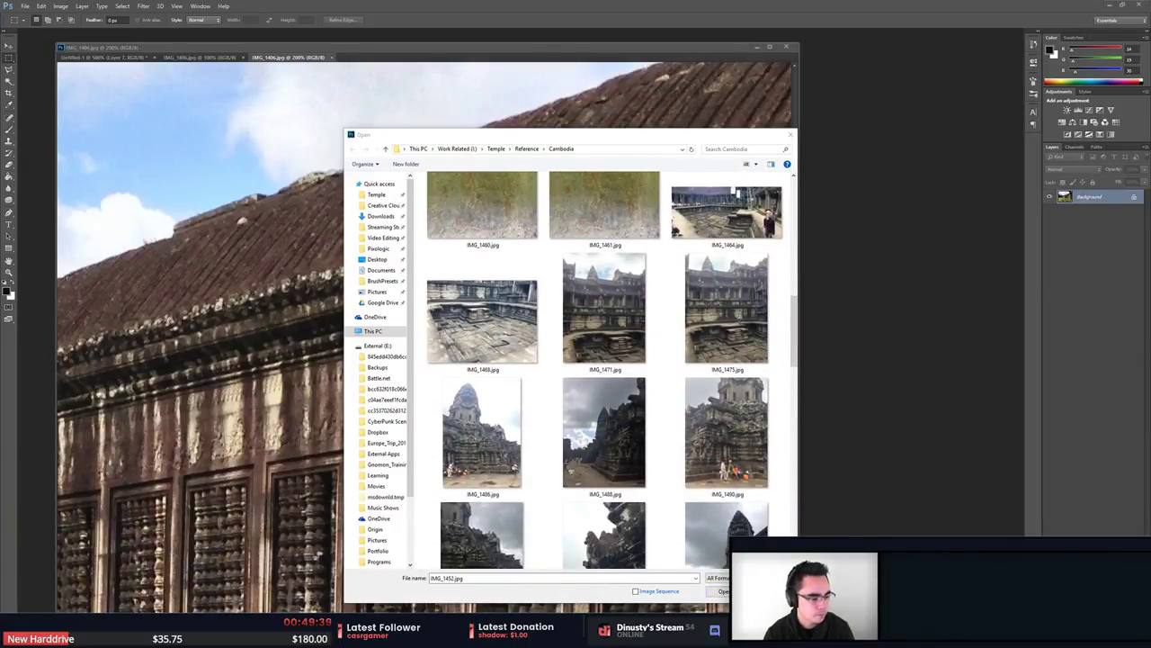
left_click(785, 344)
scroll(789, 343, "down", 1)
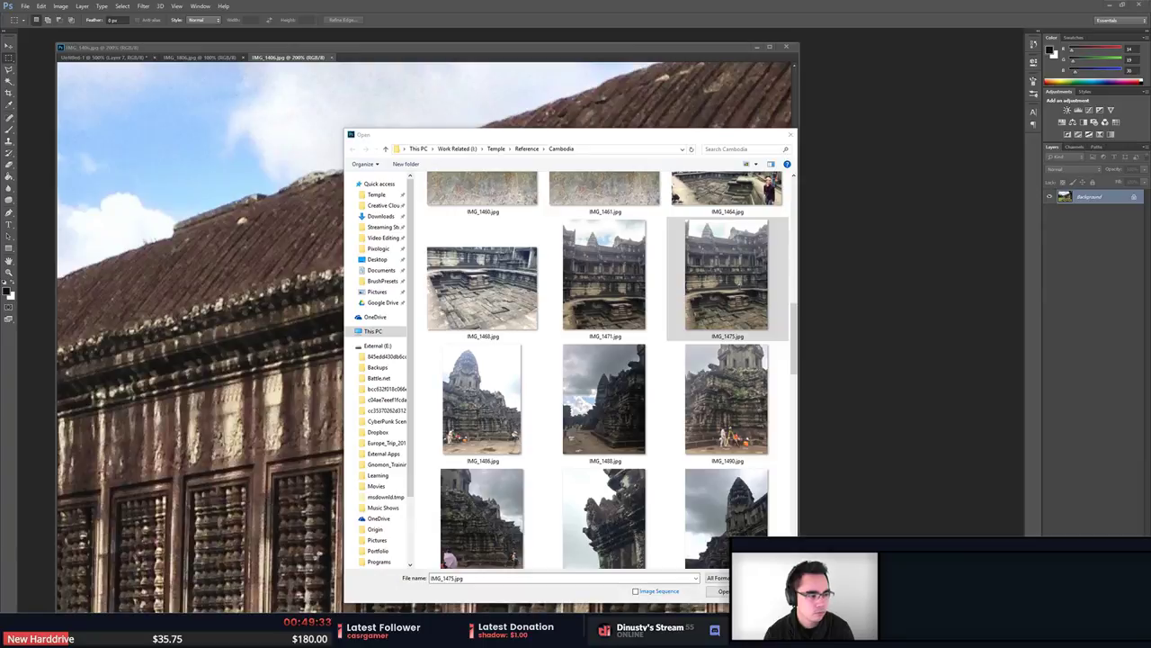
left_click(721, 407)
scroll(724, 396, "down", 5)
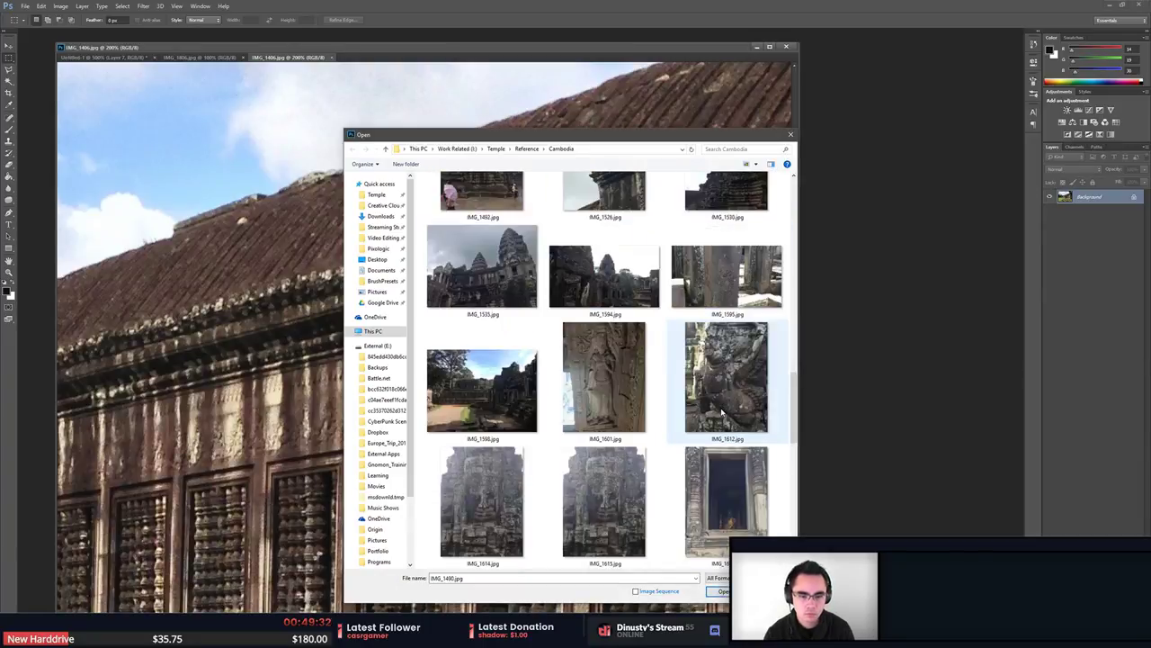
left_click(735, 495)
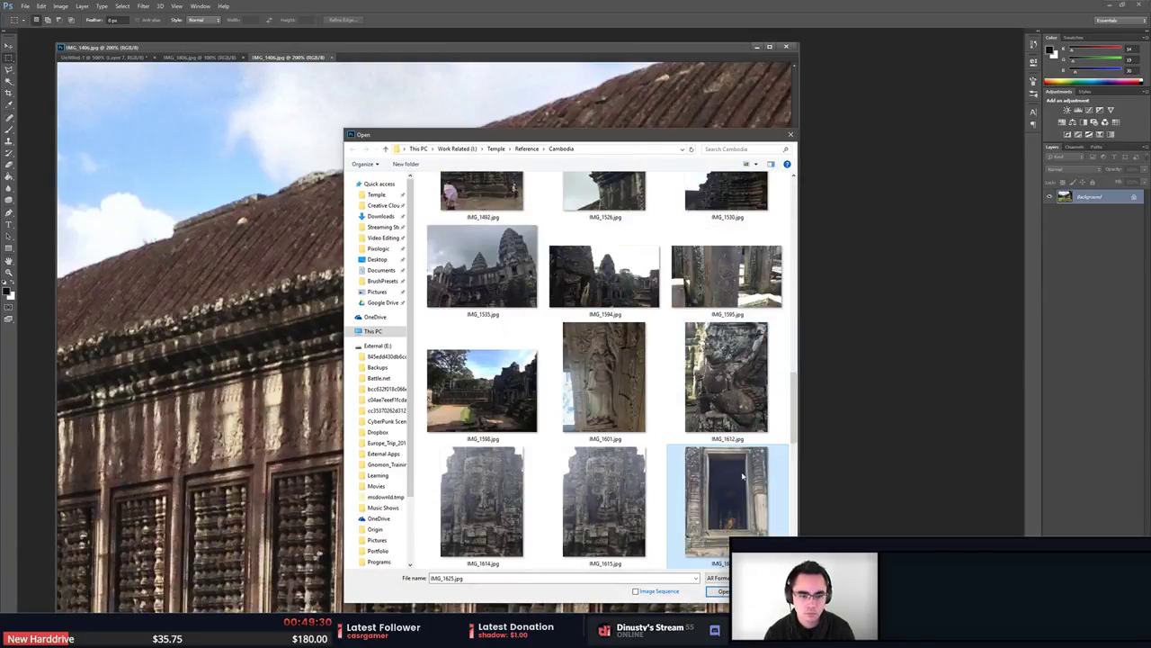
left_click(754, 412)
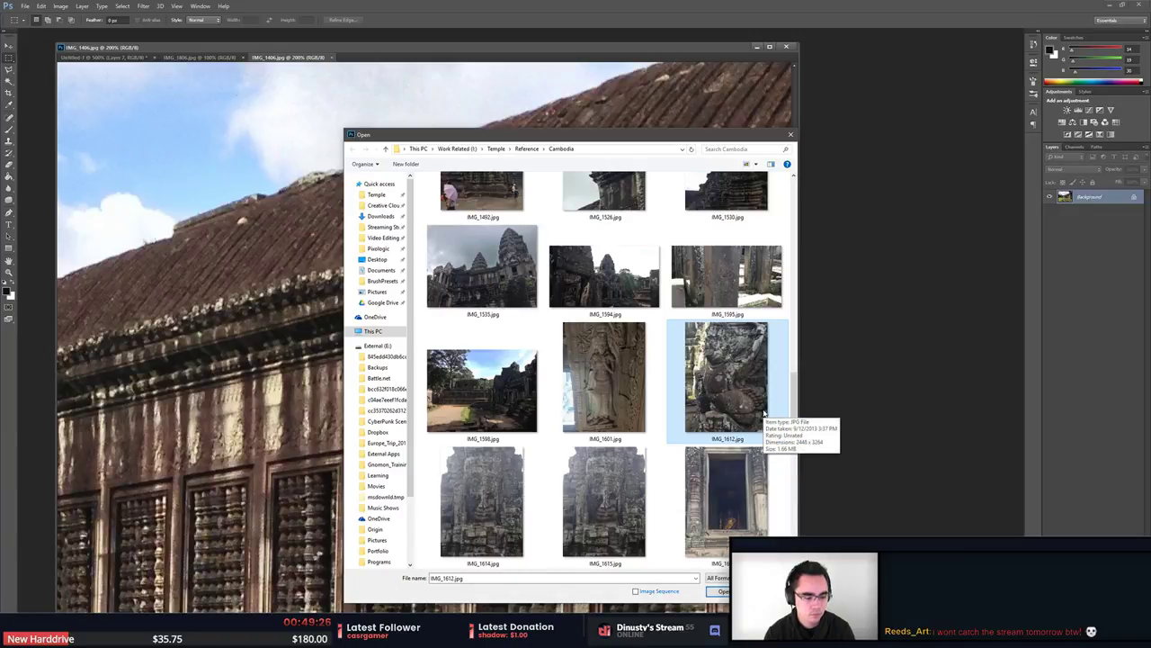
left_click(730, 312)
left_click(727, 362)
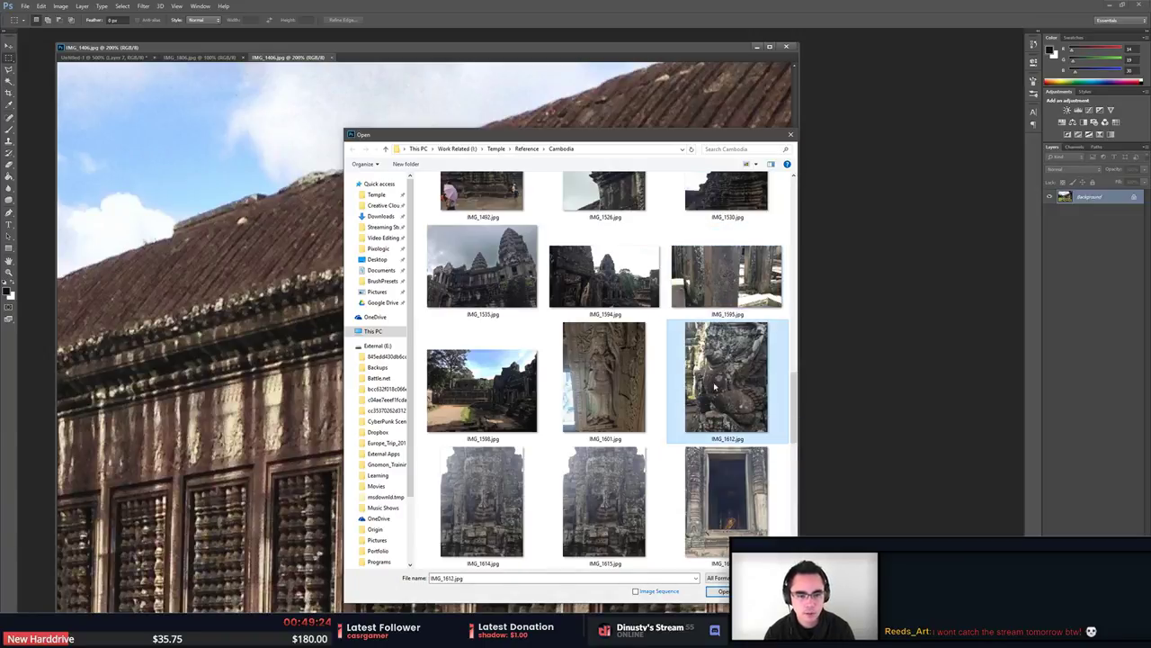
left_click(657, 424)
scroll(685, 414, "down", 5)
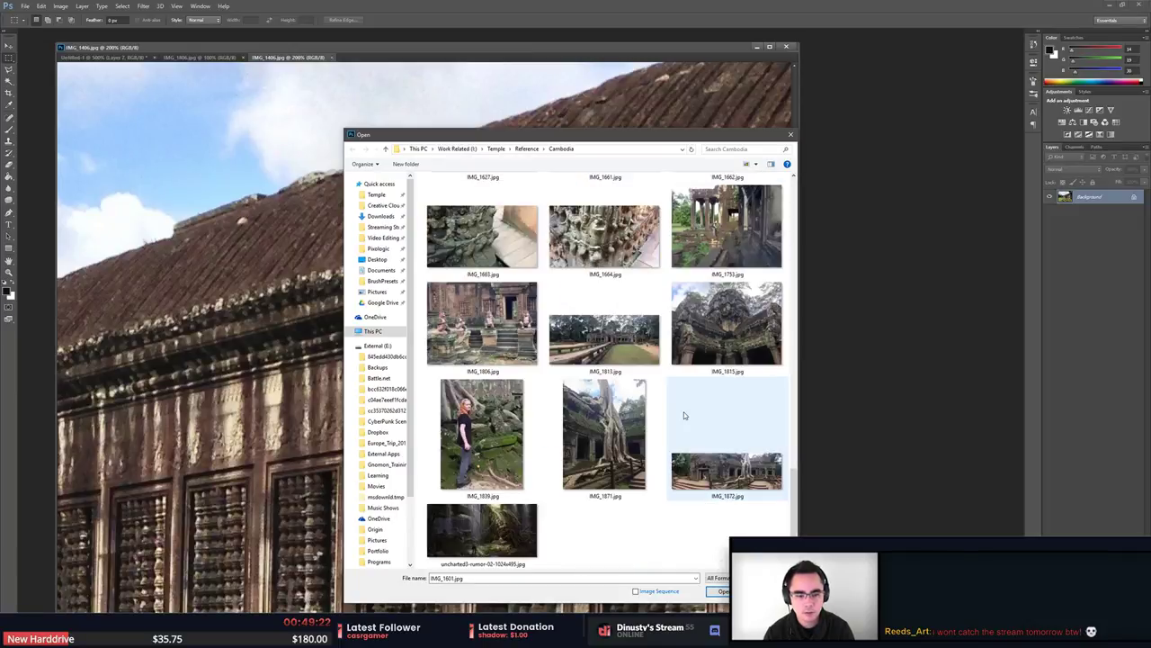
Open IMG_1815.jpg, the temple tower photo, from the Cambodia folder.
left_click(695, 351)
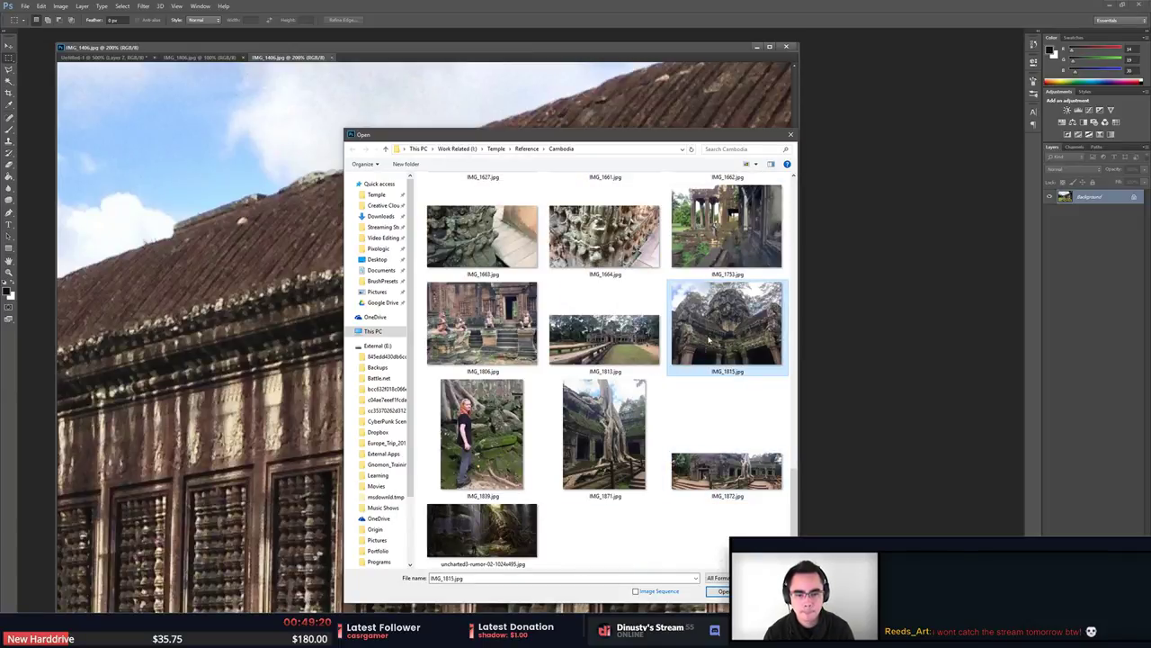
double_click(709, 340)
key("ctrl+plus")
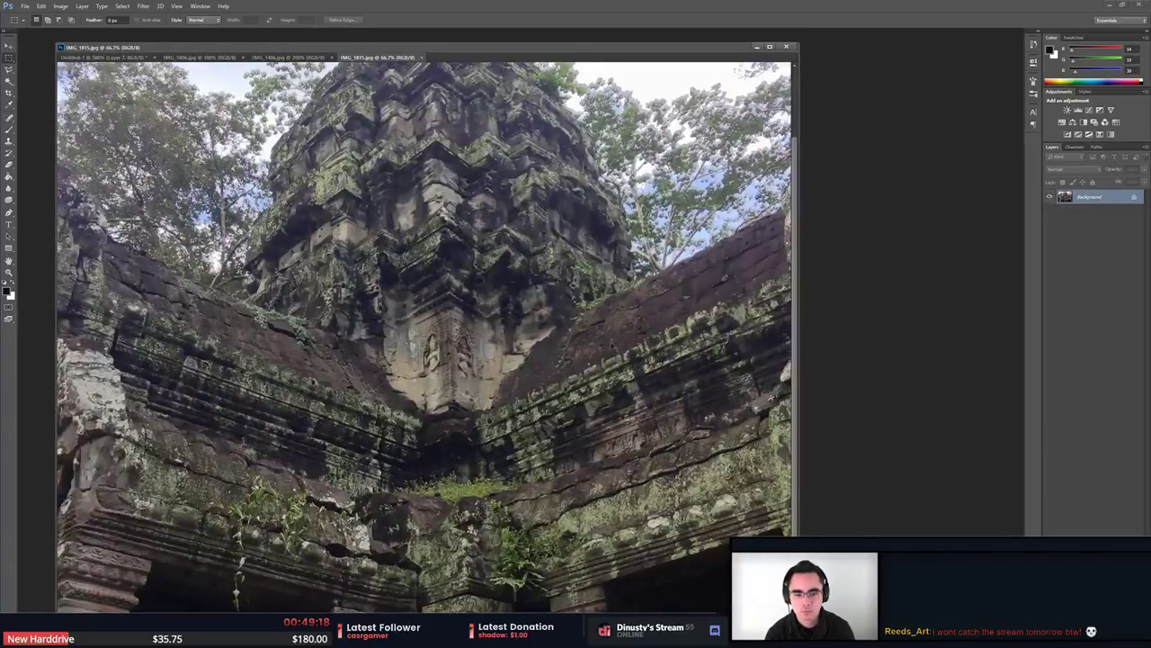
Examine the stone tower, stepped roof mouldings and lintels in the temple courtyard photo.
scroll(614, 344, "up", 4, "alt")
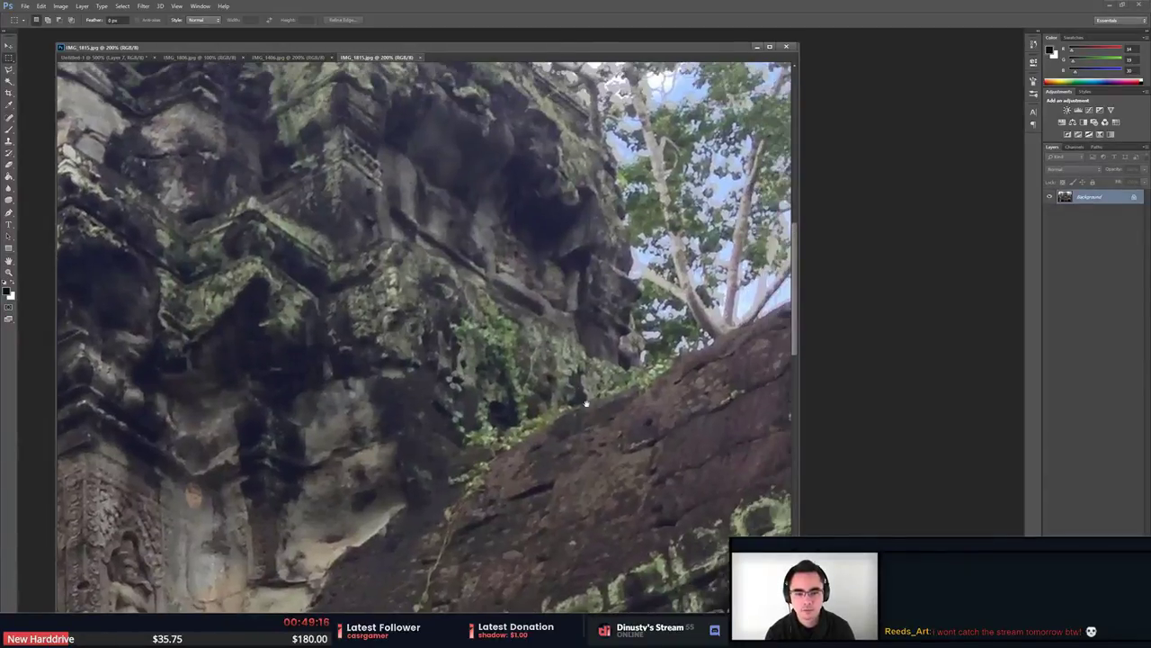
scroll(457, 154, "down", 3, "alt")
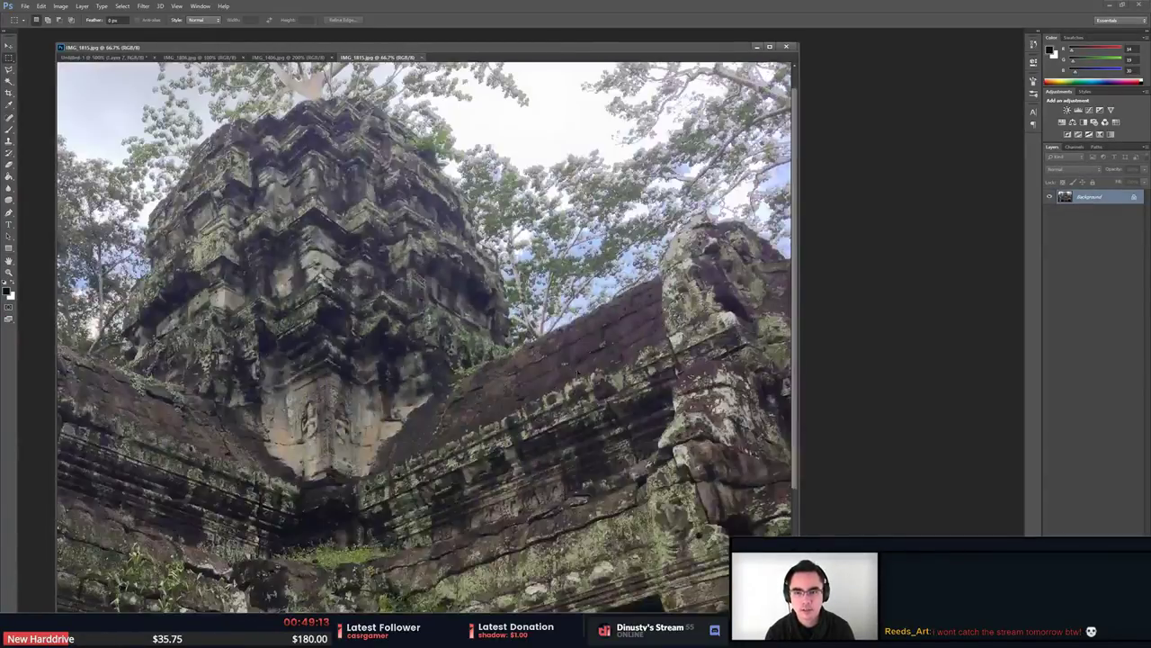
scroll(457, 154, "up", 1, "alt")
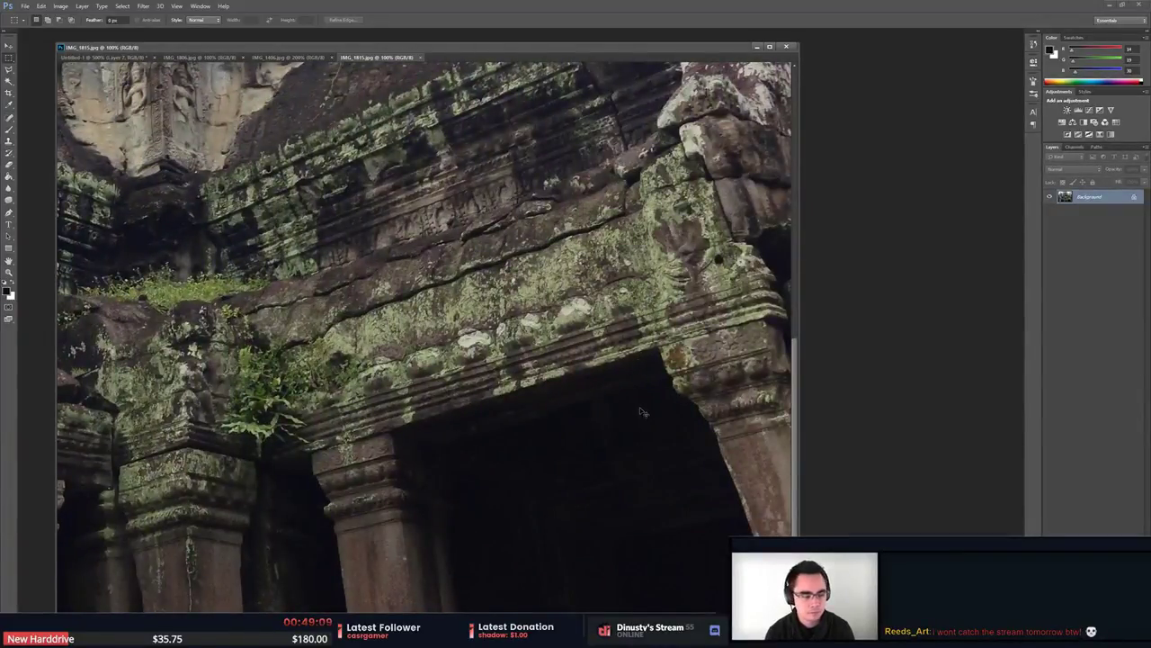
scroll(642, 410, "down", 1, "alt")
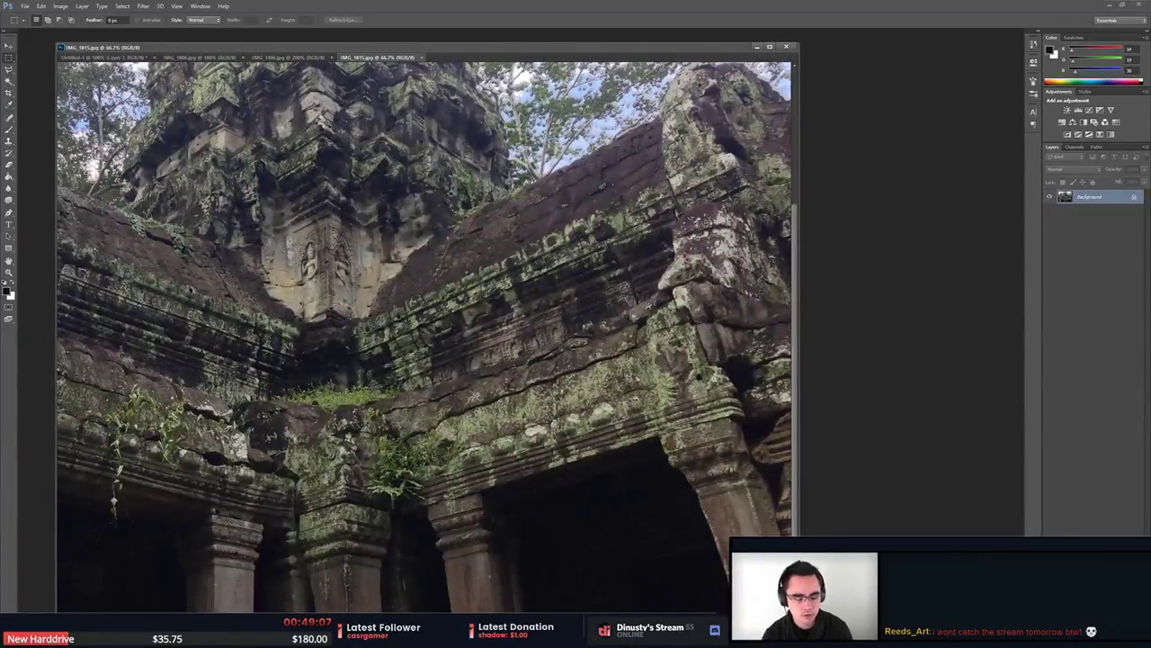
left_click_drag(552, 355, 589, 292)
left_click_drag(529, 321, 597, 316)
left_click_drag(480, 331, 482, 340)
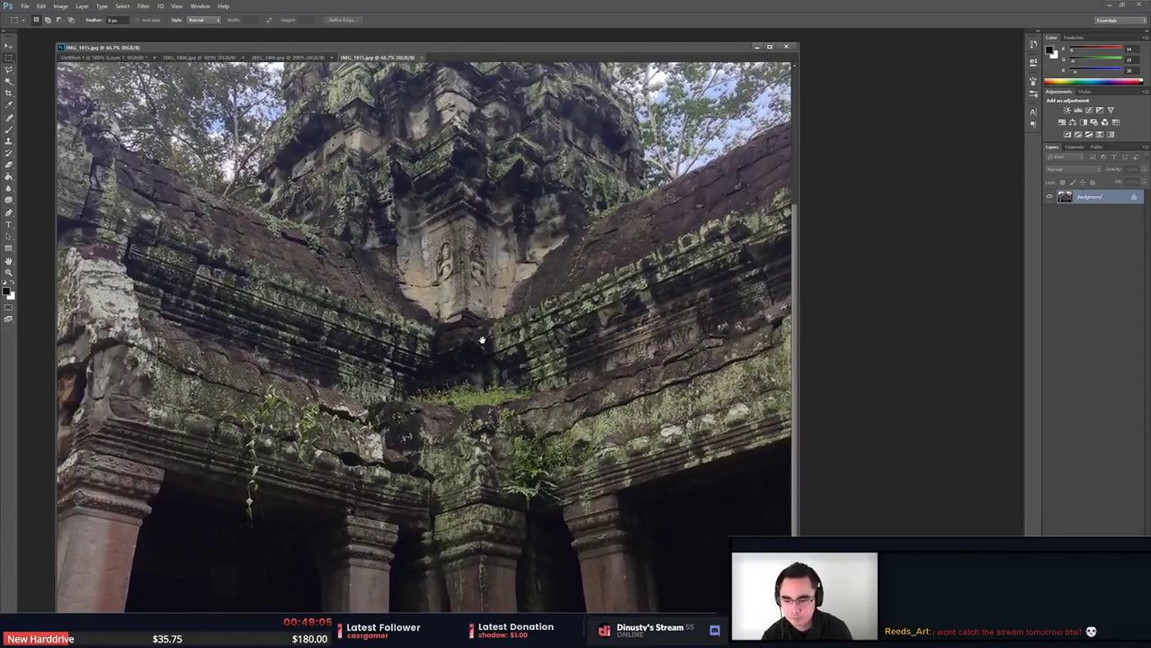
Examine the pillar capital's carved flower band, bead rows and layered mouldings up close.
scroll(482, 340, "left", 2, "ctrl")
scroll(539, 324, "up", 2, "alt")
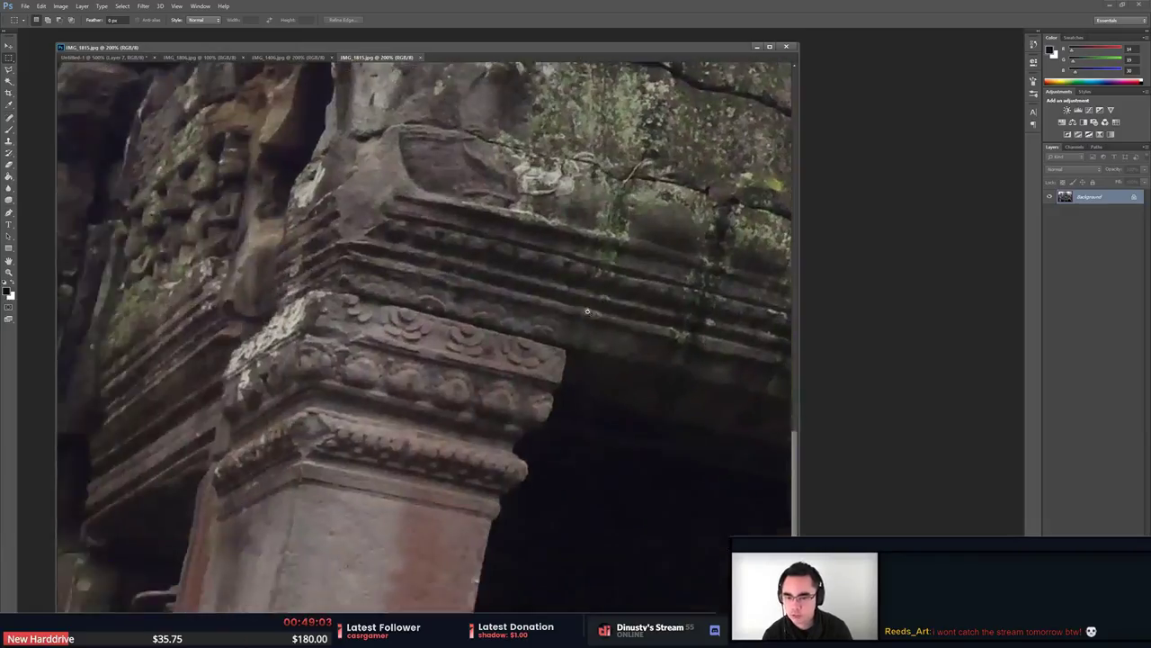
scroll(586, 311, "up", 1, "alt")
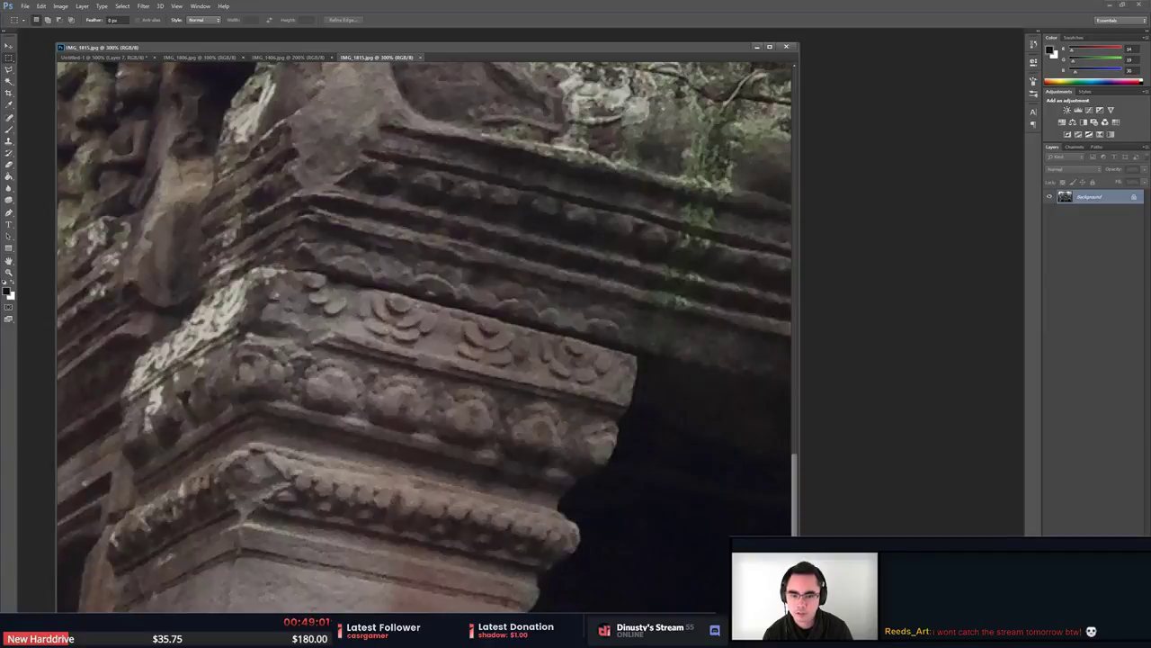
left_click_drag(477, 306, 468, 359)
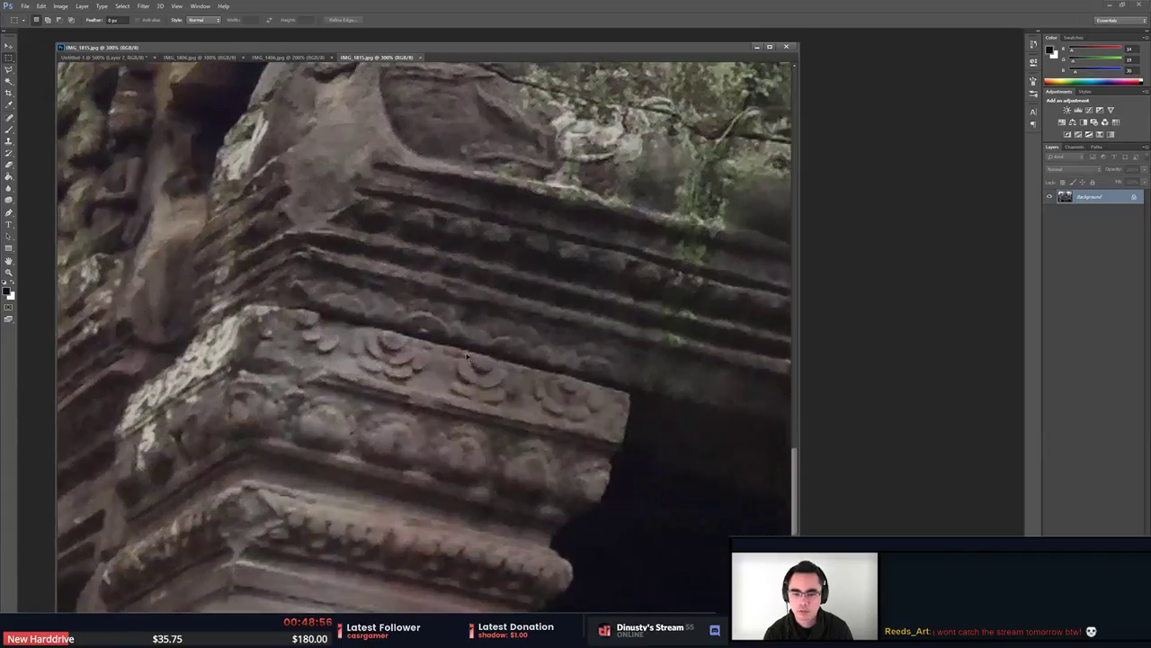
key("ctrl+minus")
key("ctrl+minus")
left_click_drag(589, 314, 477, 360)
key("ctrl+plus")
left_click_drag(330, 432, 593, 369)
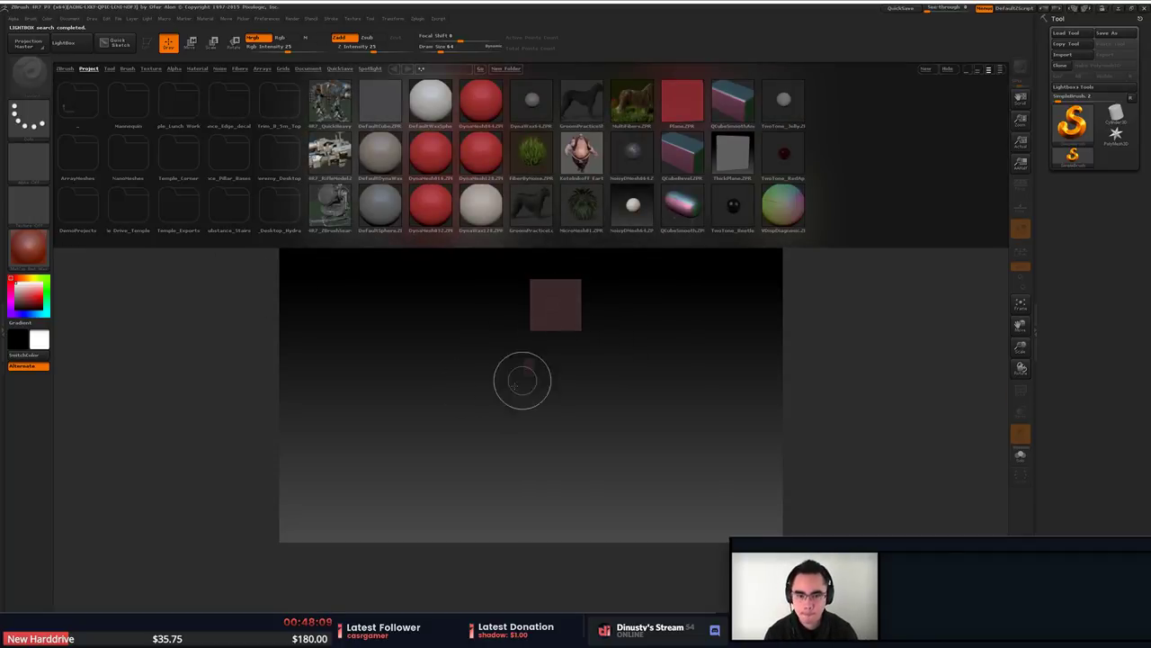
Switch to ZBrush, load the DefaultWaxSphere project, turn off the floor grid and face the sphere straight on.
key("ctrl+n")
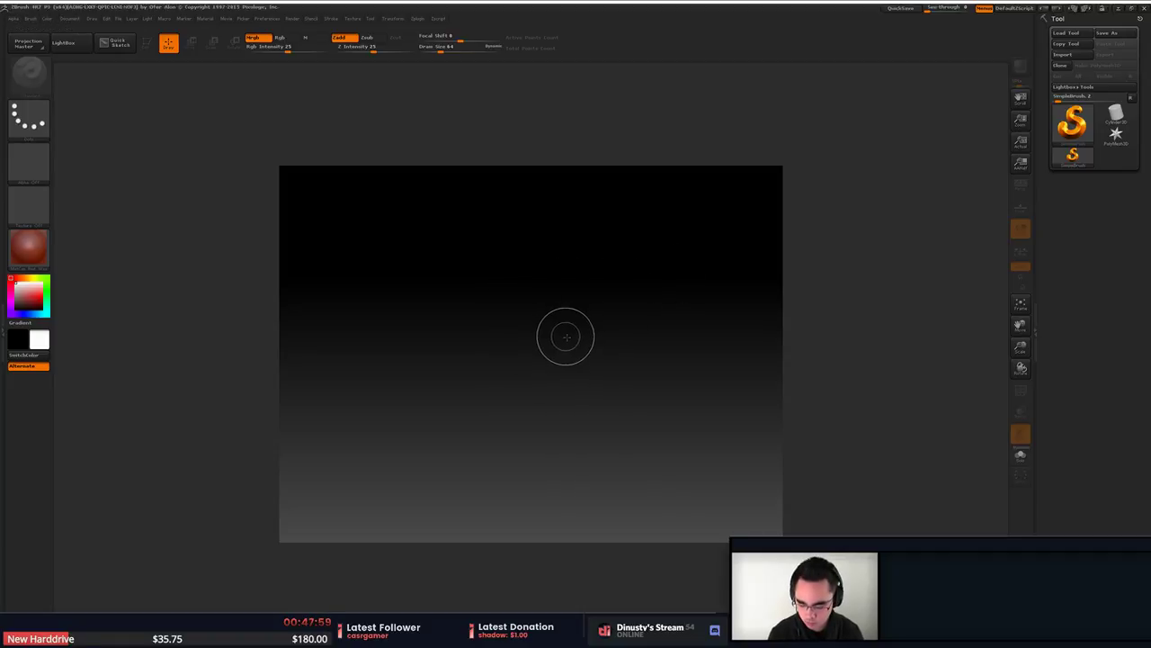
key("comma")
double_click(430, 101)
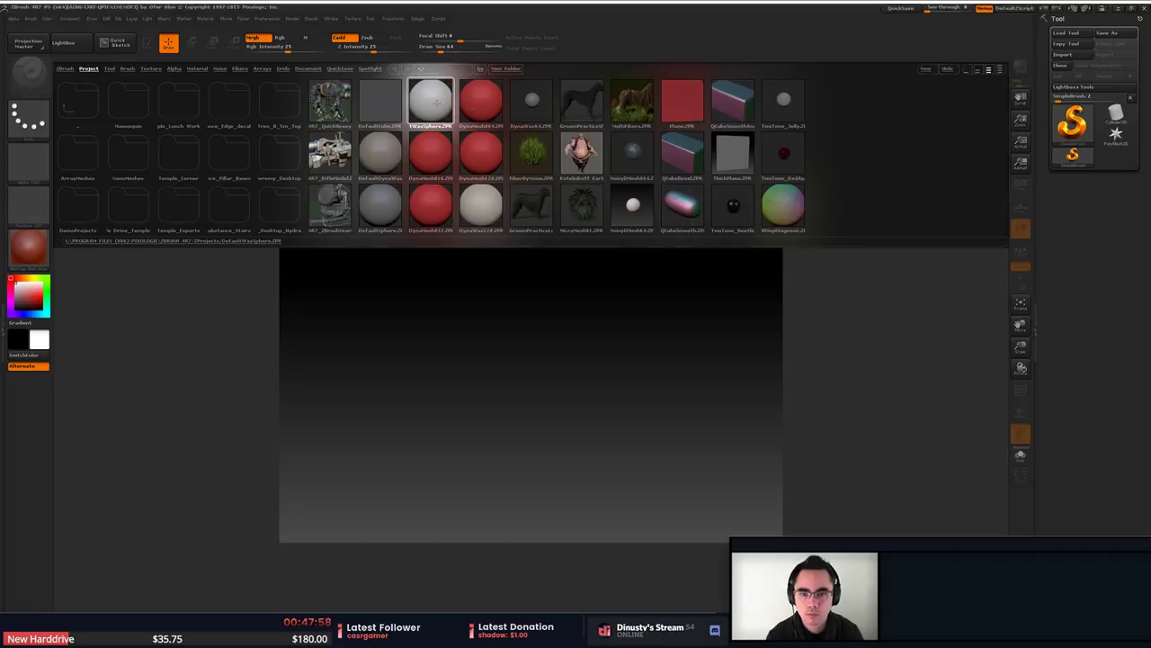
left_click(596, 353)
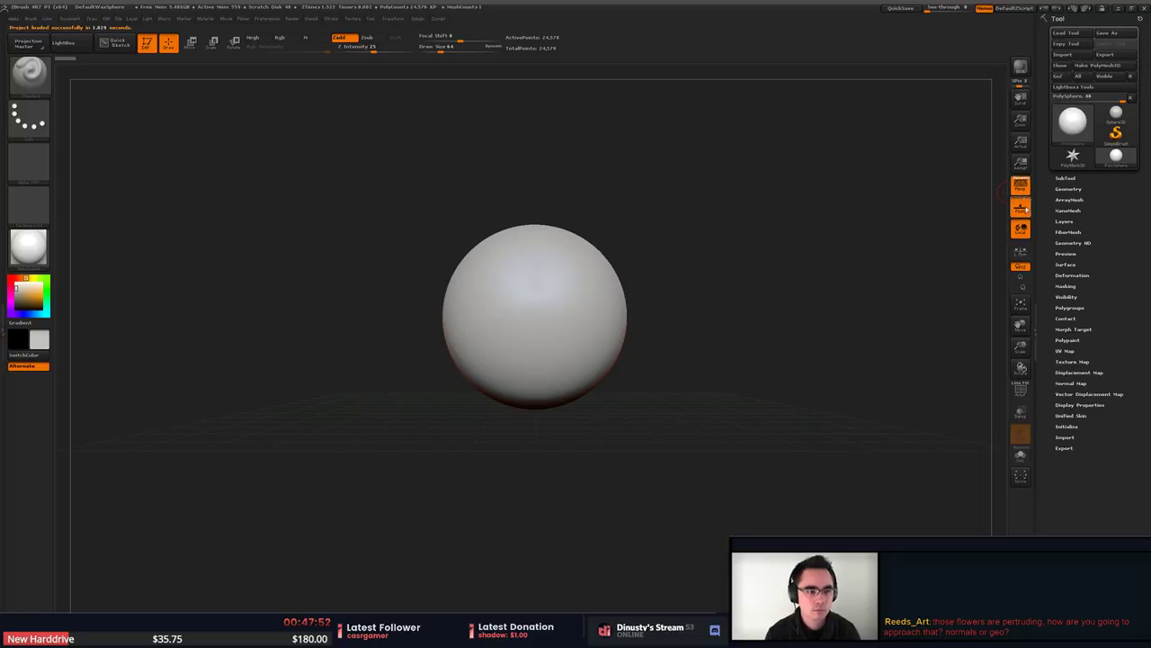
left_click(1026, 210)
left_click_drag(712, 308, 755, 298, "shift")
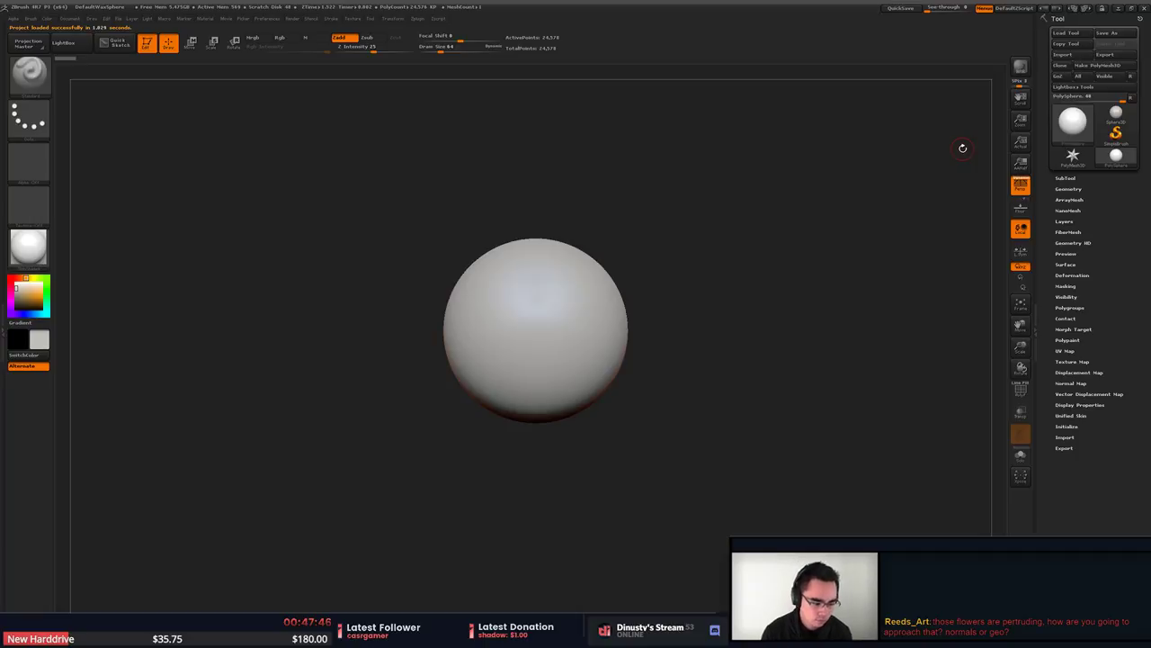
Check the pillar's carved flowers in the Photoshop reference photo once more and return to ZBrush.
key("alt+Tab")
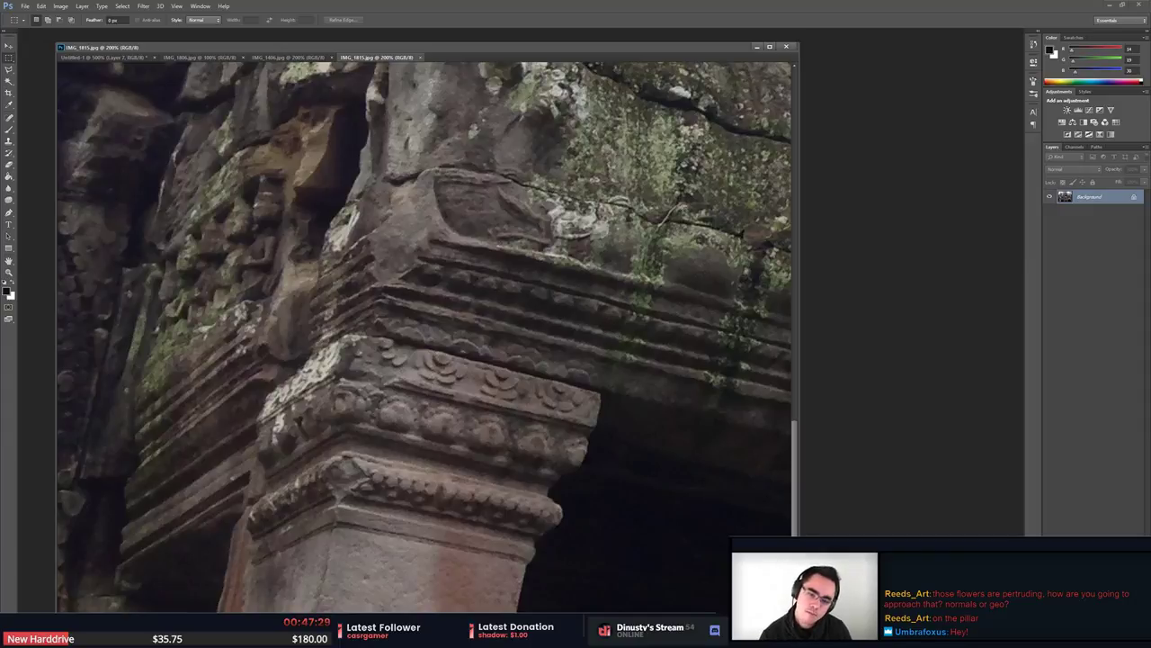
key("alt+Tab")
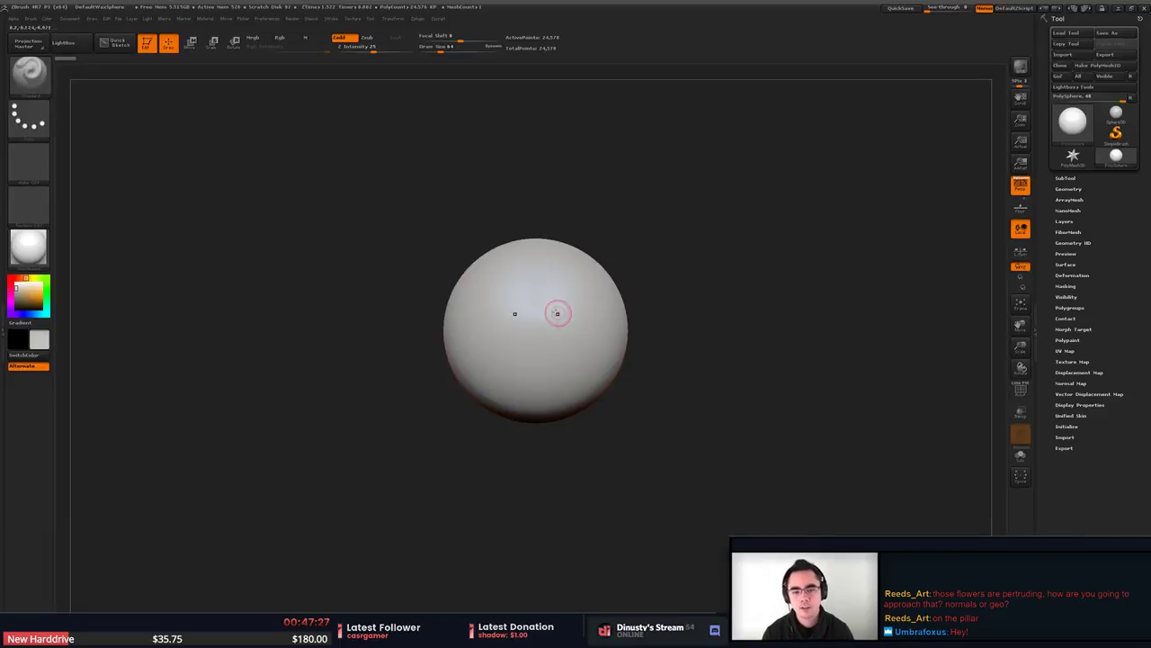
Expand the side tray beside the brush settings and dock the Transform palette in it above Material.
left_click(418, 19)
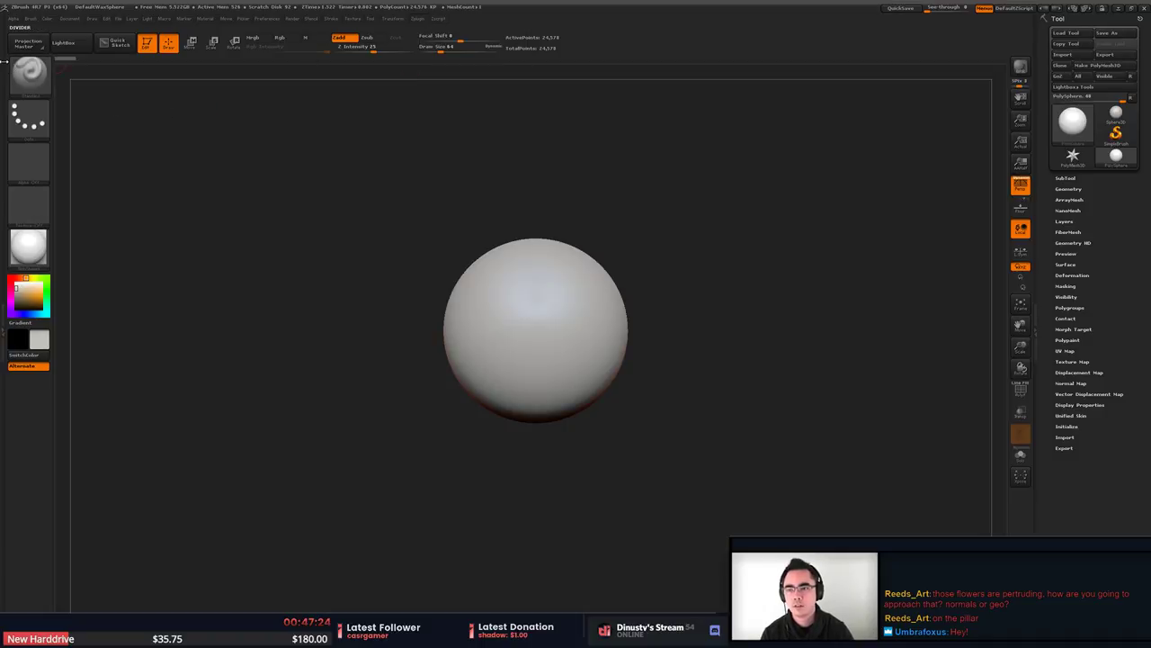
left_click(3, 77)
left_click(509, 20)
left_click(529, 20)
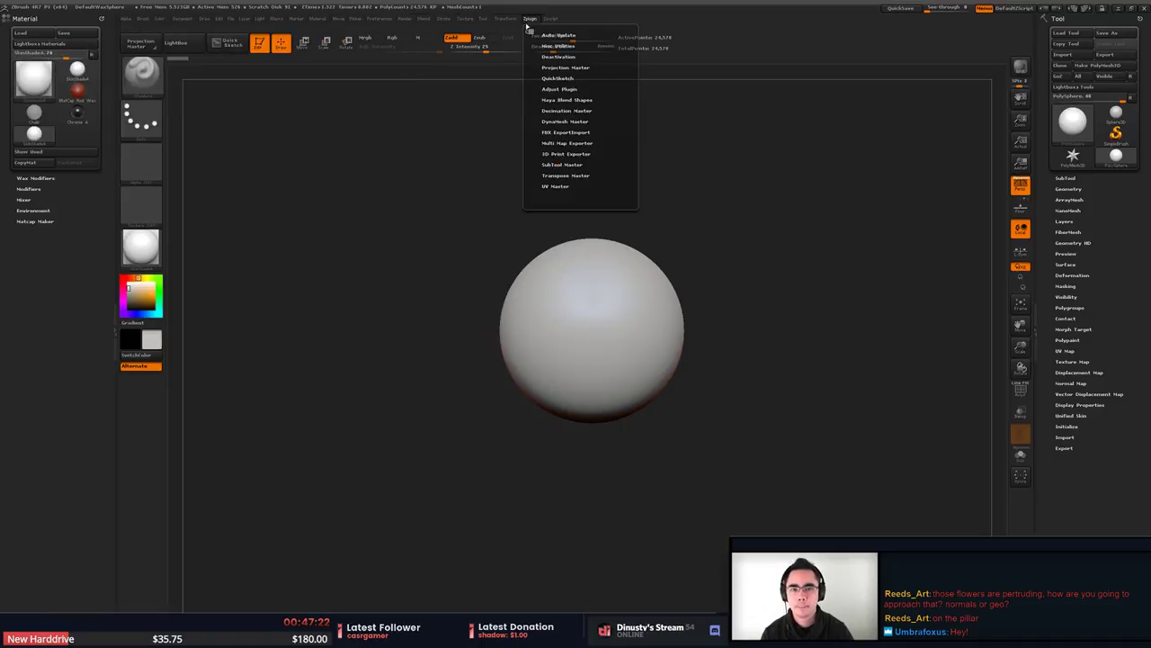
left_click(497, 30)
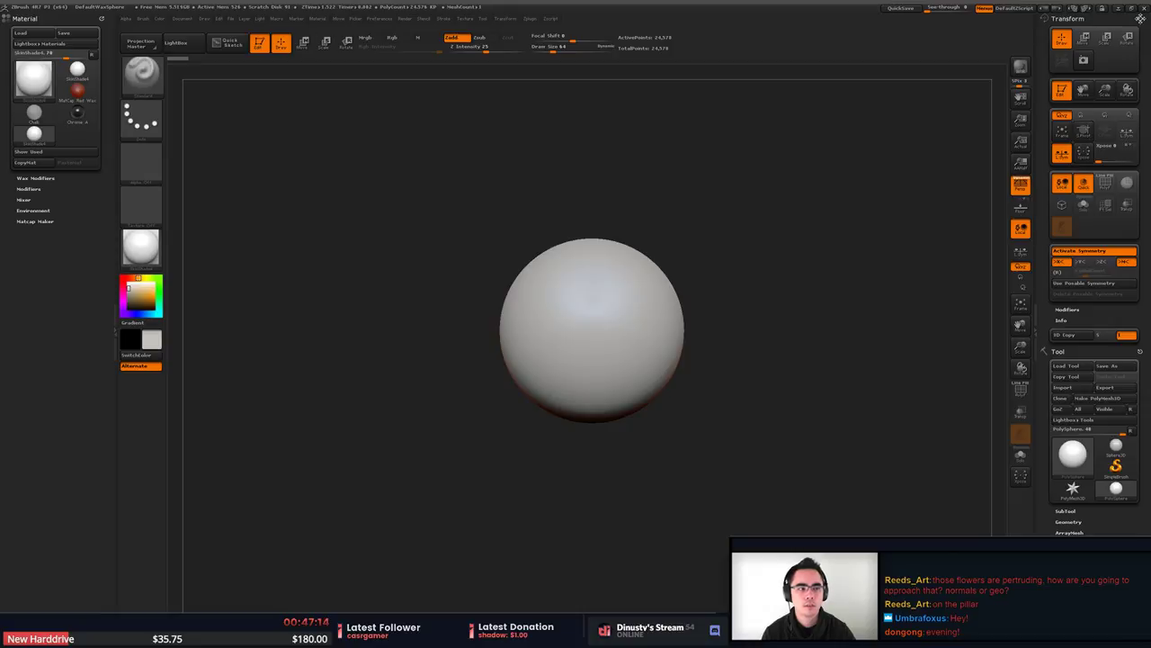
left_click_drag(1141, 18, 95, 135)
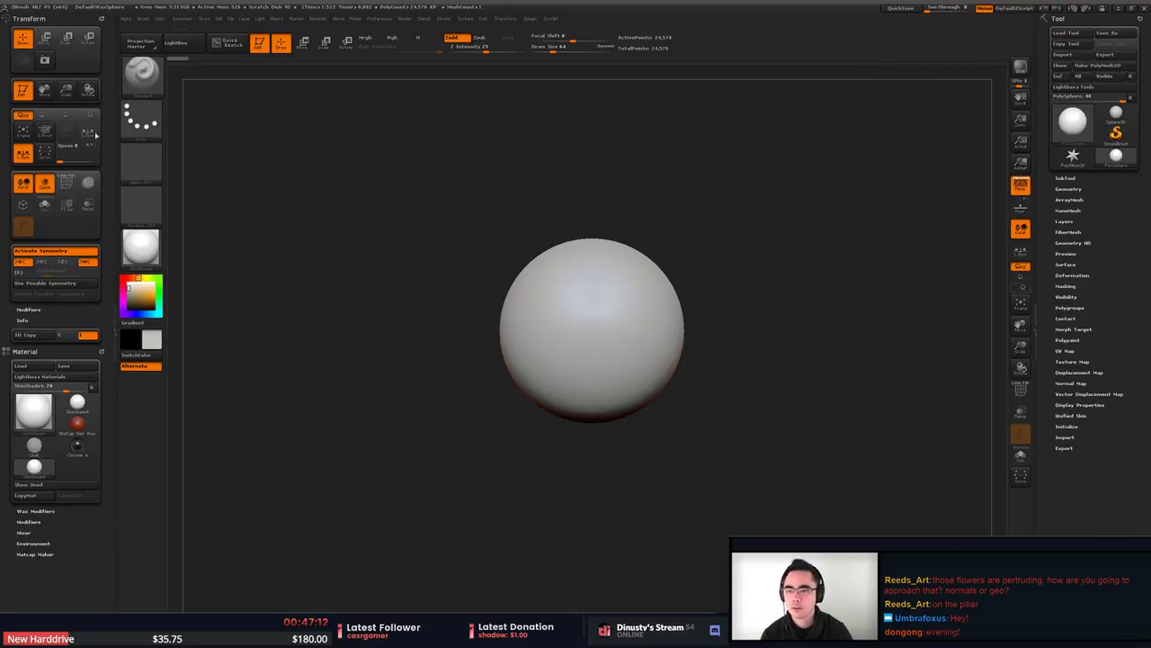
Enable radial symmetry with the Y axis added to X, and undo a test stroke on the sphere.
left_click(20, 274)
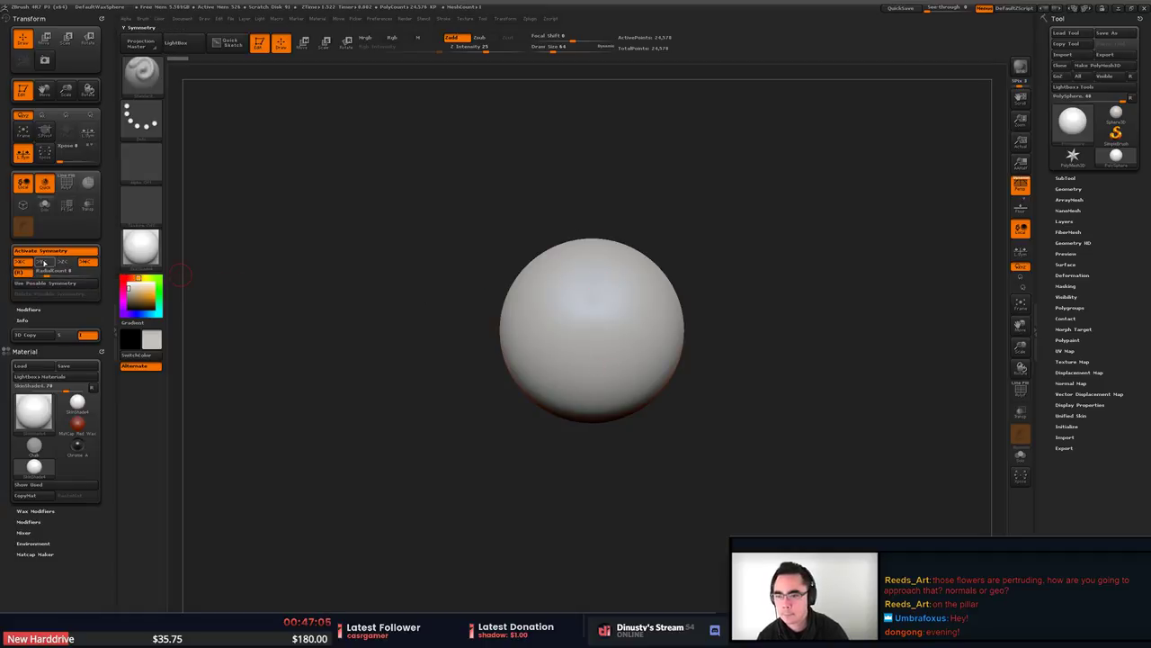
left_click(44, 261)
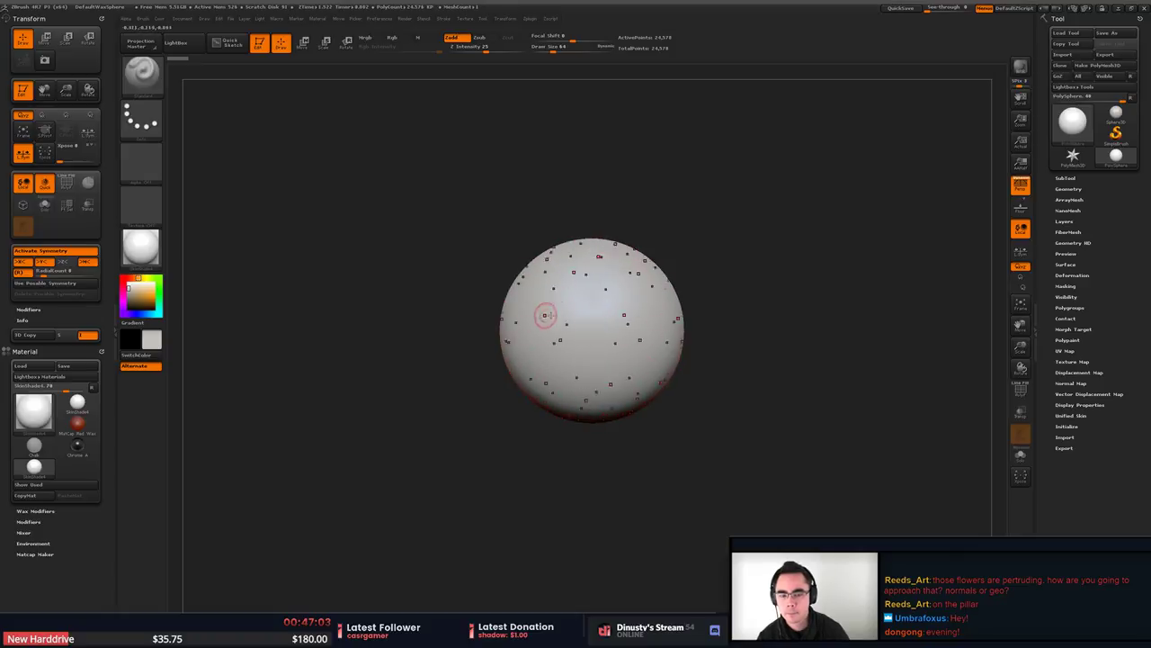
mouse_move(543, 314)
left_mouse_down()
mouse_move(523, 323)
mouse_move(551, 342)
mouse_move(539, 346)
mouse_move(553, 306)
mouse_move(556, 324)
left_mouse_up()
key("ctrl+z")
key("ctrl+z")
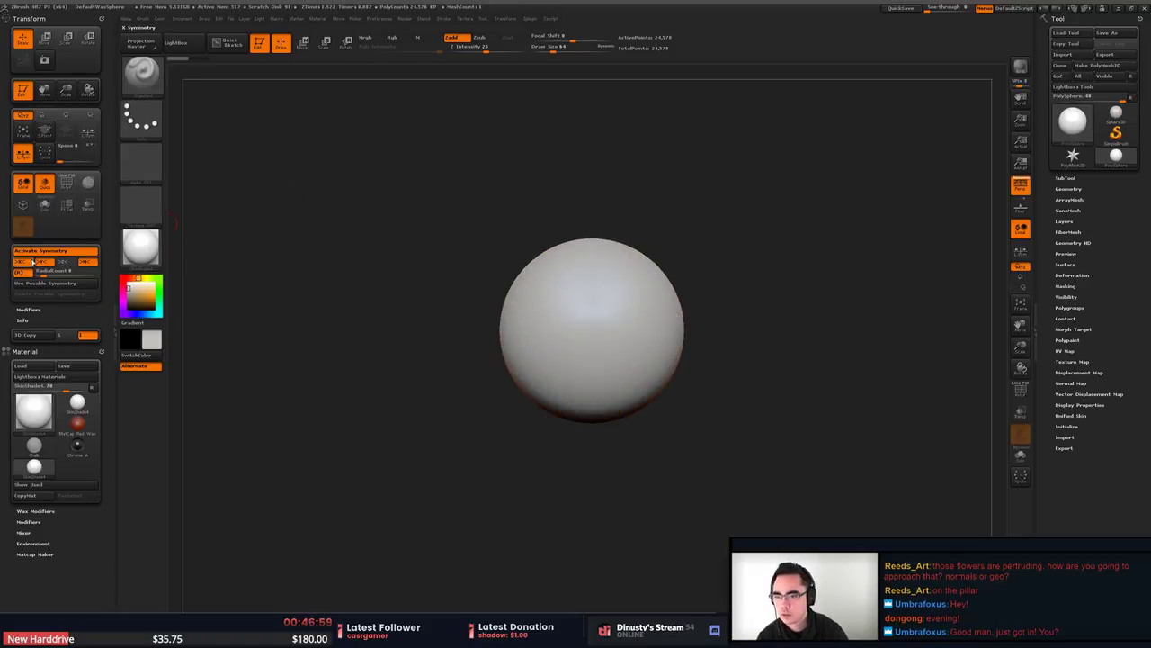
Limit the radial symmetry to the Z axis only, and undo a test stroke on the sphere's front.
mouse_move(233, 269)
left_mouse_down()
mouse_move(396, 274)
mouse_move(342, 275)
left_mouse_up()
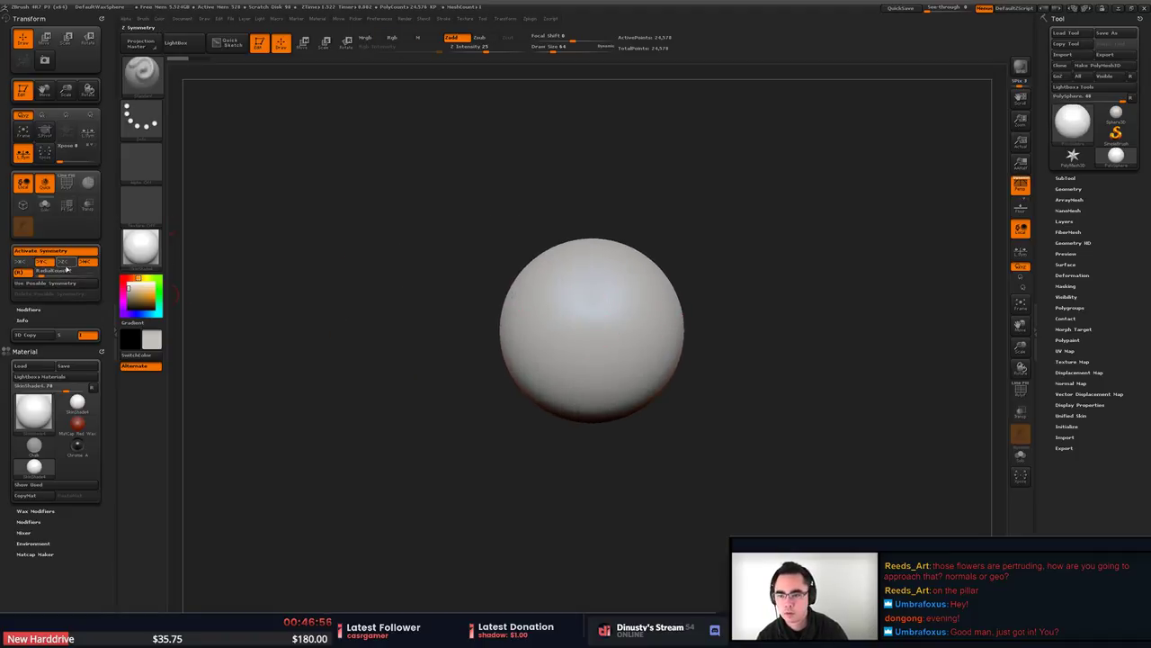
left_click(53, 263)
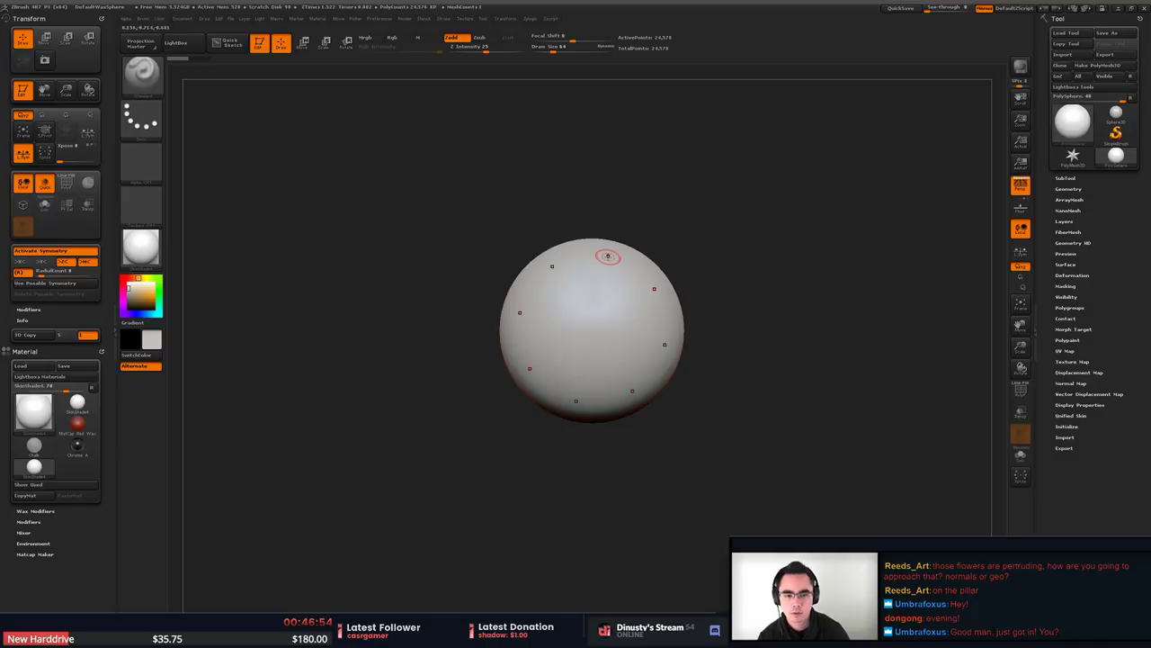
left_click_drag(622, 274, 642, 280)
key("ctrl+z")
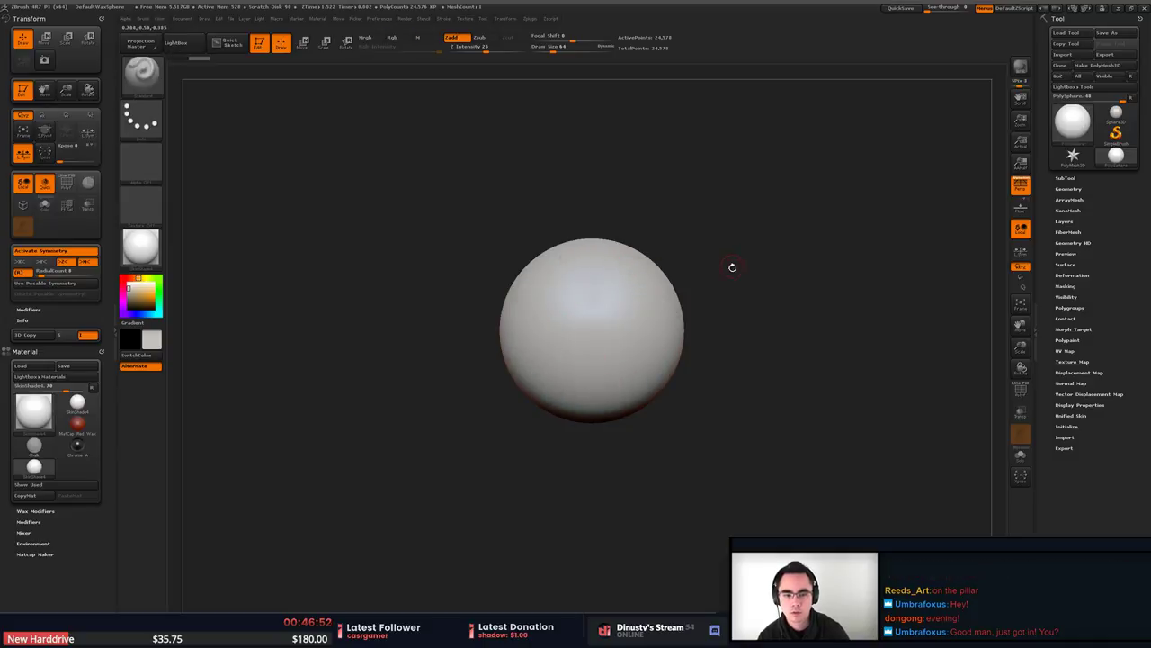
Select the Clay brush and try a radial stroke on the front of the sphere.
left_click_drag(732, 268, 744, 266)
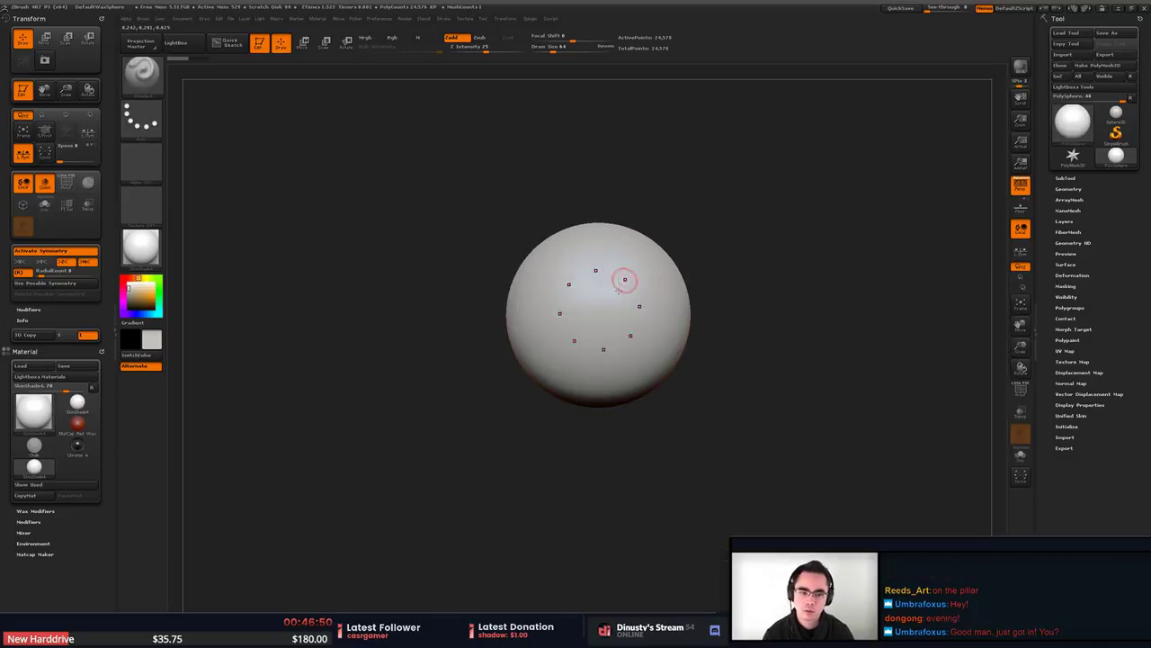
key("b")
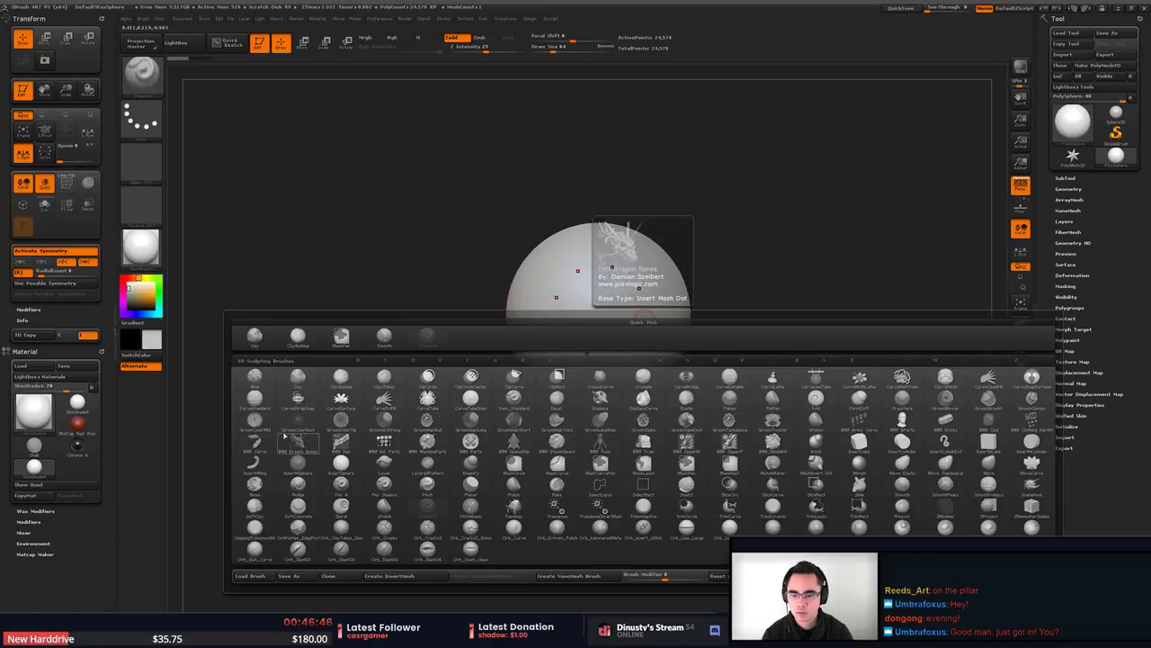
left_click(273, 337)
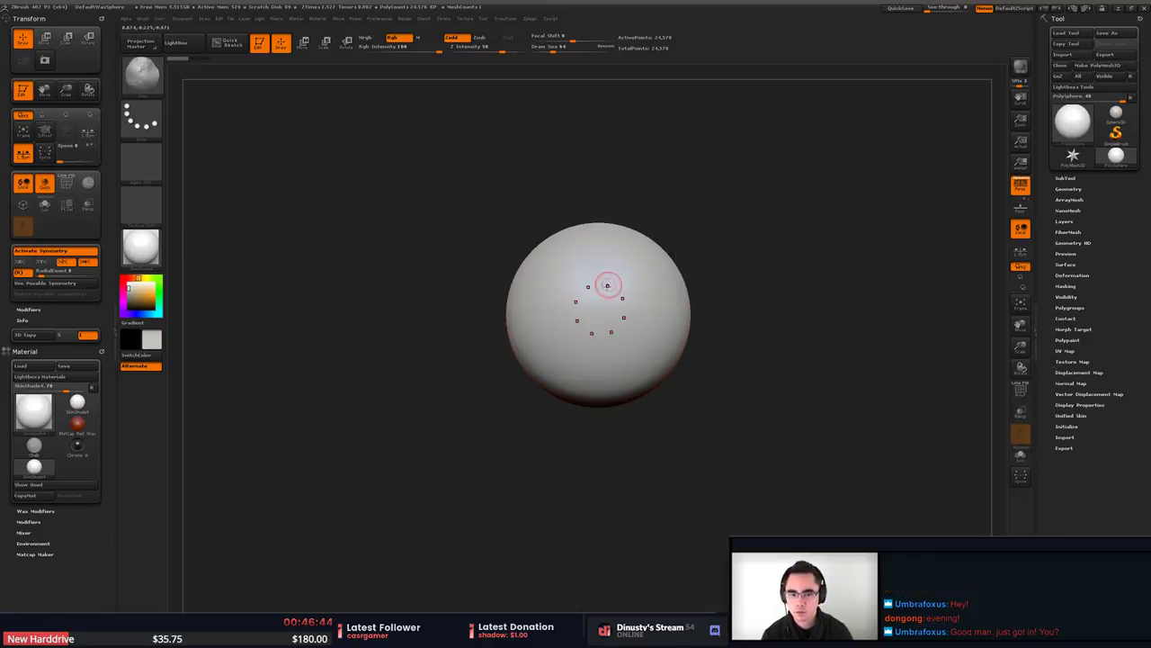
left_click_drag(606, 285, 674, 263)
Switch to the Move brush with draw size 221 and pull out a second ring of petals around the sphere.
key("space")
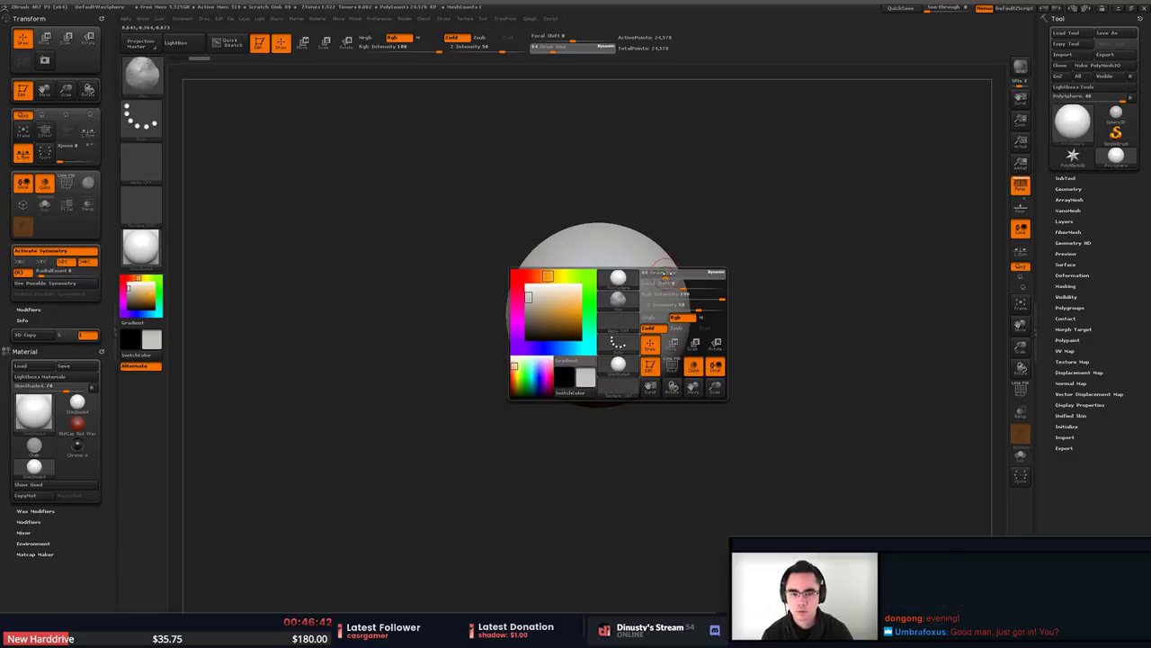
key("b")
key("v")
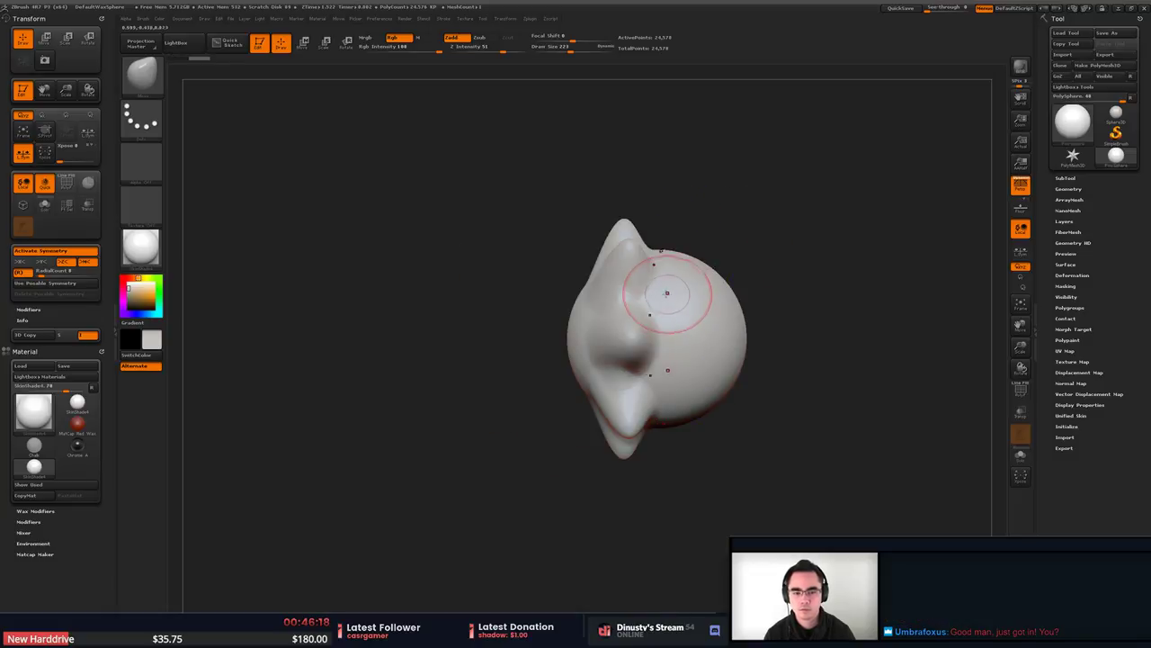
left_click_drag(661, 299, 738, 252)
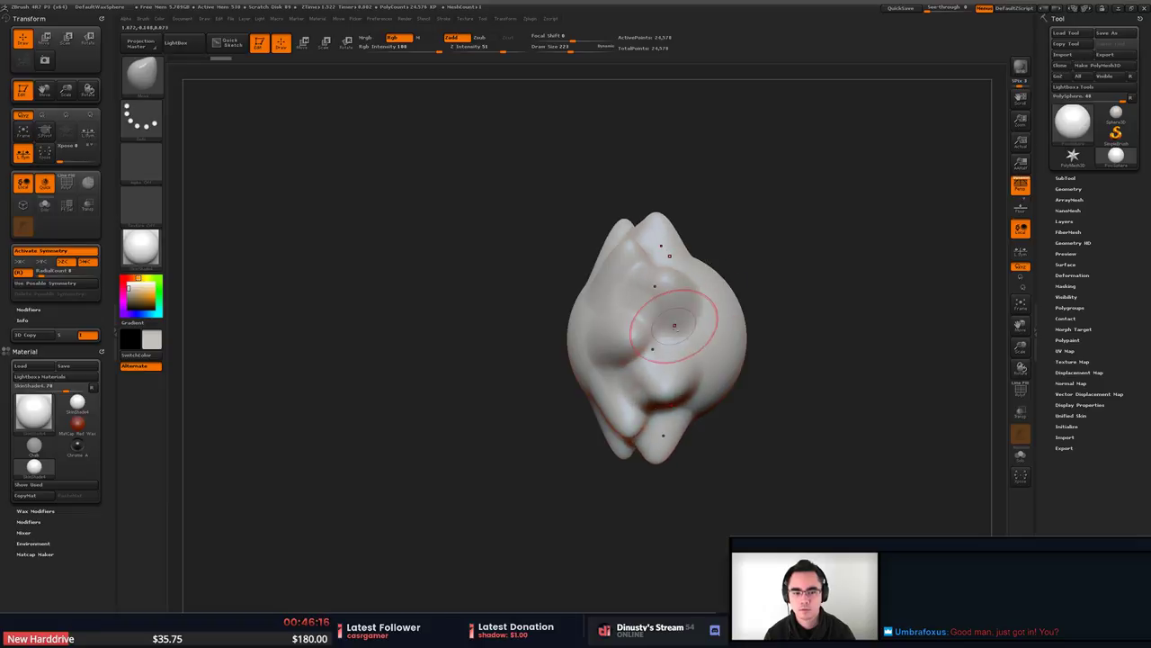
left_click_drag(672, 327, 692, 311)
Try another Move pull on the petals' surface and undo the latest strokes.
left_click_drag(725, 267, 758, 267)
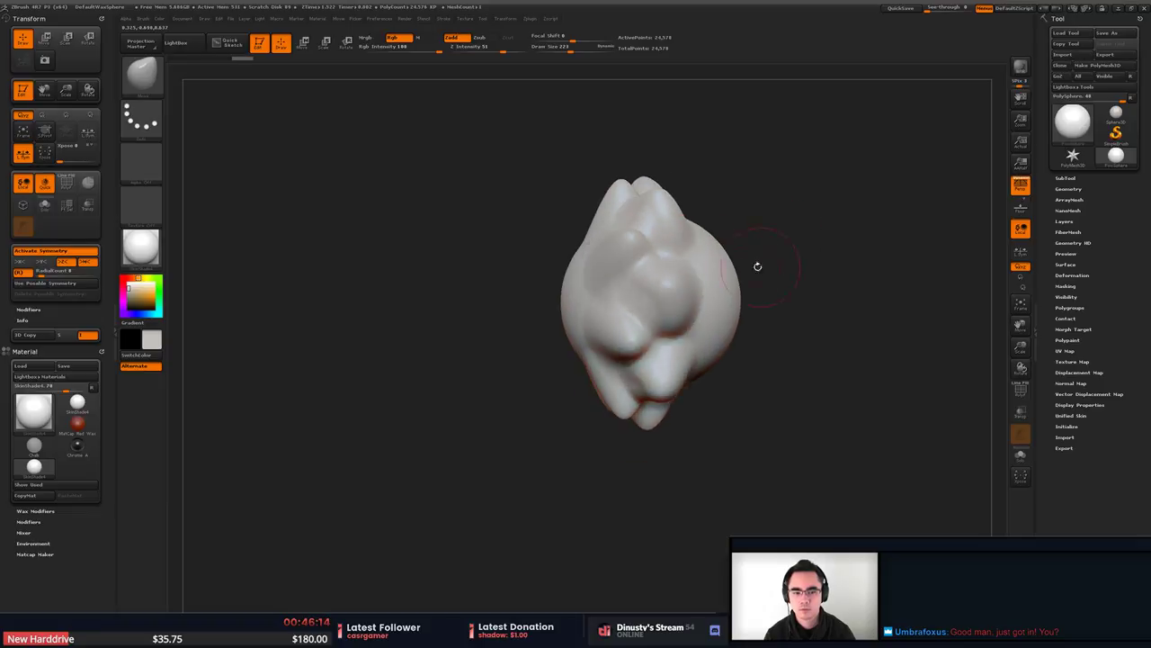
left_click_drag(671, 262, 691, 251)
key("ctrl+z")
key("ctrl+z")
key("ctrl+z")
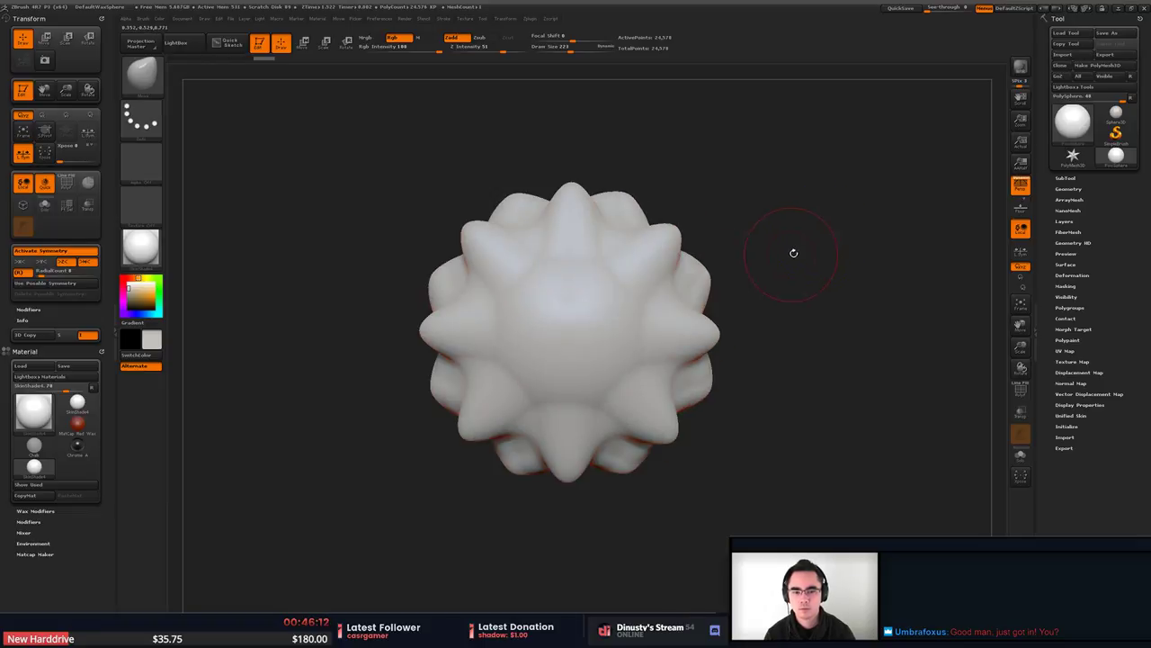
Set the Move brush's draw size to 120 and broaden the tips of the front petals.
key("space")
mouse_move(524, 269)
left_mouse_down()
mouse_move(495, 258)
mouse_move(497, 236)
mouse_move(535, 225)
left_mouse_up()
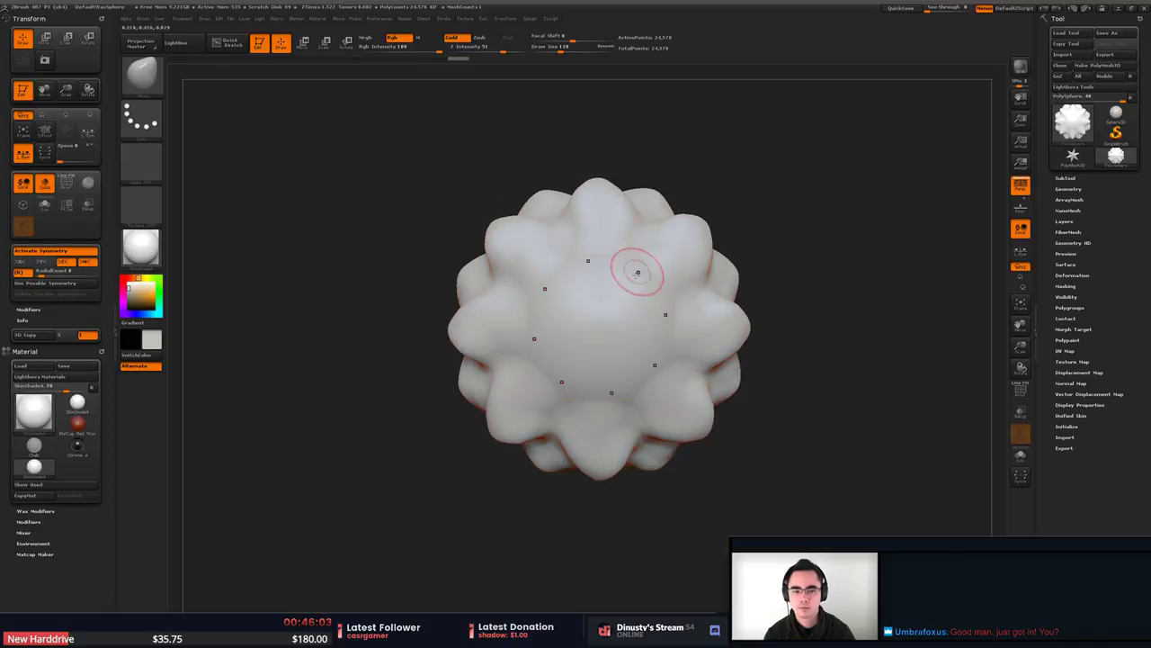
Check the pillar's carvings in the Photoshop reference photo, return to ZBrush, and undo a test stroke on the flower's center.
key("alt+Tab")
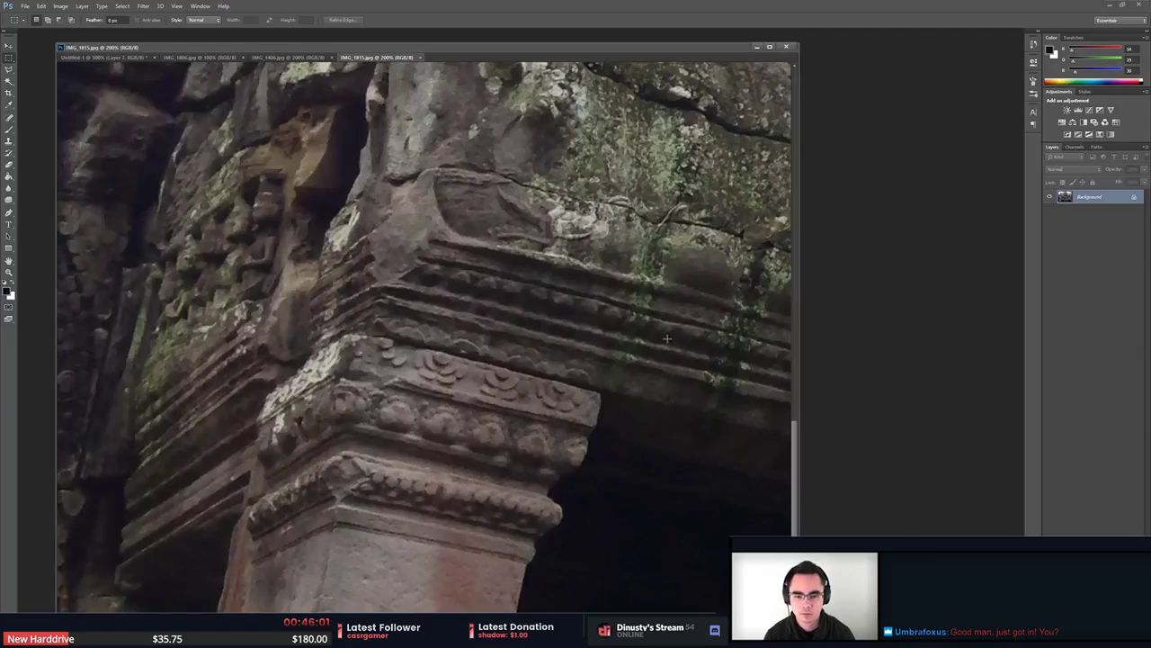
key("alt+Tab")
left_click(599, 322)
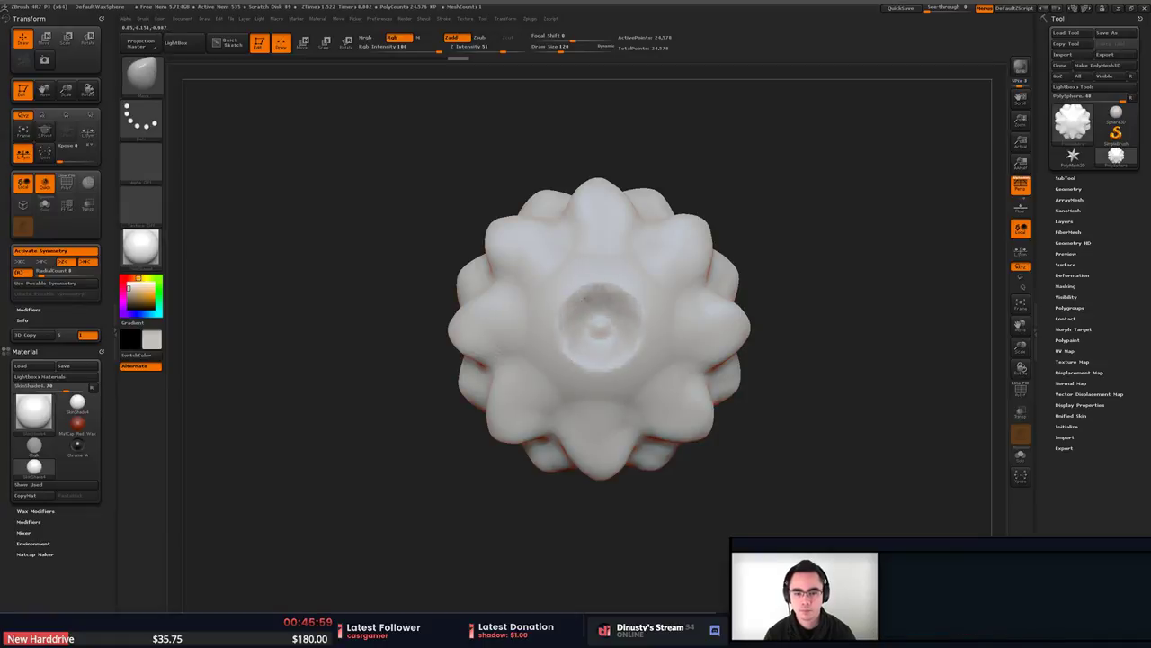
key("ctrl+z")
Open the brush selection to choose another sculpting brush for the flower.
key("b")
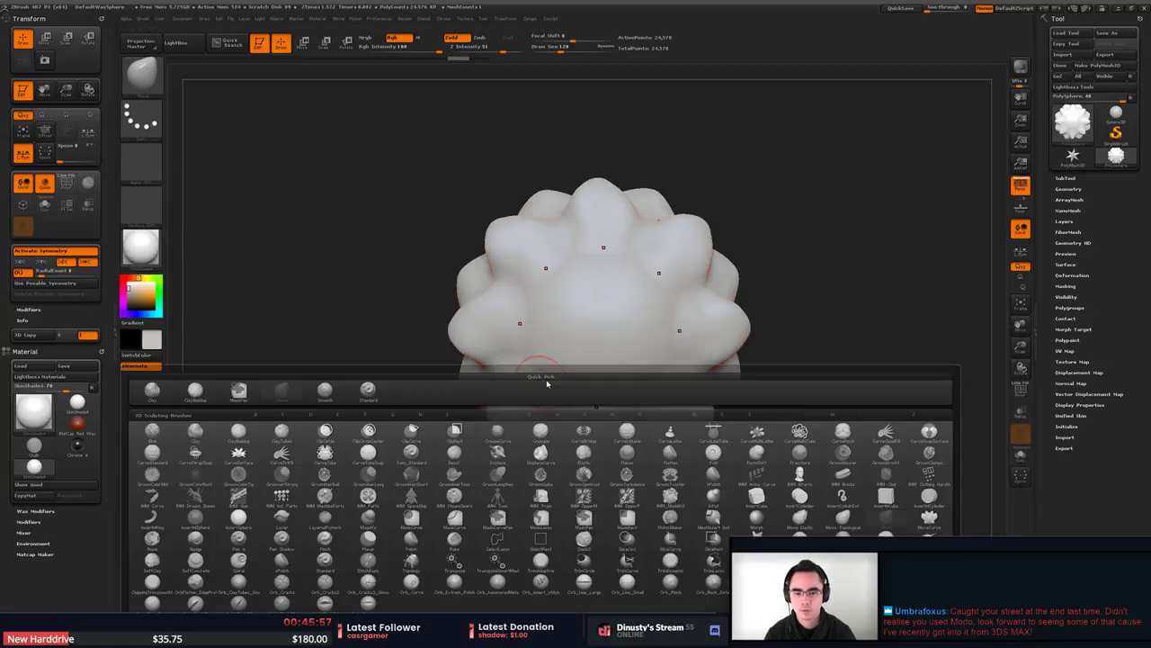
Build up a rounded mound at the center of the flower-shaped sphere with the ClayBuildup brush.
left_click(195, 391)
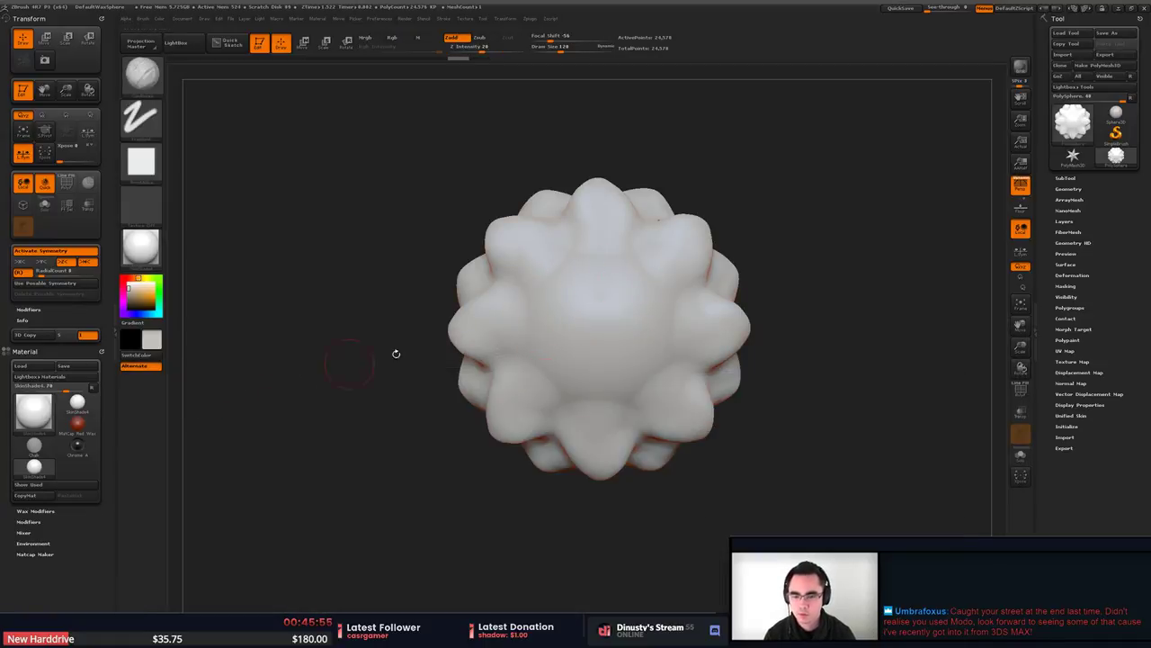
key("space")
mouse_move(611, 308)
left_mouse_down()
mouse_move(623, 301)
mouse_move(589, 297)
mouse_move(575, 309)
mouse_move(613, 319)
left_mouse_up()
left_click_drag(830, 236, 830, 251, "ctrl")
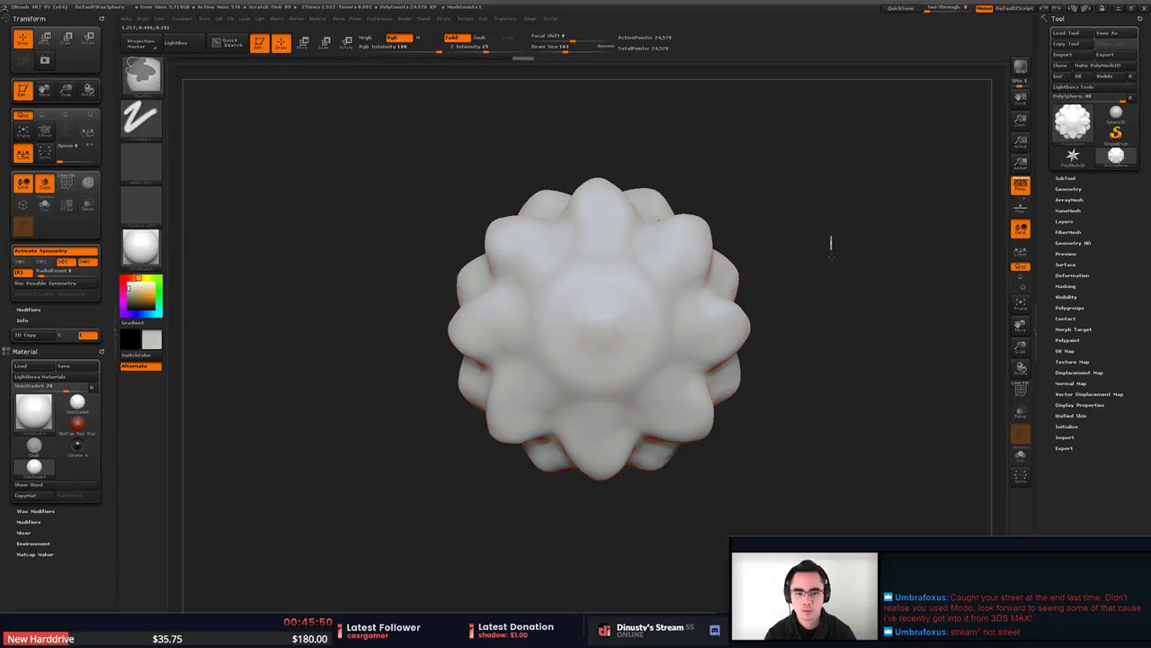
Expand the model's Geometry options and dock the Zplugin palette beside the canvas.
left_click(1070, 179)
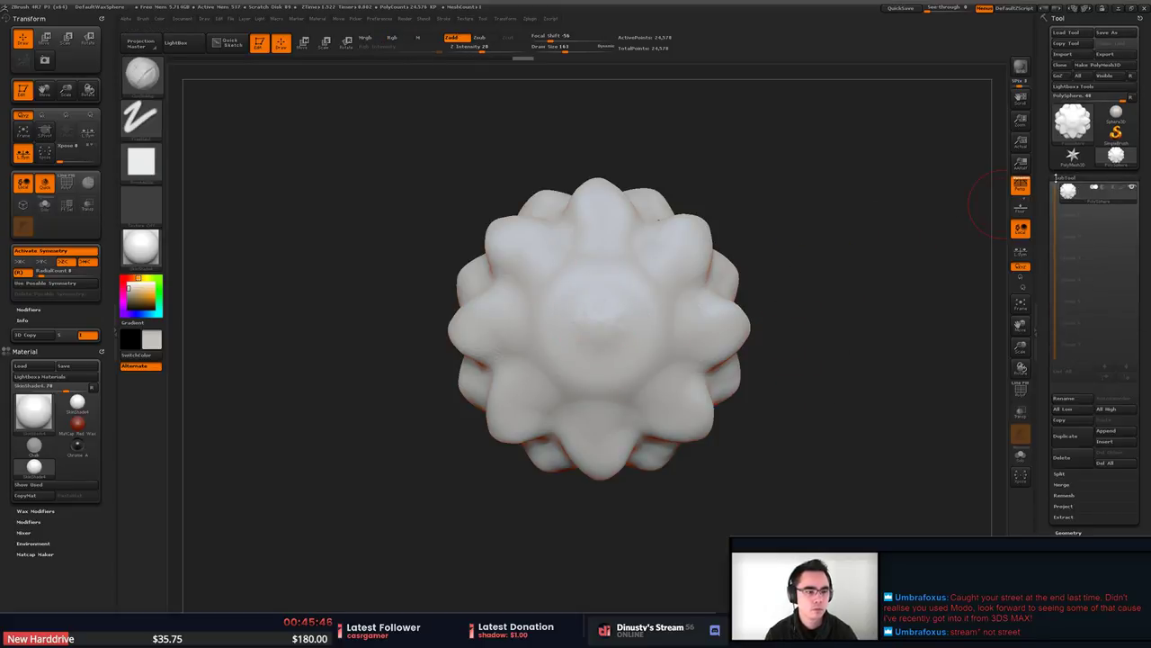
left_click(1061, 177)
left_click(1069, 188)
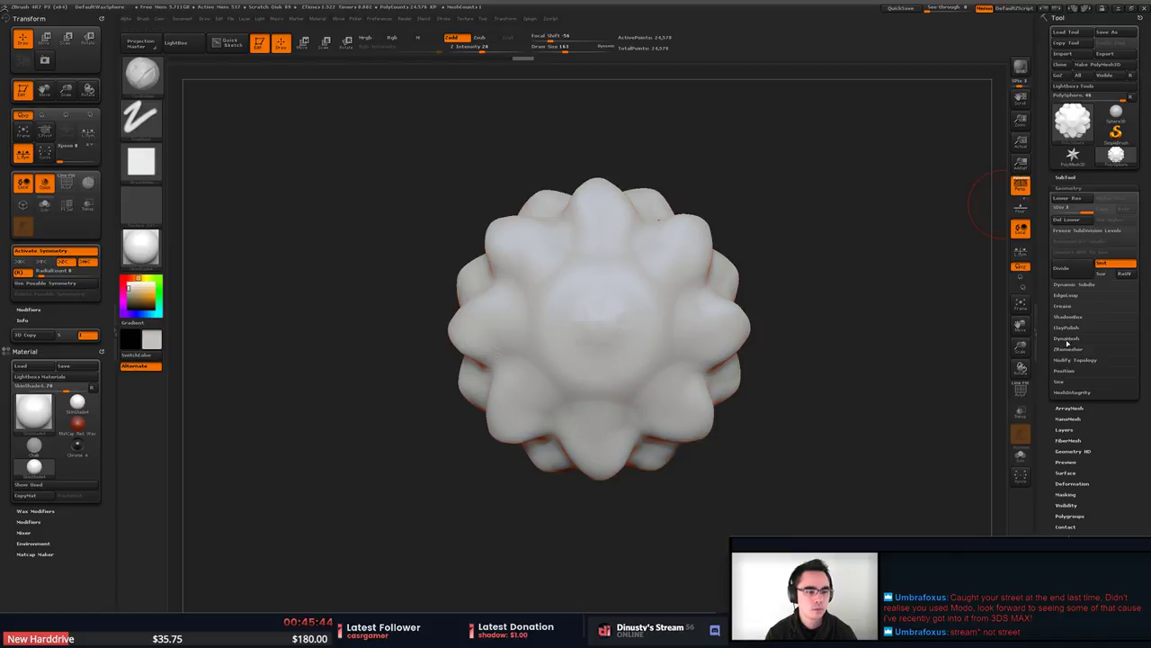
left_click(509, 21)
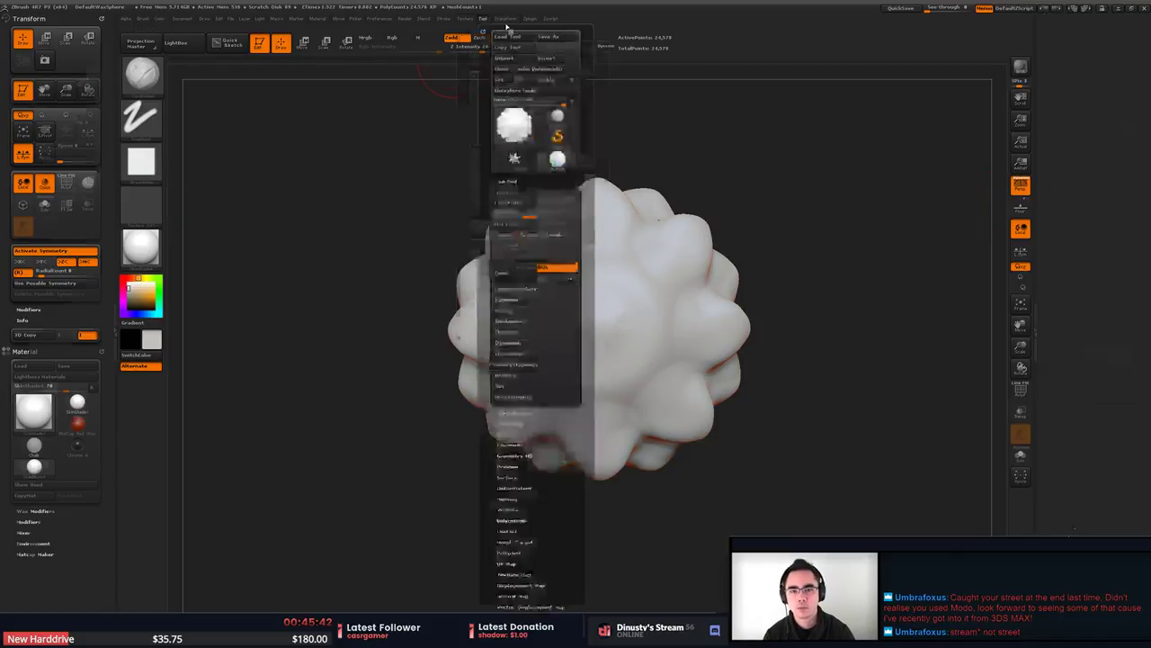
left_click(504, 19)
left_click(498, 29)
left_click(528, 19)
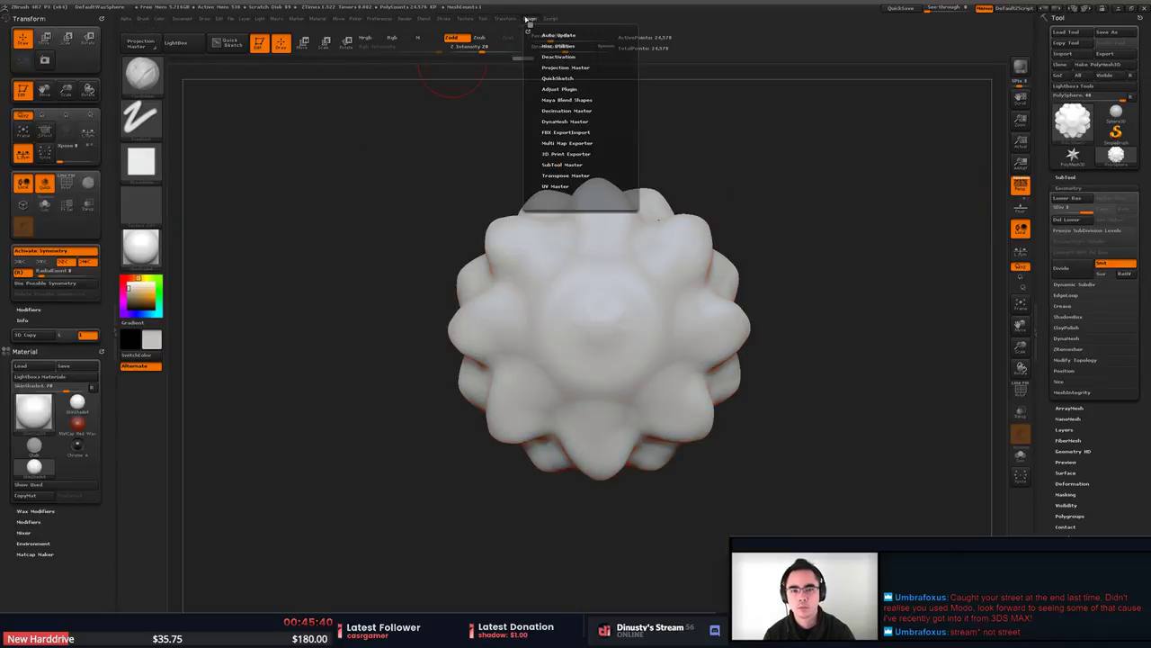
left_click(530, 20)
left_click(530, 21)
left_click(527, 30)
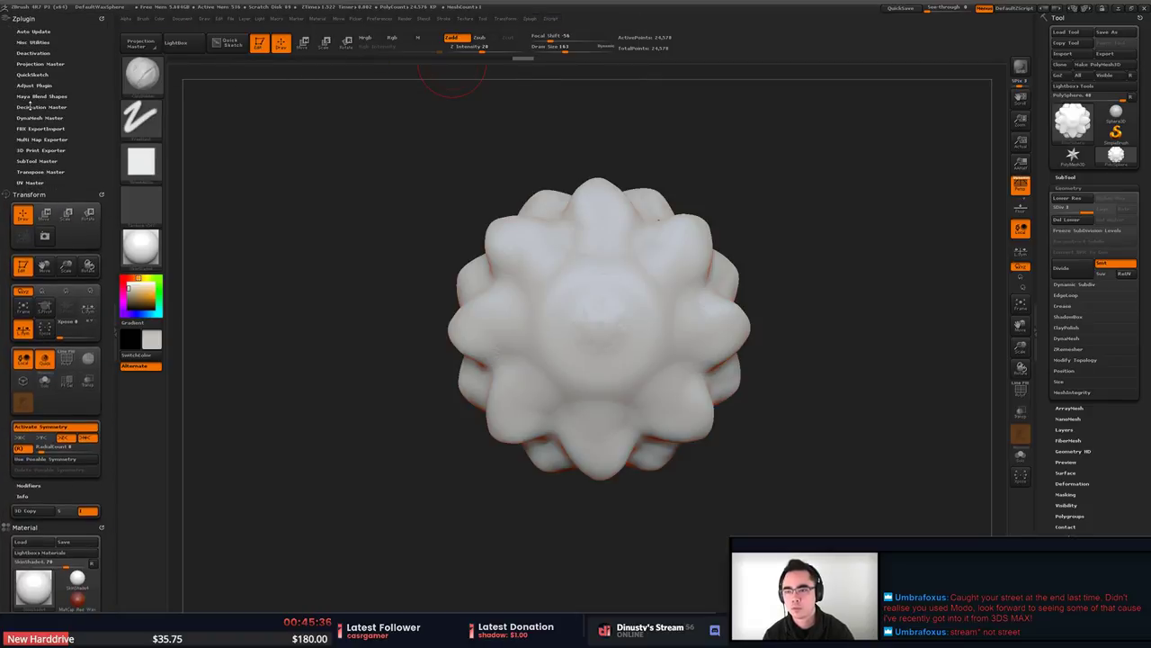
Remesh the flower model at a higher resolution with DynaMesh Master.
left_click(30, 106)
left_click(27, 107)
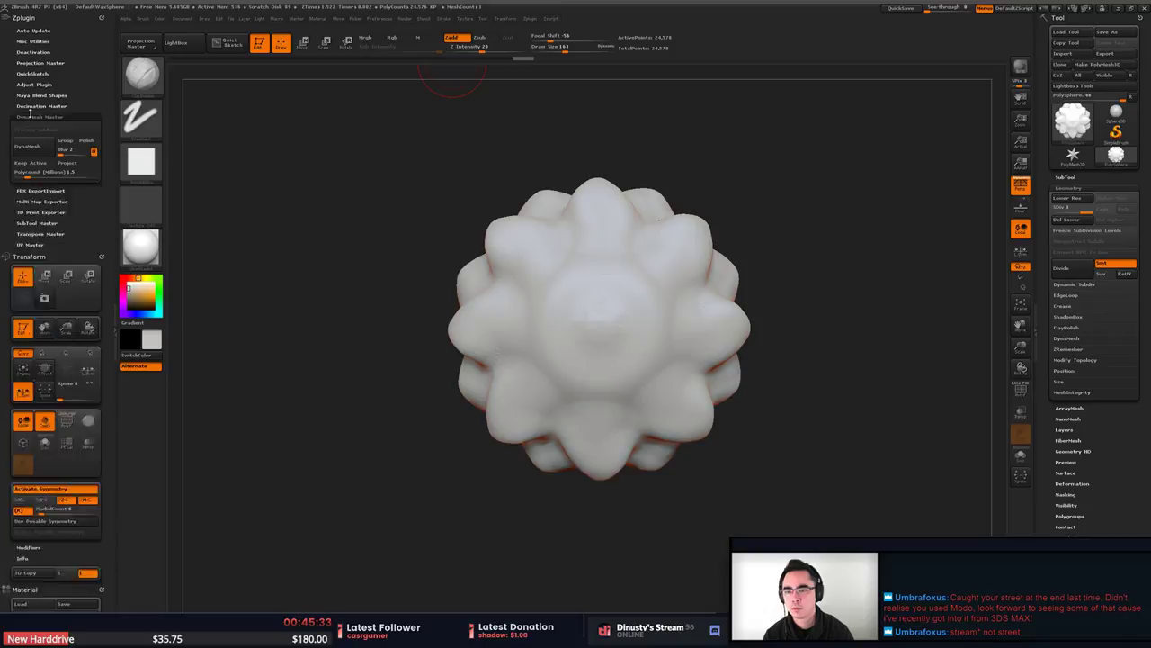
left_click(40, 117)
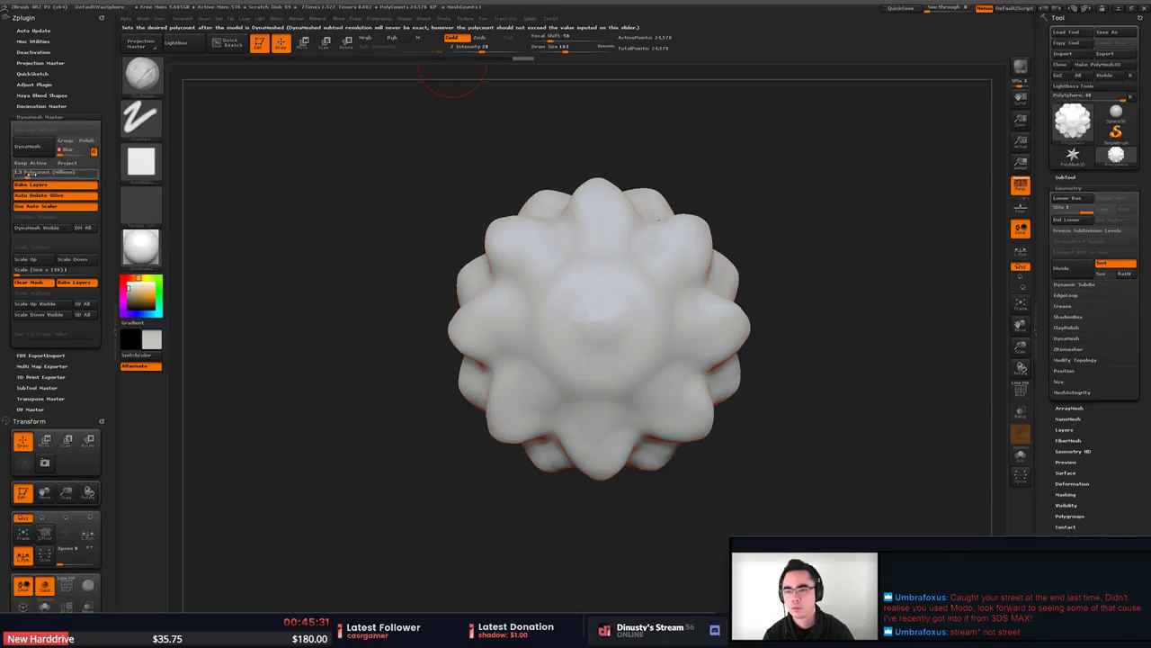
left_click(33, 148)
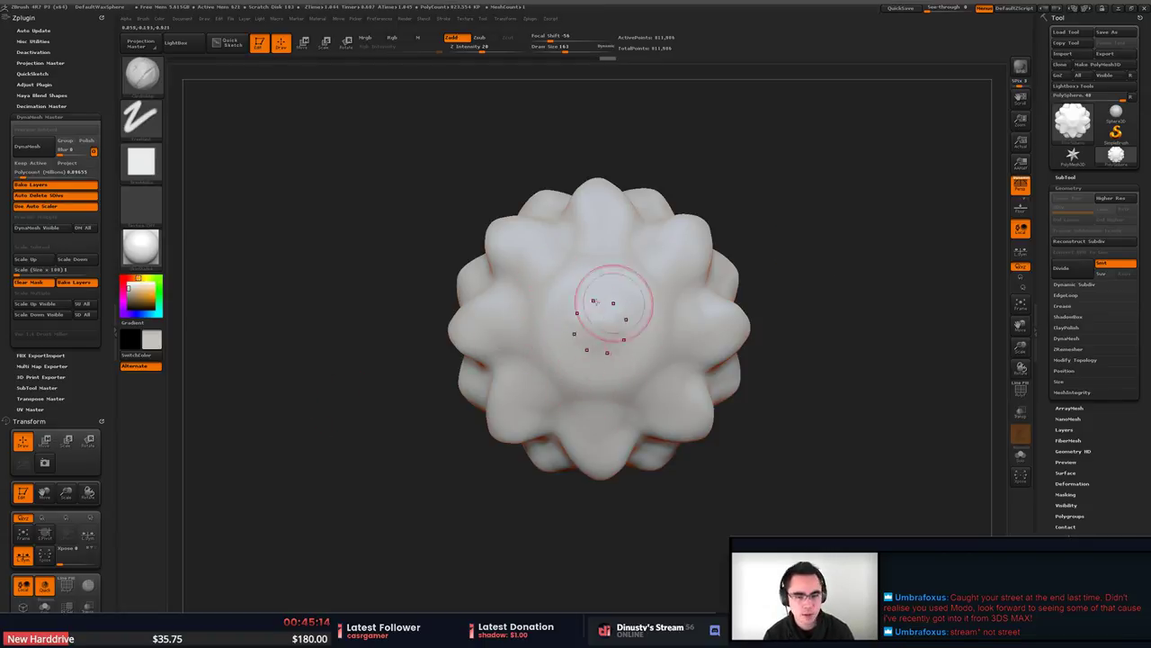
Sculpt radial clay strokes around the flower's center and smooth them.
mouse_move(795, 249)
left_mouse_down()
mouse_move(560, 372)
mouse_move(581, 333)
mouse_move(561, 322)
mouse_move(599, 334)
mouse_move(568, 330)
mouse_move(555, 351)
mouse_move(555, 329)
mouse_move(529, 327)
left_mouse_up()
key("ctrl+z")
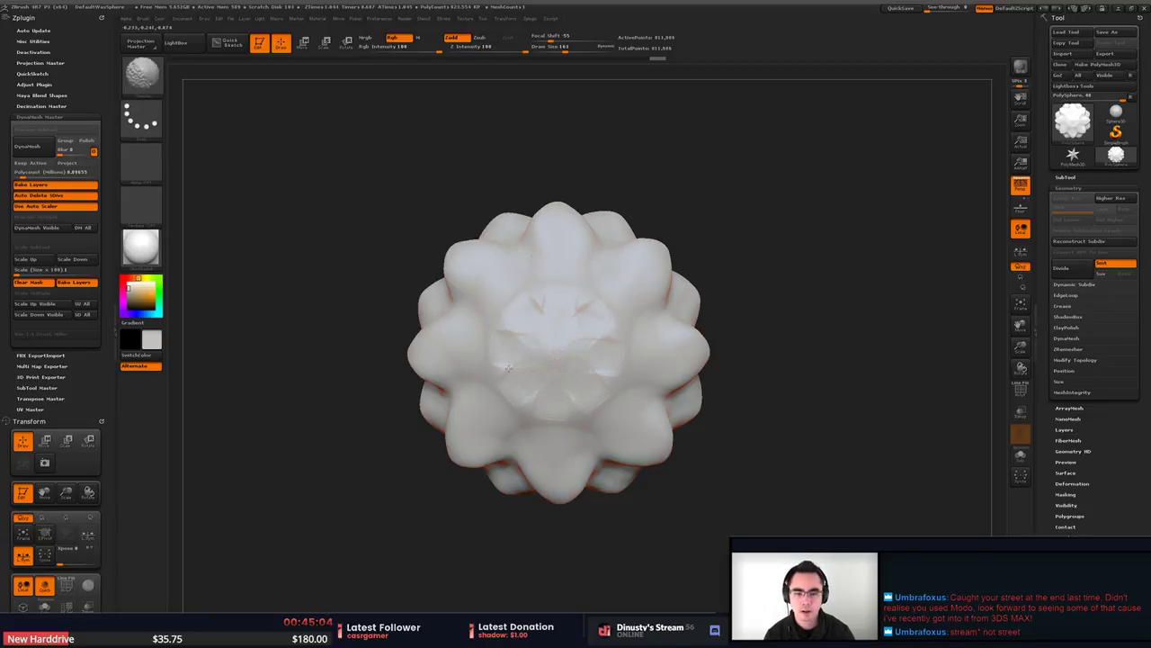
left_click_drag(508, 367, 557, 346, "shift")
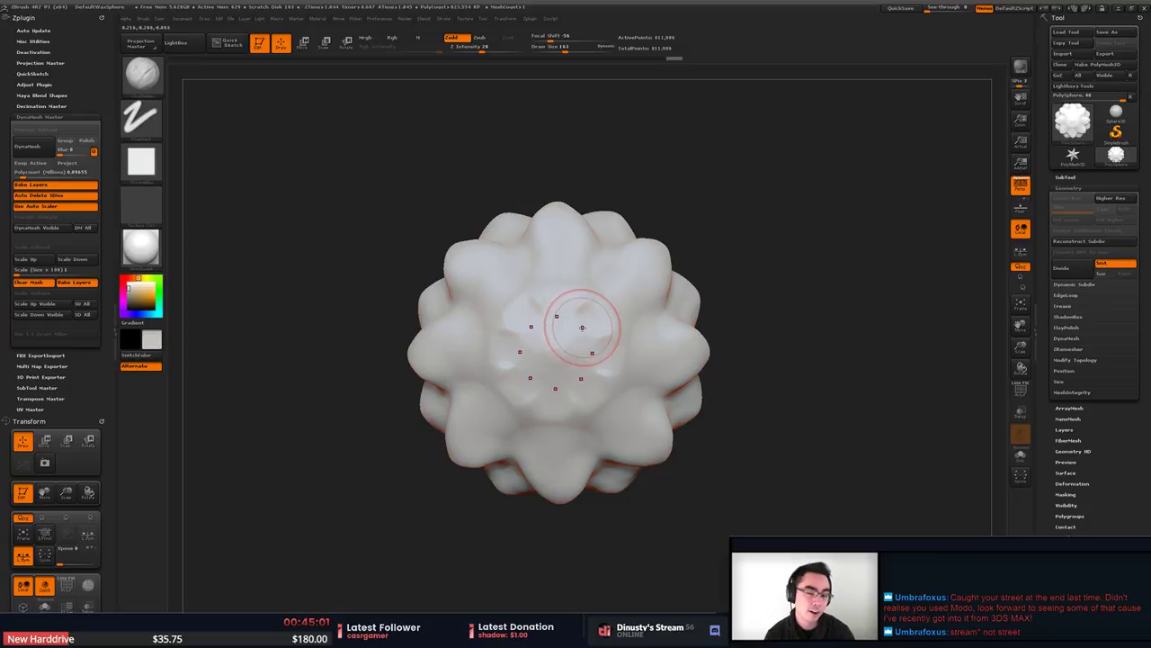
Leave Edit mode, clear the stray copies from the canvas, redraw the flower model near the middle and resume editing it.
key("t")
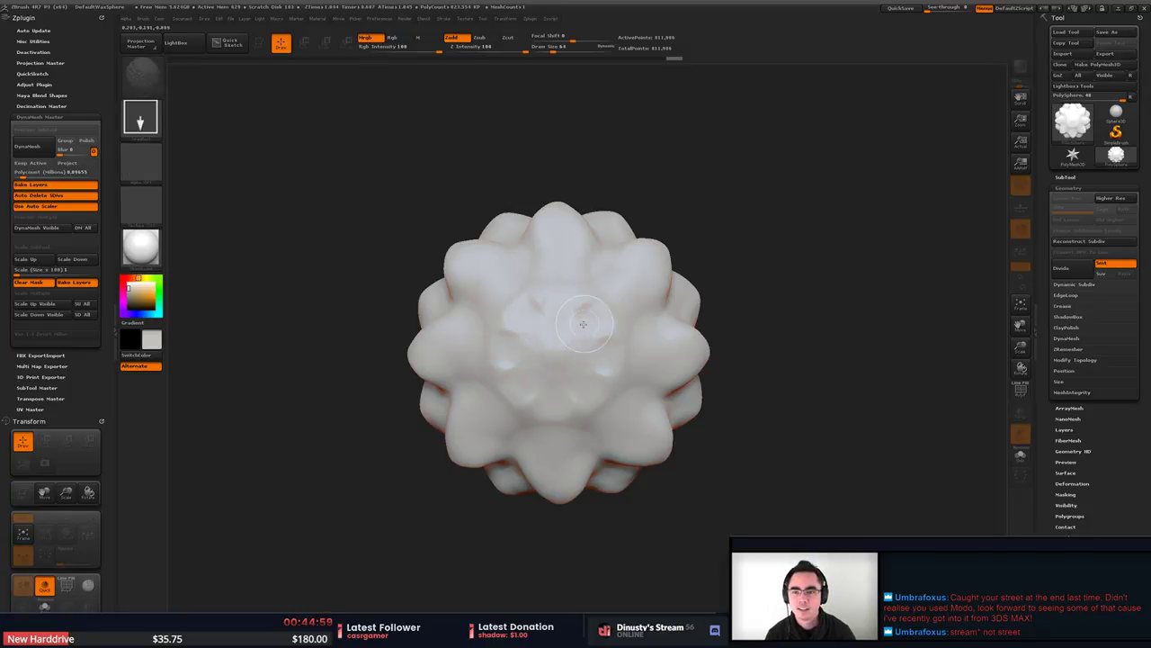
left_click_drag(792, 296, 830, 280)
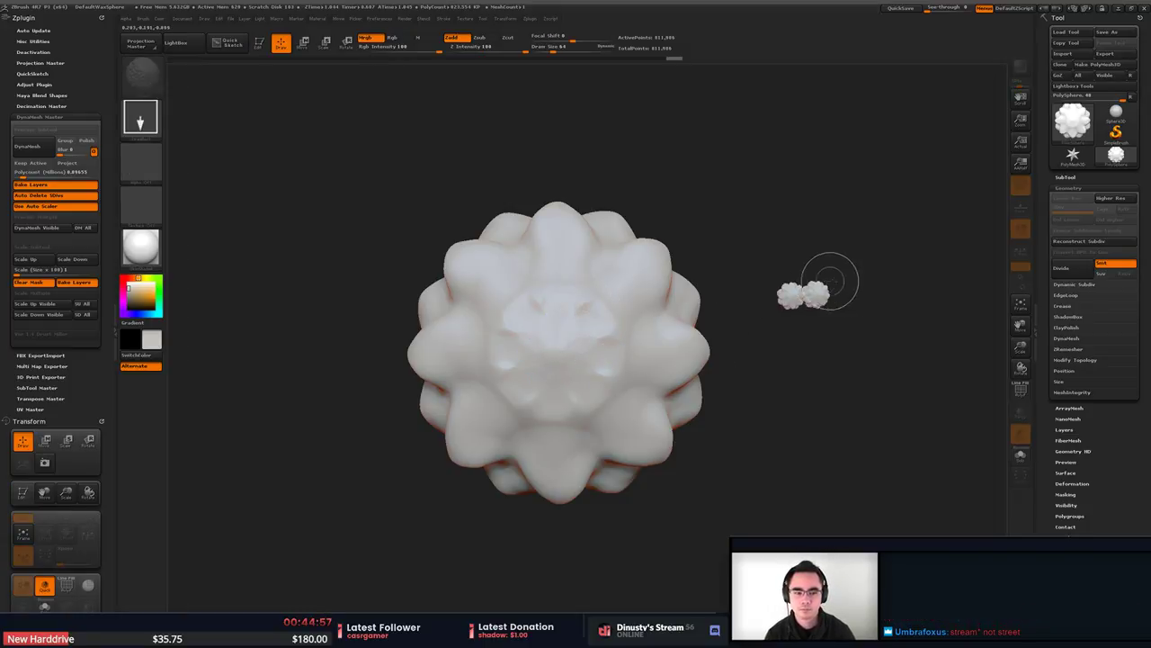
key("ctrl+z")
key("ctrl+z")
key("ctrl+n")
mouse_move(563, 347)
left_mouse_down()
mouse_move(670, 440)
mouse_move(632, 410)
mouse_move(645, 420)
left_mouse_up()
key("ctrl+n")
left_click_drag(570, 367, 627, 481)
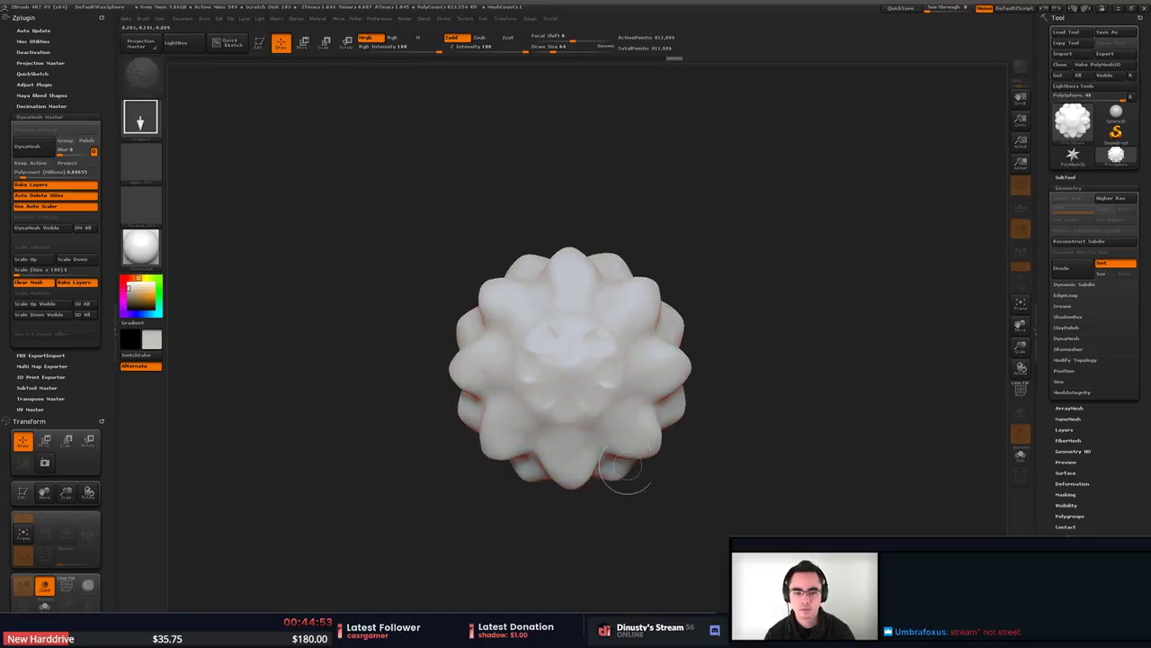
key("t")
left_click_drag(779, 387, 763, 355)
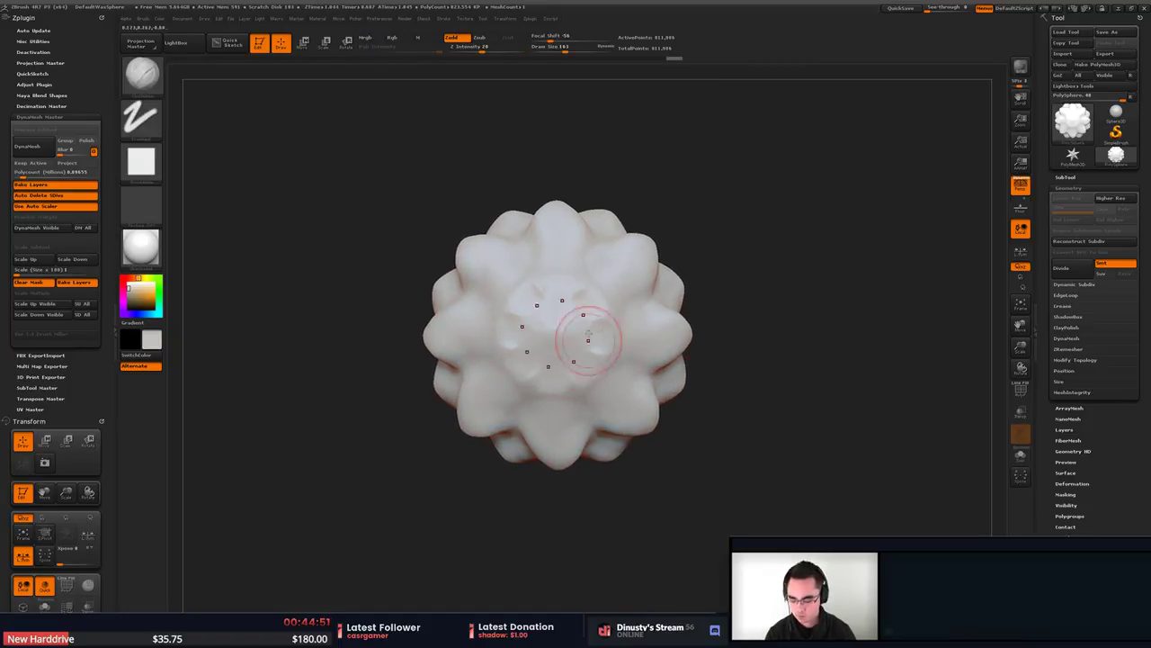
Assign a different smoothing brush from the brush library and use it to flatten the clay strokes around the flower's center.
key("b")
key("Escape")
key("b")
key("shift")
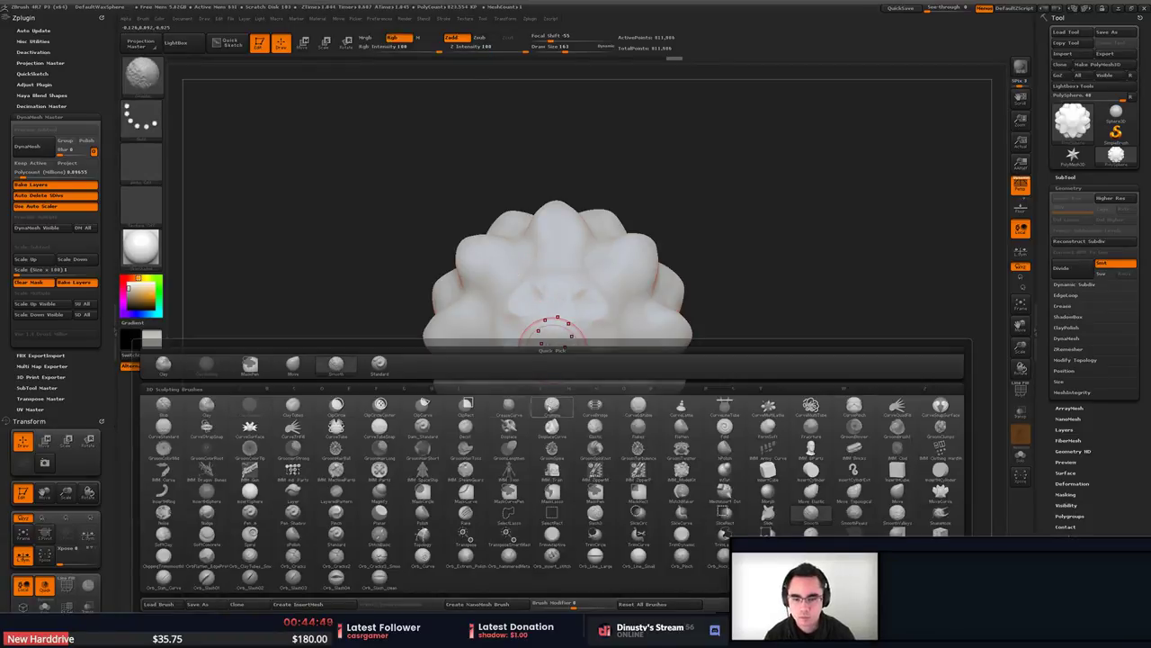
left_click(166, 555)
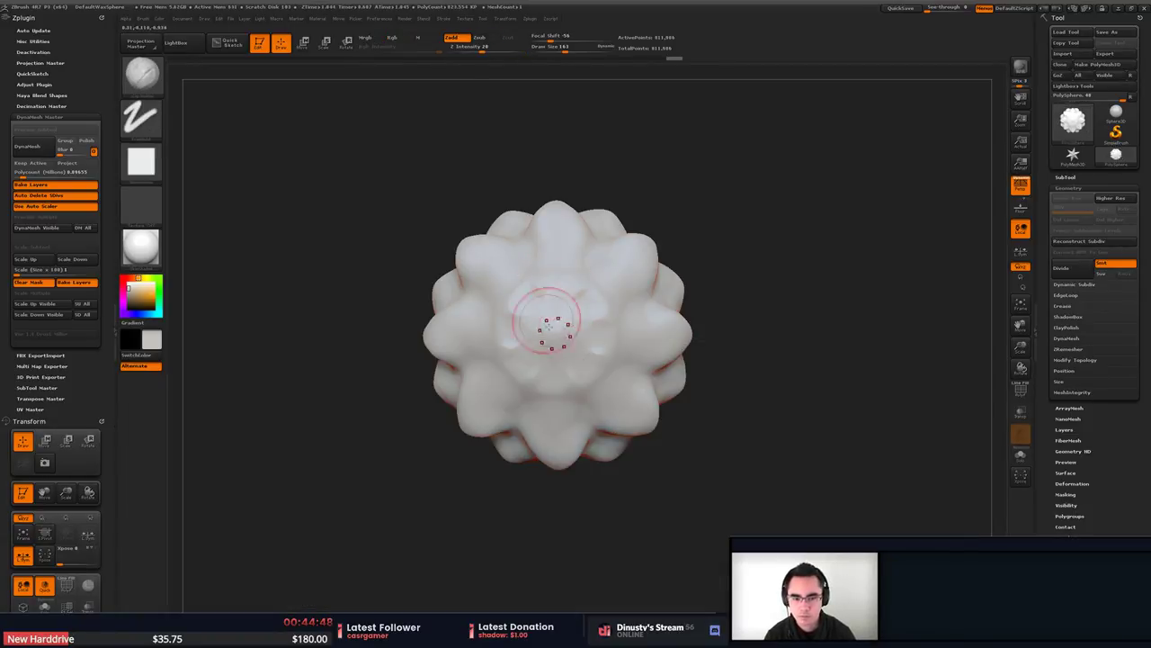
mouse_move(576, 338)
left_mouse_down()
mouse_move(540, 303)
mouse_move(507, 305)
left_mouse_up()
key("shift")
key("ctrl+z")
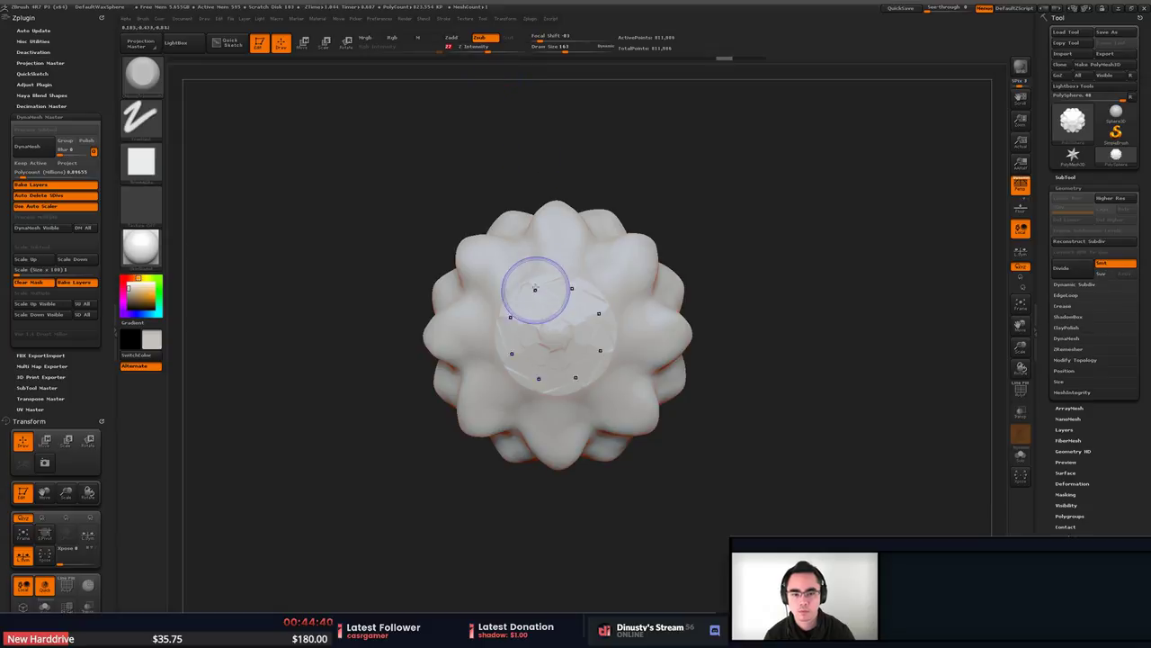
mouse_move(571, 351)
left_mouse_down("shift")
mouse_move(560, 339)
mouse_move(583, 337)
mouse_move(555, 333)
left_mouse_up("shift")
Build up a round knob in the middle of the flower with the ClayBuildup brush.
left_click_drag(836, 309, 959, 257)
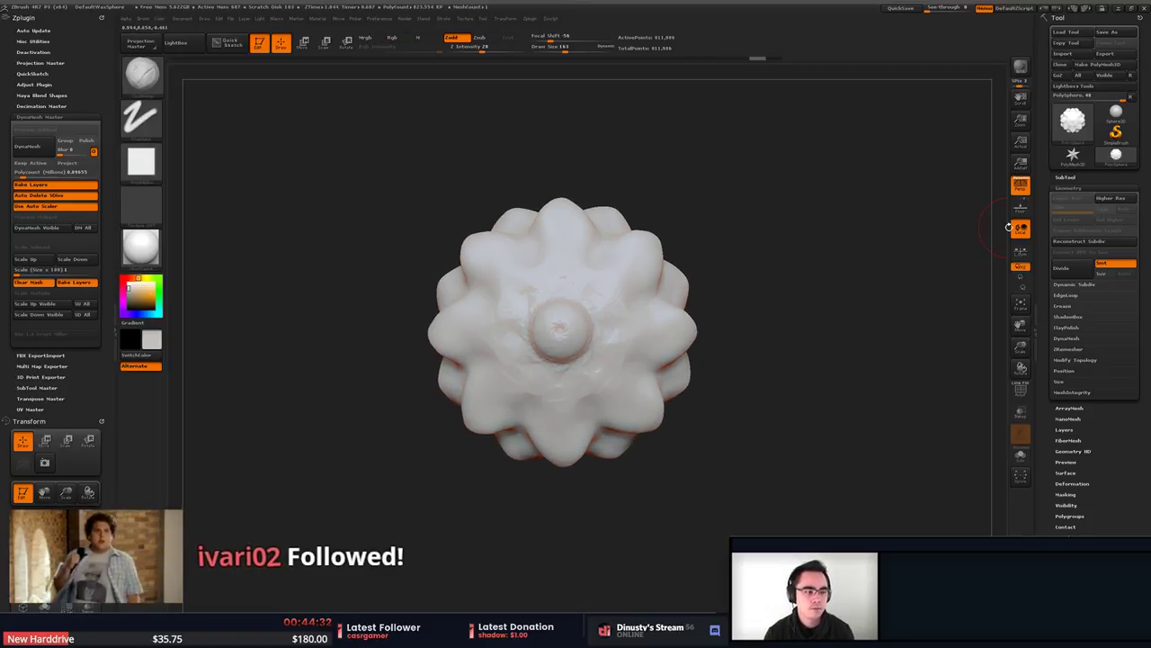
left_click_drag(562, 331, 565, 331)
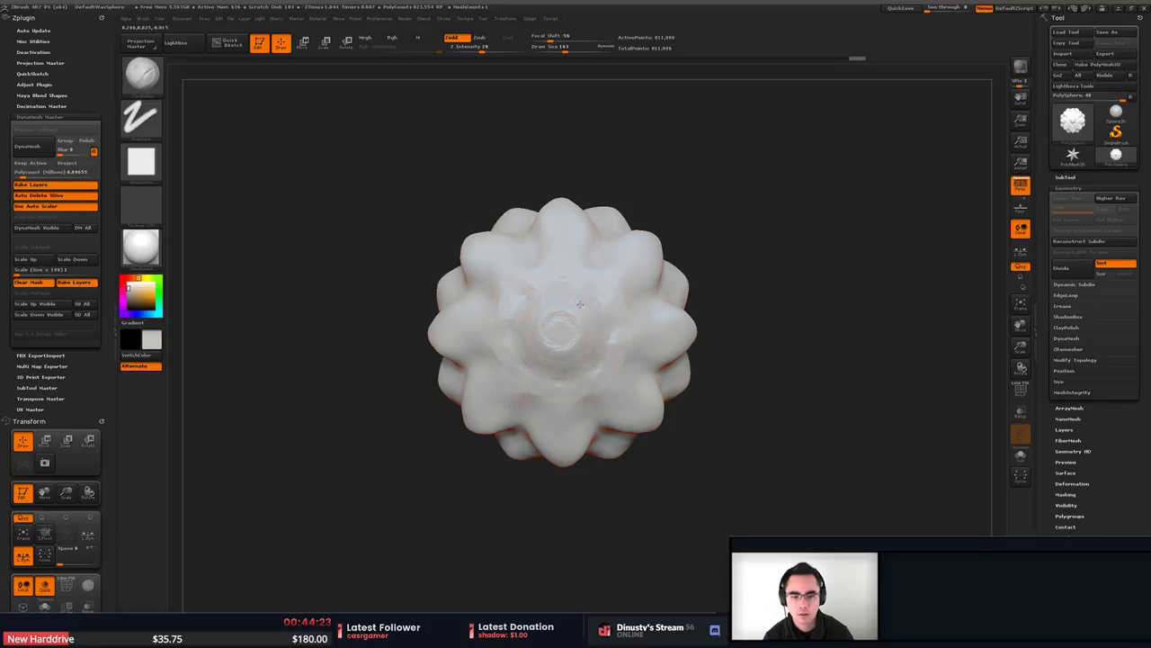
left_click_drag(591, 324, 580, 334)
Shape the central knob into a wider flat disc with the TrimDynamic and ClayBuildup brushes and smooth its surface.
key("b")
key("t")
key("d")
key("b")
key("c")
key("b")
key("space")
right_click_drag(660, 314, 661, 323, "alt")
mouse_move(583, 322)
left_mouse_down("shift")
mouse_move(573, 311)
mouse_move(578, 334)
mouse_move(581, 316)
left_mouse_up("shift")
Undo the last six sculpting changes around the central disc.
key("ctrl+z")
key("ctrl+z")
key("ctrl+z")
key("ctrl+z")
key("ctrl+z")
key("ctrl+z")
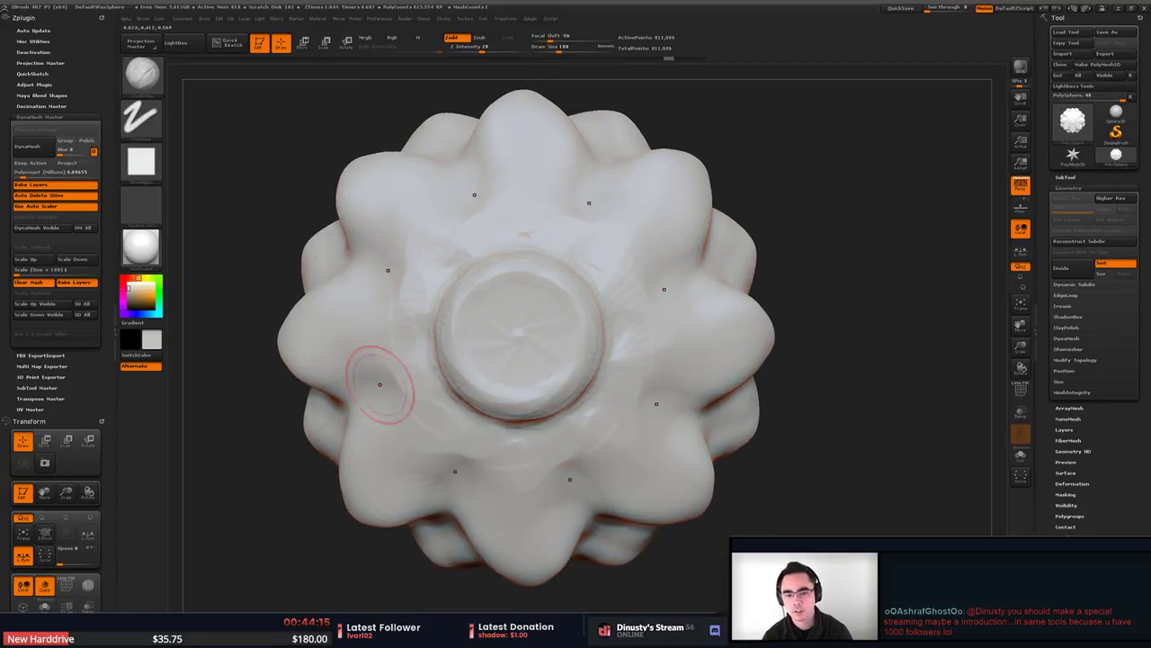
Fill the recessed top of the central disc with clay and smooth the surface around it.
key("b")
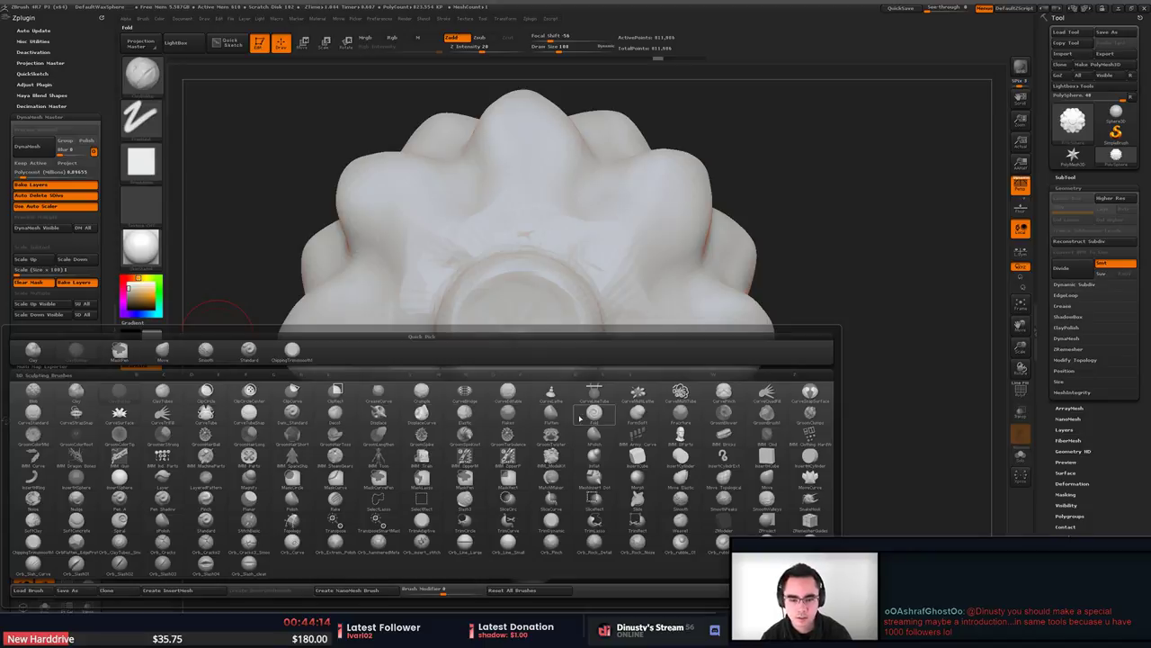
left_click(565, 419)
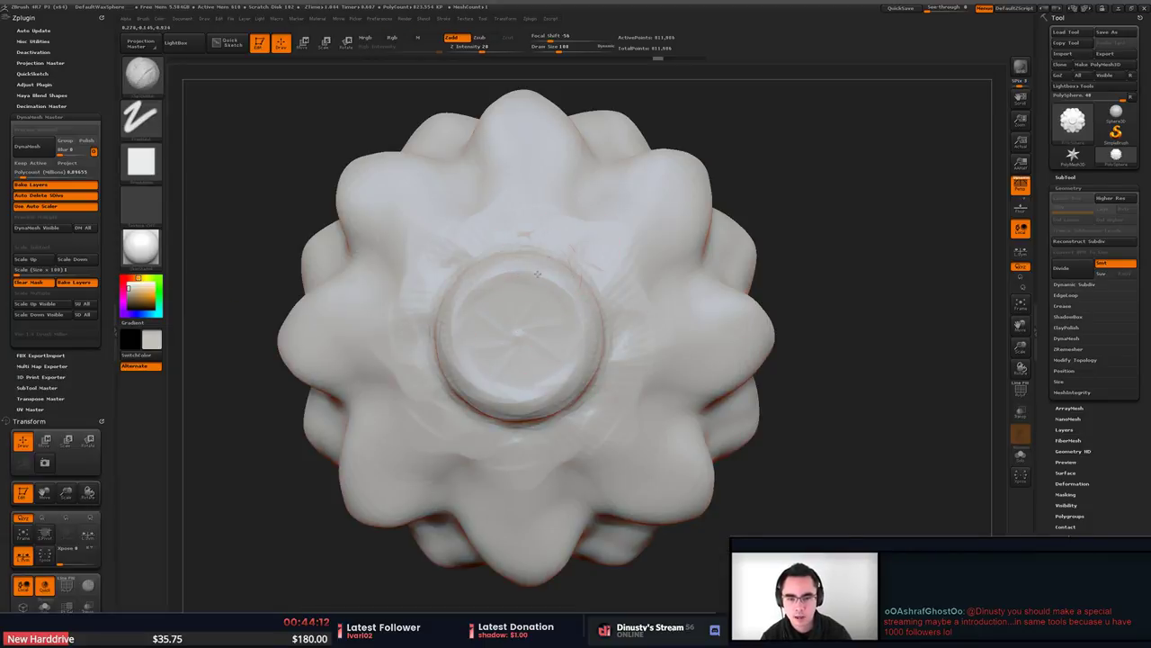
mouse_move(537, 274)
left_mouse_down()
mouse_move(527, 276)
mouse_move(544, 284)
left_mouse_up()
key("3")
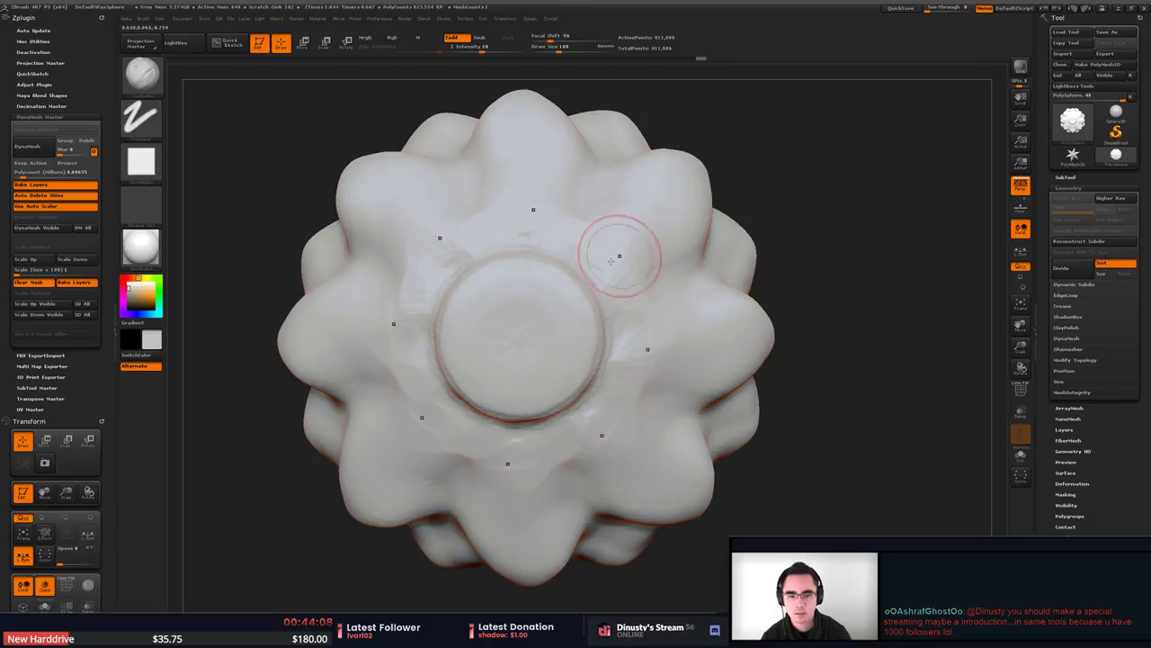
mouse_move(619, 257)
left_mouse_down("shift")
mouse_move(541, 240)
mouse_move(591, 259)
left_mouse_up("shift")
Adjust the brush size and refine the transition between the central disc and the surrounding petals.
right_click_drag(648, 268, 590, 297)
right_click(592, 299)
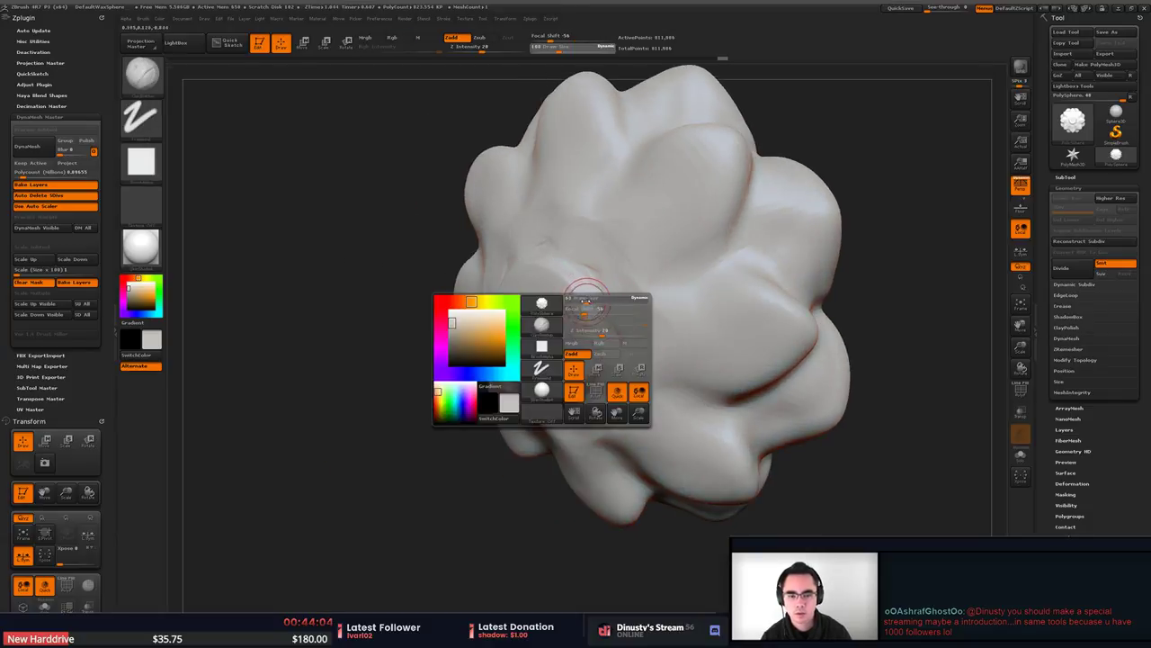
key("4")
mouse_move(578, 283)
left_mouse_down()
mouse_move(582, 295)
mouse_move(575, 287)
left_mouse_up()
key("1")
mouse_move(557, 290)
right_mouse_down("shift")
mouse_move(617, 324)
mouse_move(564, 308)
right_mouse_up("shift")
right_click_drag(543, 347, 571, 277, "alt")
Level the petal bases around the central disc with the Flatten brush, undoing unwanted strokes.
key("space")
mouse_move(556, 255)
left_mouse_down()
mouse_move(628, 258)
mouse_move(544, 259)
left_mouse_up()
key("ctrl+z")
key("4")
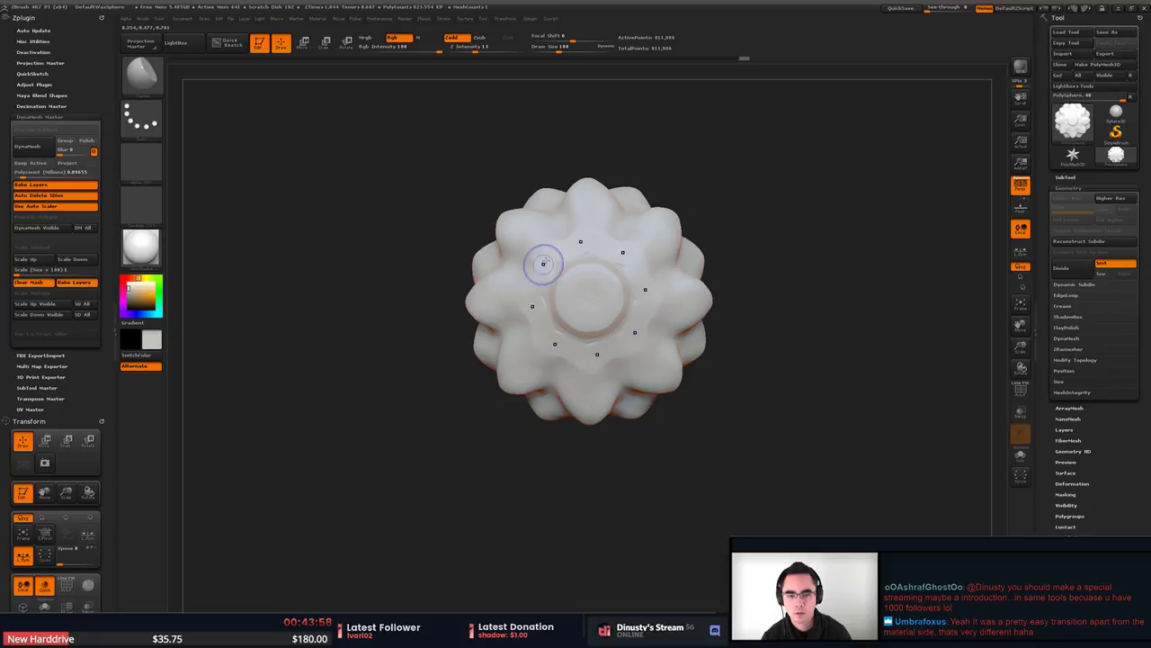
key("1")
mouse_move(575, 237)
right_mouse_down("alt")
mouse_move(611, 303)
mouse_move(613, 287)
mouse_move(613, 325)
right_mouse_up("alt")
mouse_move(590, 334)
left_mouse_down()
mouse_move(578, 363)
mouse_move(570, 346)
left_mouse_up()
key("ctrl+z")
key("4")
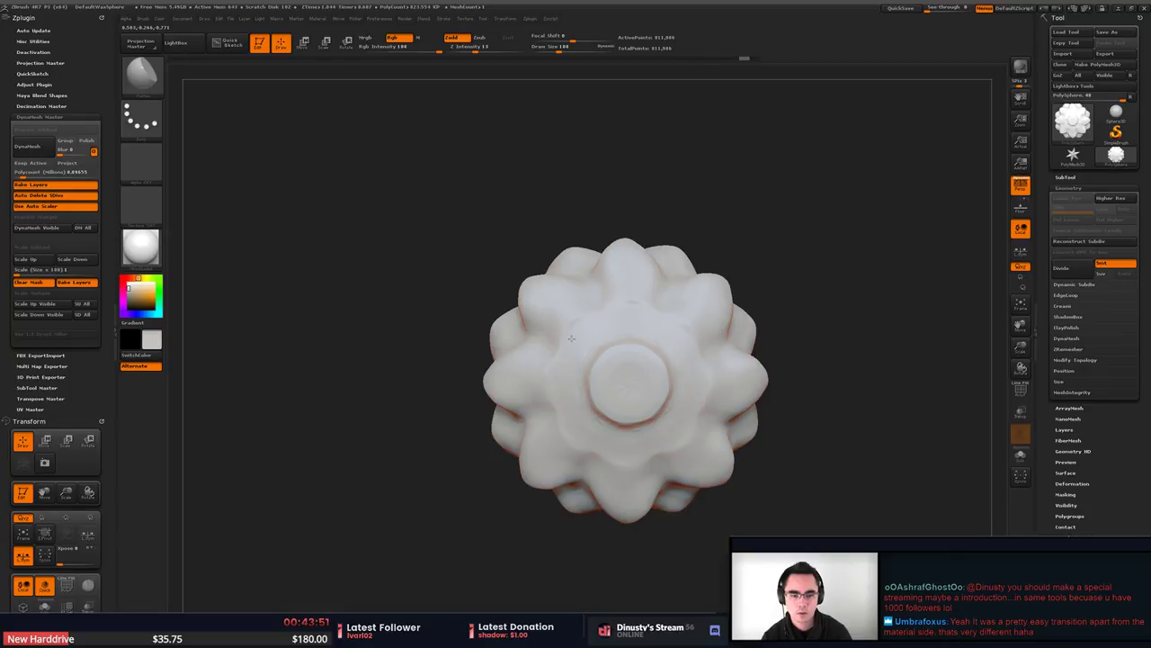
Switch to the Clay brush and set the radial symmetry count to 16.
key("b")
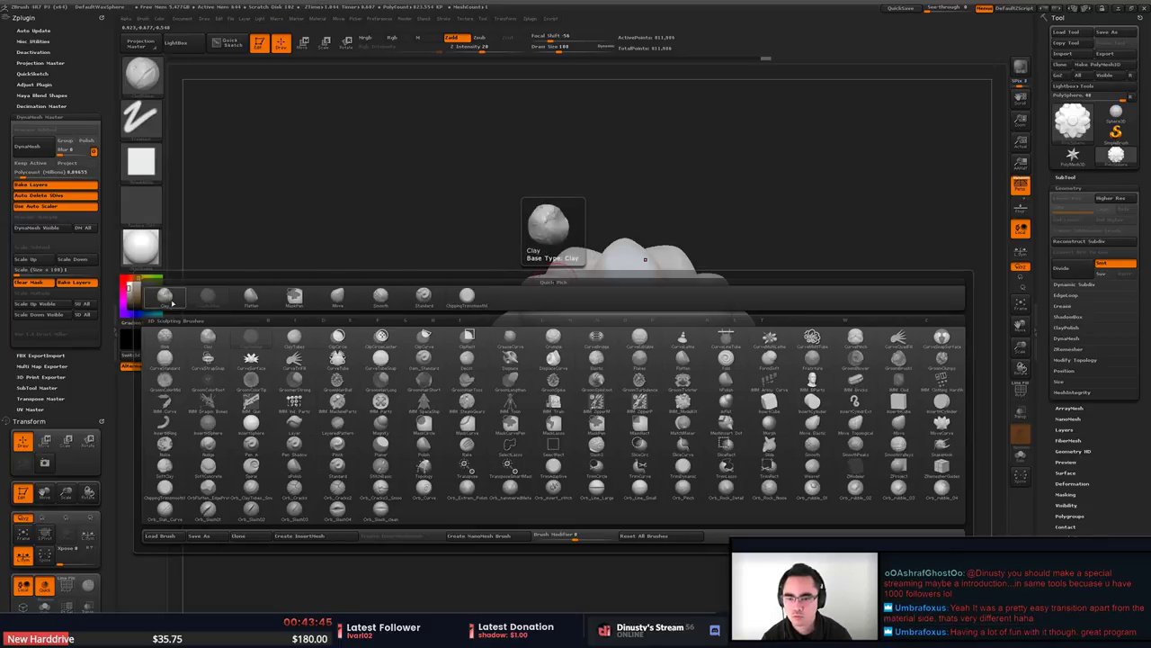
left_click(168, 300)
right_click_drag(652, 265, 564, 287)
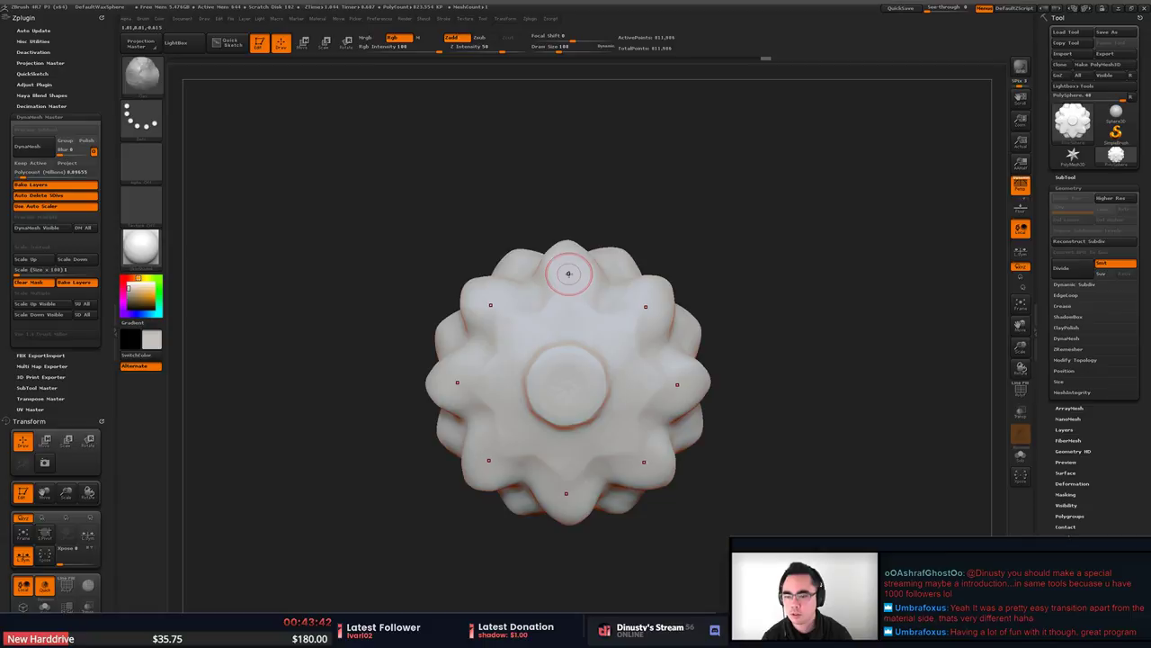
scroll(54, 378, "down", 5)
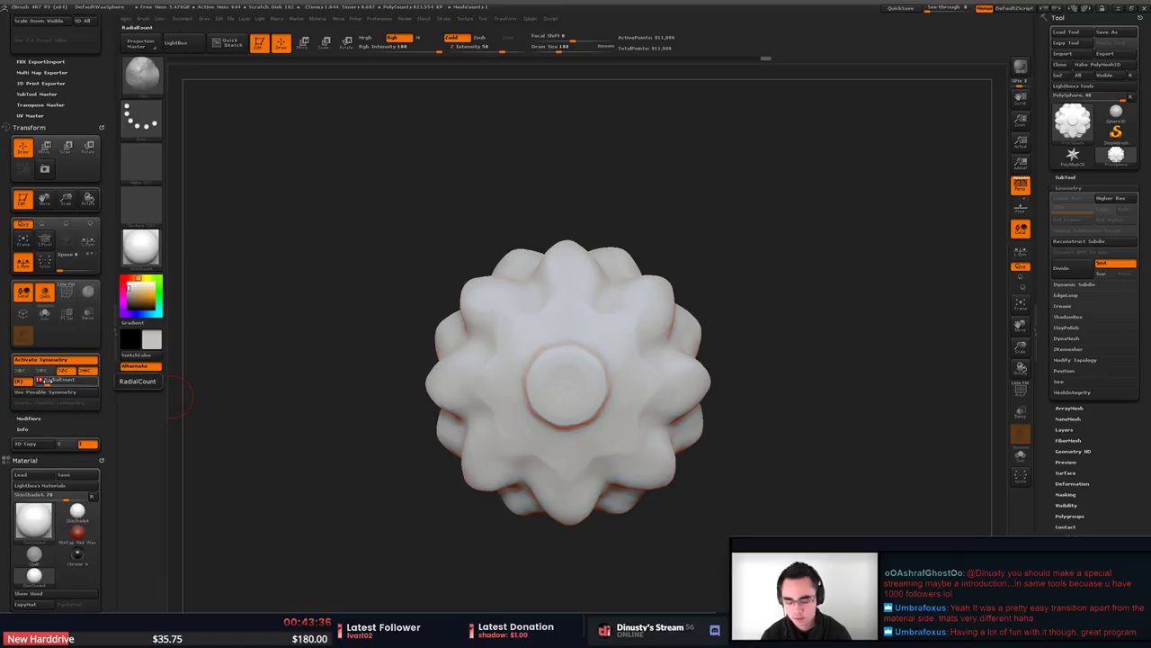
type("16")
key("Return")
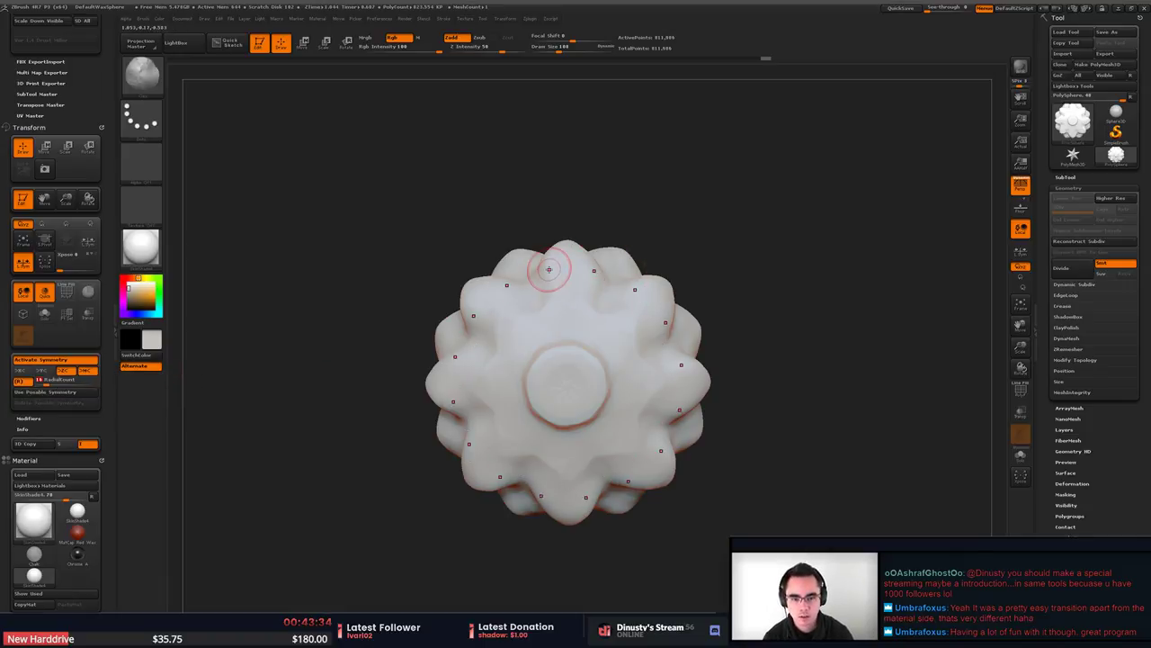
Undo the trial strokes and sculpt radial ridges along the flower's petals with the Clay brush.
left_click_drag(549, 268, 544, 274)
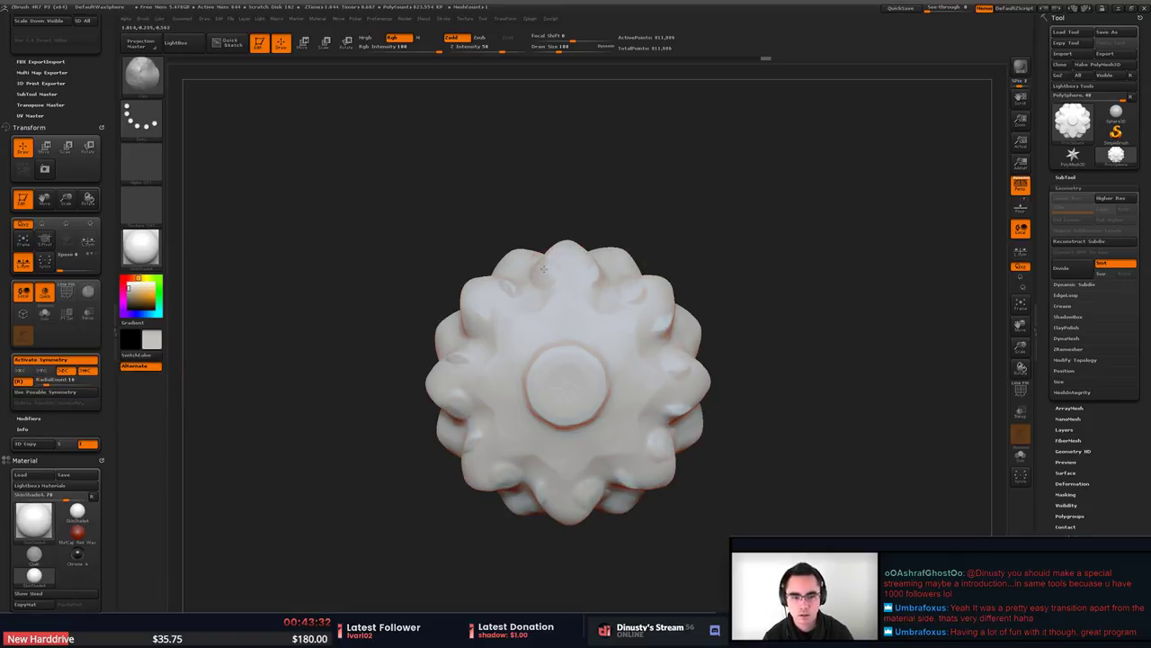
key("ctrl+z")
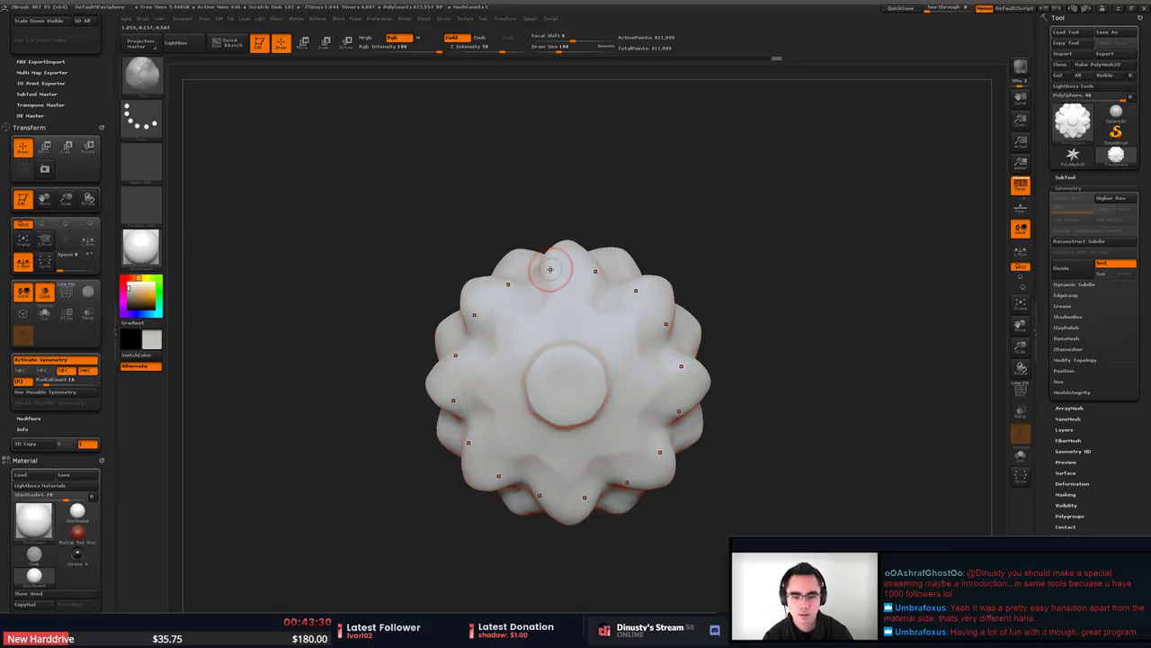
key("ctrl+z")
mouse_move(542, 268)
left_mouse_down()
mouse_move(546, 293)
mouse_move(590, 286)
mouse_move(587, 302)
mouse_move(541, 274)
mouse_move(564, 295)
left_mouse_up()
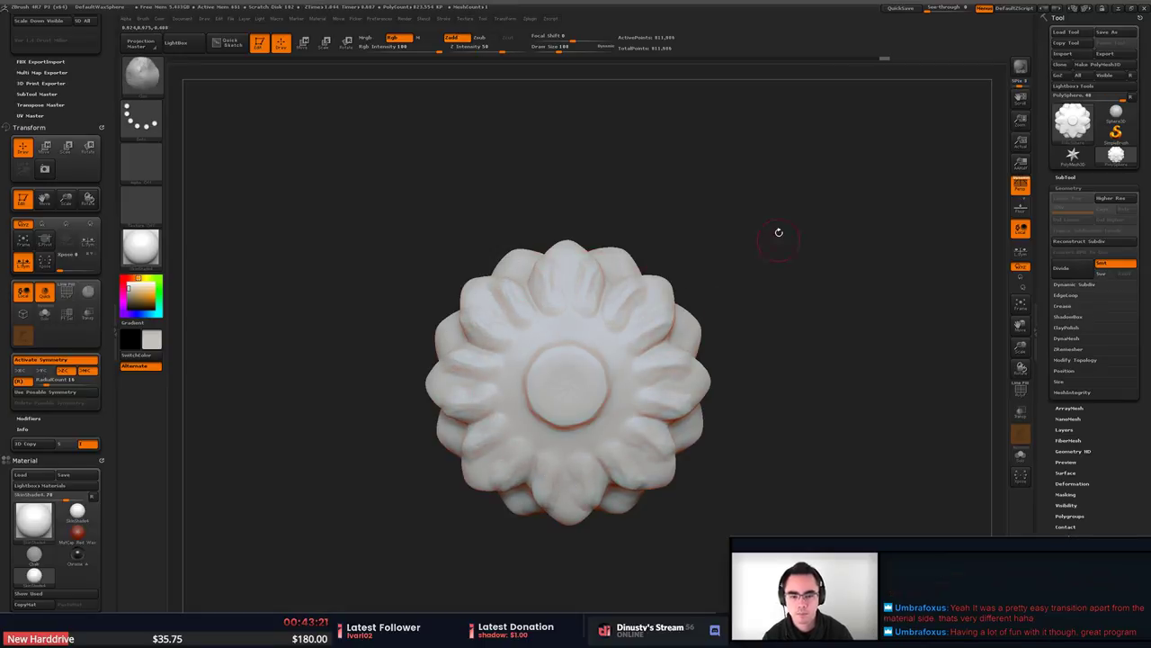
Try extra radial Clay strokes in the grooves between the petals and undo them.
mouse_move(674, 269)
left_mouse_down("alt")
mouse_move(671, 229)
mouse_move(665, 324)
left_mouse_up("alt")
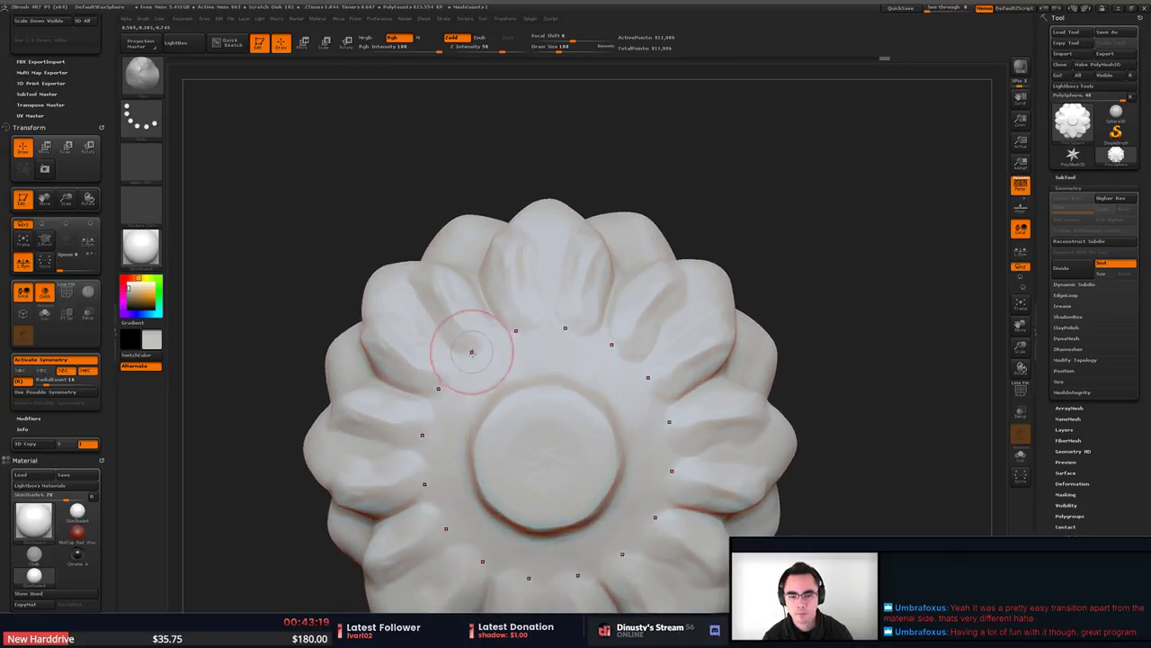
left_click_drag(482, 350, 486, 357)
left_click_drag(468, 318, 483, 353)
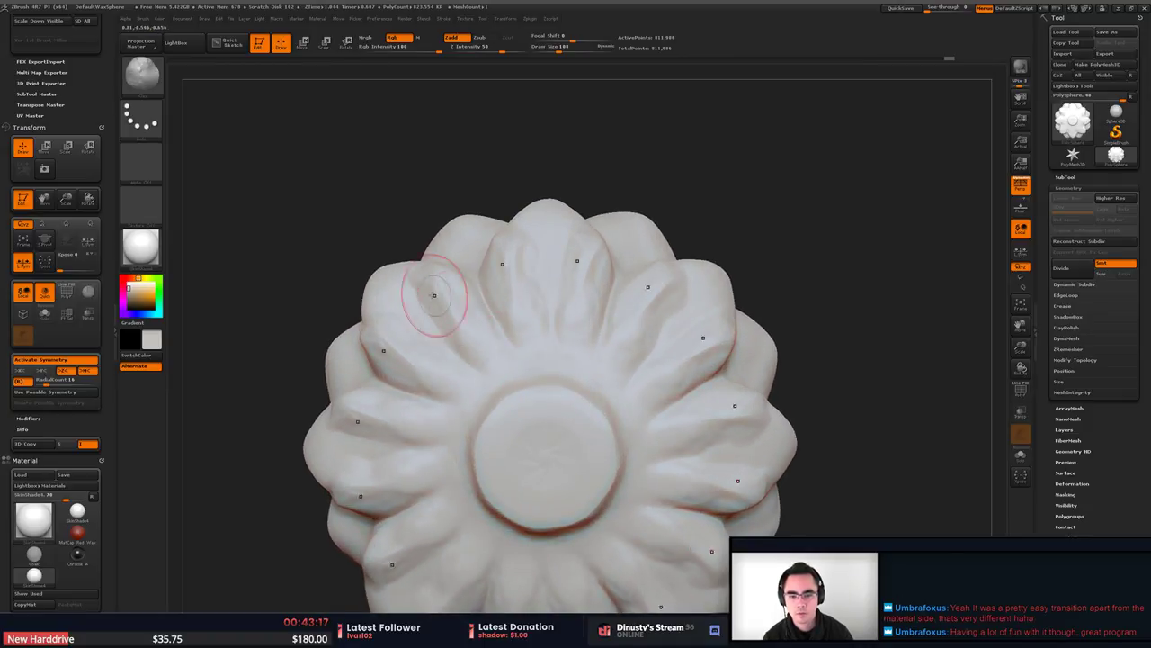
left_click_drag(434, 301, 471, 342)
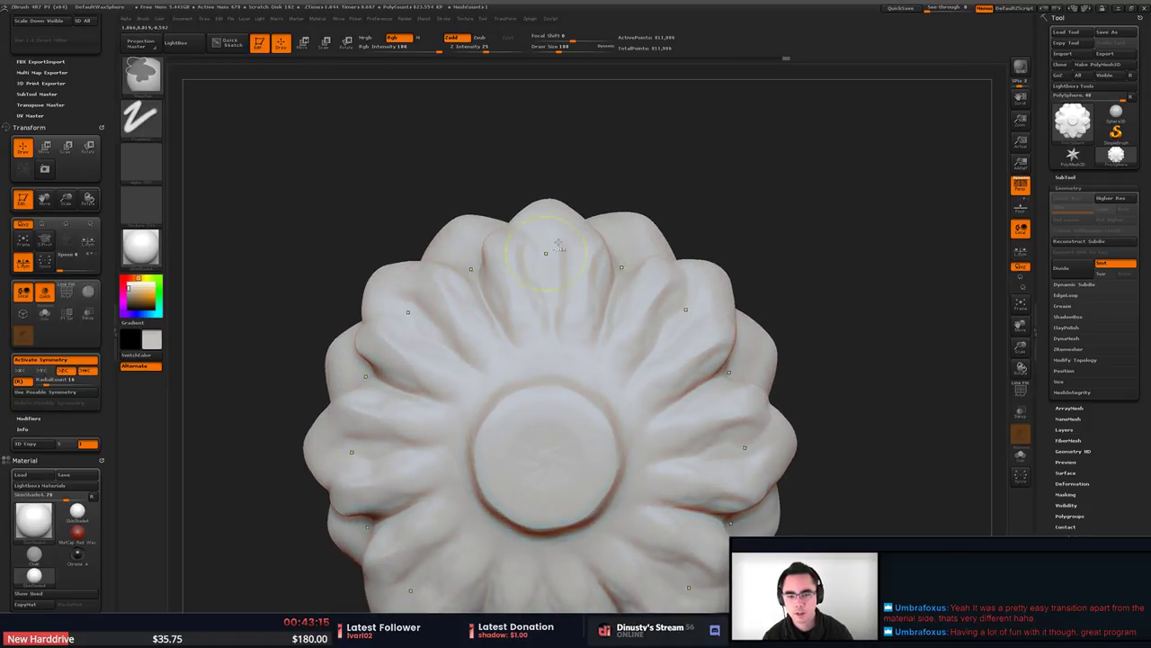
key("ctrl+z")
key("ctrl+z")
key("ctrl+z")
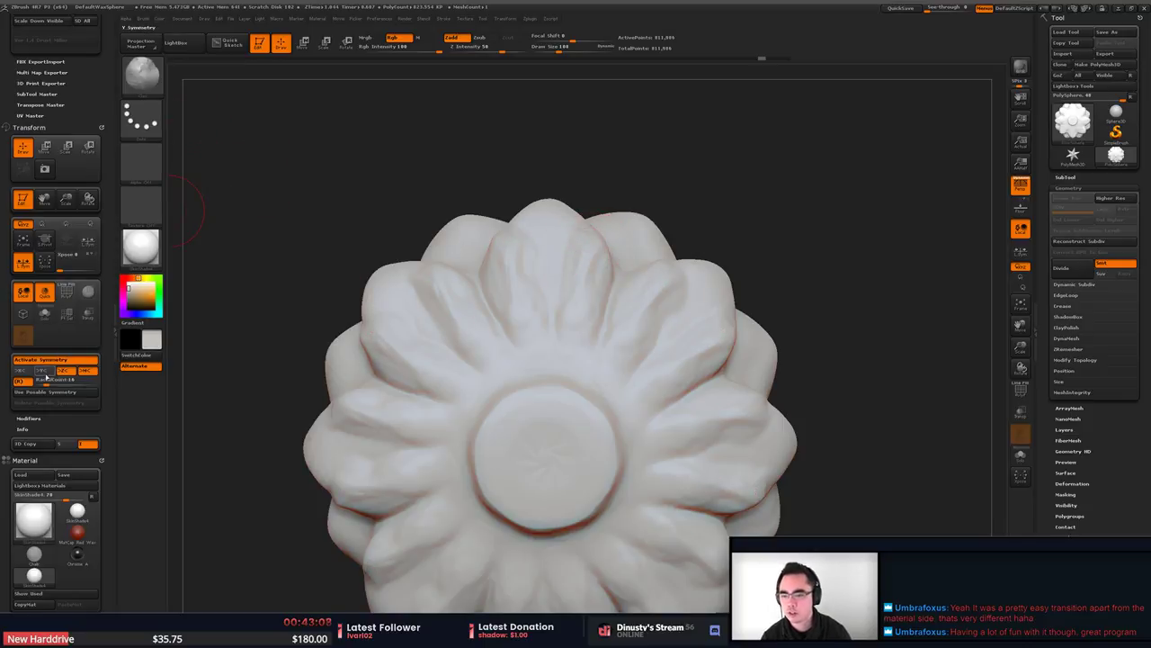
Set the radial symmetry count to 8 and pull the back petals outward with the Move brush.
left_click(42, 385)
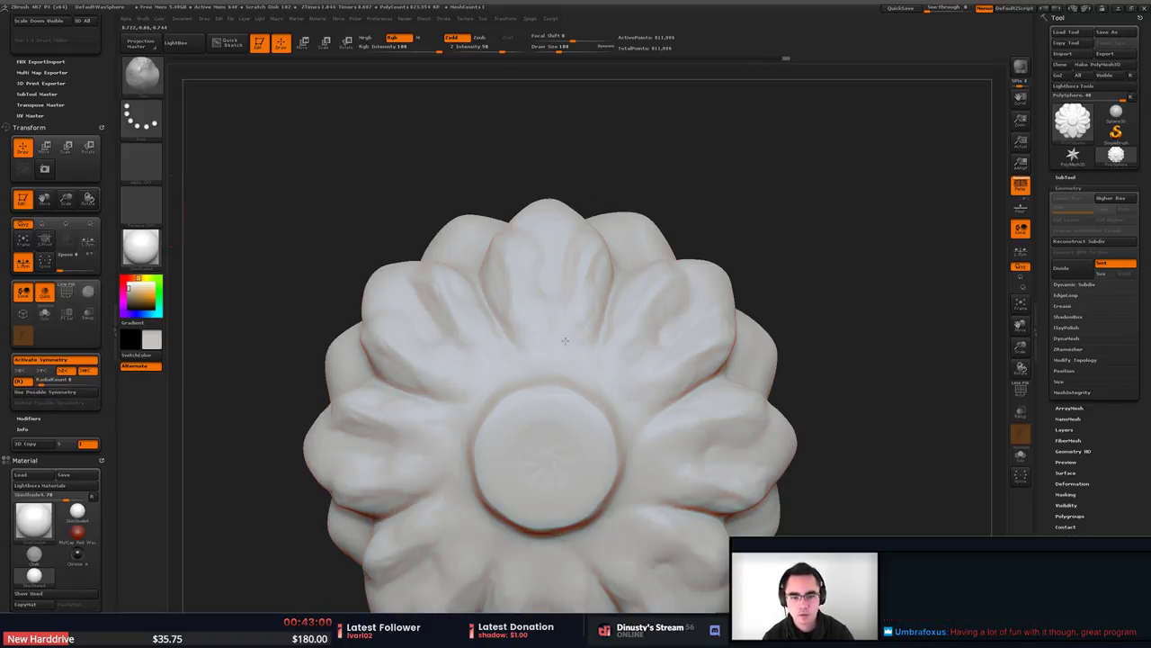
right_click_drag(543, 223, 567, 302, "ctrl")
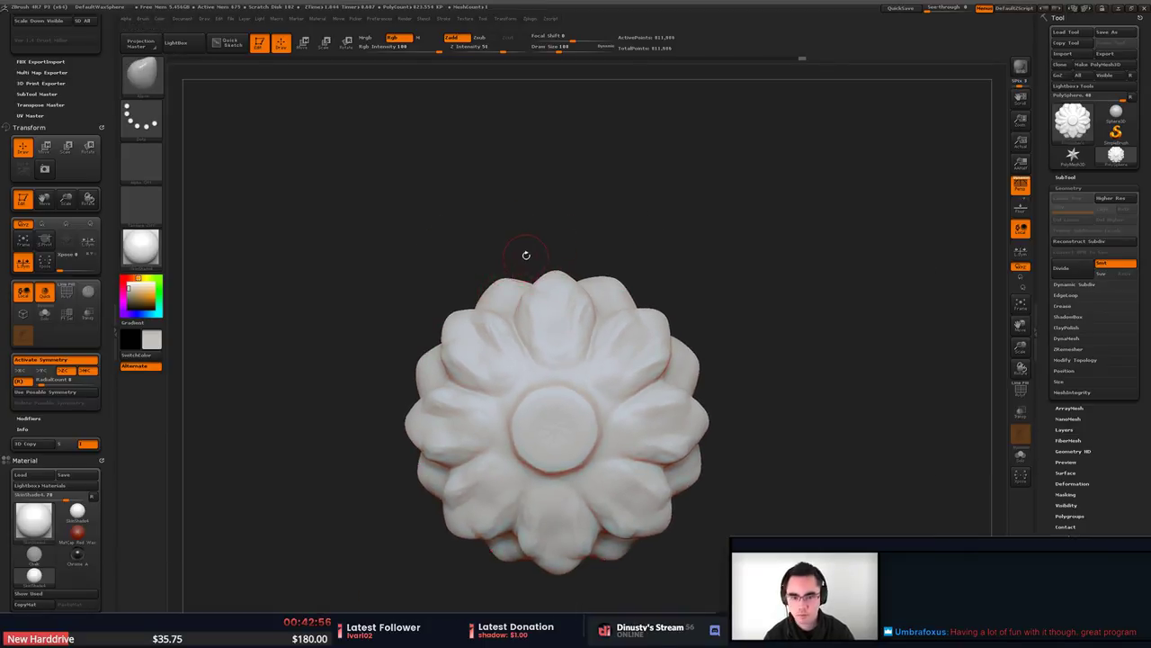
key("space")
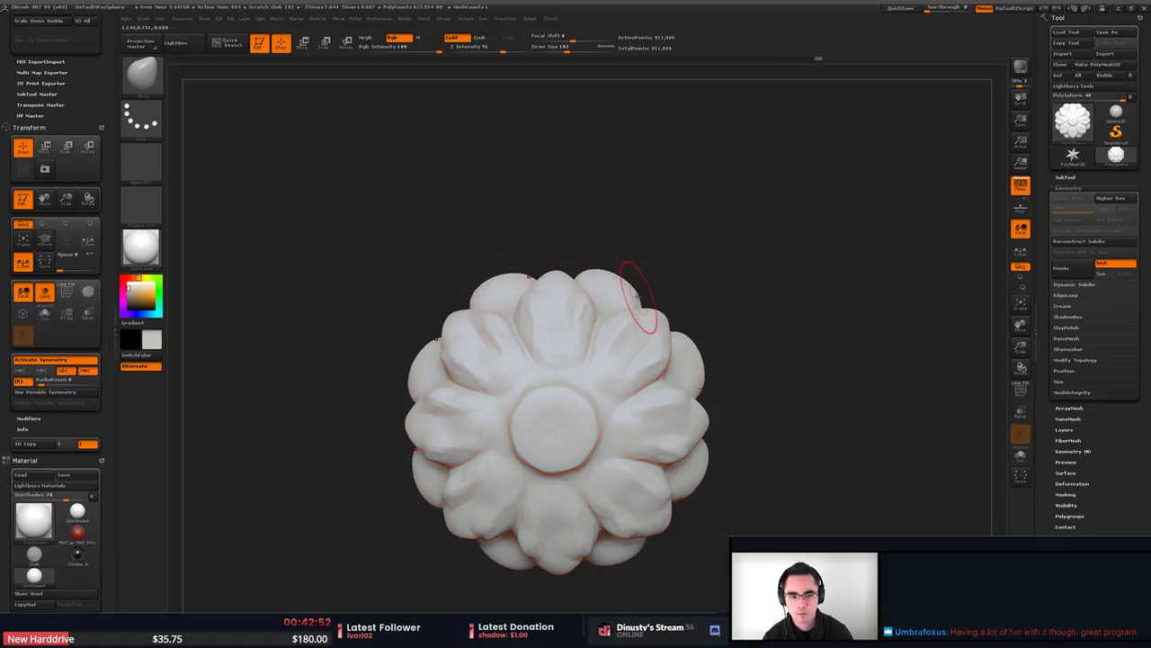
left_click_drag(638, 299, 648, 305)
mouse_move(585, 273)
left_mouse_down()
mouse_move(555, 265)
mouse_move(528, 301)
left_mouse_up()
right_click_drag(575, 283, 502, 229, "ctrl")
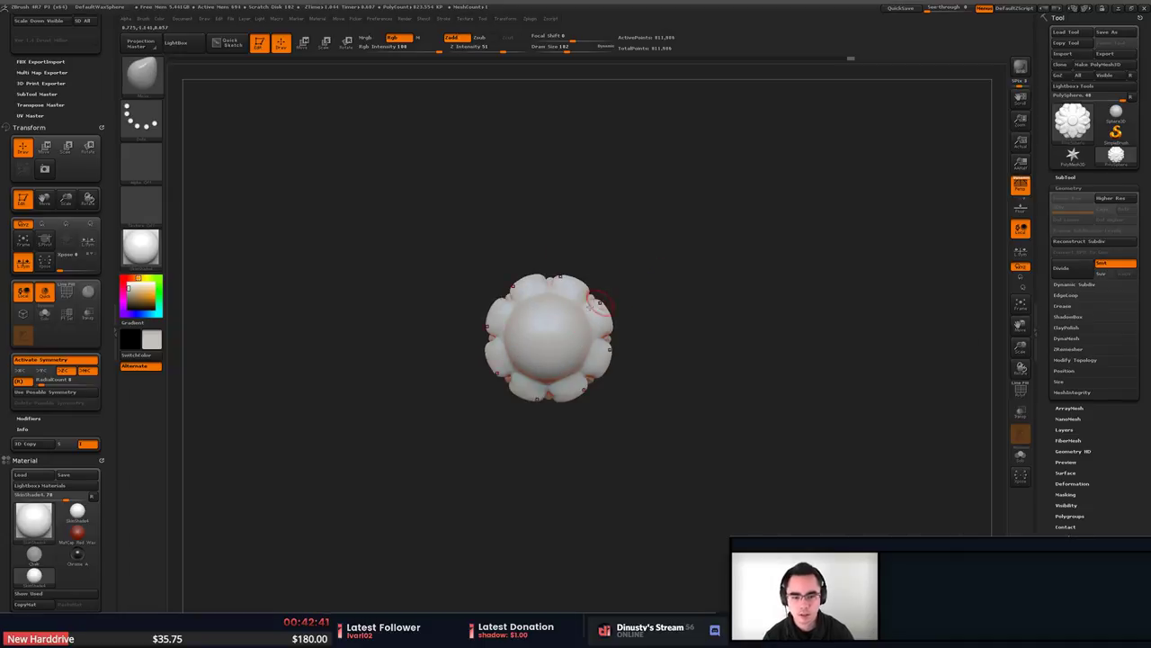
Flatten the bulge at the center of the flower's back and smooth its surface.
key("b")
left_click(465, 358)
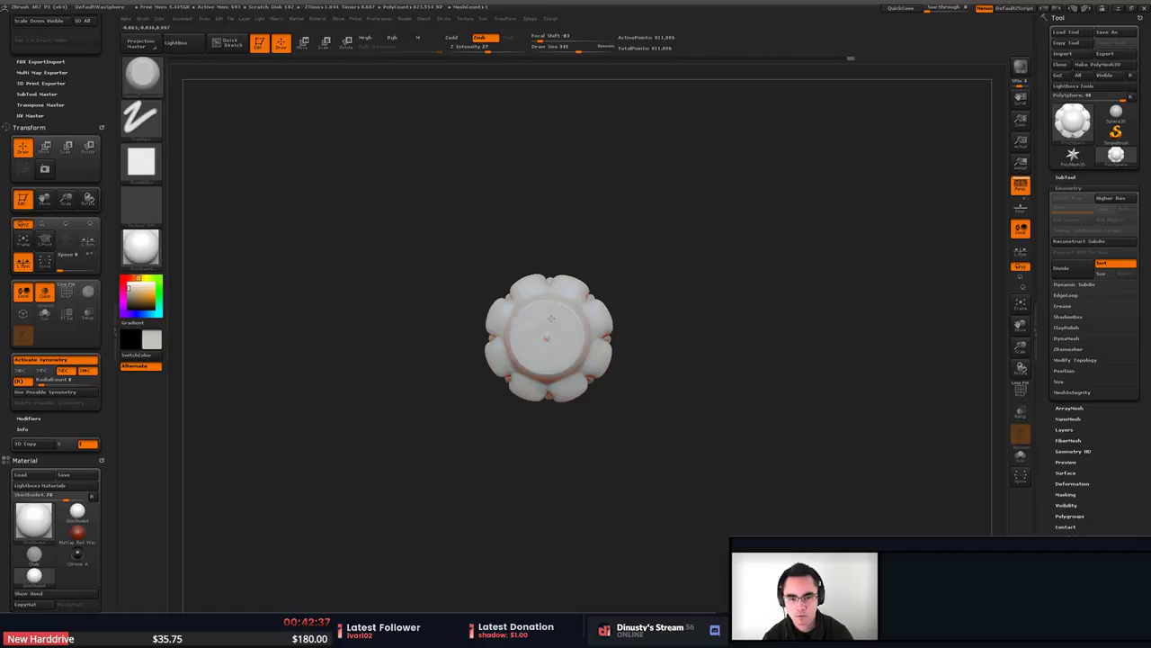
left_click_drag(563, 337, 547, 357, "shift")
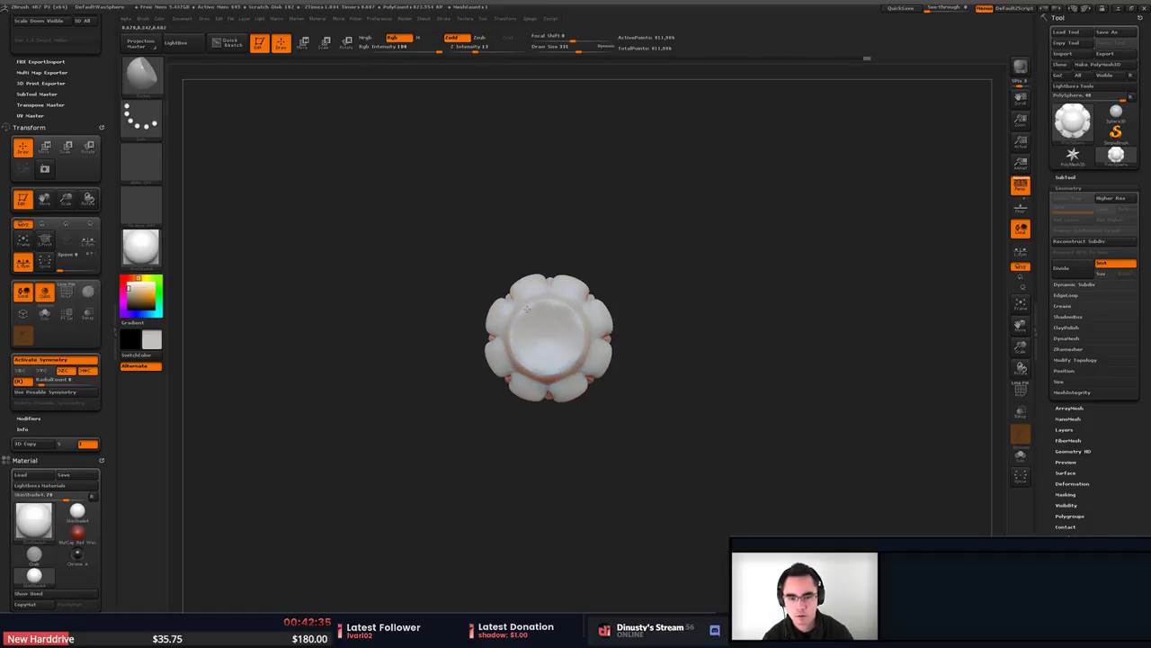
left_click_drag(523, 309, 534, 329, "shift")
Undo the trial stroke on the back petals and widen them outward with the Move brush.
mouse_move(633, 317)
left_mouse_down("shift")
mouse_move(708, 298)
mouse_move(684, 279)
mouse_move(761, 264)
mouse_move(666, 308)
mouse_move(664, 263)
mouse_move(640, 284)
mouse_move(738, 241)
mouse_move(719, 231)
mouse_move(801, 261)
left_mouse_up("shift")
left_click_drag(801, 261, 760, 229)
left_click_drag(760, 230, 767, 301, "alt")
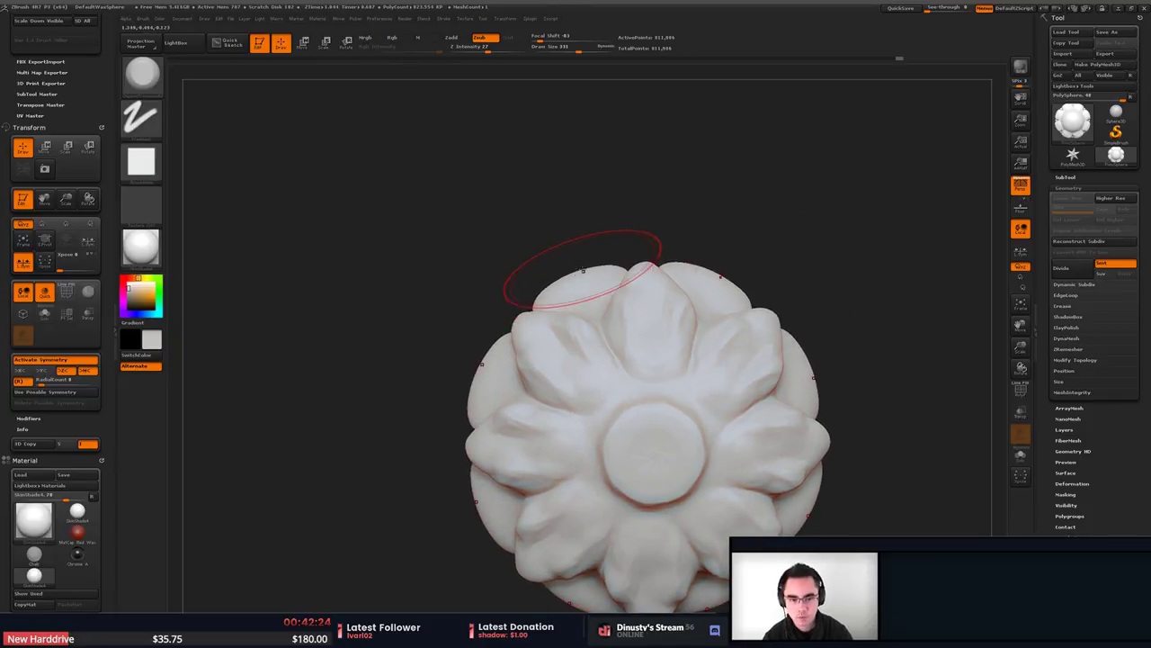
mouse_move(567, 272)
left_mouse_down()
mouse_move(589, 267)
mouse_move(566, 262)
left_mouse_up()
key("ctrl+z")
key("b")
key("m")
key("v")
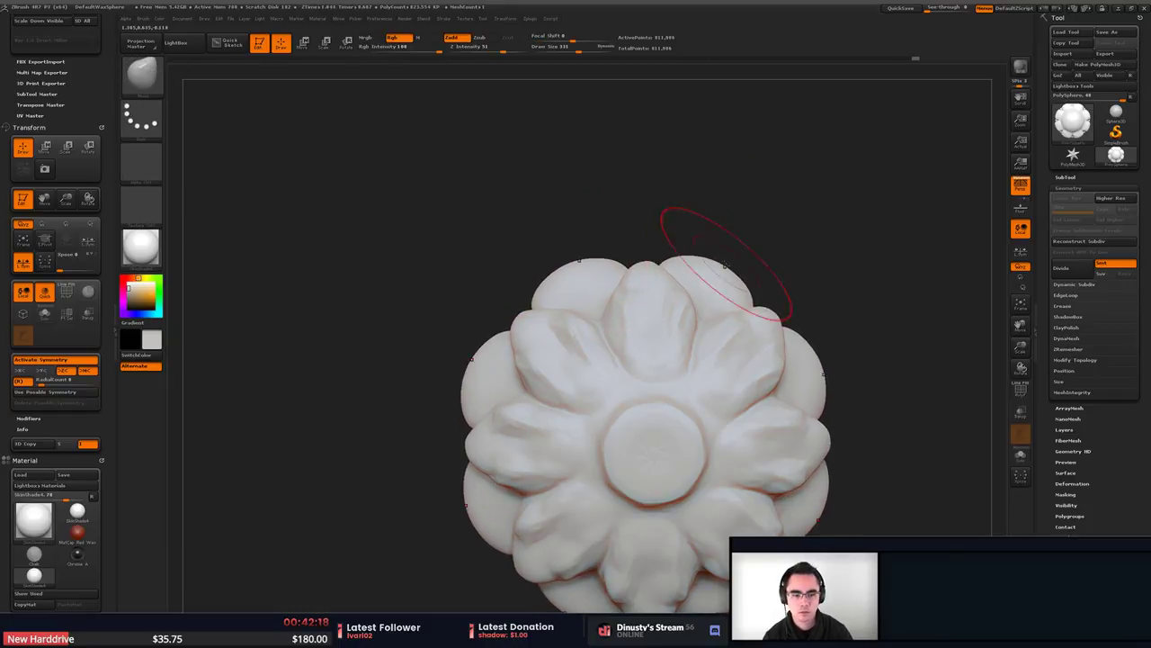
left_click_drag(696, 257, 664, 267)
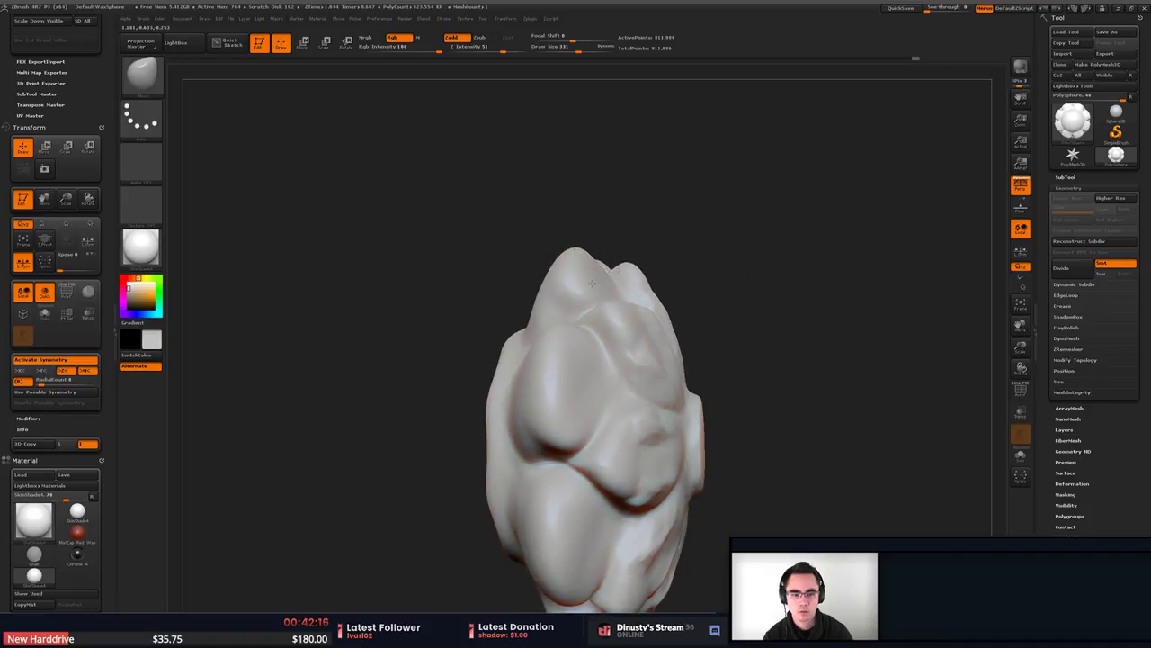
Set the Move brush's draw size to 212 and pull the front petal tips outward into points.
mouse_move(591, 283)
left_mouse_down()
mouse_move(584, 294)
mouse_move(610, 315)
left_mouse_up()
key("space")
mouse_move(629, 320)
left_mouse_down()
mouse_move(658, 310)
mouse_move(674, 345)
mouse_move(654, 344)
left_mouse_up()
left_click_drag(765, 405, 738, 212)
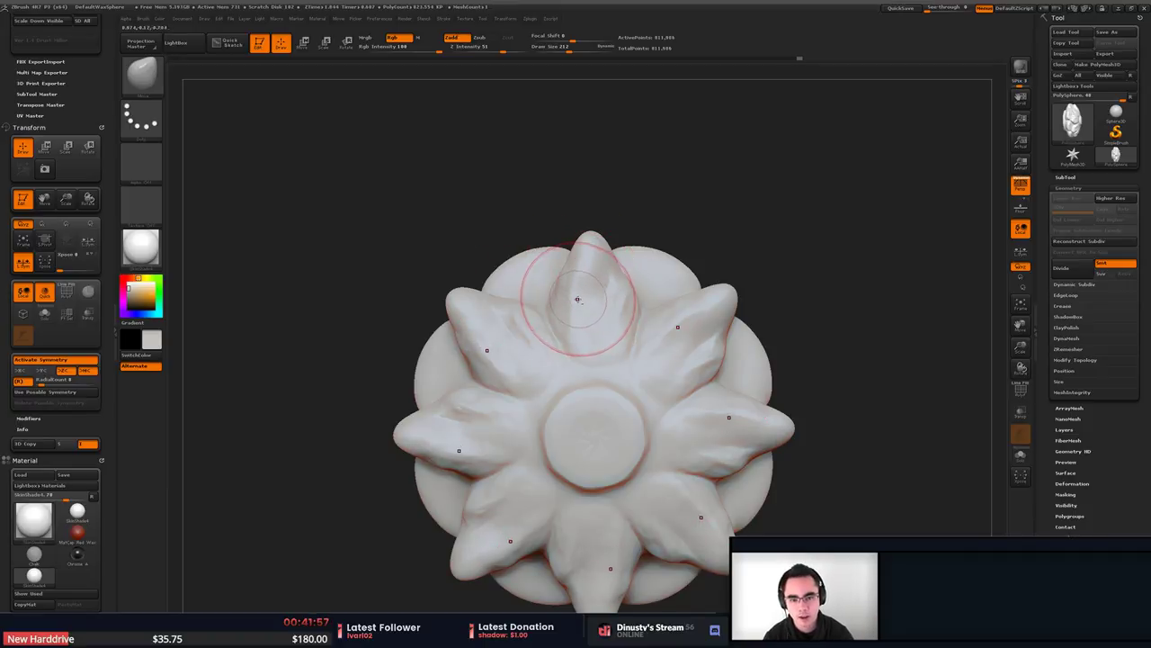
Refine the pointed front petals from the side and stretch their tips farther beyond the back petals.
mouse_move(573, 290)
right_mouse_down()
mouse_move(720, 293)
mouse_move(761, 281)
right_mouse_up()
left_click_drag(561, 244, 583, 235)
key("ctrl+z")
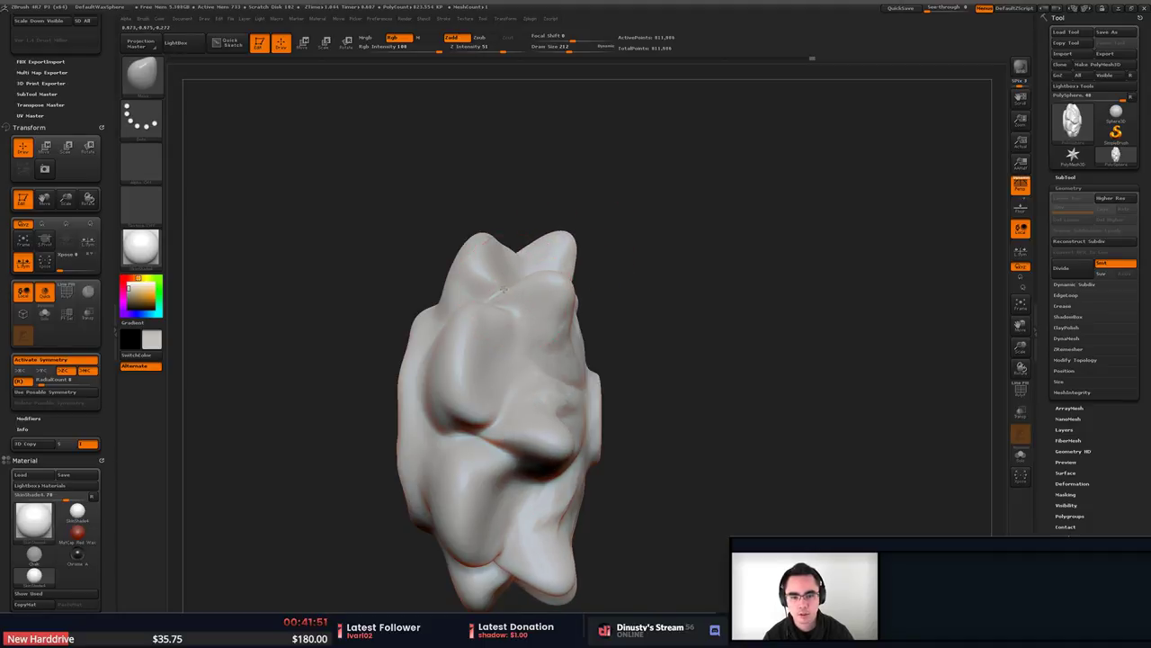
left_click_drag(505, 290, 550, 284)
right_click_drag(563, 285, 572, 232)
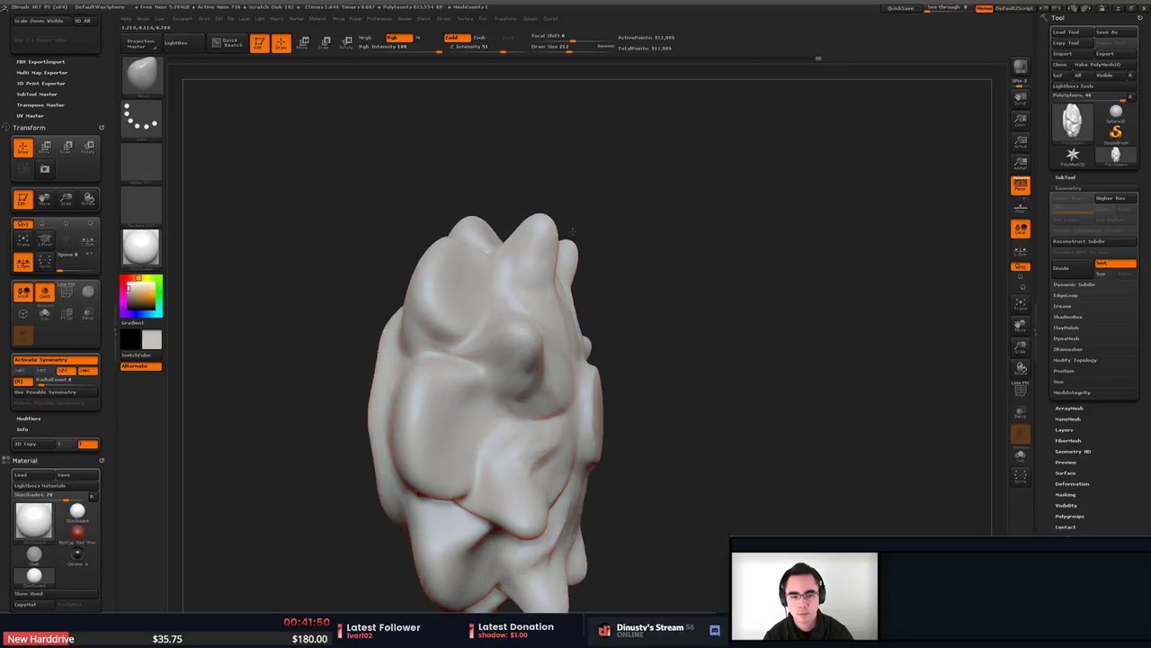
mouse_move(572, 232)
left_mouse_down()
mouse_move(578, 216)
mouse_move(564, 193)
mouse_move(587, 188)
left_mouse_up()
left_click_drag(536, 219, 569, 238)
right_click_drag(568, 236, 551, 221, "shift")
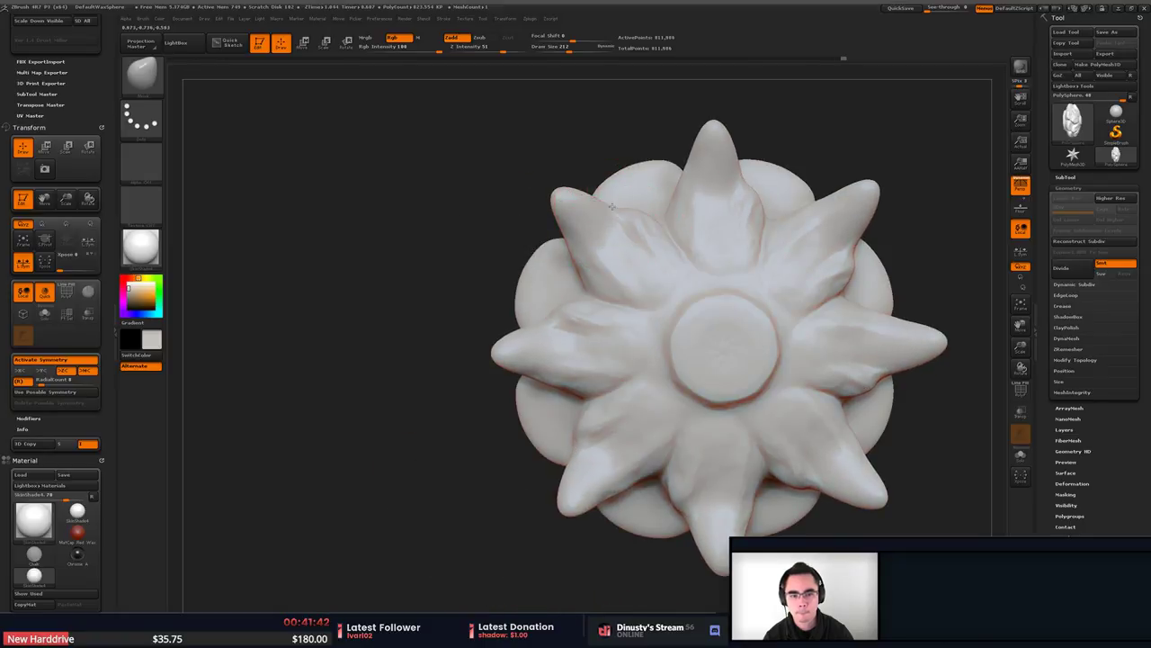
Smooth the surfaces of the long pointed front petals.
left_click_drag(618, 232, 636, 232, "shift")
mouse_move(727, 198)
right_mouse_down()
mouse_move(687, 162)
mouse_move(707, 189)
right_mouse_up()
key("ctrl+z")
key("ctrl+z")
key("ctrl+z")
key("ctrl+z")
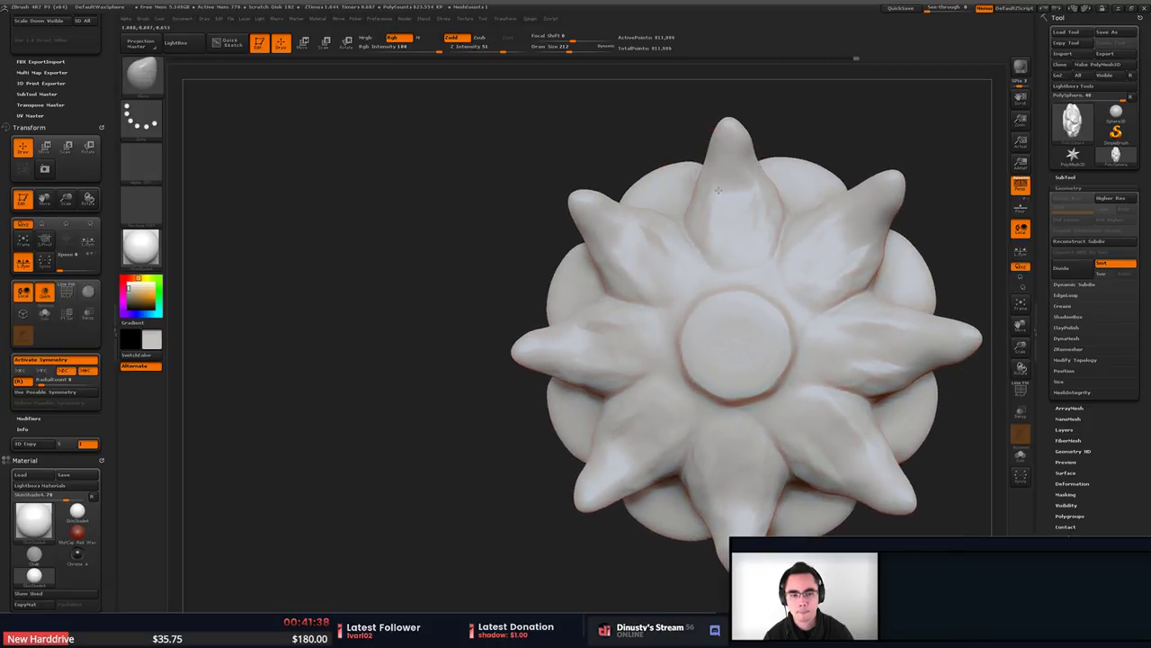
key("ctrl+z")
key("ctrl+z")
key("ctrl+z")
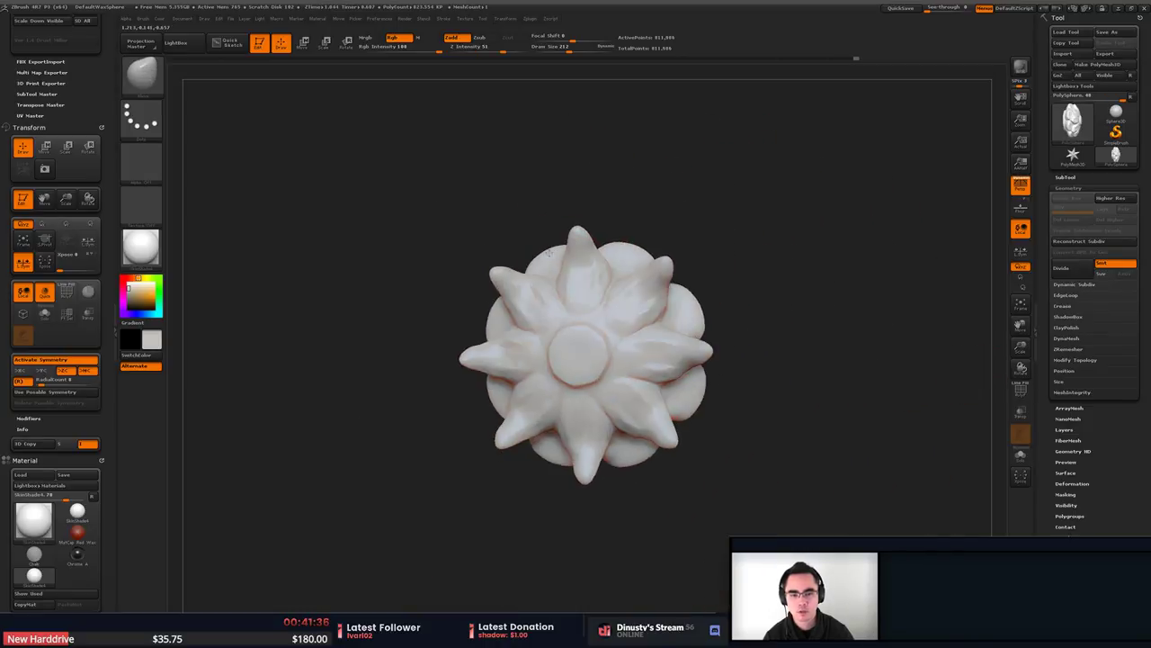
Enlarge the Move brush to a draw size of 372 and bend the petal tips forward into shorter curled points.
key("ctrl+z")
key("ctrl+z")
key("ctrl+z")
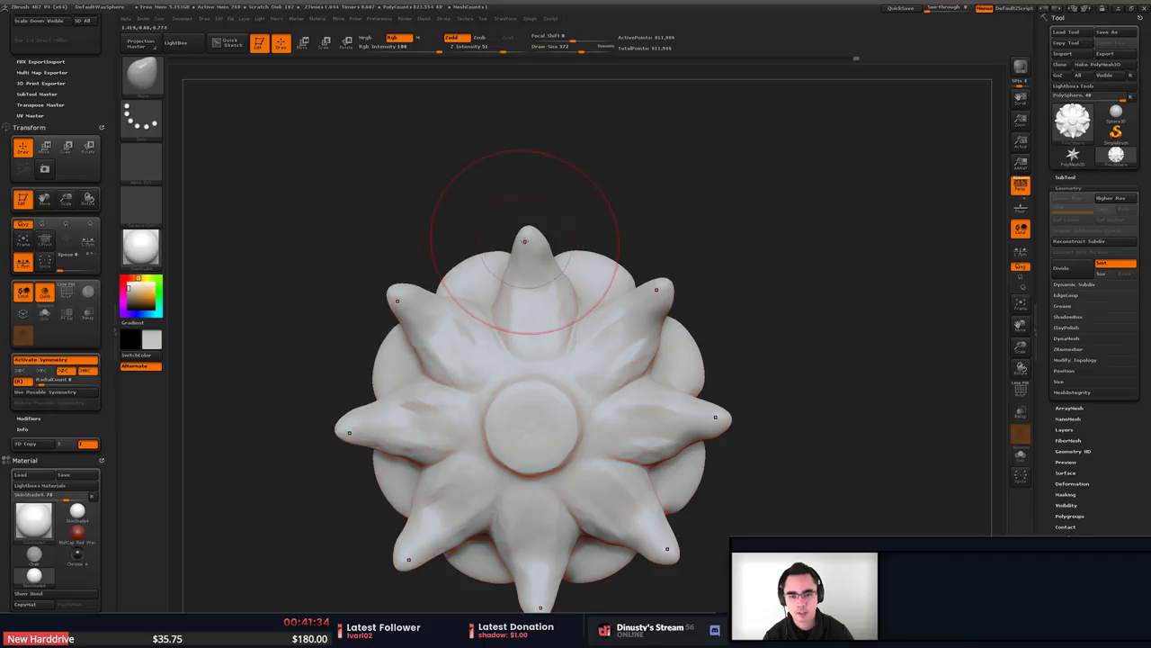
key("ctrl+z")
key("ctrl+z")
key("ctrl+z")
key("ctrl+z")
key("ctrl+z")
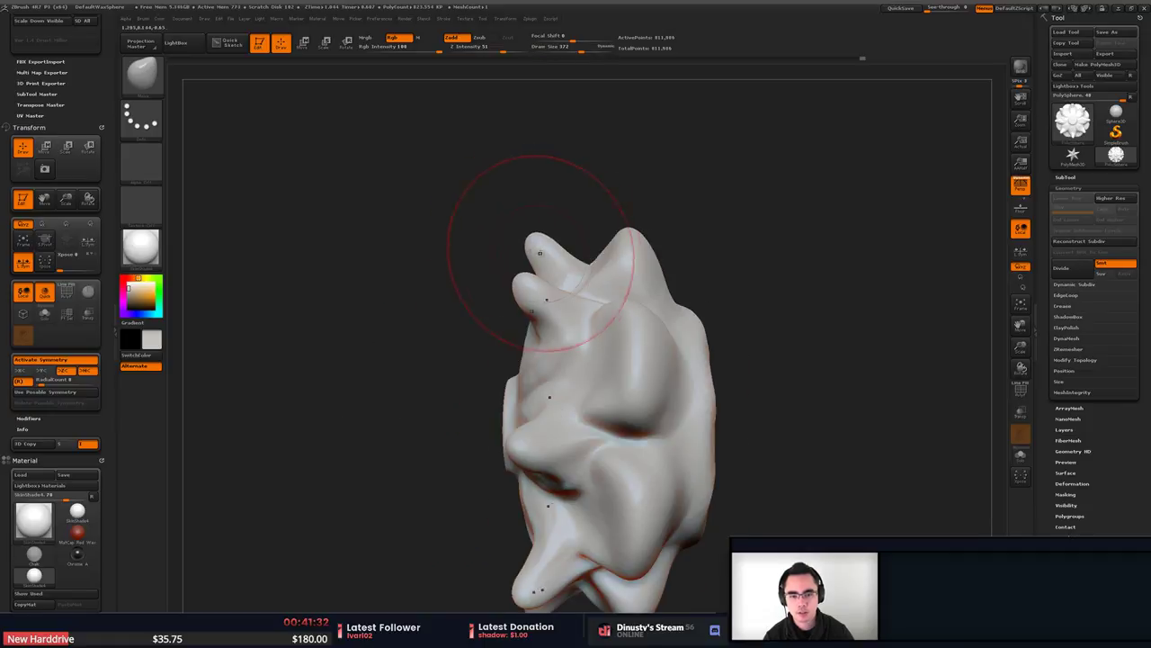
key("ctrl+z")
key("ctrl+z")
key("ctrl+z")
key("ctrl+z")
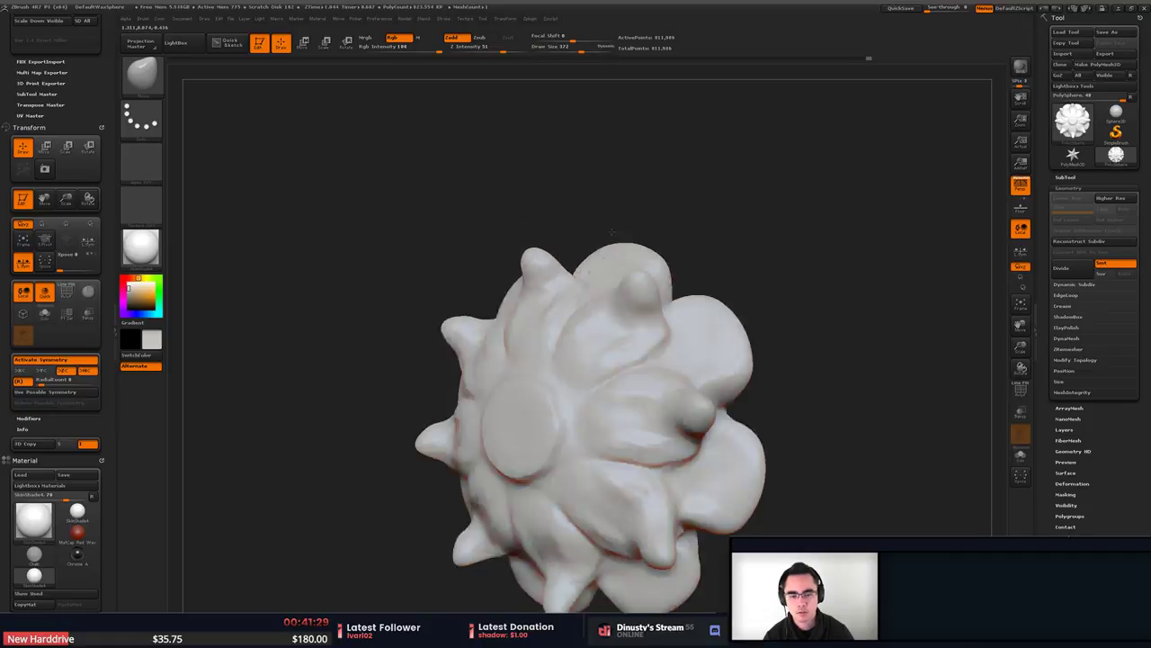
Spread the rounded back petals slightly outward behind the curled front petals.
key("ctrl+z")
key("ctrl+z")
key("ctrl+z")
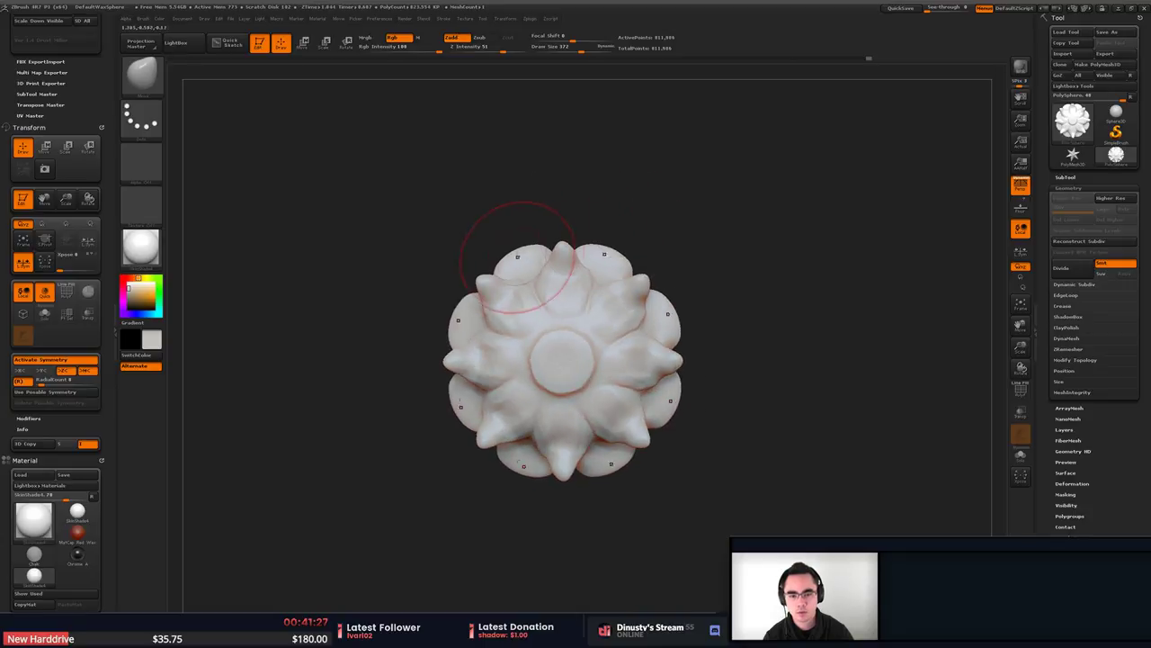
key("ctrl+z")
key("ctrl+z")
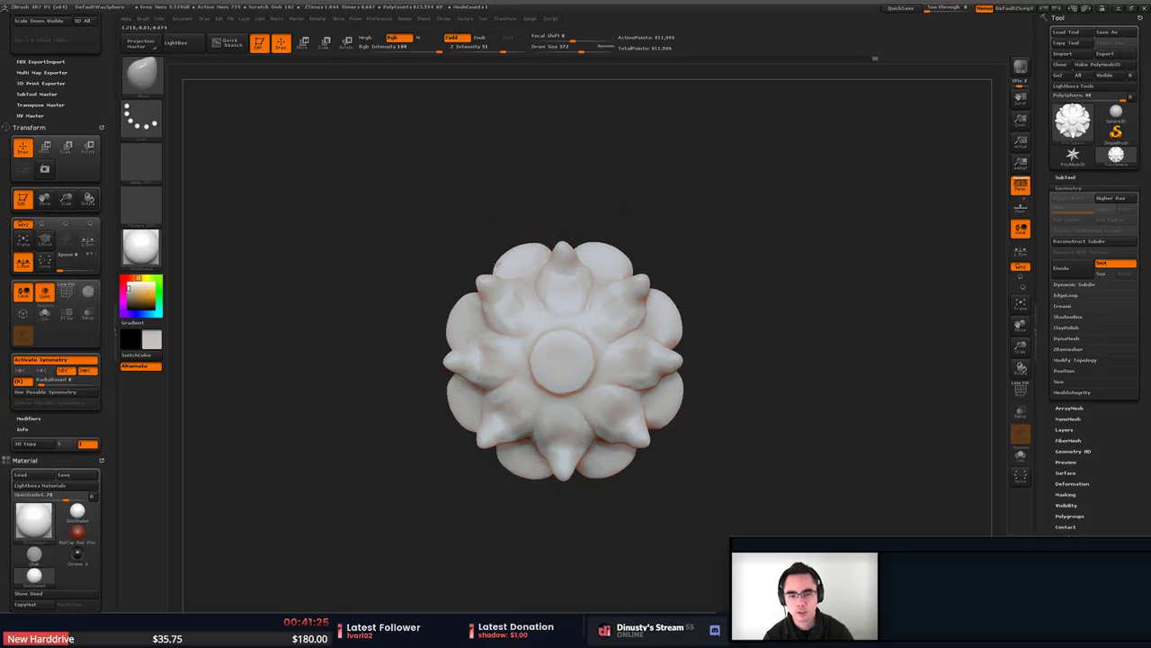
key("ctrl+z")
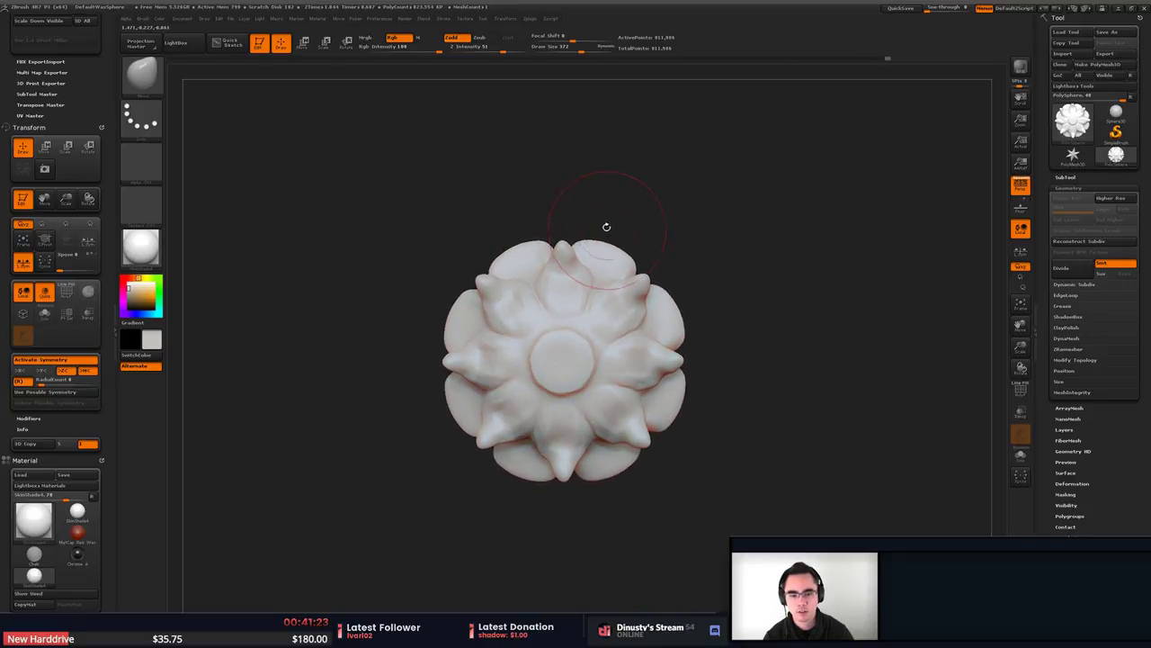
left_click_drag(607, 226, 636, 235)
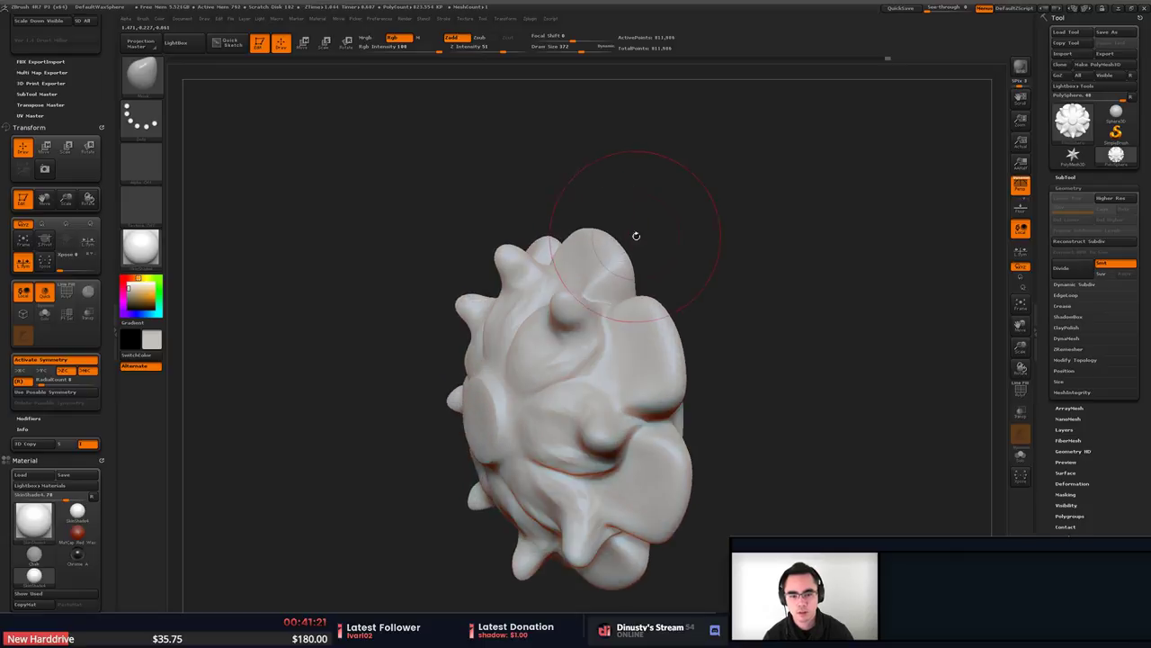
mouse_move(581, 355)
right_mouse_down()
mouse_move(621, 297)
mouse_move(657, 321)
mouse_move(608, 328)
right_mouse_up()
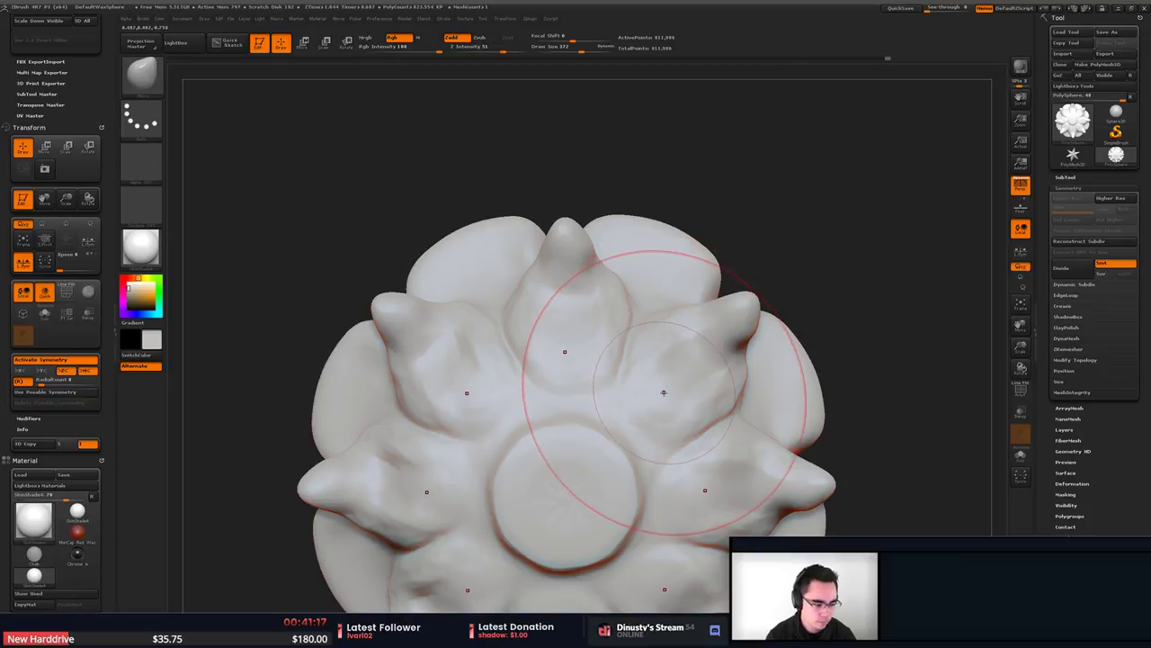
Switch to the ClayBuildup brush, reduce its size and sculpt teardrop-shaped folds down the middle of the front petals.
key("b")
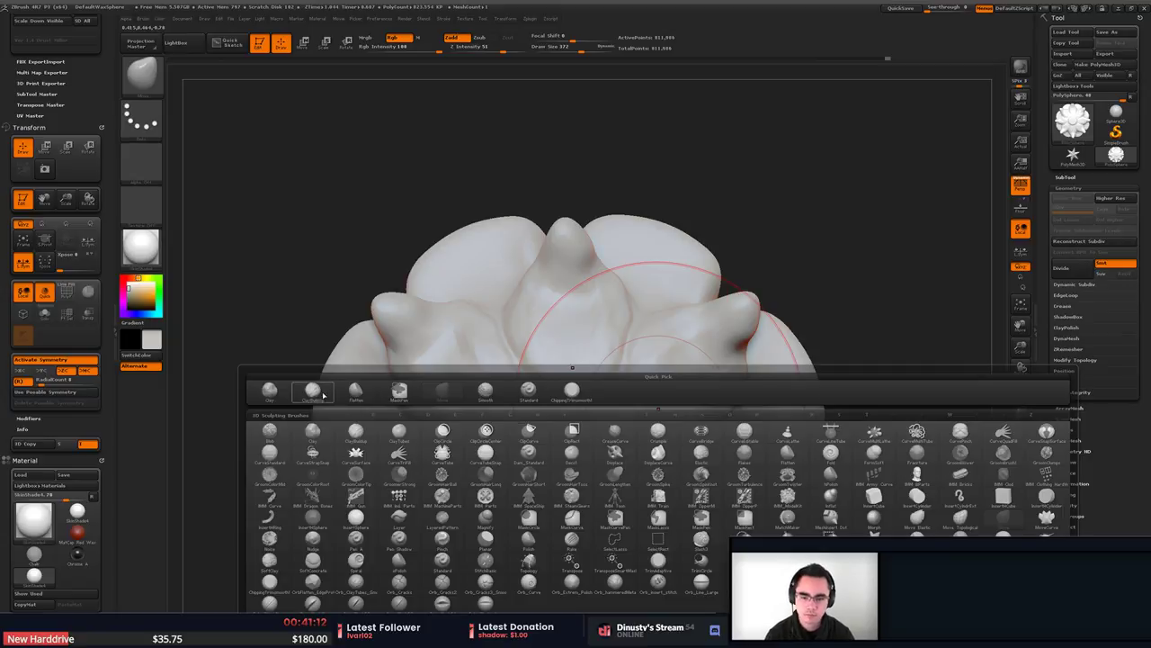
left_click(366, 584)
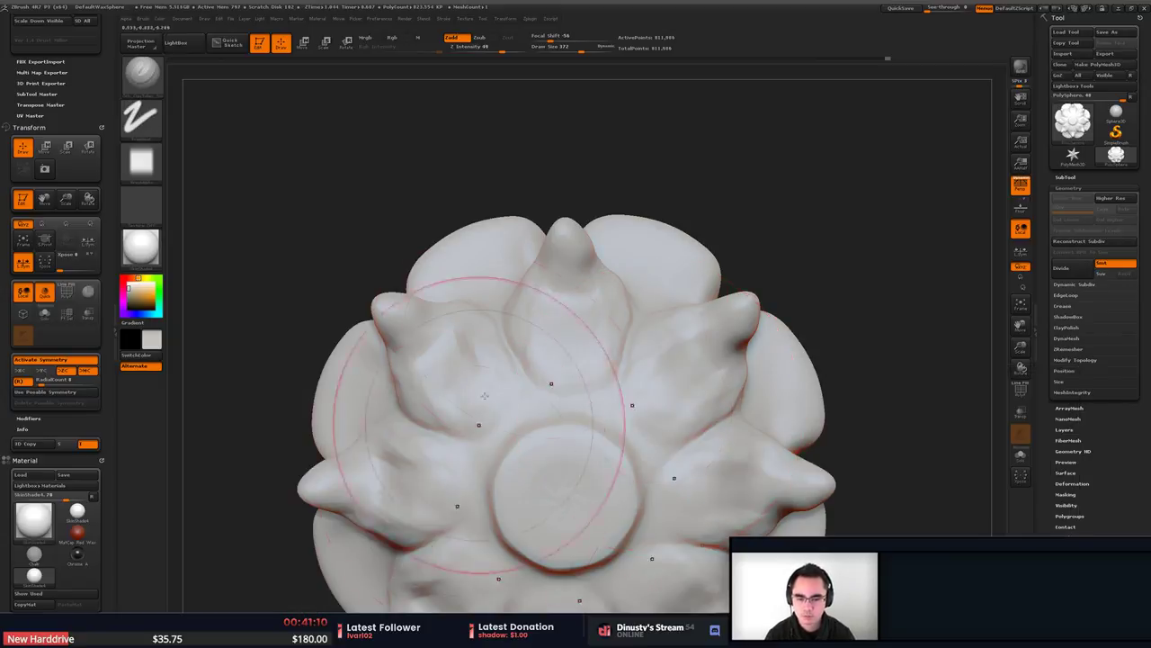
key("space")
left_click_drag(567, 316, 545, 314)
mouse_move(551, 275)
left_mouse_down()
mouse_move(554, 333)
mouse_move(577, 313)
mouse_move(601, 342)
left_mouse_up()
mouse_move(585, 281)
left_mouse_down()
mouse_move(591, 376)
mouse_move(542, 315)
mouse_move(547, 351)
mouse_move(552, 339)
left_mouse_up()
left_click_drag(537, 282, 542, 326)
left_click_drag(545, 337, 553, 382)
mouse_move(555, 372)
left_mouse_down()
mouse_move(558, 406)
mouse_move(581, 385)
mouse_move(584, 395)
mouse_move(609, 387)
mouse_move(598, 395)
mouse_move(621, 371)
mouse_move(584, 391)
left_mouse_up()
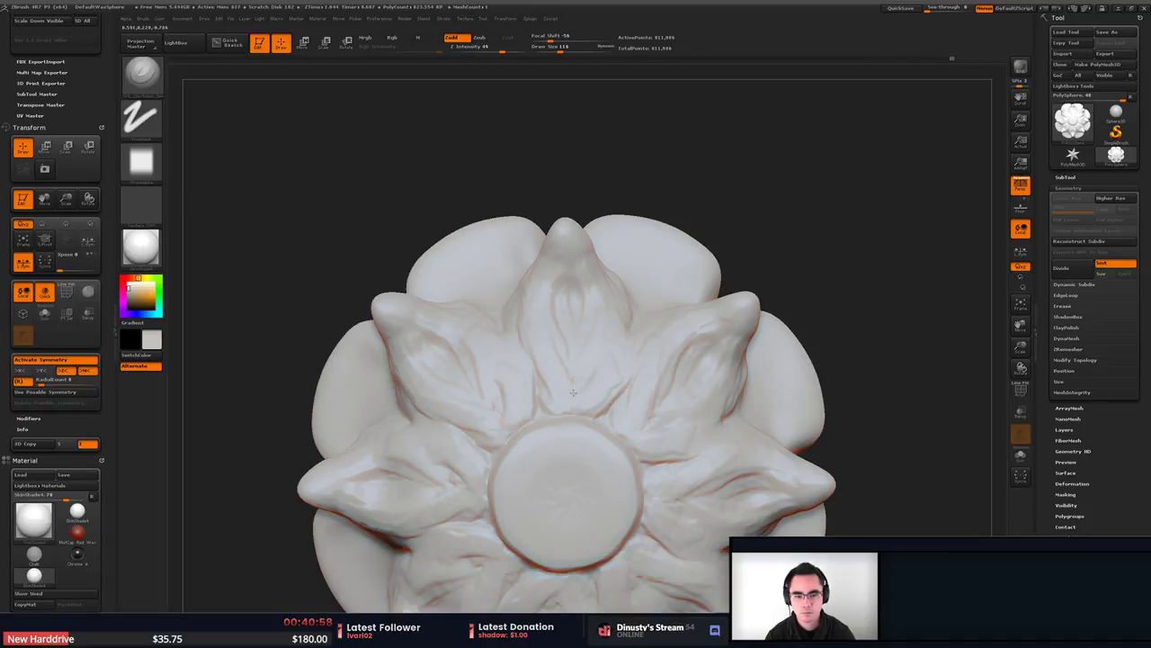
Build up ridges along the front petals' edges and bases, and smooth the area around the central disc.
left_click_drag(511, 347, 537, 409)
left_click_drag(517, 340, 540, 408)
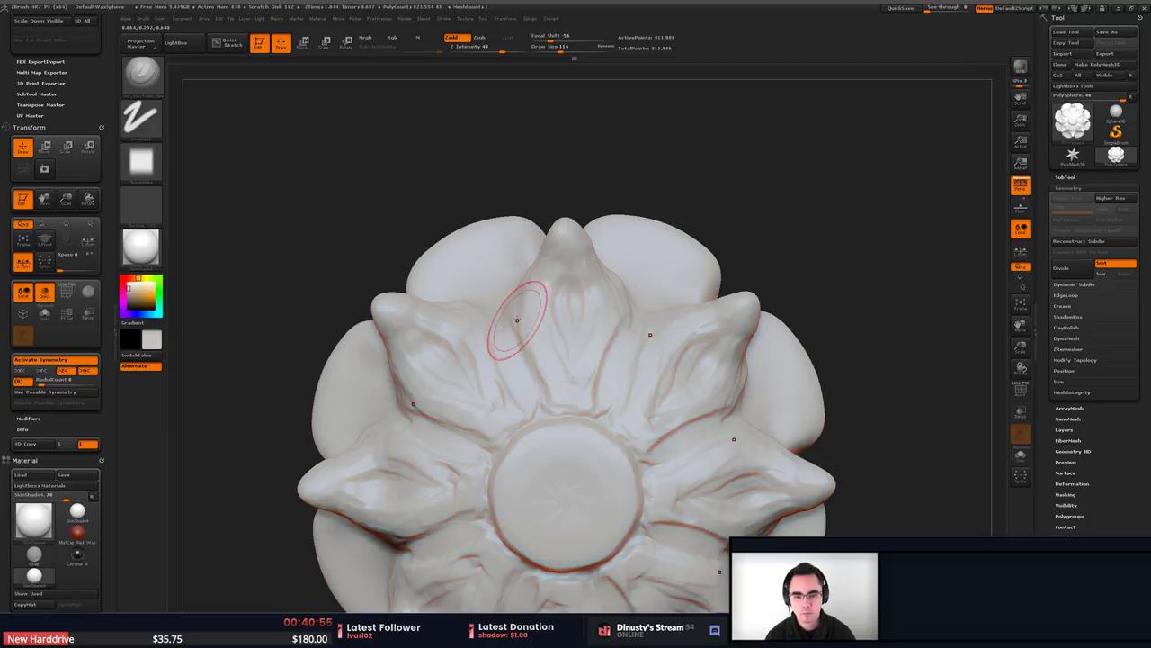
left_click_drag(519, 318, 535, 394)
left_click_drag(489, 349, 516, 388)
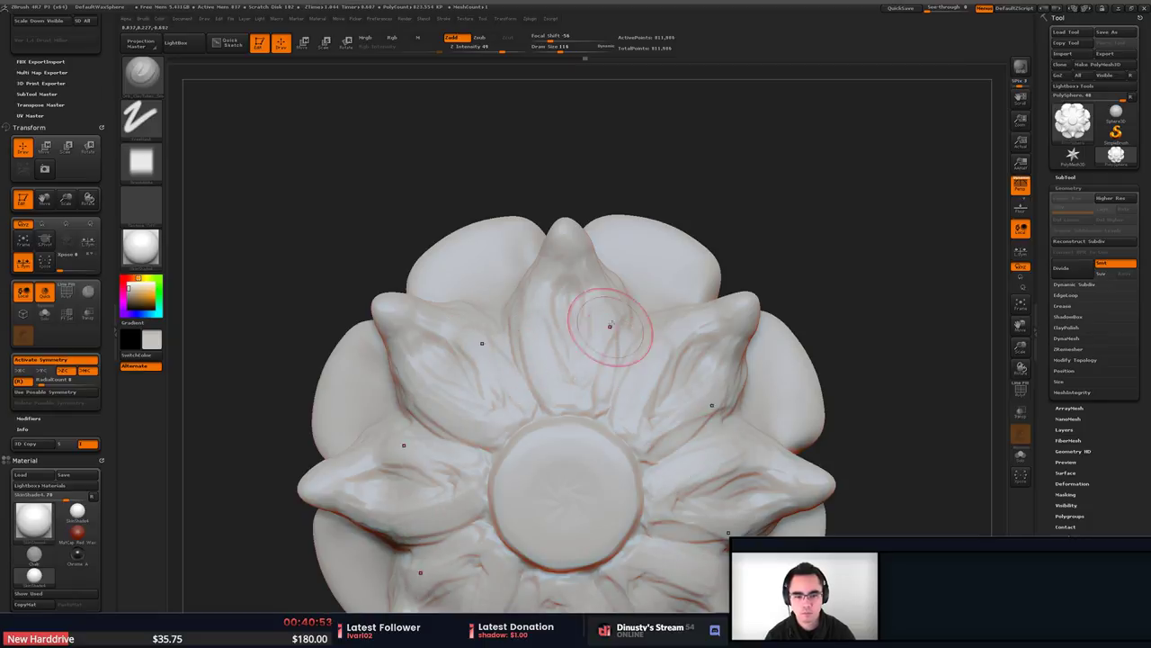
mouse_move(612, 331)
left_mouse_down()
mouse_move(592, 385)
mouse_move(511, 450)
left_mouse_up()
mouse_move(572, 429)
left_mouse_down("shift")
mouse_move(531, 429)
mouse_move(511, 457)
mouse_move(525, 450)
left_mouse_up("shift")
Reduce the brush size and sculpt a scalloped ring around the central disc, smoothing its raised shapes.
key("space")
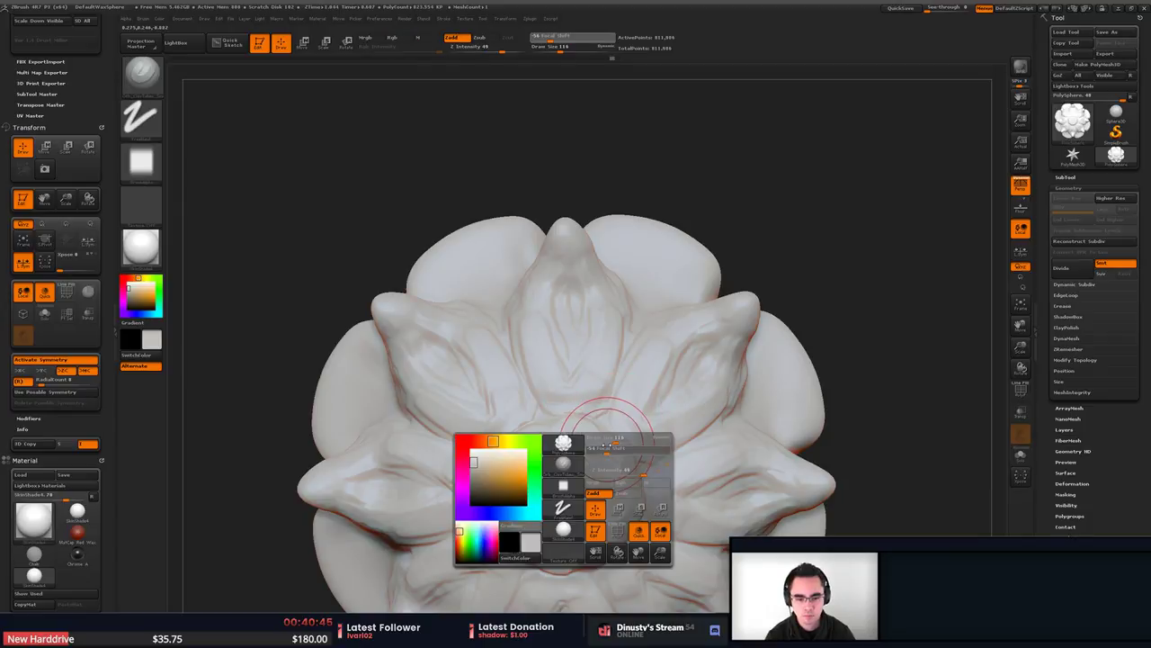
left_click_drag(605, 447, 608, 439)
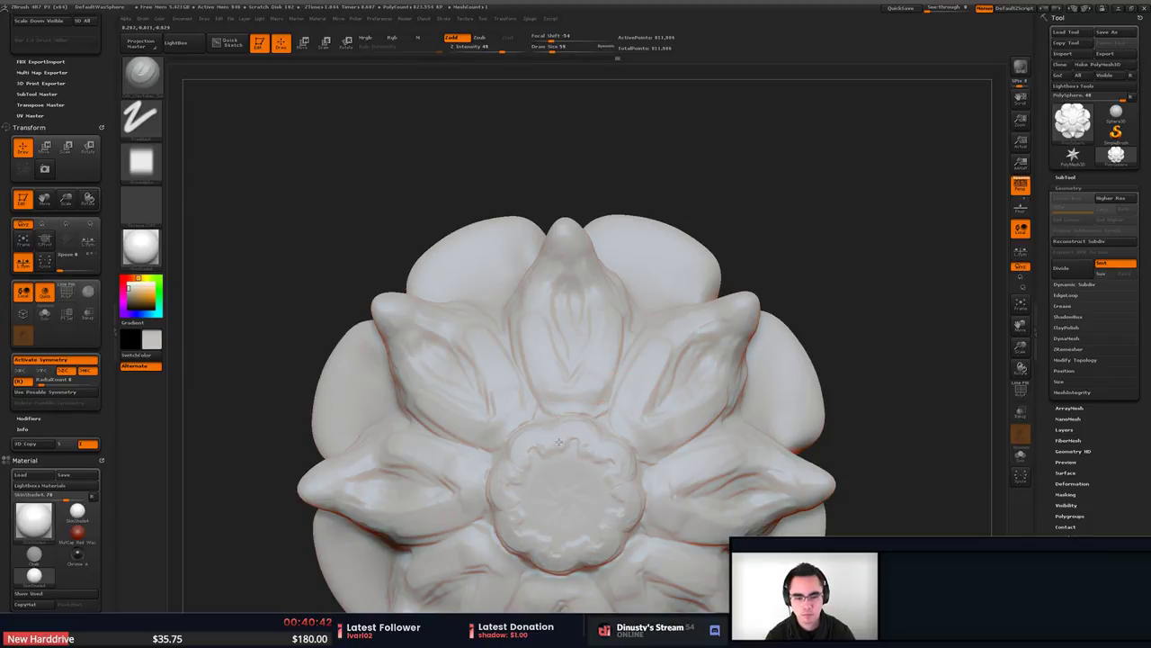
mouse_move(577, 430)
left_mouse_down("shift")
mouse_move(539, 485)
mouse_move(557, 435)
left_mouse_up("shift")
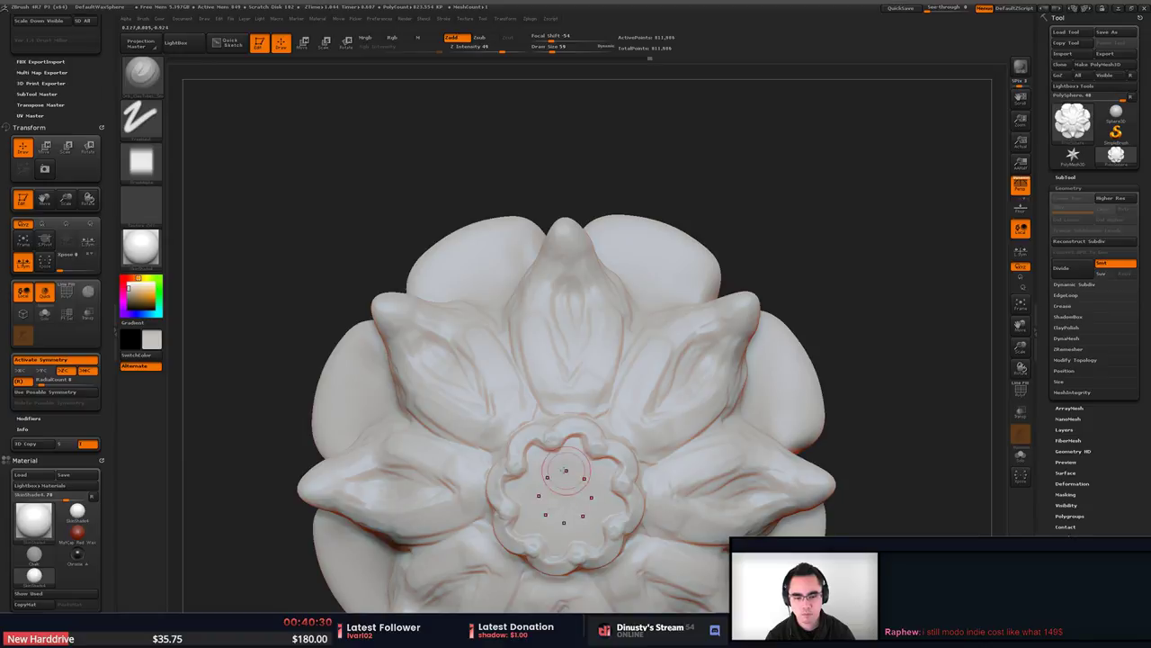
Rework the scalloped ring's inner edge into a crisp star-like outline with a smaller brush.
mouse_move(523, 452)
left_mouse_down()
mouse_move(531, 438)
mouse_move(582, 442)
left_mouse_up()
key("ctrl+z")
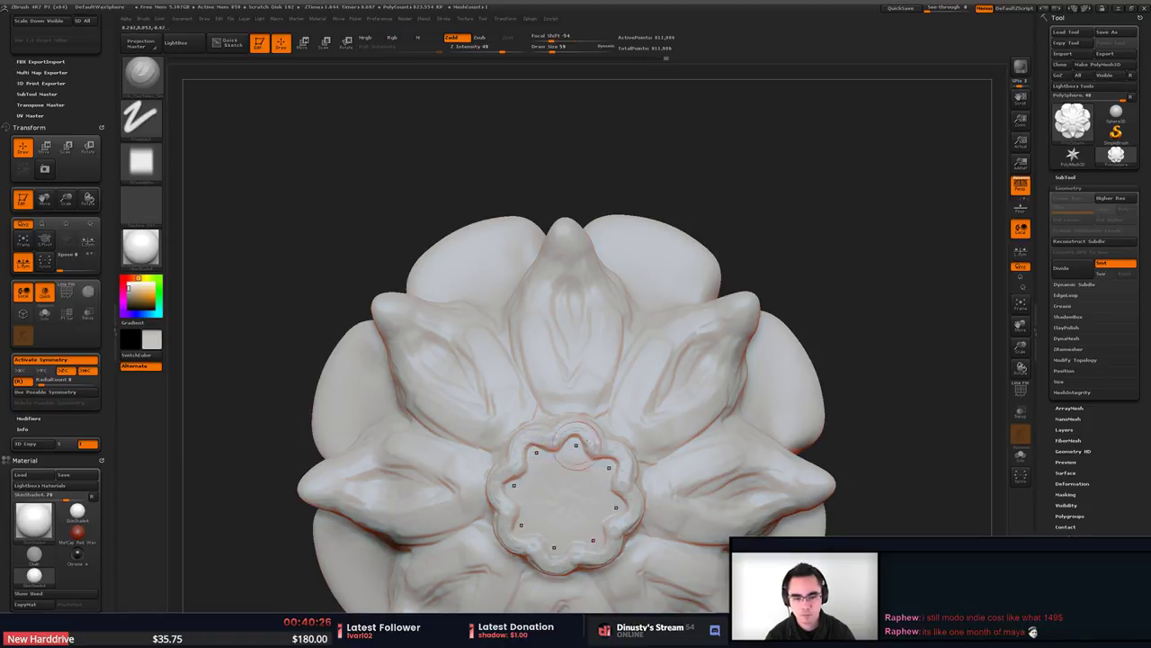
mouse_move(576, 446)
right_mouse_down("ctrl")
mouse_move(588, 407)
mouse_move(570, 329)
mouse_move(581, 383)
mouse_move(690, 365)
mouse_move(675, 366)
right_mouse_up("ctrl")
key("space")
left_click_drag(526, 358, 519, 358)
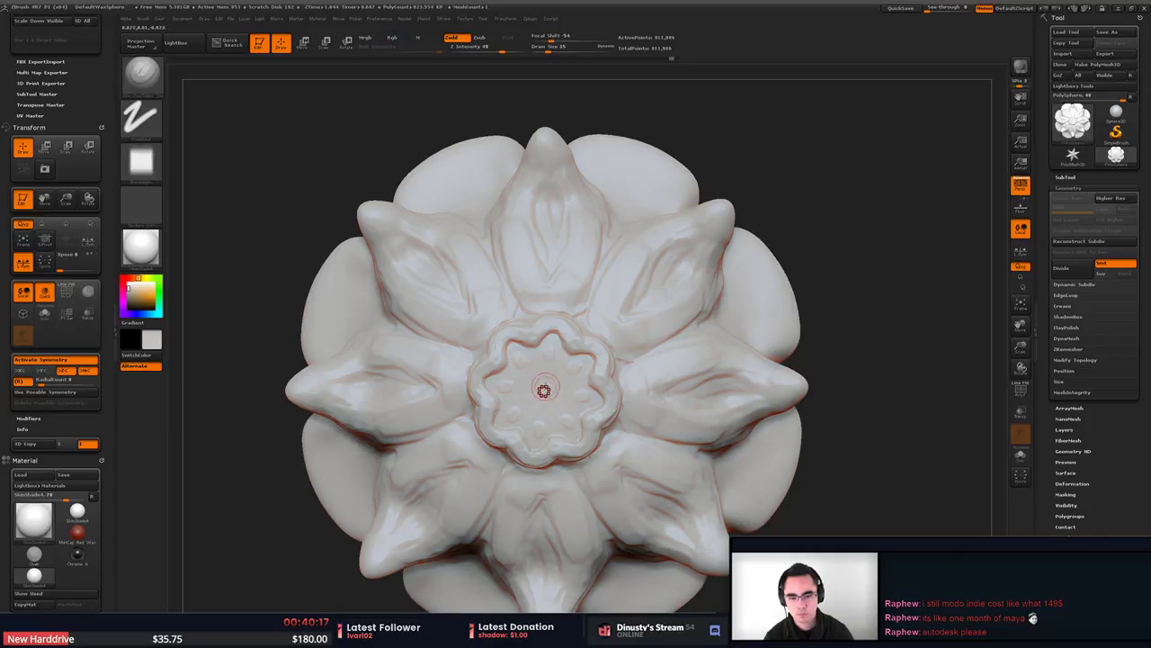
Enlarge the brush, sculpt a round raised button in the middle of the central disc and smooth it.
key("space")
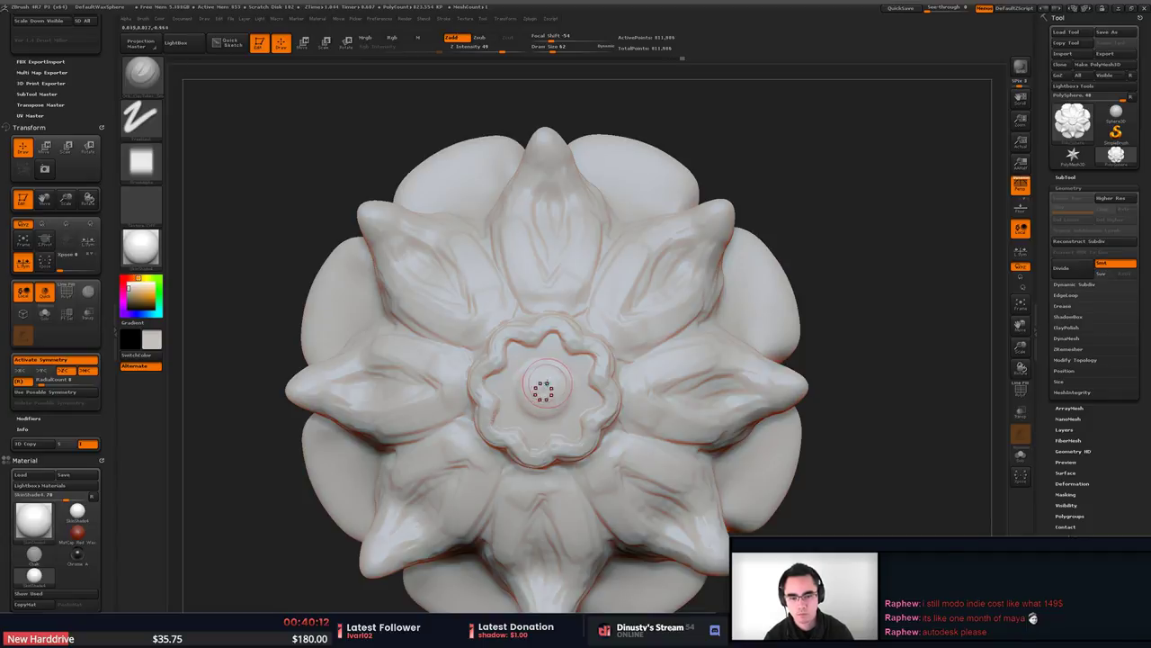
left_click_drag(537, 398, 545, 396, "shift")
key("shift")
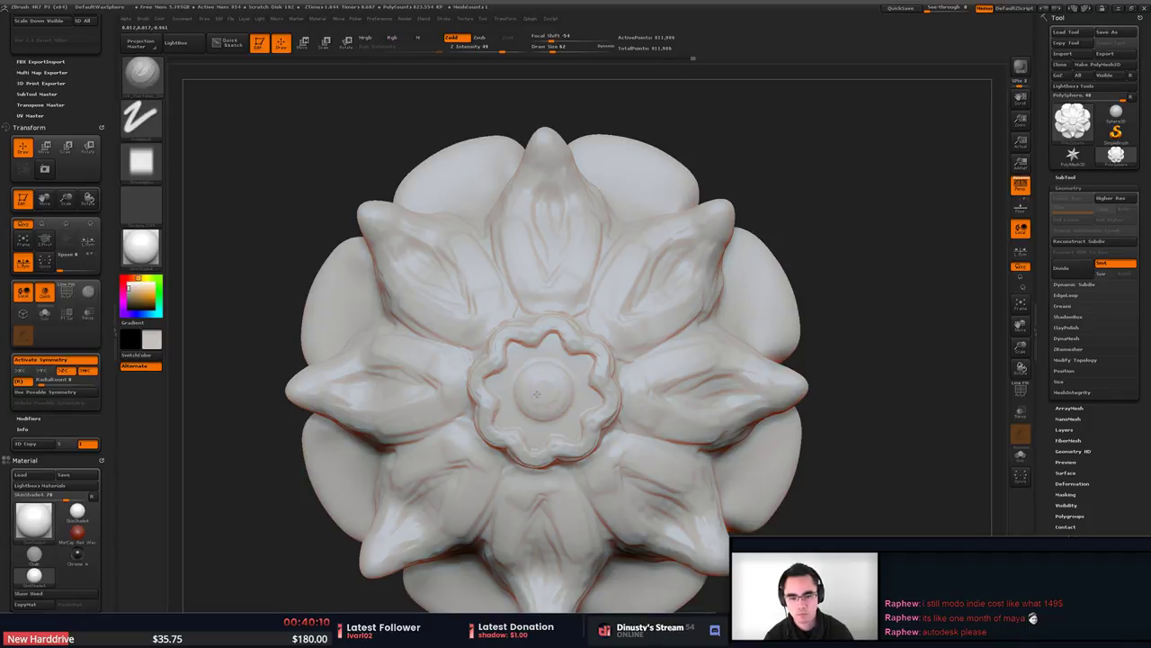
key("shift")
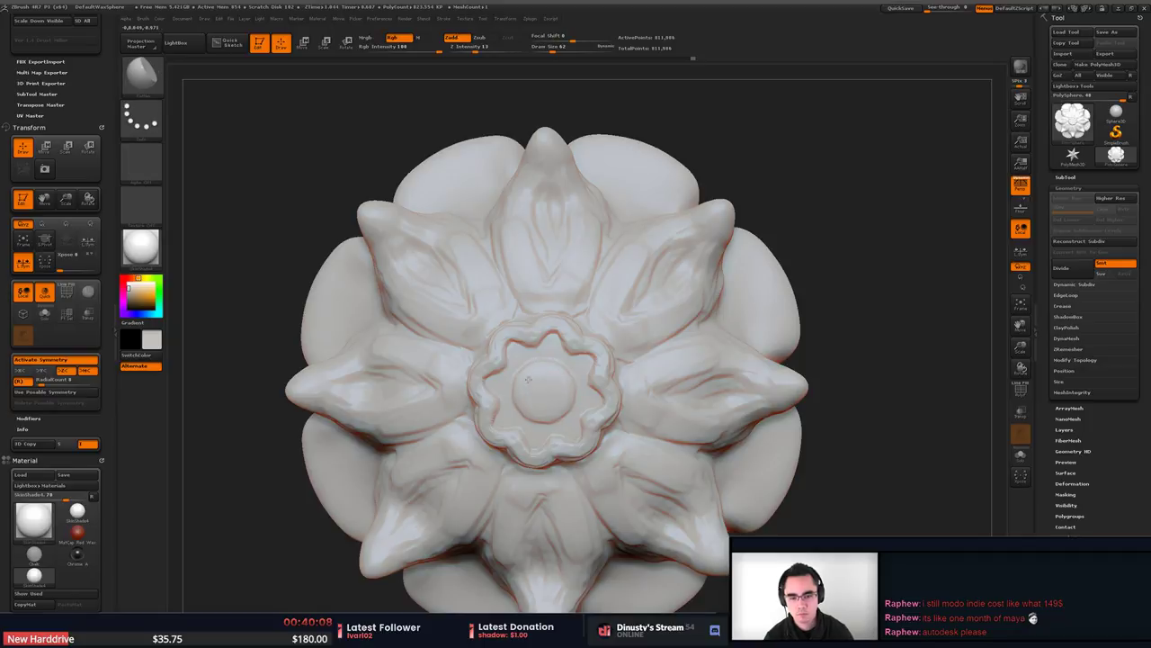
key("shift")
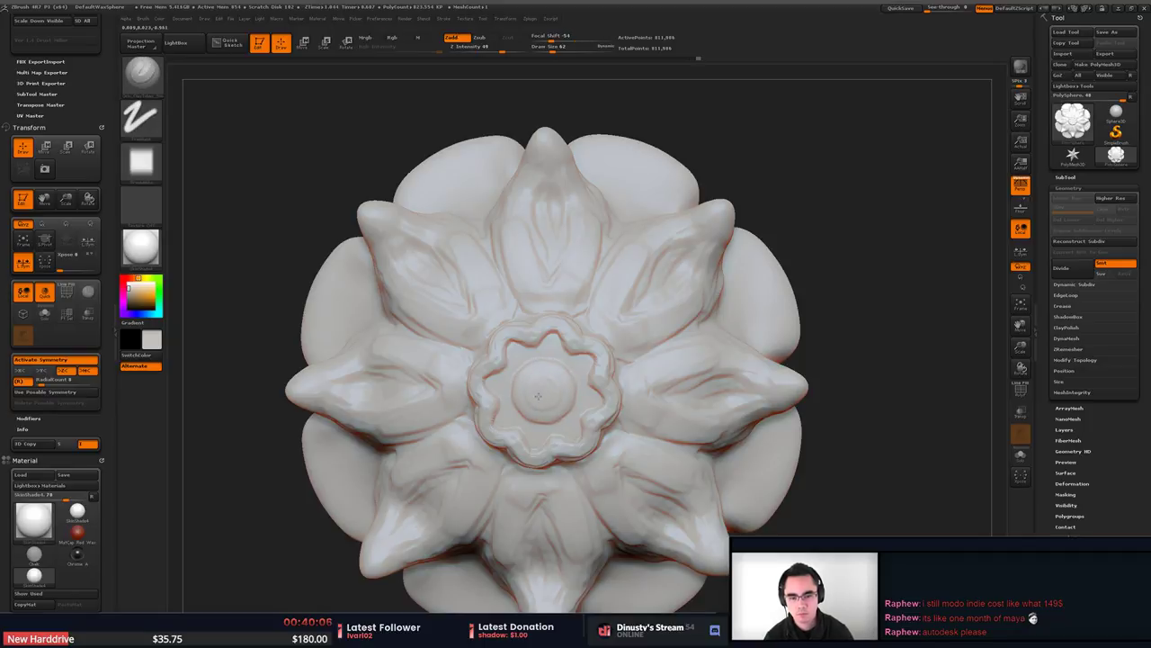
left_click_drag(551, 393, 558, 382, "shift")
mouse_move(559, 382)
right_mouse_down("ctrl")
mouse_move(529, 367)
mouse_move(441, 369)
mouse_move(527, 311)
right_mouse_up("ctrl")
right_click_drag(526, 311, 583, 336, "ctrl")
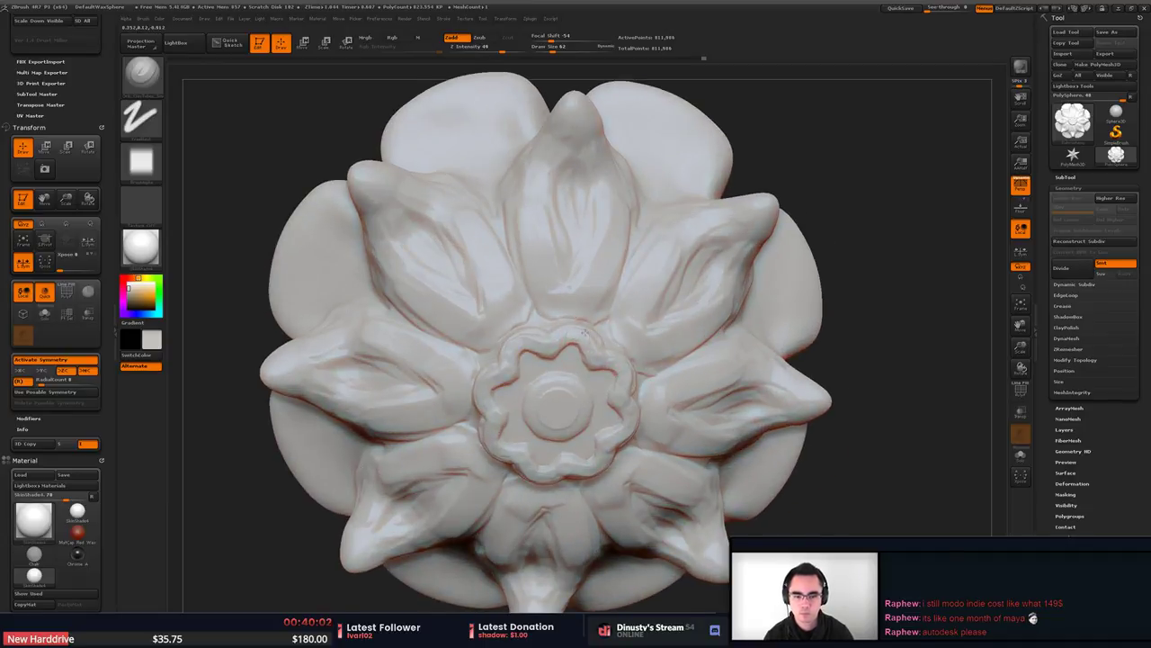
Switch to the TrimDynamic brush and flatten the raised surface of the scalloped ring.
key("b")
key("Escape")
key("b")
key("t")
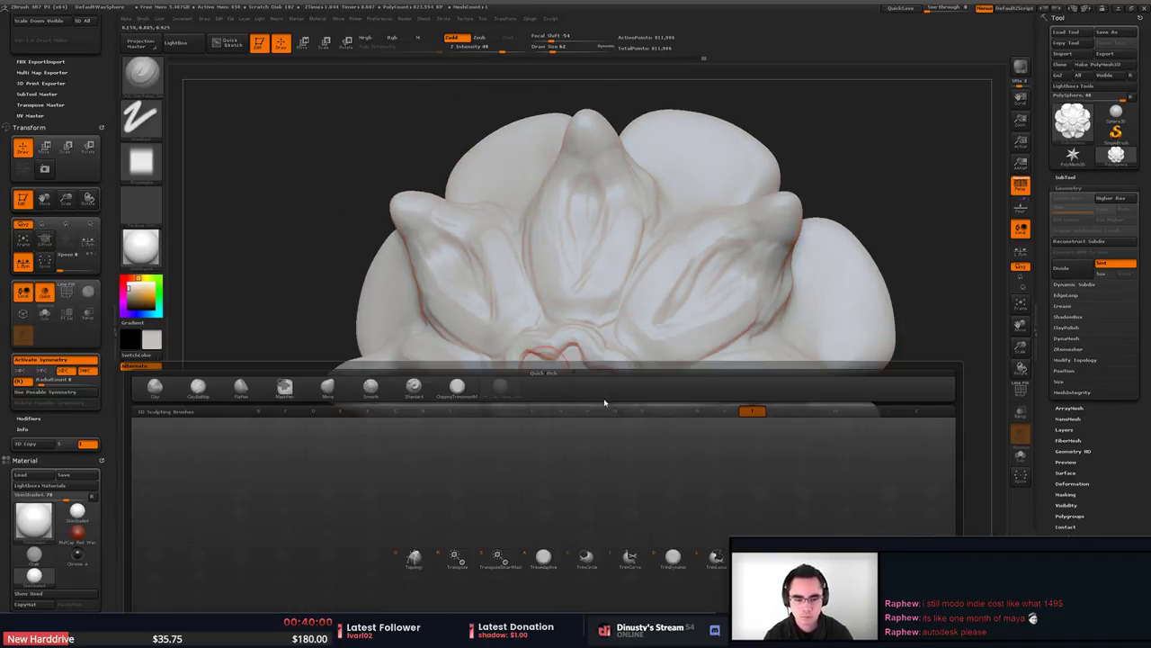
left_click(681, 559)
right_click_drag(621, 315, 635, 316)
mouse_move(635, 317)
right_mouse_down("ctrl")
mouse_move(620, 356)
mouse_move(585, 337)
right_mouse_up("ctrl")
left_click_drag(555, 331, 567, 326)
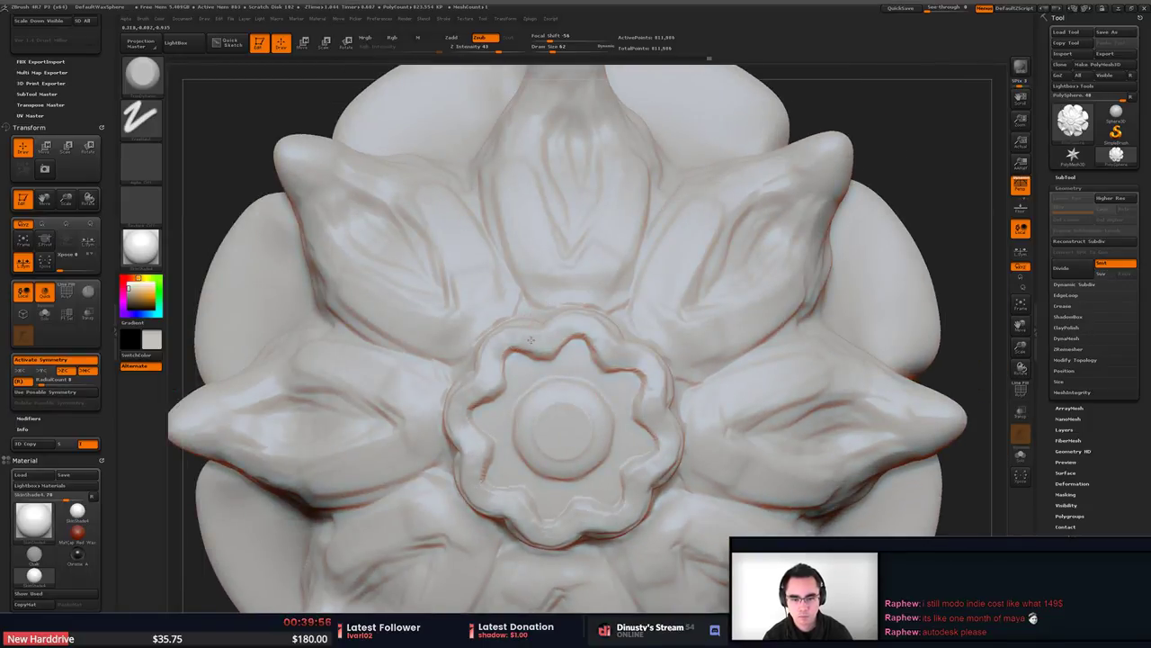
right_click_drag(520, 350, 469, 311, "ctrl")
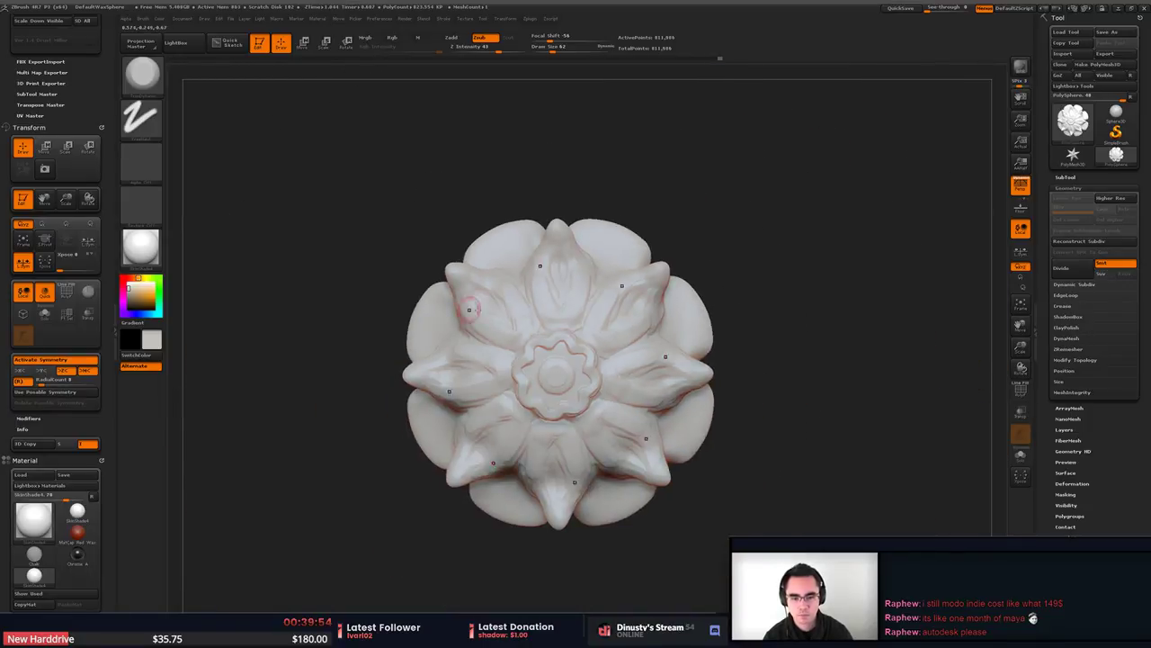
Remesh the rosette with the DynaMesh function of the DynaMesh Master plugin, keeping its current settings.
left_click_drag(5, 71, 6, 365)
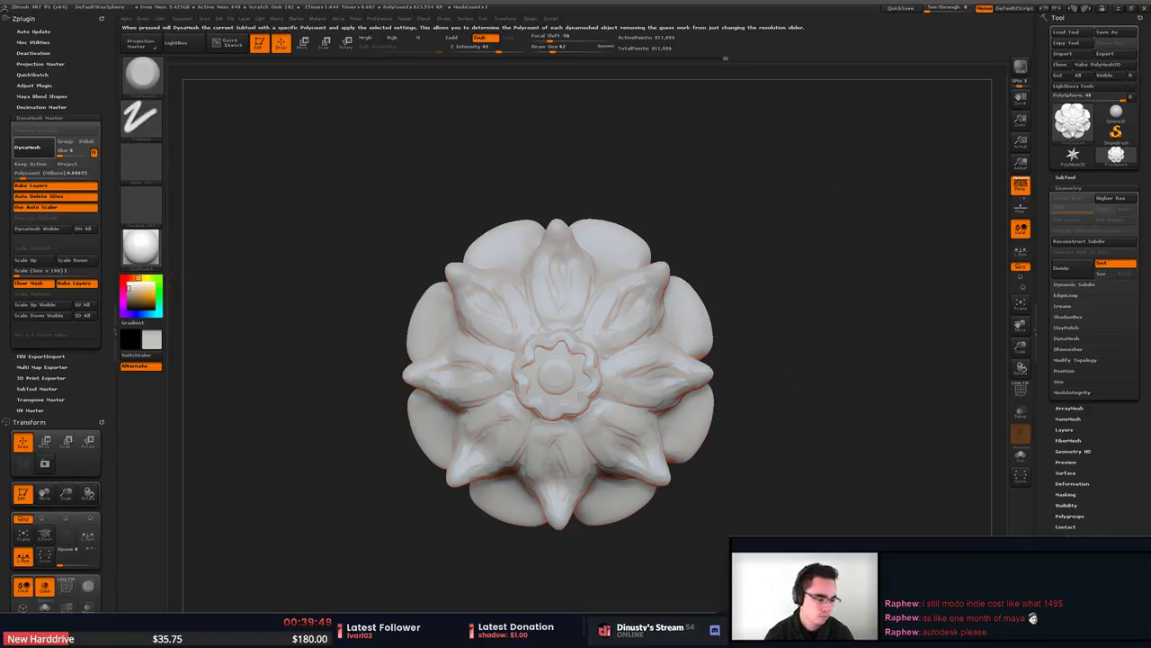
left_click_drag(747, 303, 658, 318)
right_click_drag(658, 318, 677, 367)
mouse_move(676, 367)
right_mouse_down()
mouse_move(670, 381)
mouse_move(691, 356)
mouse_move(697, 306)
mouse_move(661, 332)
mouse_move(761, 245)
right_mouse_up()
left_click_drag(760, 245, 750, 263)
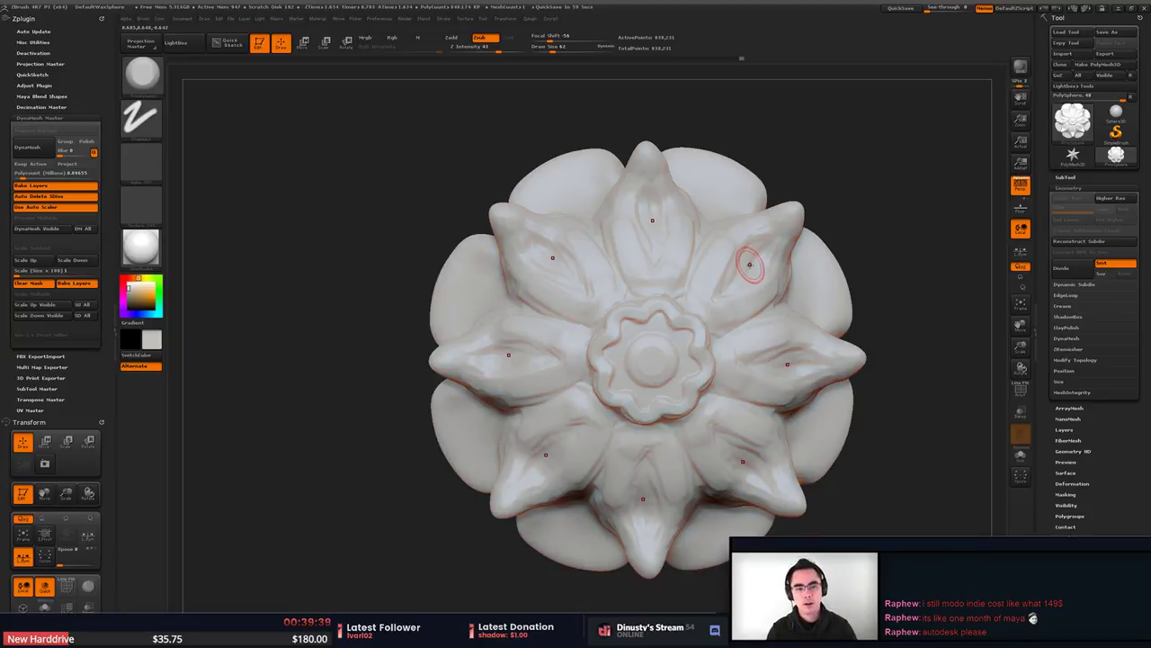
right_click_drag(660, 216, 619, 279, "alt")
mouse_move(619, 279)
right_mouse_down("ctrl")
mouse_move(636, 257)
mouse_move(621, 230)
mouse_move(616, 280)
mouse_move(581, 282)
mouse_move(619, 278)
mouse_move(597, 275)
mouse_move(626, 292)
right_mouse_up("ctrl")
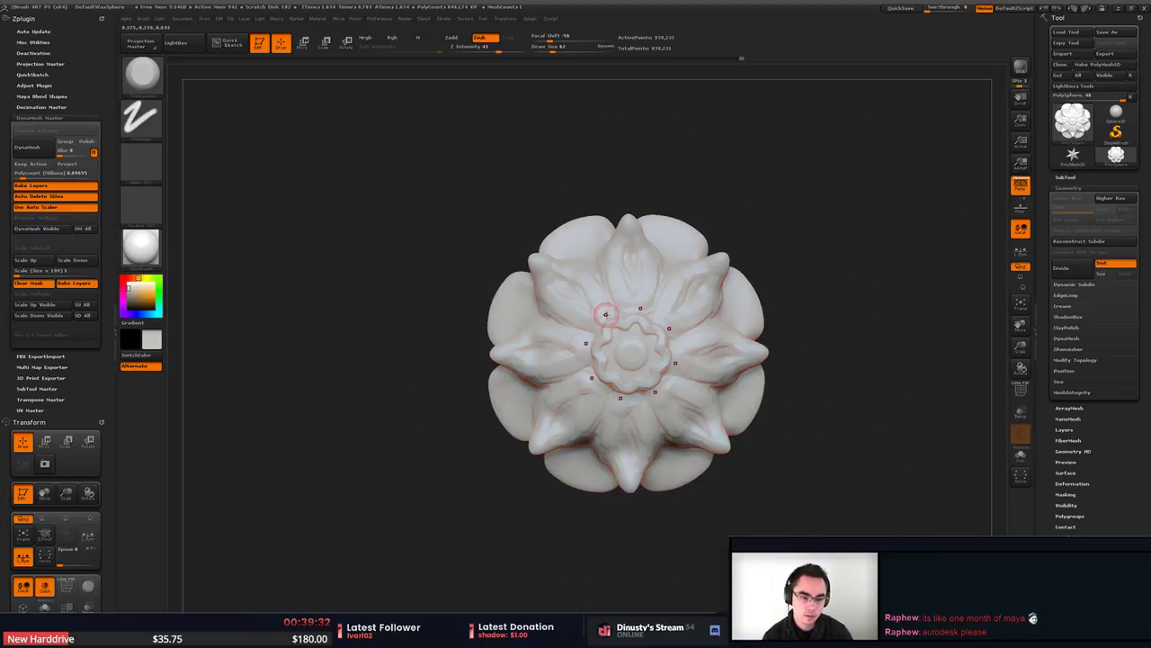
mouse_move(663, 274)
right_mouse_down("alt")
mouse_move(592, 323)
mouse_move(574, 304)
right_mouse_up("alt")
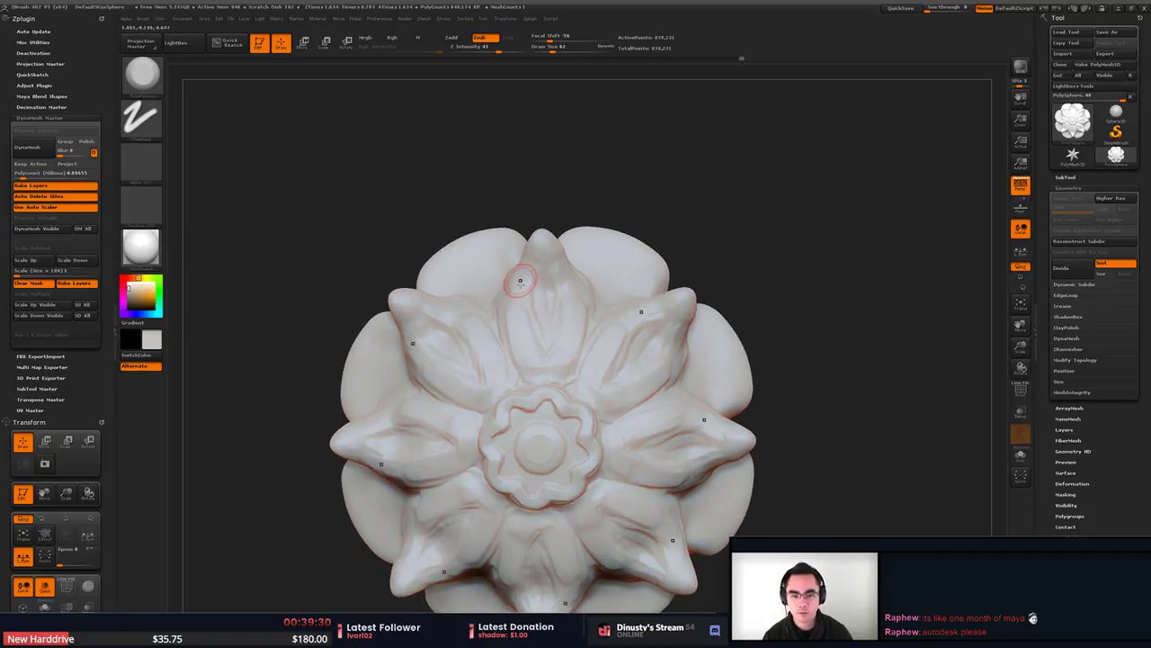
Switch to the Orb ClayTubes brush, enlarge it and build up the sides and folds of the front petals.
key("b")
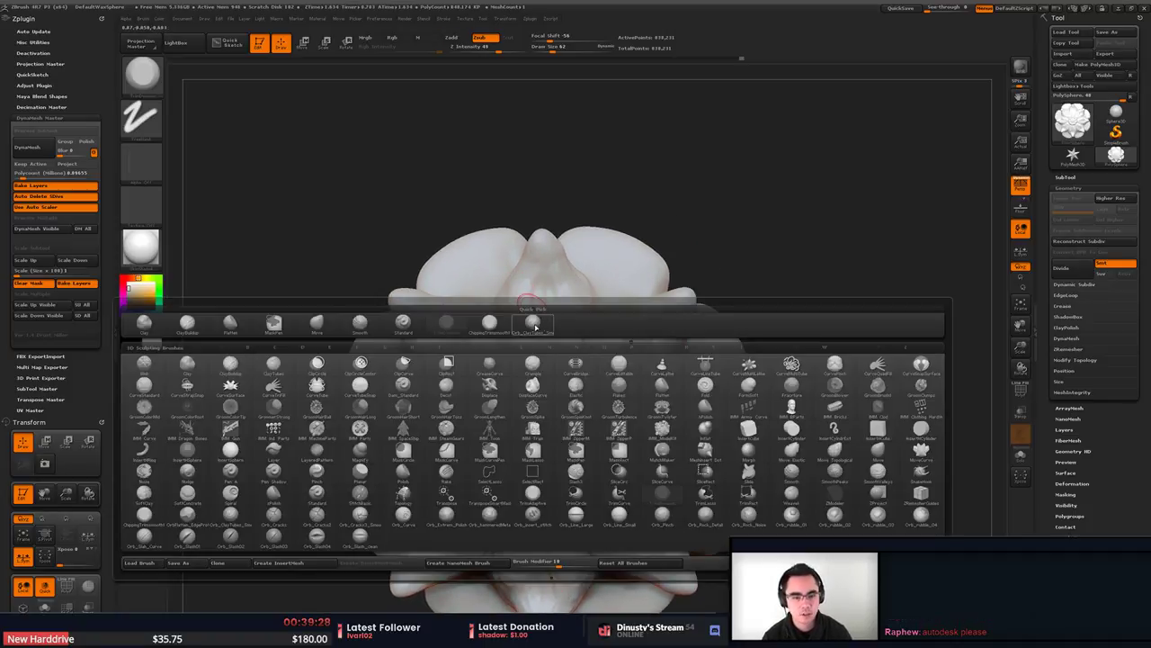
left_click(533, 323)
key("space")
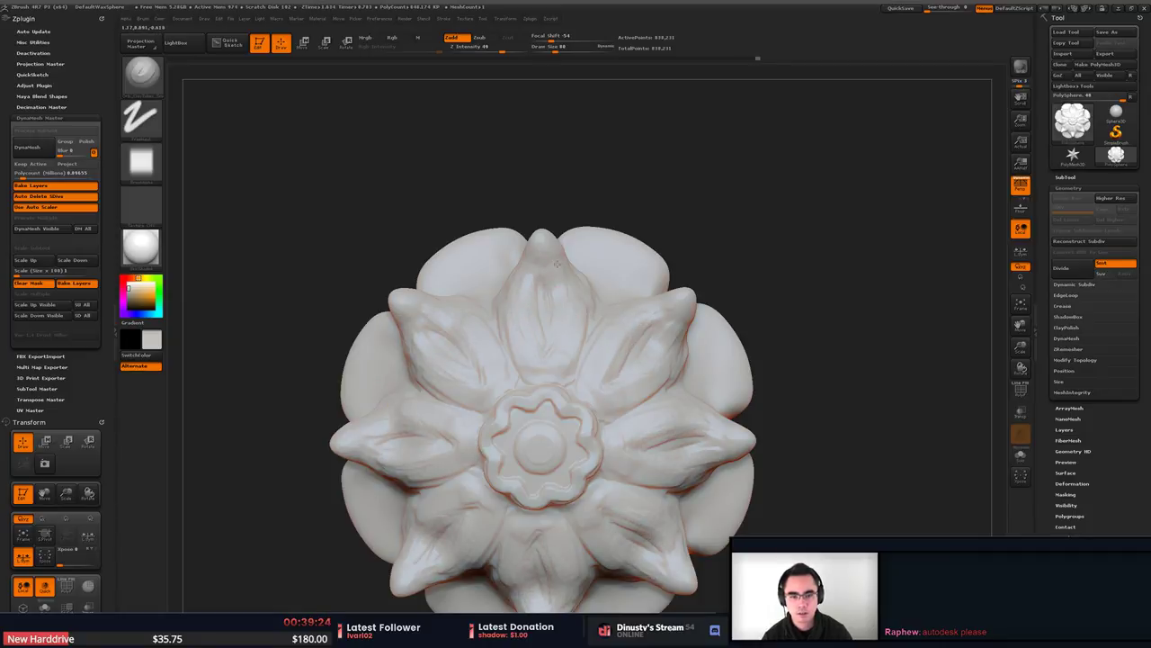
left_click_drag(564, 270, 569, 333)
right_click_drag(589, 275, 563, 275)
mouse_move(577, 274)
left_mouse_down()
mouse_move(581, 295)
mouse_move(586, 283)
left_mouse_up()
right_click_drag(576, 277, 595, 285)
Smooth the built-up clay along the sides and middle of the front petals.
left_click_drag(527, 329, 519, 337, "shift")
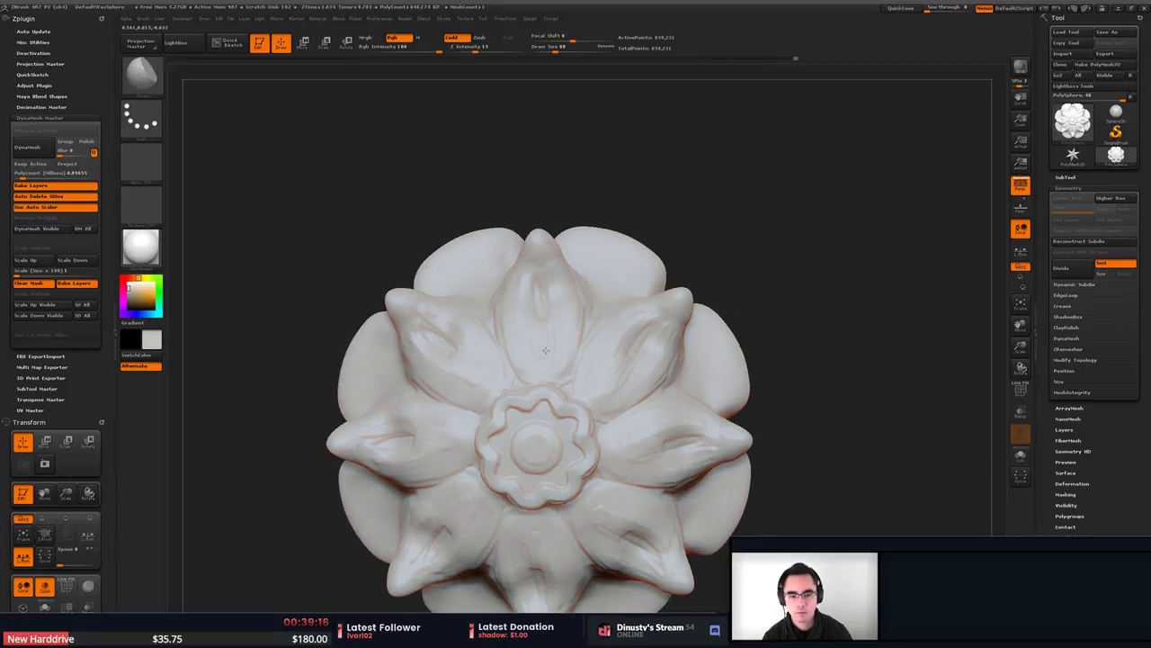
left_click_drag(498, 307, 515, 352, "shift")
key("shift")
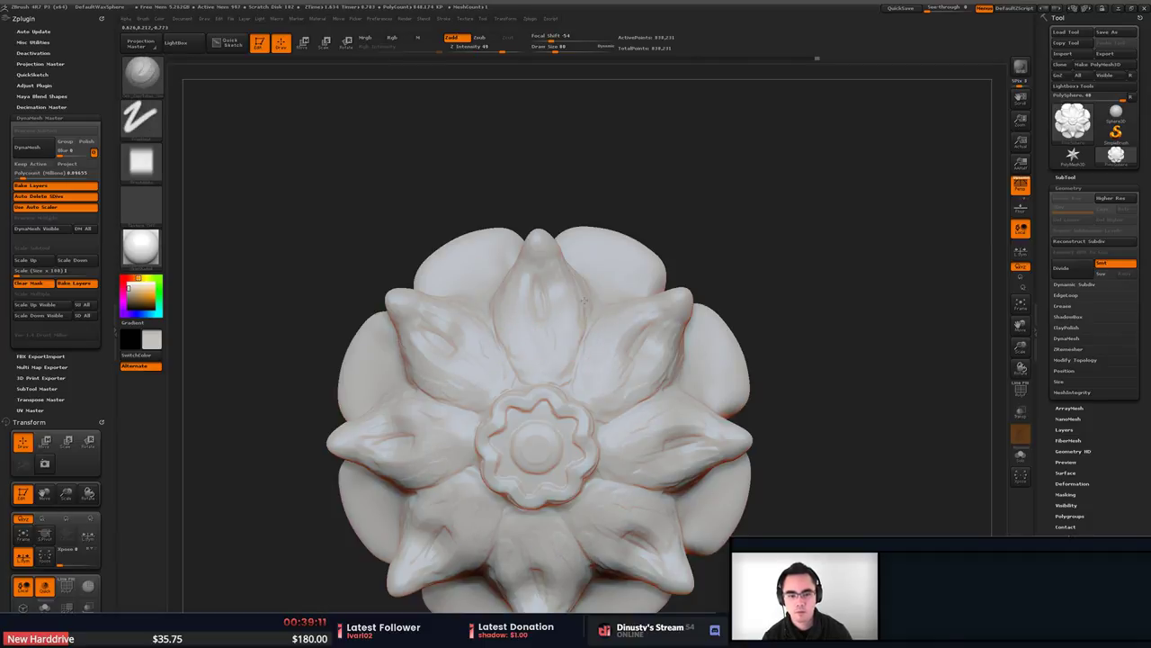
left_click_drag(577, 295, 575, 279, "shift")
mouse_move(576, 280)
right_mouse_down()
mouse_move(551, 294)
mouse_move(551, 283)
right_mouse_up()
Select the Orb_Curve brush and carve the creases between the back petals behind the front petal tips.
key("b")
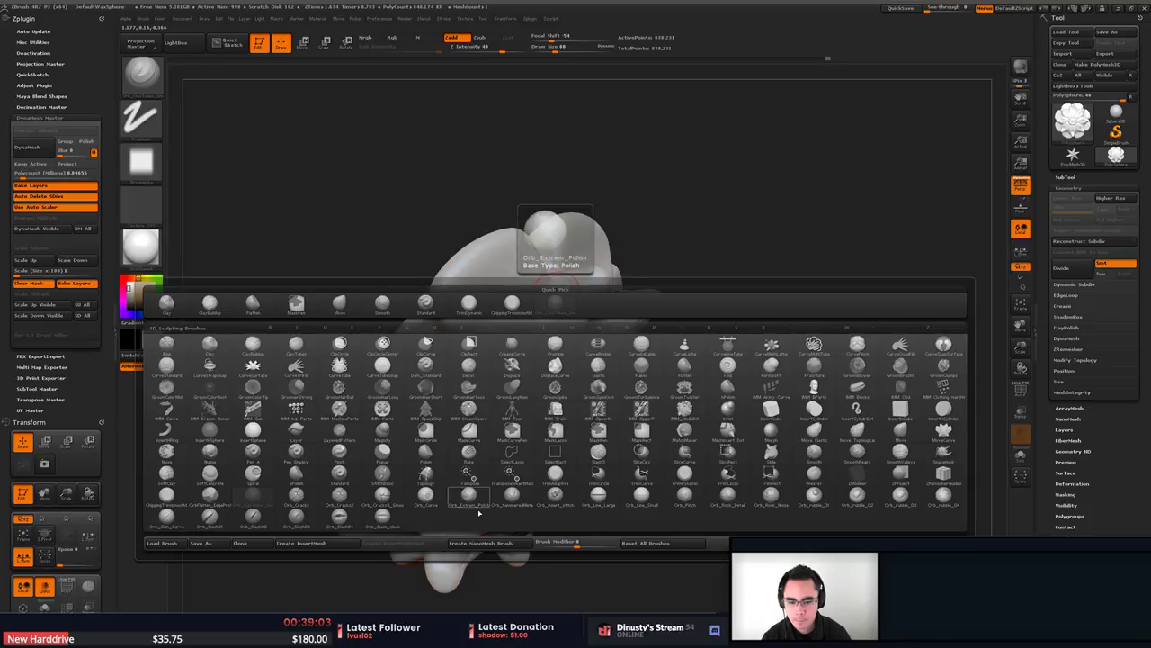
left_click(564, 506)
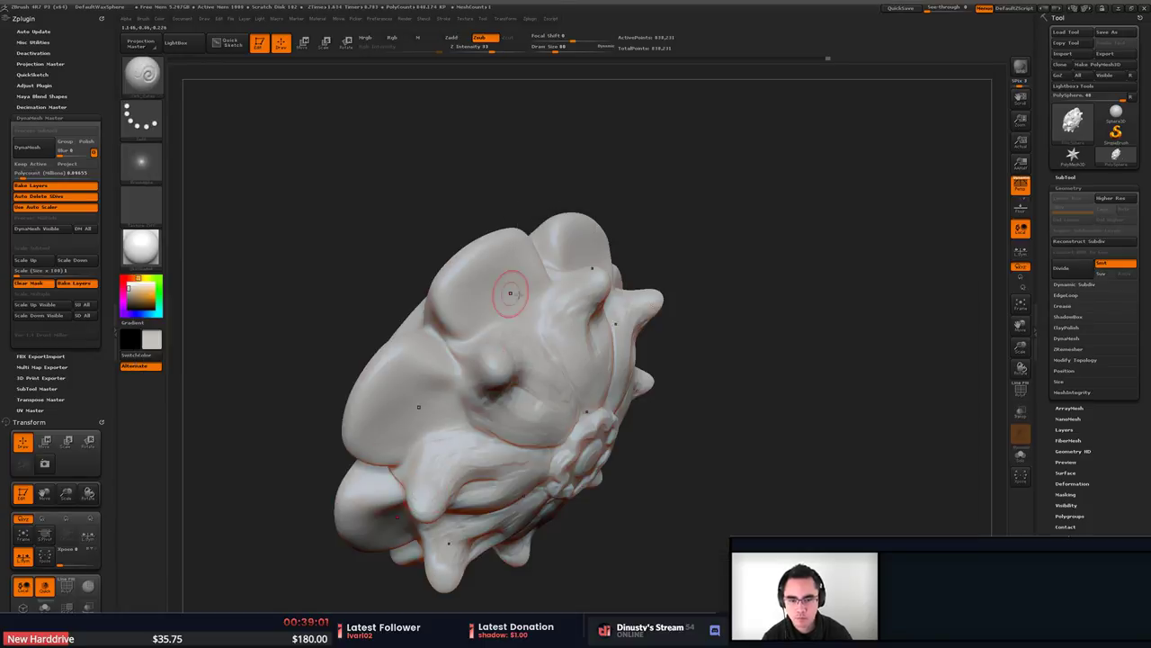
mouse_move(557, 301)
right_mouse_down()
mouse_move(583, 302)
mouse_move(556, 289)
mouse_move(555, 232)
right_mouse_up()
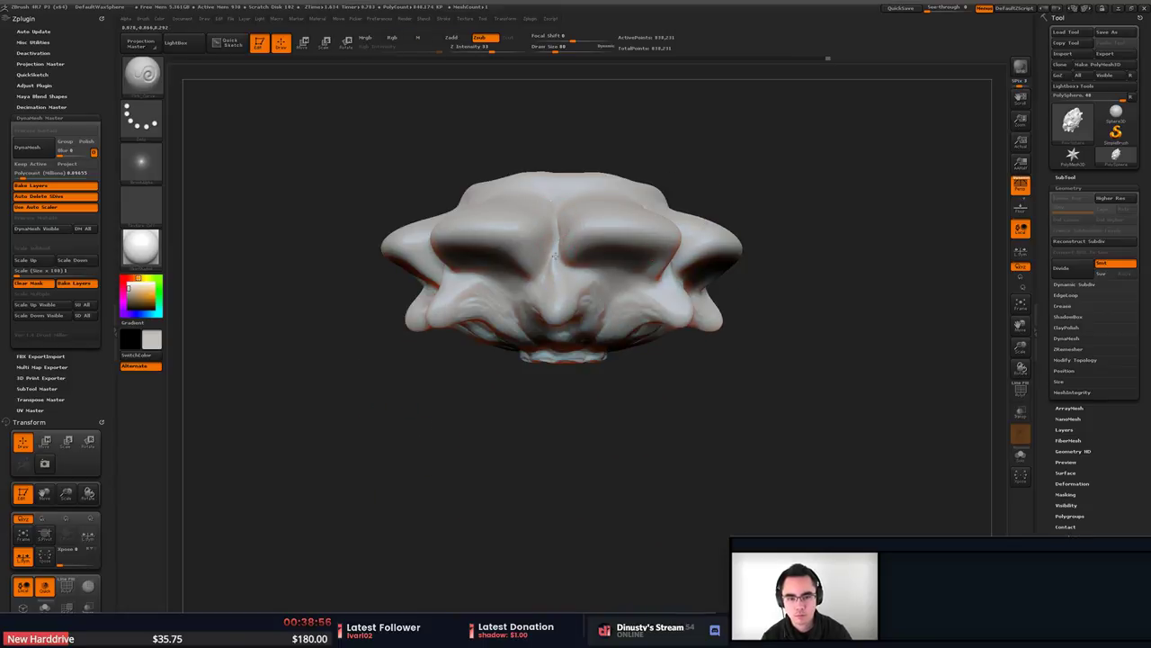
right_click_drag(558, 251, 550, 213)
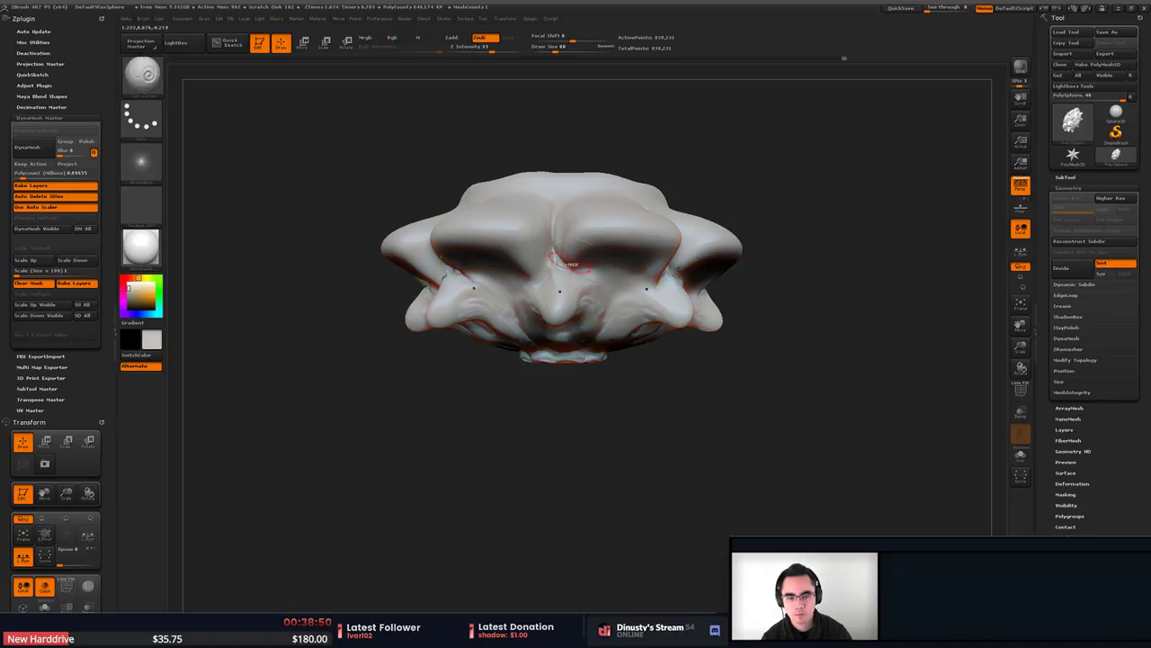
Change the smoothing brush to one with Z Intensity 100, then recarve the creases between the back petals at draw size 124.
key("b")
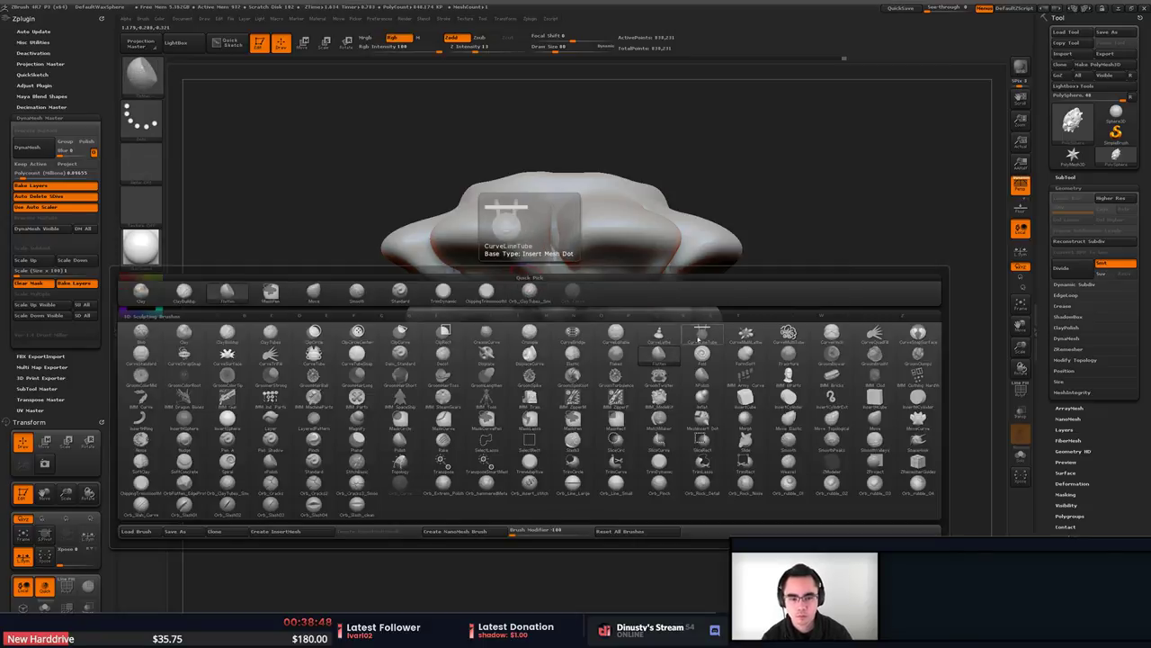
key("s")
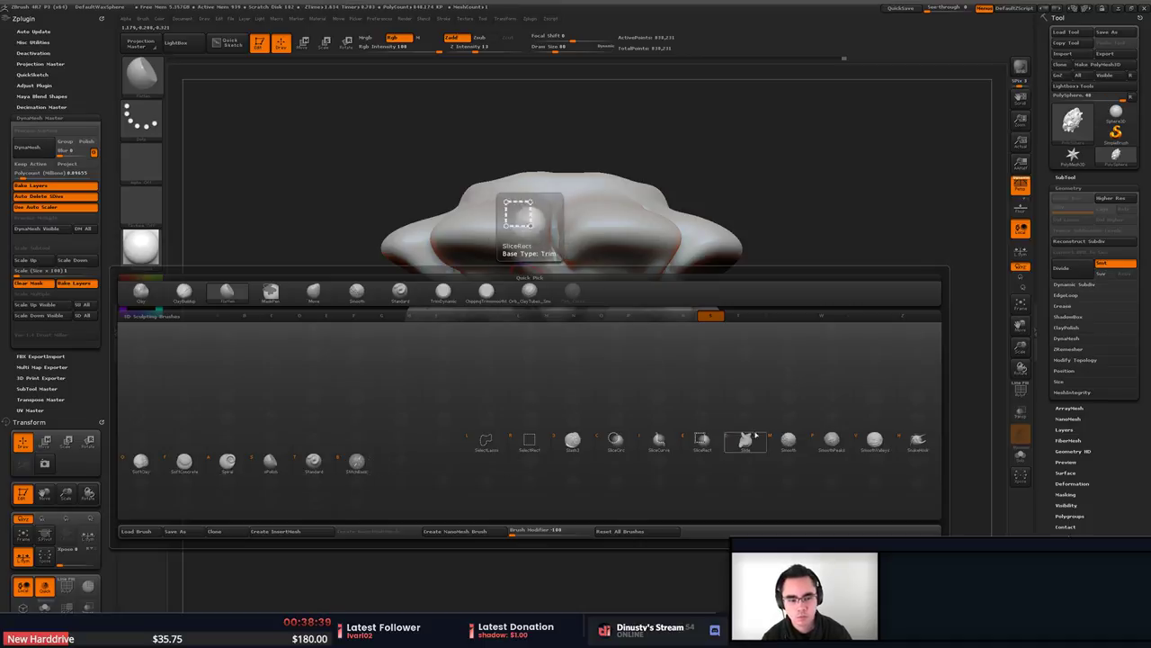
left_click(573, 292)
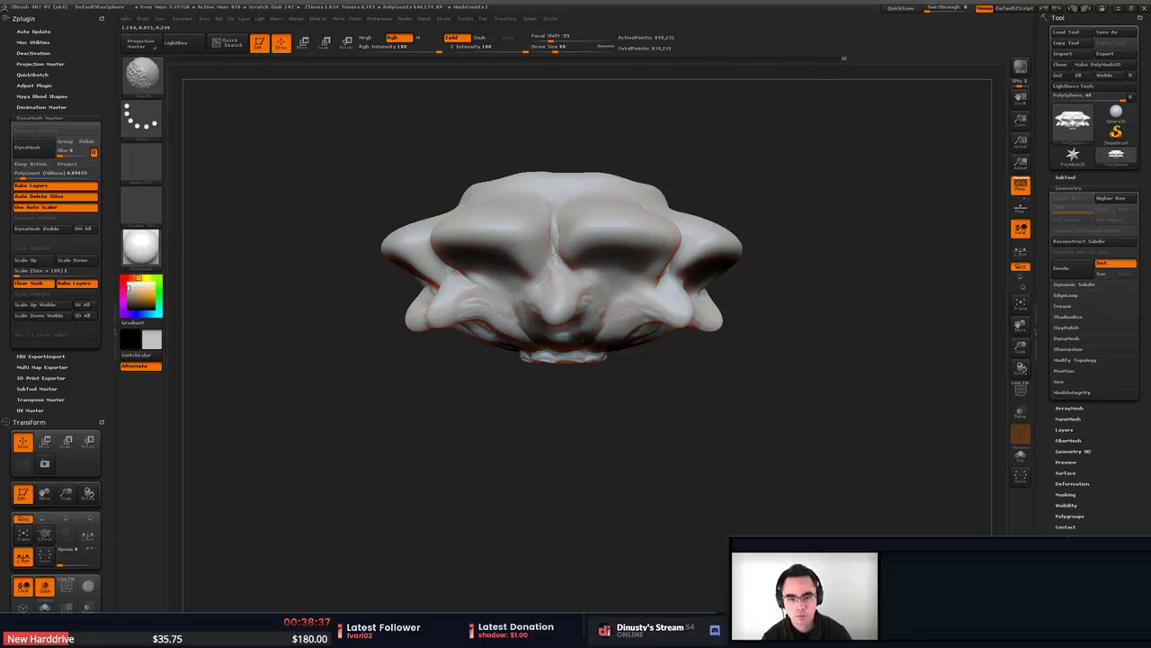
key("space")
mouse_move(560, 239)
left_mouse_down()
mouse_move(570, 236)
mouse_move(554, 228)
mouse_move(556, 282)
left_mouse_up()
key("ctrl+z")
left_click_drag(555, 209, 555, 232)
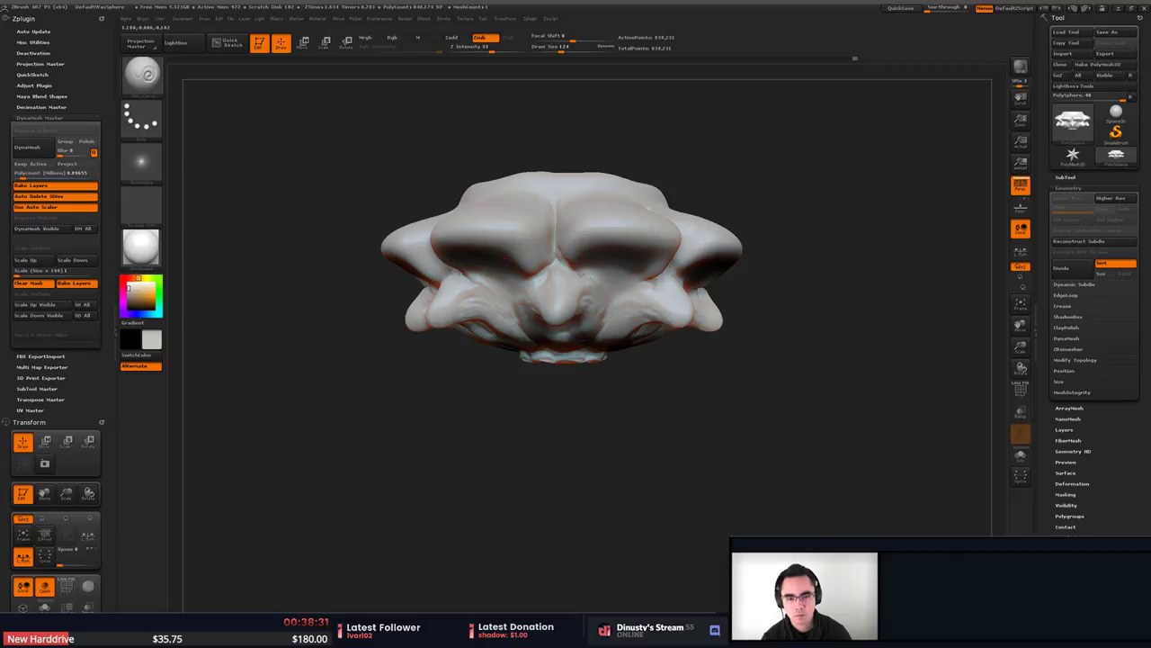
Carve deeper gaps between the front petals from the scalloped ring outward and smooth the petal edges.
mouse_move(583, 274)
right_mouse_down()
mouse_move(548, 175)
mouse_move(547, 308)
mouse_move(574, 268)
mouse_move(660, 295)
mouse_move(589, 293)
mouse_move(557, 278)
mouse_move(565, 315)
right_mouse_up()
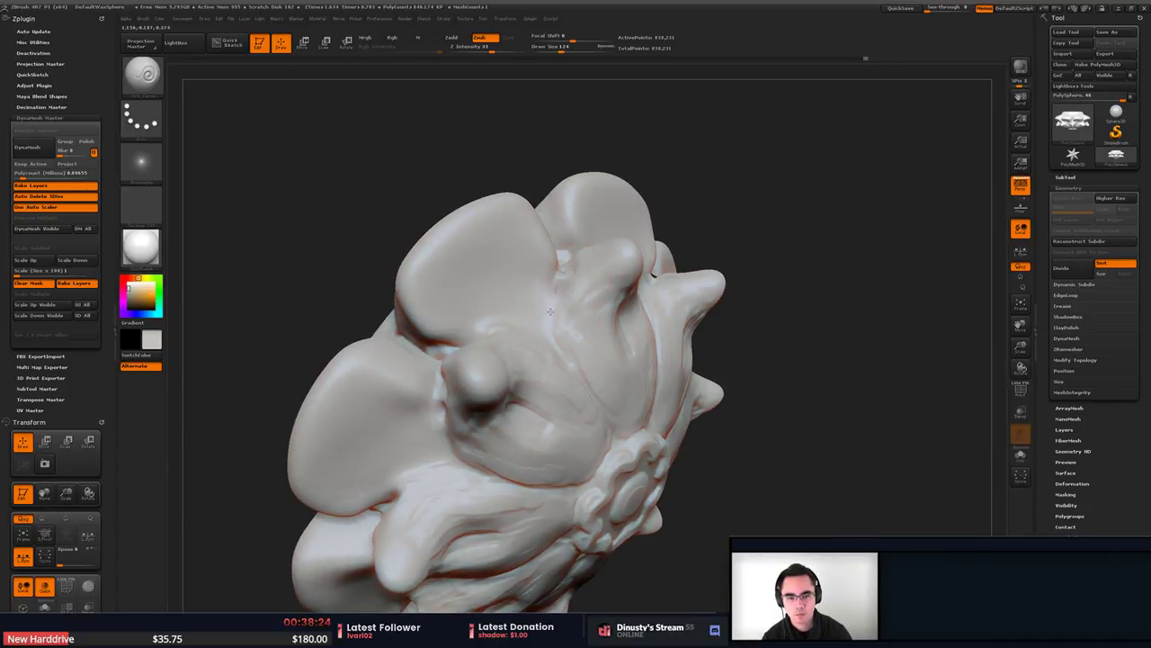
right_click_drag(612, 386, 552, 282)
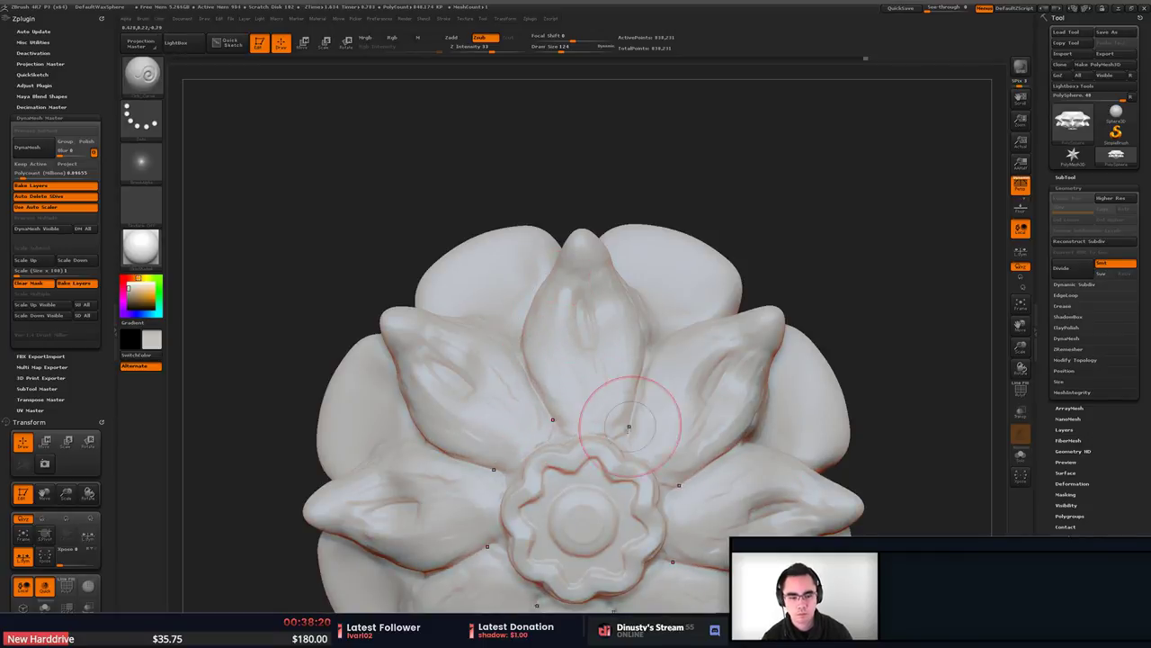
left_click_drag(621, 437, 642, 392)
right_click_drag(681, 327, 650, 337)
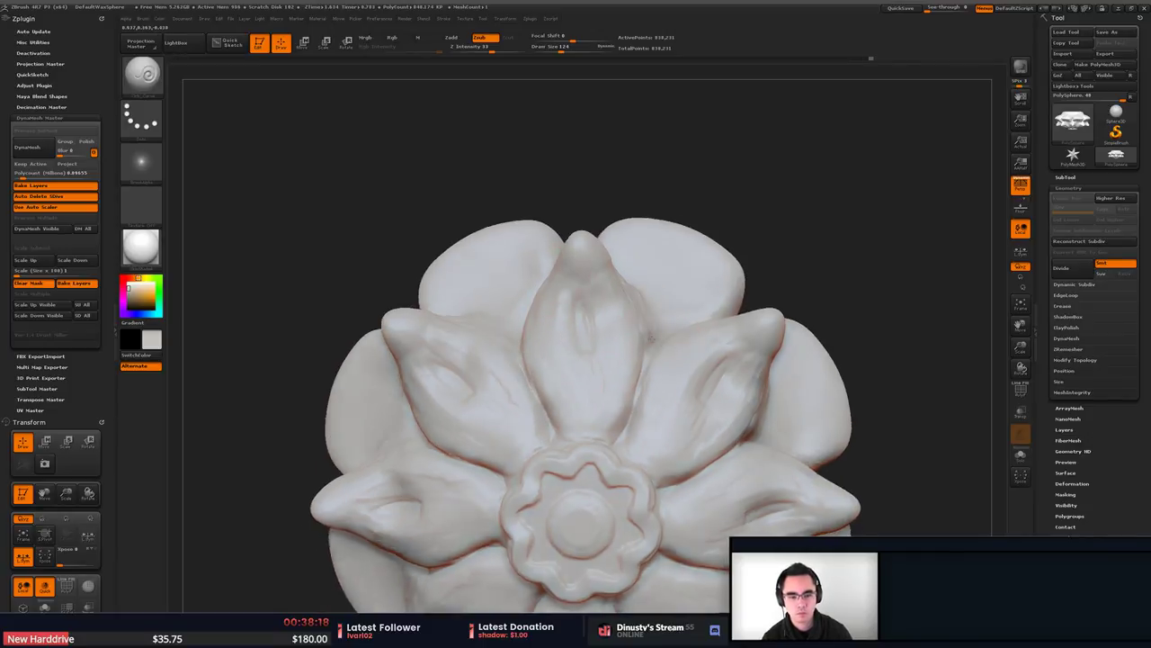
mouse_move(648, 414)
right_mouse_down()
mouse_move(650, 344)
mouse_move(619, 282)
right_mouse_up()
left_click_drag(617, 282, 611, 300, "shift")
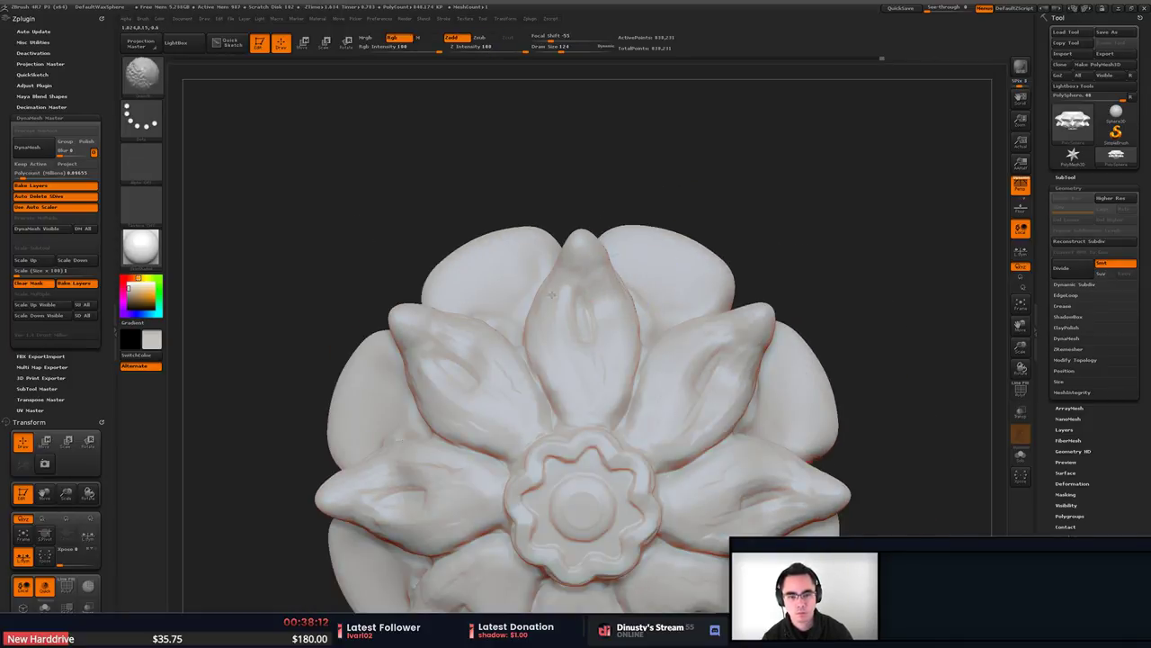
Reduce the carving brush size and cut grooves running up from the base of the front petals.
key("b")
key("d")
key("s")
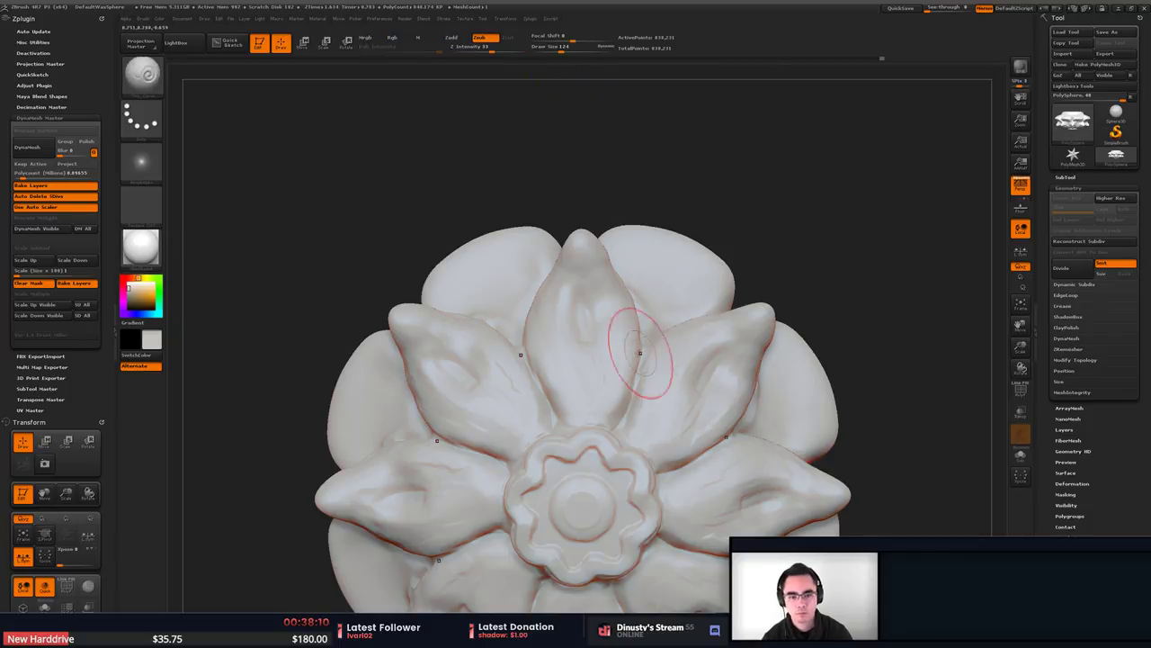
left_click_drag(578, 420, 579, 382)
key("ctrl+z")
key("space")
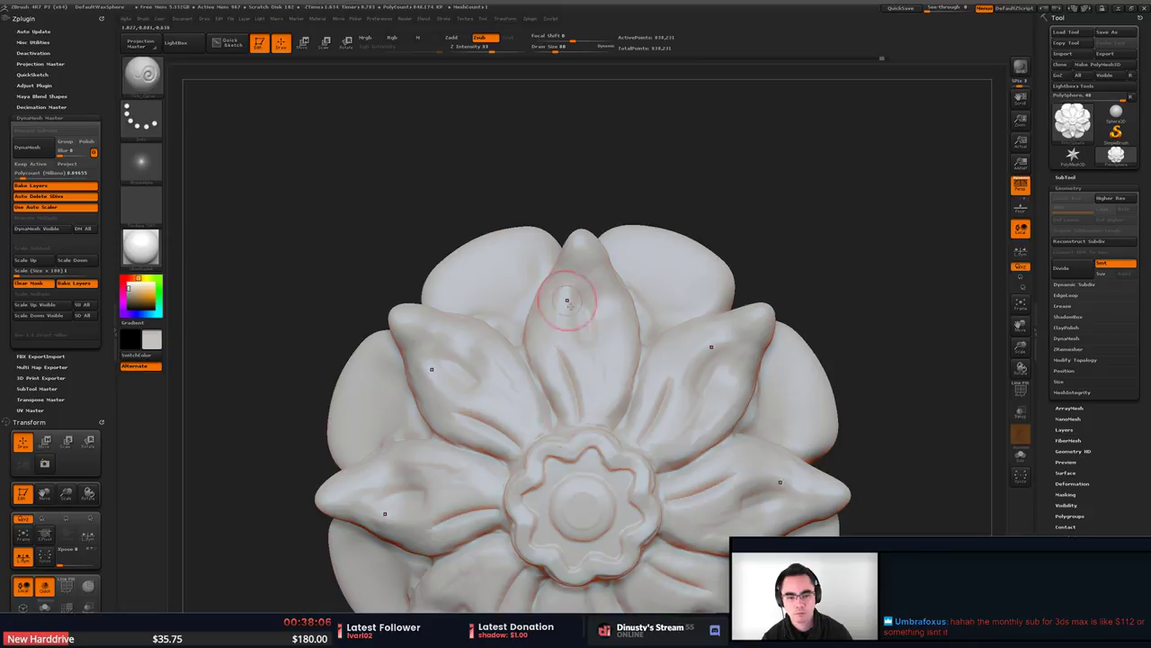
Carve grooves fanning outward from the inner part of the rounded back petals beside the front petals.
mouse_move(638, 307)
right_mouse_down("ctrl")
mouse_move(598, 256)
mouse_move(627, 297)
mouse_move(566, 261)
mouse_move(674, 193)
mouse_move(674, 288)
mouse_move(714, 331)
mouse_move(688, 405)
right_mouse_up("ctrl")
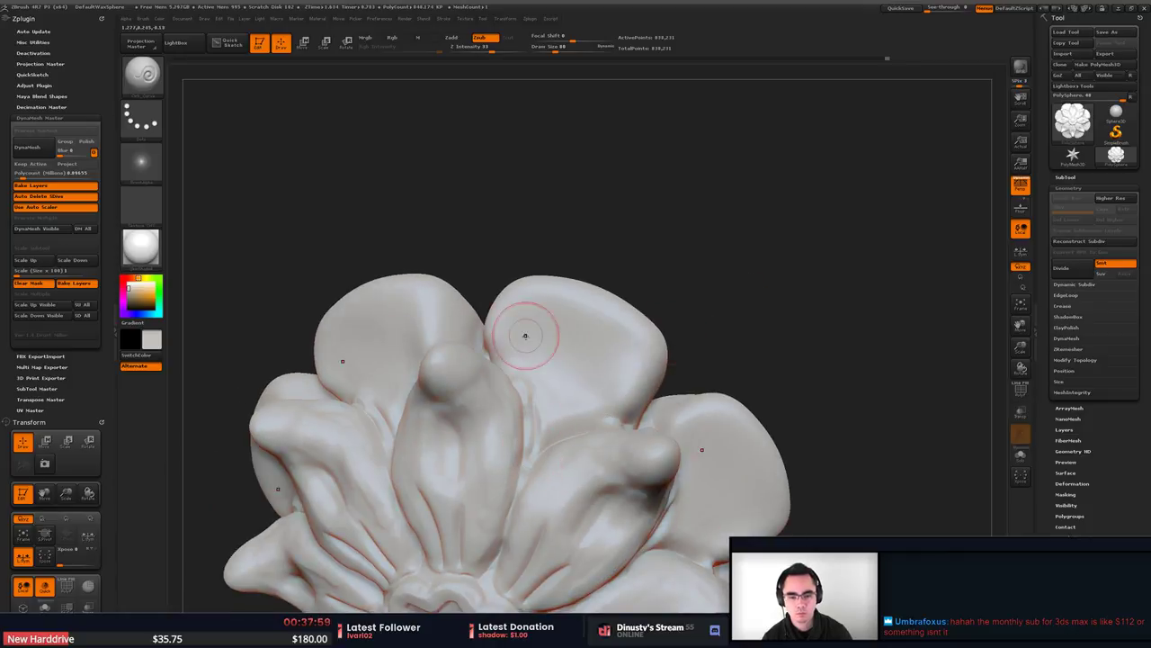
mouse_move(532, 434)
left_mouse_down()
mouse_move(549, 374)
mouse_move(560, 413)
mouse_move(571, 391)
left_mouse_up()
left_click_drag(555, 443, 601, 409)
right_click_drag(615, 387, 604, 189, "ctrl")
right_click_drag(605, 189, 698, 236, "ctrl")
mouse_move(698, 236)
right_mouse_down()
mouse_move(706, 175)
mouse_move(699, 201)
mouse_move(630, 260)
right_mouse_up()
Select the TrimDynamic brush and inspect the rosette from several angles and from a distance.
key("b")
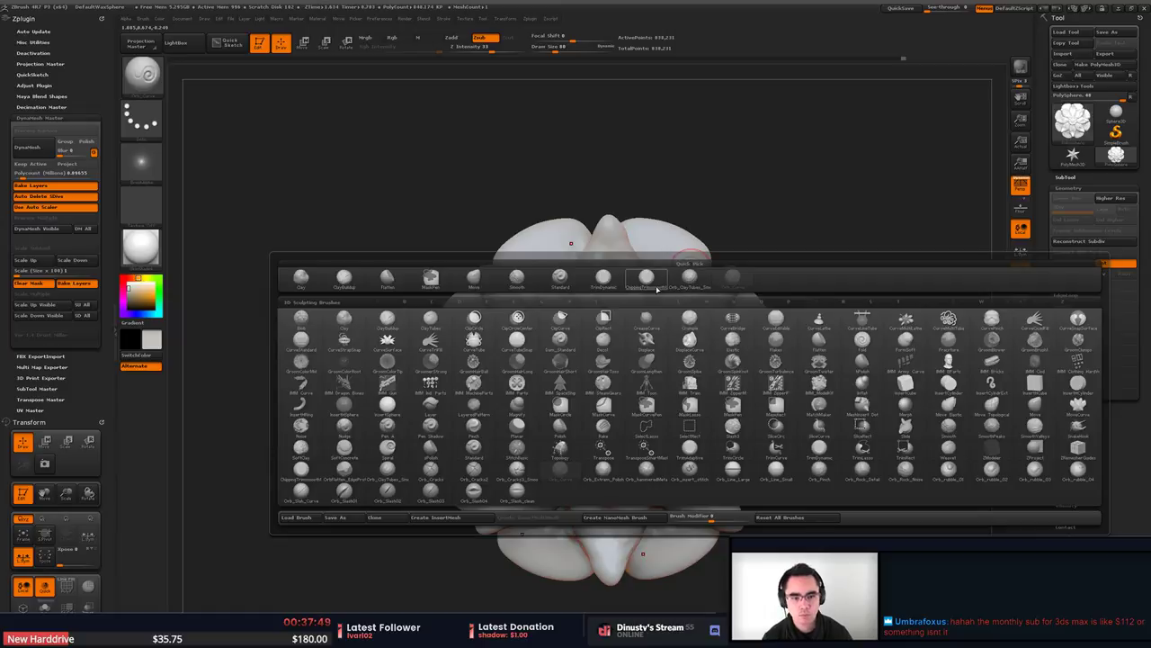
left_click(617, 286)
right_click_drag(493, 255, 477, 270)
mouse_move(477, 270)
right_mouse_down("alt")
mouse_move(575, 306)
mouse_move(563, 293)
mouse_move(576, 360)
right_mouse_up("alt")
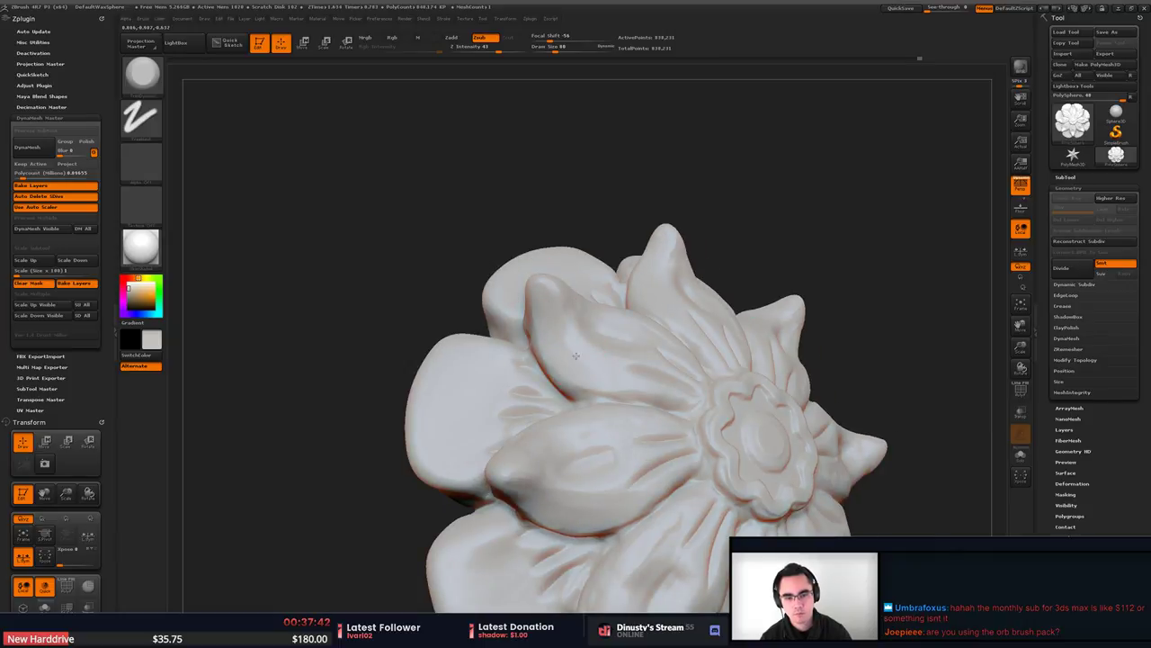
mouse_move(659, 310)
right_mouse_down()
mouse_move(622, 345)
mouse_move(674, 329)
mouse_move(634, 334)
mouse_move(702, 287)
right_mouse_up()
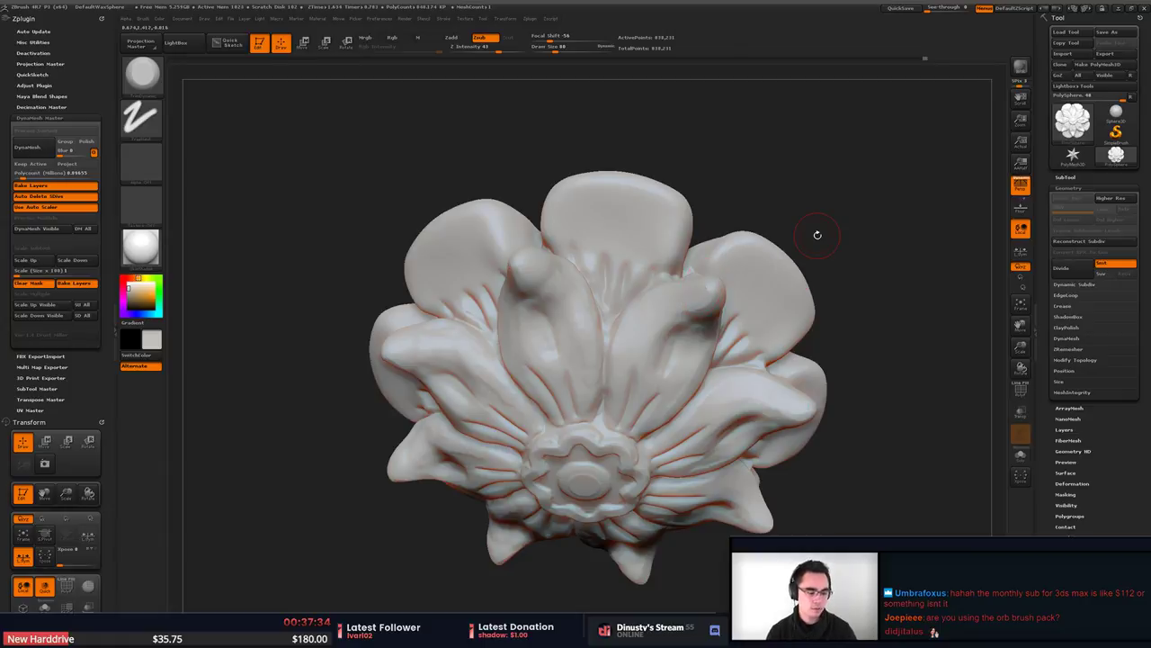
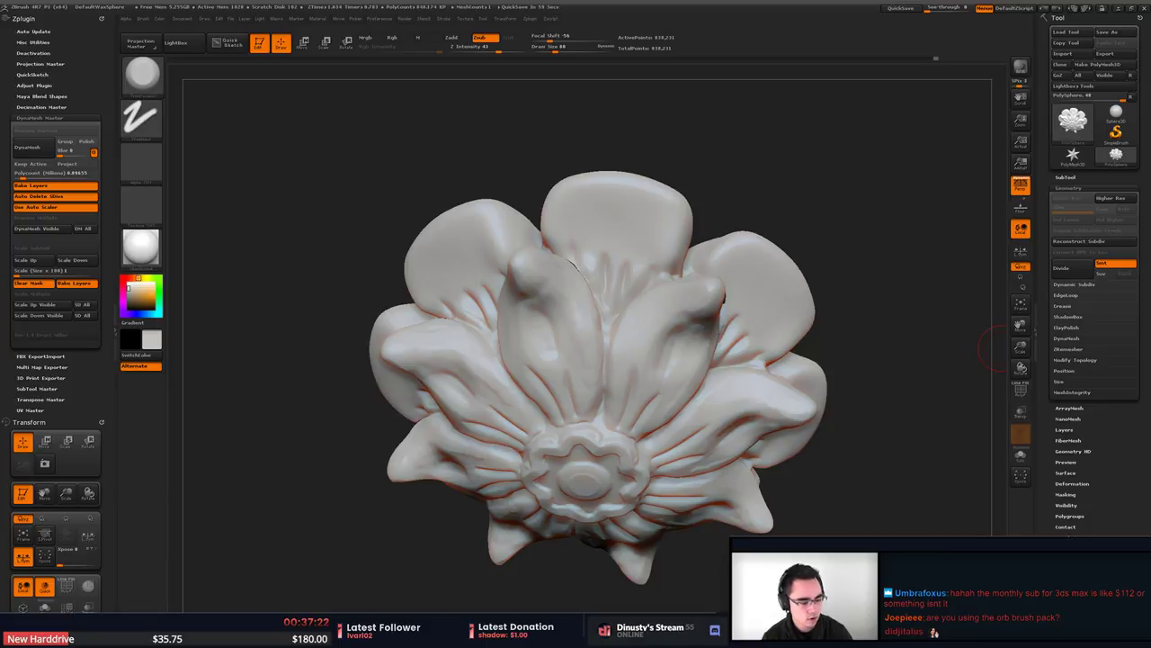
right_click_drag(577, 352, 419, 248, "alt")
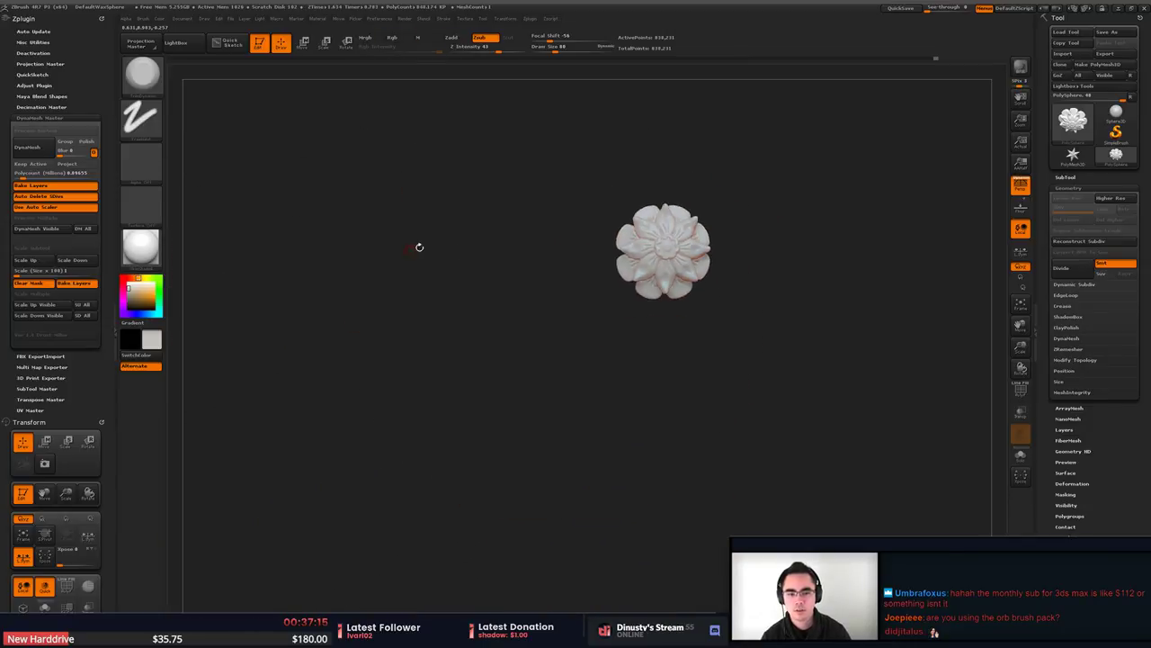
right_click_drag(635, 237, 487, 250)
right_click_drag(599, 257, 492, 304, "alt")
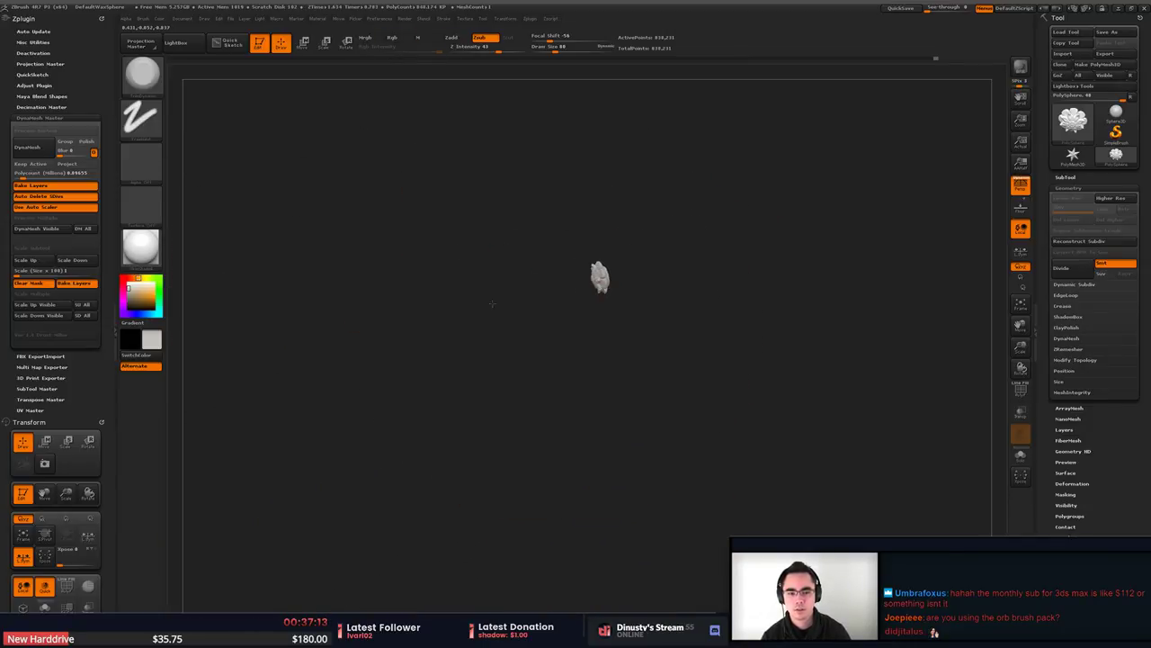
Change the rosette's display colour to white, hide the polygon frame and turn off the perspective view.
left_click_drag(491, 305, 722, 303)
key("v")
key("space")
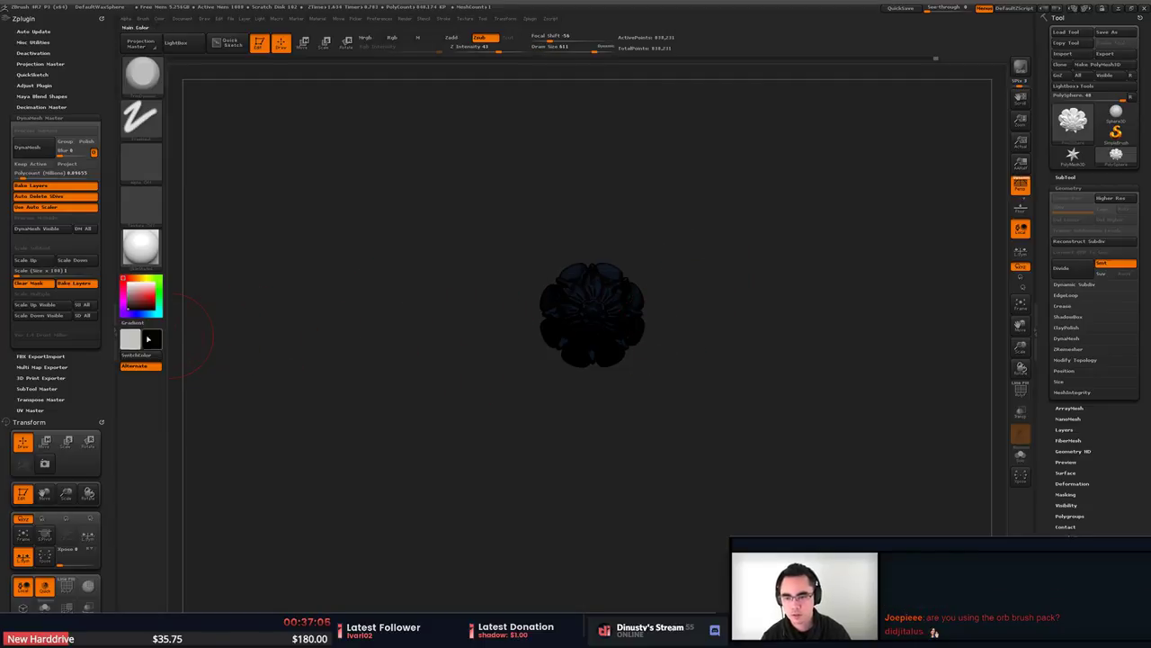
left_click(140, 335)
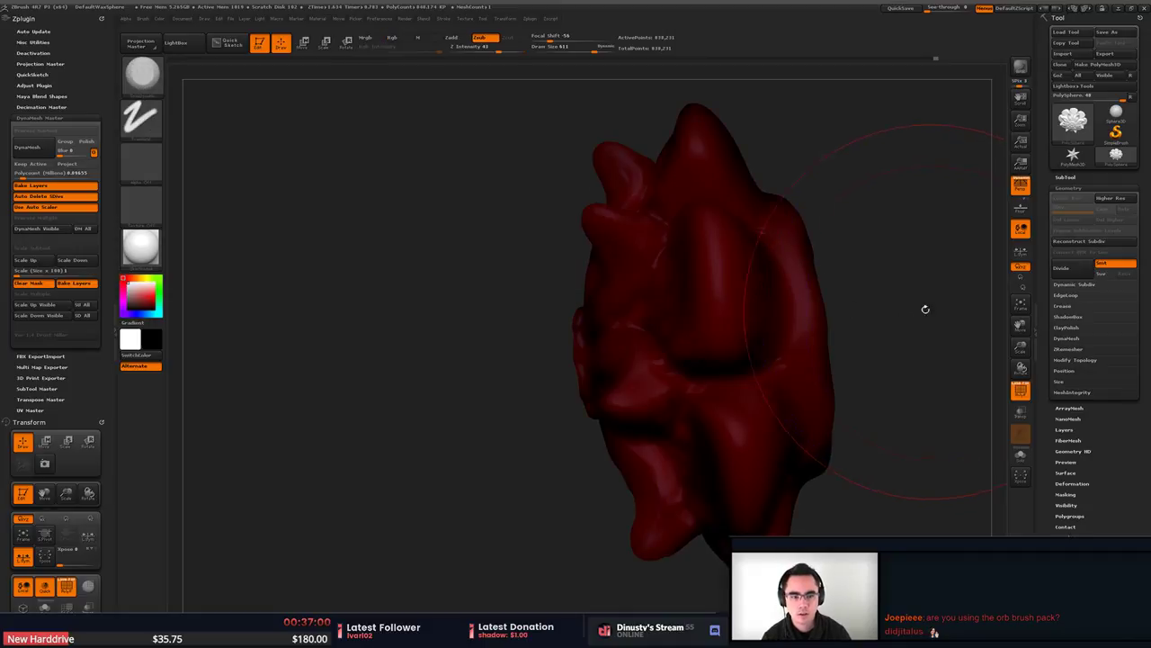
left_click_drag(789, 295, 913, 301)
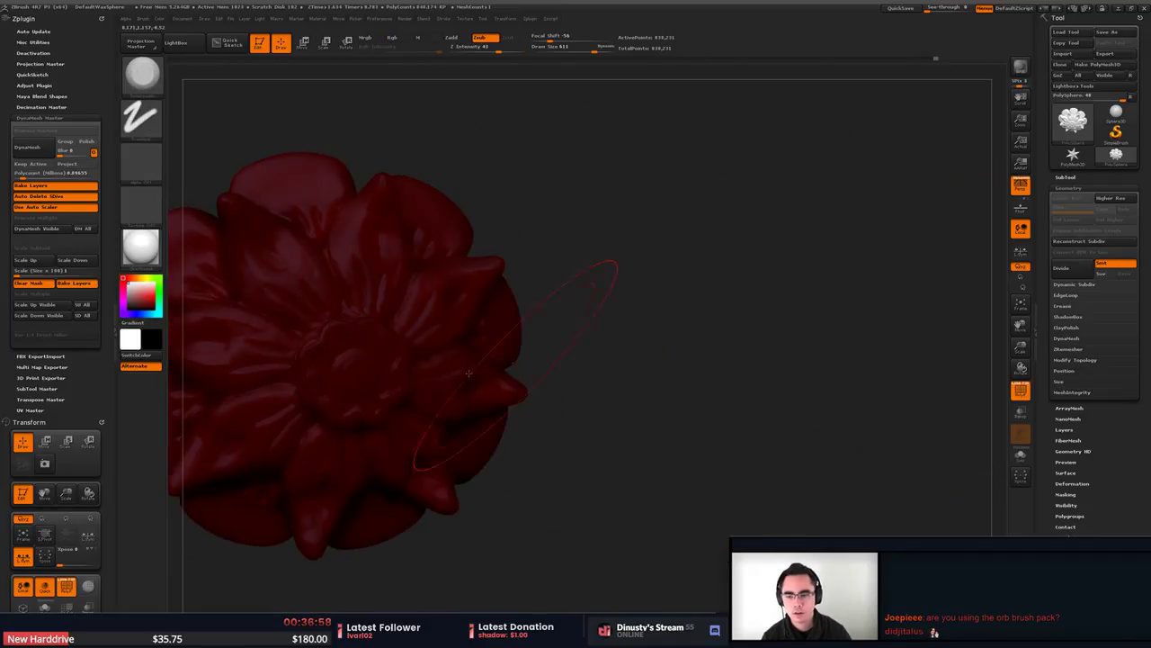
left_click(140, 355)
left_click_drag(575, 193, 643, 269, "alt")
key("shift+f")
left_click_drag(726, 255, 741, 254)
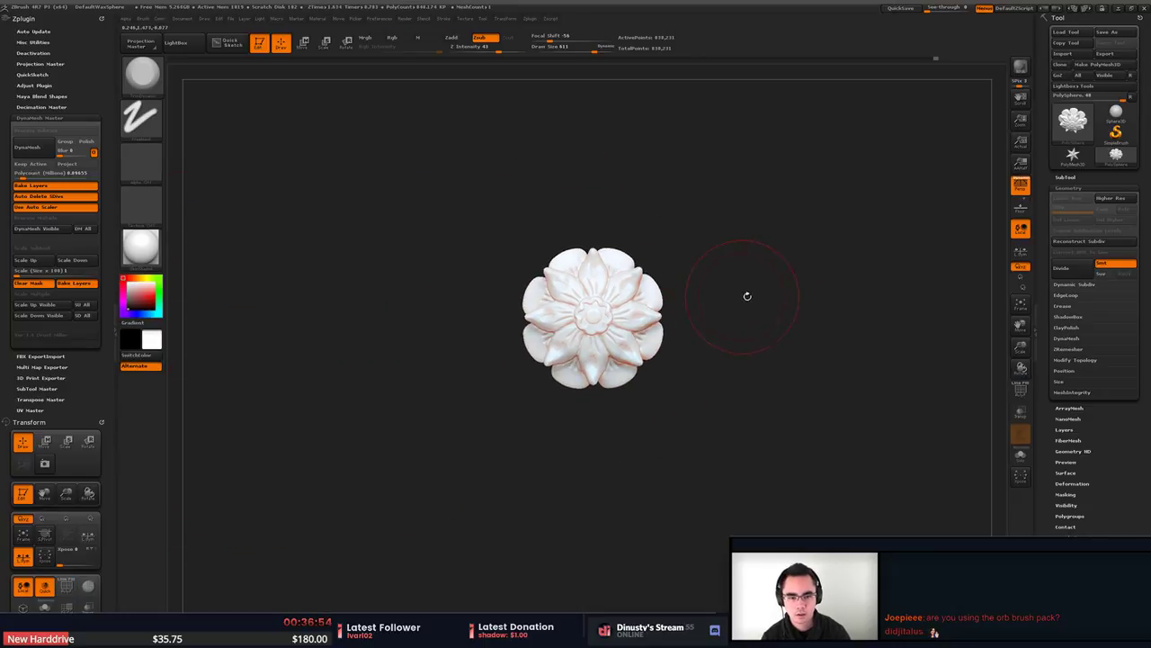
key("p")
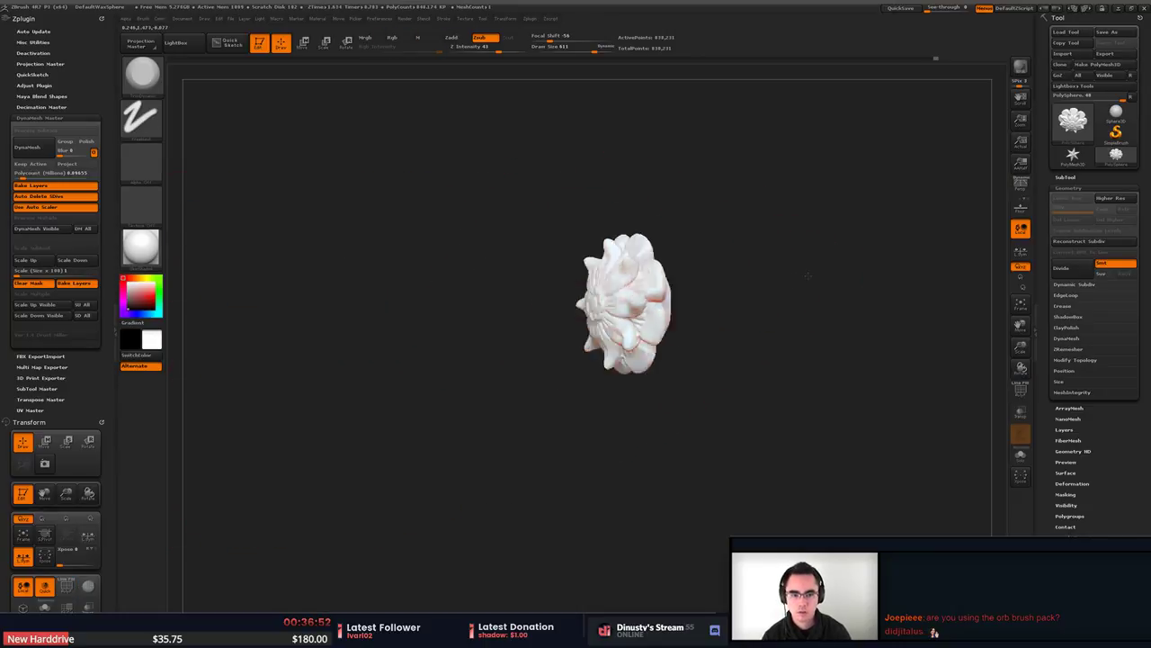
left_click_drag(839, 299, 771, 298, "shift")
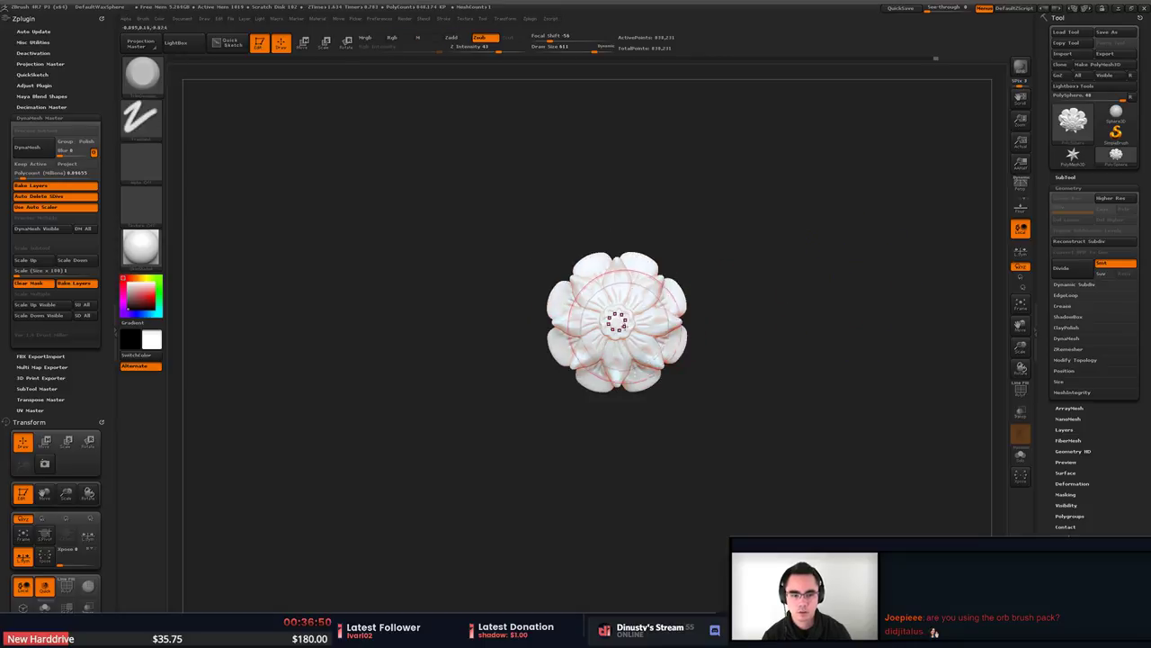
Try flattening the centre of the rosette with a greatly enlarged trimming brush, and undo the stroke.
key("space")
left_click_drag(605, 323, 617, 322)
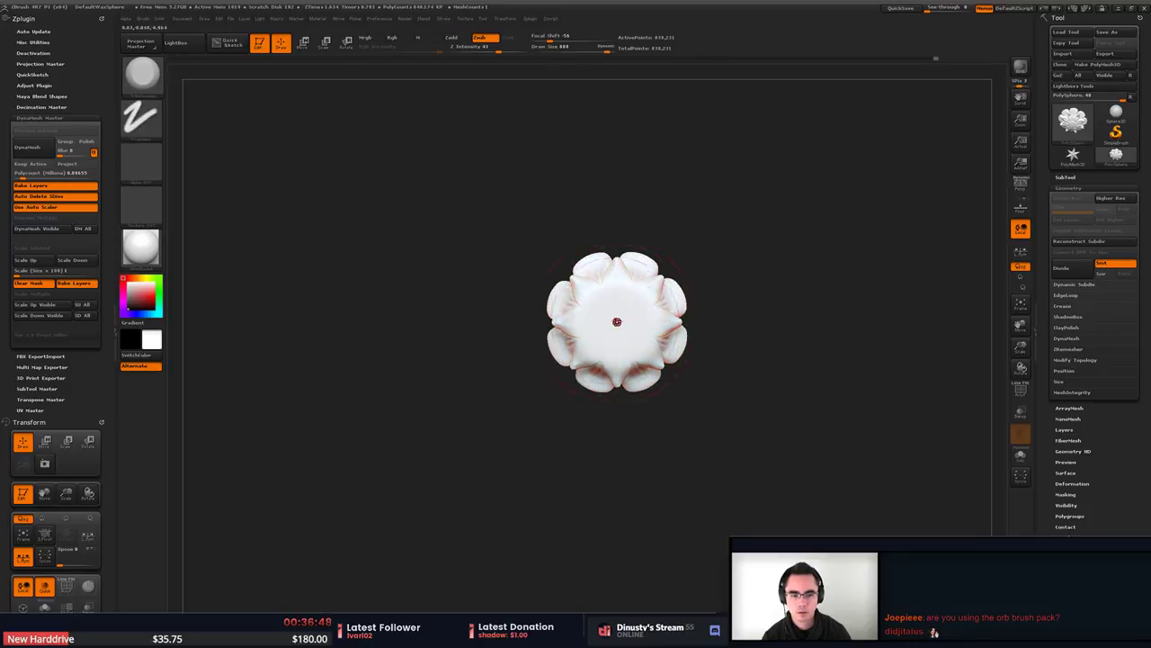
key("ctrl+z")
Switch to the Move brush, adjust the centre of the rosette, and reduce the draw size to 293.
key("b")
key("m")
key("v")
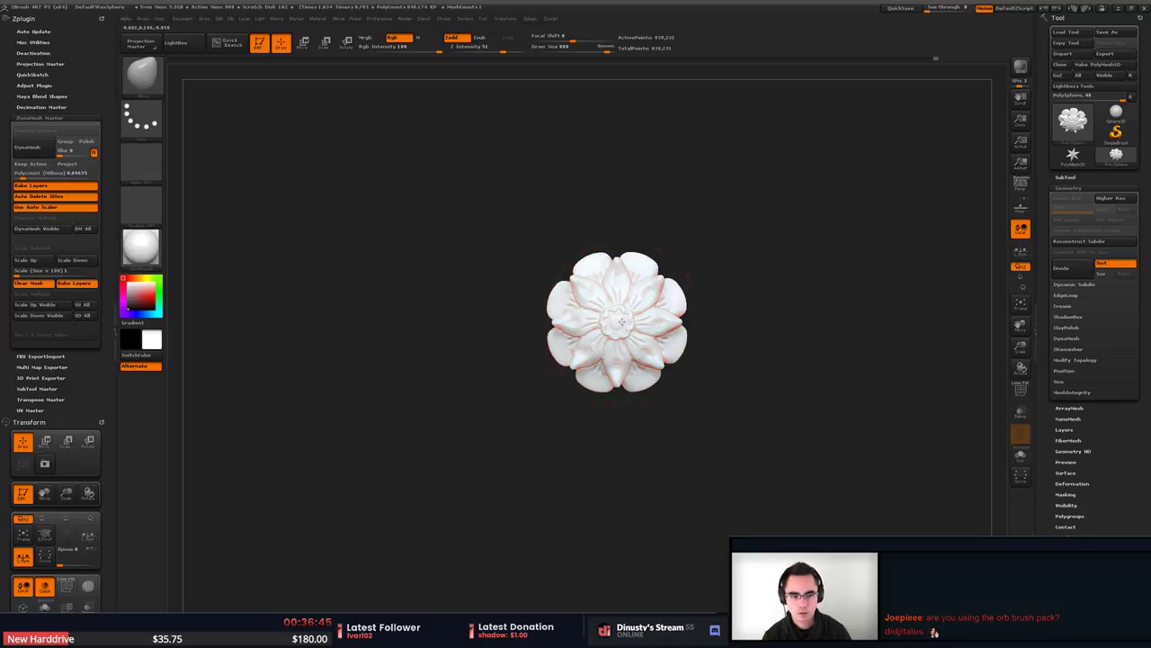
mouse_move(701, 324)
left_mouse_down()
mouse_move(869, 336)
mouse_move(812, 321)
mouse_move(662, 323)
left_mouse_up()
key("space")
key("space")
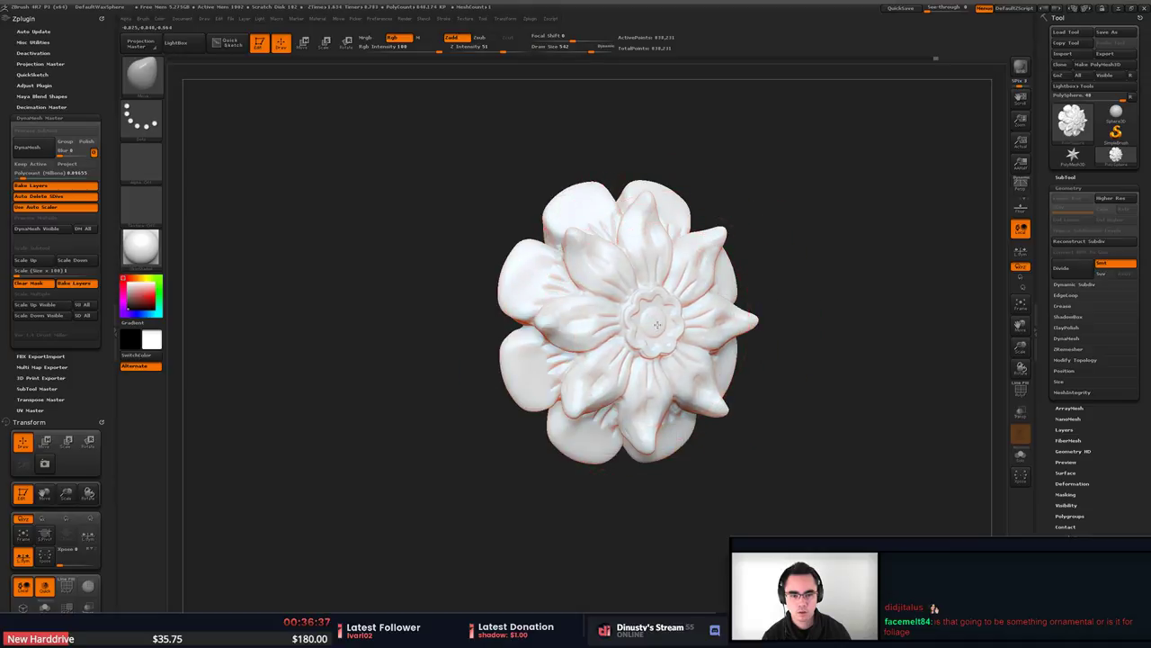
mouse_move(657, 324)
left_mouse_down()
mouse_move(877, 325)
mouse_move(793, 321)
mouse_move(846, 318)
mouse_move(832, 315)
left_mouse_up()
key("space")
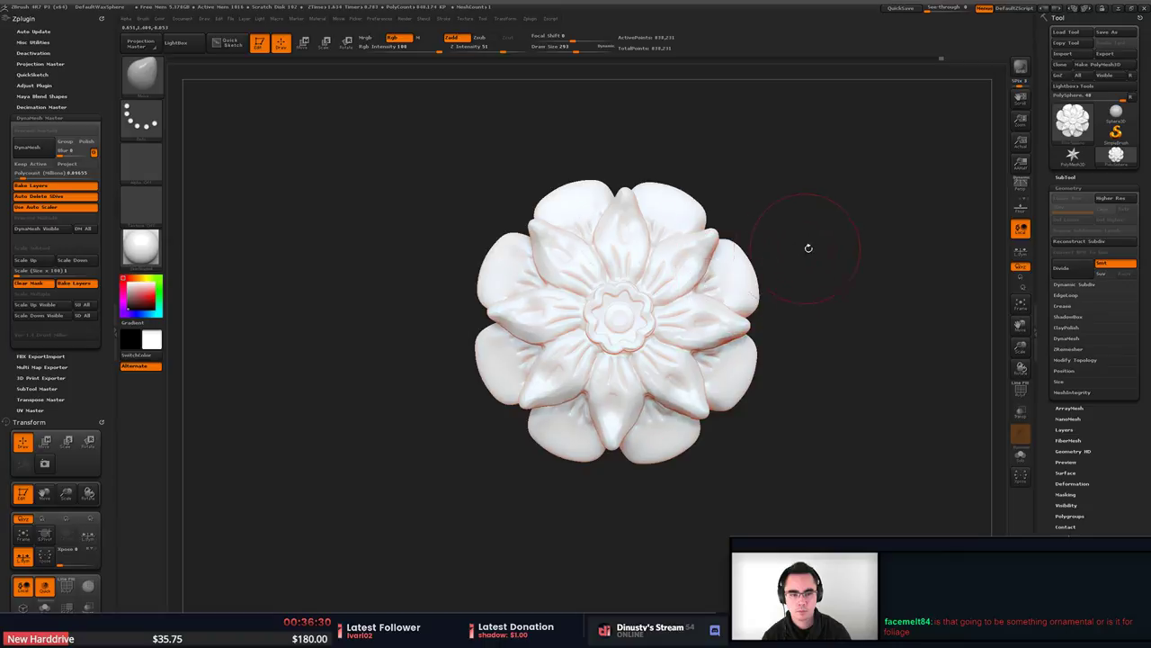
Reshape the front petals and their tips with the Move brush, working from the side and front.
mouse_move(814, 248)
left_mouse_down()
mouse_move(782, 252)
mouse_move(802, 249)
left_mouse_up()
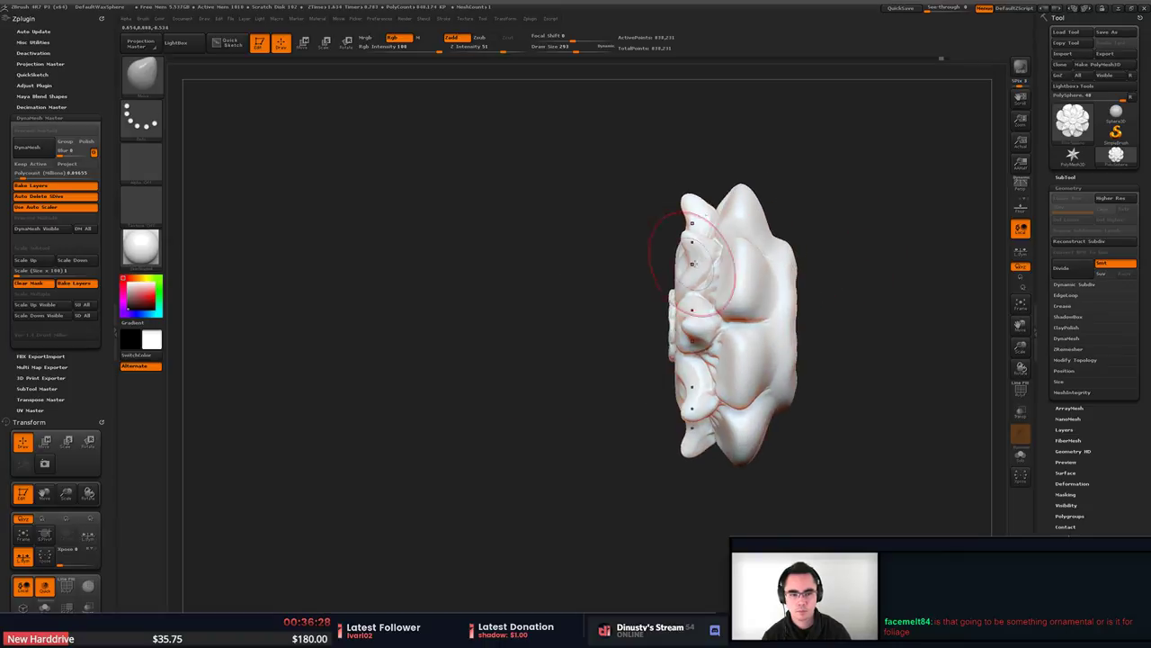
mouse_move(662, 262)
left_mouse_down()
mouse_move(733, 257)
mouse_move(675, 247)
left_mouse_up()
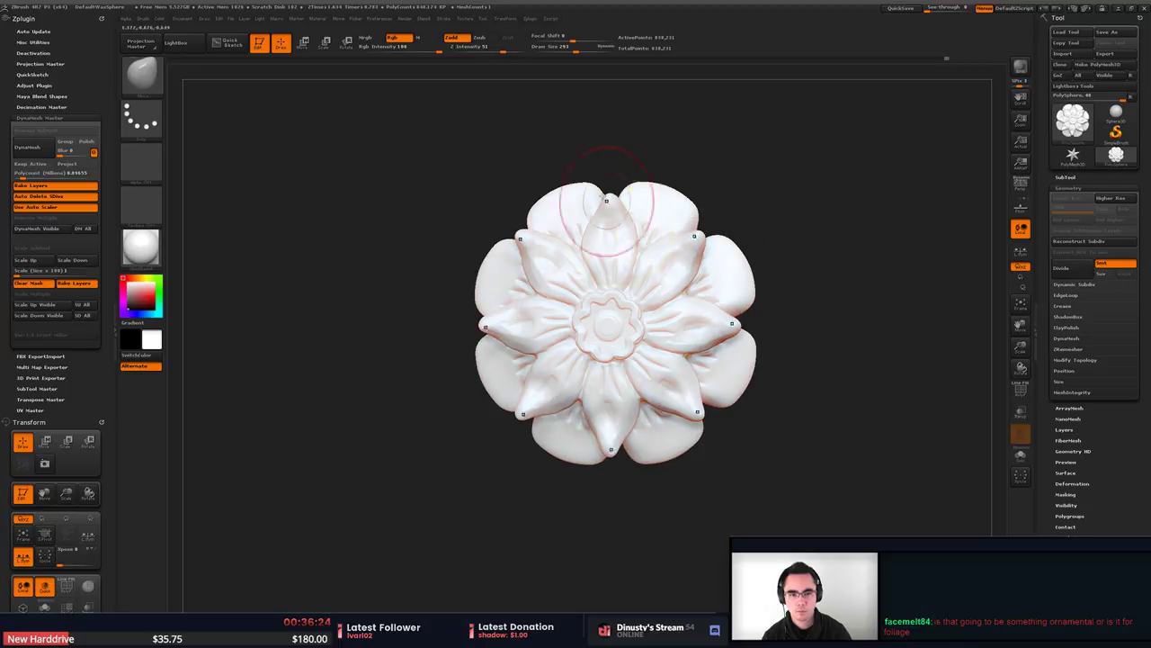
left_click_drag(609, 204, 593, 209)
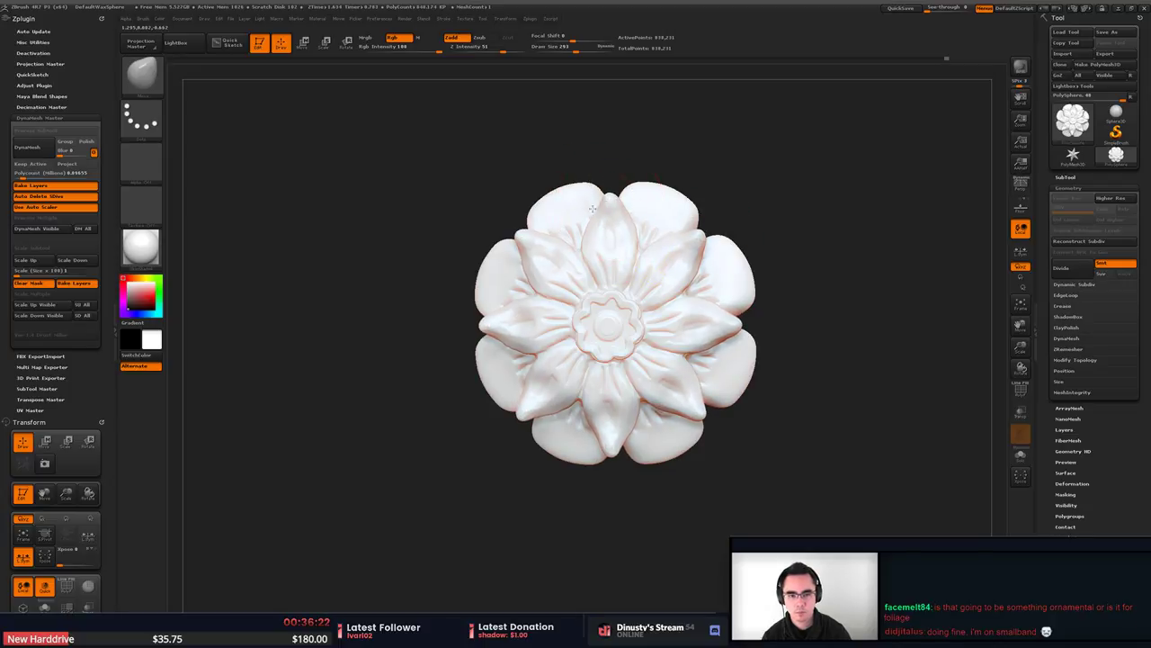
left_click_drag(765, 216, 732, 200)
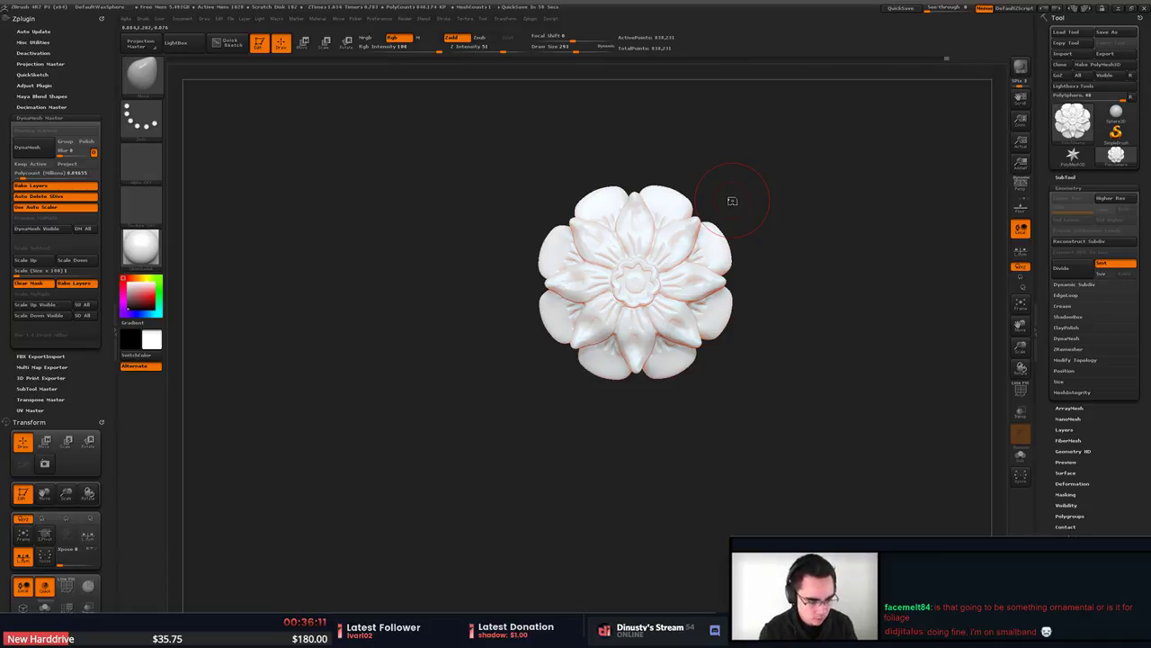
right_click_drag(646, 290, 590, 332, "alt")
left_click_drag(590, 330, 725, 306)
Switch to Photoshop and bring up the untitled collage of temple reference photos.
key("super+Tab")
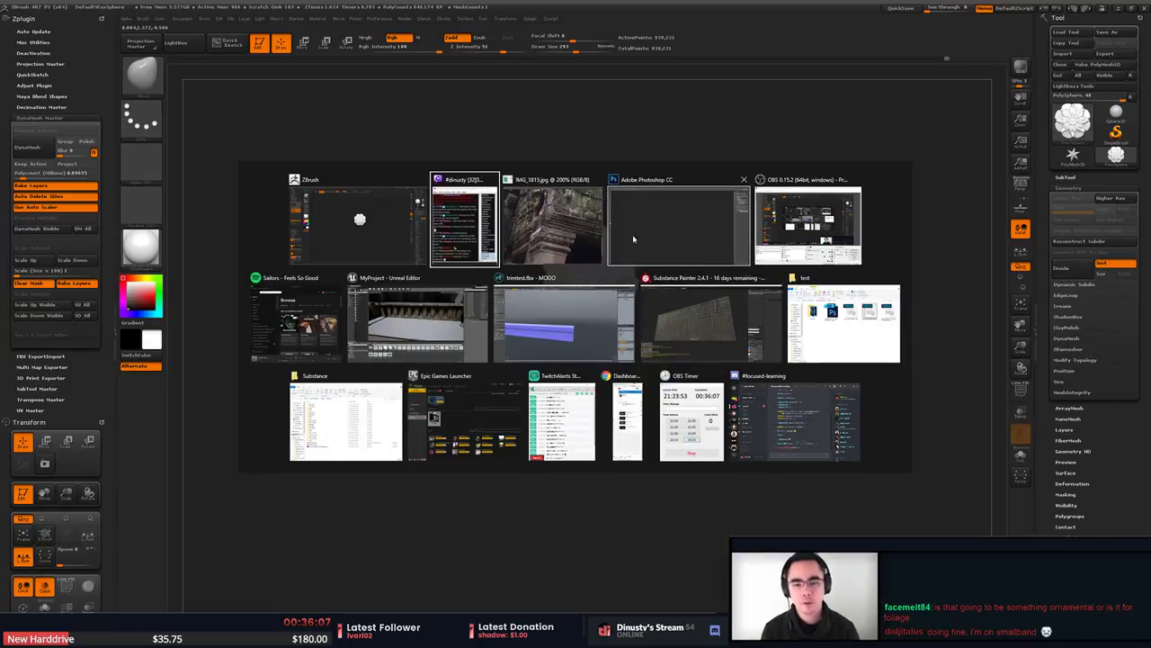
left_click(564, 240)
key("ctrl+Tab")
key("ctrl+Tab")
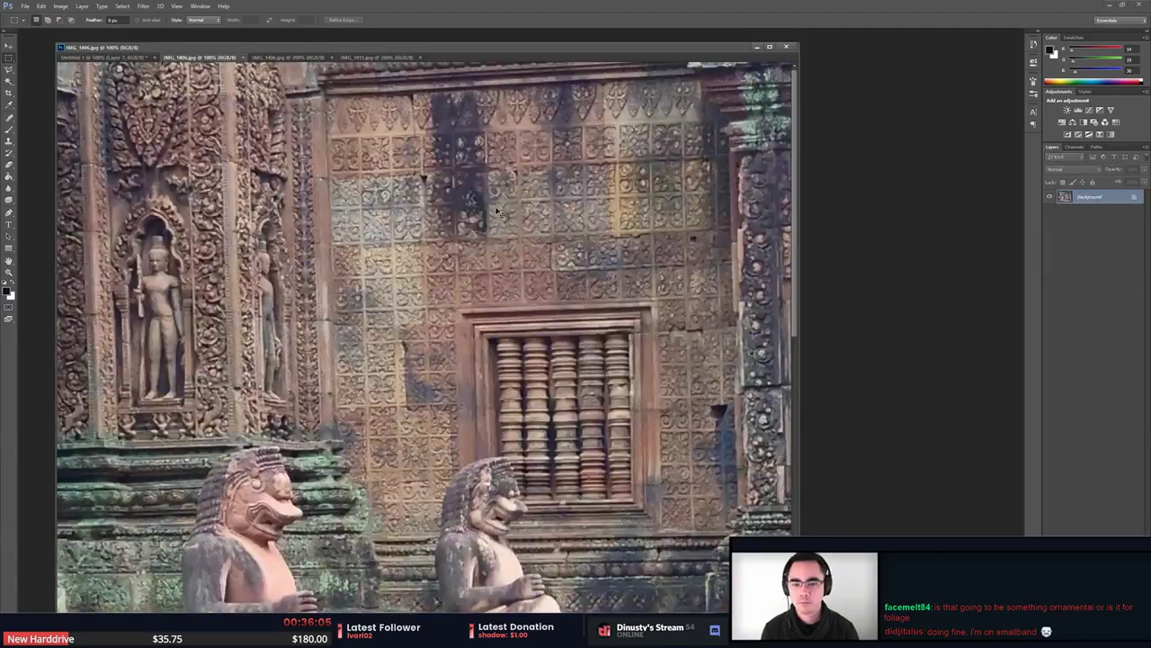
key("ctrl+shift+Tab")
key("ctrl+minus")
key("ctrl+minus")
key("ctrl+minus")
Examine the carved mouldings, wall tiles and cornice details across the reference collage.
left_click_drag(649, 283, 592, 285)
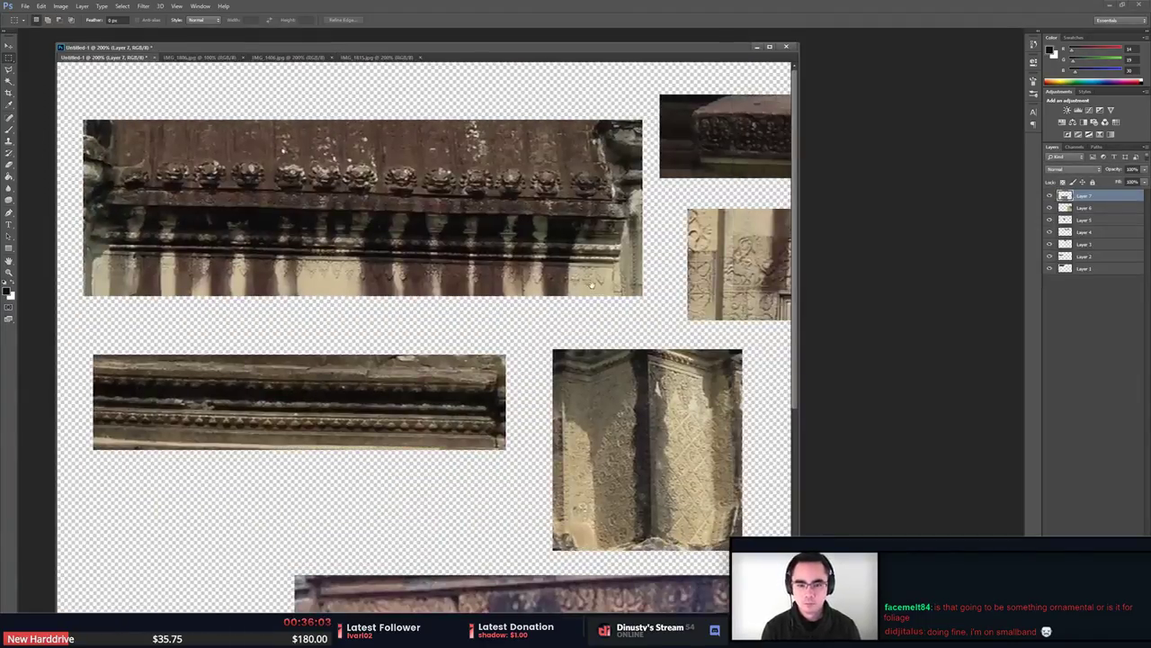
left_click_drag(778, 256, 547, 268)
left_click_drag(790, 292, 632, 286)
left_click_drag(442, 399, 517, 126)
left_click_drag(437, 305, 36, 321)
left_click_drag(578, 303, 577, 275)
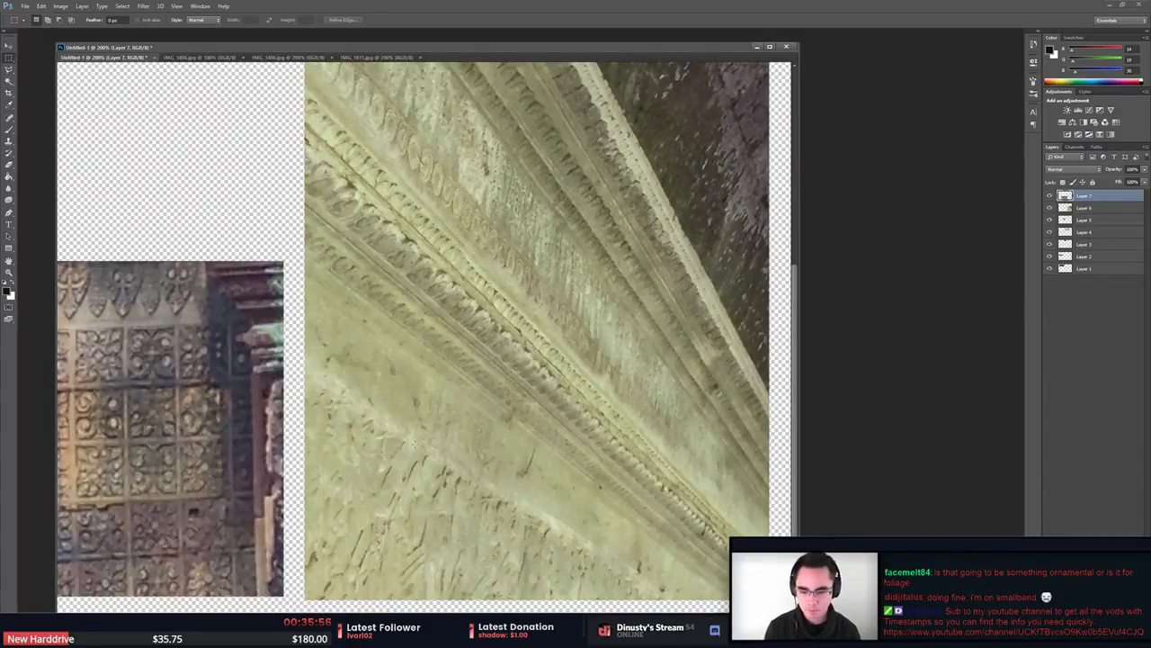
left_click_drag(499, 342, 531, 364)
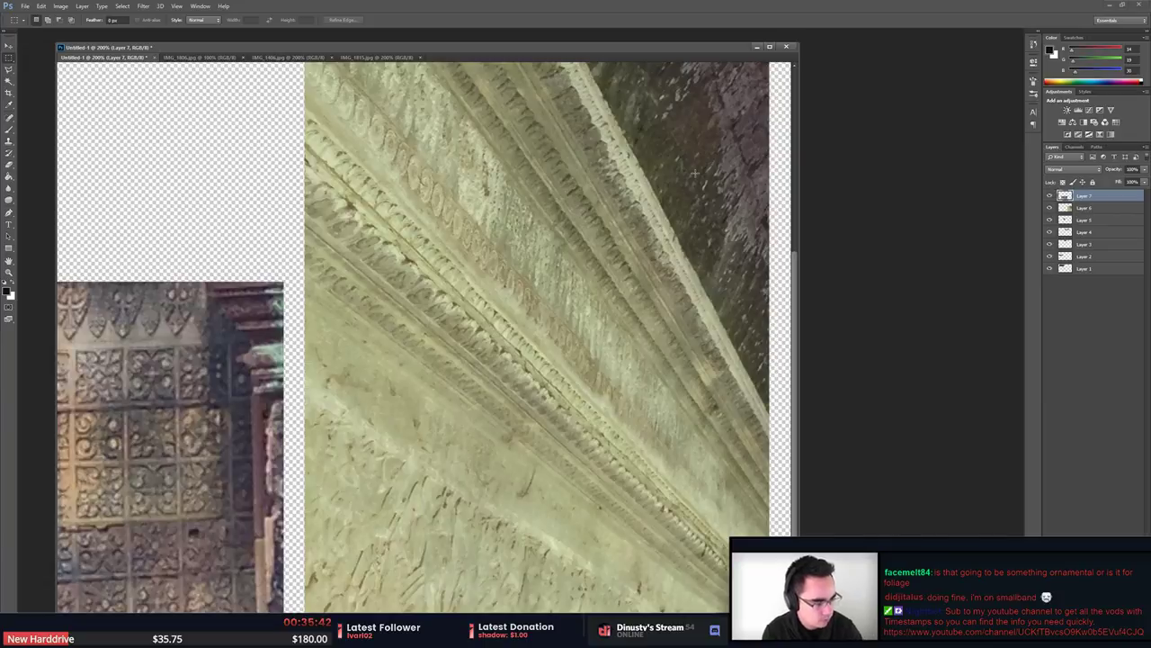
left_click_drag(205, 355, 623, 332)
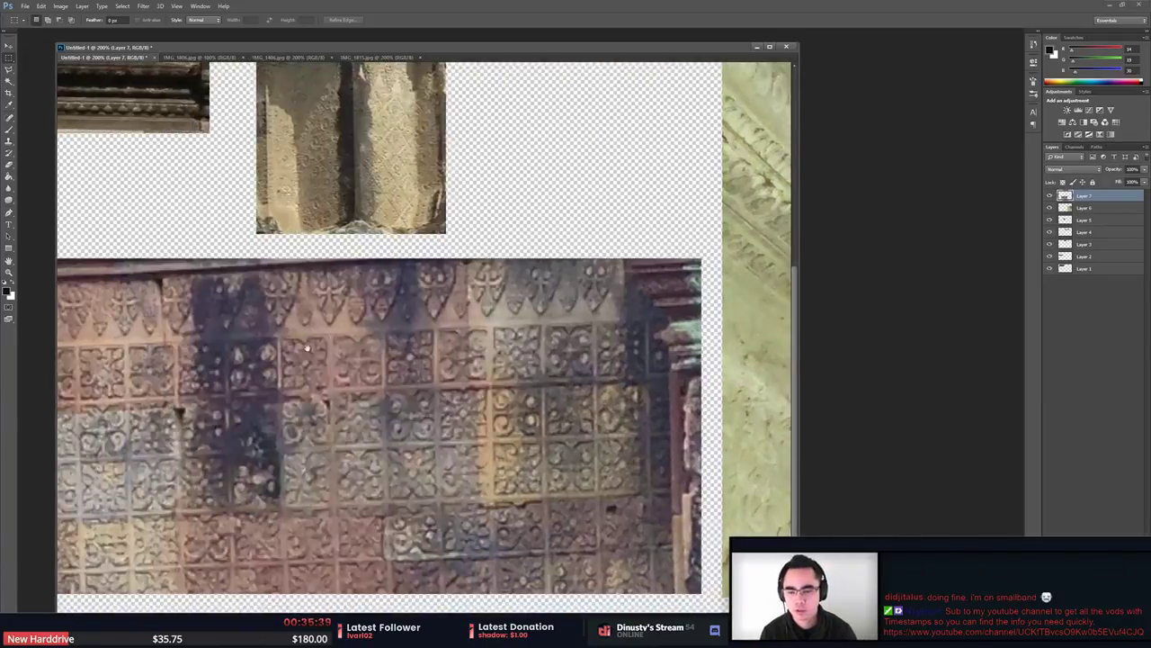
left_click_drag(264, 117, 616, 435)
left_click_drag(300, 421, 300, 357)
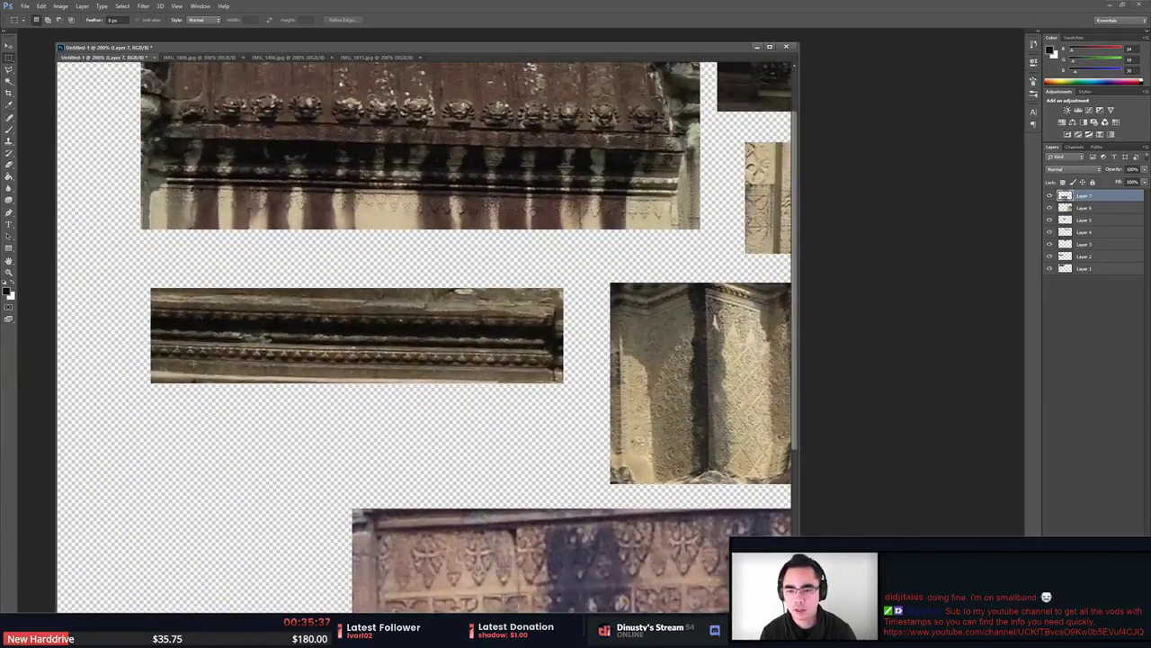
Switch back to ZBrush, apply a grey-green MatCap material to the rosette and centre it in view.
key("alt+Tab")
key("Tab")
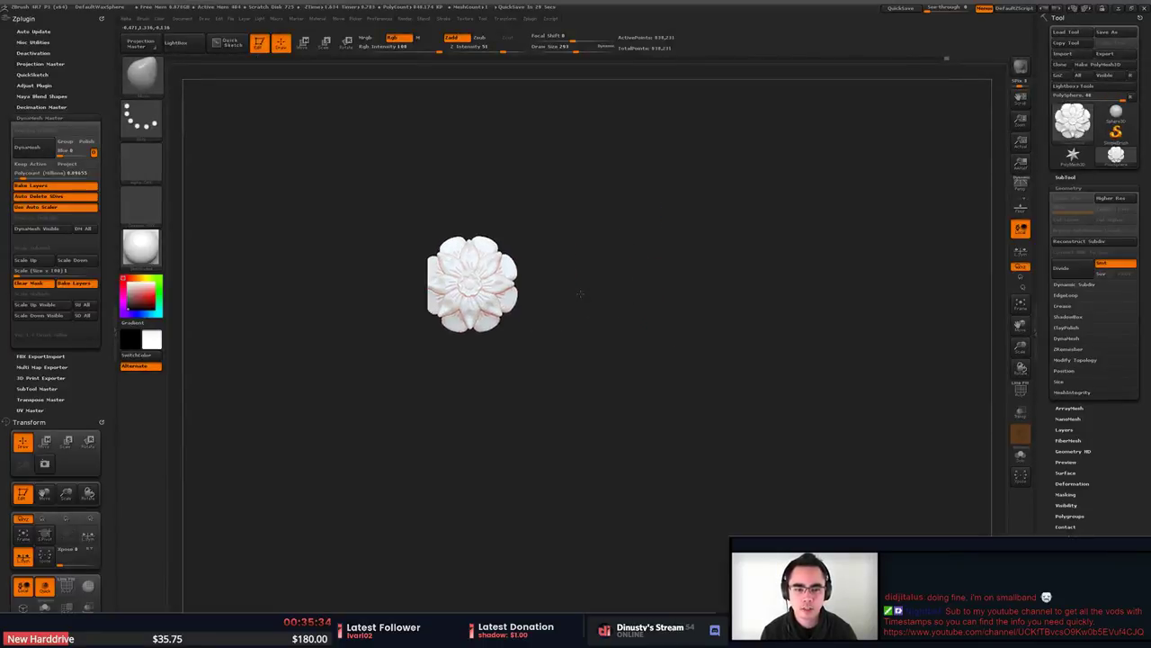
left_click_drag(594, 292, 831, 303, "alt")
left_click_drag(727, 268, 797, 300, "alt")
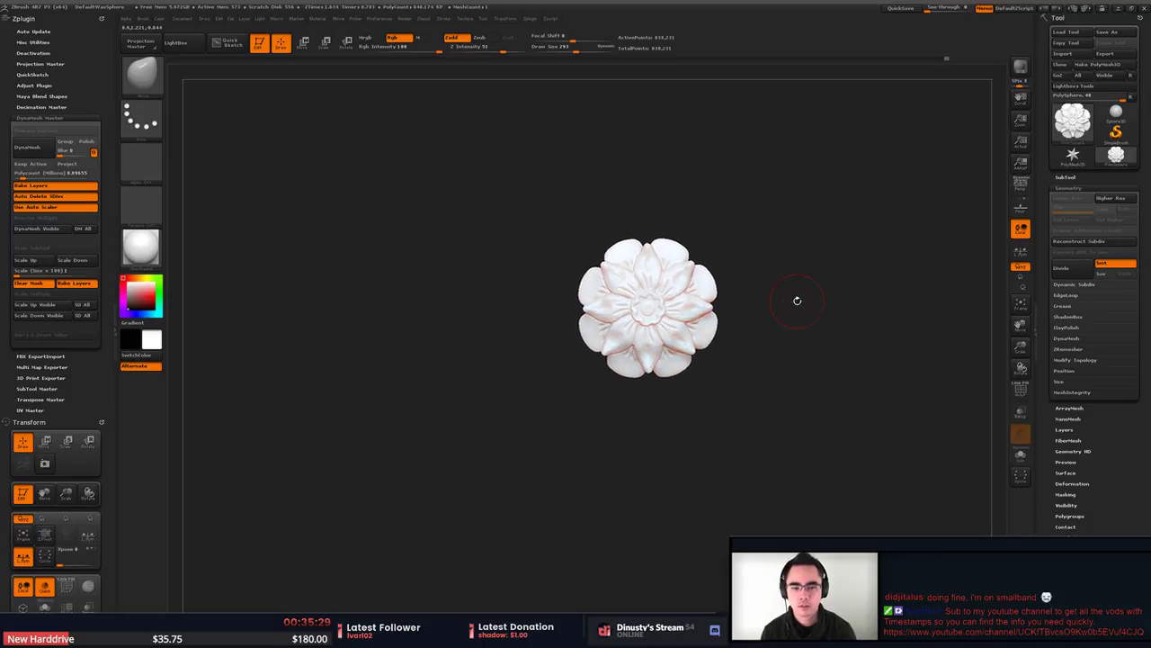
left_click(140, 247)
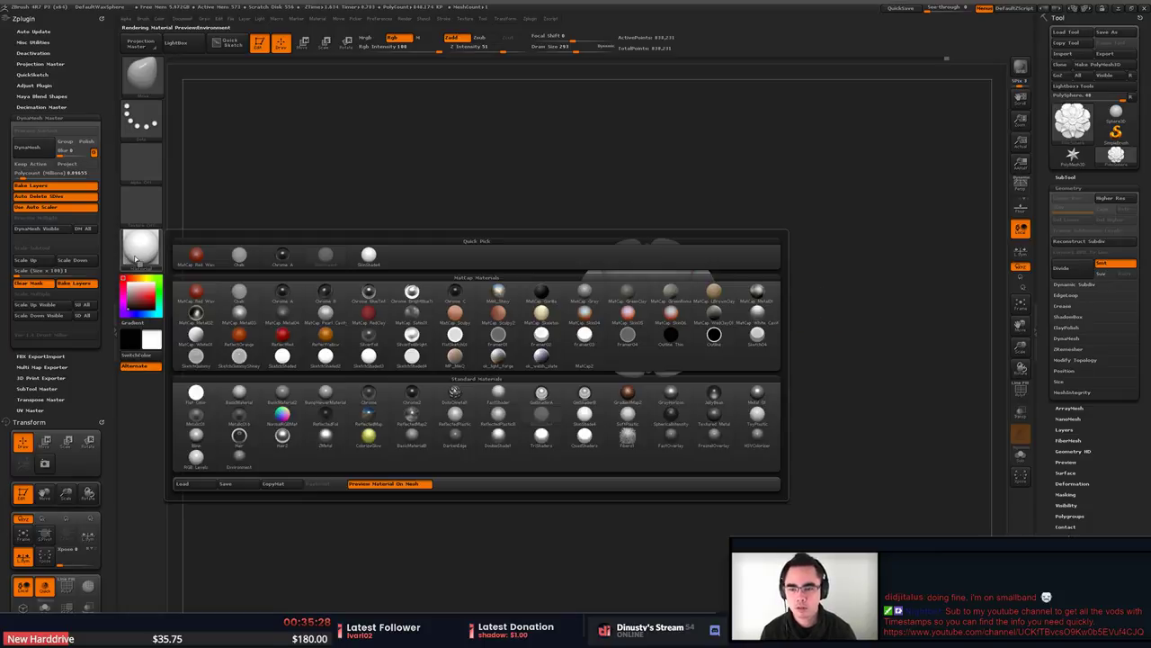
left_click(673, 295)
left_click_drag(774, 257, 784, 269, "alt")
left_click_drag(783, 268, 788, 296, "alt")
mouse_move(789, 296)
left_mouse_down("alt")
mouse_move(865, 293)
mouse_move(788, 308)
left_mouse_up("alt")
Start saving the project and create and open a Zbrush folder inside the Src folder of Temple.
key("ctrl+s")
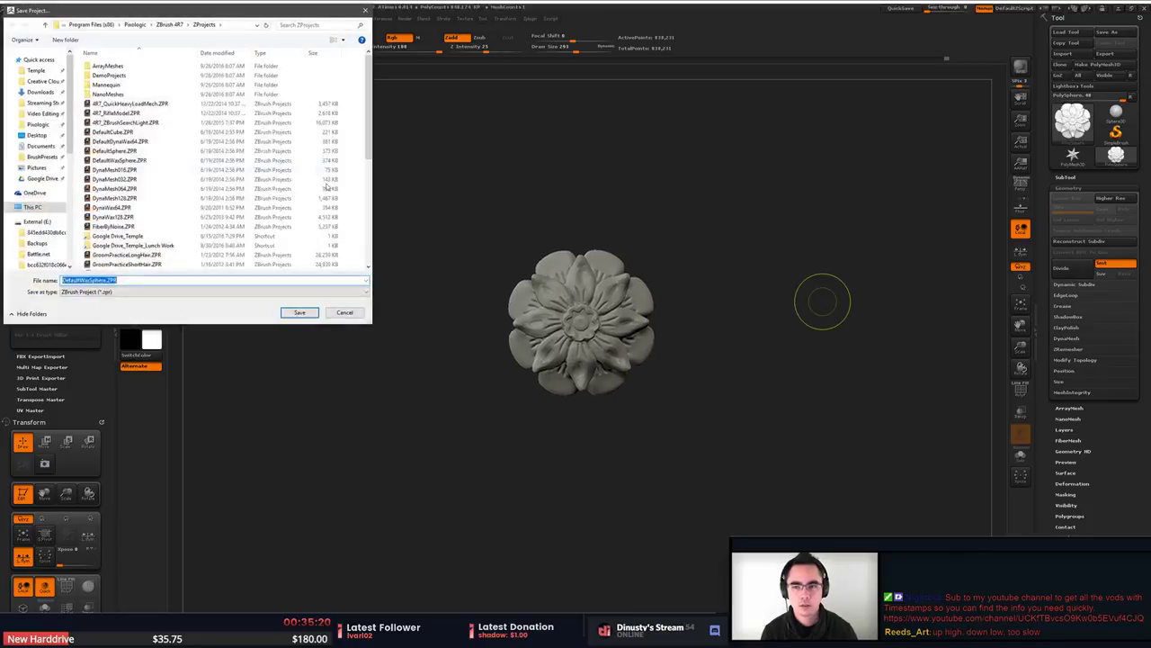
left_click_drag(170, 10, 808, 198)
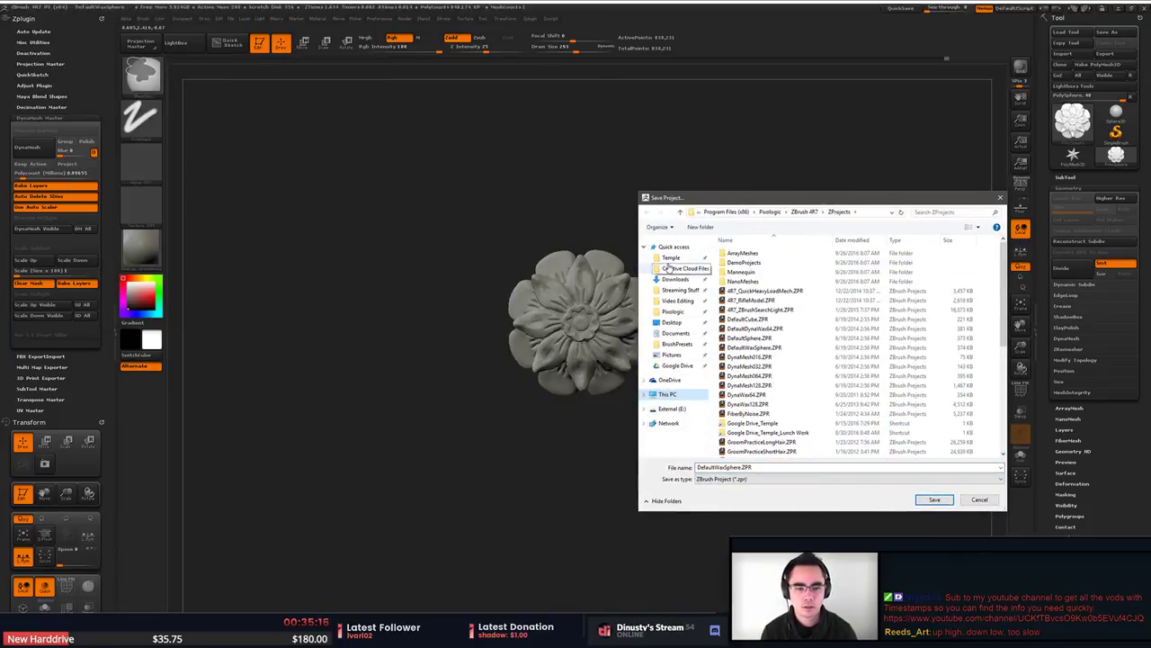
left_click(672, 257)
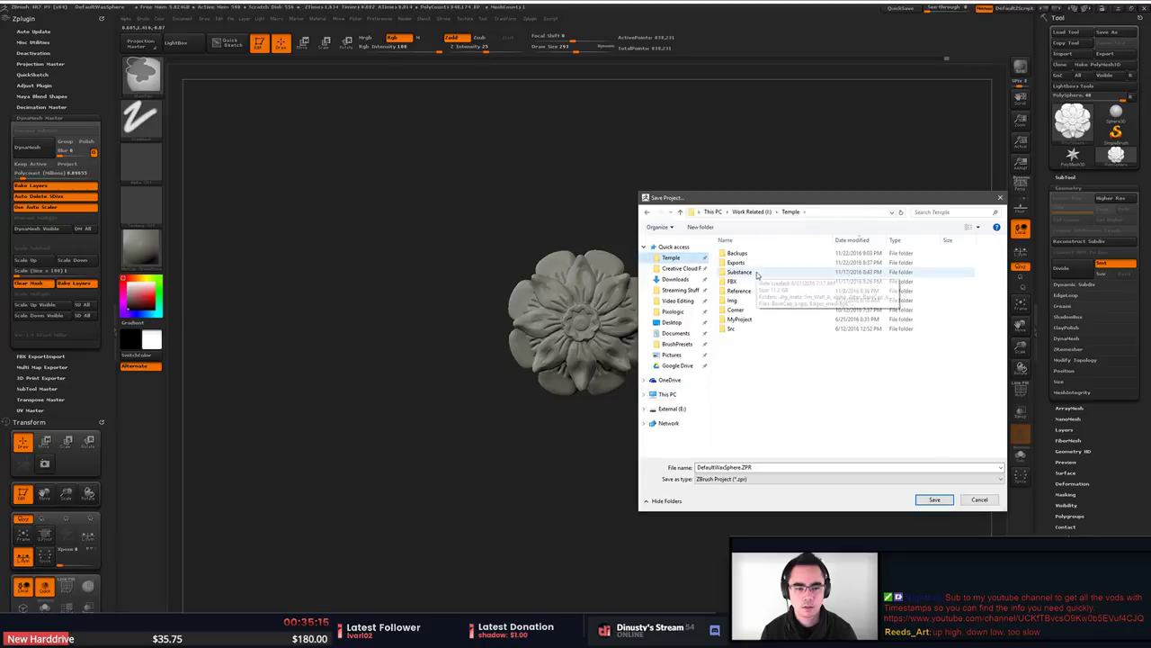
right_click(762, 361)
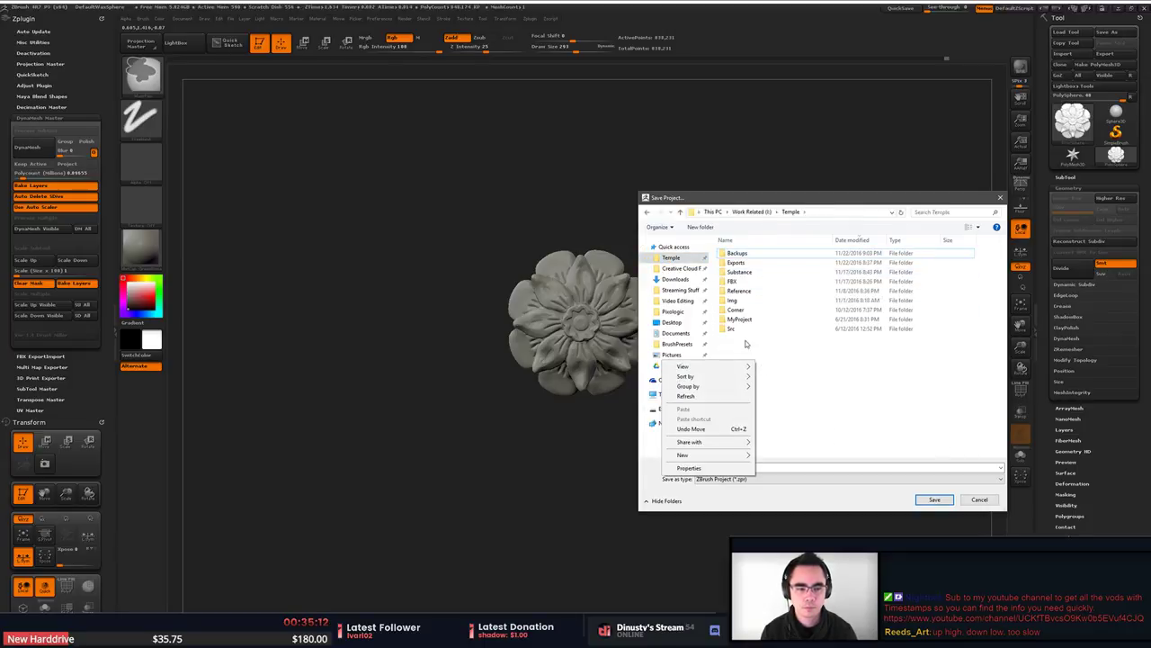
double_click(738, 329)
right_click(758, 352)
mouse_move(711, 446)
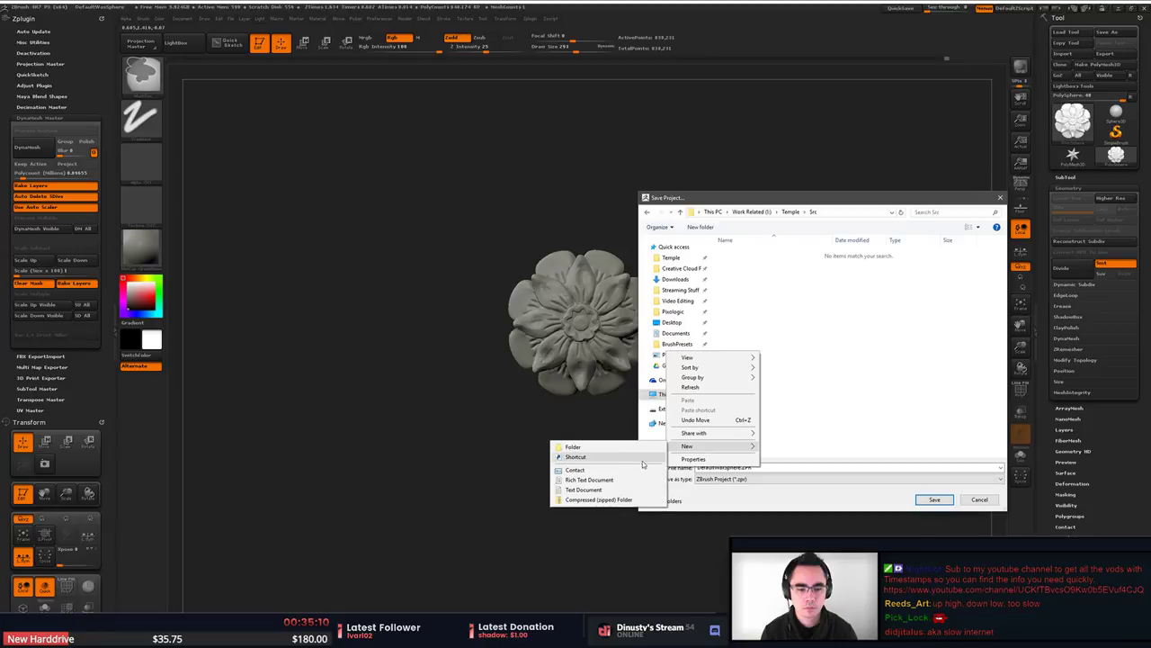
left_click(633, 448)
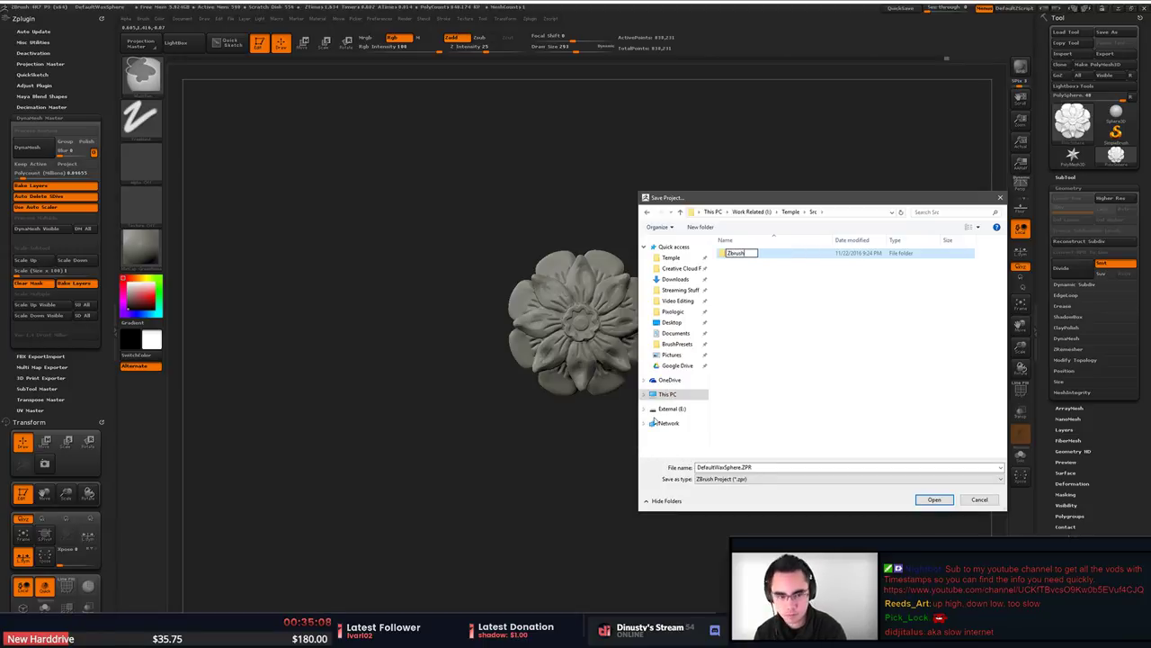
key("Return")
key("Return")
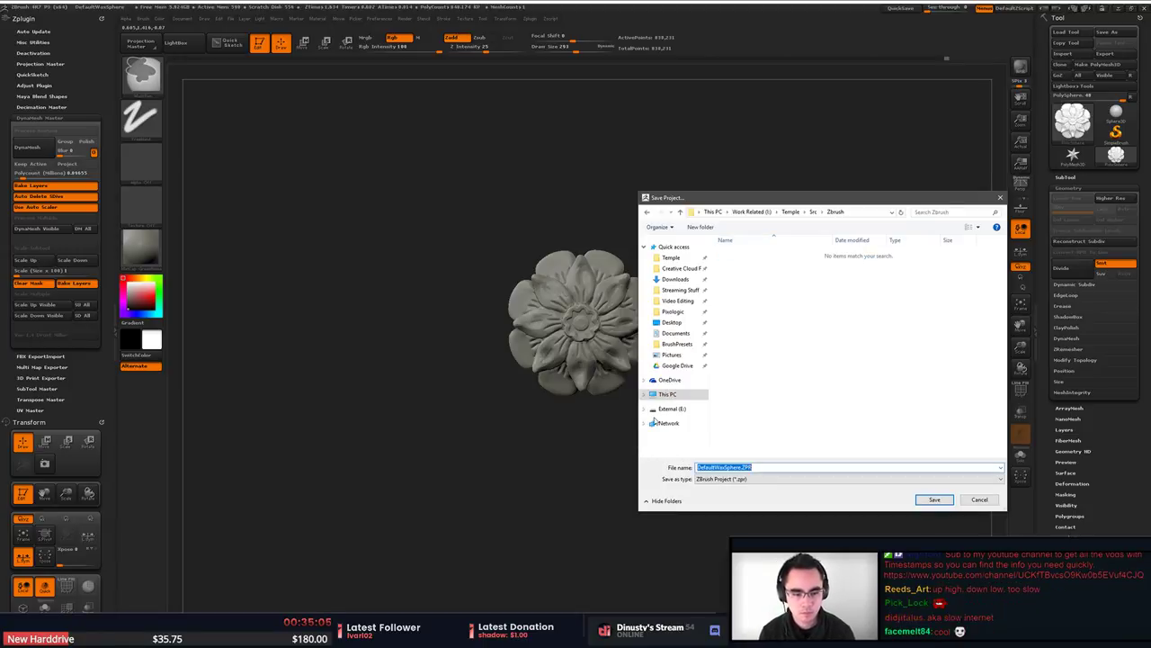
Save the project as Ornate in the Zbrush folder.
type("Ornate")
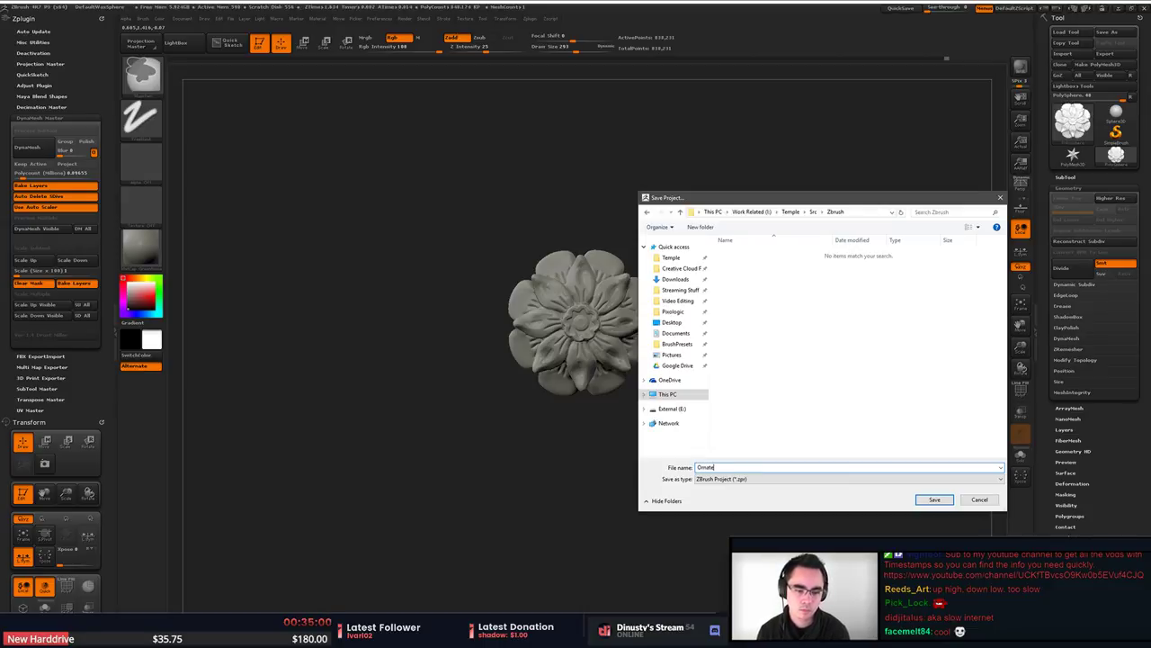
key("Return")
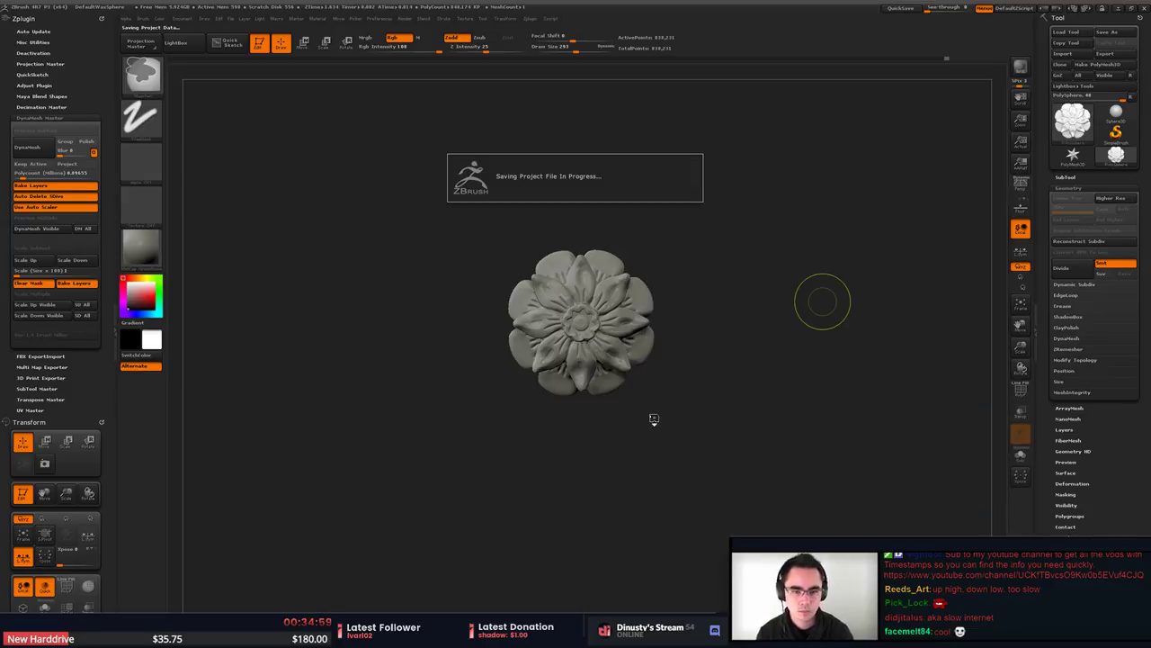
left_click(644, 370)
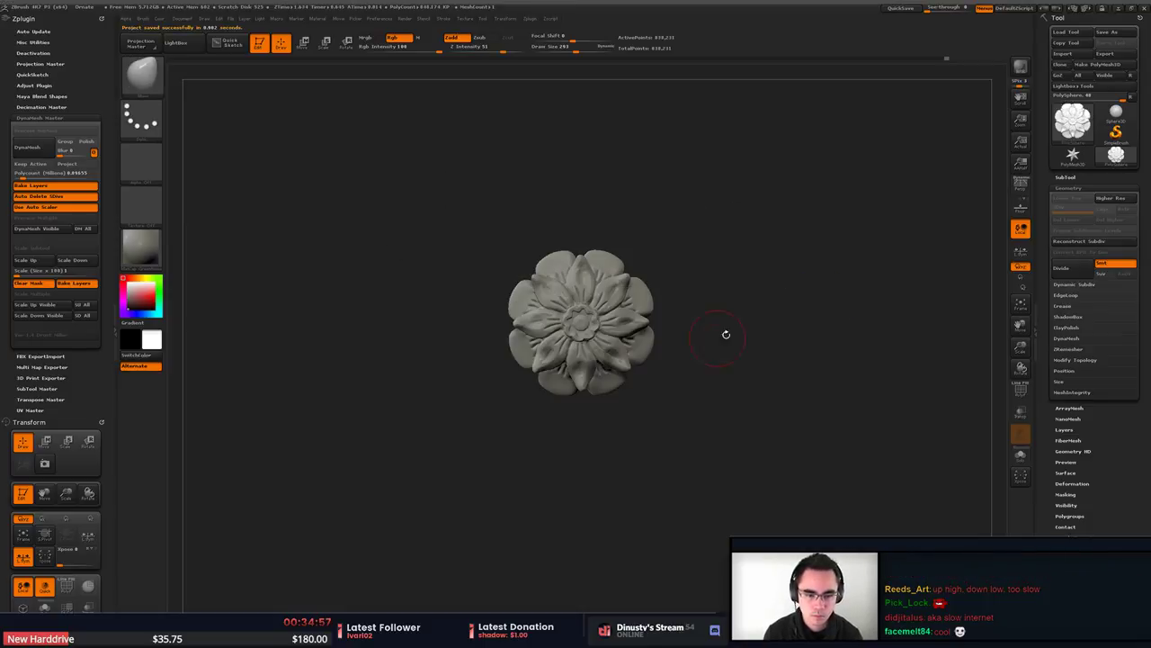
left_click_drag(726, 357, 900, 305)
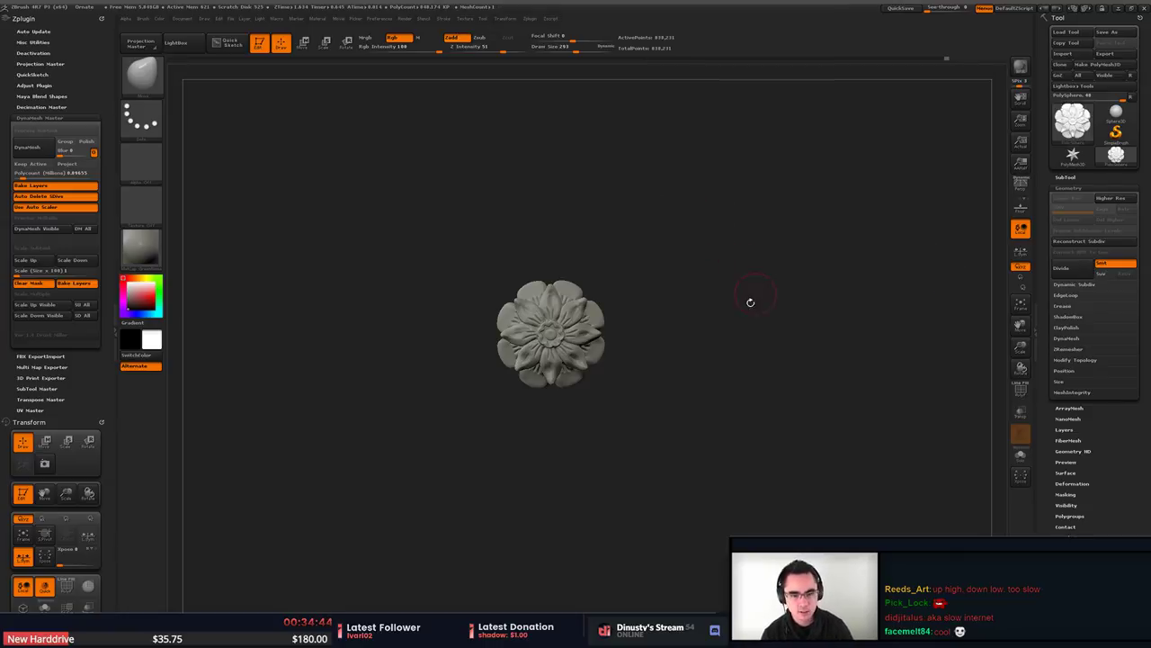
left_click_drag(750, 302, 824, 336)
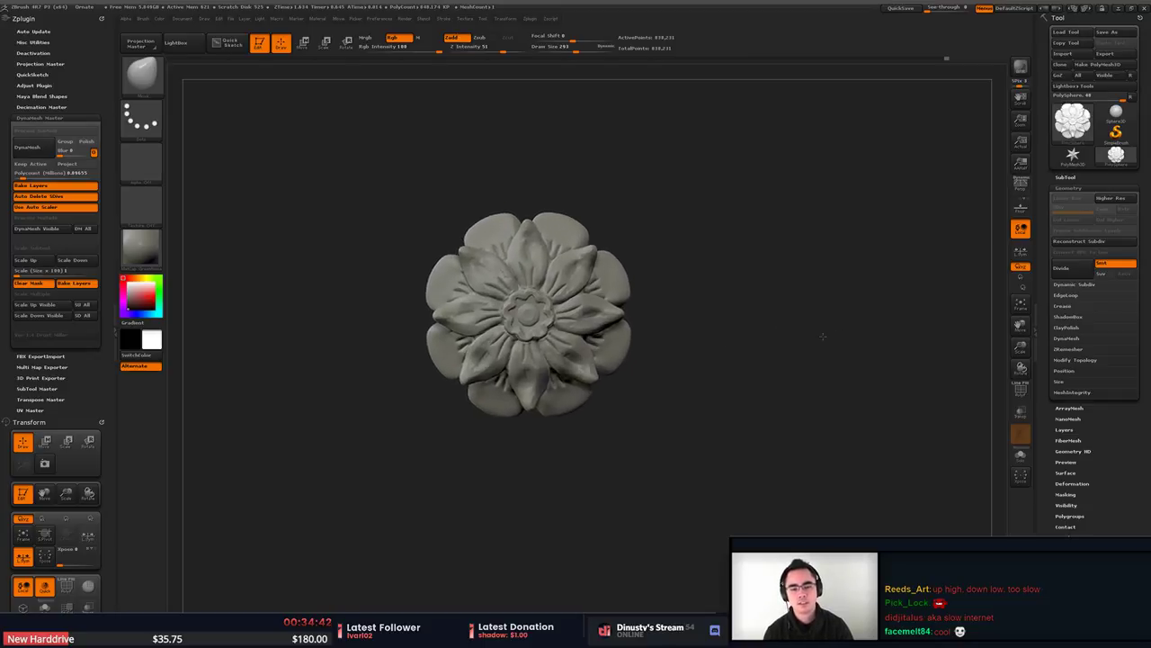
scroll(815, 336, "down", 5)
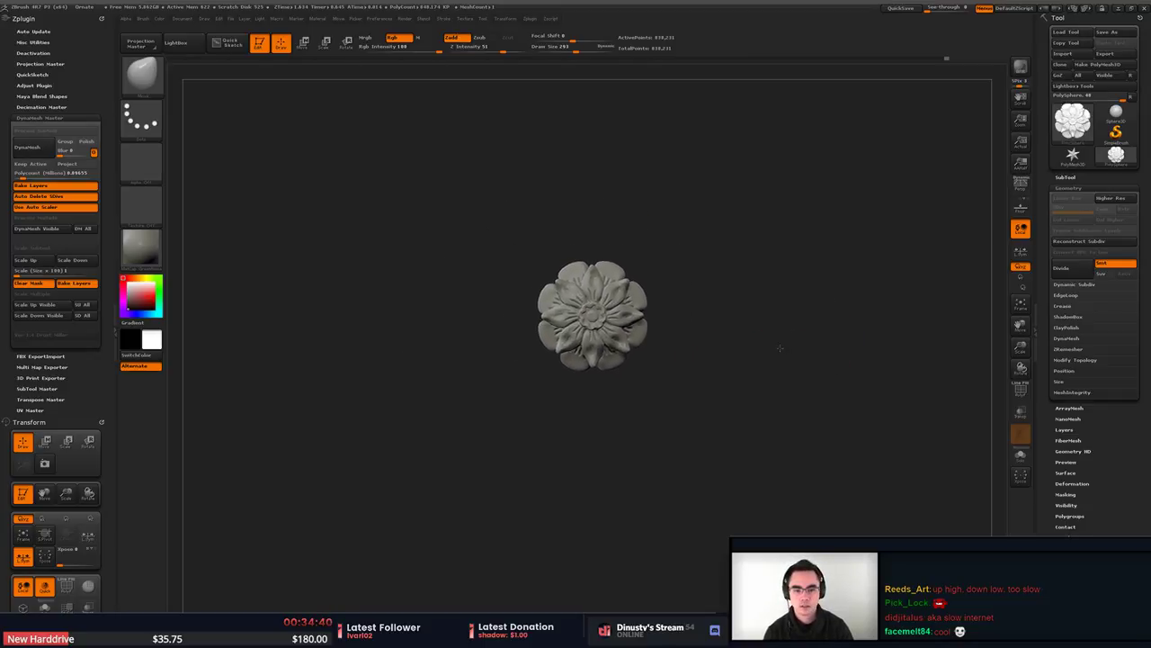
scroll(783, 352, "up", 6)
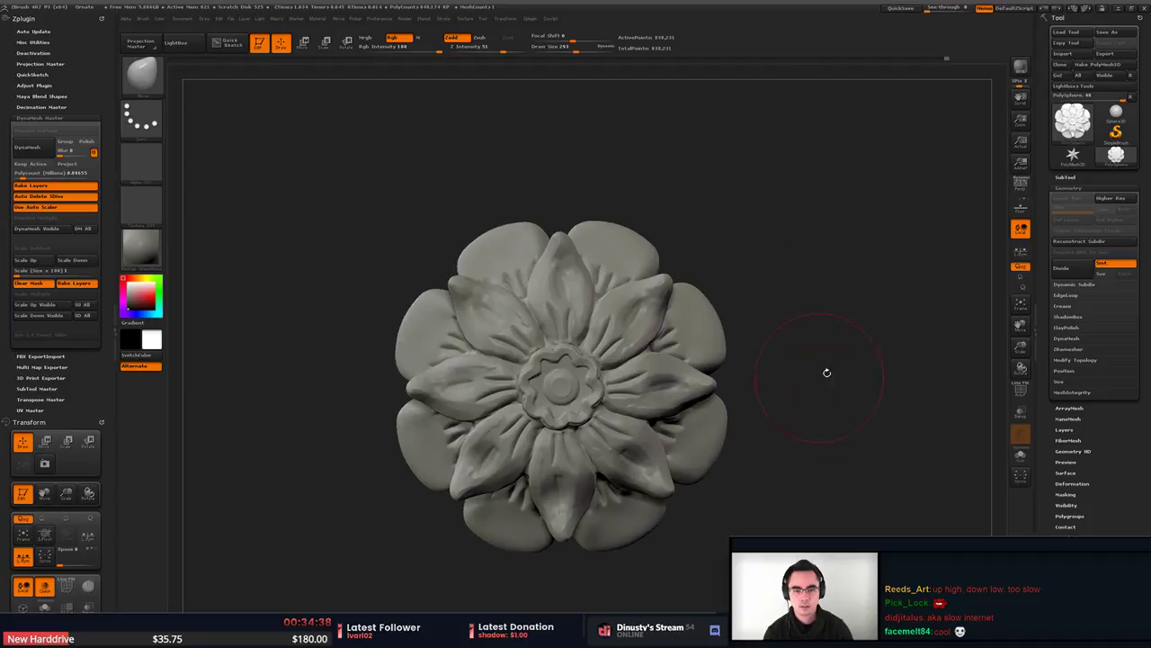
Isolate the front petals by hiding the scalloped centre and the outer parts of the back petals.
scroll(827, 372, "up", 4)
key("space")
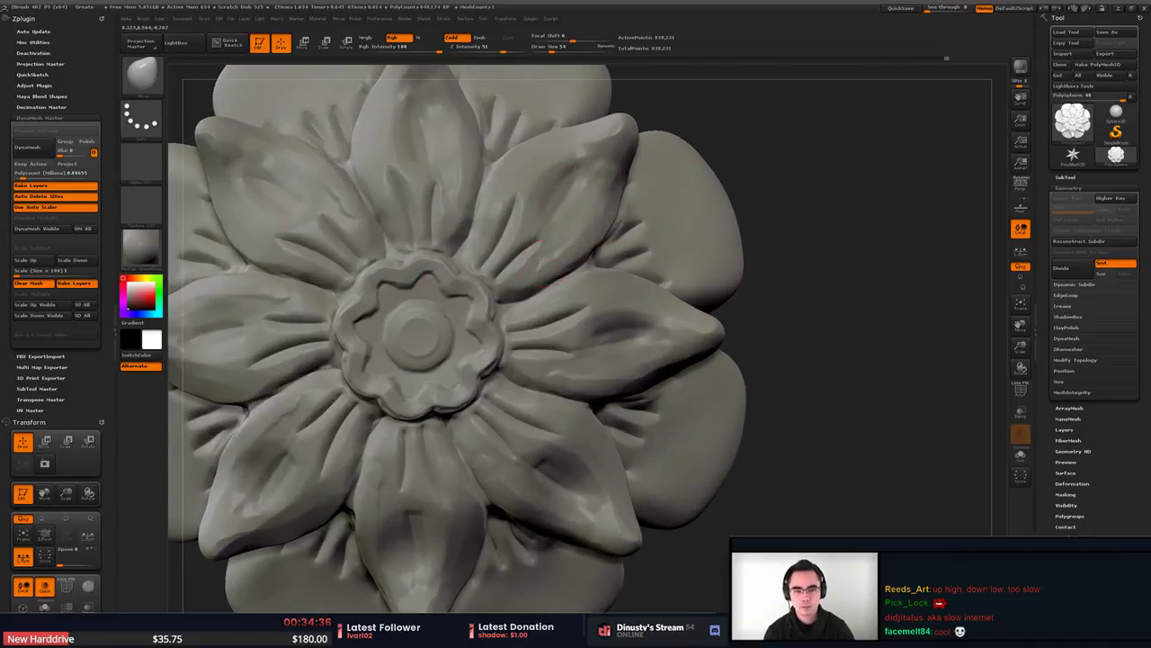
left_click_drag(772, 257, 845, 339, "alt")
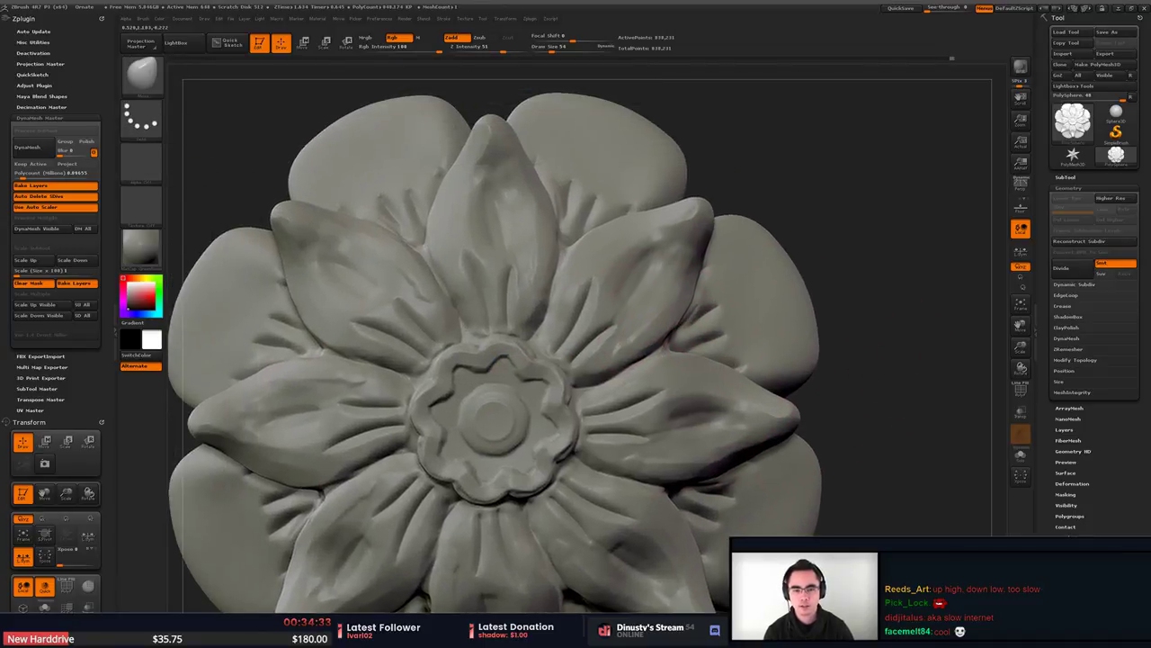
key("b")
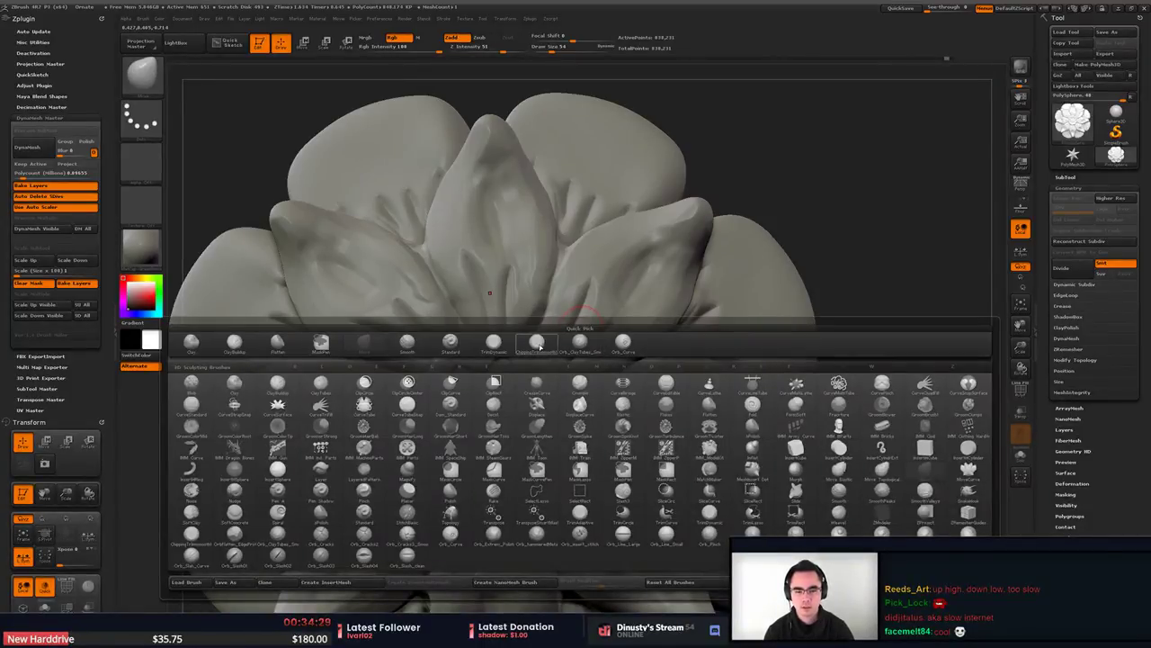
left_click(537, 342)
mouse_move(373, 101)
left_mouse_down("ctrl+shift")
mouse_move(580, 383)
mouse_move(597, 388)
left_mouse_up("ctrl+shift")
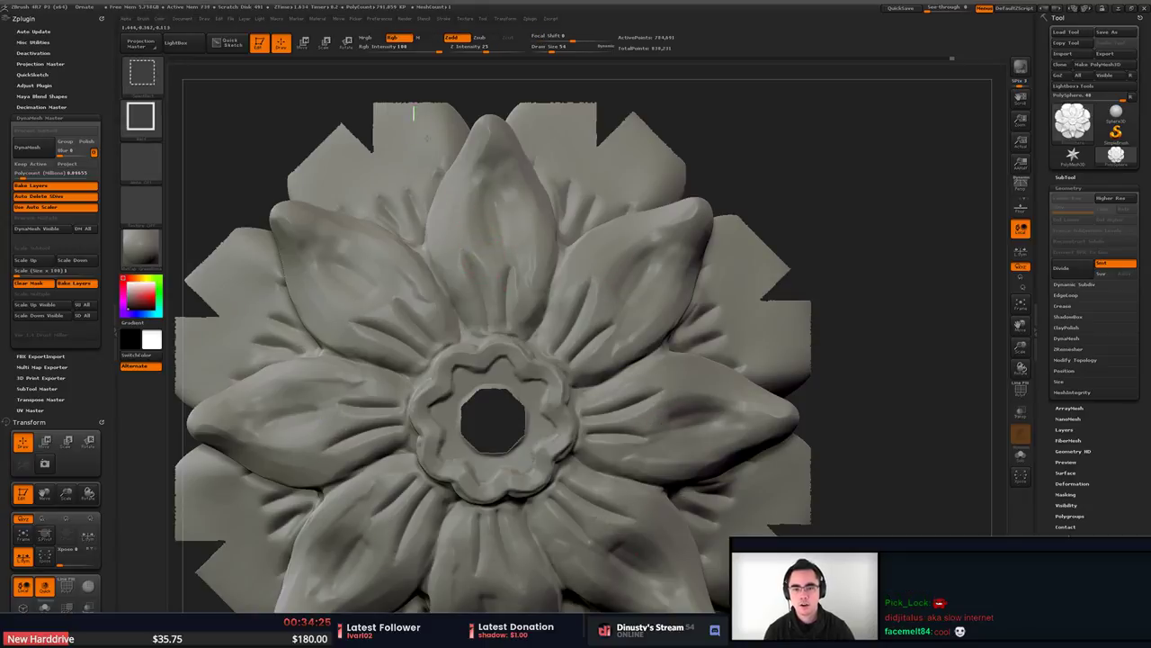
left_click_drag(412, 105, 586, 340, "ctrl+shift")
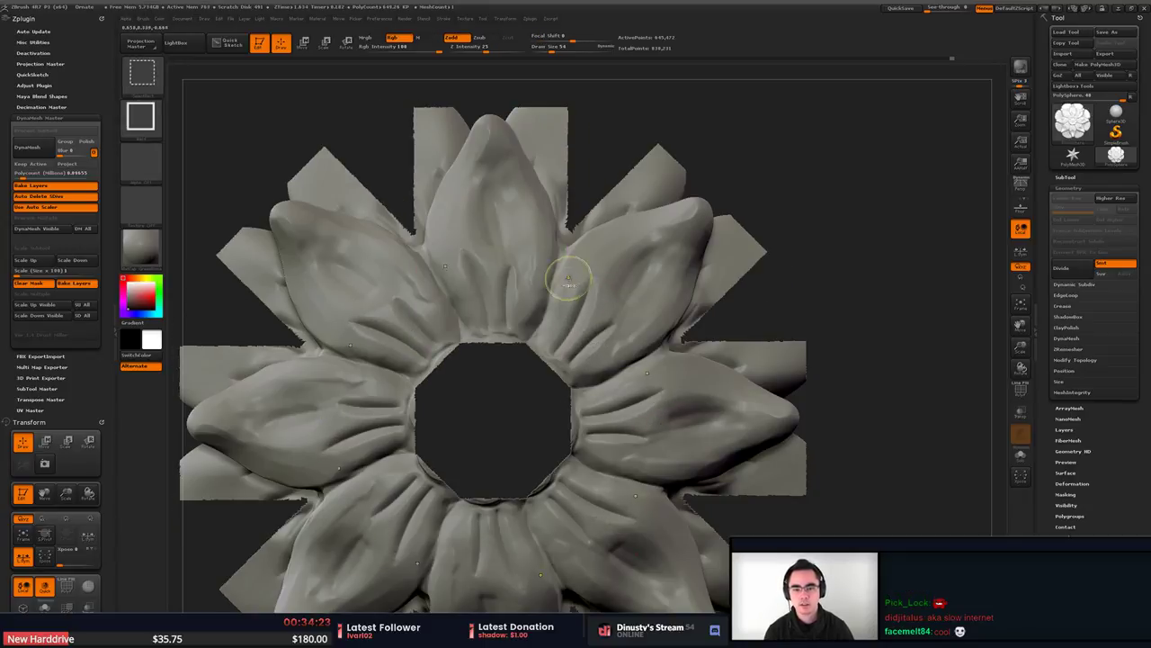
mouse_move(850, 409)
left_mouse_down()
mouse_move(734, 320)
mouse_move(807, 358)
mouse_move(819, 494)
left_mouse_up()
left_click_drag(634, 328, 653, 356)
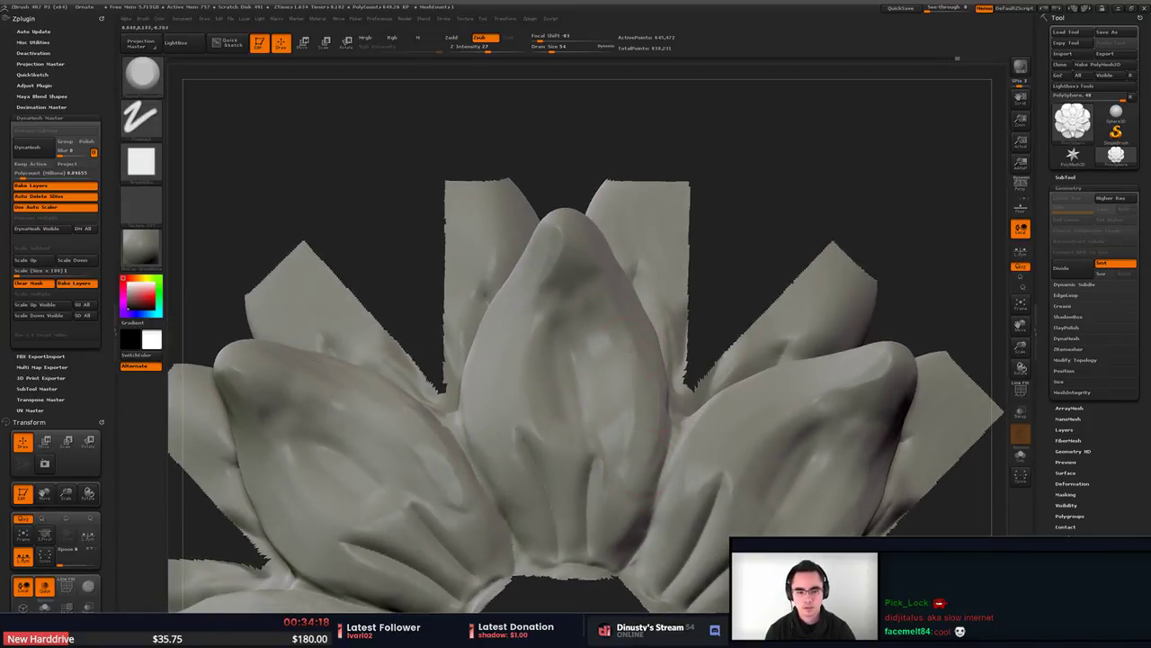
Flatten the front petal tips with the TrimDynamic brush at a Z Intensity of 76.
key("b")
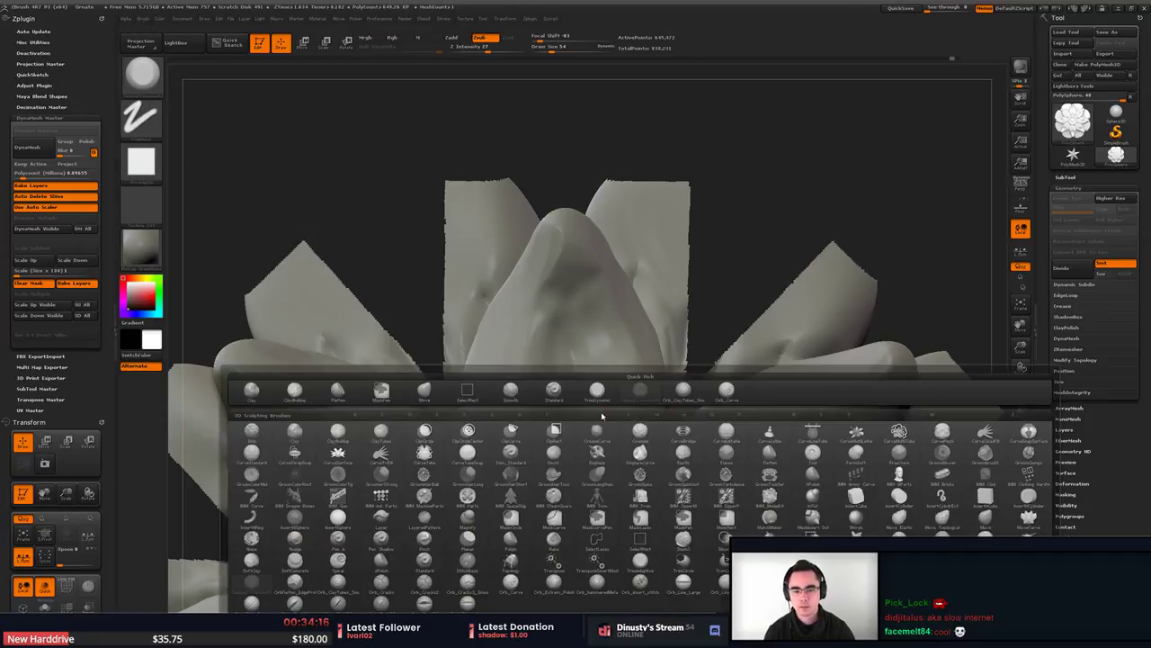
left_click(599, 391)
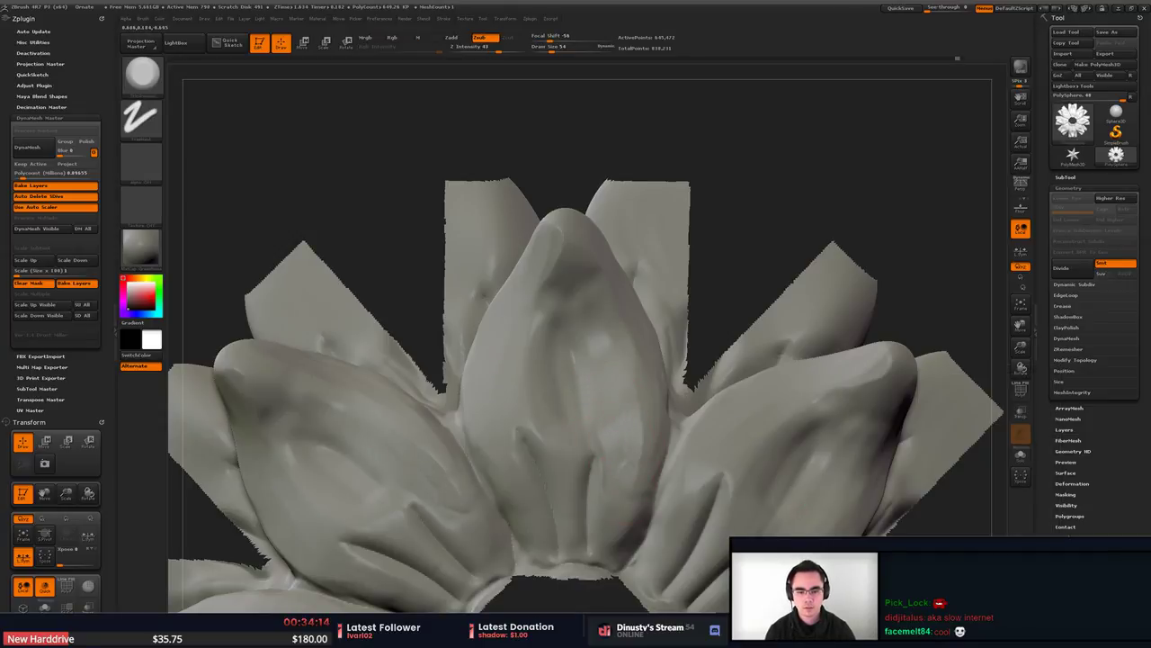
left_click(516, 48)
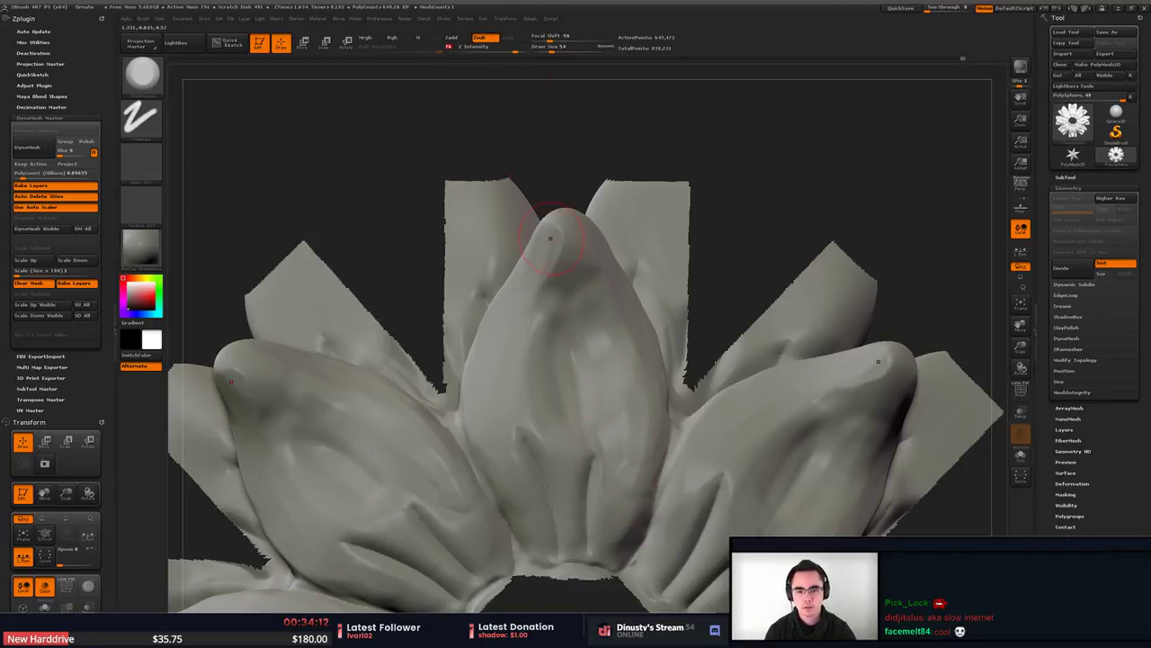
right_click_drag(576, 238, 537, 249)
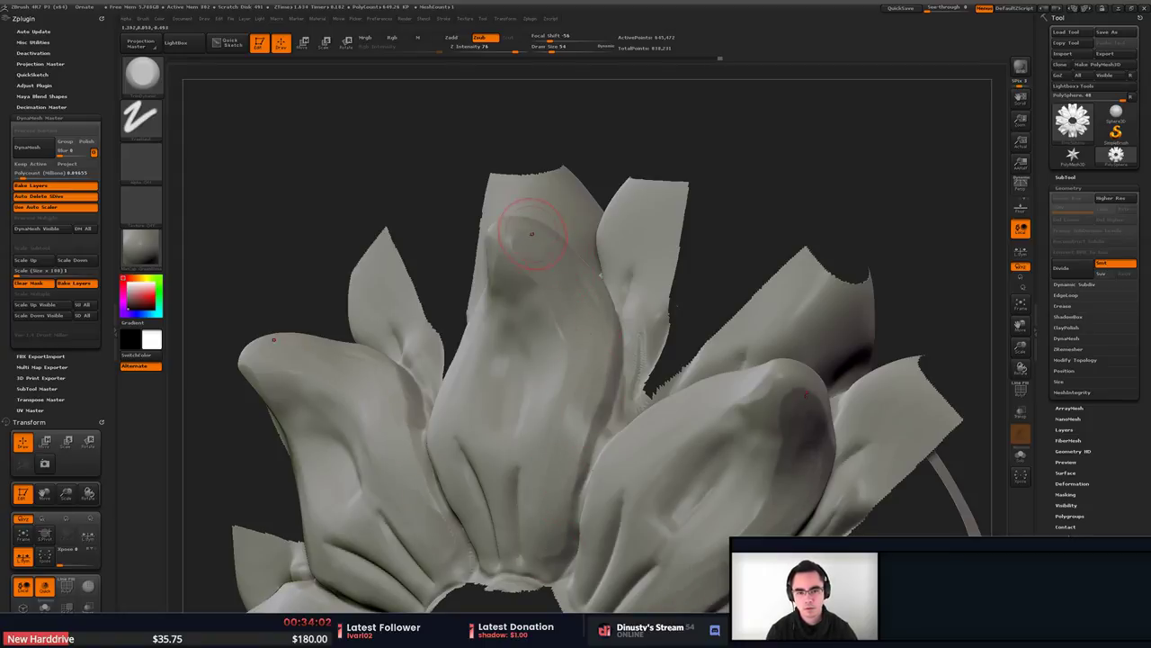
mouse_move(530, 233)
right_mouse_down()
mouse_move(556, 221)
mouse_move(526, 241)
right_mouse_up()
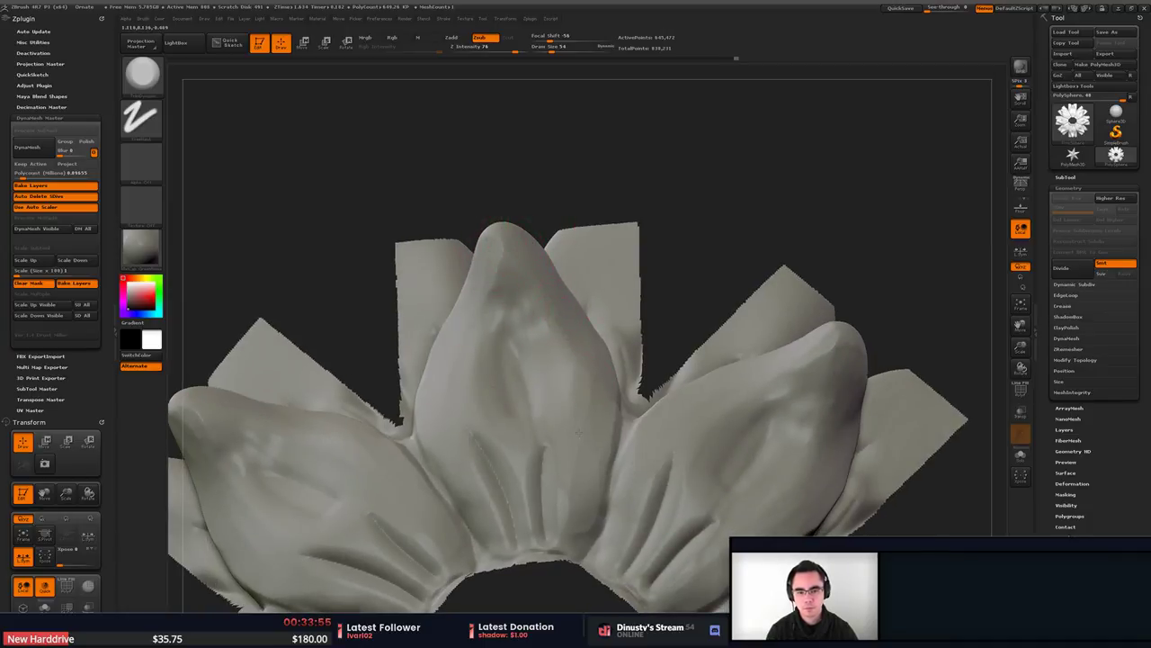
Flatten the front petals' surfaces and the ridges between their base grooves, undoing unwanted strokes.
left_click_drag(578, 432, 585, 210)
mouse_move(533, 433)
left_mouse_down()
mouse_move(506, 355)
mouse_move(528, 396)
mouse_move(524, 335)
left_mouse_up()
left_click_drag(563, 403, 558, 342)
key("ctrl+z")
left_click_drag(565, 419, 561, 343)
key("ctrl+z")
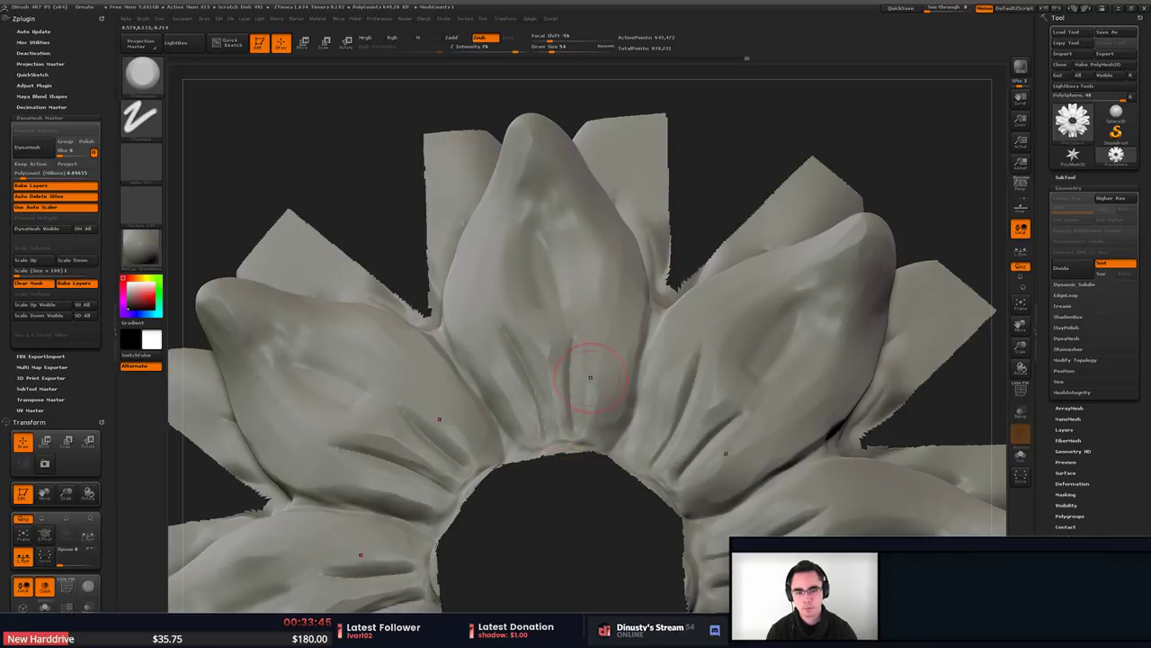
left_click_drag(593, 429, 599, 394)
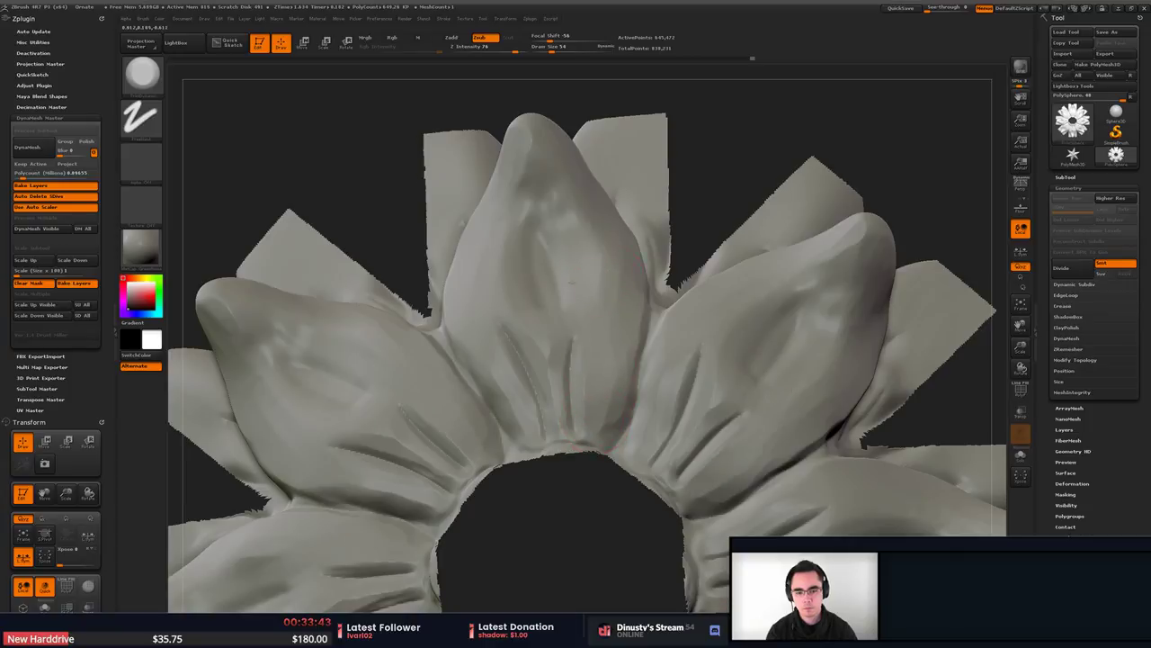
mouse_move(572, 283)
right_mouse_down("ctrl")
mouse_move(566, 198)
mouse_move(549, 202)
mouse_move(584, 211)
mouse_move(590, 290)
right_mouse_up("ctrl")
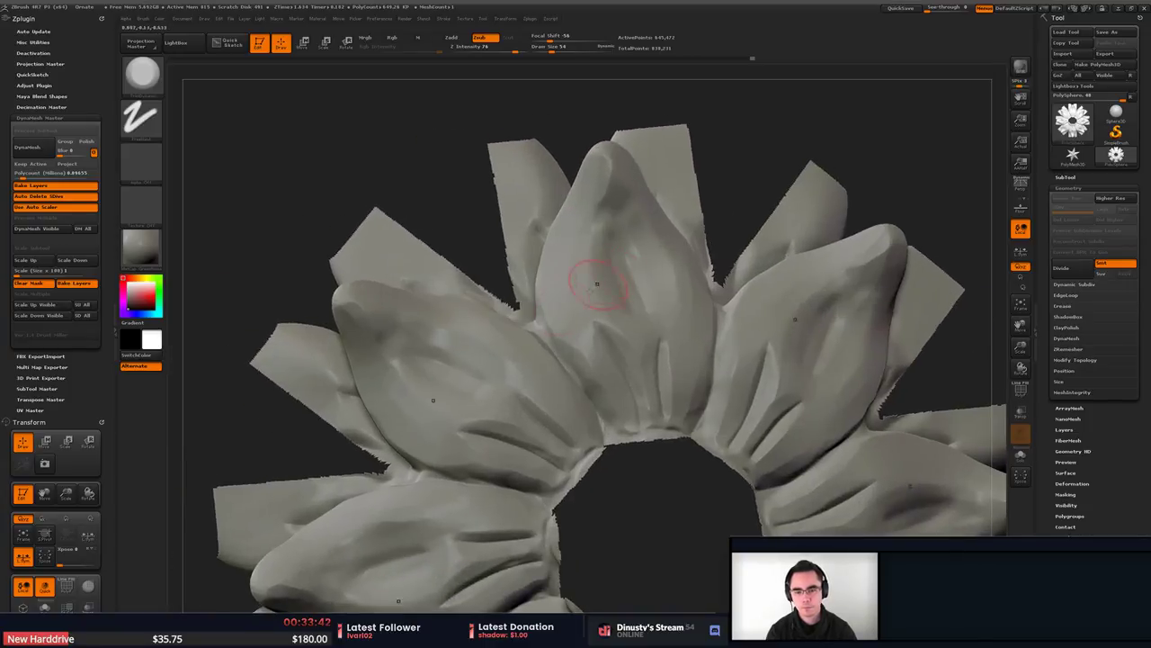
left_click_drag(439, 376, 429, 326, "shift")
mouse_move(428, 322)
right_mouse_down("ctrl")
mouse_move(450, 226)
mouse_move(380, 170)
right_mouse_up("ctrl")
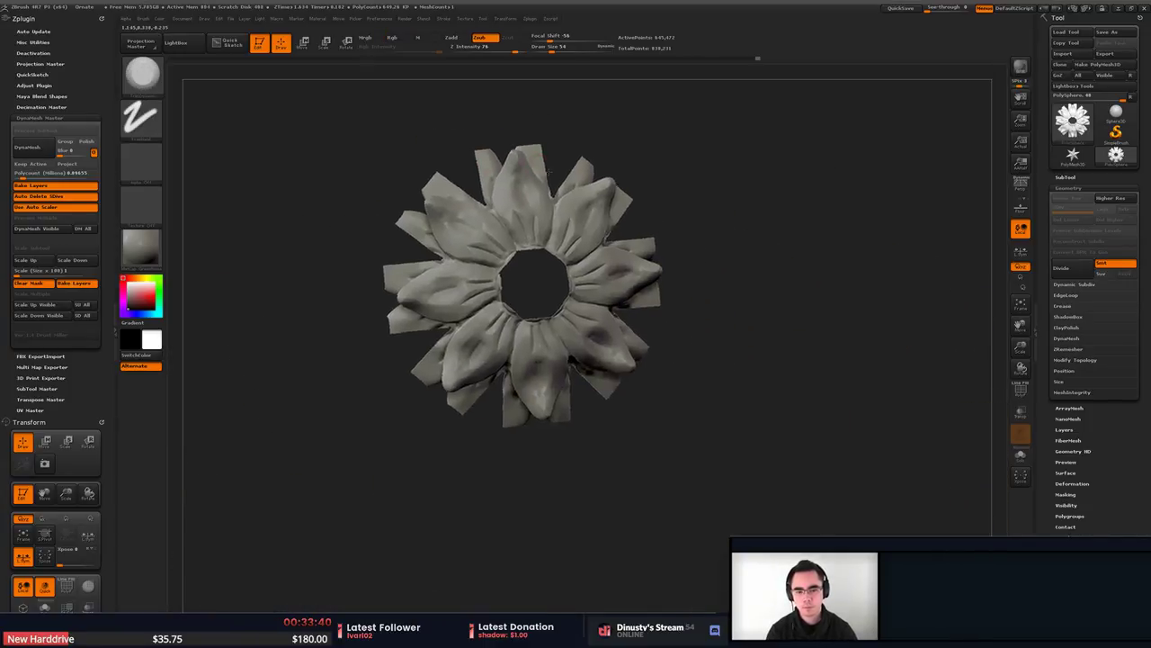
right_click_drag(548, 172, 585, 175)
Unhide the whole rosette and trim the scalloped rim around its centre into smoother, rounded lobes.
left_click(785, 243, "ctrl+shift")
right_click_drag(797, 222, 735, 182, "ctrl")
mouse_move(735, 183)
right_mouse_down()
mouse_move(751, 174)
mouse_move(709, 216)
mouse_move(777, 215)
mouse_move(810, 254)
right_mouse_up()
left_click_drag(457, 358, 468, 437)
left_click_drag(472, 356, 475, 337)
right_click_drag(482, 346, 360, 350)
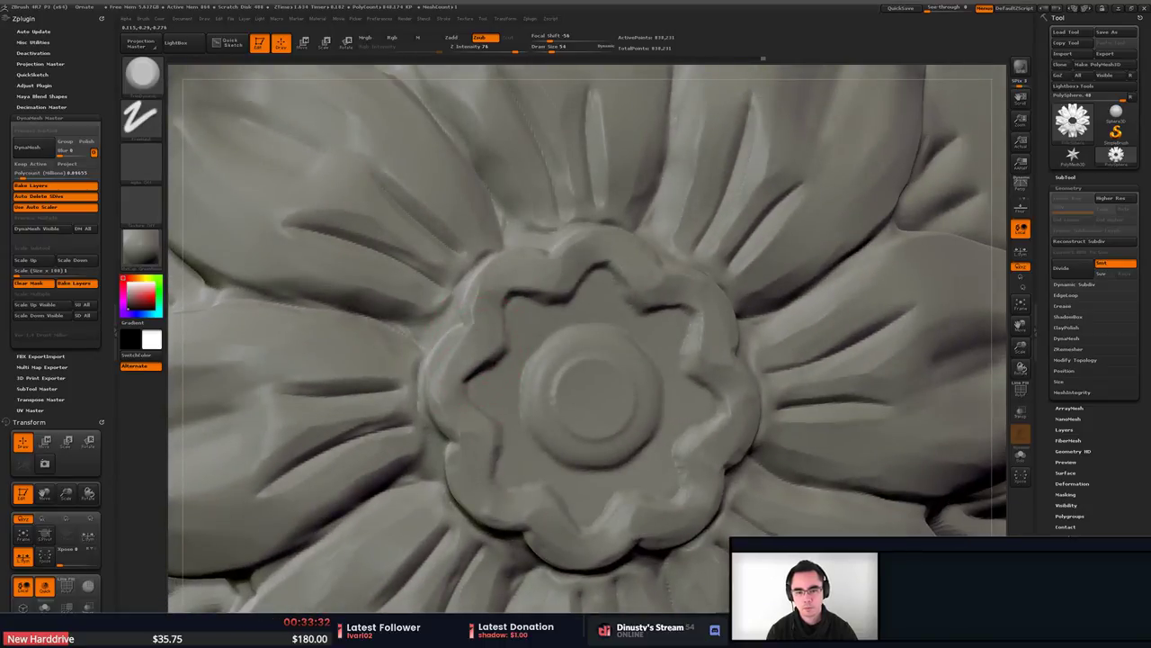
left_click_drag(462, 329, 486, 292)
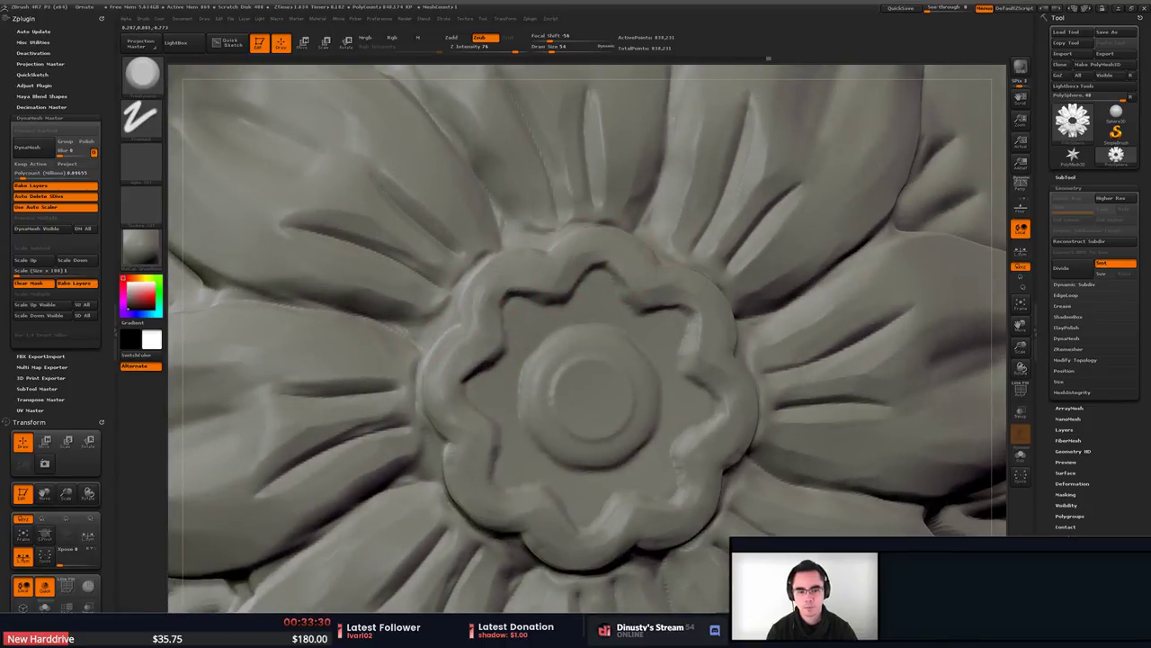
right_click_drag(611, 259, 503, 223, "alt")
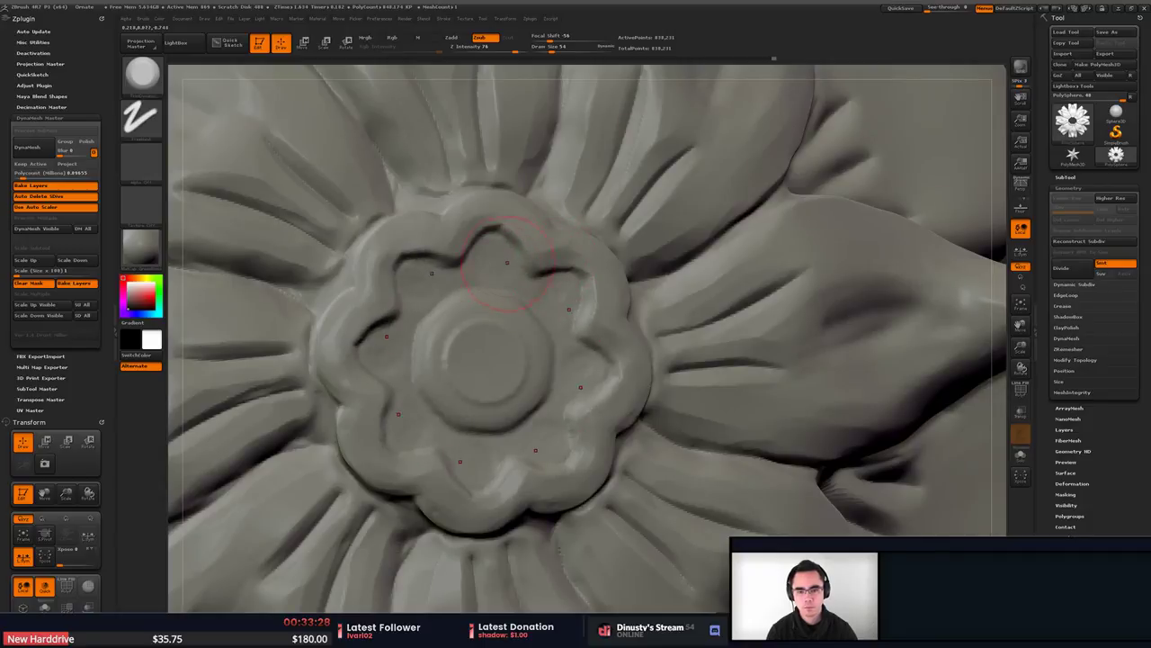
left_click_drag(511, 234, 532, 262)
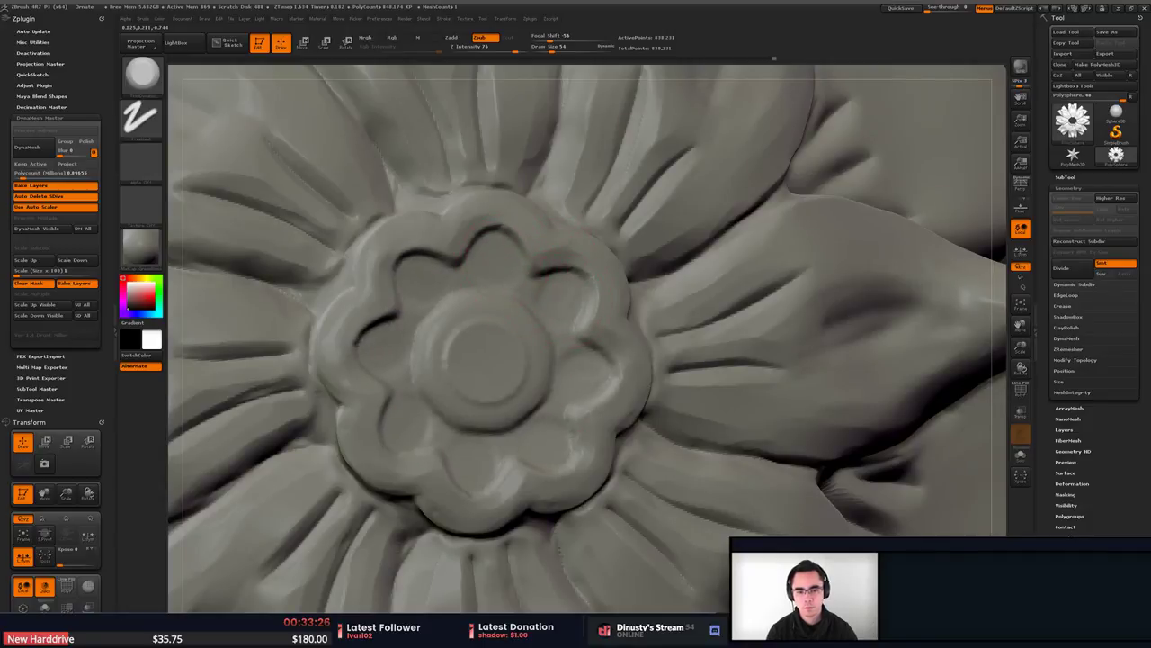
Reduce the draw size to 17 and trim the inner scallop edges and the raised central disc.
key("space")
left_click(417, 405)
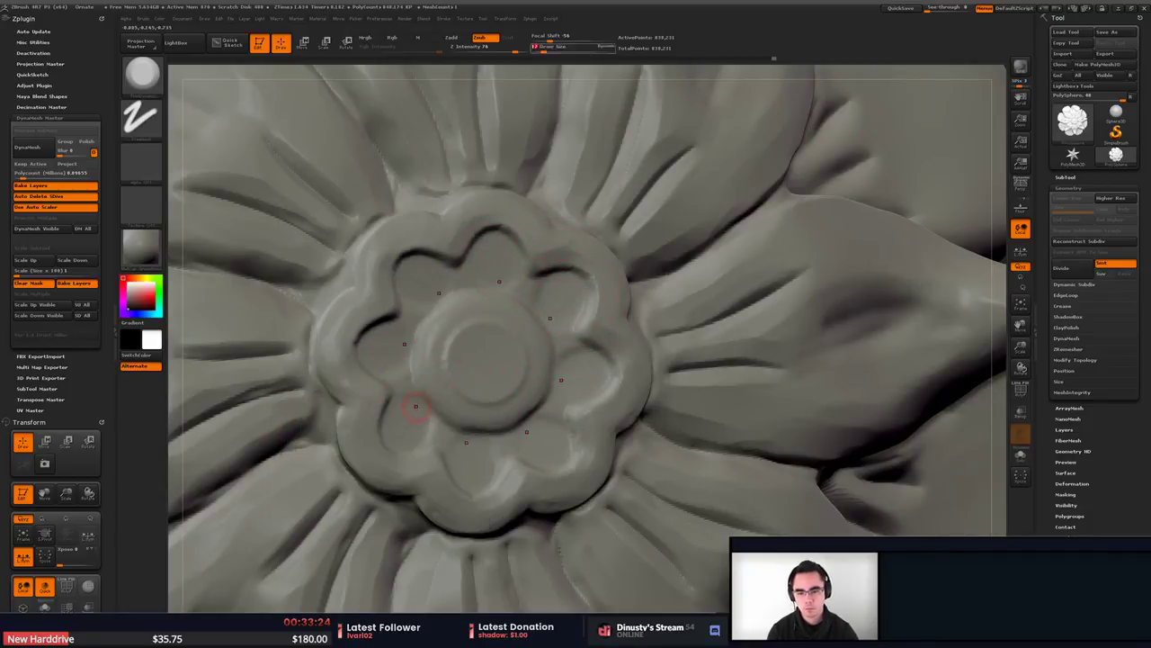
mouse_move(417, 404)
left_mouse_down()
mouse_move(392, 396)
mouse_move(418, 430)
left_mouse_up()
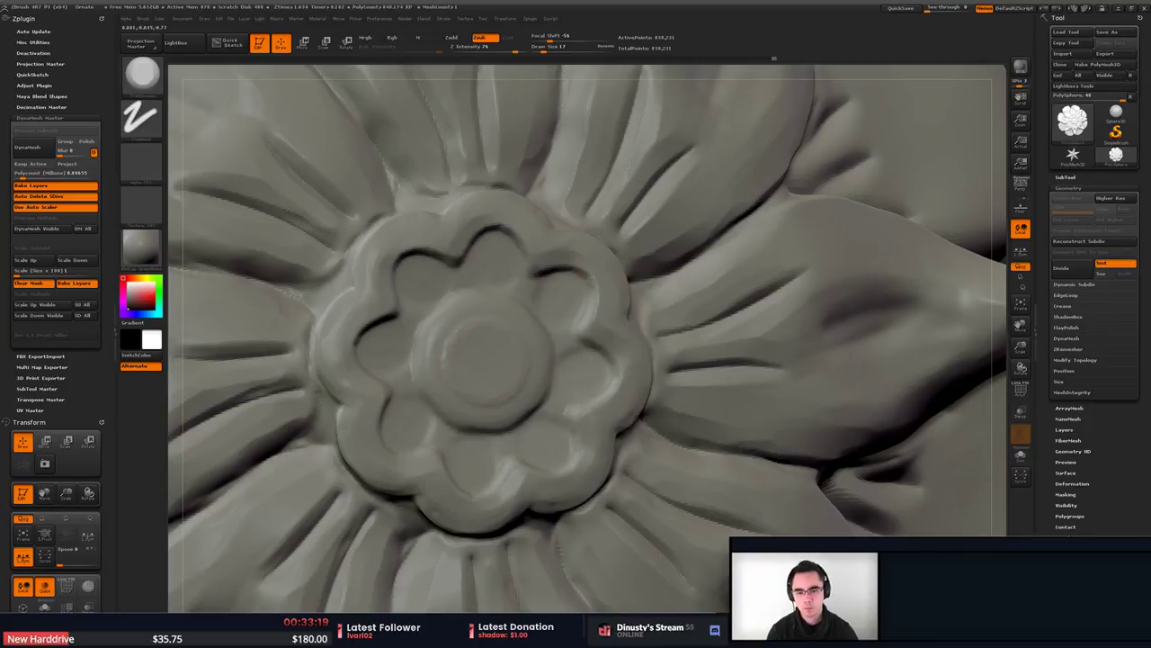
Flatten the face of the raised central disc to trim away its inner ring mark.
key("space")
mouse_move(435, 328)
left_mouse_down()
mouse_move(415, 318)
mouse_move(441, 290)
left_mouse_up()
key("space")
left_click_drag(445, 349, 438, 342)
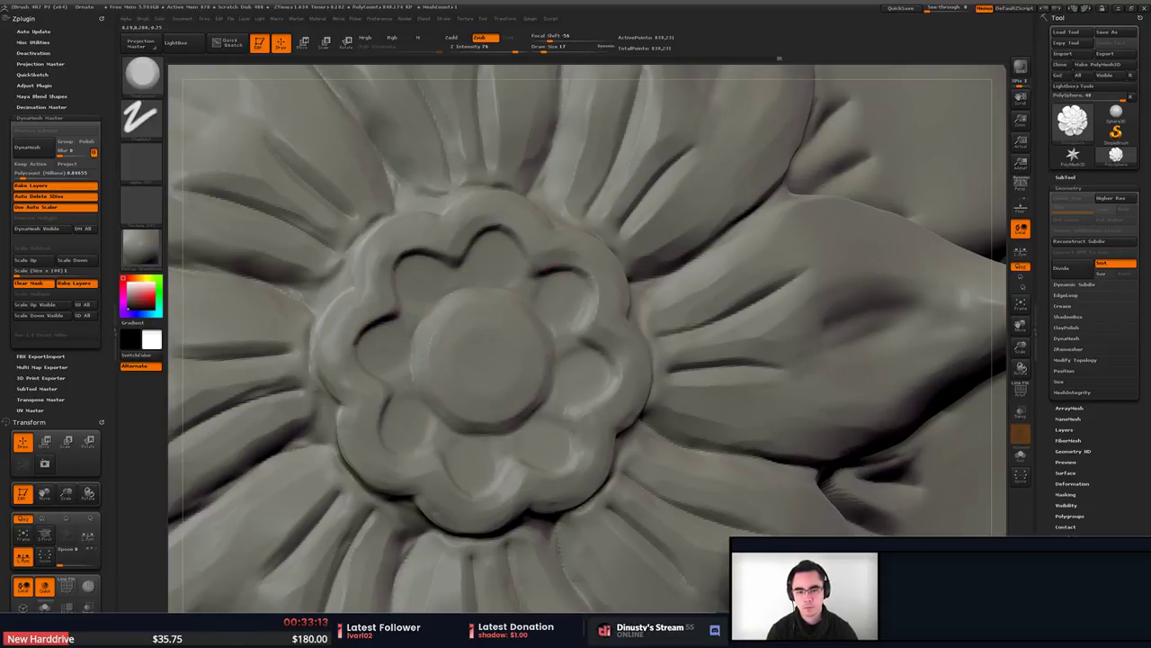
Save the project over the existing Ornate.ZPR file in the Temple project's Zbrush folder.
right_click_drag(449, 351, 432, 252, "ctrl")
right_click_drag(419, 301, 410, 219, "ctrl")
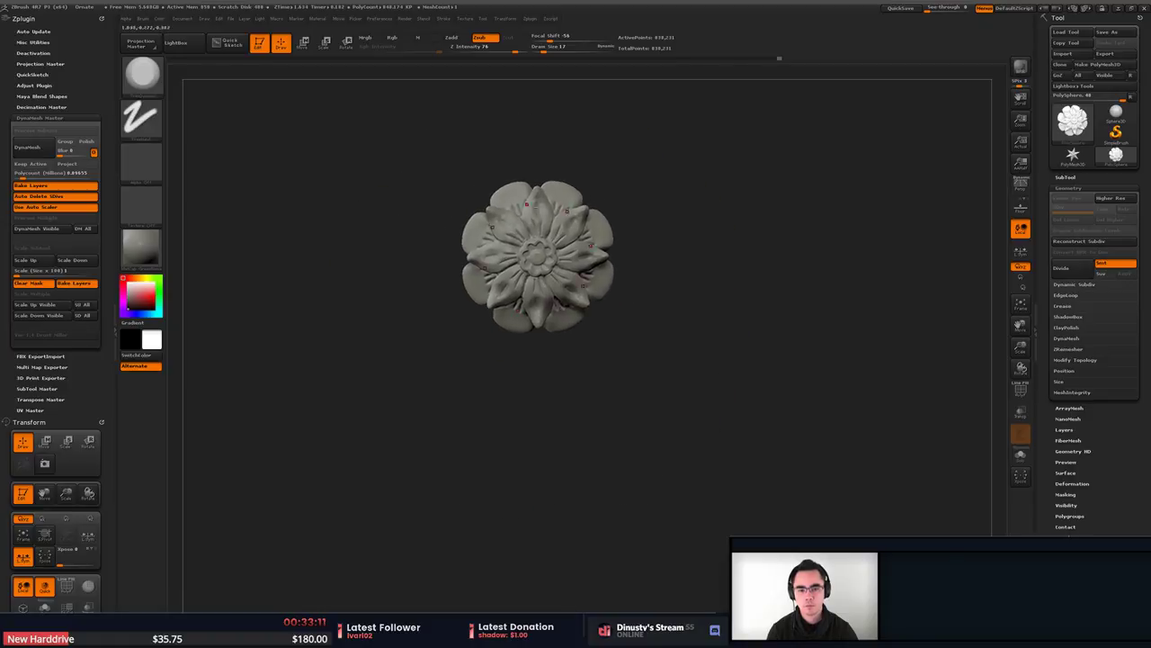
right_click_drag(566, 210, 506, 231, "alt")
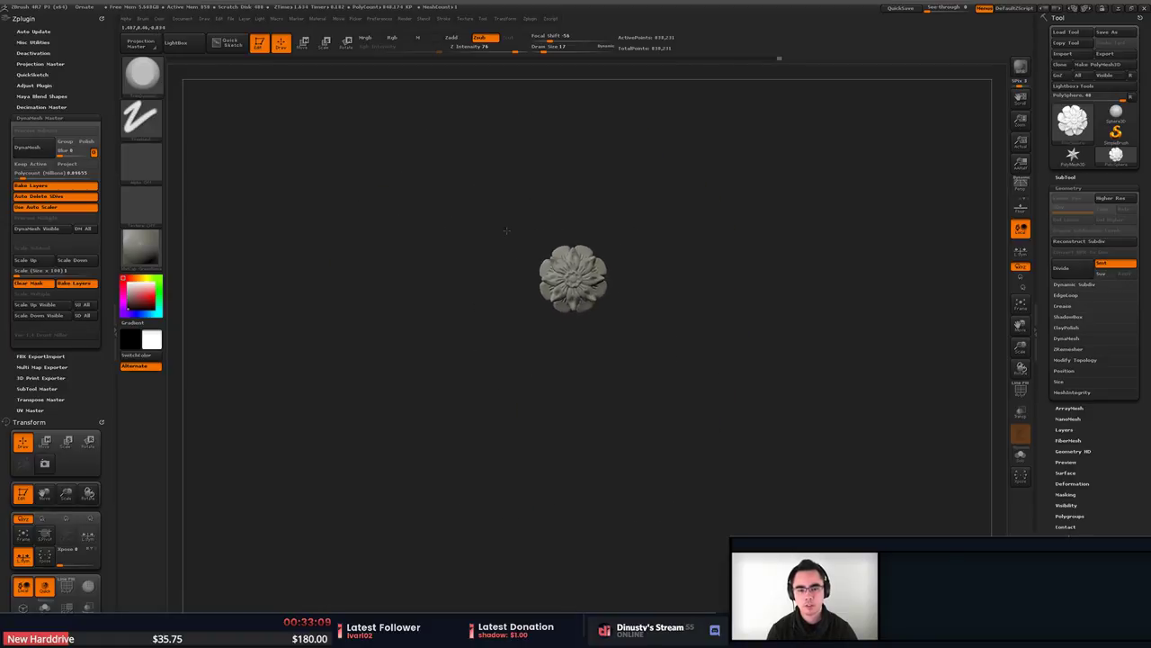
scroll(510, 229, "up", 4)
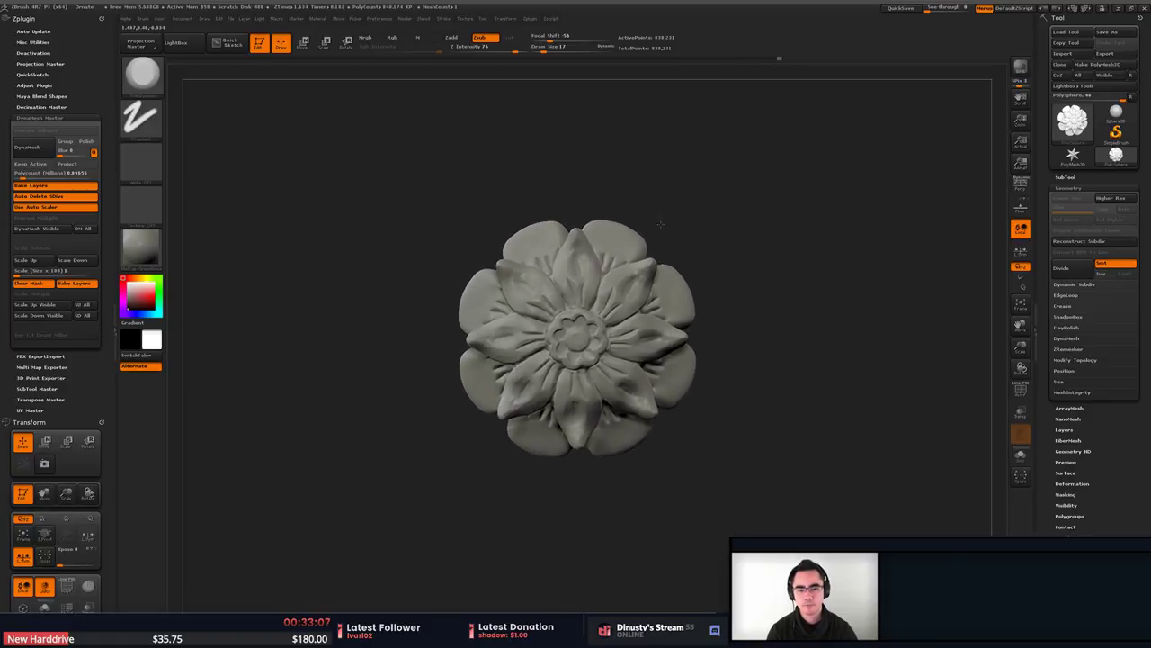
right_click_drag(669, 195, 649, 251, "alt")
right_click_drag(649, 251, 597, 252, "ctrl")
right_click_drag(673, 272, 656, 189, "alt")
key("ctrl+s")
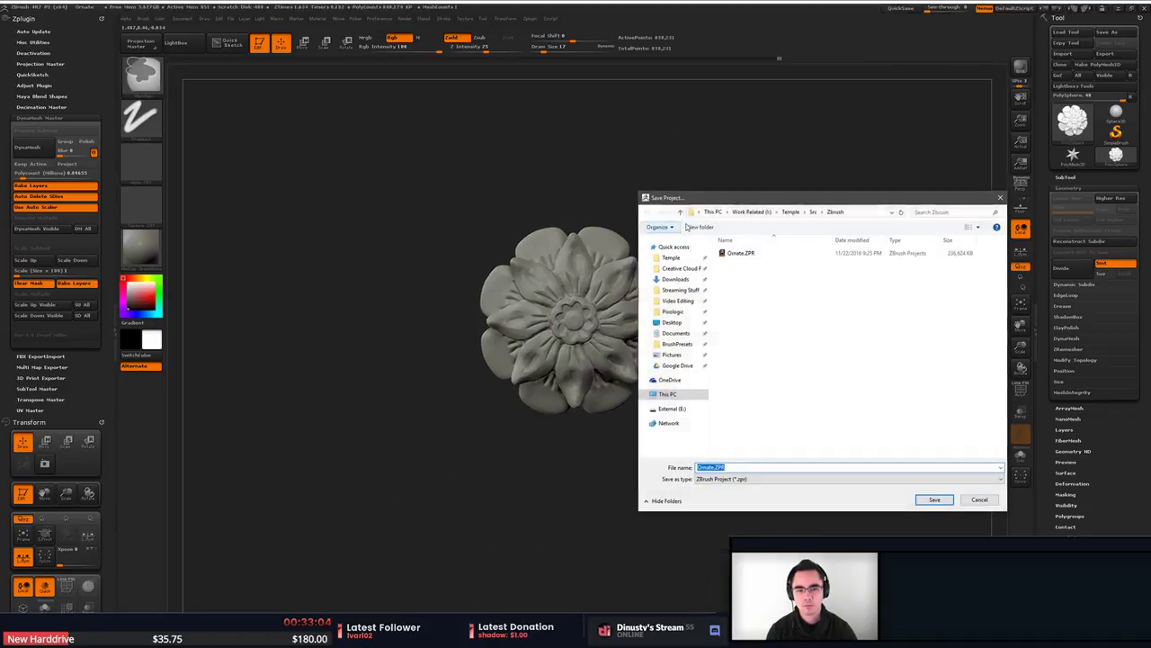
double_click(745, 254)
left_click(605, 325)
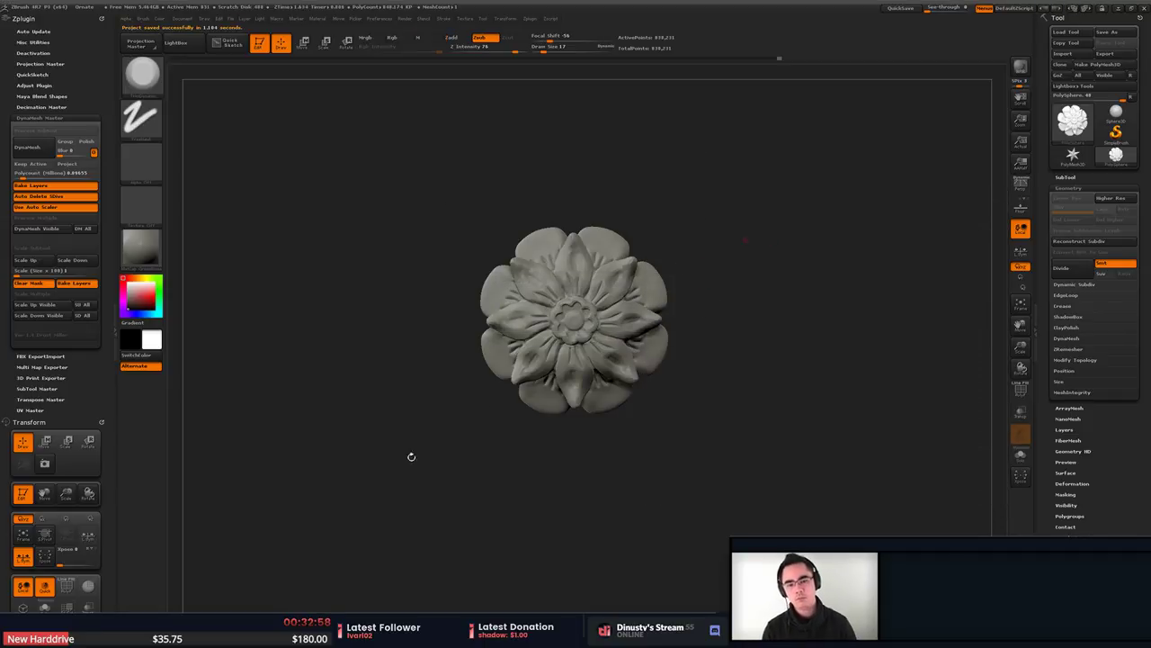
Set the draw size to 124 and trim and smooth the broad surfaces of the rounded back petals.
right_click_drag(829, 300, 868, 310, "alt")
left_click_drag(824, 317, 814, 347)
key("space")
mouse_move(653, 369)
left_mouse_down()
mouse_move(631, 382)
mouse_move(661, 381)
mouse_move(630, 376)
left_mouse_up()
key("space")
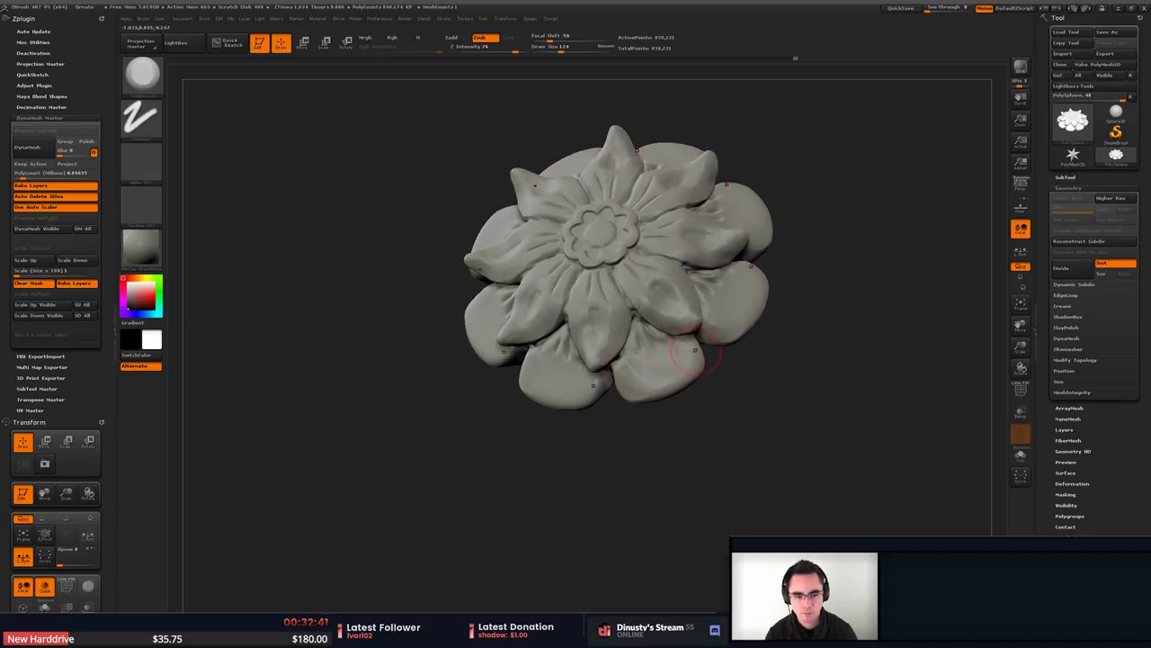
right_click_drag(696, 350, 707, 339, "ctrl")
left_click_drag(701, 338, 697, 367)
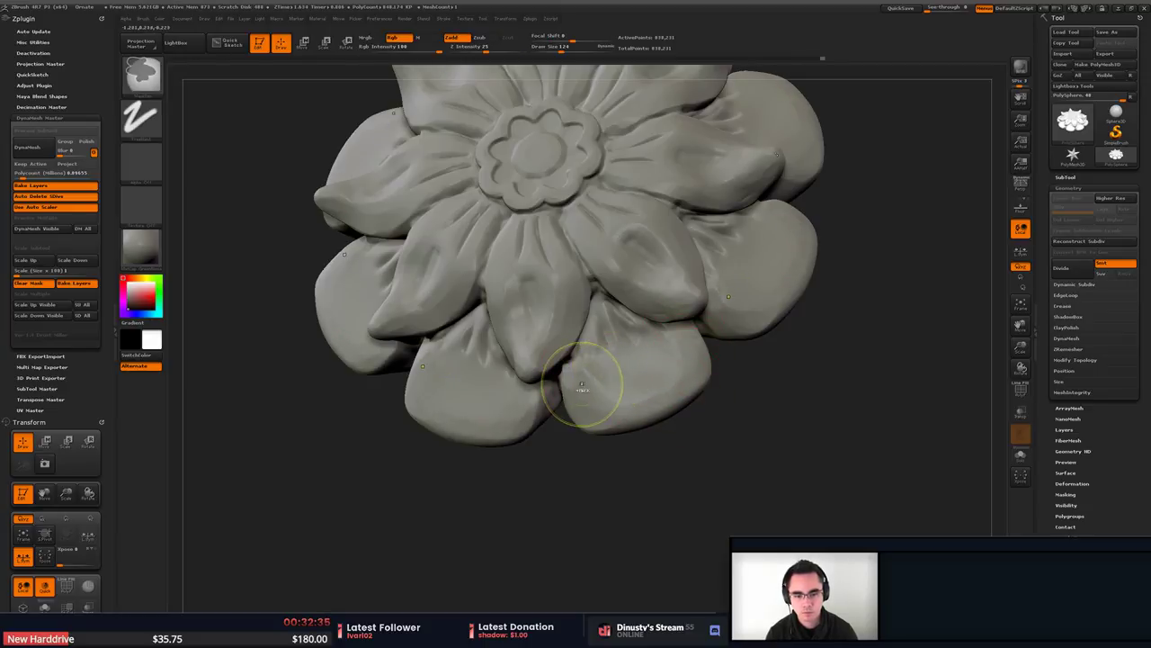
right_click_drag(690, 378, 720, 517, "ctrl")
right_click_drag(751, 238, 771, 332, "ctrl")
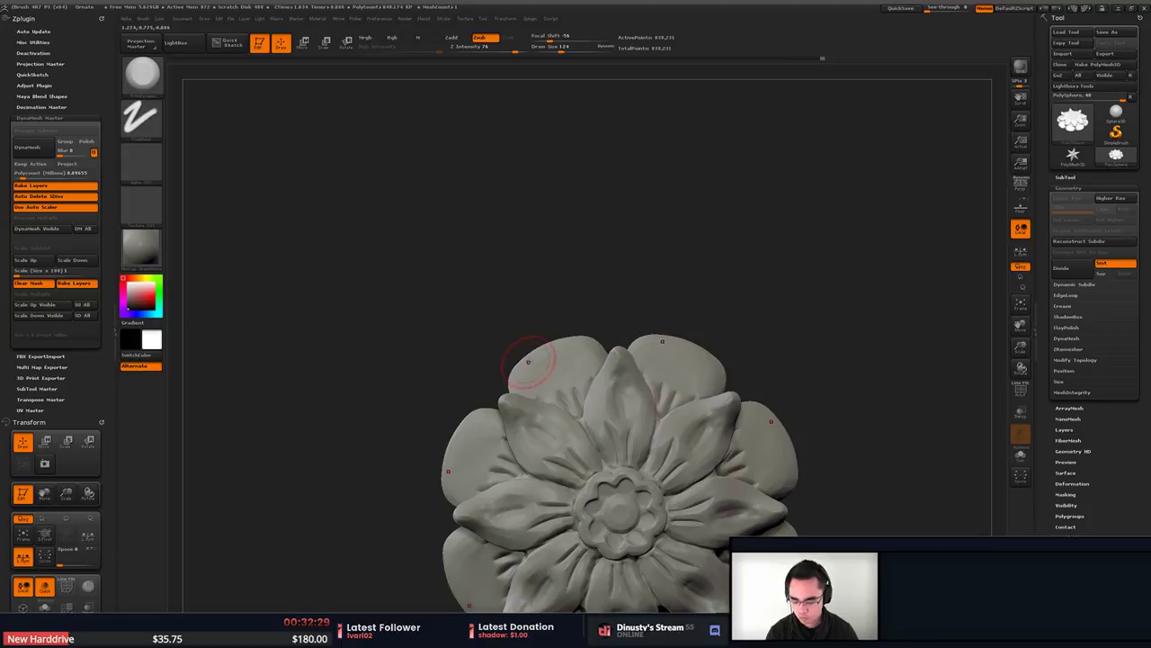
Switch to the Move brush and pull the side edges of the rounded back petals outward.
key("b")
key("m")
key("v")
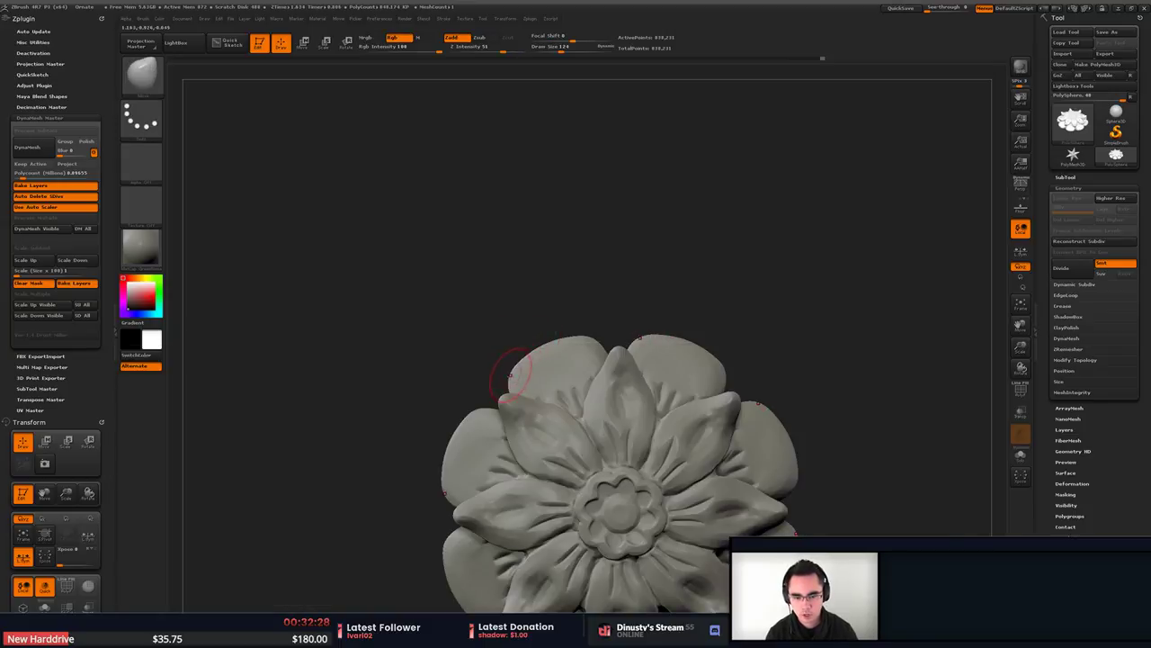
mouse_move(509, 371)
left_mouse_down()
mouse_move(577, 327)
mouse_move(611, 332)
mouse_move(564, 336)
mouse_move(551, 352)
mouse_move(536, 344)
mouse_move(500, 380)
left_mouse_up()
Set the draw size to 257 and reshape the back petals' outer edges and depth with the Move brush.
key("space")
key("space")
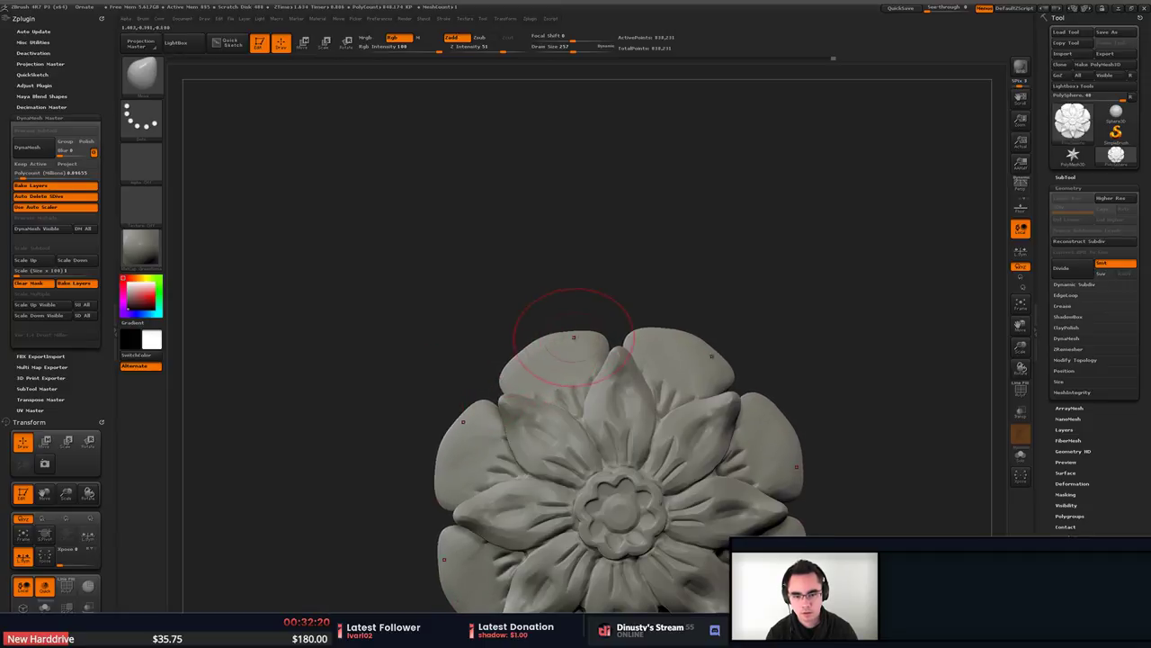
left_click_drag(600, 337, 536, 354)
left_click_drag(540, 296, 720, 301)
left_click_drag(541, 346, 556, 347)
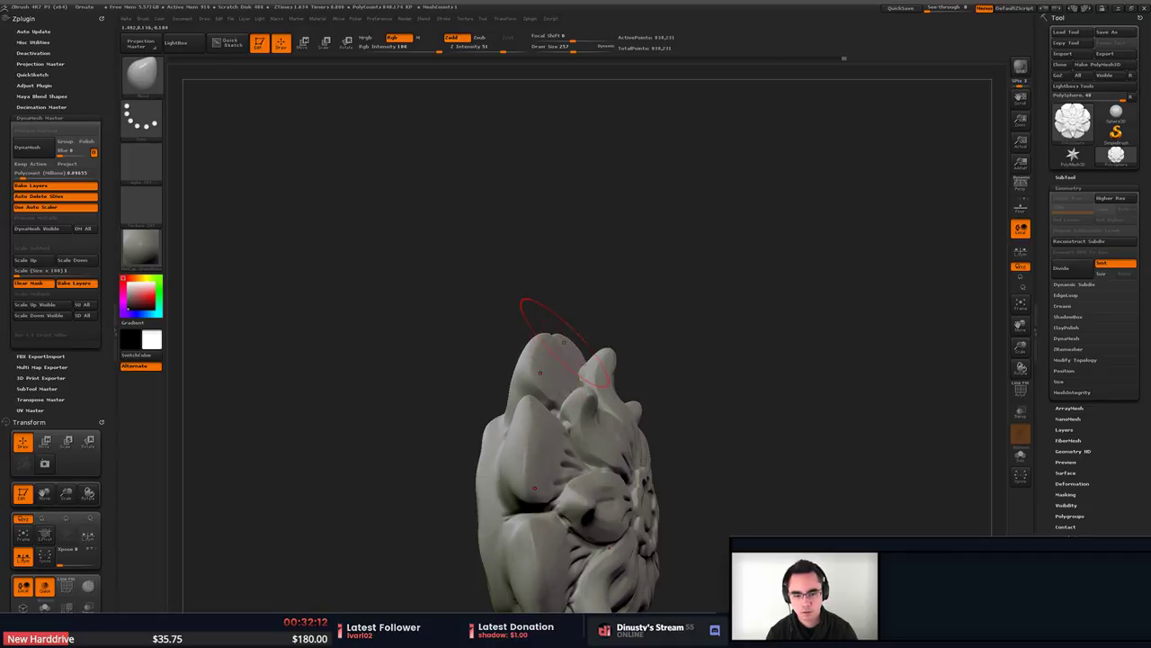
right_click_drag(553, 335, 499, 361)
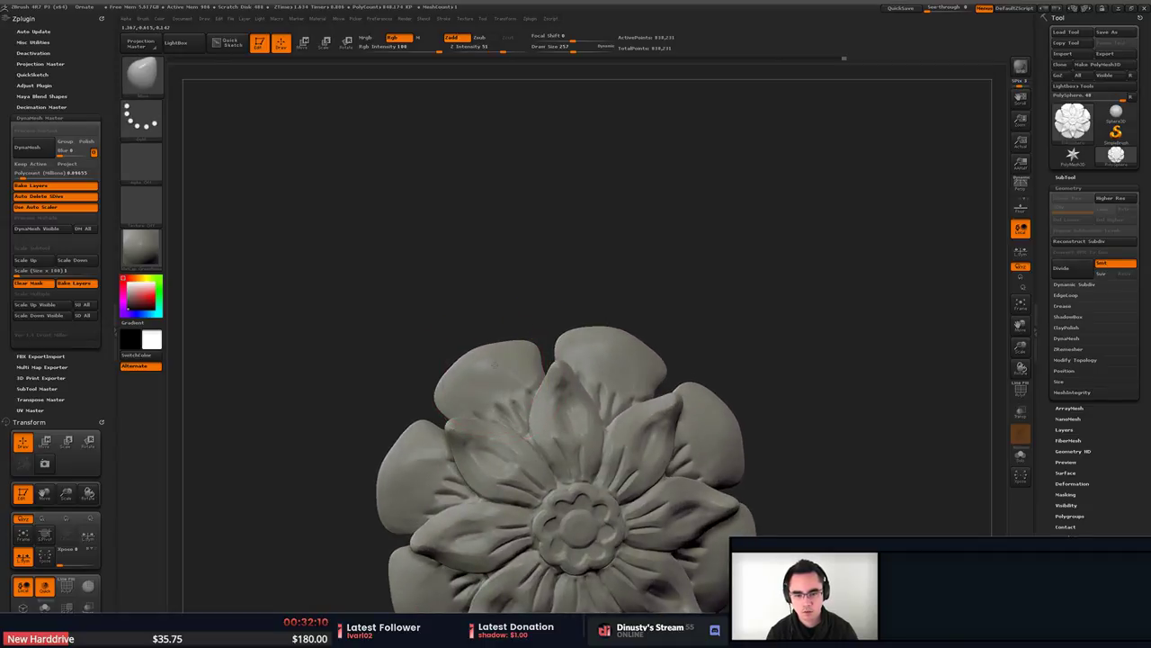
left_click_drag(499, 380, 498, 389)
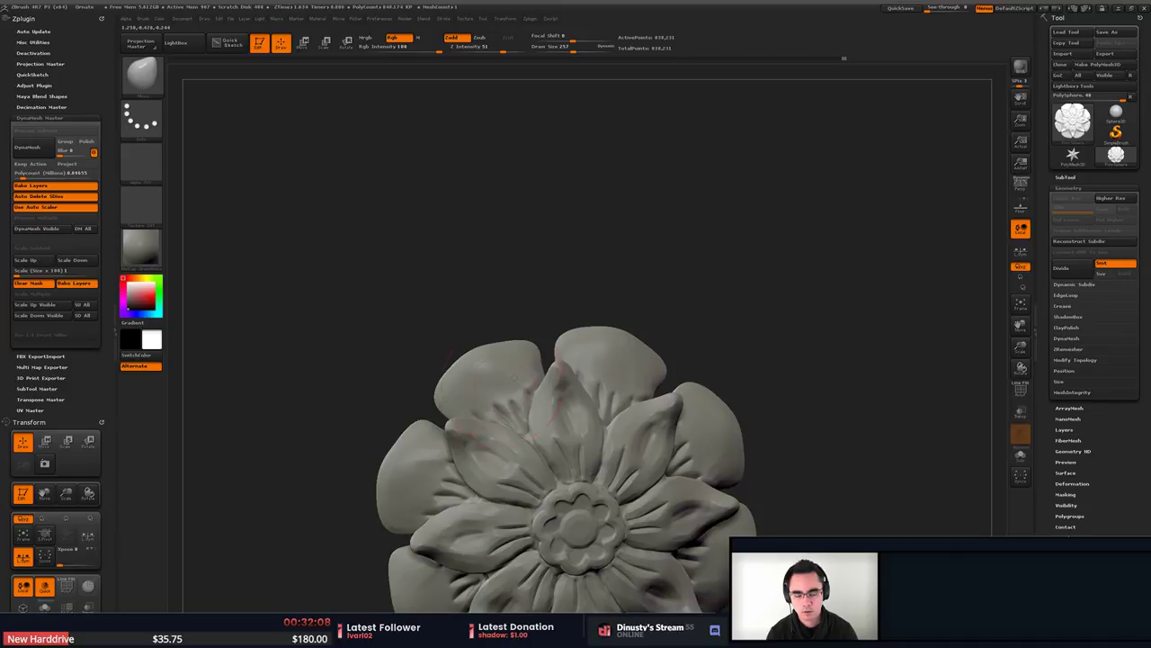
mouse_move(515, 377)
right_mouse_down()
mouse_move(576, 380)
mouse_move(531, 381)
right_mouse_up()
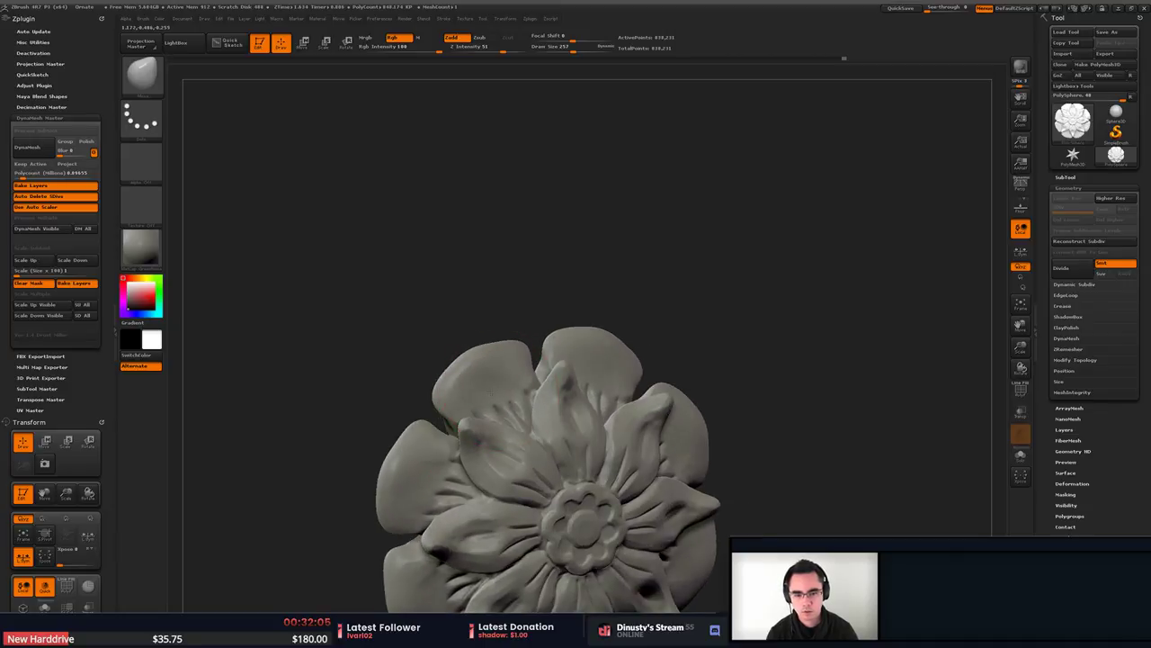
left_click_drag(684, 315, 576, 319)
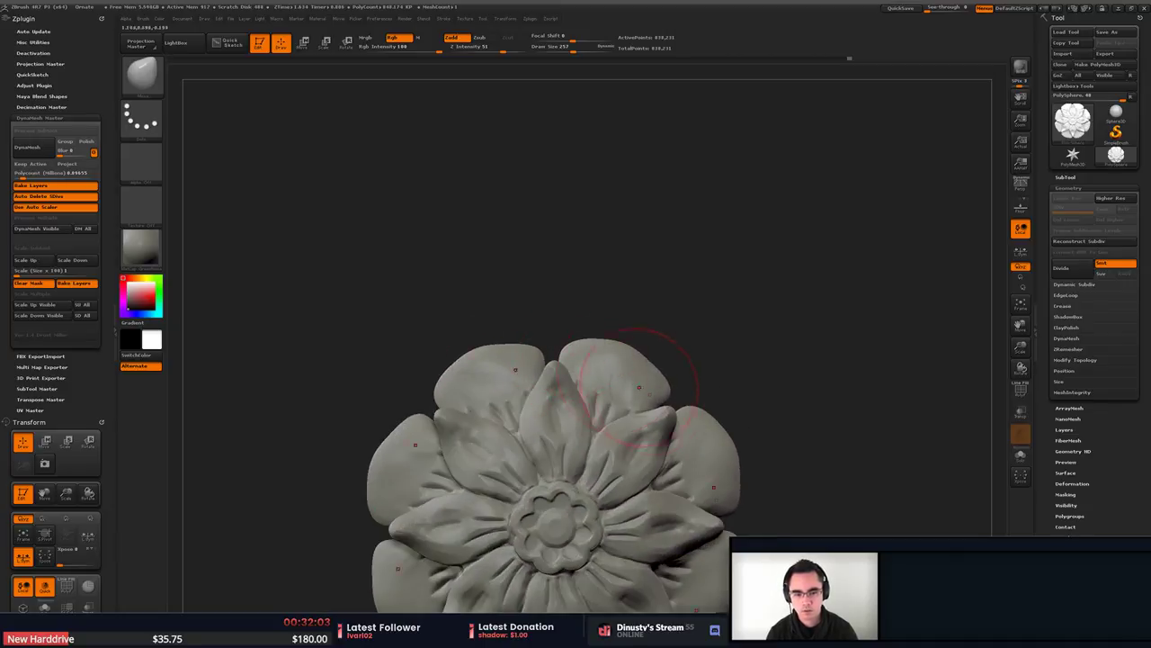
Reduce the draw size to 172 and nudge the back petals' side edges beside the front petal tips.
key("space")
left_click_drag(654, 398, 669, 411)
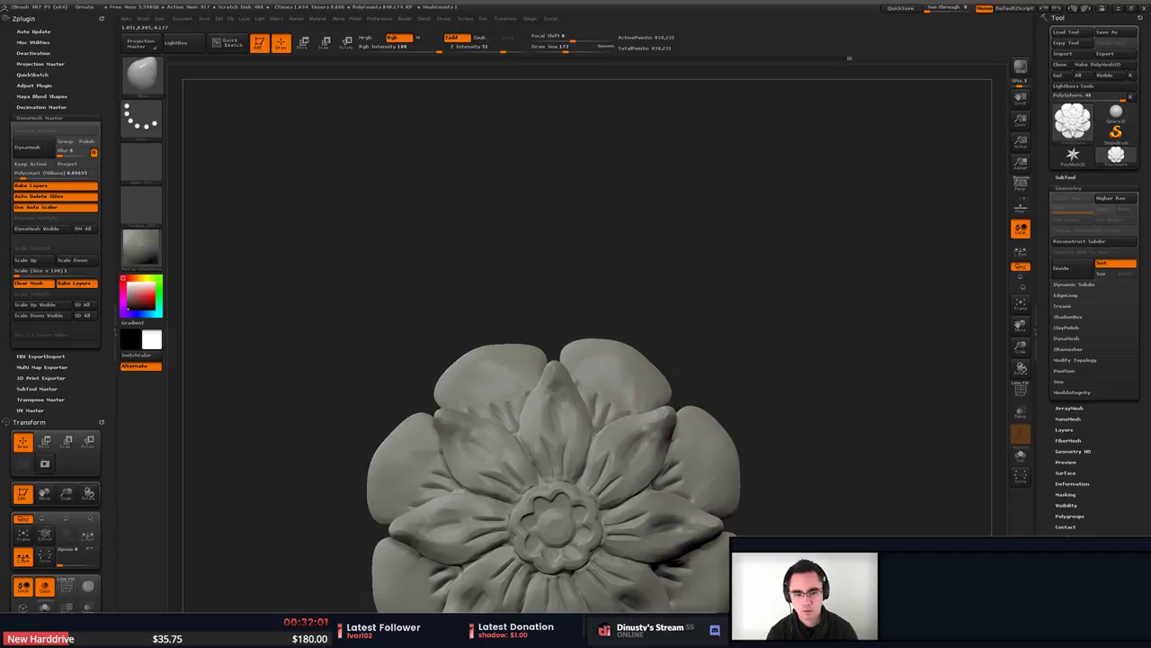
left_click_drag(553, 315, 569, 327)
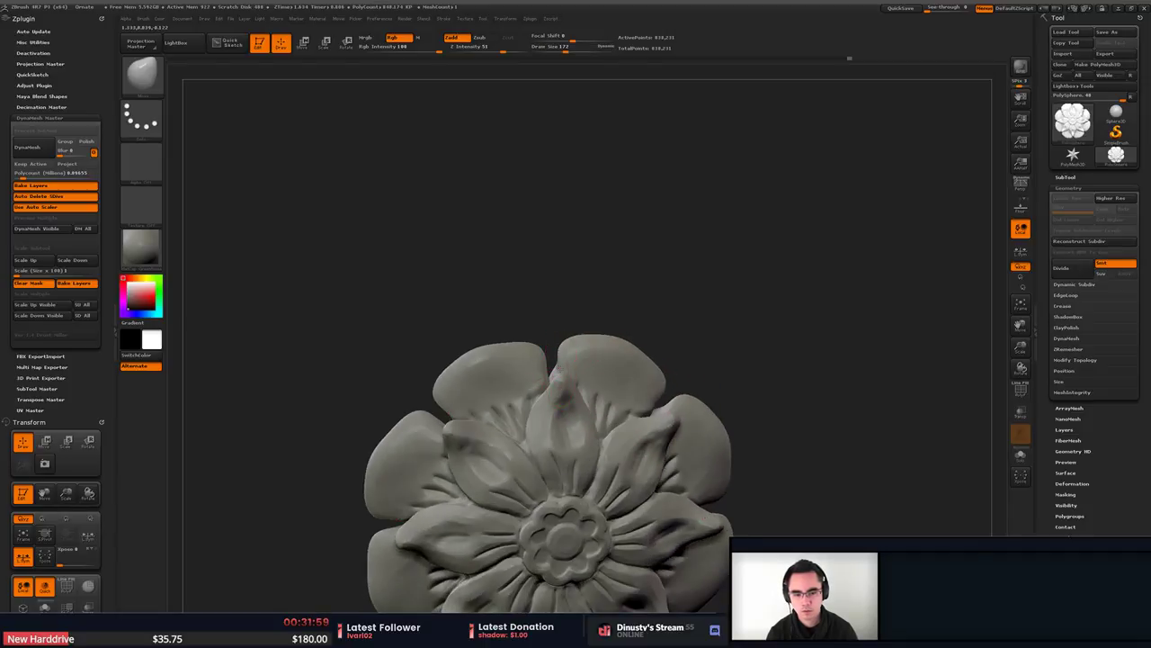
left_click_drag(558, 373, 549, 369)
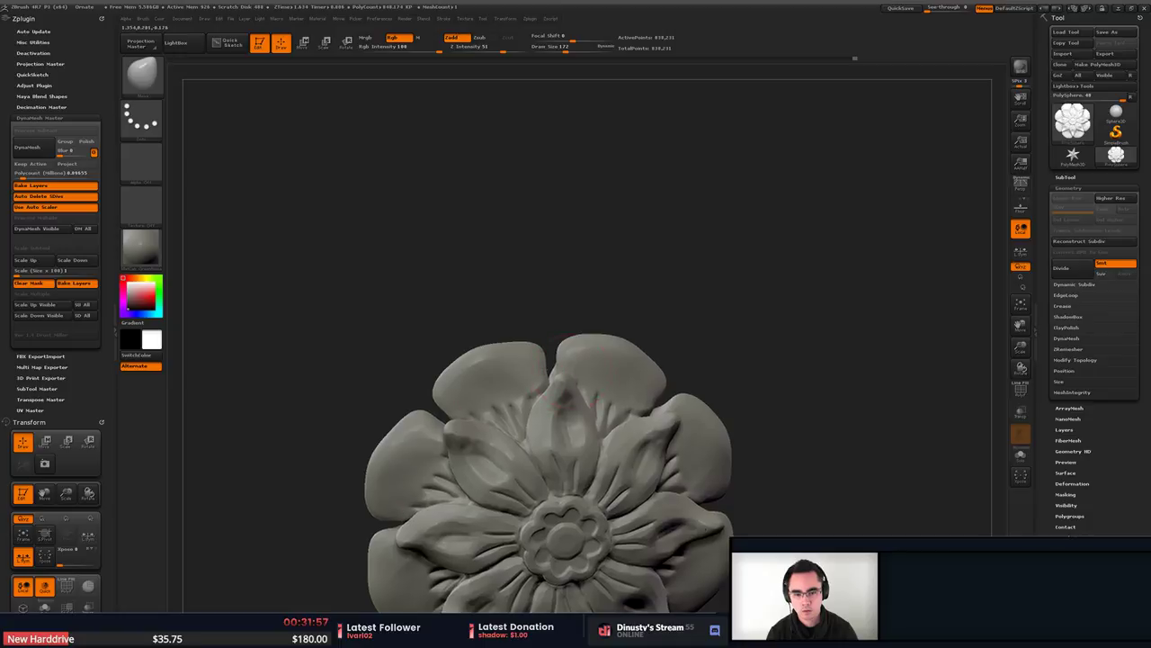
Set the draw size to 293 and adjust the outer rims of the back petals on the whole rosette.
key("f")
mouse_move(524, 324)
left_mouse_down()
mouse_move(463, 324)
mouse_move(604, 325)
mouse_move(558, 220)
left_mouse_up()
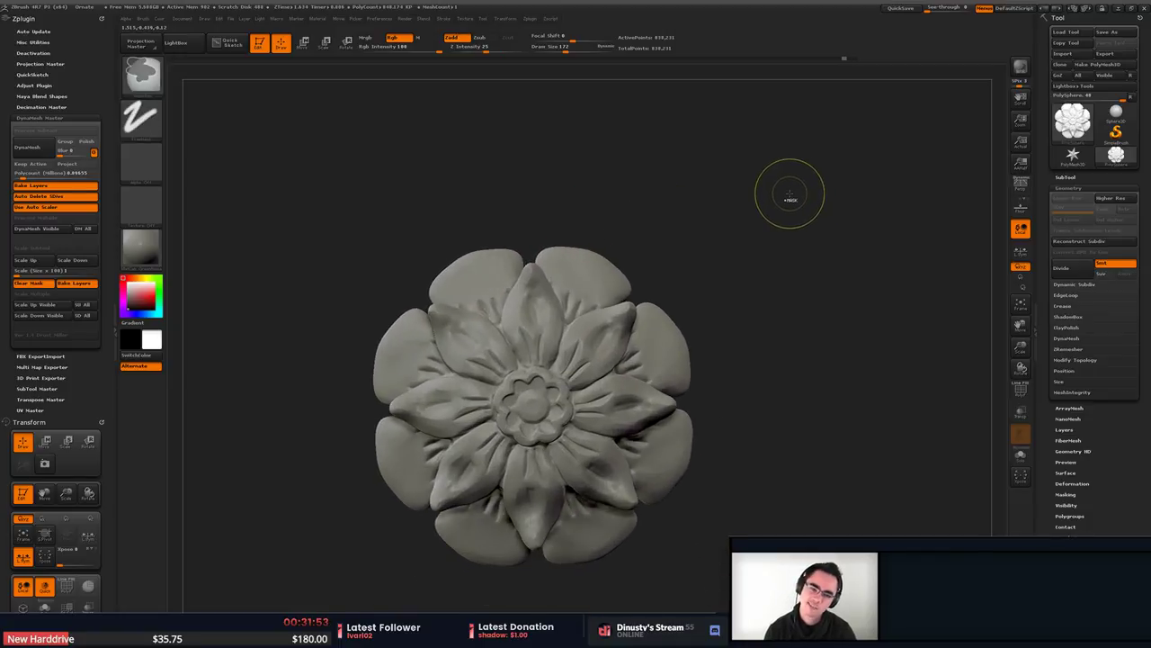
key("space")
left_click_drag(574, 266, 588, 261)
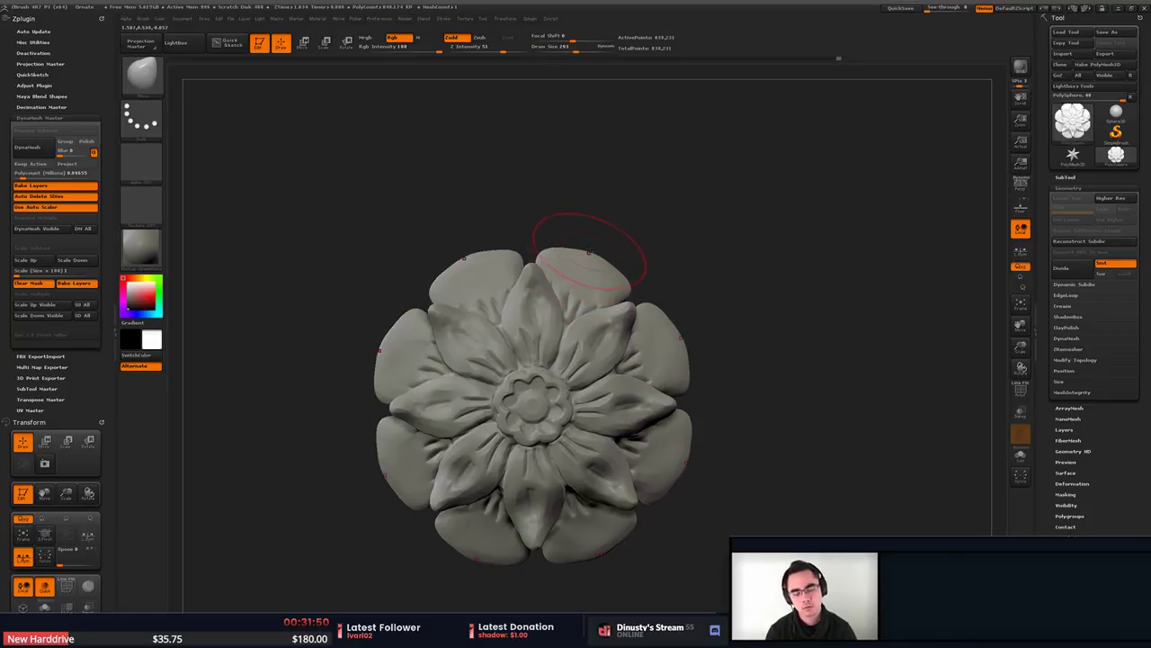
Save the reshaped rosette over Ornate.ZPR again, confirming the replacement of the existing file.
mouse_move(675, 255)
left_mouse_down("alt")
mouse_move(651, 253)
mouse_move(721, 197)
mouse_move(669, 294)
mouse_move(671, 315)
mouse_move(707, 288)
mouse_move(708, 272)
left_mouse_up("alt")
key("ctrl+s")
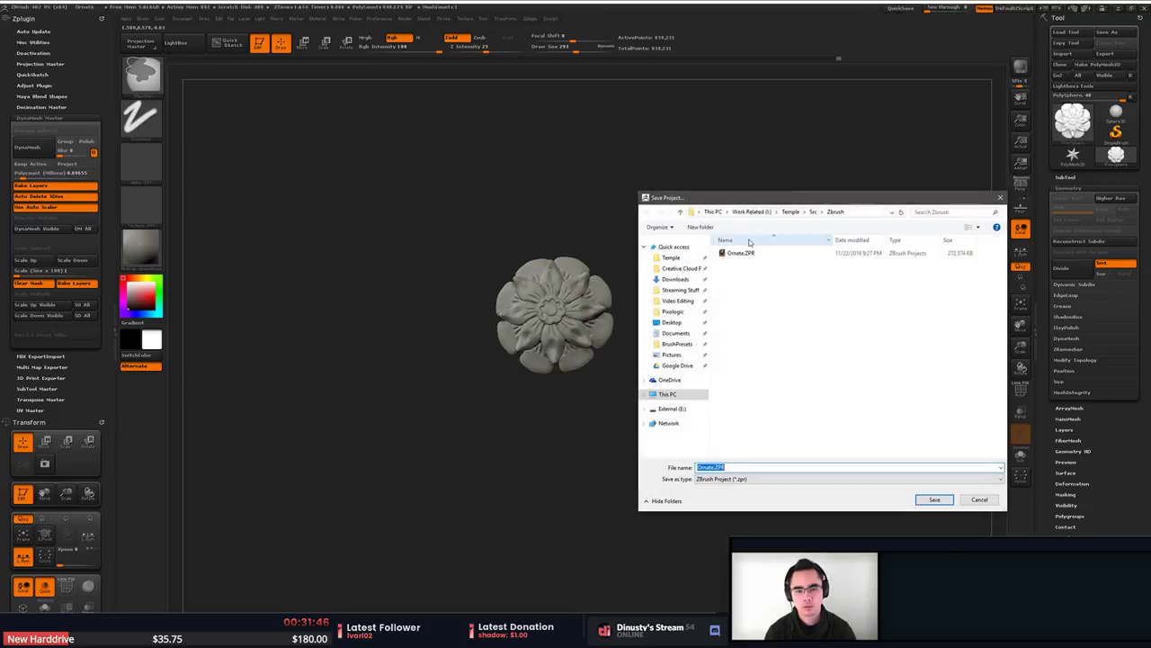
double_click(784, 251)
key("Return")
double_click(750, 257)
key("y")
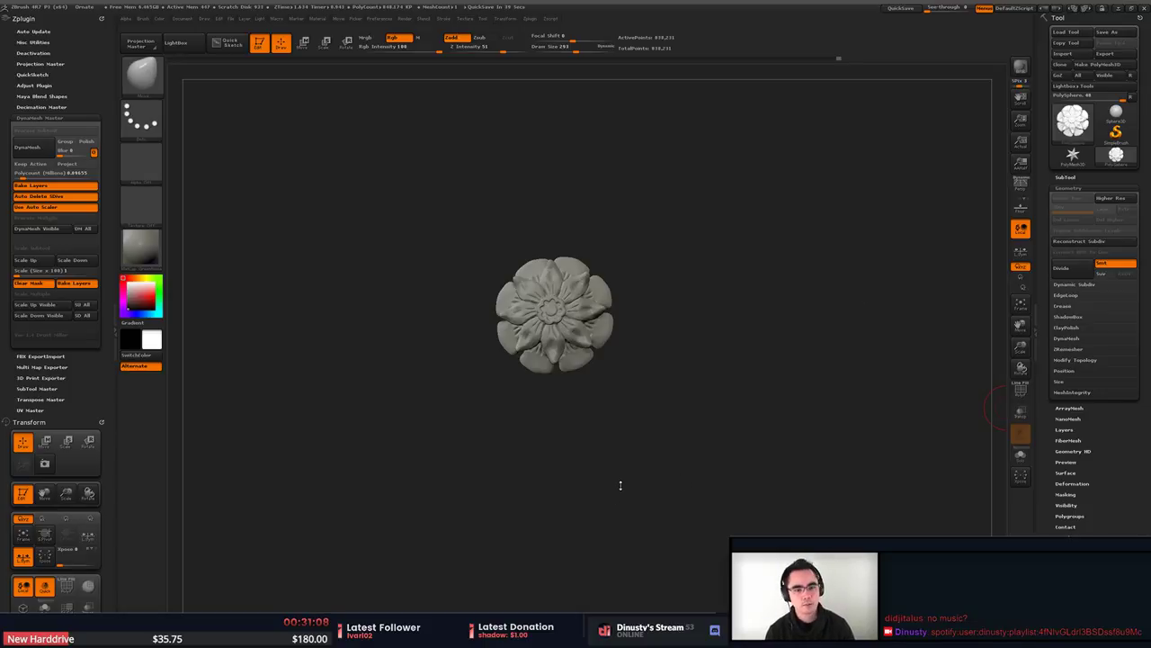
mouse_move(668, 443)
left_mouse_down()
mouse_move(709, 458)
mouse_move(645, 460)
mouse_move(791, 429)
mouse_move(735, 443)
mouse_move(712, 426)
mouse_move(447, 429)
left_mouse_up()
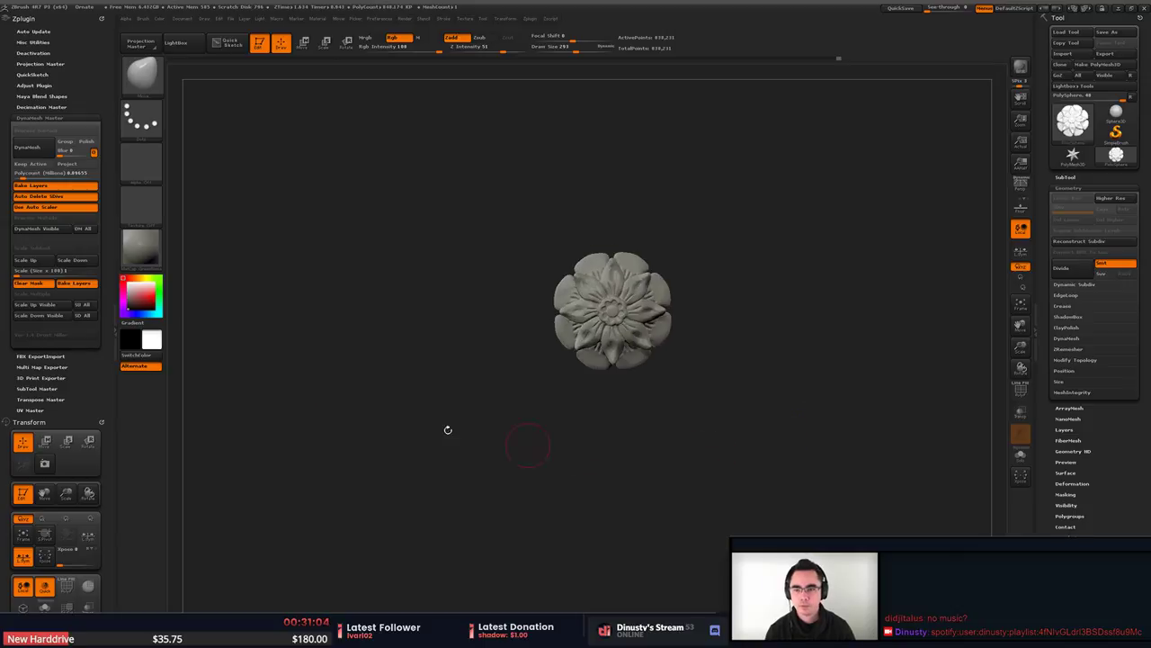
left_click(146, 133)
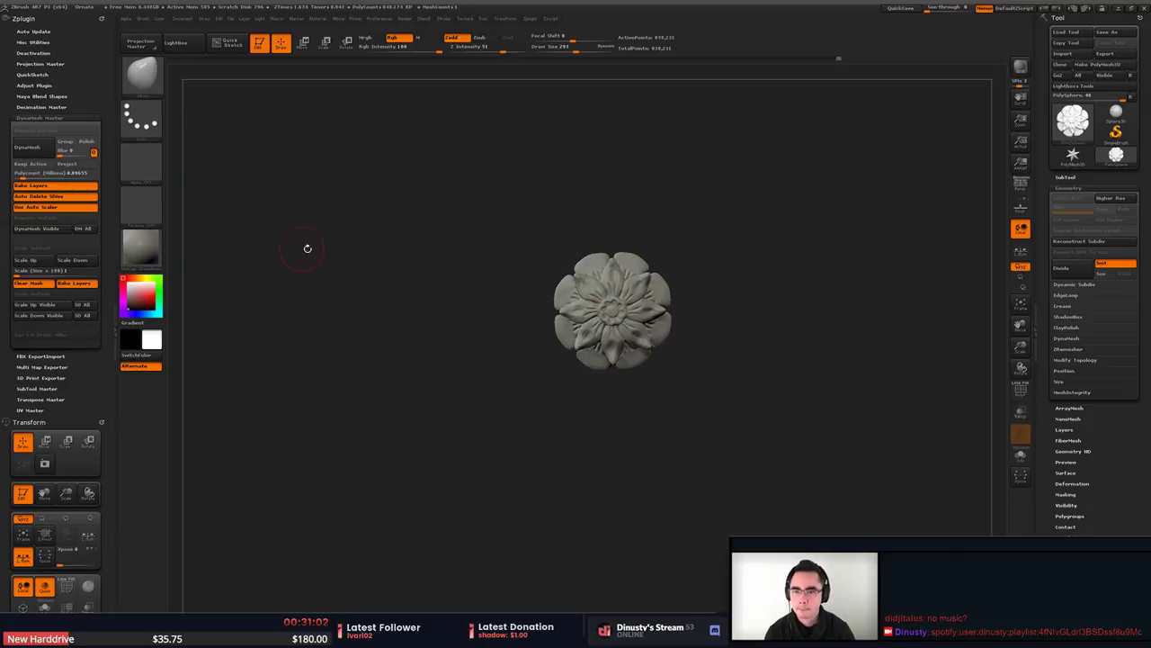
mouse_move(306, 249)
left_mouse_down()
mouse_move(297, 262)
mouse_move(365, 258)
mouse_move(368, 269)
left_mouse_up()
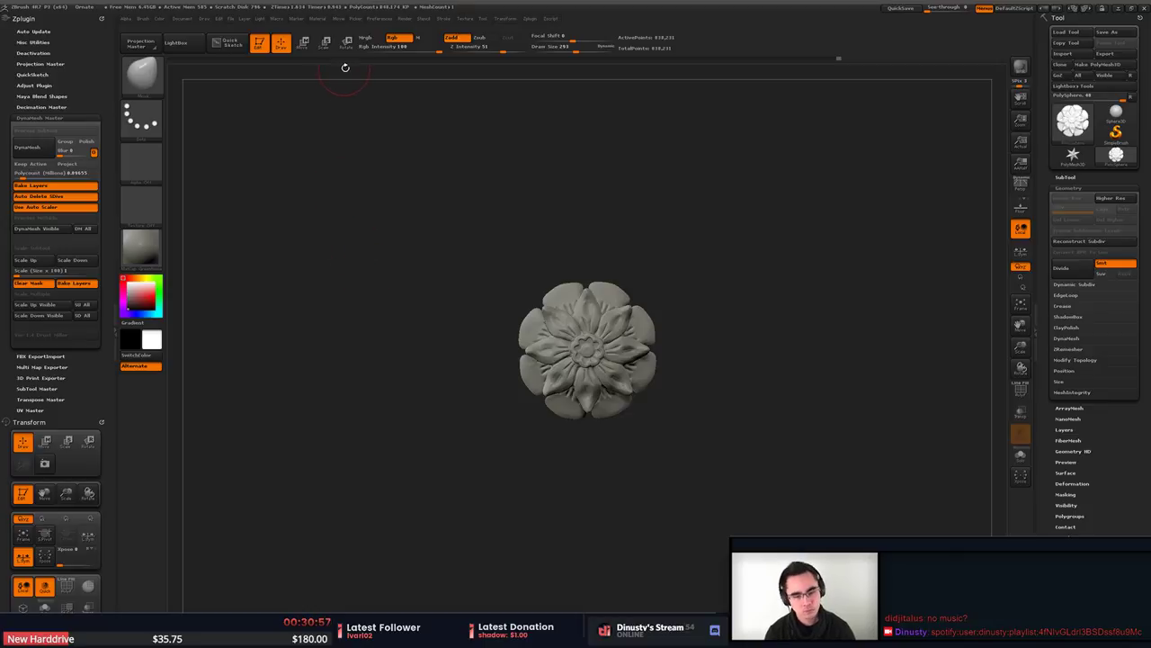
mouse_move(408, 339)
left_mouse_down()
mouse_move(478, 421)
mouse_move(460, 408)
mouse_move(490, 356)
left_mouse_up()
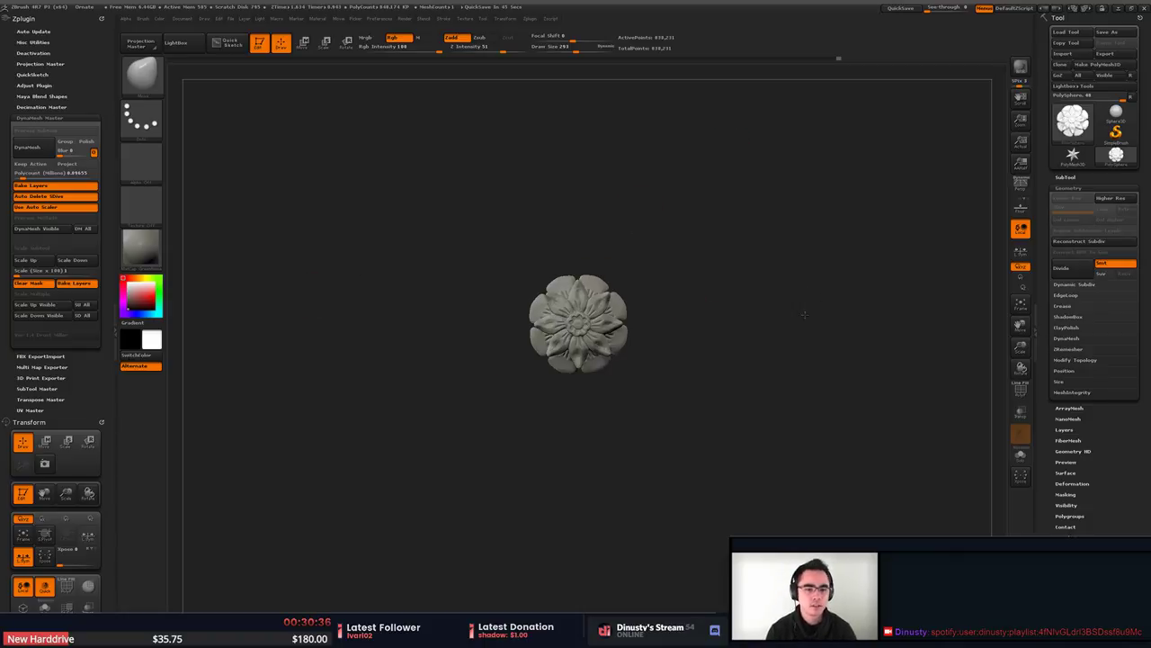
Switch to Photoshop and examine the carved mouldings and beaded trims in the temple reference photos up close.
key("alt+Tab")
left_click(621, 241)
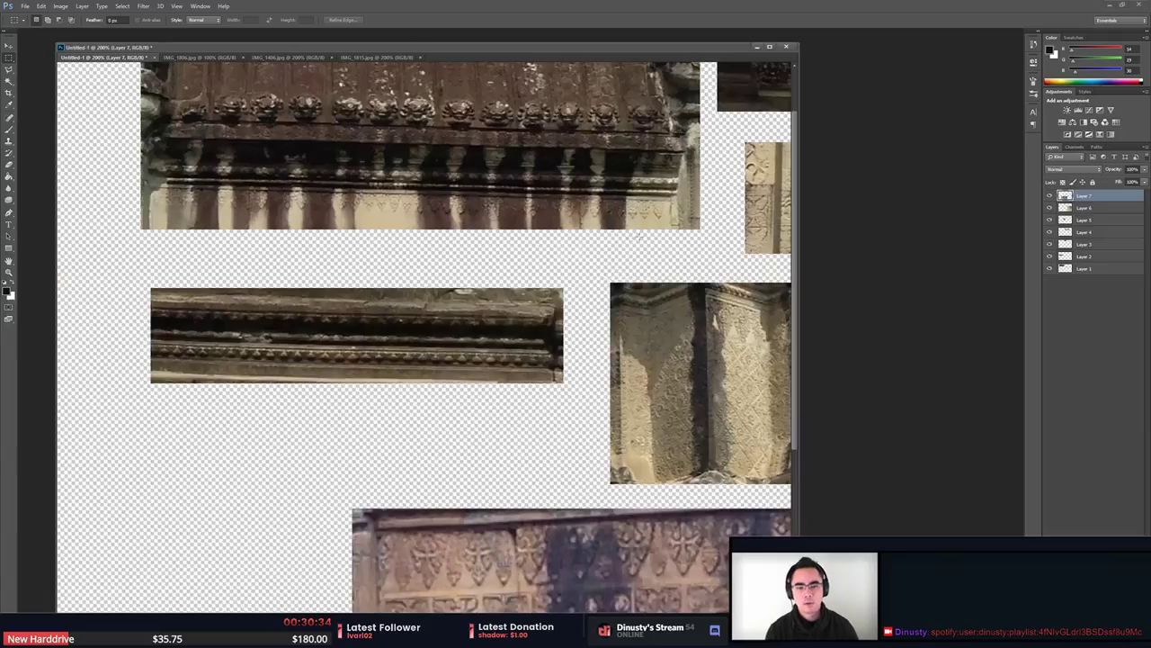
key("ctrl+plus")
left_click_drag(620, 240, 638, 192)
key("ctrl+plus")
key("ctrl+plus")
left_click_drag(643, 348, 483, 365)
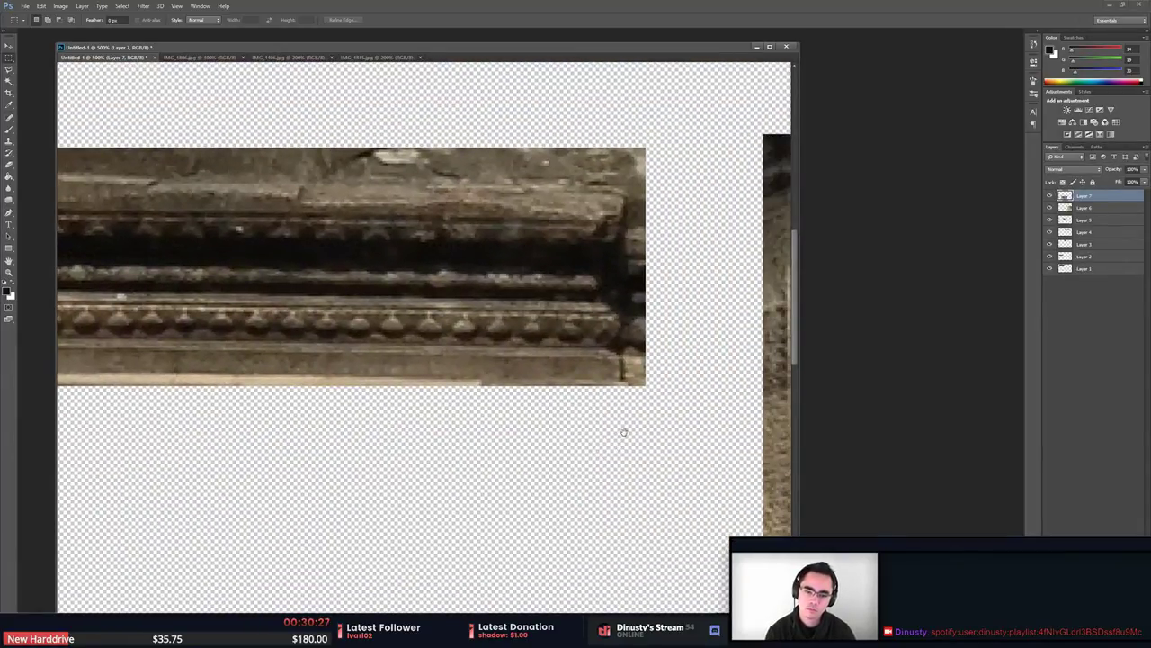
left_click_drag(653, 408, 479, 386)
left_click_drag(736, 385, 531, 368)
left_click_drag(711, 297, 490, 432)
mouse_move(718, 349)
left_mouse_down()
mouse_move(537, 495)
mouse_move(521, 522)
left_mouse_up()
left_click_drag(667, 232, 622, 365)
Examine the row of carved floral rosettes along the dark stone ledge in the reference collage.
key("ctrl+minus")
key("ctrl+minus")
key("ctrl+minus")
key("ctrl+plus")
key("ctrl+plus")
left_click_drag(621, 139, 616, 413)
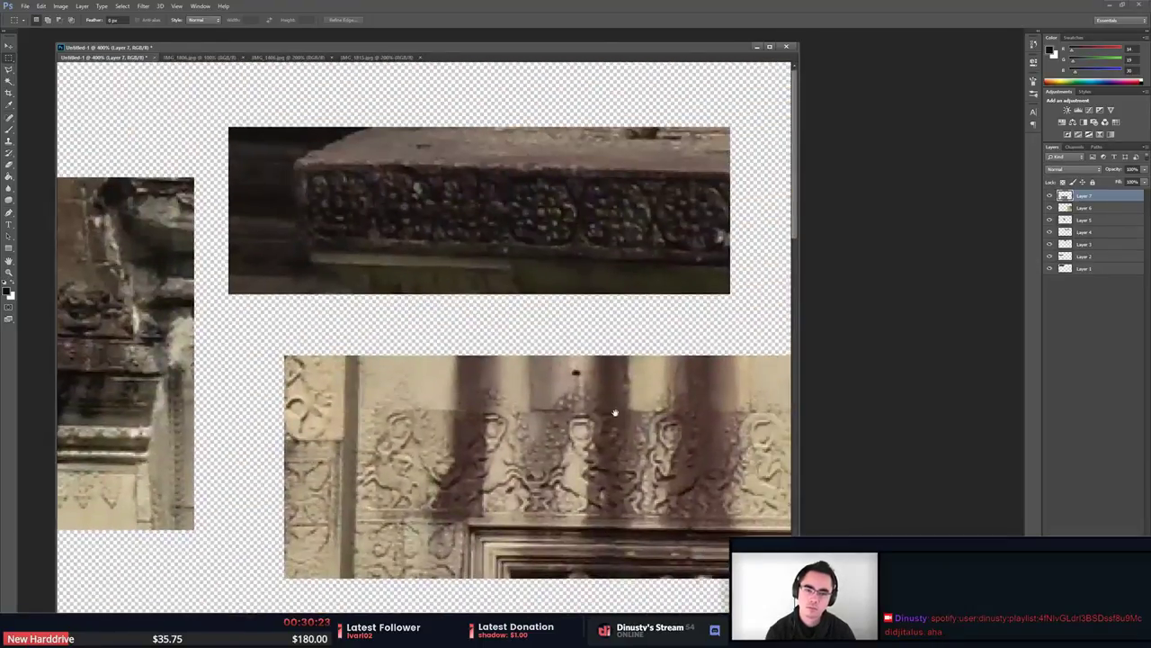
scroll(616, 413, "up", 3, "alt")
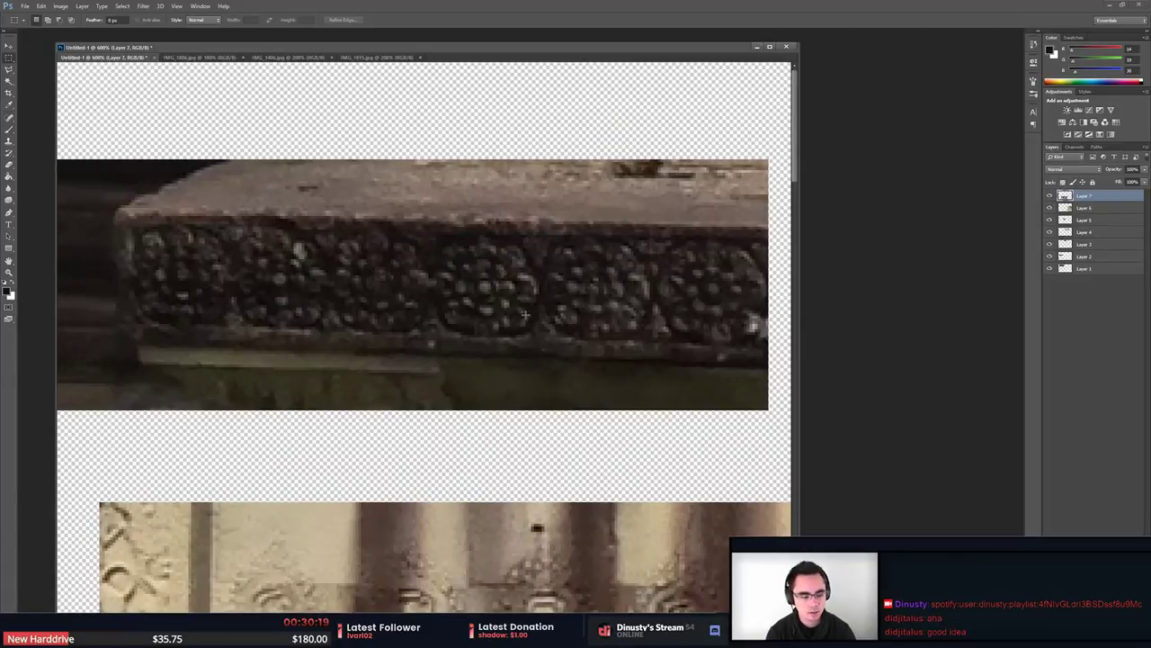
mouse_move(568, 346)
left_mouse_down()
mouse_move(616, 330)
mouse_move(581, 344)
left_mouse_up()
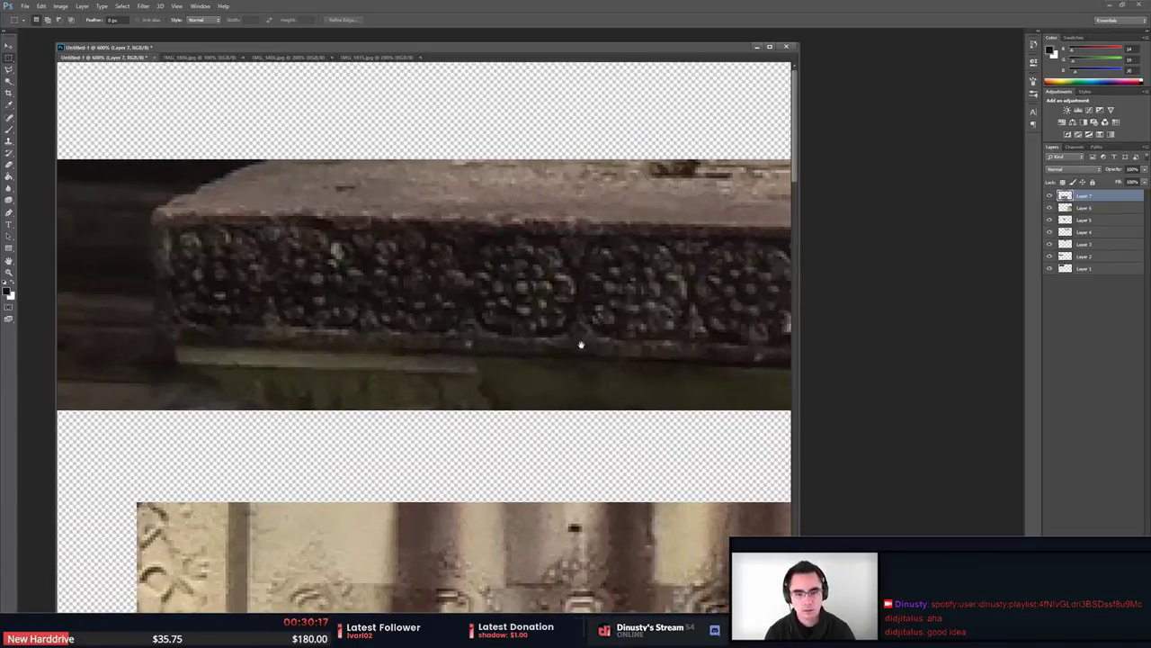
left_click_drag(435, 219, 623, 370)
left_click(654, 398)
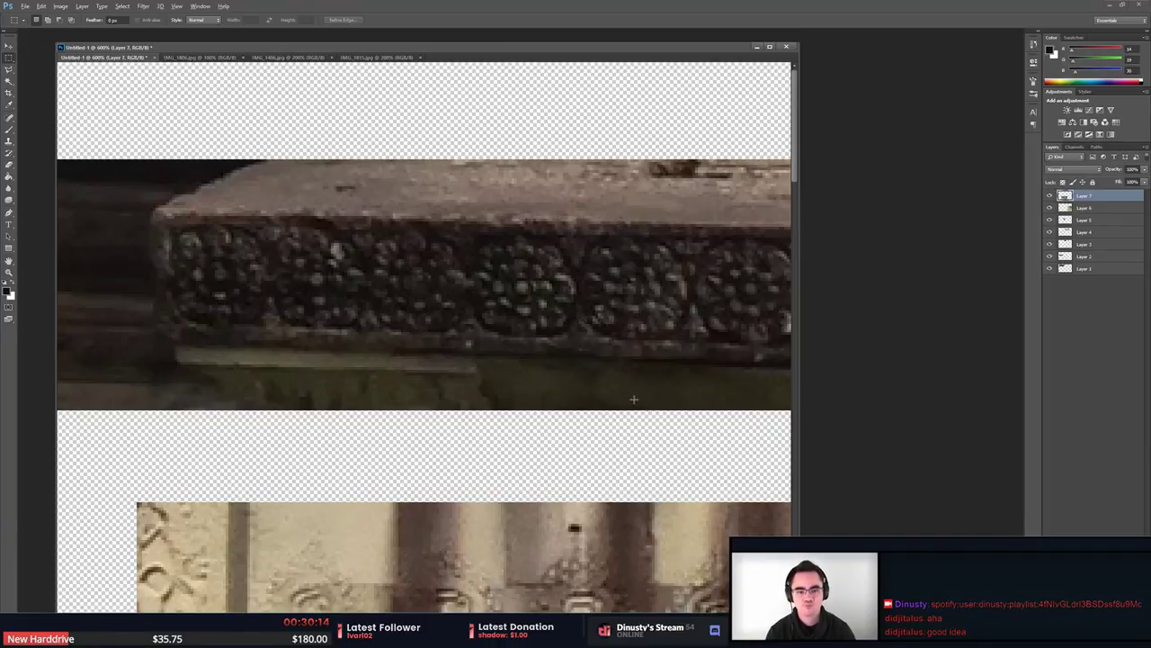
Switch to ZBrush, load a new Sphere3D primitive and try to DynaMesh it.
key("alt+Tab")
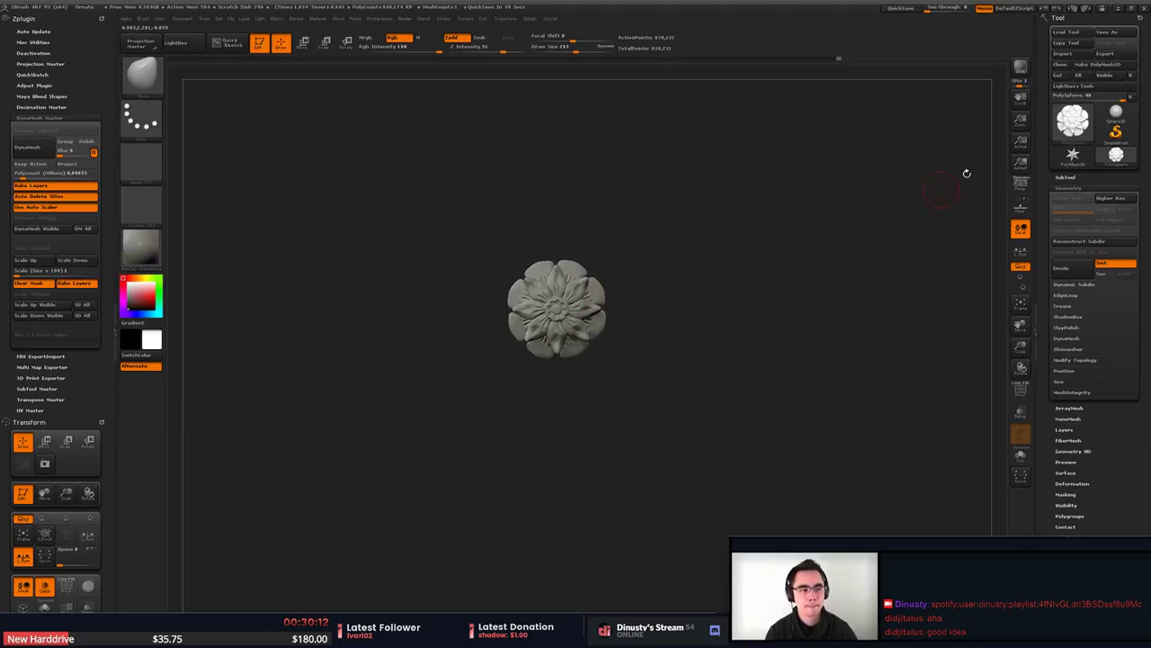
left_click(1116, 112)
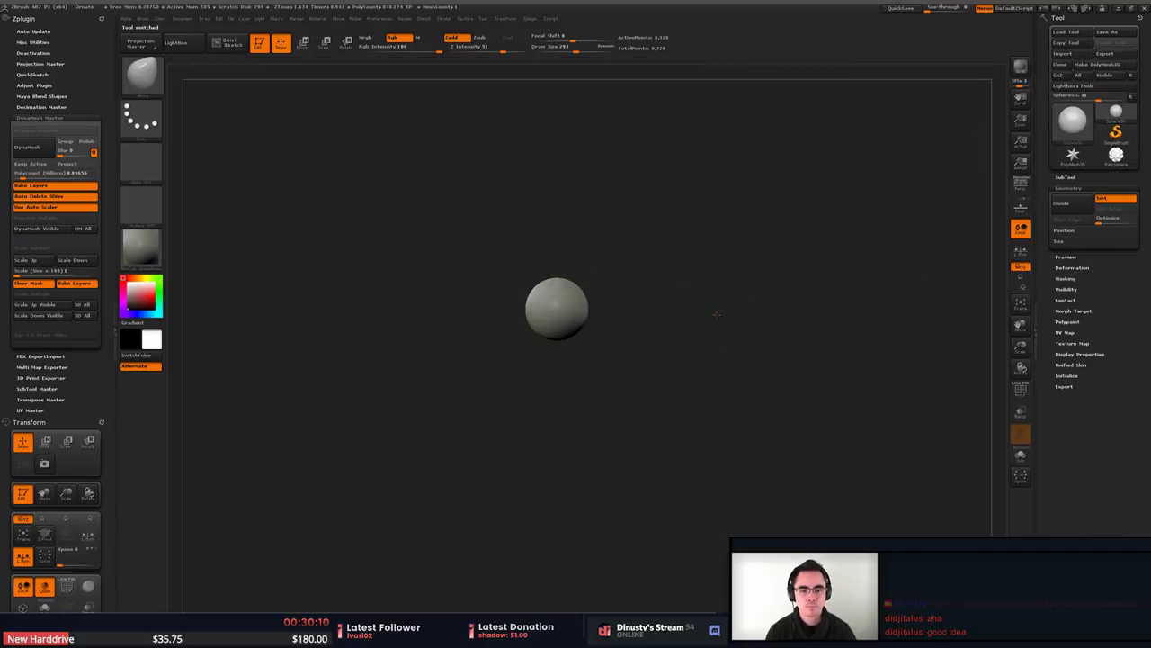
left_click_drag(717, 315, 908, 342, "alt")
left_click_drag(801, 331, 754, 325, "alt")
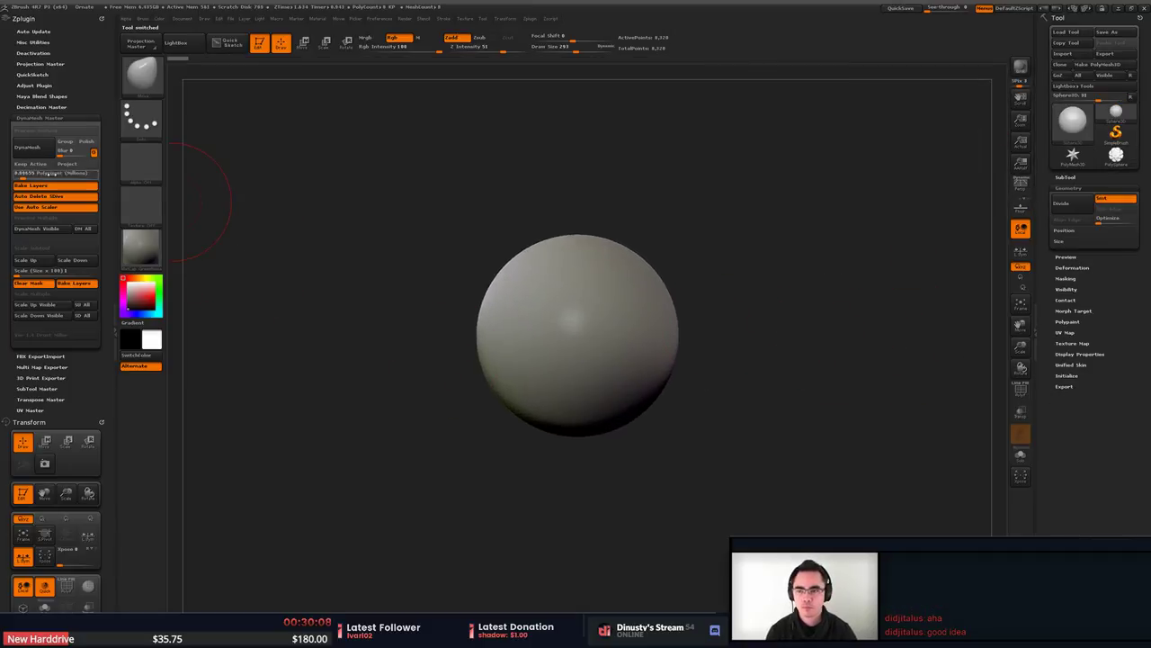
left_click(42, 149)
left_click(658, 352)
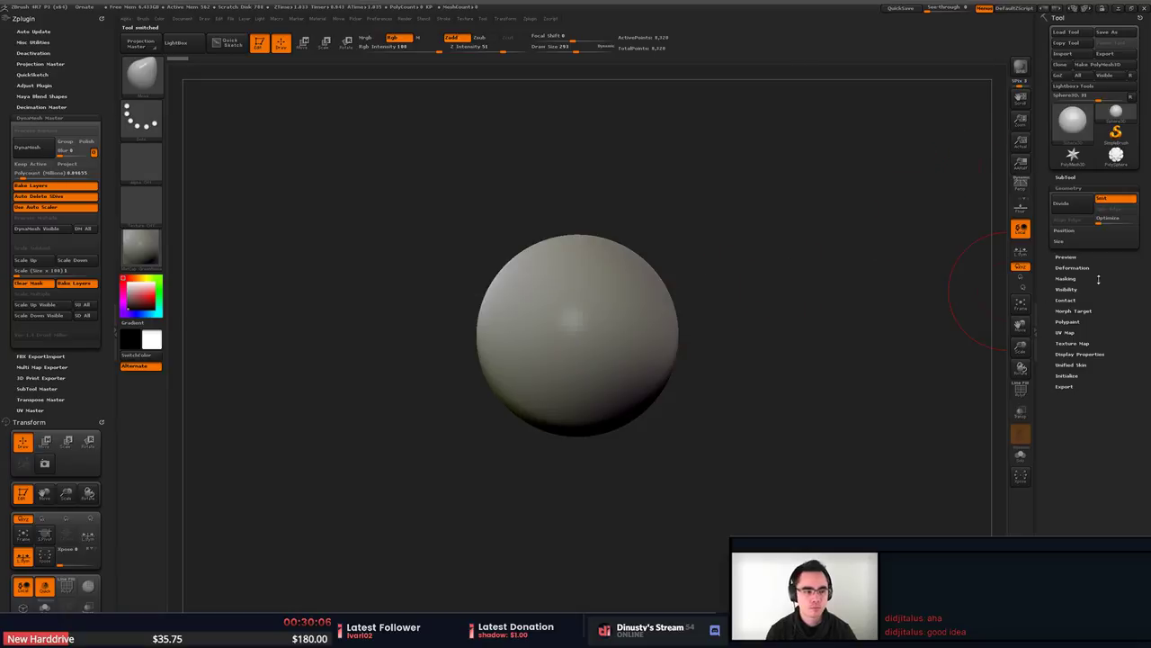
Convert the sphere to a PolyMesh3D and rebuild it as a dense, evenly tessellated DynaMesh.
left_click(1073, 365)
left_click(1072, 353)
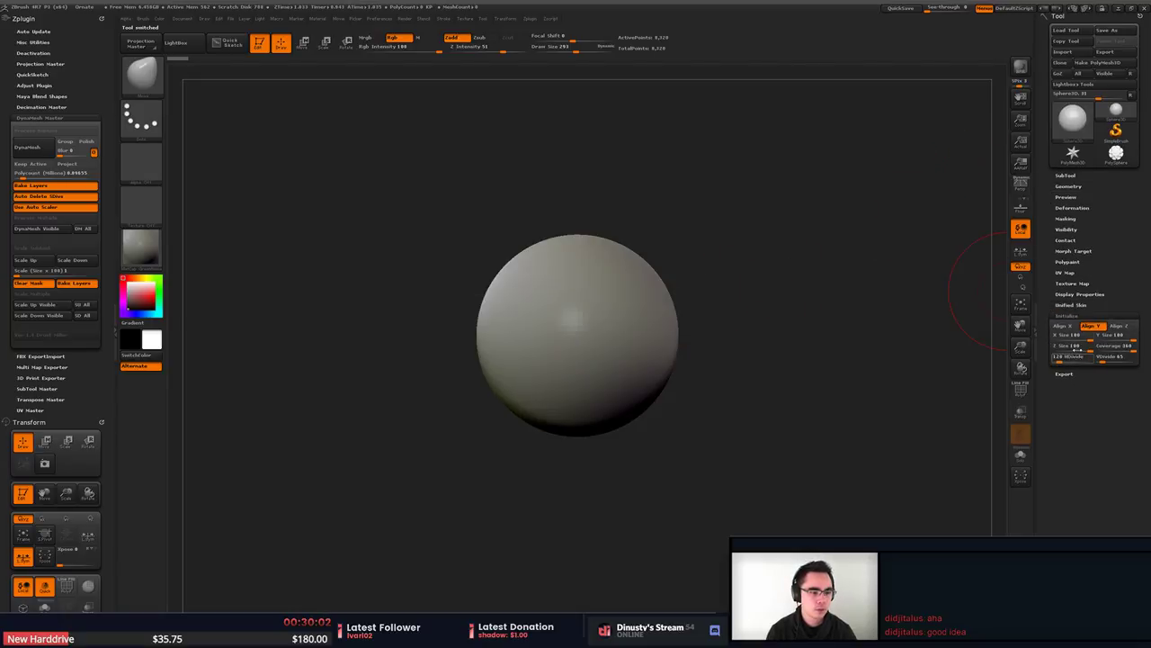
left_click(1093, 63)
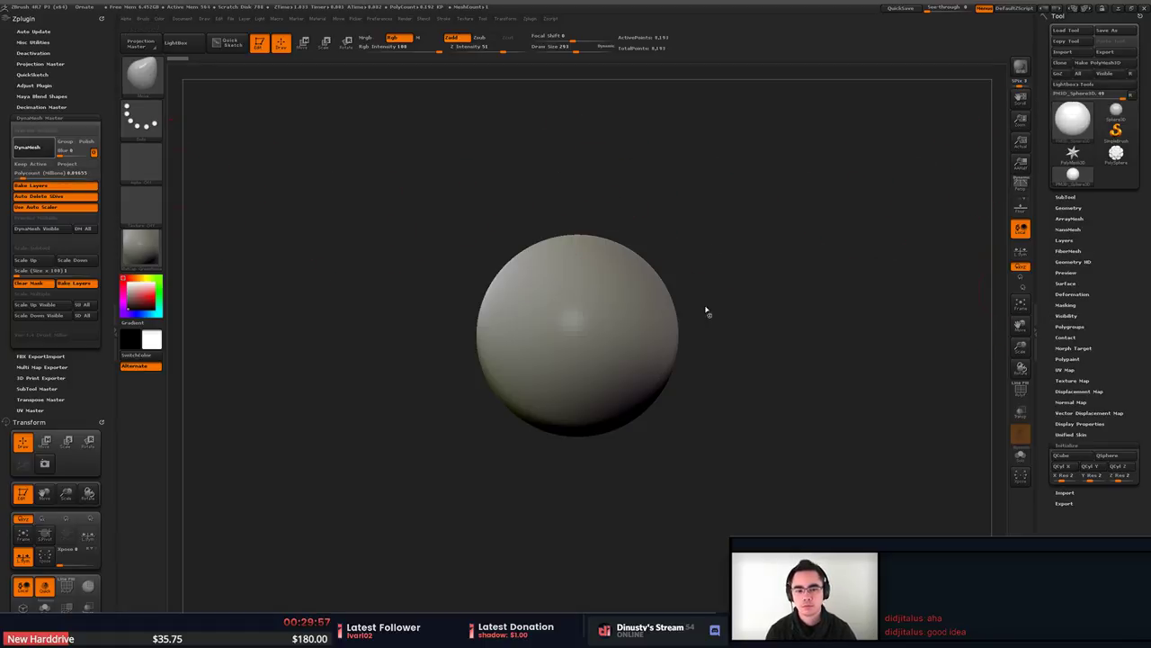
key("shift")
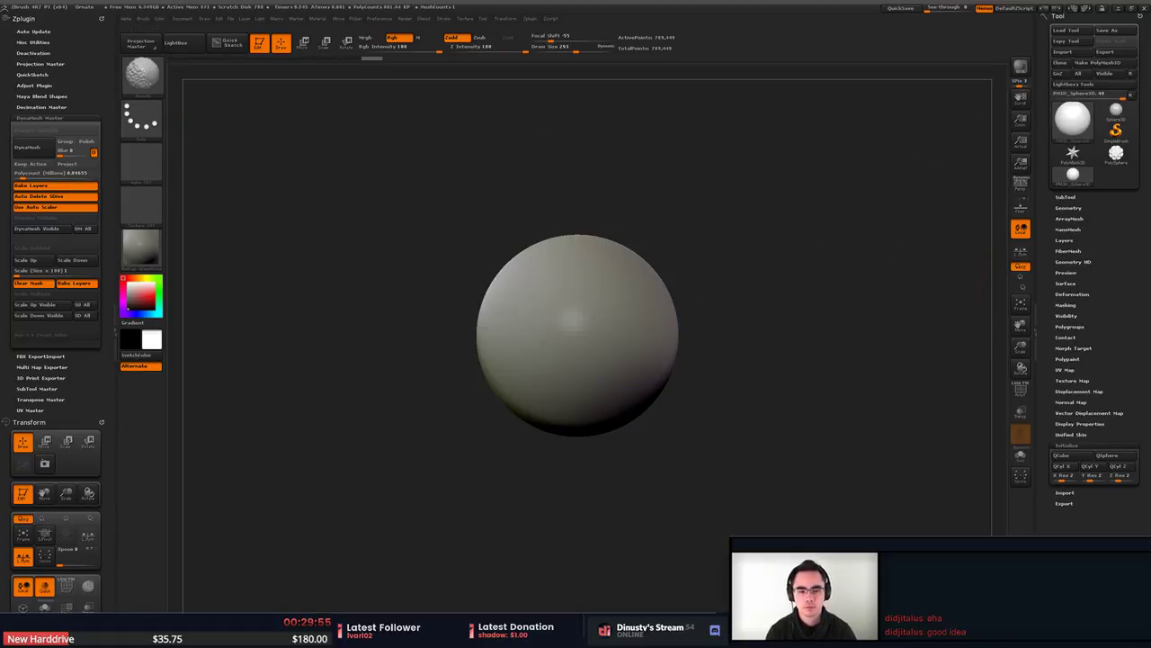
key("ctrl")
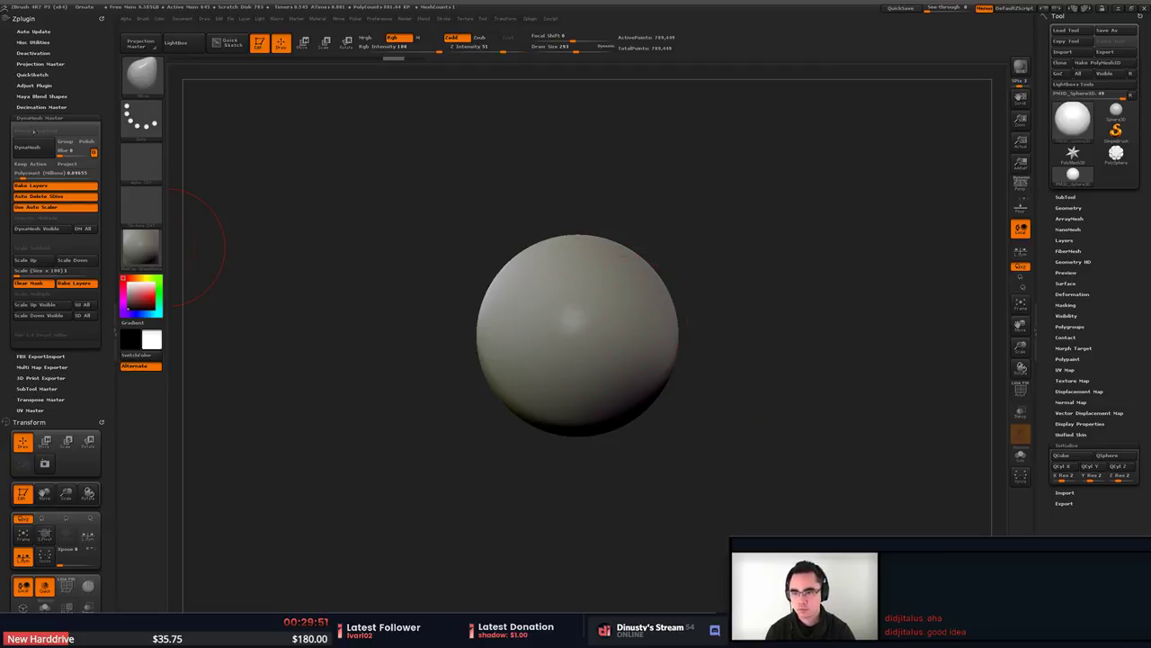
Activate radial symmetry around the Z axis with a radial count of 8 on the sphere.
left_click(42, 117)
scroll(68, 379, "down", 5)
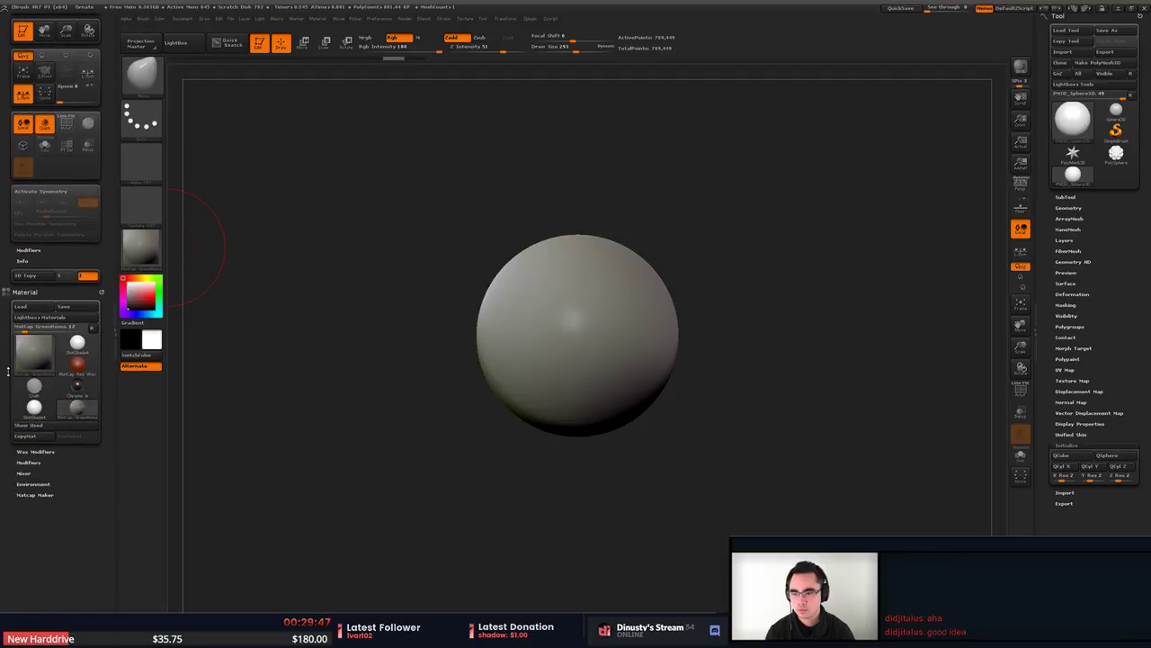
scroll(7, 407, "up", 3)
scroll(7, 407, "up", 6)
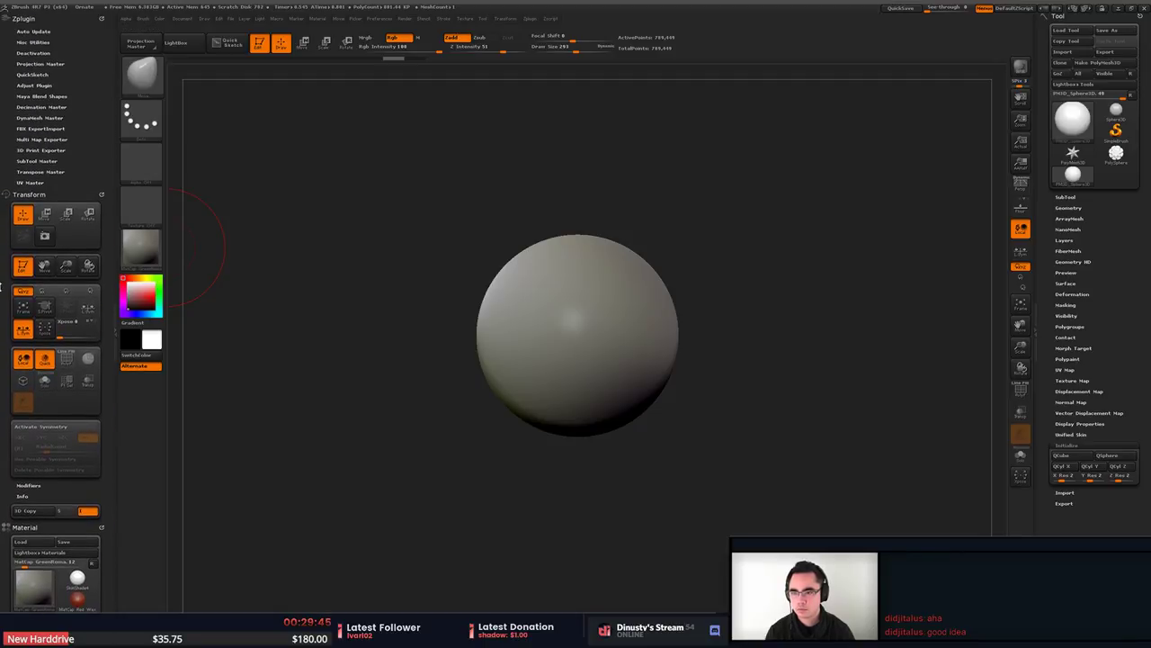
scroll(3, 277, "down", 1)
left_click(40, 408)
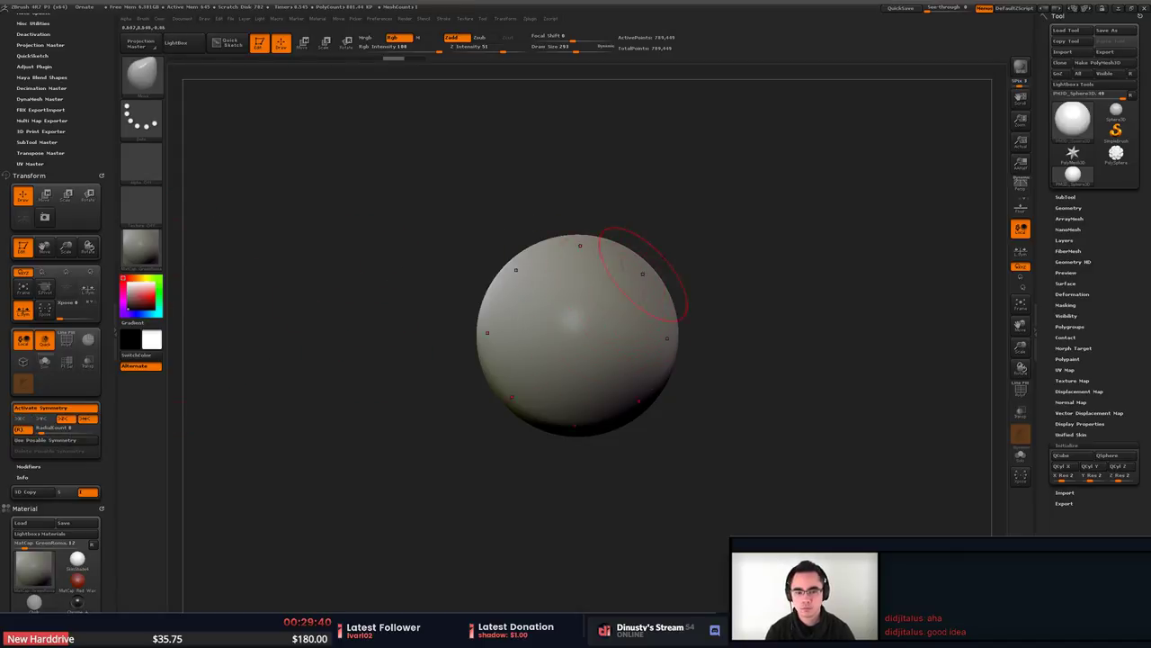
Check the ledge rosettes in the reference and pull the sphere's outline out into eight lobes with the Move brush.
key("alt+Tab")
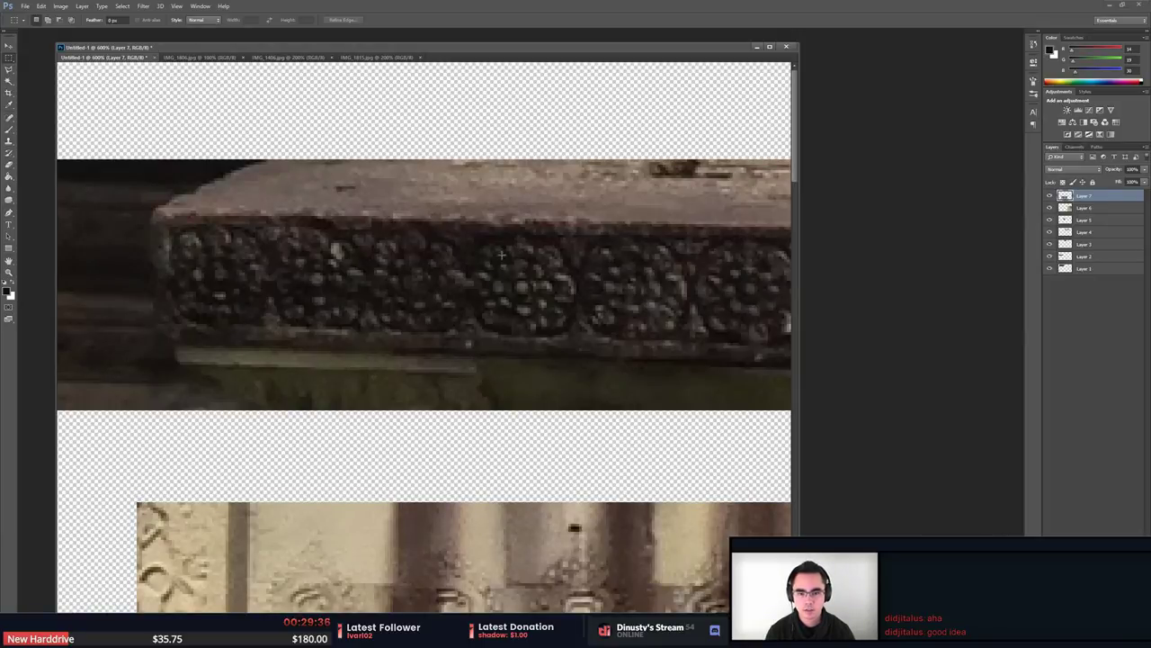
key("alt+Tab")
left_click_drag(571, 241, 574, 198)
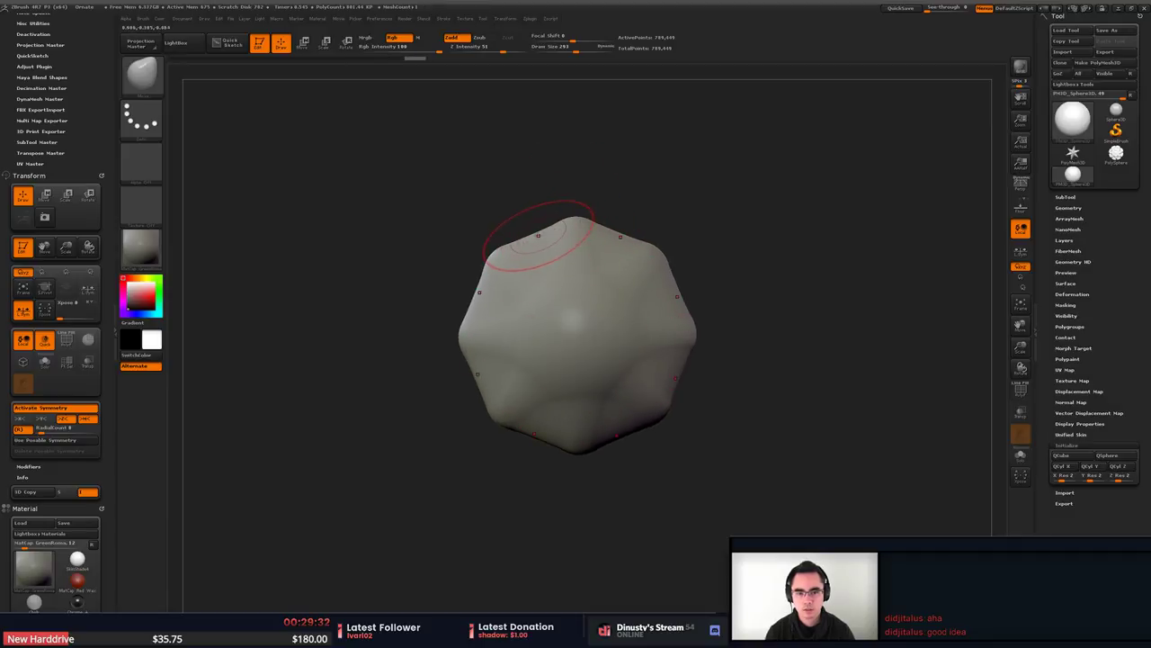
Reduce the draw size and build up eight rounded bumps on the lobe tips with the Orb_ClayTubes brush.
key("space")
key("b")
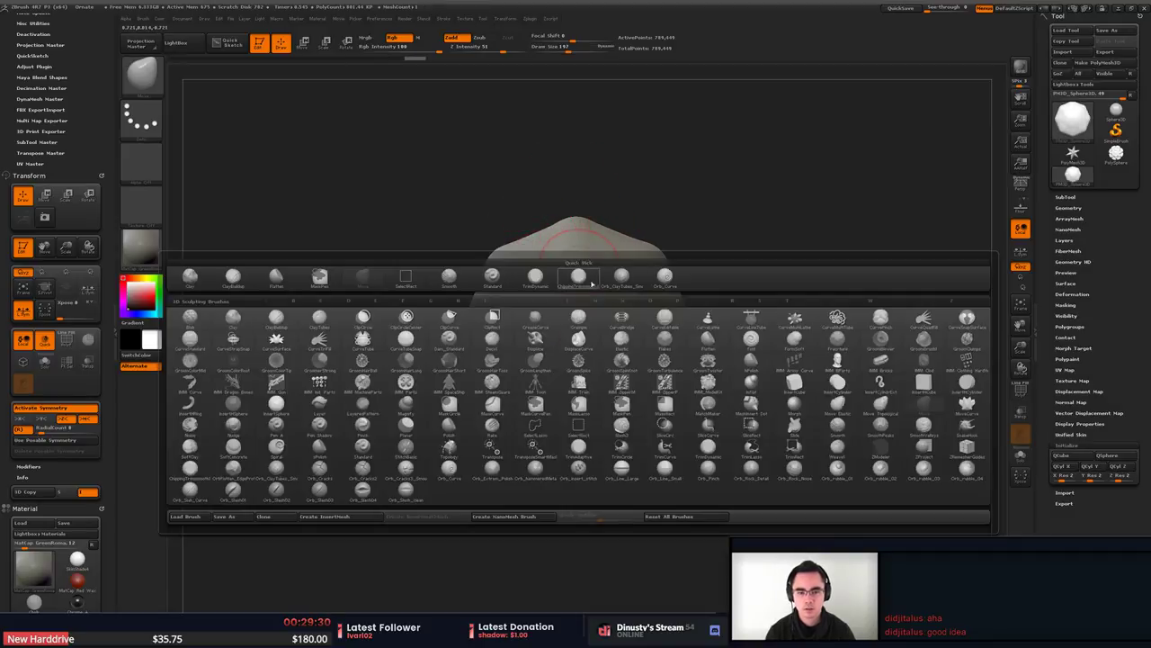
left_click(622, 277)
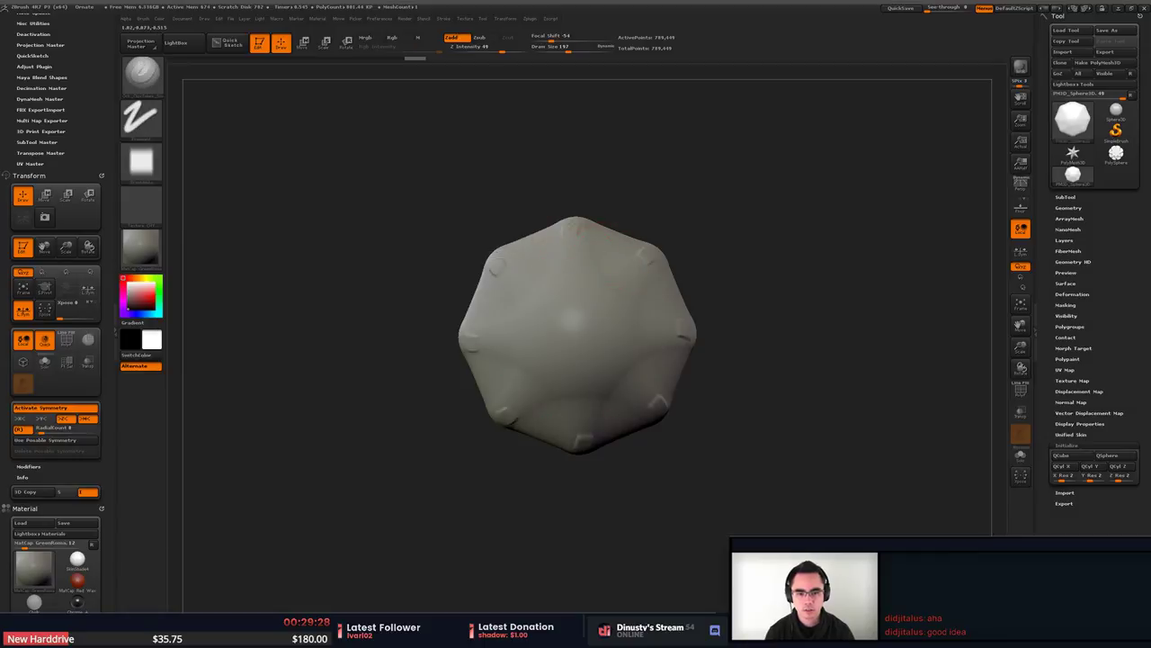
mouse_move(579, 227)
left_mouse_down()
mouse_move(566, 227)
mouse_move(592, 237)
mouse_move(580, 241)
left_mouse_up()
key("alt+Tab")
key("alt+Tab")
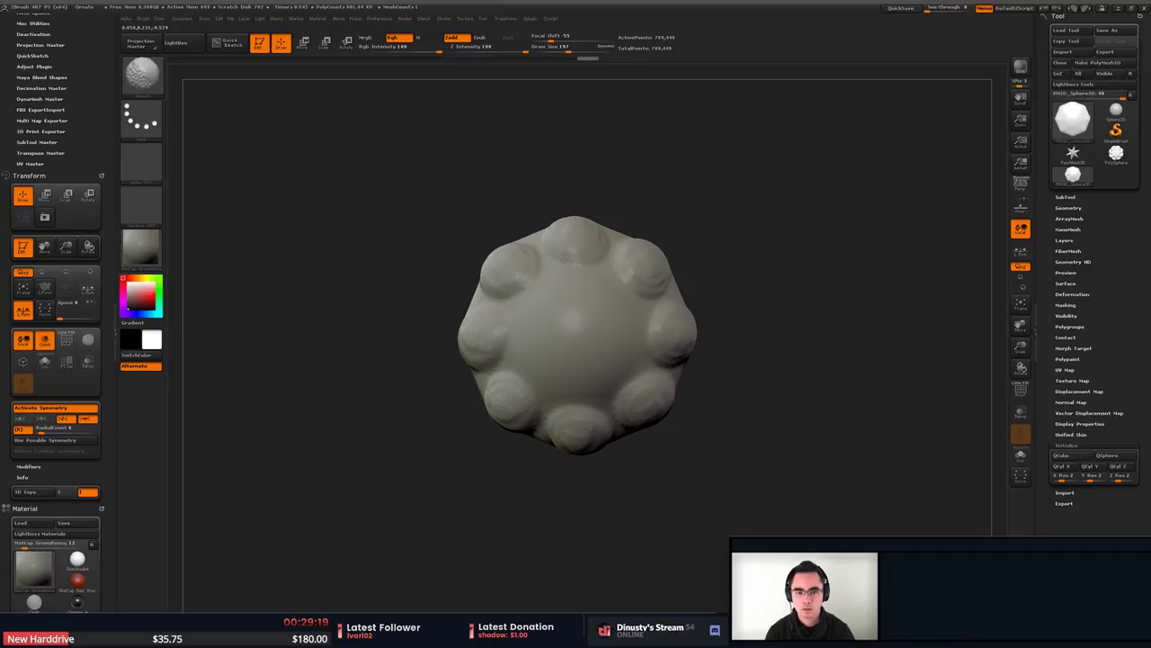
Compare with the reference and sculpt a ring that separates the centre of the rosette from the outer bumps.
key("alt+Tab")
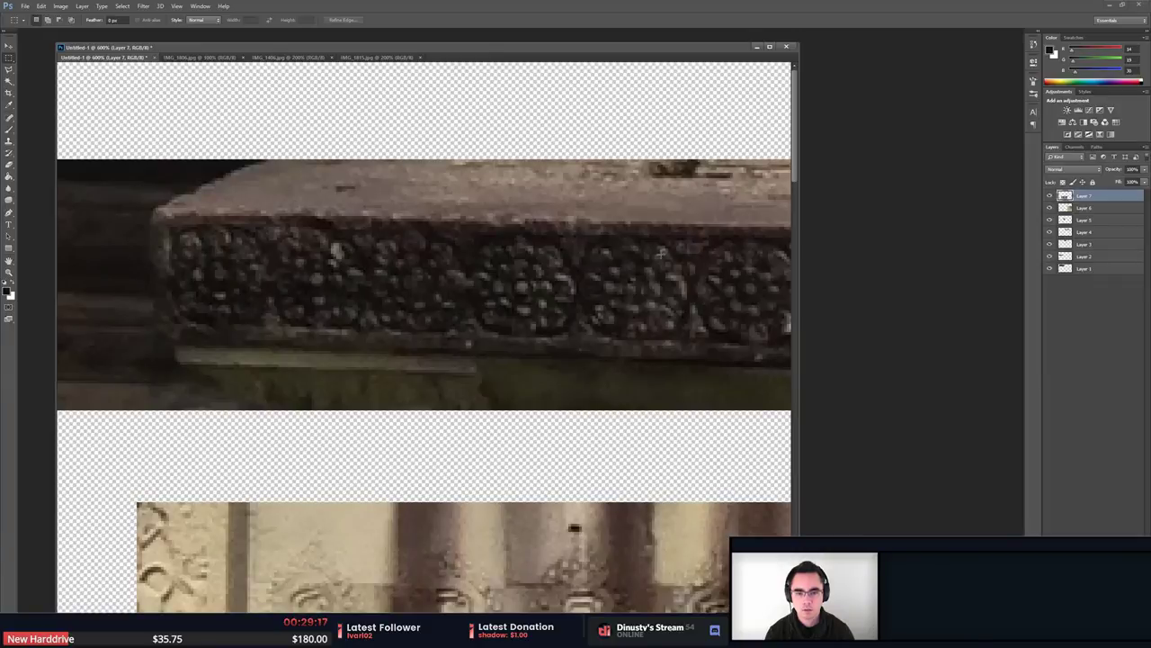
key("alt+Tab")
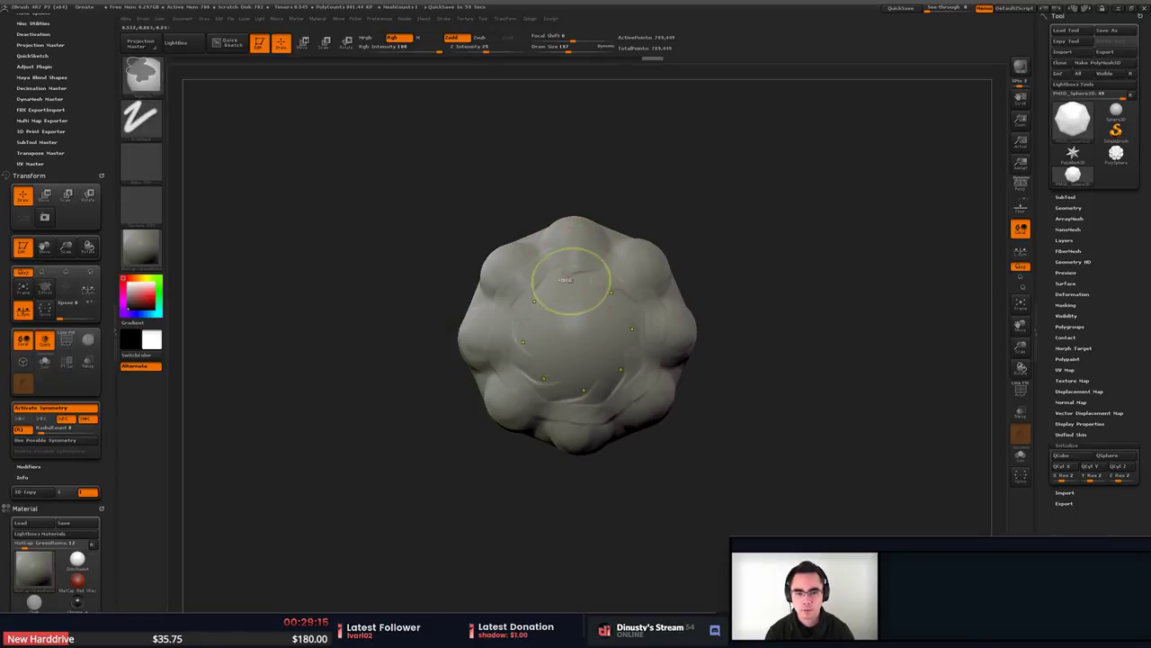
mouse_move(532, 309)
left_mouse_down()
mouse_move(568, 279)
mouse_move(554, 276)
left_mouse_up()
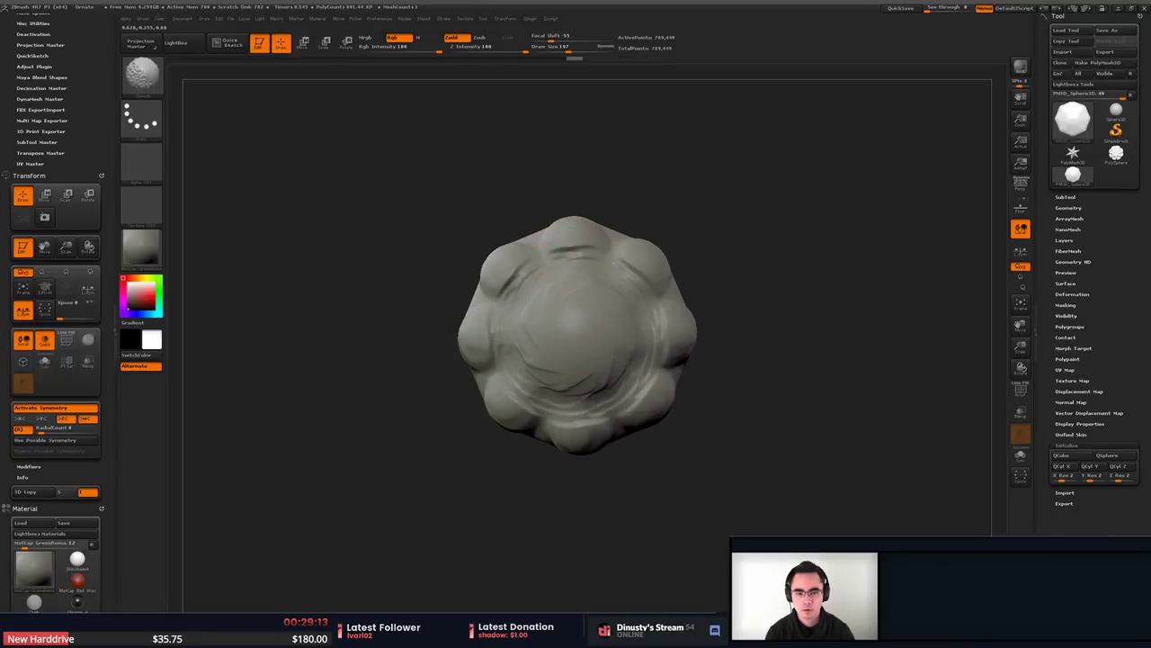
Recheck the reference and build an inner ring of eight bumps set between the outer lobes.
key("alt+Tab")
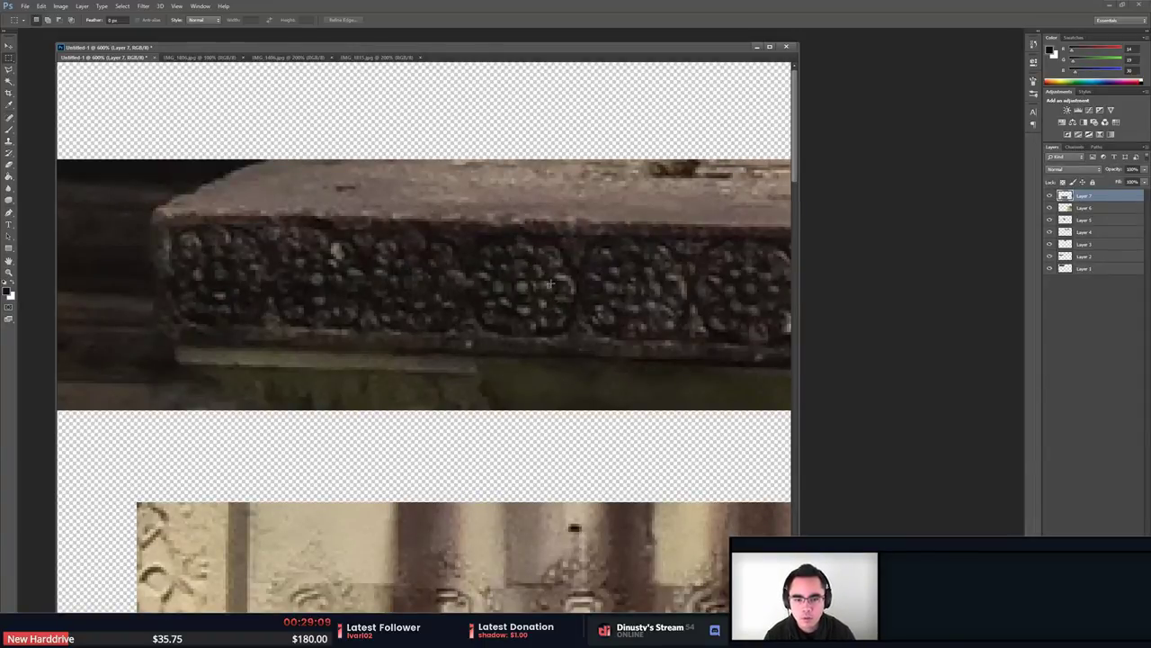
key("alt+Tab")
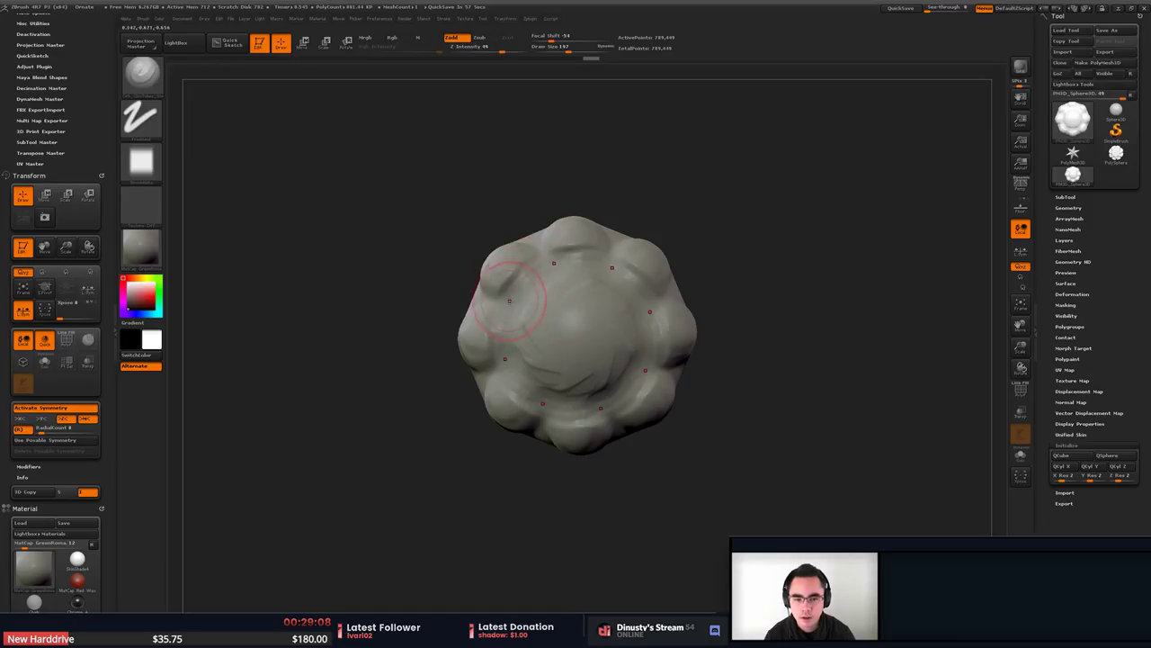
key("ctrl+shift+z")
key("ctrl+shift+z")
key("ctrl+shift+z")
key("ctrl+shift+z")
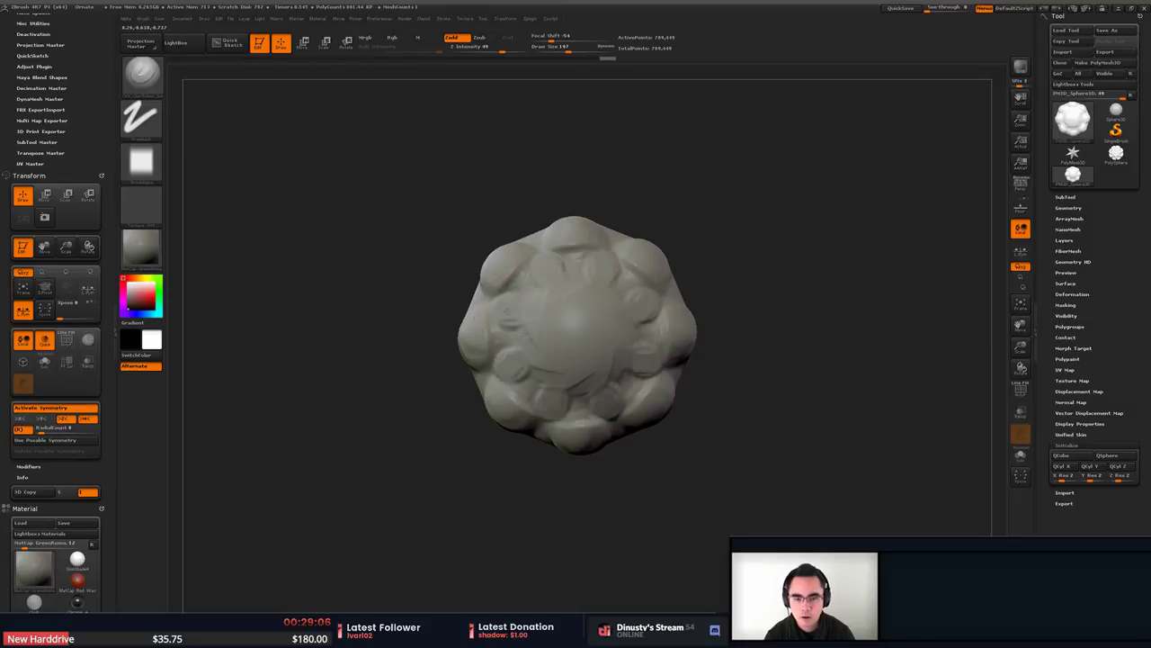
Try to shape the inner bumps into narrow, leaf-like petals pointing towards the centre.
left_click_drag(606, 278, 593, 301)
mouse_move(608, 266)
left_mouse_down()
mouse_move(589, 304)
mouse_move(630, 313)
left_mouse_up()
left_click_drag(601, 270, 592, 301)
mouse_move(610, 270)
left_mouse_down()
mouse_move(595, 299)
mouse_move(604, 276)
left_mouse_up()
Undo the leaf-shaping strokes on the inner ring of petals.
key("ctrl+z")
key("ctrl+z")
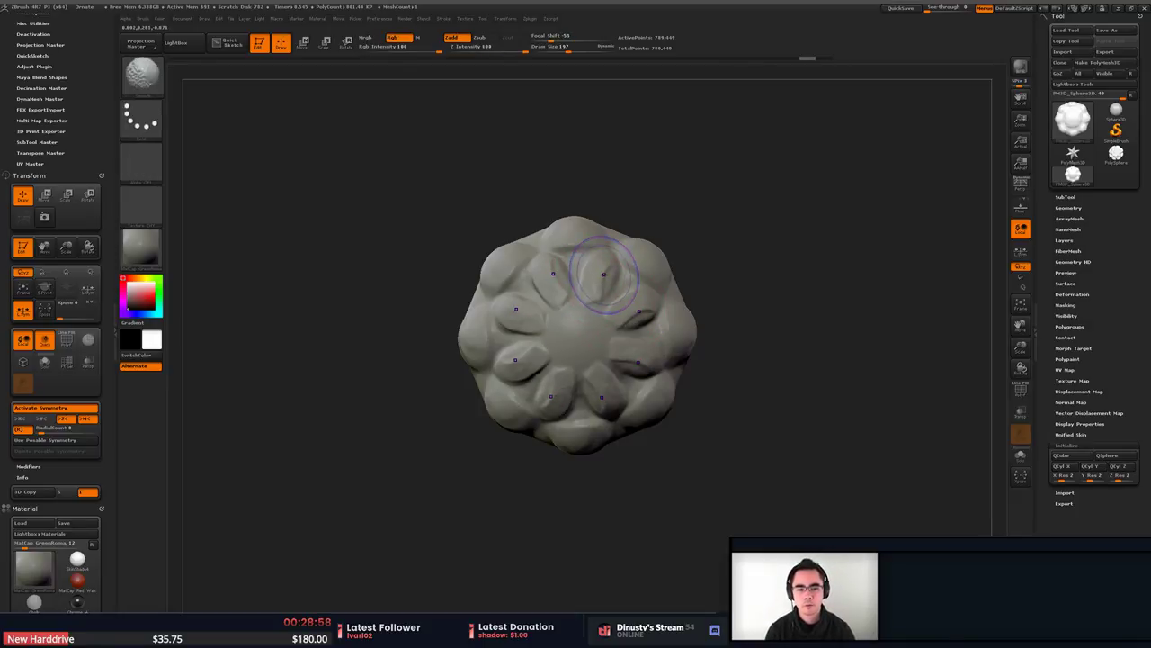
key("ctrl+z")
key("ctrl+z")
key("ctrl+z")
key("ctrl+z")
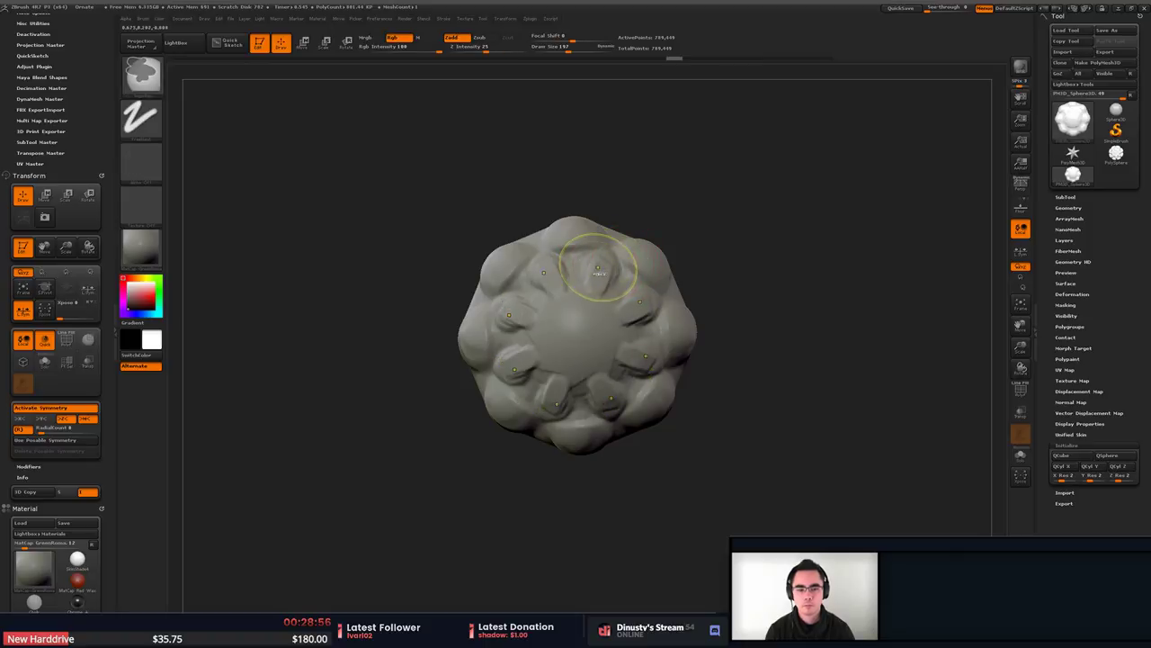
key("ctrl+z")
key("ctrl+z")
key("ctrl+z")
key("ctrl+z")
key("ctrl+z")
key("ctrl+z")
key("ctrl+z")
Resculpt the inner ring as soft rounded petals radiating from the centre and compare it with the ledge rosettes.
mouse_move(606, 267)
left_mouse_down()
mouse_move(594, 295)
mouse_move(600, 267)
left_mouse_up()
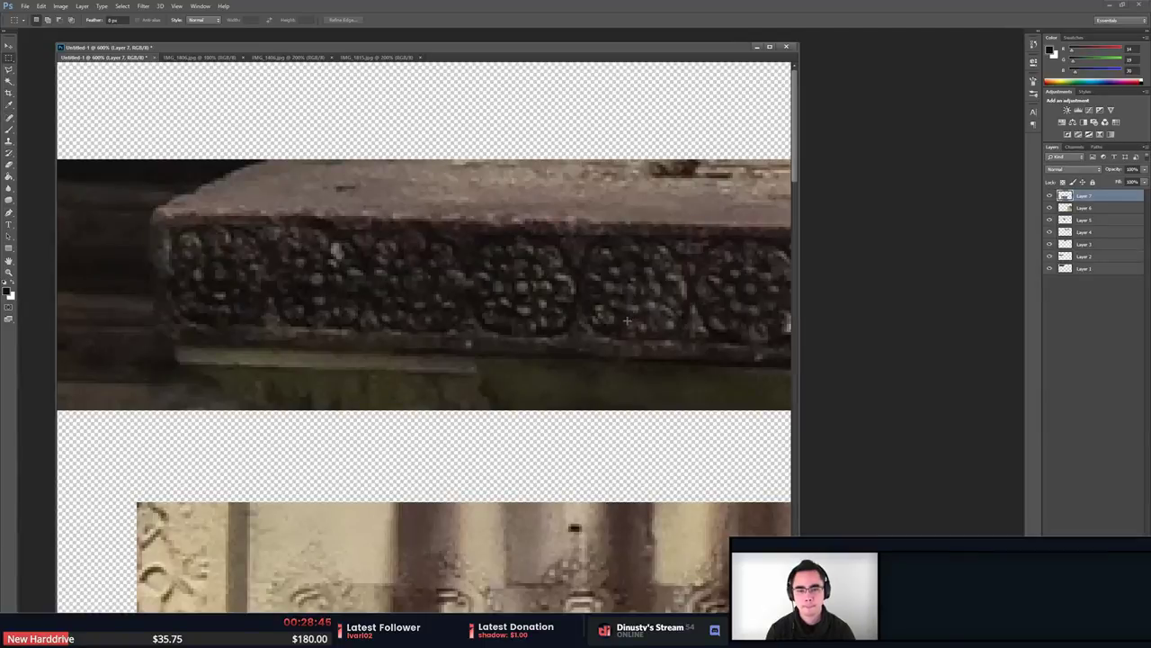
key("alt+Tab")
Set the draw size to 101 and add pairs of small beads in the gaps between the outer lobes.
key("space")
key("space")
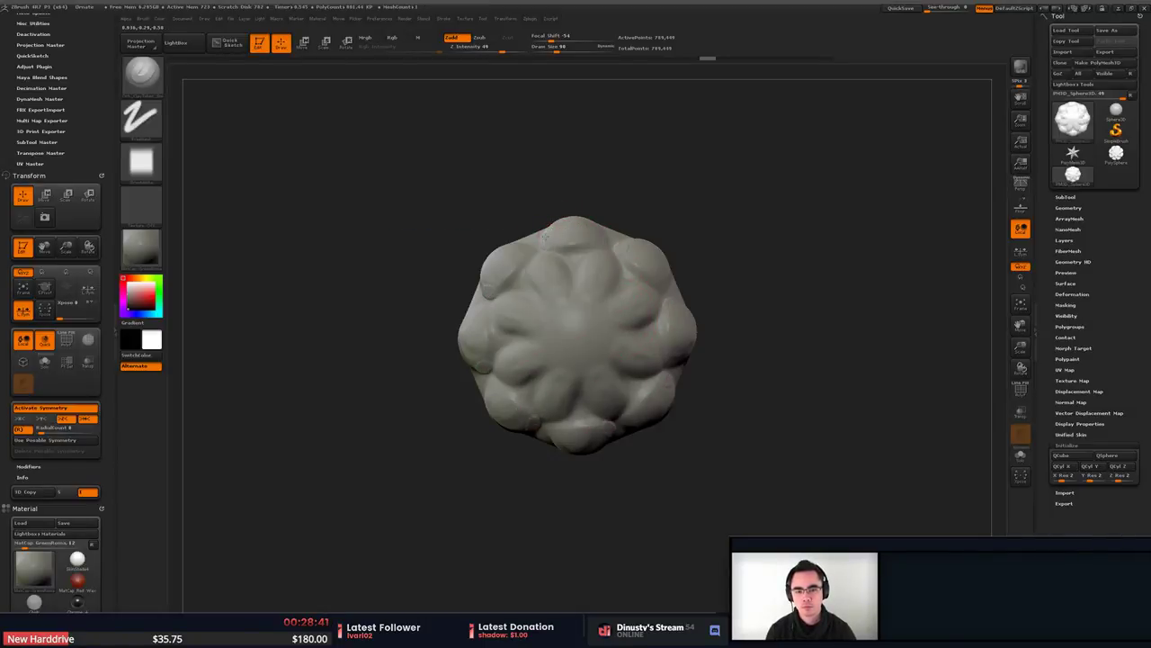
left_click(548, 237)
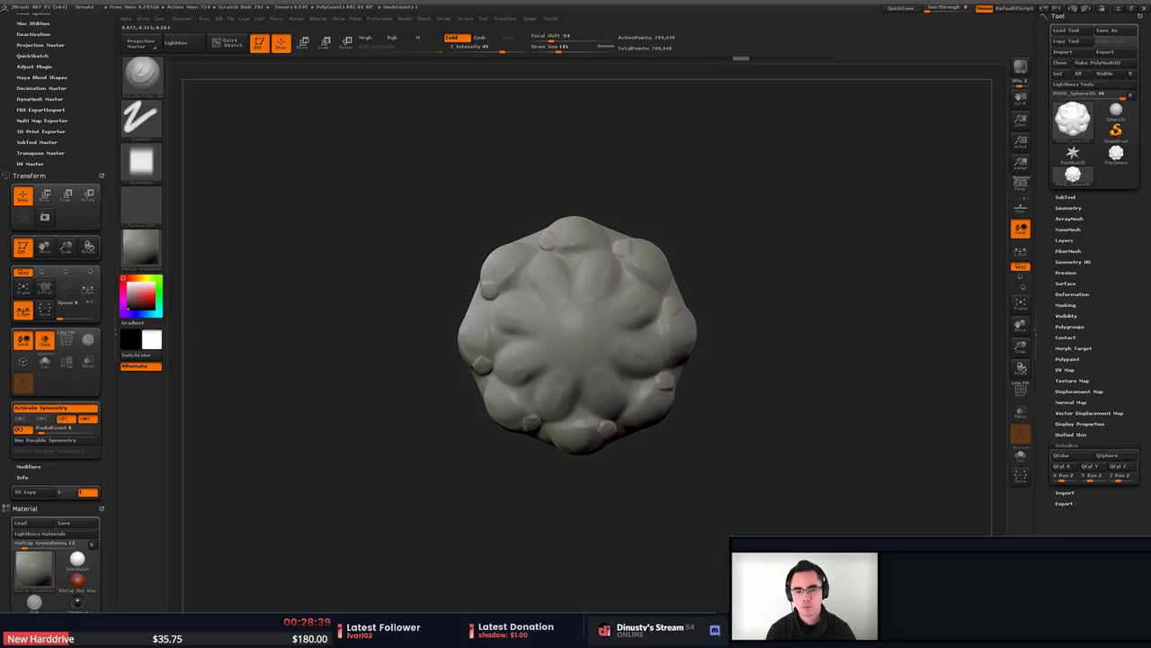
left_click(529, 245)
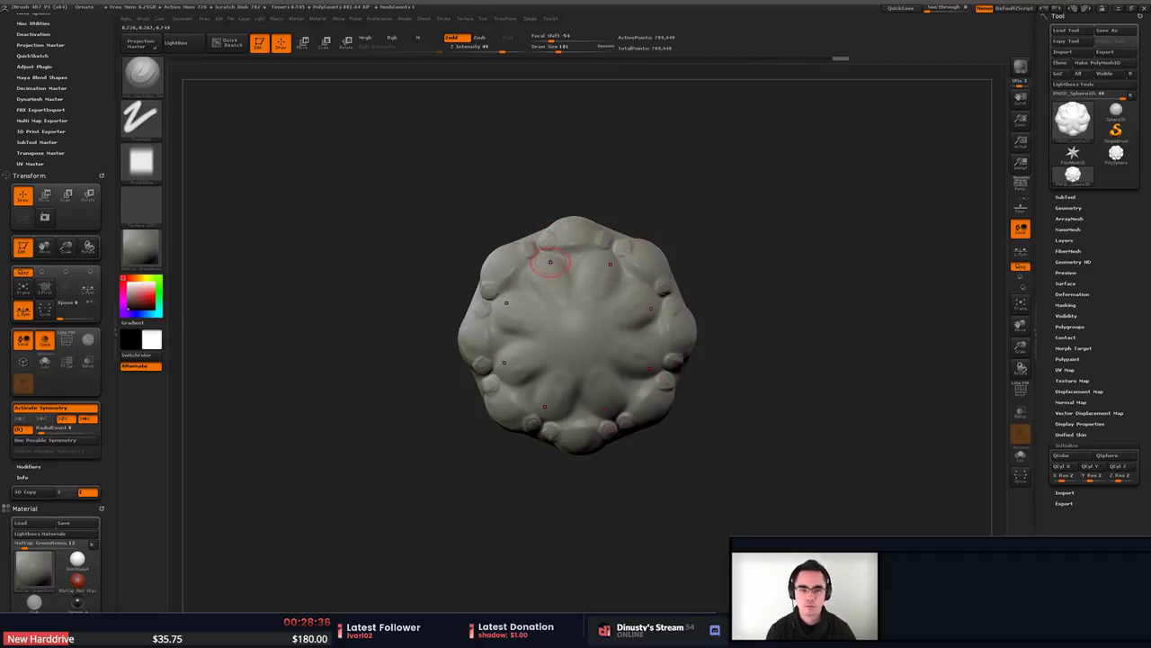
Build up the inner petals' outer tips and refine the petals and the beads next to them.
left_click(549, 262)
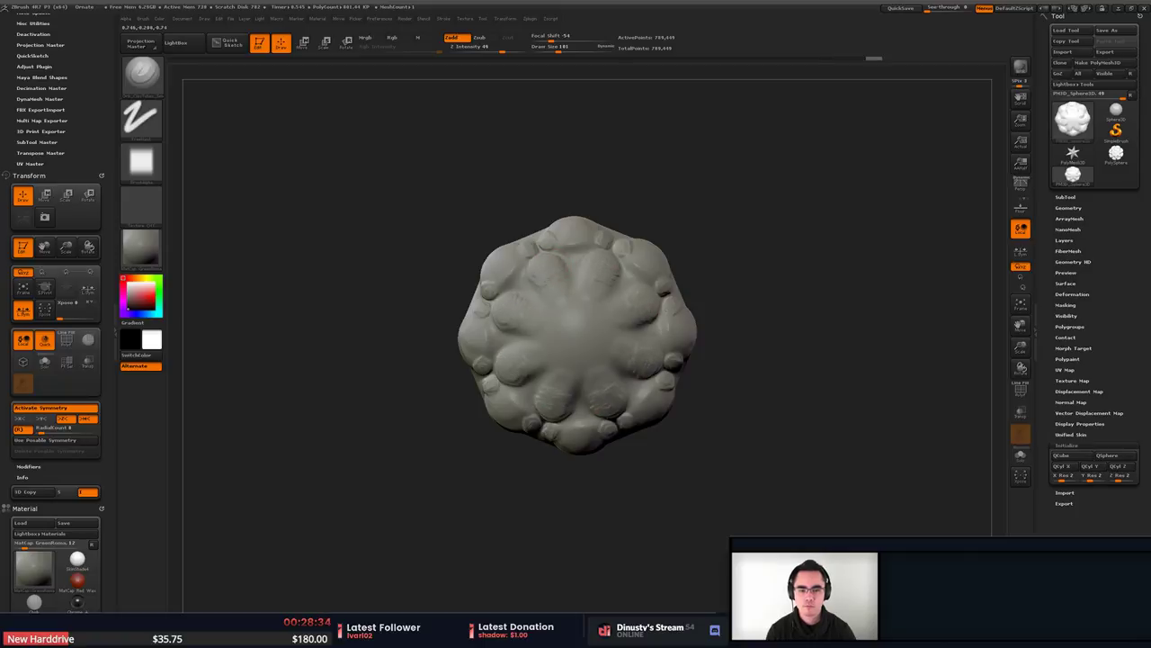
mouse_move(549, 267)
left_mouse_down()
mouse_move(563, 303)
mouse_move(555, 248)
left_mouse_up()
key("ctrl+shift+z")
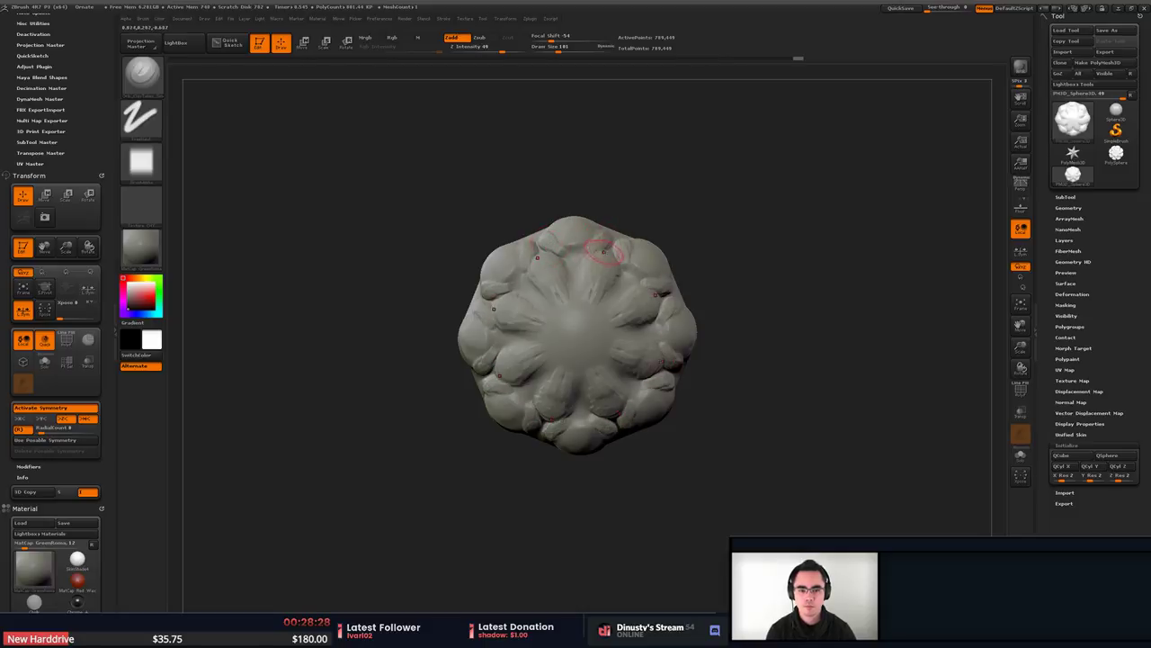
key("ctrl+shift+z")
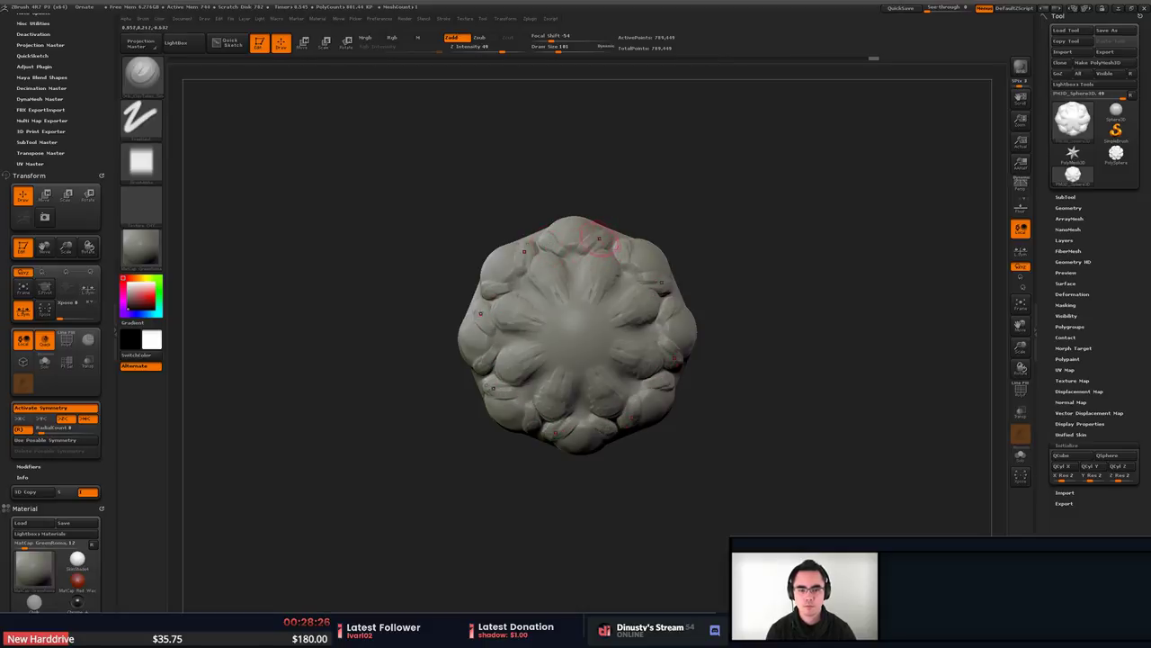
key("ctrl+z")
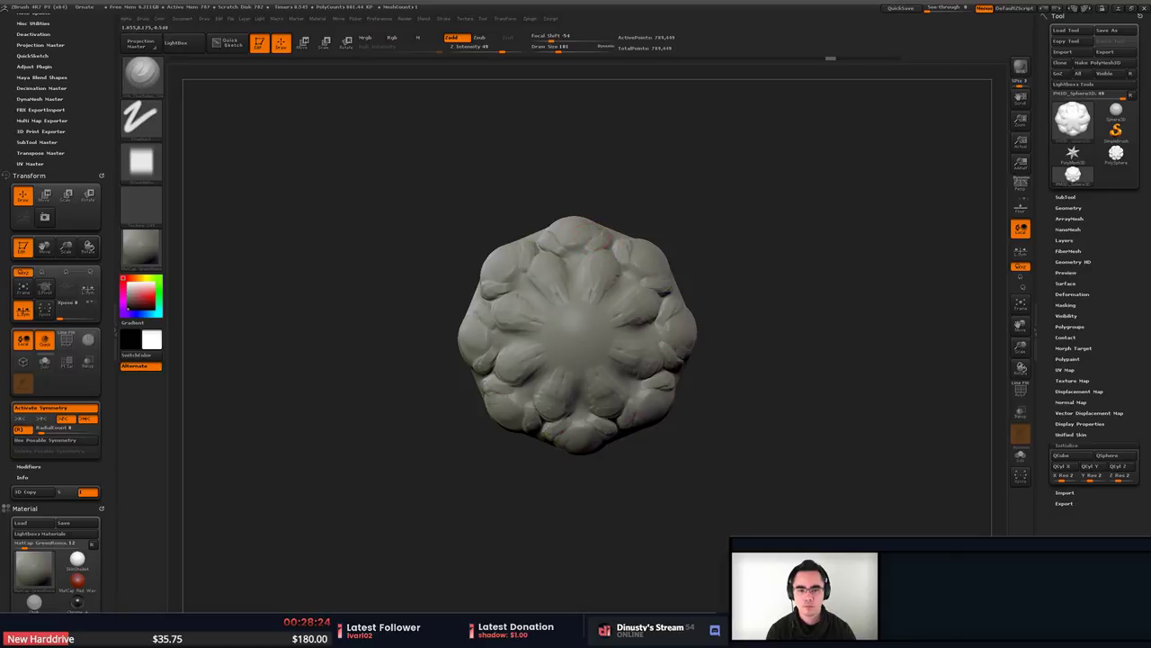
Adjust the draw size, build up raised oval caps on the outer lobes and compare the rosette with the reference ledge.
key("space")
key("space")
mouse_move(576, 230)
left_mouse_down()
mouse_move(586, 230)
mouse_move(568, 239)
mouse_move(584, 228)
left_mouse_up()
key("alt+Tab")
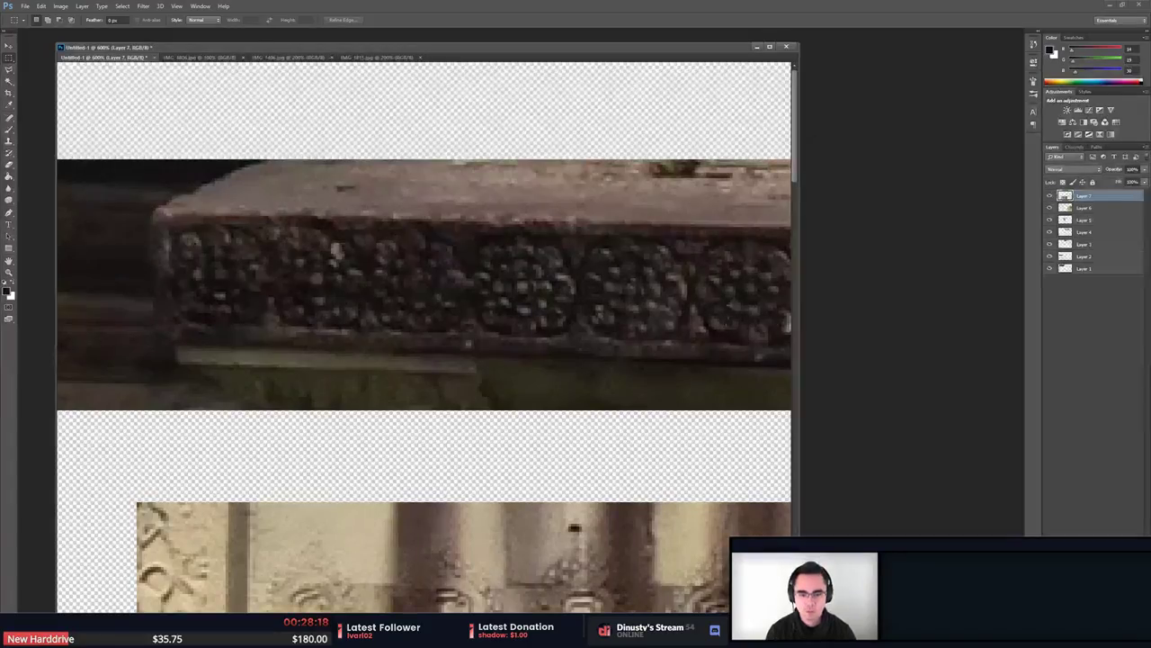
key("alt+Tab")
key("space")
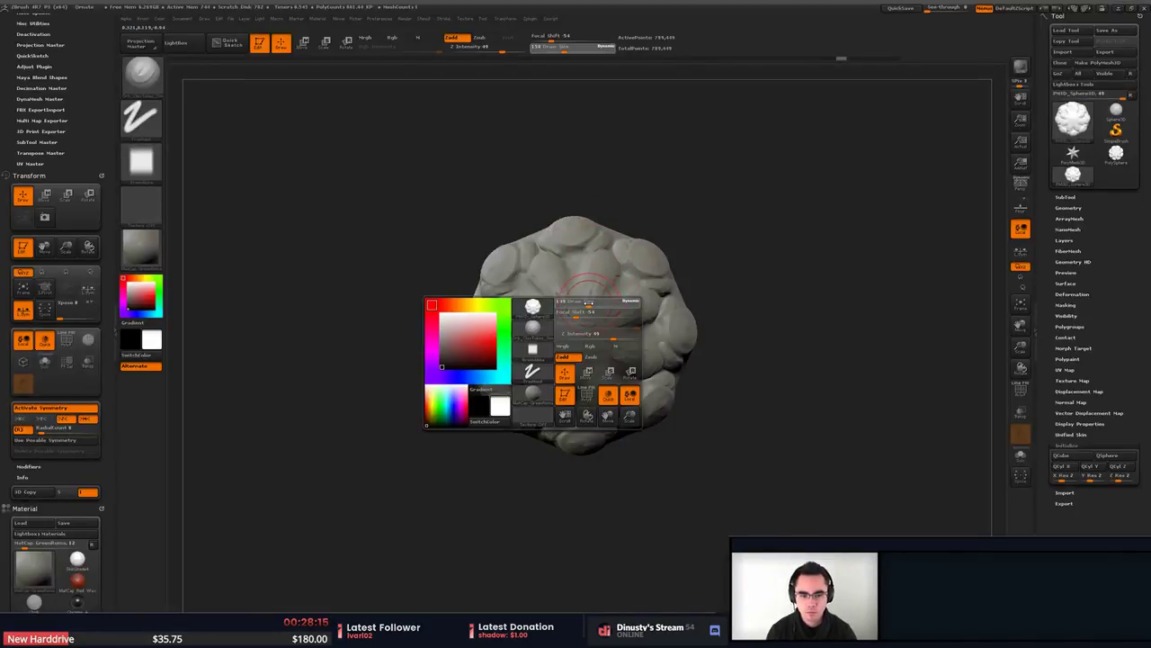
key("alt+Tab")
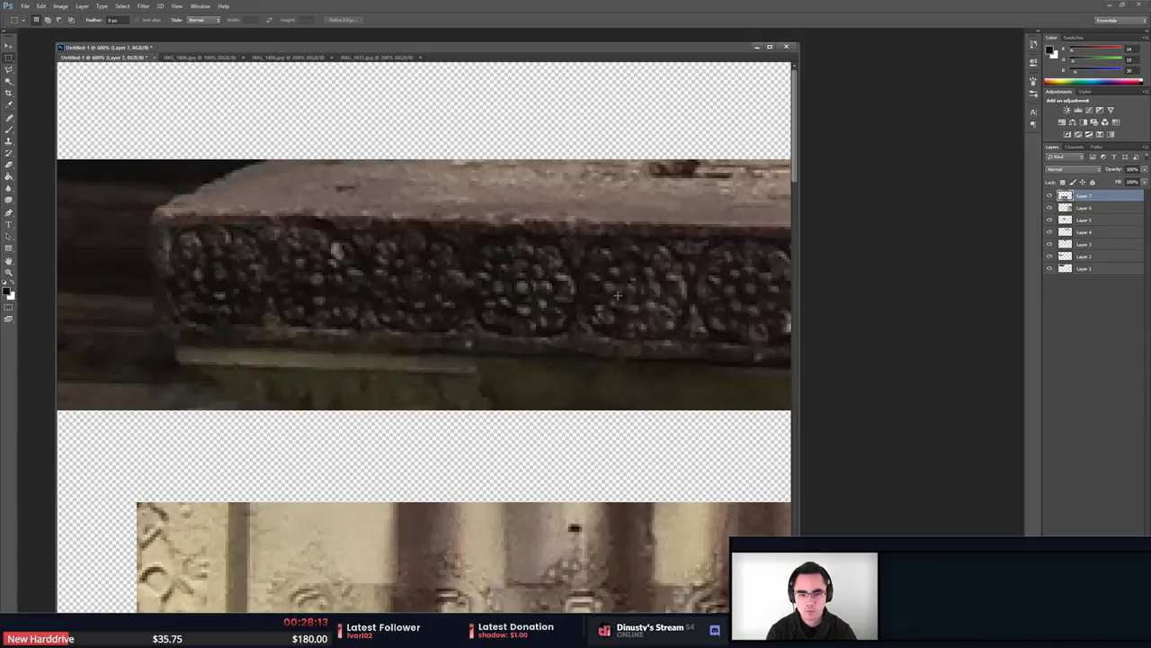
Build a smooth round boss ringed by four small raised petals at the rosette's centre, checking against the ledge reference.
key("alt+Tab")
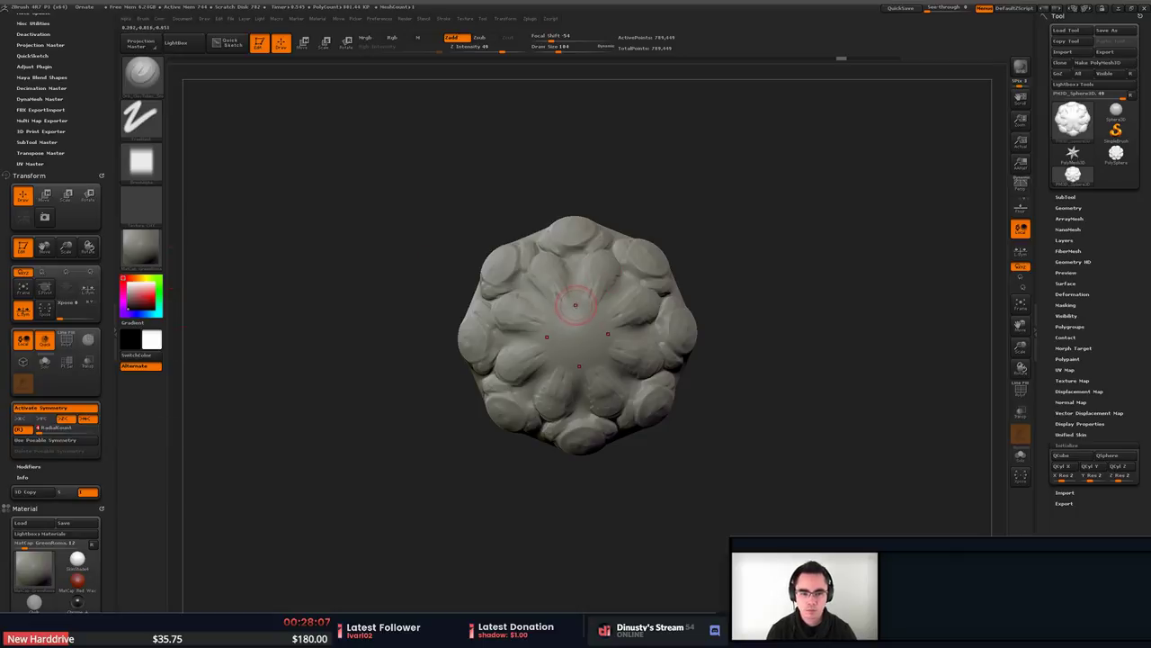
key("alt+Tab")
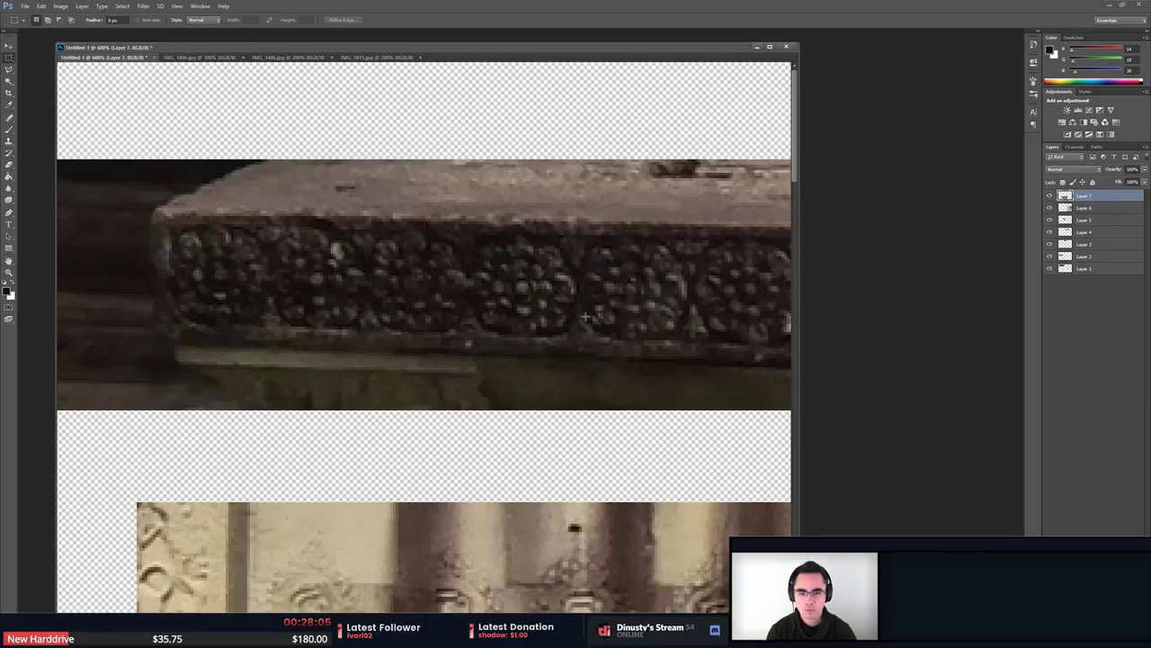
key("alt+Tab")
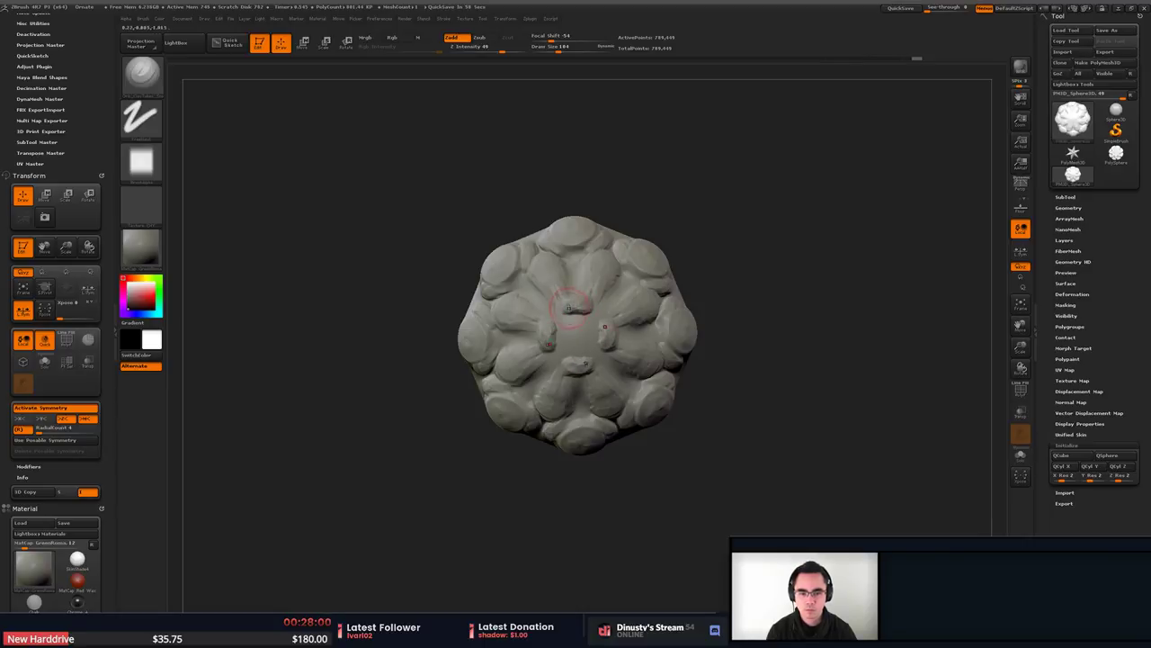
key("alt+Tab")
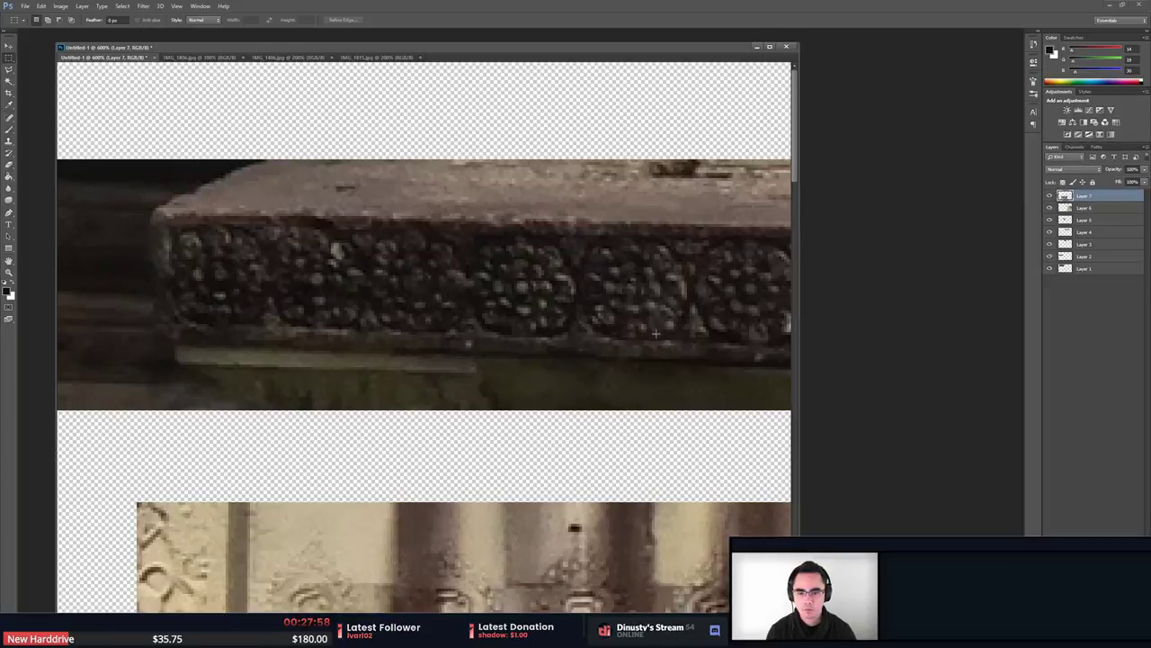
key("alt+Tab")
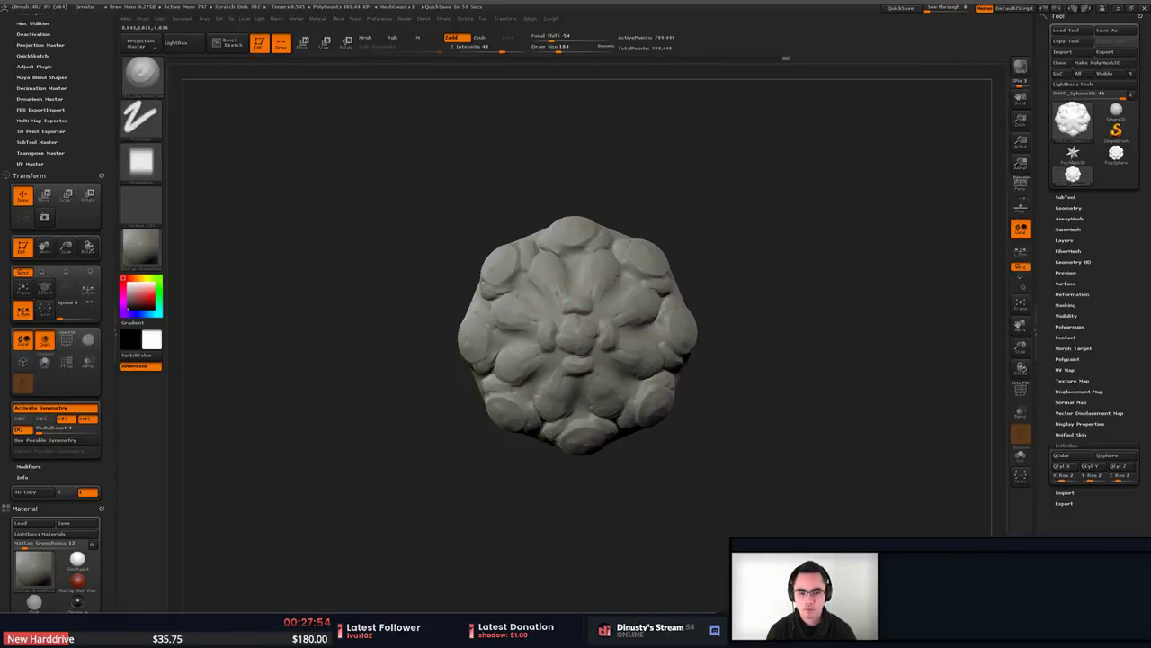
key("shift")
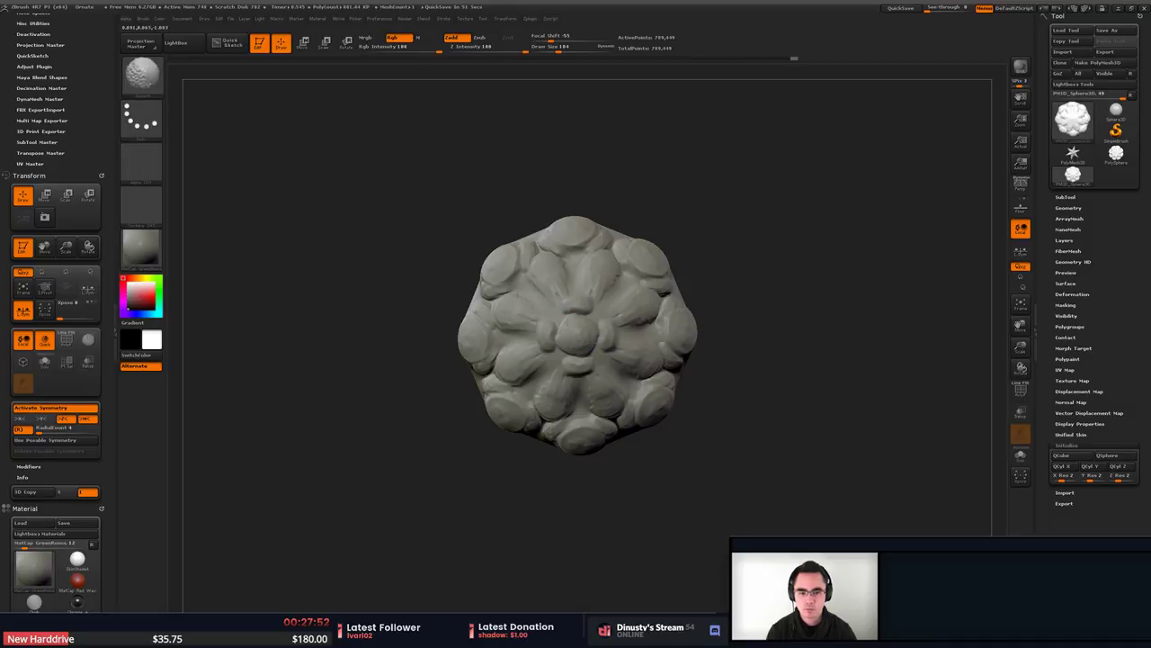
left_click_drag(588, 327, 586, 330, "shift")
Set the draw size to 576 and brush over the rosette's plain back.
mouse_move(585, 331)
right_mouse_down()
mouse_move(650, 296)
mouse_move(628, 305)
mouse_move(646, 291)
mouse_move(611, 293)
right_mouse_up()
right_click_drag(576, 302, 630, 291)
key("space")
left_click_drag(612, 291, 640, 289)
right_click_drag(655, 263, 650, 265, "shift")
key("space")
mouse_move(531, 310)
left_mouse_down()
mouse_move(517, 306)
mouse_move(520, 321)
left_mouse_up()
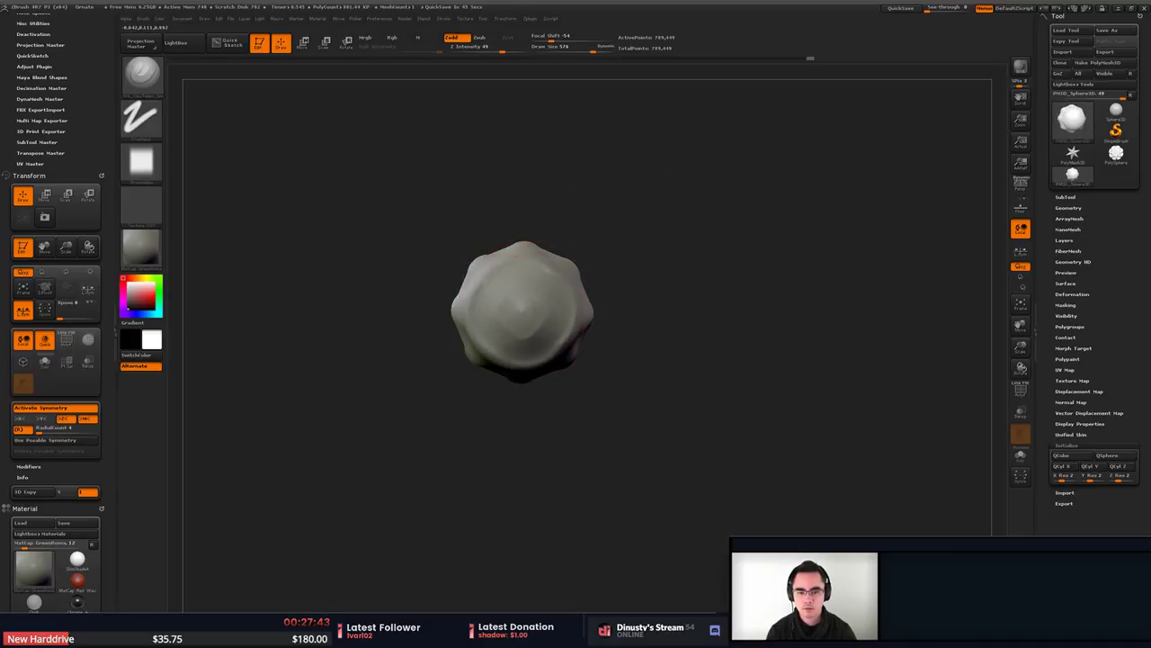
Slice off the rosette's bulging back half with the TrimRect brush, undoing unsuitable cuts, to leave a flat base.
key("shift")
mouse_move(611, 297)
right_mouse_down()
mouse_move(549, 297)
mouse_move(583, 306)
mouse_move(681, 278)
mouse_move(585, 306)
mouse_move(612, 293)
right_mouse_up()
key("shift")
mouse_move(763, 124)
left_mouse_down("ctrl+shift")
mouse_move(578, 529)
mouse_move(546, 573)
left_mouse_up("ctrl+shift")
left_click(144, 86, "ctrl+shift")
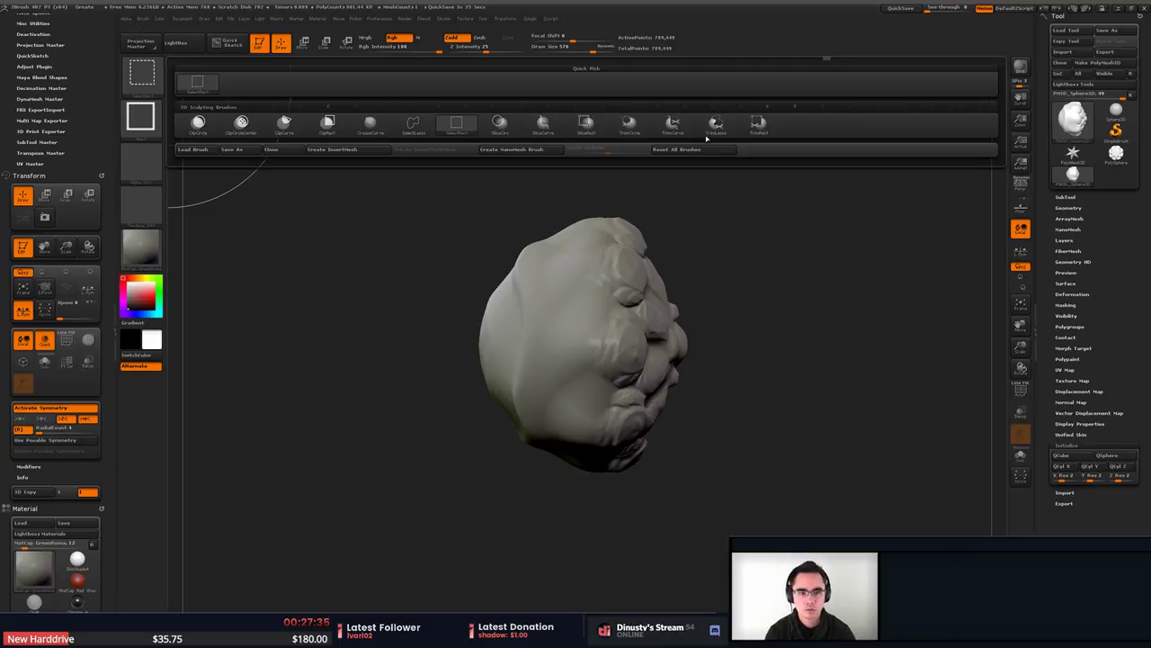
left_click(758, 124)
left_click_drag(583, 146, 807, 566, "ctrl+shift")
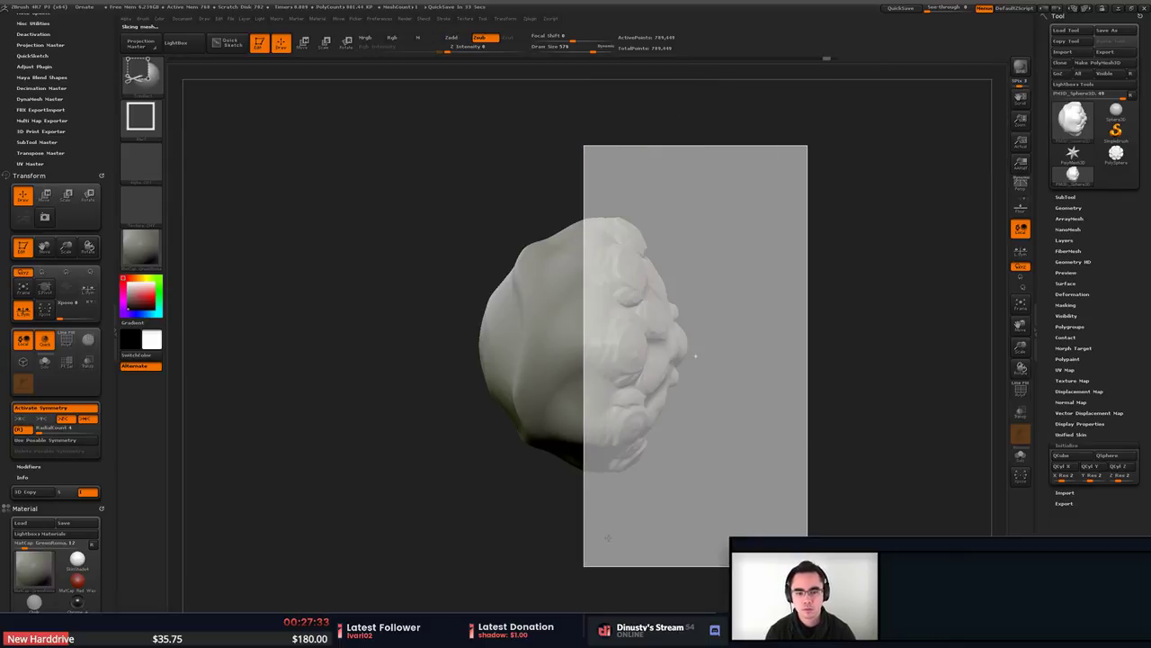
key("ctrl+z")
left_click_drag(385, 182, 588, 540, "ctrl+shift")
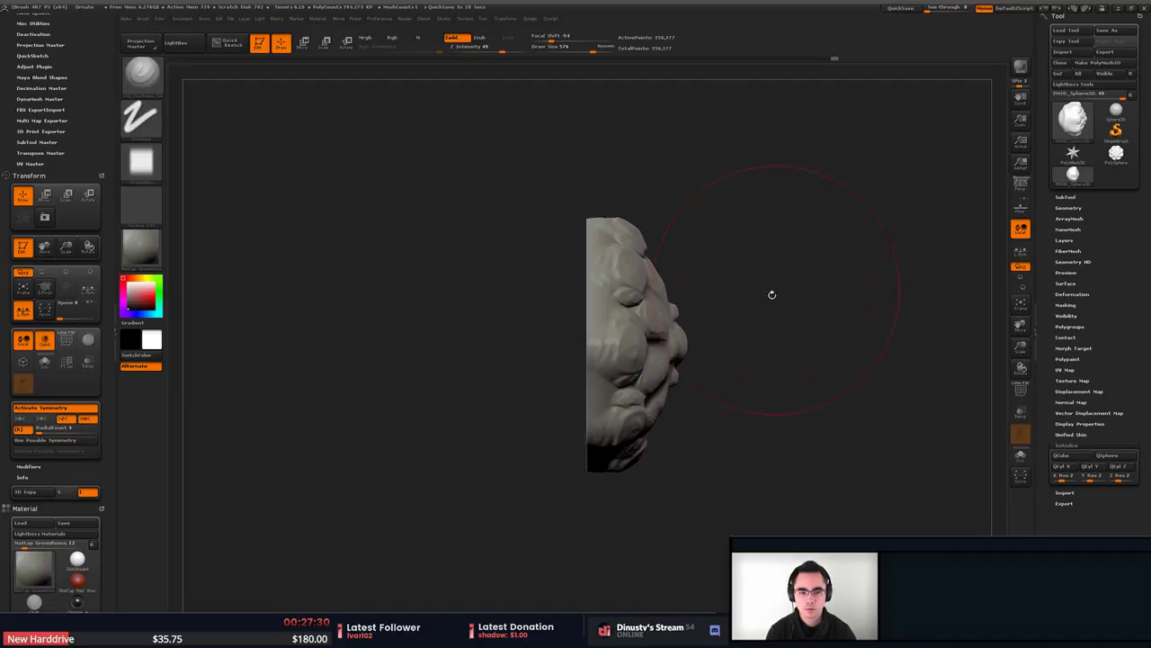
left_click_drag(771, 294, 622, 319)
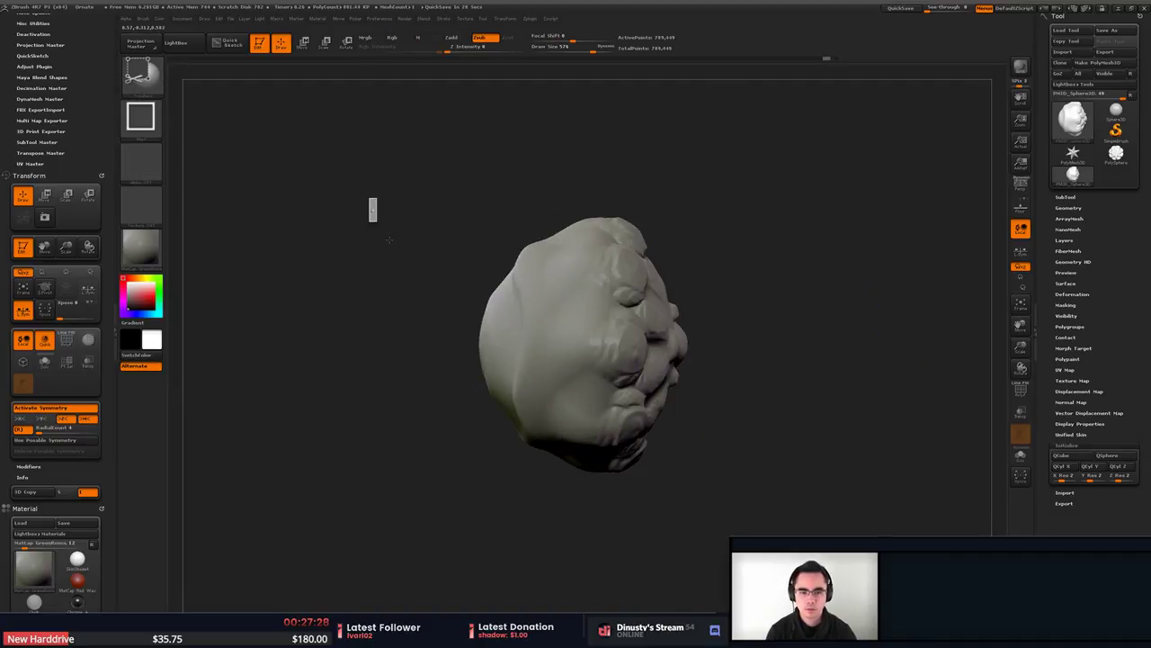
left_click_drag(370, 199, 576, 547, "ctrl+shift")
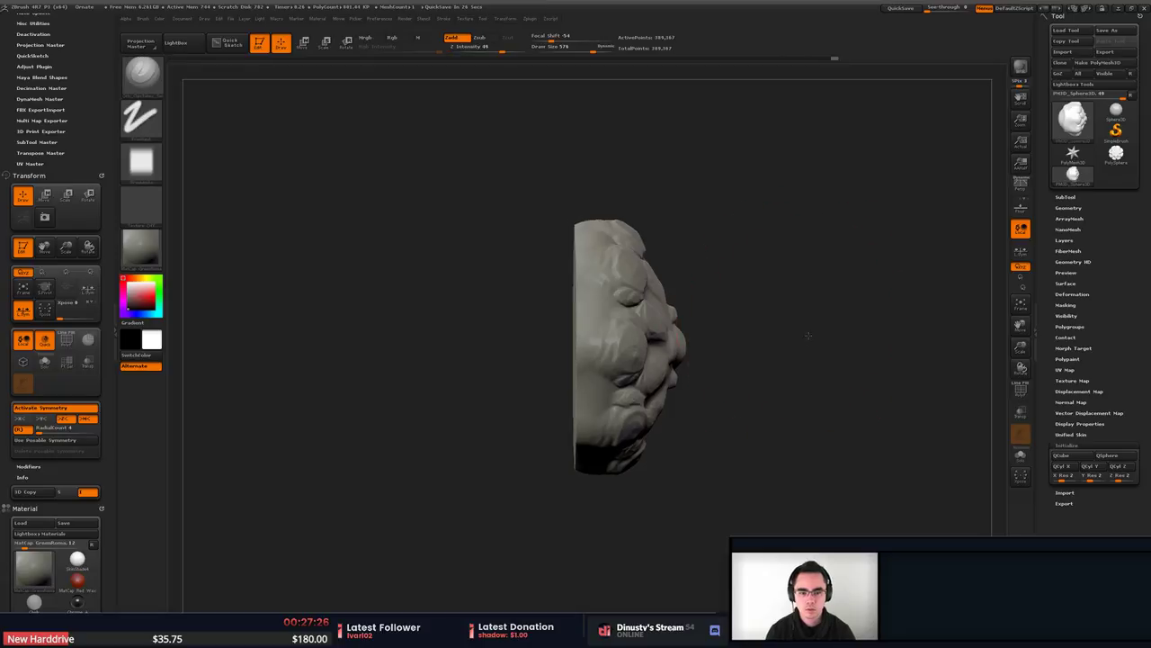
Set the draw size to 82 and check the rosette's cut base, side and front.
mouse_move(759, 334)
left_mouse_down()
mouse_move(816, 333)
mouse_move(769, 378)
mouse_move(771, 349)
mouse_move(831, 341)
mouse_move(761, 366)
left_mouse_up()
key("shift+f")
key("space")
left_click(669, 364)
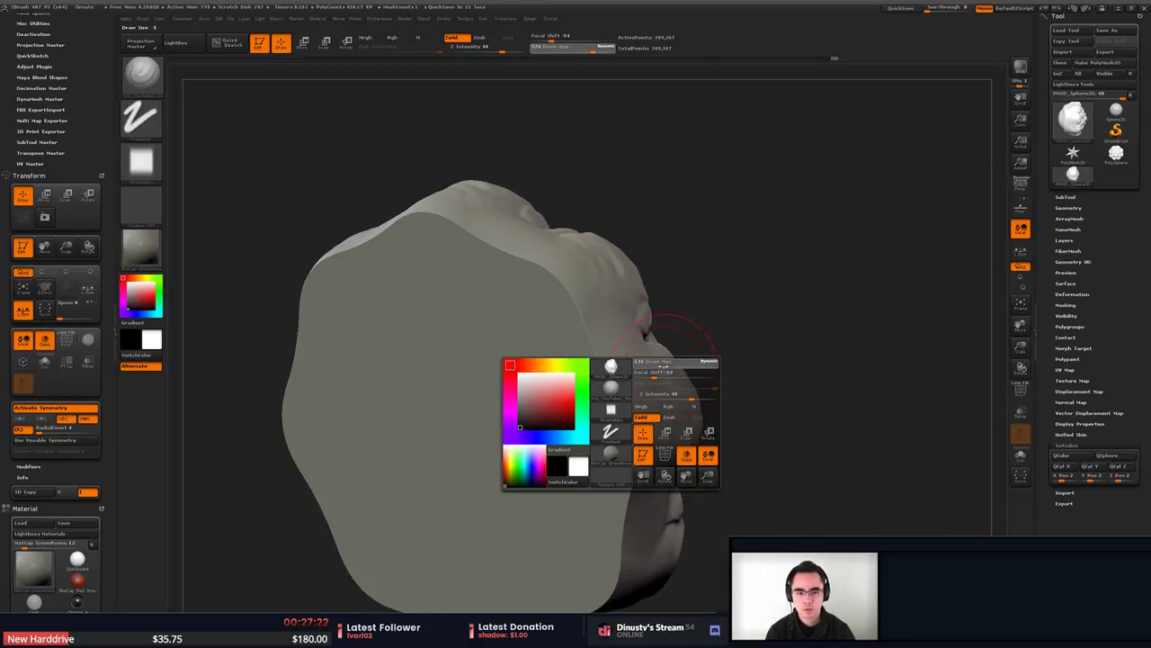
key("shift")
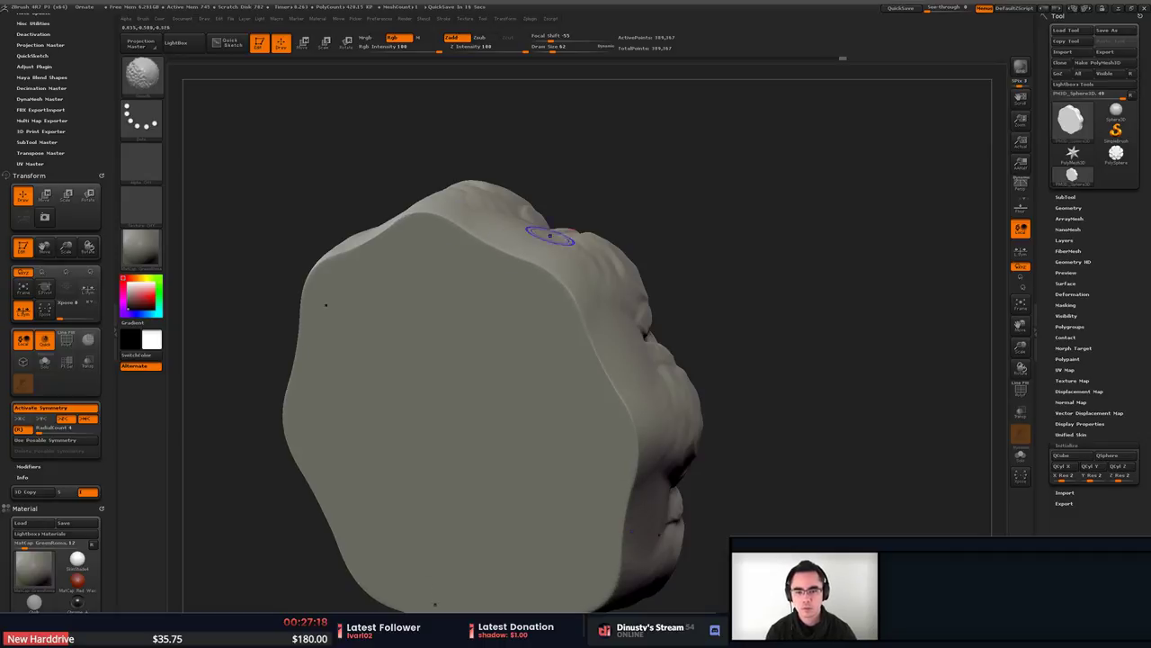
mouse_move(549, 237)
right_mouse_down("ctrl")
mouse_move(584, 273)
mouse_move(710, 320)
mouse_move(543, 296)
right_mouse_up("ctrl")
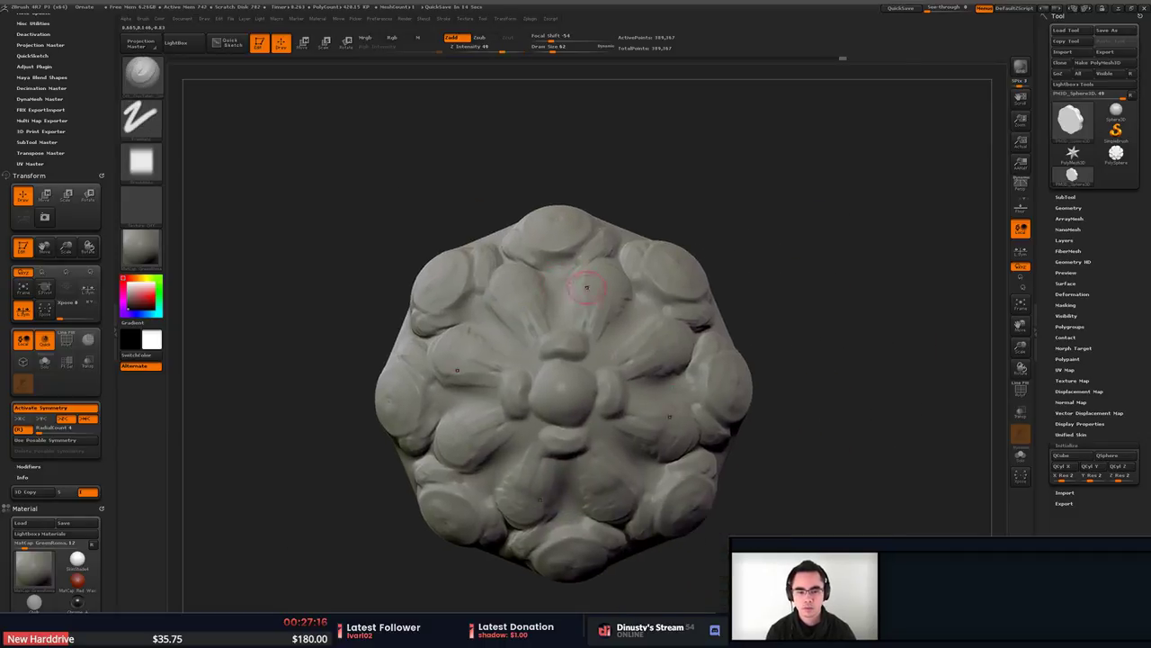
Carve radial creases along the edges of the inner petals with a subtractive brush, undoing unwanted strokes.
key("b")
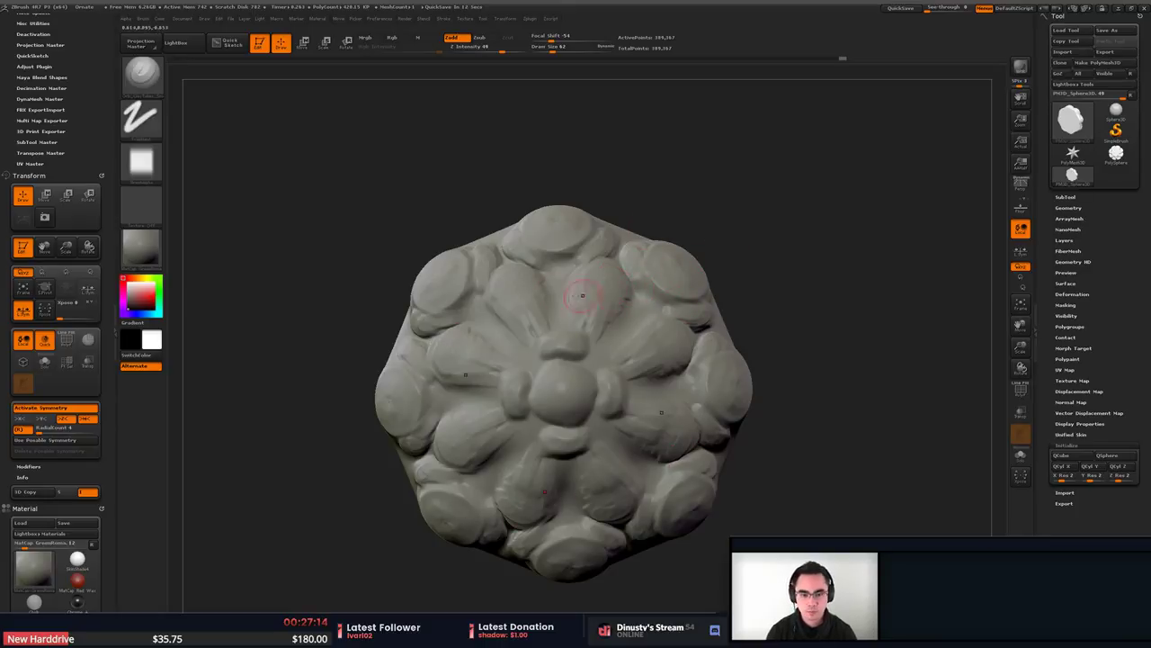
key("b")
left_click(689, 333)
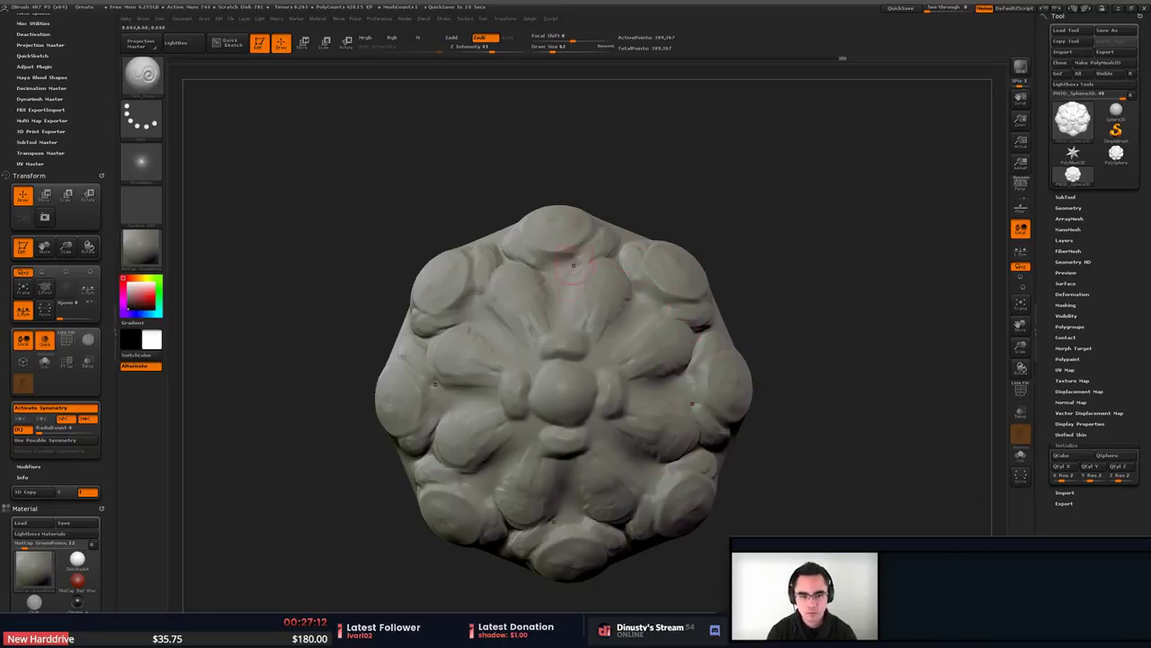
left_click_drag(591, 252, 573, 378)
key("ctrl+z")
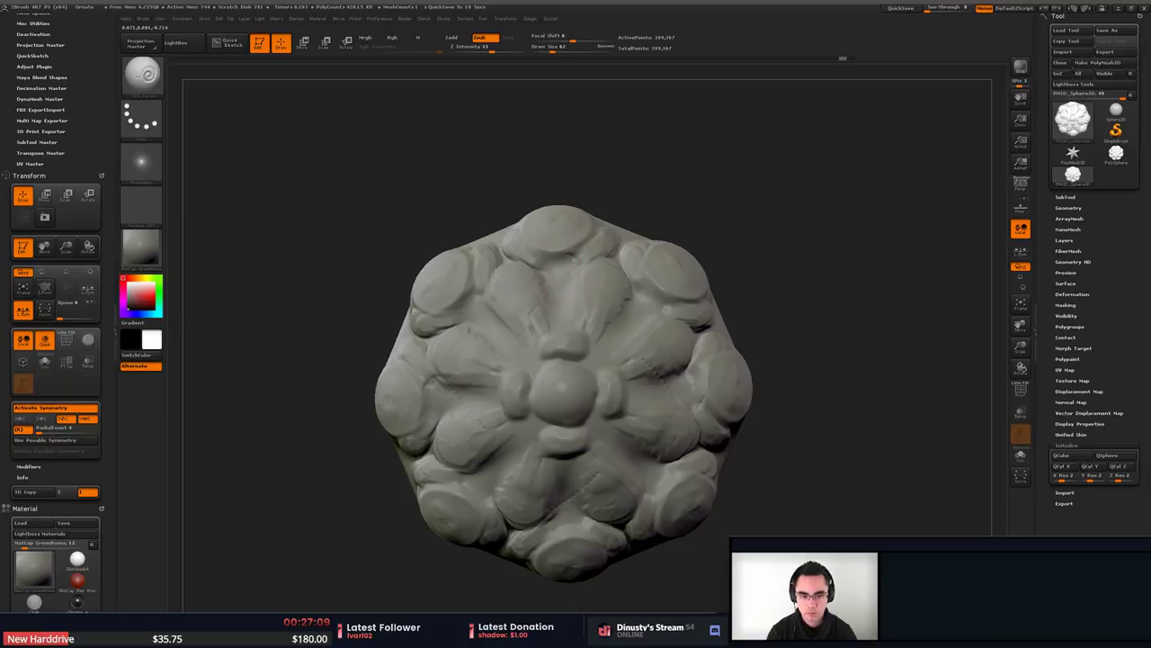
left_click_drag(576, 266, 570, 360)
key("ctrl+z")
mouse_move(567, 266)
left_mouse_down()
mouse_move(576, 310)
mouse_move(550, 367)
left_mouse_up()
key("ctrl+z")
Define and smooth the creases around the outer lobes and the beads beside them, undoing the last stroke.
right_click_drag(551, 297, 558, 360, "ctrl")
right_click_drag(557, 360, 590, 361, "alt")
right_click_drag(524, 255, 566, 250, "alt")
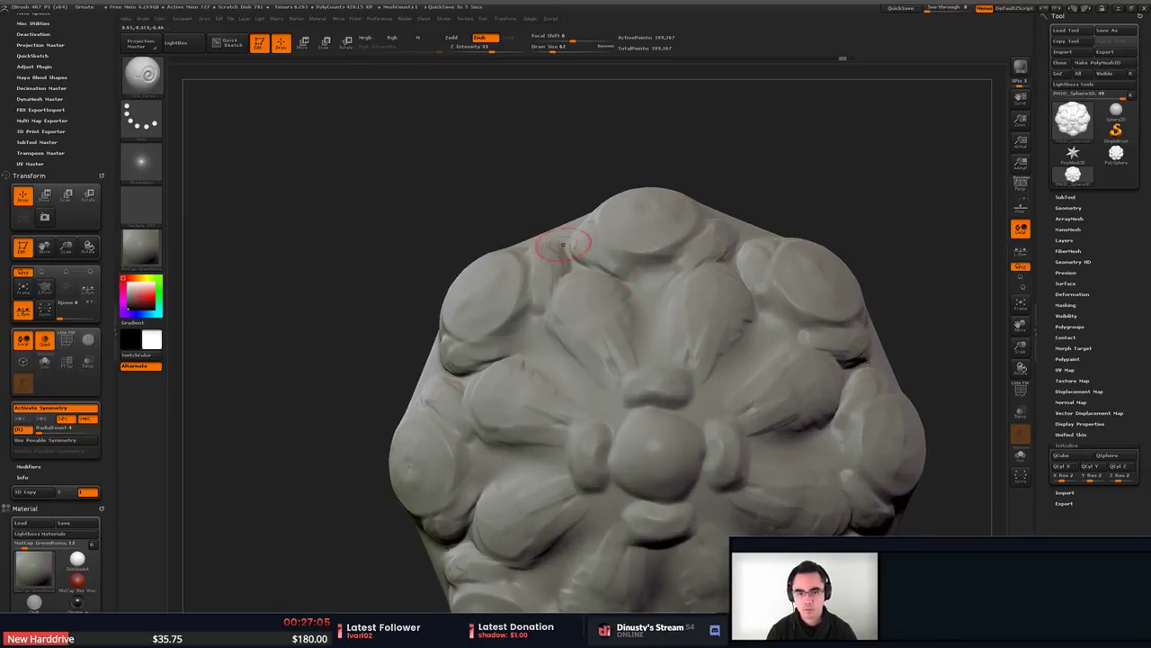
right_click_drag(511, 281, 541, 304)
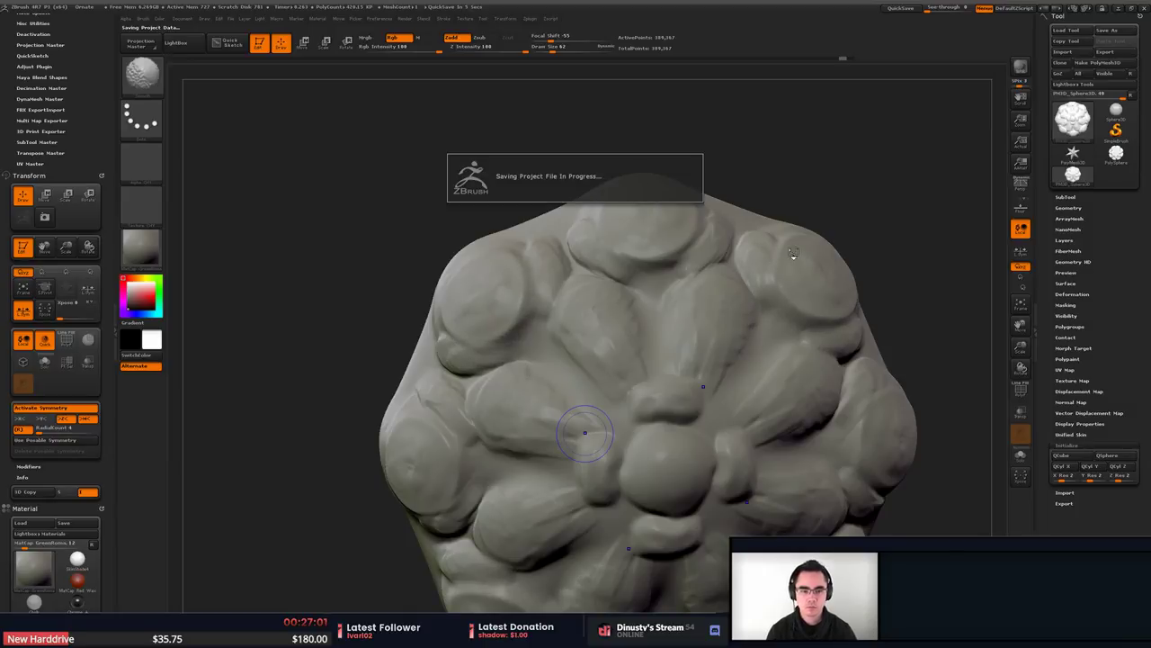
key("b")
key("d")
key("s")
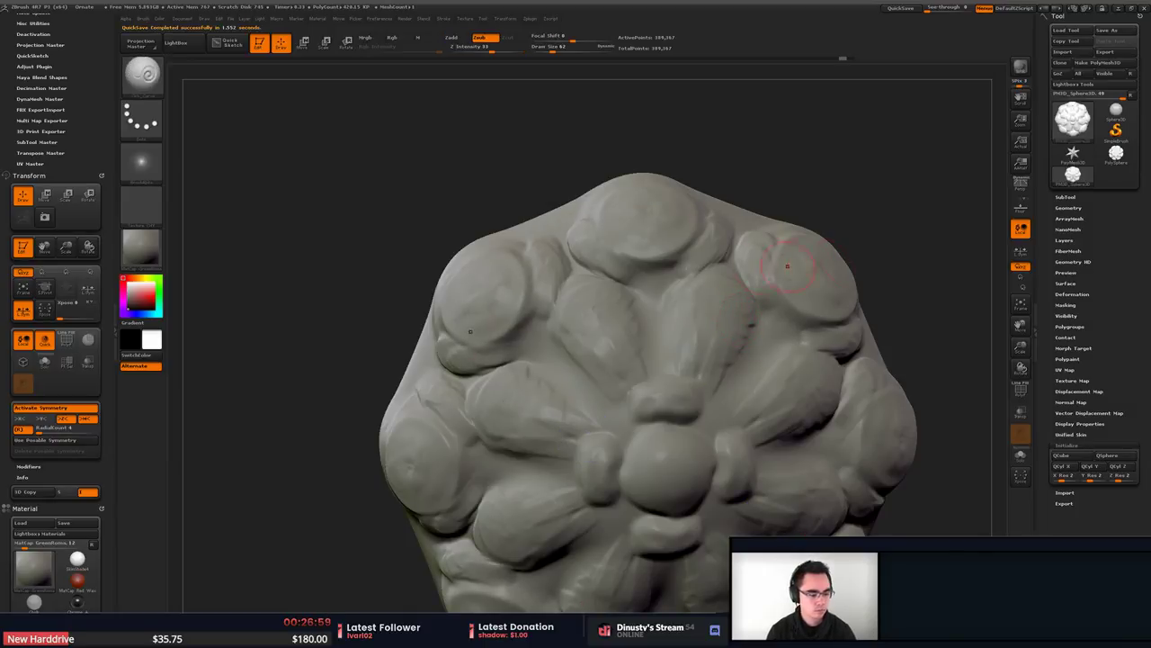
right_click_drag(777, 317, 721, 306, "ctrl")
mouse_move(720, 306)
right_mouse_down("alt")
mouse_move(618, 270)
mouse_move(797, 257)
mouse_move(717, 252)
right_mouse_up("alt")
key("ctrl+z")
scroll(716, 251, "up", 5)
scroll(760, 249, "down", 2)
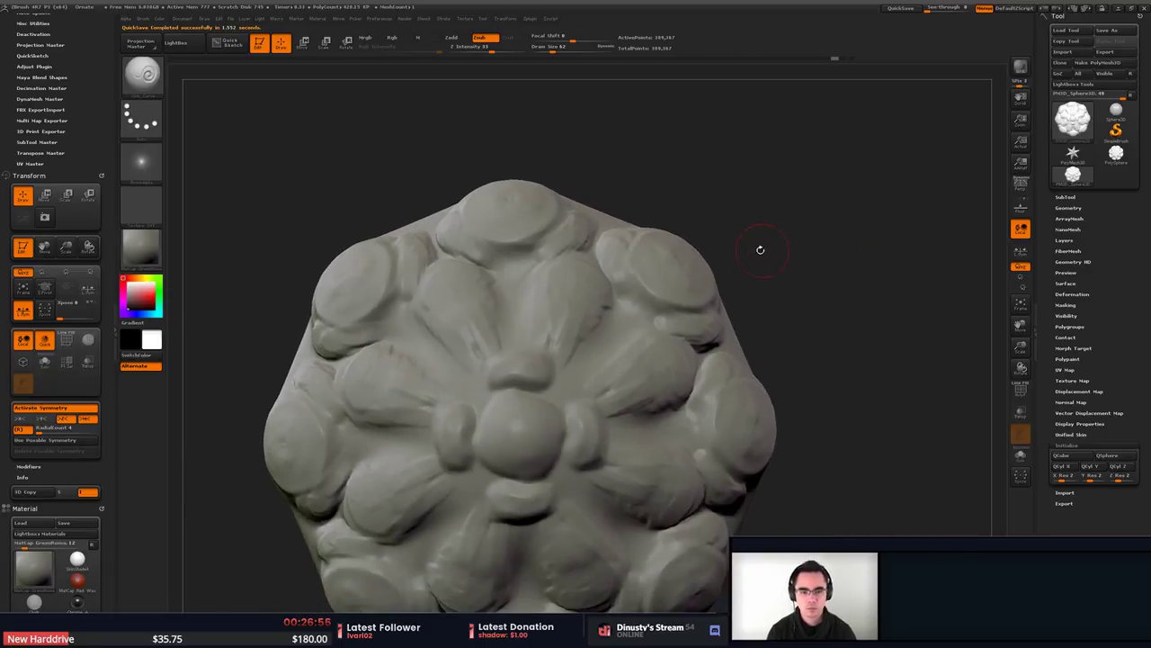
Set the draw size to 145 and carve grooves into the rosette's side wall between the outer lobes.
mouse_move(623, 200)
left_mouse_down()
mouse_move(597, 330)
mouse_move(564, 365)
mouse_move(550, 345)
mouse_move(568, 329)
mouse_move(588, 347)
mouse_move(530, 301)
left_mouse_up()
key("space")
left_click_drag(565, 343, 555, 303)
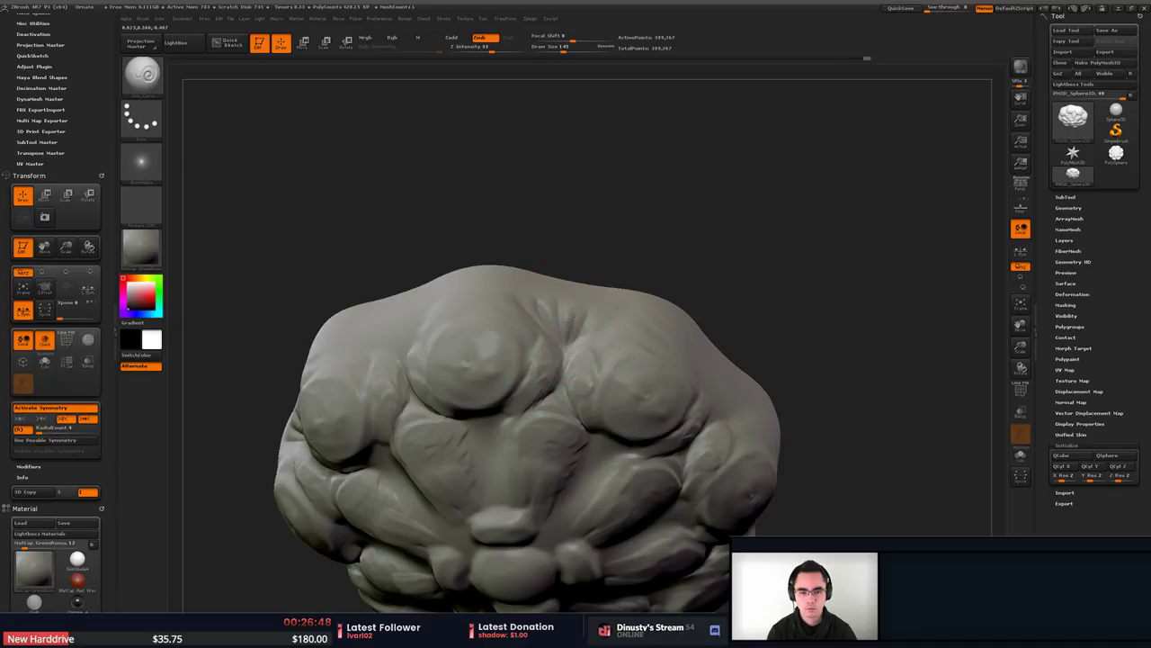
mouse_move(604, 280)
left_mouse_down()
mouse_move(595, 204)
mouse_move(619, 257)
mouse_move(603, 302)
left_mouse_up()
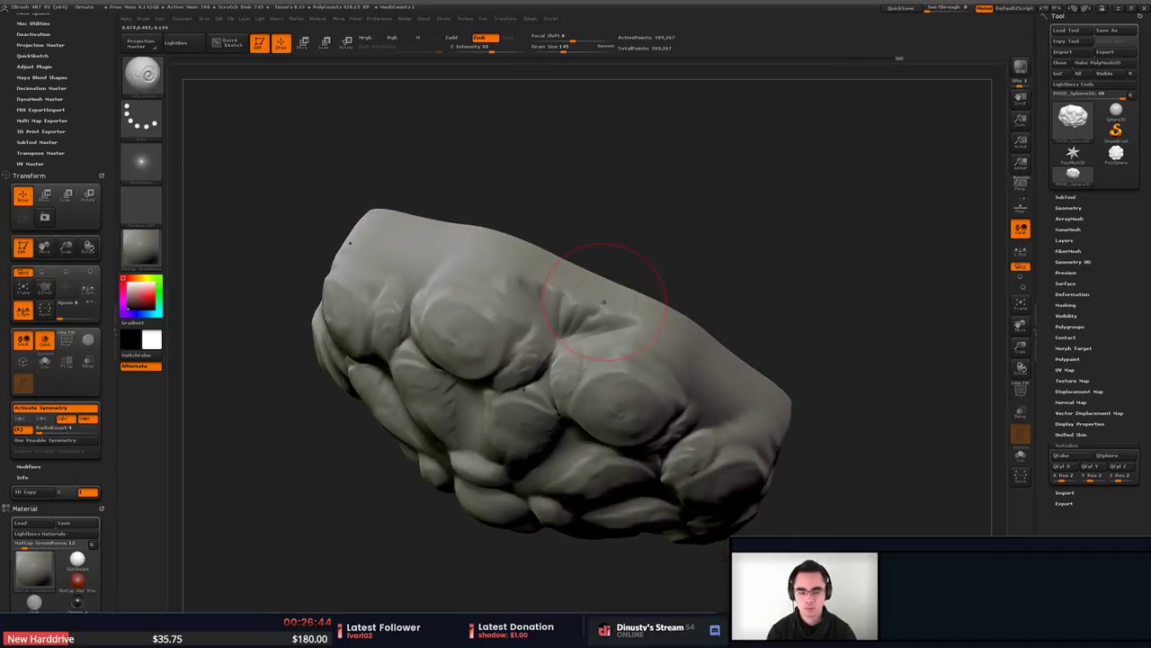
Push the side wall inward between the outer lobes with the Move brush to give the rosette a scalloped outline.
key("b")
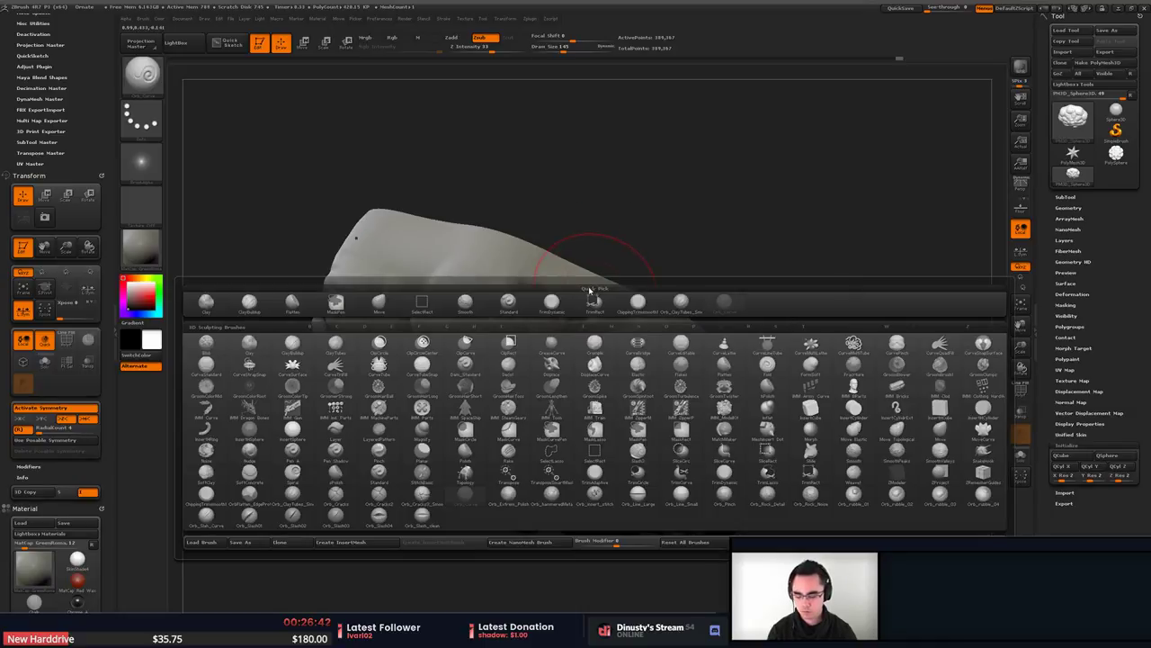
left_click(593, 299)
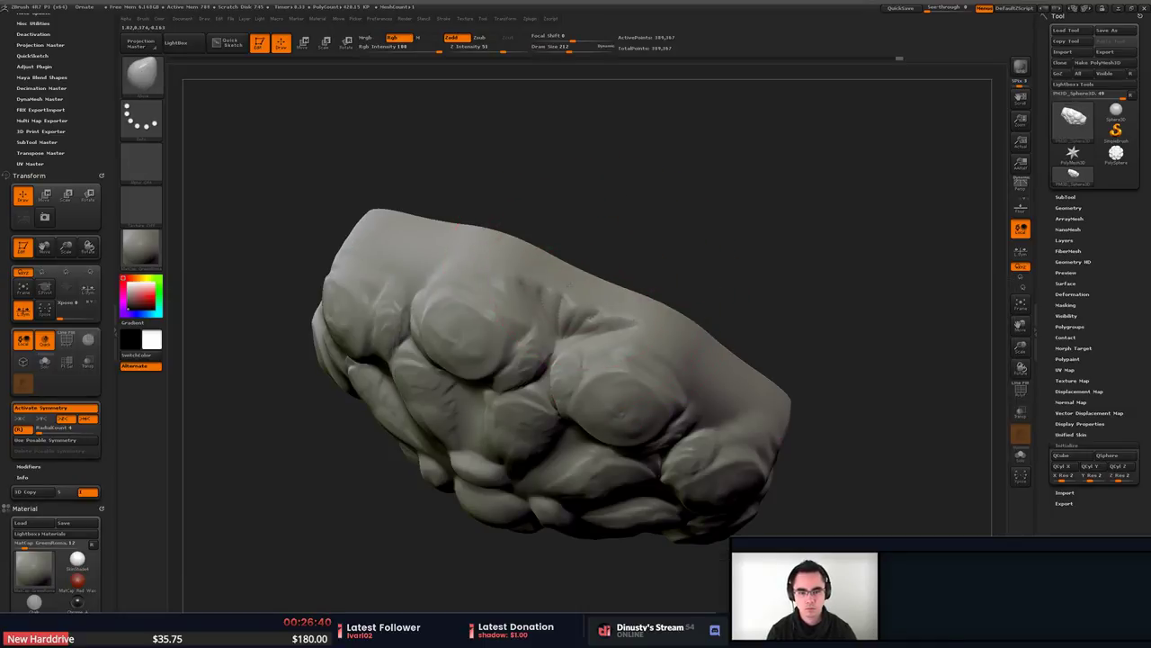
left_click_drag(569, 285, 565, 302)
mouse_move(519, 294)
right_mouse_down()
mouse_move(630, 338)
mouse_move(616, 320)
mouse_move(611, 248)
right_mouse_up()
mouse_move(611, 249)
left_mouse_down()
mouse_move(585, 211)
mouse_move(584, 250)
mouse_move(542, 234)
mouse_move(531, 245)
mouse_move(583, 231)
mouse_move(561, 188)
mouse_move(624, 175)
mouse_move(556, 220)
mouse_move(693, 230)
mouse_move(622, 256)
mouse_move(667, 296)
left_mouse_up()
key("ctrl+z")
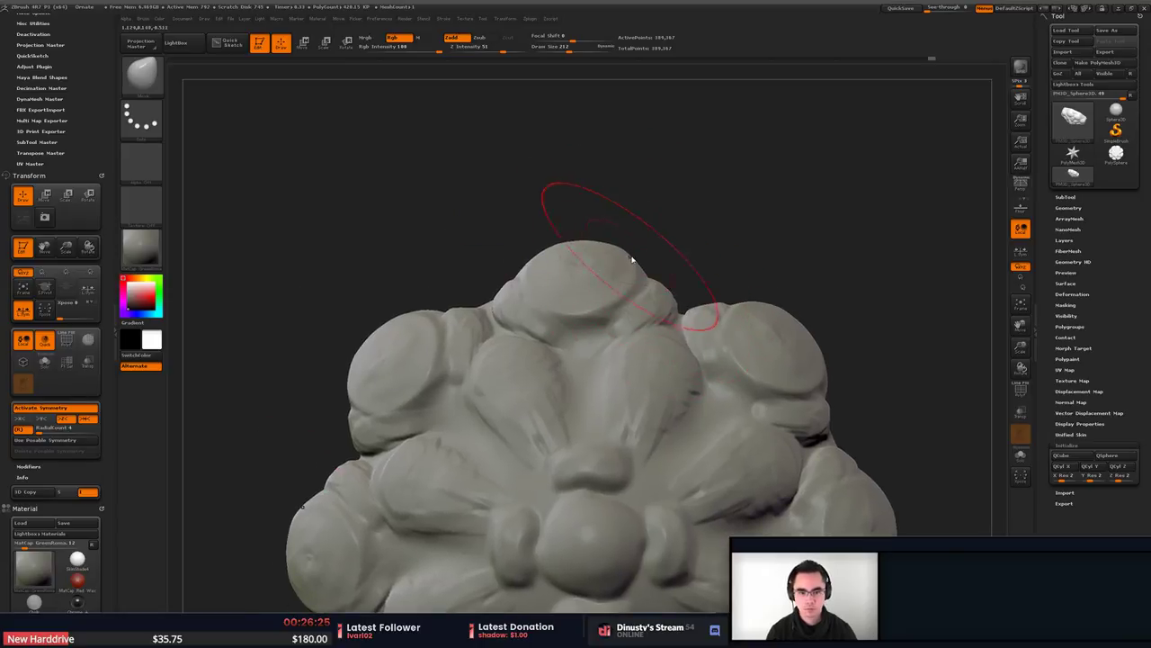
Set the draw size to 132, reshape the outer lobes' rims and smooth their faces.
key("space")
left_click_drag(633, 258, 622, 257)
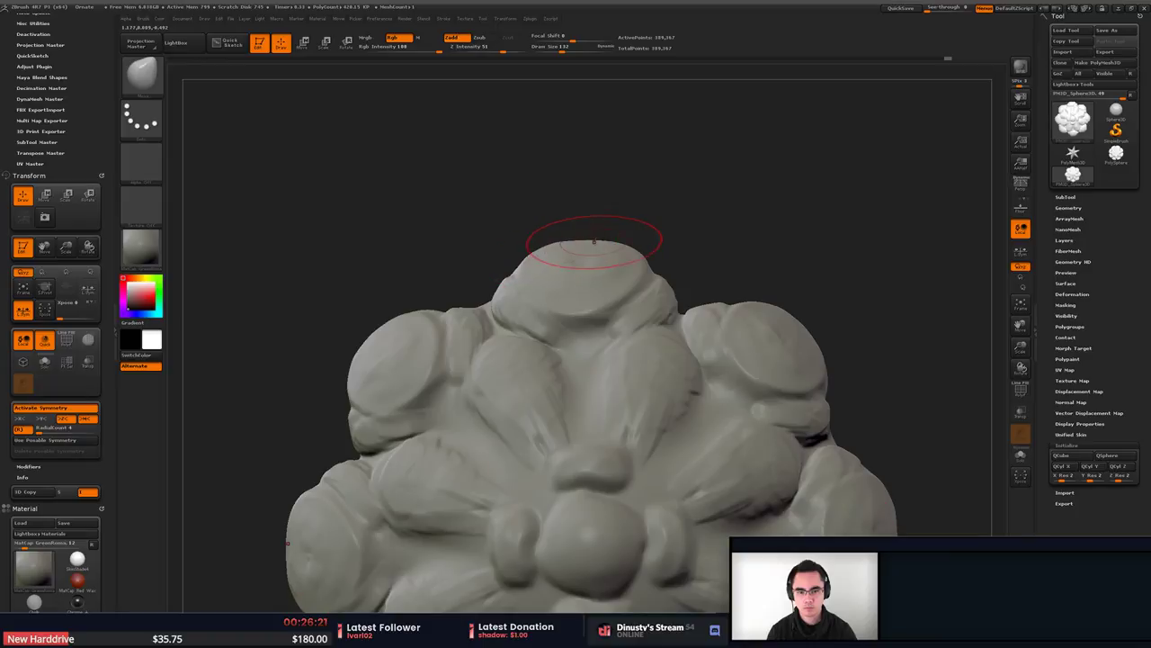
left_click_drag(578, 265, 579, 265, "shift")
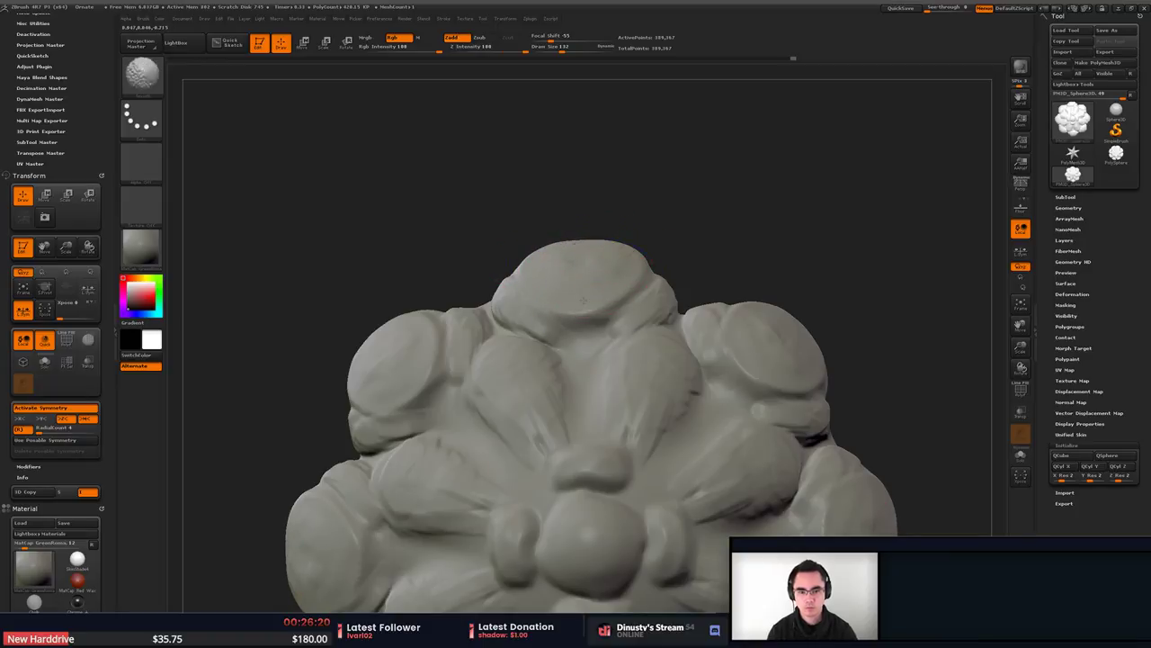
Plane flat facets onto the outer lobes' caps with a trimming brush.
key("b")
left_click(568, 329)
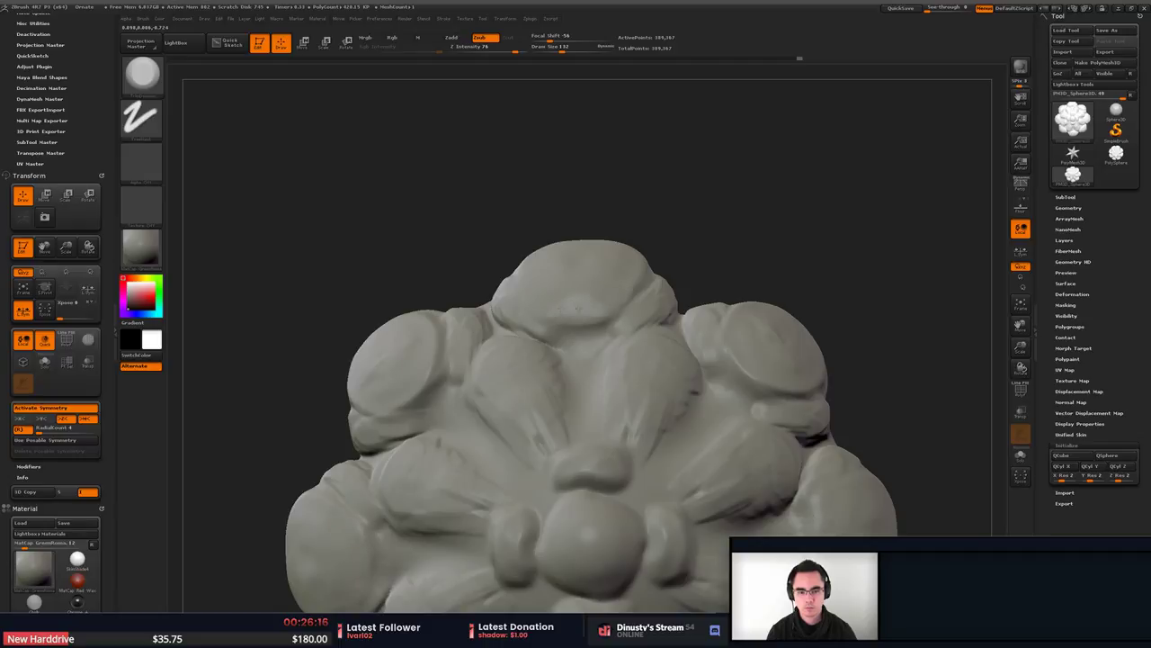
left_click_drag(579, 308, 594, 311)
left_click_drag(730, 268, 694, 232, "alt")
Plane the four small petals around the central boss into chiselled facets and soften the boss.
left_click_drag(648, 351, 628, 371)
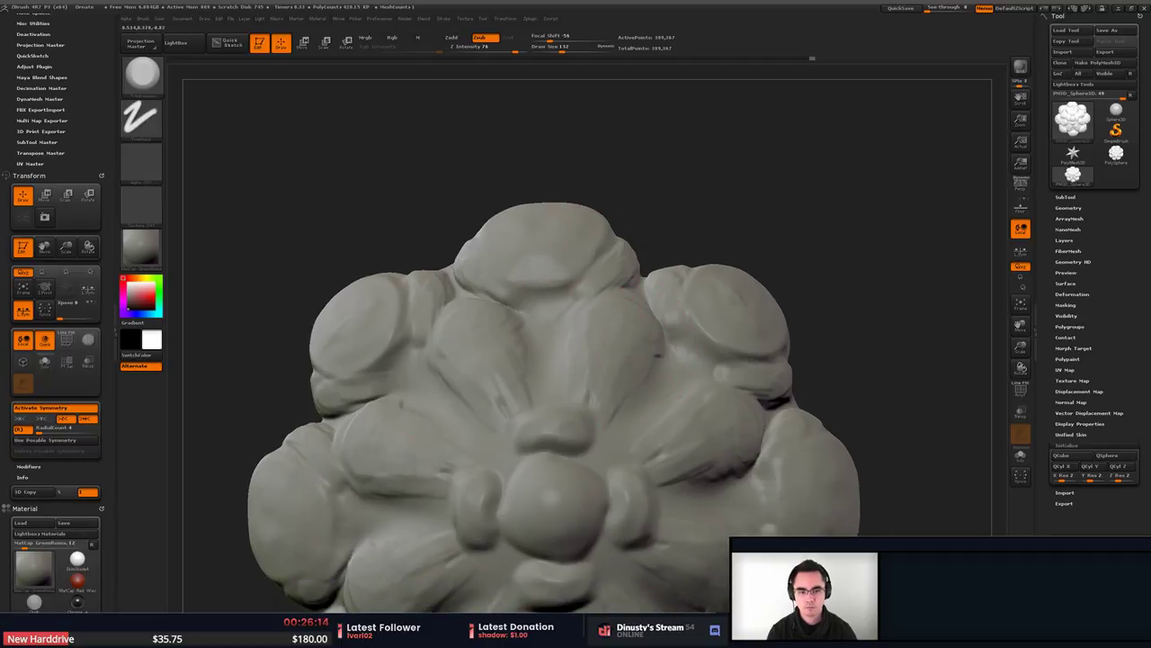
right_click_drag(591, 372, 611, 331, "alt")
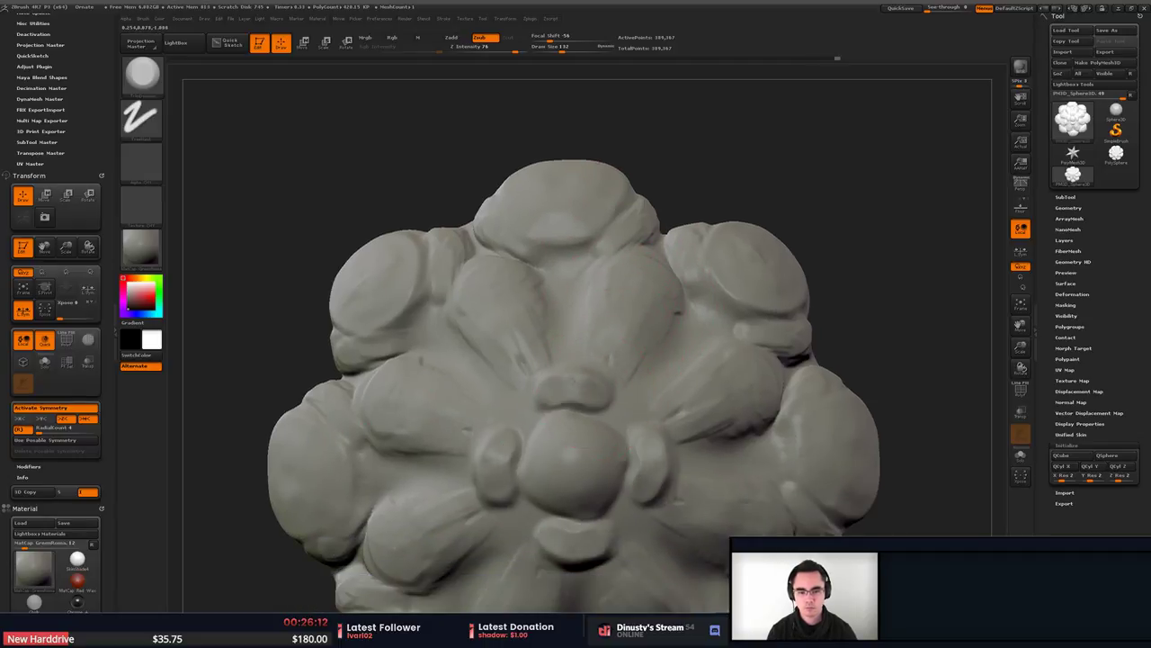
left_click_drag(580, 385, 567, 382)
left_click_drag(593, 438, 580, 423, "shift")
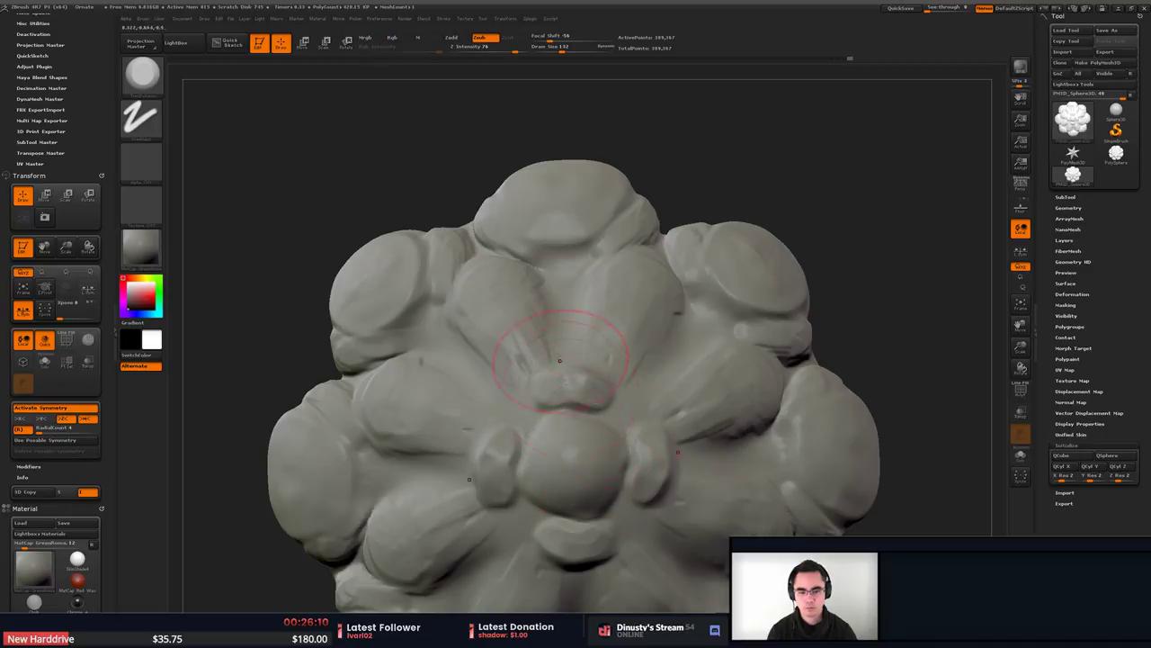
right_click_drag(560, 360, 521, 358)
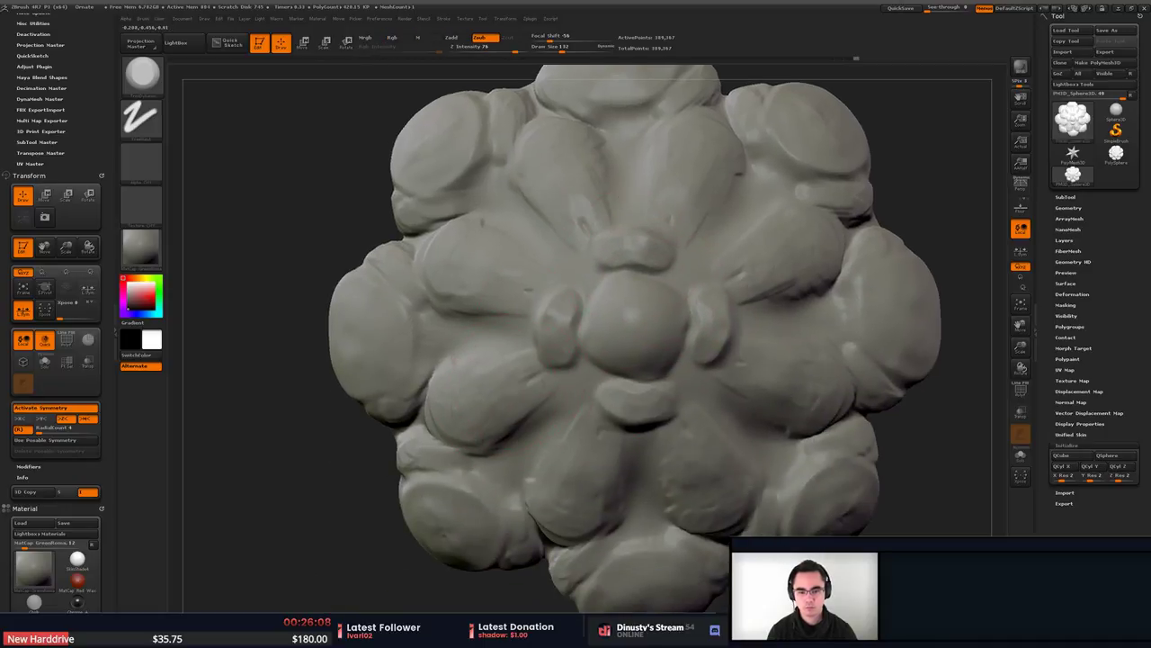
right_click_drag(504, 420, 498, 370)
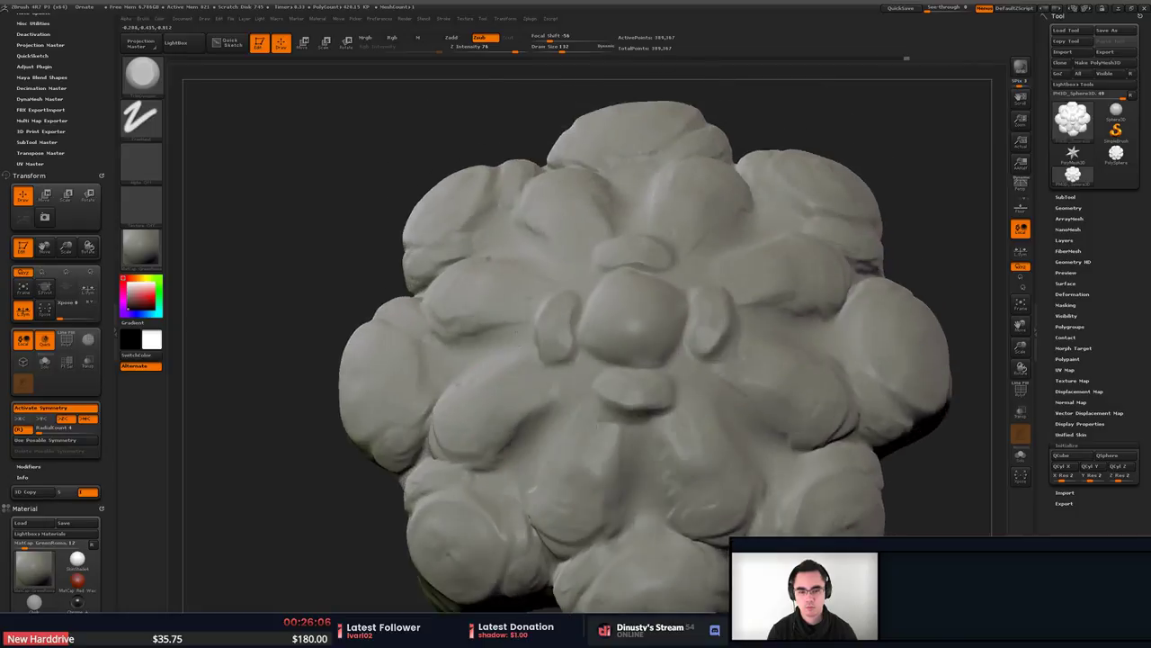
Set the draw size to 85, plane chiselled facets onto the inner ring of petals with the trimming brush, and smooth around their bases.
key("space")
left_click_drag(521, 426, 513, 427)
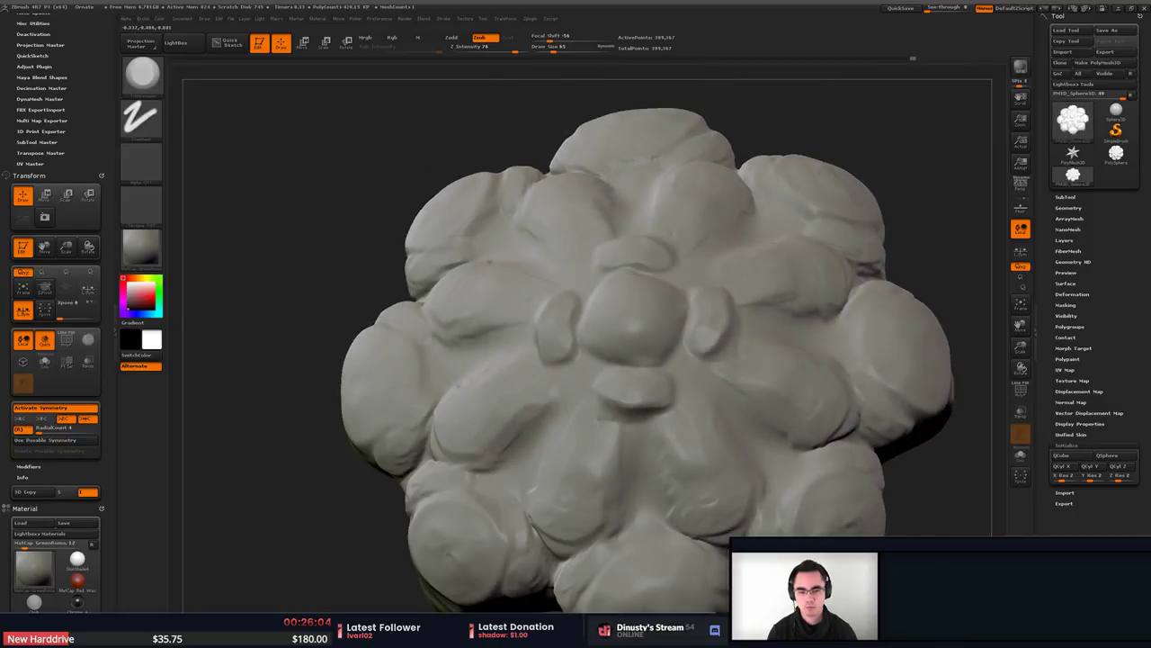
mouse_move(547, 391)
right_mouse_down("ctrl")
mouse_move(531, 334)
mouse_move(601, 280)
mouse_move(694, 369)
mouse_move(702, 415)
right_mouse_up("ctrl")
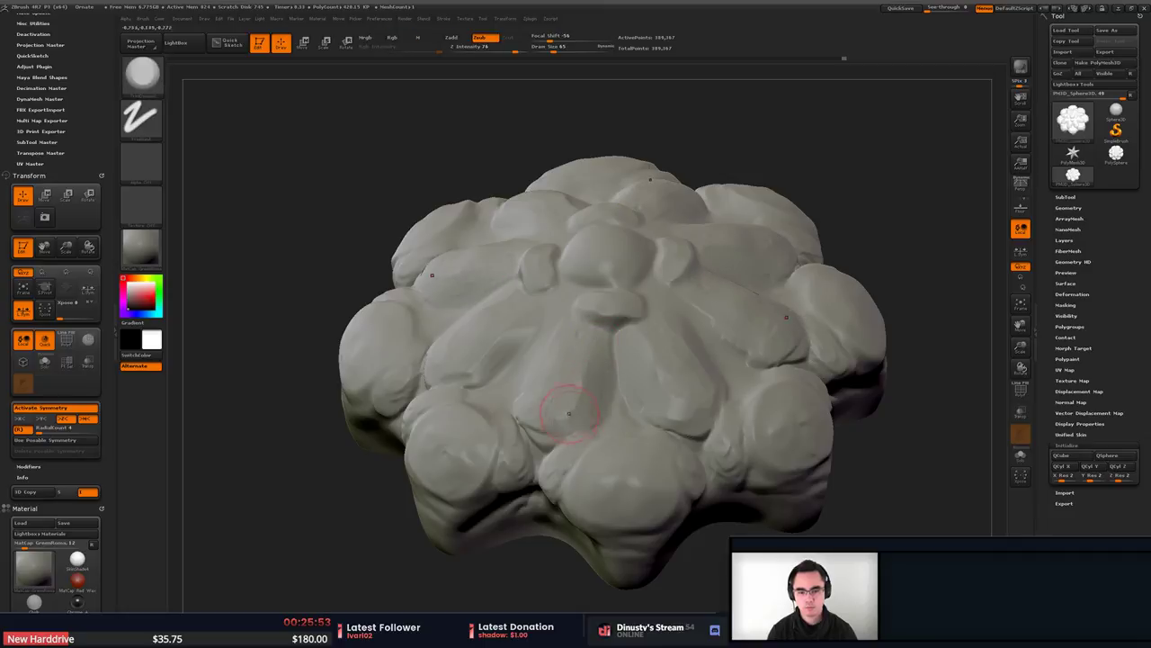
left_click_drag(569, 414, 540, 426)
mouse_move(450, 421)
right_mouse_down()
mouse_move(545, 410)
mouse_move(497, 326)
right_mouse_up()
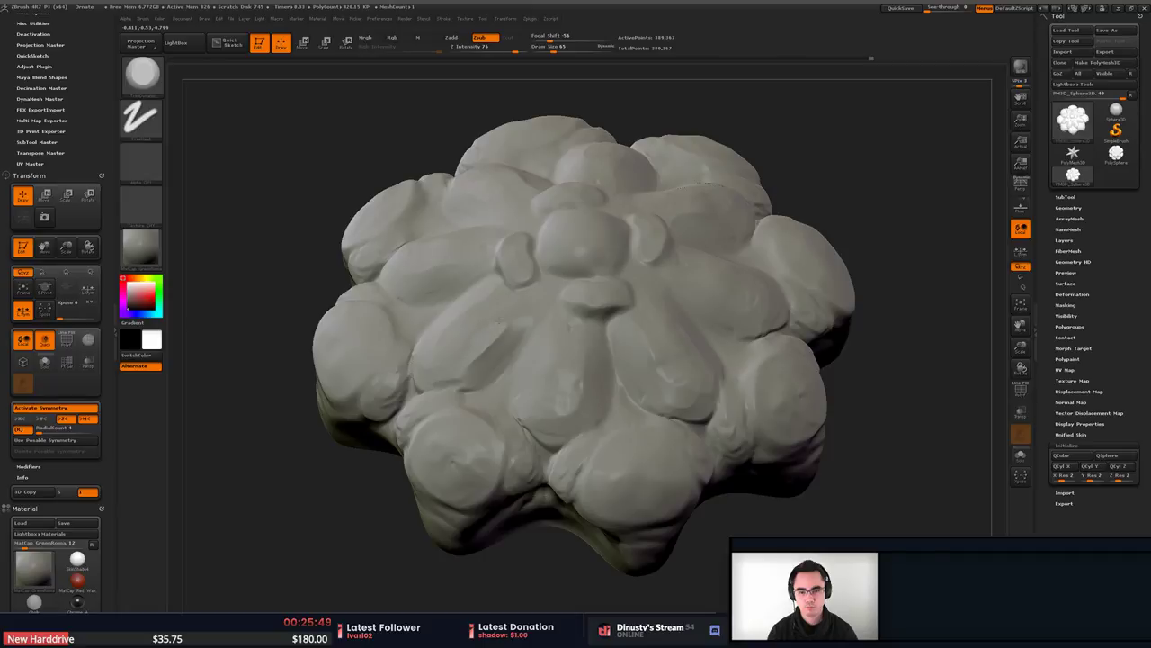
left_click_drag(500, 321, 466, 366)
mouse_move(500, 247)
right_mouse_down()
mouse_move(515, 288)
mouse_move(547, 292)
mouse_move(550, 259)
mouse_move(538, 274)
mouse_move(600, 300)
mouse_move(626, 345)
right_mouse_up()
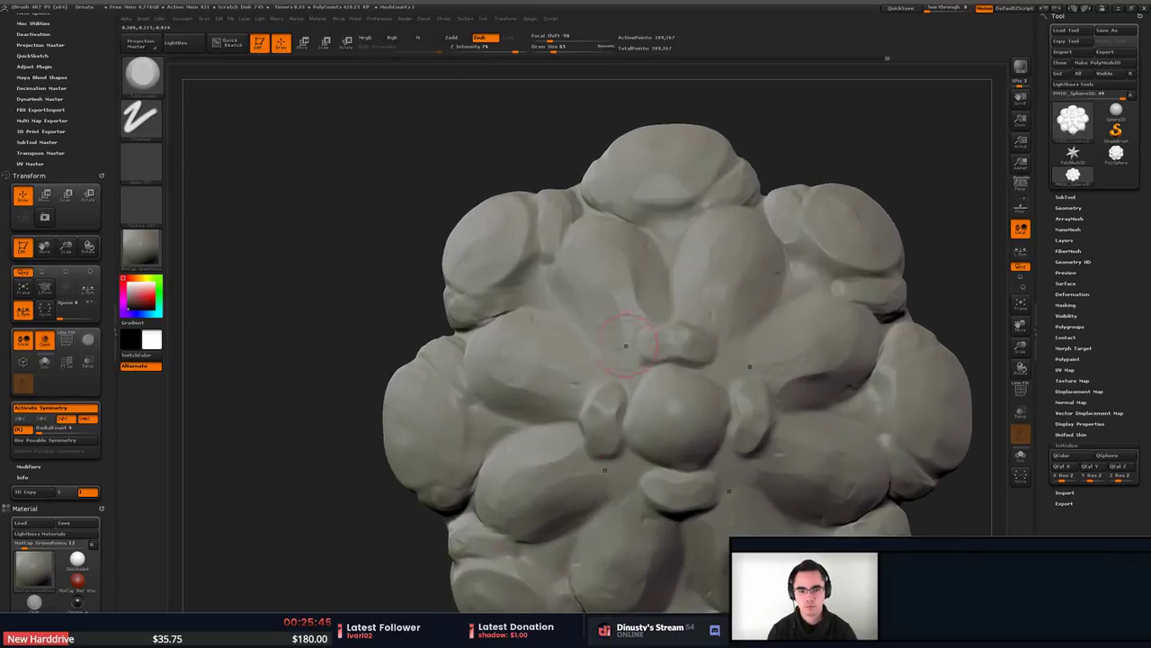
left_click_drag(586, 372, 585, 375, "shift")
right_click_drag(523, 319, 523, 352)
mouse_move(584, 286)
right_mouse_down("ctrl")
mouse_move(569, 245)
mouse_move(566, 308)
mouse_move(575, 286)
mouse_move(593, 346)
mouse_move(570, 329)
mouse_move(602, 263)
right_mouse_up("ctrl")
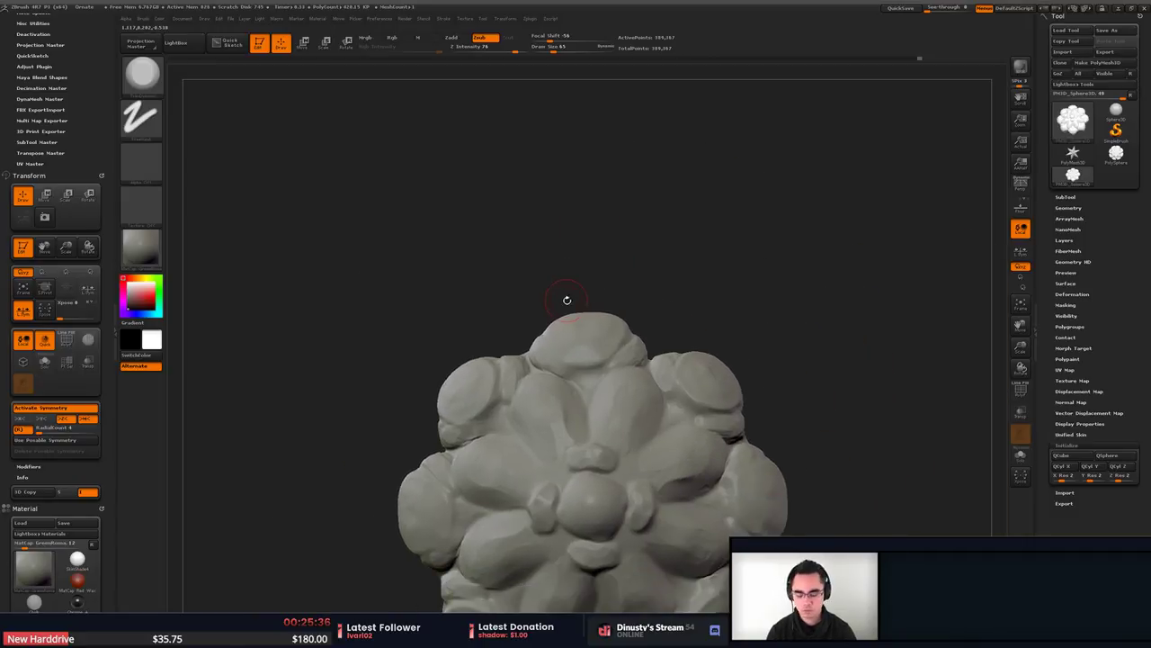
Refine the outer lobes' outline and side creases with the Move brush, reducing the draw size to 74, and smooth the valleys beside them.
mouse_move(555, 307)
right_mouse_down()
mouse_move(635, 321)
mouse_move(658, 275)
mouse_move(669, 285)
right_mouse_up()
key("space")
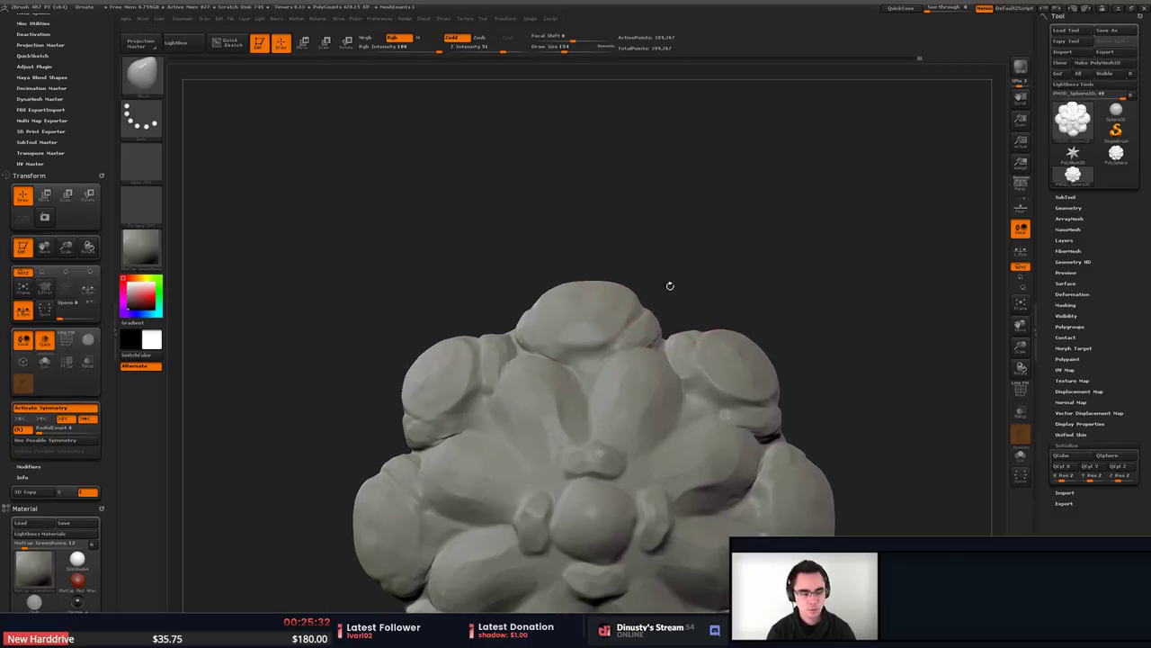
left_click_drag(590, 281, 589, 276)
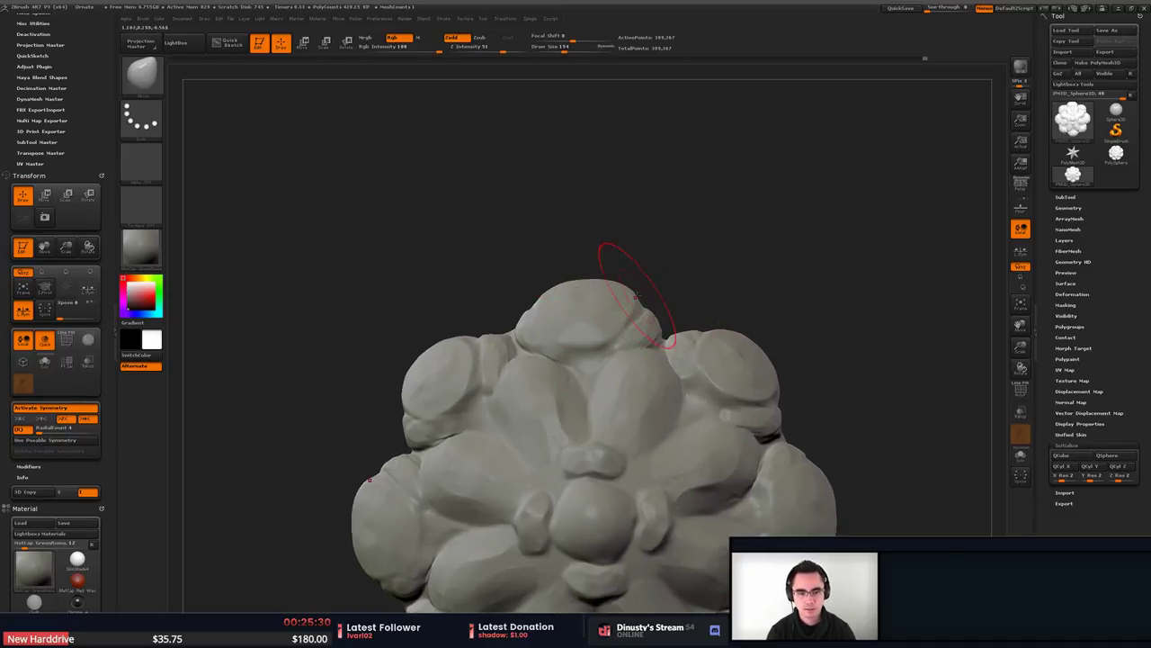
key("space")
left_click_drag(542, 317, 516, 320)
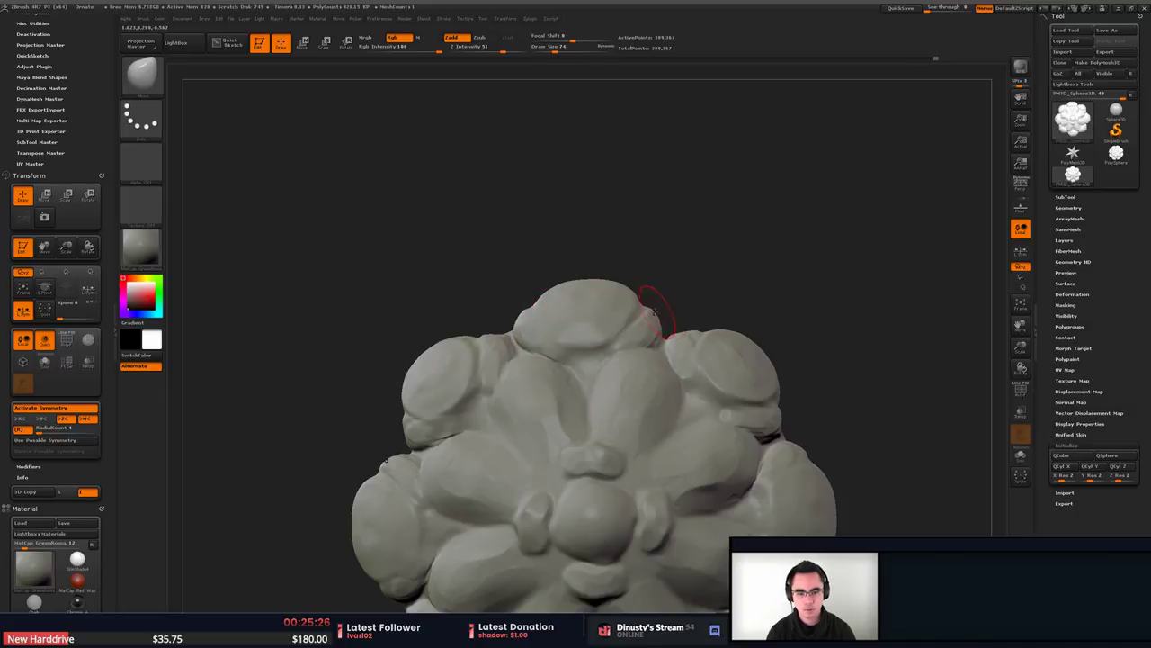
left_click_drag(654, 320, 656, 323, "shift")
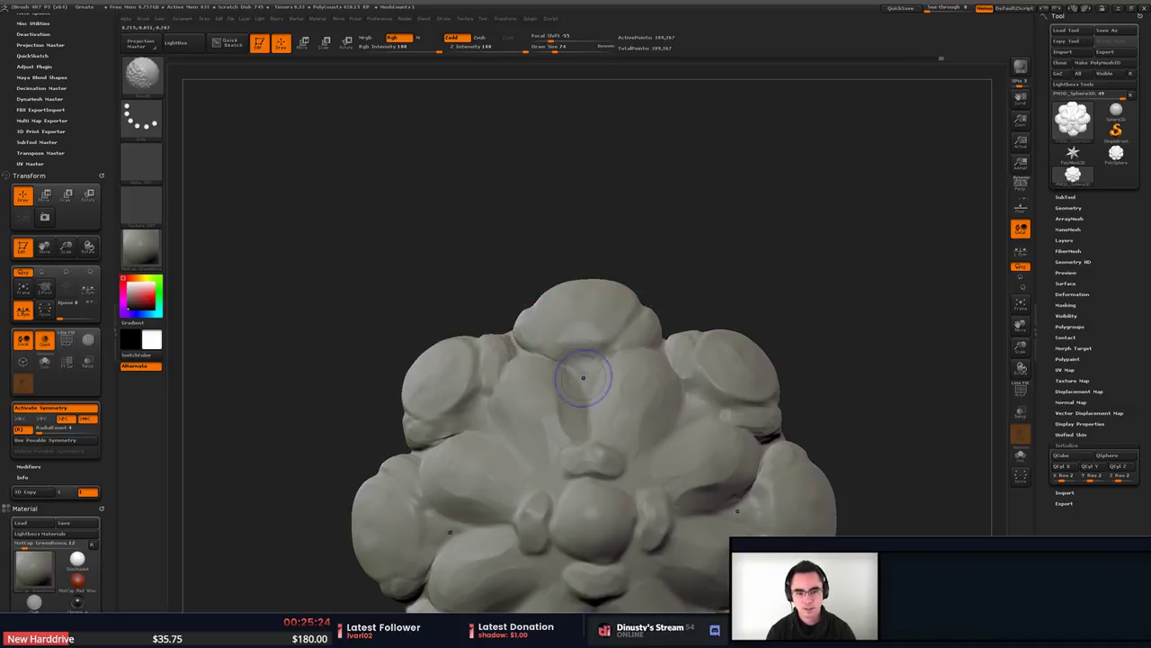
mouse_move(609, 352)
left_mouse_down("shift")
mouse_move(654, 290)
mouse_move(615, 253)
left_mouse_up("shift")
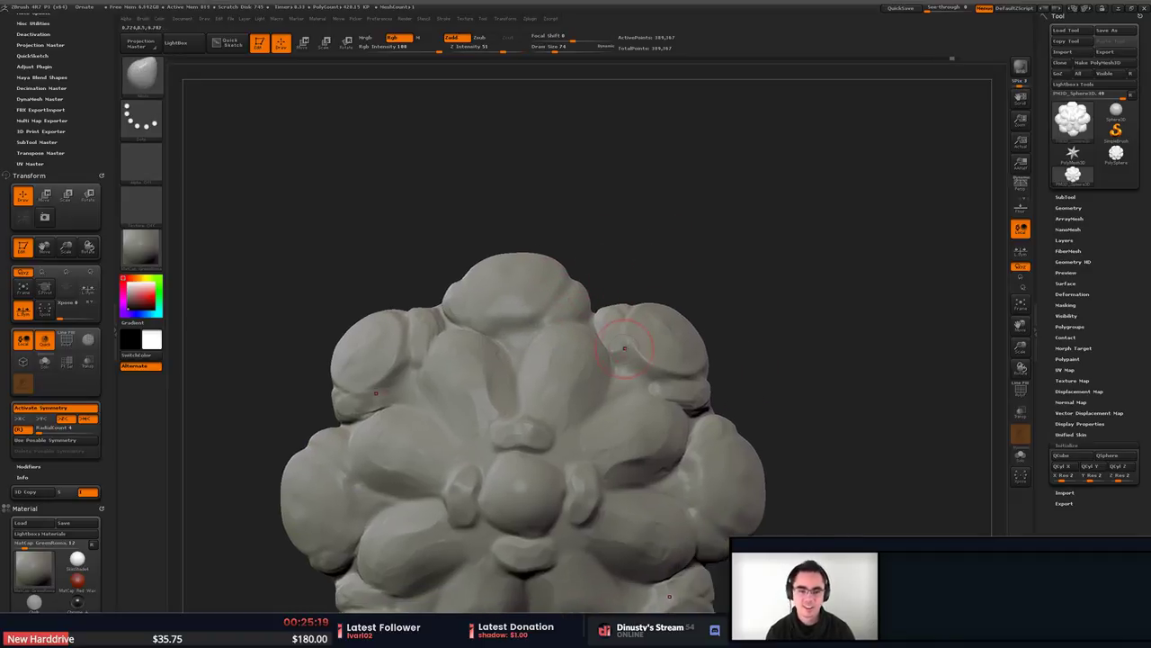
left_click_drag(638, 296, 664, 298)
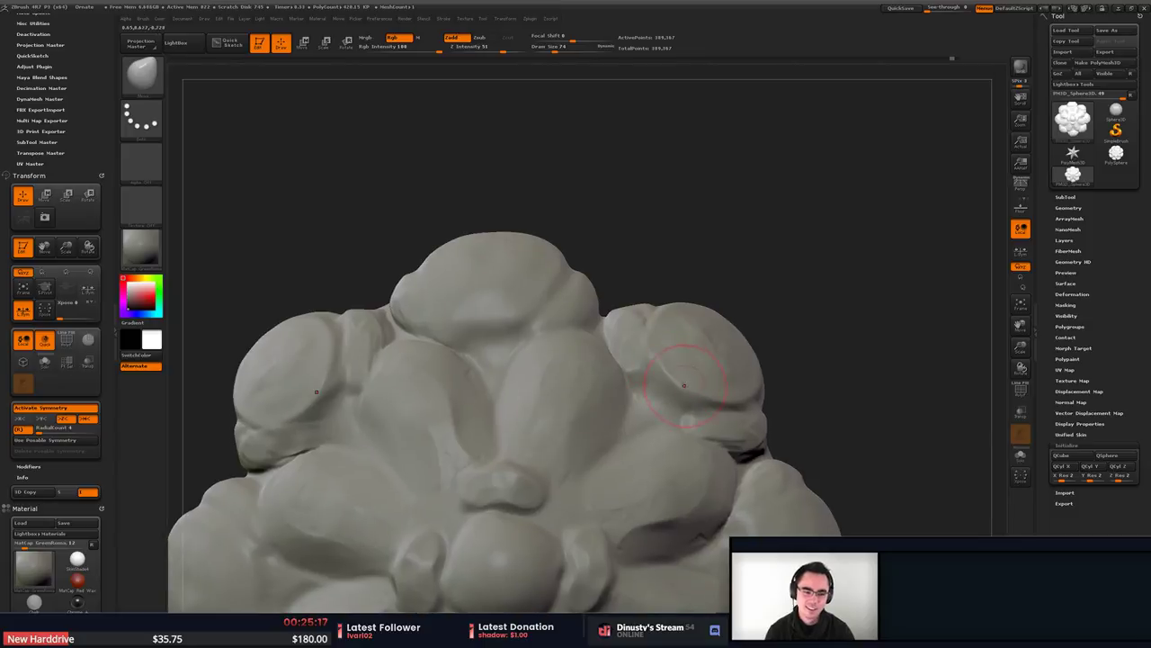
mouse_move(682, 386)
left_mouse_down()
mouse_move(692, 392)
mouse_move(681, 391)
left_mouse_up()
Plane the faces of the diagonal outer lobes with the TrimDynamic brush to flatten their caps.
key("b")
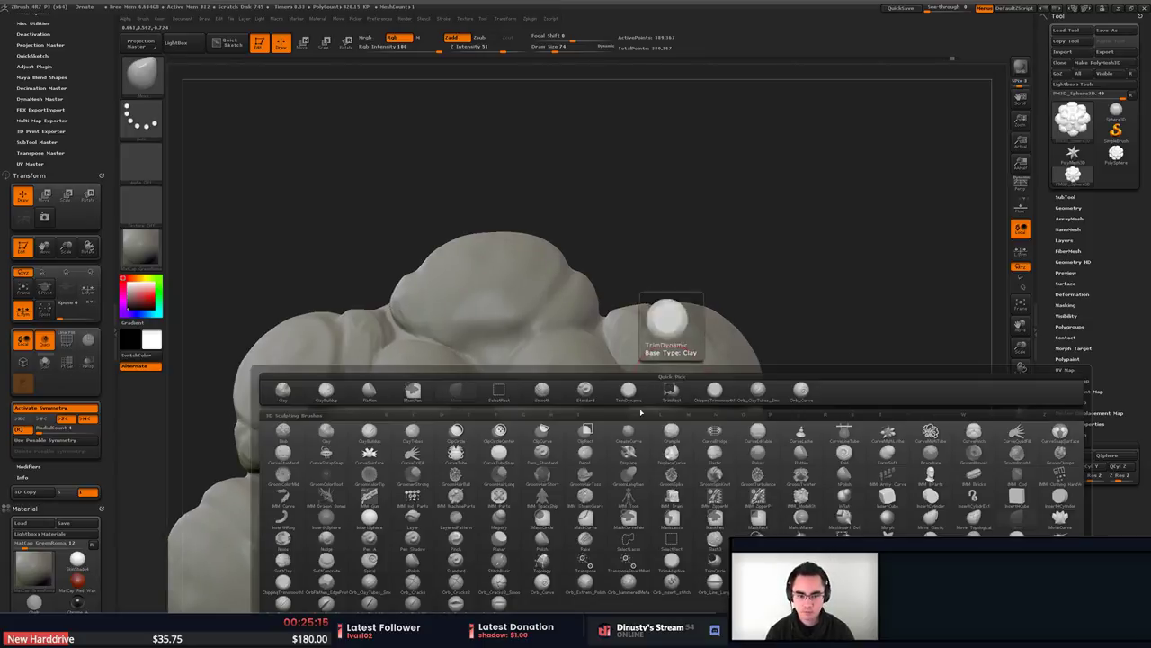
left_click(719, 388)
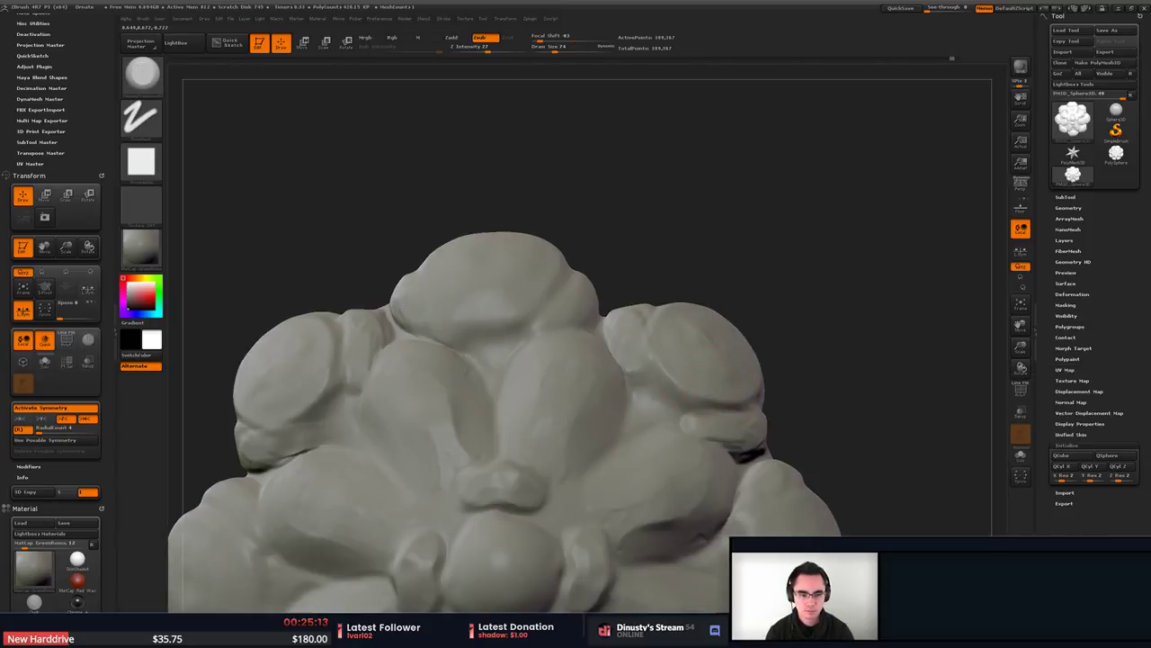
key("b")
left_click(693, 376)
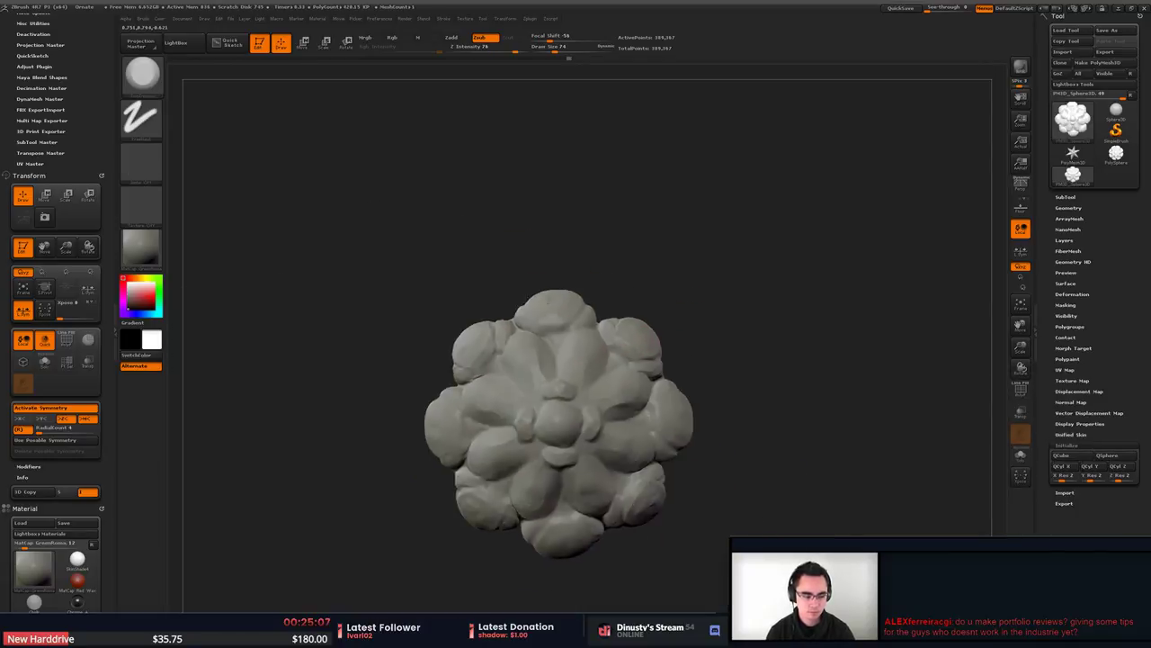
mouse_move(551, 302)
right_mouse_down("alt")
mouse_move(606, 279)
mouse_move(599, 304)
right_mouse_up("alt")
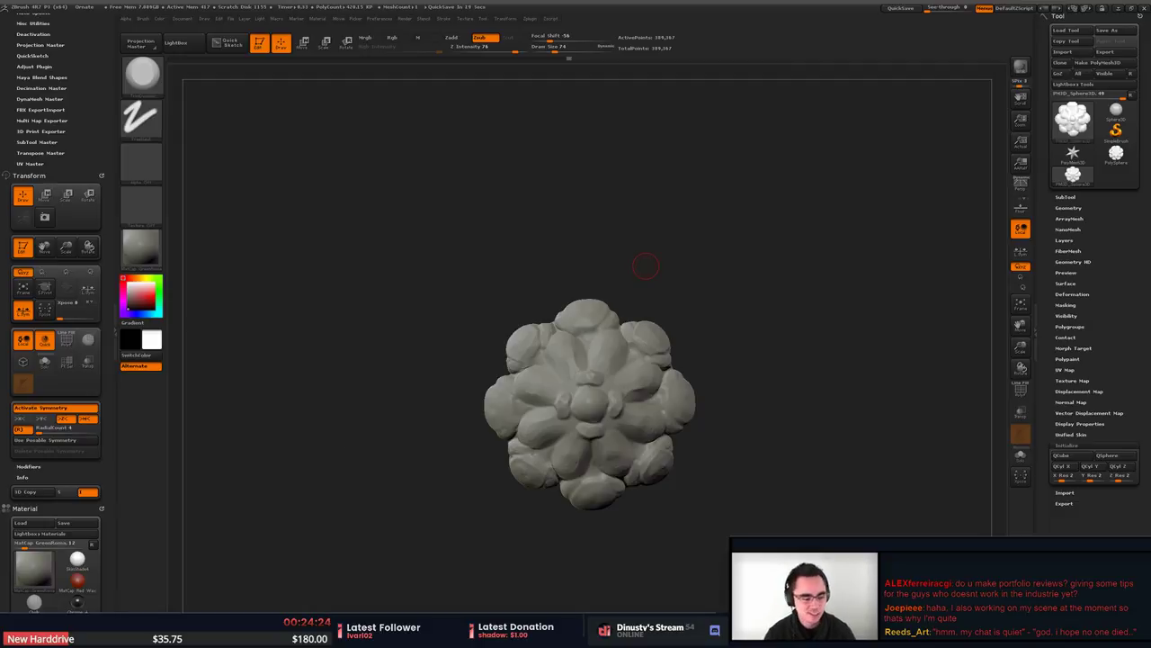
left_click_drag(635, 324, 617, 308)
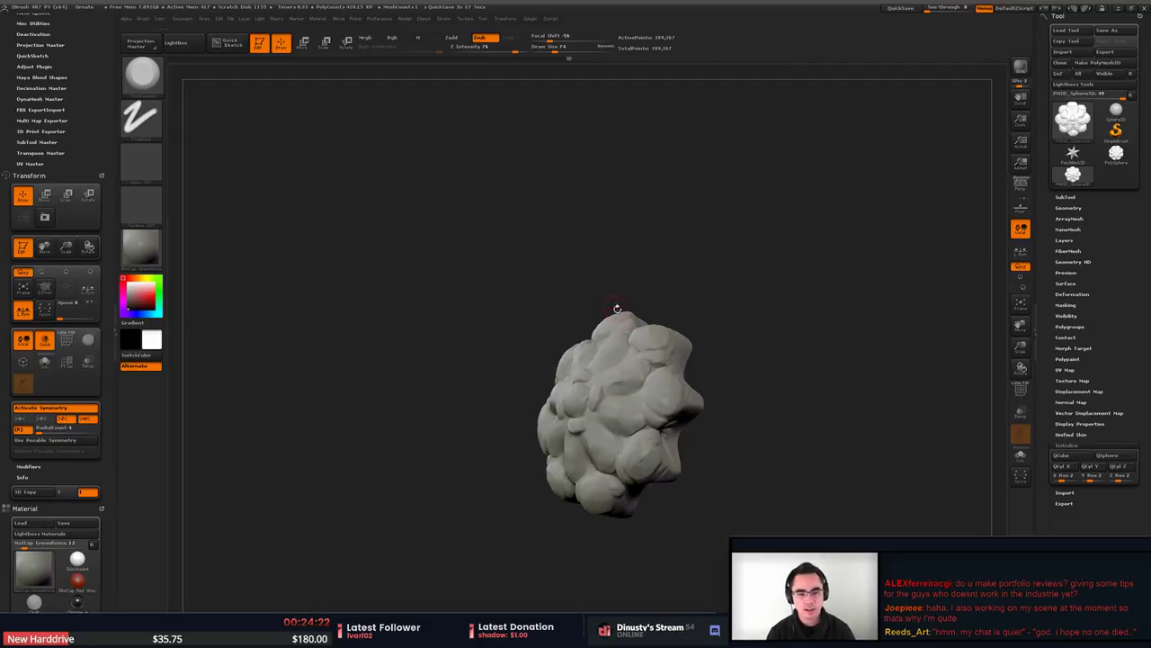
mouse_move(618, 308)
right_mouse_down("alt")
mouse_move(616, 360)
mouse_move(635, 372)
mouse_move(616, 304)
mouse_move(655, 343)
mouse_move(642, 297)
right_mouse_up("alt")
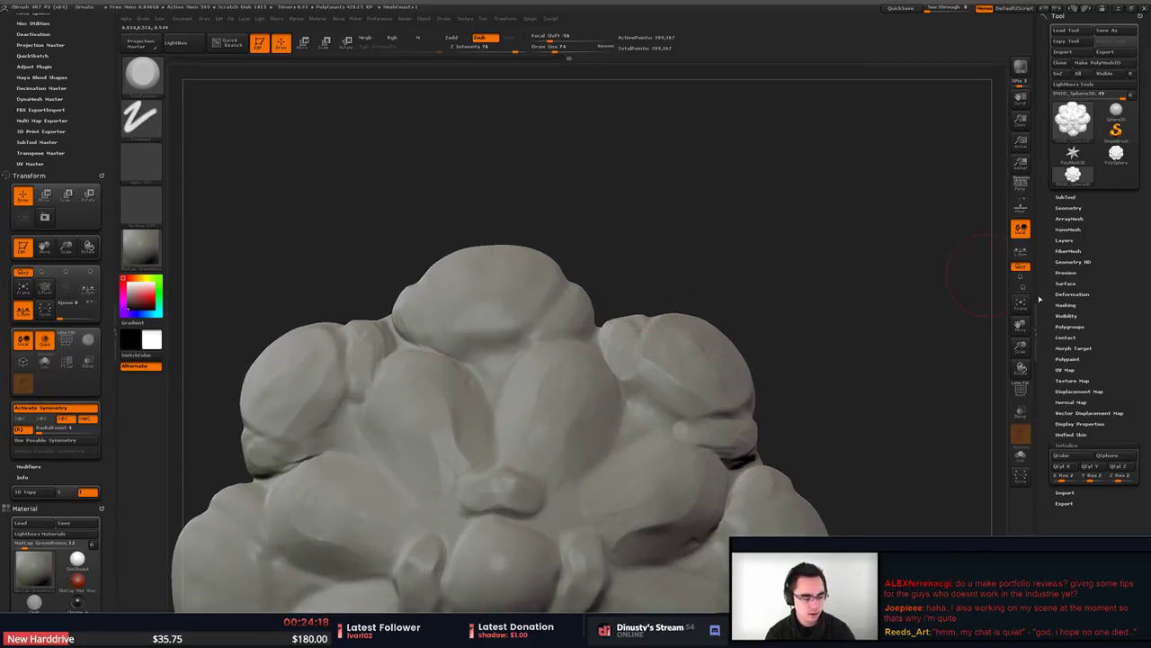
mouse_move(632, 352)
right_mouse_down("alt")
mouse_move(647, 362)
mouse_move(621, 359)
right_mouse_up("alt")
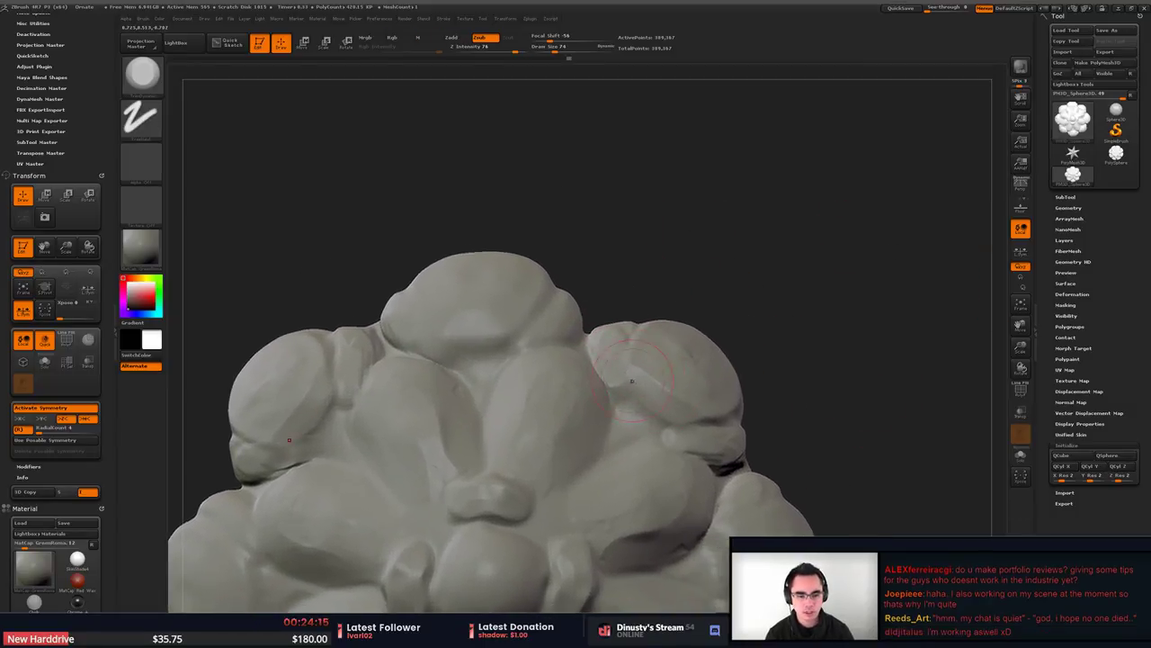
right_click_drag(663, 399, 623, 390, "alt")
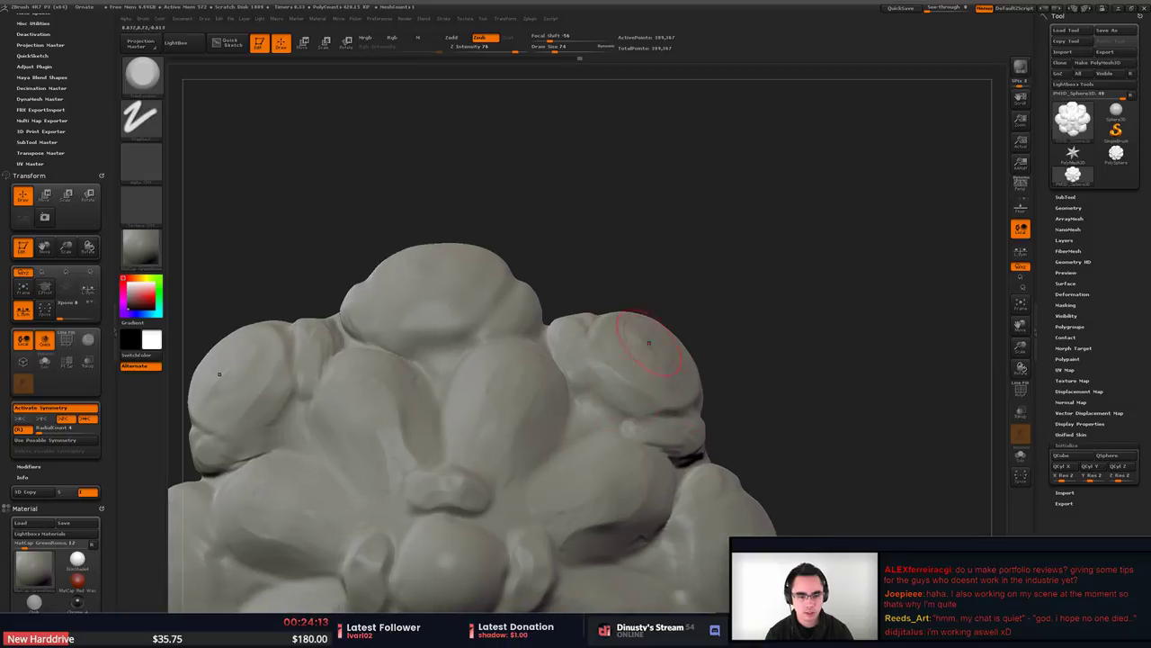
left_click_drag(624, 366, 608, 371)
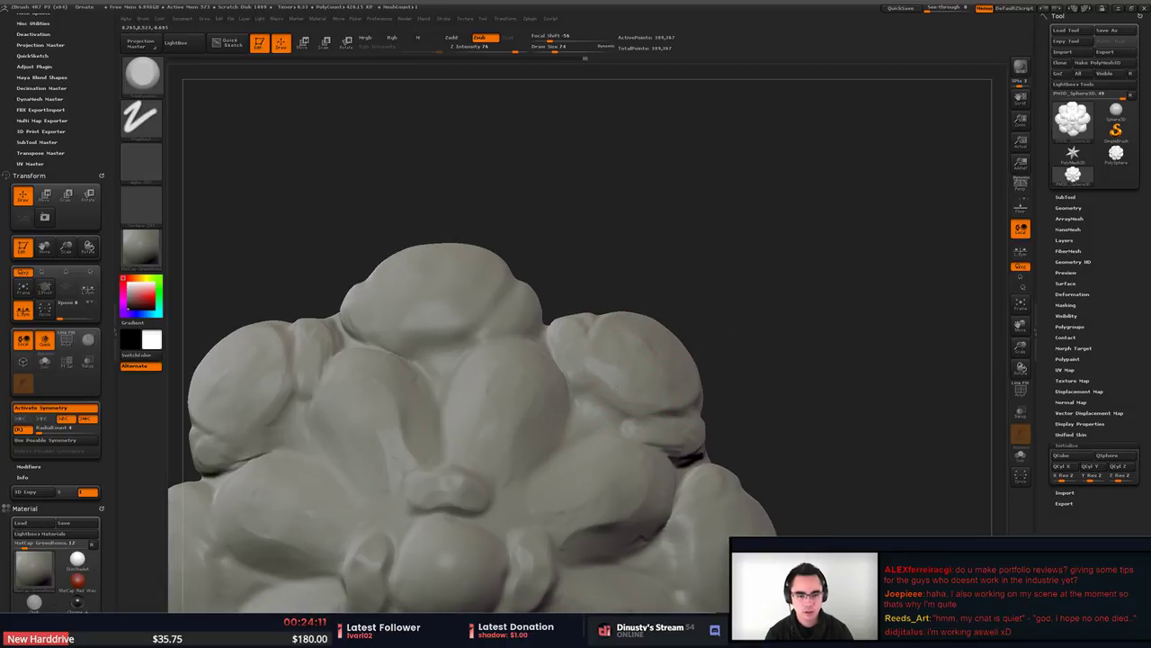
right_click_drag(654, 398, 654, 364, "alt")
key("b")
key("t")
key("d")
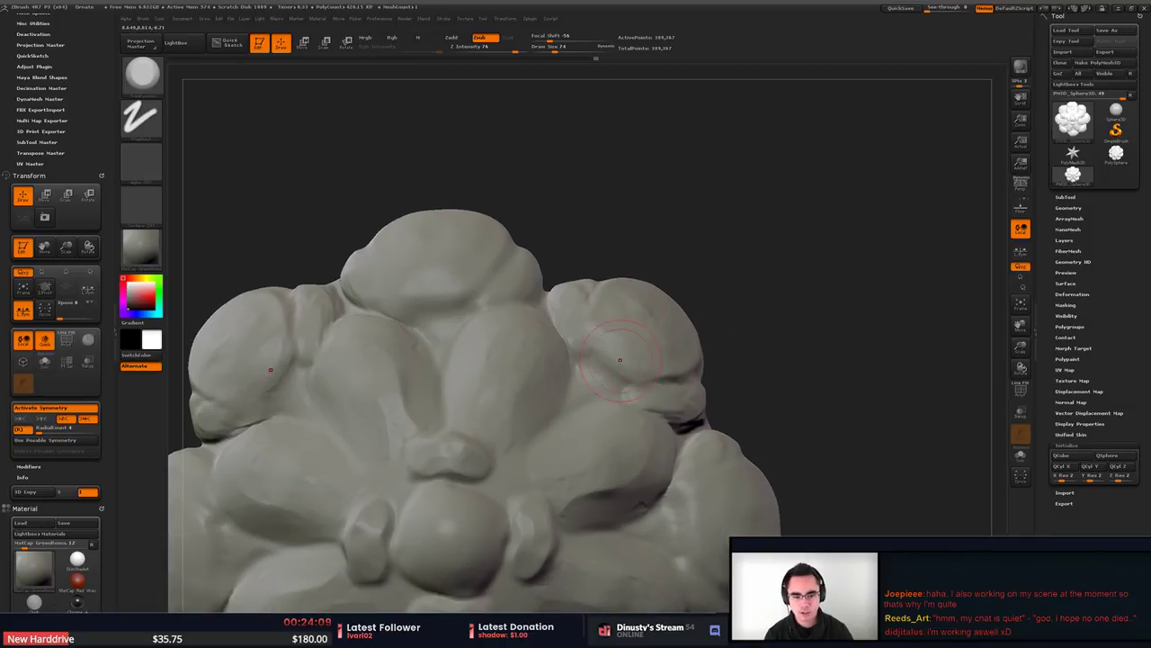
Build up the diagonal outer lobes near the inner petals with ClayBuildup, smooth them, and compare with the ledge reference photo in Photoshop.
key("b")
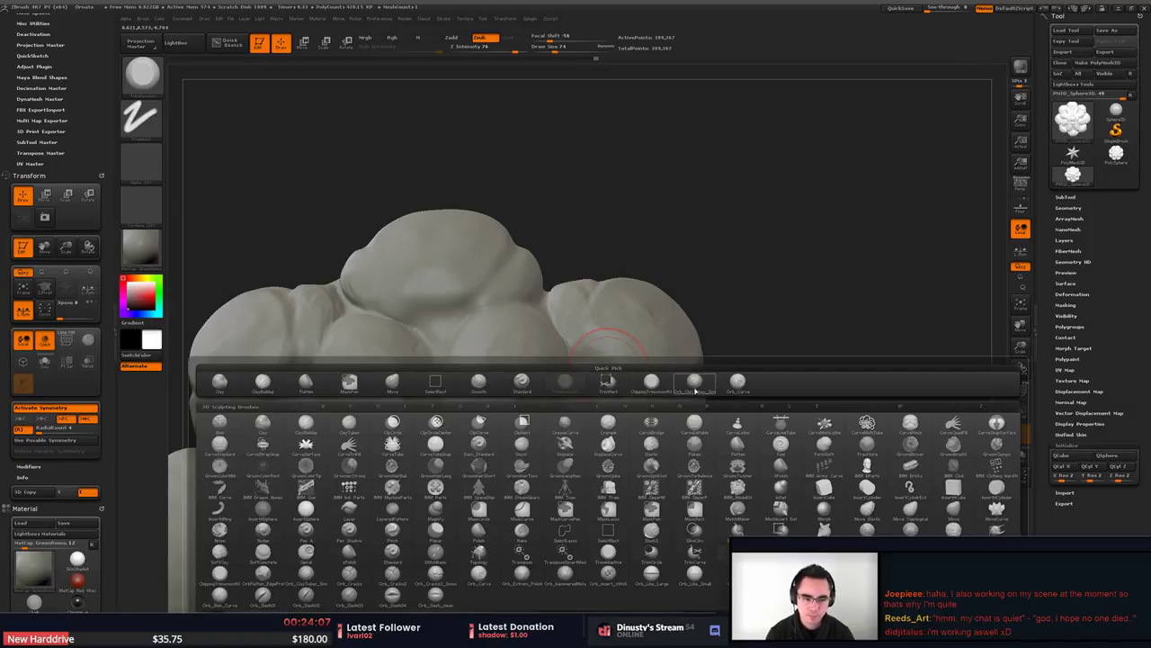
key("c")
key("b")
mouse_move(592, 357)
left_mouse_down()
mouse_move(639, 389)
mouse_move(601, 400)
mouse_move(613, 356)
mouse_move(630, 364)
left_mouse_up()
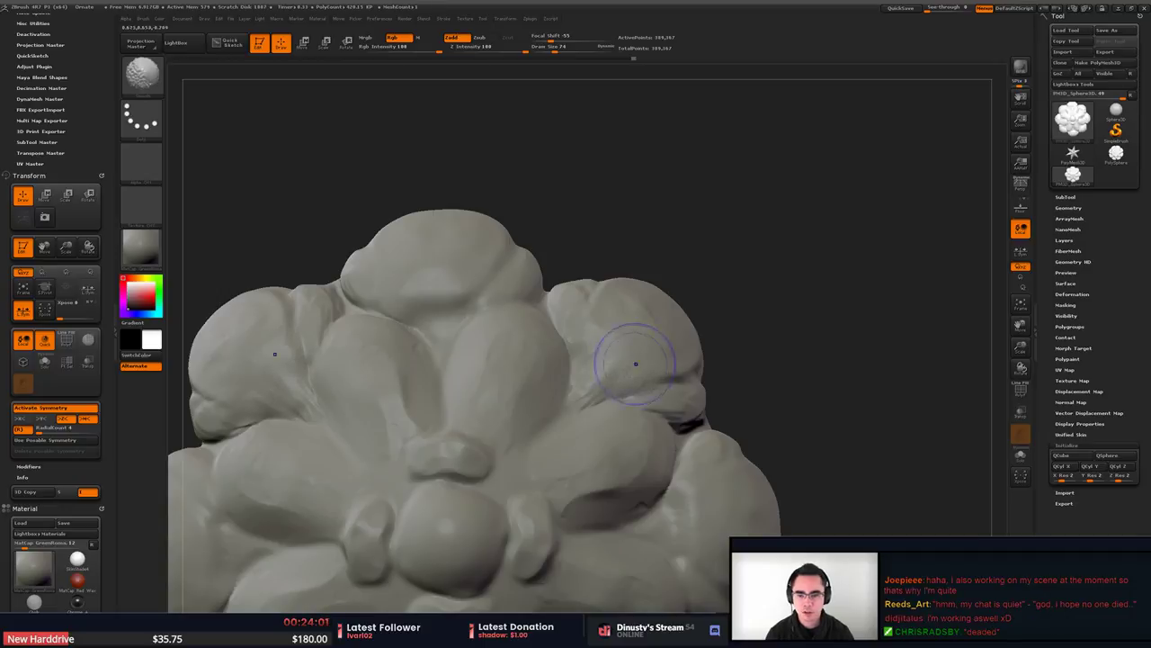
mouse_move(635, 365)
right_mouse_down("alt")
mouse_move(653, 350)
mouse_move(704, 347)
mouse_move(624, 365)
right_mouse_up("alt")
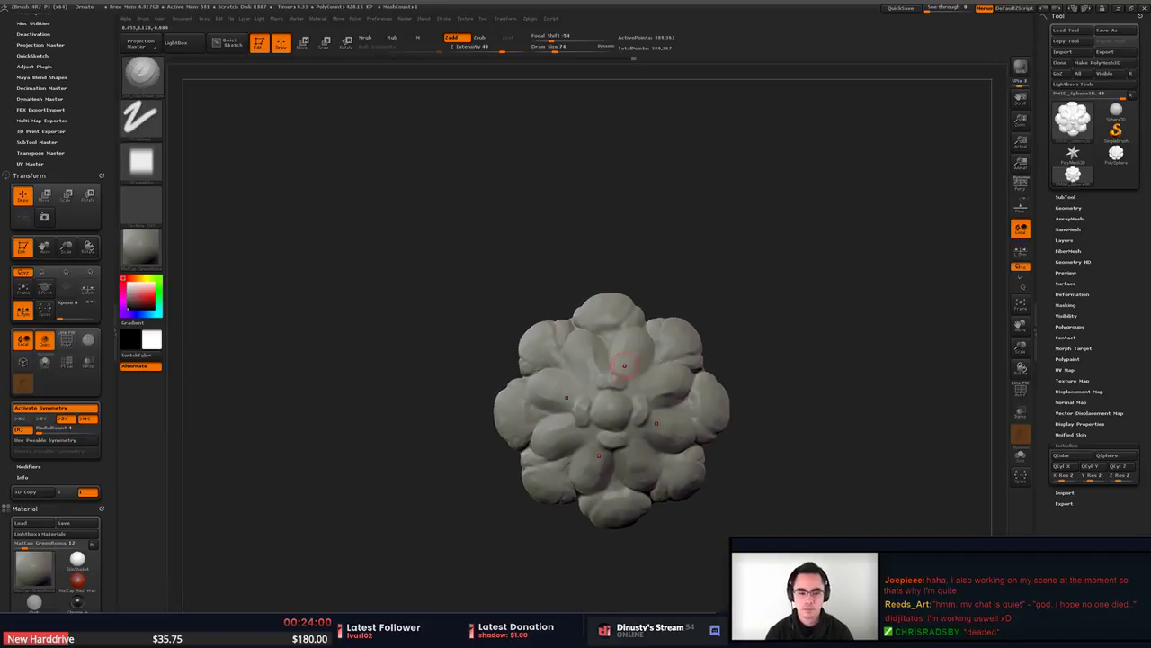
key("alt+Tab")
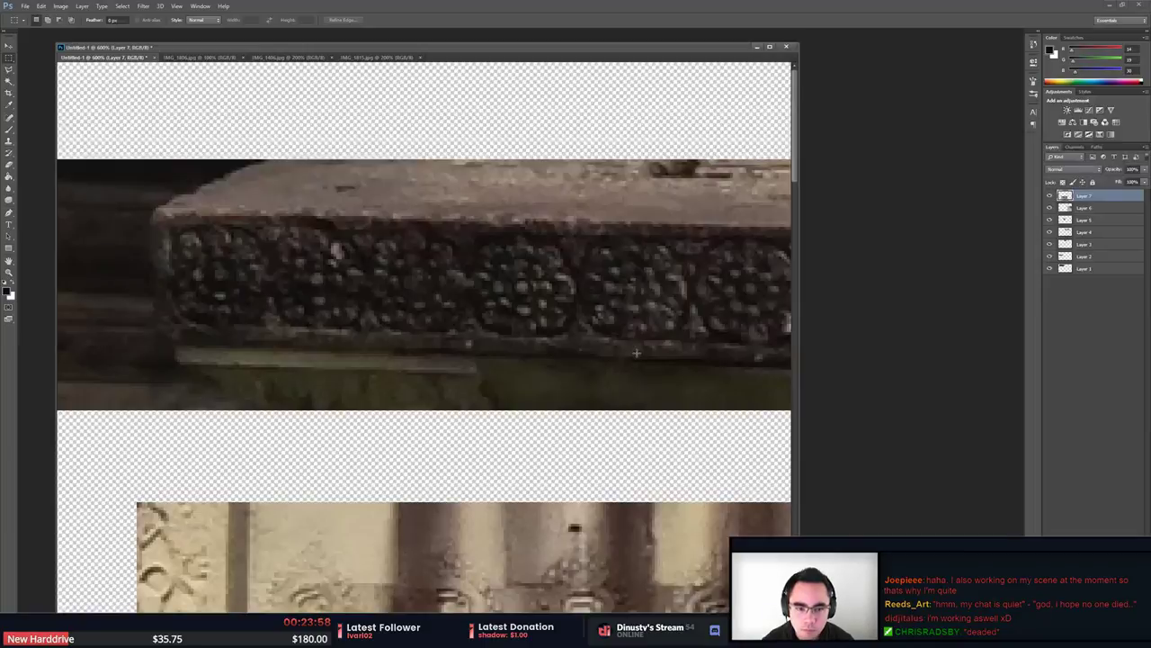
key("alt+Tab")
Reshape the inner petals with the Move brush at draw size 94 and a radial symmetry count of 8, and smooth the surface.
mouse_move(655, 335)
right_mouse_down("alt")
mouse_move(631, 333)
mouse_move(669, 350)
right_mouse_up("alt")
key("b")
key("m")
key("v")
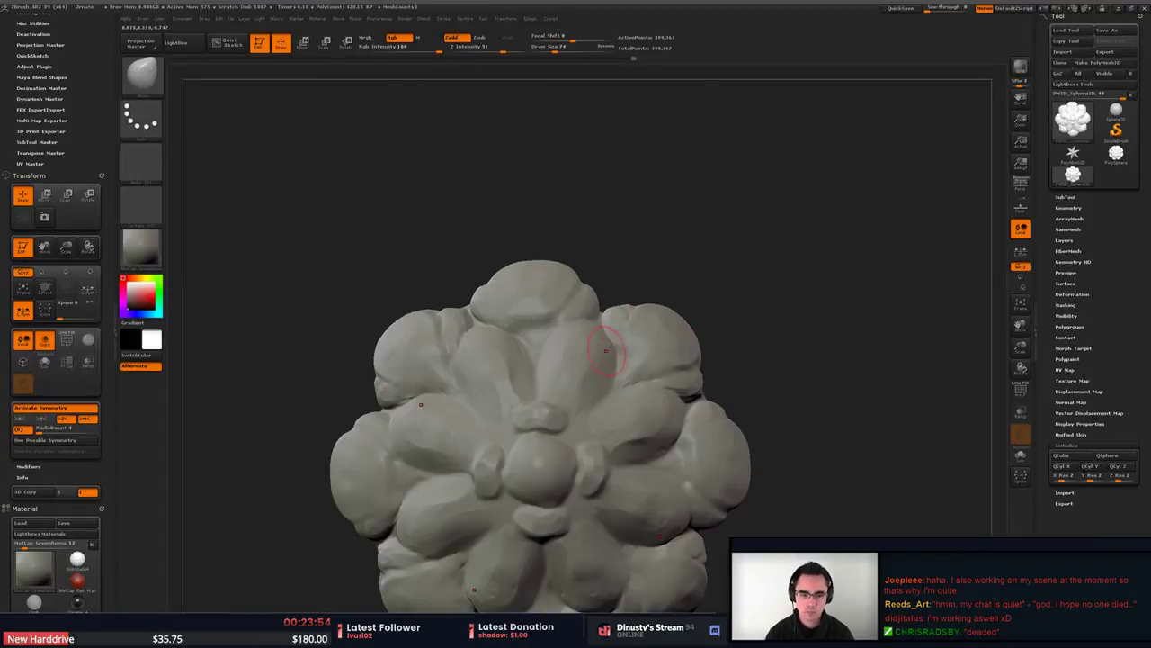
mouse_move(603, 354)
left_mouse_down()
mouse_move(612, 346)
mouse_move(623, 363)
mouse_move(555, 344)
left_mouse_up()
key("ctrl+z")
key("space")
key("space")
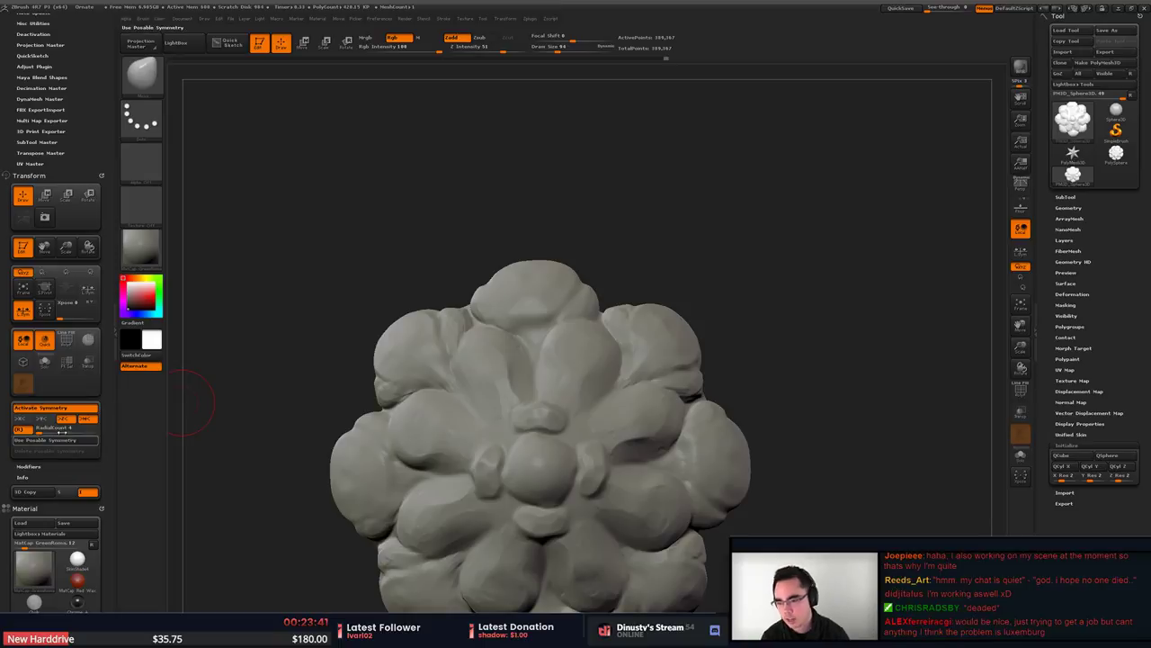
left_click(46, 430)
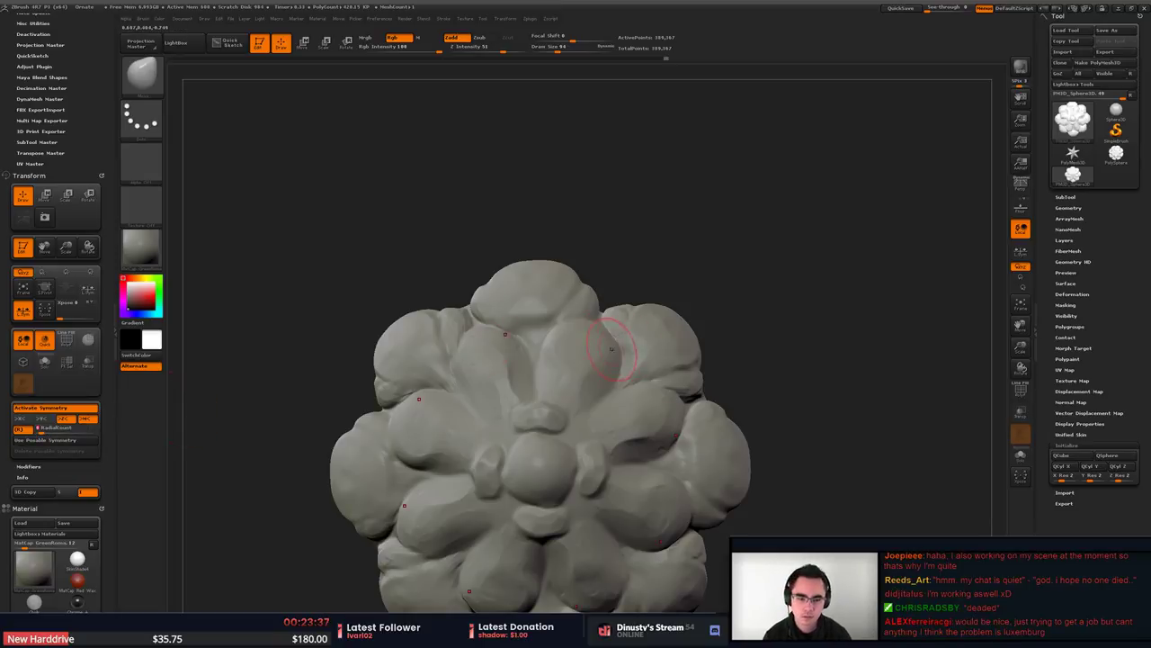
key("shift")
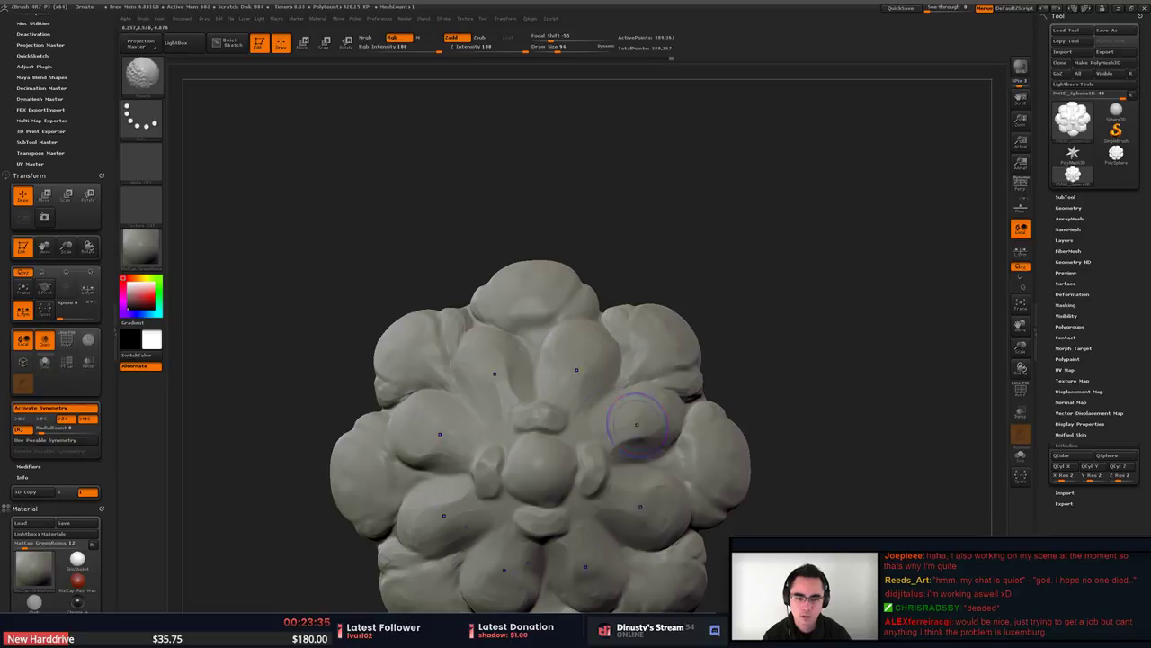
left_click_drag(666, 292, 562, 310, "alt")
mouse_move(655, 342)
left_mouse_down("alt")
mouse_move(677, 317)
mouse_move(664, 333)
mouse_move(657, 288)
mouse_move(695, 281)
mouse_move(640, 315)
mouse_move(706, 291)
mouse_move(725, 267)
left_mouse_up("alt")
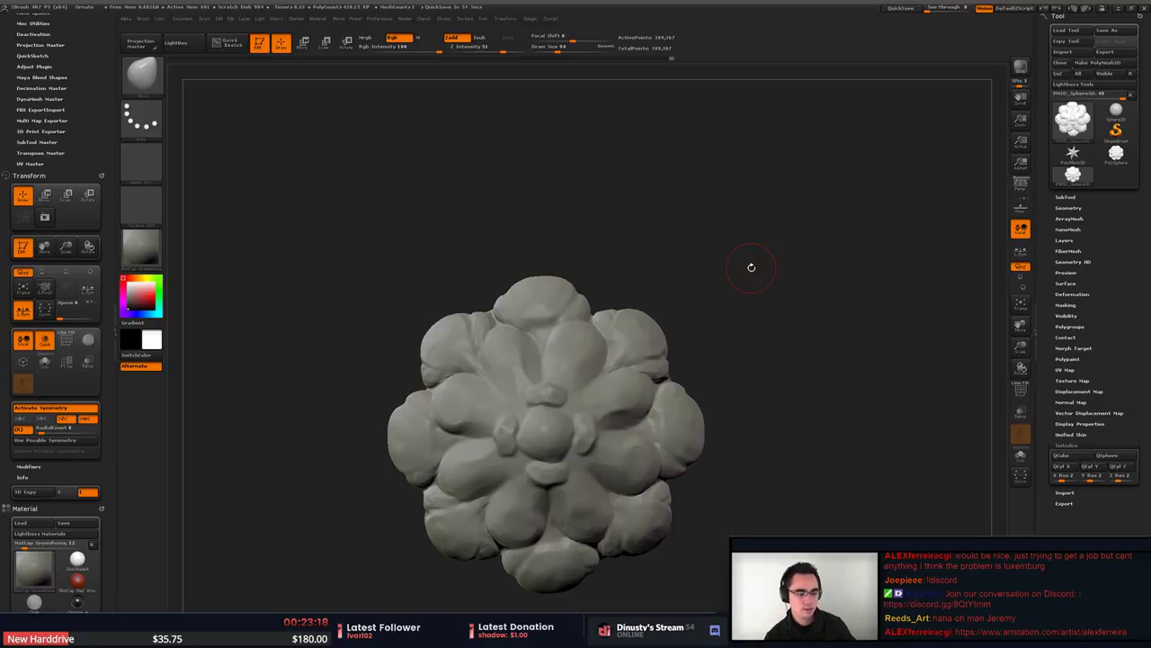
left_click_drag(684, 275, 679, 468)
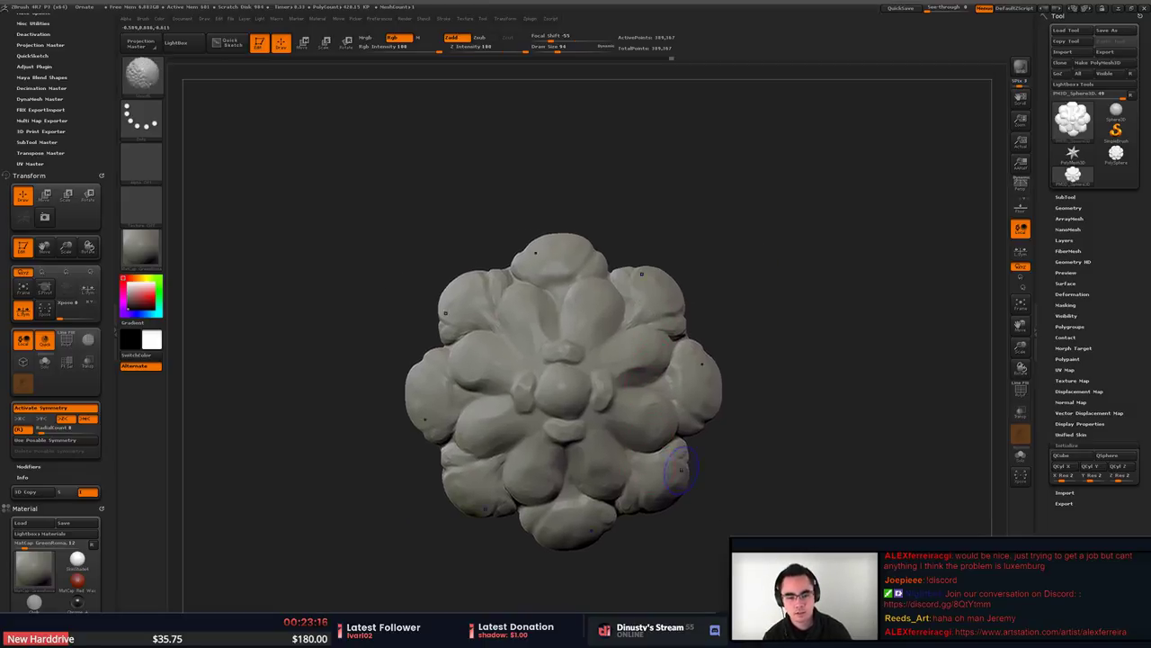
left_click_drag(752, 503, 815, 365)
Apply ClayPolish to the whole rosette and inspect the polished surface and its wireframe.
left_click(1087, 197)
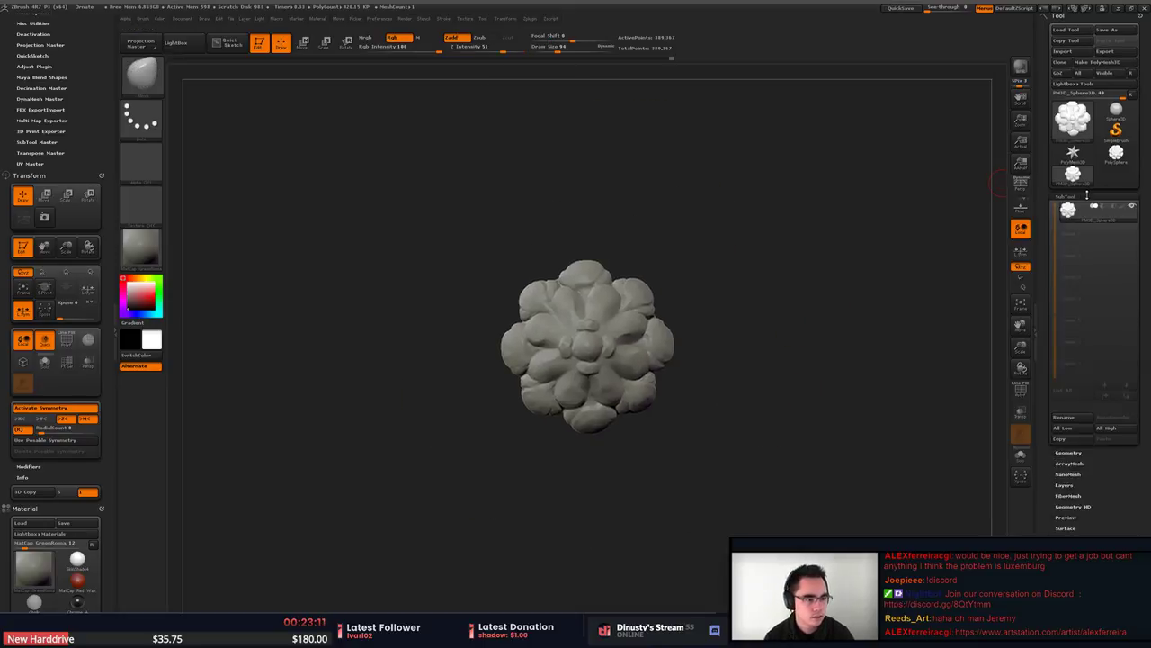
left_click(1085, 196)
left_click(1082, 208)
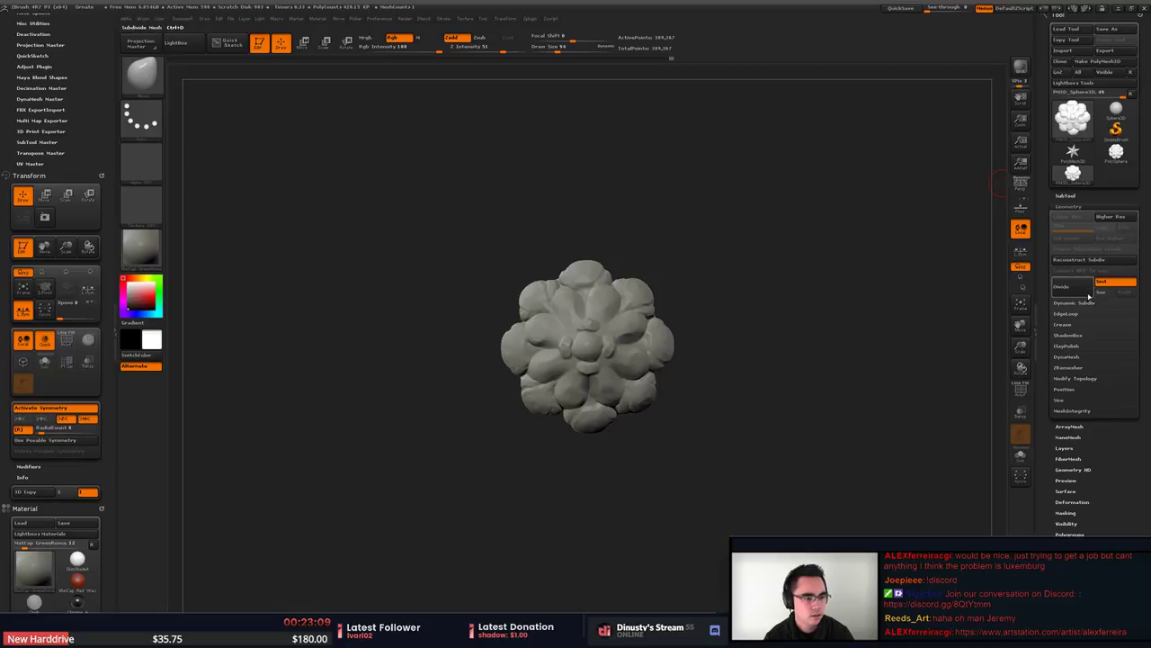
left_click(1074, 346)
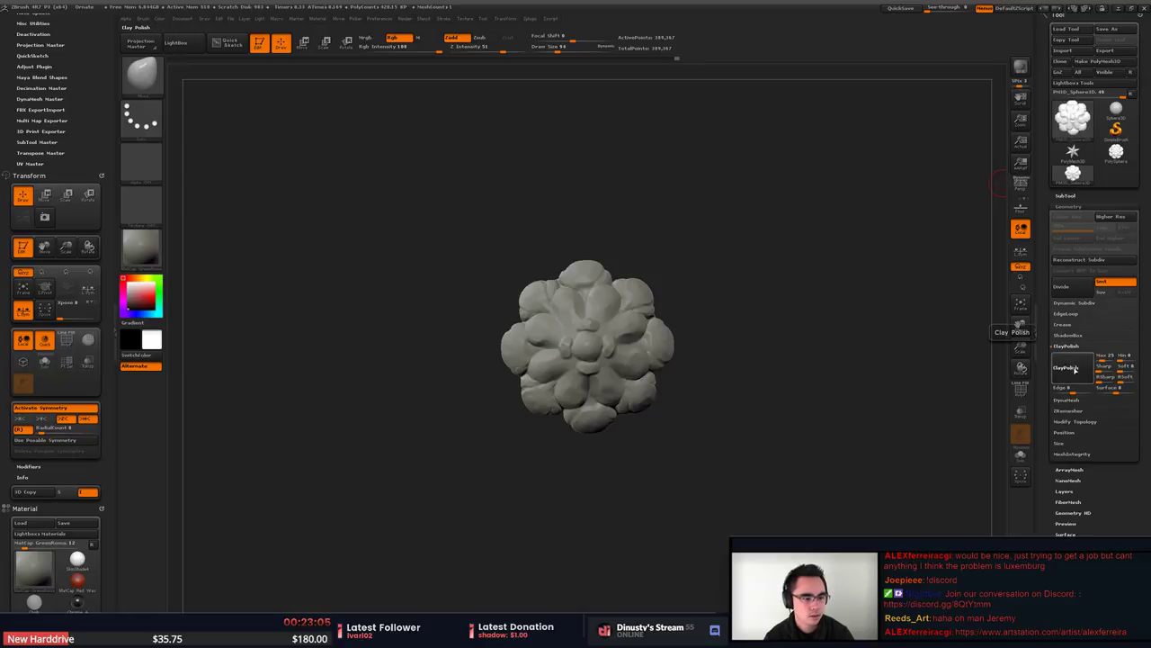
left_click(1067, 367)
left_click_drag(695, 336, 891, 361, "alt")
key("shift+f")
key("shift+f")
left_click_drag(738, 334, 839, 316, "alt")
right_click_drag(840, 317, 674, 303, "alt")
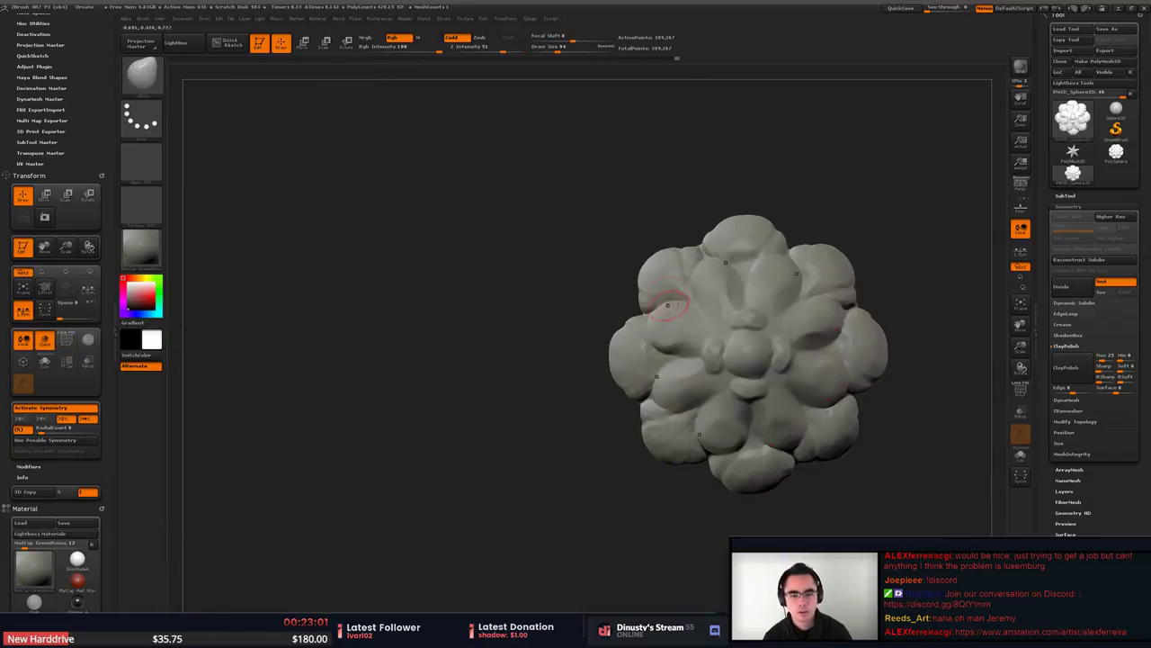
Try to crease the valleys between the inner petals with the Fold brush, undoing the strokes.
right_click_drag(643, 244, 504, 280, "alt")
mouse_move(688, 339)
right_mouse_down("alt")
mouse_move(655, 347)
mouse_move(745, 344)
mouse_move(754, 307)
mouse_move(659, 328)
mouse_move(725, 331)
right_mouse_up("alt")
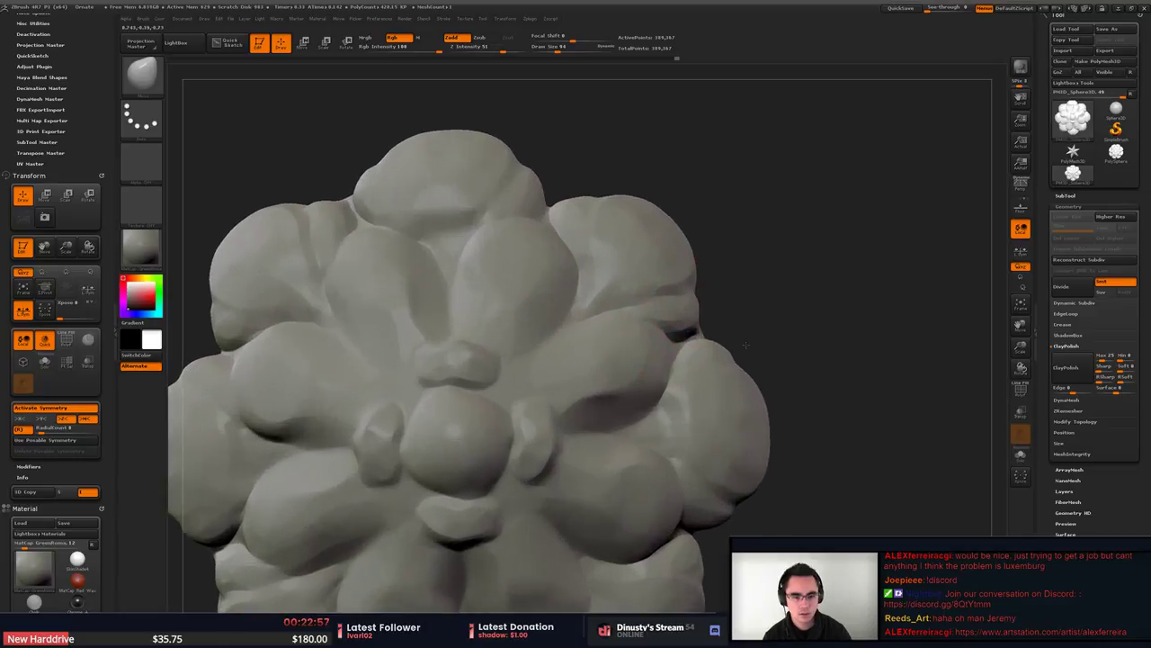
right_click_drag(709, 221, 700, 302)
key("b")
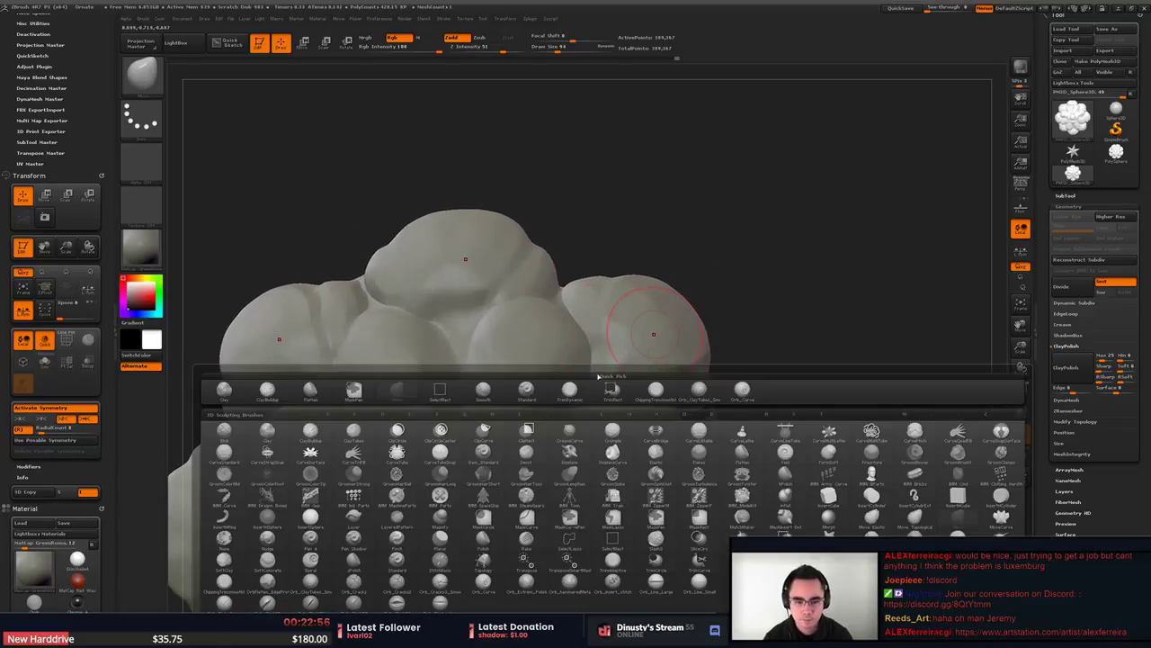
left_click(788, 452)
mouse_move(601, 296)
left_mouse_down()
mouse_move(608, 378)
mouse_move(502, 507)
left_mouse_up()
key("ctrl+z")
key("ctrl+z")
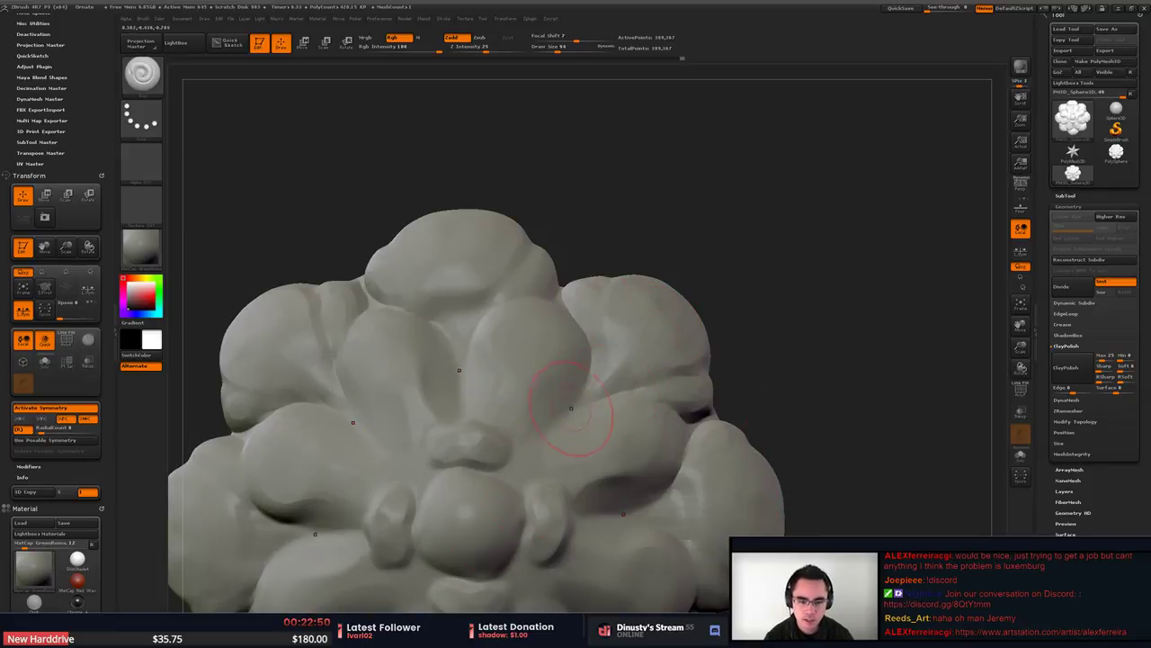
left_click_drag(567, 416, 548, 503)
key("ctrl+z")
Switch the sculpting brush from Fold to Orb_Curve.
key("b")
left_click(612, 393)
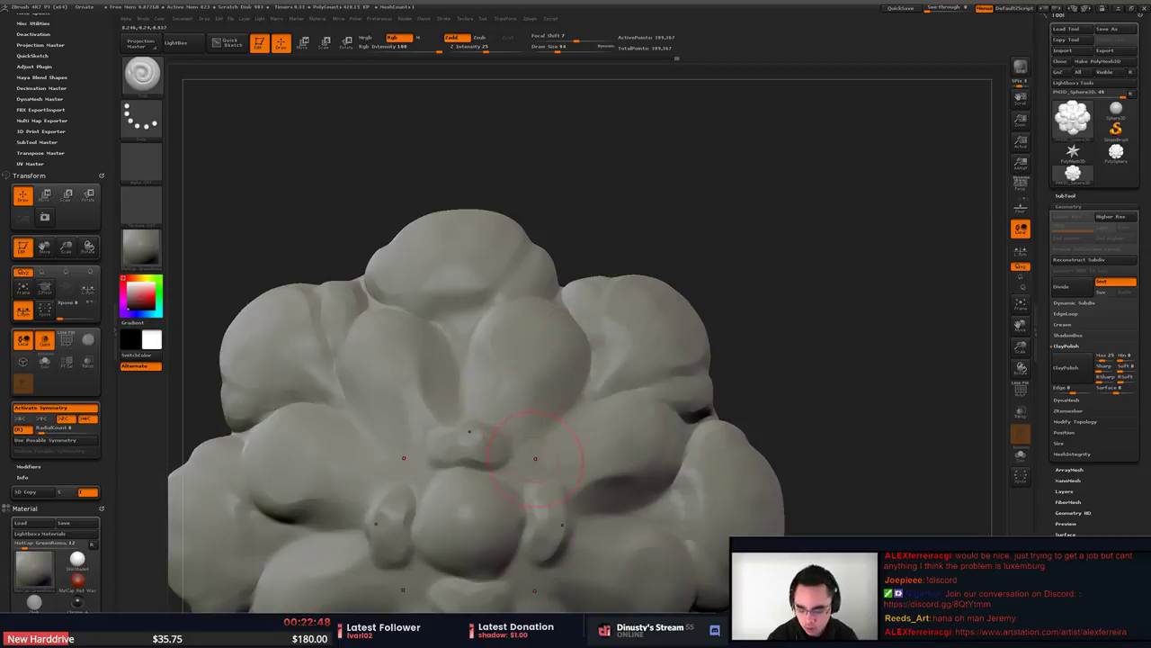
key("b")
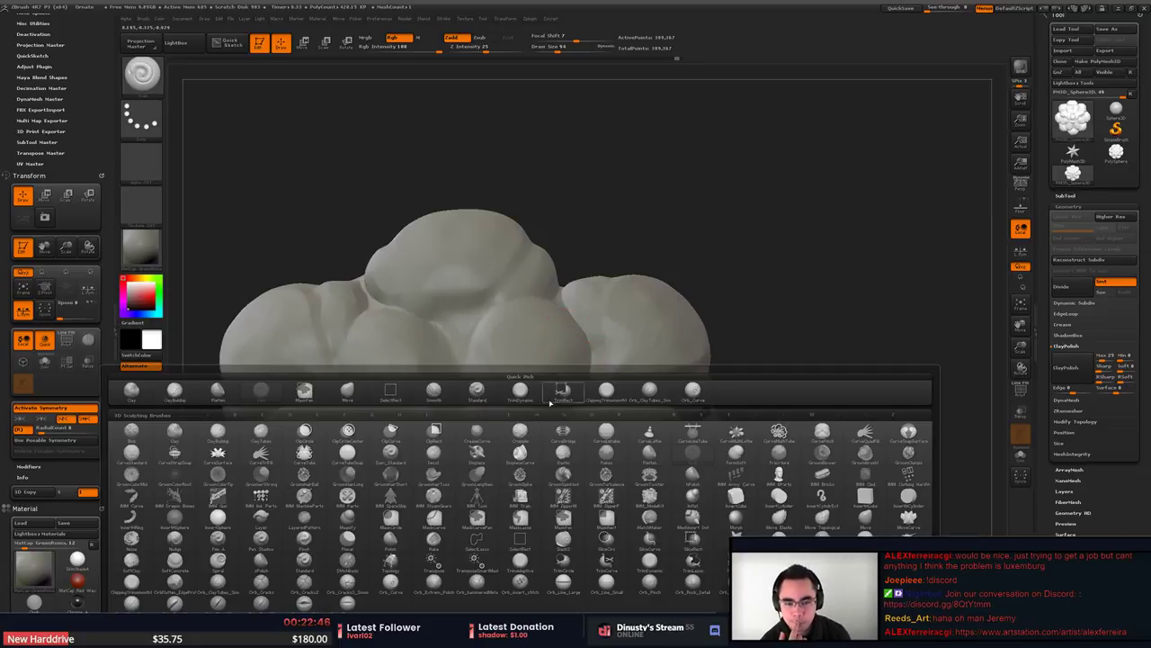
left_click(692, 389)
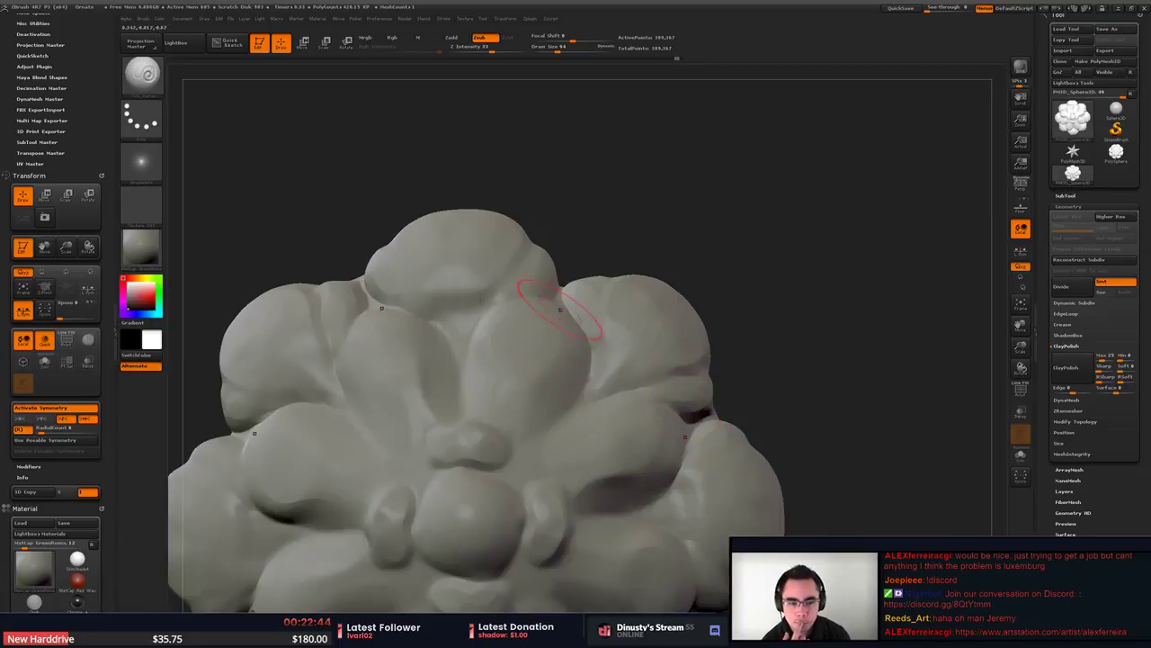
Try to carve grooves along the inner petals and their bases, undoing the strokes.
left_click_drag(556, 311, 529, 424)
key("ctrl+z")
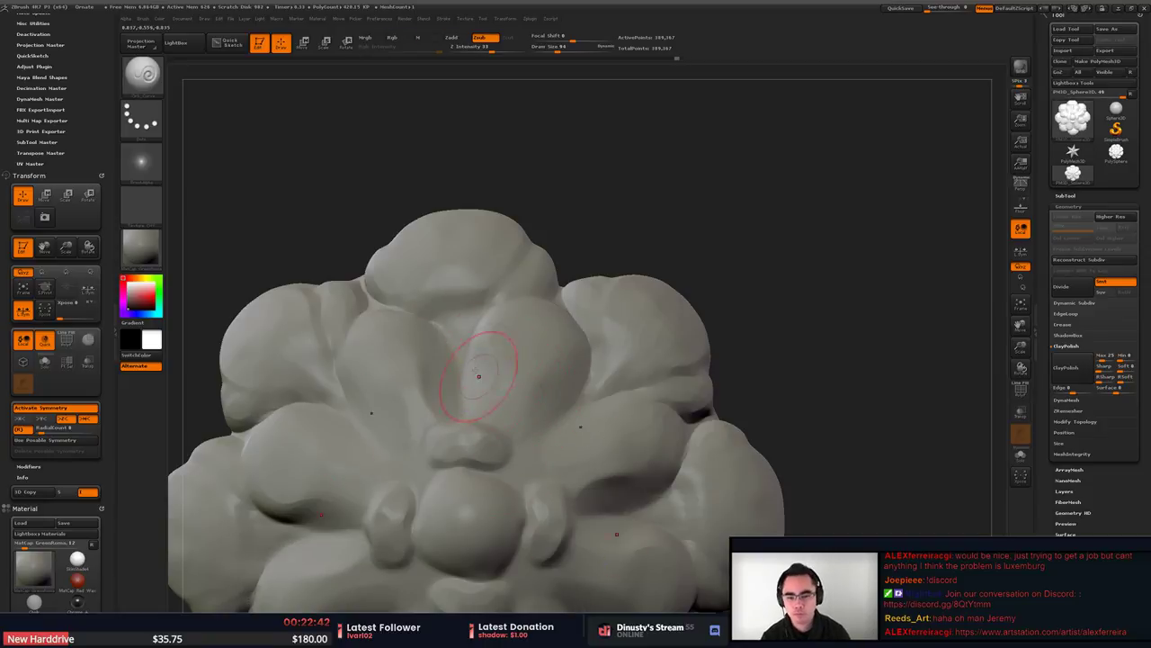
mouse_move(455, 423)
left_mouse_down()
mouse_move(422, 436)
mouse_move(419, 455)
mouse_move(435, 427)
mouse_move(421, 439)
left_mouse_up()
key("ctrl+z")
key("ctrl+z")
key("shift")
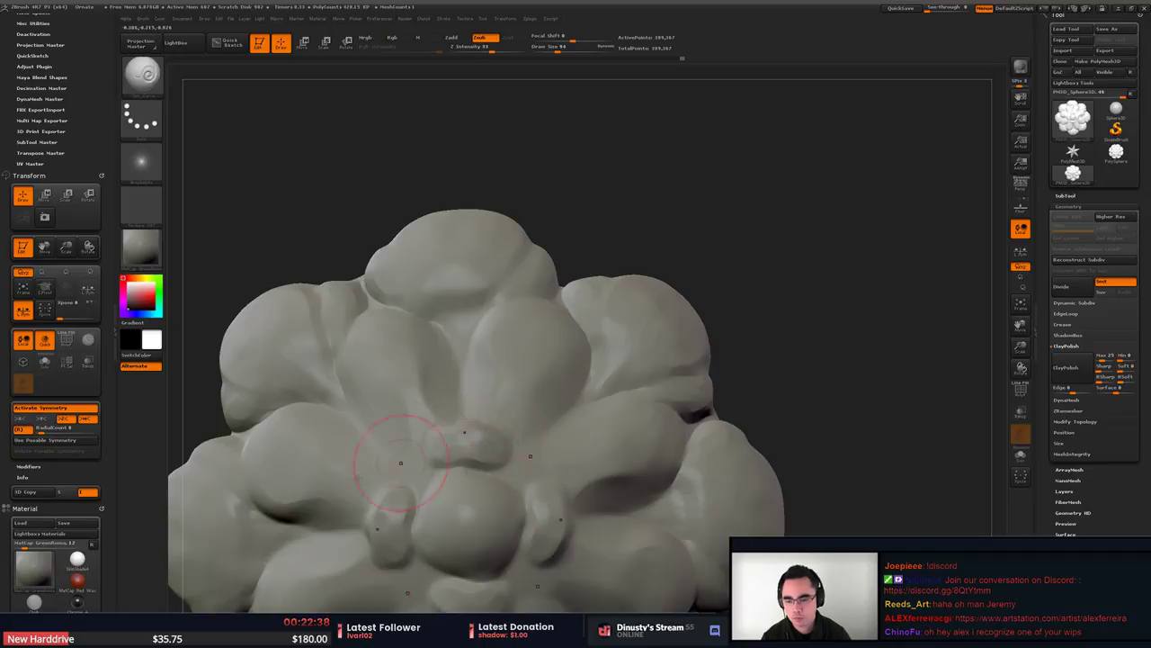
Set the radial symmetry count to 4.
left_click(40, 433)
type("4")
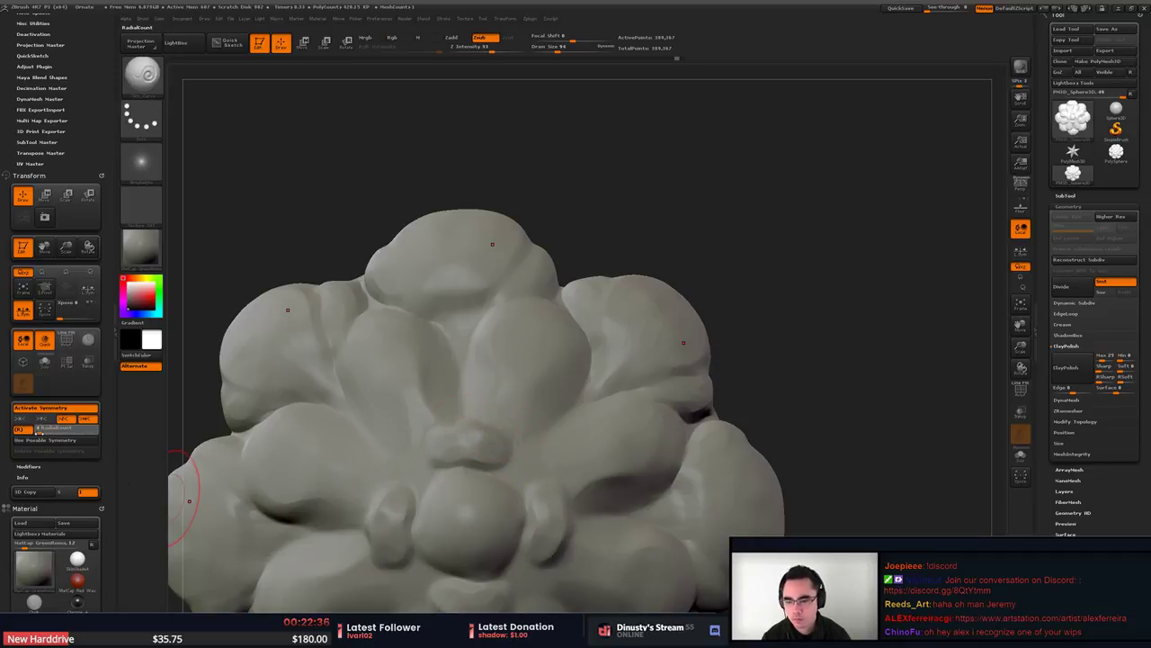
key("Return")
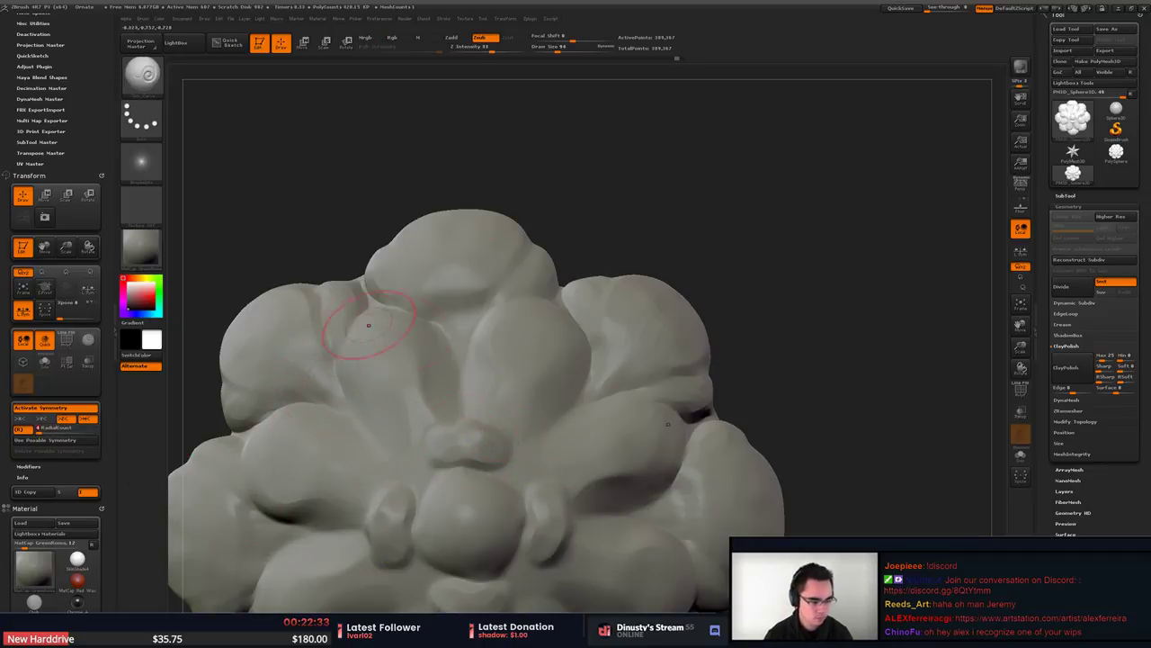
left_click_drag(983, 431, 995, 419, "alt")
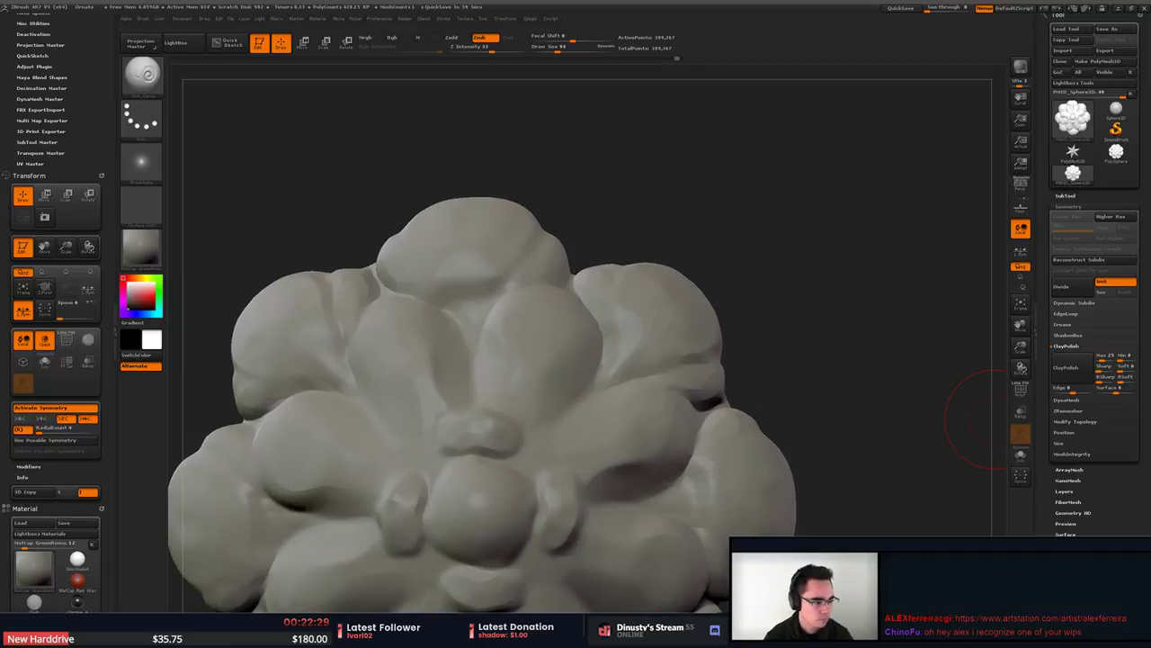
key("alt+Tab")
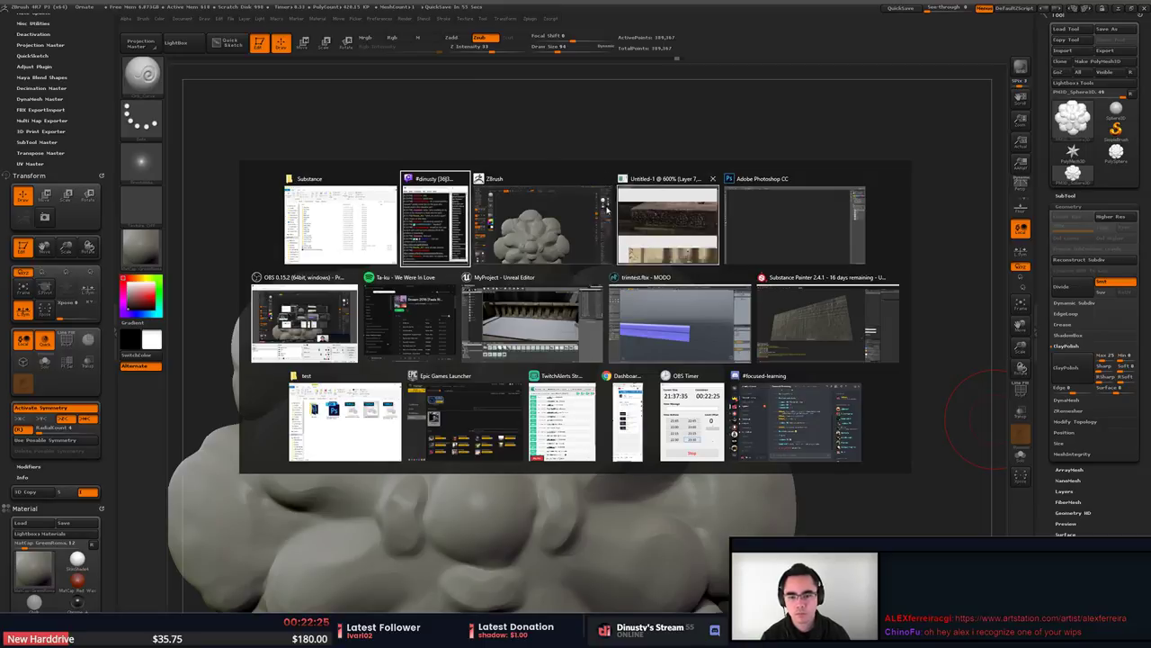
left_click(718, 287)
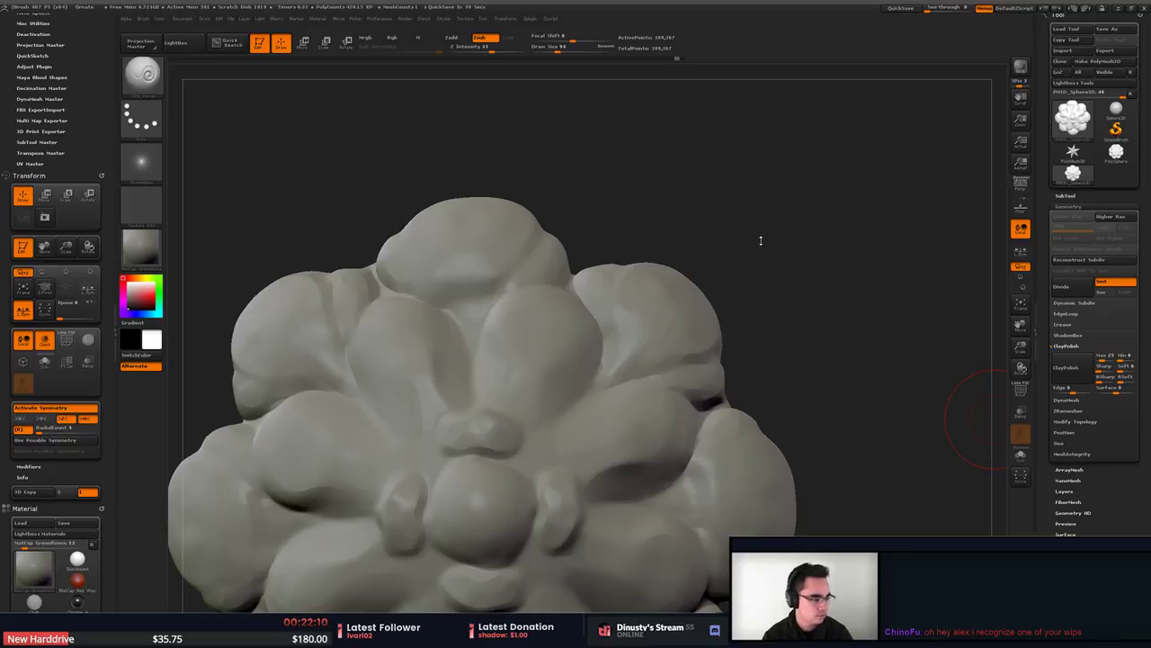
Carve creases around the rosette's central button and its four small surrounding buds, smoothing the surface between strokes.
mouse_move(764, 264)
left_mouse_down()
mouse_move(655, 235)
mouse_move(594, 184)
mouse_move(601, 229)
left_mouse_up()
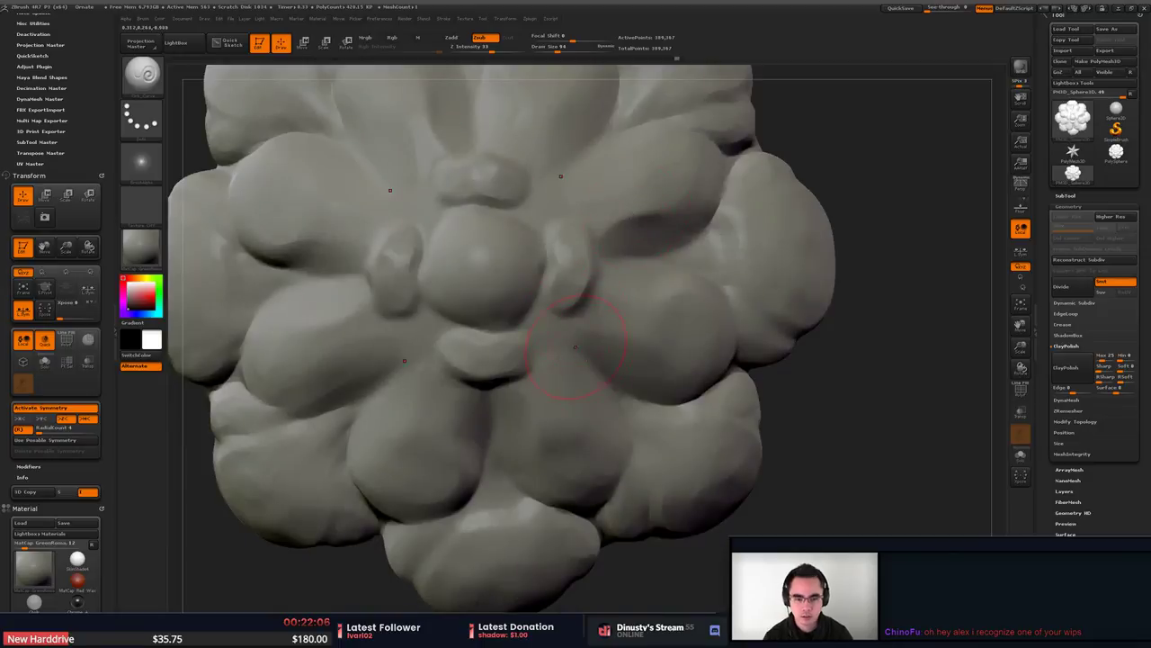
right_click_drag(505, 287, 588, 300, "alt")
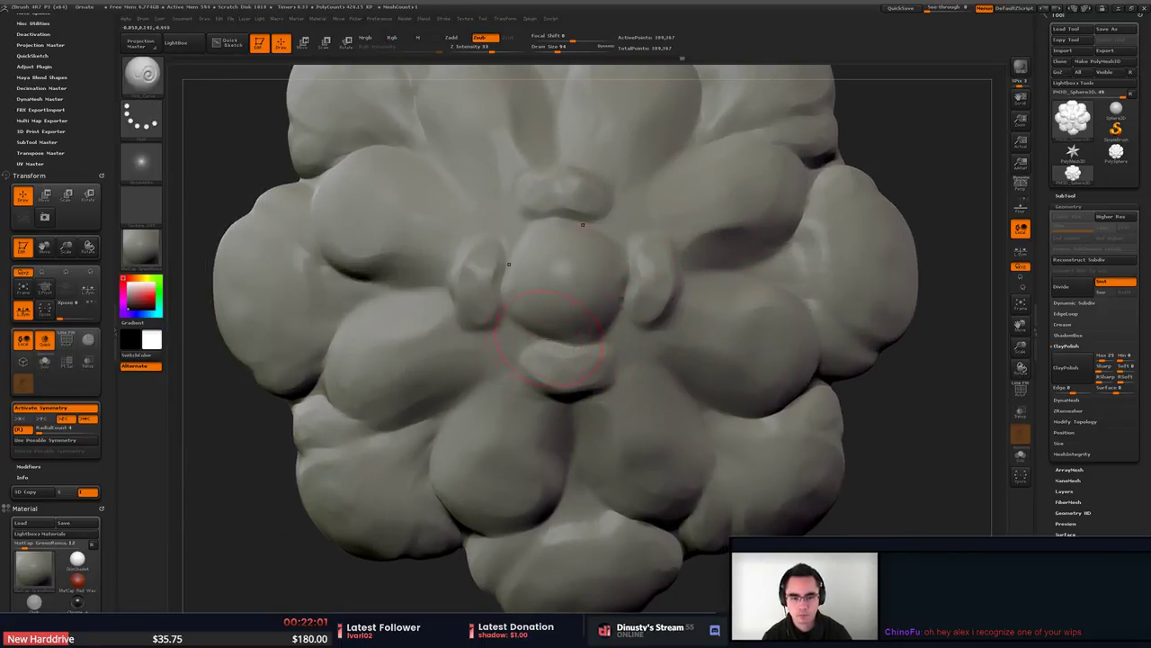
mouse_move(524, 326)
left_mouse_down()
mouse_move(540, 384)
mouse_move(580, 396)
mouse_move(605, 382)
left_mouse_up()
left_click_drag(543, 366, 533, 348, "shift")
right_click_drag(544, 346, 568, 342)
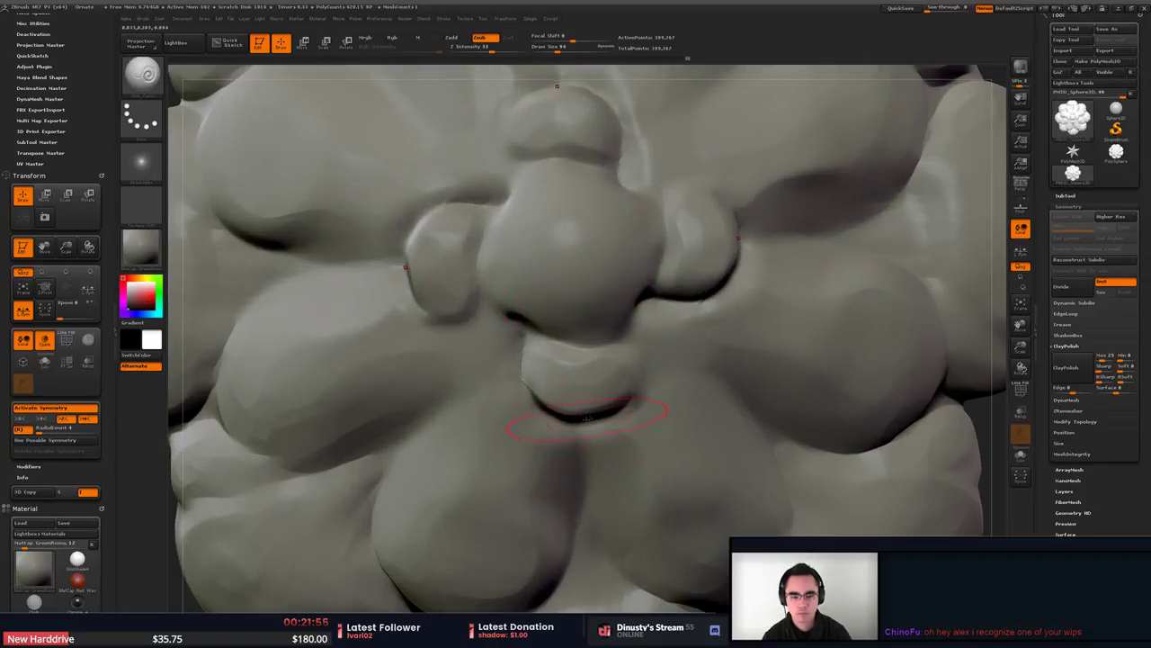
mouse_move(588, 418)
left_mouse_down()
mouse_move(613, 411)
mouse_move(640, 371)
mouse_move(628, 337)
mouse_move(614, 411)
left_mouse_up()
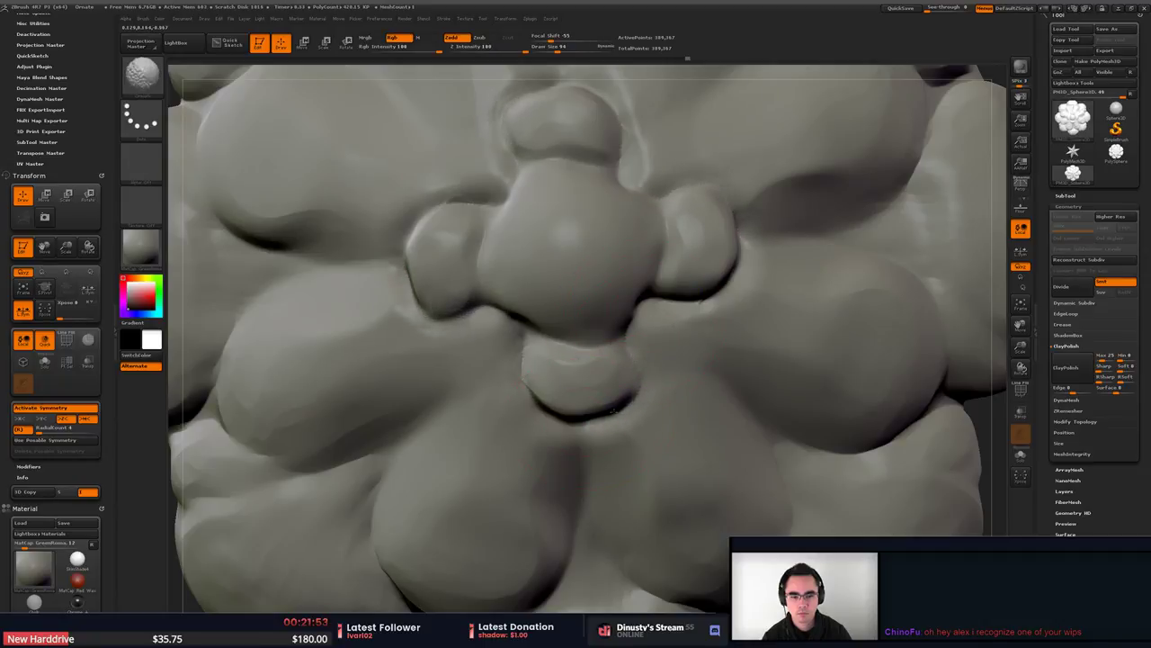
Carve the creases where the small buds meet the central bump with the Dam Standard brush and smooth the bud surfaces.
key("b")
key("d")
key("s")
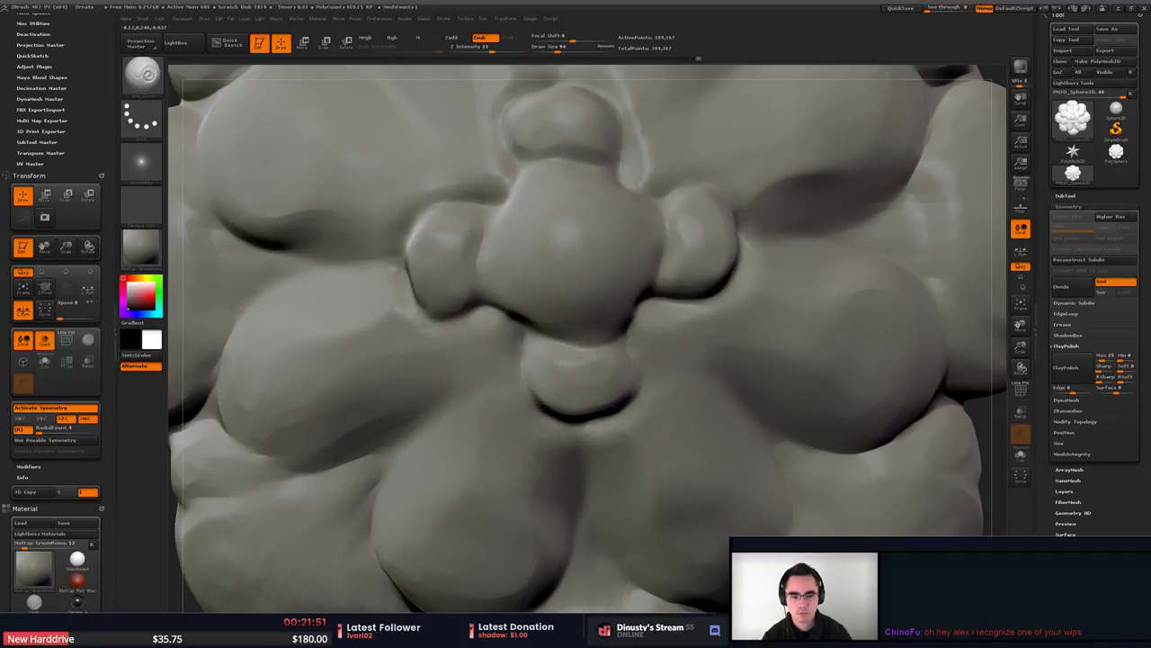
mouse_move(521, 326)
left_mouse_down()
mouse_move(539, 340)
mouse_move(525, 324)
left_mouse_up()
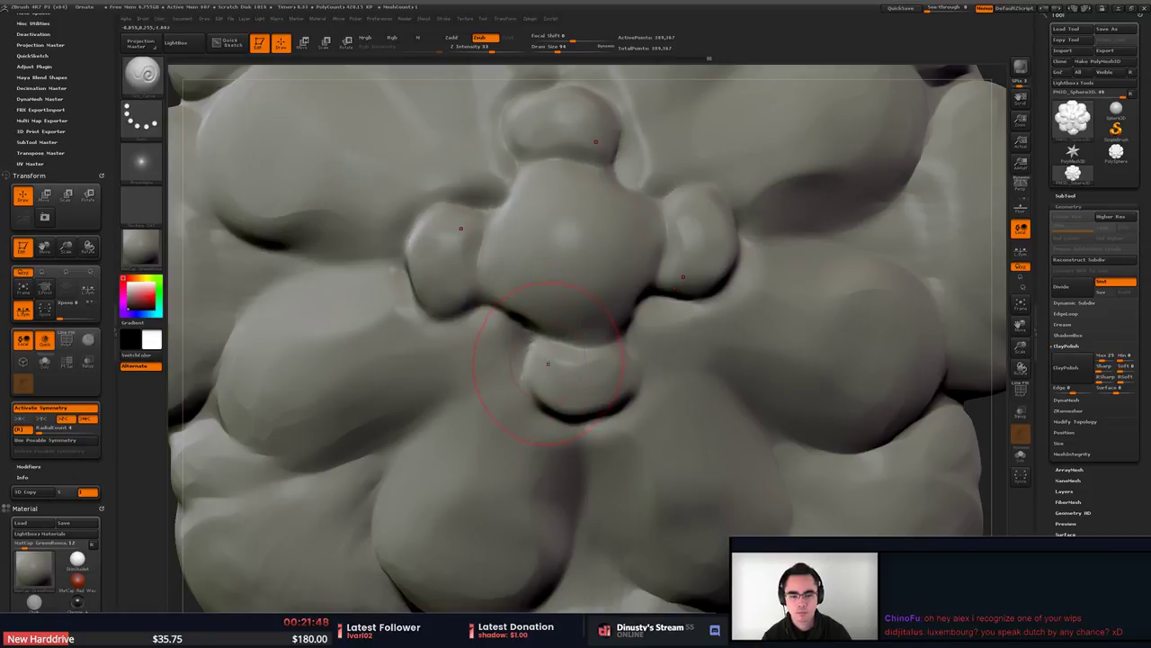
left_click_drag(548, 364, 529, 371, "shift")
Try to round the central bump by carving around it with a larger brush, and undo the stroke.
right_click_drag(540, 367, 497, 364, "ctrl")
key("space")
mouse_move(546, 301)
left_mouse_down()
mouse_move(507, 325)
mouse_move(511, 347)
mouse_move(515, 326)
left_mouse_up()
mouse_move(518, 282)
left_mouse_down()
mouse_move(509, 295)
mouse_move(557, 382)
left_mouse_up()
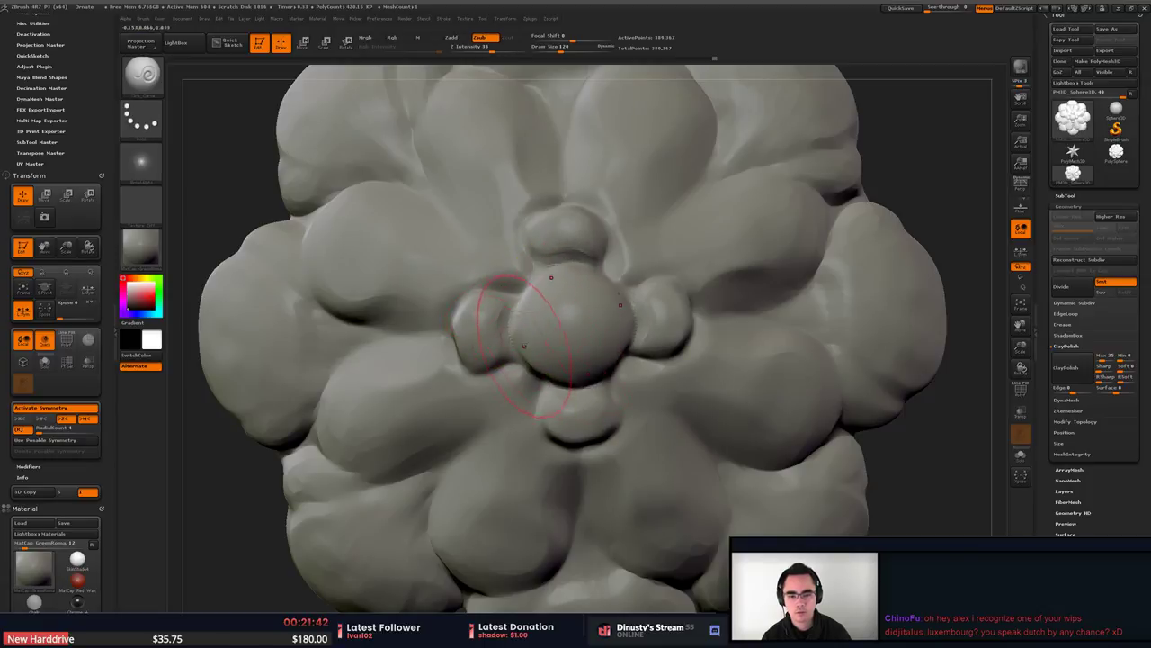
key("space")
left_click_drag(555, 334, 549, 335)
key("ctrl+z")
Check the flower's mesh density with the wireframe and remesh it more densely using DynaMesh Master.
key("shift+f")
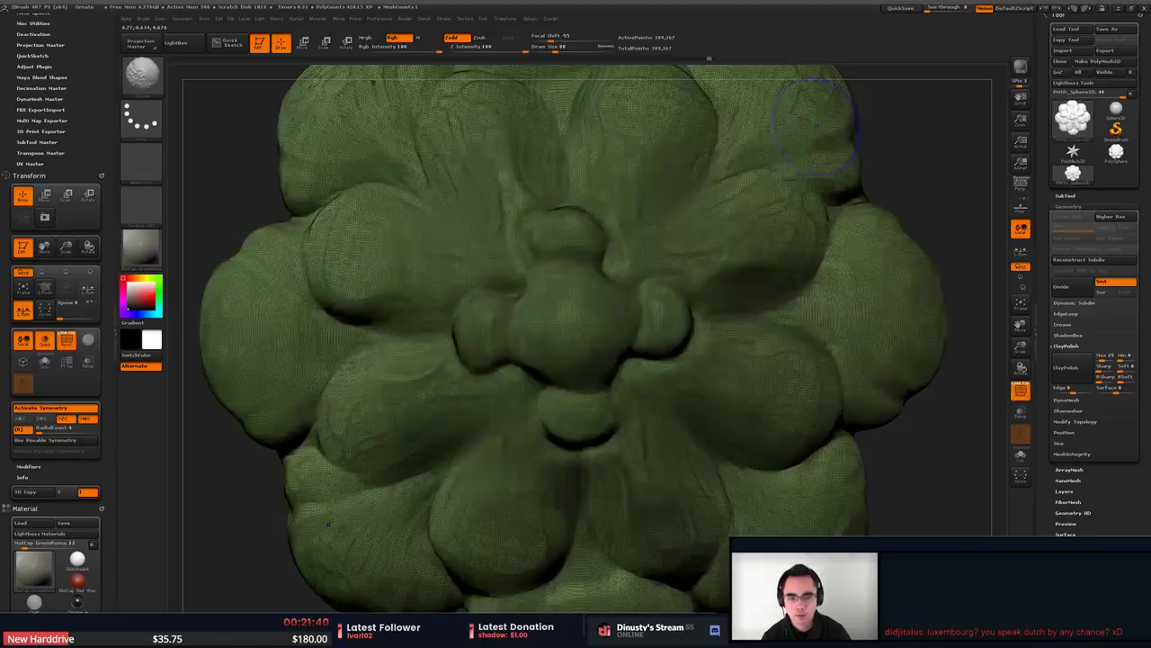
key("shift+f")
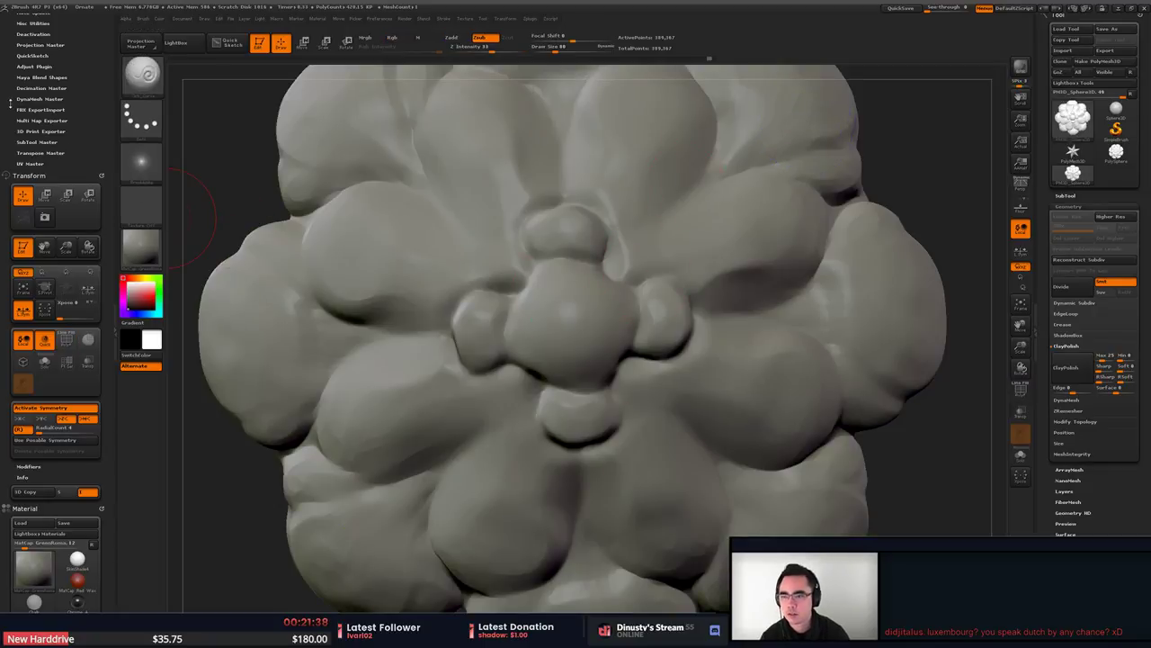
left_click_drag(11, 104, 12, 124)
left_click(27, 194)
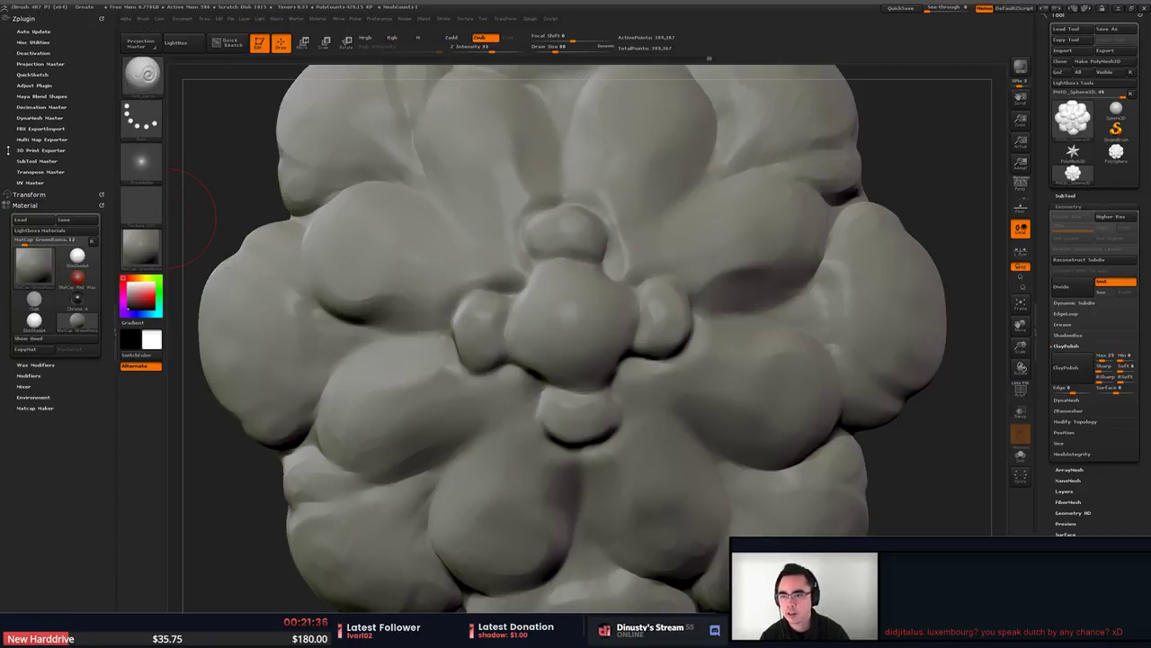
left_click(50, 106)
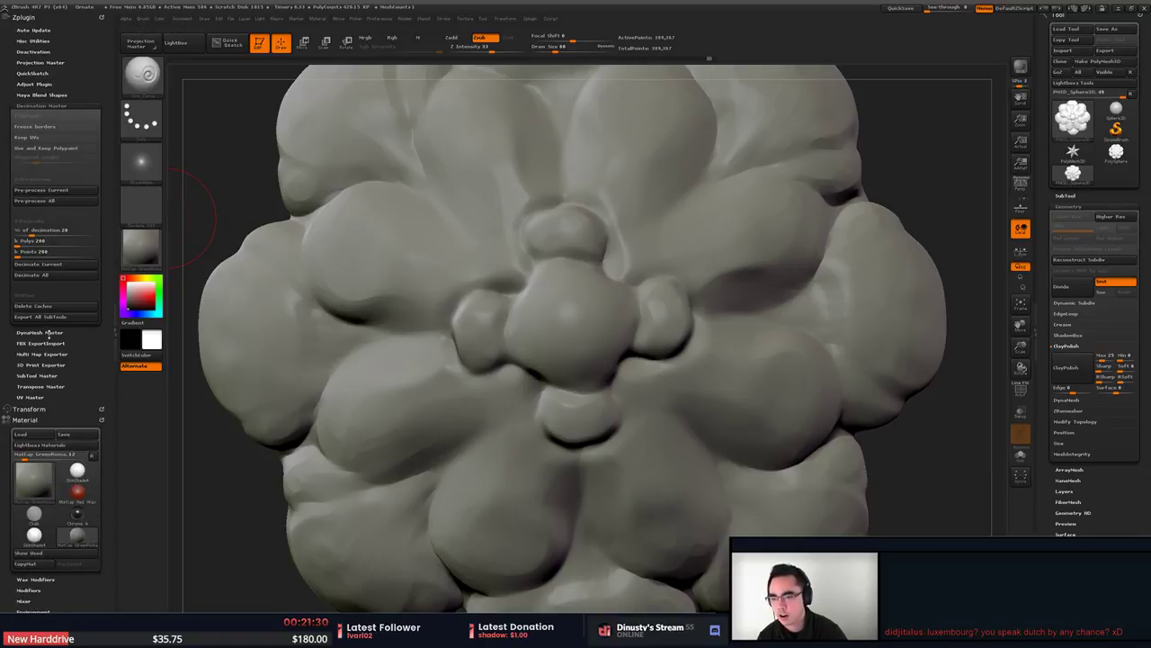
left_click(56, 332)
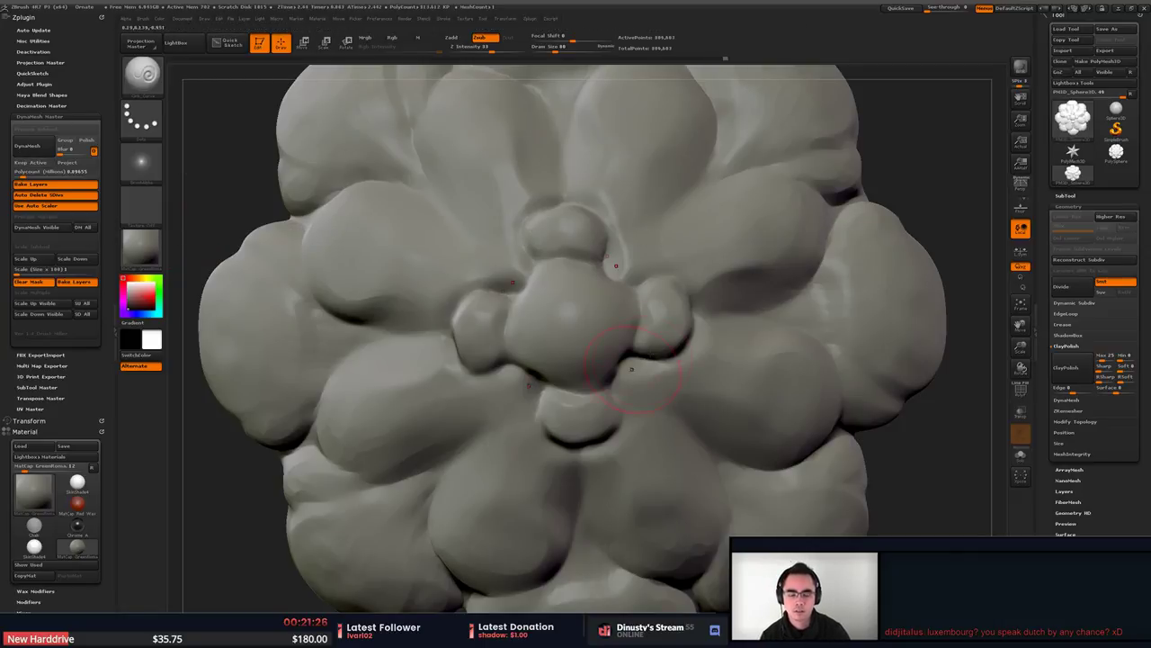
Deepen the creases around the small buds surrounding the central bump.
mouse_move(665, 306)
right_mouse_down("ctrl")
mouse_move(666, 216)
mouse_move(656, 351)
mouse_move(650, 297)
mouse_move(667, 261)
right_mouse_up("ctrl")
left_click_drag(629, 228, 692, 233)
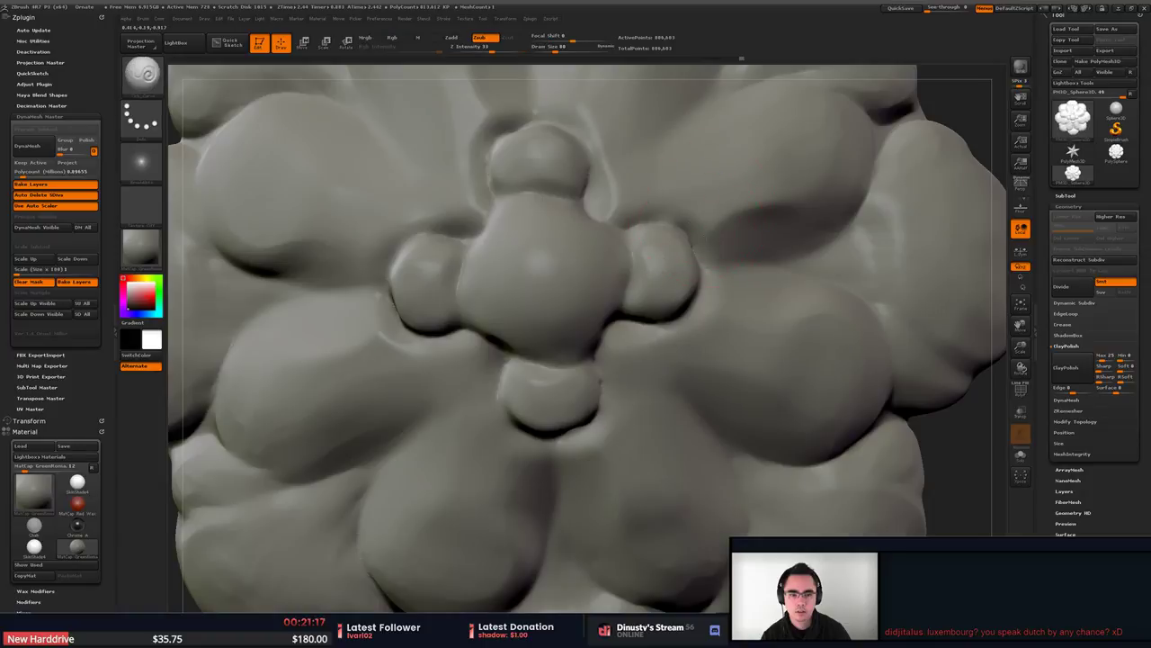
mouse_move(660, 216)
right_mouse_down("alt")
mouse_move(651, 321)
mouse_move(655, 180)
mouse_move(661, 275)
right_mouse_up("alt")
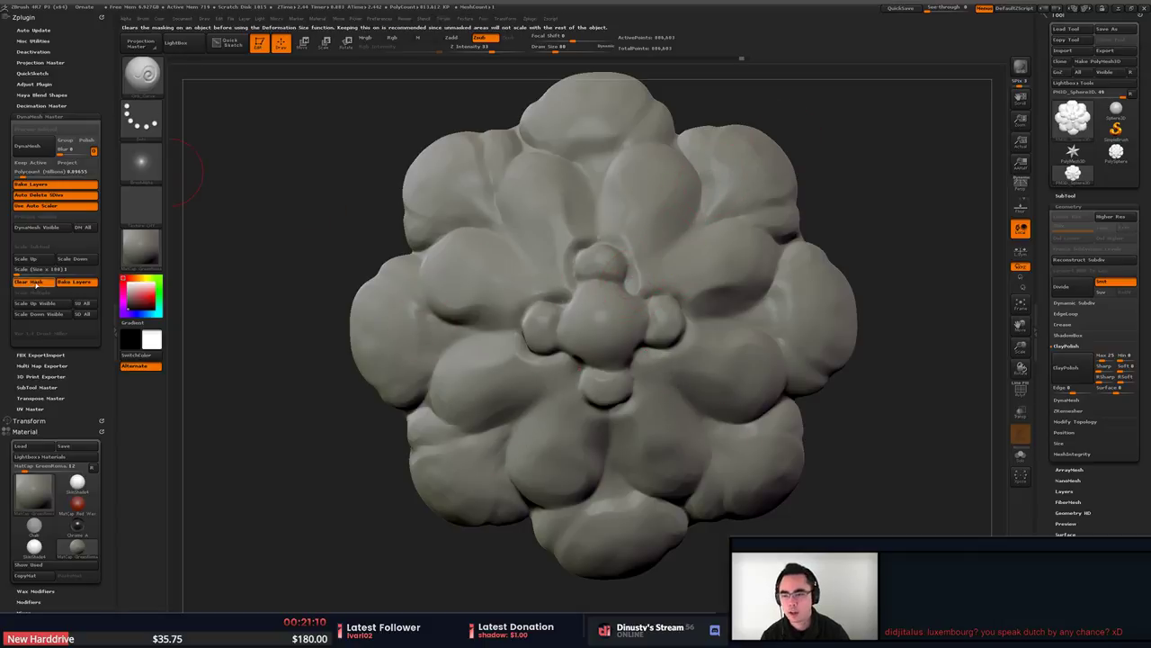
Set the radial symmetry count to 8 in the transform settings.
mouse_move(15, 411)
left_mouse_down()
mouse_move(15, 385)
mouse_move(14, 411)
left_mouse_up()
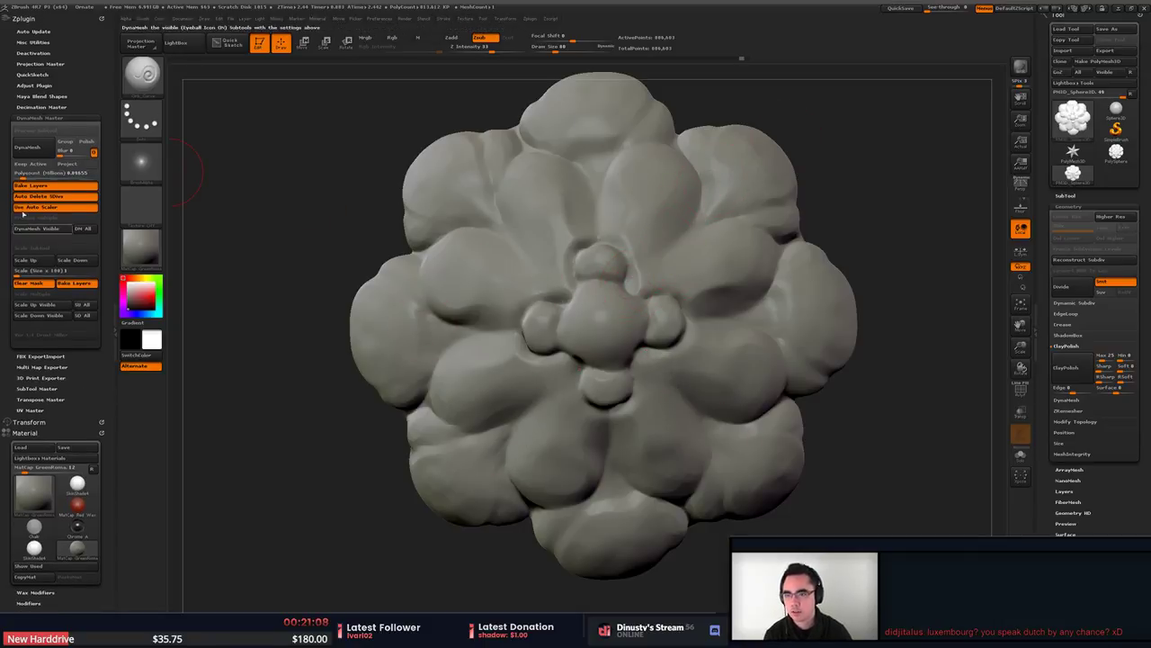
left_click(30, 19)
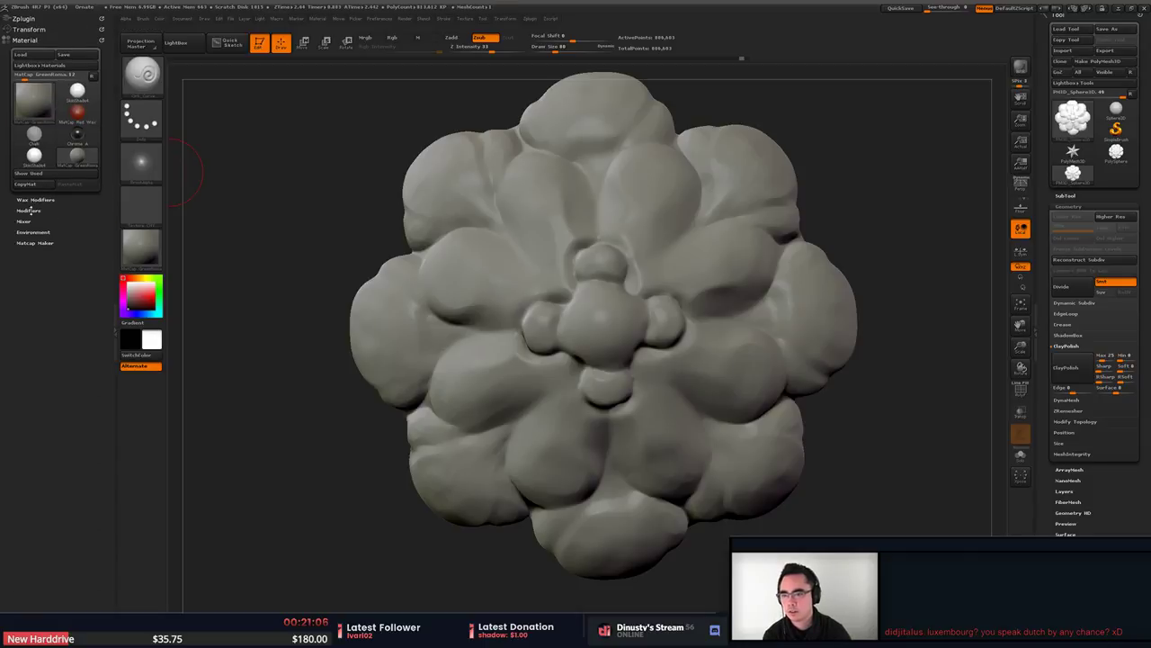
left_click(34, 29)
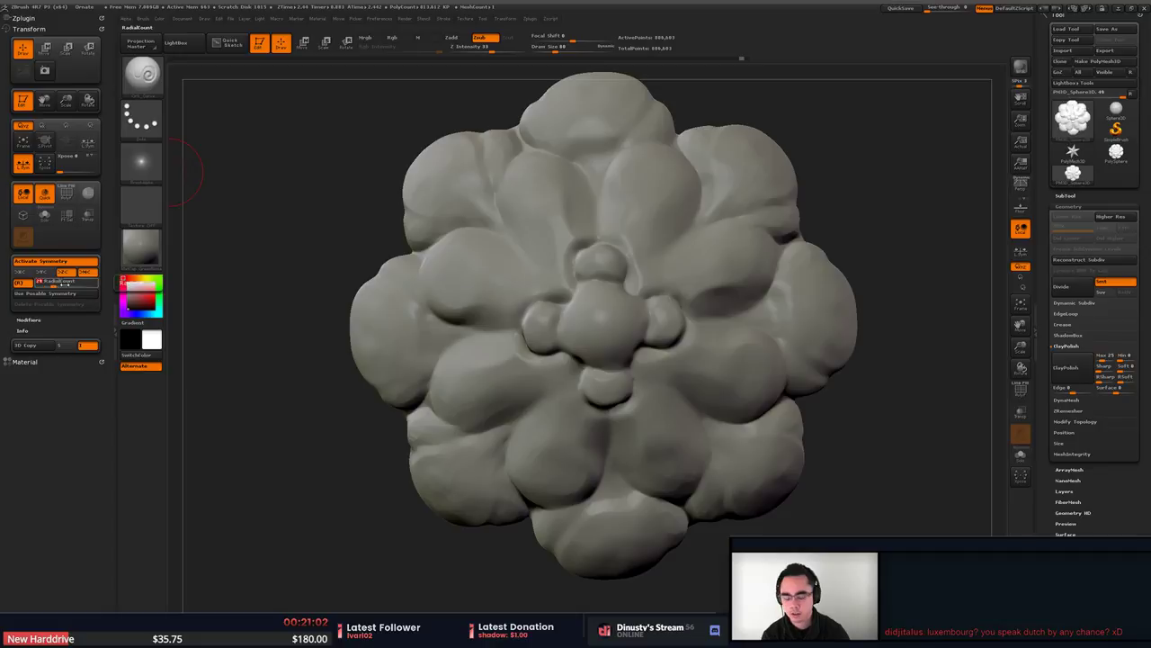
type("8")
key("Return")
right_click_drag(599, 218, 587, 256, "alt")
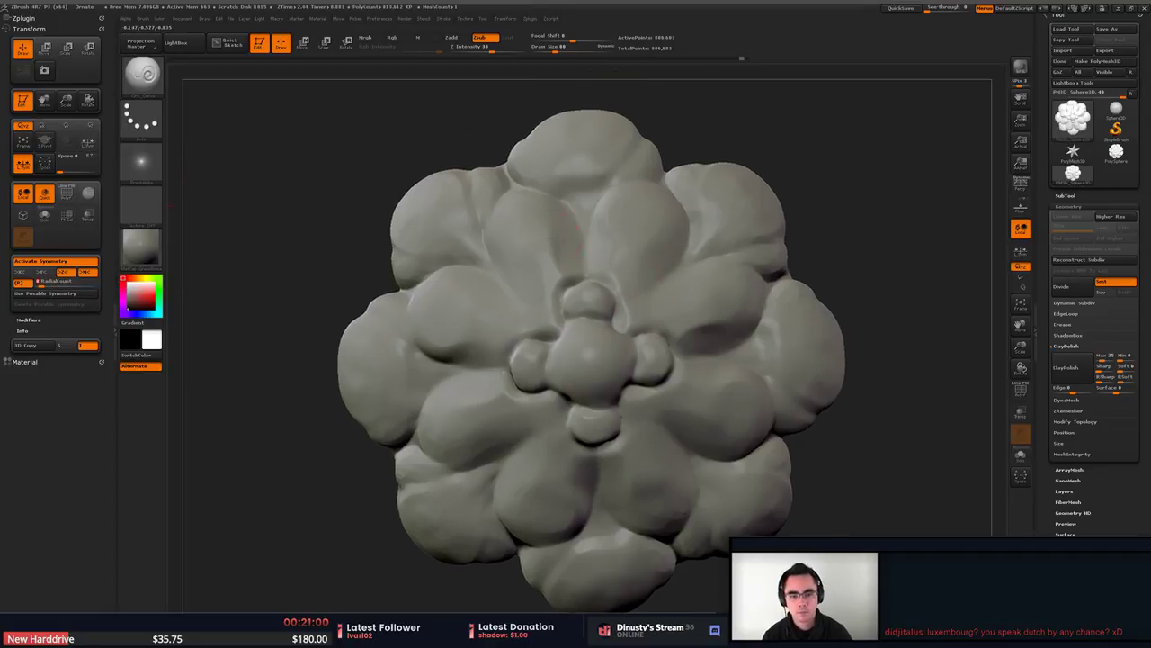
Try eightfold strokes between the inner petals and over the small buds, and undo them.
mouse_move(501, 269)
left_mouse_down()
mouse_move(550, 322)
mouse_move(506, 274)
left_mouse_up()
key("ctrl+z")
key("ctrl+z")
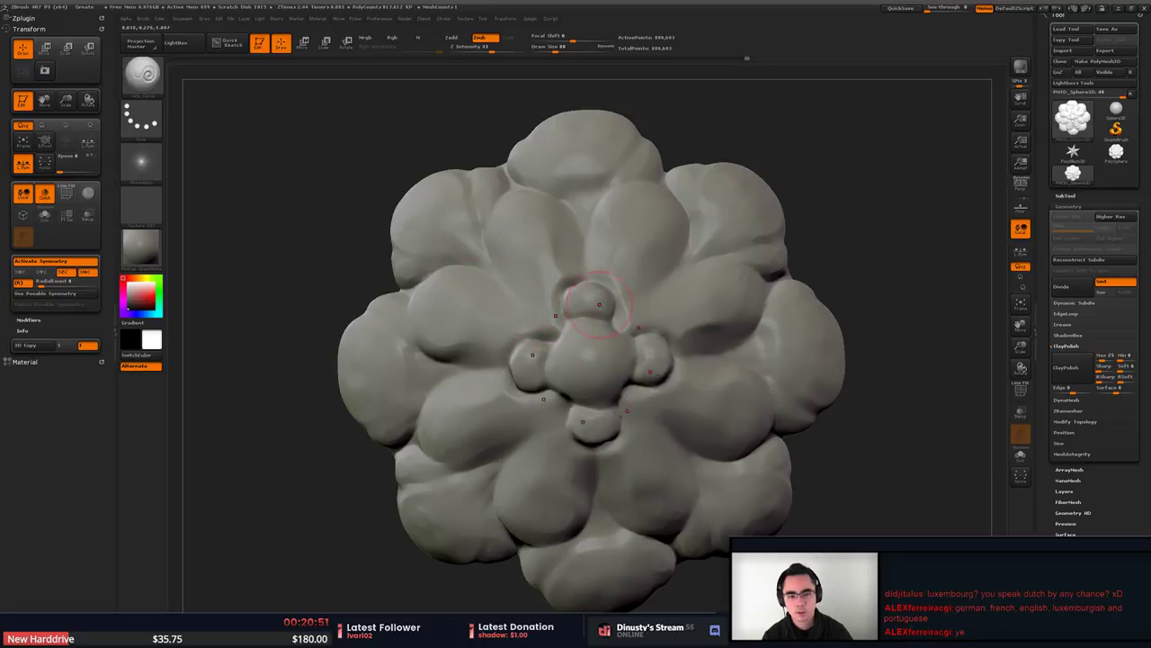
mouse_move(589, 304)
left_mouse_down()
mouse_move(570, 308)
mouse_move(580, 310)
left_mouse_up()
key("ctrl+z")
Carve eightfold creases around the centre to reduce the central bump, undoing unwanted strokes.
key("space")
mouse_move(590, 362)
left_mouse_down()
mouse_move(603, 361)
mouse_move(589, 353)
mouse_move(596, 371)
mouse_move(605, 333)
mouse_move(594, 315)
left_mouse_up()
key("ctrl+z")
mouse_move(497, 280)
left_mouse_down()
mouse_move(519, 283)
mouse_move(538, 302)
mouse_move(506, 282)
mouse_move(549, 317)
left_mouse_up()
key("ctrl+z")
key("space")
left_click_drag(591, 245, 597, 295)
key("ctrl+z")
key("ctrl+z")
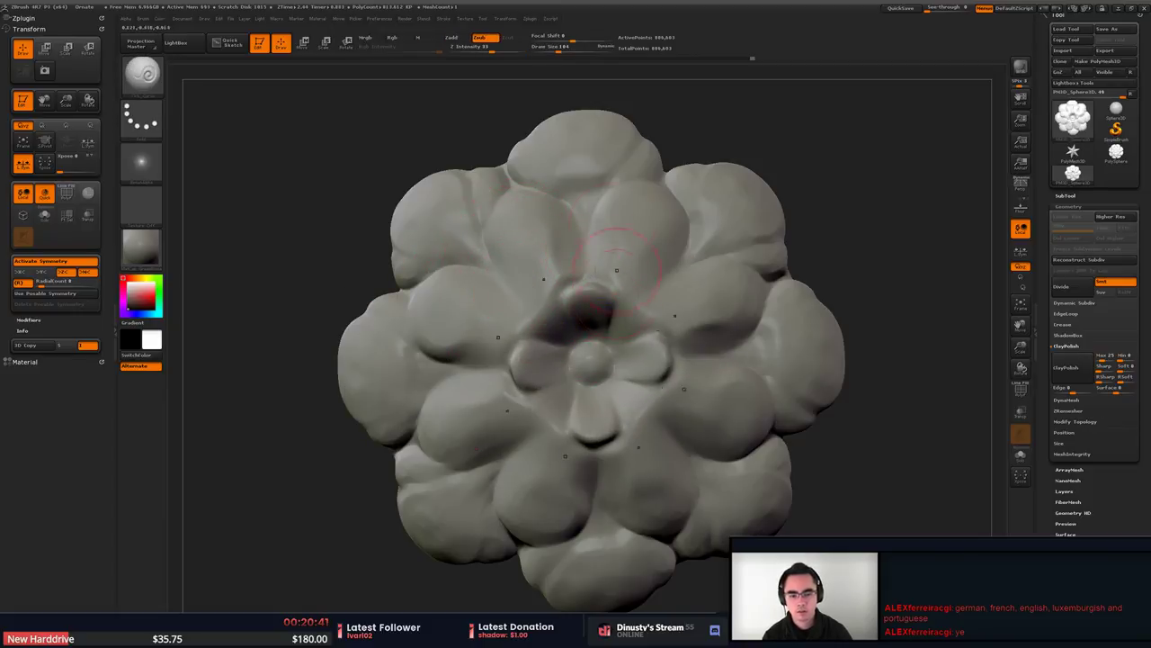
Rework the flower's centre with the Orb_ClayTubes_Smooth brush and smooth away the small buds around the central bump.
key("b")
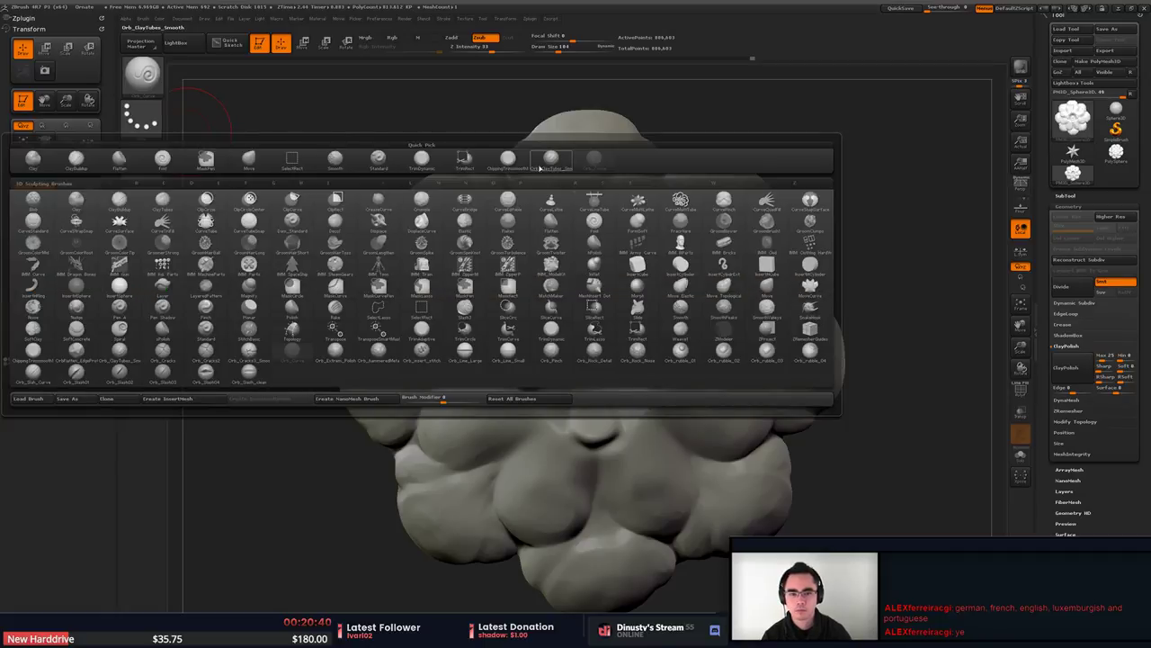
left_click(544, 160)
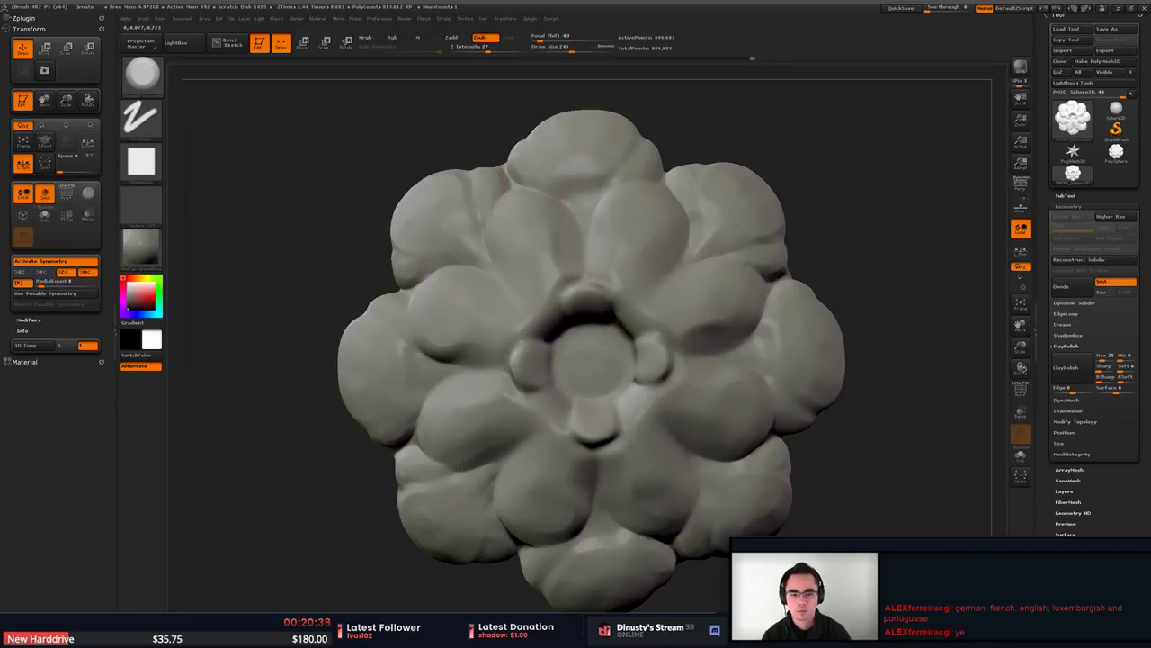
mouse_move(580, 337)
left_mouse_down()
mouse_move(602, 396)
mouse_move(589, 363)
mouse_move(599, 374)
left_mouse_up()
key("ctrl+z")
mouse_move(619, 335)
left_mouse_down()
mouse_move(605, 335)
mouse_move(597, 371)
mouse_move(589, 359)
mouse_move(615, 334)
mouse_move(590, 346)
mouse_move(593, 334)
mouse_move(610, 349)
left_mouse_up()
key("ctrl+z")
key("space")
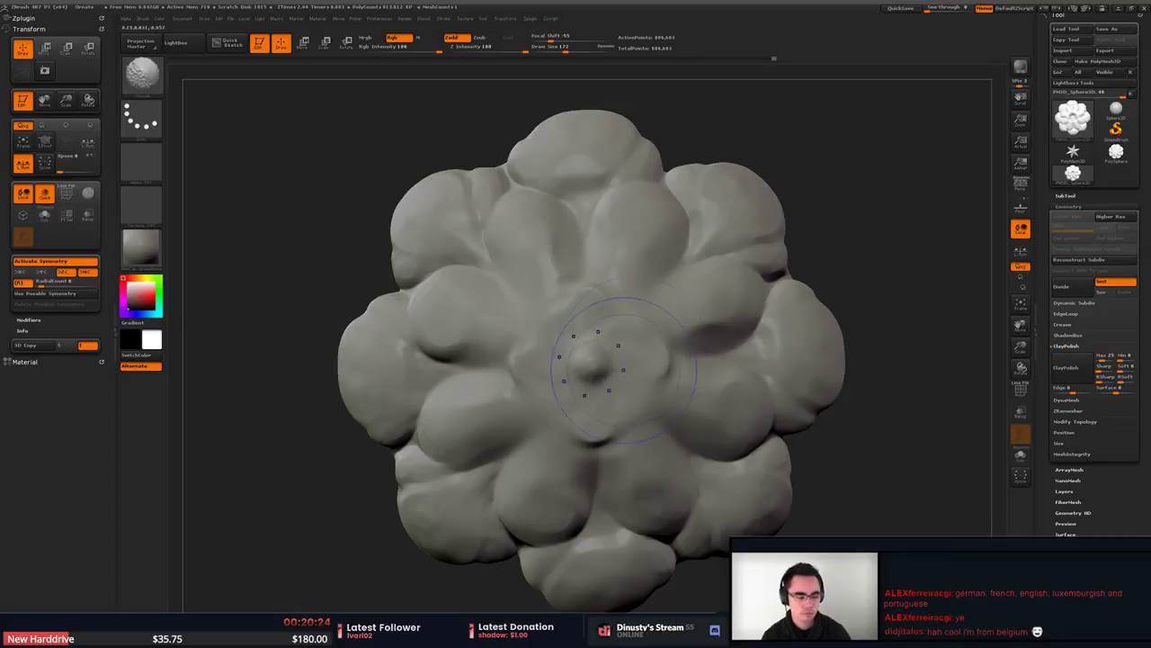
key("shift")
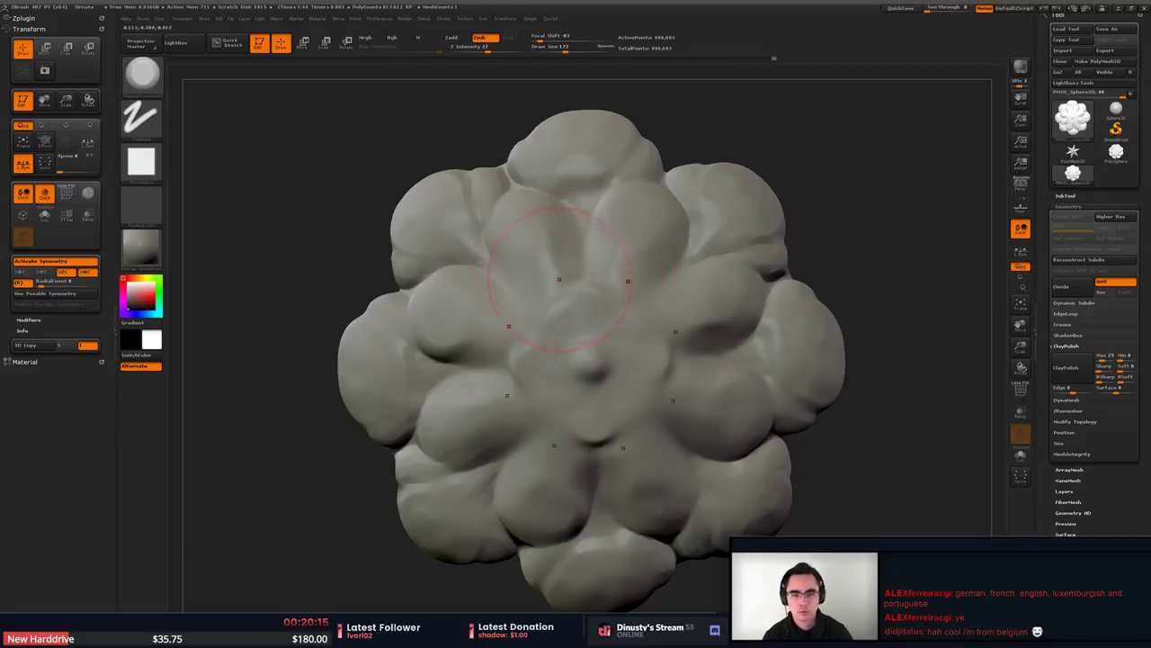
Carve the creases between the eight inner petals inward to the centre and smooth their inner ends.
key("b")
left_click(755, 305)
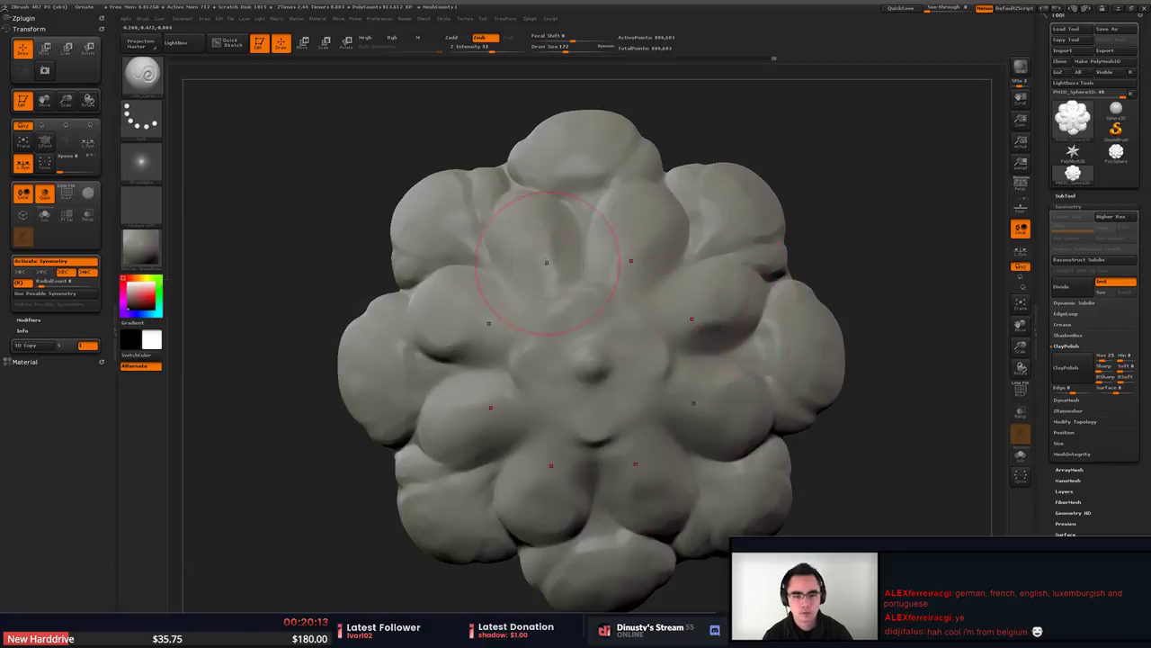
mouse_move(477, 235)
left_mouse_down()
mouse_move(535, 282)
mouse_move(482, 246)
mouse_move(530, 293)
left_mouse_up()
key("ctrl+z")
key("space")
key("space")
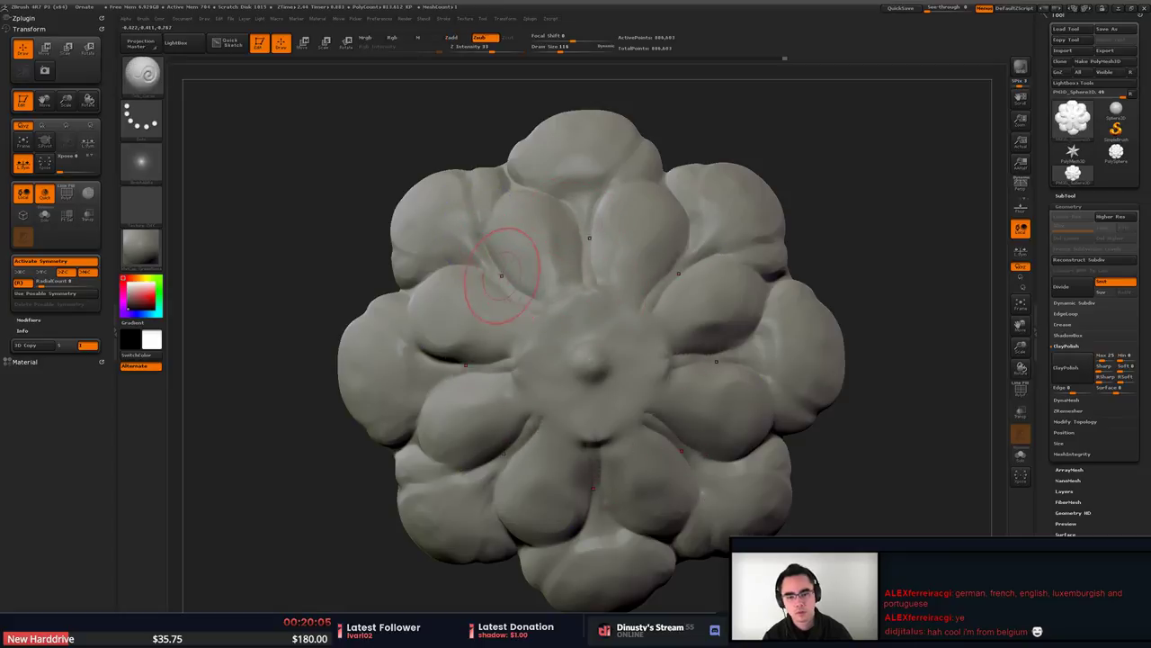
left_click_drag(476, 261, 538, 307)
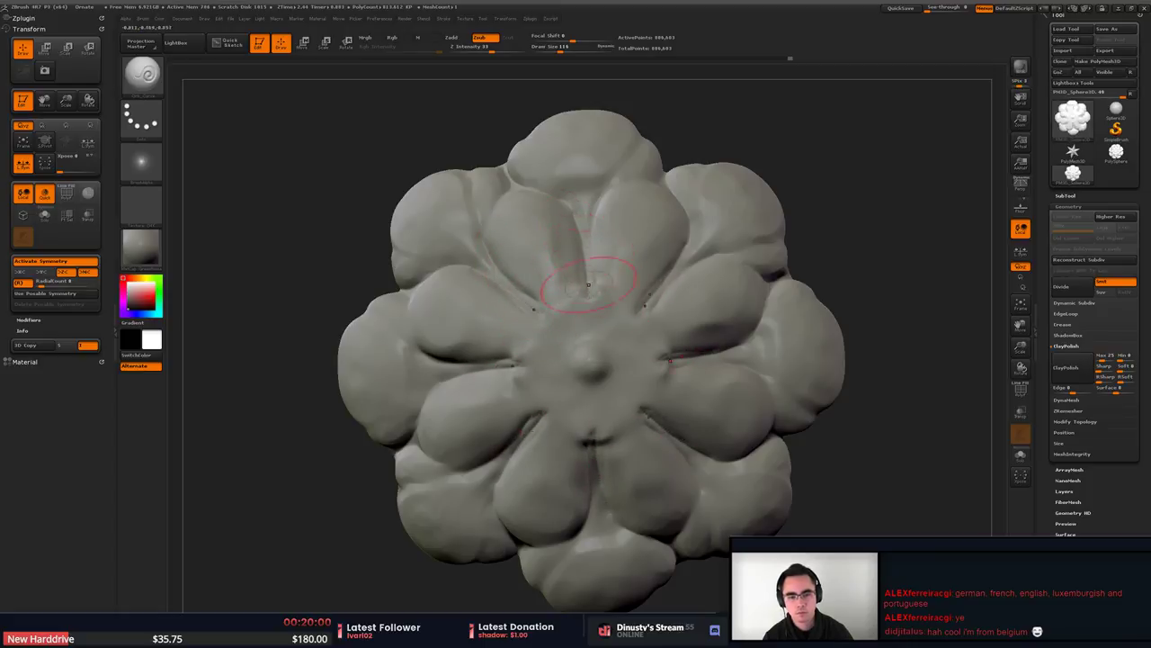
left_click_drag(617, 261, 594, 290, "shift")
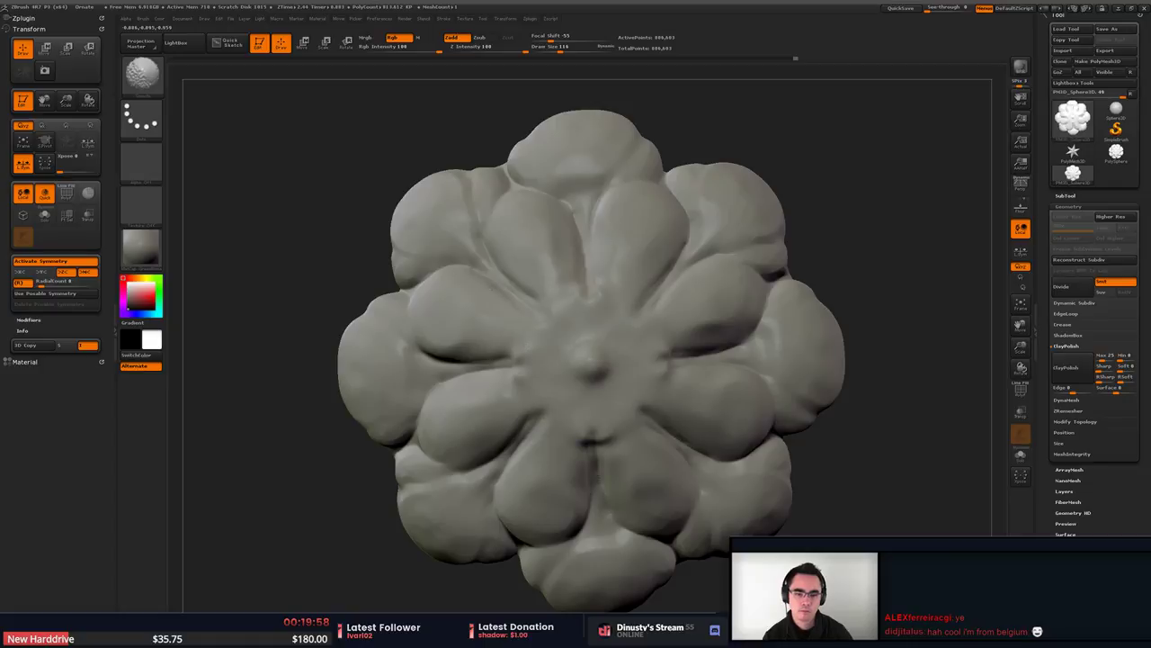
left_click_drag(573, 383, 565, 375, "shift")
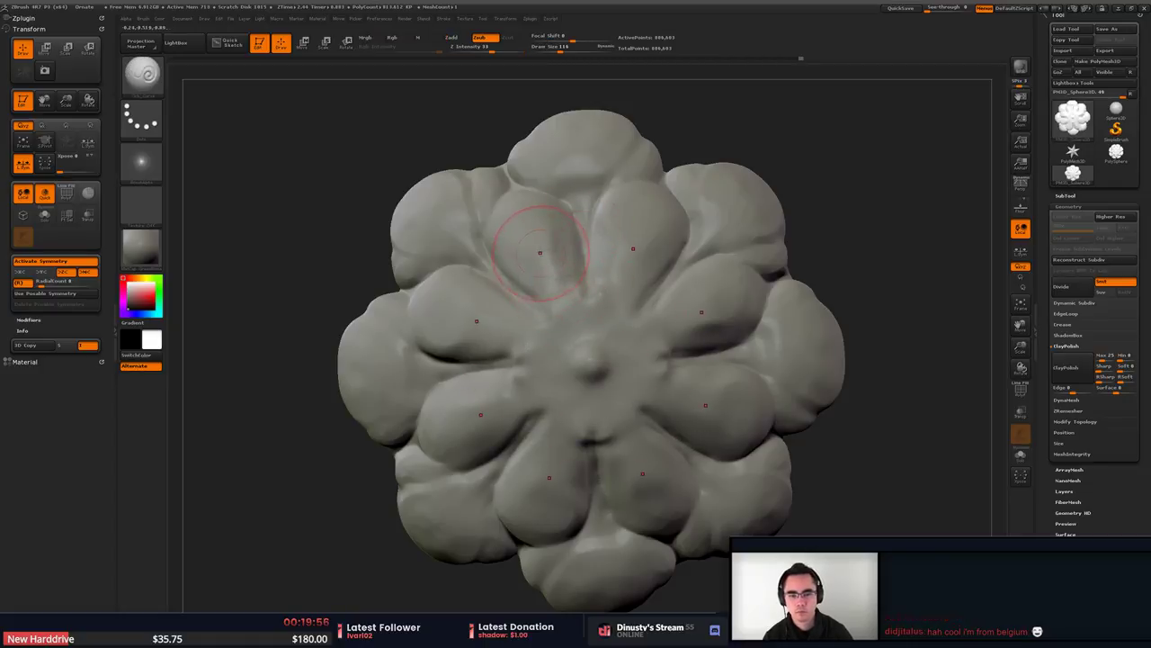
Sculpt a radial vein from the centre onto each inner petal, undoing the unwanted strokes.
key("space")
left_click_drag(540, 253, 566, 306)
key("ctrl+z")
mouse_move(541, 251)
left_mouse_down("shift")
mouse_move(586, 309)
mouse_move(562, 295)
mouse_move(540, 244)
left_mouse_up("shift")
key("ctrl+z")
key("ctrl+z")
left_click_drag(570, 312, 538, 243)
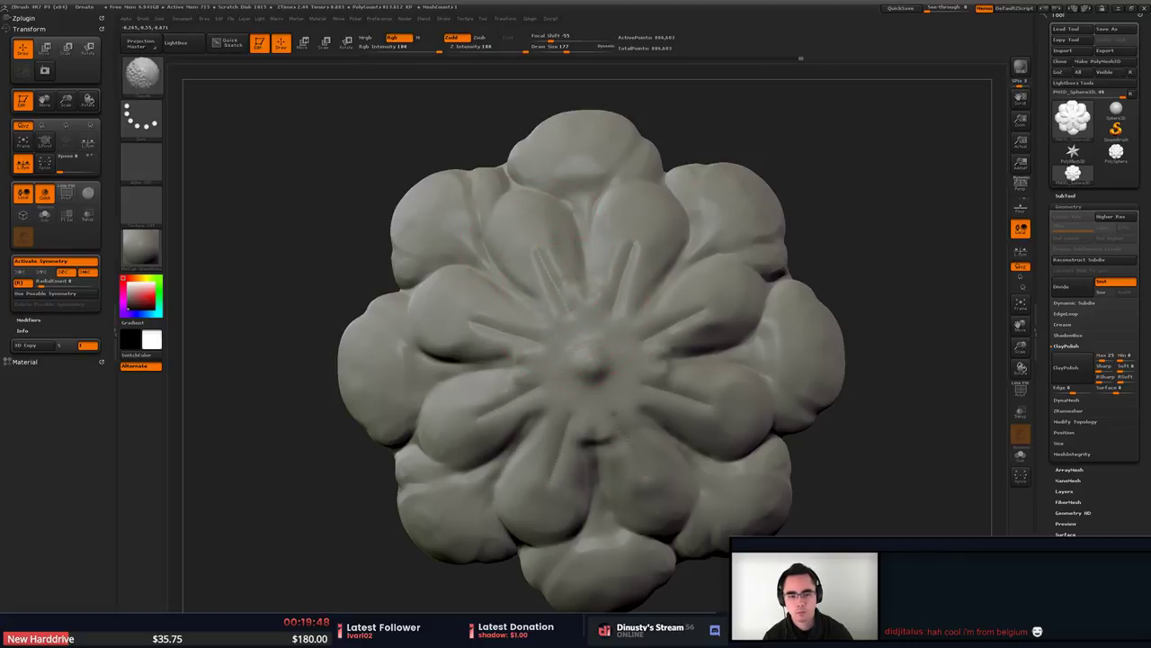
Plane the surfaces of the inner petals with the TrimDynamic brush, working from the centre outward.
key("b")
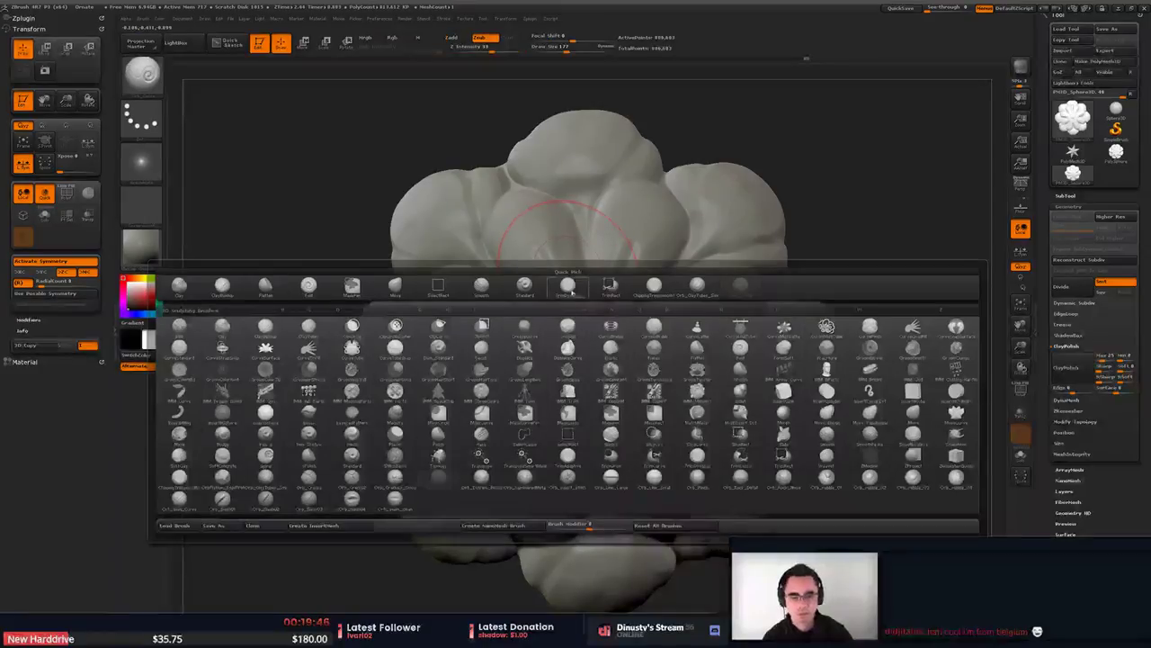
left_click(569, 285)
left_click_drag(568, 313, 527, 233)
key("ctrl+z")
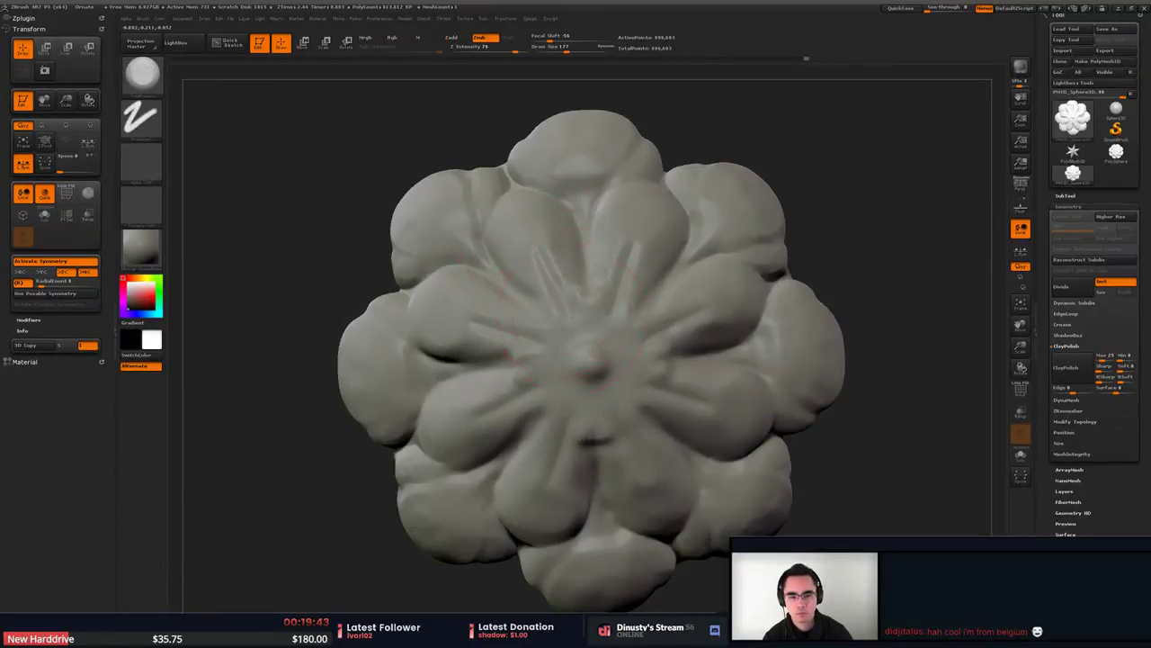
left_click_drag(568, 310, 517, 196)
key("ctrl+z")
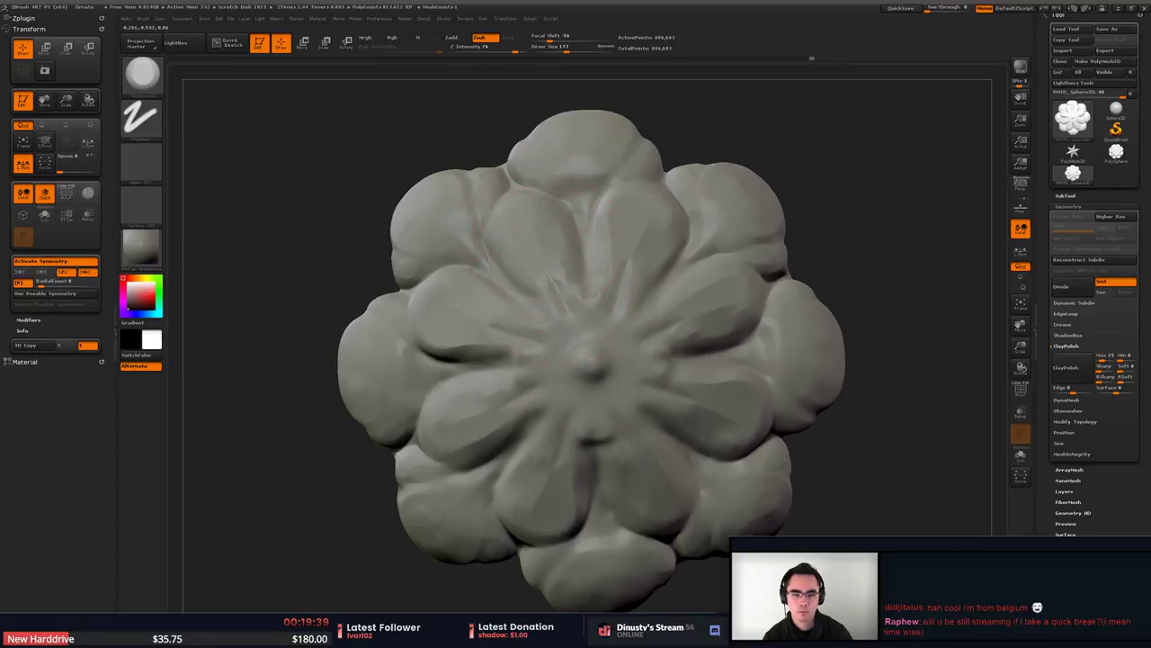
left_click_drag(526, 255, 537, 222)
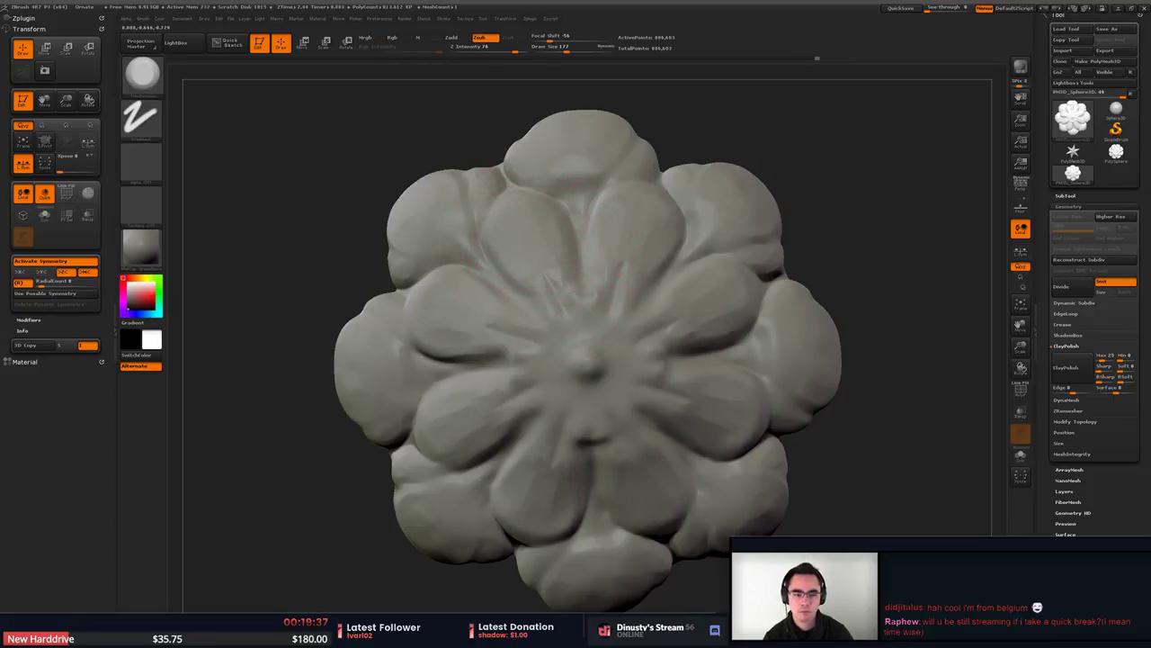
Trim the petal bases around the central bump, reducing the brush size for the finer strokes.
mouse_move(570, 276)
right_mouse_down("ctrl")
mouse_move(554, 218)
mouse_move(476, 221)
mouse_move(572, 211)
mouse_move(641, 234)
mouse_move(630, 216)
mouse_move(576, 273)
right_mouse_up("ctrl")
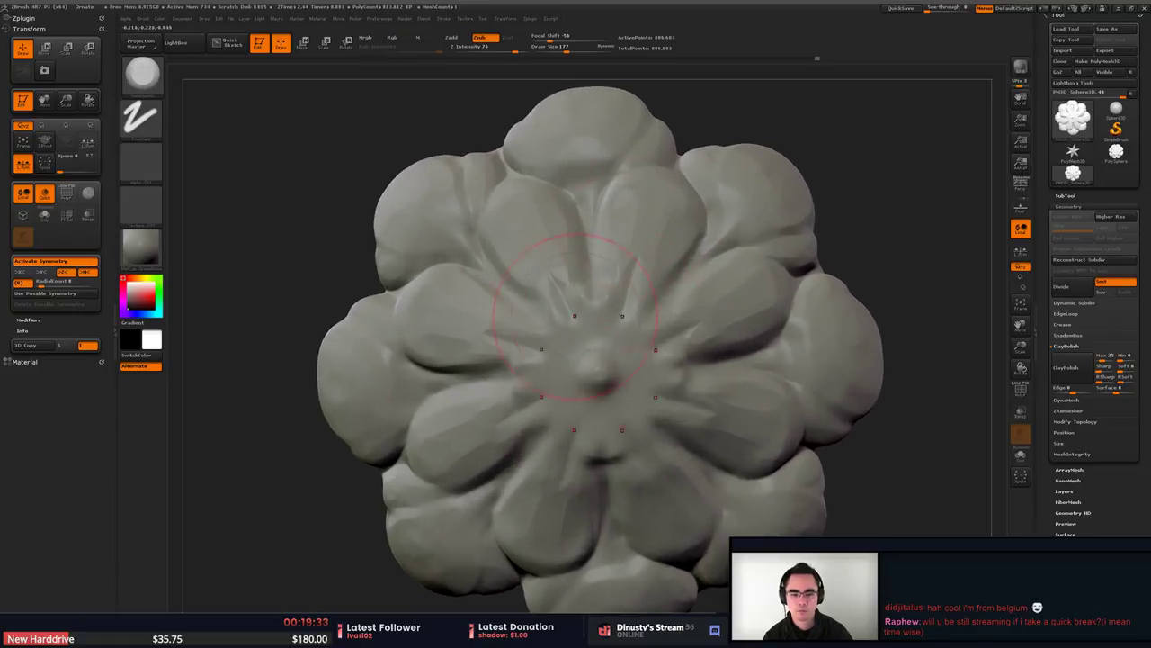
mouse_move(568, 277)
left_mouse_down()
mouse_move(523, 329)
mouse_move(559, 335)
mouse_move(541, 335)
left_mouse_up()
key("space")
left_click_drag(547, 293, 566, 317)
mouse_move(566, 319)
left_mouse_down()
mouse_move(543, 273)
mouse_move(581, 283)
left_mouse_up()
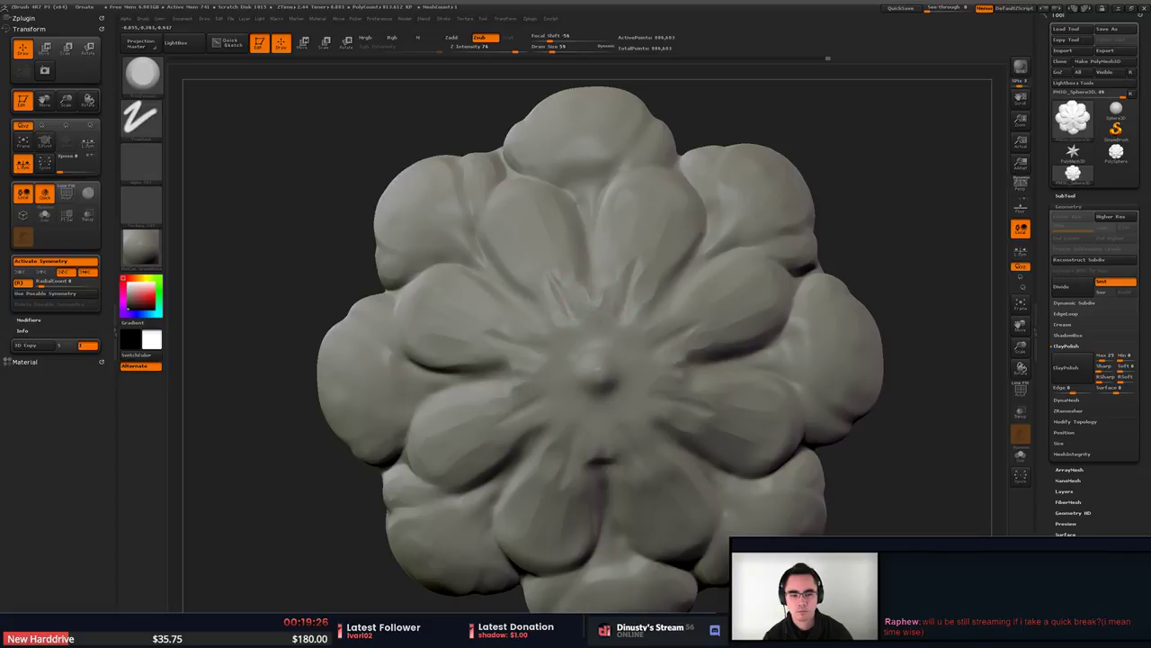
Plane the rounded surfaces of the inner petals with the TrimDynamic brush at a draw size of 97.
right_click_drag(614, 335, 575, 223, "ctrl")
mouse_move(668, 183)
right_mouse_down()
mouse_move(553, 191)
mouse_move(651, 288)
mouse_move(777, 204)
mouse_move(579, 218)
right_mouse_up()
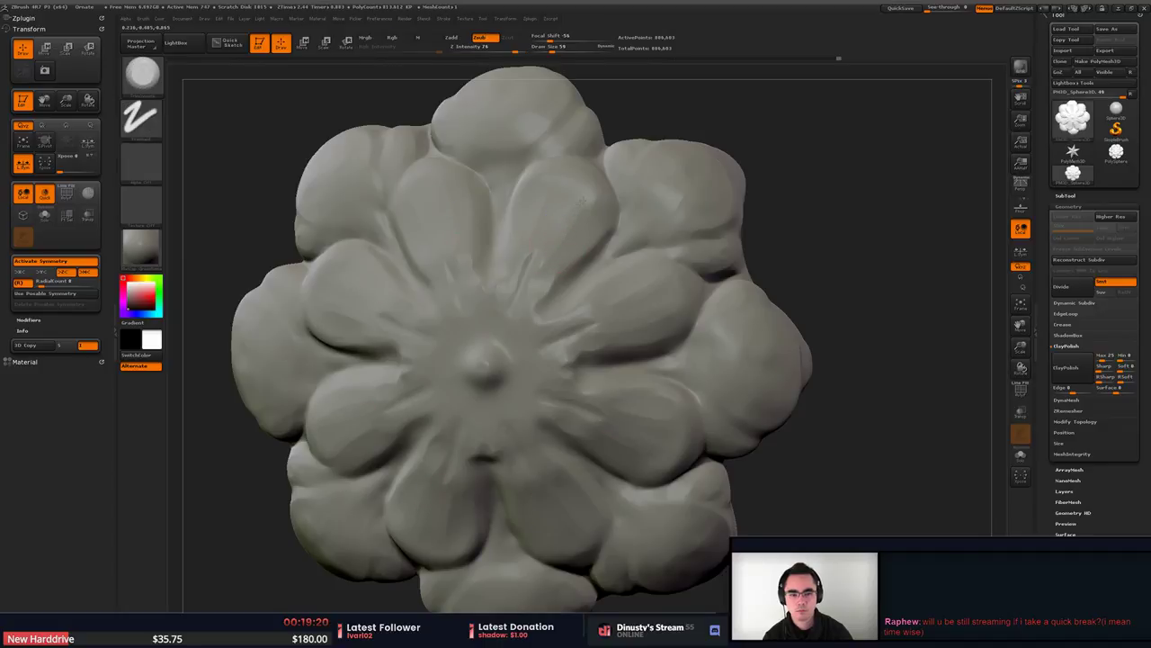
key("space")
left_click_drag(581, 200, 586, 199)
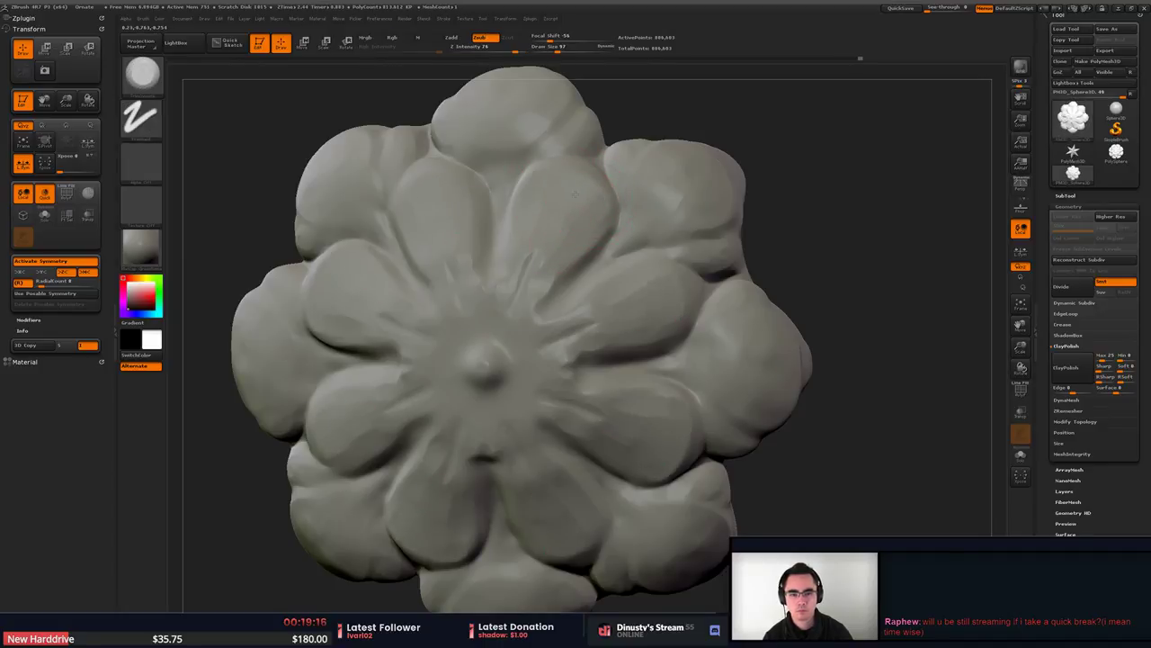
right_click_drag(575, 194, 562, 176, "alt")
right_click_drag(466, 439, 539, 386, "alt")
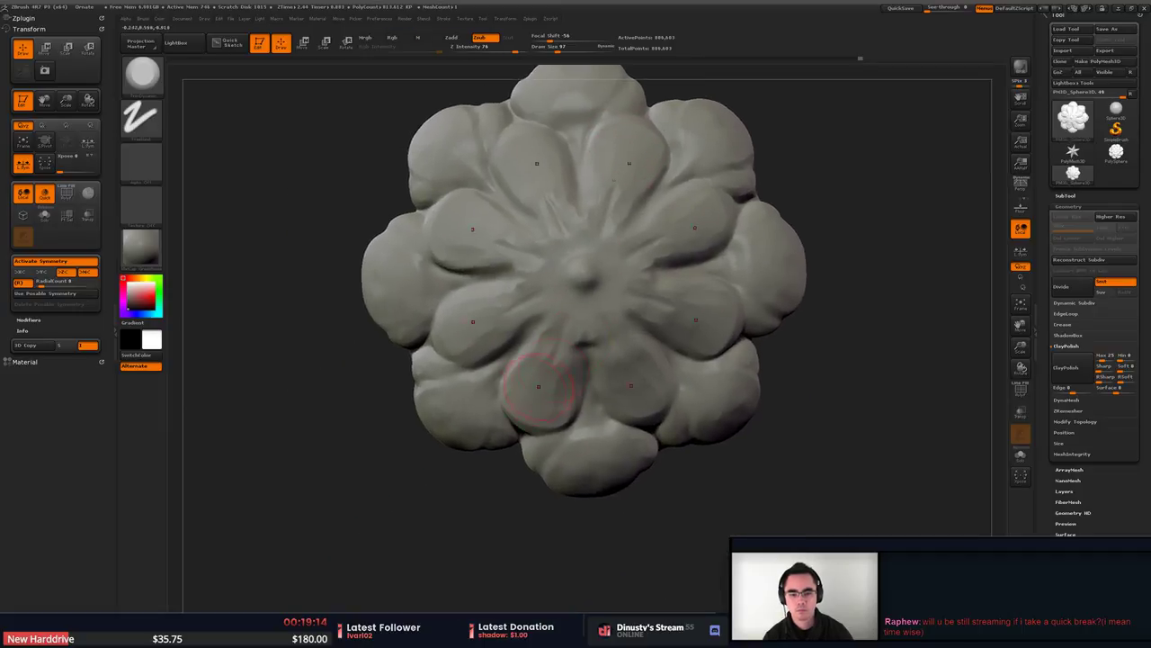
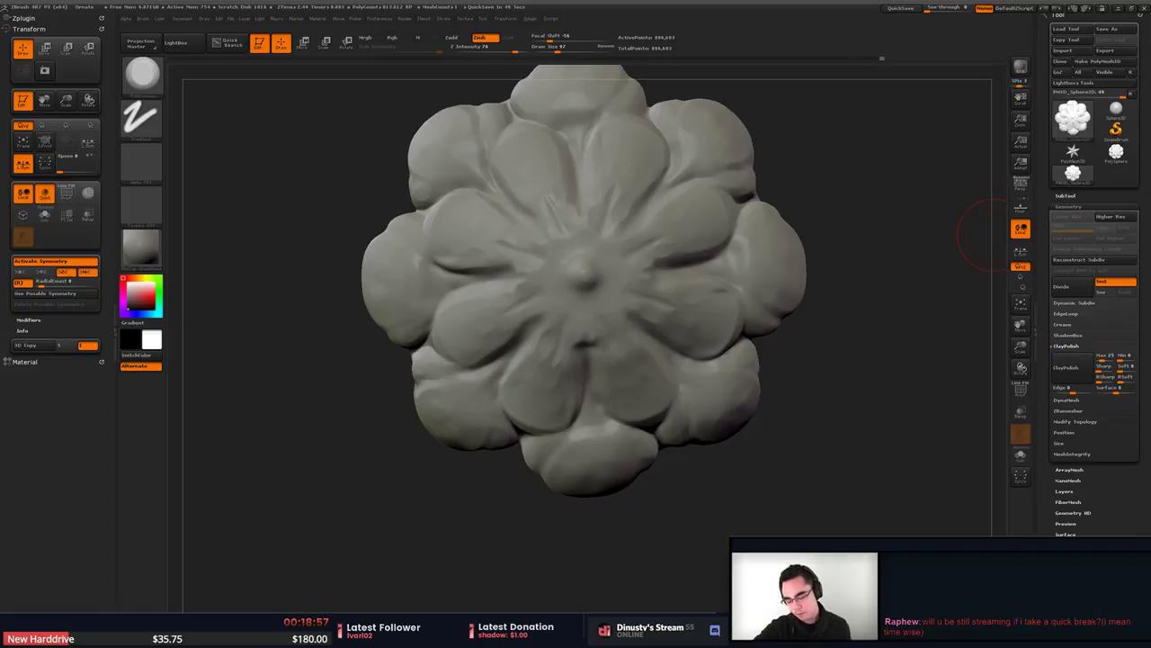
Compare the whole rosette with the carved flower frieze in the Photoshop reference image.
left_click_drag(464, 90, 466, 190, "alt")
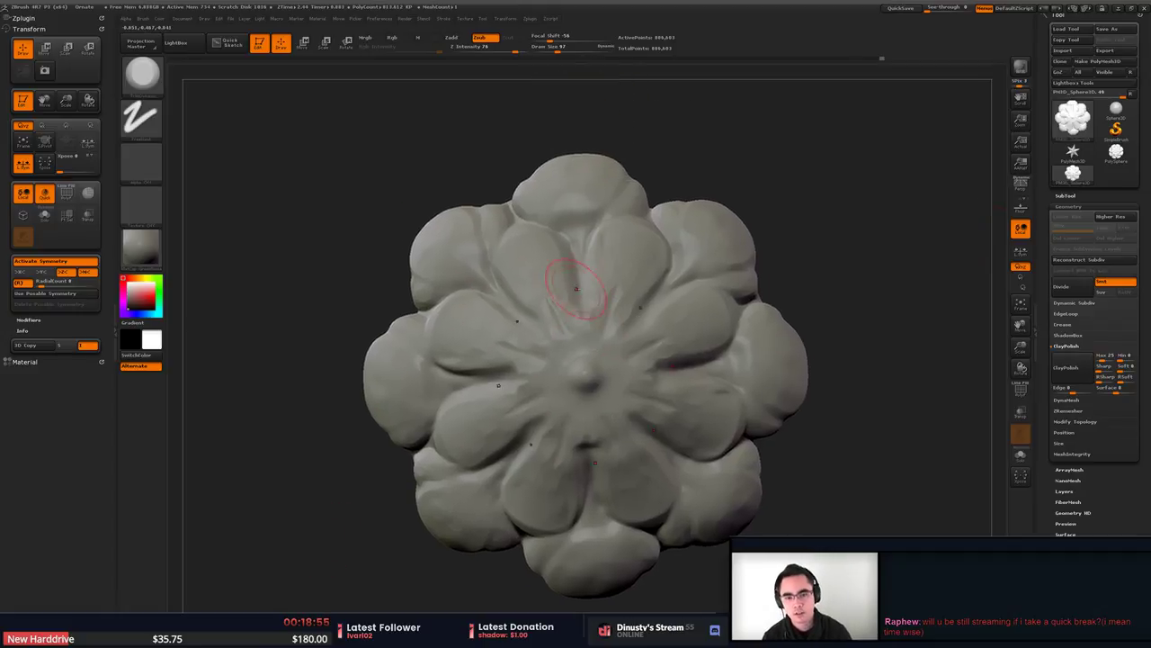
right_click_drag(678, 190, 685, 205)
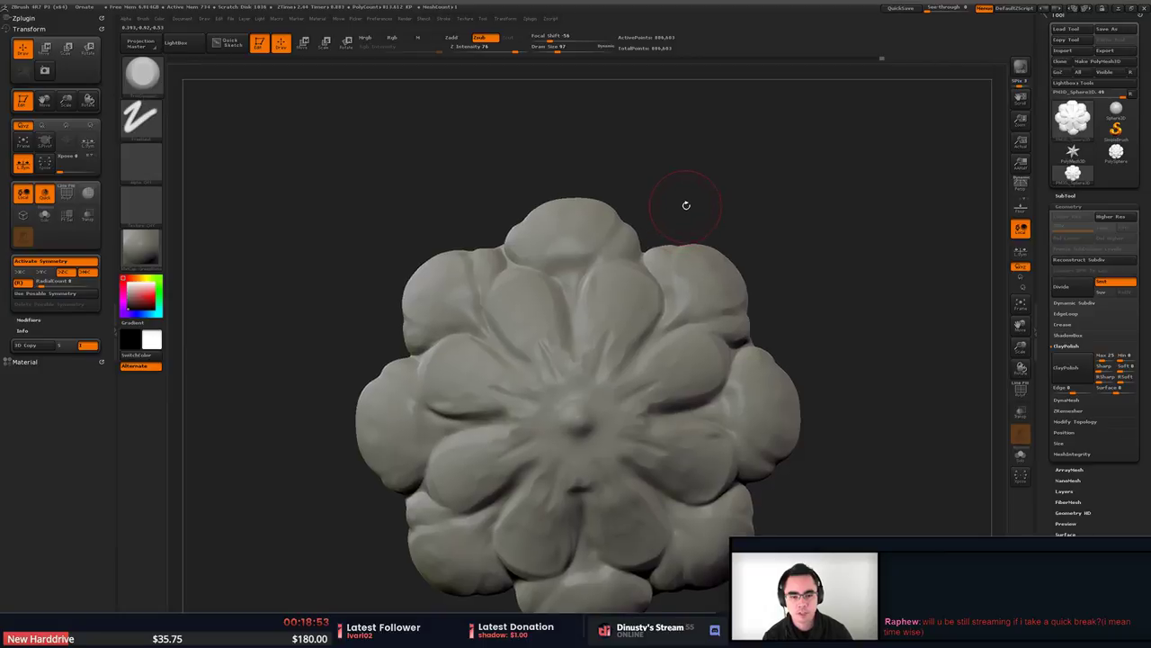
mouse_move(666, 195)
left_mouse_down("alt")
mouse_move(671, 144)
mouse_move(695, 131)
mouse_move(717, 334)
left_mouse_up("alt")
key("alt+Tab")
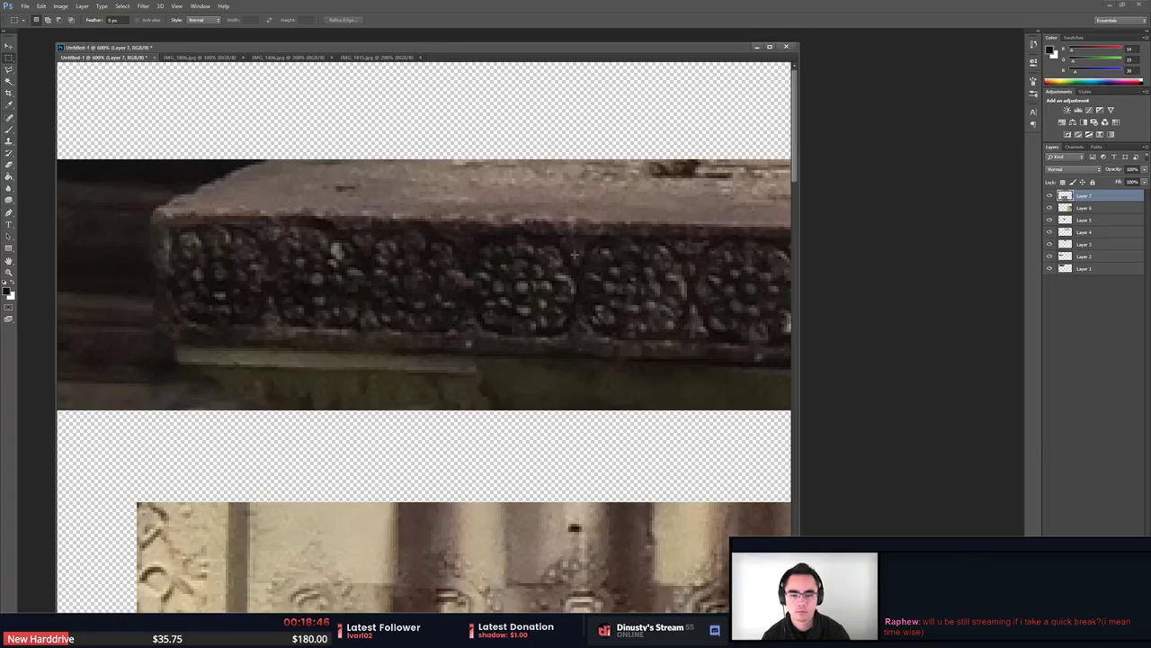
key("alt+Tab")
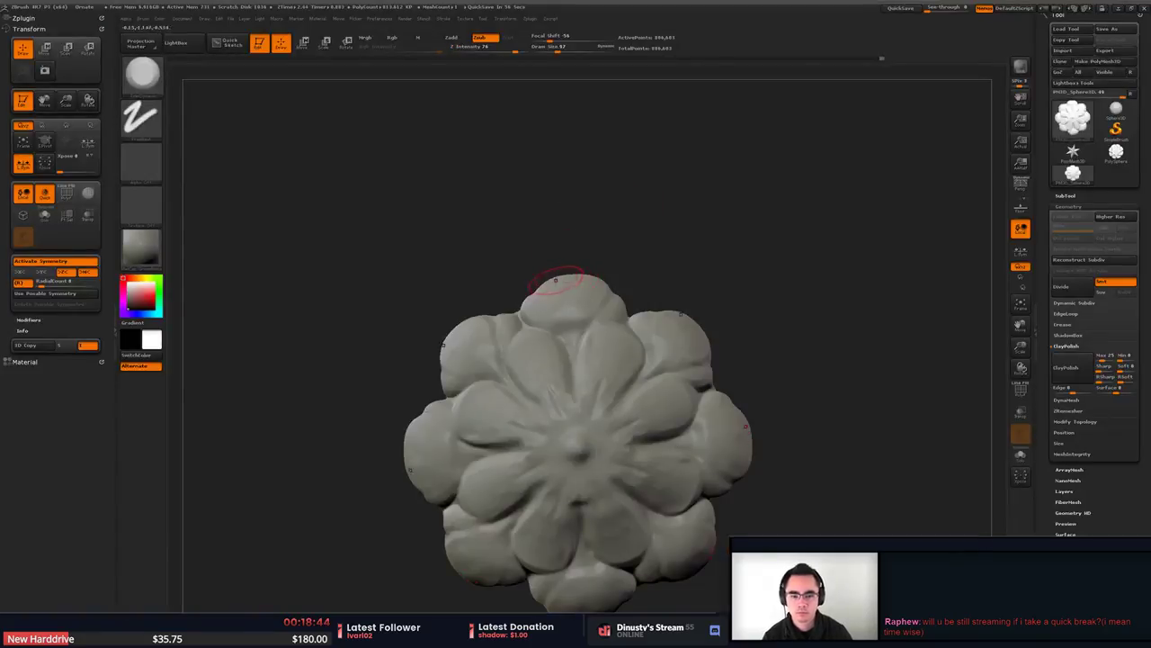
Carve the creases between and around the outer ends of the inner petals with the Orb_Curve brush and smooth them.
right_click_drag(556, 281, 552, 348, "ctrl")
key("b")
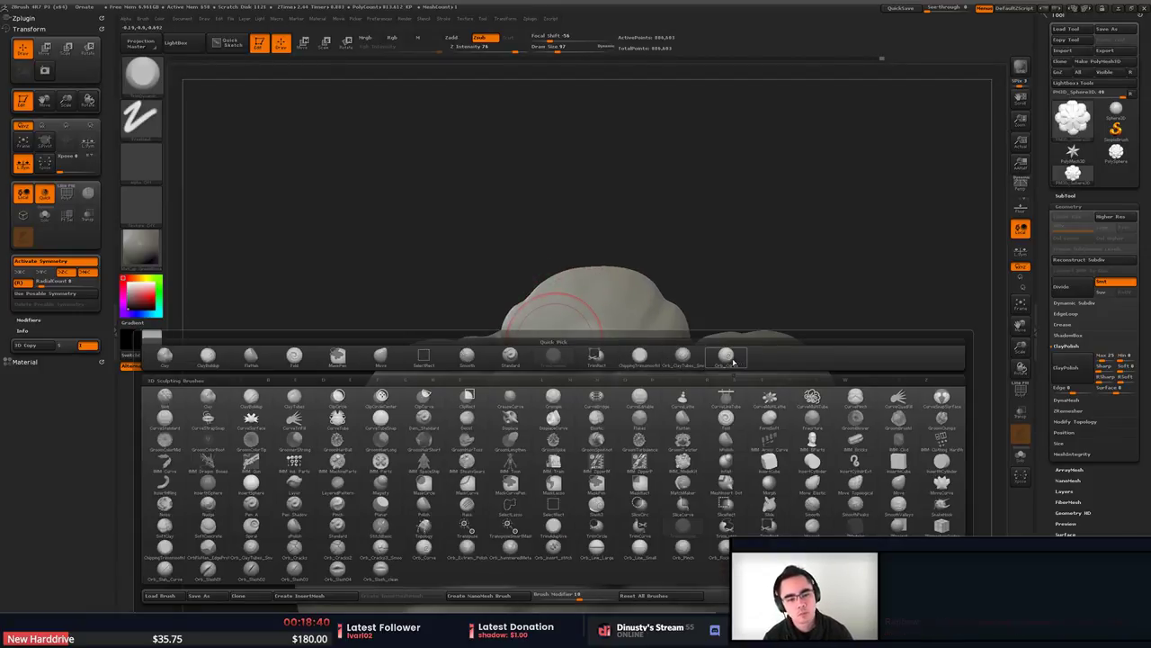
left_click(725, 357)
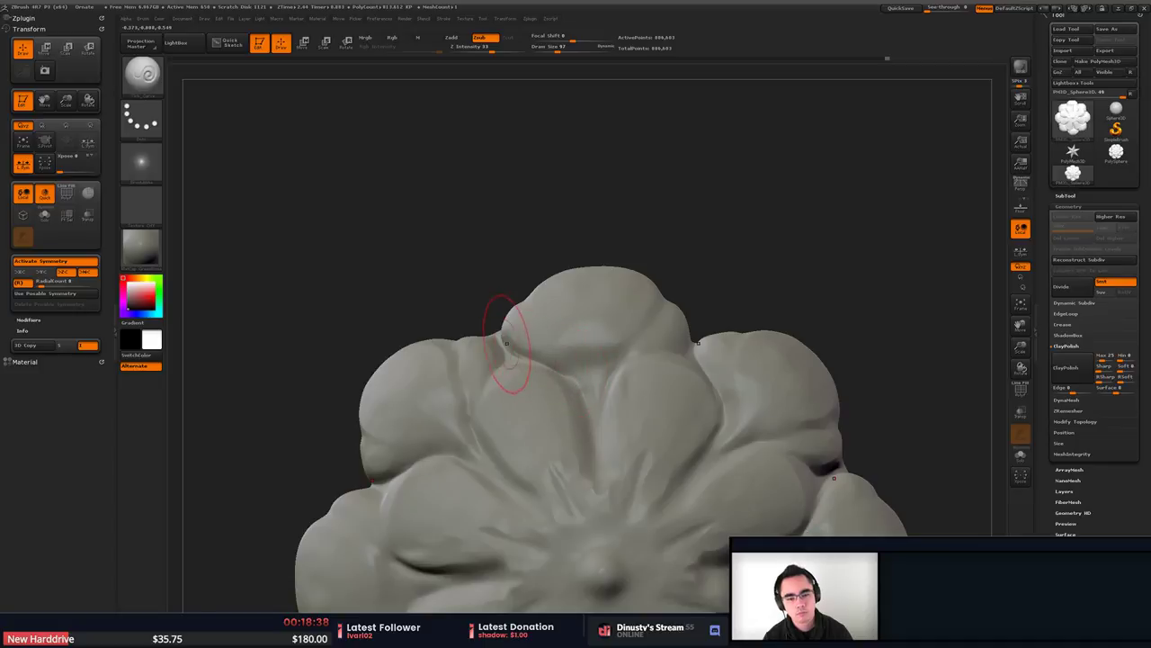
mouse_move(585, 371)
left_mouse_down()
mouse_move(600, 432)
mouse_move(609, 410)
mouse_move(609, 470)
left_mouse_up()
key("space")
mouse_move(592, 407)
left_mouse_down()
mouse_move(576, 408)
mouse_move(606, 440)
left_mouse_up()
mouse_move(590, 378)
left_mouse_down()
mouse_move(591, 423)
mouse_move(605, 394)
left_mouse_up()
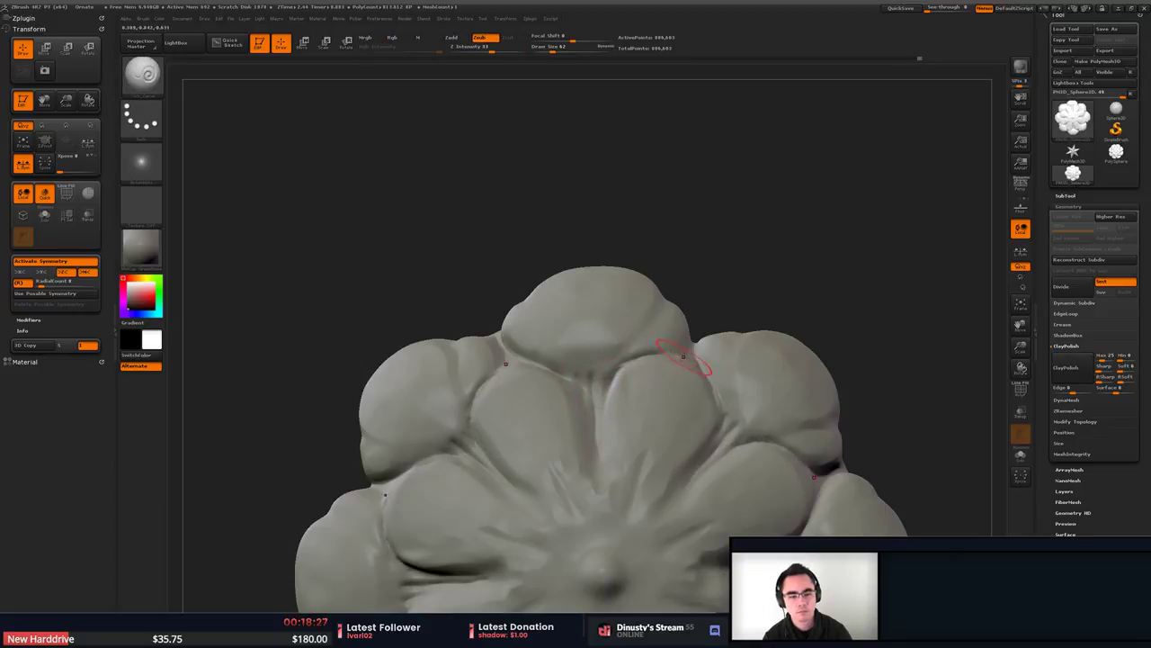
mouse_move(627, 361)
left_mouse_down("shift")
mouse_move(674, 352)
mouse_move(642, 352)
left_mouse_up("shift")
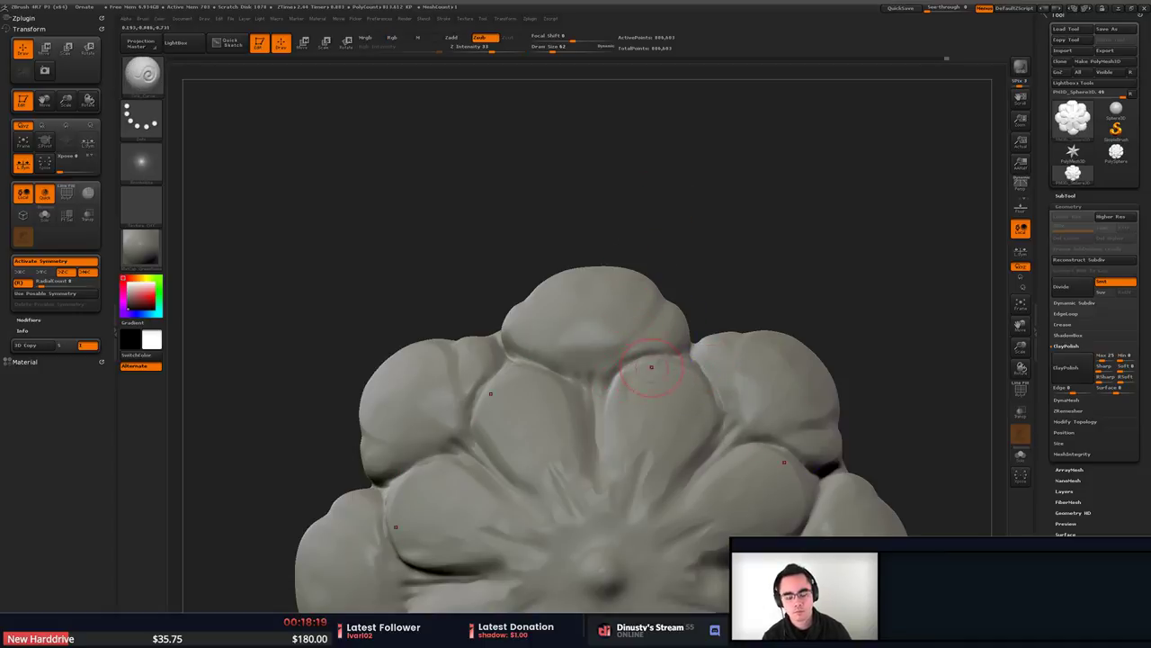
Sculpt across the outer ends of the inner petals with the Orb_Curve brush at a draw size of 120.
key("space")
left_click_drag(675, 372, 683, 372)
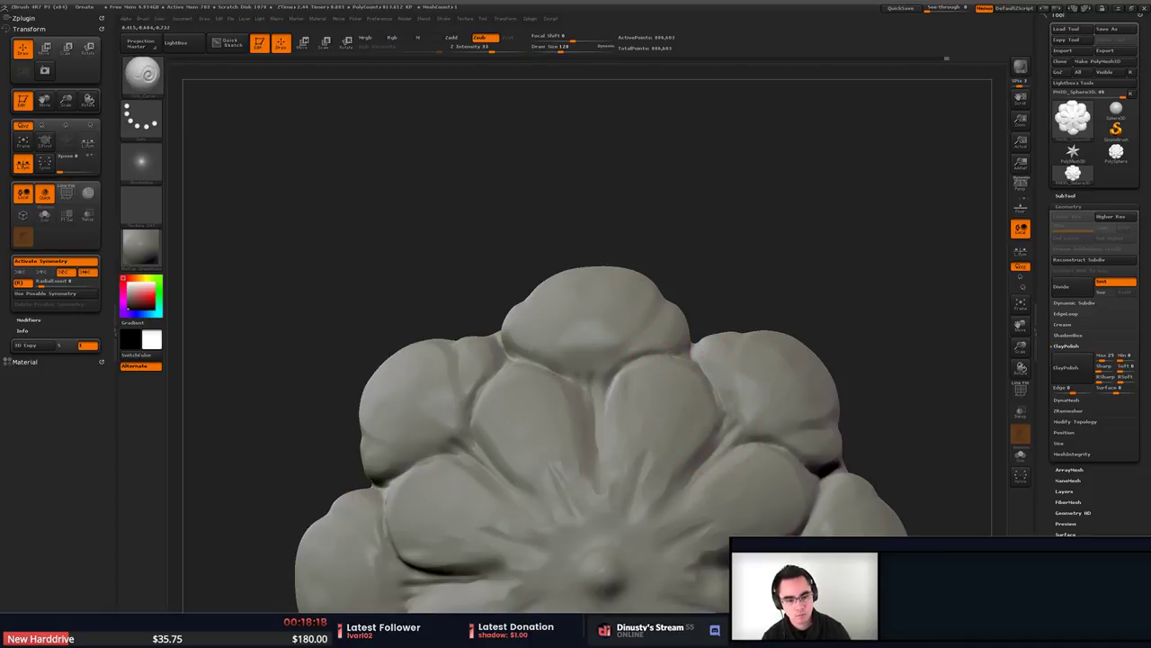
mouse_move(724, 419)
left_mouse_down()
mouse_move(711, 383)
mouse_move(643, 358)
mouse_move(606, 394)
mouse_move(612, 413)
left_mouse_up()
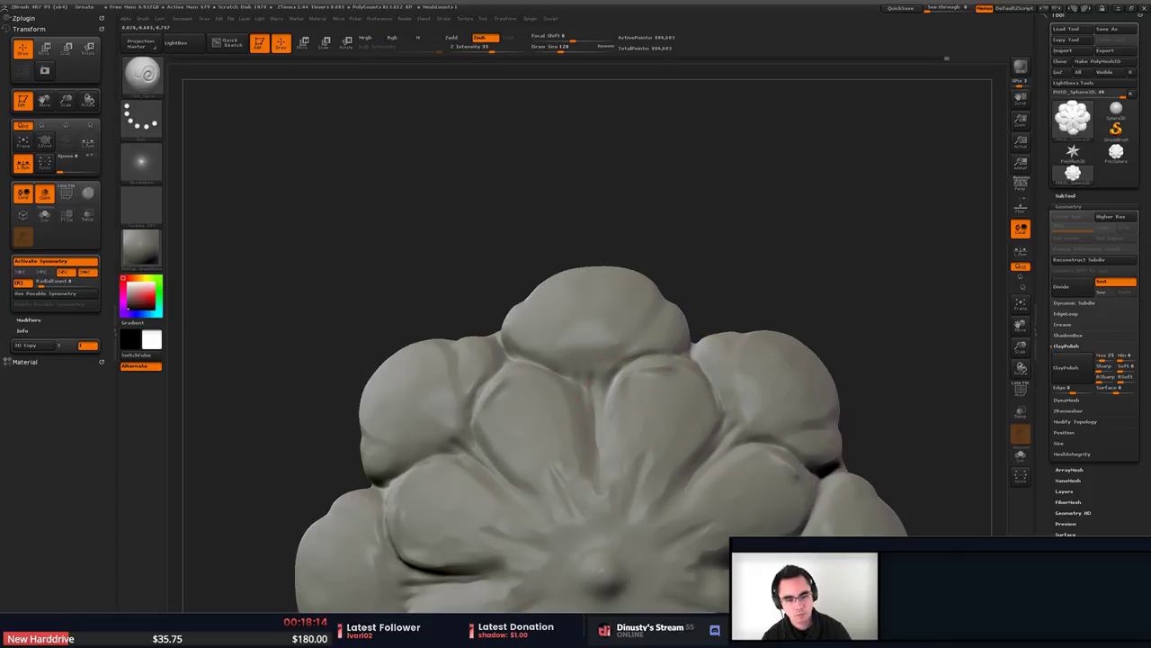
Build up the inner petals' outer ends with the Orb_ClayTubes brush, then smooth and trim the raised strokes.
key("b")
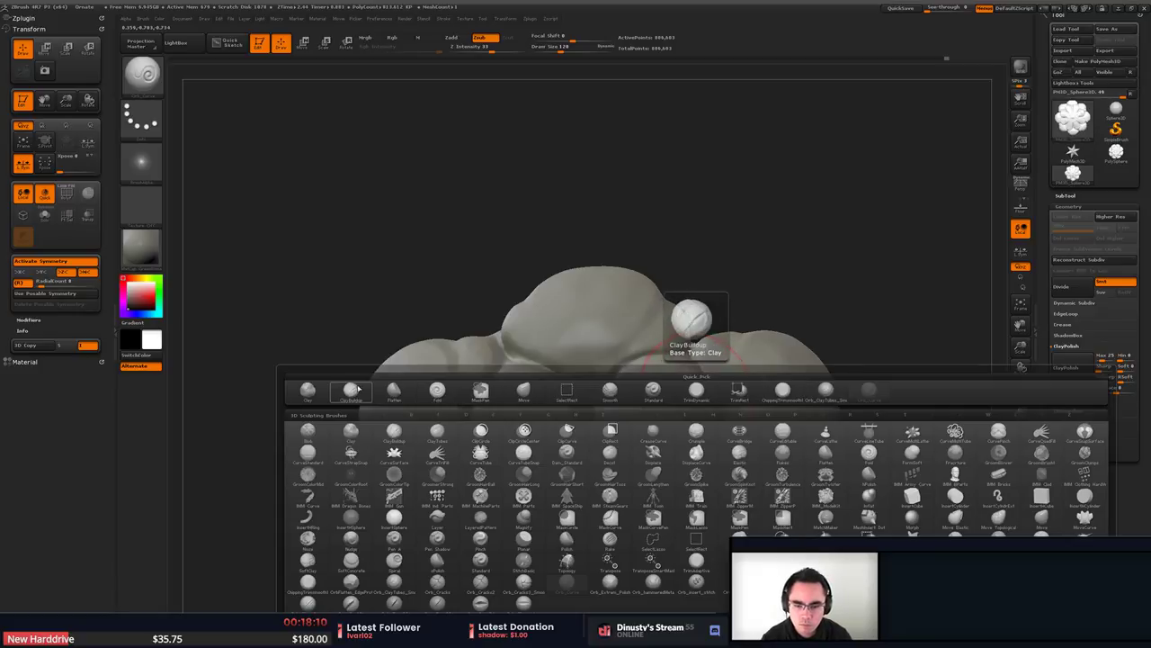
left_click(436, 394)
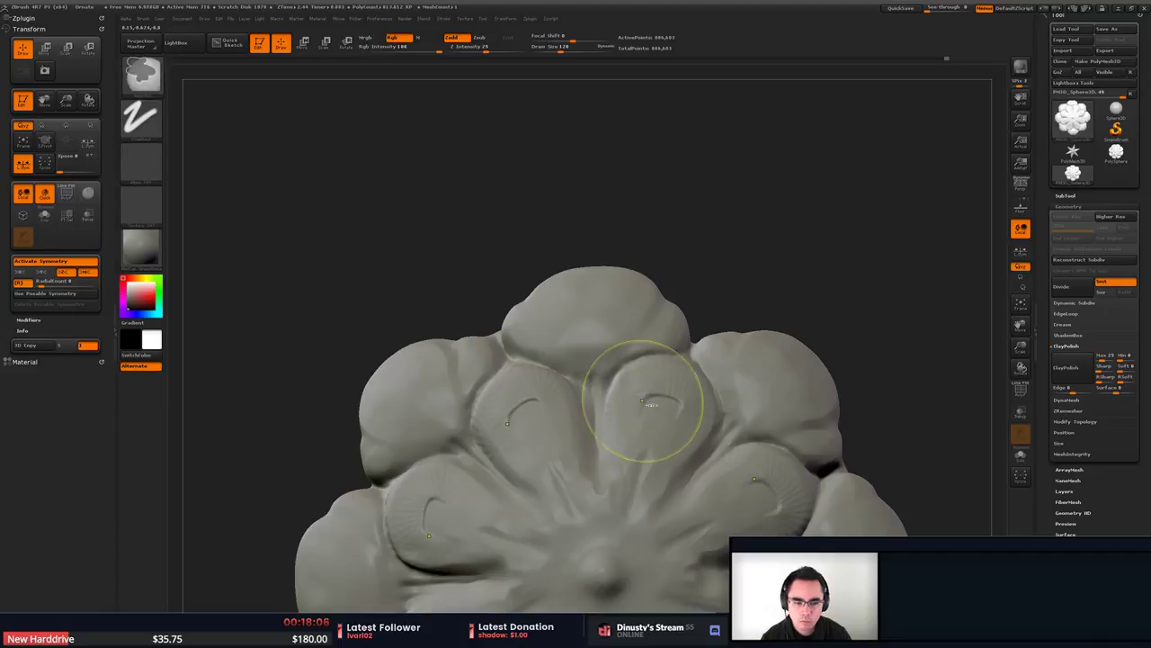
key("b")
left_click(799, 397)
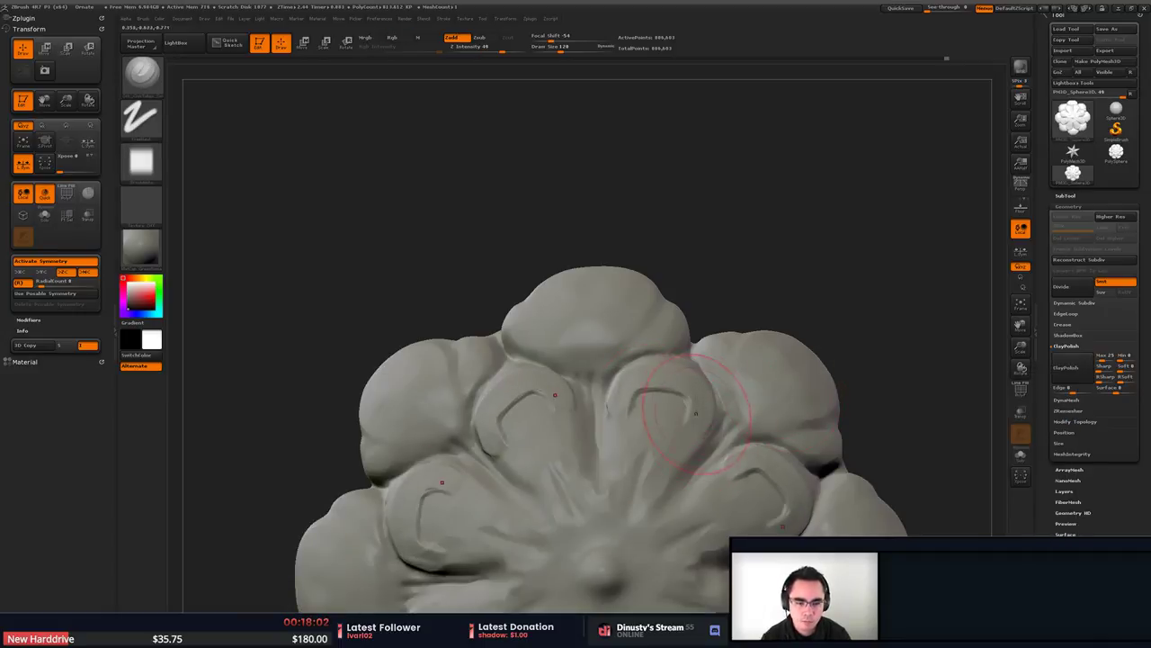
key("shift")
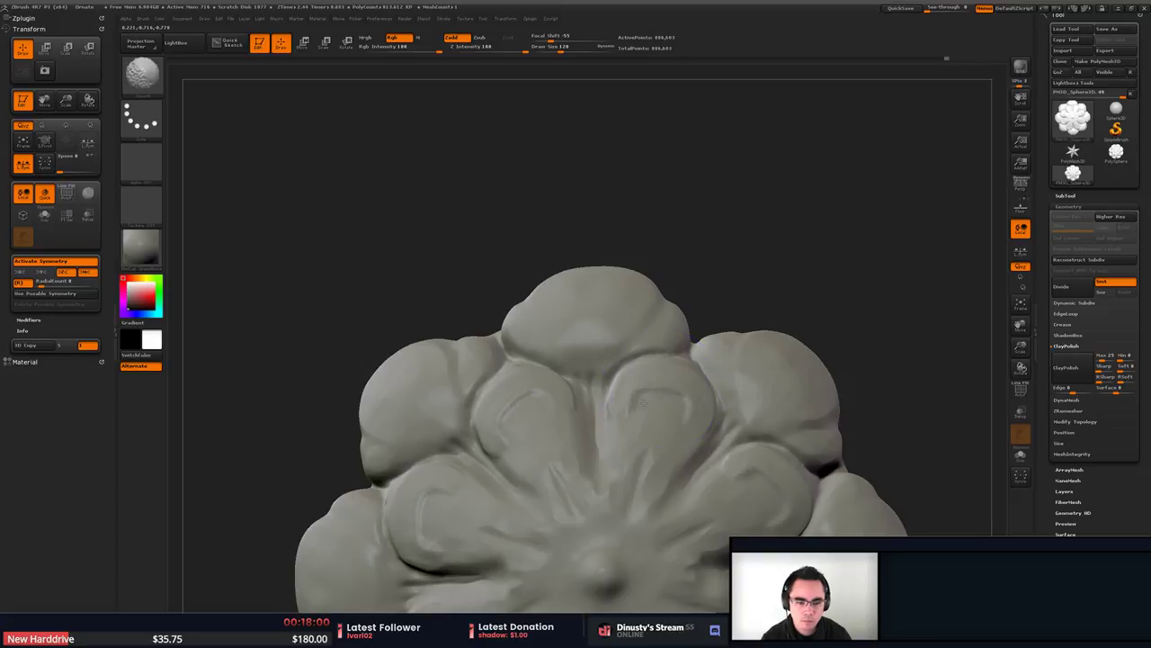
key("space")
left_click_drag(643, 402, 648, 402)
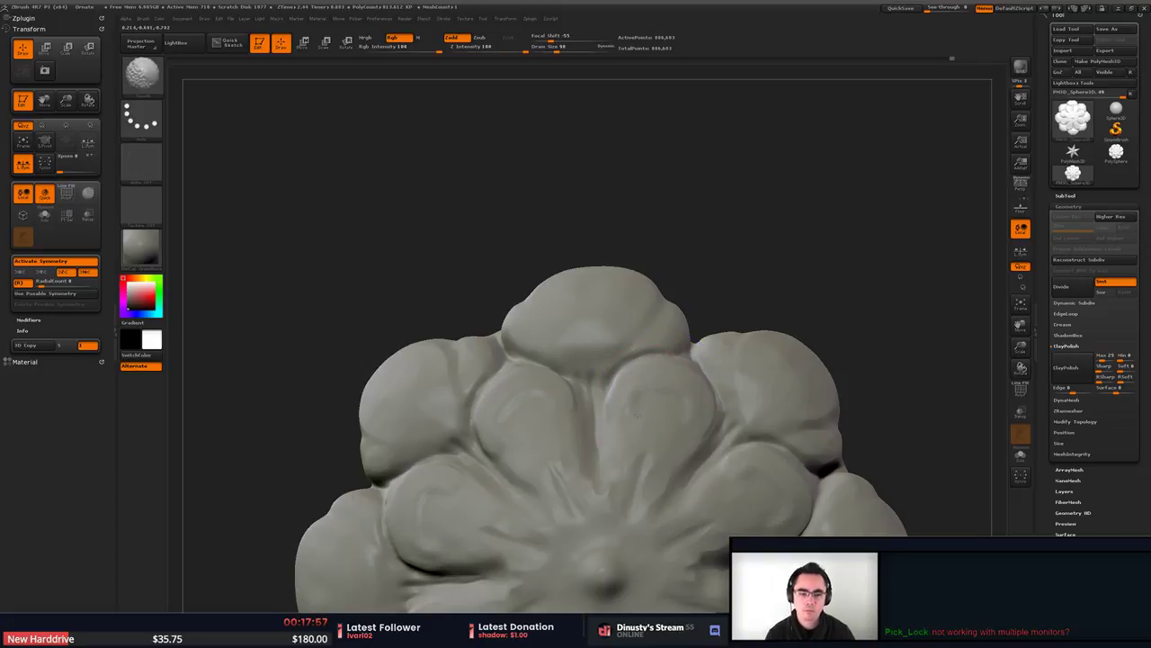
key("b")
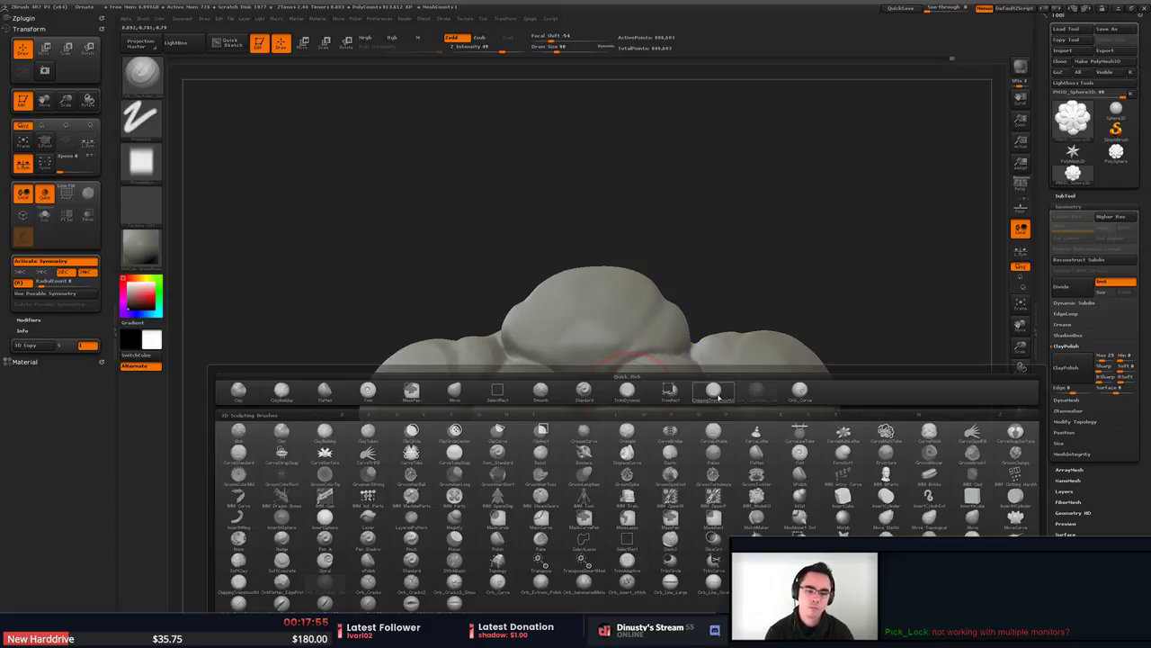
left_click(715, 393)
Try a TrimDynamic stroke at the base of the outer petals, undo it, and mask the inner petals.
key("b")
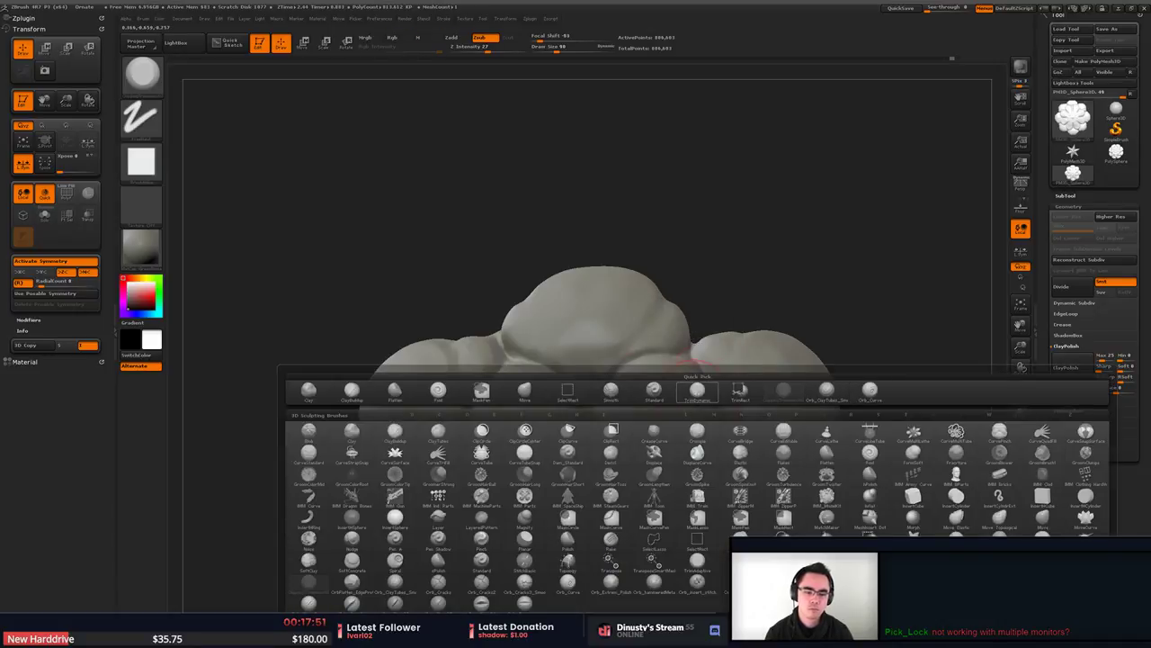
left_click(697, 392)
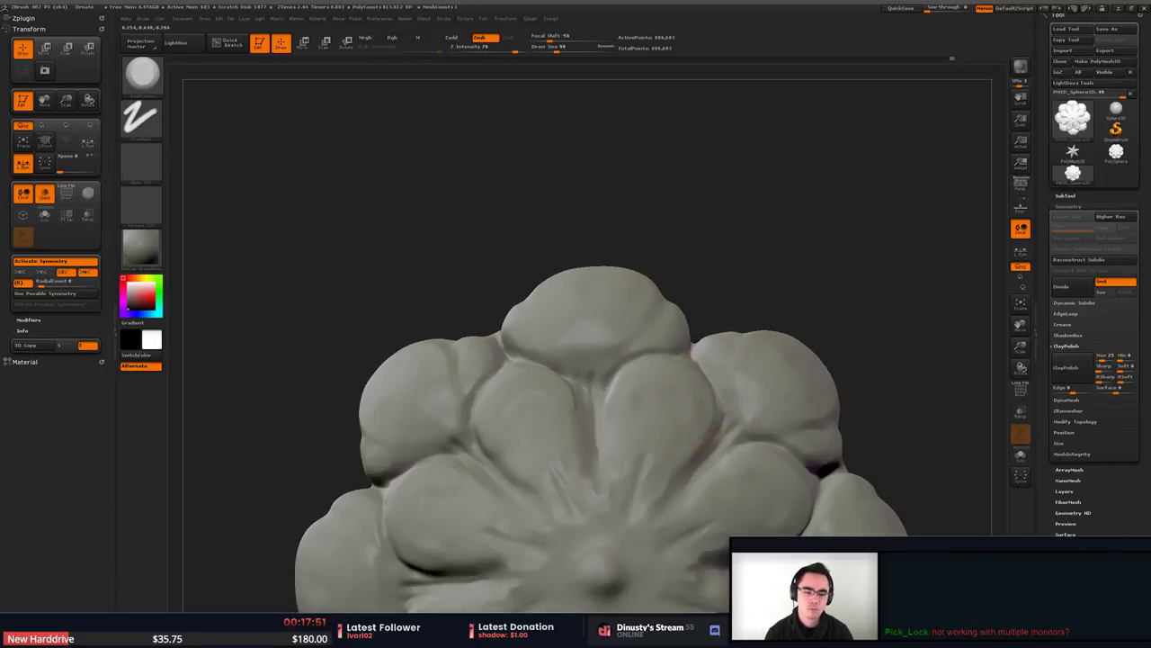
key("space")
mouse_move(610, 350)
left_mouse_down()
mouse_move(621, 350)
mouse_move(595, 352)
left_mouse_up()
left_click(589, 356)
key("ctrl+z")
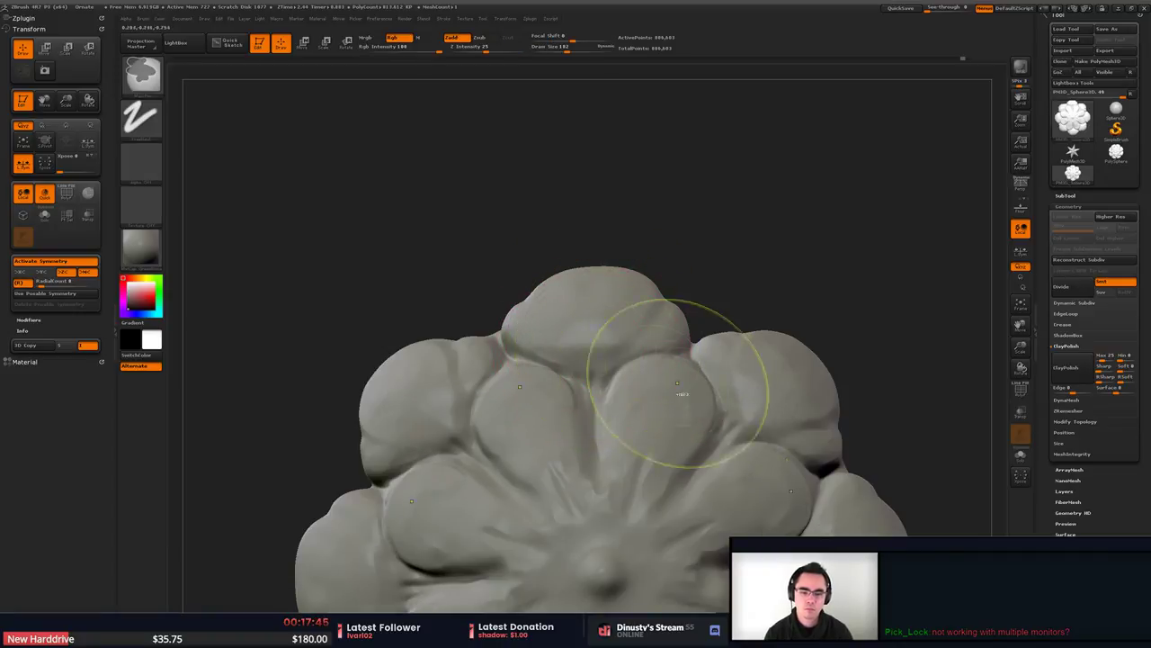
key("space")
mouse_move(685, 408)
left_mouse_down()
mouse_move(636, 412)
mouse_move(660, 393)
mouse_move(624, 410)
mouse_move(682, 425)
left_mouse_up()
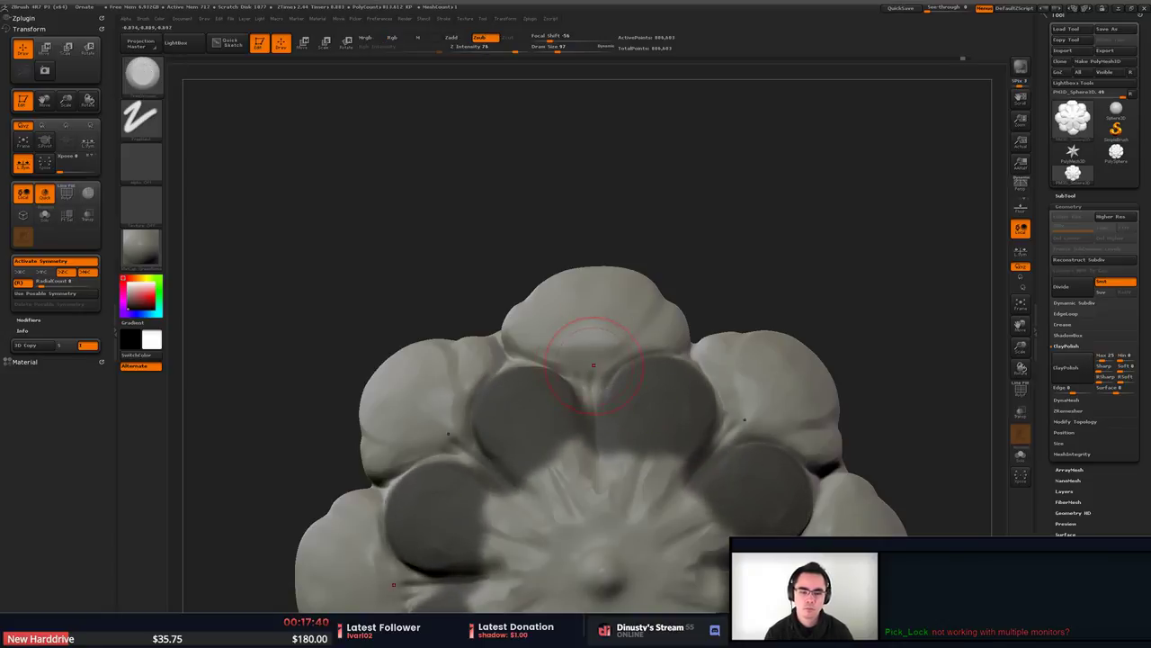
Hollow the outer petals into bowls with a larger TrimDynamic brush, undoing rejected strokes, and clear the mask.
key("space")
mouse_move(586, 378)
left_mouse_down()
mouse_move(597, 378)
mouse_move(593, 333)
left_mouse_up()
key("ctrl+z")
mouse_move(591, 383)
left_mouse_down()
mouse_move(586, 396)
mouse_move(603, 407)
mouse_move(583, 385)
mouse_move(596, 358)
mouse_move(621, 351)
mouse_move(581, 317)
mouse_move(594, 340)
mouse_move(621, 336)
left_mouse_up()
key("ctrl+z")
key("ctrl+z")
key("space")
mouse_move(768, 246)
left_mouse_down("ctrl")
mouse_move(850, 271)
mouse_move(540, 250)
mouse_move(653, 239)
mouse_move(723, 249)
mouse_move(776, 233)
mouse_move(879, 255)
mouse_move(841, 259)
left_mouse_up("ctrl")
Trim the rims of the outer petals' hollows with small ClippingTrimsmooth and TrimDynamic brushes.
key("b")
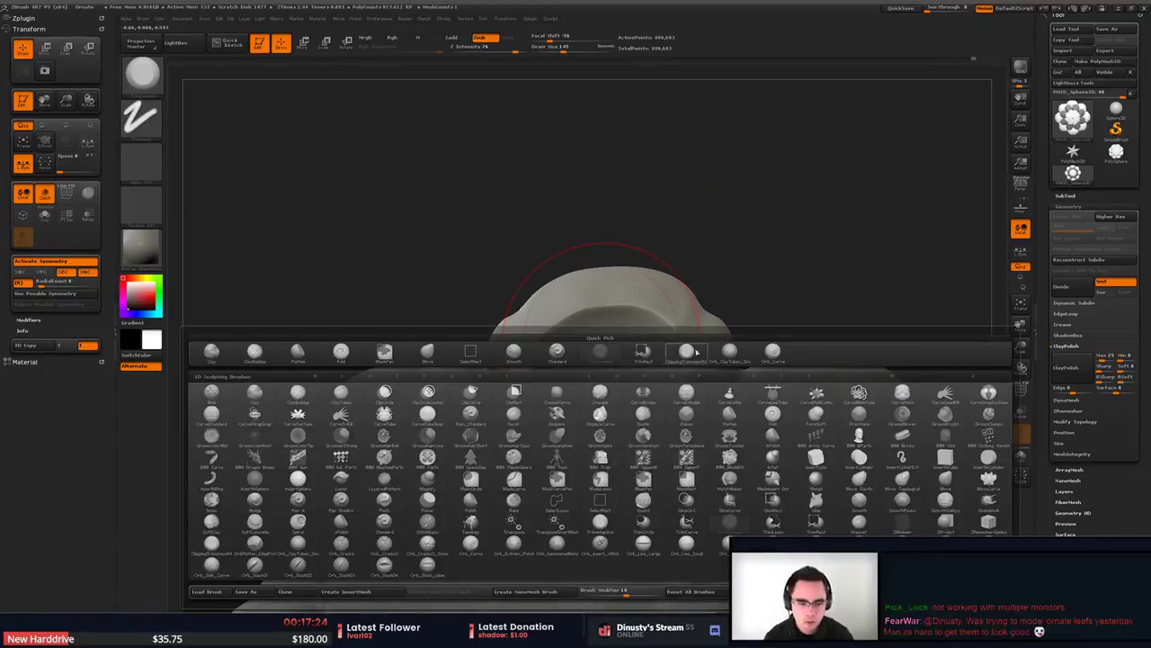
left_click(687, 352)
key("space")
left_click(618, 331)
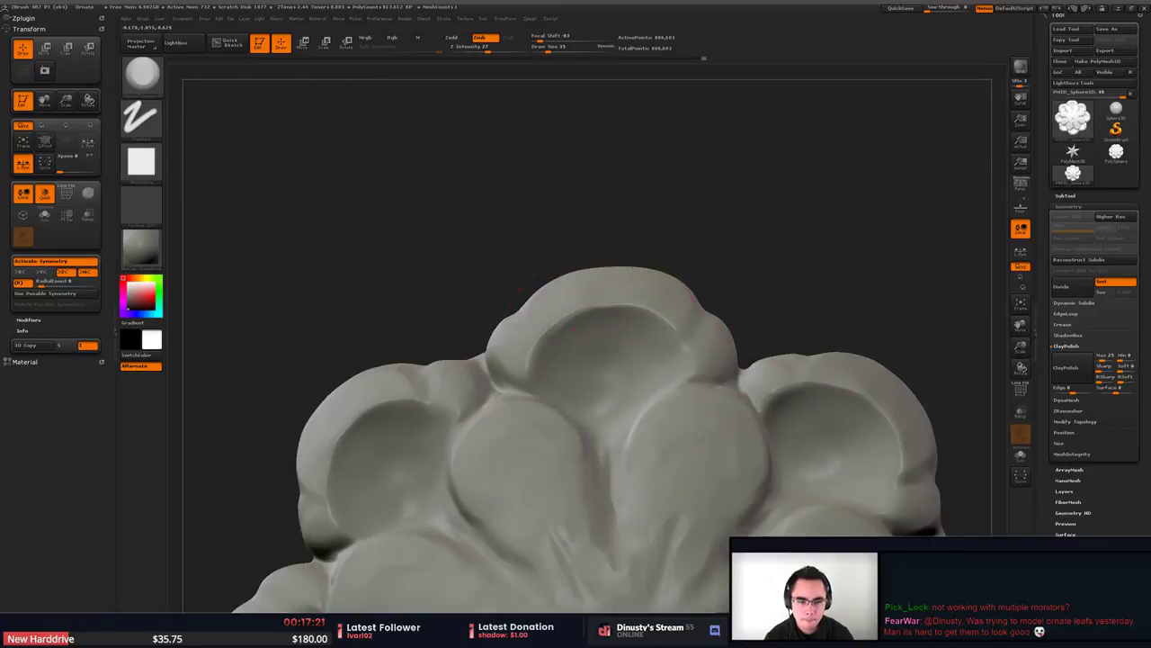
key("b")
left_click(614, 349)
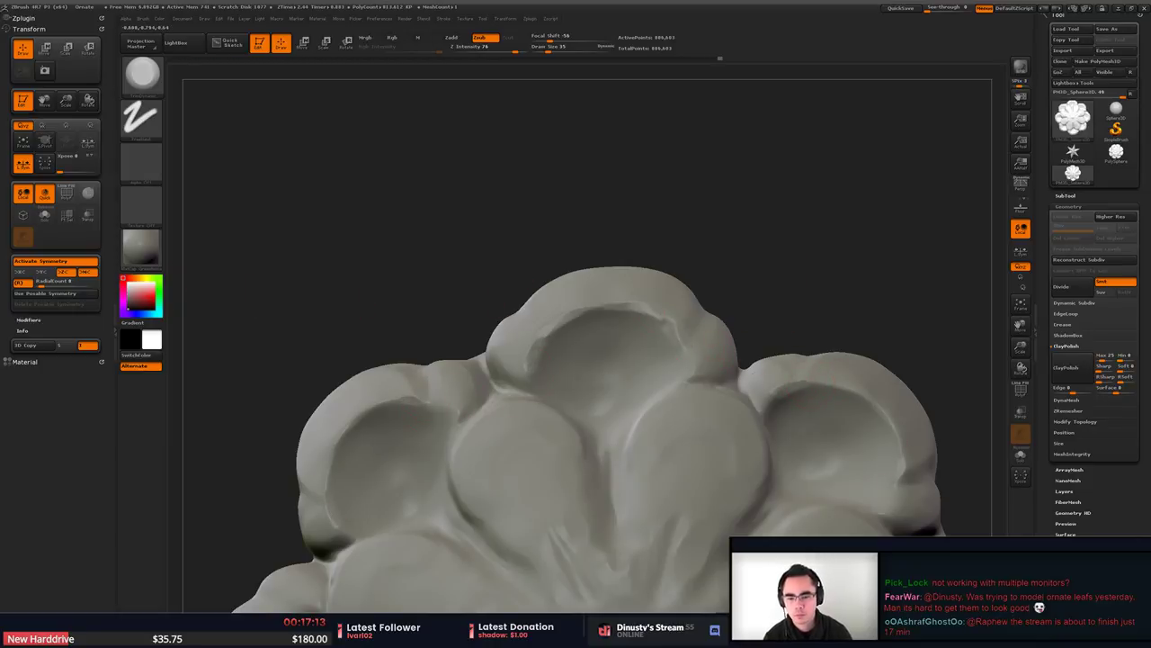
Set the brush's focal shift to -20 and trim the grooves between the inner petals toward the centre.
left_click_drag(403, 353, 452, 349, "alt")
key("space")
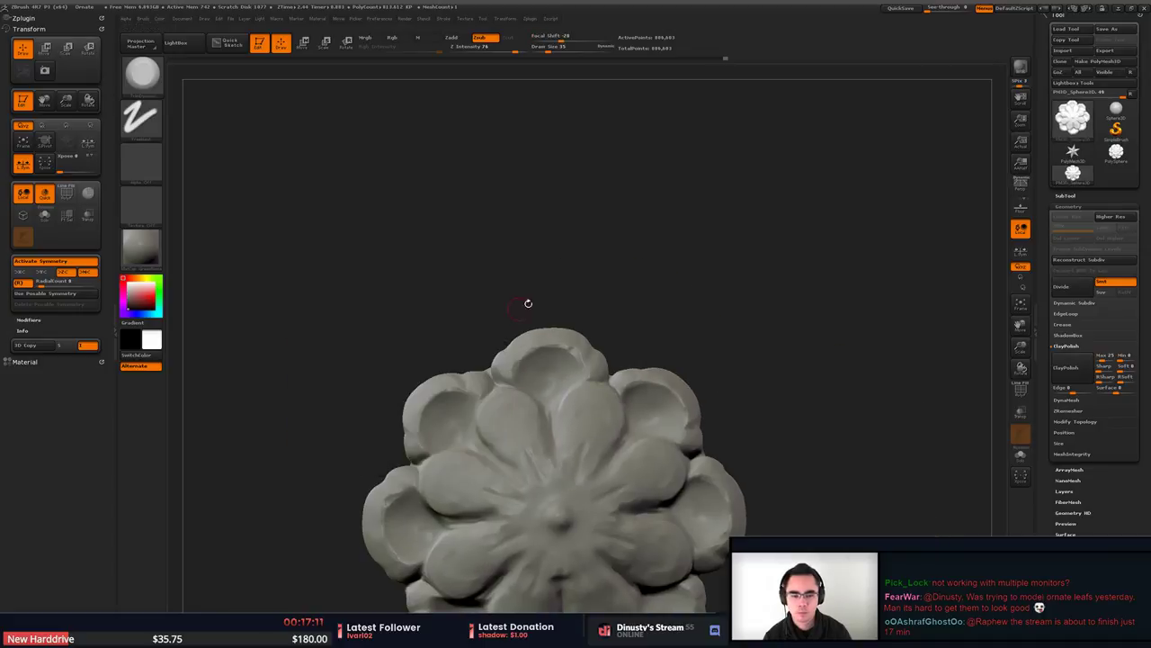
left_click_drag(527, 303, 529, 255, "alt")
right_click_drag(605, 305, 604, 270, "alt")
mouse_move(604, 270)
right_mouse_down("ctrl")
mouse_move(601, 342)
mouse_move(586, 329)
mouse_move(540, 348)
right_mouse_up("ctrl")
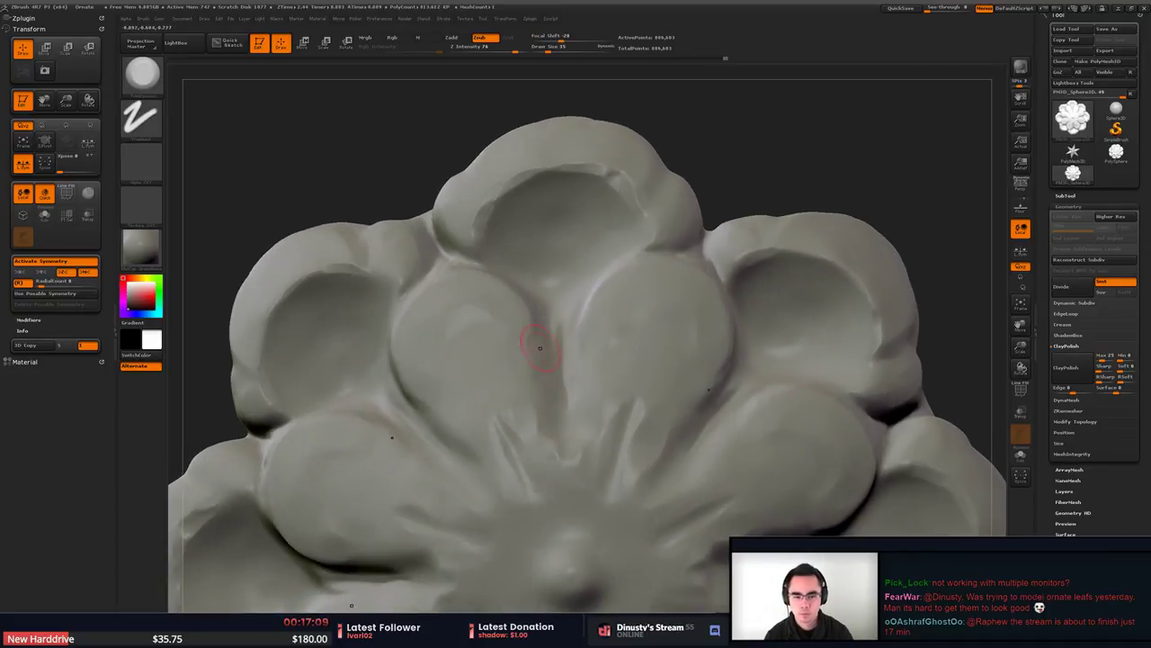
left_click_drag(535, 316, 553, 422)
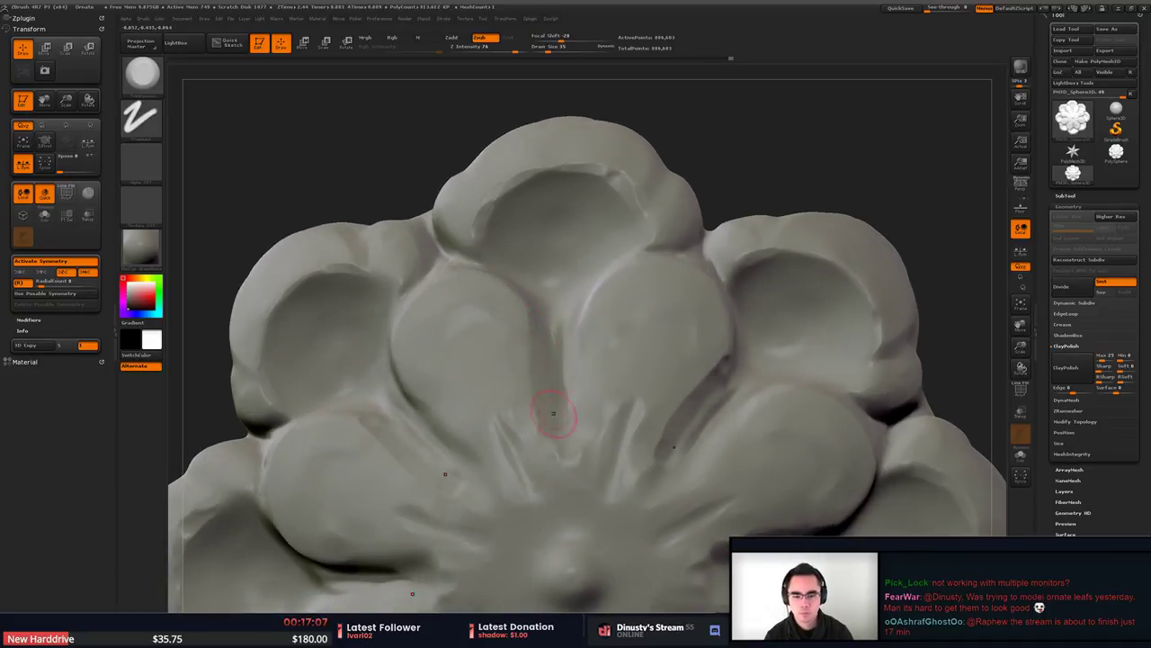
Deepen the creases around the inner petals with the Orb_Curve brush, enlarging it to 85 and undoing the last stroke.
key("b")
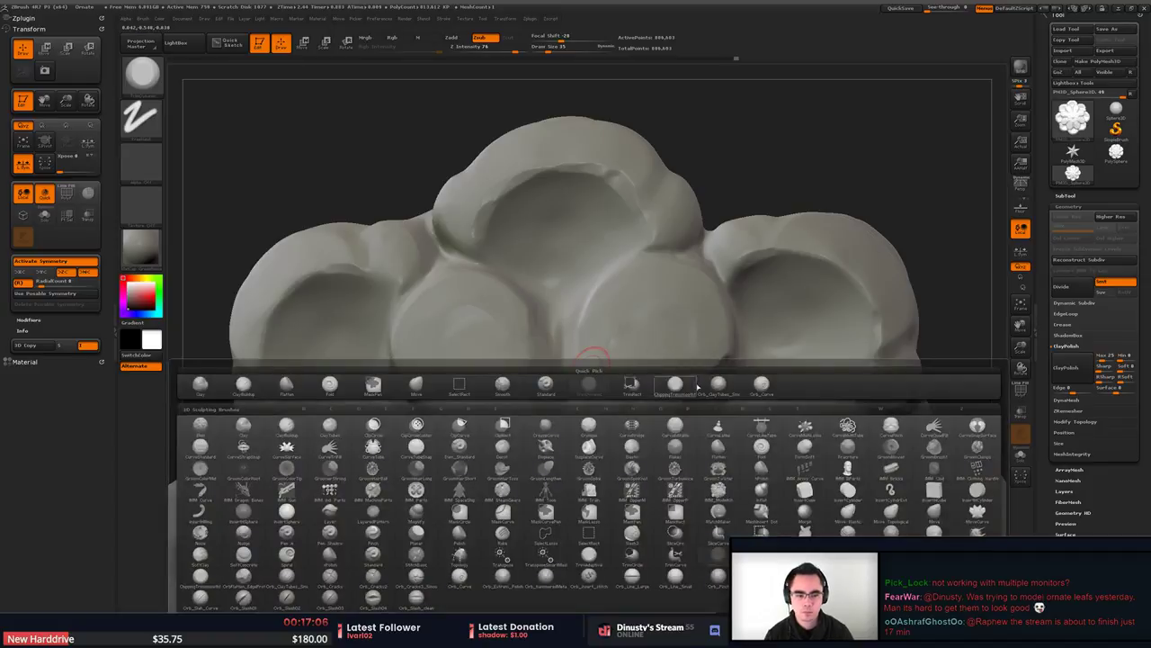
left_click(736, 389)
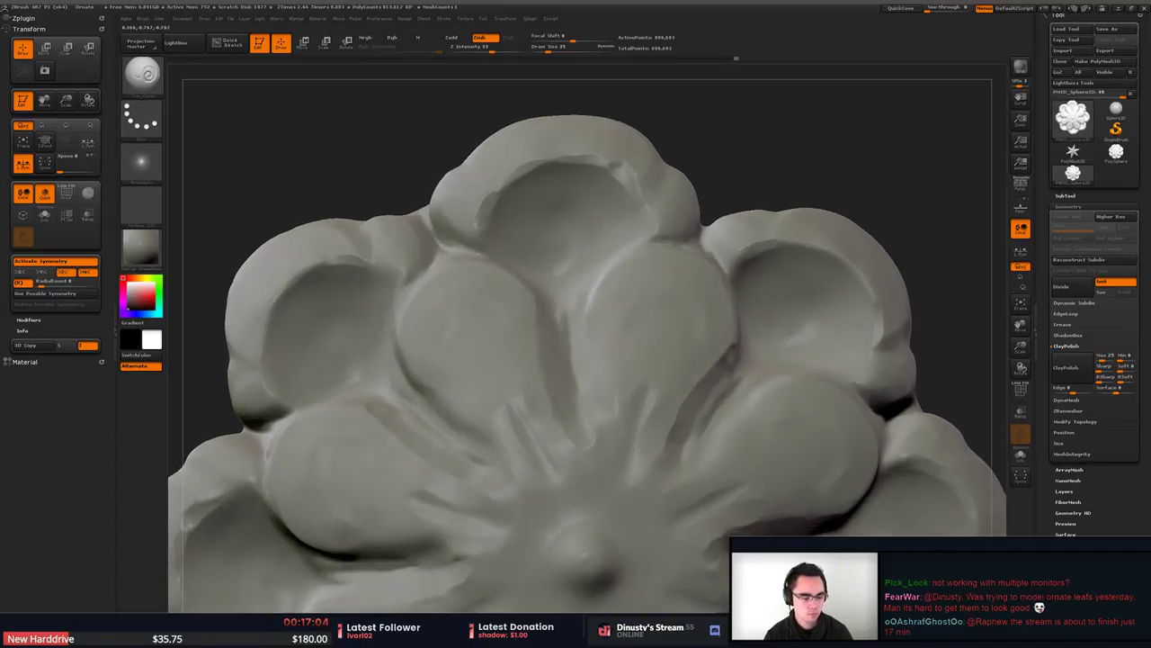
right_click_drag(555, 300, 561, 300)
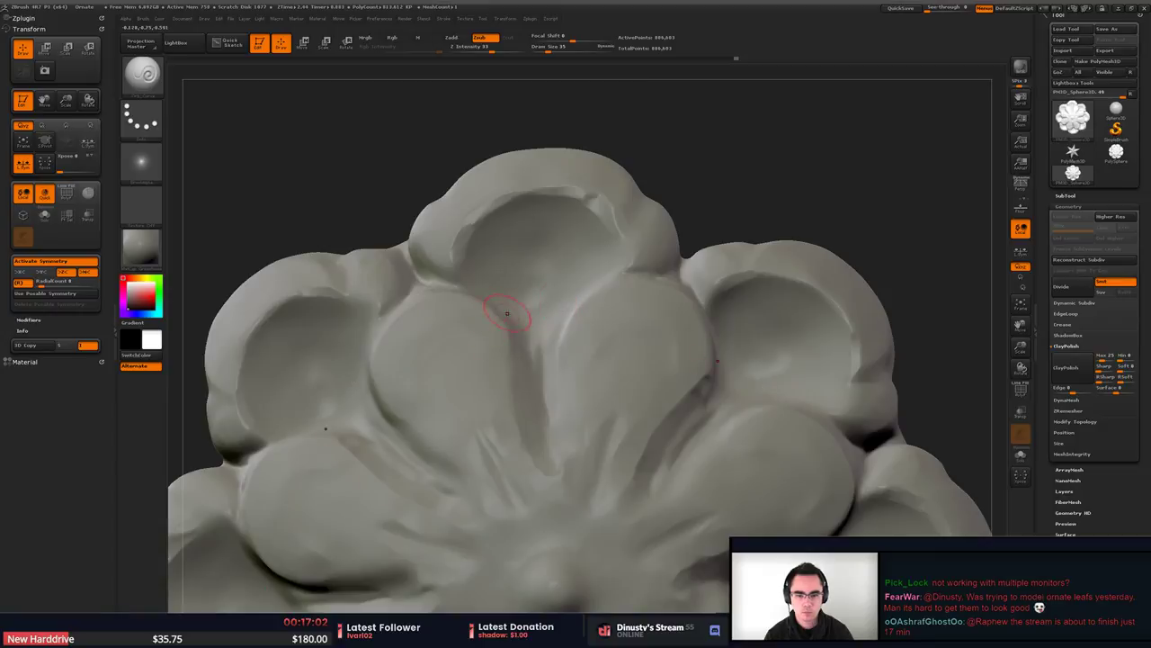
key("s")
mouse_move(507, 314)
left_mouse_down()
mouse_move(535, 373)
mouse_move(548, 470)
mouse_move(576, 308)
left_mouse_up()
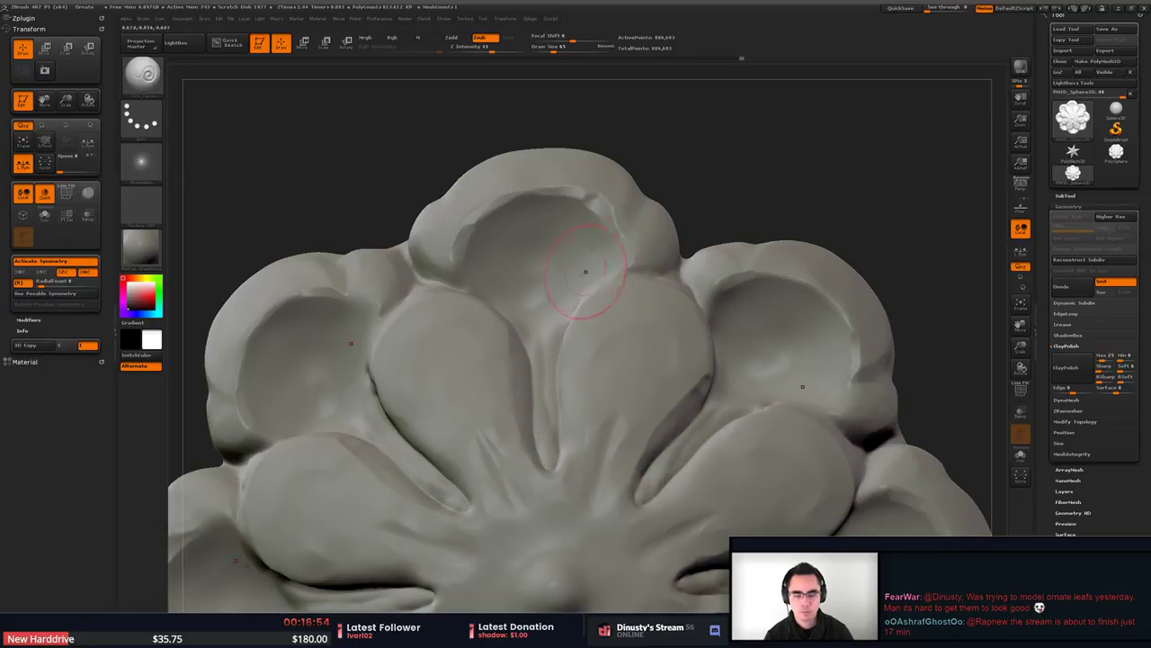
mouse_move(585, 271)
right_mouse_down()
mouse_move(604, 293)
mouse_move(621, 290)
right_mouse_up()
mouse_move(622, 286)
left_mouse_down()
mouse_move(570, 308)
mouse_move(550, 333)
mouse_move(575, 303)
mouse_move(554, 321)
mouse_move(538, 357)
left_mouse_up()
key("ctrl+z")
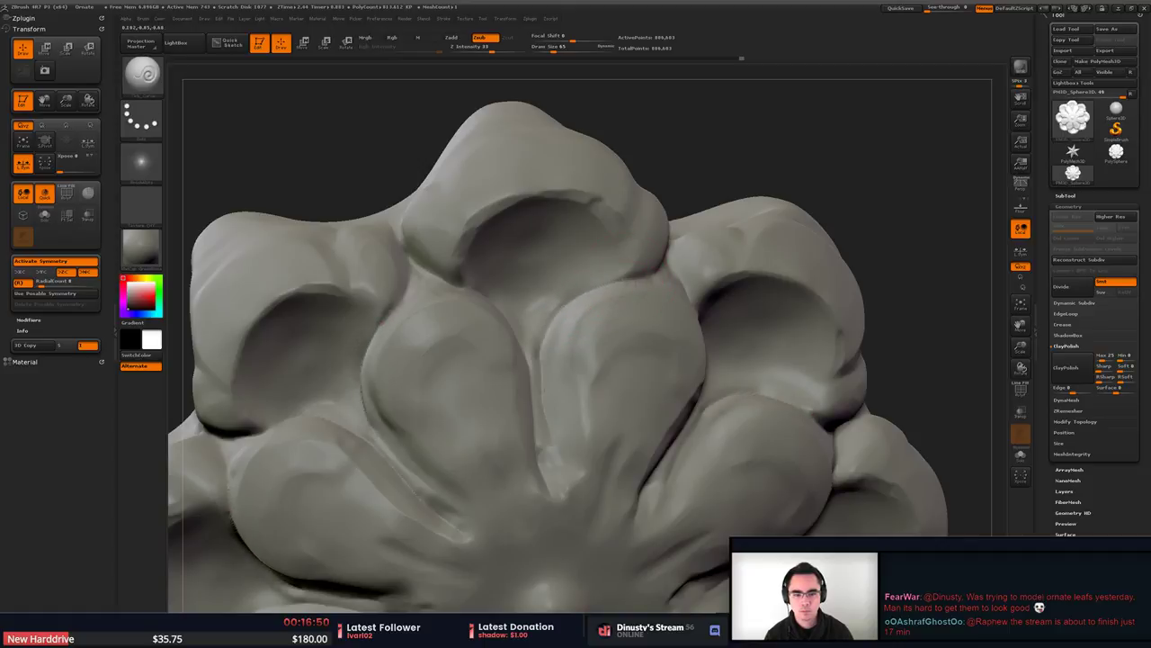
Undo the last crease stroke and rework the crease along the inner petal's edge with the Orb_Curve brush.
key("ctrl+z")
mouse_move(620, 280)
left_mouse_down()
mouse_move(547, 334)
mouse_move(540, 382)
left_mouse_up()
mouse_move(545, 387)
right_mouse_down()
mouse_move(585, 389)
mouse_move(545, 319)
mouse_move(565, 293)
mouse_move(504, 257)
right_mouse_up()
mouse_move(572, 281)
right_mouse_down("alt")
mouse_move(568, 230)
mouse_move(615, 267)
mouse_move(563, 270)
right_mouse_up("alt")
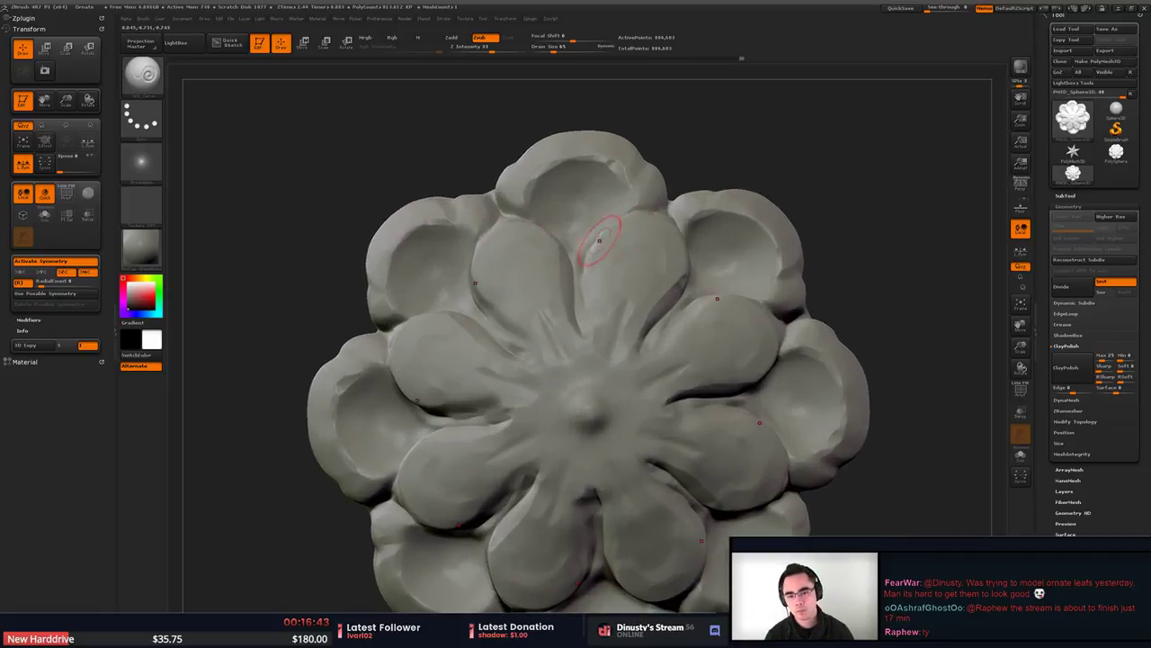
Set the Move brush to size 128 and pull the tips of the inner petals sideways to broaden them.
key("b")
key("m")
key("v")
key("space")
left_click(613, 259)
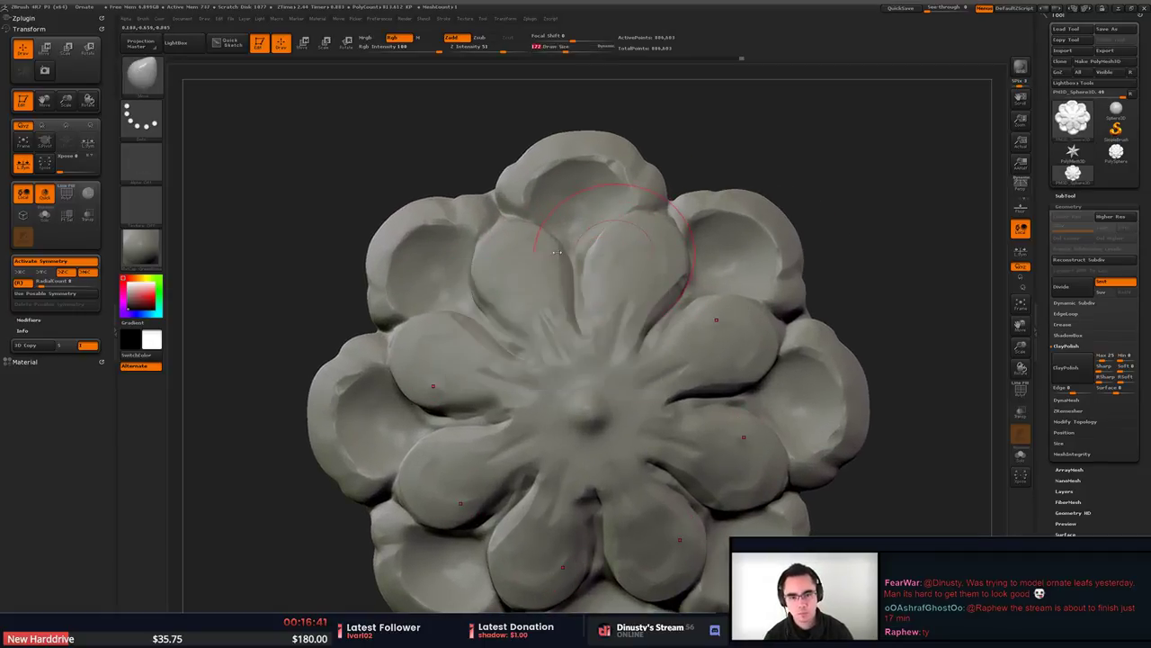
key("space")
left_click_drag(545, 245, 569, 251)
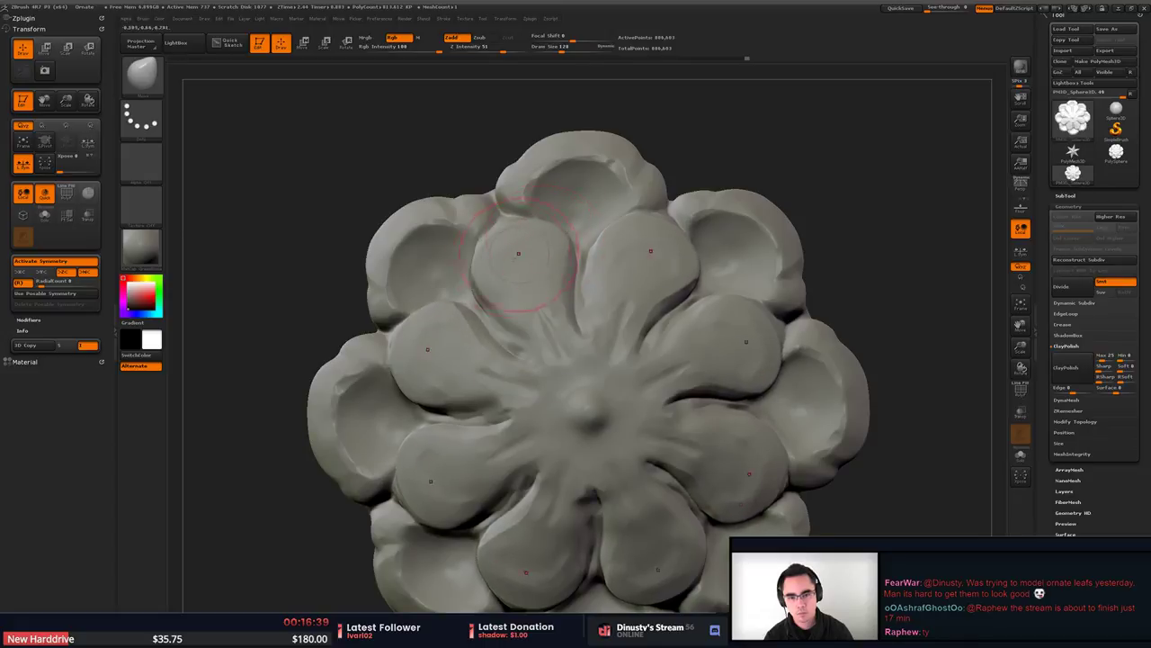
Push the sides and tips of the inner petals with the Move brush to refine their outlines.
mouse_move(481, 268)
left_mouse_down()
mouse_move(469, 270)
mouse_move(493, 263)
mouse_move(477, 302)
mouse_move(506, 323)
mouse_move(487, 310)
mouse_move(539, 316)
mouse_move(506, 313)
left_mouse_up()
key("space")
left_click(492, 263)
key("space")
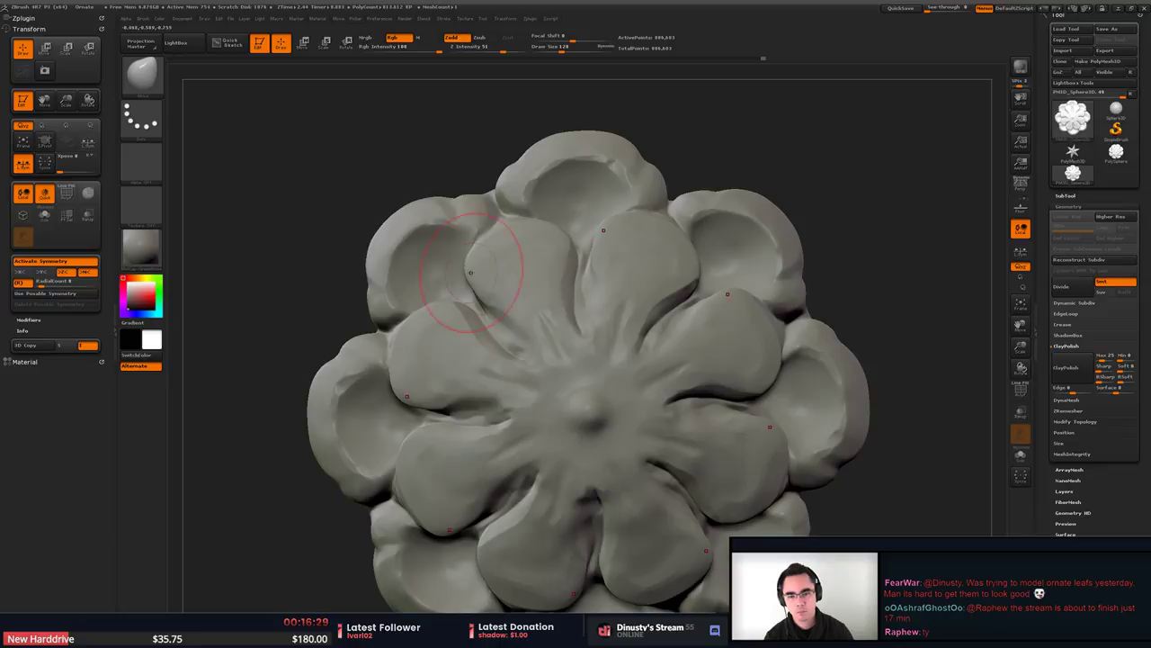
left_click_drag(470, 272, 475, 284)
mouse_move(538, 244)
left_mouse_down()
mouse_move(543, 254)
mouse_move(531, 243)
left_mouse_up()
right_click_drag(521, 243, 540, 261, "ctrl")
mouse_move(540, 261)
right_mouse_down()
mouse_move(405, 252)
mouse_move(539, 251)
right_mouse_up()
key("f")
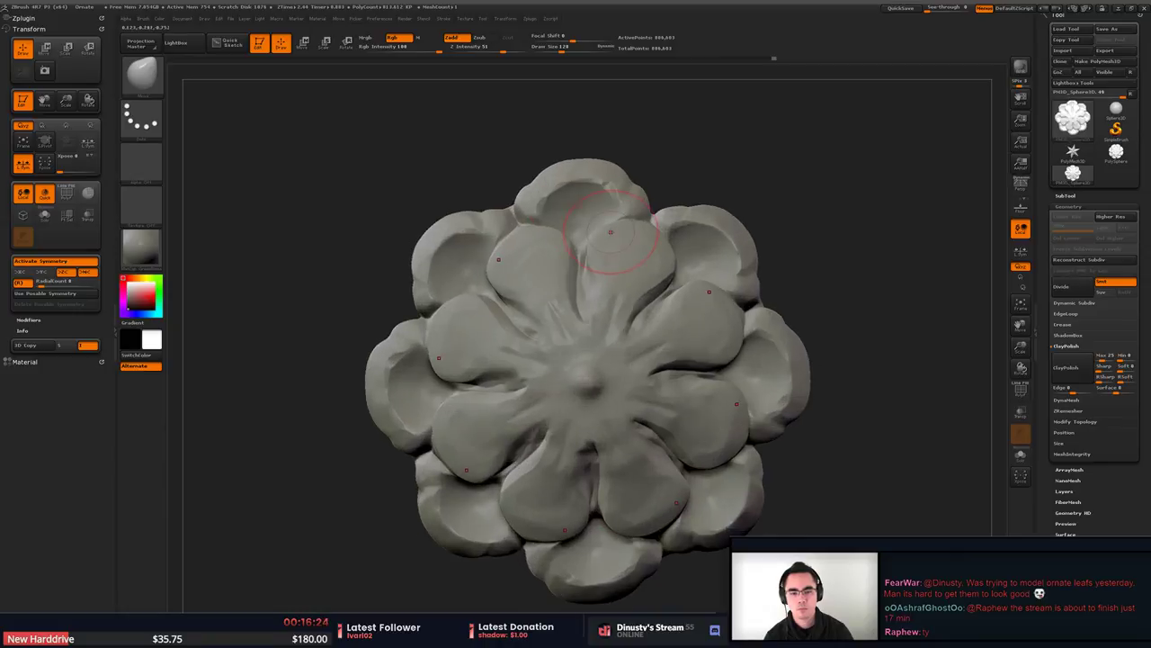
Flatten the ridges between the inner petals around the flower's centre with the TrimDynamic brush.
key("b")
key("b")
left_click(618, 370)
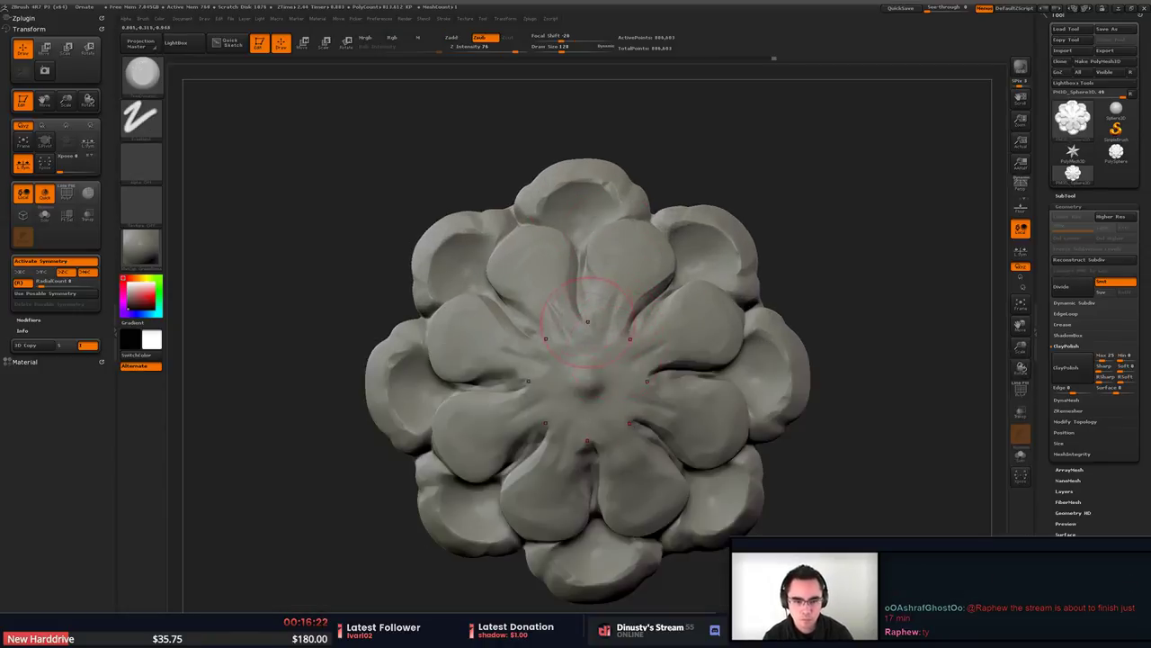
mouse_move(591, 322)
left_mouse_down()
mouse_move(597, 338)
mouse_move(574, 304)
left_mouse_up()
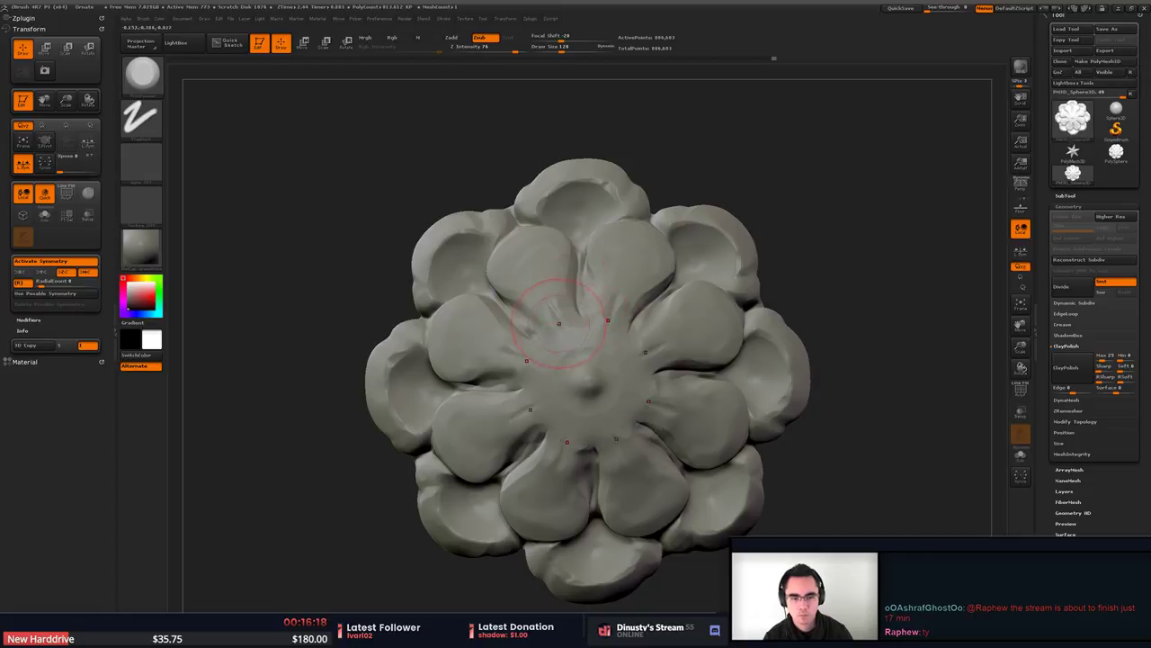
Mask the flower's centre and the inner ends of the surrounding petals.
right_click_drag(666, 247, 507, 242, "ctrl")
right_click_drag(682, 225, 647, 215, "ctrl")
mouse_move(647, 215)
right_mouse_down()
mouse_move(683, 259)
mouse_move(675, 218)
mouse_move(848, 249)
right_mouse_up()
mouse_move(736, 234)
right_mouse_down("alt")
mouse_move(761, 280)
mouse_move(719, 274)
right_mouse_up("alt")
mouse_move(601, 372)
left_mouse_down("ctrl")
mouse_move(592, 362)
mouse_move(621, 388)
mouse_move(596, 381)
left_mouse_up("ctrl")
left_click_drag(623, 334, 619, 324, "ctrl")
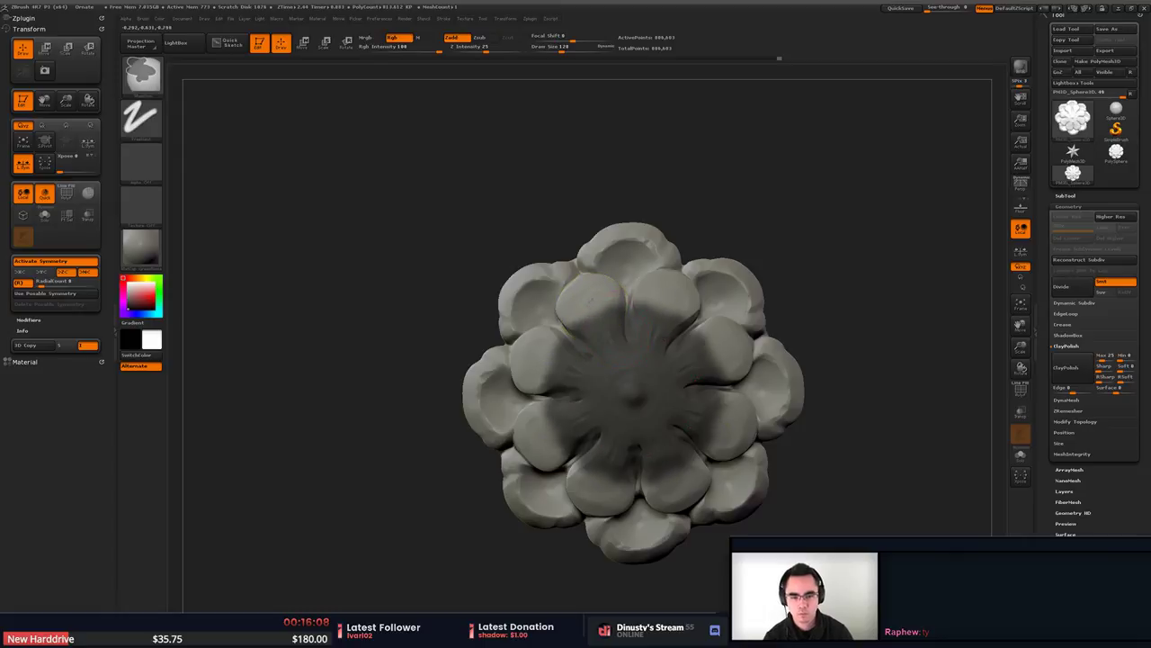
Try to hollow the unmasked tips of the inner petals with the TrimDynamic brush, undoing the stroke.
key("b")
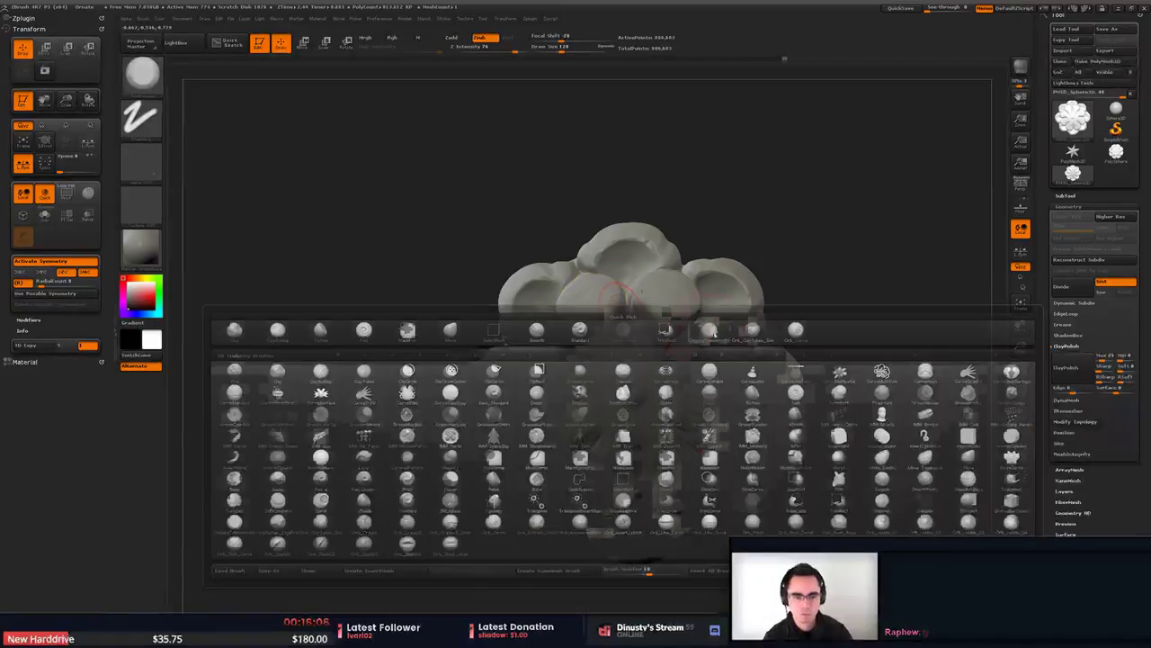
left_click(753, 331)
key("b")
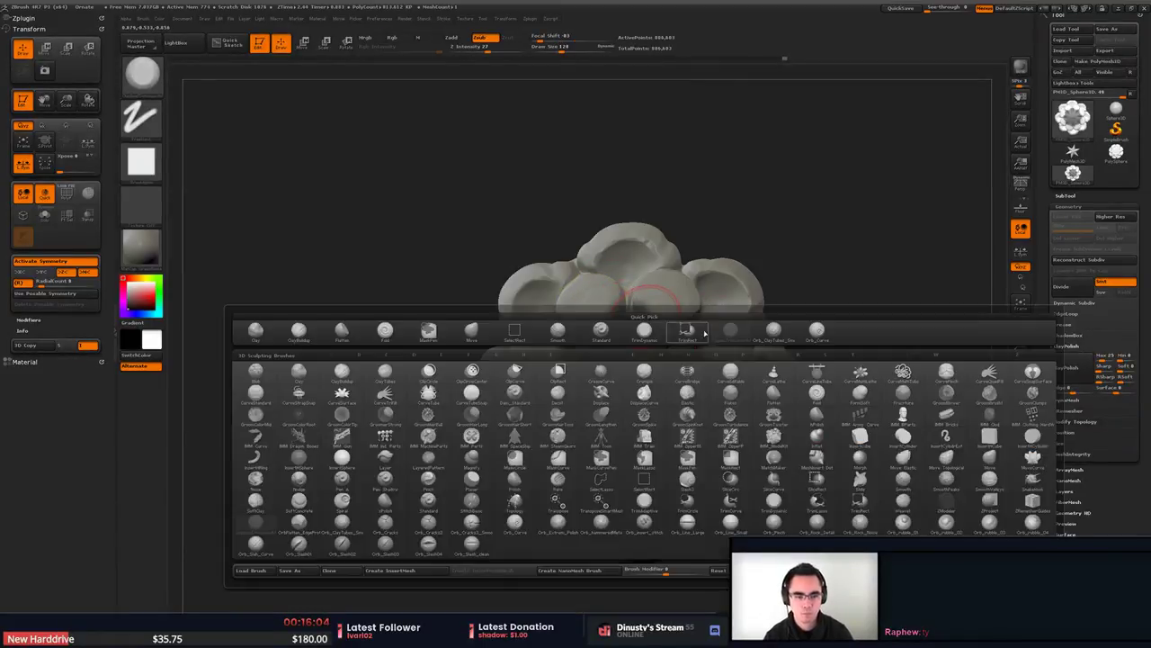
left_click(645, 334)
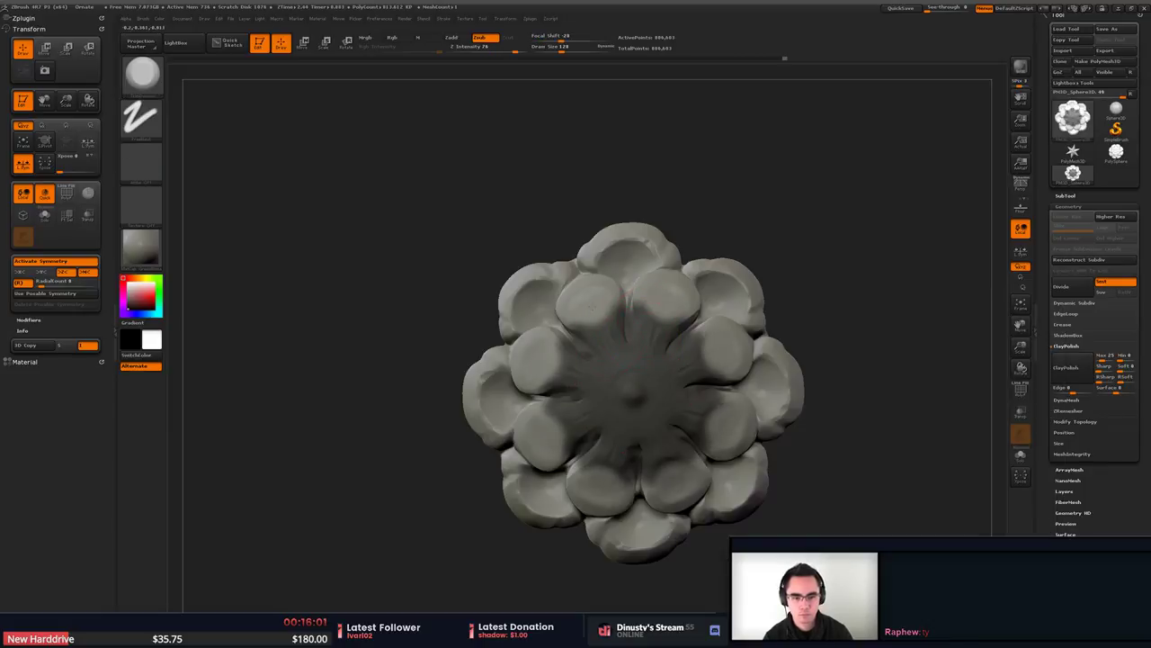
key("ctrl+z")
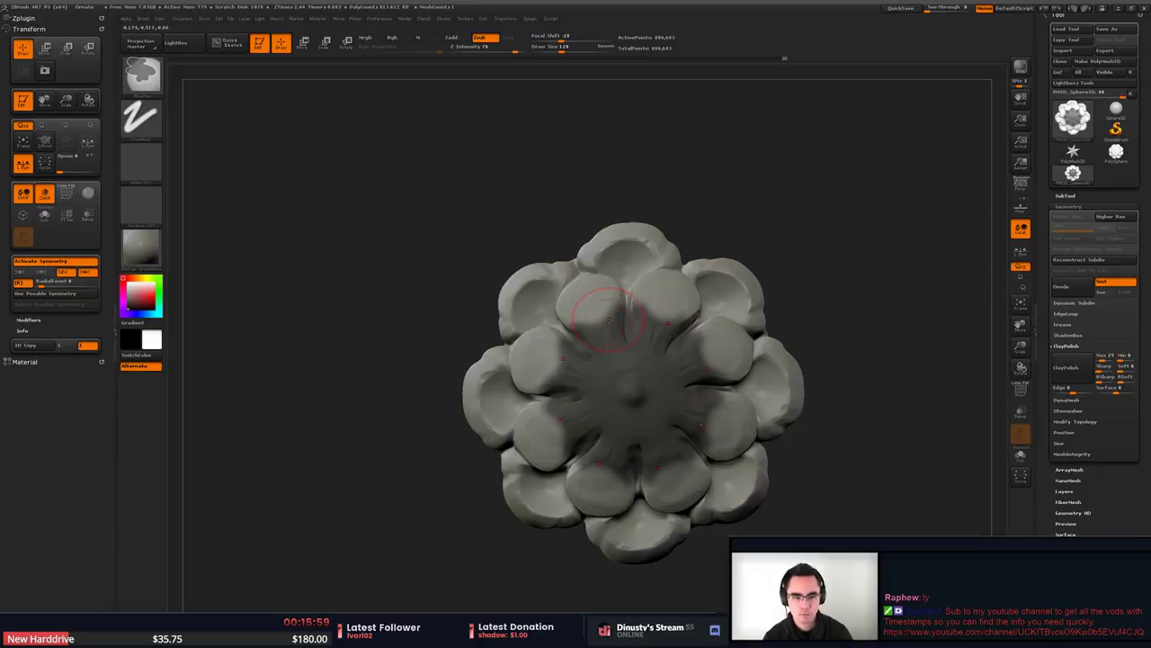
key("space")
left_click_drag(608, 322, 603, 322)
key("space")
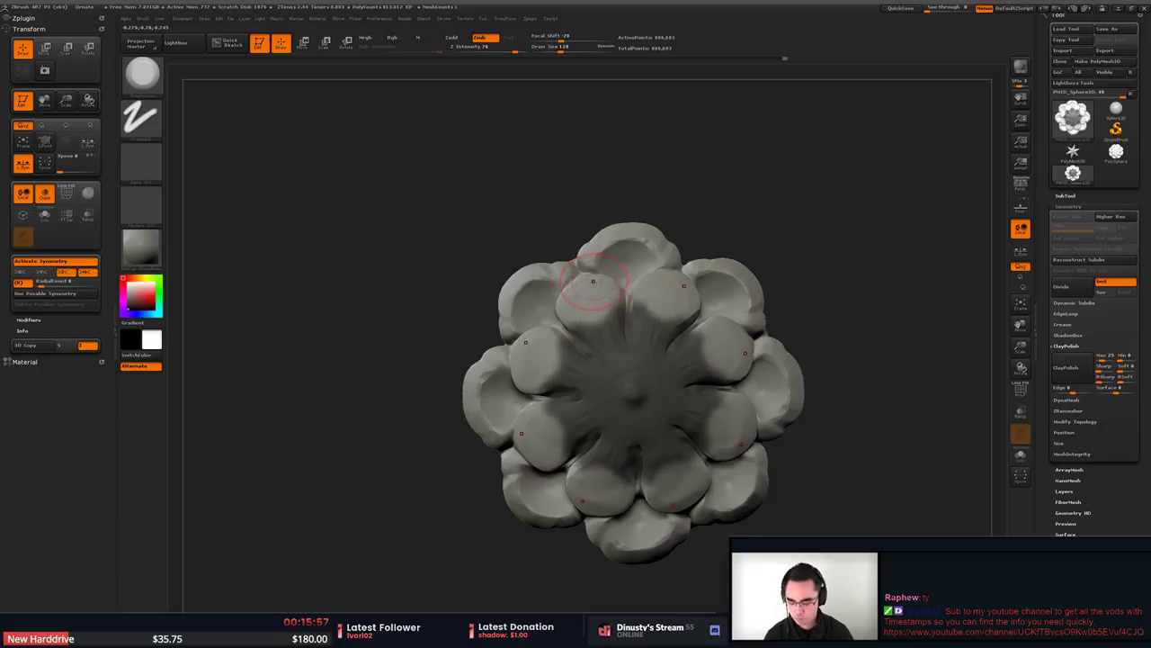
Try to sink the inner petals' tips with the Move brush at size 124, and undo the hollows and the mask.
key("b")
key("m")
key("v")
key("space")
key("space")
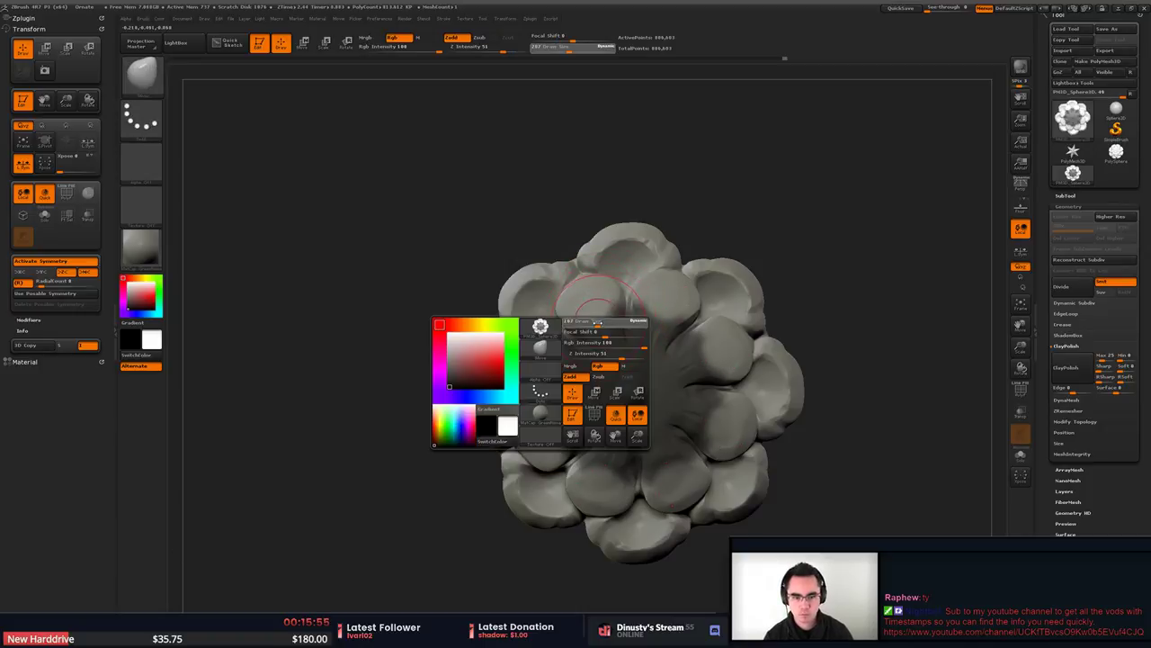
left_click_drag(604, 323, 591, 300)
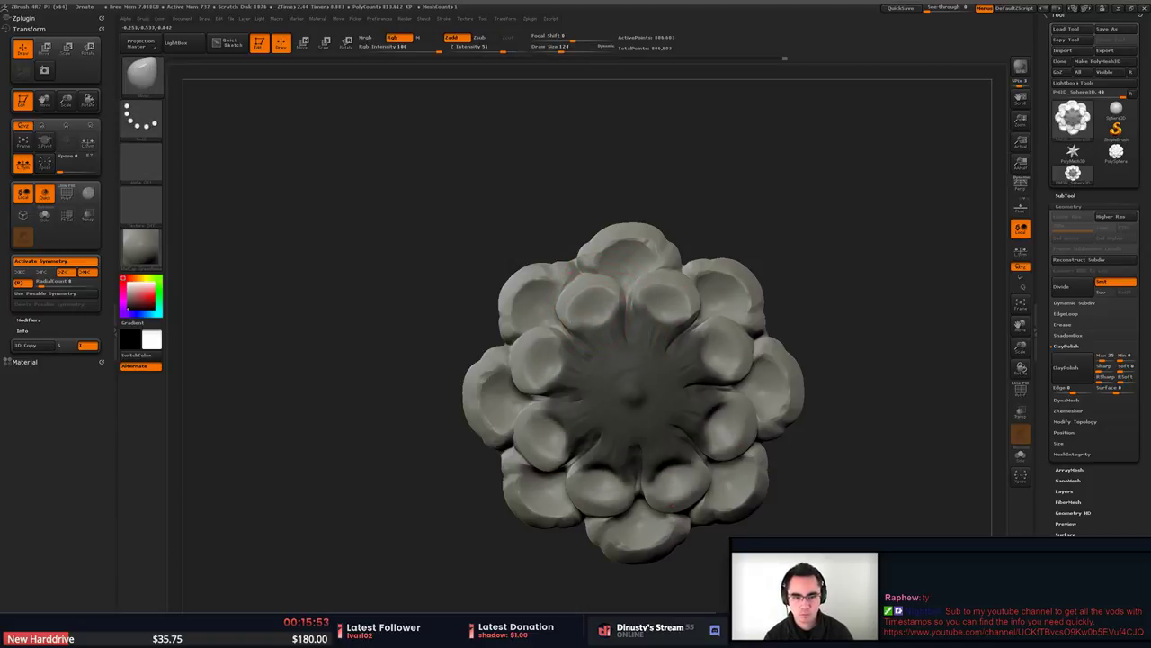
left_click_drag(799, 231, 699, 241, "ctrl")
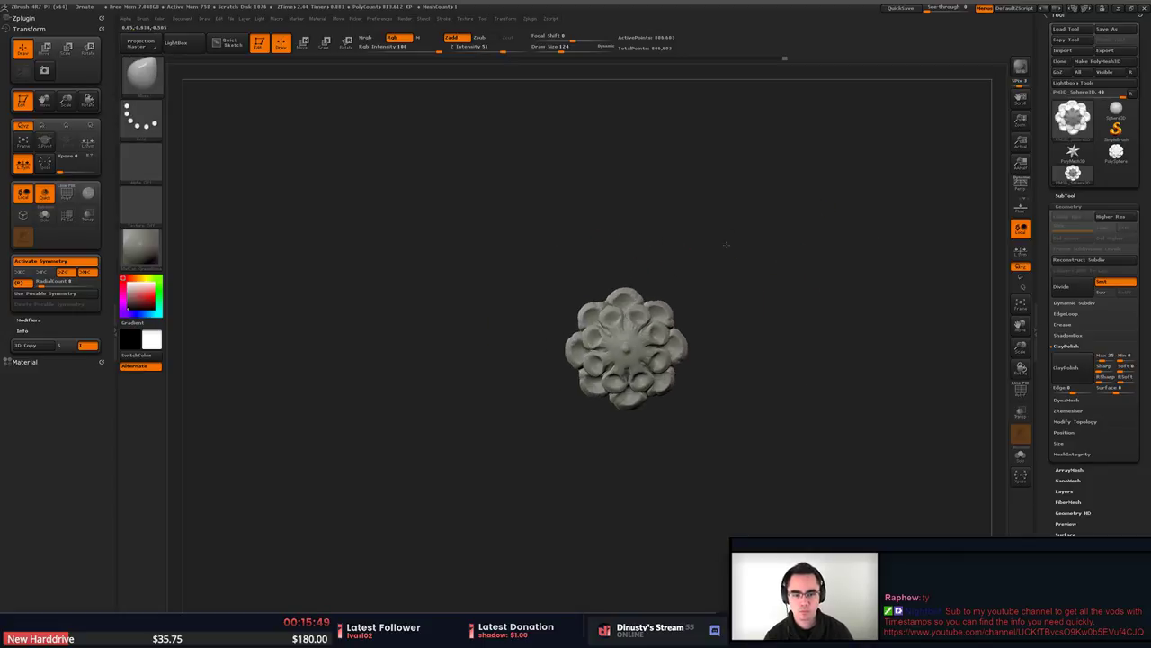
key("f")
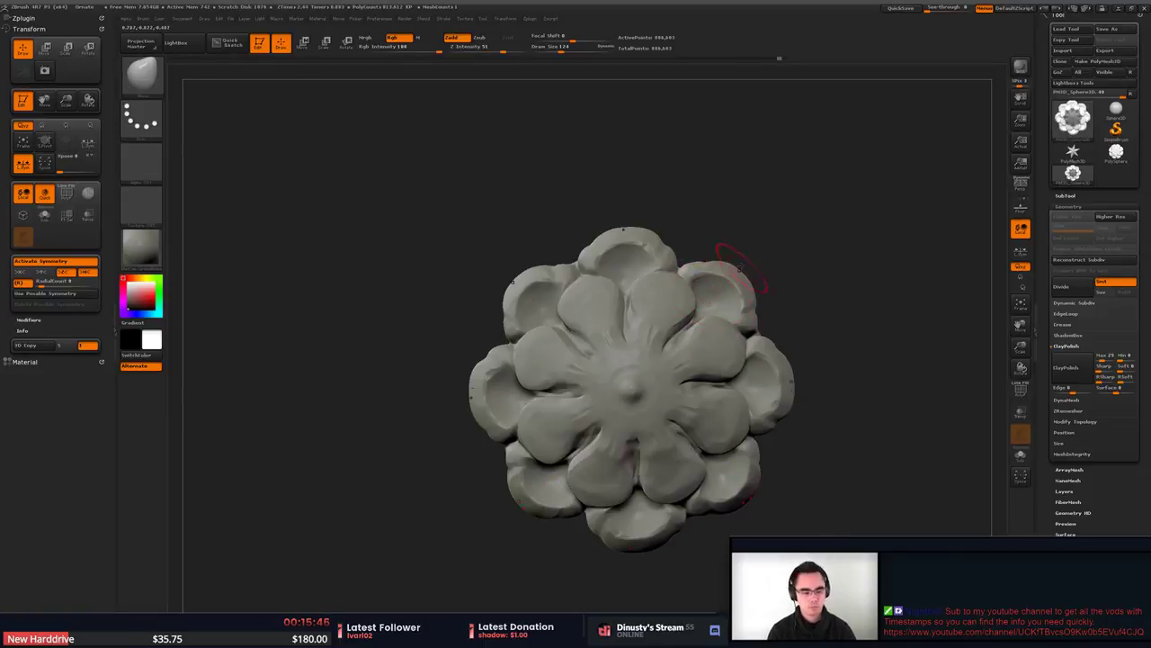
Carve a crease across one side of the outer petals' rims with the Orb_Curve brush at size 77, undoing the first stroke.
mouse_move(751, 234)
left_mouse_down("alt")
mouse_move(651, 281)
mouse_move(681, 307)
left_mouse_up("alt")
key("space")
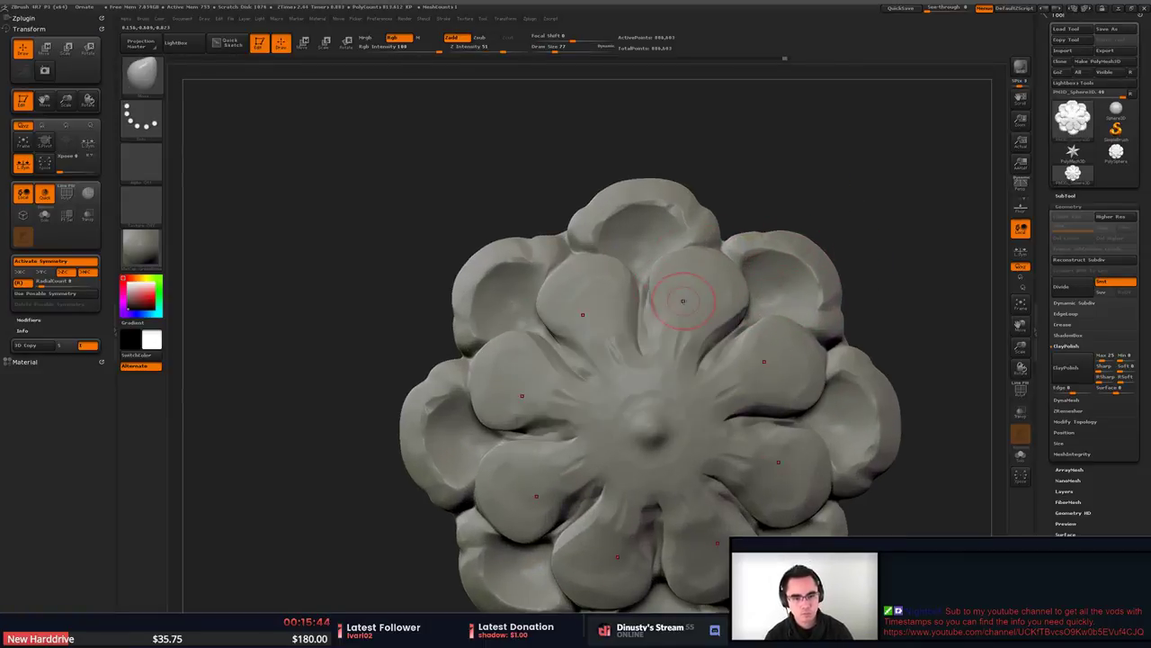
key("b")
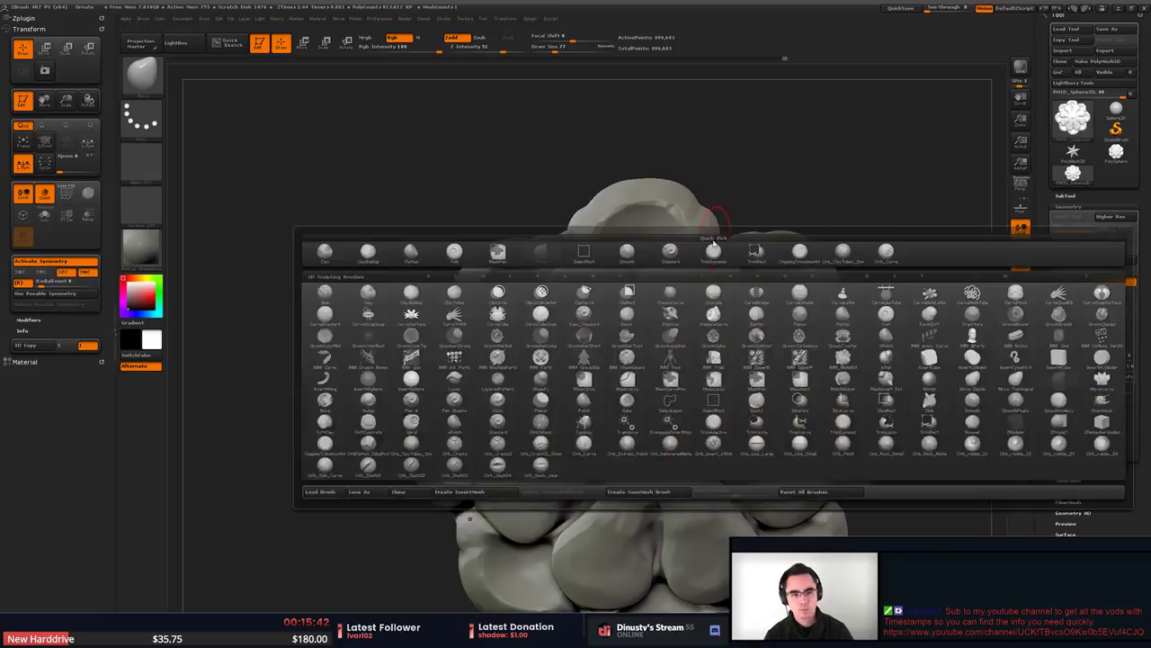
key("b")
key("b")
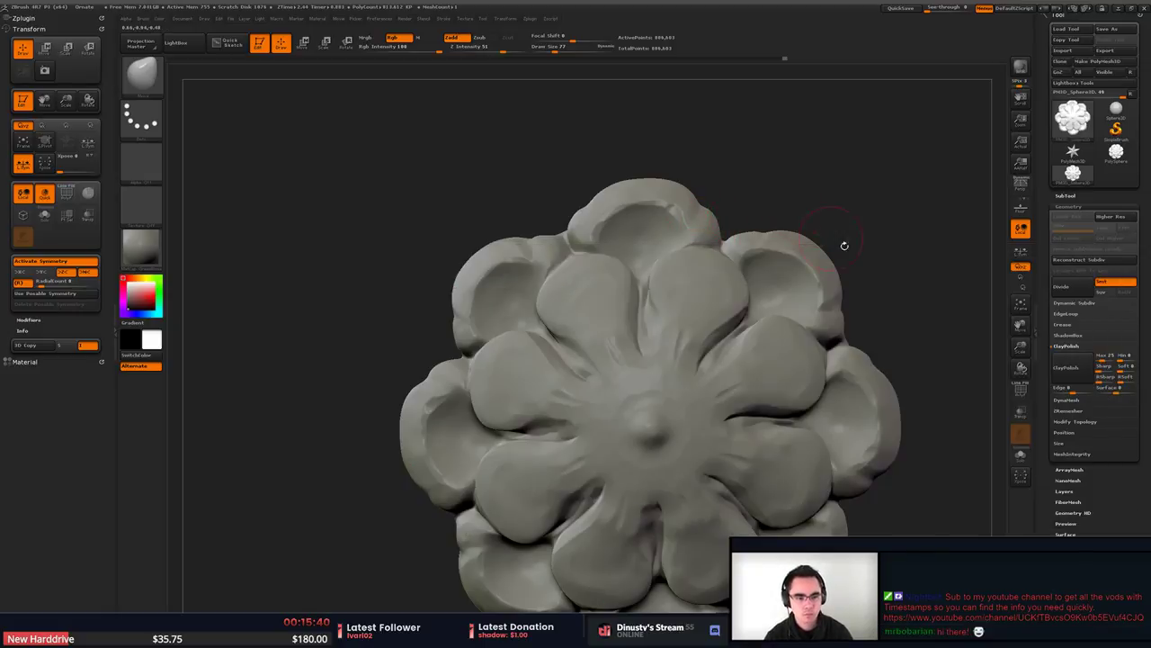
key("b")
left_click(900, 267)
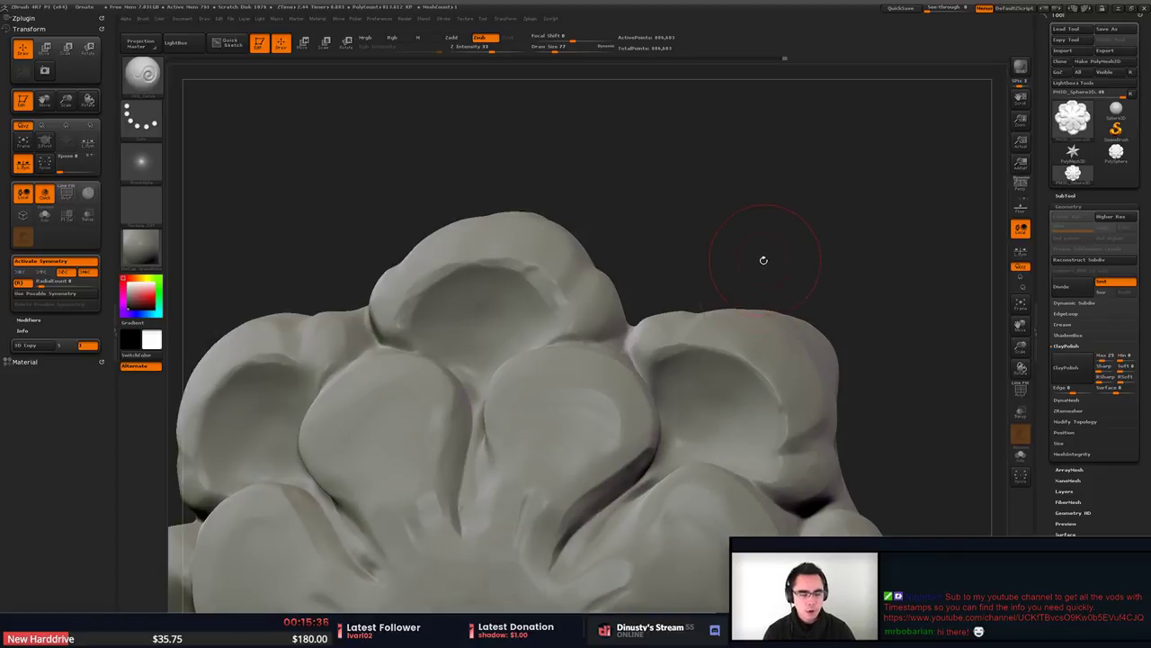
mouse_move(620, 242)
left_mouse_down()
mouse_move(602, 300)
mouse_move(571, 288)
mouse_move(592, 258)
left_mouse_up()
key("ctrl+z")
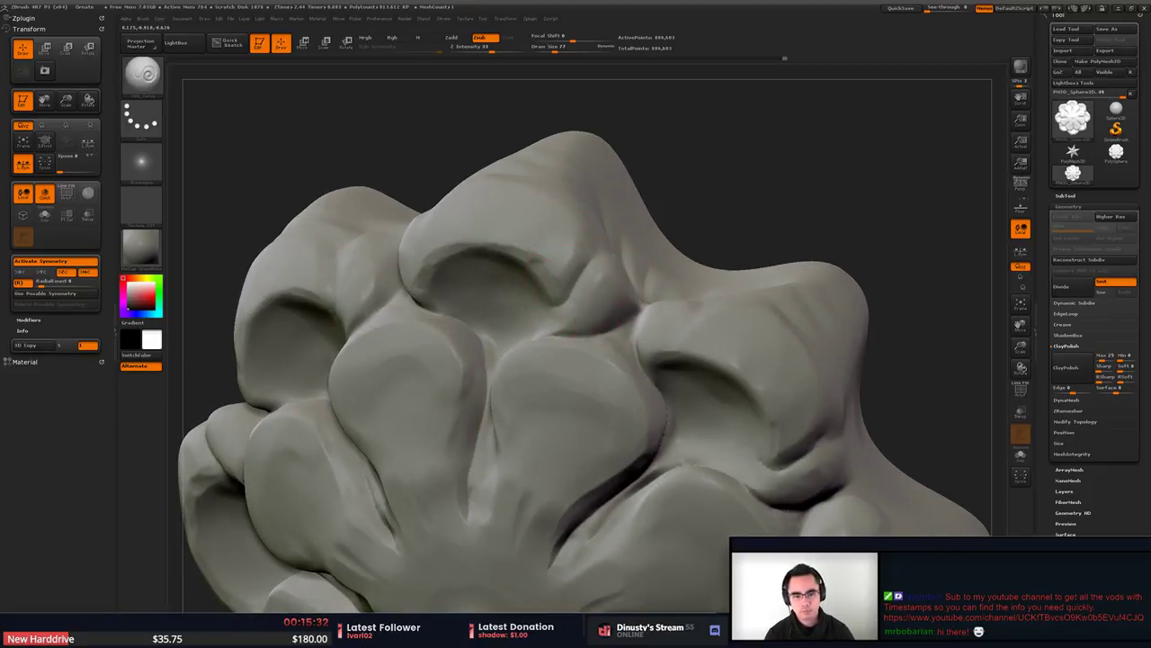
mouse_move(688, 216)
left_mouse_down()
mouse_move(569, 301)
mouse_move(624, 283)
mouse_move(621, 299)
left_mouse_up()
left_click_drag(624, 302, 660, 297)
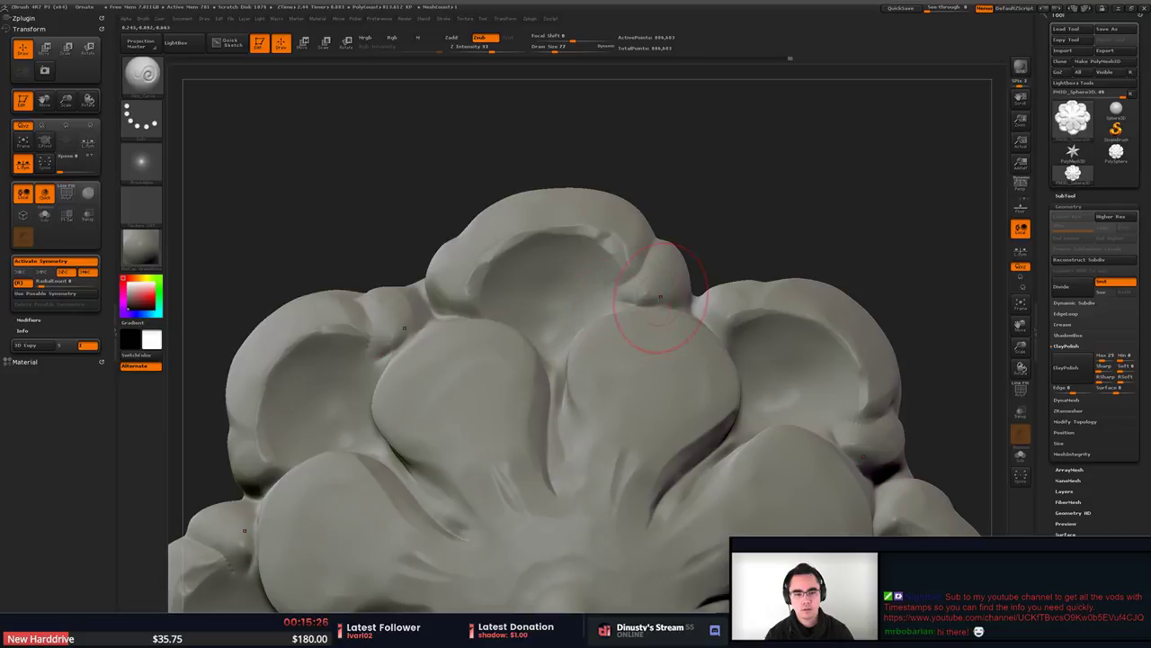
Carve a matching crease on the opposite side of the outer petals' rims to separate a second side lobe.
right_click_drag(636, 274, 759, 264, "alt")
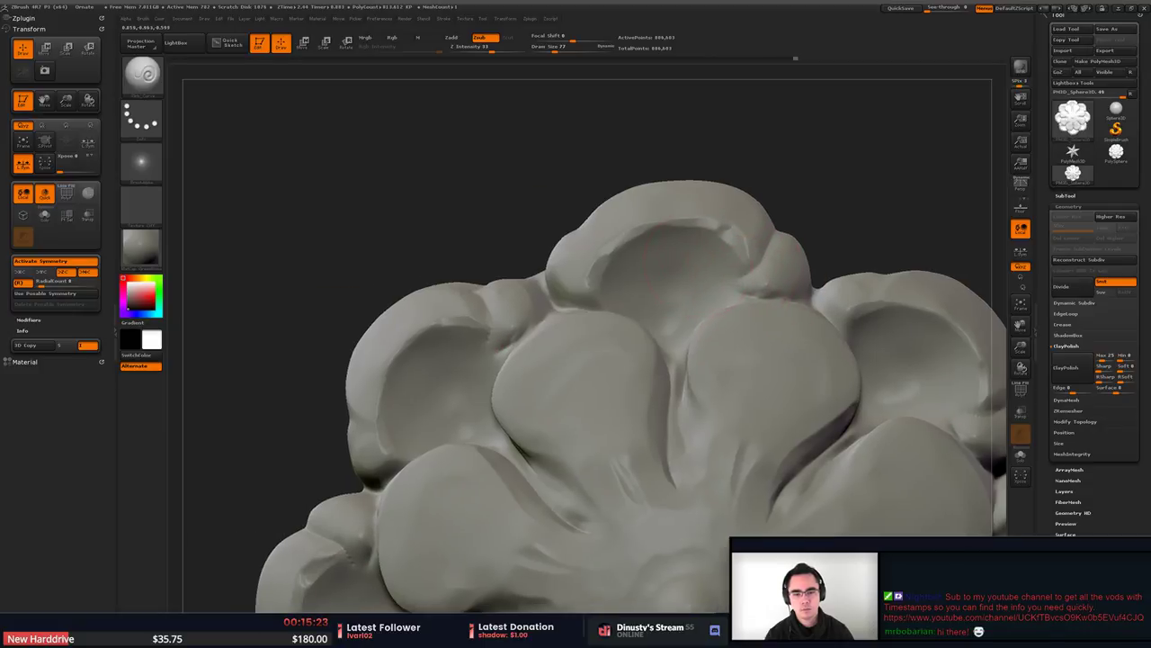
left_click_drag(580, 231, 607, 260)
right_click_drag(608, 259, 606, 226)
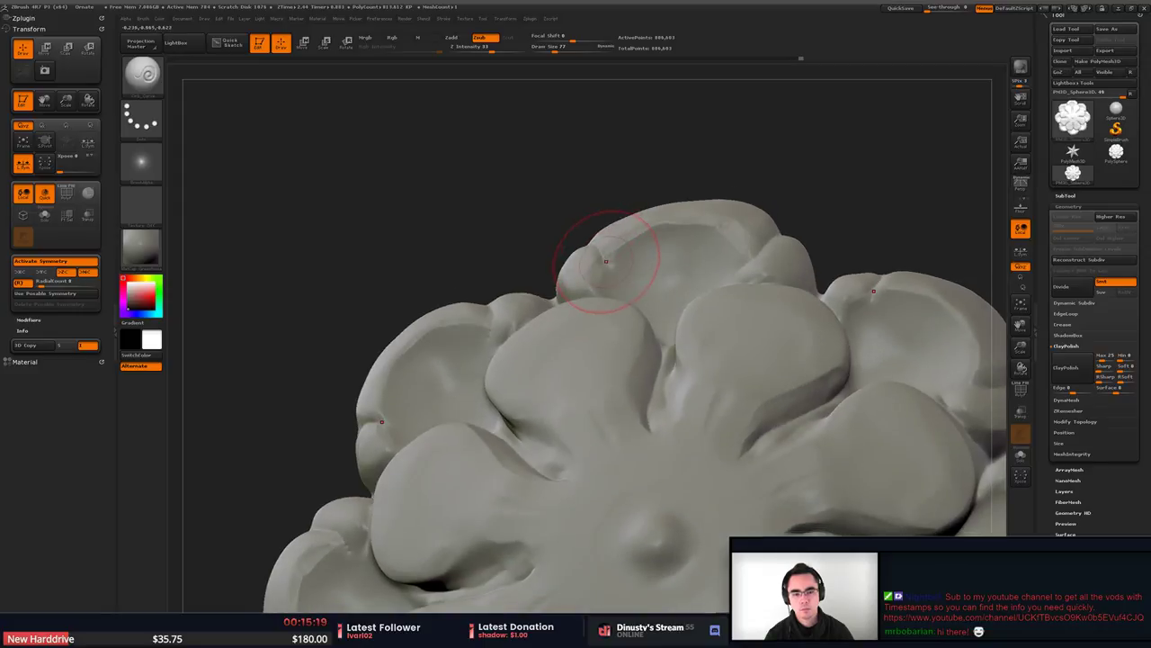
left_click_drag(606, 261, 617, 265)
mouse_move(607, 262)
right_mouse_down()
mouse_move(632, 261)
mouse_move(550, 255)
mouse_move(545, 226)
mouse_move(562, 200)
right_mouse_up()
mouse_move(730, 183)
right_mouse_down("alt")
mouse_move(666, 213)
mouse_move(711, 309)
right_mouse_up("alt")
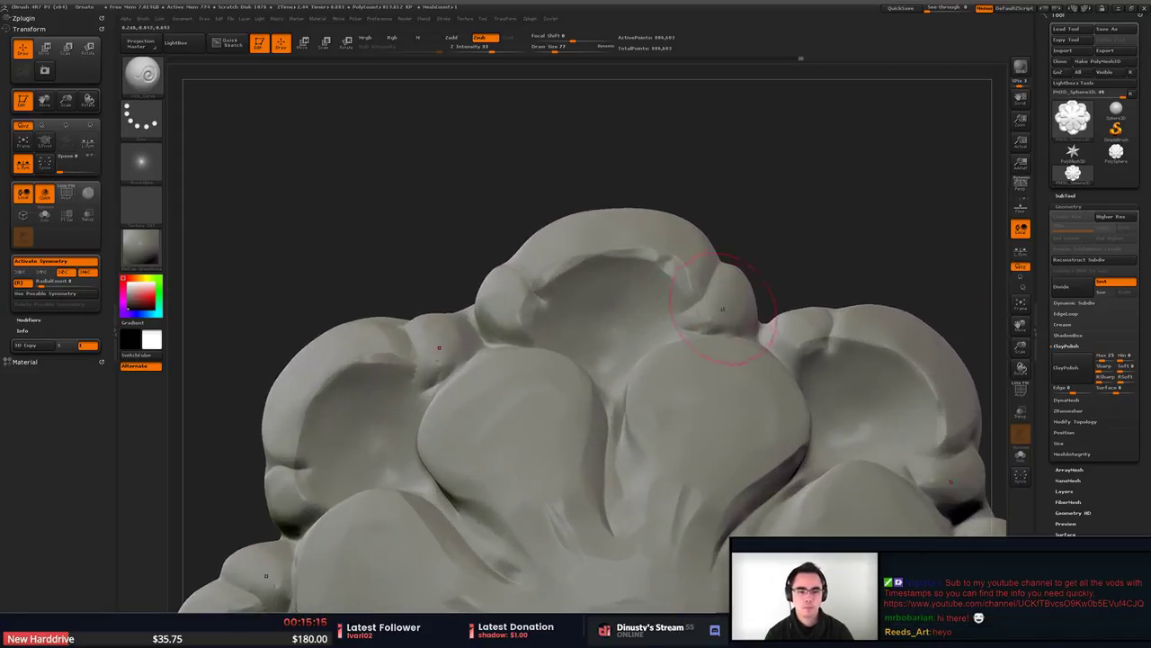
Smooth the outer petals' hollows beside the new creases and even out their floors with the TrimDynamic brush.
left_click_drag(648, 311, 657, 274, "shift")
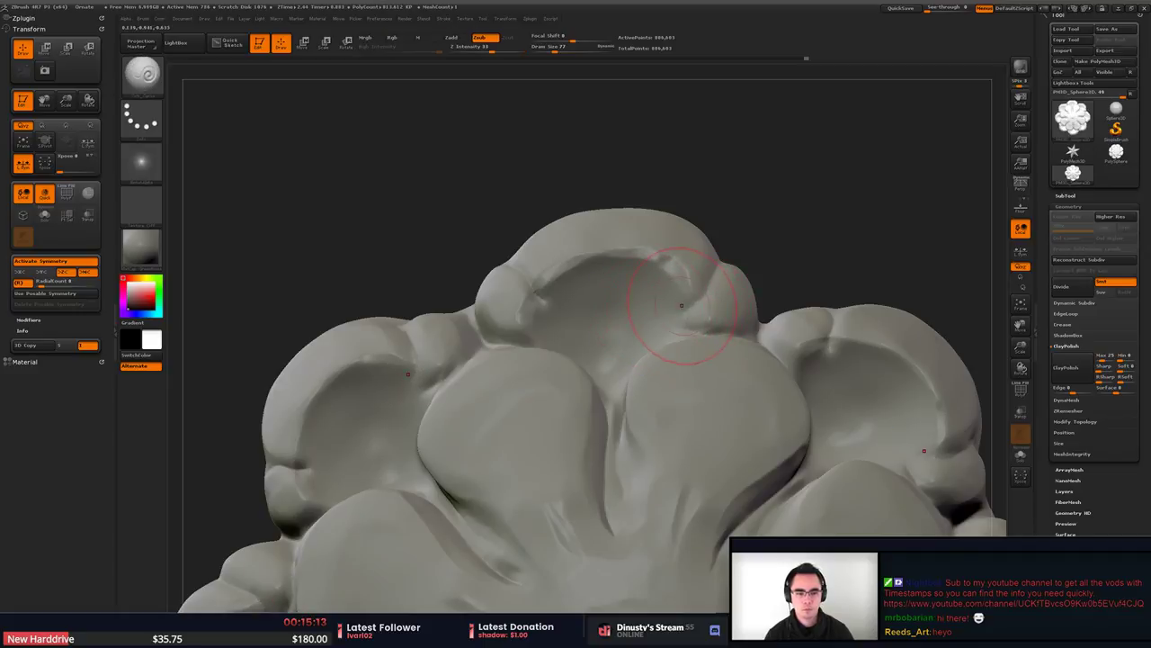
key("b")
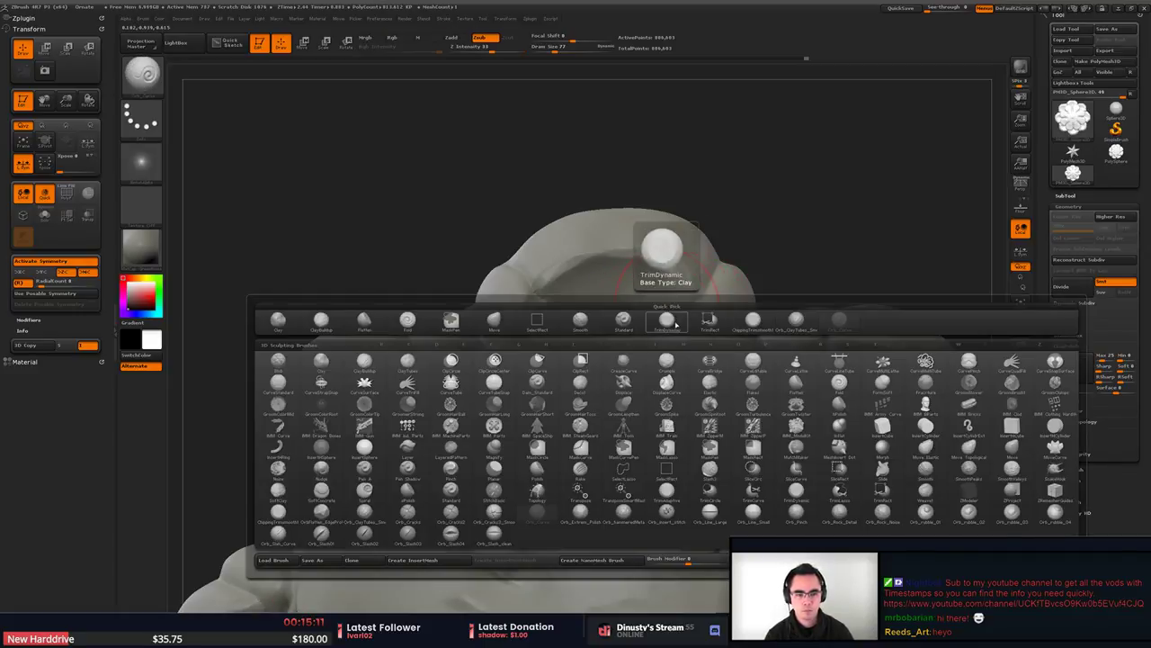
left_click(666, 320)
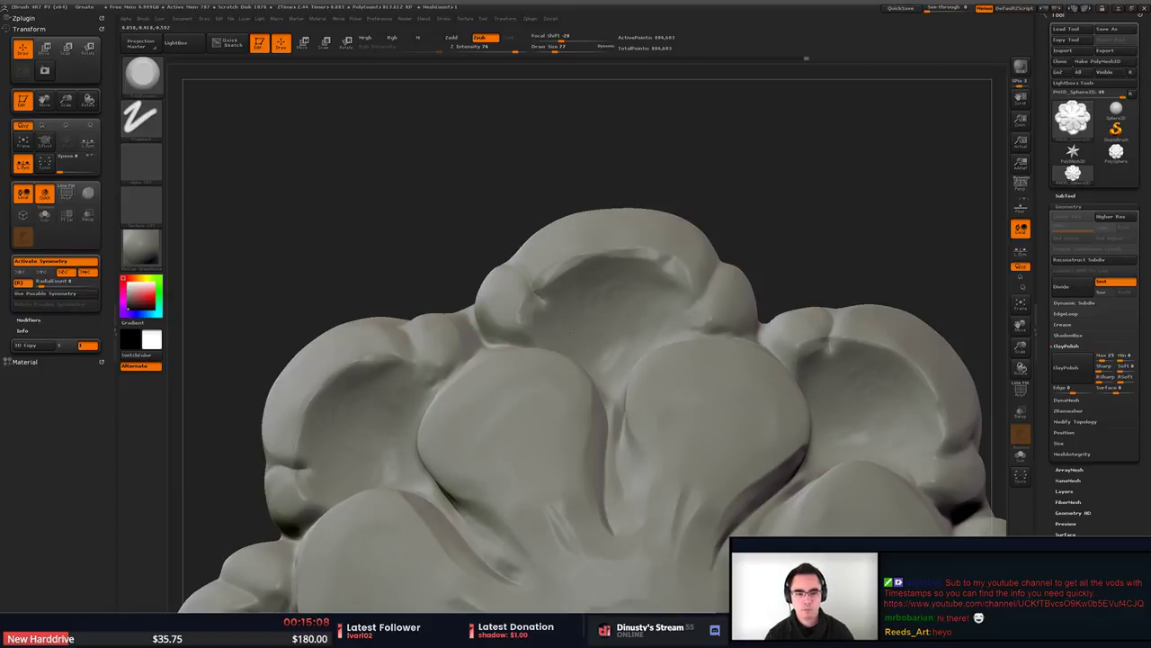
key("shift")
Pull the small side lobes of the outer petals into shape with a smaller Move brush.
mouse_move(774, 270)
left_mouse_down("alt")
mouse_move(702, 180)
mouse_move(699, 216)
mouse_move(694, 201)
mouse_move(804, 295)
left_mouse_up("alt")
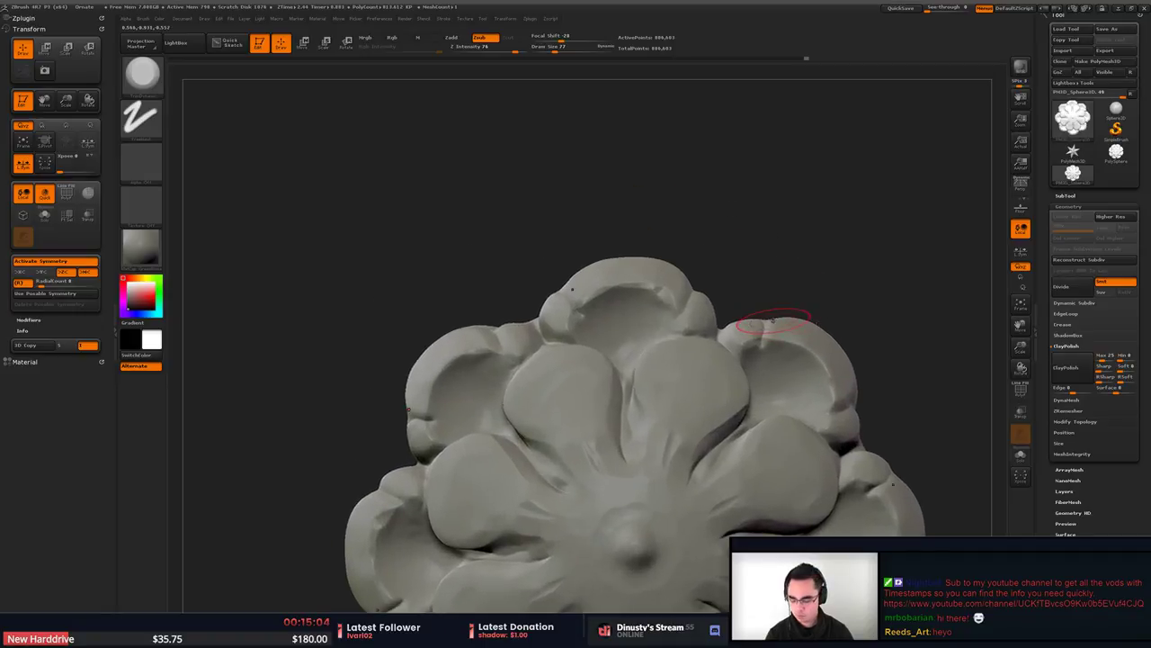
key("1")
key("space")
left_click_drag(714, 309, 717, 307)
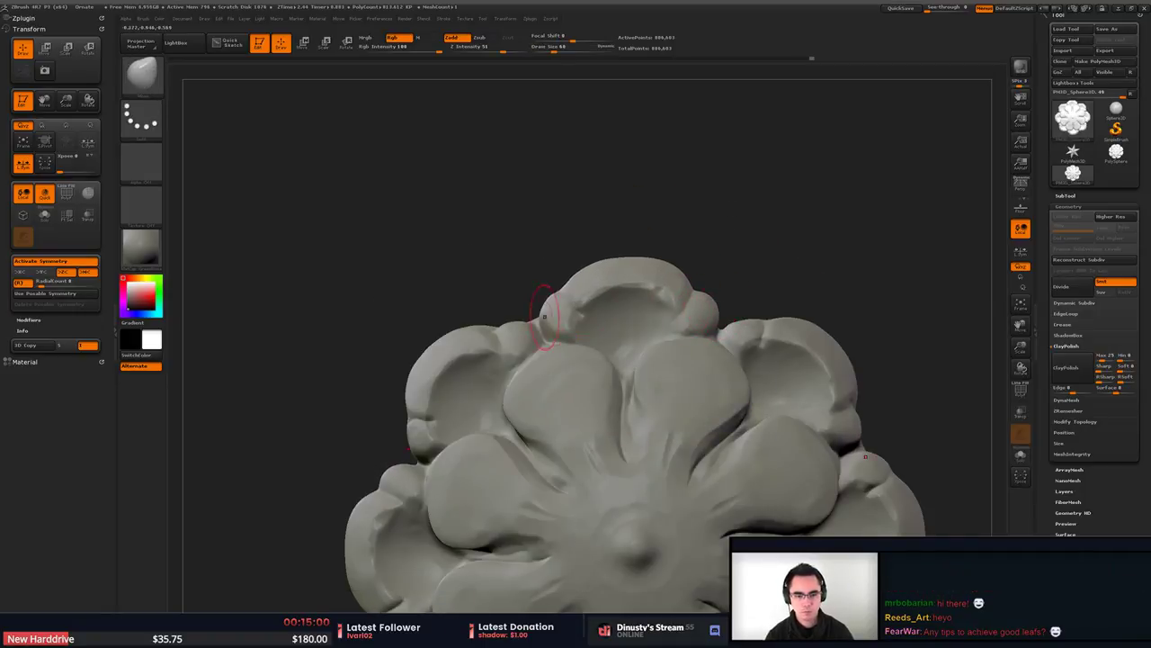
left_click_drag(547, 305, 550, 308)
left_click_drag(707, 309, 707, 314)
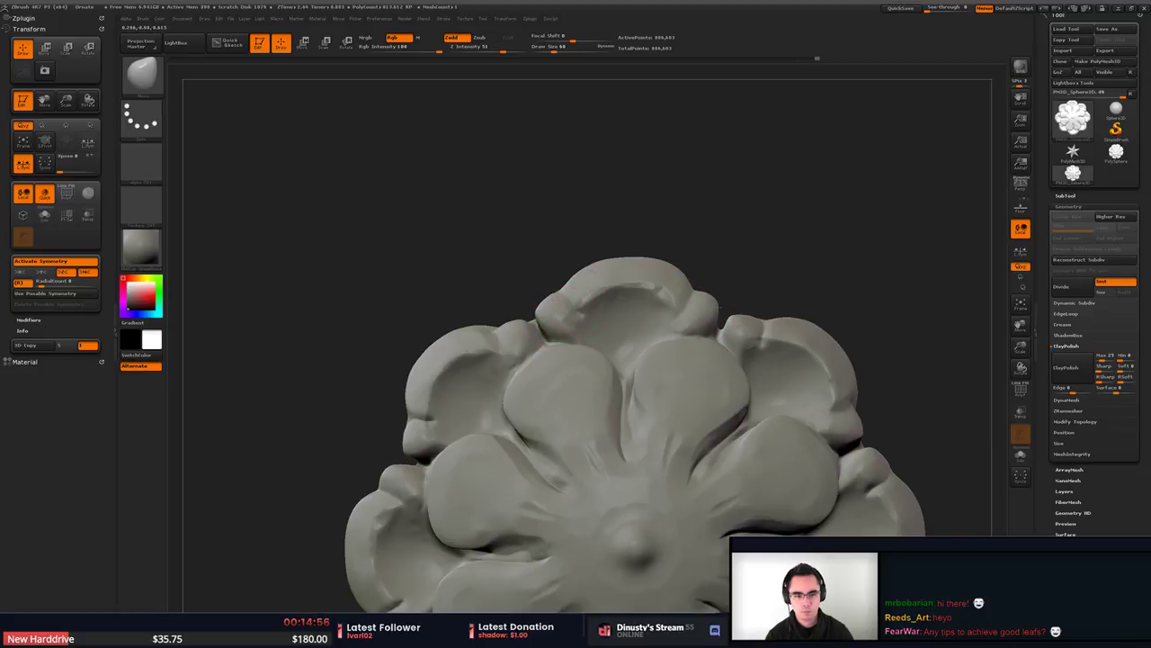
Enlarge the Move brush to size 136 and adjust the overall outline of the outer petals.
key("space")
left_click_drag(573, 275, 621, 258)
left_click_drag(730, 240, 529, 236, "alt")
left_click_drag(668, 239, 576, 212, "alt")
left_click_drag(697, 203, 759, 197)
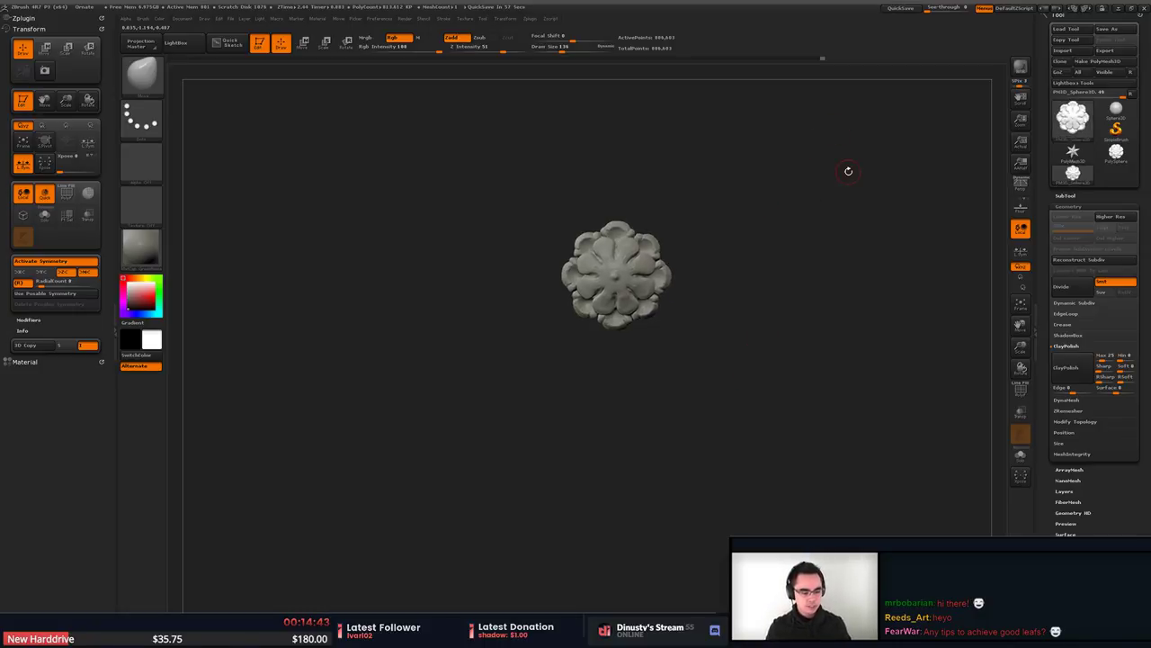
Try to build up the rosette's side walls from the back with the Orb clay tubes brush, and undo the strokes.
mouse_move(501, 299)
left_mouse_down("alt")
mouse_move(503, 382)
mouse_move(674, 252)
mouse_move(704, 252)
mouse_move(715, 215)
mouse_move(706, 209)
mouse_move(561, 291)
mouse_move(502, 292)
left_mouse_up("alt")
left_click_drag(677, 236, 578, 308)
key("b")
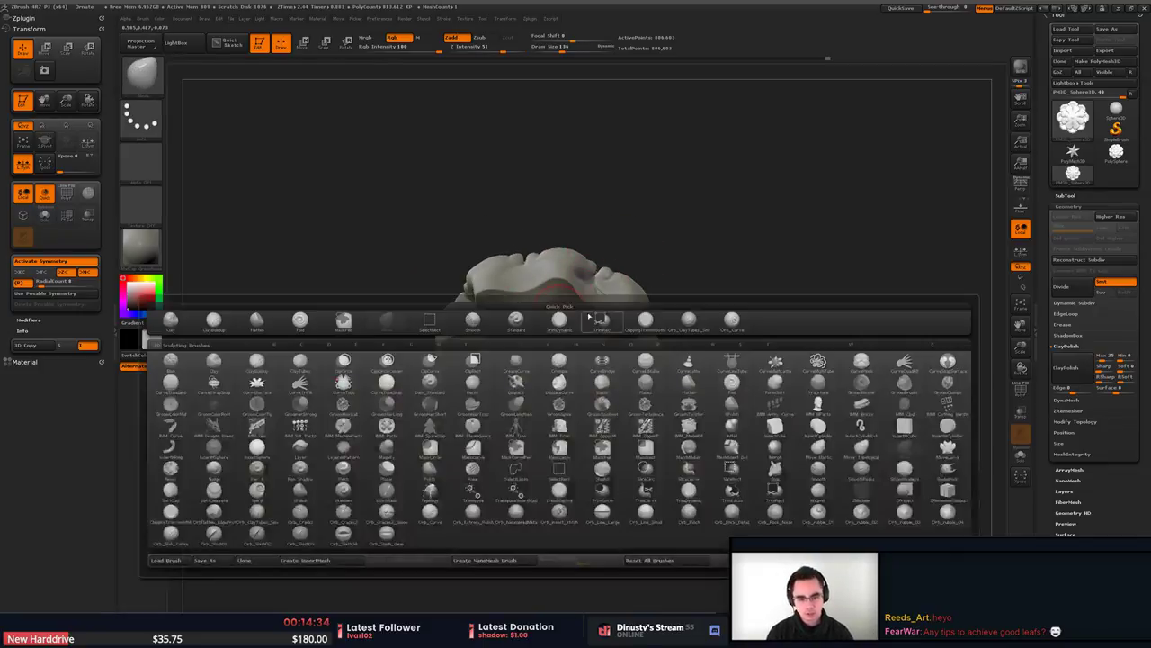
left_click(688, 322)
left_click_drag(495, 284, 491, 300)
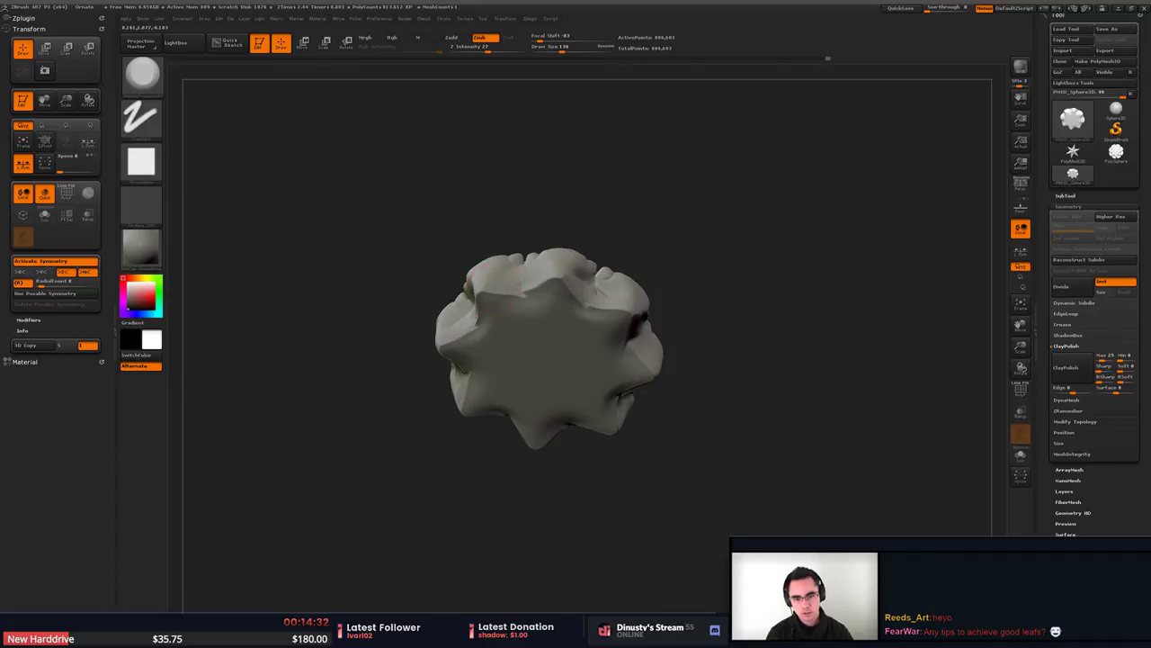
left_click_drag(677, 252, 642, 257)
mouse_move(501, 277)
left_mouse_down()
mouse_move(490, 295)
mouse_move(504, 308)
mouse_move(545, 284)
left_mouse_up()
key("ctrl+z")
key("ctrl+z")
key("ctrl+z")
Smooth the star-shaped points on the rosette's back and trim them into flat, rounded petal undersides with the TrimDynamic brush.
key("b")
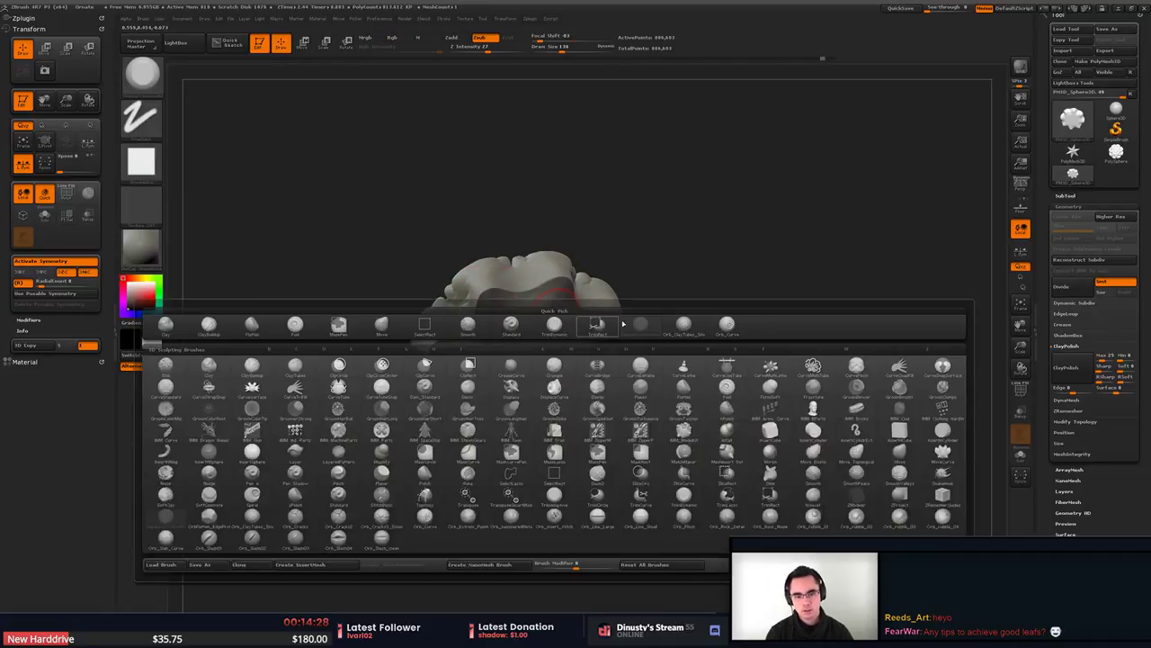
left_click(540, 321)
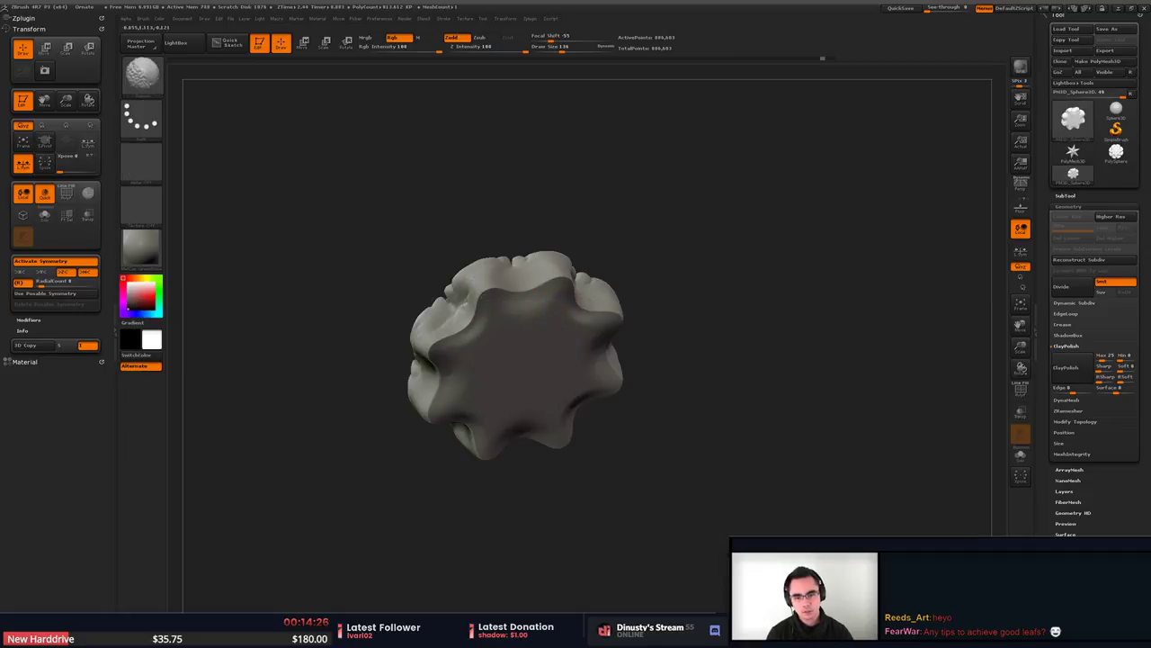
mouse_move(486, 293)
left_mouse_down("shift")
mouse_move(497, 292)
mouse_move(443, 340)
mouse_move(497, 297)
left_mouse_up("shift")
key("space")
mouse_move(484, 300)
left_mouse_down()
mouse_move(491, 286)
mouse_move(481, 332)
left_mouse_up()
mouse_move(1116, 154)
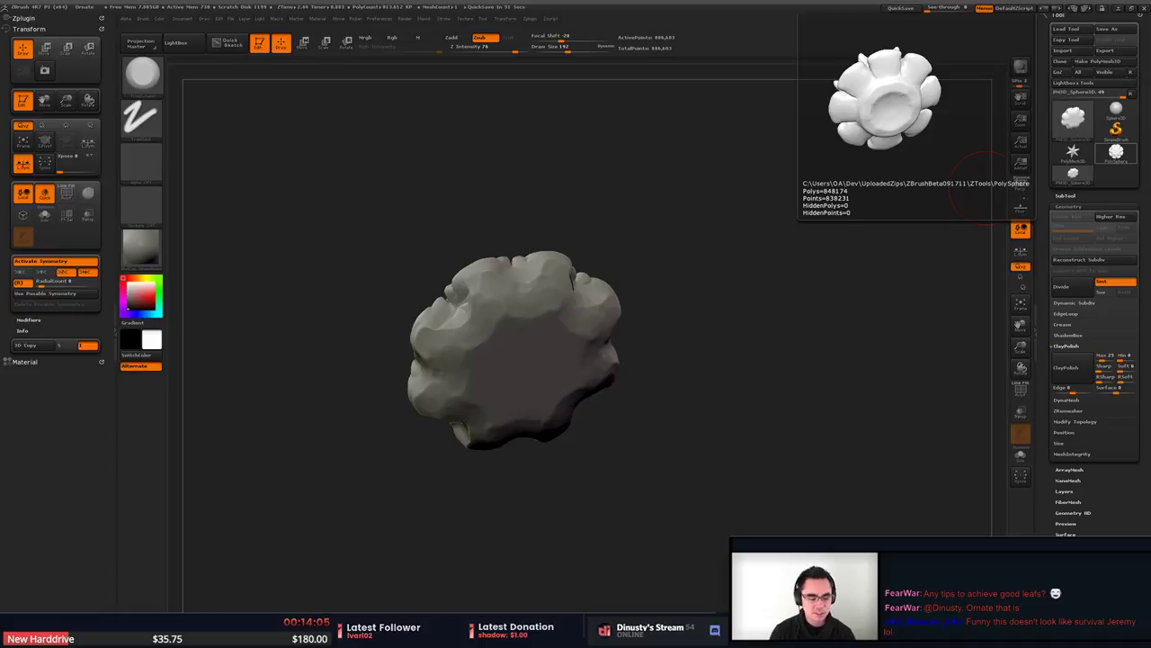
left_click_drag(398, 378, 765, 337)
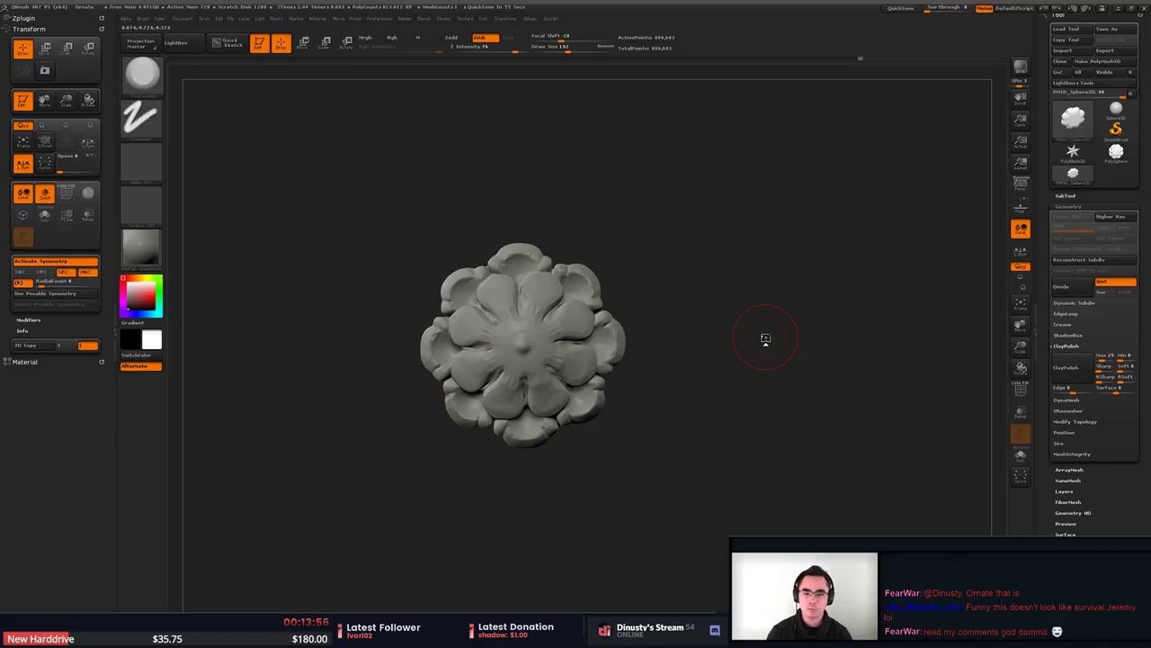
Switch to the web browser and look through the artist's ArtStation About page and portfolio thumbnails.
key("alt+Tab")
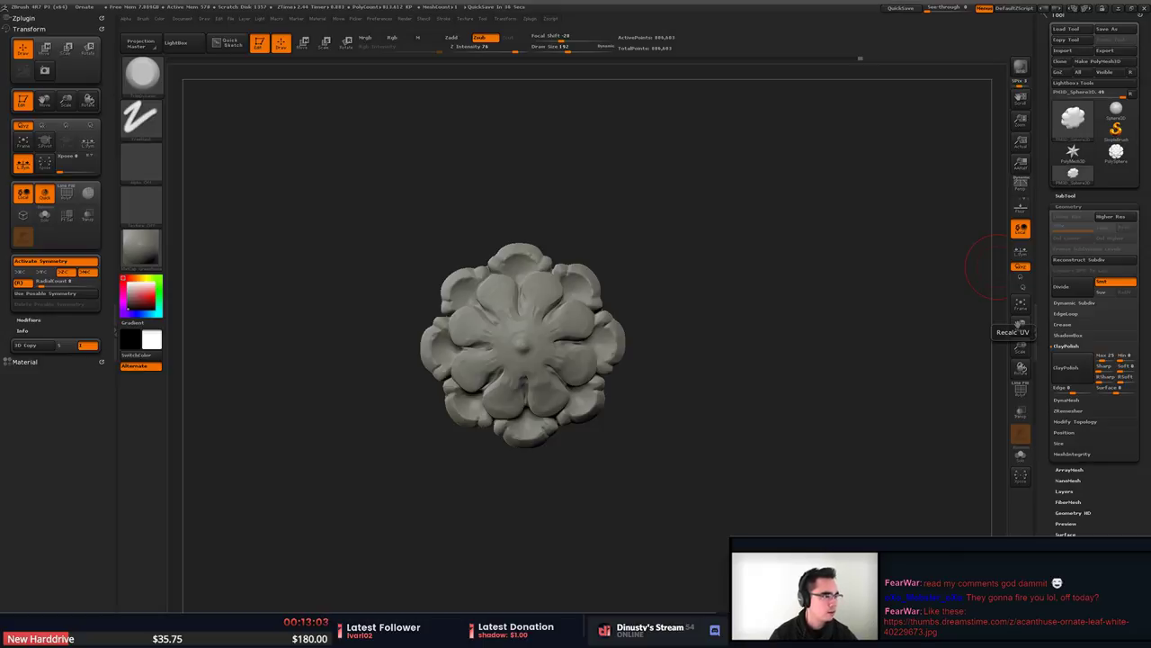
left_click_drag(1150, 135, 590, 1)
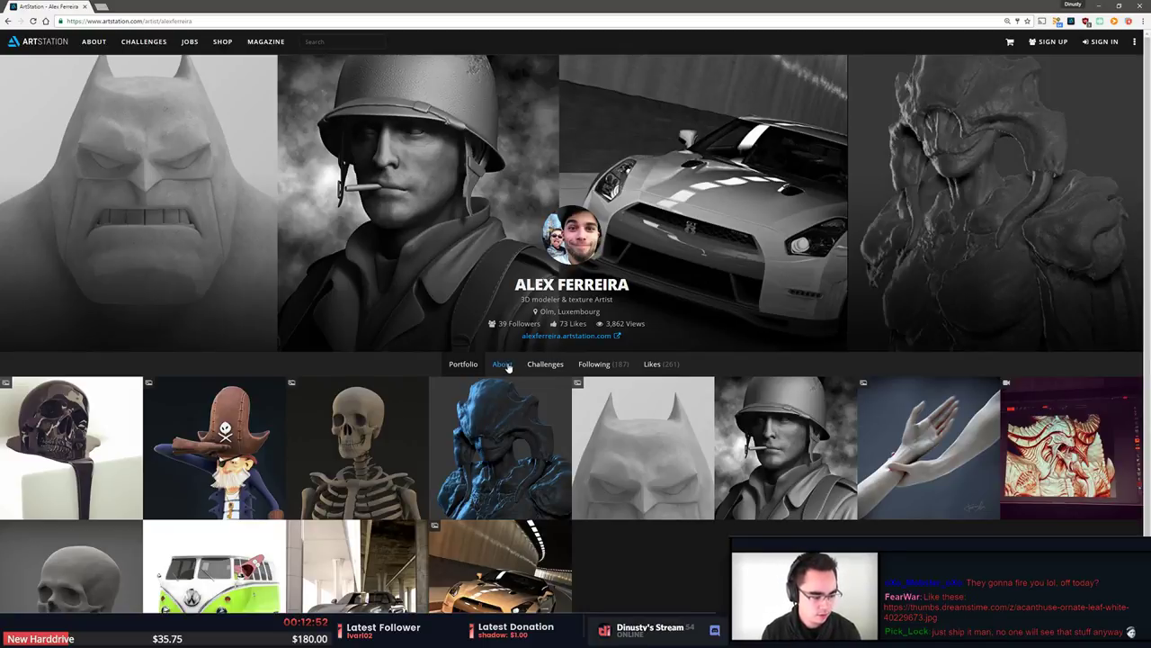
left_click(510, 363)
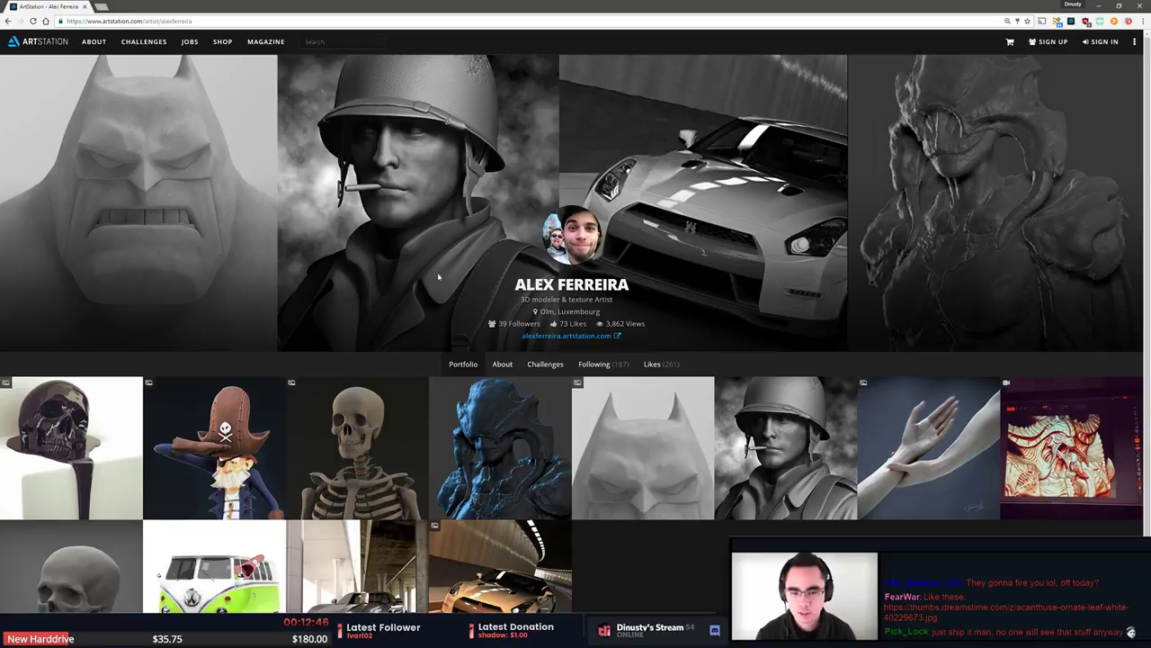
left_click(504, 364)
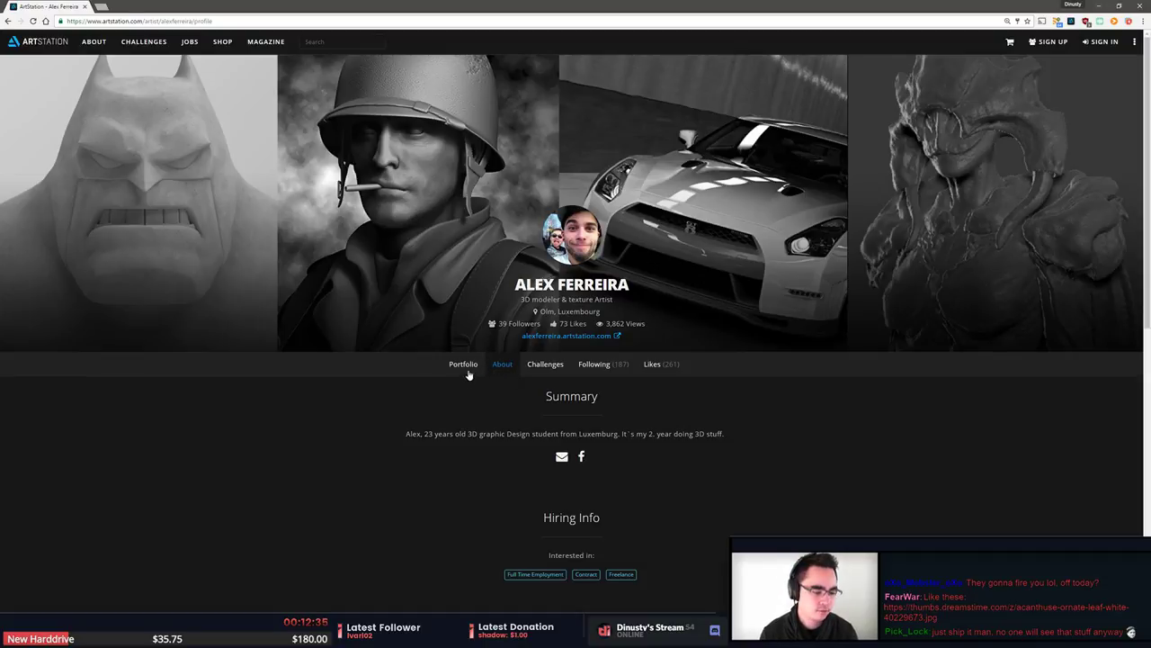
left_click(466, 365)
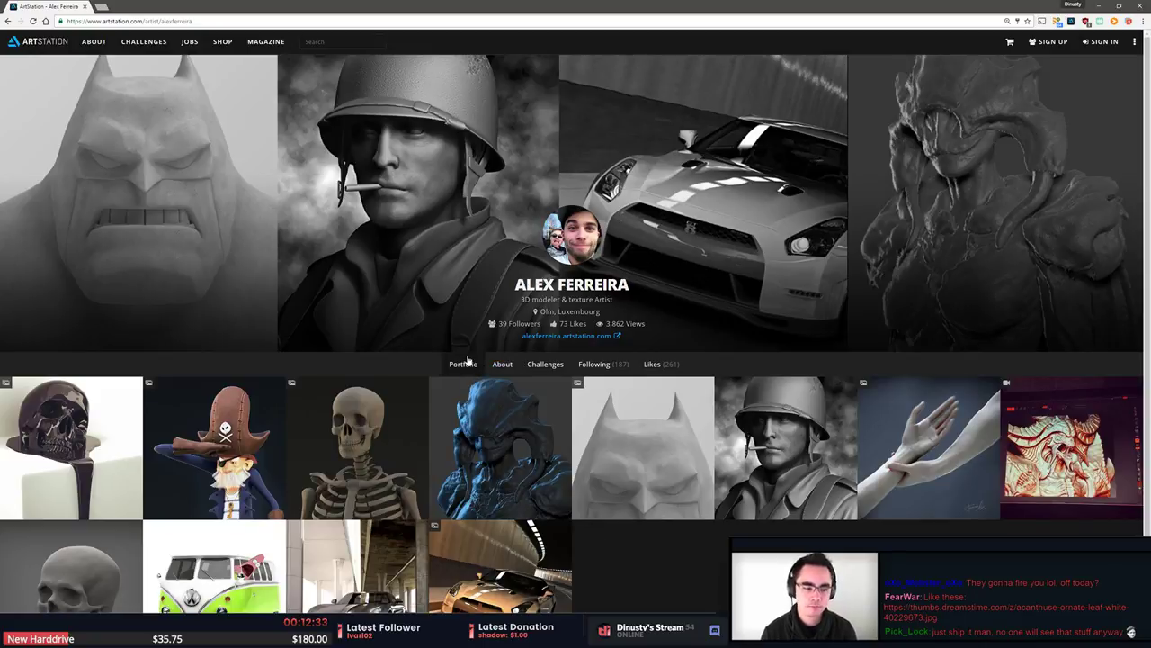
scroll(467, 361, "down", 1)
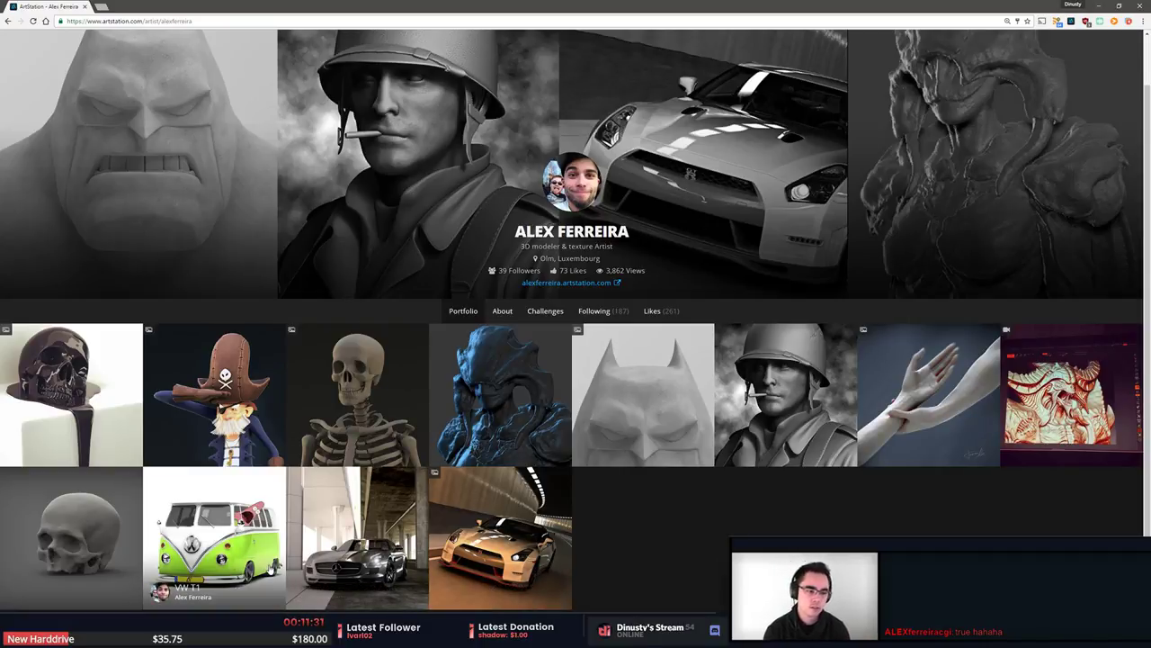
Examine the Diablo artwork's sculpt image and play its Diablo III Model video, finishing back at the portfolio.
left_click(1051, 393)
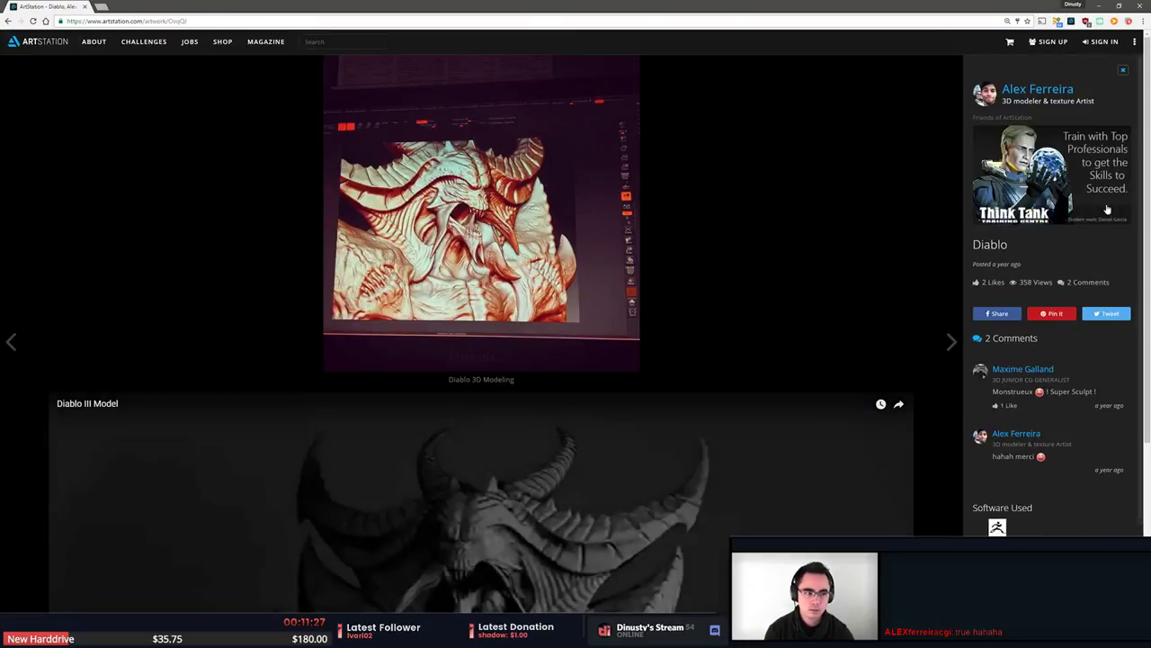
left_click_drag(1145, 165, 1148, 360)
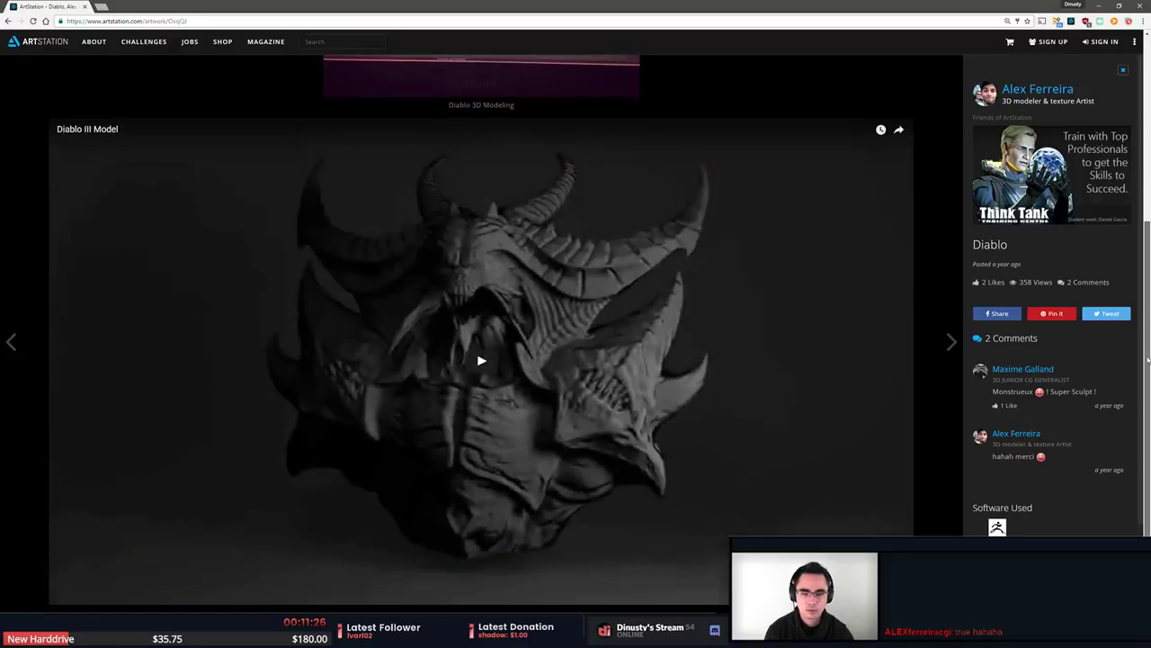
left_click(506, 417)
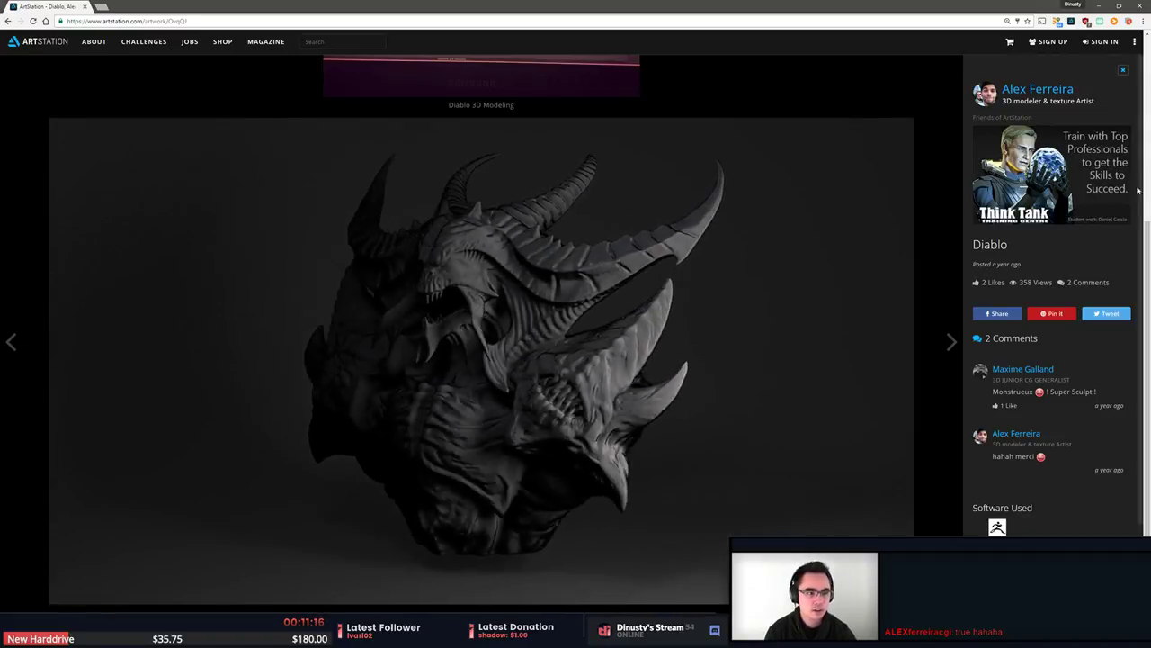
mouse_move(1147, 239)
left_mouse_down()
mouse_move(1147, 61)
mouse_move(1149, 330)
left_mouse_up()
scroll(1148, 331, "up", 3)
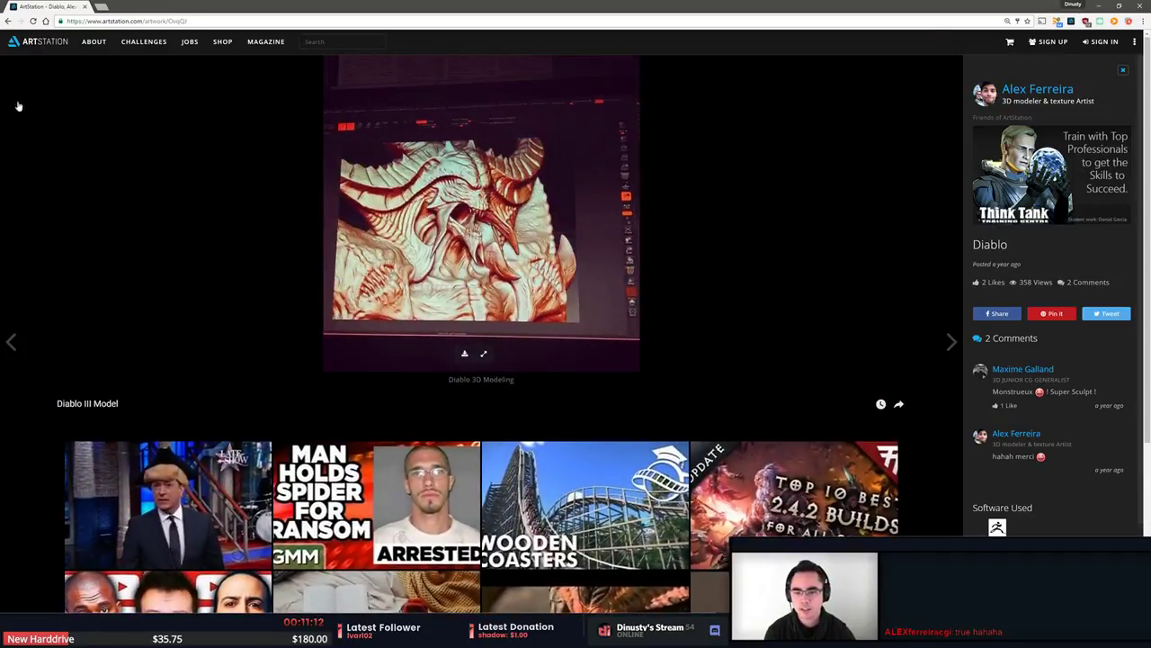
left_click(8, 20)
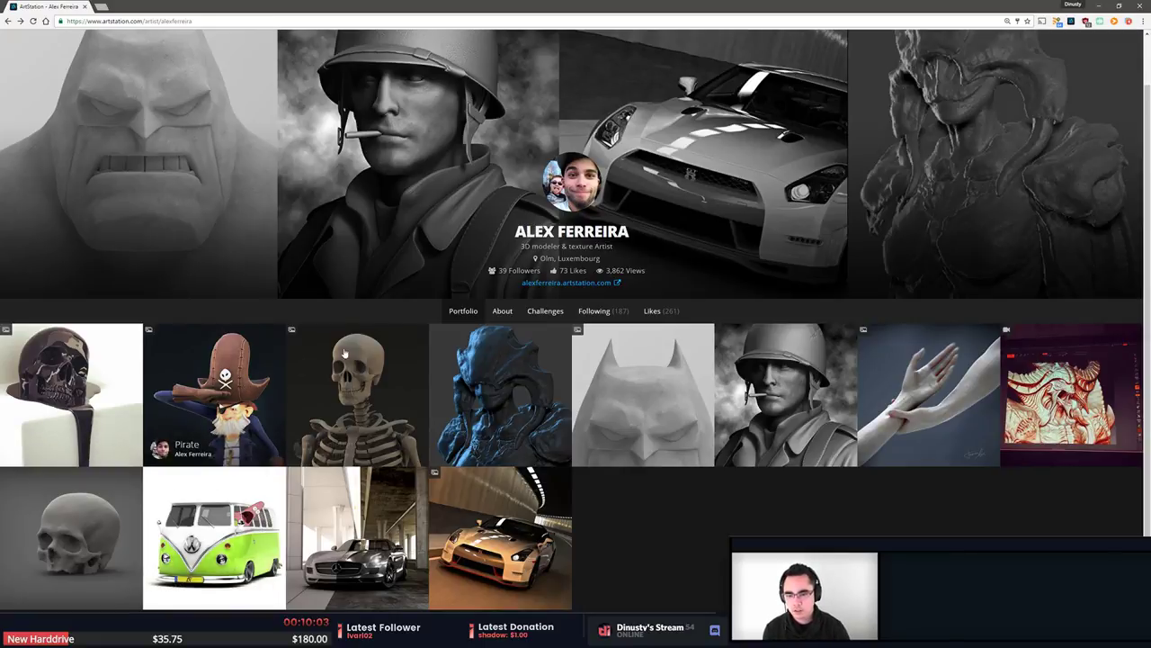
Look over the Pirate render and its concept image, and view the VW T1 render from the same portfolio.
left_click(236, 400)
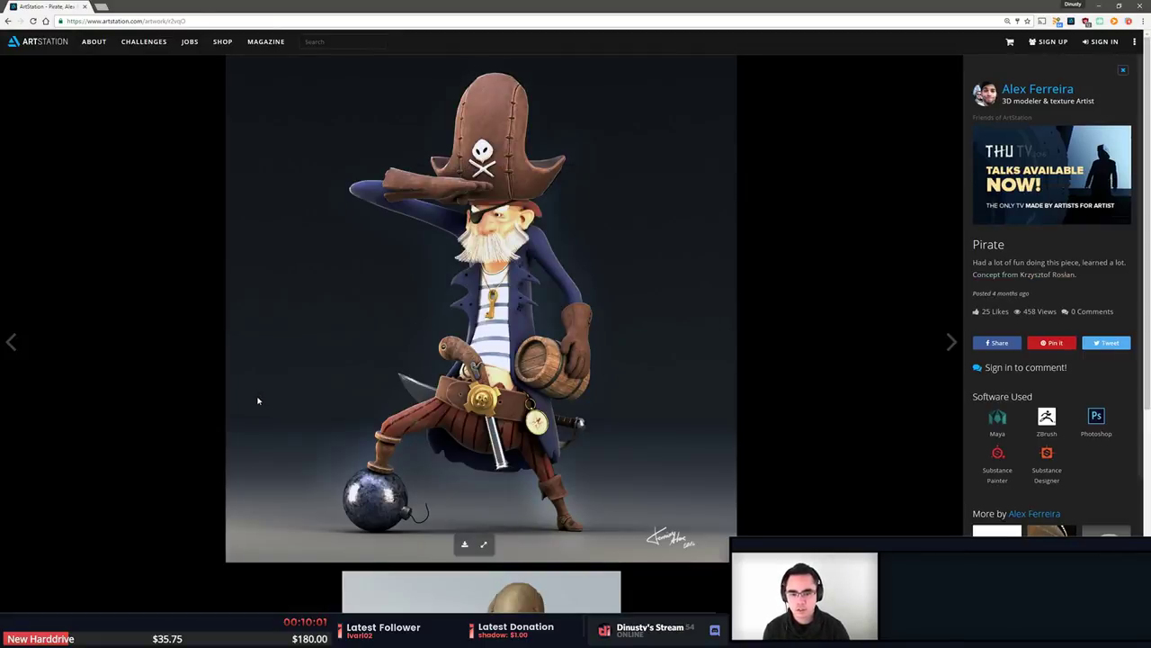
scroll(218, 400, "down", 2)
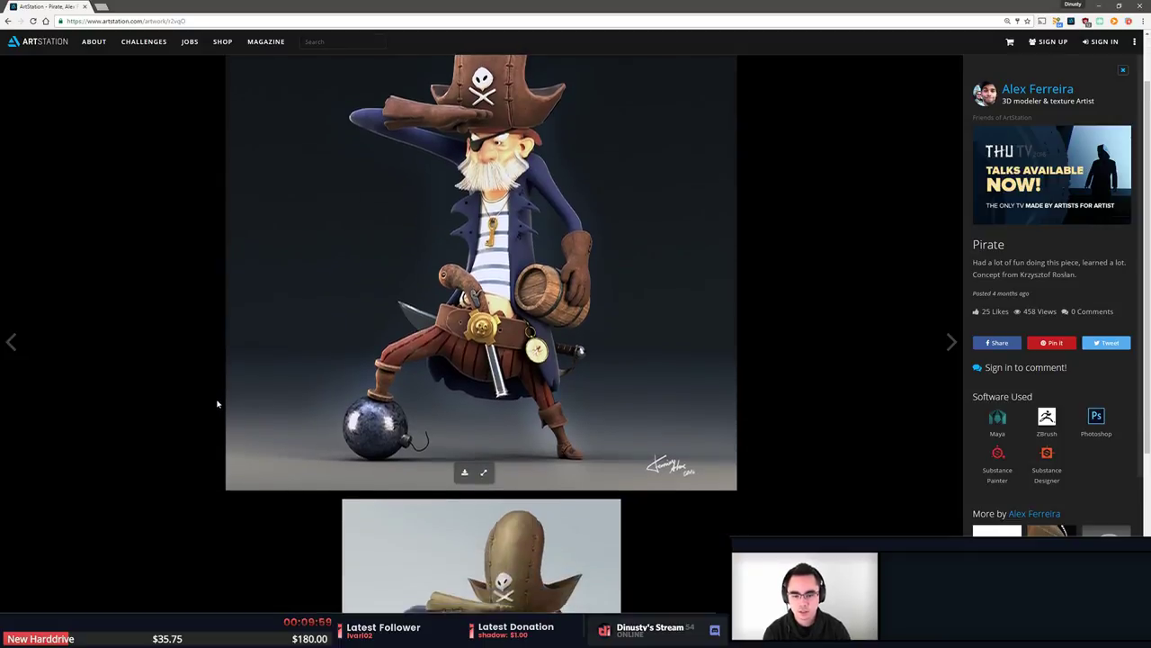
scroll(217, 405, "down", 3)
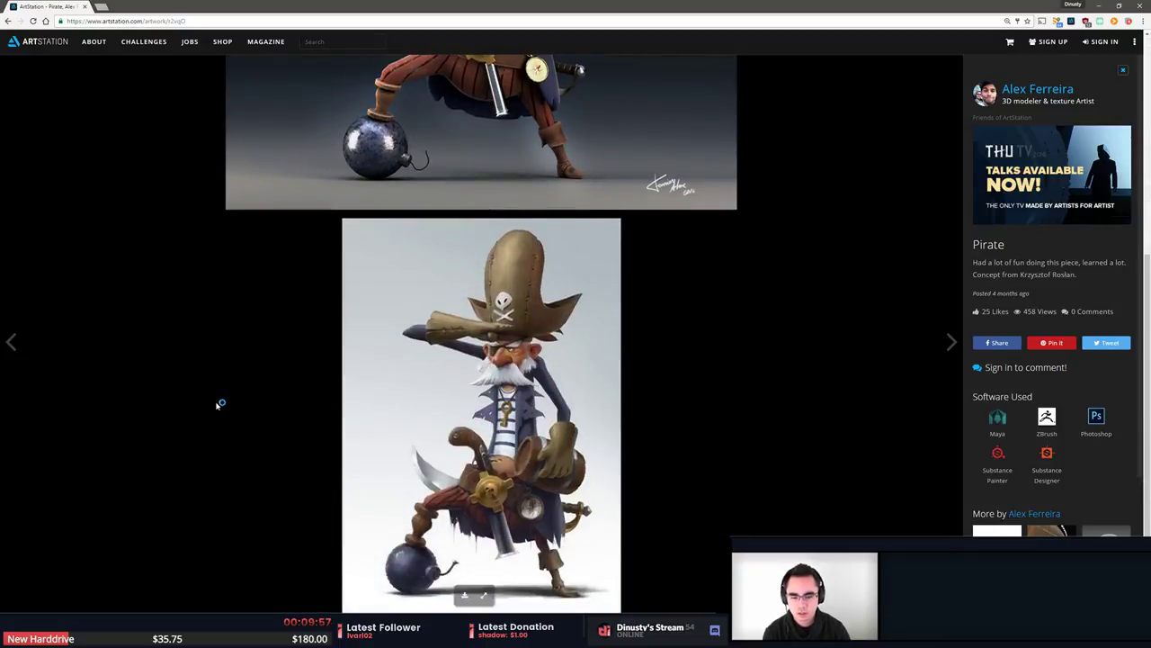
scroll(217, 405, "up", 4)
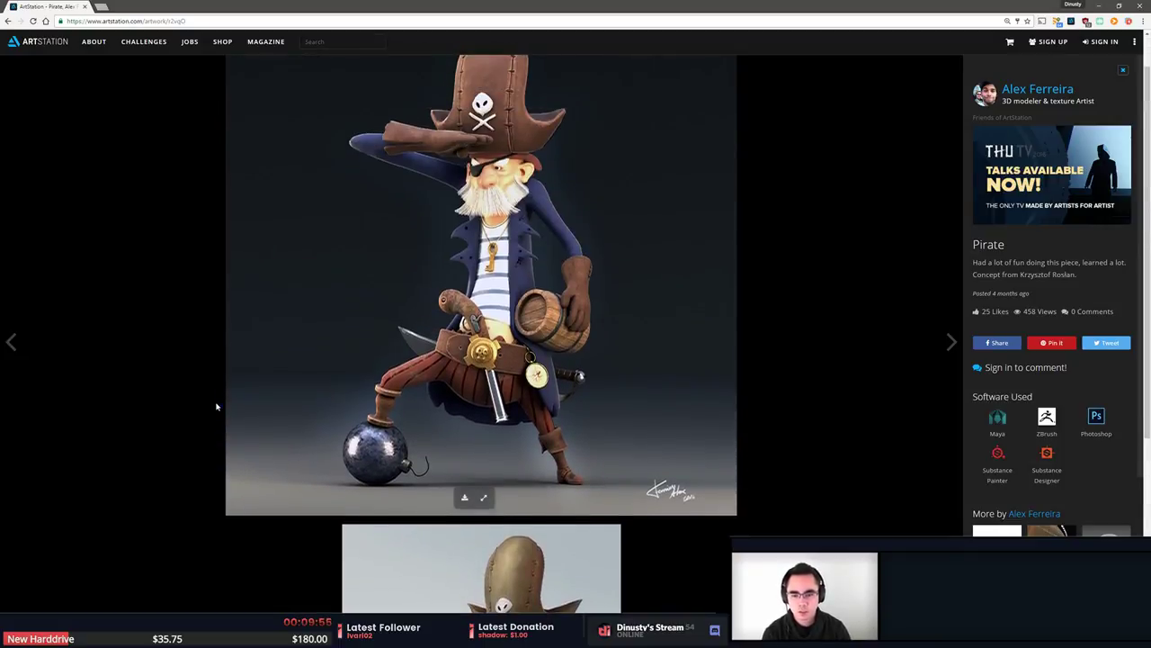
left_click(8, 21)
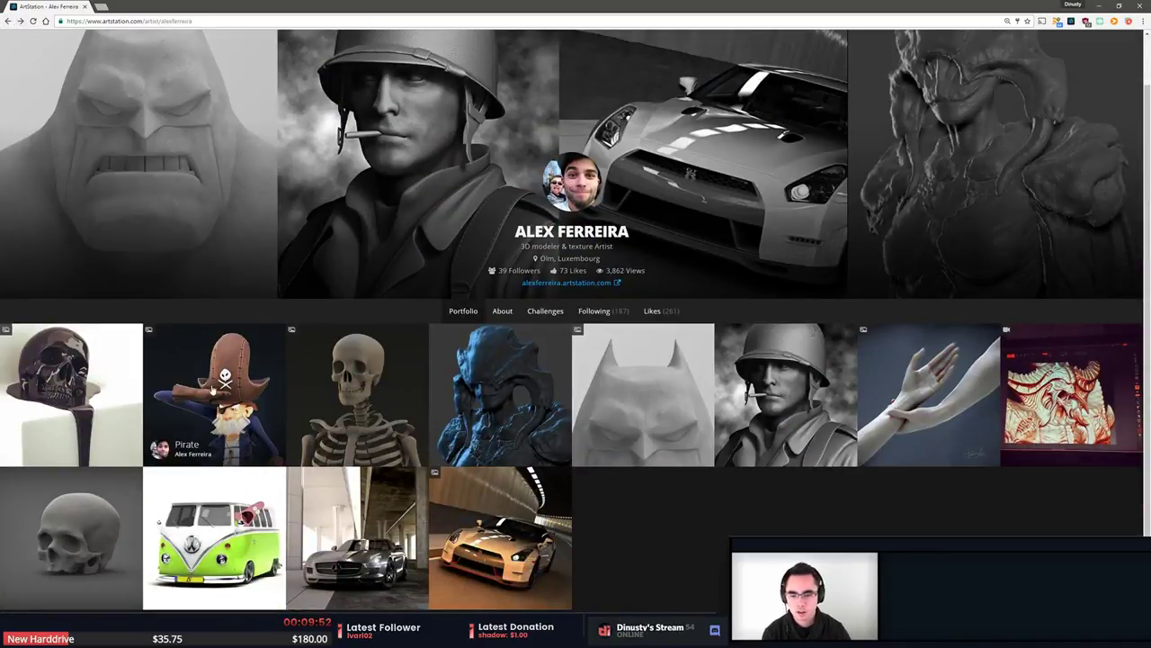
left_click(250, 536)
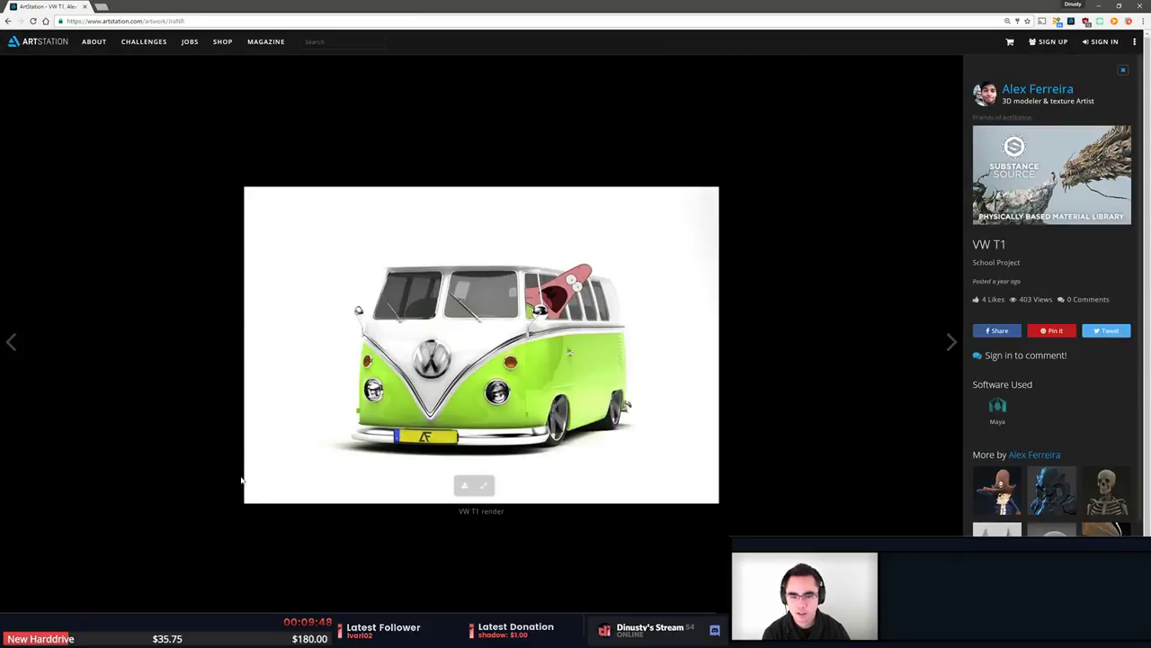
left_click(8, 21)
Reopen the Pirate artwork, read its description, and compare the final render with the concept image below it.
left_click(270, 398)
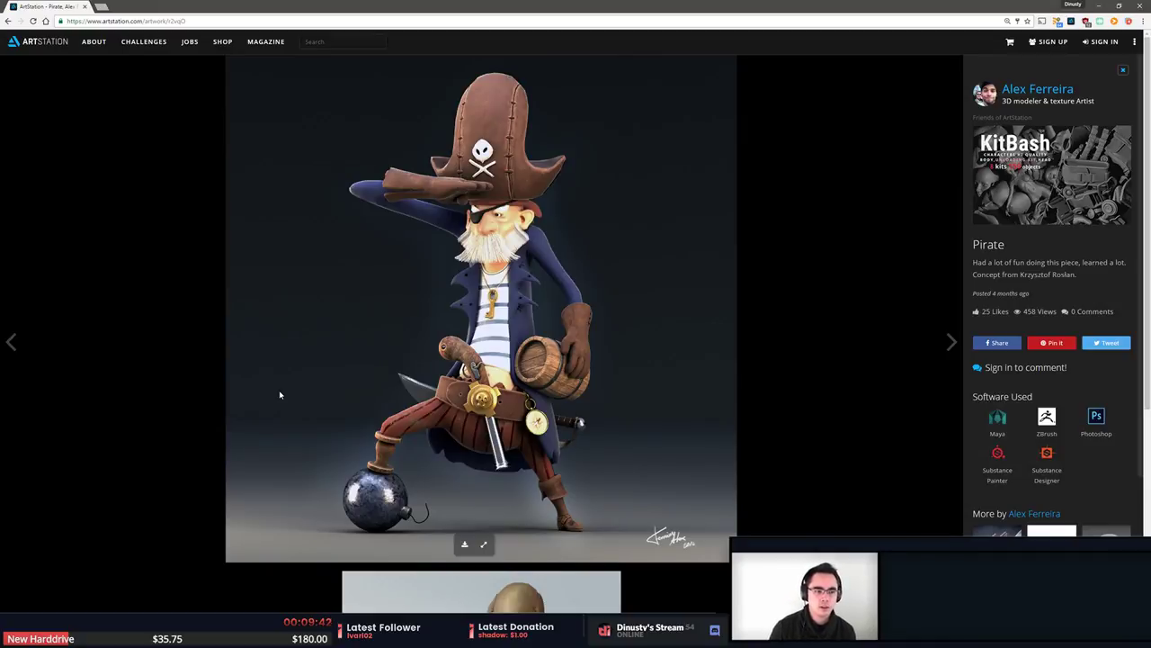
left_click_drag(988, 262, 1066, 262)
left_click(1066, 262)
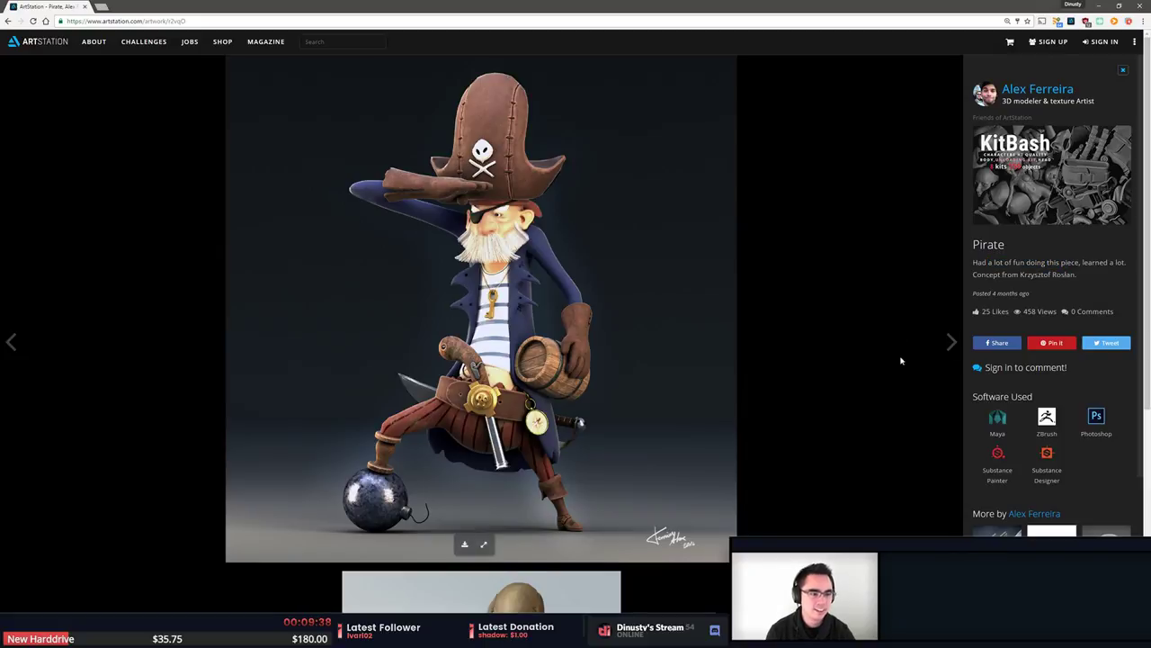
scroll(764, 429, "down", 3)
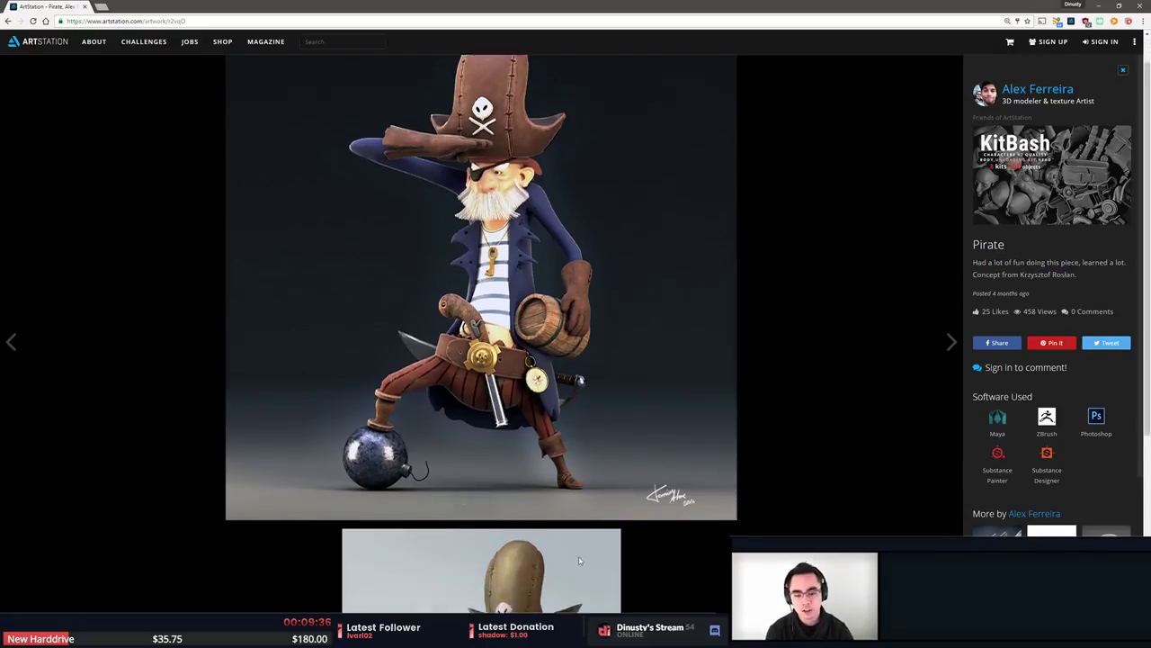
scroll(520, 432, "up", 1)
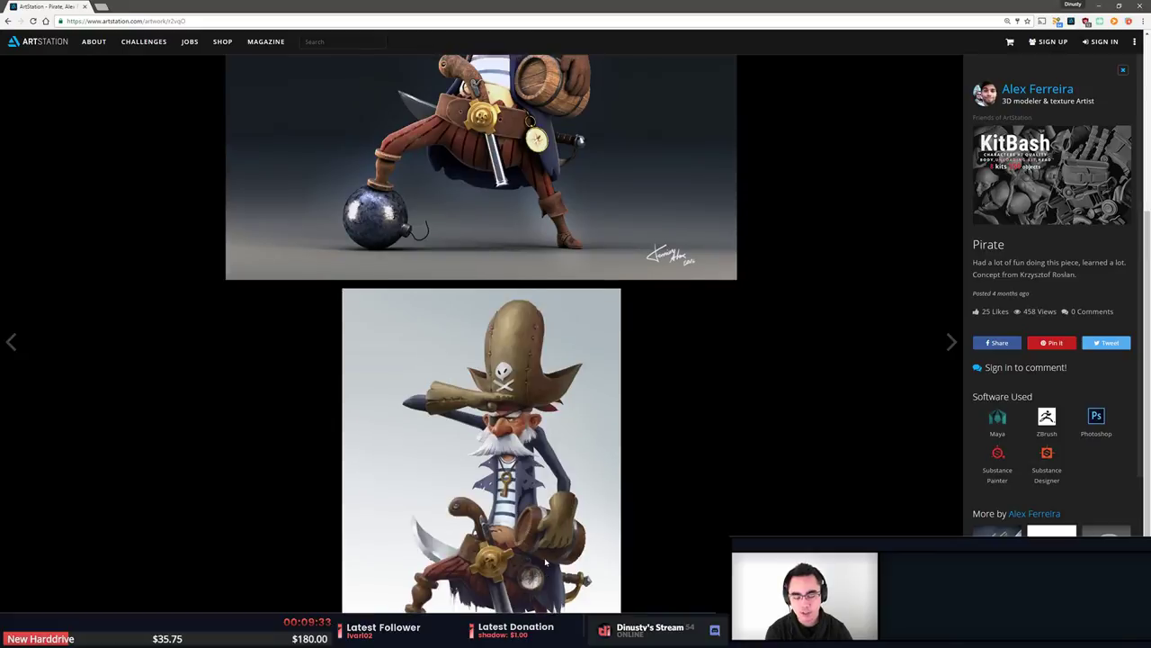
scroll(550, 540, "up", 3)
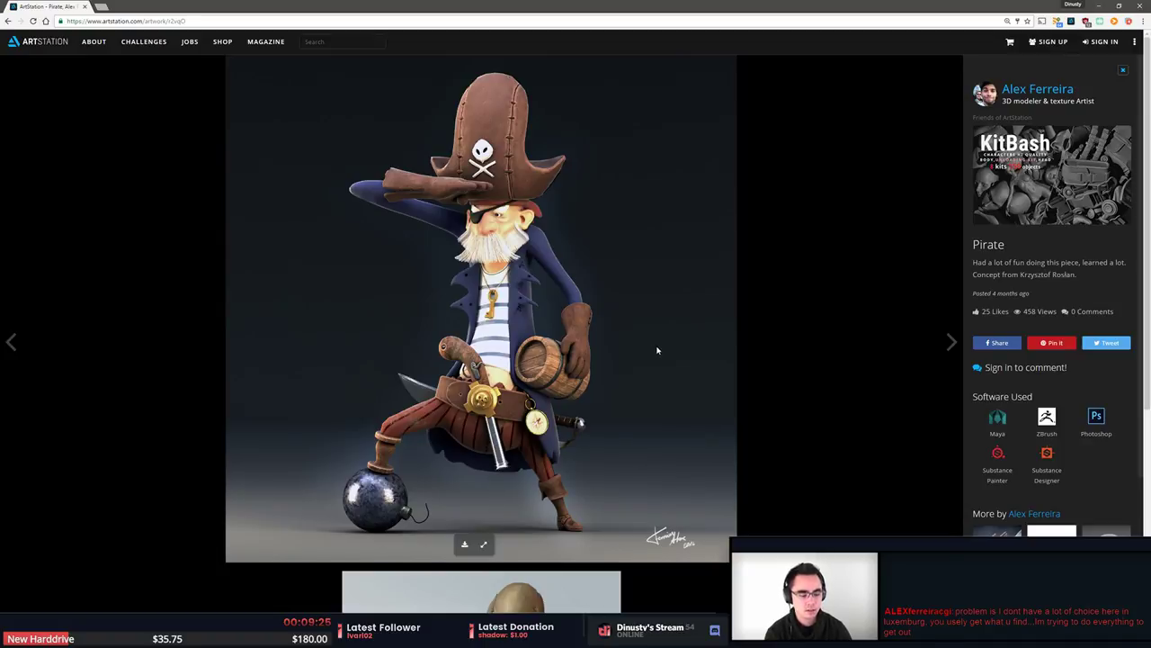
scroll(662, 350, "down", 2)
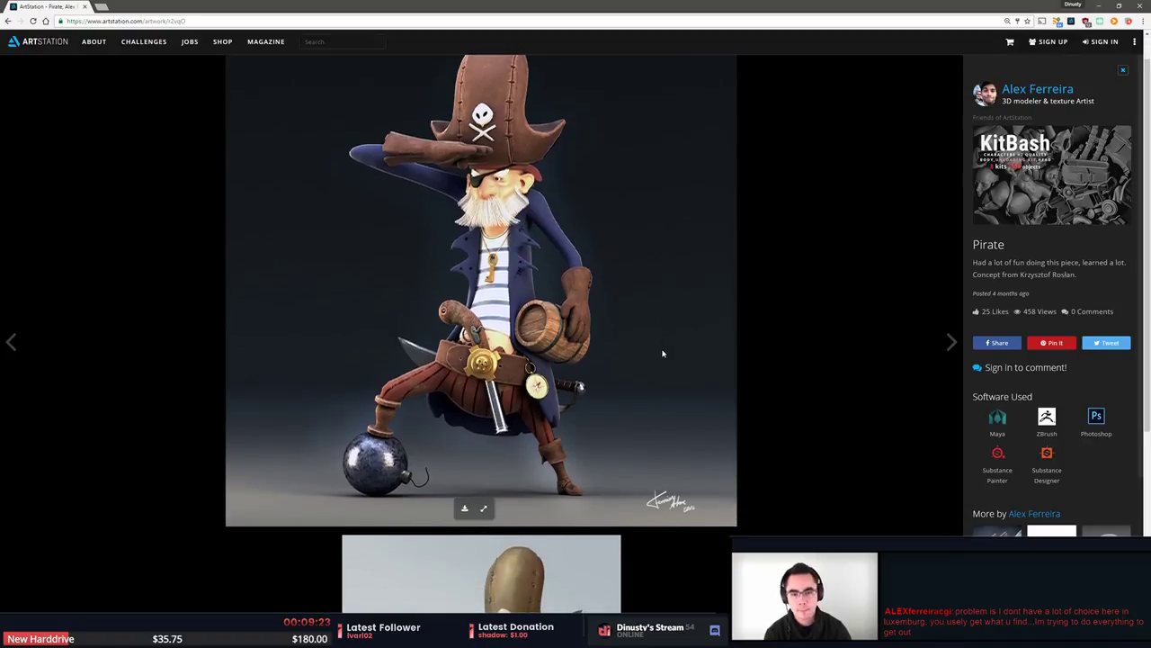
scroll(662, 351, "down", 3)
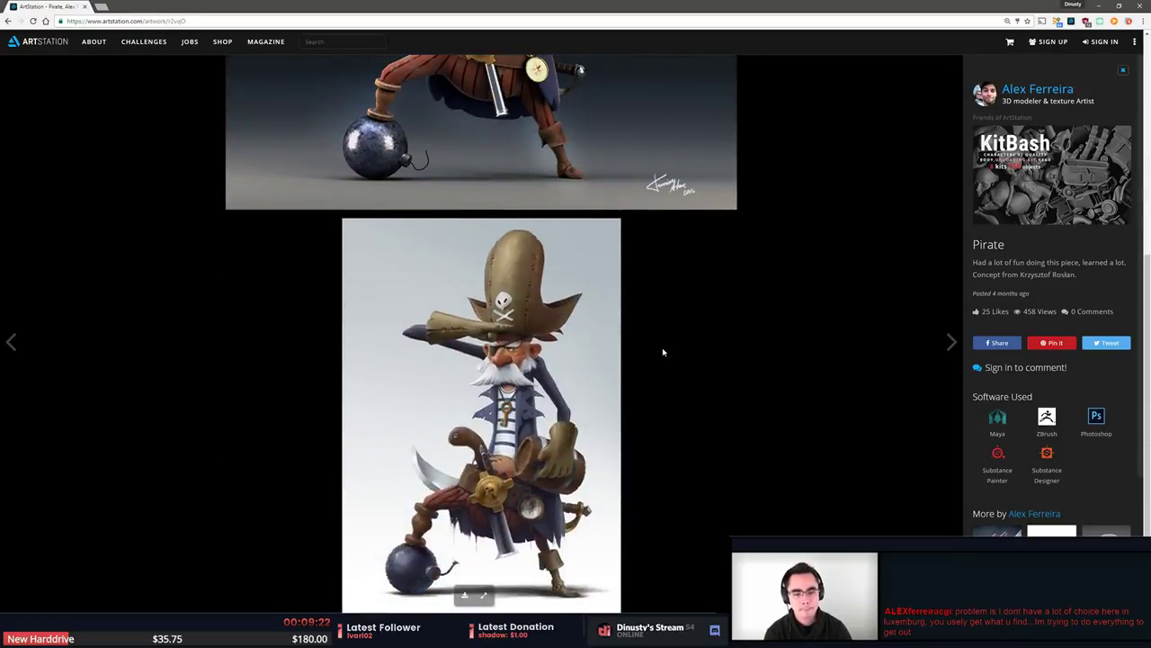
scroll(666, 352, "up", 1)
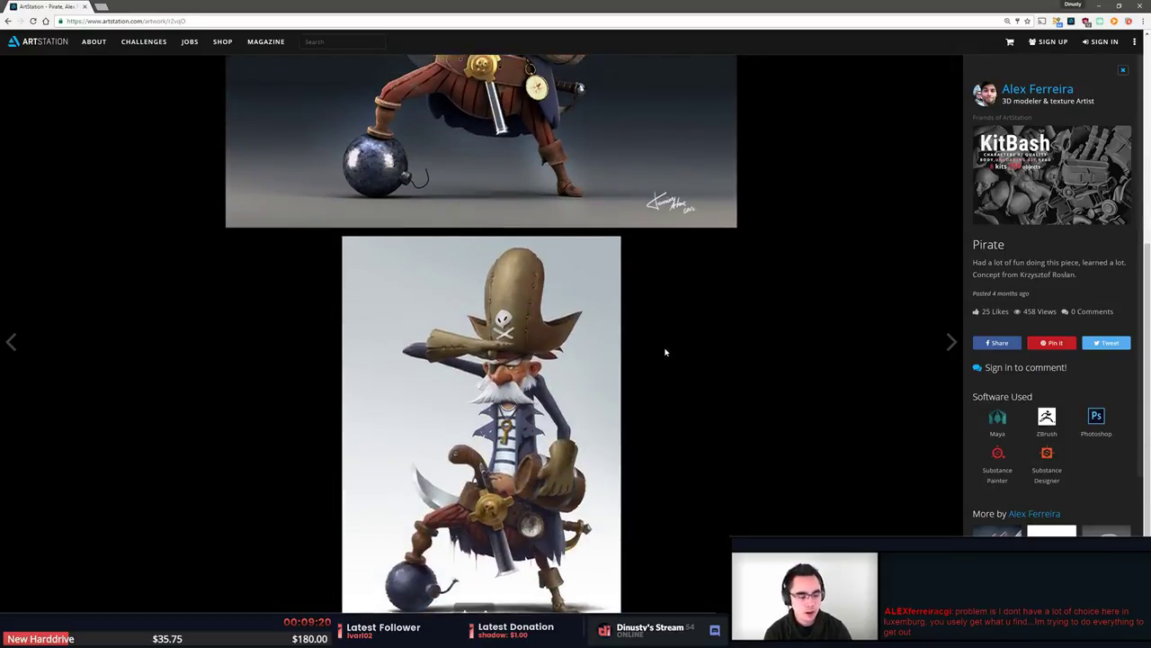
scroll(666, 352, "up", 3)
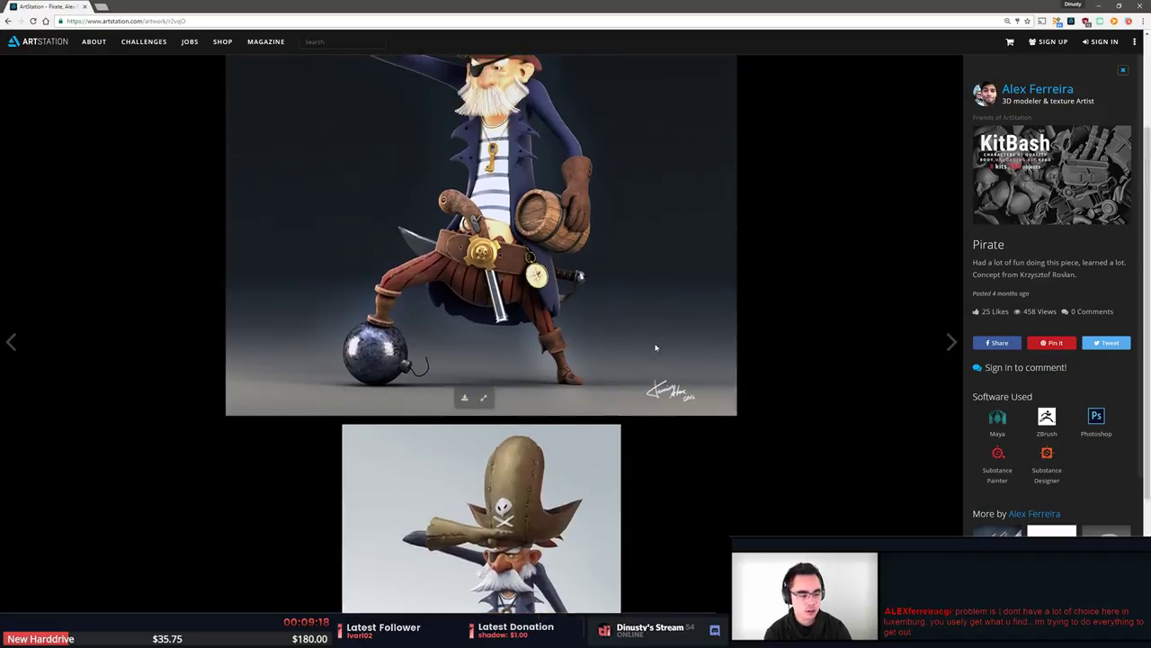
scroll(658, 351, "up", 2)
scroll(681, 337, "down", 4)
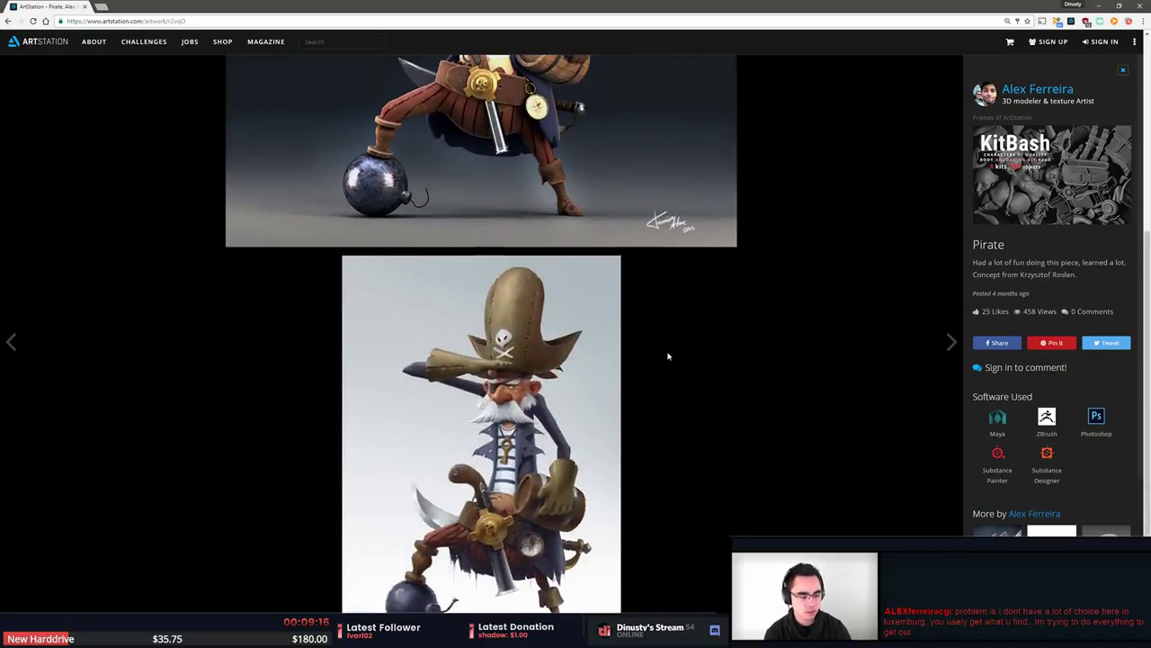
scroll(668, 357, "up", 3)
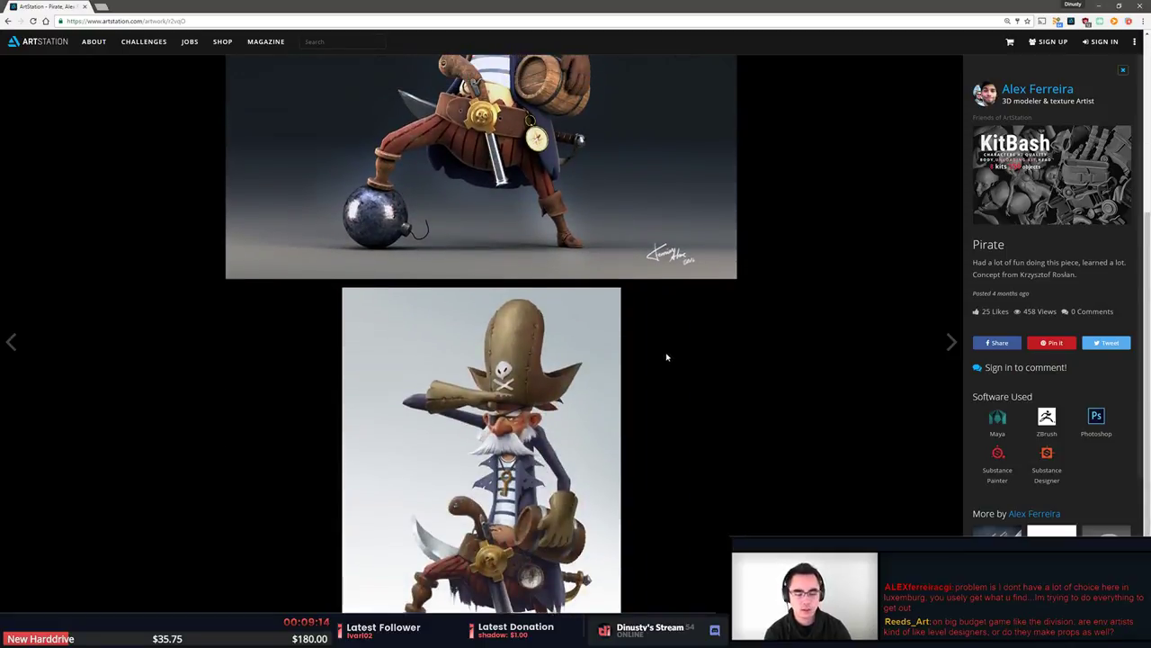
scroll(666, 356, "up", 1)
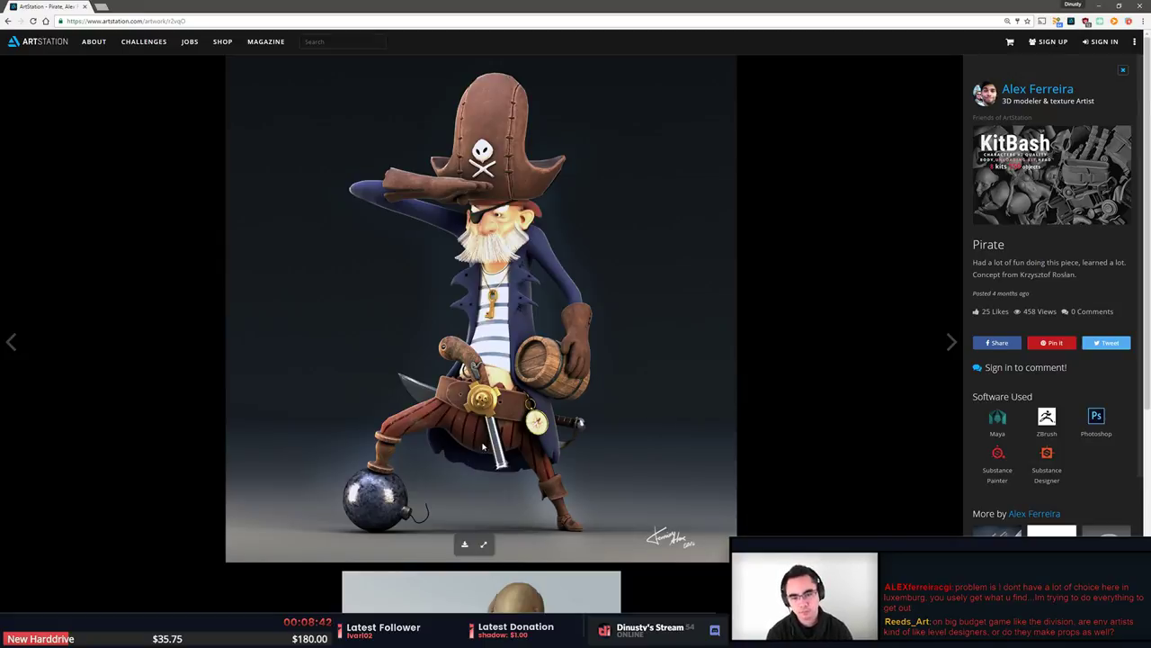
Compare the Pirate render with its concept image once more, and return to the portfolio overview.
scroll(459, 410, "down", 1)
scroll(451, 411, "down", 3)
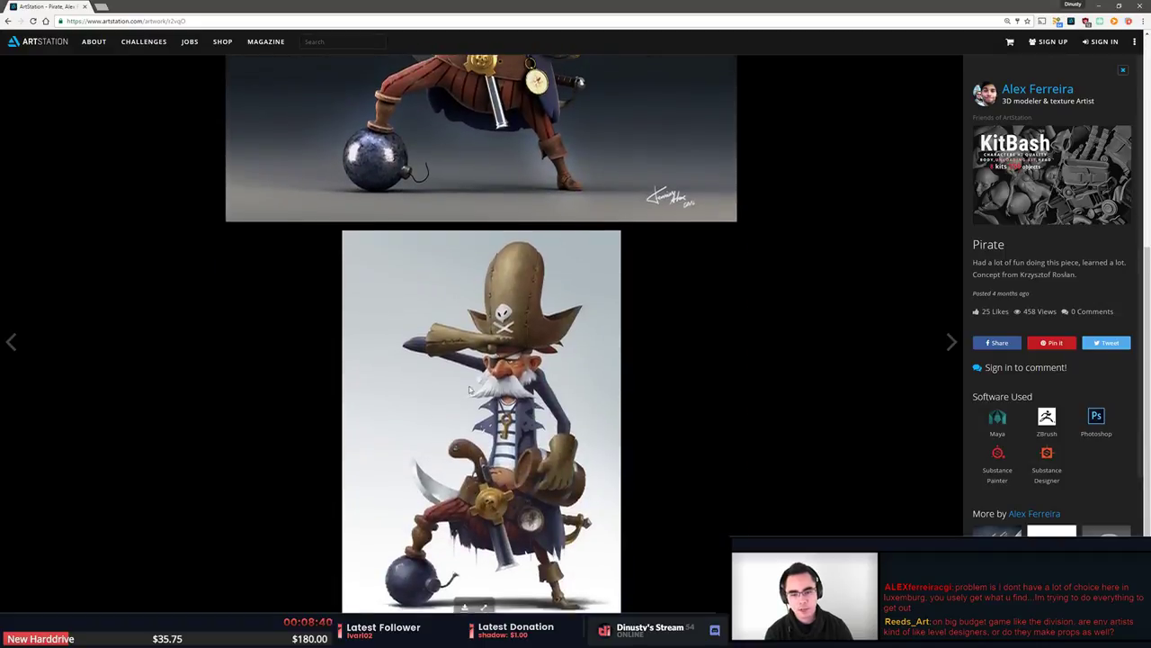
scroll(650, 252, "up", 3)
scroll(650, 253, "up", 1)
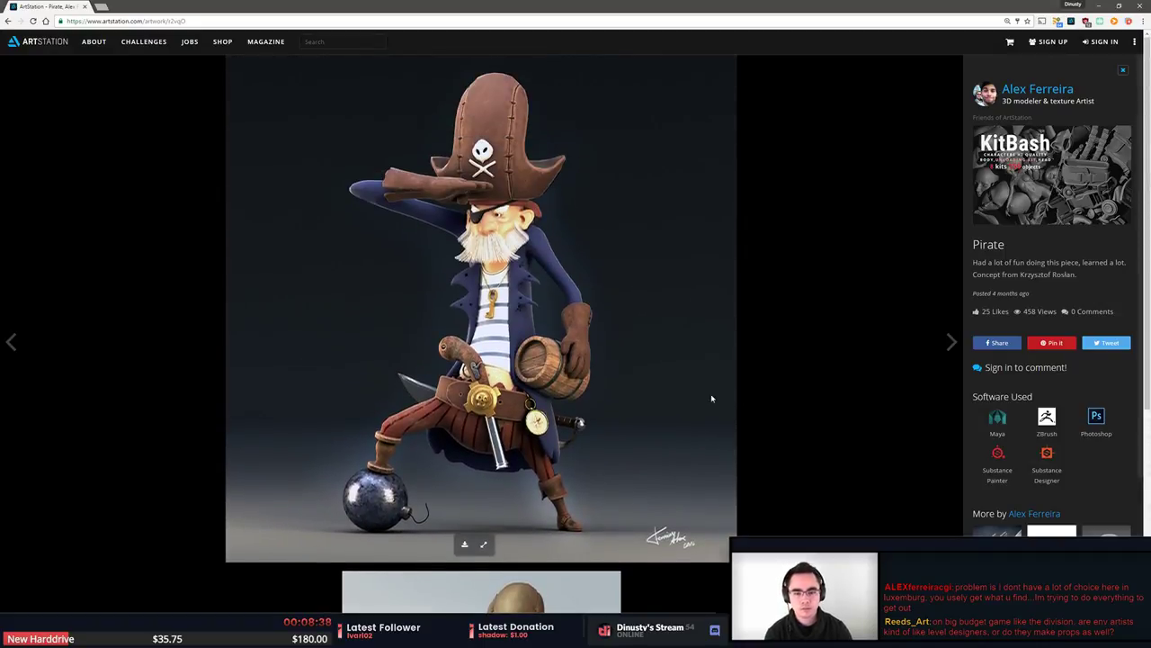
left_click(9, 21)
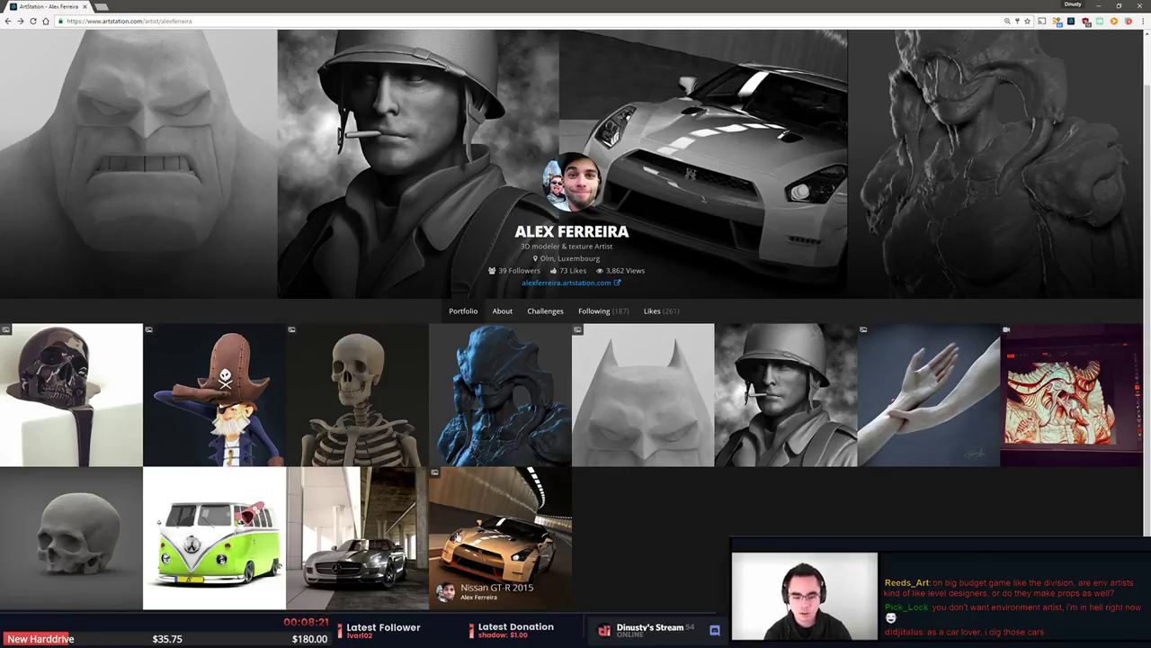
Look through the Nissan GT-R 2015 renders and 3ds Max scene image, view the VW T1 render, and return to the portfolio.
left_click(477, 540)
scroll(531, 540, "down", 6)
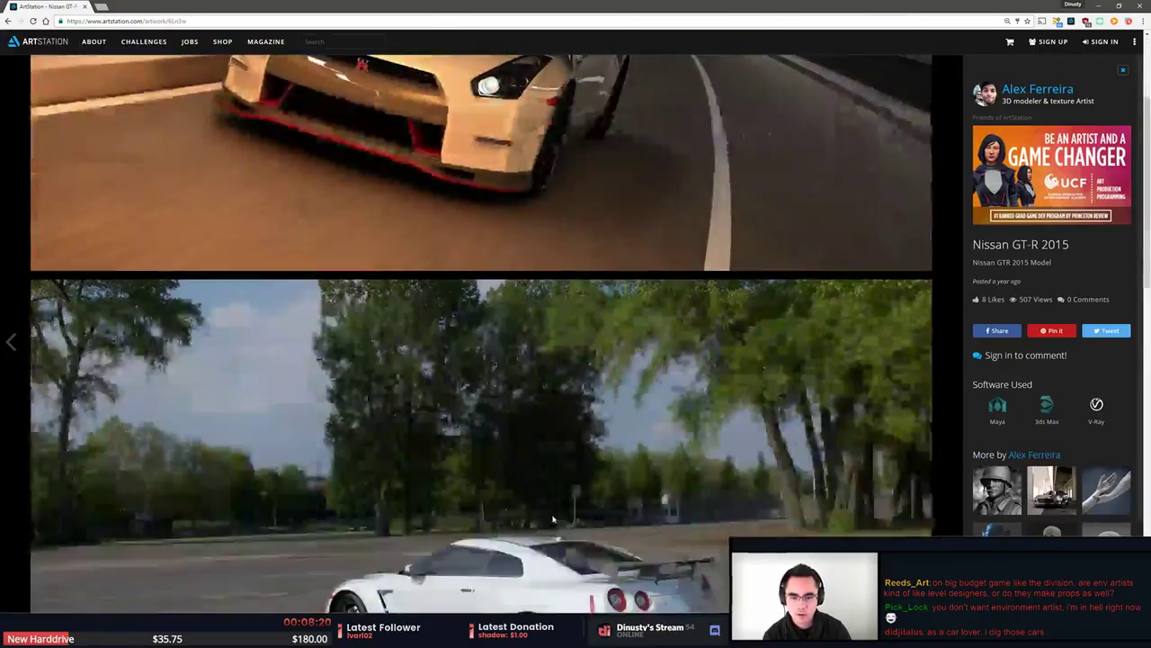
scroll(552, 534, "down", 5)
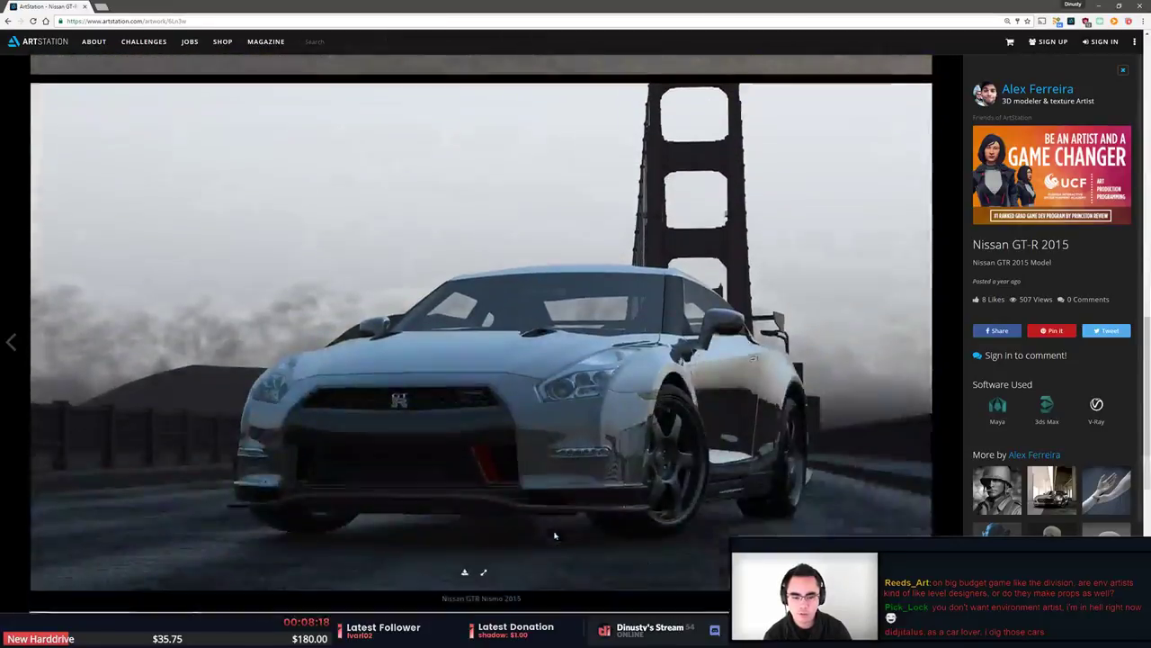
scroll(556, 537, "down", 4)
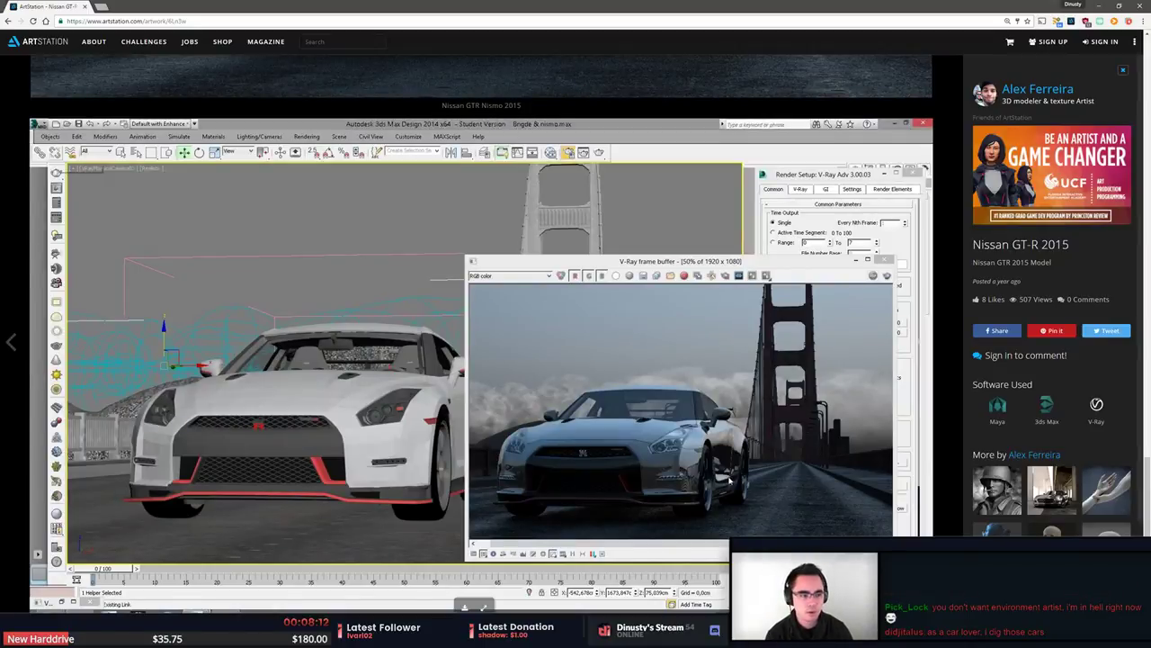
scroll(532, 495, "up", 5)
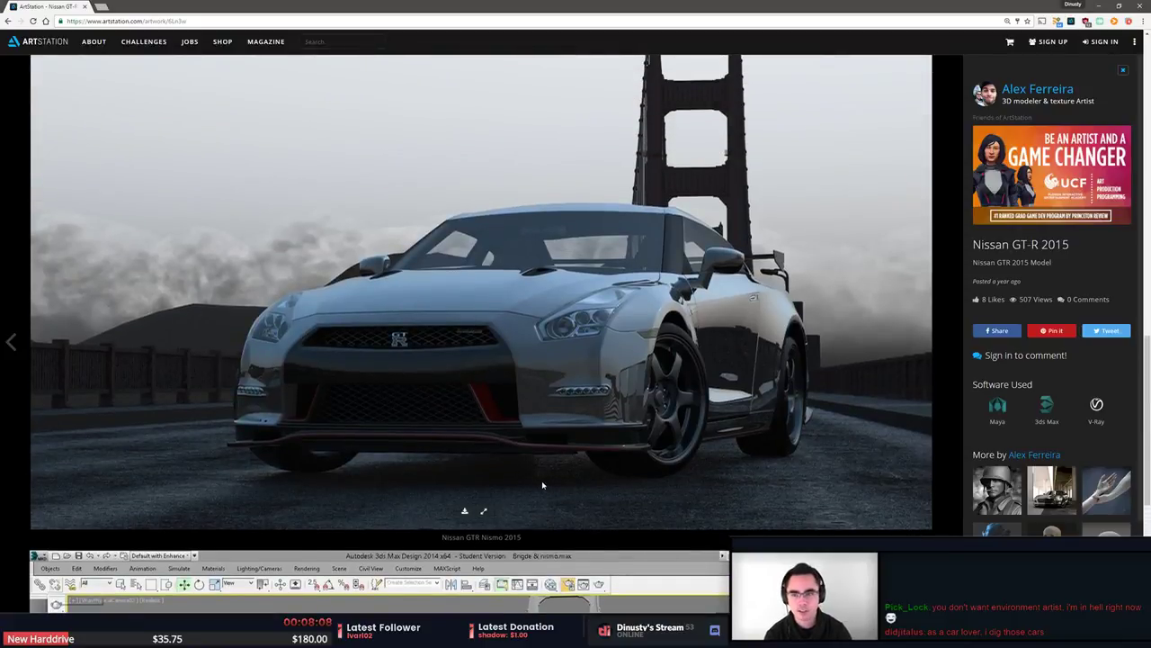
left_click(9, 21)
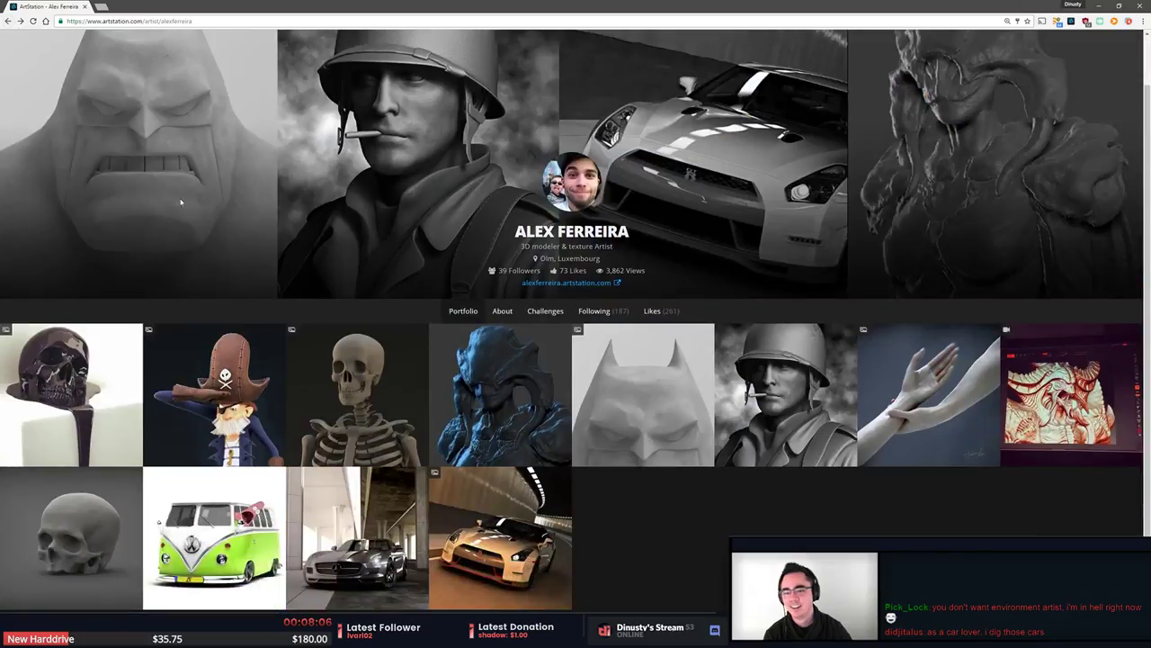
left_click(266, 553)
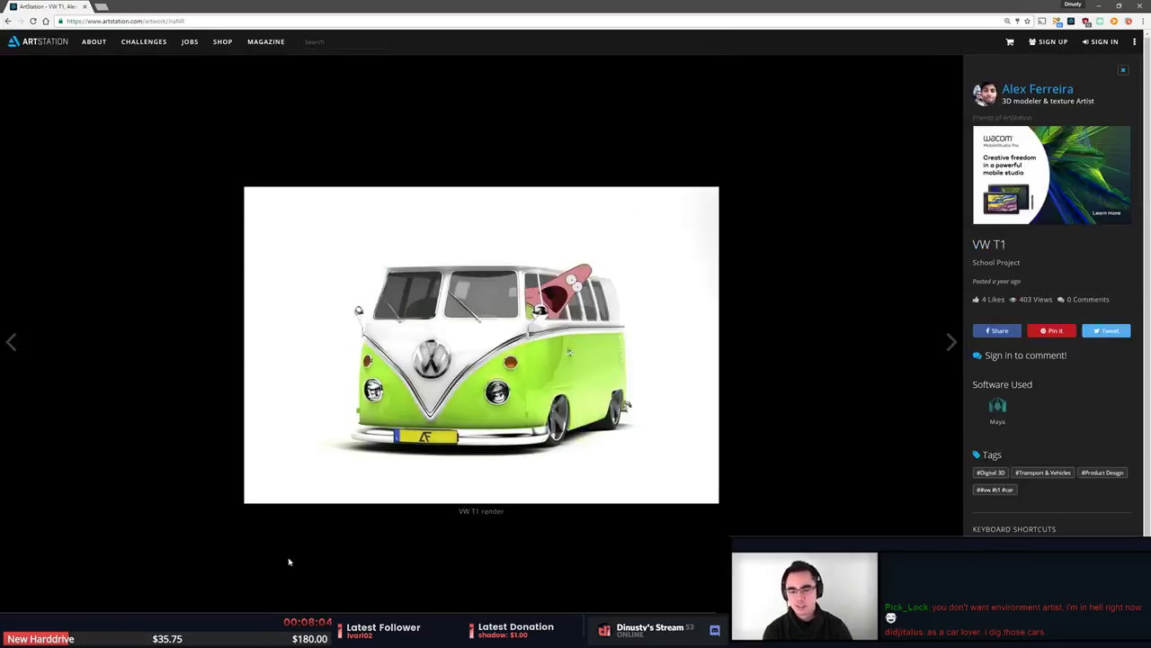
left_click(9, 21)
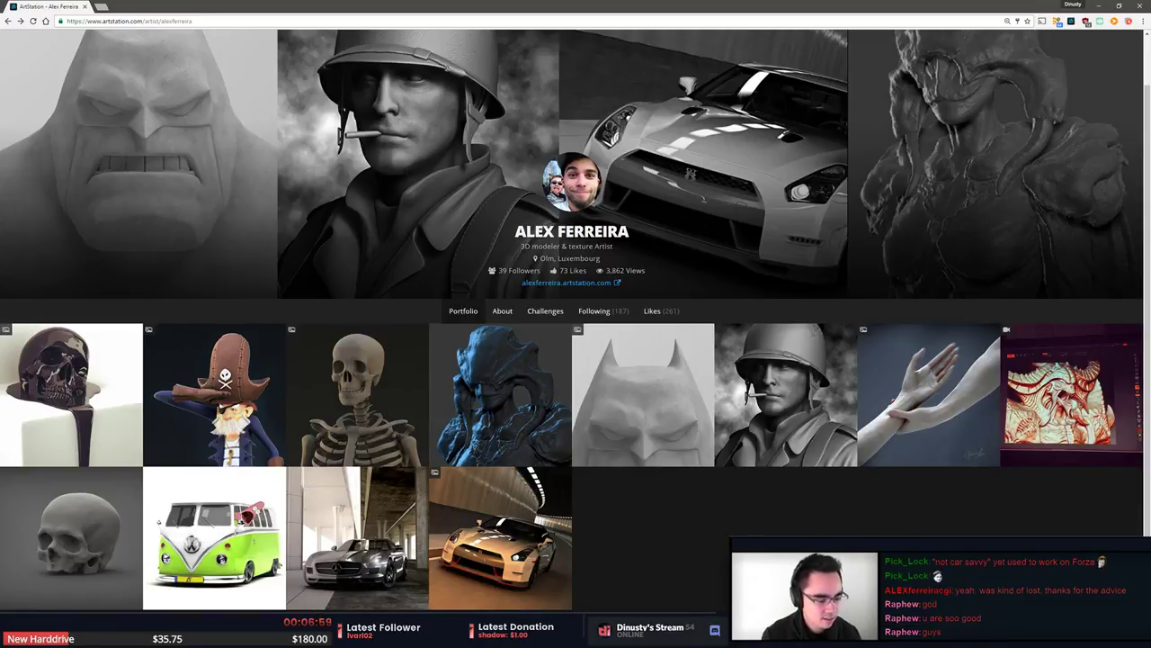
Switch to Discord and bring its window maximized onto the main screen.
key("alt+Tab")
key("alt+Tab")
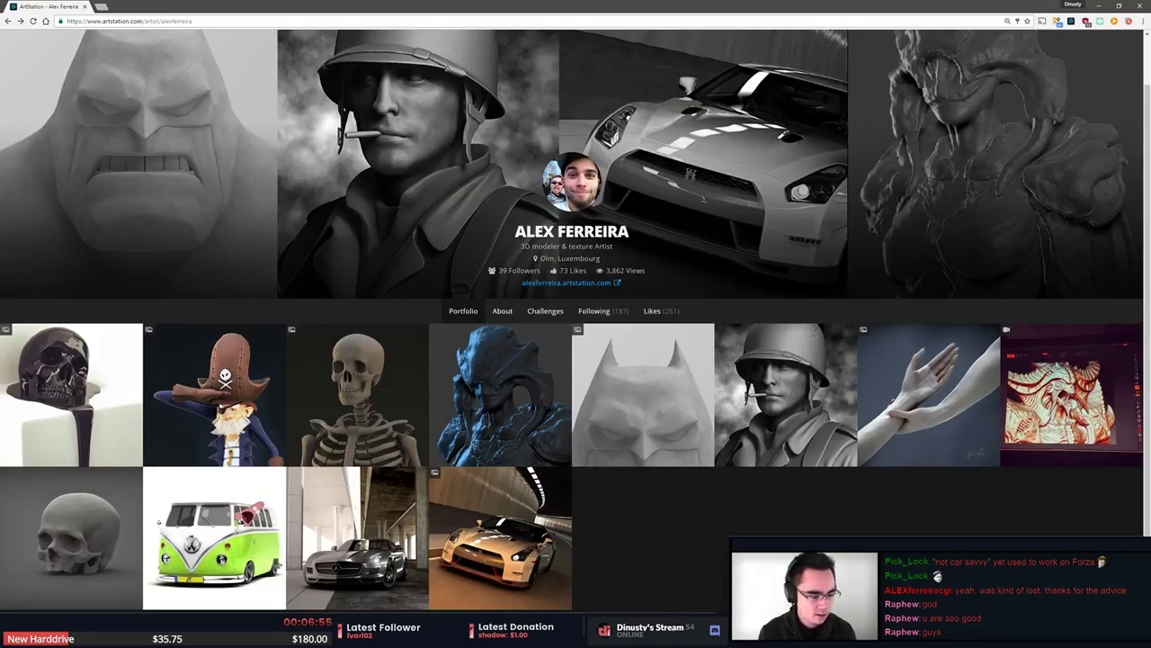
key("alt+Tab")
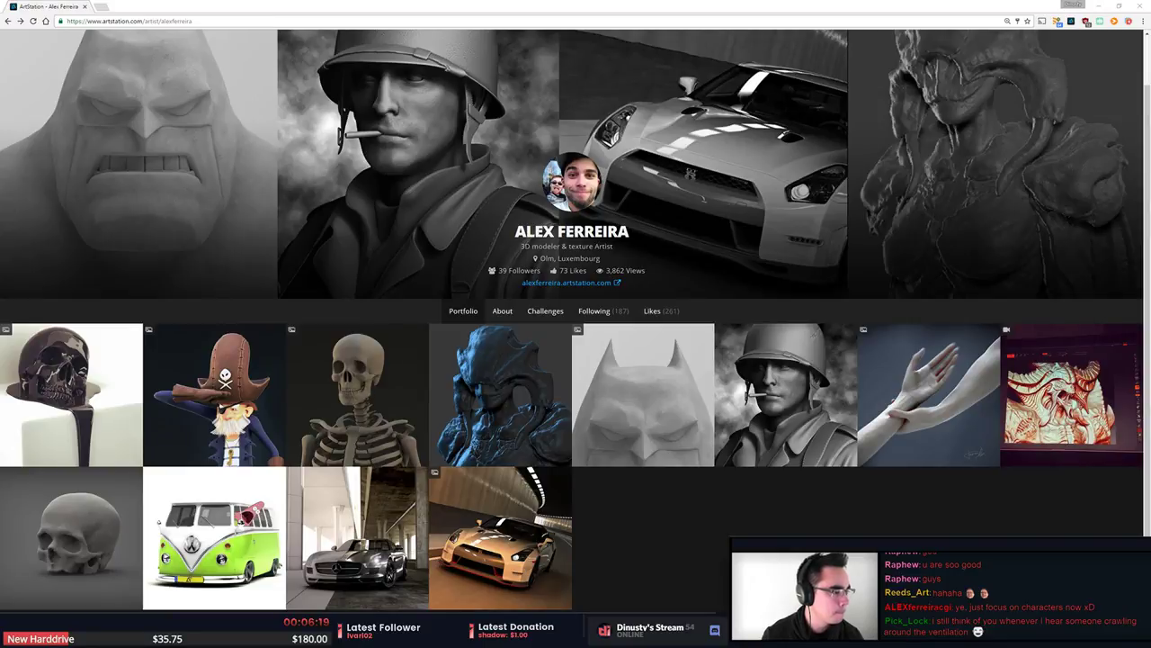
left_click_drag(1150, 159, 652, 160)
double_click(652, 159)
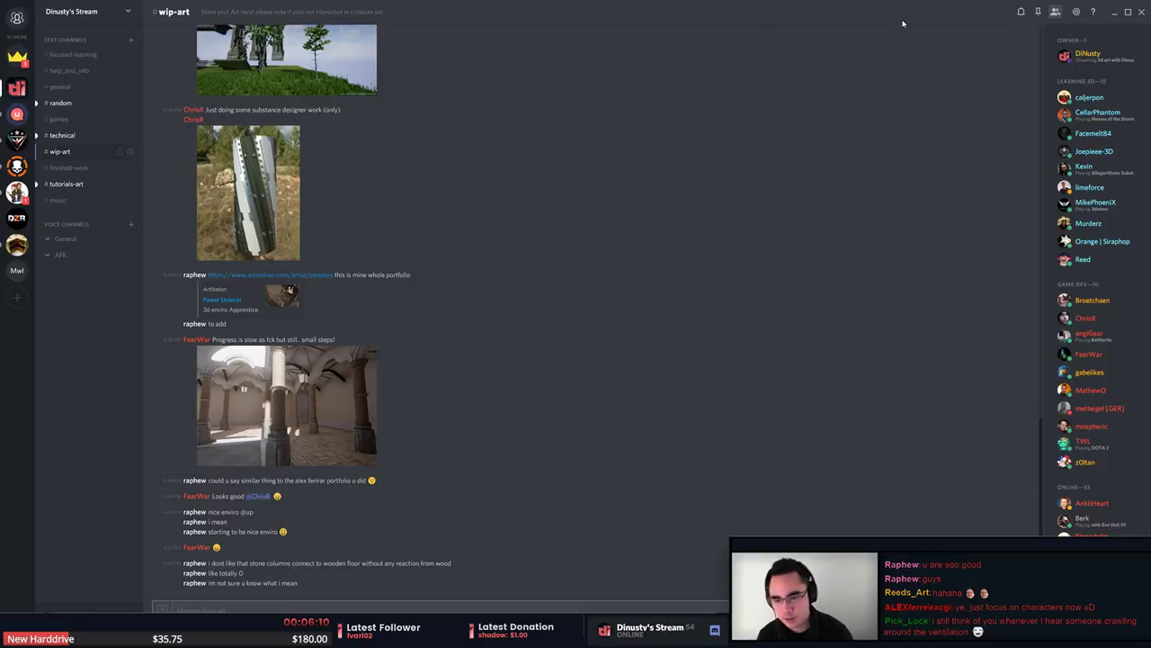
Browse back through the wip-art channel's history and view the textured 3D-Coat blade screenshot enlarged.
scroll(594, 386, "up", 10)
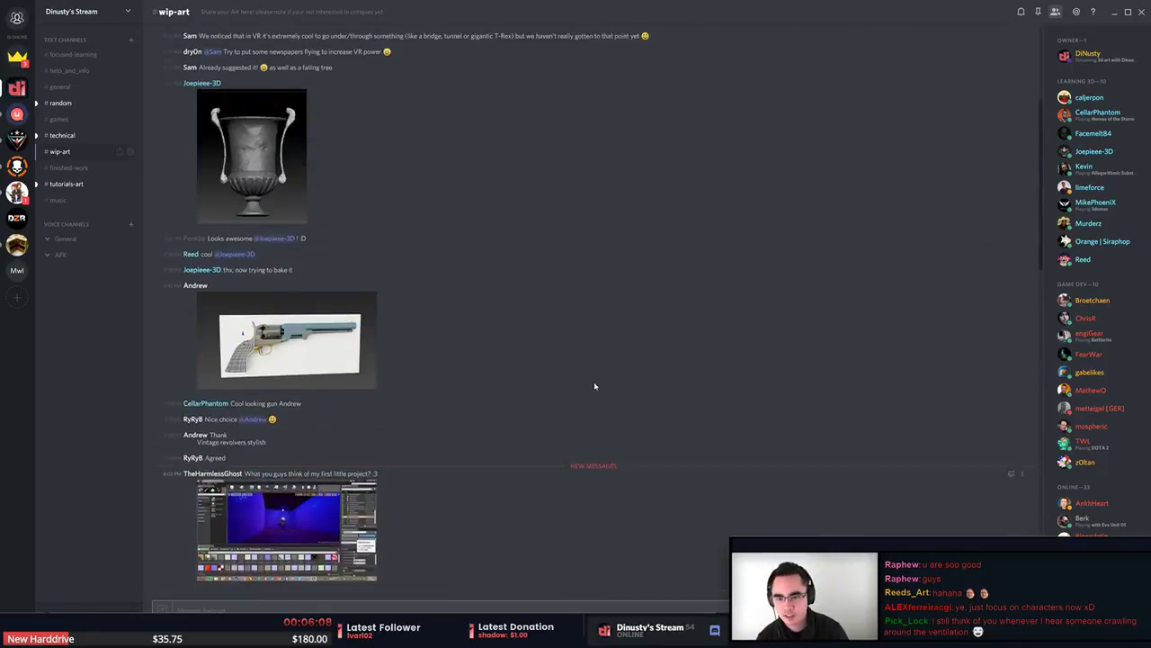
scroll(595, 386, "up", 15)
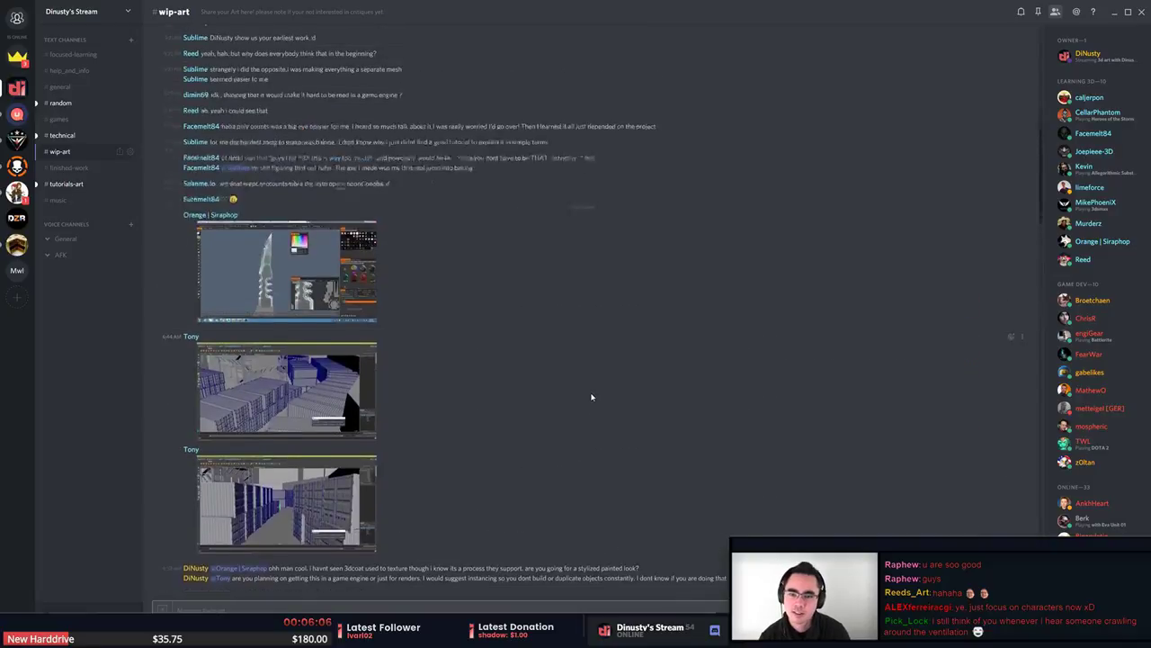
scroll(594, 394, "up", 5)
scroll(598, 389, "down", 8)
left_click(326, 203)
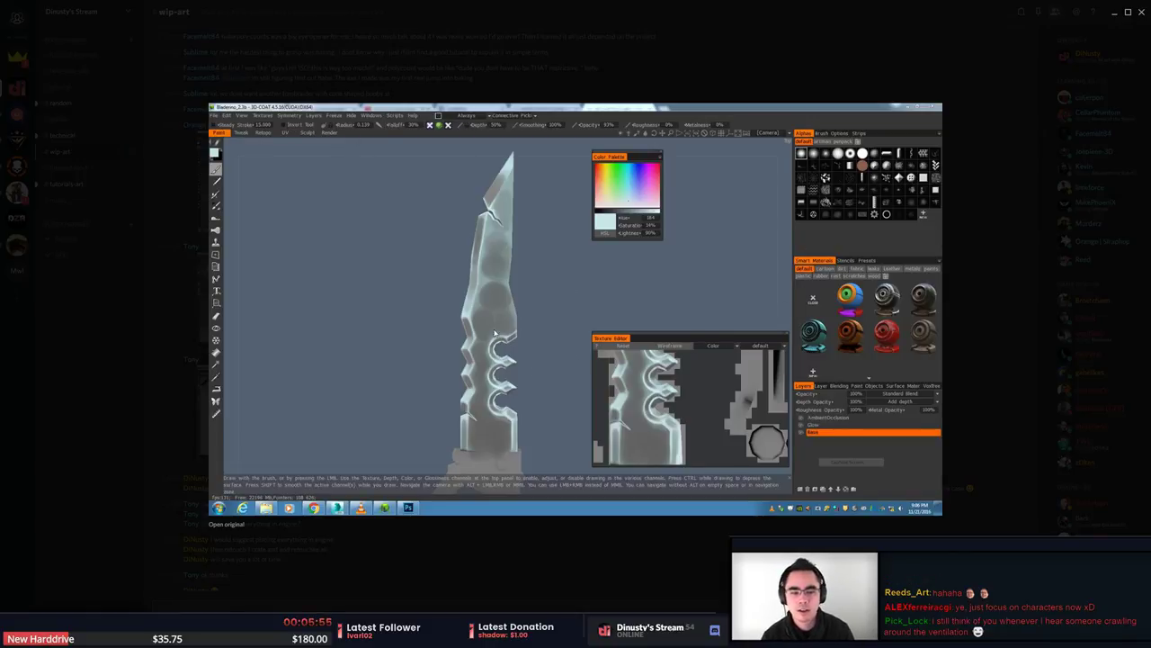
left_click(465, 589)
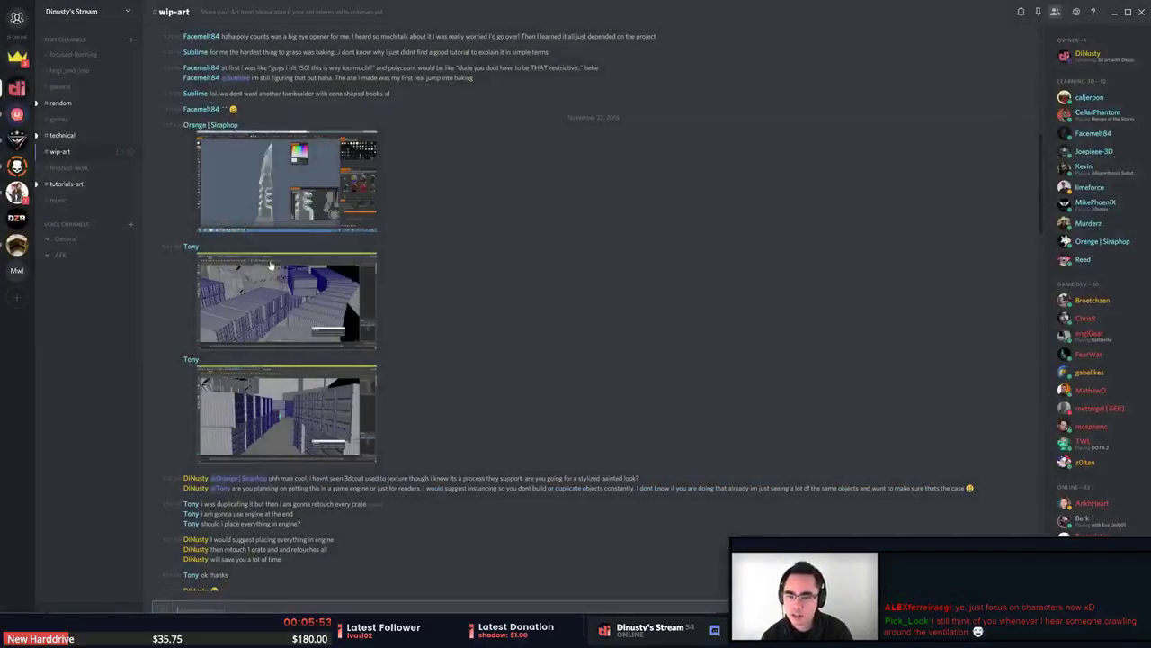
Skim the wip-art posts from the container scenes to the urn and revolver, and view the blade screenshot enlarged again.
scroll(269, 266, "down", 5)
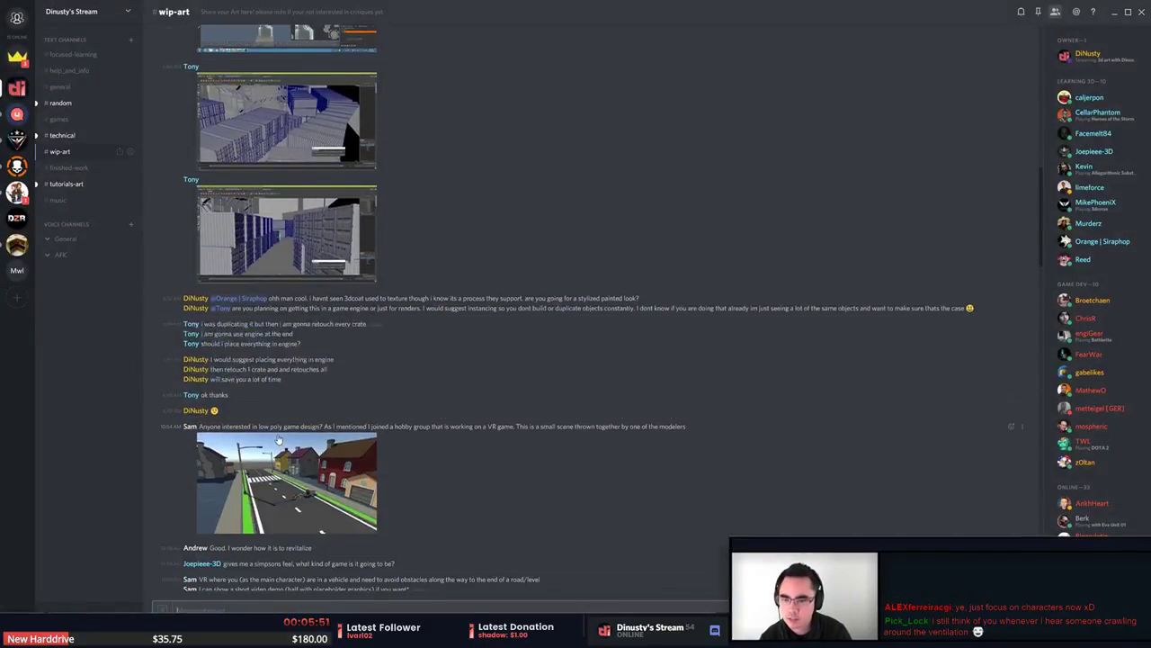
scroll(279, 439, "up", 4)
scroll(279, 437, "down", 7)
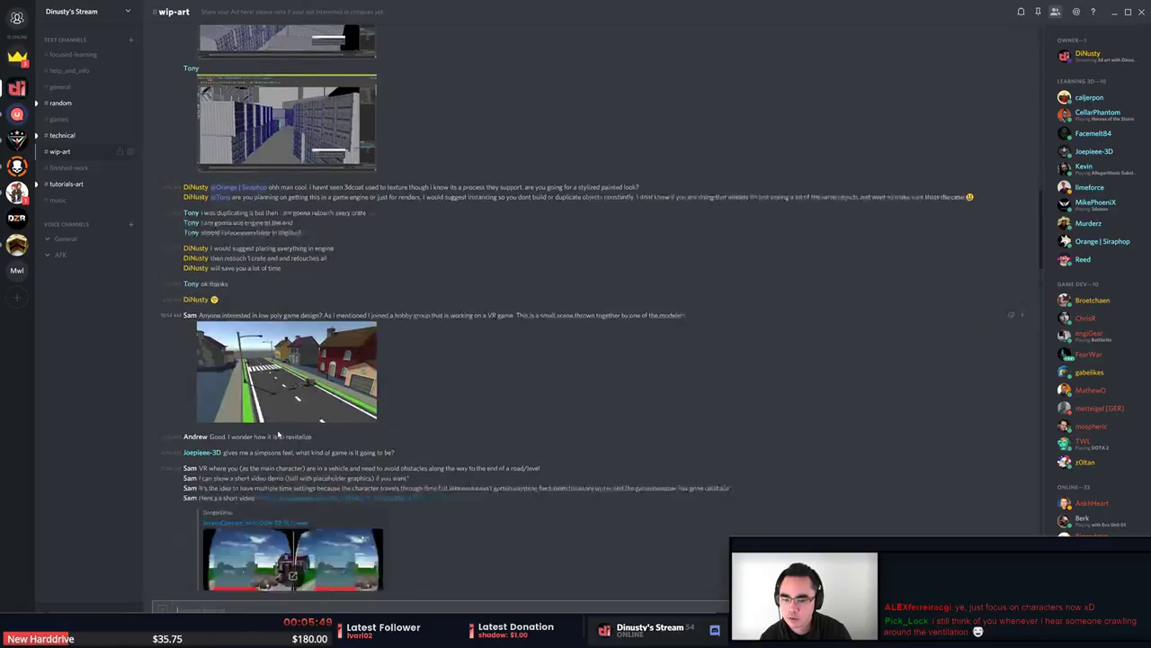
scroll(278, 435, "down", 12)
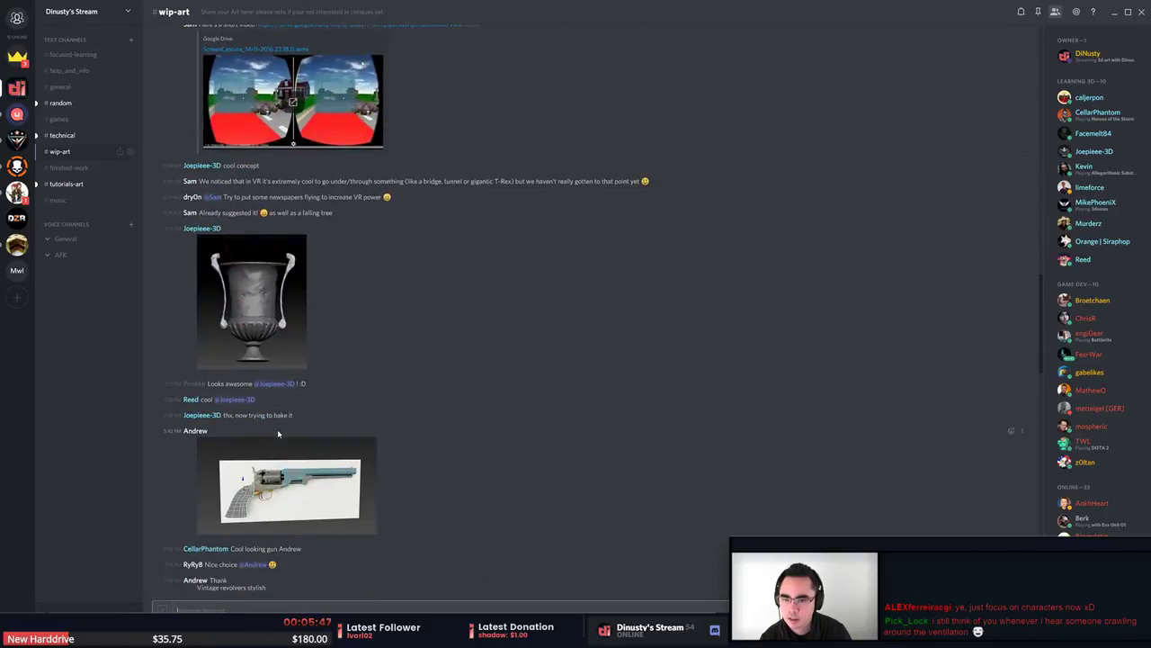
scroll(278, 435, "down", 8)
scroll(315, 442, "up", 13)
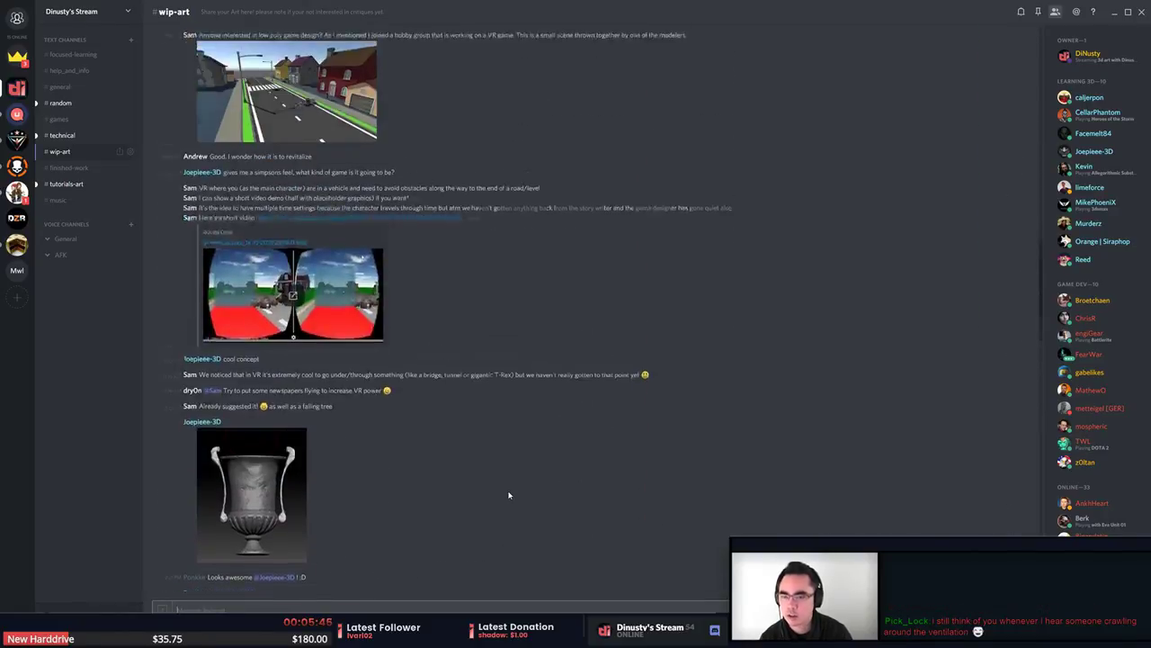
scroll(506, 491, "down", 15)
left_click(356, 468)
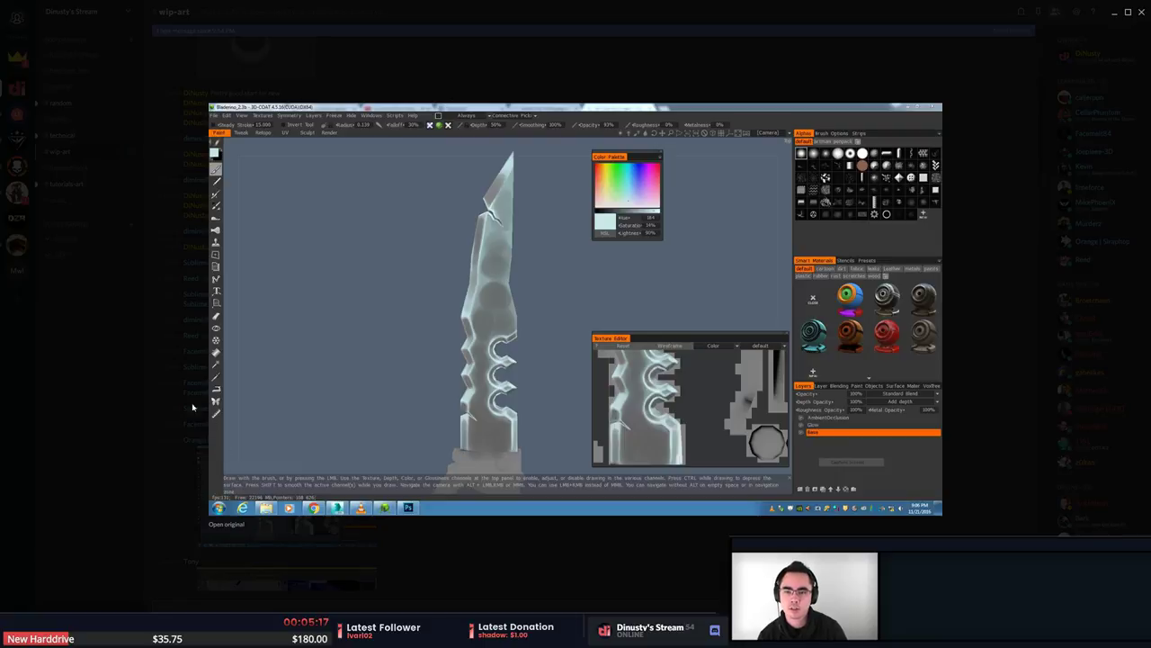
left_click(156, 407)
Examine the two shipping container scene screenshots enlarged, going back to the overhead view for a second look.
scroll(523, 394, "down", 4)
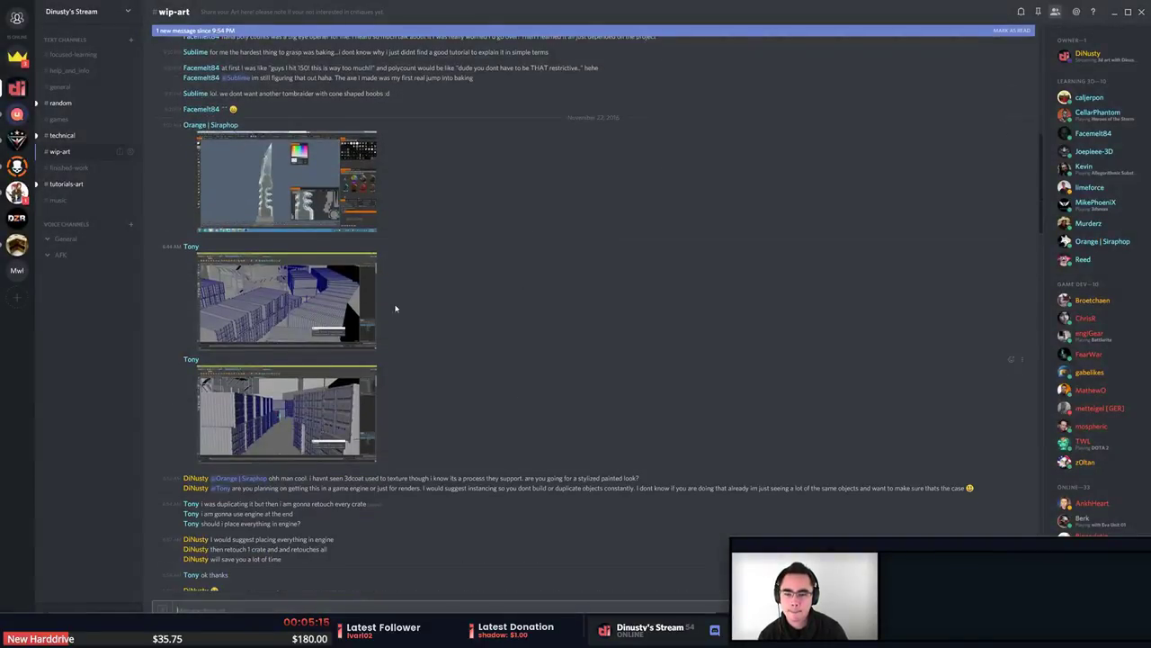
left_click(316, 313)
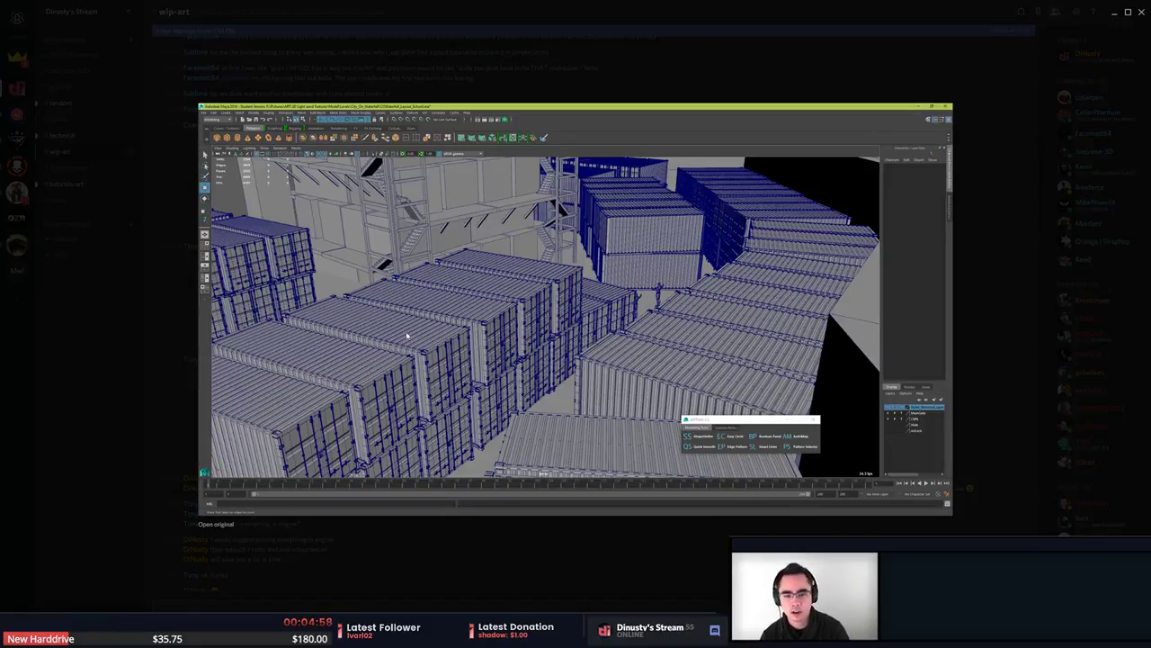
left_click(992, 327)
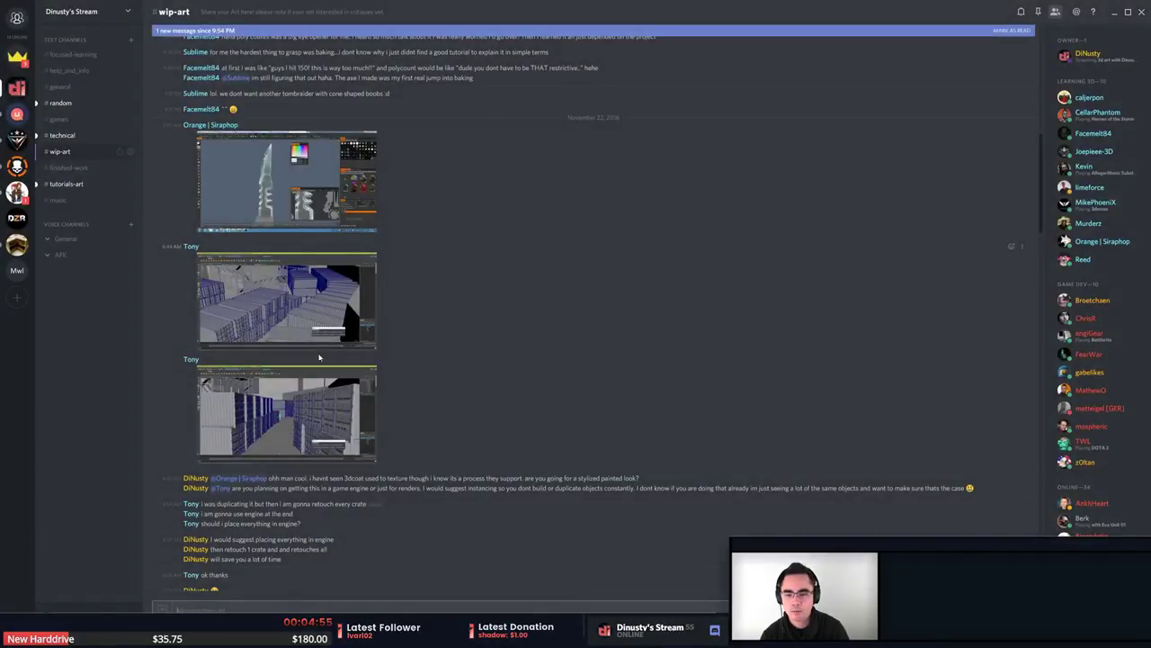
left_click(318, 396)
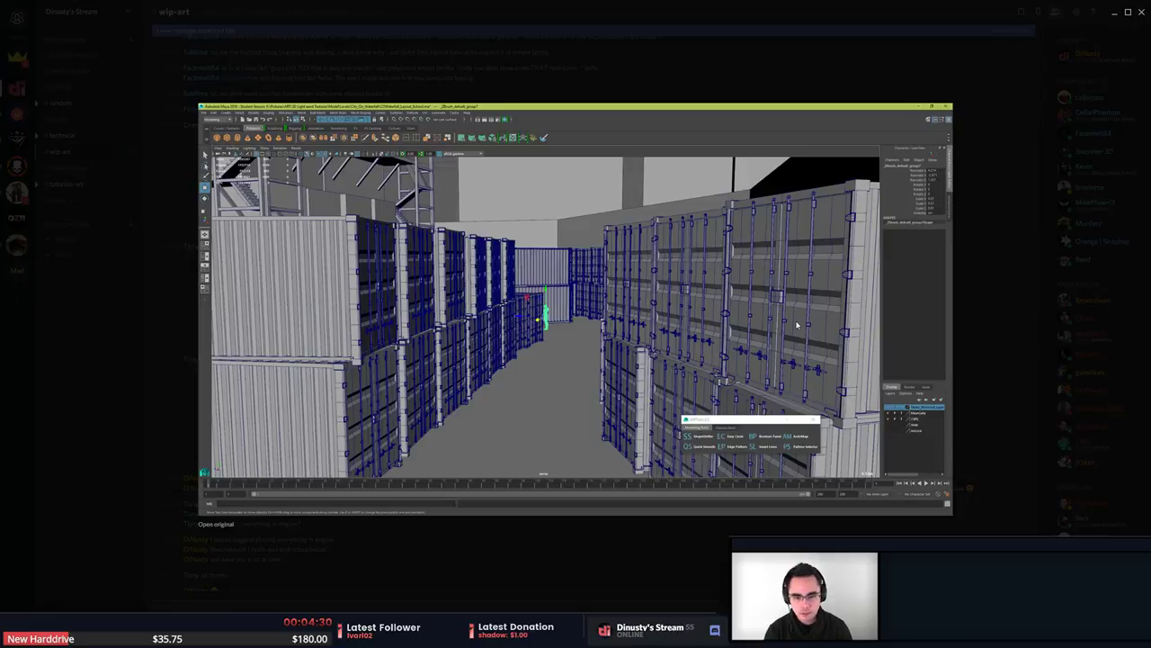
left_click(130, 315)
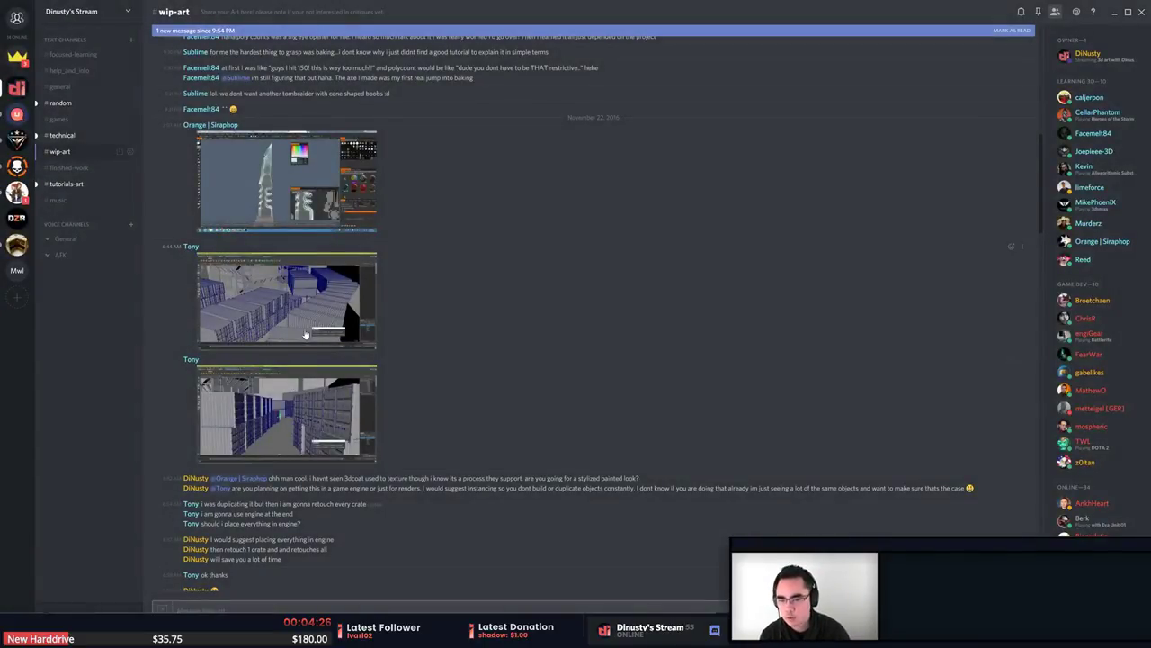
left_click(306, 333)
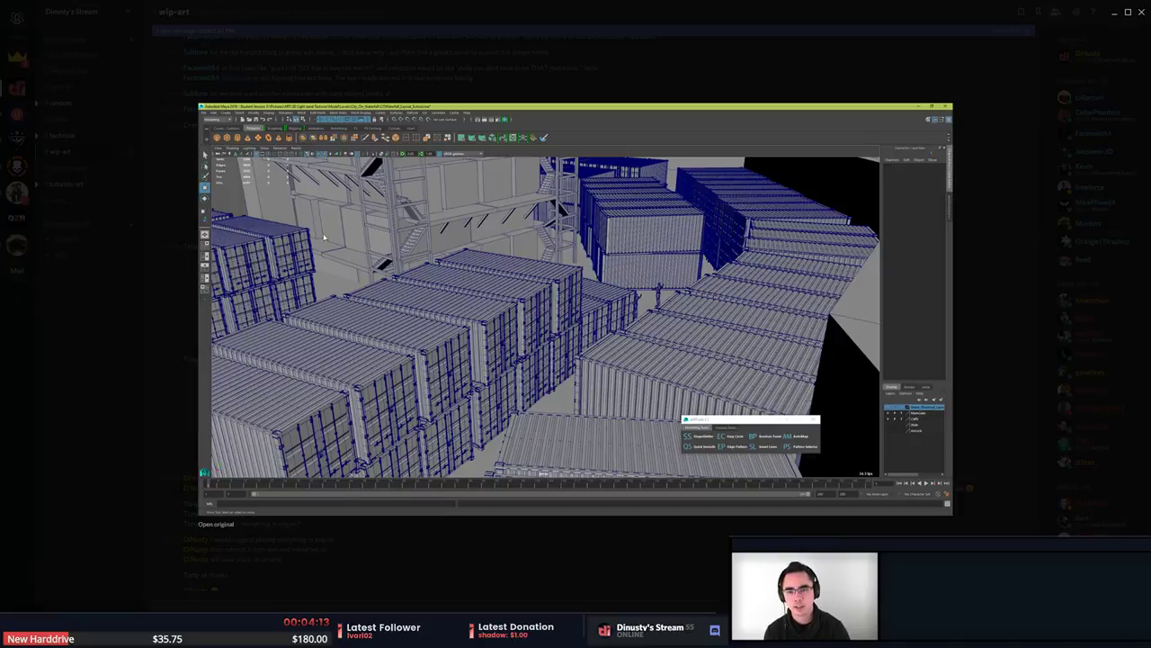
left_click(159, 360)
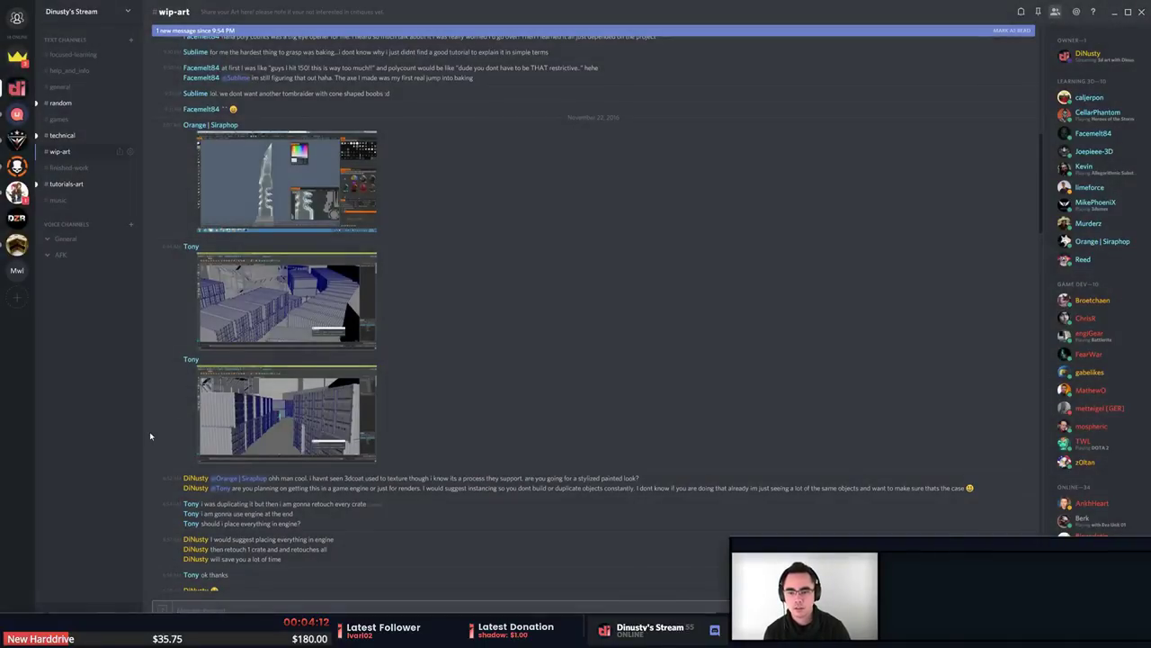
View the low poly street scene for the VR game enlarged and close it again.
scroll(184, 407, "down", 2)
scroll(184, 407, "down", 3)
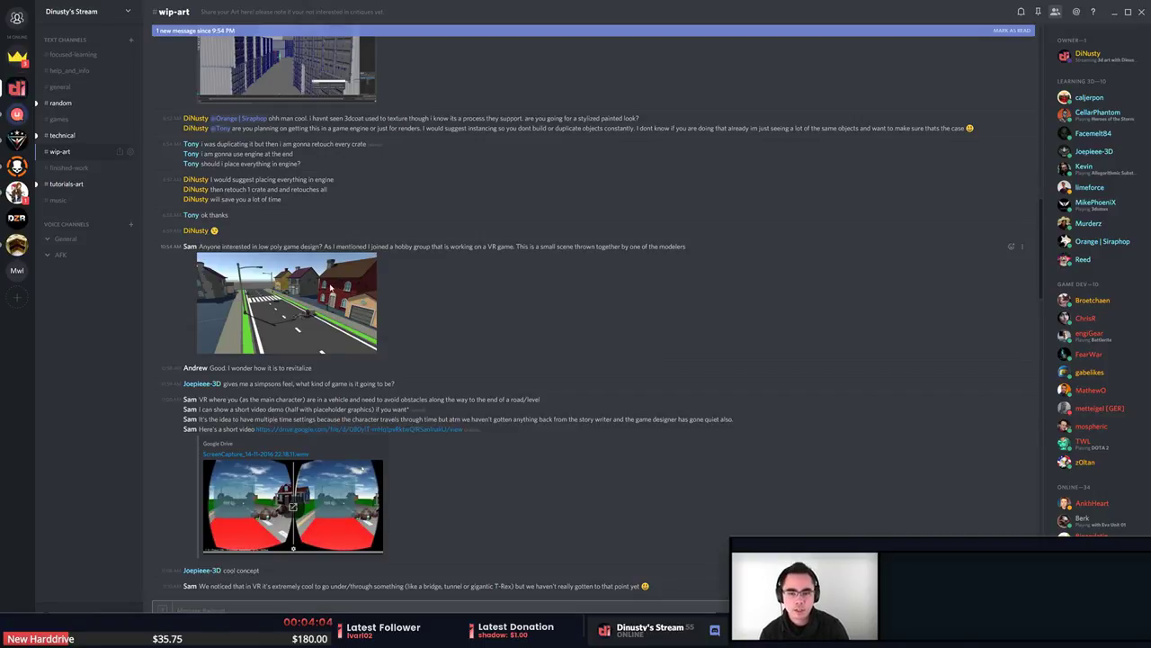
left_click(332, 290)
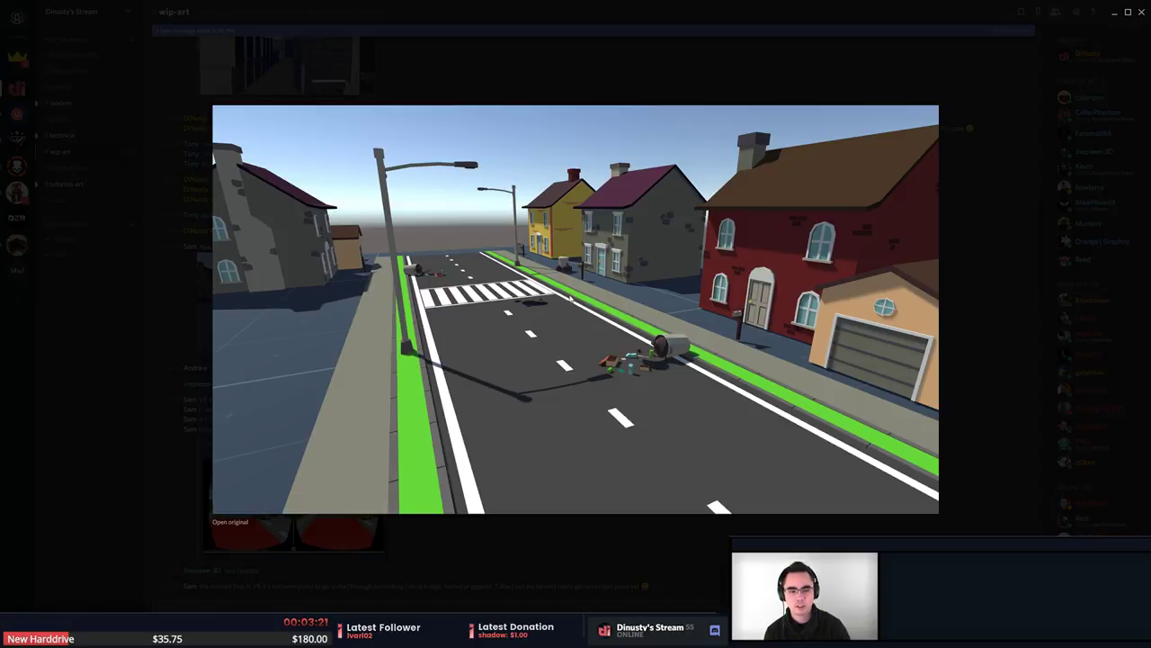
key("Escape")
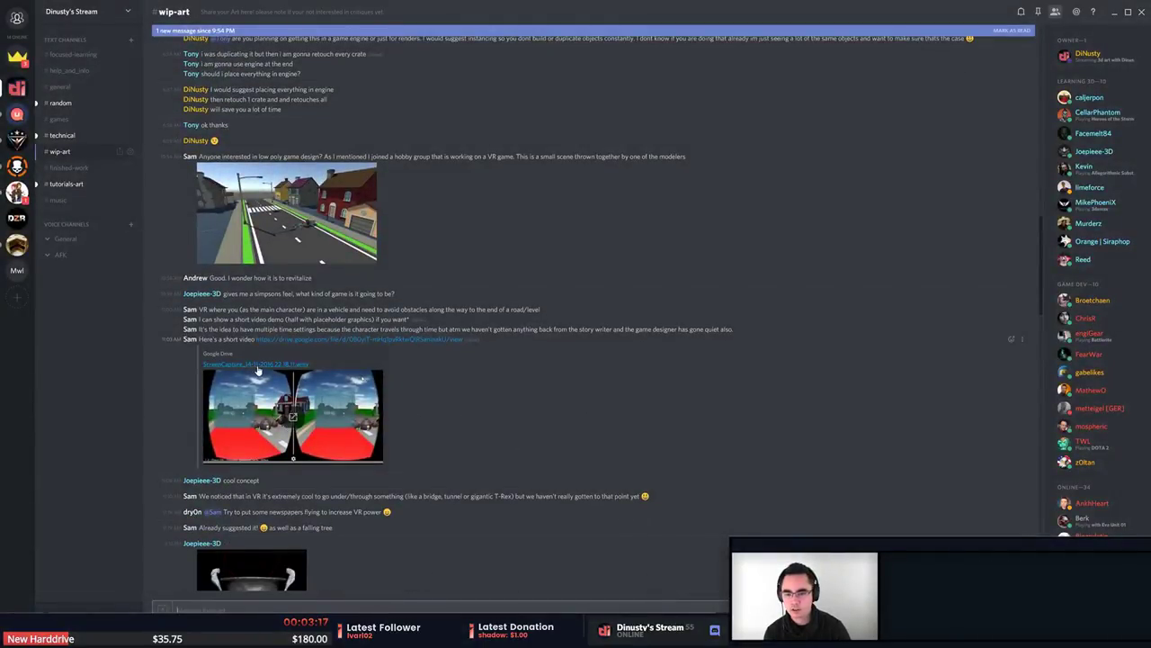
Open the linked ScreenCapture_14-11-2016 22.18.11.wmv video on Google Drive and play it full screen.
left_click(257, 367)
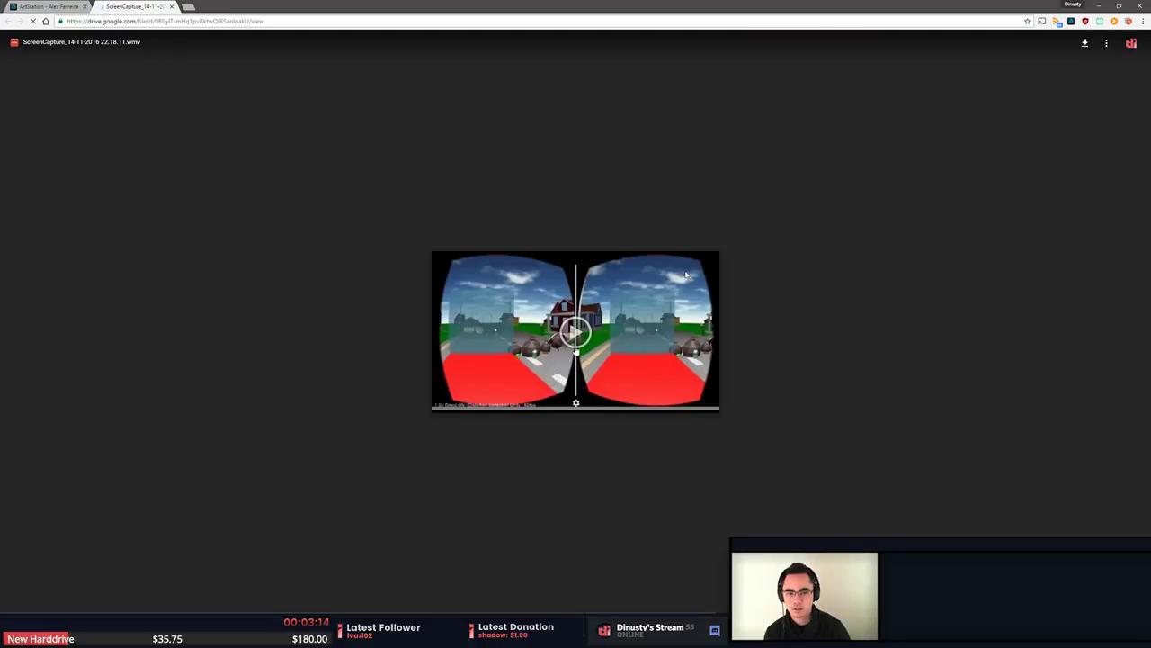
left_click(576, 333)
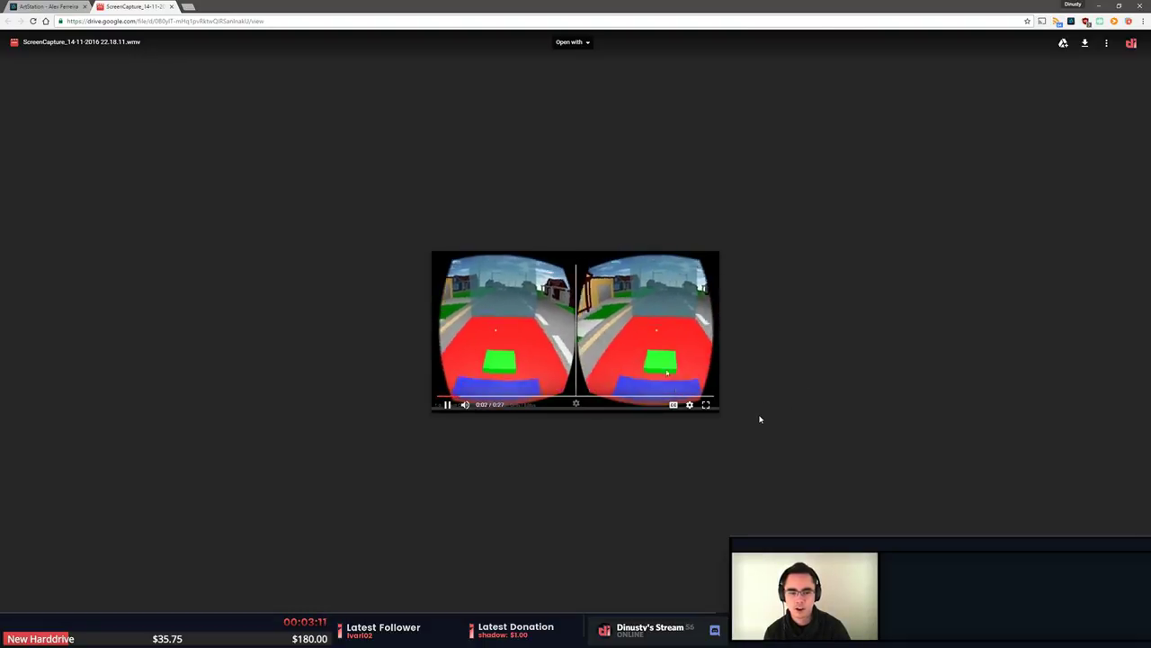
left_click(707, 406)
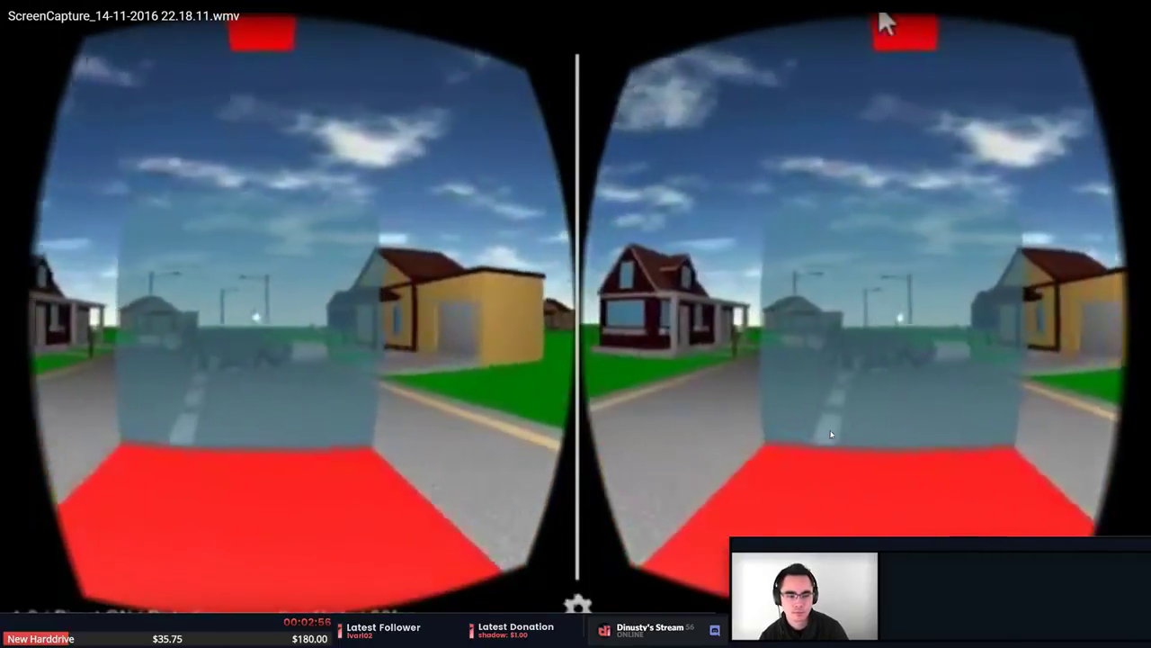
Leave the full-screen VR video and return to the wip-art channel in Discord, moving on to the urn post.
key("Escape")
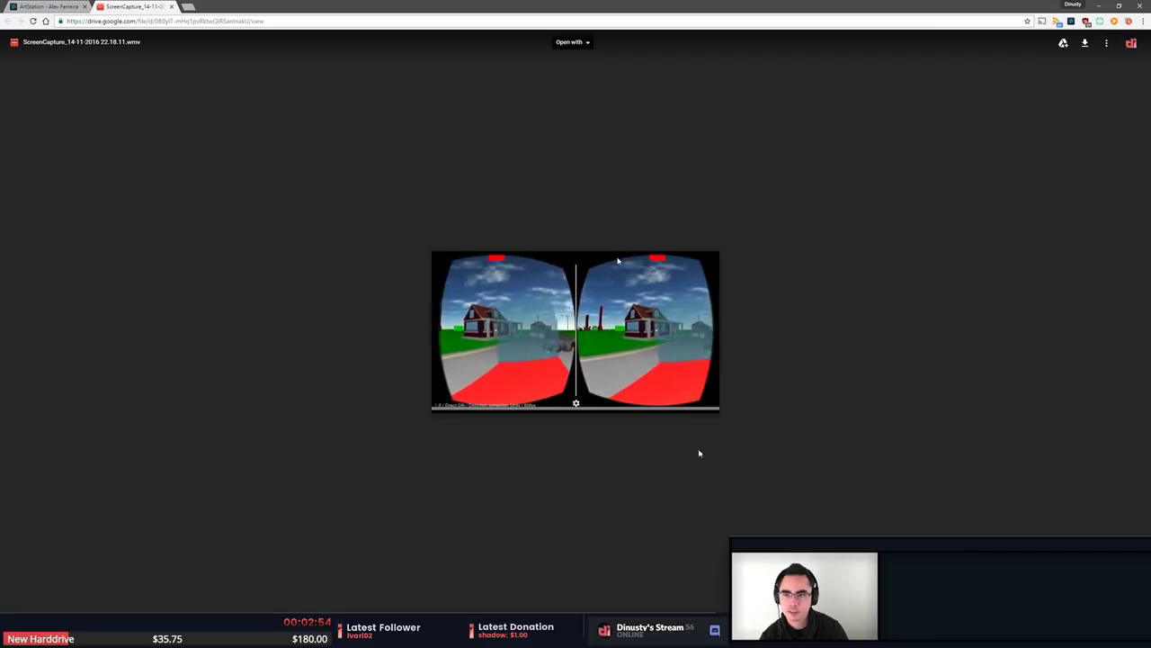
key("alt+Tab")
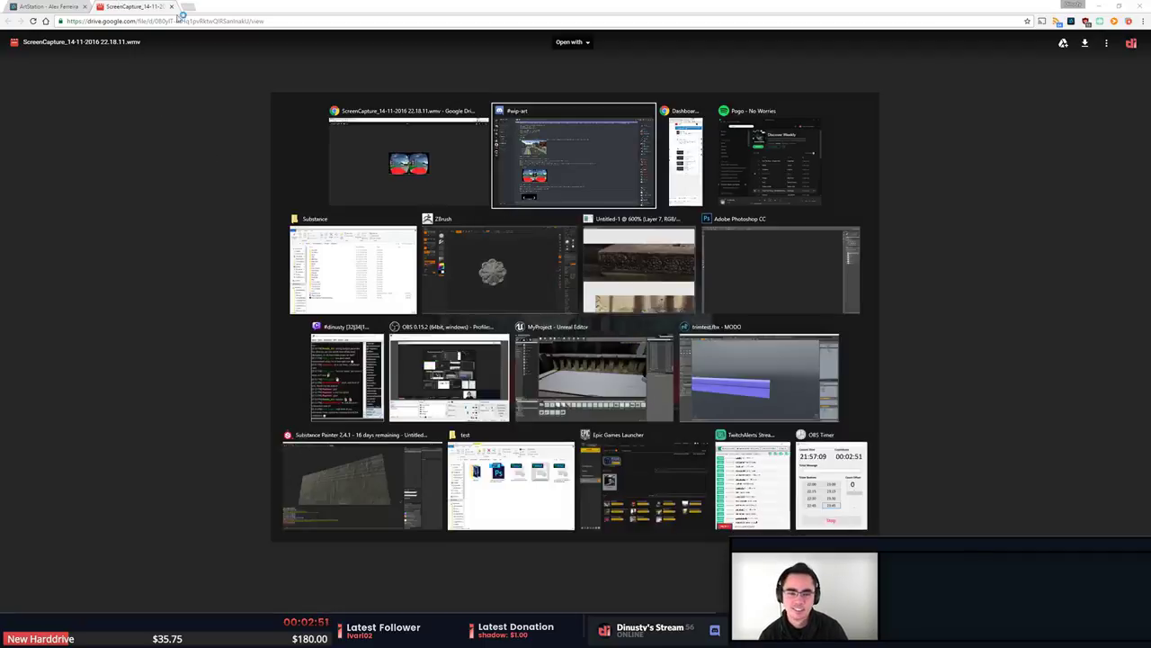
scroll(514, 312, "down", 5)
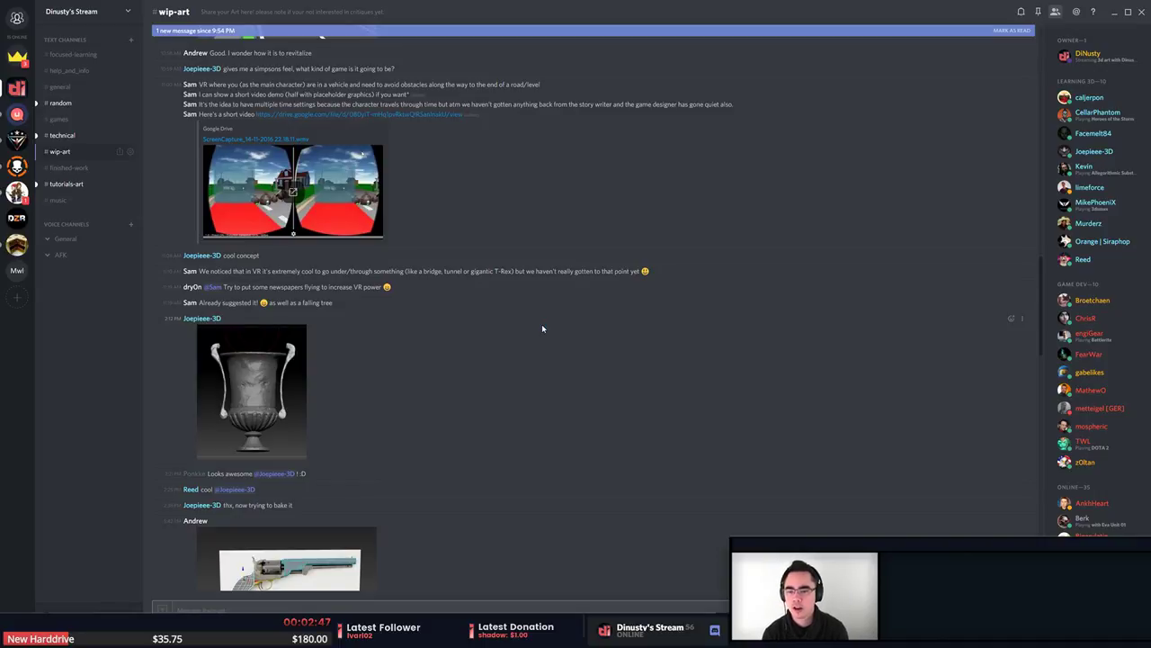
View the sculpted urn screenshot enlarged, reopen it for a second look, and close it.
left_click(275, 384)
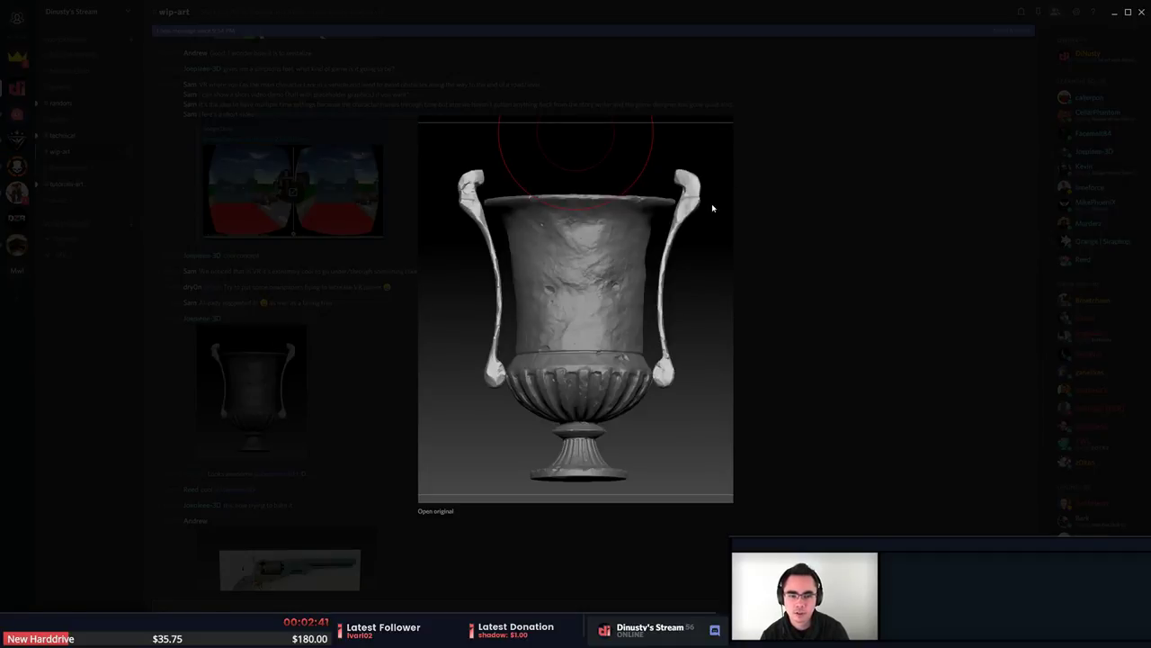
left_click(299, 428)
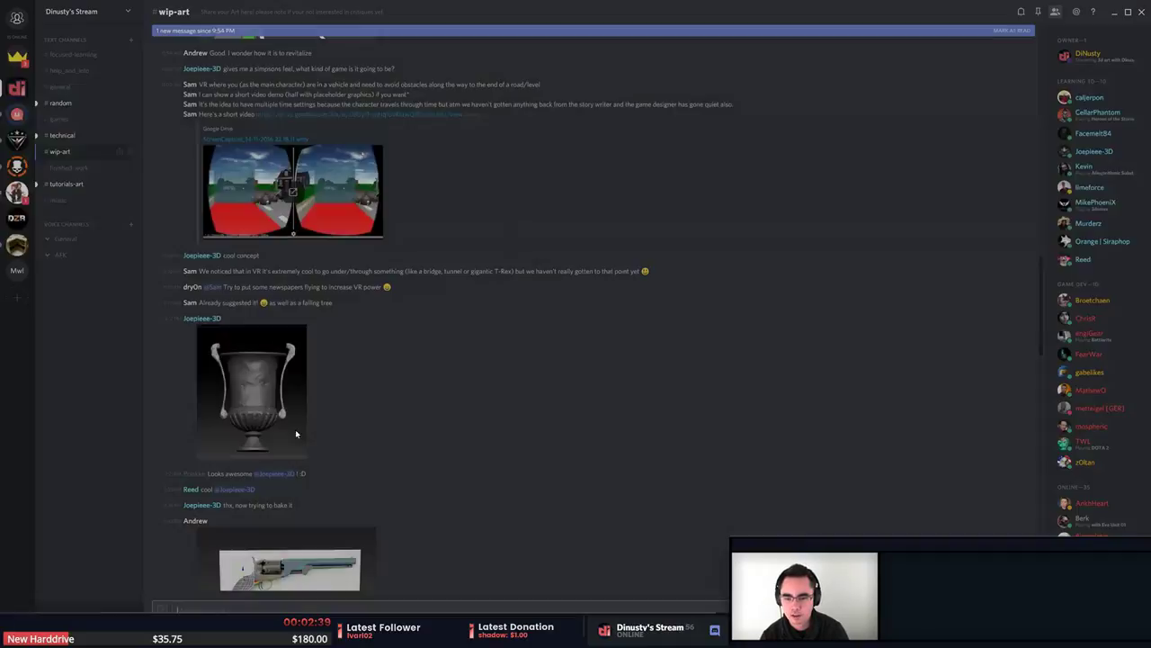
left_click(281, 405)
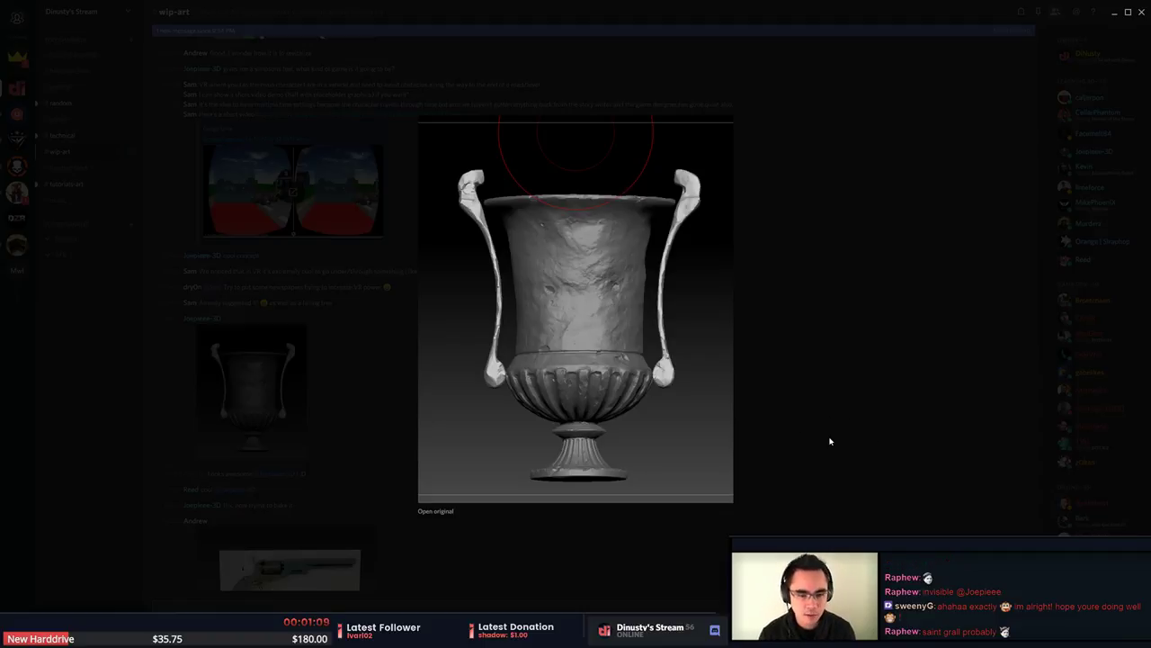
left_click(806, 449)
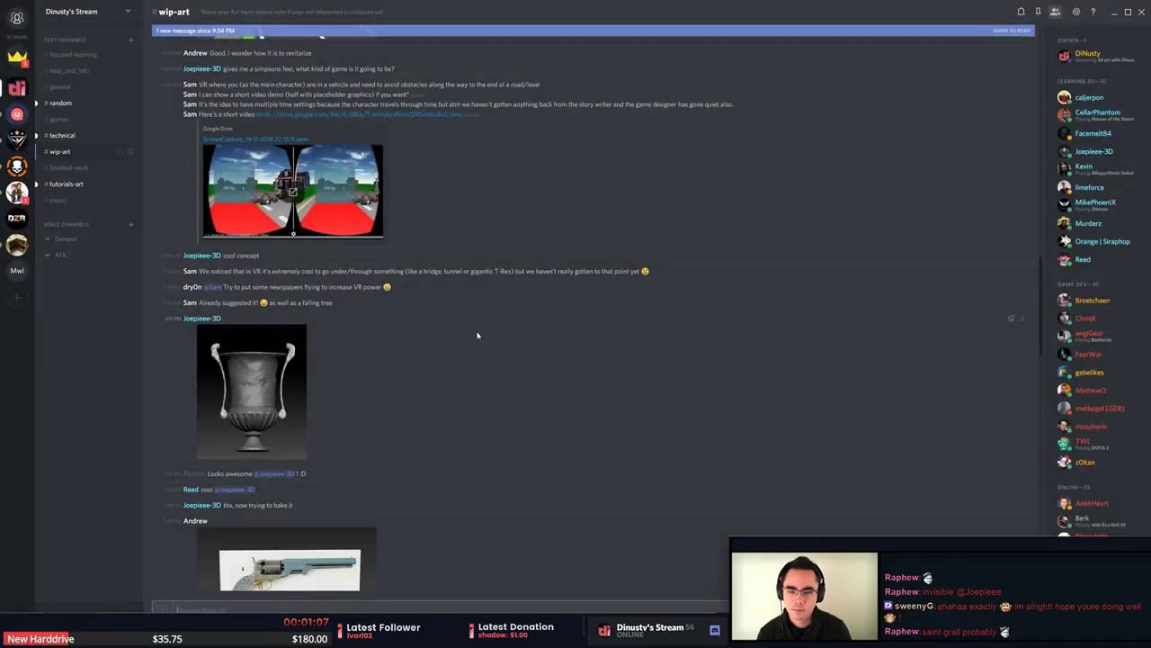
View the revolver wireframe screenshot enlarged, reopen it for a second look, and close it.
scroll(479, 454, "down", 1)
scroll(478, 454, "down", 4)
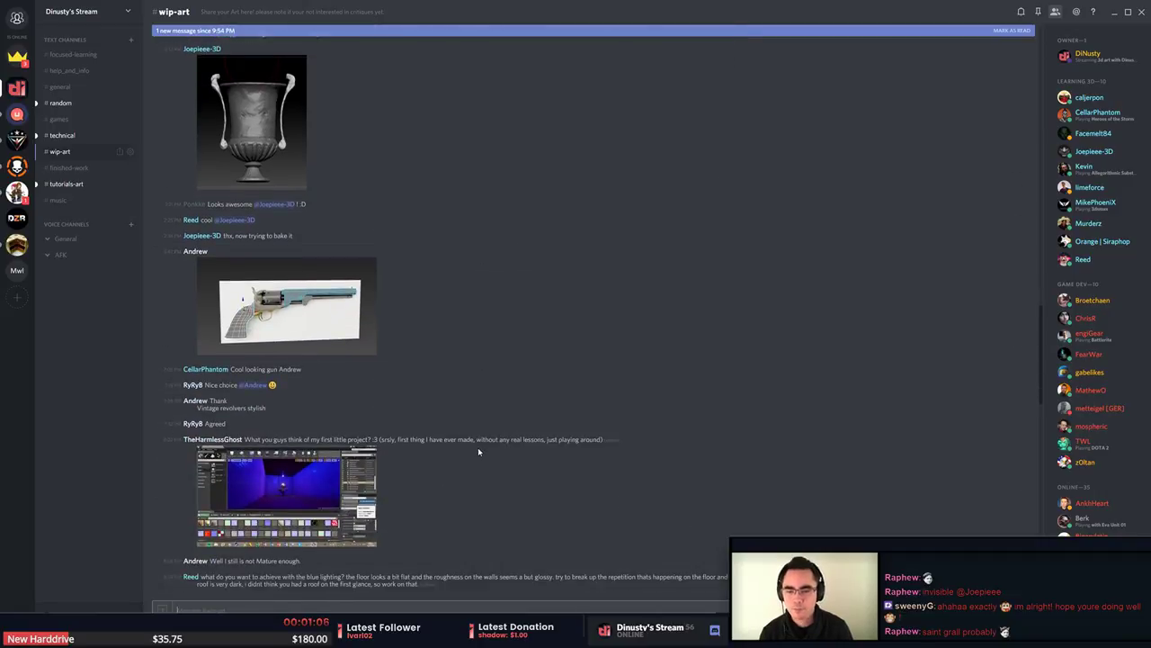
left_click(306, 324)
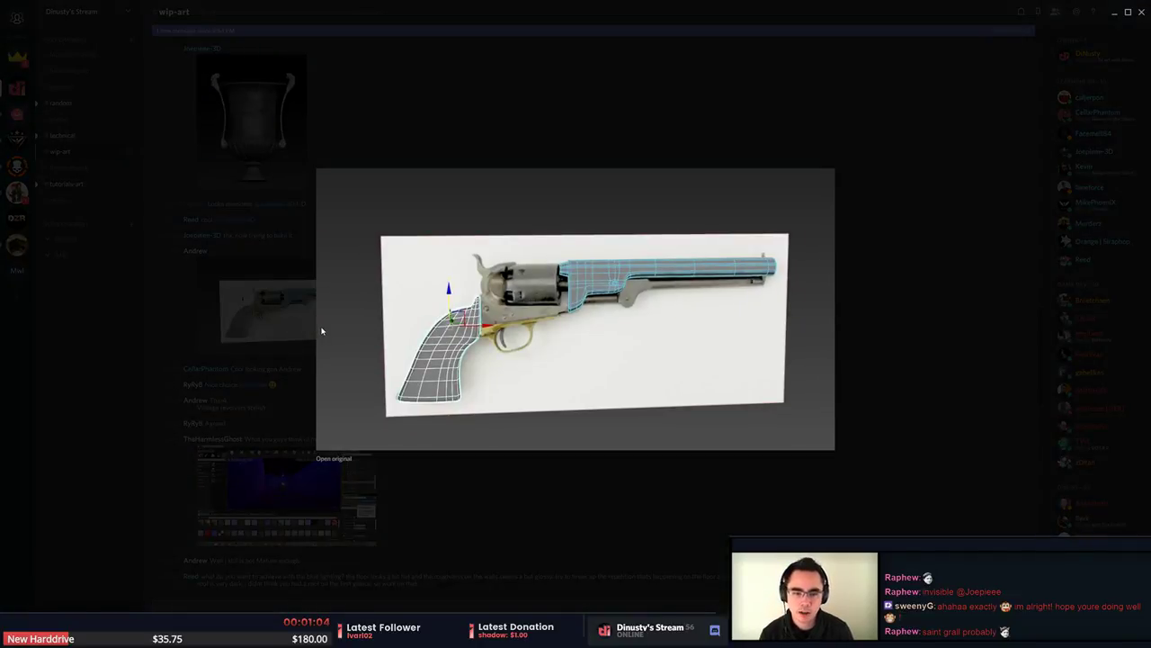
left_click(249, 363)
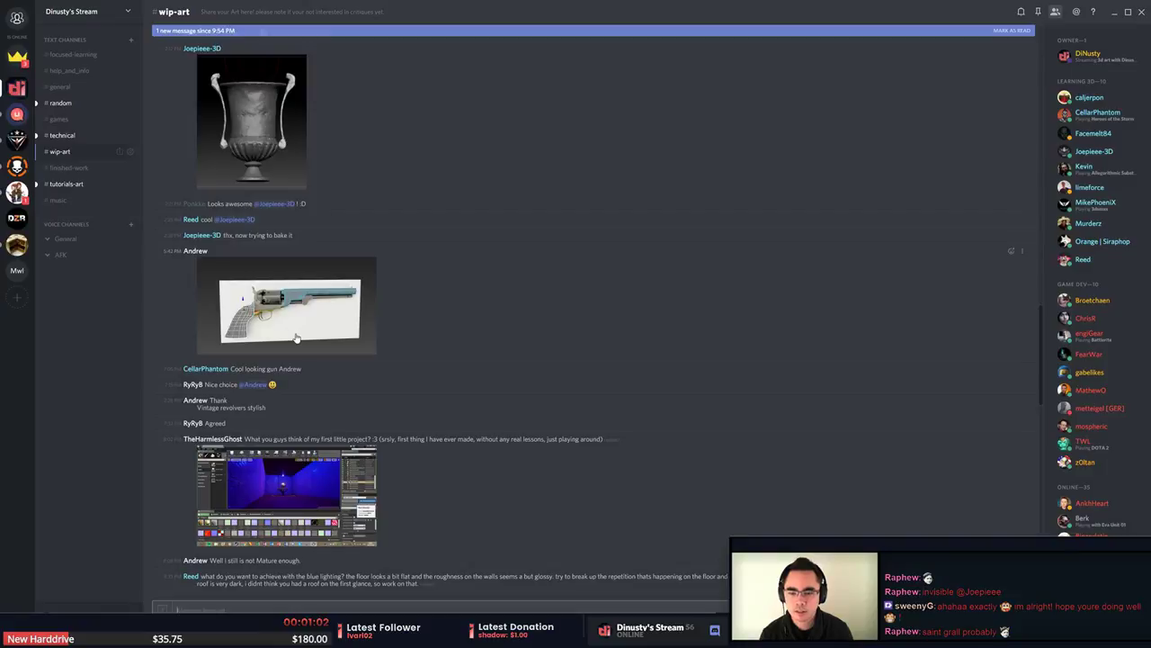
left_click(296, 337)
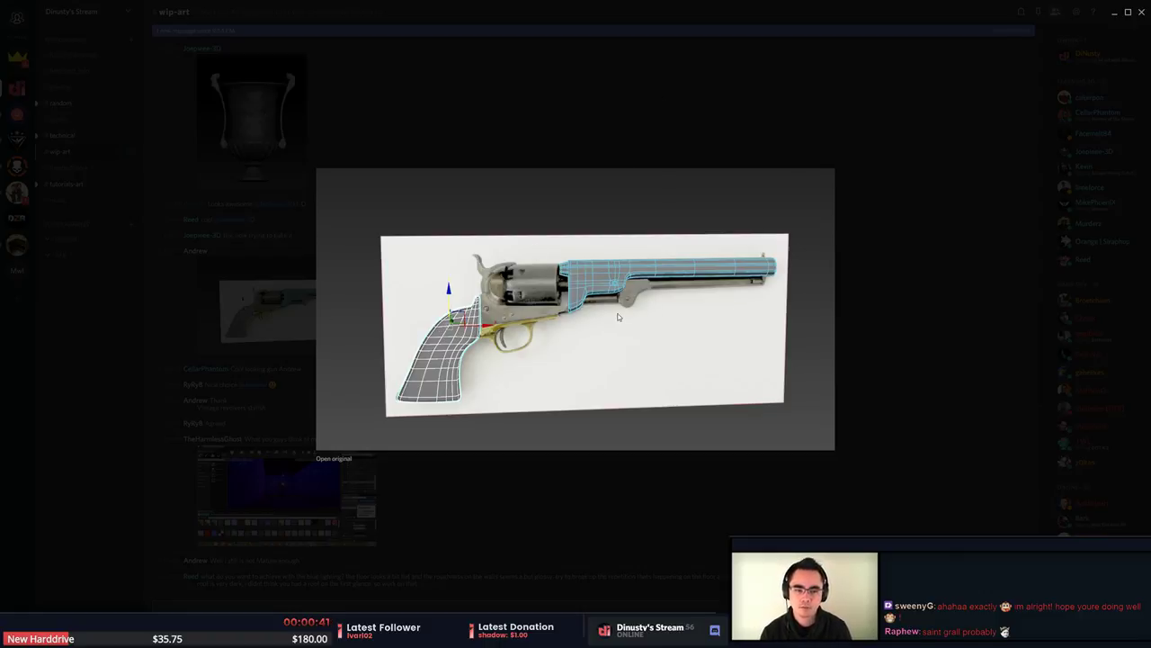
left_click(516, 77)
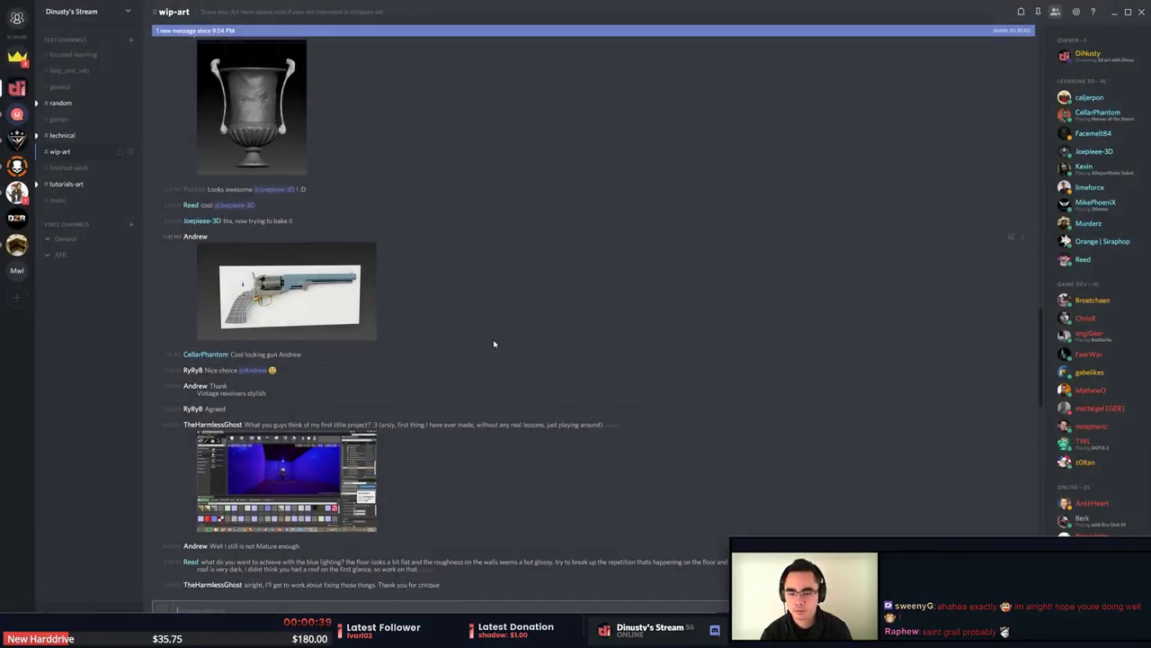
Examine the blue-lit Unreal room screenshot enlarged several times and read the comment posted directly below it.
scroll(493, 344, "down", 2)
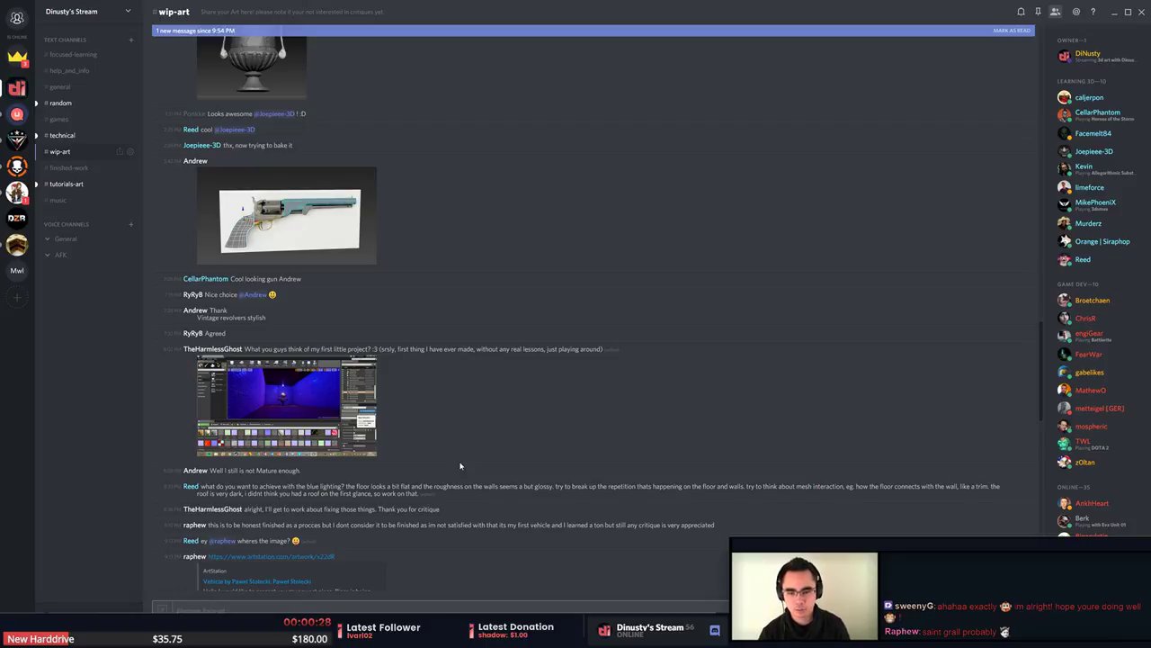
left_click(309, 377)
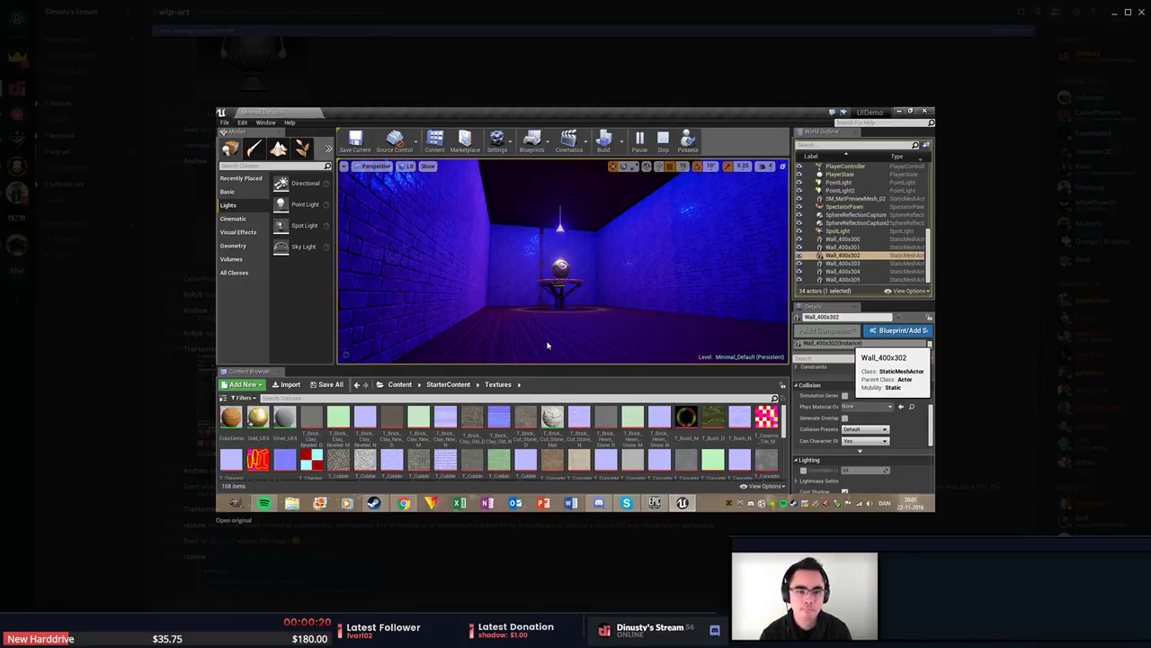
left_click(458, 547)
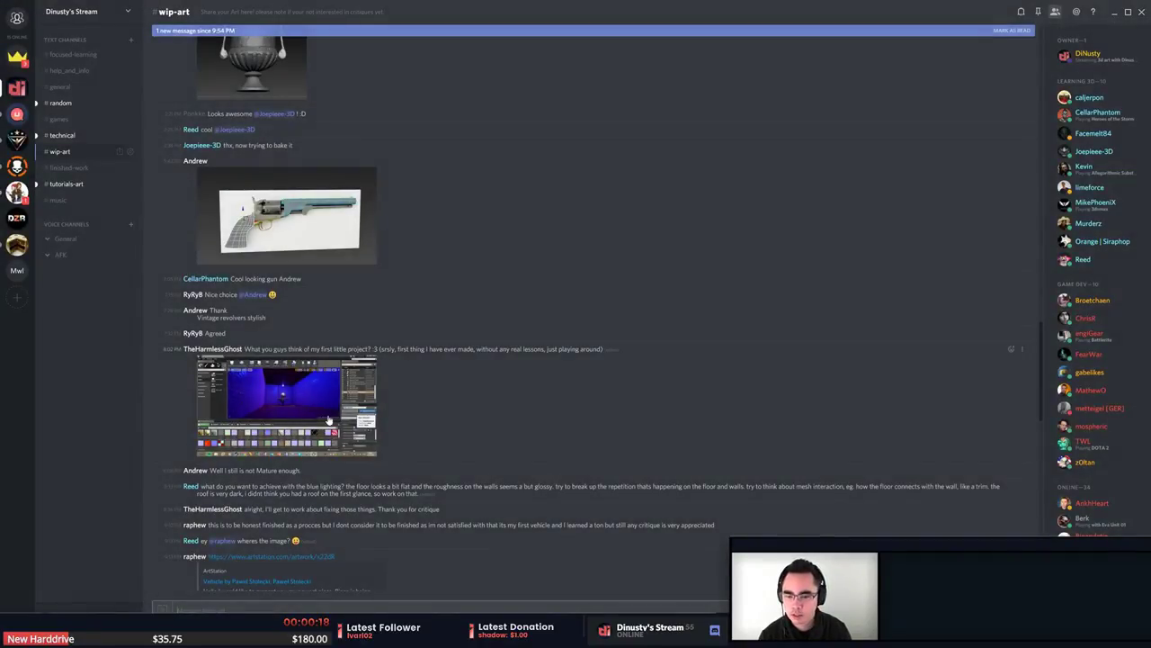
left_click(329, 420)
left_click(373, 560)
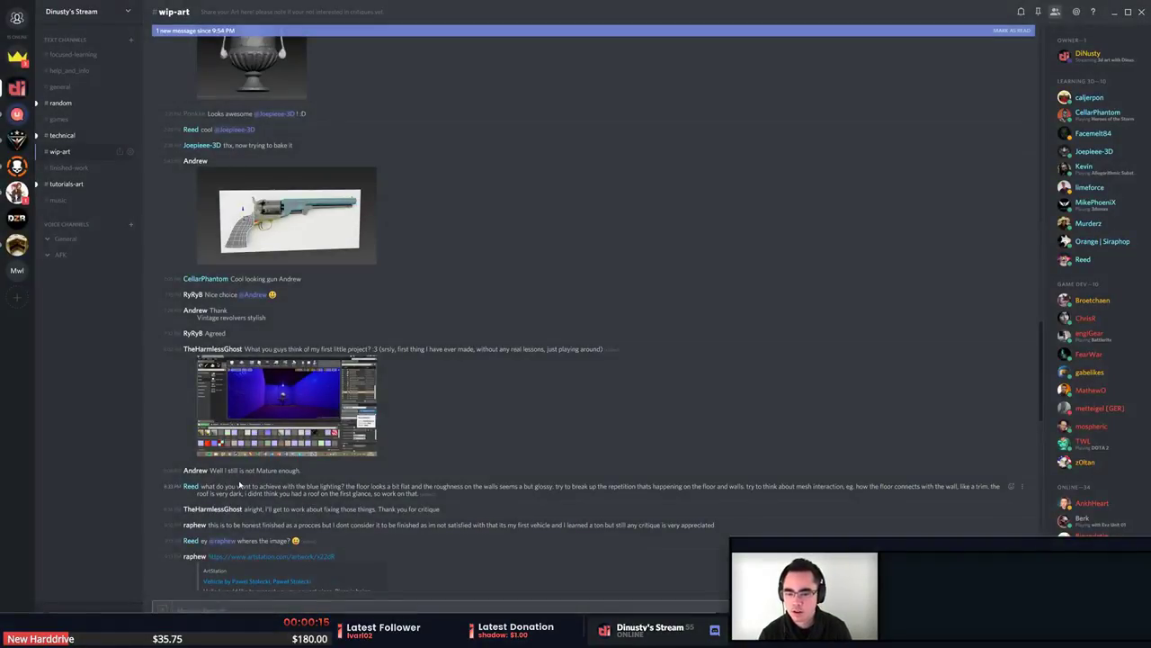
left_click_drag(210, 470, 306, 470)
left_click(336, 474)
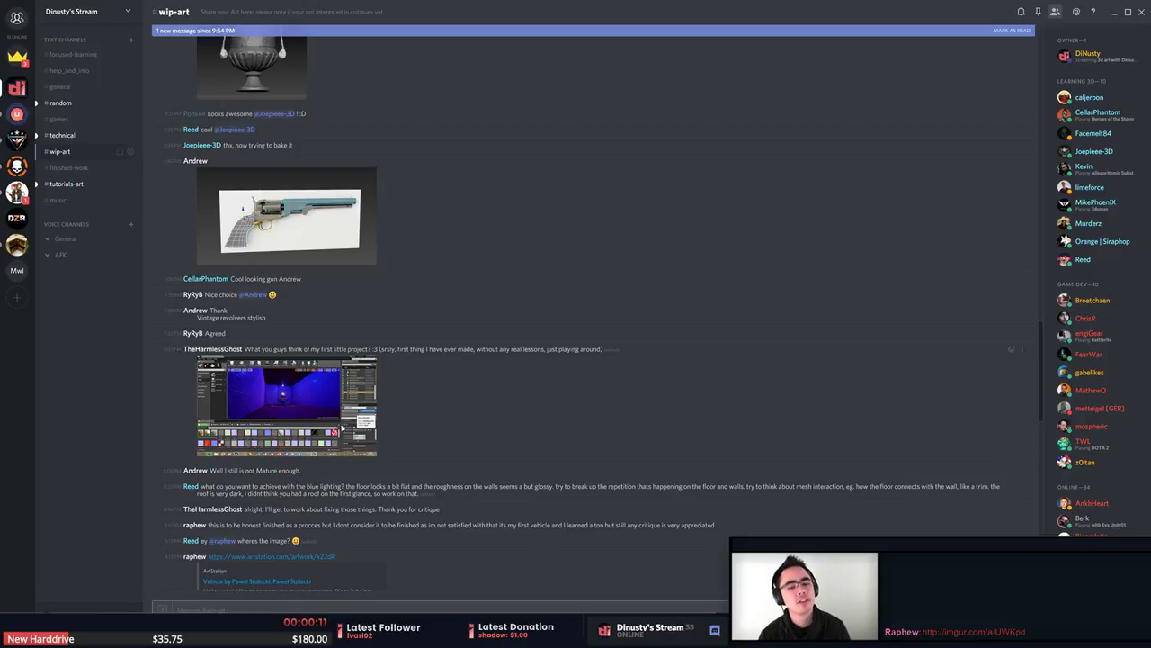
left_click(342, 430)
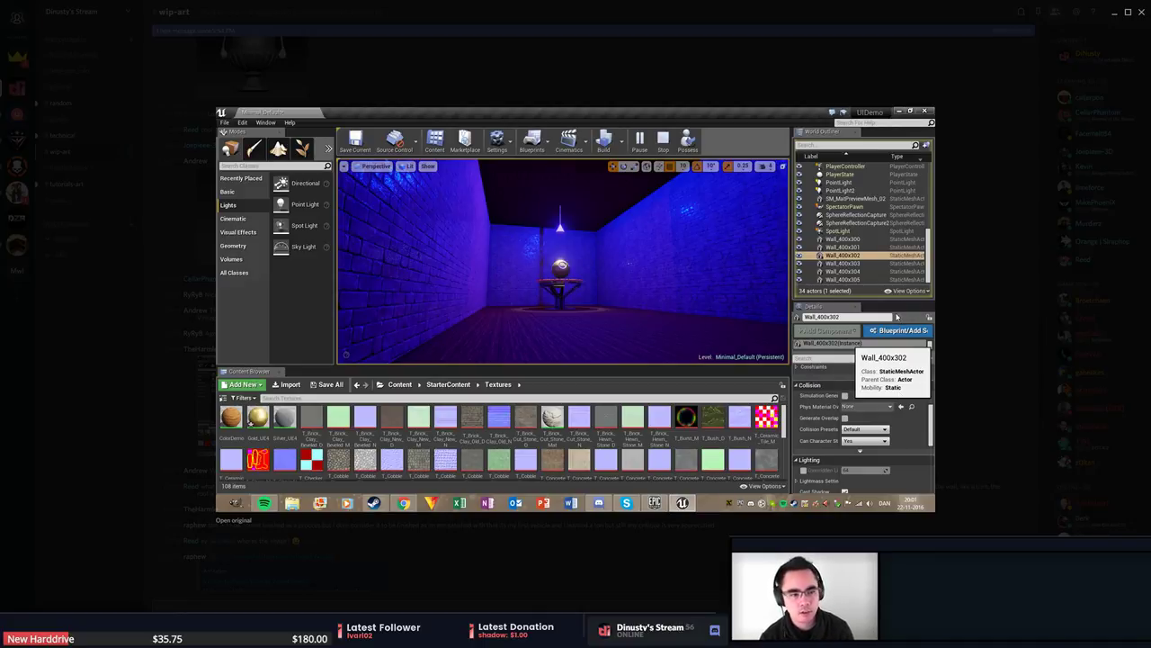
left_click(837, 61)
Open the ArtStation vehicle artwork linked in wip-art and look through its images down to the cockpit close-up.
scroll(586, 301, "down", 5)
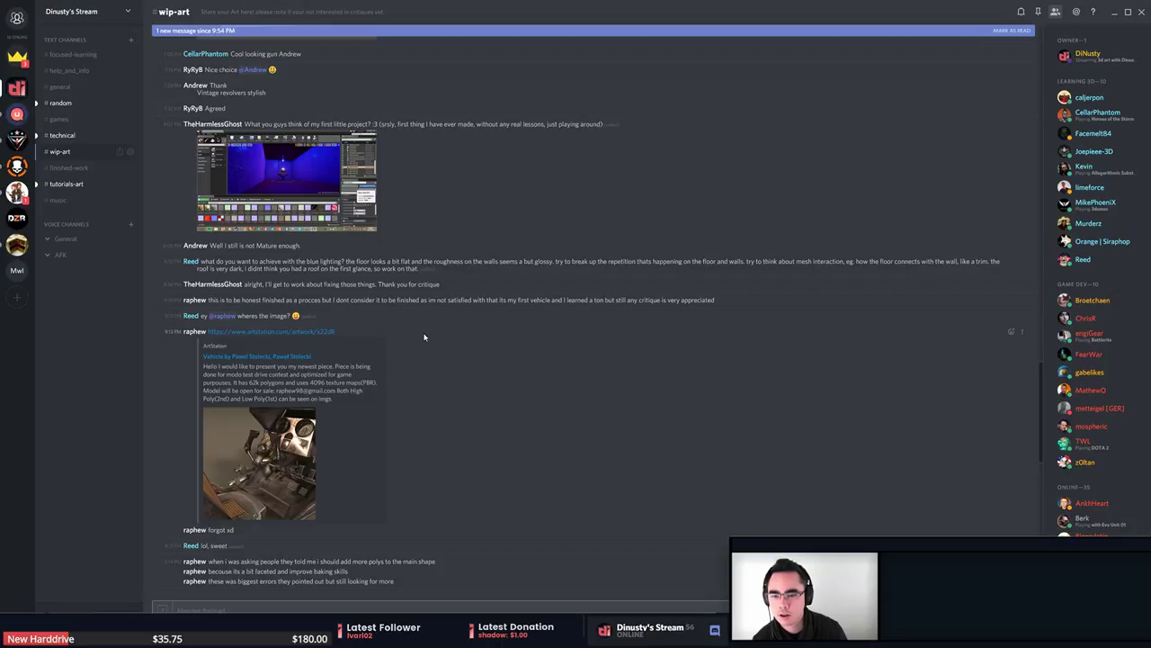
left_click(267, 359)
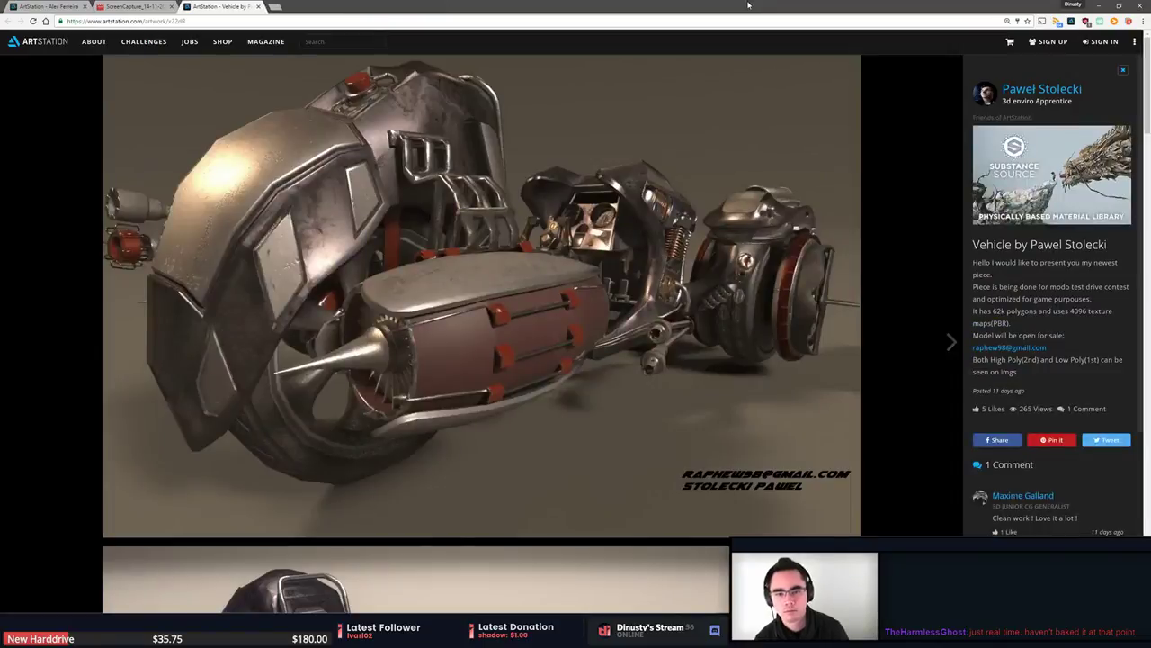
scroll(633, 170, "down", 3)
scroll(633, 158, "down", 4)
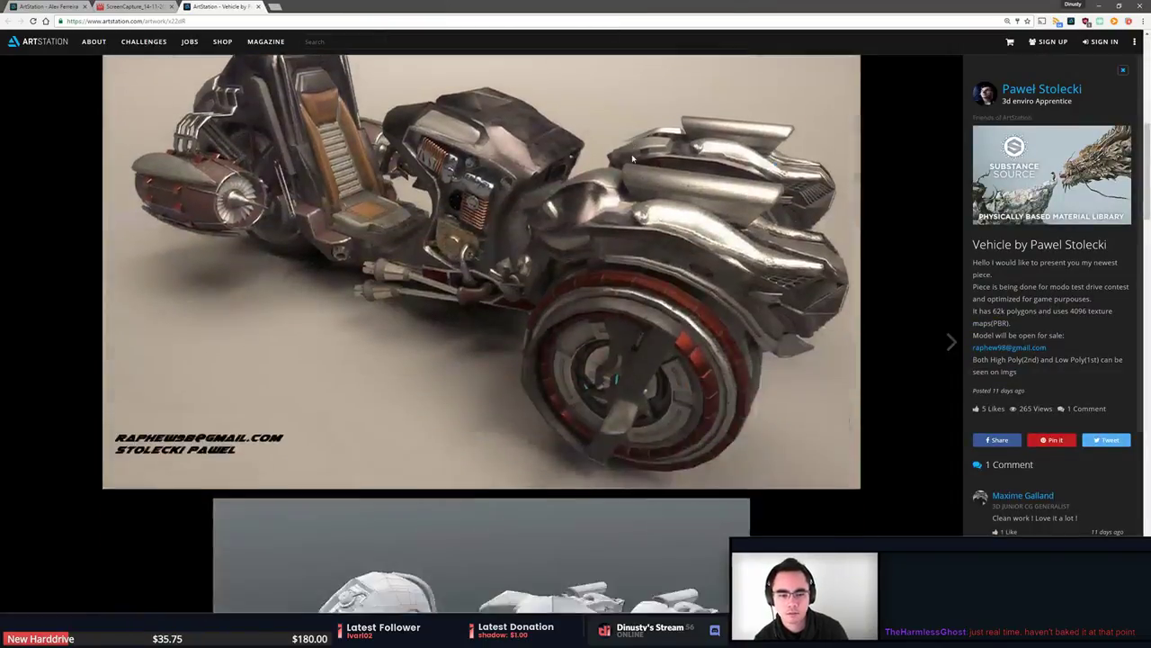
scroll(633, 158, "down", 4)
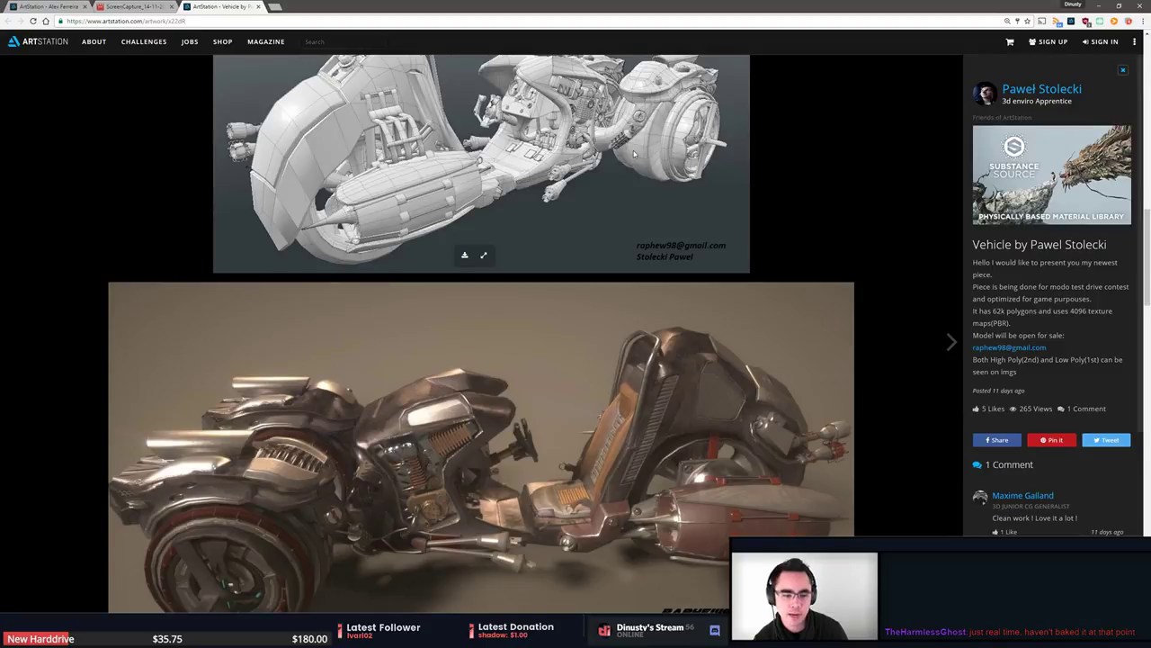
scroll(633, 155, "down", 8)
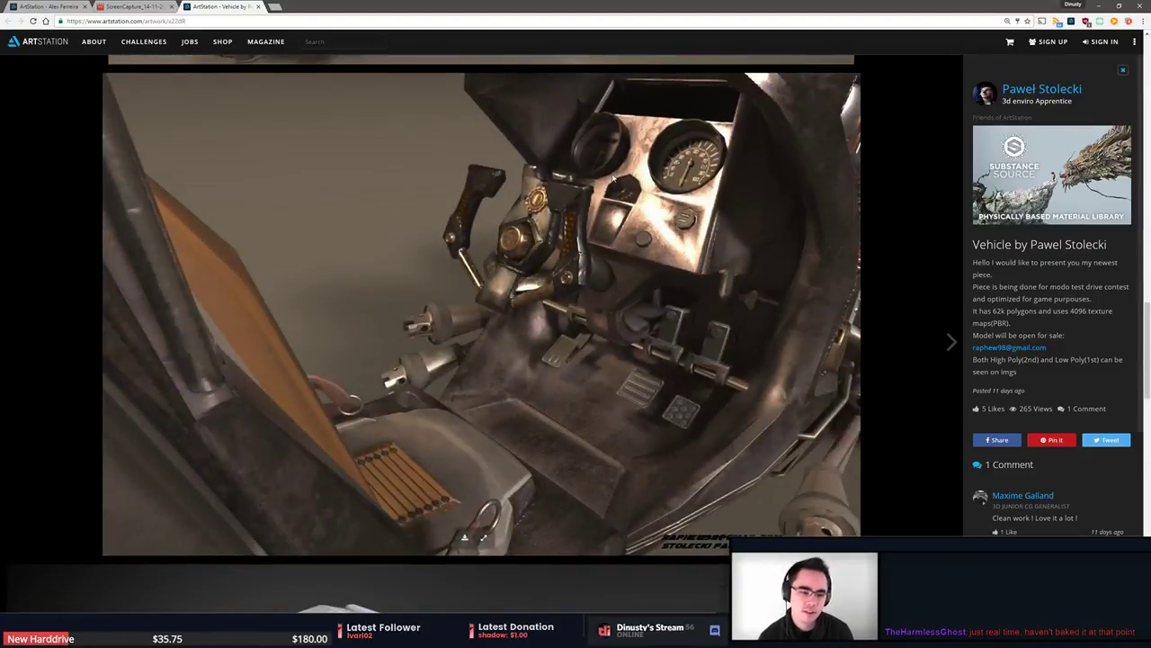
Compare the vehicle's wireframe image with the side render and the cockpit close-up, going back and forth between them.
scroll(614, 178, "up", 8)
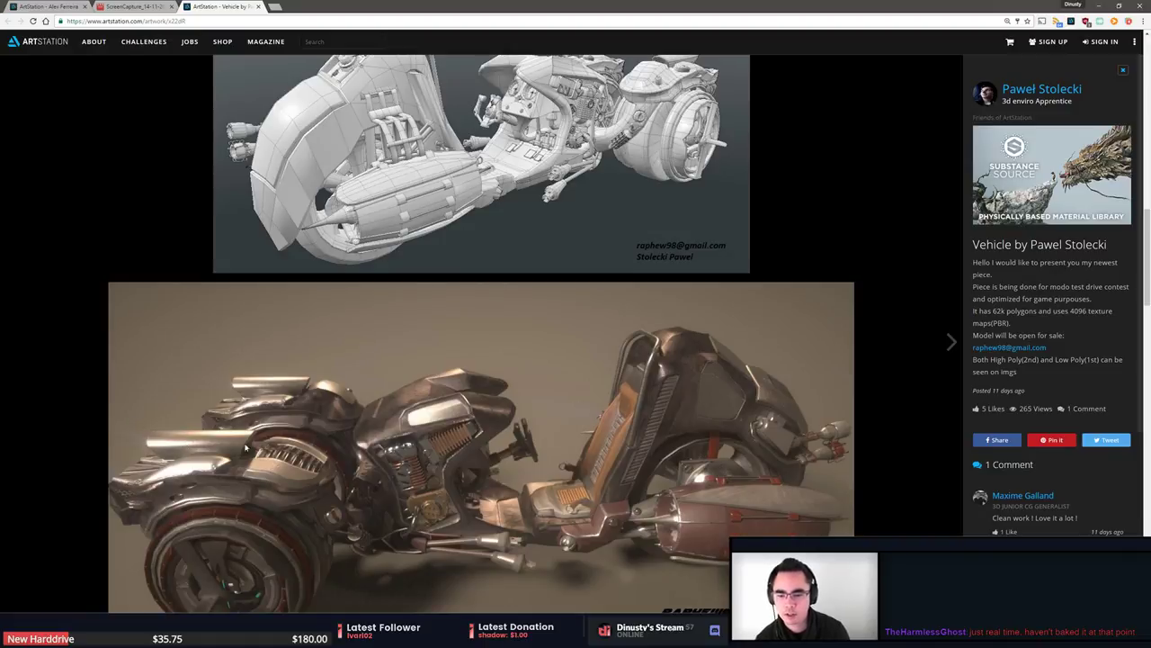
scroll(241, 462, "up", 3)
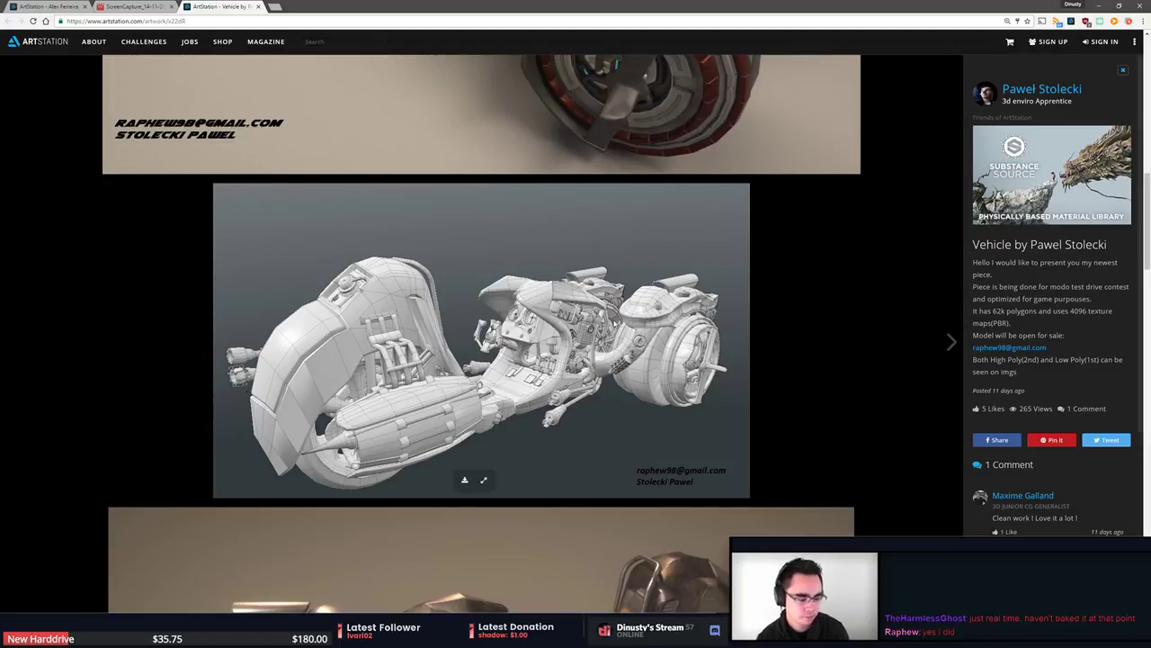
scroll(616, 324, "down", 2)
scroll(616, 324, "down", 3)
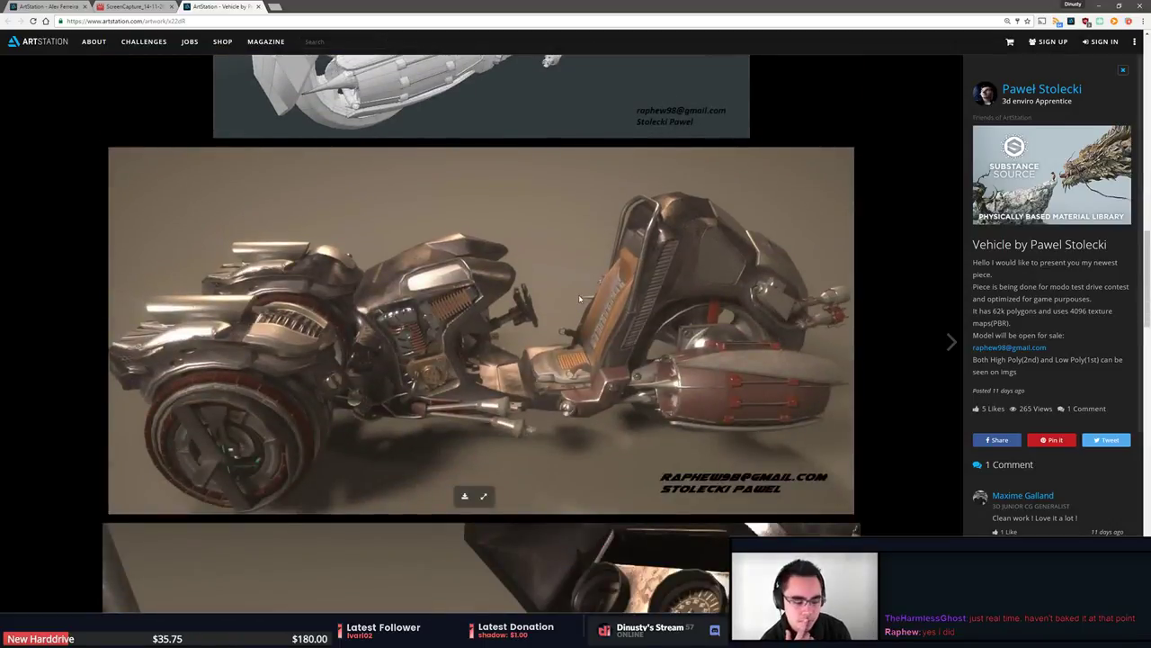
scroll(578, 294, "down", 1)
scroll(593, 274, "down", 3)
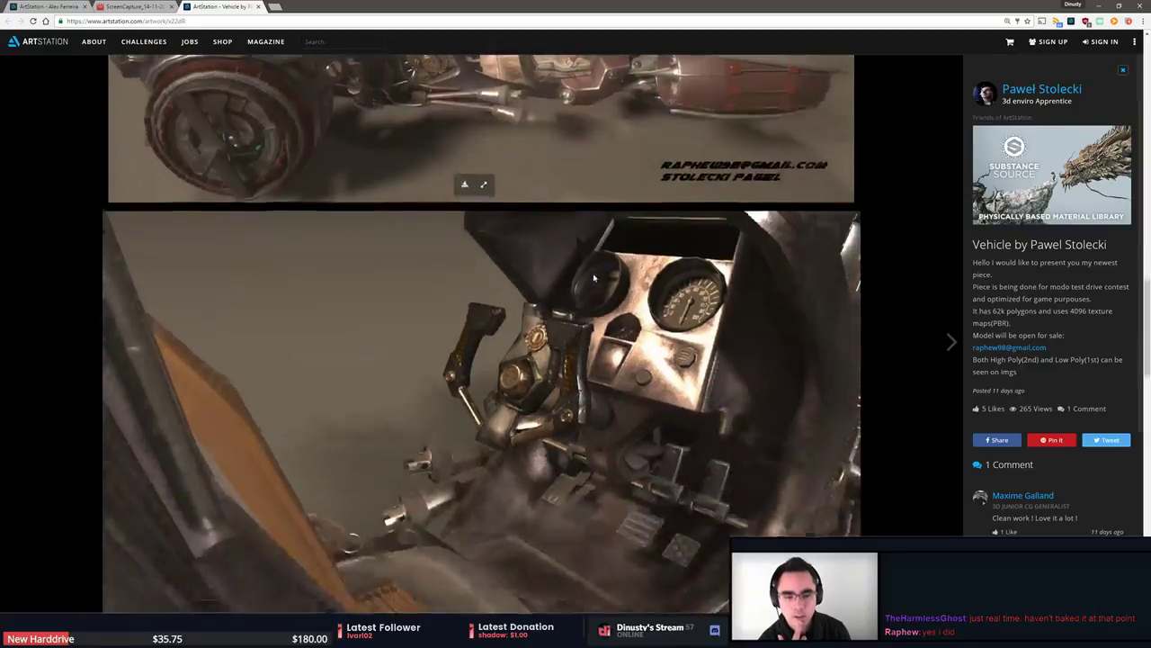
scroll(595, 275, "up", 4)
scroll(595, 277, "up", 2)
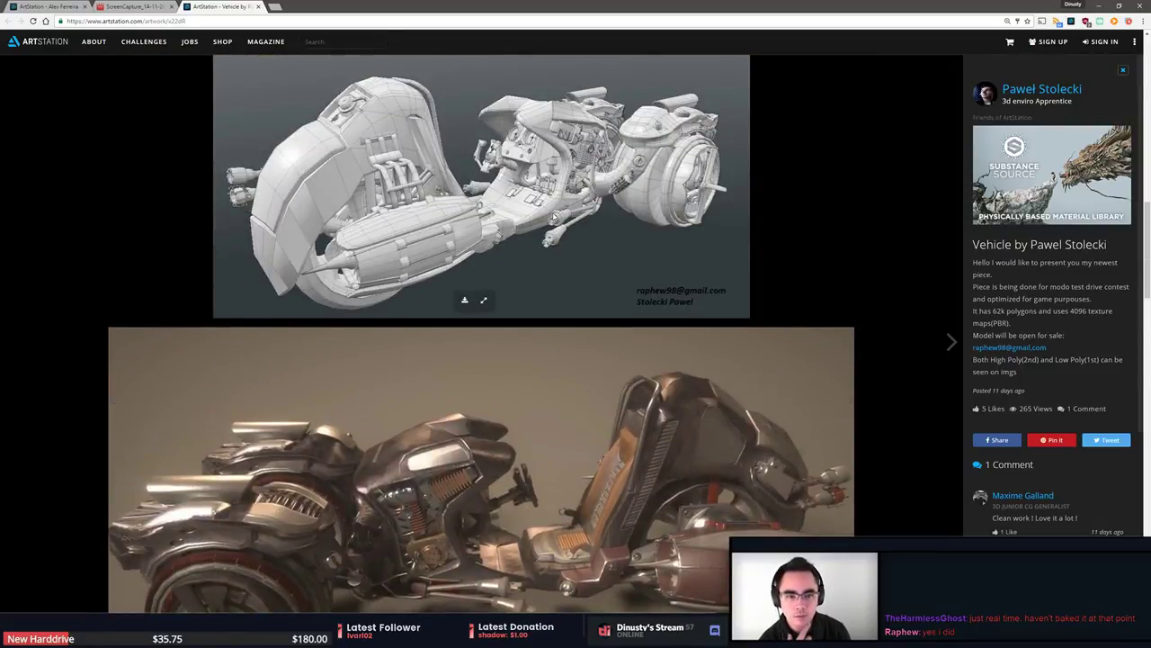
scroll(555, 218, "down", 2)
scroll(555, 218, "down", 4)
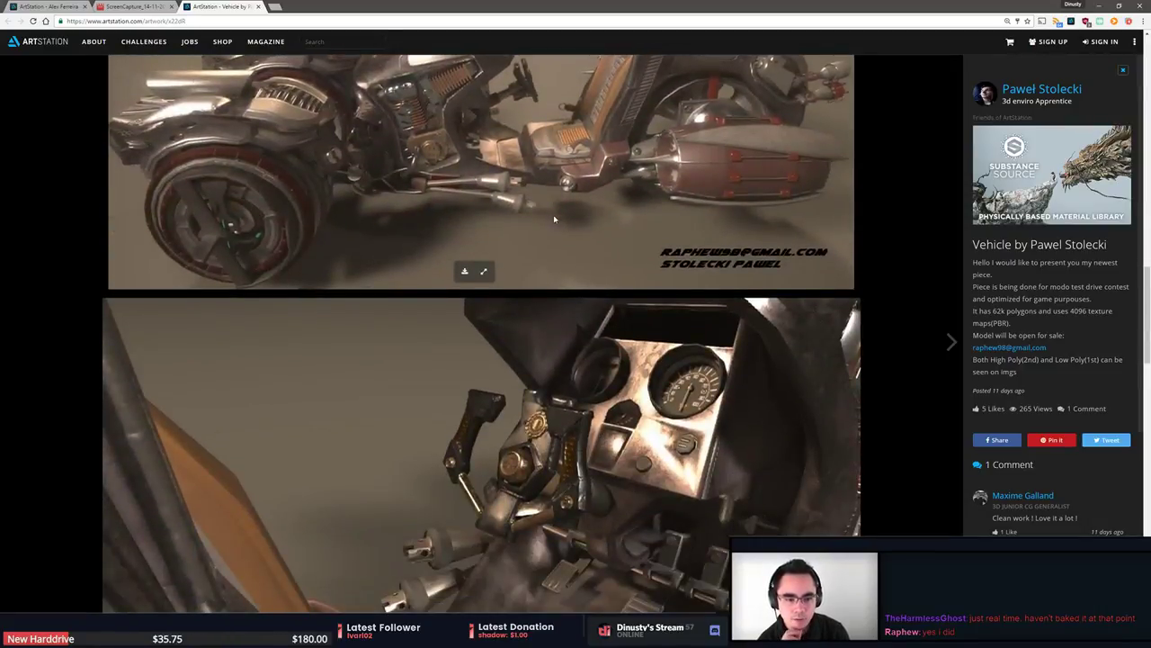
scroll(555, 218, "down", 1)
scroll(554, 219, "down", 1)
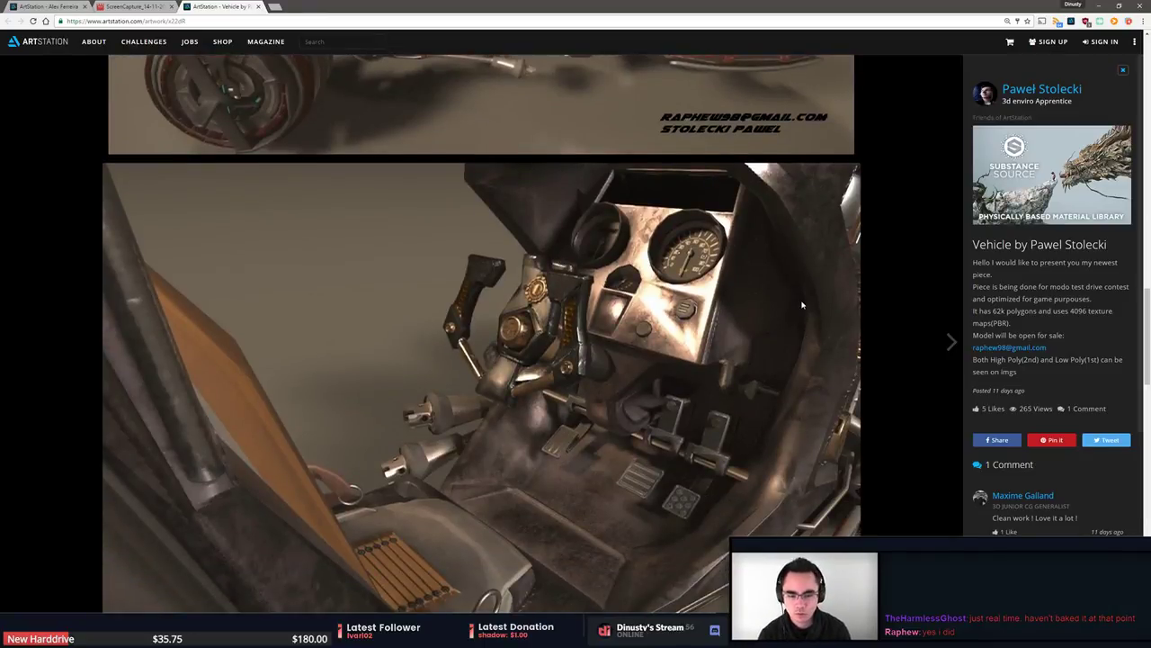
scroll(777, 344, "up", 8)
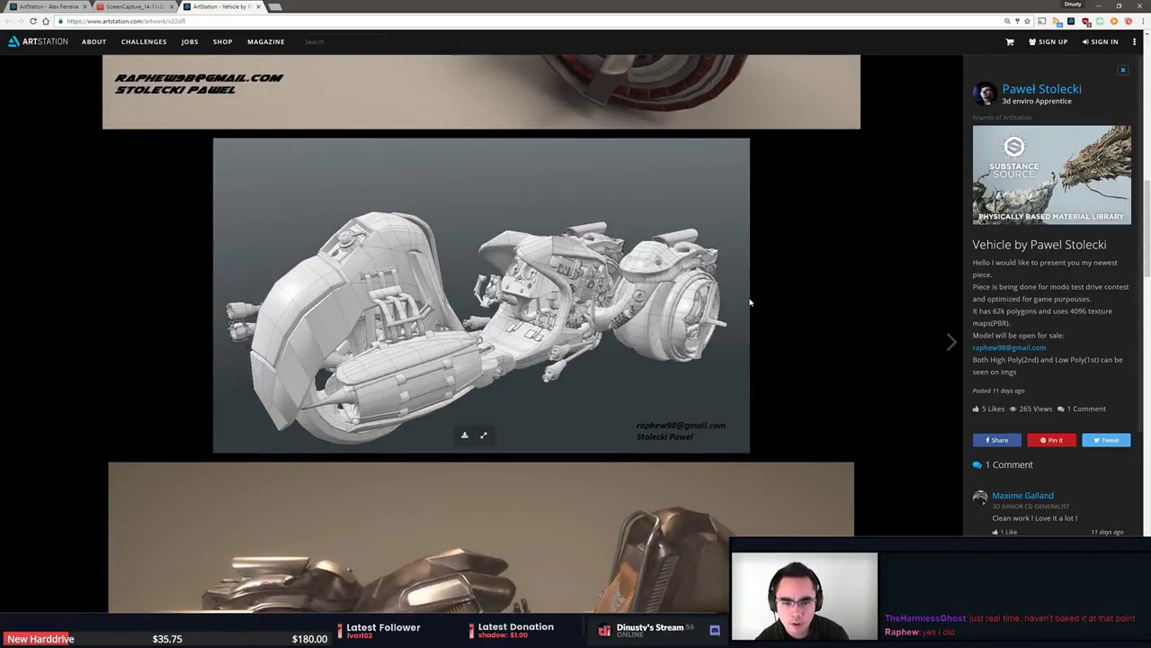
scroll(749, 301, "down", 2)
scroll(751, 301, "up", 4)
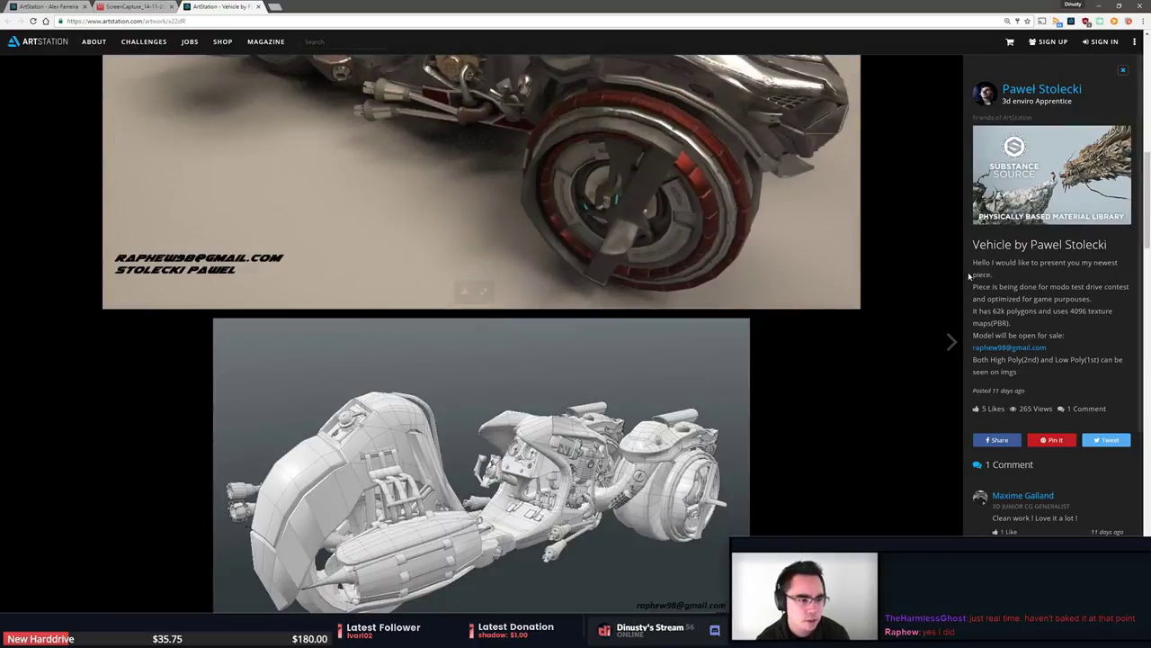
Read the artwork description, highlighting the passages on the modo test drive contest and the 4096 texture maps.
left_click_drag(999, 286, 1035, 299)
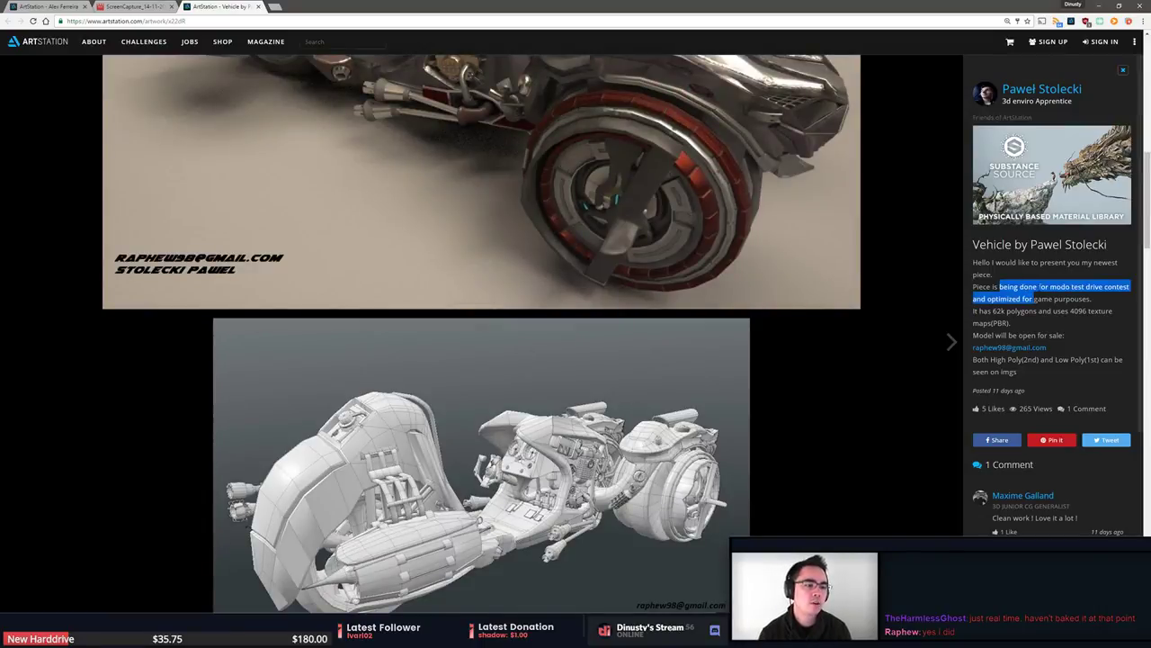
double_click(1044, 286)
left_click(1041, 286)
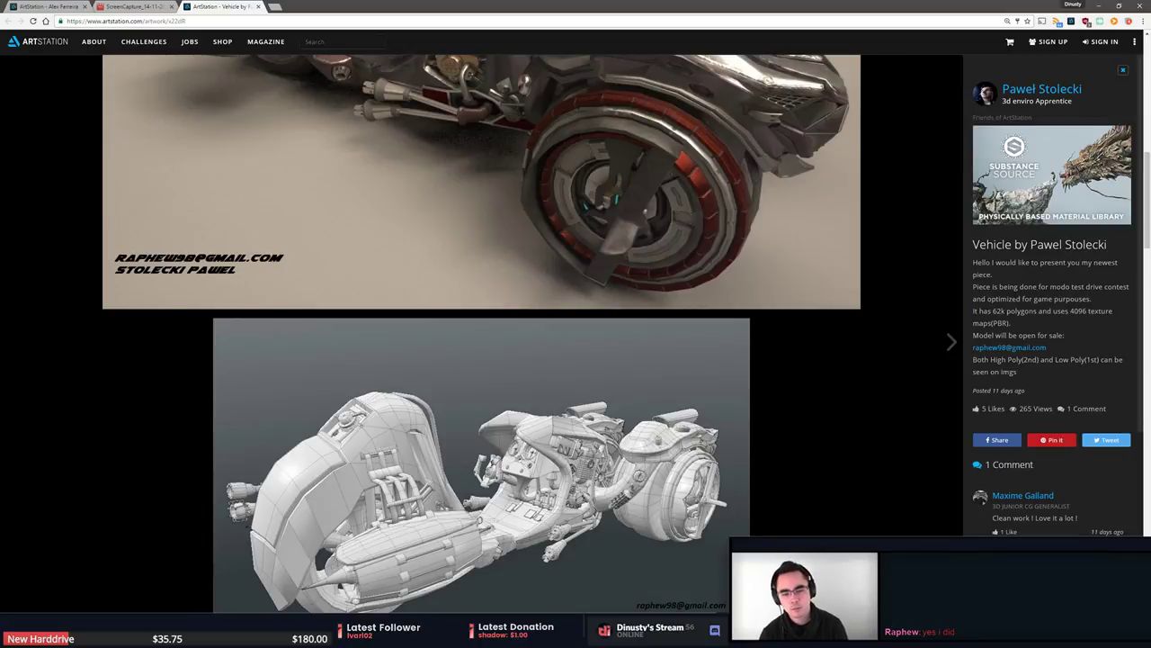
left_click_drag(1039, 298, 1013, 323)
left_click(1067, 312)
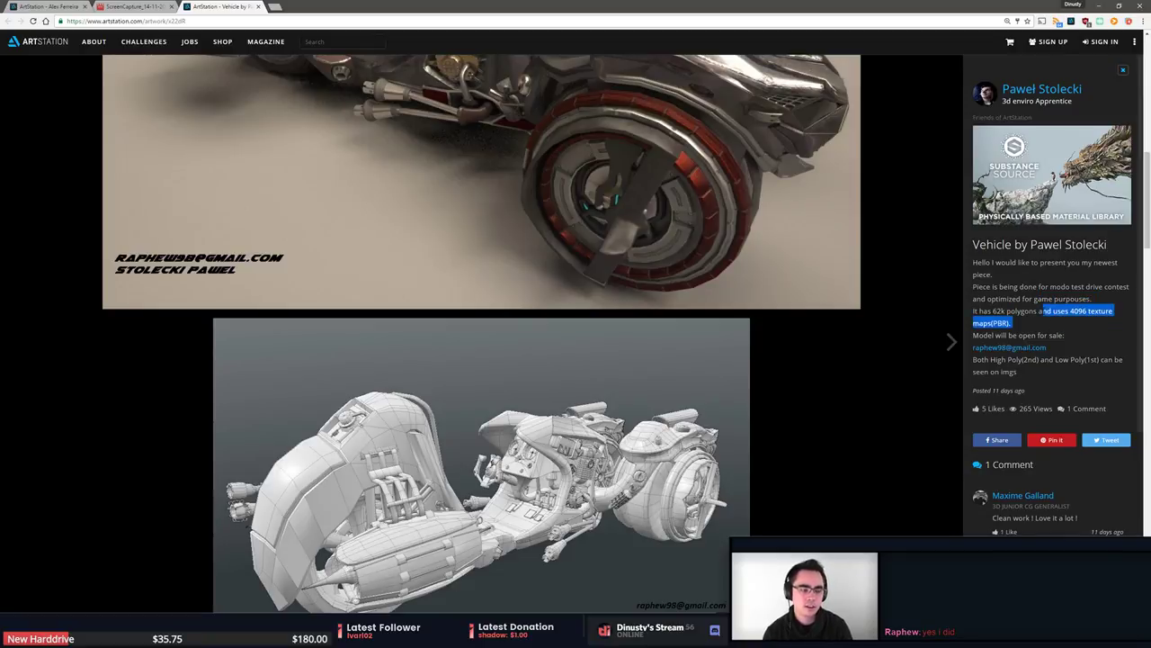
Reread the artwork description, highlighting the passage on game optimization, 62k polygons and 4096 texture maps.
left_click(1046, 311)
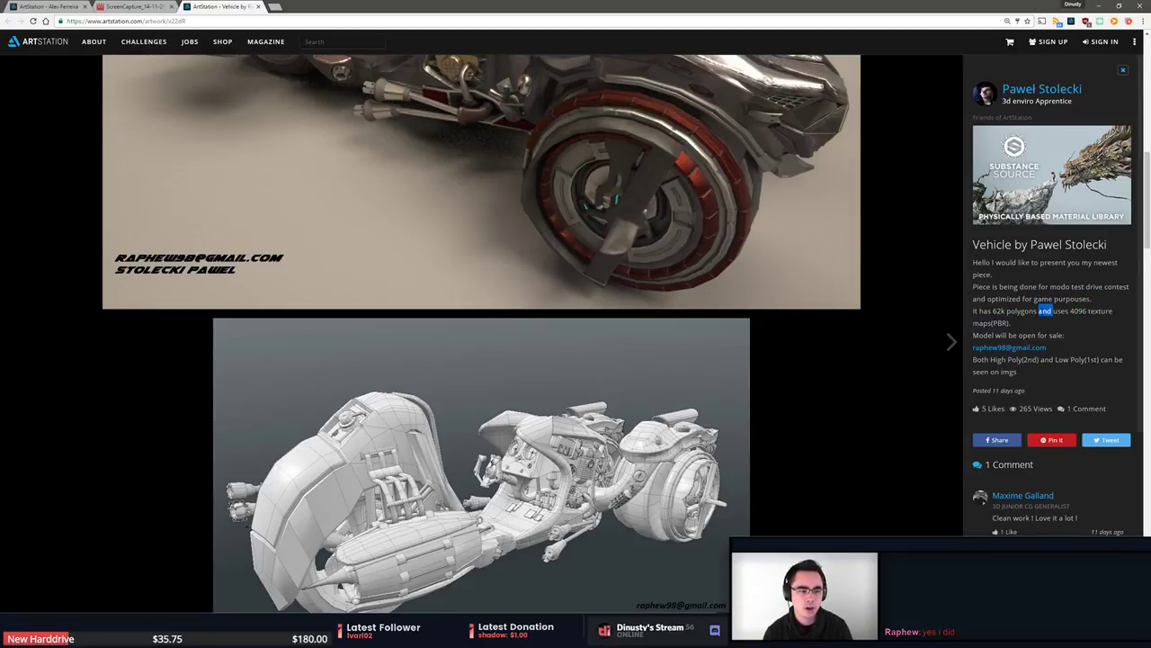
triple_click(1046, 312)
left_click(1046, 312)
double_click(1045, 311)
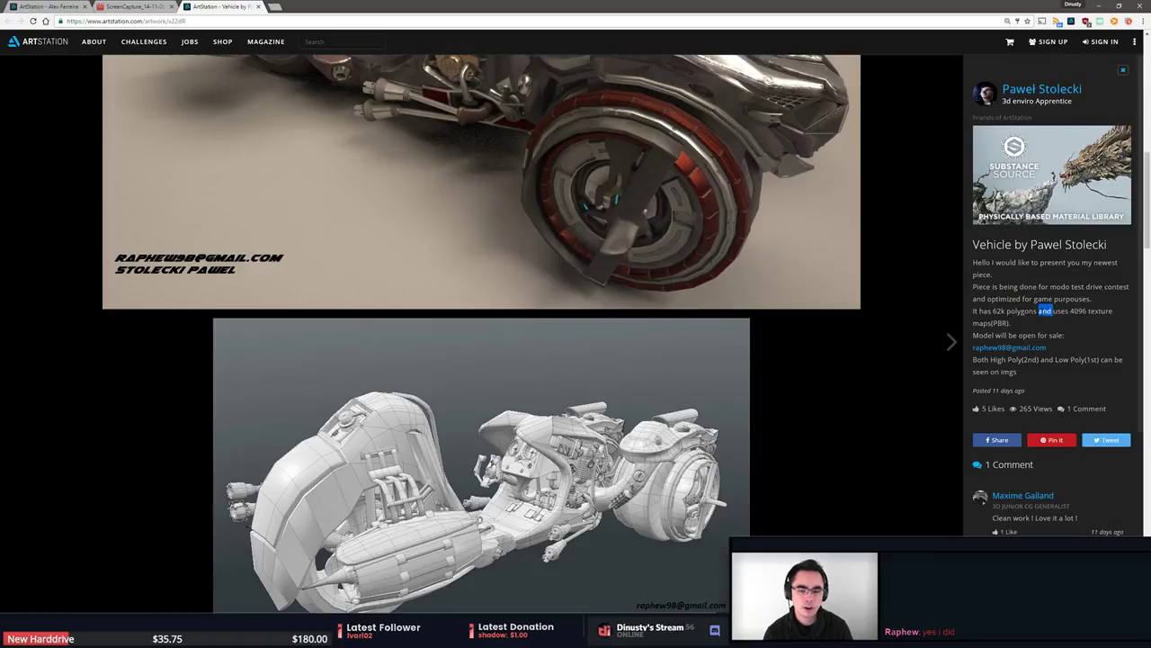
left_click(1045, 311)
left_click_drag(1037, 336, 1026, 299)
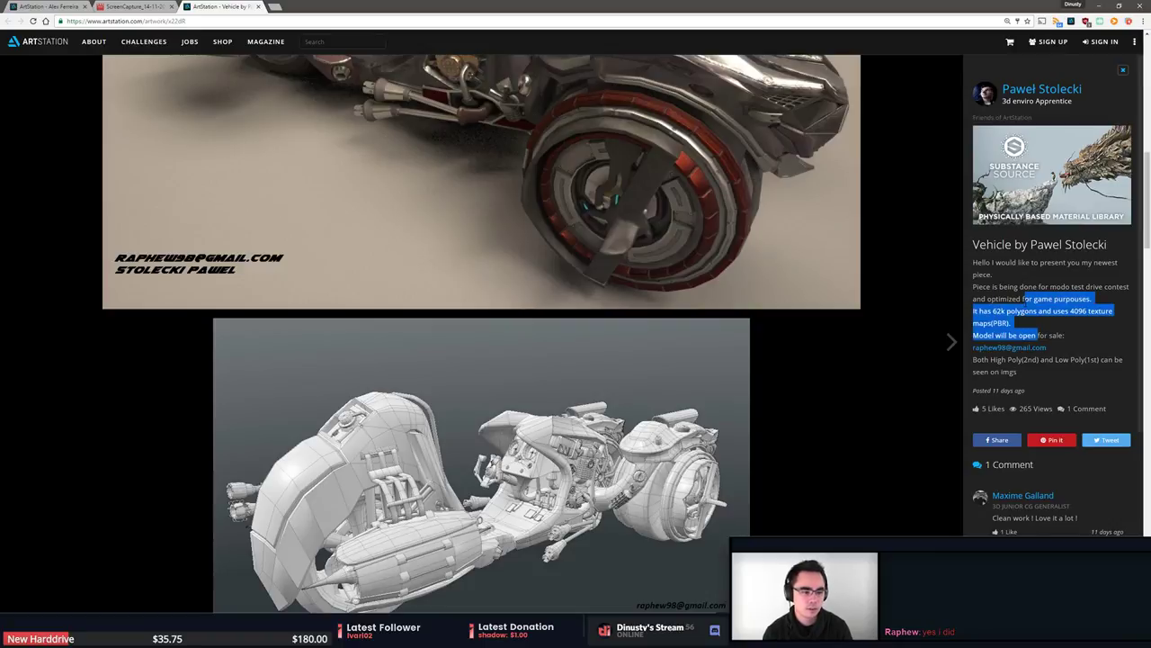
left_click(1026, 299)
Look through the vehicle's images from the rear render down to the engine close-up, and return to the first front render.
scroll(1027, 300, "down", 1)
scroll(828, 347, "down", 1)
scroll(807, 330, "up", 8)
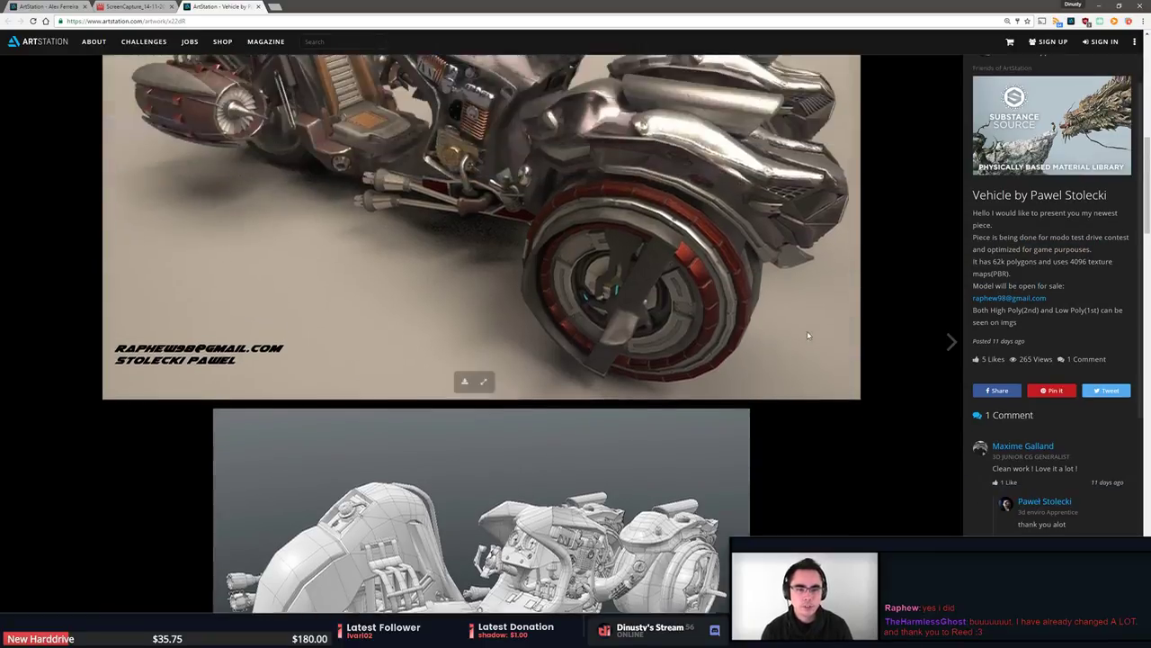
scroll(812, 328, "down", 9)
scroll(812, 327, "down", 7)
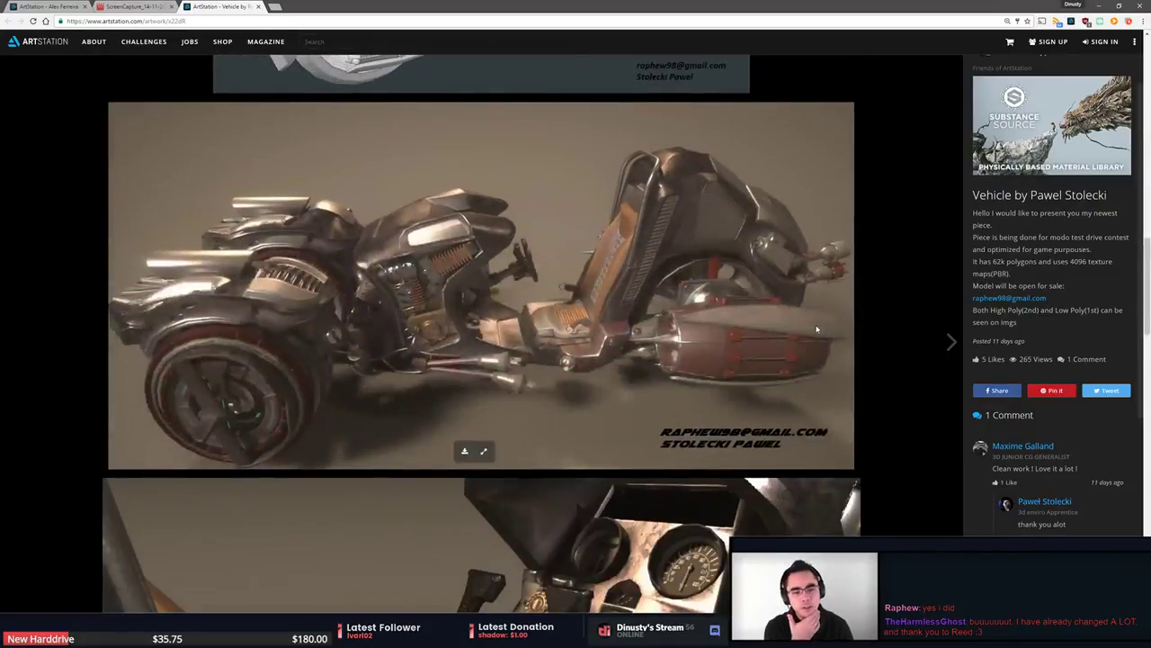
scroll(814, 334, "down", 2)
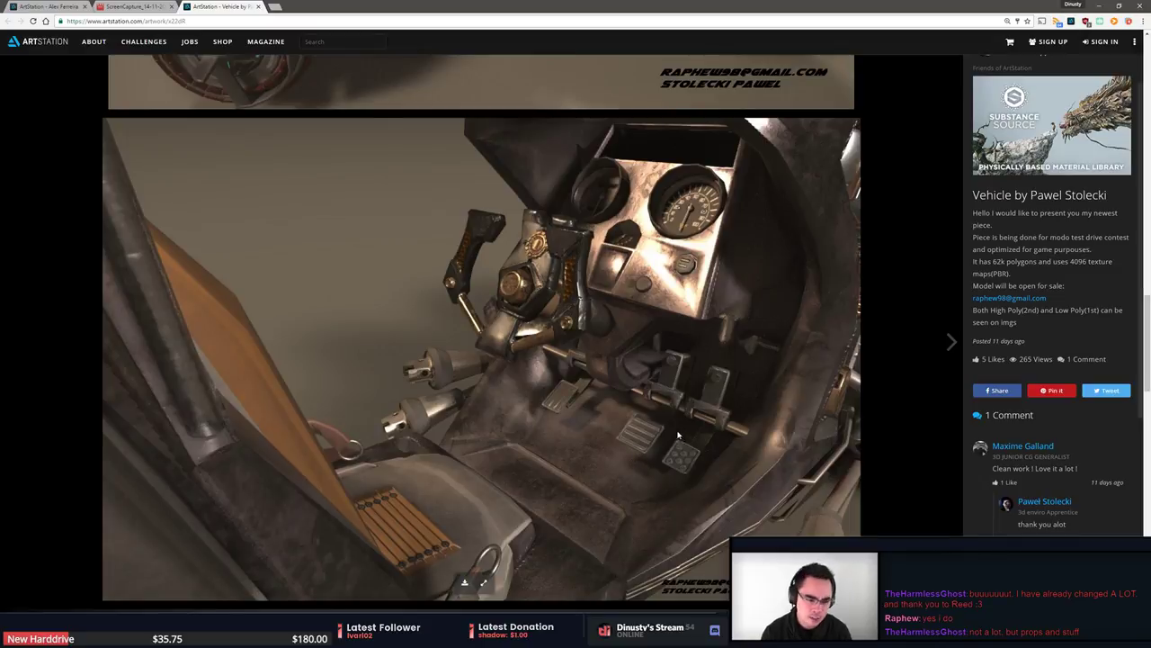
scroll(695, 454, "down", 5)
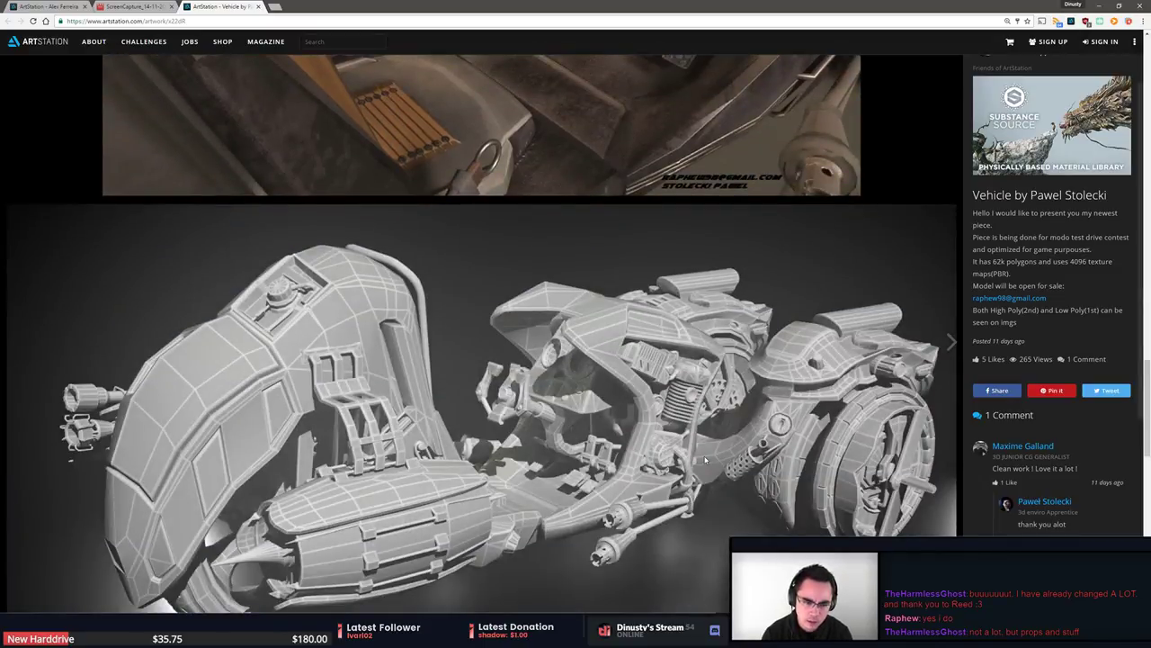
scroll(705, 459, "down", 13)
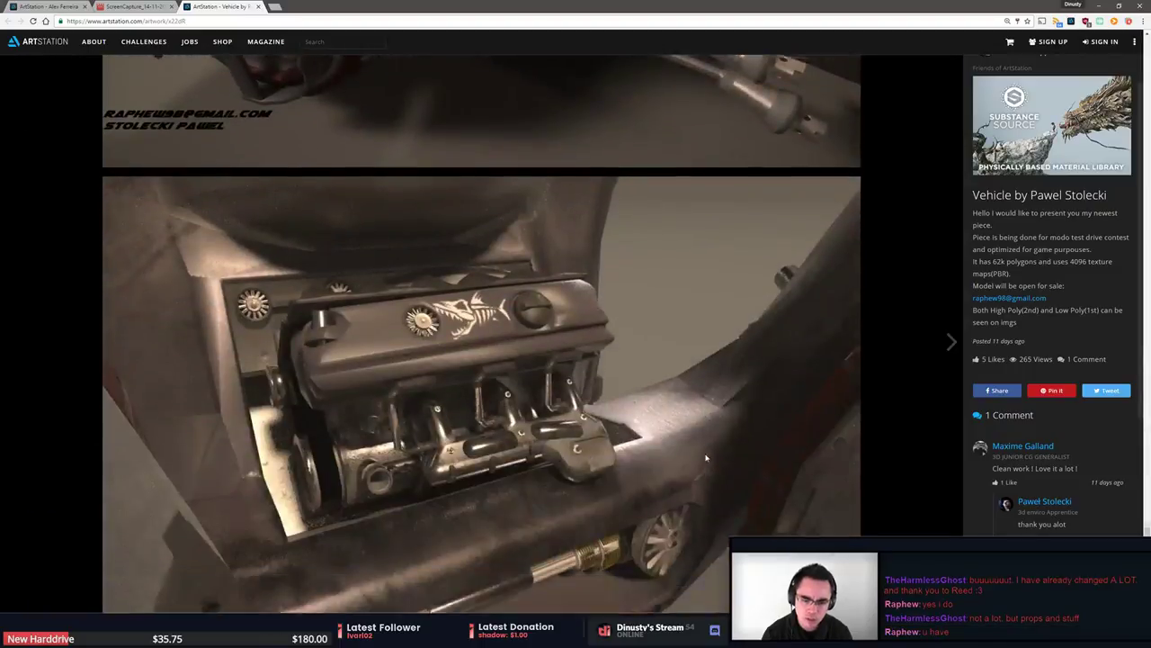
scroll(705, 459, "down", 1)
scroll(772, 468, "up", 12)
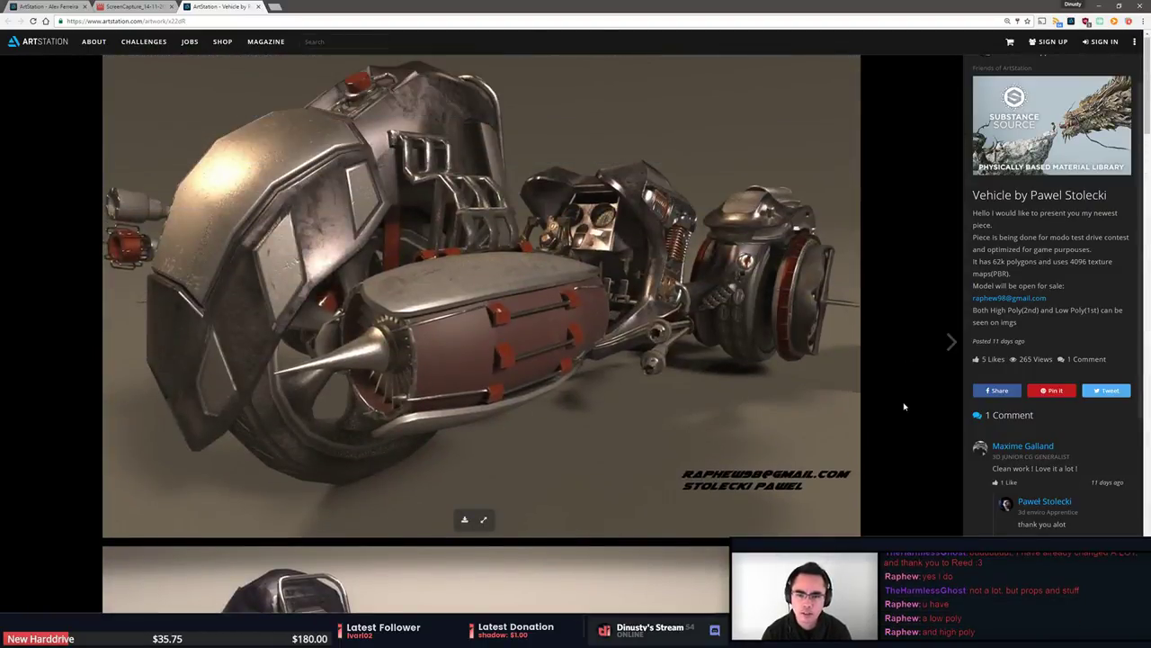
scroll(904, 406, "down", 3)
scroll(904, 403, "up", 3)
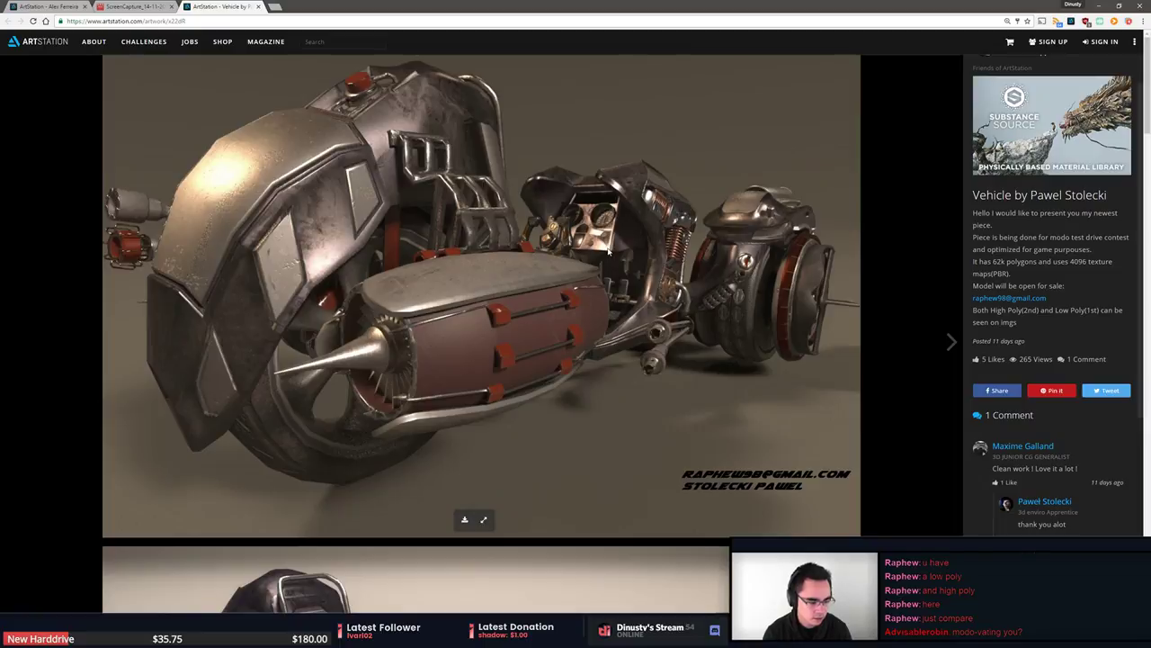
Switch to Discord and read the wip-art feedback on the vehicle, down to the posts that follow it.
key("alt+Tab")
left_click(548, 247)
scroll(584, 283, "down", 8)
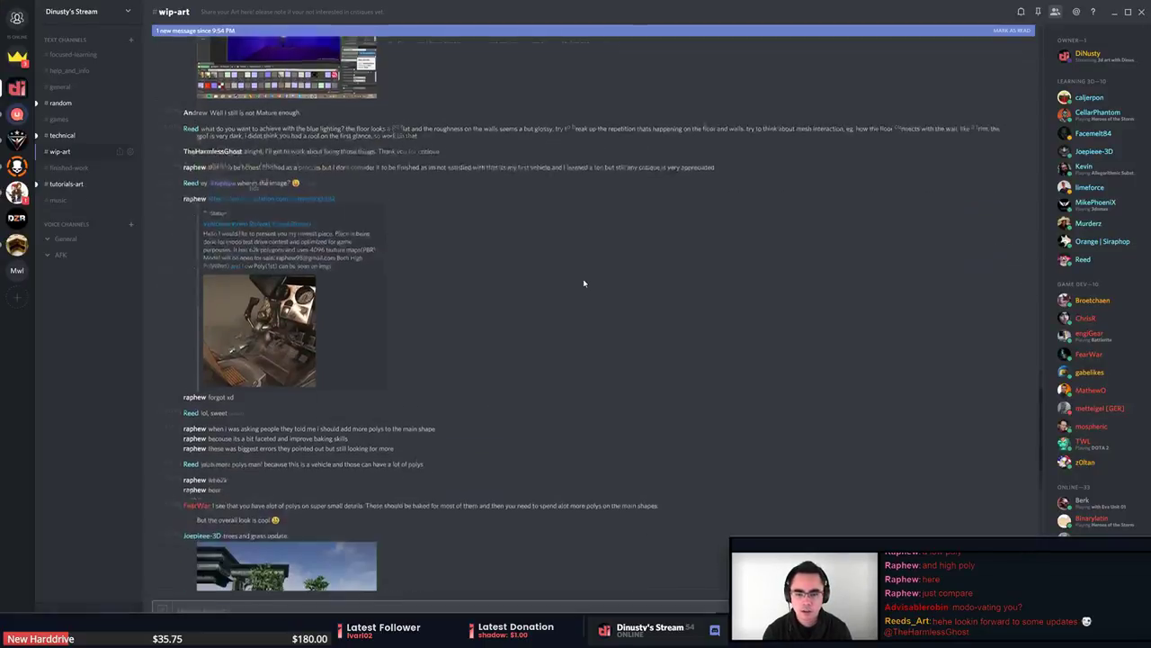
scroll(584, 283, "down", 2)
scroll(584, 283, "up", 4)
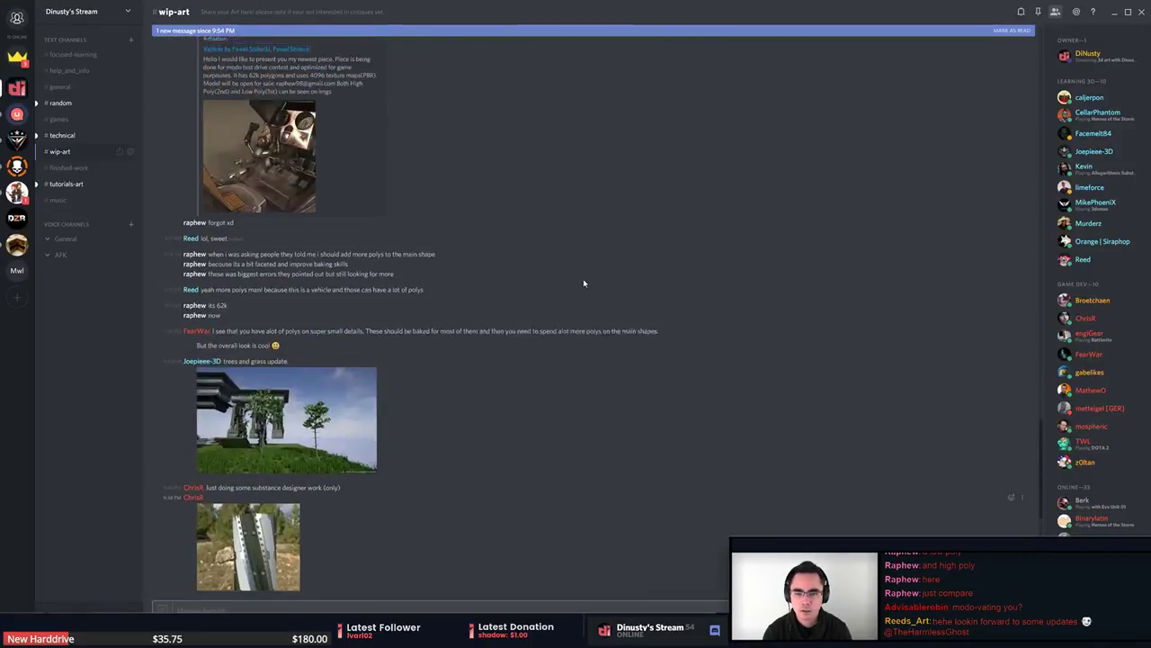
Return to the ArtStation vehicle page and go through all its images down to the fish-skeleton engine close-up.
key("alt+Tab")
scroll(609, 327, "down", 5)
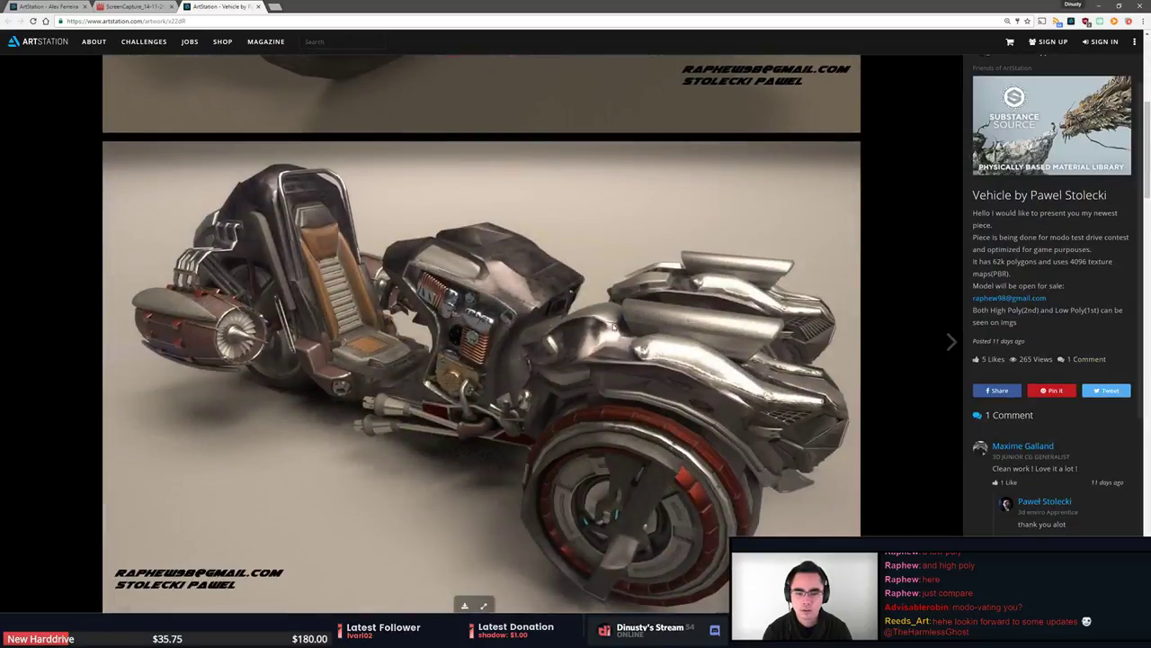
scroll(933, 383, "up", 4)
scroll(933, 382, "down", 5)
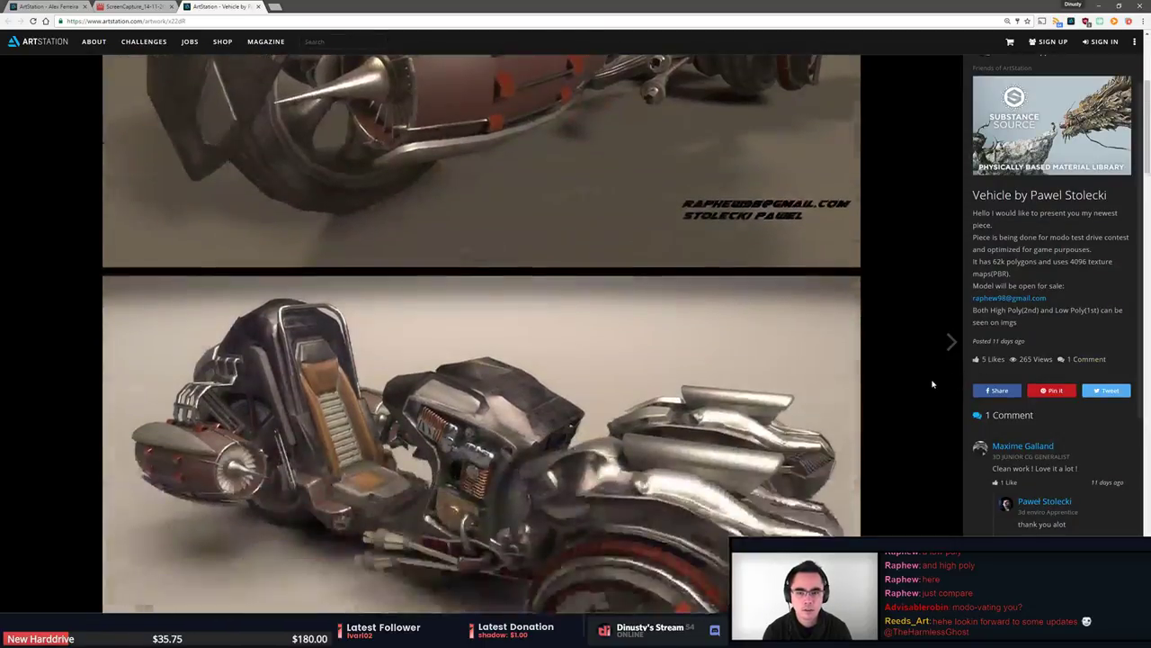
scroll(933, 382, "down", 8)
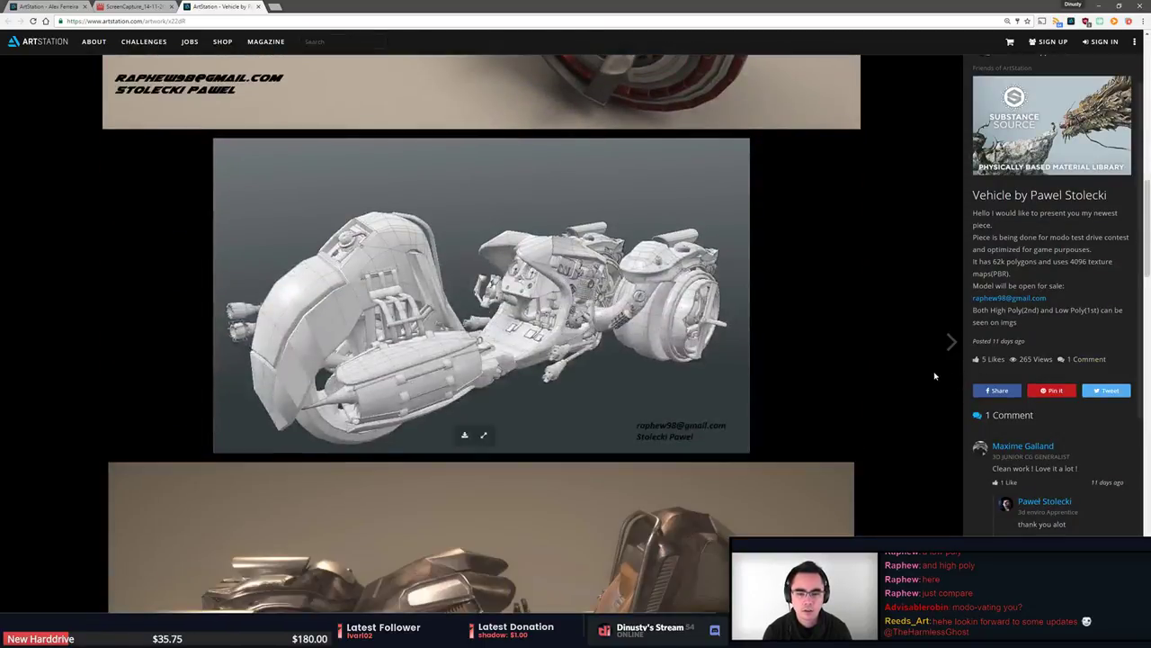
scroll(935, 376, "up", 2)
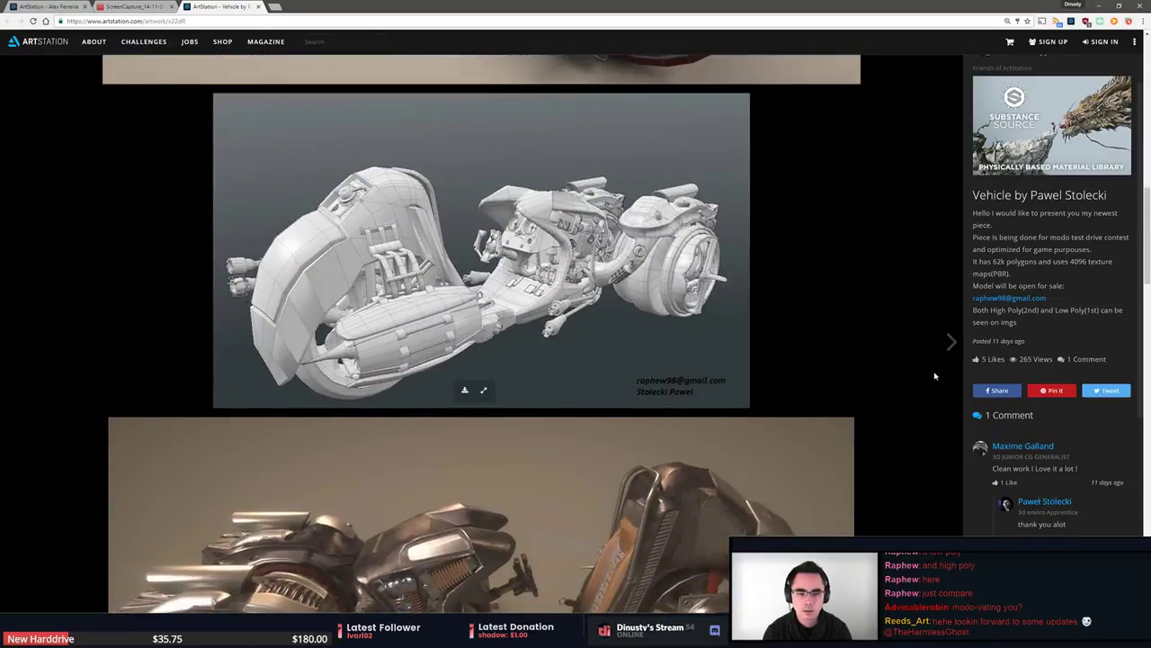
scroll(934, 376, "down", 10)
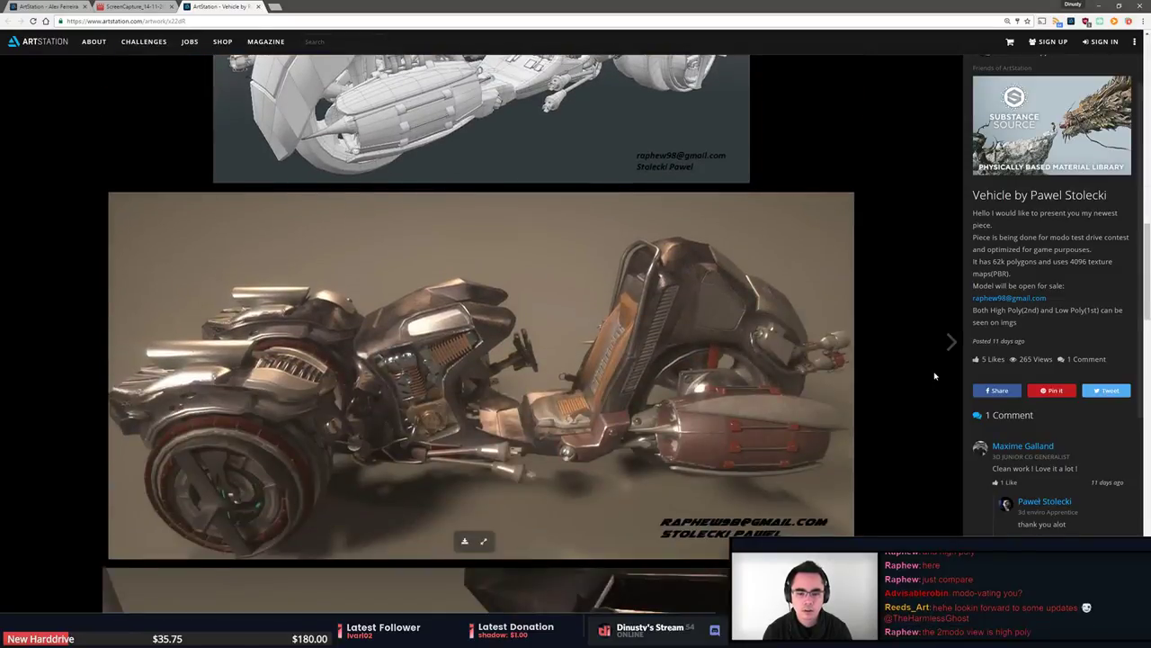
scroll(935, 376, "down", 8)
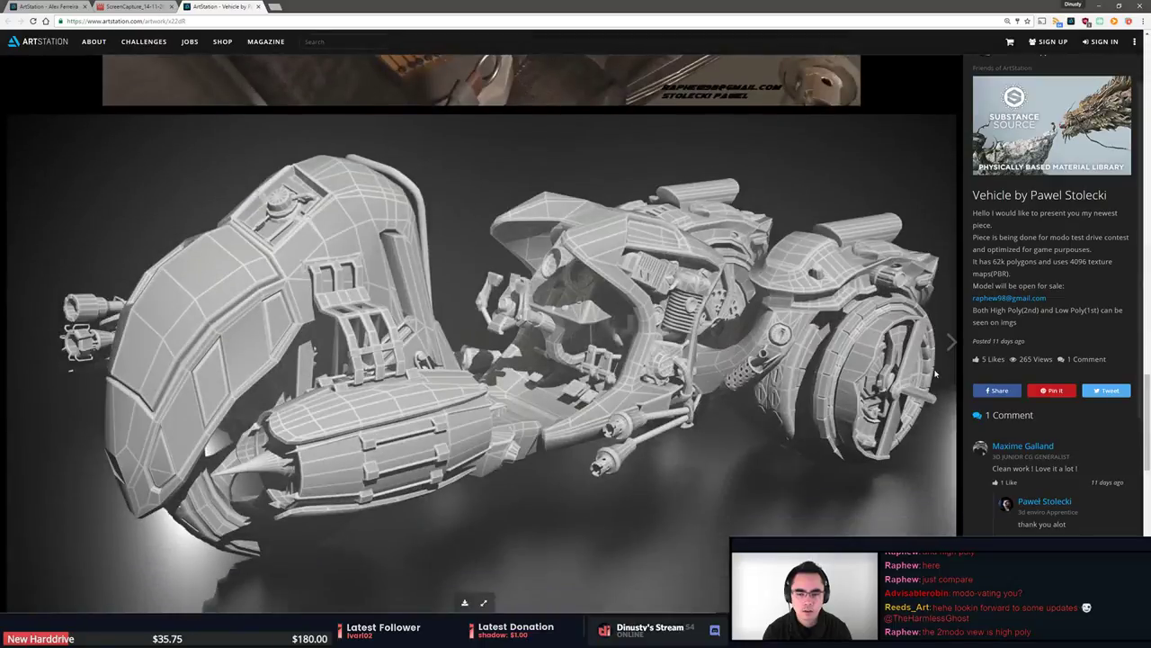
scroll(936, 372, "down", 6)
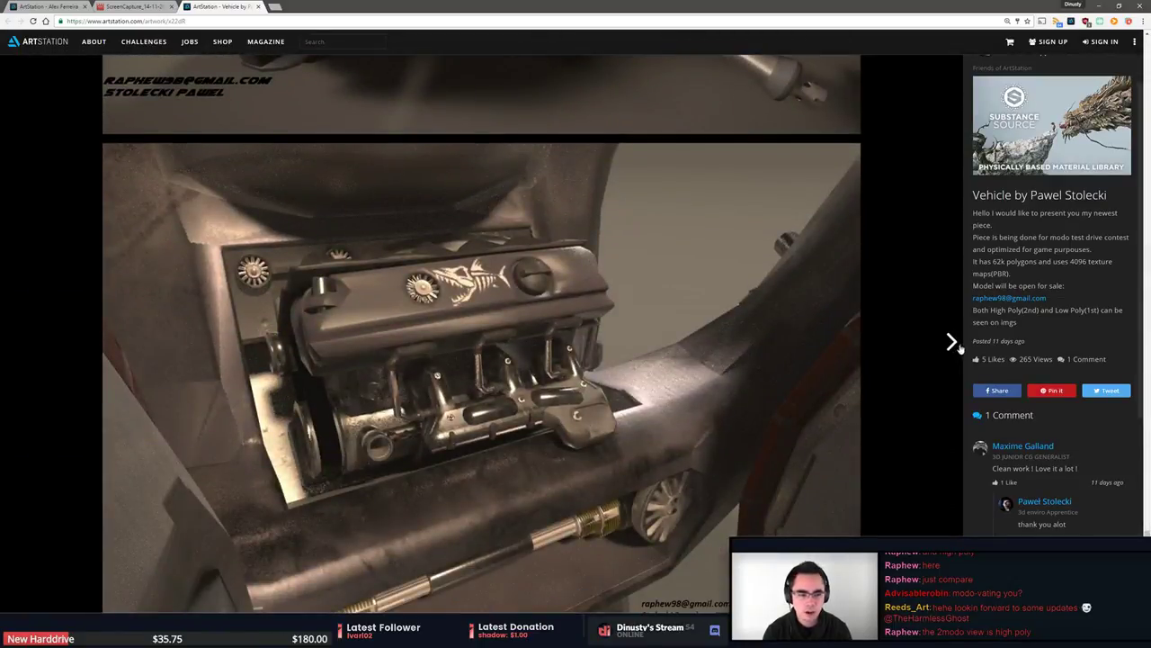
scroll(892, 429, "up", 2)
scroll(893, 429, "up", 1)
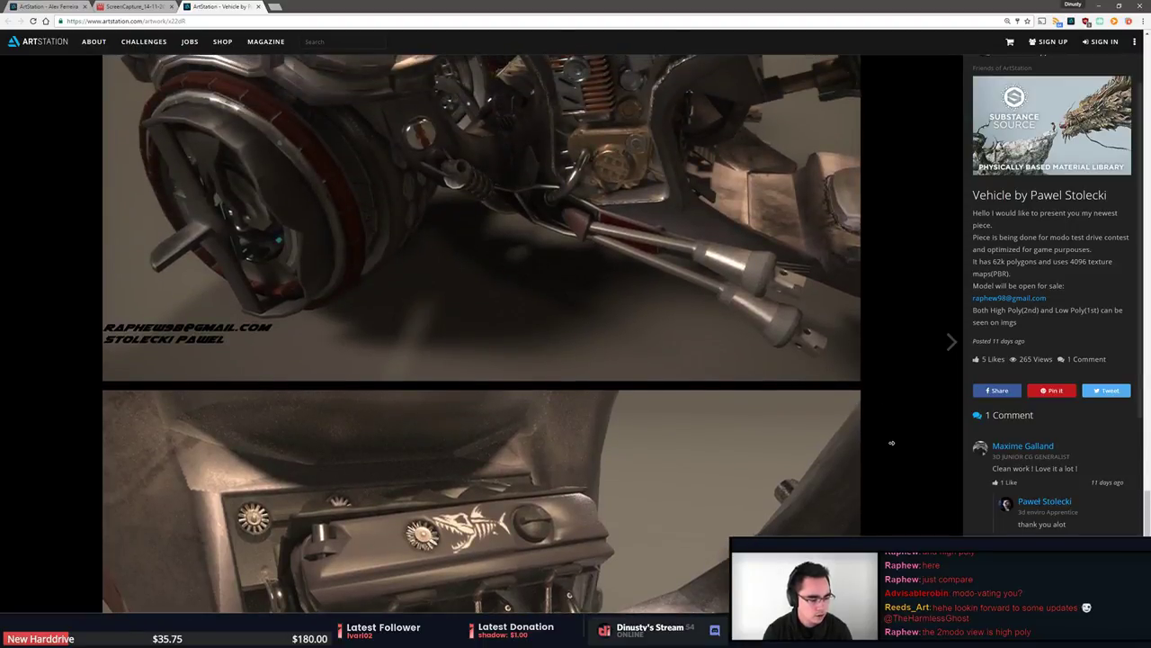
Compare the small blue-grey model view with the large dark-background wireframe, going back and forth past the side render and cockpit.
scroll(891, 443, "up", 10)
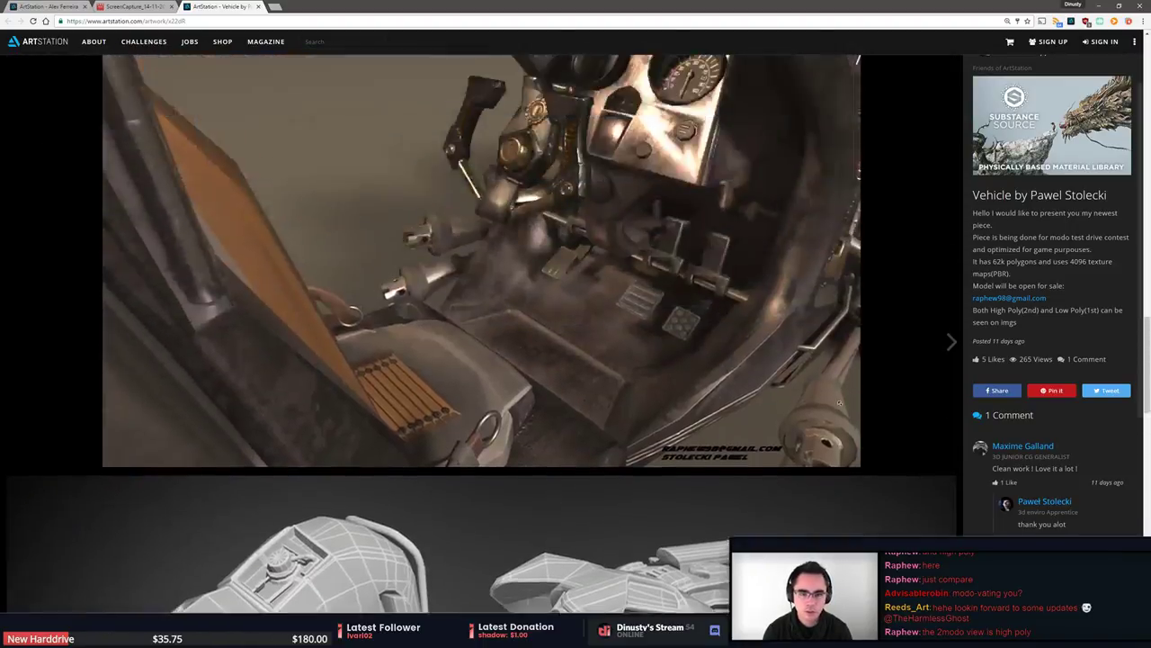
scroll(840, 404, "up", 8)
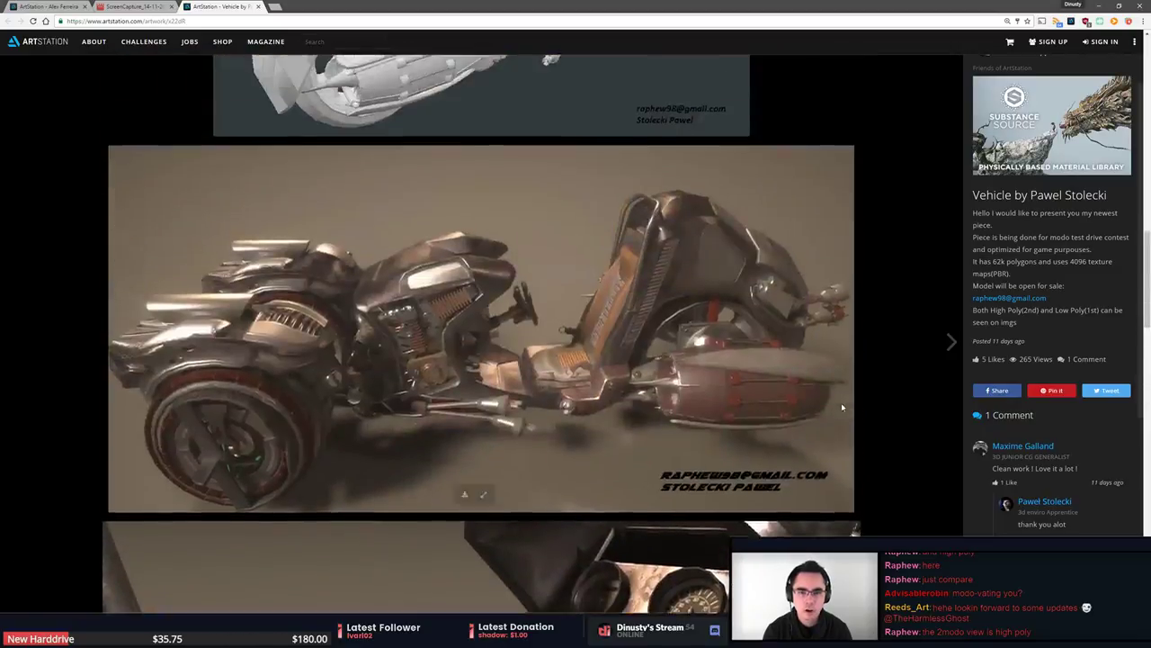
scroll(841, 407, "up", 7)
scroll(819, 313, "down", 10)
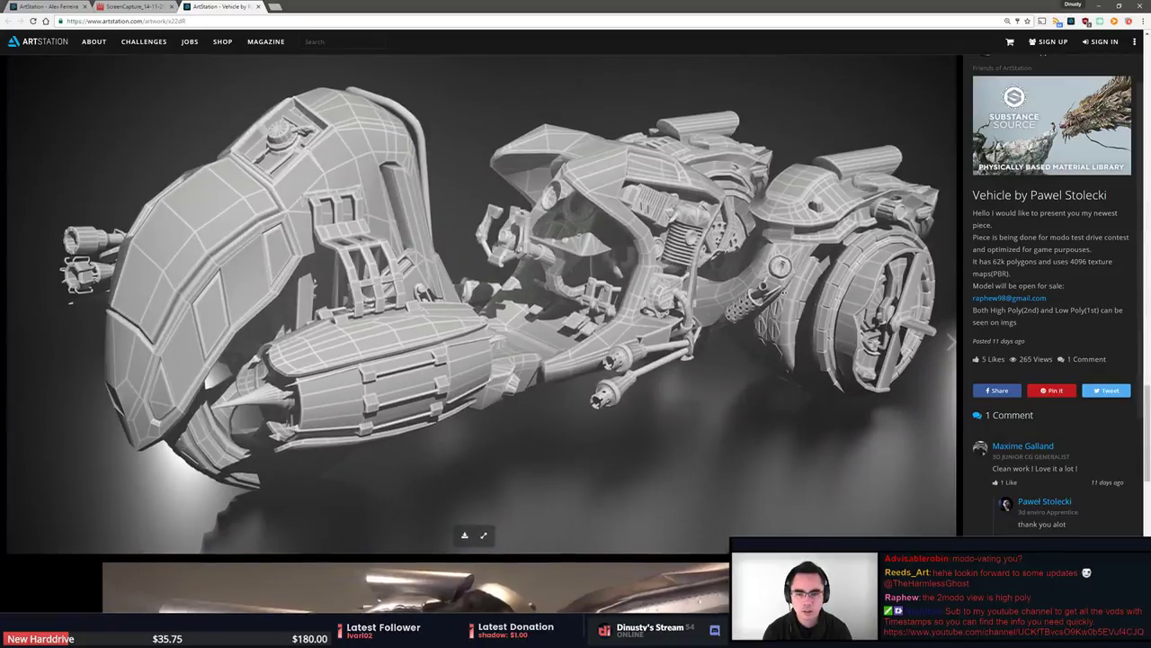
scroll(738, 297, "up", 10)
scroll(719, 299, "up", 6)
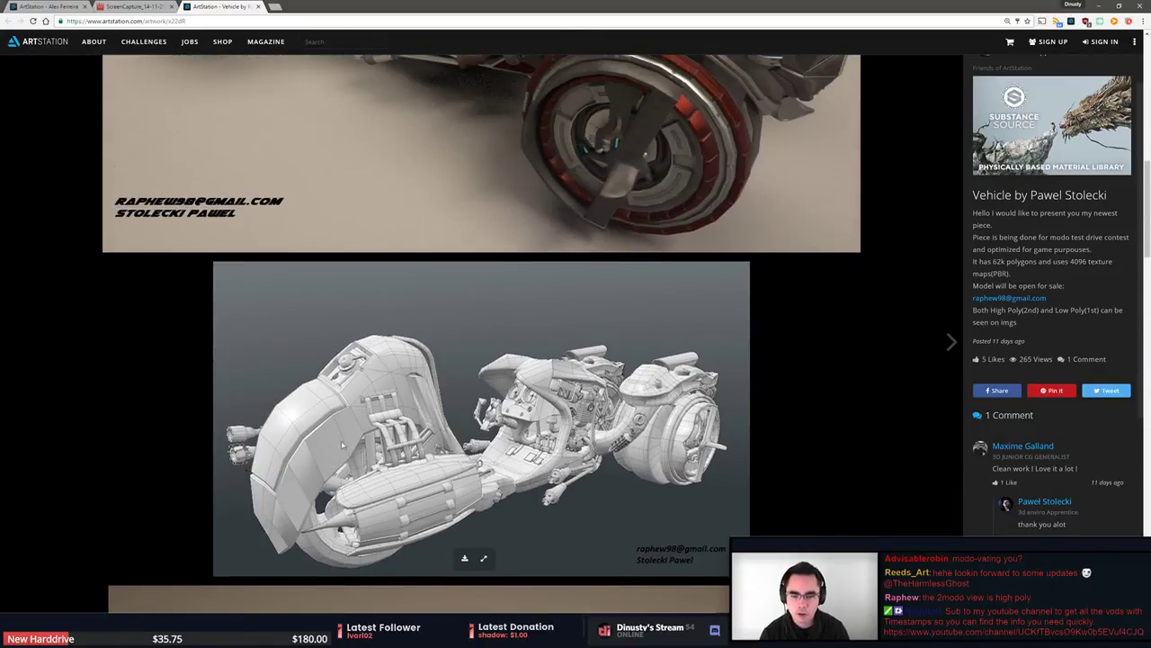
scroll(322, 494, "up", 2)
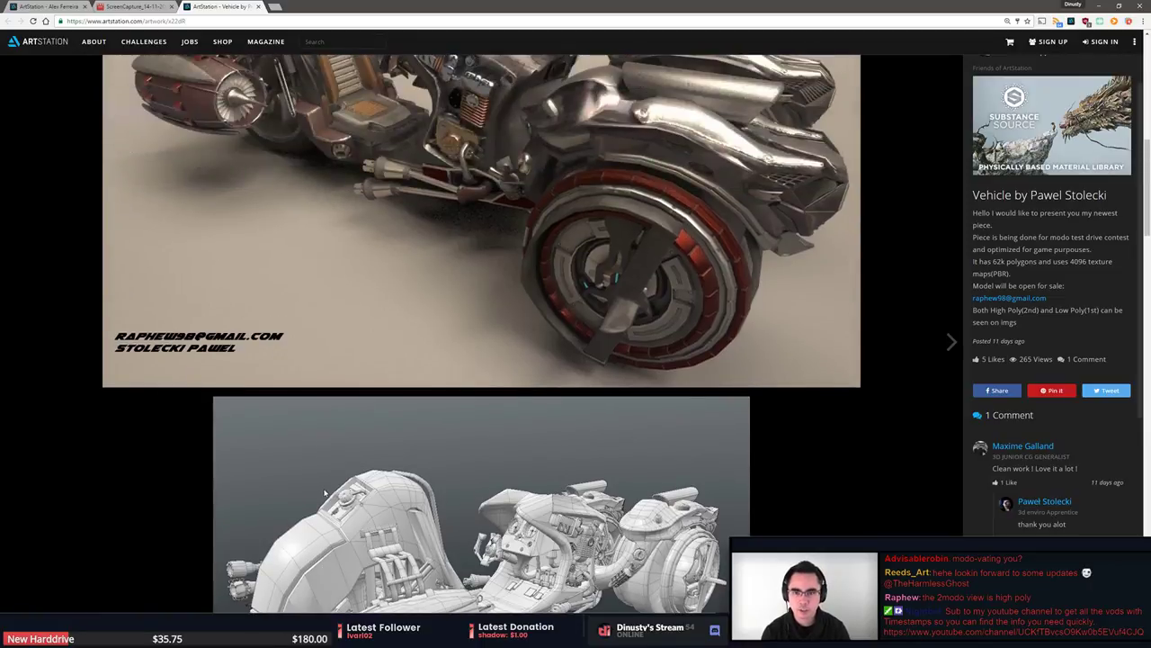
scroll(360, 494, "down", 7)
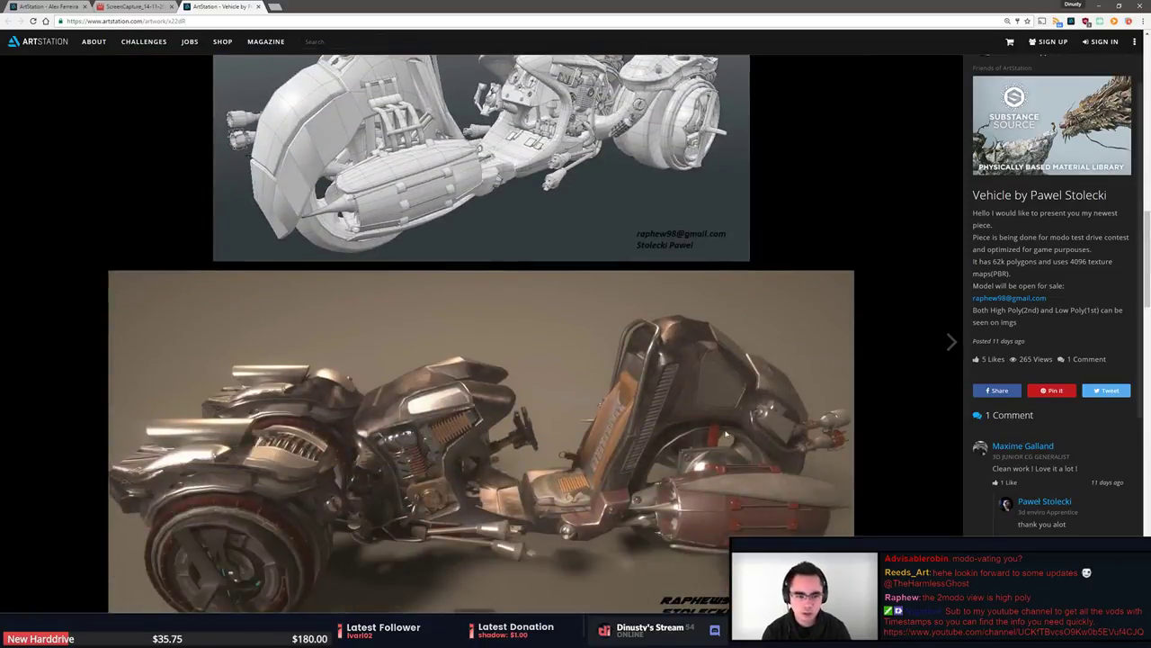
scroll(672, 542, "down", 8)
scroll(672, 543, "down", 5)
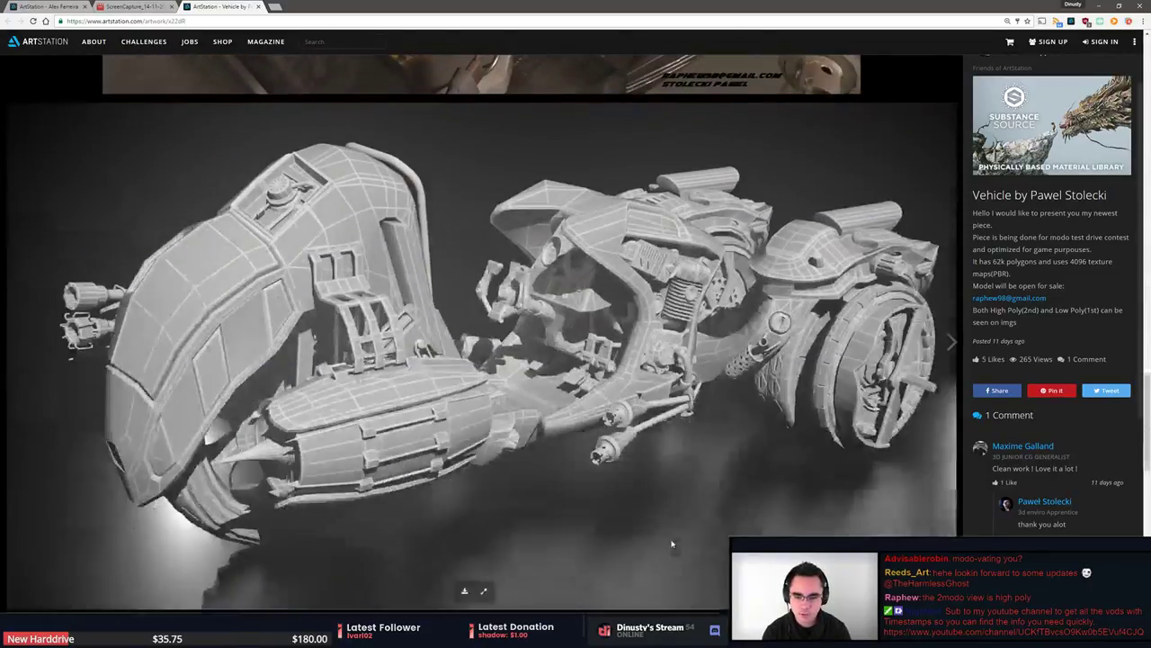
Check the front and rear renders against the blue-grey model view, and finish at the large dark-background wireframe.
scroll(506, 517, "up", 1)
scroll(162, 449, "up", 10)
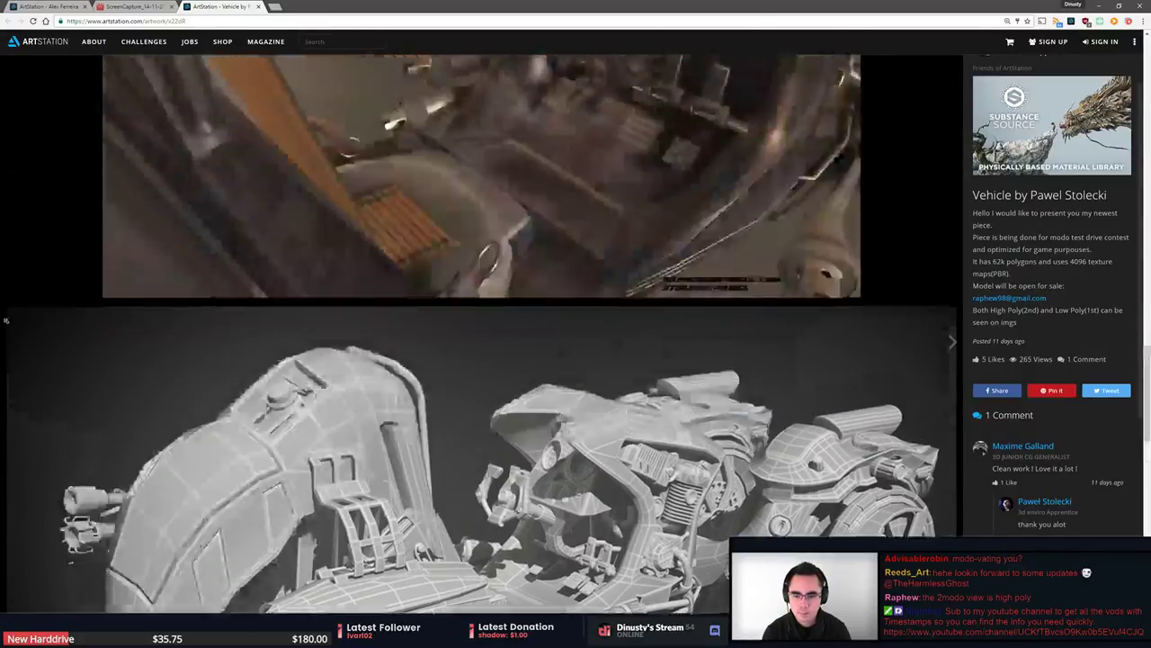
scroll(226, 432, "up", 4)
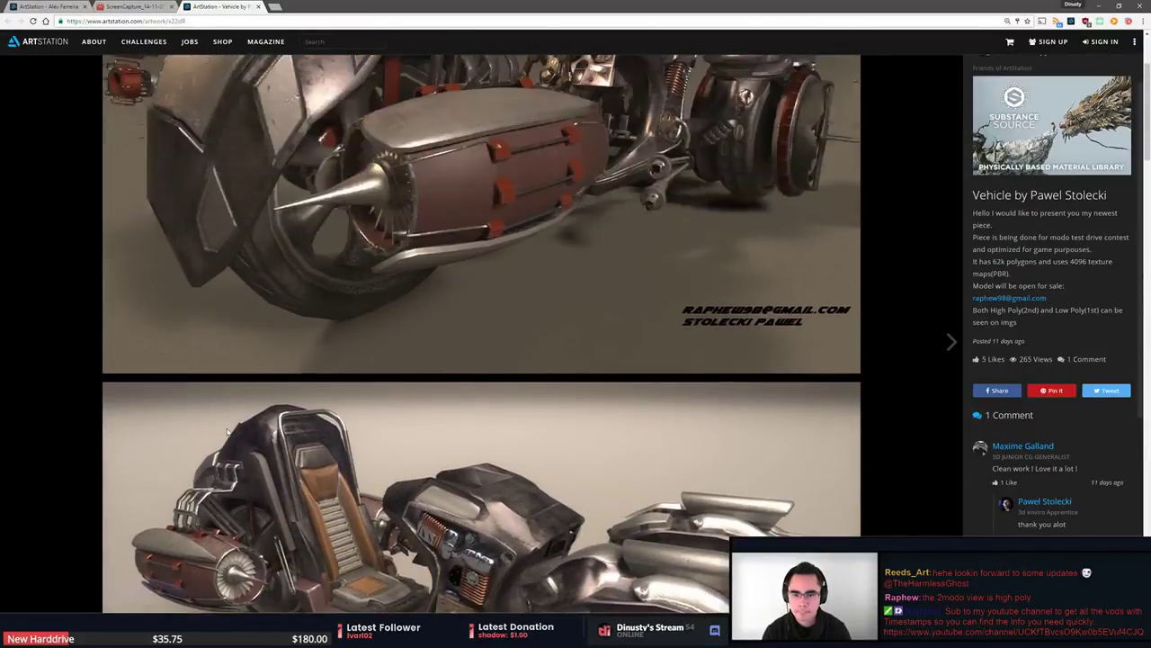
scroll(231, 434, "down", 4)
scroll(230, 432, "down", 4)
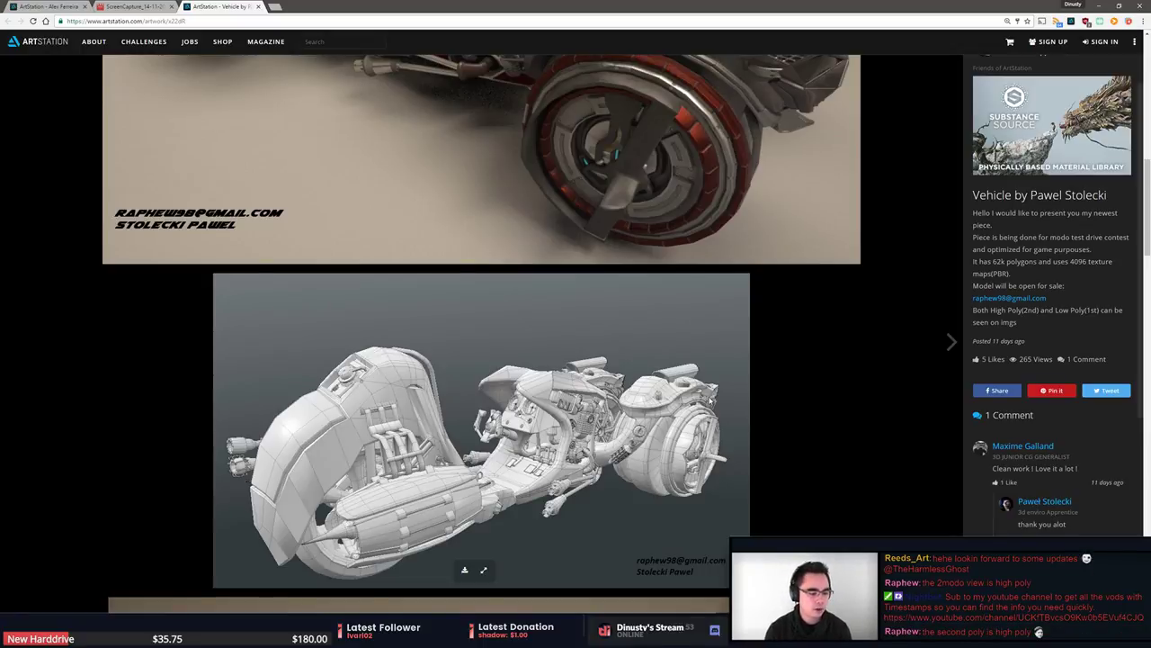
scroll(717, 498, "up", 2)
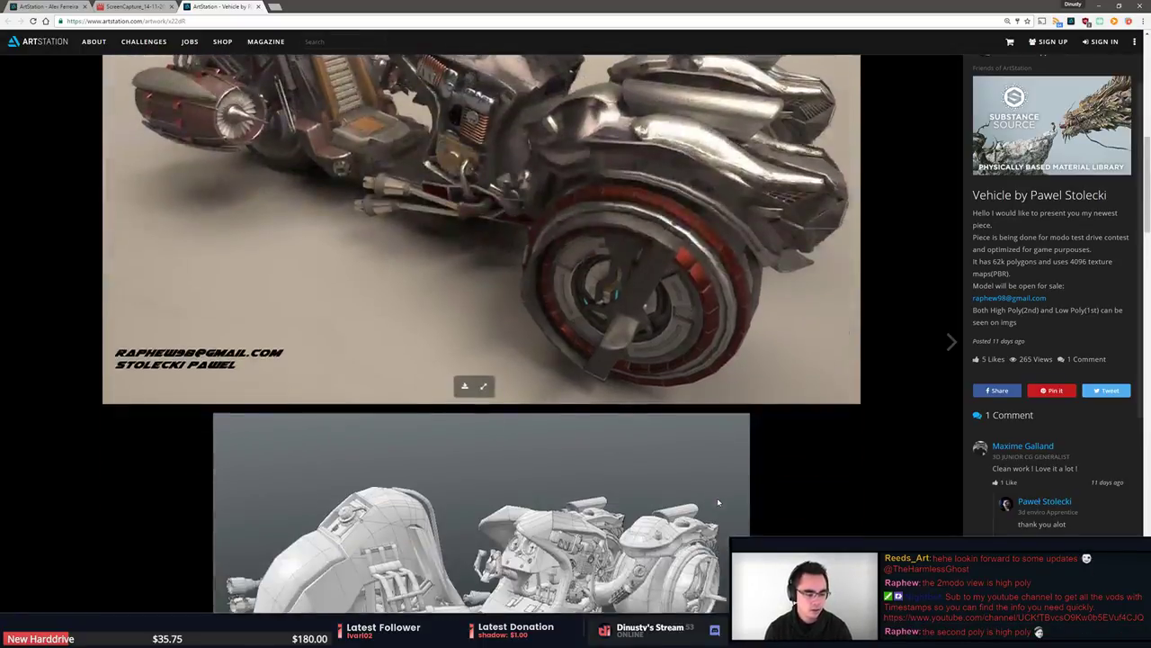
scroll(717, 499, "down", 3)
scroll(718, 502, "down", 15)
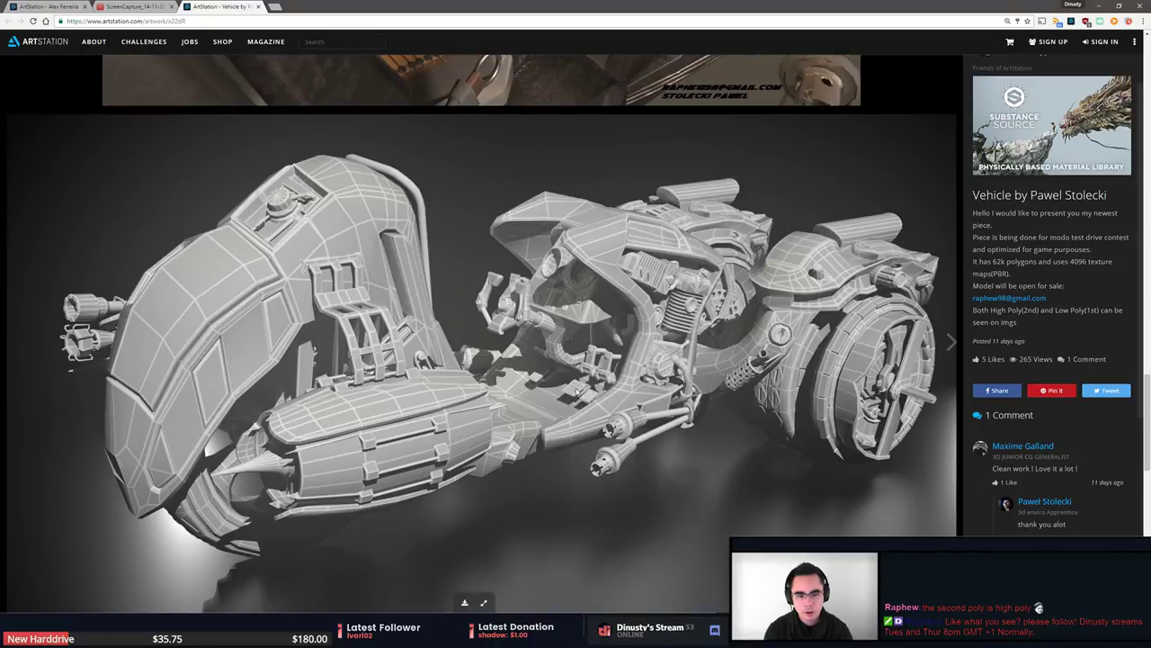
Open the dark-background wireframe image in its own tab and enlarge it to inspect the front body and cockpit topology.
right_click(589, 354)
left_click(486, 600)
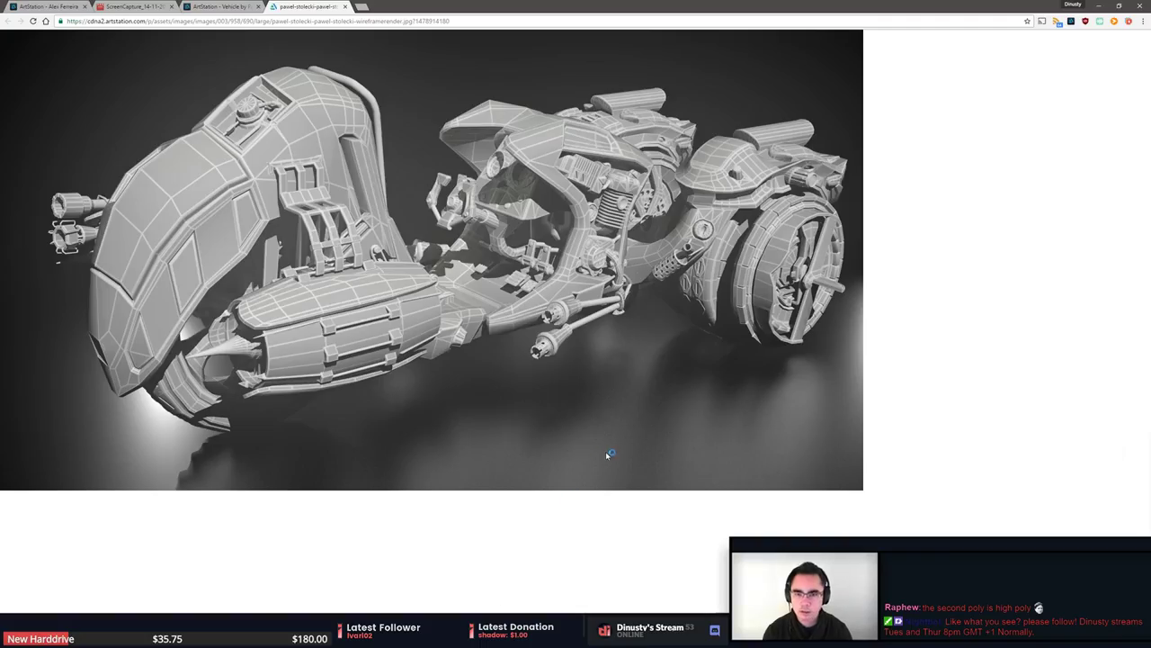
scroll(586, 294, "up", 4, "ctrl")
scroll(630, 309, "up", 2, "ctrl")
scroll(651, 309, "down", 6)
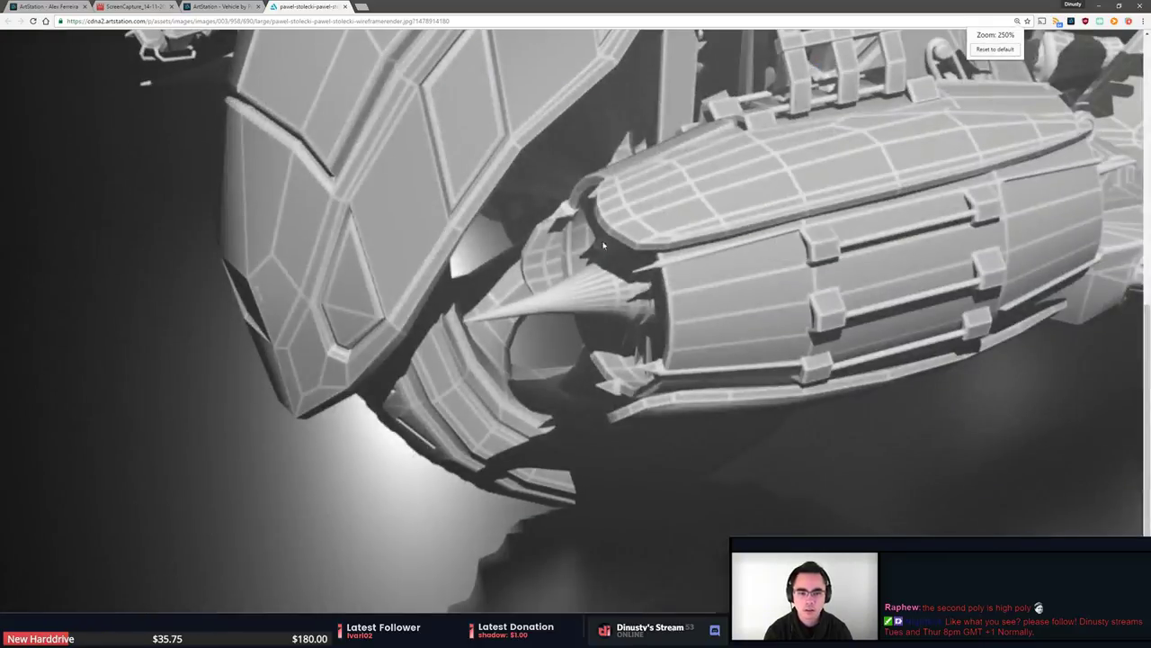
middle_click(723, 311)
scroll(722, 314, "up", 3, "ctrl")
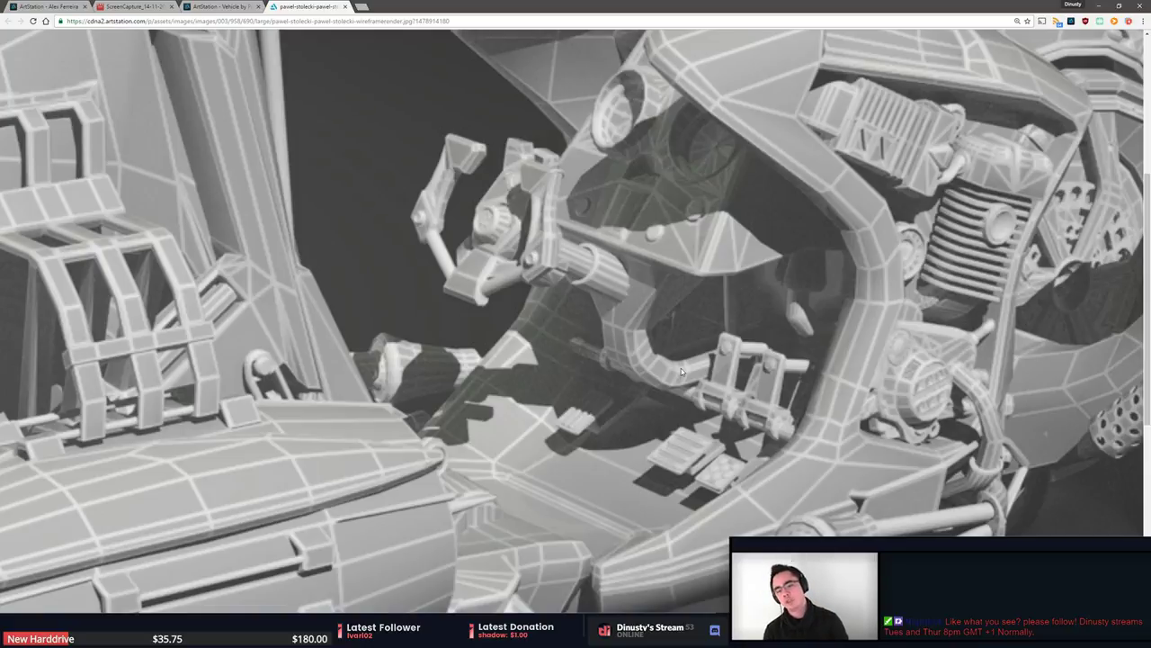
Inspect the enlarged wireframe's side pod, cockpit, engine and rear wheel topology, finishing with the whole vehicle at fit size.
middle_click(535, 427)
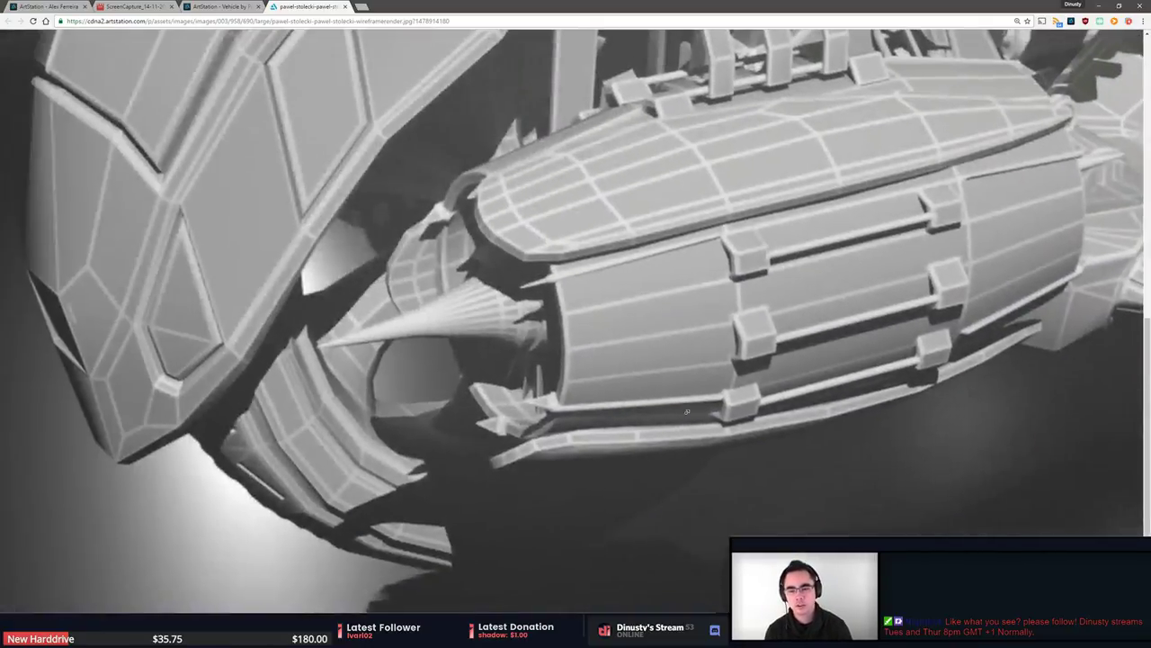
middle_click(611, 486)
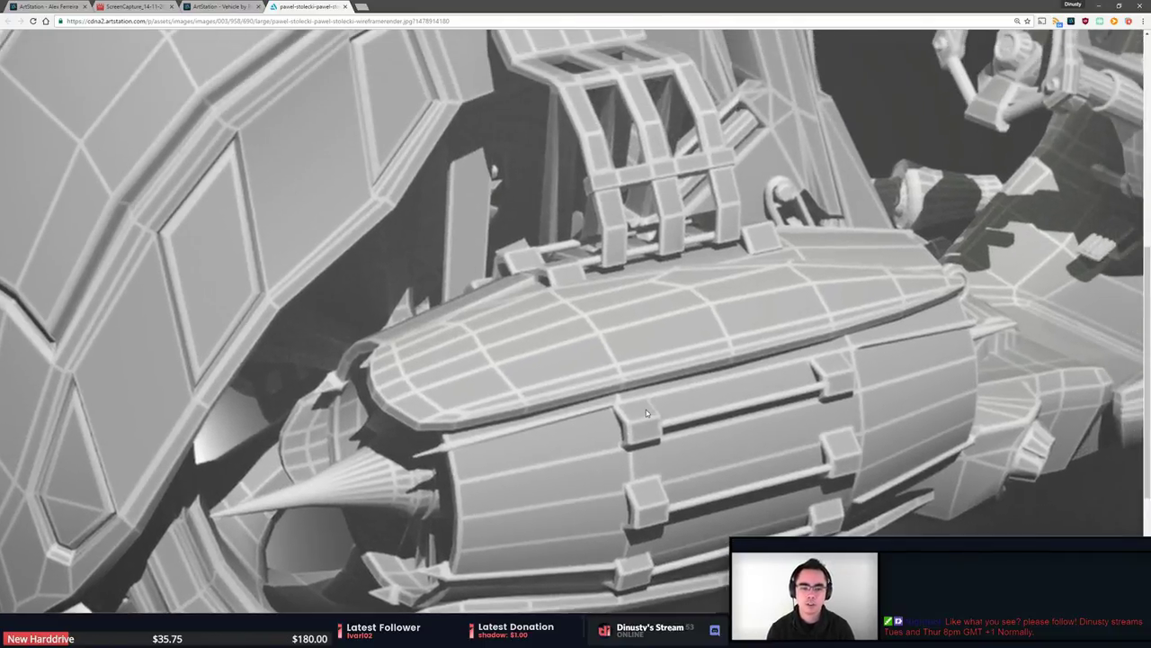
middle_click(611, 402)
scroll(633, 391, "up", 8)
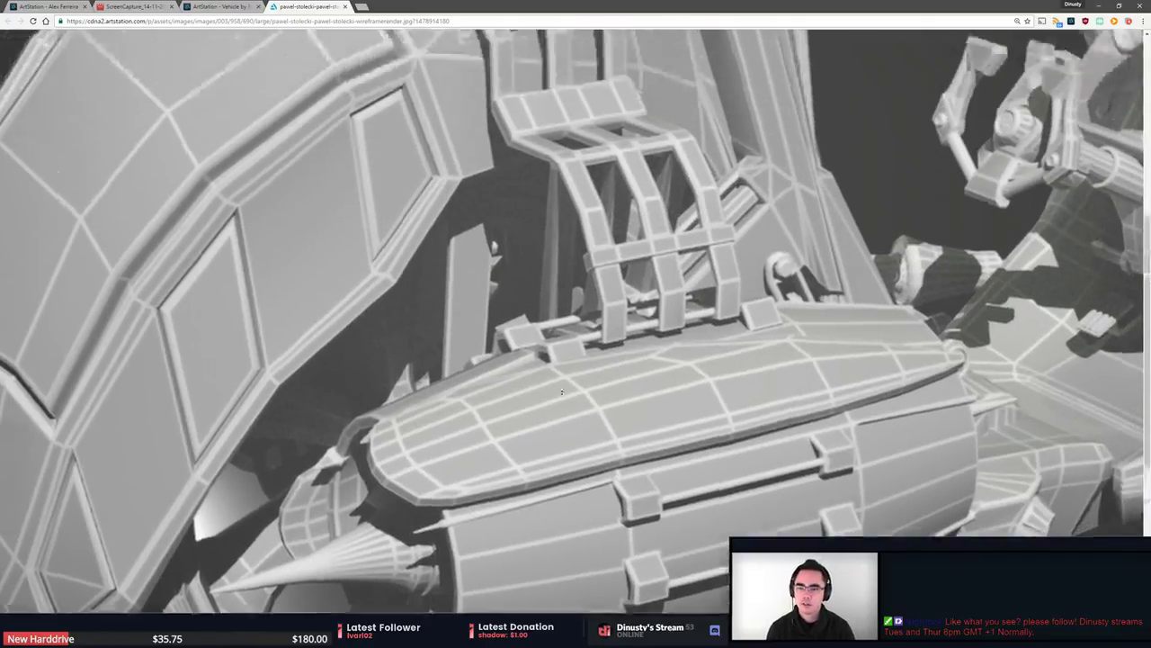
middle_click(633, 390)
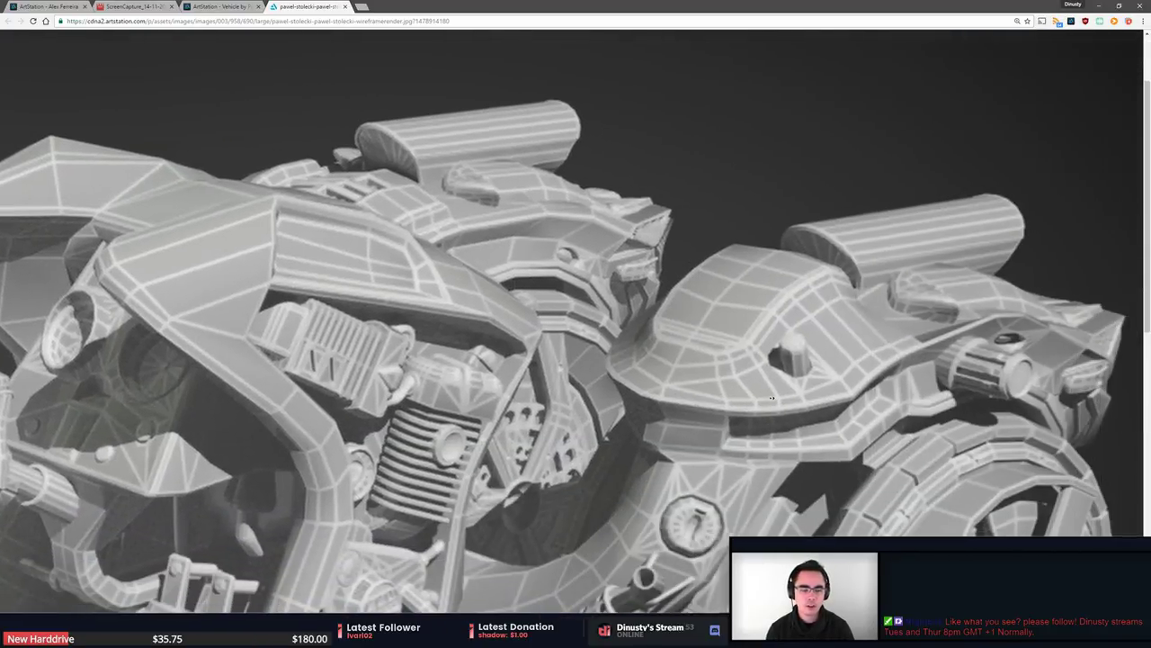
scroll(774, 388, "down", 5)
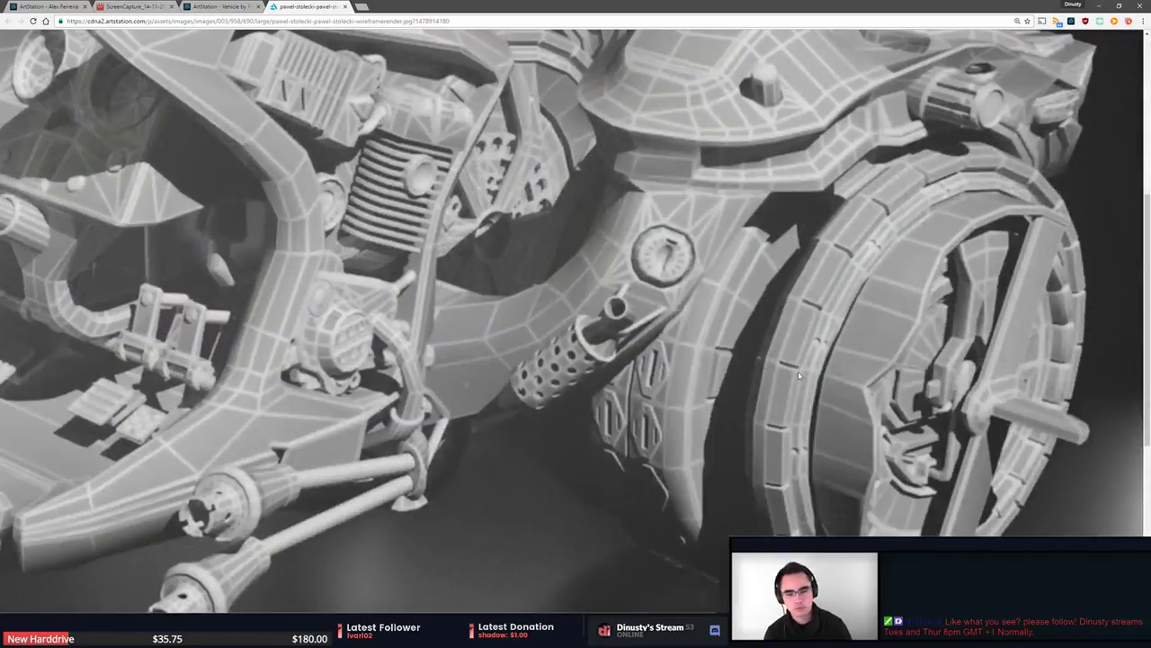
scroll(797, 386, "up", 1)
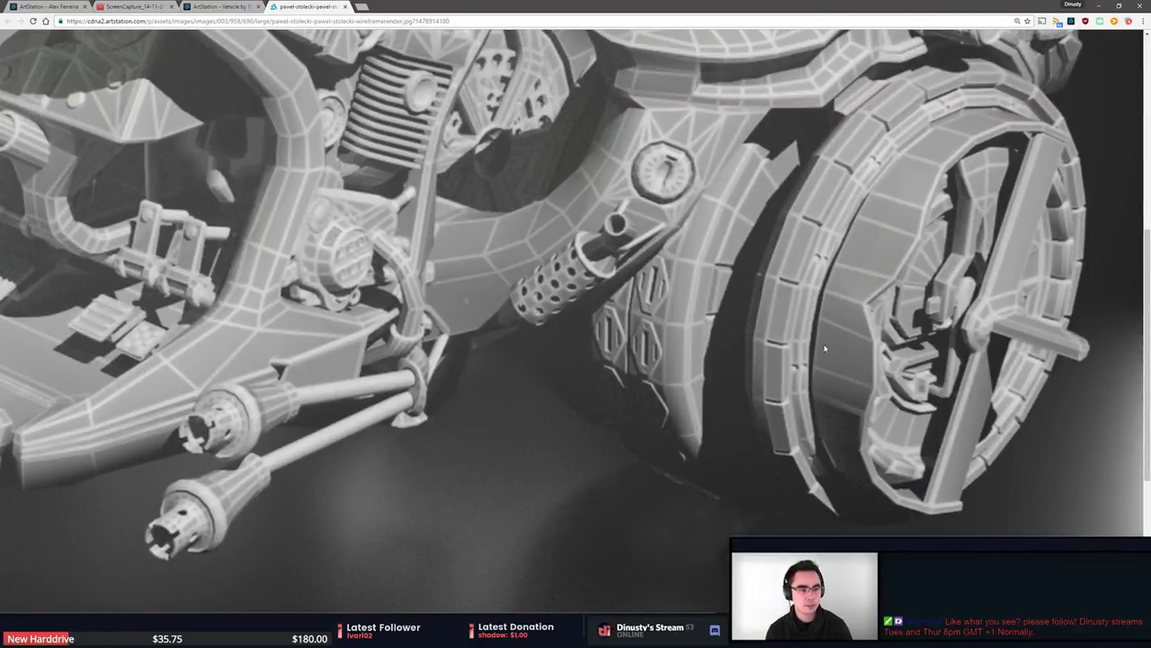
middle_click_drag(722, 456, 601, 391)
scroll(729, 418, "up", 5)
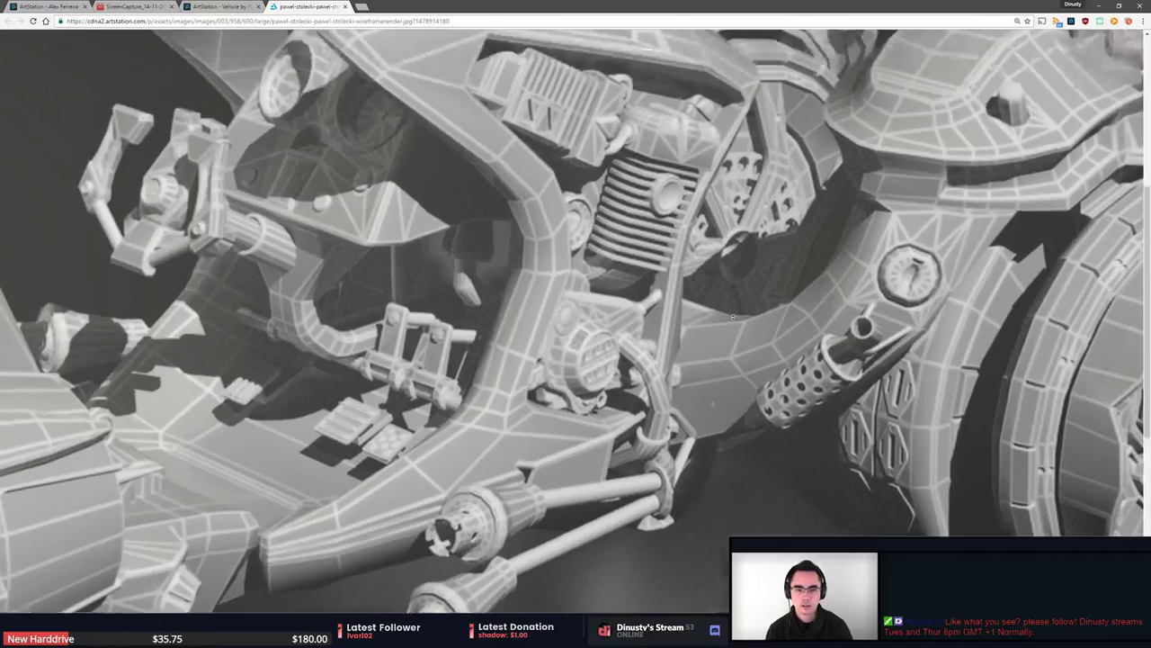
left_click(718, 430)
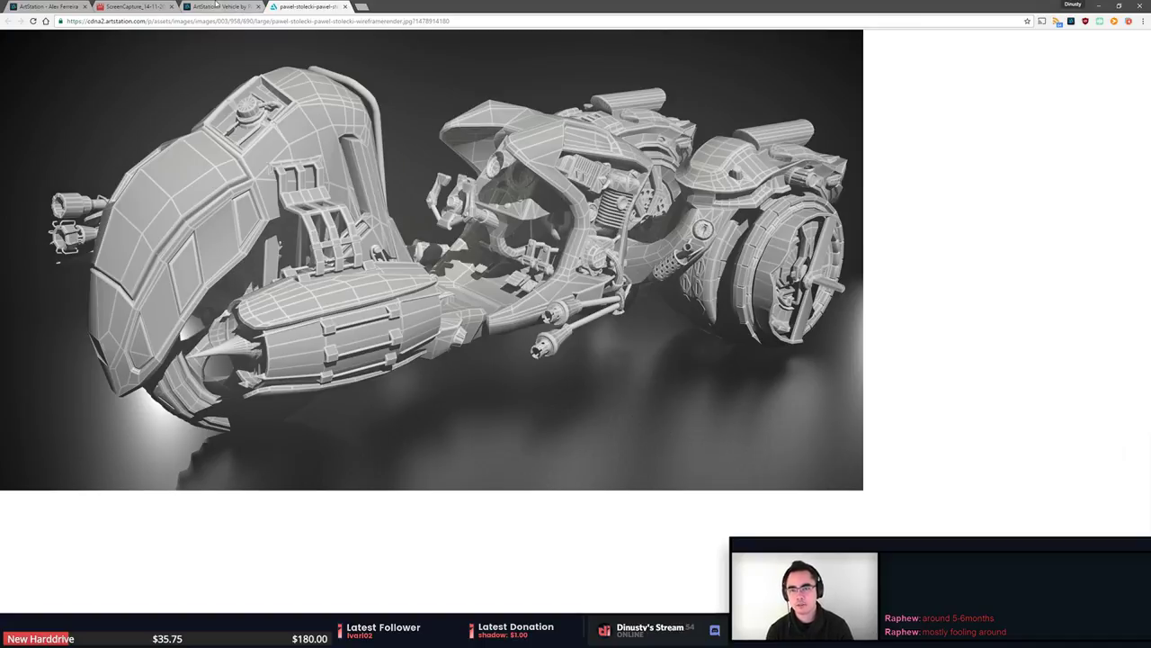
Return to the ArtStation vehicle page and review the rear, cockpit and engine renders, finishing at the main three-quarter render.
left_click(216, 6)
scroll(417, 290, "down", 4)
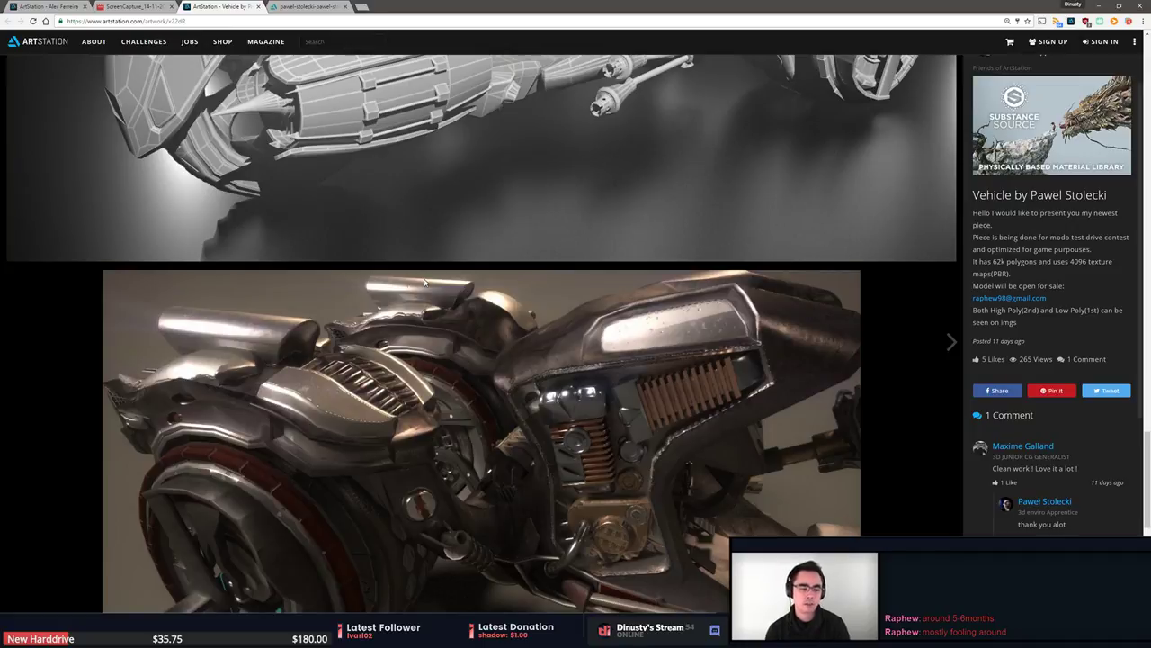
scroll(424, 282, "down", 15)
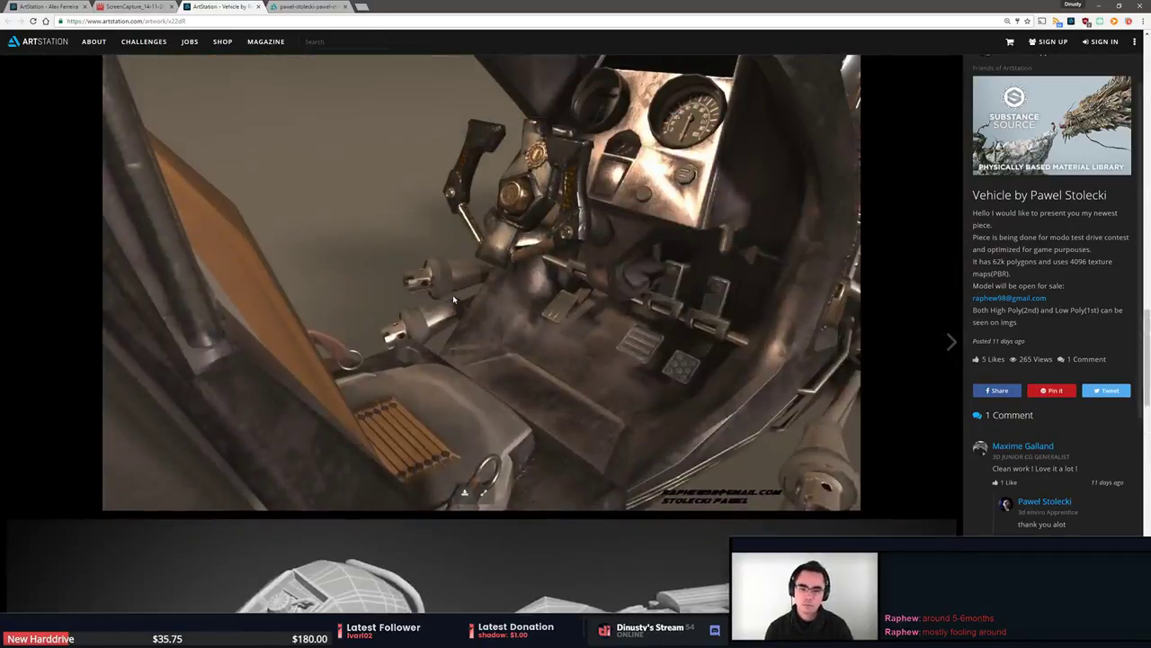
scroll(459, 301, "down", 2)
scroll(630, 215, "up", 2)
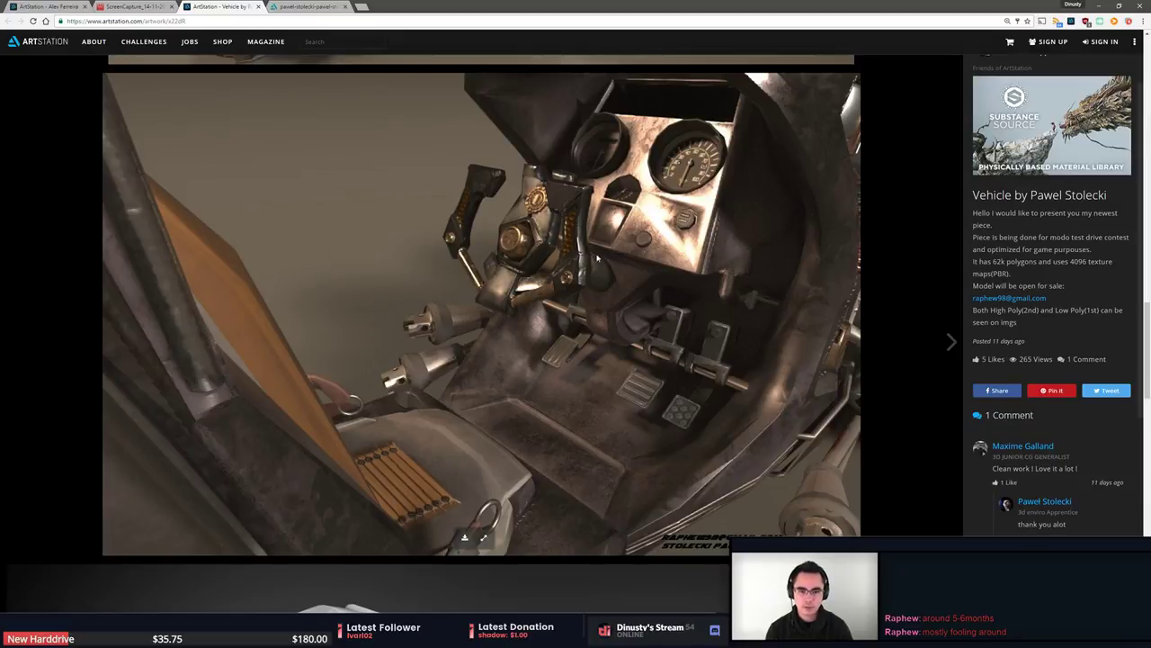
scroll(506, 315, "down", 16)
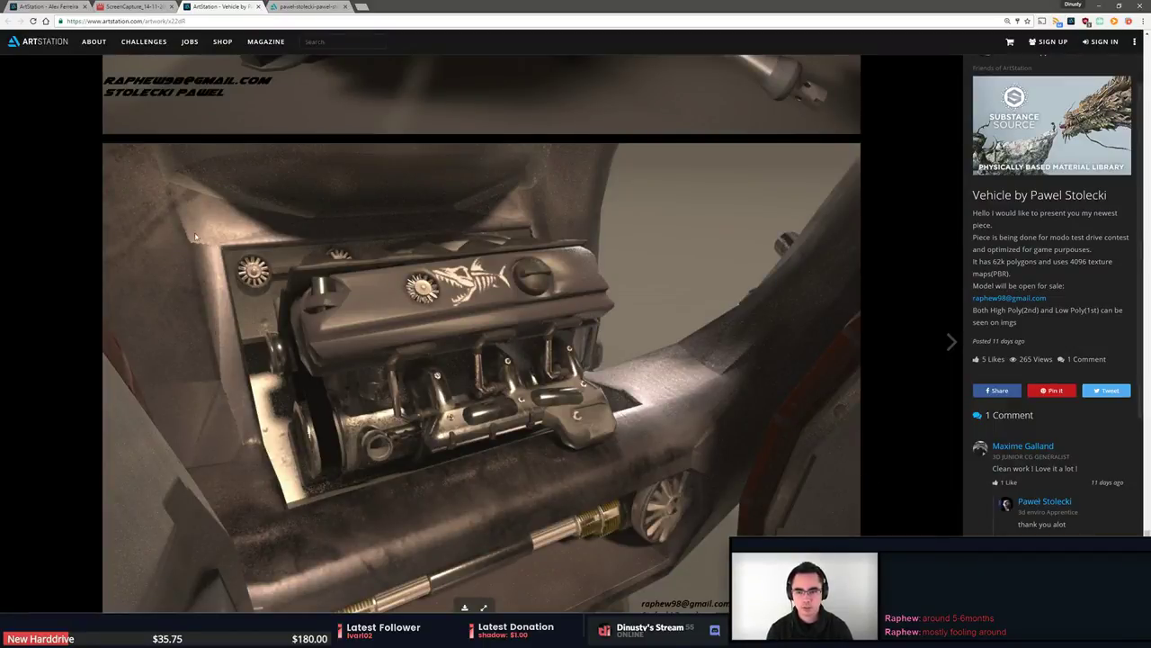
scroll(833, 358, "up", 5)
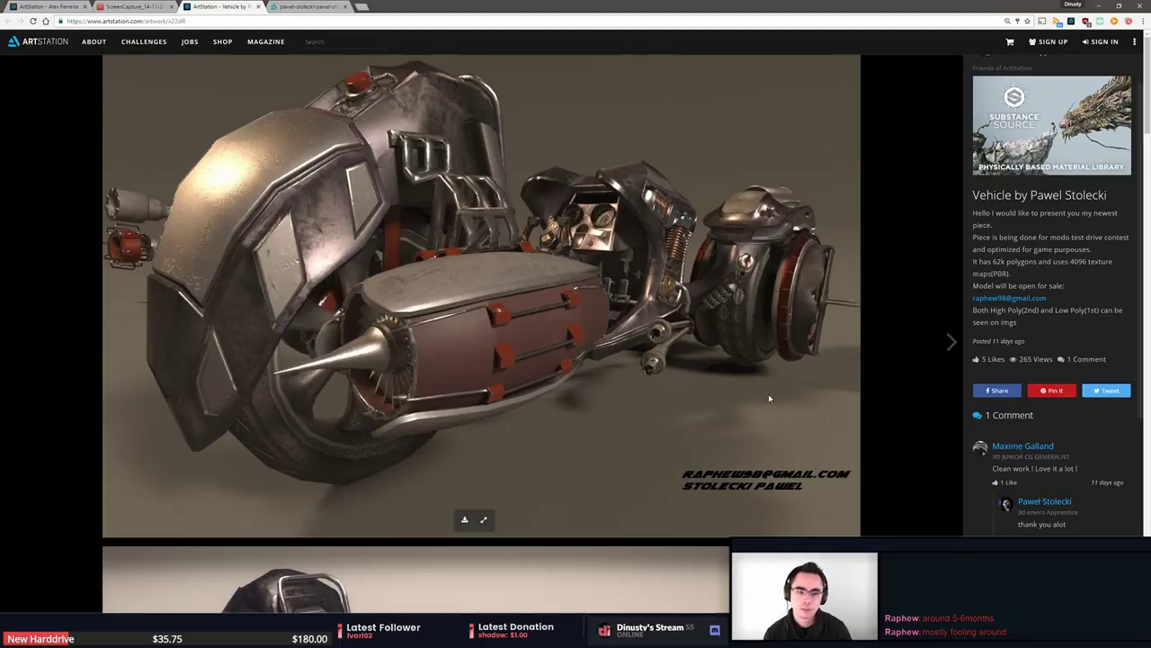
scroll(873, 387, "down", 1)
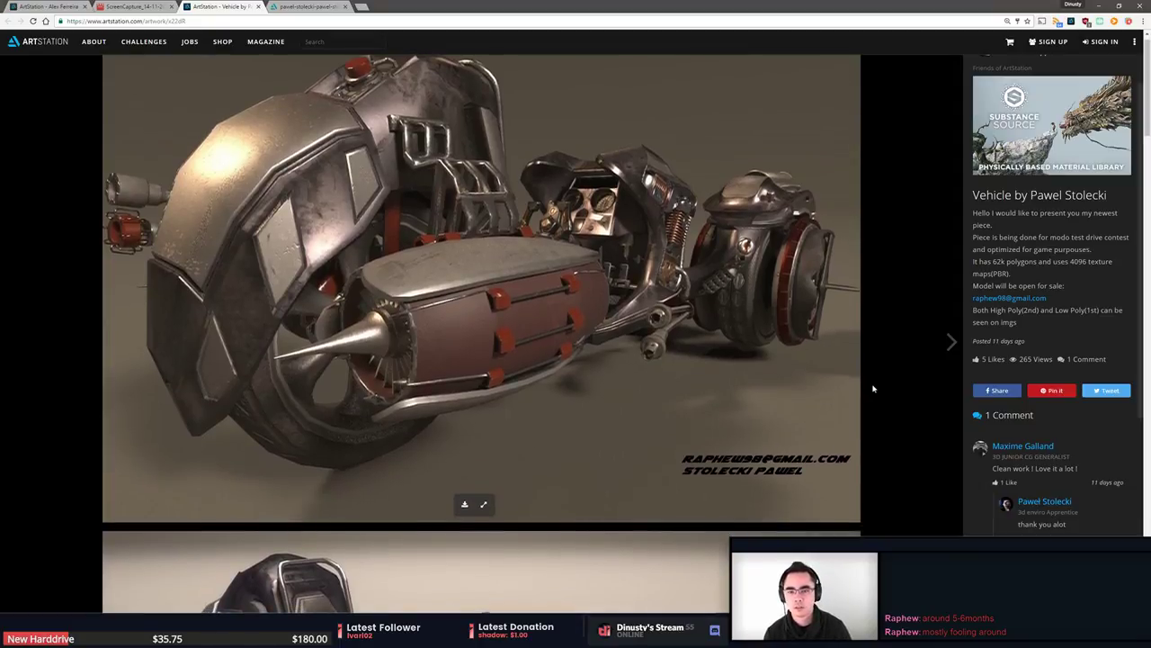
Switch to Discord's wip-art channel and open the trees and grass update image at original size in the browser, enlarged.
key("alt+Tab")
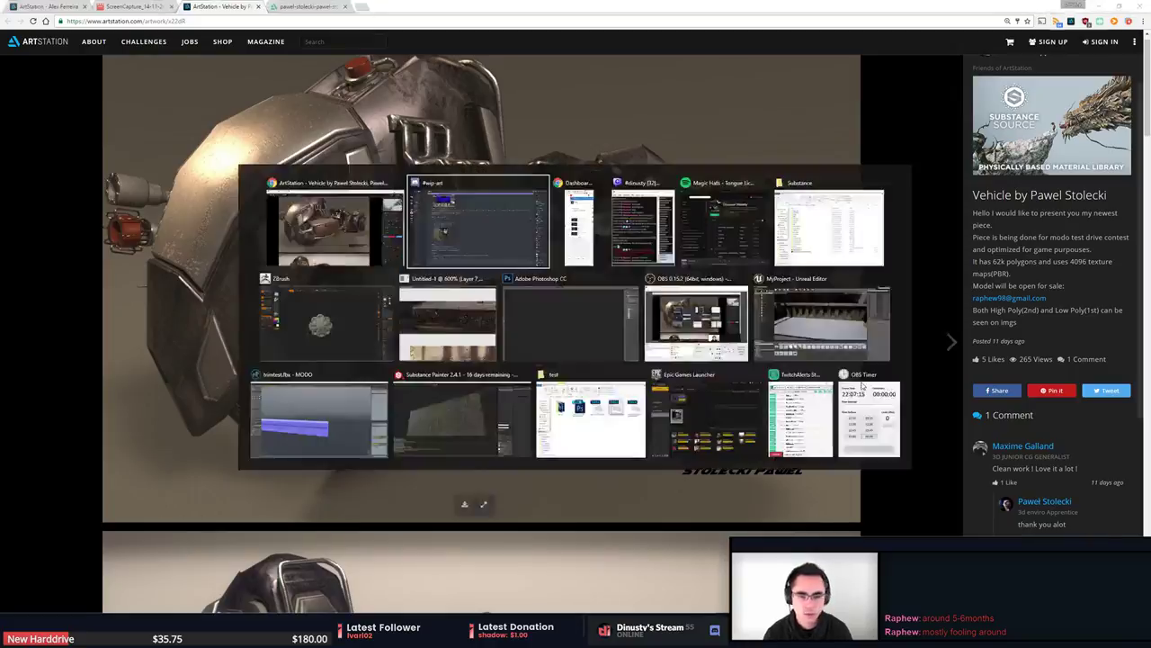
scroll(533, 409, "down", 5)
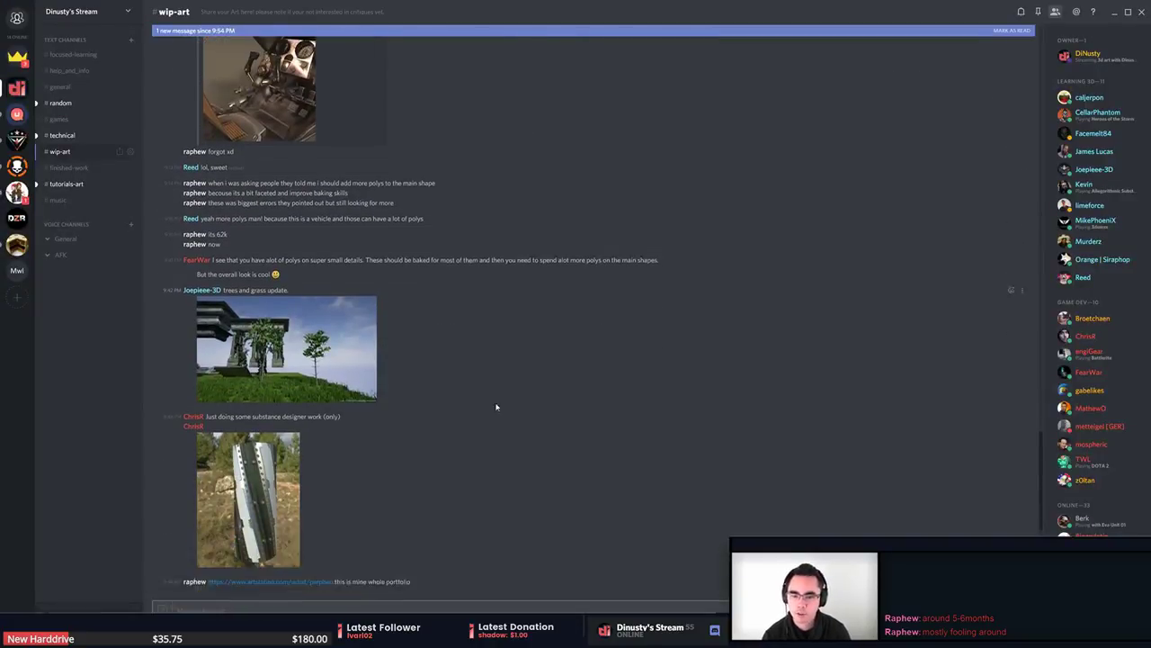
left_click(328, 330)
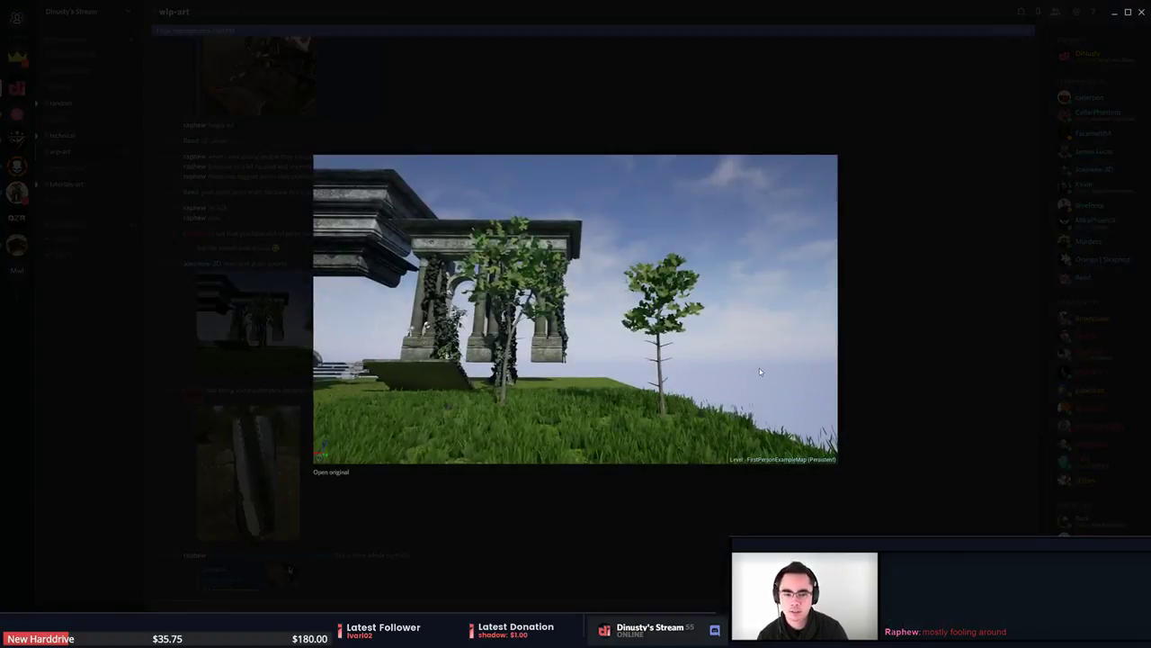
left_click(342, 473)
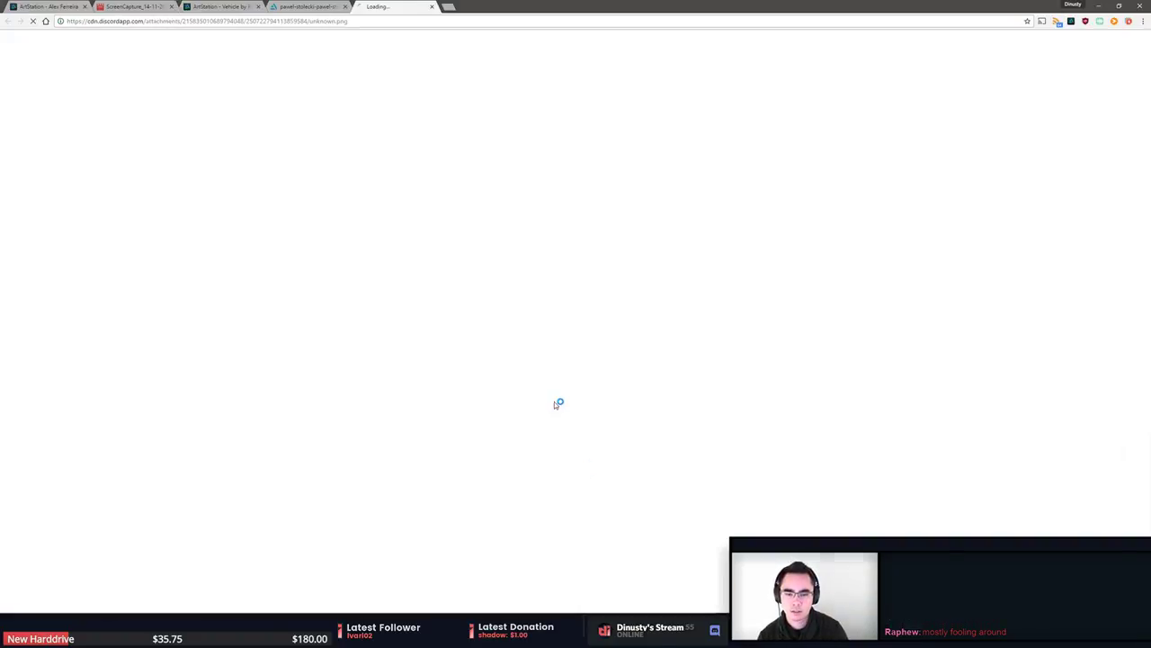
scroll(602, 436, "up", 1, "ctrl")
scroll(601, 436, "down", 1, "ctrl")
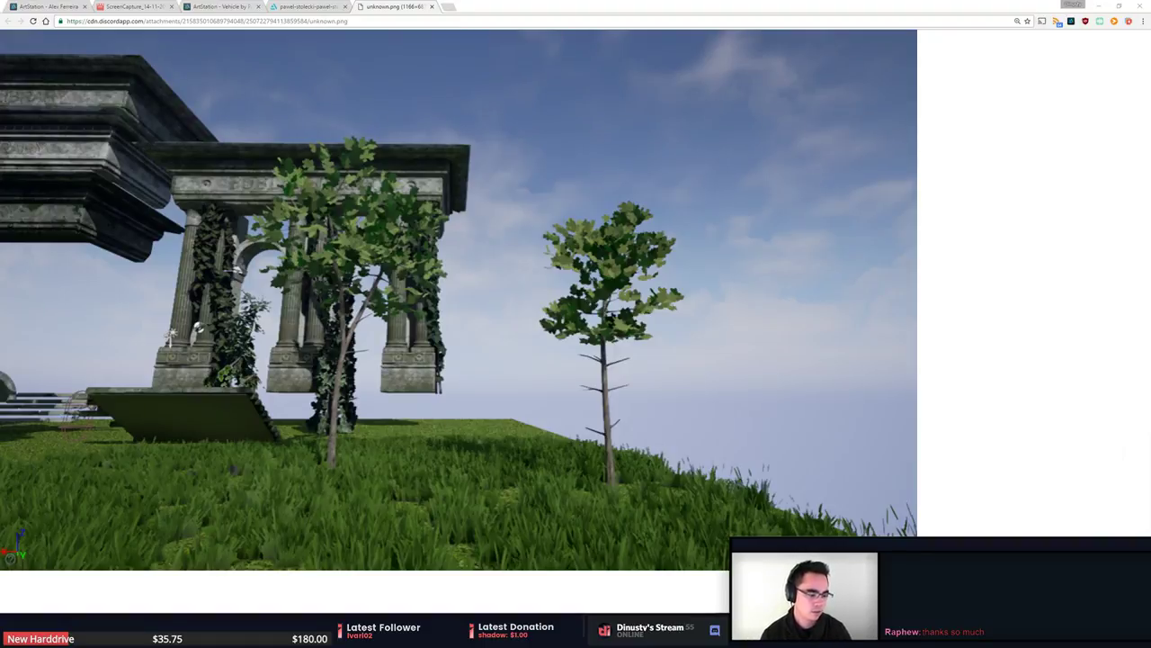
Bring up the screen annotation tools, choose the pen and test it with a blue scribble on the blank area beside the image.
left_click_drag(1073, 36, 1106, 48)
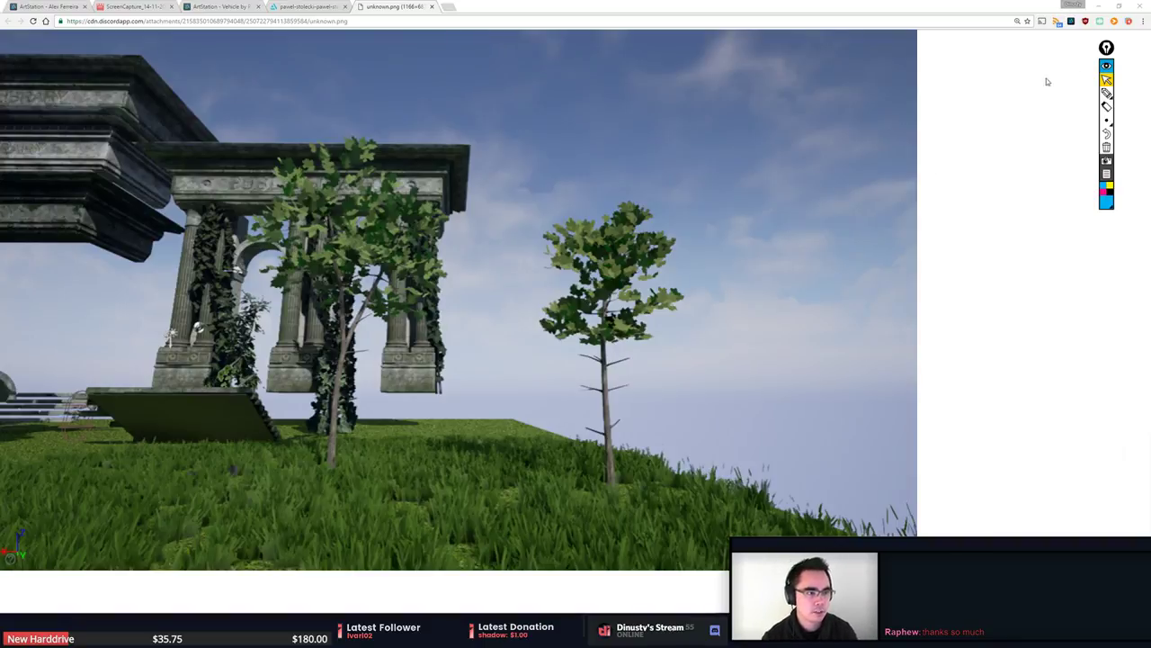
left_click(1107, 93)
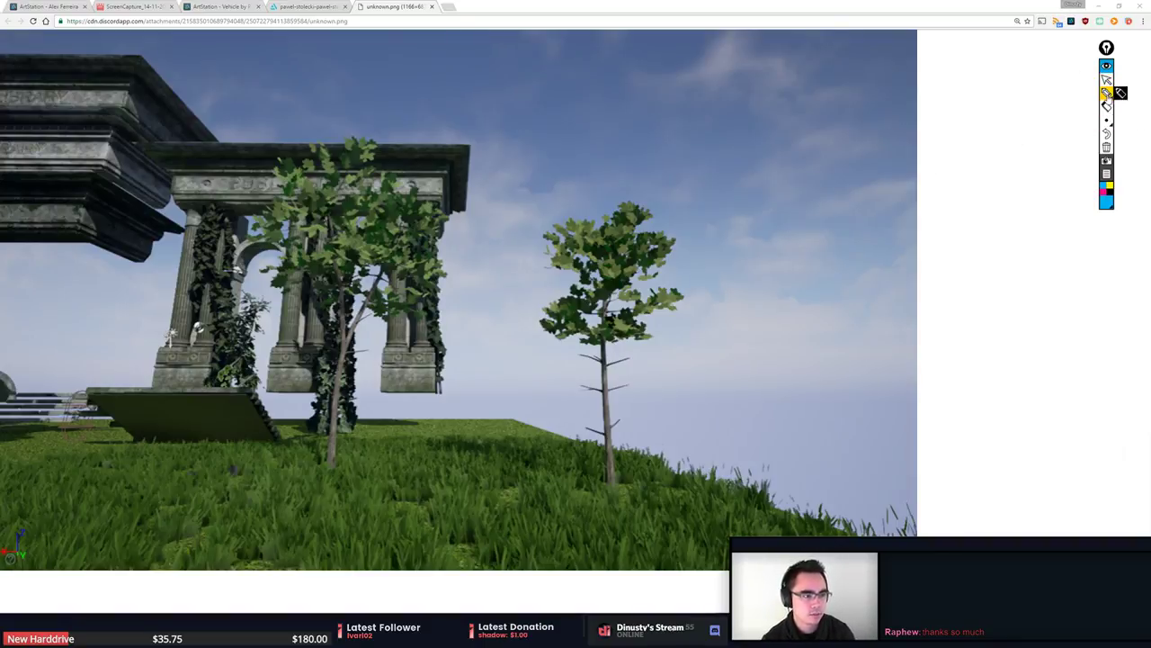
mouse_move(1107, 120)
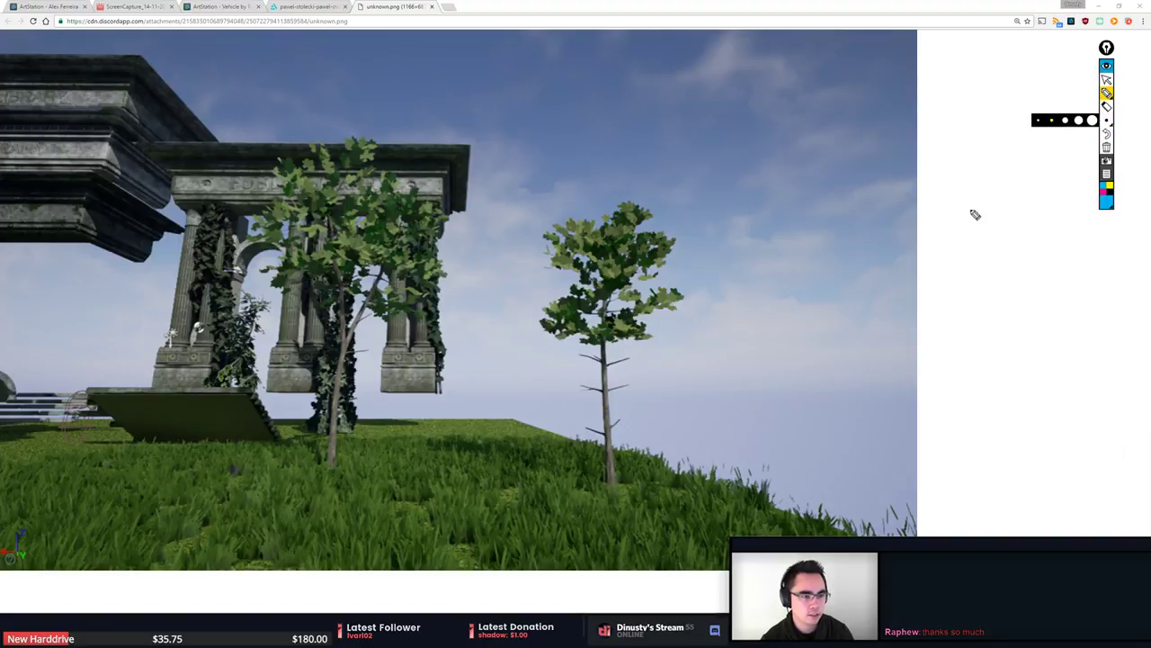
mouse_move(975, 214)
left_mouse_down()
mouse_move(980, 203)
mouse_move(1009, 212)
left_mouse_up()
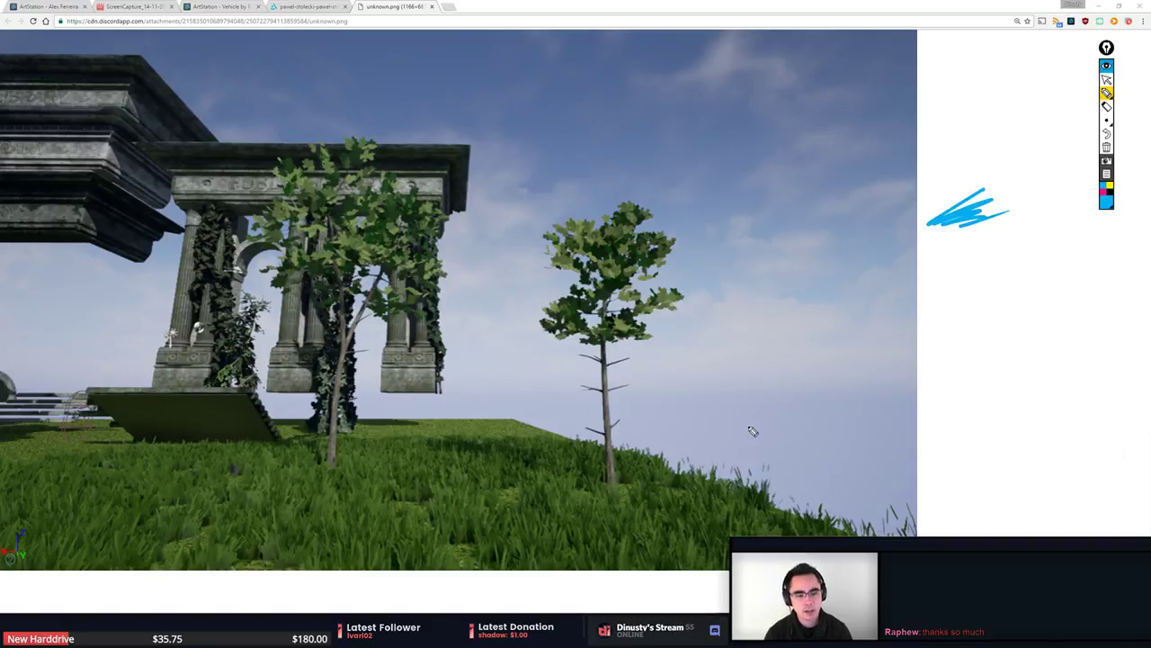
Sketch the two vertical sides of a tree trunk in blue on the sky beside the lone small tree.
left_click_drag(747, 421, 747, 459)
left_click_drag(770, 418, 770, 457)
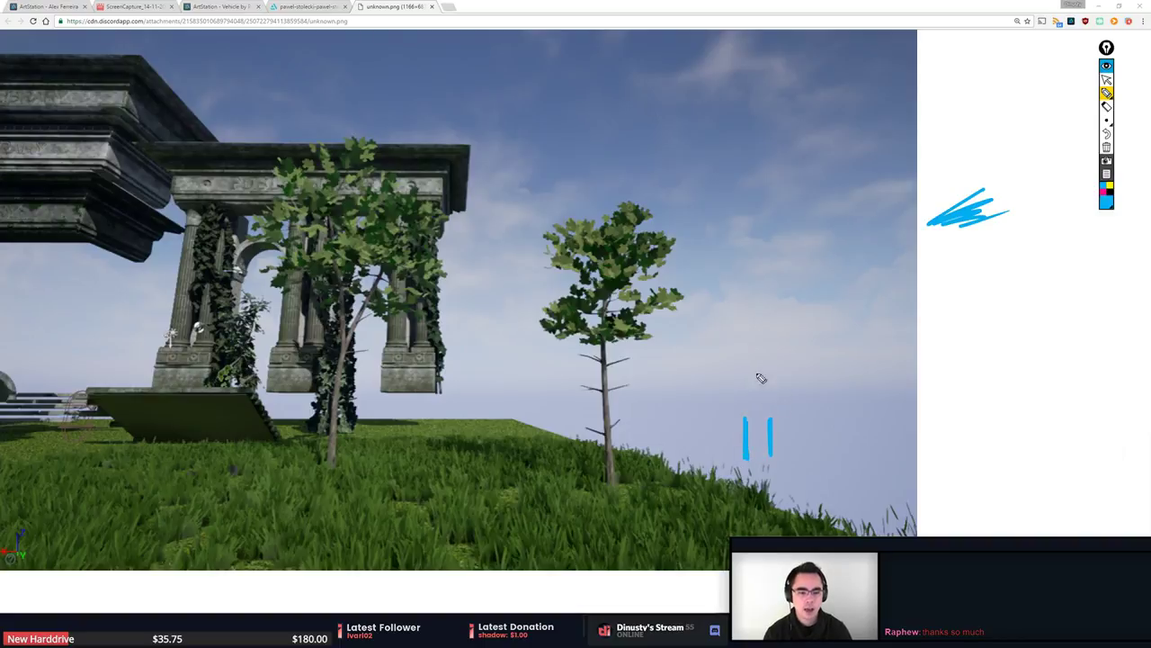
mouse_move(748, 413)
left_mouse_down()
mouse_move(748, 342)
mouse_move(770, 418)
left_mouse_up()
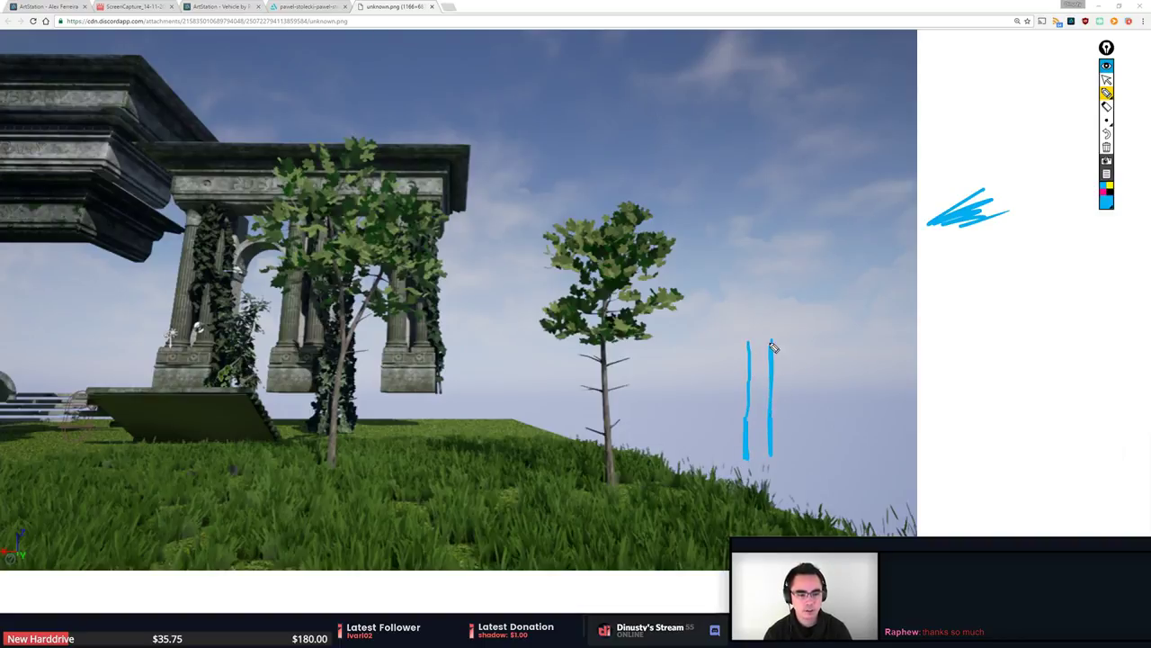
mouse_move(747, 354)
left_mouse_down()
mouse_move(746, 380)
mouse_move(745, 335)
left_mouse_up()
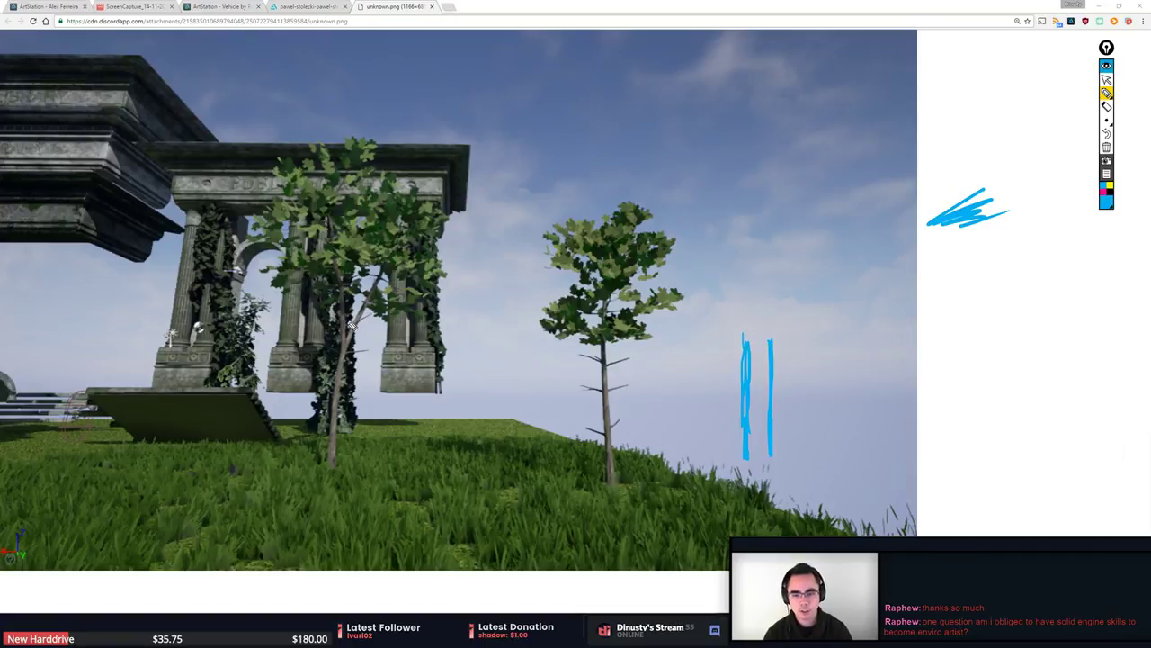
Mark the fork of the tree by the columns, then split the sketched trunk into two branches with cross-section lines.
left_click_drag(347, 331, 356, 298)
mouse_move(745, 338)
left_mouse_down()
mouse_move(707, 229)
mouse_move(727, 239)
mouse_move(757, 314)
mouse_move(805, 240)
mouse_move(770, 320)
mouse_move(819, 240)
left_mouse_up()
left_click_drag(729, 286, 741, 278)
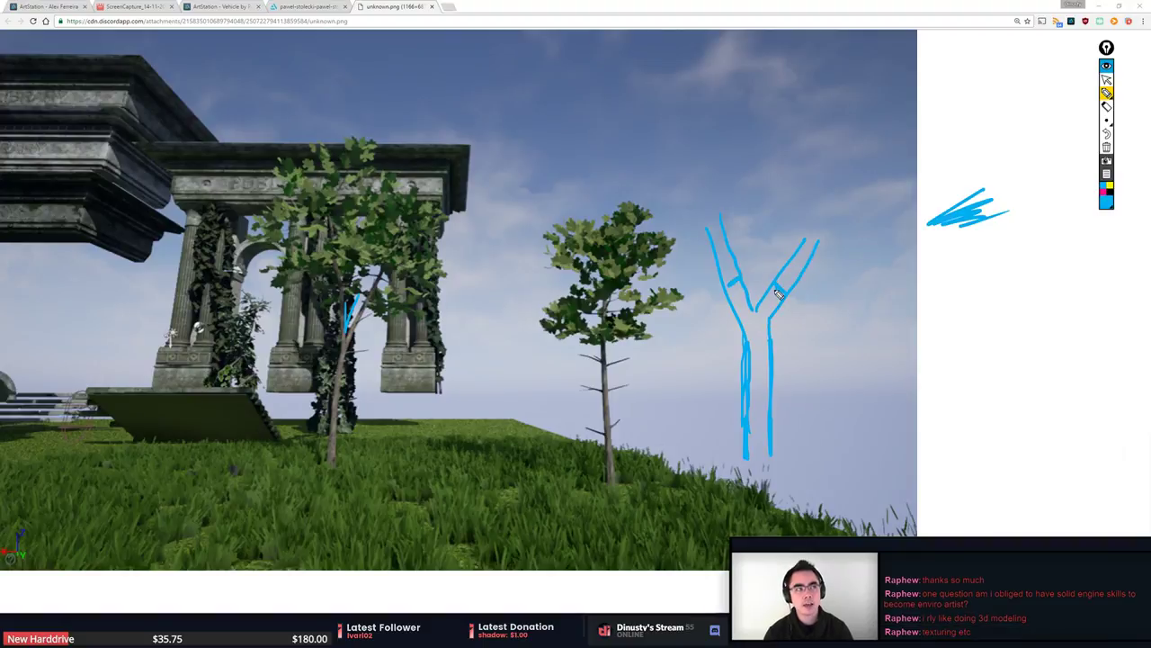
left_click_drag(751, 358, 771, 352)
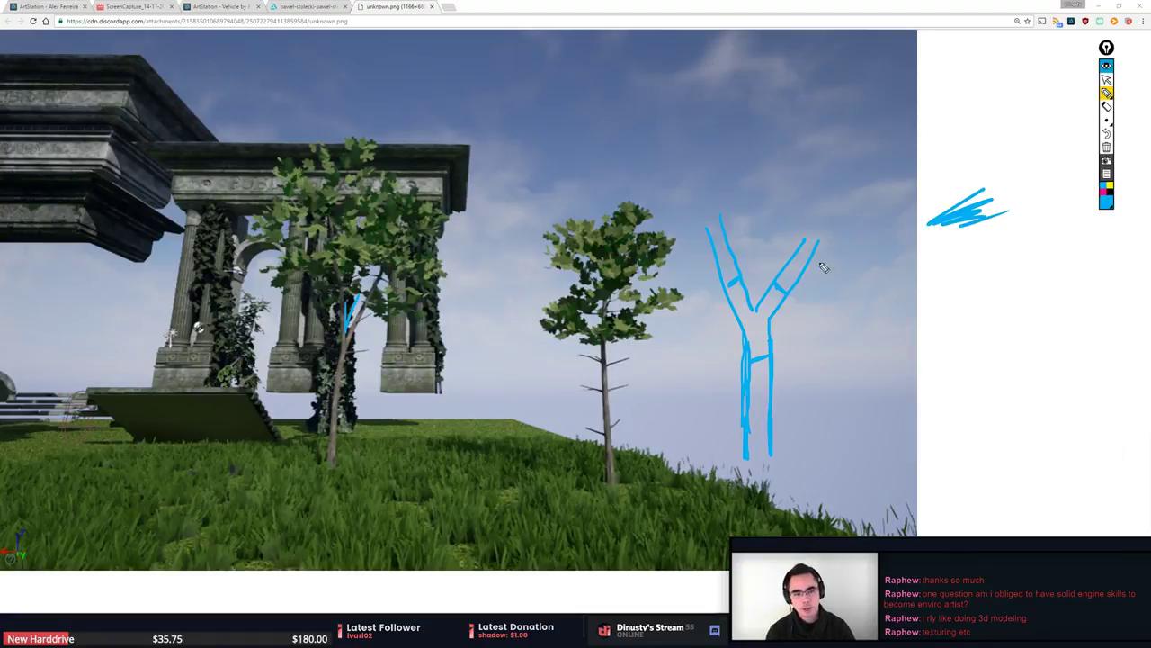
Add a thin side branch with twigs to the sketched tree's right fork and mark the twigs on the lone tree's trunk.
left_click_drag(810, 273, 861, 251)
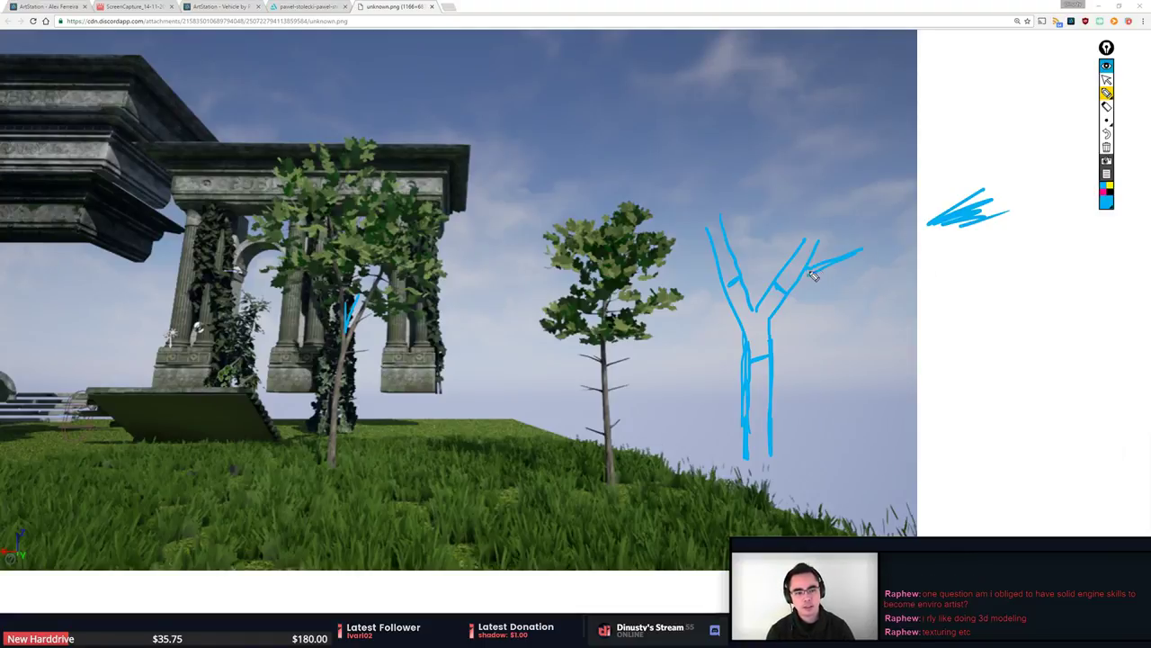
mouse_move(791, 277)
left_mouse_down()
mouse_move(783, 271)
mouse_move(880, 265)
mouse_move(901, 300)
mouse_move(910, 275)
left_mouse_up()
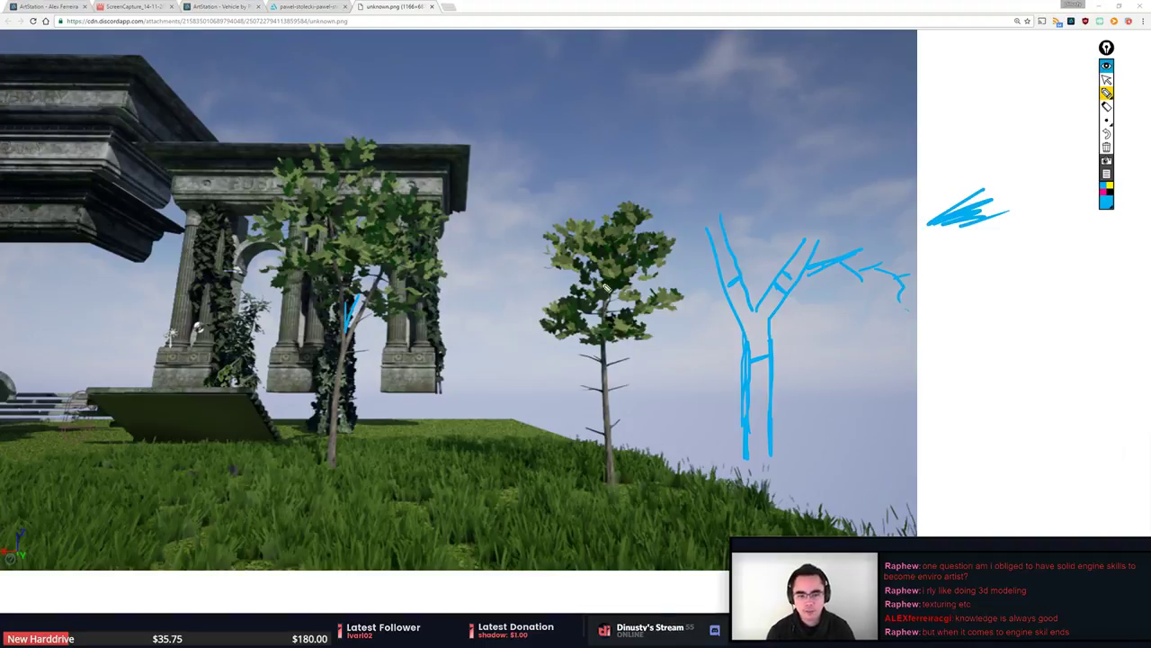
left_click_drag(595, 393, 635, 385)
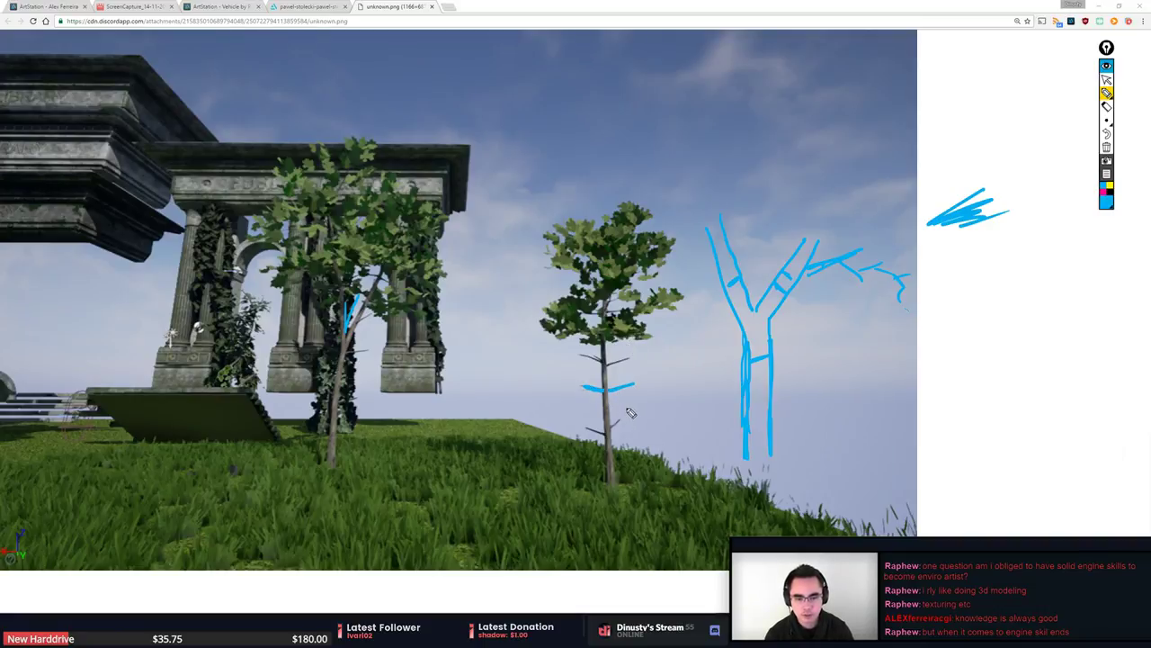
Erase the test scribble and the blue marks on both real trees, keeping only the forked trunk sketch.
left_click(1107, 106)
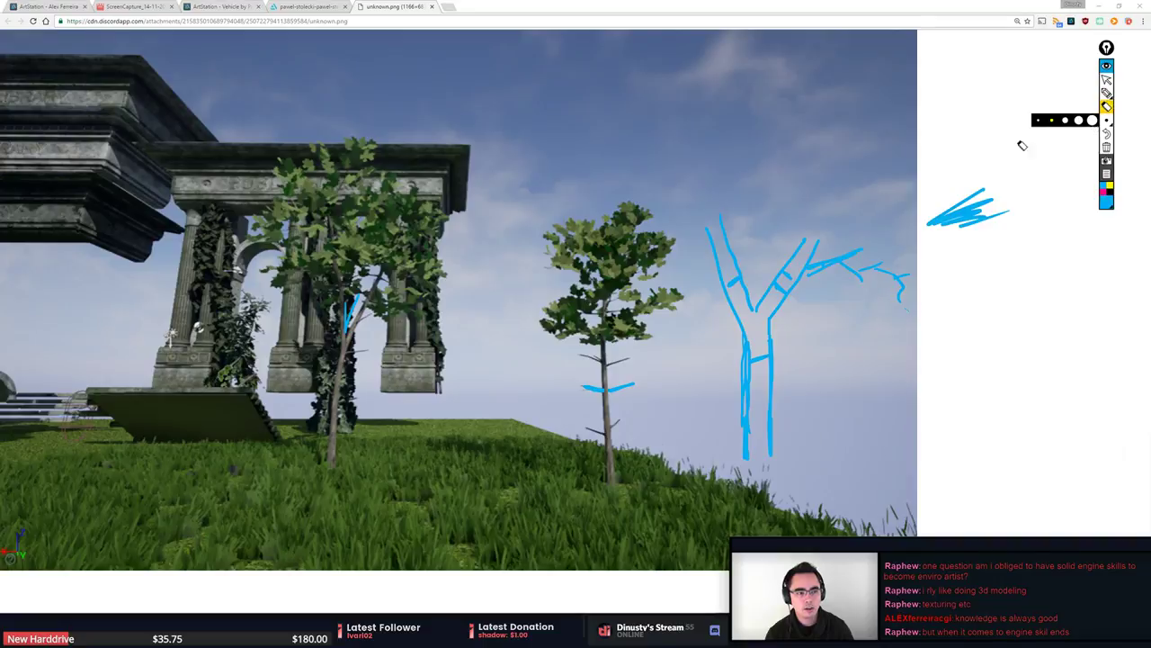
left_click(988, 203)
mouse_move(637, 387)
left_mouse_down()
mouse_move(611, 400)
mouse_move(582, 389)
left_mouse_up()
left_click_drag(358, 299, 339, 326)
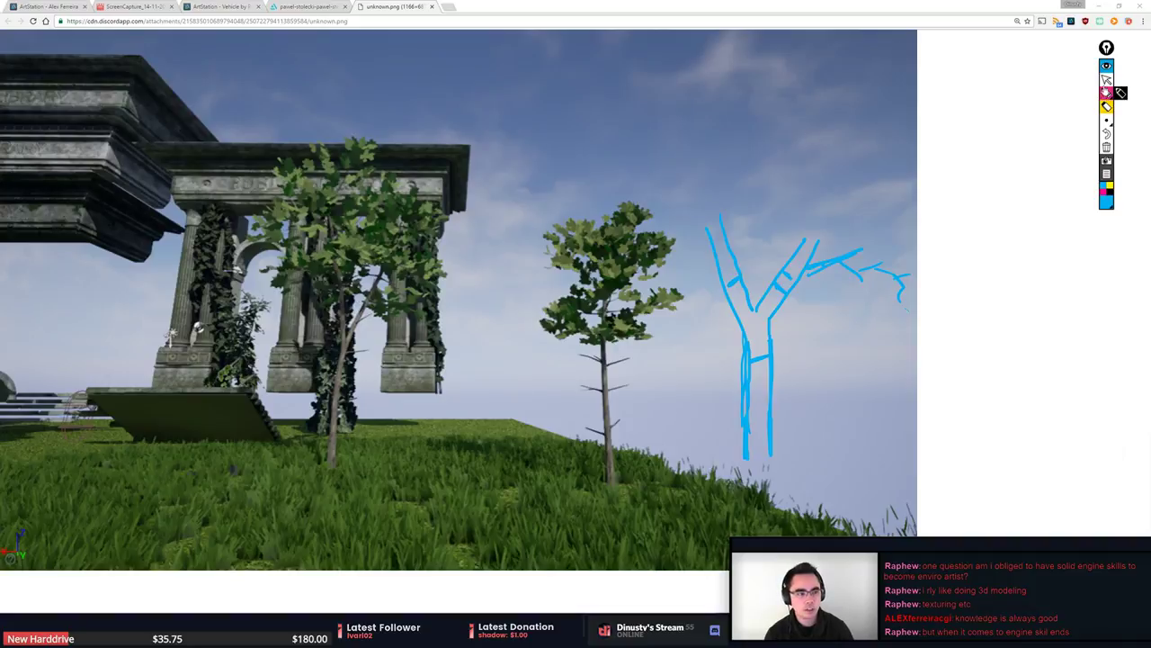
Trace the trunk and forked branches of the tree in front of the columns with the blue pen.
left_click(1106, 93)
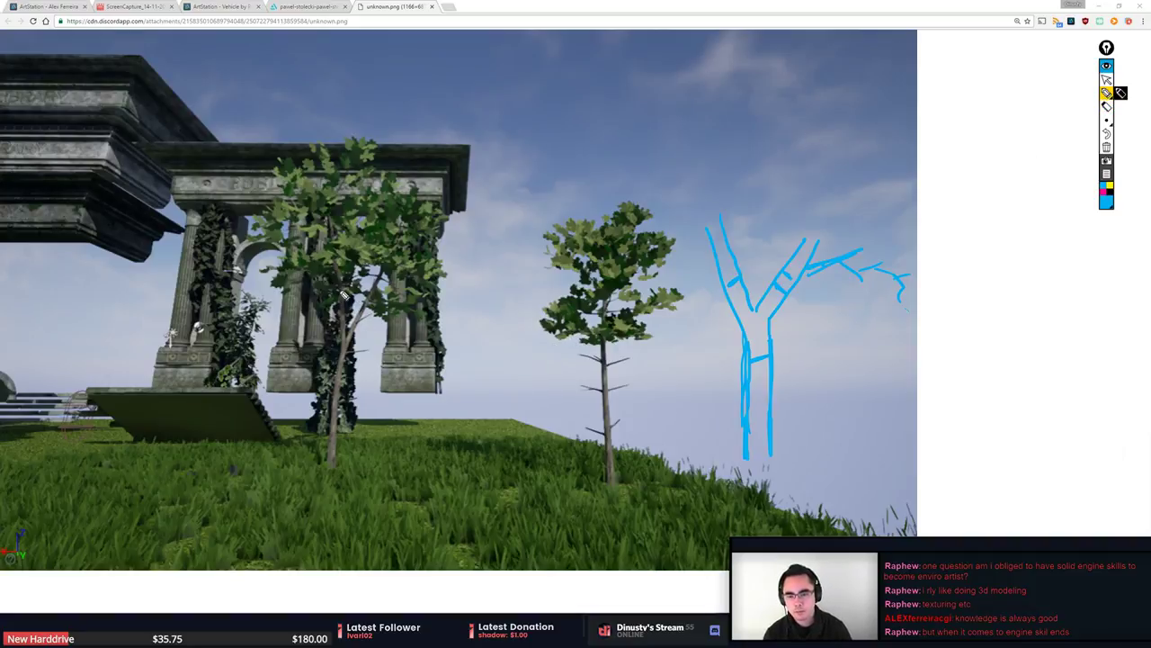
mouse_move(338, 262)
left_mouse_down()
mouse_move(351, 334)
mouse_move(381, 258)
mouse_move(350, 347)
mouse_move(332, 462)
left_mouse_up()
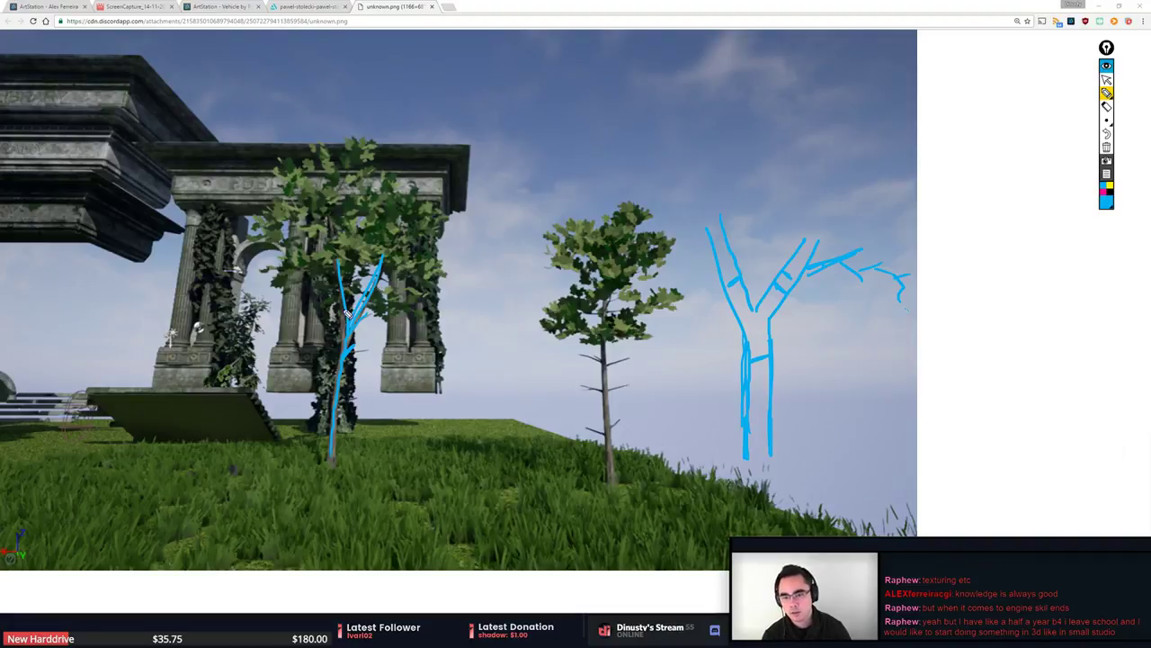
Extend the blue tracing of the columns tree up into its foliage with smaller branches and twigs.
mouse_move(340, 272)
left_mouse_down()
mouse_move(308, 231)
mouse_move(333, 234)
mouse_move(327, 200)
mouse_move(342, 186)
left_mouse_up()
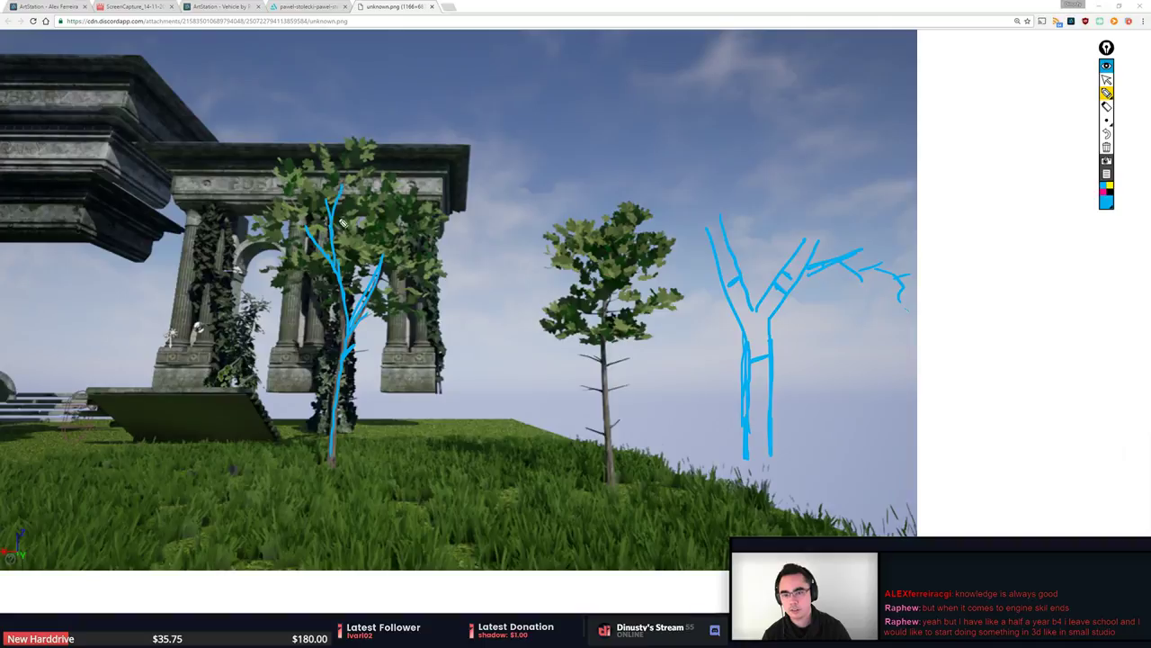
left_click_drag(332, 233, 352, 199)
mouse_move(378, 275)
left_mouse_down()
mouse_move(385, 189)
mouse_move(410, 187)
left_mouse_up()
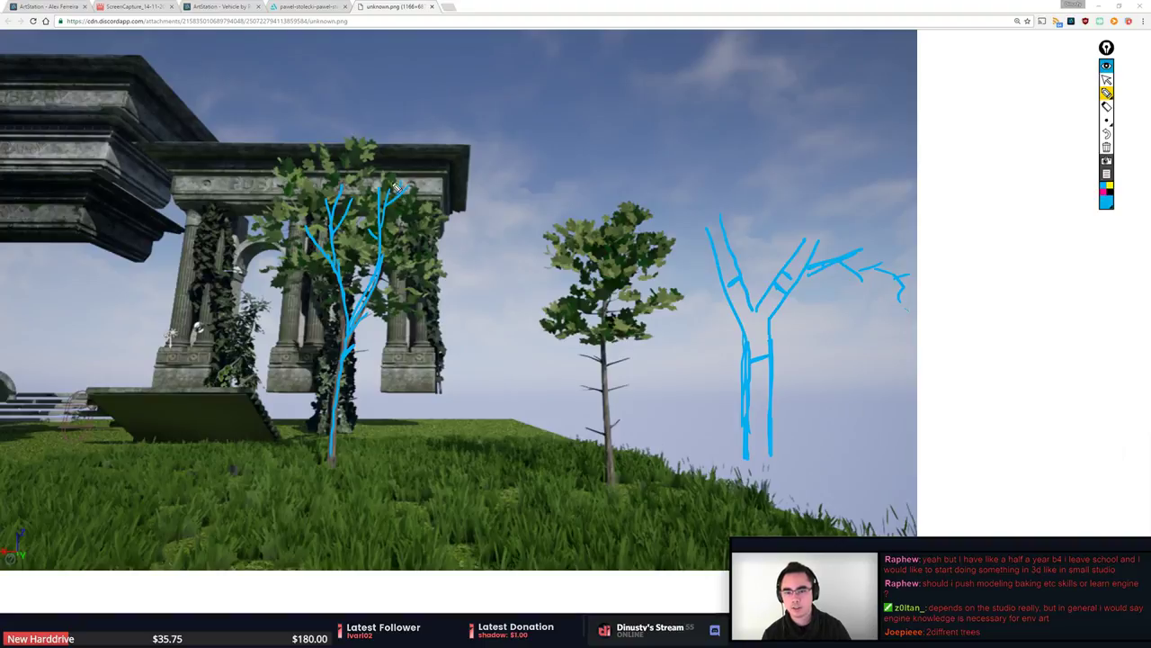
Sketch a thin trunk line in the sky between the two trees, with a side branch that splits into twigs.
left_click_drag(501, 310, 492, 151)
mouse_move(497, 225)
left_mouse_down()
mouse_move(544, 130)
mouse_move(540, 106)
left_mouse_up()
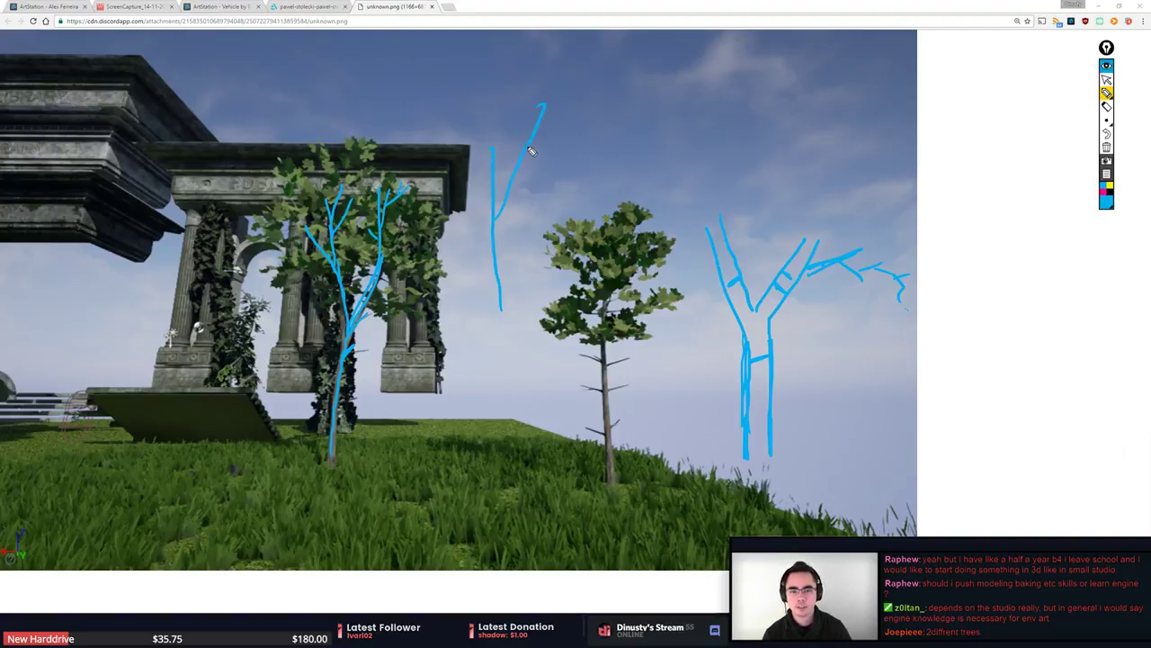
mouse_move(533, 151)
left_mouse_down()
mouse_move(595, 93)
mouse_move(635, 101)
left_mouse_up()
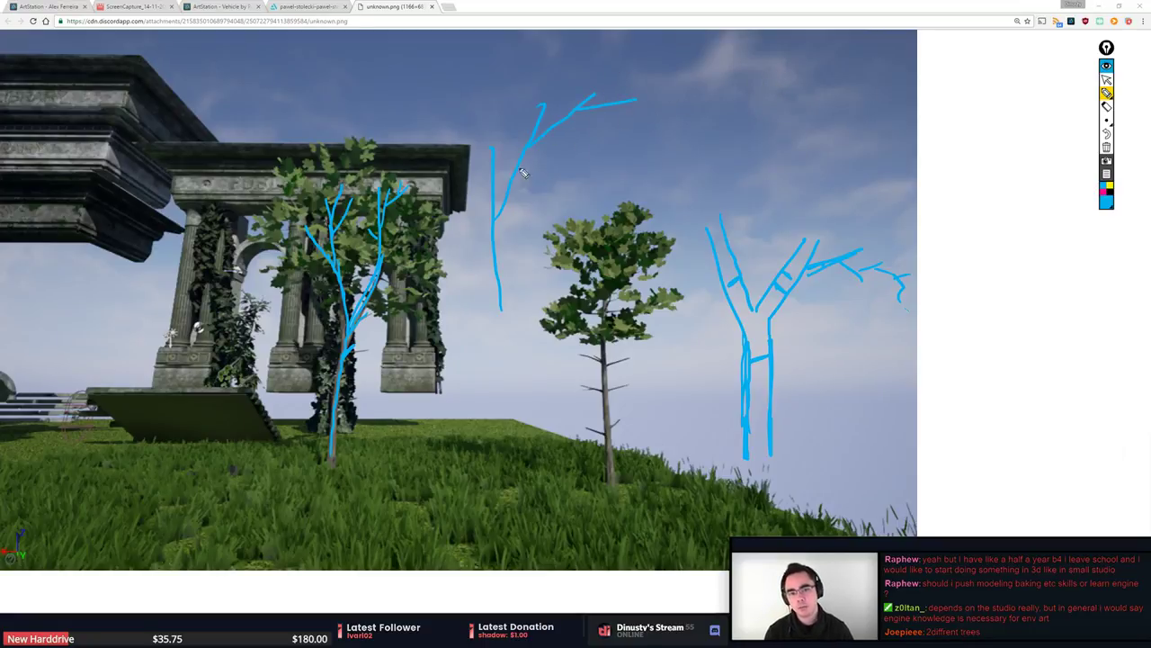
left_click_drag(497, 218, 540, 130)
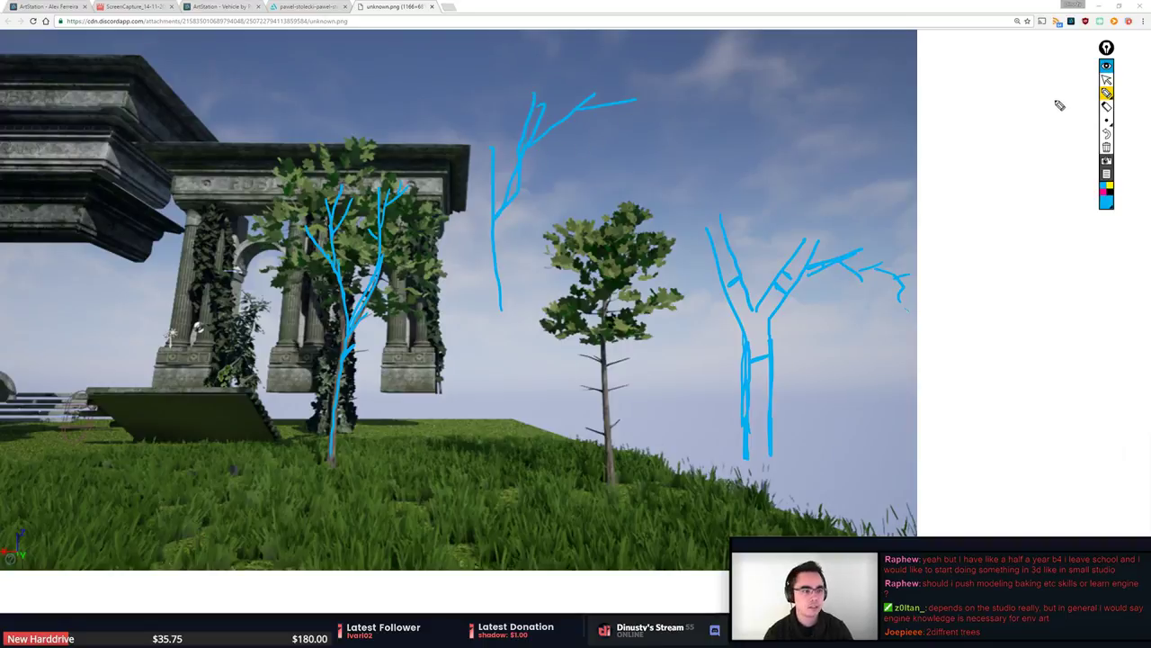
Erase the side branch and its twigs from the sky sketch, keeping only the trunk line.
left_click(1106, 107)
left_click_drag(585, 132, 594, 101)
left_click(594, 101)
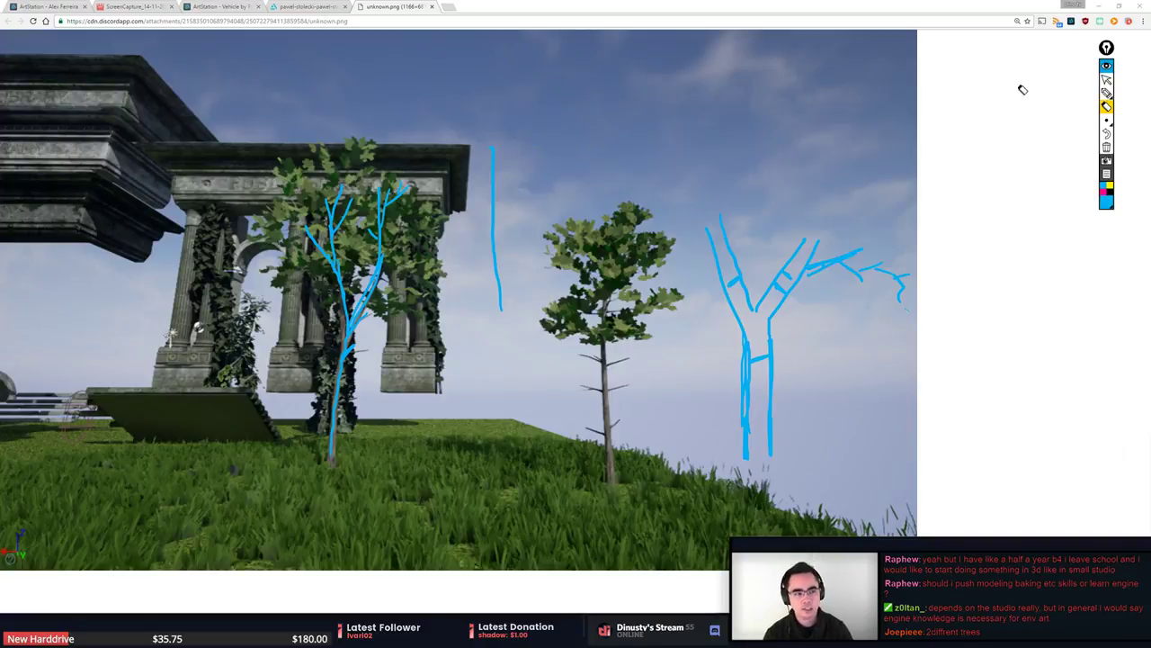
Fork the top of the sky-sketched trunk into two branches and add a right side branch with its own offshoots.
left_click(1106, 93)
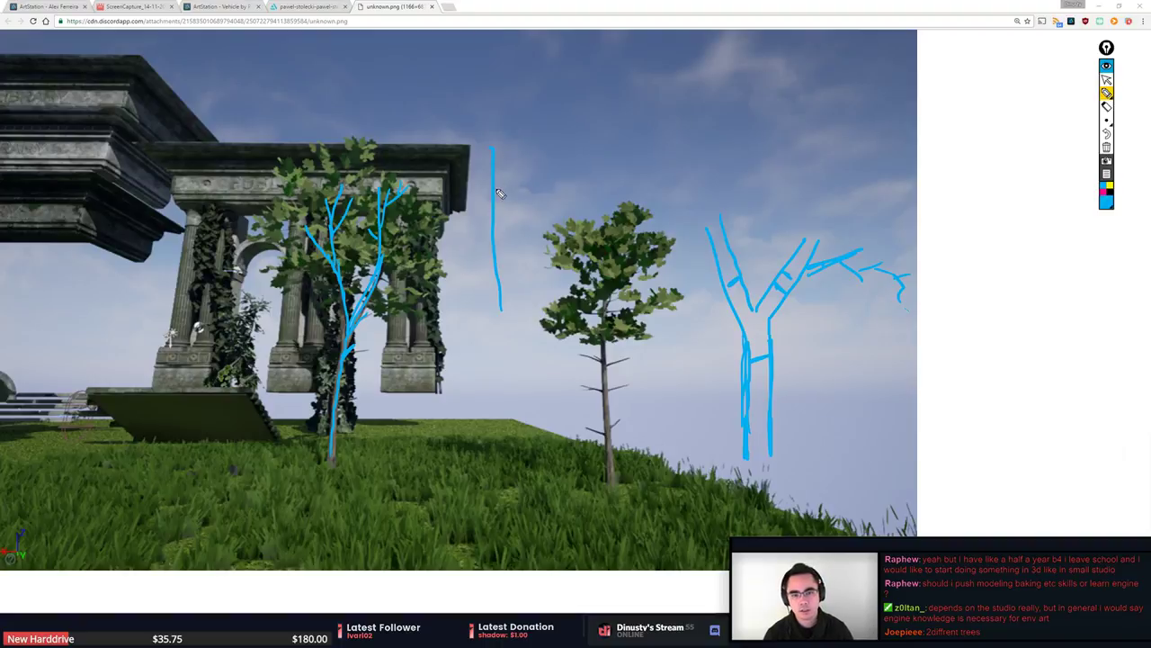
left_click_drag(509, 125, 528, 70)
left_click_drag(486, 127, 457, 81)
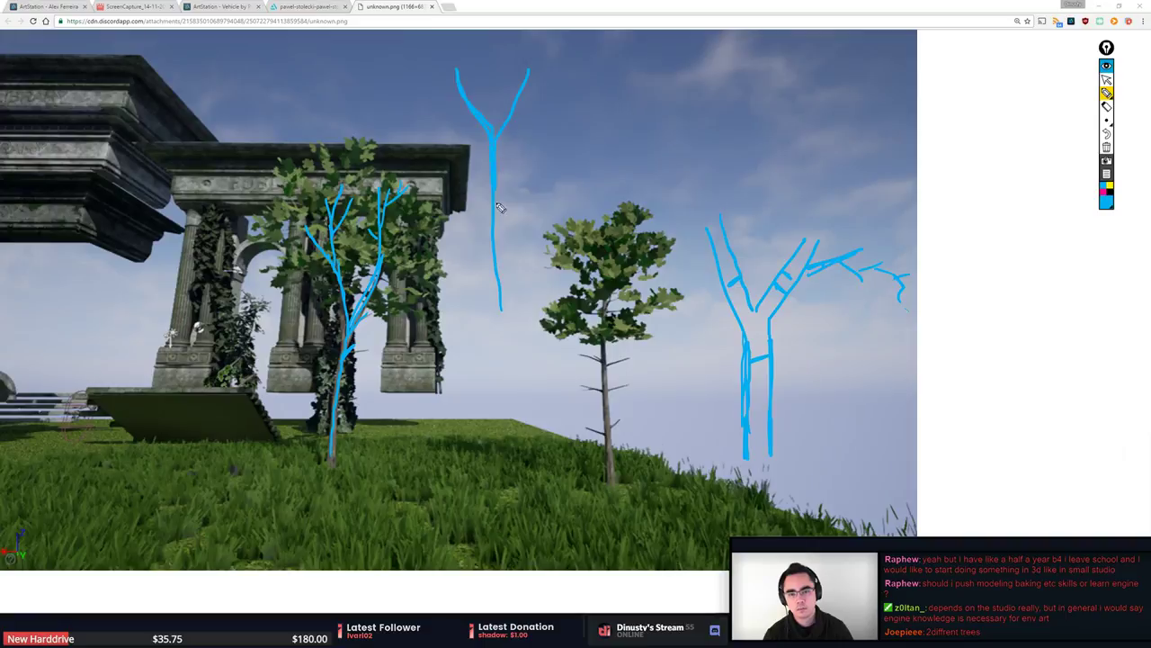
mouse_move(497, 214)
left_mouse_down()
mouse_move(522, 162)
mouse_move(562, 141)
mouse_move(583, 81)
left_mouse_up()
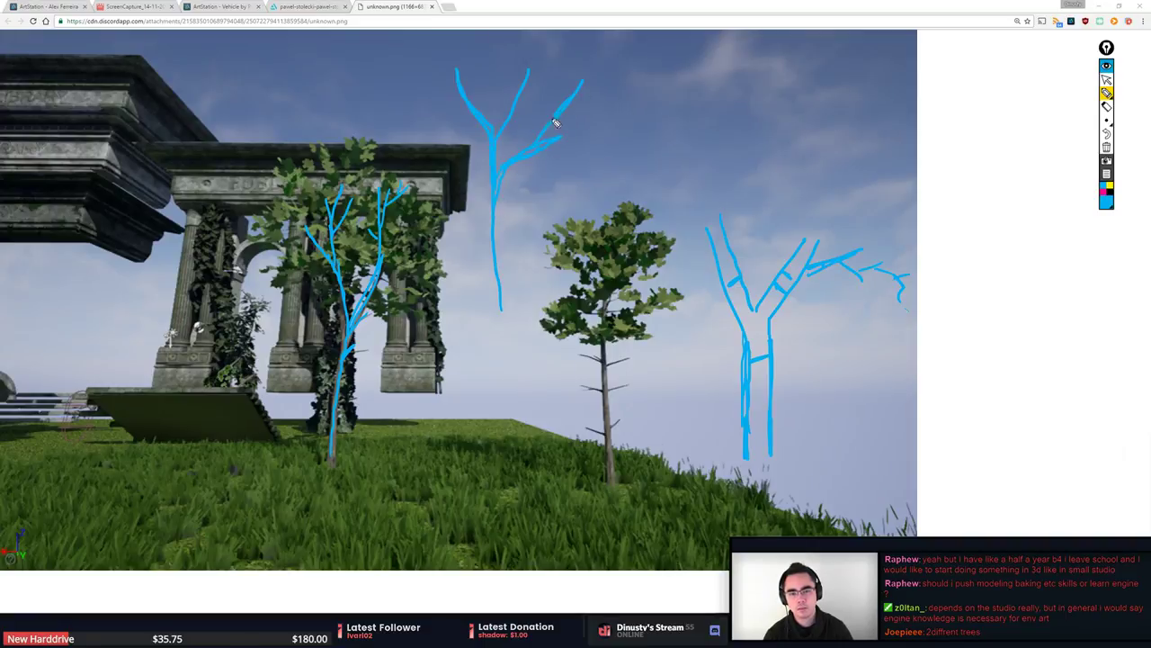
mouse_move(559, 125)
left_mouse_down()
mouse_move(588, 107)
mouse_move(571, 54)
left_mouse_up()
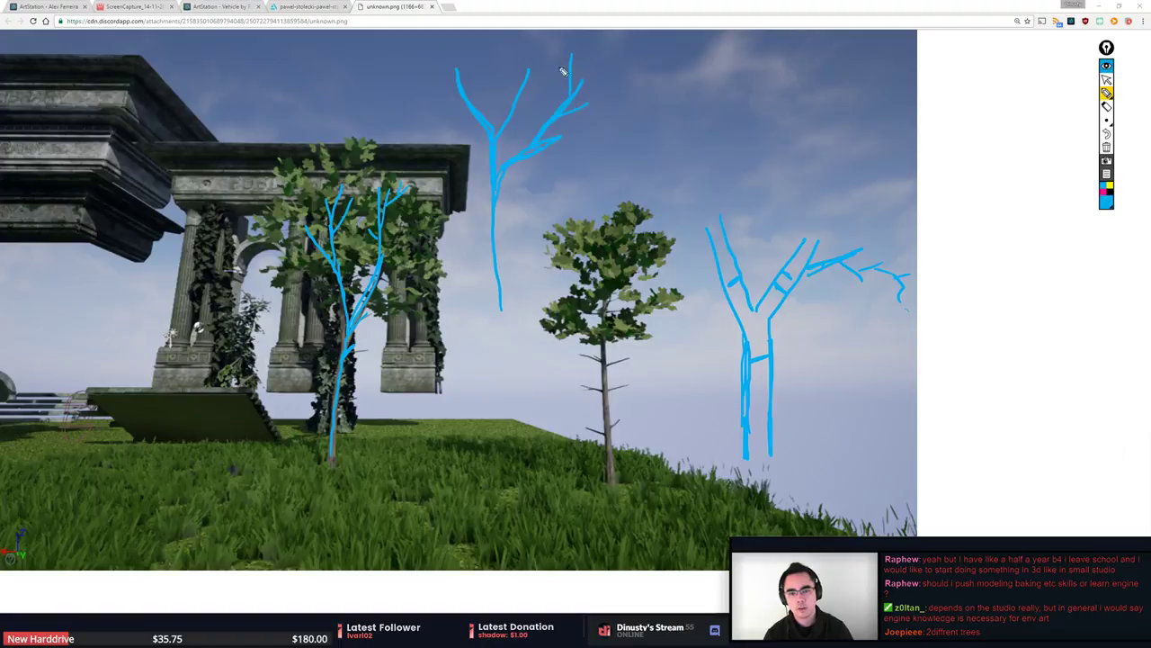
Add small twigs to the ends of the sky sketch's branches and trace the lone tree's lower trunk in blue.
mouse_move(515, 108)
left_mouse_down()
mouse_move(549, 82)
mouse_move(495, 57)
left_mouse_up()
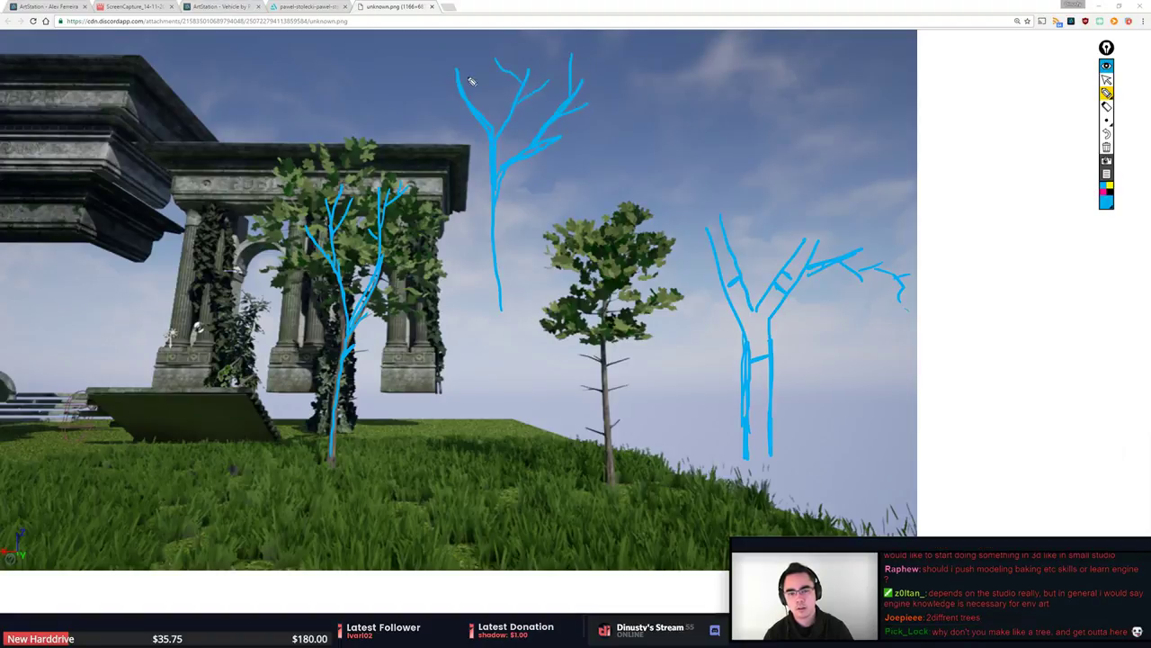
left_click_drag(470, 101, 481, 73)
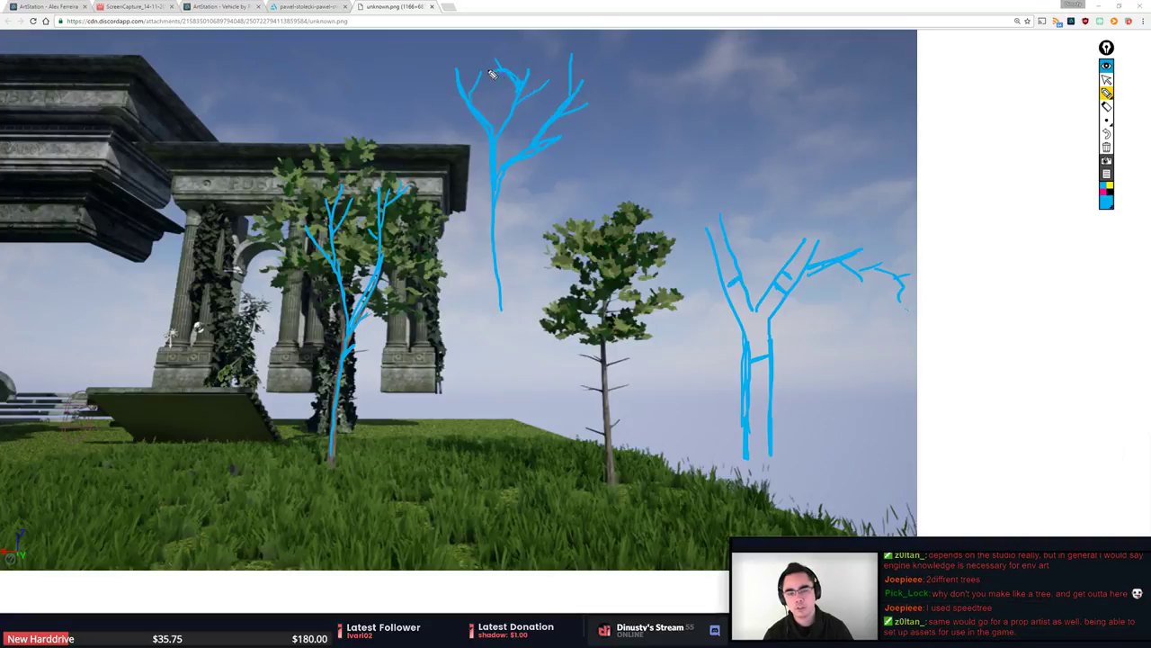
left_click_drag(500, 70, 483, 50)
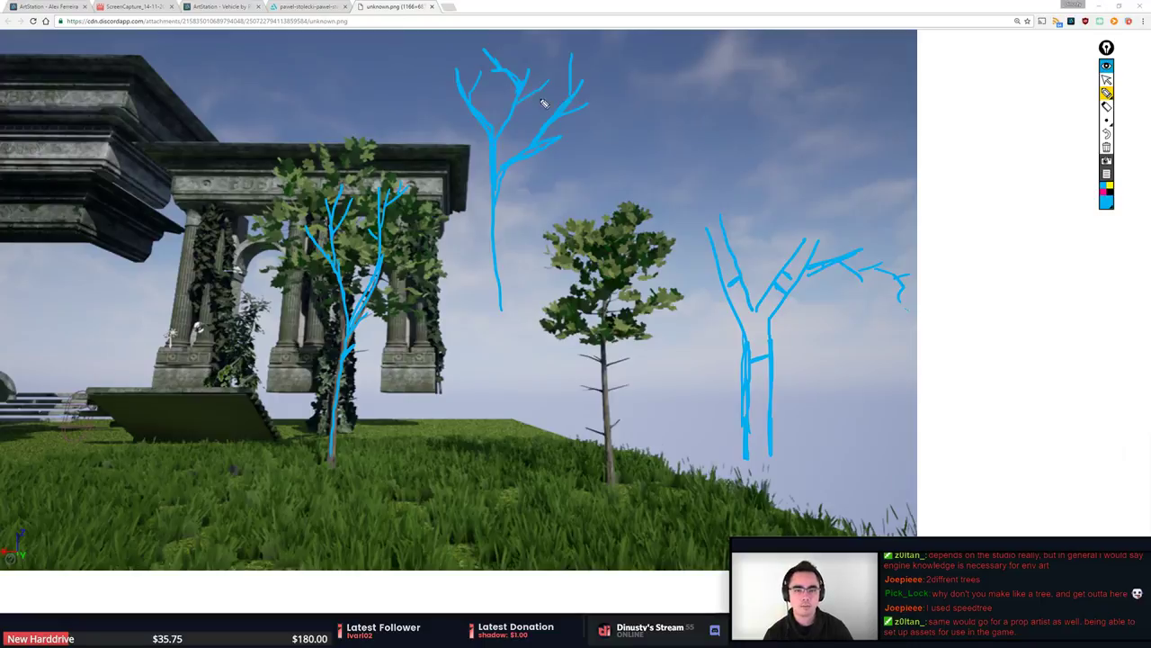
left_click_drag(572, 104, 591, 60)
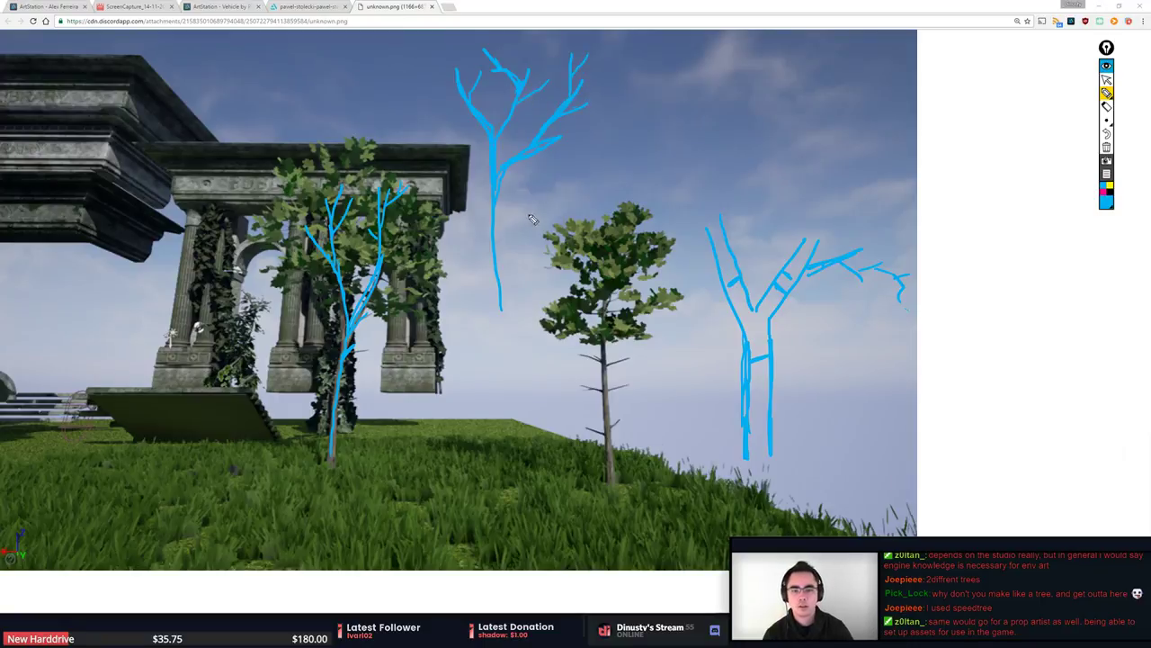
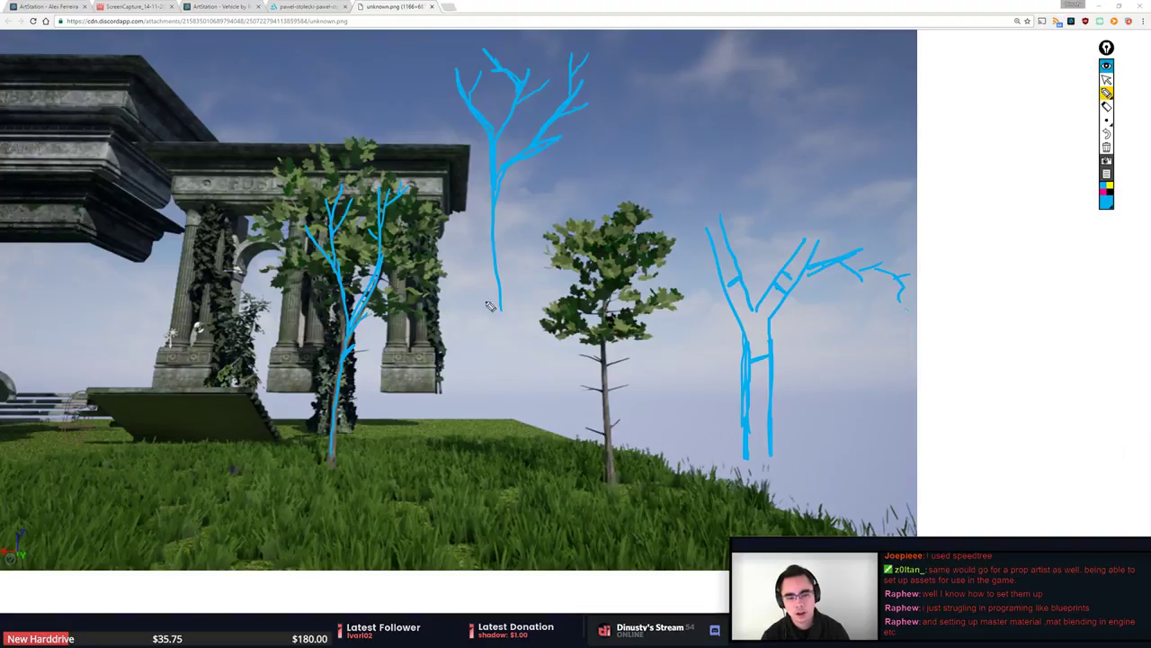
left_click_drag(605, 365, 602, 481)
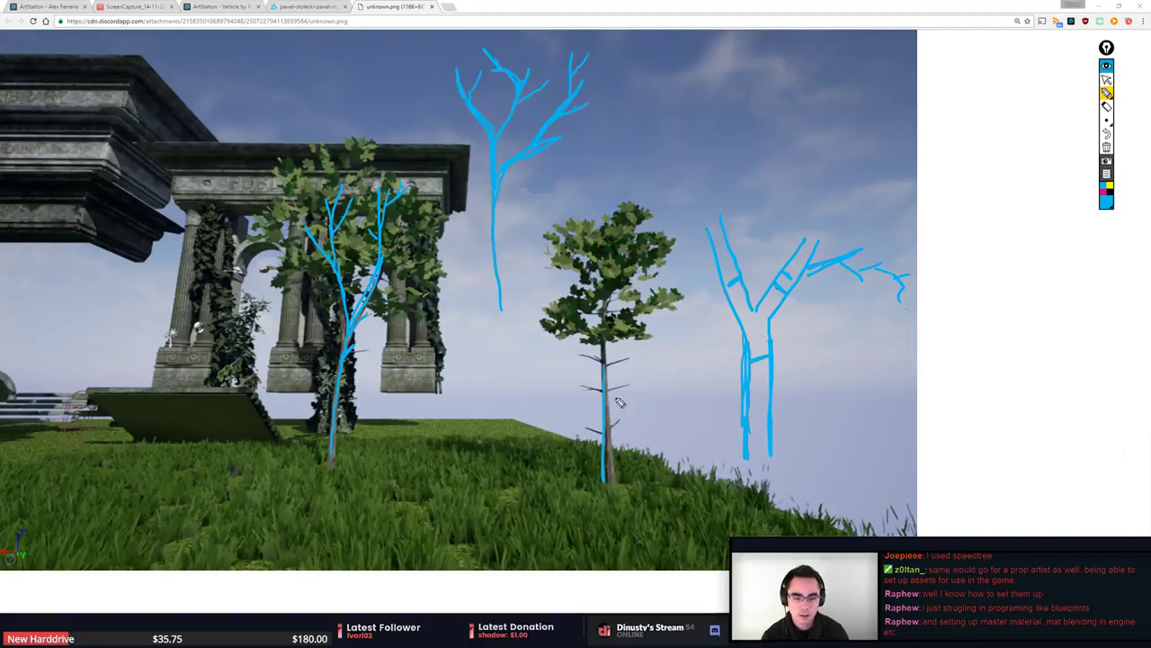
Set the pen colour to yellow and erase all the blue sketches from the screenshot.
left_click(1106, 190)
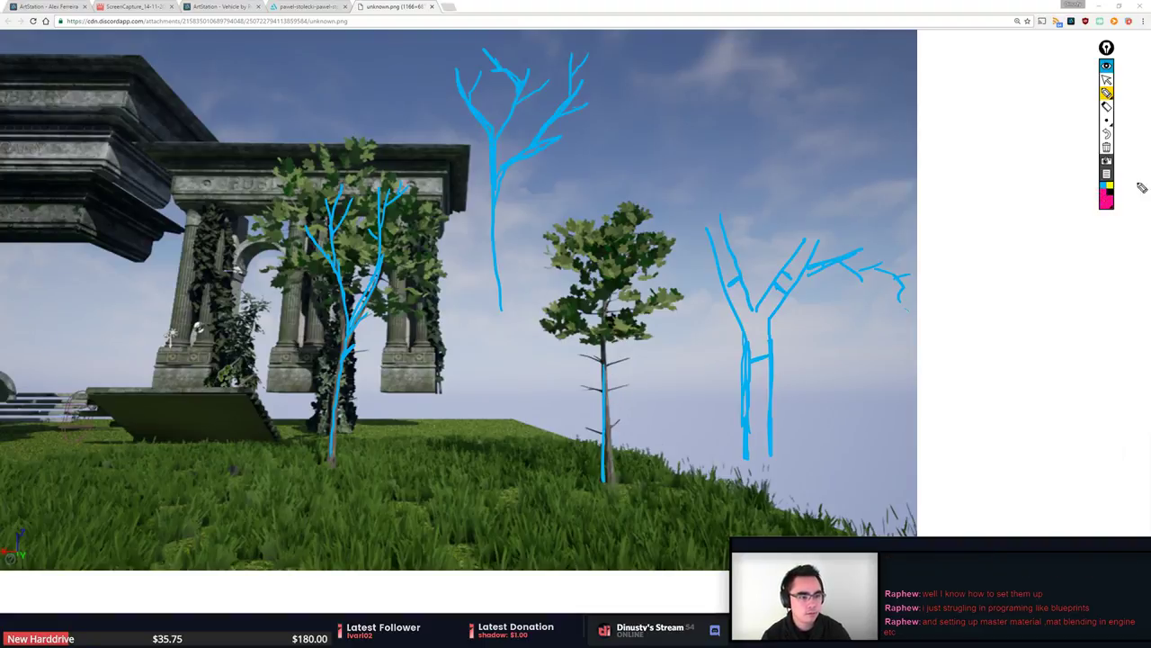
left_click(1108, 185)
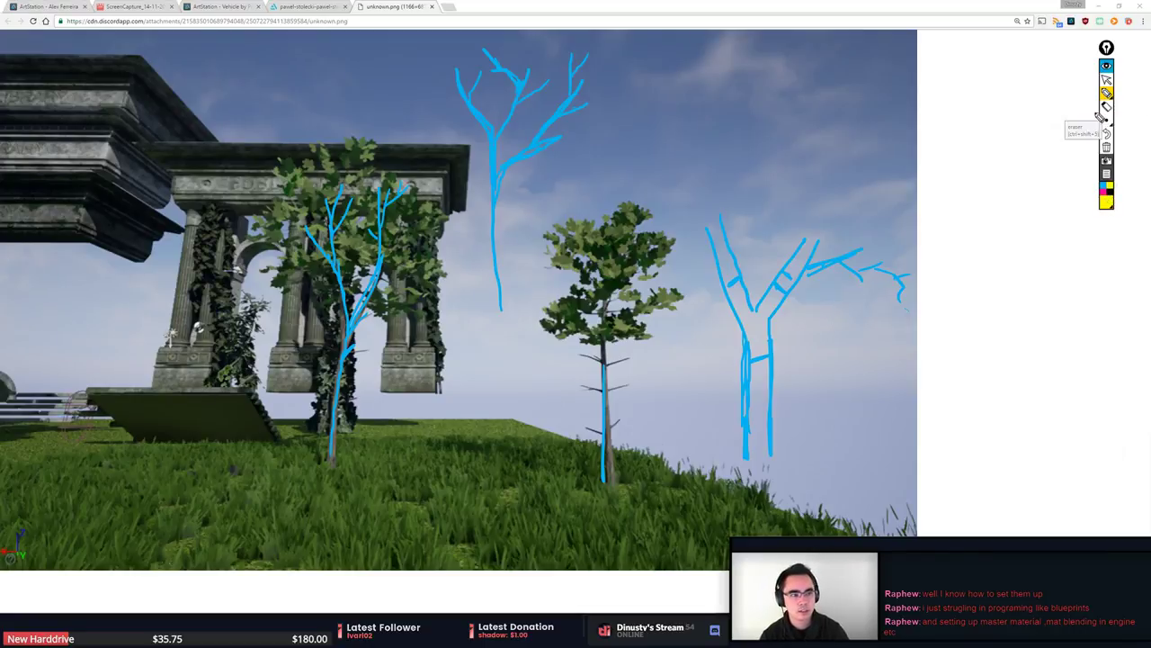
left_click(1107, 106)
mouse_move(621, 169)
left_mouse_down()
mouse_move(509, 77)
mouse_move(474, 105)
mouse_move(567, 105)
mouse_move(690, 307)
mouse_move(758, 381)
mouse_move(884, 301)
mouse_move(951, 308)
mouse_move(701, 357)
mouse_move(354, 309)
mouse_move(328, 230)
mouse_move(446, 180)
mouse_move(484, 333)
left_mouse_up()
Sketch a tall, narrow tree outline in yellow over the columns tree and shade its lower crown around the trunk.
left_click(1107, 93)
left_click(1107, 120)
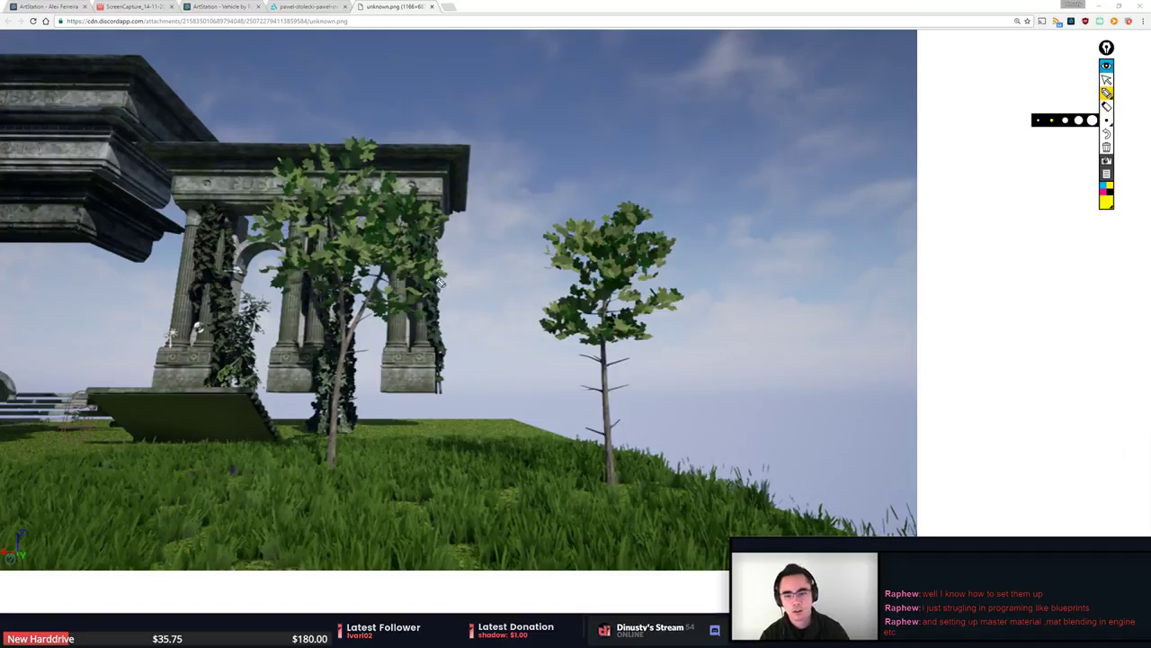
mouse_move(374, 473)
left_mouse_down()
mouse_move(374, 297)
mouse_move(385, 465)
mouse_move(376, 49)
mouse_move(353, 216)
mouse_move(353, 358)
mouse_move(388, 367)
mouse_move(409, 338)
mouse_move(382, 39)
mouse_move(405, 327)
mouse_move(373, 245)
mouse_move(365, 355)
mouse_move(352, 365)
mouse_move(367, 376)
mouse_move(369, 324)
mouse_move(389, 329)
mouse_move(360, 314)
mouse_move(396, 295)
mouse_move(401, 326)
mouse_move(387, 253)
mouse_move(389, 156)
left_mouse_up()
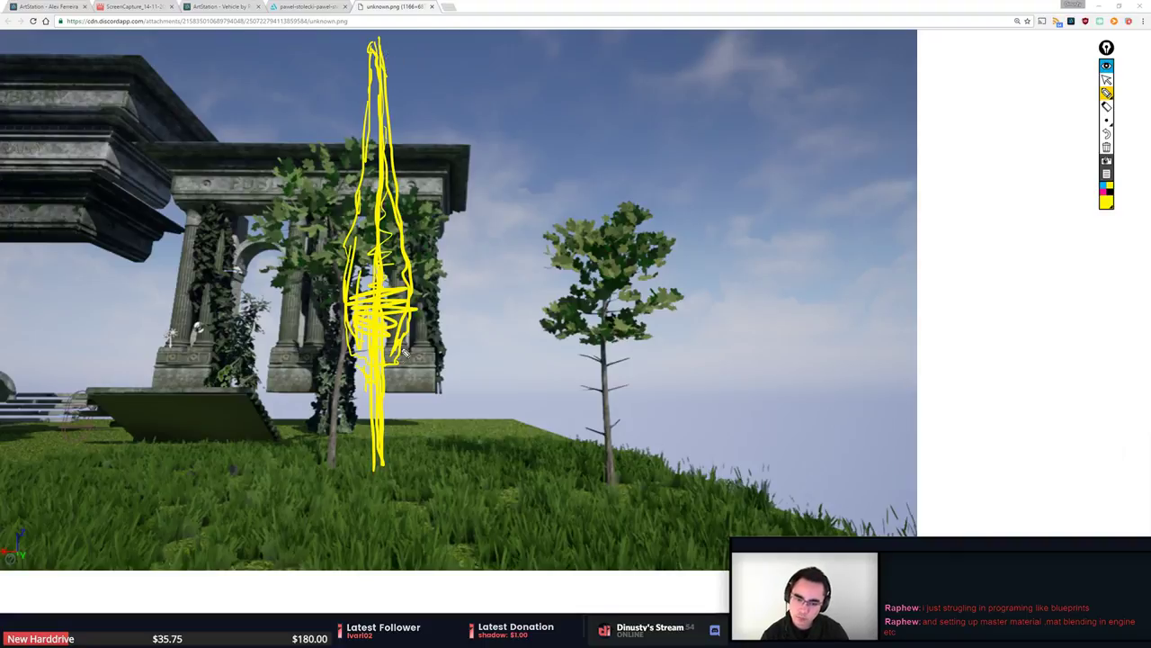
left_click_drag(408, 304, 383, 362)
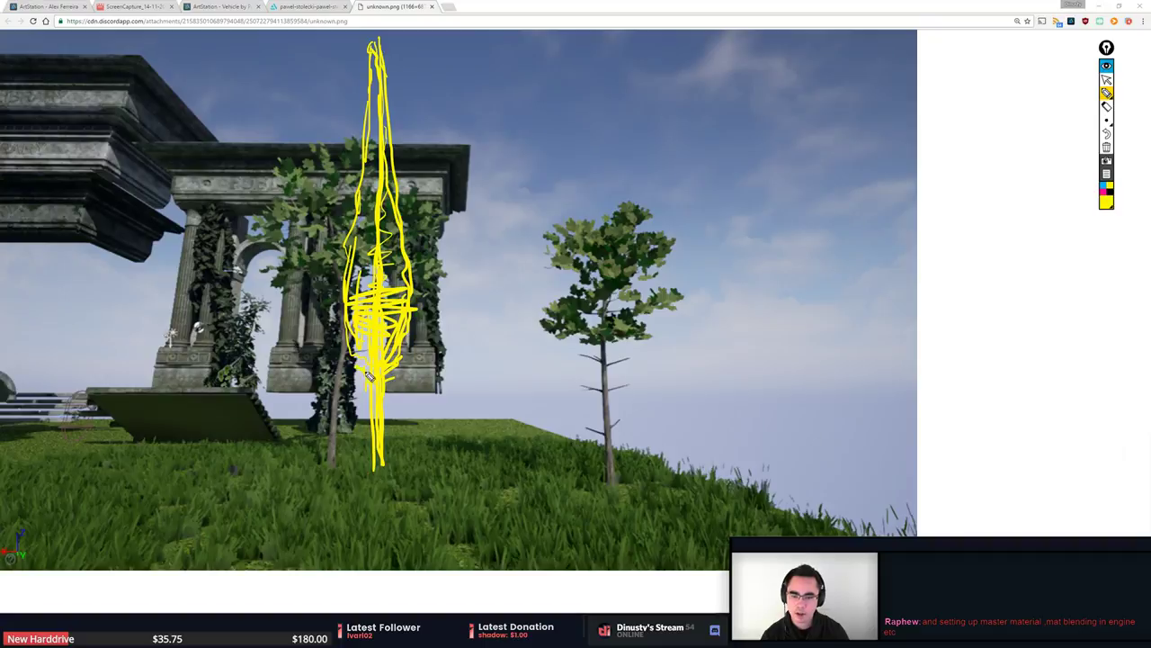
Overlay blue strokes on the yellow tree sketch, marking its lower trunk, tip and the branches inside the crown.
left_click(1104, 184)
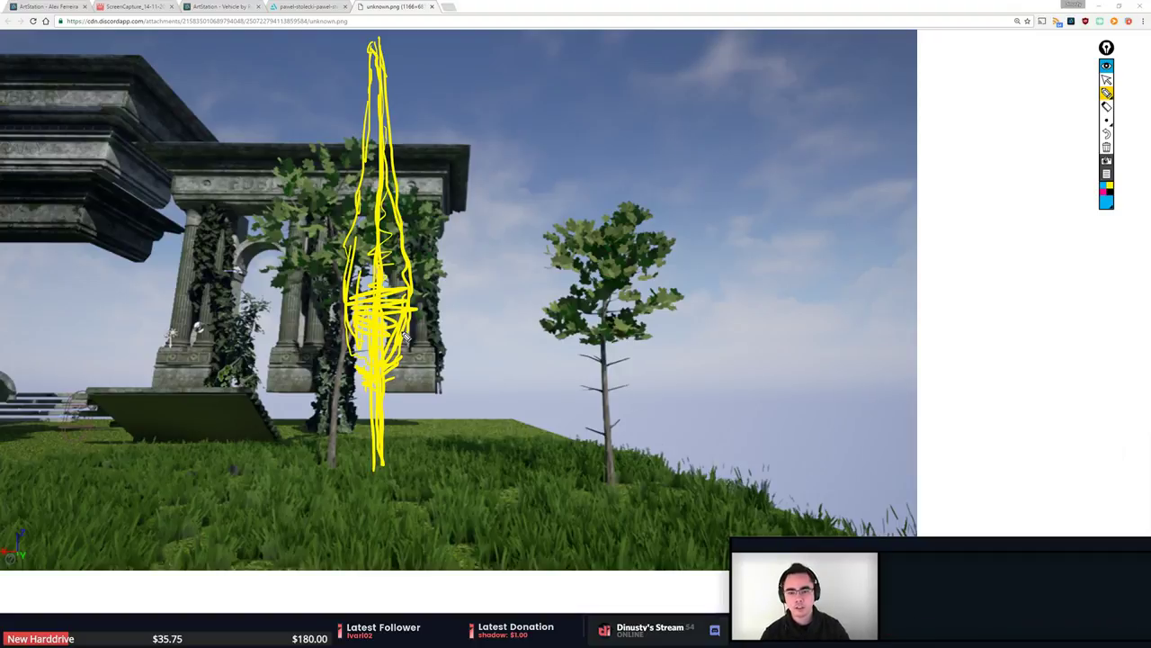
left_click_drag(377, 462, 374, 365)
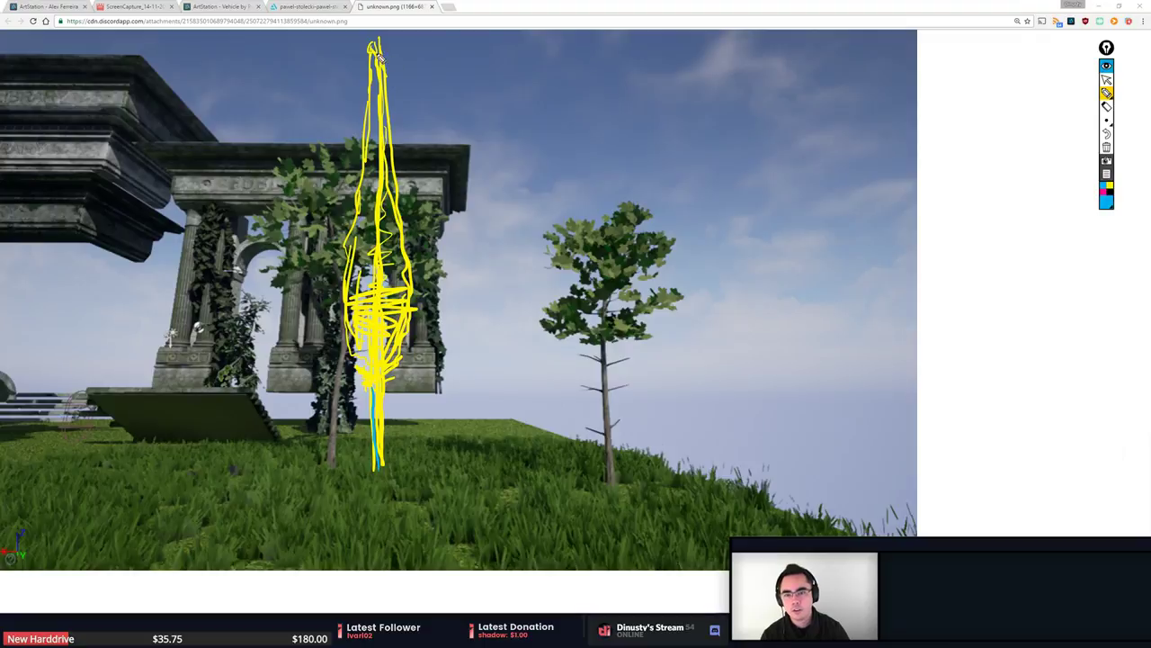
left_click_drag(378, 66, 384, 46)
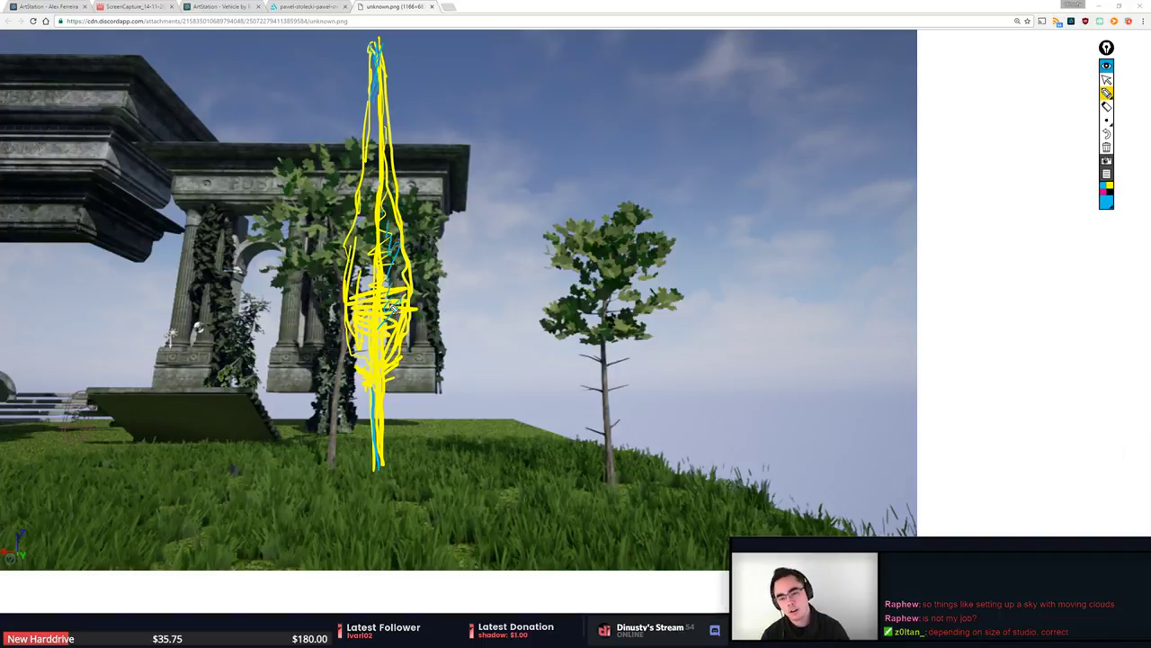
mouse_move(379, 305)
left_mouse_down()
mouse_move(382, 354)
mouse_move(362, 331)
mouse_move(360, 371)
mouse_move(399, 359)
mouse_move(384, 386)
mouse_move(370, 372)
mouse_move(366, 385)
mouse_move(401, 402)
left_mouse_up()
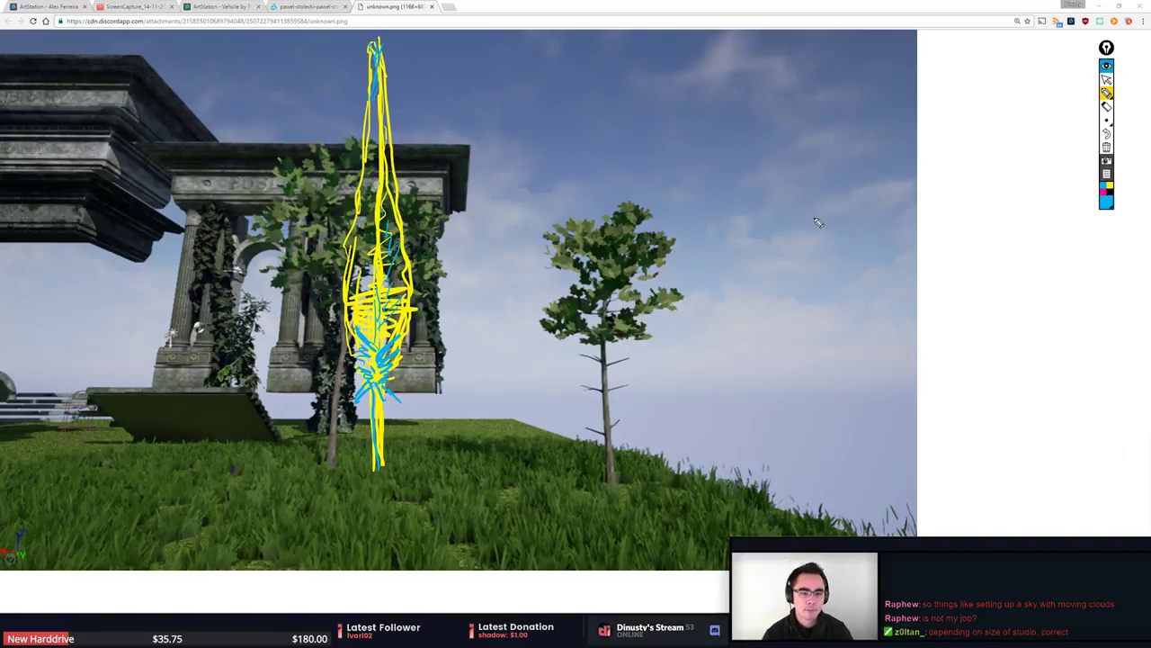
Erase the yellow and blue tree sketch completely and return to the normal cursor.
left_click(1106, 106)
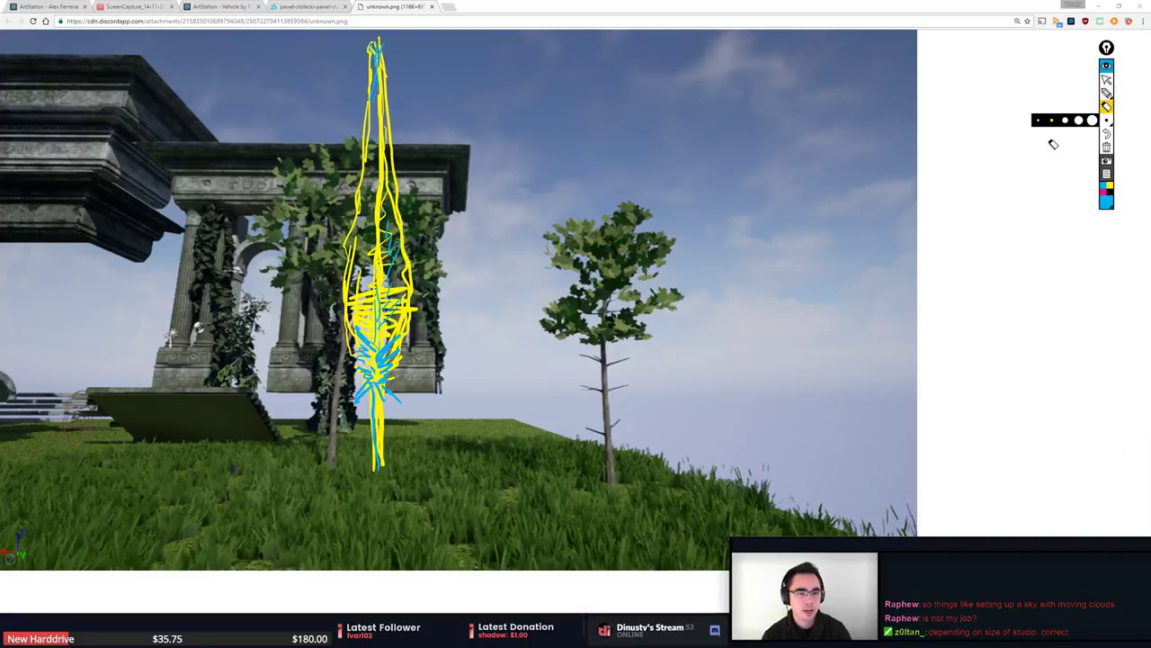
mouse_move(426, 102)
left_mouse_down()
mouse_move(357, 69)
mouse_move(378, 99)
mouse_move(326, 223)
mouse_move(368, 407)
mouse_move(350, 441)
mouse_move(376, 341)
mouse_move(378, 429)
mouse_move(371, 417)
left_mouse_up()
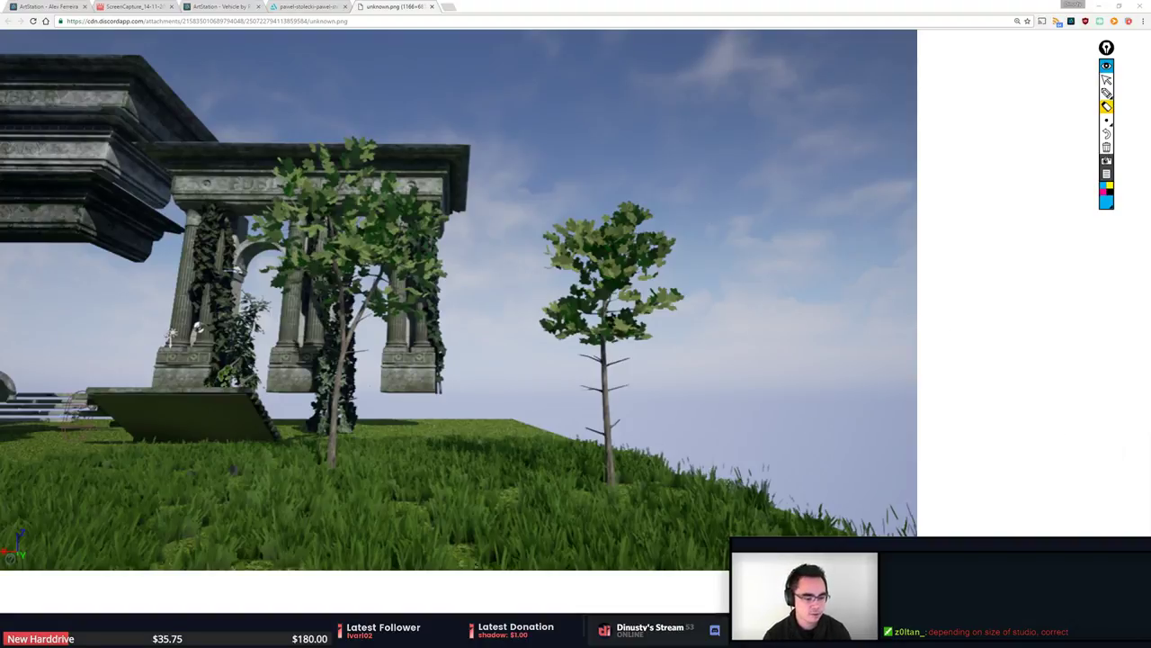
left_click(1106, 80)
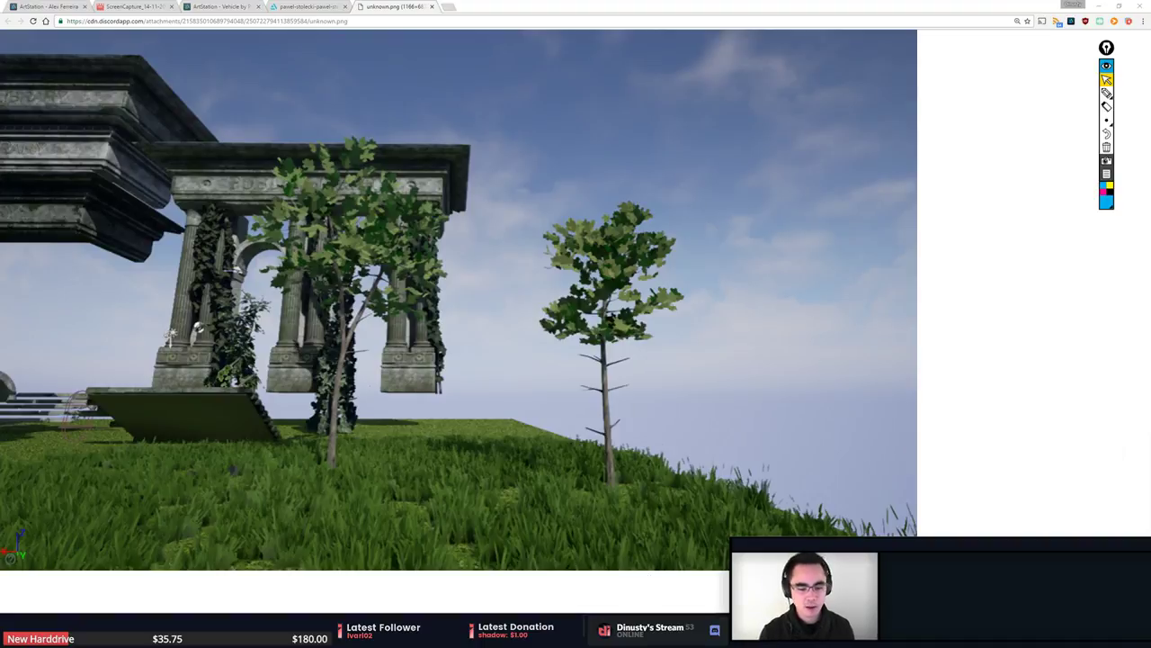
Switch to Discord's wip-art channel and view the trees and grass image enlarged before closing it.
key("alt+Tab")
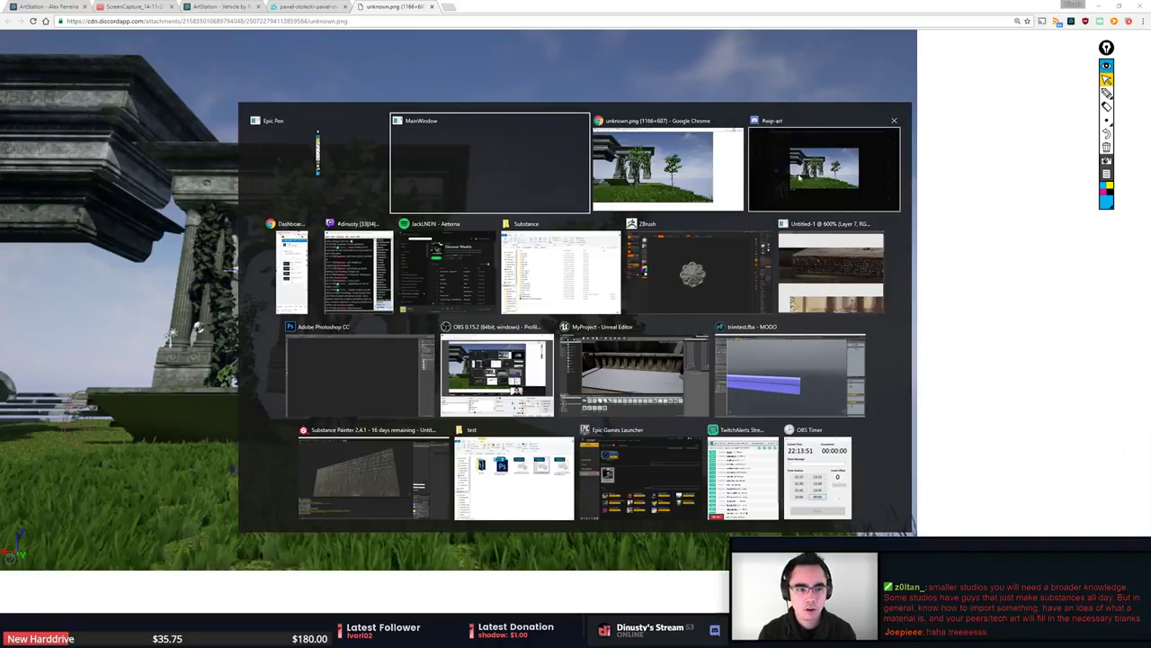
left_click(816, 171)
left_click(653, 321)
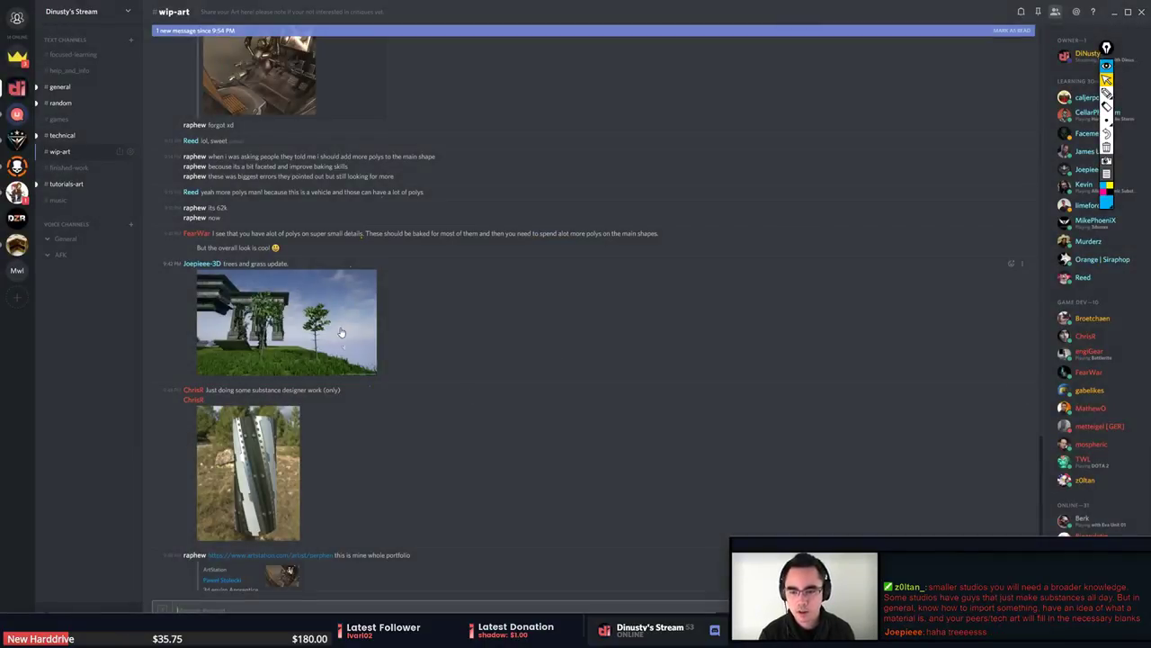
left_click(340, 330)
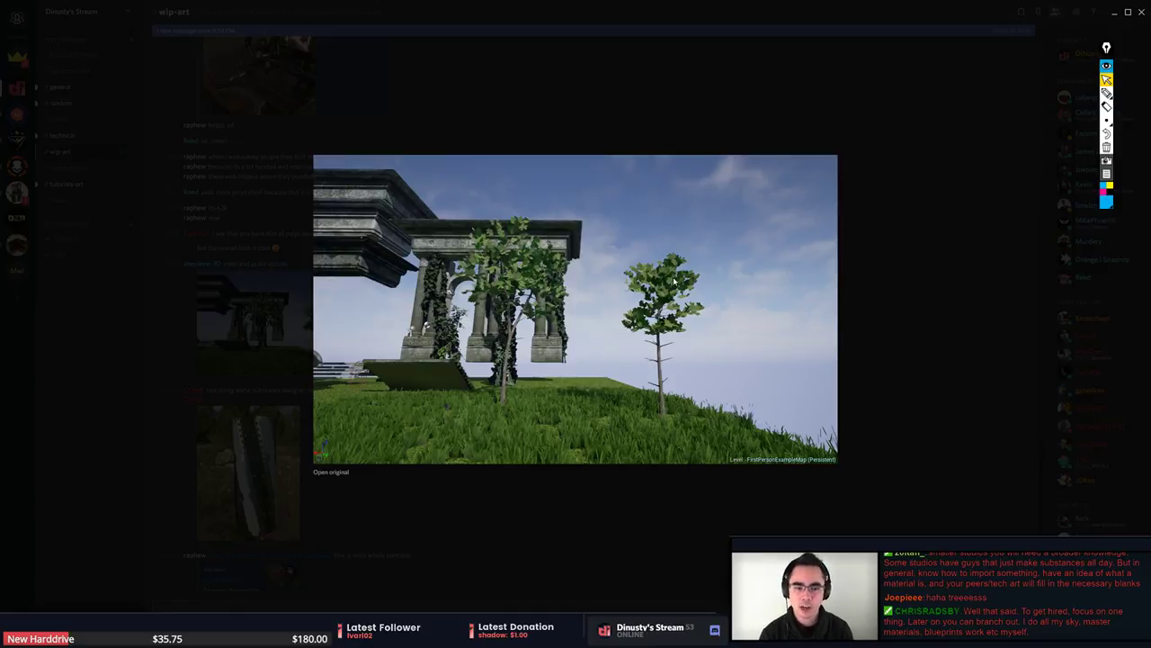
left_click(915, 347)
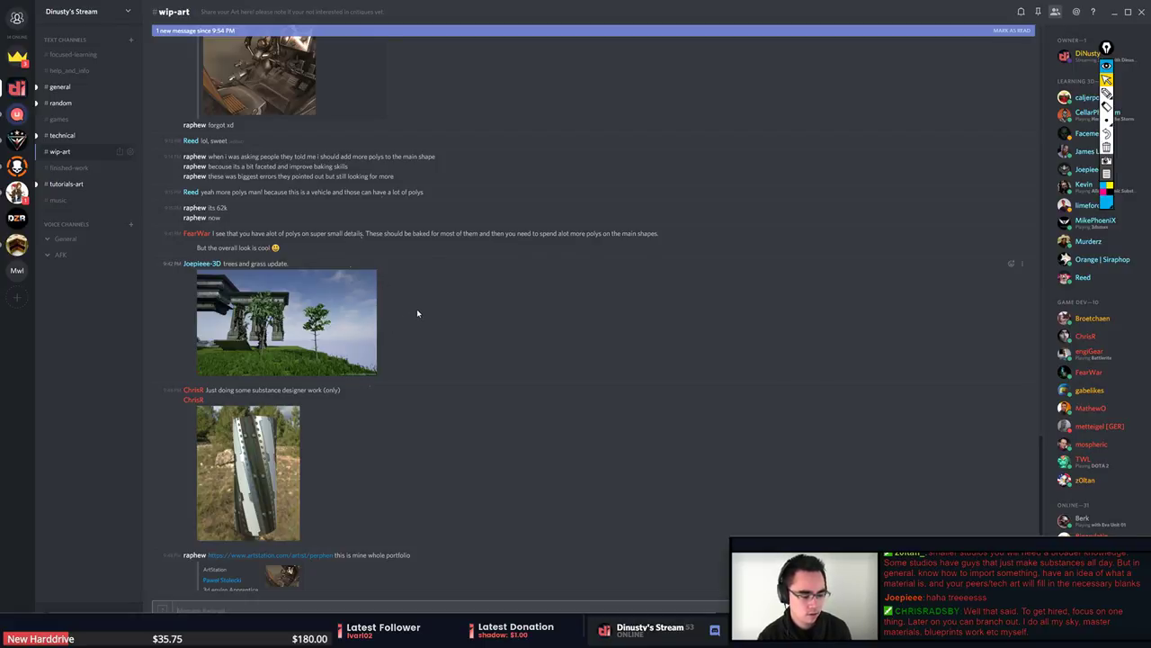
Browse further down the wip-art channel and enlarge the riveted metal cylinder render made in Substance Designer.
scroll(499, 363, "down", 5)
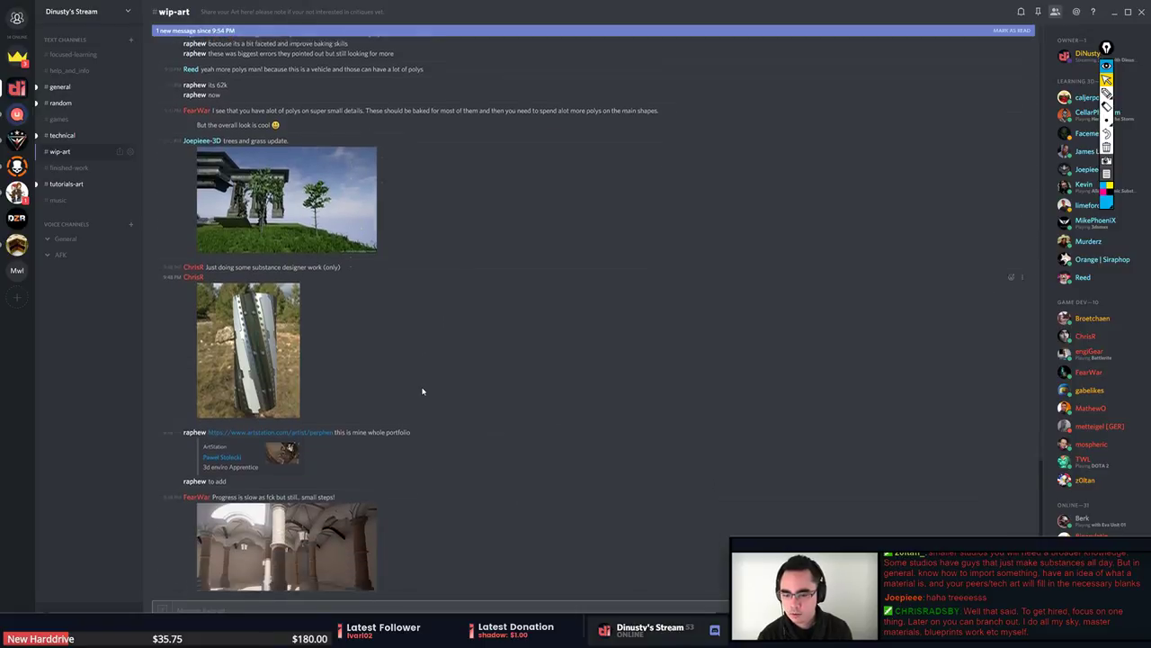
scroll(395, 192, "up", 1)
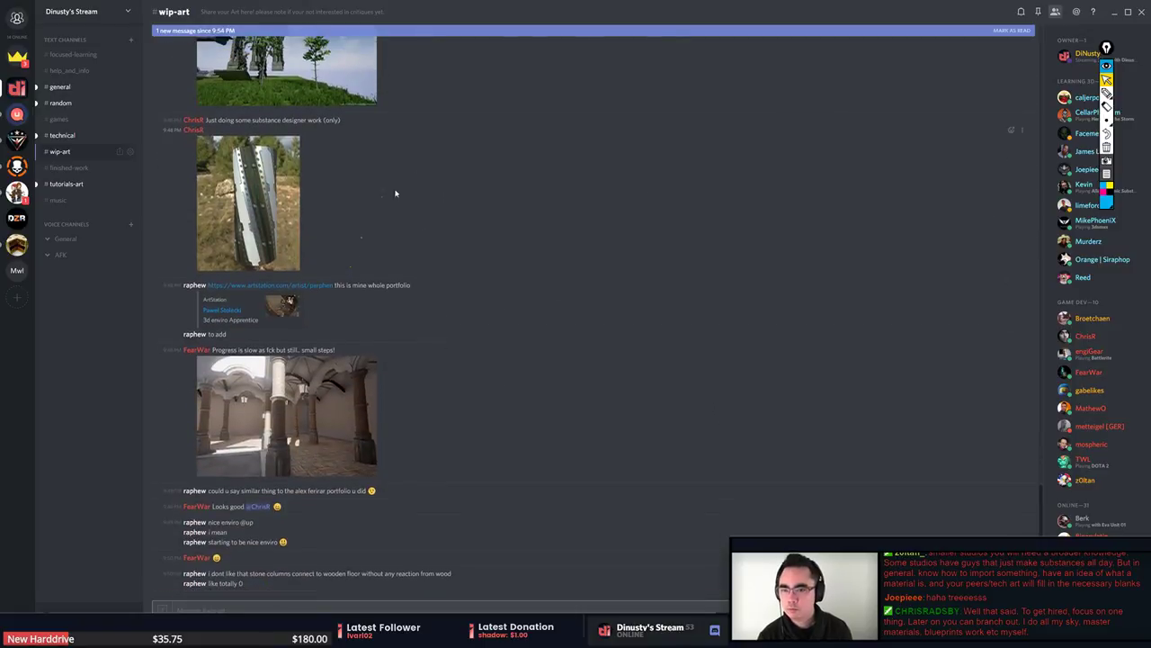
left_click(291, 217)
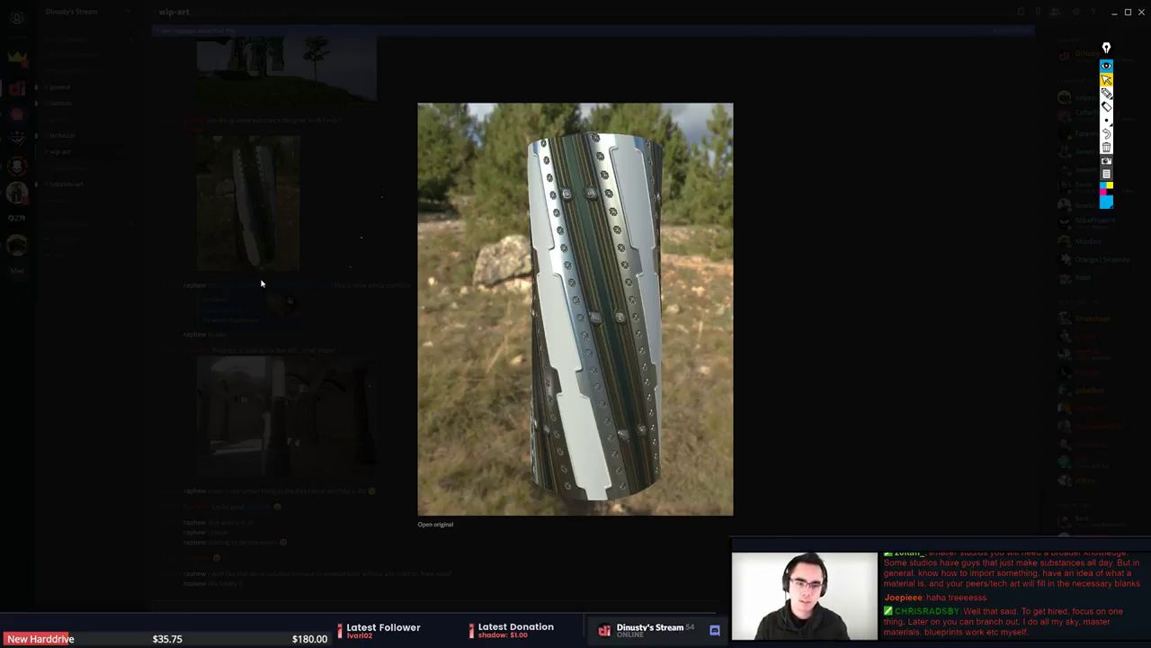
Close the enlarged riveted cylinder render, view it enlarged once more and return to the wip-art channel.
left_click(280, 294)
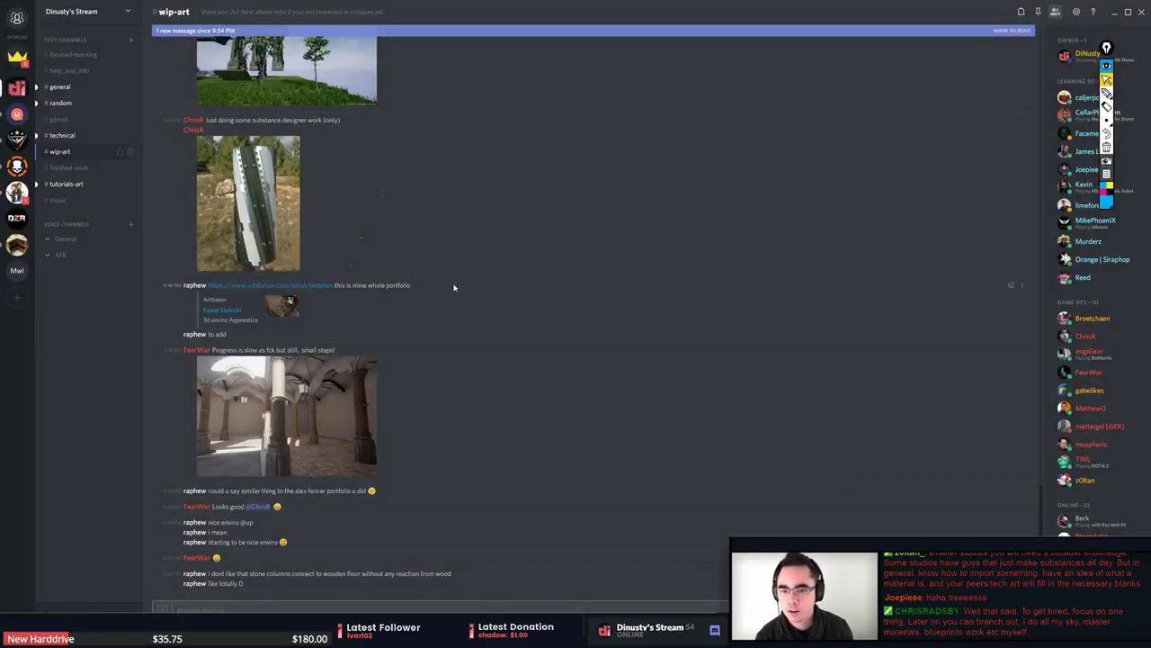
left_click(266, 228)
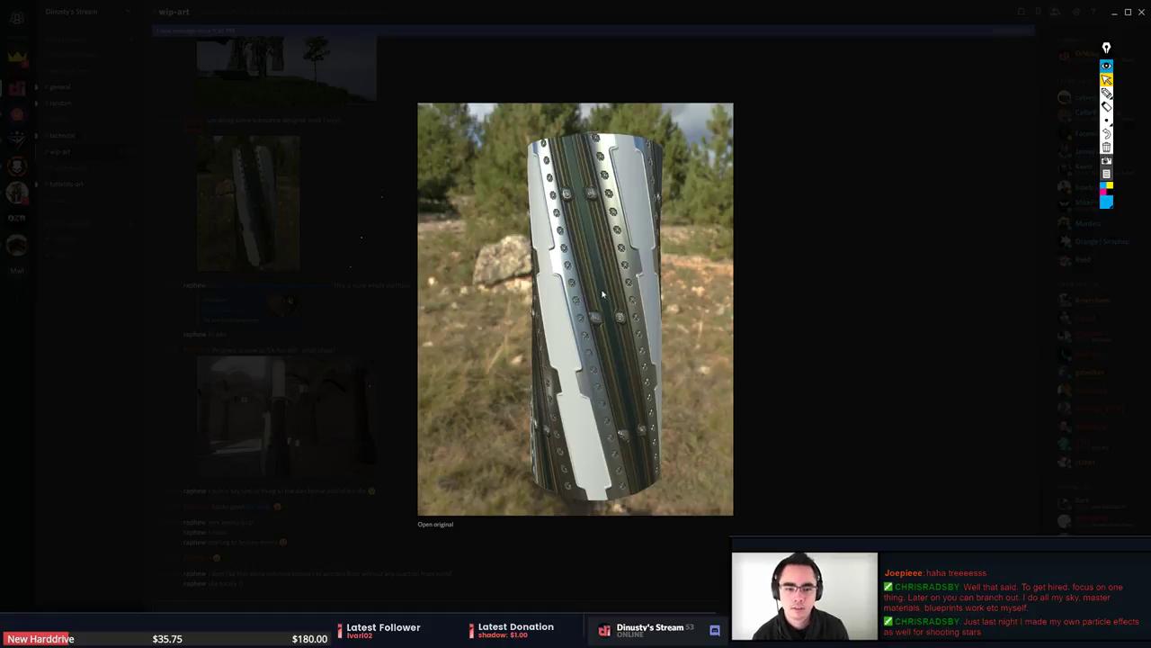
left_click(765, 313)
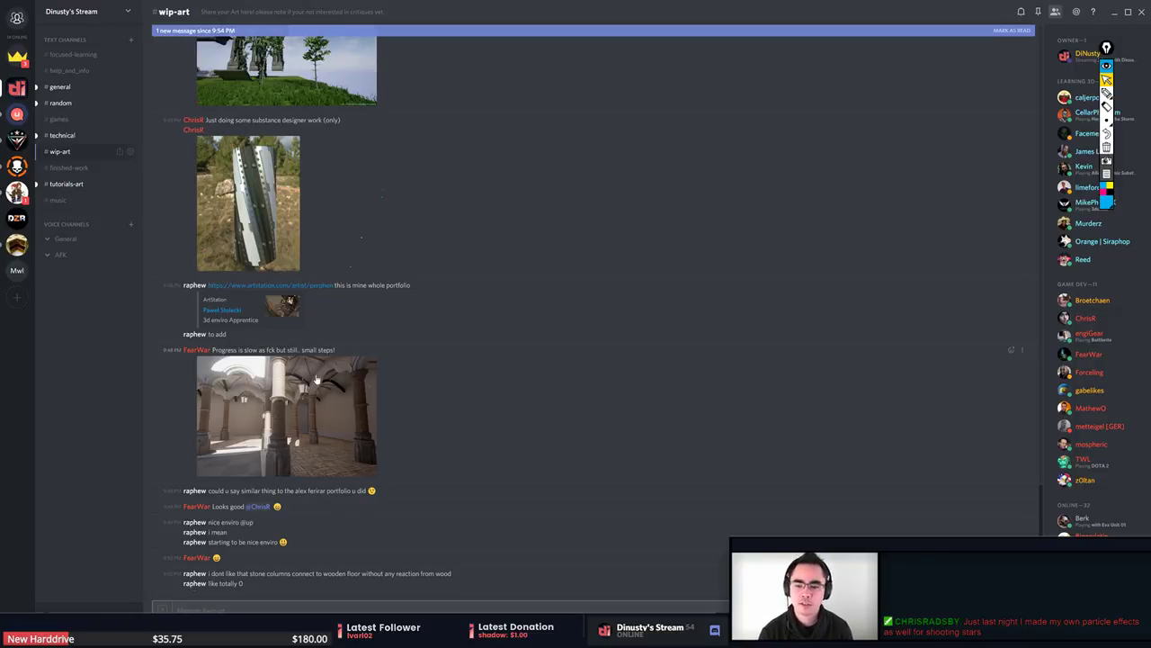
Enlarge the vaulted hall render with stone columns, open its original in the browser and examine the columns and wooden floor.
left_click(317, 379)
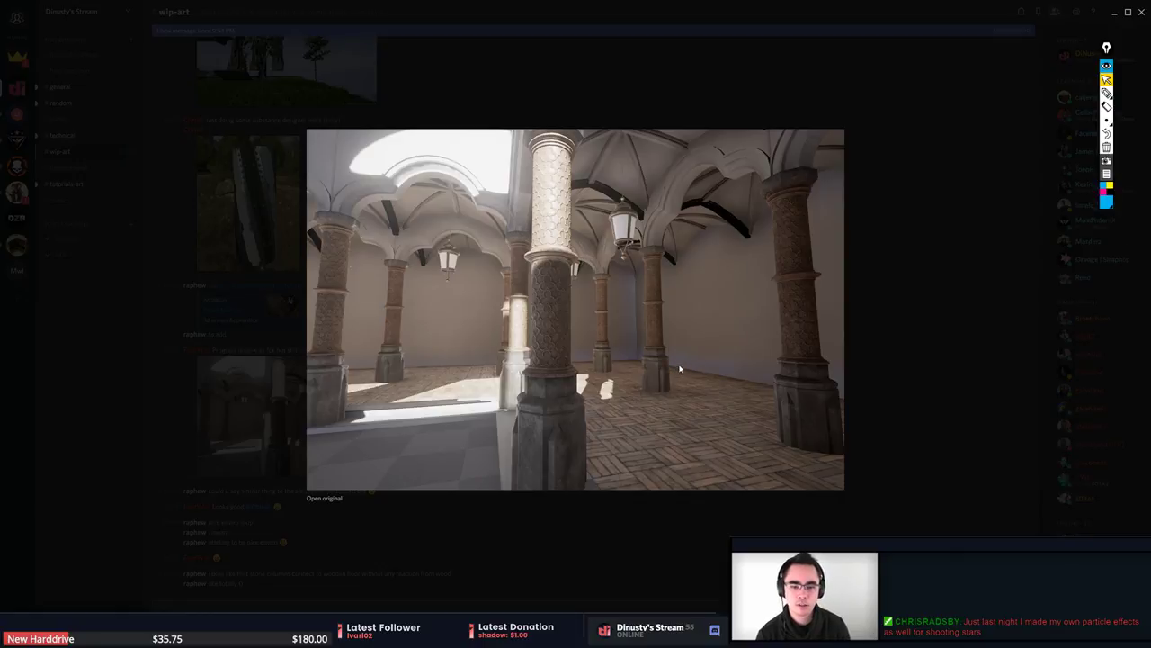
left_click(325, 497)
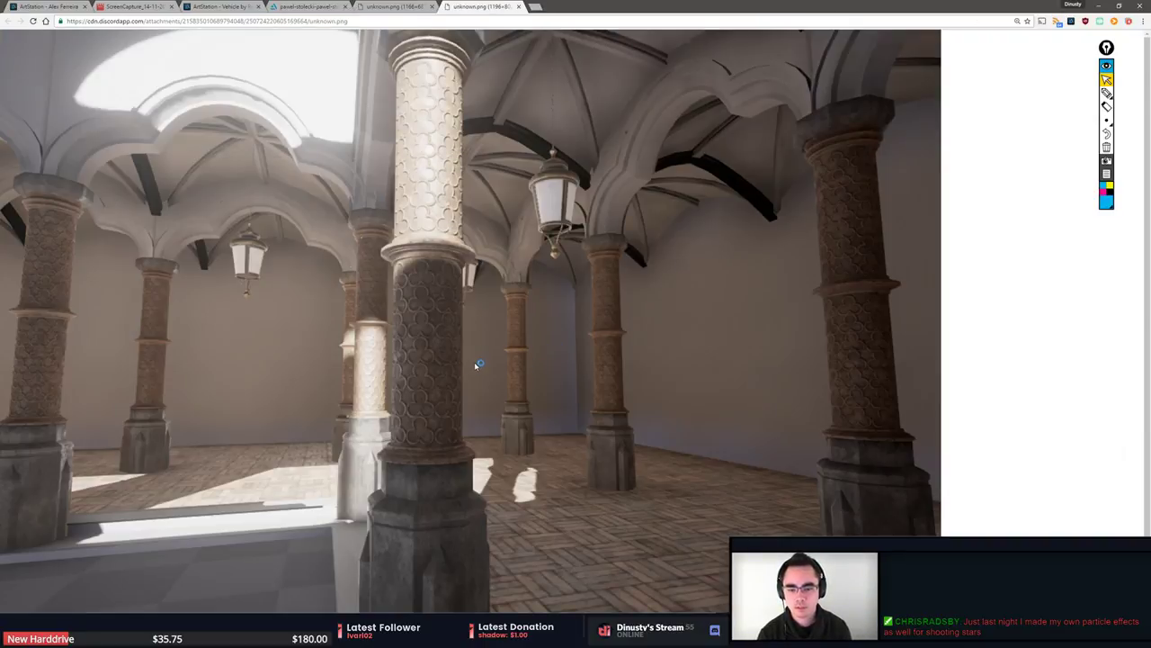
scroll(489, 388, "down", 1)
scroll(487, 385, "up", 1)
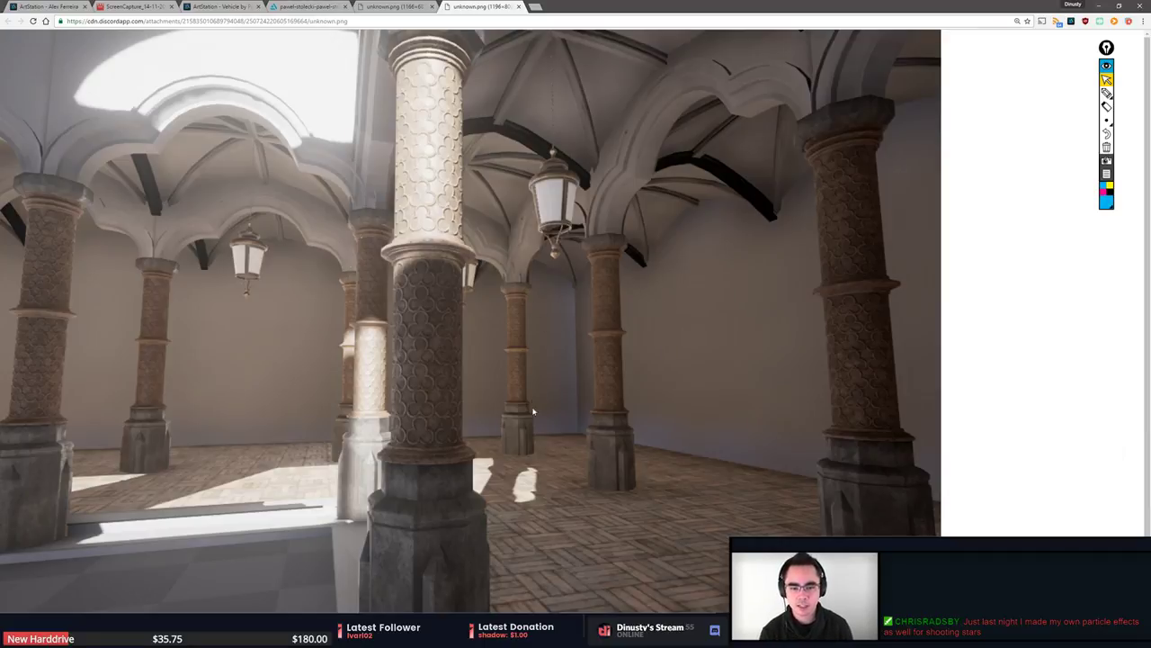
scroll(548, 303, "down", 1)
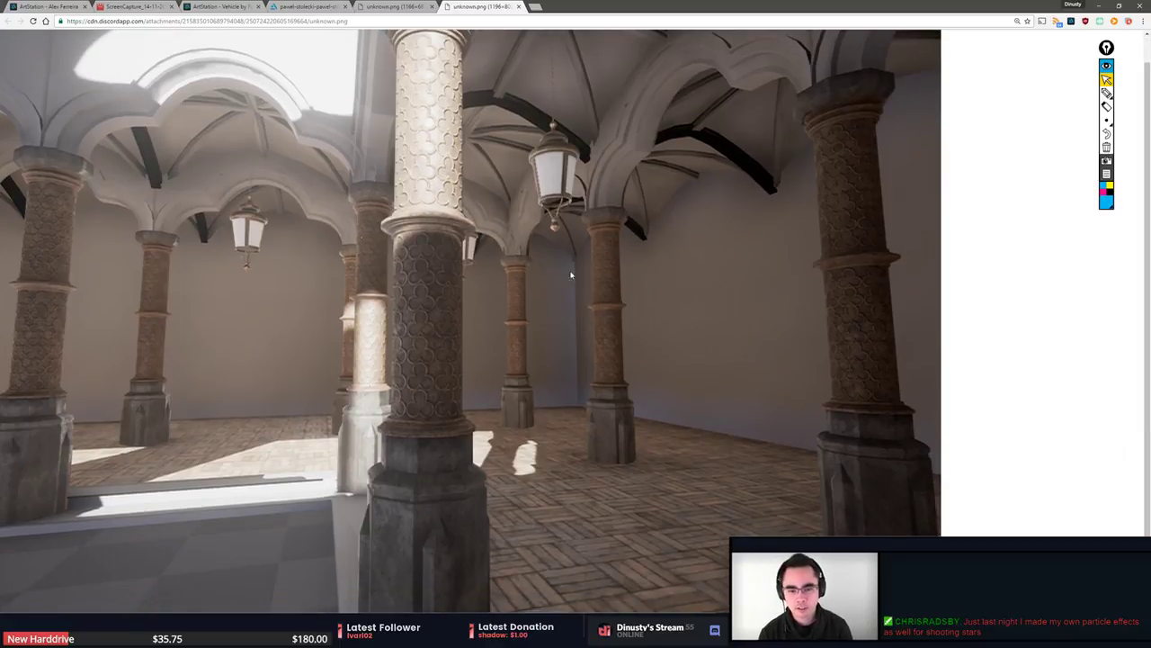
scroll(532, 348, "up", 1)
scroll(549, 348, "down", 1)
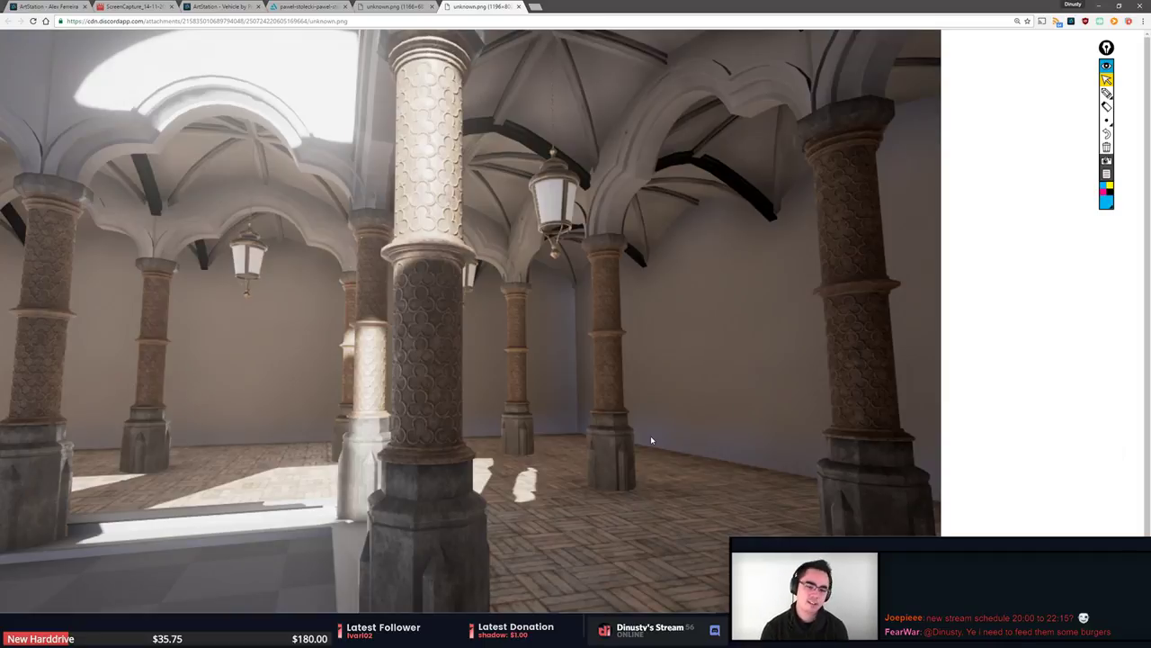
Switch back to Discord's wip-art channel and open the linked star-fall and planet shader video from the newest messages.
left_click(1099, 6)
left_click(916, 243)
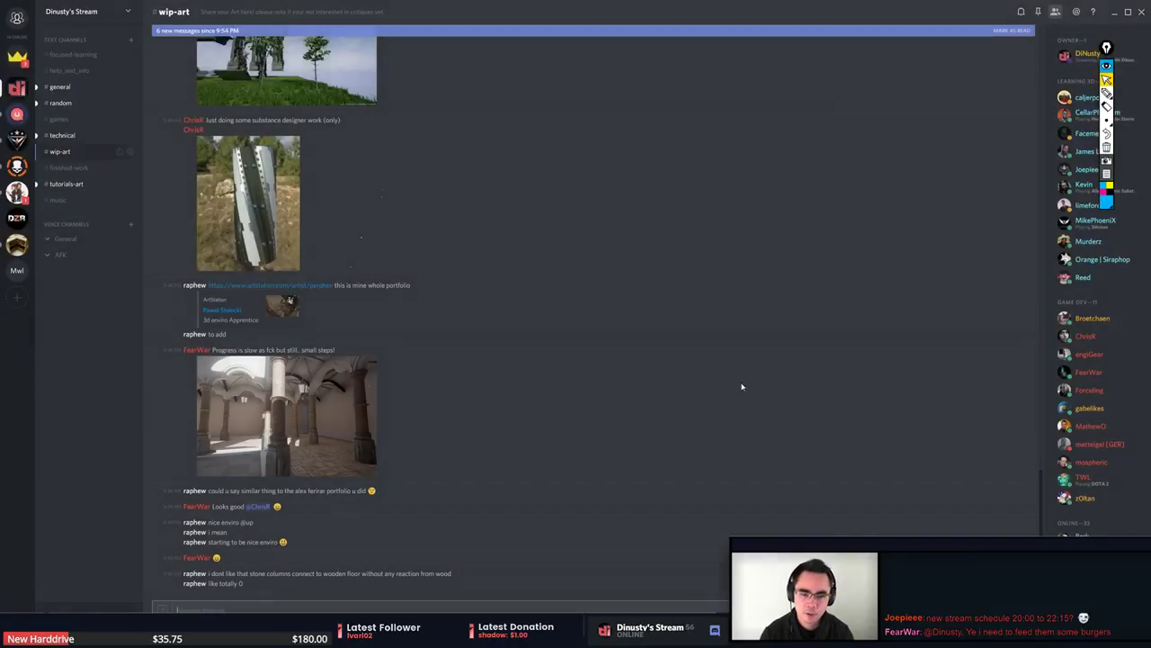
scroll(471, 458, "down", 3)
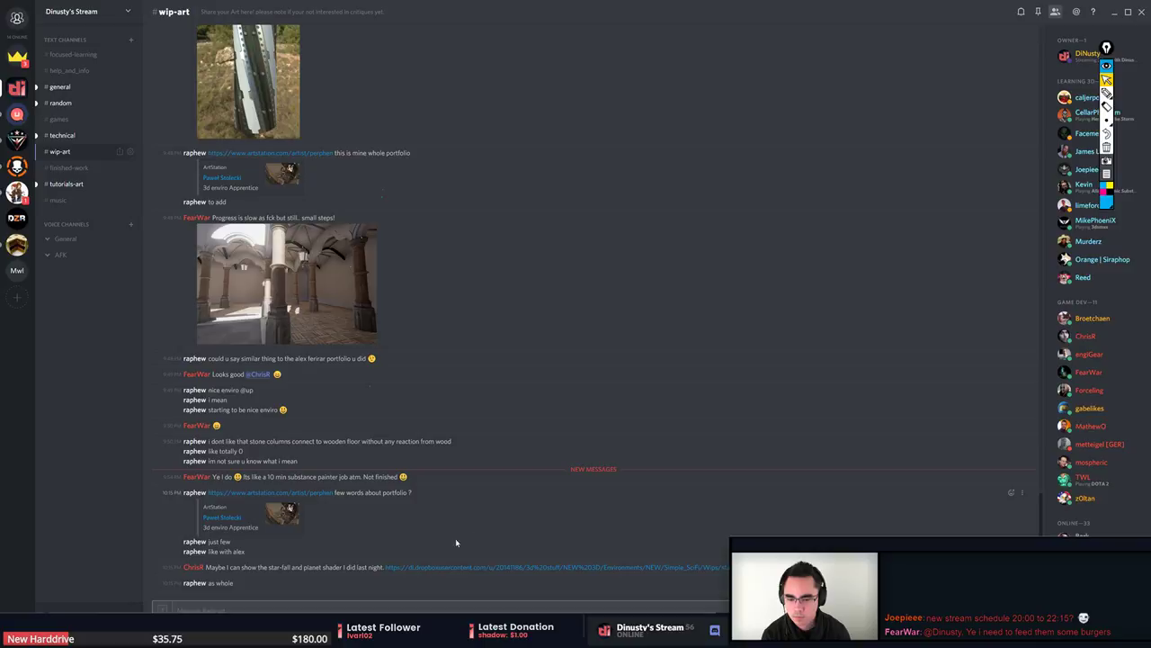
left_click(418, 568)
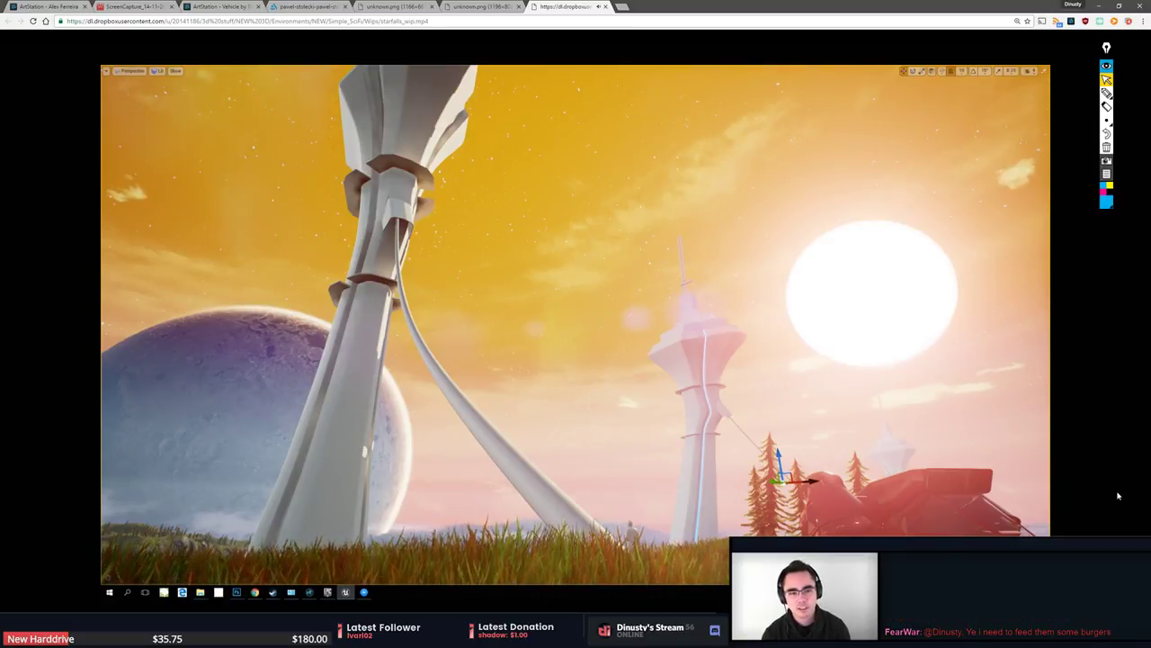
Stop and save the running GeForce Experience recording, and switch back to Discord's wip-art channel.
key("alt+z")
left_click(576, 235)
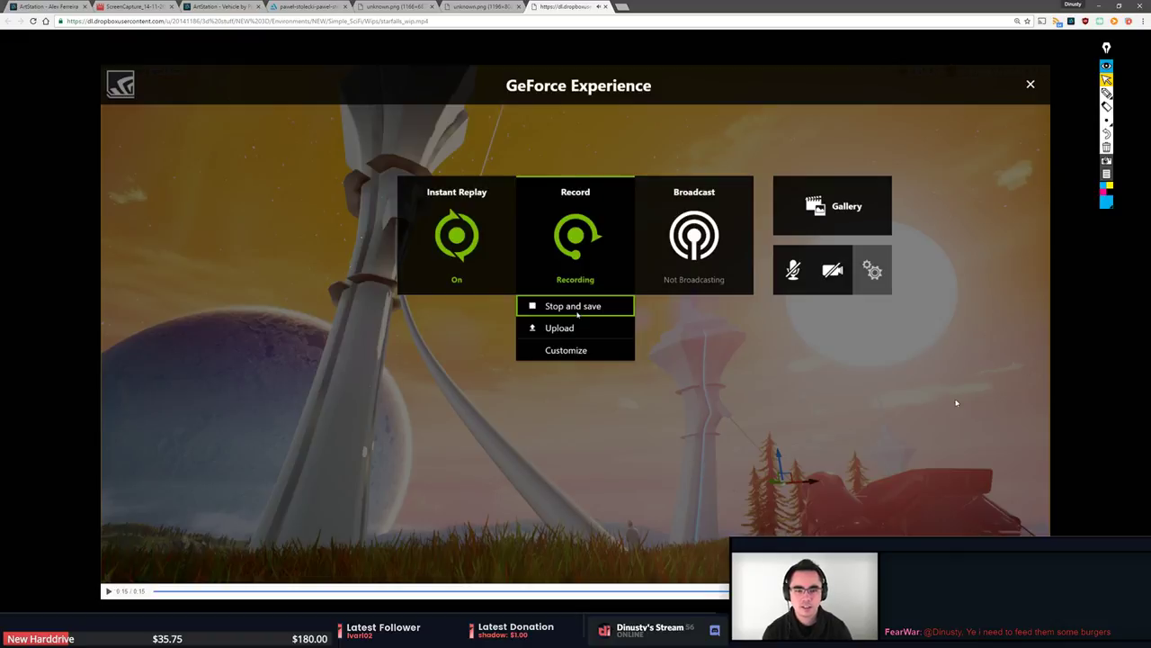
left_click(578, 306)
key("alt+Tab")
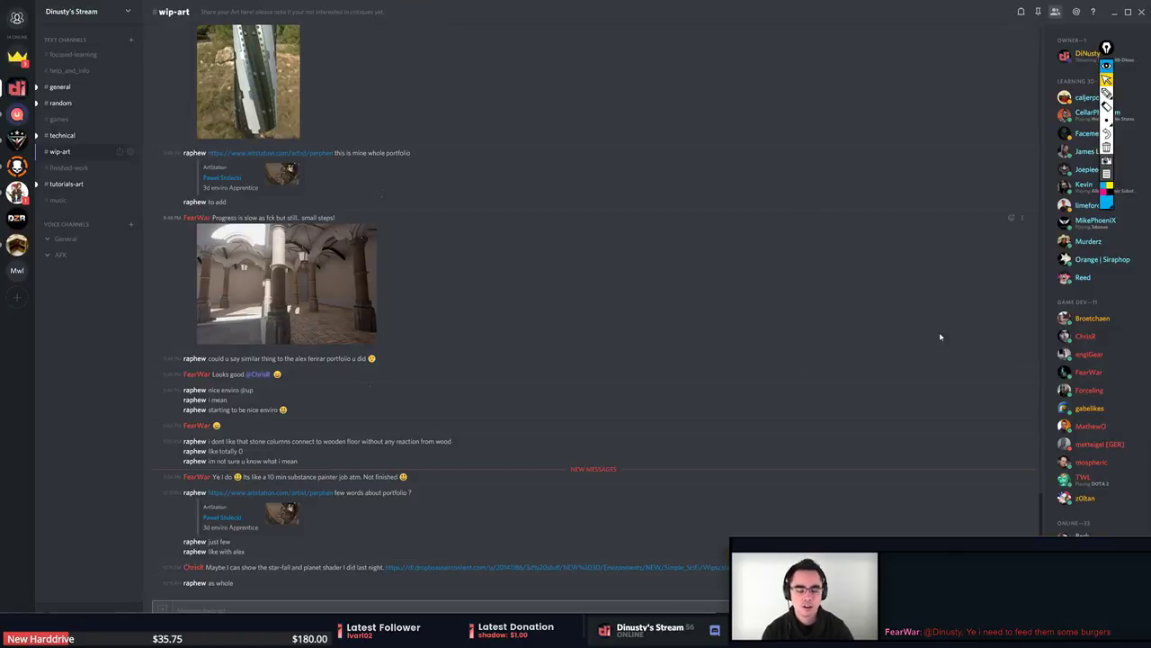